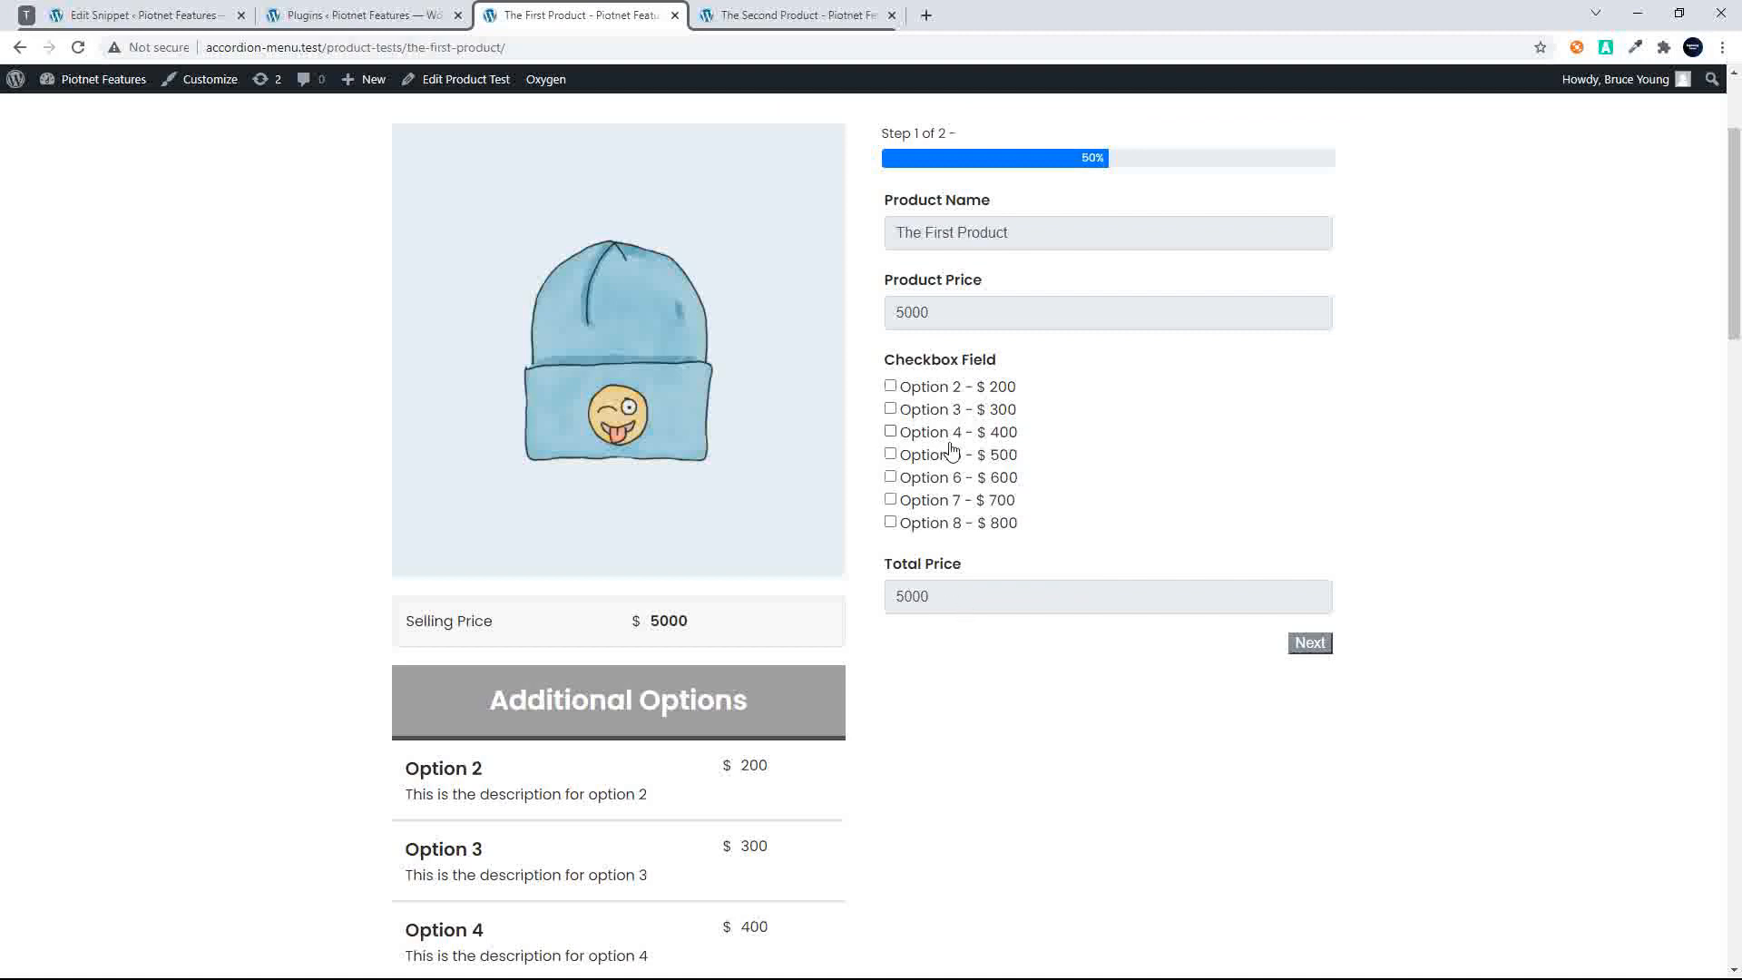
Select Options 2 through 5 in the product form's checkbox field and compare them with the Additional Options list
{"action": "left_click", "coordinate": [925, 388]}
{"action": "left_click", "coordinate": [926, 410]}
{"action": "scroll", "coordinate": [919, 463], "scroll_direction": "down", "scroll_amount": 1}
{"action": "left_click_drag", "start_coordinate": [912, 424], "coordinate": [919, 421]}
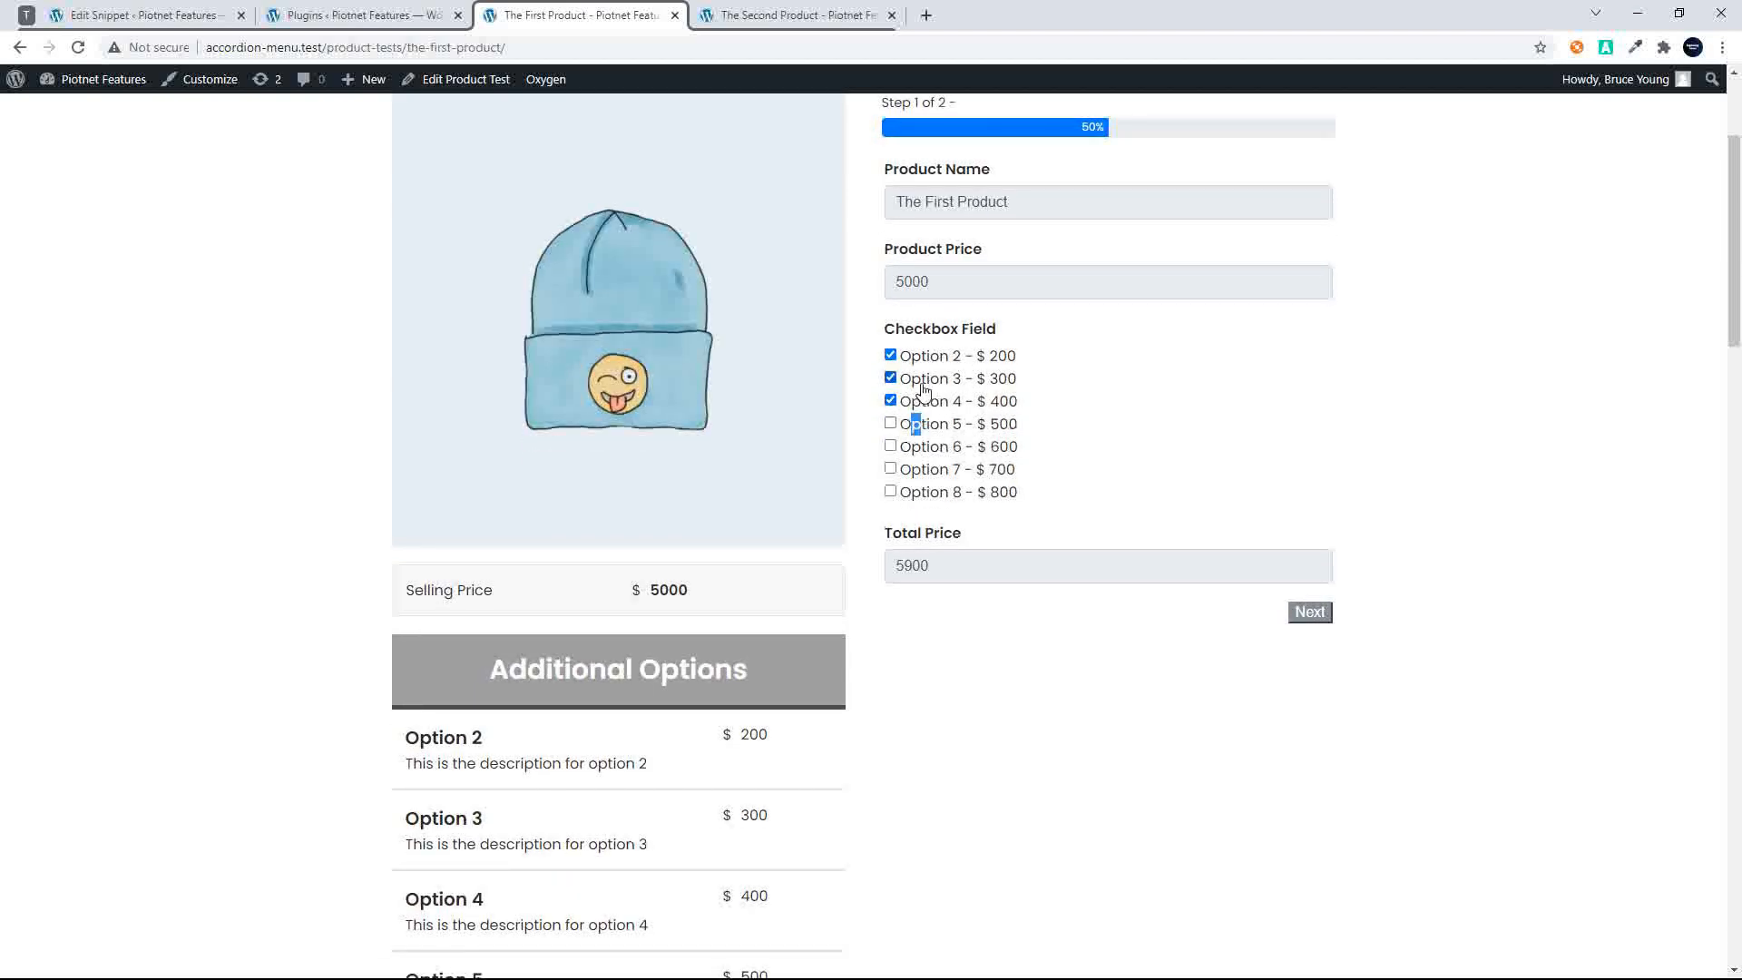
{"action": "left_click", "coordinate": [925, 427]}
{"action": "scroll", "coordinate": [1066, 494], "scroll_direction": "down", "scroll_amount": 4}
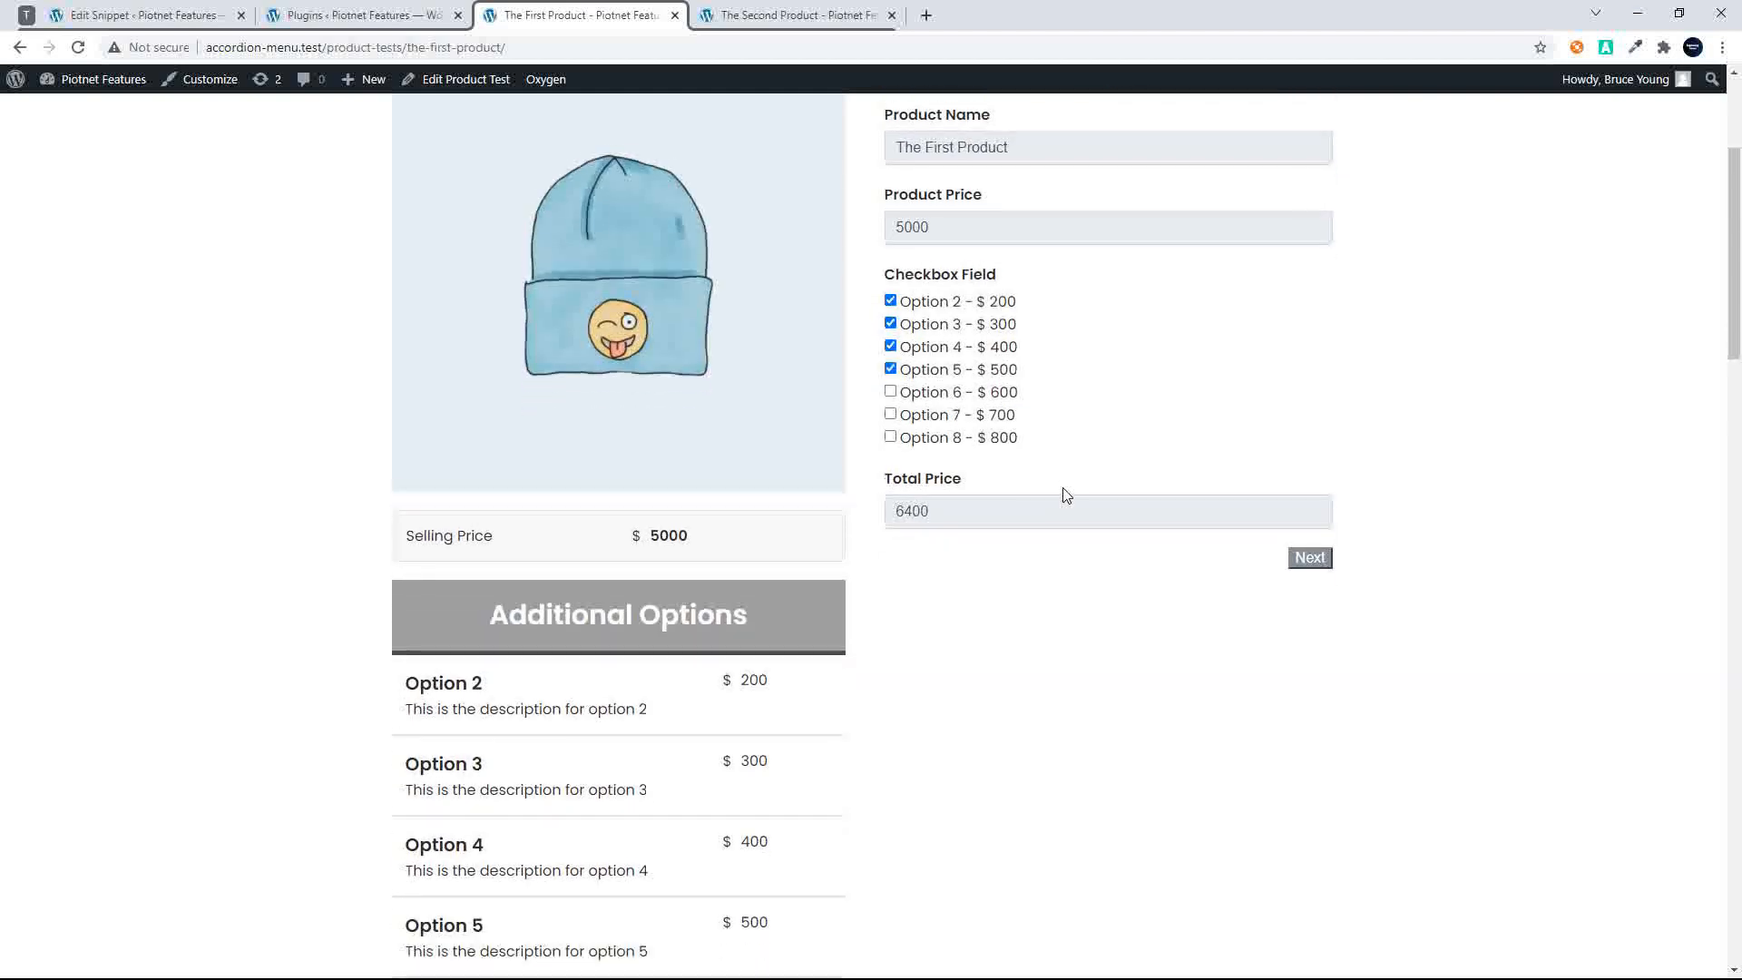
{"action": "scroll", "coordinate": [1071, 488], "scroll_direction": "down", "scroll_amount": 1}
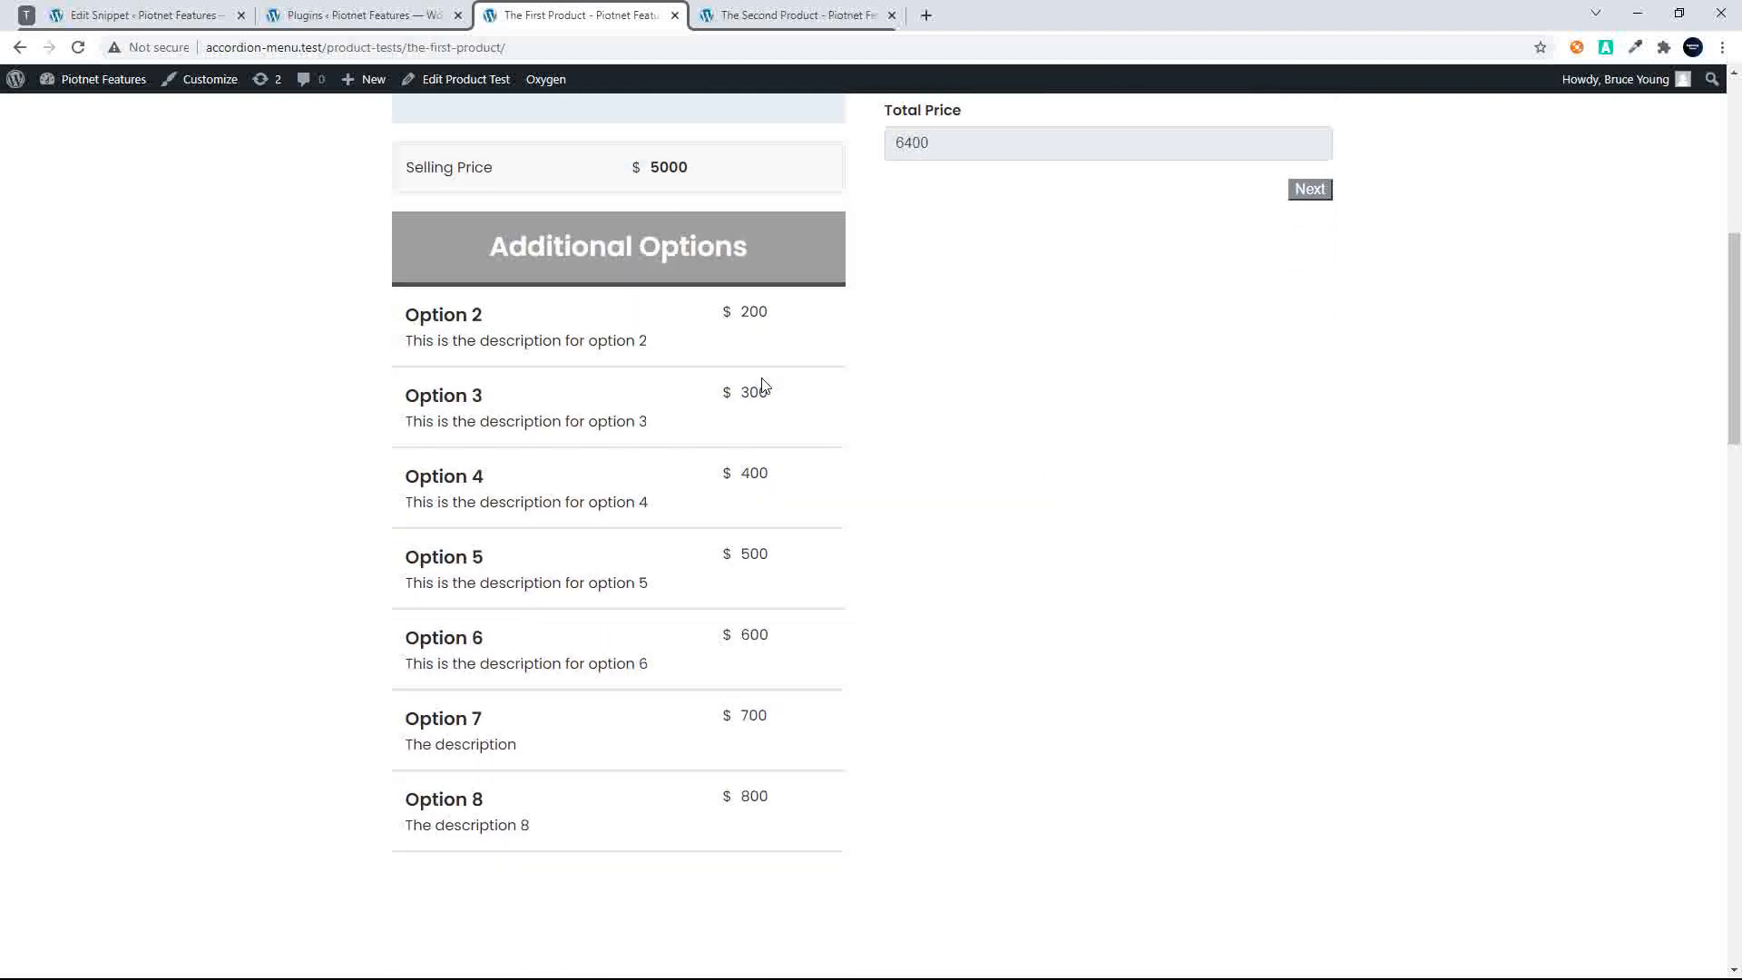
{"action": "scroll", "coordinate": [766, 390], "scroll_direction": "up", "scroll_amount": 5}
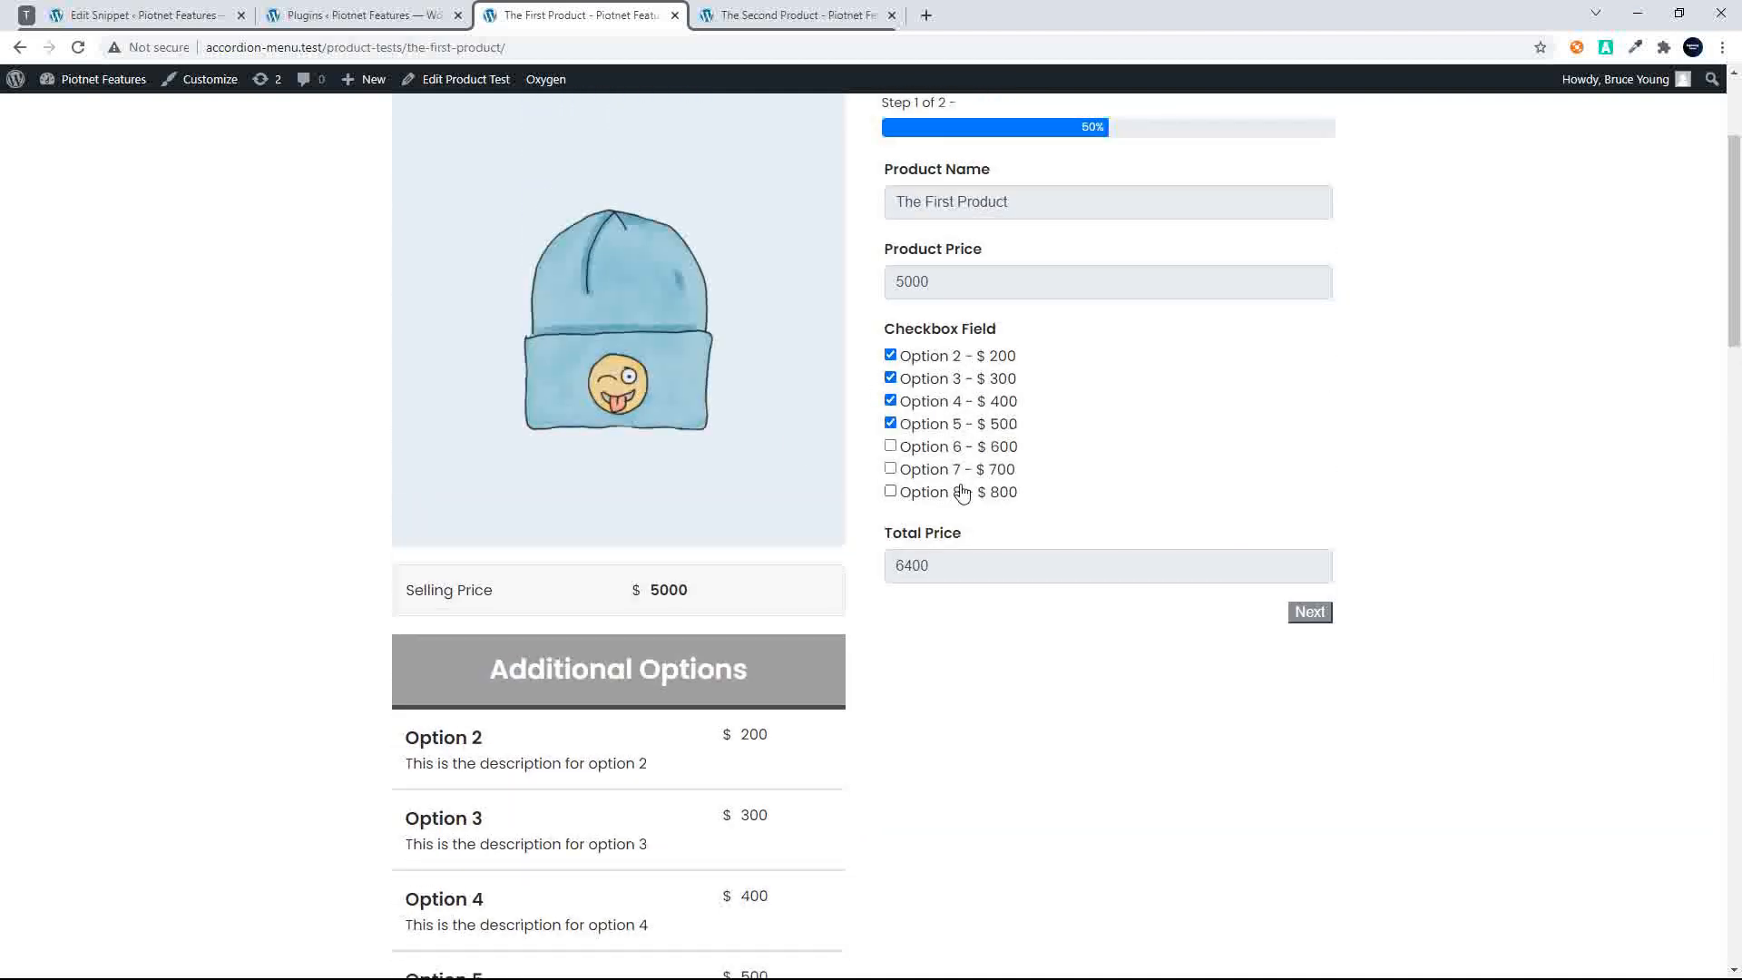
{"action": "scroll", "coordinate": [688, 666], "scroll_direction": "up", "scroll_amount": 1}
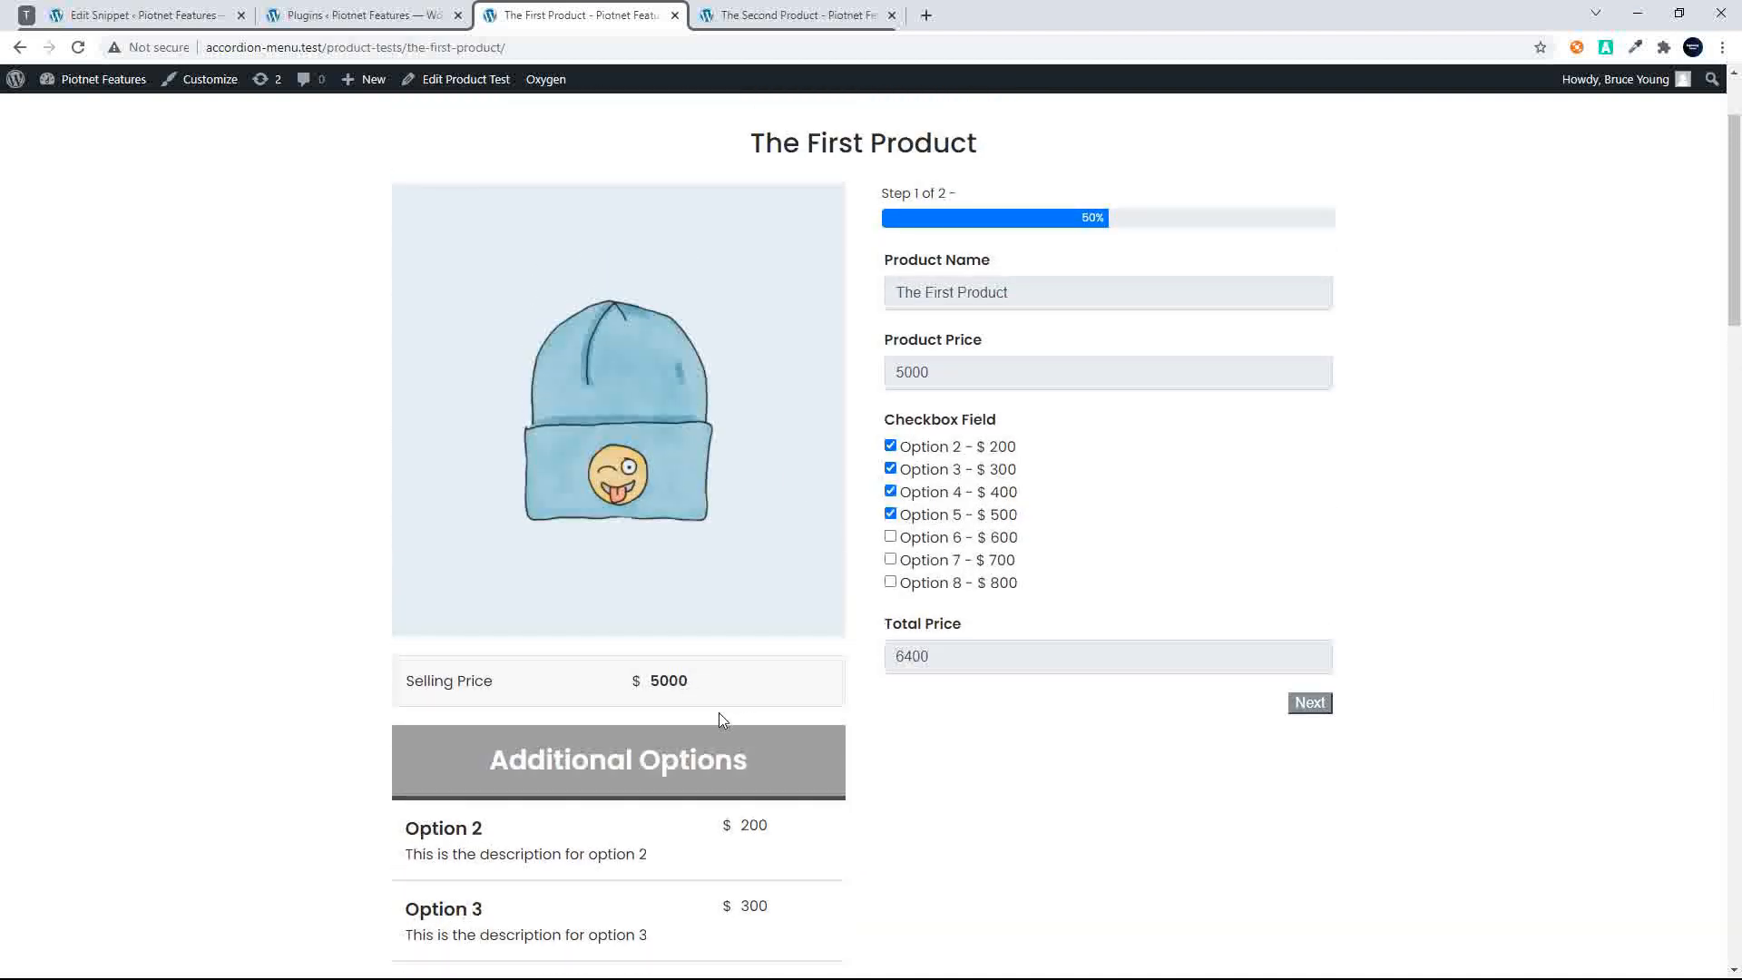
Set the price of Option 2 to 2000 and Option 3 to 3000 in the product edit form and submit it
{"action": "scroll", "coordinate": [719, 713], "scroll_direction": "down", "scroll_amount": 12}
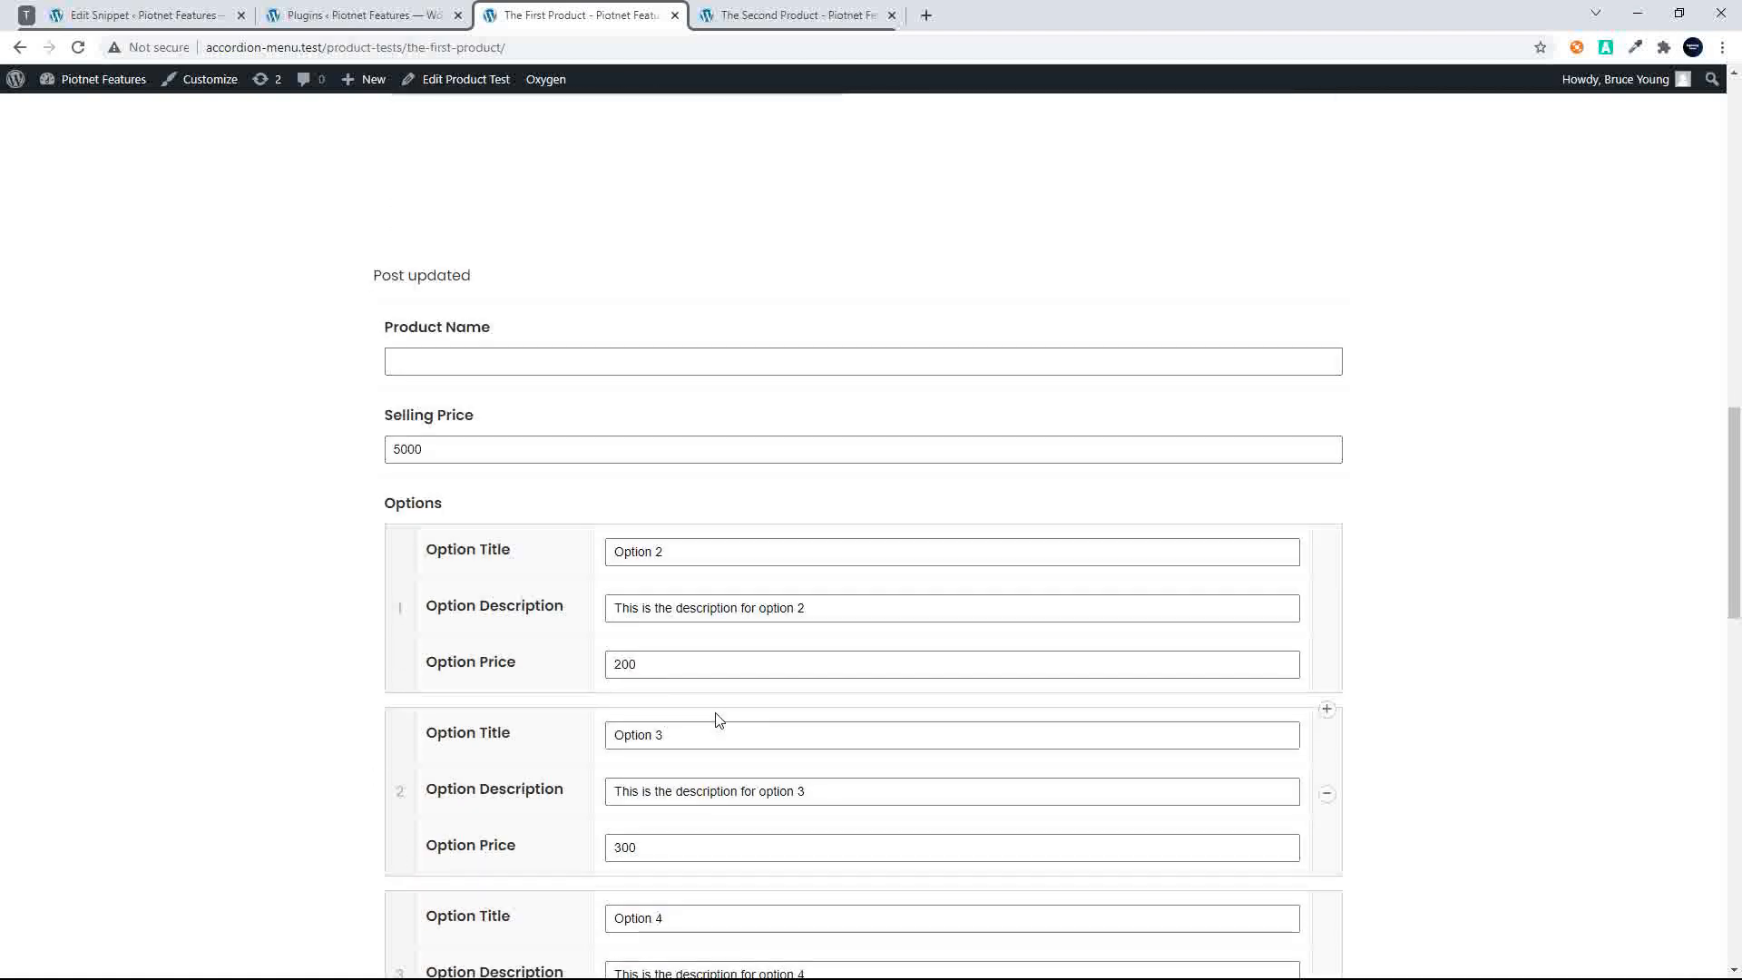
{"action": "scroll", "coordinate": [813, 599], "scroll_direction": "down", "scroll_amount": 1}
{"action": "scroll", "coordinate": [814, 599], "scroll_direction": "down", "scroll_amount": 4}
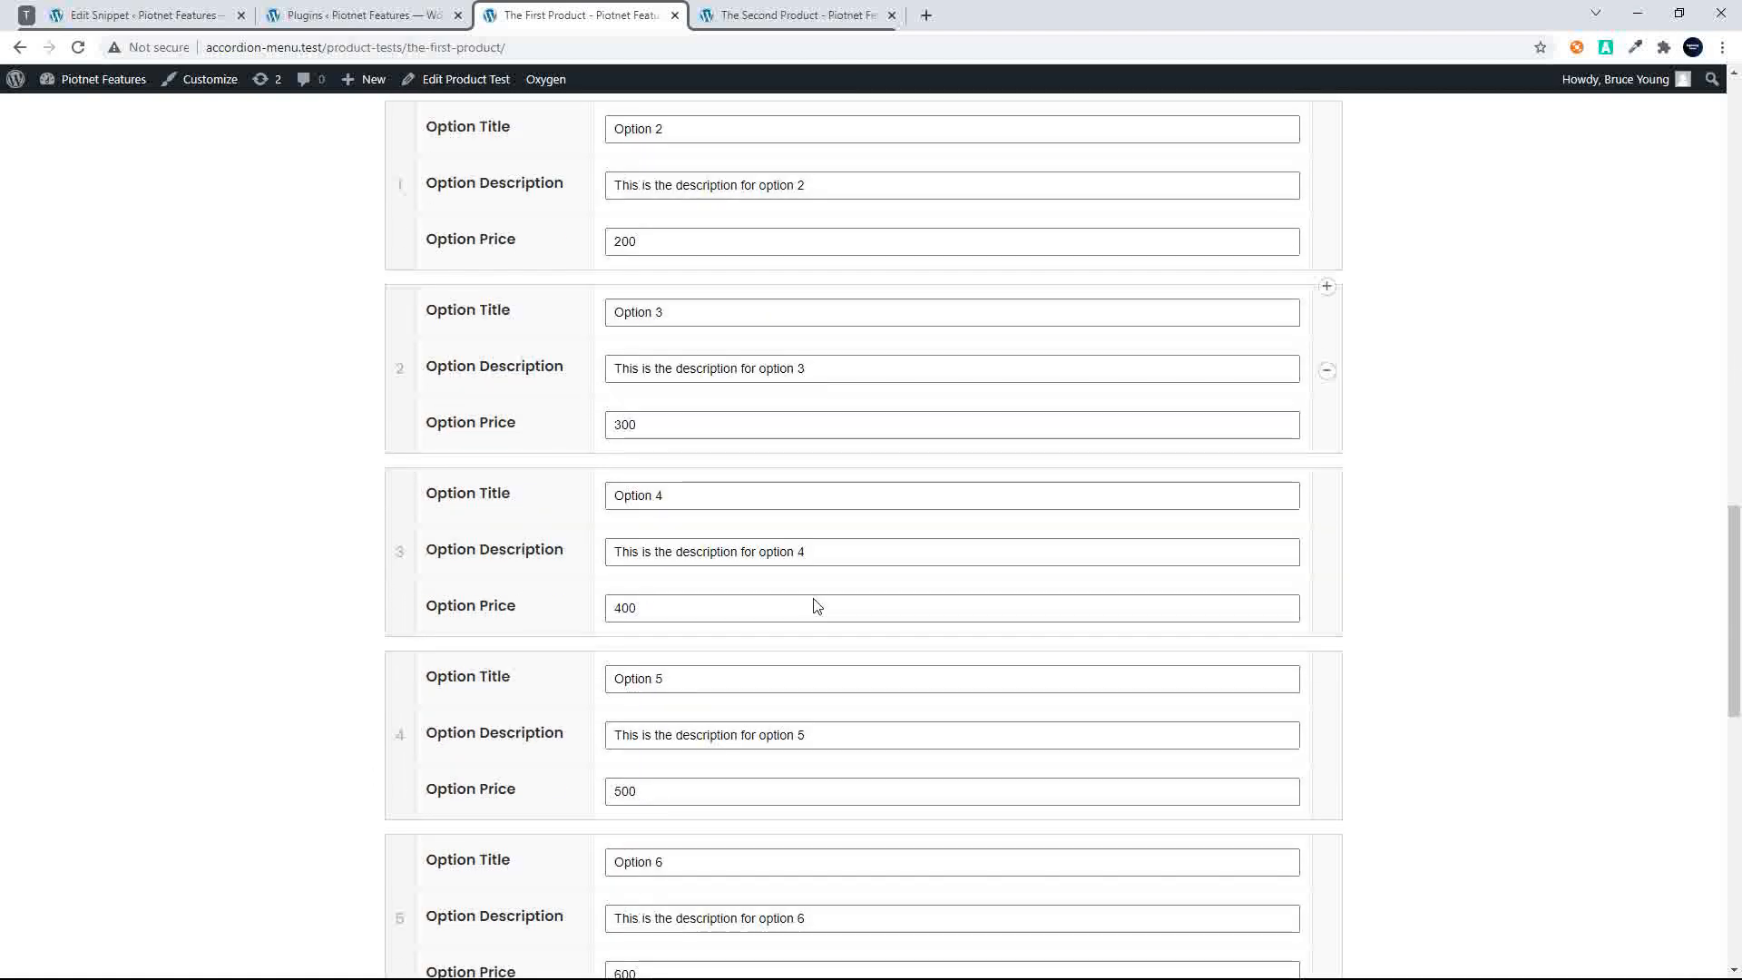
{"action": "scroll", "coordinate": [684, 482], "scroll_direction": "up", "scroll_amount": 2}
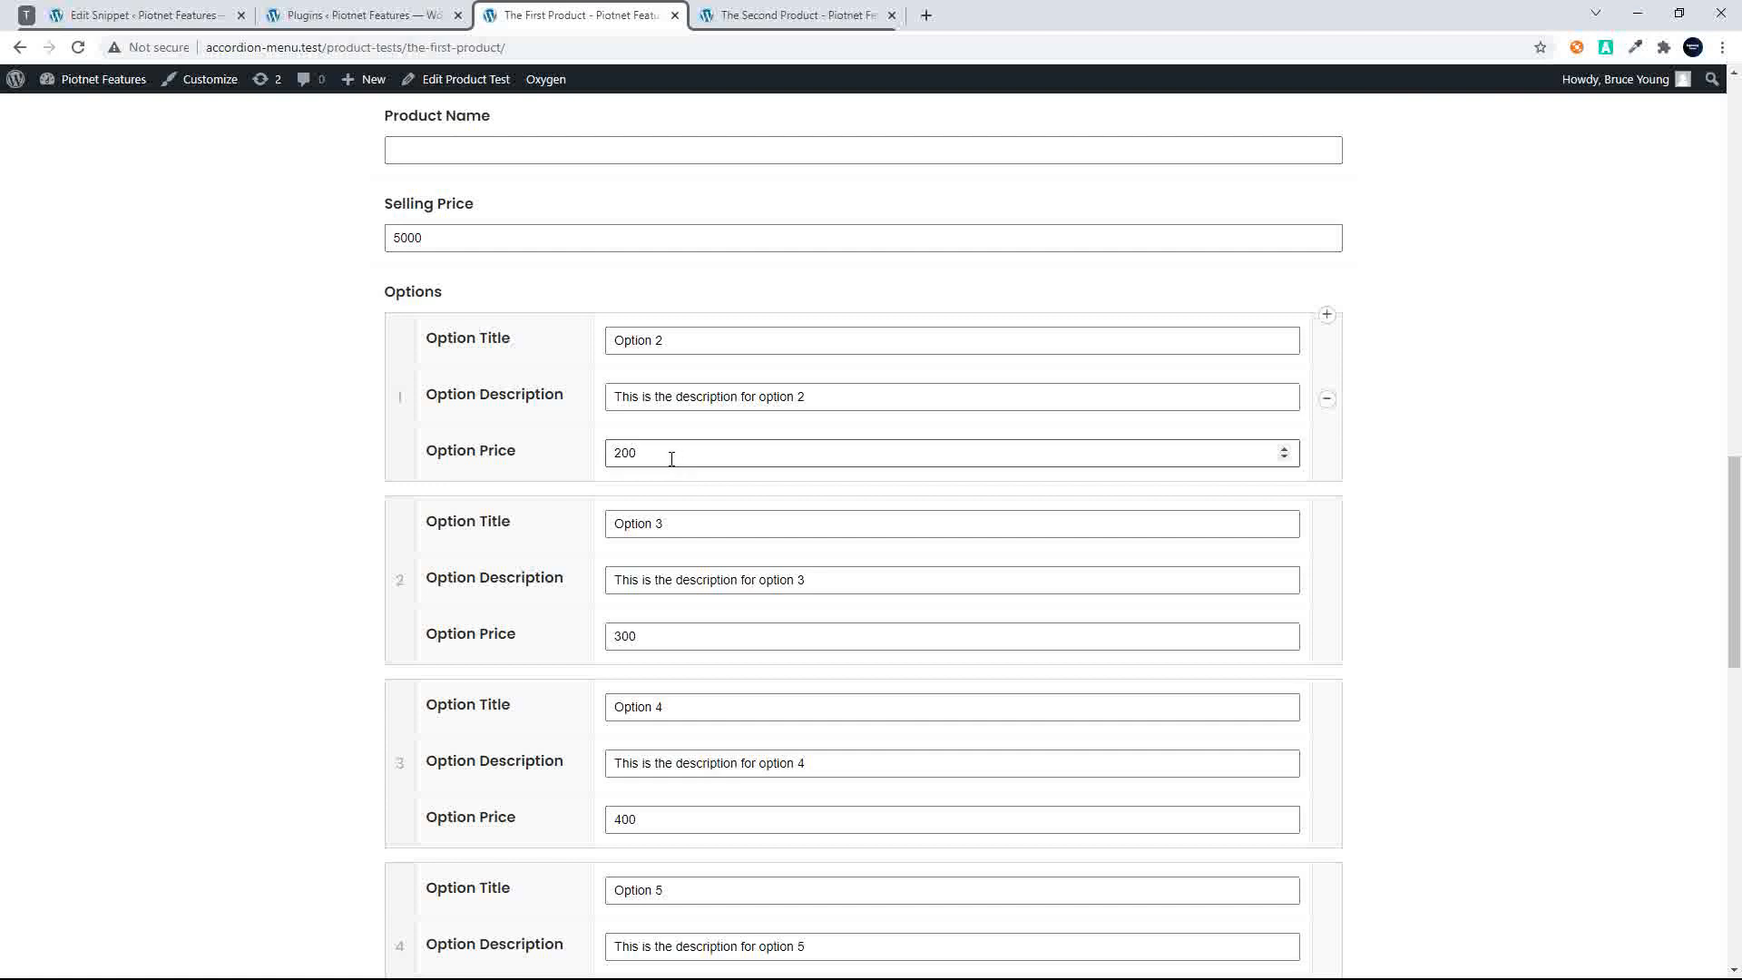
{"action": "left_click_drag", "start_coordinate": [669, 454], "coordinate": [585, 457]}
{"action": "left_click", "coordinate": [658, 453]}
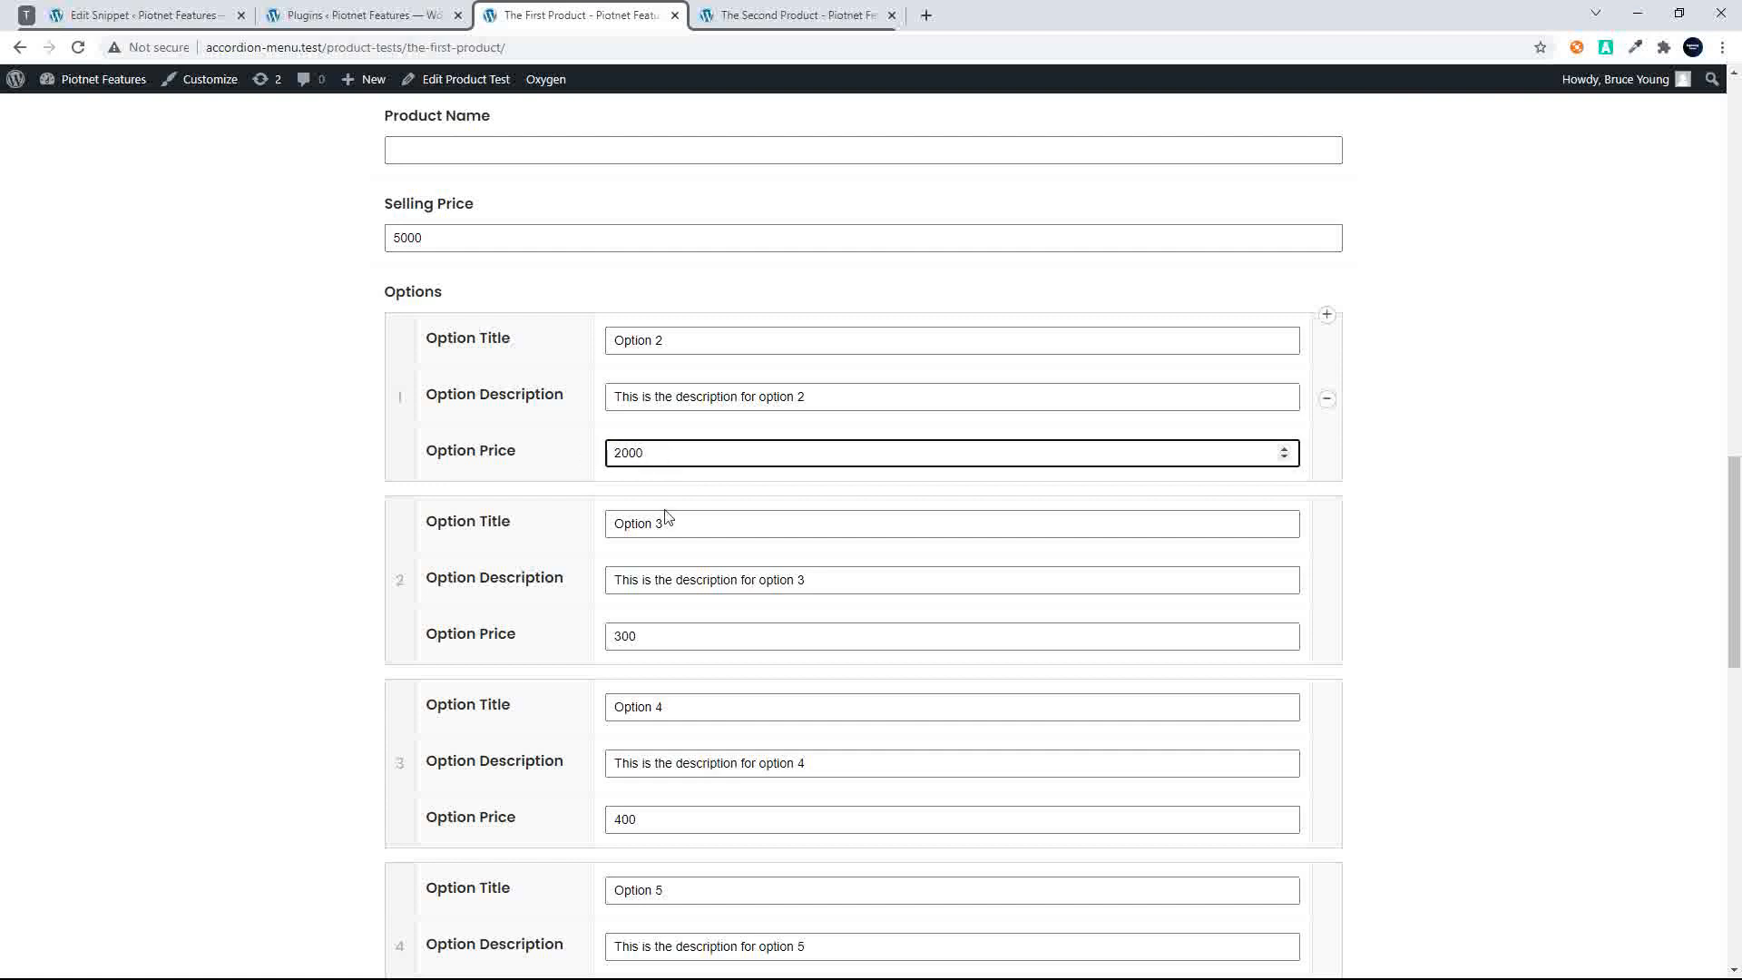
{"action": "left_click", "coordinate": [663, 636]}
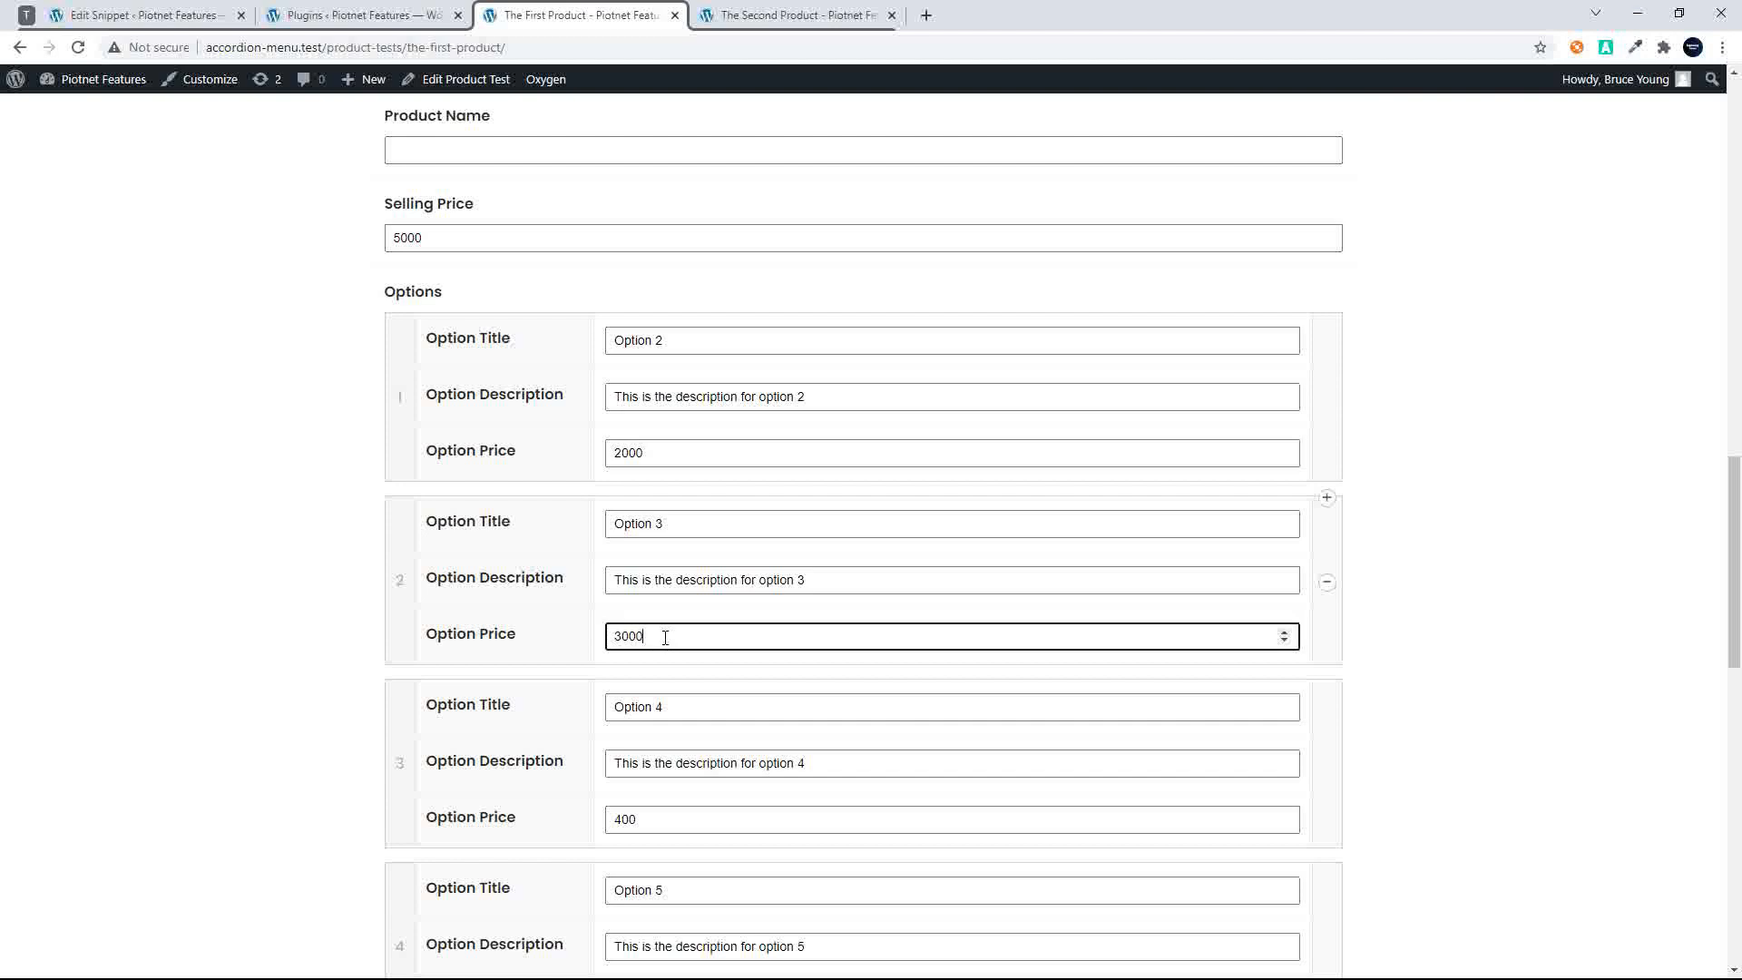
{"action": "key", "text": "Return"}
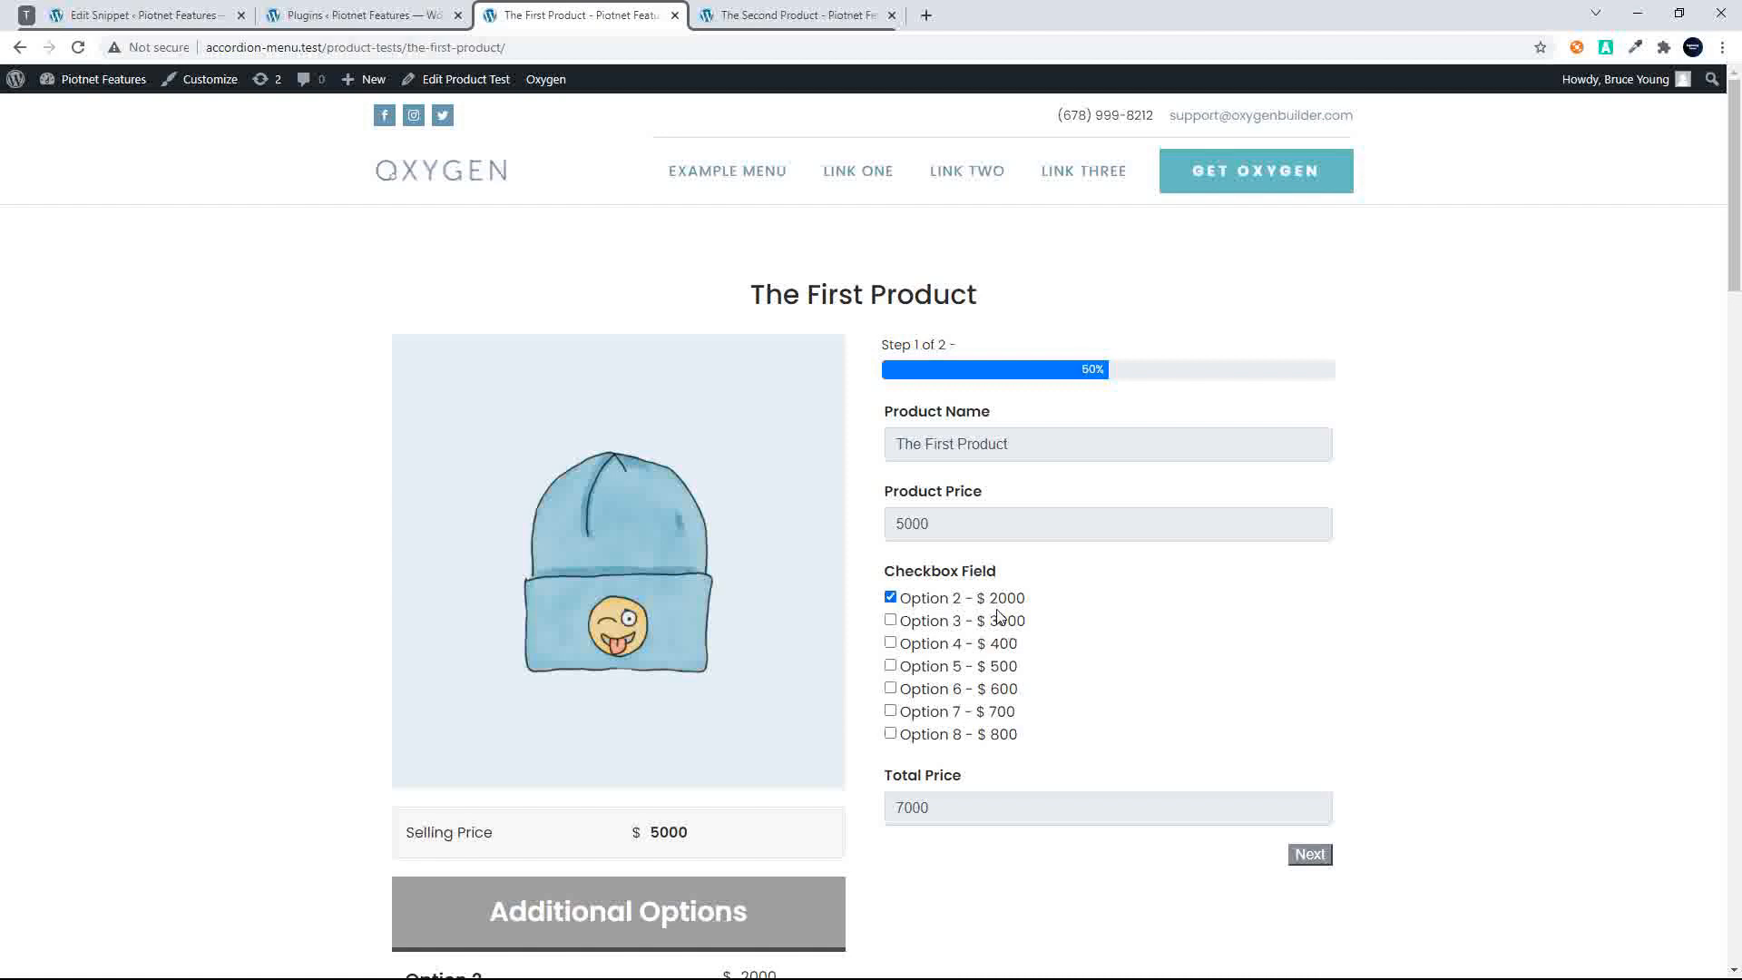
Test the total price by adding Option 3 to the selection and clearing both Option 3 and Option 2
{"action": "left_click", "coordinate": [1006, 624]}
{"action": "left_click", "coordinate": [921, 624]}
{"action": "left_click", "coordinate": [927, 602]}
Reuse the page title to set the Product Name to "The First Product add Informtion" and submit the edit form
{"action": "triple_click", "coordinate": [743, 300]}
{"action": "key", "text": "ctrl+c"}
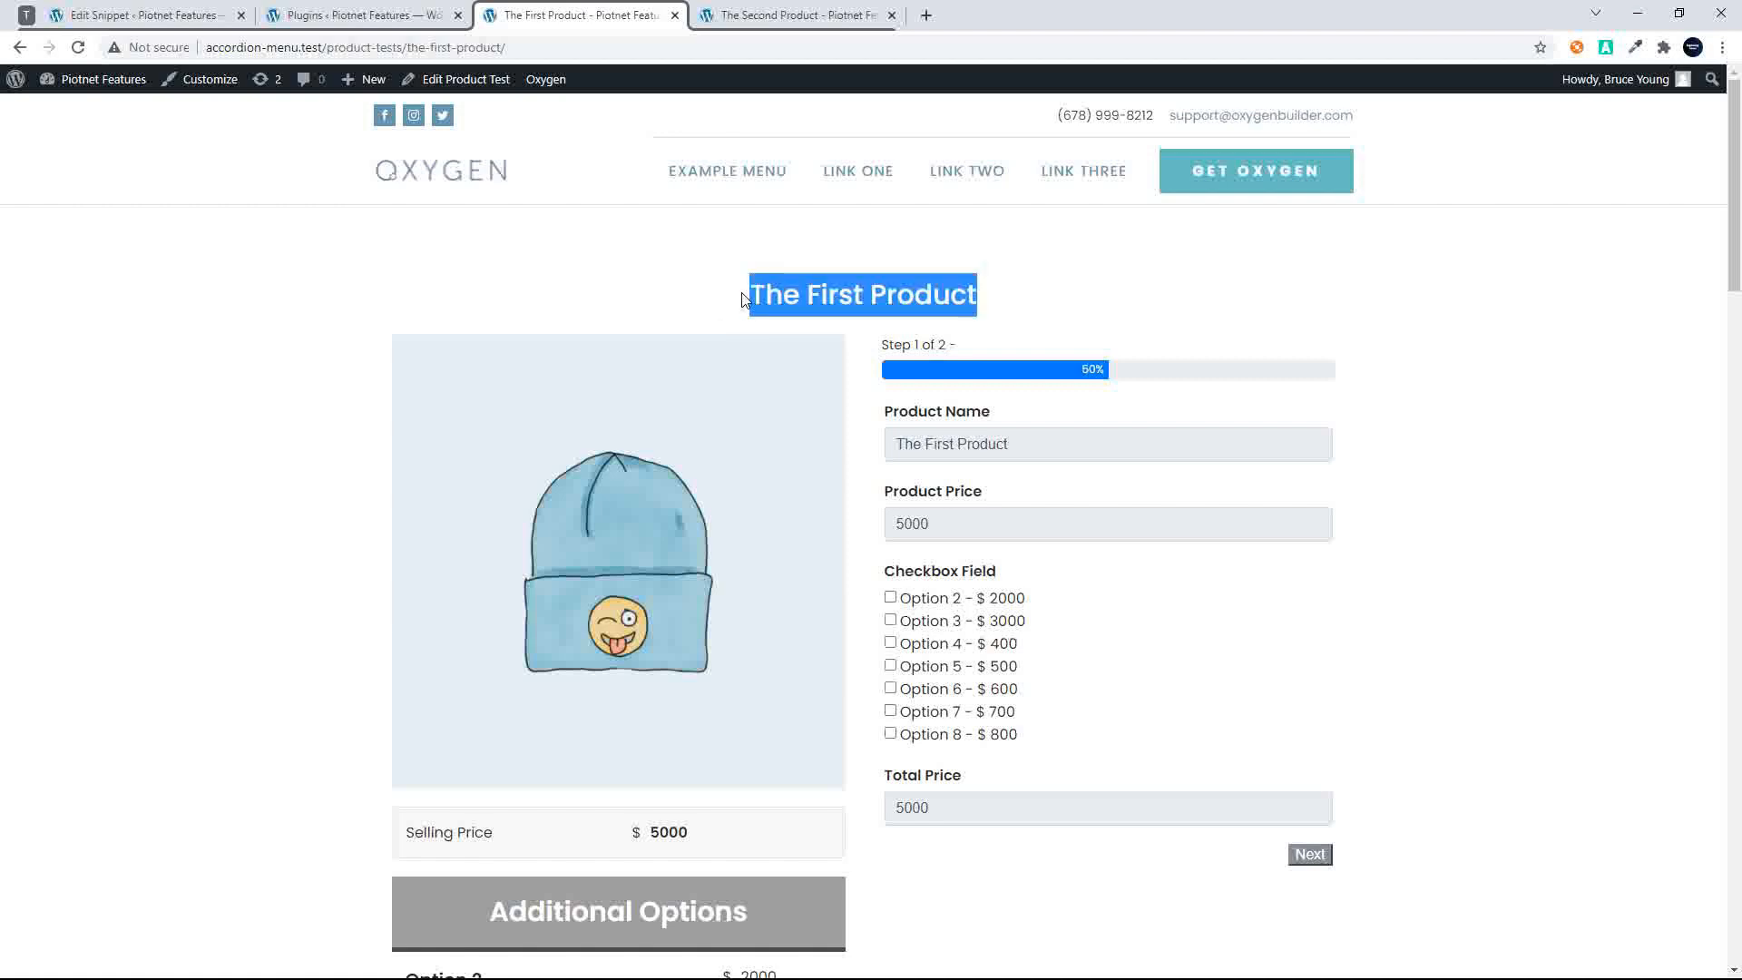
{"action": "scroll", "coordinate": [858, 516], "scroll_direction": "down", "scroll_amount": 13}
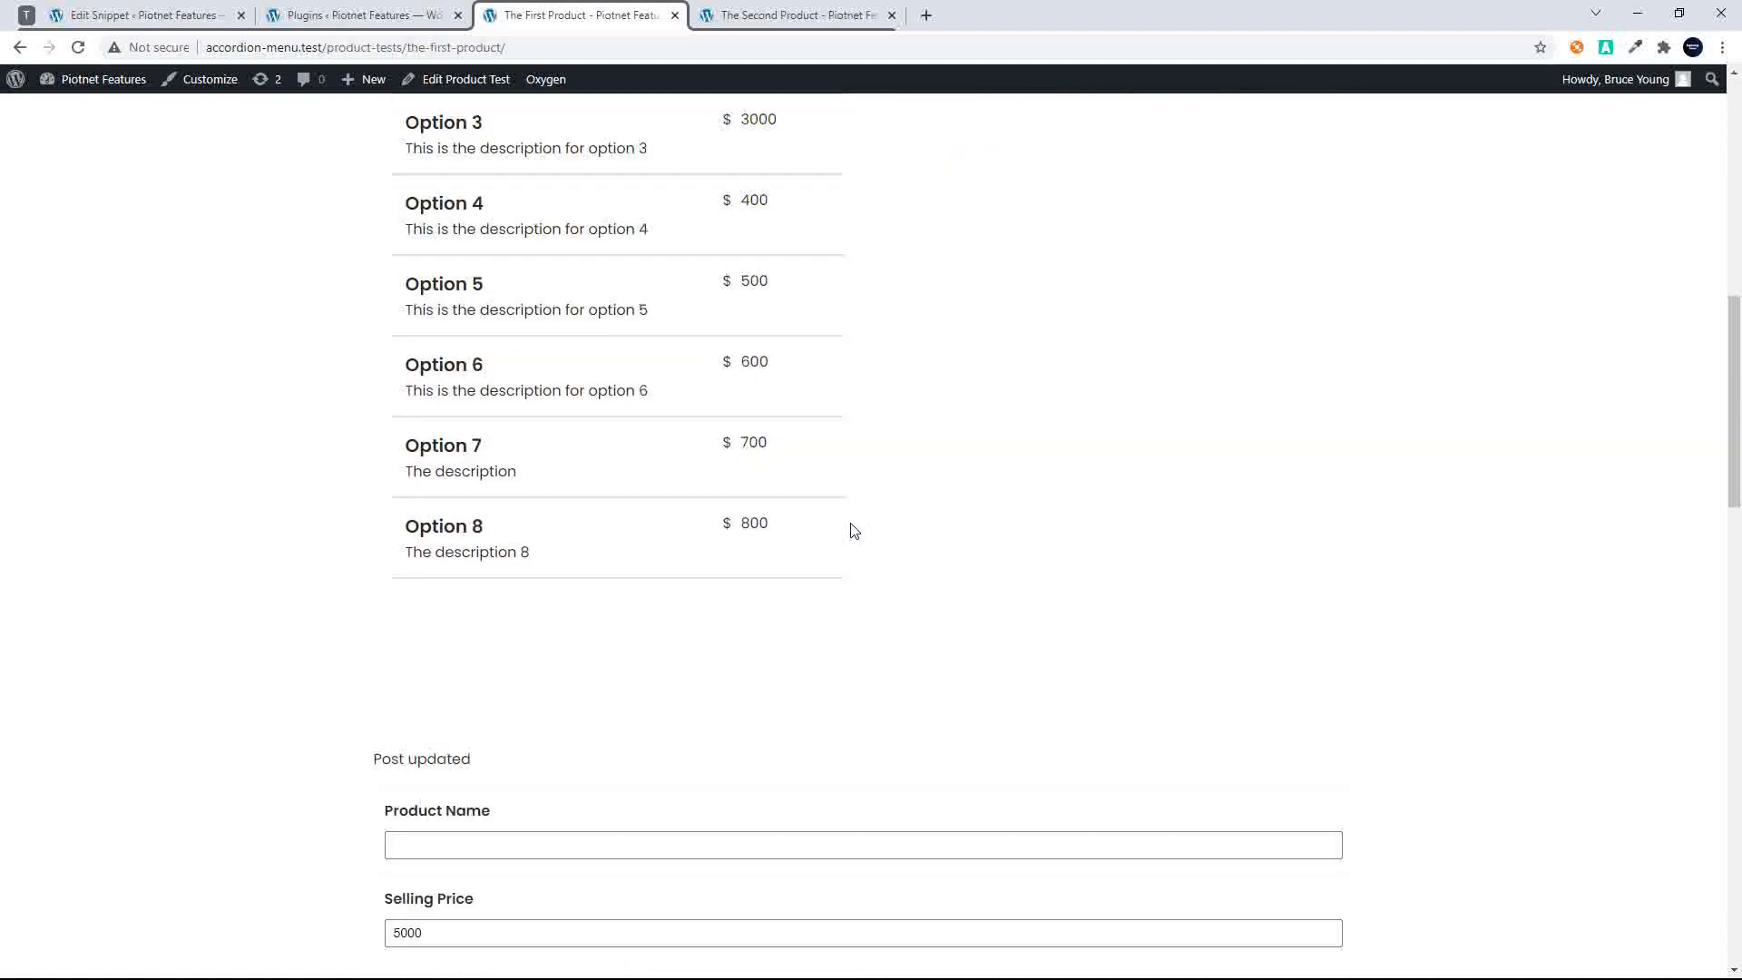
{"action": "left_click", "coordinate": [512, 545]}
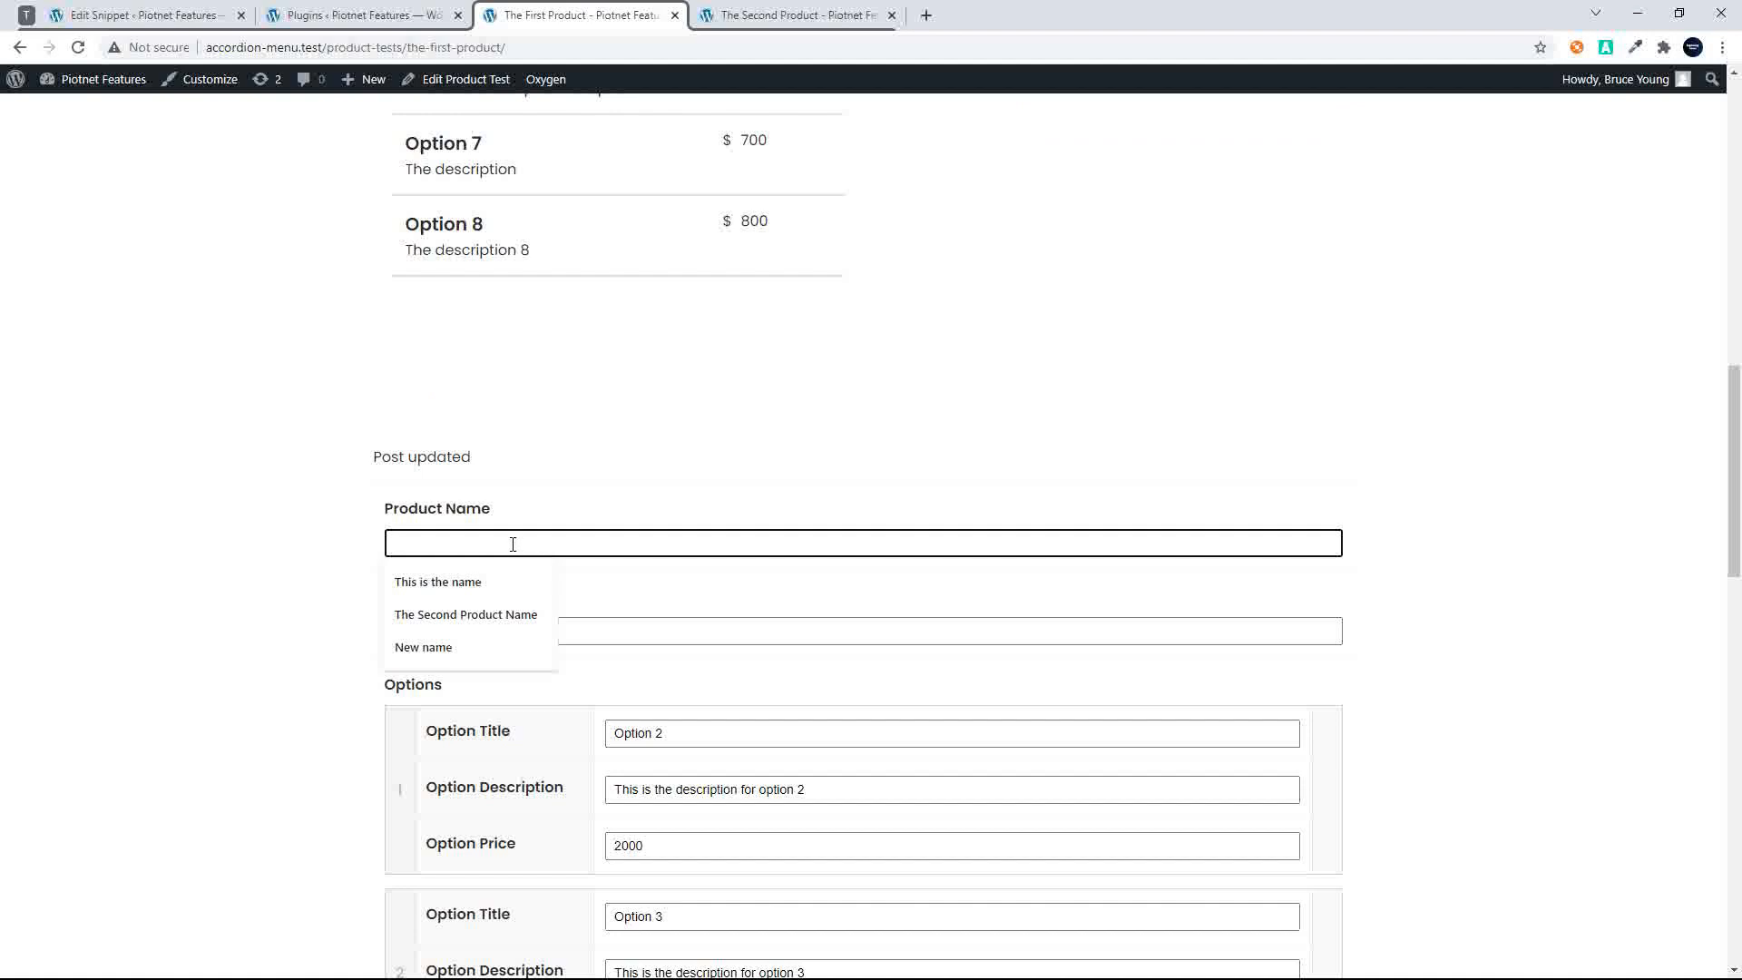
{"action": "key", "text": "ctrl+v"}
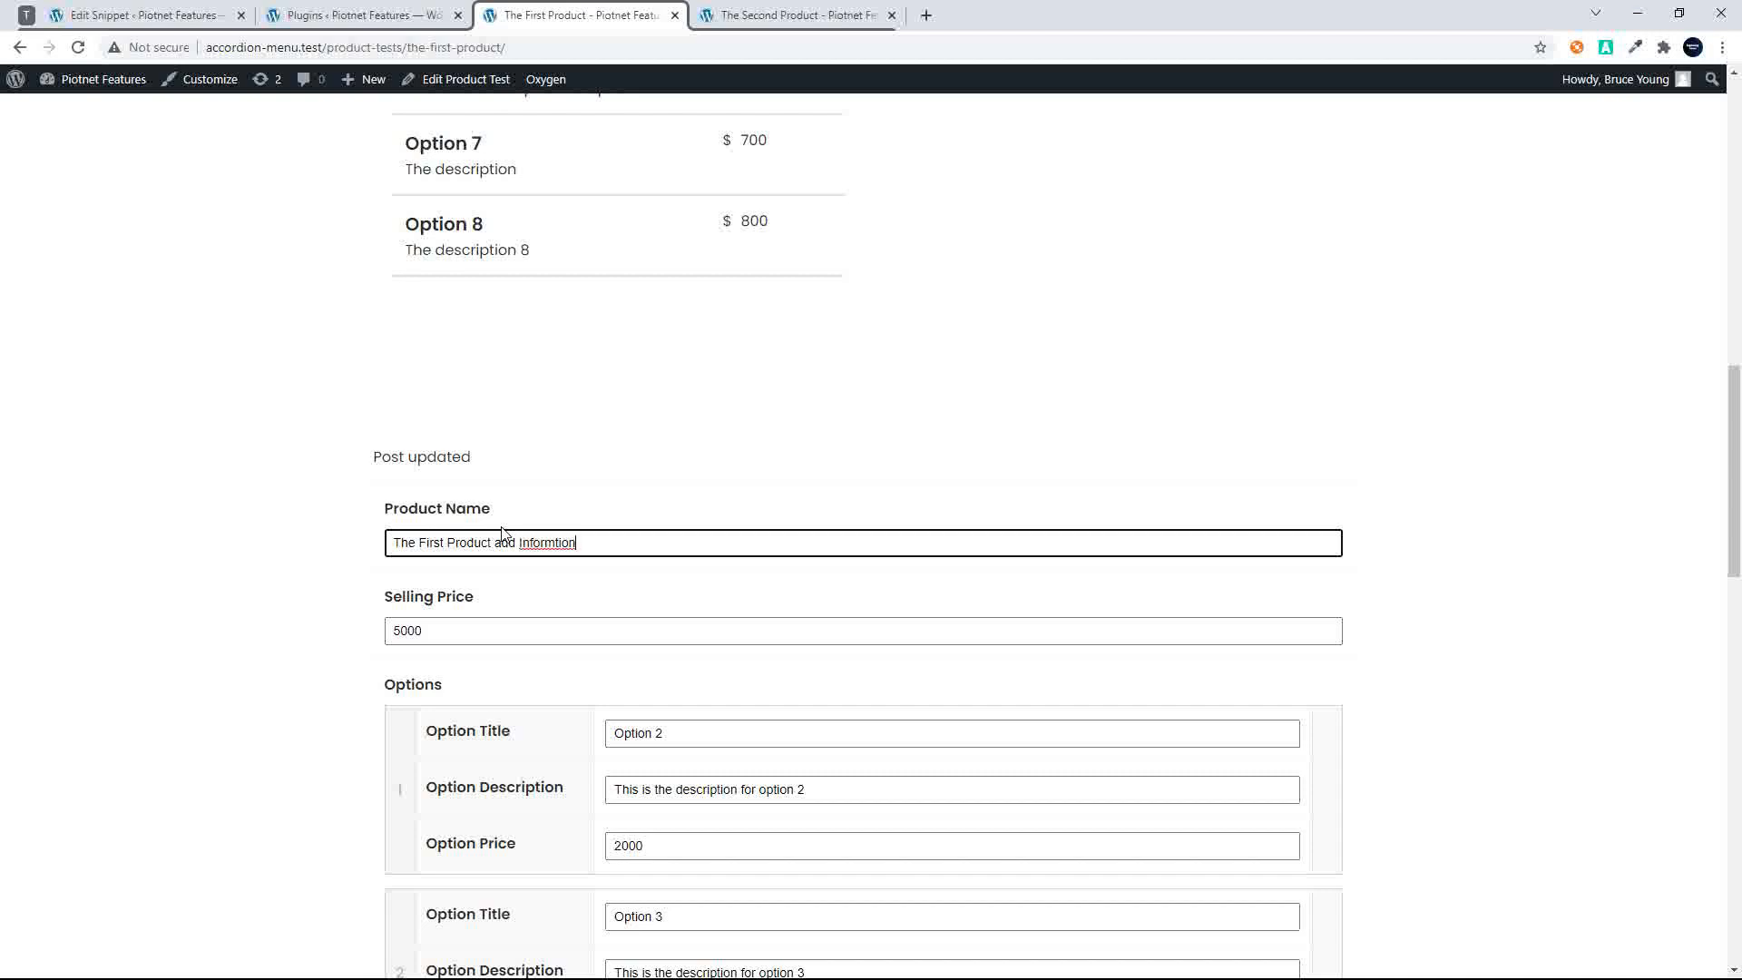
{"action": "key", "text": "Return"}
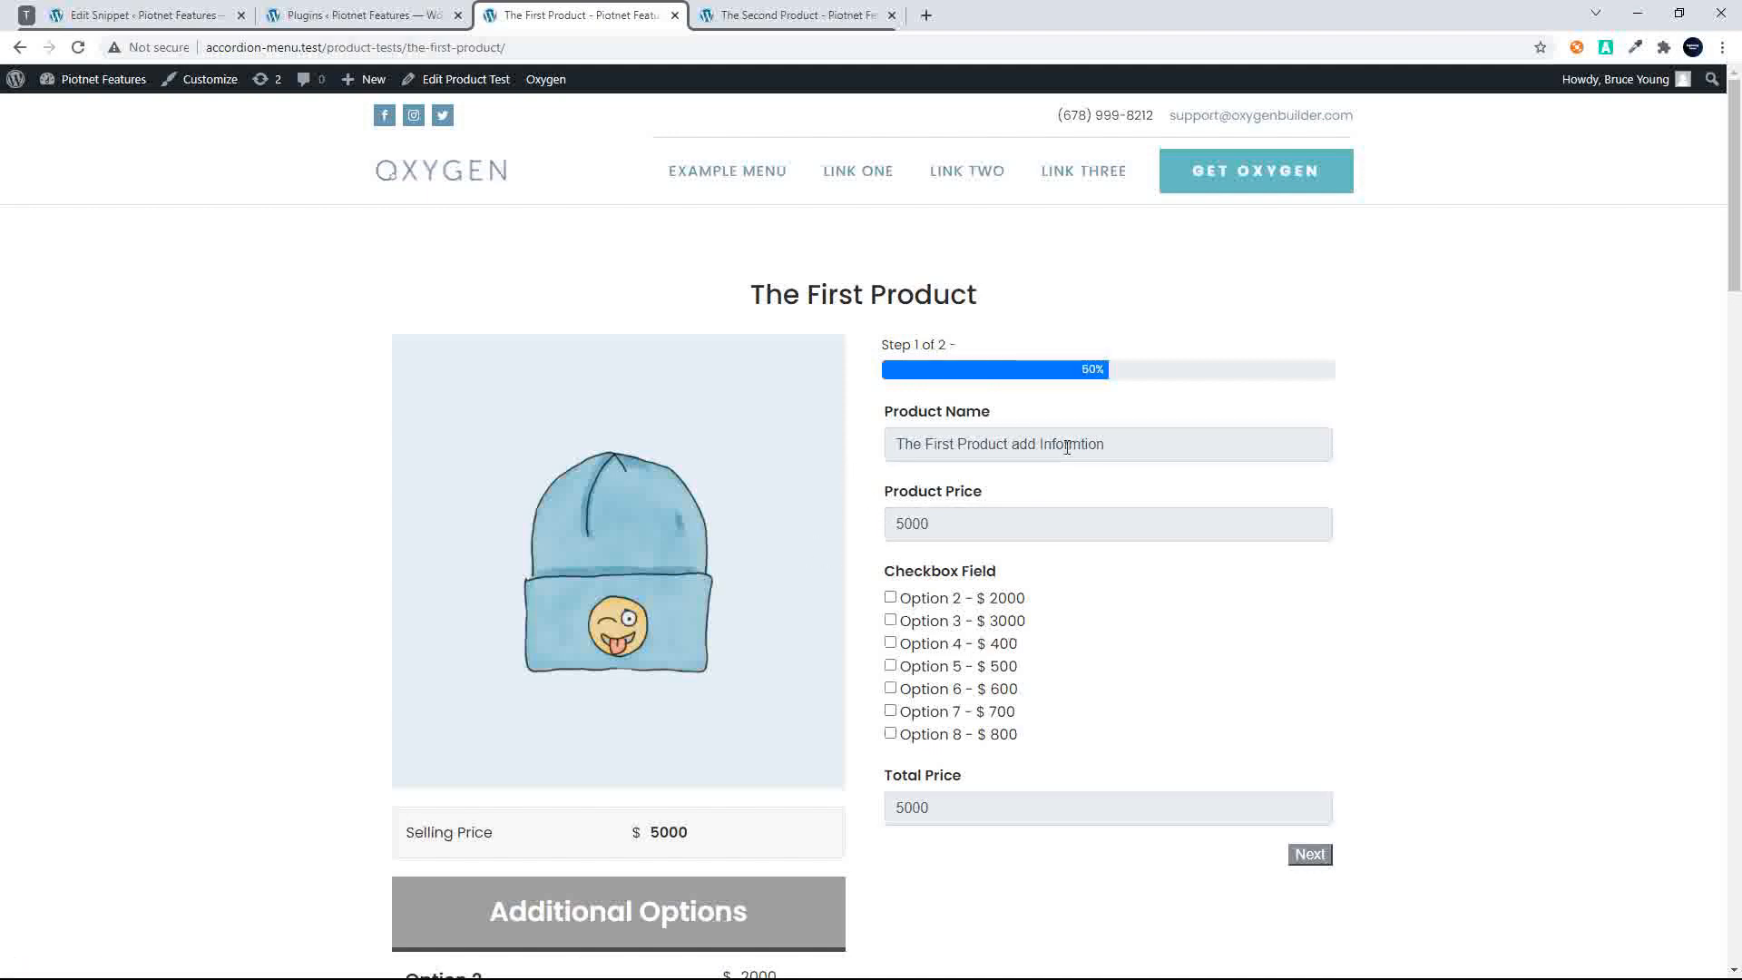
Clear the custom Product Name in the edit form and submit the product update
{"action": "left_click_drag", "start_coordinate": [896, 445], "coordinate": [1125, 453]}
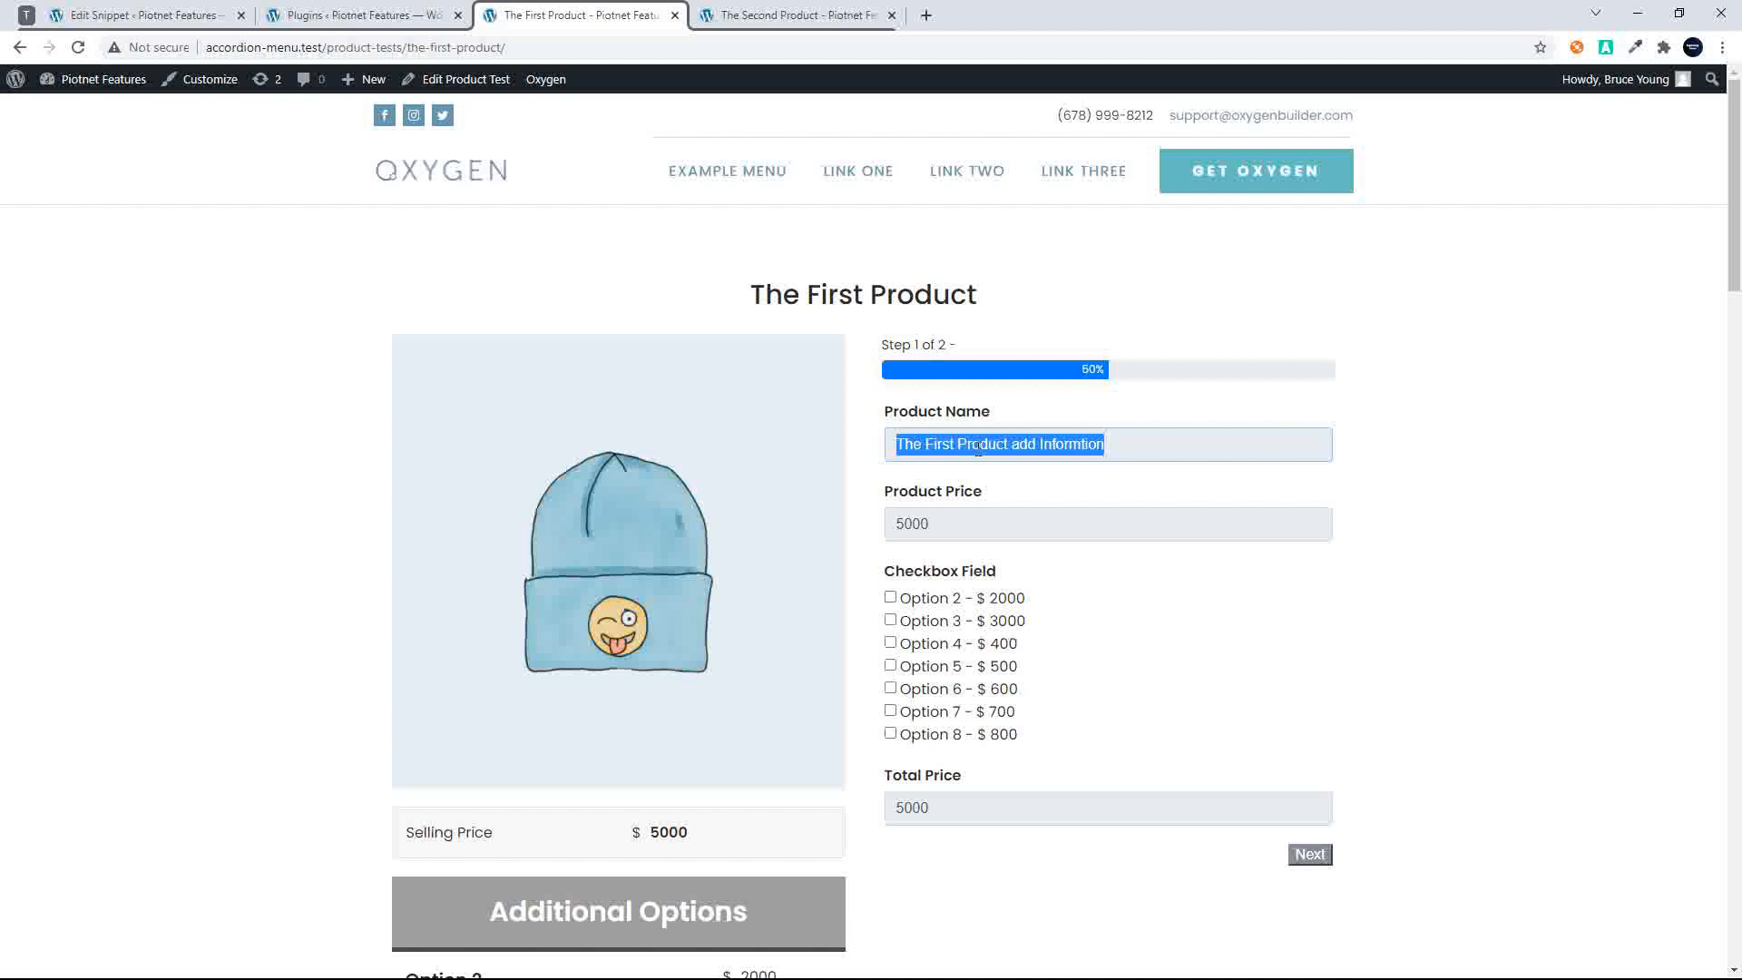
{"action": "scroll", "coordinate": [978, 446], "scroll_direction": "down", "scroll_amount": 13}
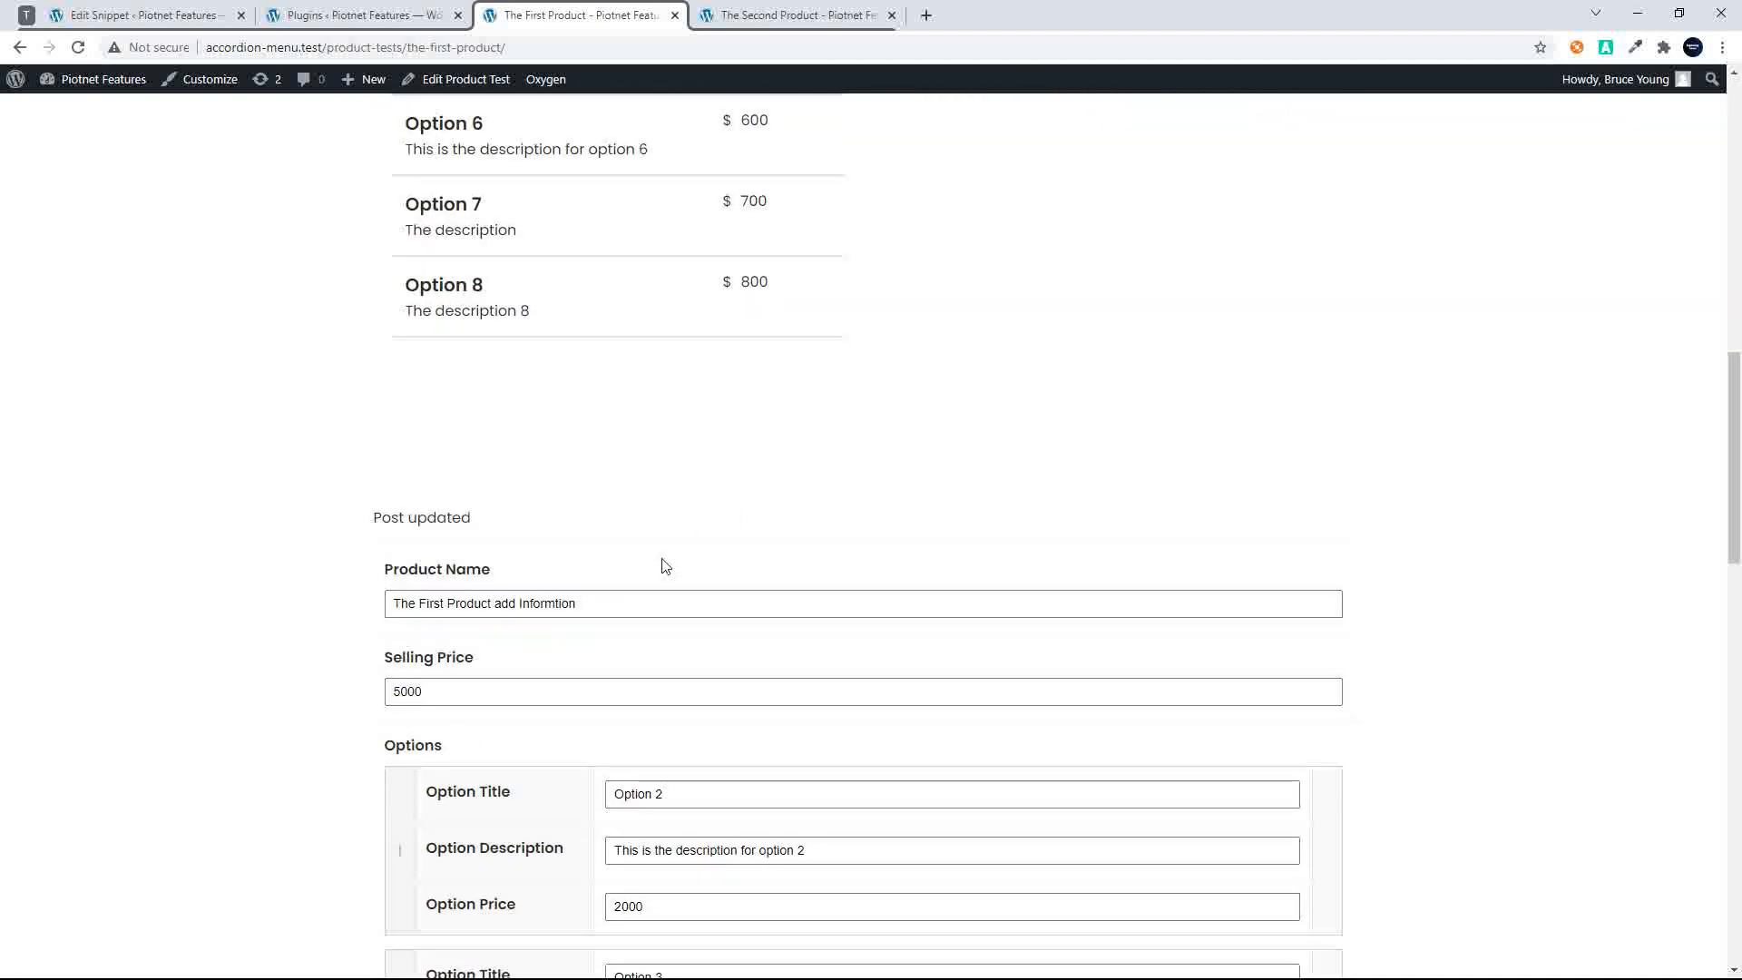
{"action": "left_click_drag", "start_coordinate": [622, 607], "coordinate": [366, 596]}
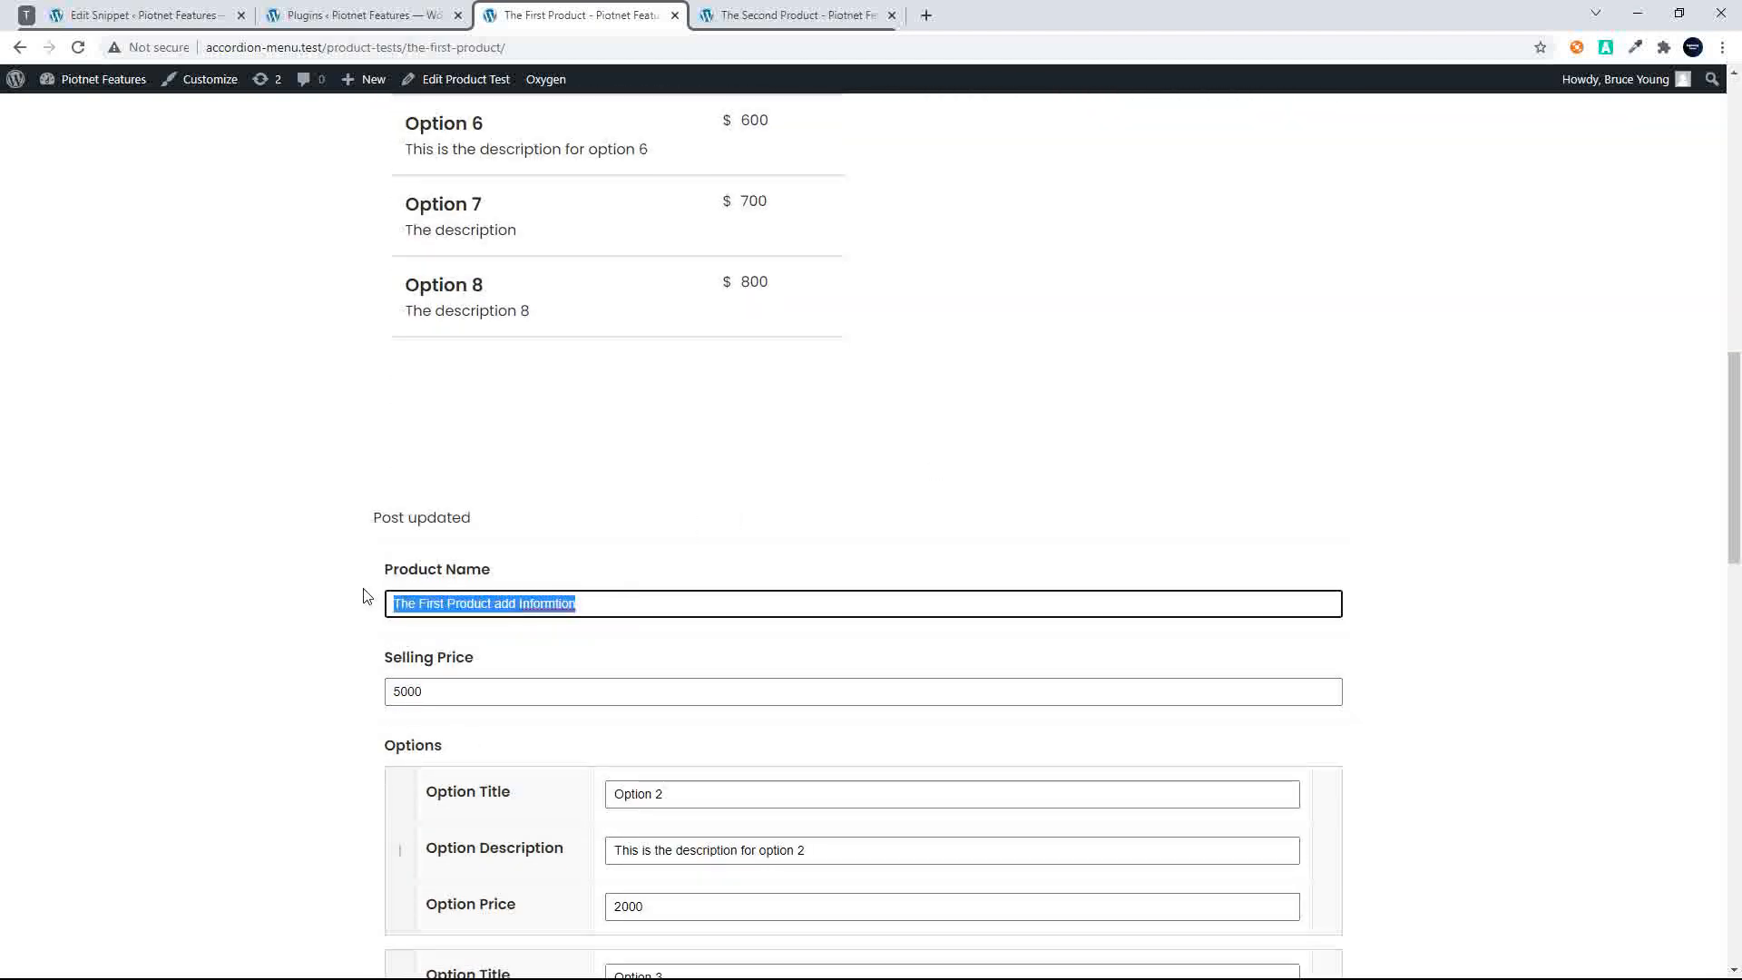
{"action": "key", "text": "BackSpace"}
{"action": "key", "text": "Return"}
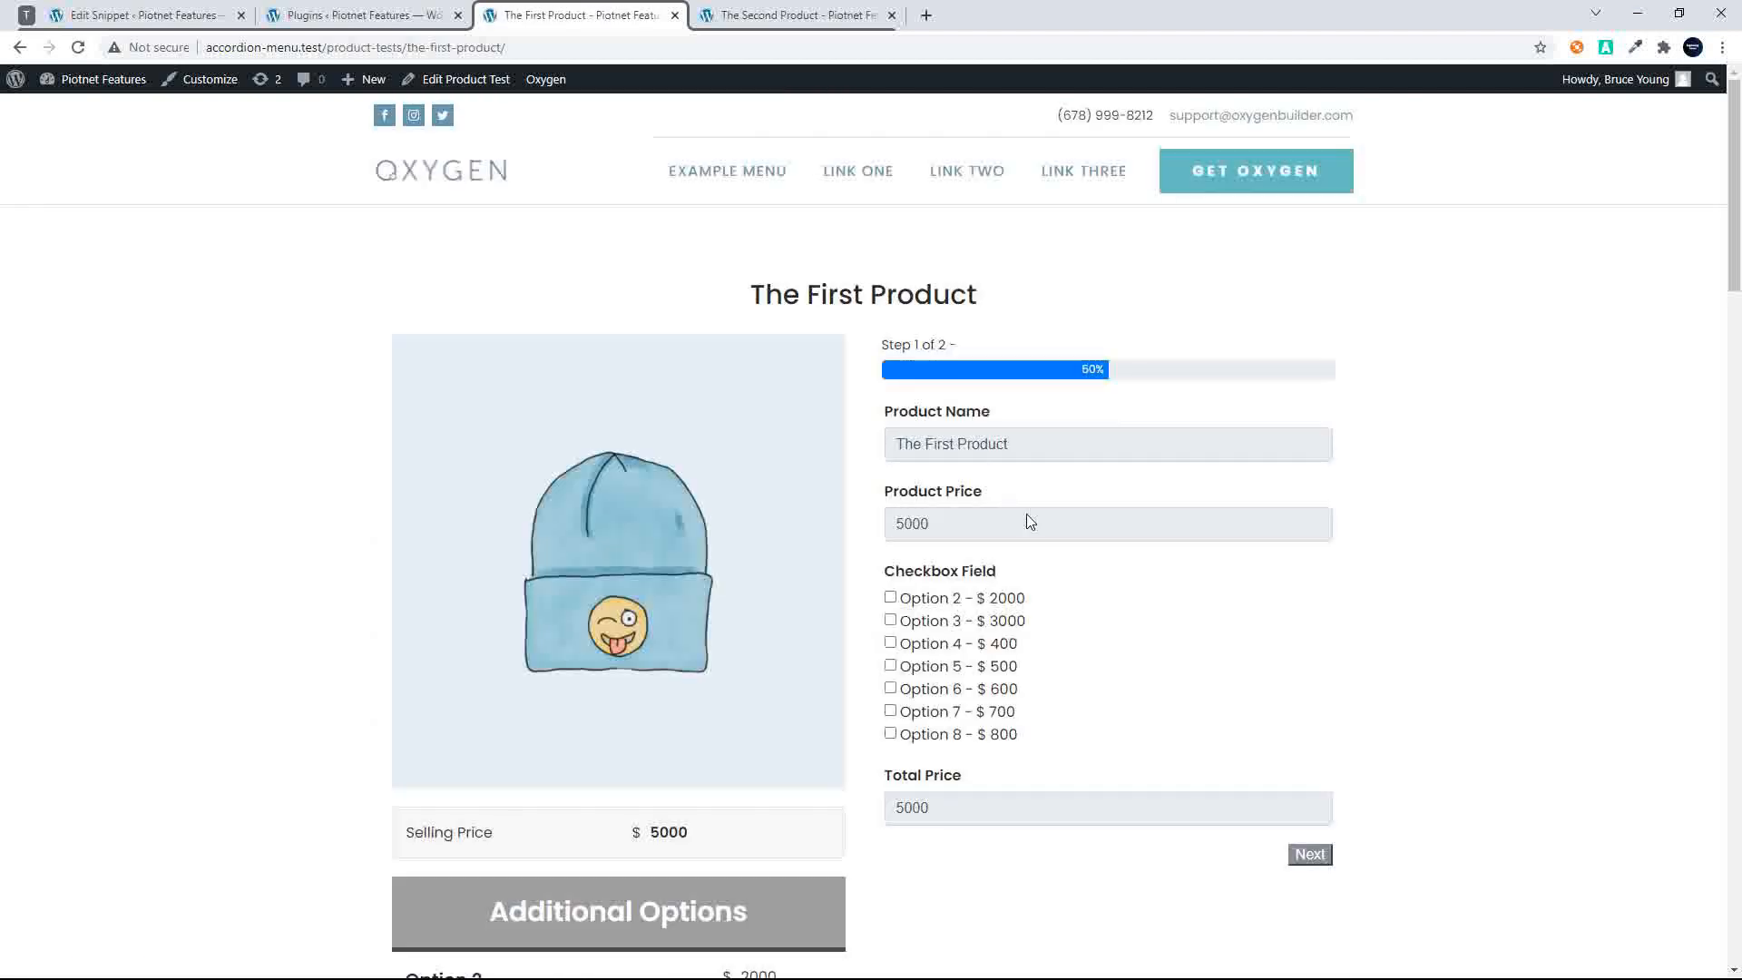
Add a new option at the end of the product's options list and title it "Option 9"
{"action": "scroll", "coordinate": [1064, 541], "scroll_direction": "down", "scroll_amount": 15}
{"action": "scroll", "coordinate": [1066, 547], "scroll_direction": "down", "scroll_amount": 16}
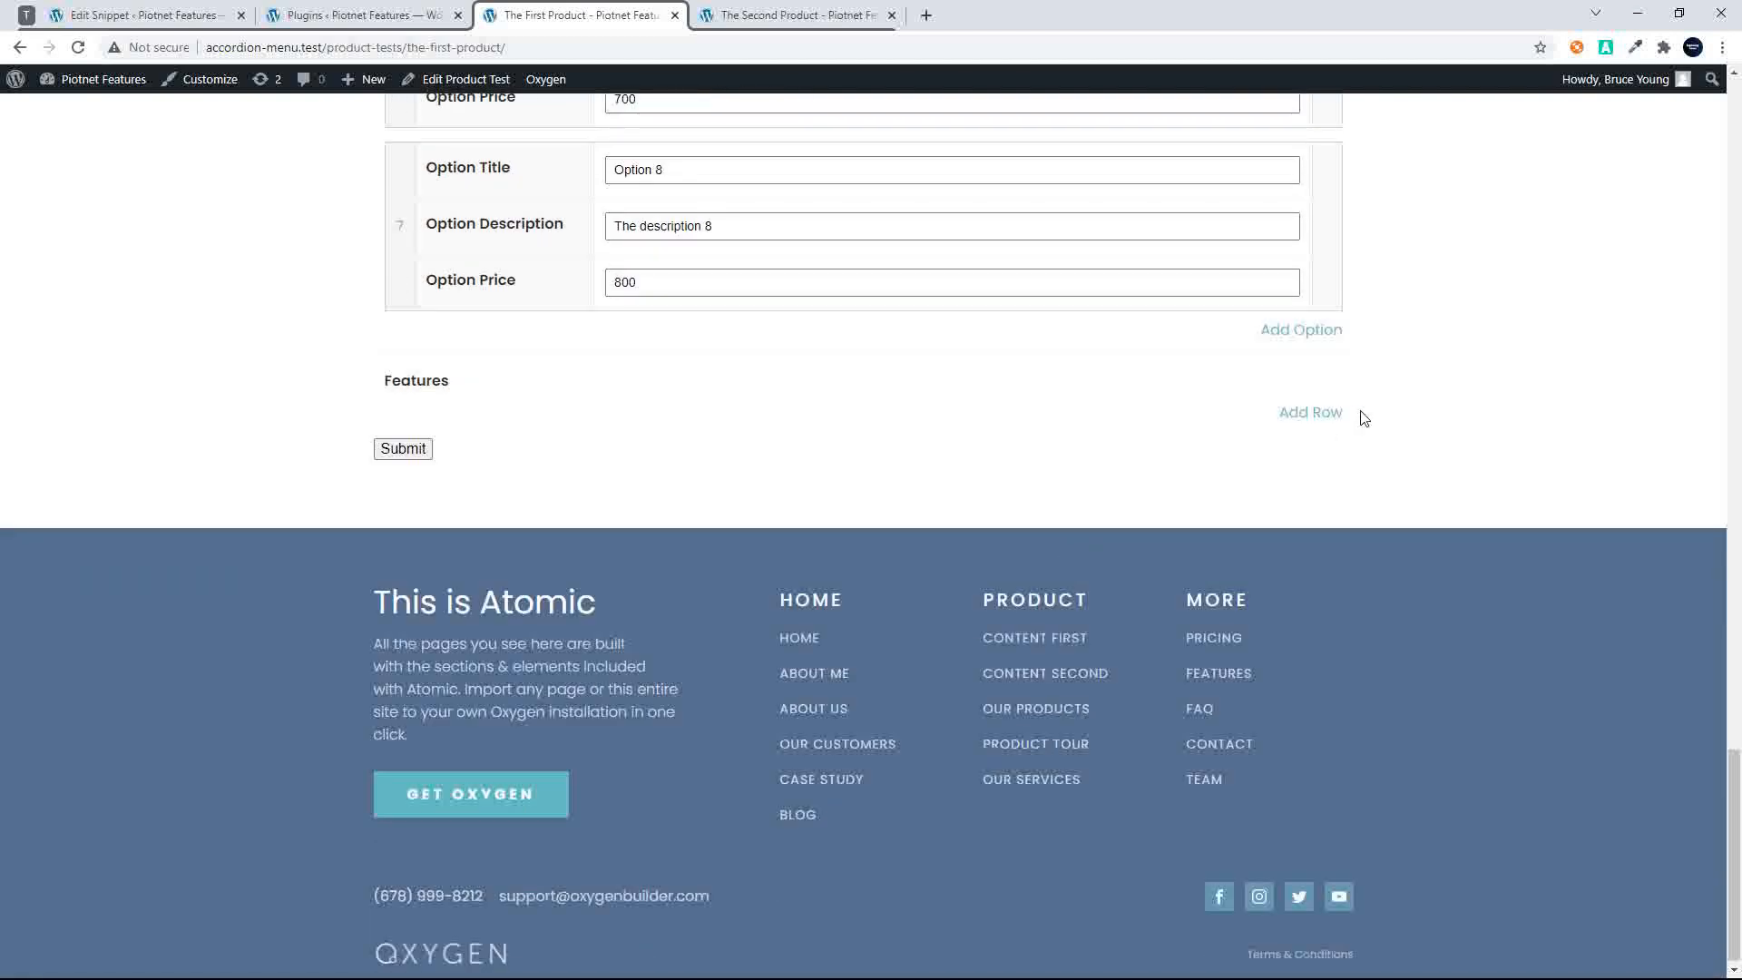
{"action": "left_click", "coordinate": [1306, 330]}
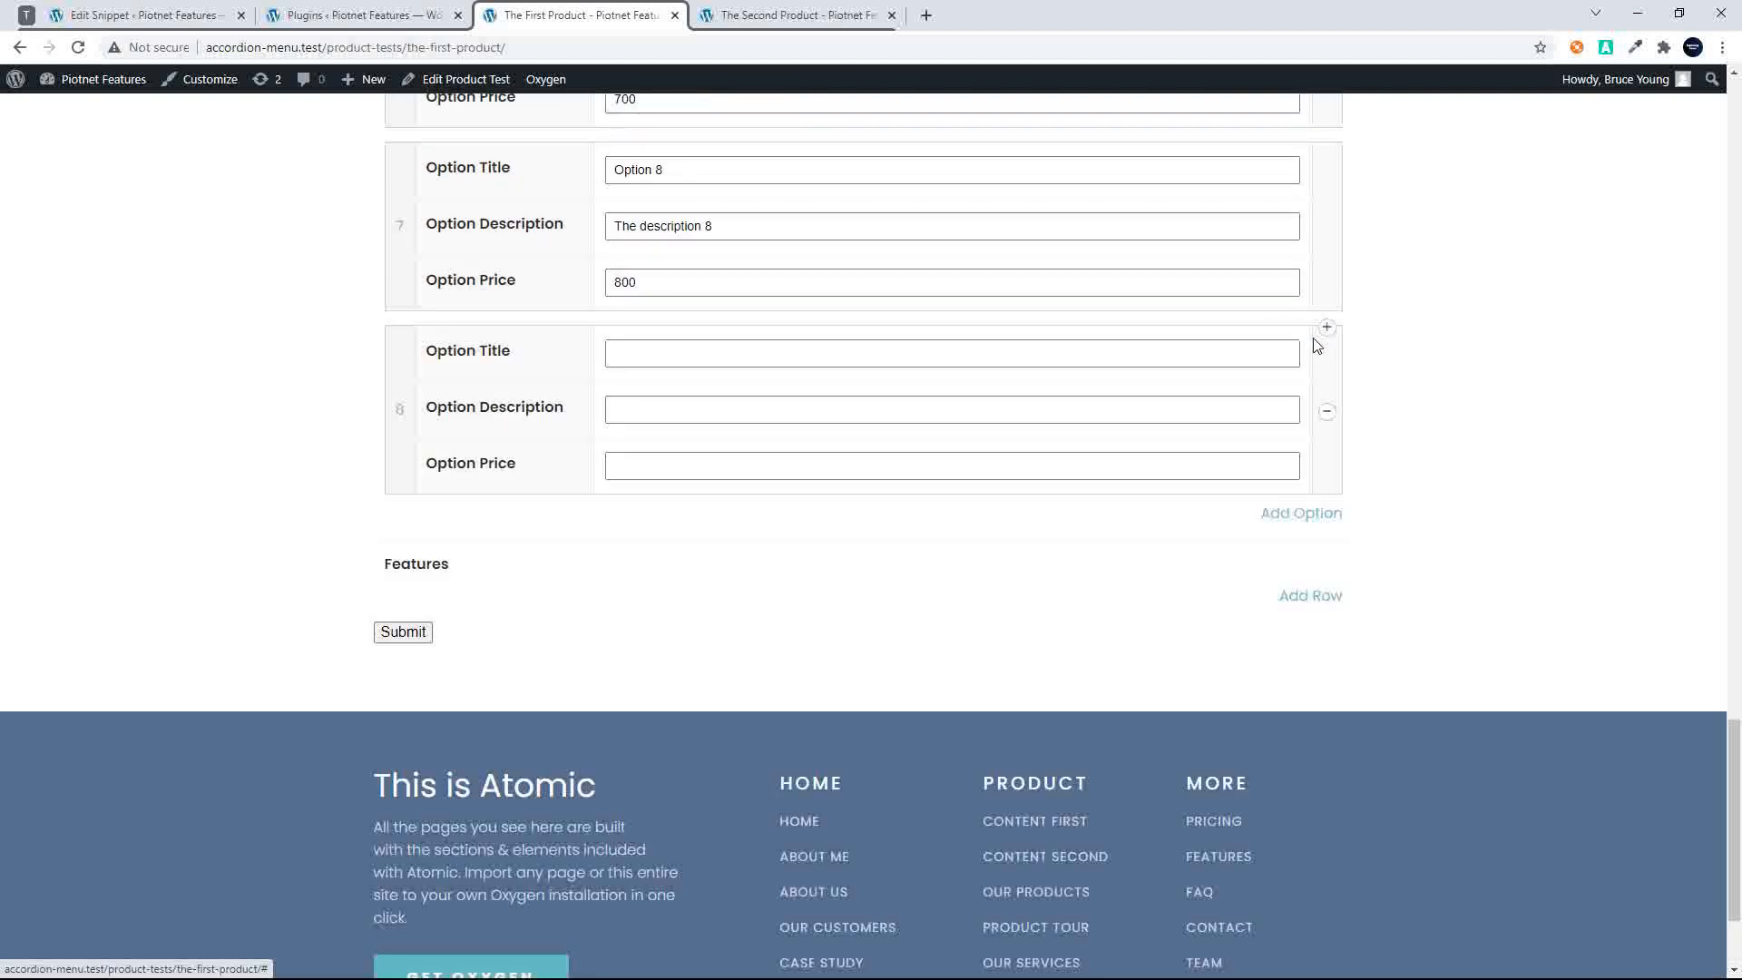
{"action": "left_click", "coordinate": [703, 348]}
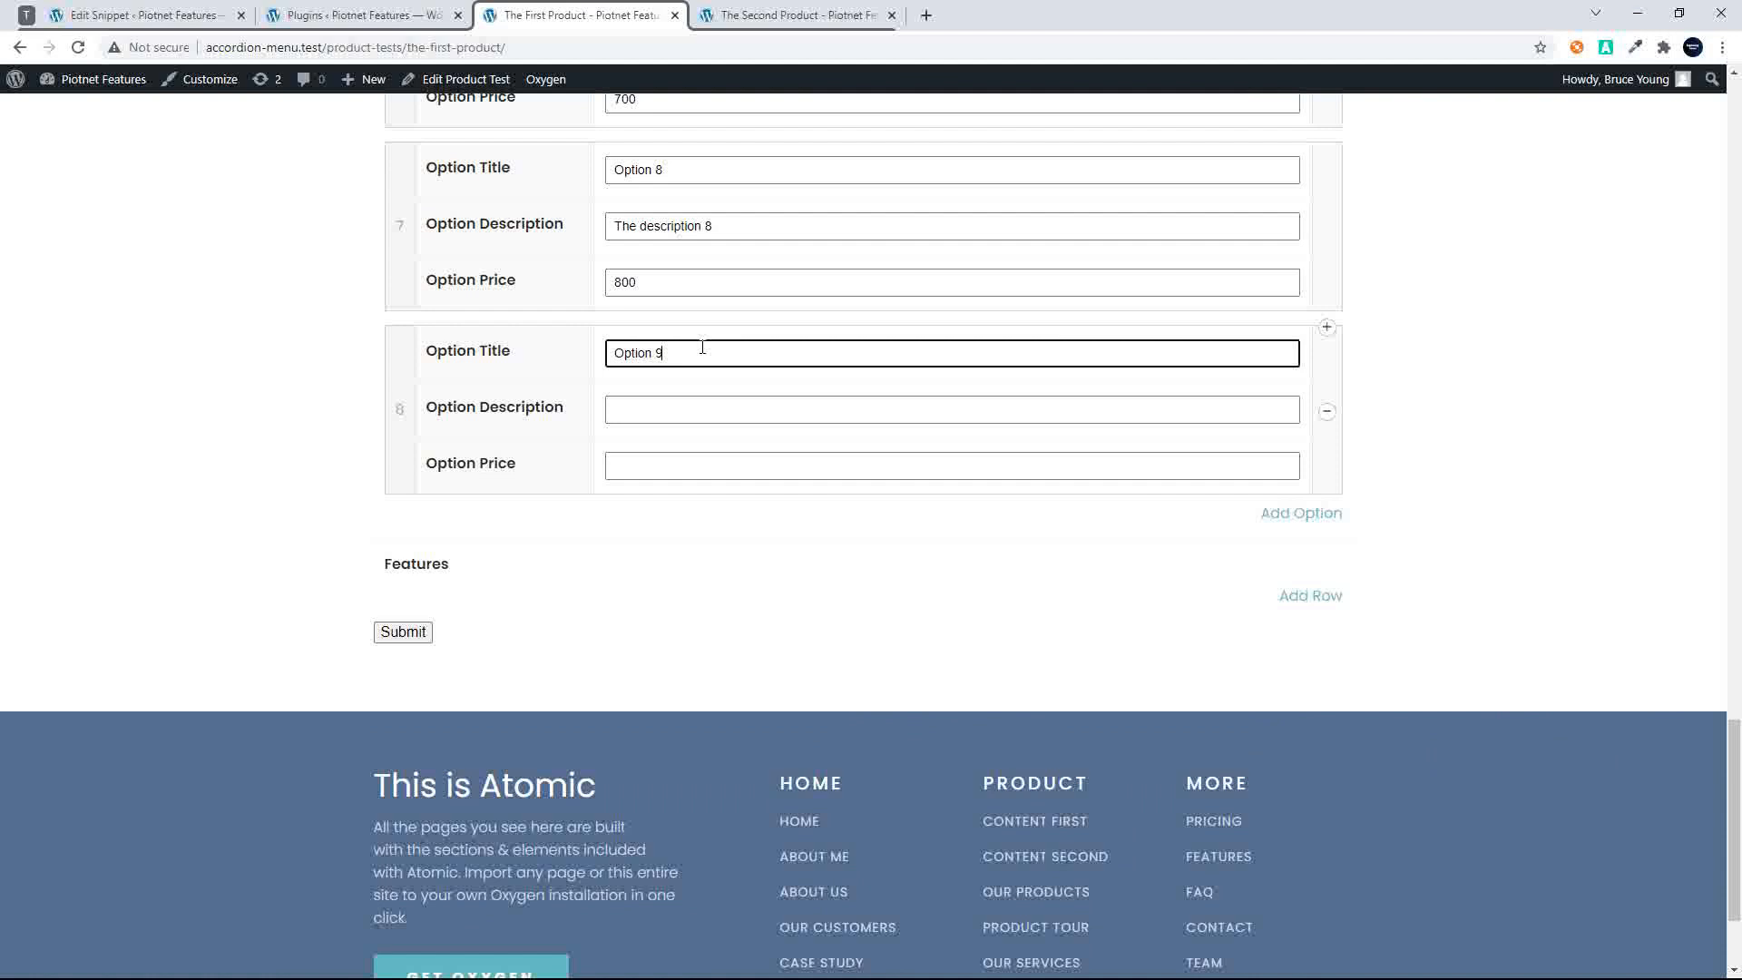
{"action": "type", "text": "Option 9"}
Set Option 9's description to "The description 9" and its price to 900, and submit the edit form
{"action": "left_click_drag", "start_coordinate": [751, 228], "coordinate": [599, 229]}
{"action": "key", "text": "ctrl+c"}
{"action": "left_click", "coordinate": [623, 409]}
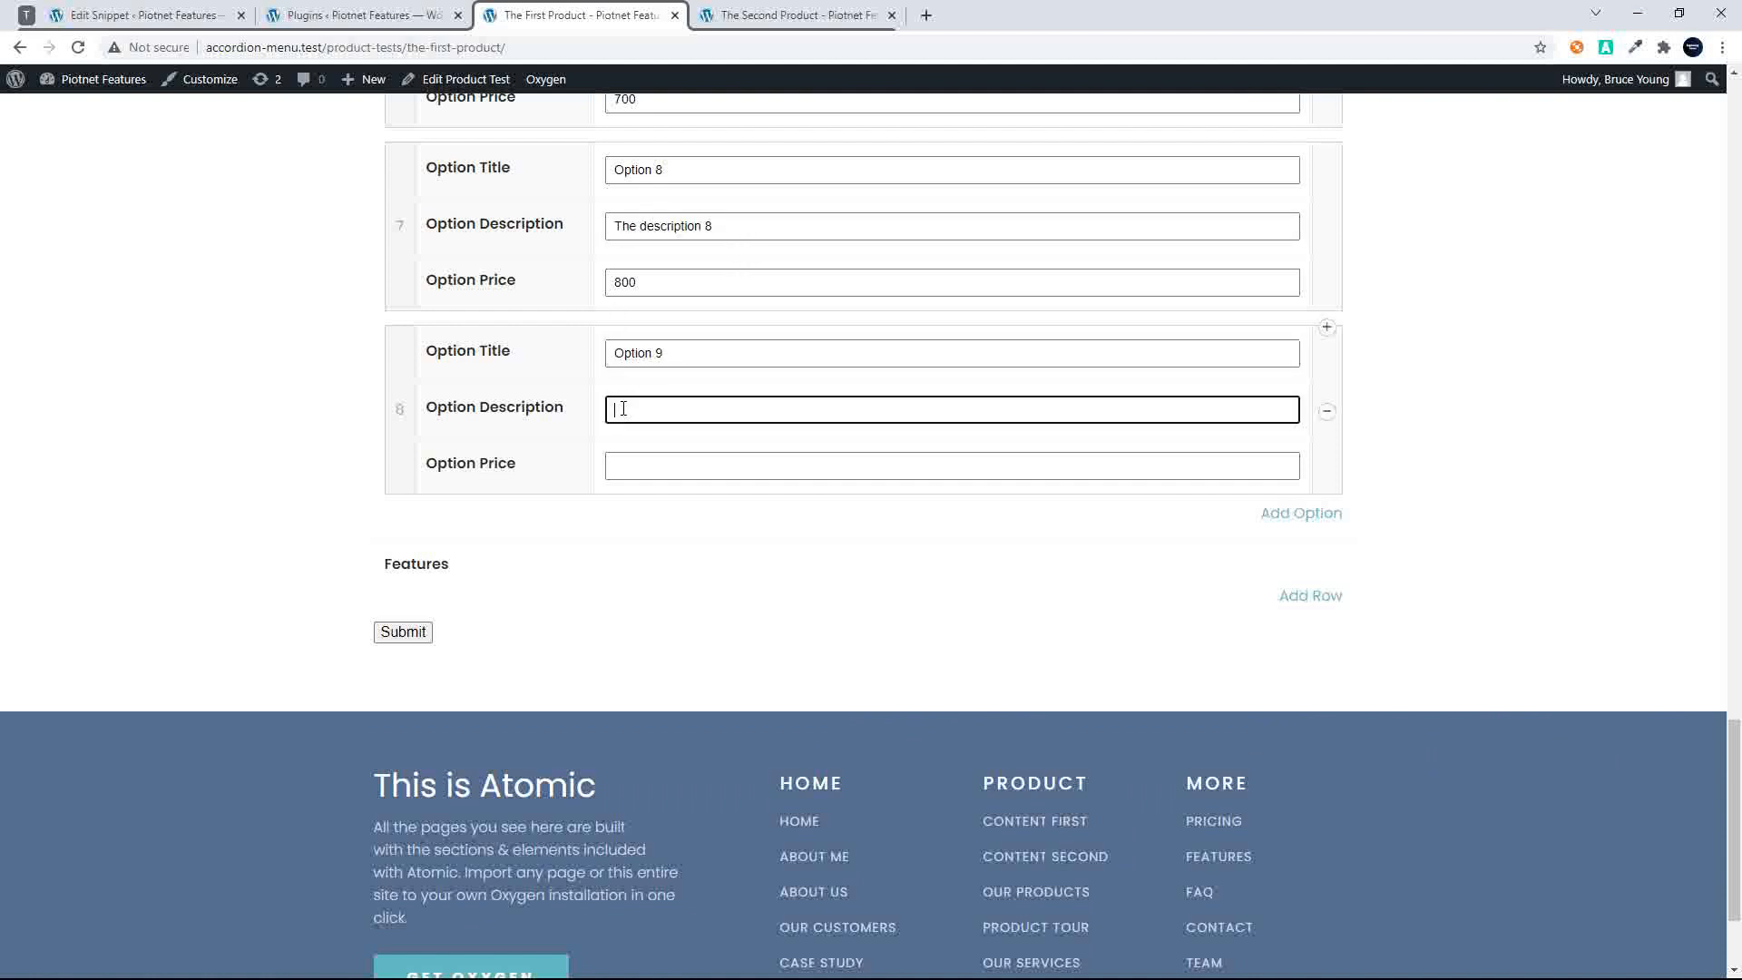
{"action": "key", "text": "ctrl+v"}
{"action": "type", "text": "9"}
{"action": "left_click", "coordinate": [649, 465]}
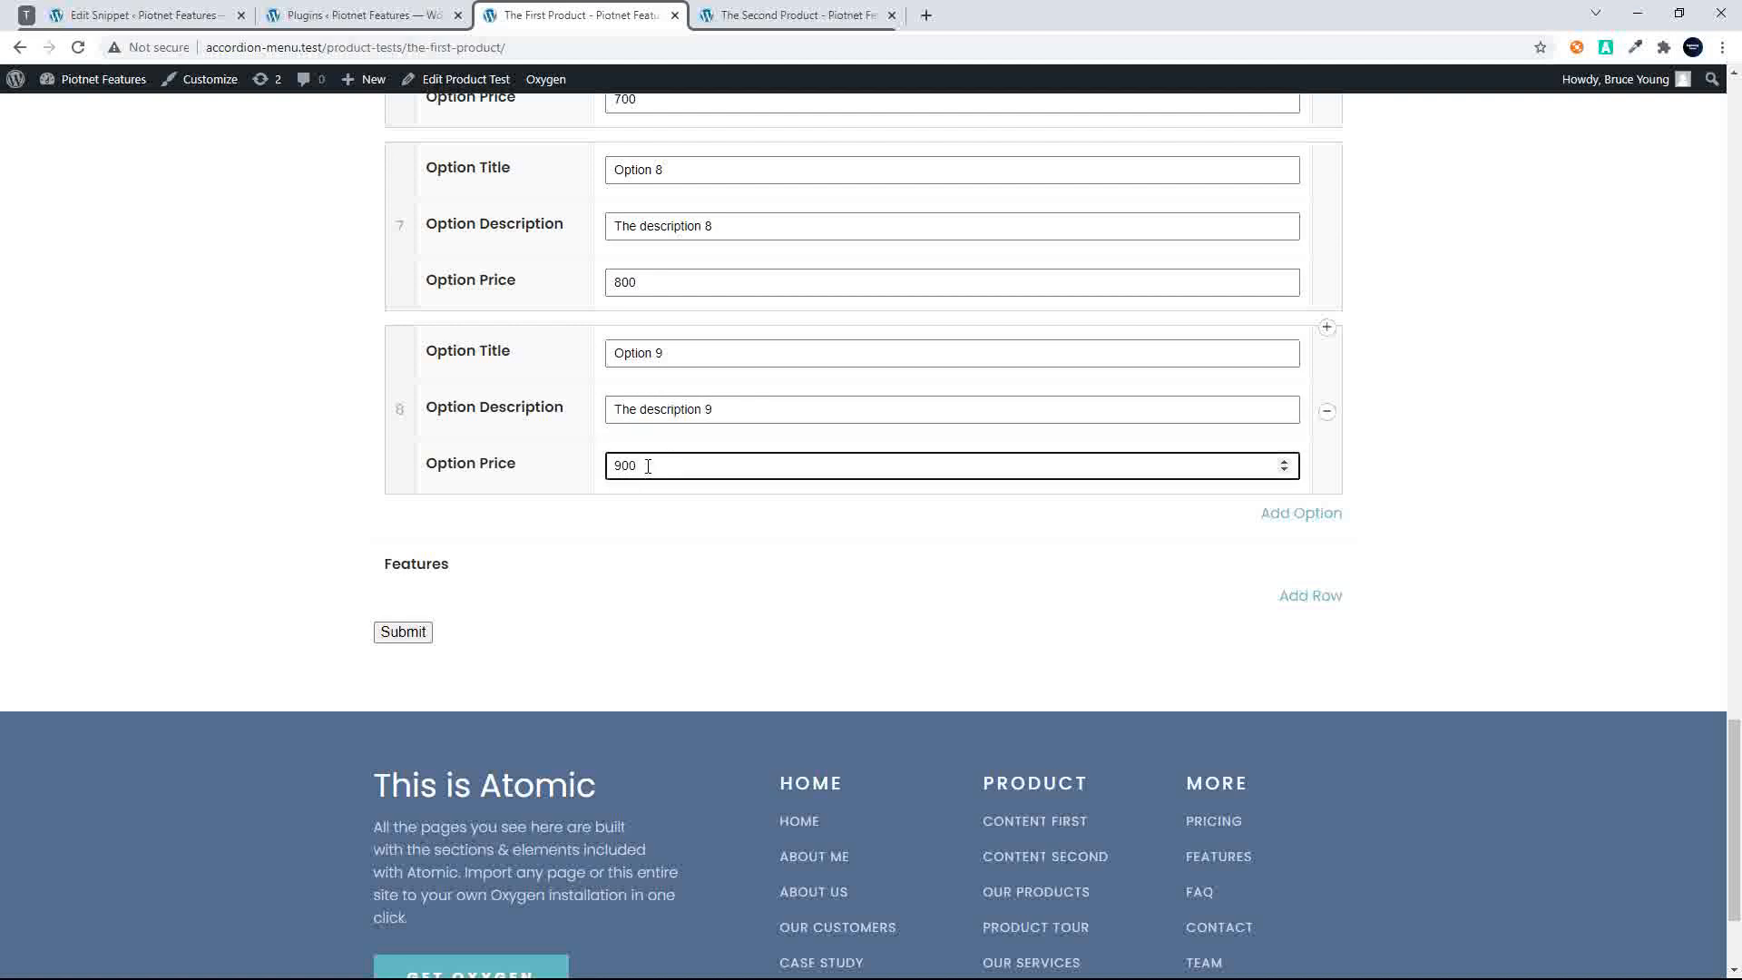
{"action": "key", "text": "Return"}
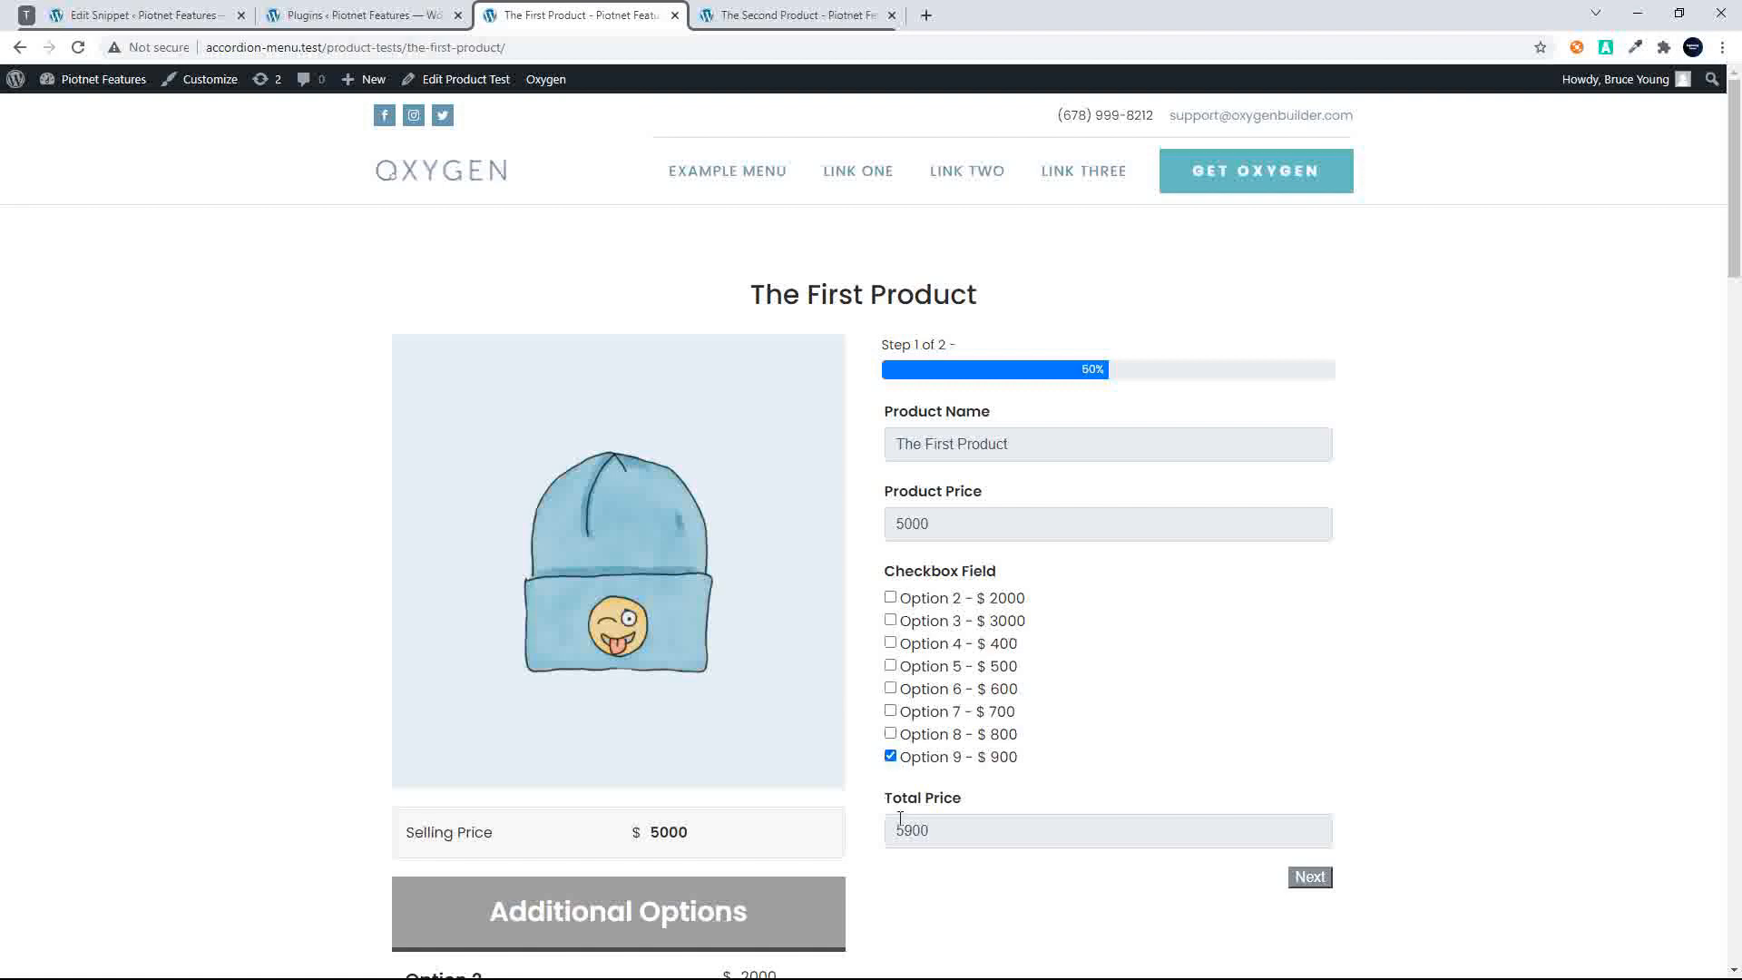
Select Options 4, 7, 8 and 9 in the checkbox field and review the updated Additional Options list
{"action": "left_click", "coordinate": [890, 757]}
{"action": "left_click", "coordinate": [890, 733]}
{"action": "left_click", "coordinate": [890, 757]}
{"action": "left_click", "coordinate": [889, 711]}
{"action": "left_click", "coordinate": [891, 643]}
{"action": "scroll", "coordinate": [1208, 748], "scroll_direction": "down", "scroll_amount": 9}
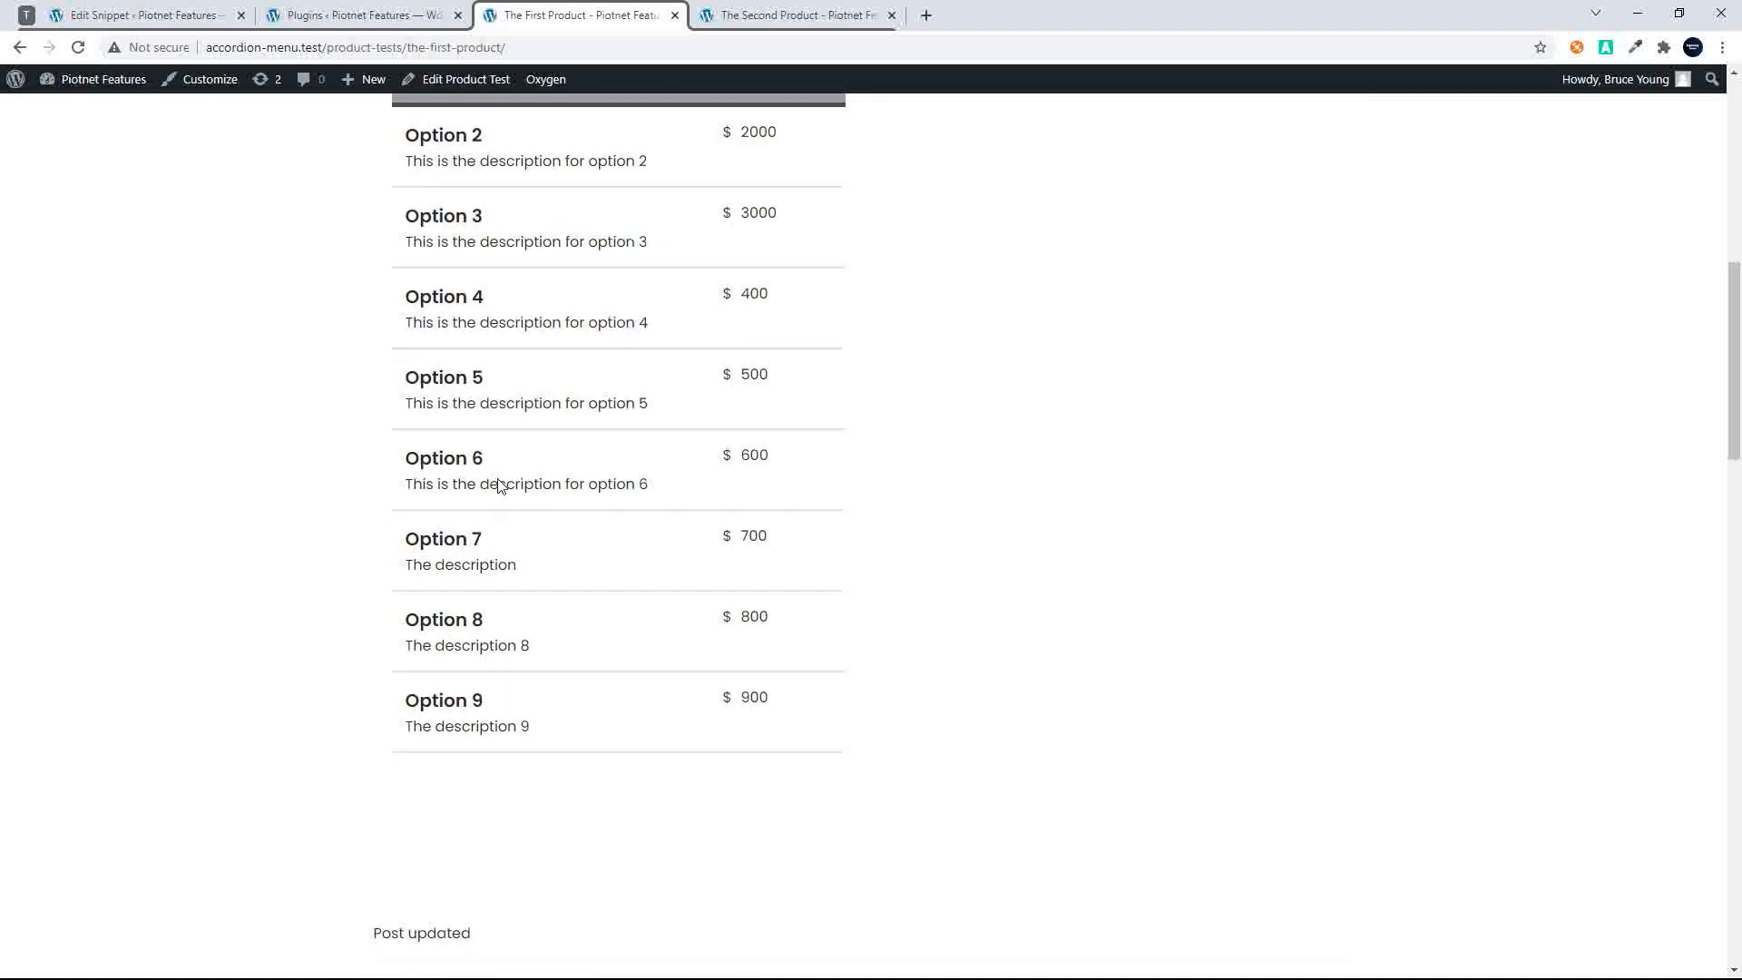
{"action": "scroll", "coordinate": [531, 508], "scroll_direction": "down", "scroll_amount": 5}
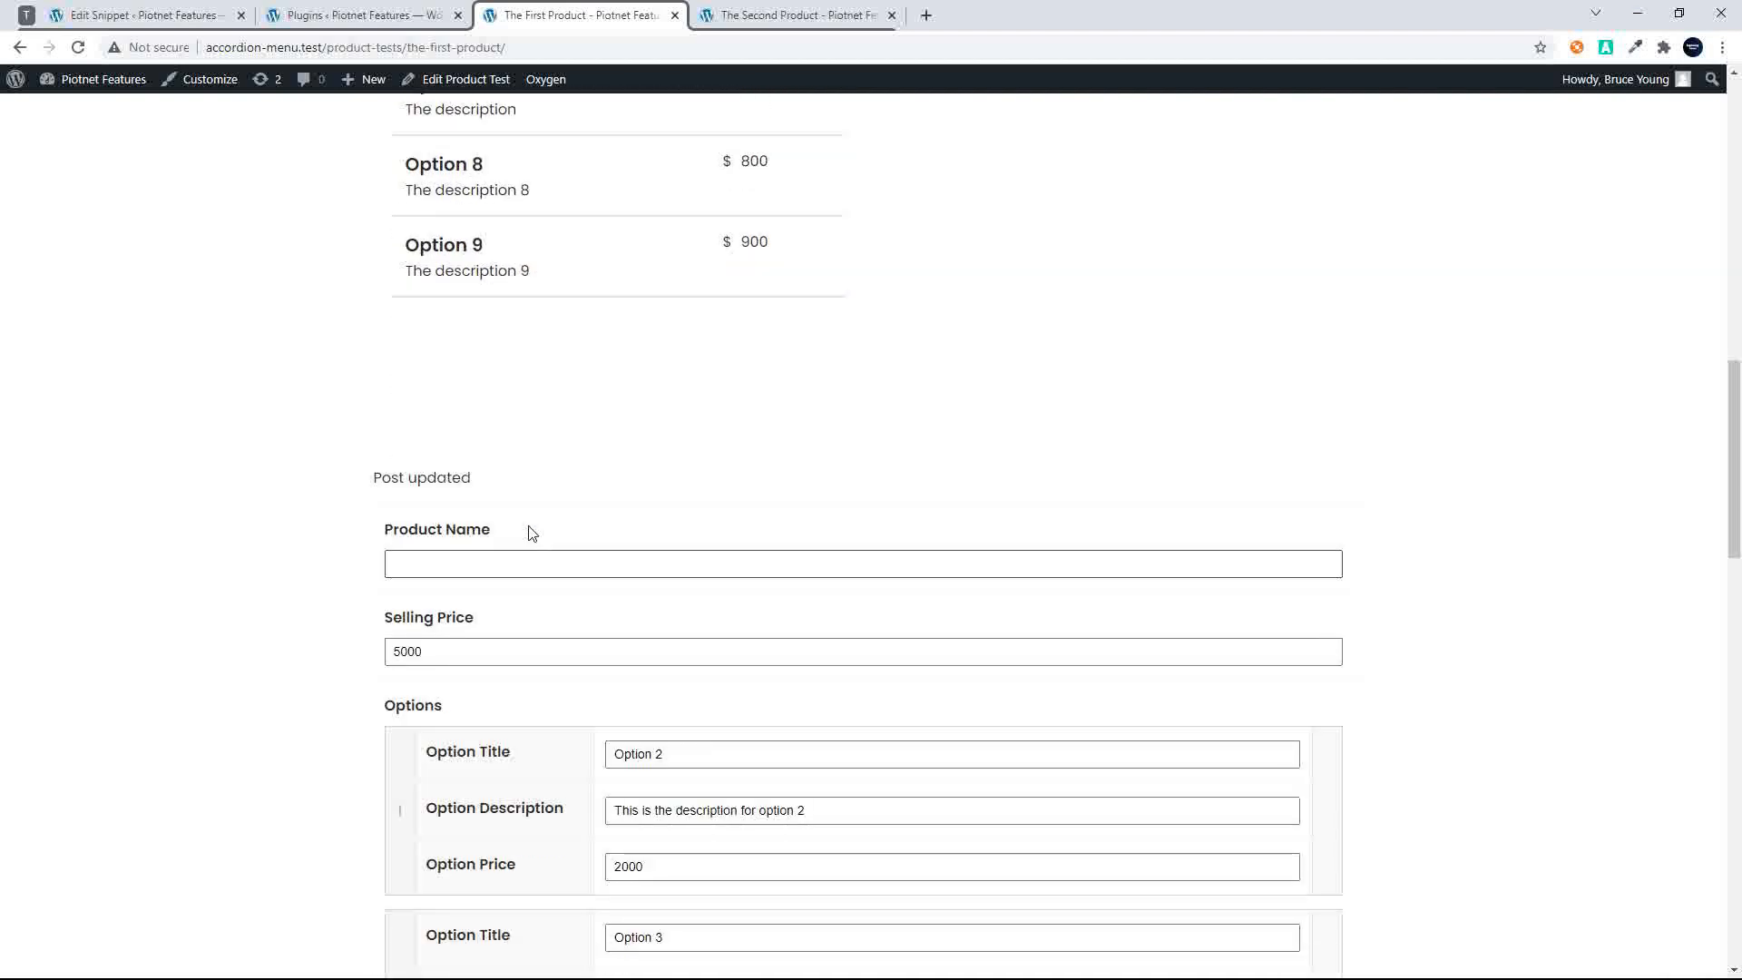
{"action": "scroll", "coordinate": [532, 533], "scroll_direction": "up", "scroll_amount": 5}
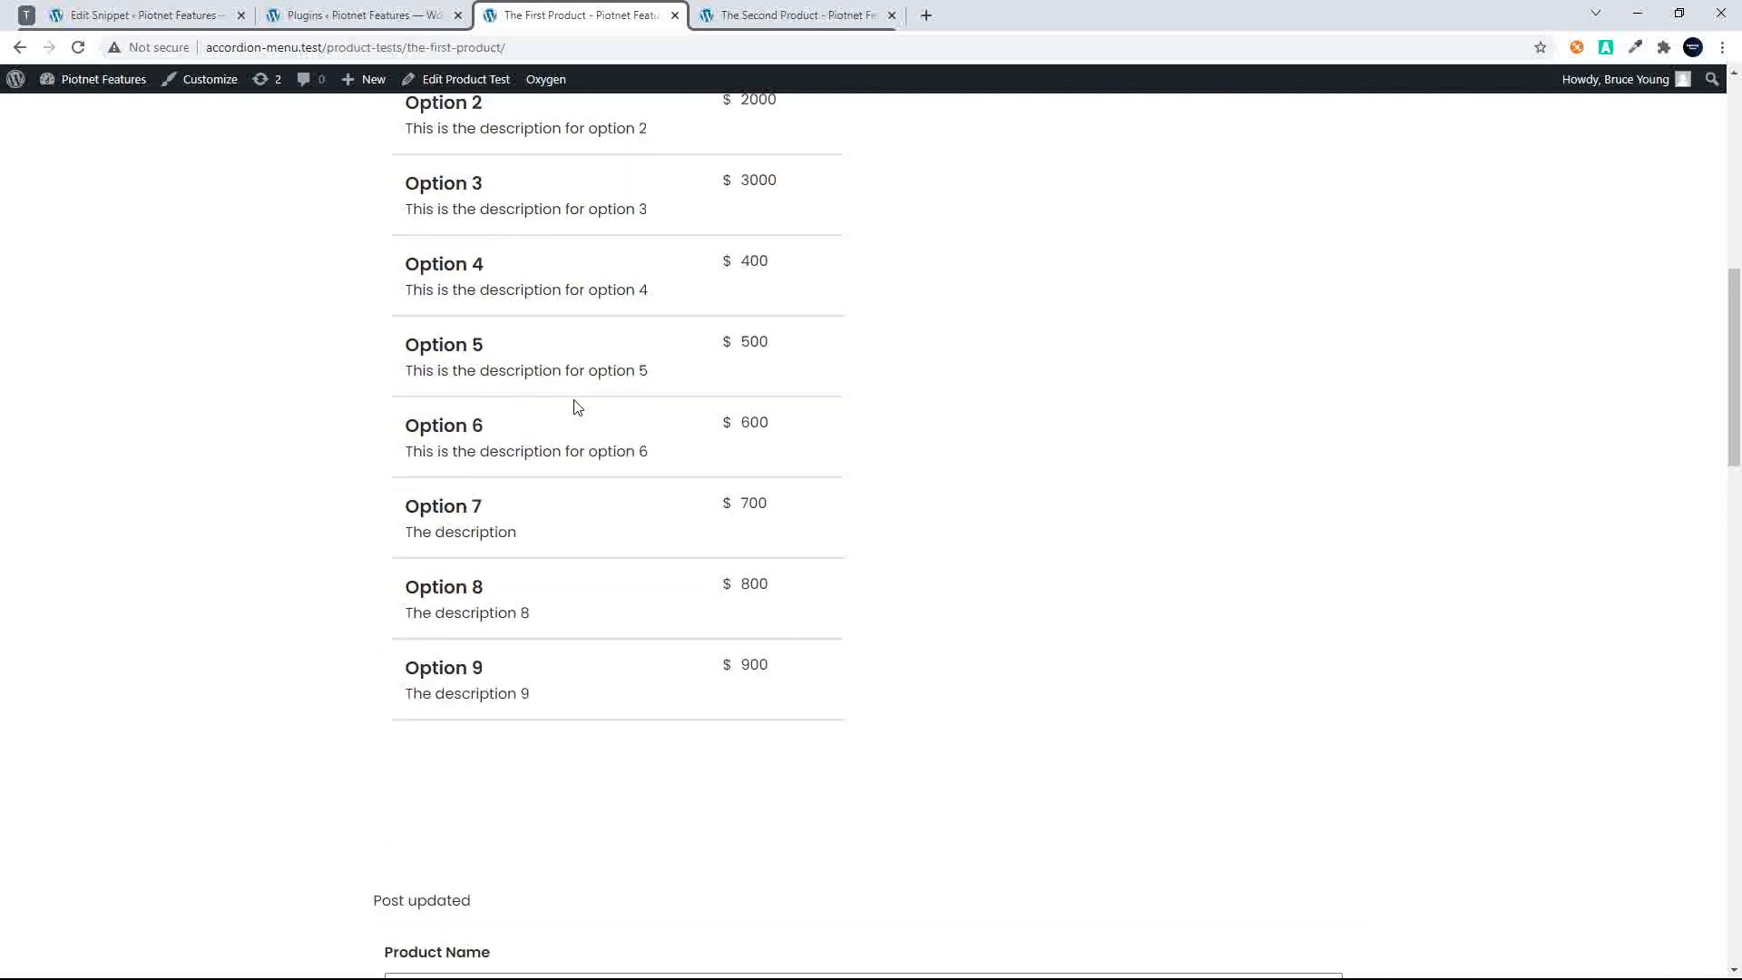
{"action": "scroll", "coordinate": [574, 413], "scroll_direction": "up", "scroll_amount": 8}
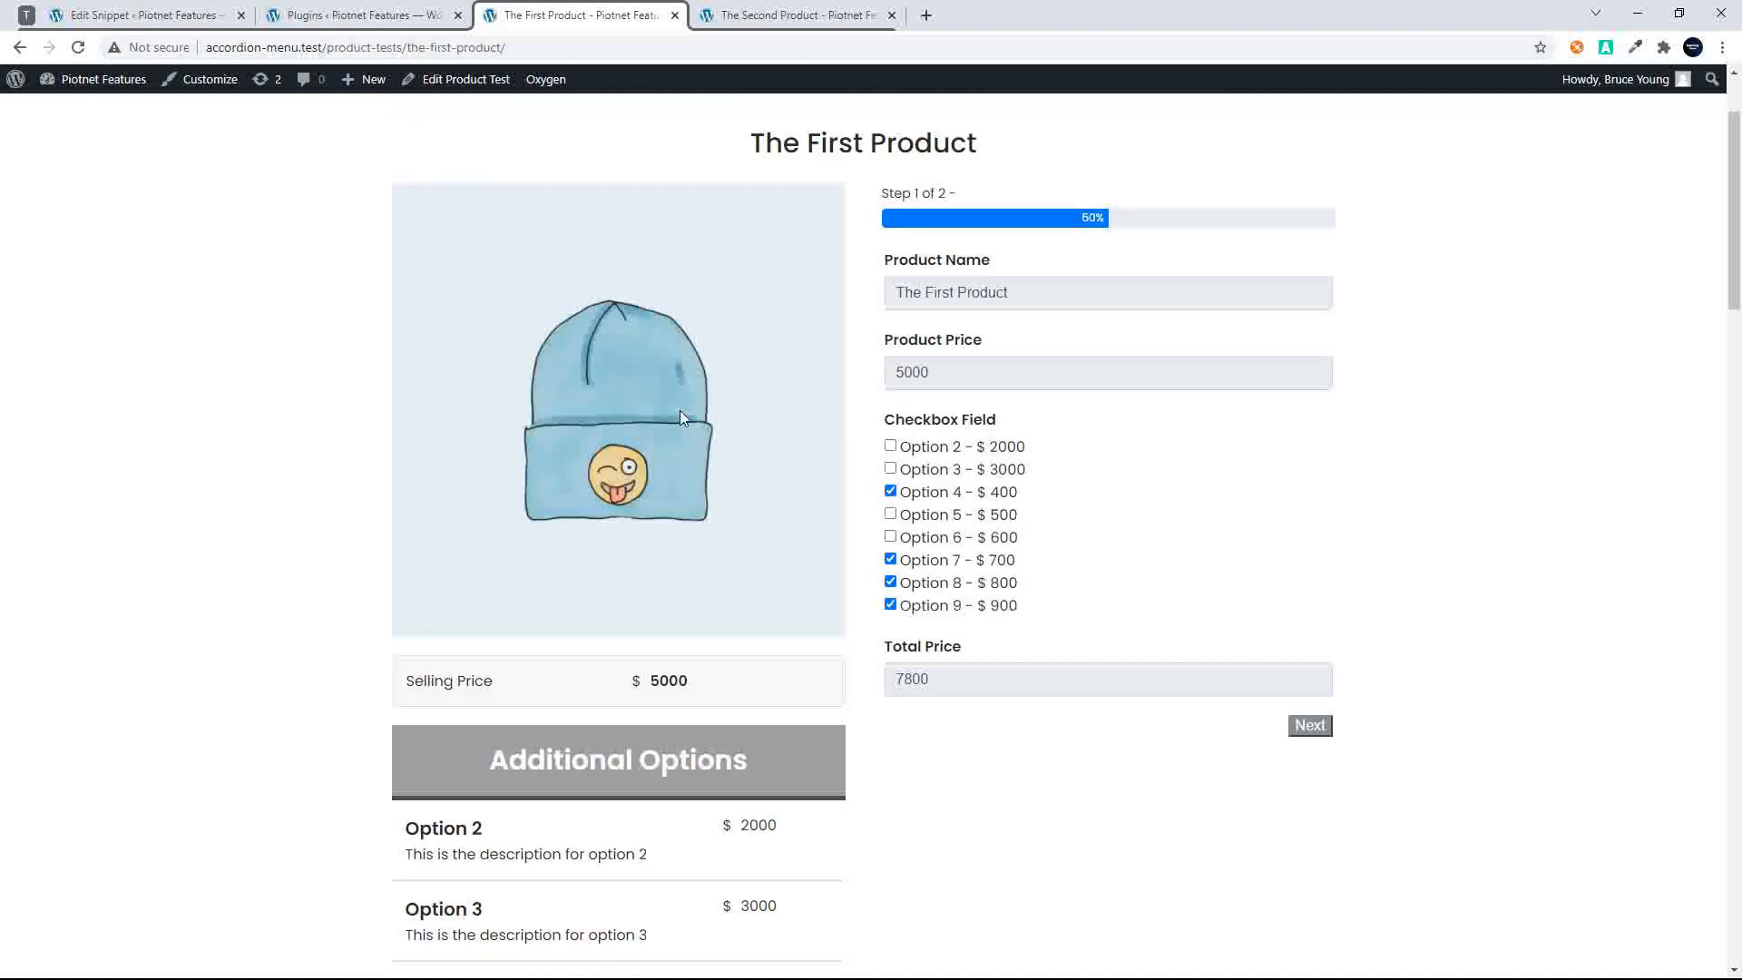
Advance to the form's second step, fill in the saved first name, last name and e-mail, and submit the form
{"action": "left_click", "coordinate": [1310, 735]}
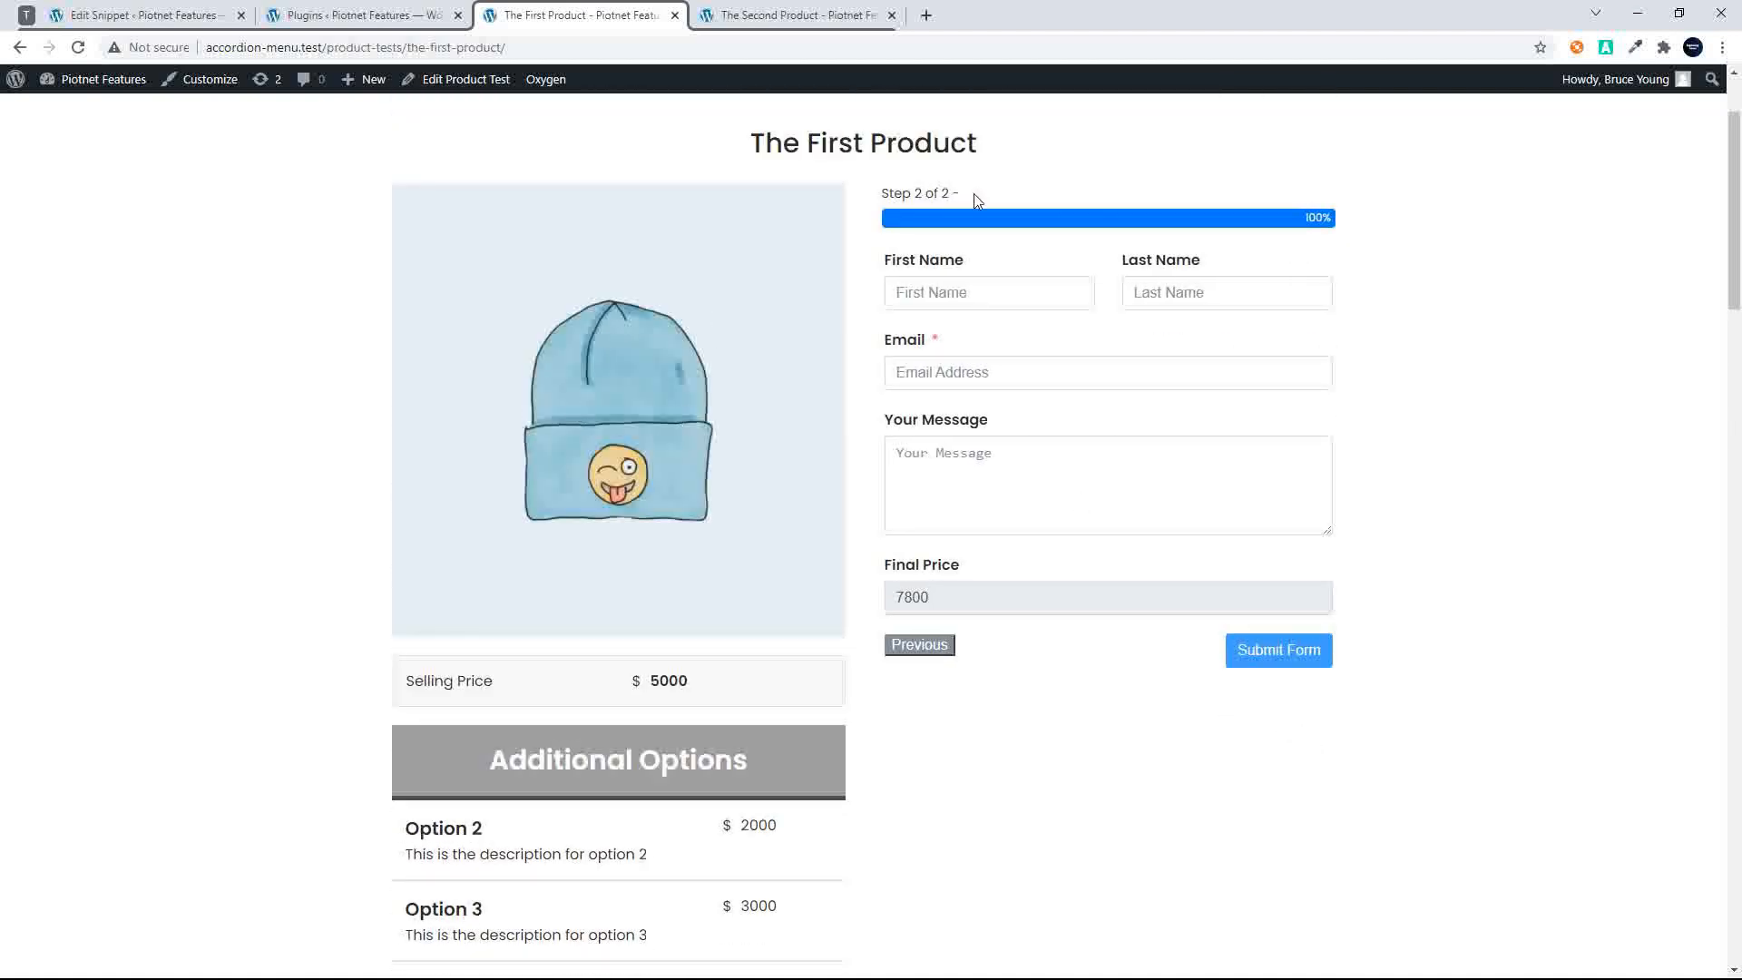
{"action": "left_click", "coordinate": [925, 299]}
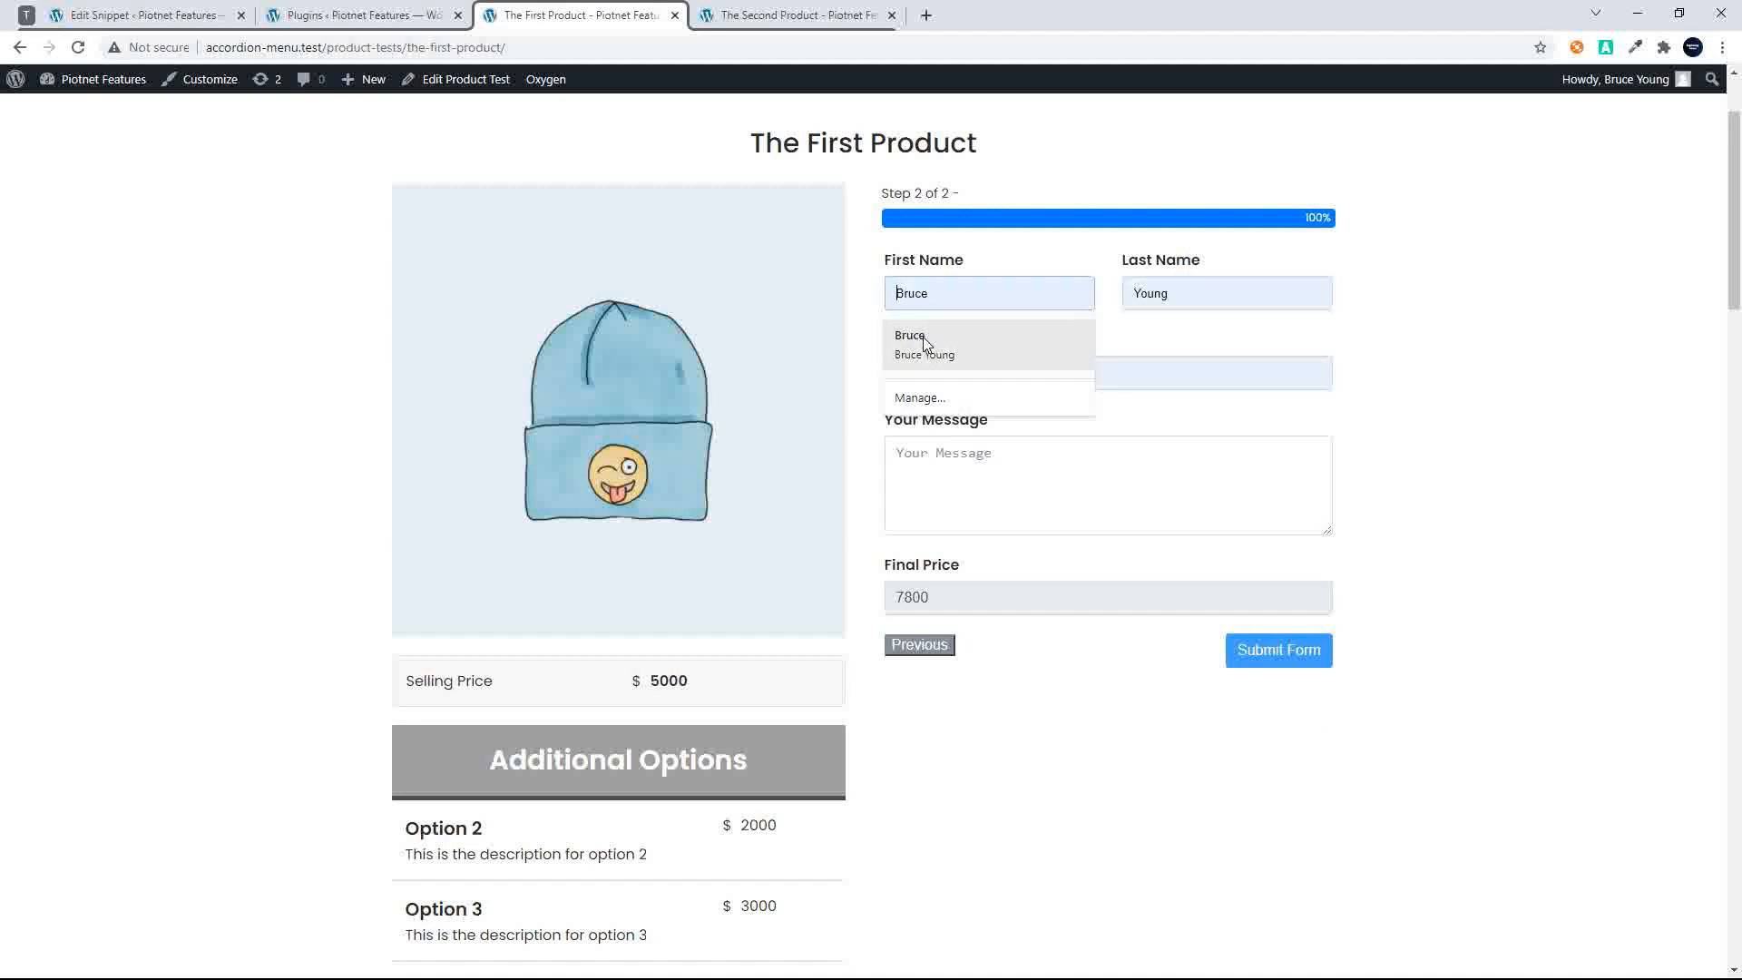
{"action": "left_click", "coordinate": [922, 335]}
{"action": "scroll", "coordinate": [1232, 622], "scroll_direction": "up", "scroll_amount": 1}
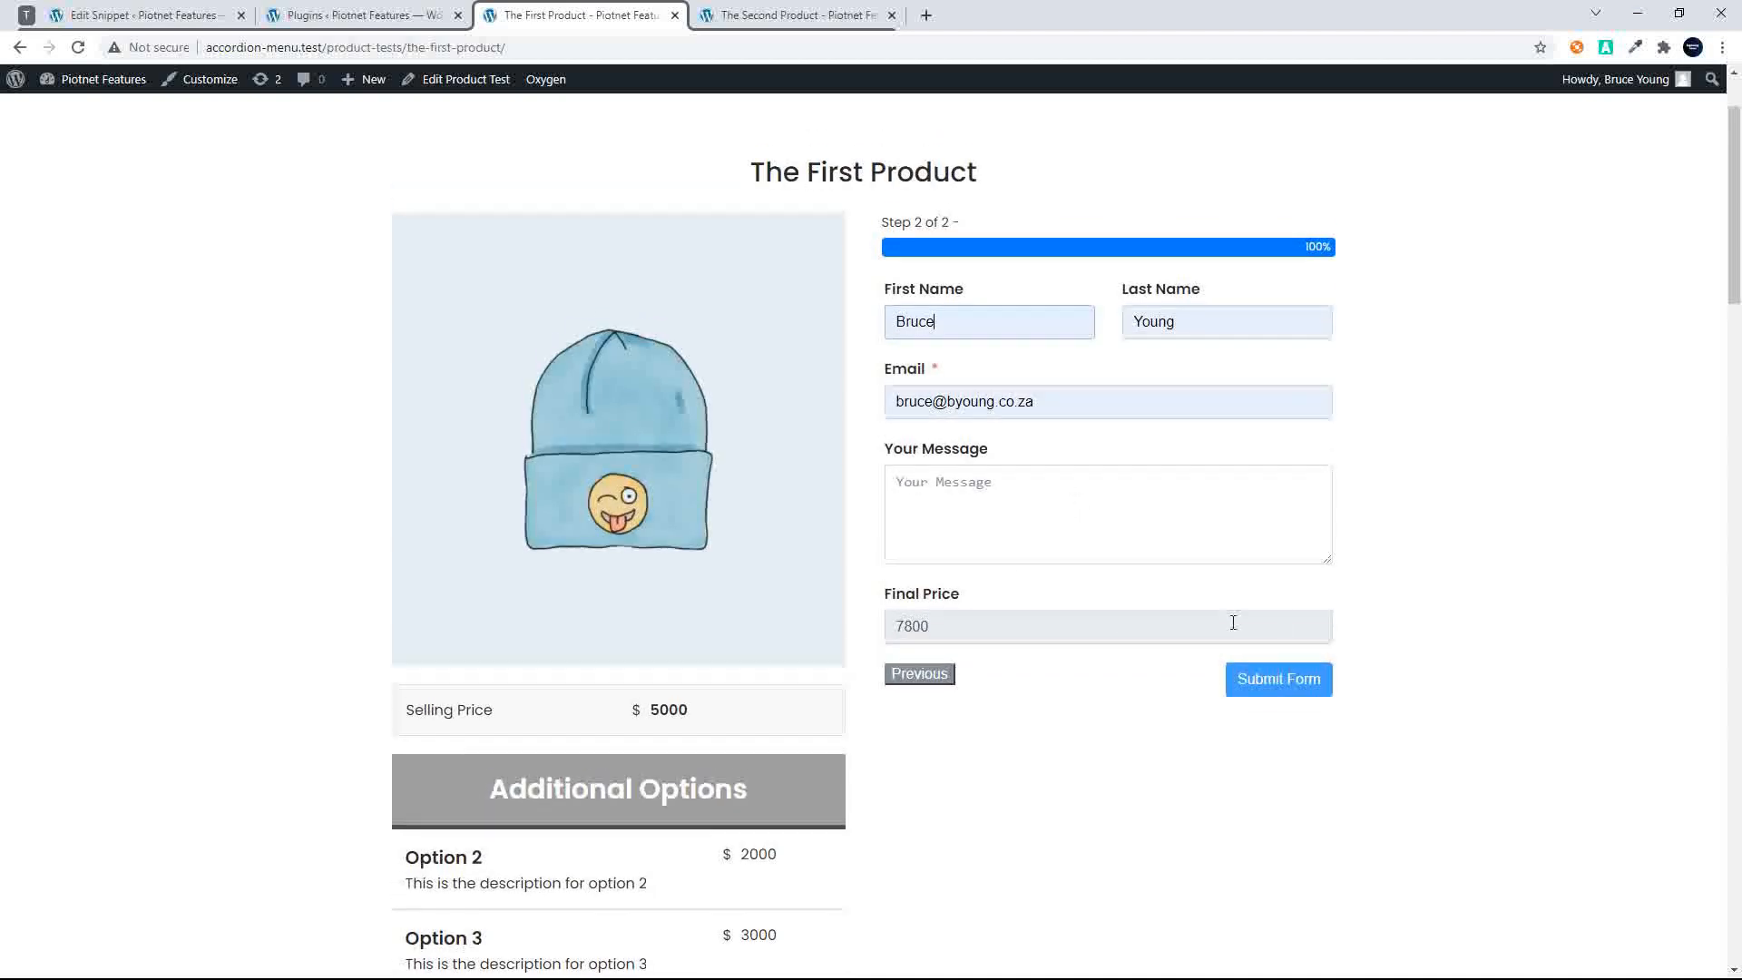
{"action": "left_click", "coordinate": [1274, 686]}
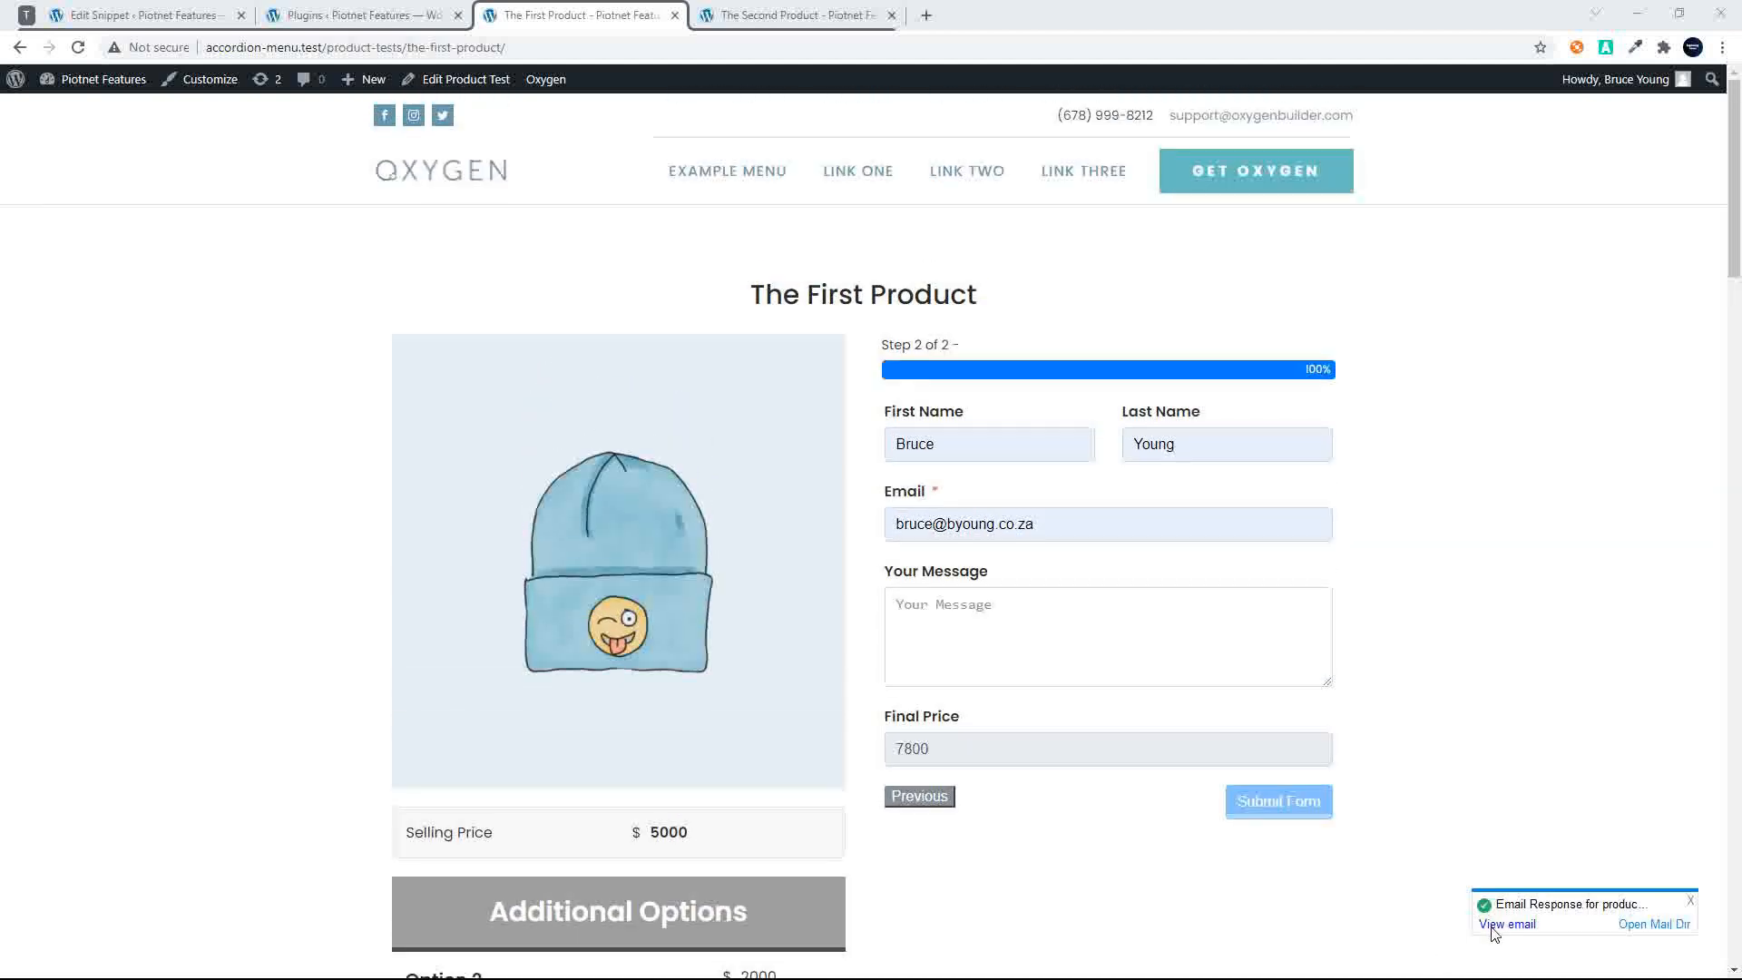
Open the form's notification email, check the product, selected options, Total Price and Final Price, and close the message
{"action": "left_click", "coordinate": [1493, 925]}
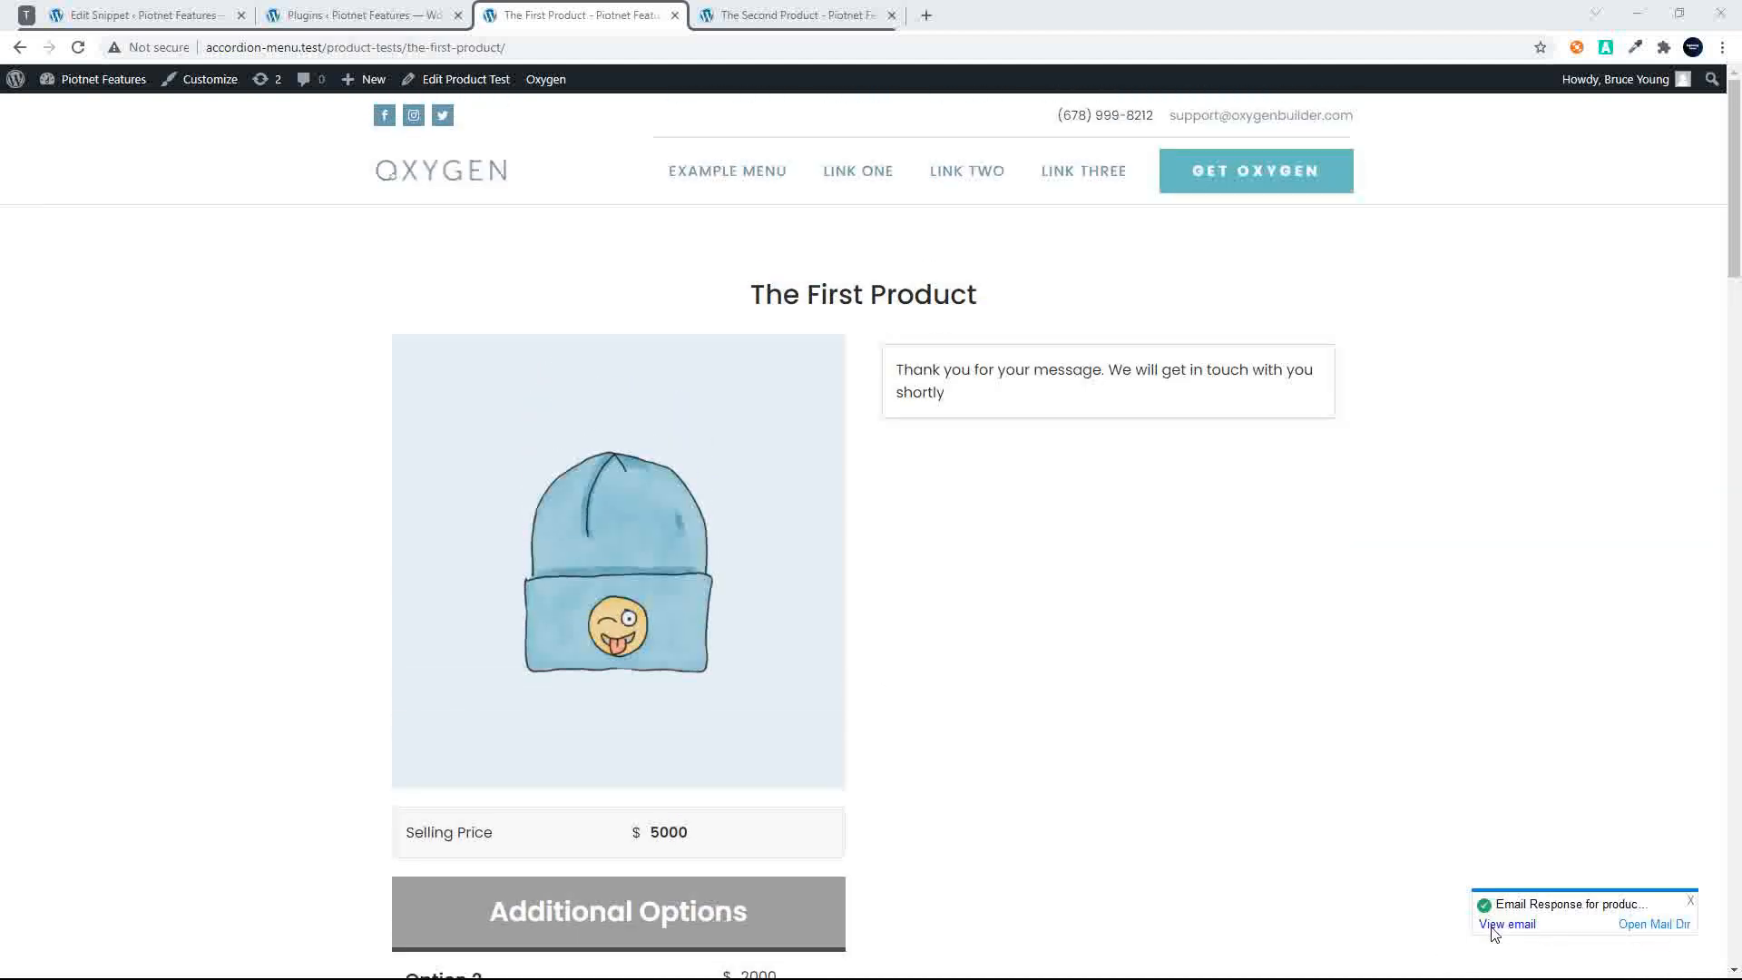
{"action": "scroll", "coordinate": [733, 587], "scroll_direction": "down", "scroll_amount": 2}
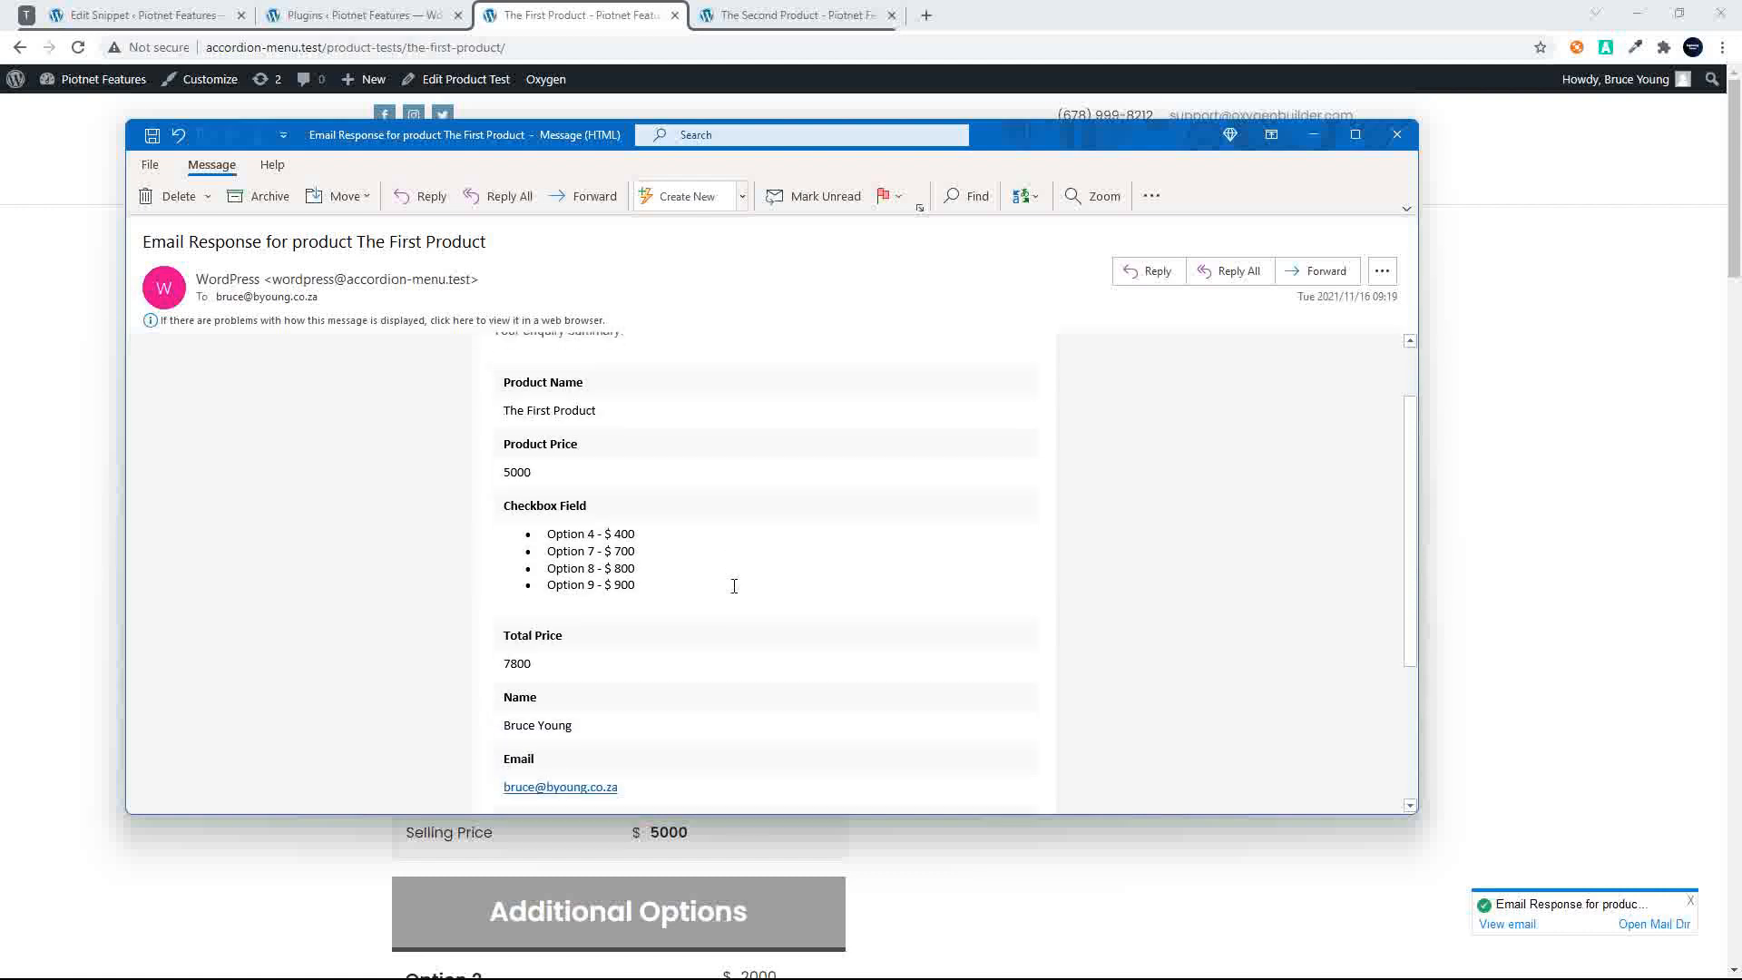
{"action": "left_click_drag", "start_coordinate": [578, 490], "coordinate": [640, 581]}
{"action": "left_click", "coordinate": [572, 510]}
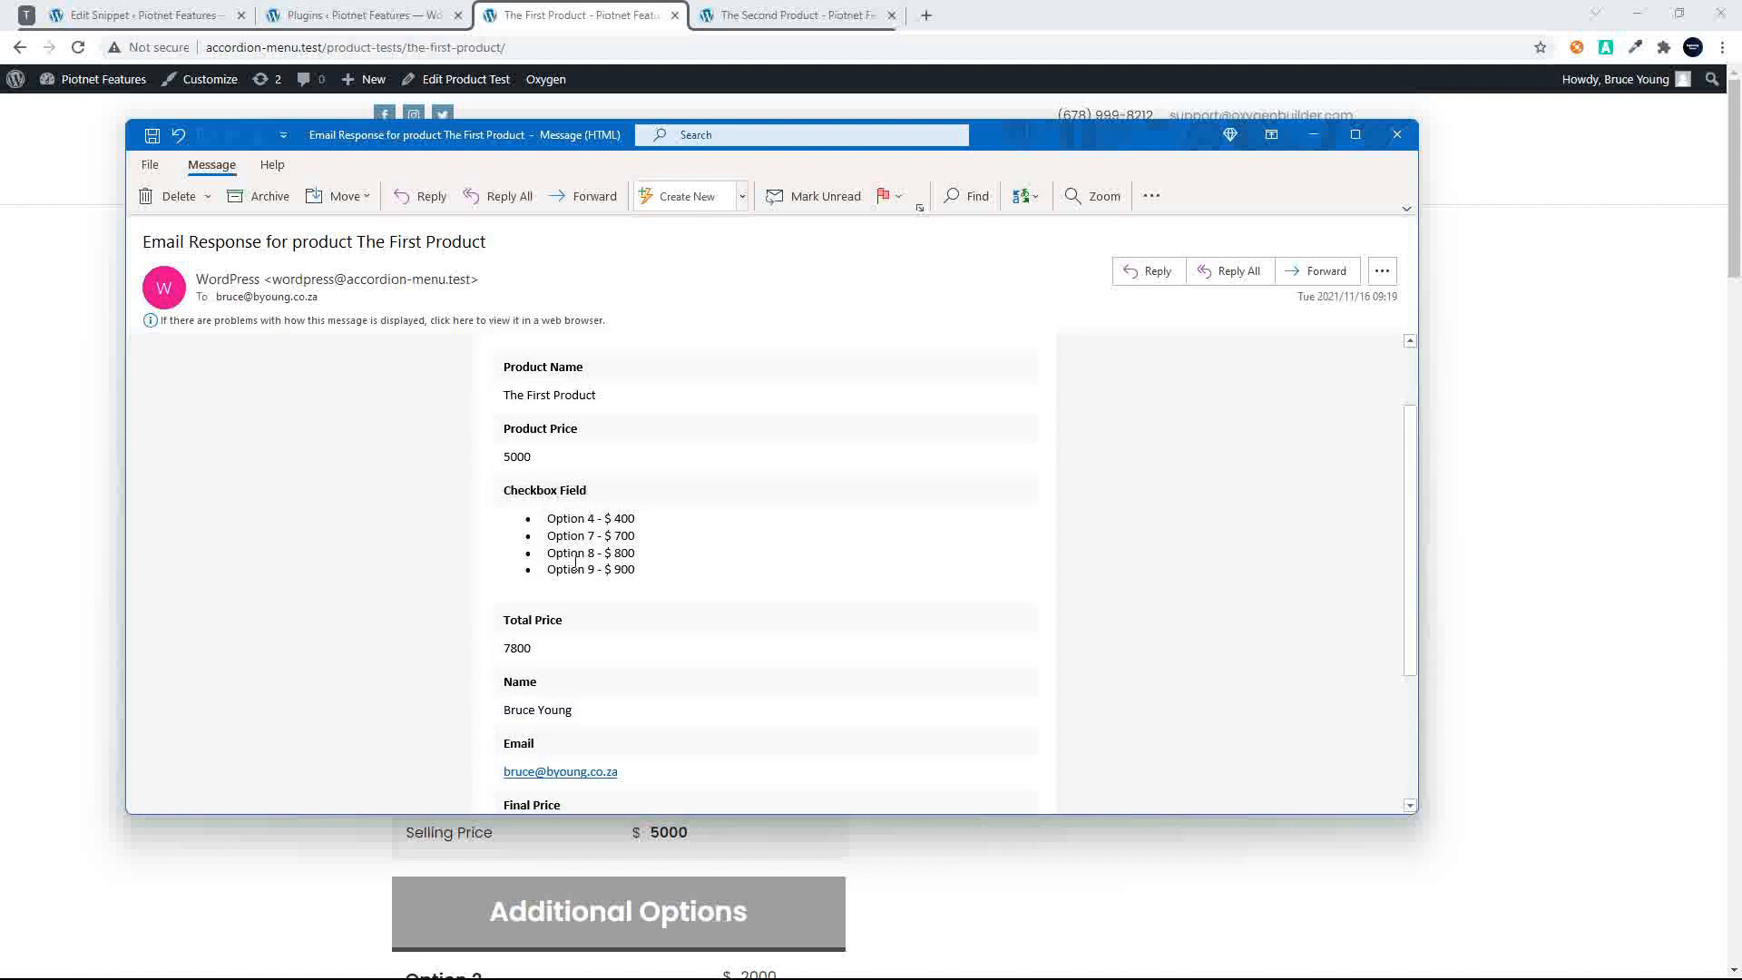
{"action": "double_click", "coordinate": [513, 650]}
{"action": "scroll", "coordinate": [580, 690], "scroll_direction": "down", "scroll_amount": 3}
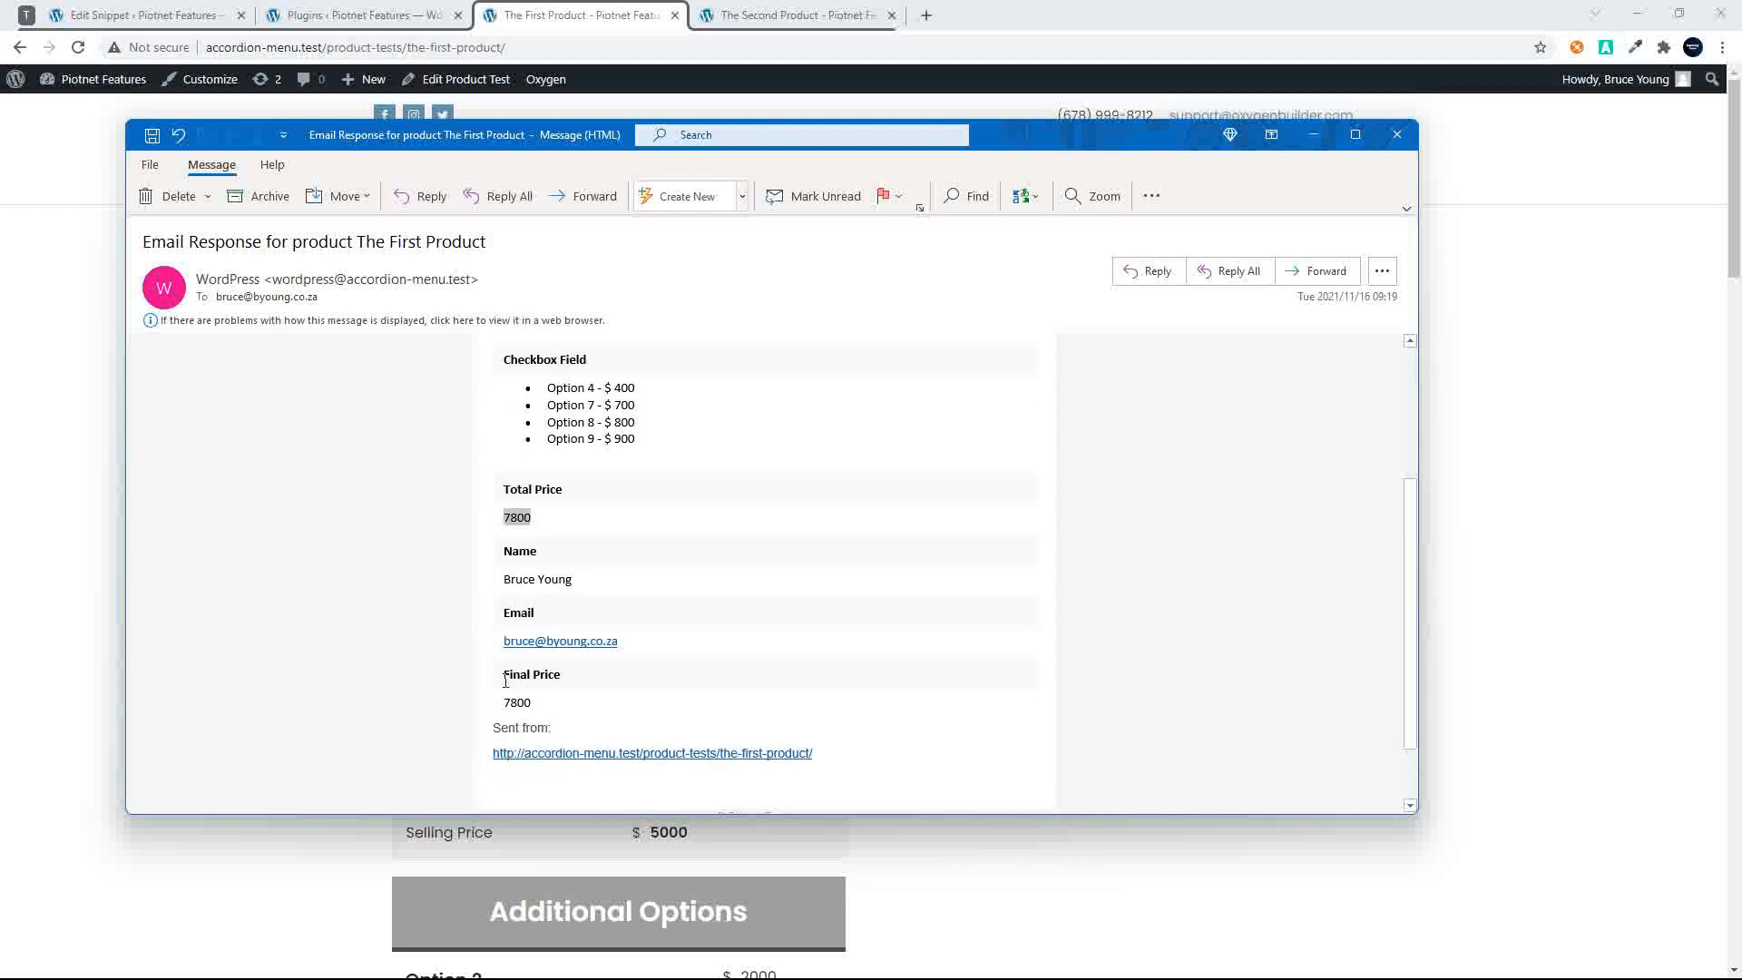
{"action": "double_click", "coordinate": [513, 702]}
{"action": "scroll", "coordinate": [618, 694], "scroll_direction": "down", "scroll_amount": 2}
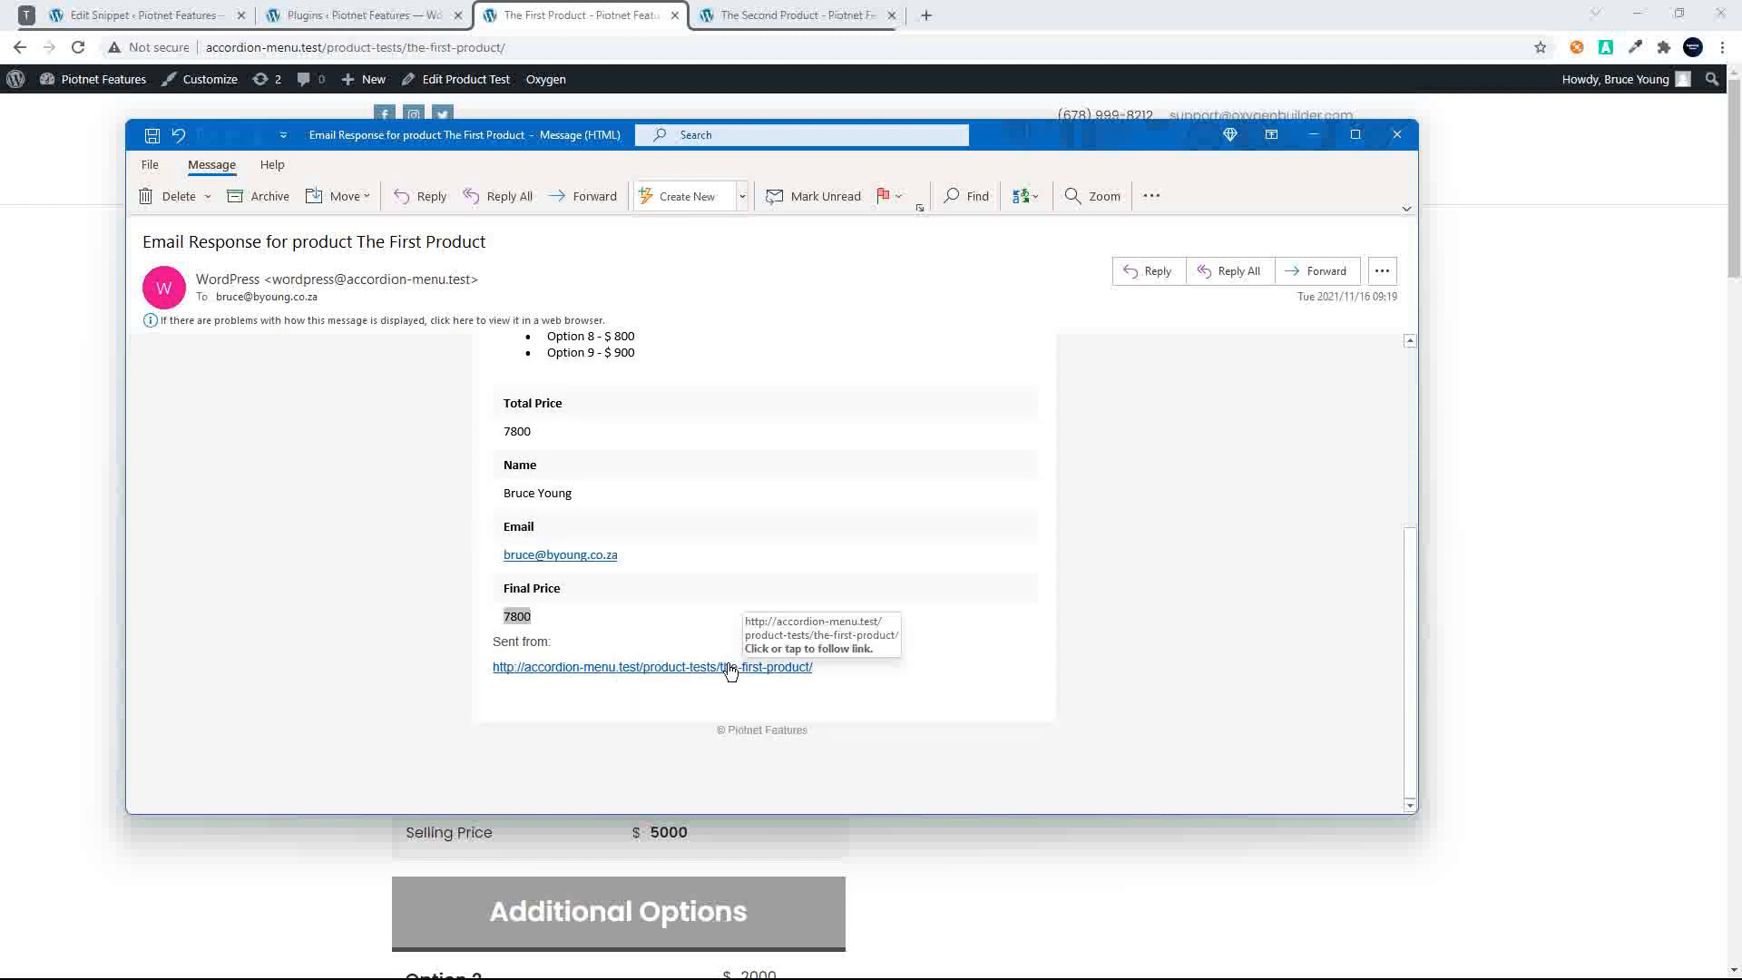
{"action": "scroll", "coordinate": [726, 666], "scroll_direction": "up", "scroll_amount": 1}
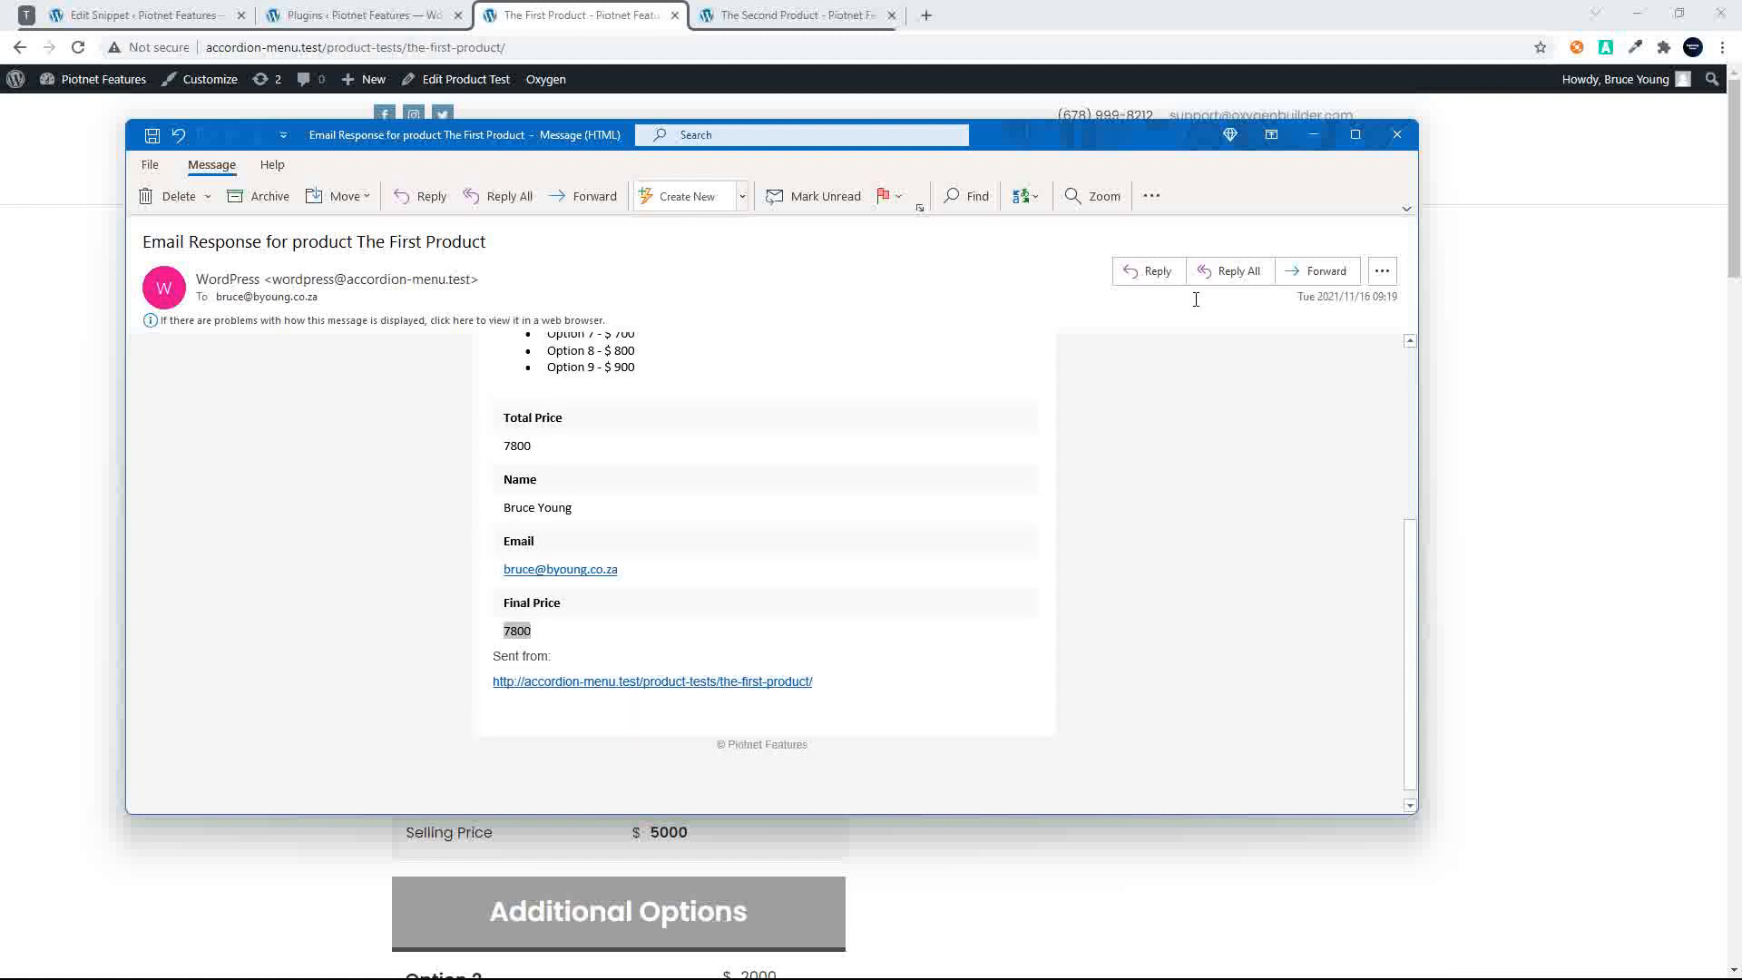
{"action": "left_click", "coordinate": [1398, 136]}
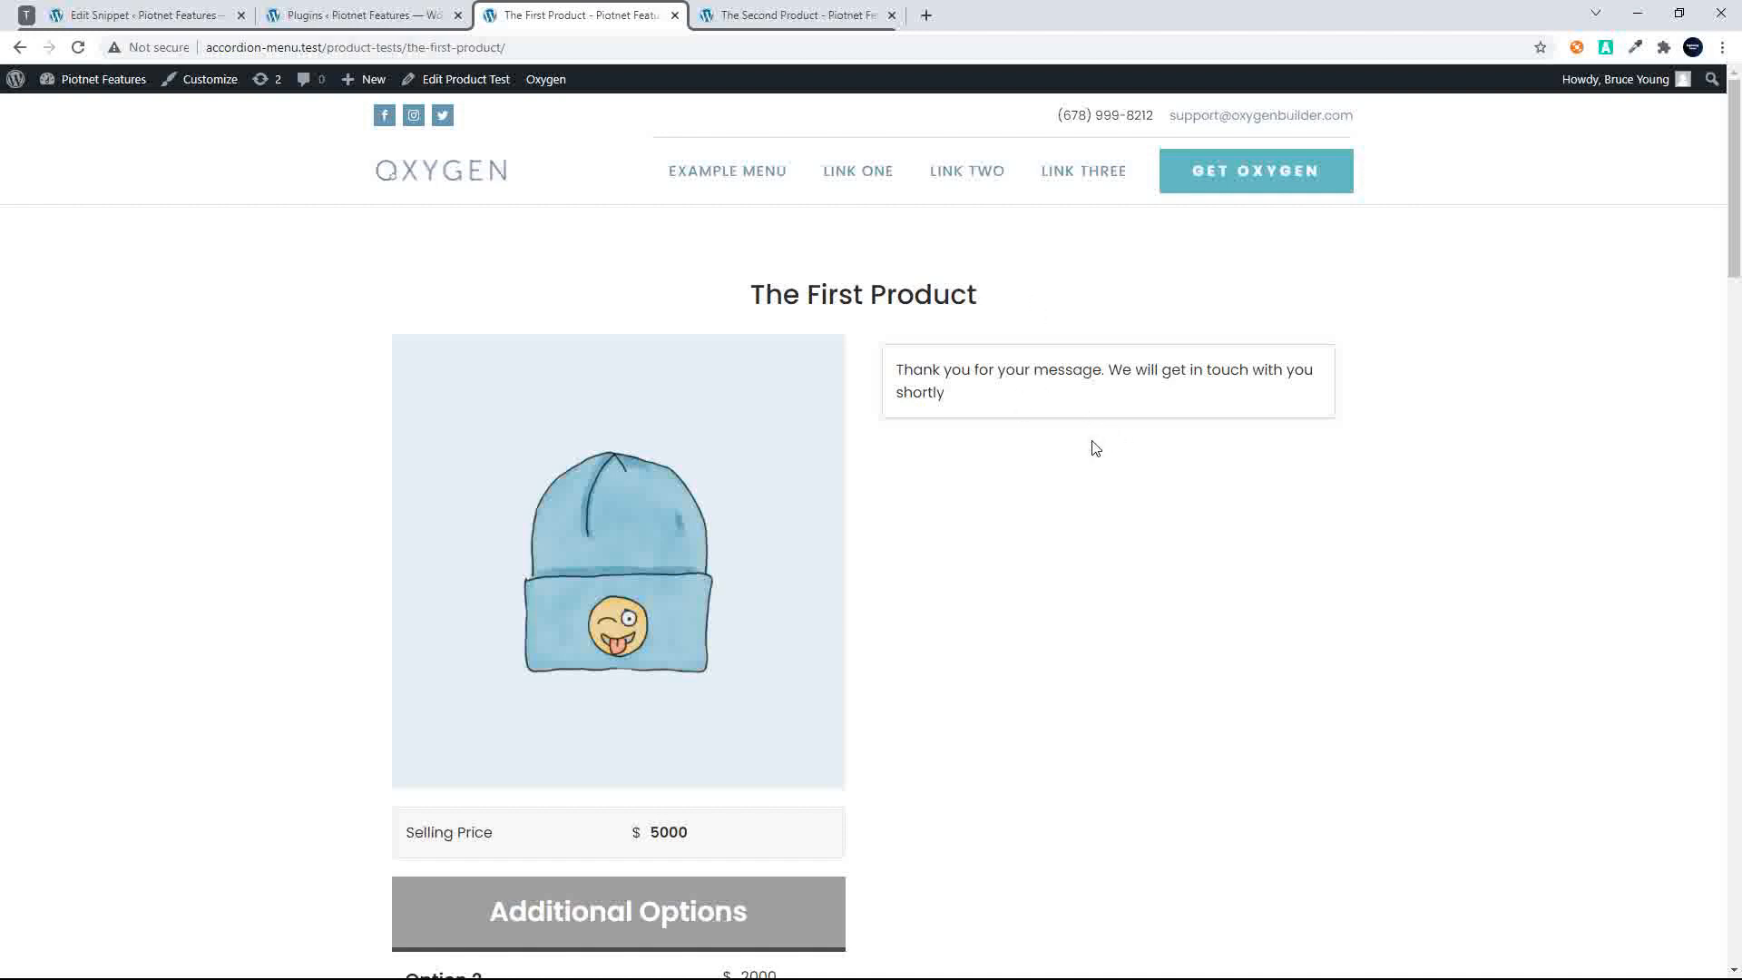
On The Second Product page, set the first option's price to 200, submit the edit form and review the updated options
{"action": "left_click", "coordinate": [753, 15]}
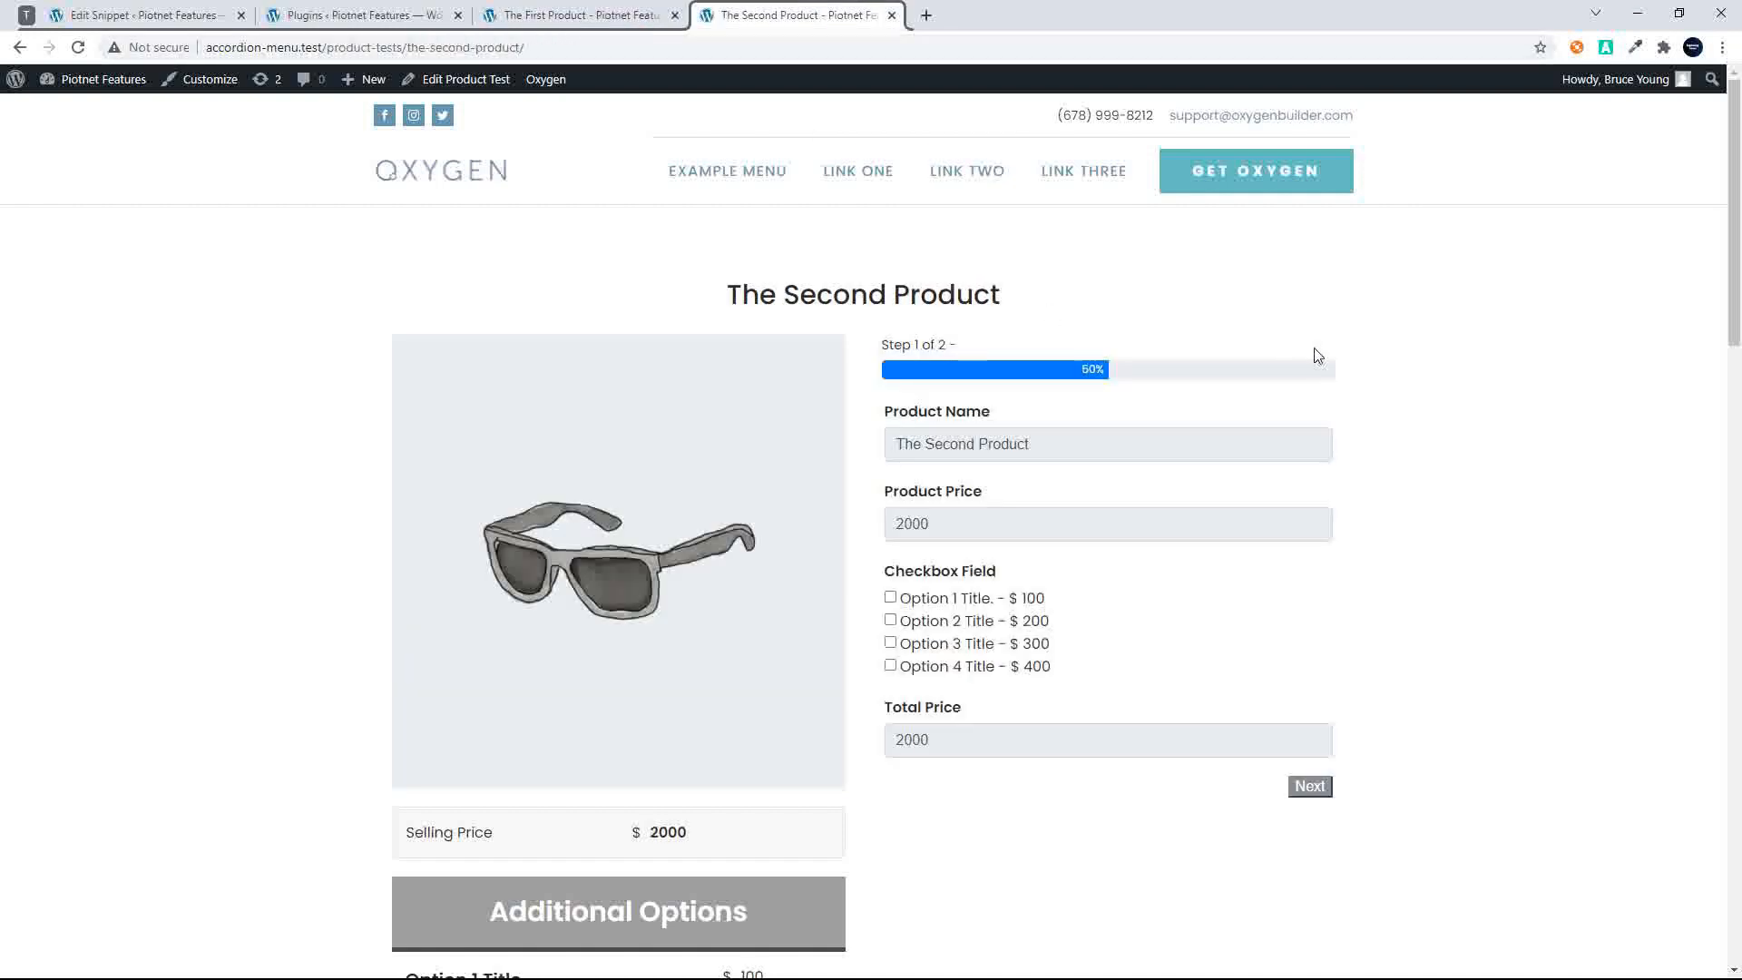
{"action": "scroll", "coordinate": [1344, 462], "scroll_direction": "down", "scroll_amount": 10}
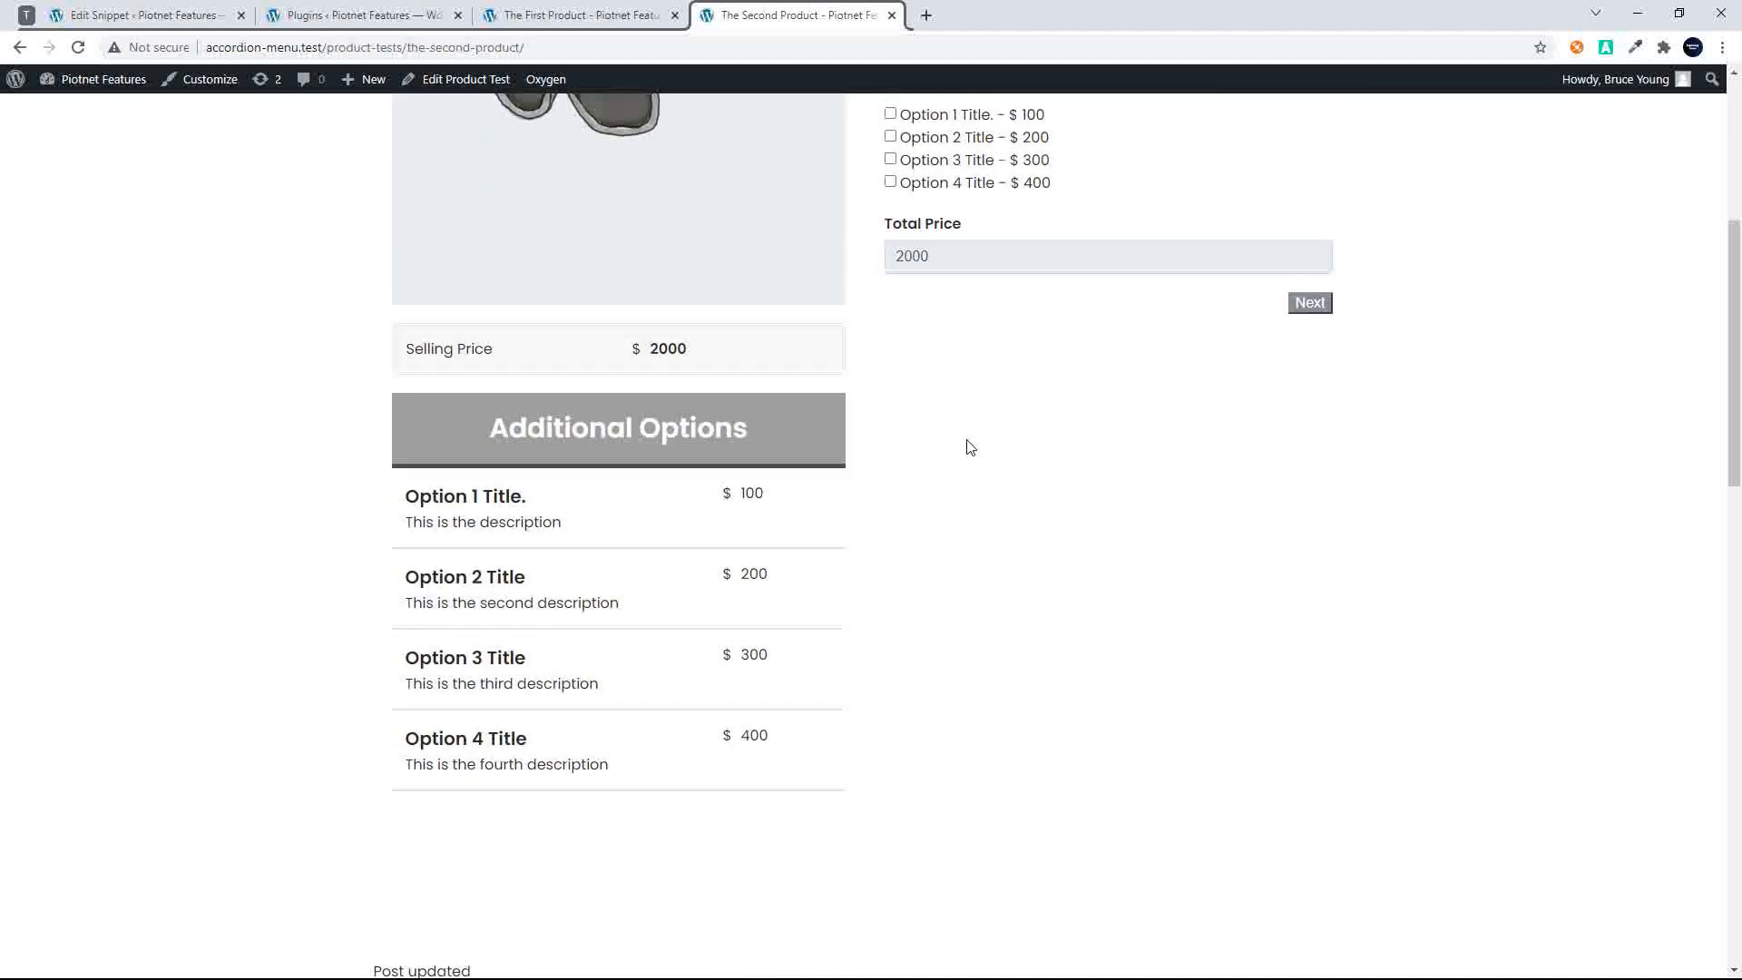
{"action": "scroll", "coordinate": [878, 471], "scroll_direction": "down", "scroll_amount": 5}
{"action": "scroll", "coordinate": [871, 475], "scroll_direction": "up", "scroll_amount": 3}
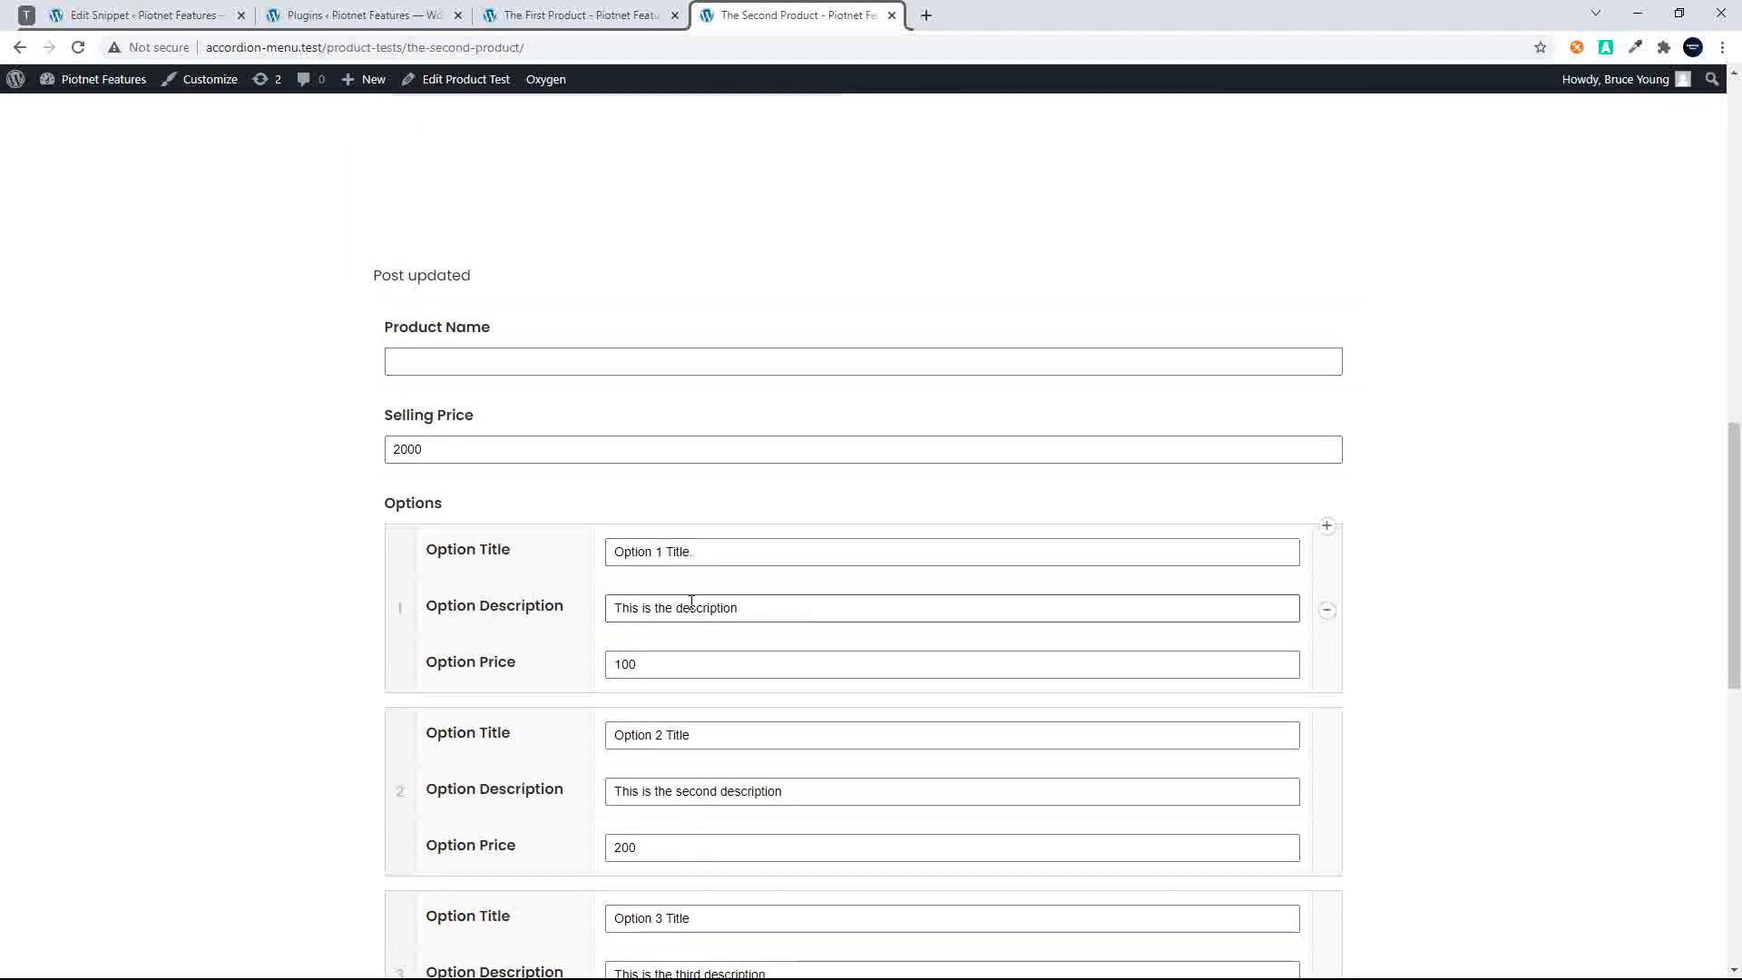
{"action": "double_click", "coordinate": [673, 663]}
{"action": "type", "text": "200"}
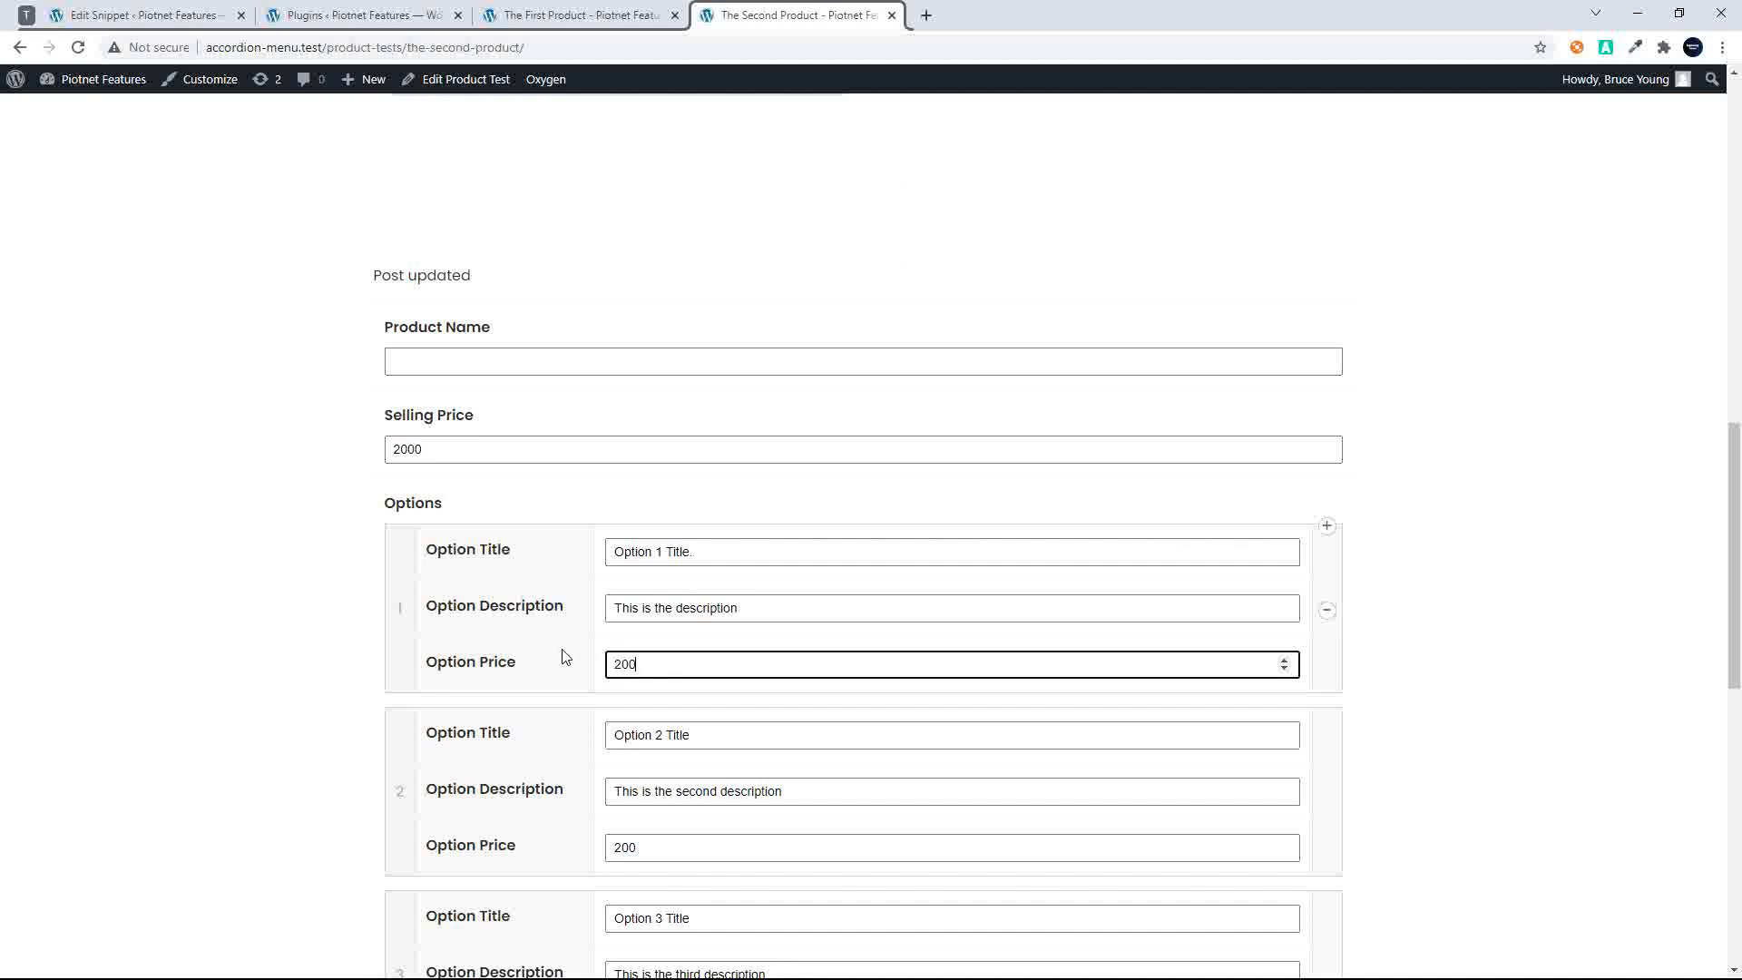
{"action": "key", "text": "Return"}
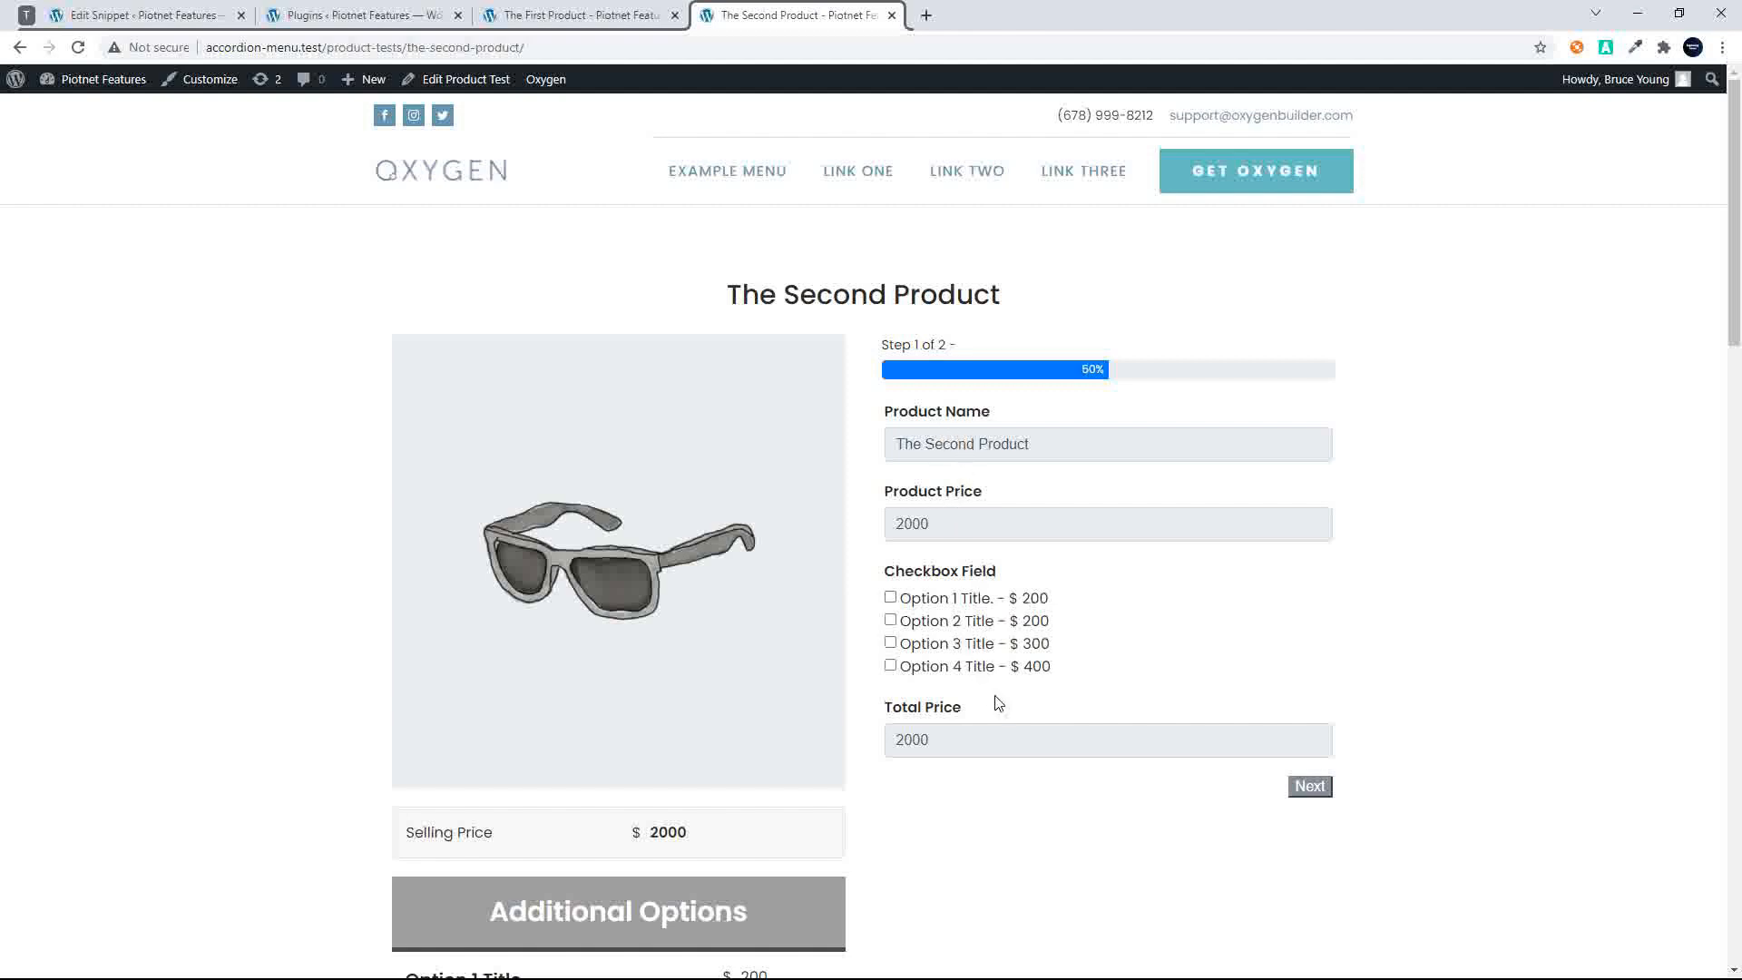
{"action": "scroll", "coordinate": [1006, 698], "scroll_direction": "down", "scroll_amount": 3}
{"action": "scroll", "coordinate": [1007, 699], "scroll_direction": "down", "scroll_amount": 8}
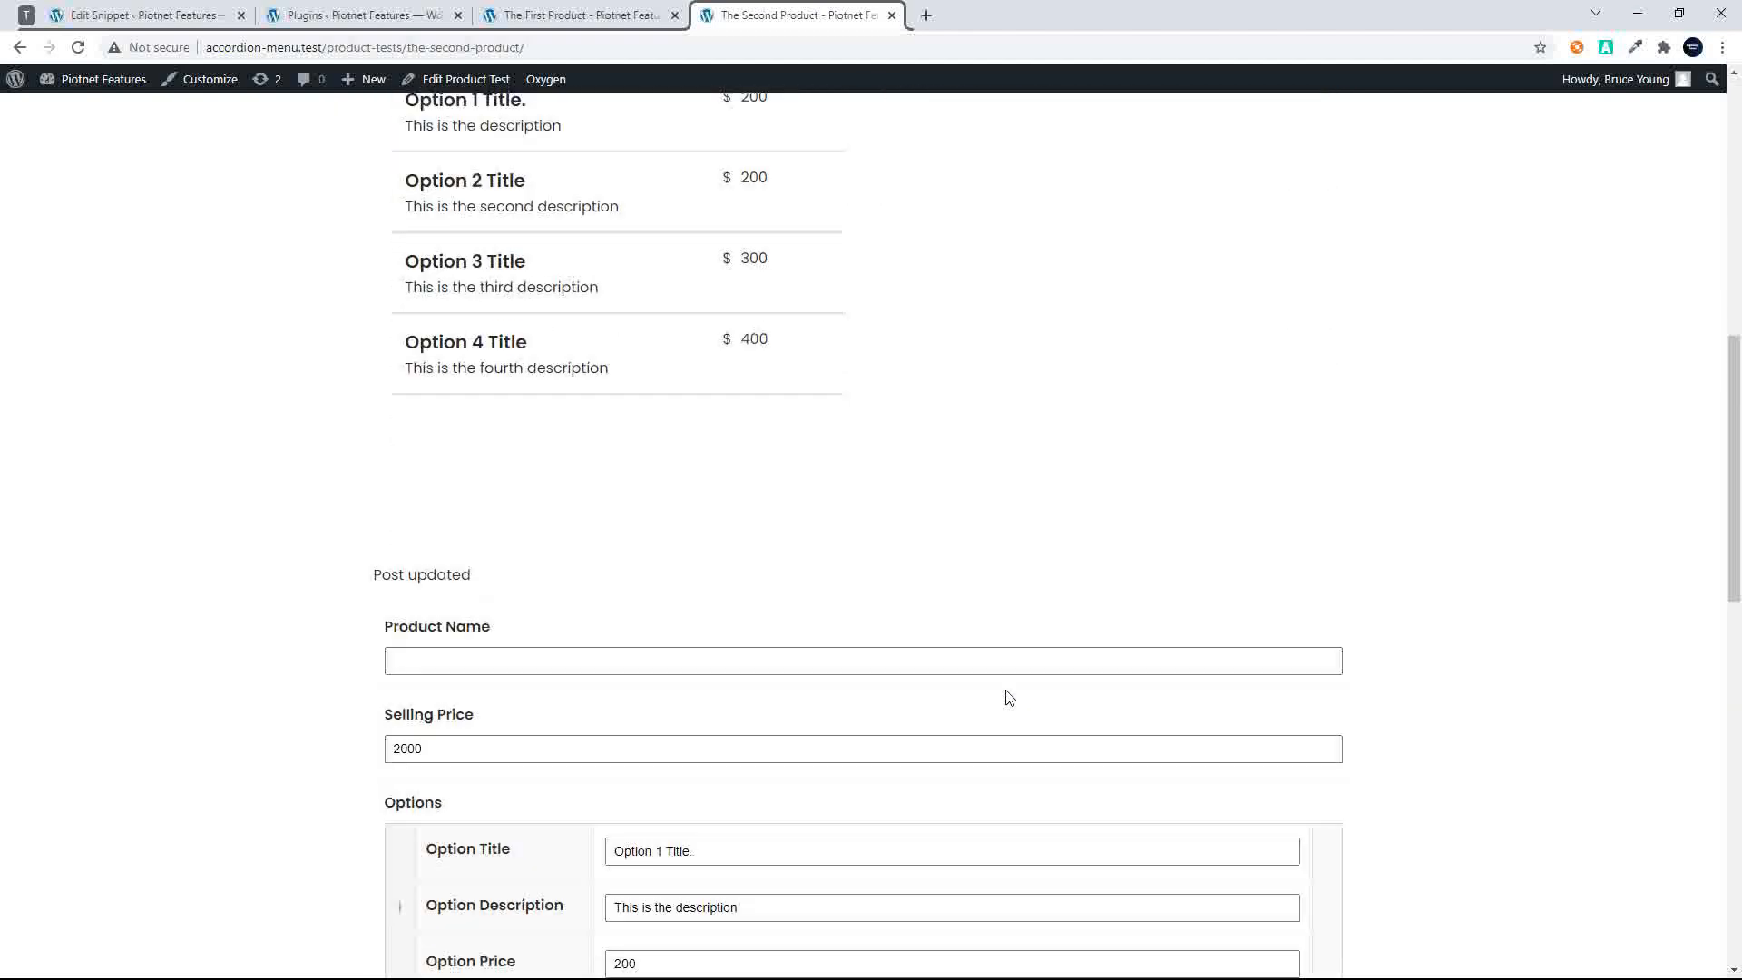
{"action": "scroll", "coordinate": [1007, 699], "scroll_direction": "down", "scroll_amount": 3}
{"action": "scroll", "coordinate": [1007, 698], "scroll_direction": "up", "scroll_amount": 15}
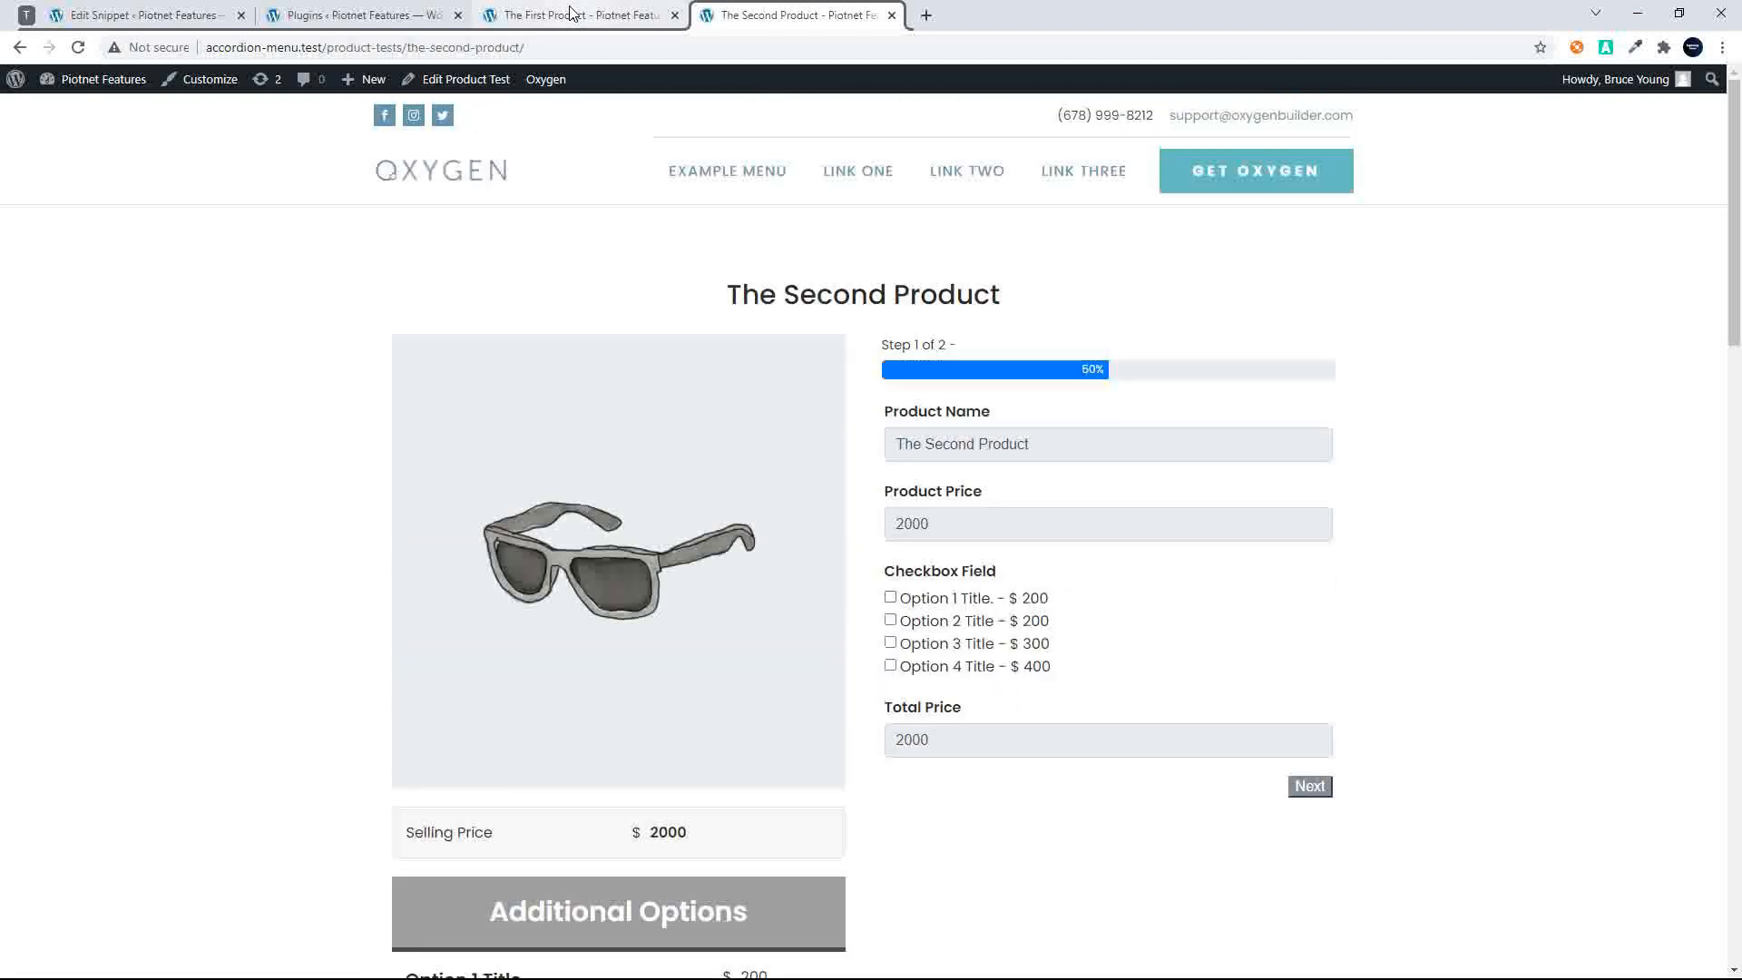
Review the site's active plugins and examine the input_text filter for the product name in the Update Form snippet
{"action": "left_click", "coordinate": [348, 16]}
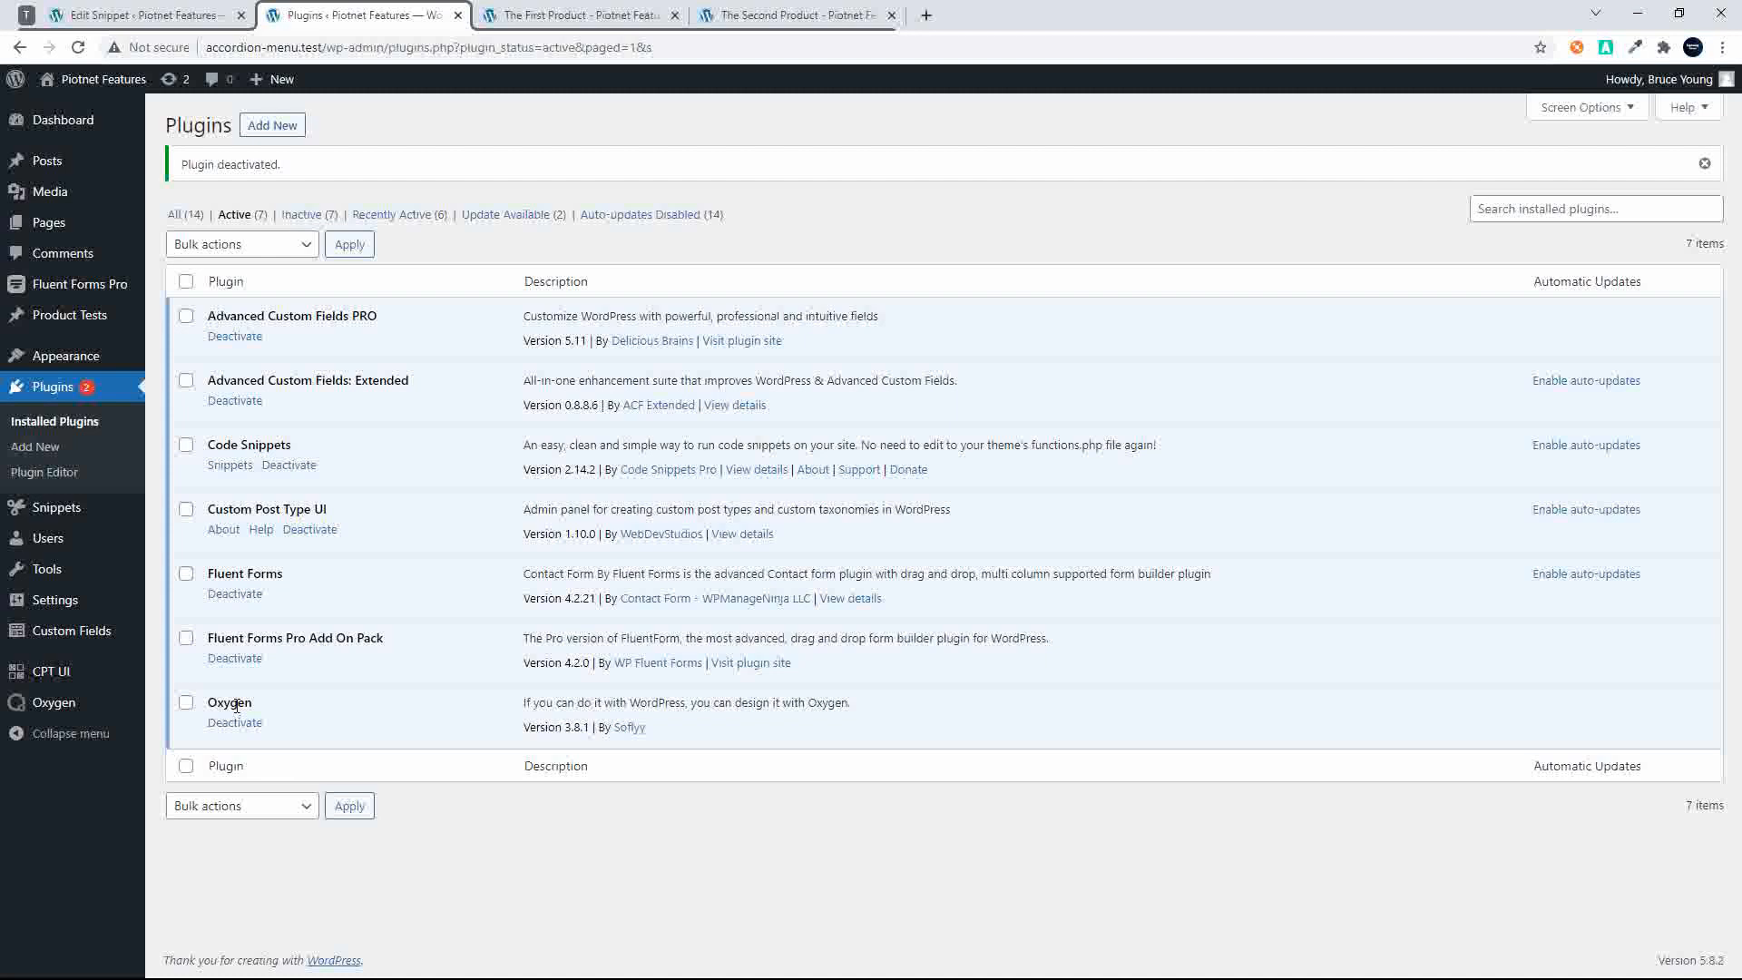
{"action": "left_click", "coordinate": [129, 20]}
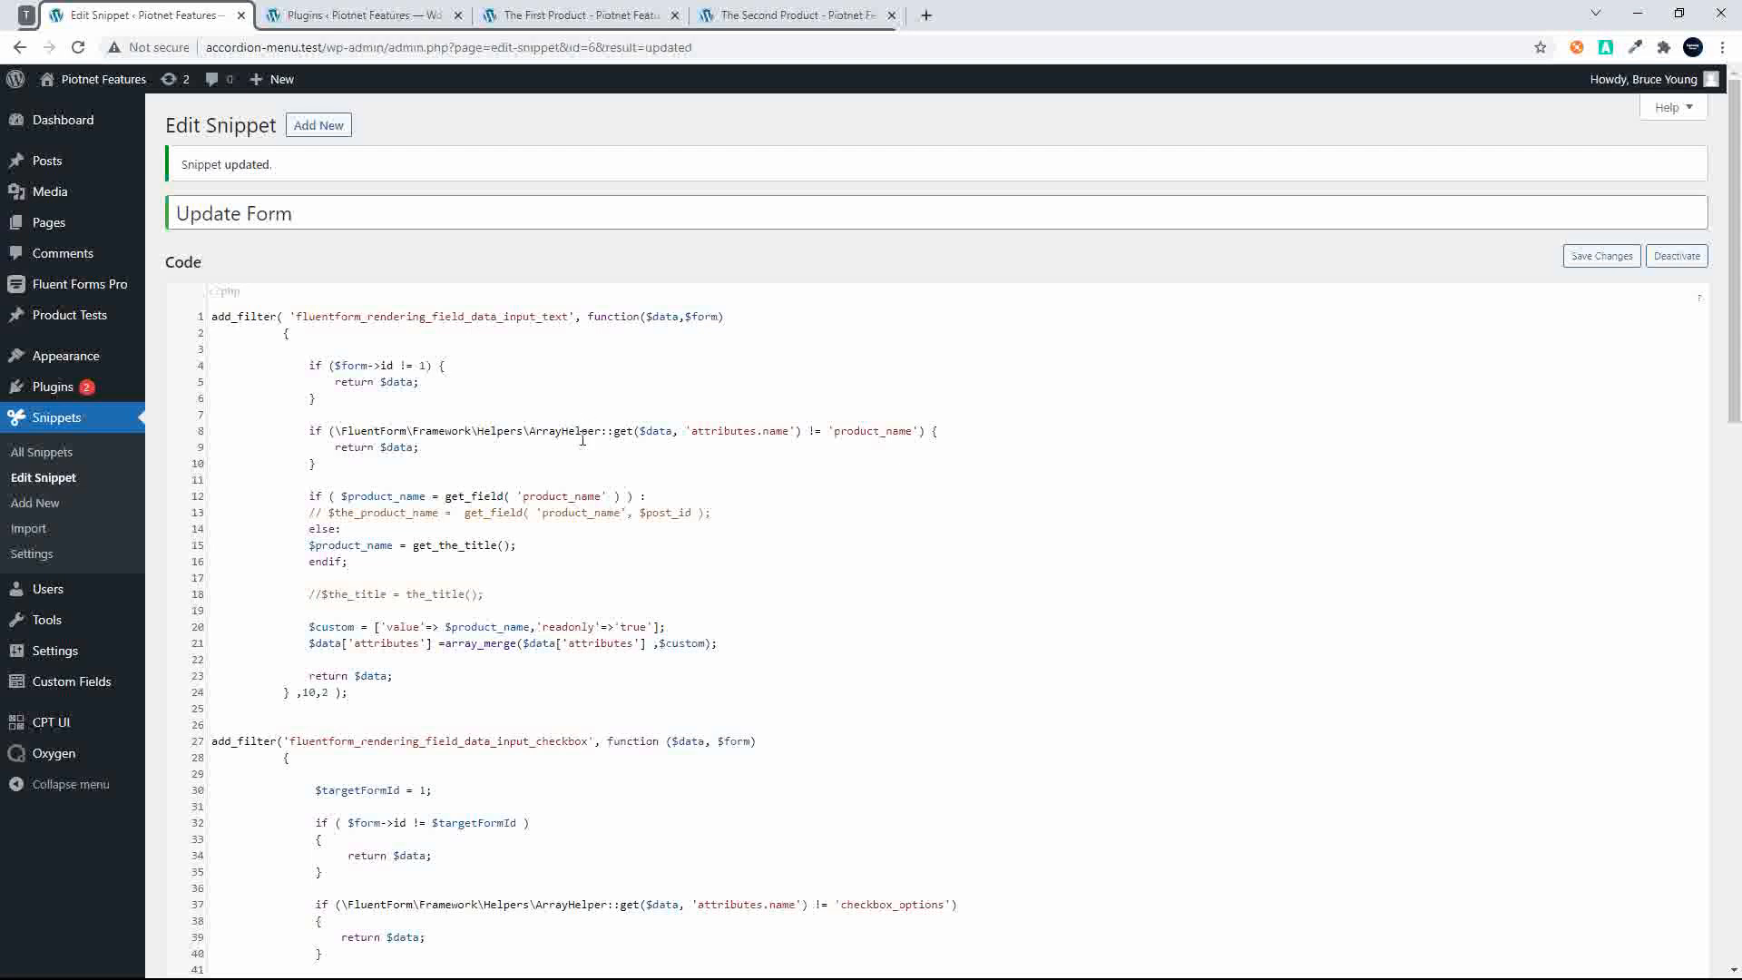
{"action": "scroll", "coordinate": [581, 441], "scroll_direction": "down", "scroll_amount": 2}
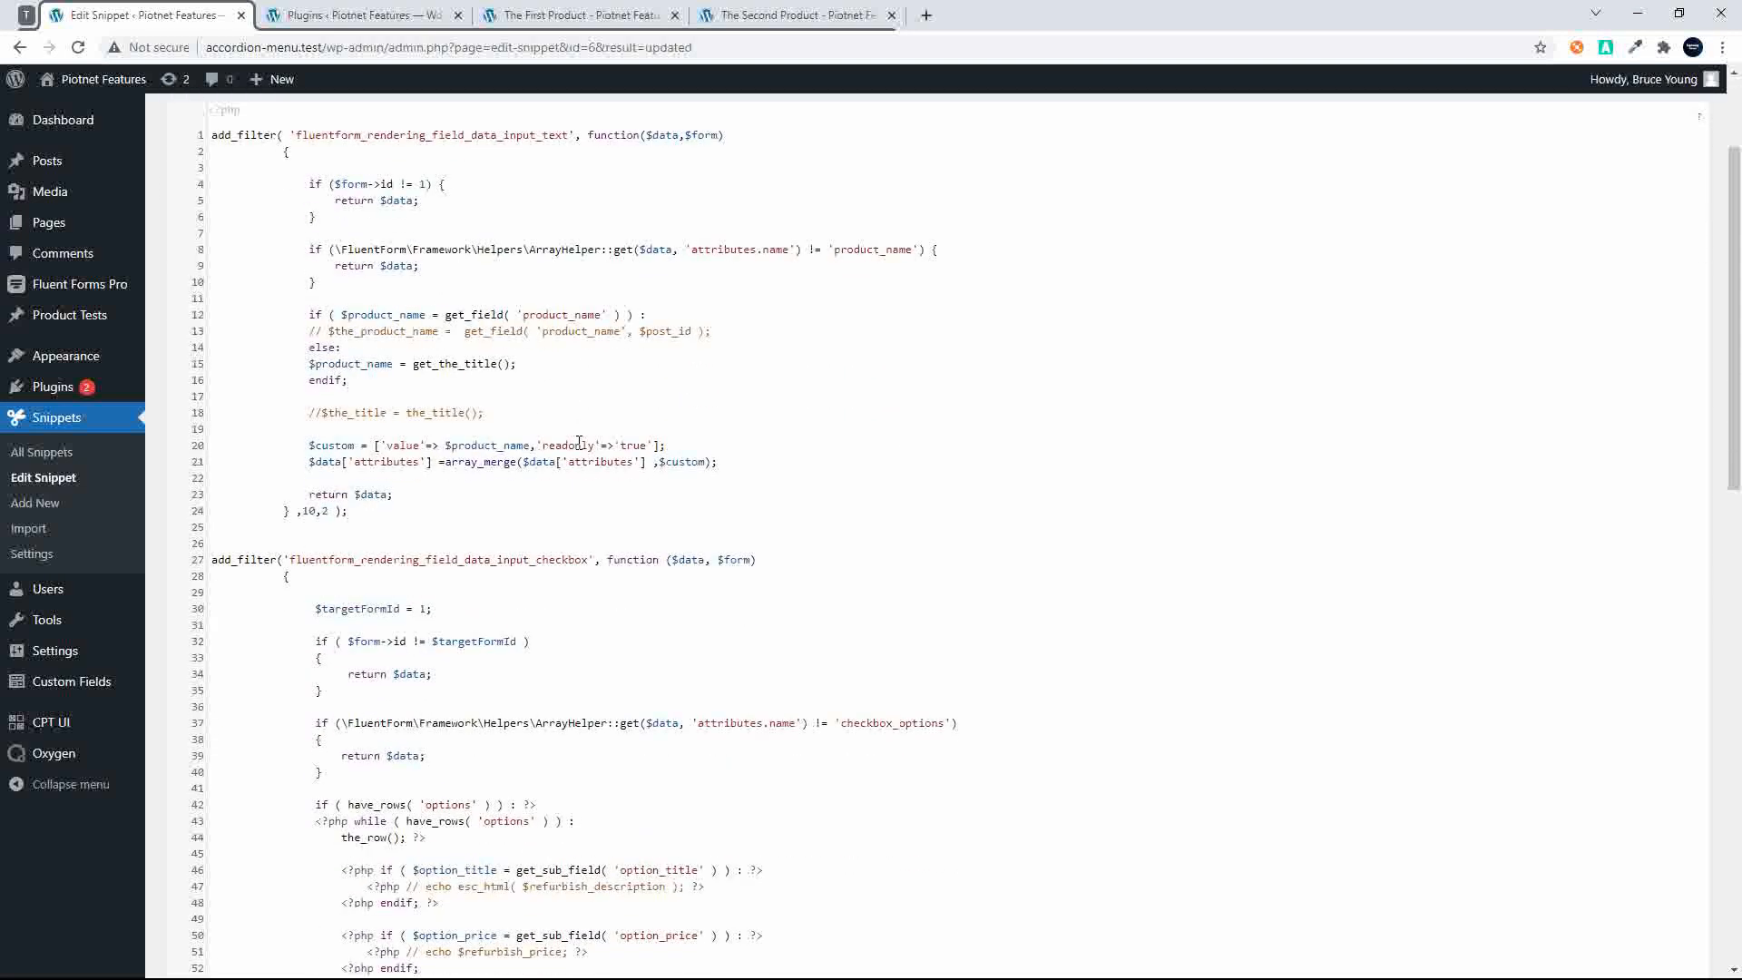
{"action": "left_click_drag", "start_coordinate": [490, 134], "coordinate": [570, 134]}
{"action": "left_click", "coordinate": [448, 360]}
Examine the snippet's input_checkbox filter and its loop through the option rows
{"action": "scroll", "coordinate": [686, 459], "scroll_direction": "down", "scroll_amount": 4}
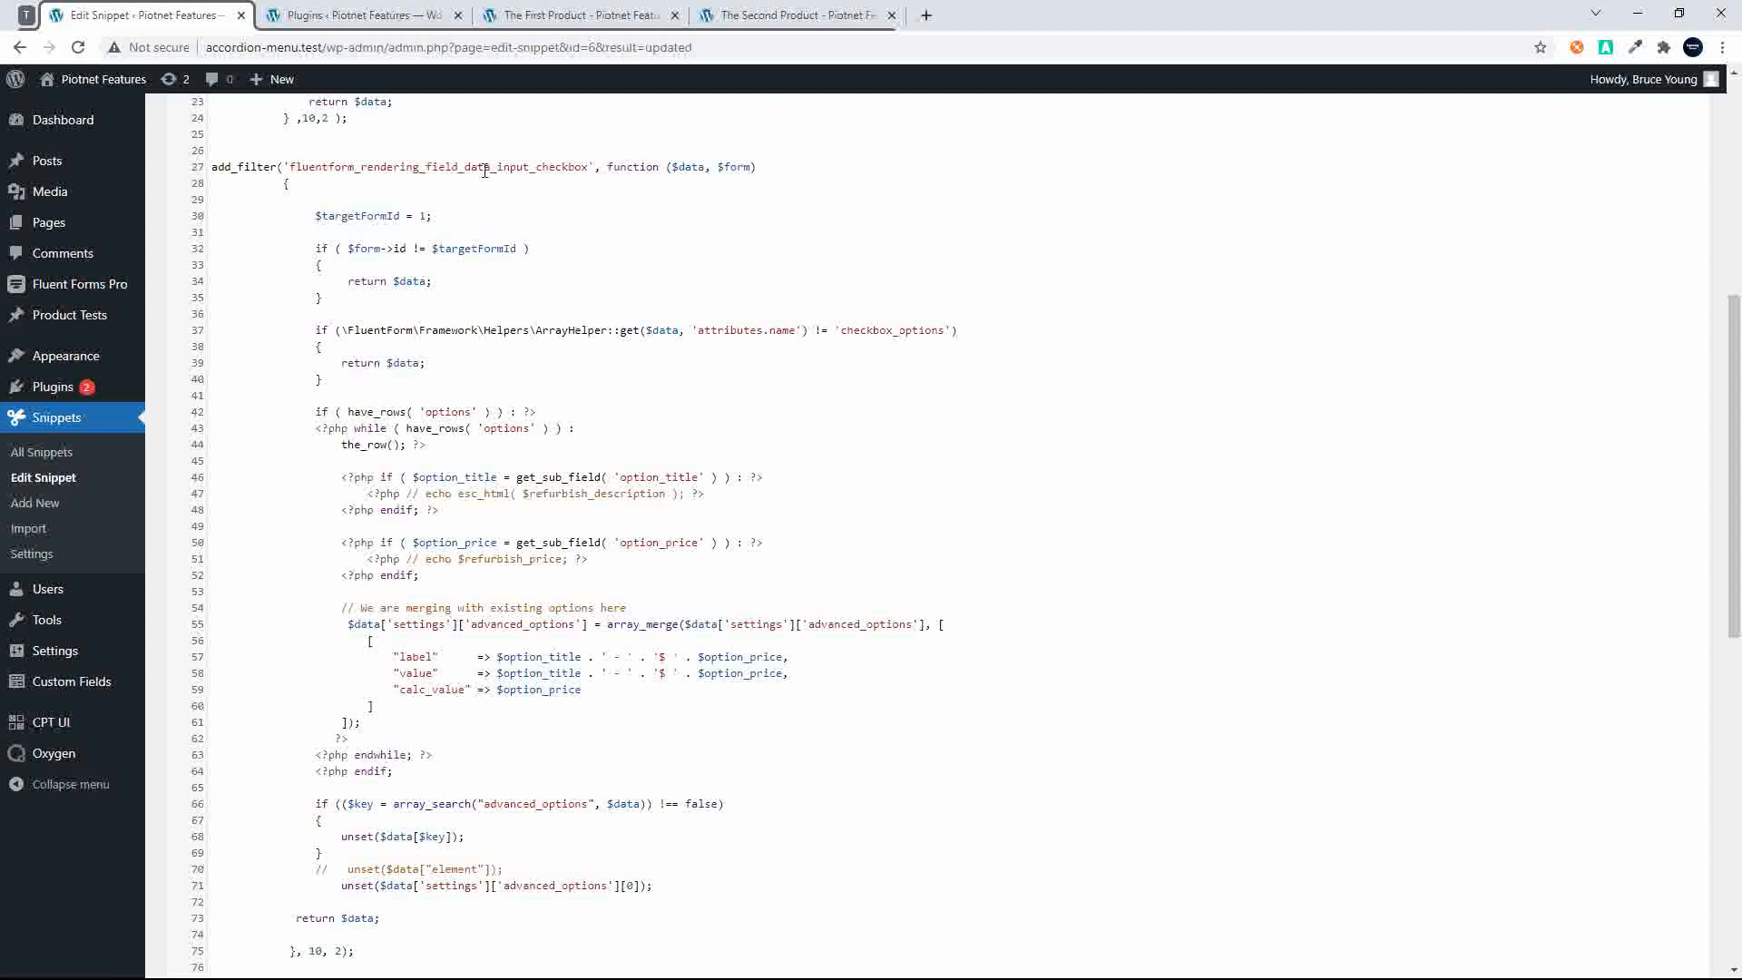
{"action": "left_click_drag", "start_coordinate": [491, 166], "coordinate": [587, 166]}
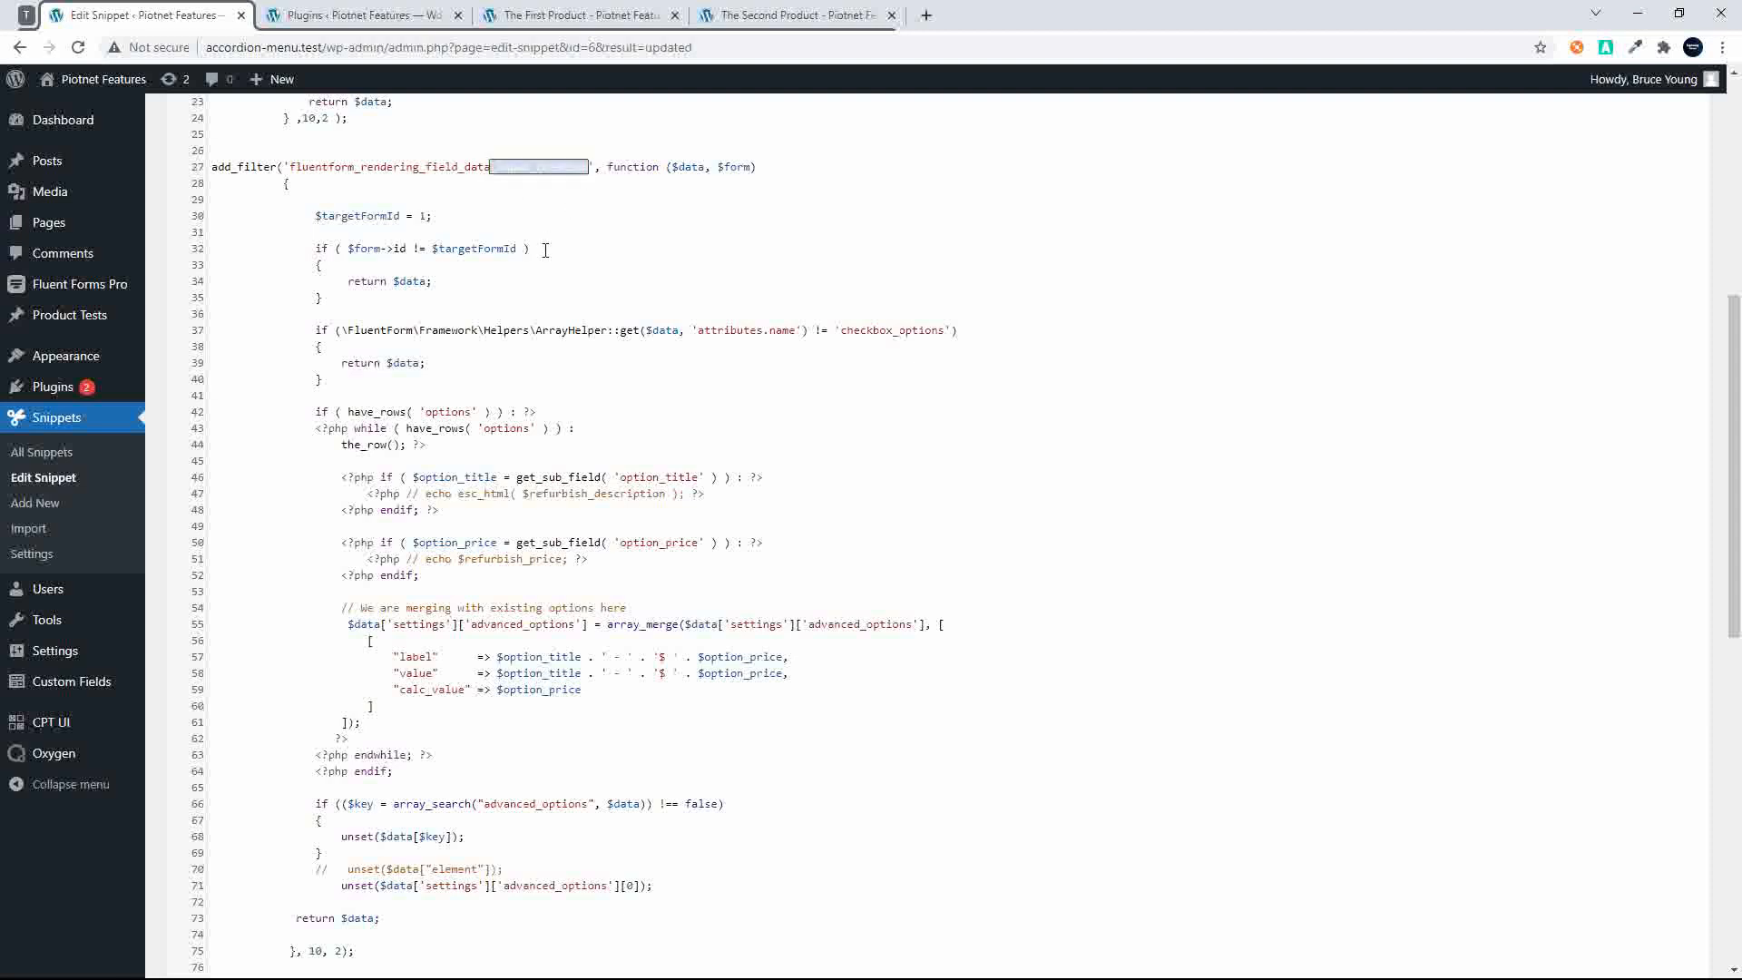
{"action": "scroll", "coordinate": [417, 372], "scroll_direction": "up", "scroll_amount": 1}
{"action": "left_click_drag", "start_coordinate": [315, 443], "coordinate": [566, 807]}
{"action": "scroll", "coordinate": [558, 788], "scroll_direction": "down", "scroll_amount": 6}
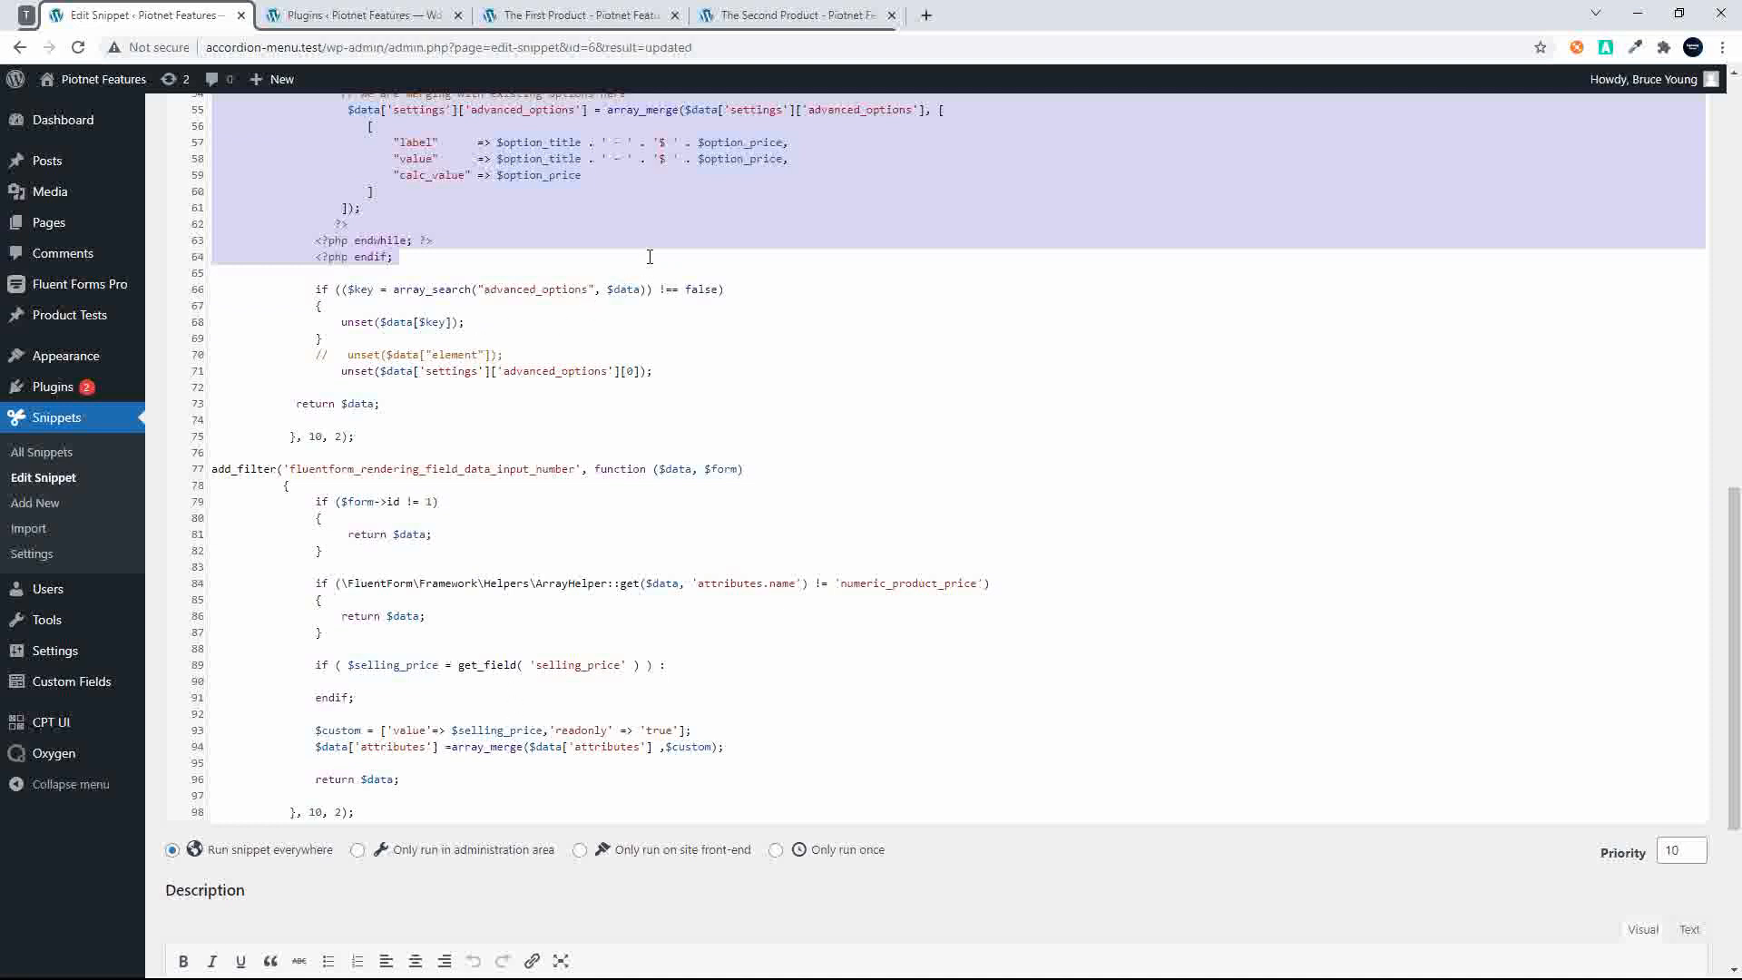
{"action": "left_click", "coordinate": [609, 294]}
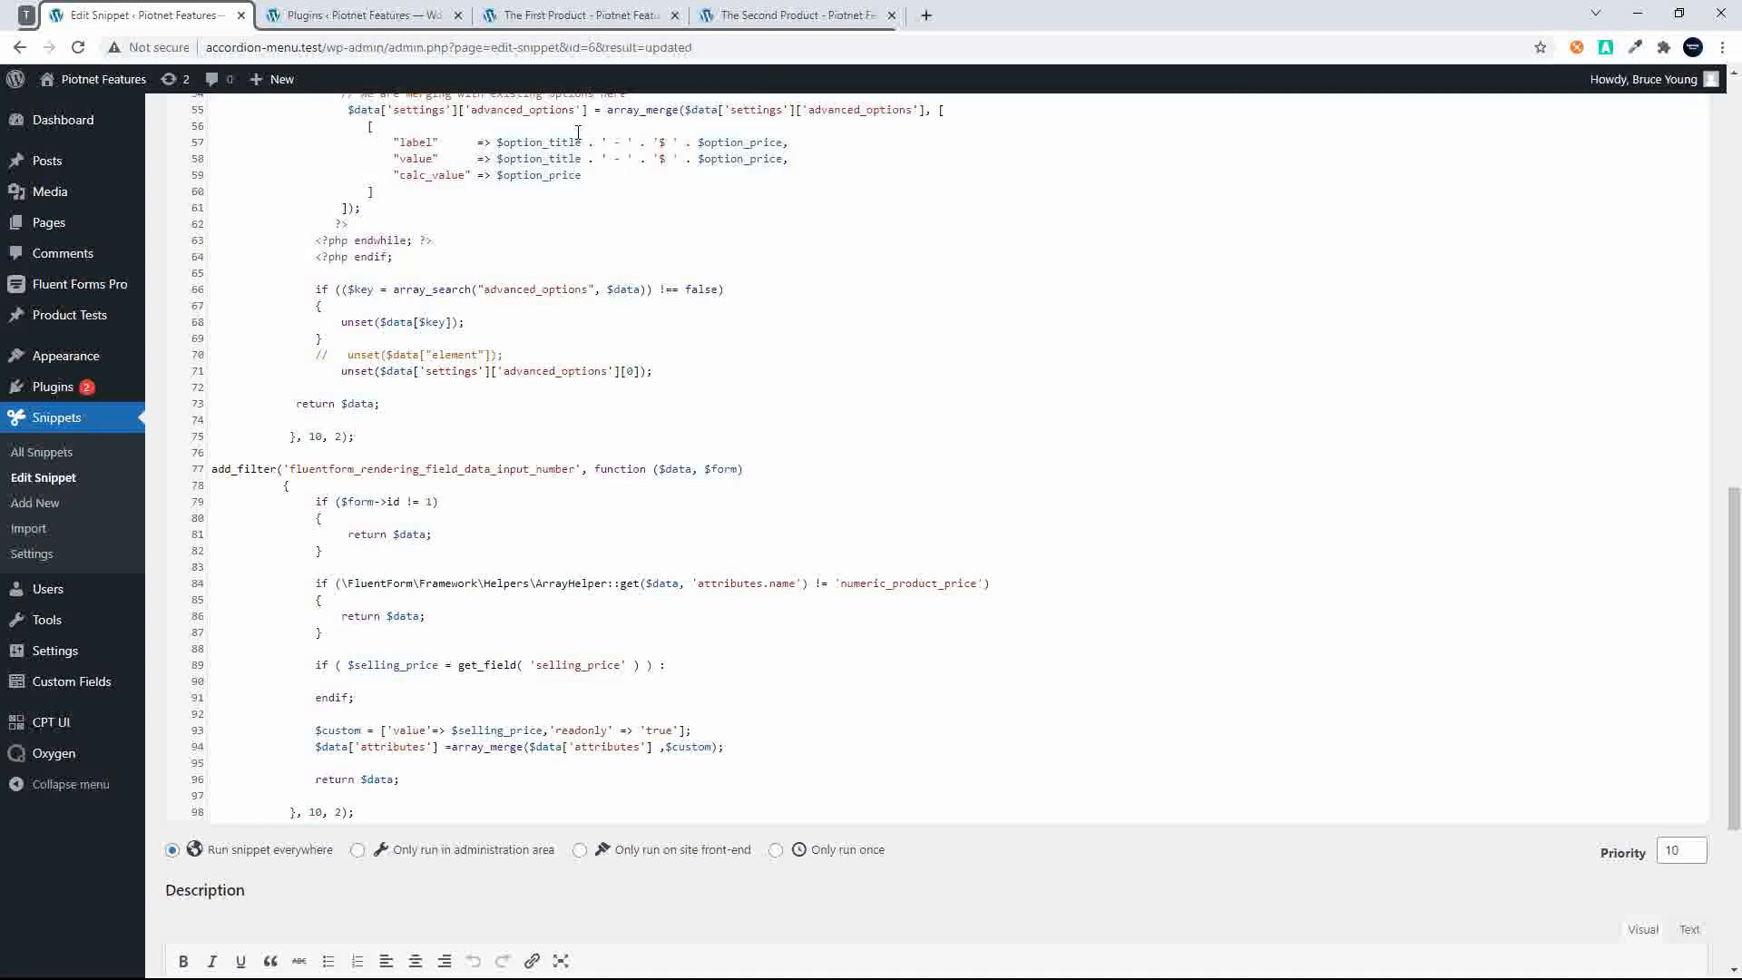
Examine the label and value entries that combine the option title and price in the checkbox filter's merged options
{"action": "left_click_drag", "start_coordinate": [495, 142], "coordinate": [793, 145]}
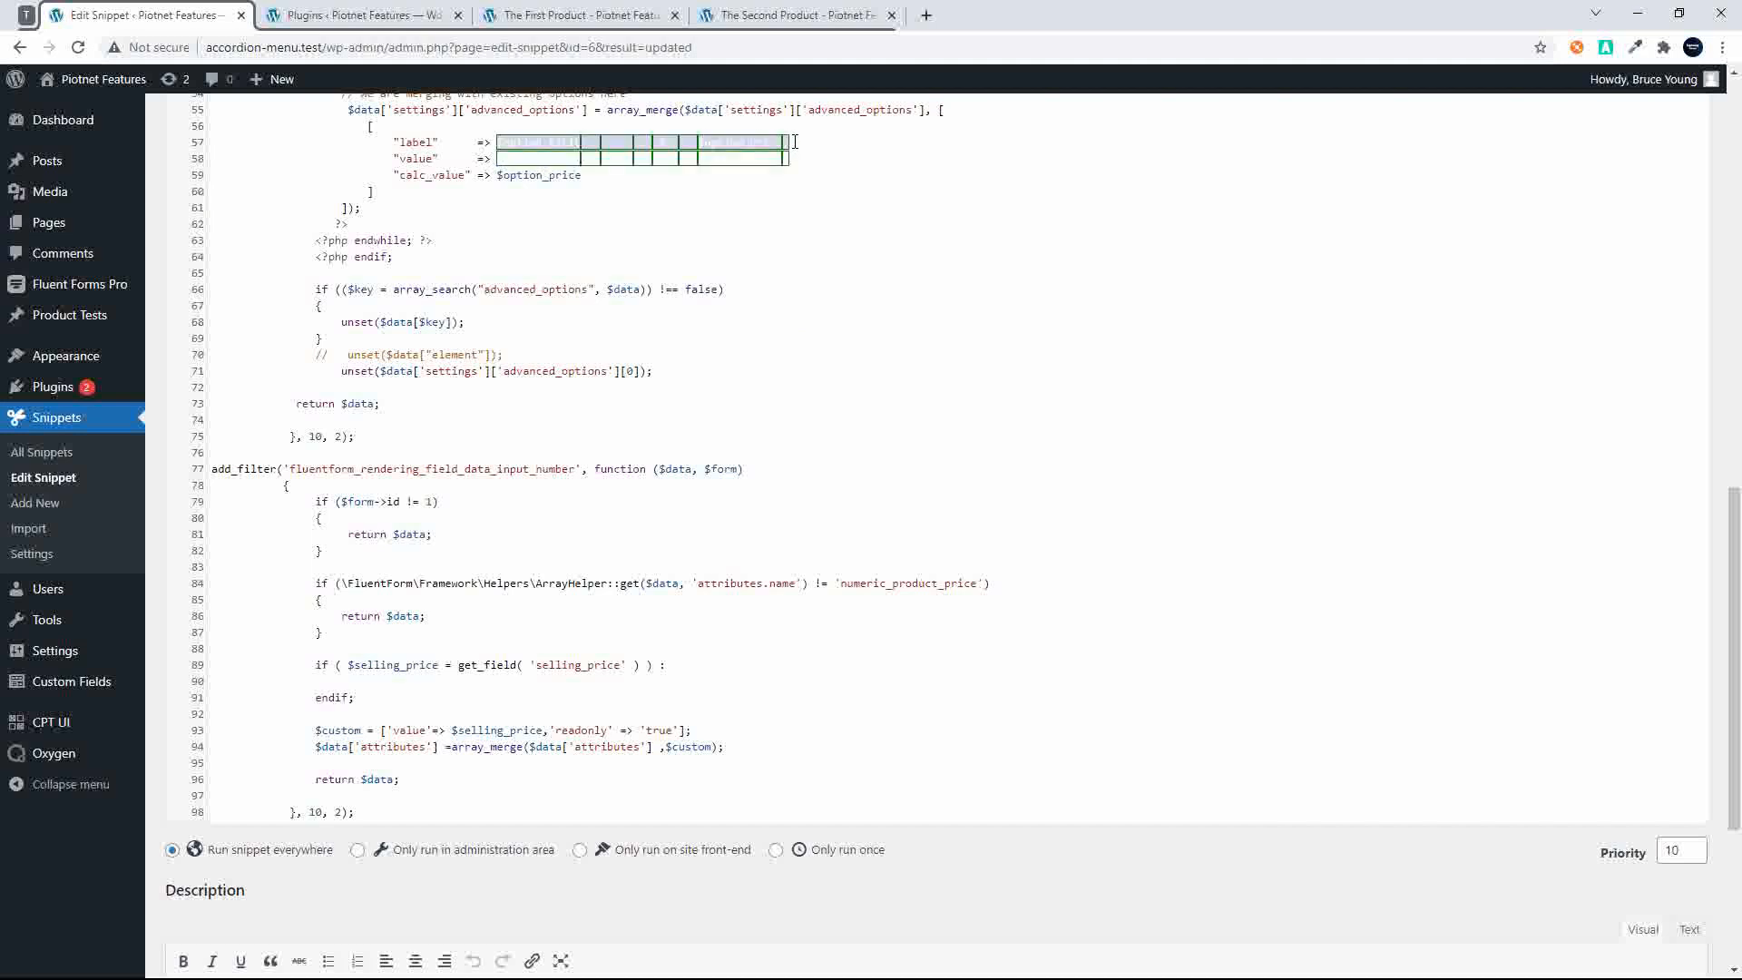
{"action": "left_click", "coordinate": [722, 142]}
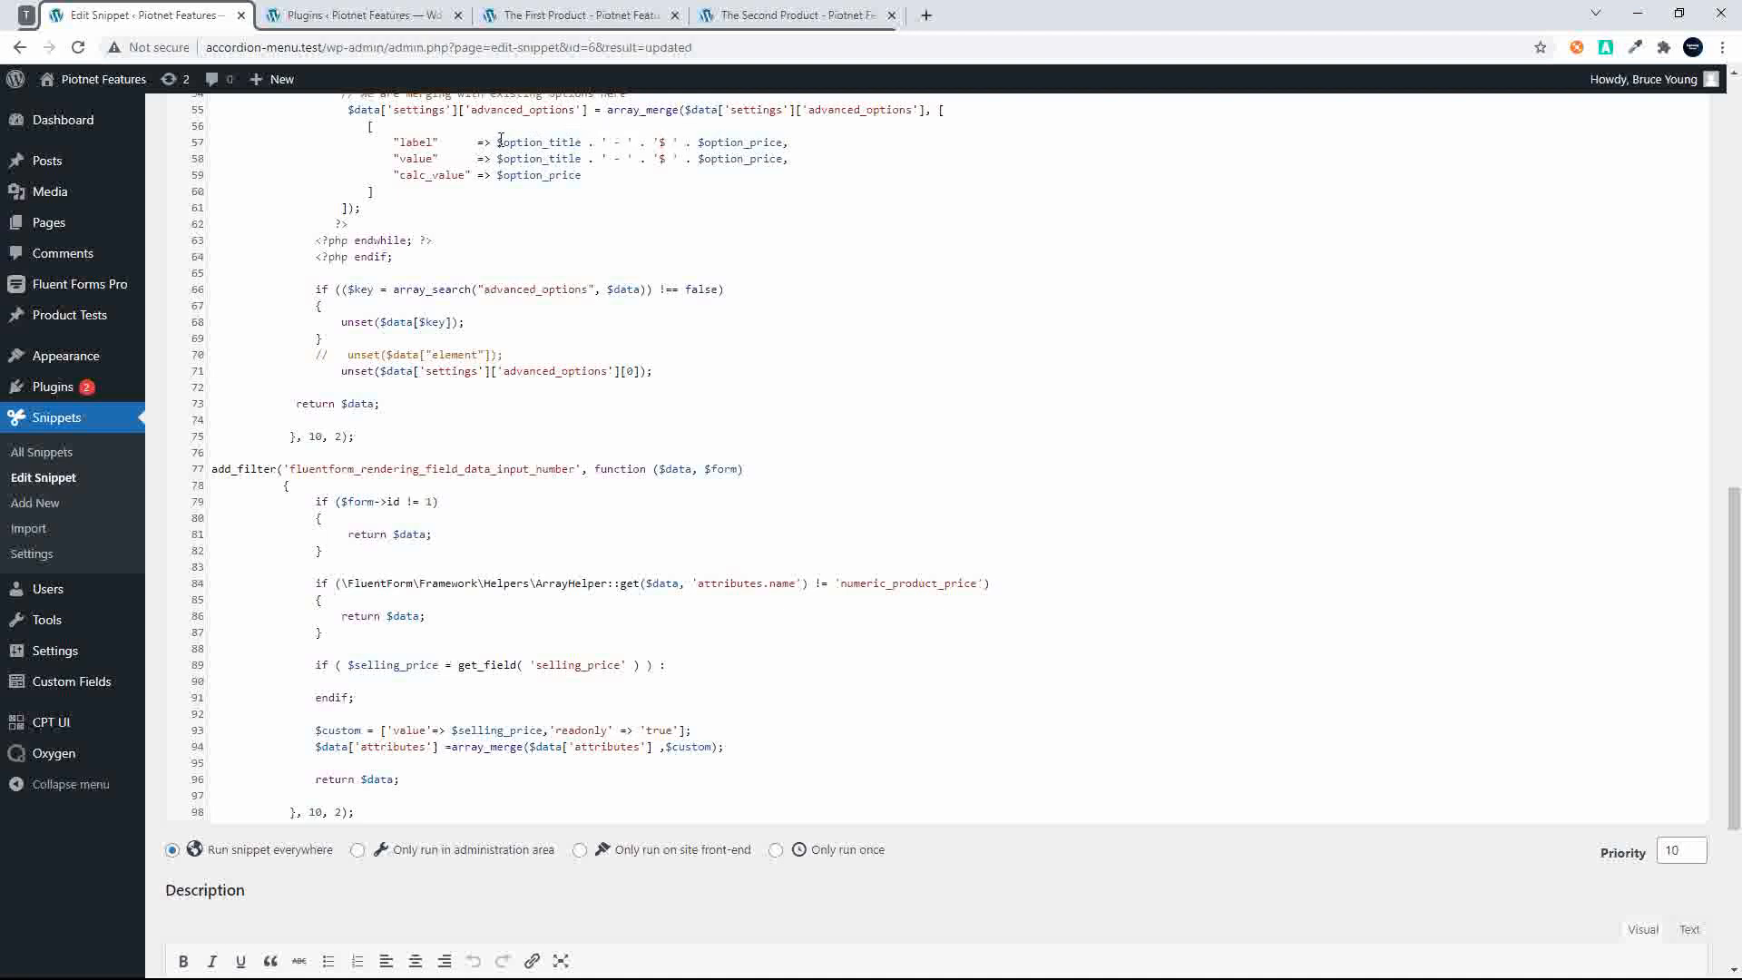
{"action": "left_click", "coordinate": [408, 143]}
{"action": "left_click", "coordinate": [408, 159]}
Examine the snippet's input_number filter and the numeric_product_price field it targets
{"action": "scroll", "coordinate": [526, 432], "scroll_direction": "up", "scroll_amount": 1}
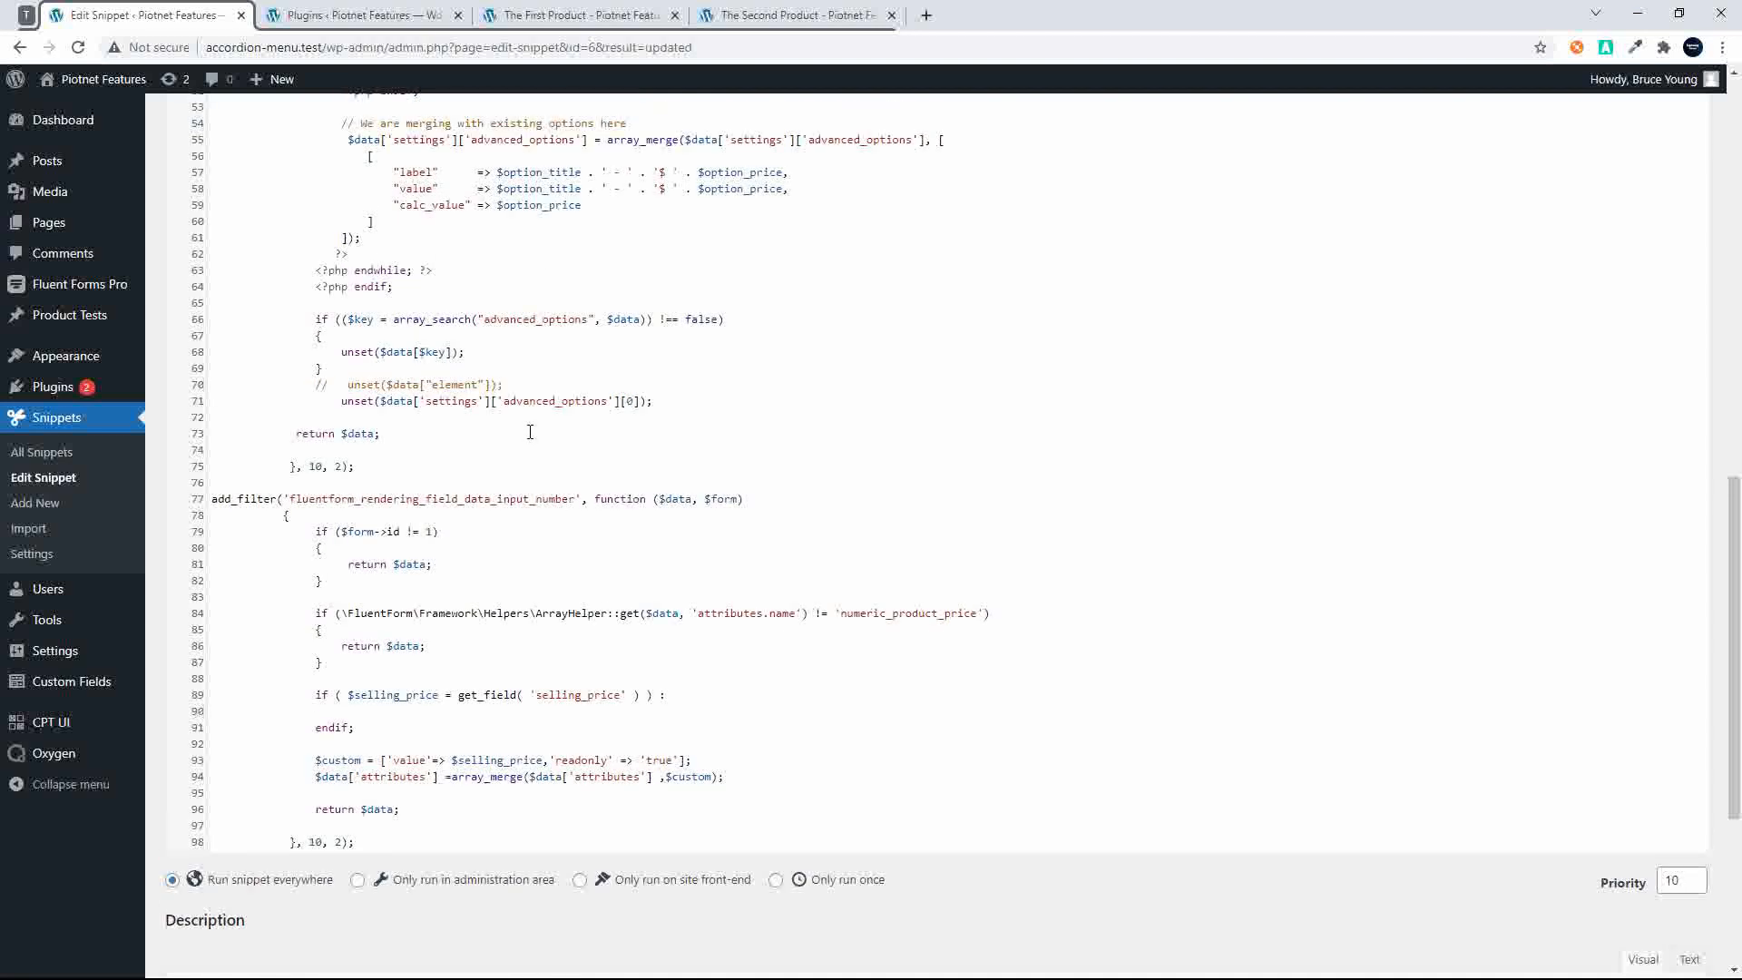
{"action": "scroll", "coordinate": [542, 480], "scroll_direction": "down", "scroll_amount": 4}
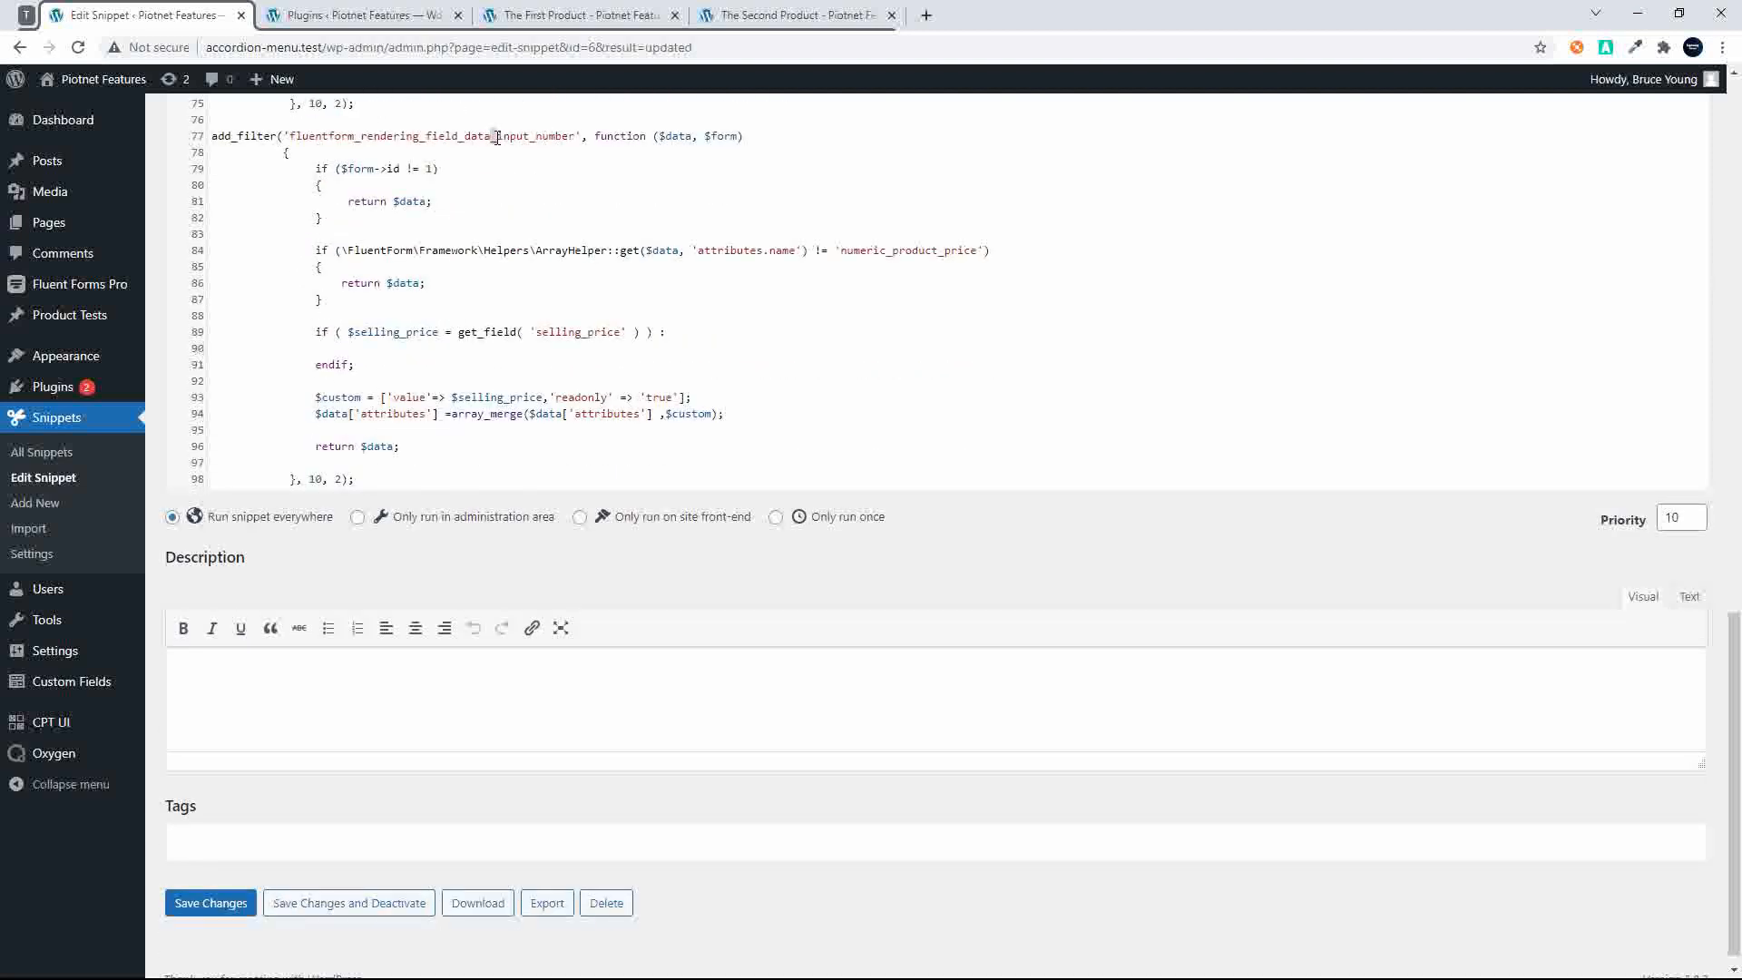
{"action": "left_click_drag", "start_coordinate": [497, 137], "coordinate": [575, 137]}
{"action": "left_click", "coordinate": [916, 253]}
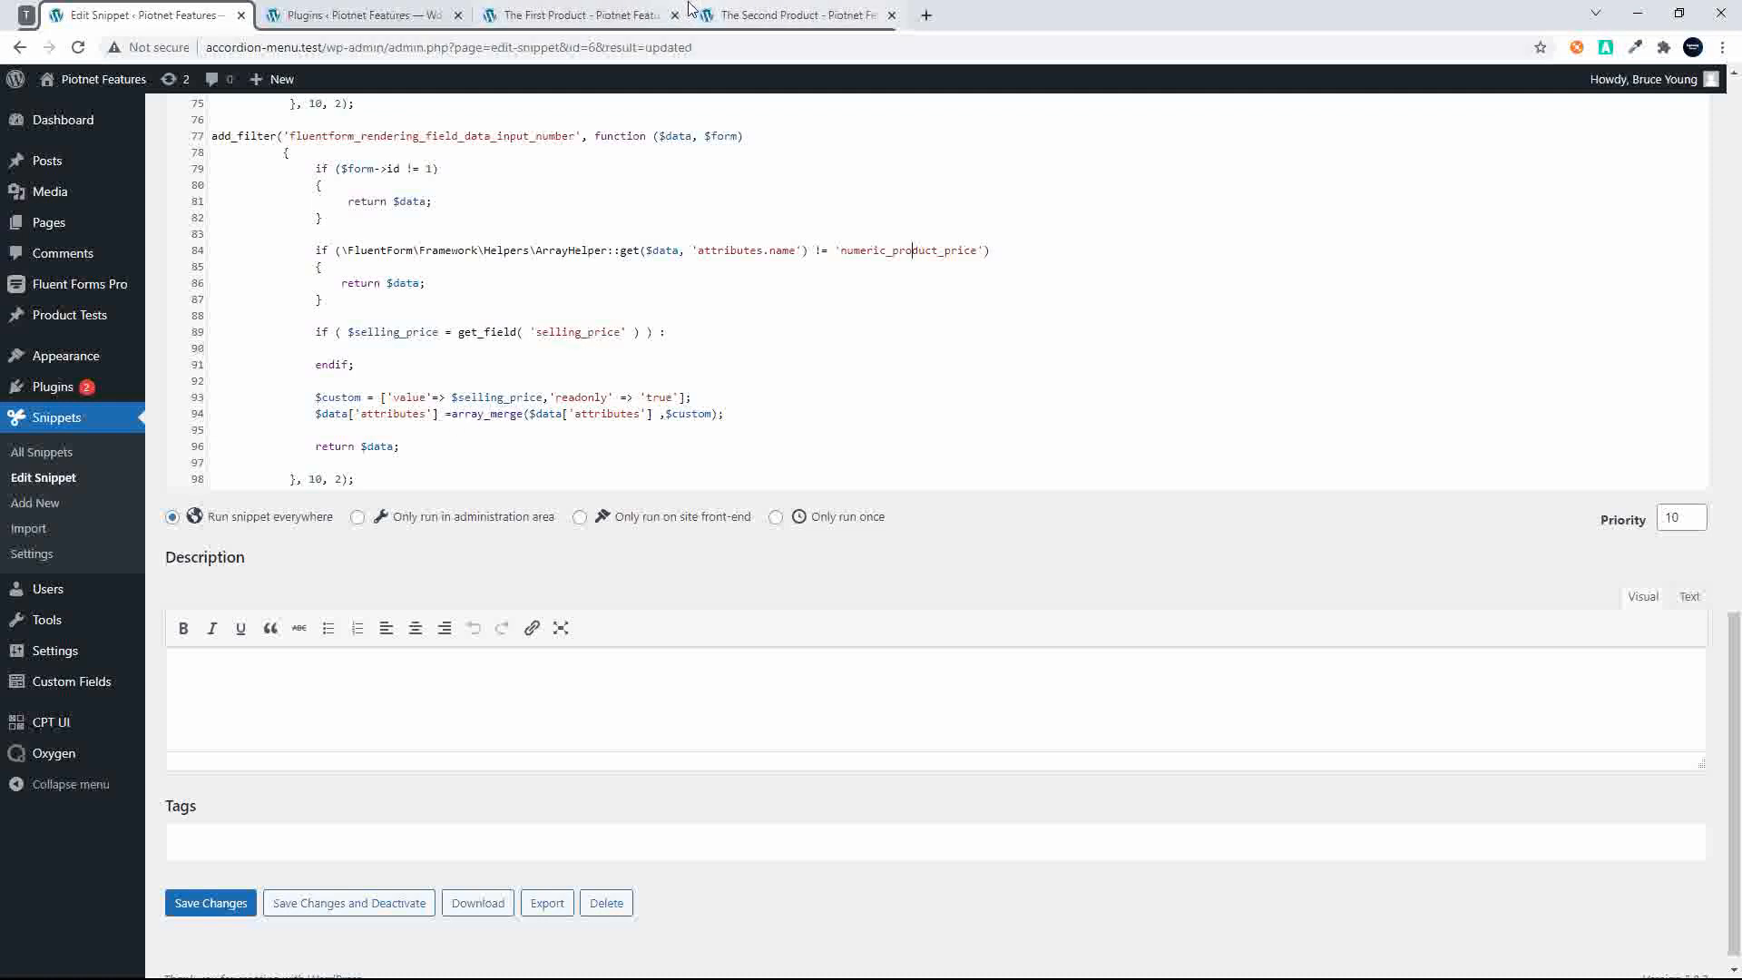
Reload The First Product page and compare the form's product name, price and checkbox options with the Additional Options and edit form
{"action": "left_click", "coordinate": [581, 17]}
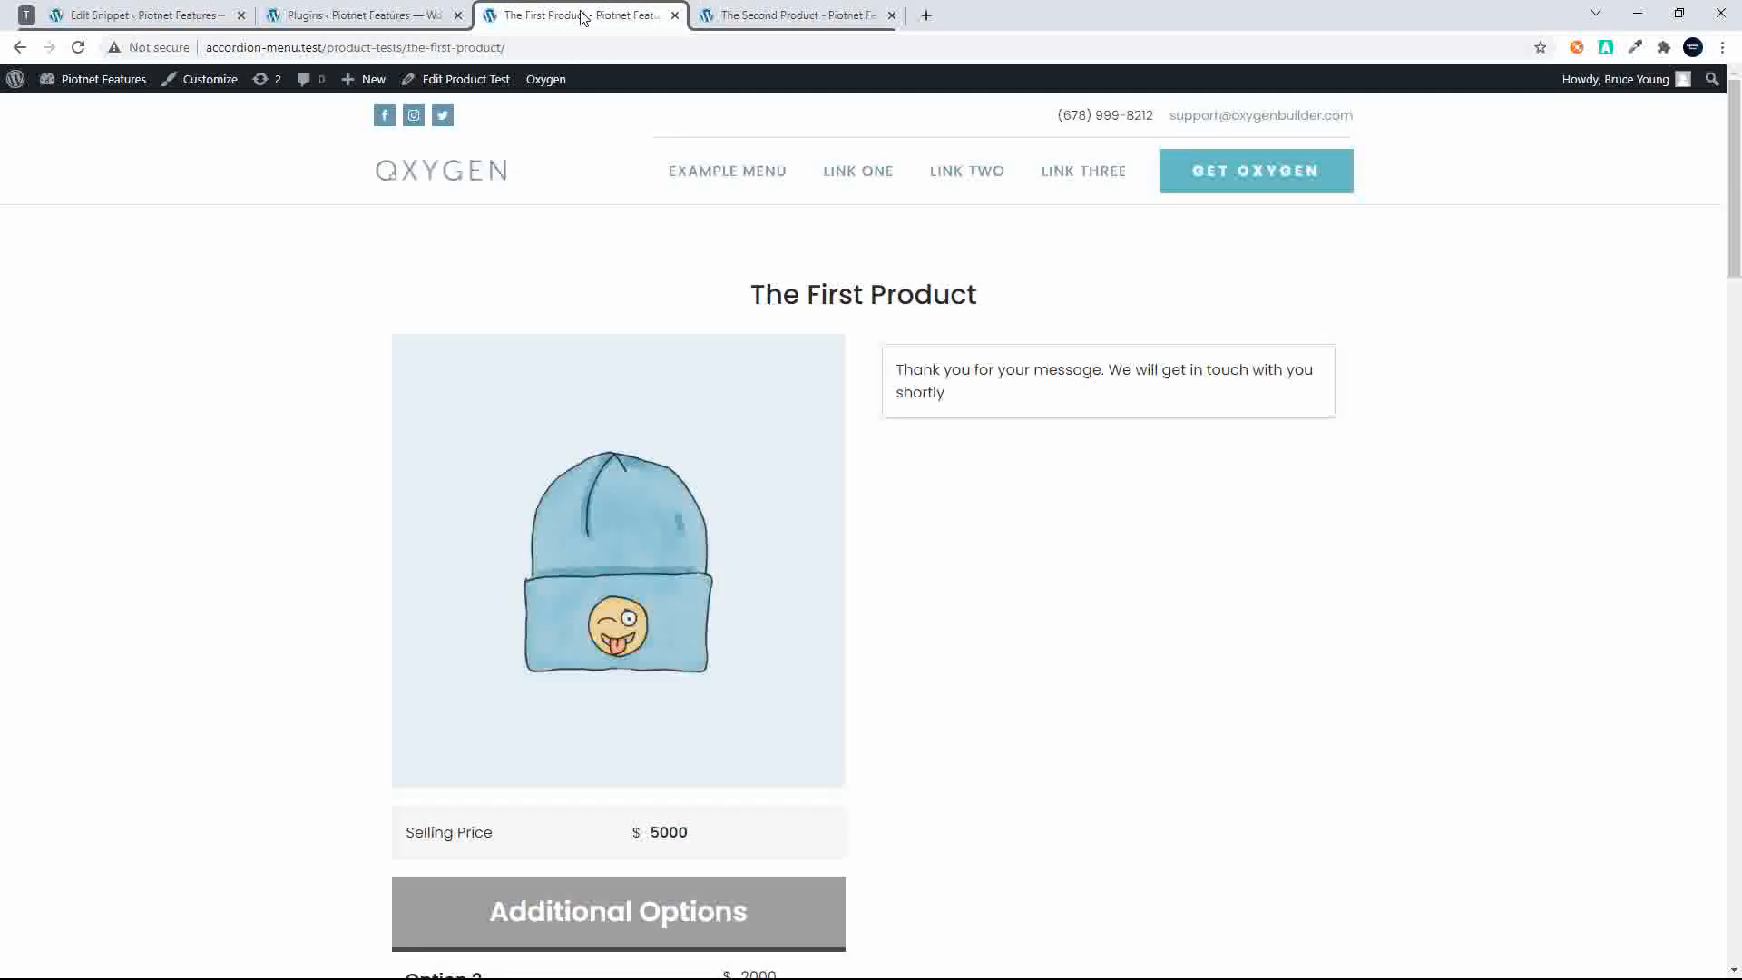
{"action": "left_click", "coordinate": [78, 47]}
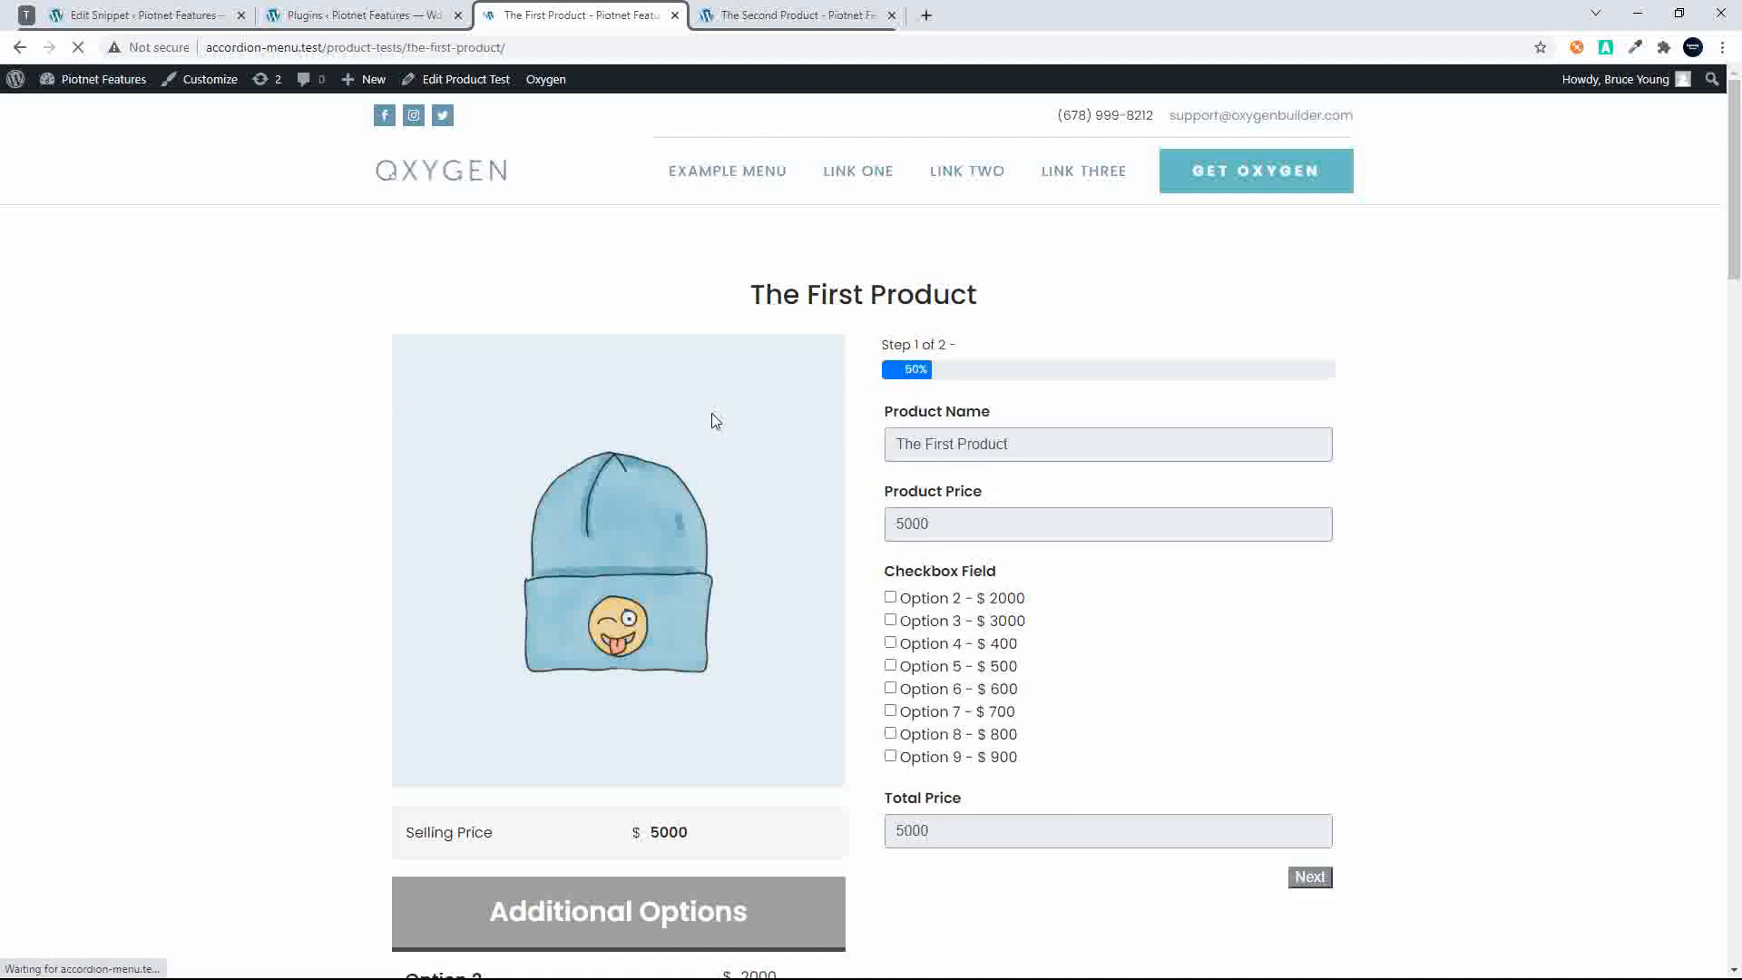
{"action": "left_click", "coordinate": [1007, 448]}
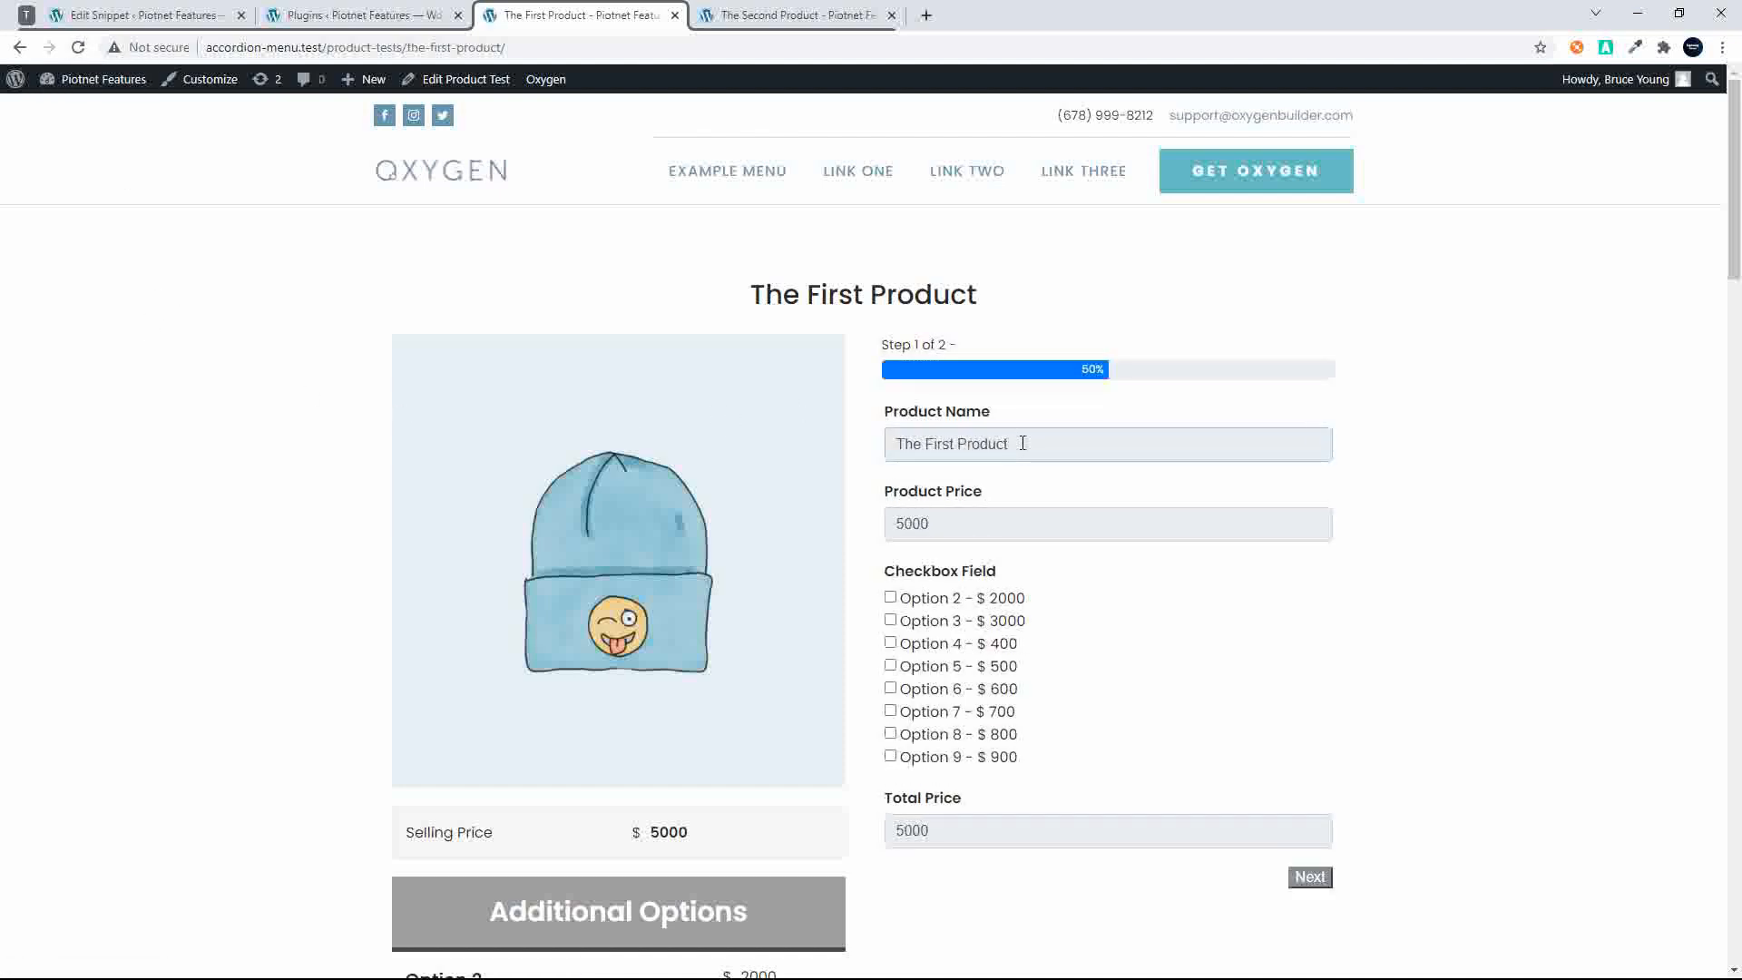
{"action": "scroll", "coordinate": [1026, 444], "scroll_direction": "down", "scroll_amount": 14}
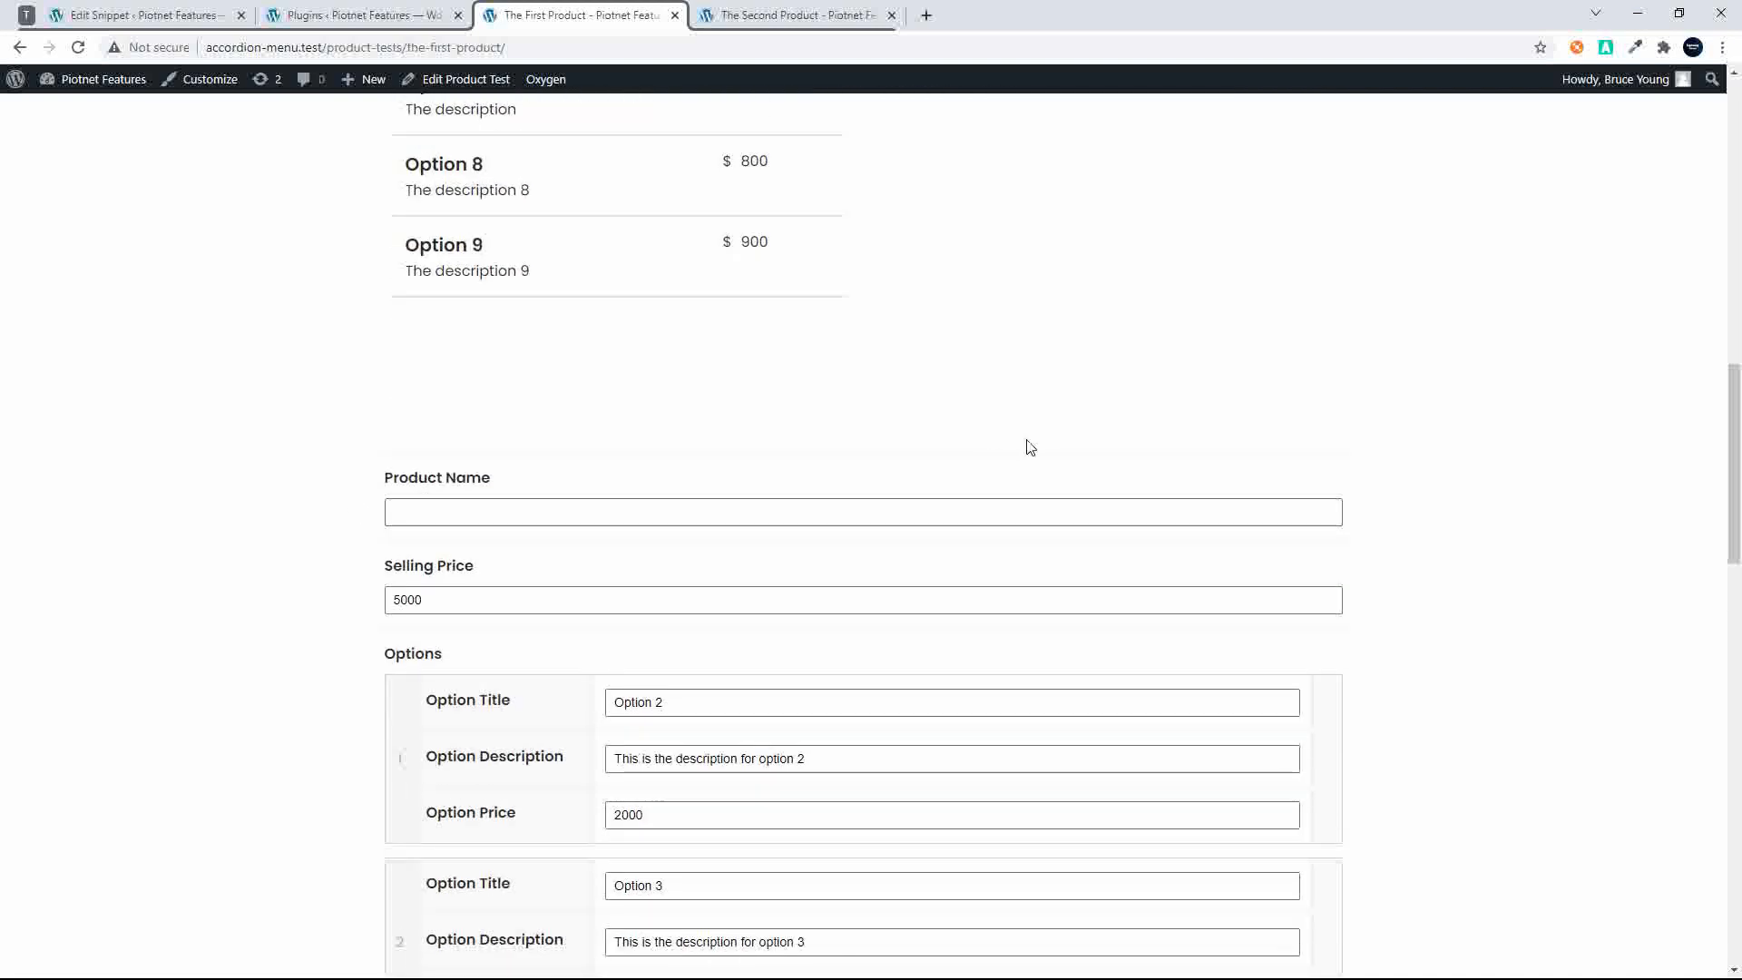
{"action": "scroll", "coordinate": [1029, 445], "scroll_direction": "up", "scroll_amount": 5}
{"action": "scroll", "coordinate": [1031, 448], "scroll_direction": "up", "scroll_amount": 8}
{"action": "scroll", "coordinate": [1030, 449], "scroll_direction": "down", "scroll_amount": 4}
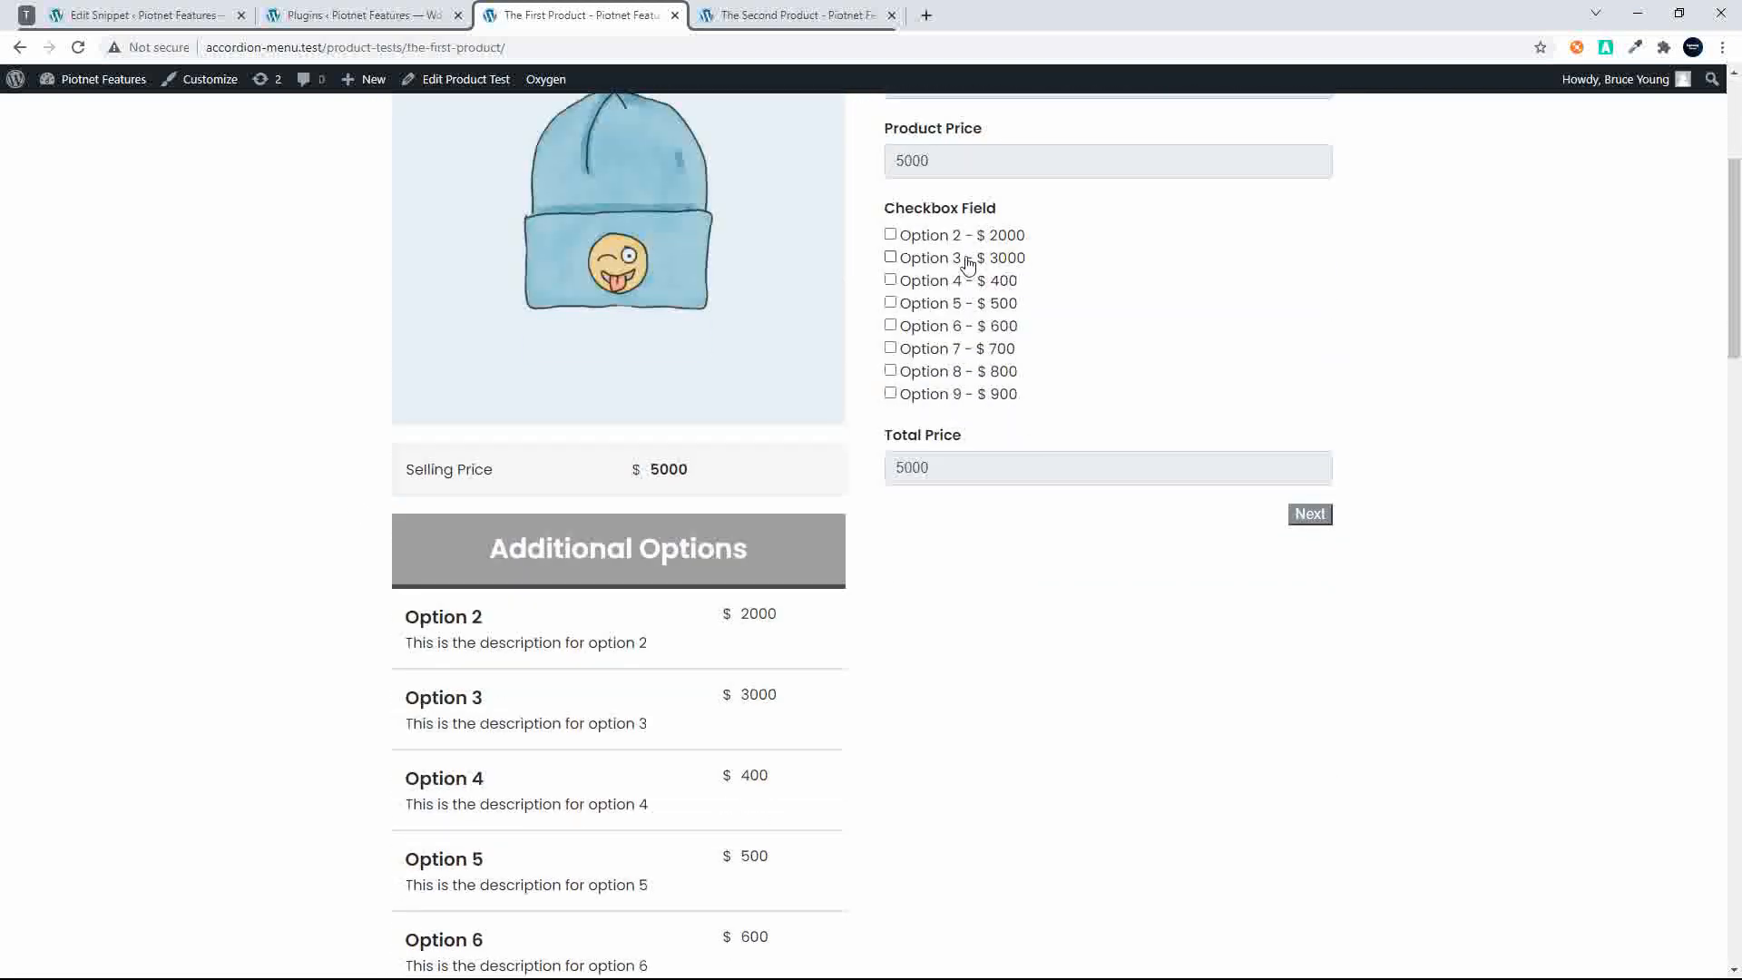
{"action": "scroll", "coordinate": [987, 490], "scroll_direction": "up", "scroll_amount": 1}
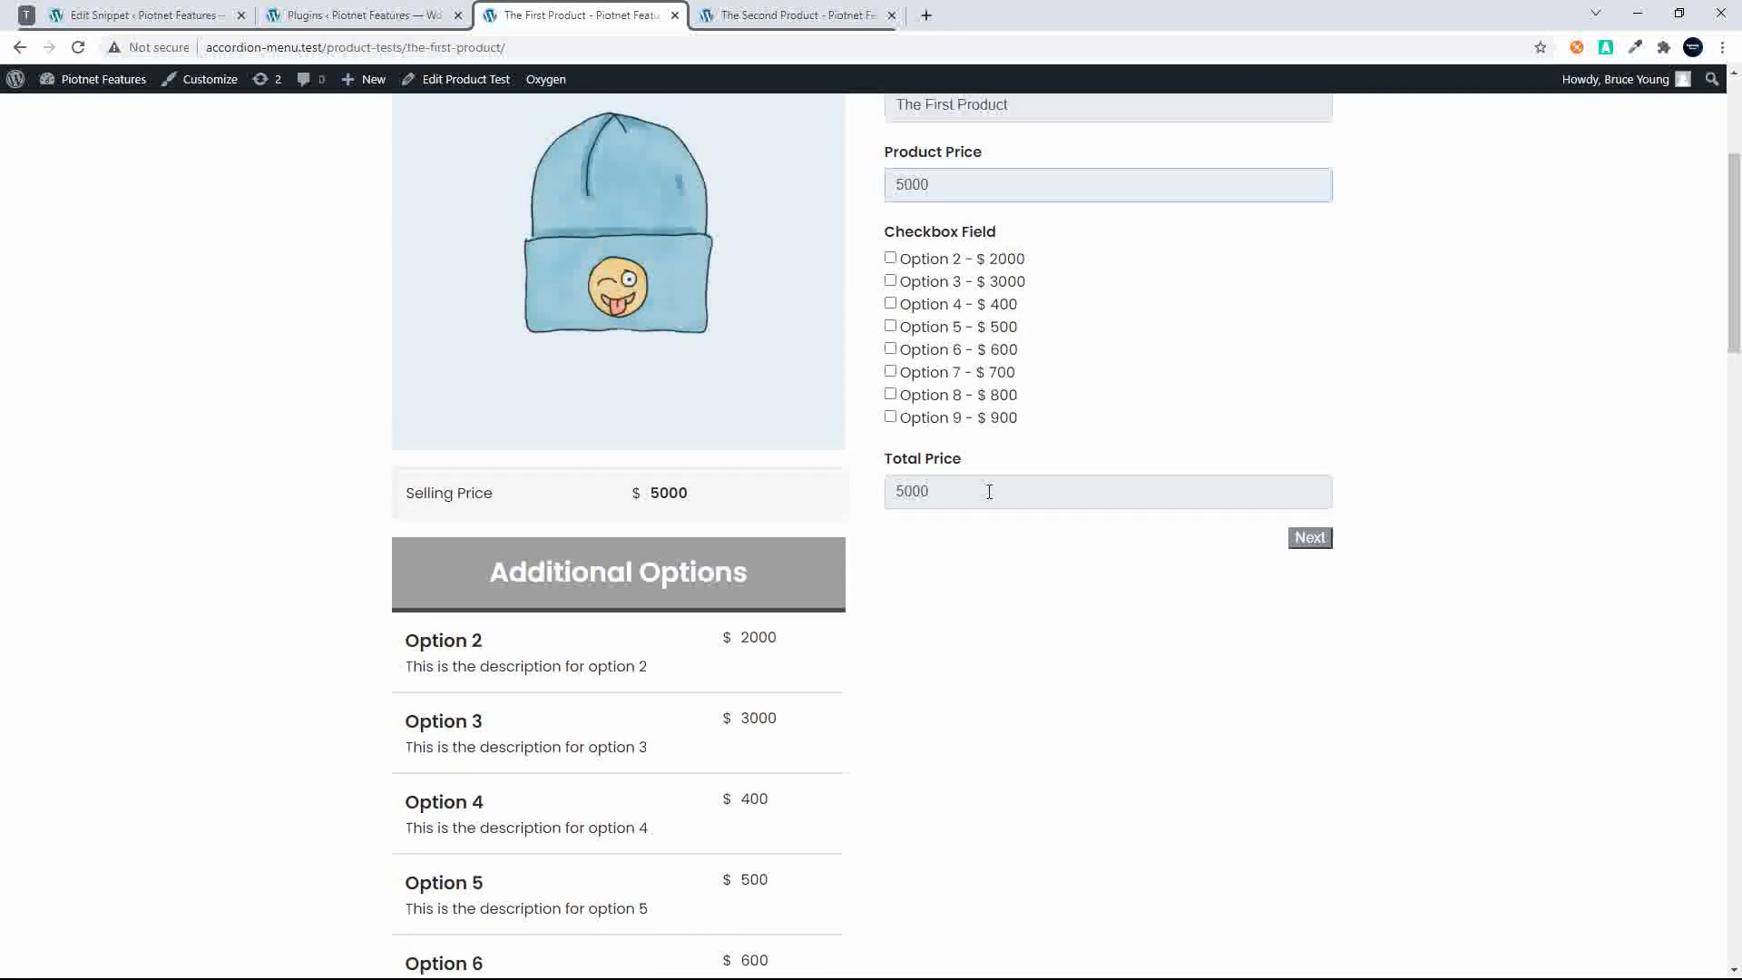
{"action": "scroll", "coordinate": [987, 490], "scroll_direction": "down", "scroll_amount": 10}
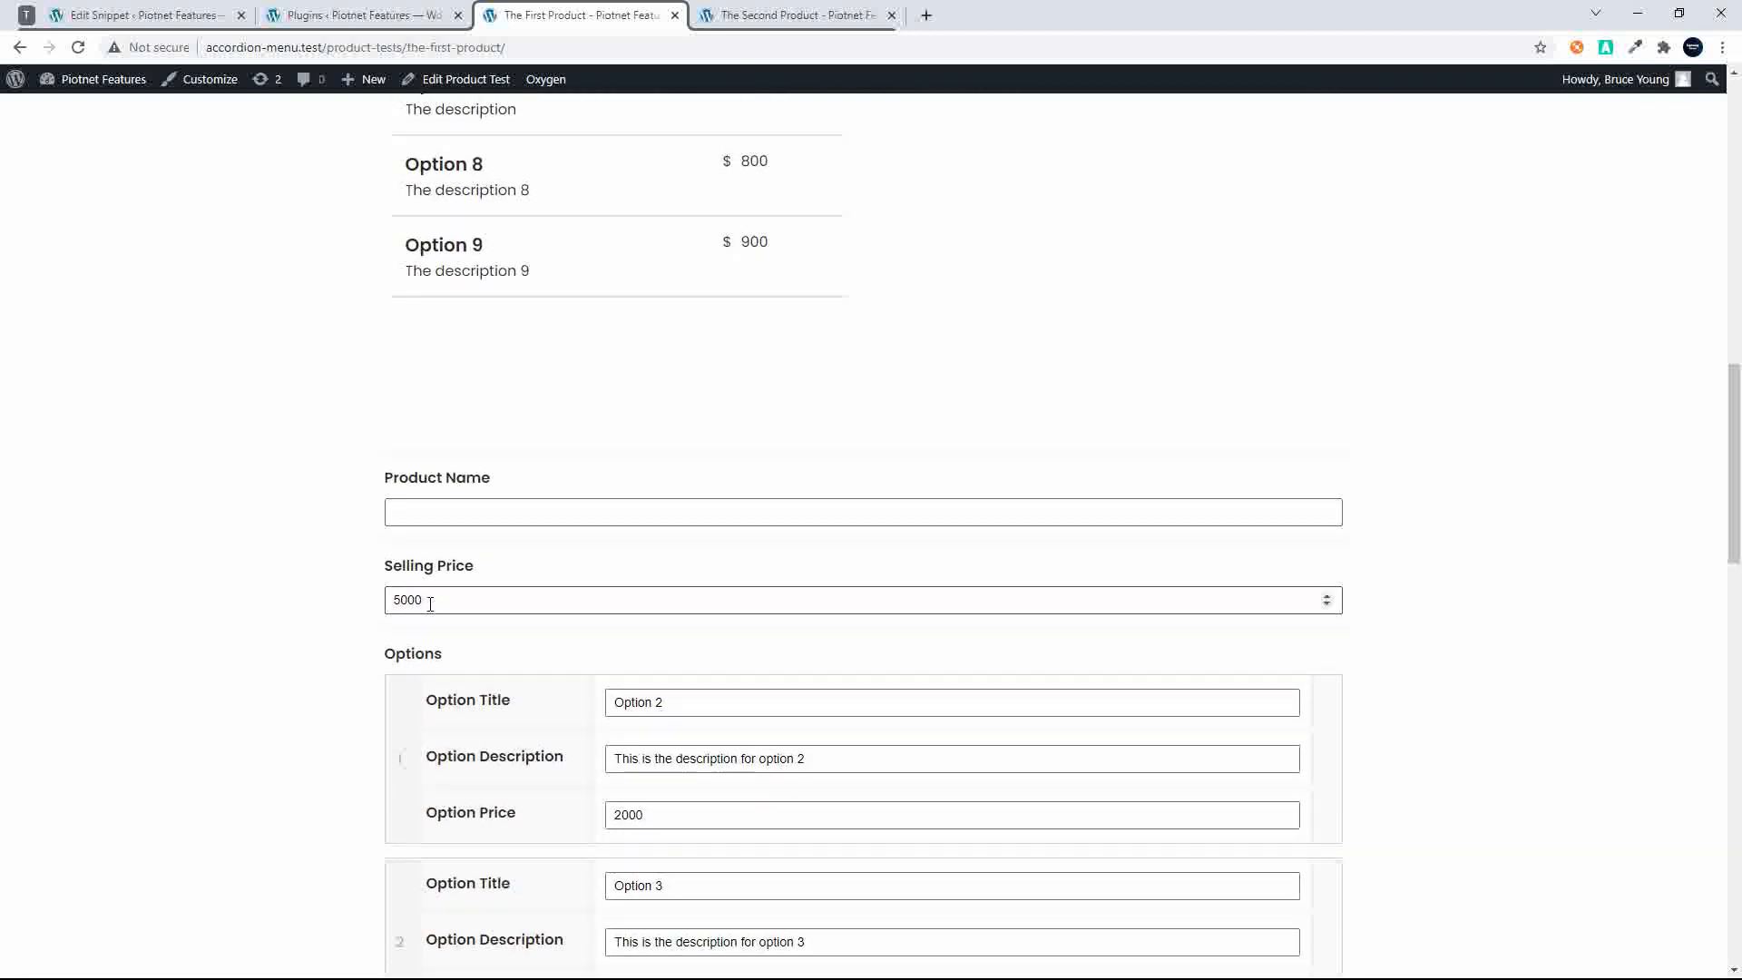
{"action": "scroll", "coordinate": [475, 610], "scroll_direction": "up", "scroll_amount": 3}
{"action": "scroll", "coordinate": [476, 610], "scroll_direction": "up", "scroll_amount": 10}
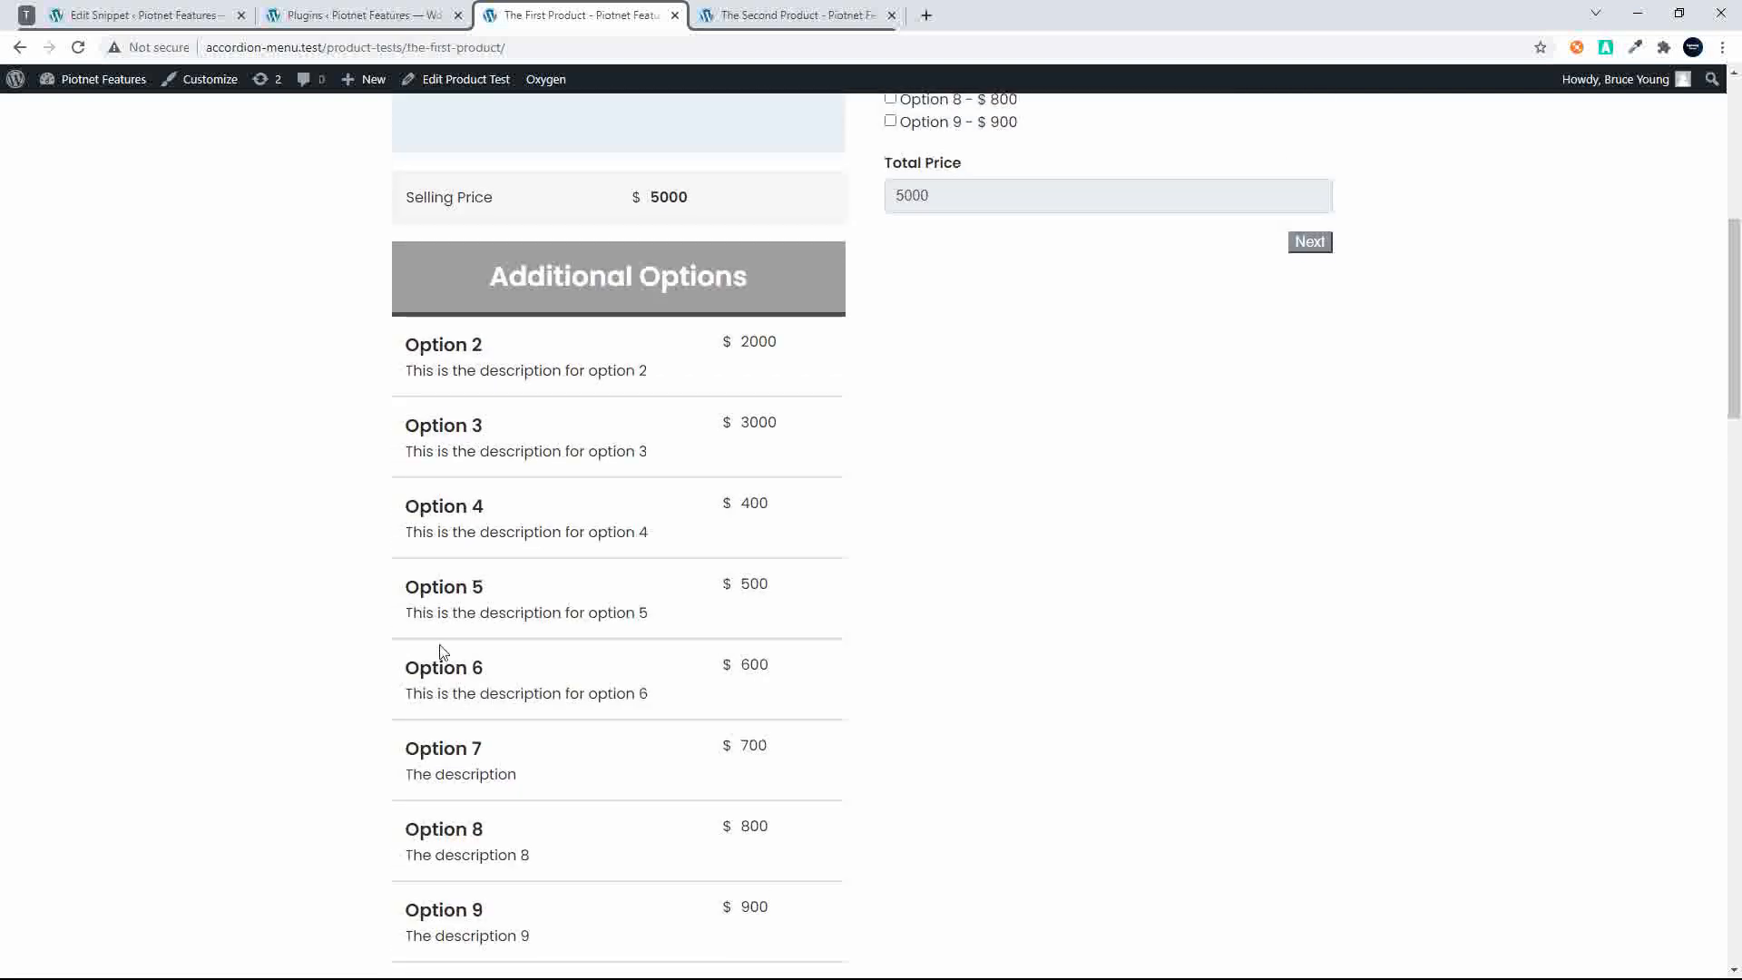
{"action": "scroll", "coordinate": [782, 659], "scroll_direction": "up", "scroll_amount": 2}
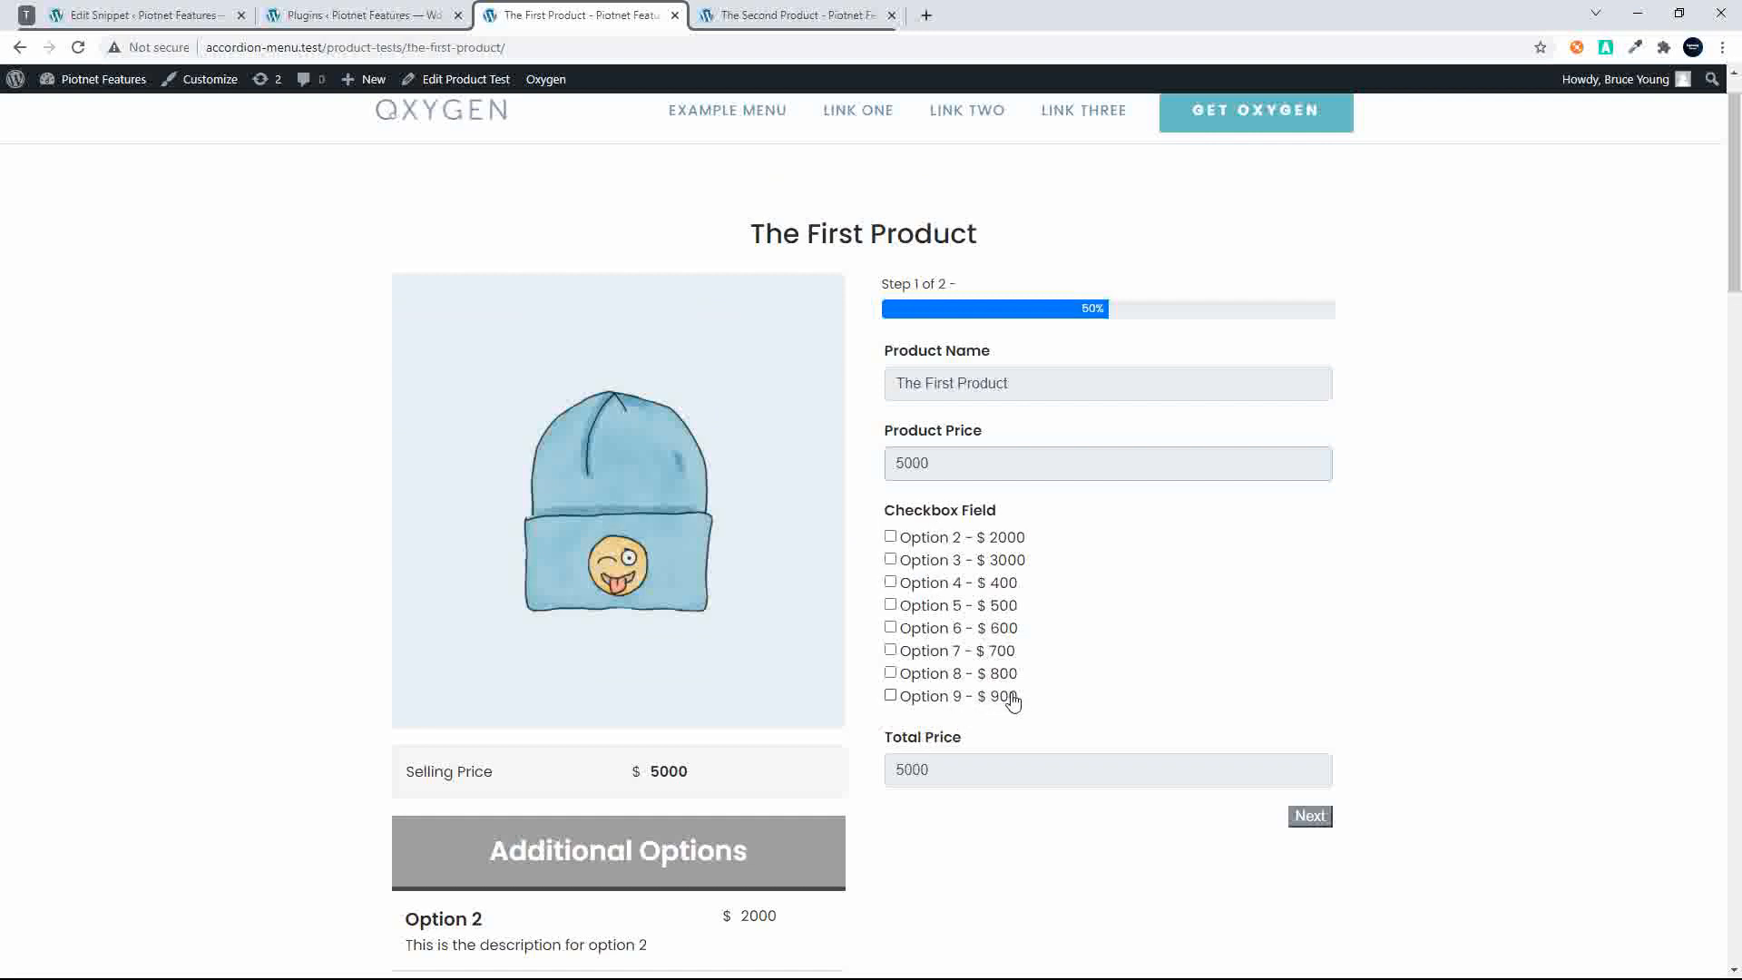
Page back and forth between the product form's two steps to review the option checkboxes, contact fields and final price
{"action": "scroll", "coordinate": [1009, 711], "scroll_direction": "down", "scroll_amount": 3}
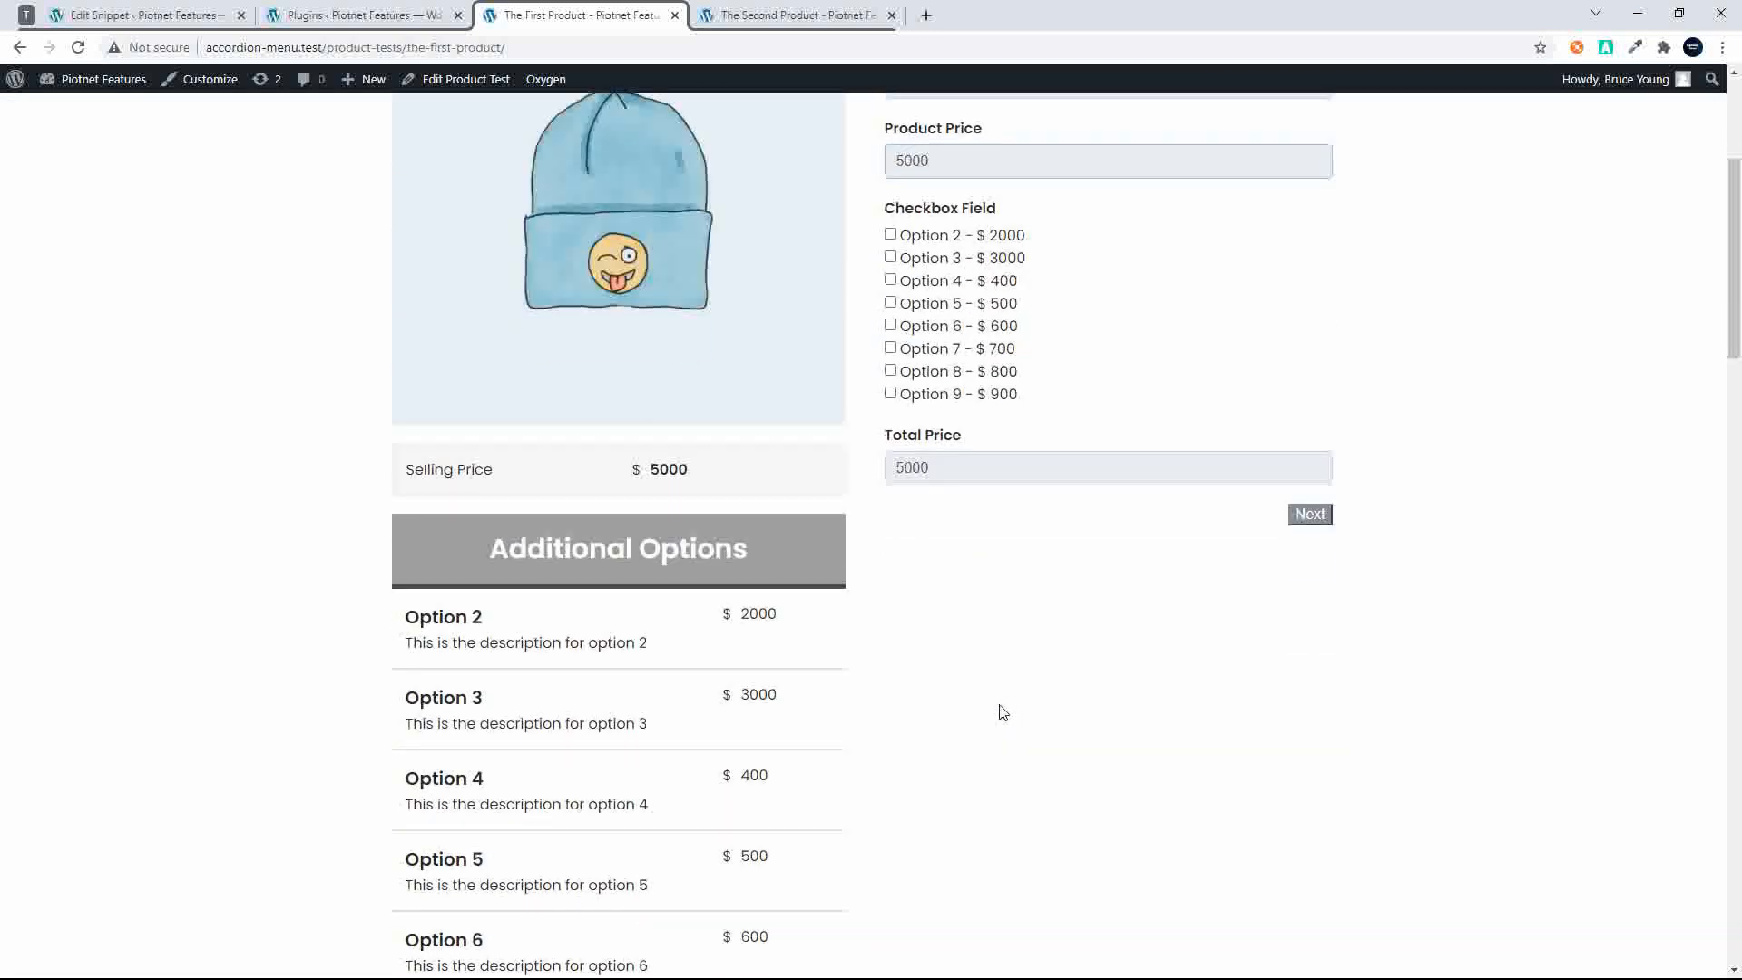
{"action": "left_click", "coordinate": [1307, 516]}
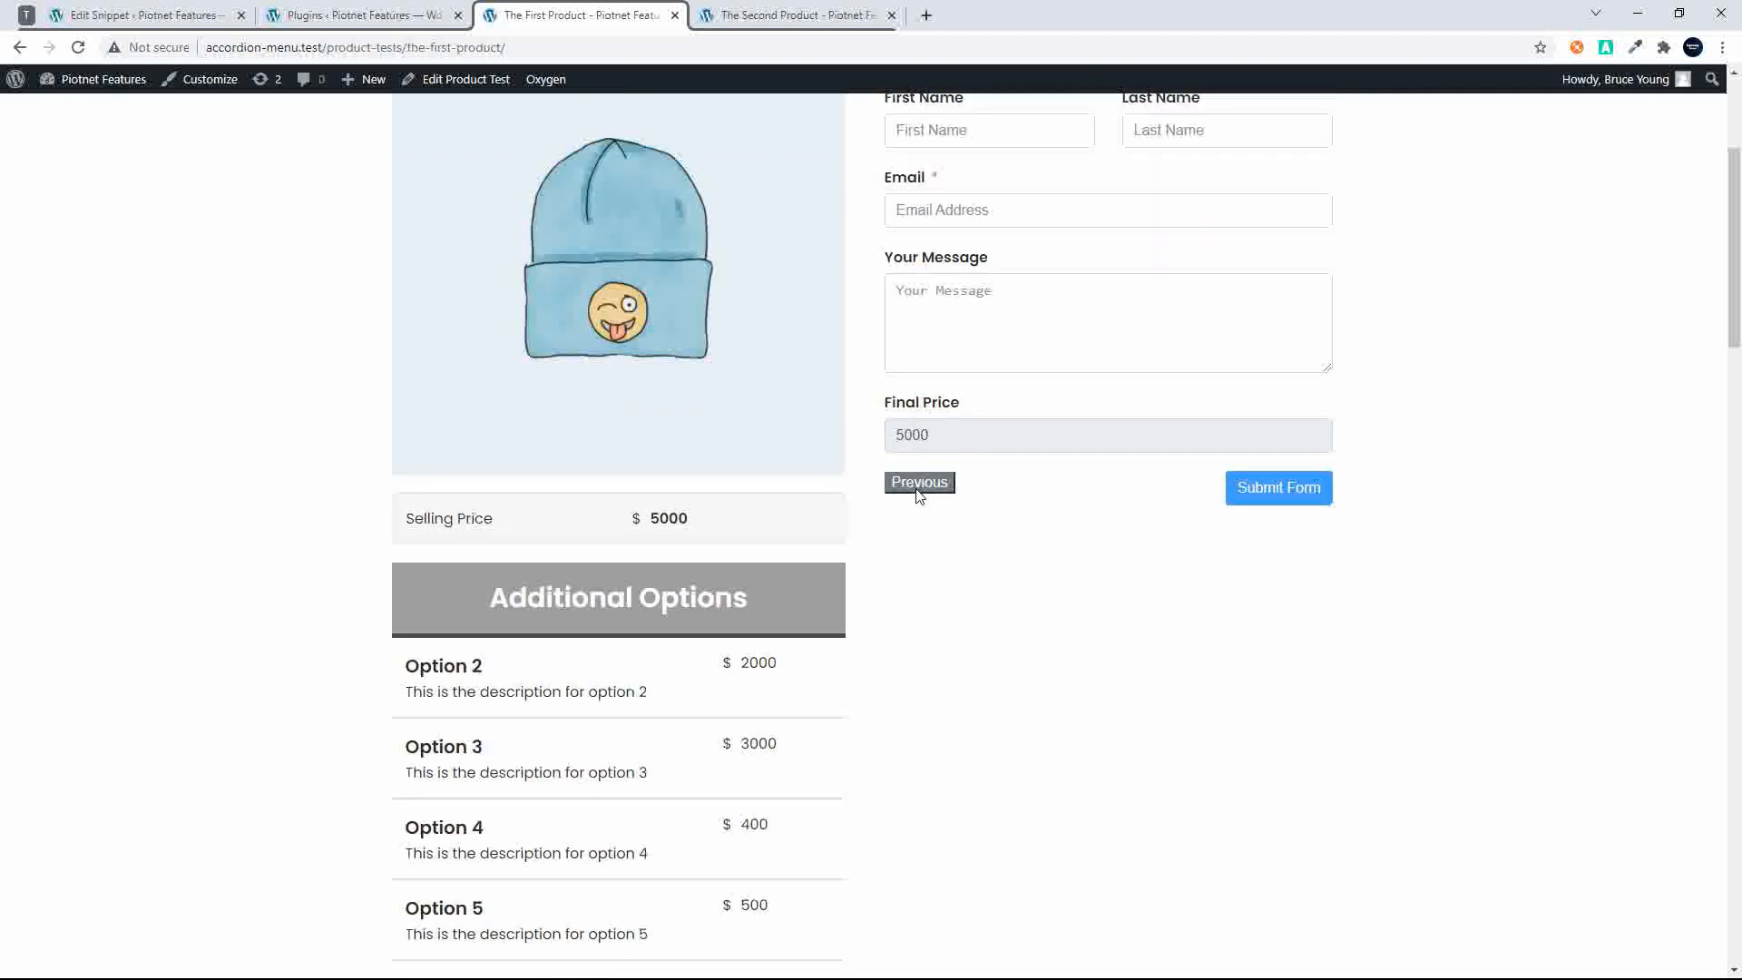
{"action": "left_click", "coordinate": [919, 490]}
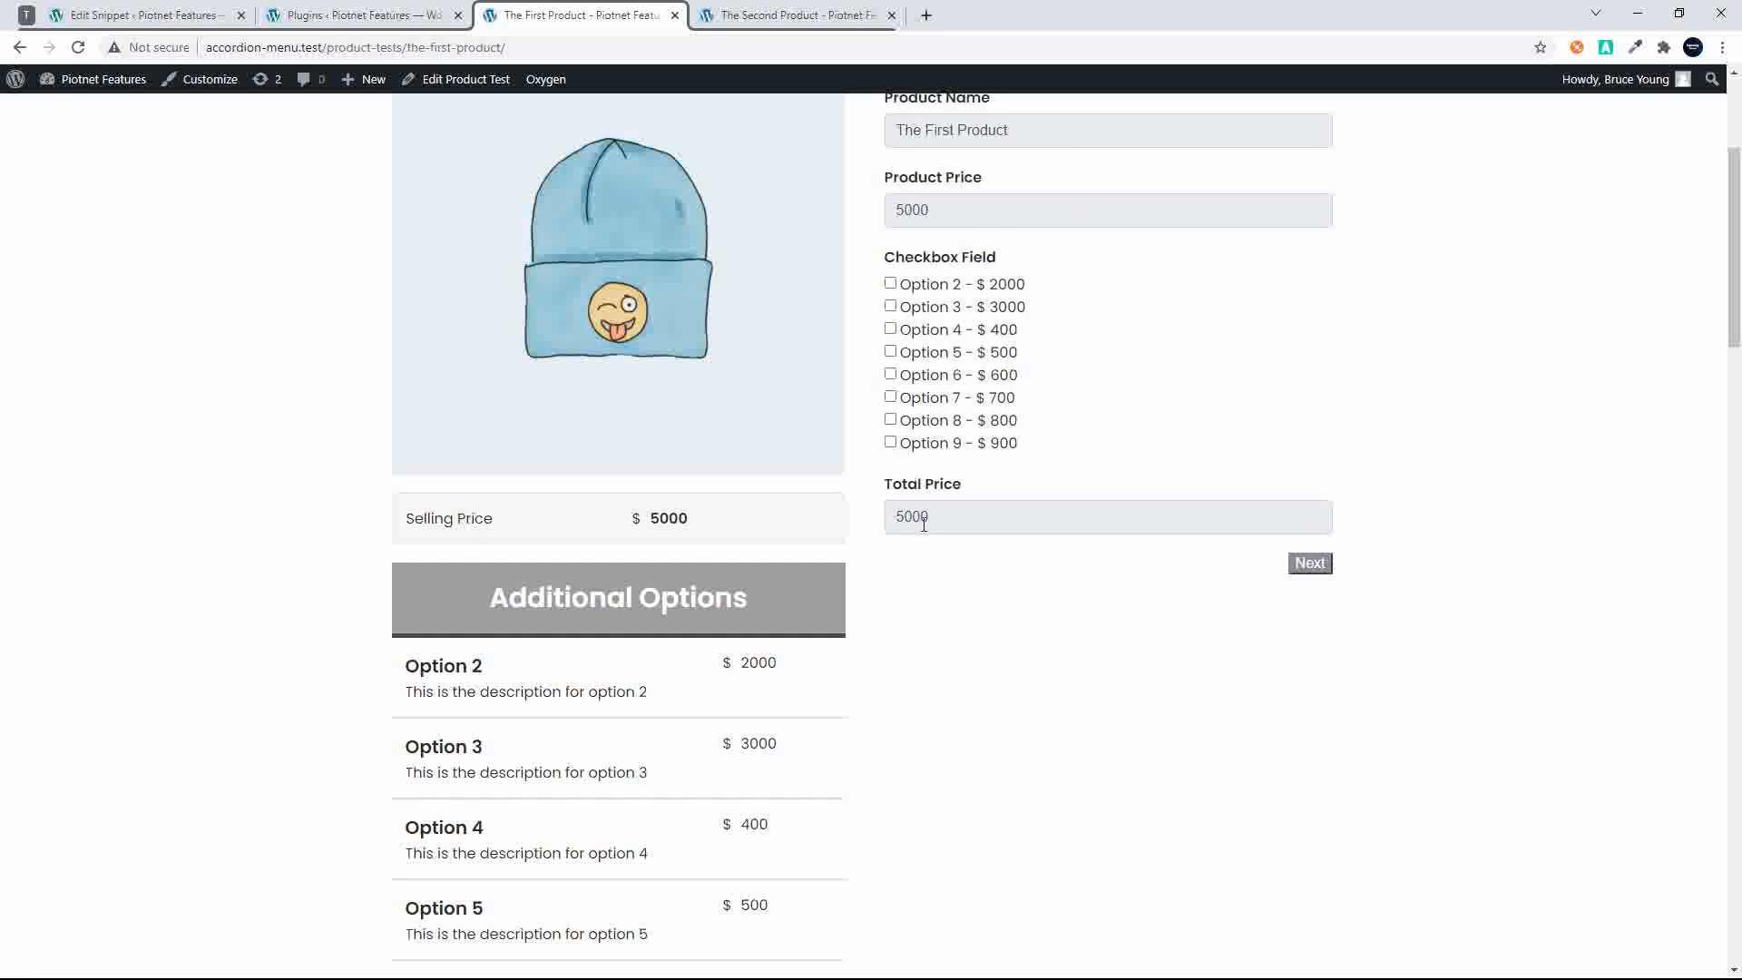
{"action": "left_click", "coordinate": [1309, 565]}
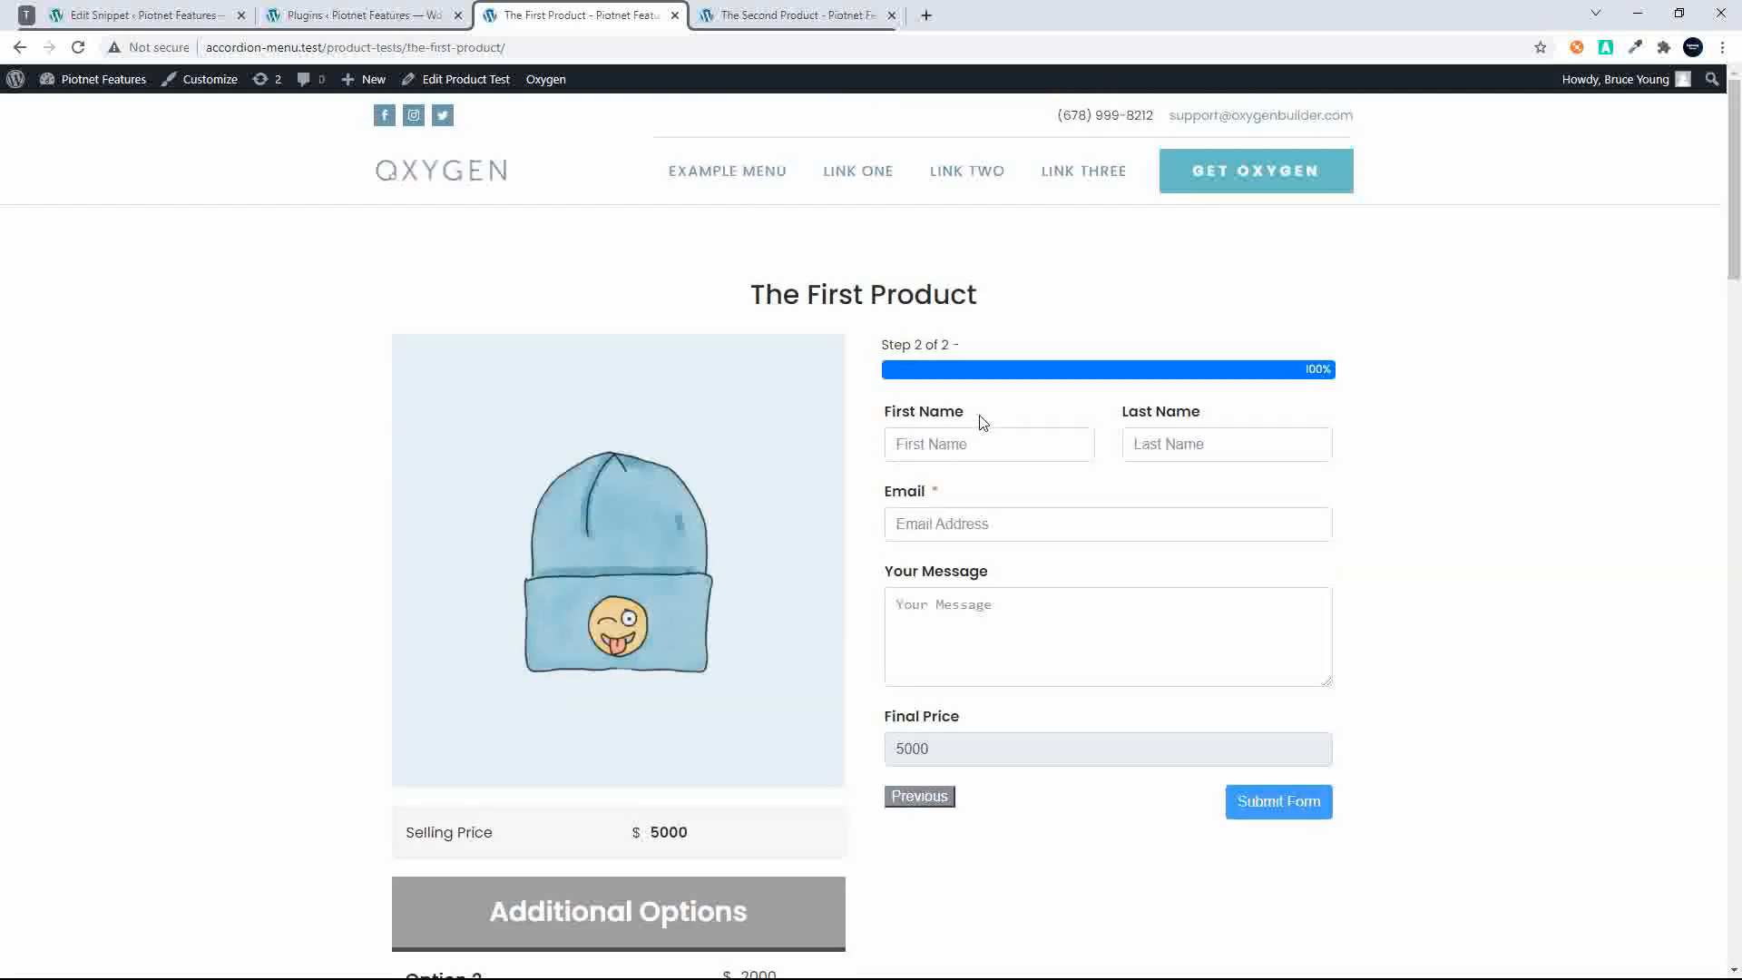
{"action": "scroll", "coordinate": [1085, 425], "scroll_direction": "down", "scroll_amount": 1}
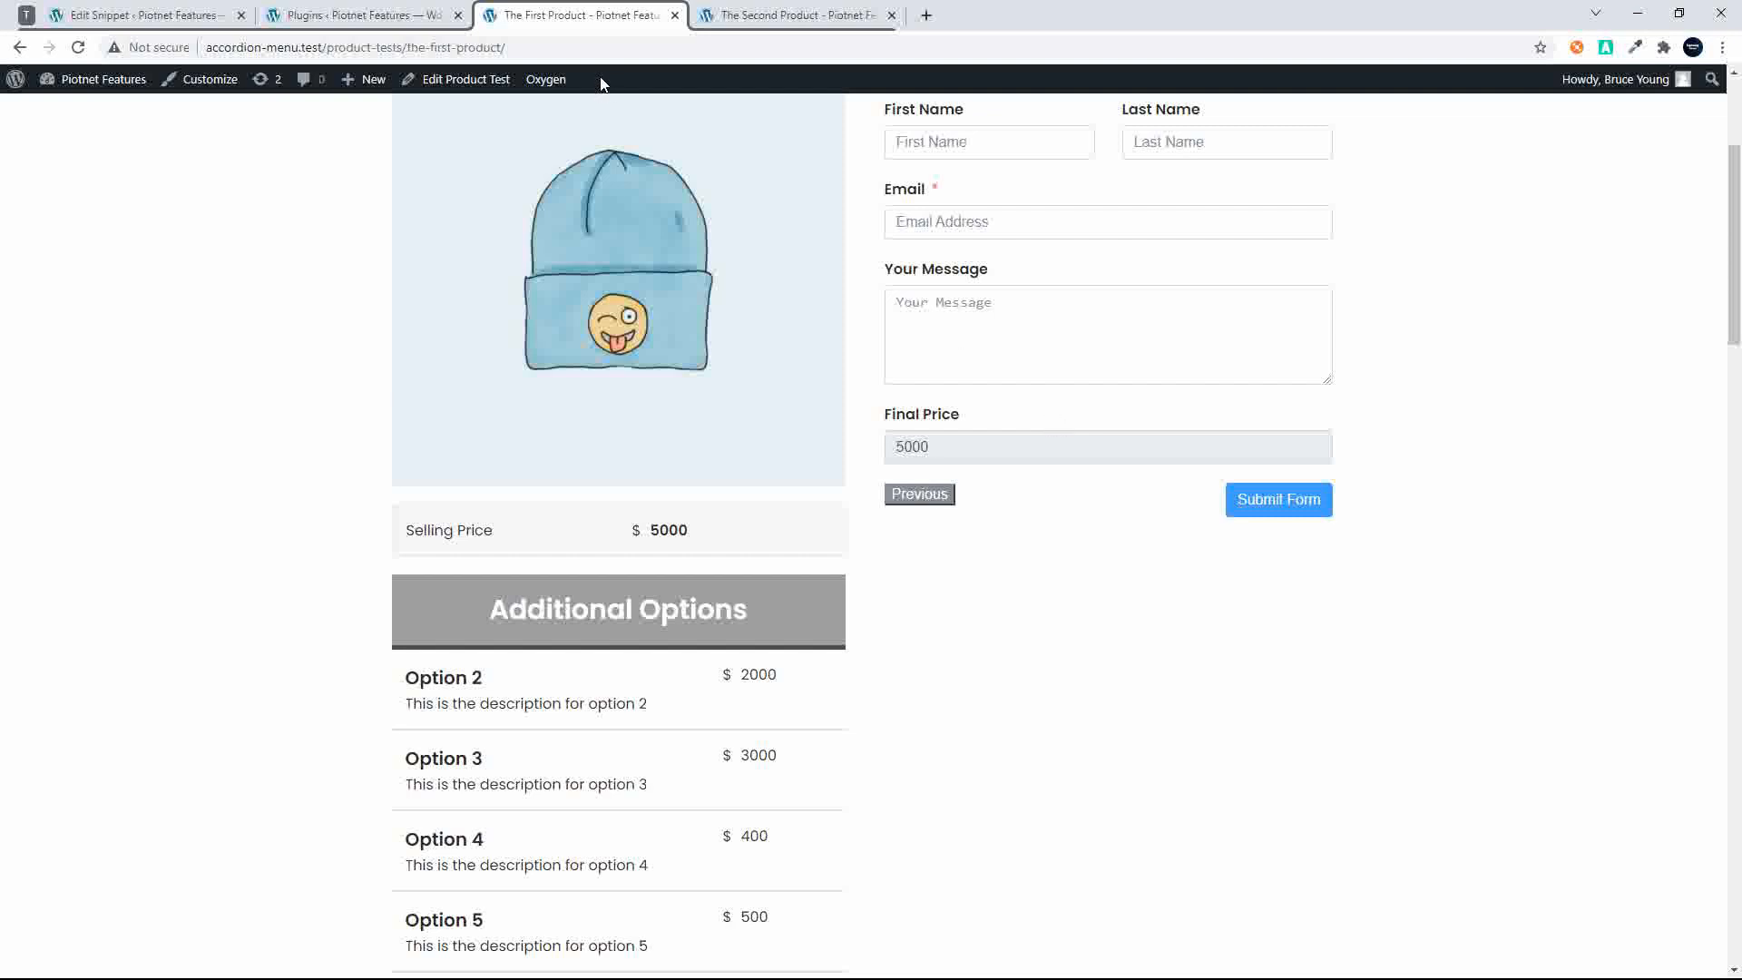
{"action": "scroll", "coordinate": [634, 139], "scroll_direction": "up", "scroll_amount": 5}
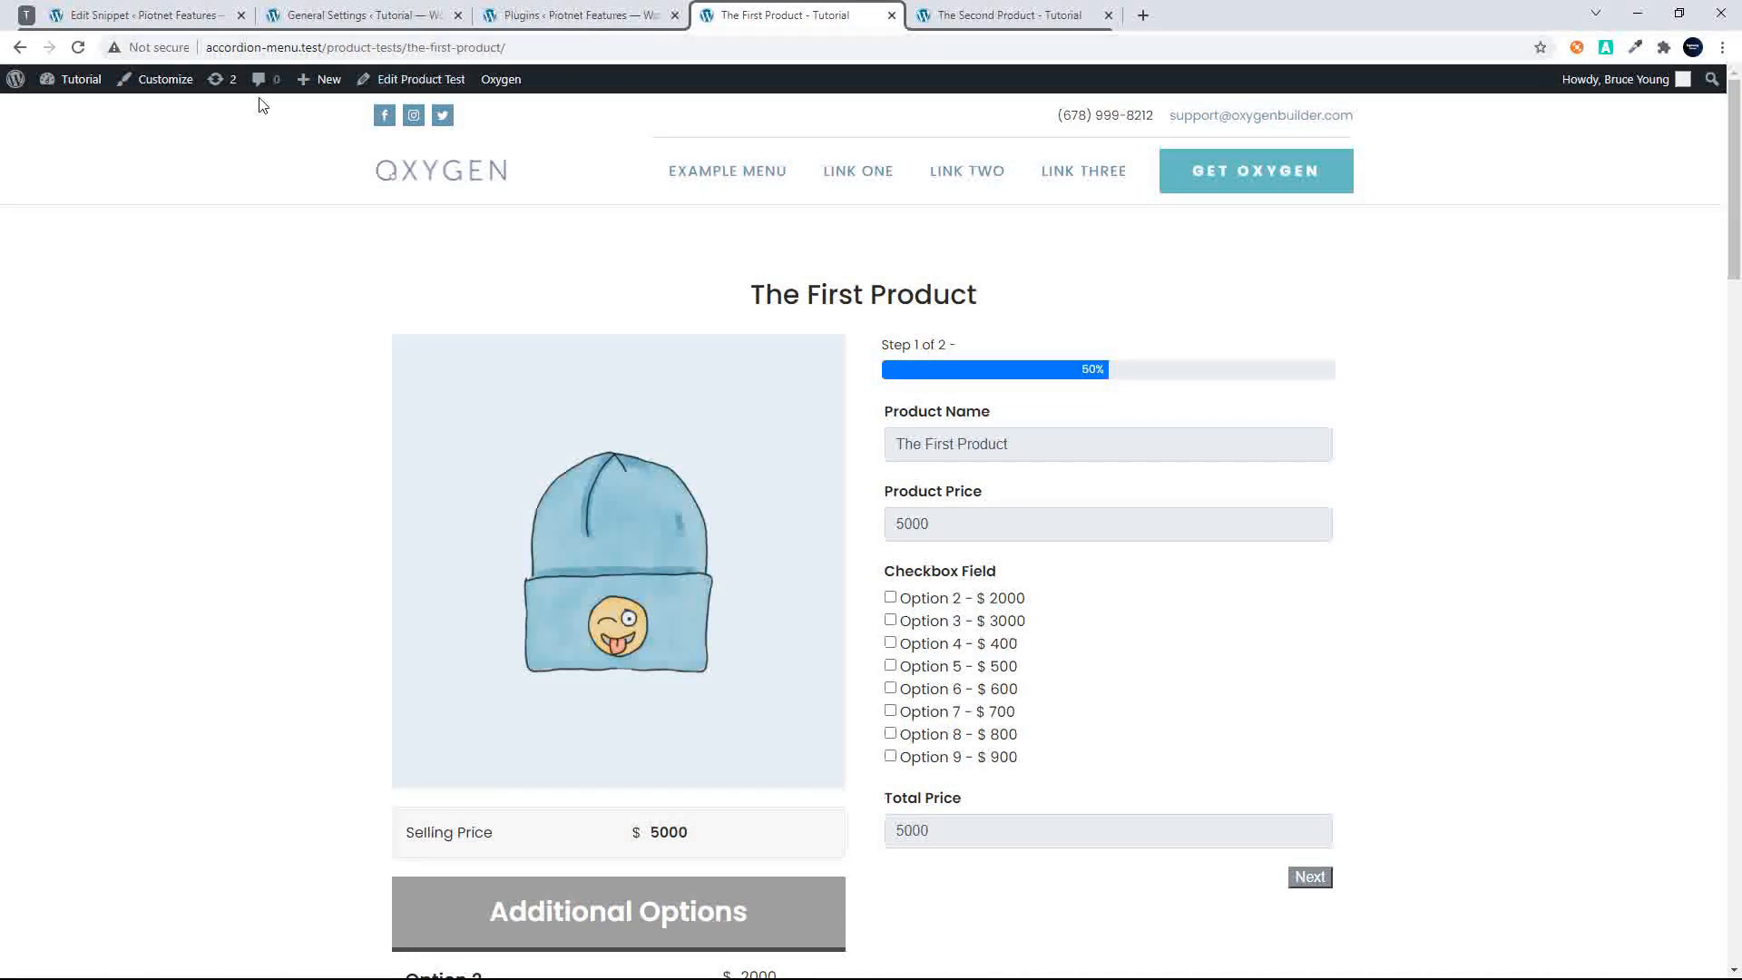
Open the CPT UI page for adding a new post type from the WordPress dashboard
{"action": "left_click", "coordinate": [80, 84]}
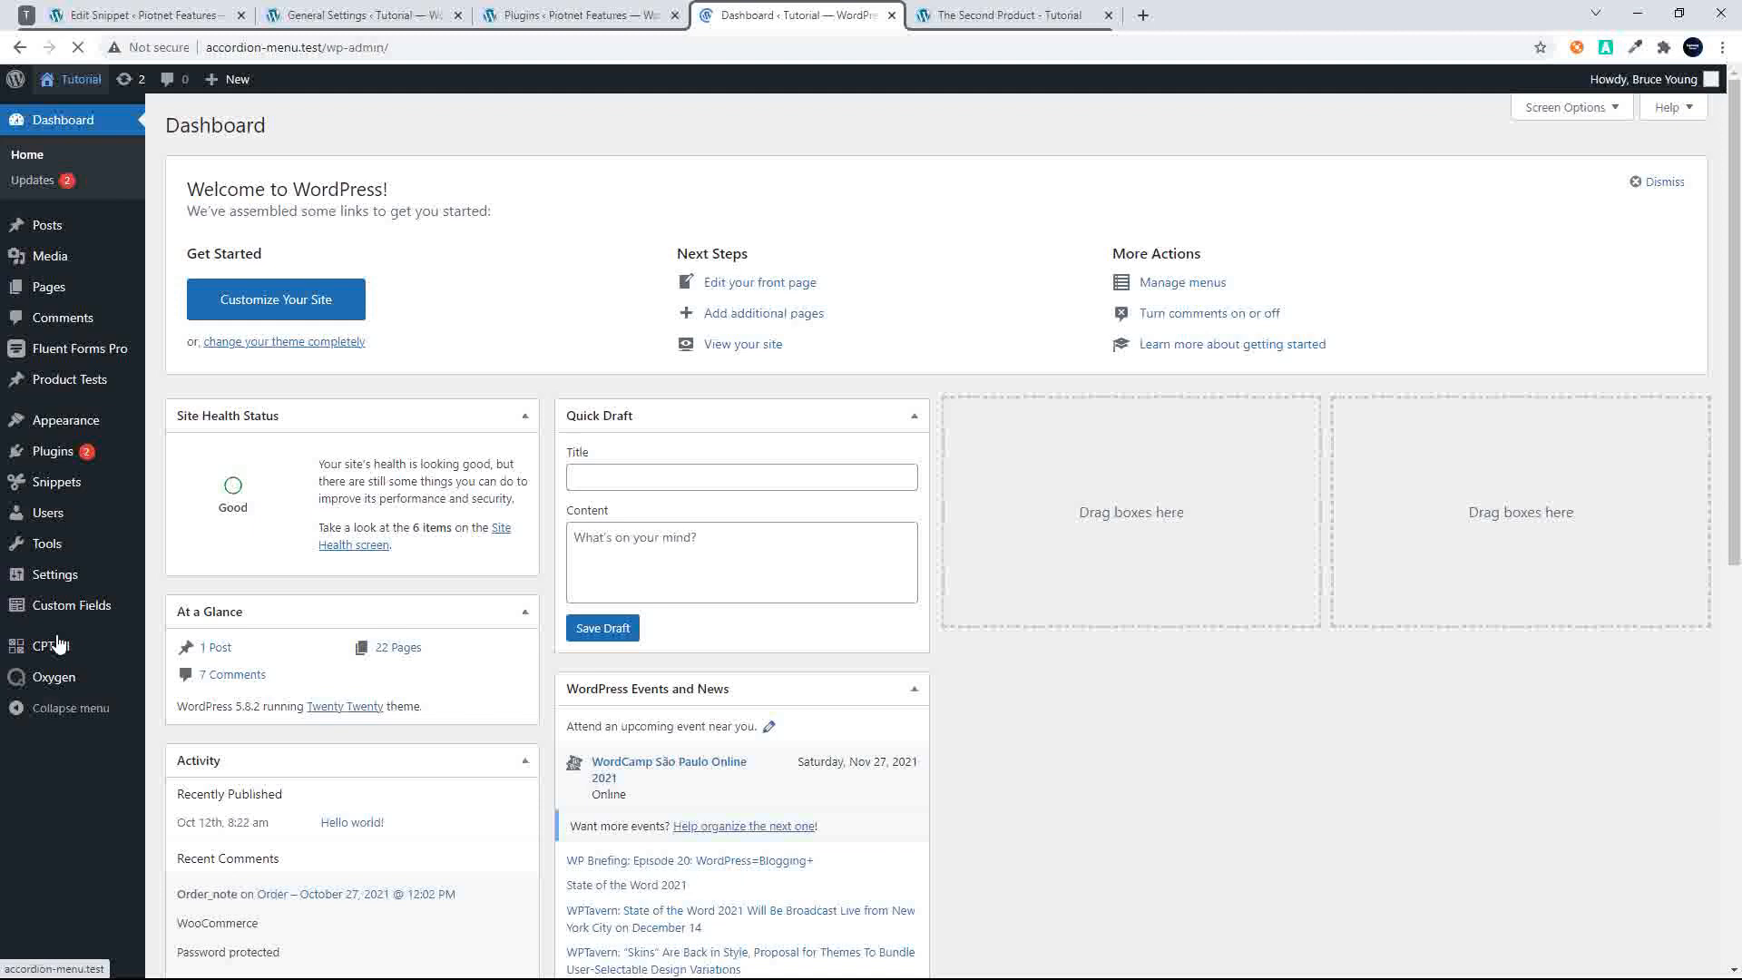
{"action": "mouse_move", "coordinate": [56, 644]}
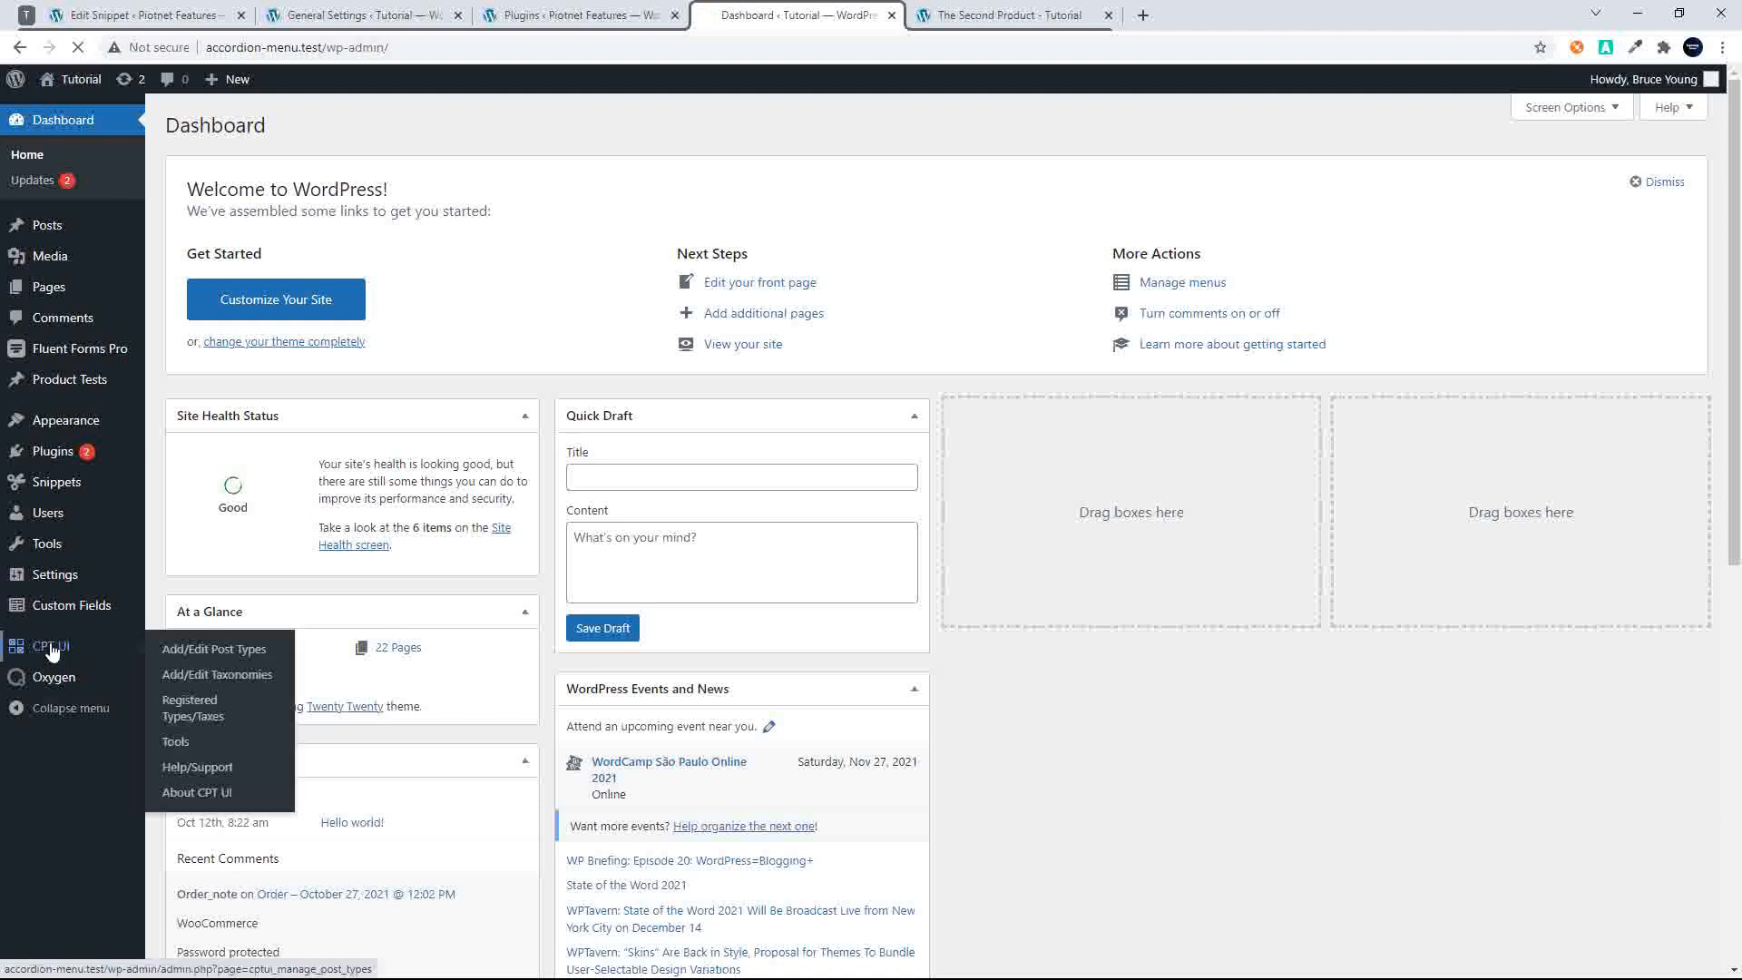
{"action": "left_click", "coordinate": [193, 653]}
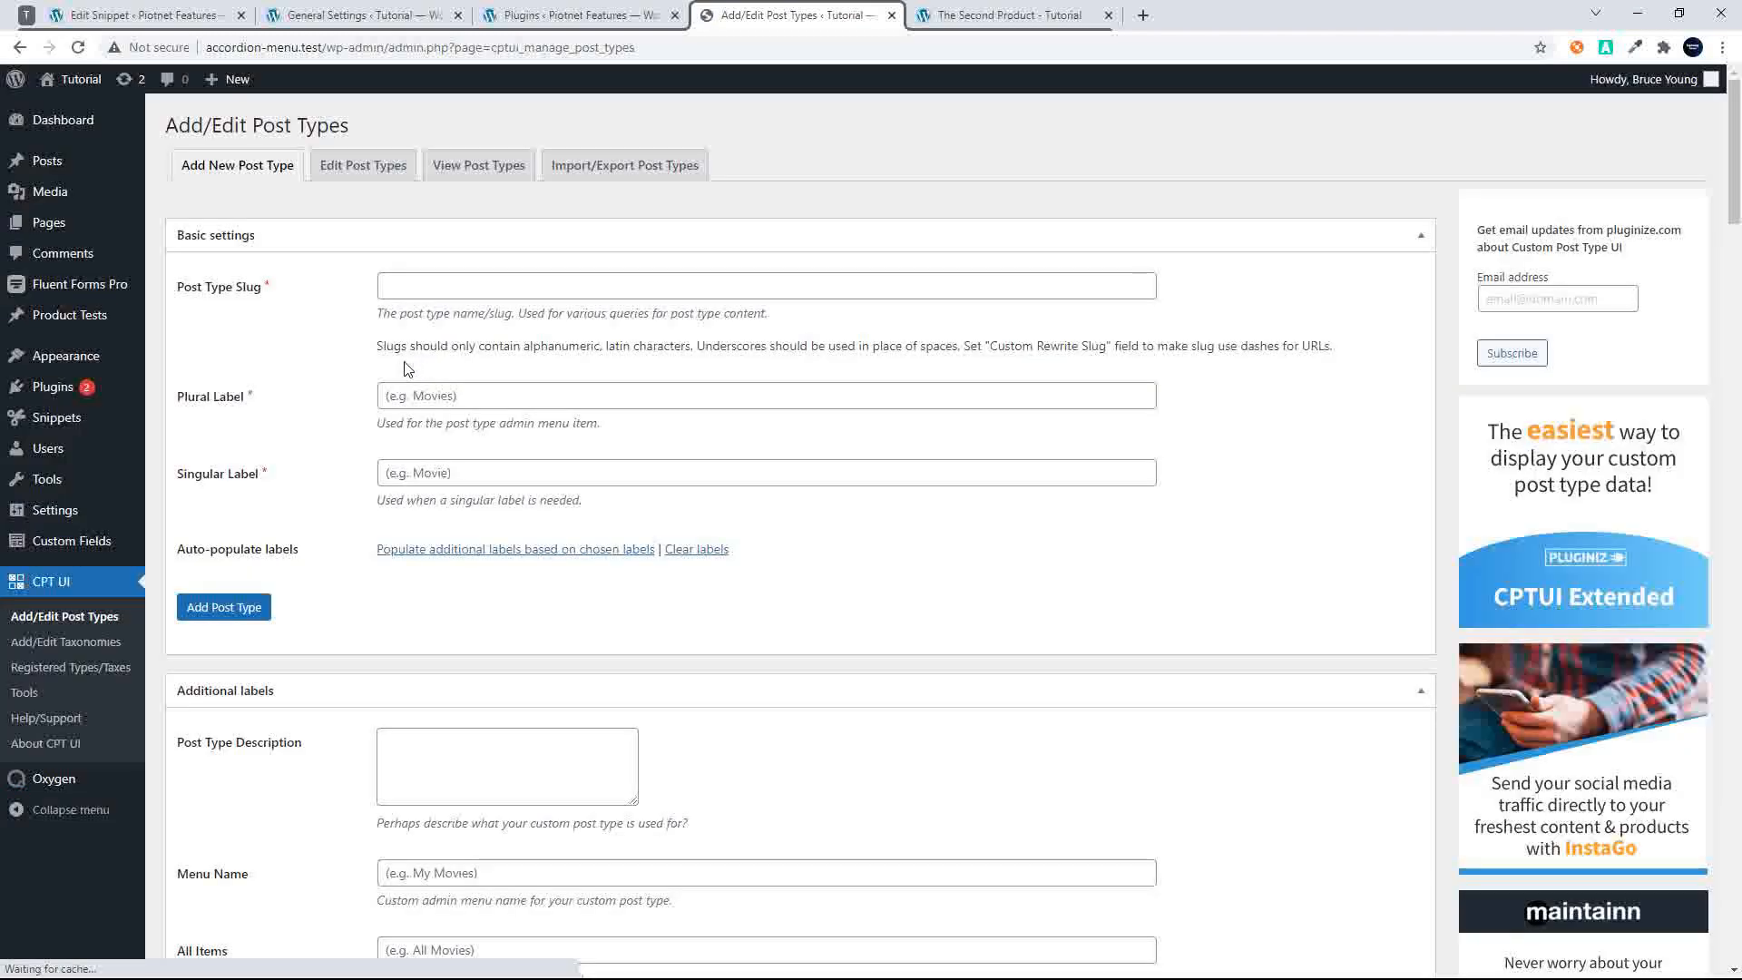
Enter the plural label New Products, singular label New Product and slug new_product for the post type
{"action": "left_click", "coordinate": [475, 397]}
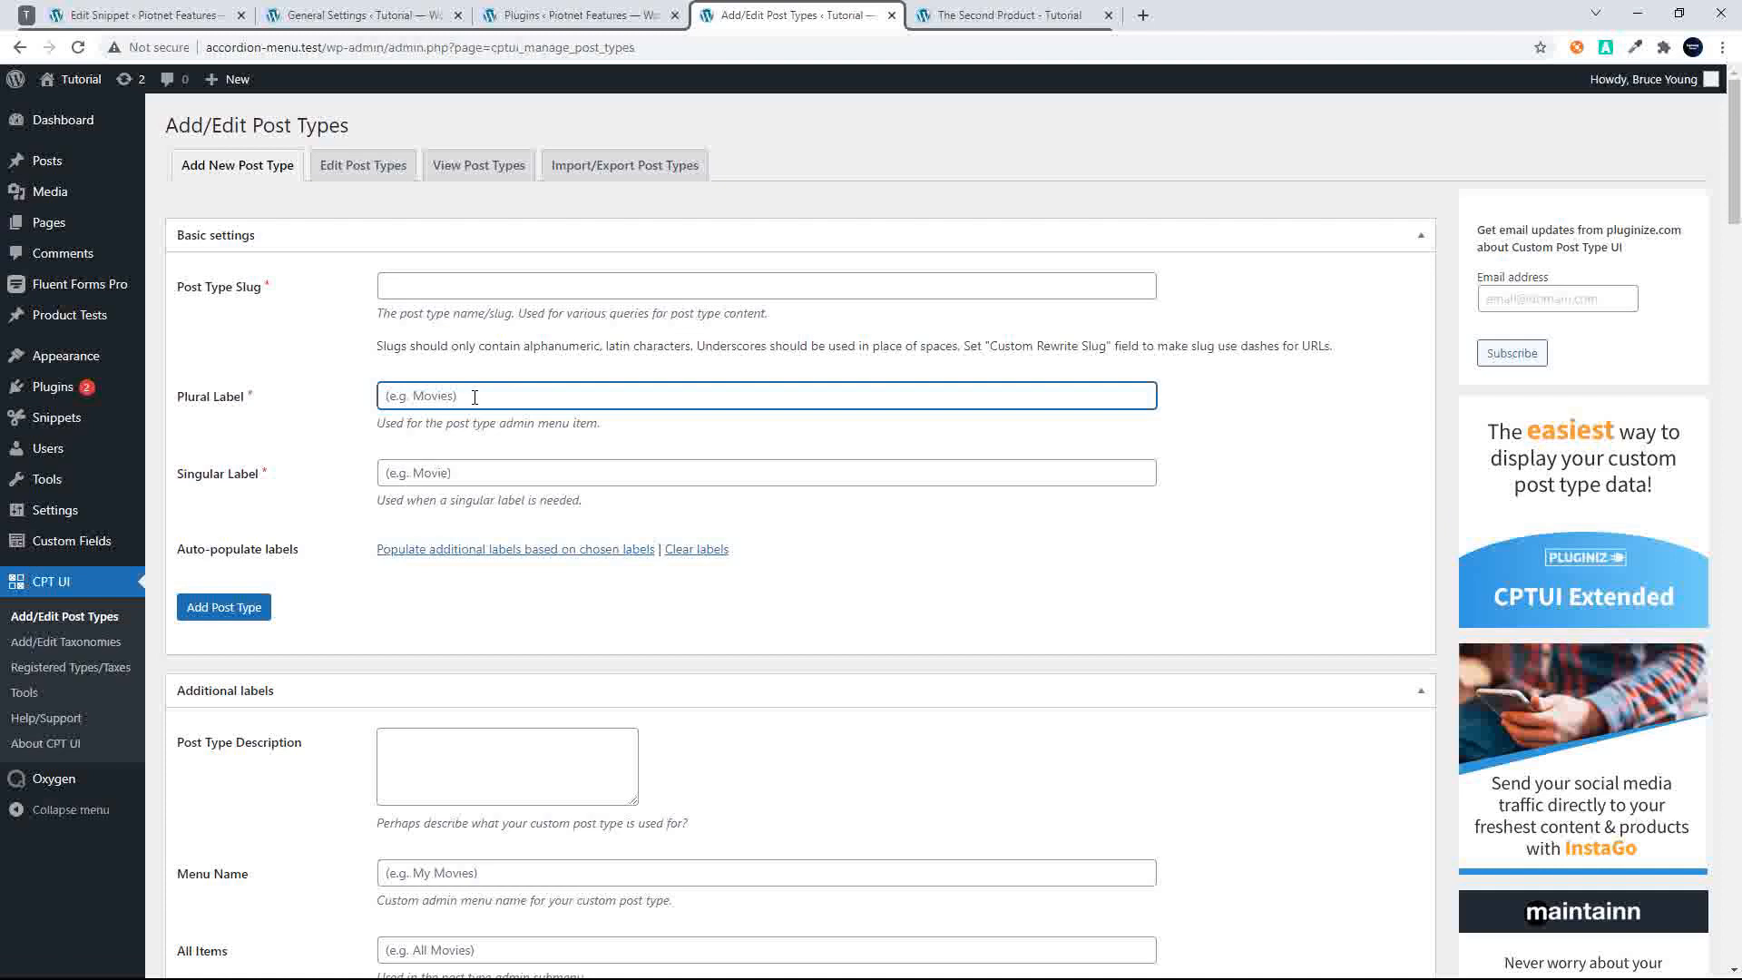
{"action": "type", "text": "New Producsts"}
{"action": "key", "text": "BackSpace"}
{"action": "type", "text": "ts"}
{"action": "left_click", "coordinate": [439, 472]}
{"action": "type", "text": "New"}
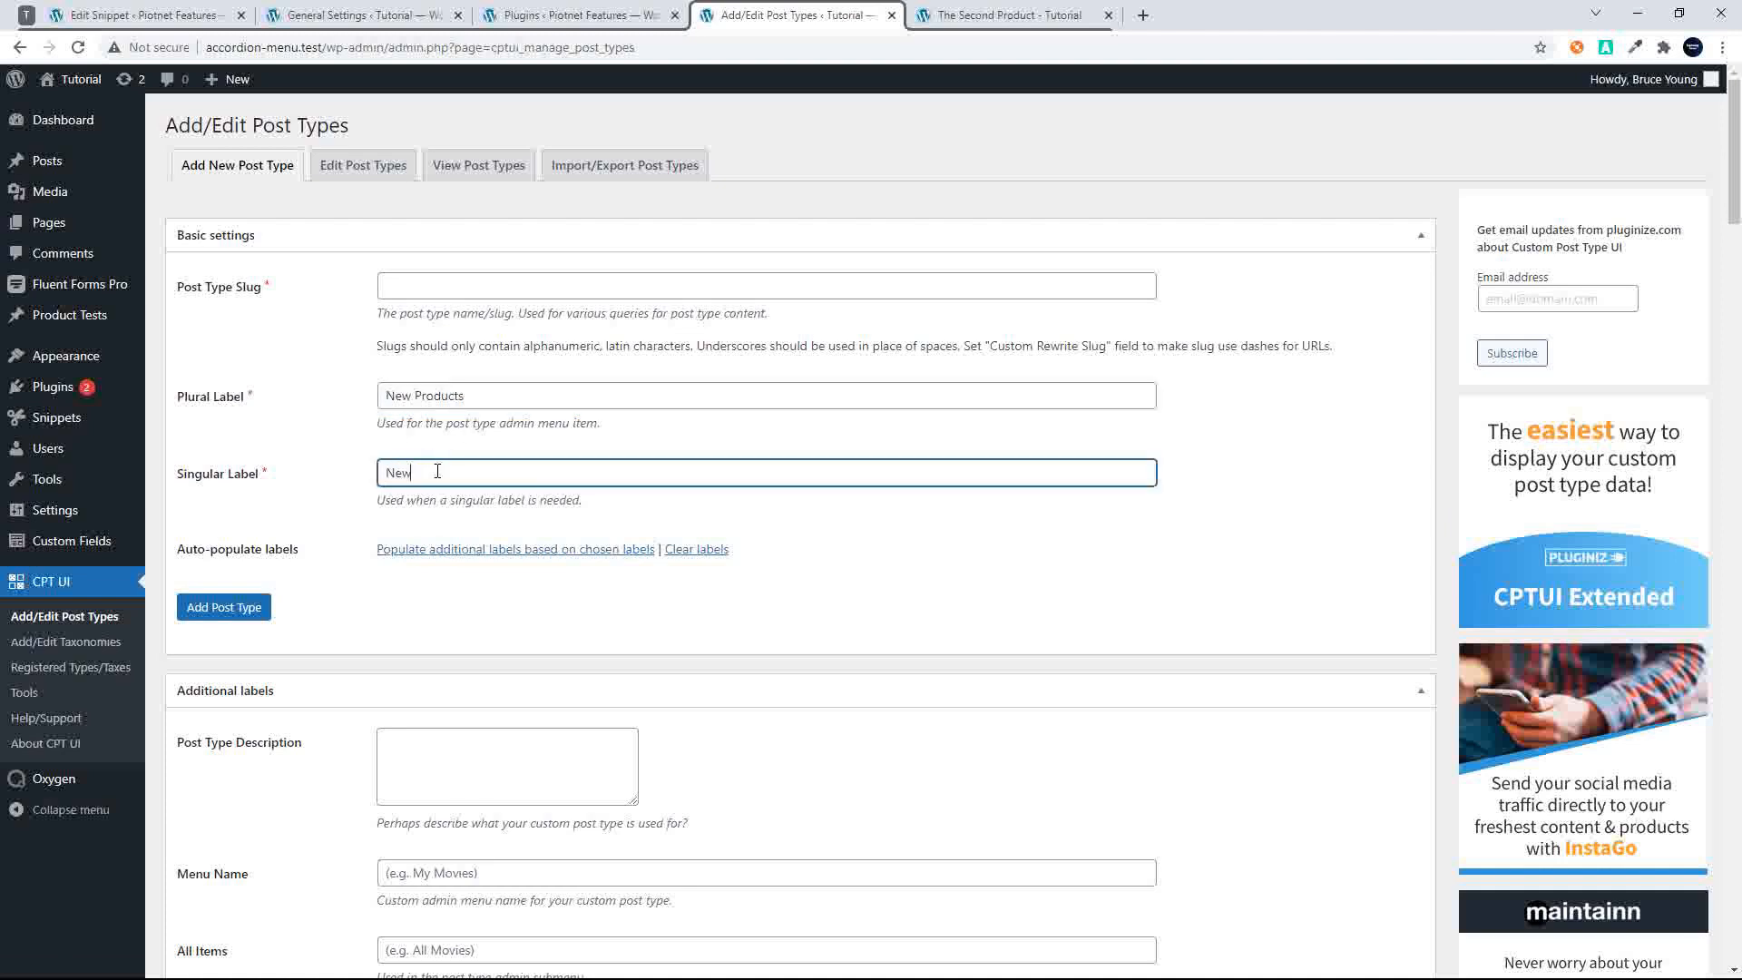
{"action": "type", "text": " Product"}
{"action": "left_click", "coordinate": [404, 285]}
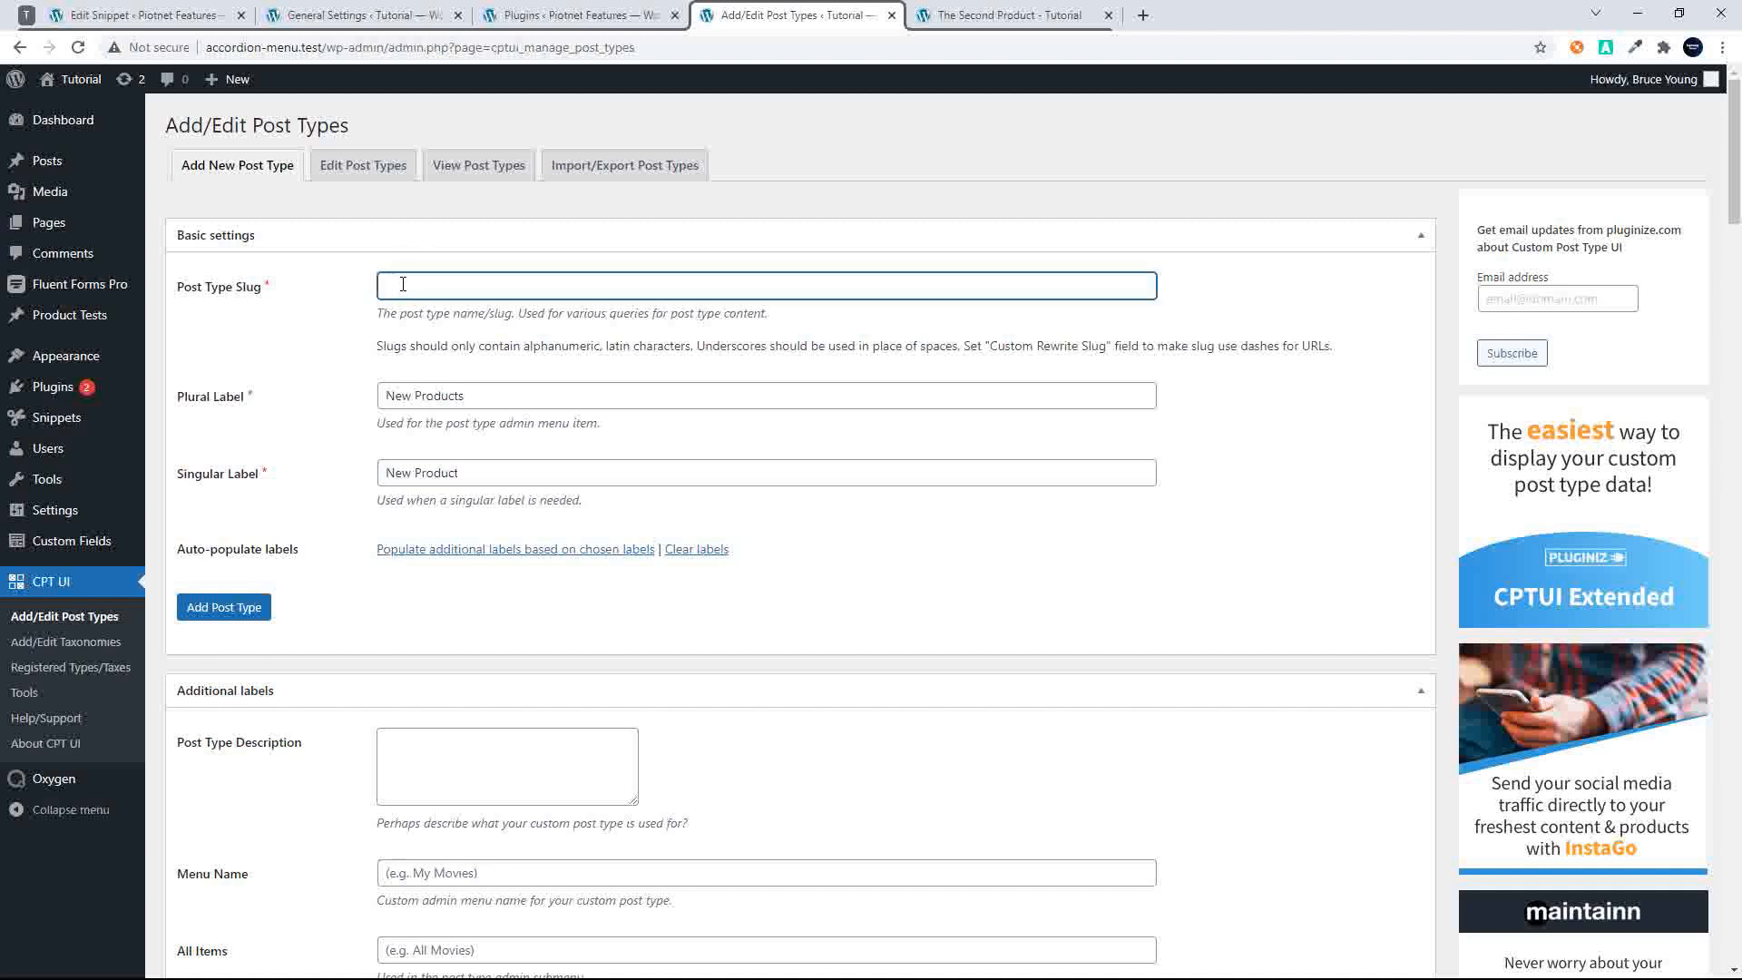
{"action": "type", "text": "new_product"}
Set the post type's REST API base slug to new-product and Has Archive to True
{"action": "scroll", "coordinate": [304, 622], "scroll_direction": "down", "scroll_amount": 12}
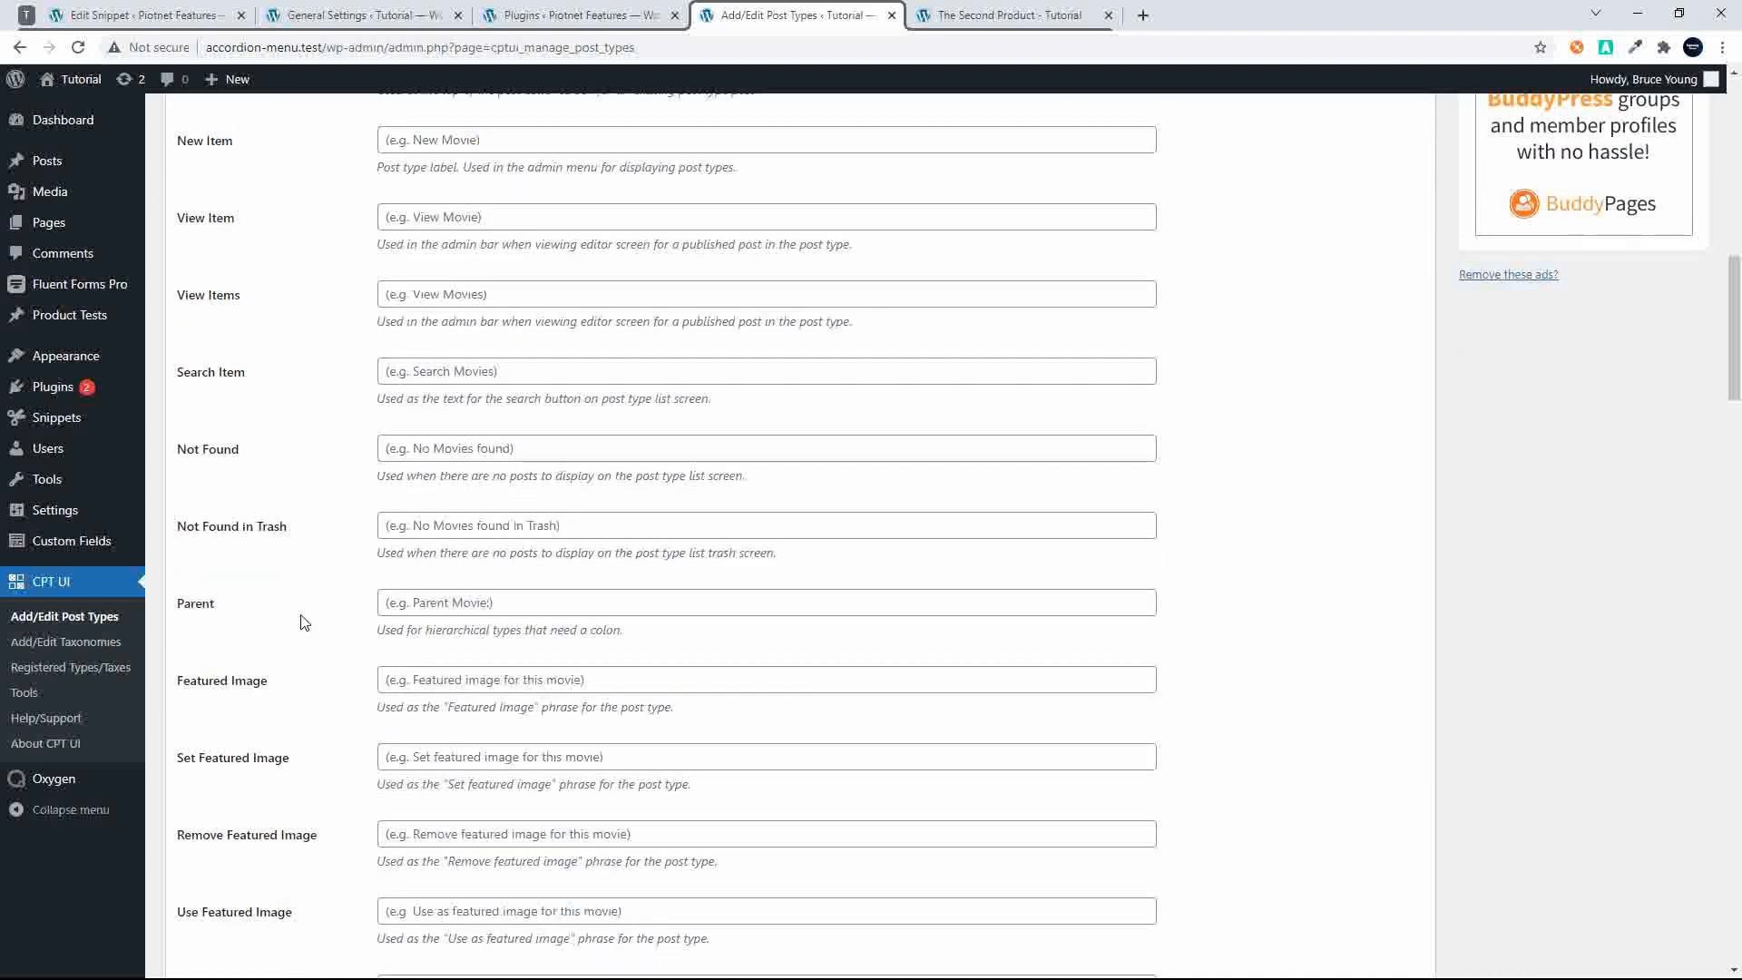
{"action": "scroll", "coordinate": [304, 623], "scroll_direction": "down", "scroll_amount": 18}
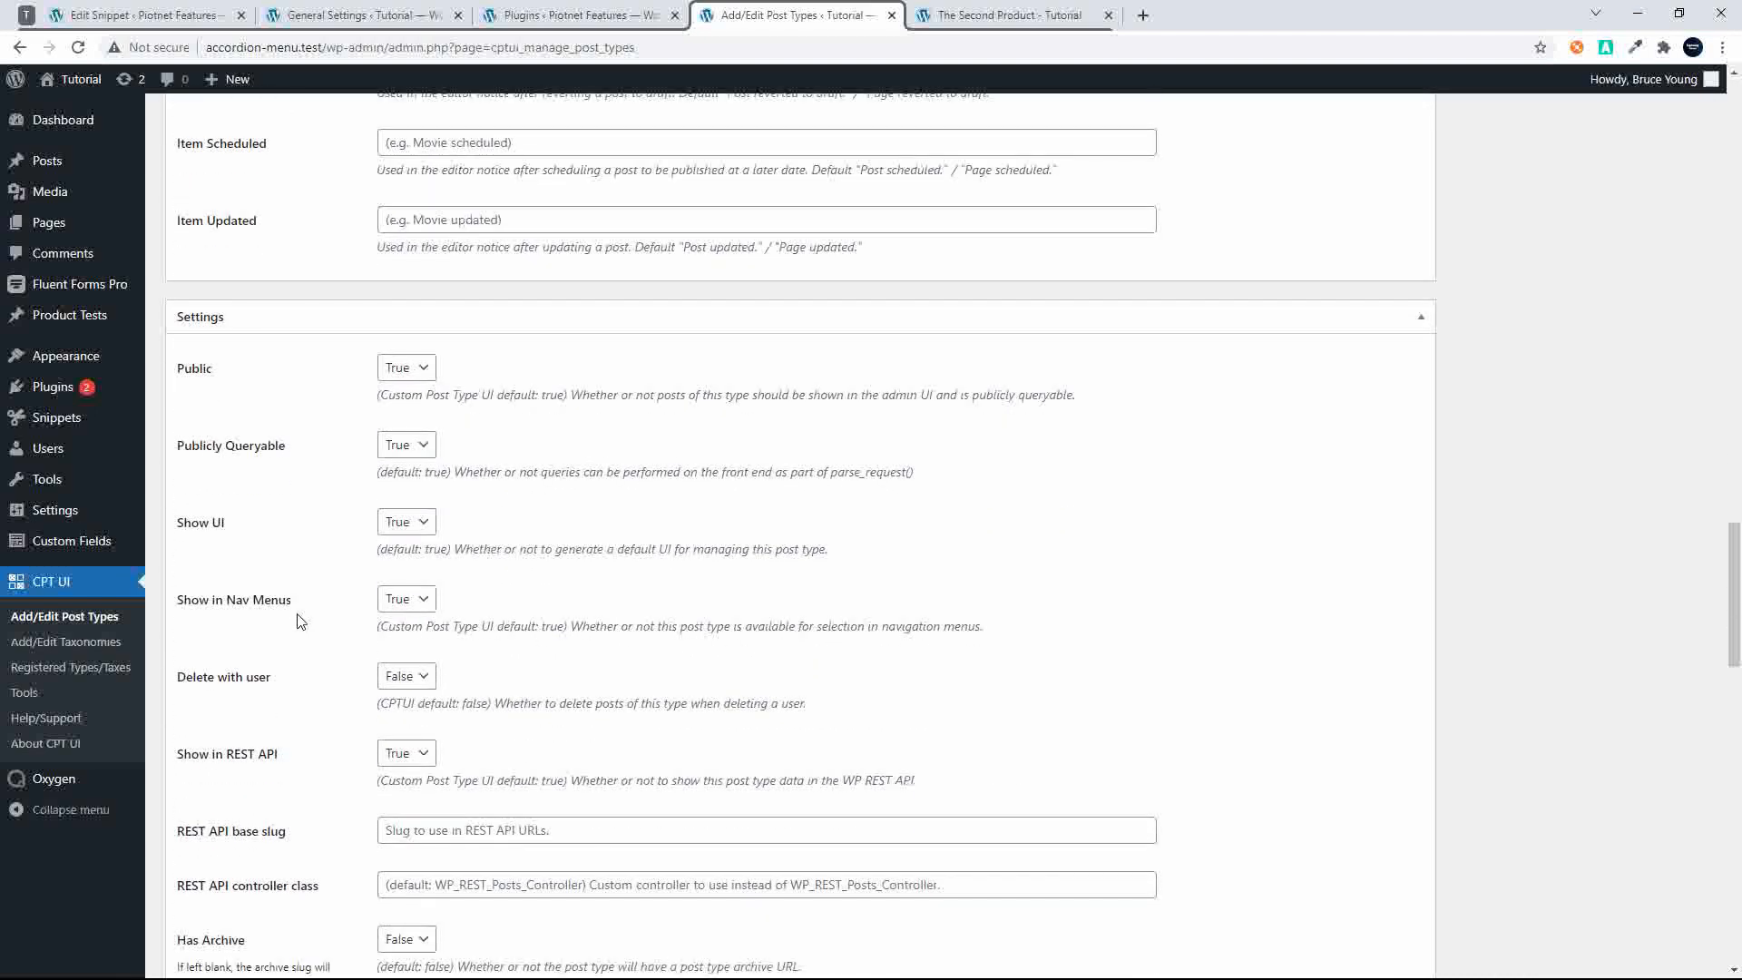
{"action": "scroll", "coordinate": [306, 617], "scroll_direction": "down", "scroll_amount": 2}
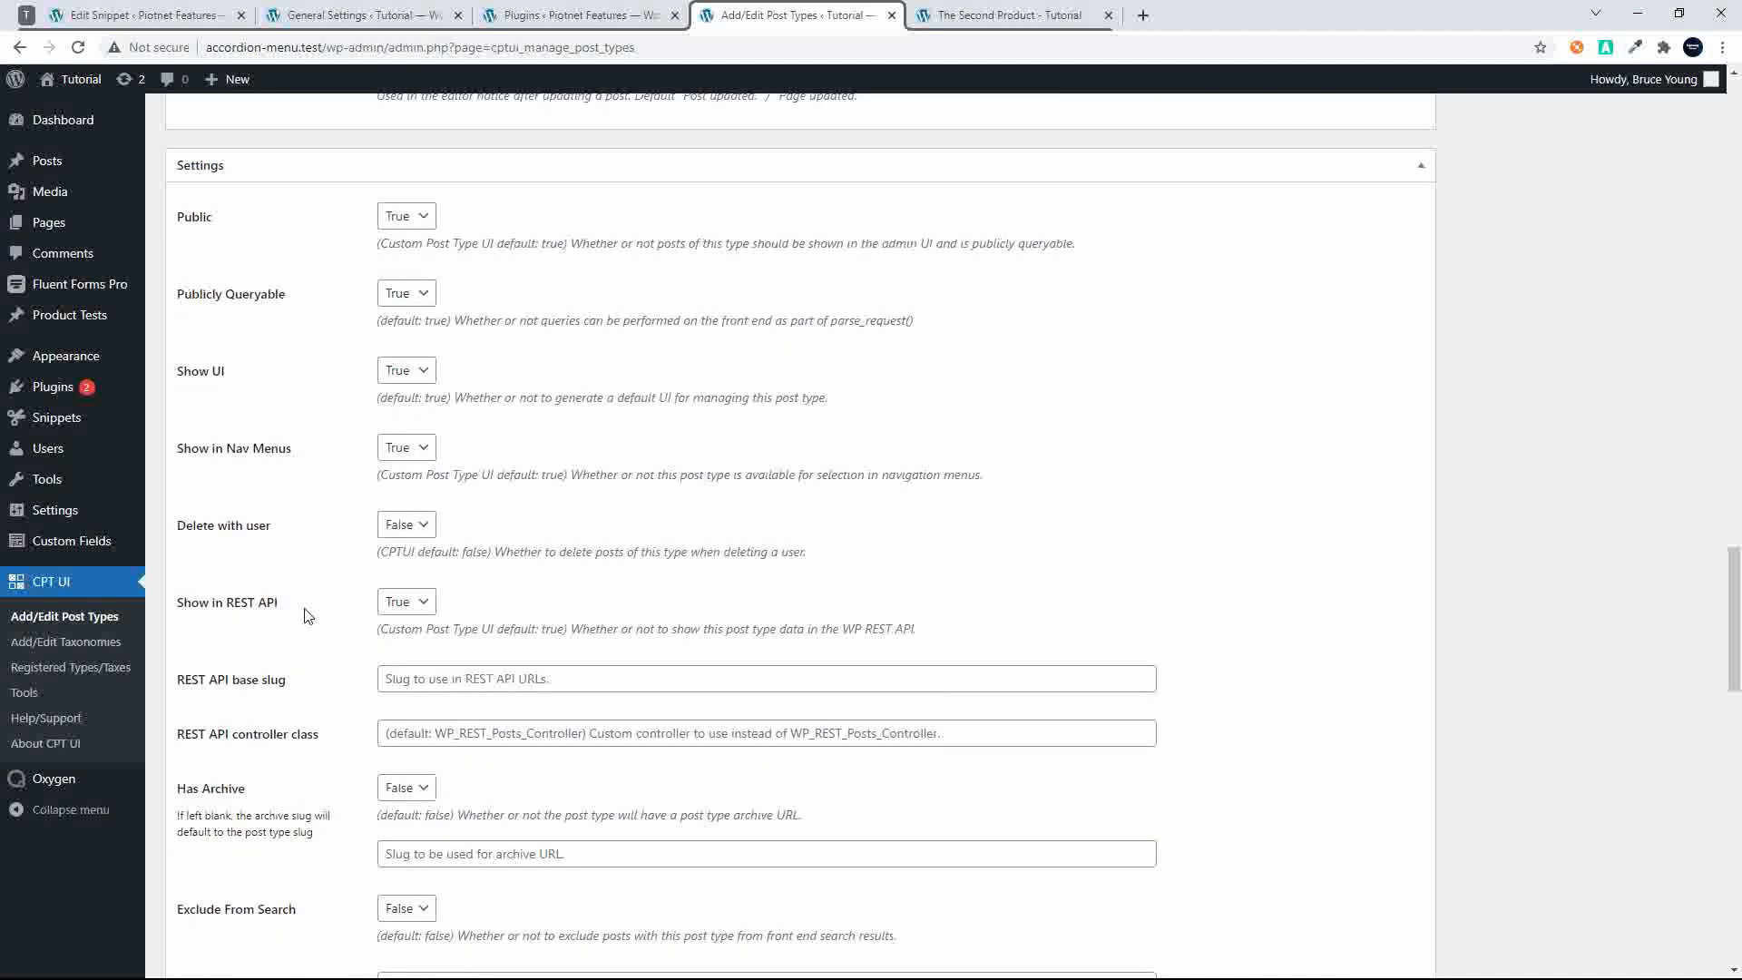
{"action": "left_click", "coordinate": [508, 681]}
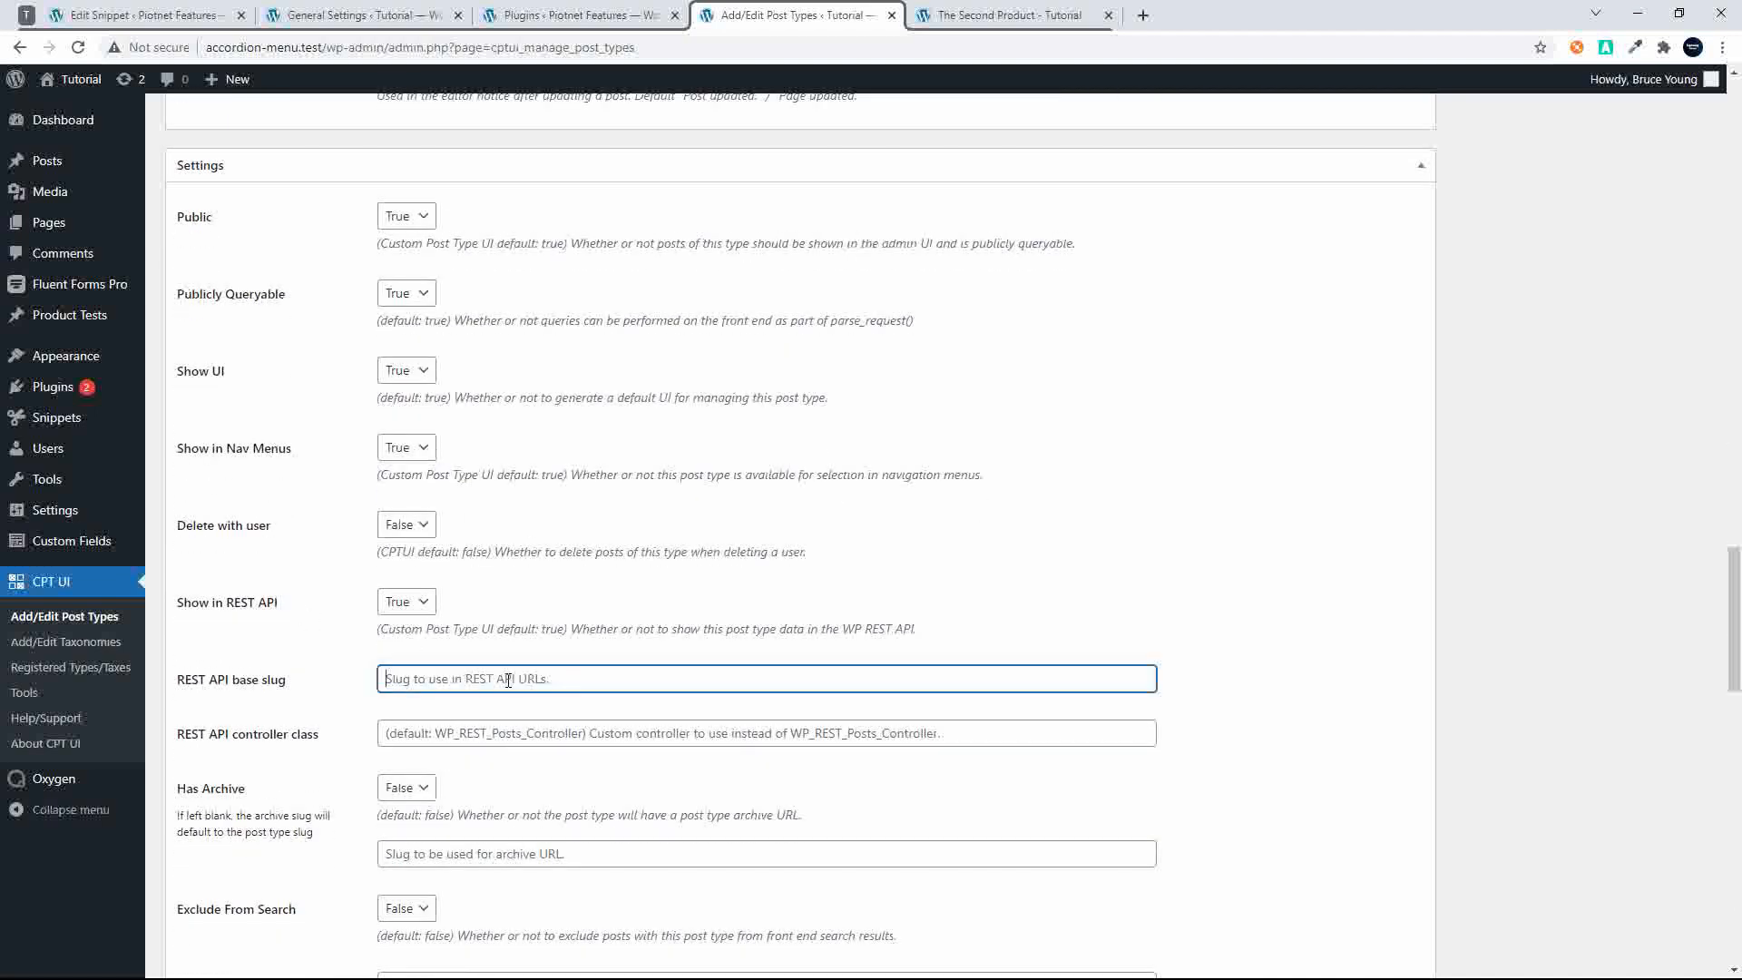
{"action": "type", "text": "new-product"}
{"action": "scroll", "coordinate": [525, 682], "scroll_direction": "down", "scroll_amount": 5}
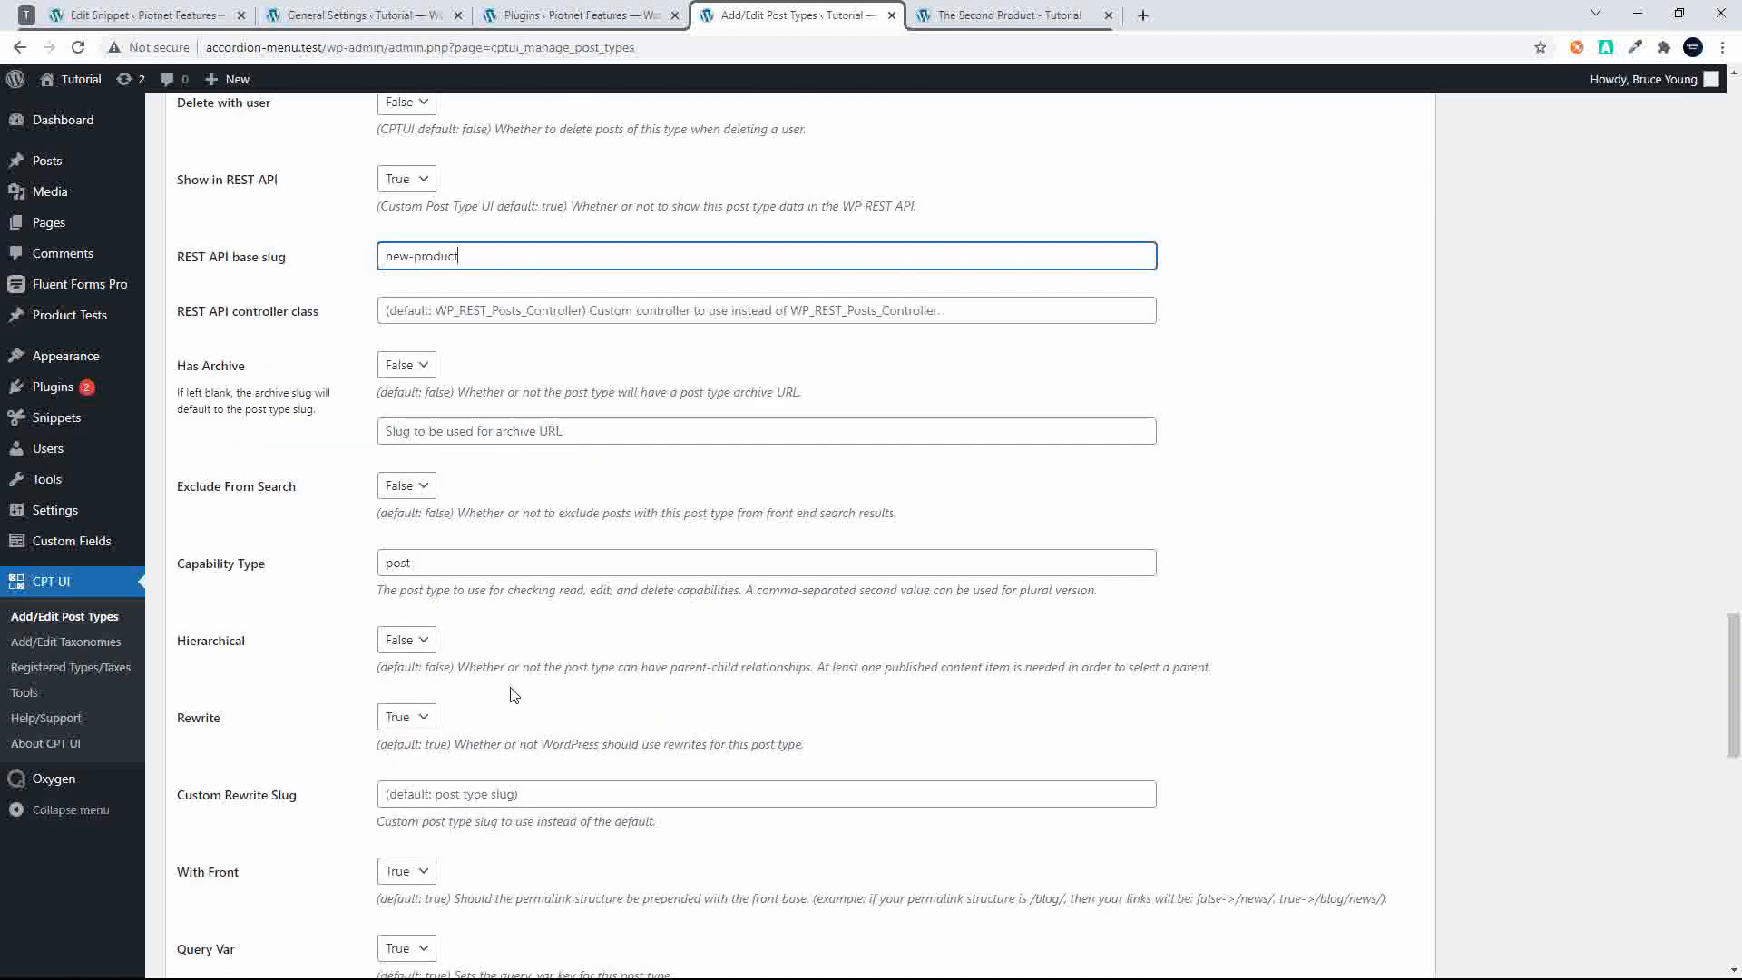
{"action": "left_click", "coordinate": [406, 364]}
{"action": "left_click", "coordinate": [400, 406]}
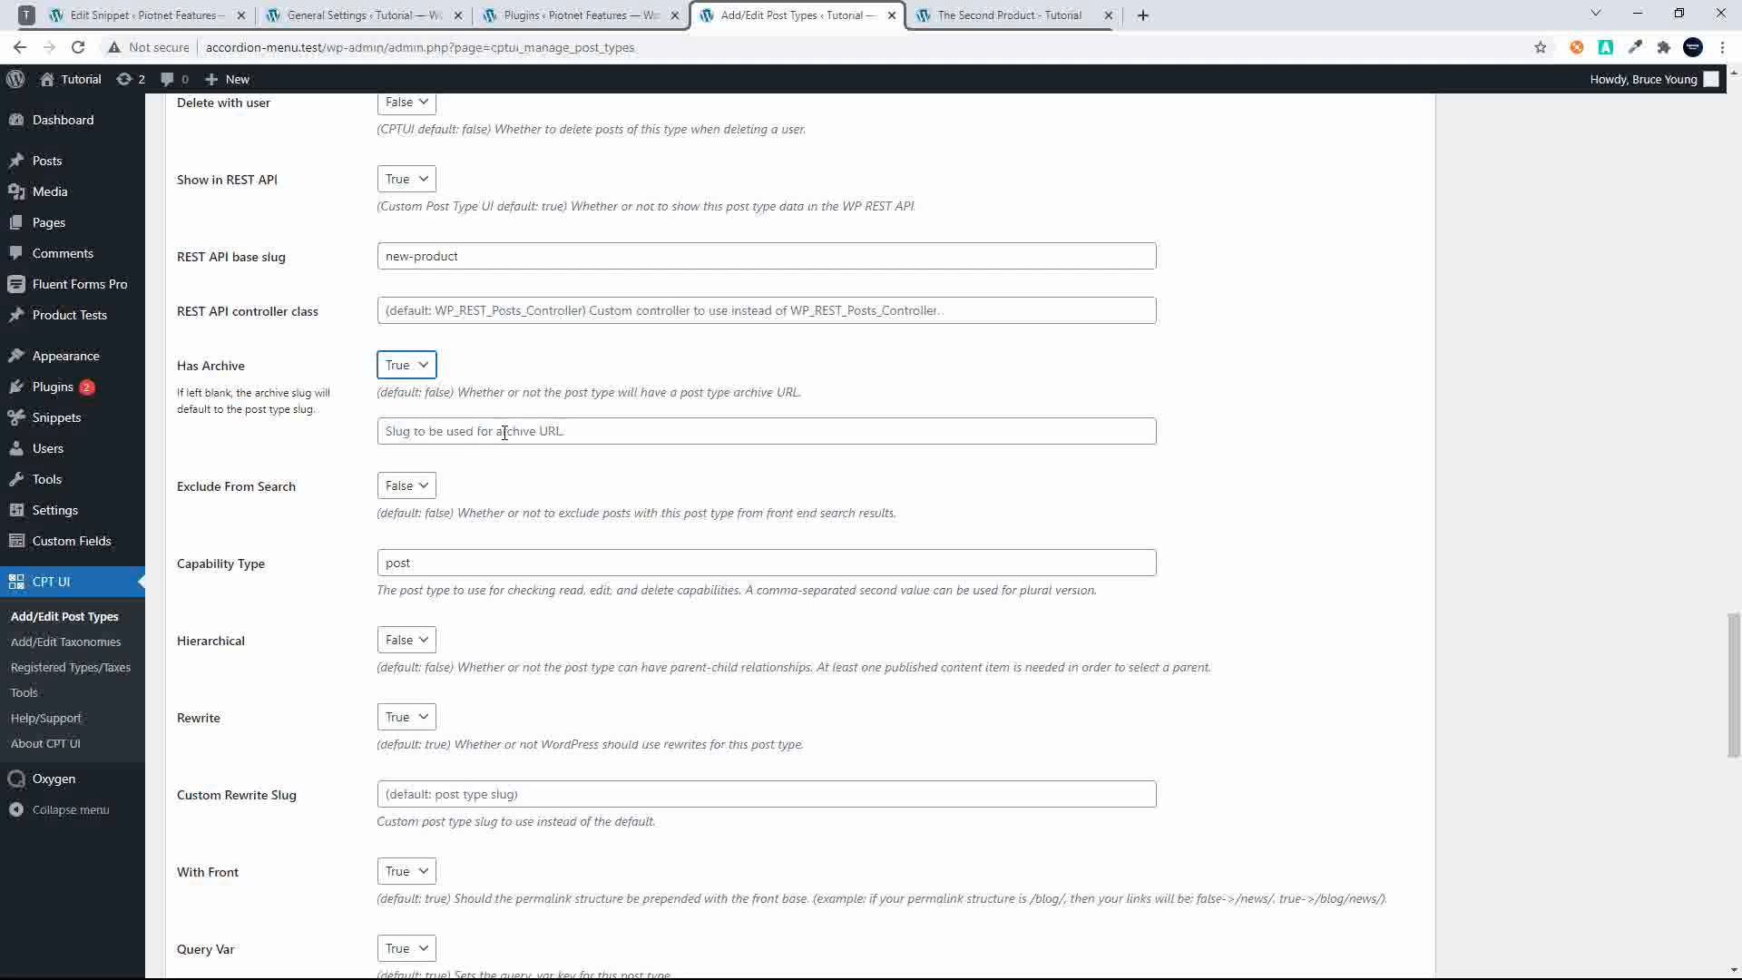
Set the custom rewrite slug to new-product and add the post type
{"action": "scroll", "coordinate": [505, 466], "scroll_direction": "down", "scroll_amount": 1}
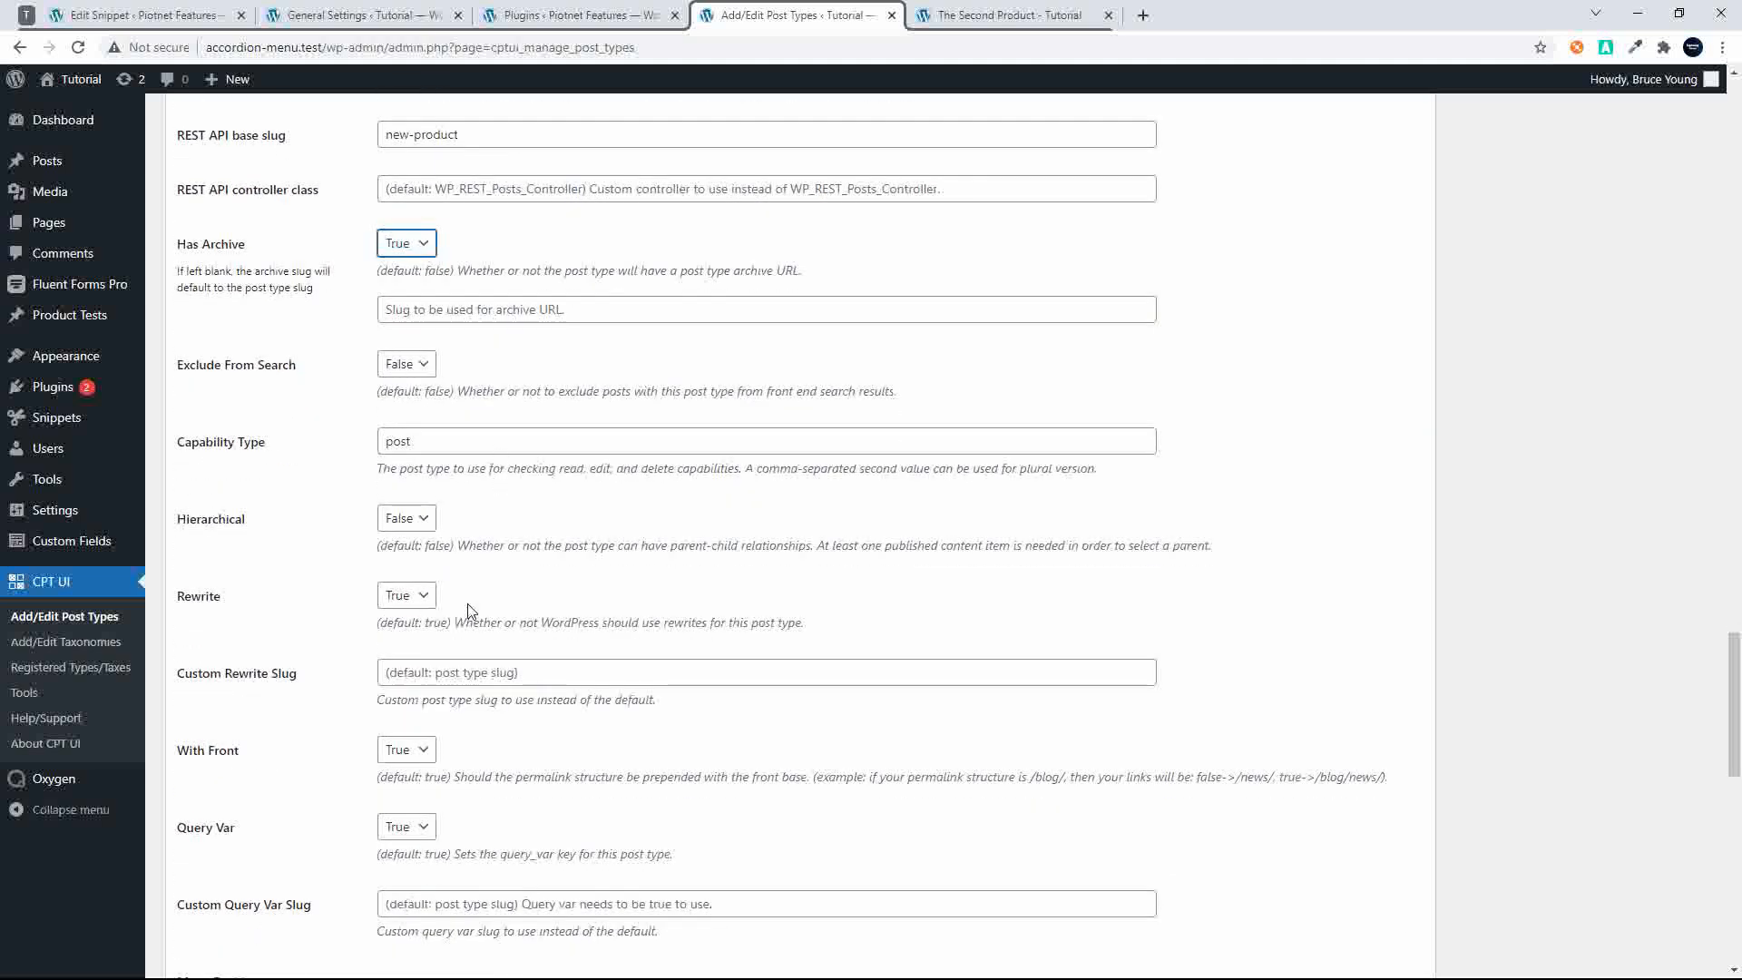
{"action": "left_click", "coordinate": [468, 672]}
{"action": "type", "text": "new"}
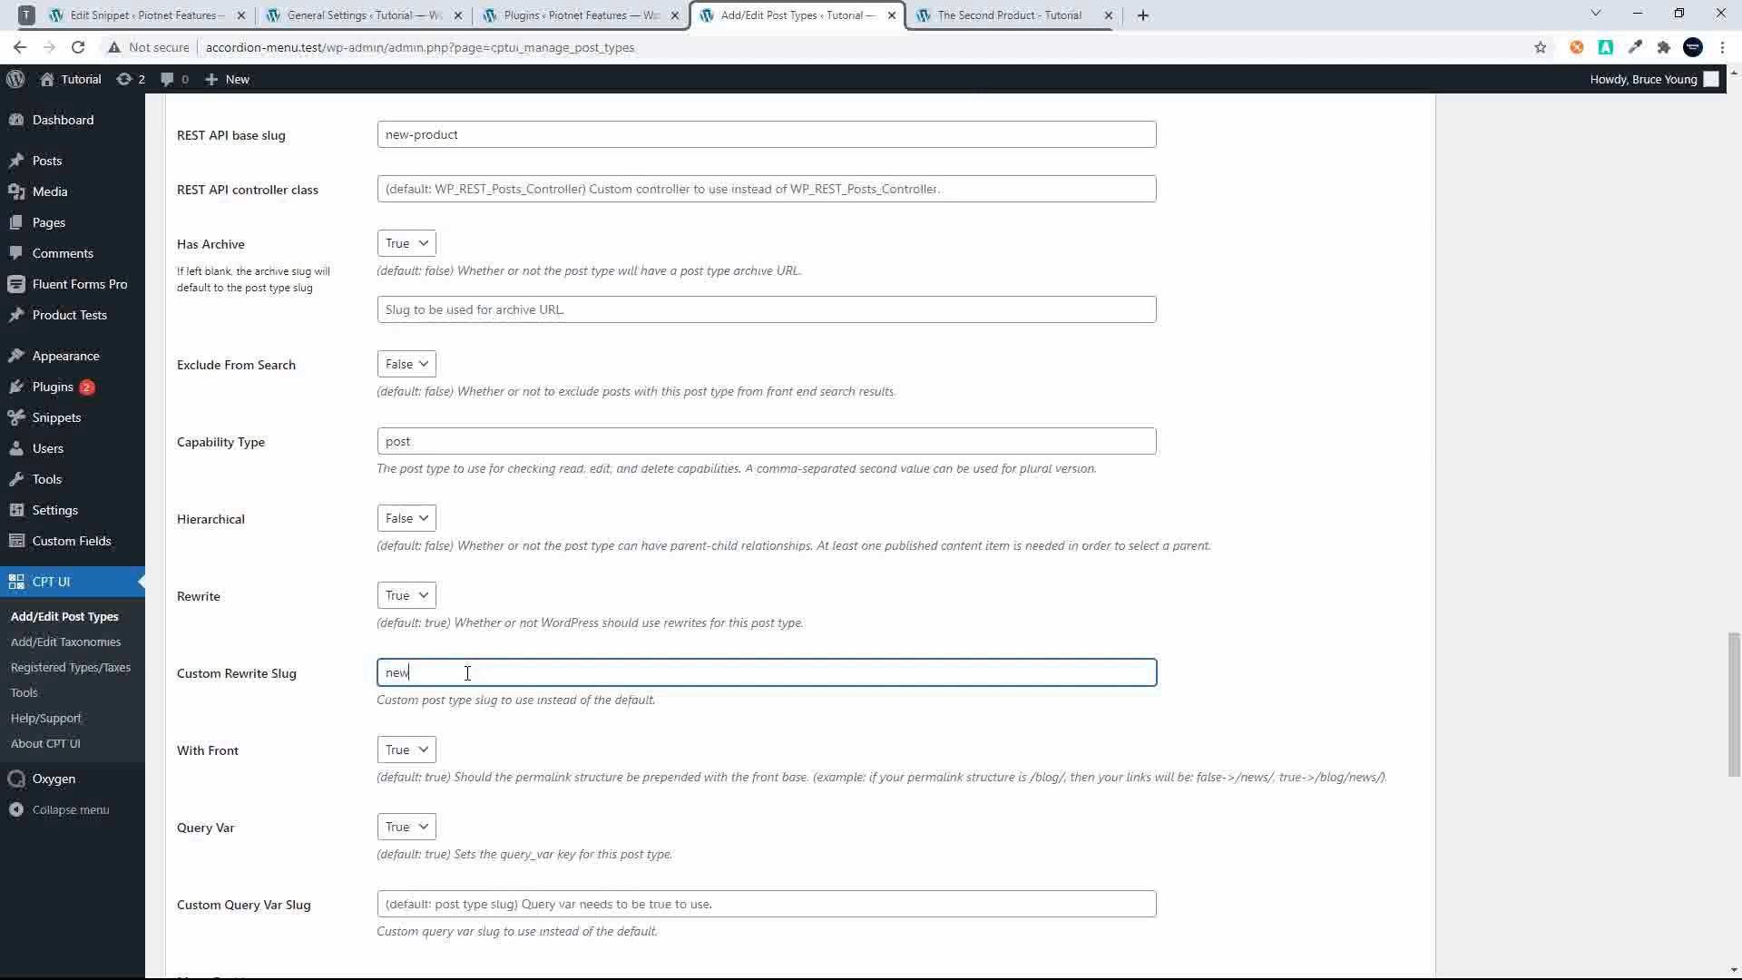
{"action": "type", "text": "-product"}
{"action": "scroll", "coordinate": [414, 473], "scroll_direction": "up", "scroll_amount": 1}
{"action": "scroll", "coordinate": [319, 544], "scroll_direction": "down", "scroll_amount": 1}
{"action": "scroll", "coordinate": [319, 543], "scroll_direction": "down", "scroll_amount": 10}
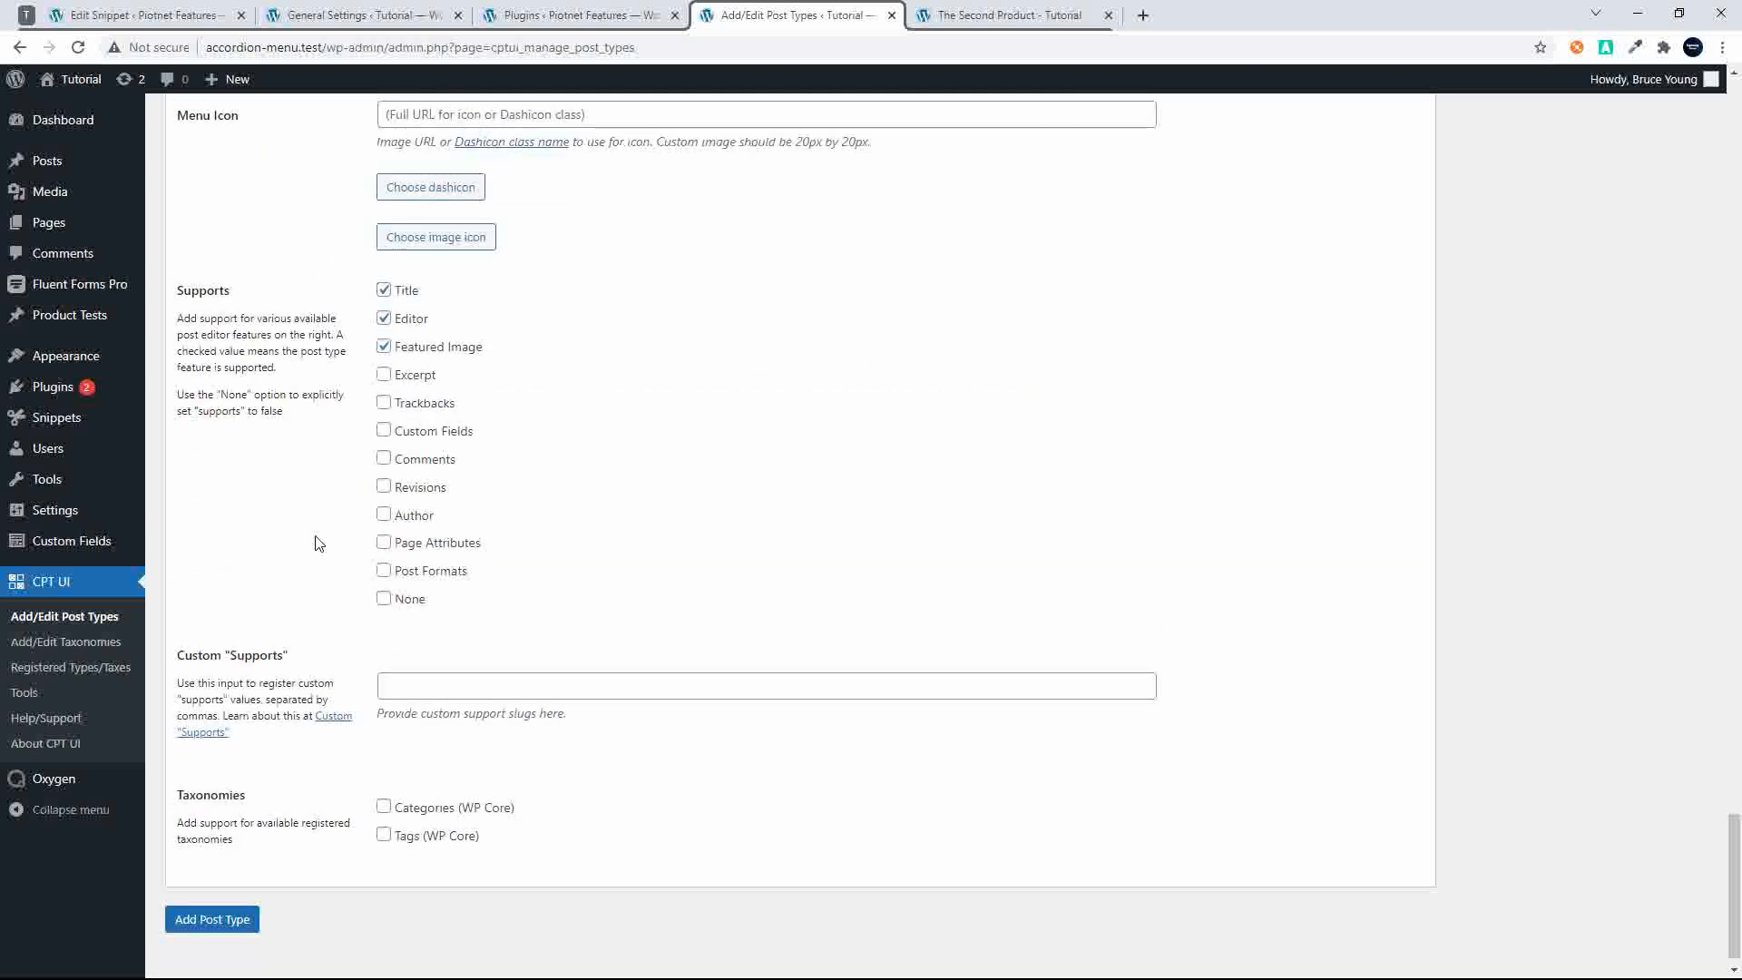
{"action": "left_click", "coordinate": [202, 896]}
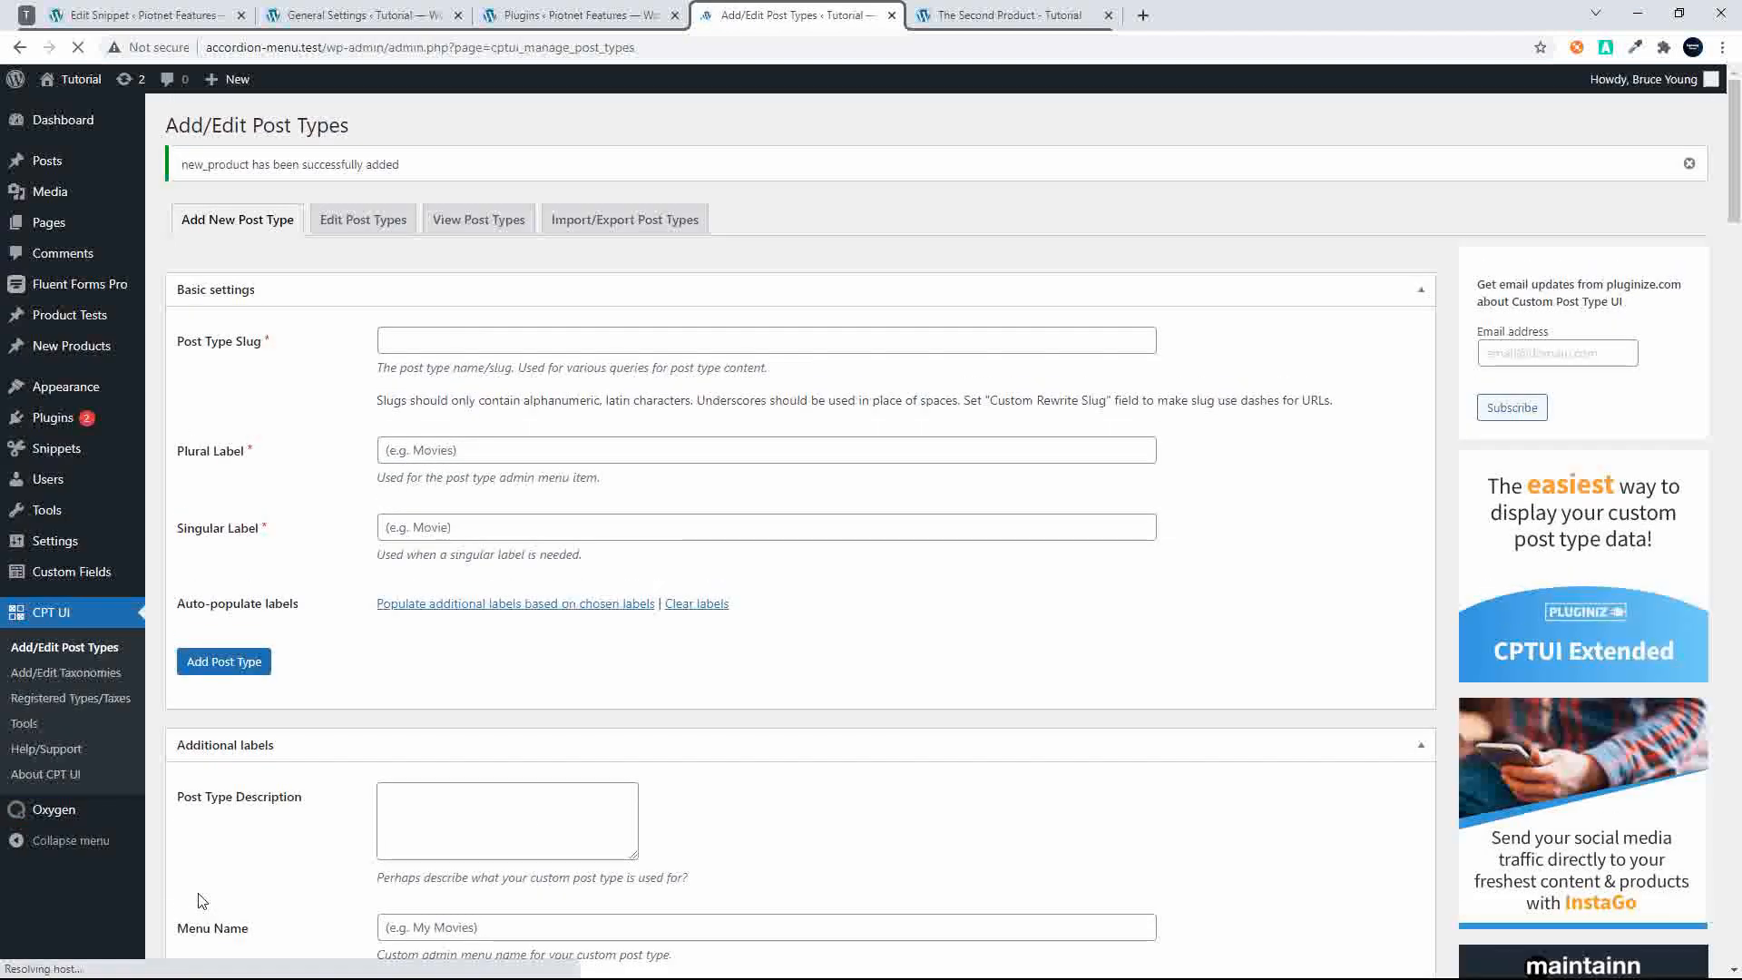
Start a new Advanced Custom Fields field group titled New Products
{"action": "mouse_move", "coordinate": [68, 363]}
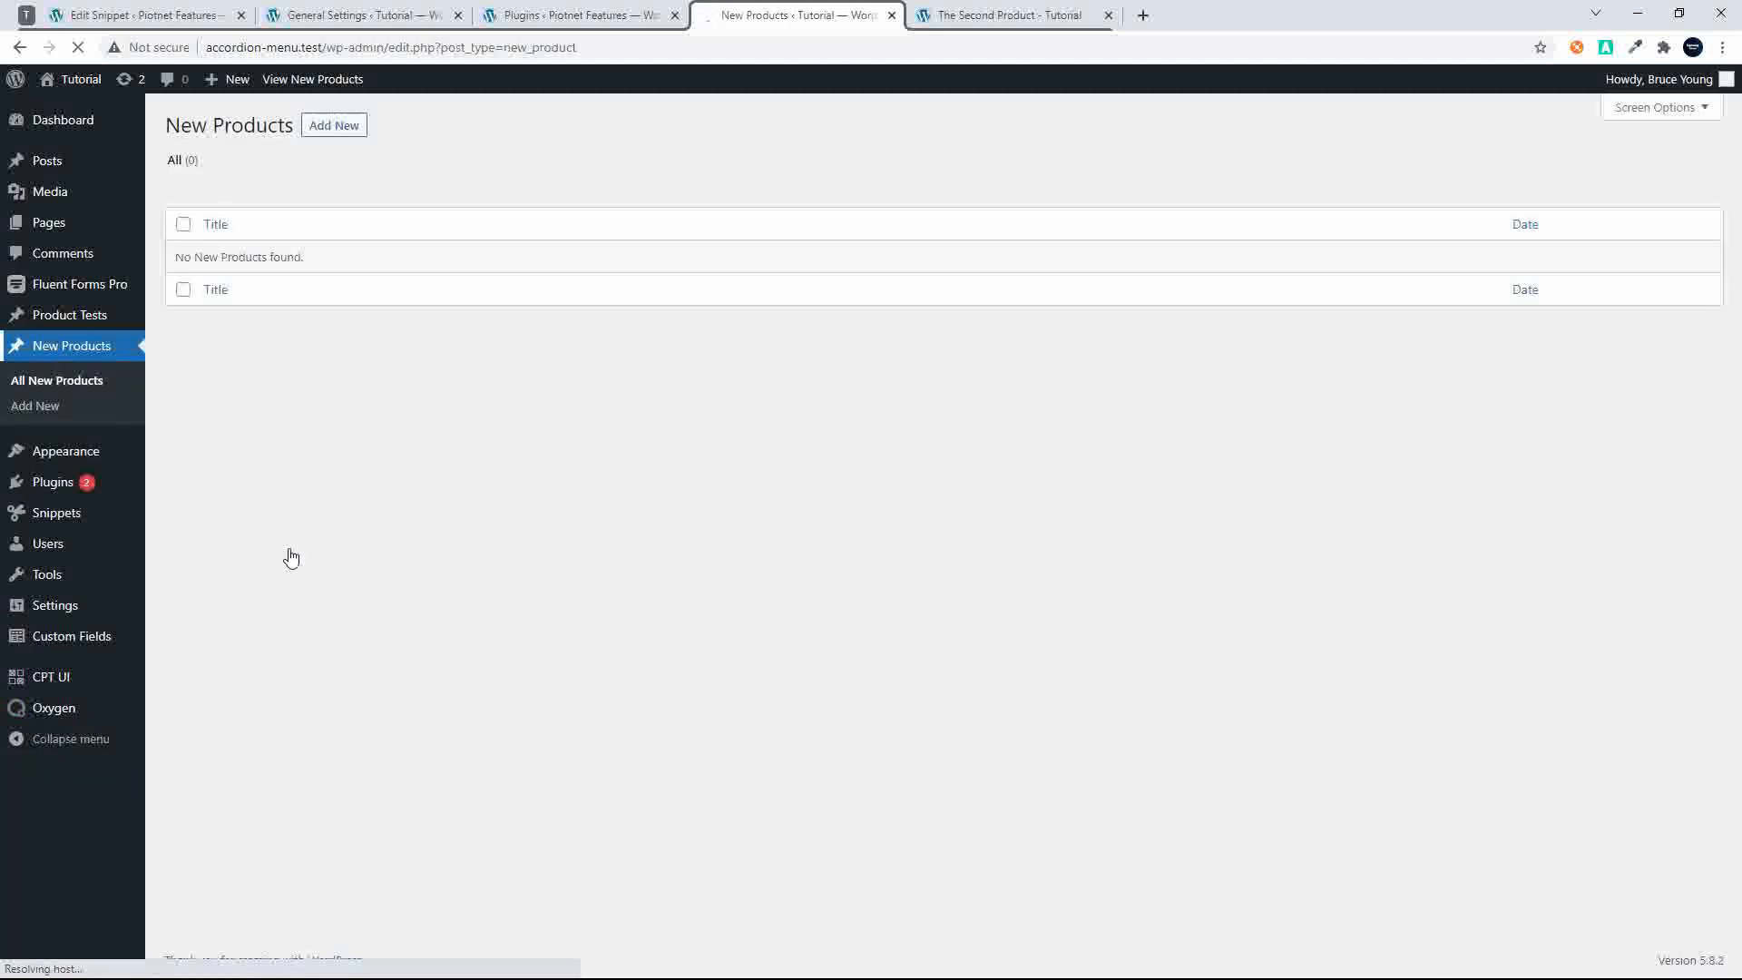
{"action": "left_click", "coordinate": [64, 640]}
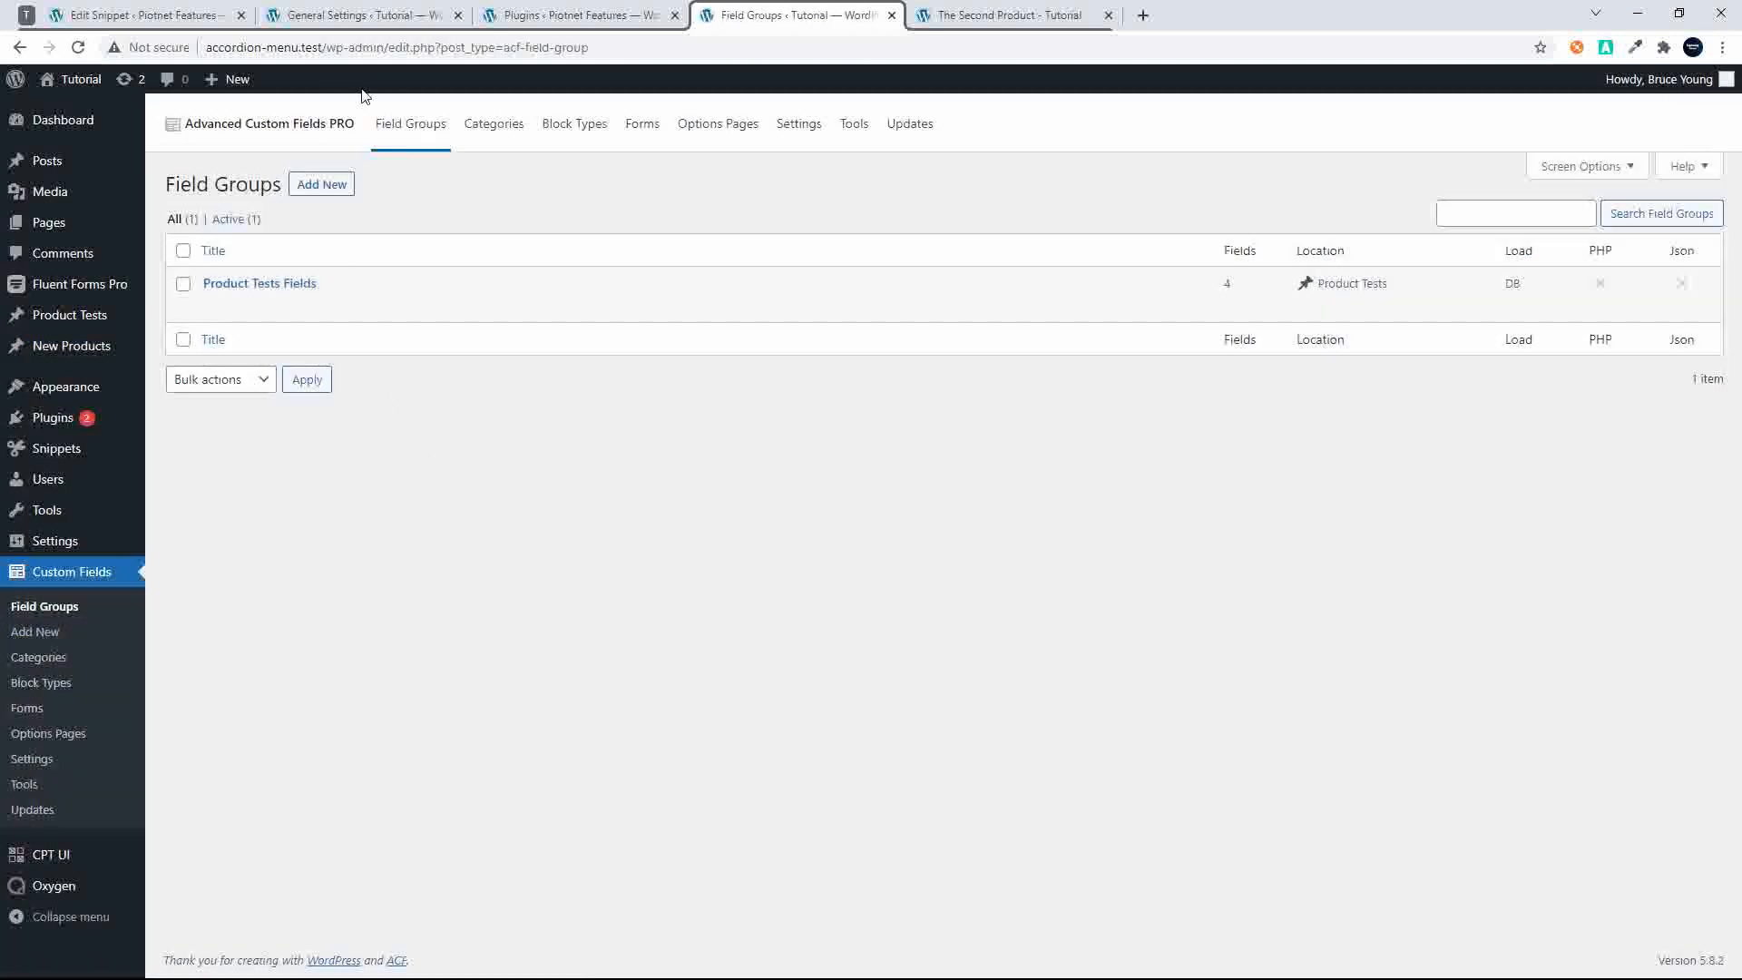
{"action": "left_click", "coordinate": [318, 185]}
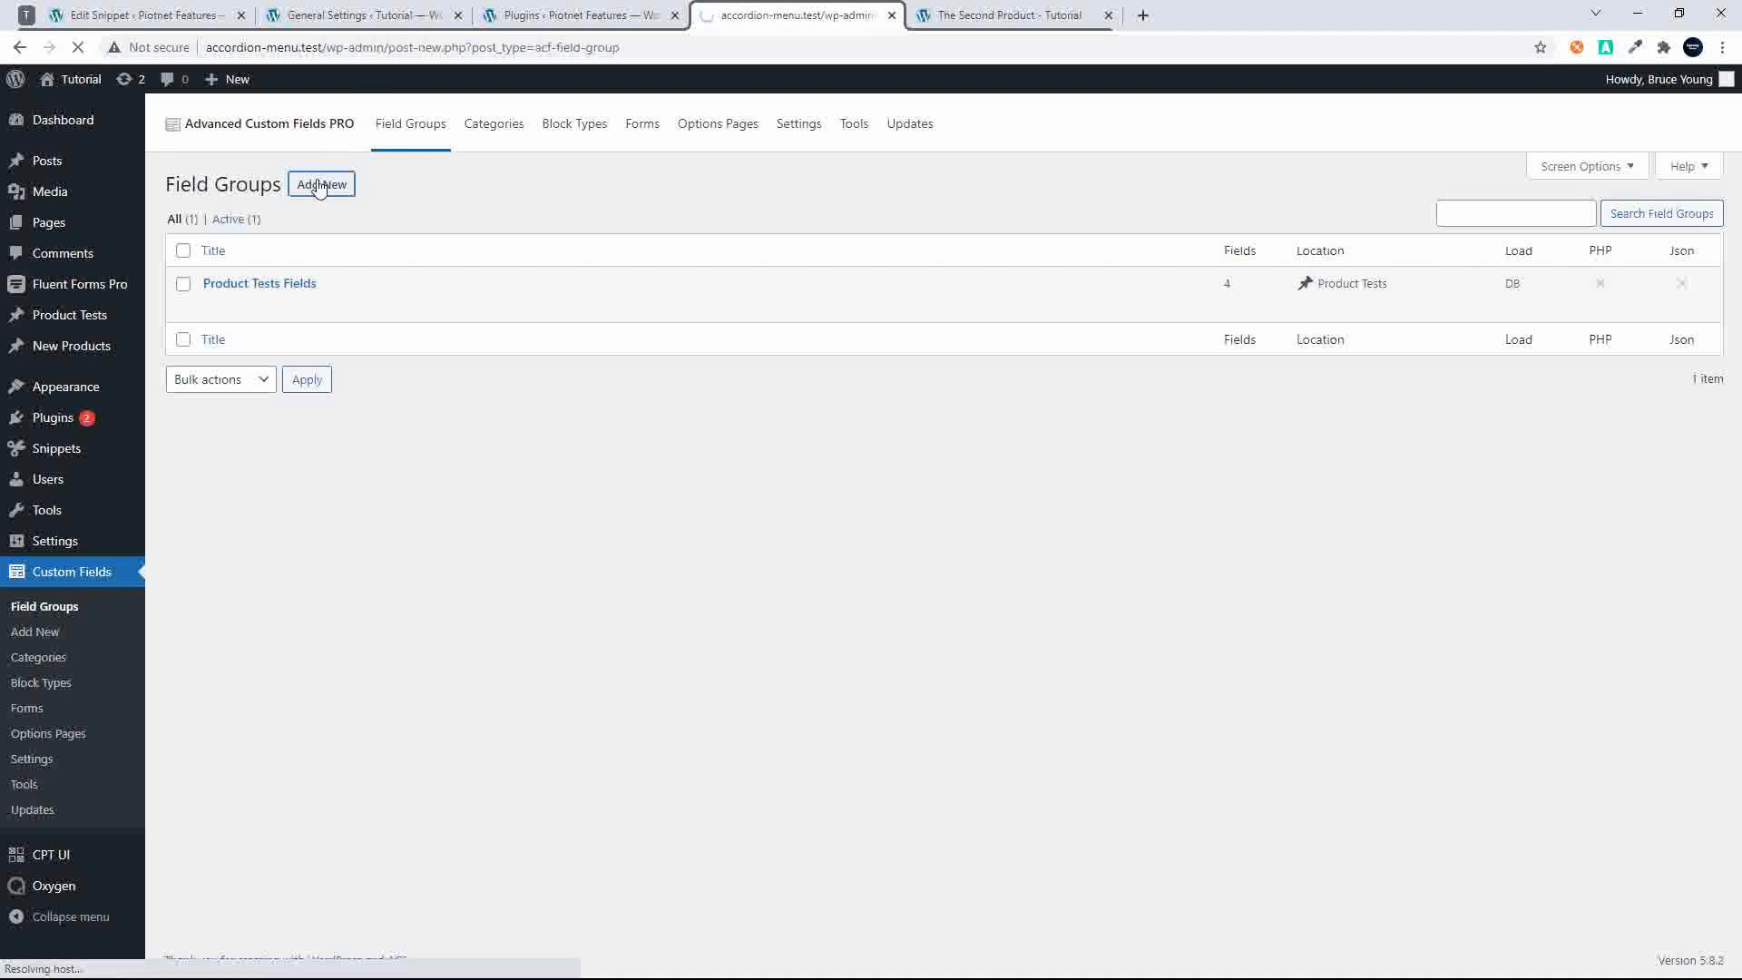
{"action": "type", "text": "Nre"}
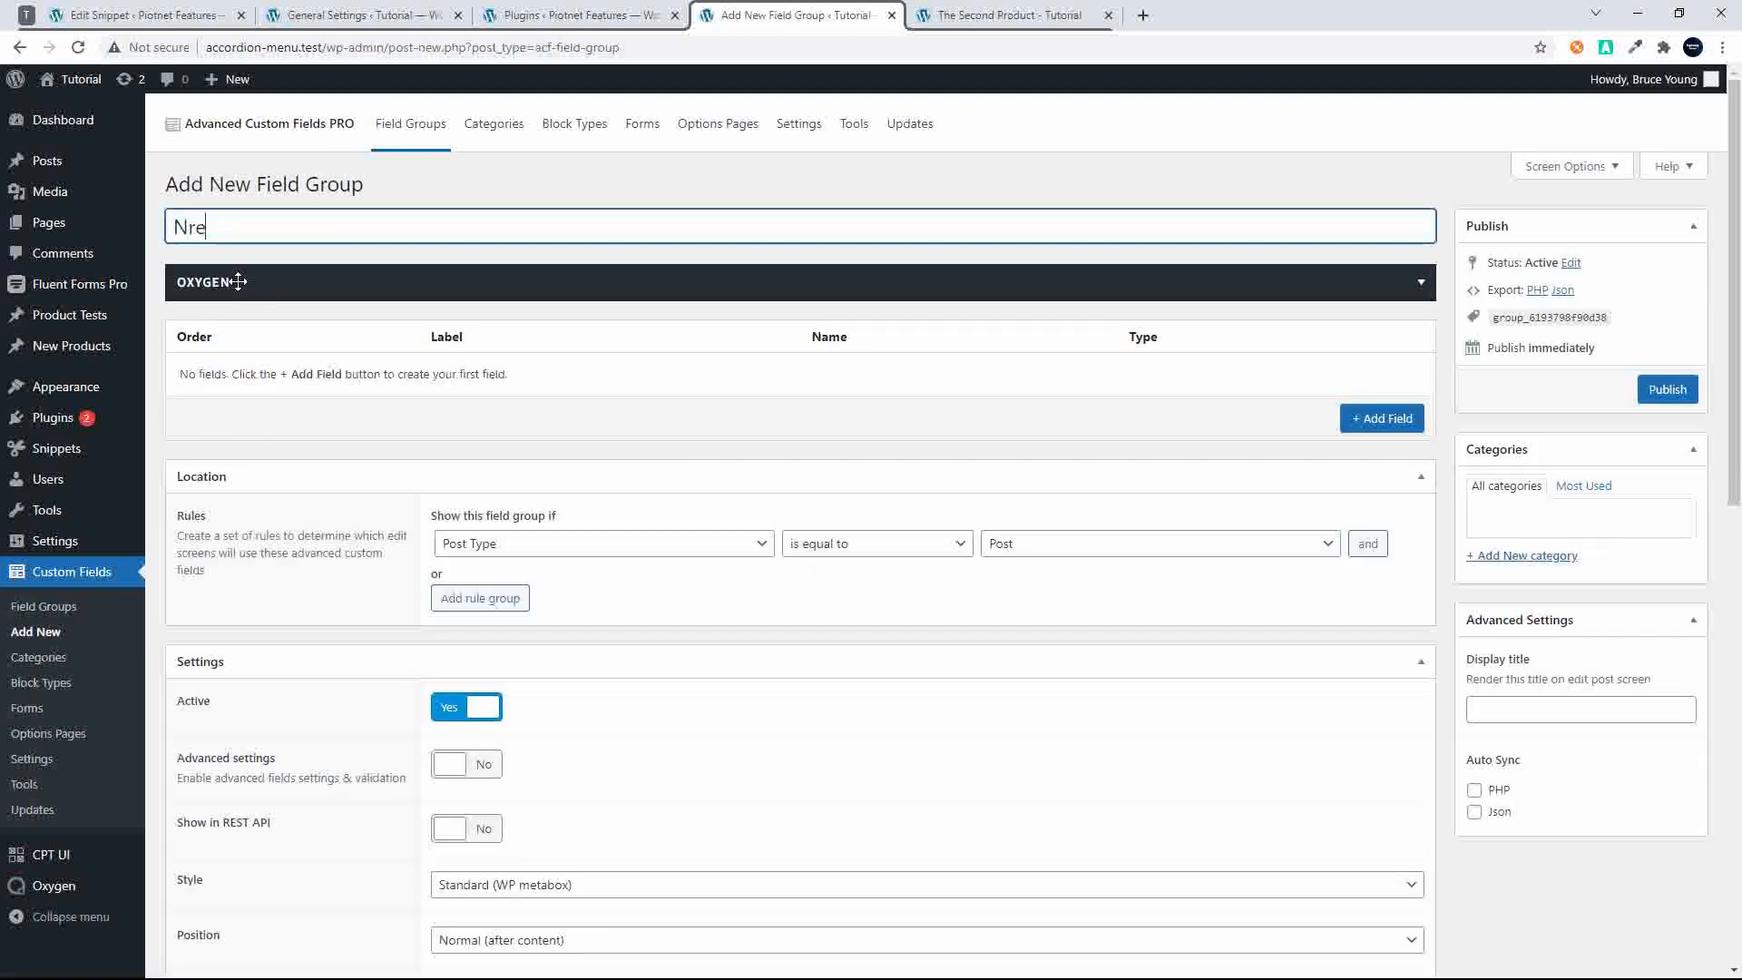
{"action": "key", "text": "BackSpace"}
{"action": "key", "text": "BackSpace"}
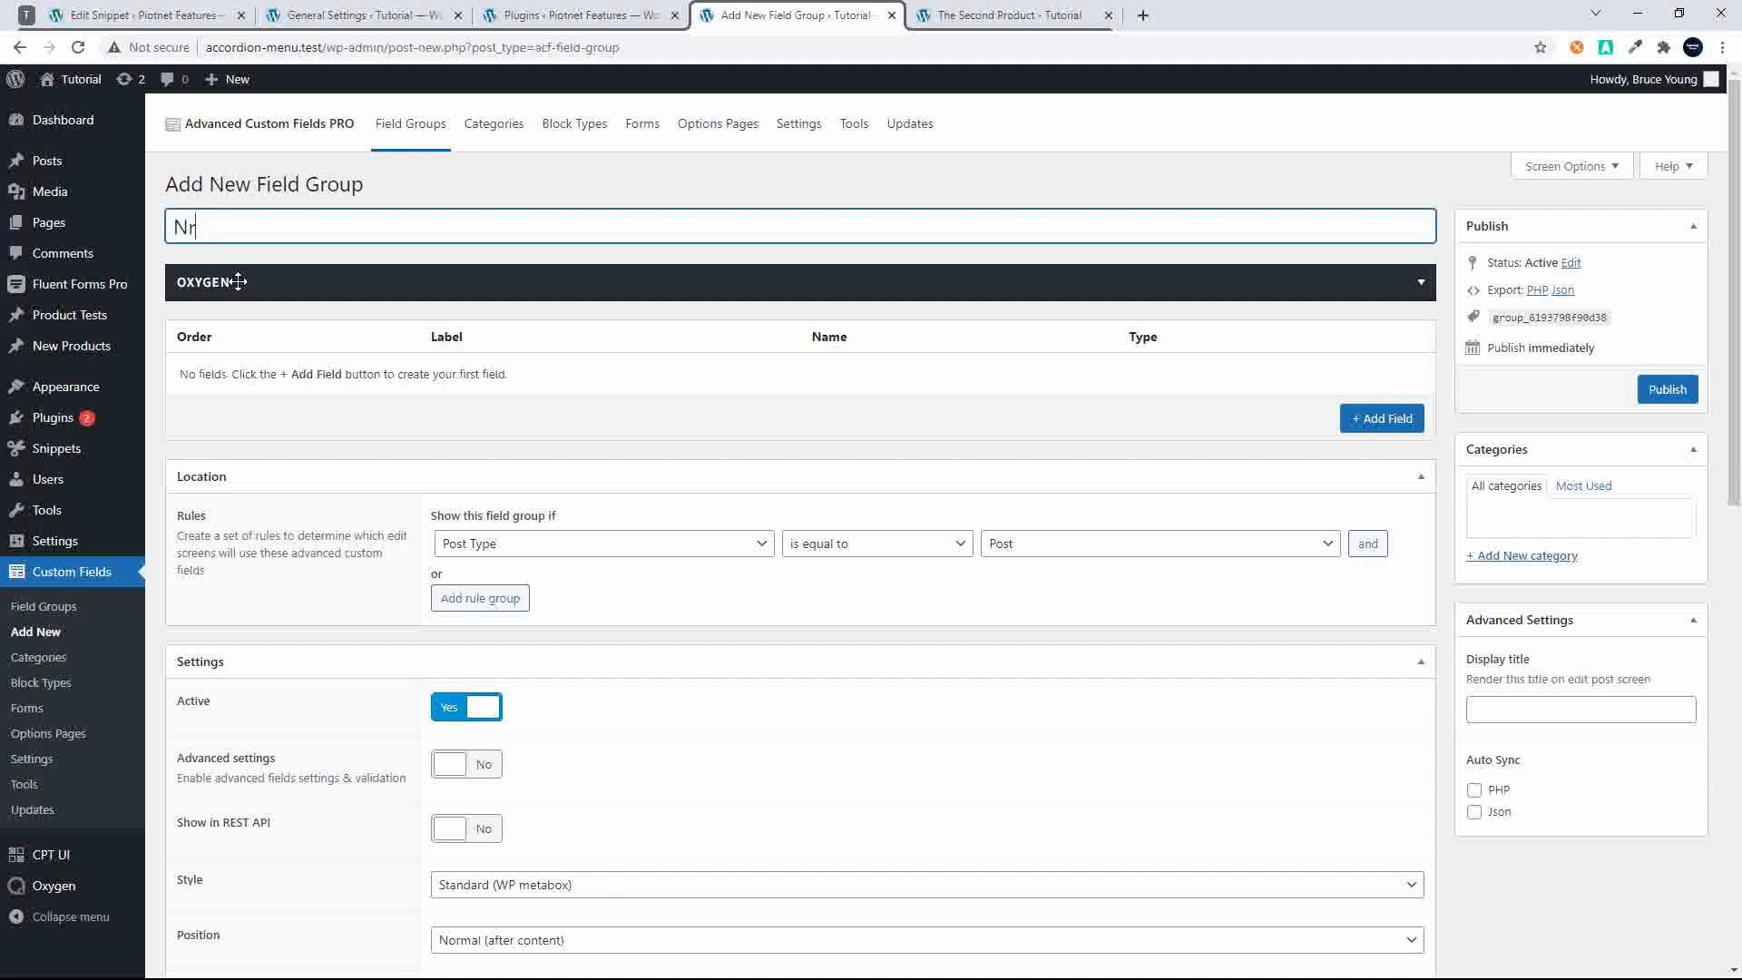
{"action": "type", "text": "ew Products"}
Add a text field labelled Product Name with the field name new_product_name and collapse its settings
{"action": "left_click", "coordinate": [1360, 423]}
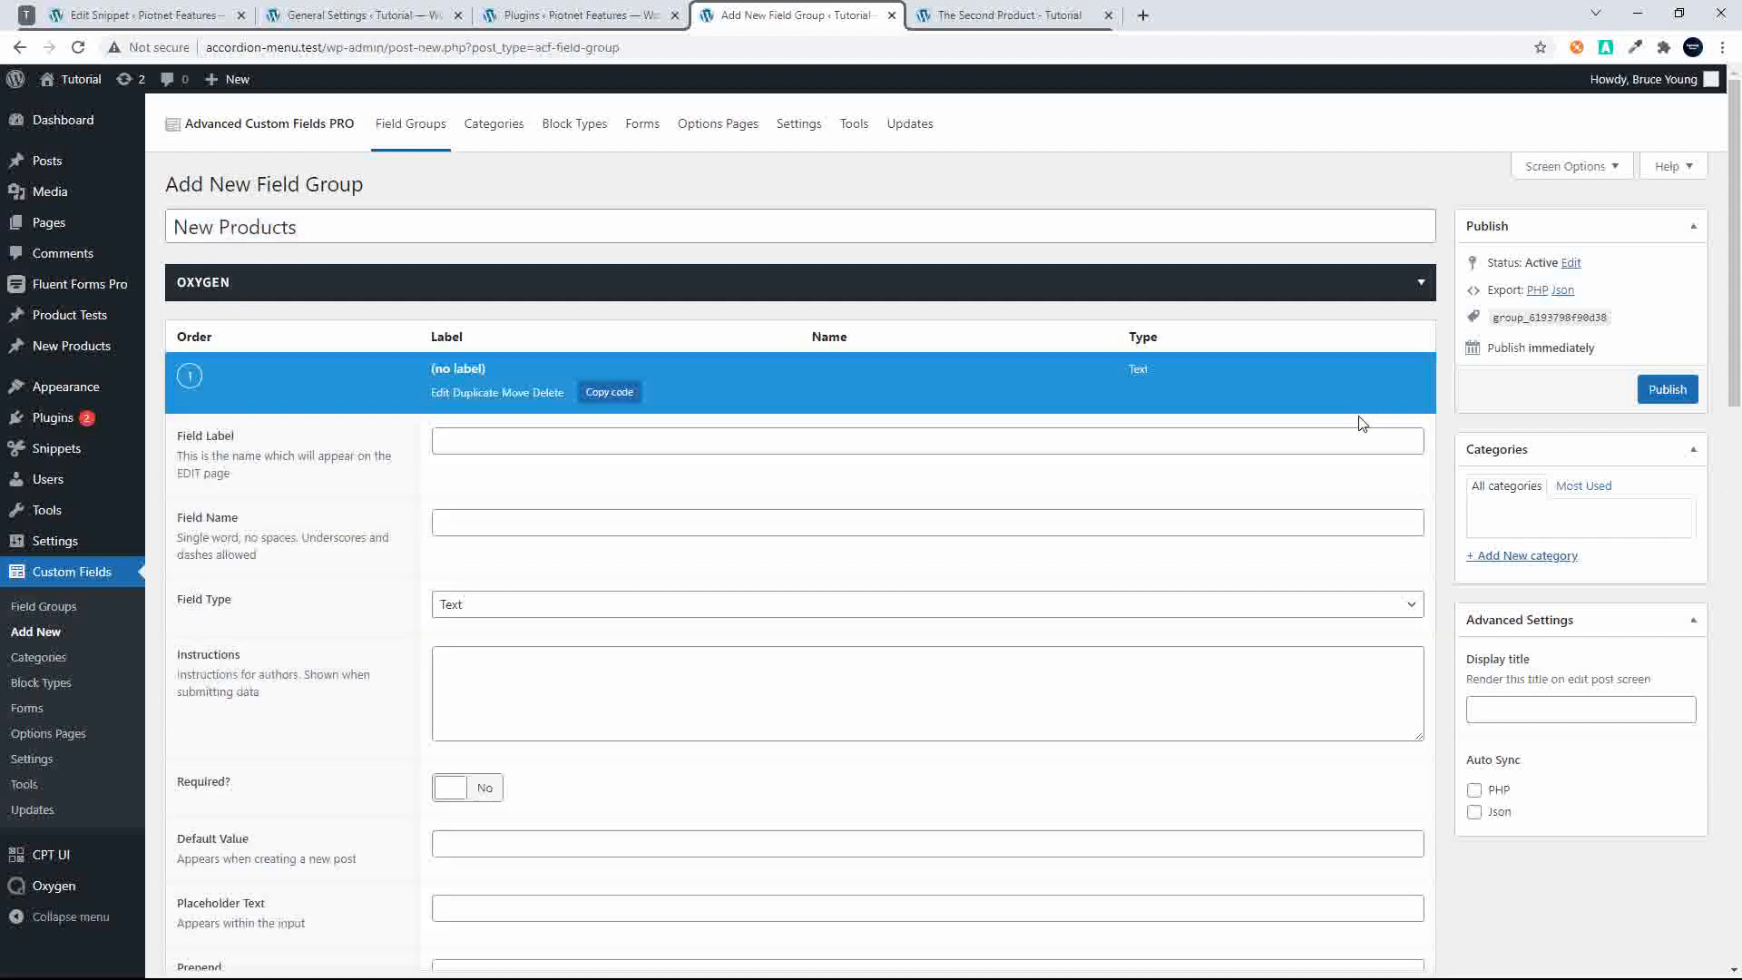
{"action": "left_click", "coordinate": [598, 443]}
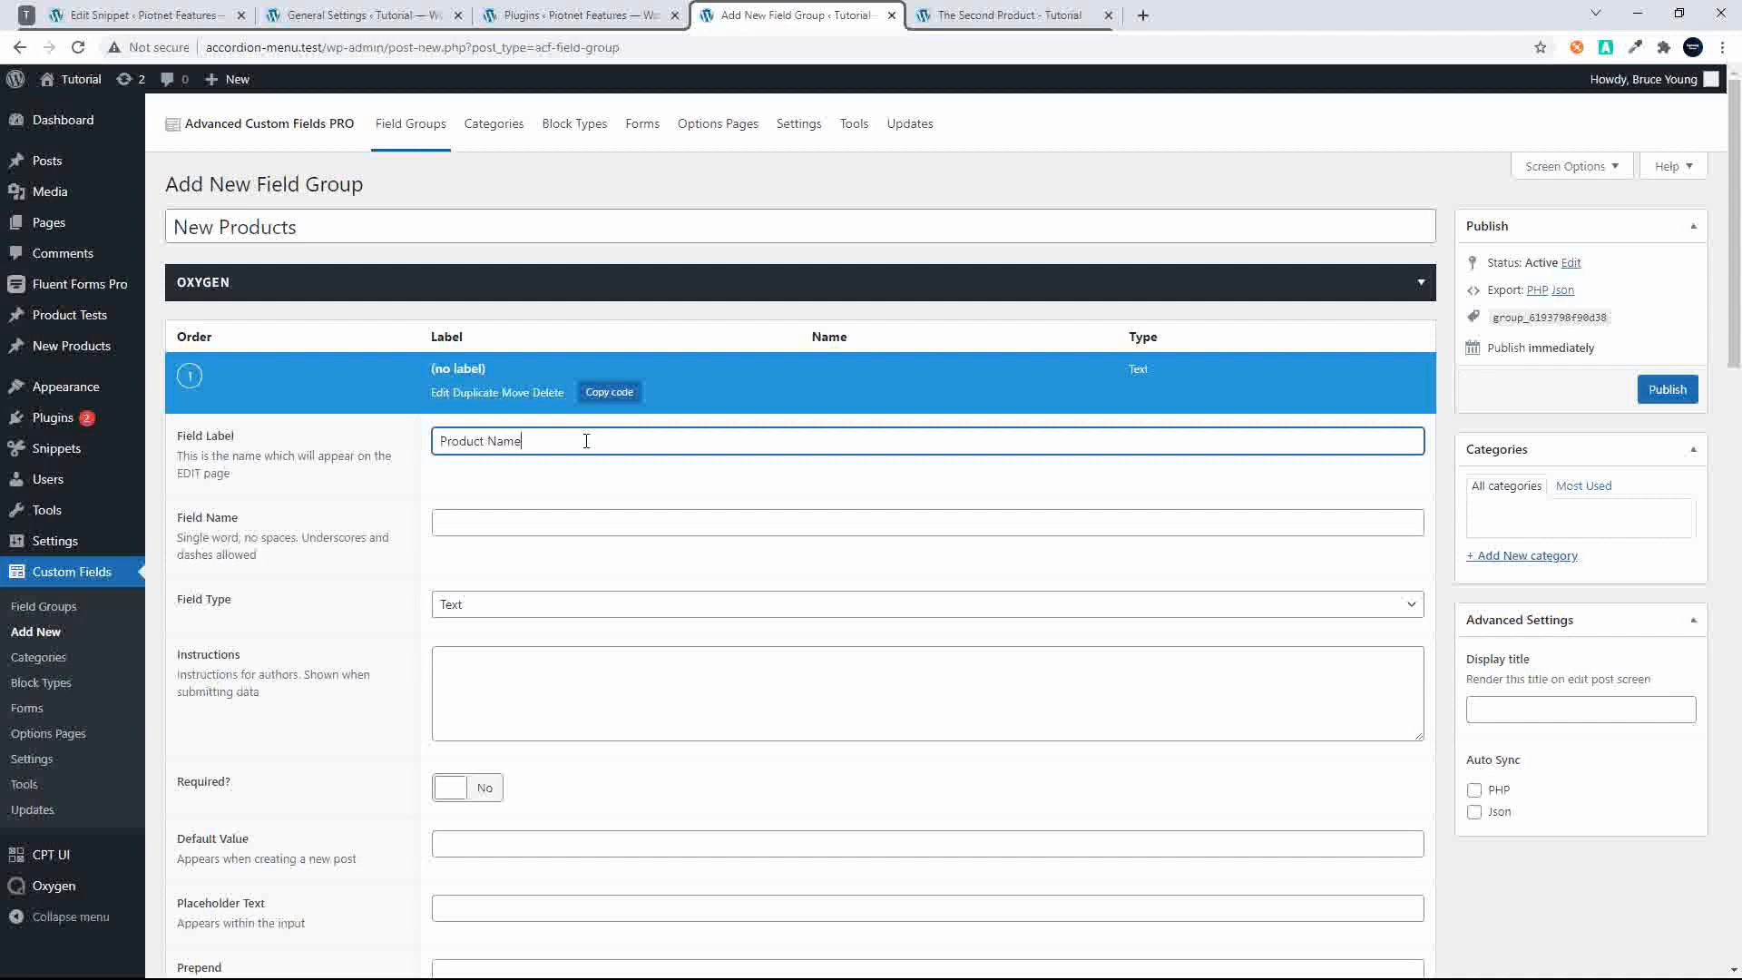
{"action": "left_click", "coordinate": [547, 519]}
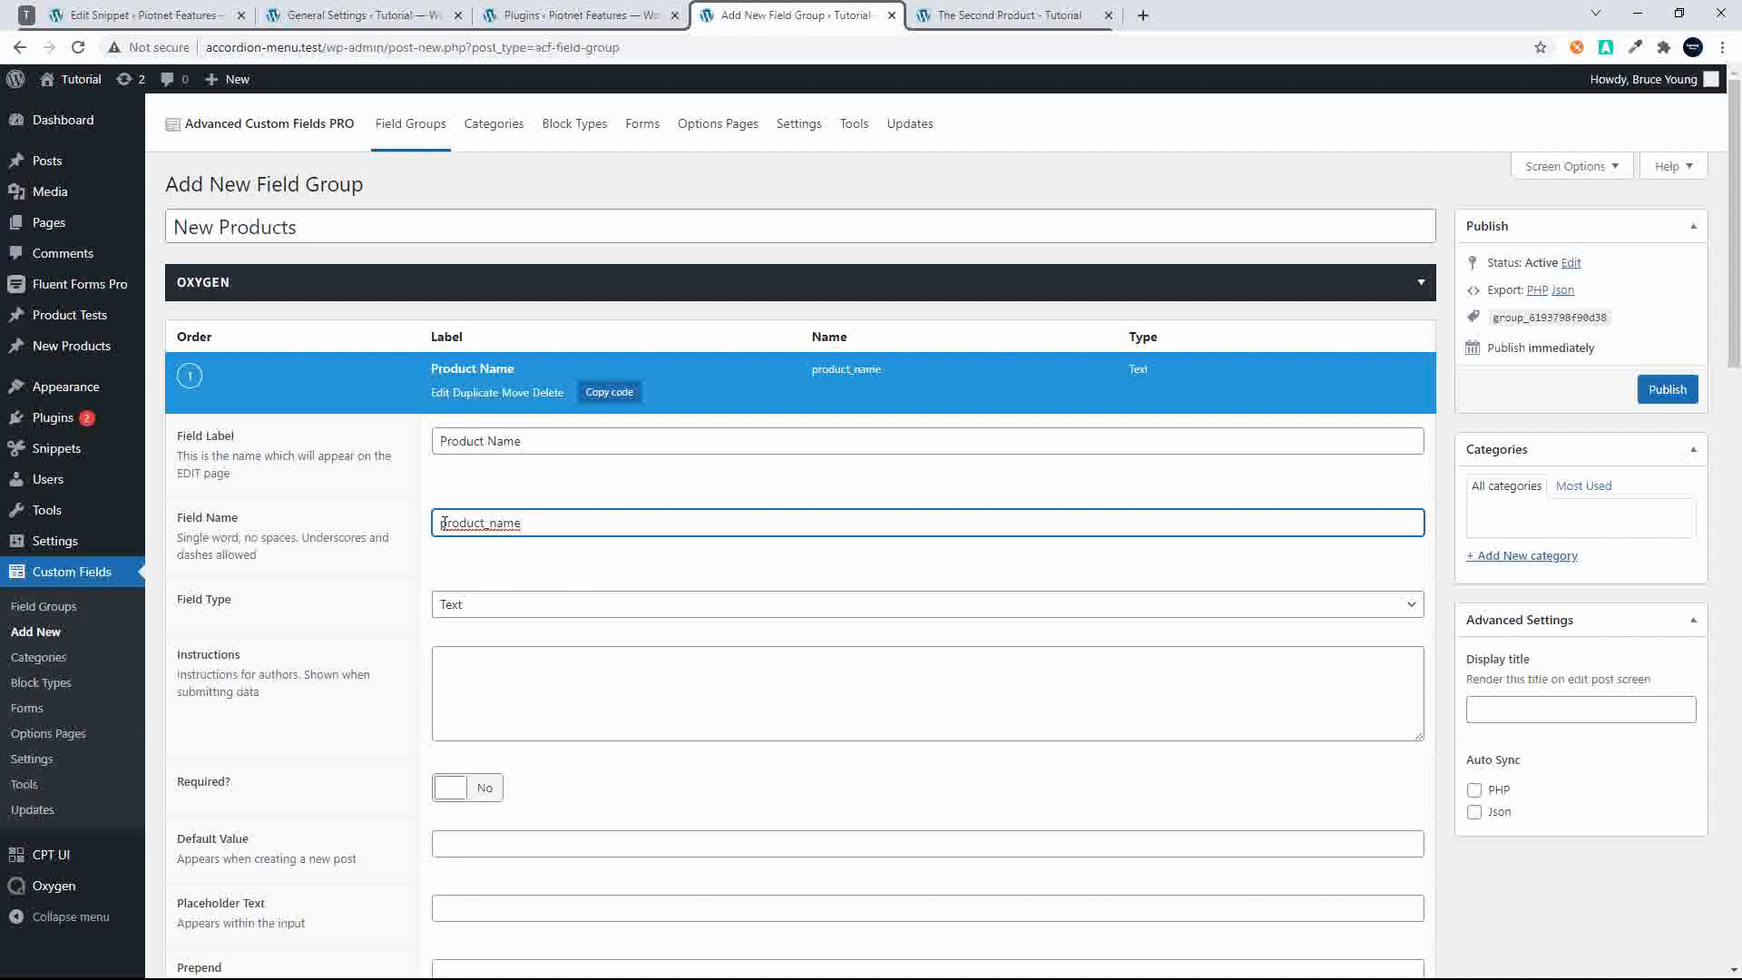
{"action": "type", "text": "new_"}
{"action": "left_click", "coordinate": [456, 381]}
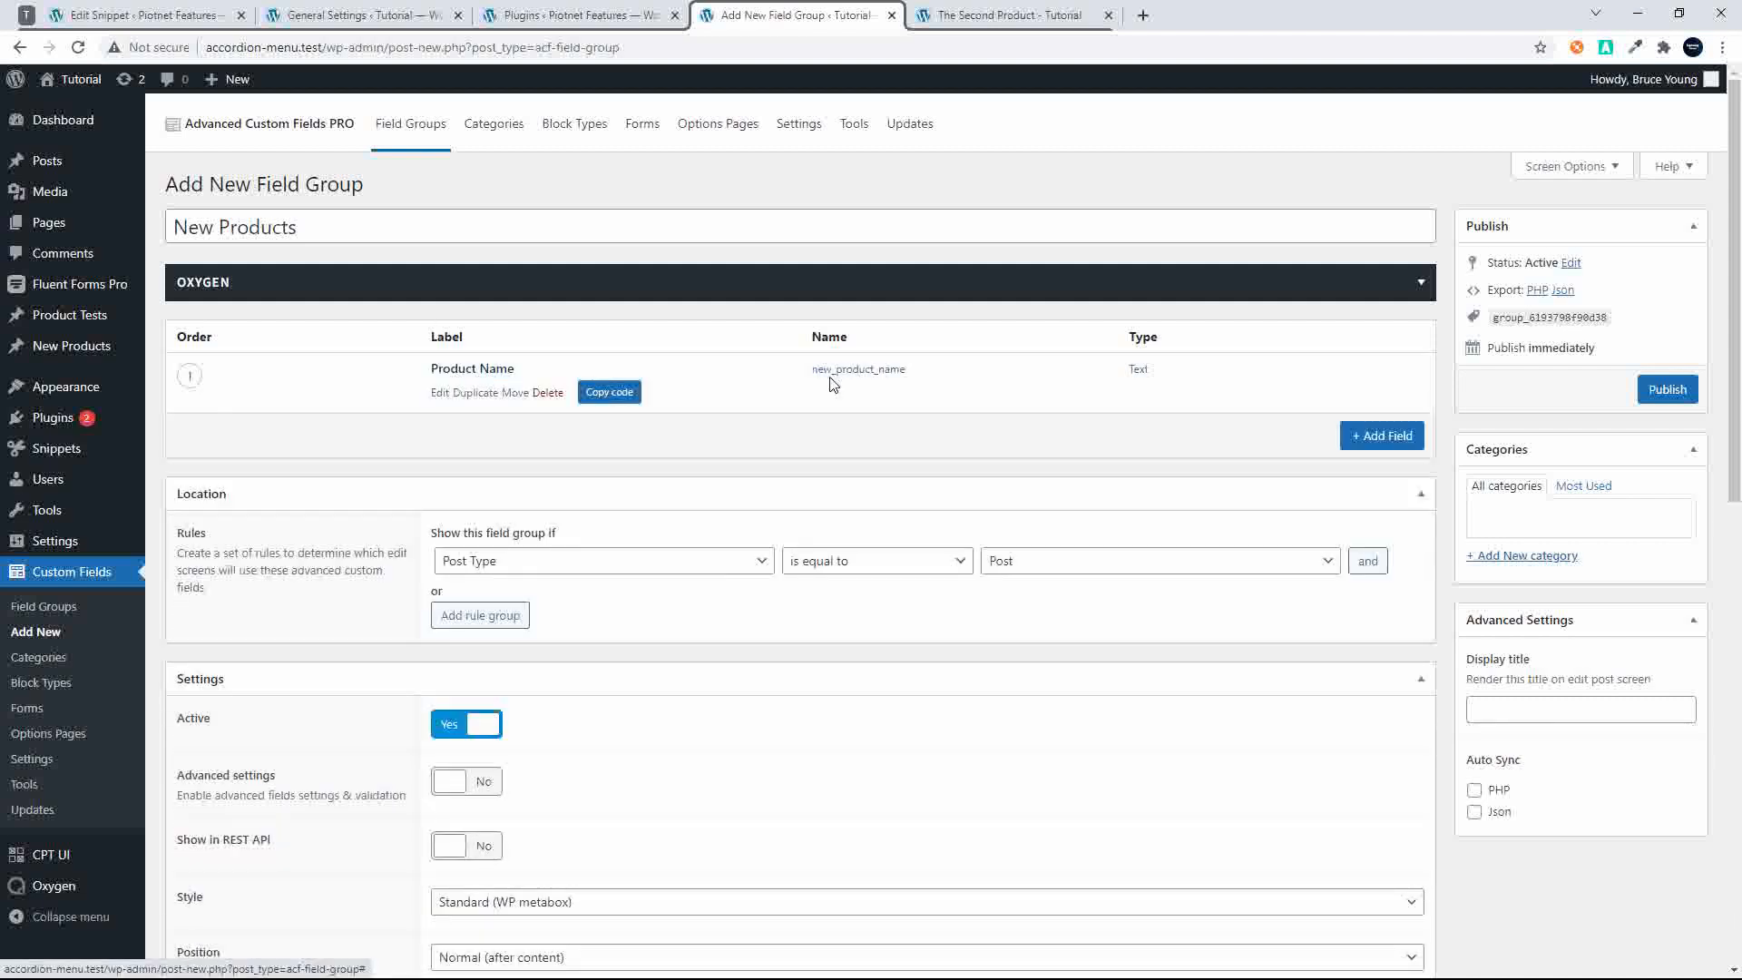
Add a Number field labelled Product Price with the field name new_product_price and collapse its settings
{"action": "left_click", "coordinate": [1388, 436]}
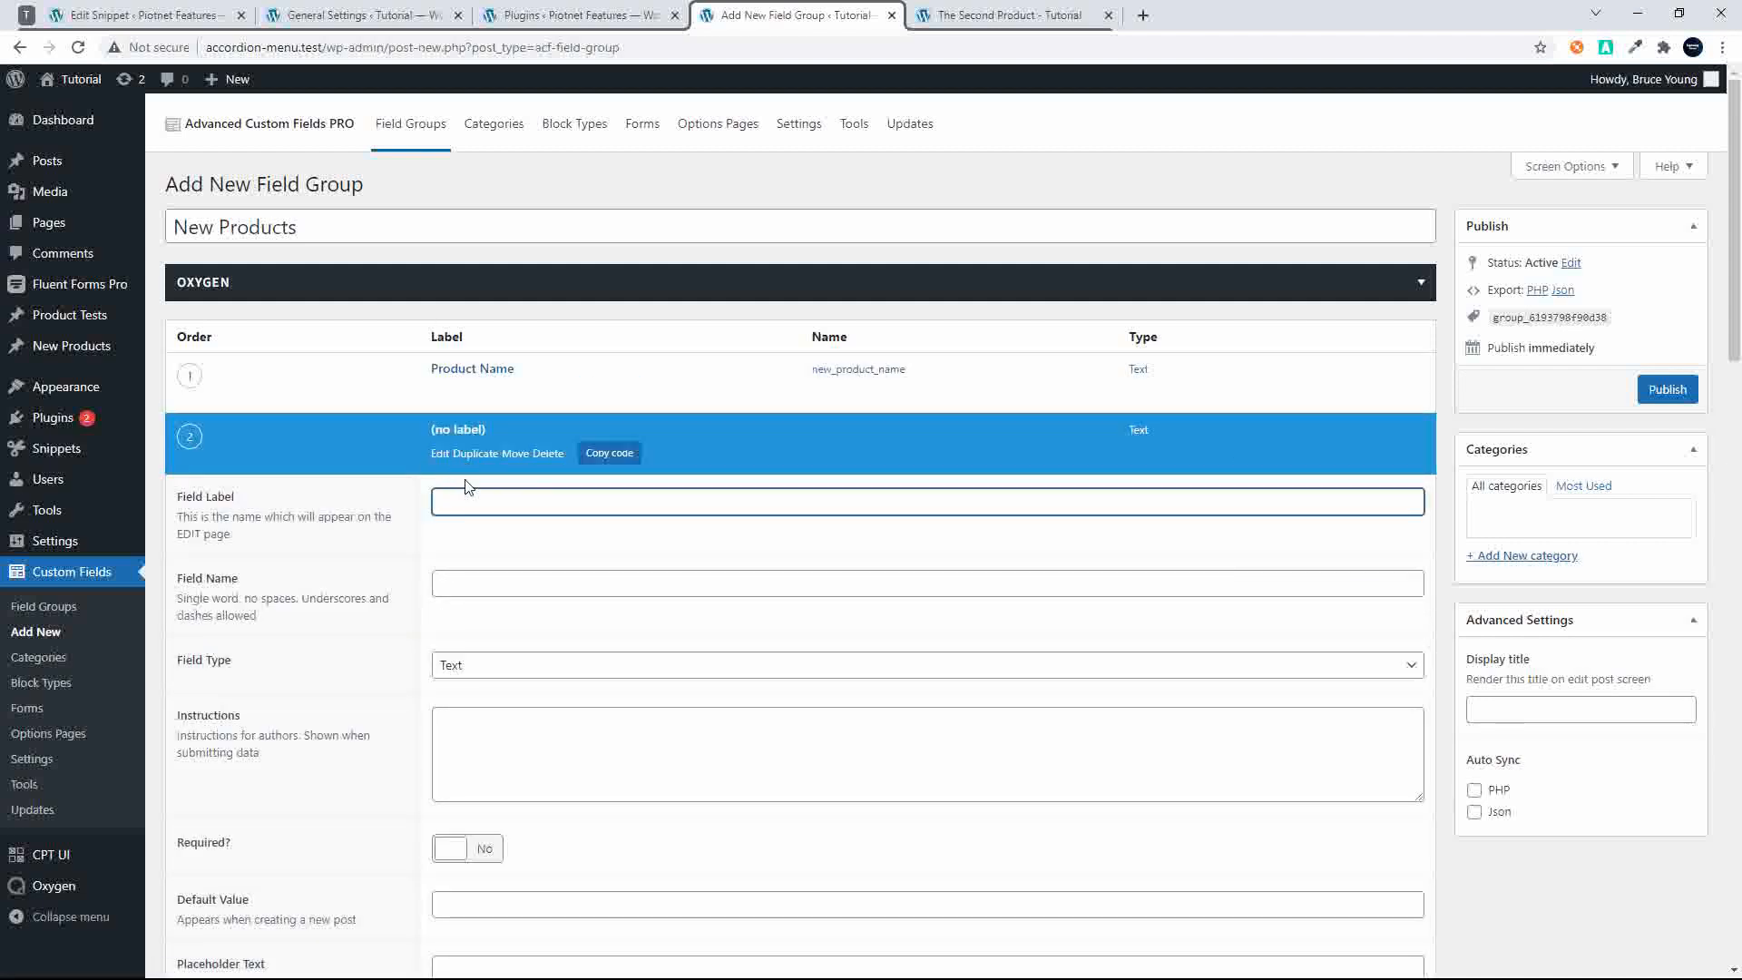
{"action": "type", "text": "P"}
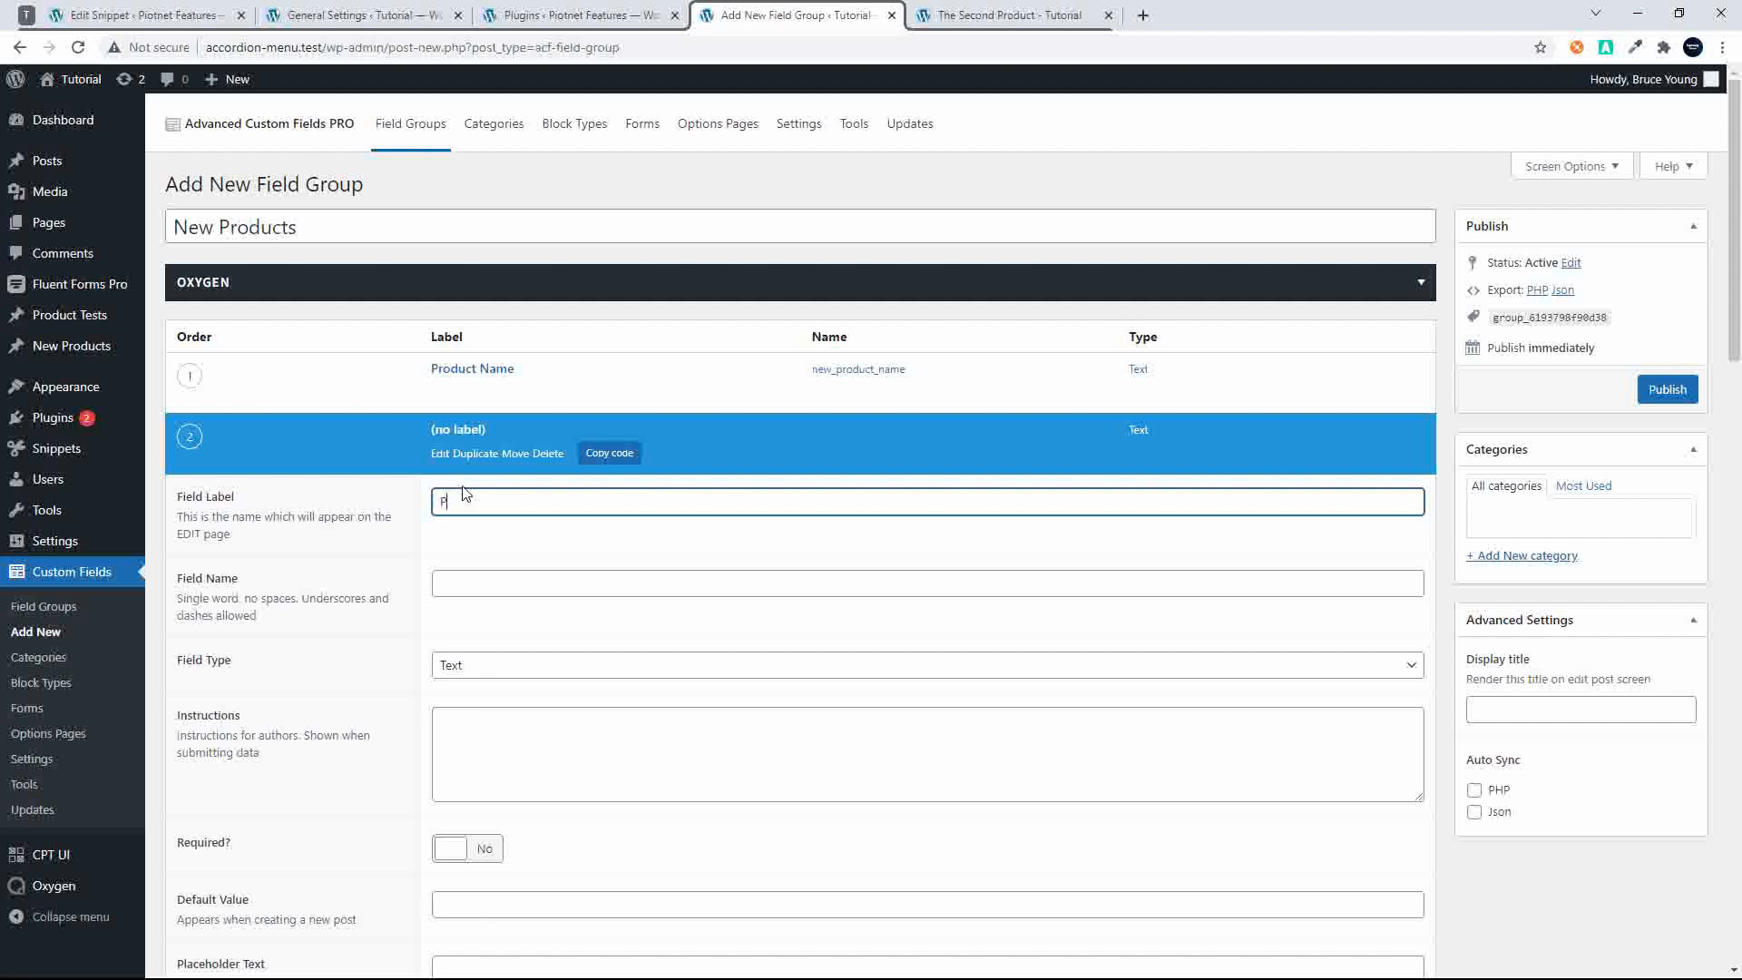
{"action": "type", "text": "roduct Price"}
{"action": "left_click", "coordinate": [468, 585]}
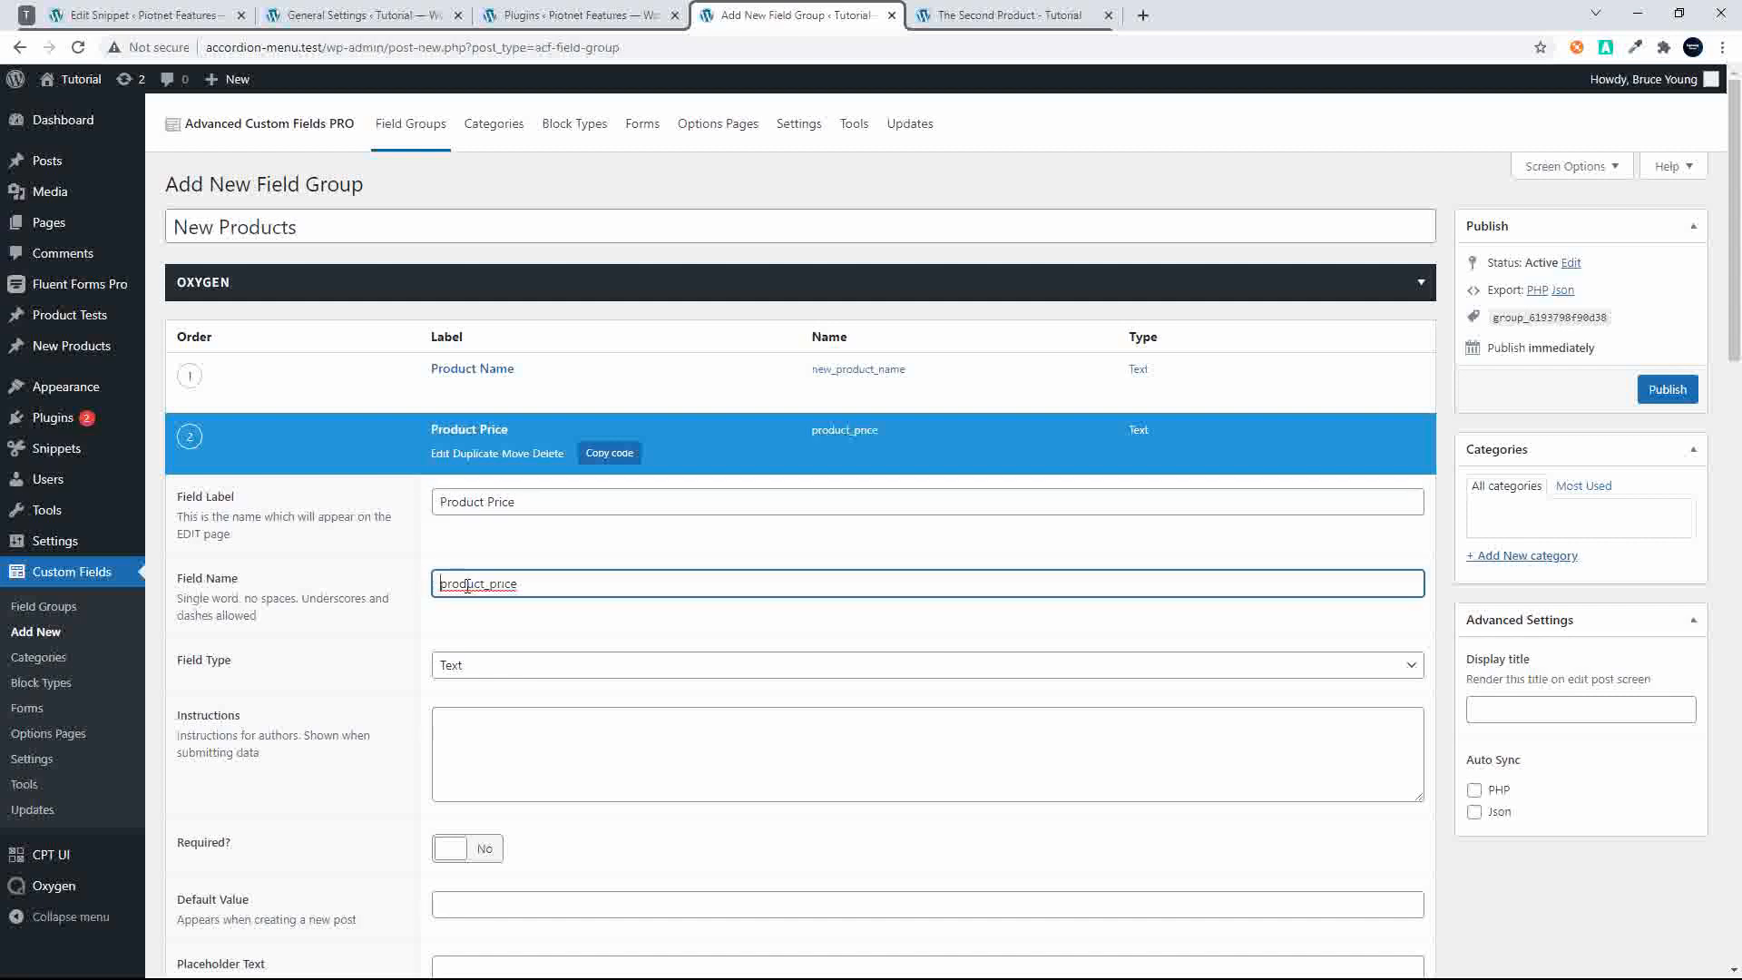
{"action": "type", "text": "new_"}
{"action": "left_click", "coordinate": [469, 671]}
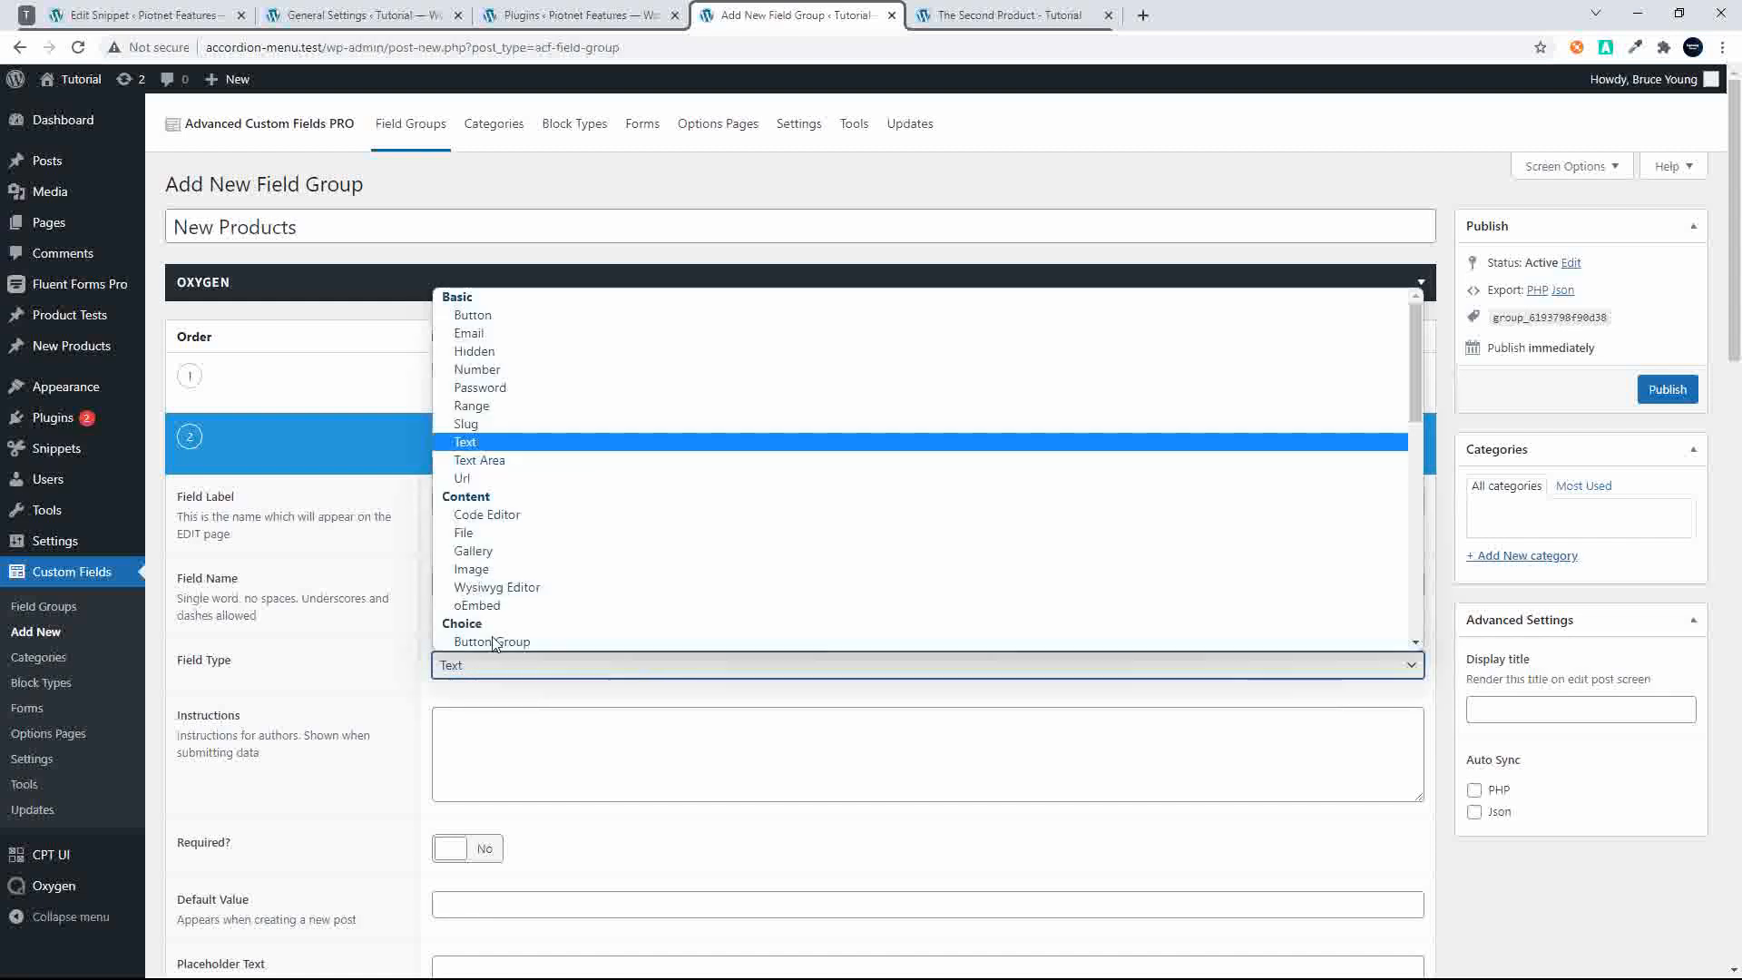
{"action": "left_click", "coordinate": [490, 369]}
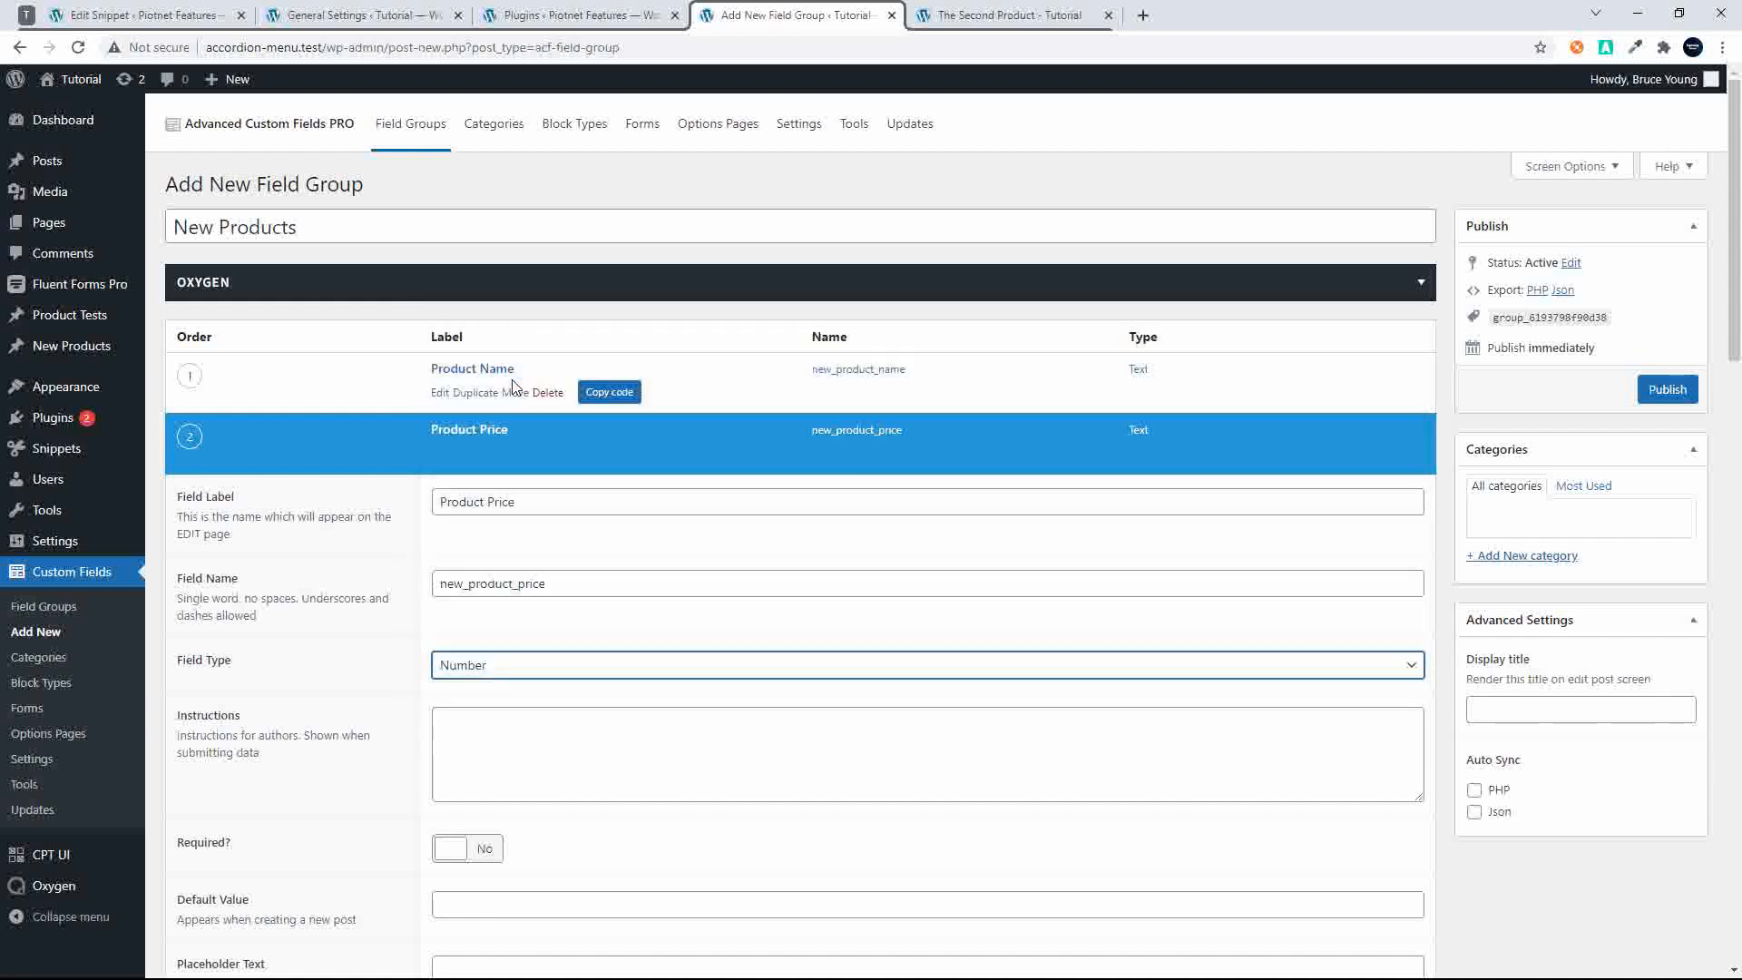
{"action": "left_click", "coordinate": [500, 440]}
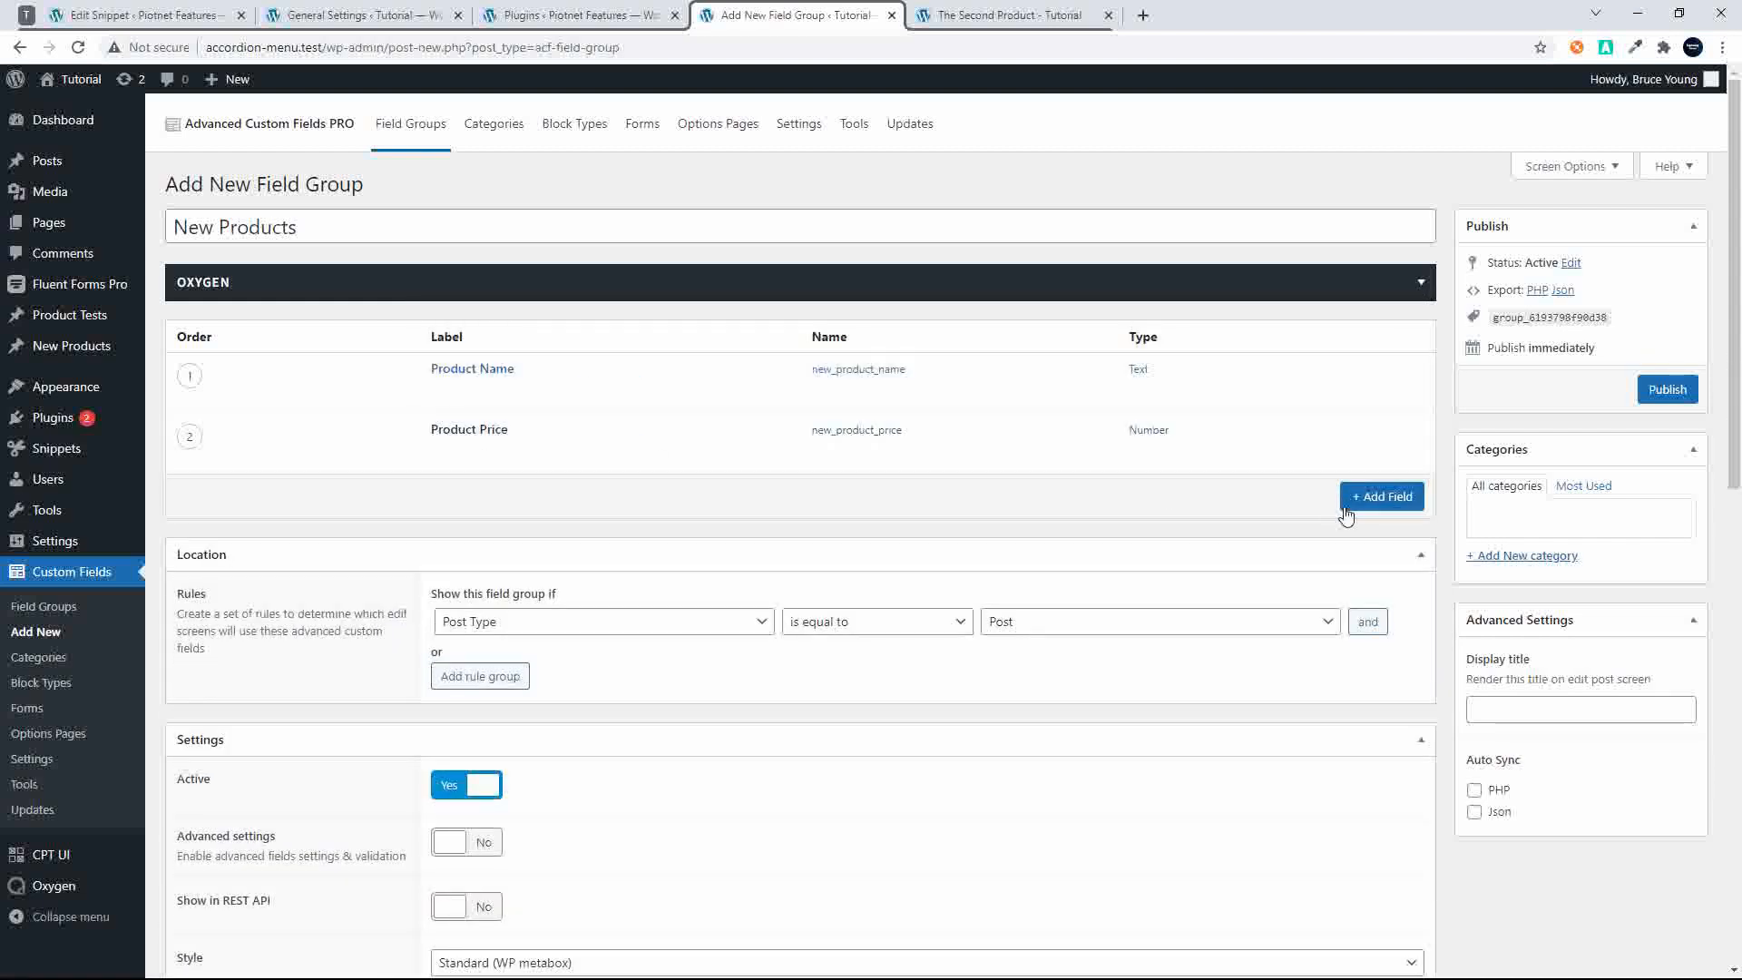
Add a Repeater field labelled Product Options with the field name new_product_options
{"action": "left_click", "coordinate": [1381, 497]}
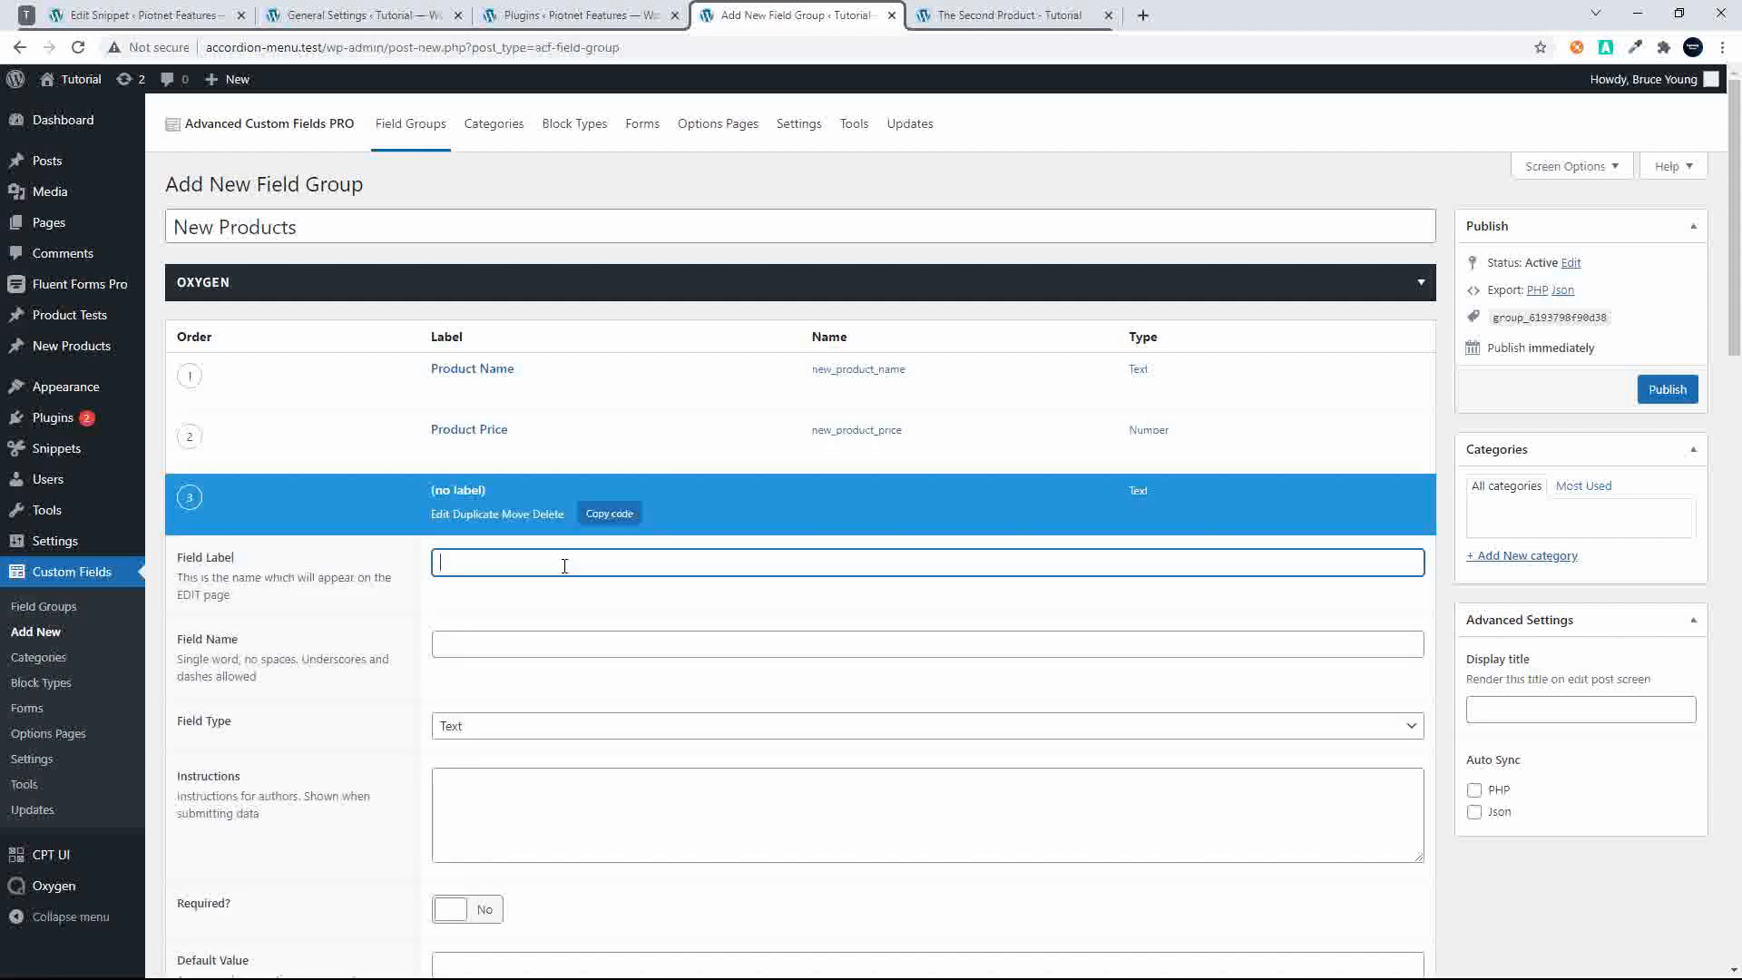
{"action": "type", "text": "Product Options"}
{"action": "key", "text": "Tab"}
{"action": "left_click", "coordinate": [437, 644]}
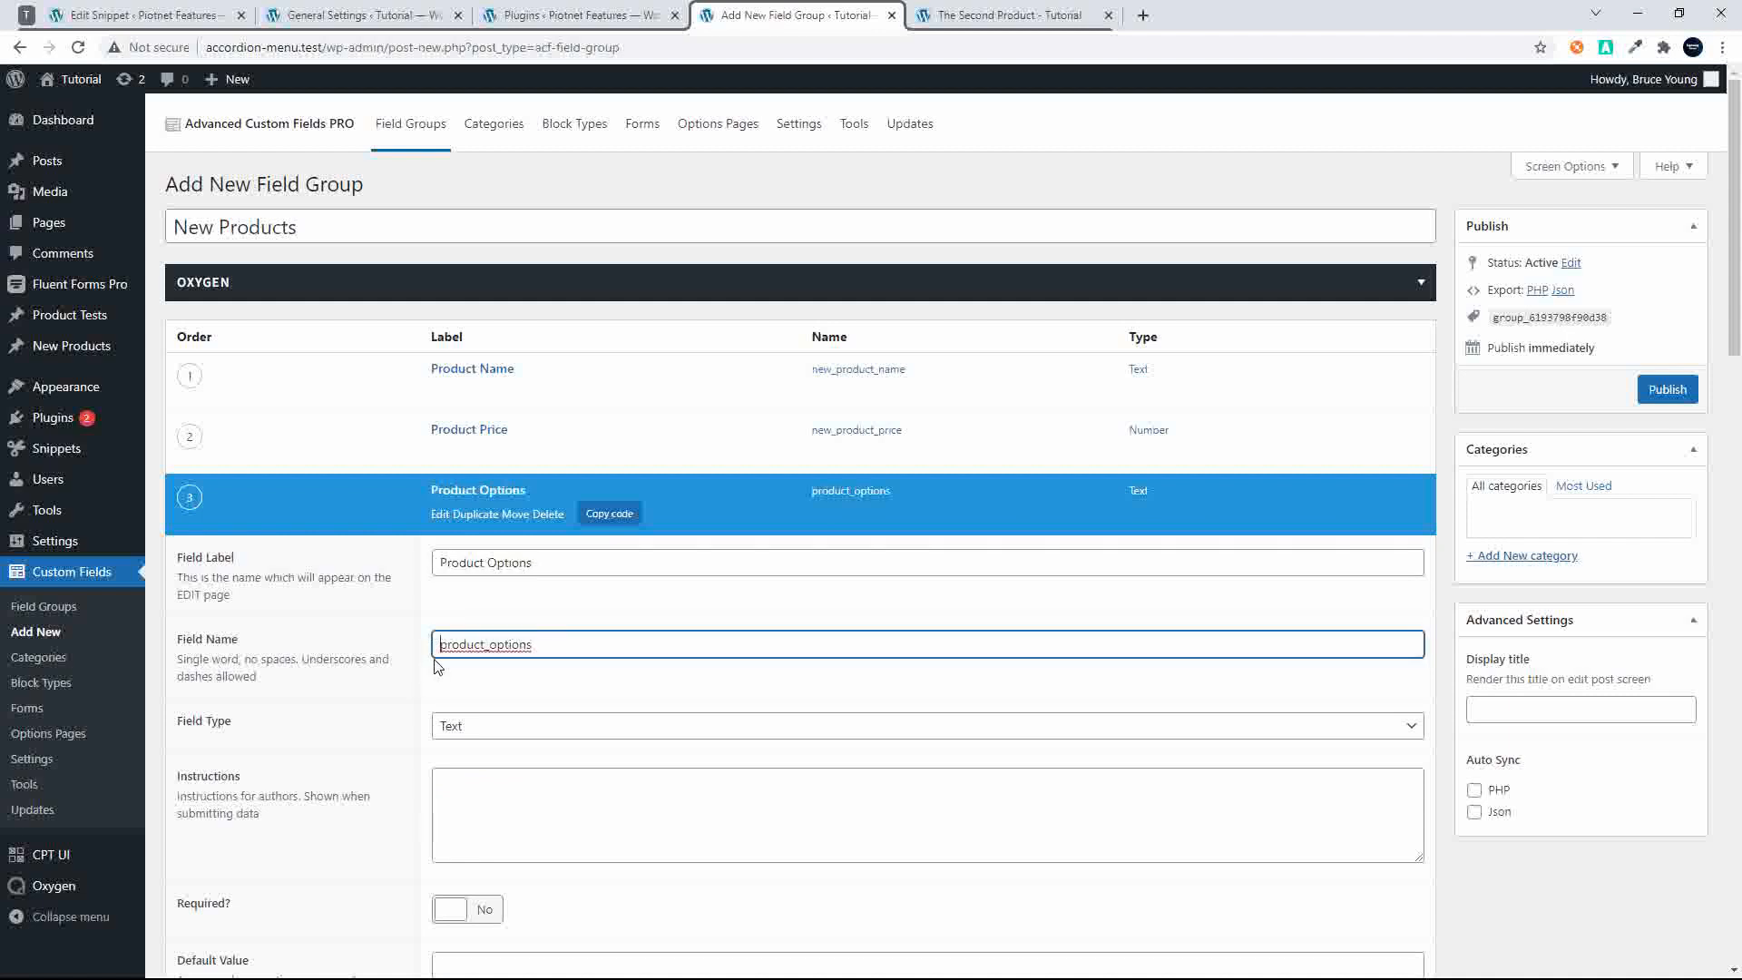
{"action": "type", "text": "new+"}
{"action": "key", "text": "BackSpace"}
{"action": "type", "text": "_"}
{"action": "left_click", "coordinate": [519, 726]}
{"action": "scroll", "coordinate": [549, 635], "scroll_direction": "down", "scroll_amount": 5}
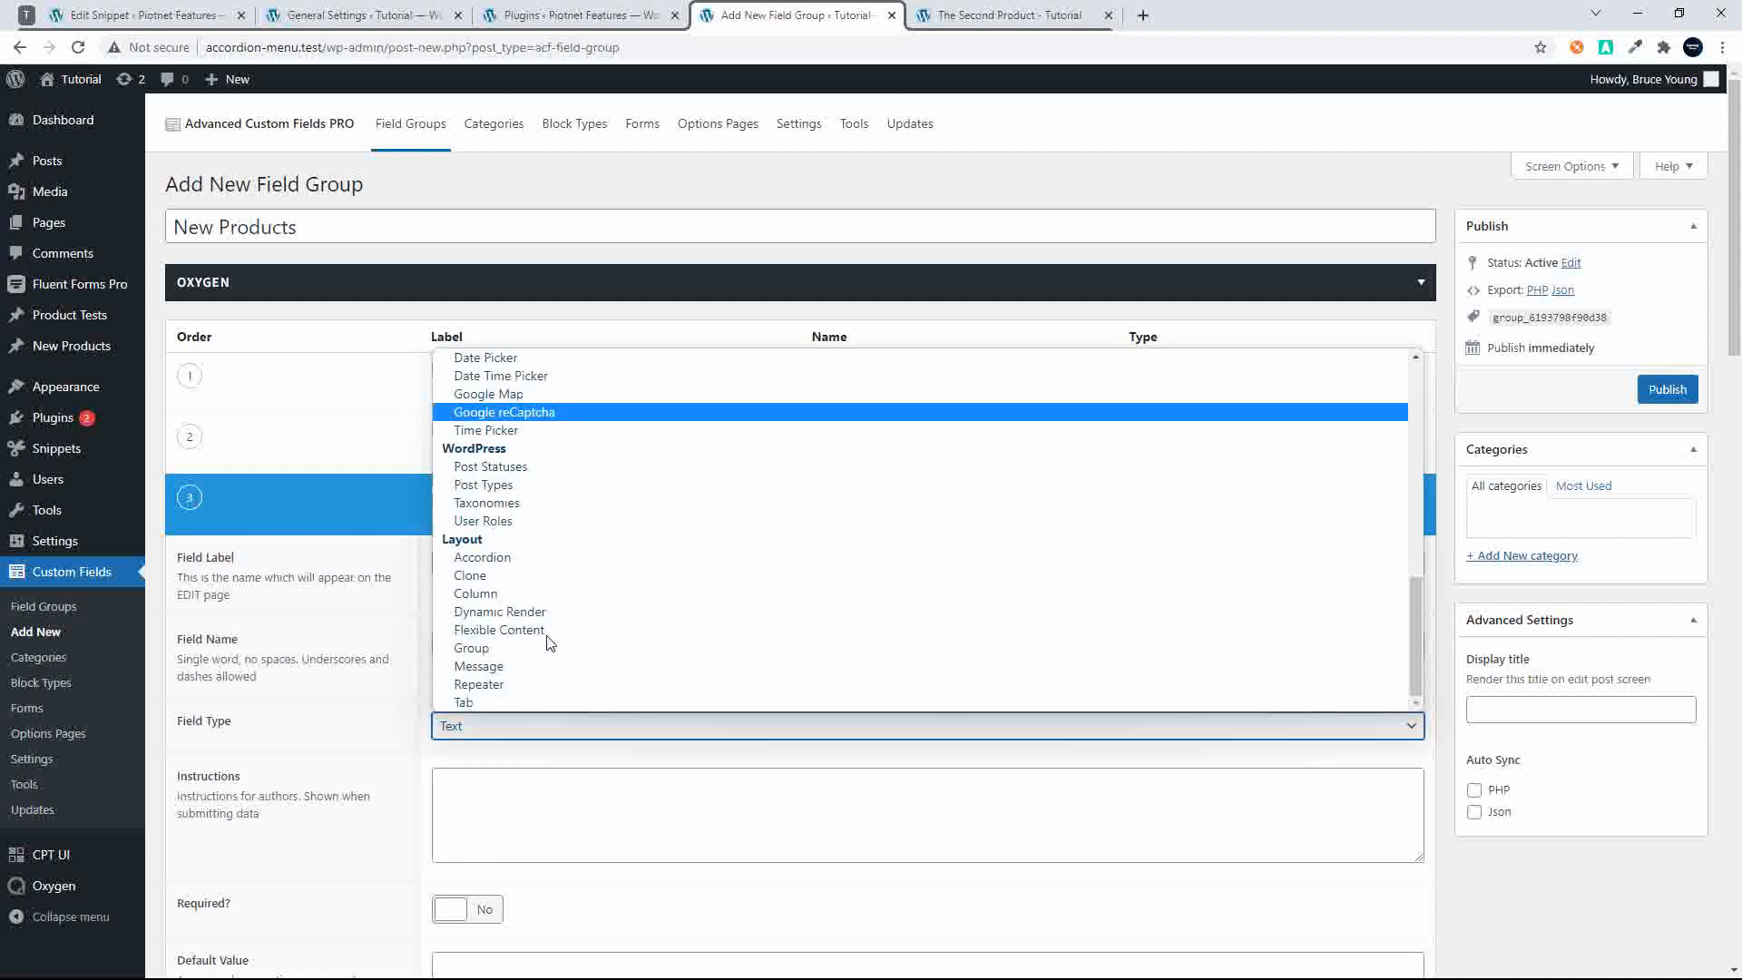
{"action": "left_click", "coordinate": [531, 690]}
Add a text sub field labelled Option Name with the field name new_option_name to the Product Options repeater and collapse it
{"action": "scroll", "coordinate": [595, 704], "scroll_direction": "down", "scroll_amount": 4}
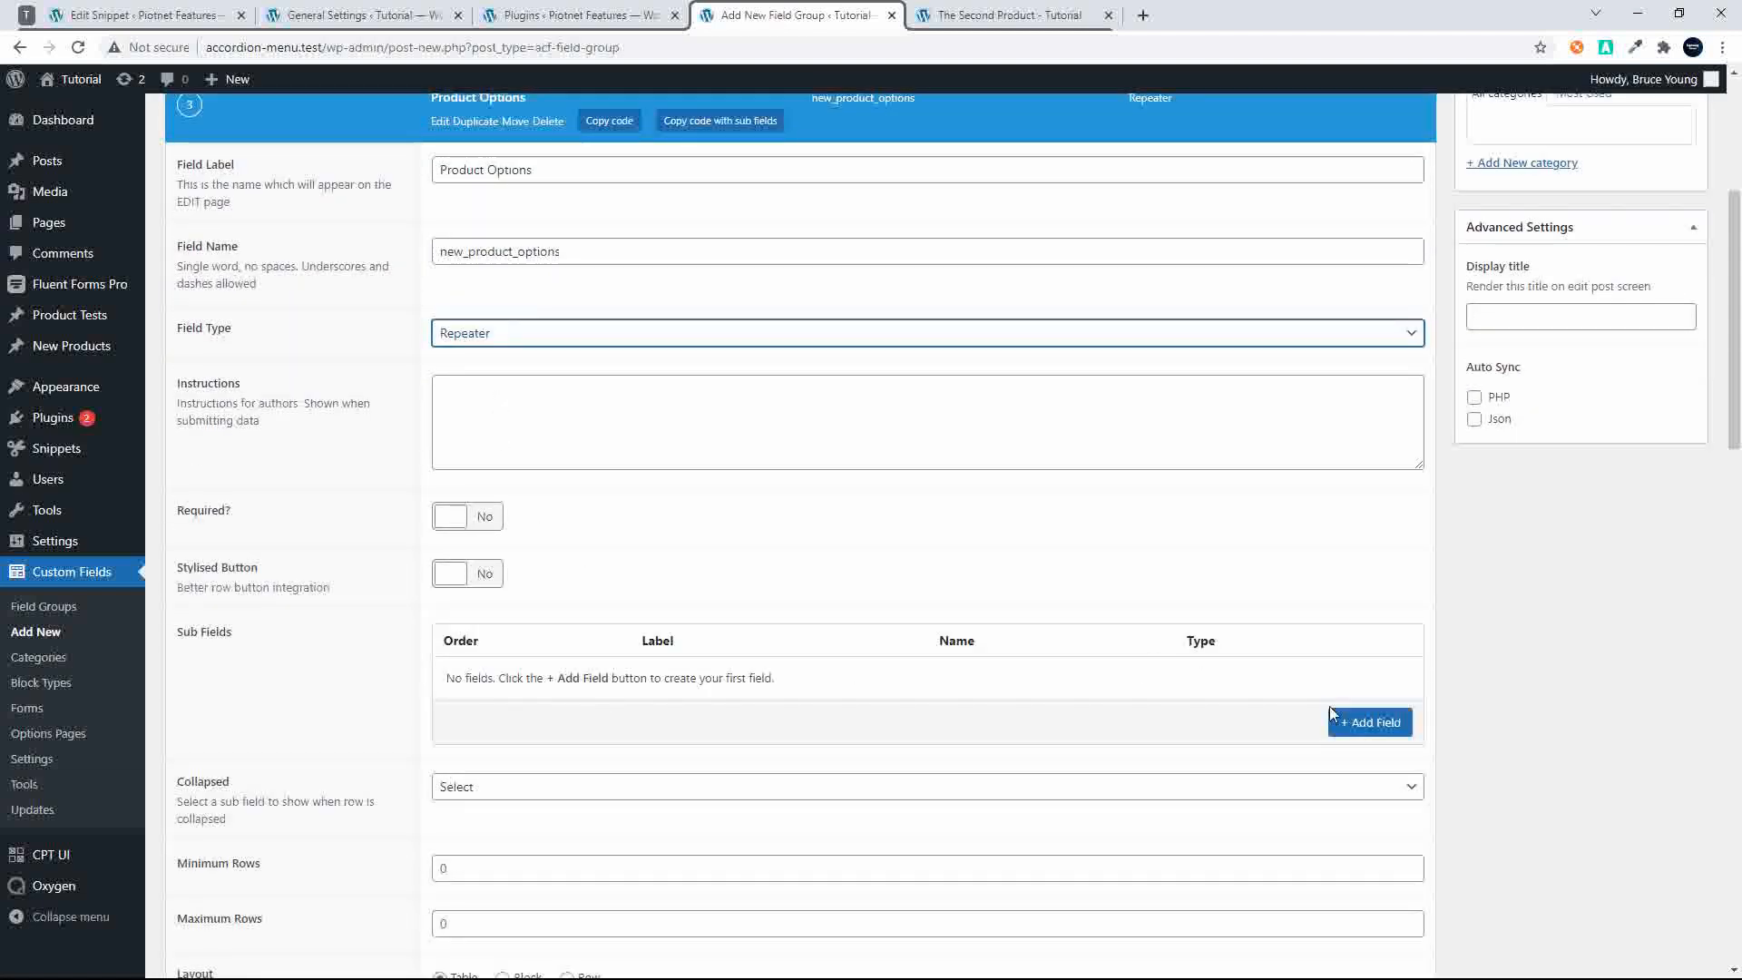
{"action": "scroll", "coordinate": [1259, 682], "scroll_direction": "down", "scroll_amount": 4}
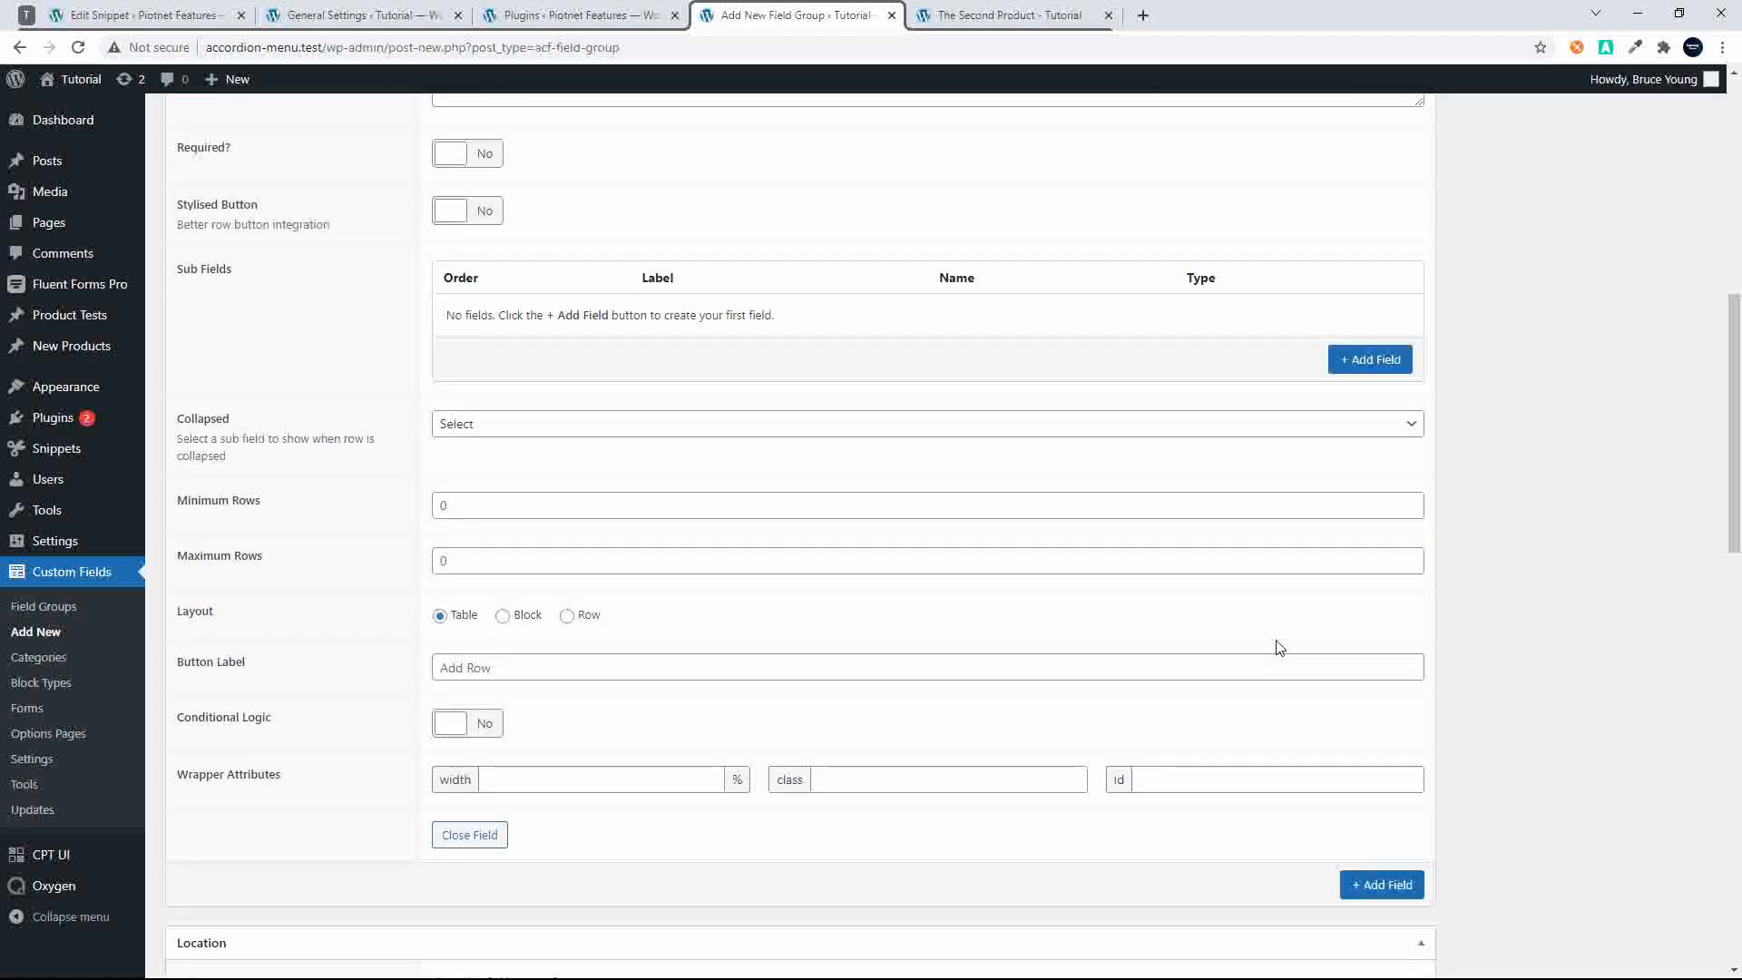
{"action": "left_click", "coordinate": [1342, 365]}
{"action": "type", "text": "Option N"}
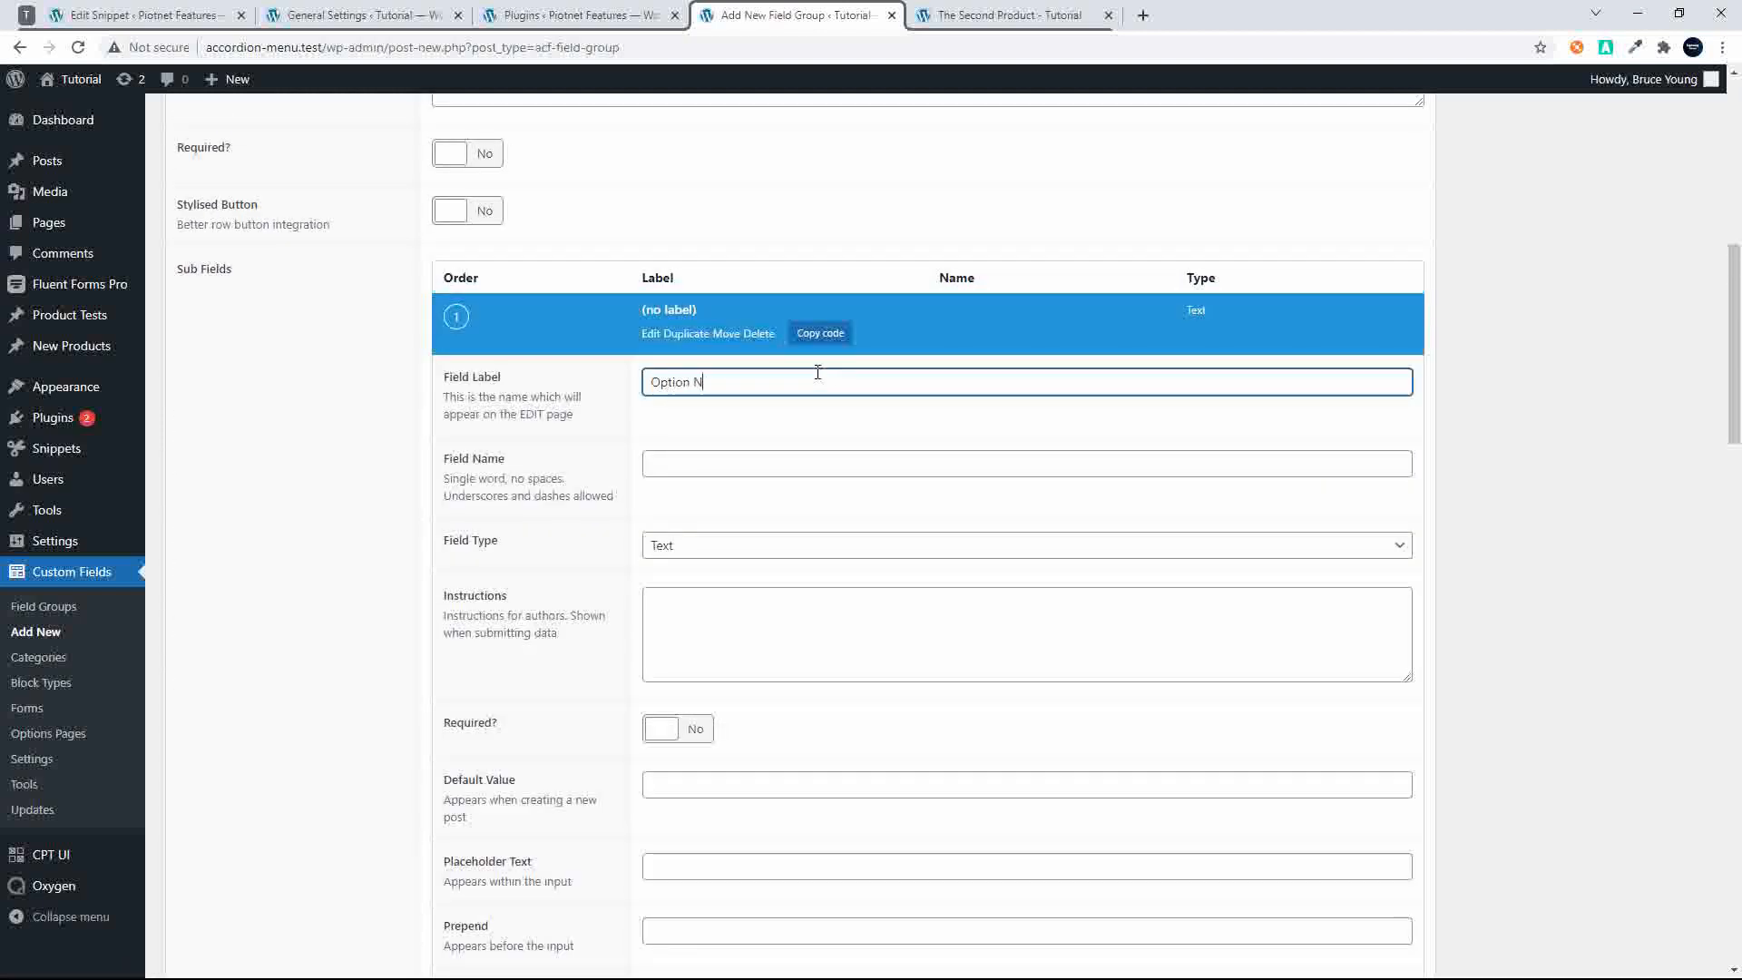
{"action": "type", "text": "ame"}
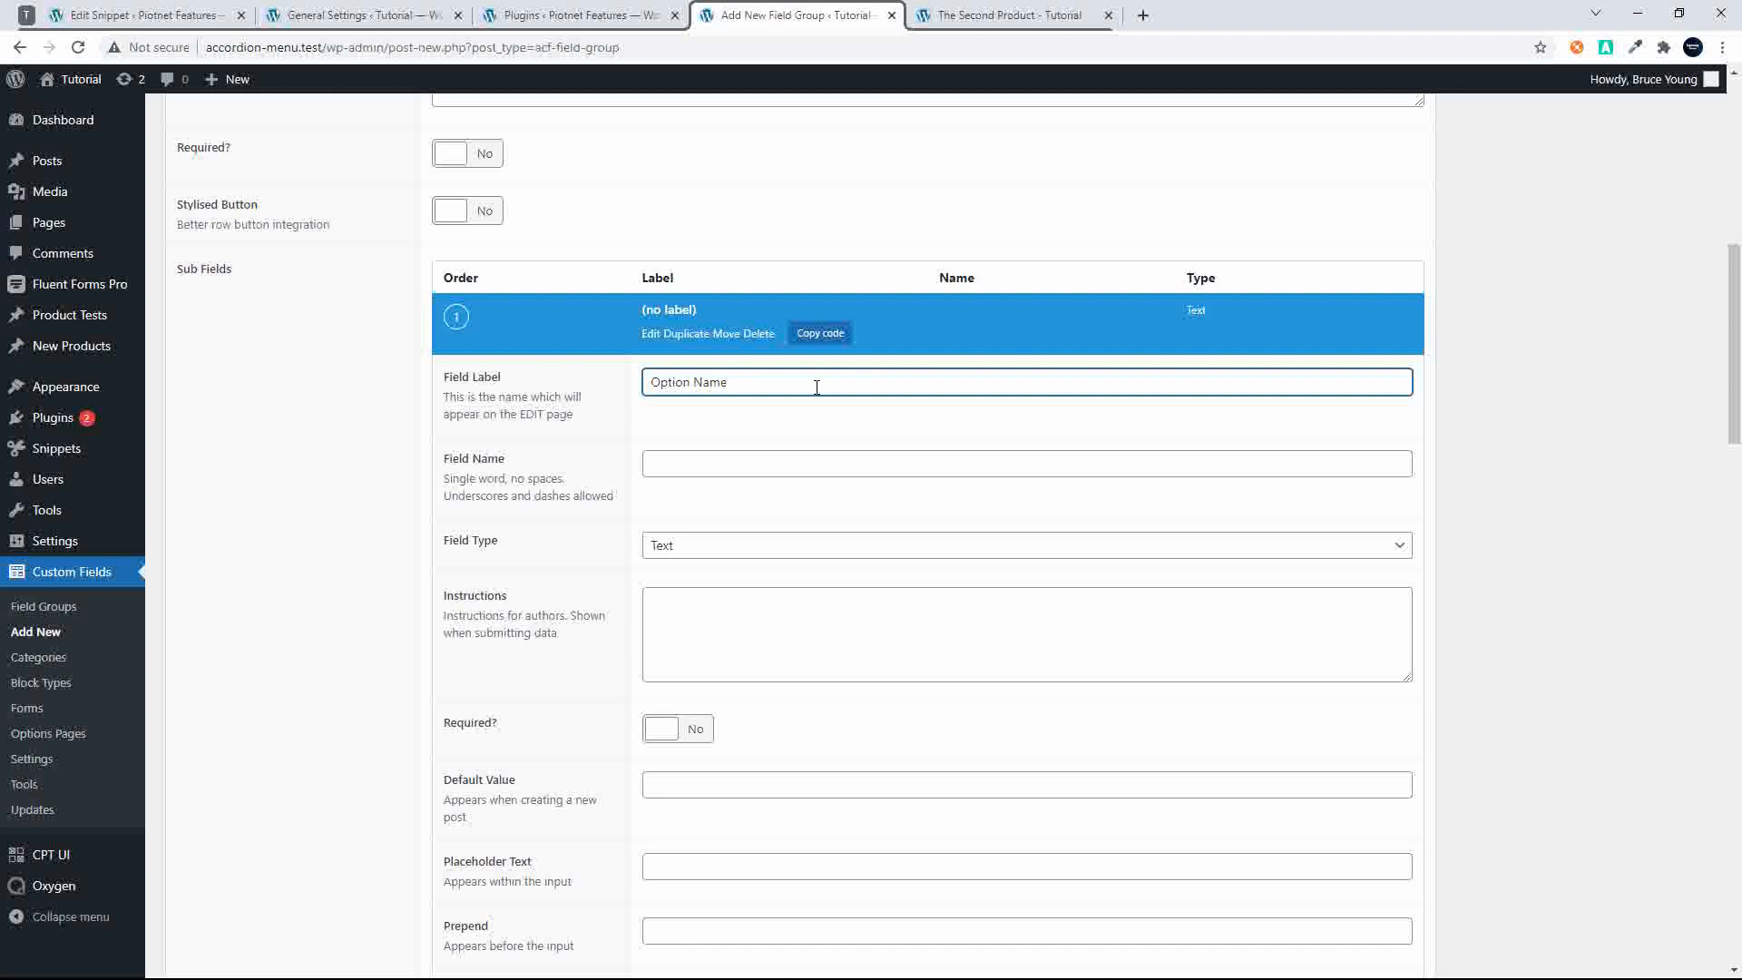
{"action": "left_click", "coordinate": [665, 462]}
{"action": "type", "text": "new_option_name"}
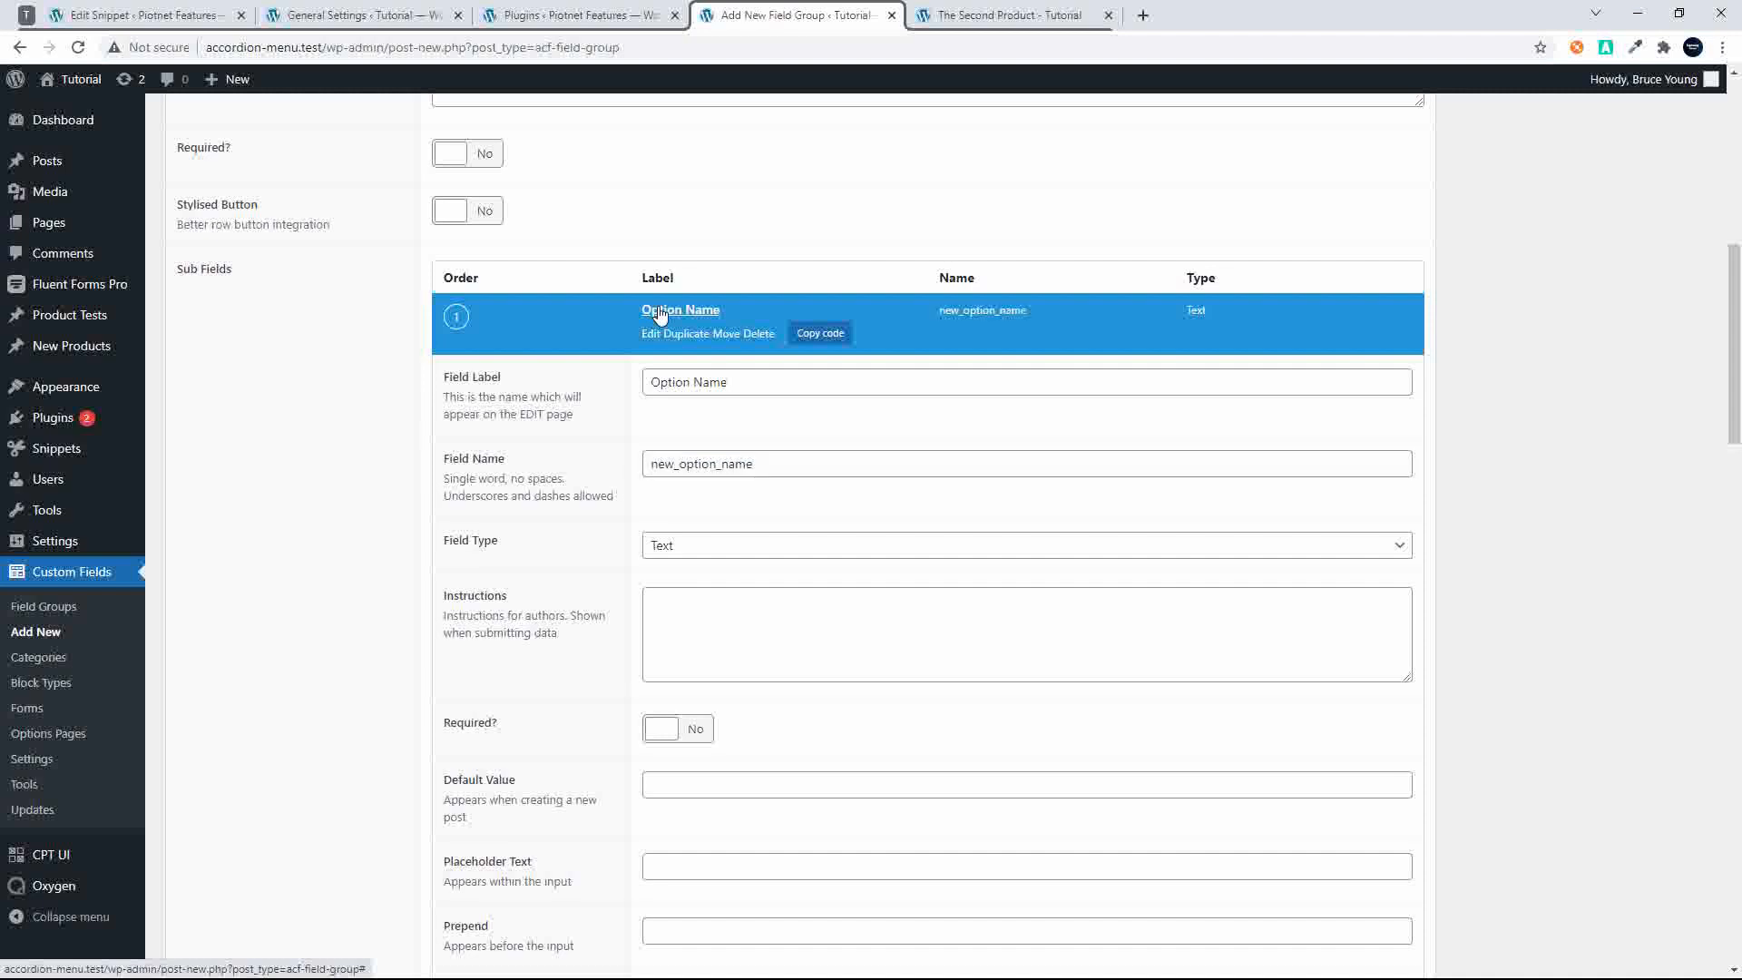
{"action": "left_click", "coordinate": [676, 311]}
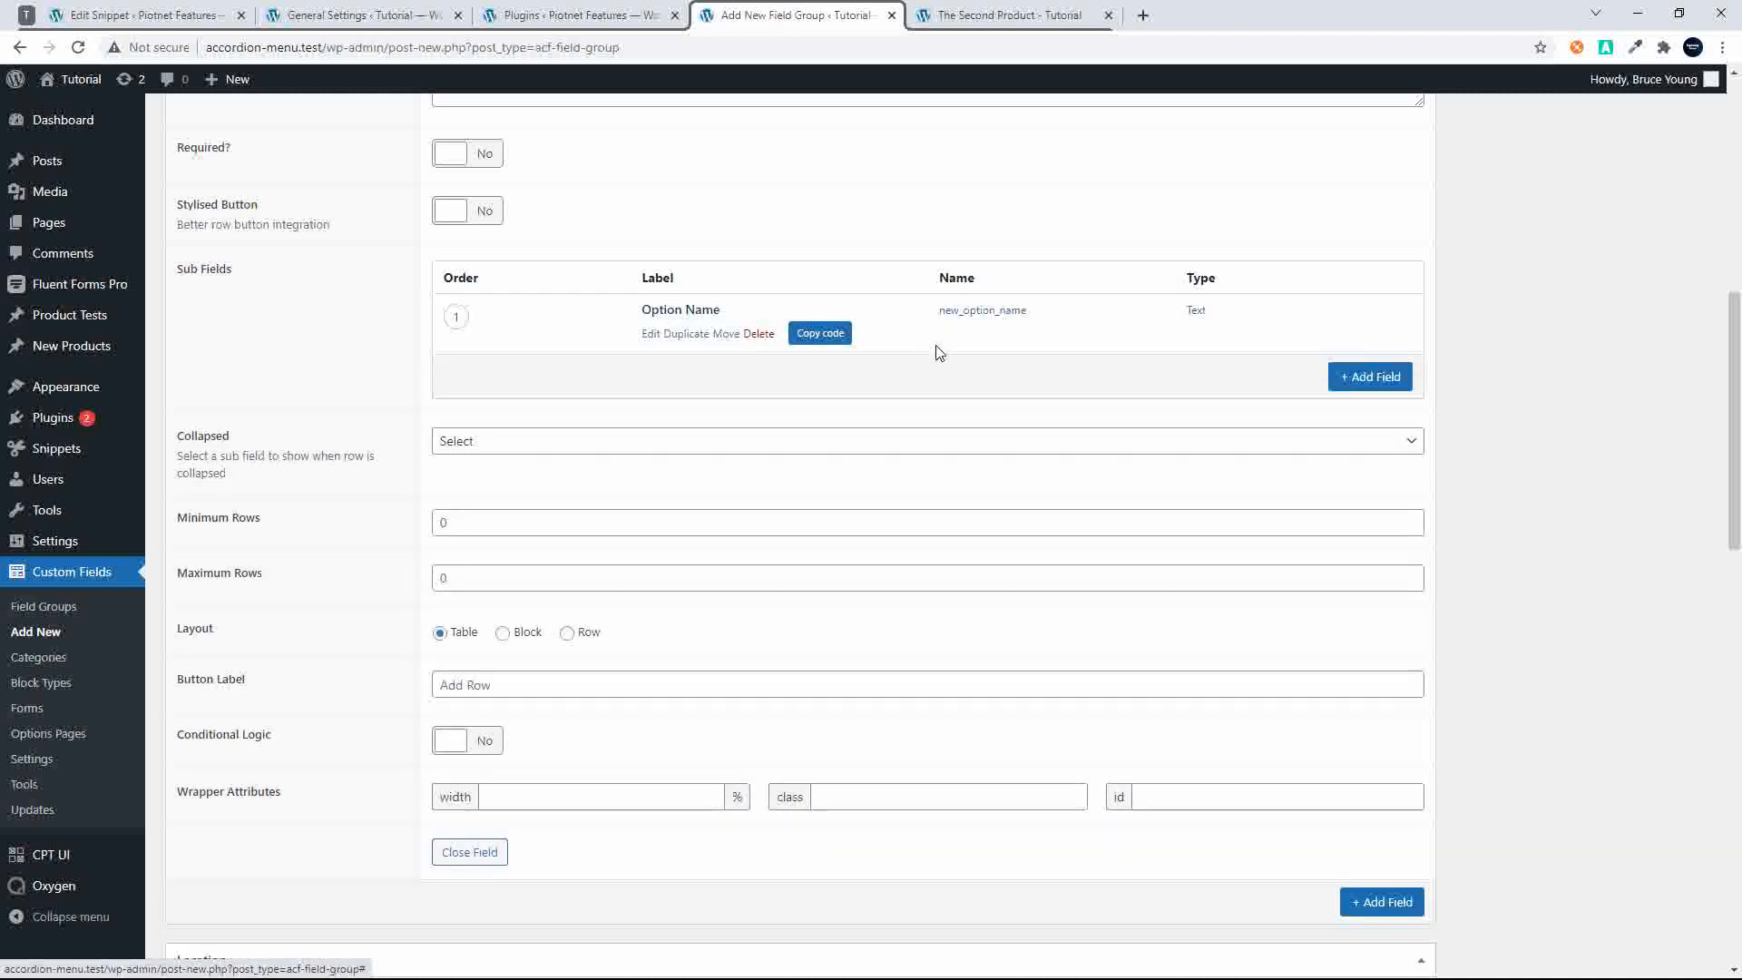
Add a Text Area sub field labelled Option Description with the field name new_option_description to the repeater and collapse it
{"action": "left_click", "coordinate": [1372, 379]}
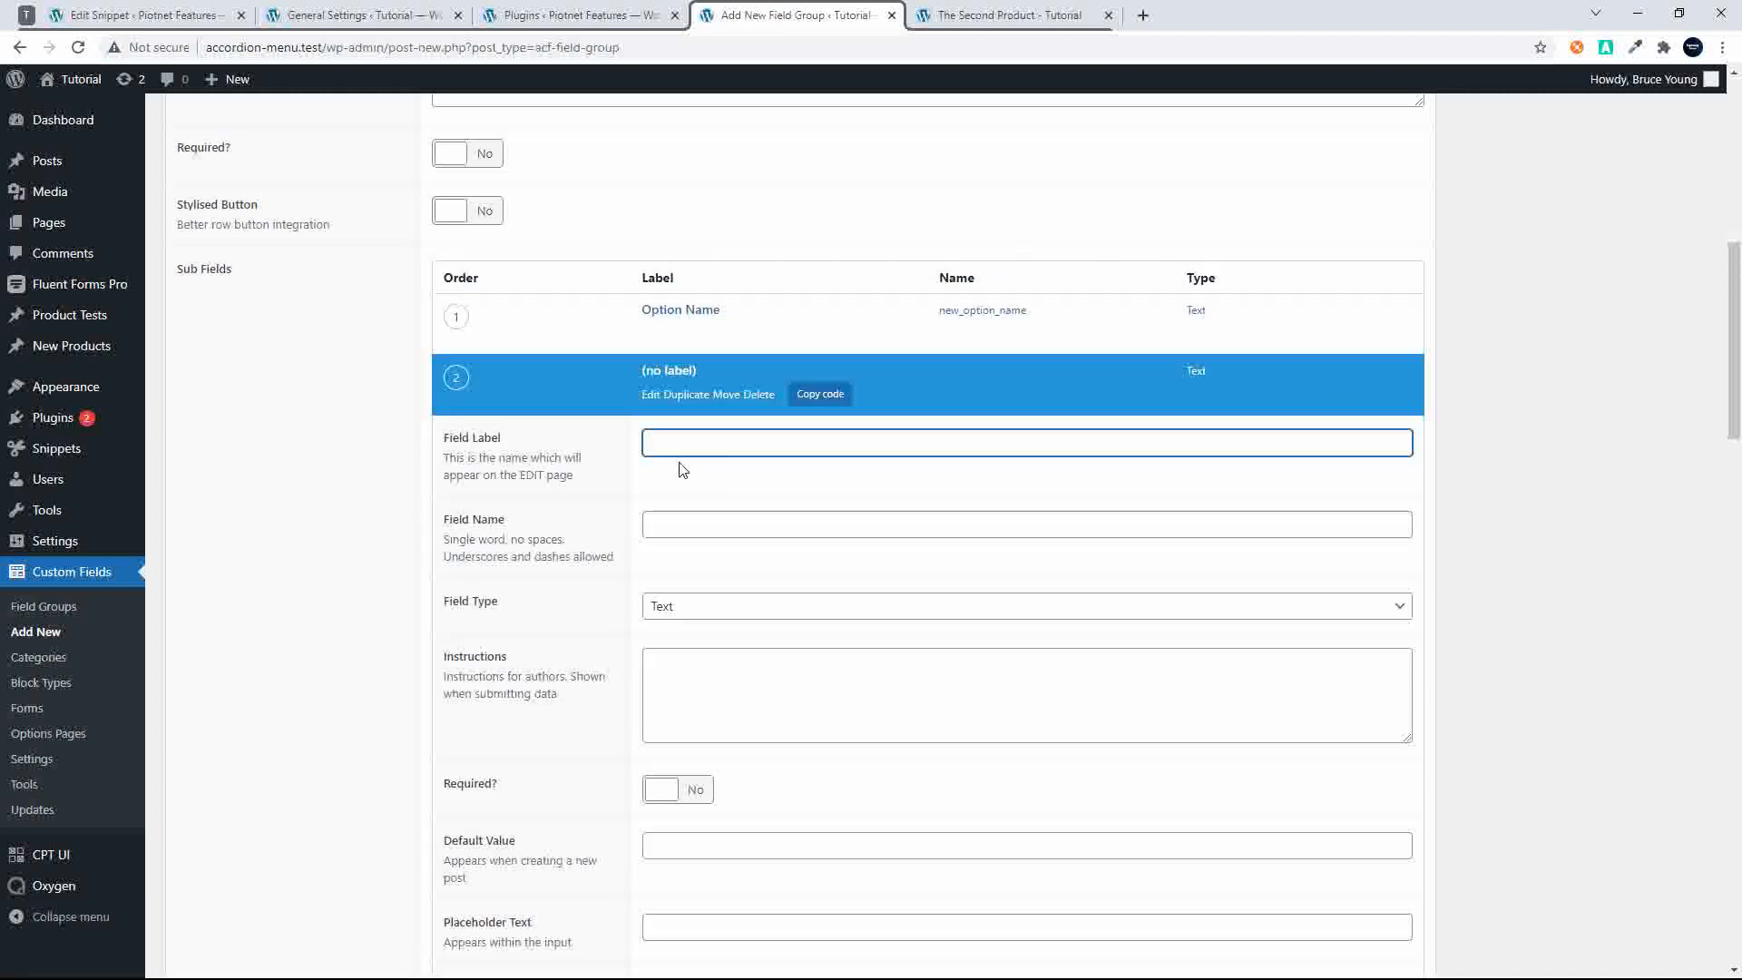
{"action": "type", "text": "Option De"}
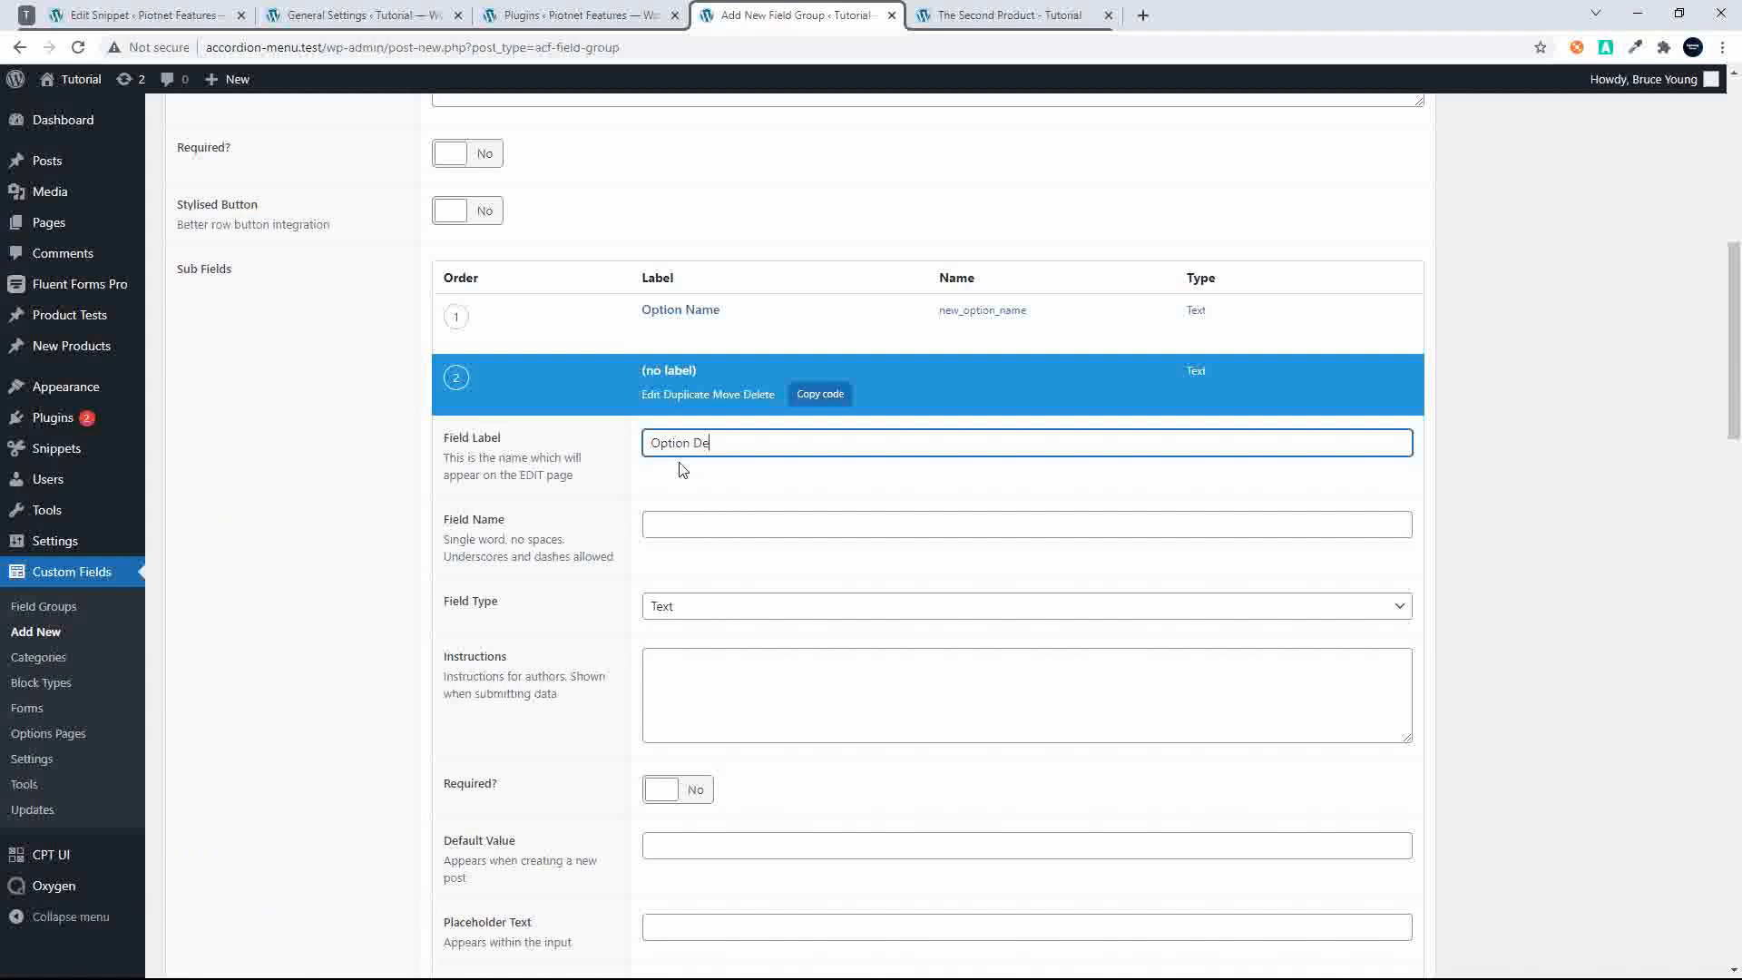
{"action": "type", "text": "scription"}
{"action": "left_click", "coordinate": [669, 522]}
{"action": "type", "text": "new_"}
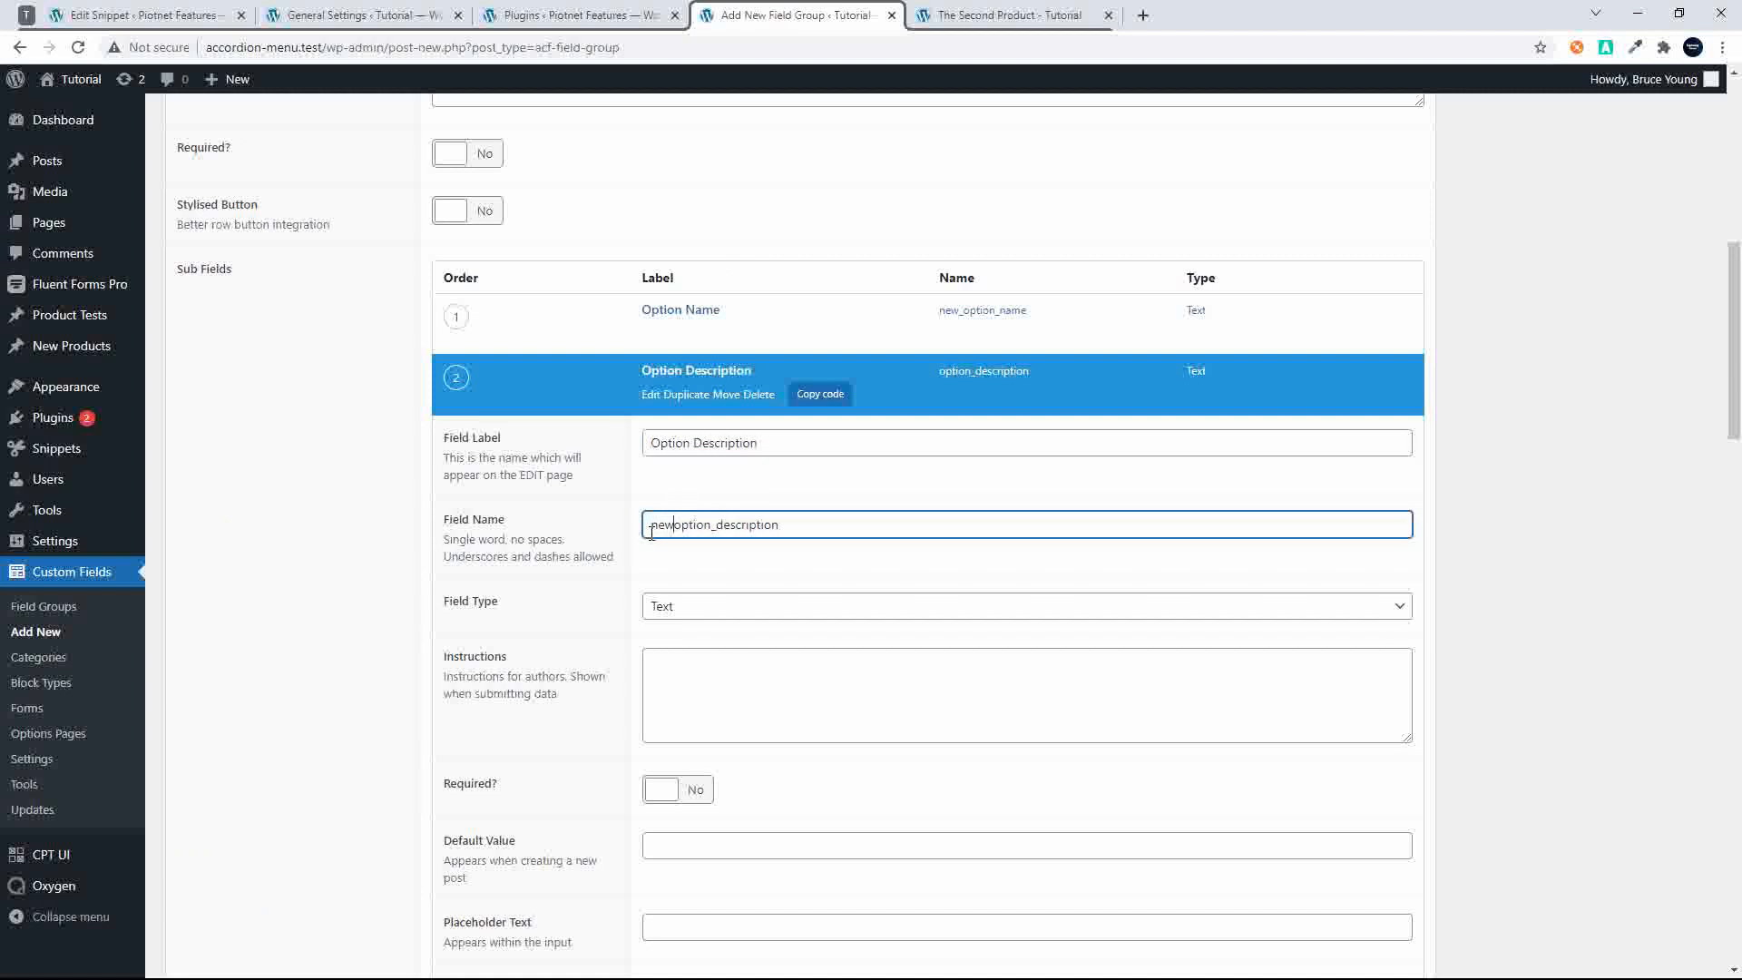
{"action": "left_click", "coordinate": [666, 609]}
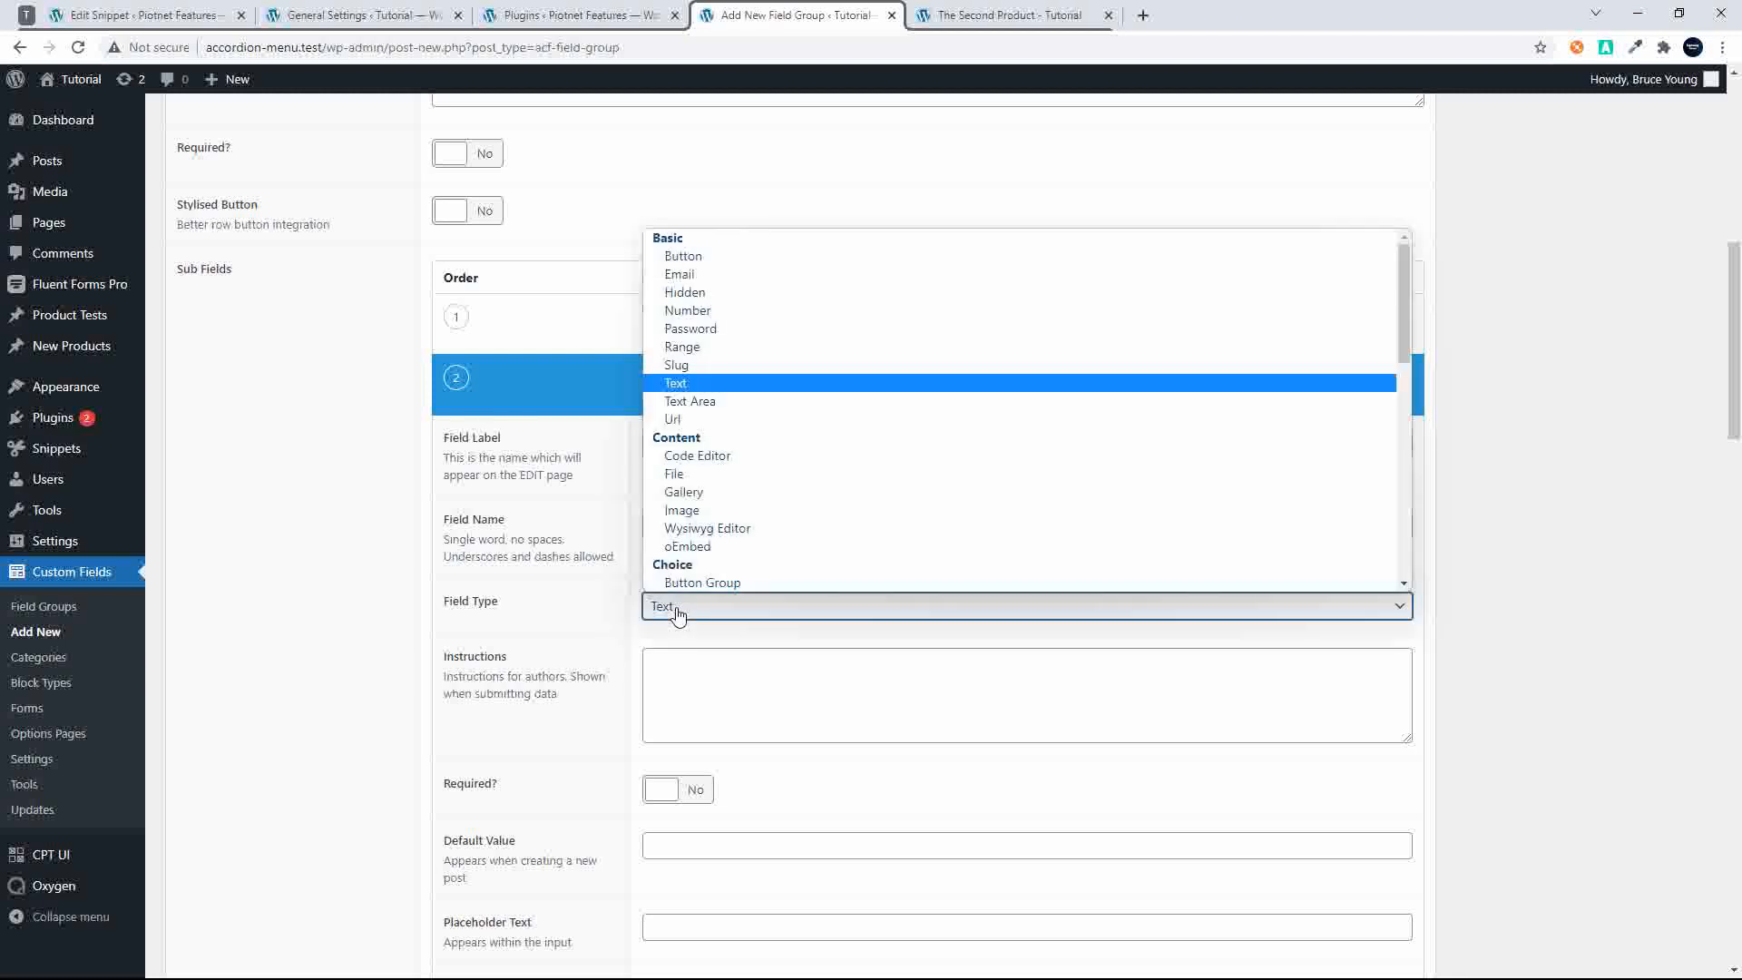
{"action": "left_click", "coordinate": [759, 359]}
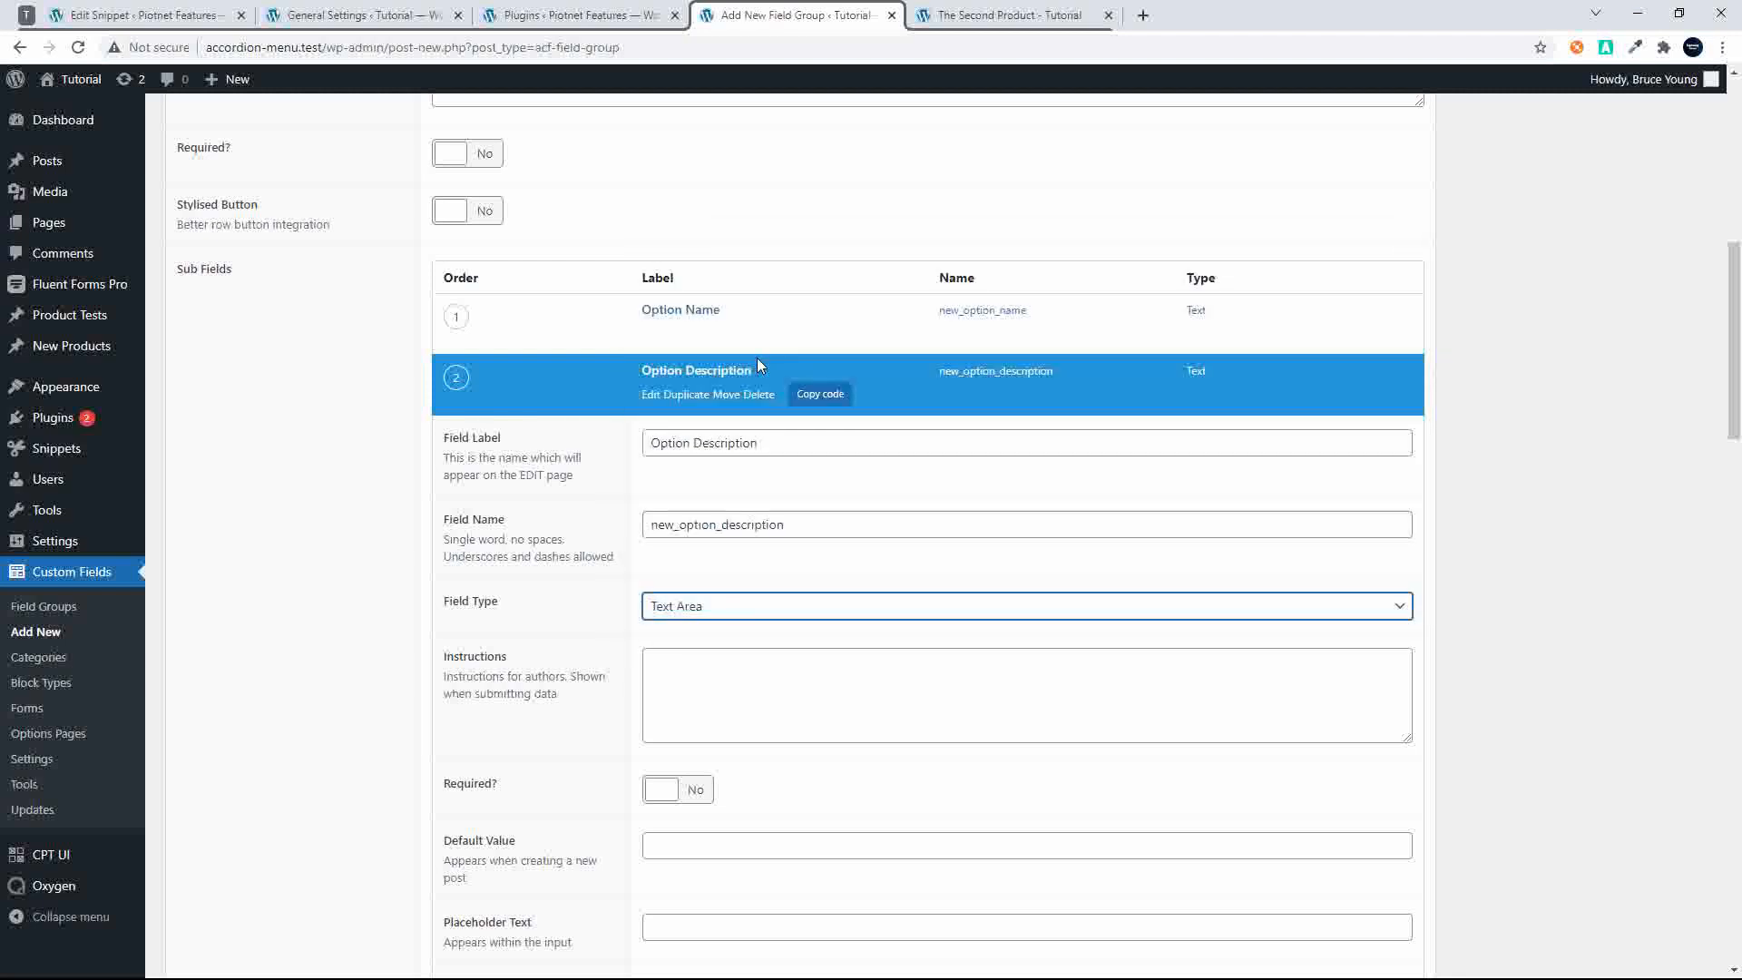
{"action": "left_click", "coordinate": [667, 374]}
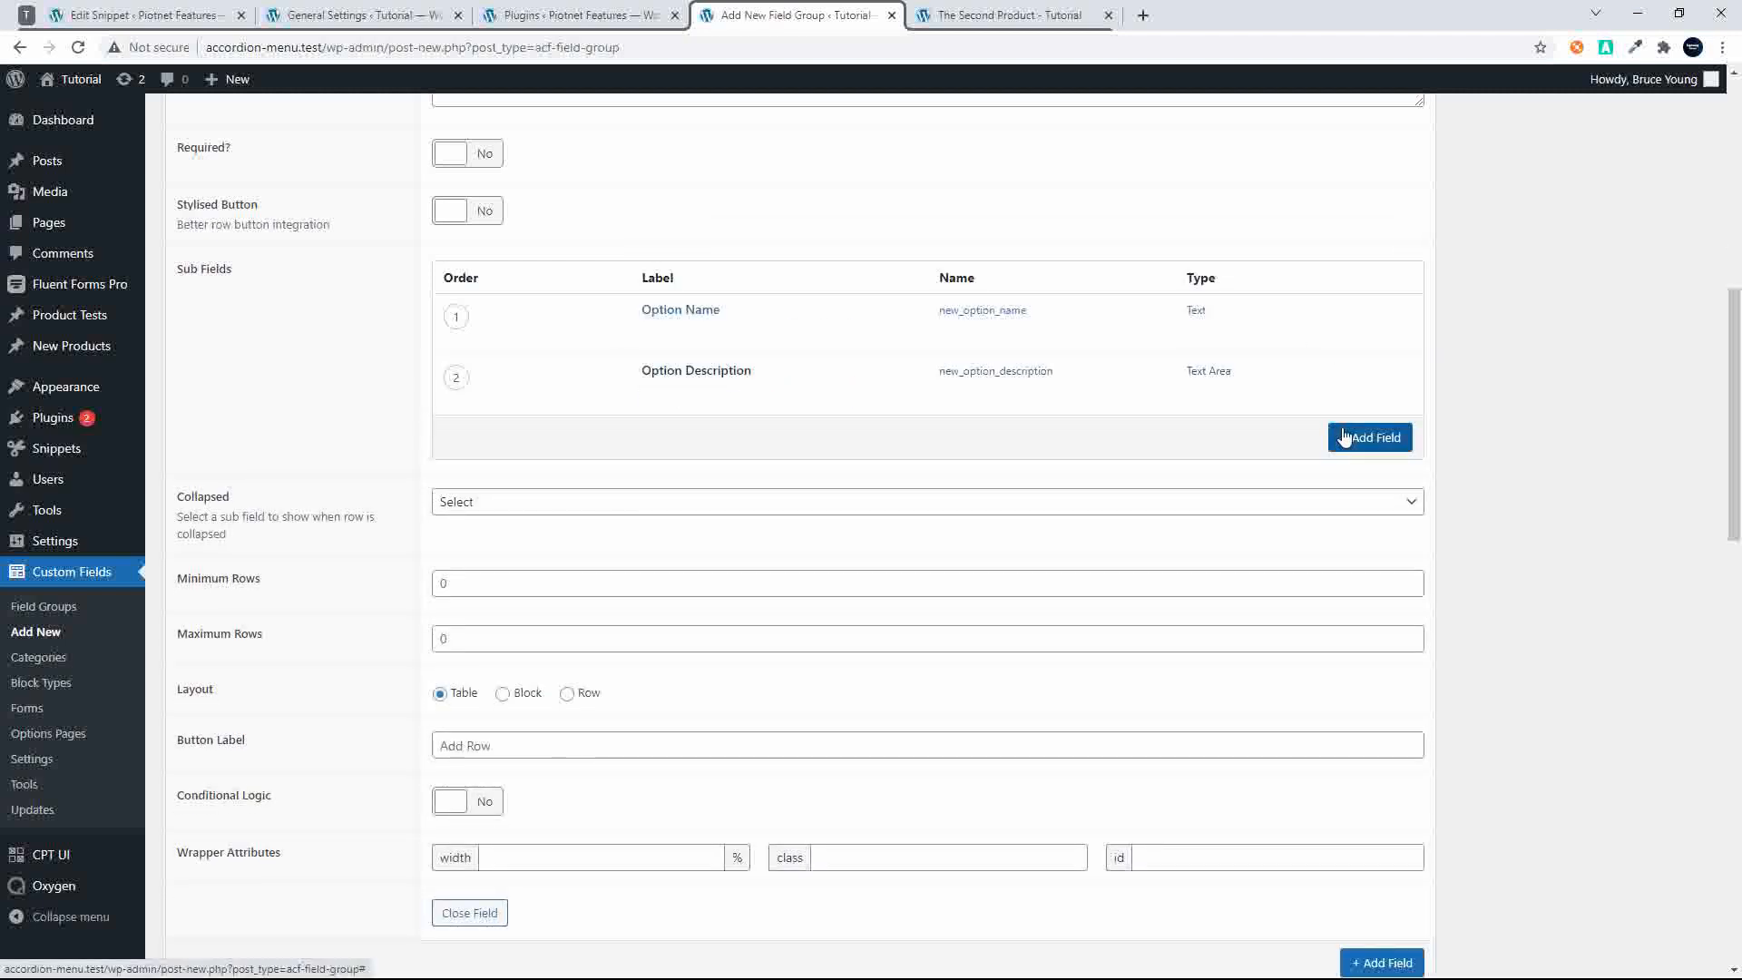
Add a Number sub field labelled Option Price with the field name new_option_price, then collapse it and the Product Options settings
{"action": "left_click", "coordinate": [1253, 435]}
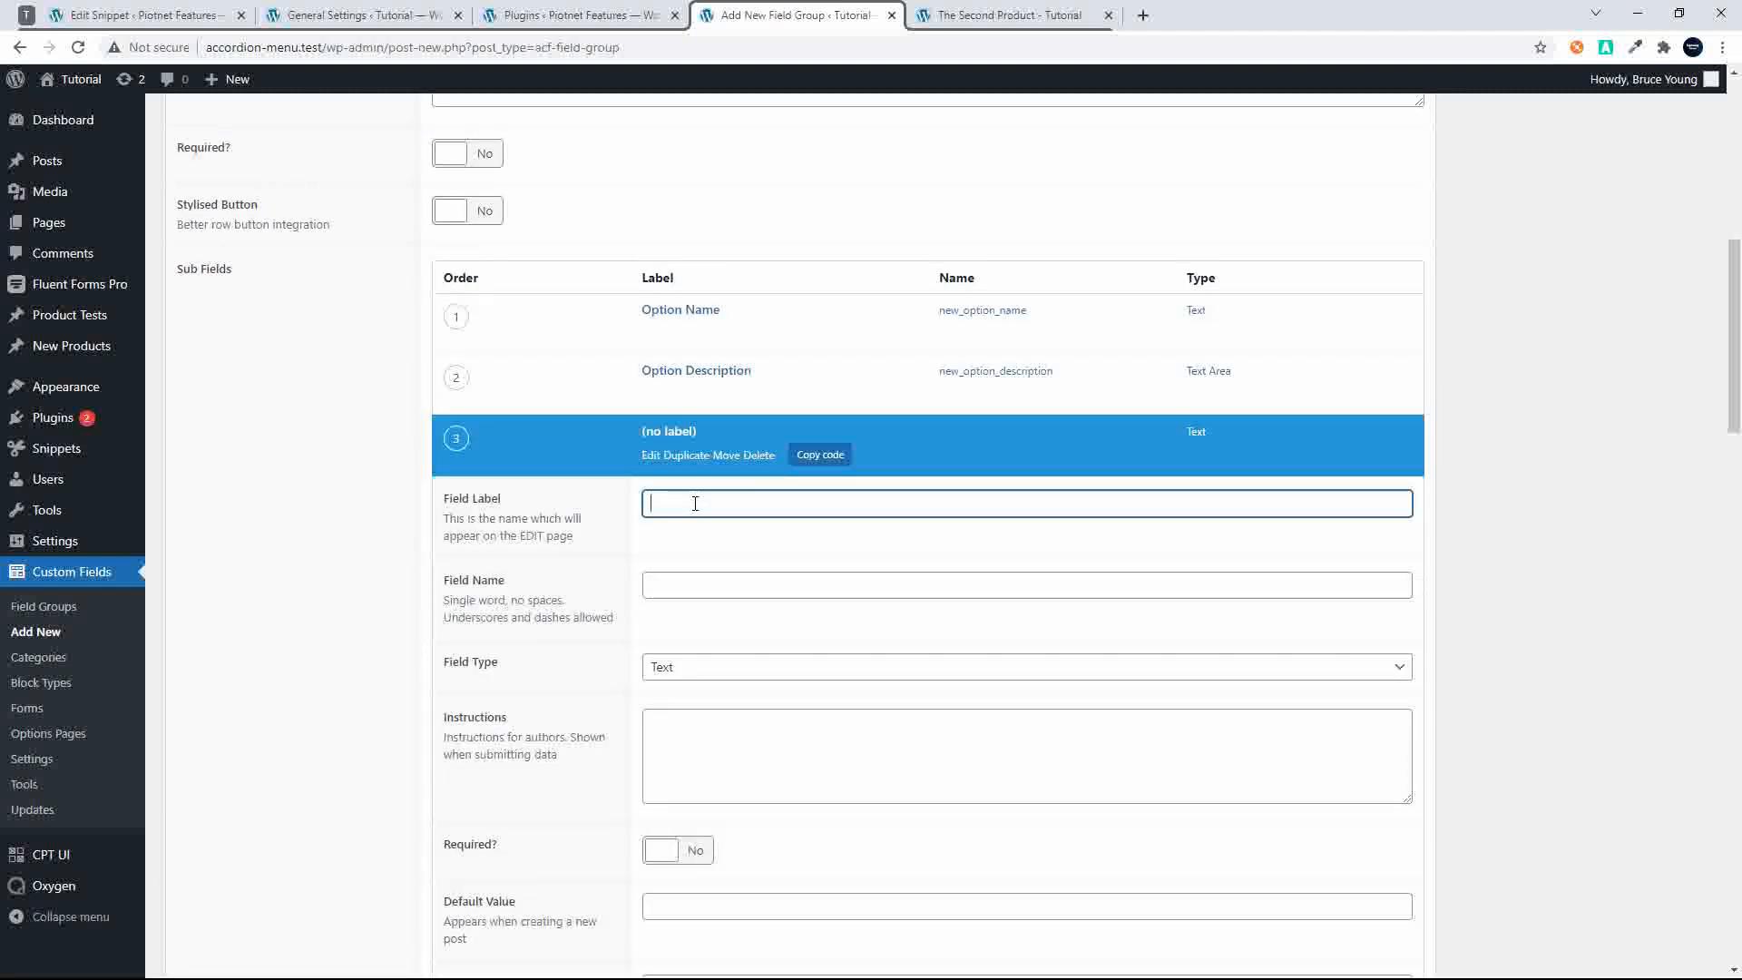
{"action": "type", "text": "Option Price"}
{"action": "left_click", "coordinate": [669, 585]}
{"action": "left_click", "coordinate": [648, 585]}
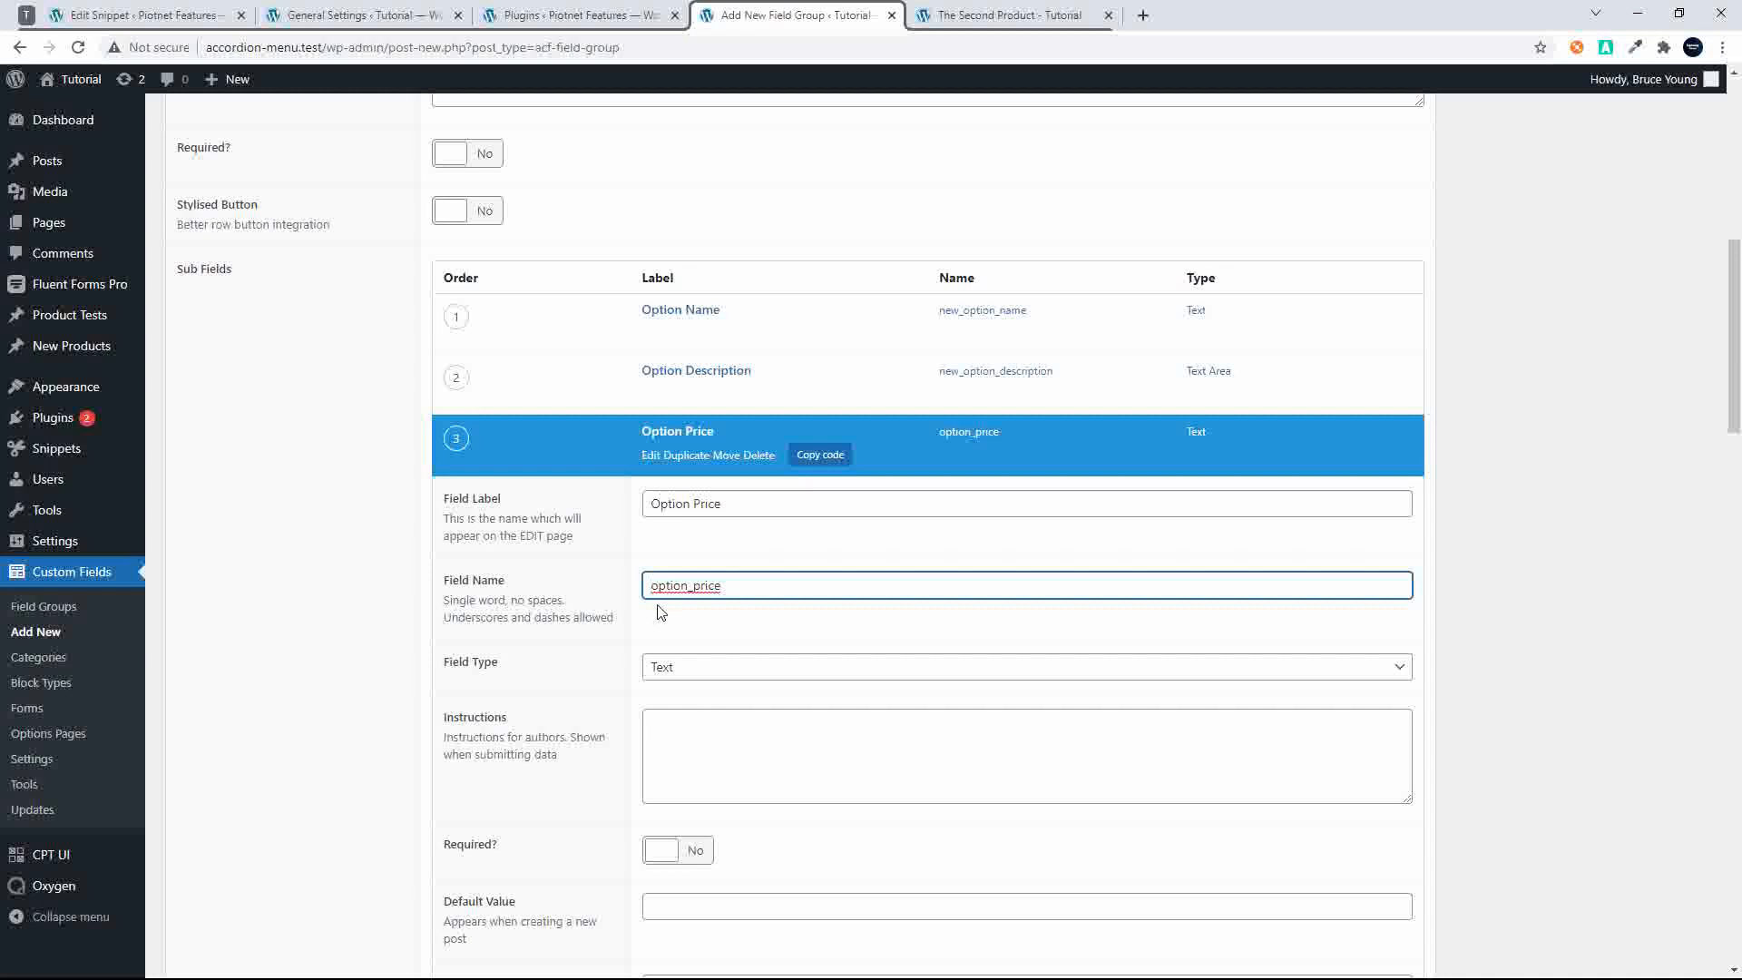
{"action": "type", "text": "new_"}
{"action": "left_click", "coordinate": [677, 666]}
{"action": "left_click", "coordinate": [677, 667]}
{"action": "left_click", "coordinate": [679, 667]}
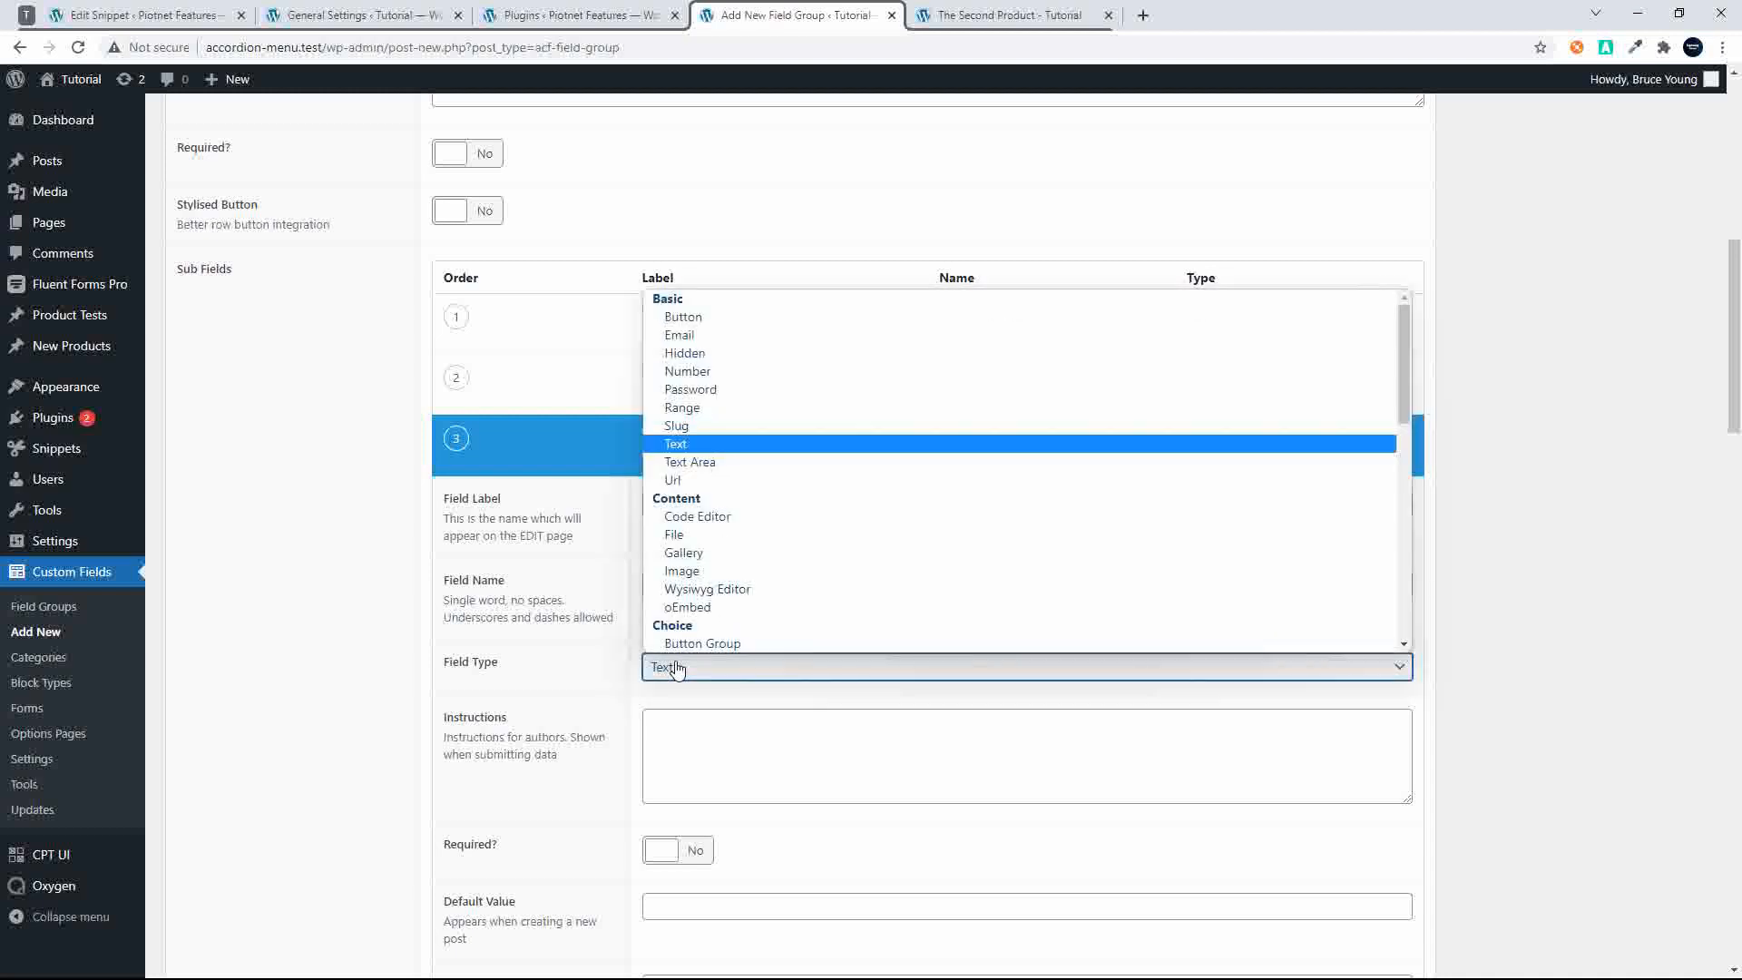
{"action": "left_click", "coordinate": [714, 372]}
{"action": "left_click", "coordinate": [696, 474]}
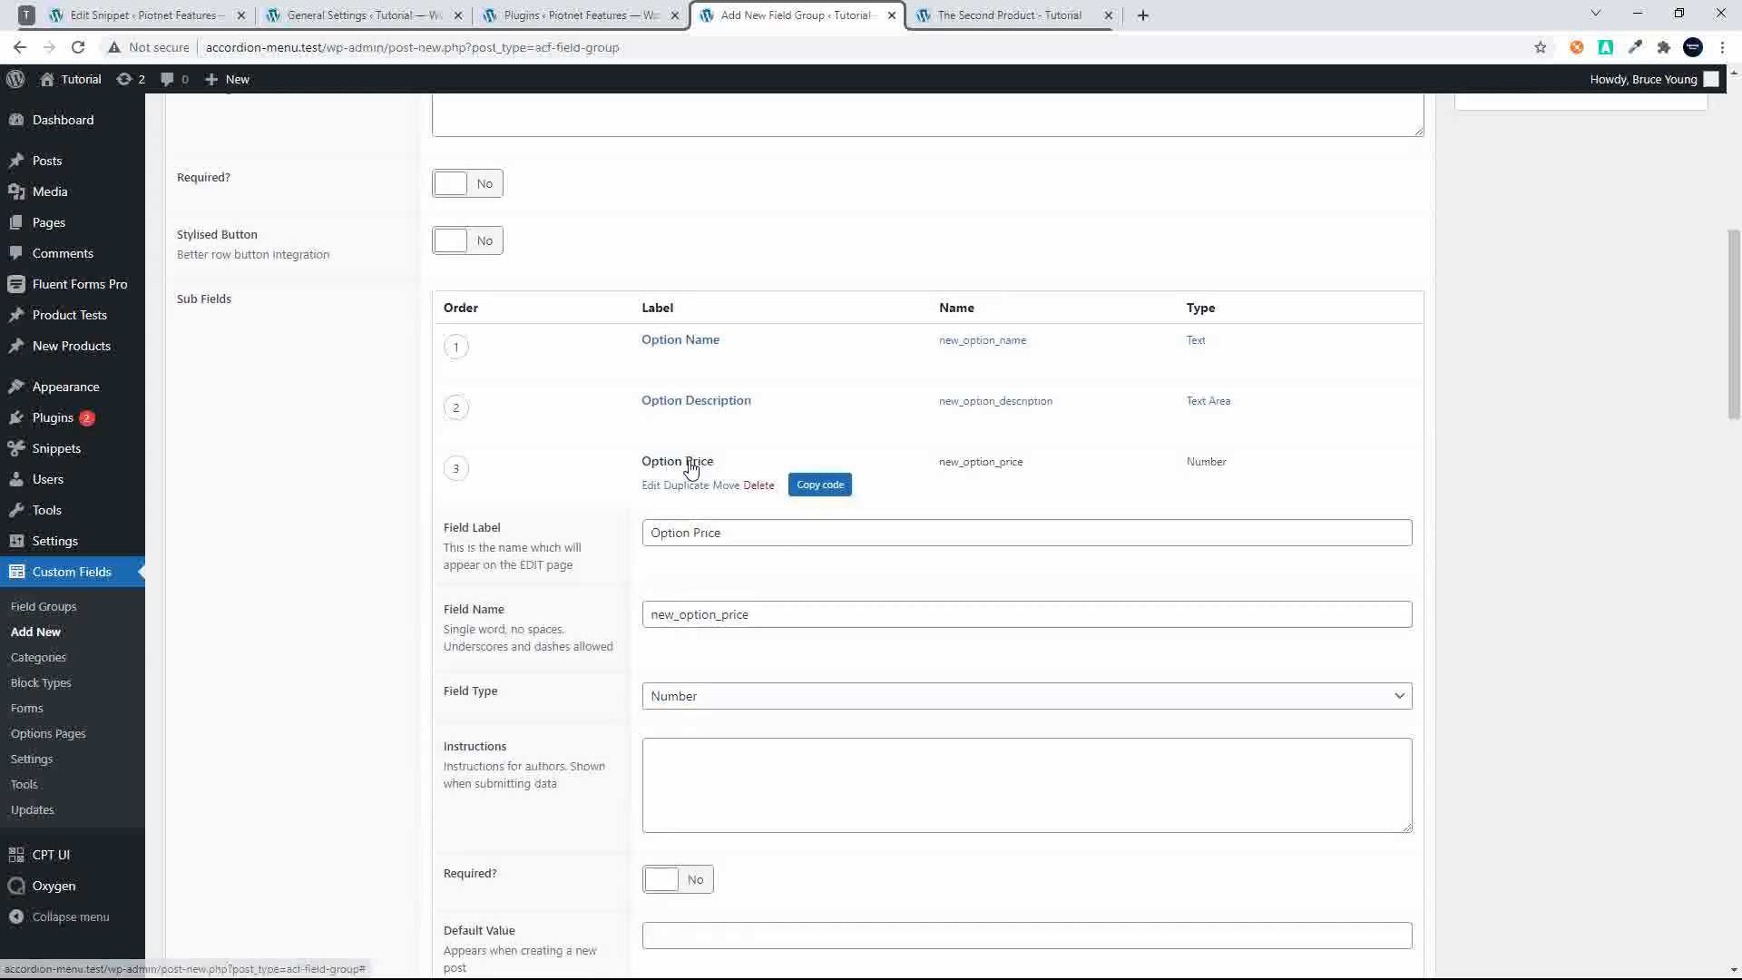
{"action": "scroll", "coordinate": [1600, 367], "scroll_direction": "up", "scroll_amount": 1}
{"action": "scroll", "coordinate": [1600, 367], "scroll_direction": "up", "scroll_amount": 7}
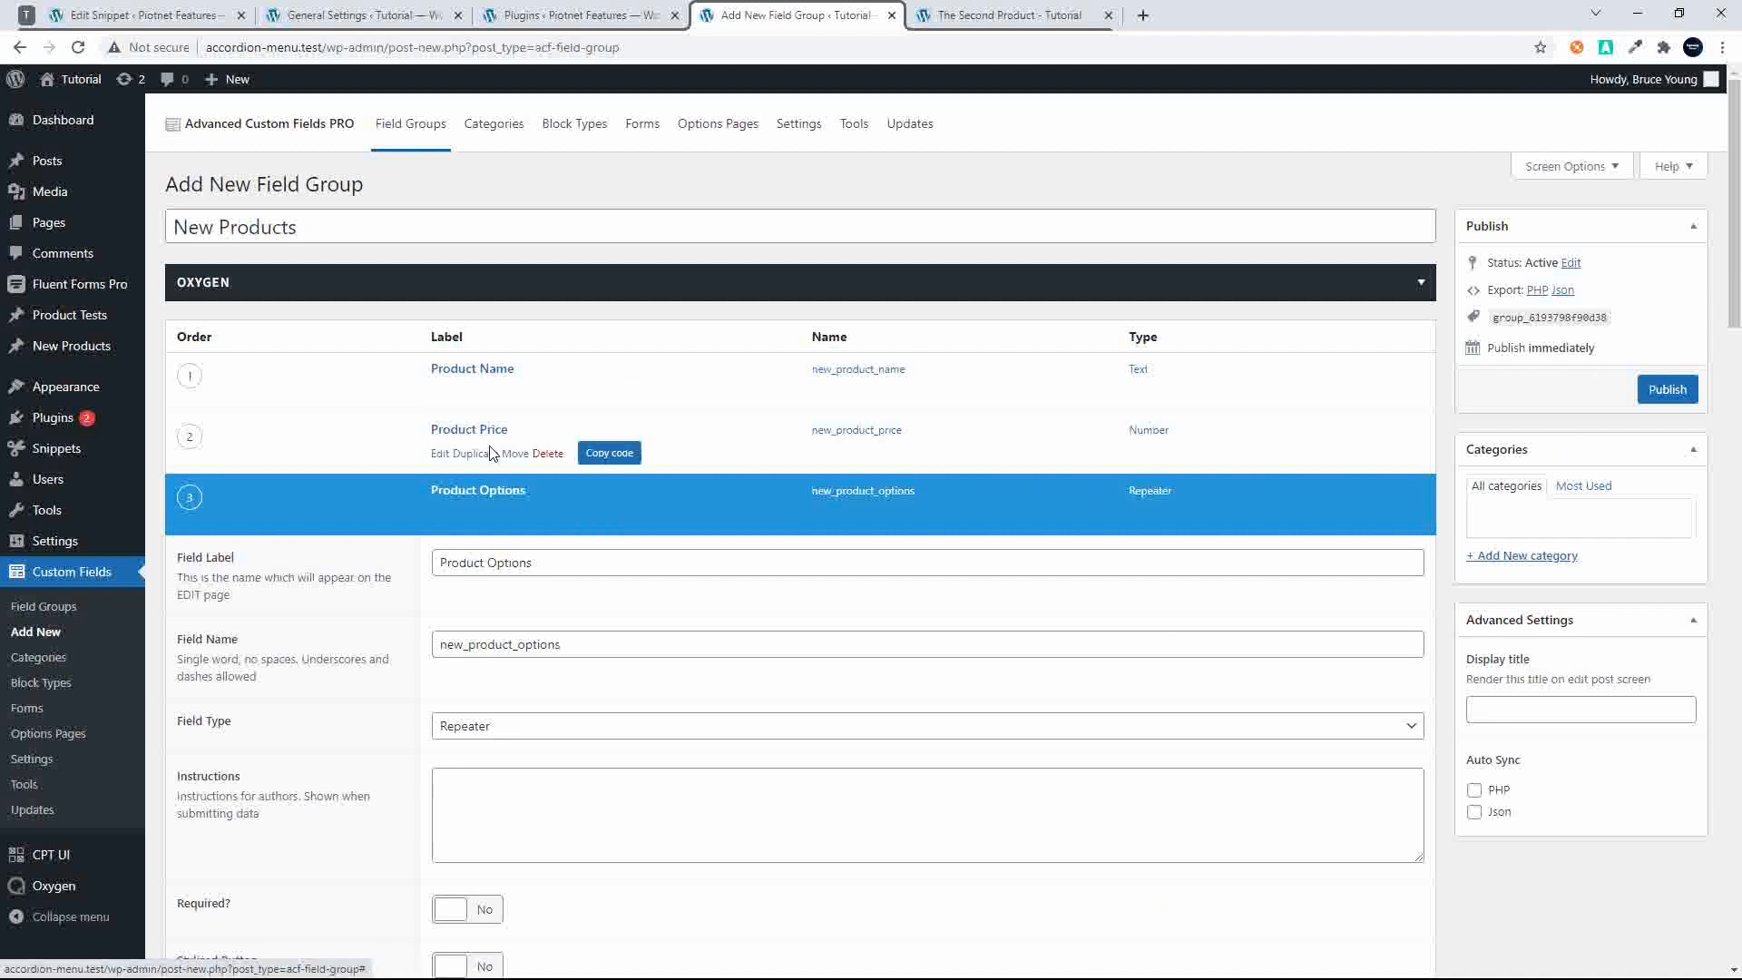
{"action": "left_click", "coordinate": [463, 501]}
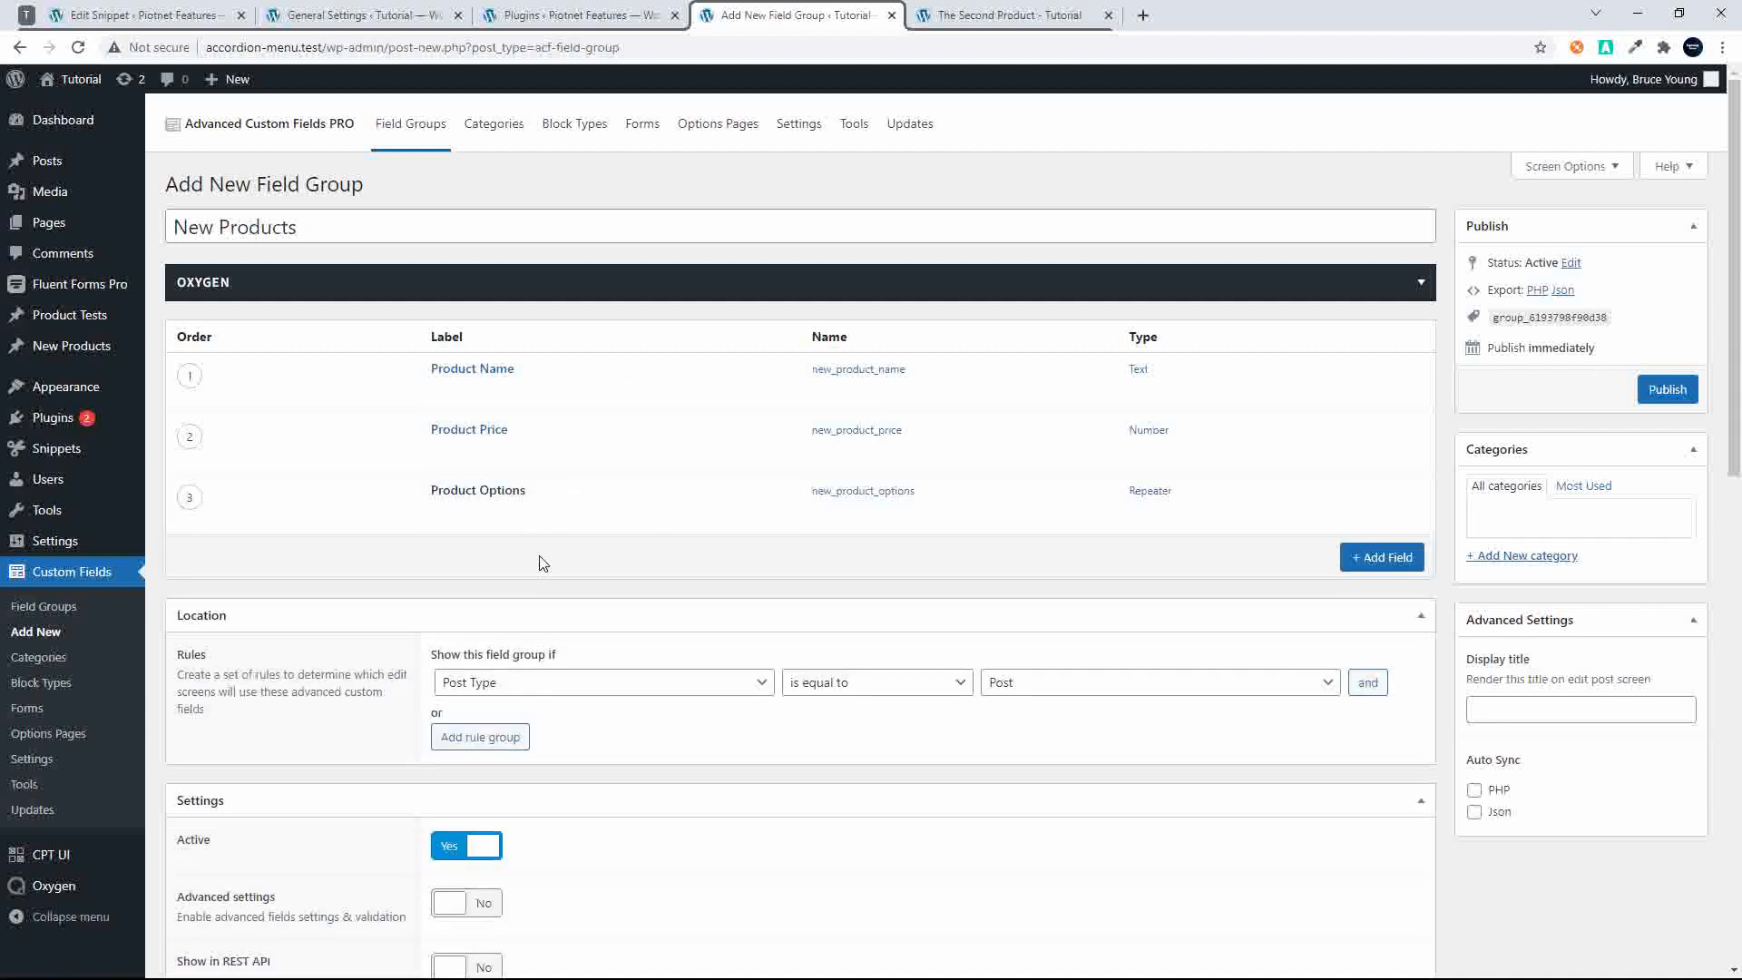
Set the location rule to show the field group for the New Product post type and publish the group
{"action": "left_click", "coordinate": [998, 686]}
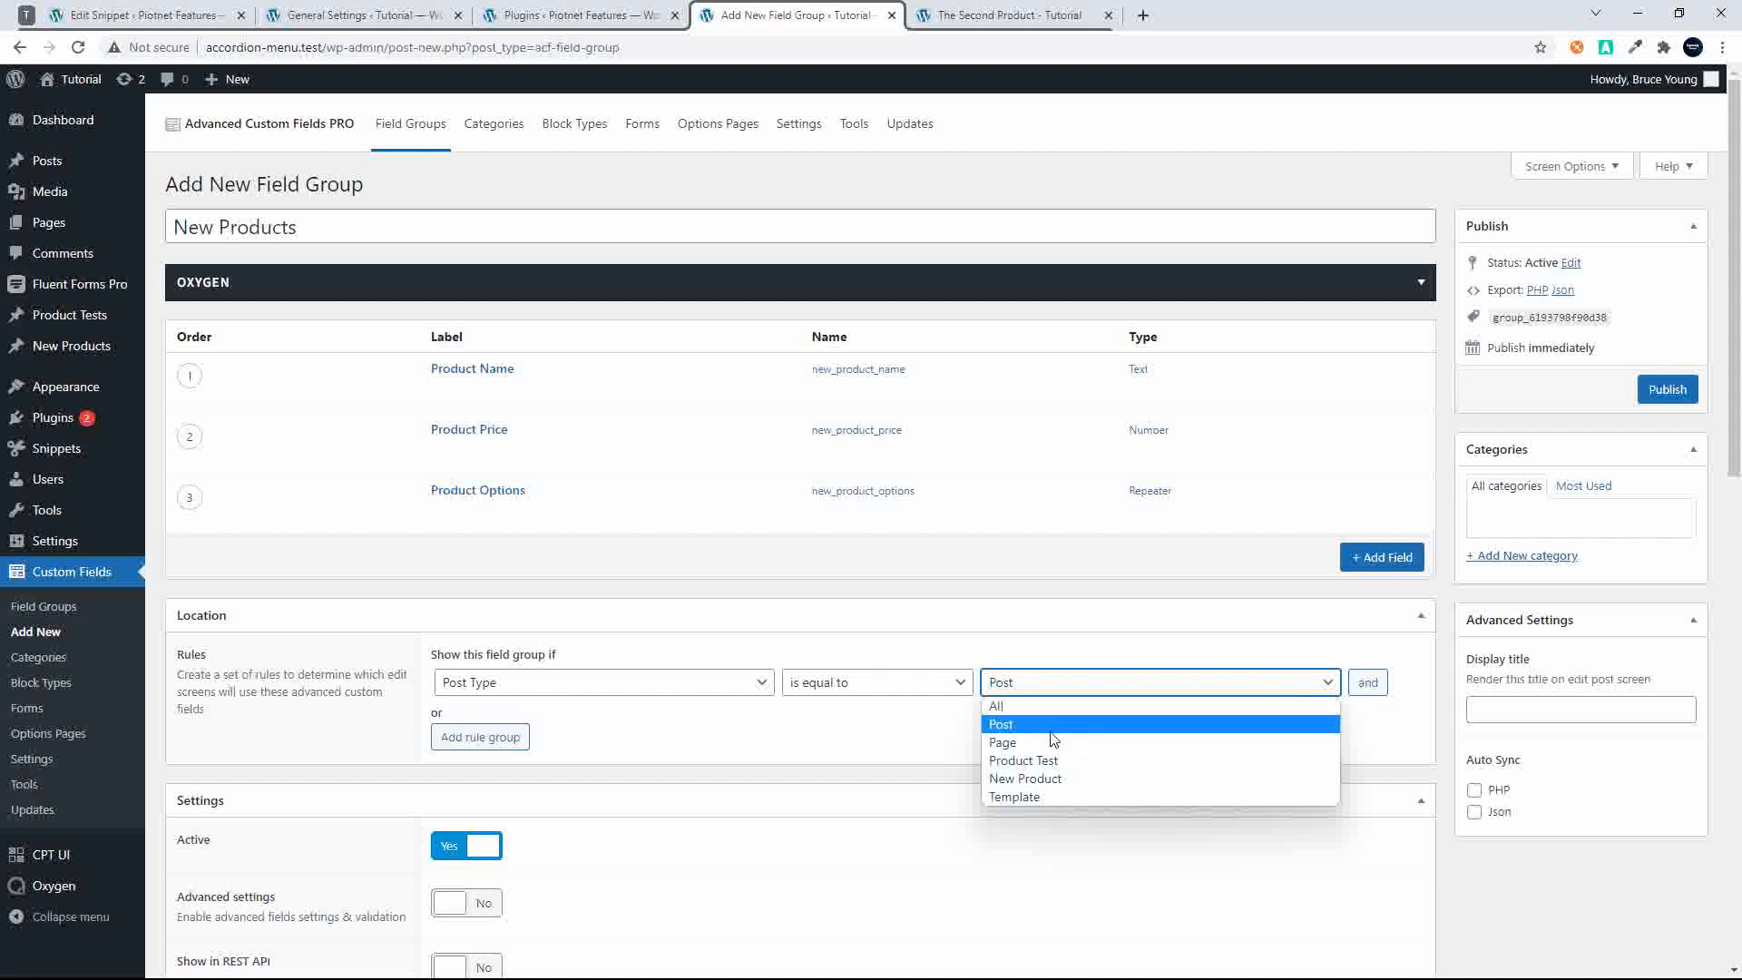
{"action": "left_click", "coordinate": [1050, 779]}
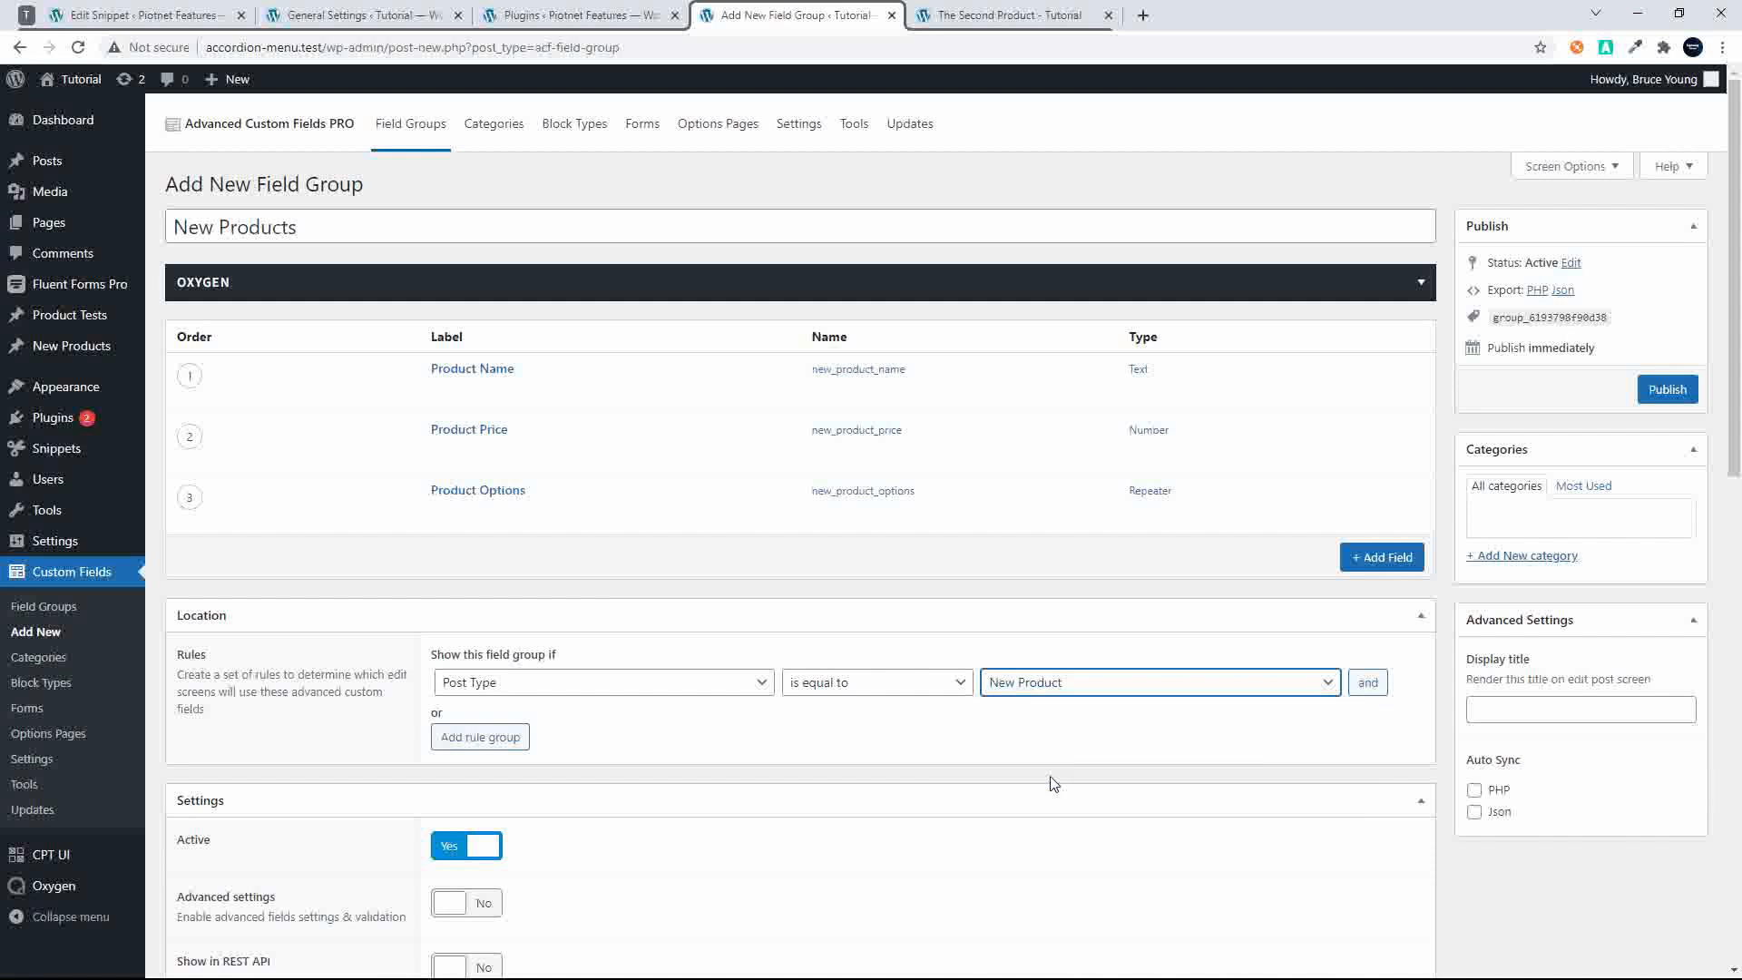
{"action": "left_click", "coordinate": [1668, 389]}
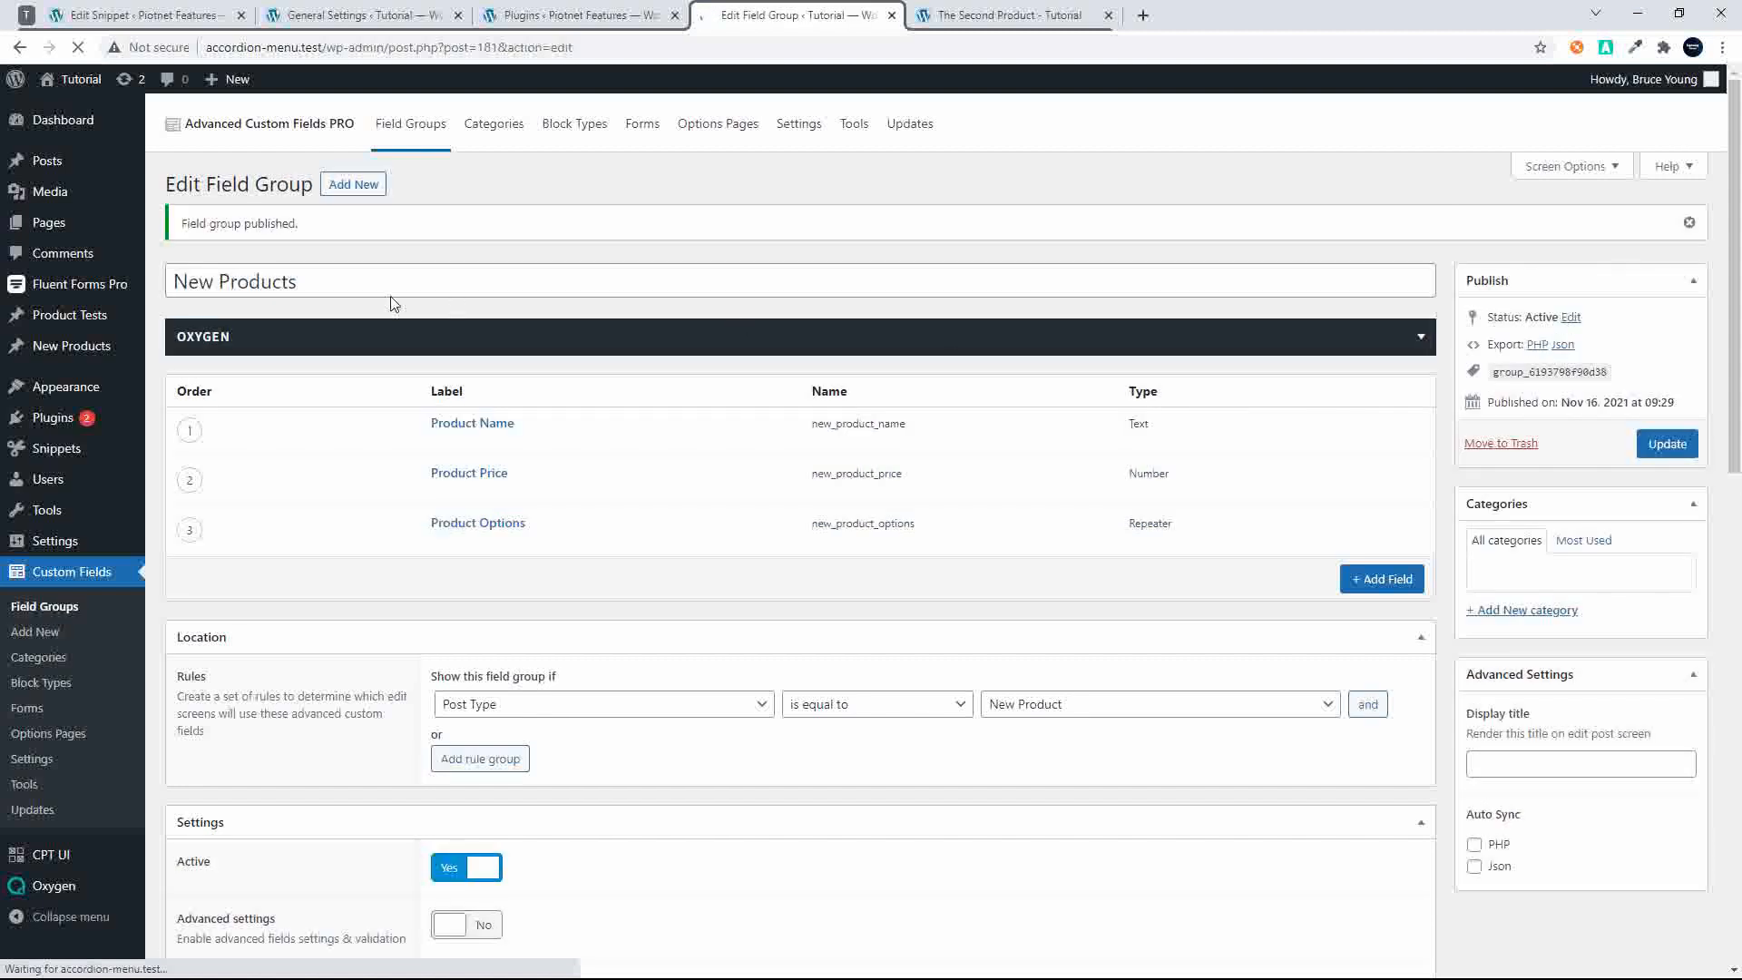
Start a new post in the New Products post type and add a row to its Product Options repeater
{"action": "mouse_move", "coordinate": [48, 353]}
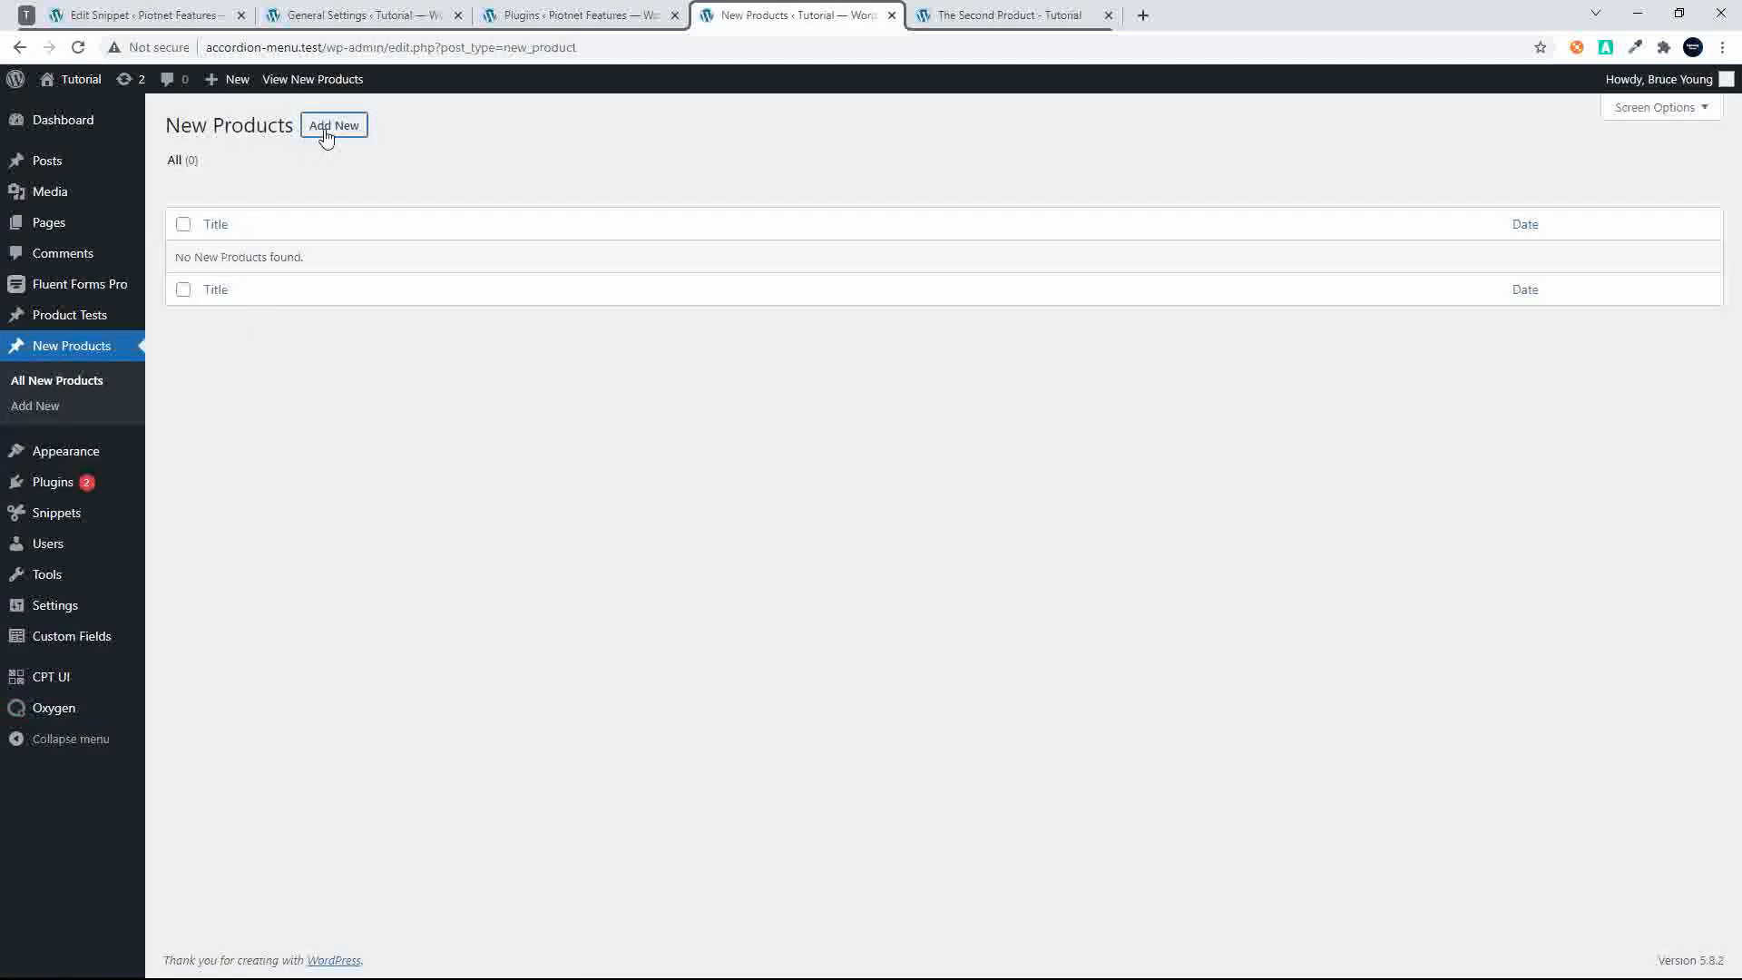
{"action": "left_click", "coordinate": [326, 134]}
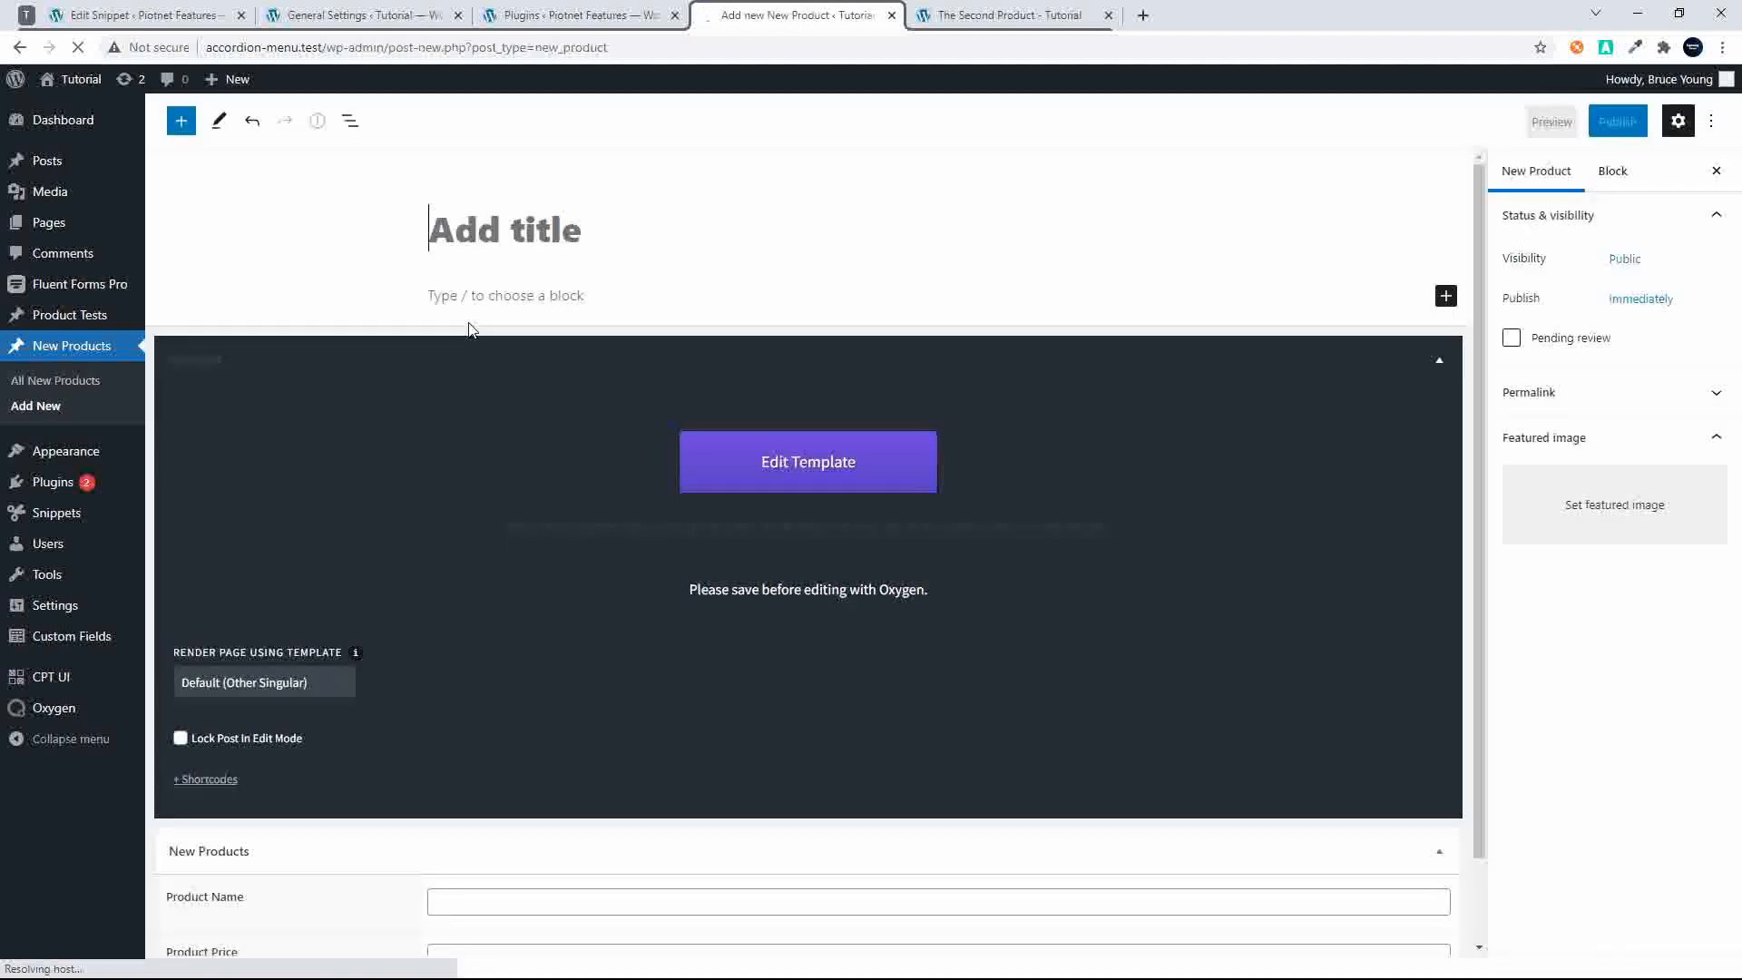
{"action": "scroll", "coordinate": [611, 344], "scroll_direction": "down", "scroll_amount": 1}
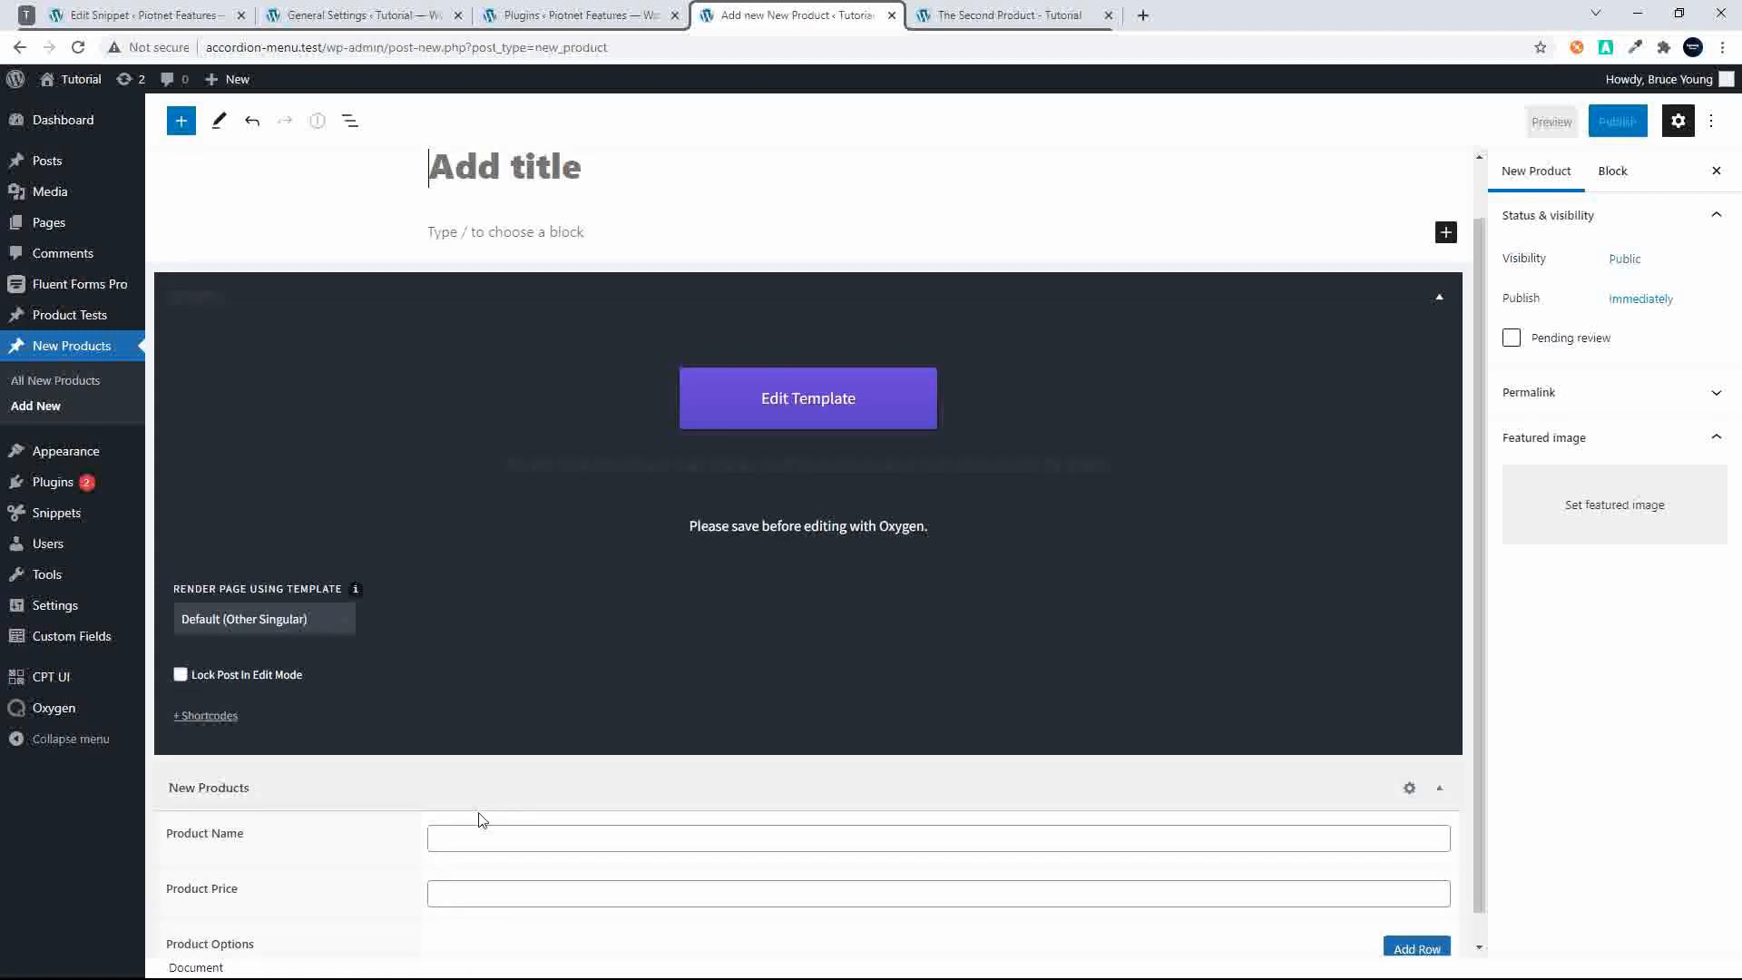
{"action": "left_click", "coordinate": [479, 827]}
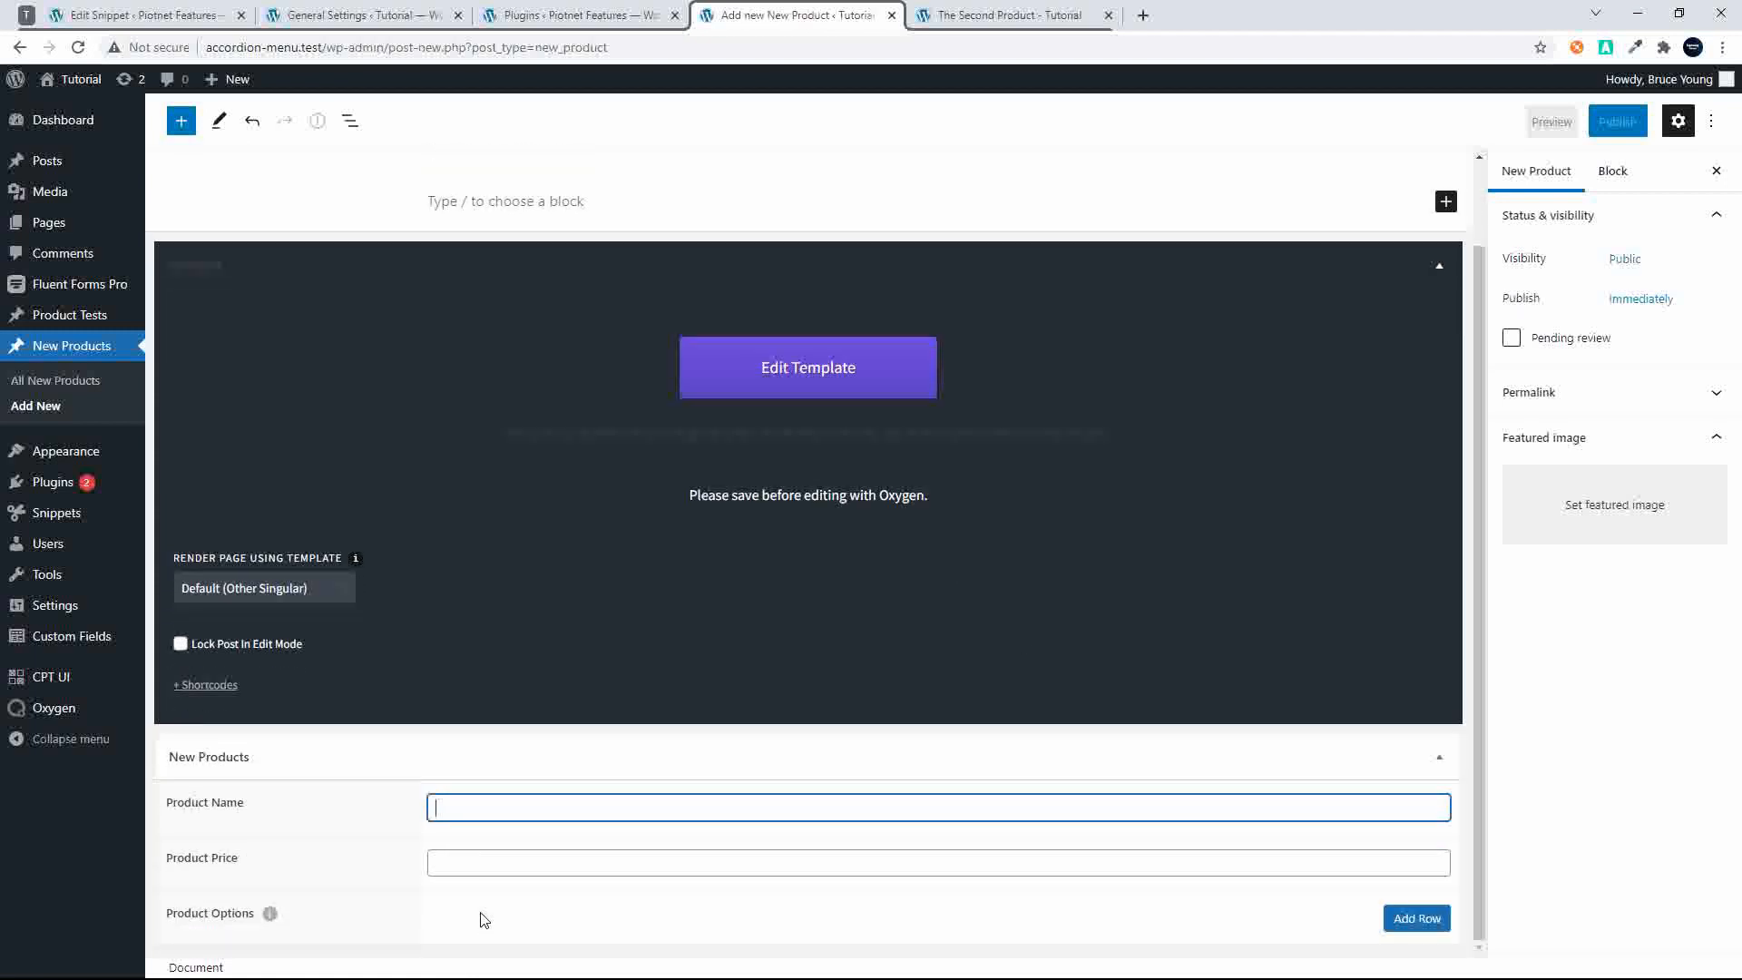
{"action": "left_click", "coordinate": [1416, 918]}
{"action": "scroll", "coordinate": [1193, 684], "scroll_direction": "down", "scroll_amount": 2}
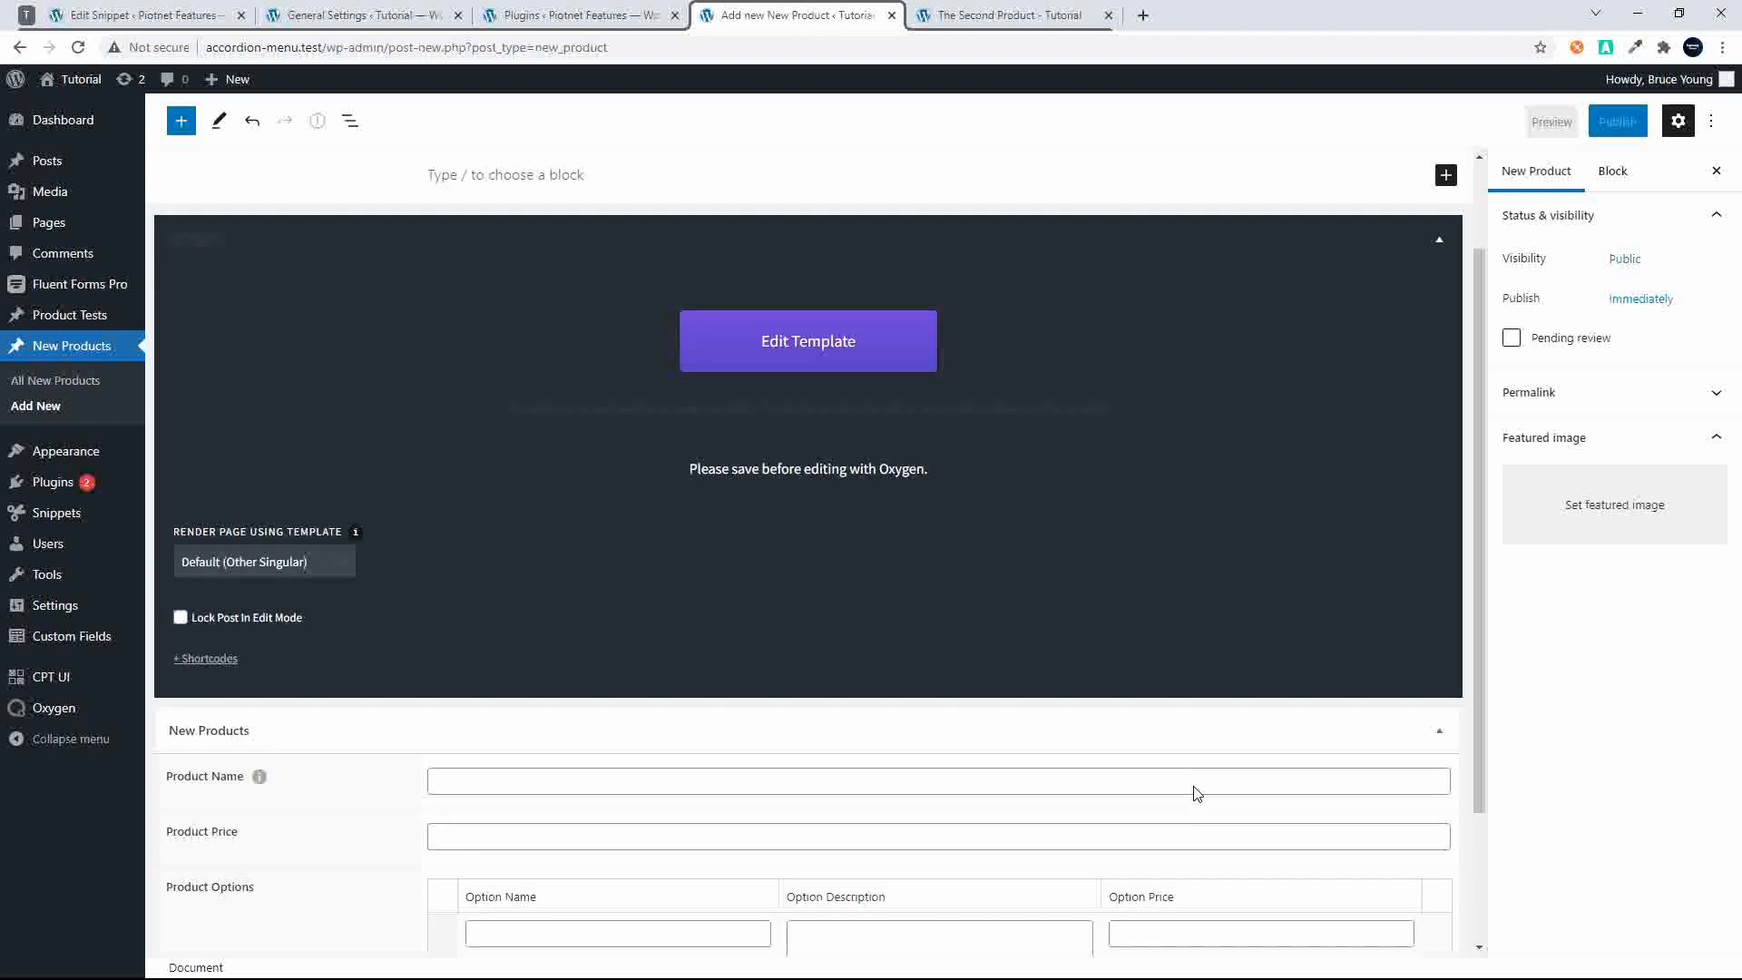
{"action": "left_click", "coordinate": [613, 753]}
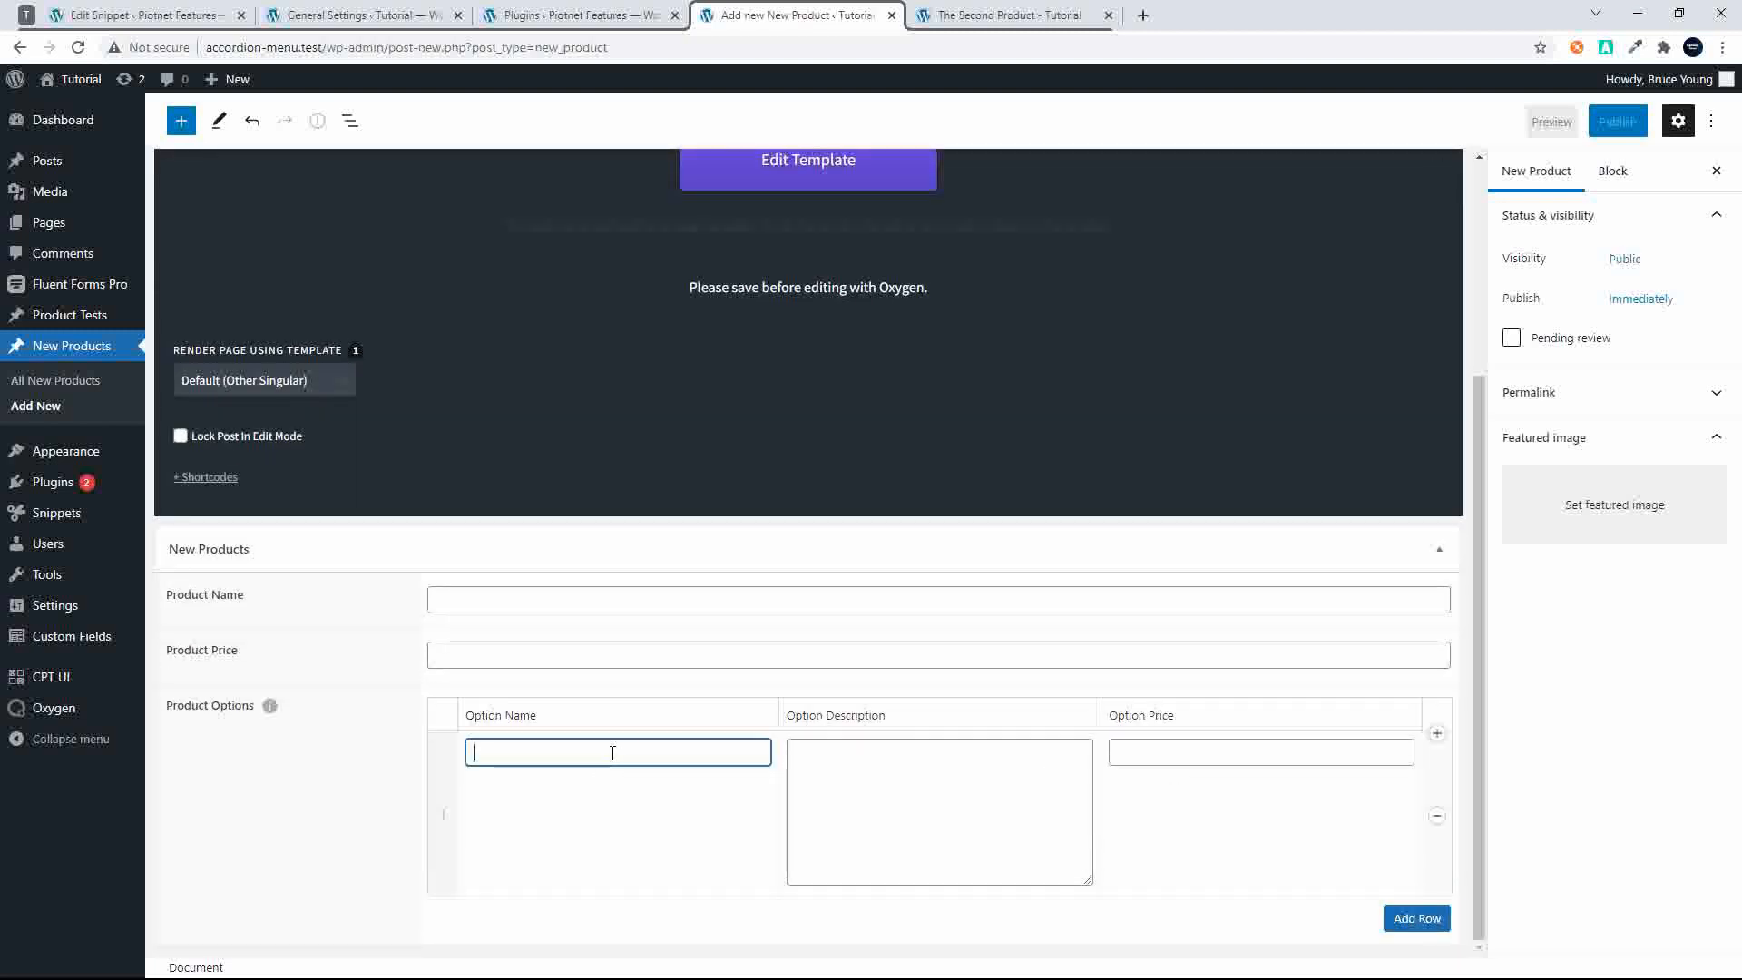
{"action": "left_click", "coordinate": [852, 763]}
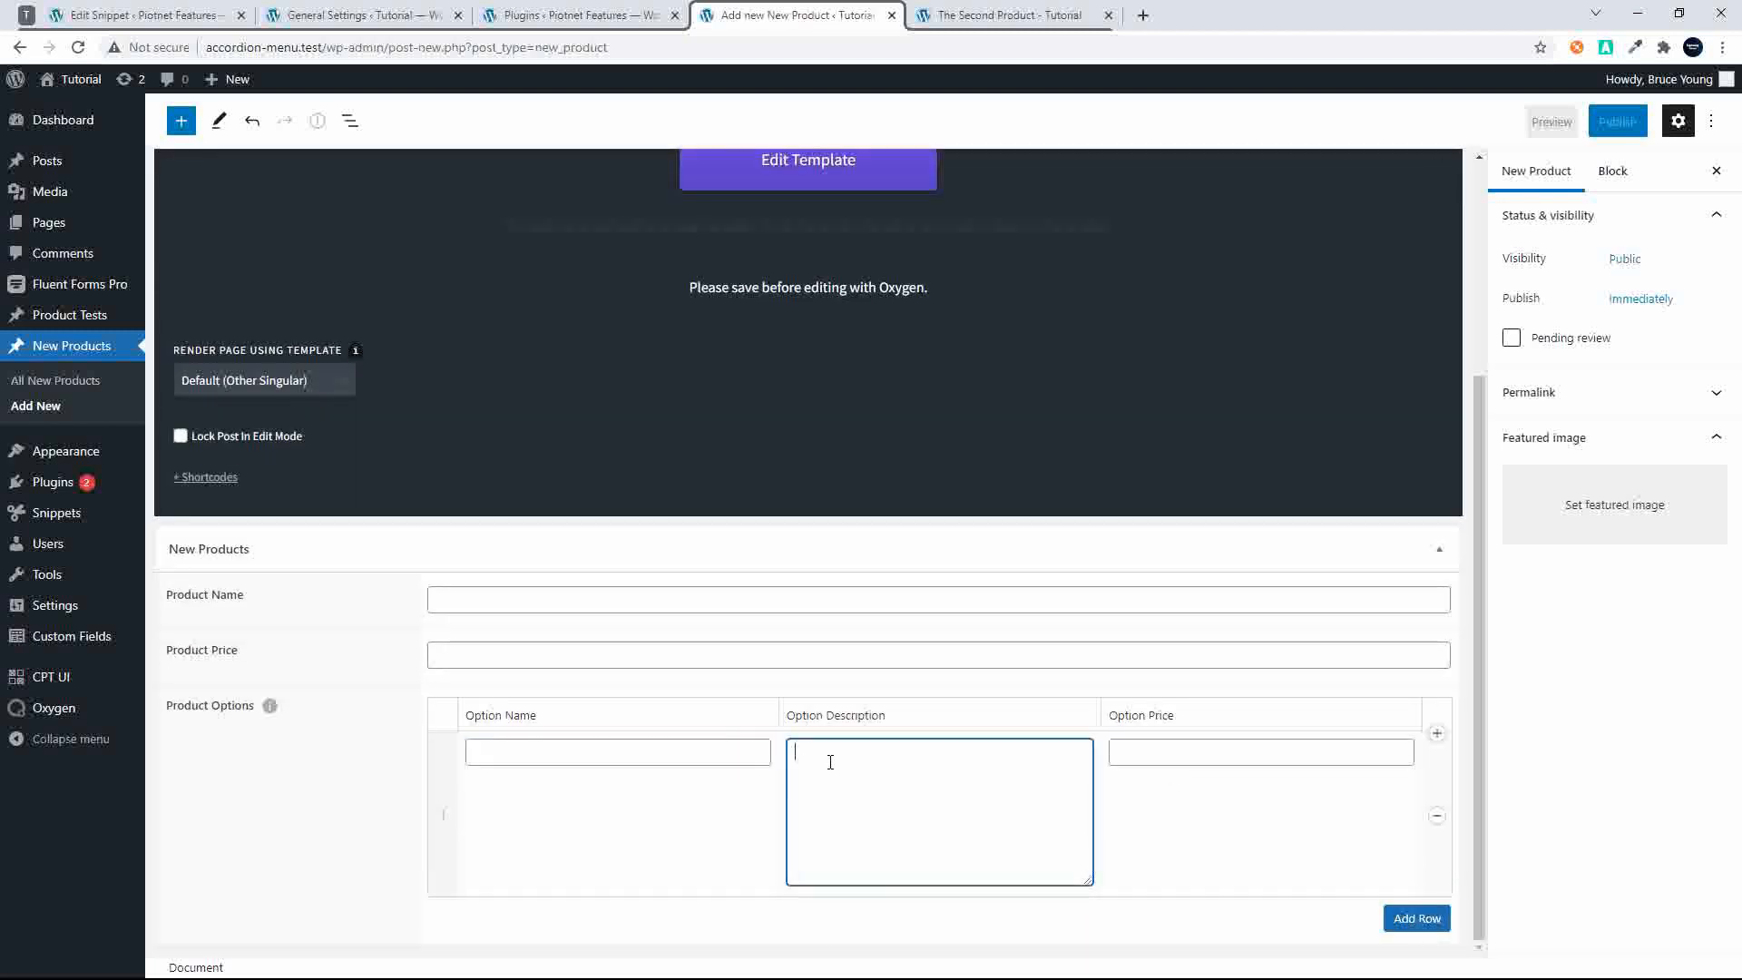
{"action": "left_click", "coordinate": [1207, 749]}
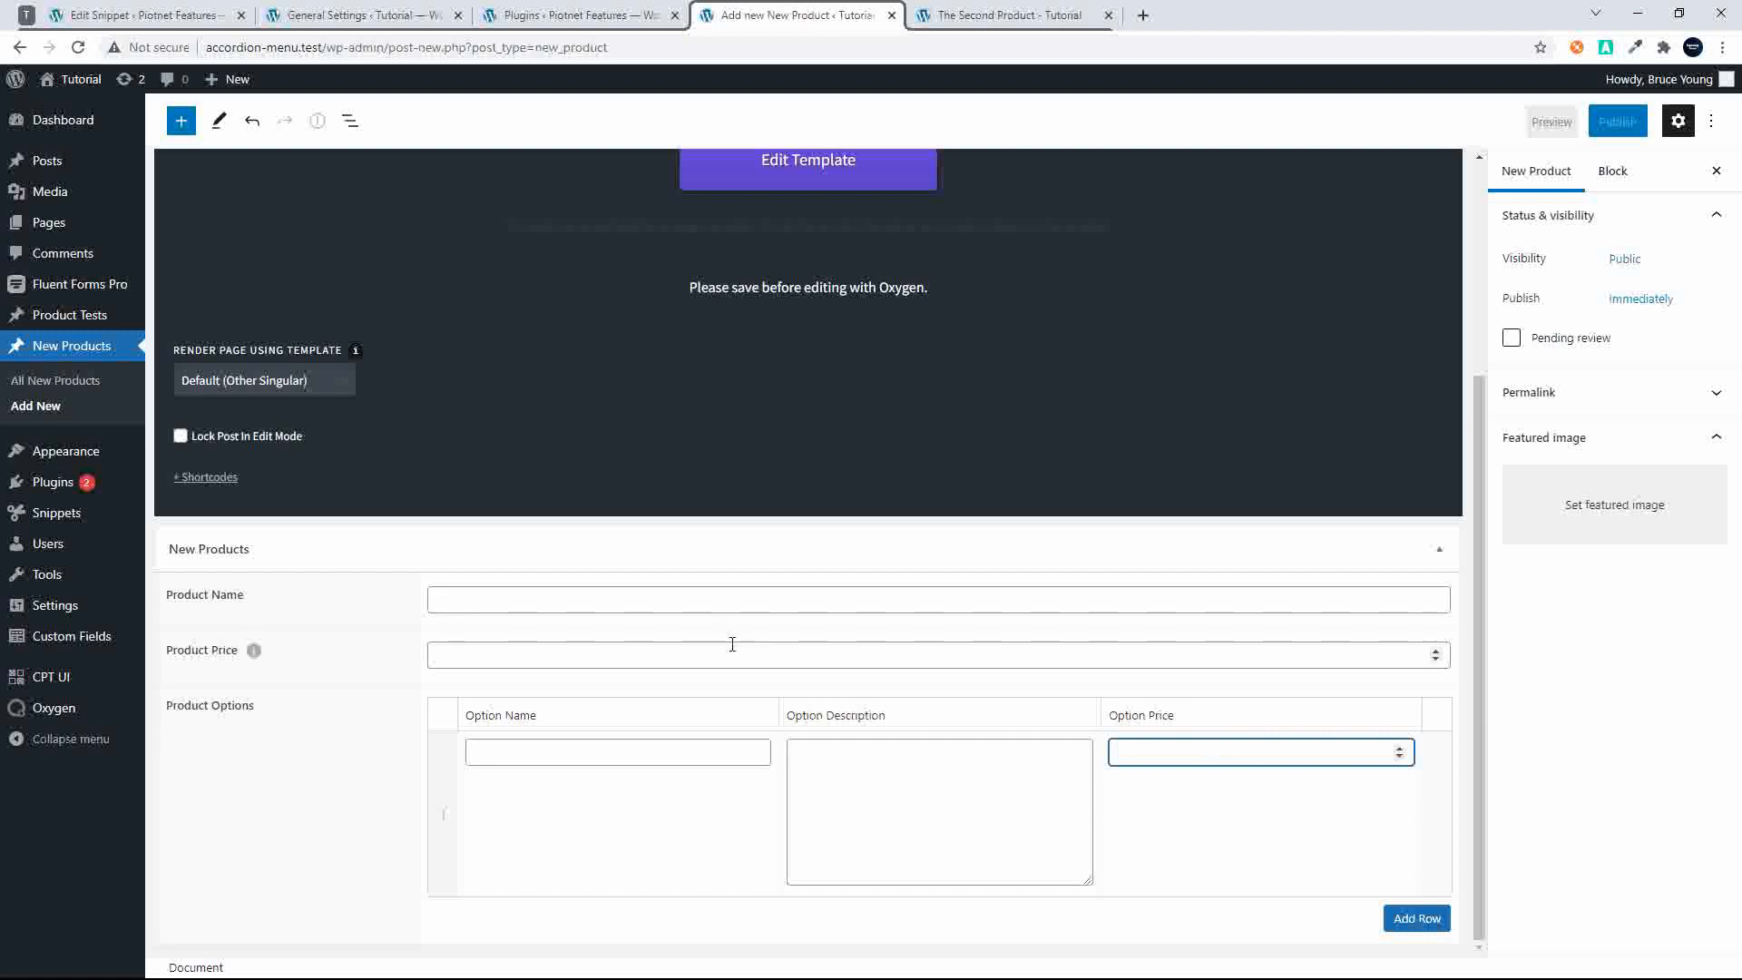
Title the new product post First New Product
{"action": "scroll", "coordinate": [733, 644], "scroll_direction": "up", "scroll_amount": 3}
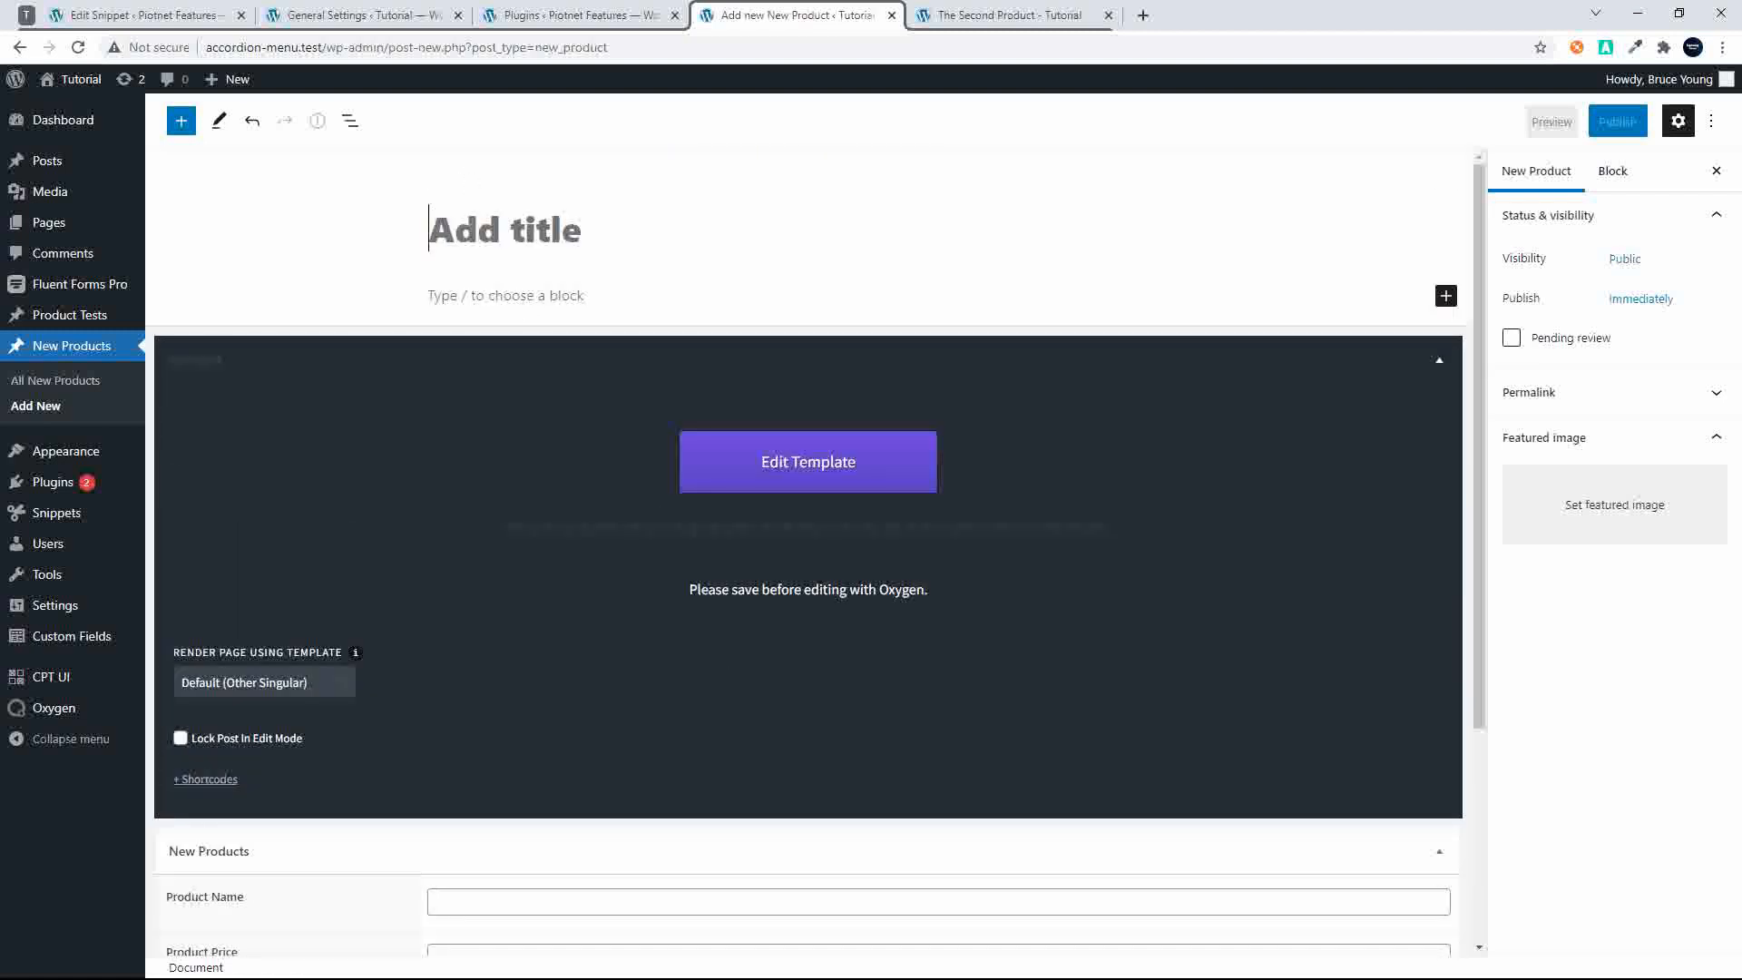
{"action": "type", "text": "H"}
{"action": "key", "text": "BackSpace"}
{"action": "type", "text": "First New "}
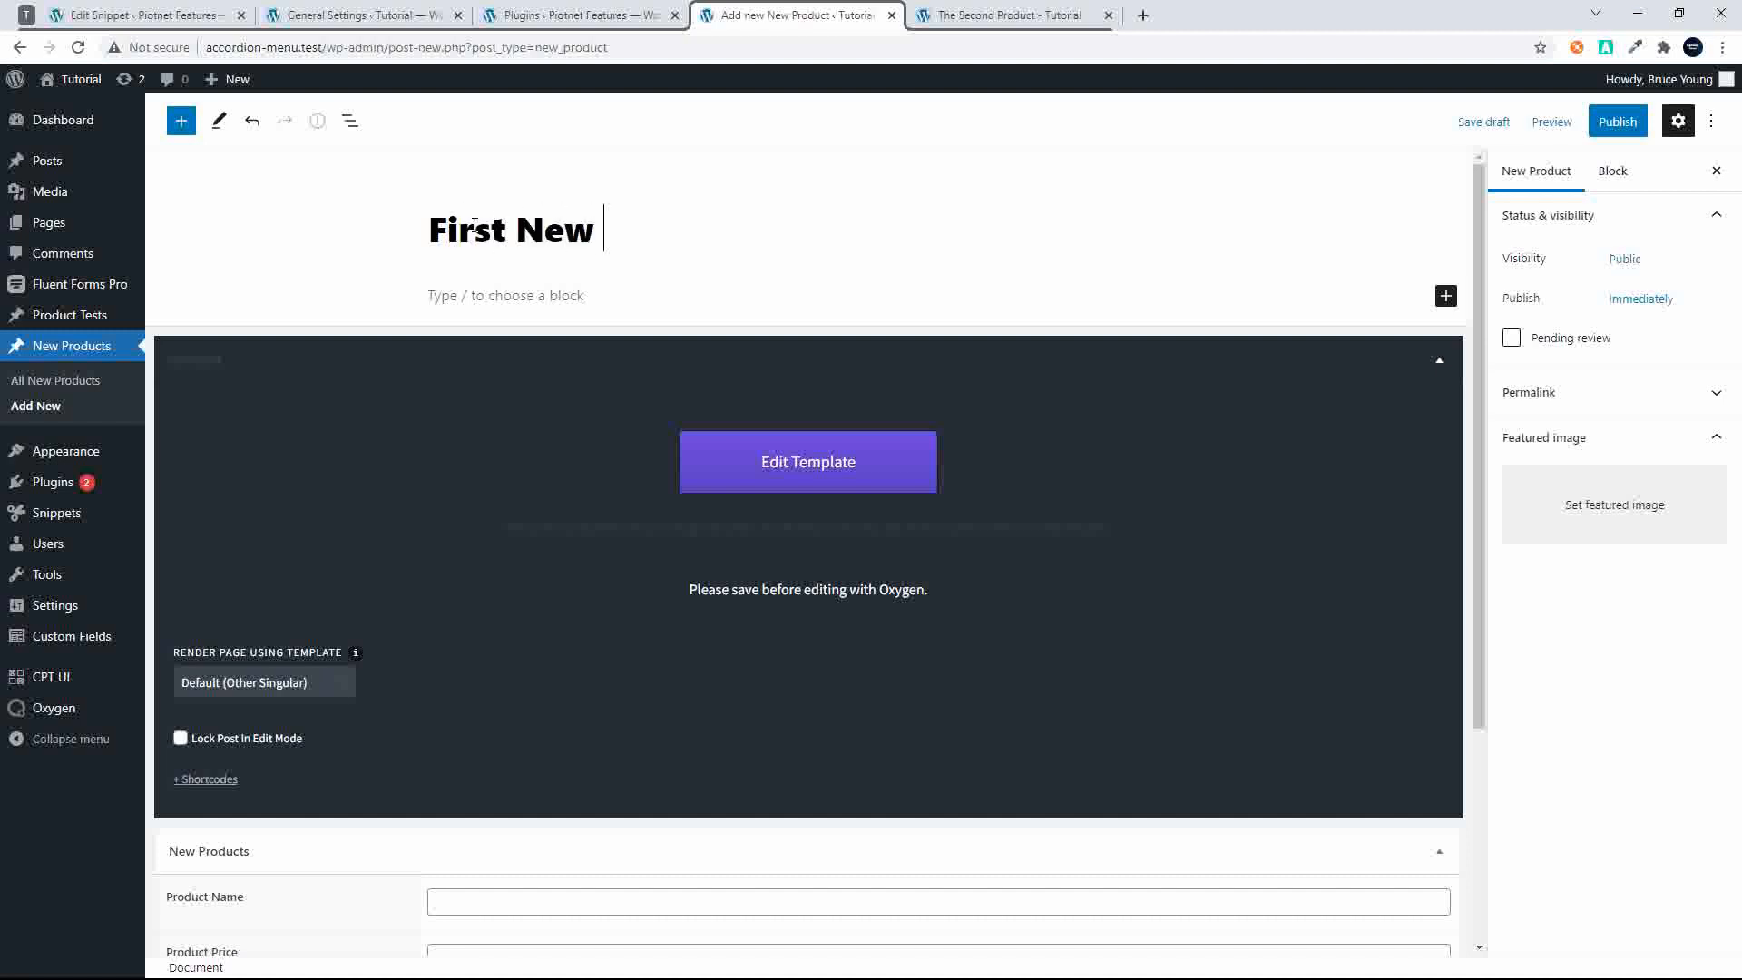
{"action": "type", "text": "Product"}
Set the Product Price to 5000, leaving the Product Name field empty
{"action": "scroll", "coordinate": [485, 385], "scroll_direction": "down", "scroll_amount": 3}
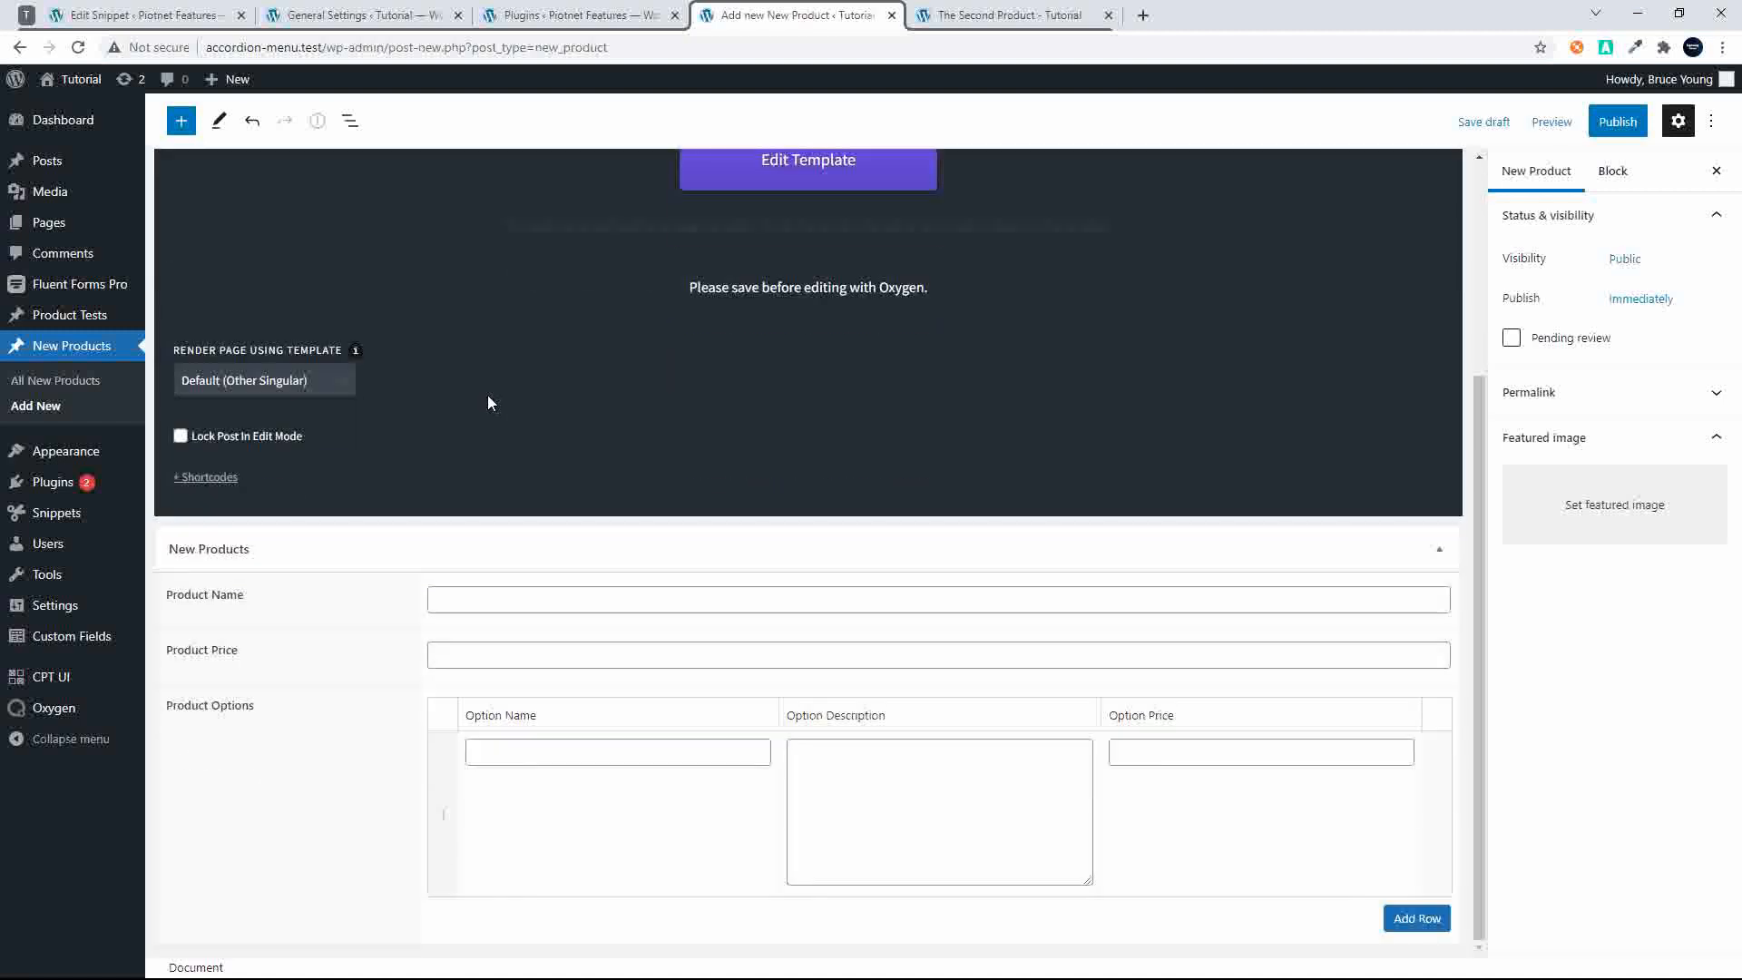
{"action": "left_click", "coordinate": [455, 603]}
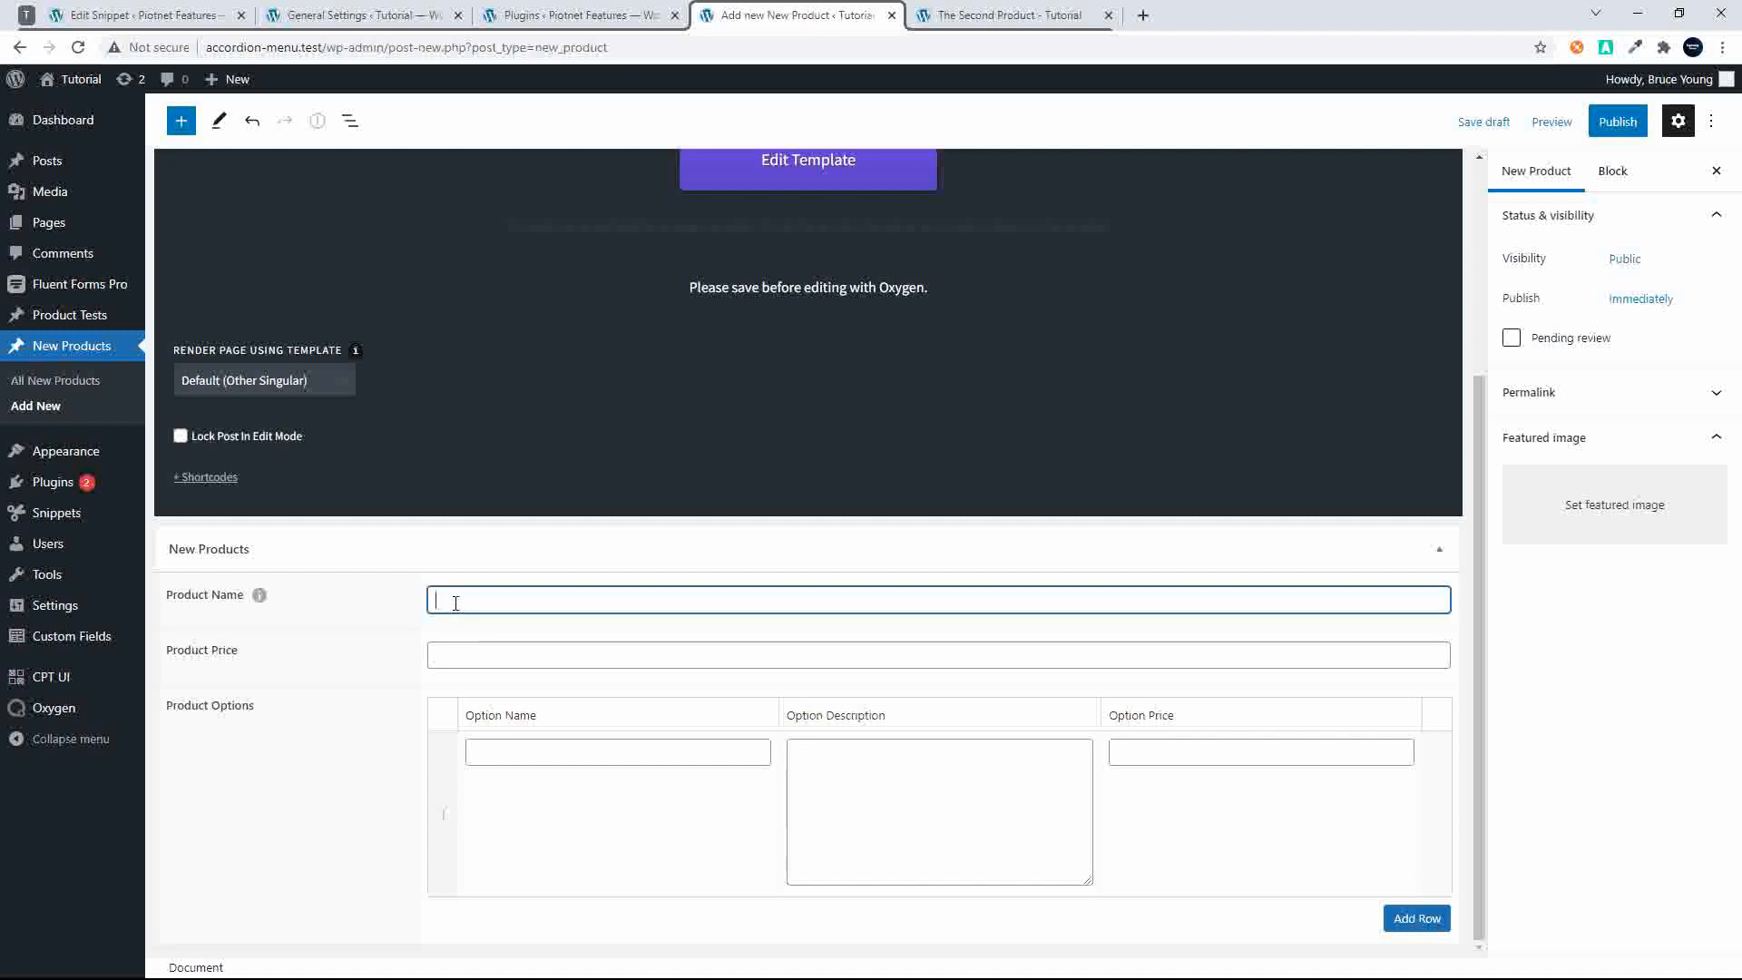
{"action": "left_click", "coordinate": [466, 652]}
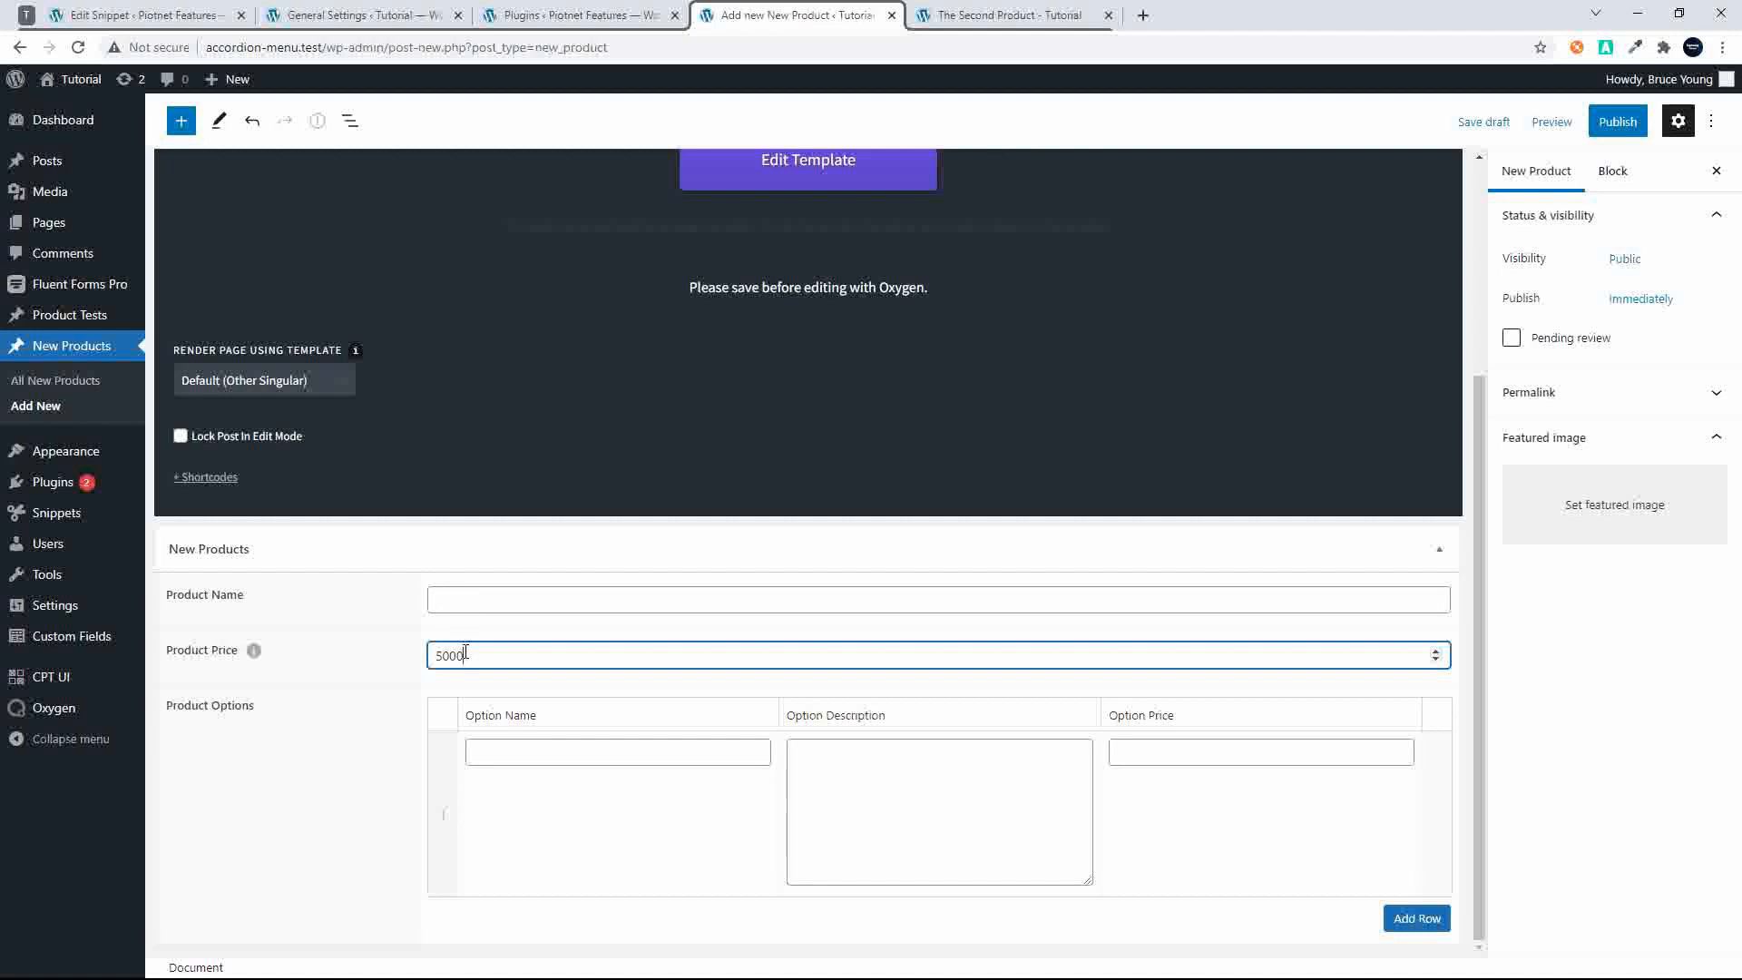
Fill the Product Options row with the name Option One, the description "This is the description." and the price 100
{"action": "left_click", "coordinate": [561, 755]}
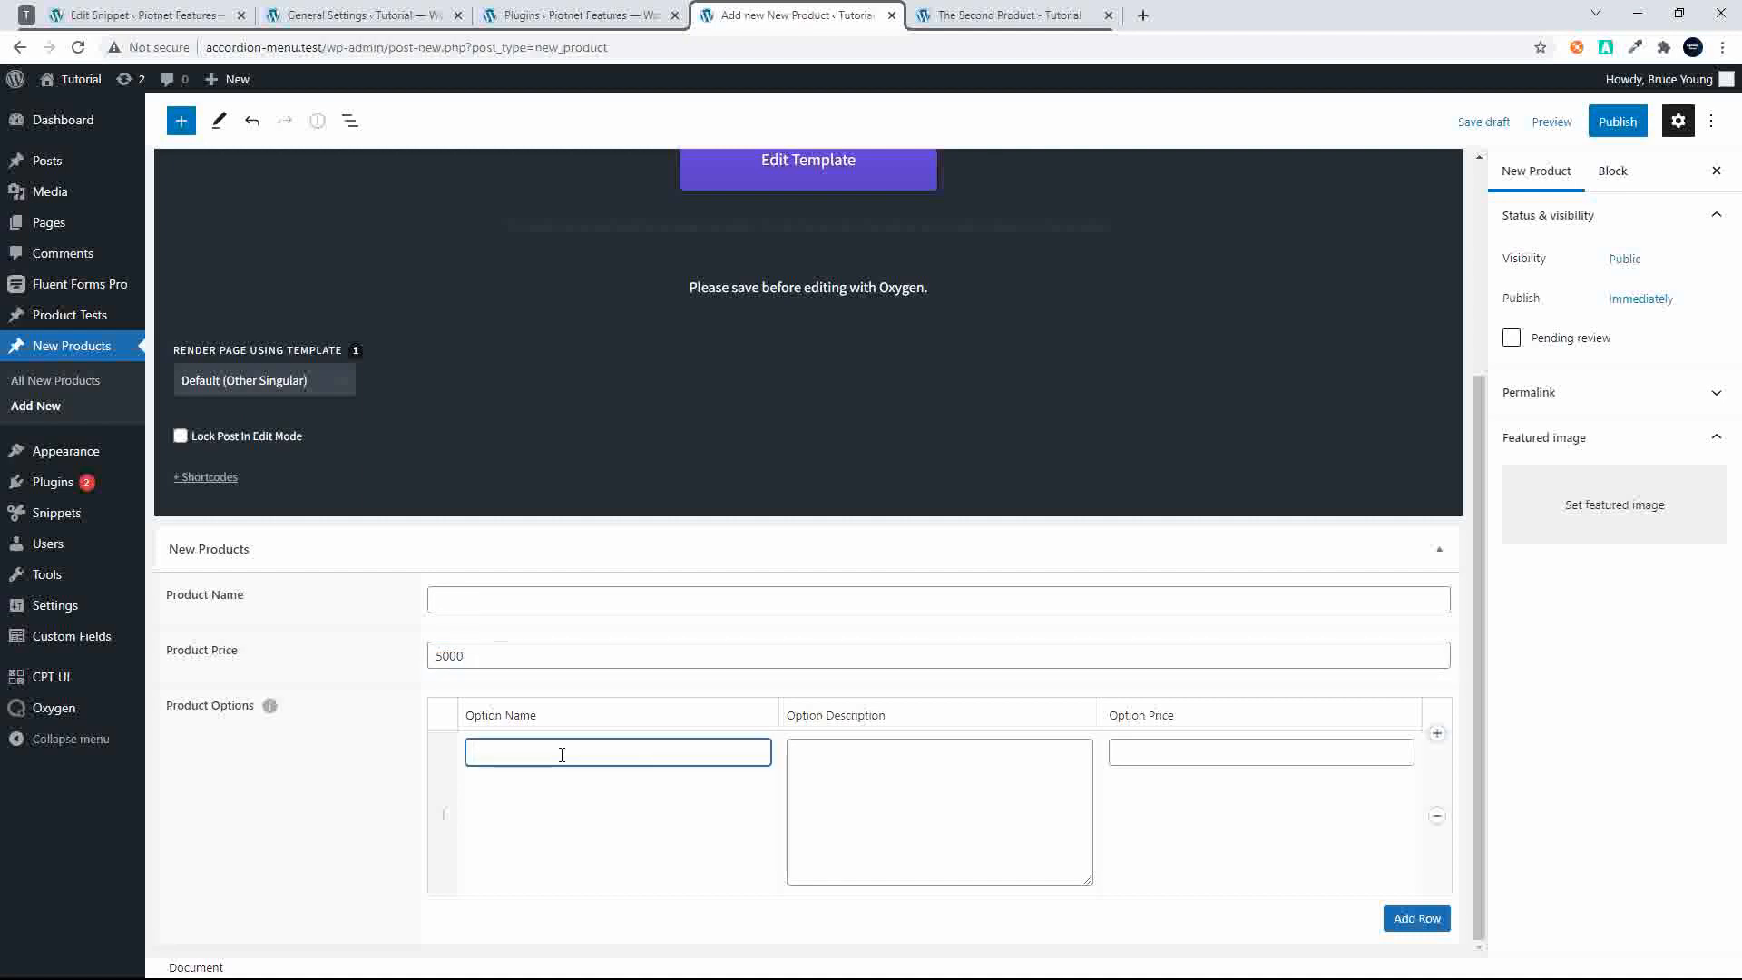
{"action": "type", "text": "Option One"}
{"action": "left_click", "coordinate": [859, 813]}
{"action": "type", "text": "This "}
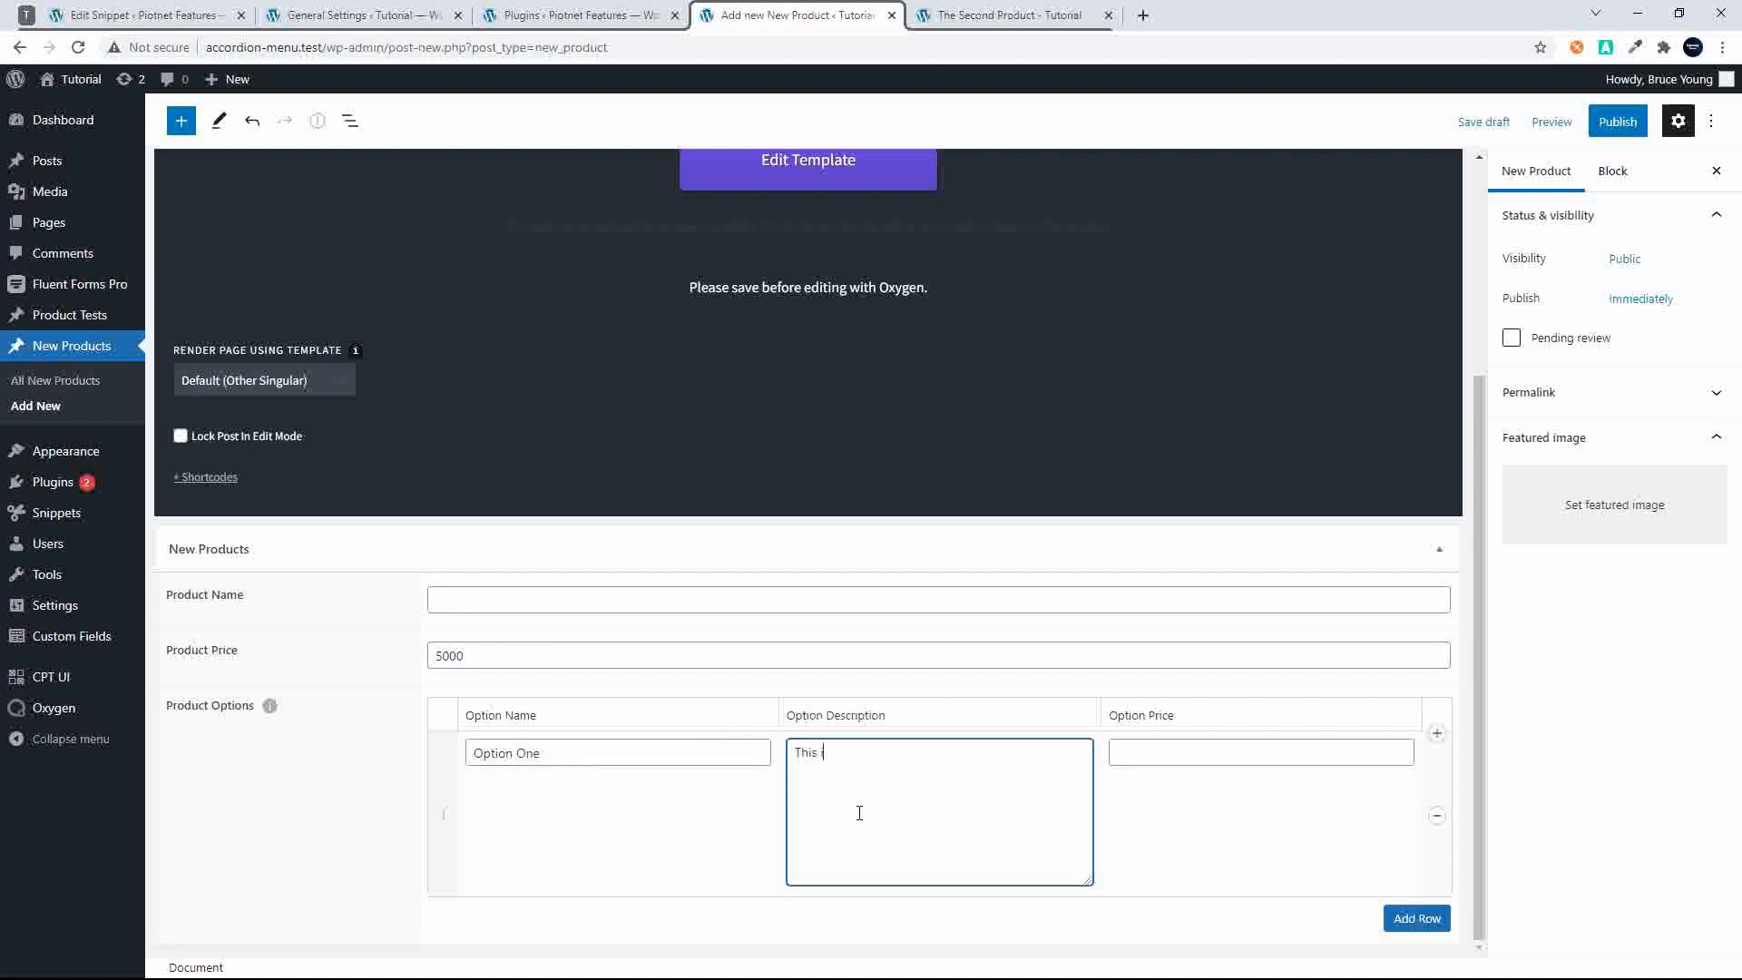
{"action": "type", "text": "is the description."}
{"action": "left_click", "coordinate": [1189, 755]}
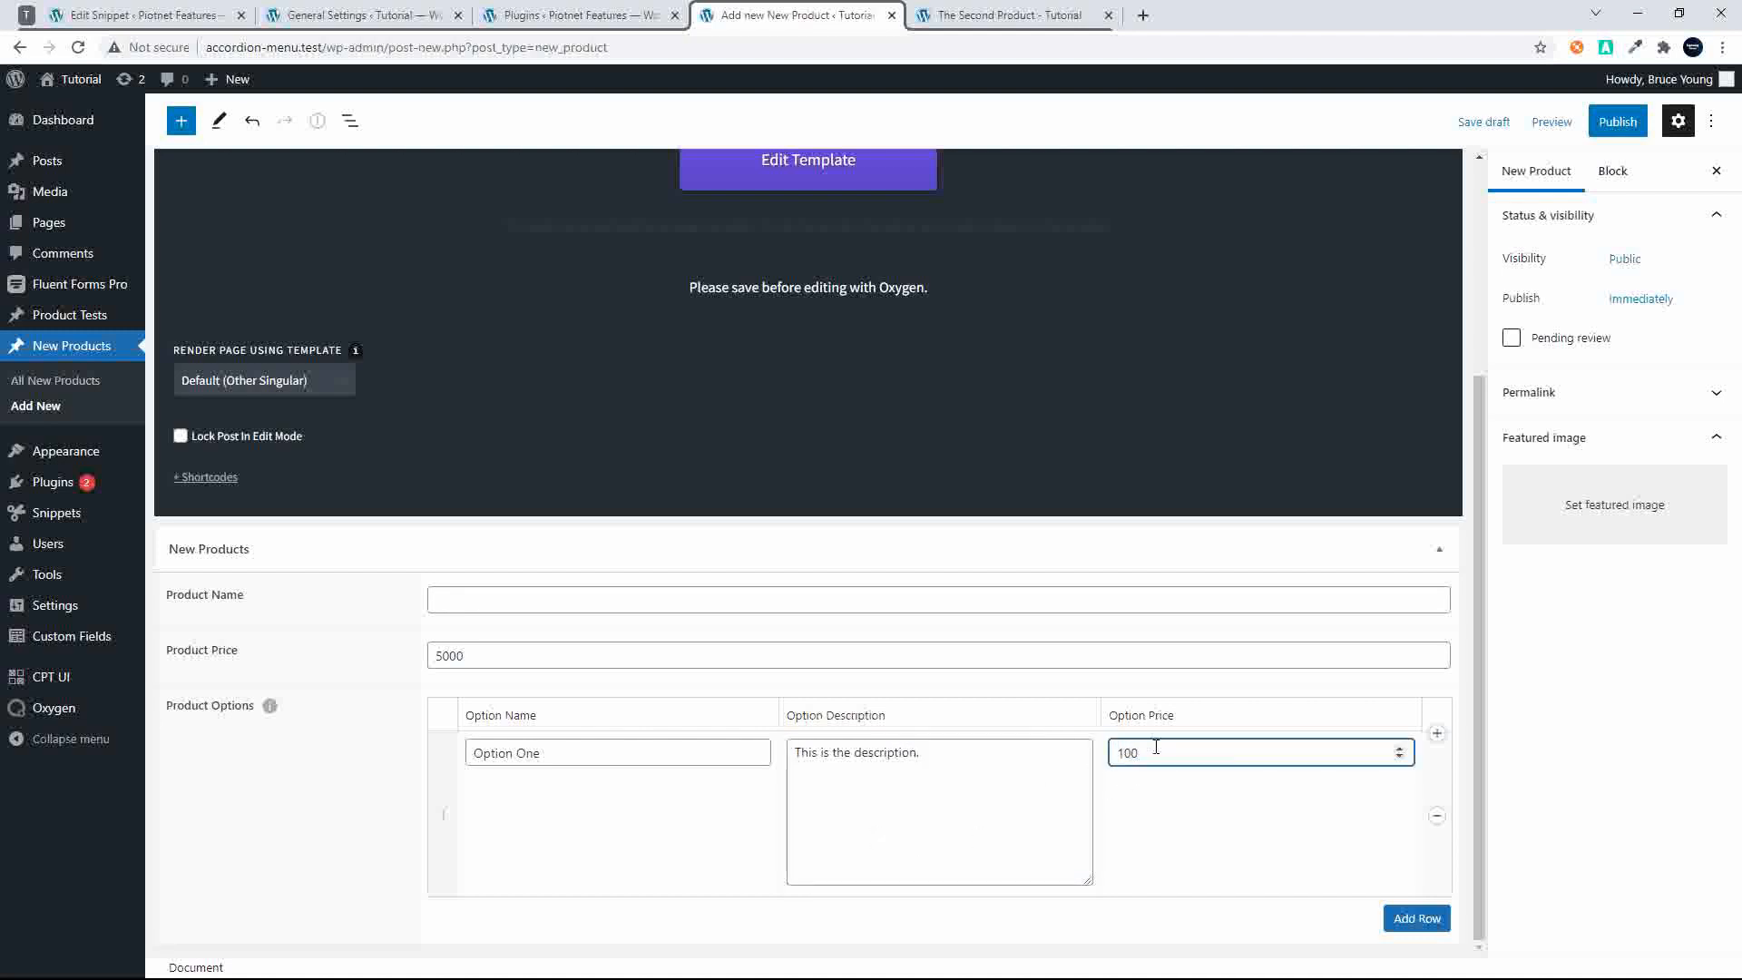
Publish the product post and confirm the pre-publish check
{"action": "left_click", "coordinate": [1618, 121]}
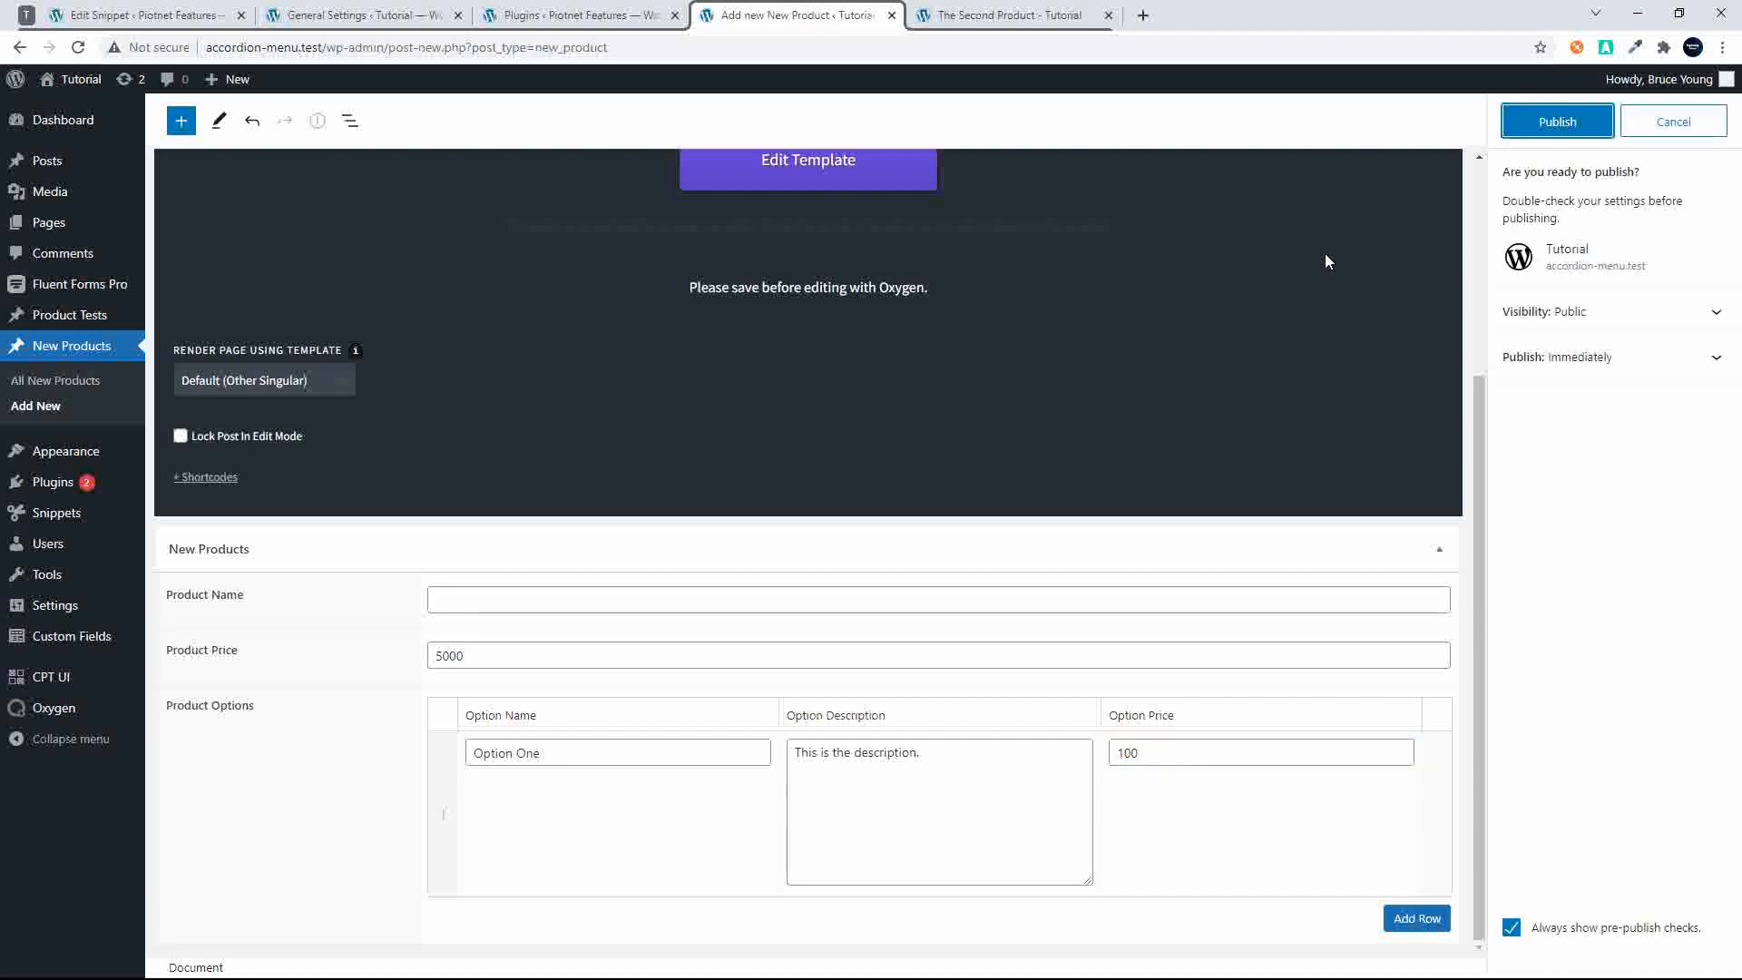
{"action": "left_click", "coordinate": [1513, 131]}
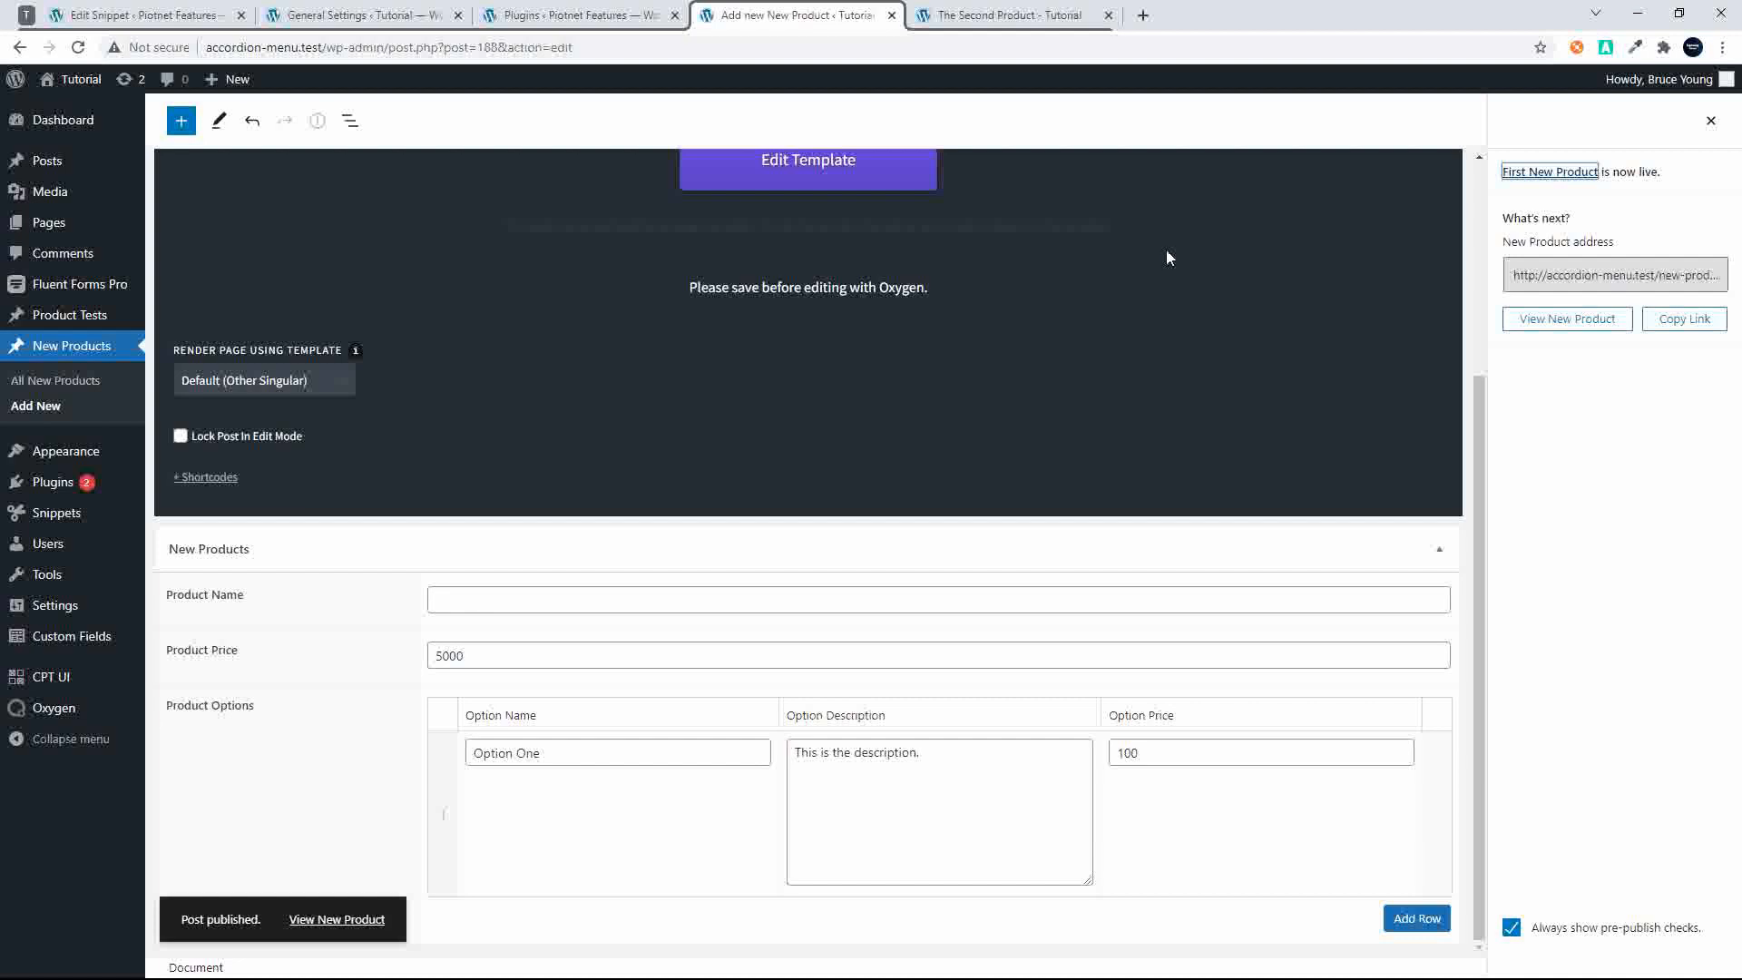
{"action": "scroll", "coordinate": [514, 466], "scroll_direction": "up", "scroll_amount": 1}
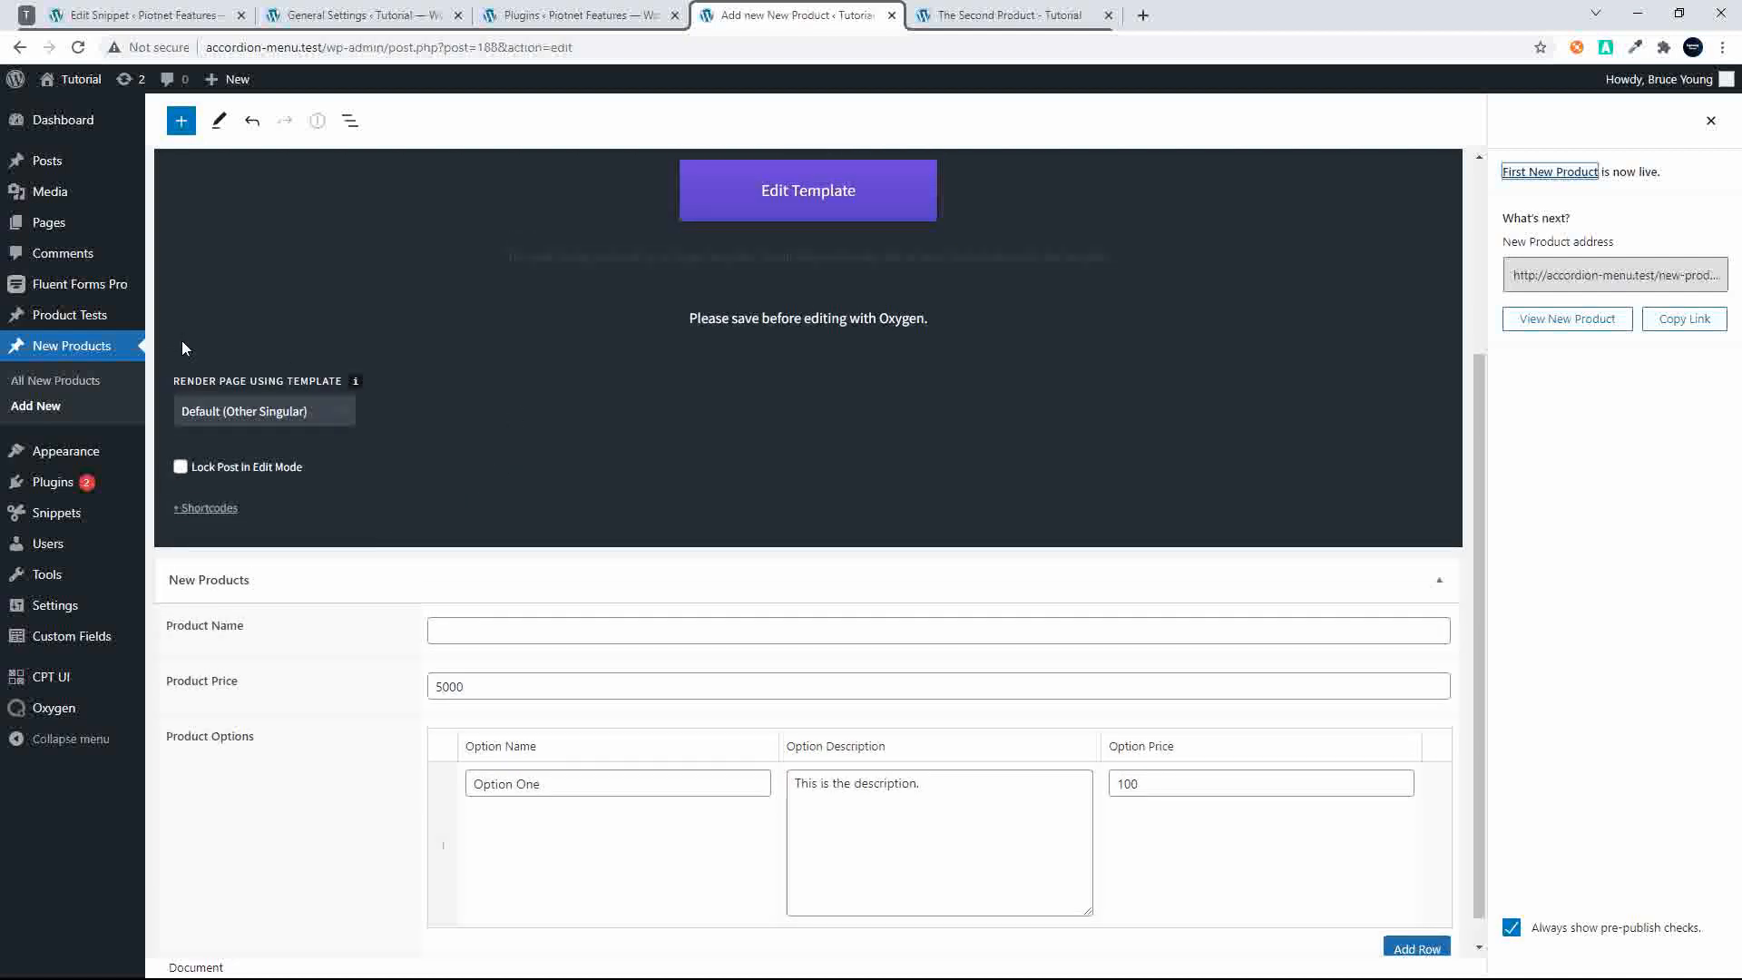
Create a new form in Fluent Forms Pro from the pre-made Contact Form template
{"action": "mouse_move", "coordinate": [98, 288]}
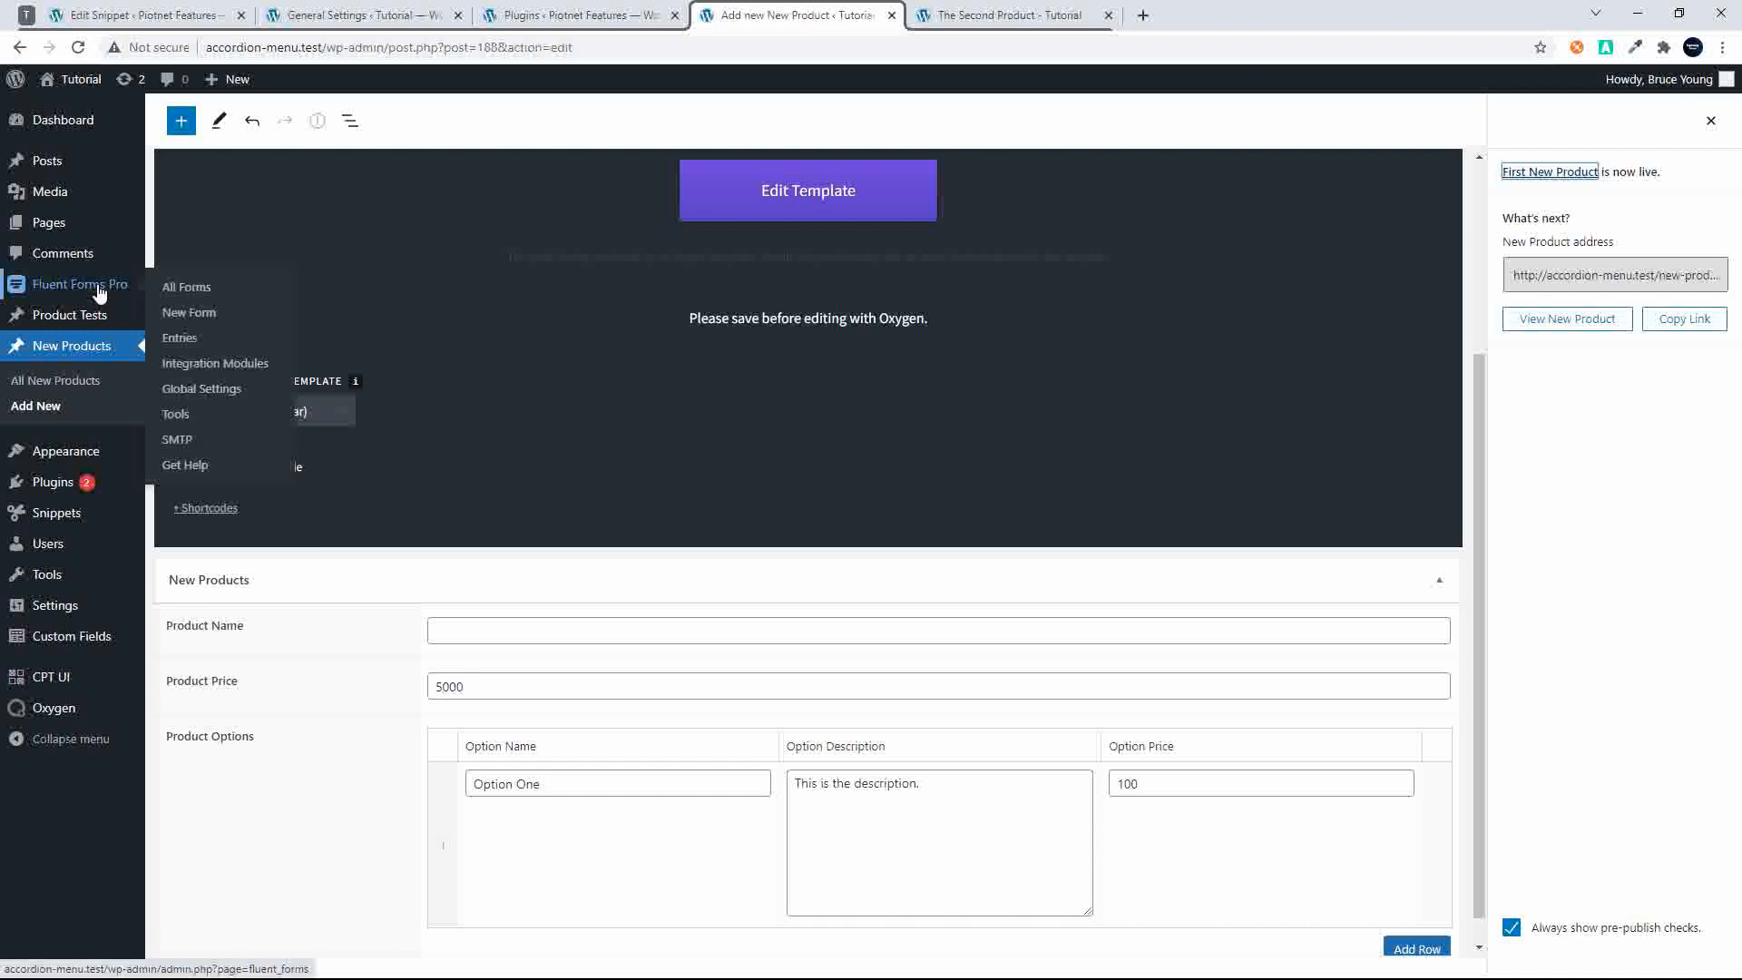
{"action": "left_click", "coordinate": [209, 290]}
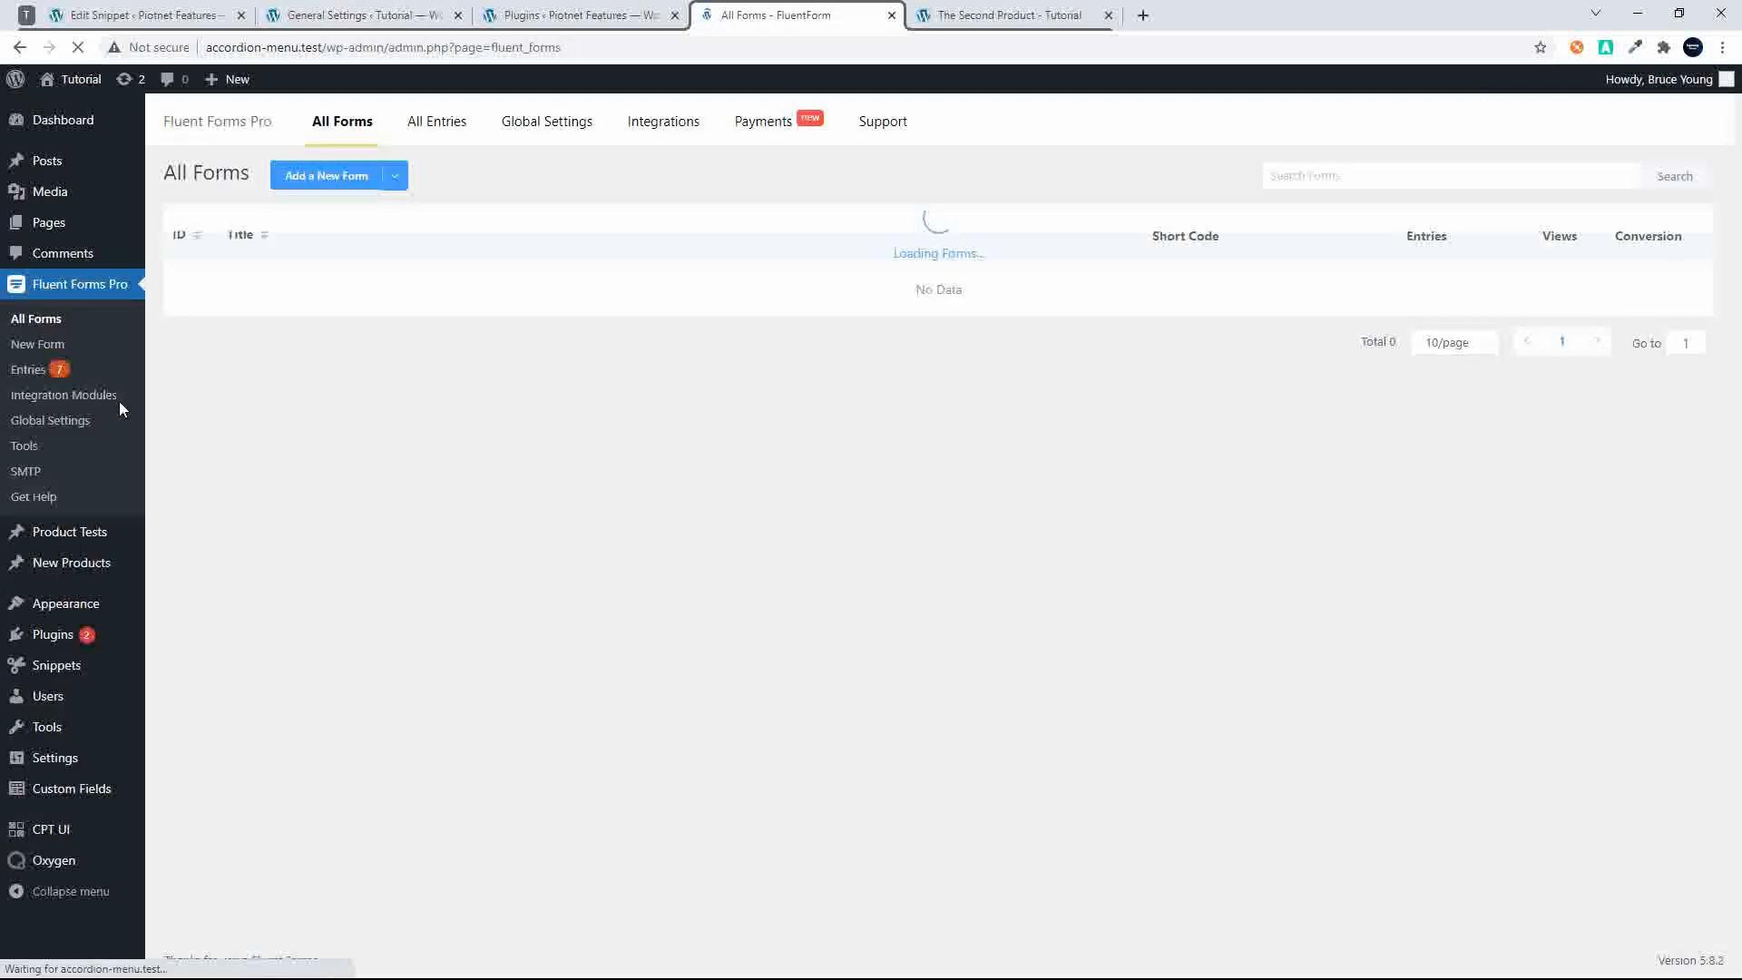
{"action": "left_click", "coordinate": [33, 344]}
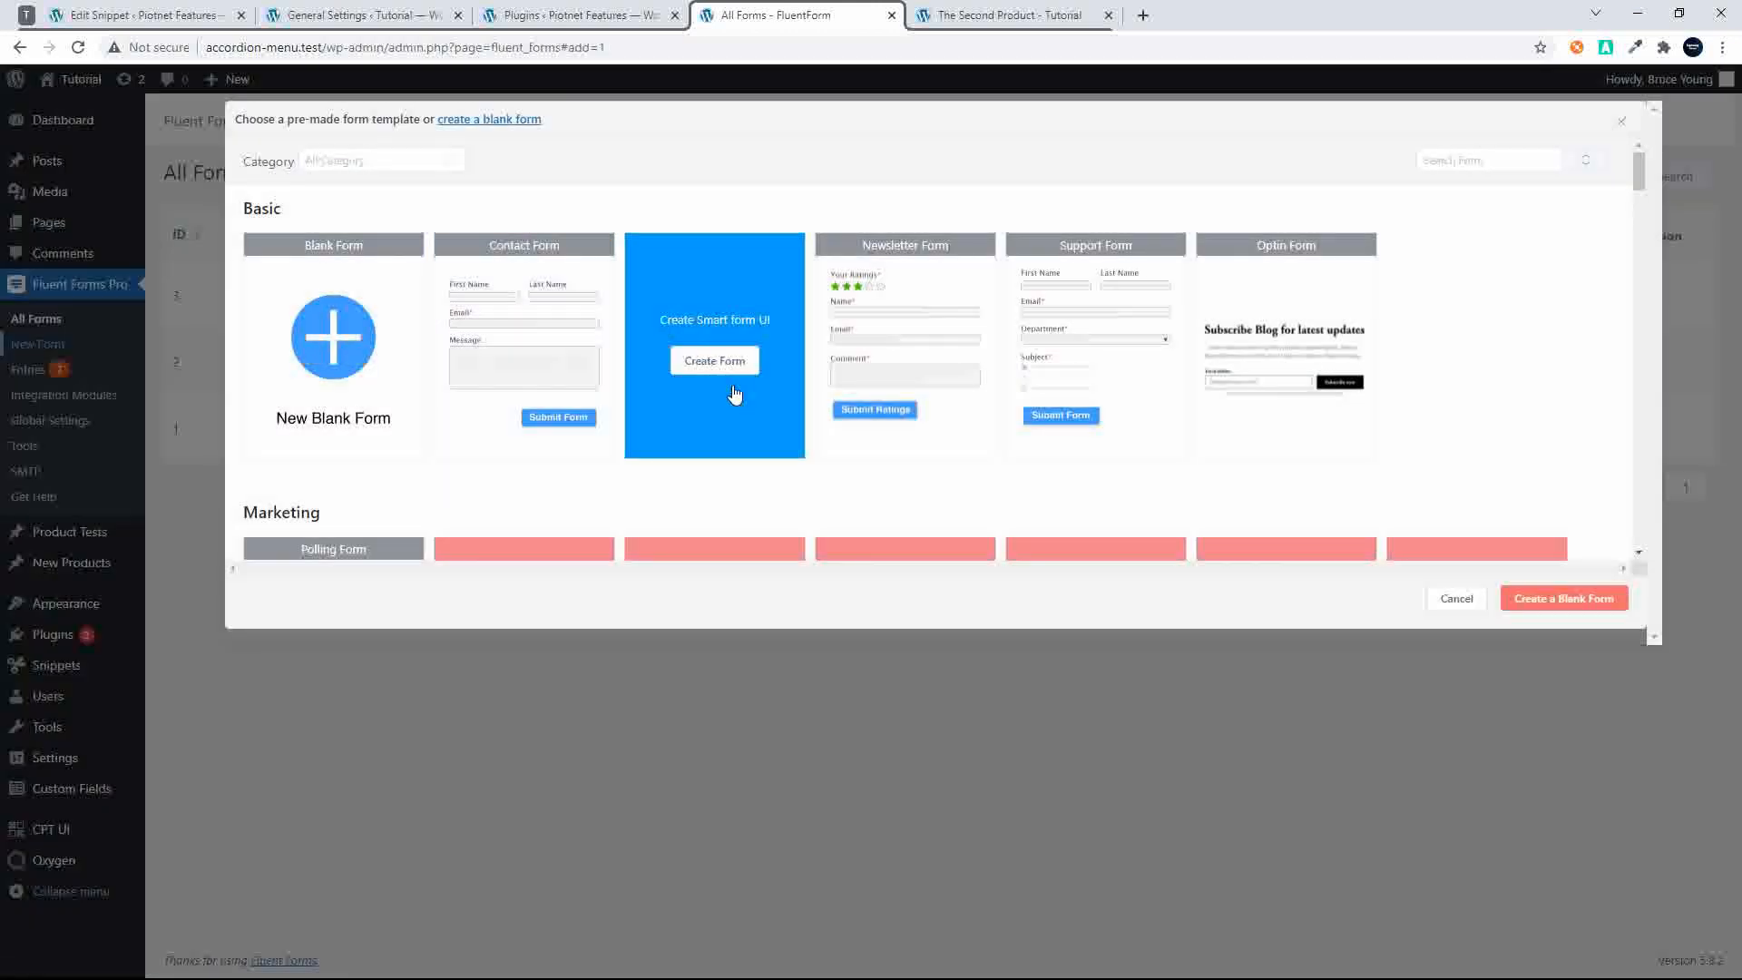
{"action": "left_click", "coordinate": [586, 327]}
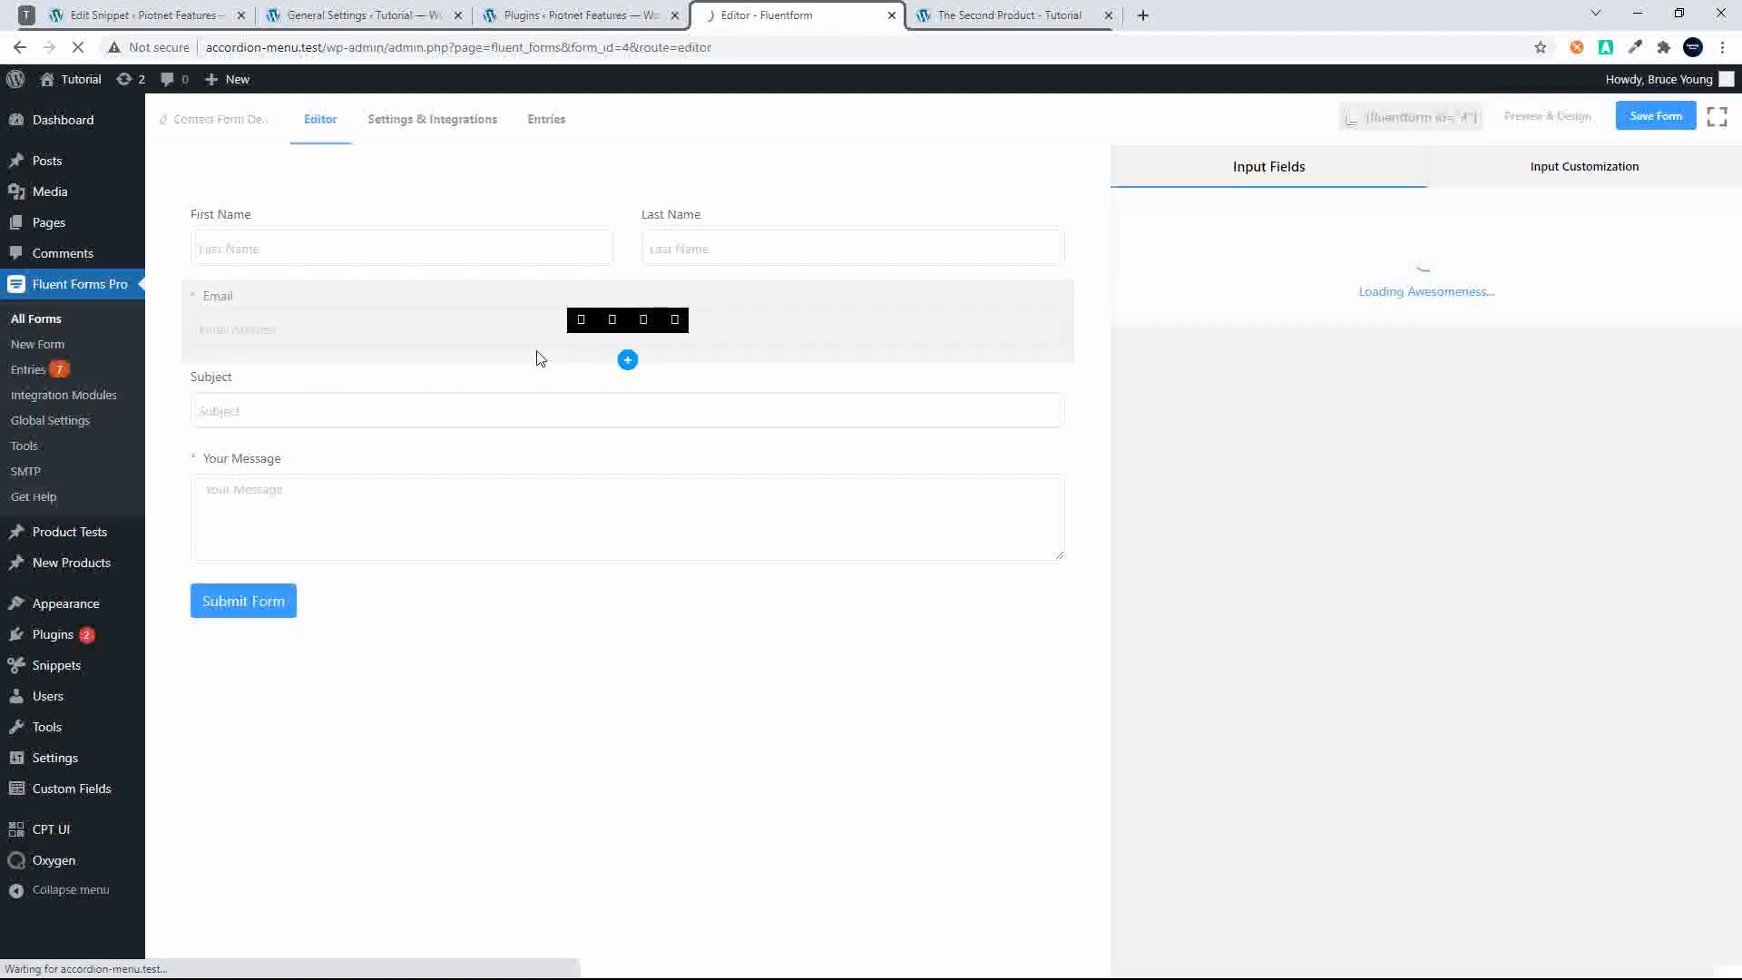
Rename the form as New Product Form
{"action": "left_click", "coordinate": [196, 119]}
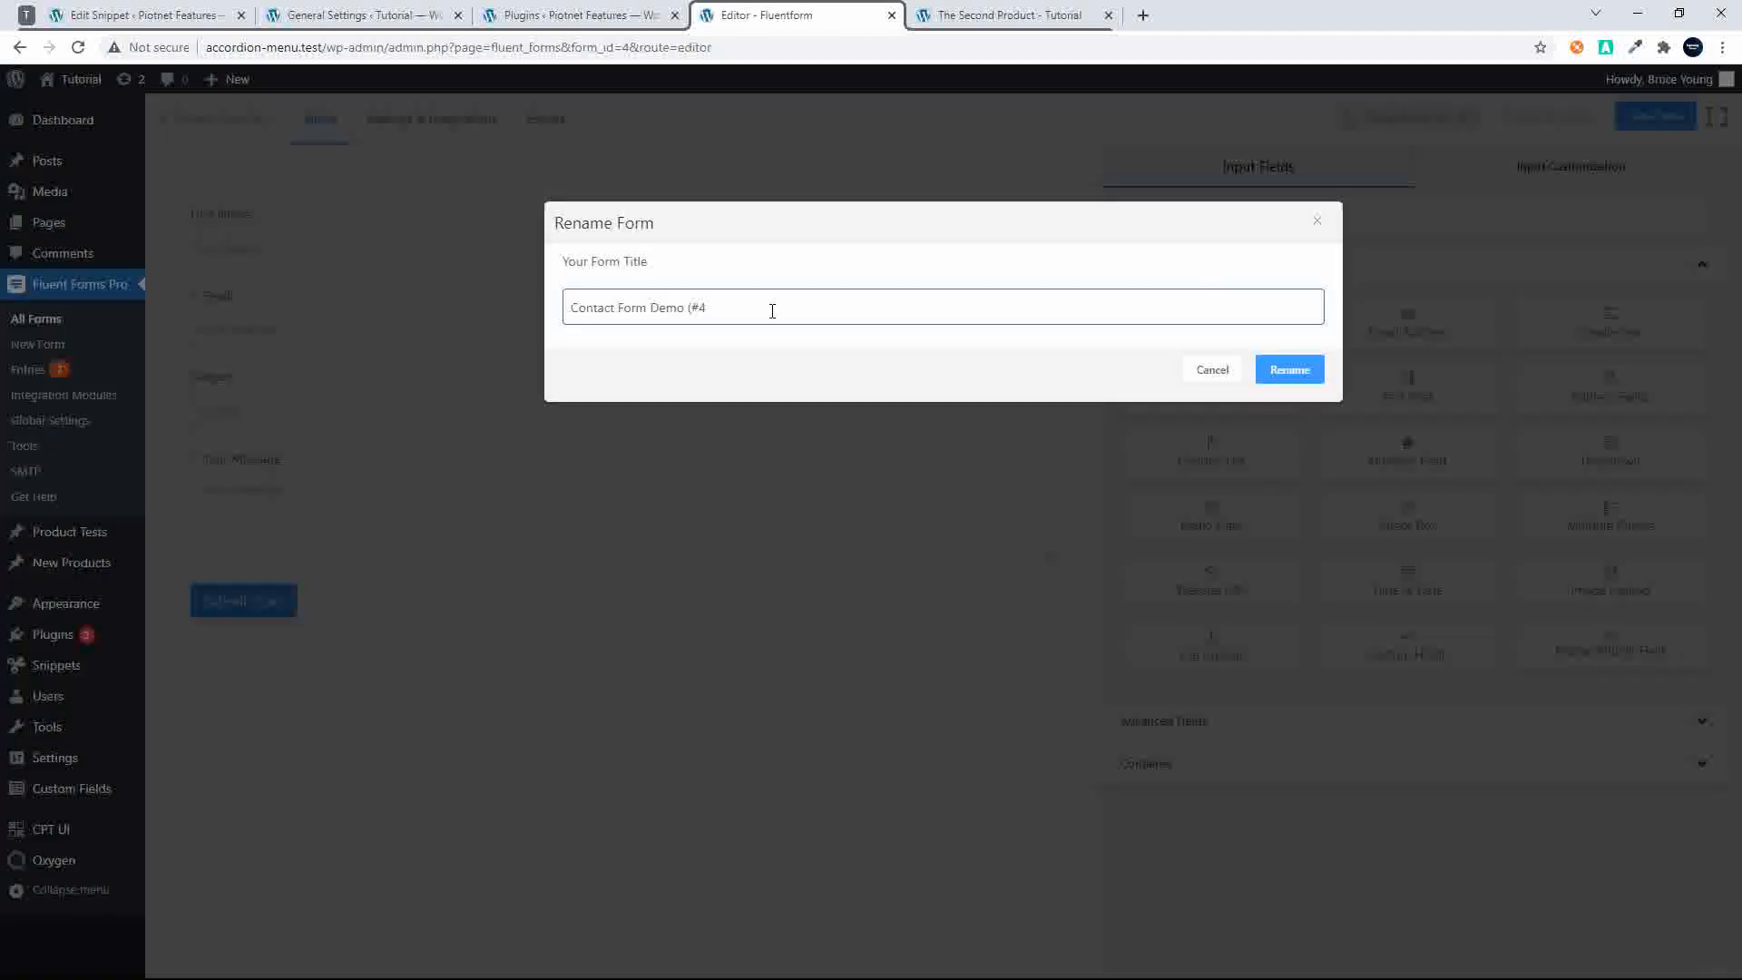
{"action": "key", "text": "BackSpace"}
{"action": "key", "text": "BackSpace"}
{"action": "key", "text": "BackSpace"}
{"action": "key", "text": "BackSpace"}
{"action": "key", "text": "BackSpace"}
{"action": "key", "text": "BackSpace"}
{"action": "key", "text": "BackSpace"}
{"action": "key", "text": "BackSpace"}
{"action": "key", "text": "BackSpace"}
{"action": "key", "text": "BackSpace"}
{"action": "key", "text": "BackSpace"}
{"action": "key", "text": "BackSpace"}
{"action": "key", "text": "BackSpace"}
{"action": "key", "text": "BackSpace"}
{"action": "key", "text": "BackSpace"}
{"action": "key", "text": "BackSpace"}
{"action": "key", "text": "BackSpace"}
{"action": "key", "text": "BackSpace"}
{"action": "key", "text": "BackSpace"}
{"action": "key", "text": "BackSpace"}
{"action": "type", "text": "Ne"}
{"action": "left_click", "coordinate": [1265, 376]}
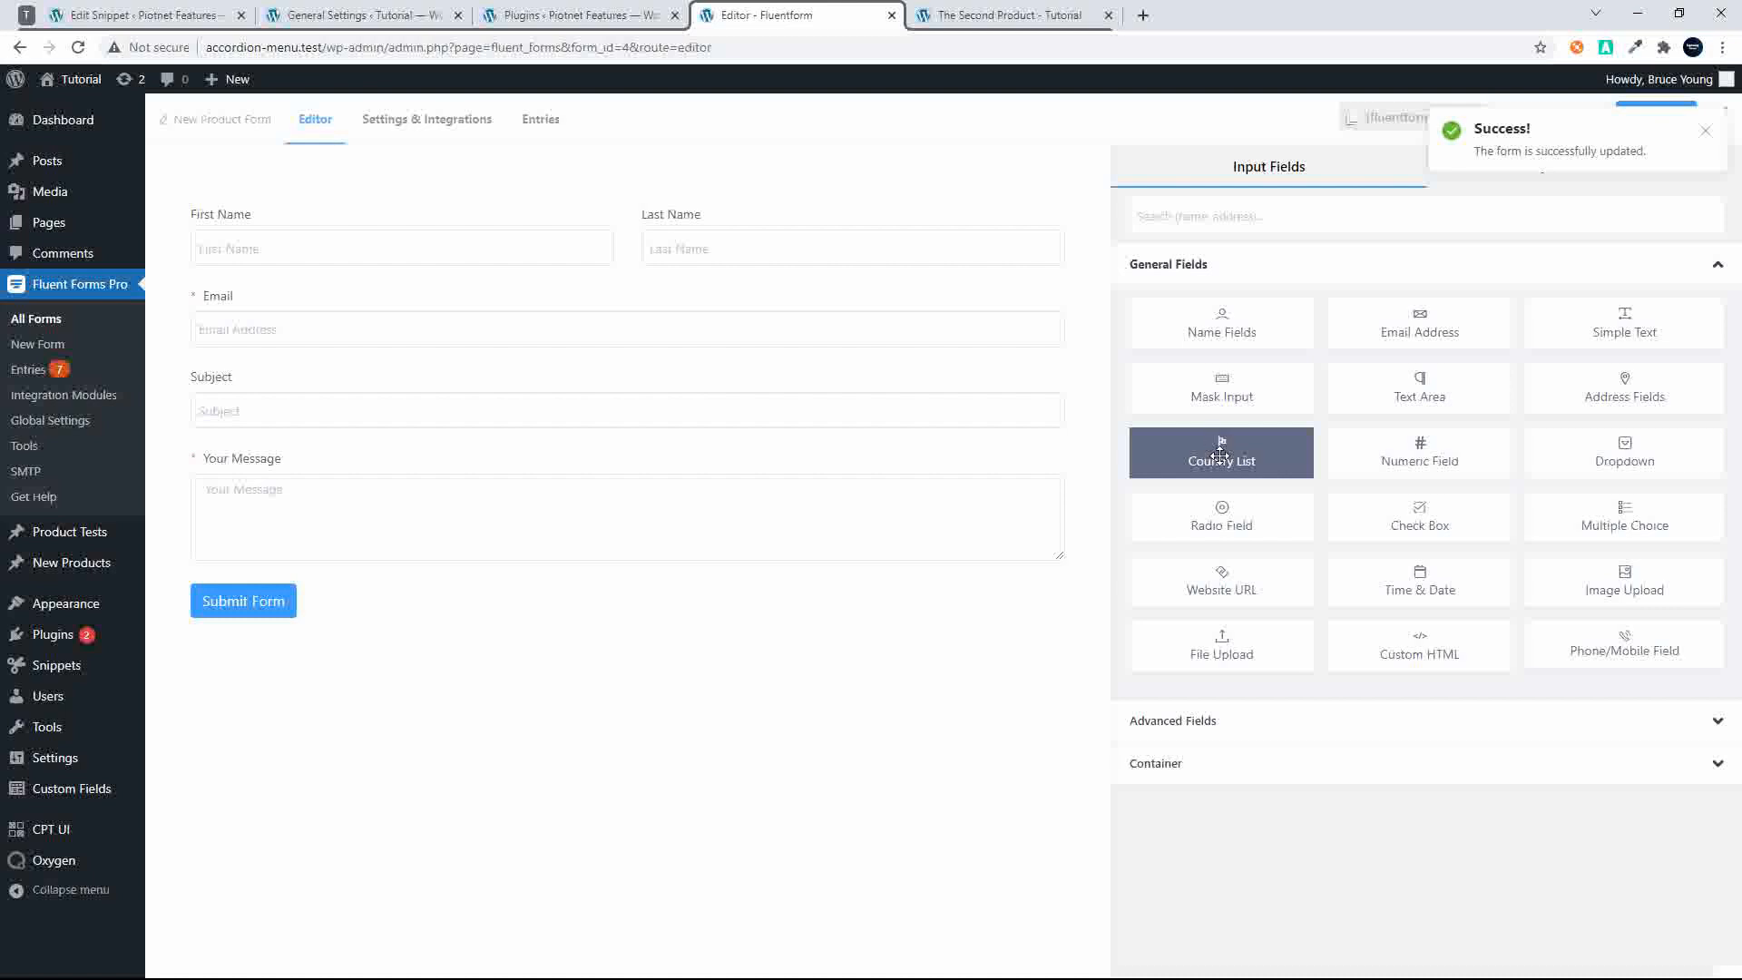
Insert a Form Step between the Subject and Your Message fields, and move the name and email fields below its page break
{"action": "left_click", "coordinate": [1217, 720]}
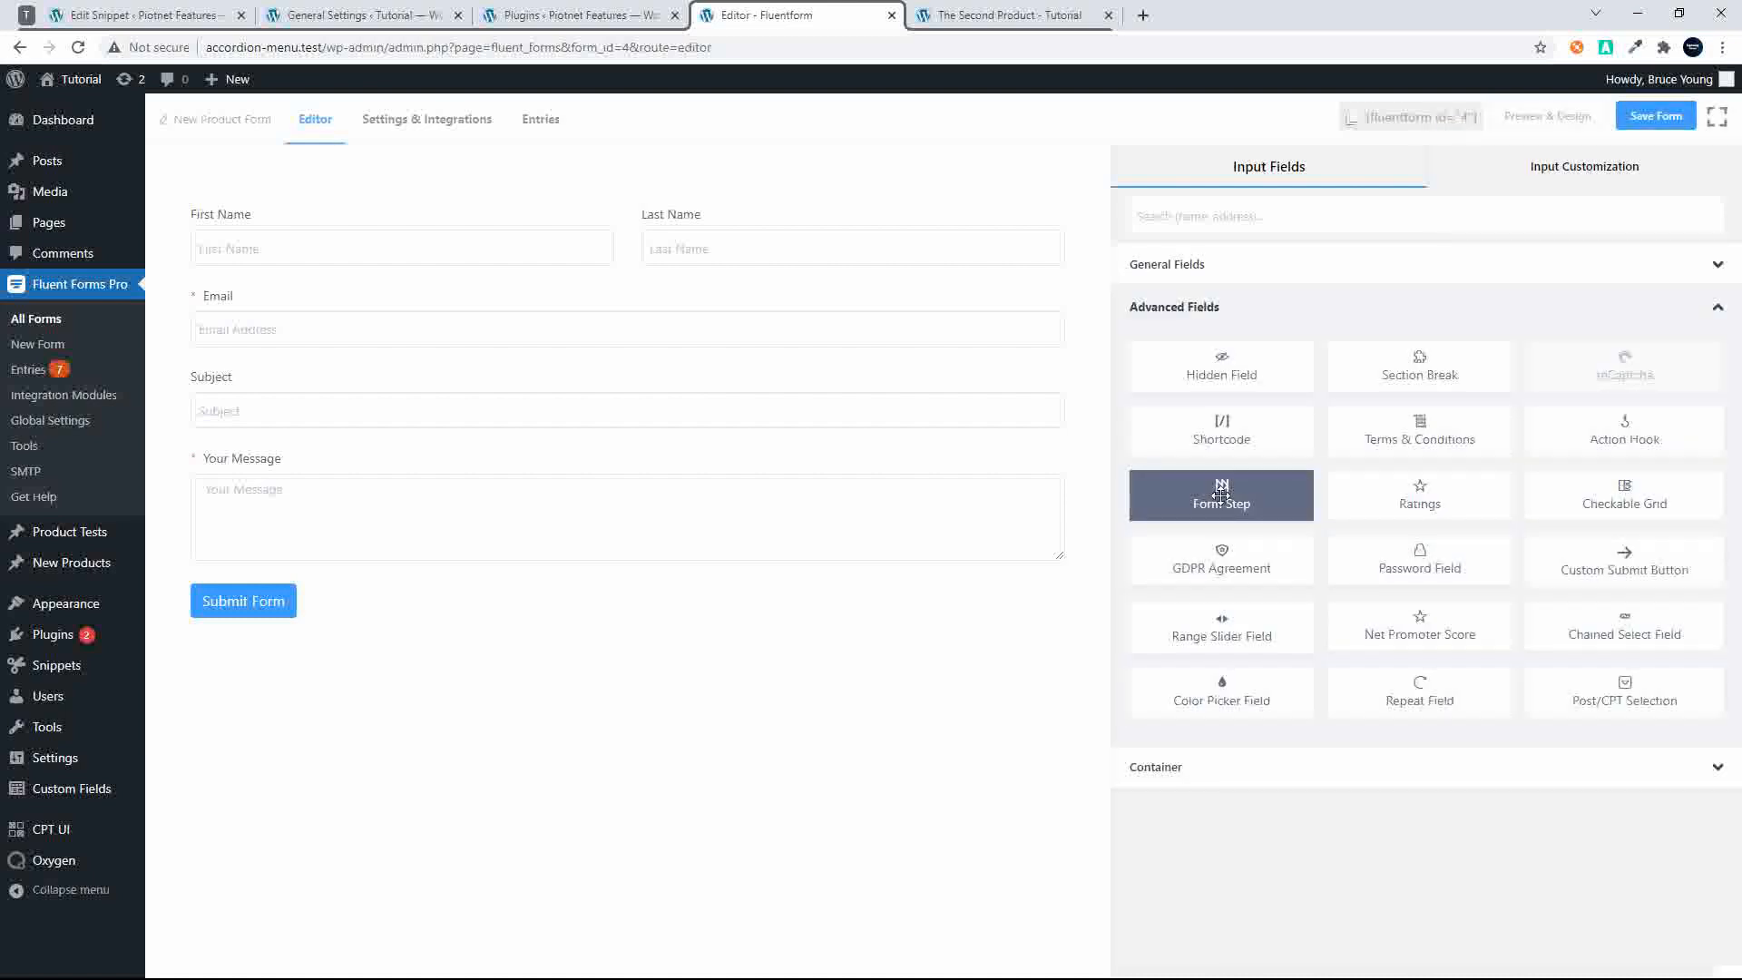
{"action": "left_click_drag", "start_coordinate": [1221, 497], "coordinate": [603, 488]}
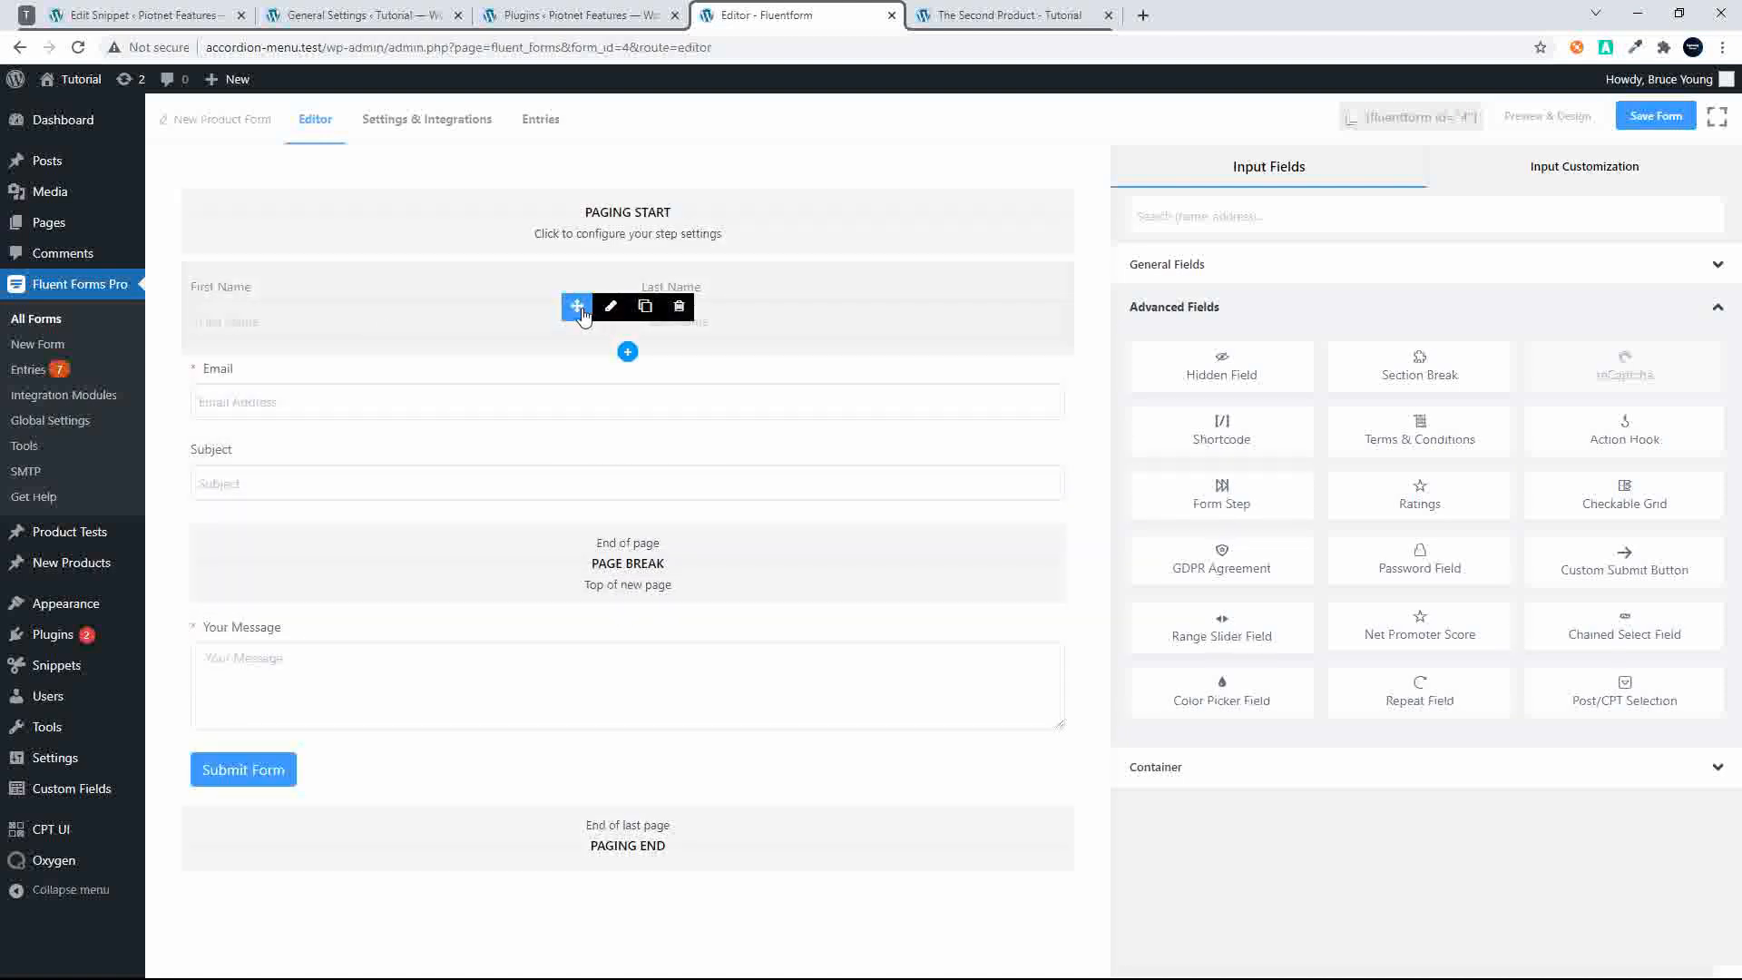
{"action": "left_click_drag", "start_coordinate": [578, 310], "coordinate": [599, 624]}
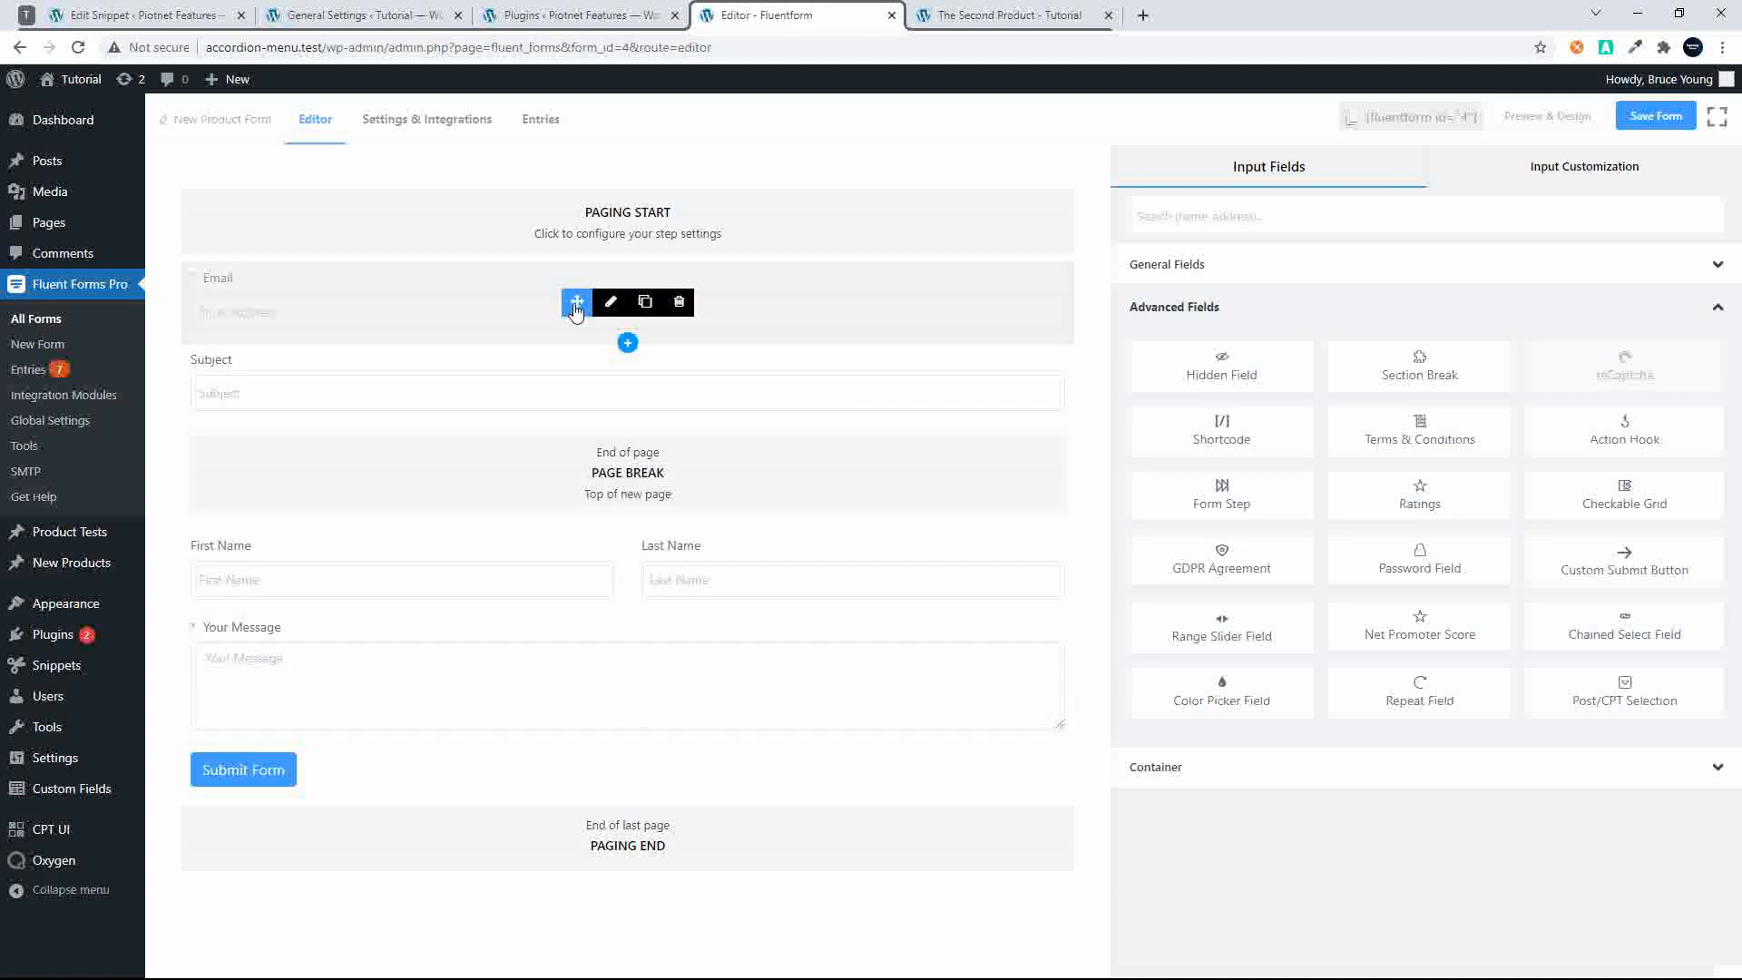
{"action": "left_click_drag", "start_coordinate": [577, 301], "coordinate": [580, 585]}
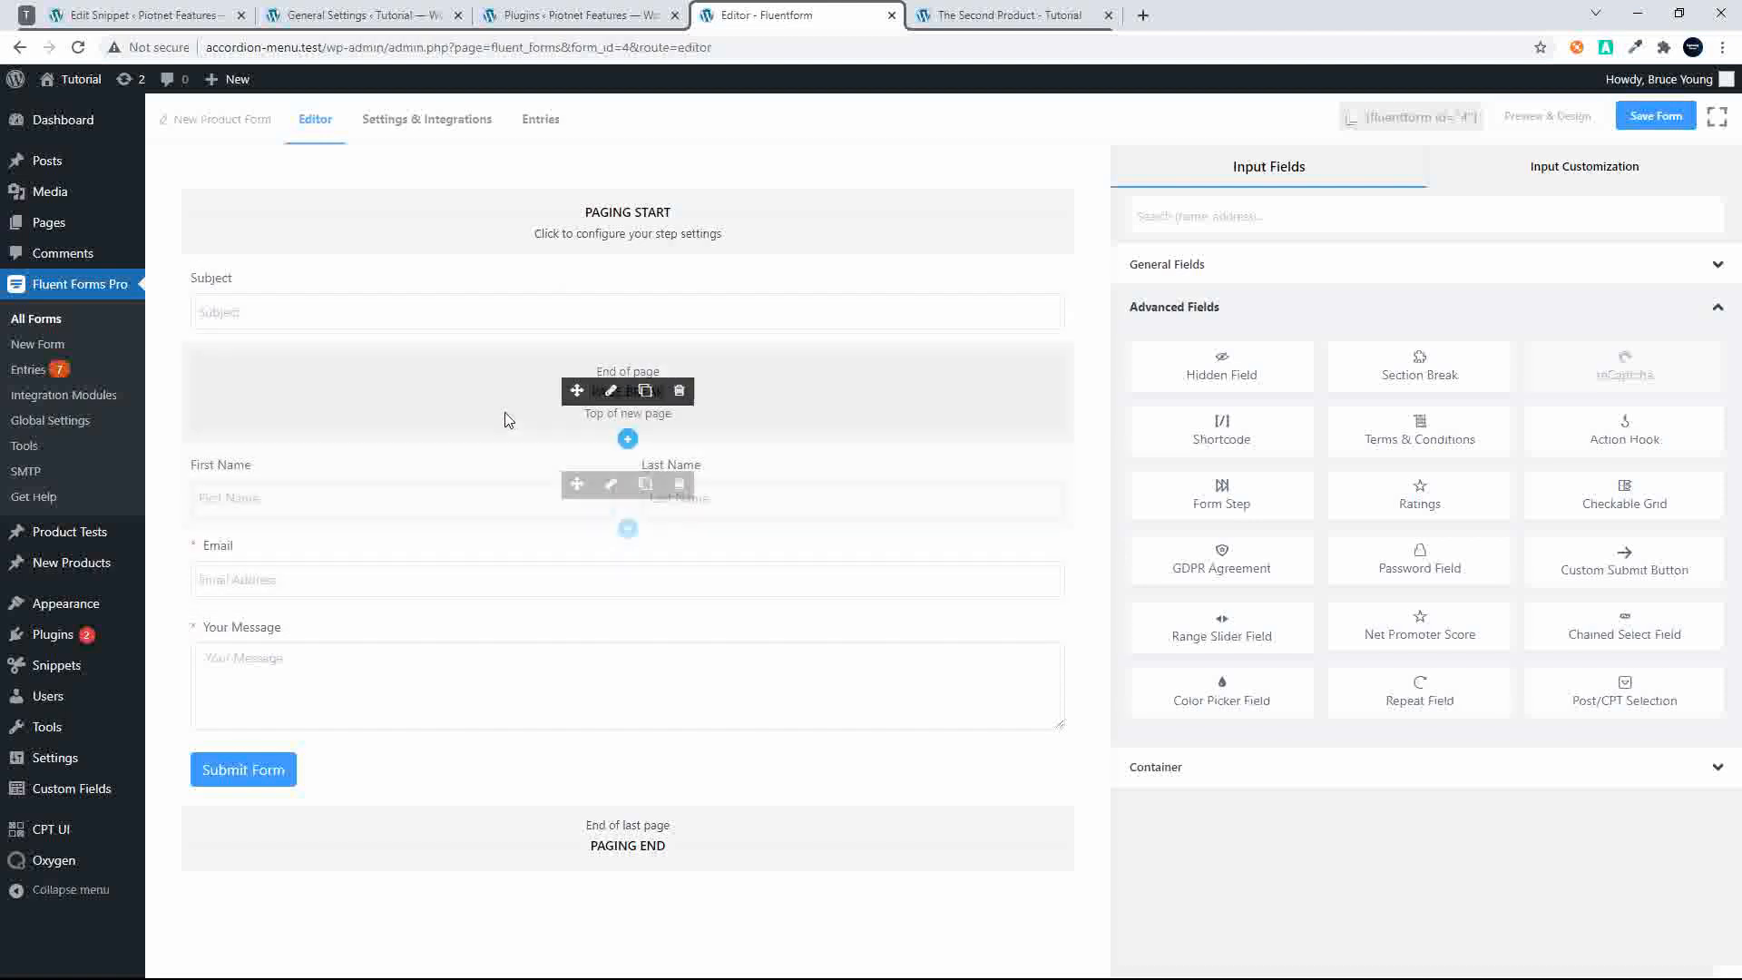
Change the Subject field's element label, admin field label and placeholder to Product Name
{"action": "left_click", "coordinate": [608, 301]}
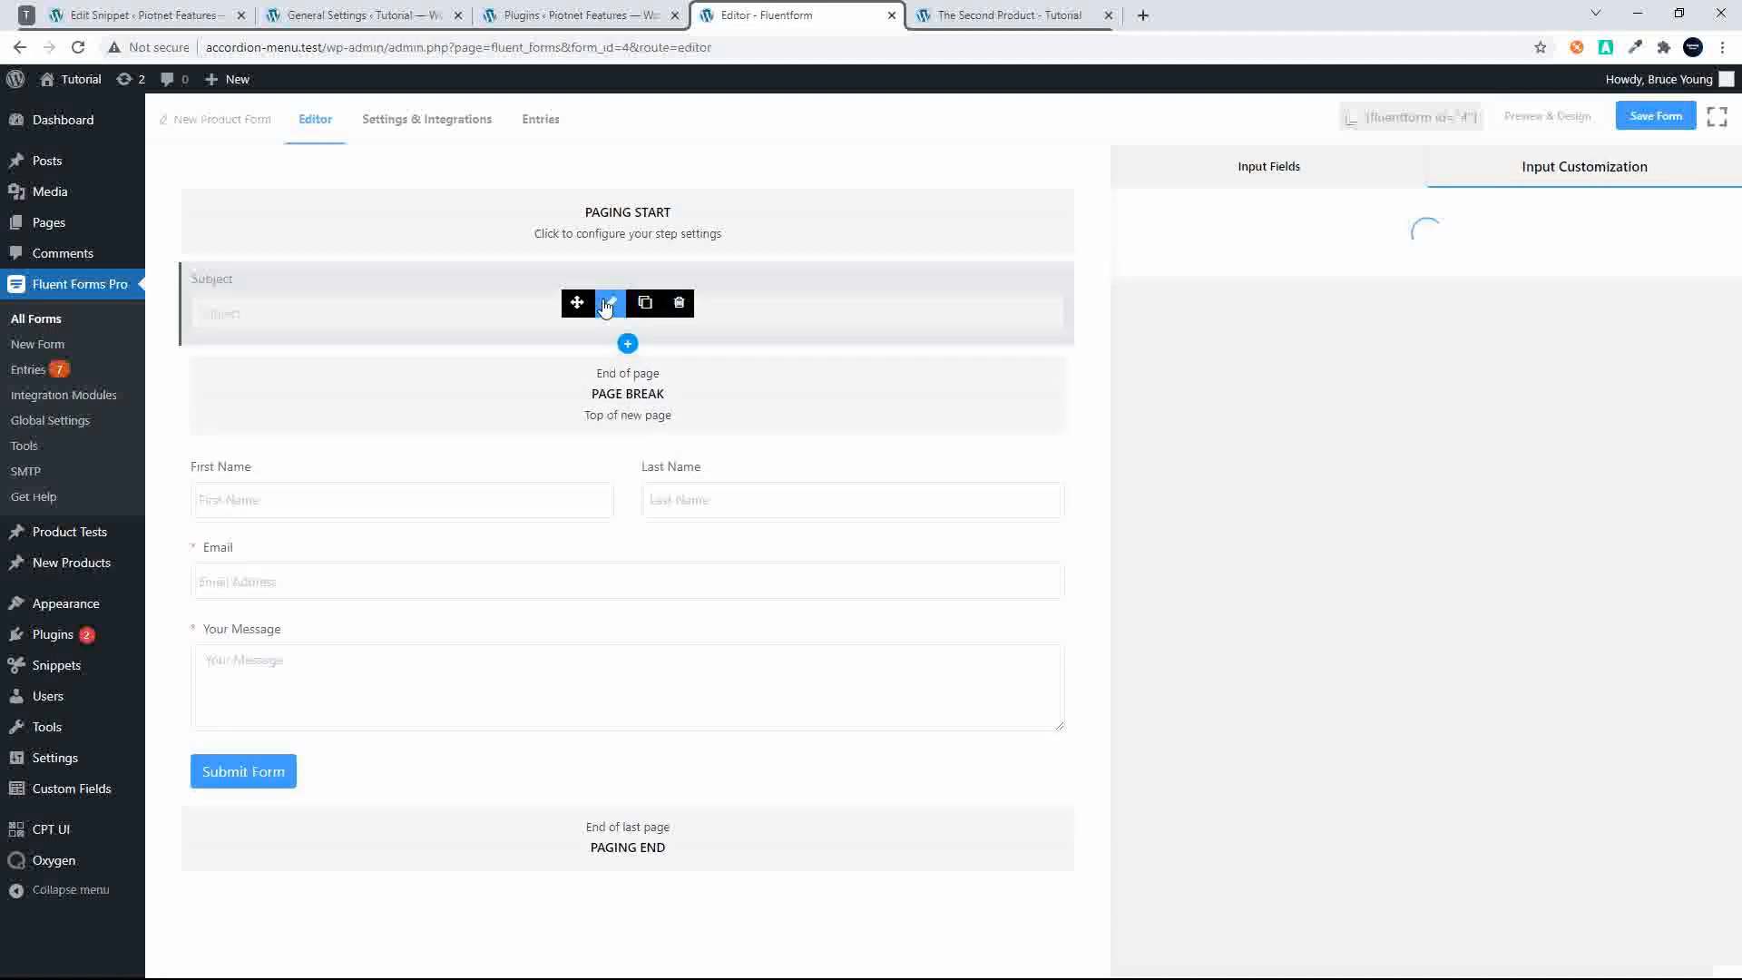
{"action": "double_click", "coordinate": [1136, 275]}
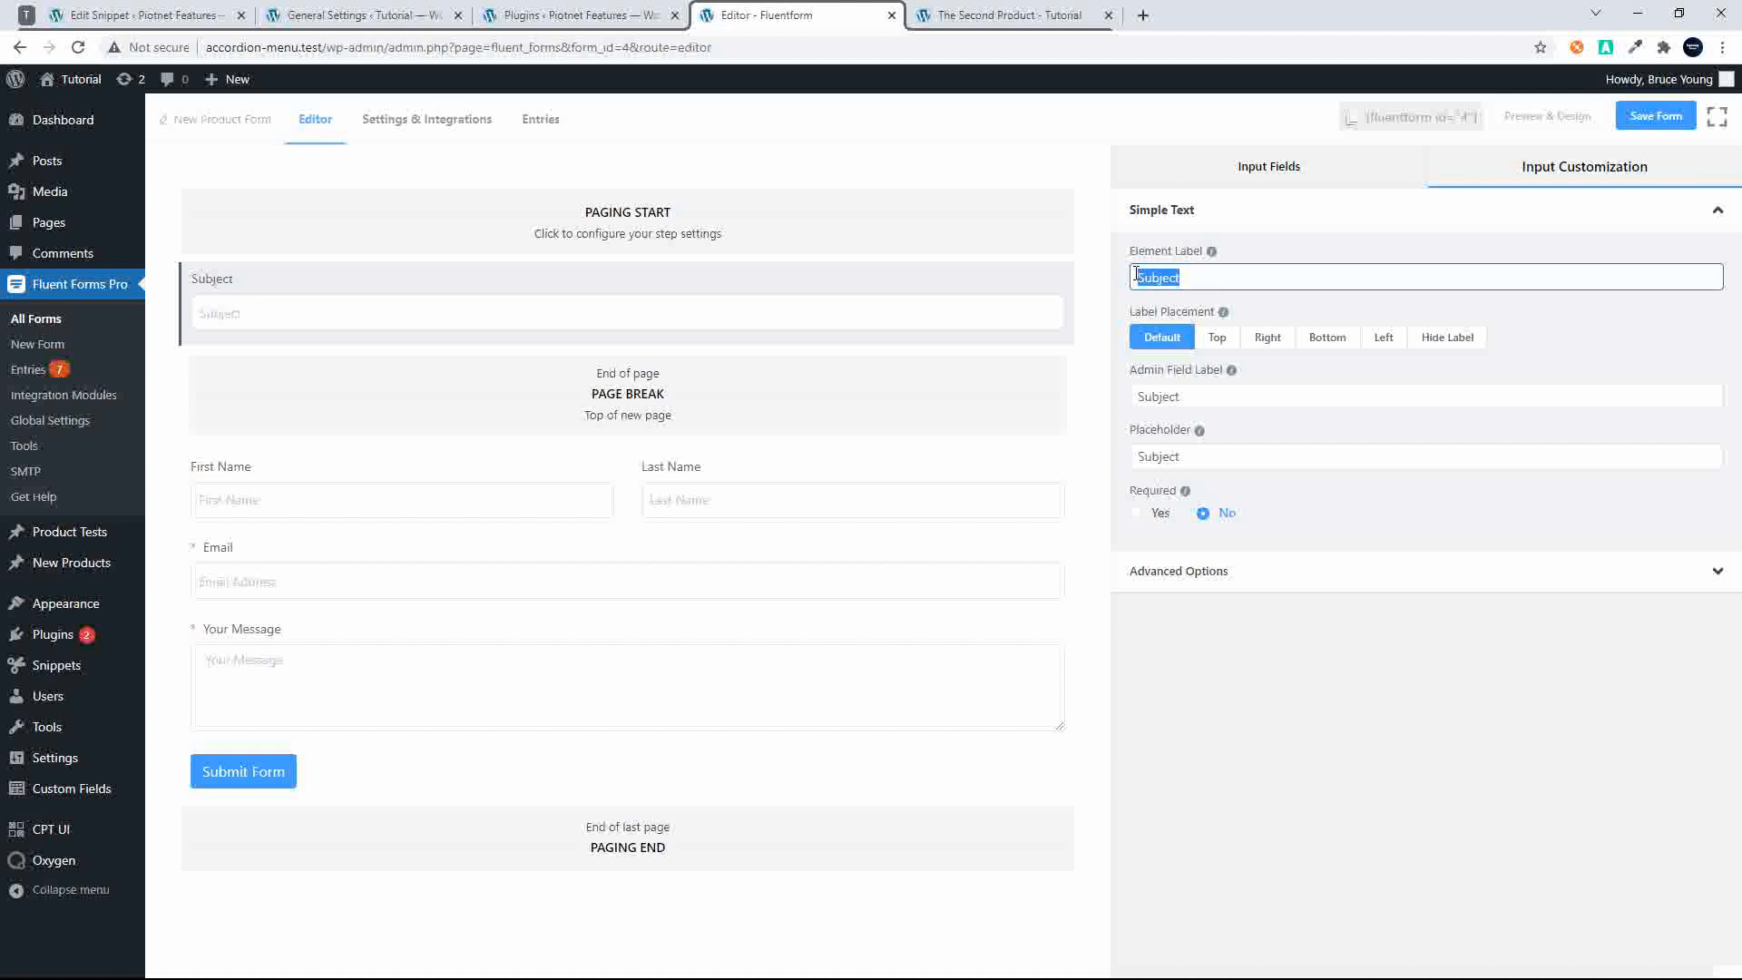
{"action": "type", "text": "Product Name"}
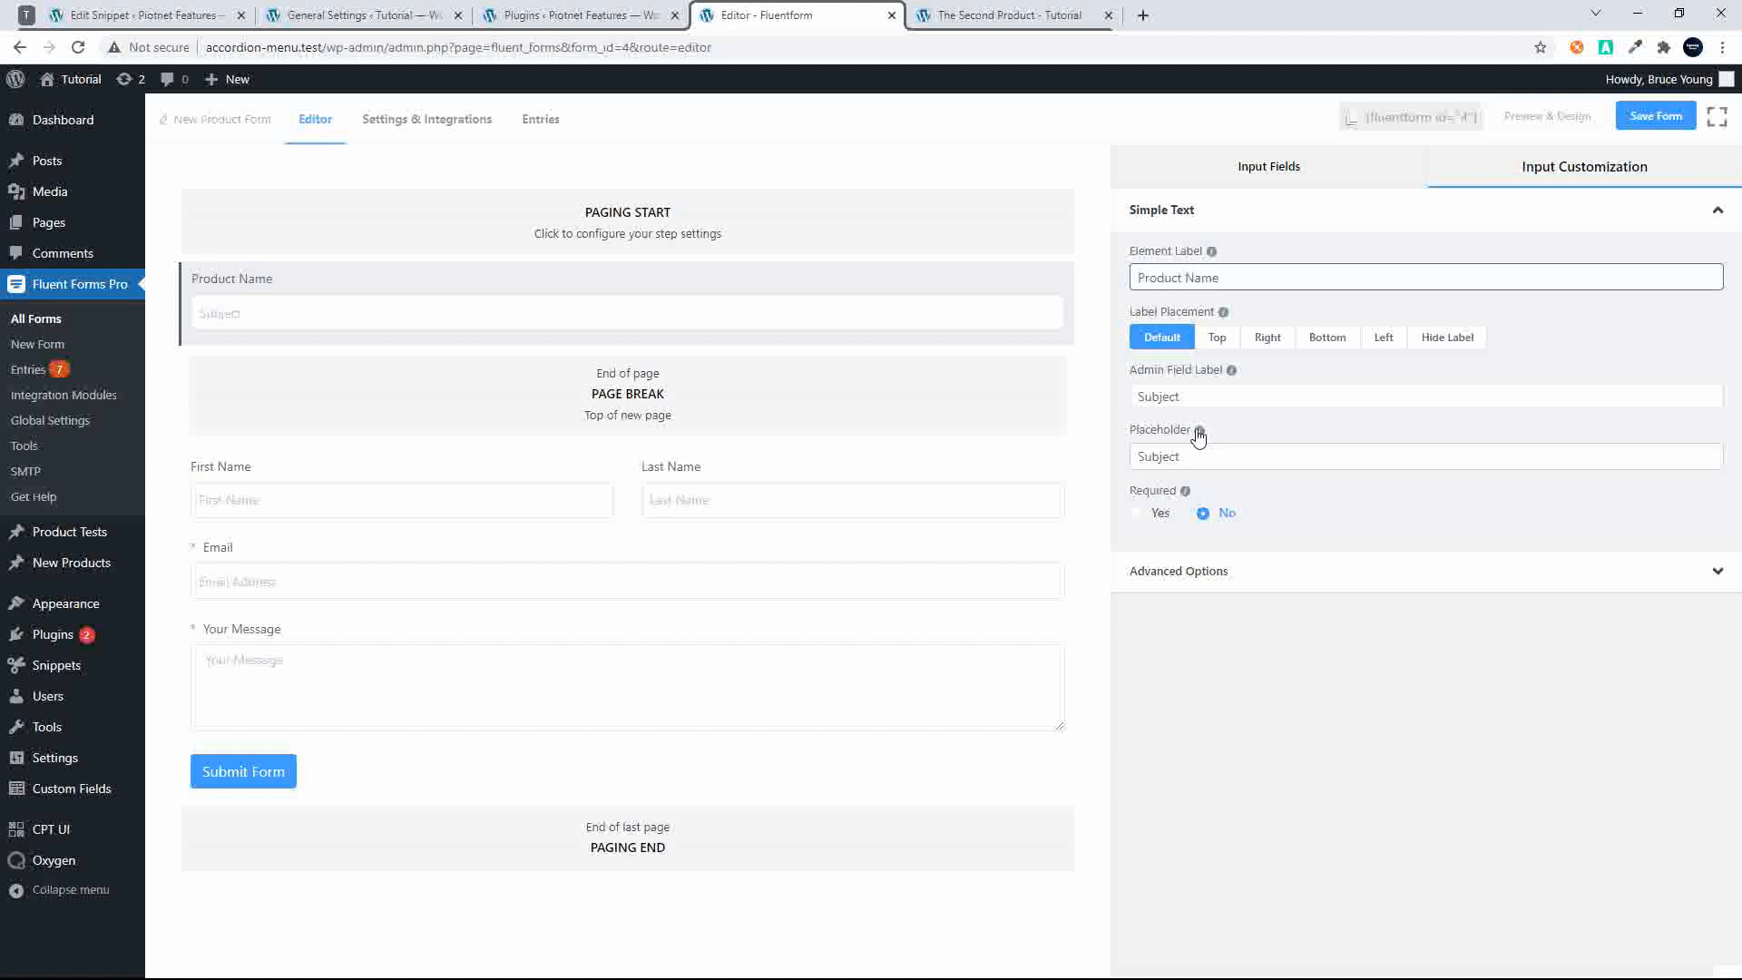
{"action": "key", "text": "ctrl+a"}
{"action": "key", "text": "ctrl+c"}
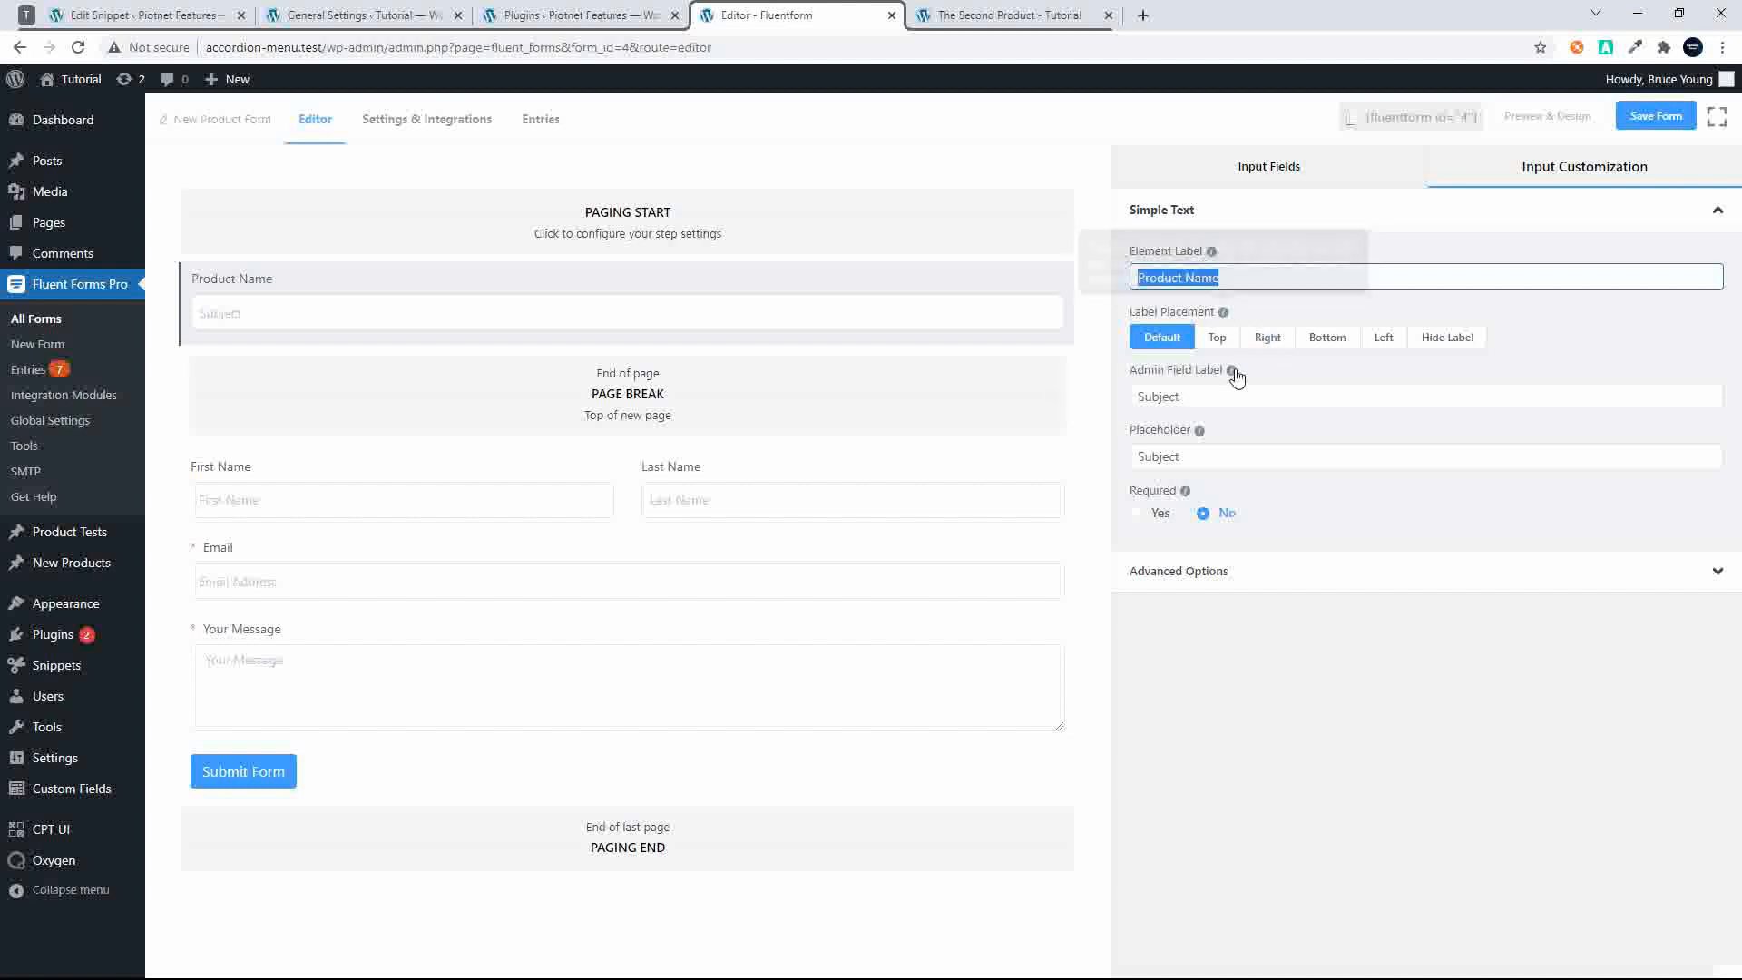
{"action": "double_click", "coordinate": [1180, 397]}
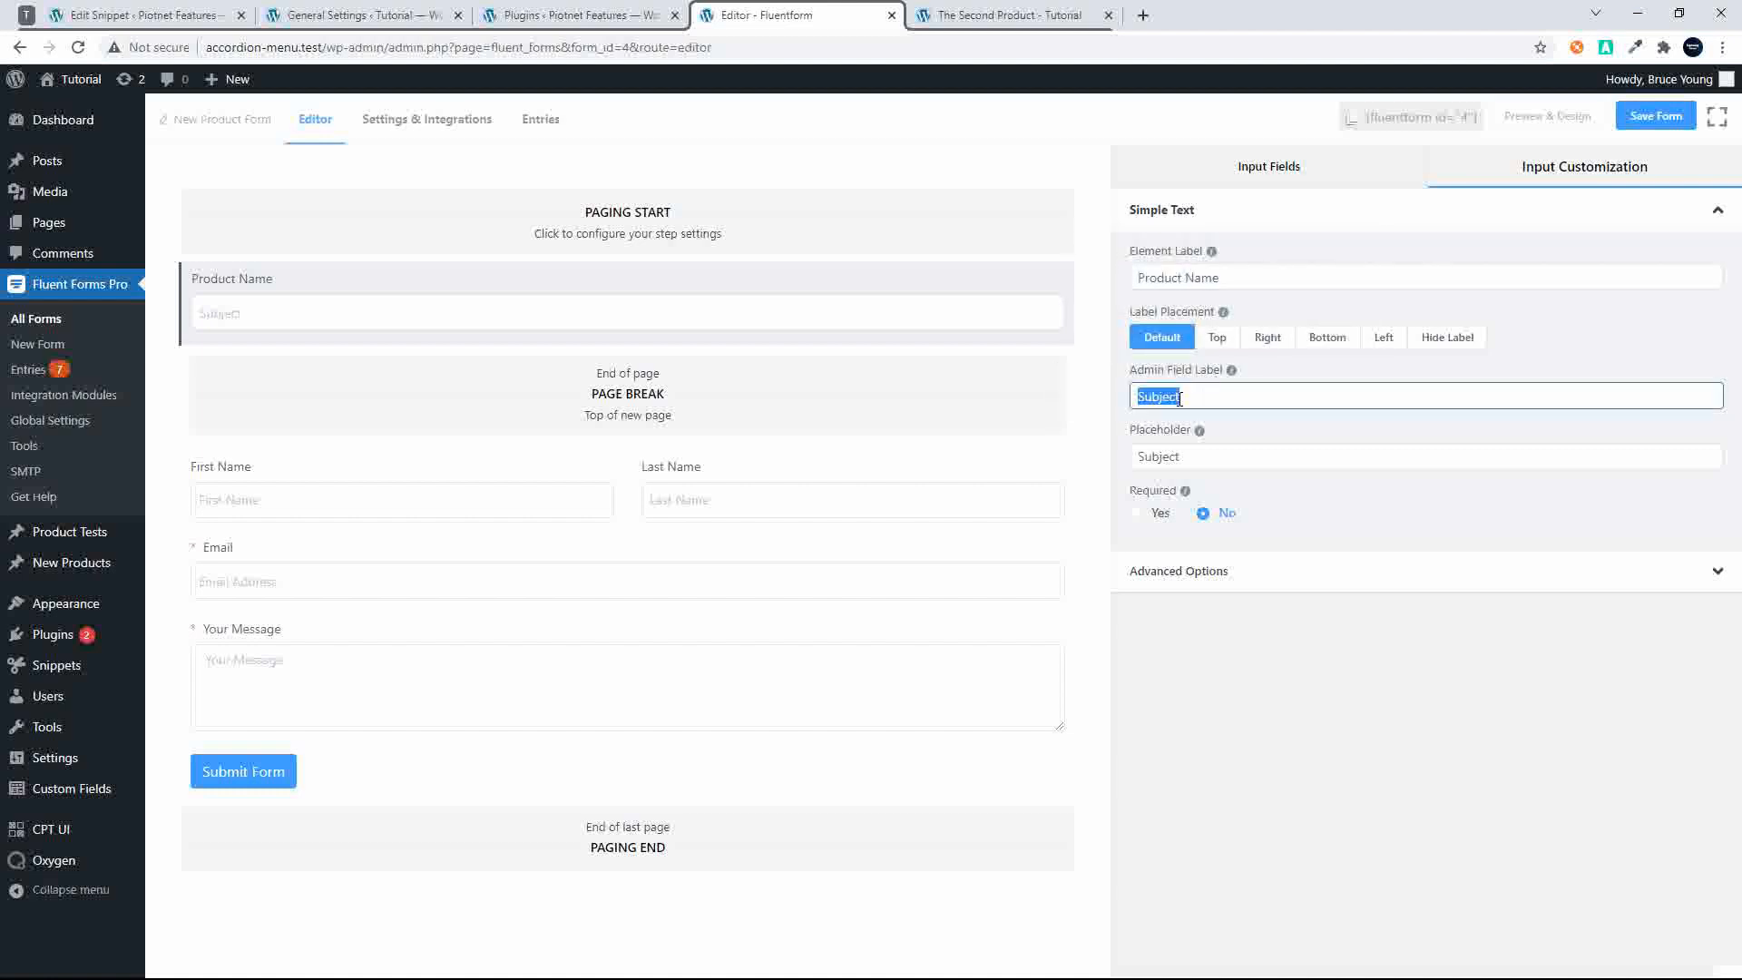
{"action": "key", "text": "ctrl+v"}
{"action": "double_click", "coordinate": [1197, 456]}
{"action": "key", "text": "ctrl+v"}
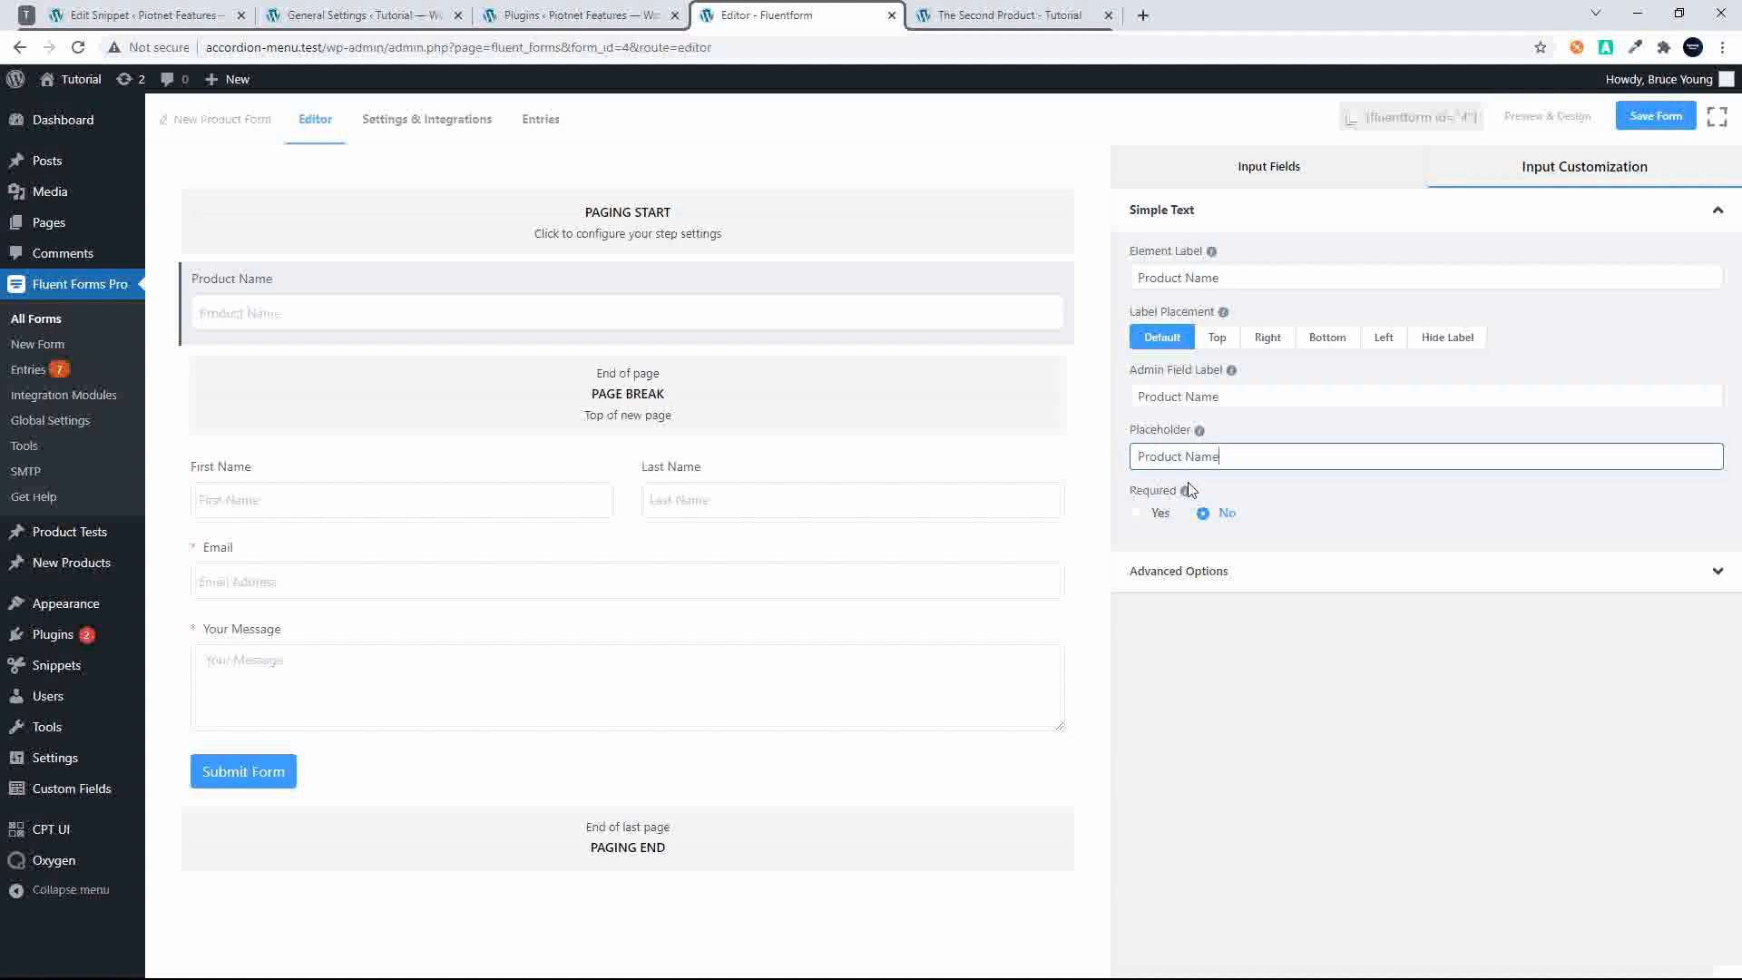
Set the Product Name field's name attribute to product_name in its advanced options and return to the list of input fields
{"action": "left_click", "coordinate": [1181, 570]}
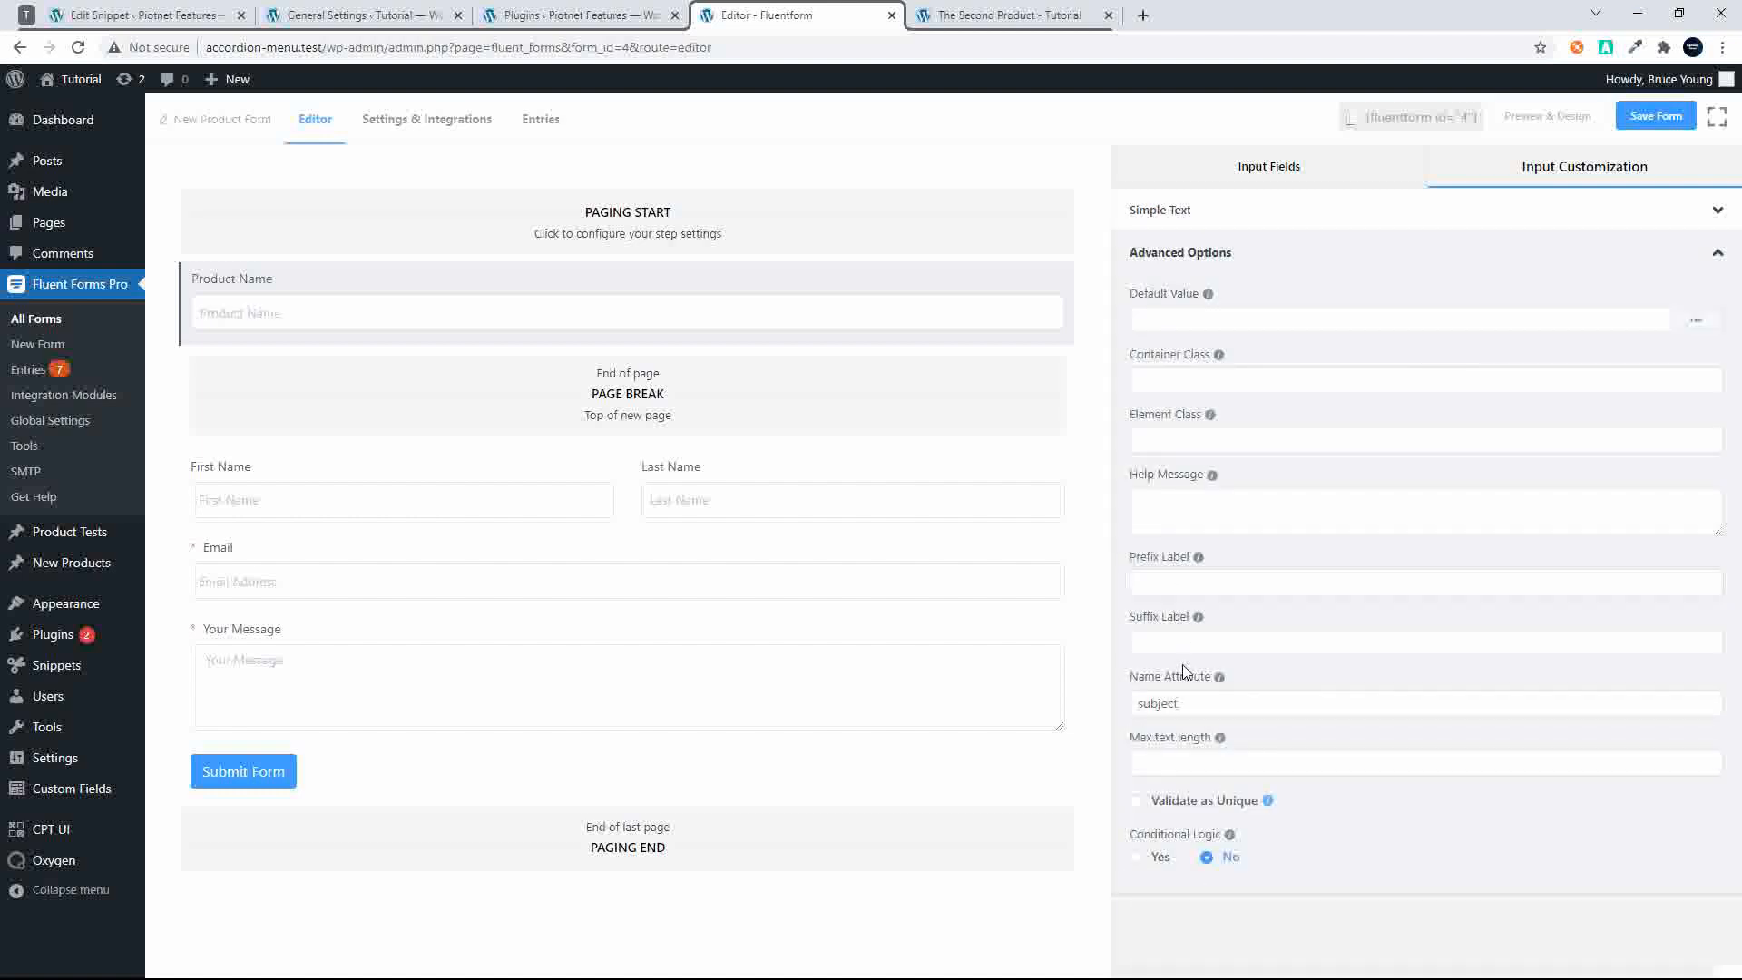
{"action": "double_click", "coordinate": [1186, 699]}
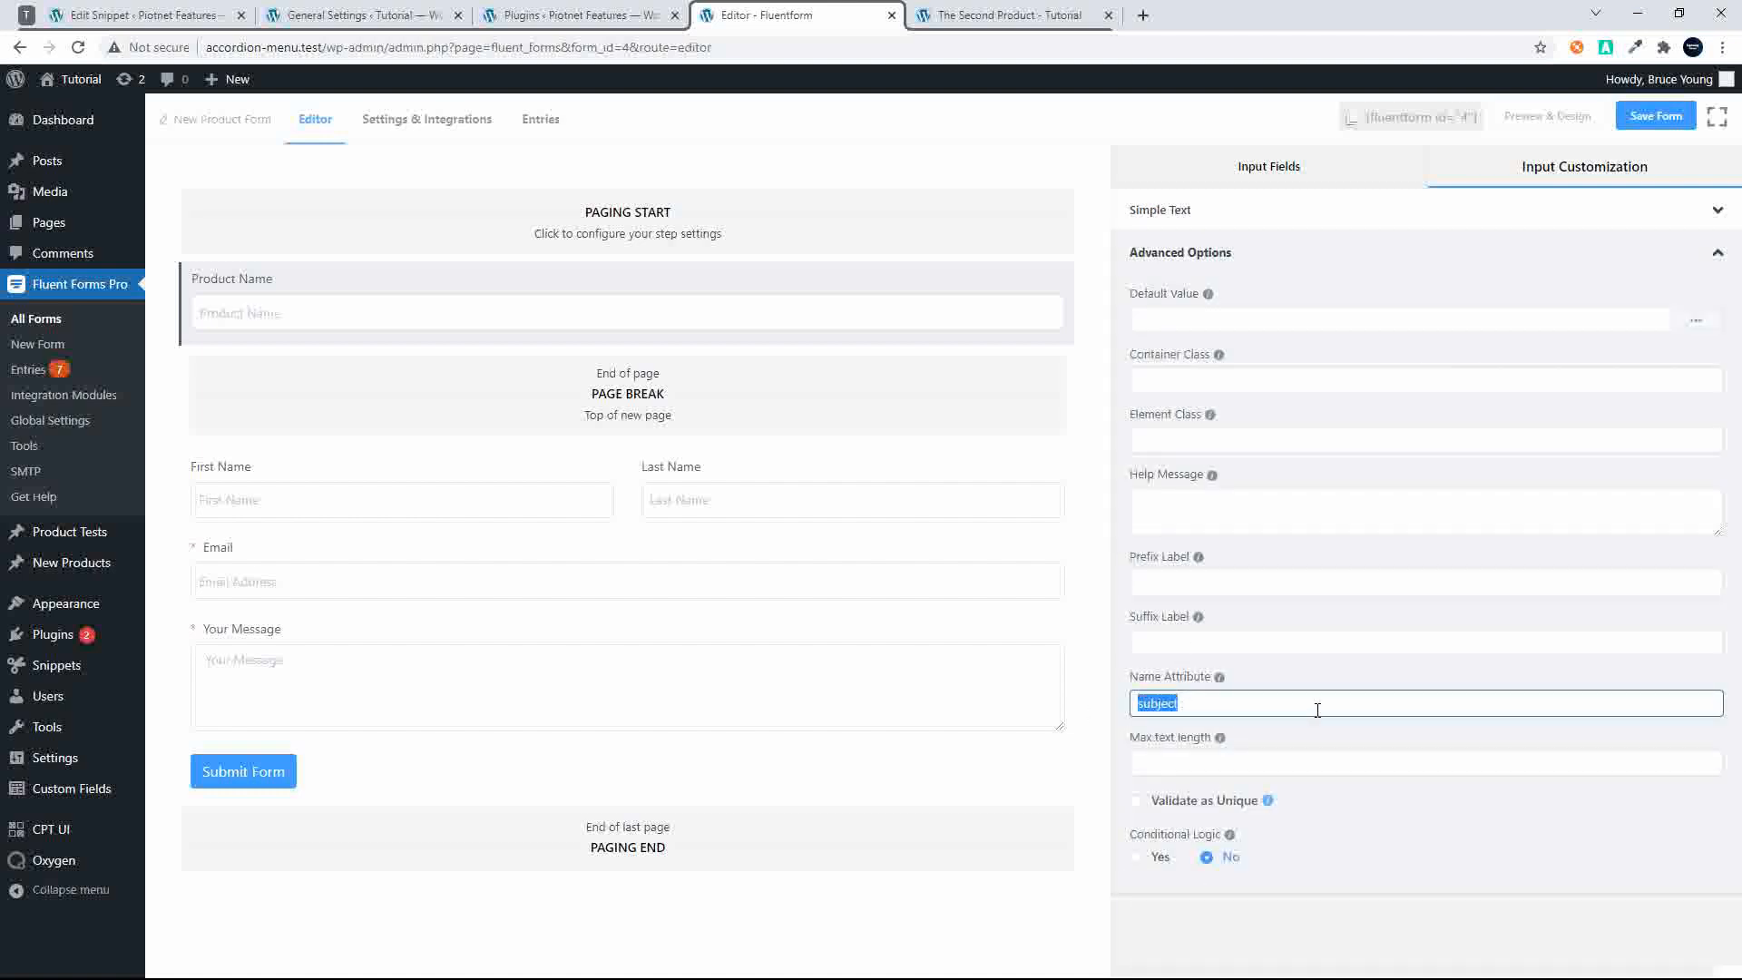
{"action": "type", "text": "product_name"}
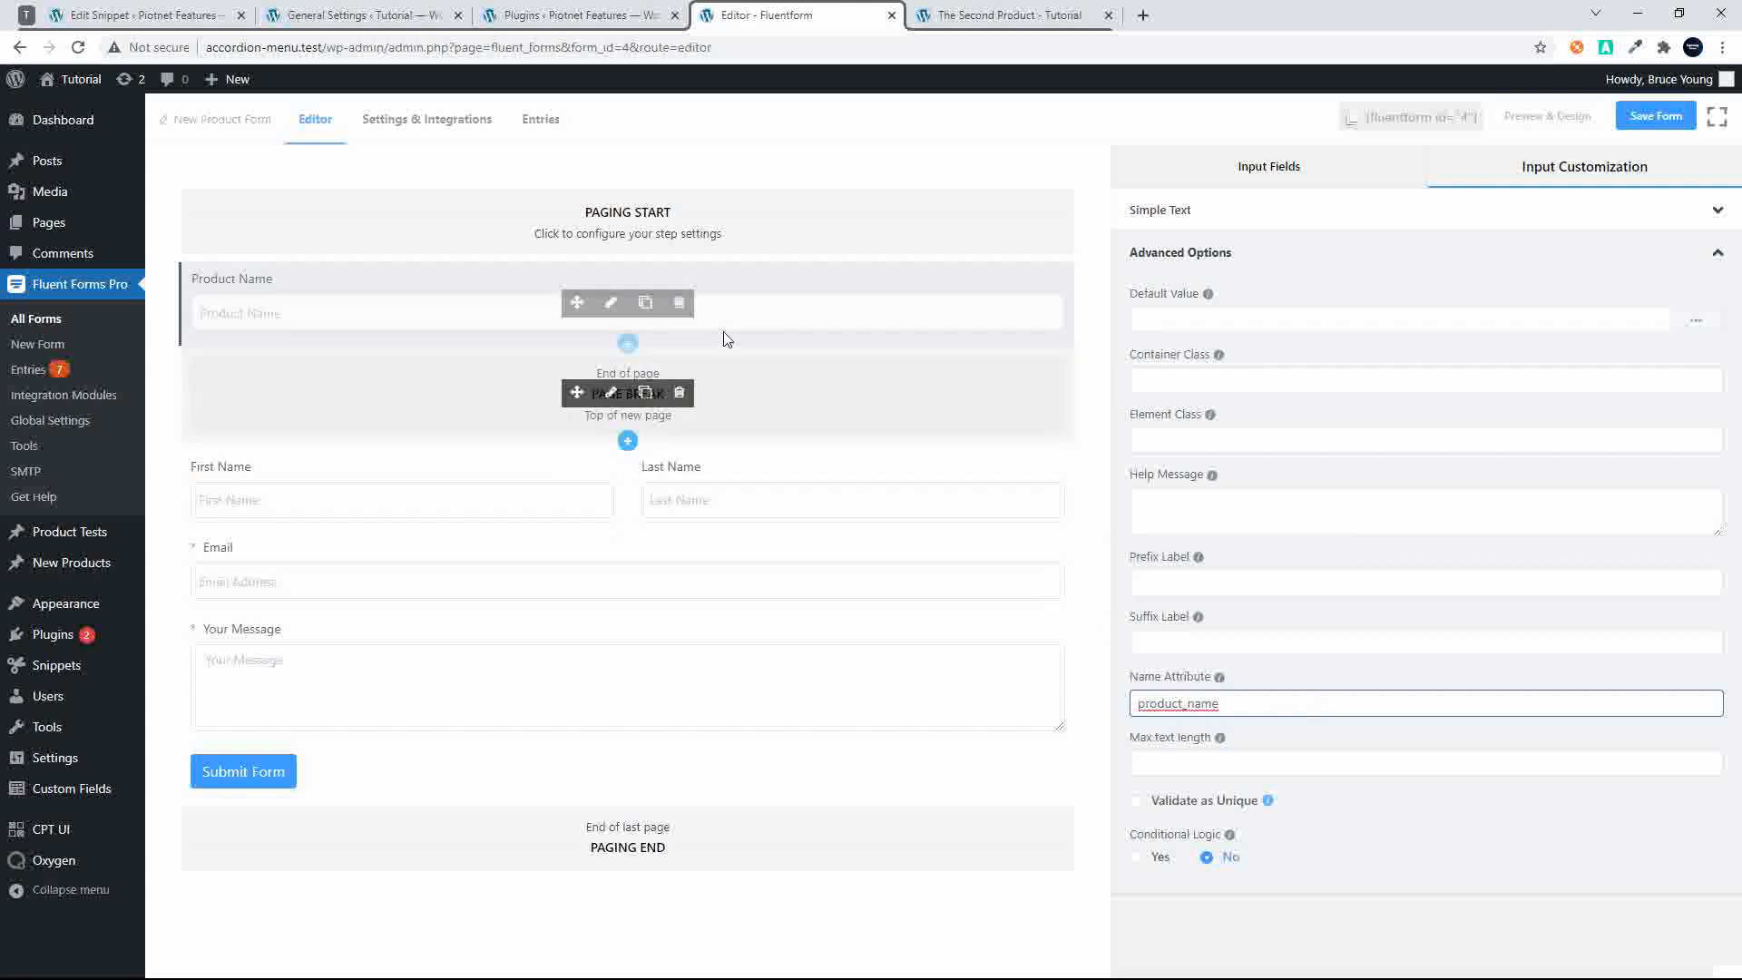
{"action": "left_click", "coordinate": [976, 311]}
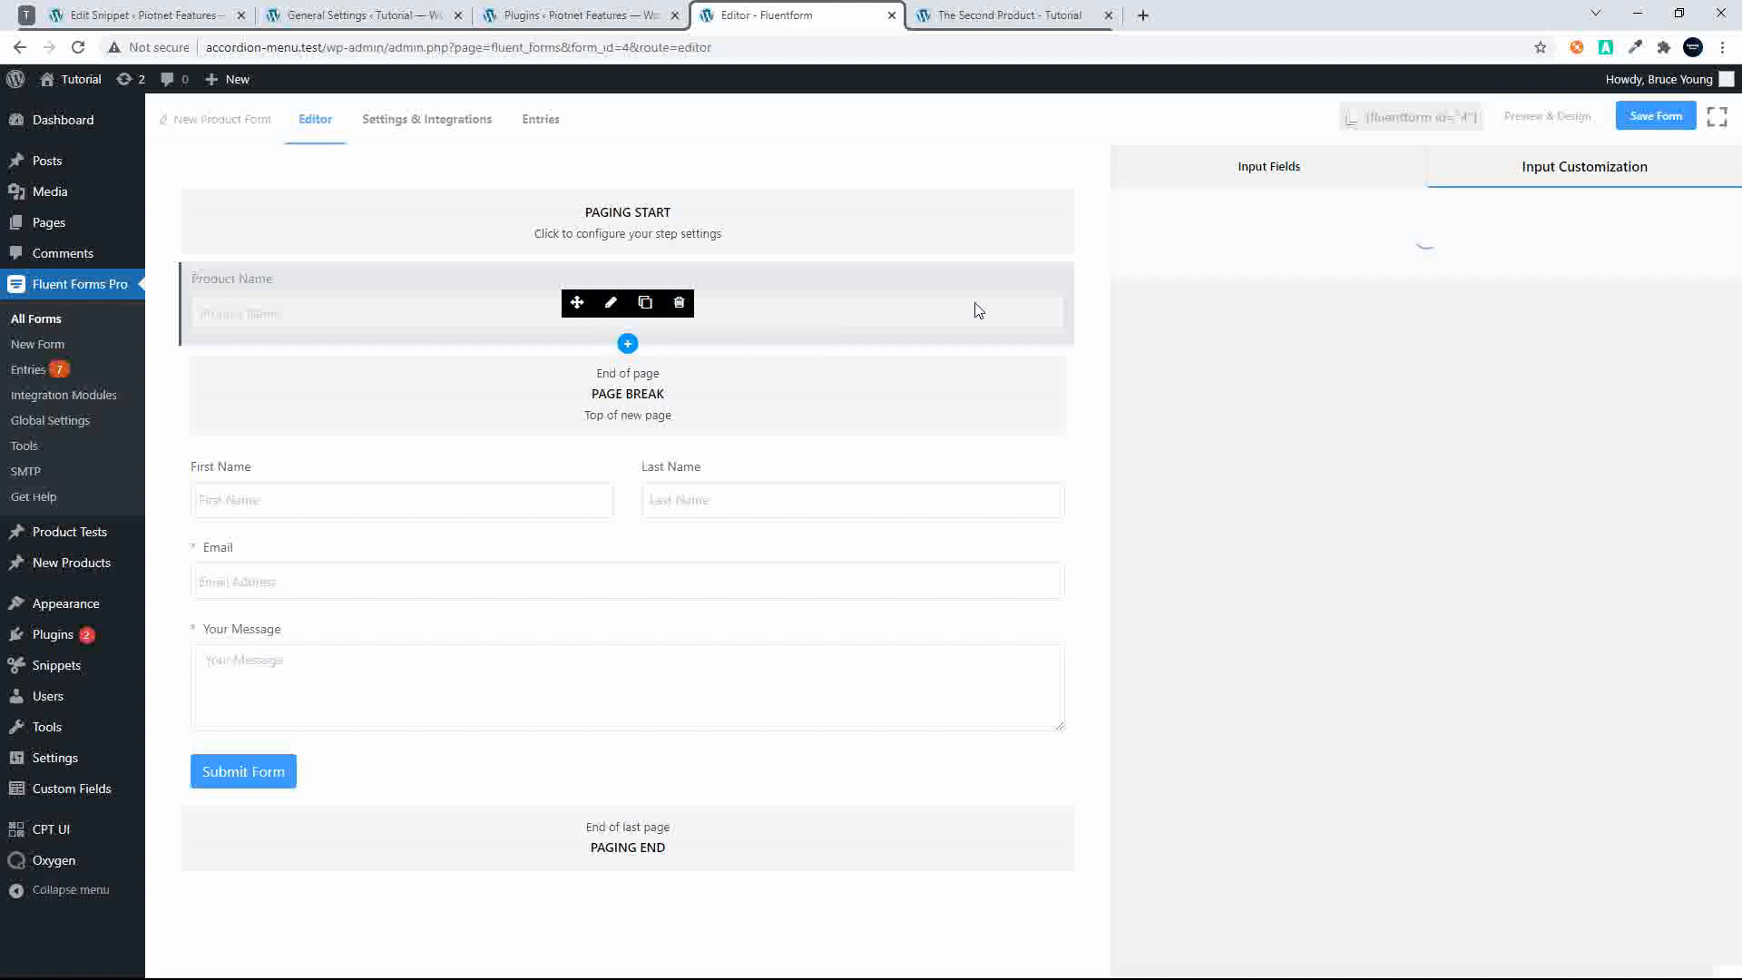
{"action": "left_click", "coordinate": [1187, 177]}
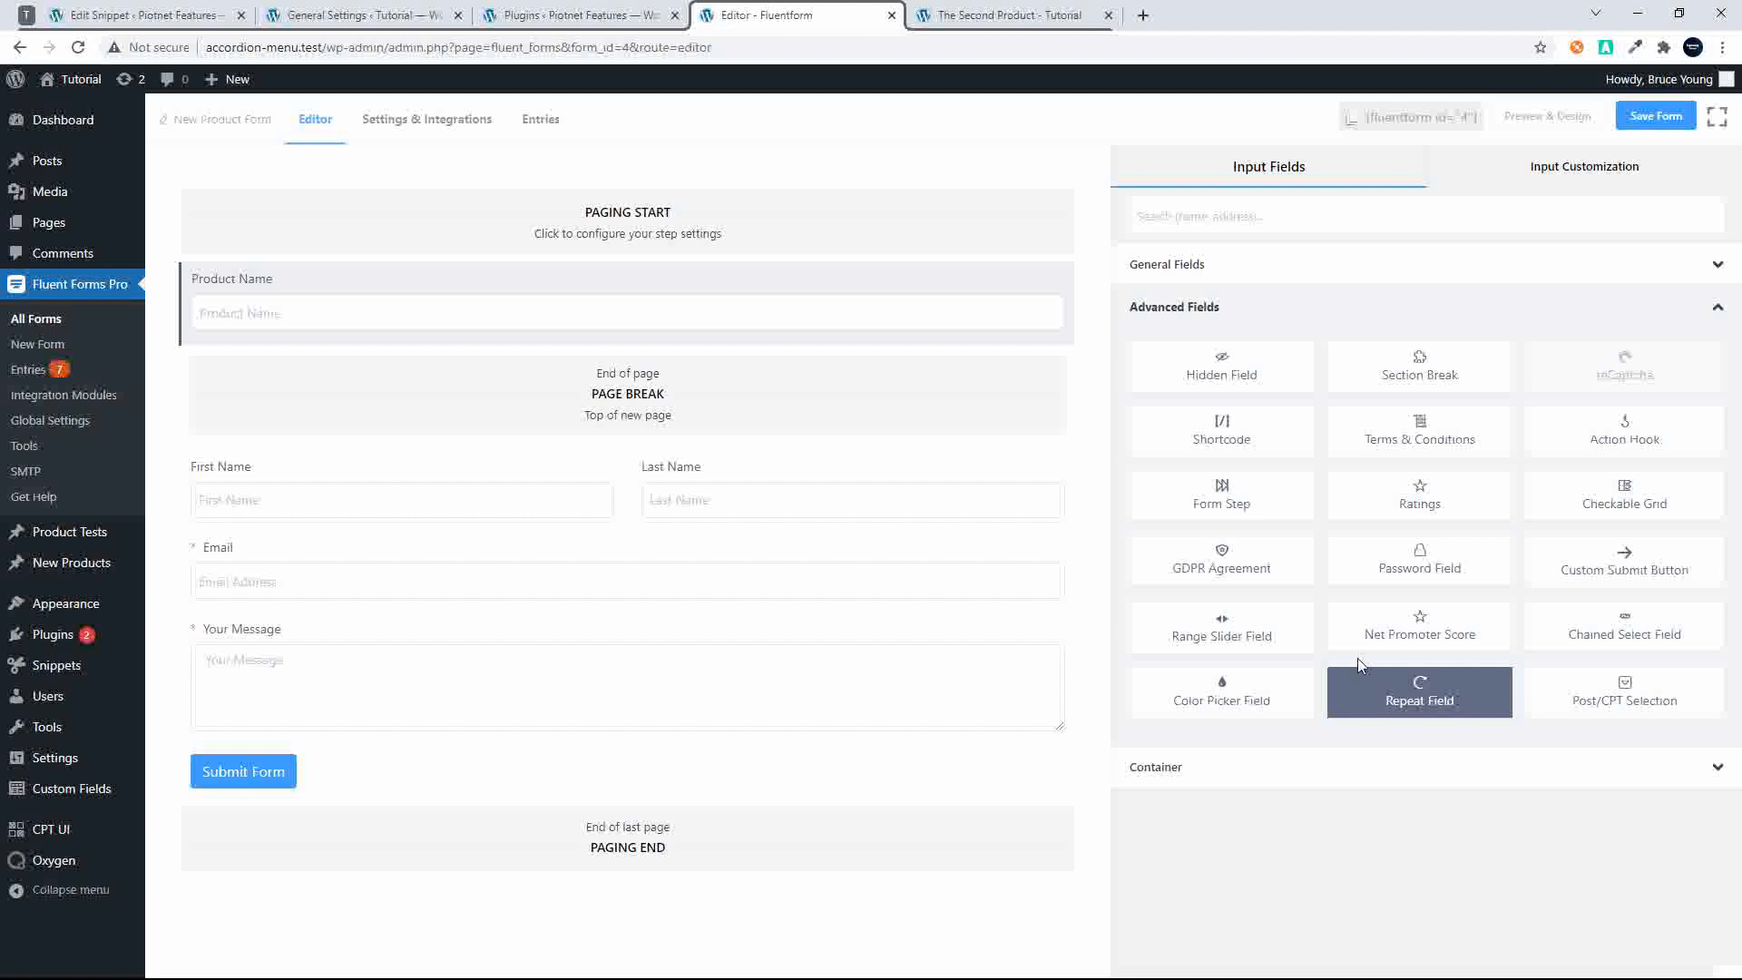
Add a Numeric Field between Product Name and the page break, and set its element label to Product Price
{"action": "left_click", "coordinate": [1255, 274]}
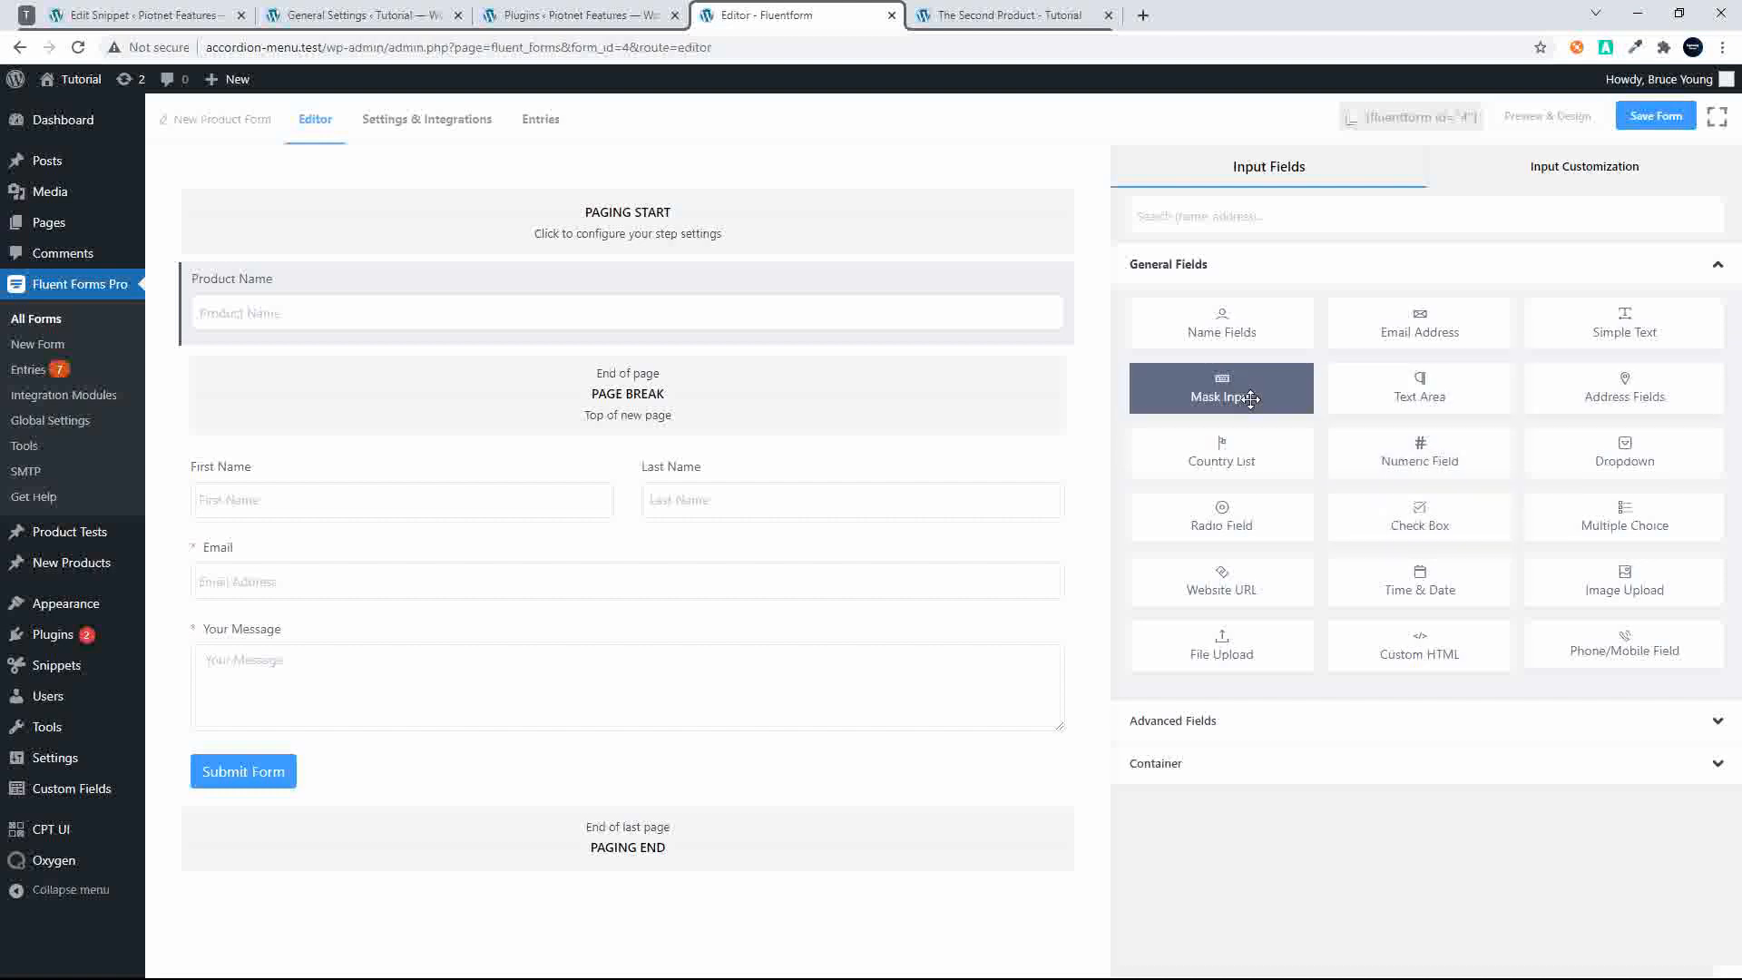
{"action": "left_click_drag", "start_coordinate": [1384, 443], "coordinate": [907, 372]}
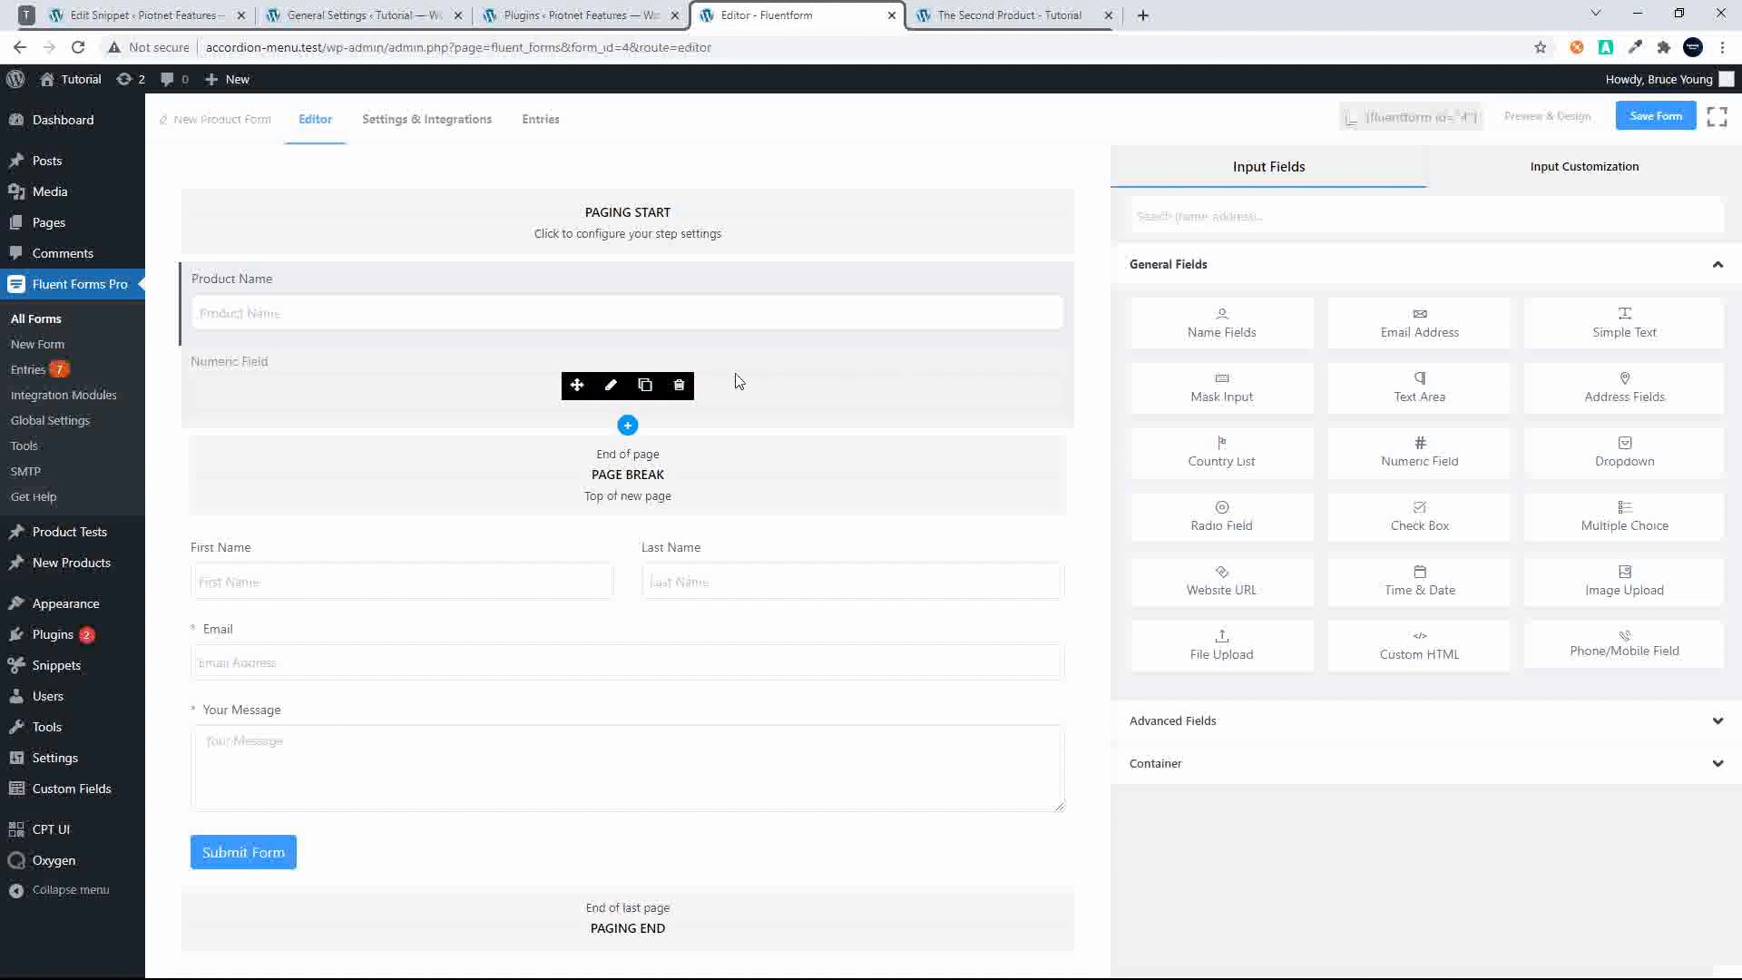
{"action": "left_click", "coordinate": [611, 384]}
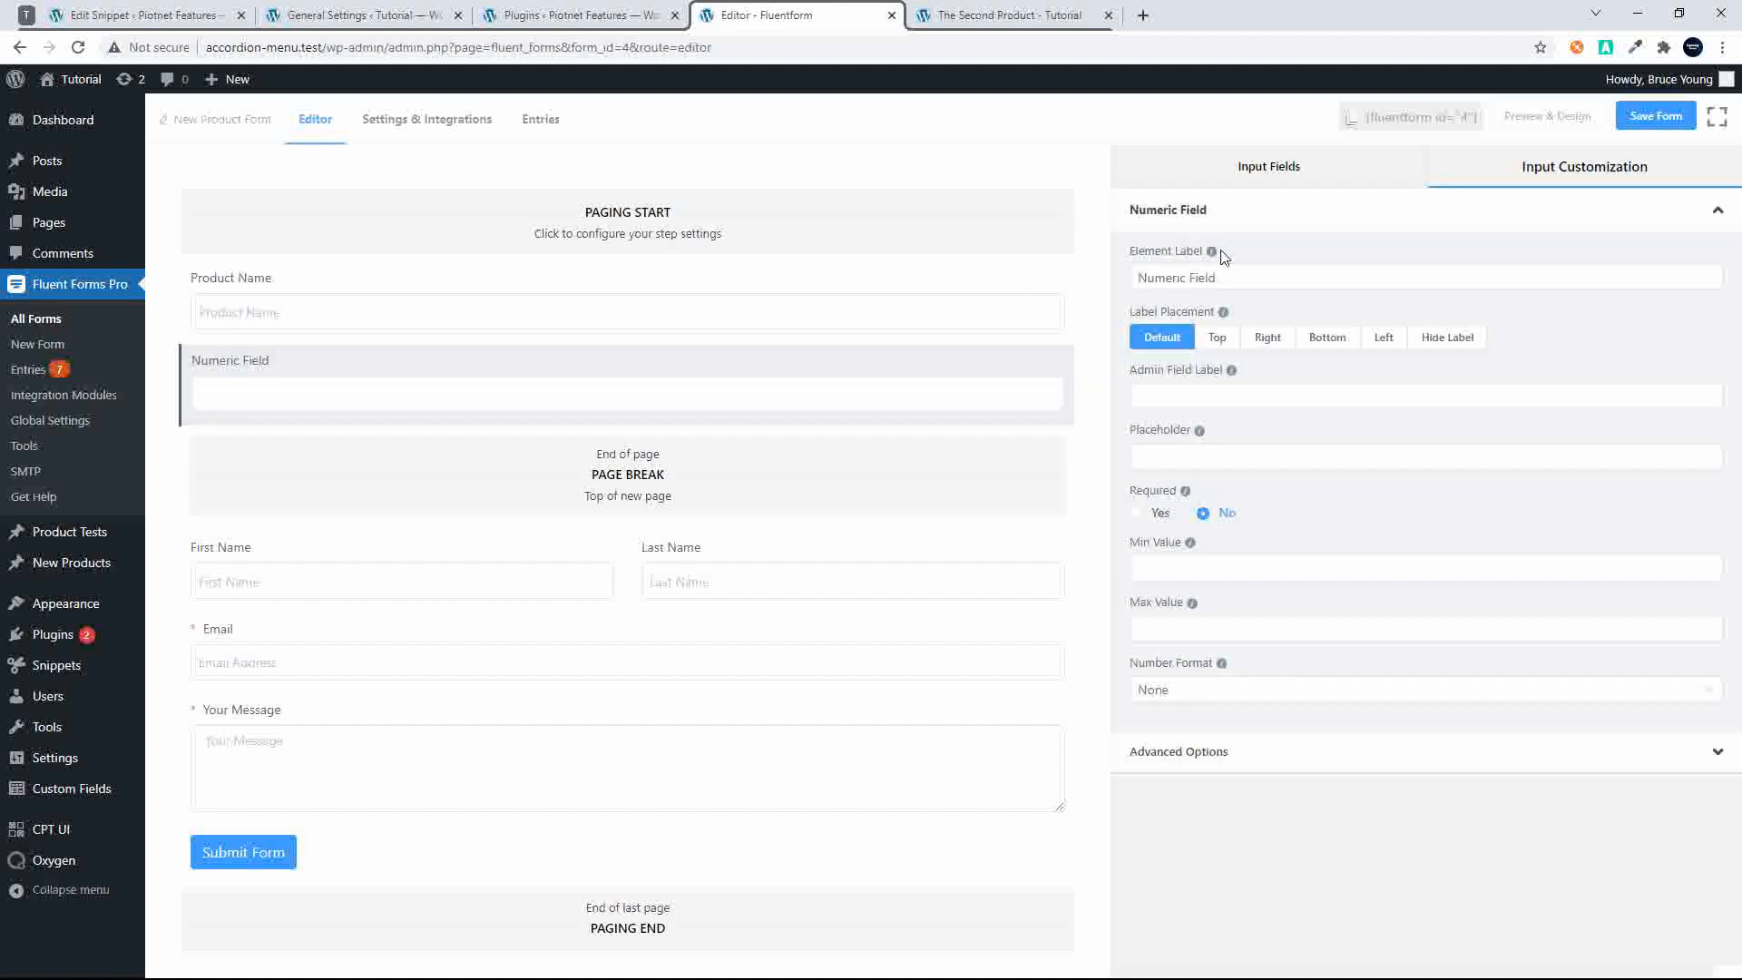
{"action": "left_click_drag", "start_coordinate": [1231, 276], "coordinate": [1098, 277]}
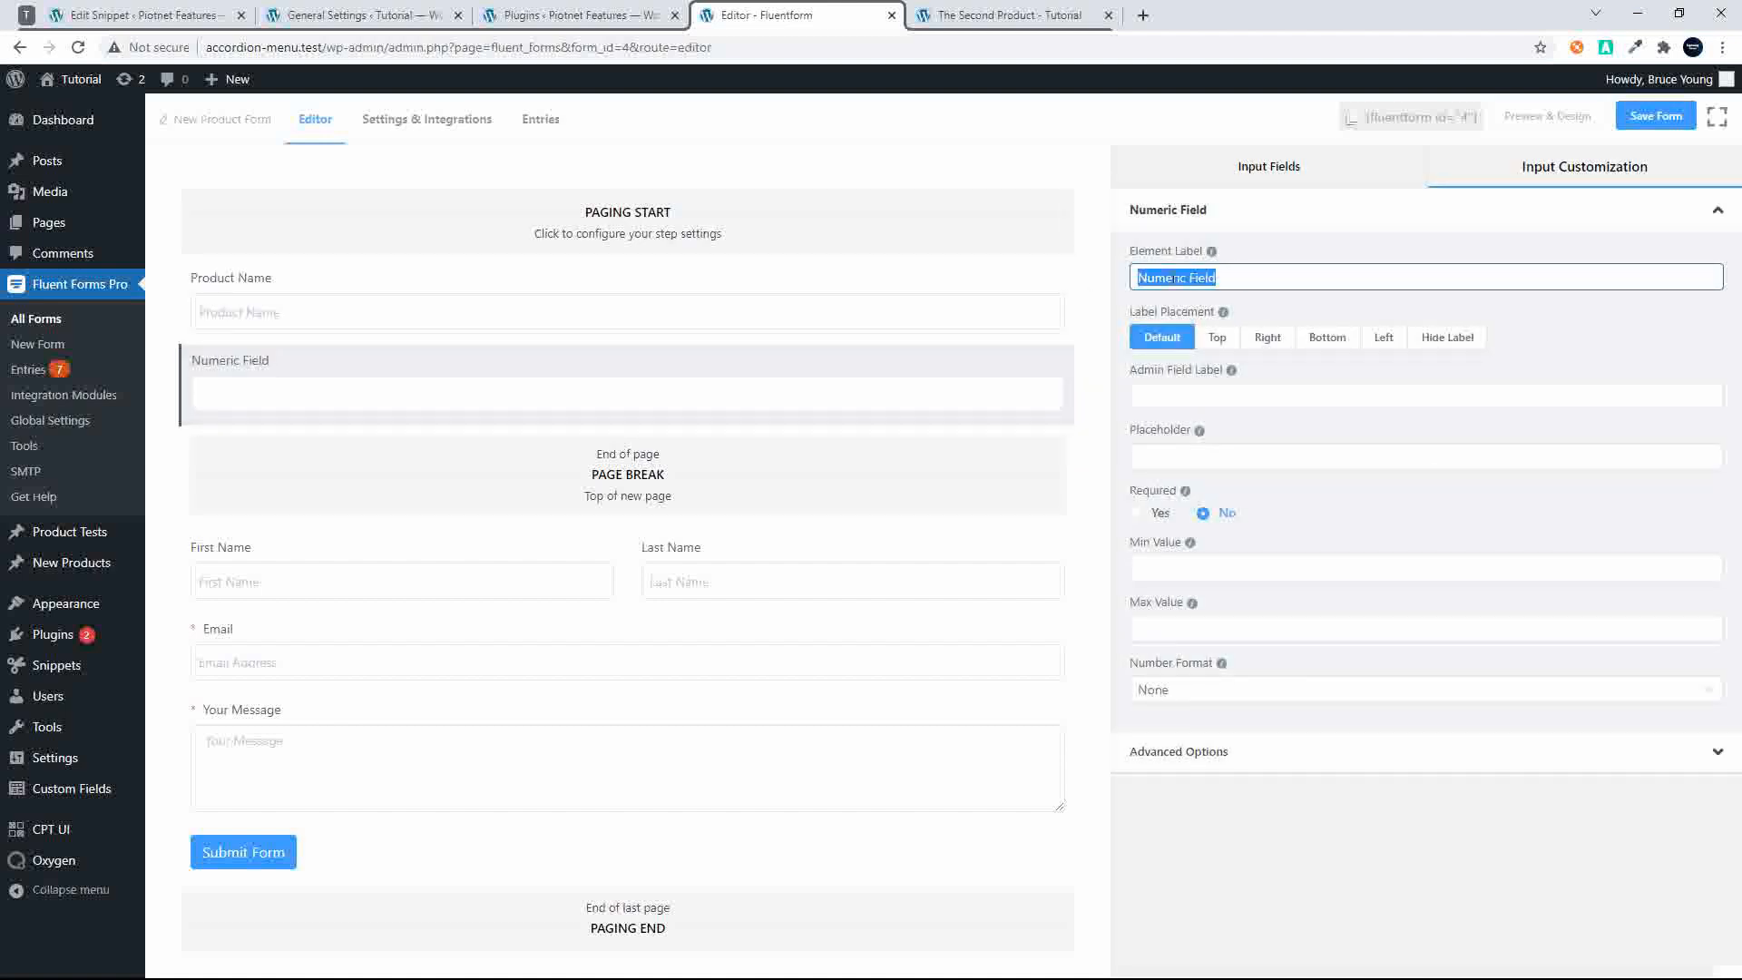
{"action": "type", "text": "Product P"}
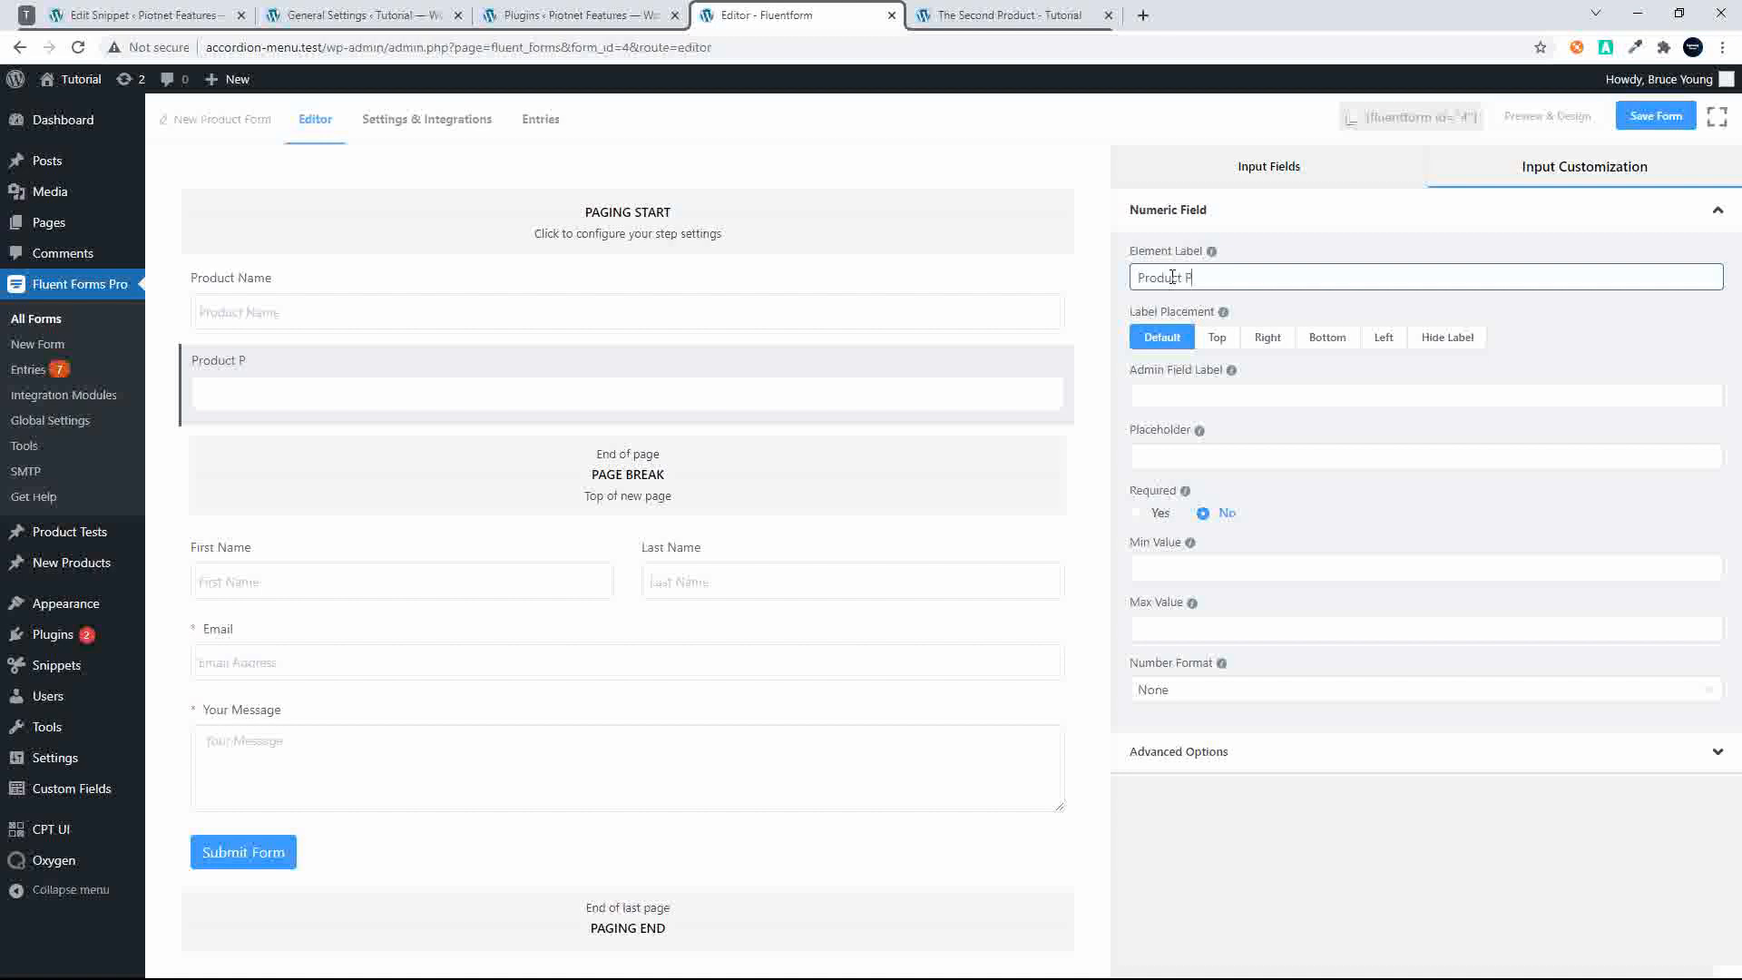
{"action": "type", "text": "rice"}
Copy the Product Price label into the field's admin field label and placeholder
{"action": "key", "text": "ctrl+a"}
{"action": "key", "text": "ctrl+c"}
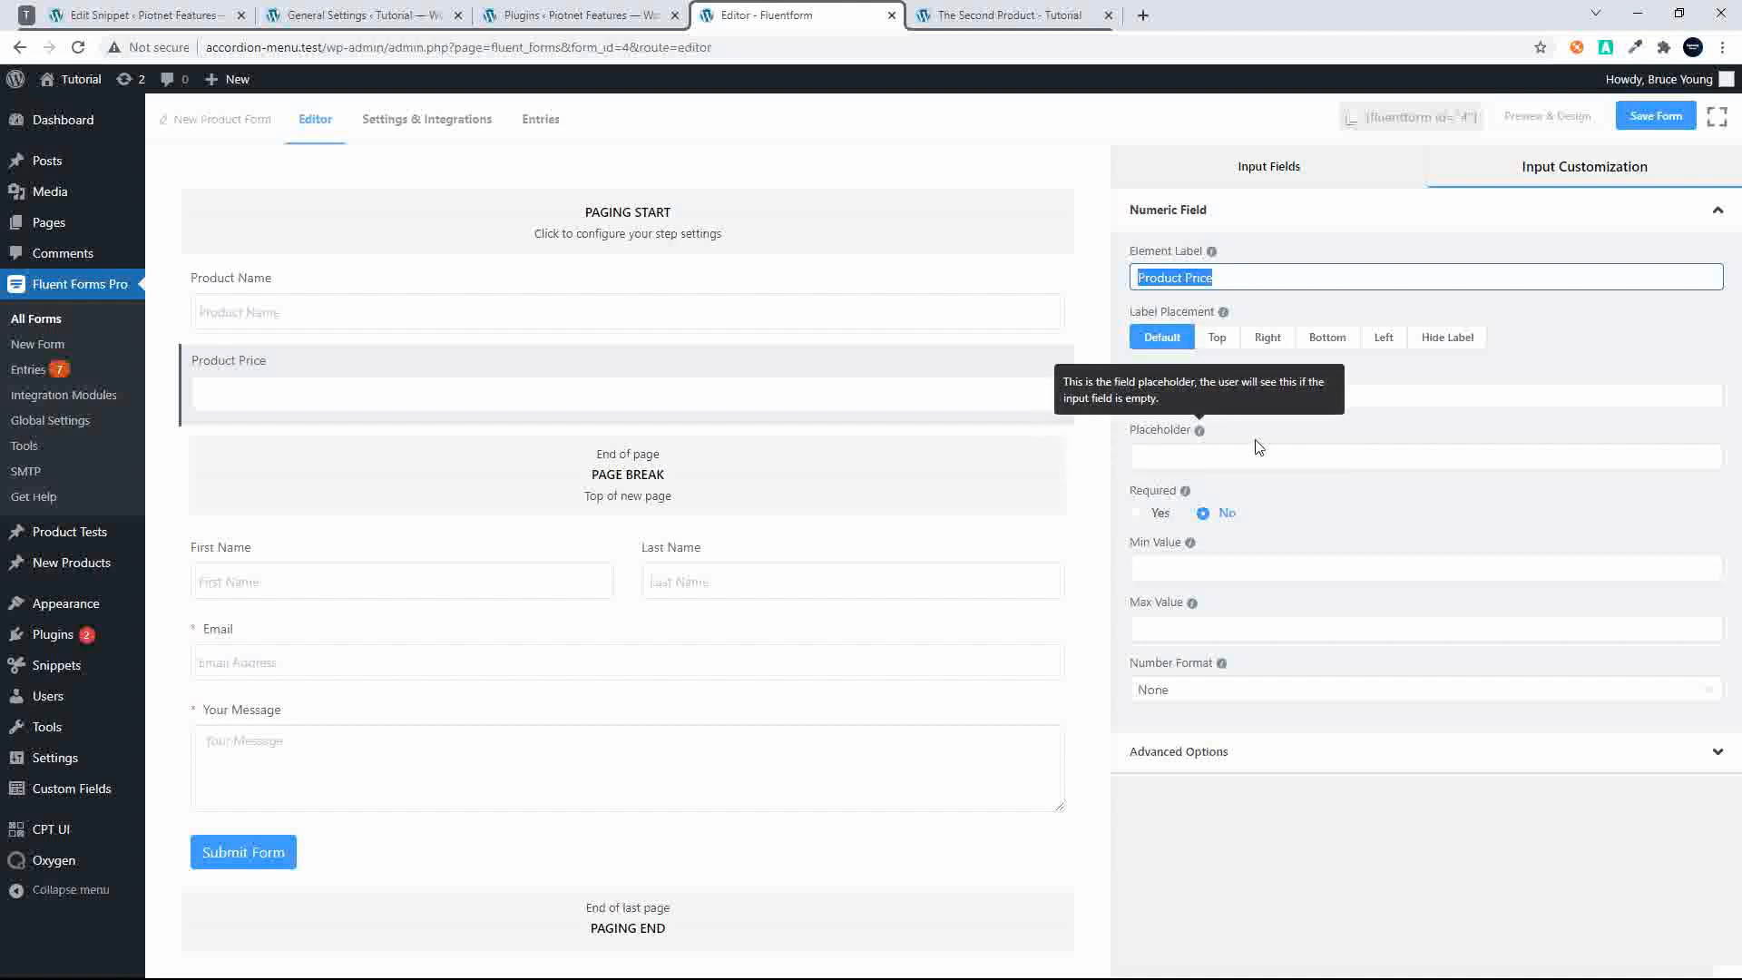
{"action": "left_click", "coordinate": [1376, 394]}
{"action": "key", "text": "ctrl+v"}
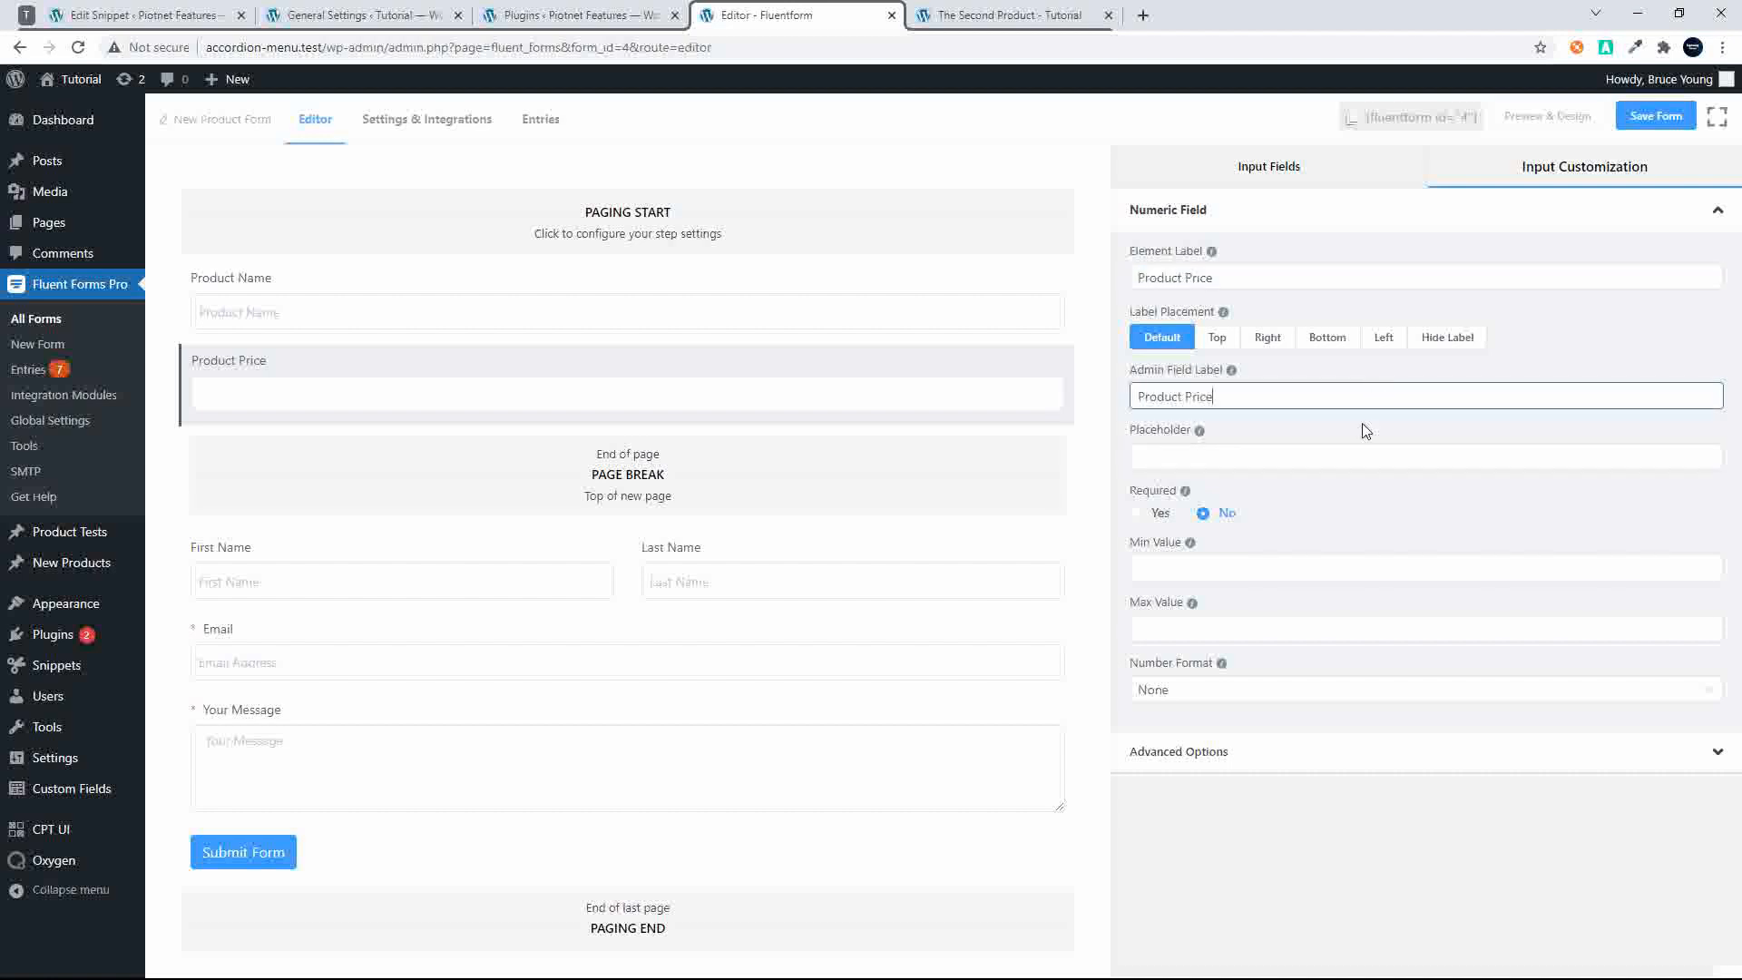
{"action": "left_click", "coordinate": [1322, 462]}
{"action": "key", "text": "ctrl+v"}
Set the Product Price field's name attribute to product_price and enable calculation for it in the advanced options
{"action": "left_click", "coordinate": [1217, 752]}
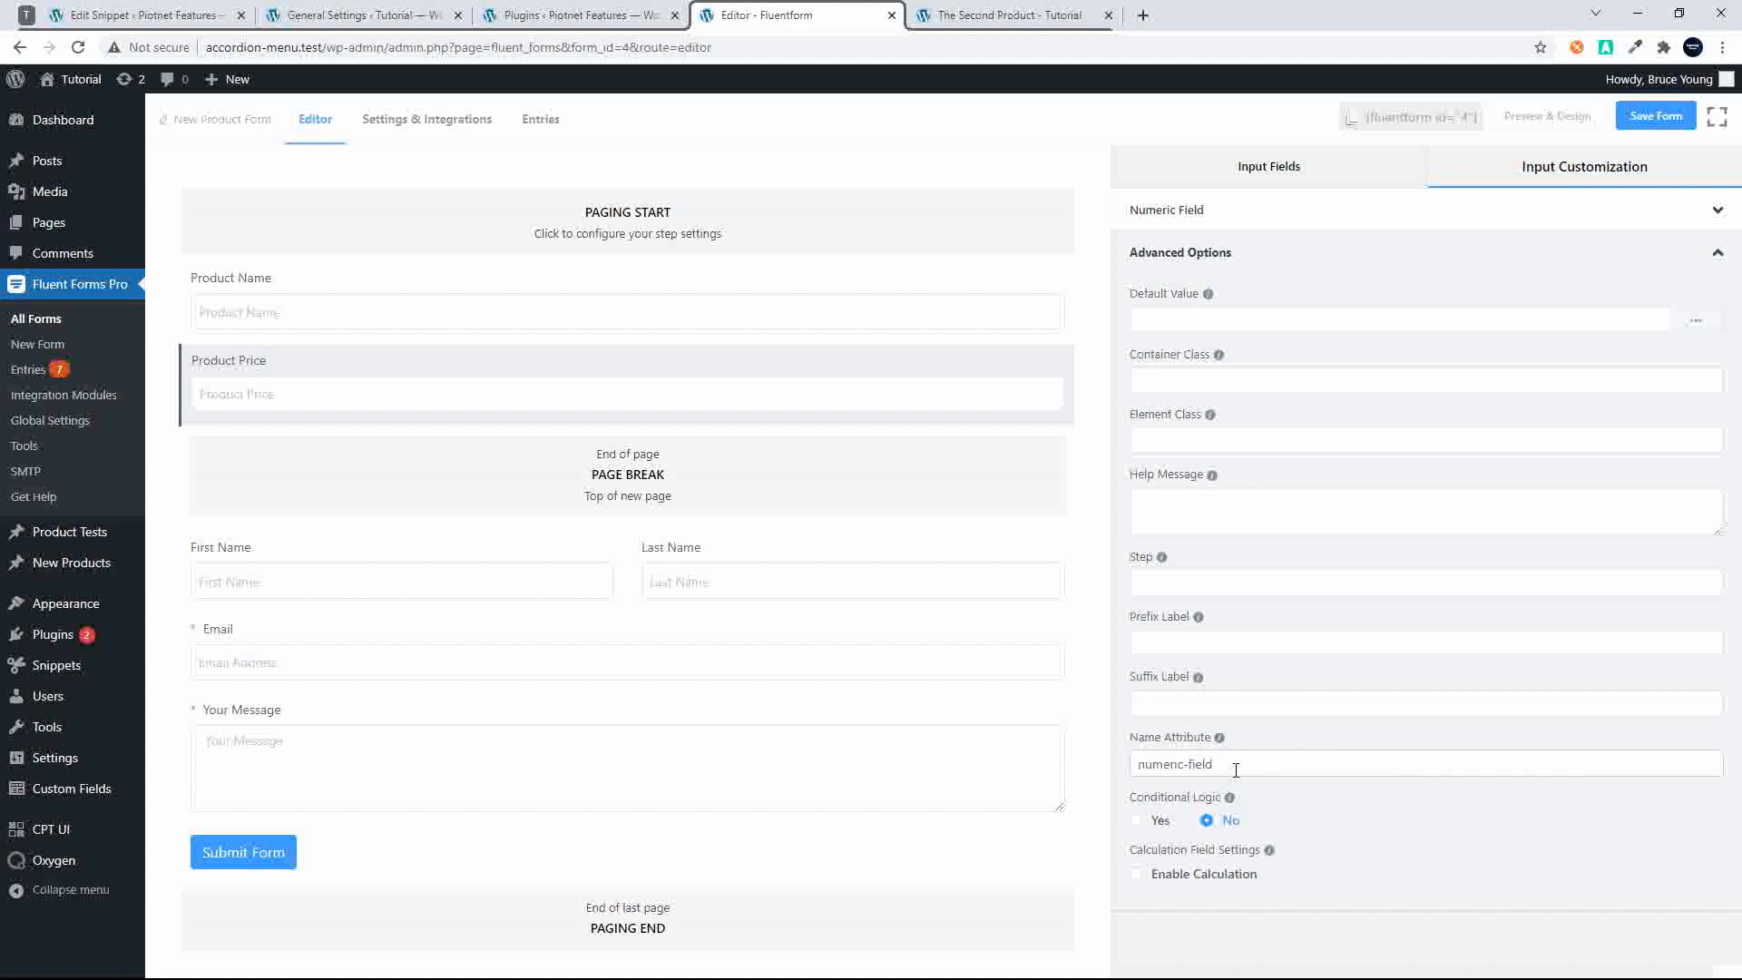
{"action": "left_click_drag", "start_coordinate": [1235, 770], "coordinate": [1129, 777]}
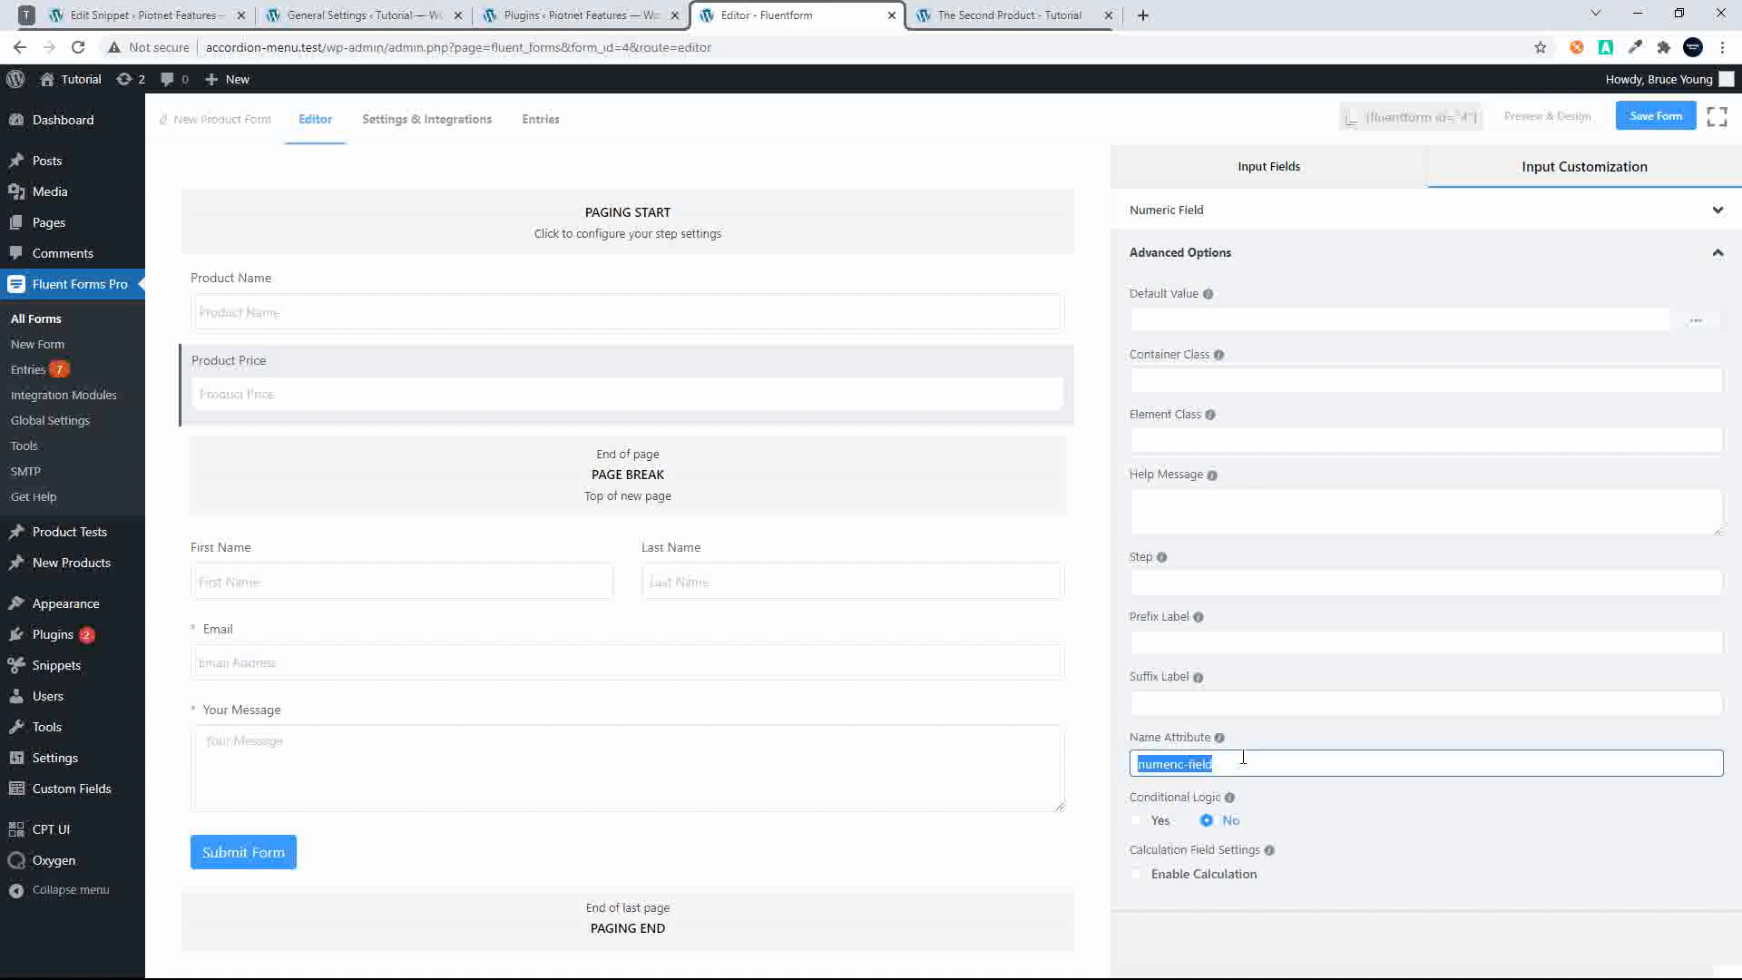
{"action": "type", "text": "product_price"}
{"action": "left_click", "coordinate": [1136, 874]}
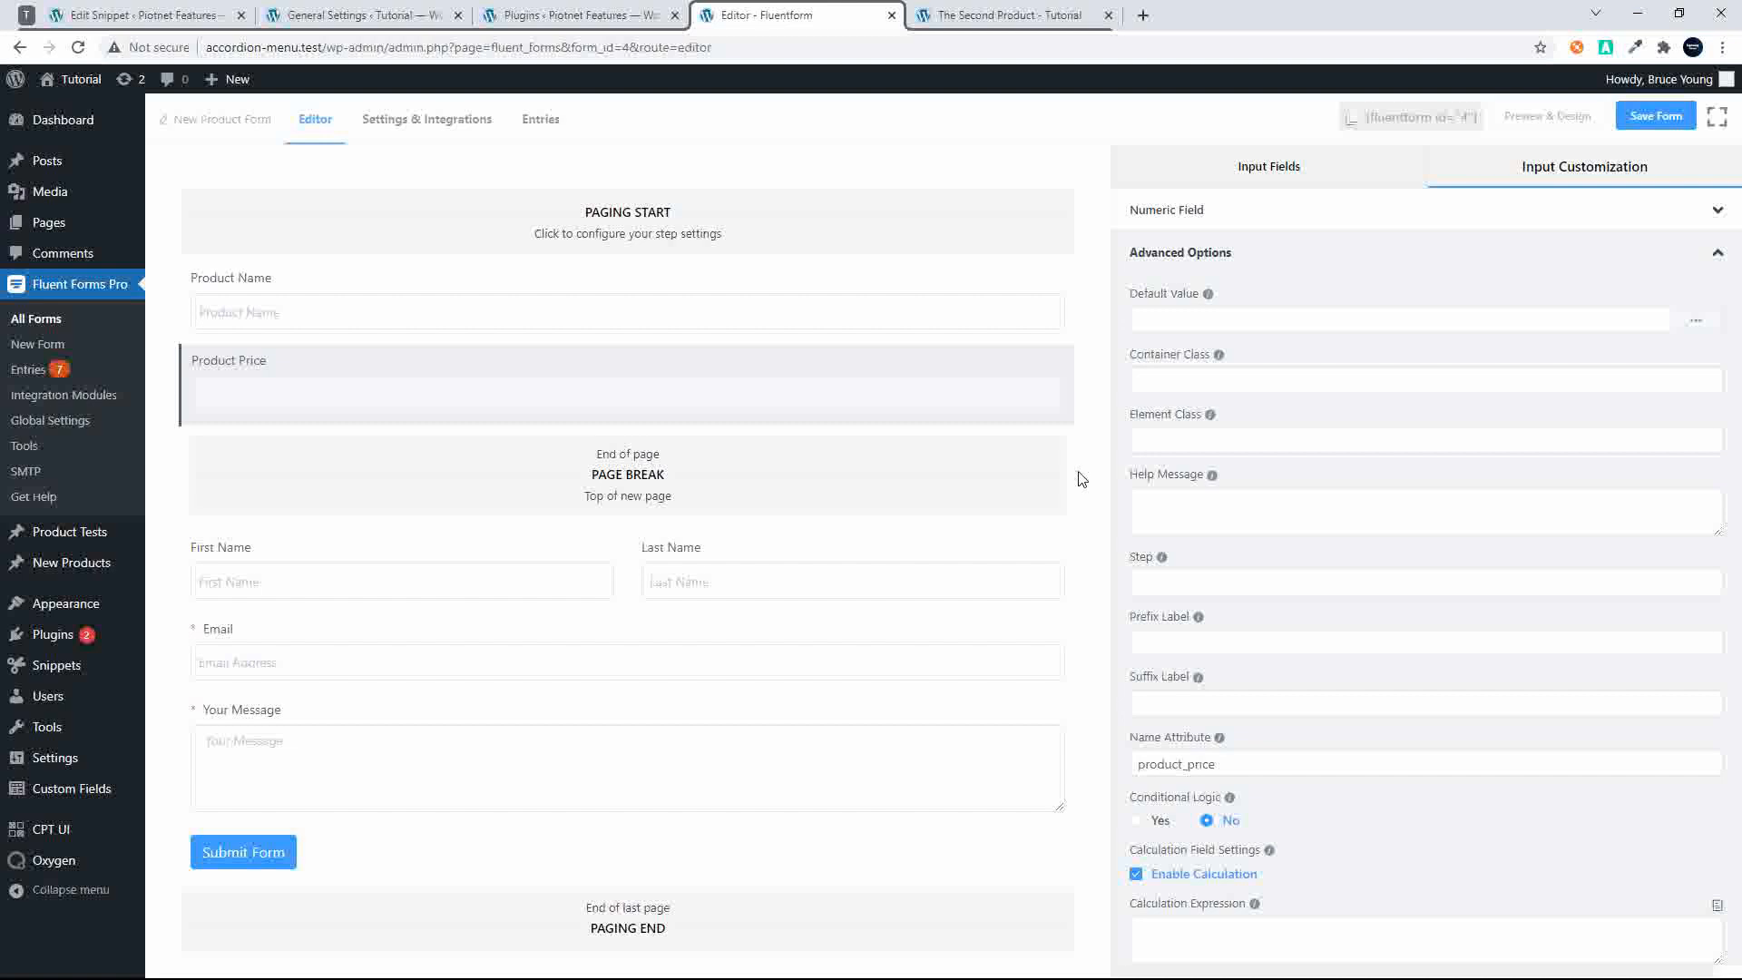
Add a Check Box field, move it directly below Product Price, and set its element label to Product Options
{"action": "left_click", "coordinate": [1215, 181]}
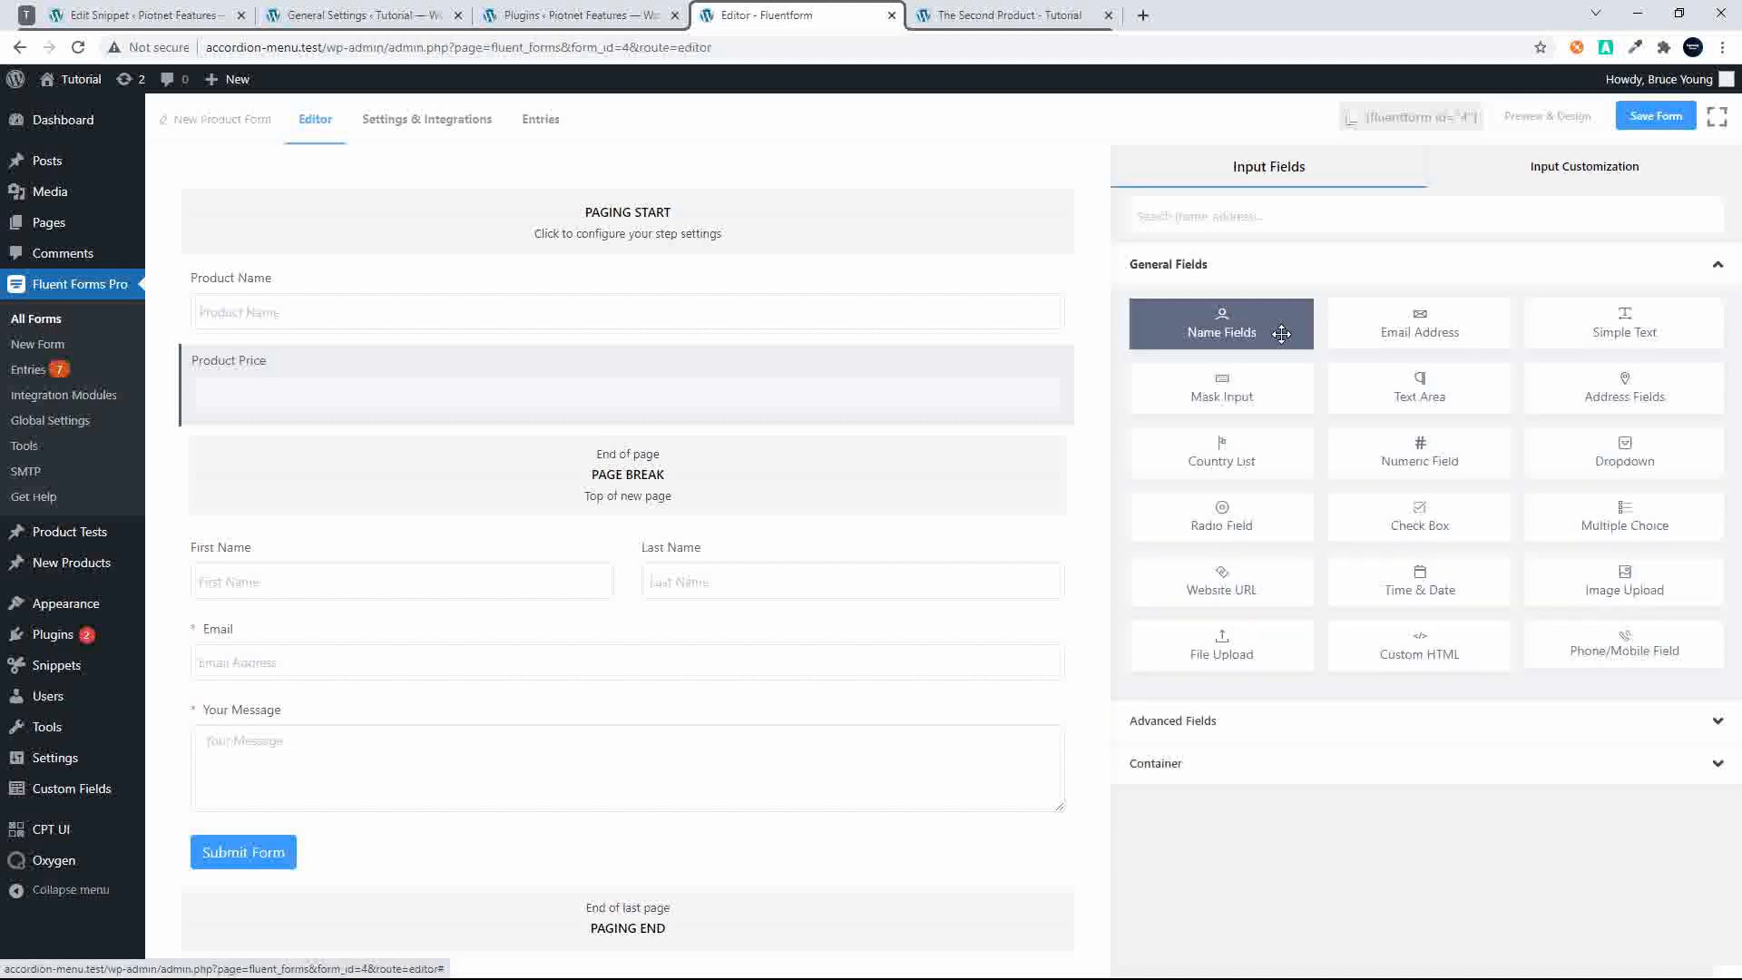
{"action": "left_click", "coordinate": [1381, 506]}
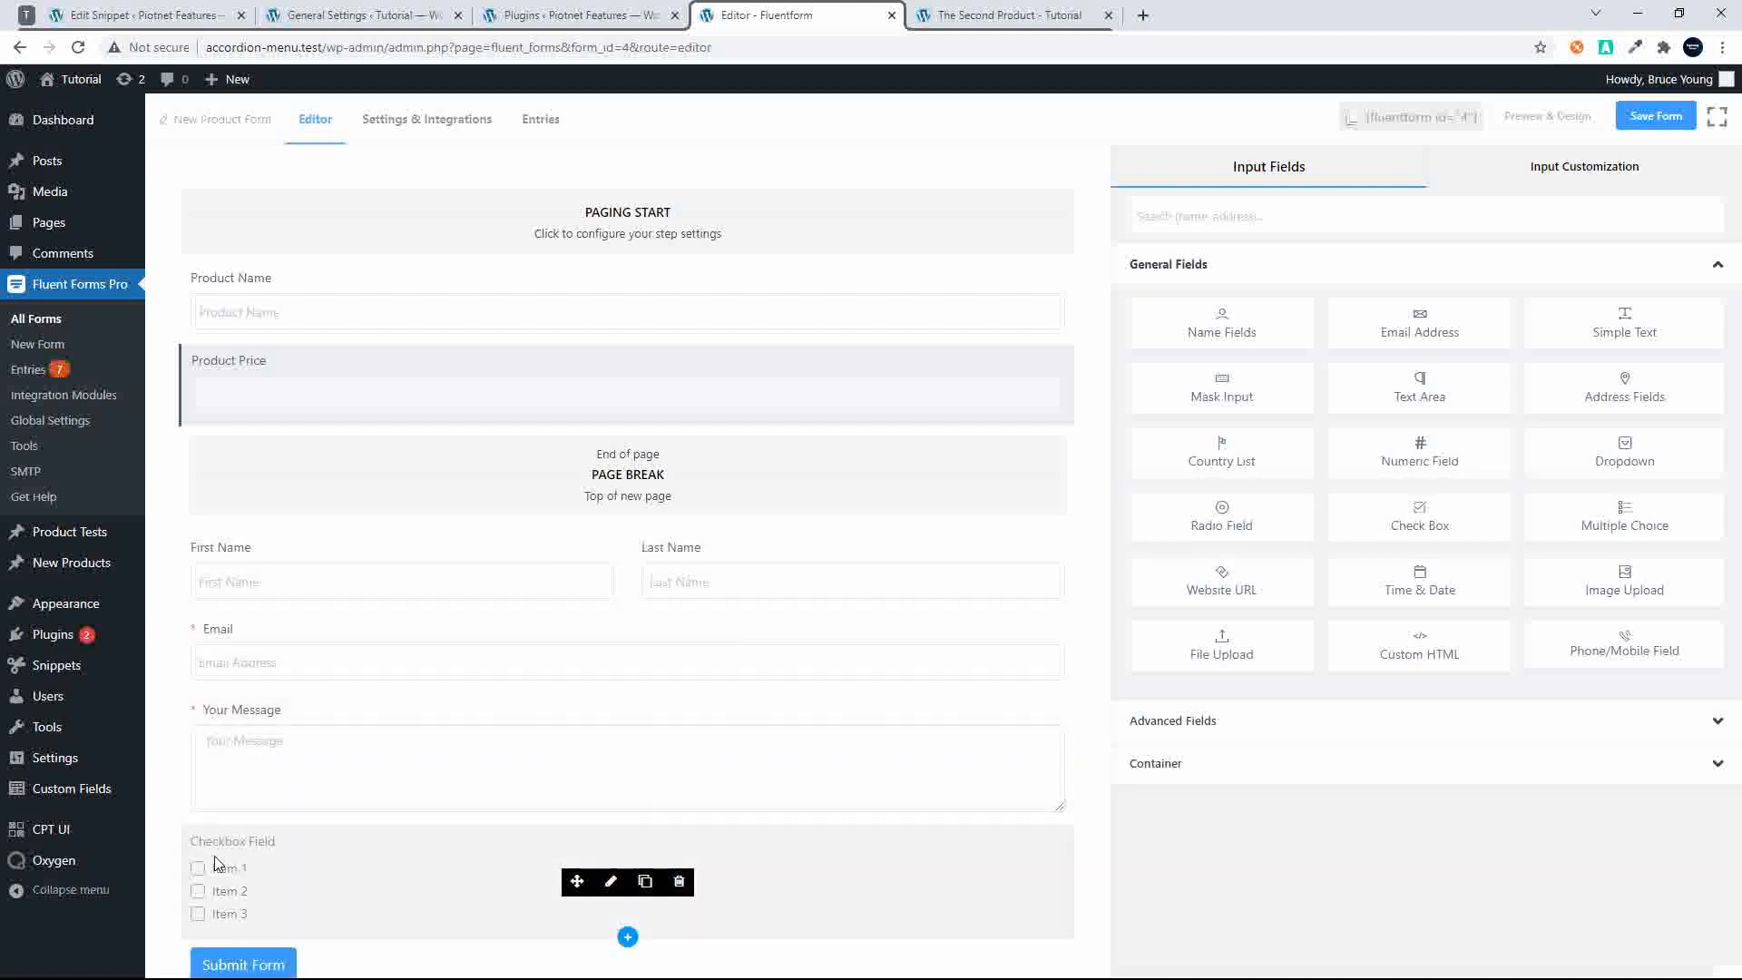
{"action": "left_click_drag", "start_coordinate": [577, 878], "coordinate": [576, 483]}
{"action": "left_click", "coordinate": [601, 488]}
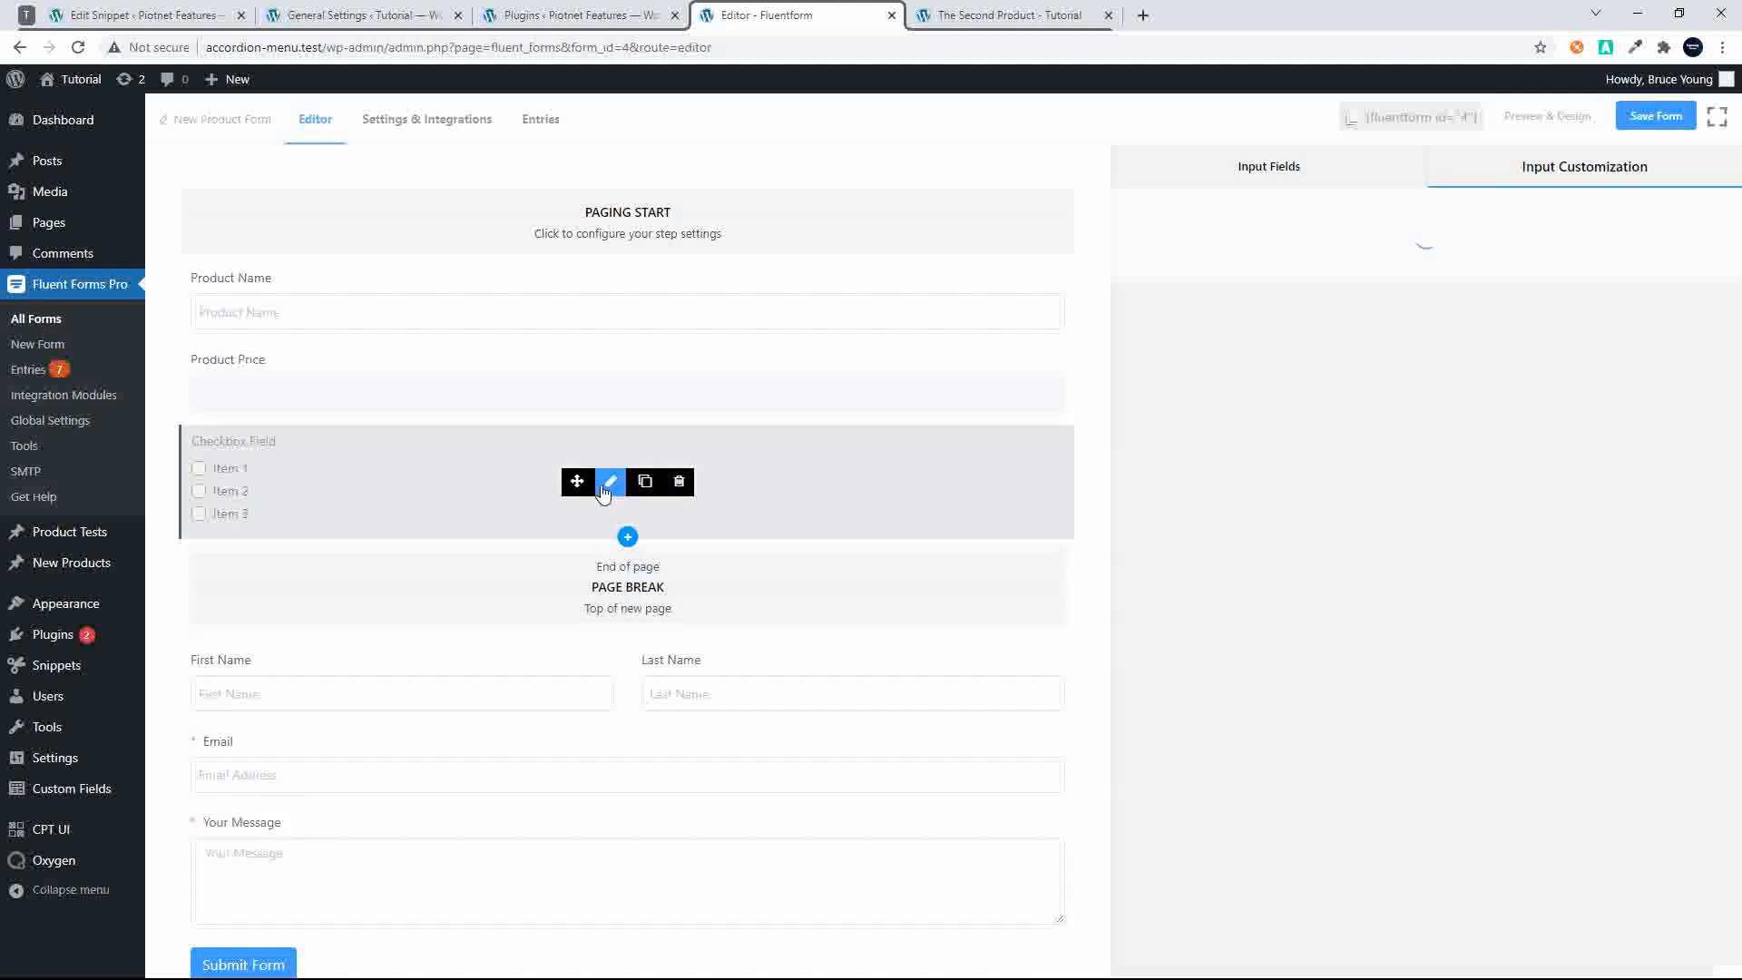
{"action": "left_click", "coordinate": [1243, 275]}
{"action": "left_click_drag", "start_coordinate": [1244, 276], "coordinate": [1148, 280]}
{"action": "type", "text": "Product"}
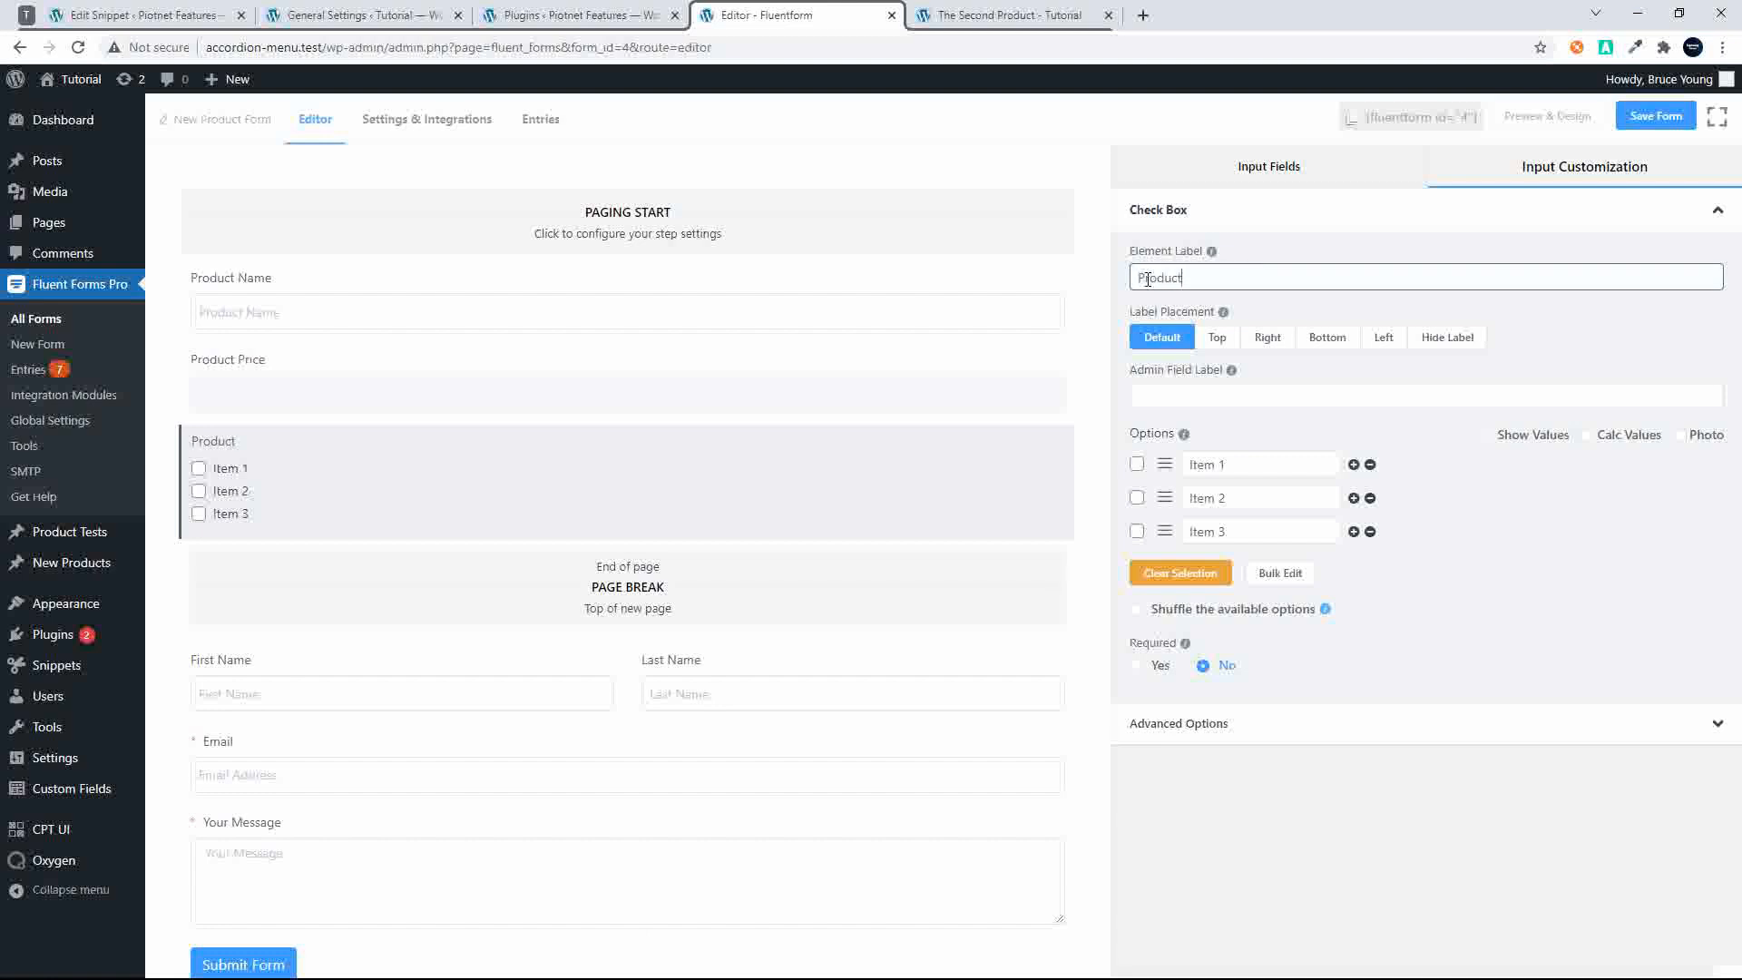
{"action": "type", "text": " Options"}
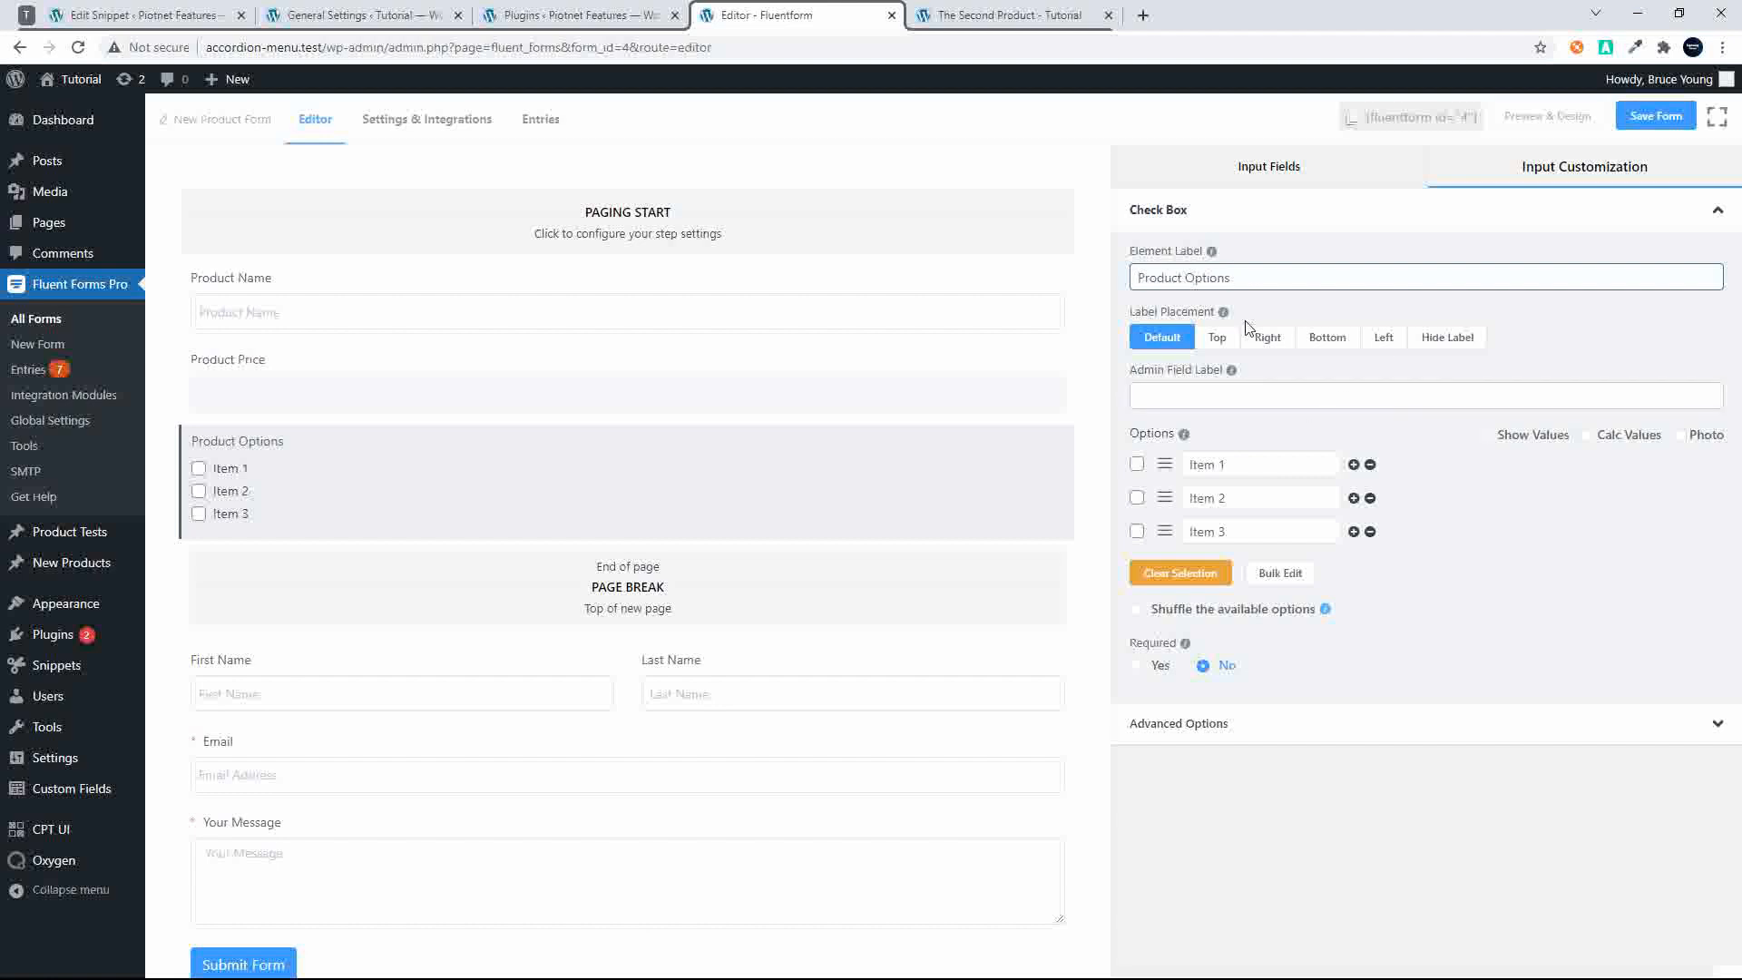
Set the checkbox field's admin field label to Product Options and its name attribute to product_options
{"action": "key", "text": "ctrl+a"}
{"action": "key", "text": "ctrl+c"}
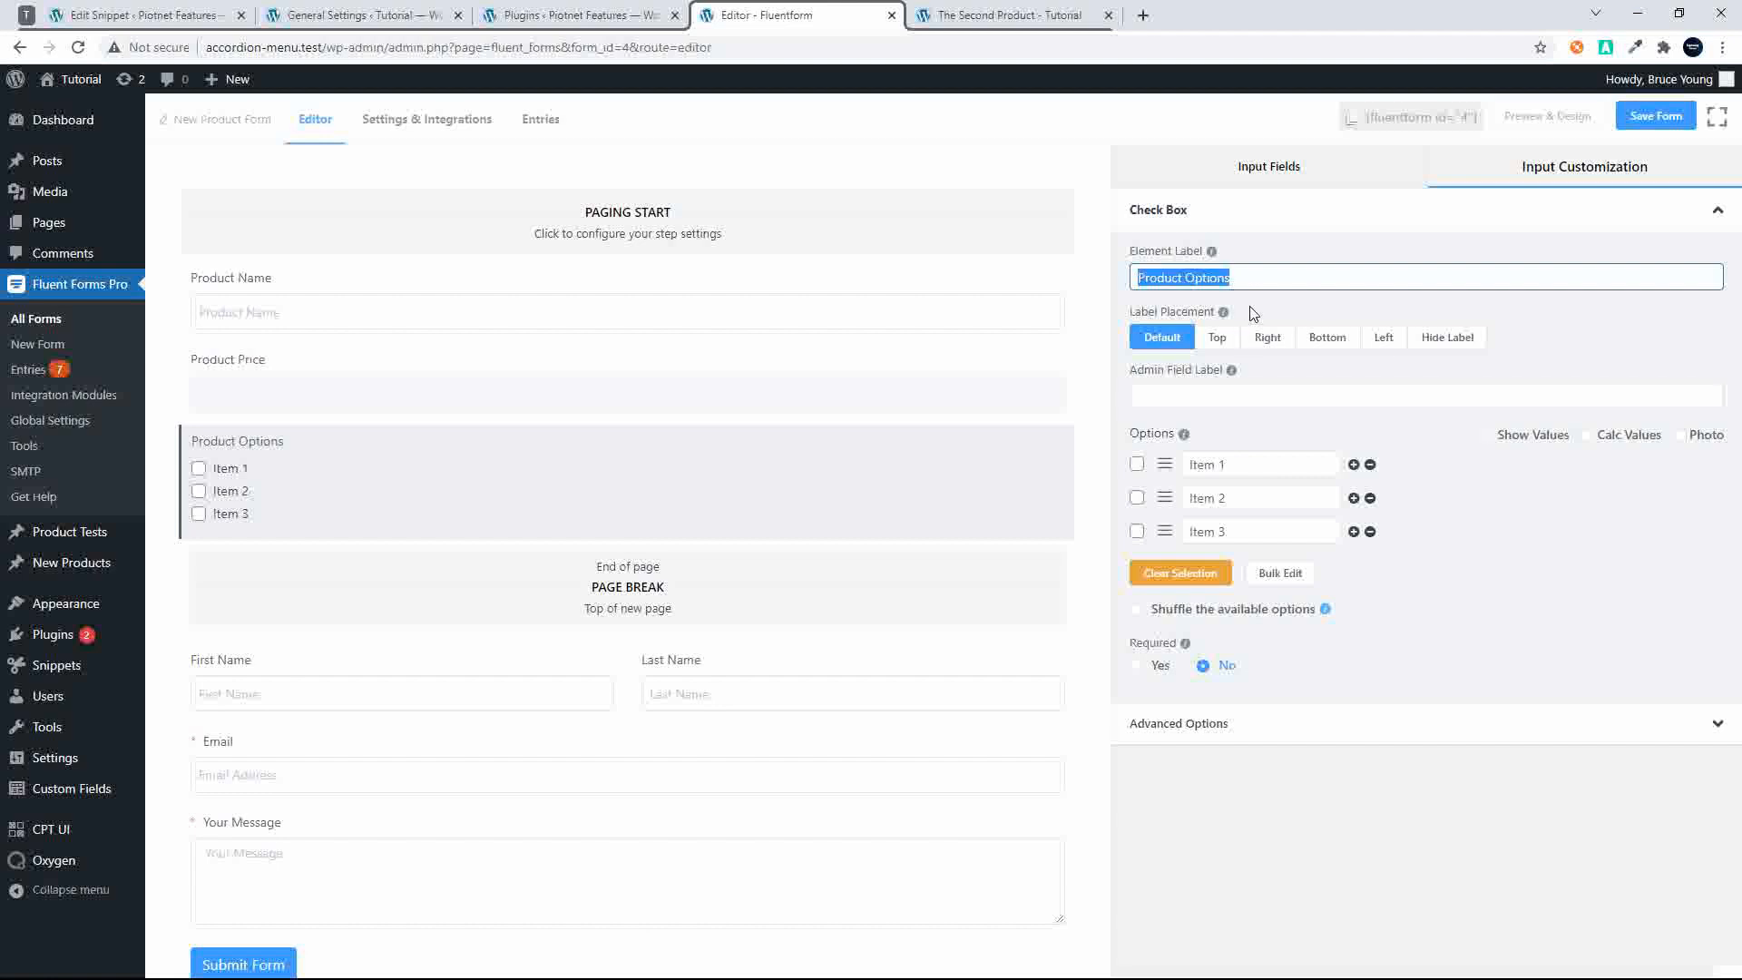
{"action": "left_click", "coordinate": [1224, 390]}
{"action": "key", "text": "ctrl+v"}
{"action": "left_click", "coordinate": [1225, 729]}
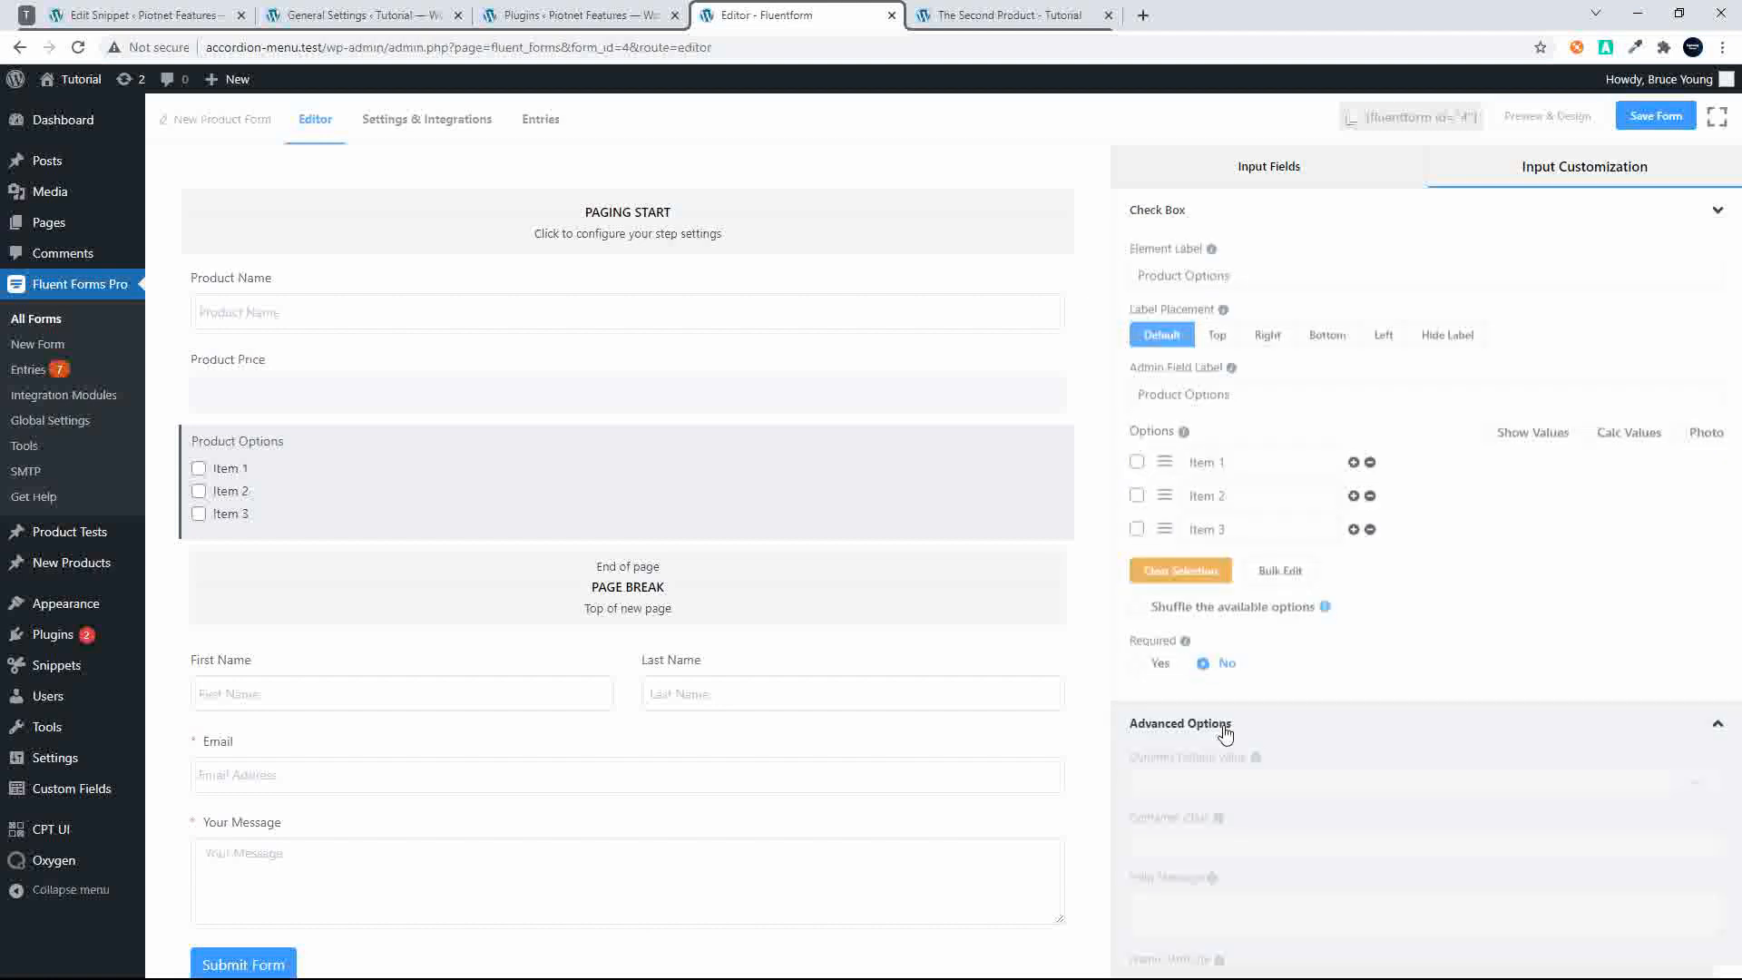
{"action": "left_click_drag", "start_coordinate": [1213, 524], "coordinate": [1113, 520]}
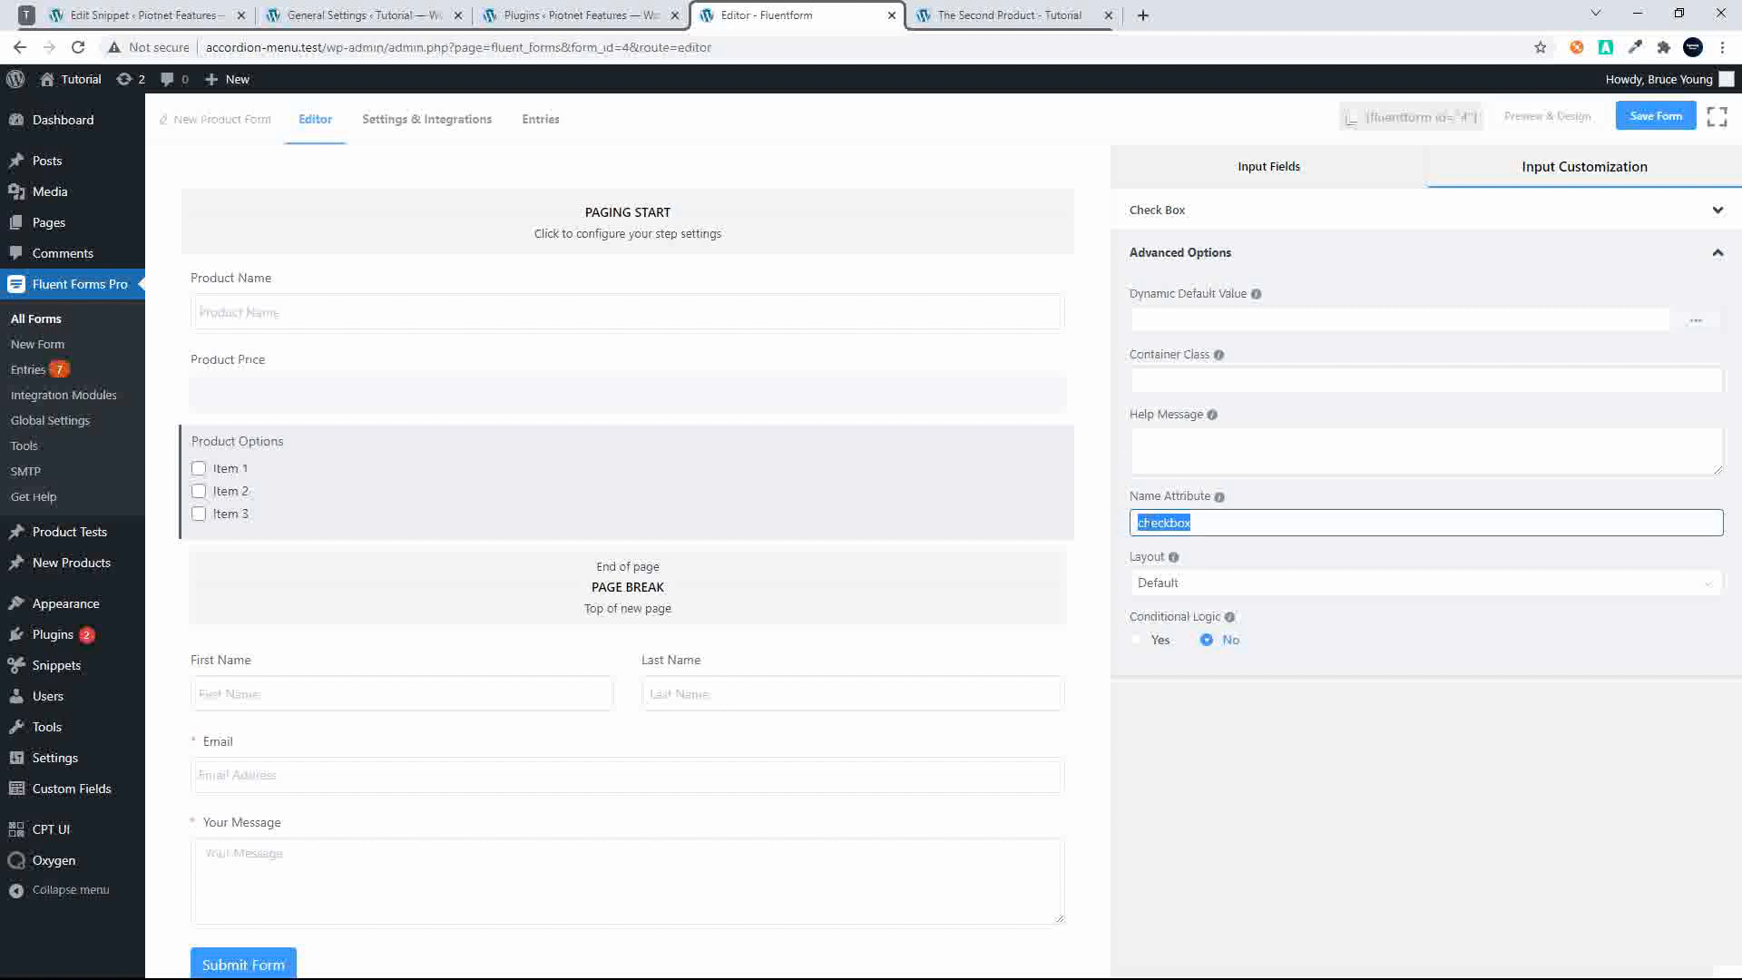
{"action": "type", "text": "product_options"}
{"action": "left_click", "coordinate": [1276, 189]}
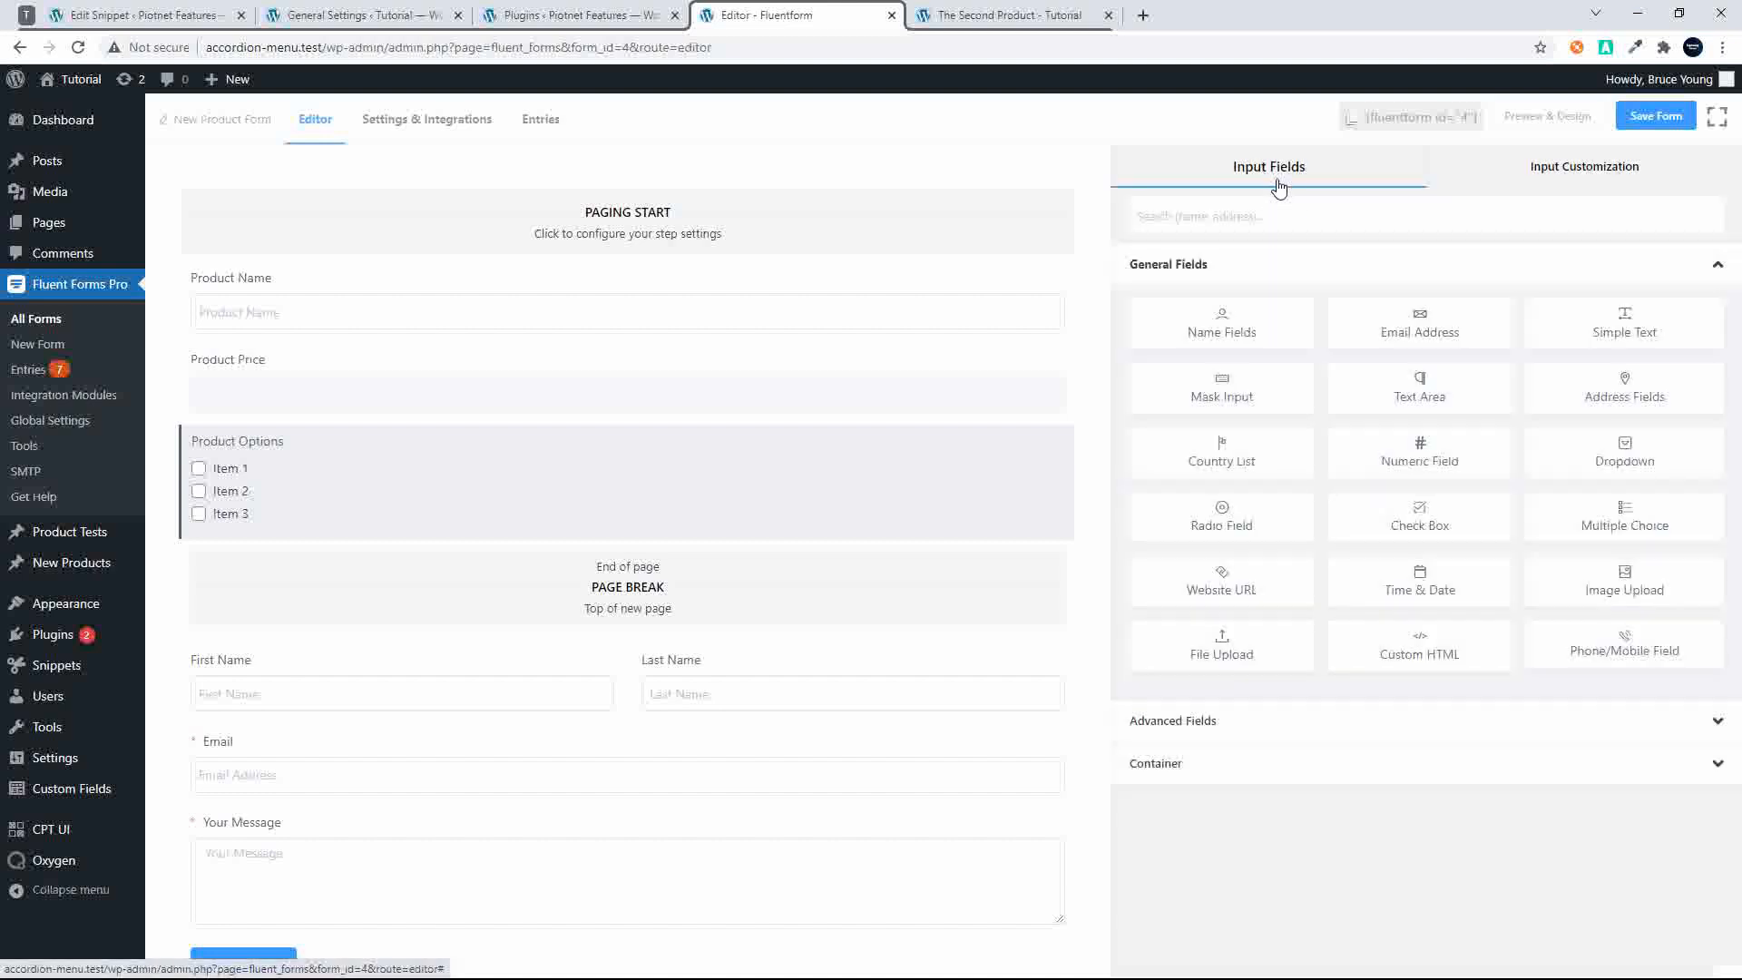
Remove Item 3 and Item 2 from the Product Options checkboxes and enable Calc Values
{"action": "left_click", "coordinate": [1546, 172]}
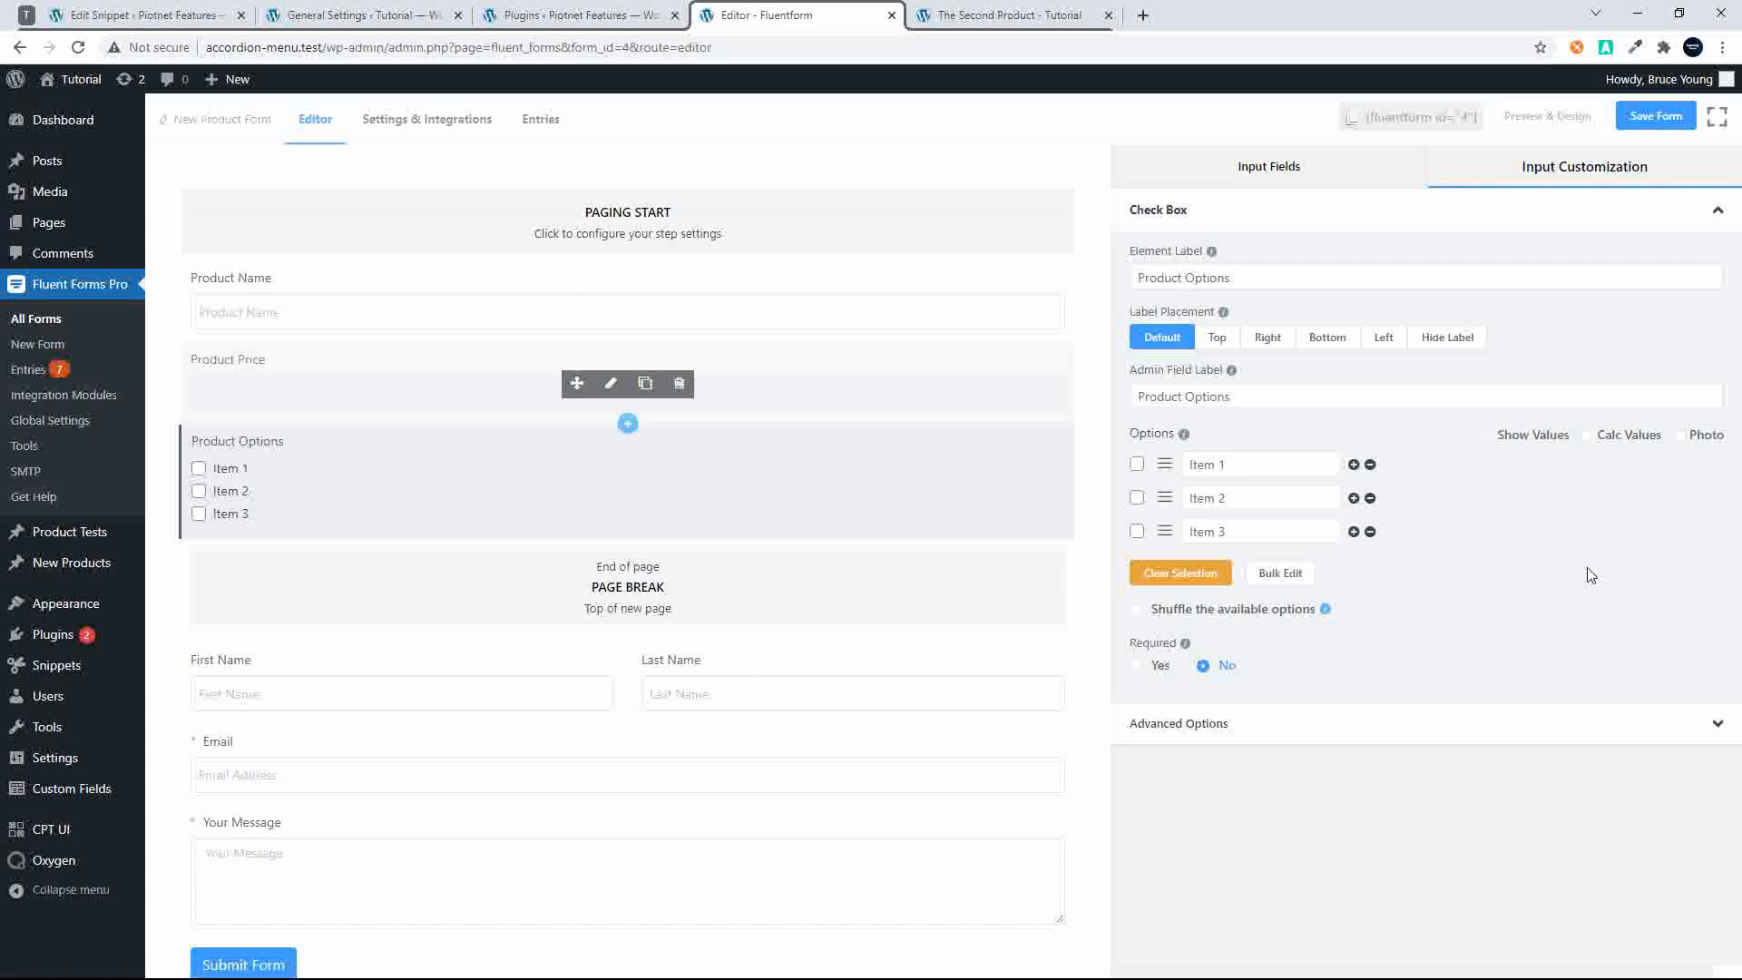
{"action": "left_click", "coordinate": [1370, 531]}
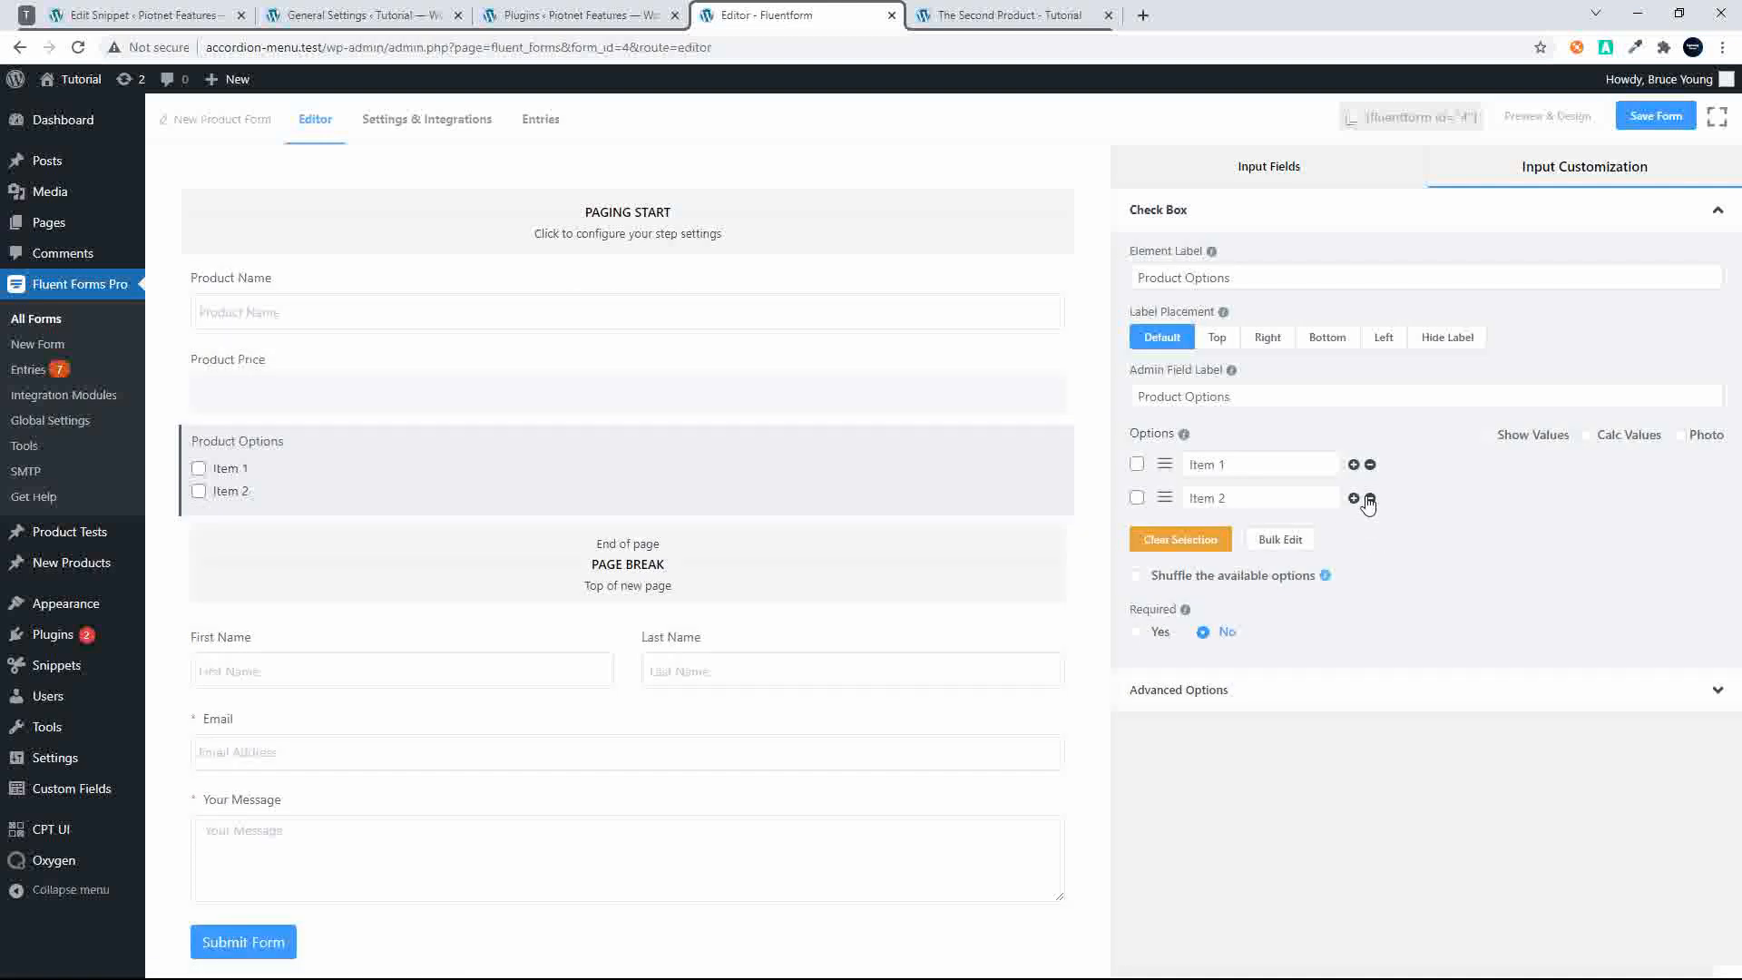
{"action": "left_click", "coordinate": [1370, 498]}
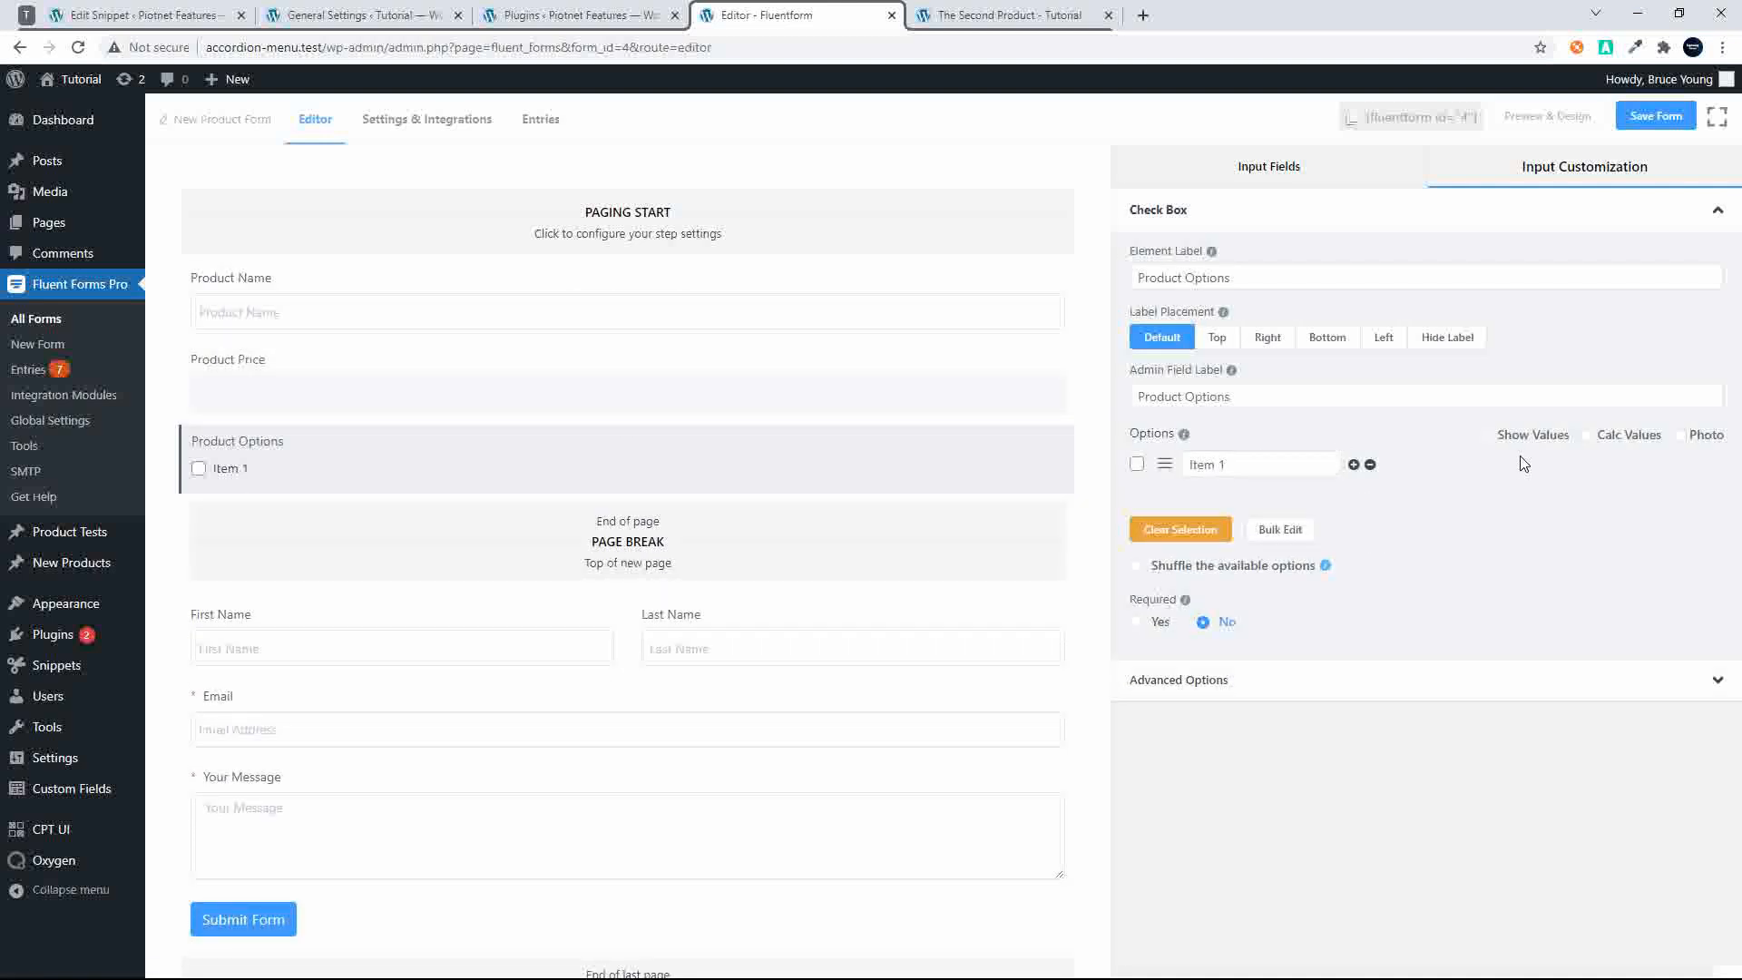
{"action": "left_click", "coordinate": [1587, 436]}
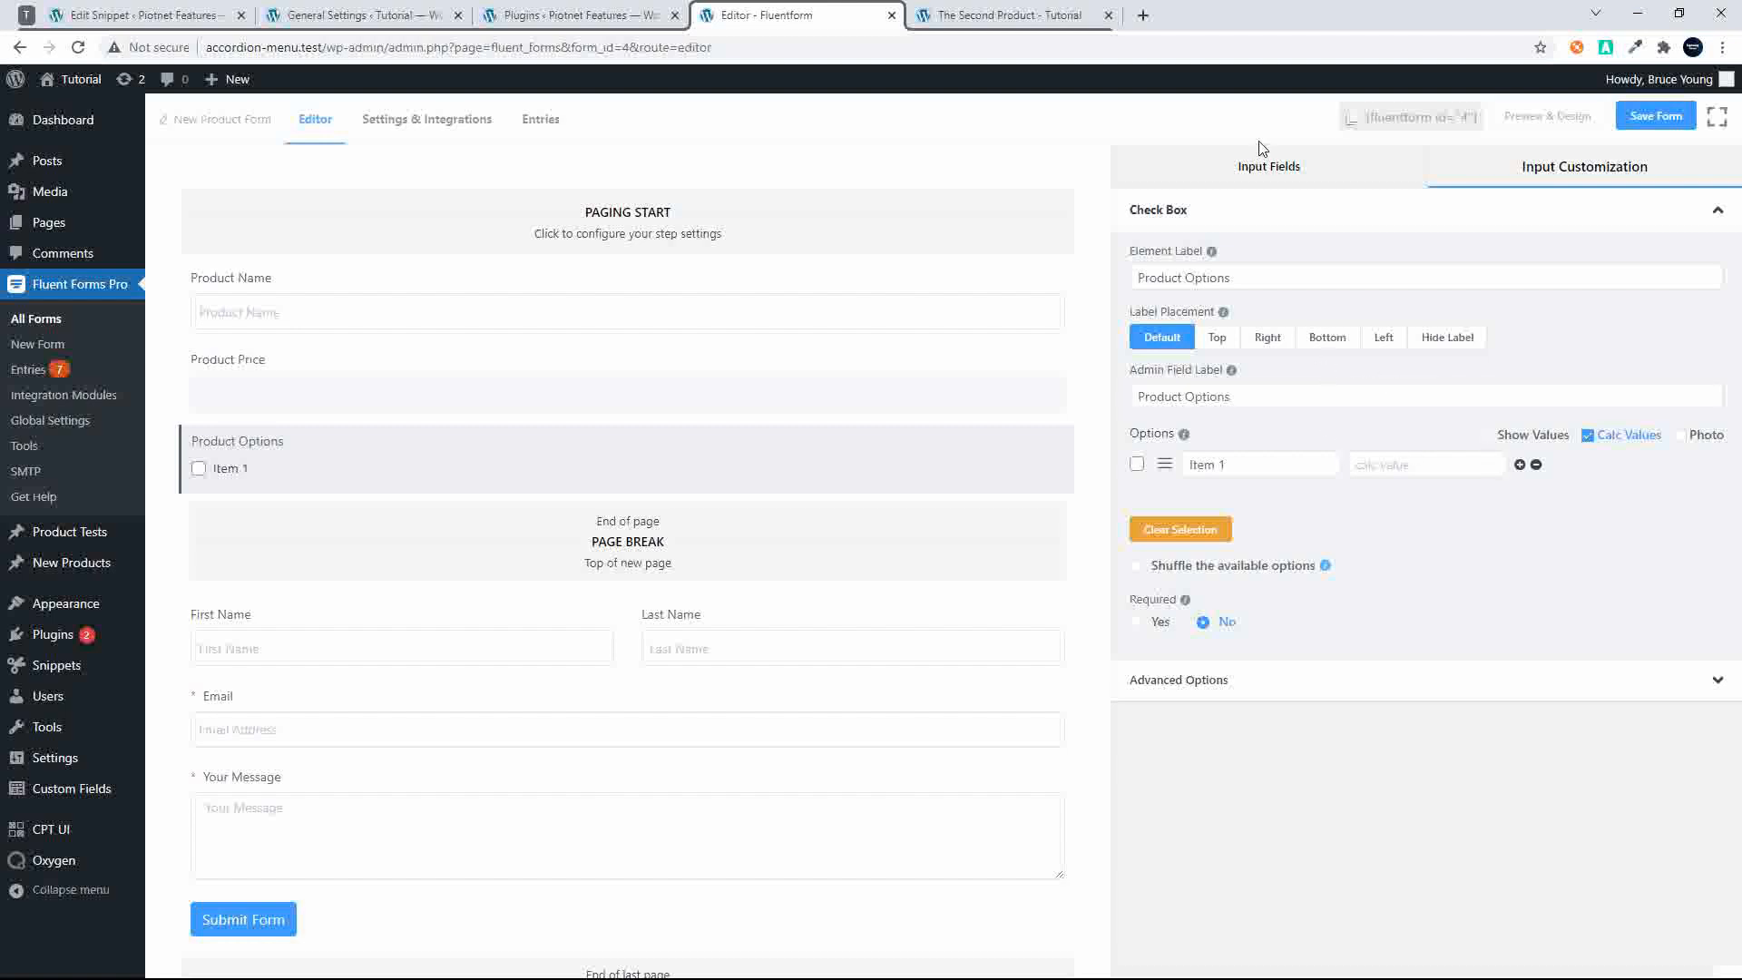
Add a Numeric Field between Product Options and the page break, and set its element label to Total
{"action": "left_click", "coordinate": [1261, 163]}
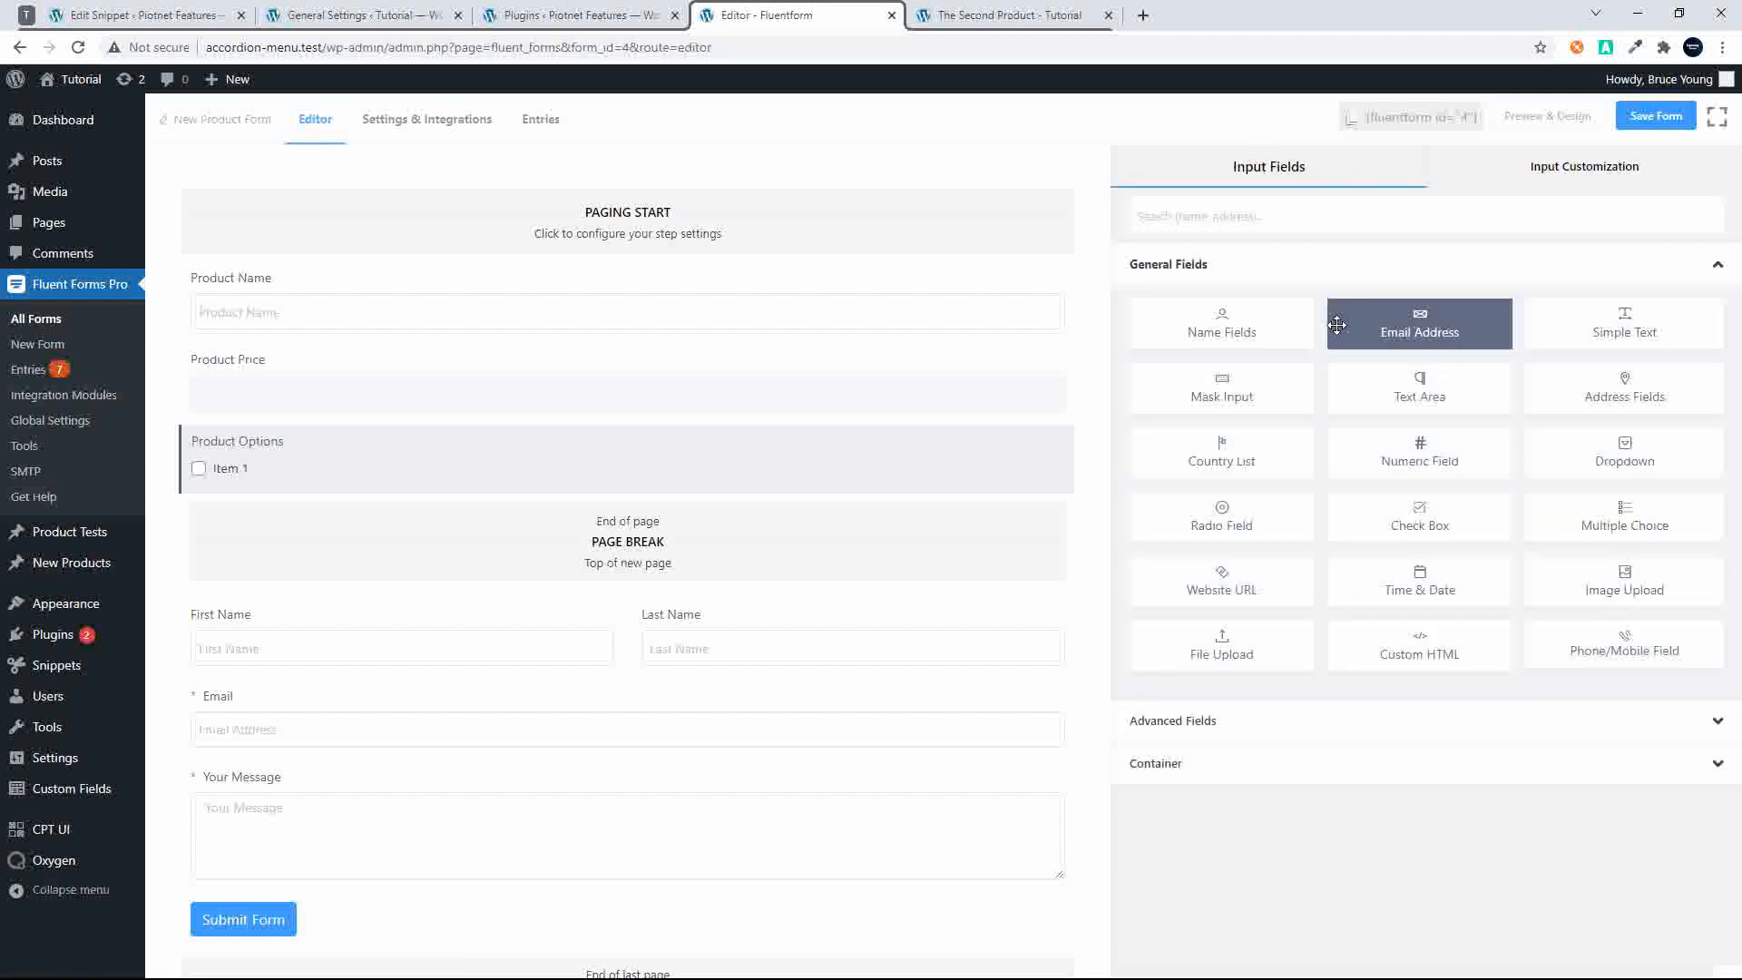
{"action": "left_click_drag", "start_coordinate": [1398, 465], "coordinate": [802, 558]}
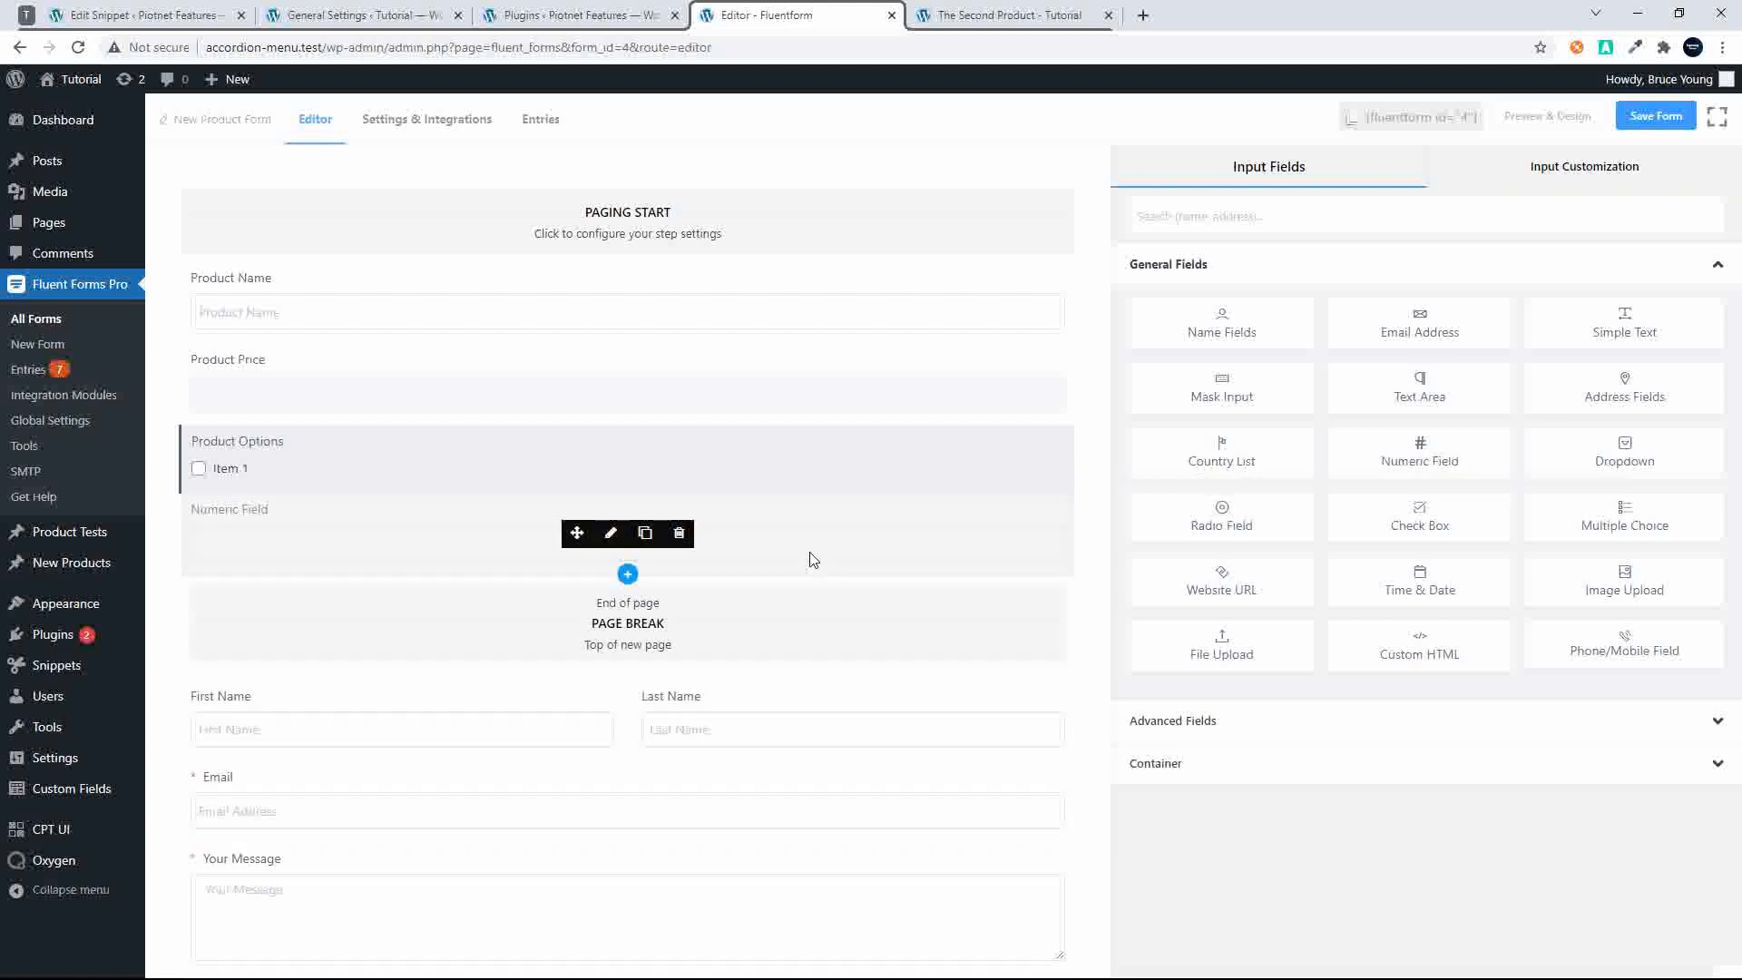
{"action": "left_click", "coordinate": [610, 534]}
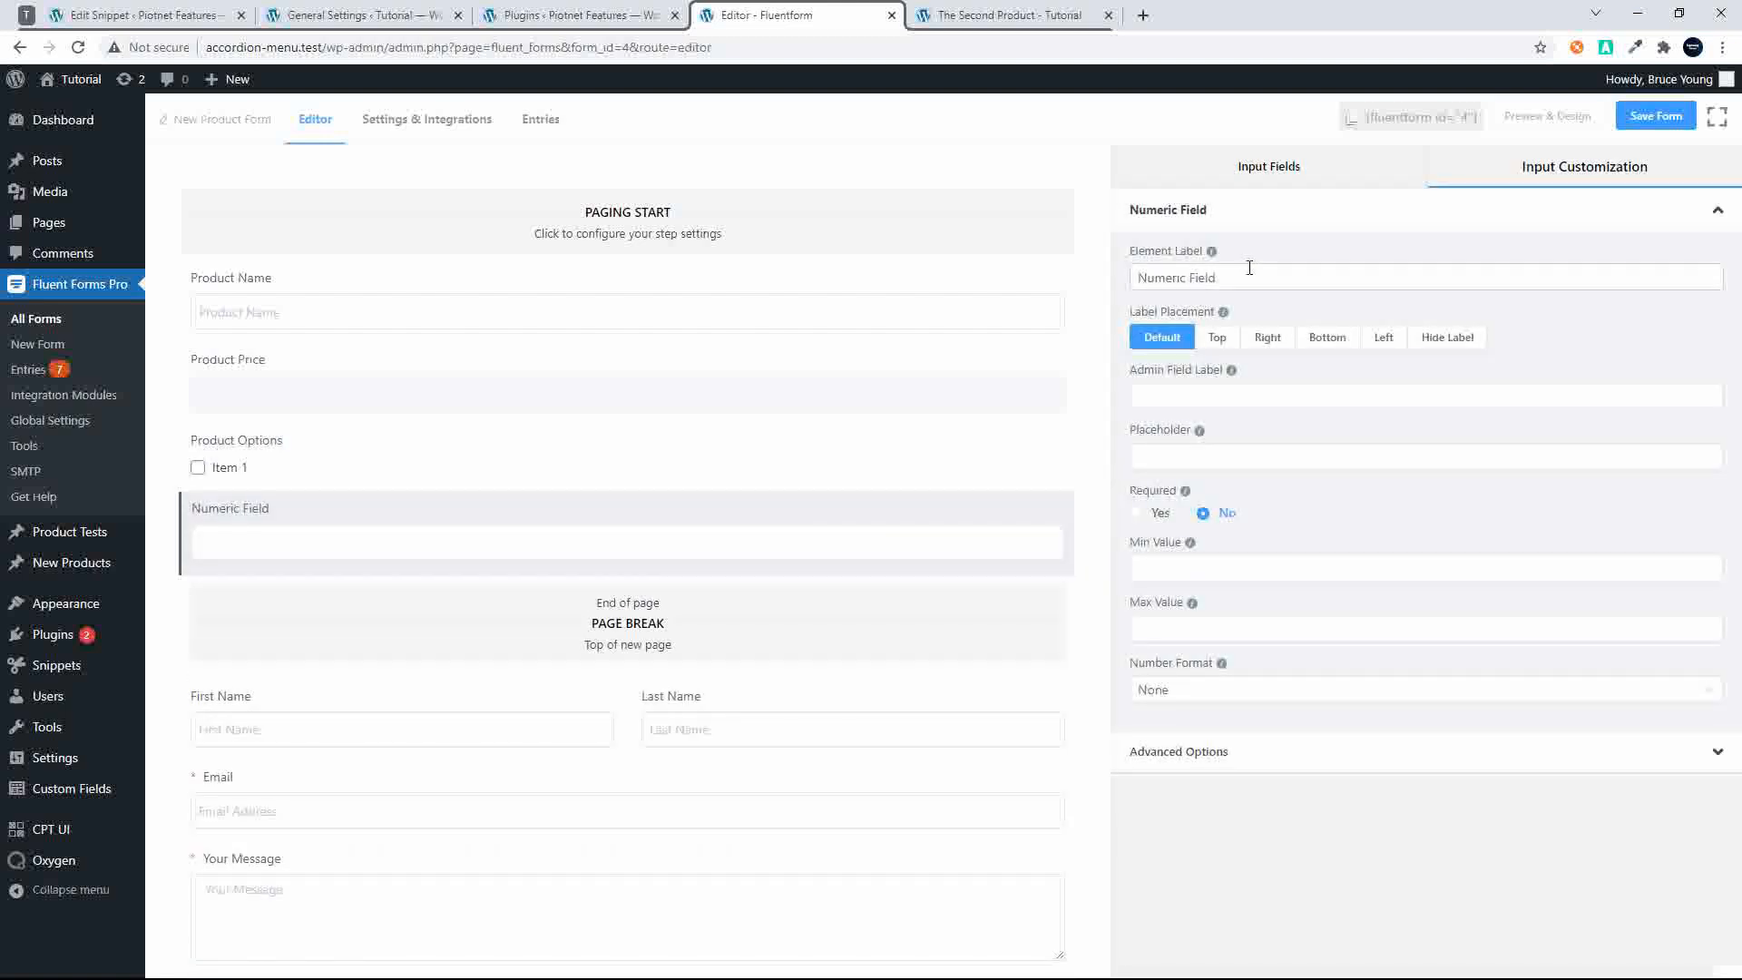
{"action": "left_click_drag", "start_coordinate": [1220, 278], "coordinate": [1152, 264]}
{"action": "key", "text": "BackSpace"}
{"action": "key", "text": "BackSpace"}
{"action": "key", "text": "BackSpace"}
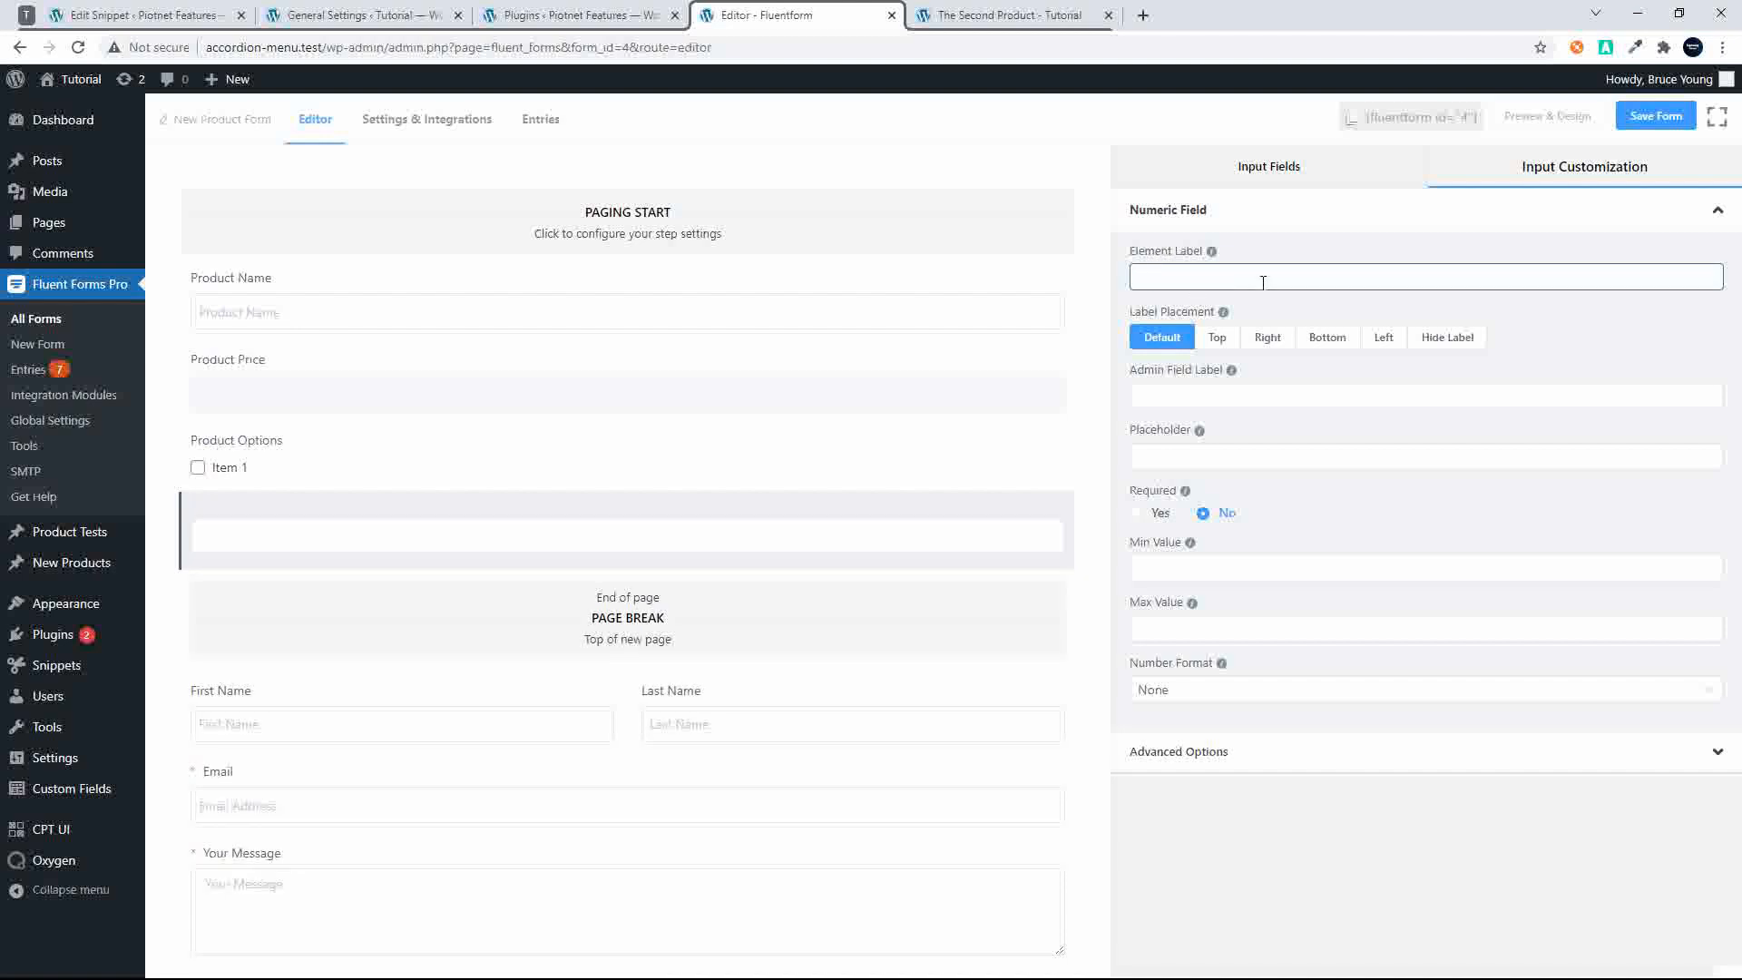
{"action": "type", "text": "Total"}
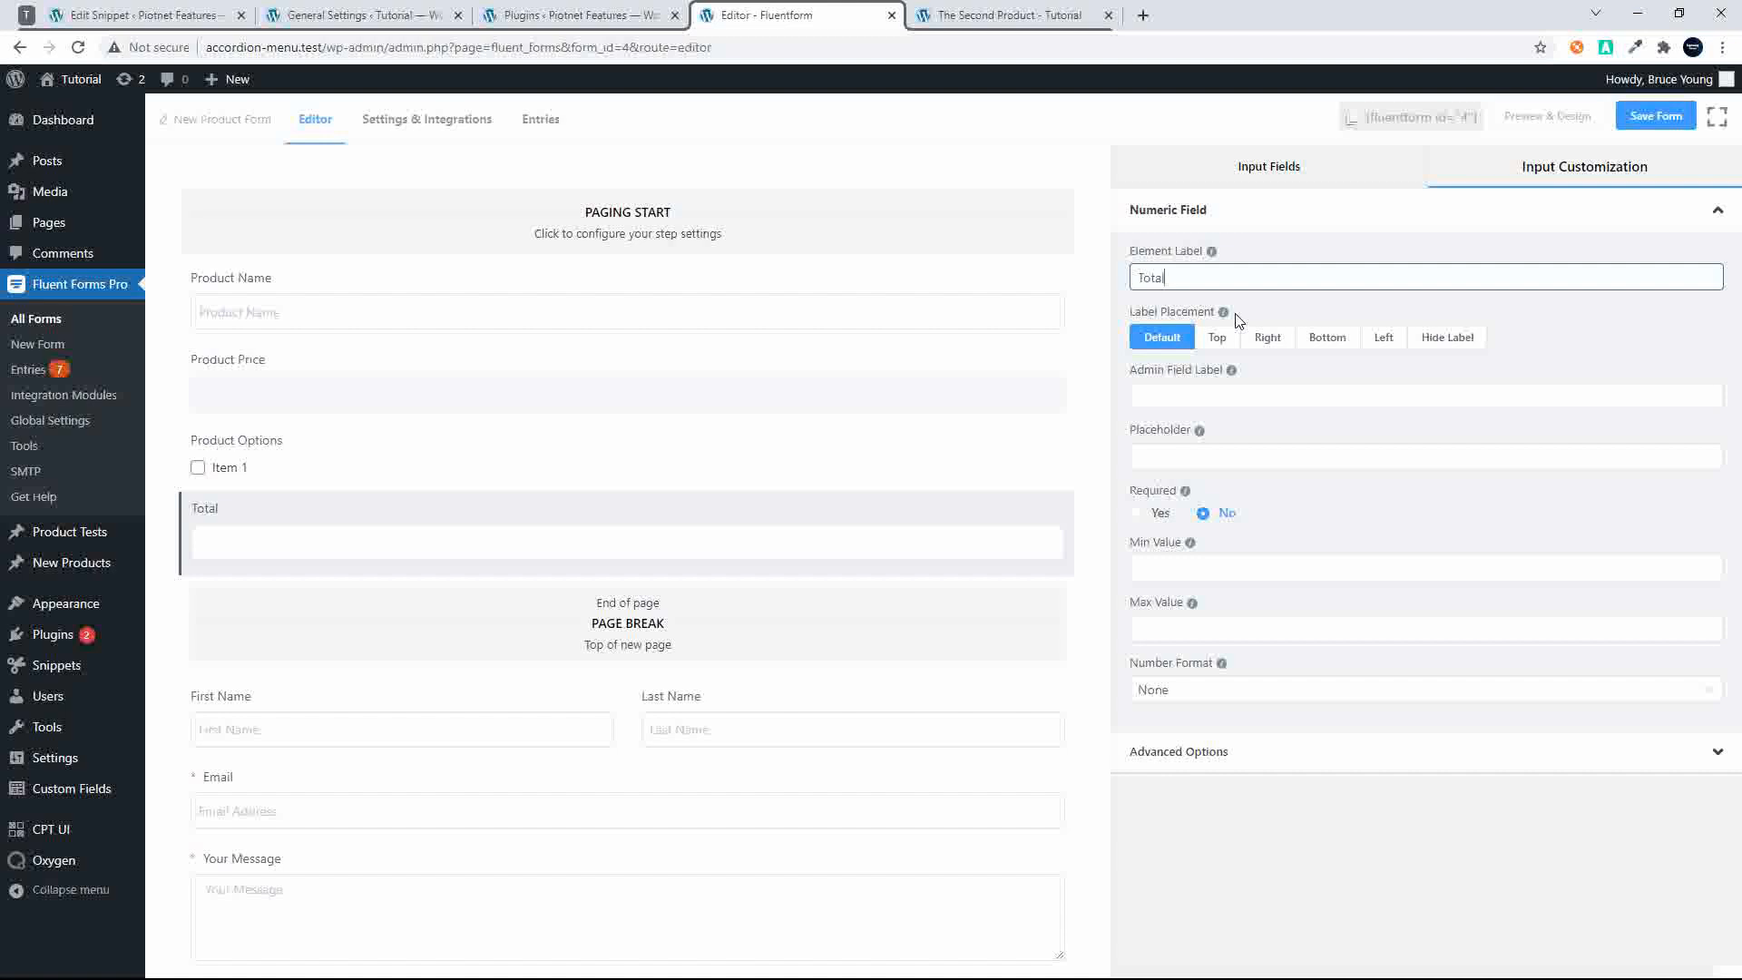
Copy the Total label into the field's admin field label and placeholder
{"action": "key", "text": "ctrl+a"}
{"action": "key", "text": "ctrl+c"}
{"action": "left_click", "coordinate": [1227, 395]}
{"action": "key", "text": "ctrl+v"}
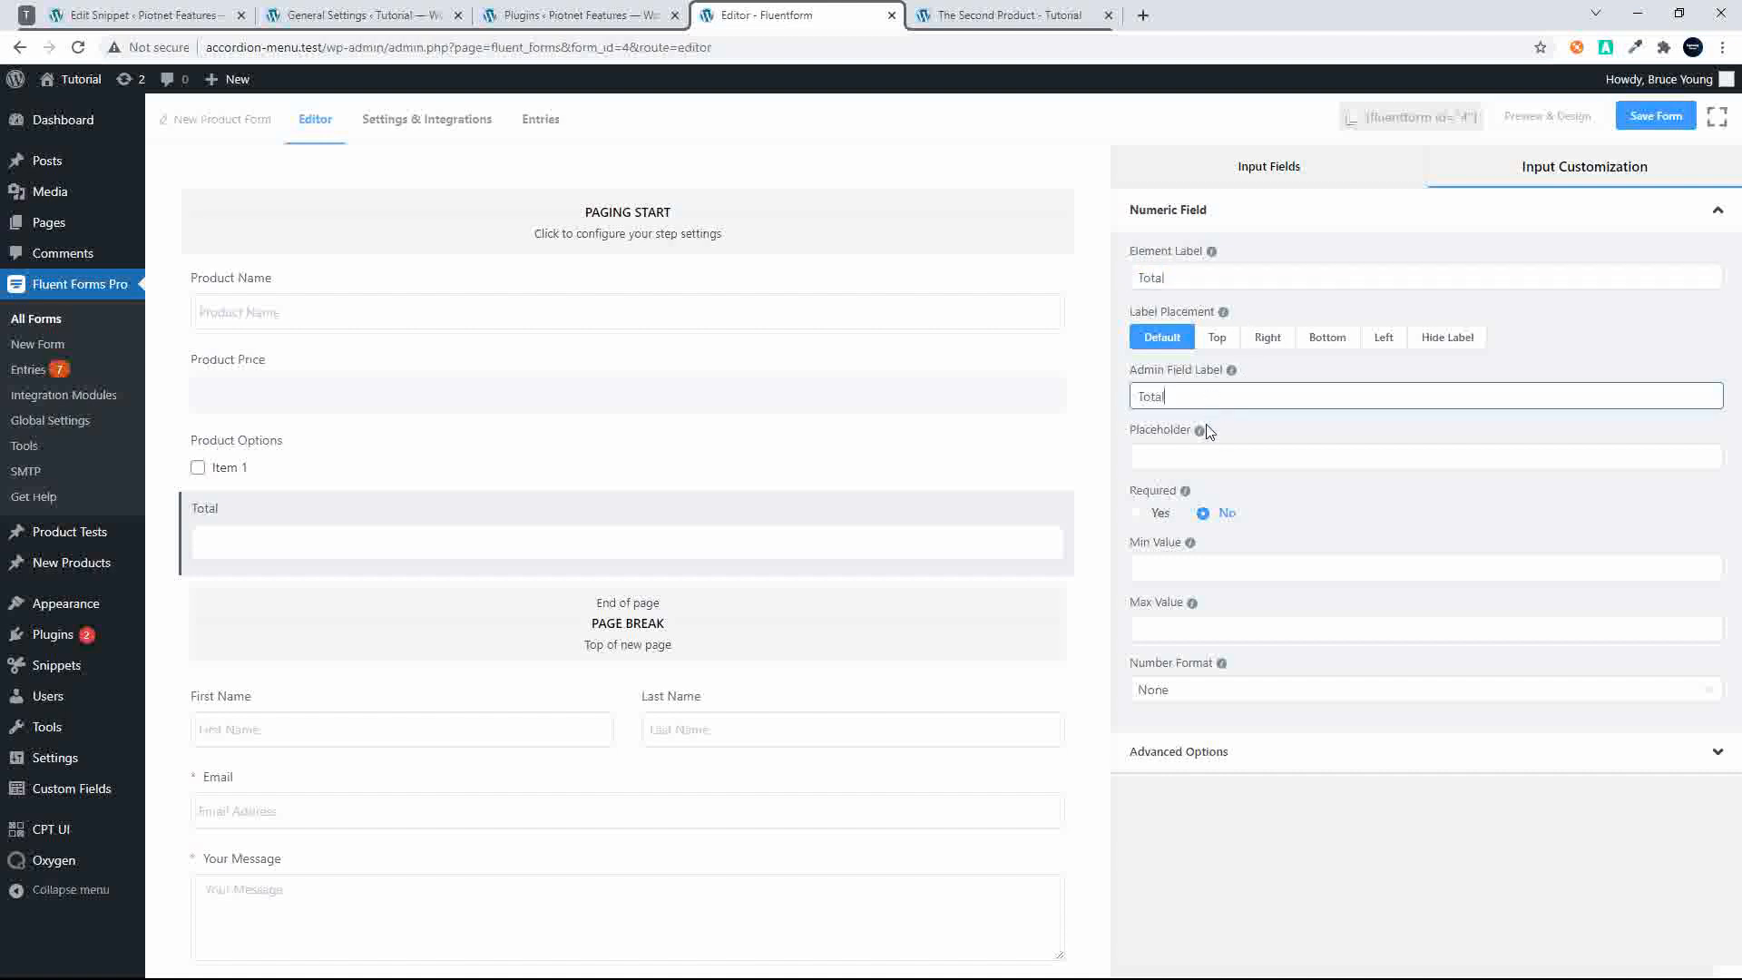
{"action": "left_click", "coordinate": [1202, 456]}
{"action": "key", "text": "ctrl+v"}
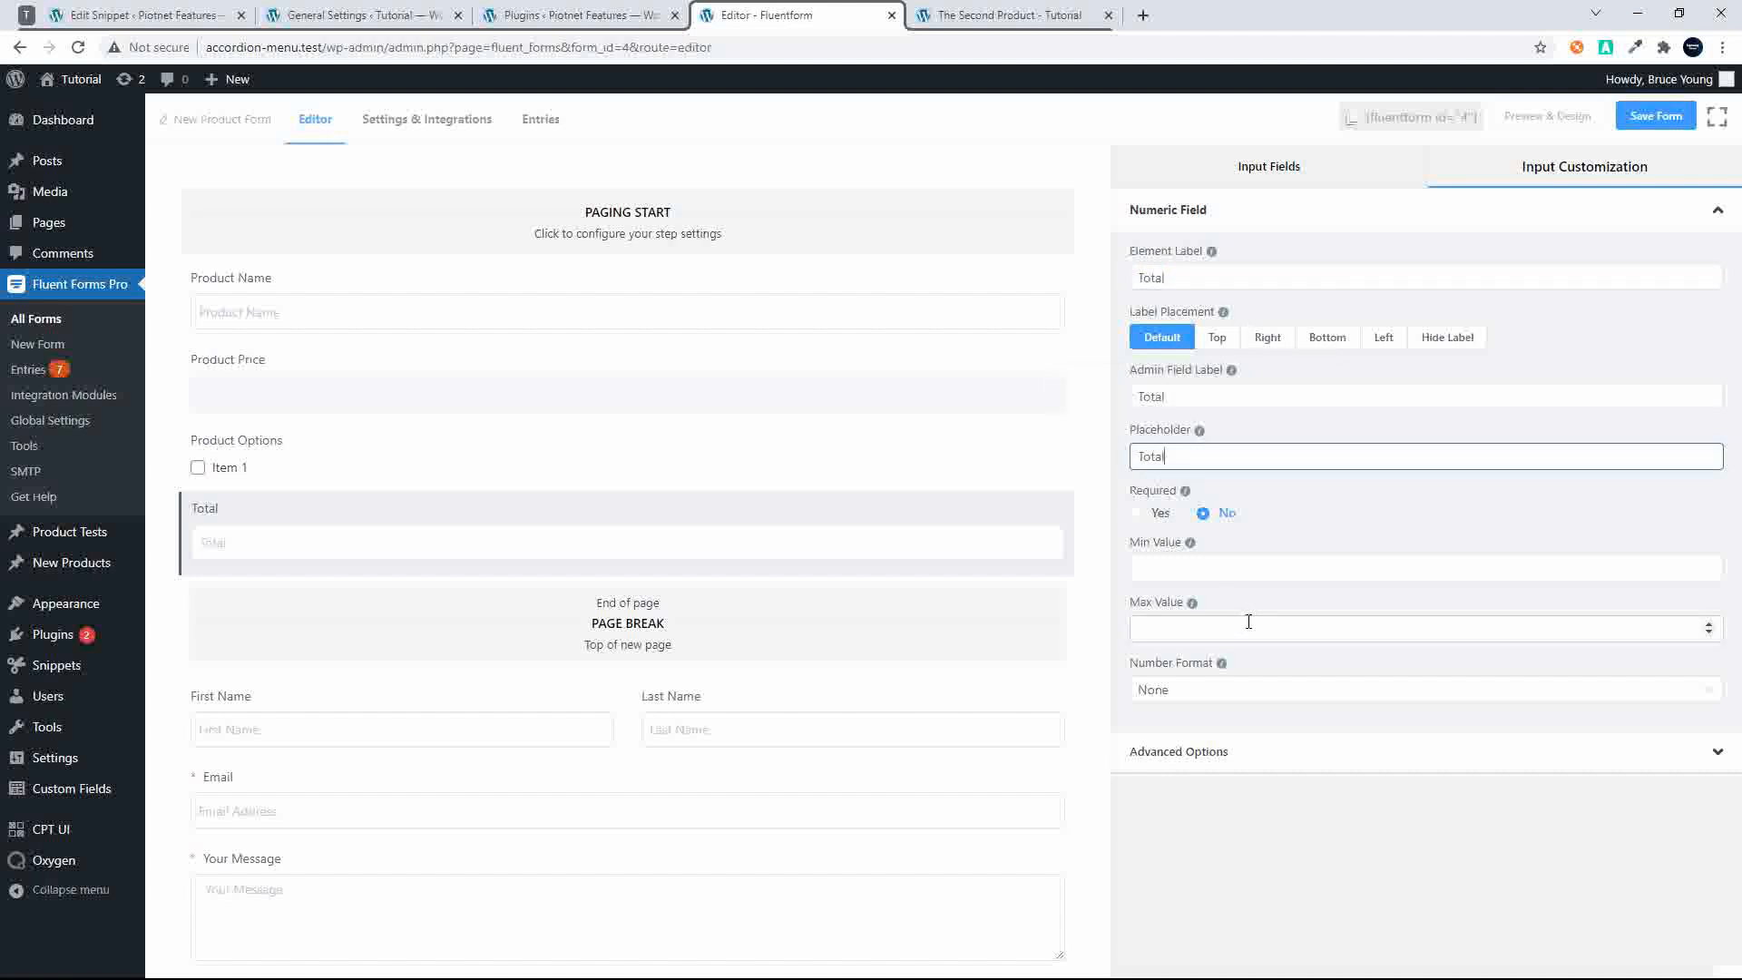
Set the Total field's name attribute to total and enable calculation for it in the advanced options
{"action": "left_click", "coordinate": [1194, 753]}
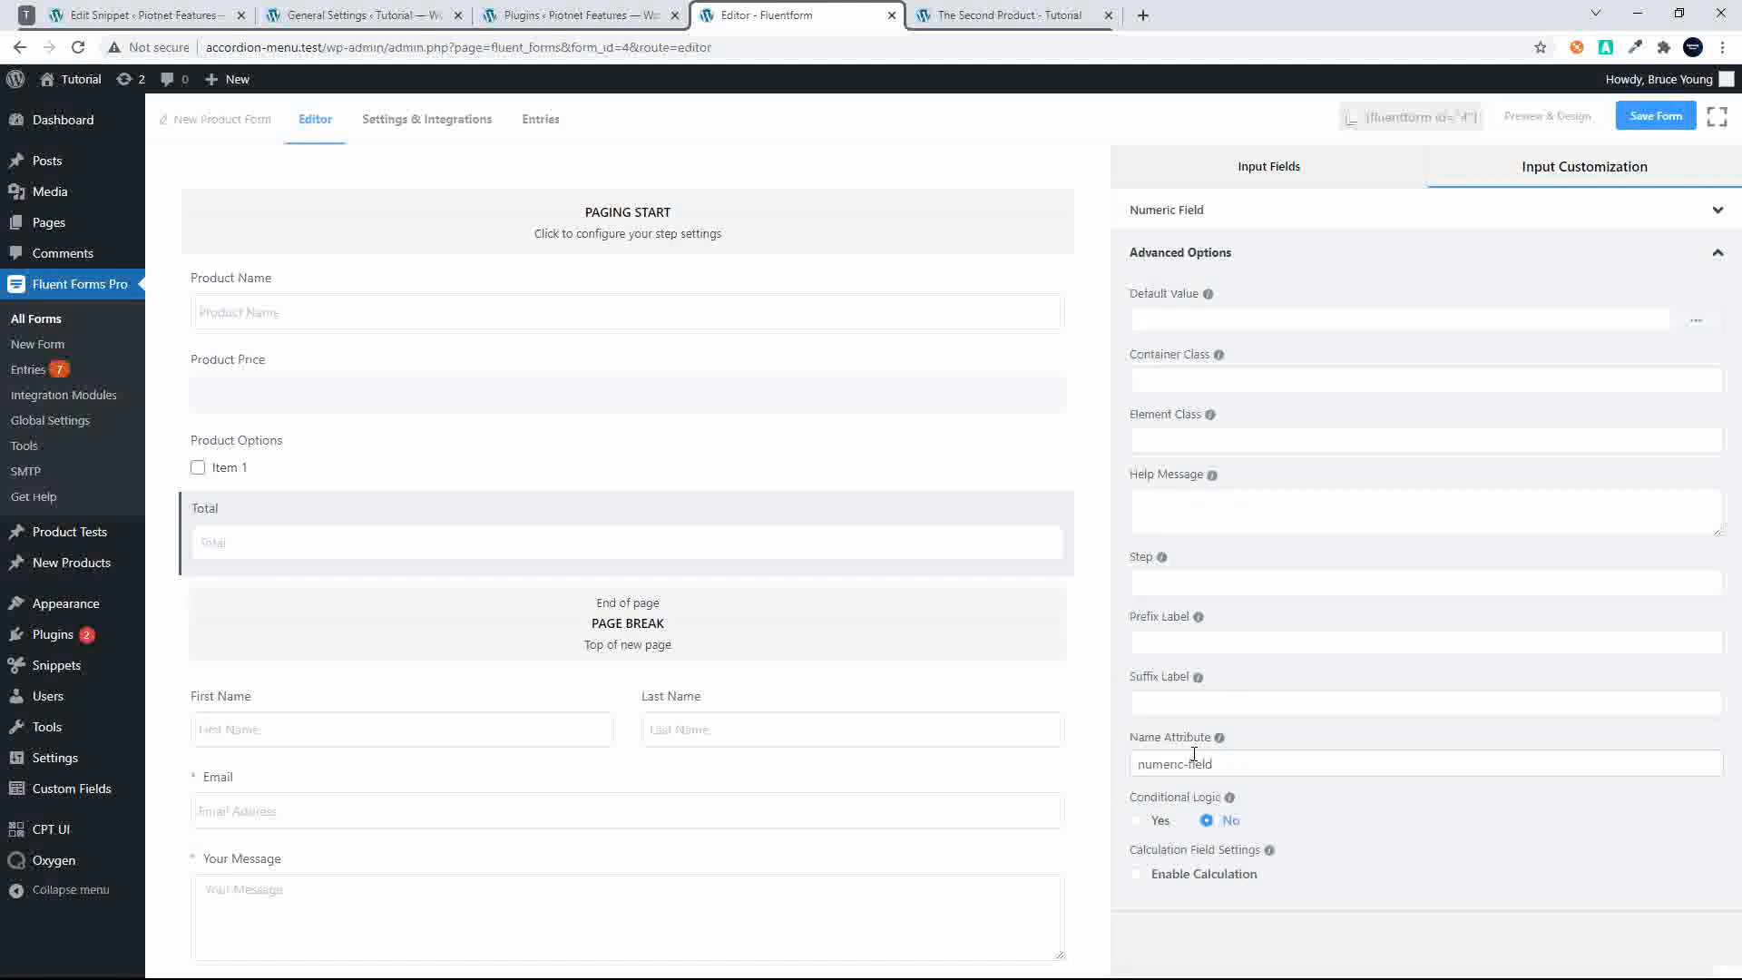
{"action": "left_click_drag", "start_coordinate": [1227, 764], "coordinate": [1119, 765]}
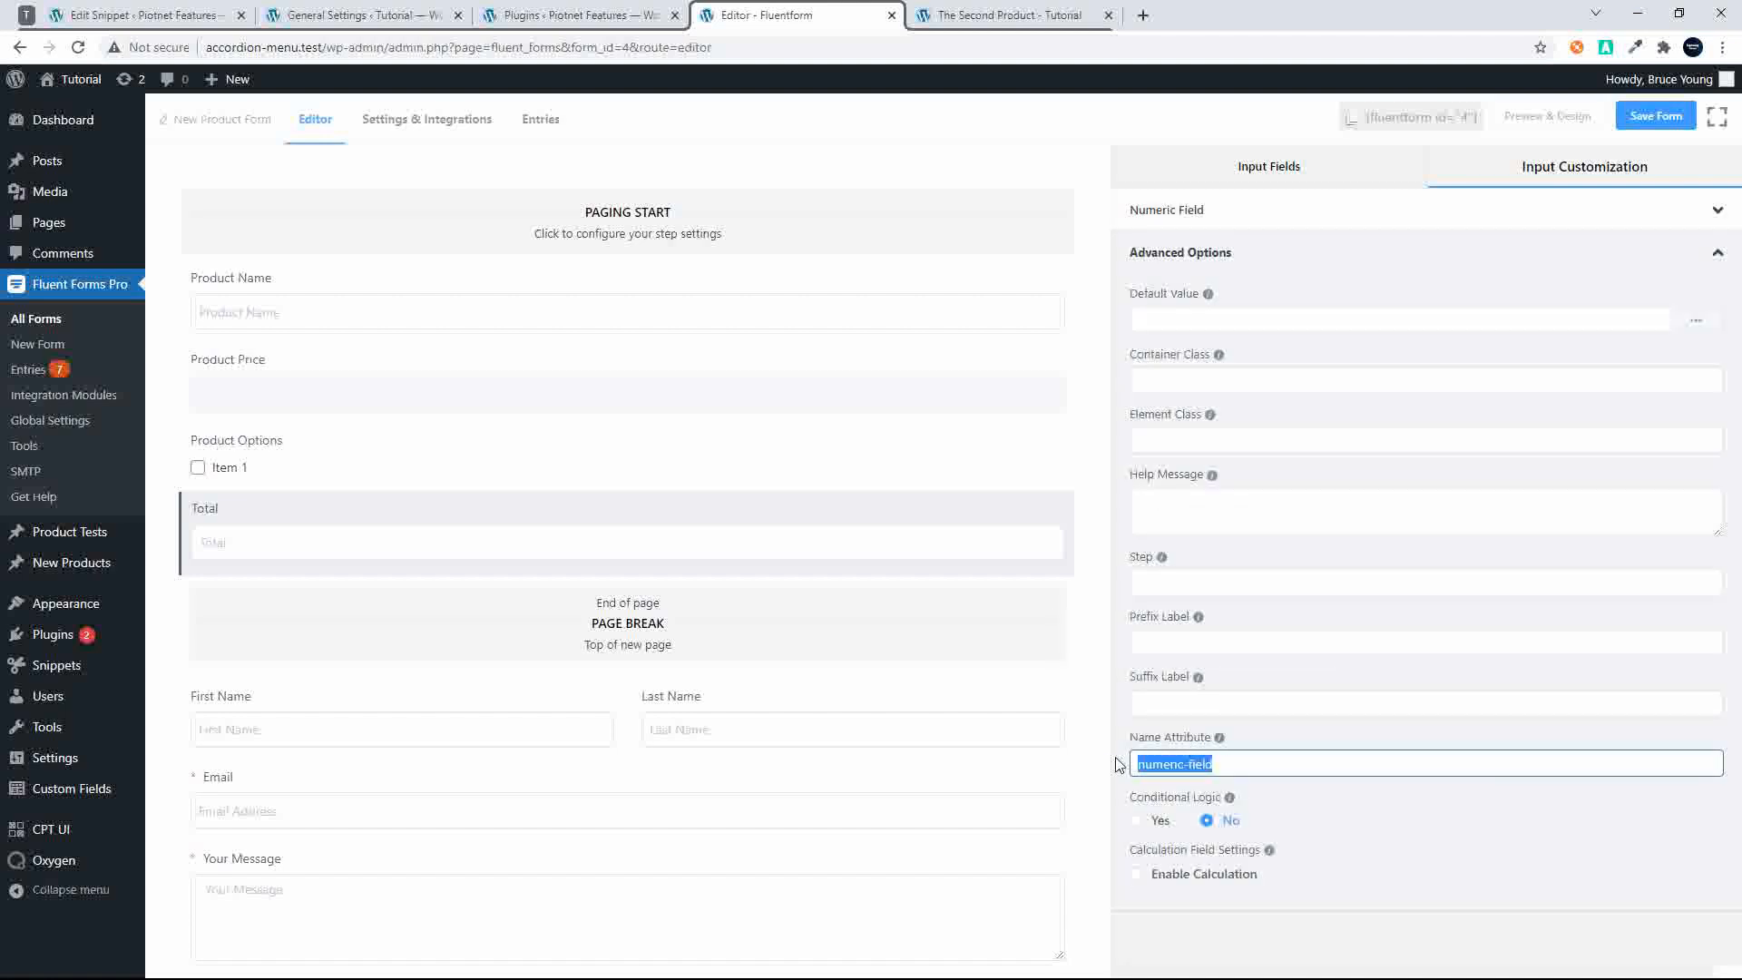
{"action": "type", "text": "q"}
{"action": "left_click", "coordinate": [1135, 875]}
Set the Total field's calculation expression to {input.product_price}+{checkbox.product_options} and save the form
{"action": "scroll", "coordinate": [1384, 789], "scroll_direction": "down", "scroll_amount": 3}
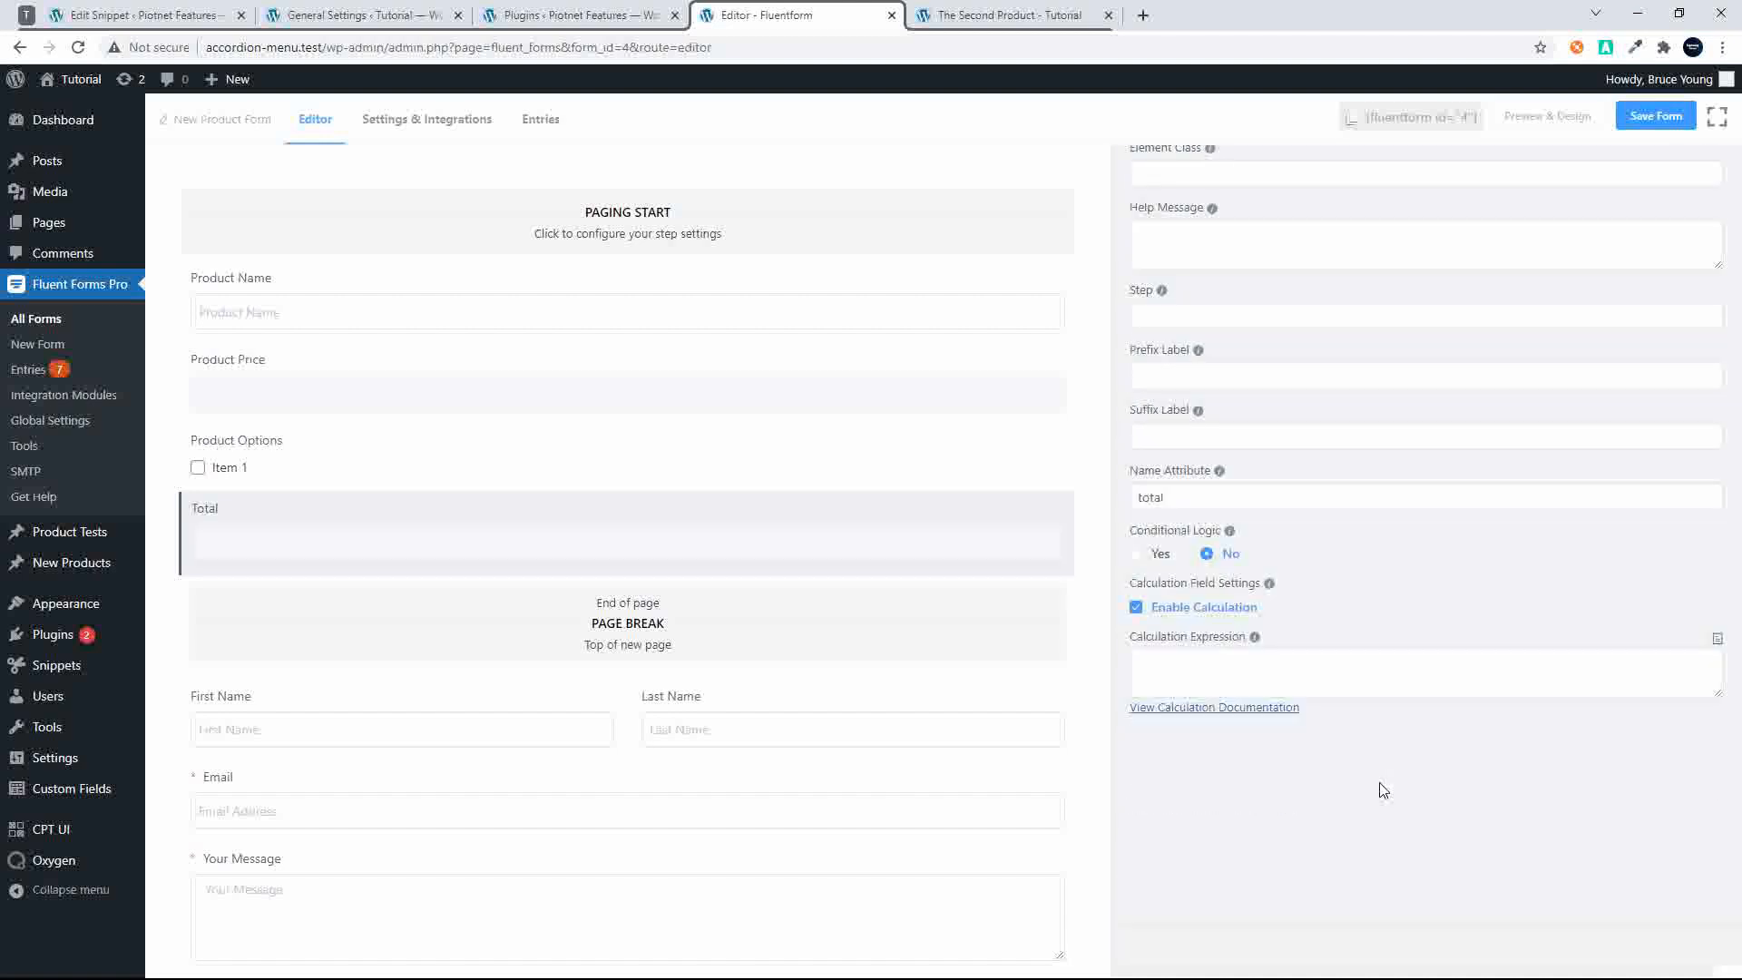
{"action": "mouse_move", "coordinate": [645, 381]}
{"action": "left_click", "coordinate": [1376, 667]}
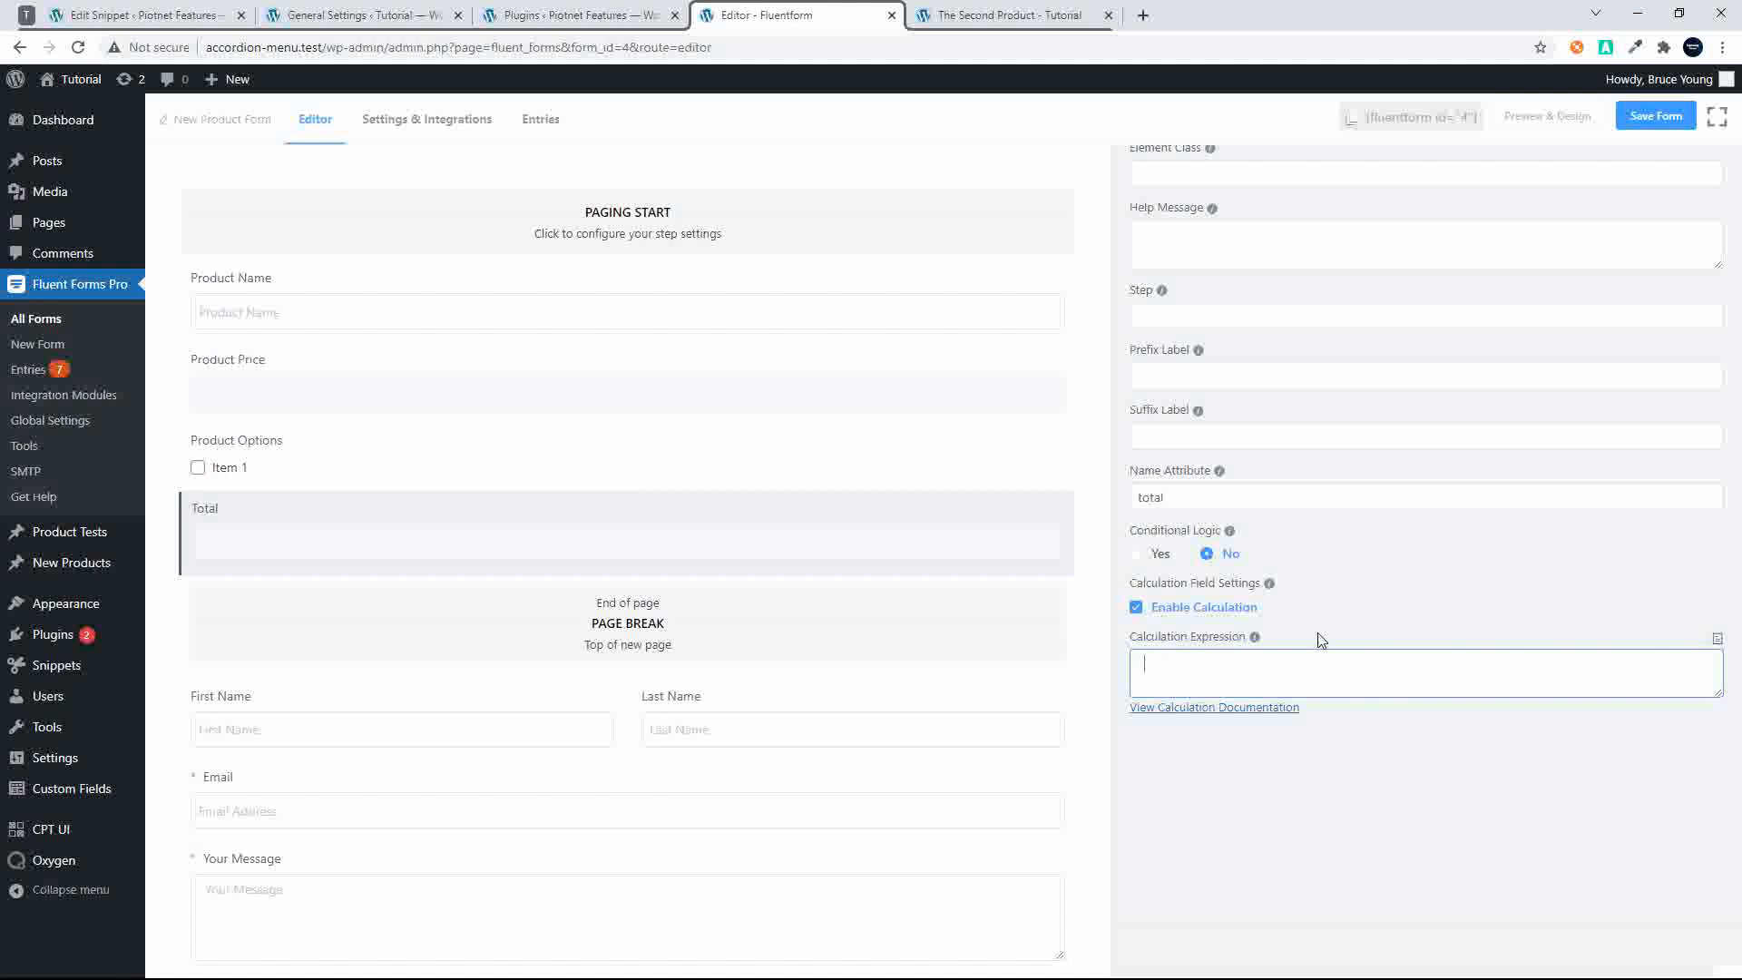
{"action": "left_click", "coordinate": [1717, 640]}
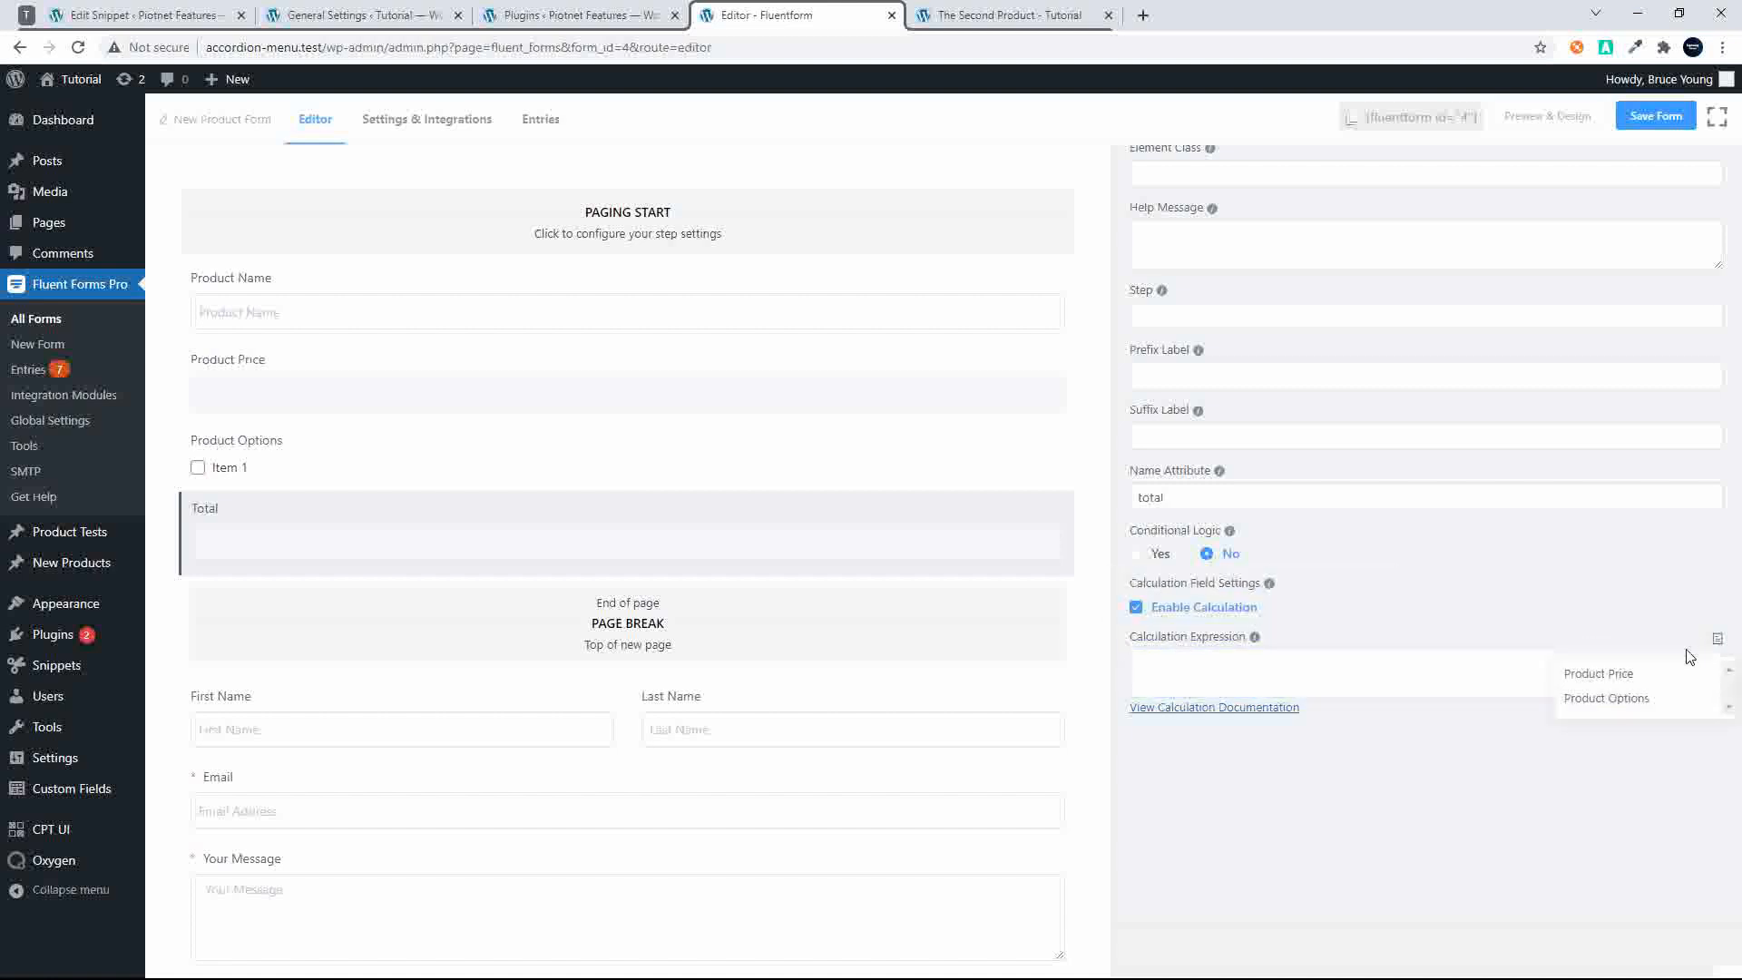
{"action": "left_click", "coordinate": [1643, 677]}
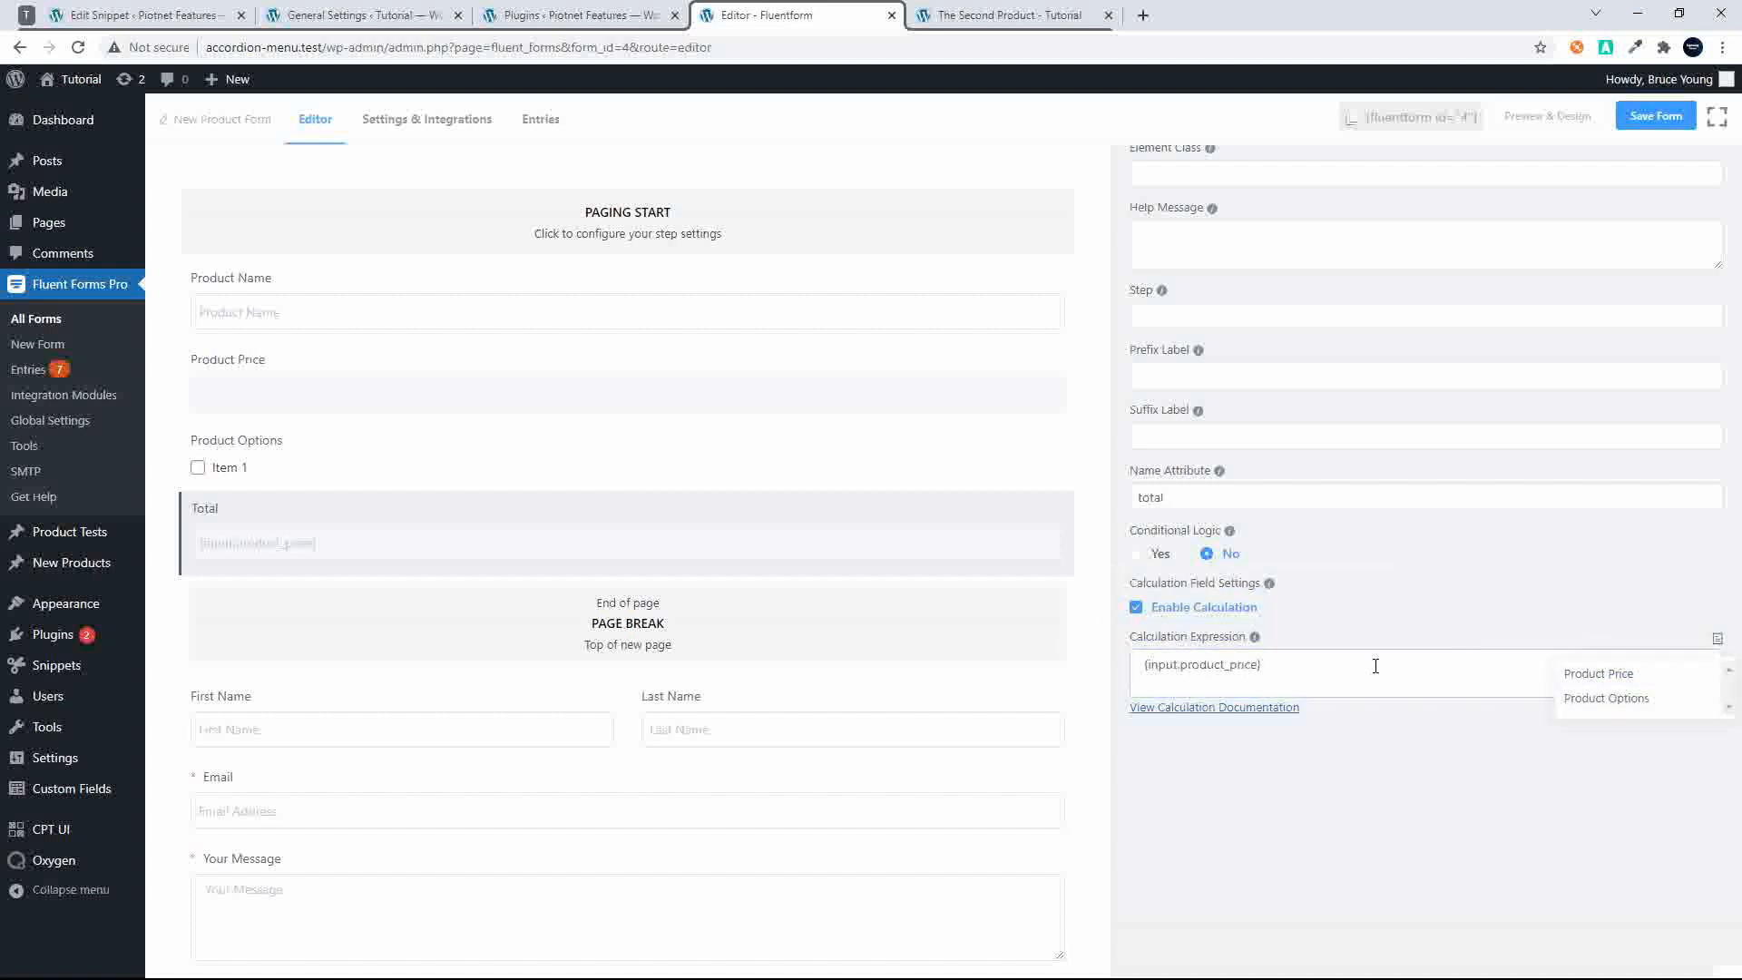
{"action": "left_click", "coordinate": [1275, 663]}
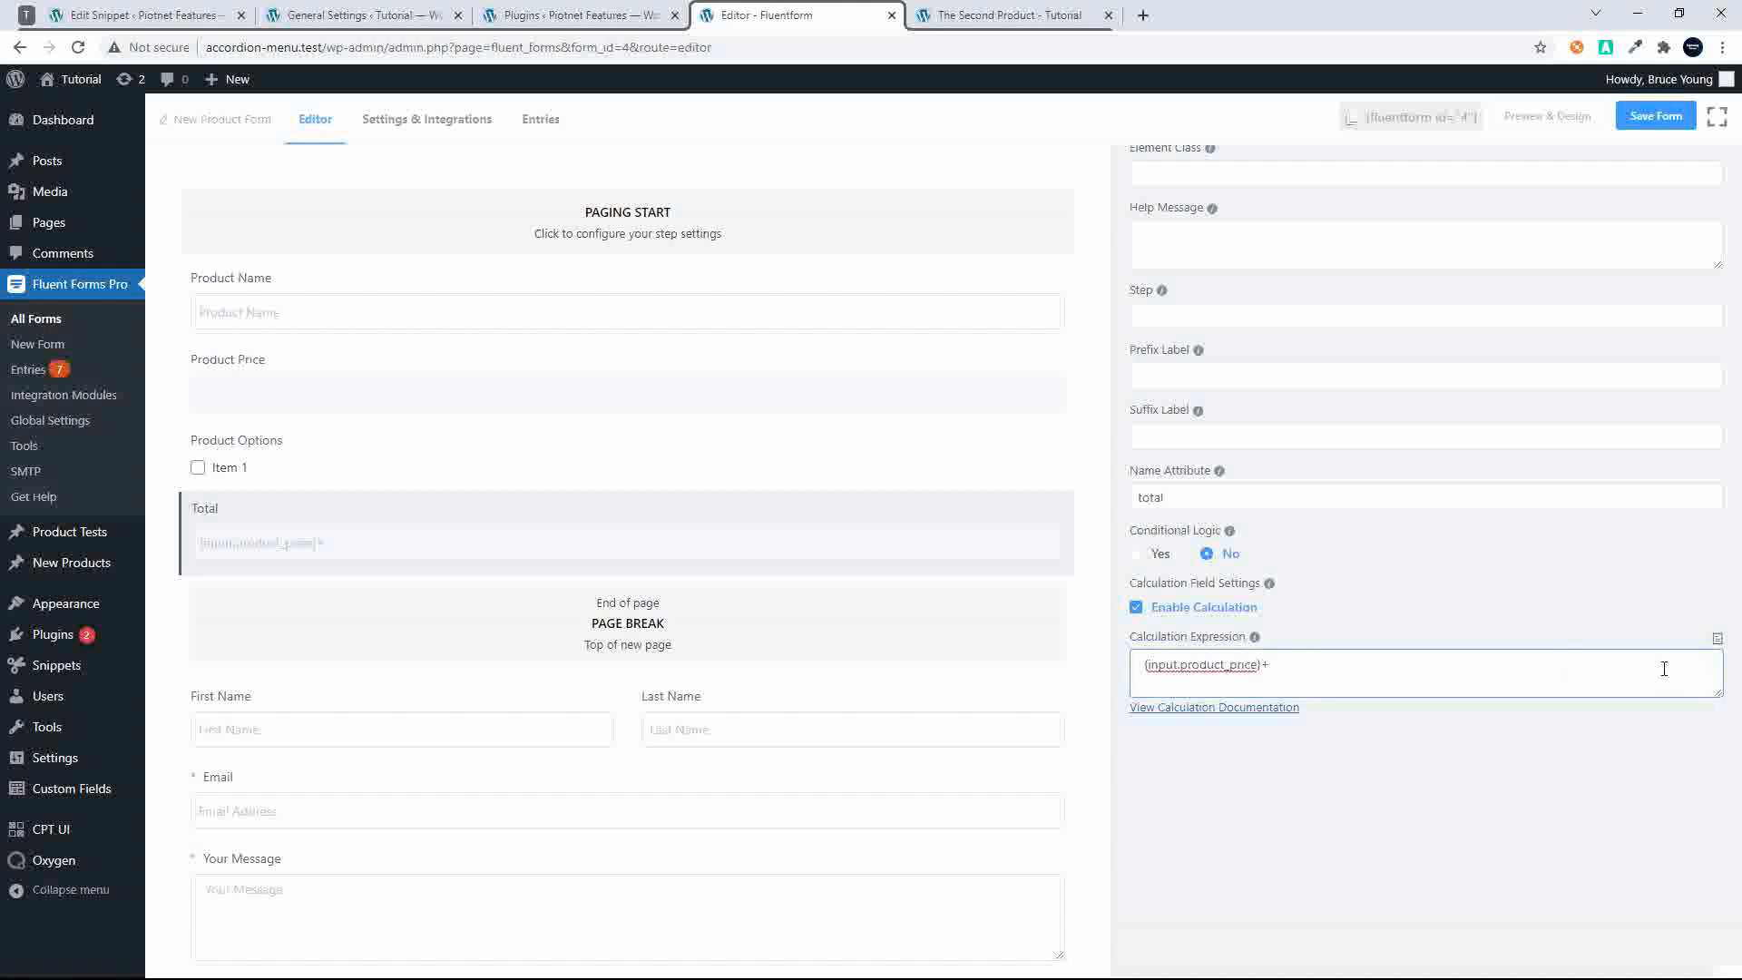
{"action": "left_click", "coordinate": [1717, 640]}
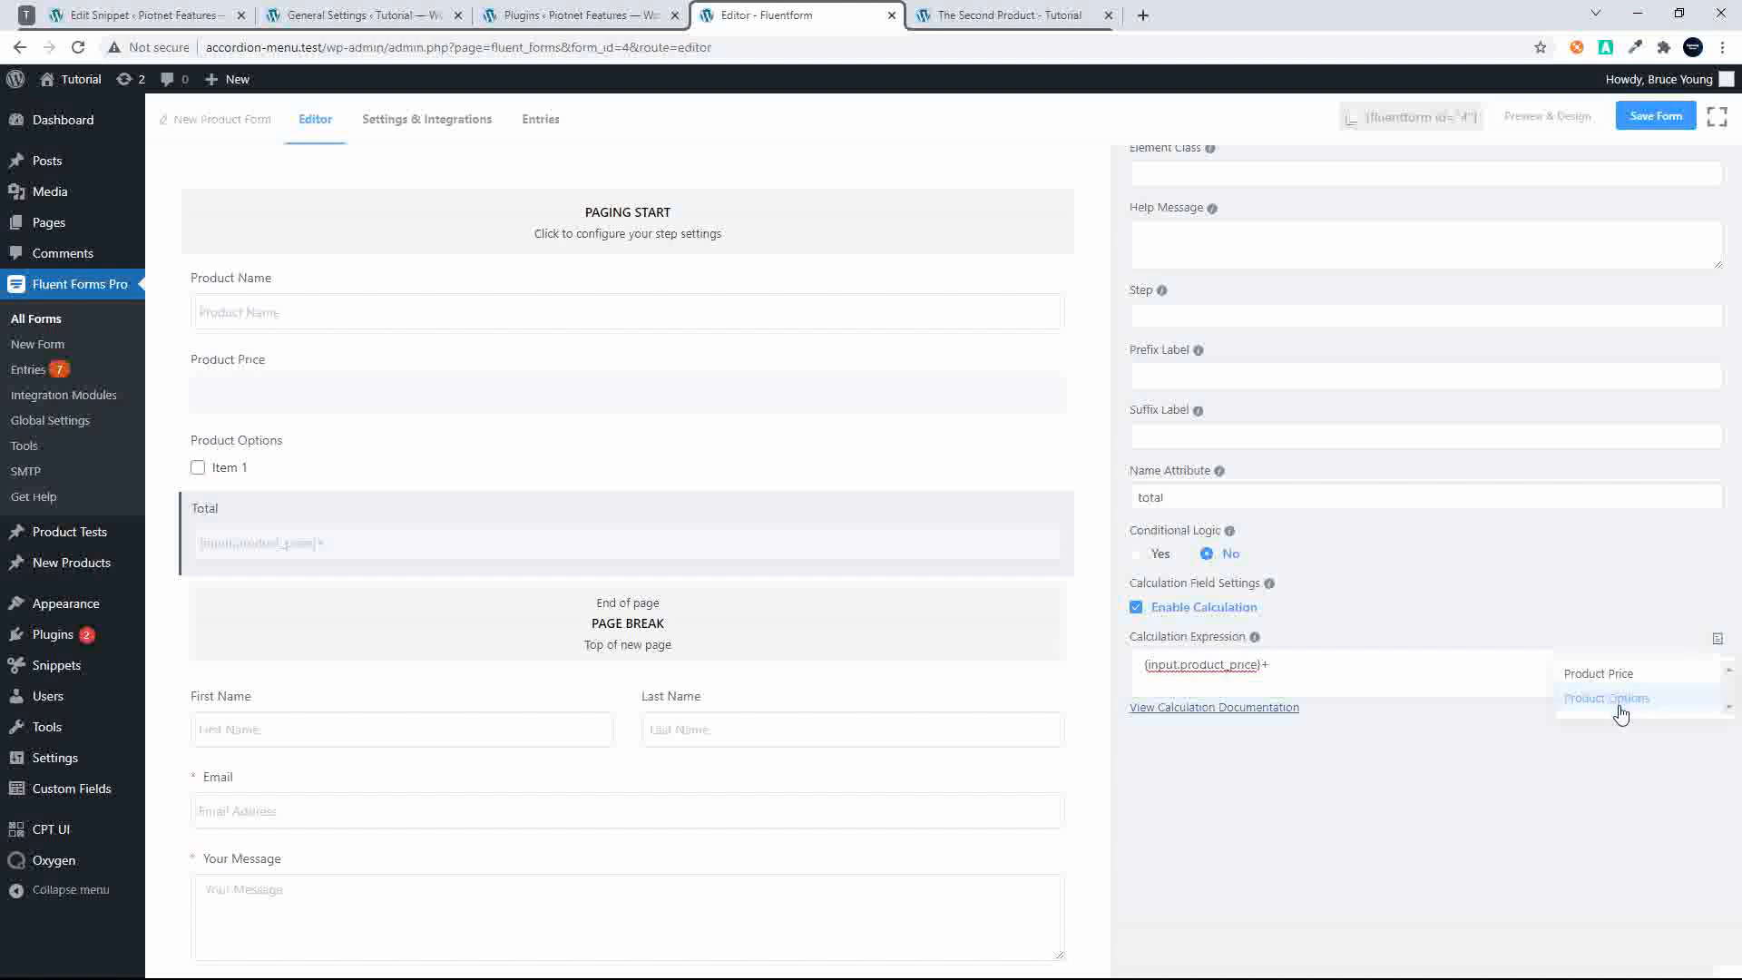
{"action": "left_click", "coordinate": [1621, 698]}
{"action": "left_click", "coordinate": [1492, 676]}
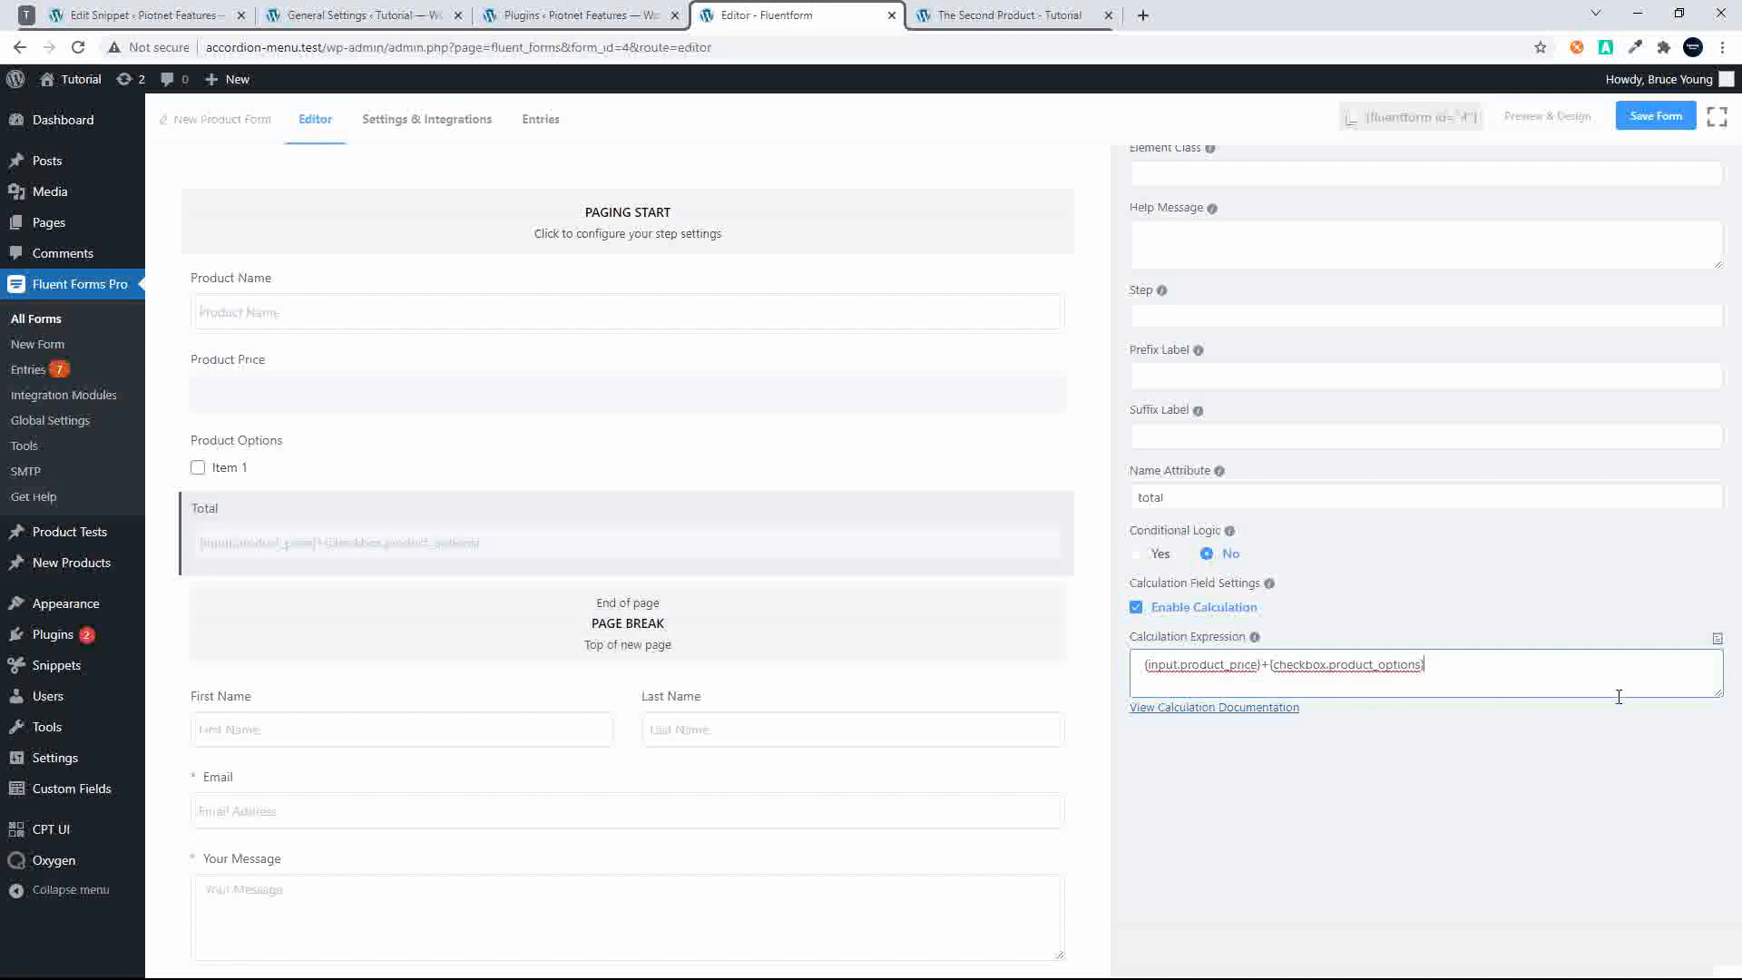
{"action": "scroll", "coordinate": [1596, 381], "scroll_direction": "up", "scroll_amount": 2}
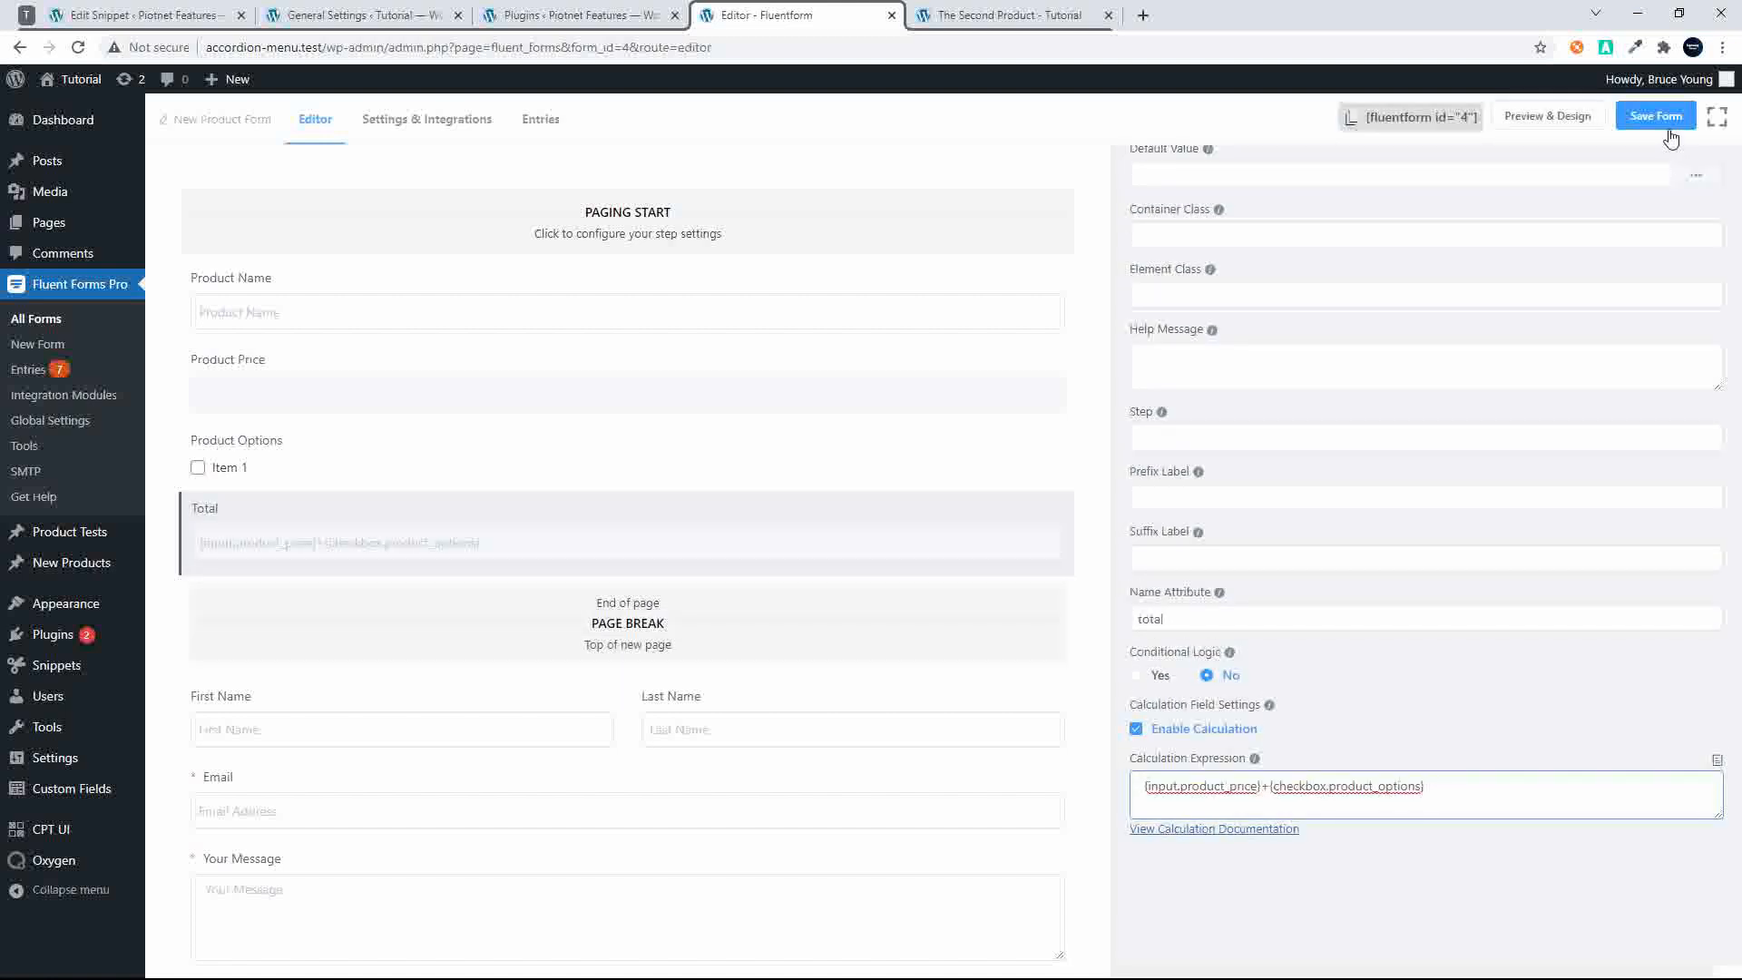
{"action": "left_click", "coordinate": [1675, 119]}
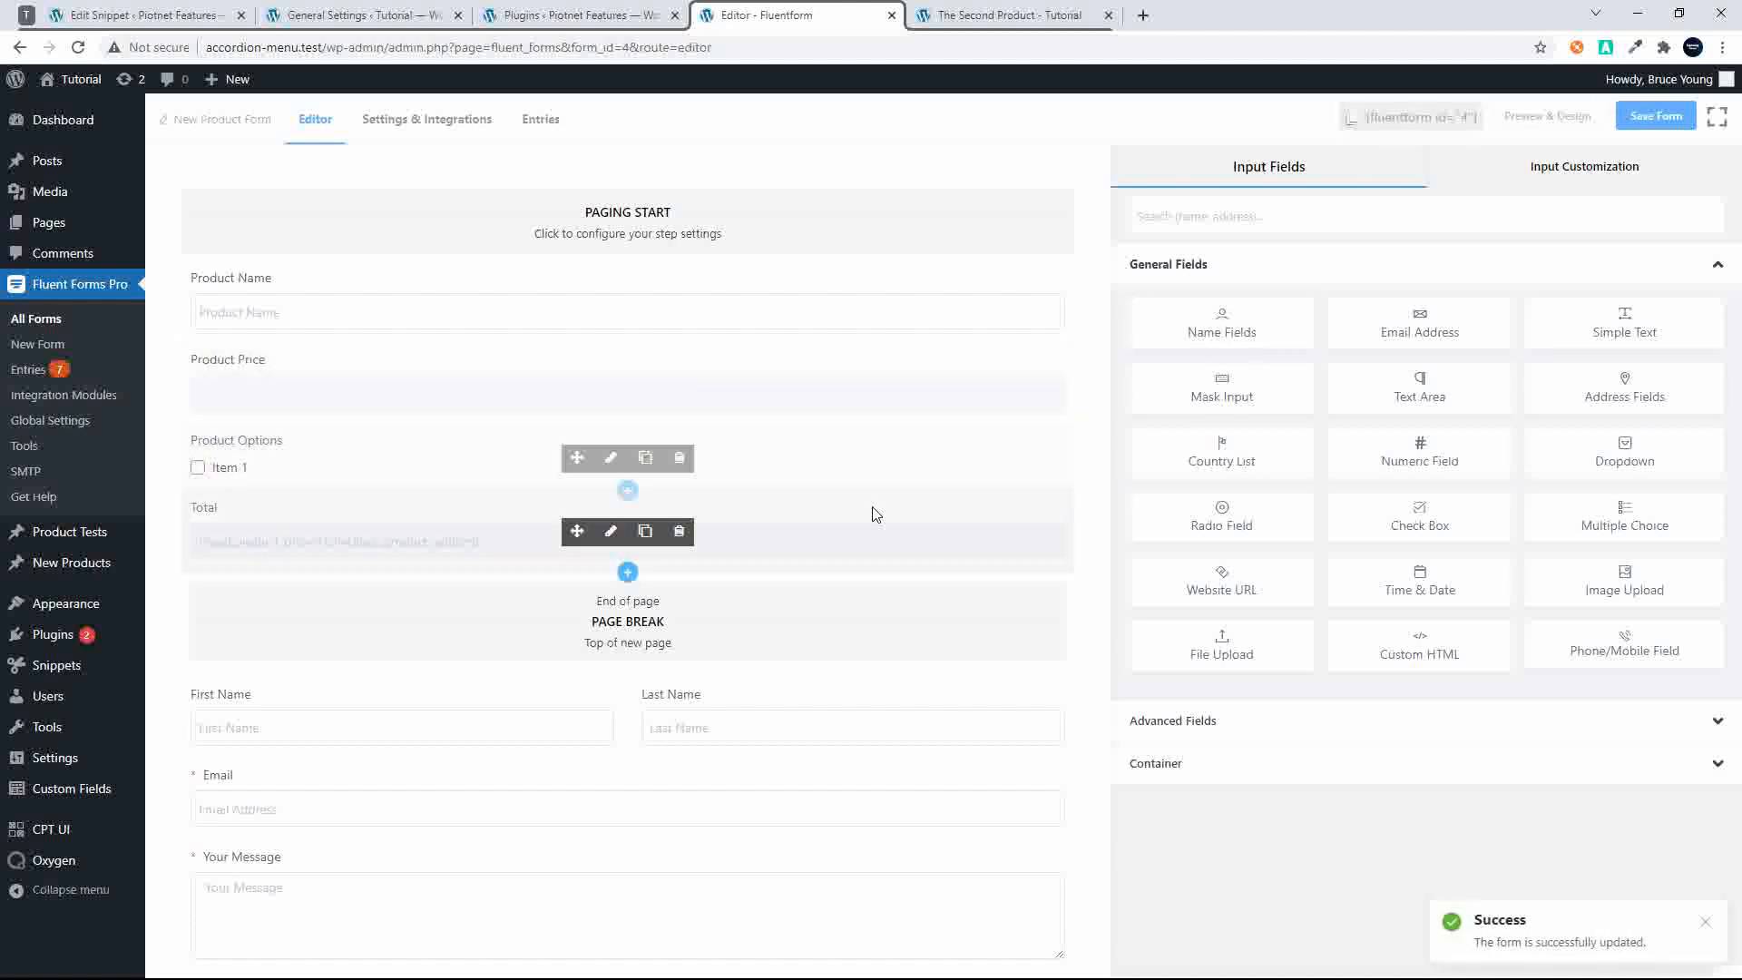
Add a Numeric Field between Email and Your Message, and set its element label to Final Price
{"action": "scroll", "coordinate": [874, 508], "scroll_direction": "down", "scroll_amount": 2}
{"action": "scroll", "coordinate": [552, 717], "scroll_direction": "up", "scroll_amount": 1}
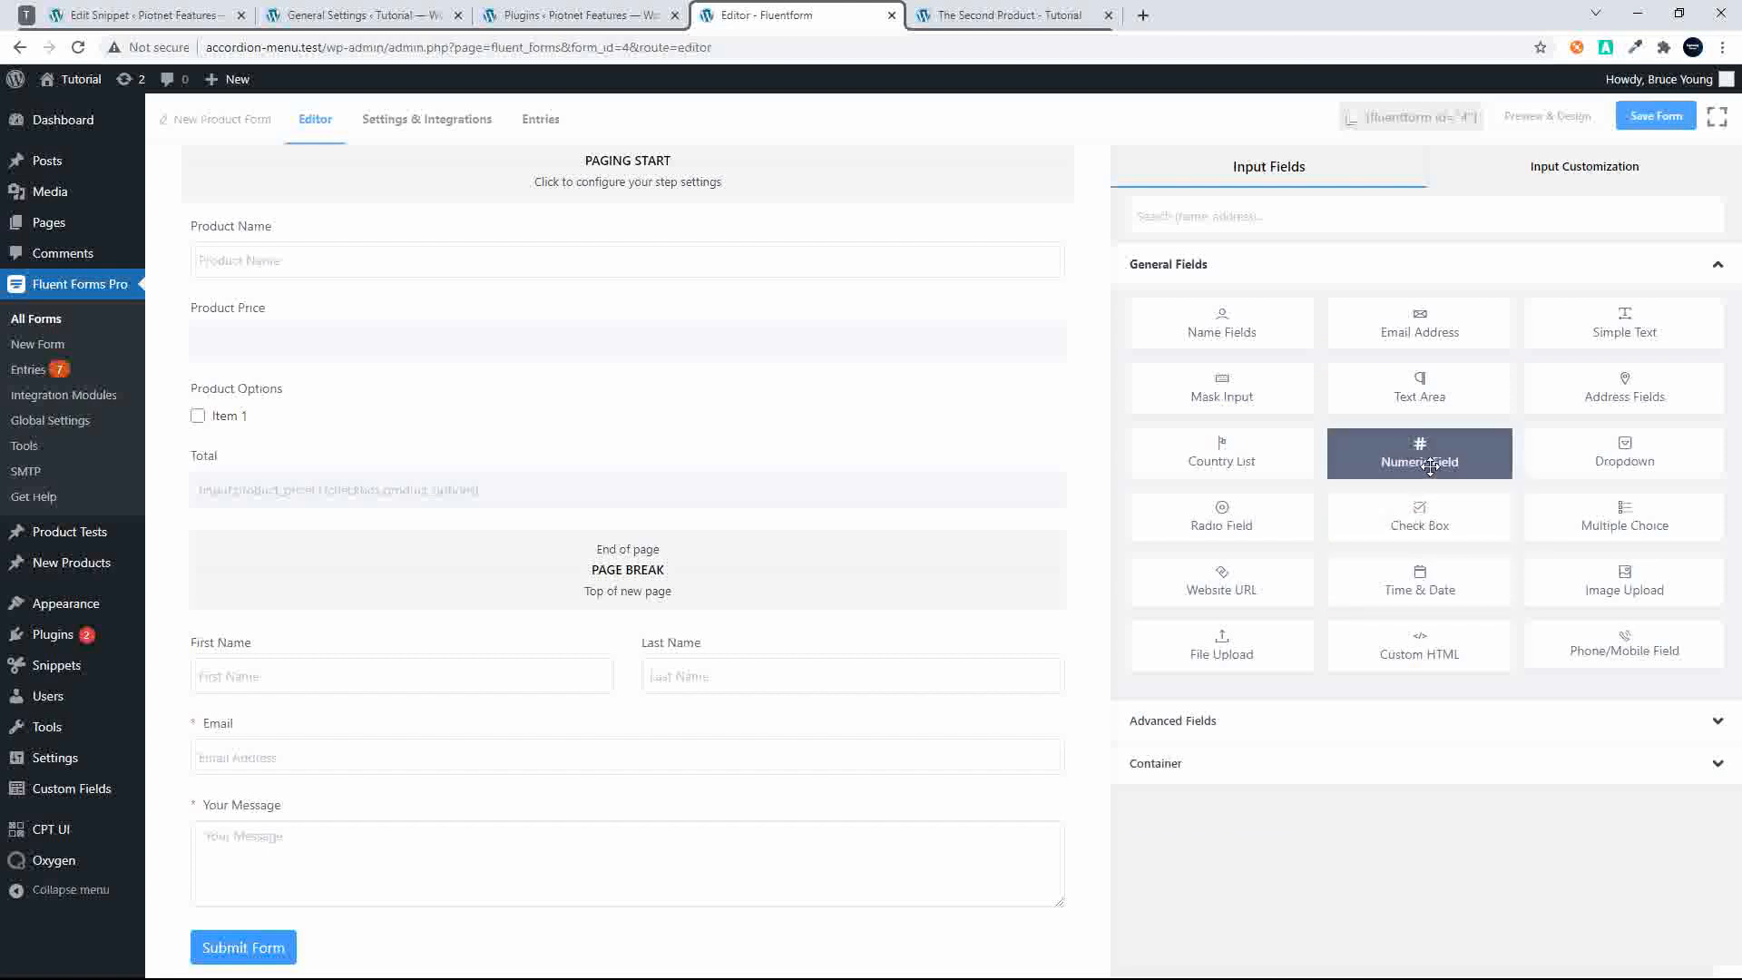
{"action": "left_click_drag", "start_coordinate": [1418, 471], "coordinate": [707, 903]}
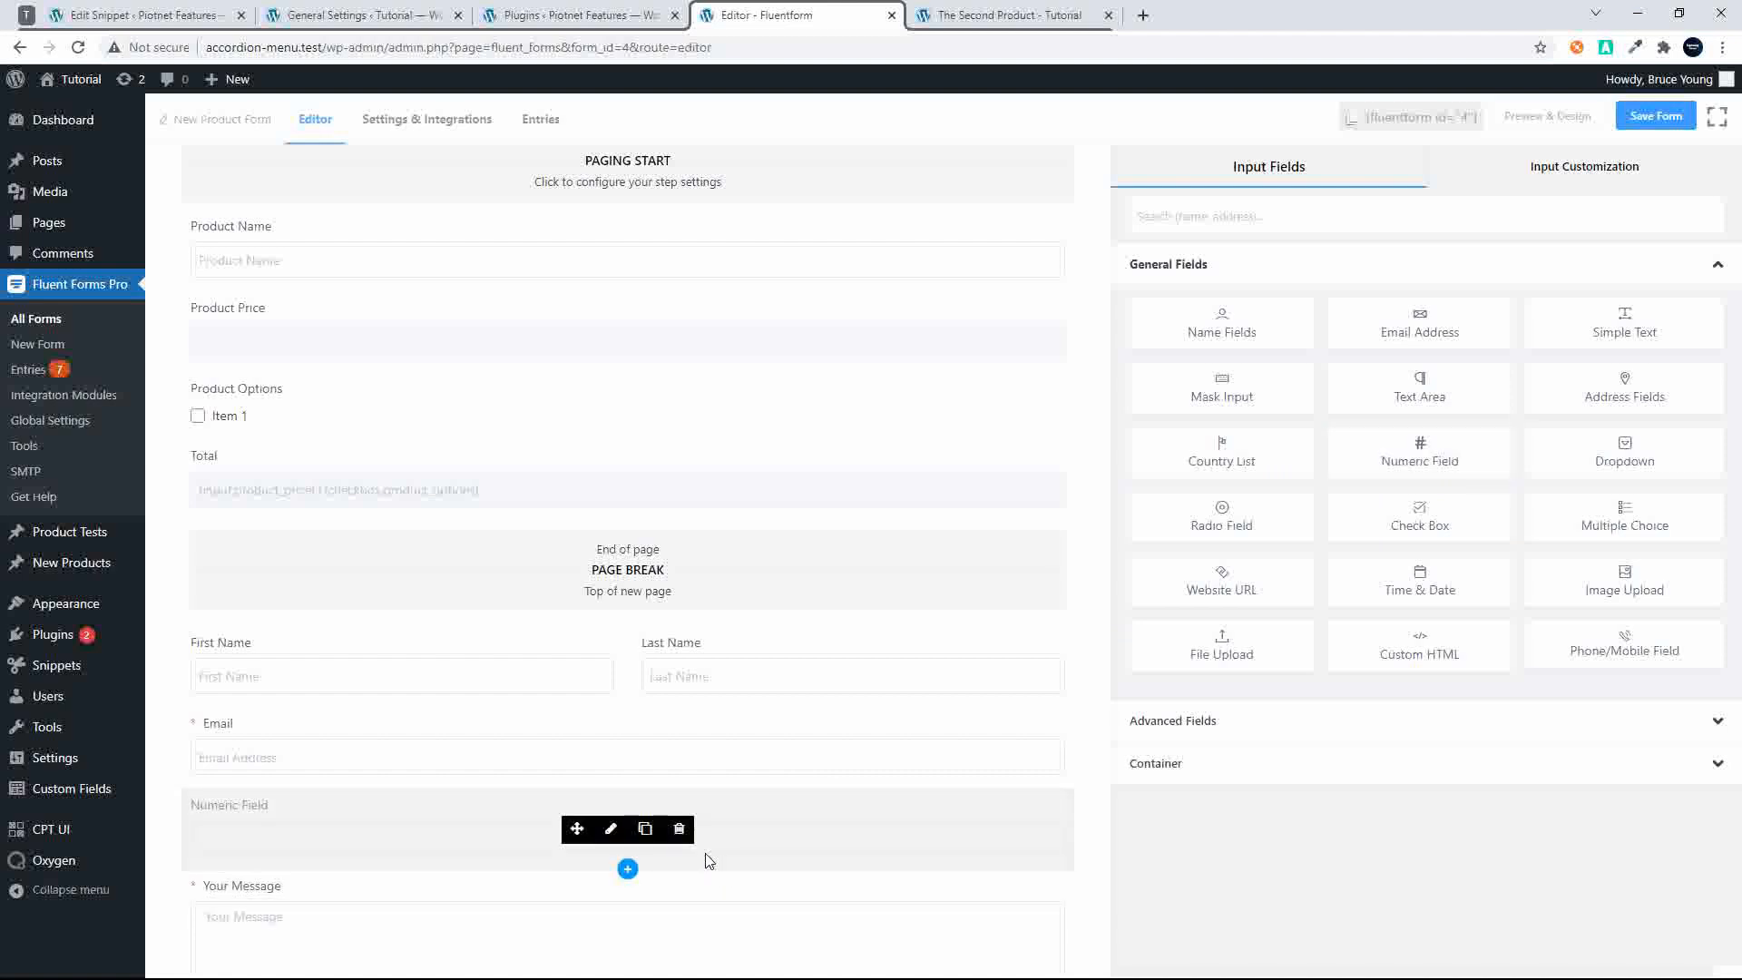
{"action": "left_click", "coordinate": [612, 832]}
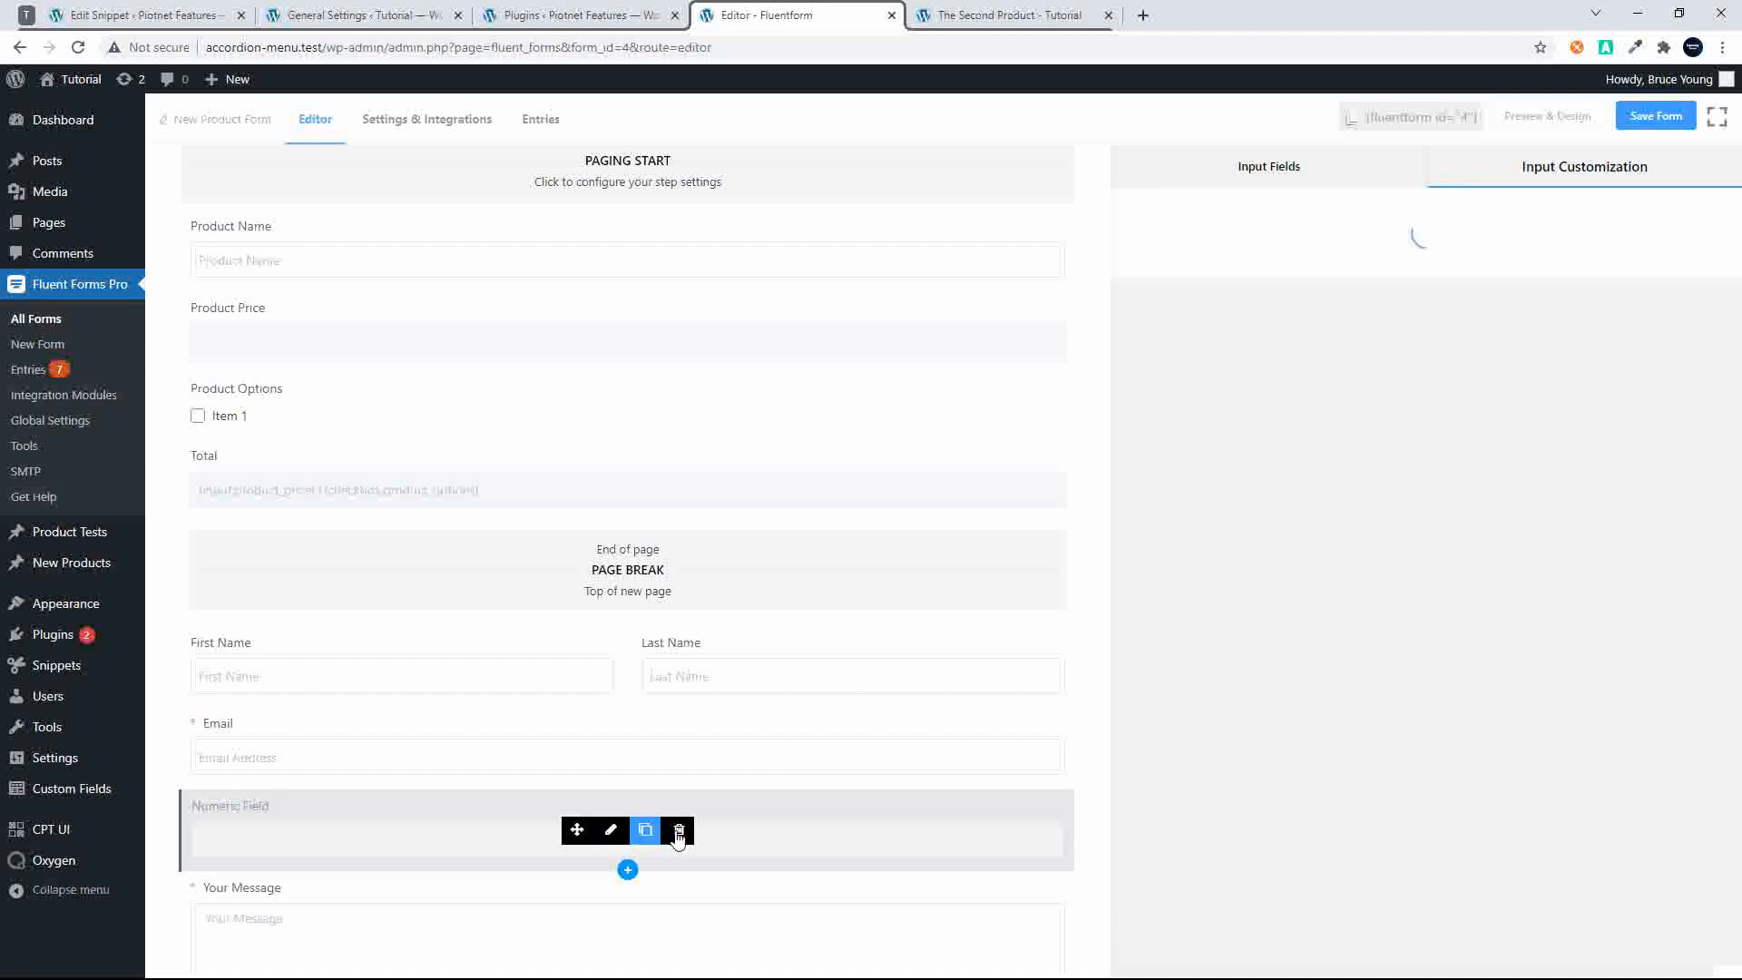
{"action": "left_click_drag", "start_coordinate": [1238, 279], "coordinate": [1131, 280]}
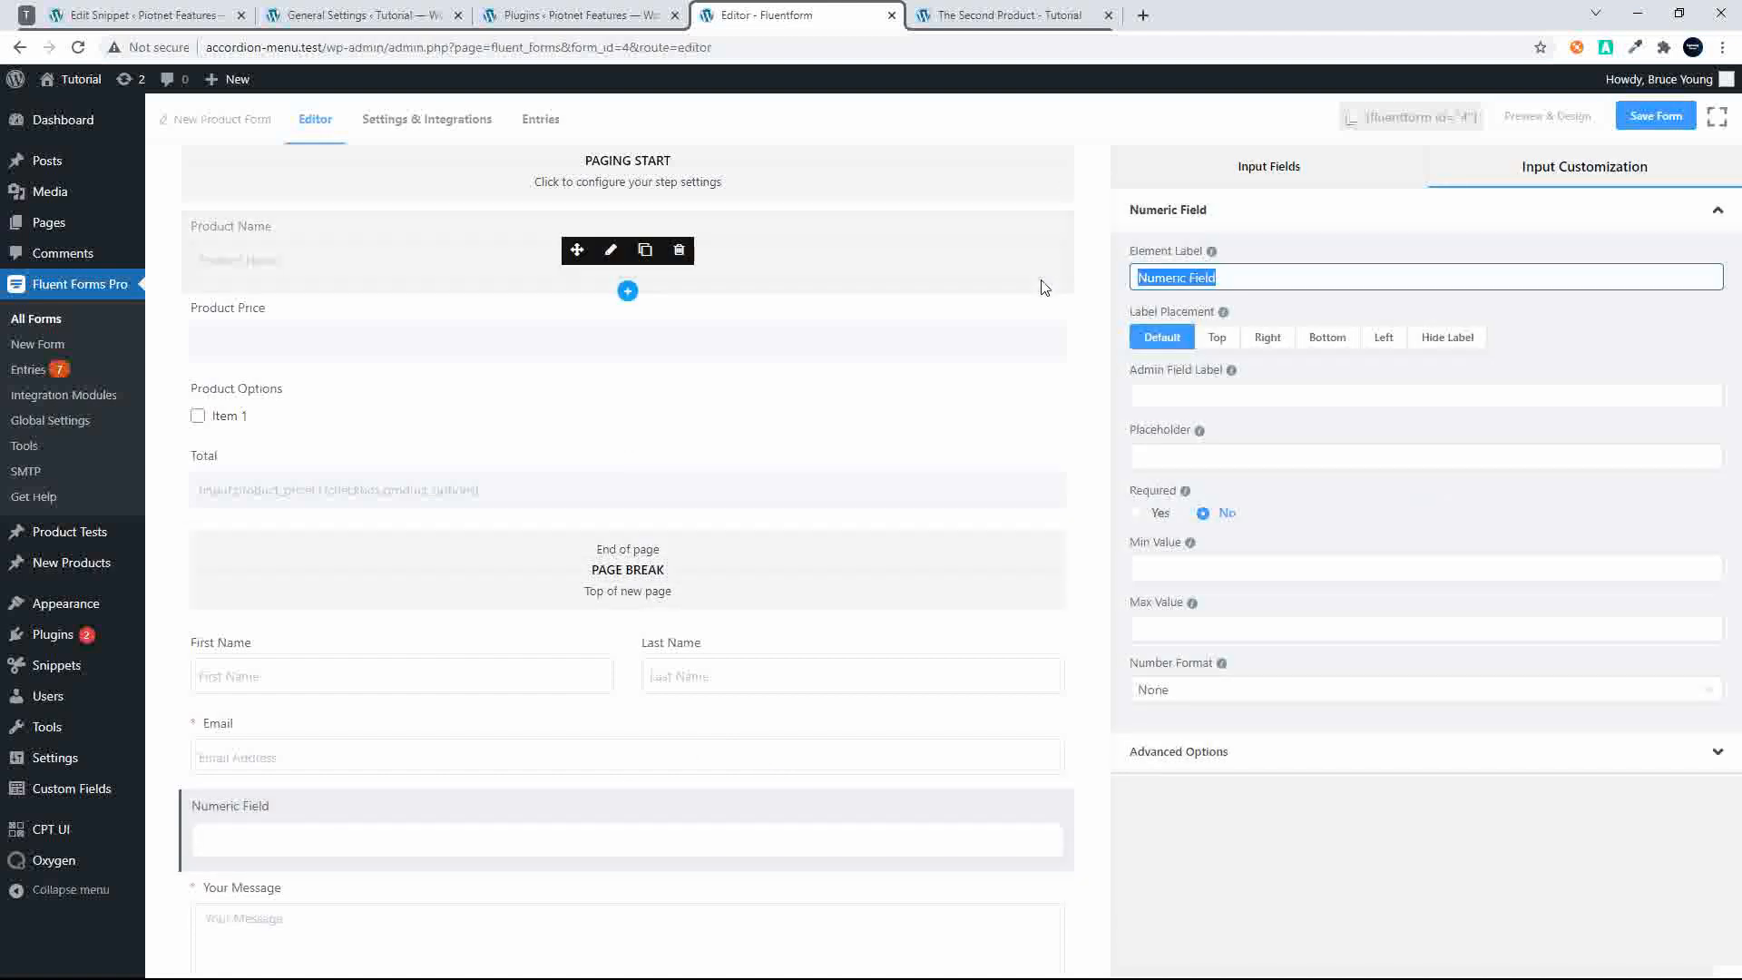
{"action": "type", "text": "Fi"}
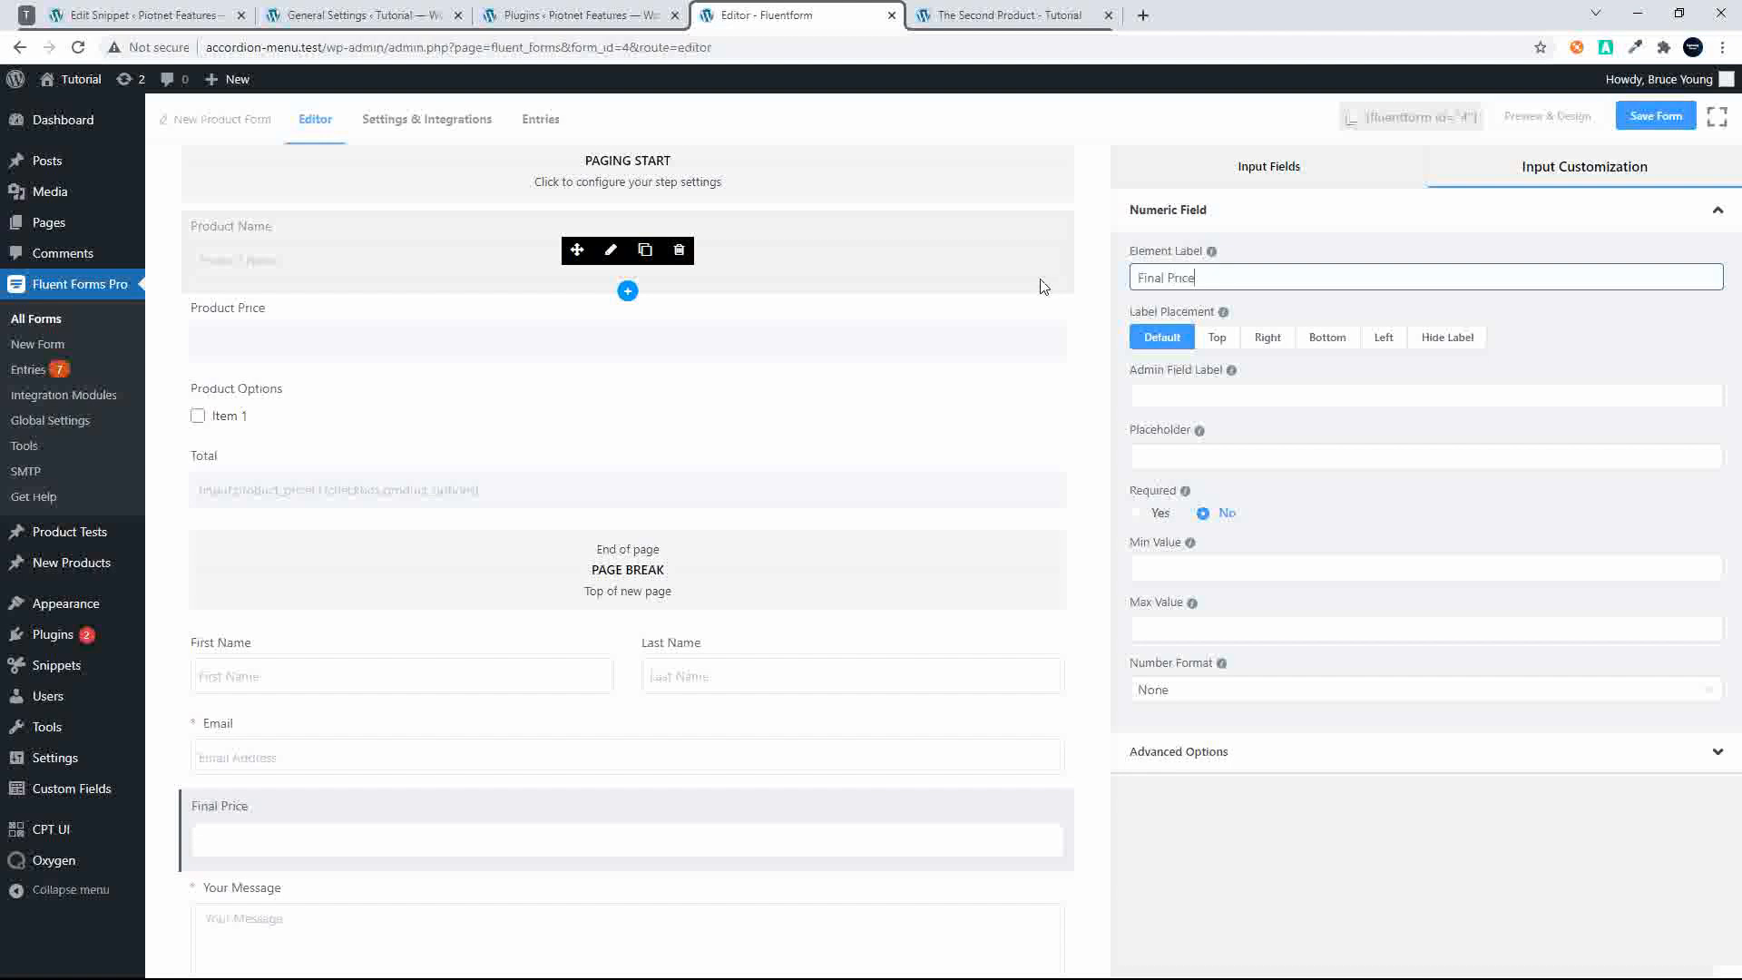
{"action": "type", "text": "nal Price"}
Copy the Final Price label into the field's admin field label and placeholder
{"action": "key", "text": "ctrl+a"}
{"action": "key", "text": "ctrl+c"}
{"action": "left_click", "coordinate": [1179, 398]}
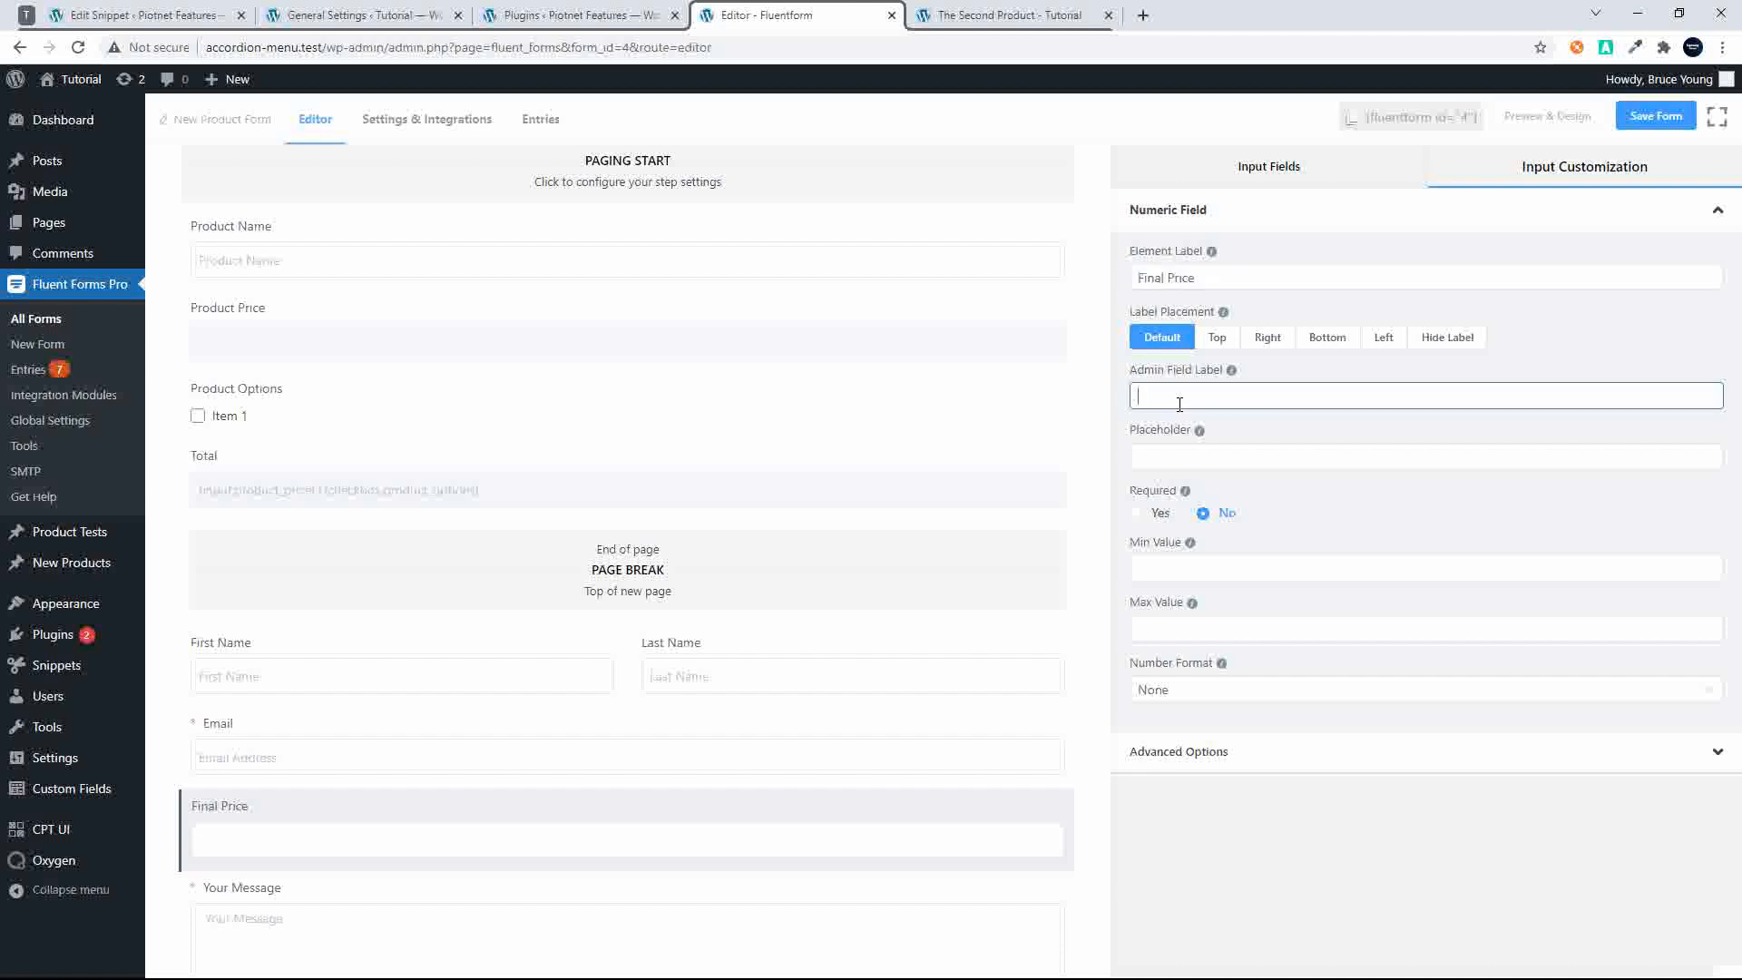
{"action": "key", "text": "ctrl+v"}
{"action": "left_click", "coordinate": [1188, 456]}
{"action": "key", "text": "ctrl+v"}
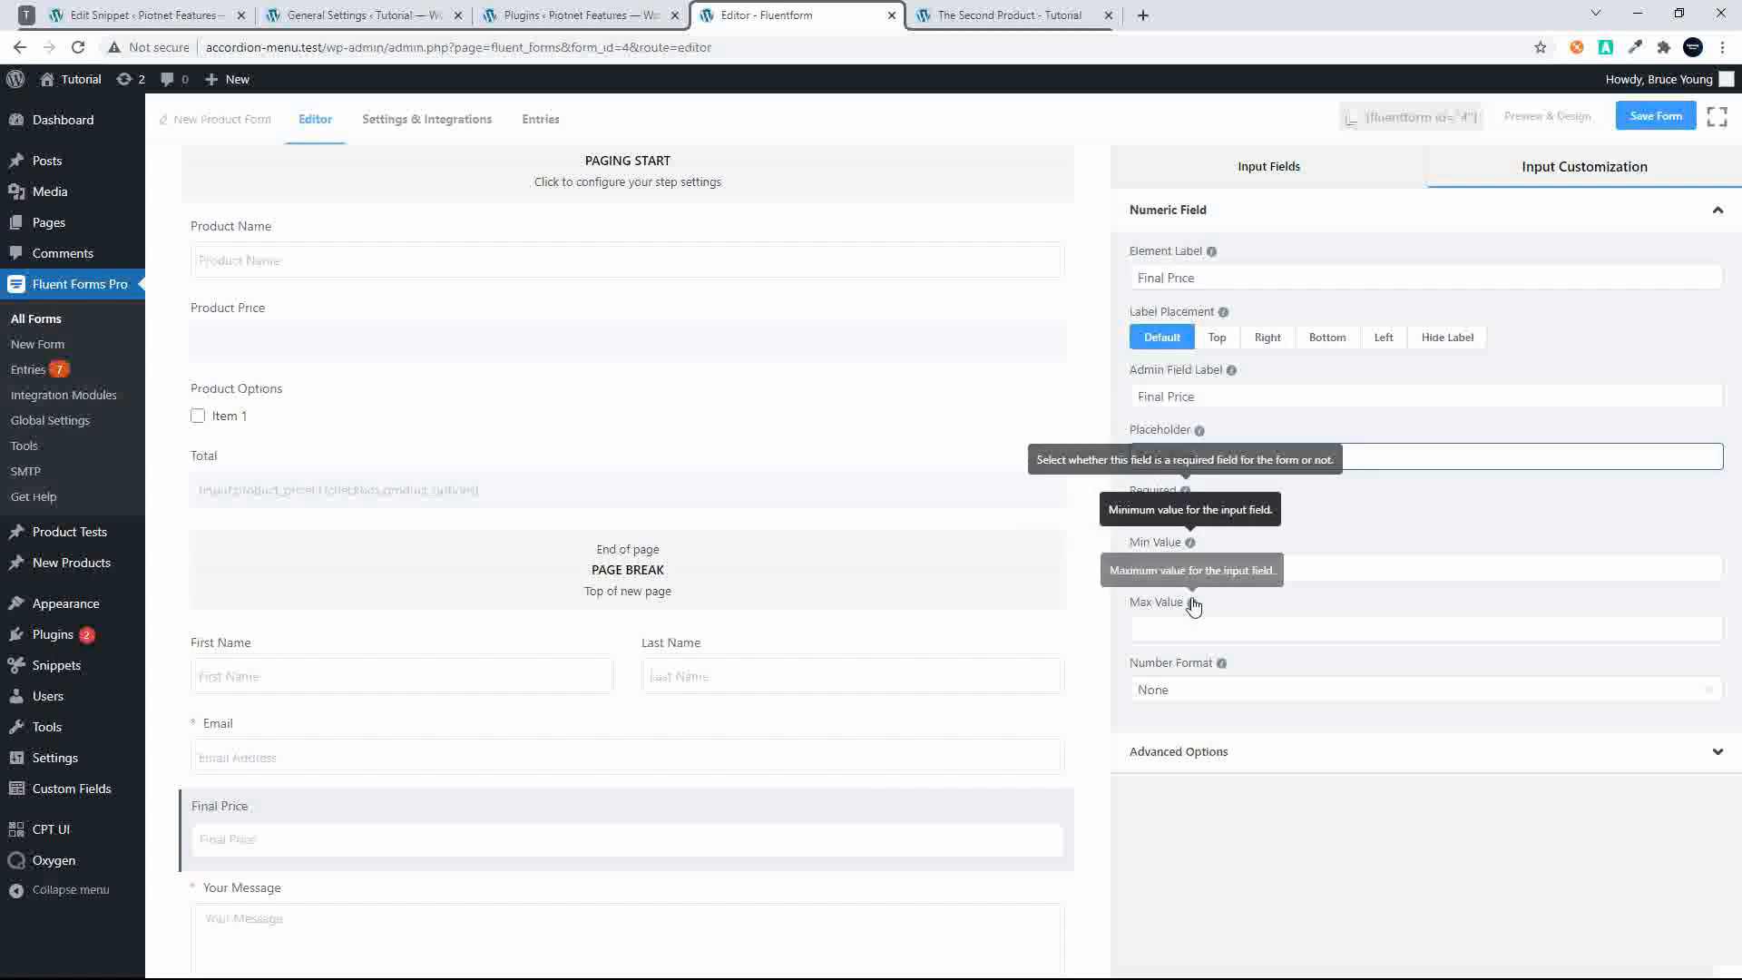
Set the Final Price field's name attribute to final_price and enable calculation for it in the advanced options
{"action": "left_click", "coordinate": [1197, 760]}
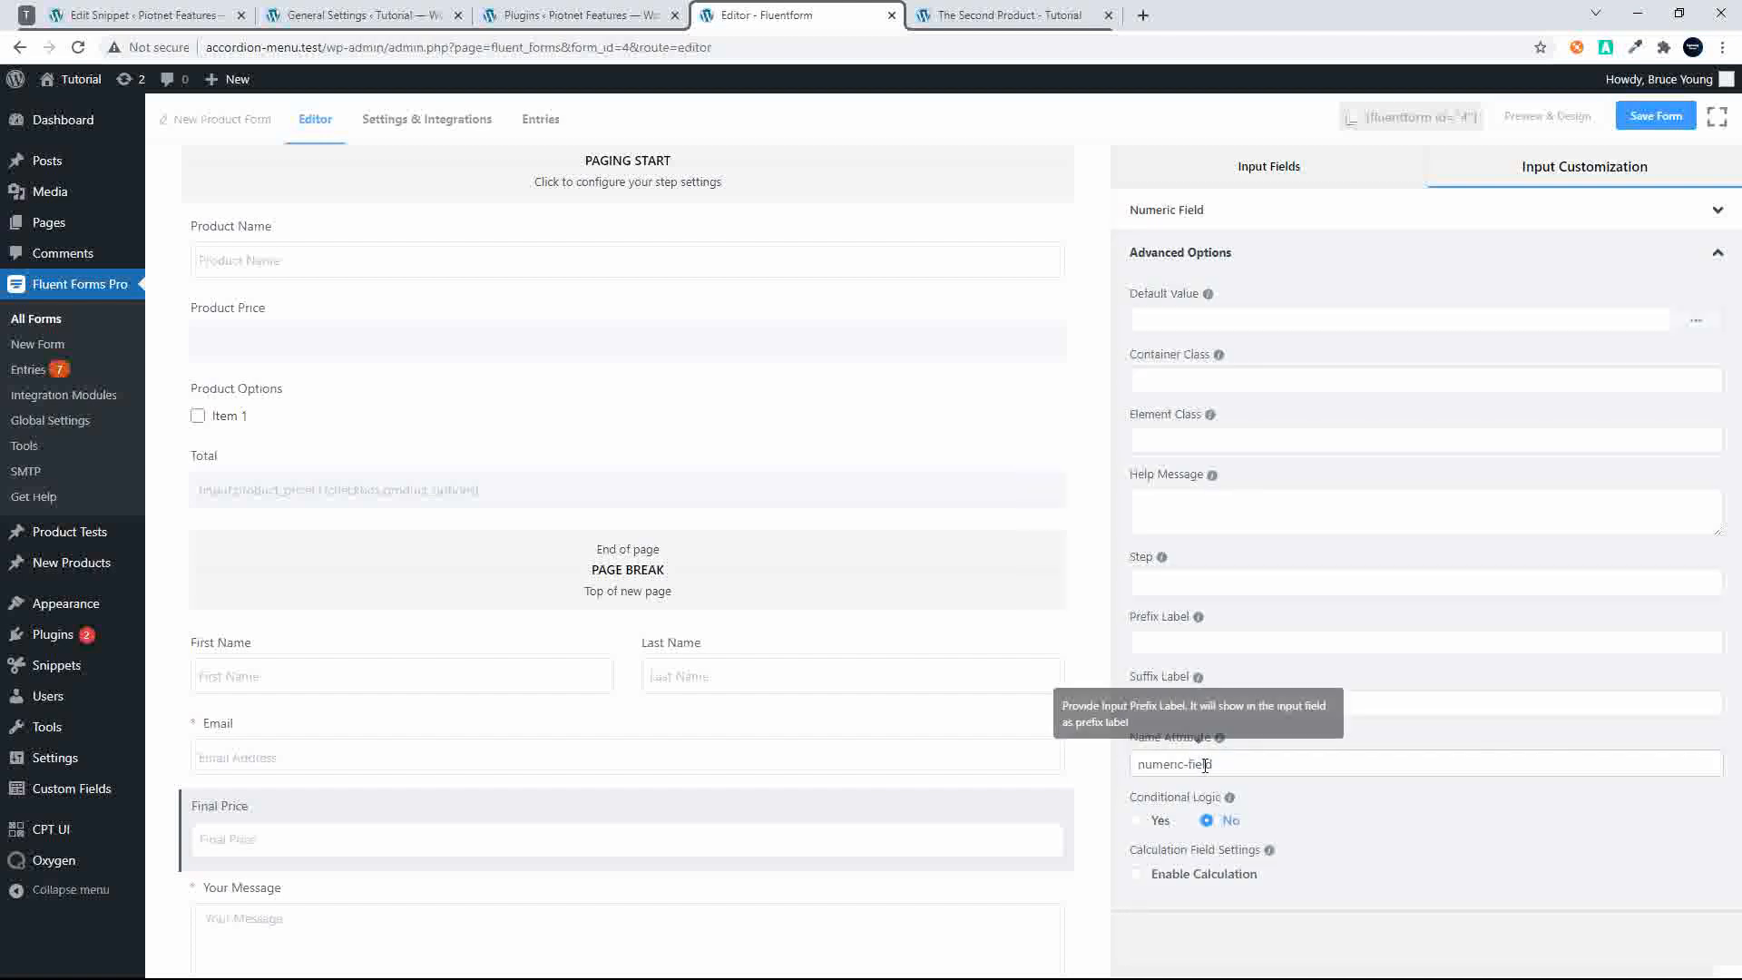
{"action": "triple_click", "coordinate": [1192, 769]}
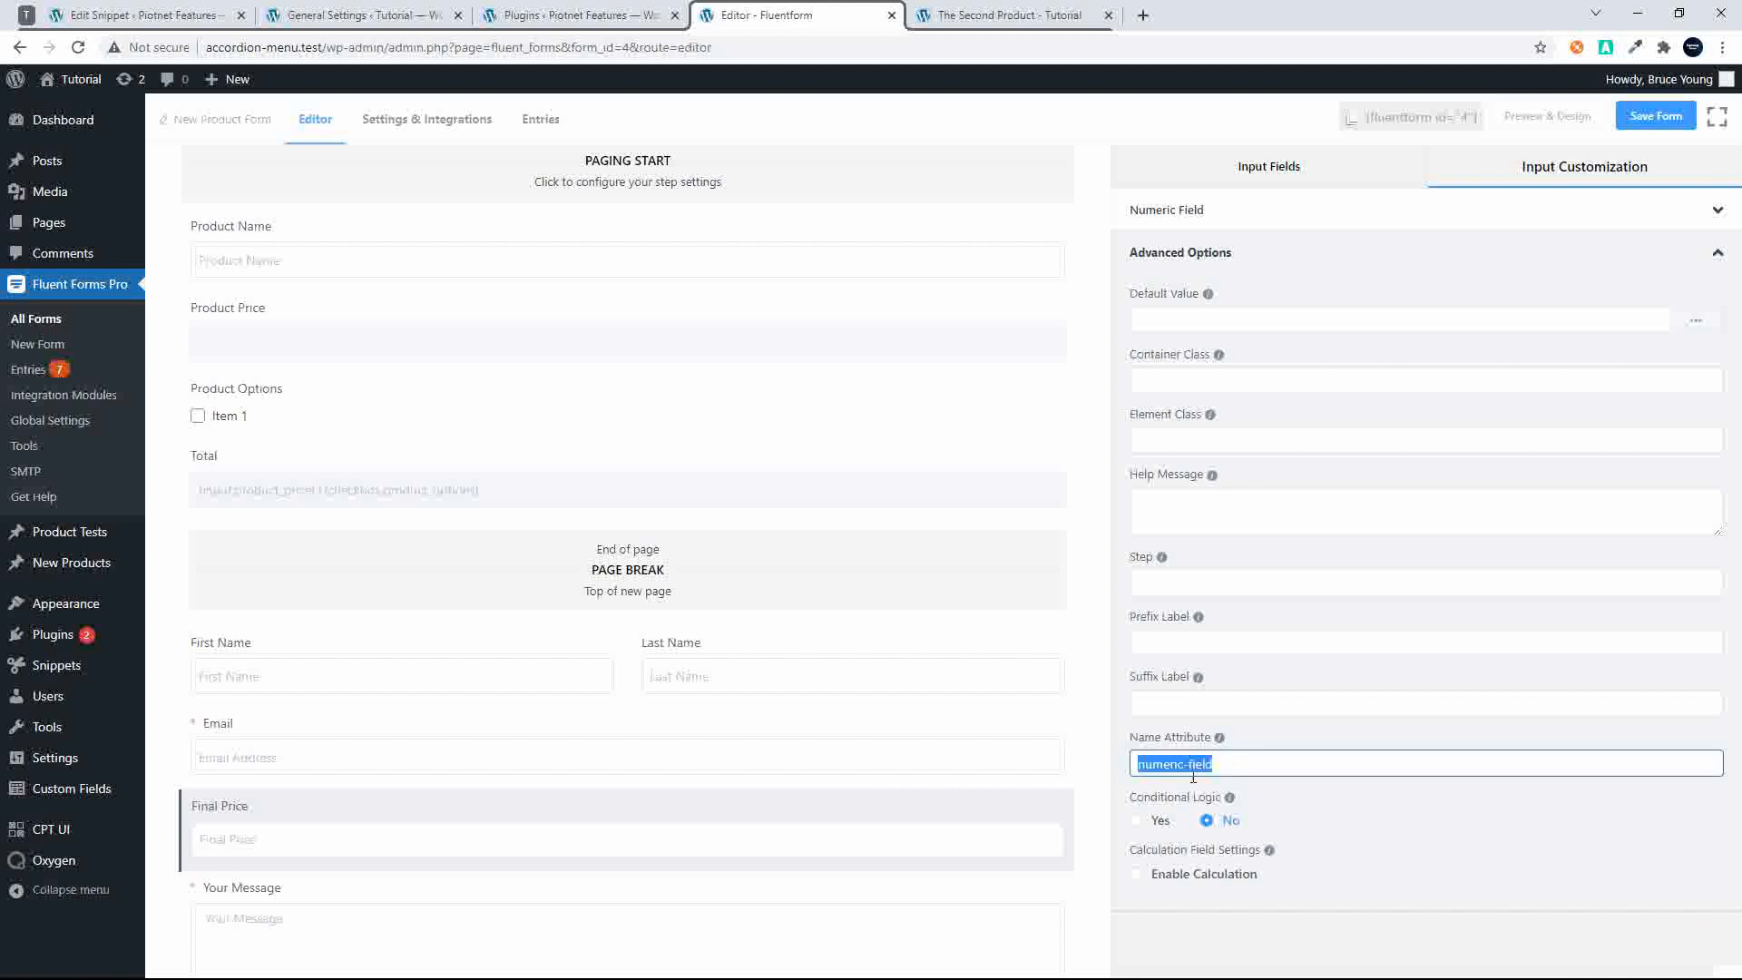
{"action": "type", "text": "fina"}
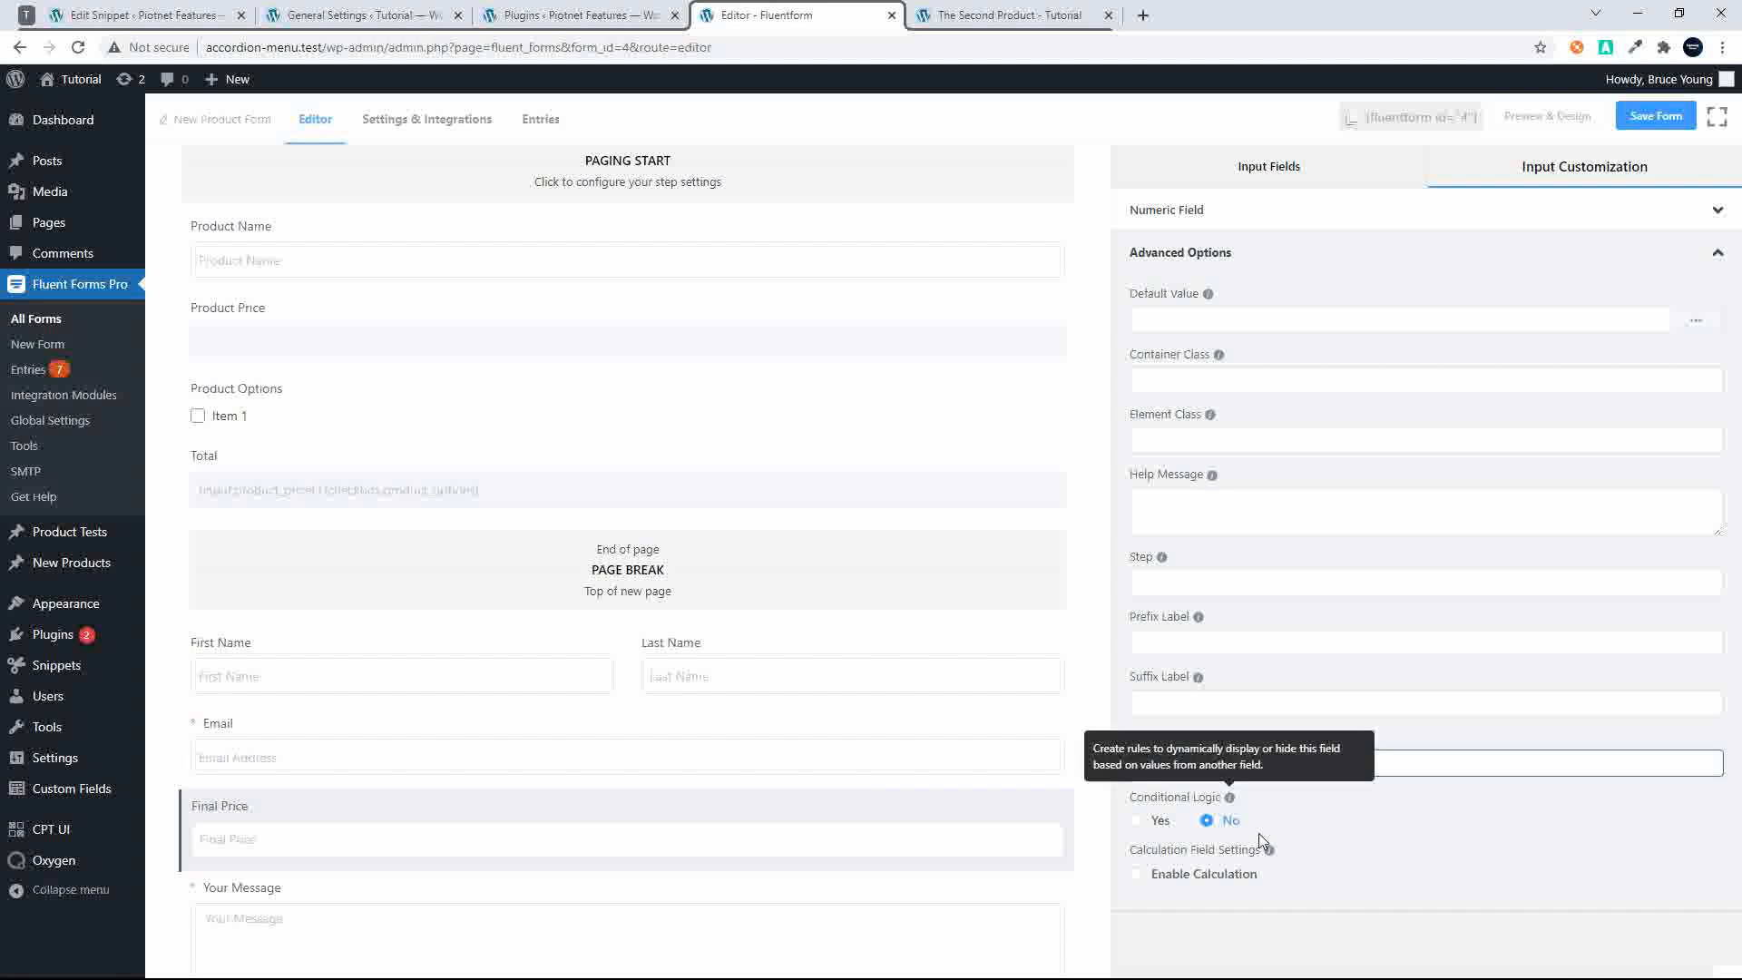
{"action": "scroll", "coordinate": [1259, 833], "scroll_direction": "down", "scroll_amount": 1}
{"action": "left_click", "coordinate": [1139, 765]}
{"action": "scroll", "coordinate": [1416, 805], "scroll_direction": "down", "scroll_amount": 2}
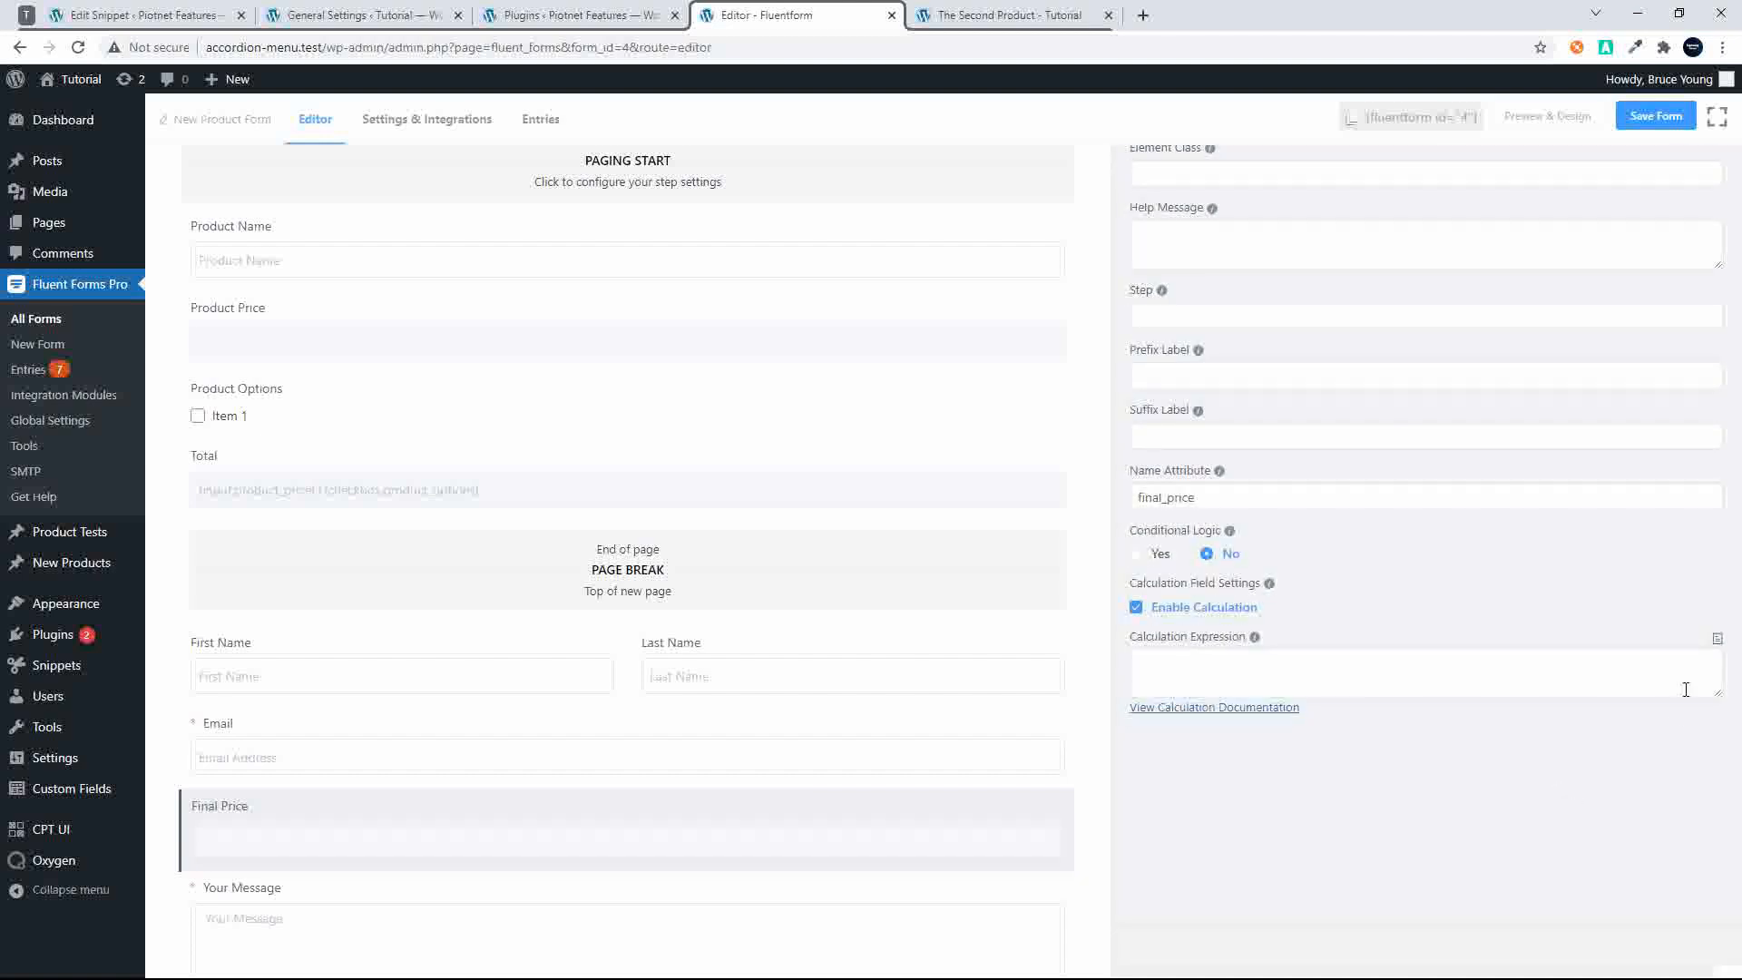
Insert the Total field as the Final Price calculation expression, {input.total}, and save the form
{"action": "left_click", "coordinate": [1717, 639]}
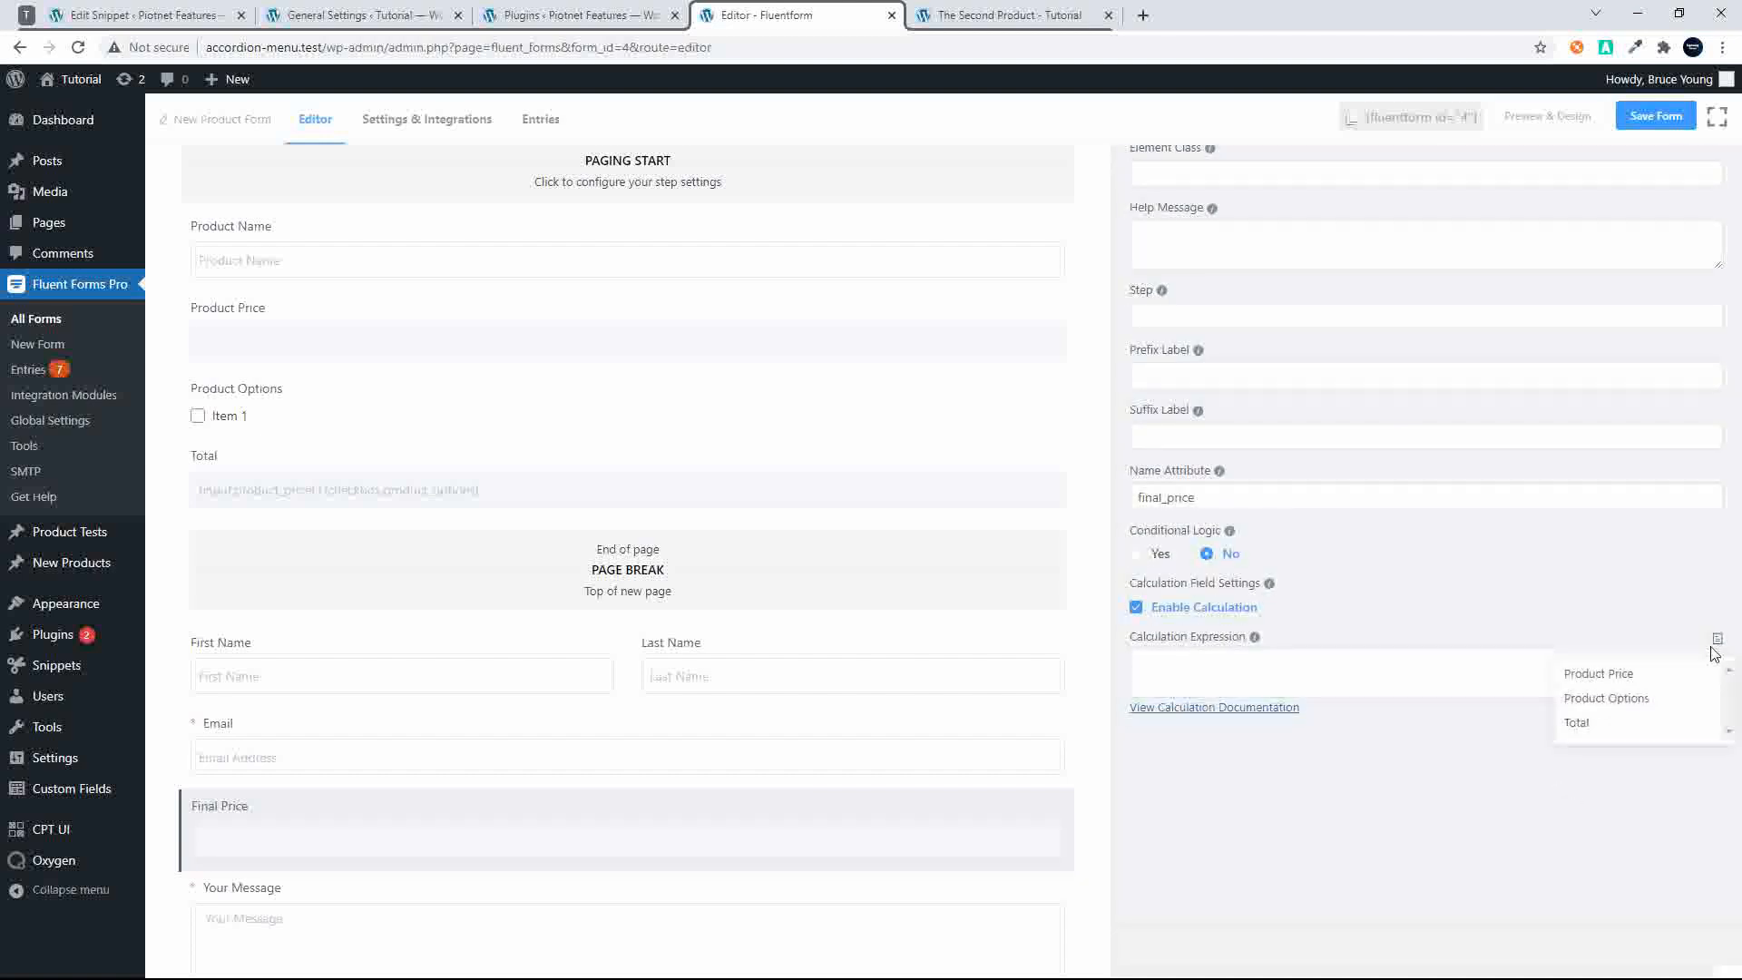
{"action": "left_click", "coordinate": [1579, 722]}
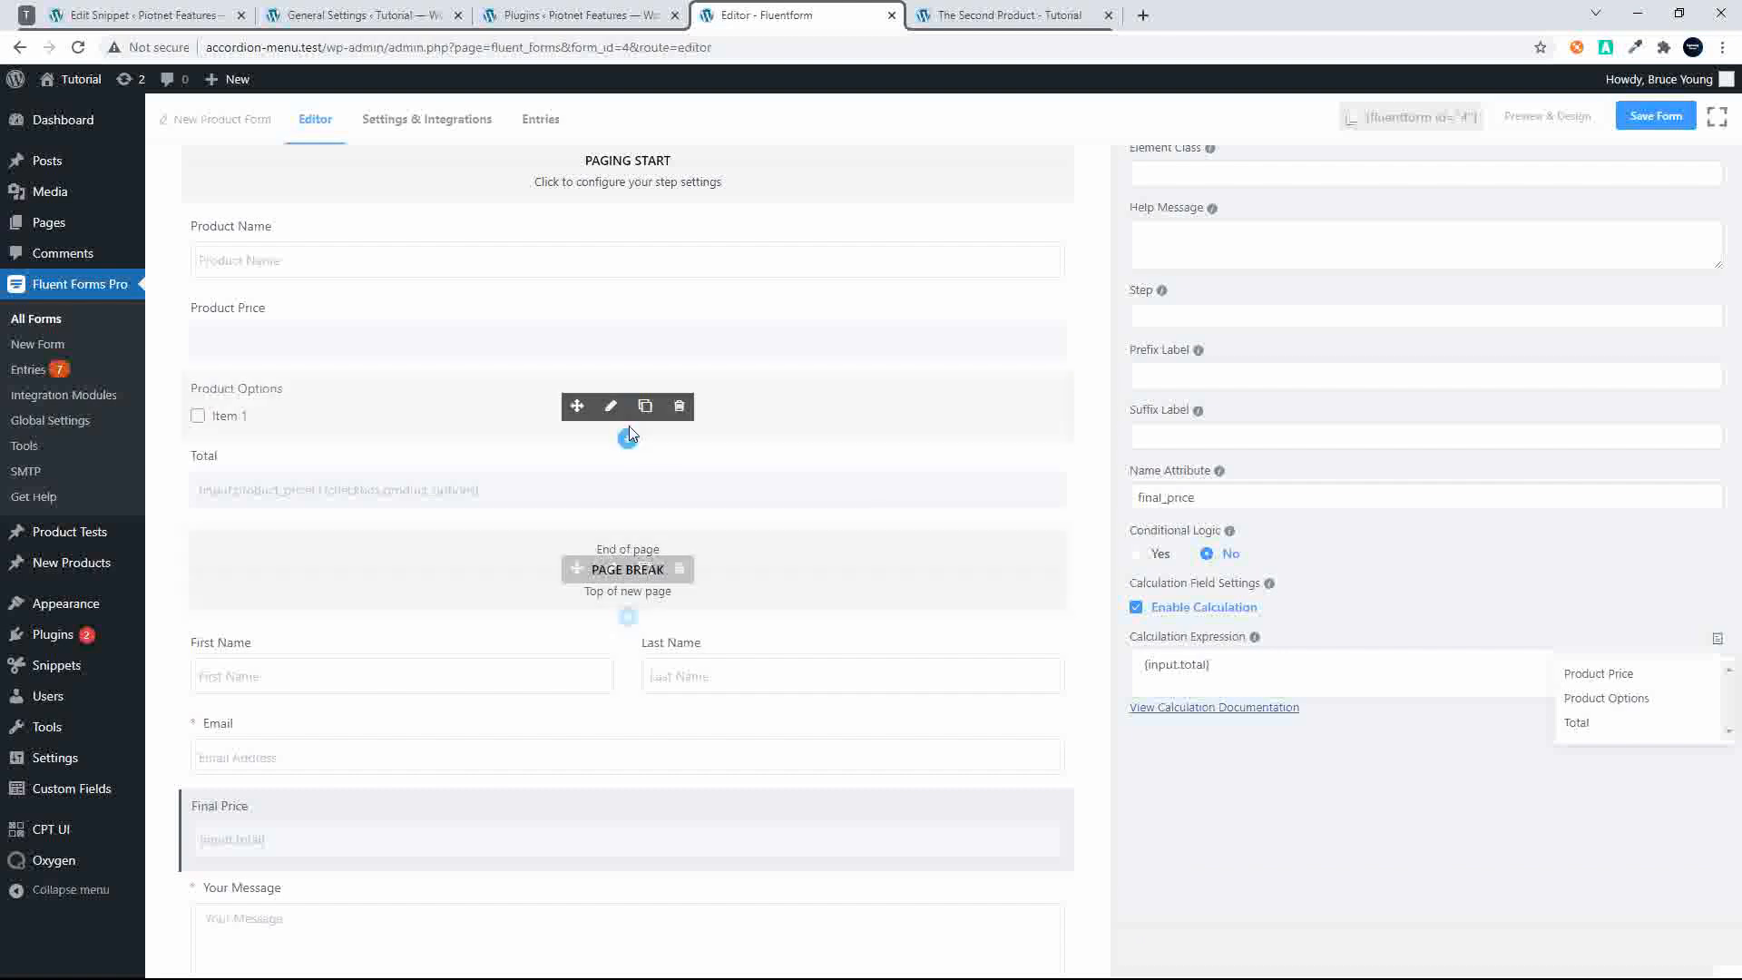
{"action": "left_click", "coordinate": [1658, 118]}
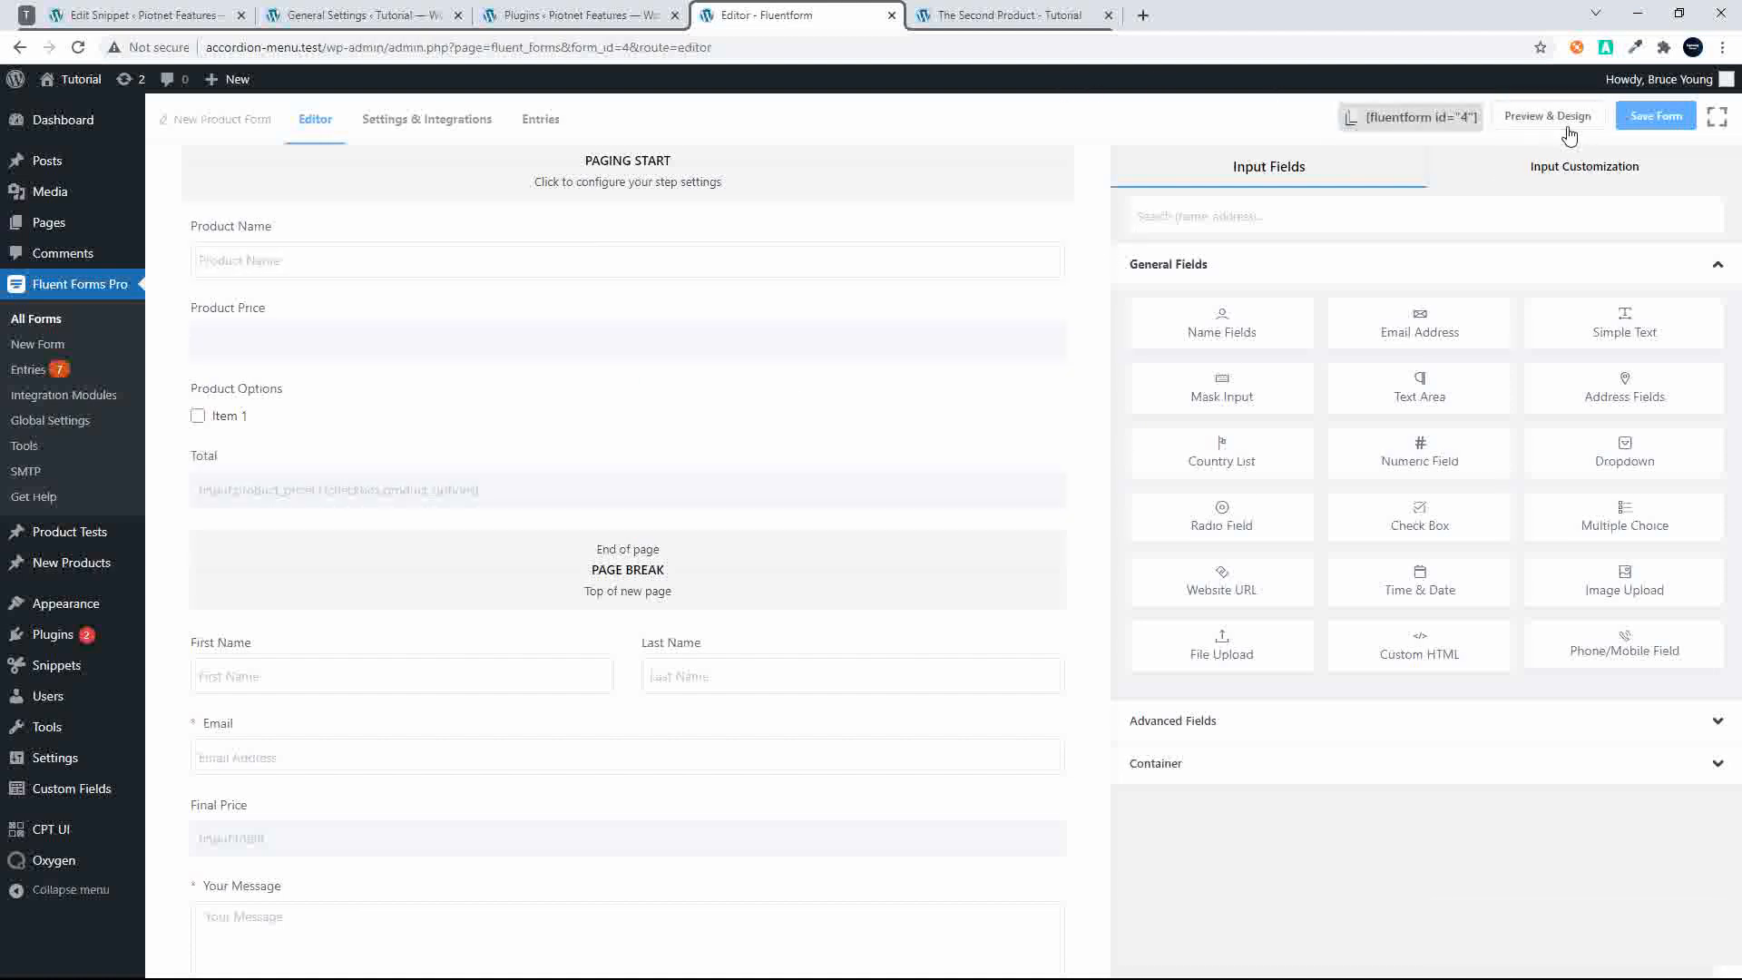
Preview the form and test the Total calculation with a product price of 200
{"action": "left_click", "coordinate": [1553, 119]}
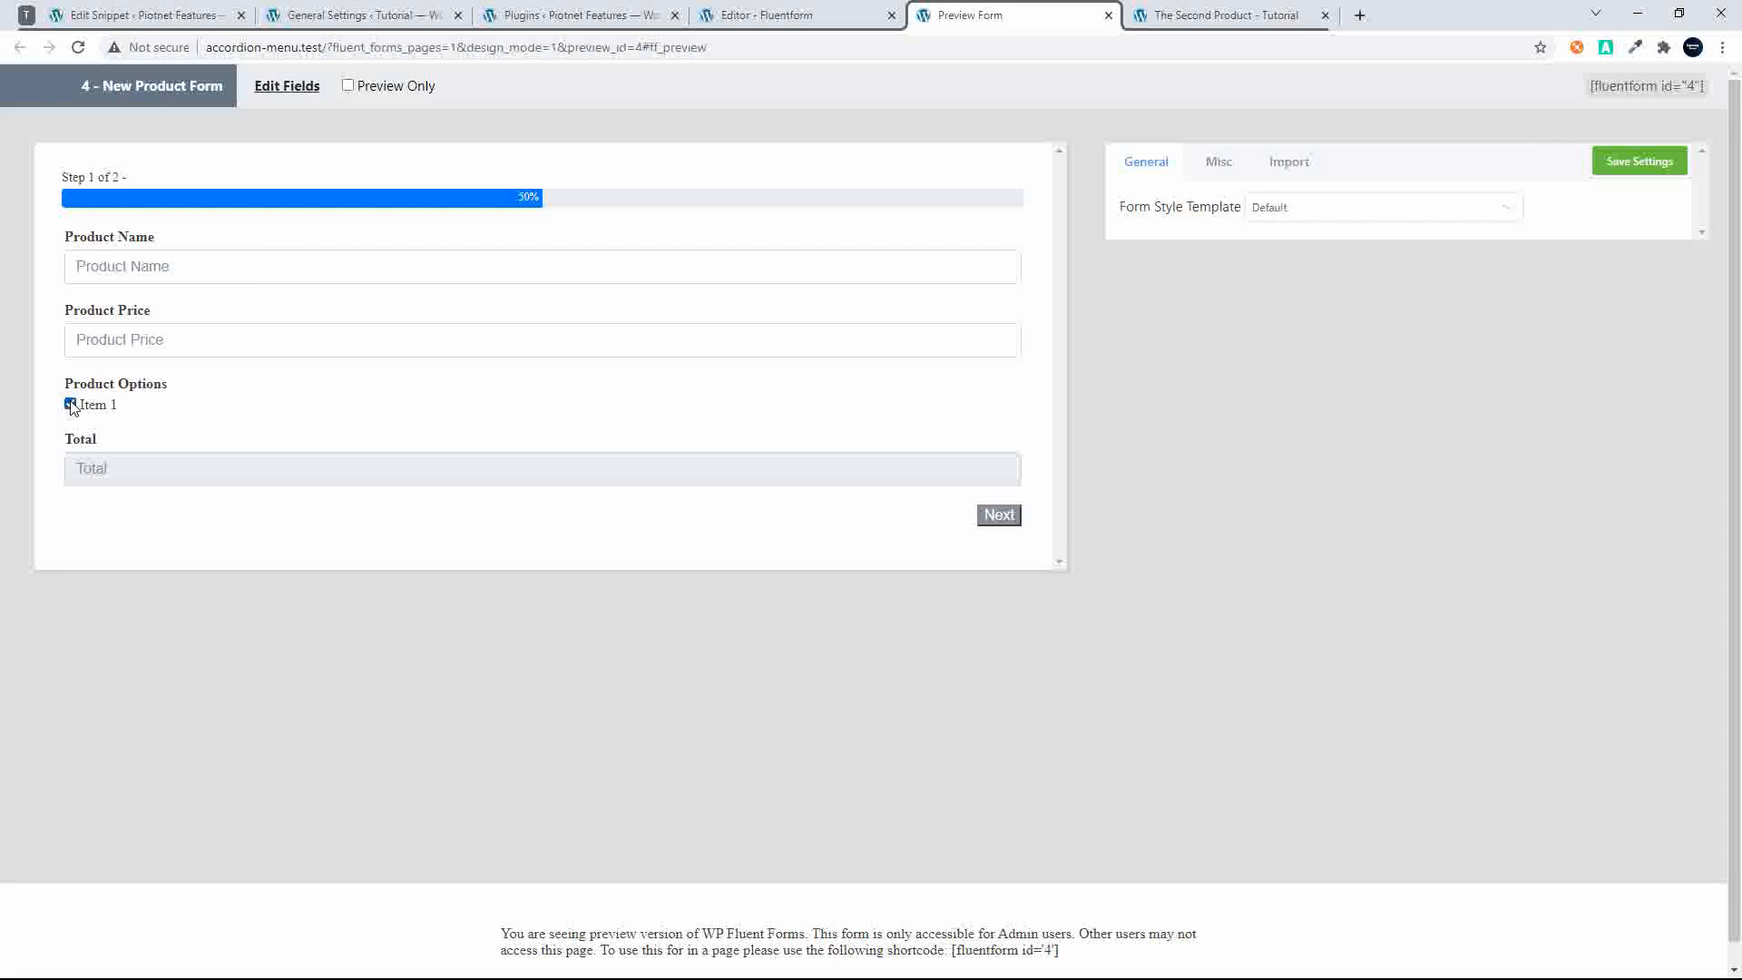
{"action": "left_click", "coordinate": [121, 345]}
{"action": "type", "text": "200"}
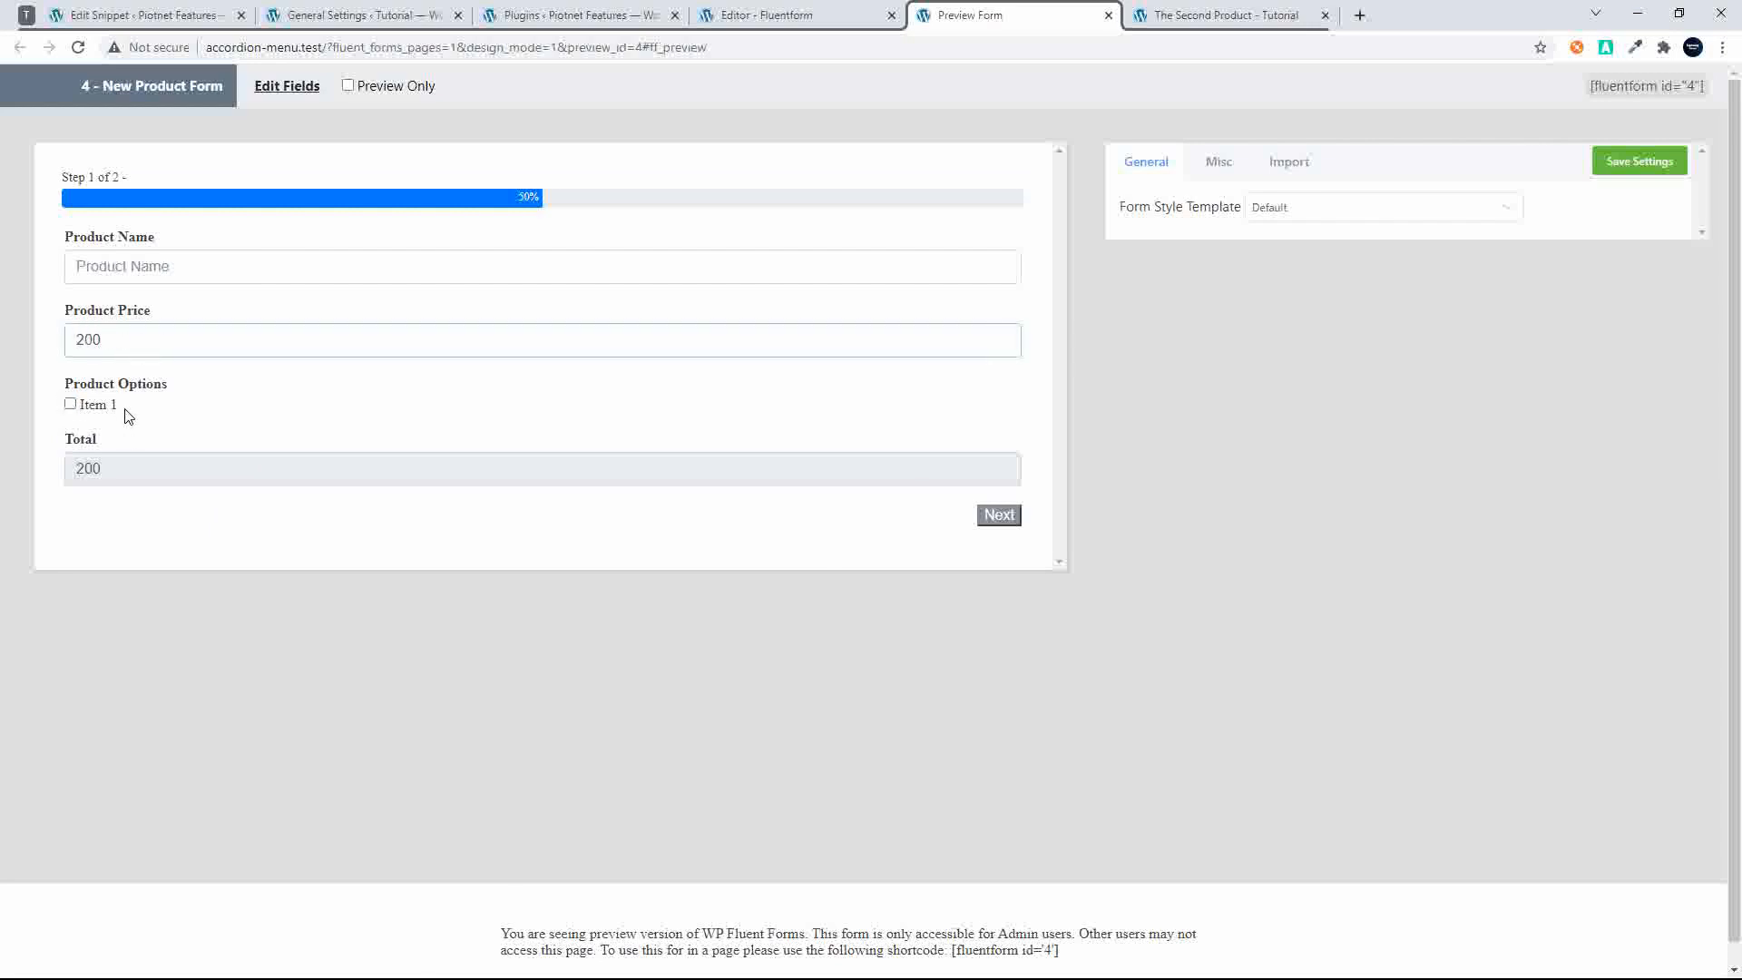
{"action": "left_click", "coordinate": [106, 388]}
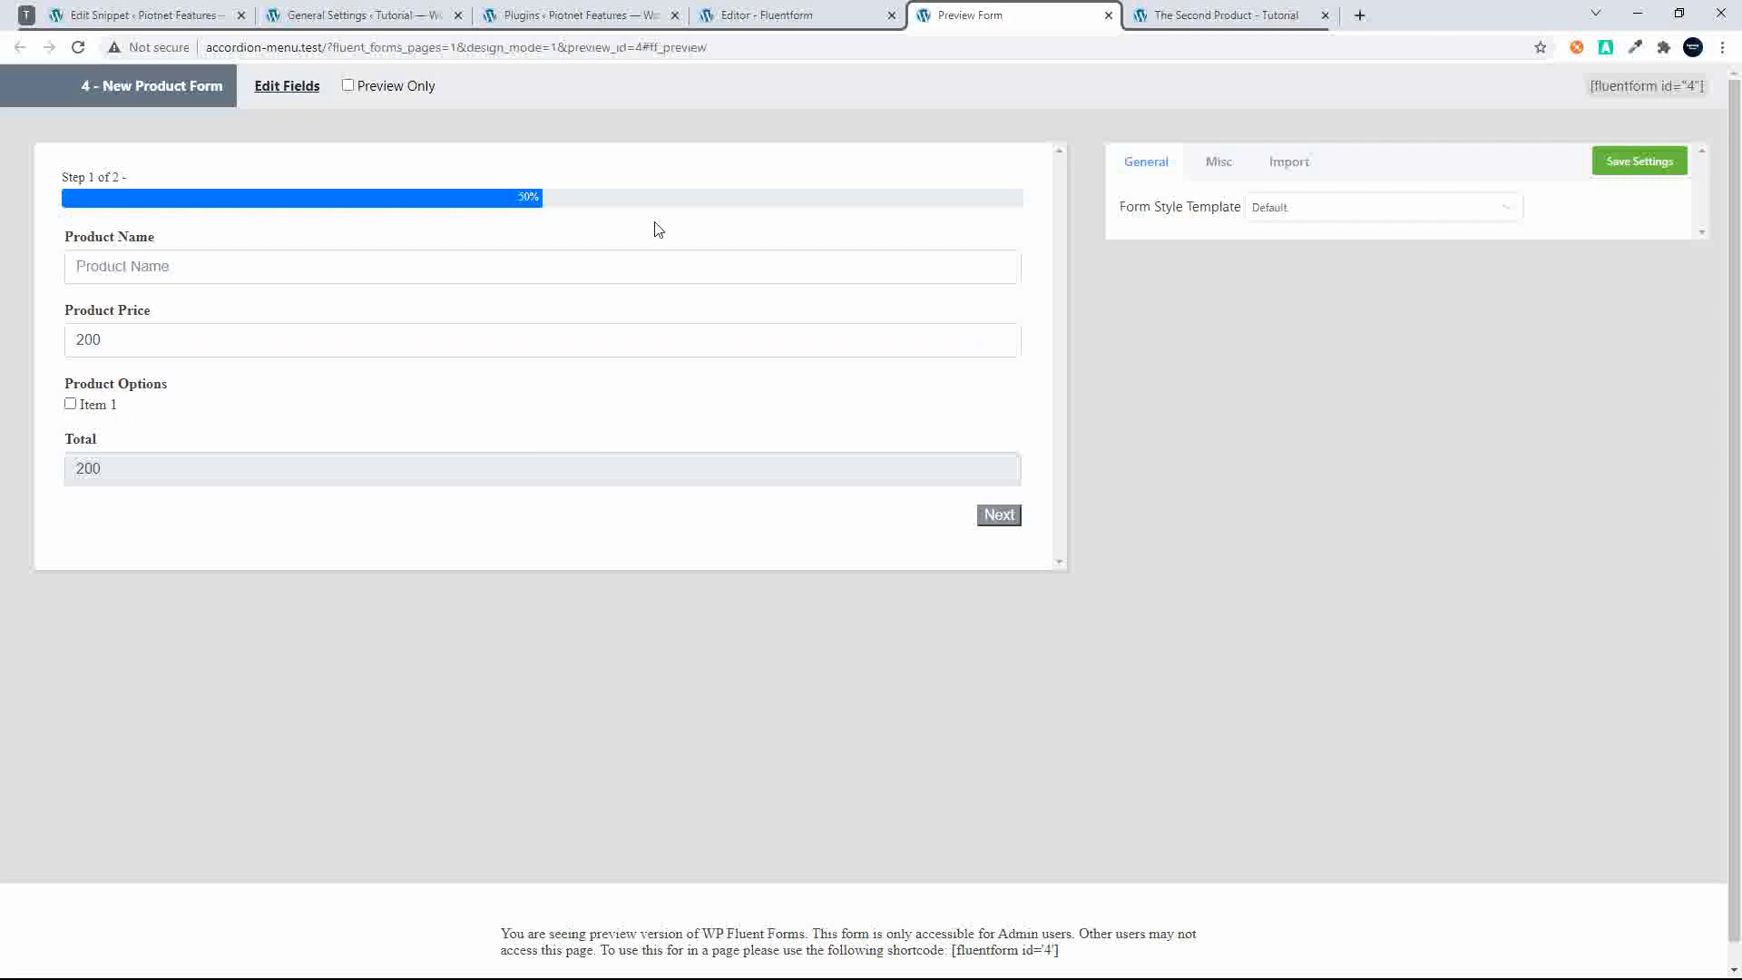
Return to the form editor, set the calc value of Item 1 in Product Options to 200, and save the form
{"action": "left_click", "coordinate": [769, 17]}
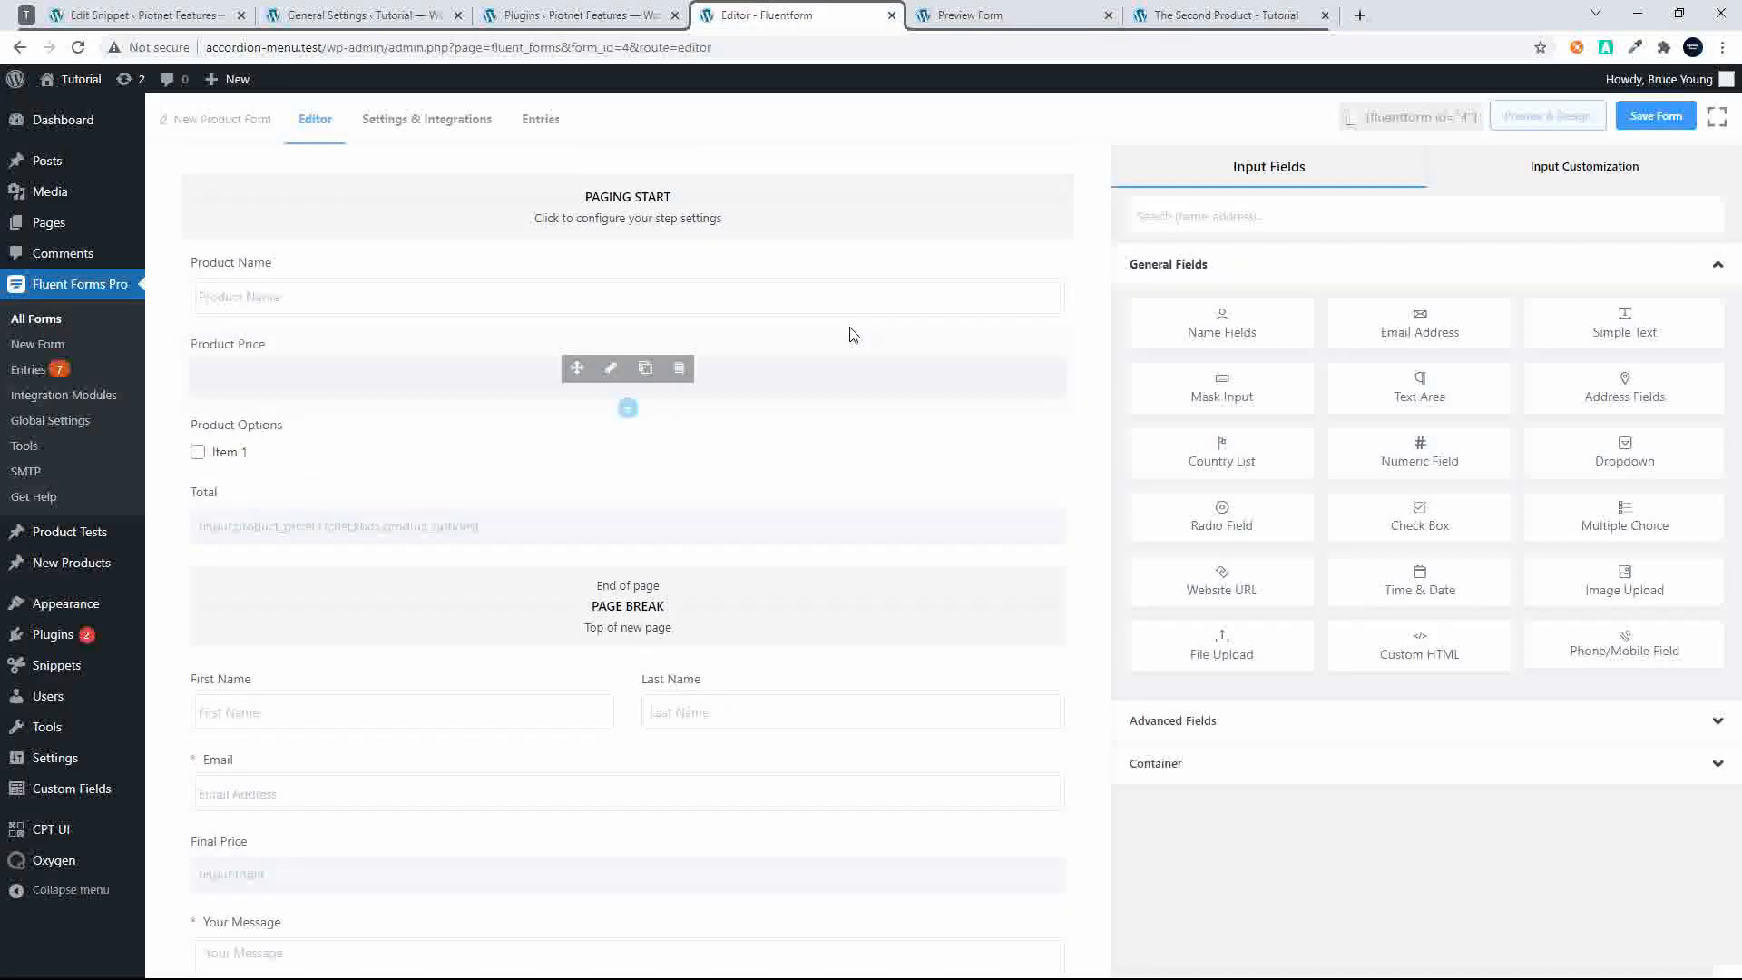
{"action": "left_click", "coordinate": [612, 459]}
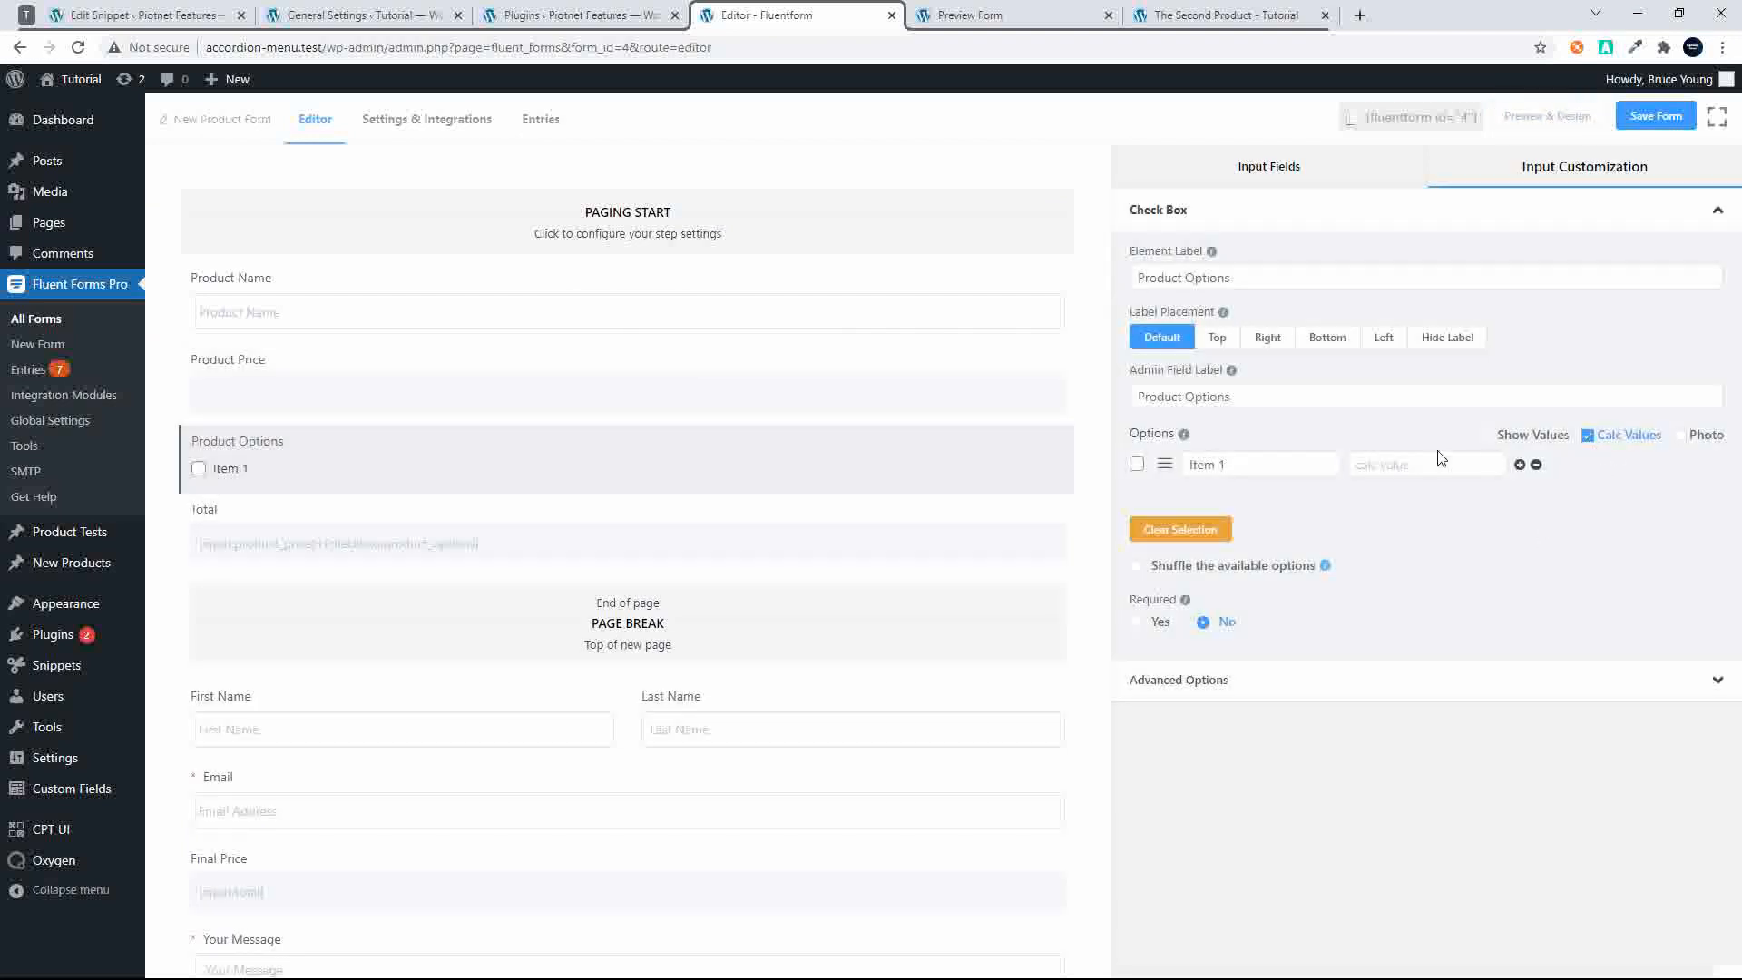
{"action": "left_click", "coordinate": [1426, 459]}
{"action": "type", "text": "200"}
{"action": "left_click", "coordinate": [1656, 116]}
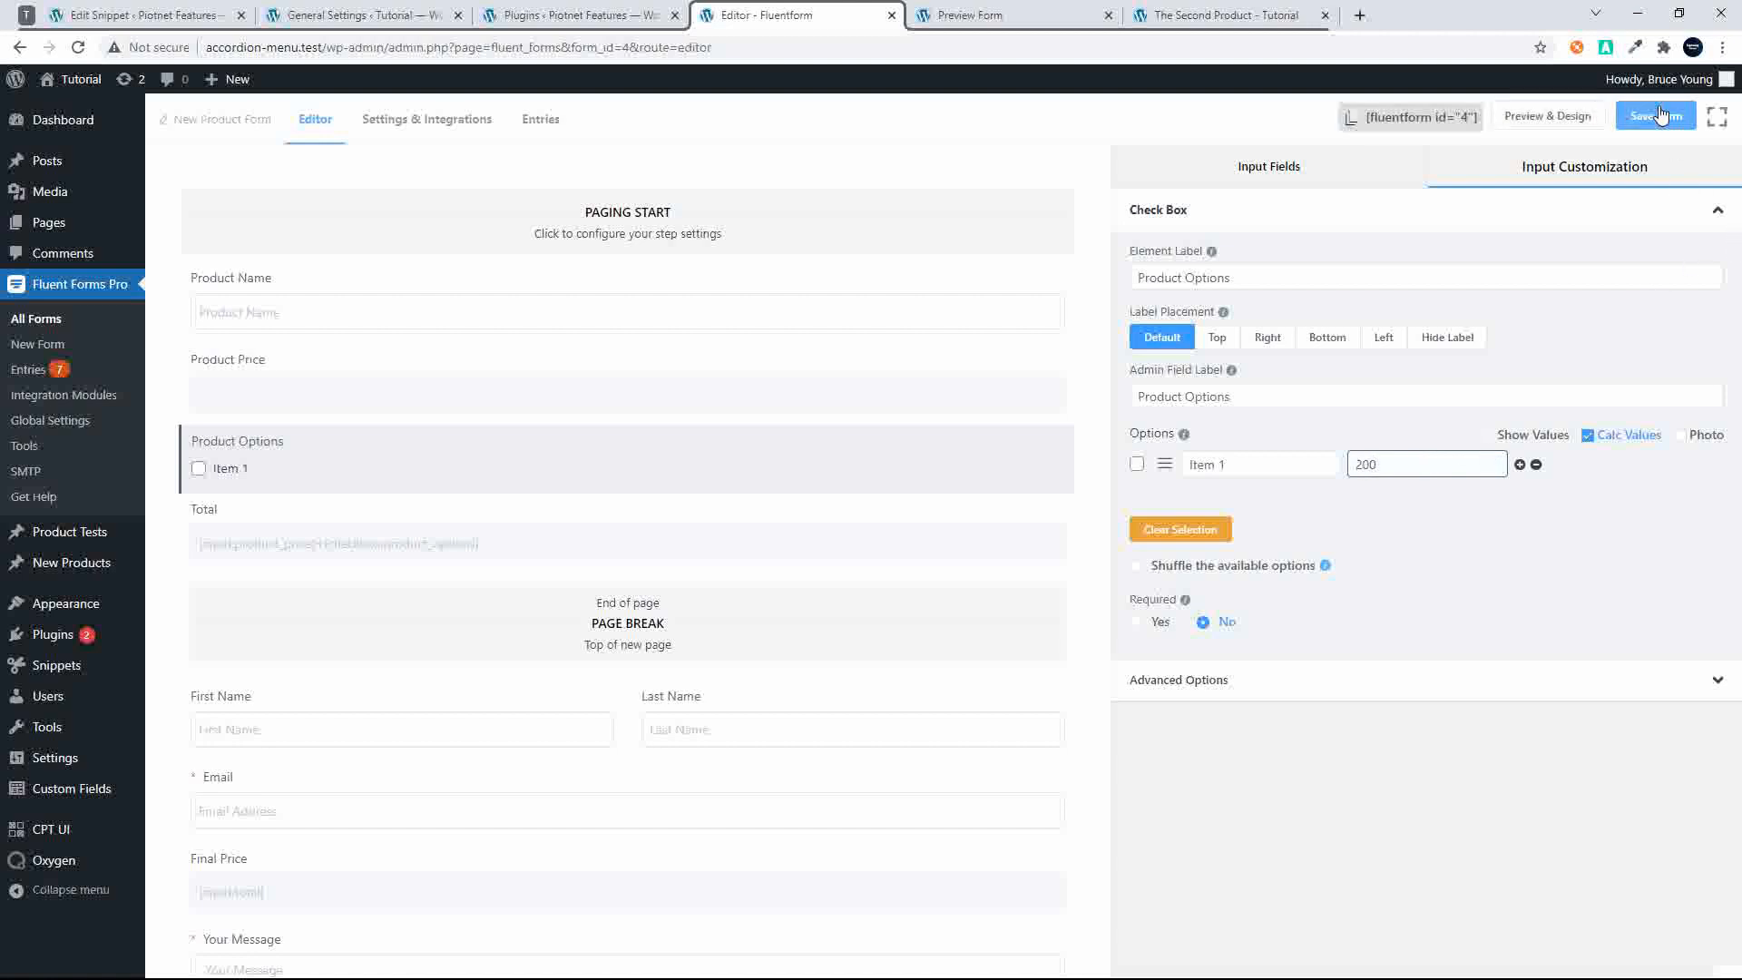
Preview the form again with Item 1 selected and a price of 200, check Final Price on the second step, and return to the first
{"action": "left_click", "coordinate": [1545, 118]}
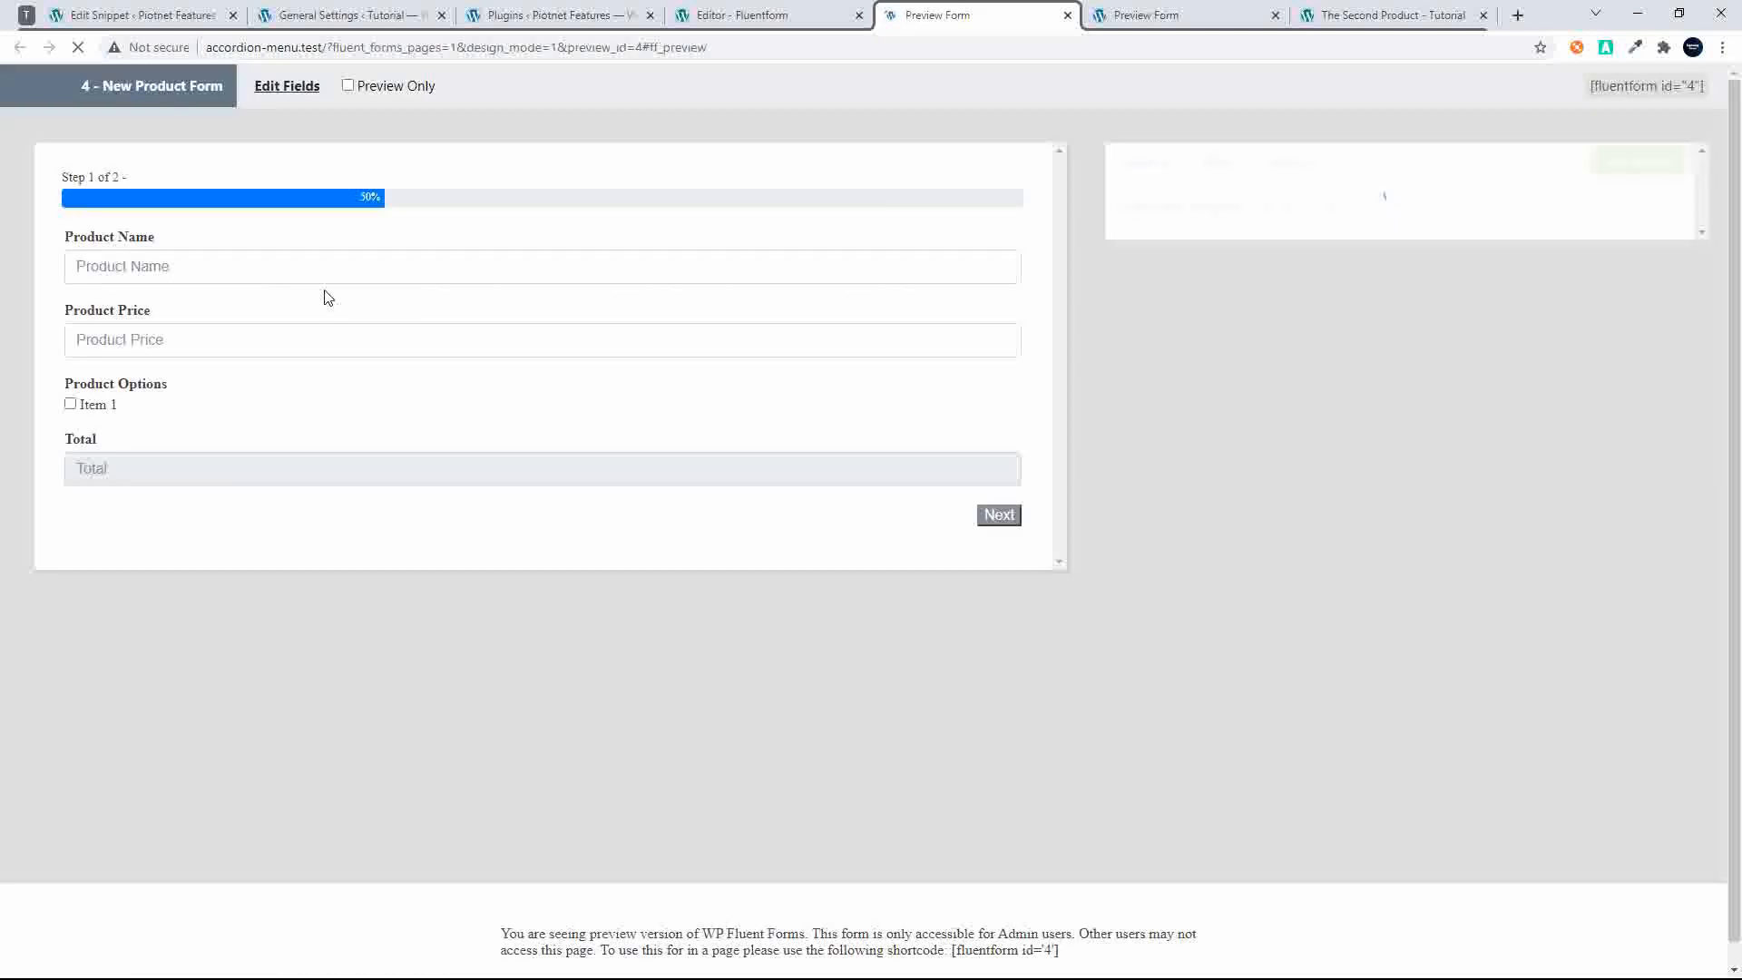
{"action": "left_click", "coordinate": [72, 406]}
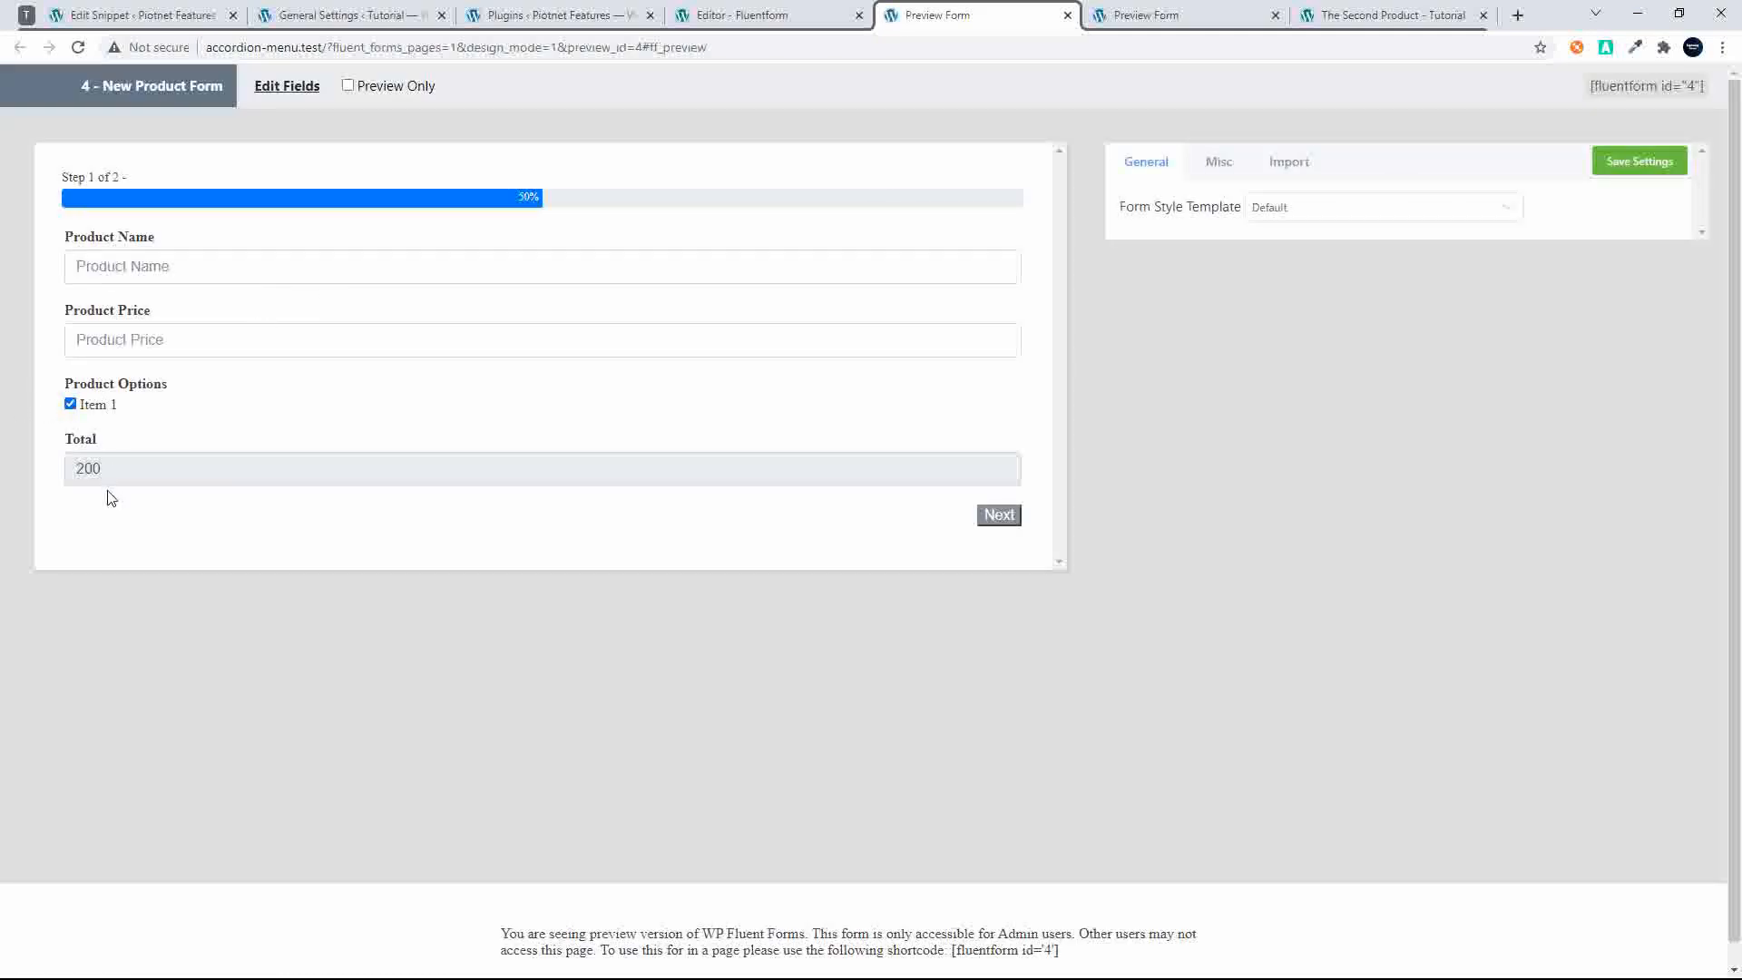
{"action": "left_click", "coordinate": [121, 350]}
{"action": "type", "text": "200"}
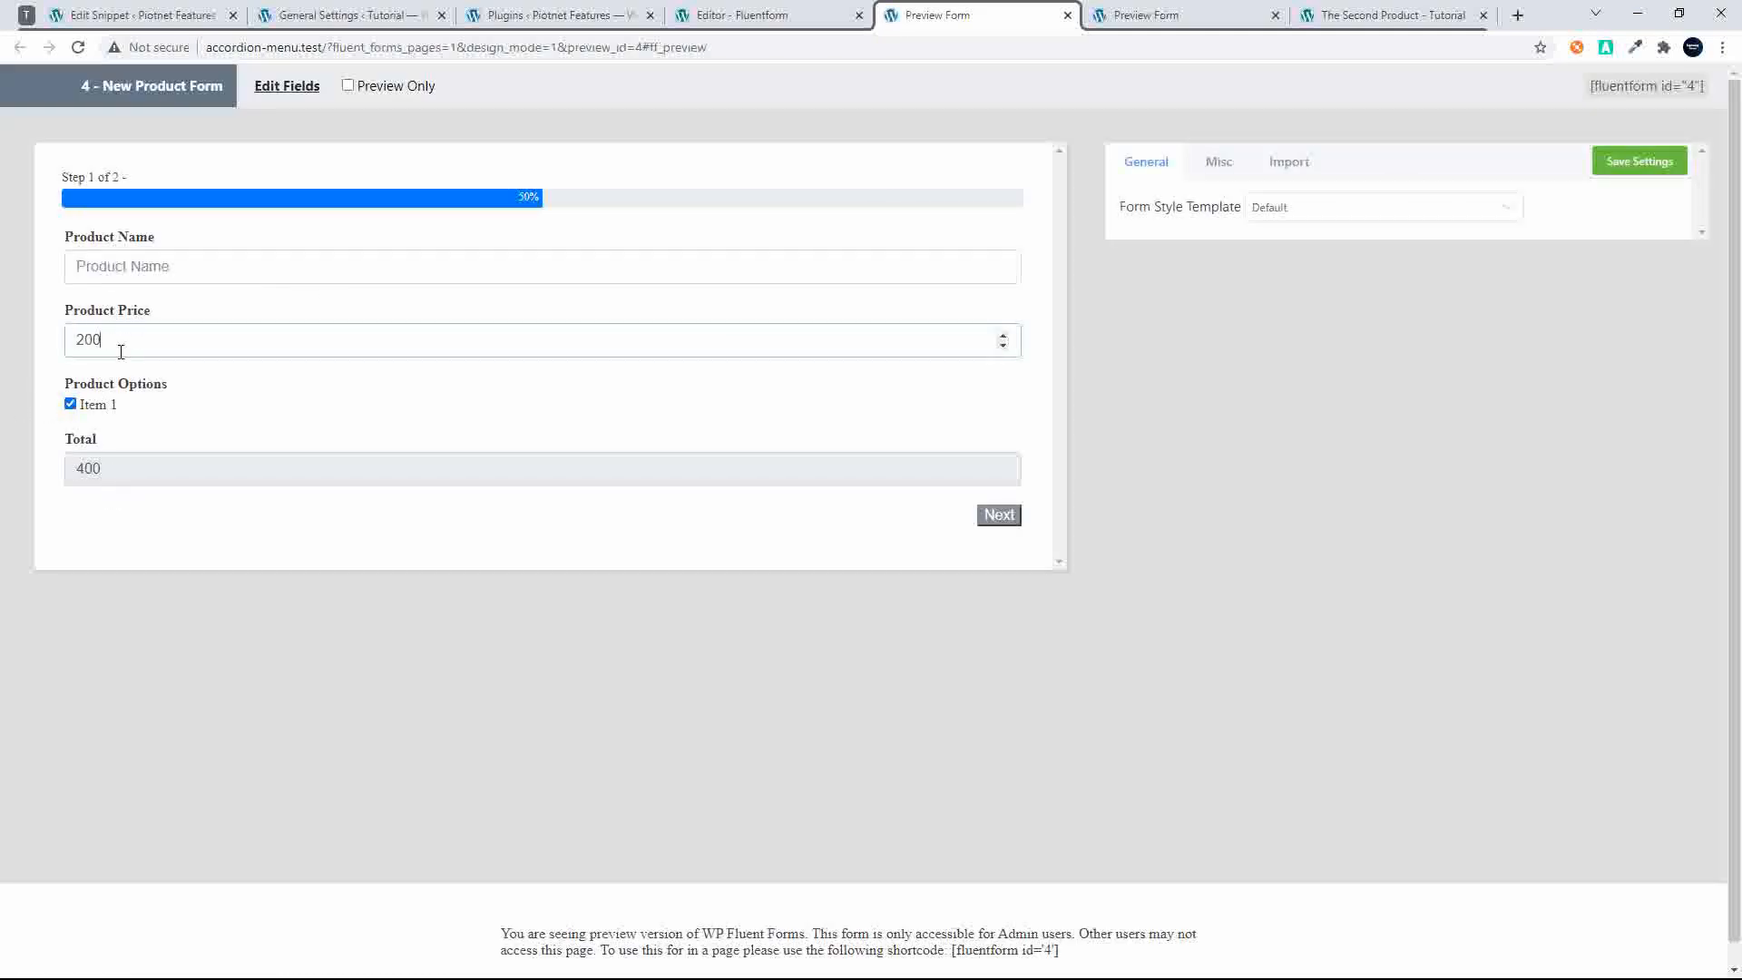
{"action": "left_click", "coordinate": [1002, 515]}
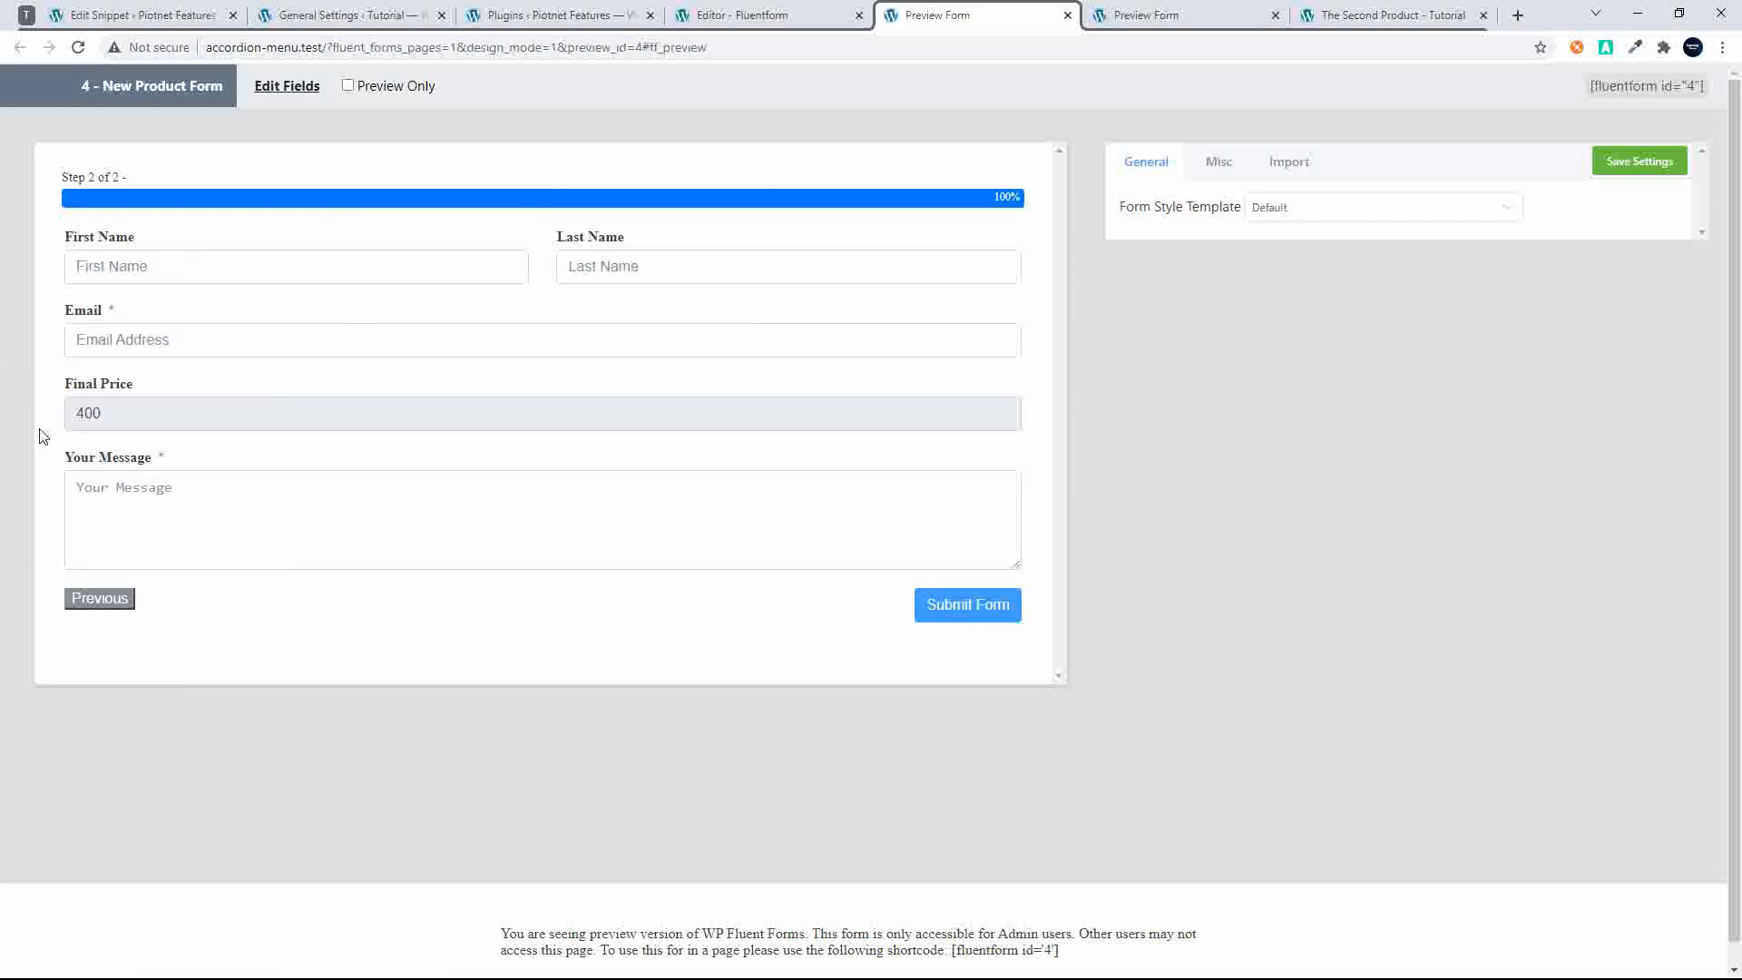
{"action": "left_click", "coordinate": [122, 416]}
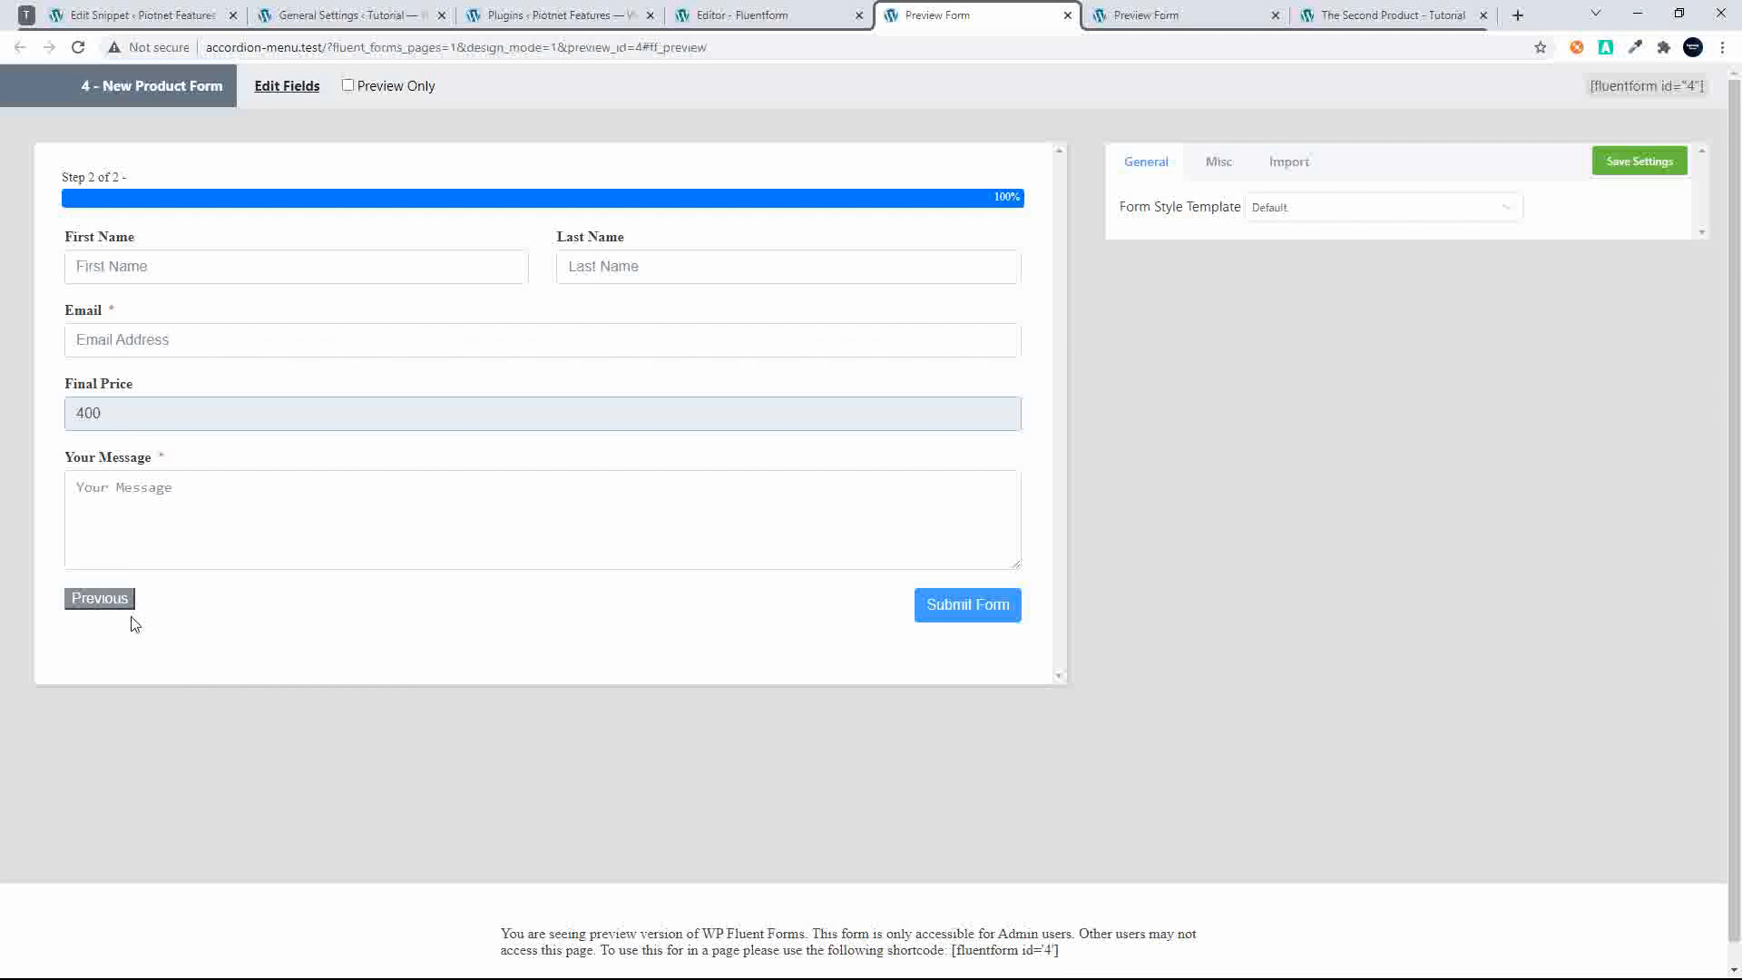
{"action": "left_click", "coordinate": [102, 598]}
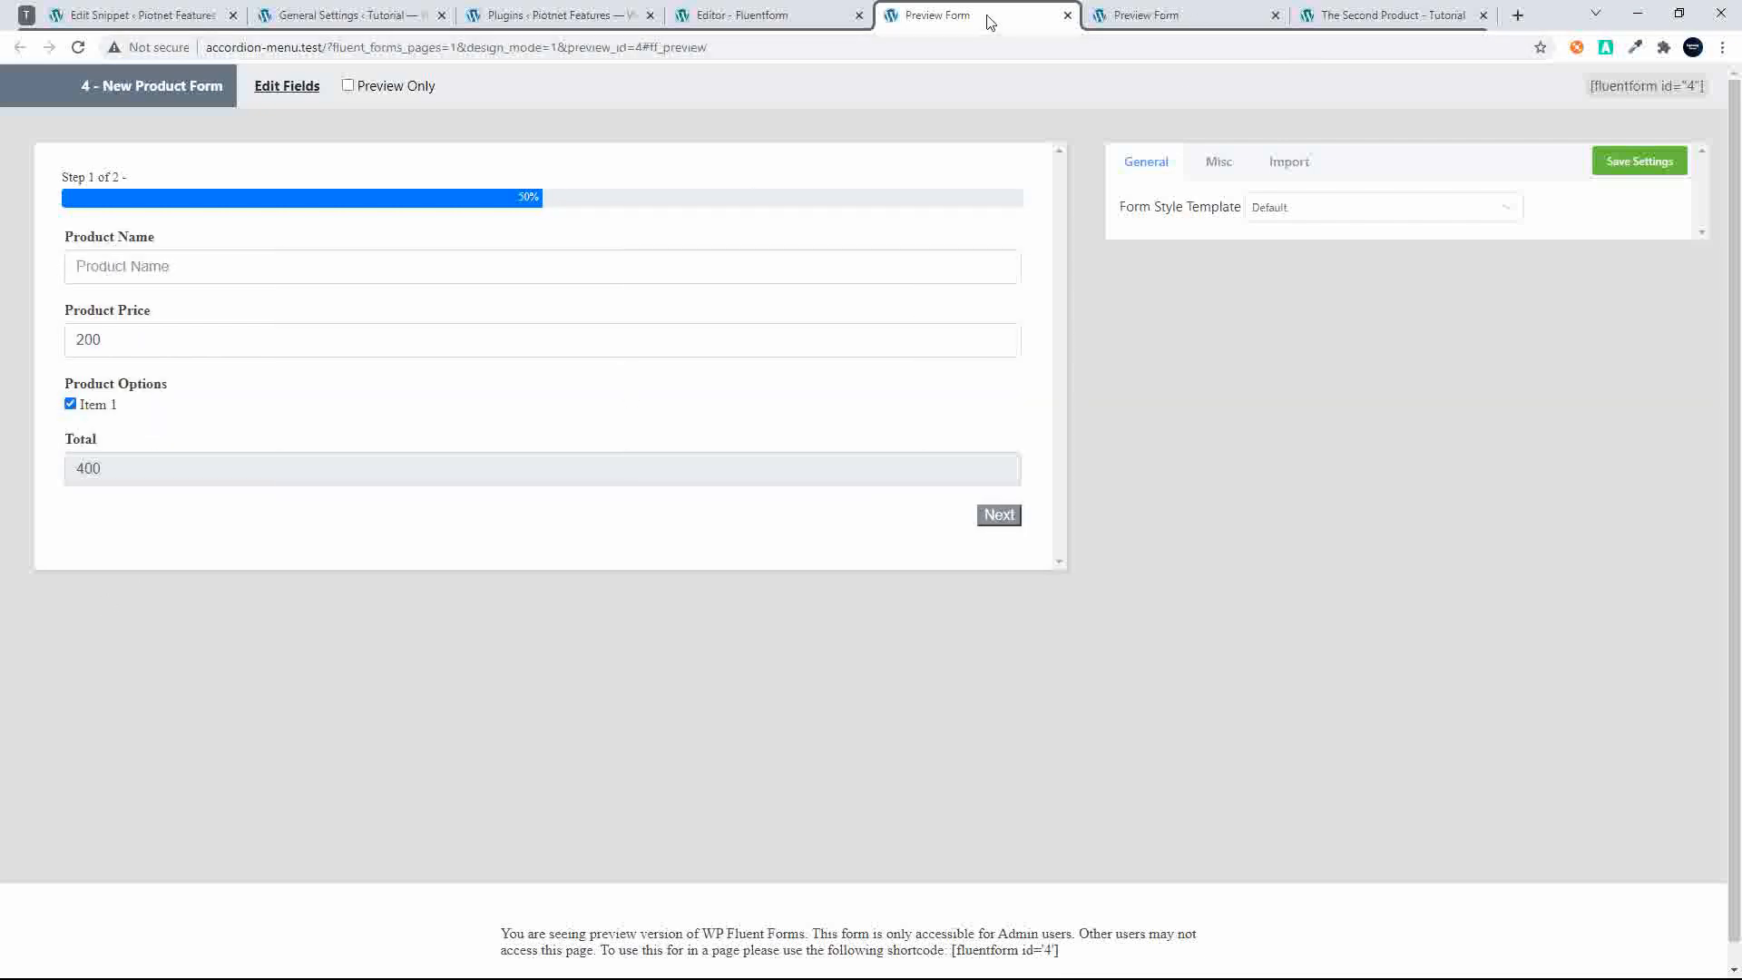
Close the form preview tabs, return to the New Product Form editor, and copy the form's shortcode
{"action": "left_click", "coordinate": [1067, 15]}
{"action": "left_click", "coordinate": [1019, 16]}
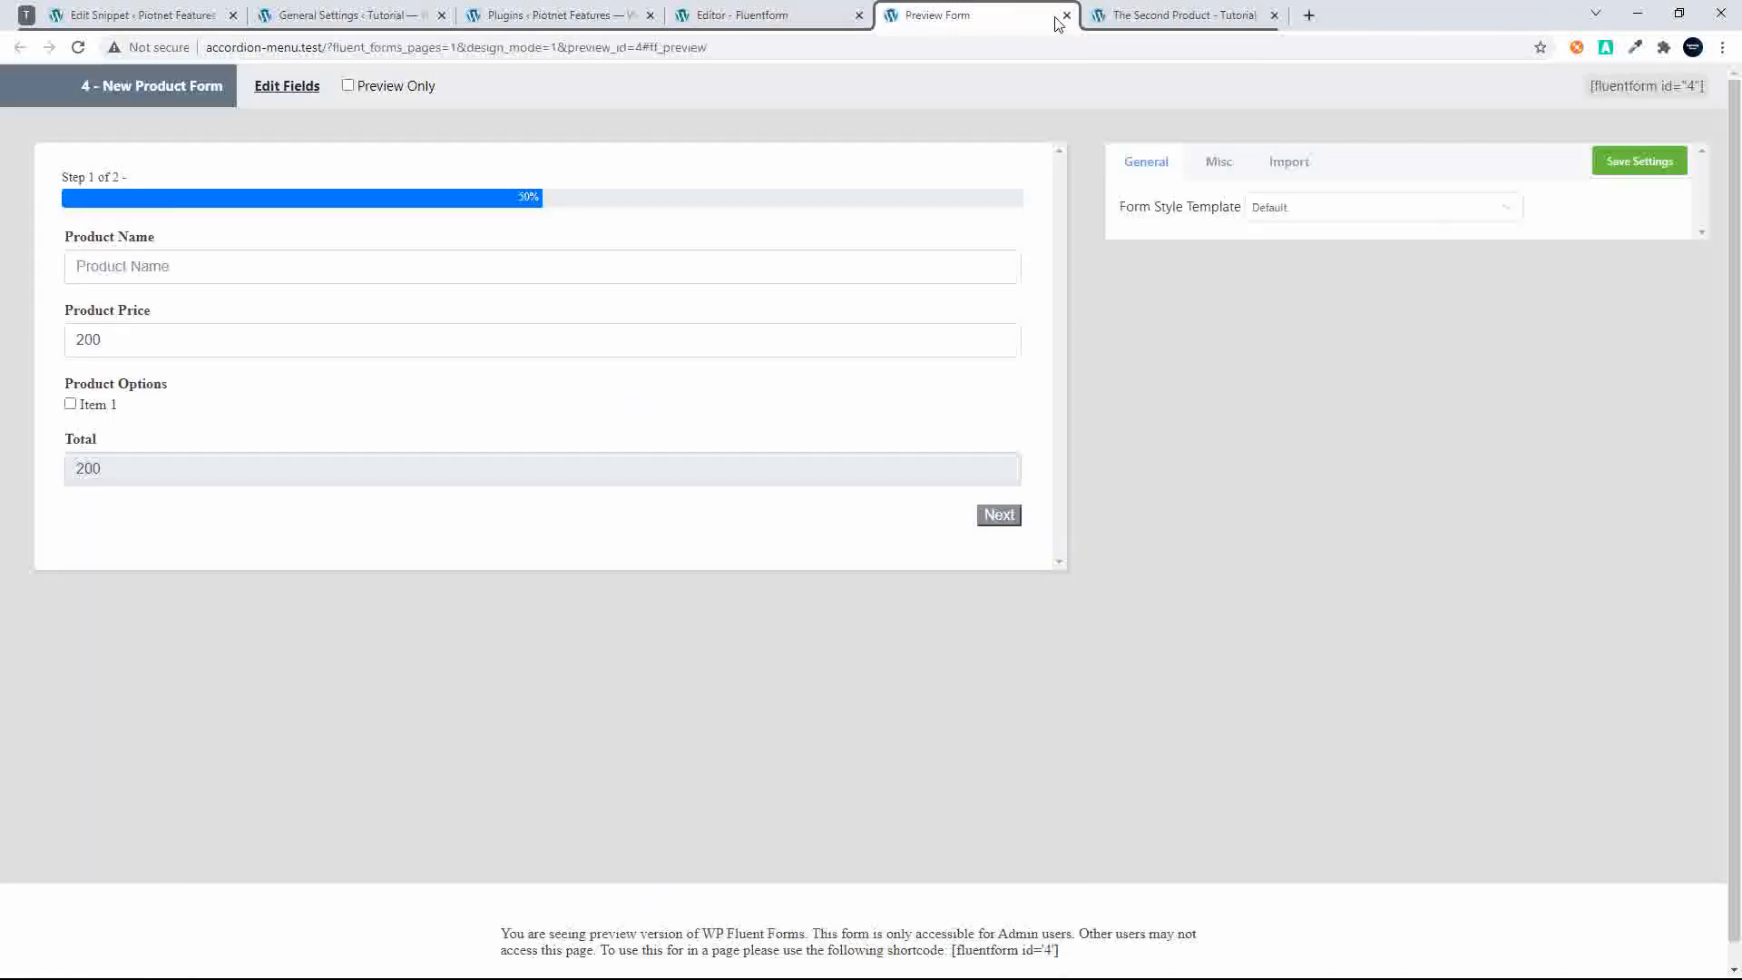
{"action": "left_click", "coordinate": [1067, 15]}
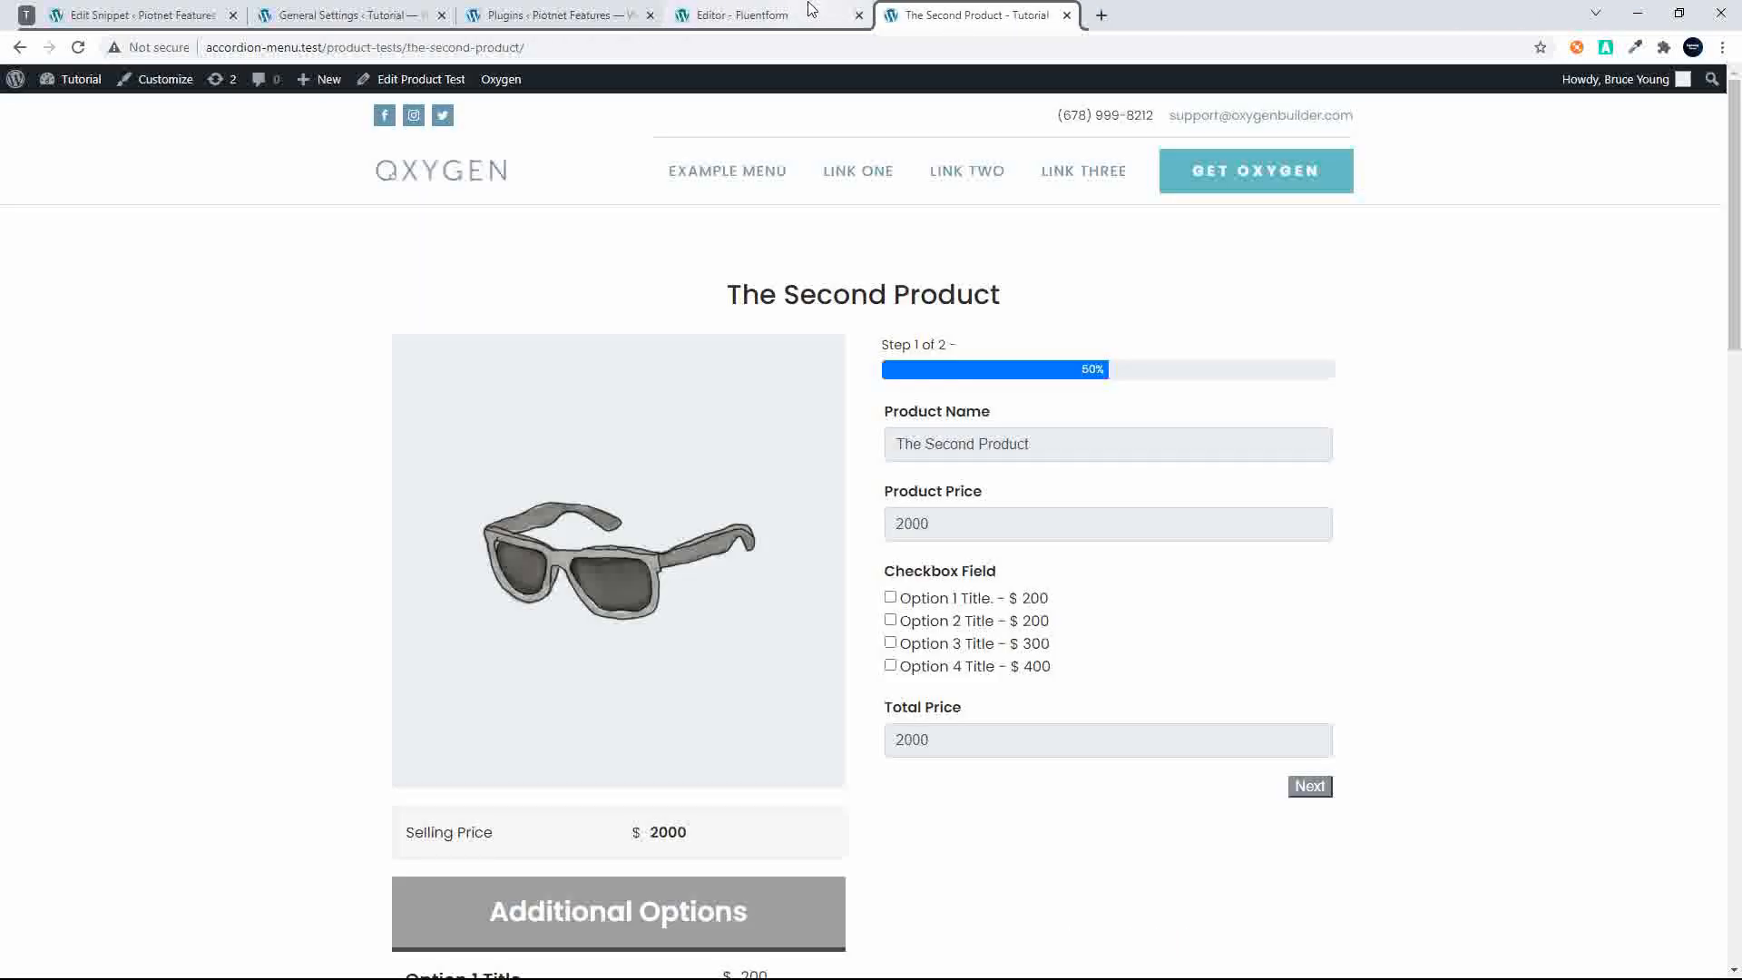
{"action": "left_click", "coordinate": [803, 14]}
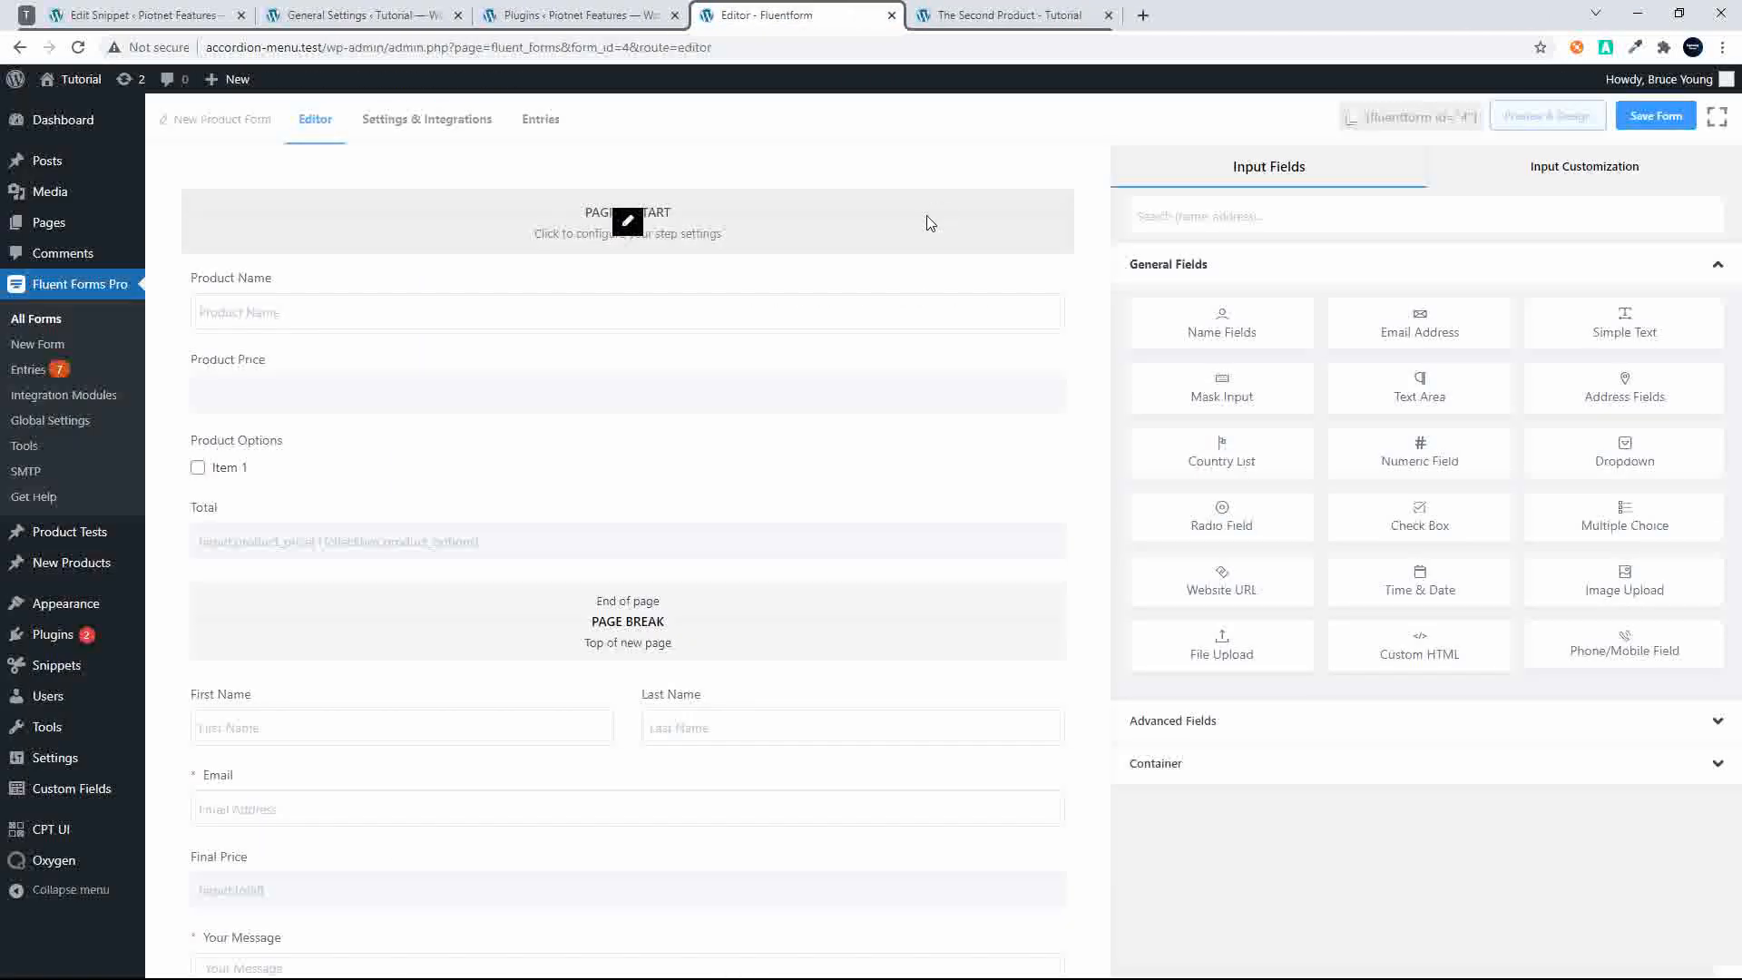
{"action": "left_click", "coordinate": [1387, 118]}
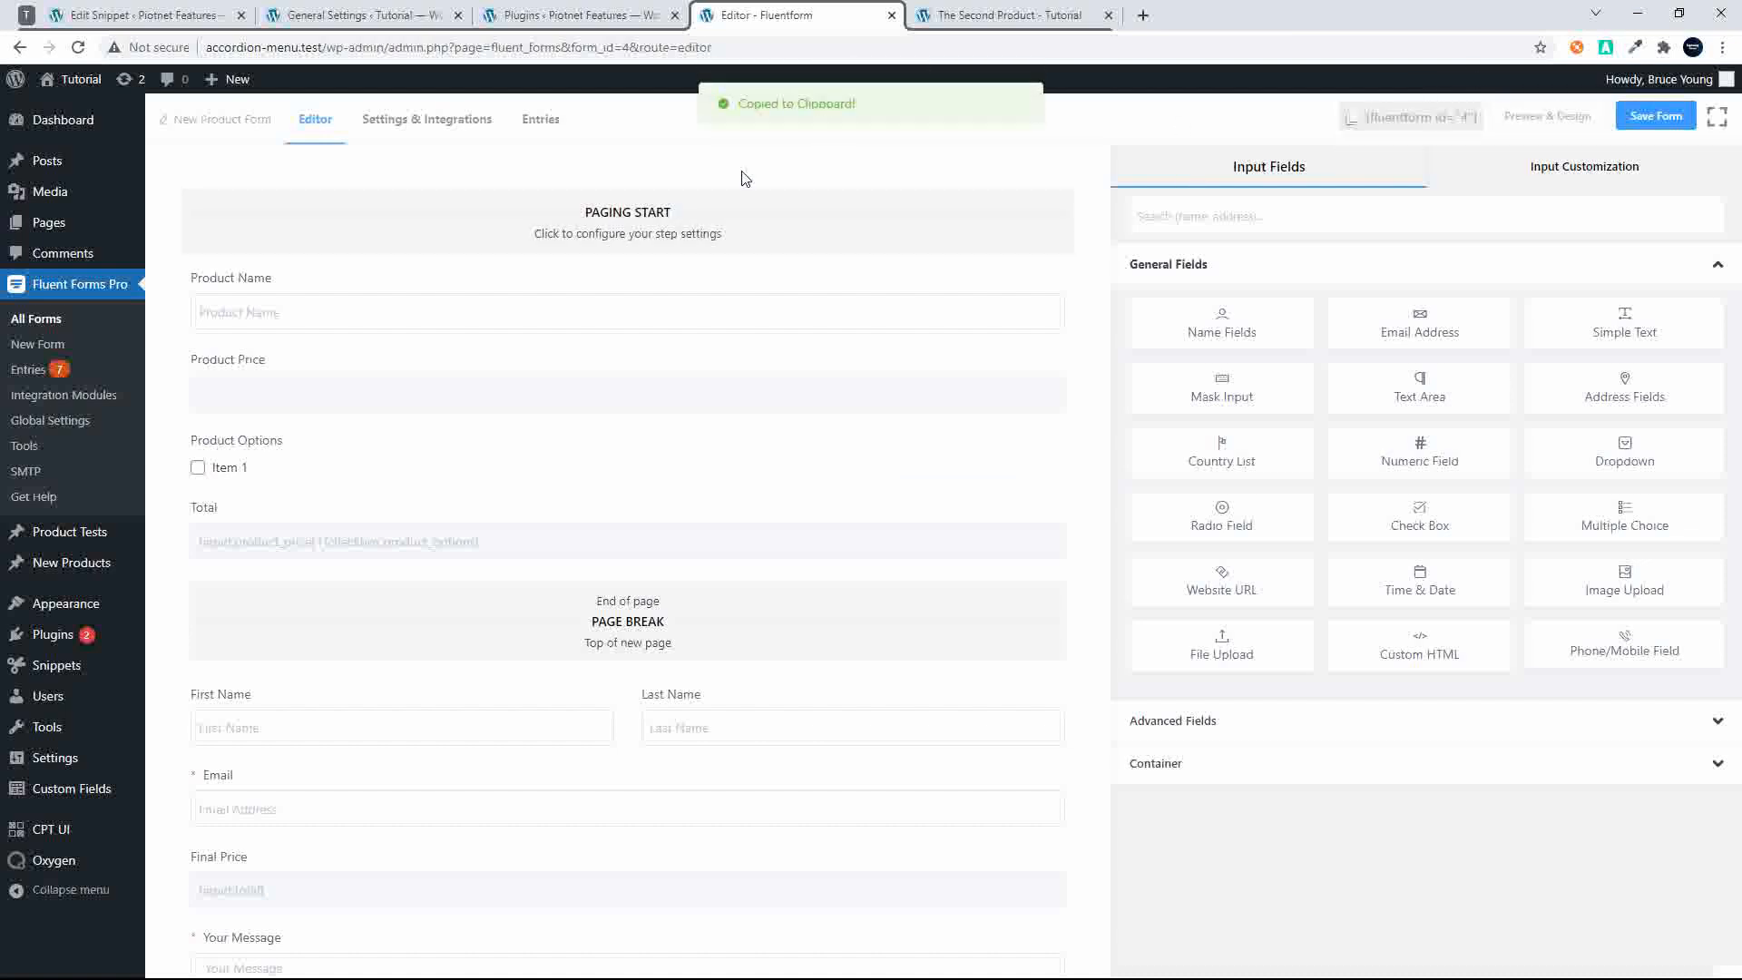
Create a new Oxygen template titled Single New Products that inherits its design from the Main template
{"action": "mouse_move", "coordinate": [80, 570]}
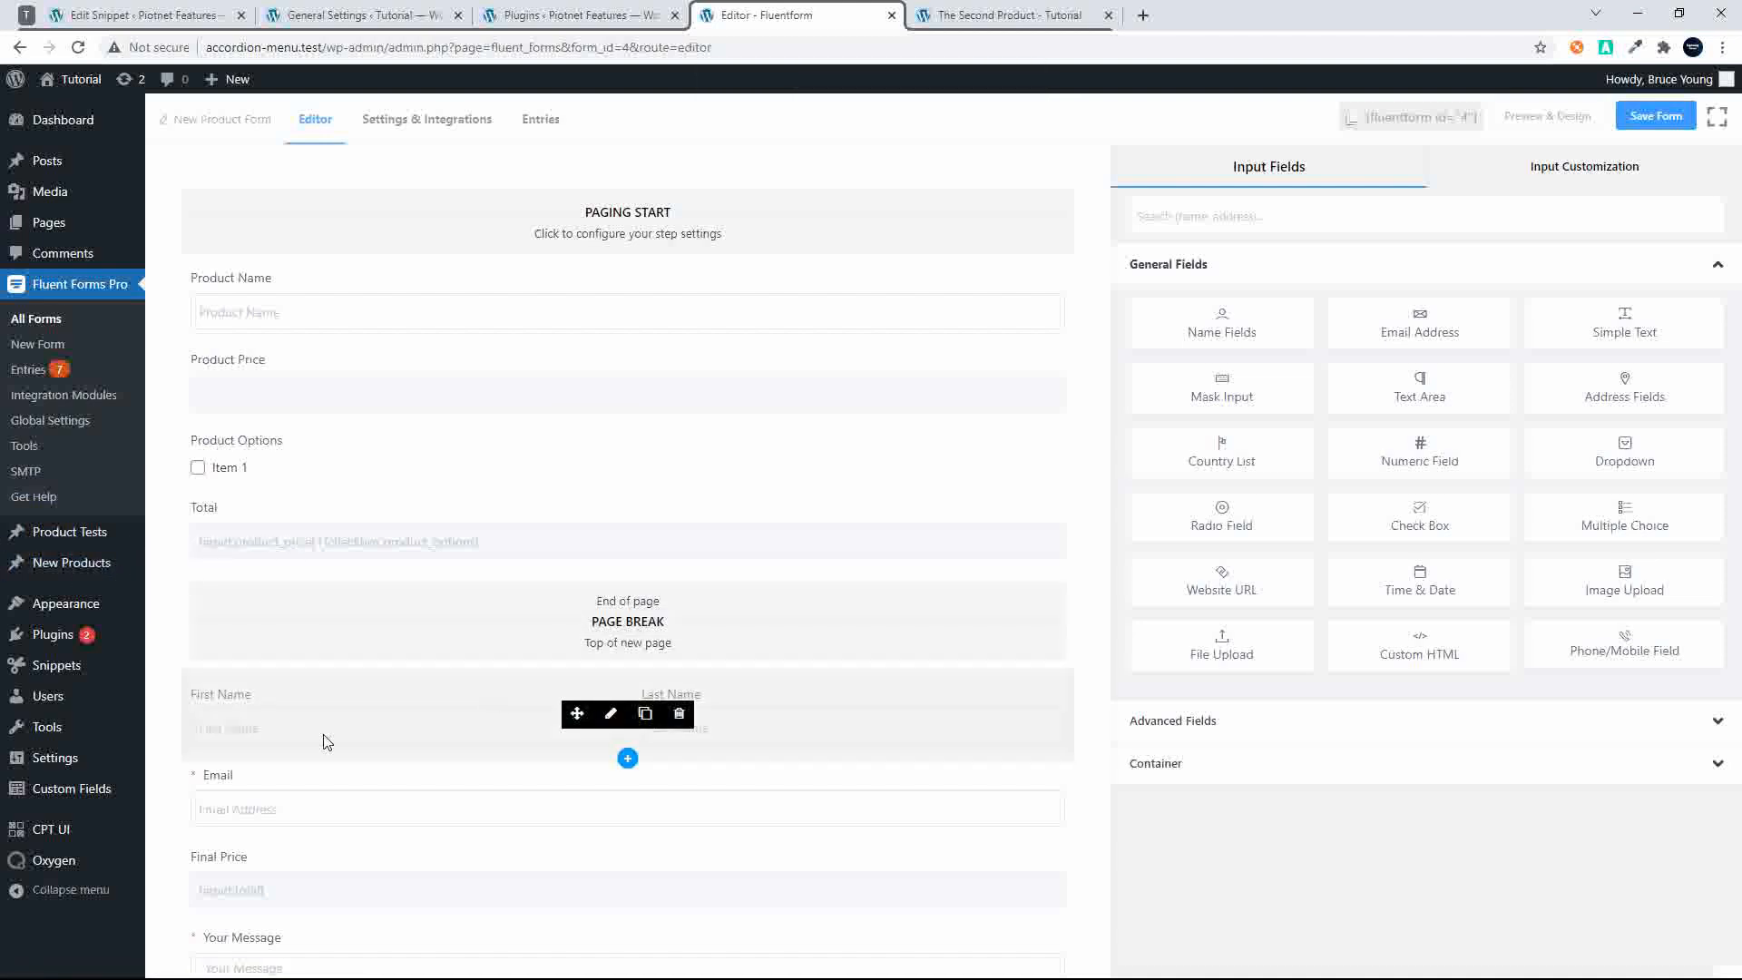
{"action": "mouse_move", "coordinate": [77, 862]}
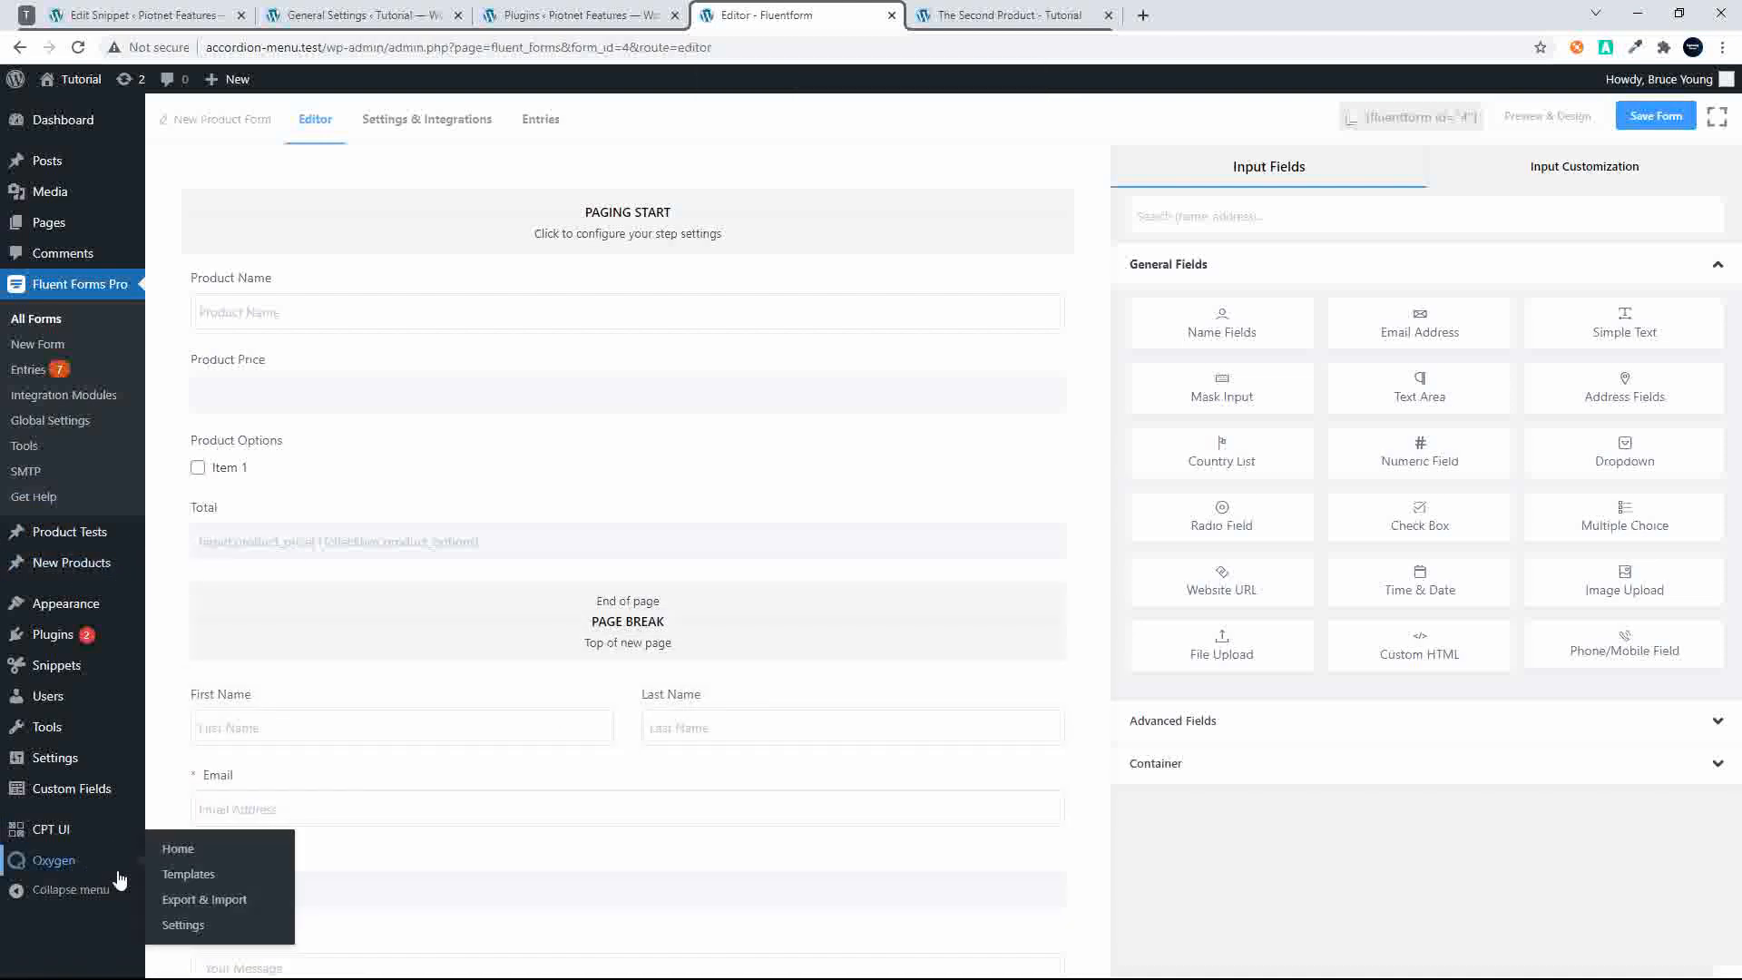
{"action": "left_click", "coordinate": [196, 882]}
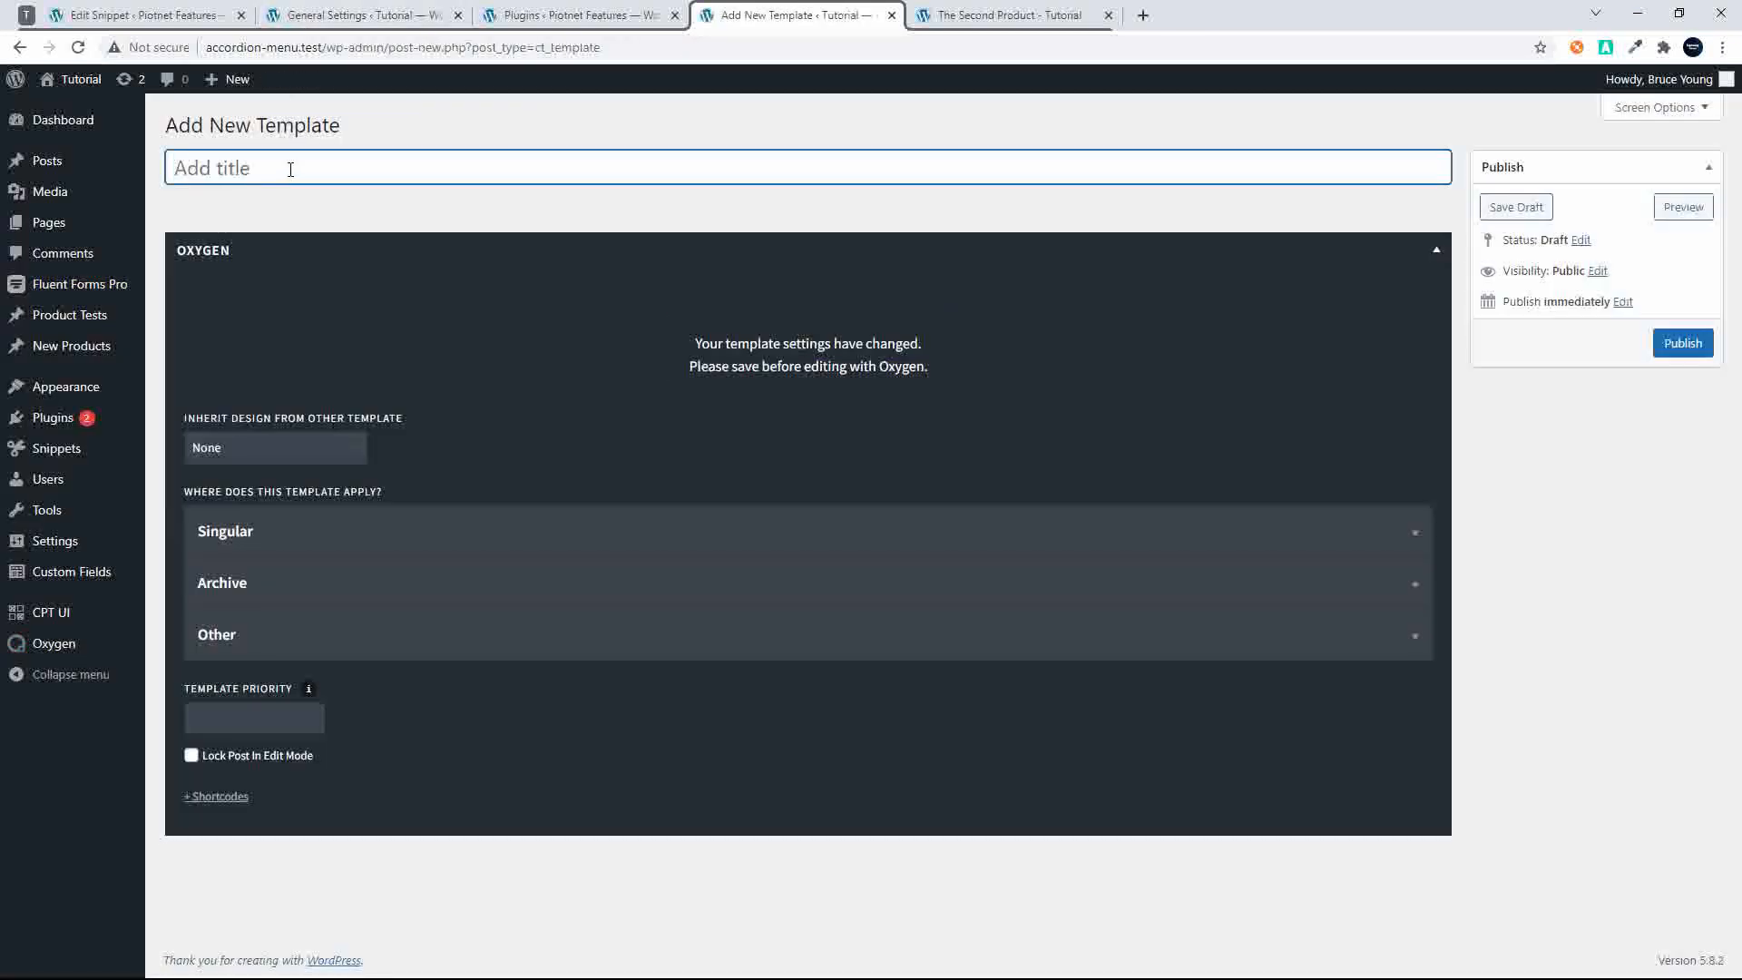
{"action": "type", "text": "Single New Products"}
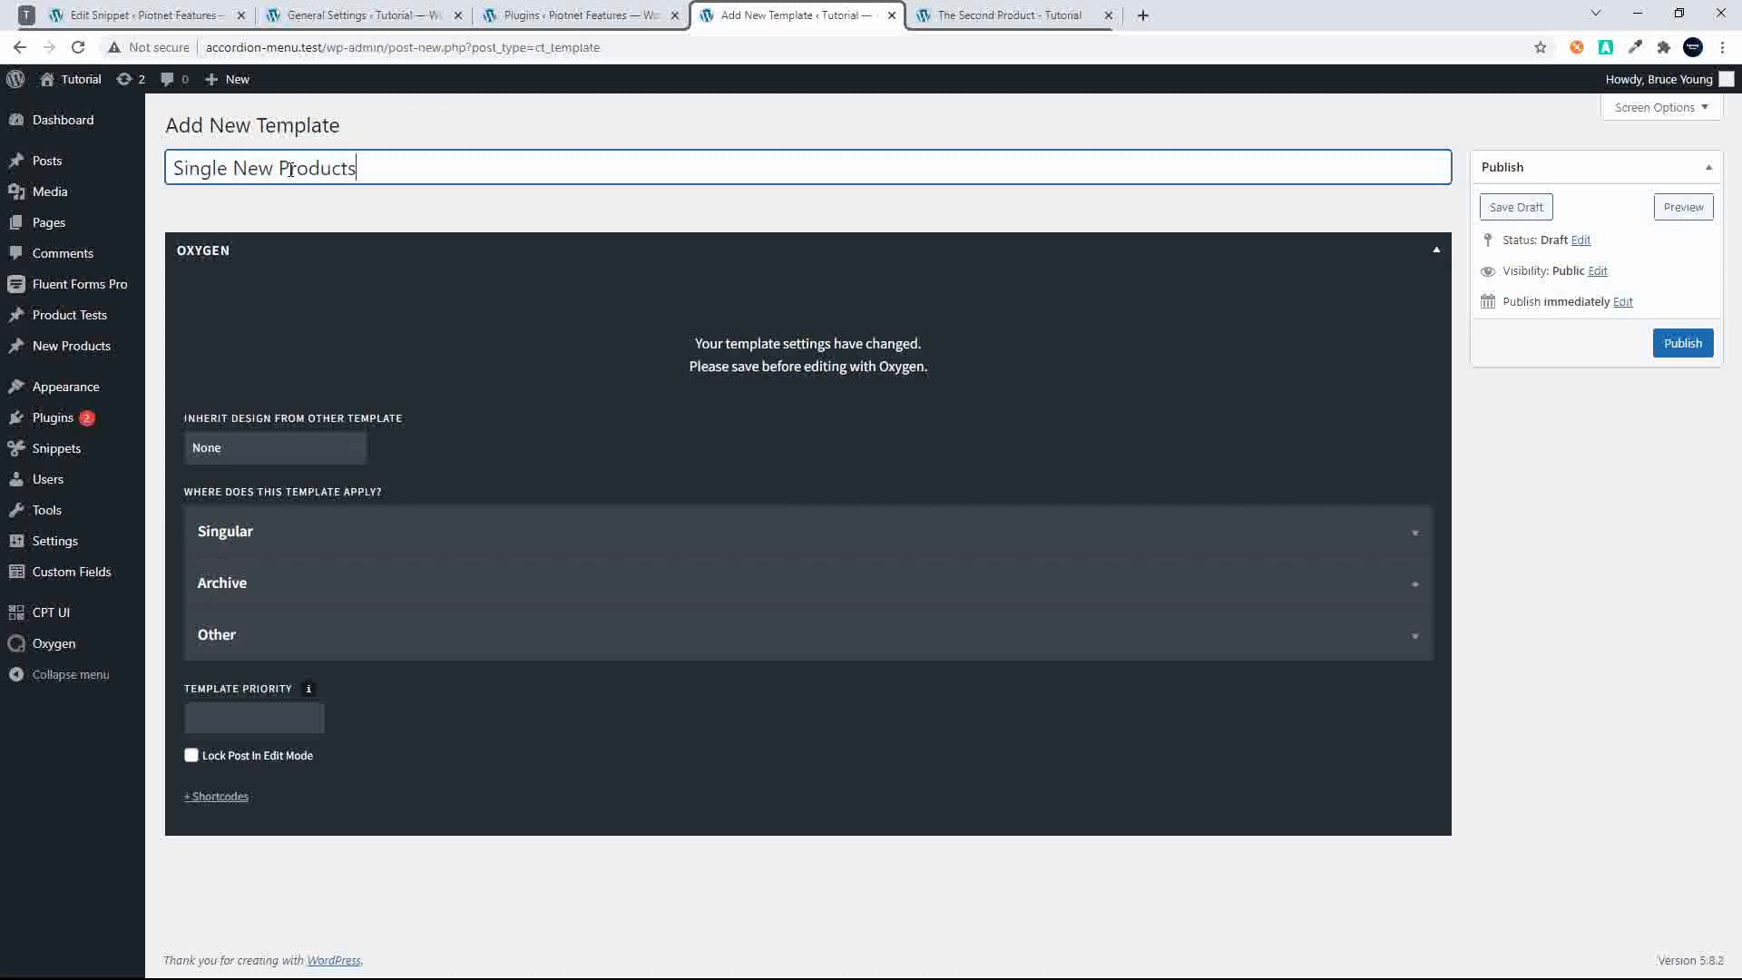
{"action": "left_click", "coordinate": [318, 451]}
{"action": "left_click", "coordinate": [311, 471]}
{"action": "left_click", "coordinate": [284, 455]}
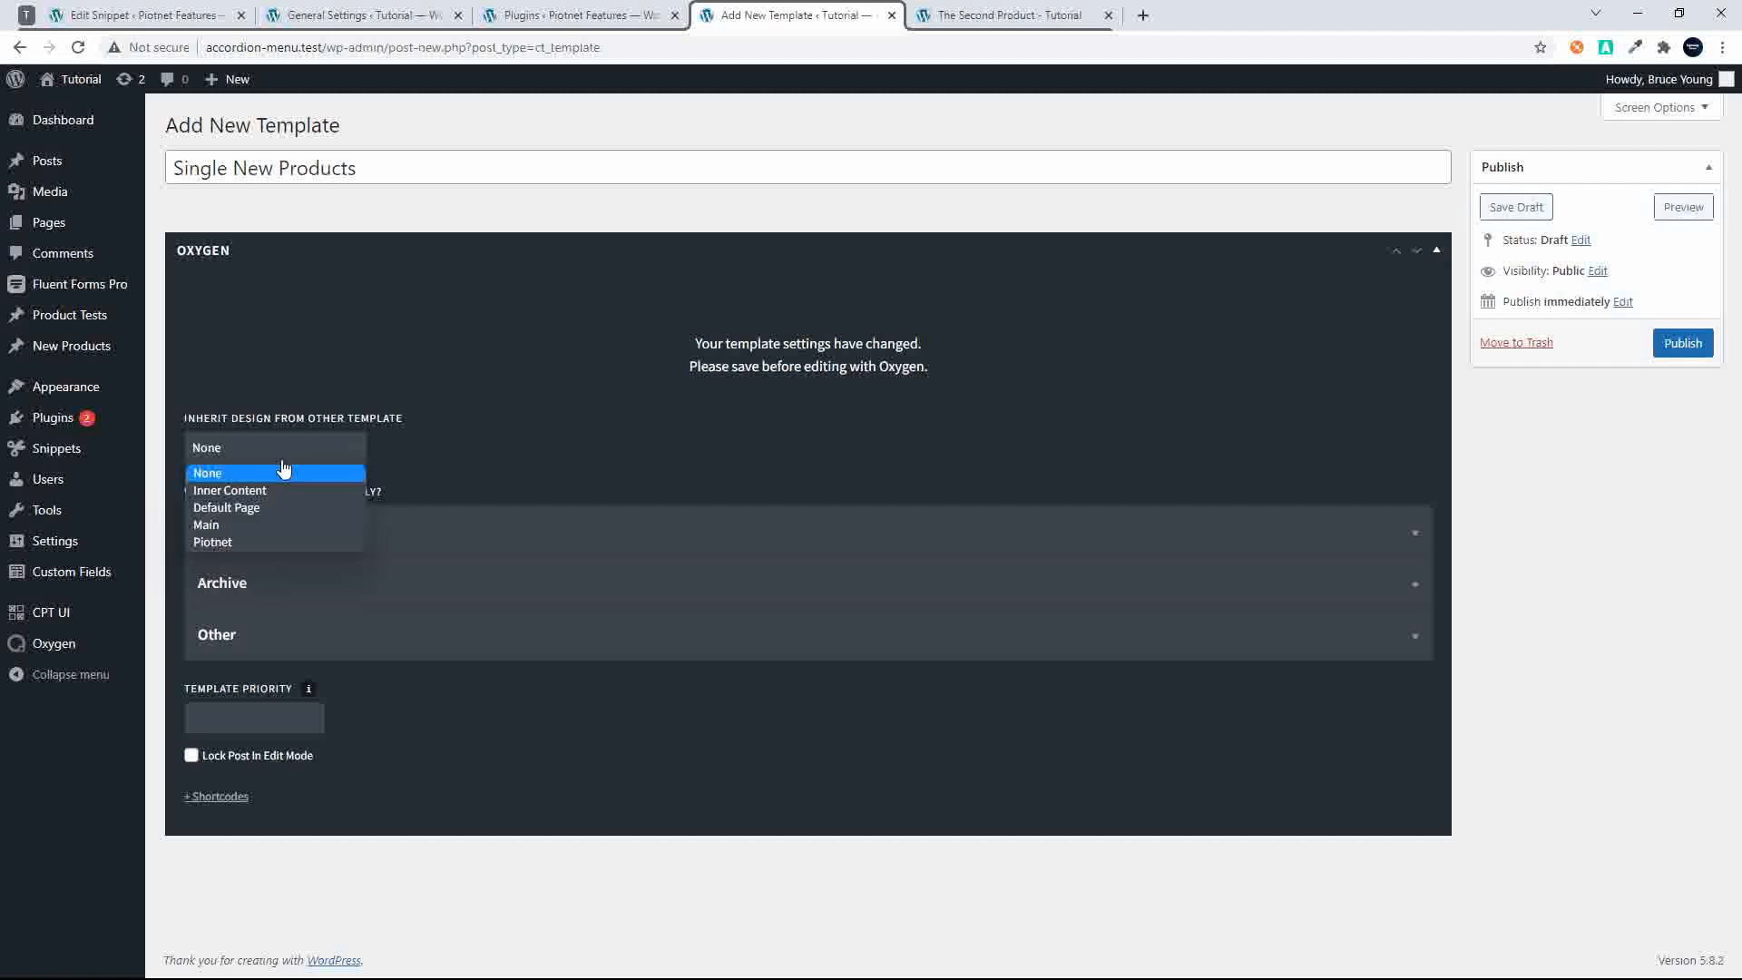
{"action": "left_click", "coordinate": [254, 526]}
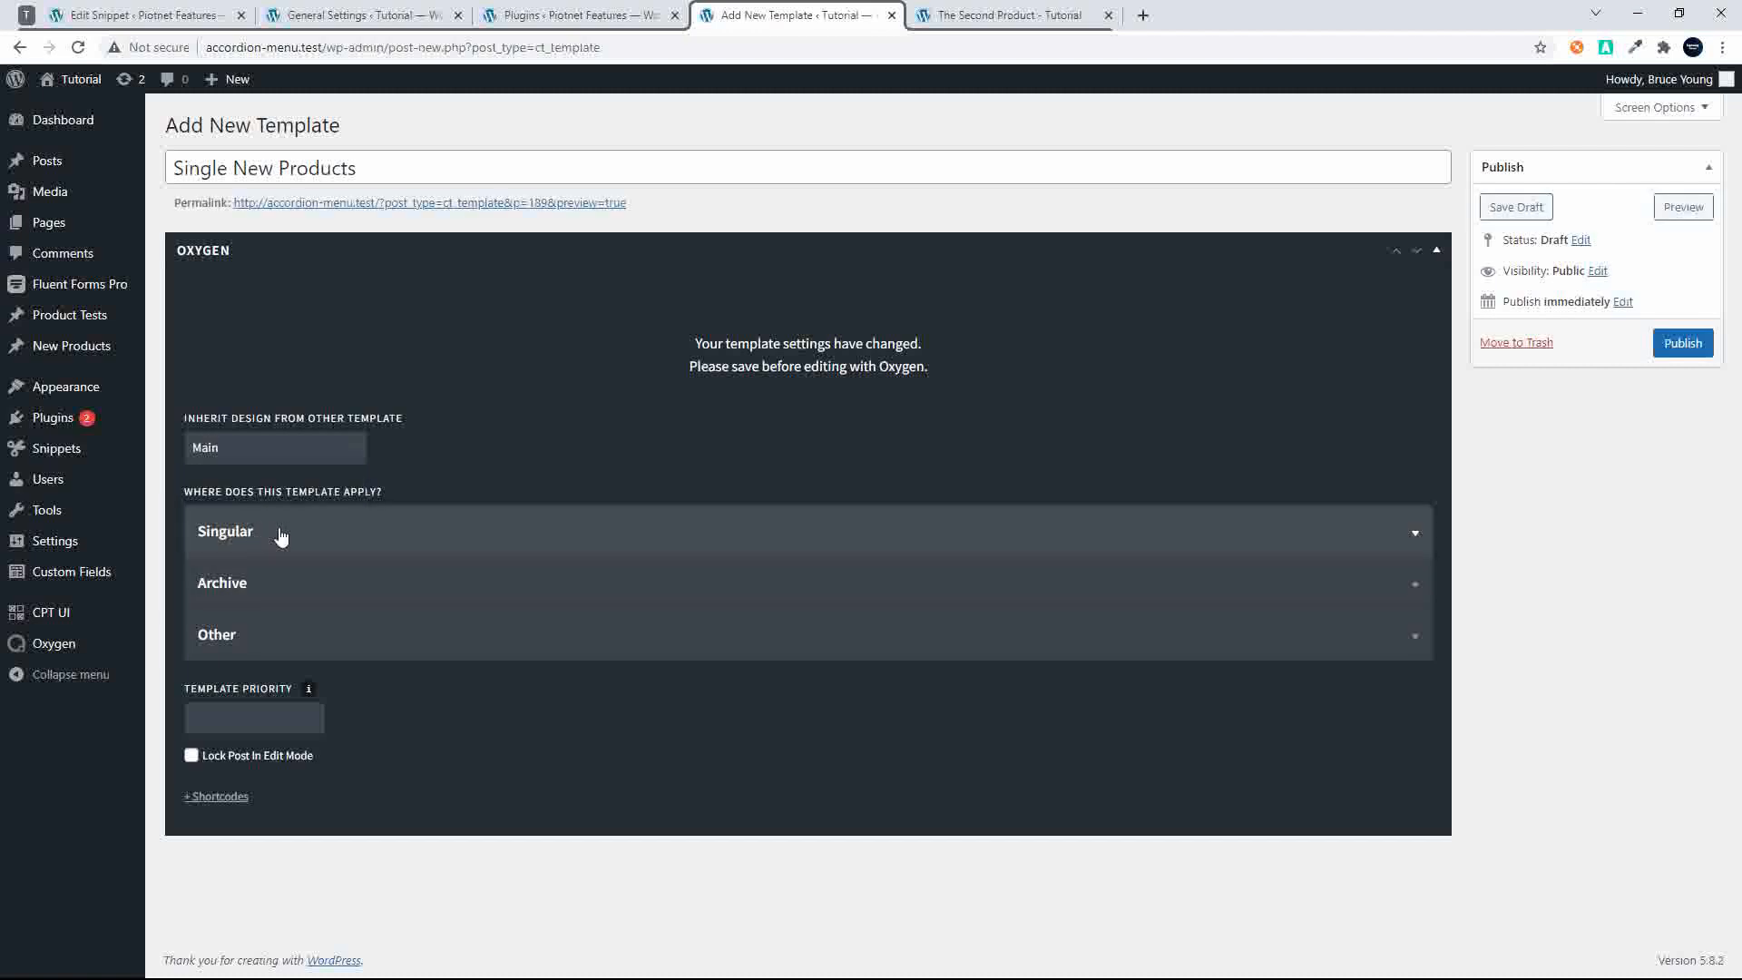
Apply the template to singular New Products posts and publish it
{"action": "left_click", "coordinate": [281, 533]}
{"action": "scroll", "coordinate": [379, 720], "scroll_direction": "down", "scroll_amount": 3}
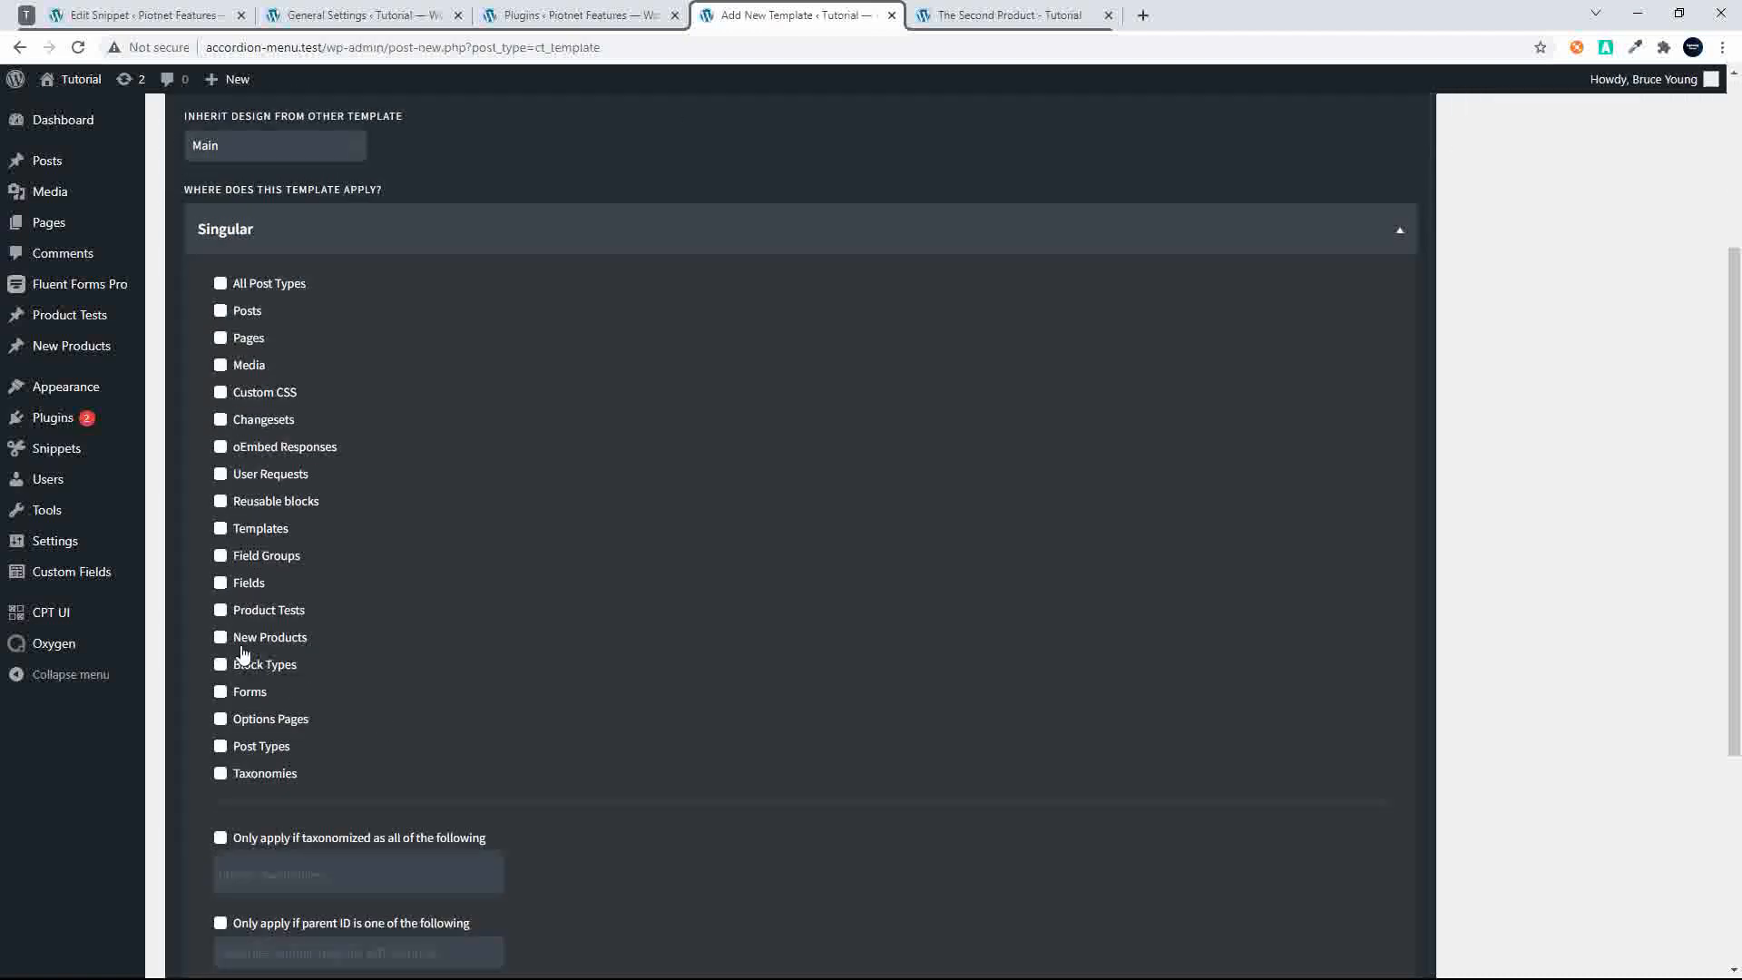
{"action": "left_click", "coordinate": [242, 644]}
{"action": "scroll", "coordinate": [1067, 639], "scroll_direction": "up", "scroll_amount": 3}
{"action": "left_click", "coordinate": [1667, 315]}
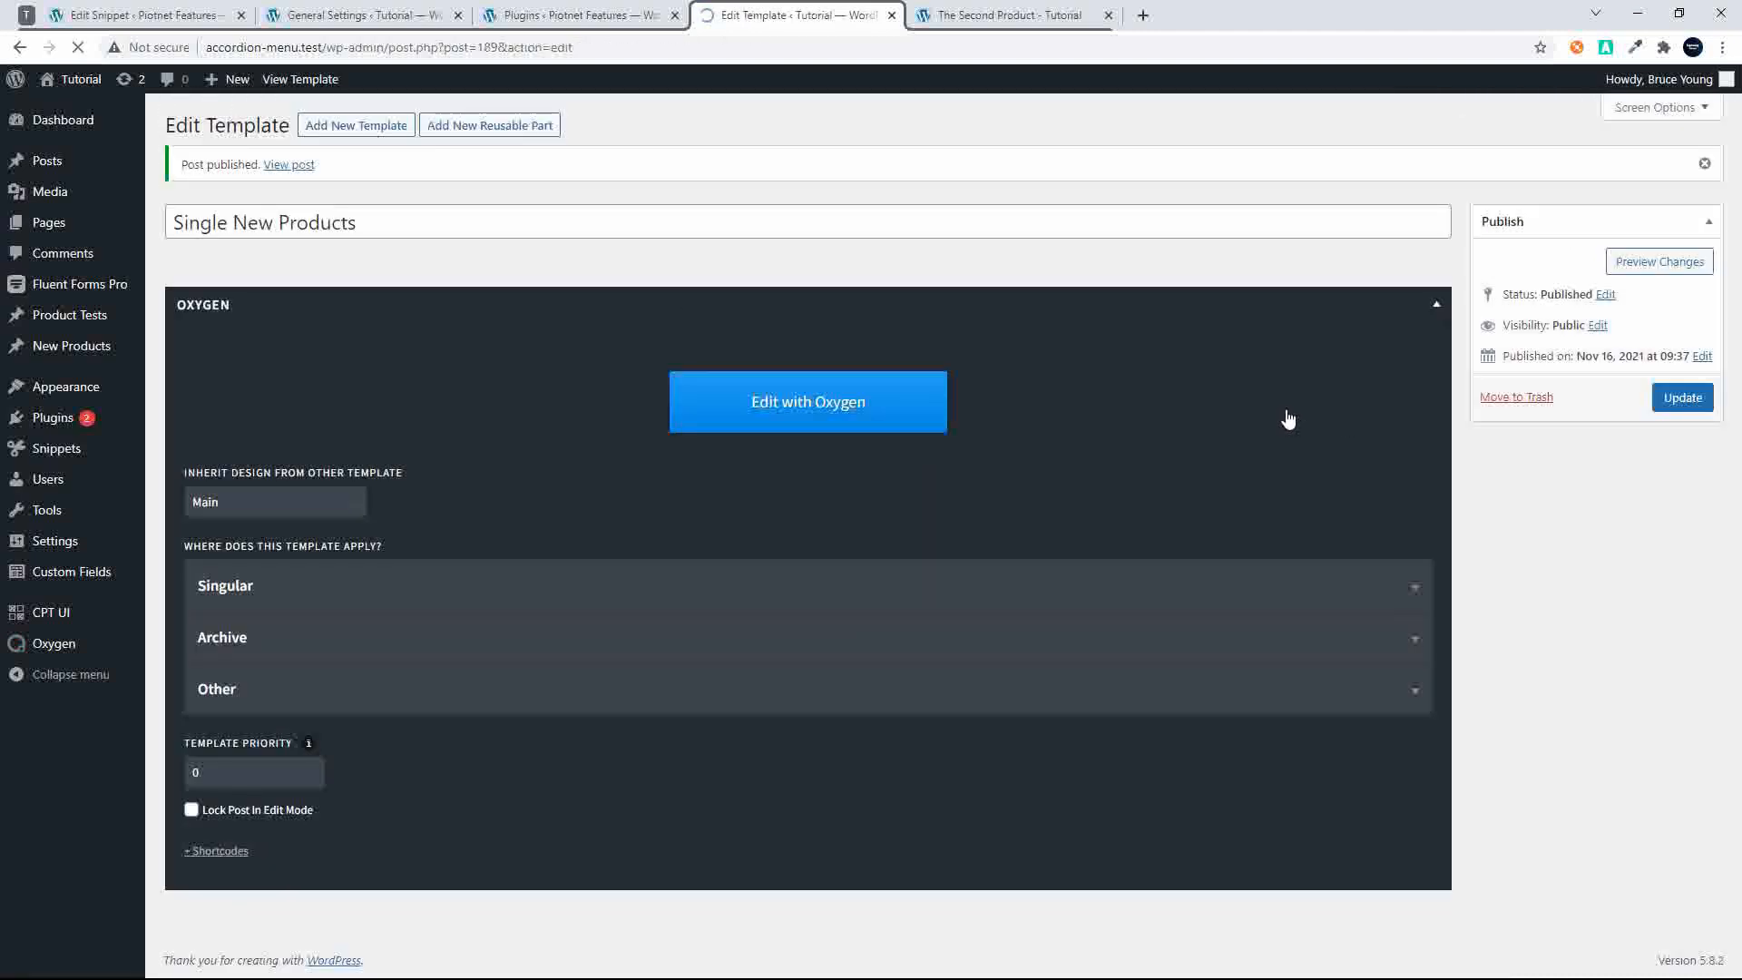
Open the template in the Oxygen visual editor and add two sections, with a two-column Columns element in the second
{"action": "left_click", "coordinate": [801, 407]}
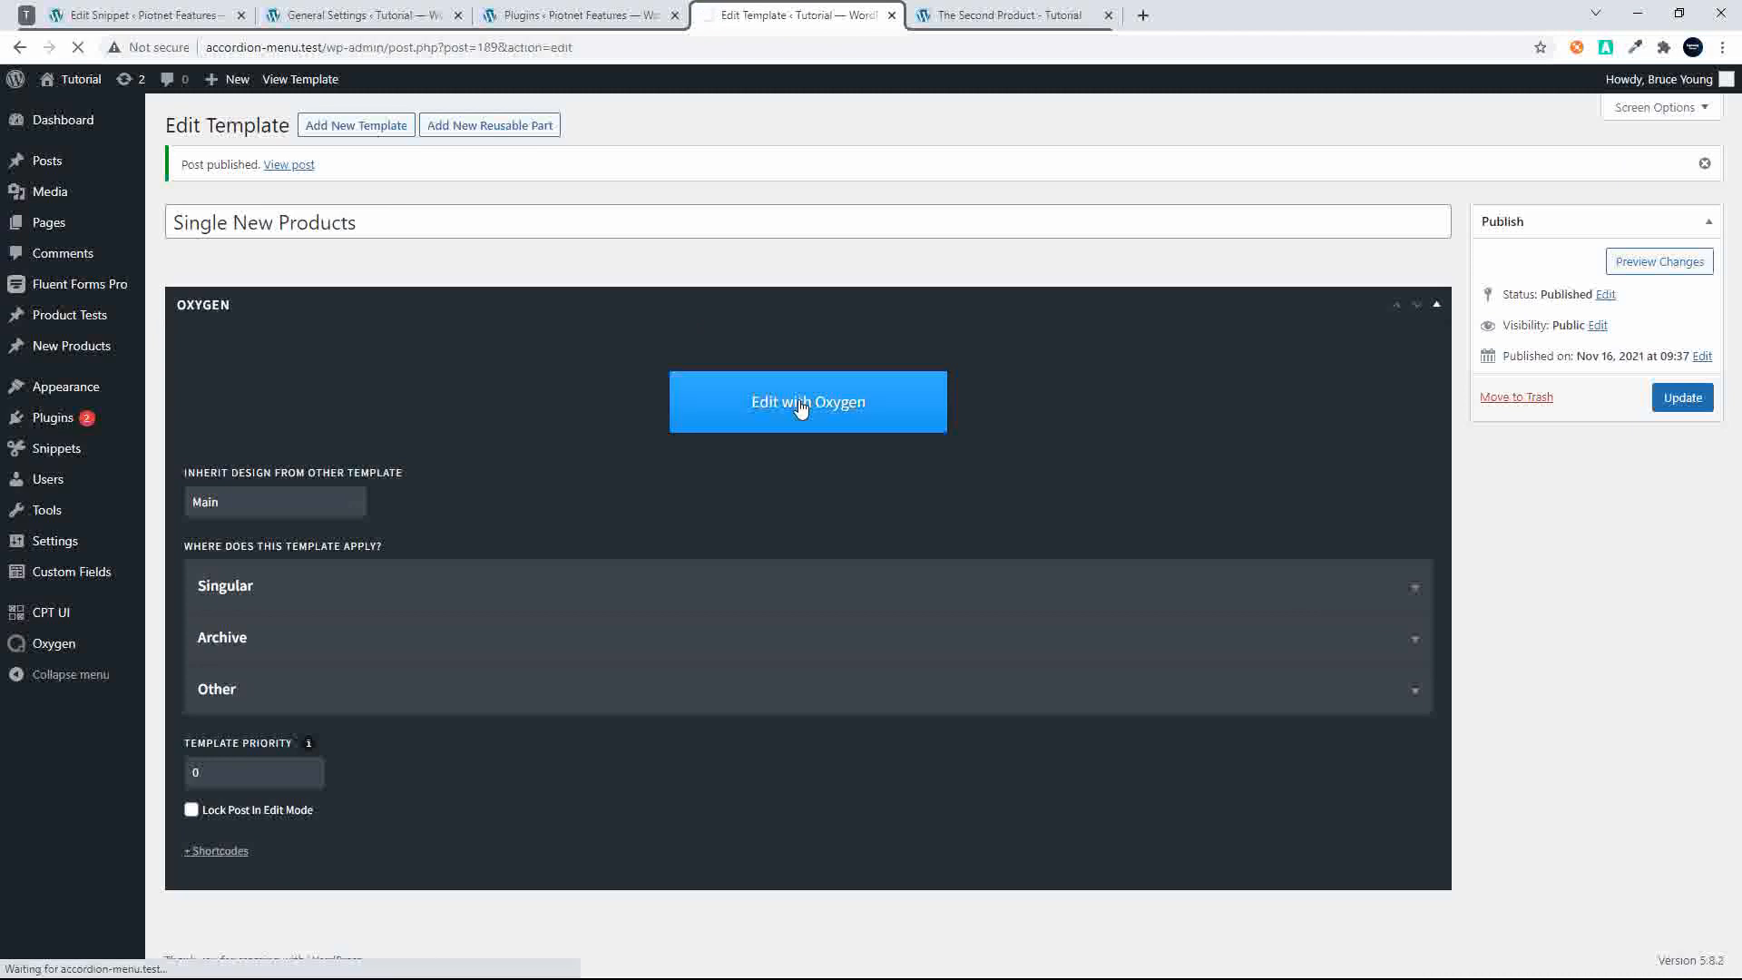
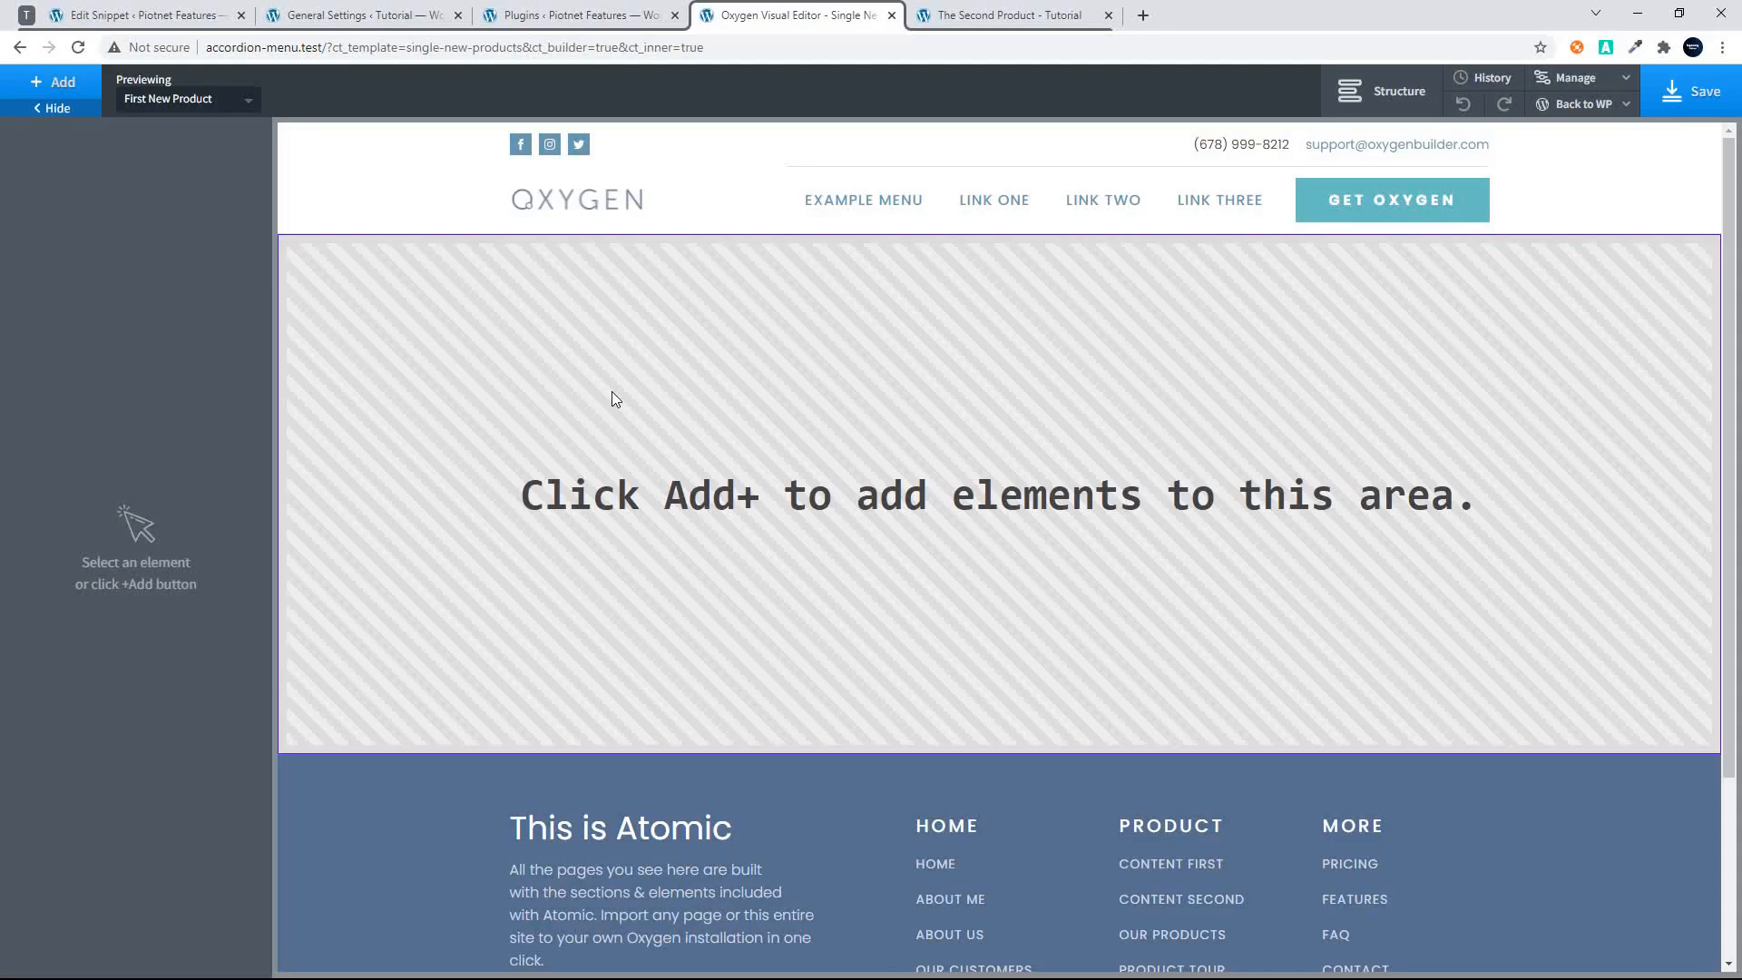
{"action": "left_click", "coordinate": [54, 81]}
{"action": "left_click", "coordinate": [72, 266]}
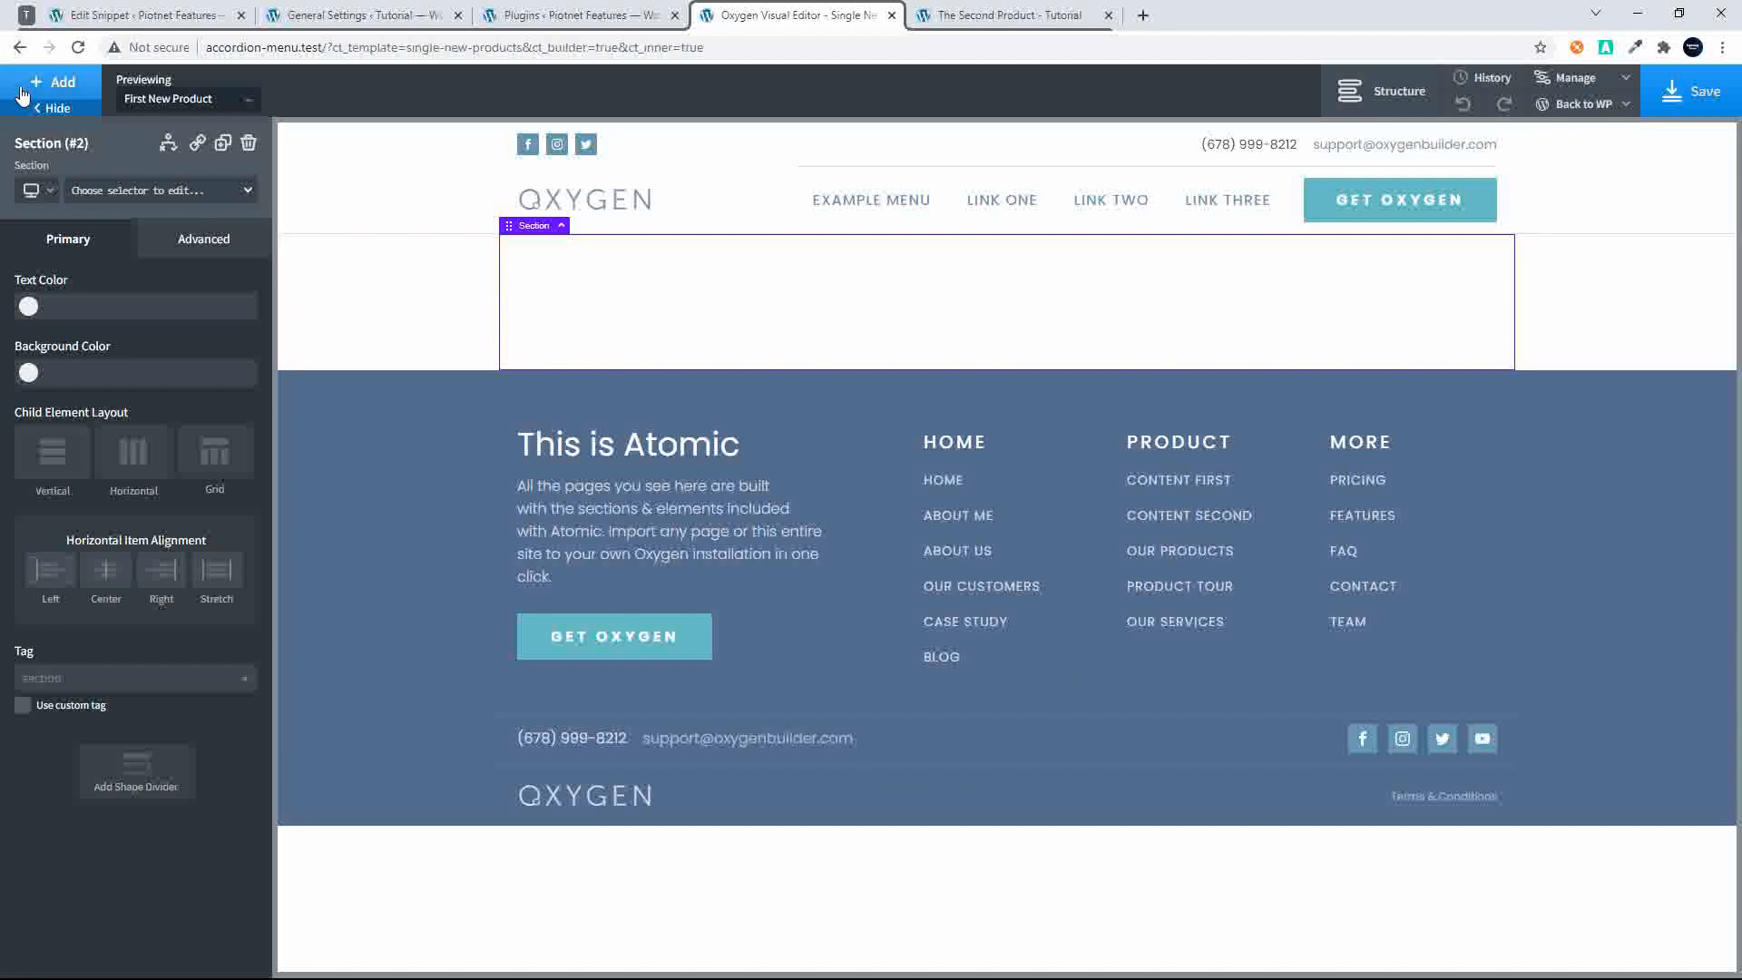
{"action": "left_click", "coordinate": [23, 93]}
{"action": "left_click", "coordinate": [71, 268]}
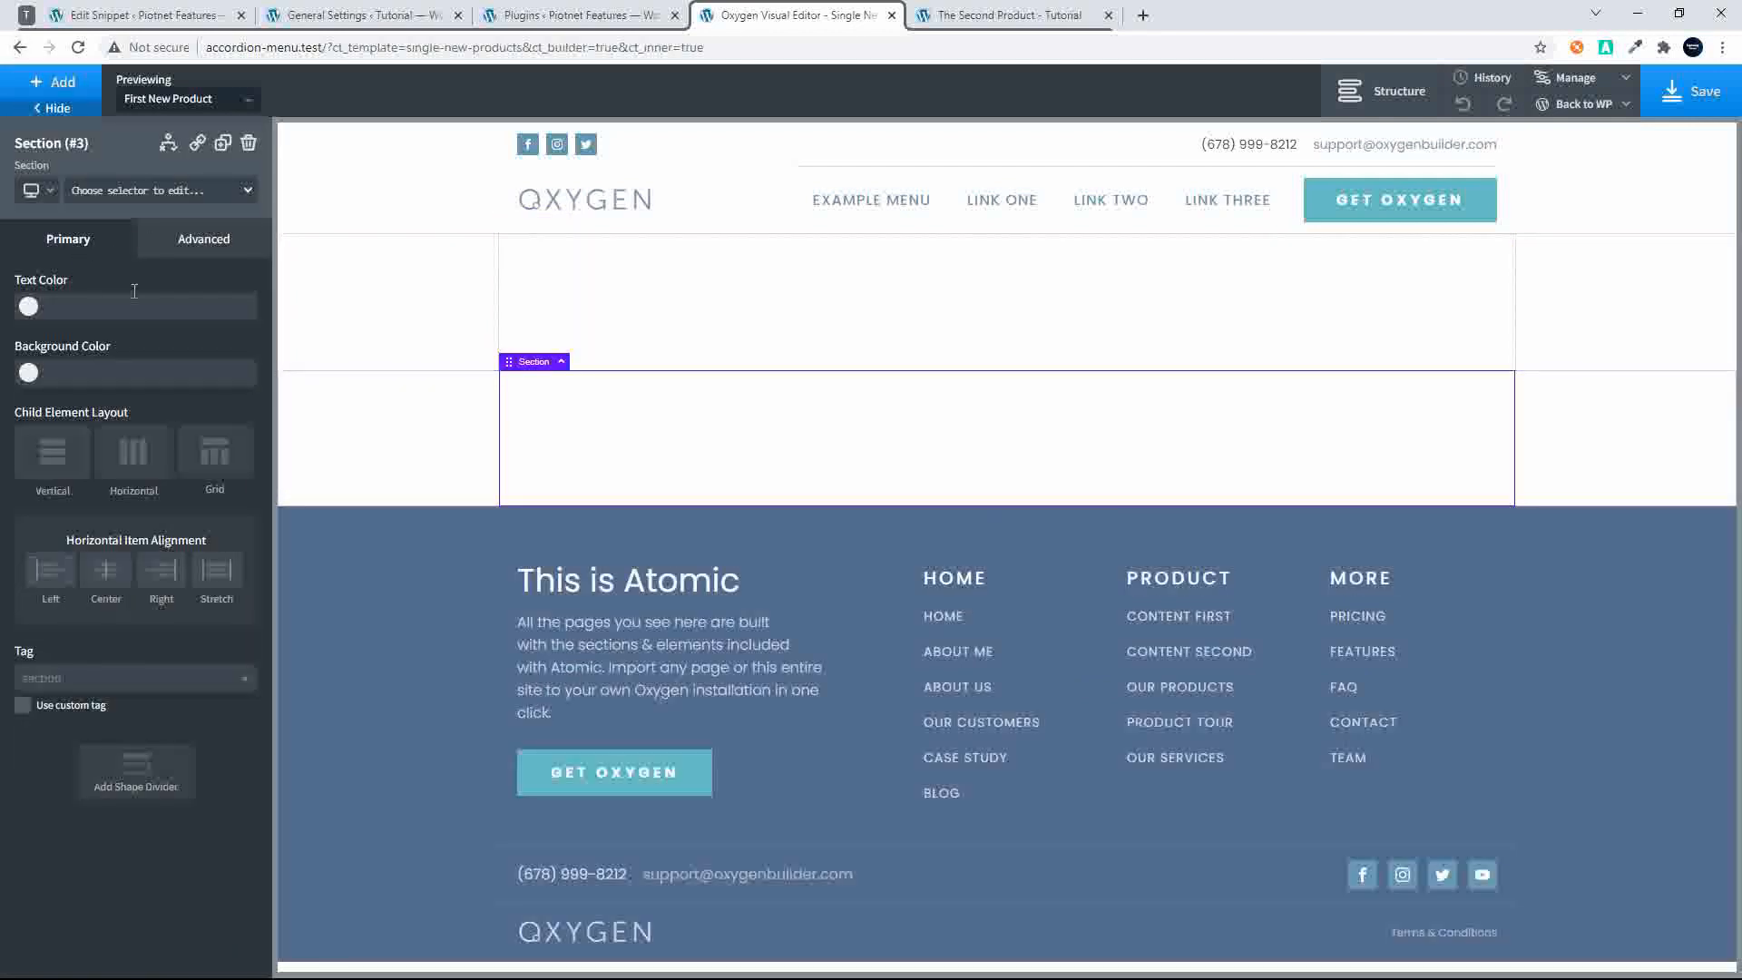
{"action": "left_click", "coordinate": [56, 84]}
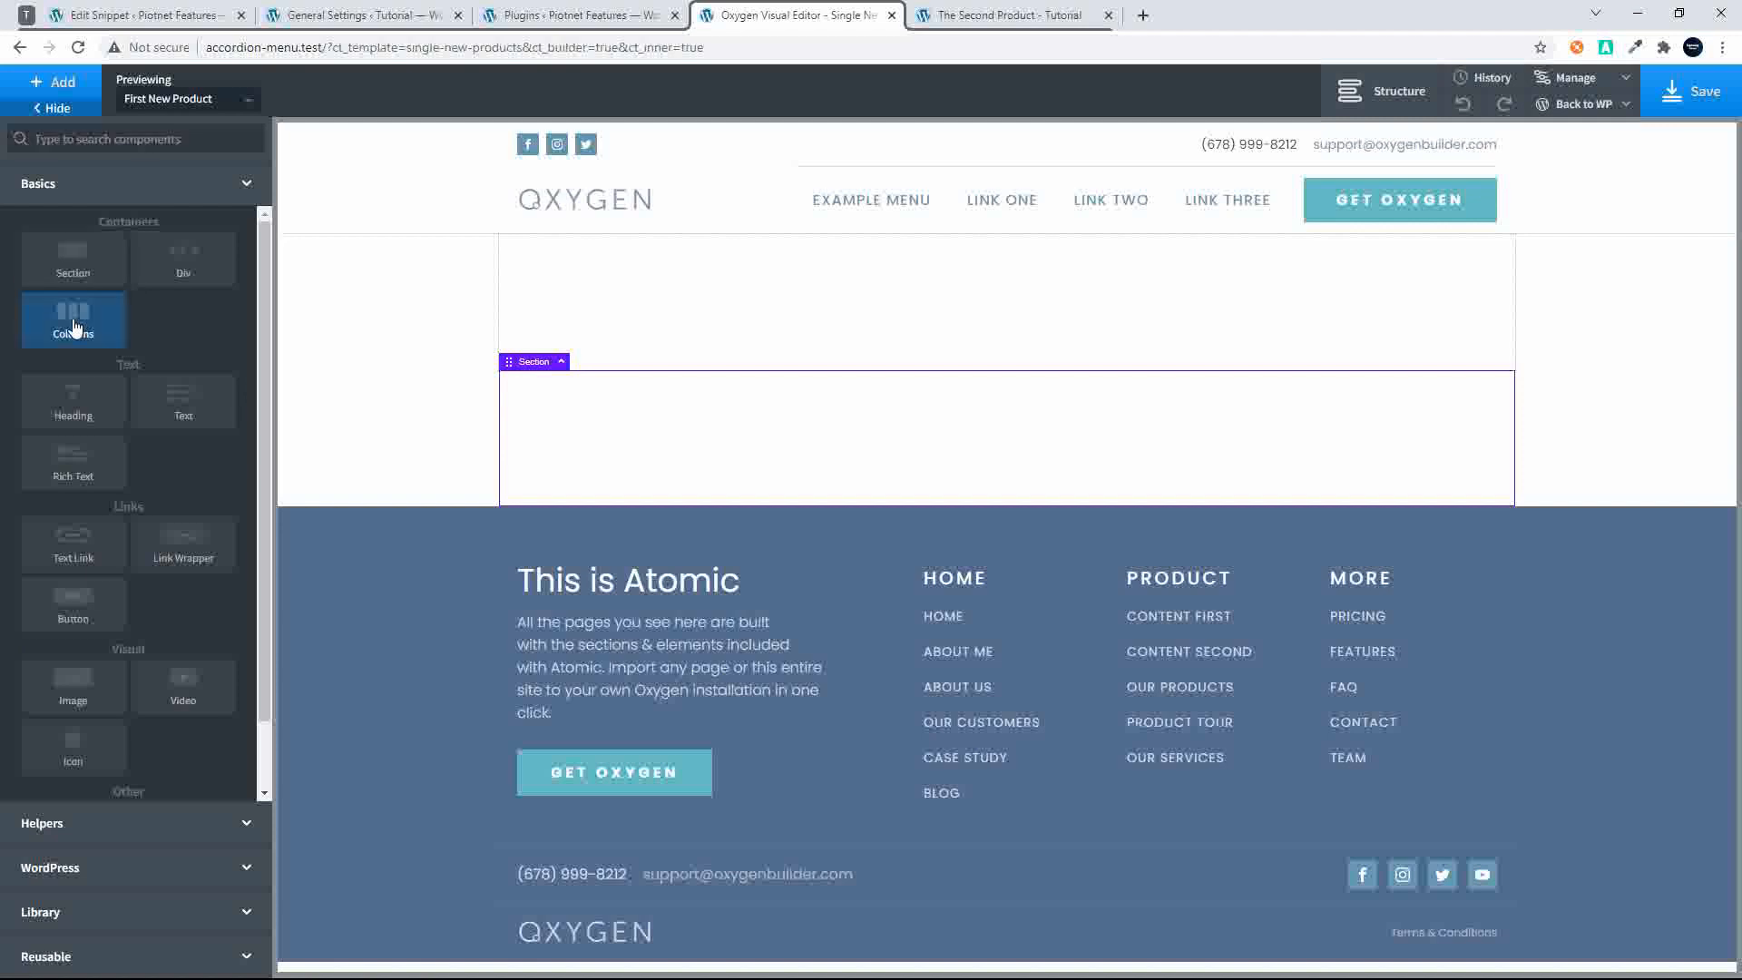
{"action": "left_click", "coordinate": [75, 328]}
{"action": "left_click", "coordinate": [95, 336]}
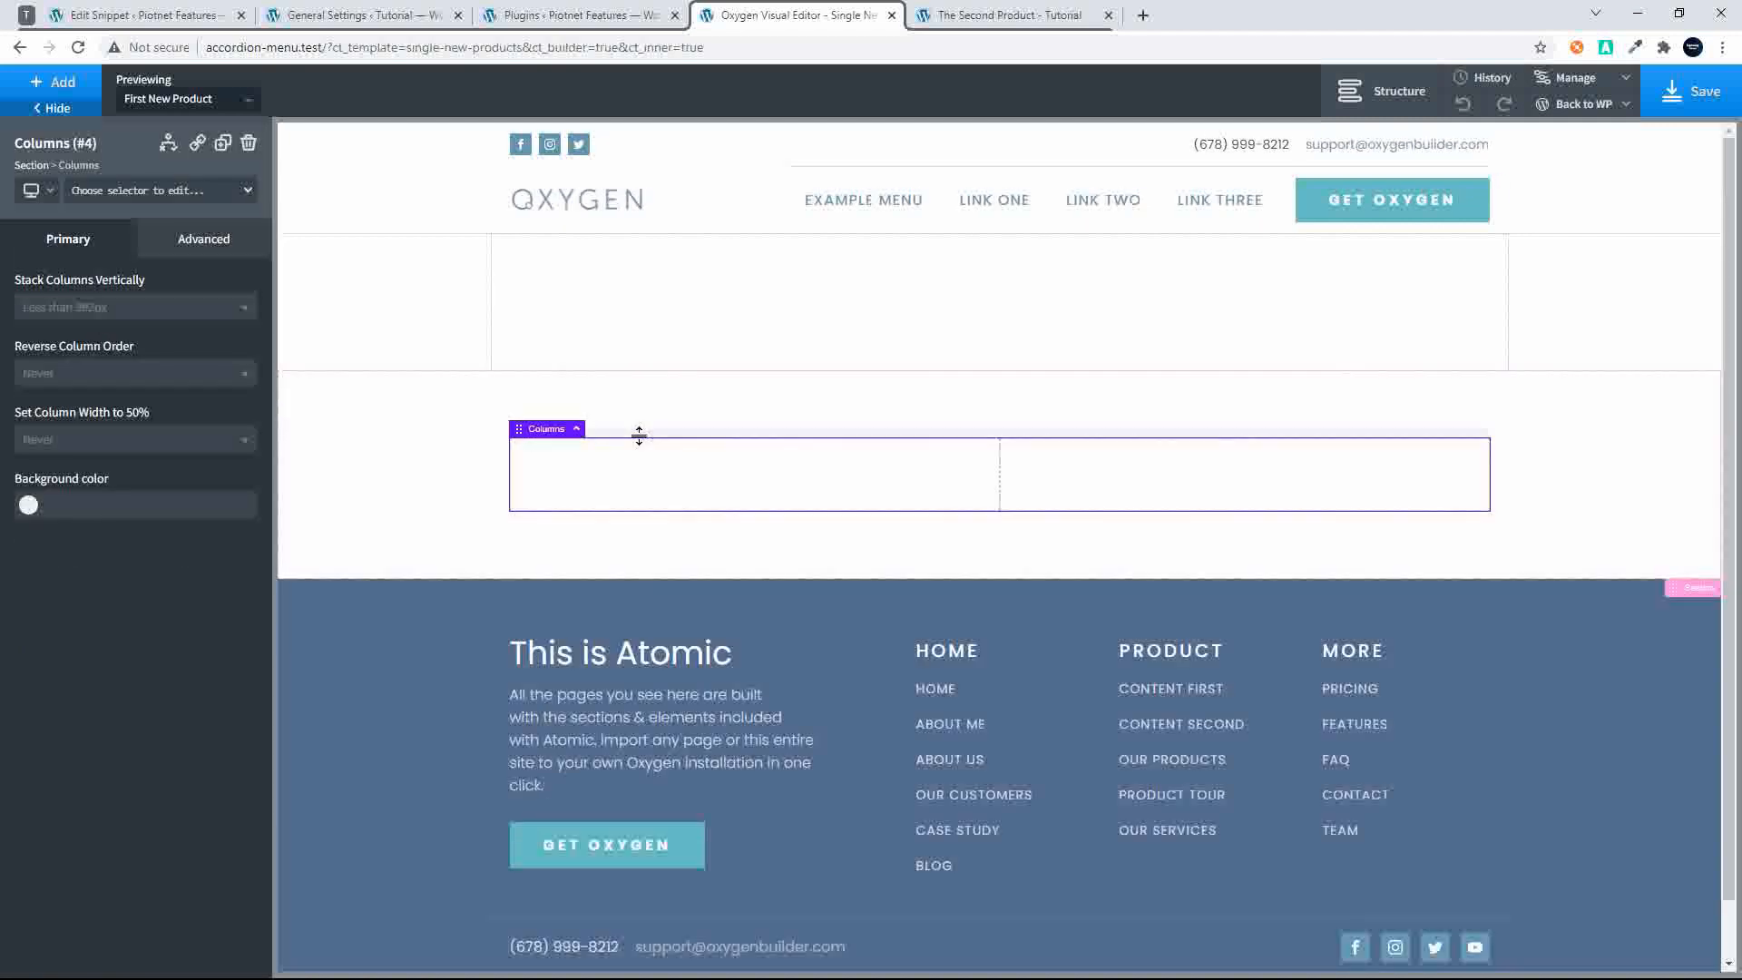
Add a WordPress Shortcode element inside the right-hand column of the second section
{"action": "left_click", "coordinate": [655, 477]}
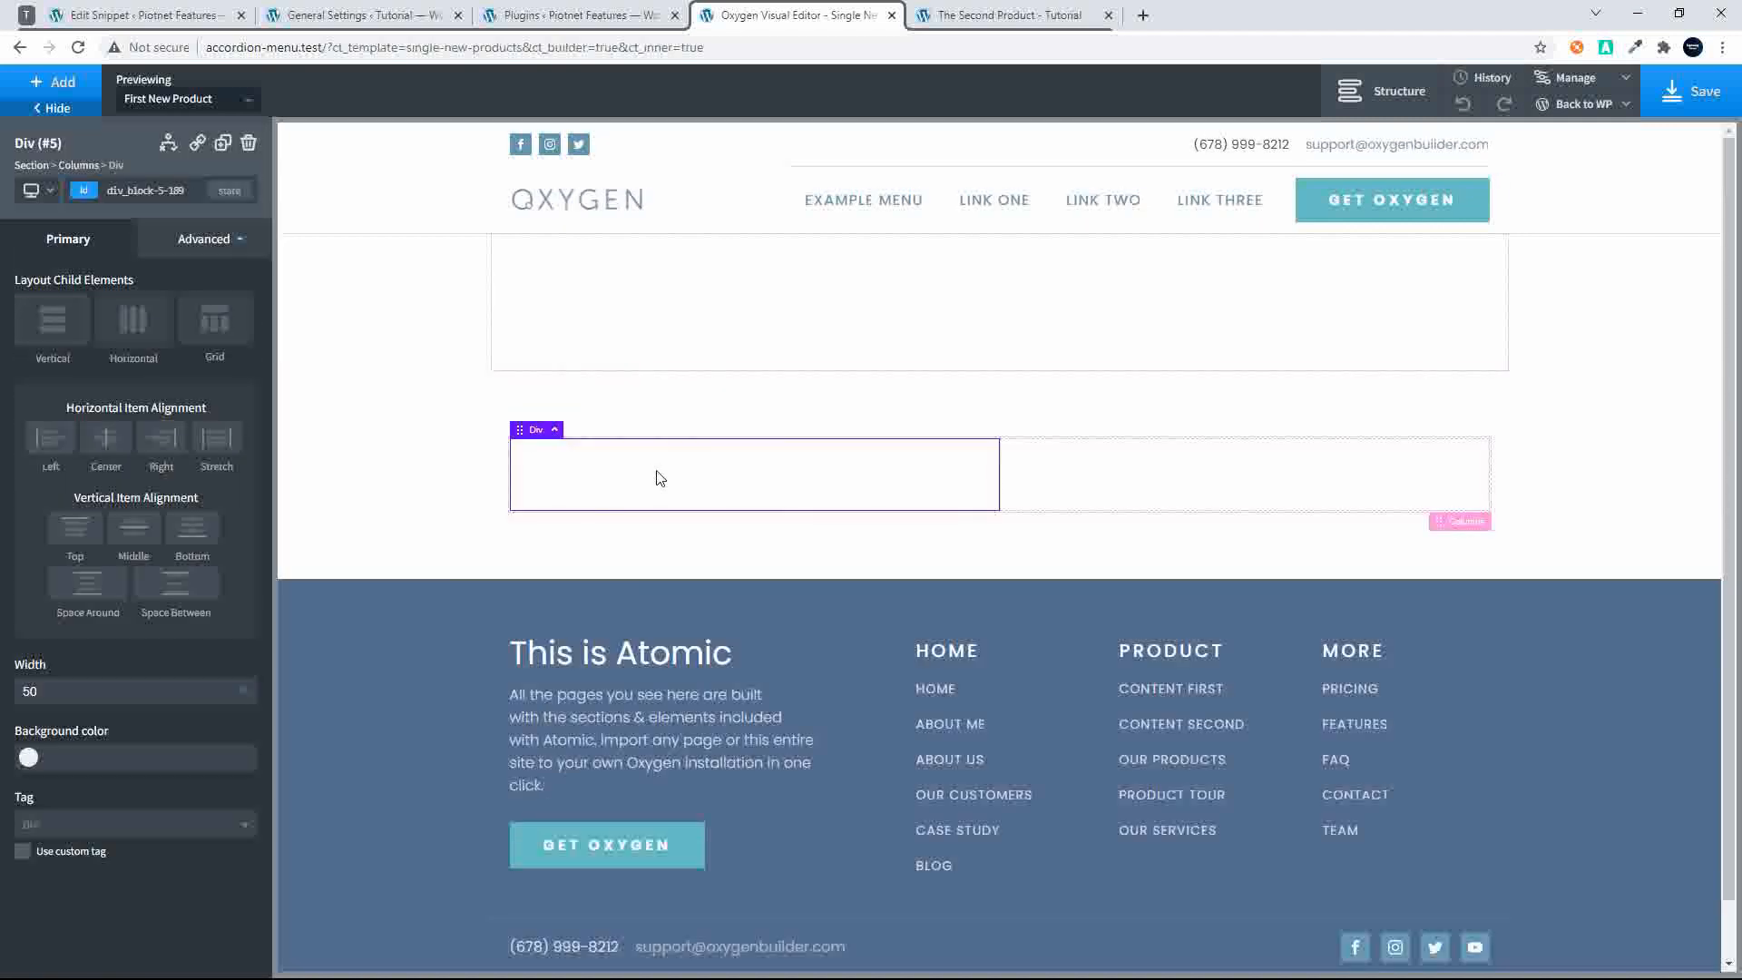
{"action": "left_click", "coordinate": [1079, 480]}
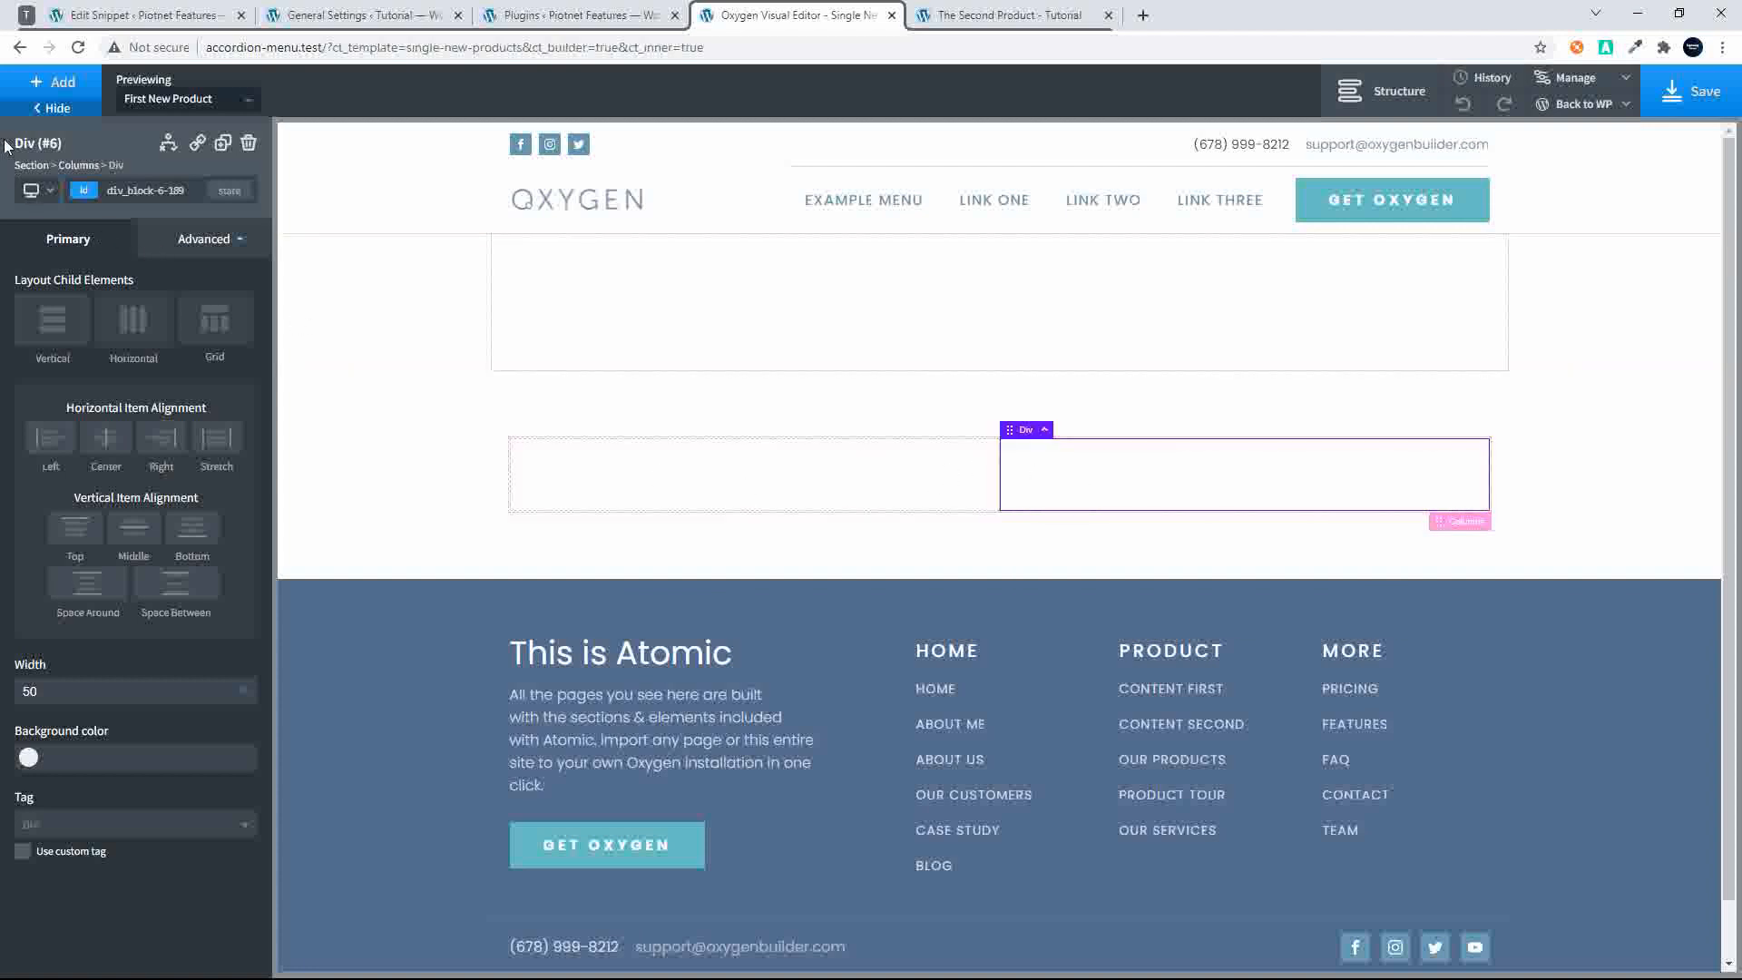
{"action": "left_click", "coordinate": [27, 87]}
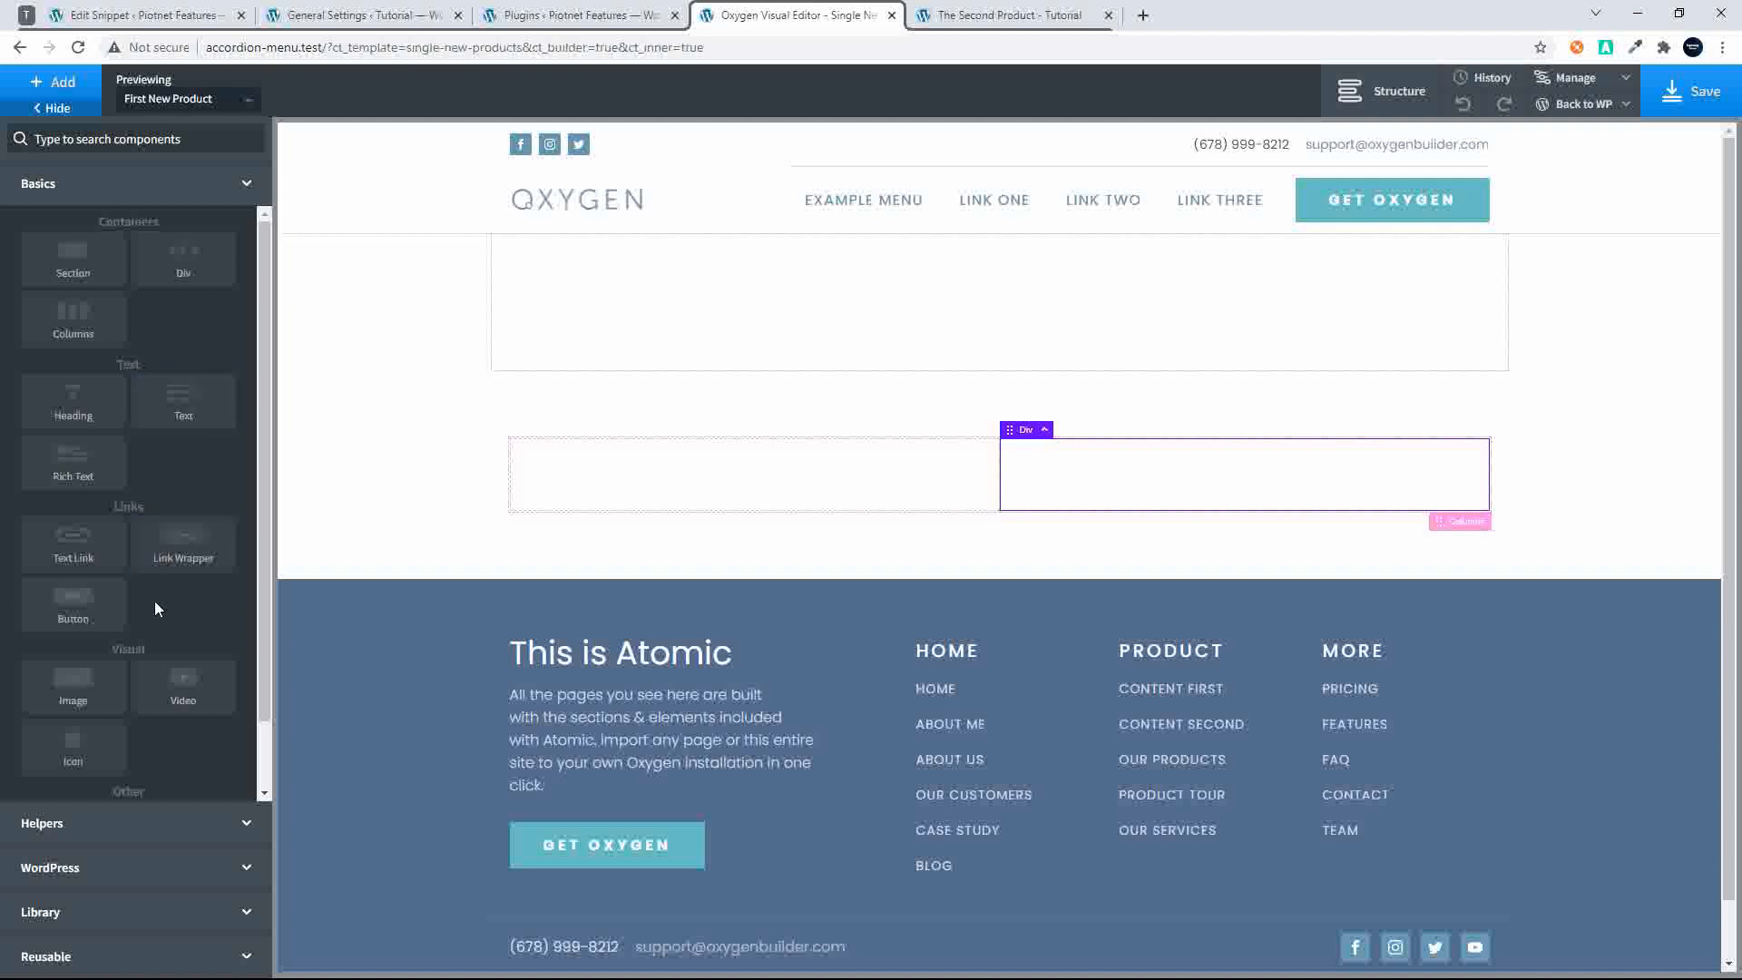
{"action": "left_click", "coordinate": [107, 866]}
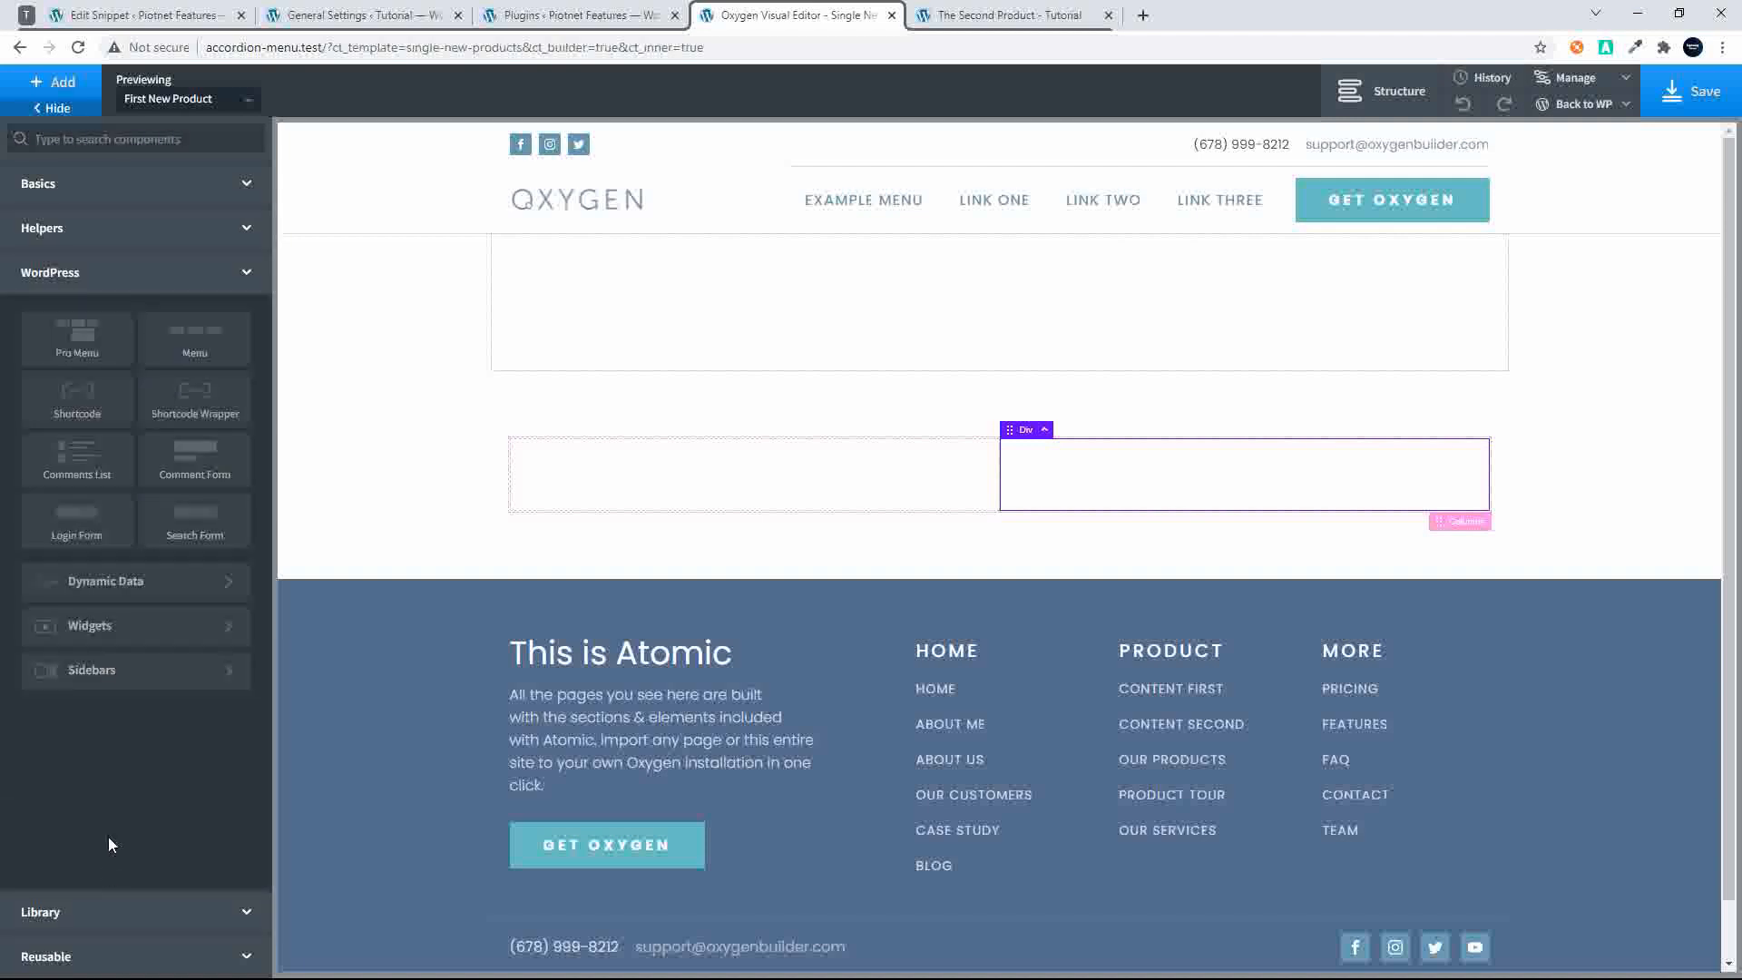
{"action": "left_click", "coordinate": [80, 394]}
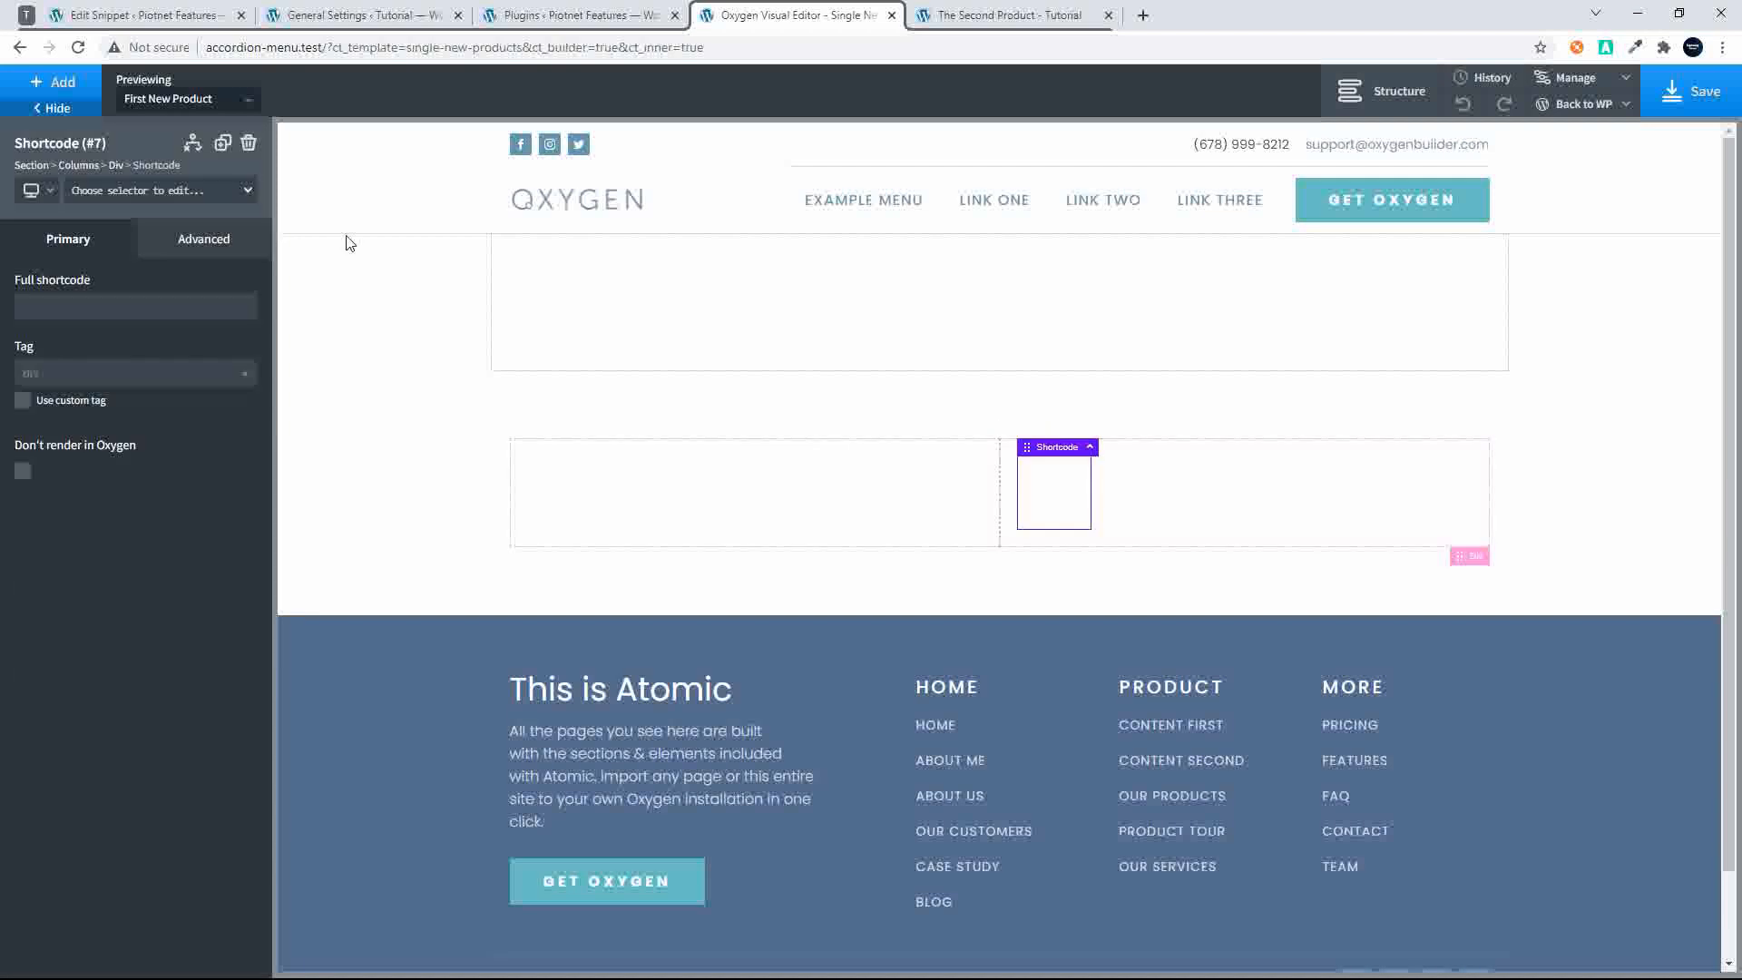
Copy the New Product Form shortcode from the Fluent Forms list and paste [fluentform id="4"] as the Shortcode element's full shortcode
{"action": "left_click", "coordinate": [553, 22]}
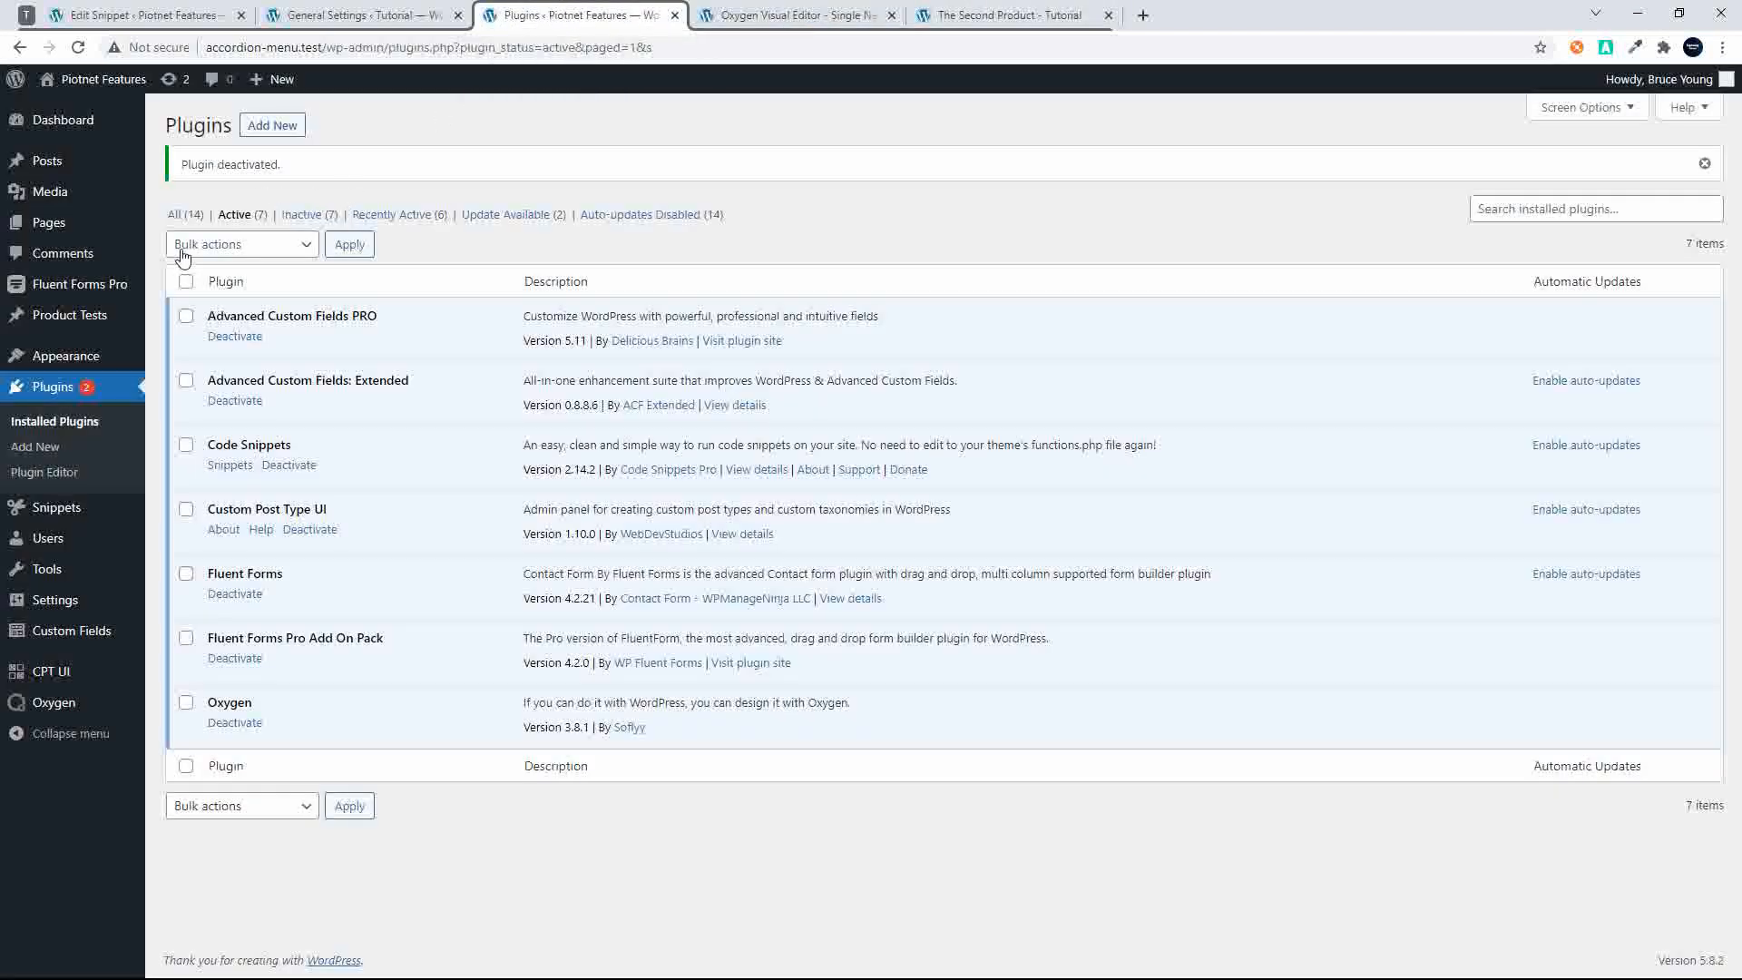
{"action": "left_click", "coordinate": [73, 290]}
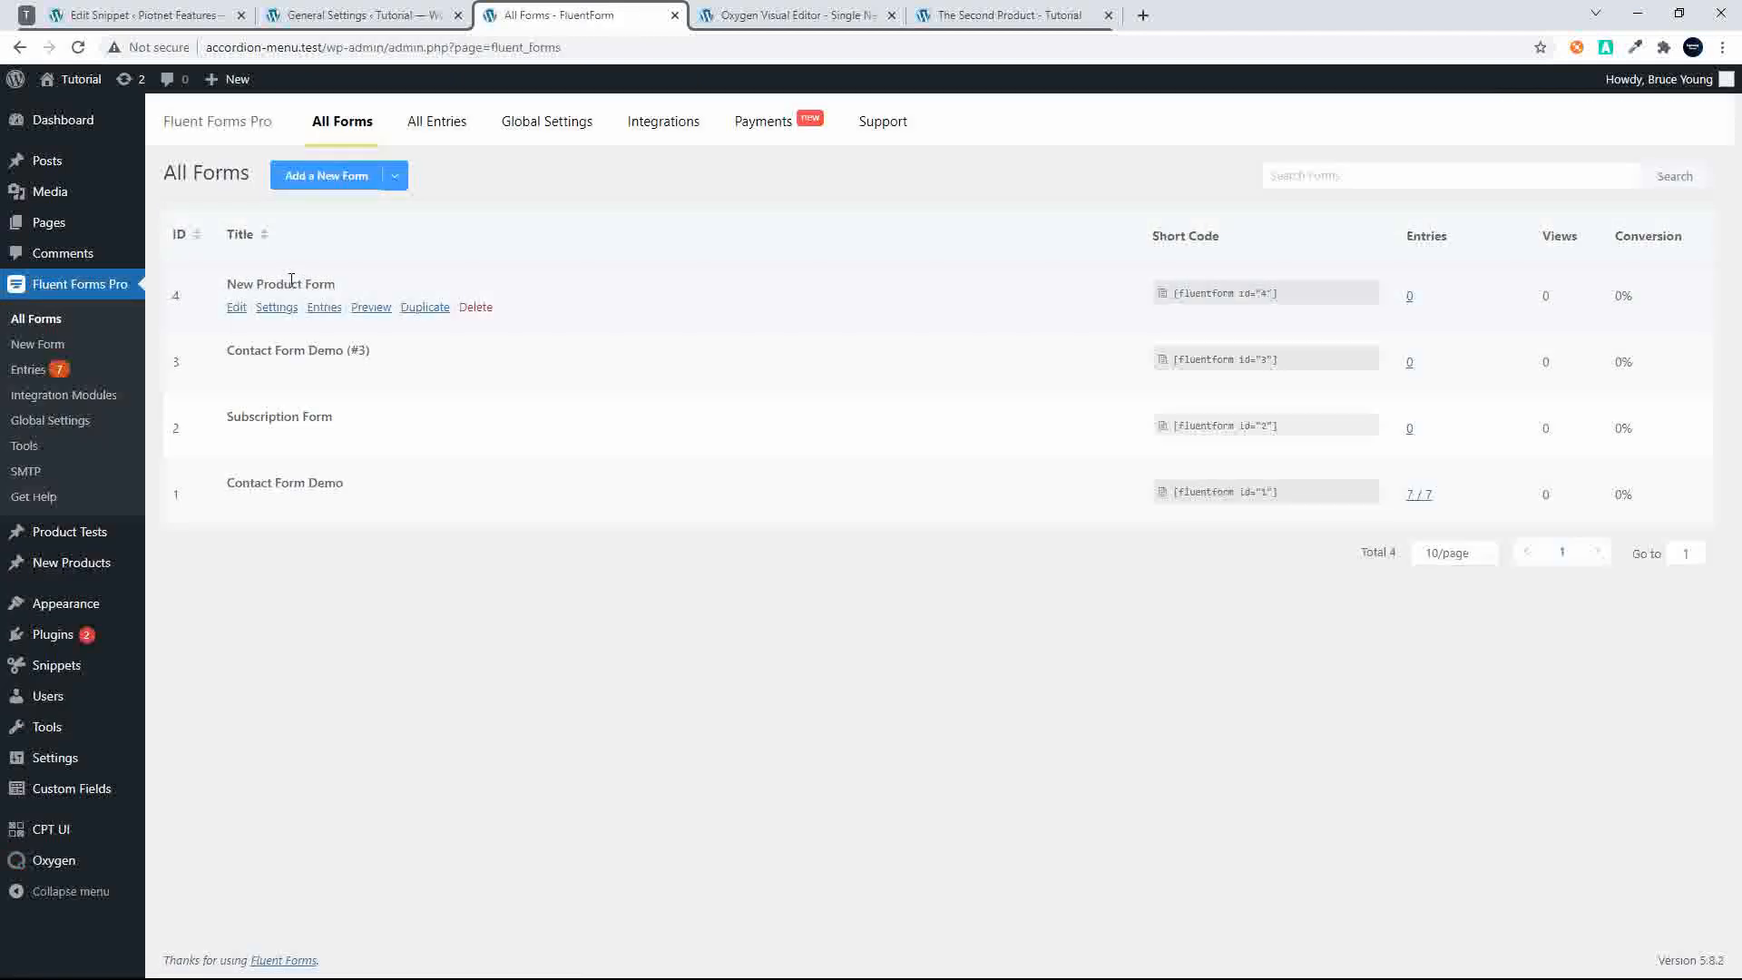
{"action": "left_click", "coordinate": [1254, 299]}
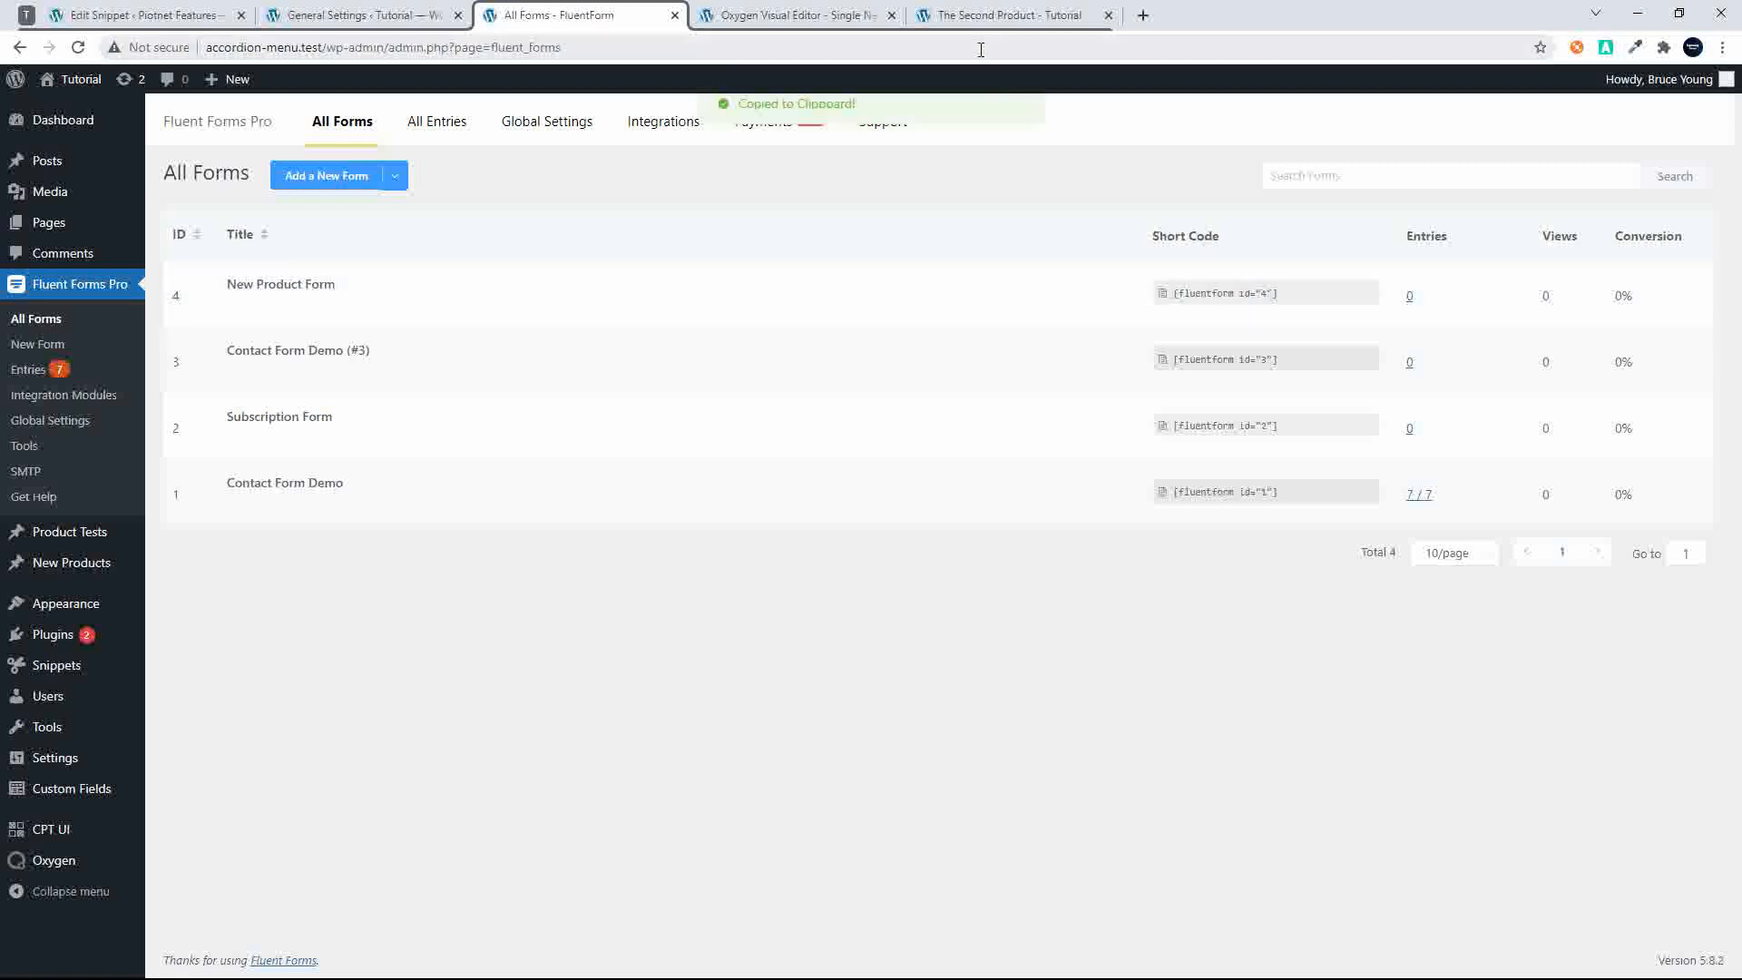
{"action": "left_click", "coordinate": [810, 18]}
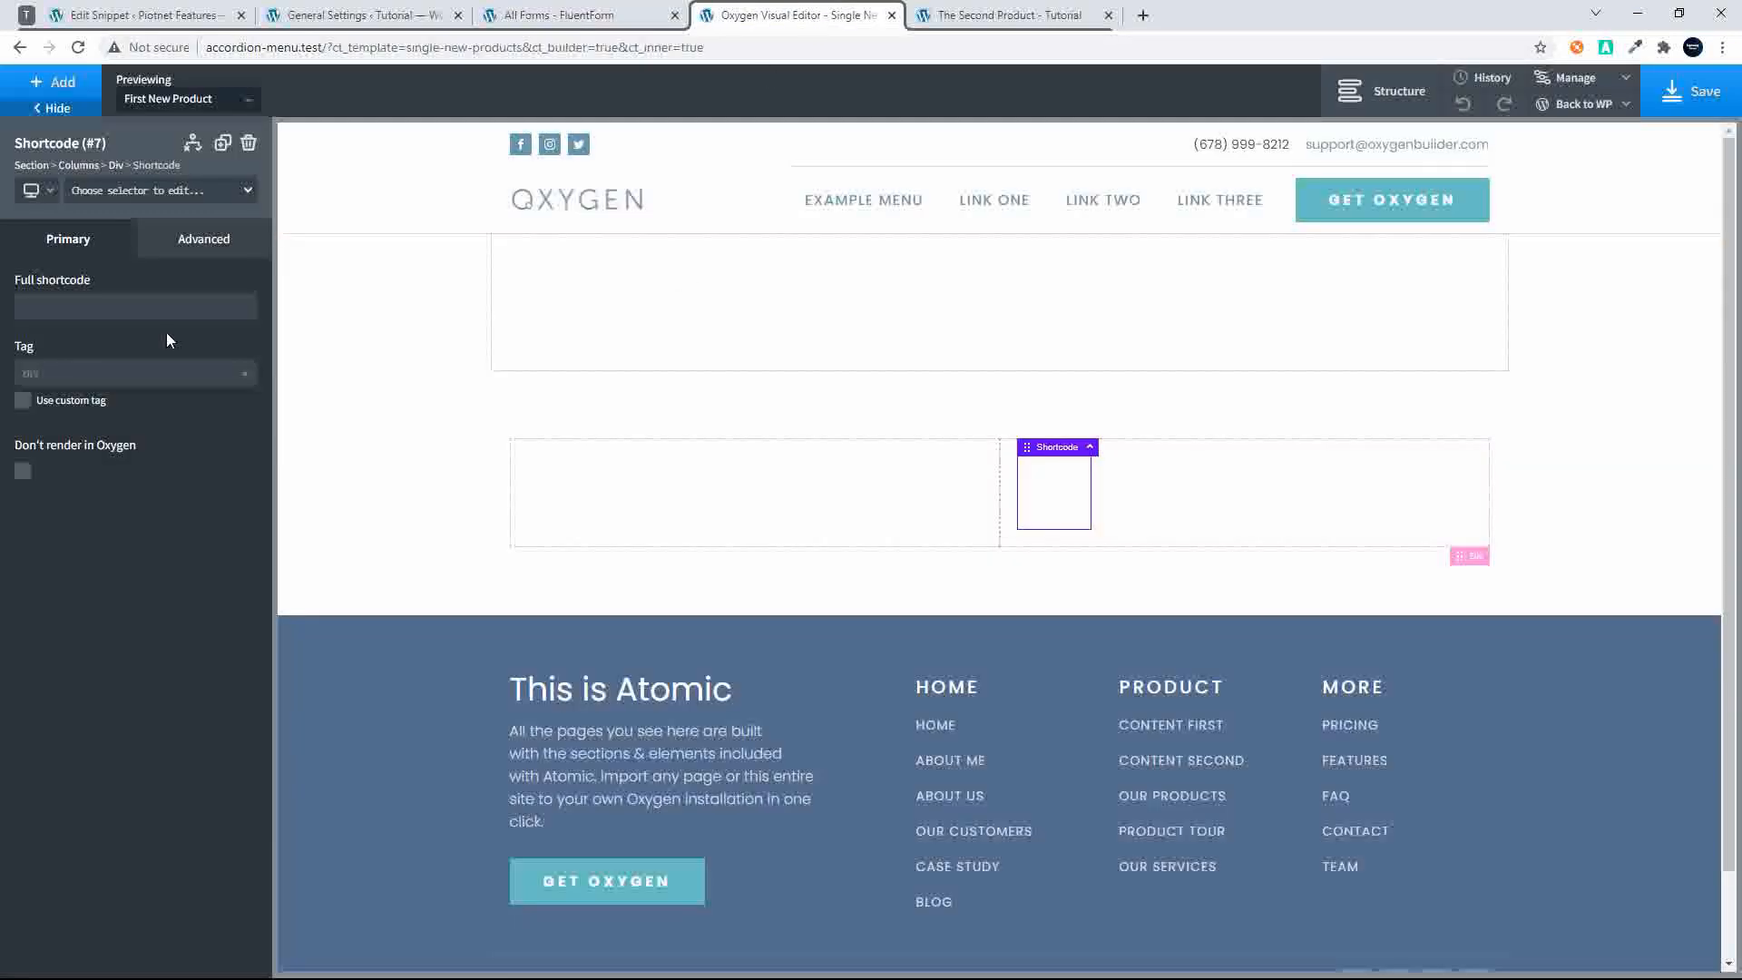
{"action": "left_click", "coordinate": [140, 313]}
{"action": "key", "text": "ctrl+v"}
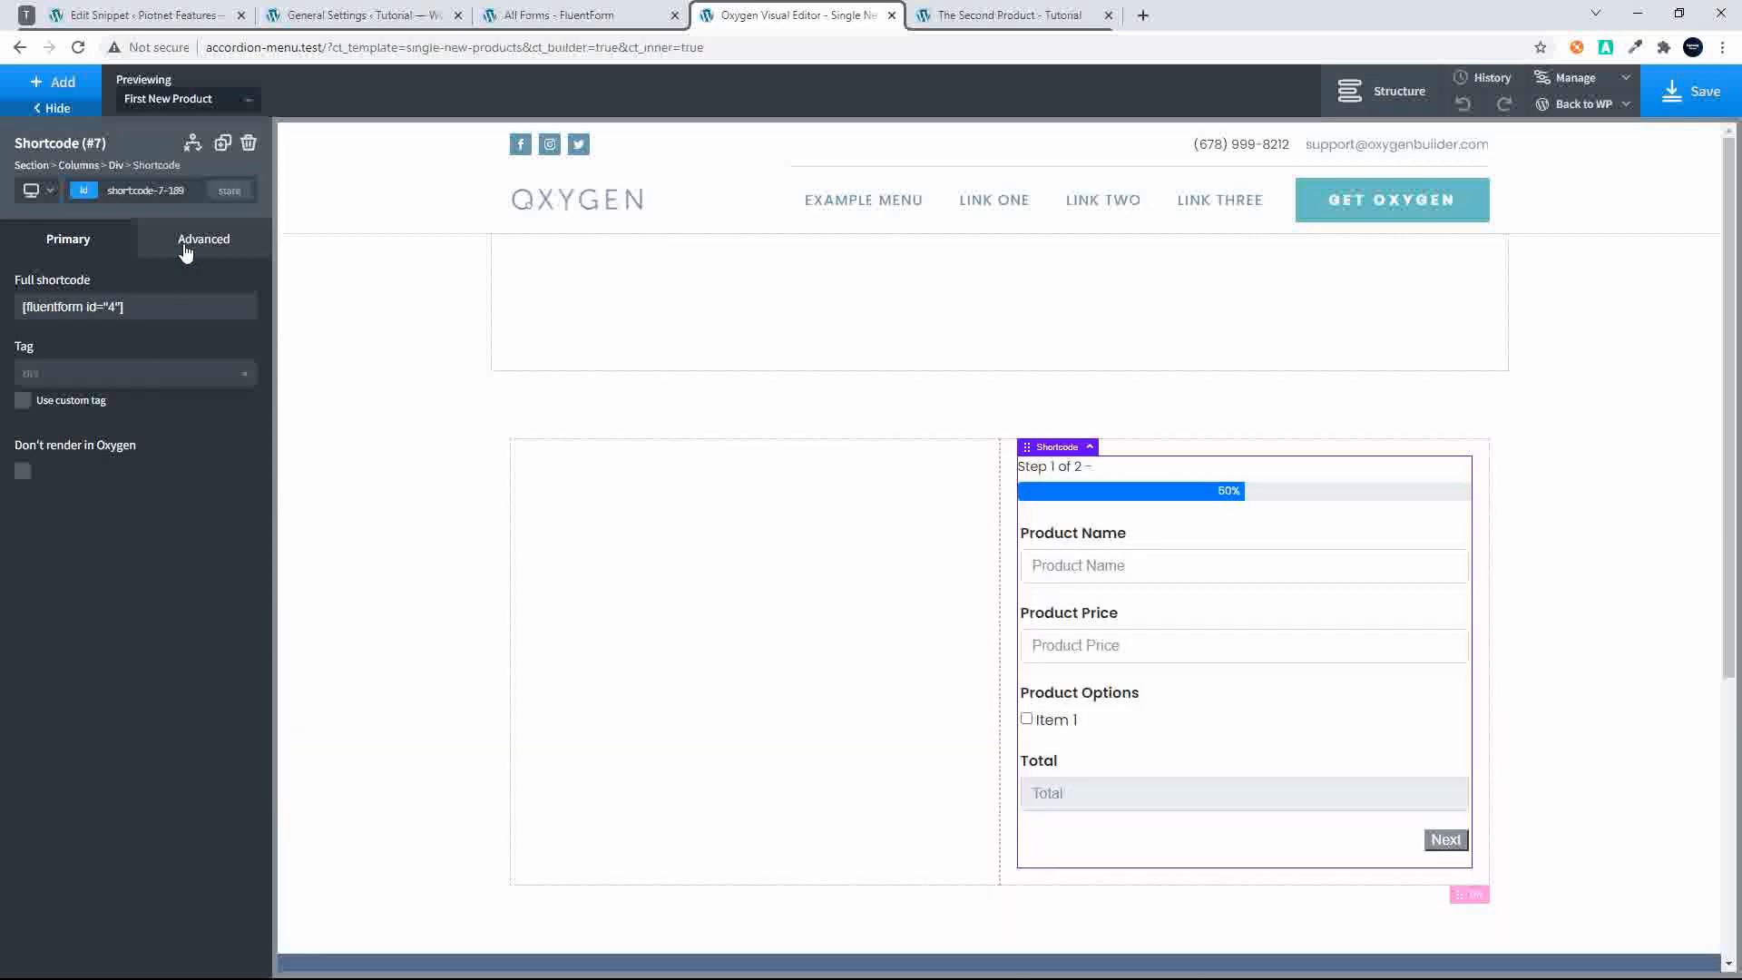
Set the Shortcode element's width to 100% in its size and spacing settings
{"action": "left_click", "coordinate": [186, 250]}
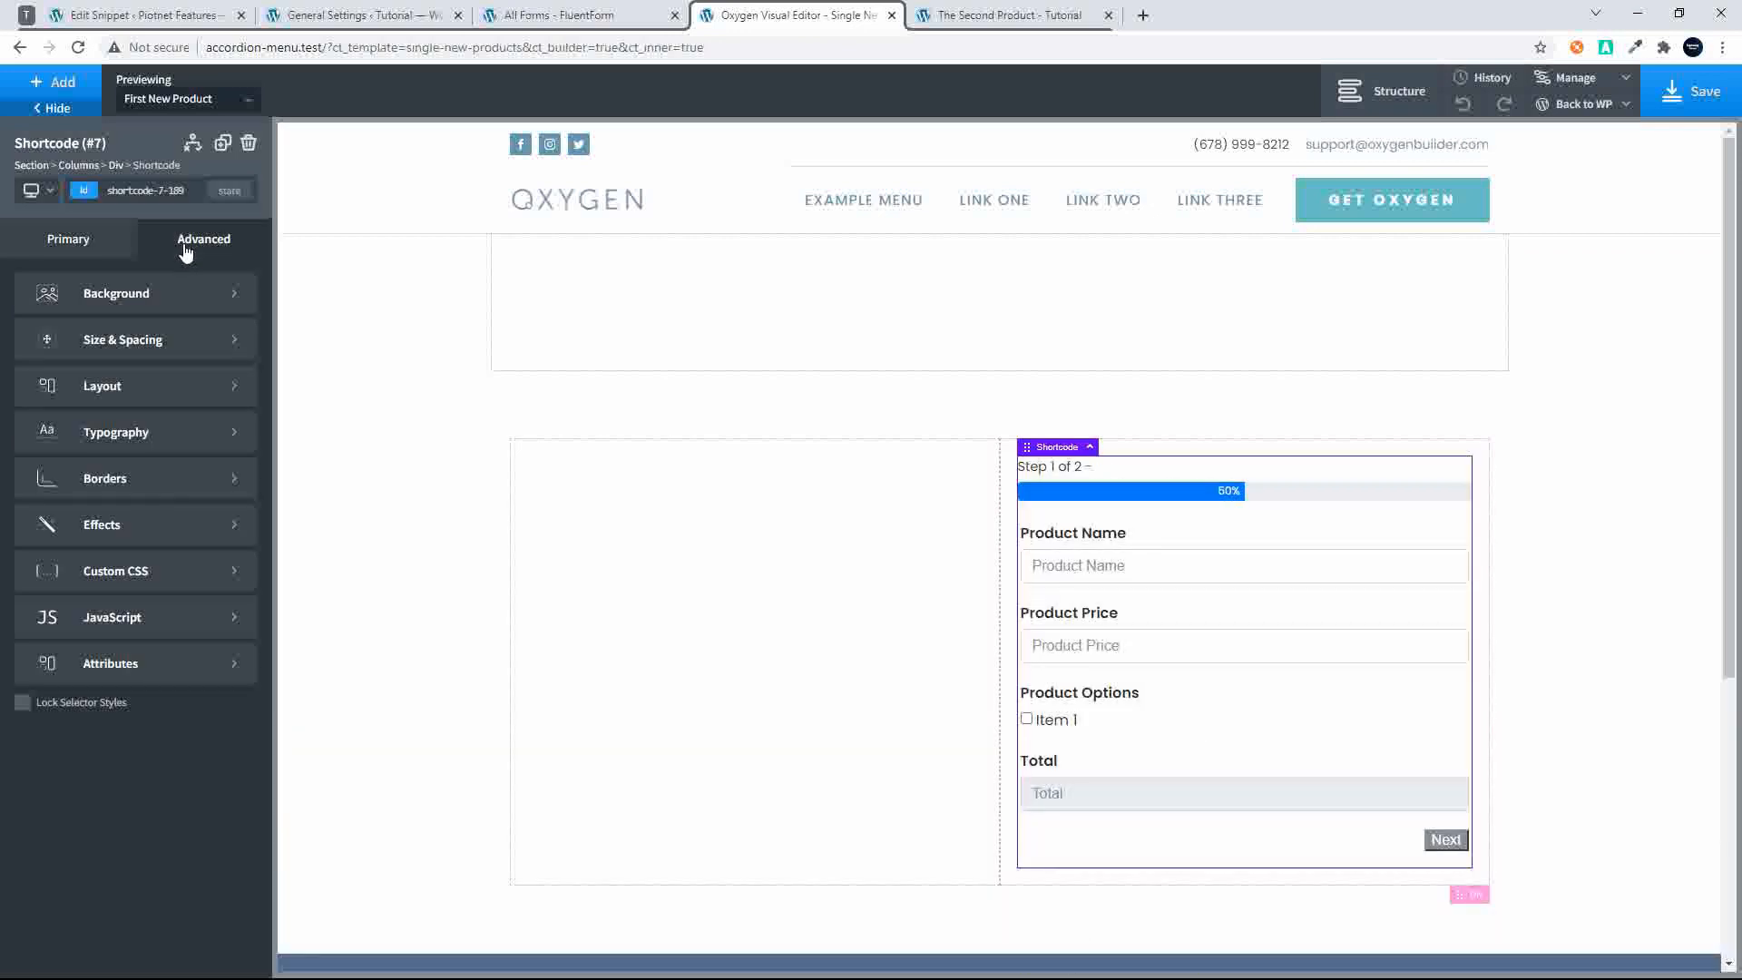
{"action": "left_click", "coordinate": [138, 341]}
{"action": "left_click", "coordinate": [72, 491]}
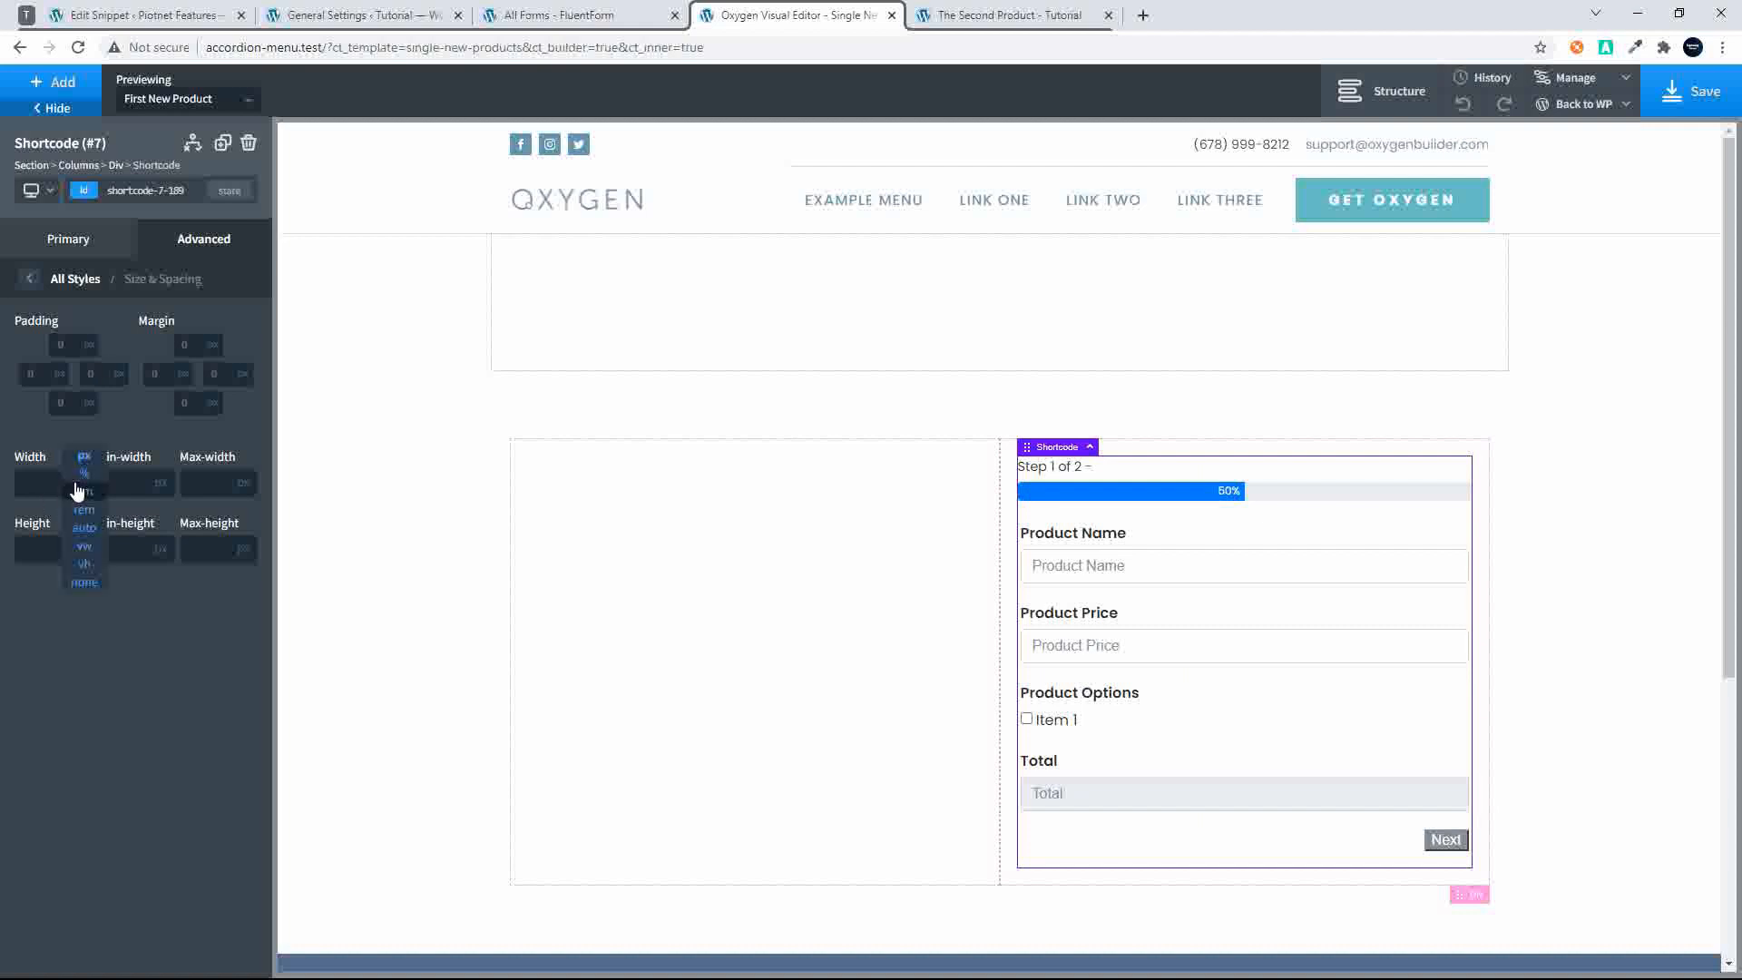
{"action": "left_click", "coordinate": [76, 488]}
{"action": "left_click", "coordinate": [43, 487]}
{"action": "type", "text": "100"}
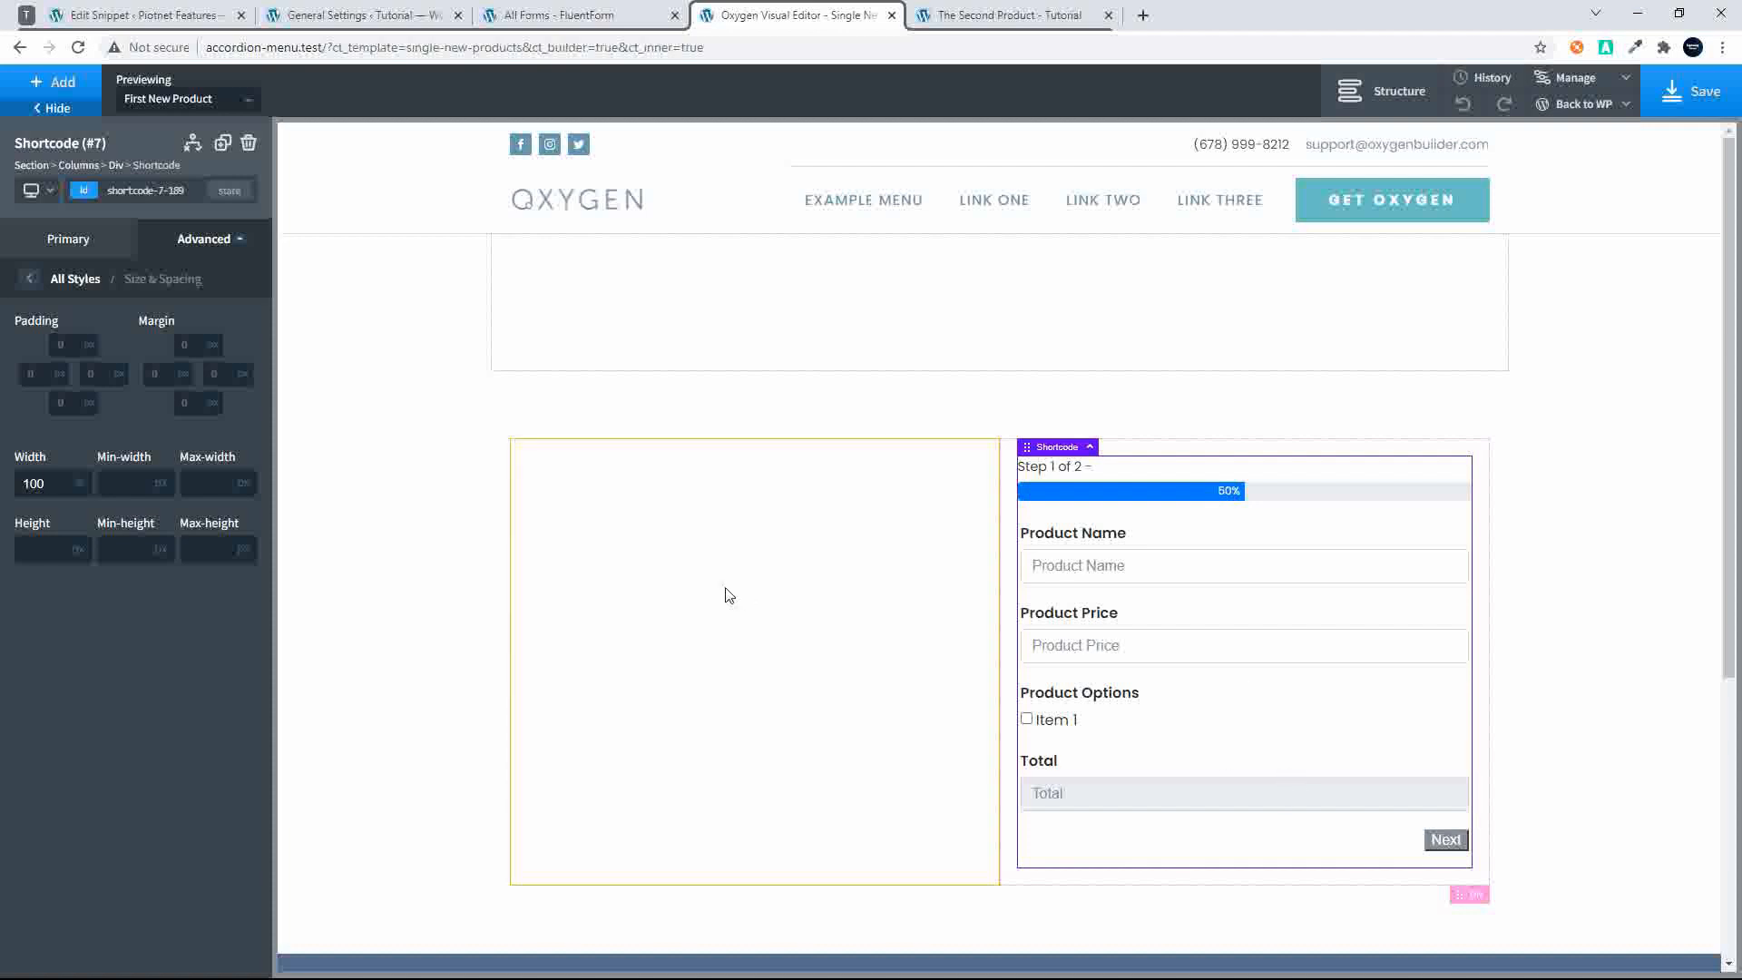
Add a Heading to the first section and replace its text with the dynamic post Title, without a link
{"action": "left_click", "coordinate": [982, 299]}
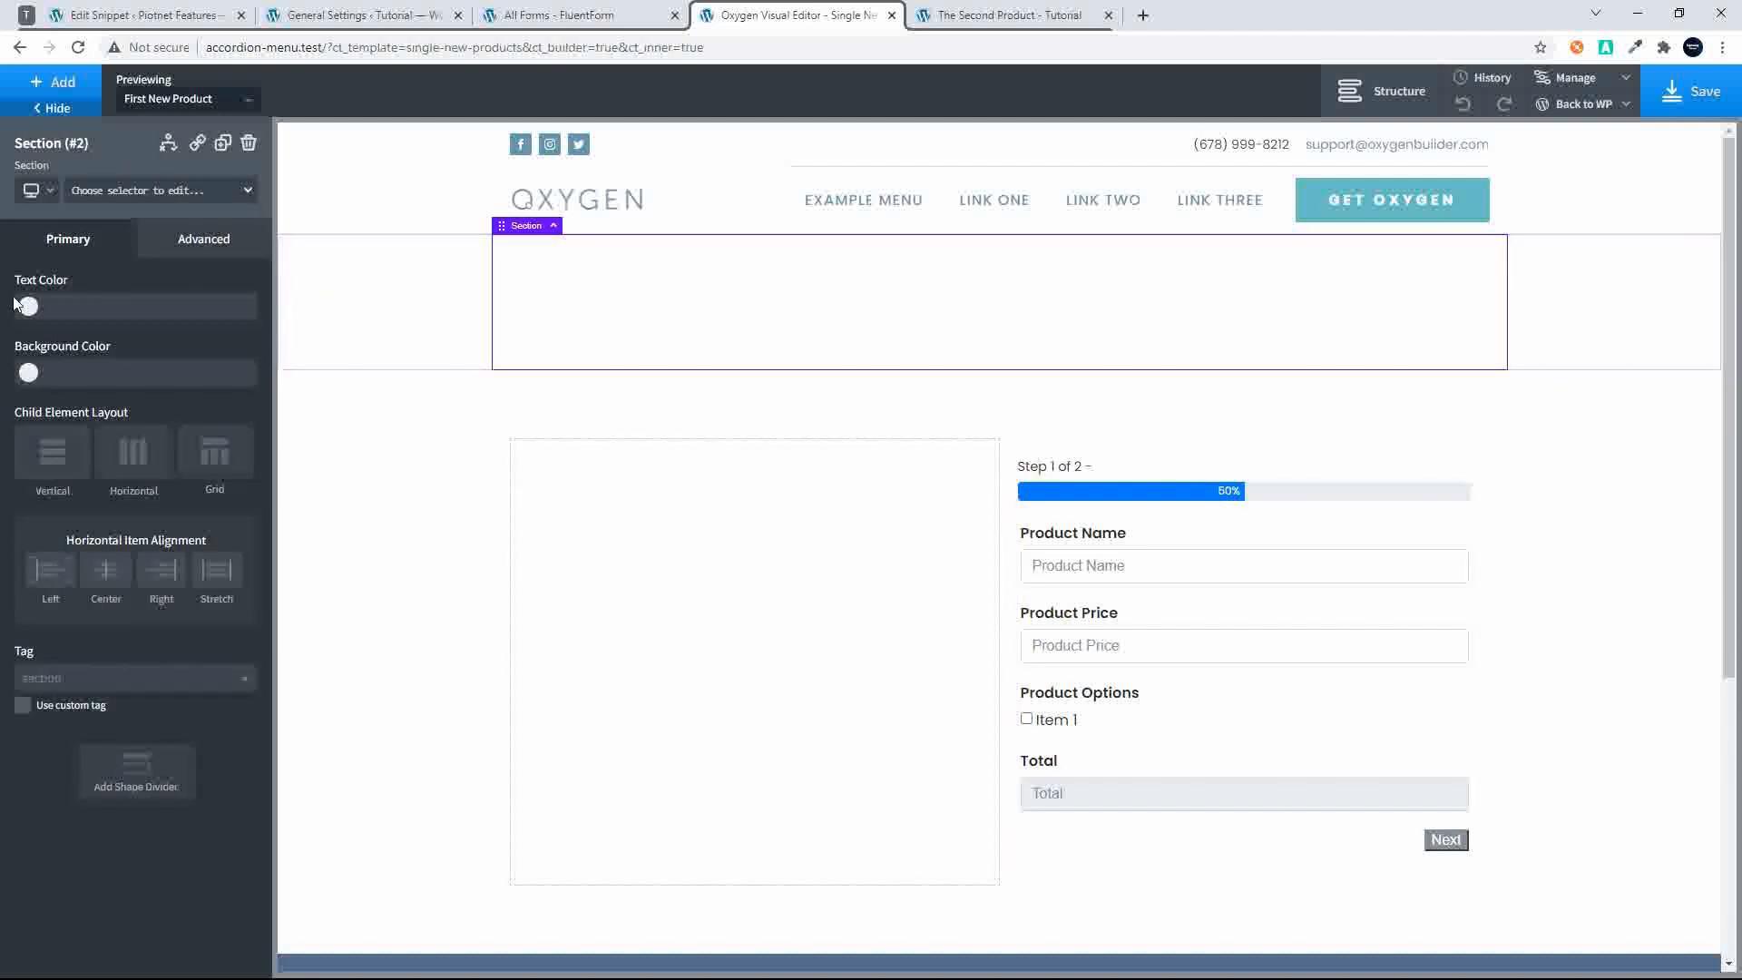
{"action": "left_click", "coordinate": [54, 103]}
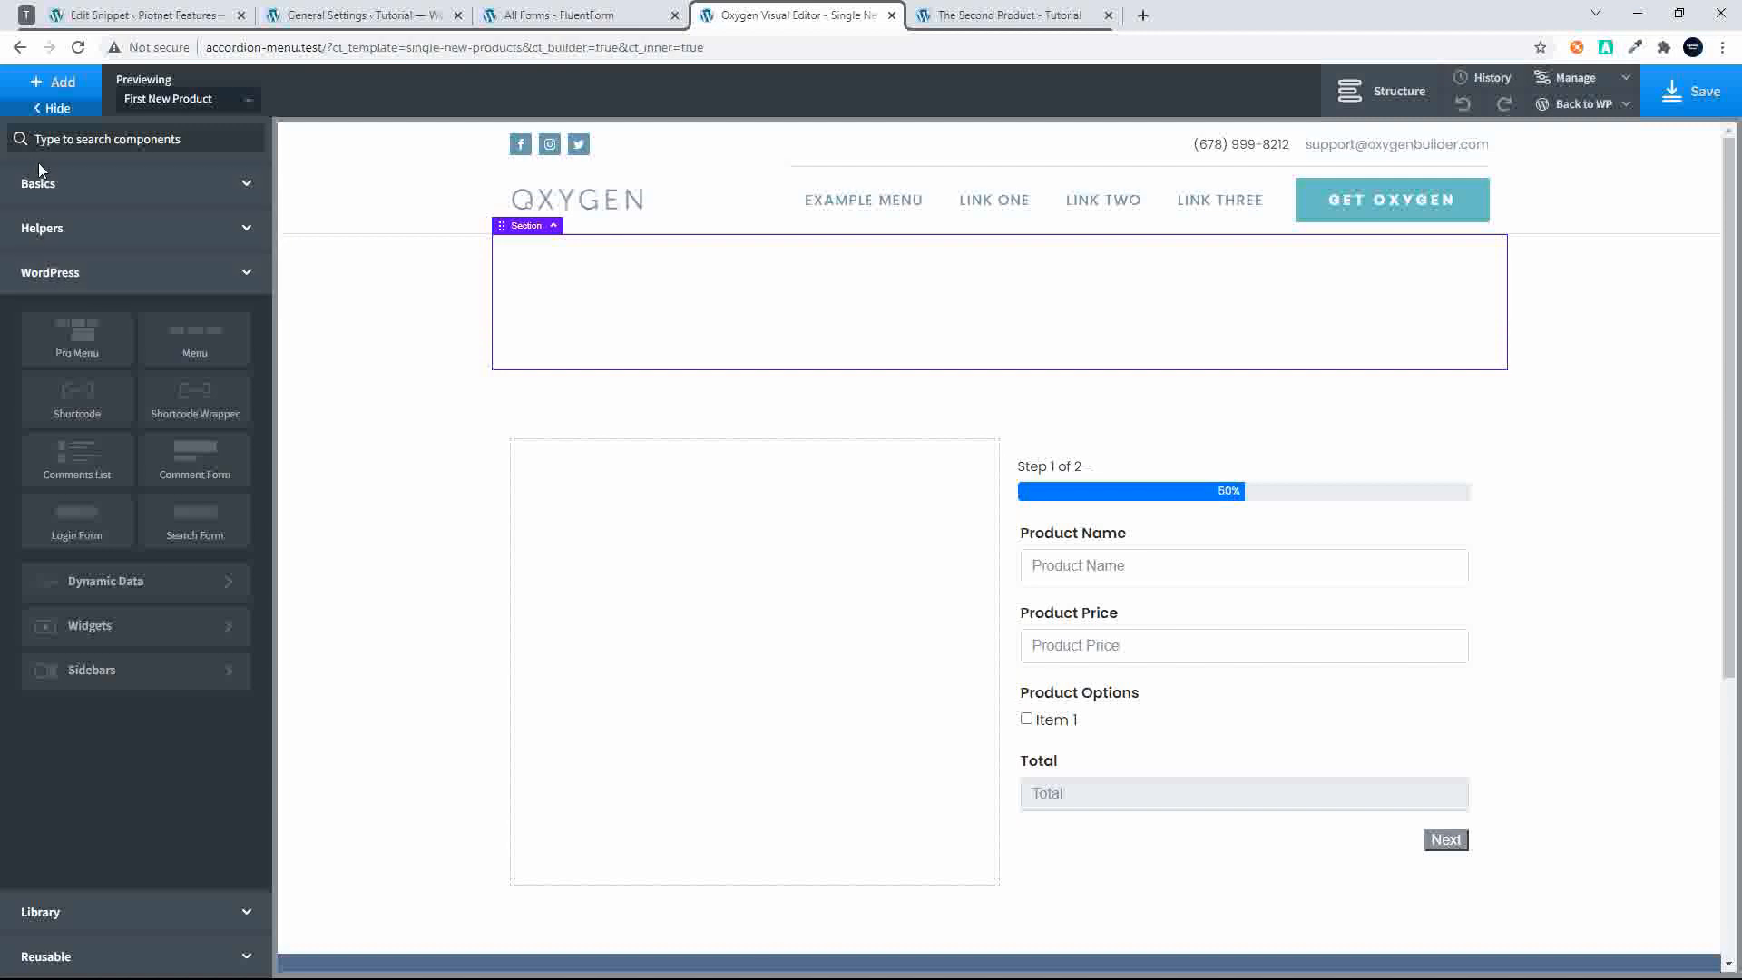
{"action": "left_click", "coordinate": [45, 184]}
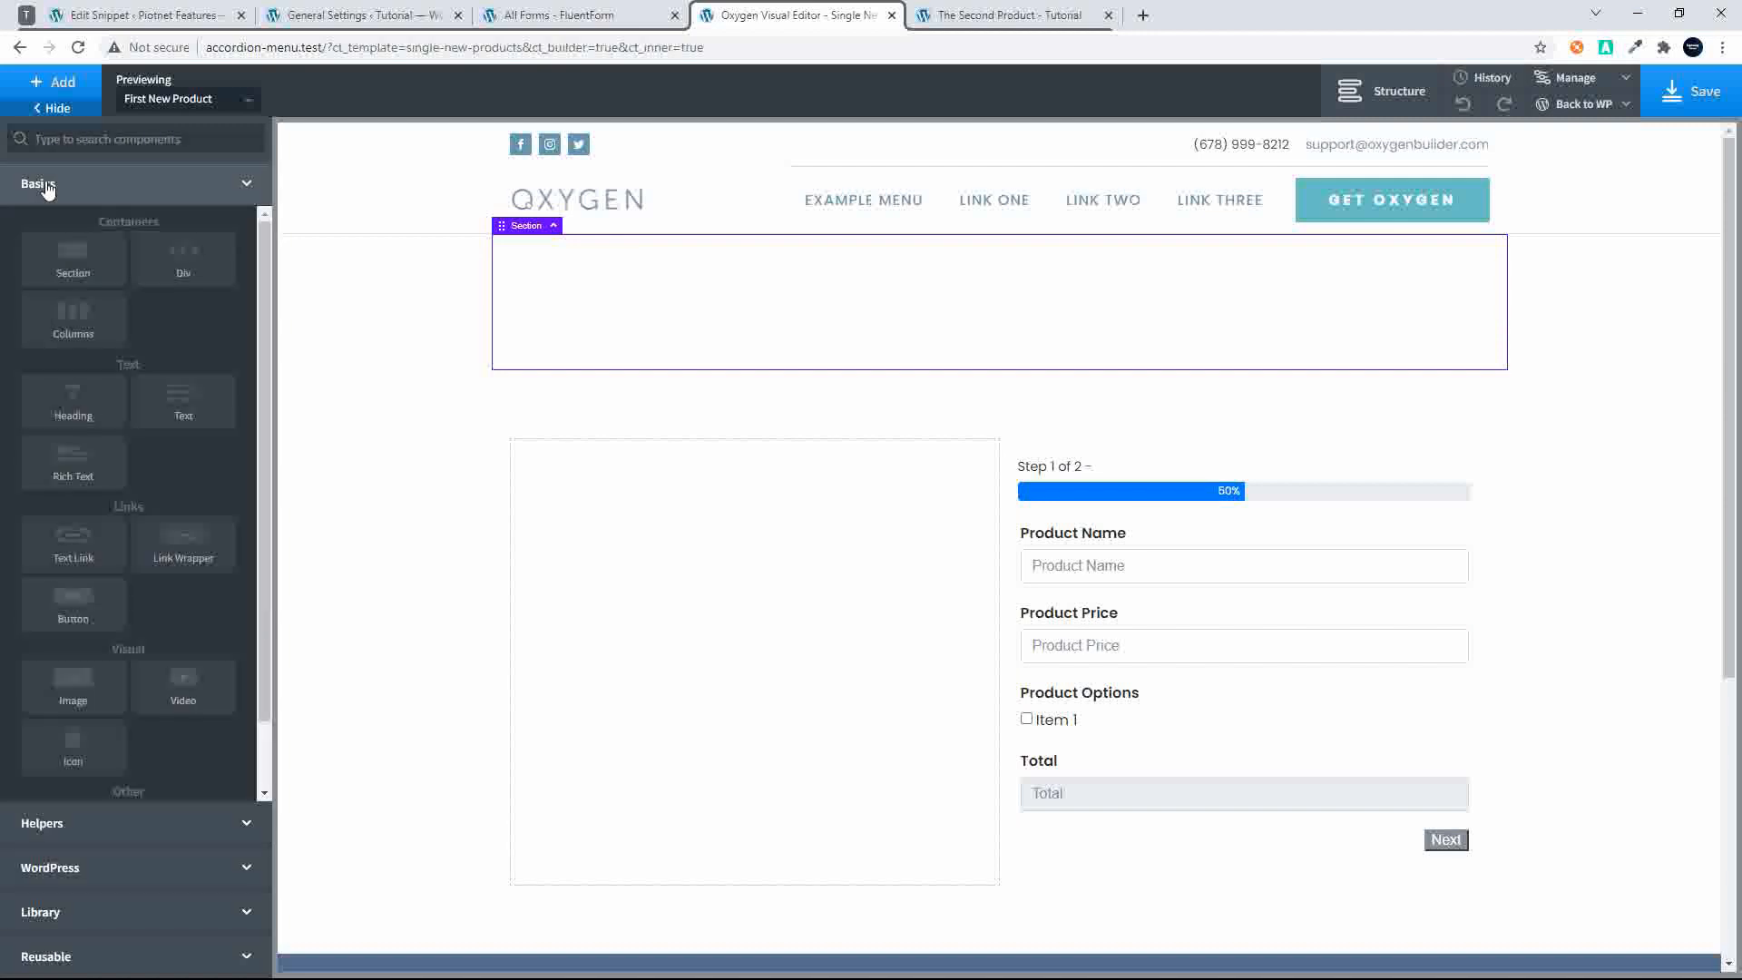
{"action": "left_click", "coordinate": [83, 379]}
{"action": "double_click", "coordinate": [808, 347]}
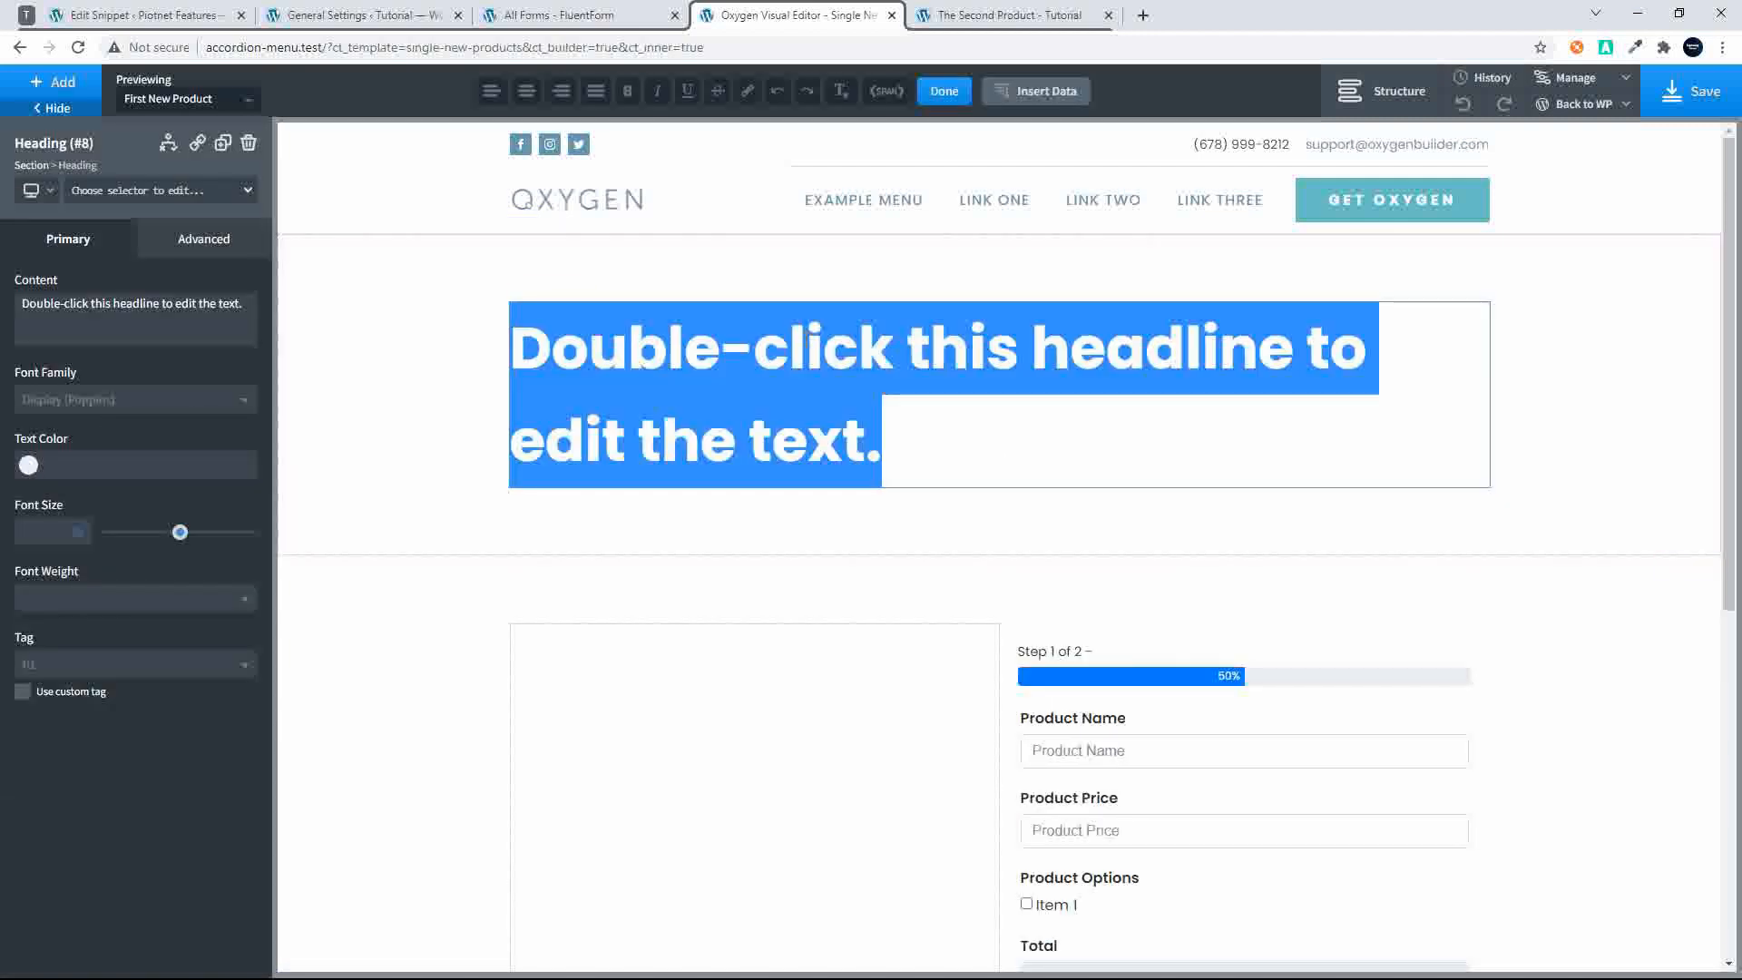
{"action": "left_click", "coordinate": [1052, 91]}
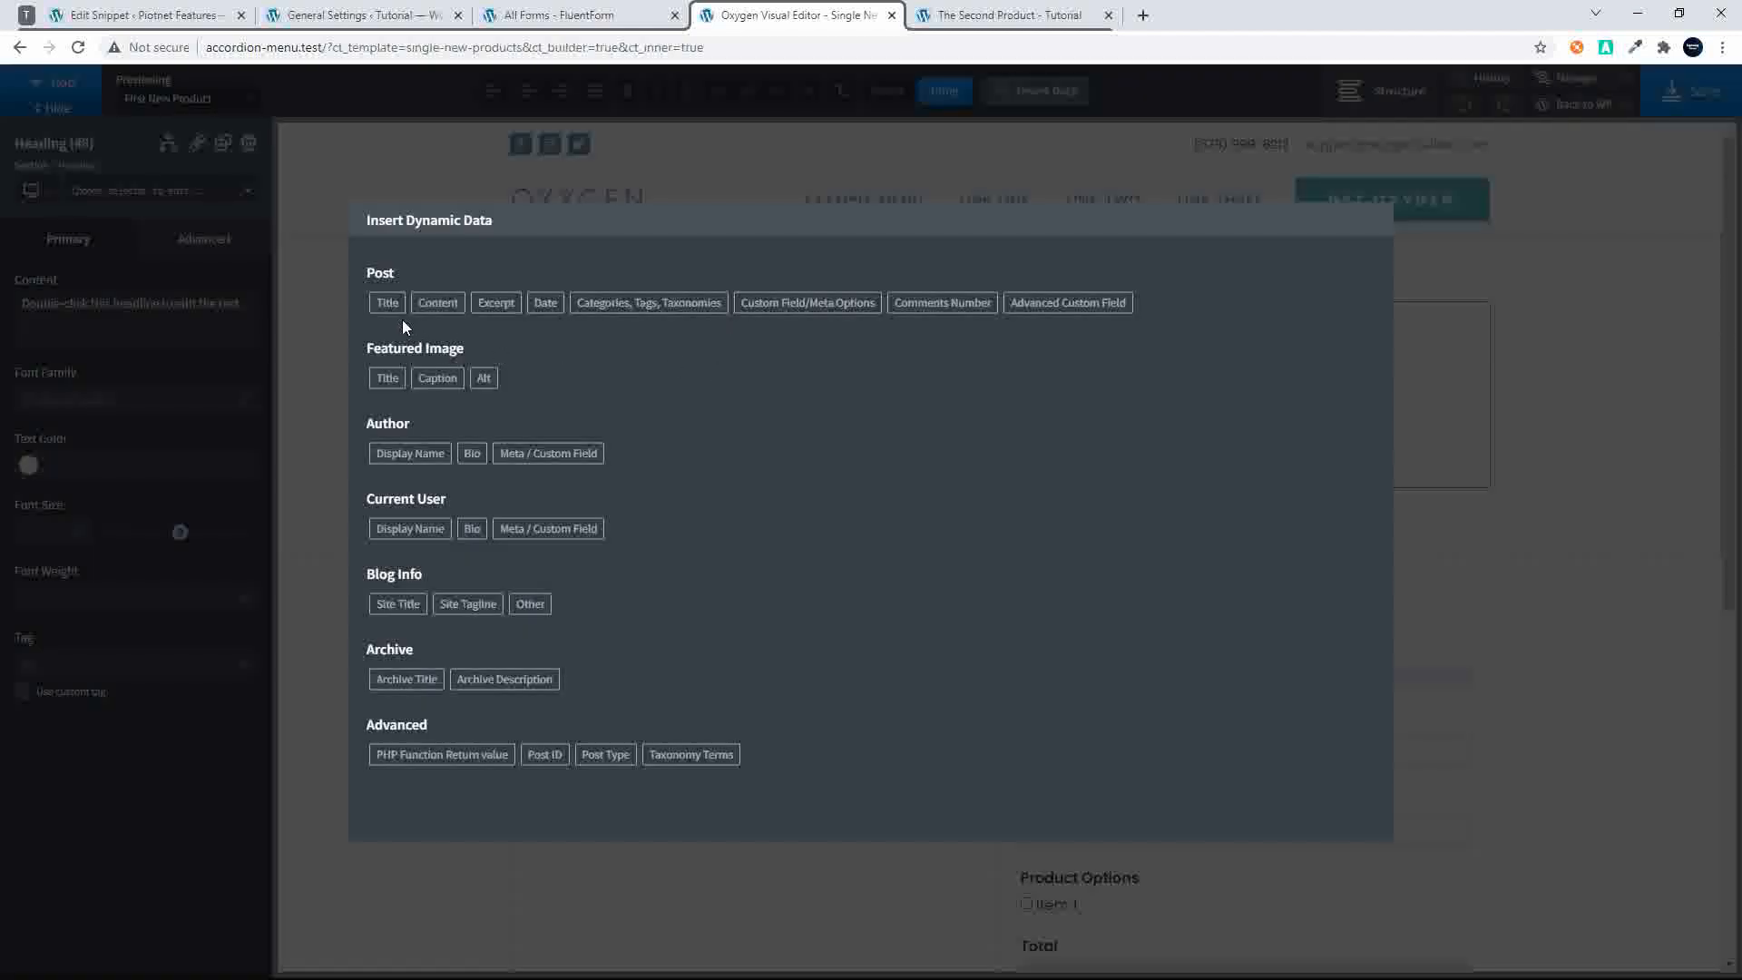
{"action": "left_click", "coordinate": [387, 305]}
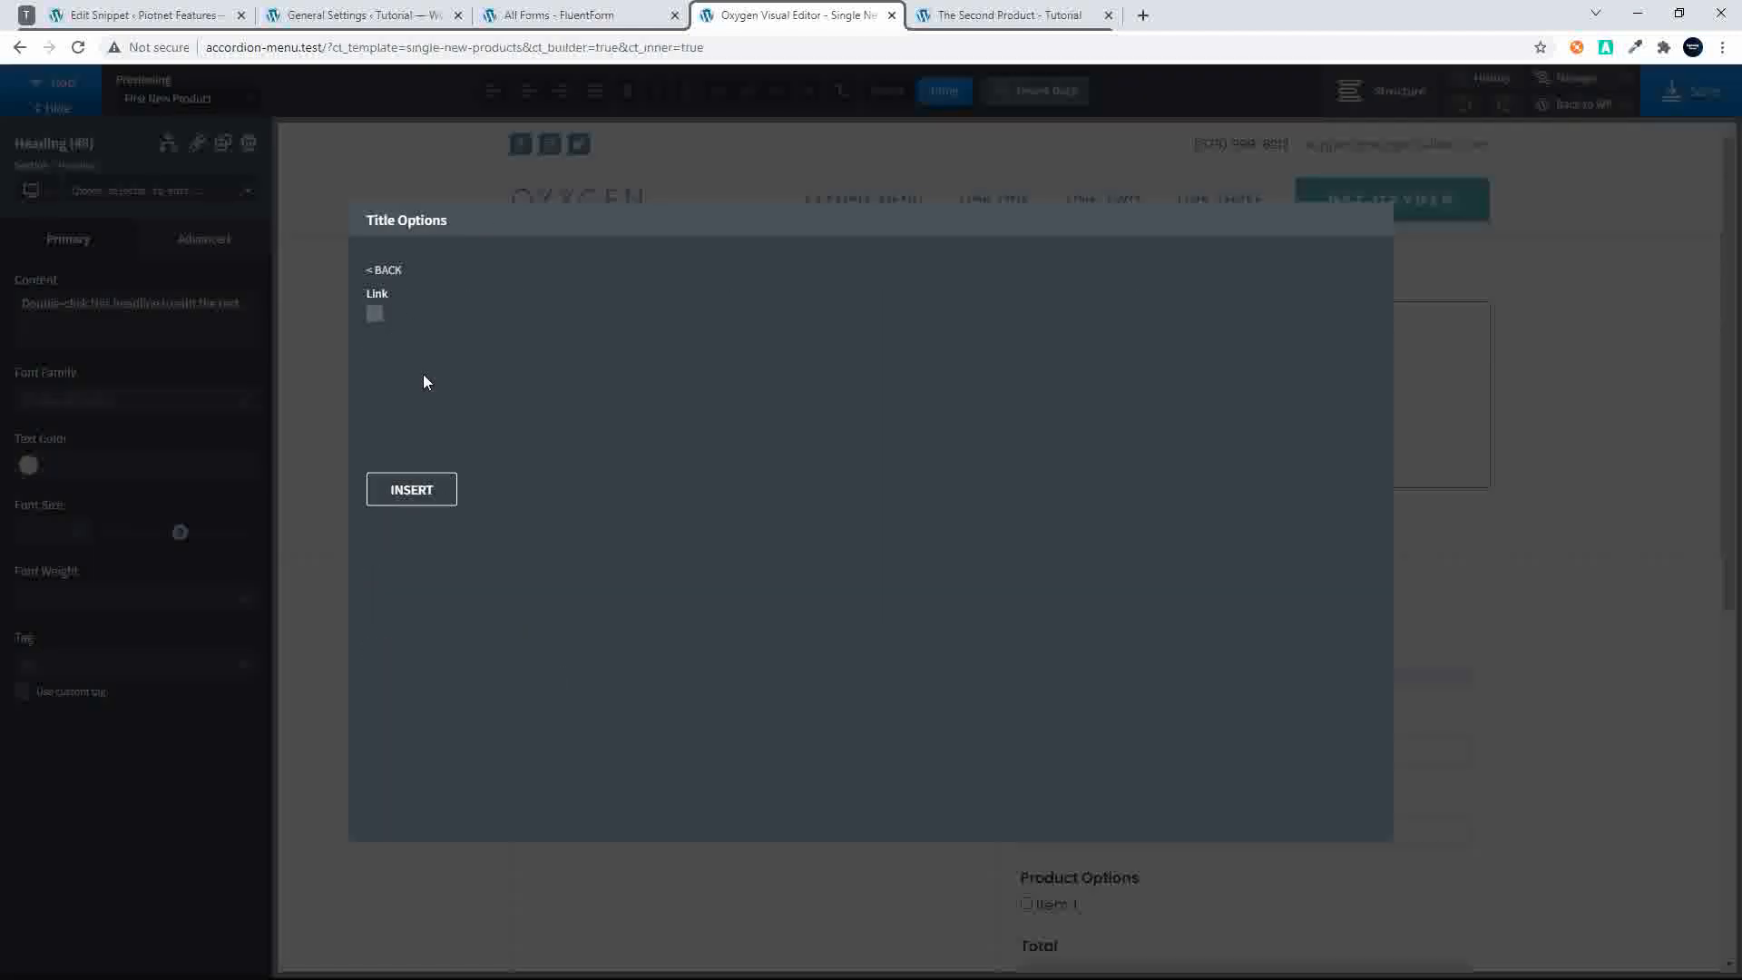
{"action": "left_click", "coordinate": [405, 499]}
{"action": "left_click", "coordinate": [1209, 420]}
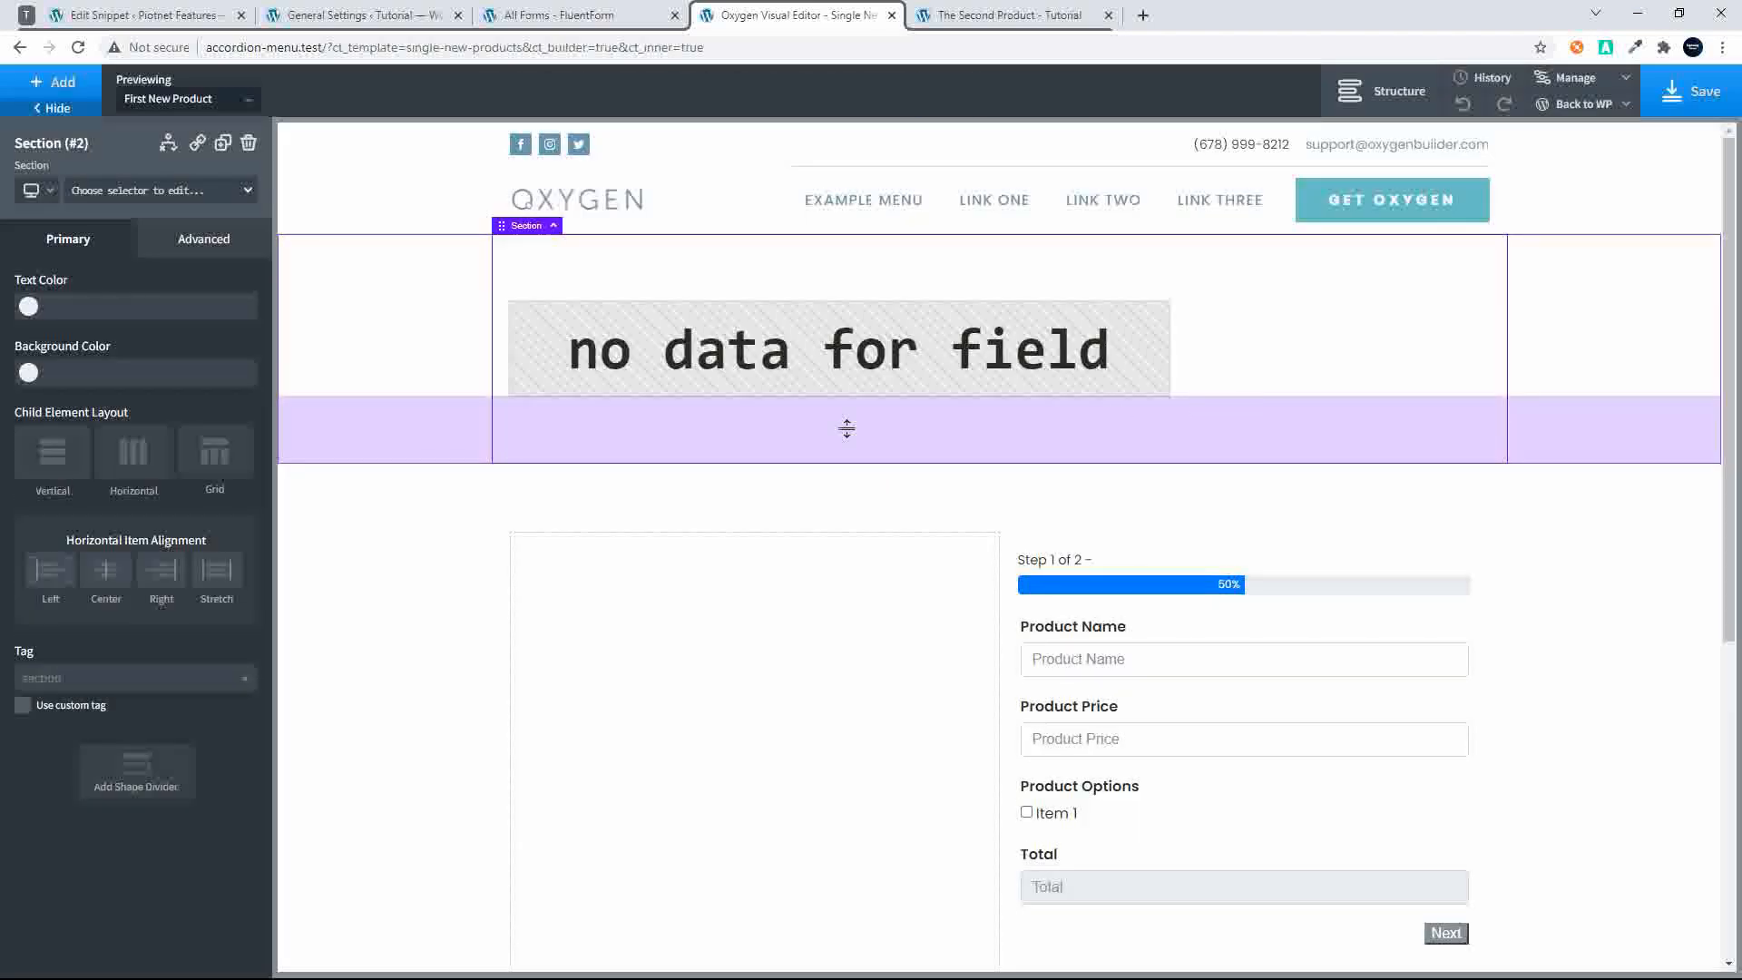
Center the title section's content horizontally and remove the section's bottom and top padding
{"action": "left_click", "coordinate": [111, 574]}
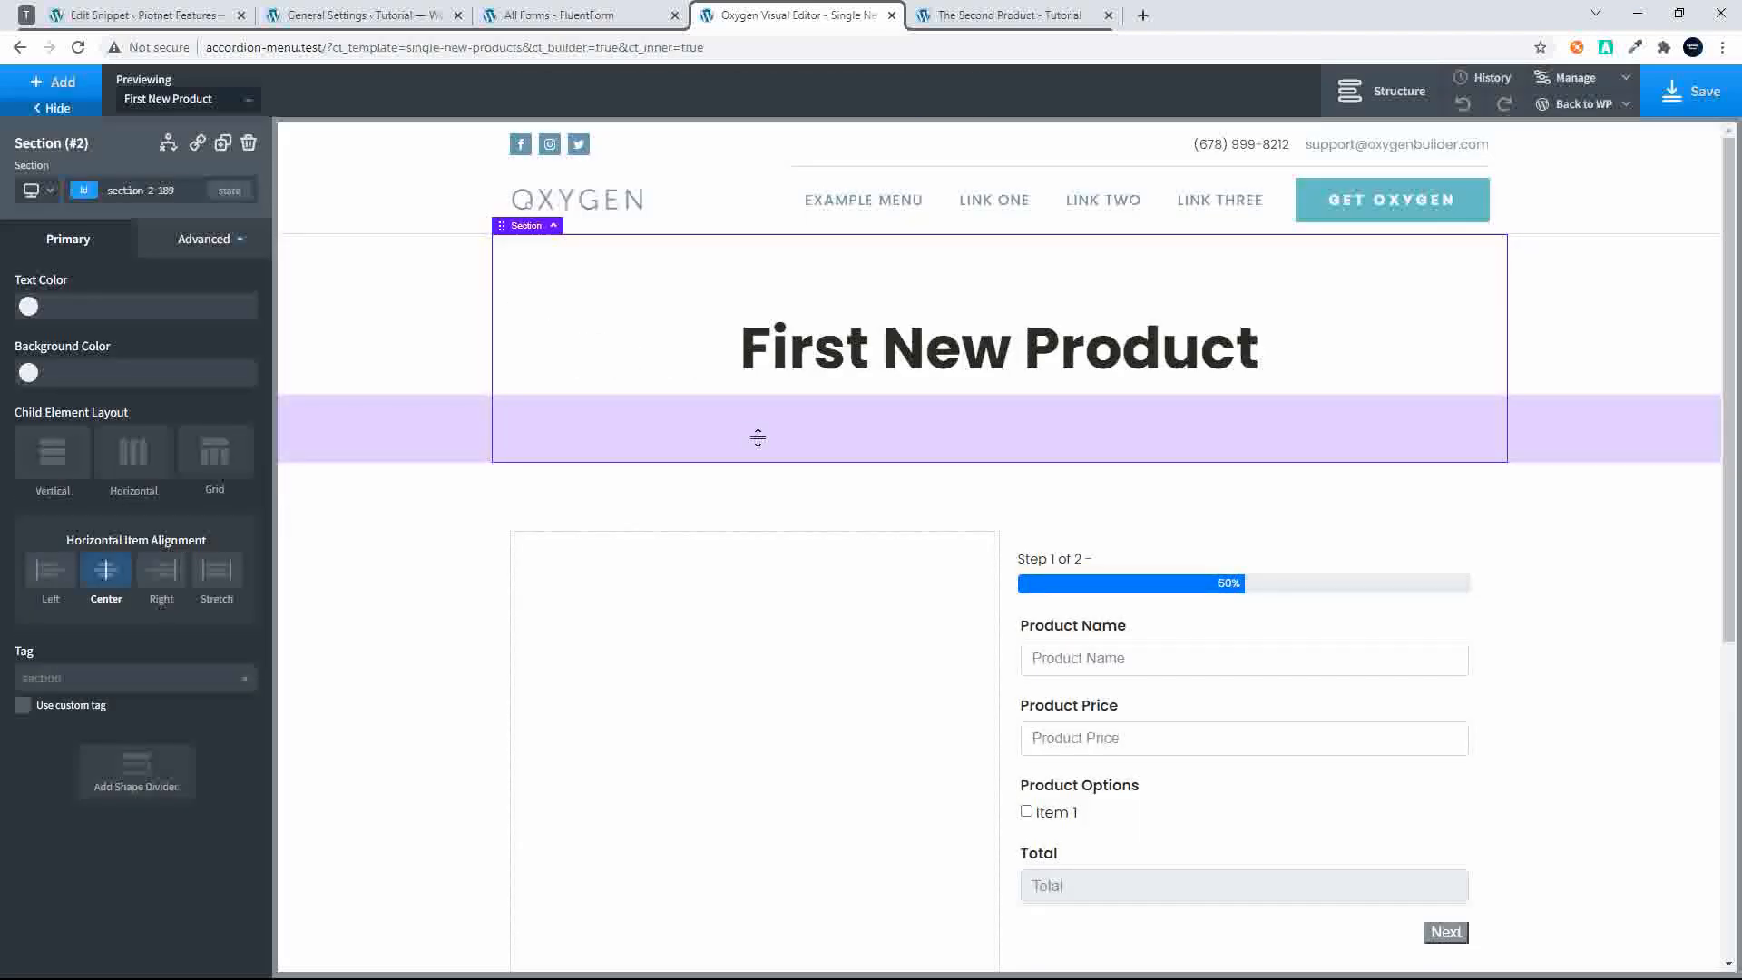
{"action": "left_click_drag", "start_coordinate": [758, 440], "coordinate": [777, 381]}
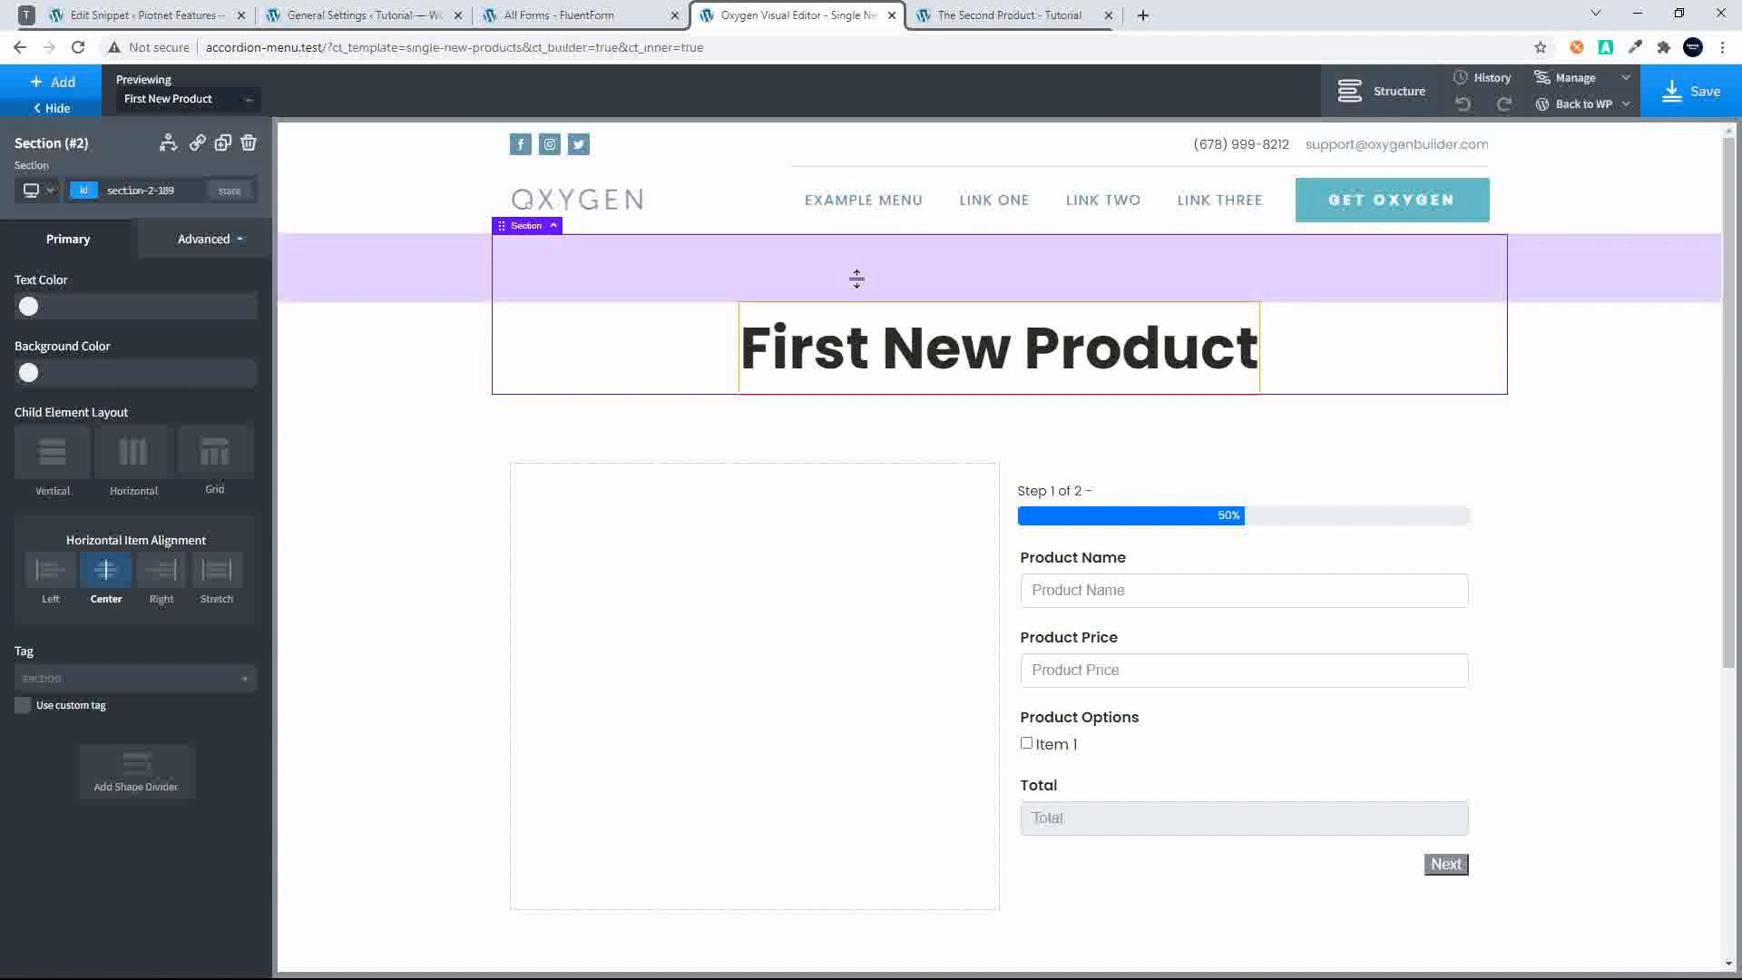
{"action": "left_click_drag", "start_coordinate": [856, 273], "coordinate": [862, 204]}
Set the product title heading's font weight to 500
{"action": "left_click", "coordinate": [825, 272]}
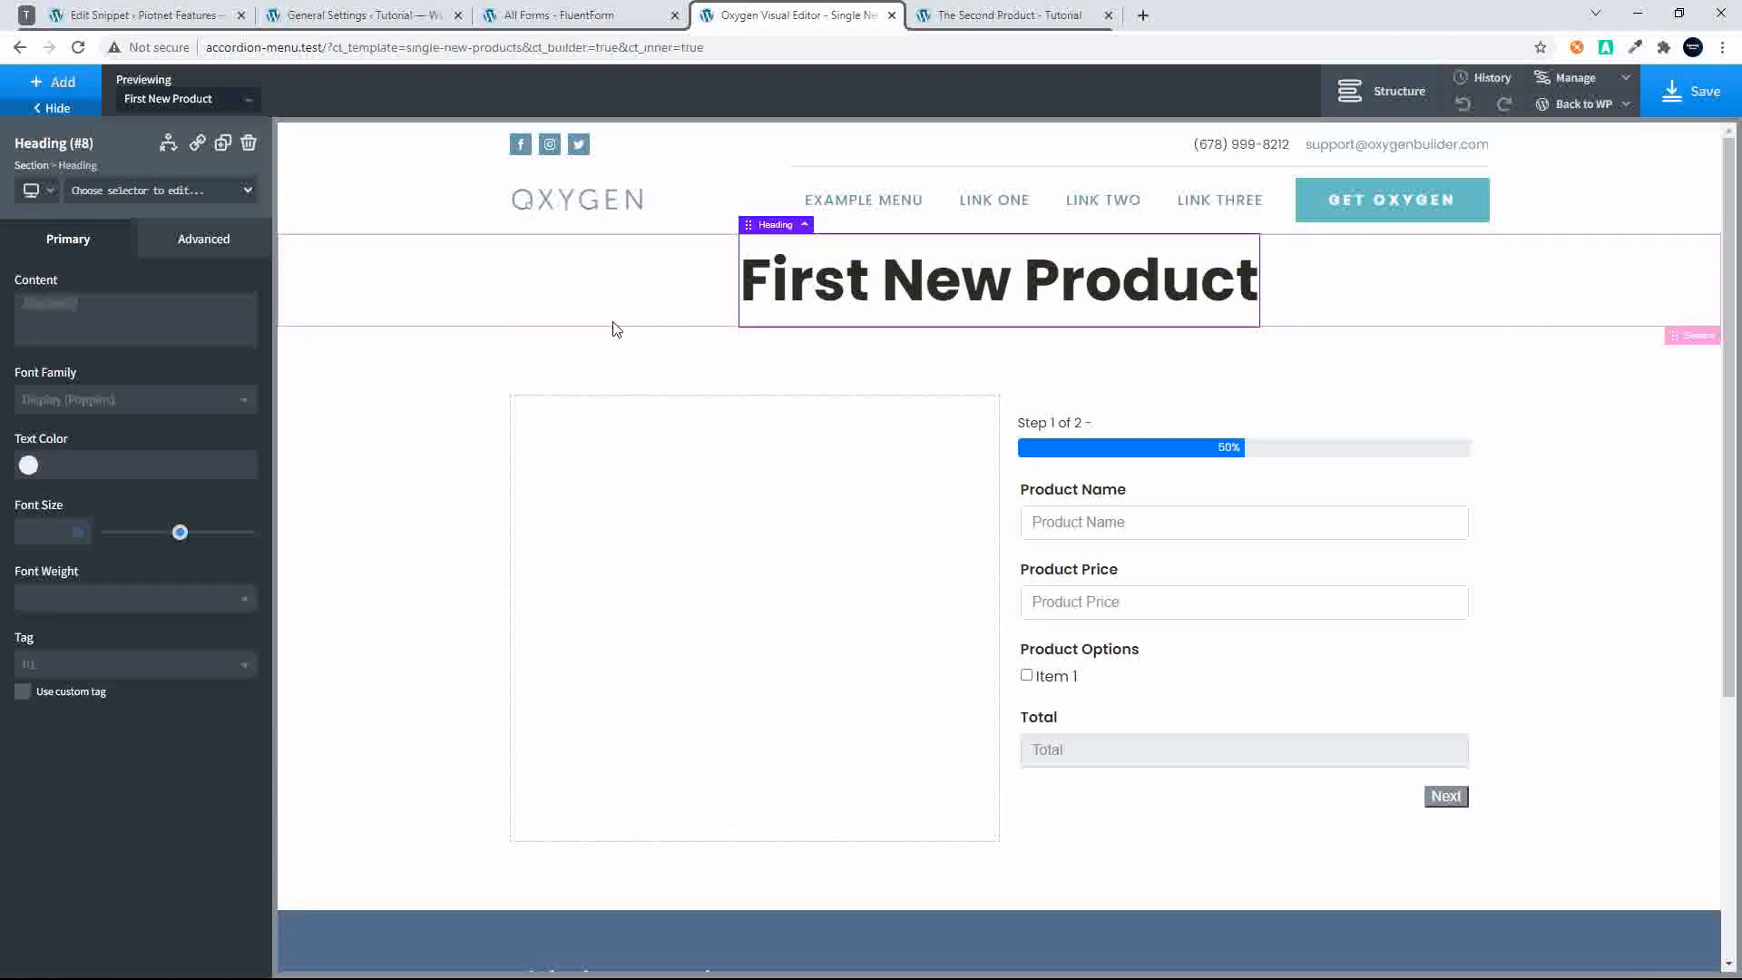
{"action": "left_click", "coordinate": [81, 594]}
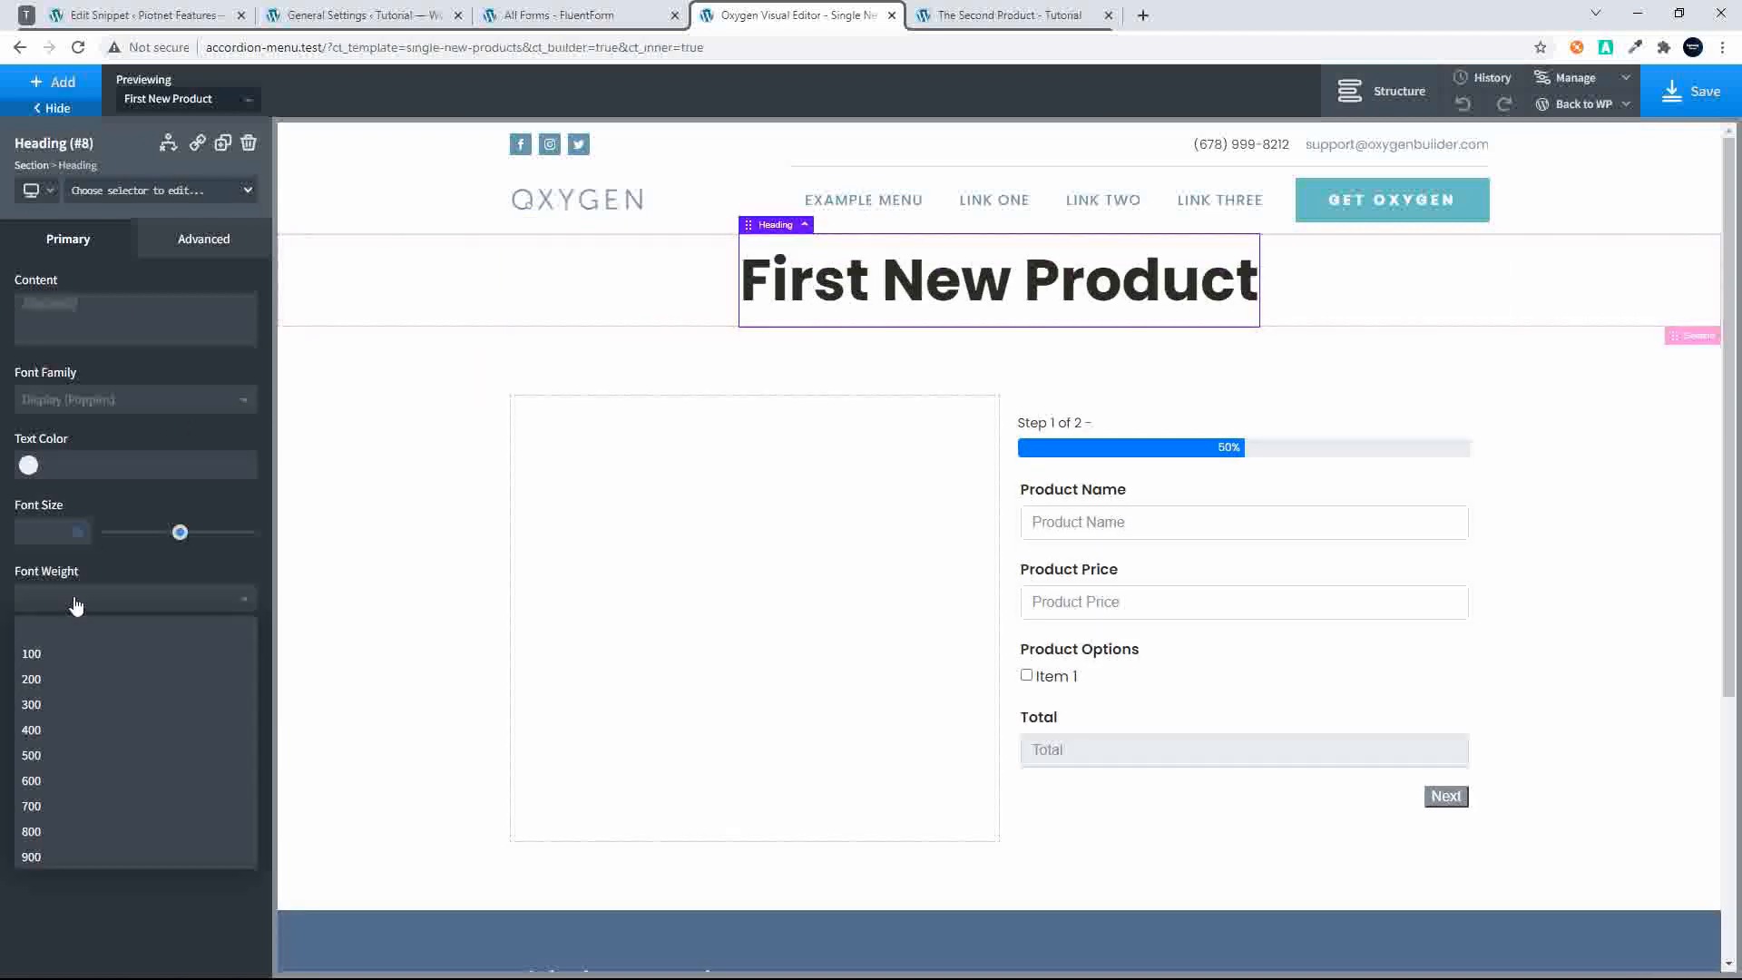
{"action": "left_click", "coordinate": [69, 742]}
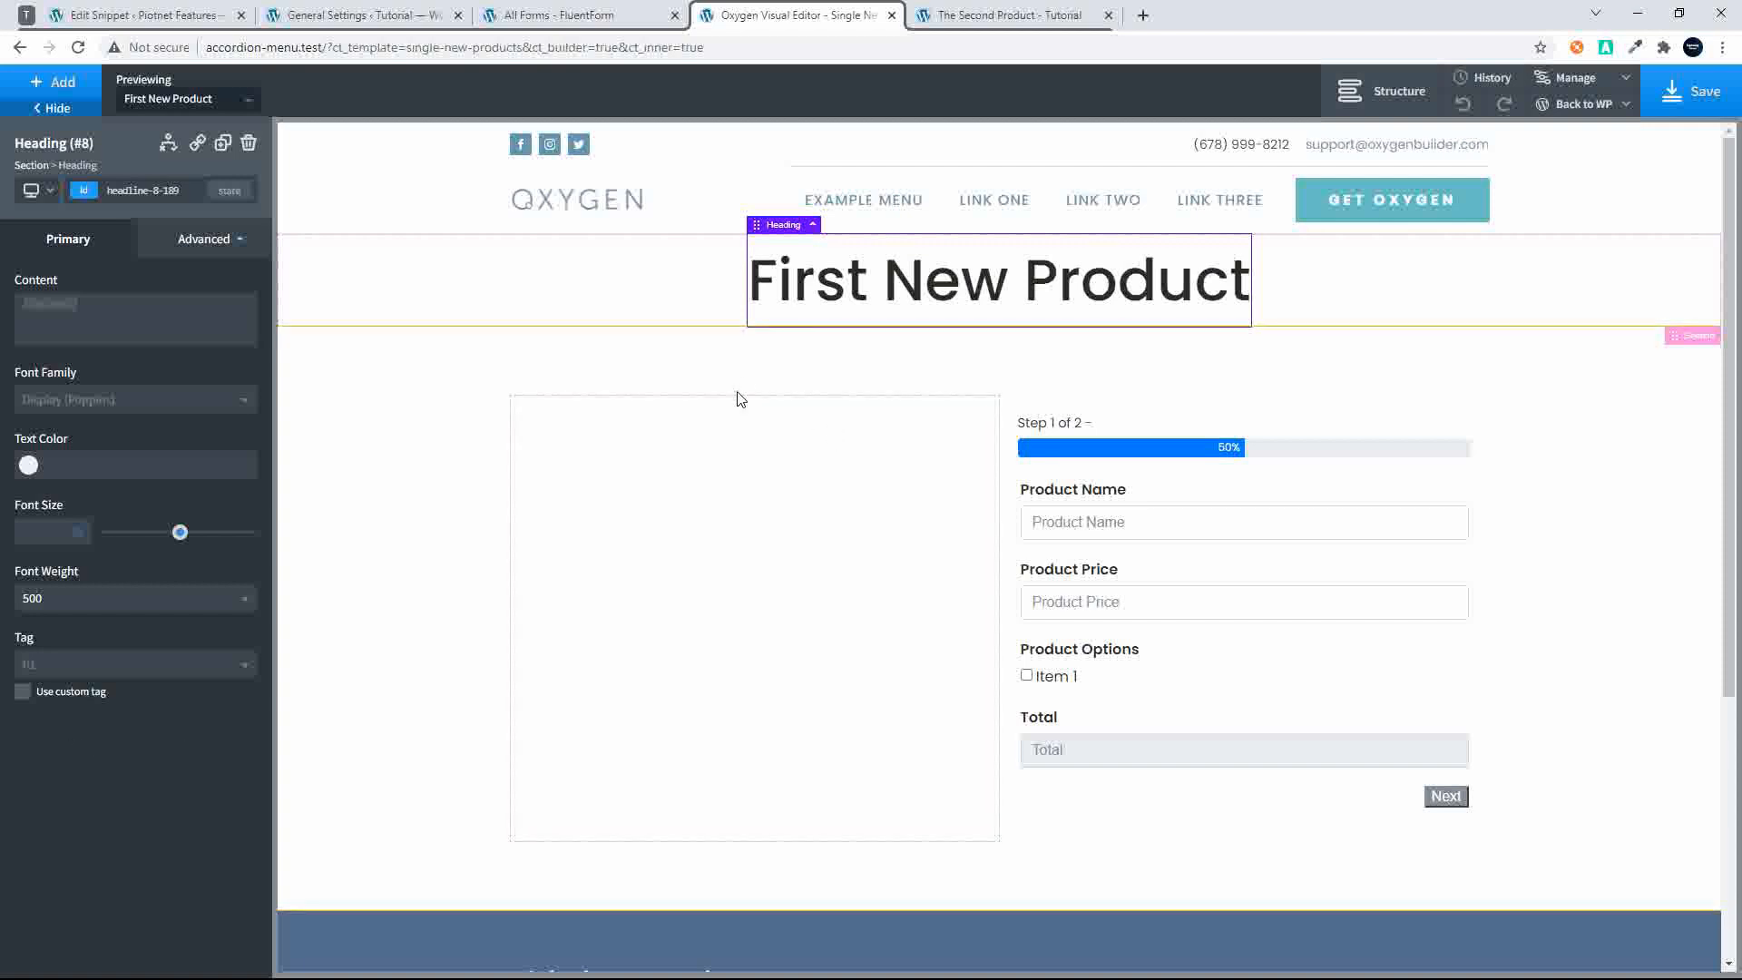
Add an Image element to the empty div beside the form and source it dynamically from the post's Featured Image at Large size
{"action": "left_click", "coordinate": [719, 485]}
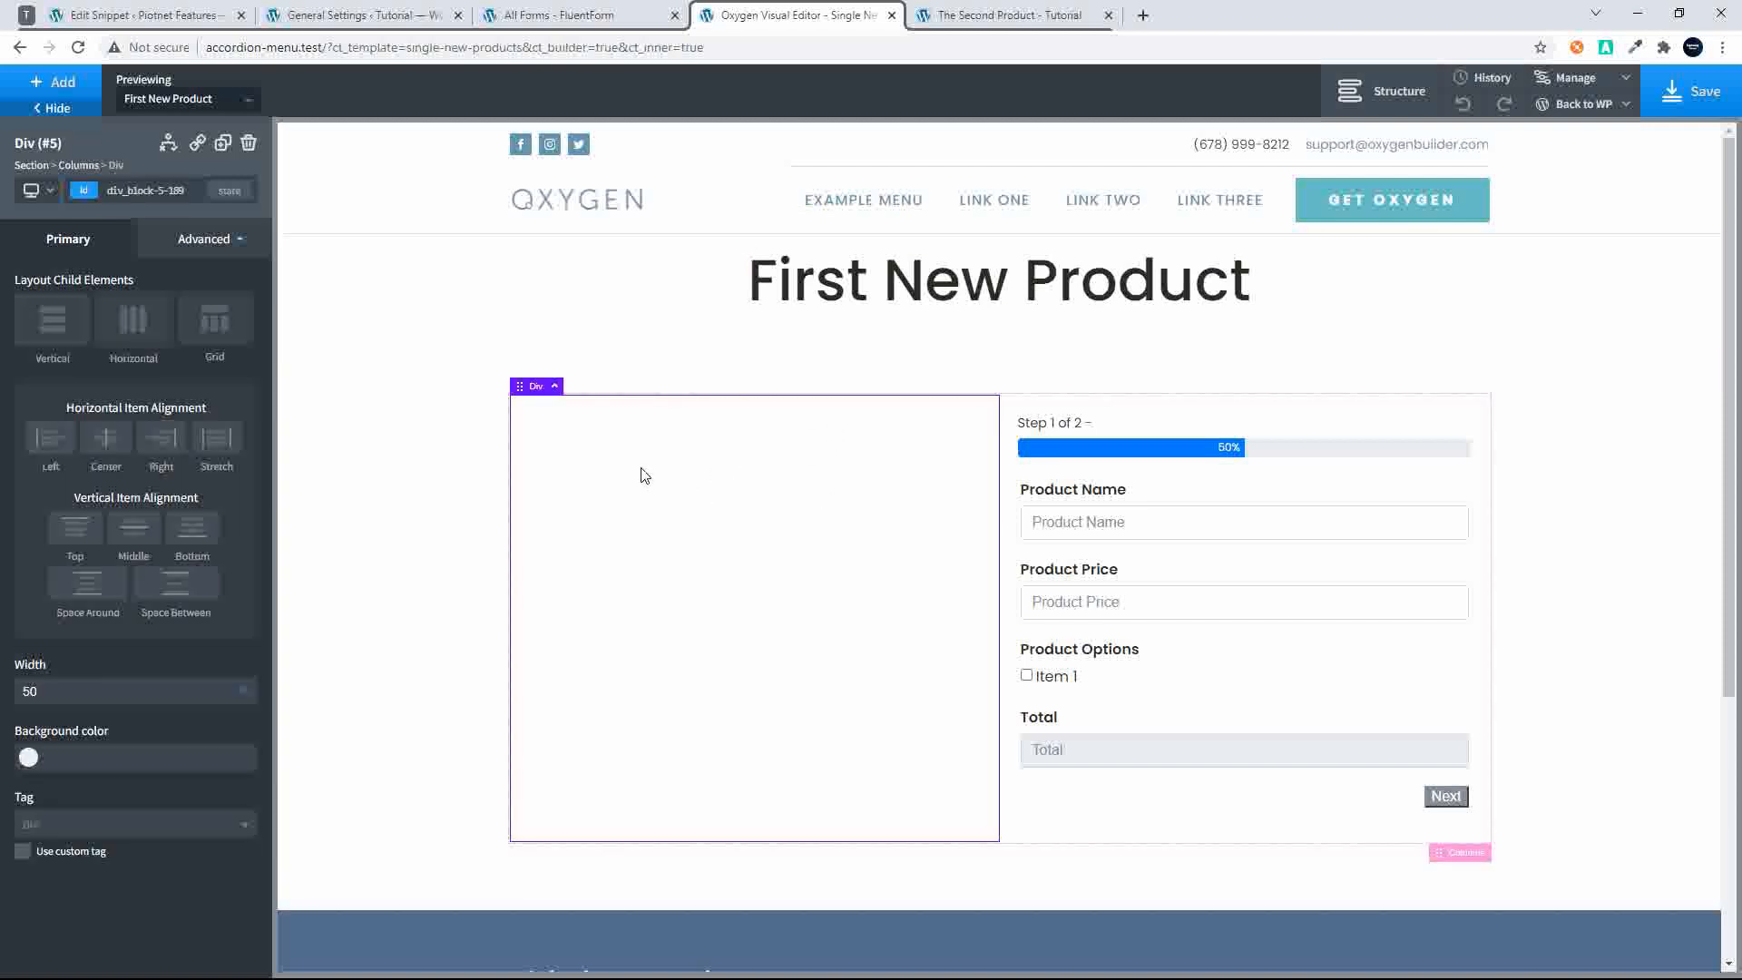
{"action": "left_click", "coordinate": [1191, 487]}
{"action": "left_click", "coordinate": [691, 506]}
{"action": "left_click", "coordinate": [58, 82]}
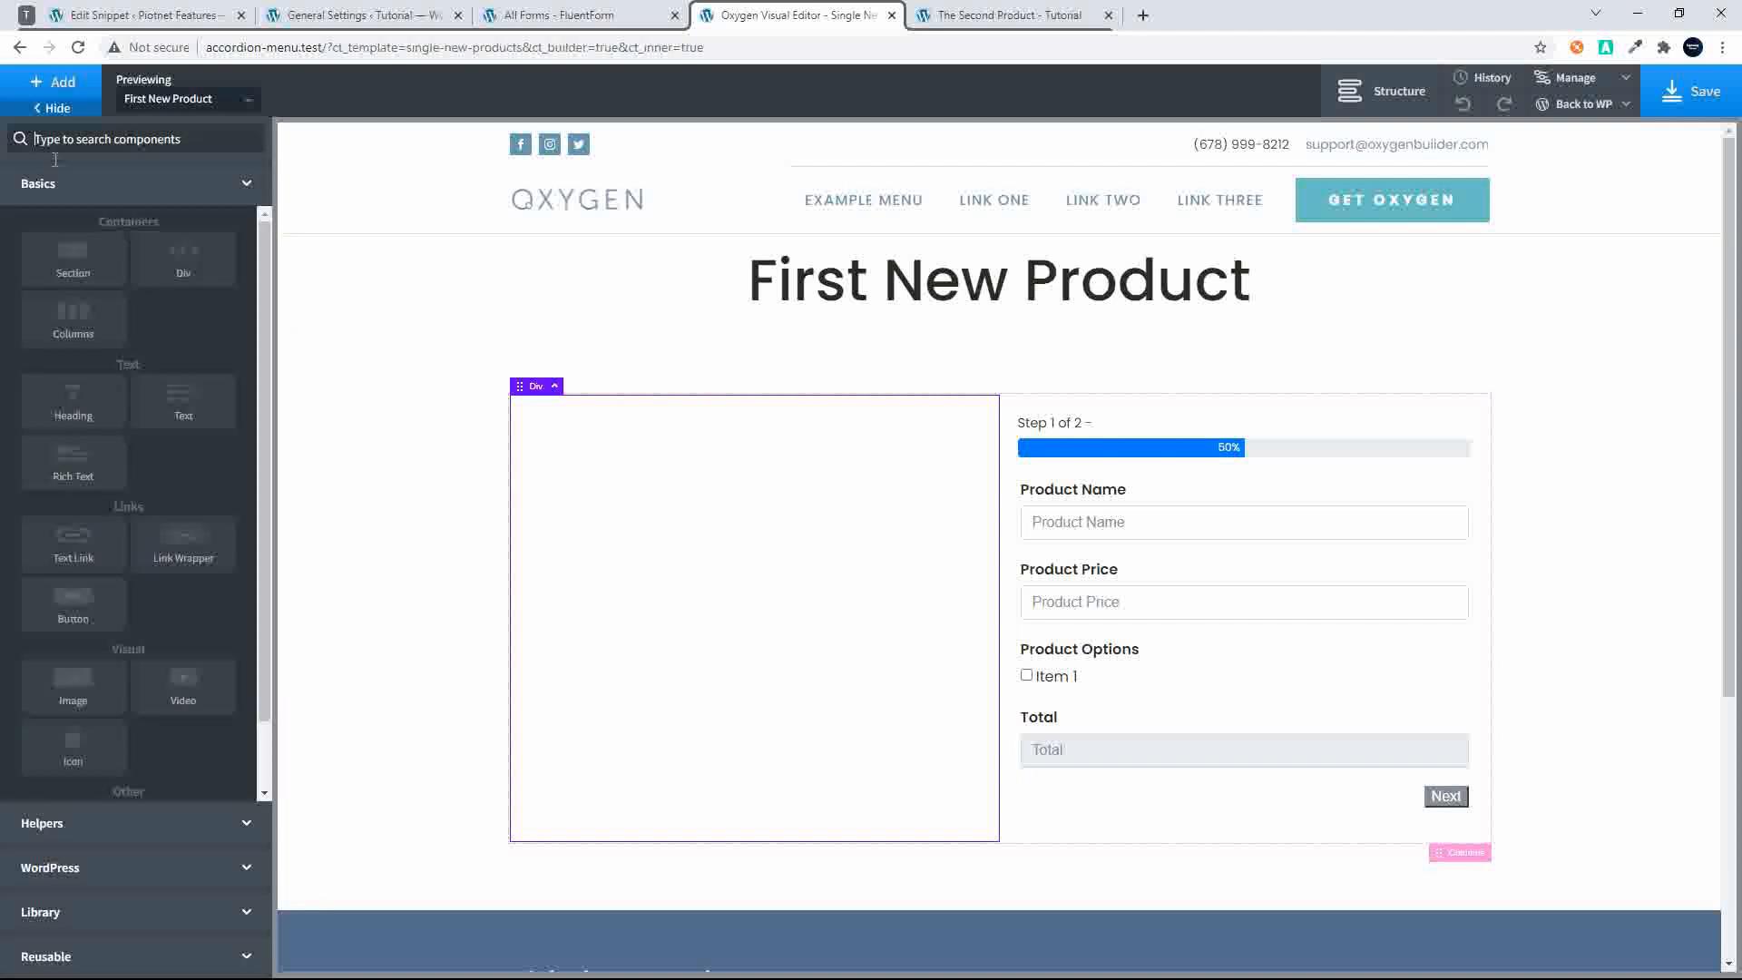
{"action": "left_click", "coordinate": [100, 703]}
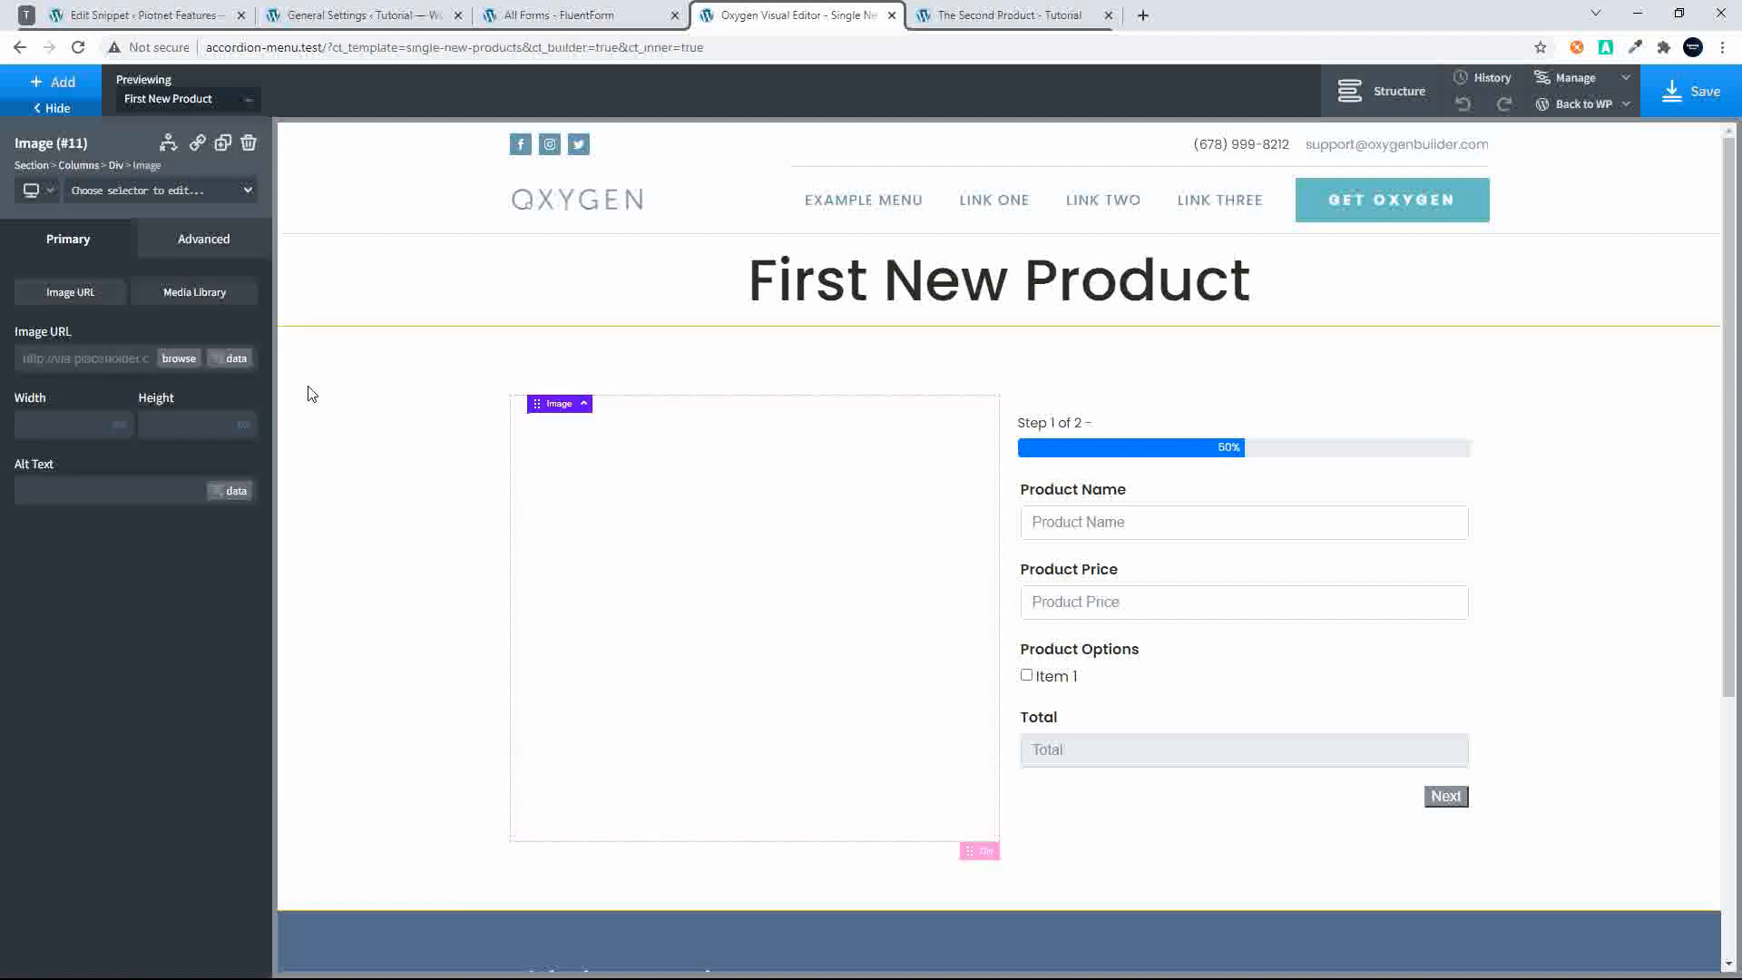
{"action": "left_click", "coordinate": [241, 360]}
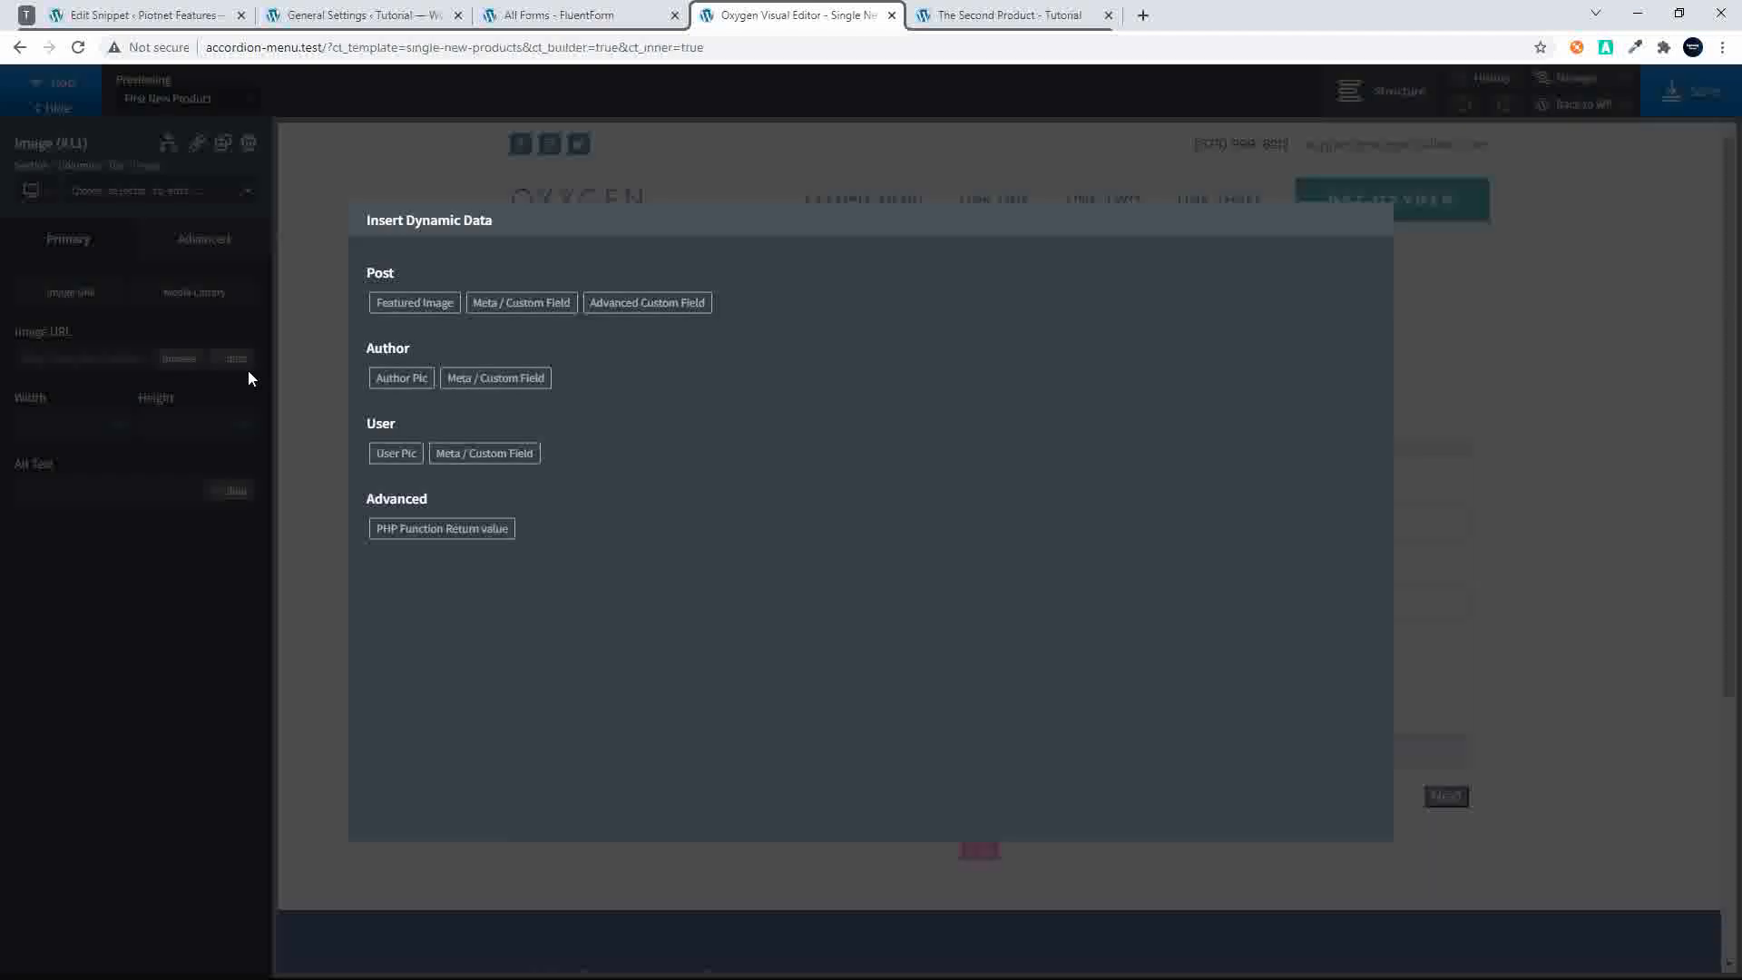
{"action": "left_click", "coordinate": [403, 302]}
{"action": "left_click", "coordinate": [440, 319]}
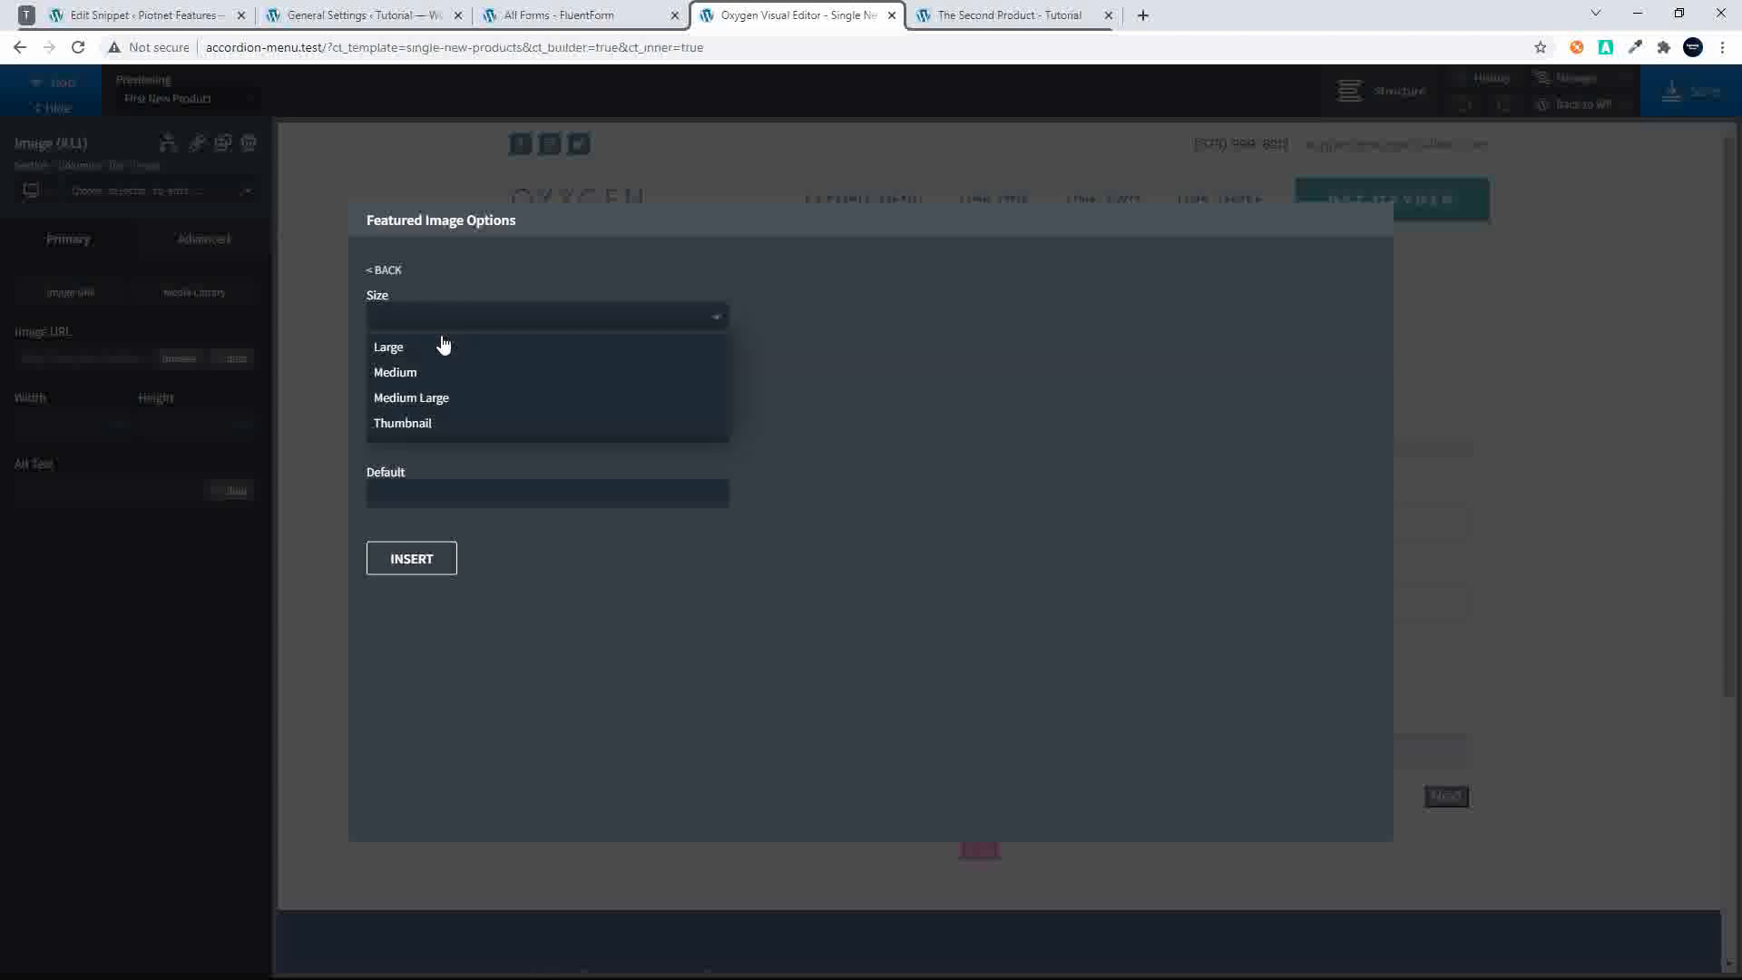
{"action": "left_click", "coordinate": [439, 345]}
{"action": "left_click", "coordinate": [405, 558]}
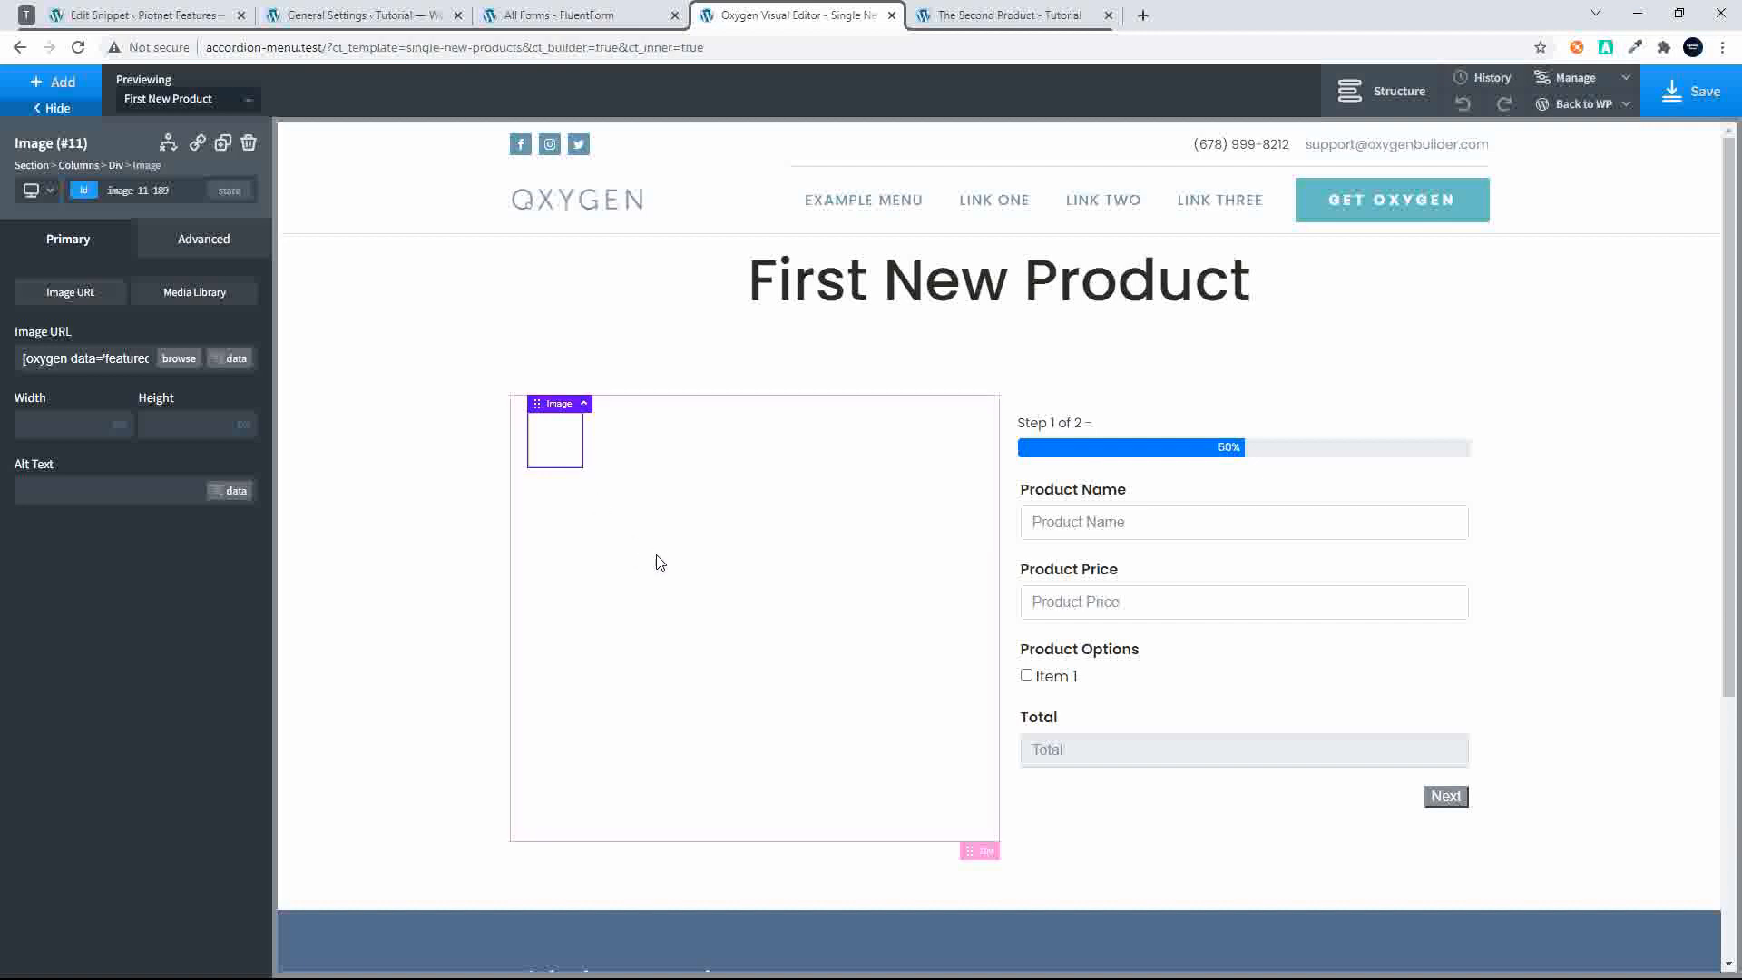
Add a Text element below the image and replace its placeholder text with "Price"
{"action": "left_click", "coordinate": [29, 86]}
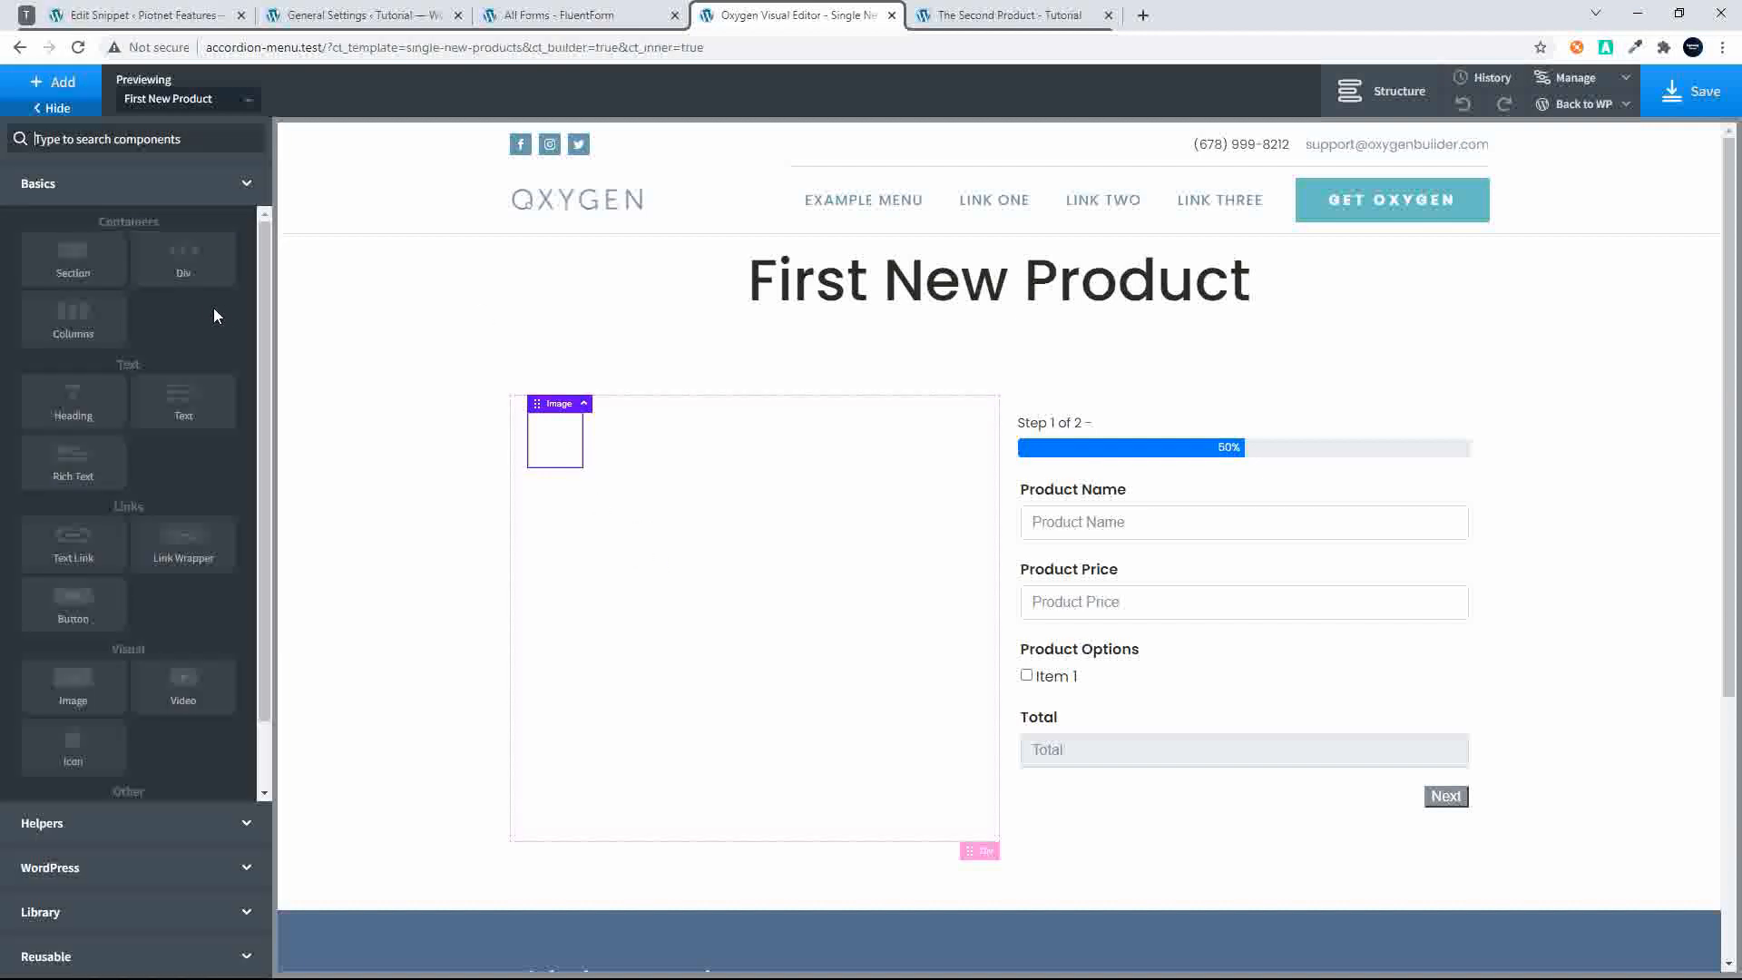
{"action": "left_click", "coordinate": [184, 399]}
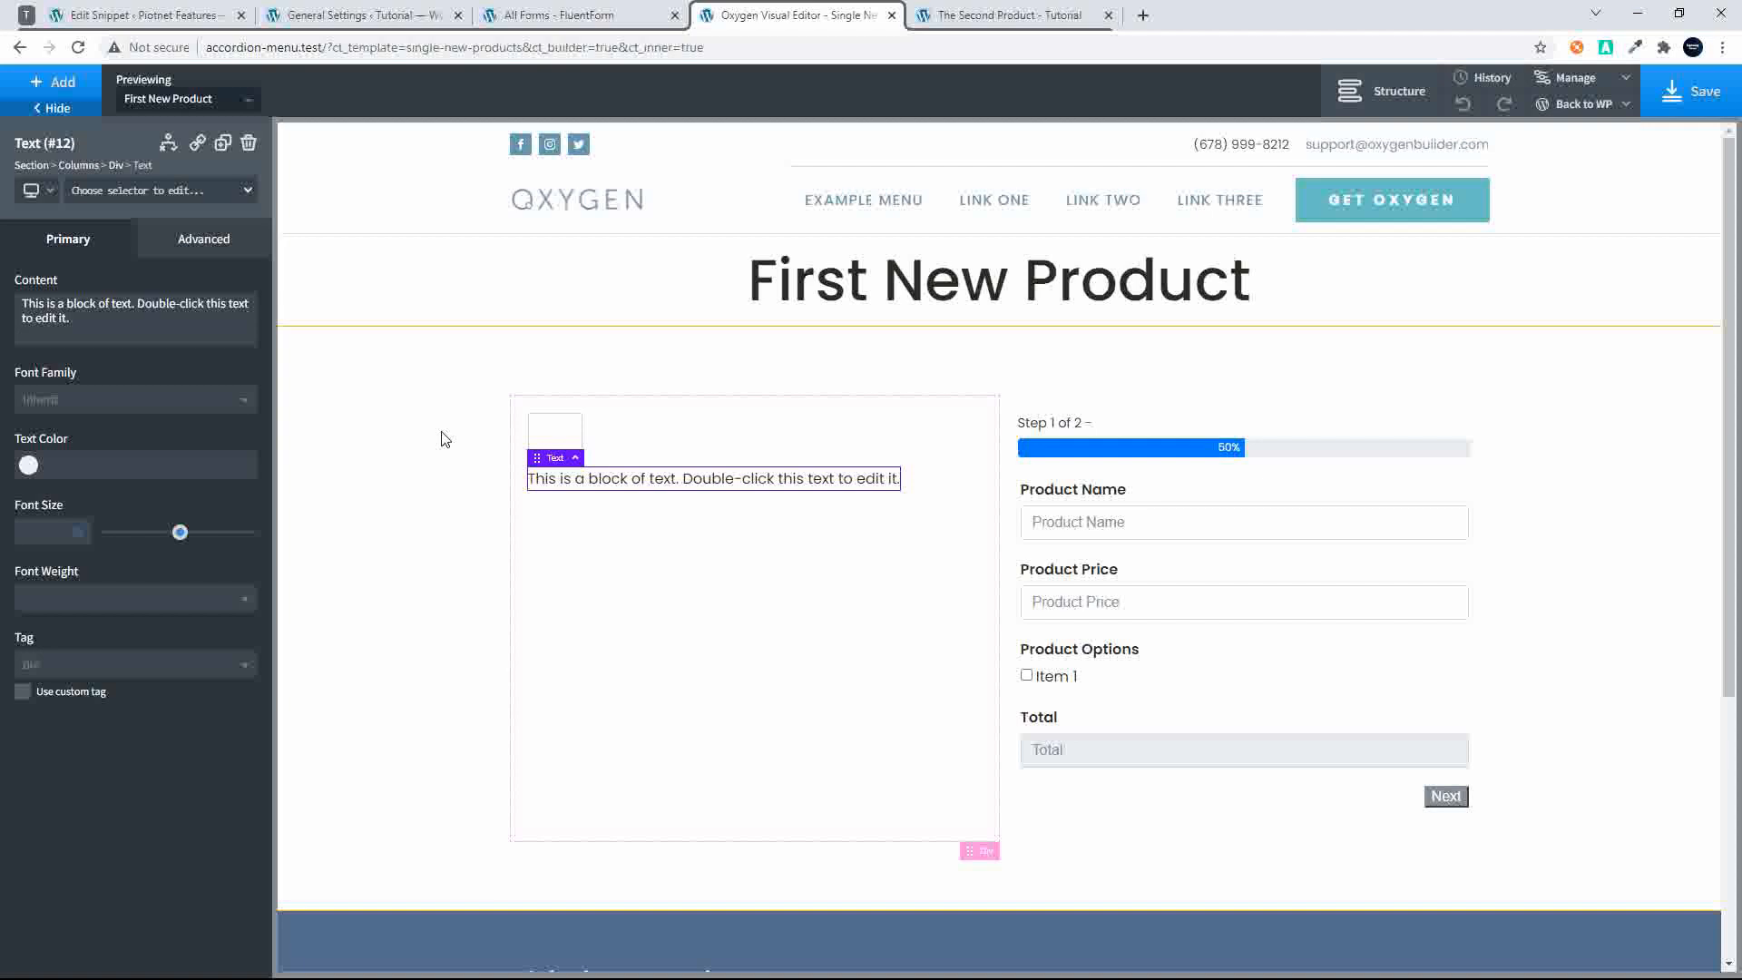
{"action": "double_click", "coordinate": [635, 481]}
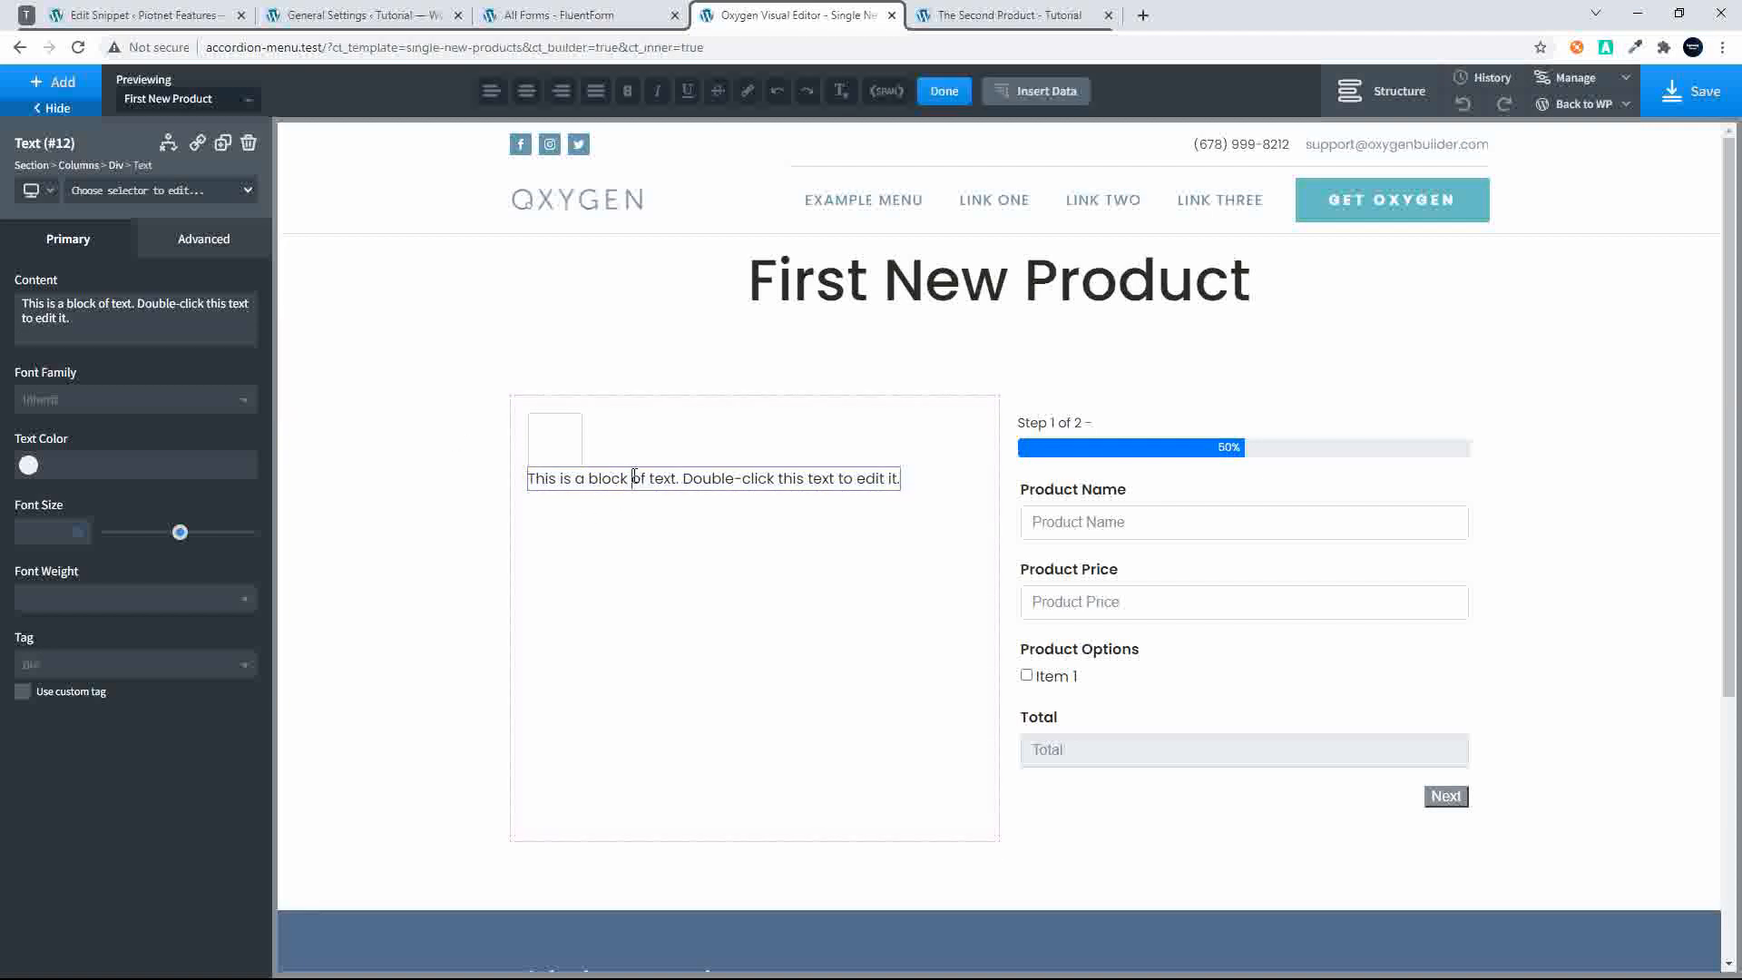
{"action": "triple_click", "coordinate": [634, 478]}
{"action": "type", "text": "Price"}
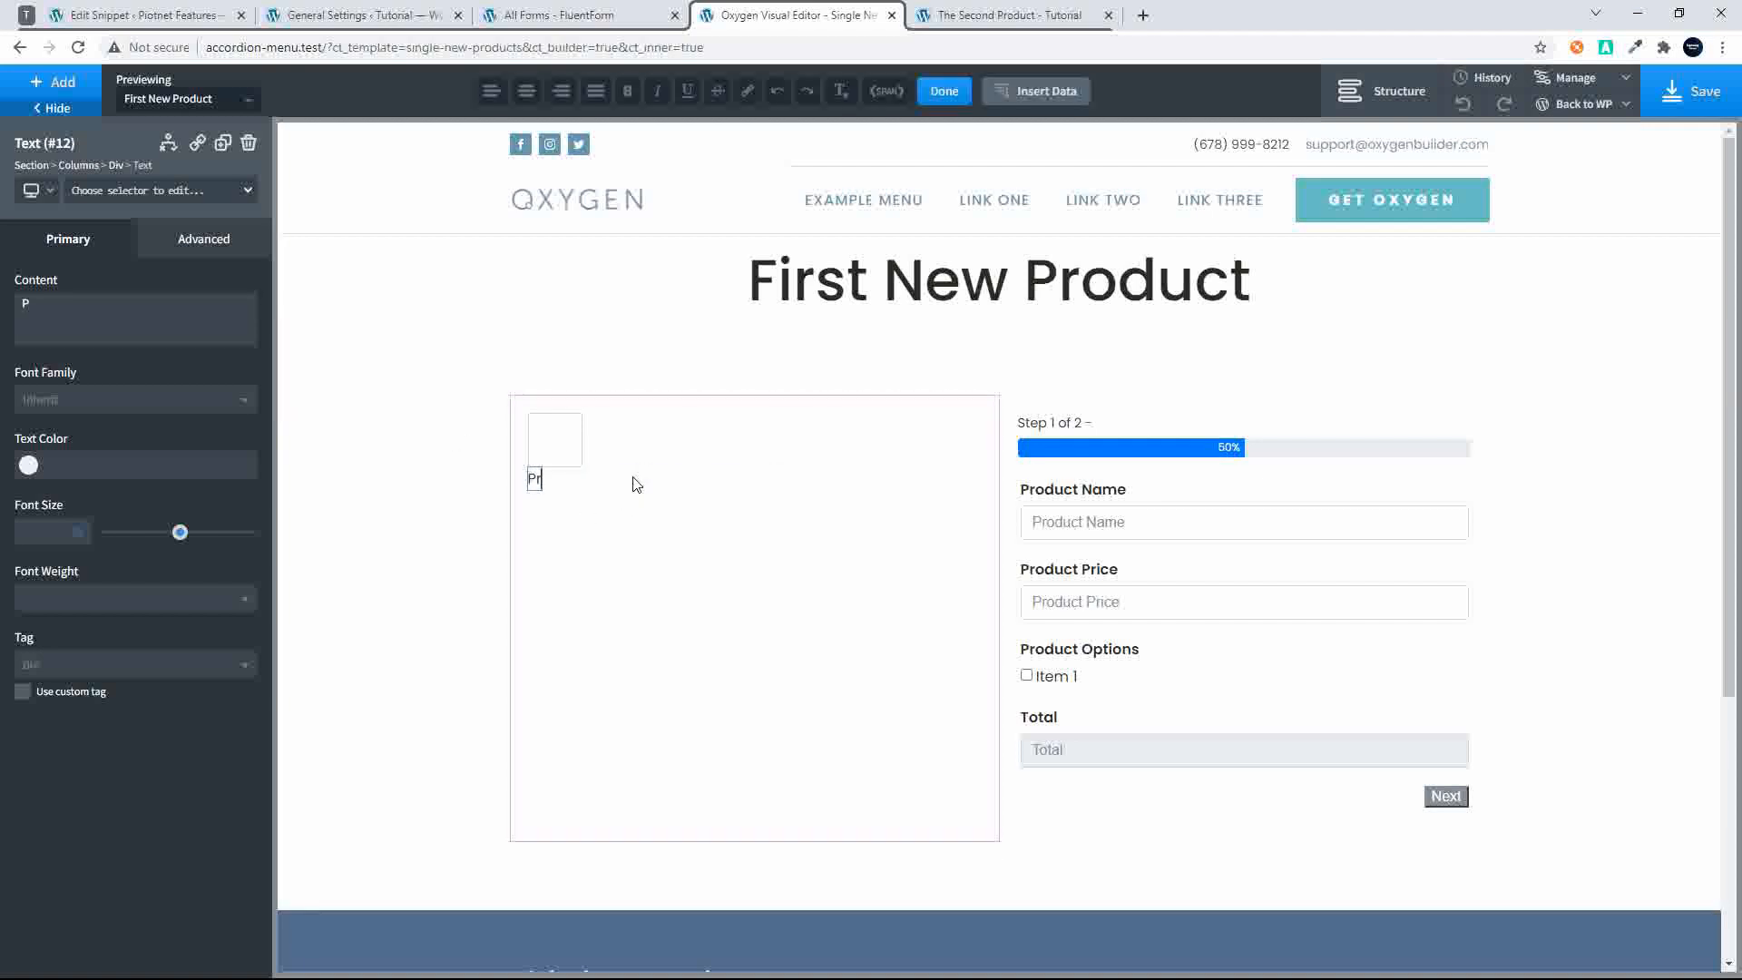
{"action": "left_click", "coordinate": [610, 495]}
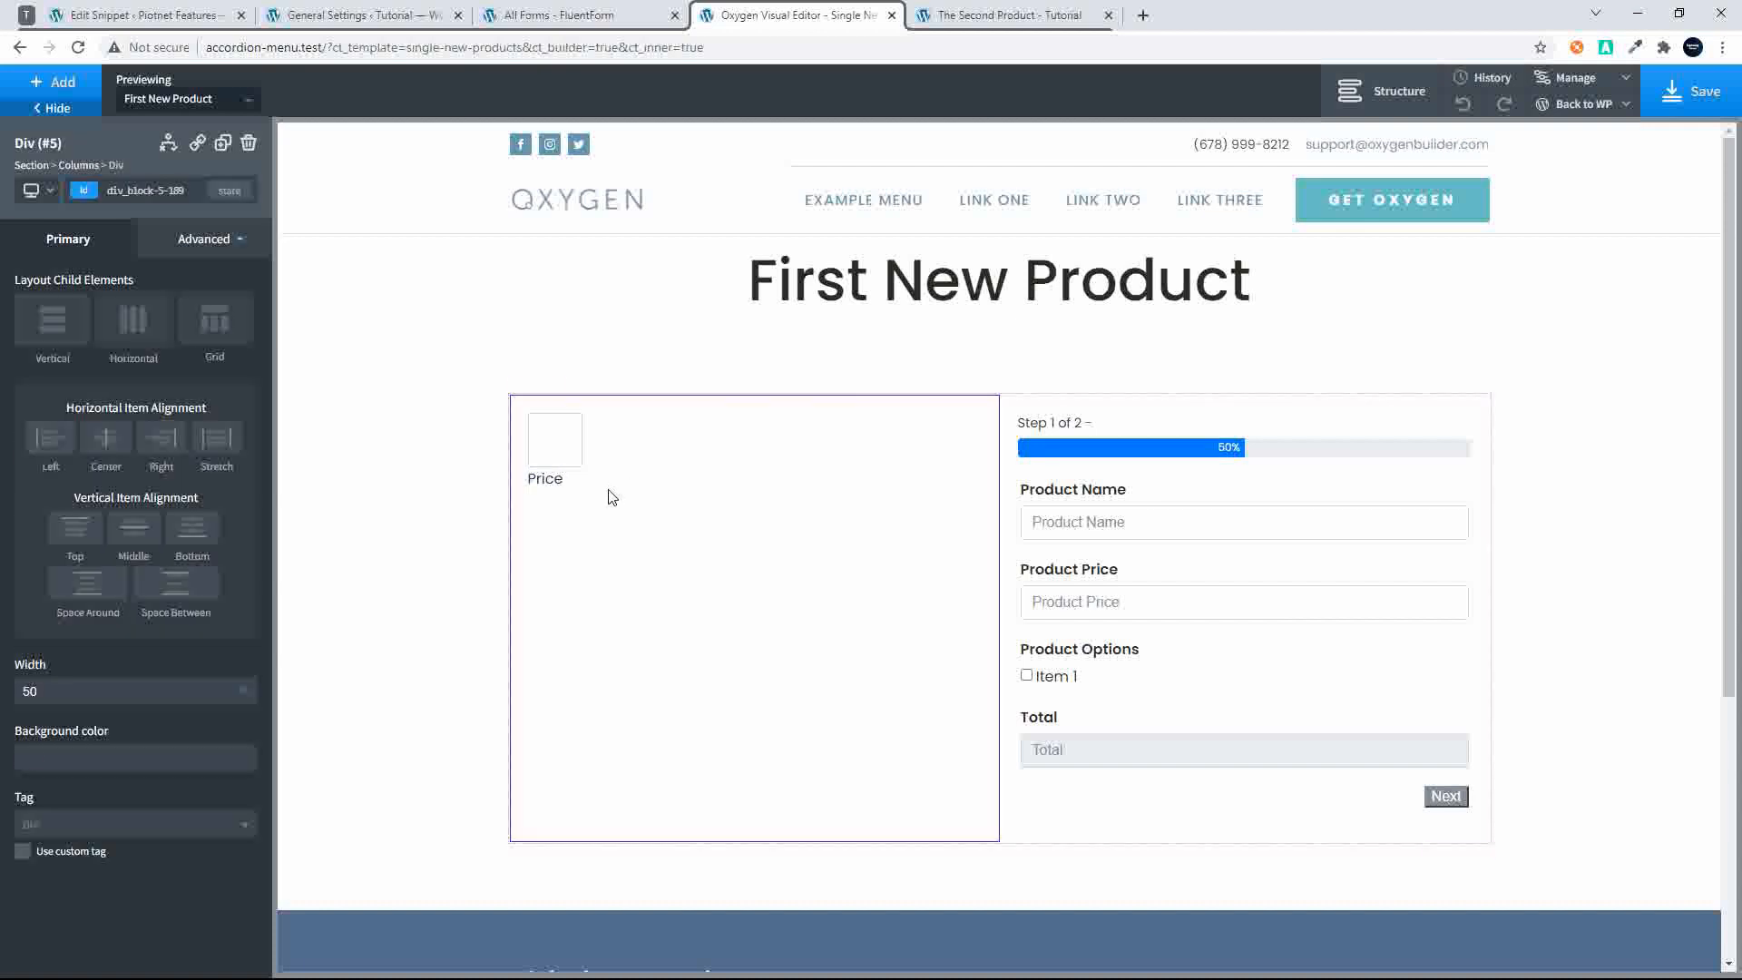
Add a second Text element directly below the Price label
{"action": "left_click", "coordinate": [555, 481]}
{"action": "left_click", "coordinate": [58, 87]}
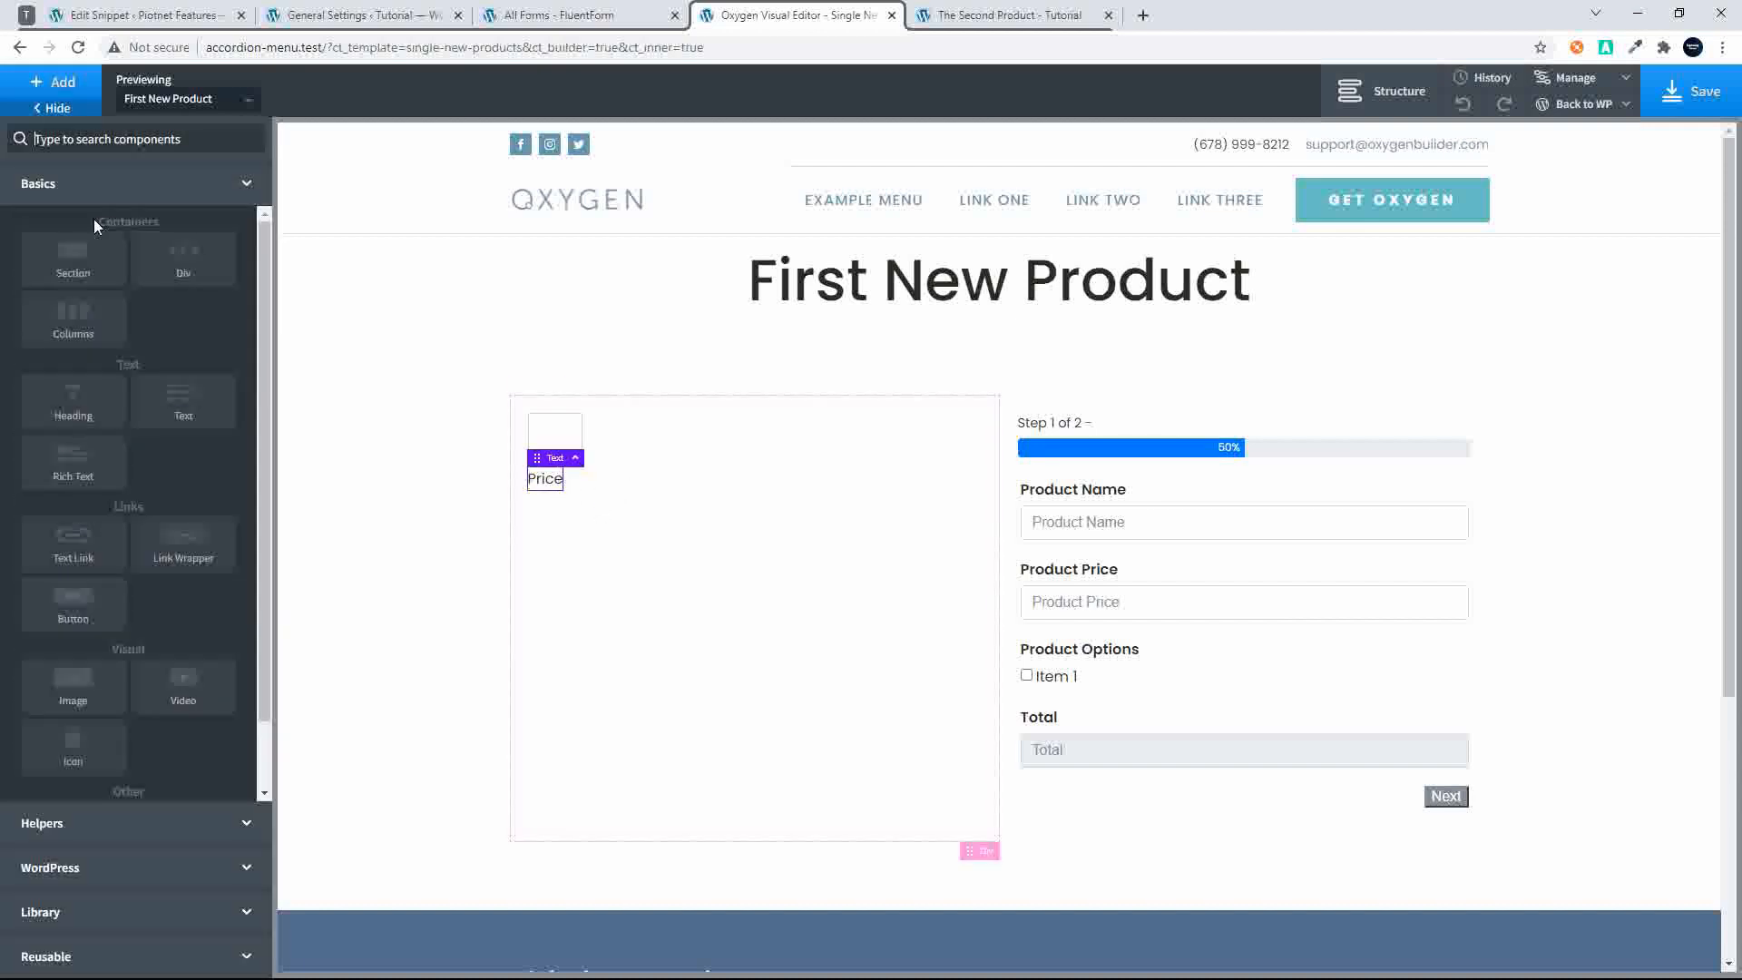
{"action": "left_click", "coordinate": [173, 396]}
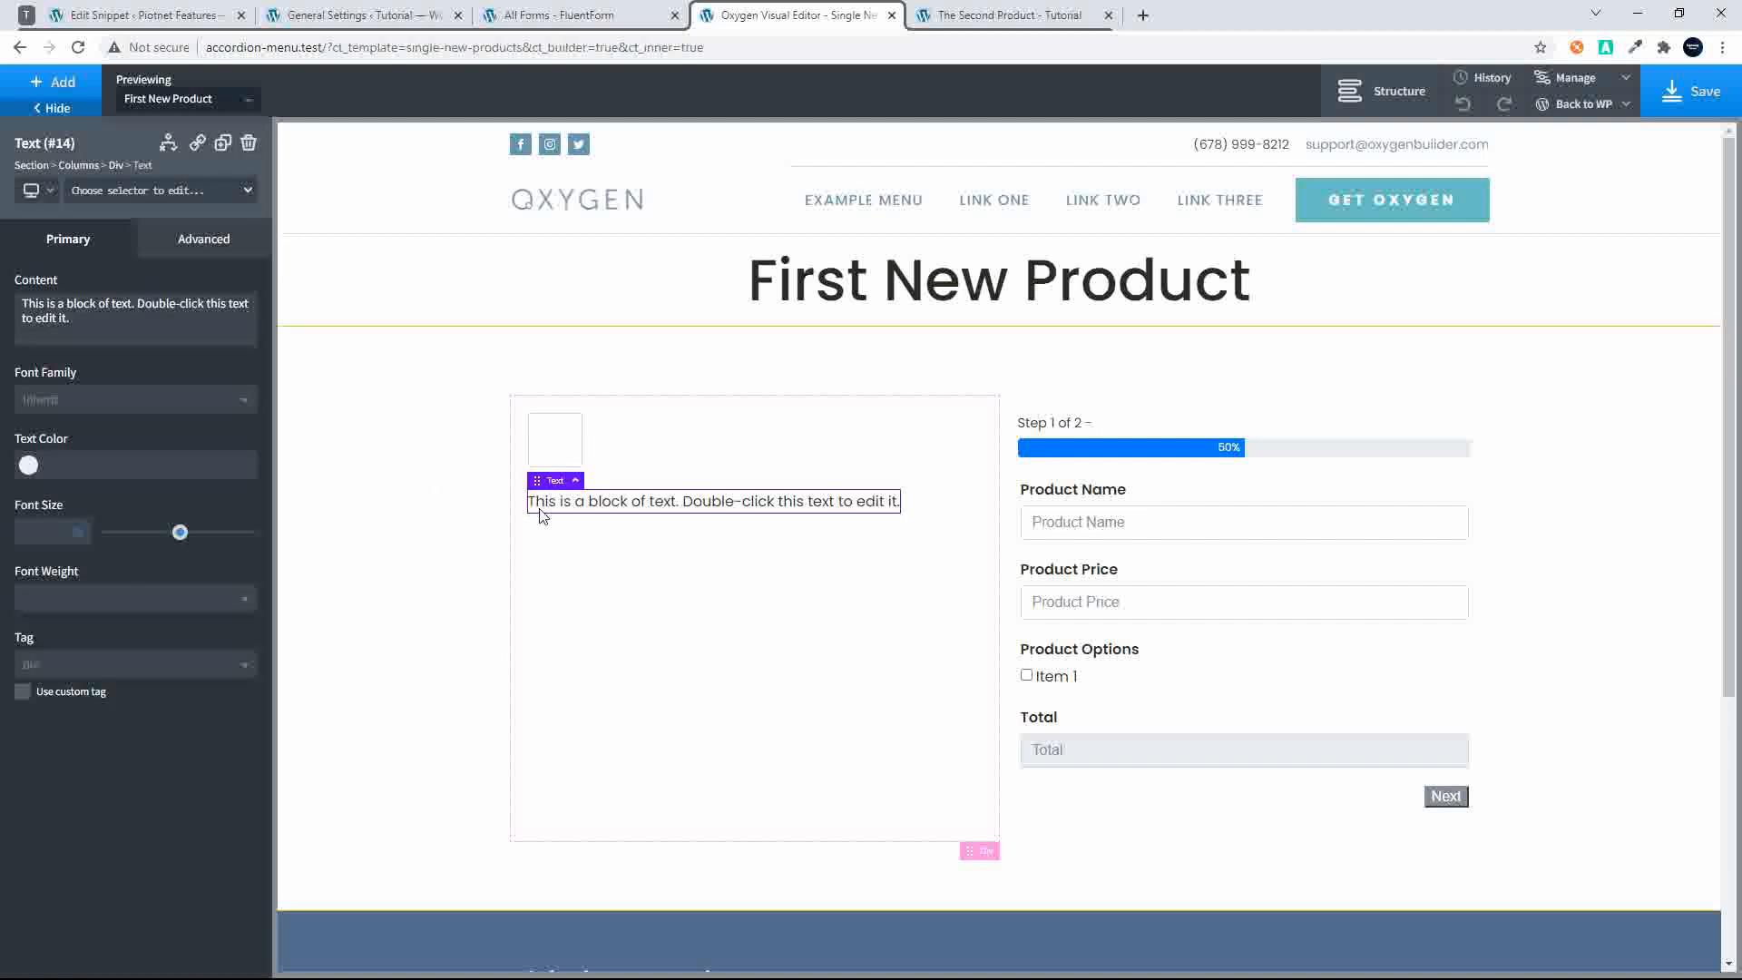
{"action": "double_click", "coordinate": [614, 501]}
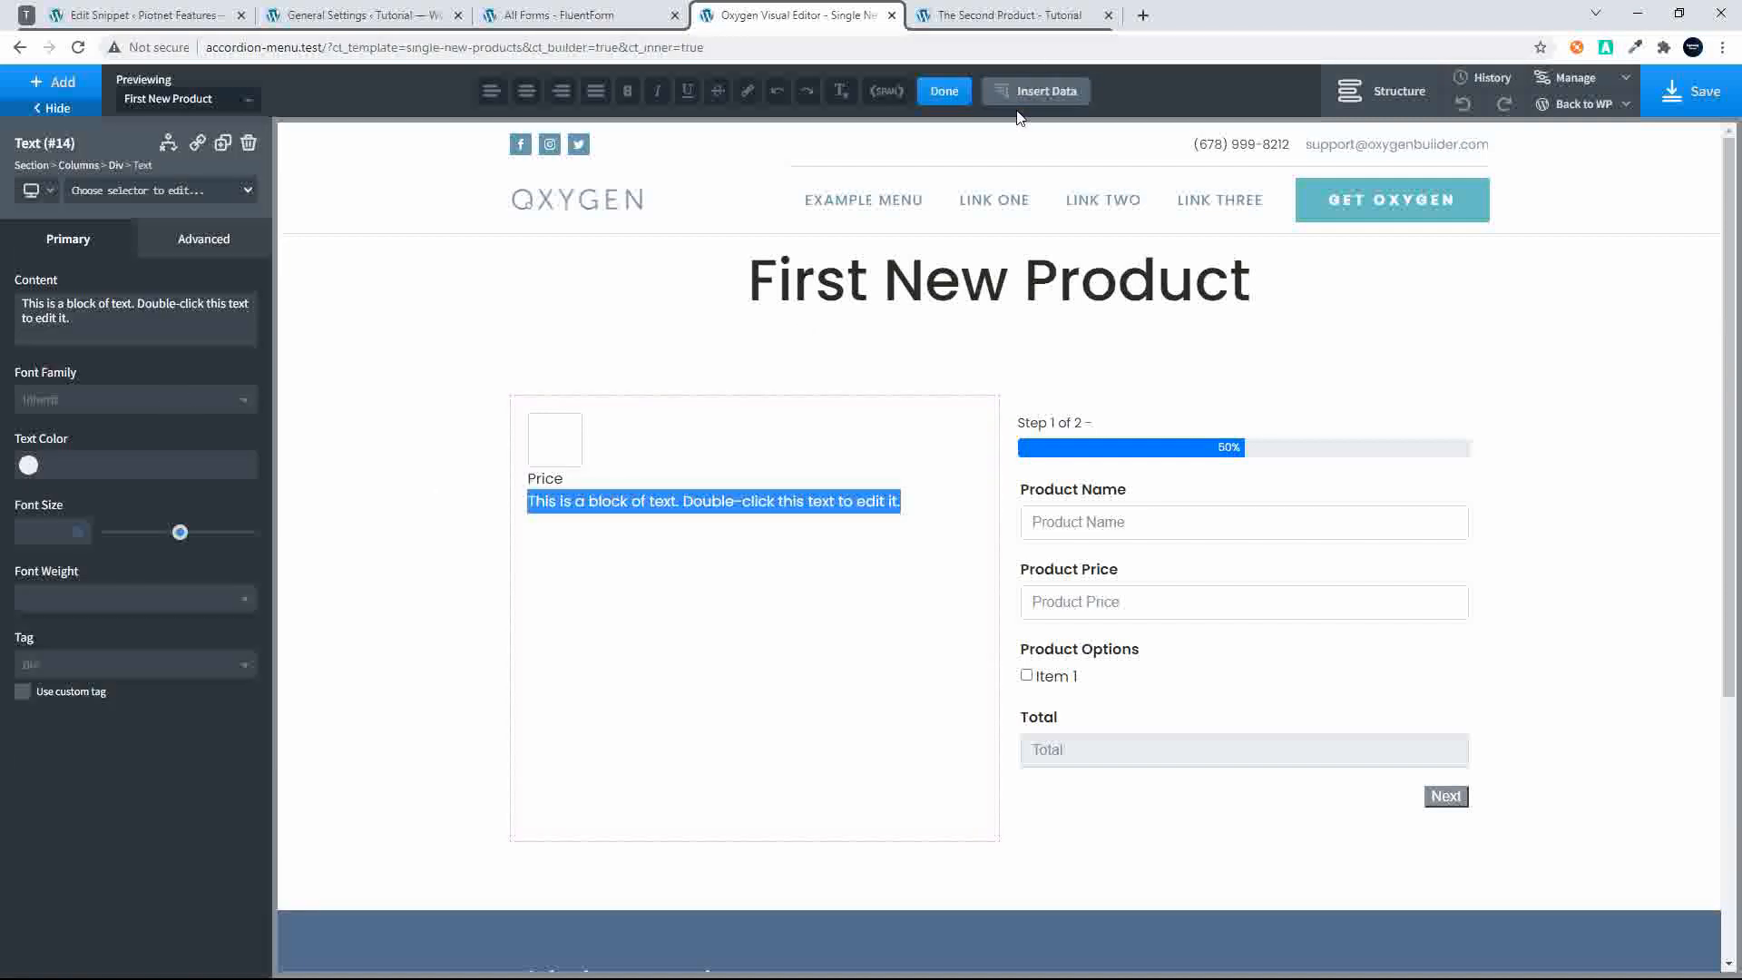
{"action": "left_click", "coordinate": [944, 90]}
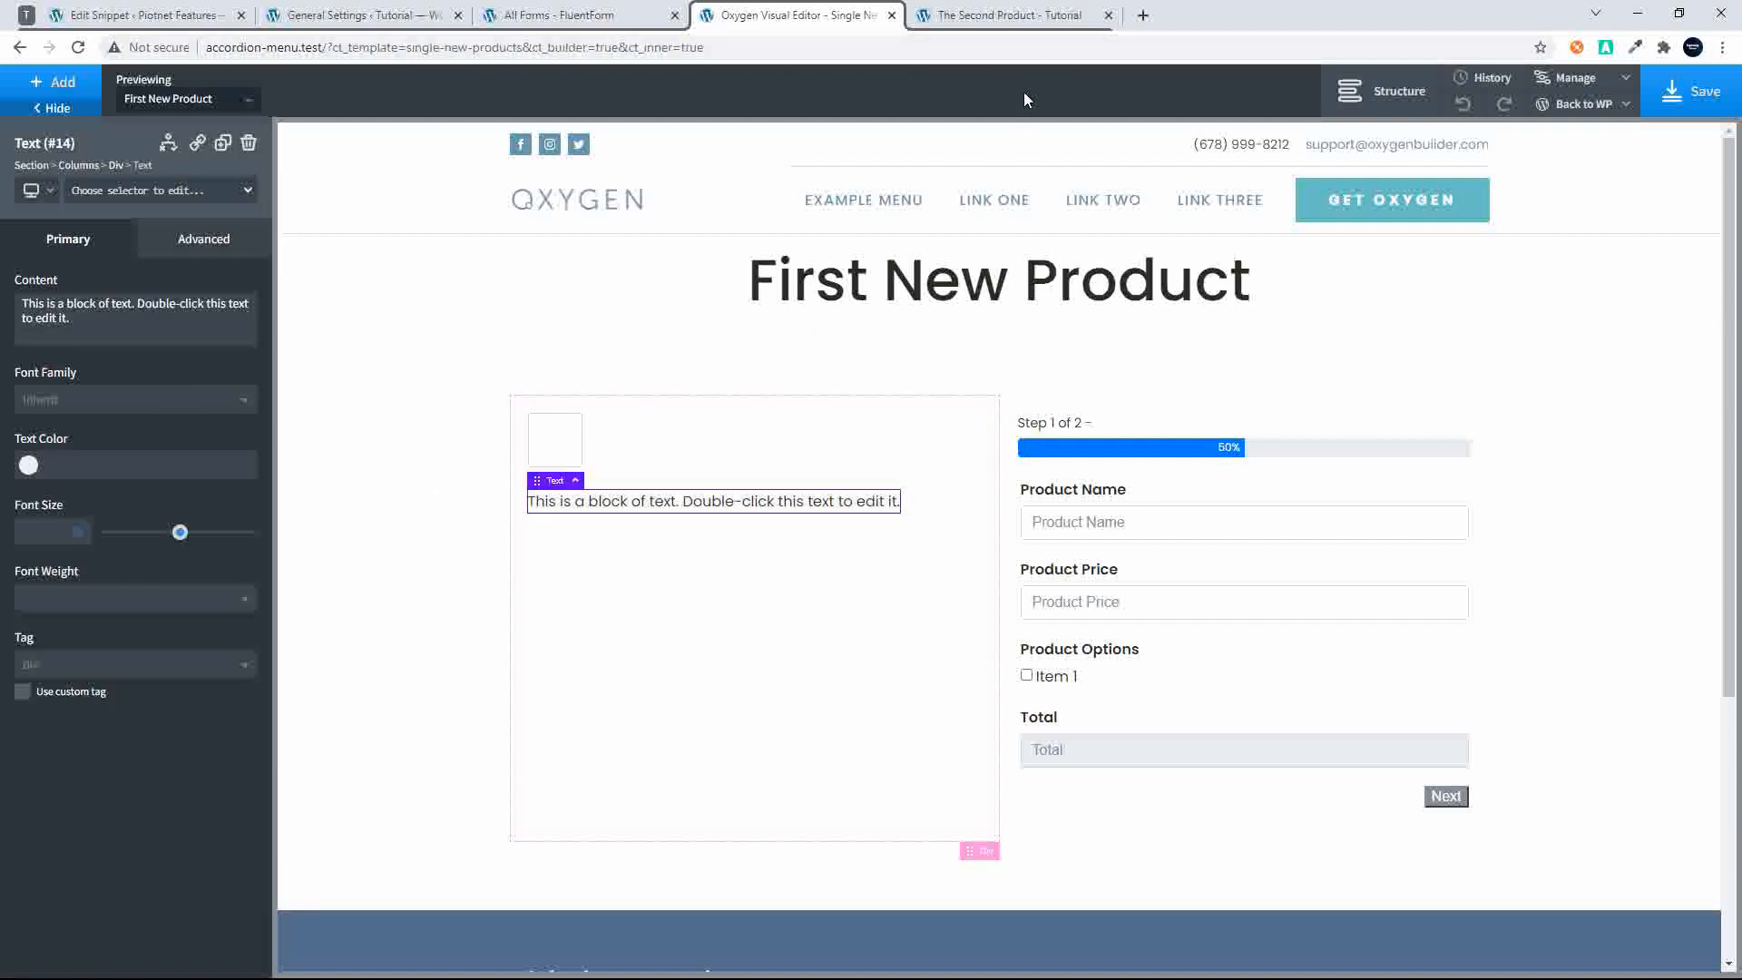
{"action": "double_click", "coordinate": [803, 504]}
{"action": "triple_click", "coordinate": [803, 503]}
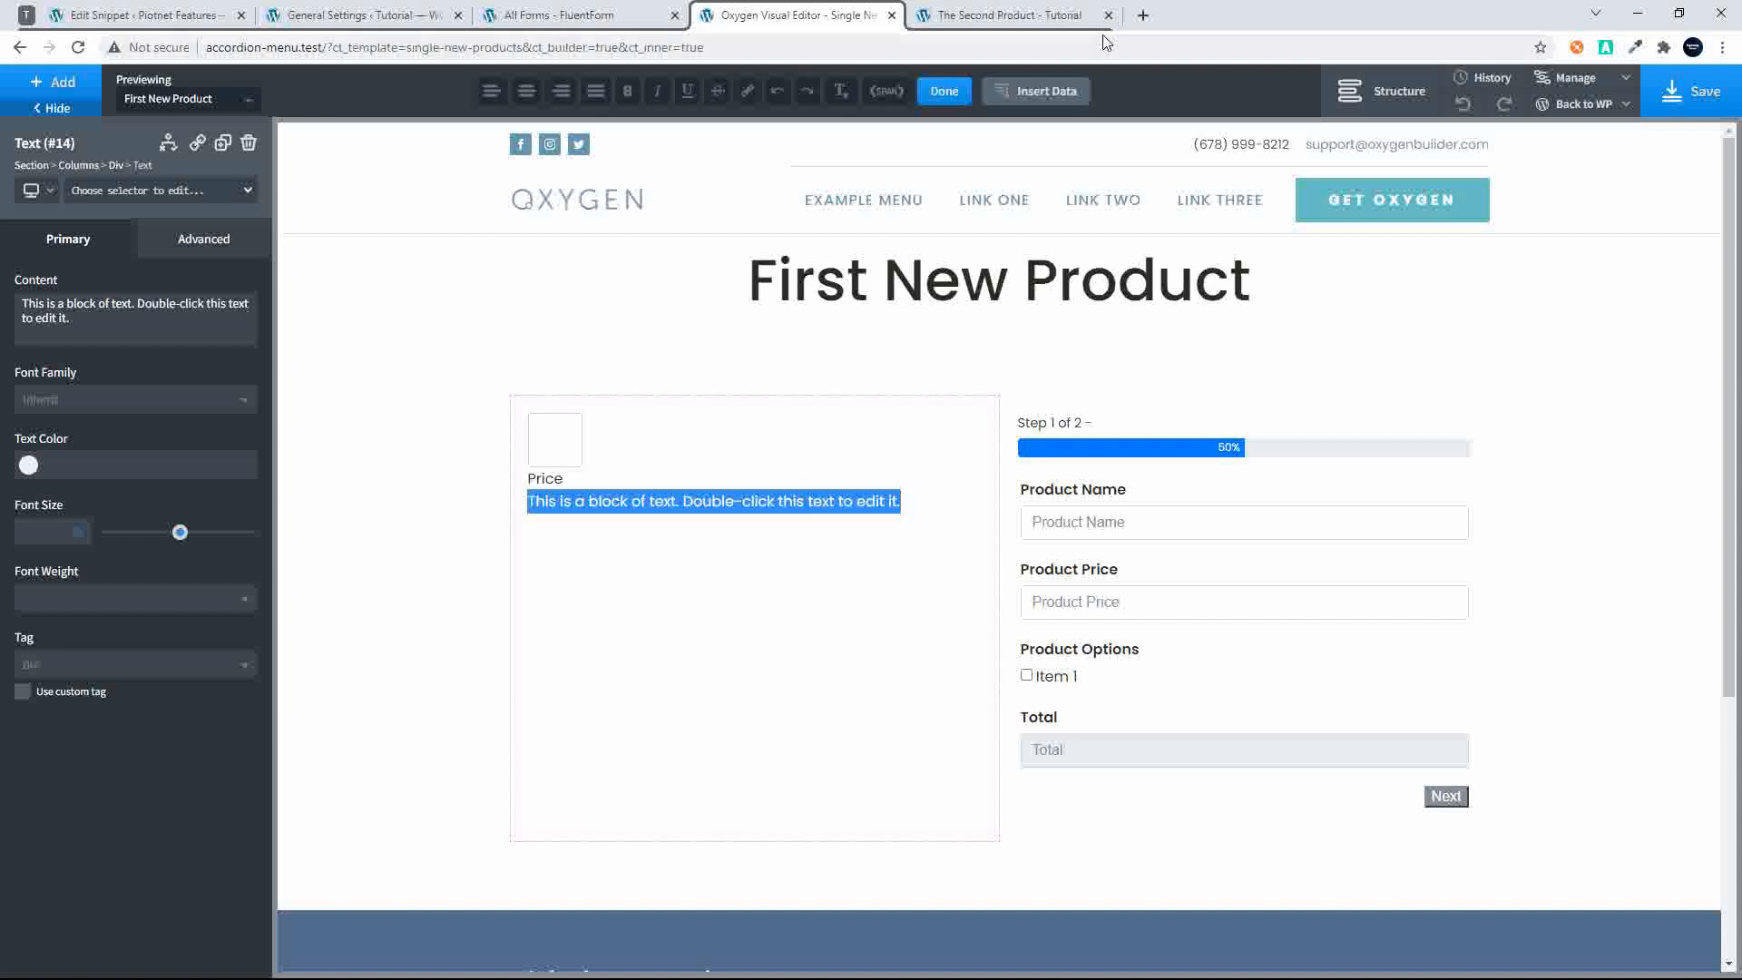
{"action": "left_click", "coordinate": [1043, 94]}
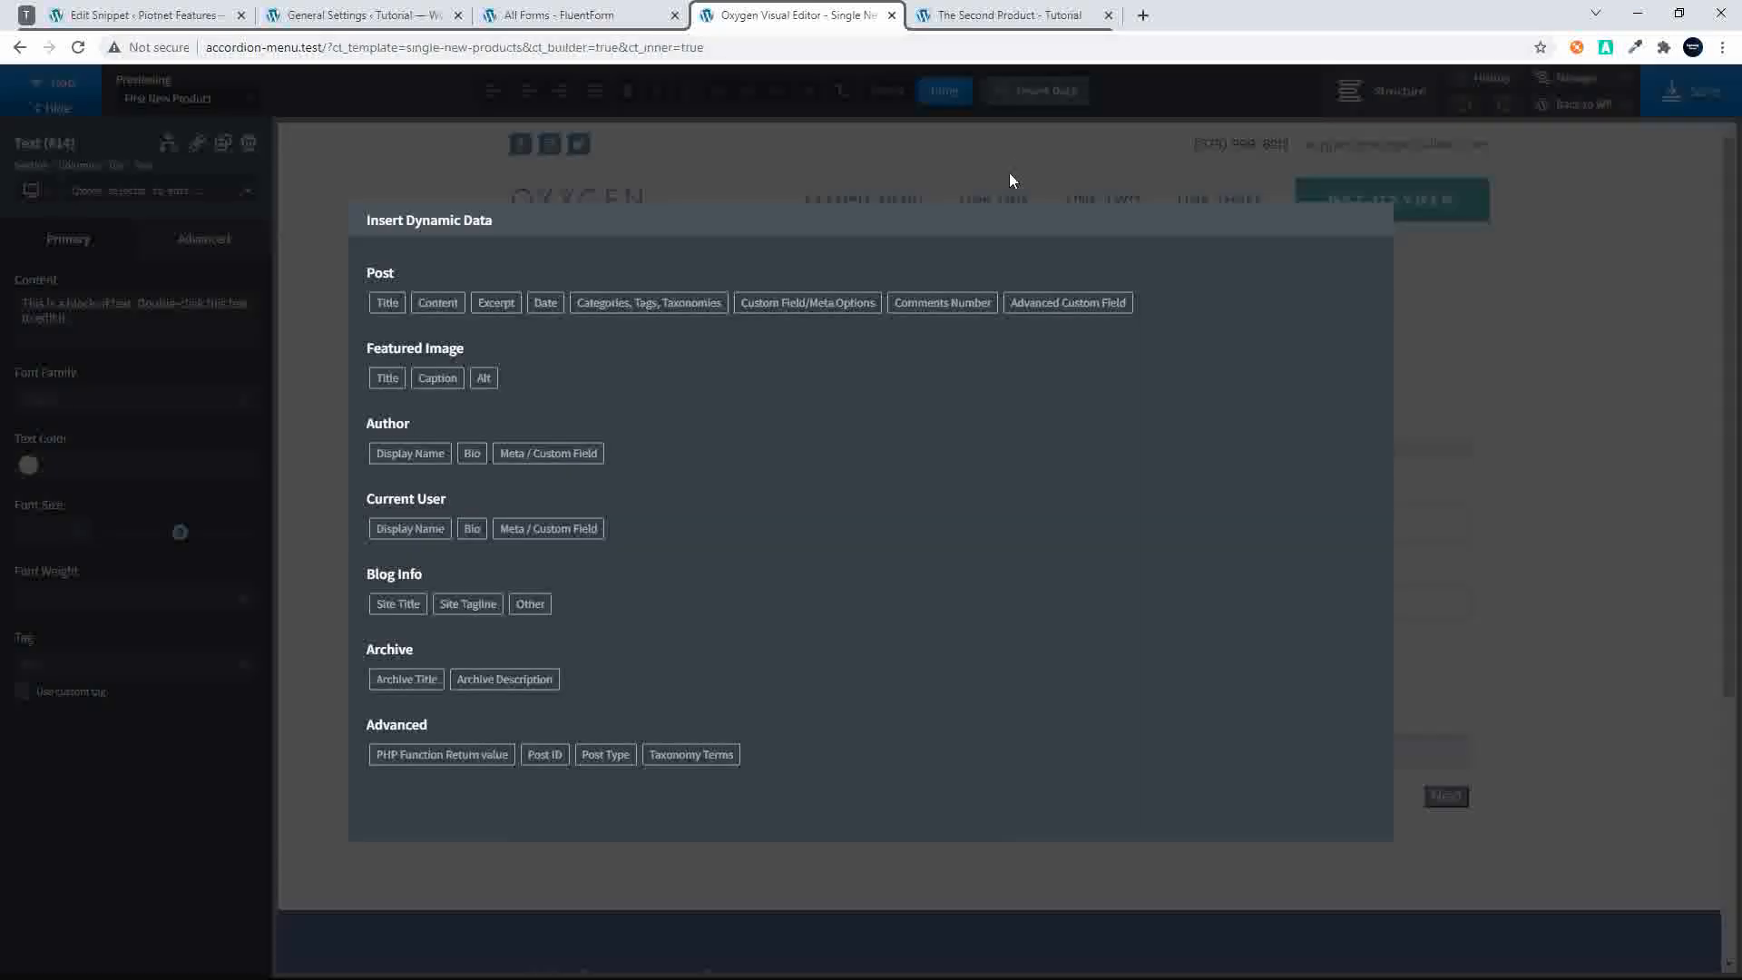
{"action": "left_click", "coordinate": [1063, 309]}
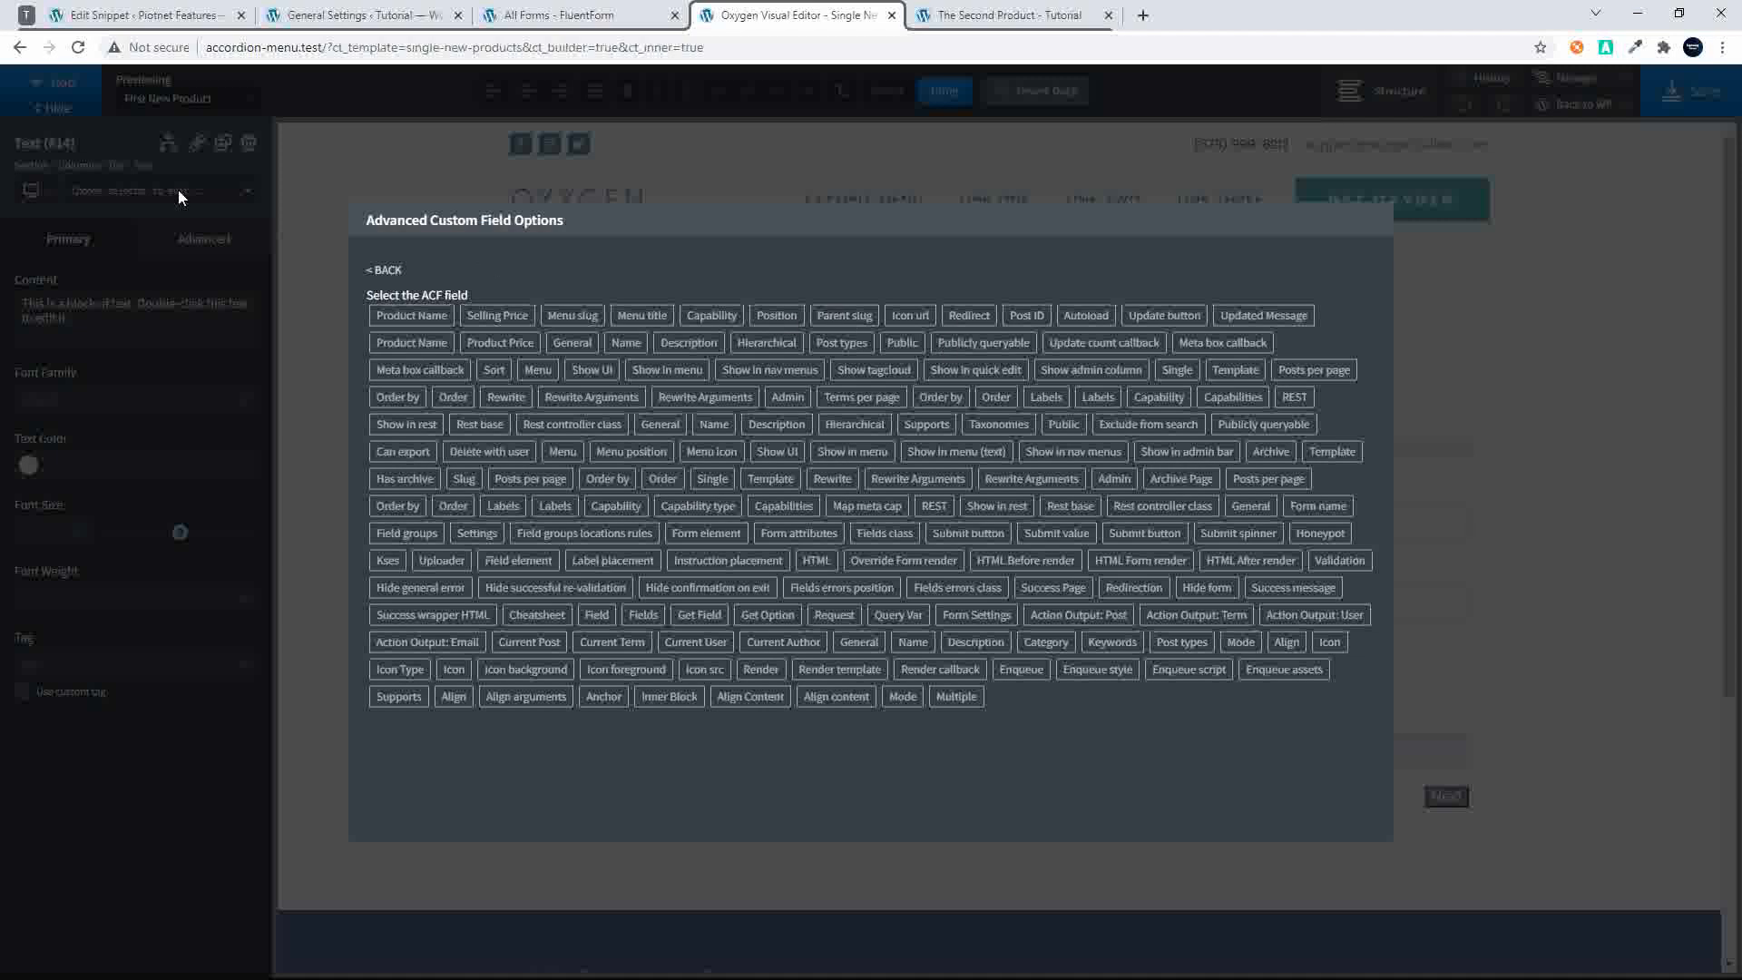
{"action": "left_click", "coordinate": [296, 191]}
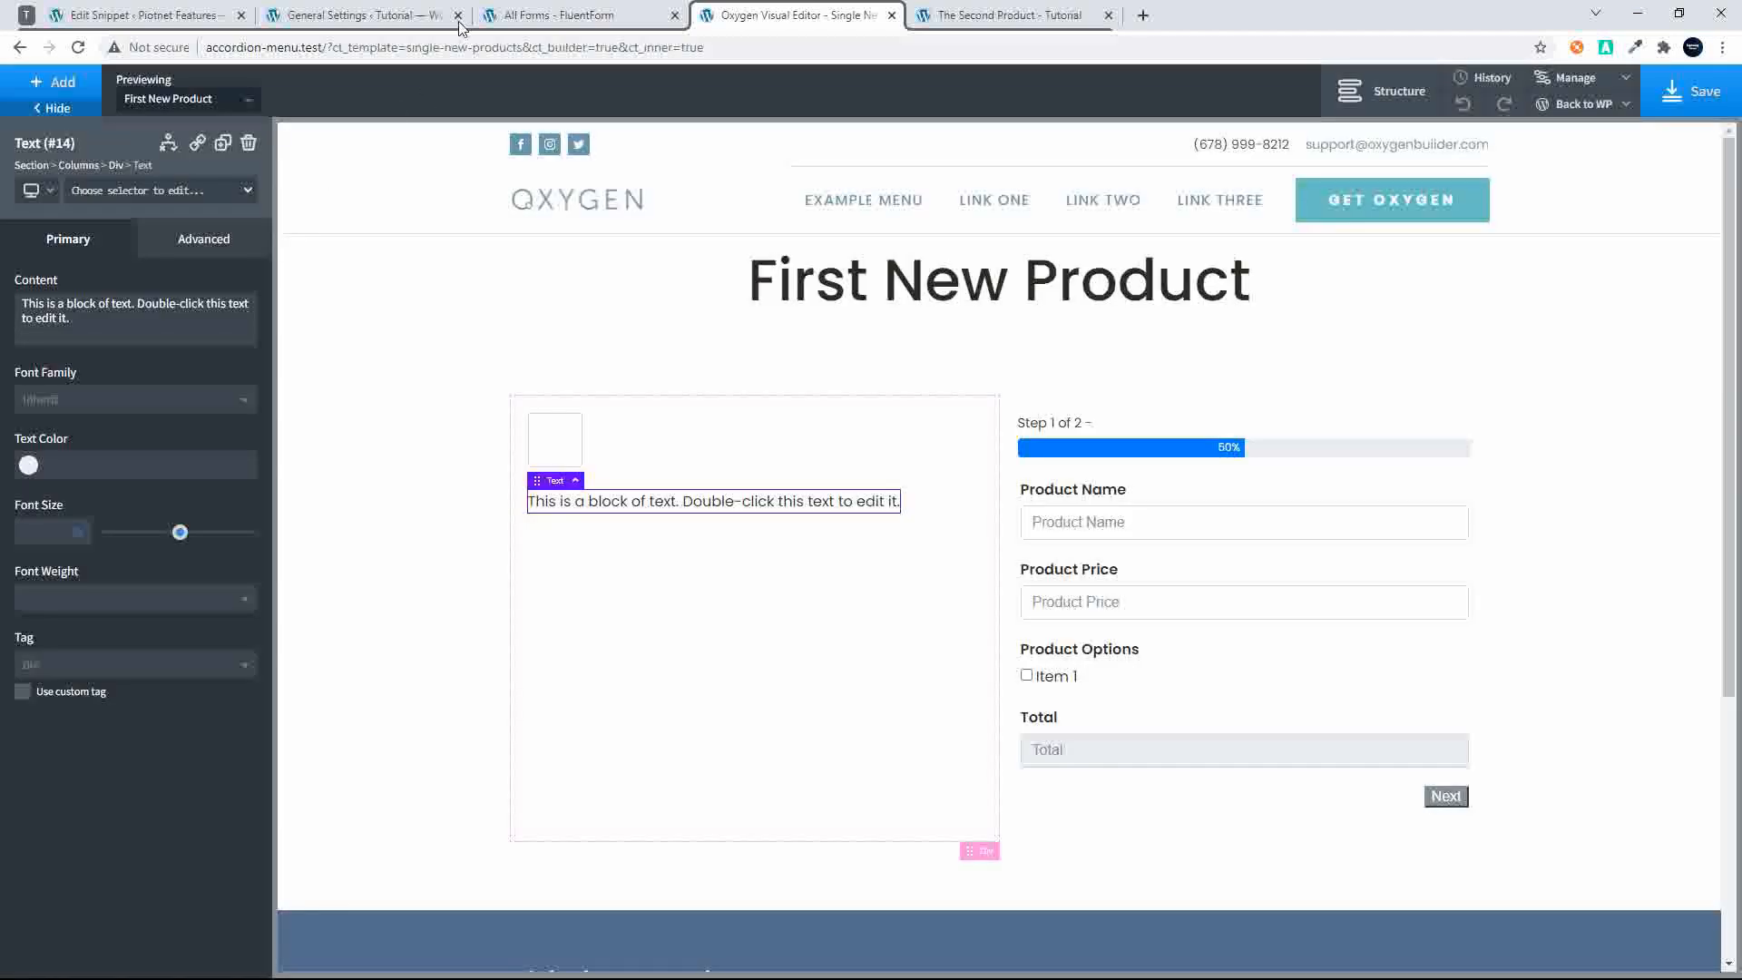
Open the New Products field group in the WordPress custom fields to check its field labels and names
{"action": "left_click", "coordinate": [558, 14]}
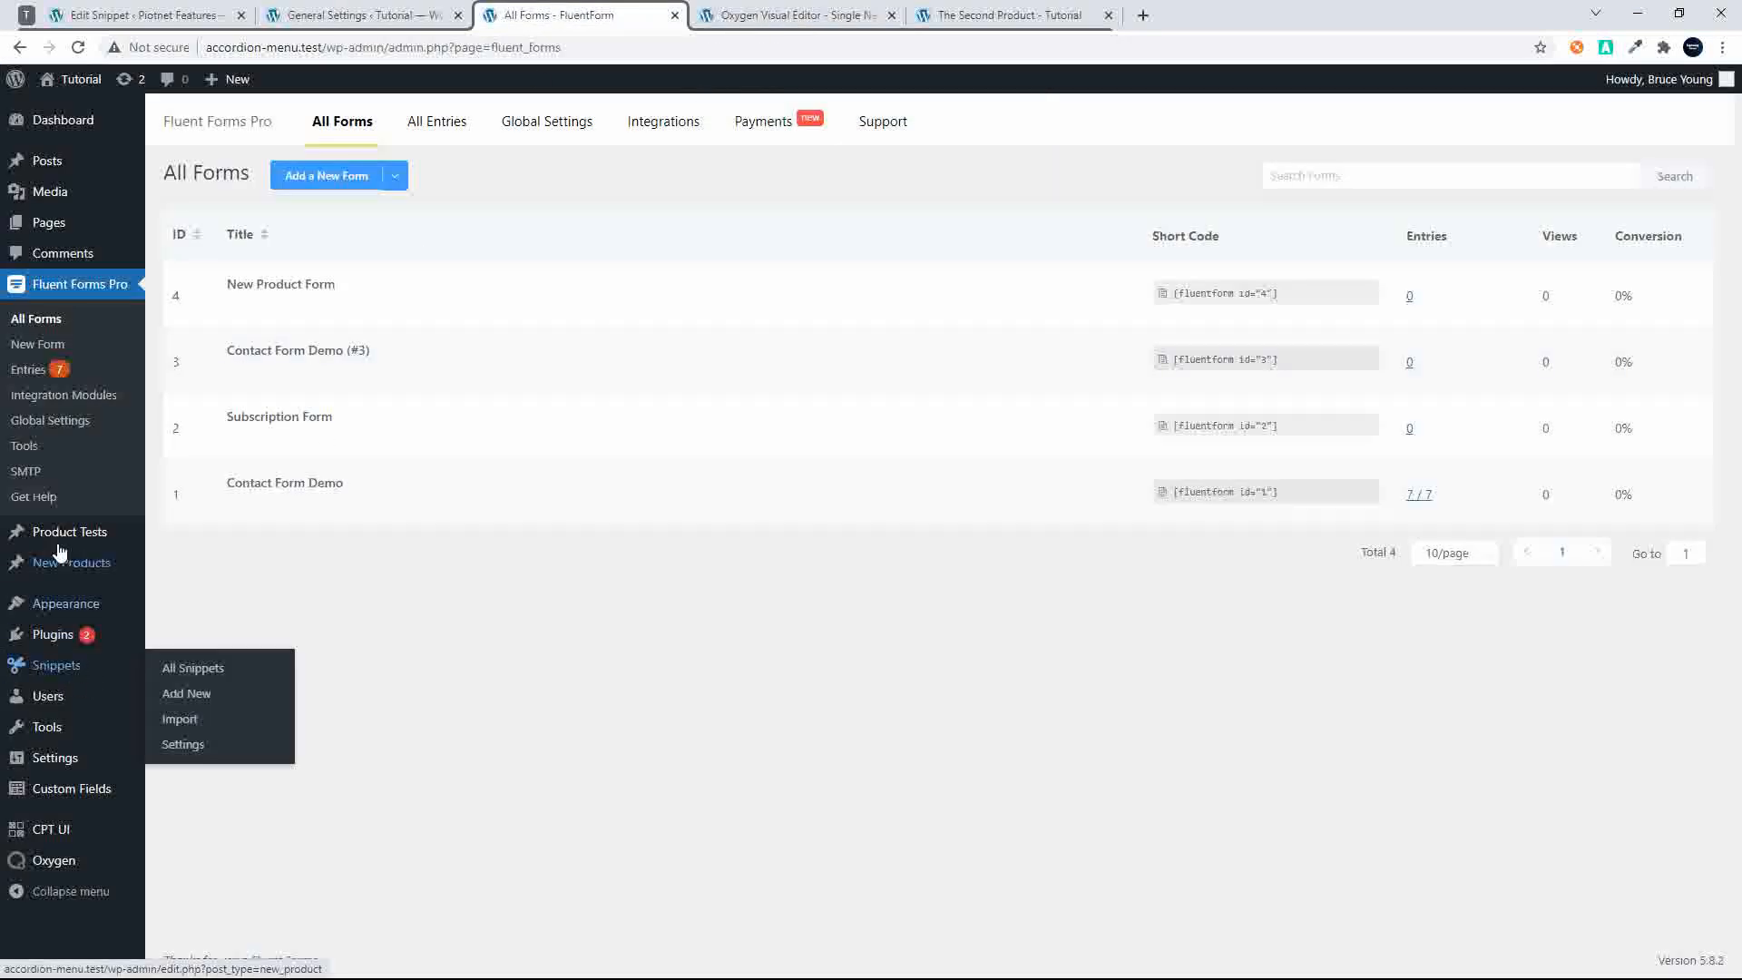
{"action": "left_click", "coordinate": [62, 791]}
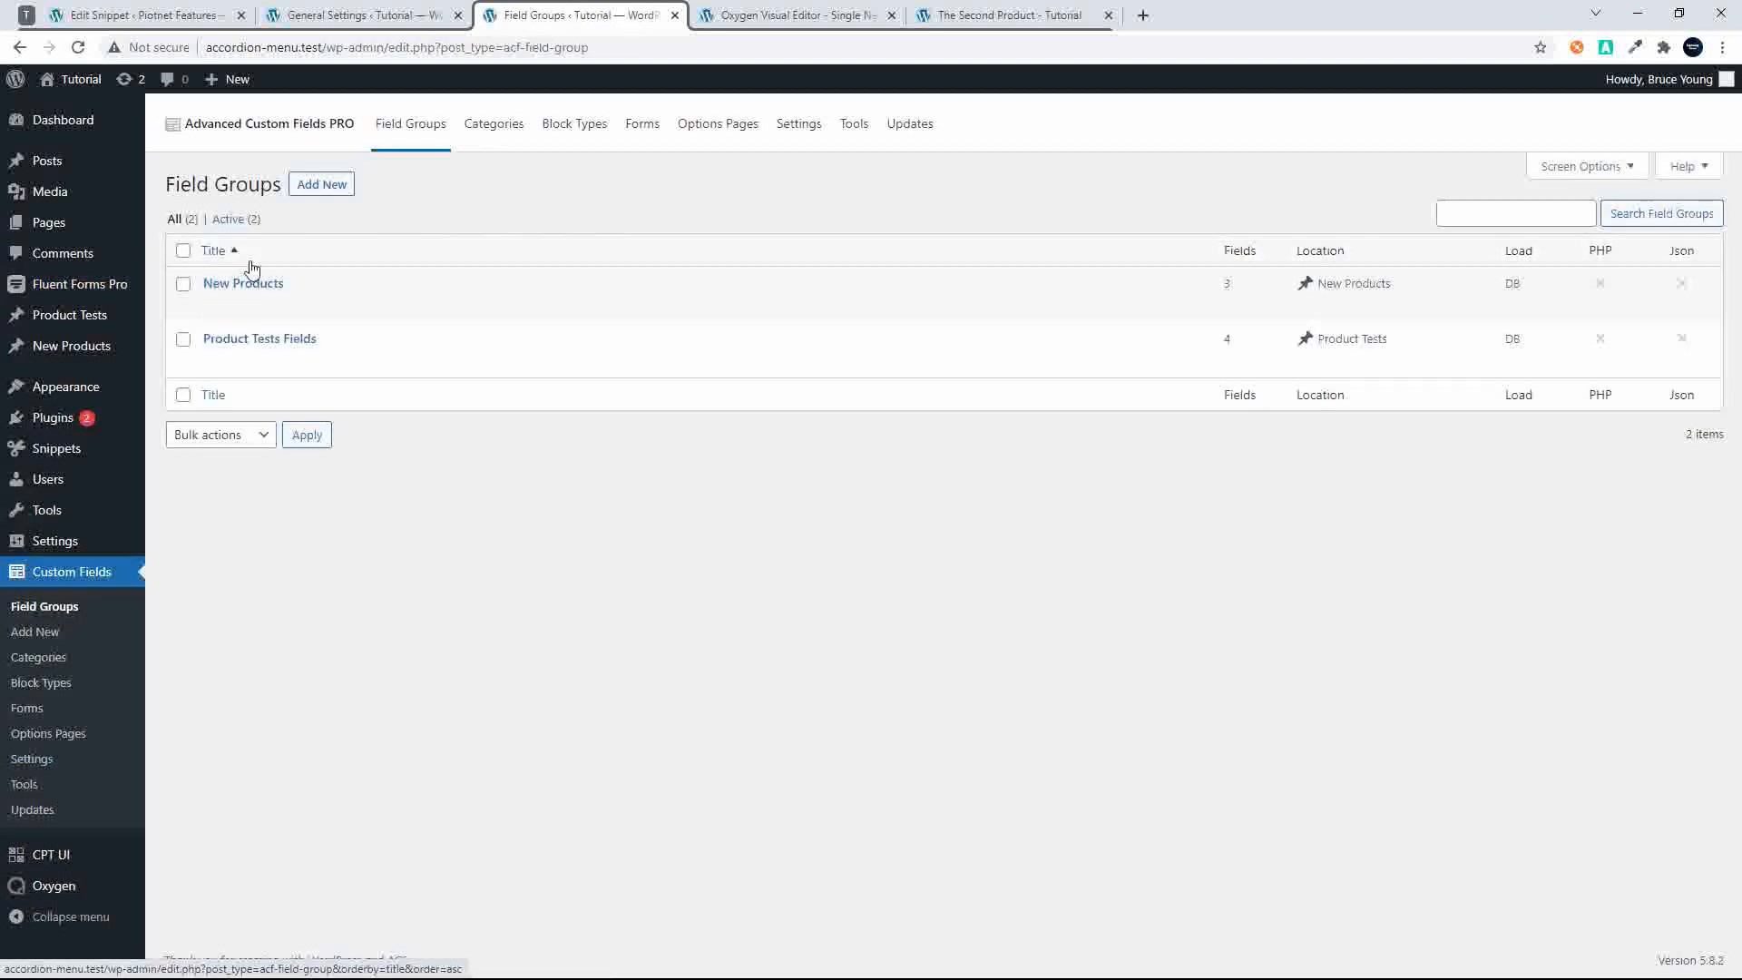
{"action": "left_click", "coordinate": [249, 287]}
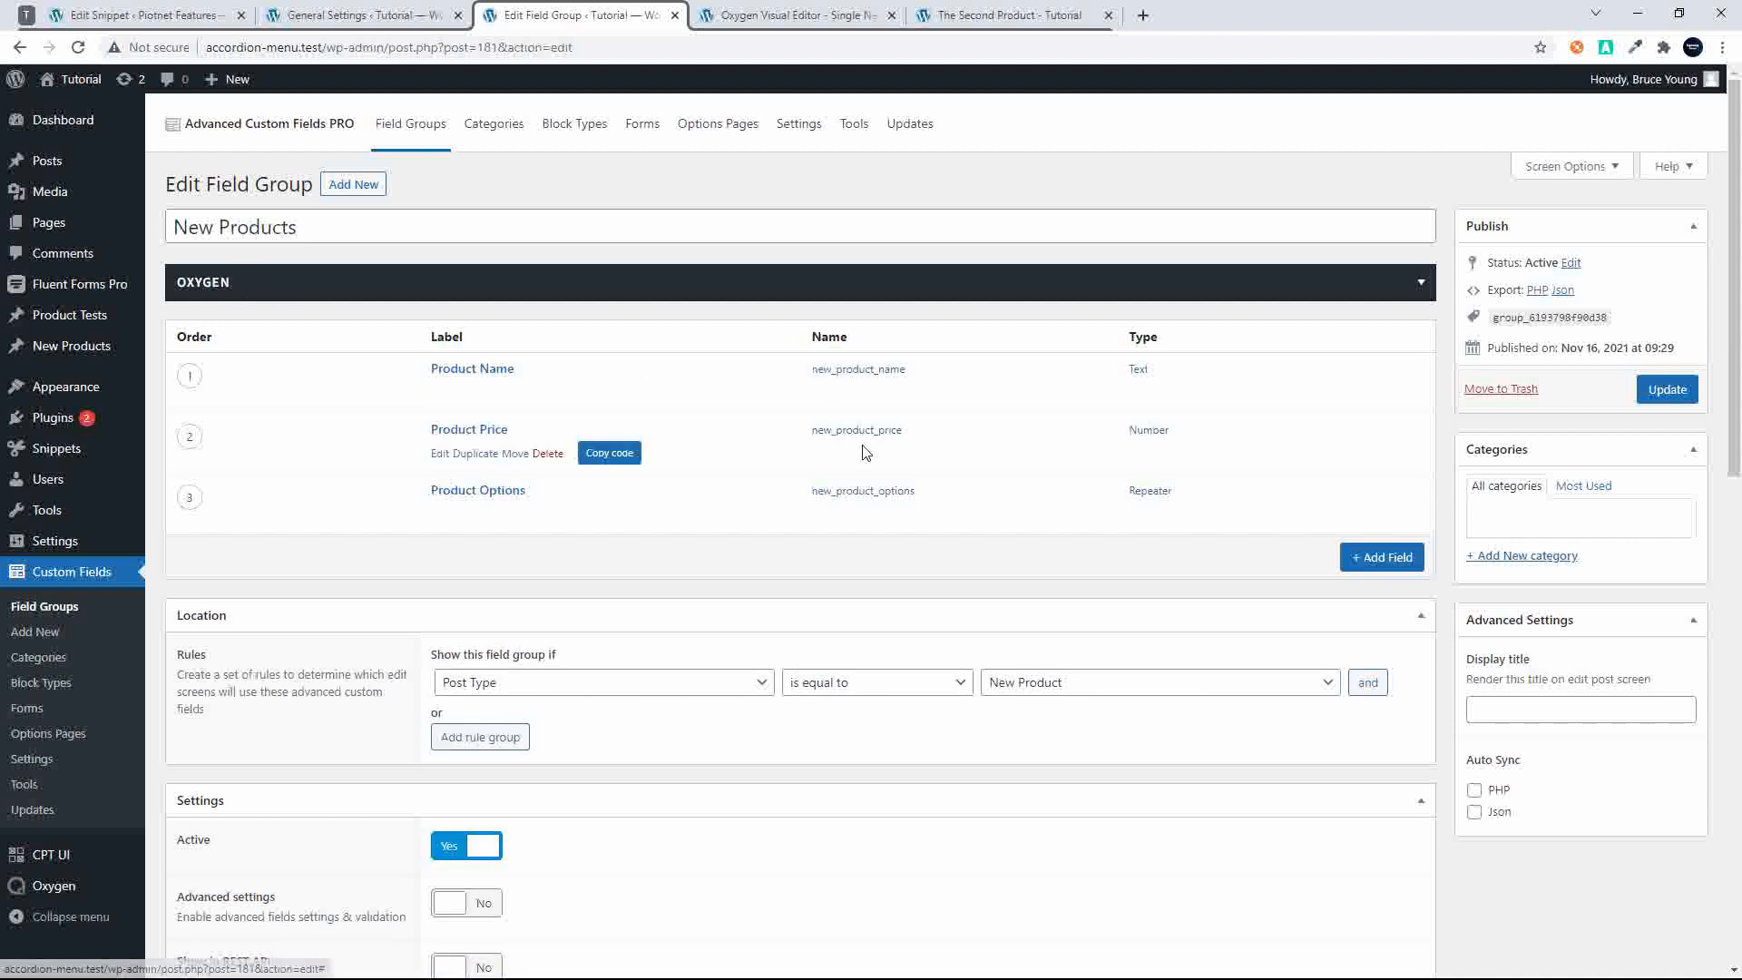
Back in the Oxygen editor, replace the placeholder text below Price with the New Products group's Product Price advanced custom field
{"action": "left_click", "coordinate": [831, 14]}
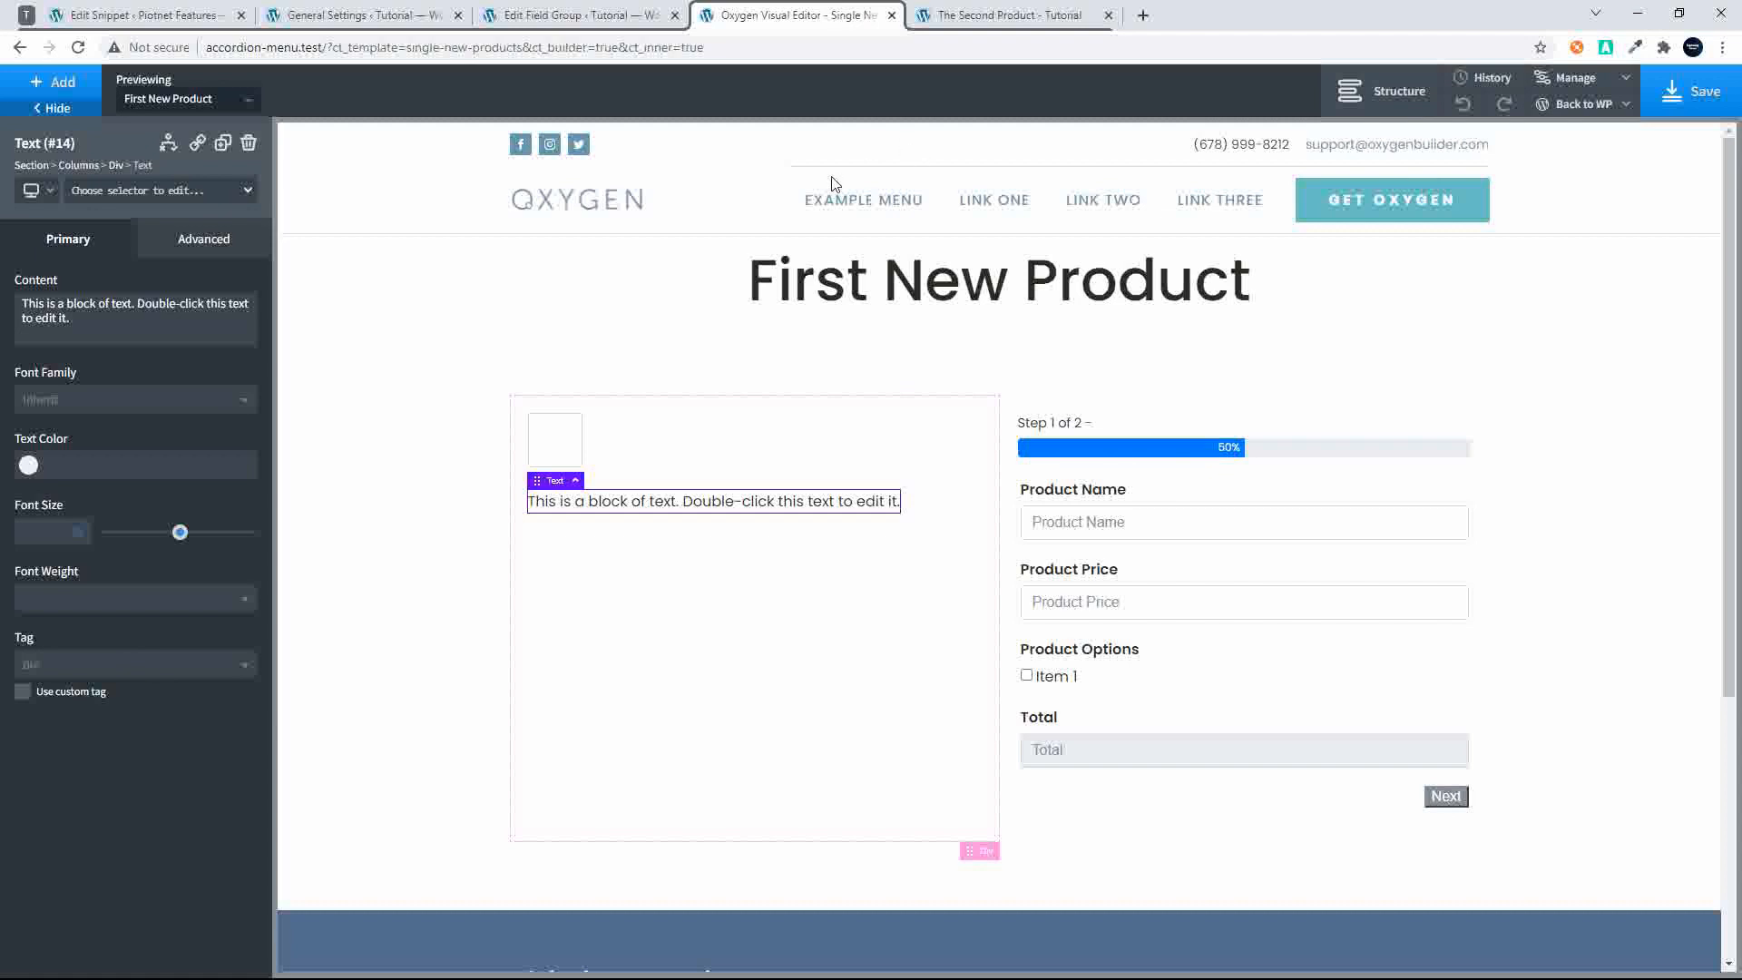
{"action": "double_click", "coordinate": [587, 504]}
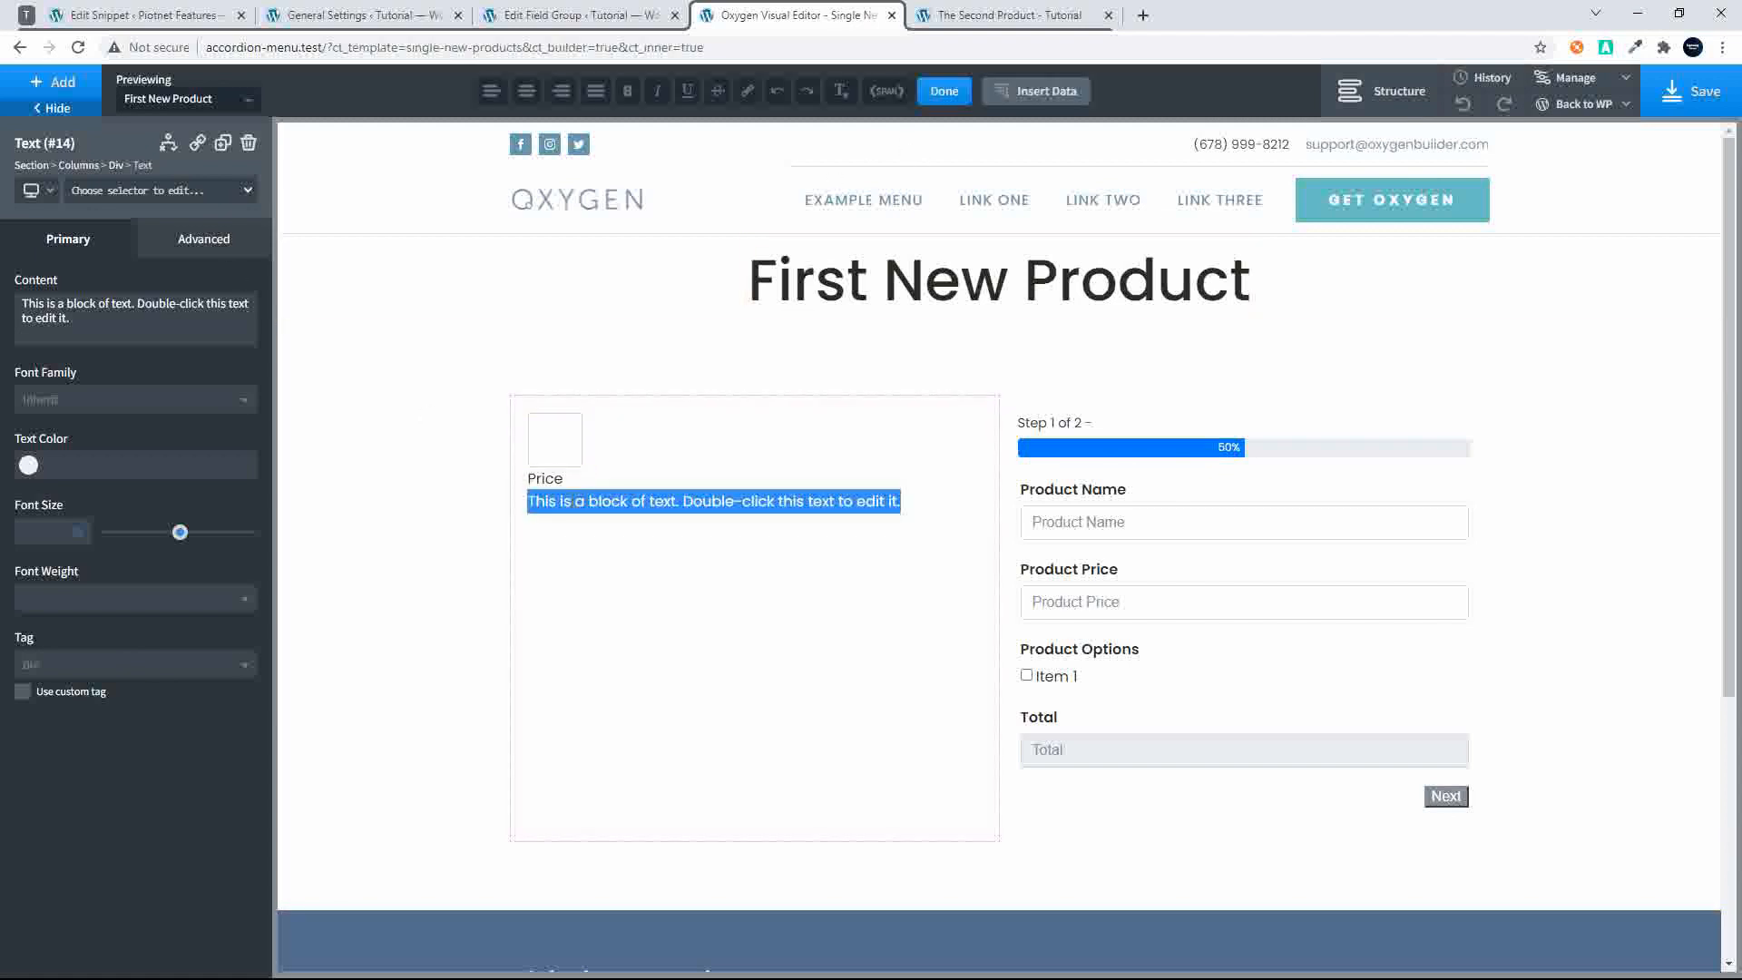
{"action": "left_click", "coordinate": [1032, 90]}
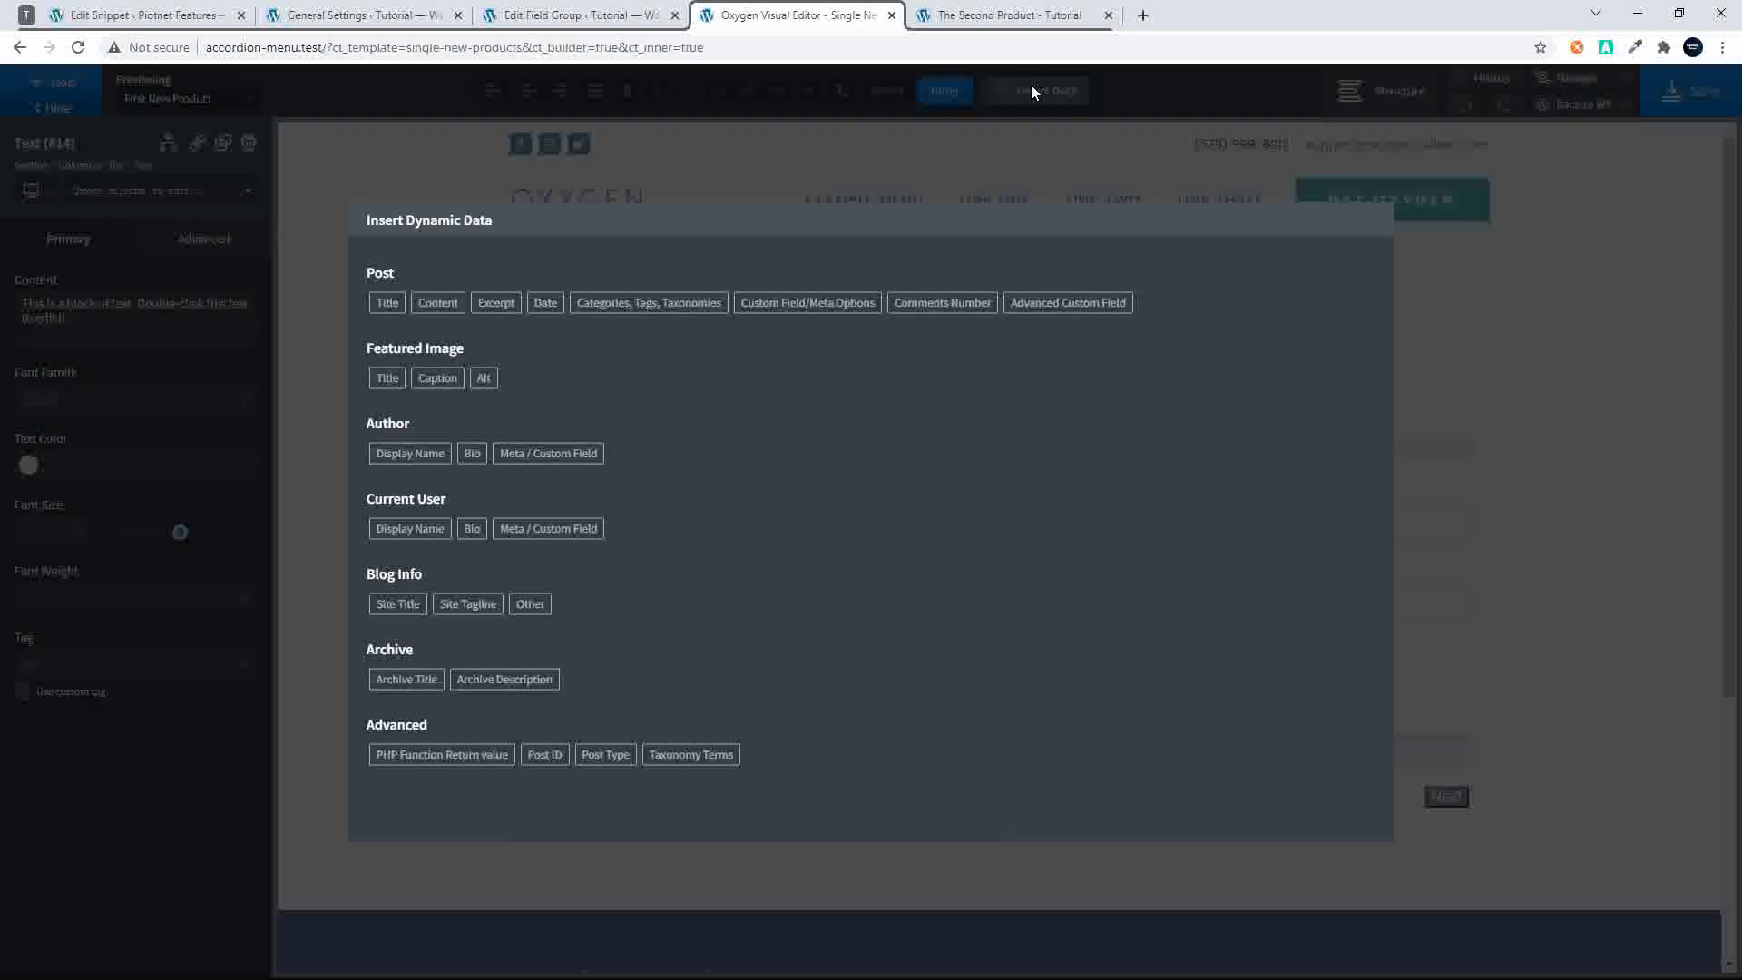
{"action": "left_click", "coordinate": [1072, 303]}
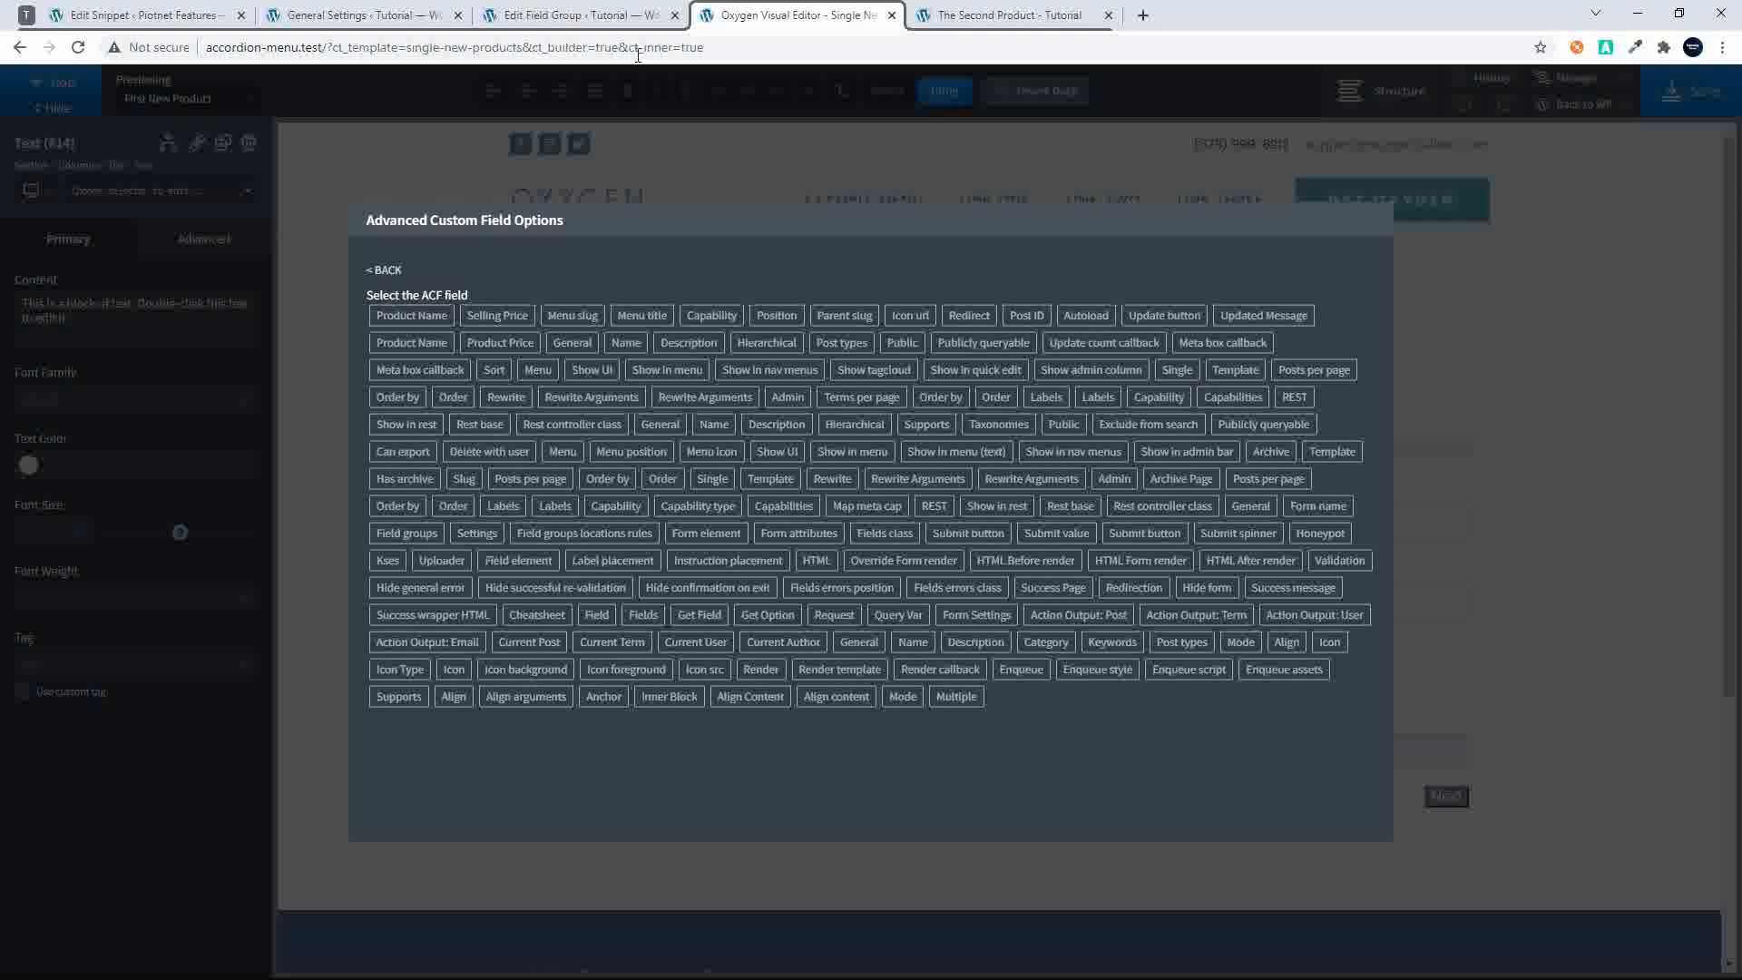
{"action": "left_click", "coordinate": [576, 13]}
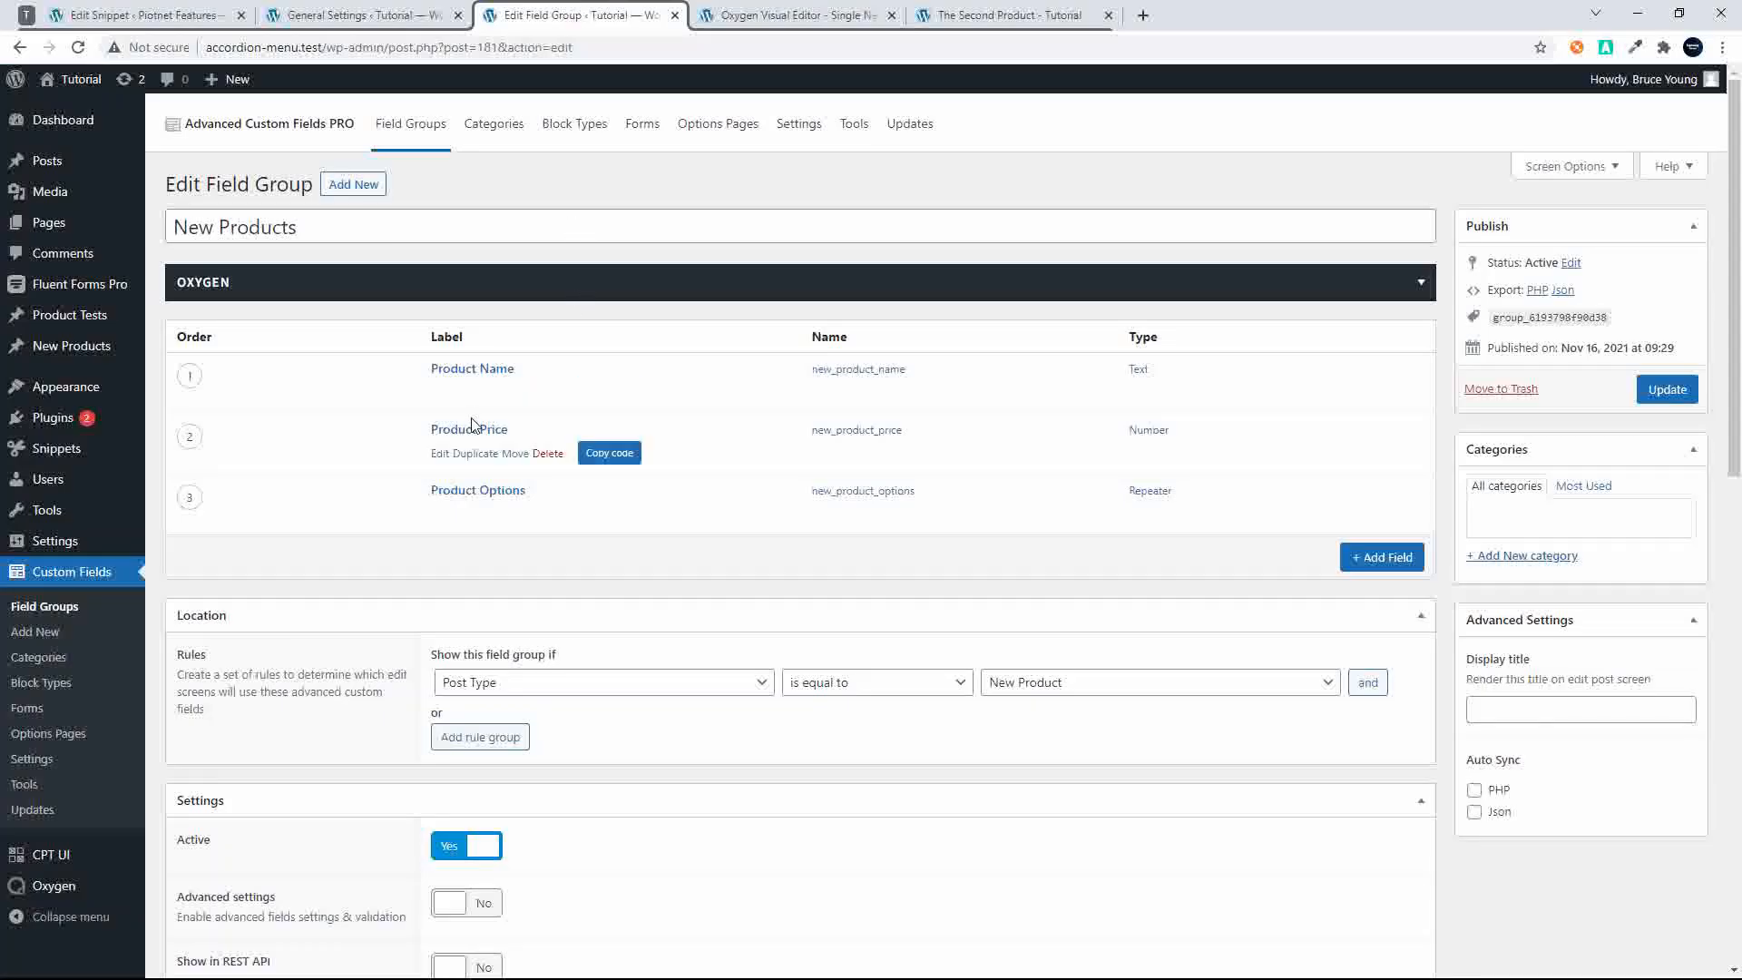
{"action": "left_click", "coordinate": [821, 13]}
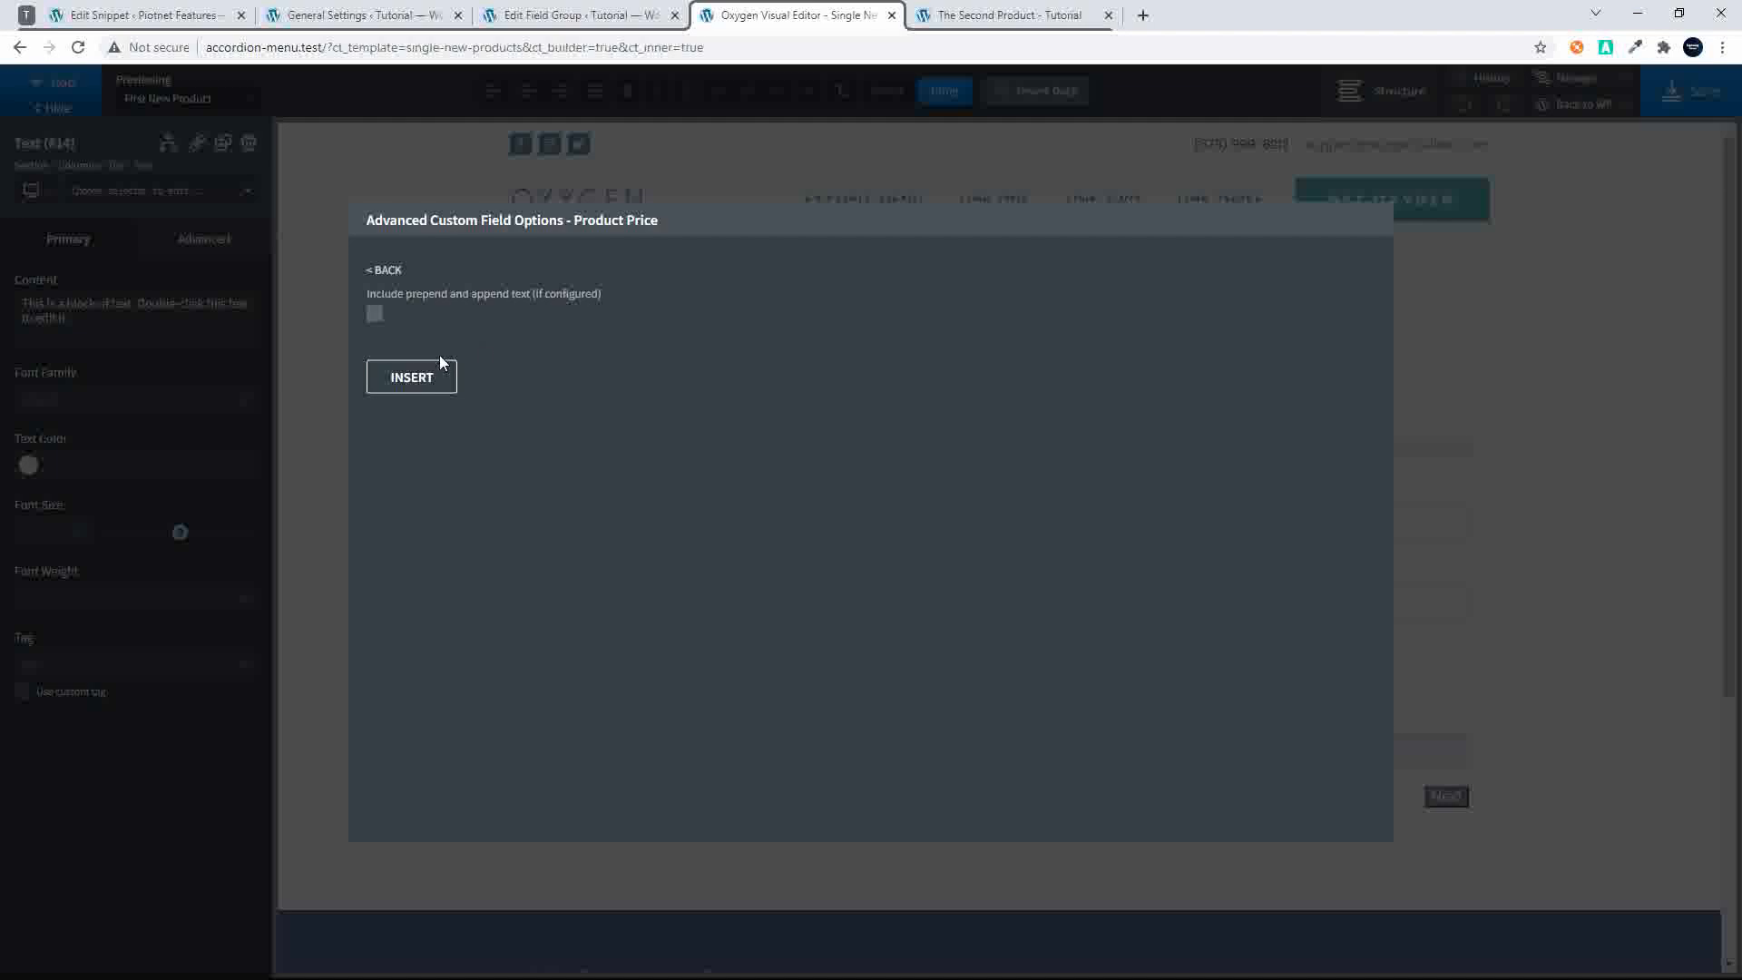
{"action": "left_click", "coordinate": [413, 385]}
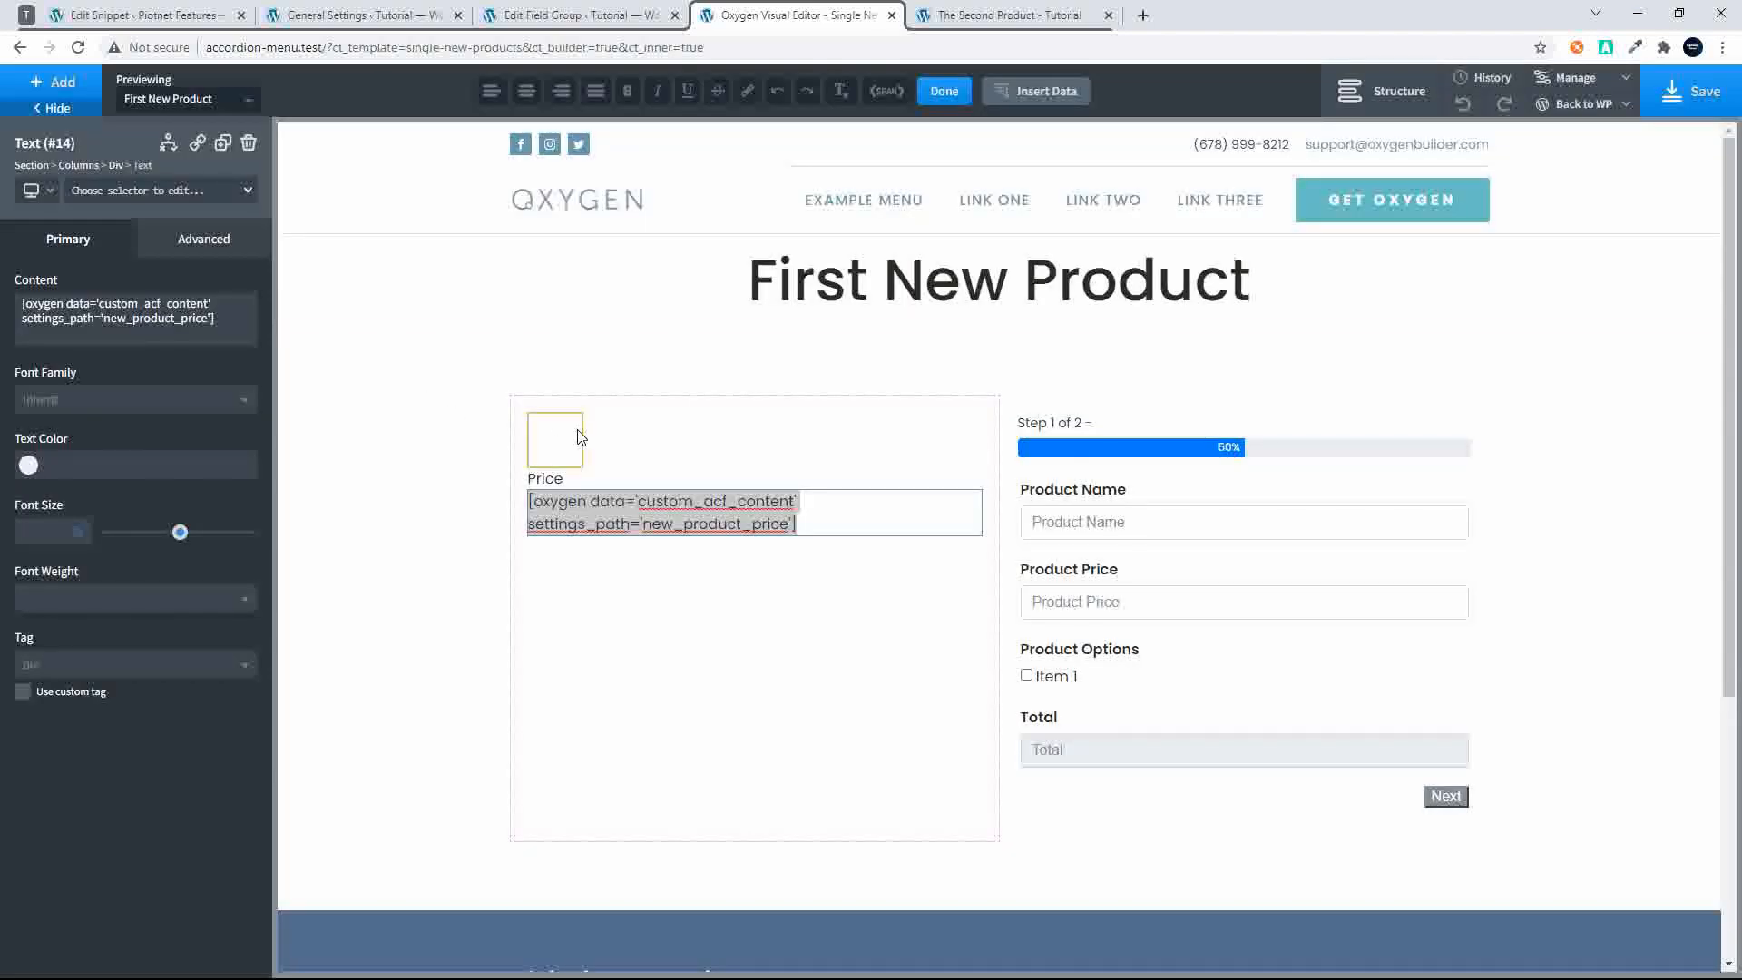
{"action": "left_click", "coordinate": [625, 455]}
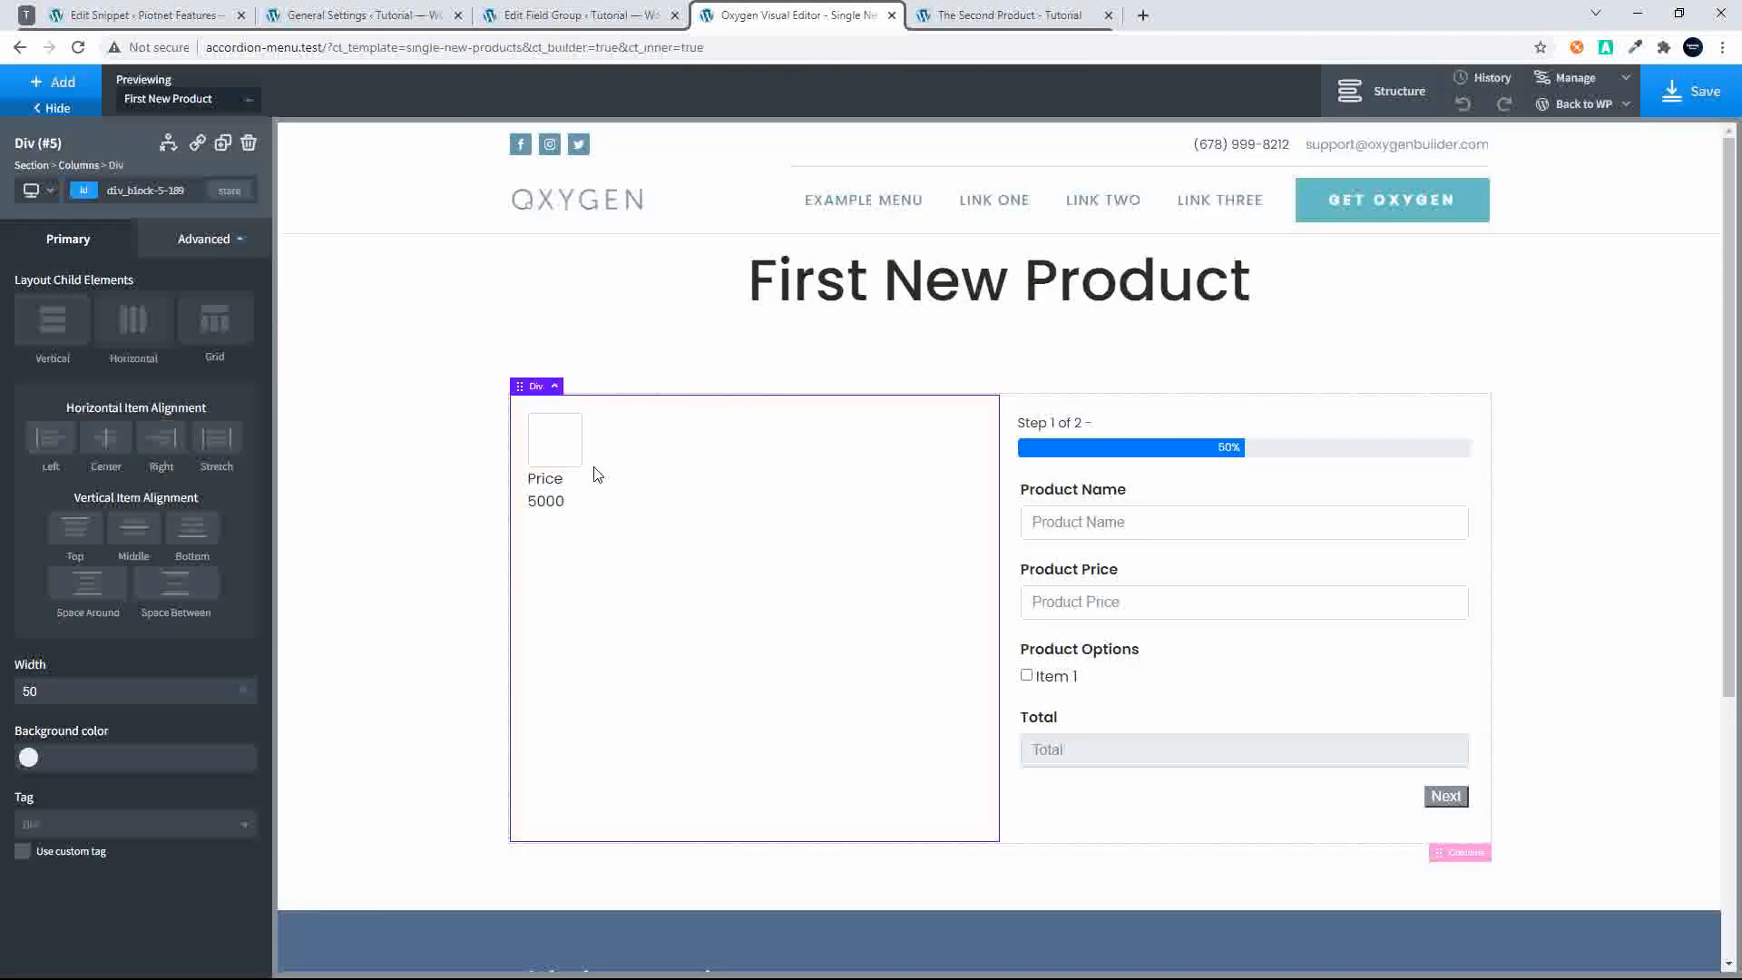
Switch to the WordPress admin, refresh it and open First New Product from New Products for editing
{"action": "left_click", "coordinate": [544, 504]}
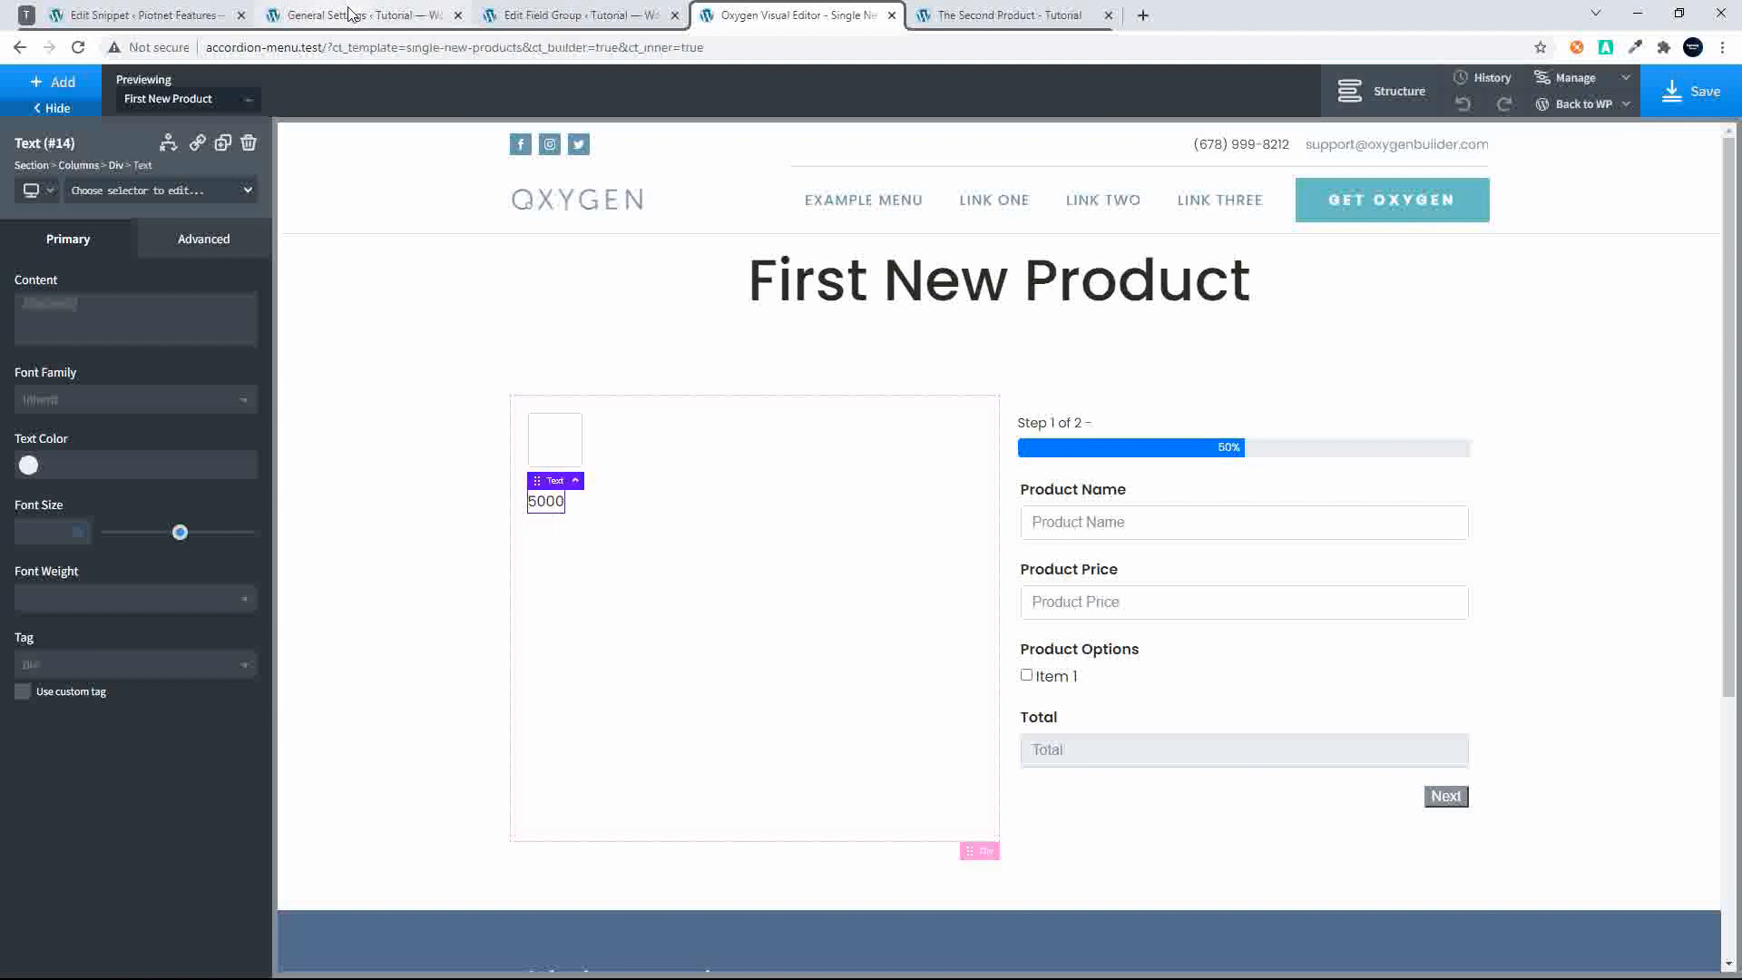
{"action": "left_click", "coordinate": [352, 14]}
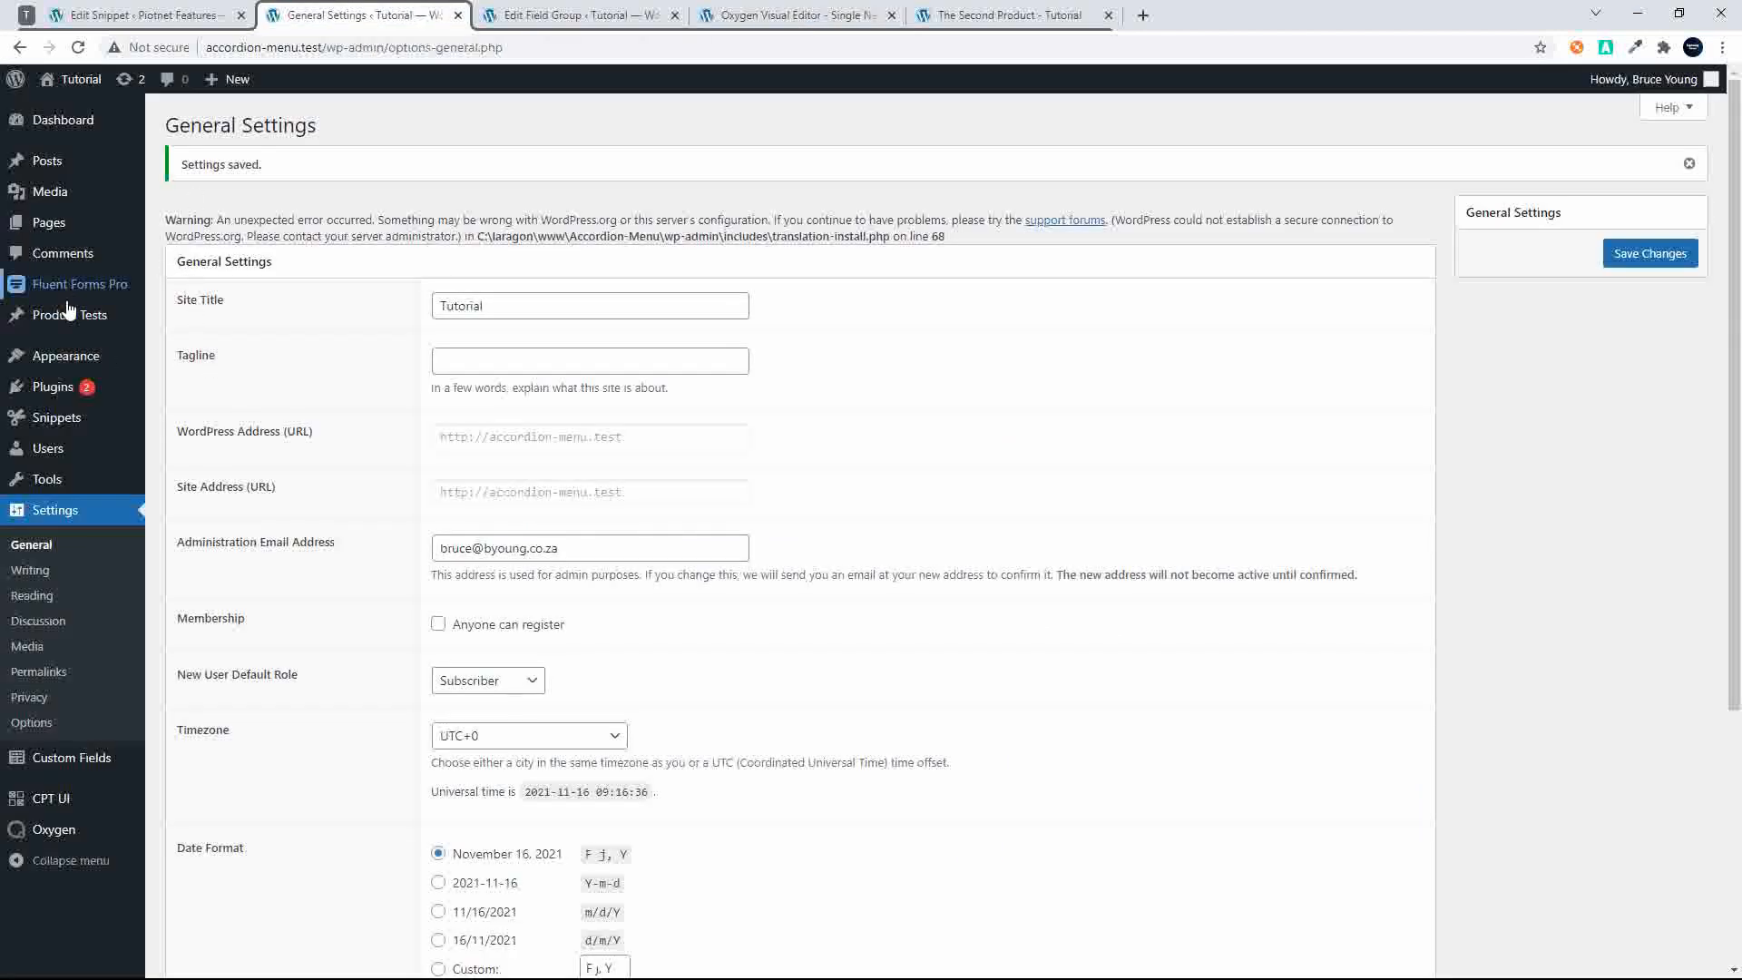
{"action": "left_click", "coordinate": [79, 49]}
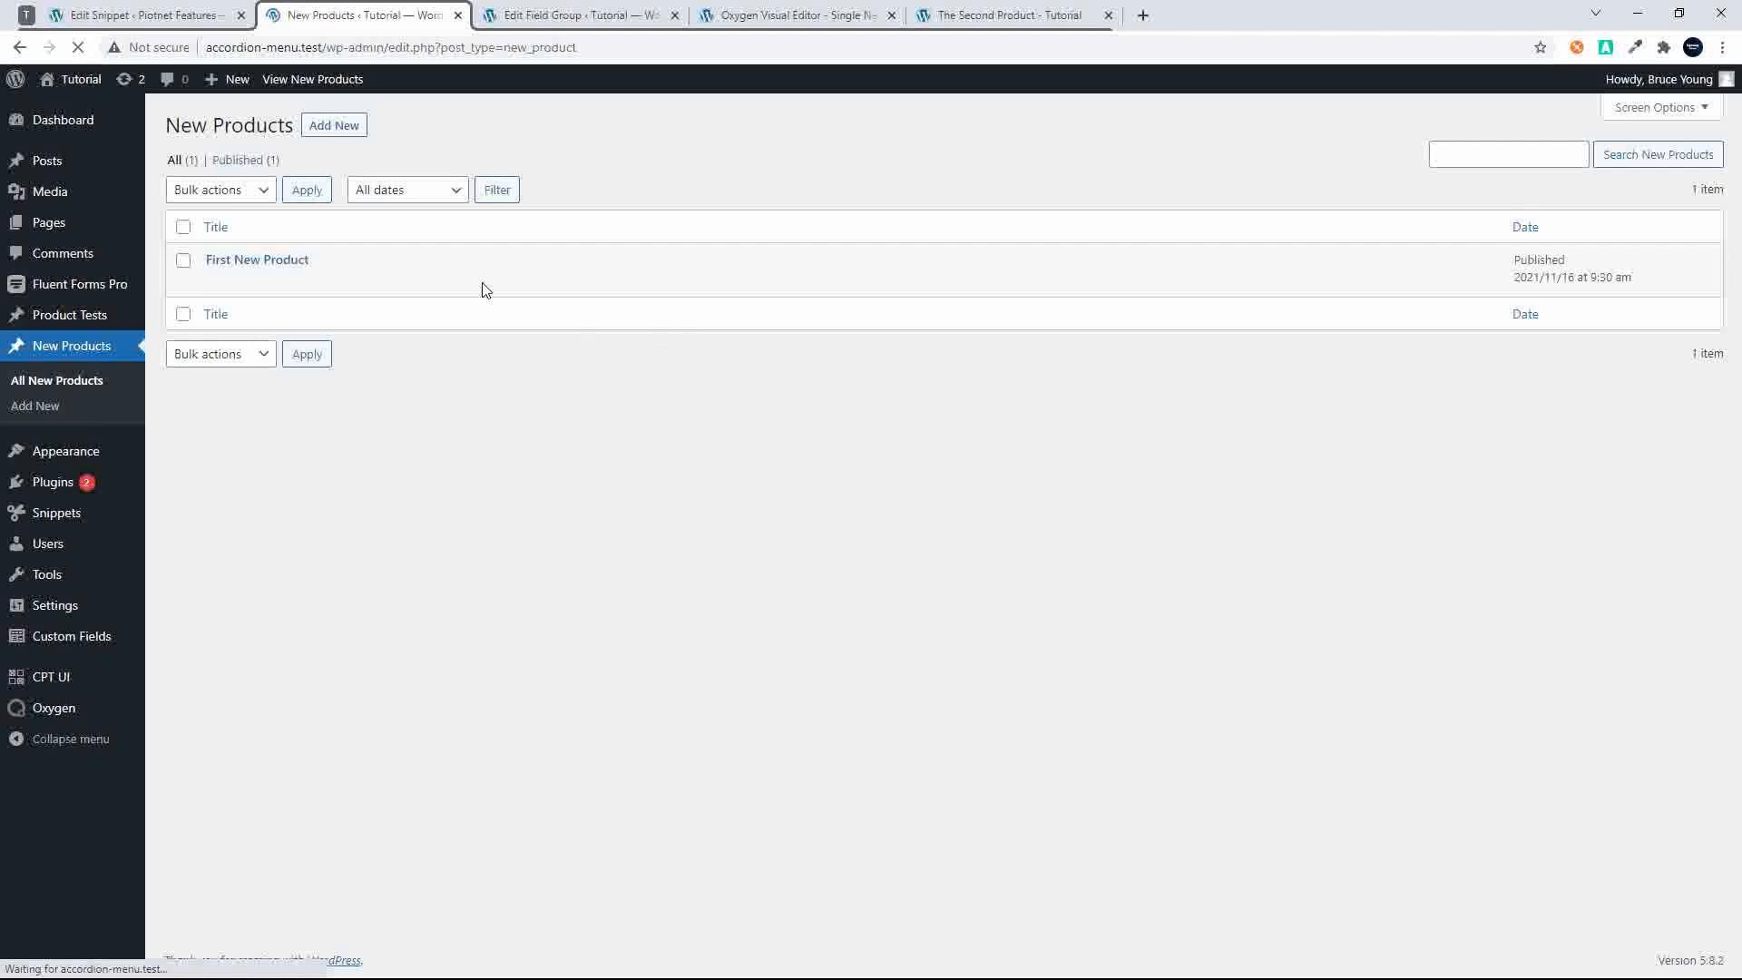
{"action": "left_click", "coordinate": [264, 262]}
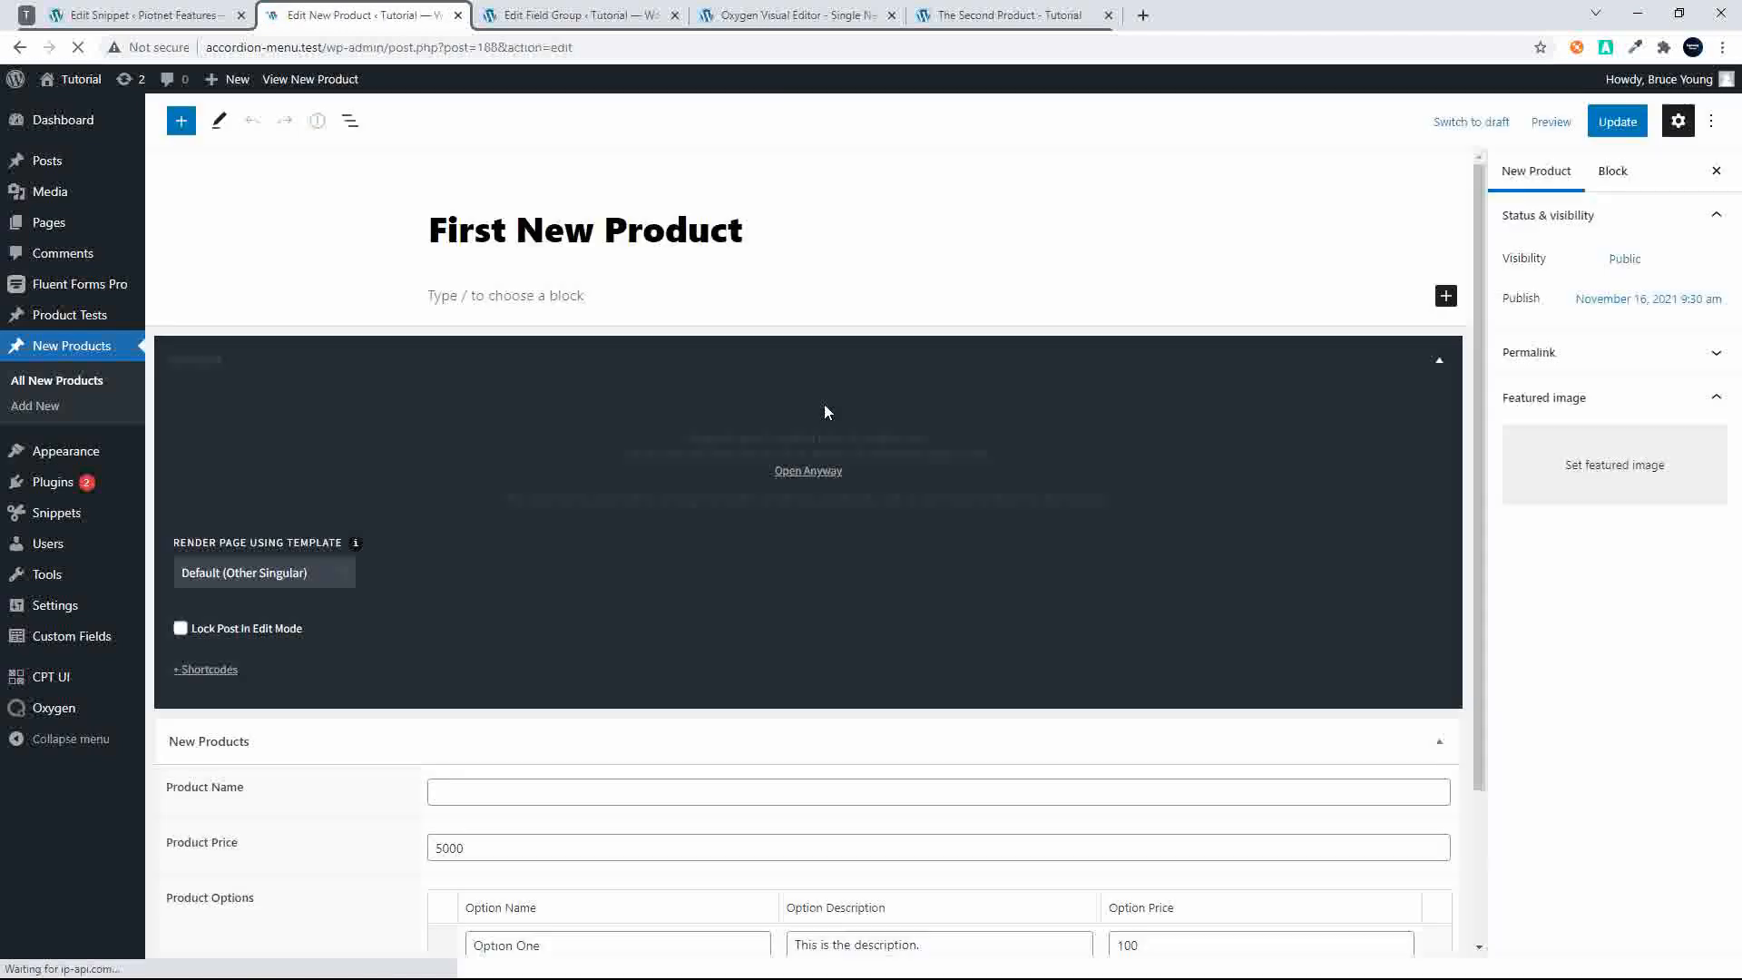
Set the Option Price of Option One to 10000 and update the product
{"action": "scroll", "coordinate": [818, 415], "scroll_direction": "down", "scroll_amount": 2}
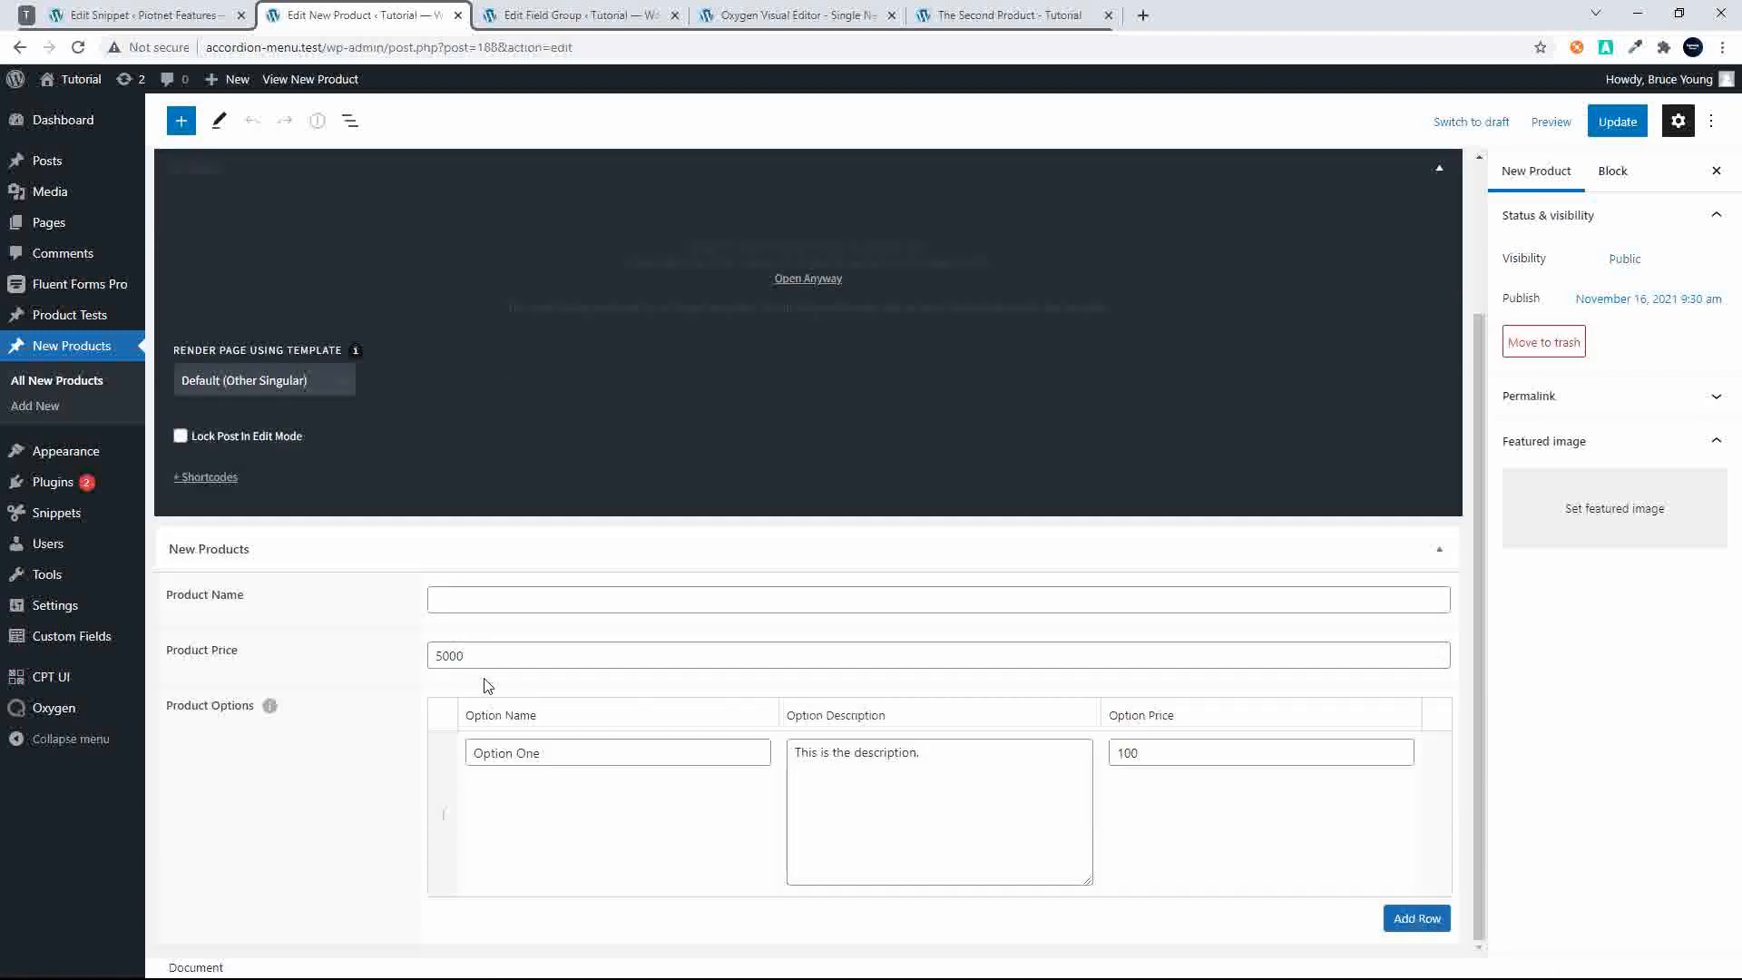
{"action": "left_click", "coordinate": [554, 758]}
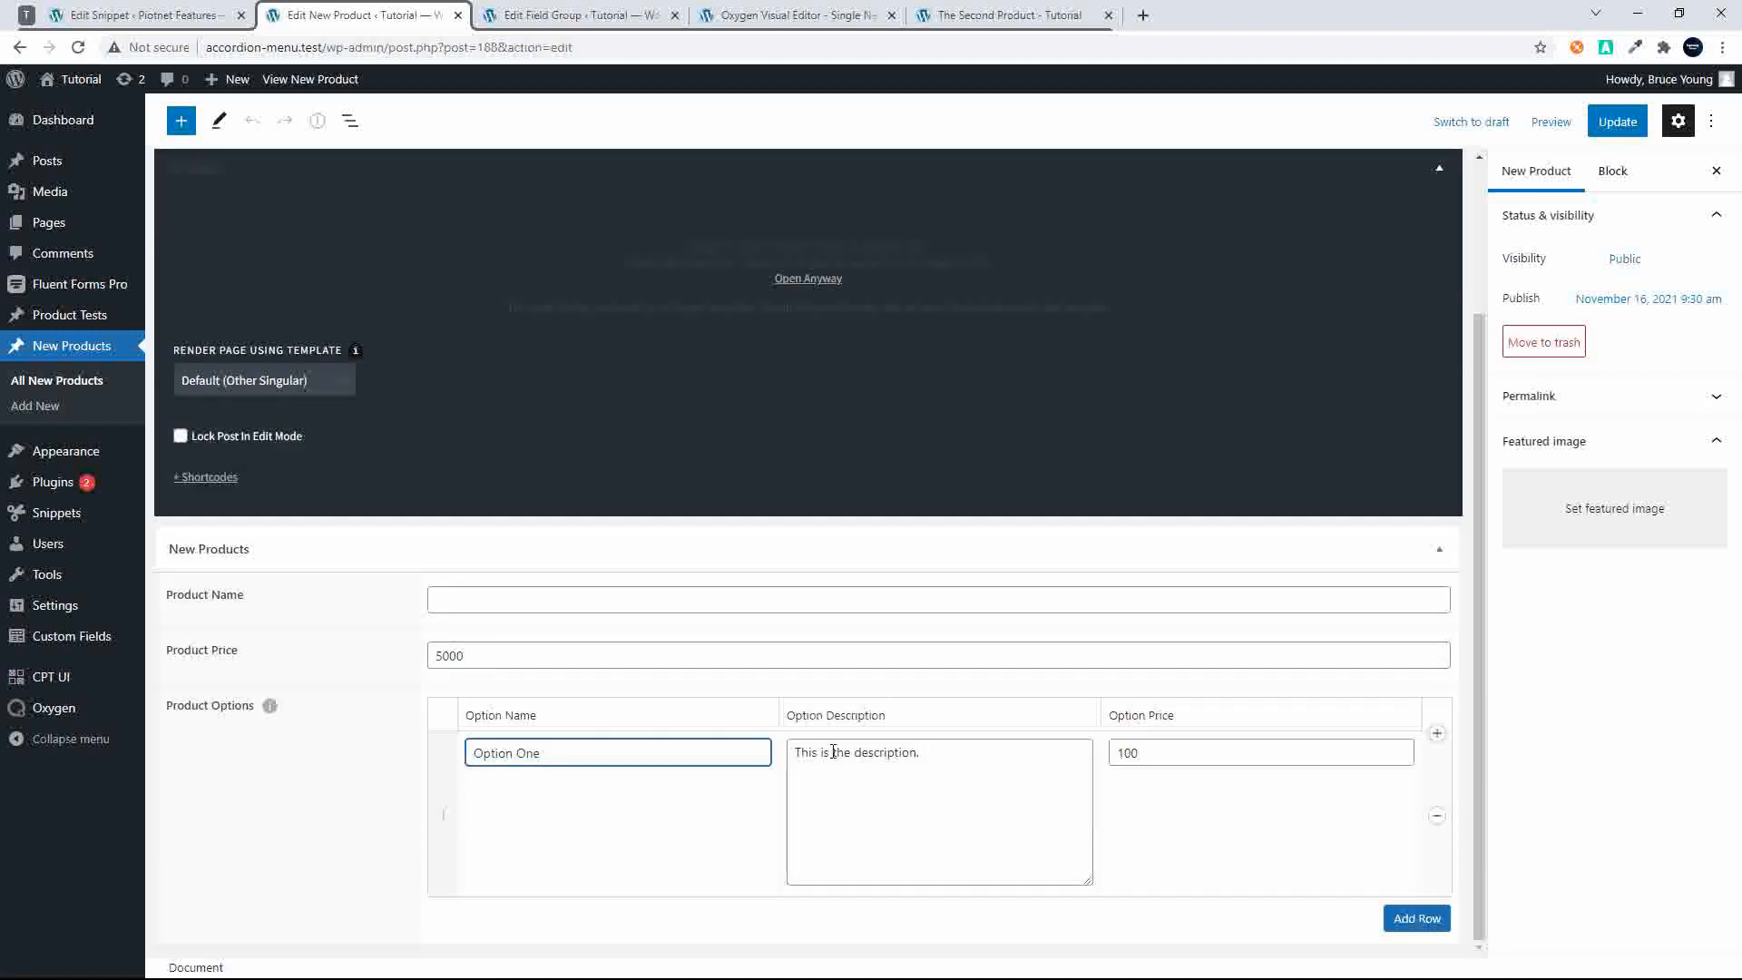
{"action": "left_click", "coordinate": [1157, 746]}
{"action": "left_click", "coordinate": [878, 753]}
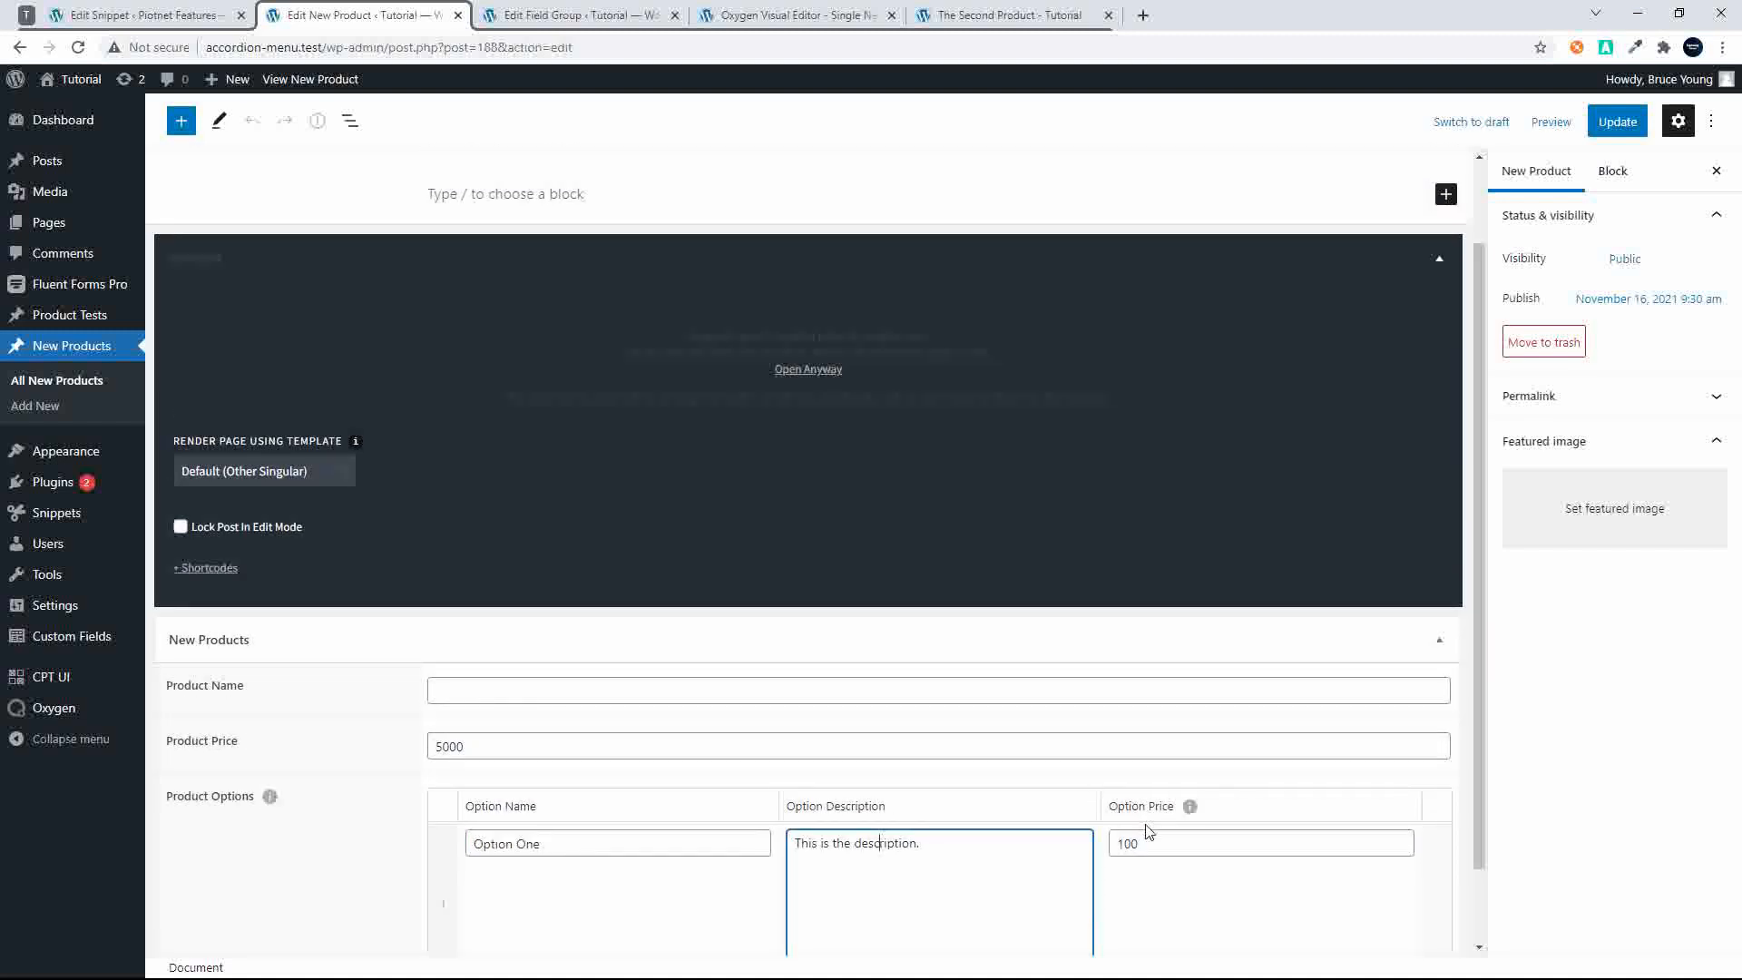
{"action": "left_click", "coordinate": [1152, 844]}
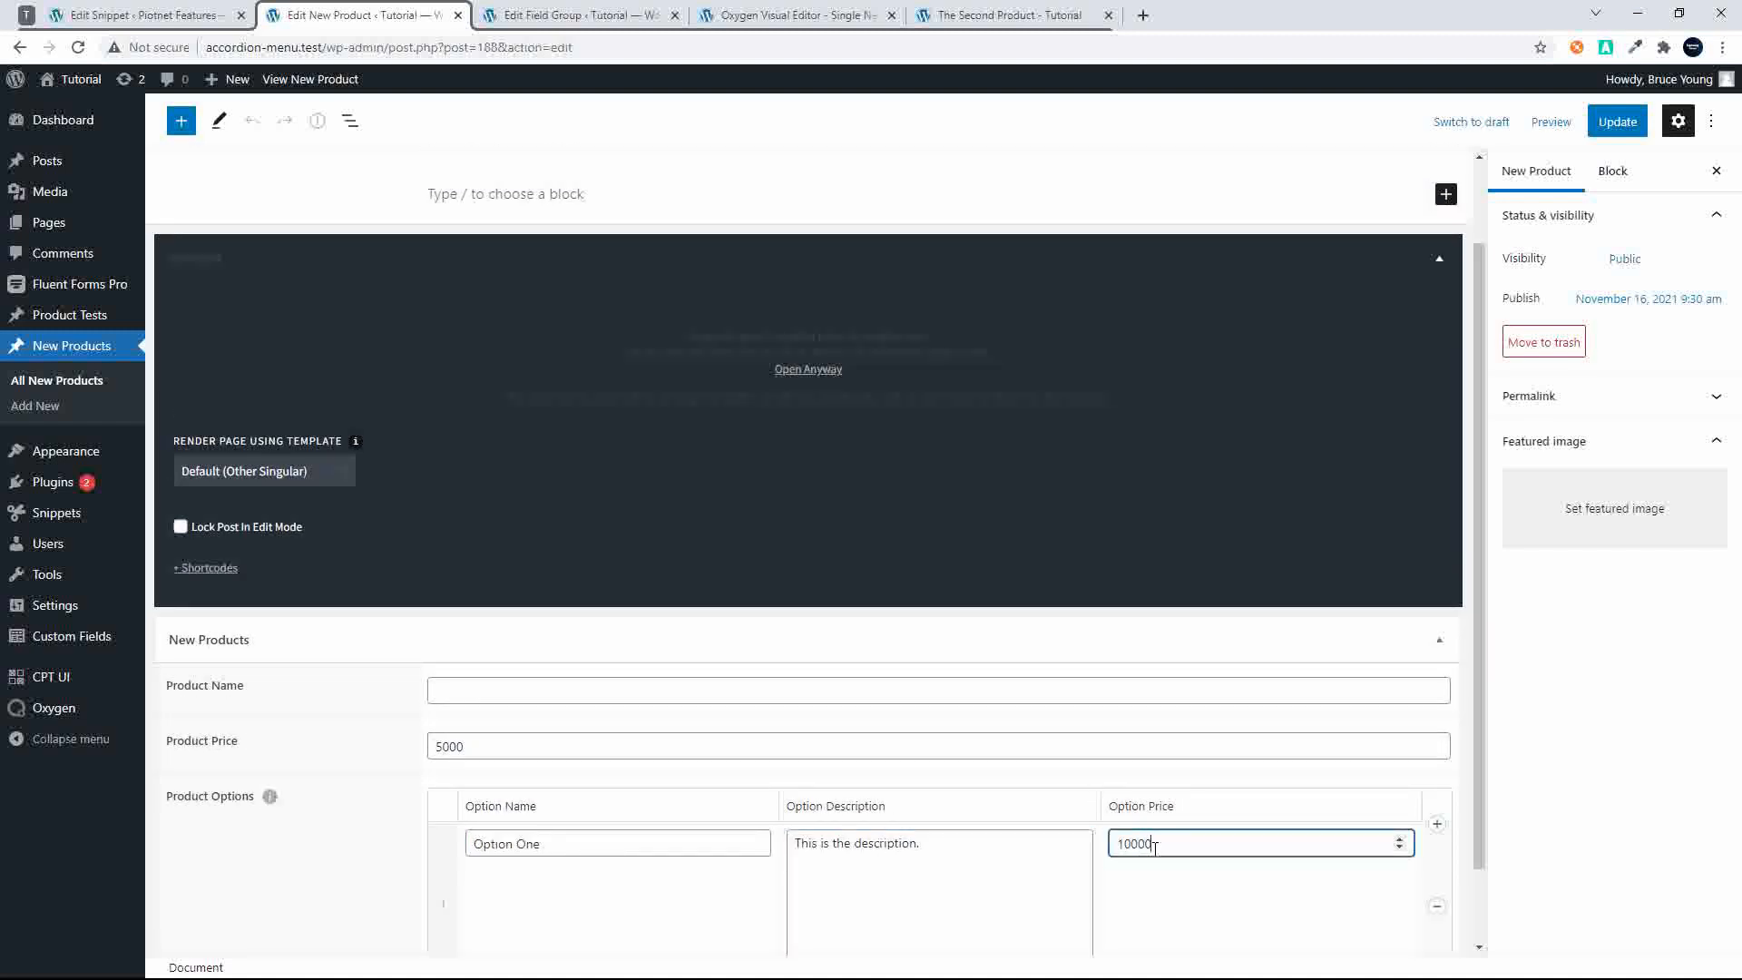
{"action": "type", "text": "00"}
{"action": "left_click", "coordinate": [1619, 123]}
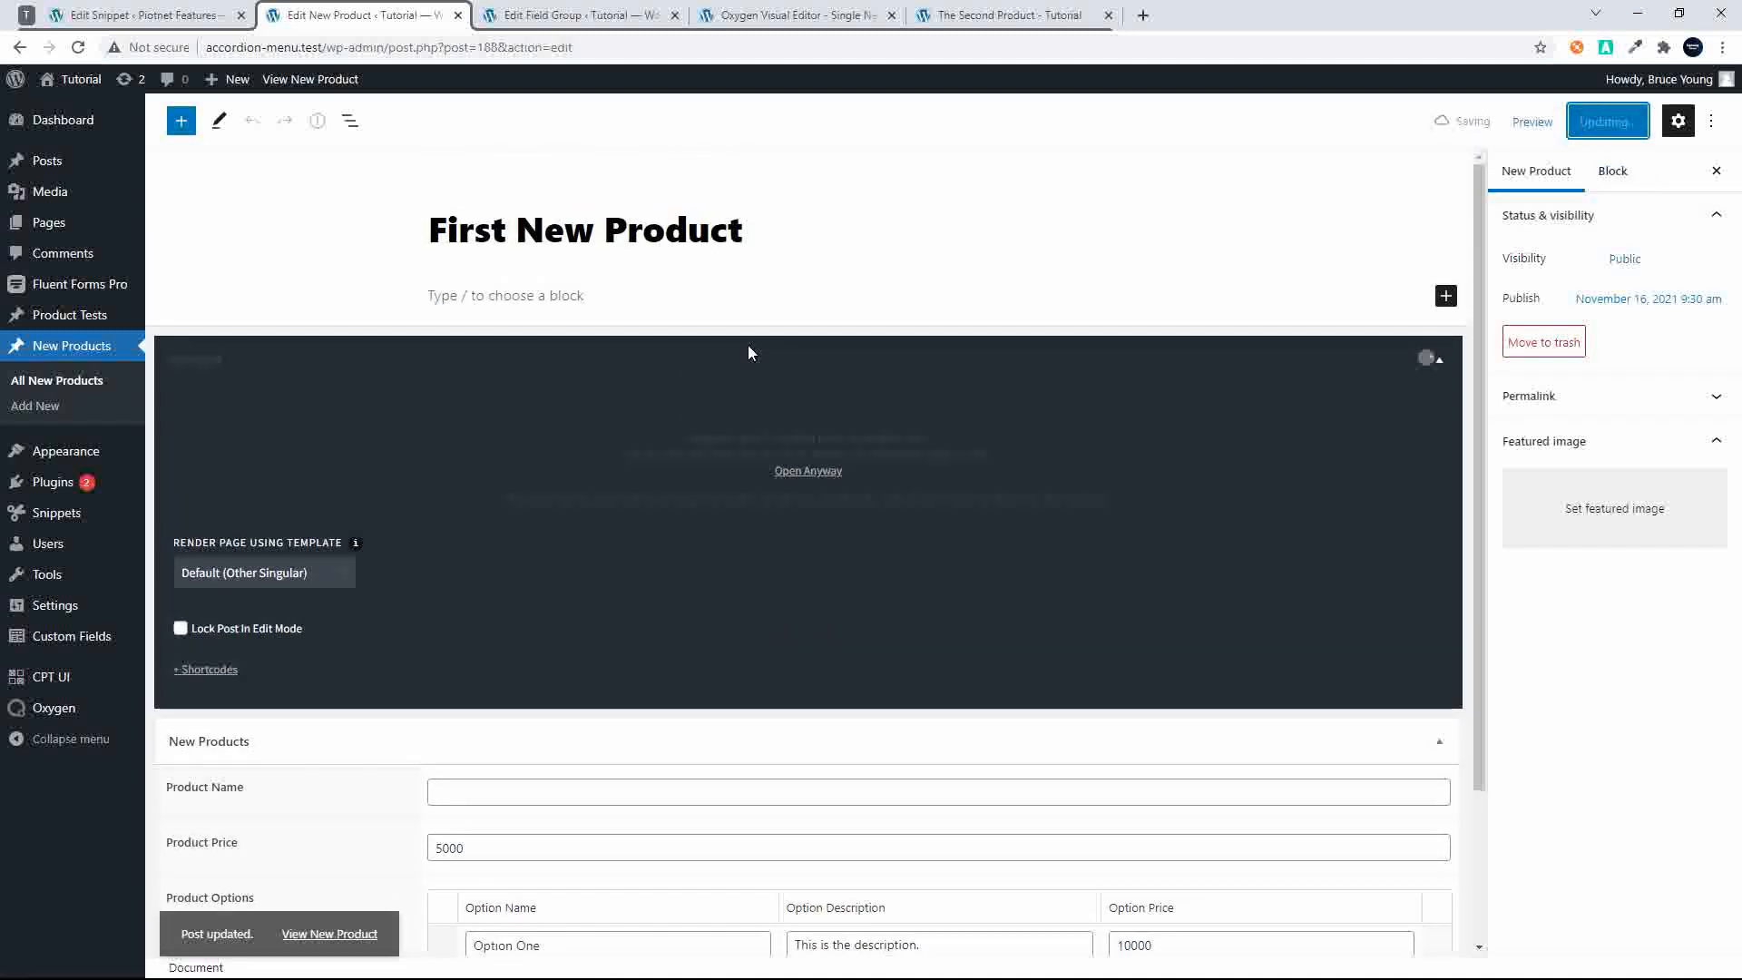
Back in the Oxygen editor, add a Text element below the dynamic price value
{"action": "left_click", "coordinate": [751, 13]}
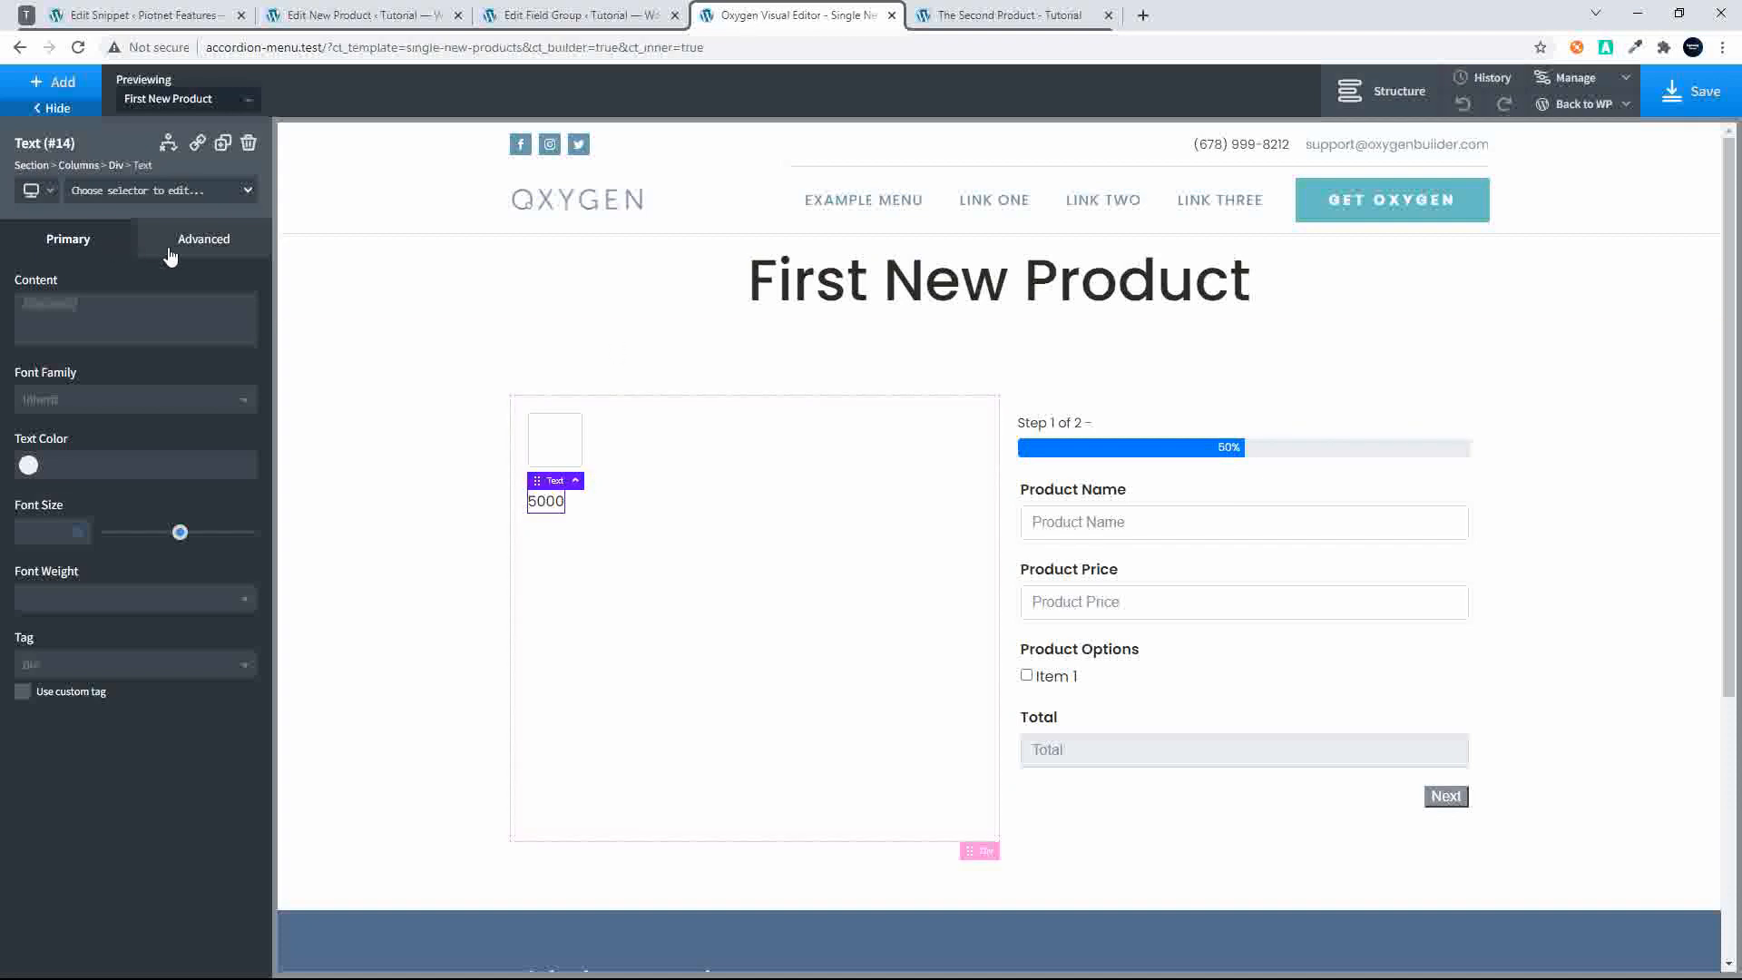
{"action": "left_click", "coordinate": [45, 84]}
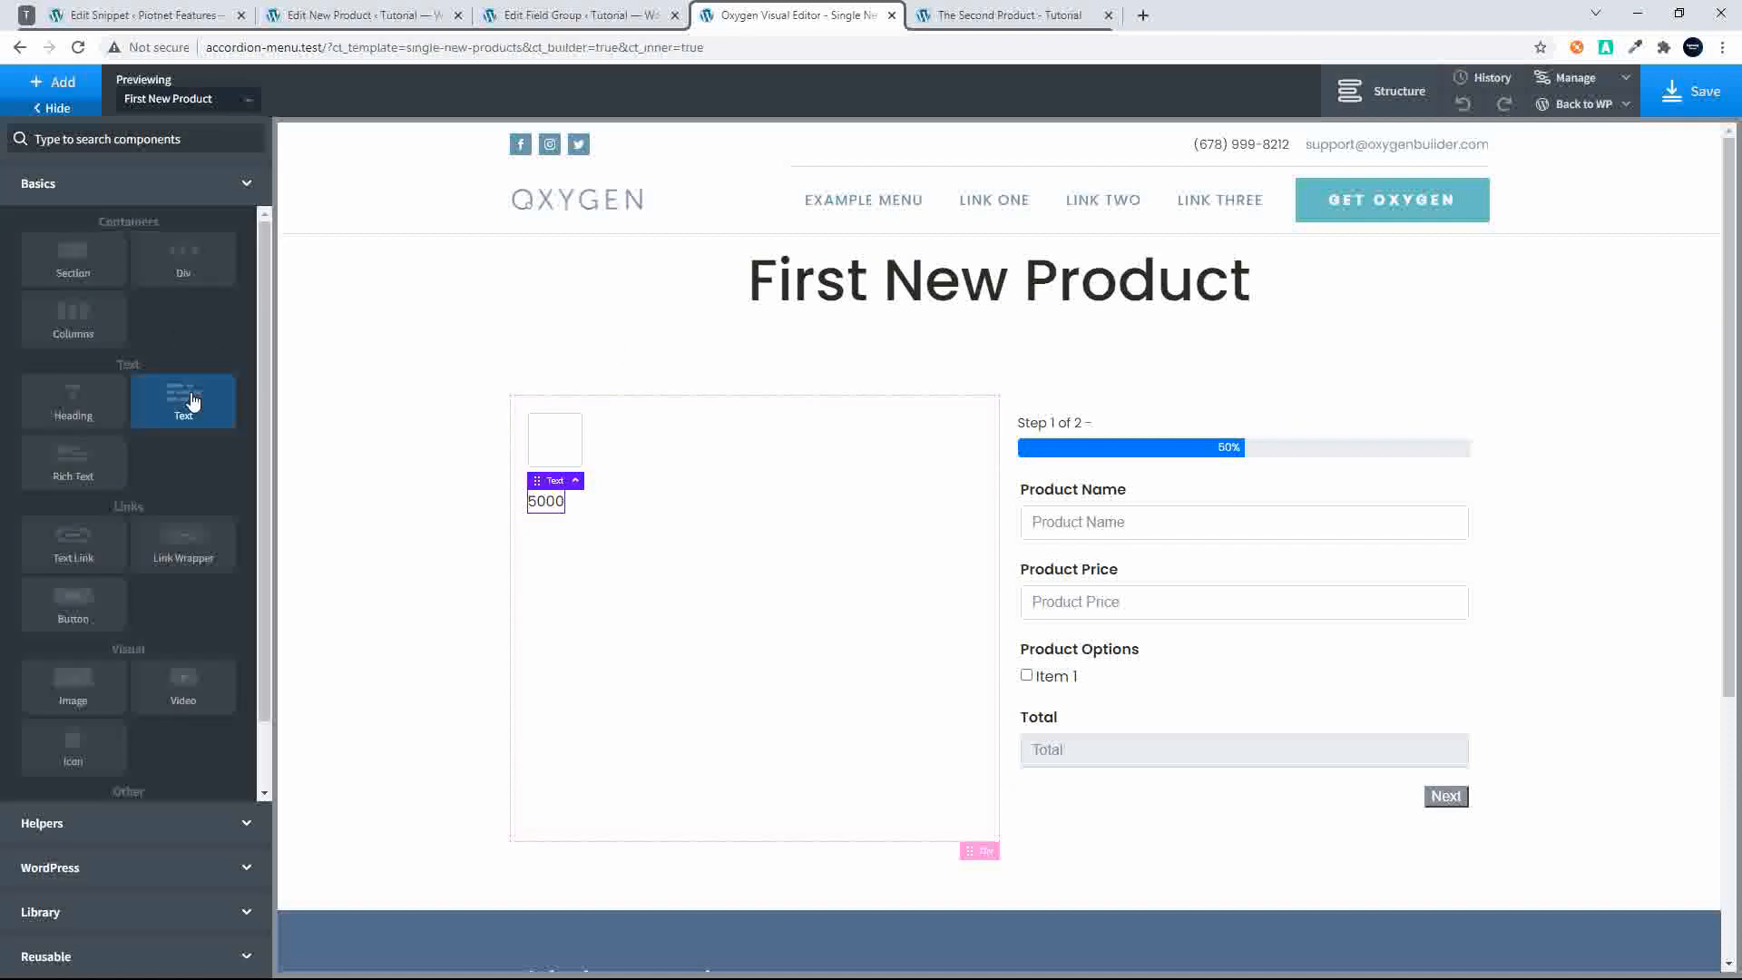
{"action": "left_click", "coordinate": [185, 399]}
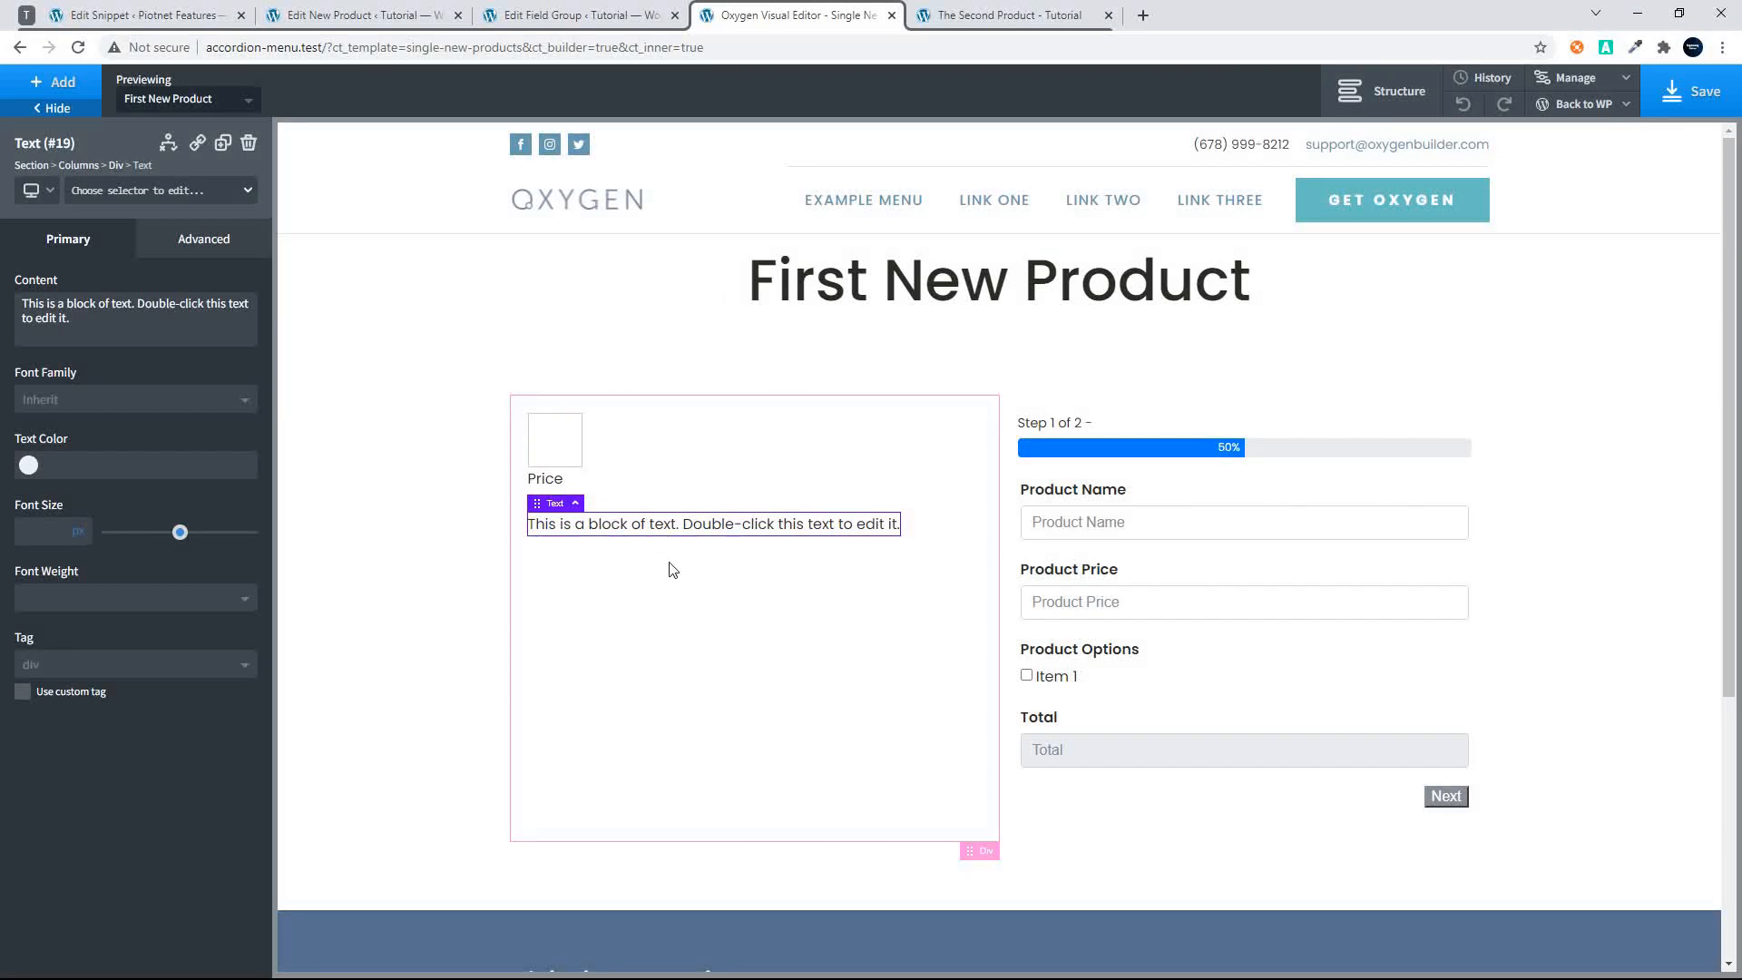
Replace the new text element's placeholder with "Product Options"
{"action": "double_click", "coordinate": [620, 527]}
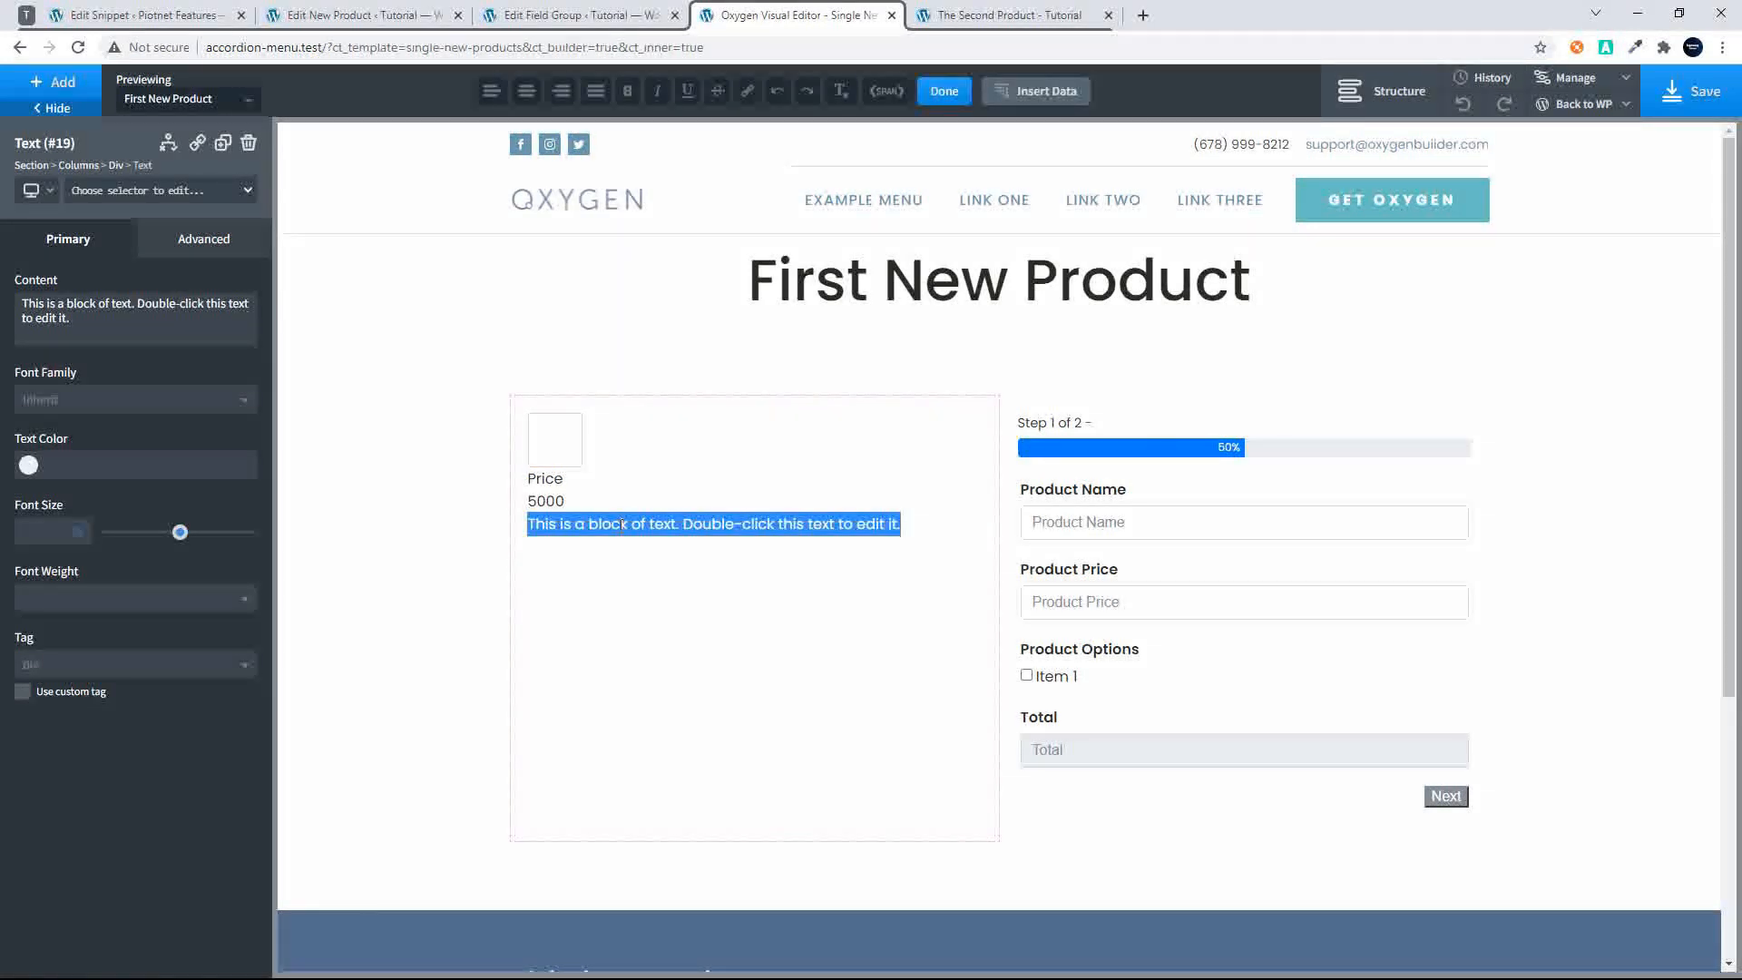
{"action": "type", "text": "Prodcut"}
{"action": "key", "text": "BackSpace"}
{"action": "key", "text": "BackSpace"}
{"action": "key", "text": "BackSpace"}
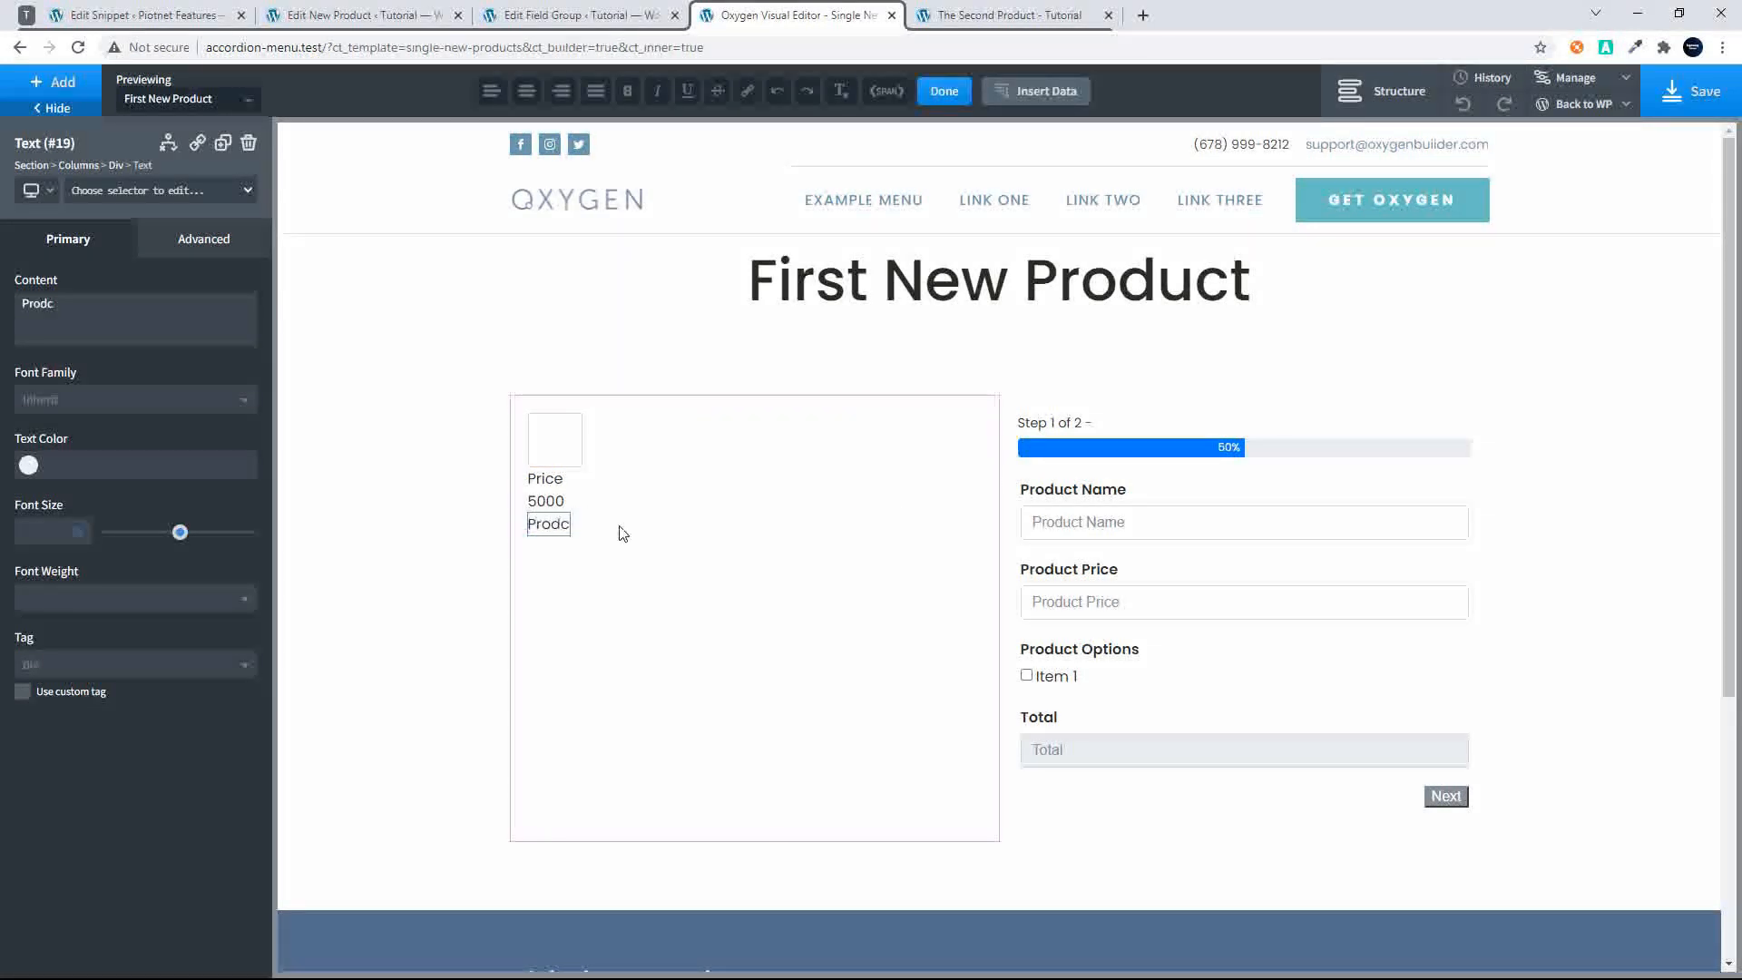
{"action": "type", "text": "uct Optiond"}
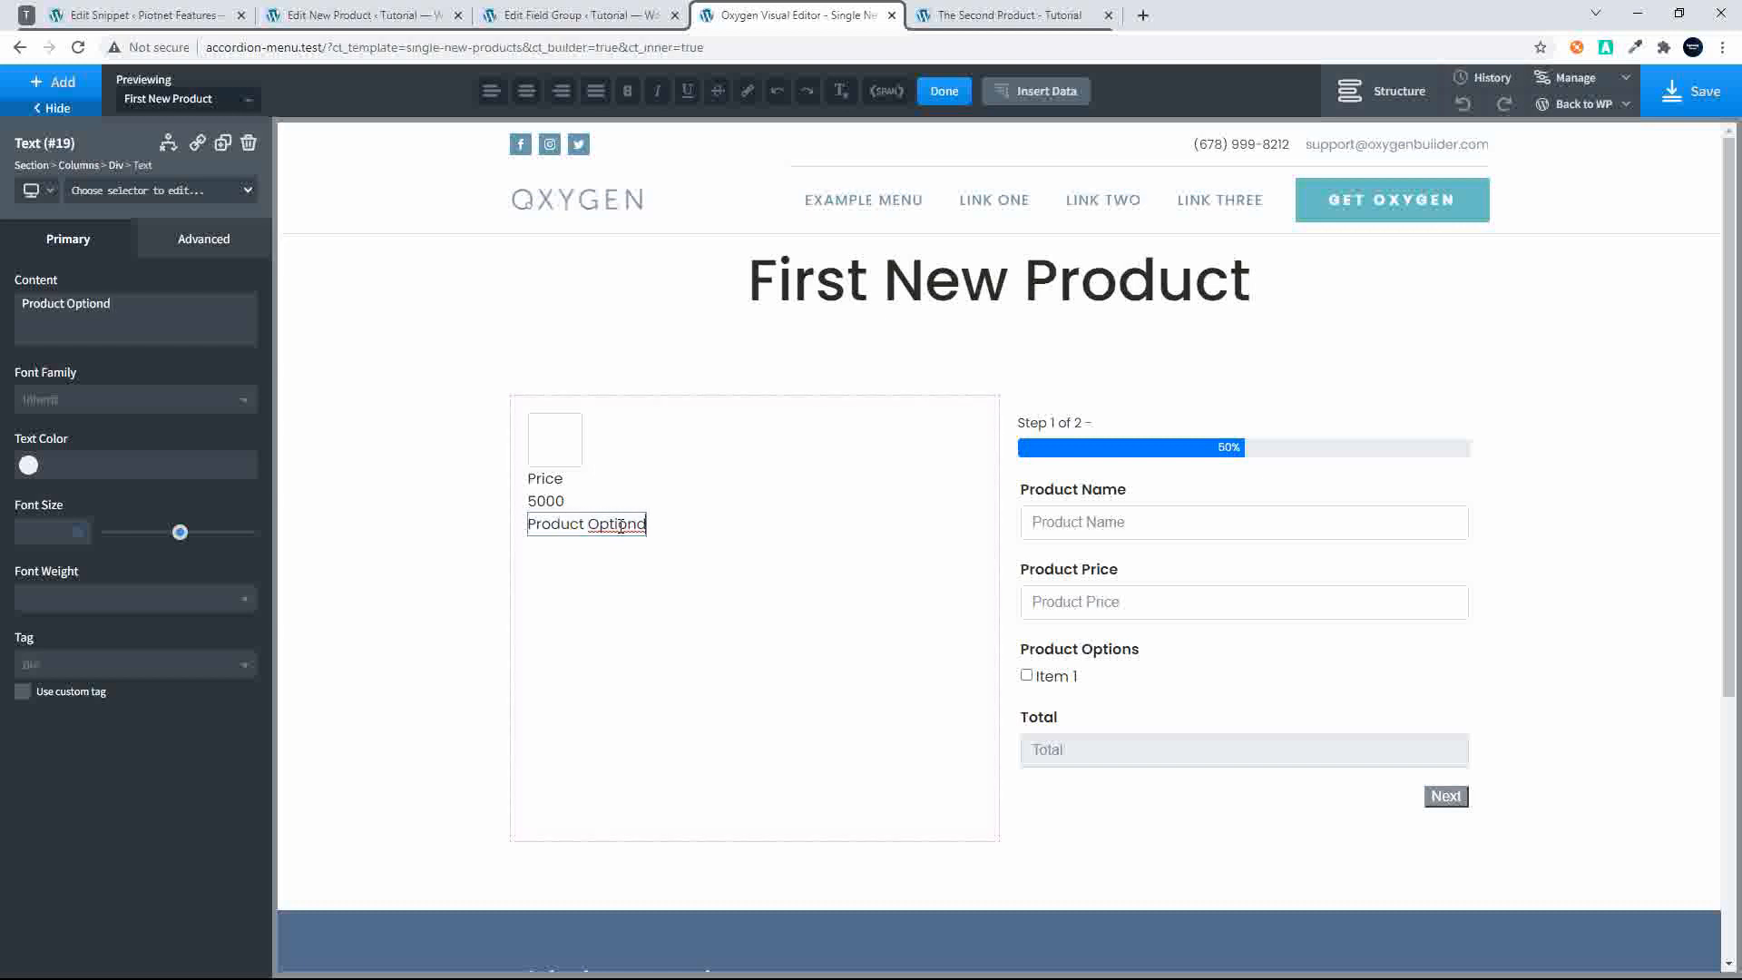
{"action": "key", "text": "BackSpace"}
{"action": "type", "text": "s"}
{"action": "key", "text": "Return"}
{"action": "key", "text": "BackSpace"}
{"action": "left_click", "coordinate": [638, 573]}
{"action": "left_click", "coordinate": [619, 526]}
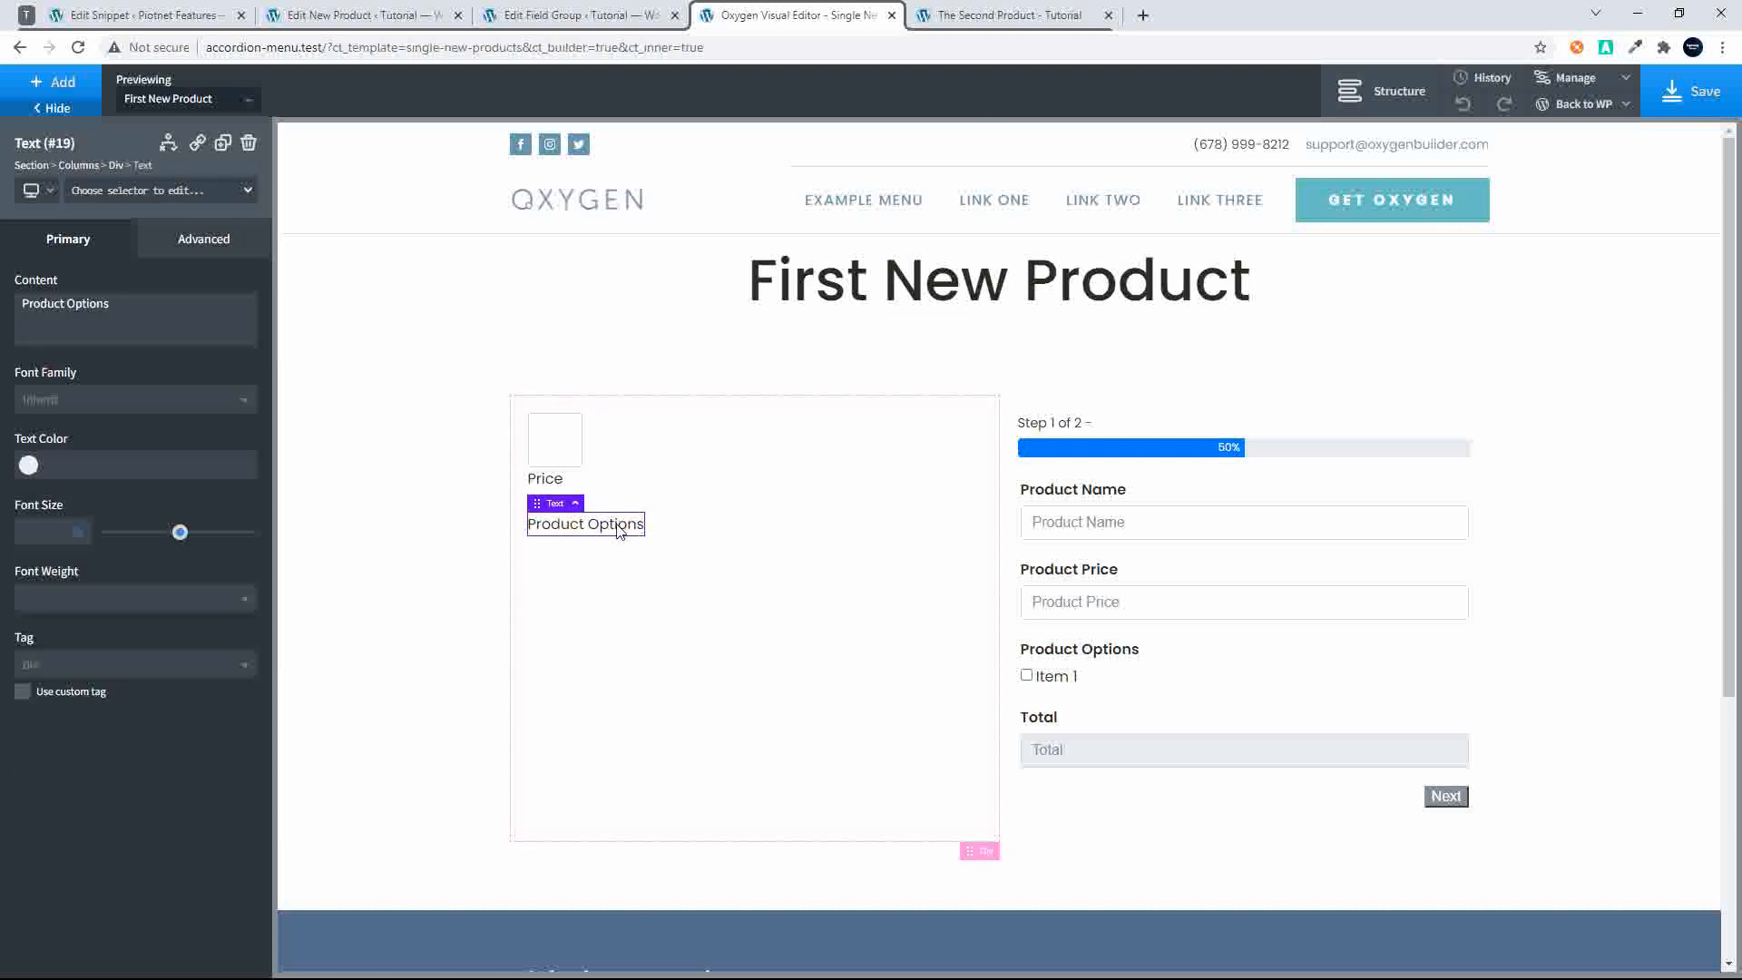
Add a Repeater element below the Product Options label
{"action": "left_click", "coordinate": [28, 82]}
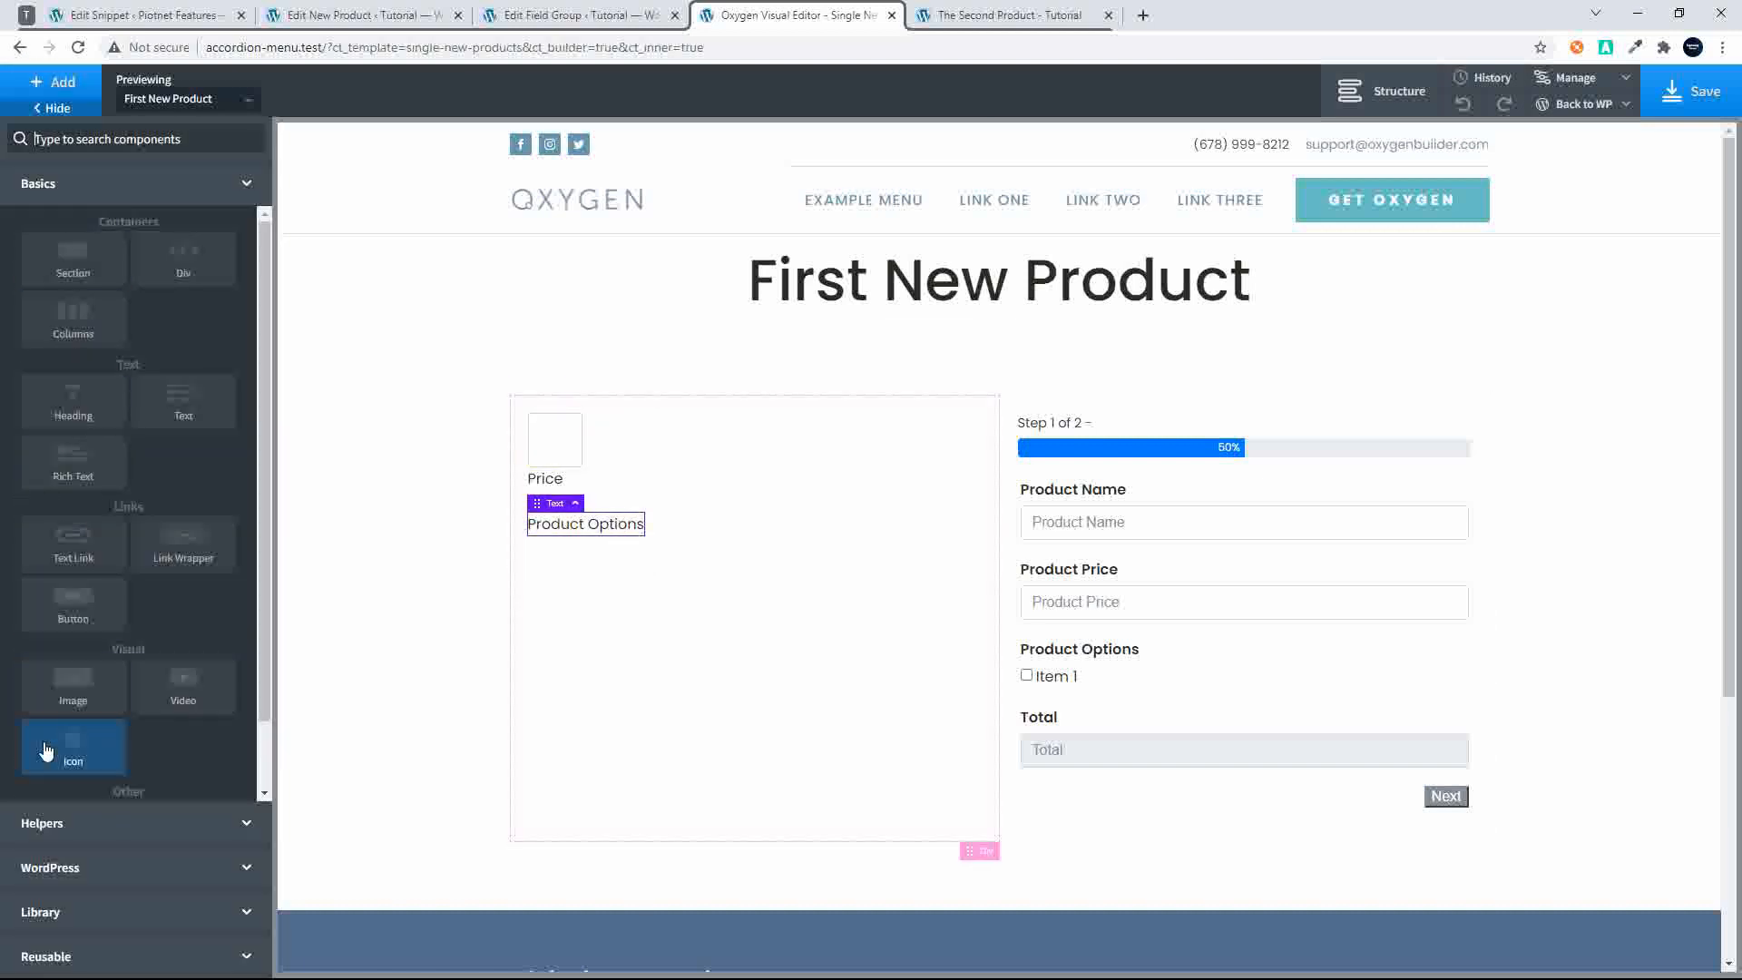
{"action": "left_click", "coordinate": [80, 823]}
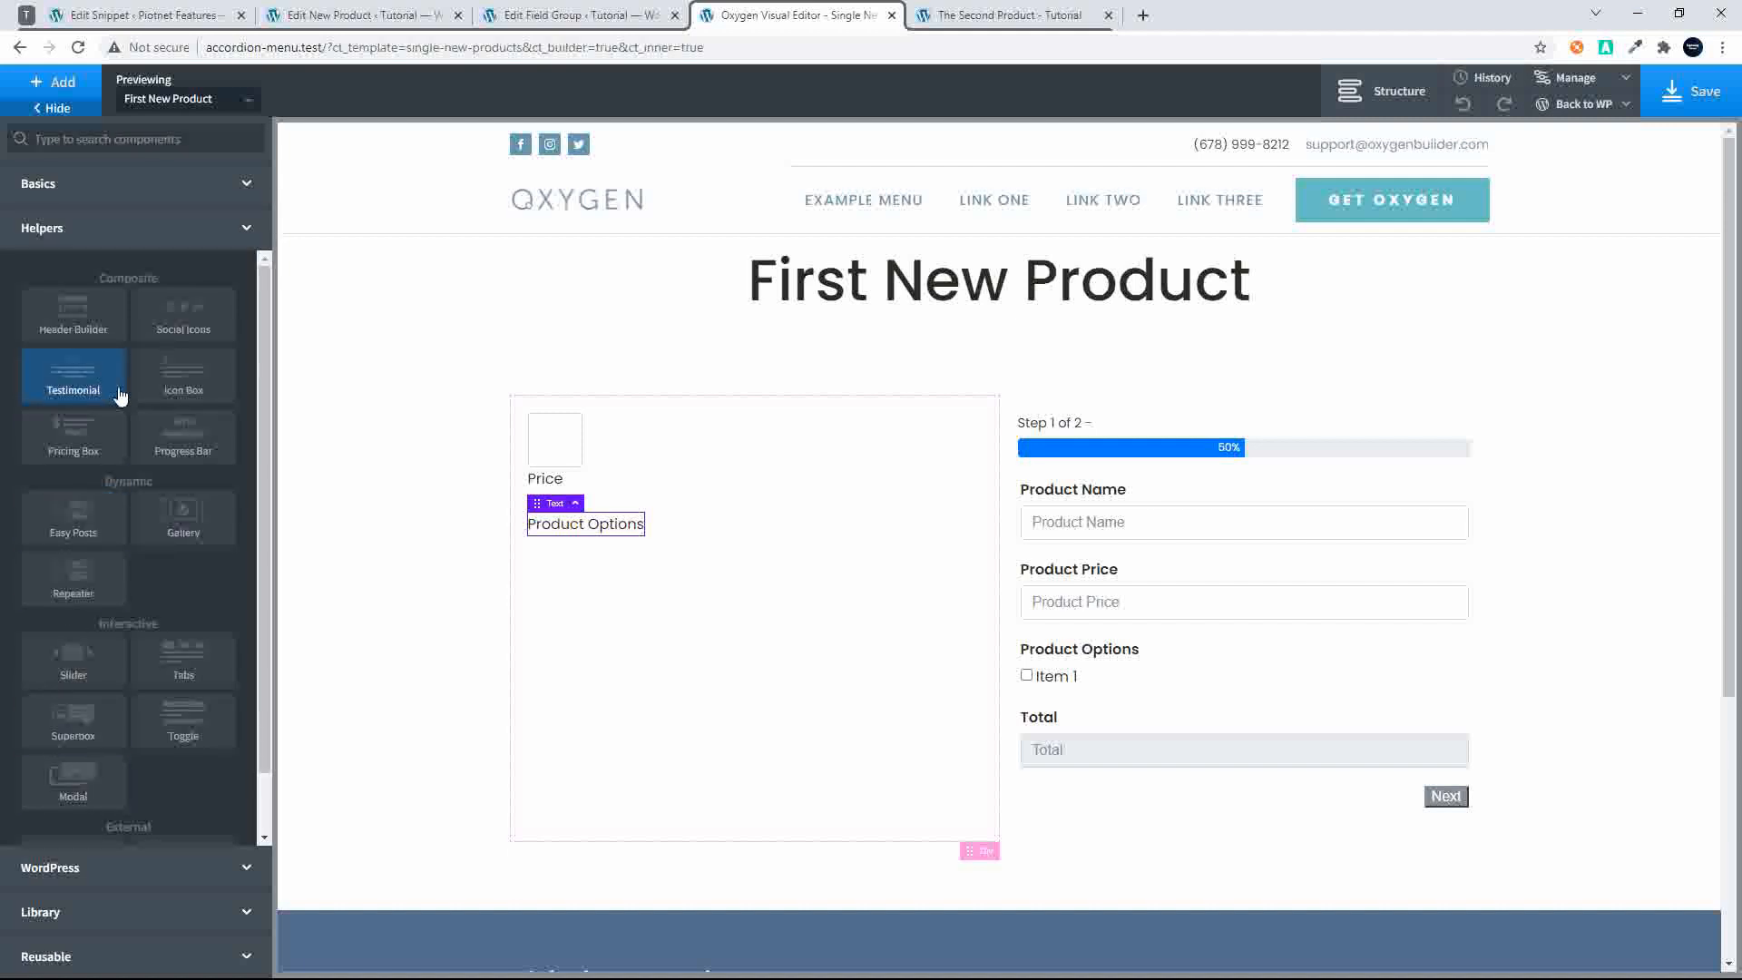
{"action": "left_click", "coordinate": [73, 577]}
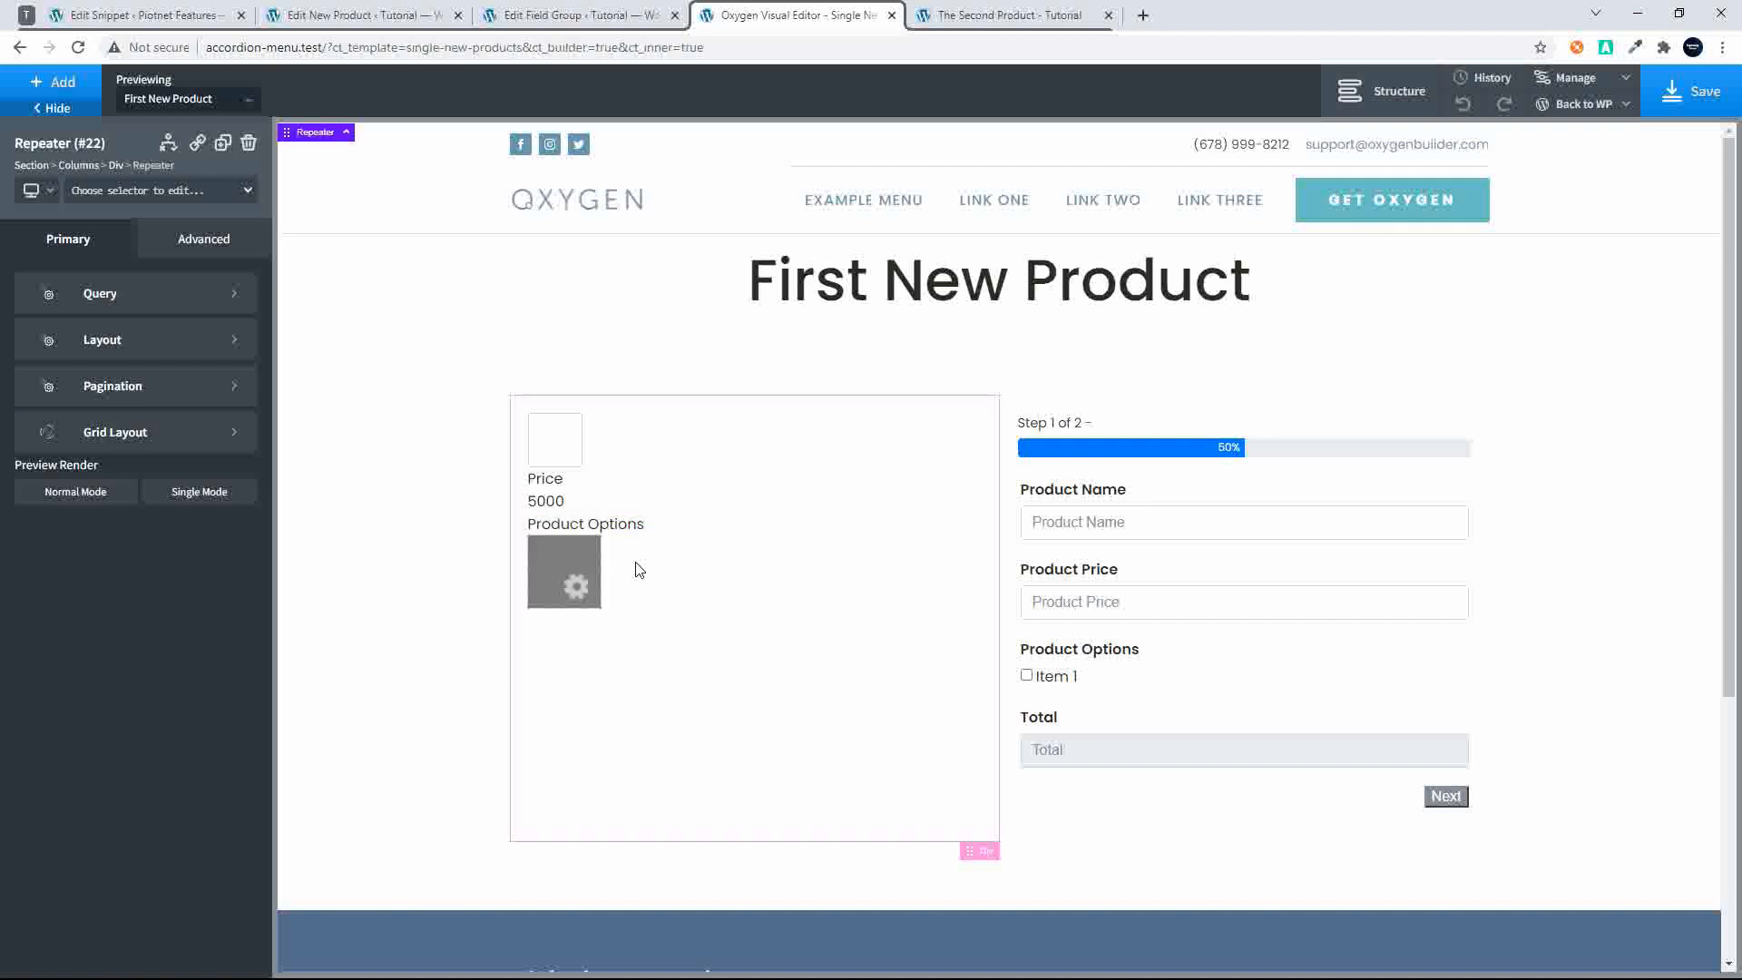
Set the repeater's query to use an ACF repeater with Product Options as its field
{"action": "left_click", "coordinate": [595, 569]}
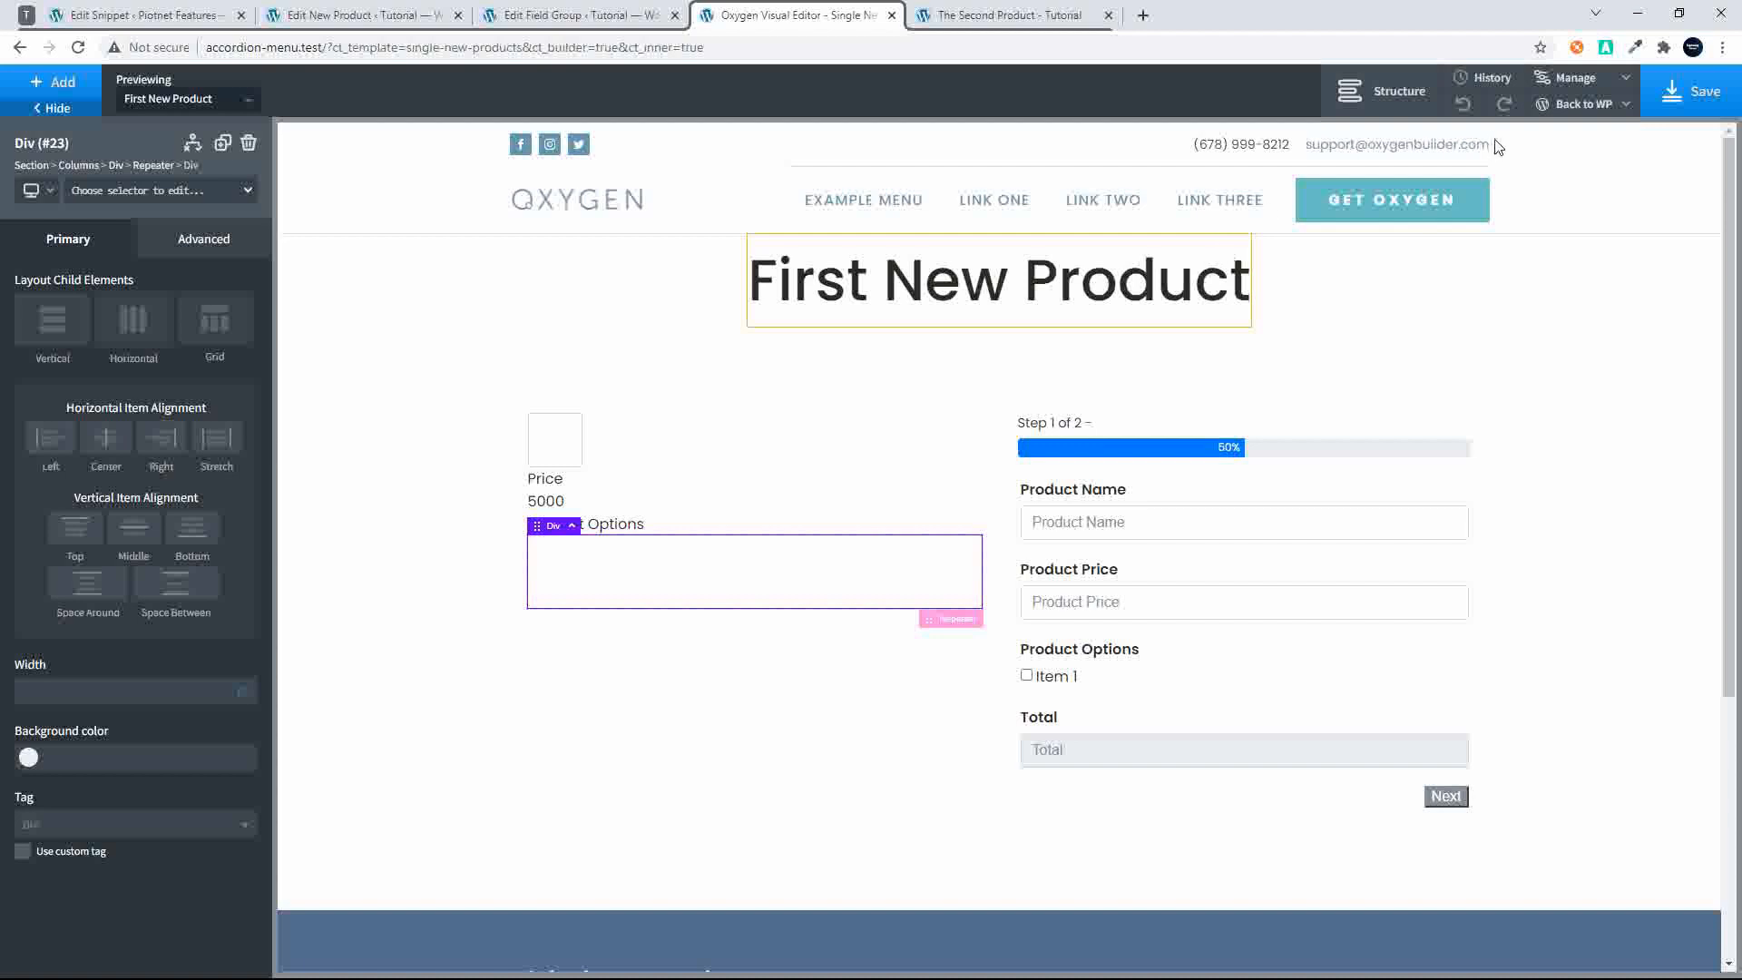
{"action": "left_click", "coordinate": [1382, 90]}
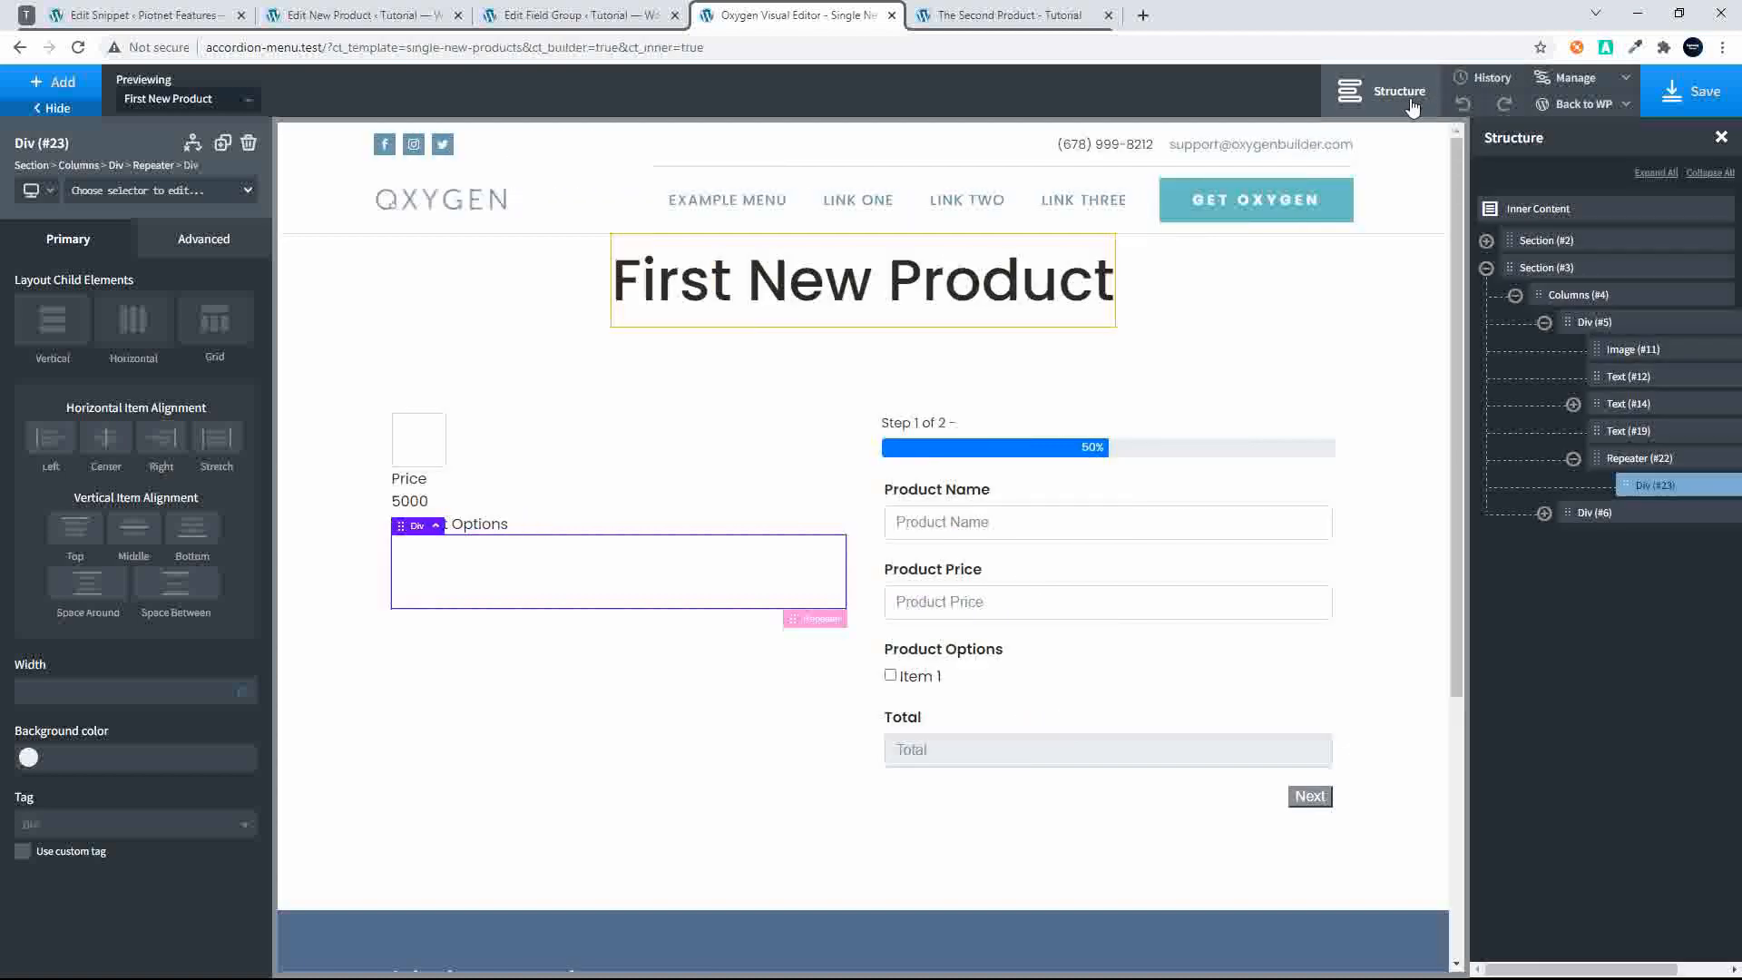
{"action": "left_click", "coordinate": [1588, 463]}
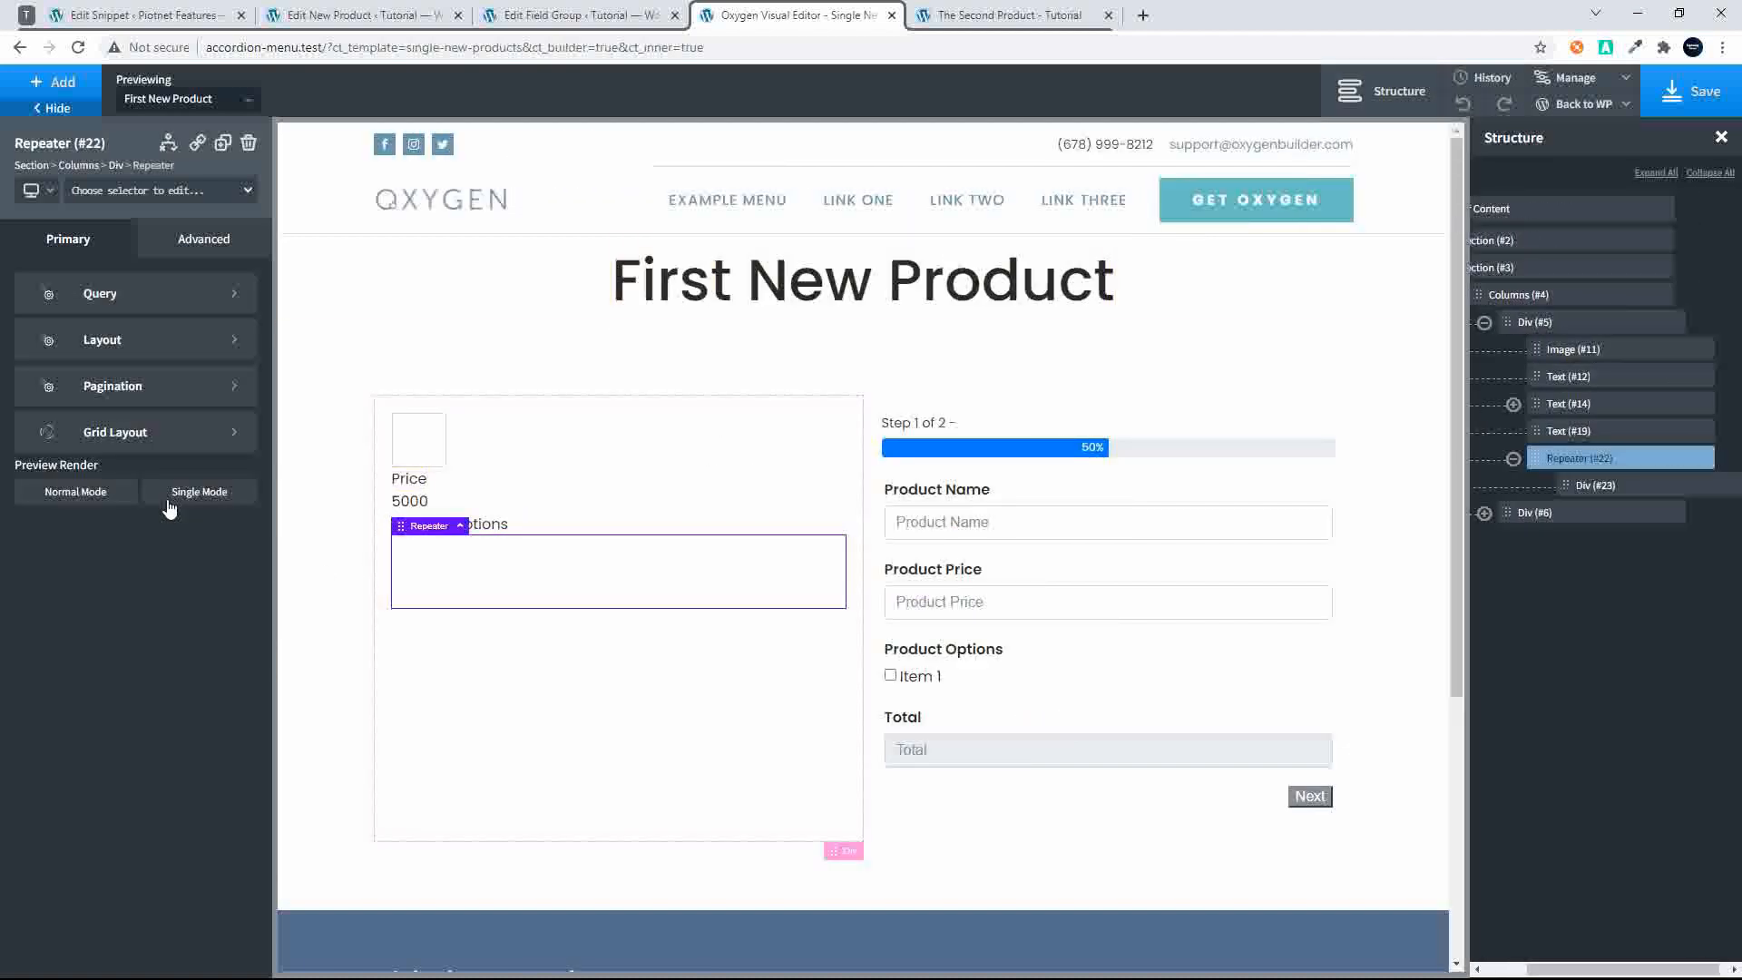
{"action": "left_click", "coordinate": [107, 295]}
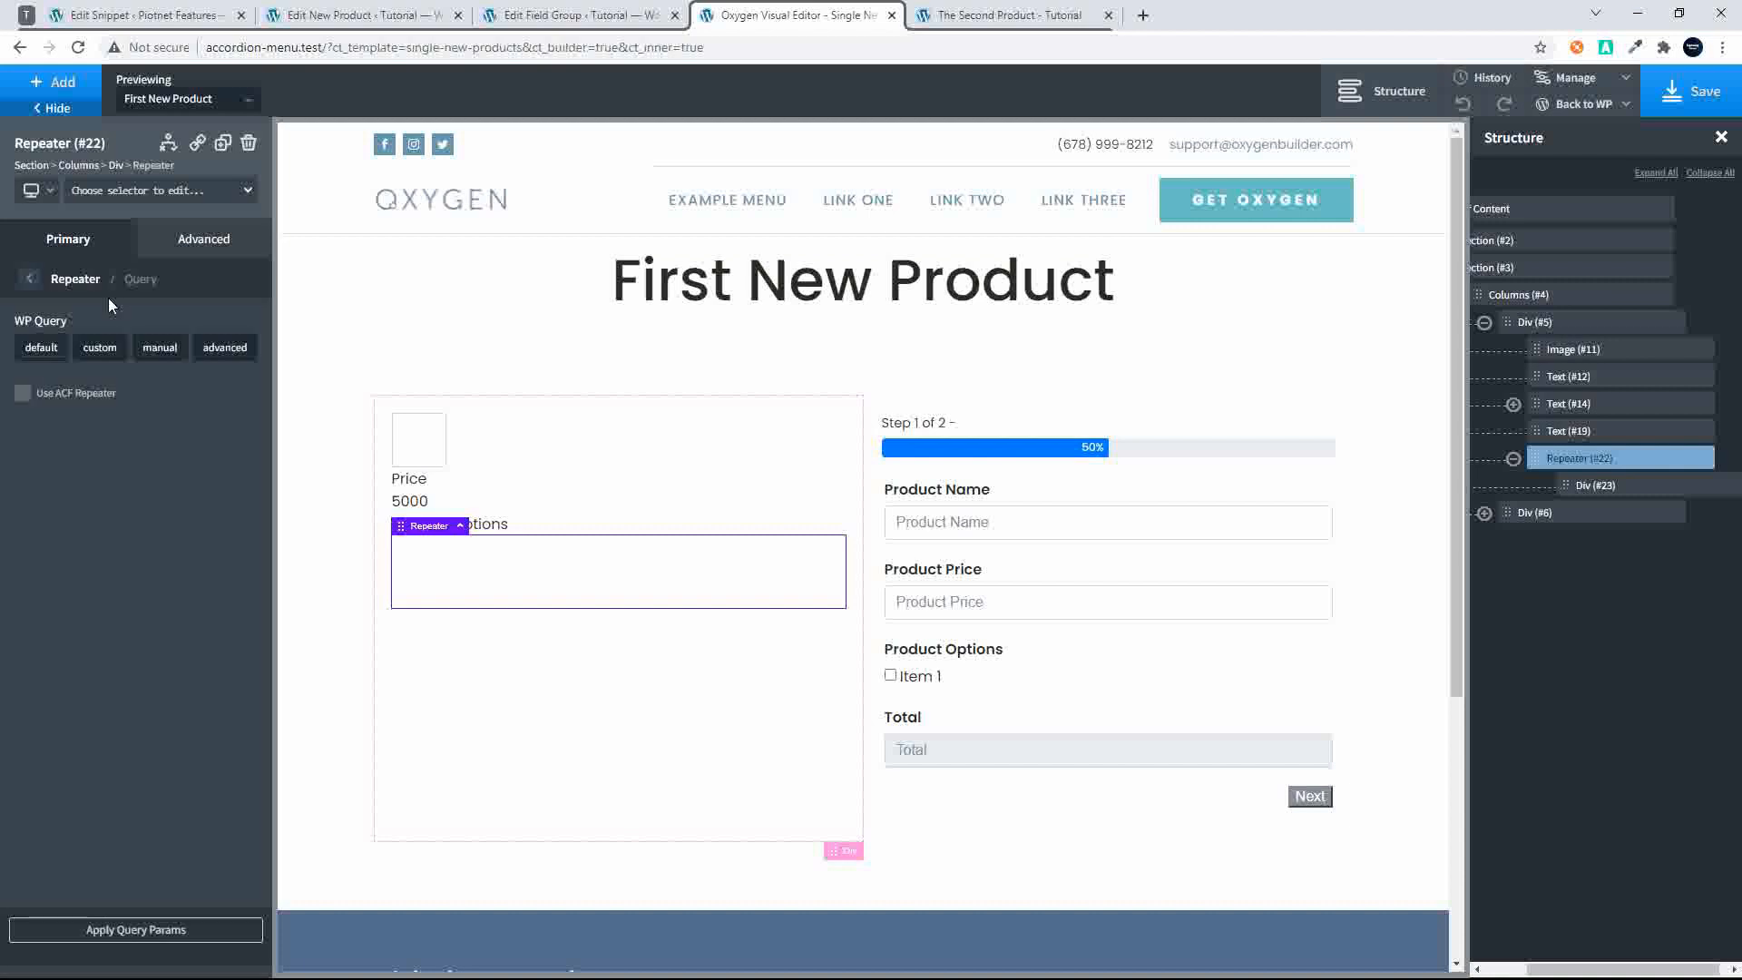
{"action": "left_click", "coordinate": [22, 394]}
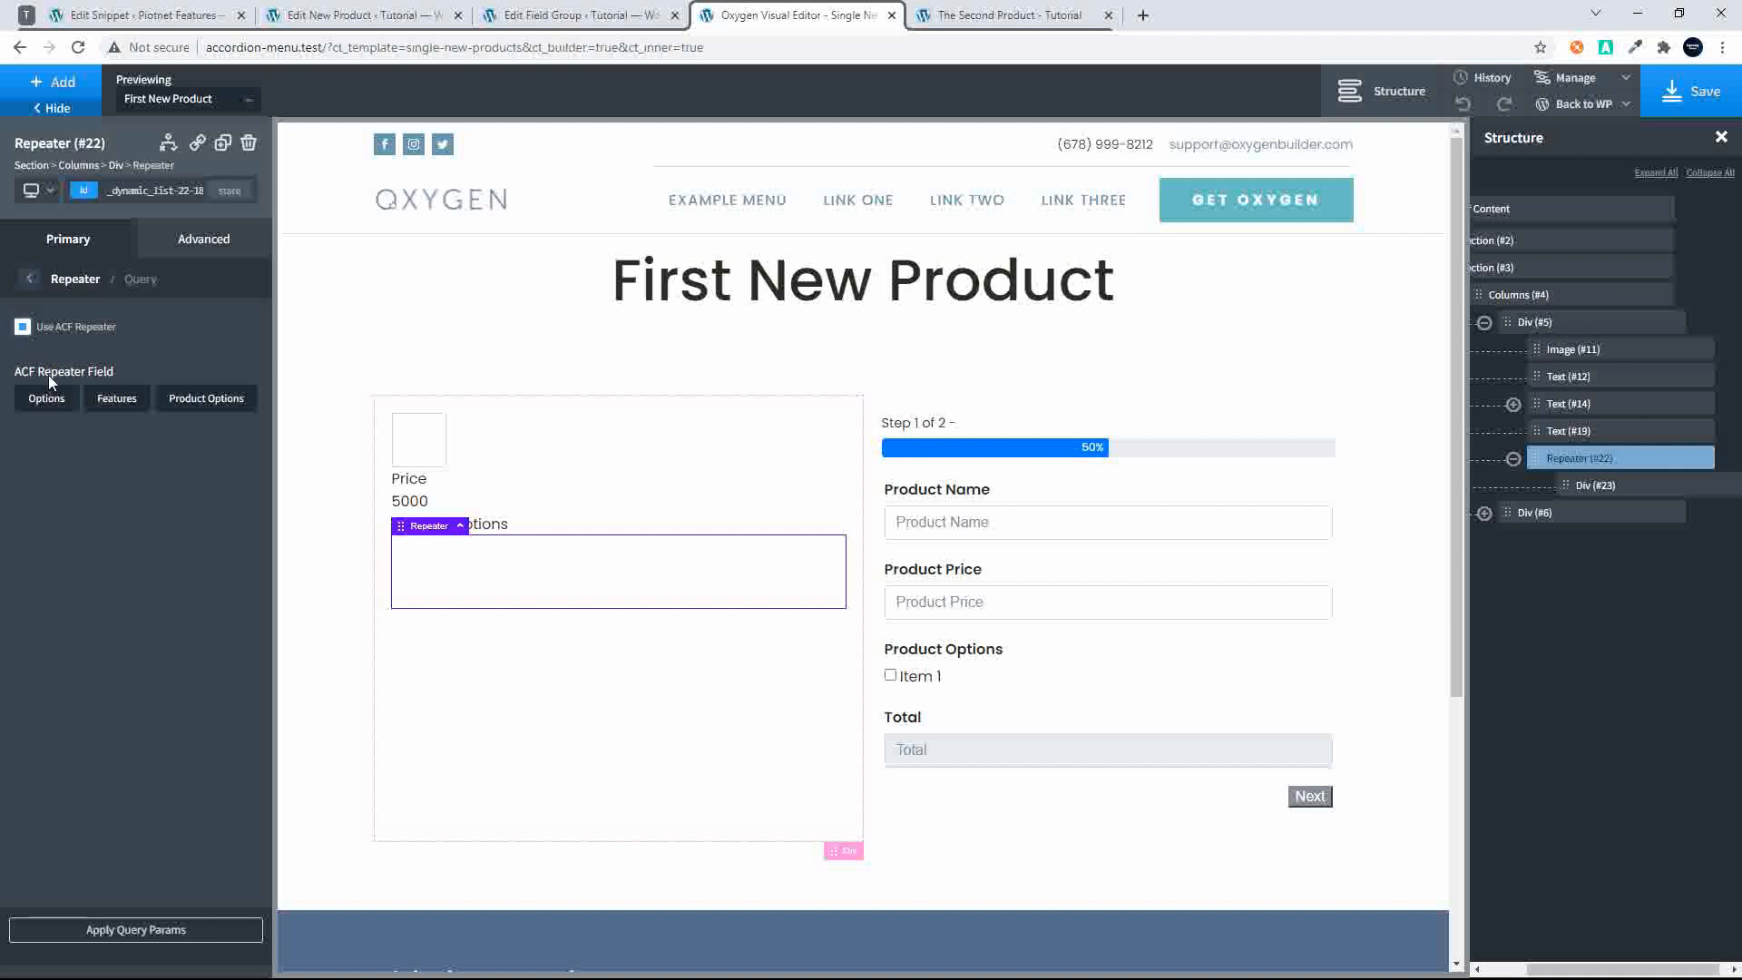
{"action": "left_click", "coordinate": [195, 406]}
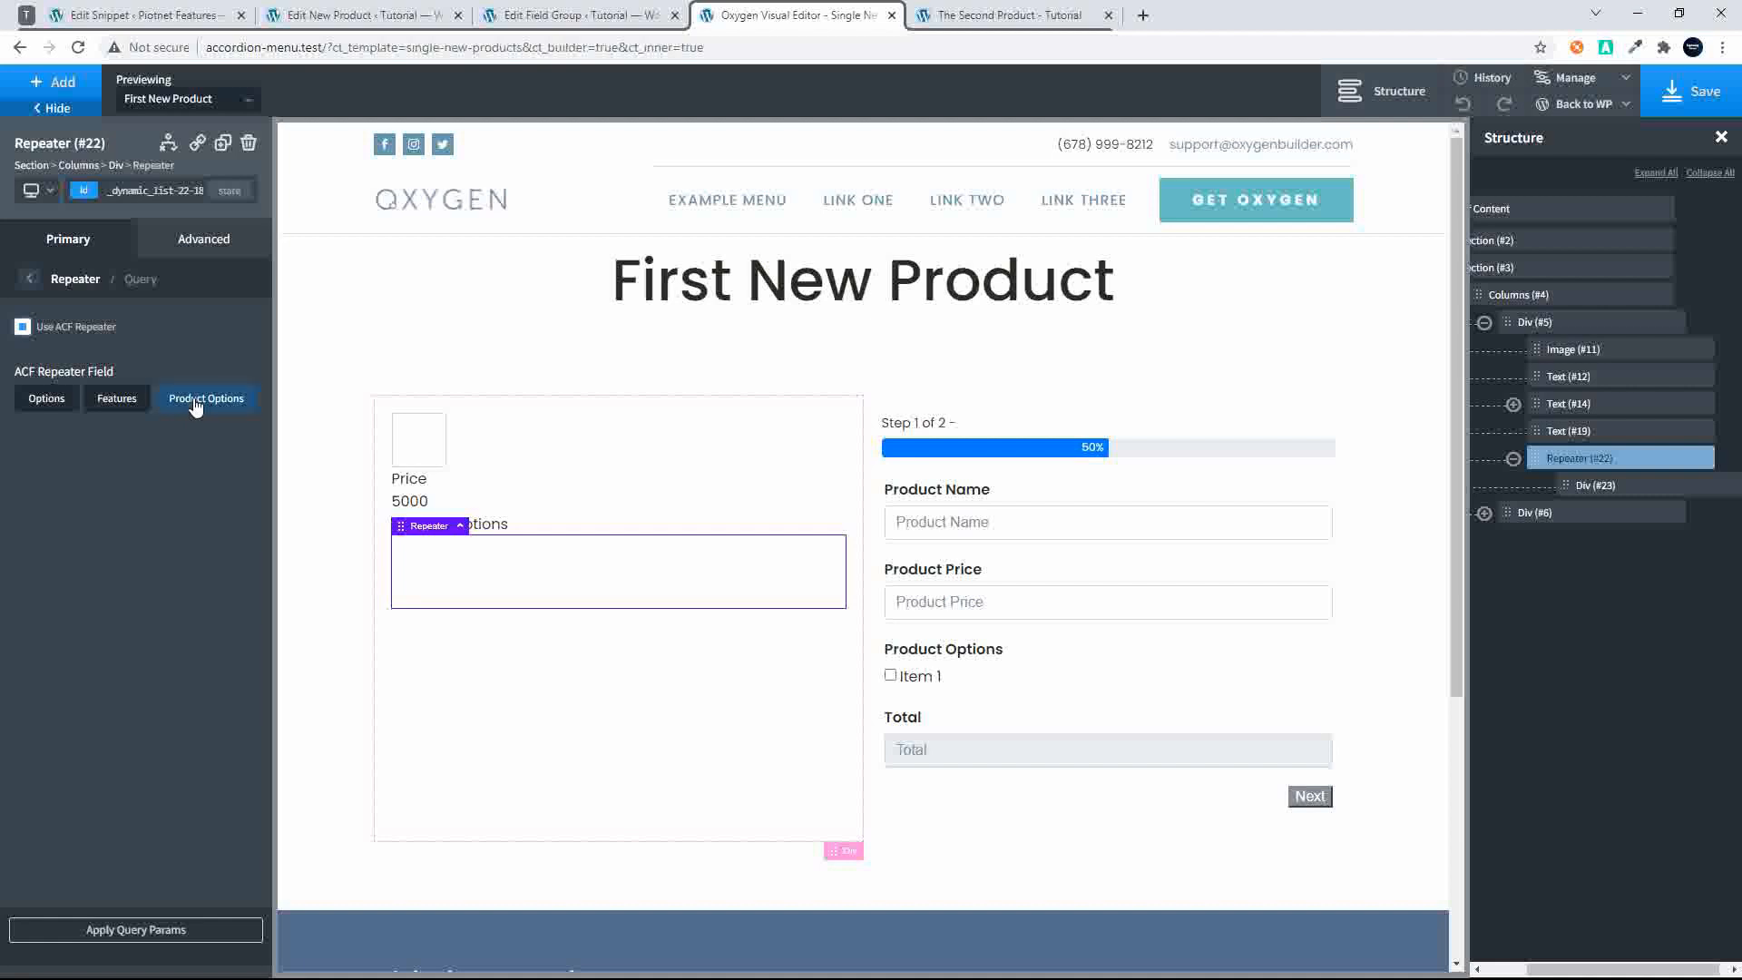
Check the Product Options repeater and its sub fields in the WordPress field group, and apply the repeater's query parameters in Oxygen
{"action": "left_click", "coordinate": [547, 17]}
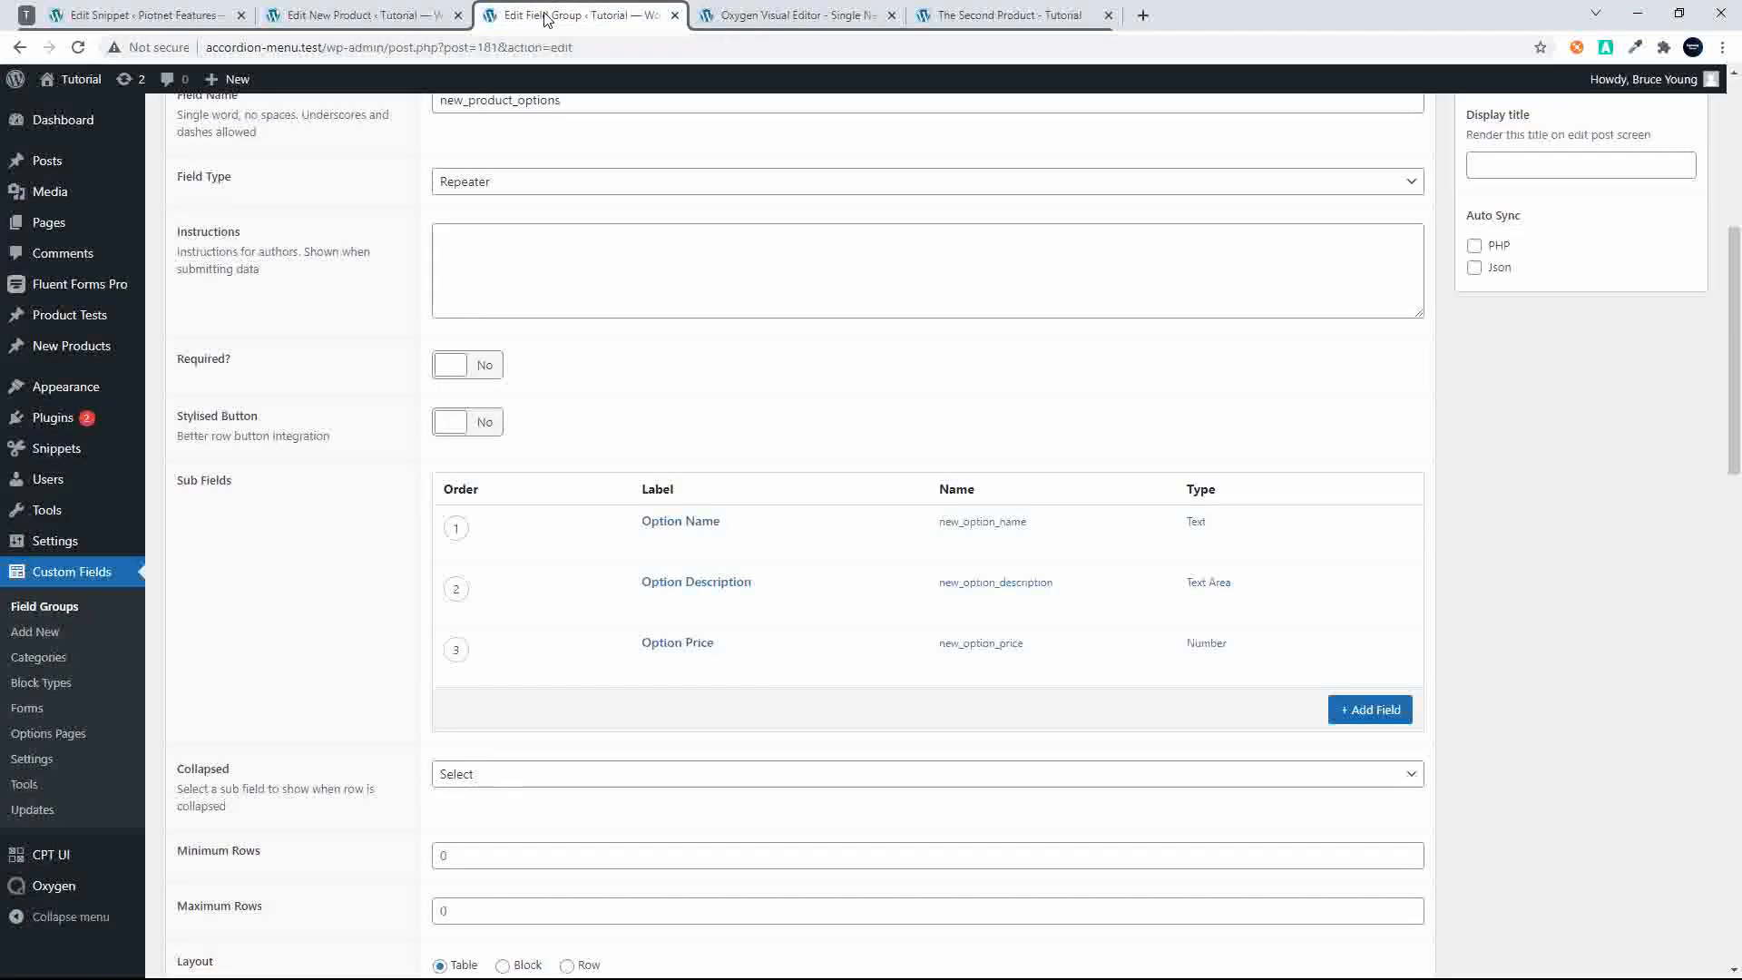
{"action": "scroll", "coordinate": [742, 494], "scroll_direction": "up", "scroll_amount": 2}
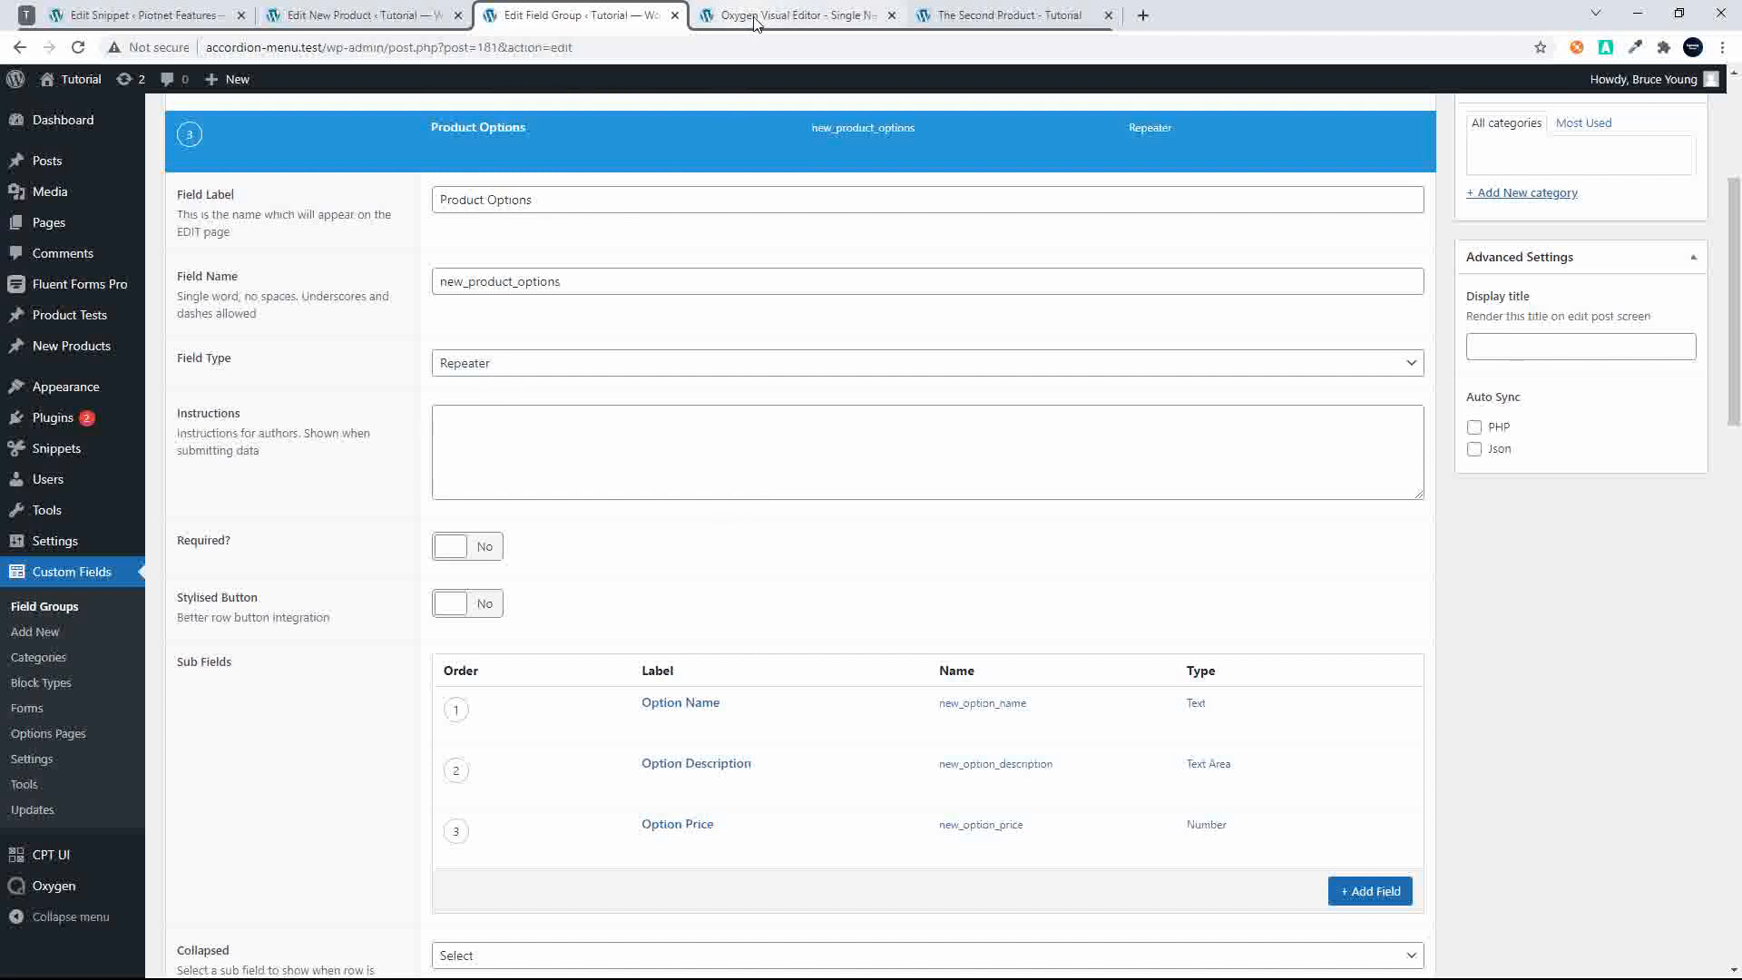
{"action": "left_click", "coordinate": [789, 15]}
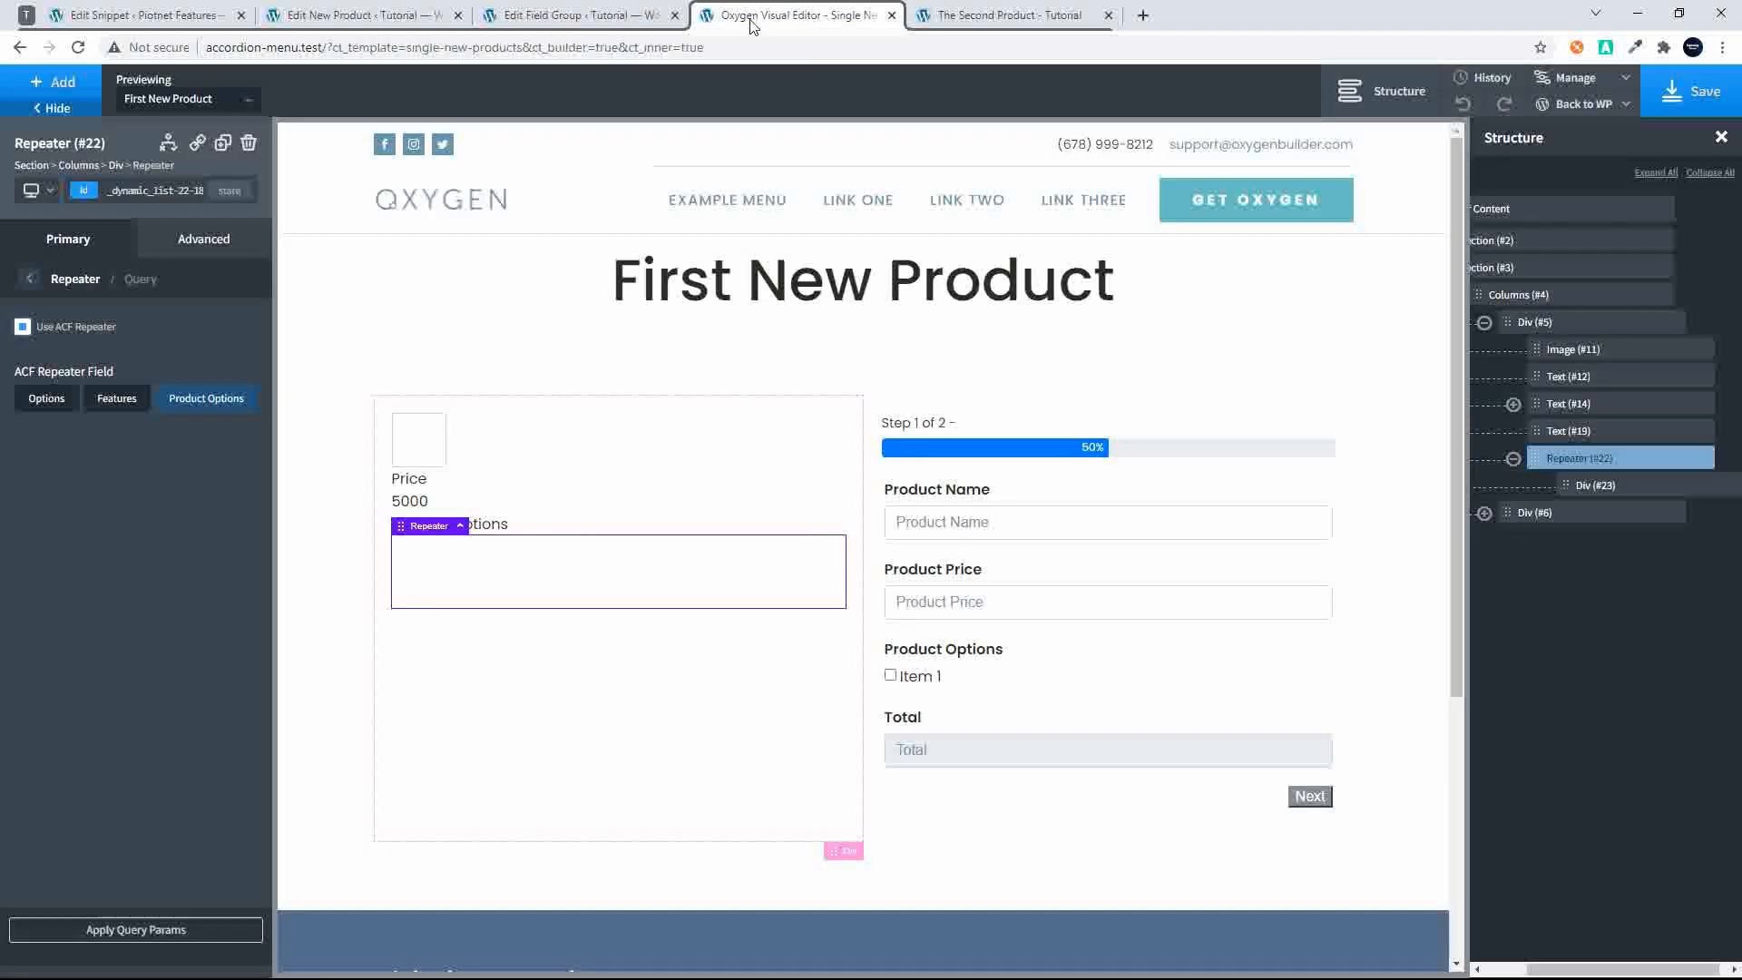
{"action": "left_click", "coordinate": [136, 938]}
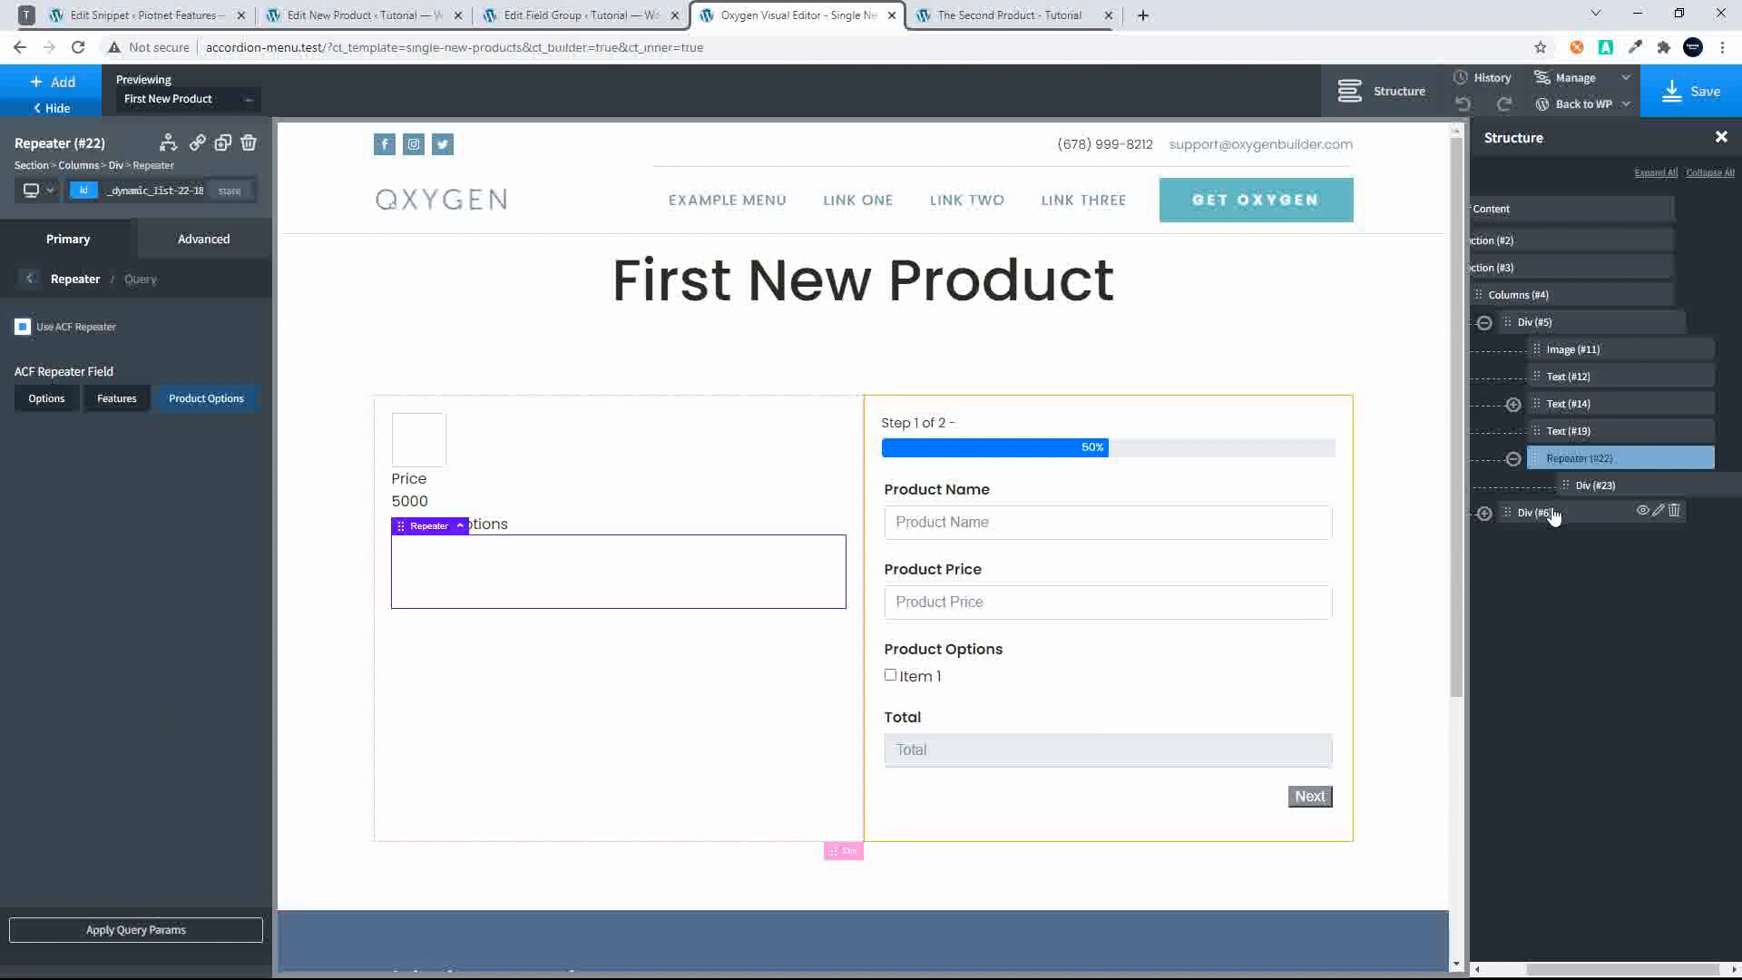
Add a Text element inside the repeater's inner div
{"action": "left_click", "coordinate": [1599, 490]}
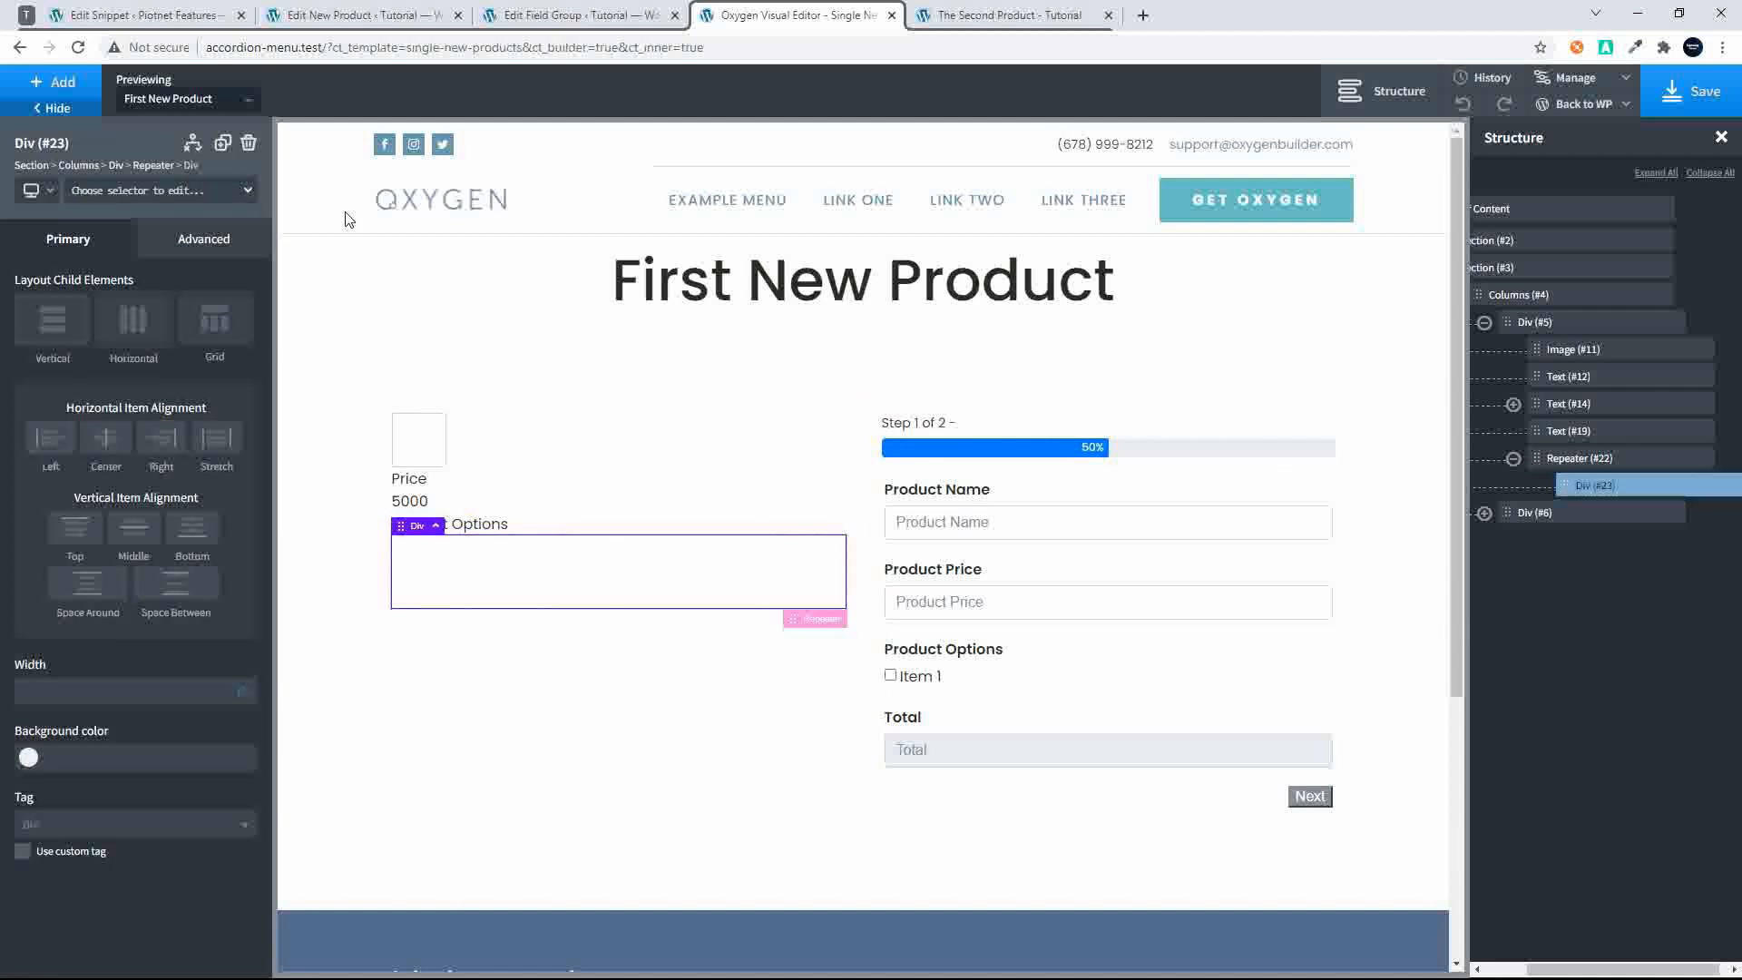
{"action": "left_click", "coordinate": [46, 86]}
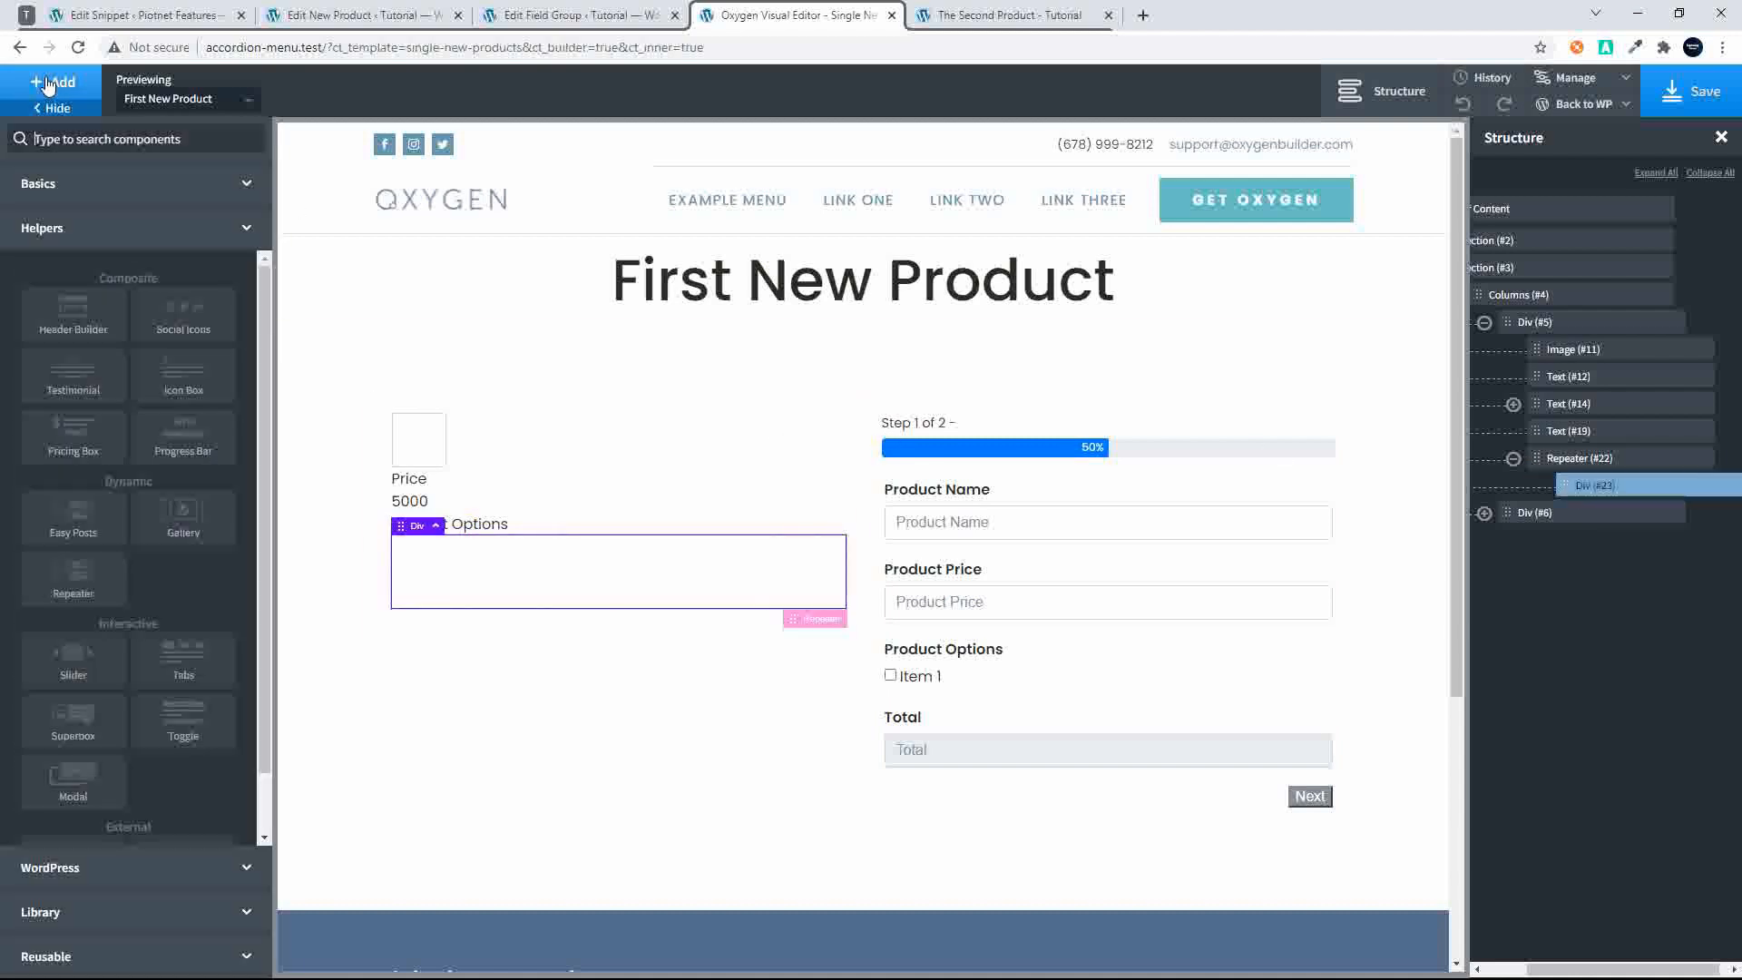
{"action": "left_click", "coordinate": [77, 201]}
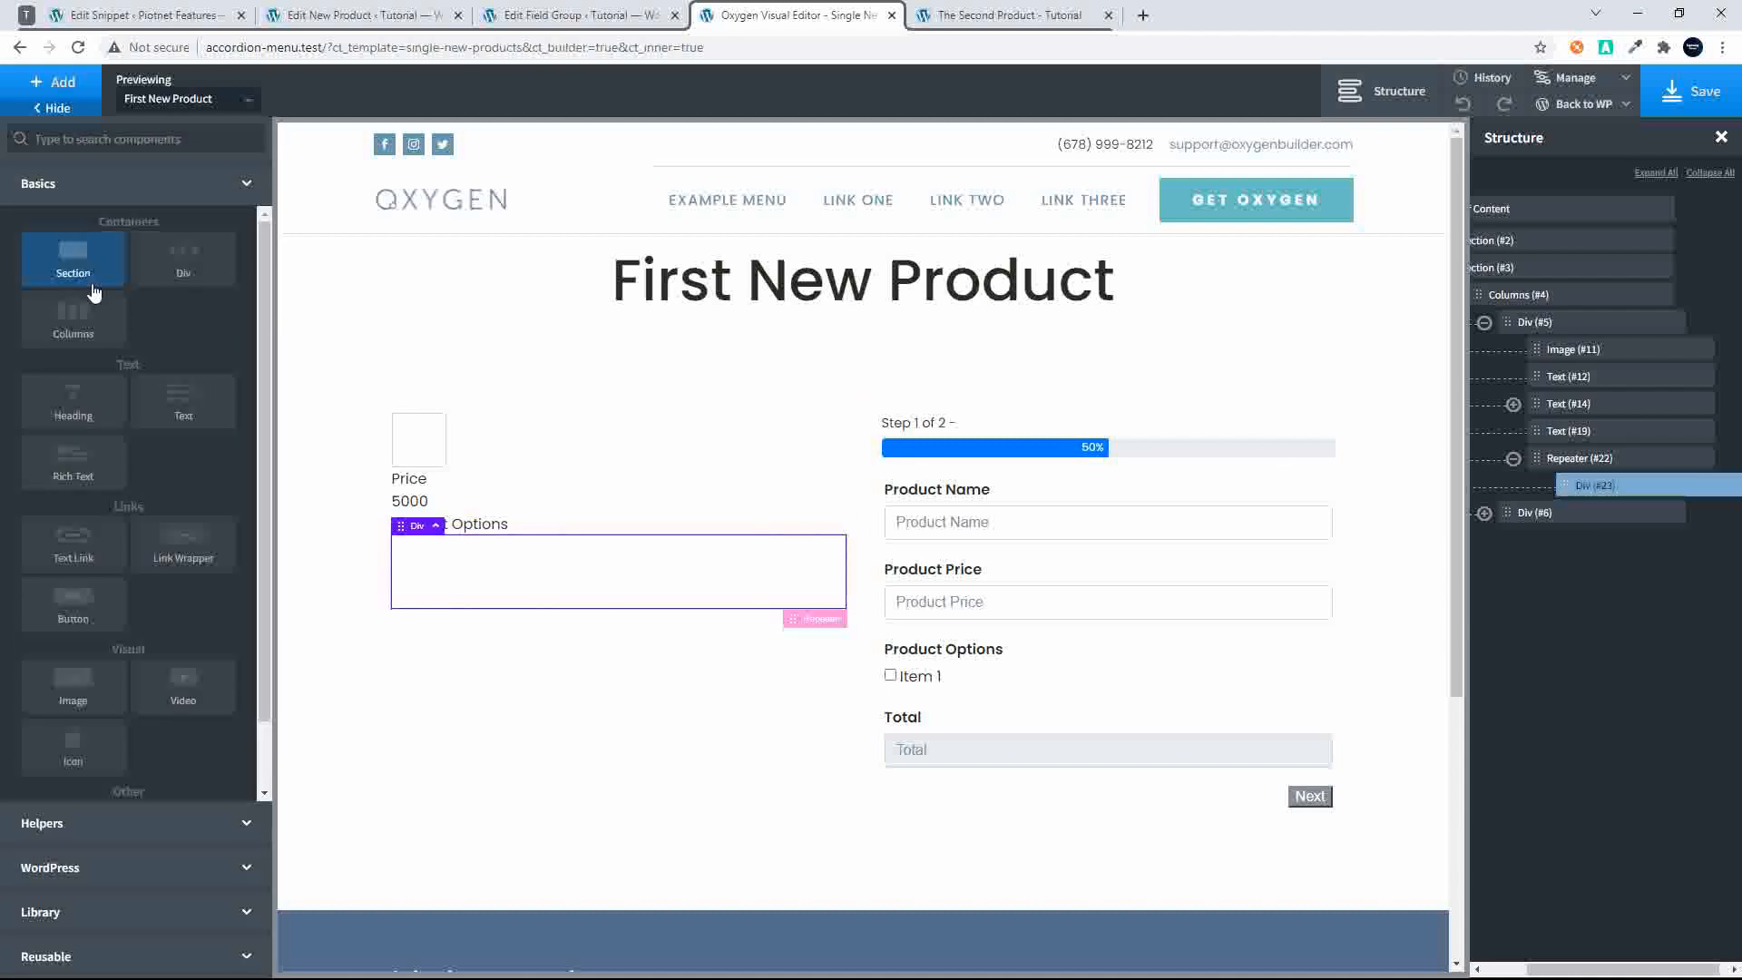
{"action": "left_click", "coordinate": [154, 403]}
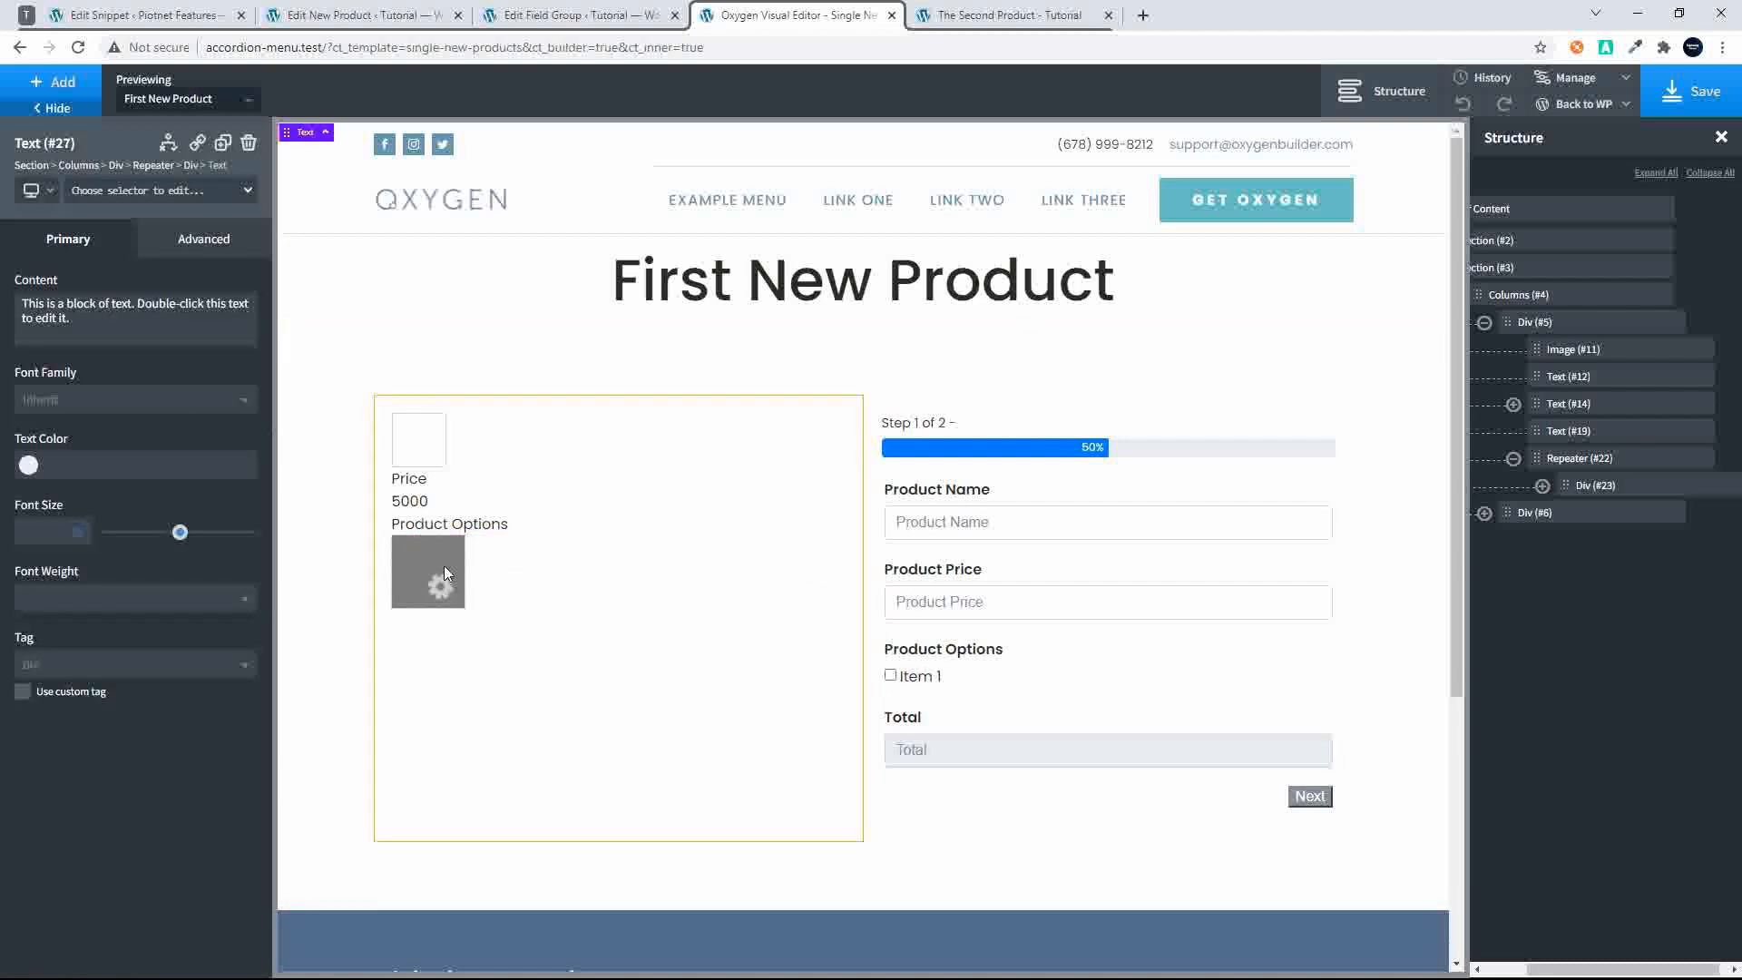
Replace the placeholder text in the repeater with the dynamic repeater field Option Name
{"action": "double_click", "coordinate": [474, 546]}
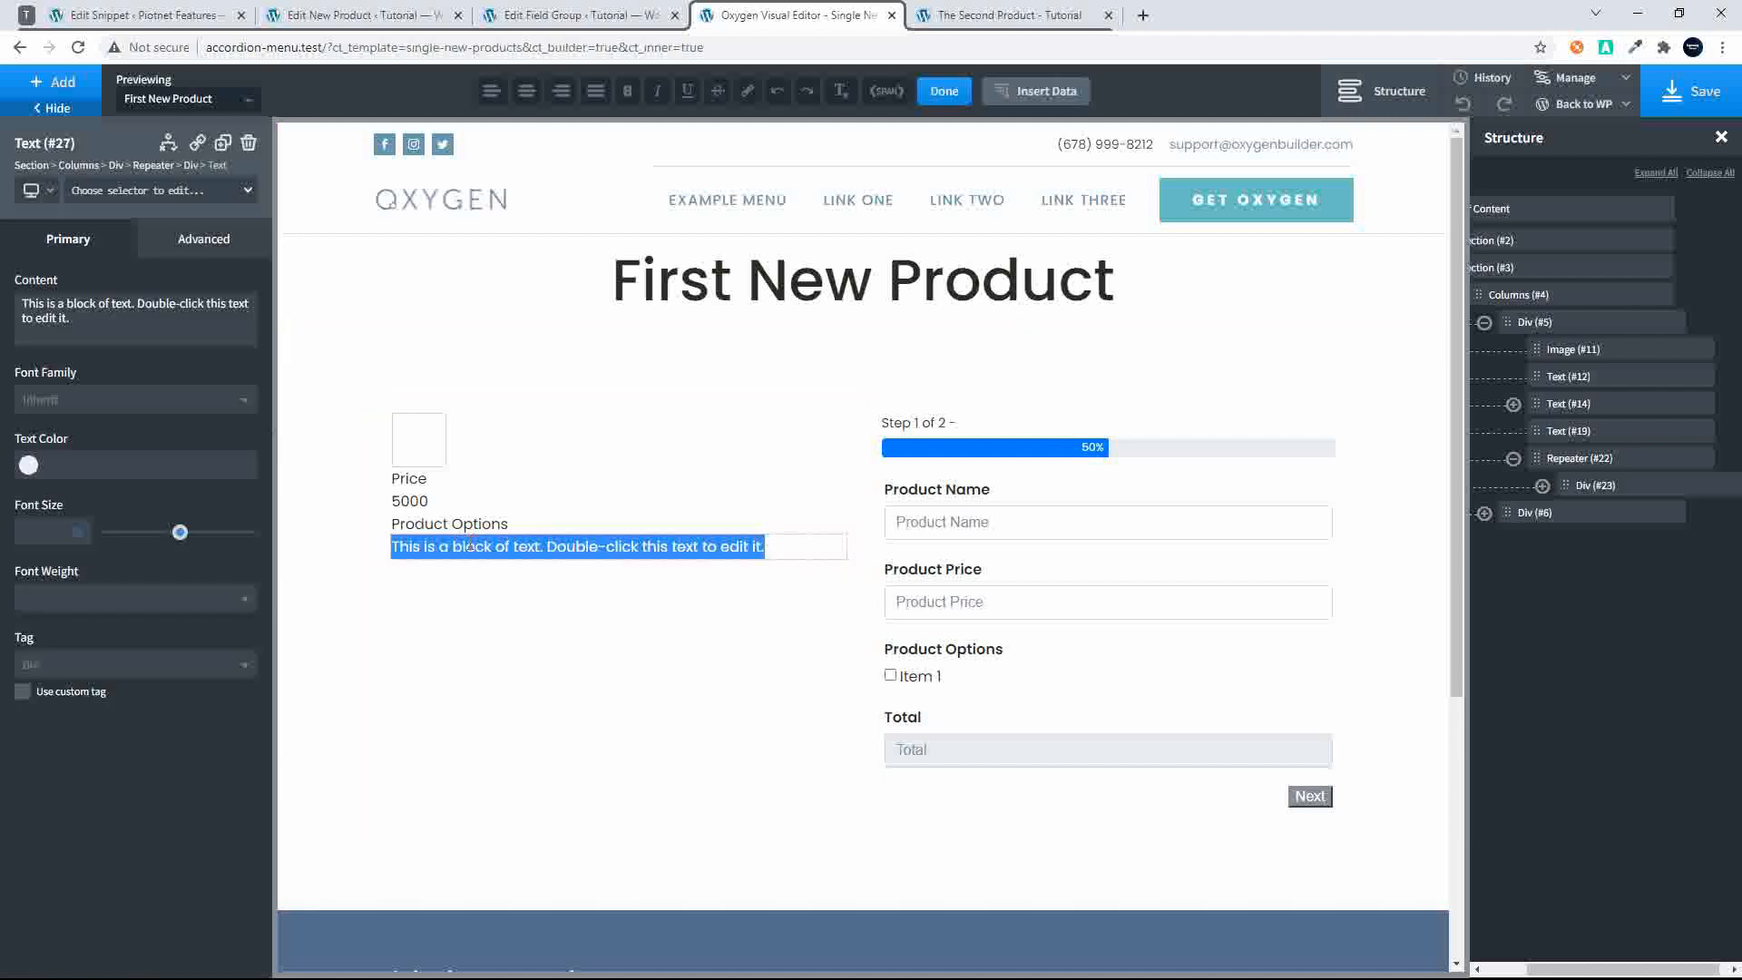
{"action": "left_click", "coordinate": [1039, 90]}
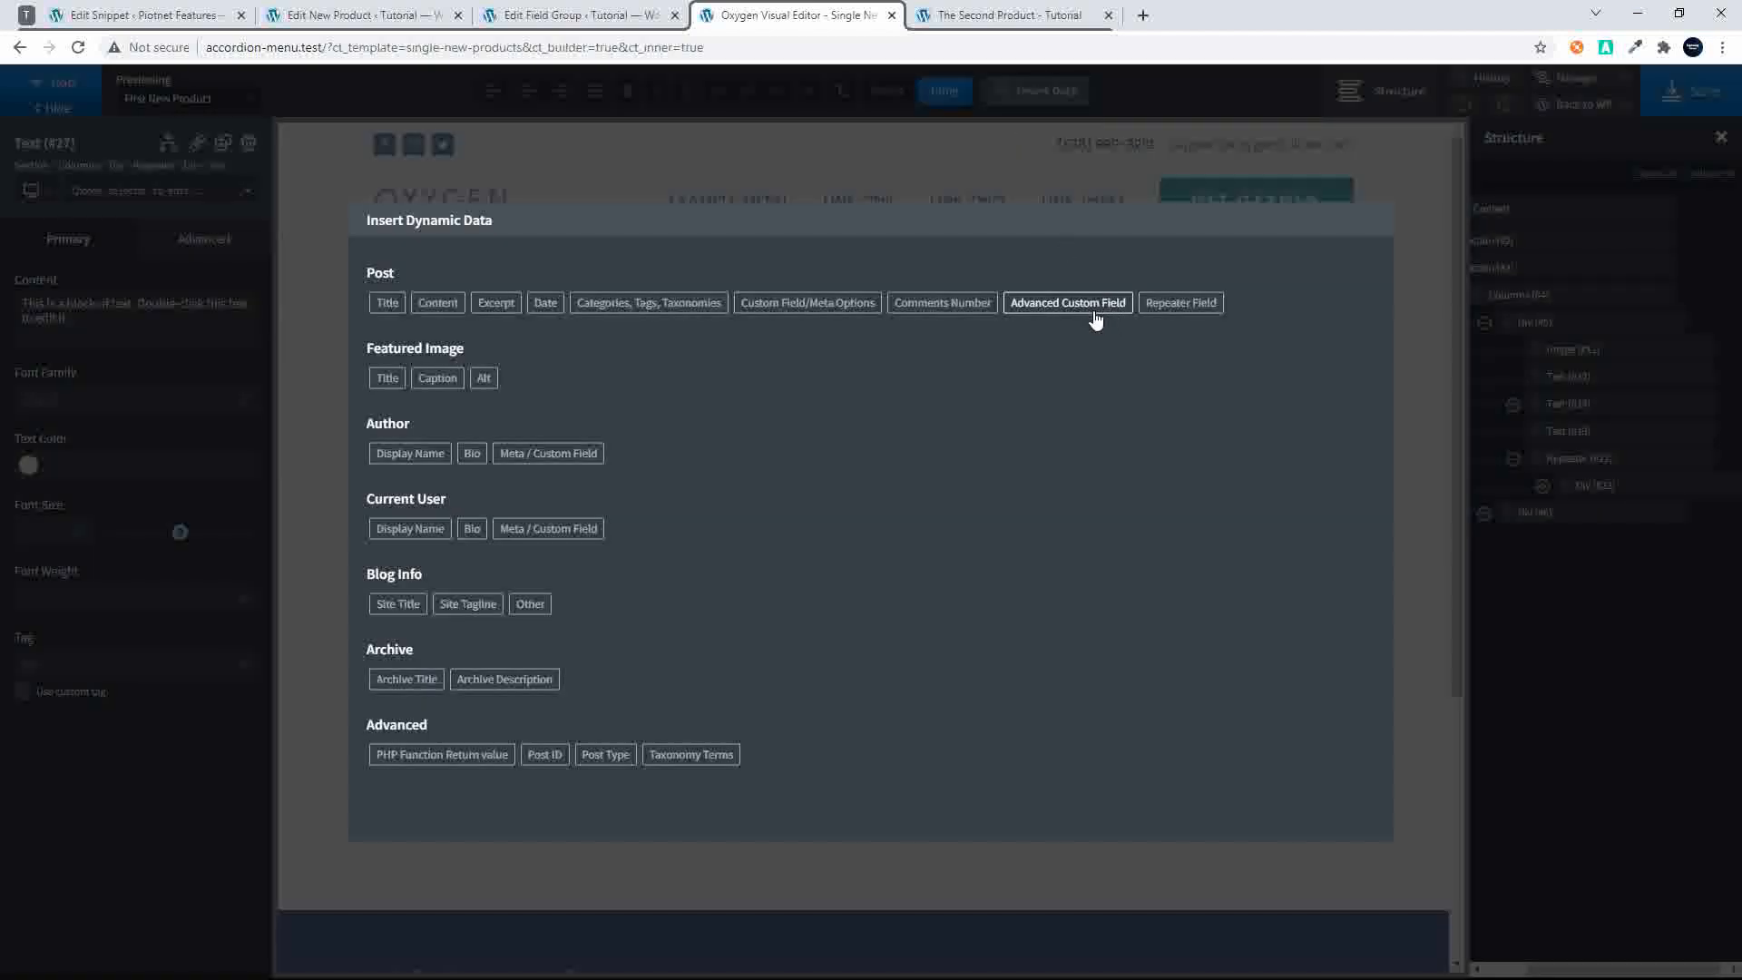
{"action": "left_click", "coordinate": [1157, 307]}
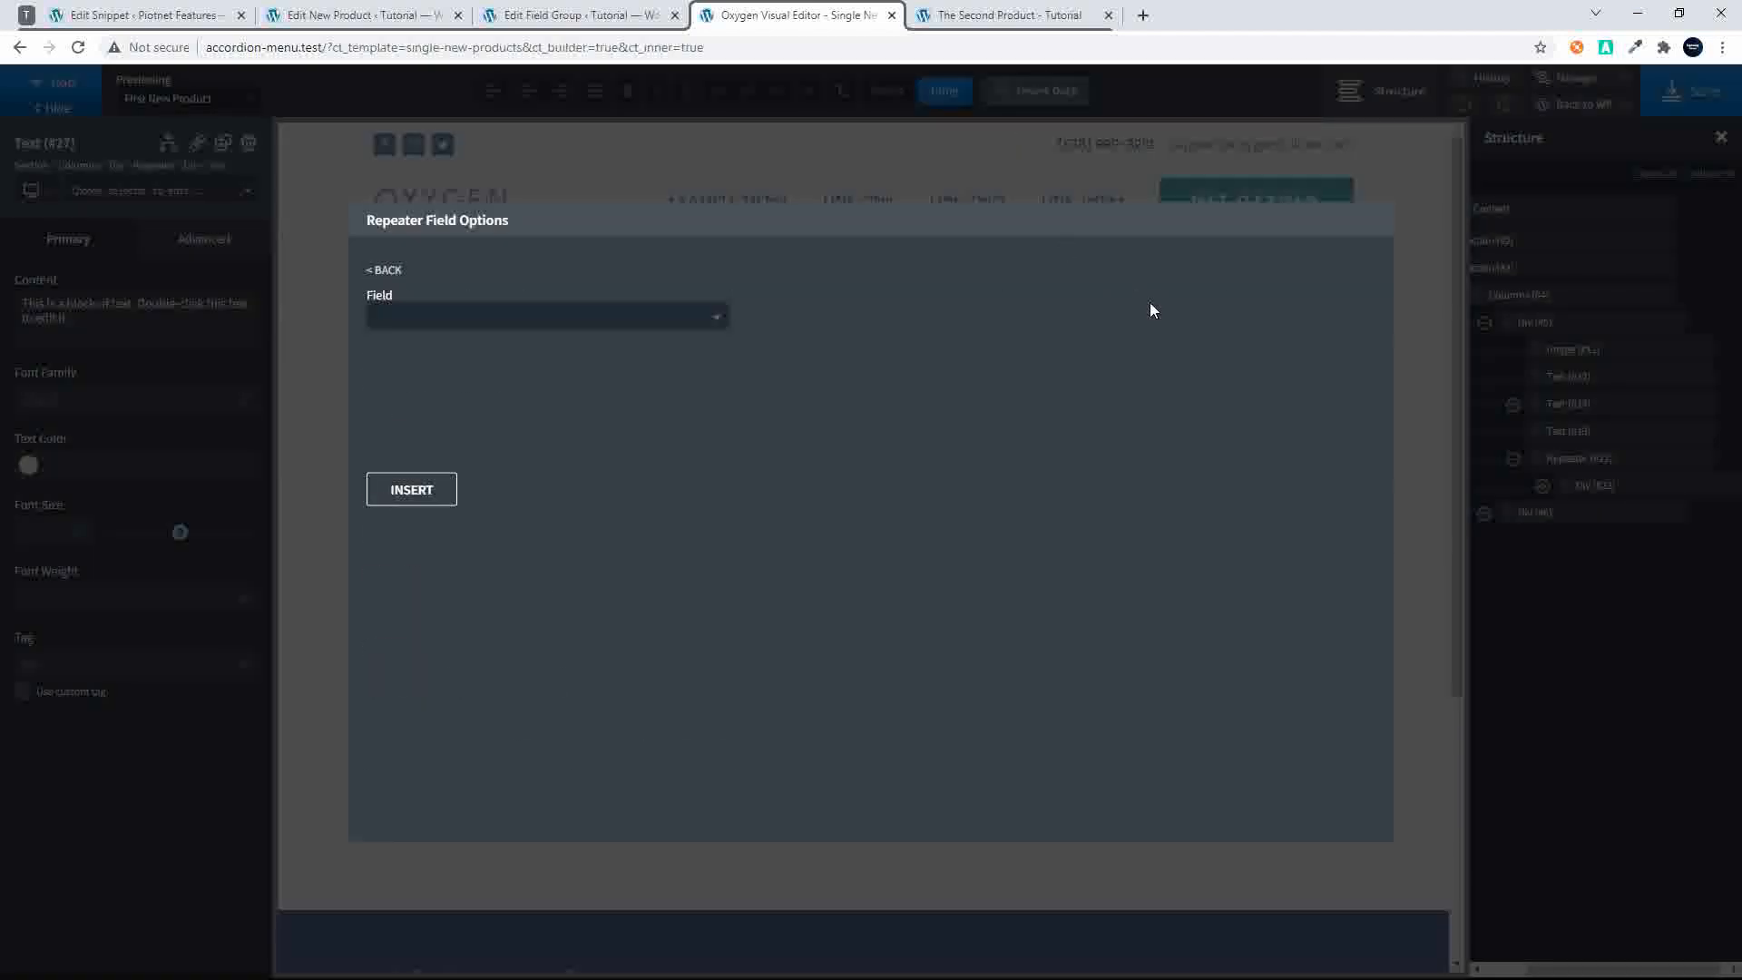
{"action": "left_click", "coordinate": [474, 318]}
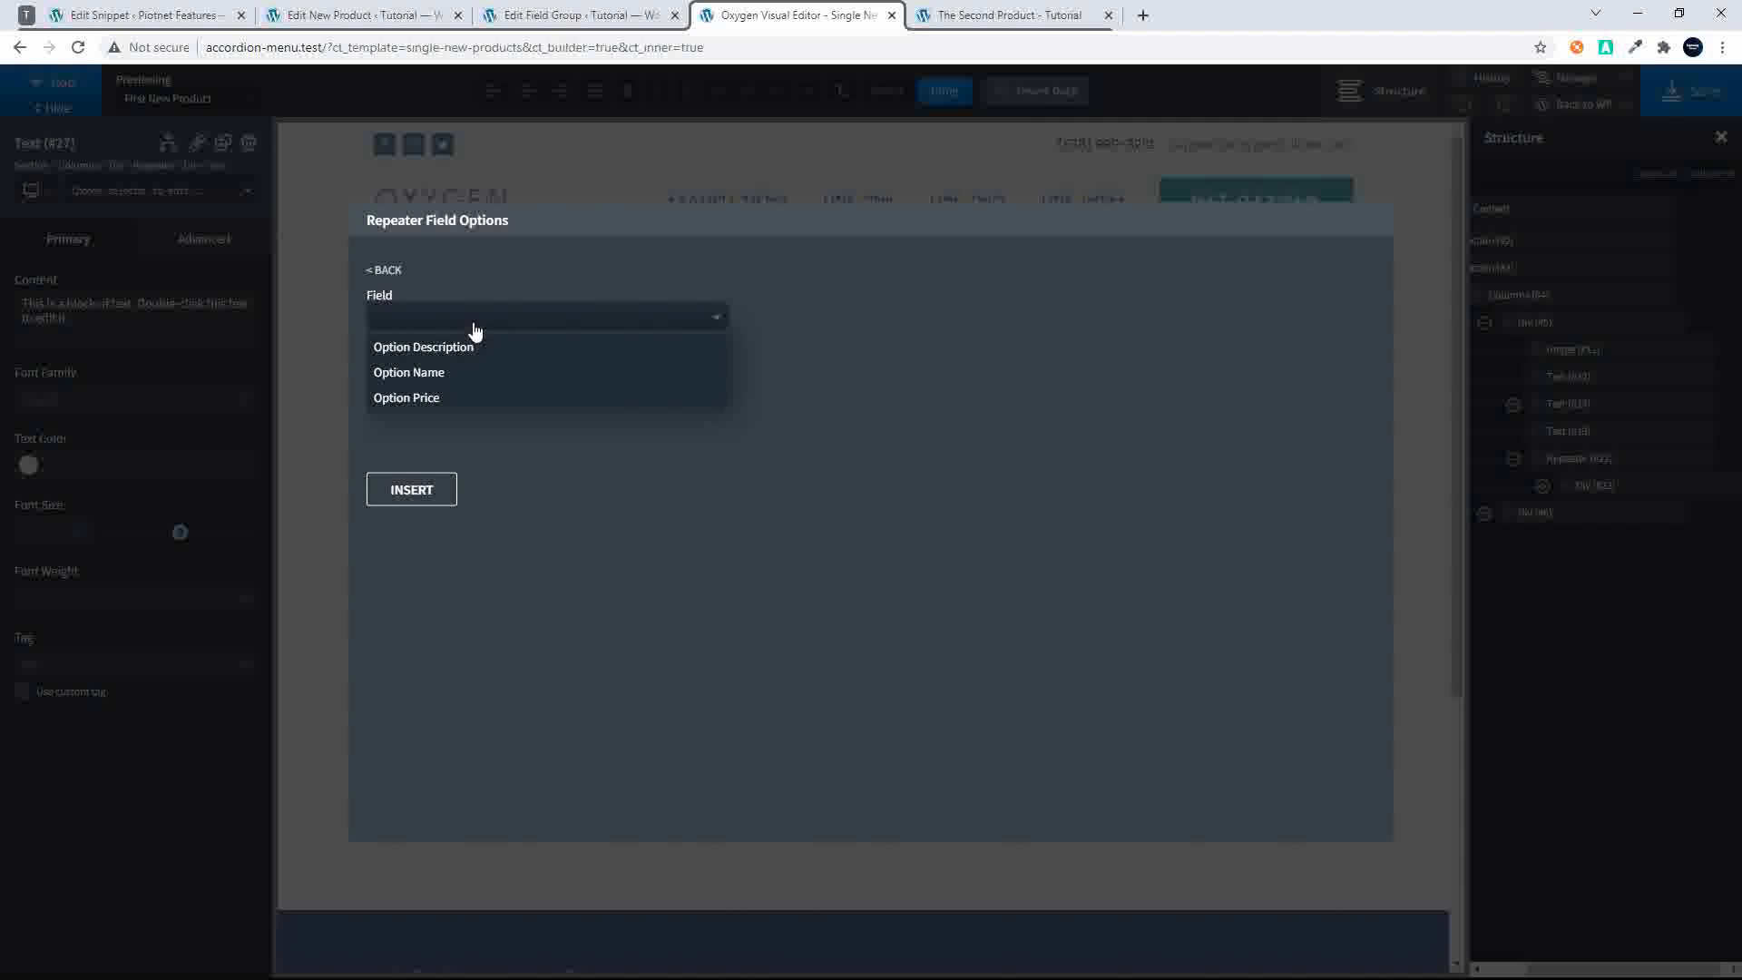
{"action": "left_click", "coordinate": [439, 372]}
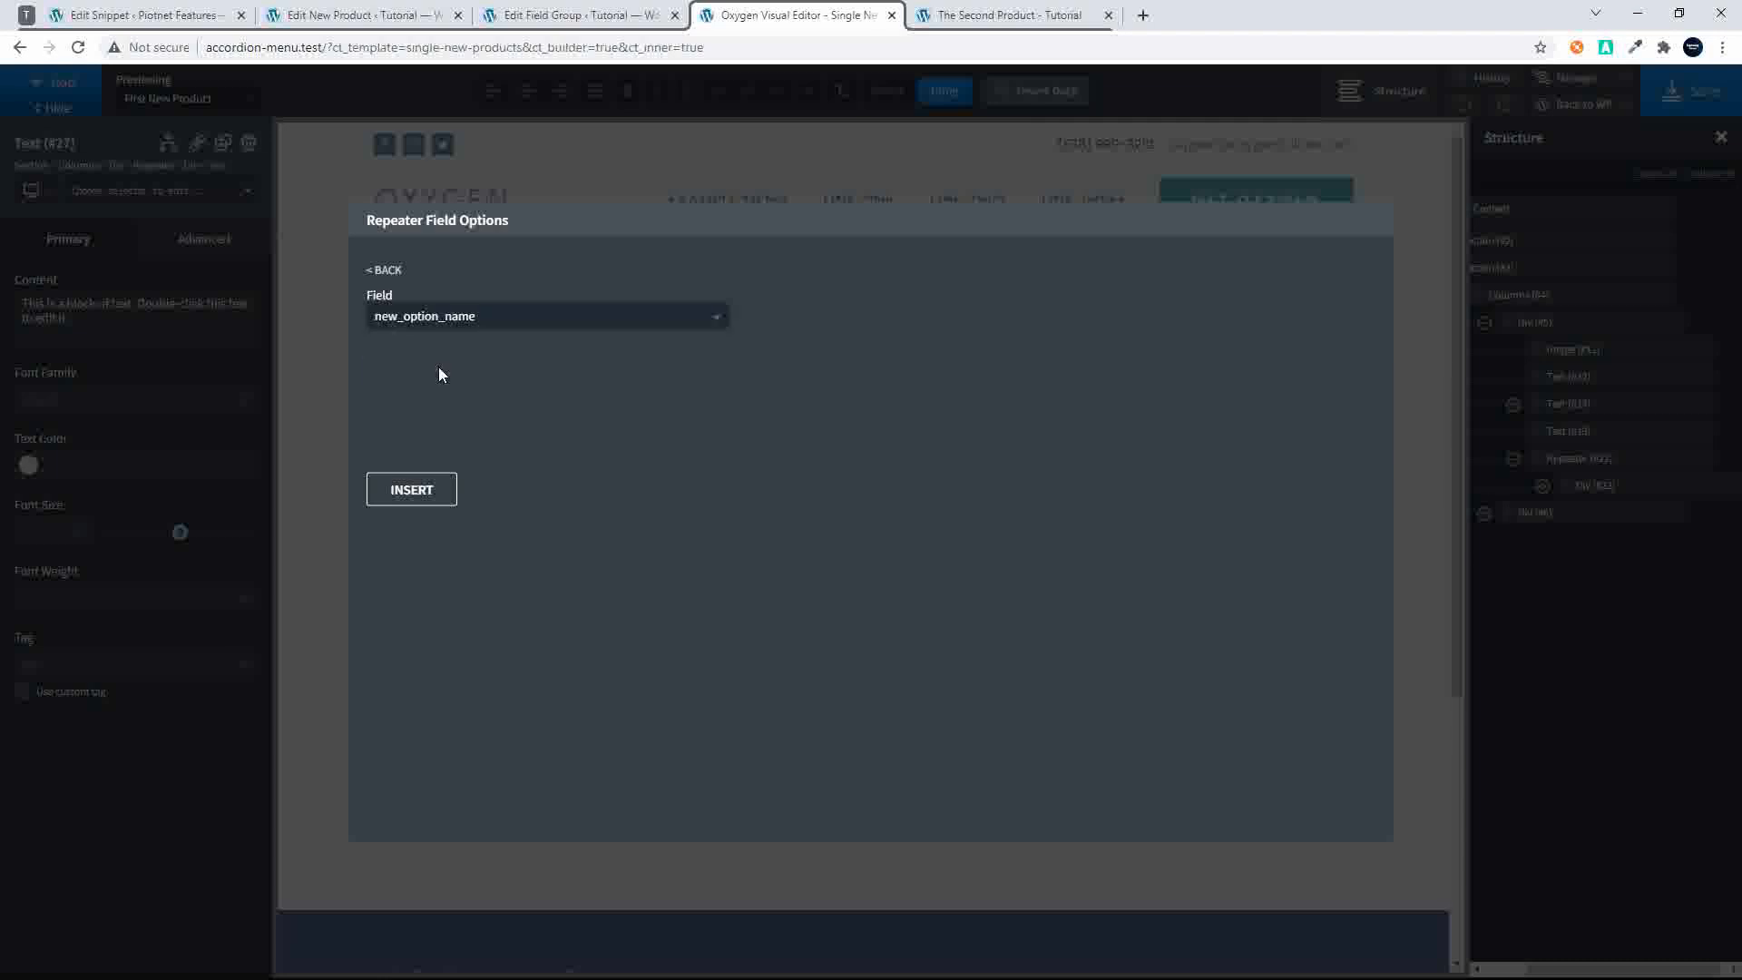
{"action": "left_click", "coordinate": [413, 494]}
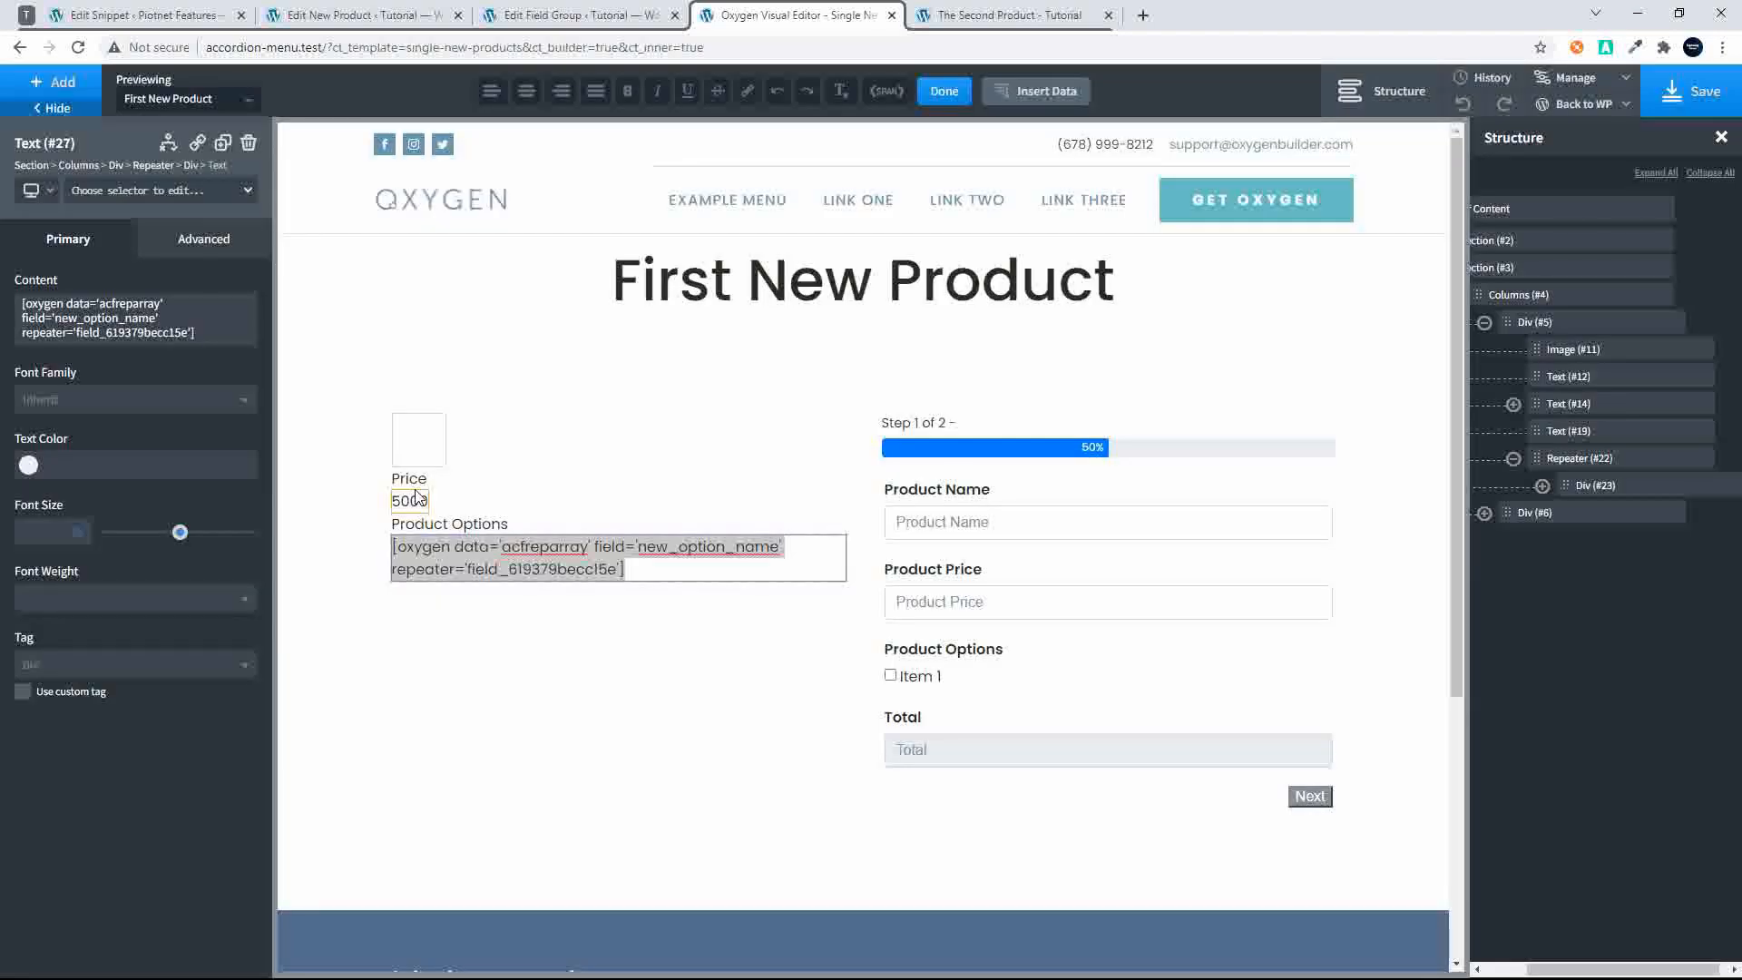
Add a second Text element to the repeater's inner div and replace its content with the repeater field Option Description
{"action": "left_click", "coordinate": [37, 85]}
{"action": "left_click", "coordinate": [210, 406]}
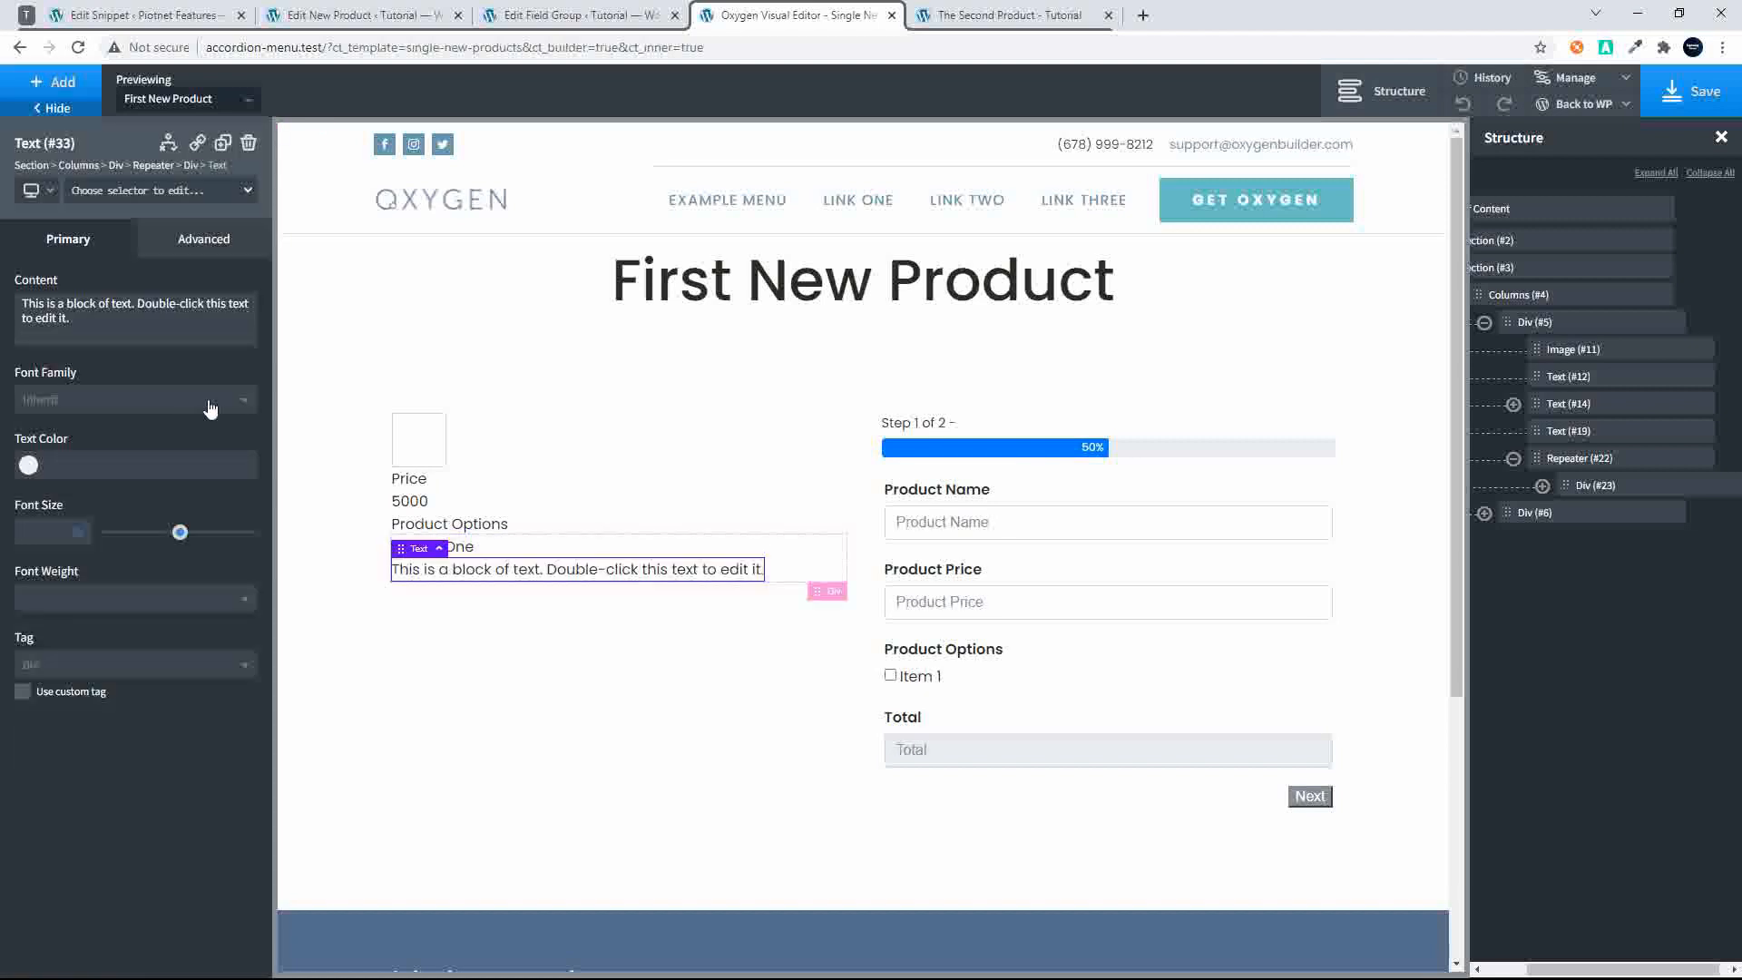
{"action": "double_click", "coordinate": [531, 570]}
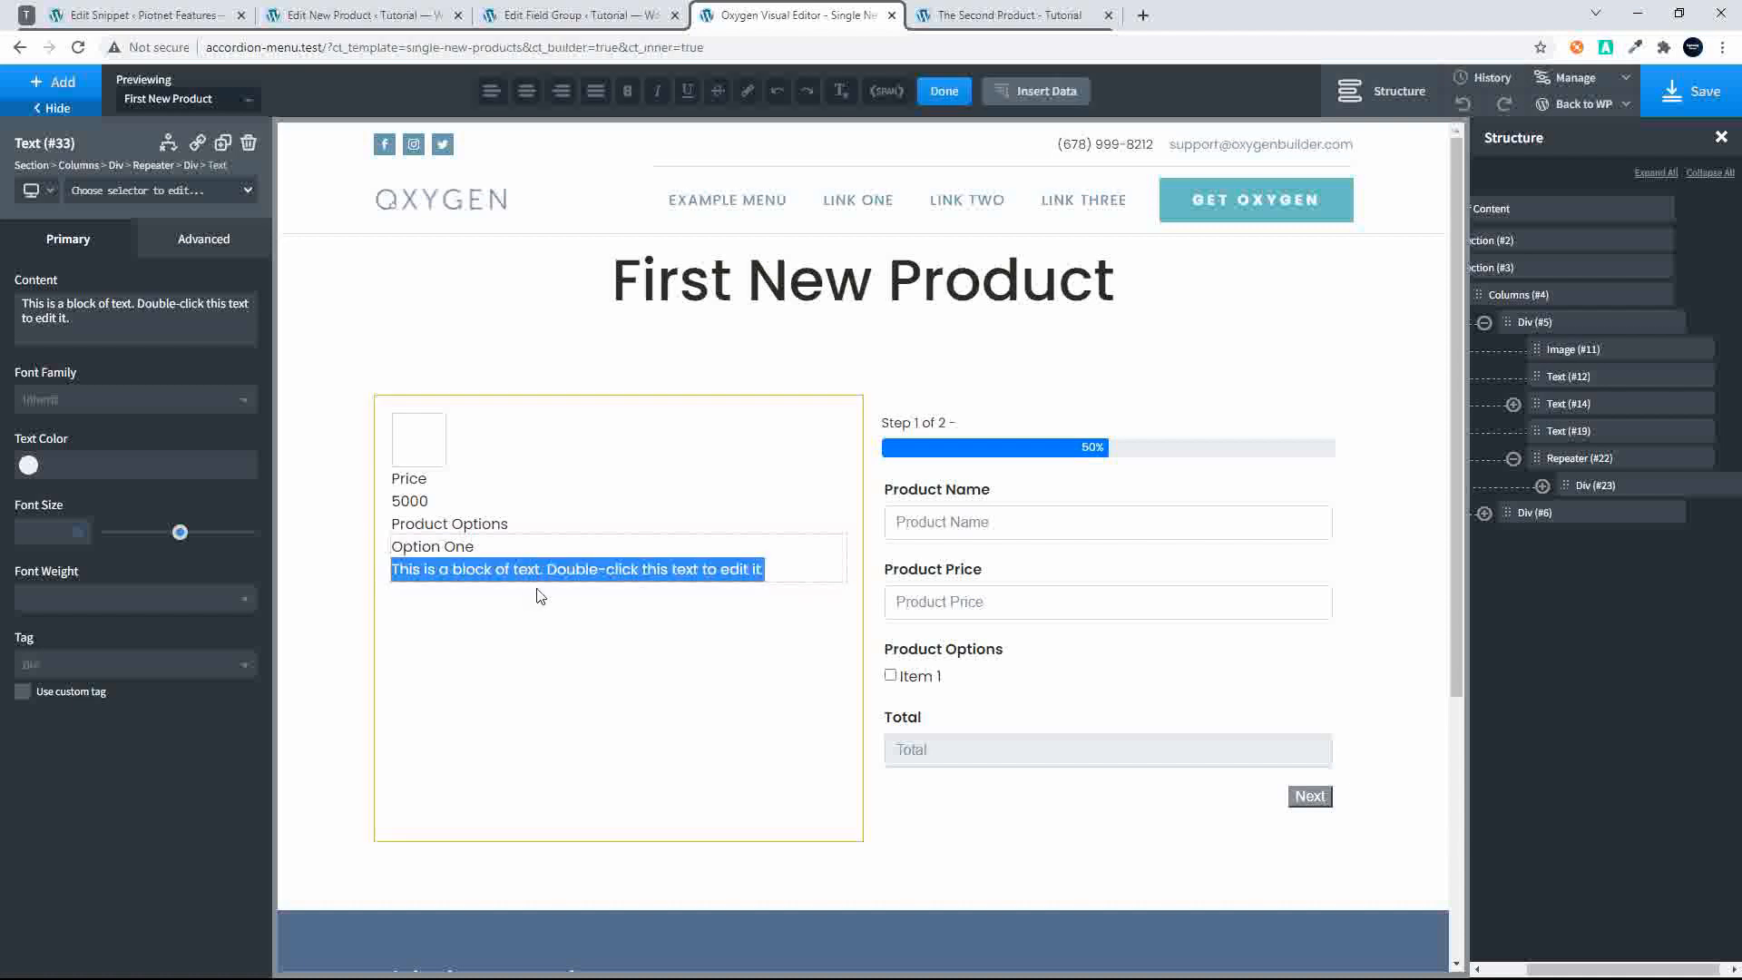
{"action": "left_click", "coordinate": [1020, 95]}
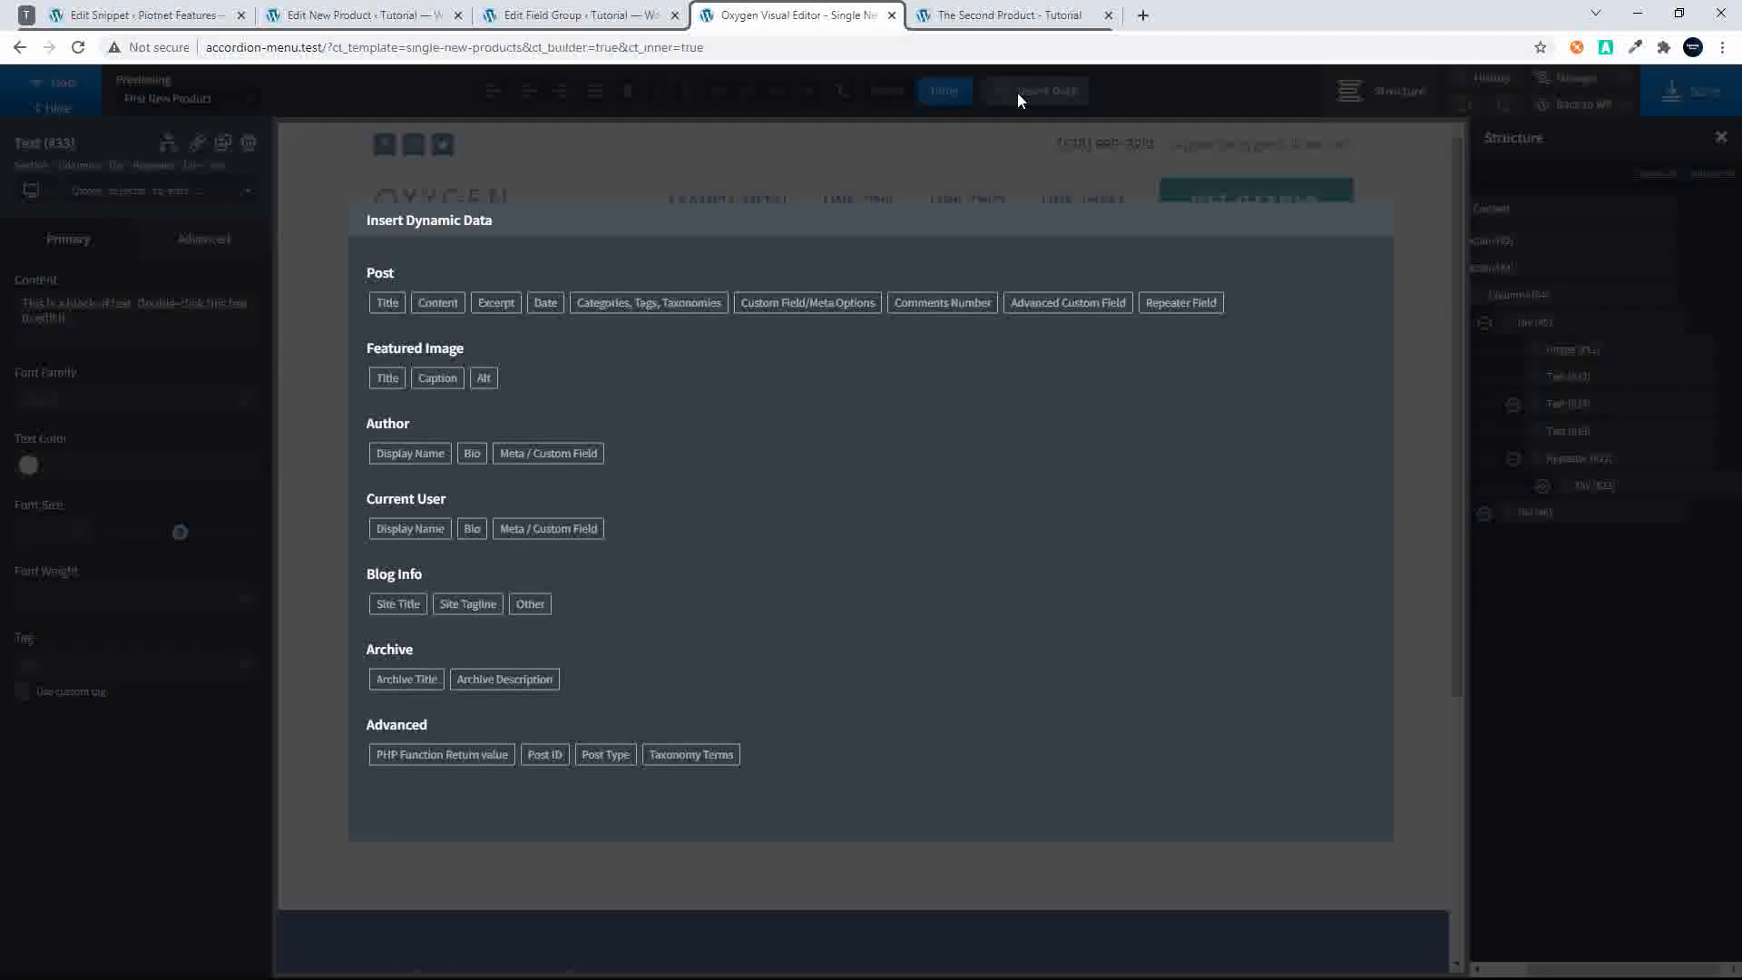
{"action": "left_click", "coordinate": [1179, 302]}
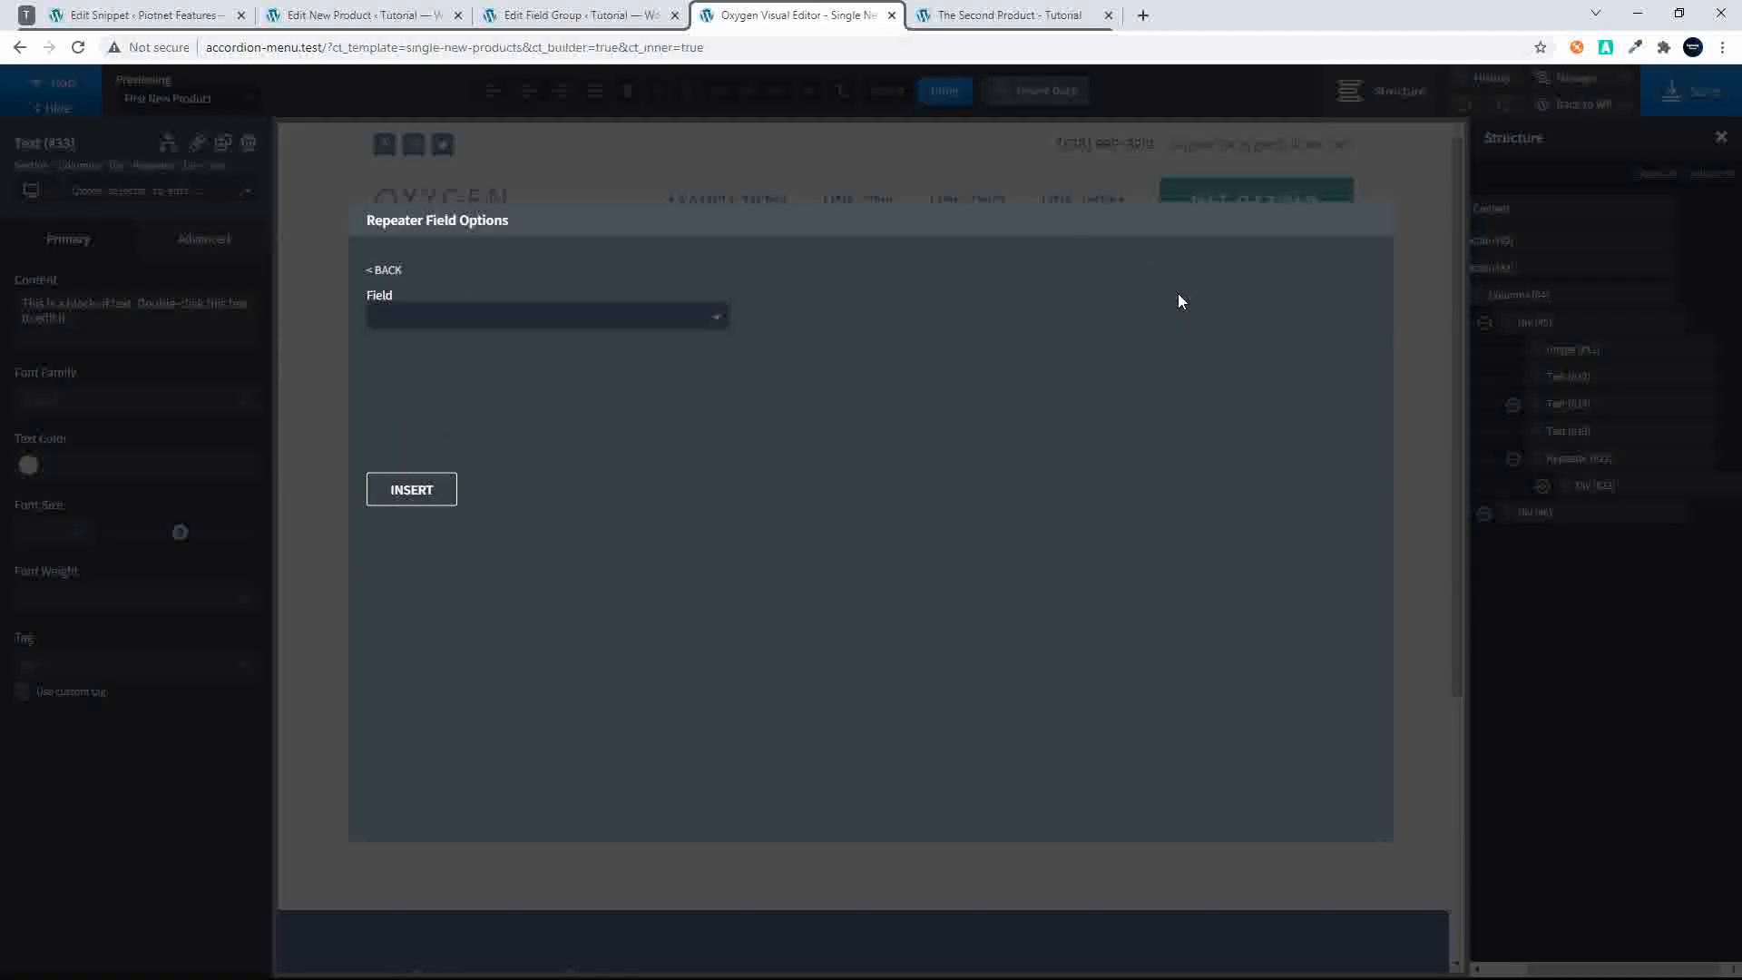
{"action": "left_click", "coordinate": [498, 319]}
{"action": "left_click", "coordinate": [447, 352]}
{"action": "left_click", "coordinate": [422, 474]}
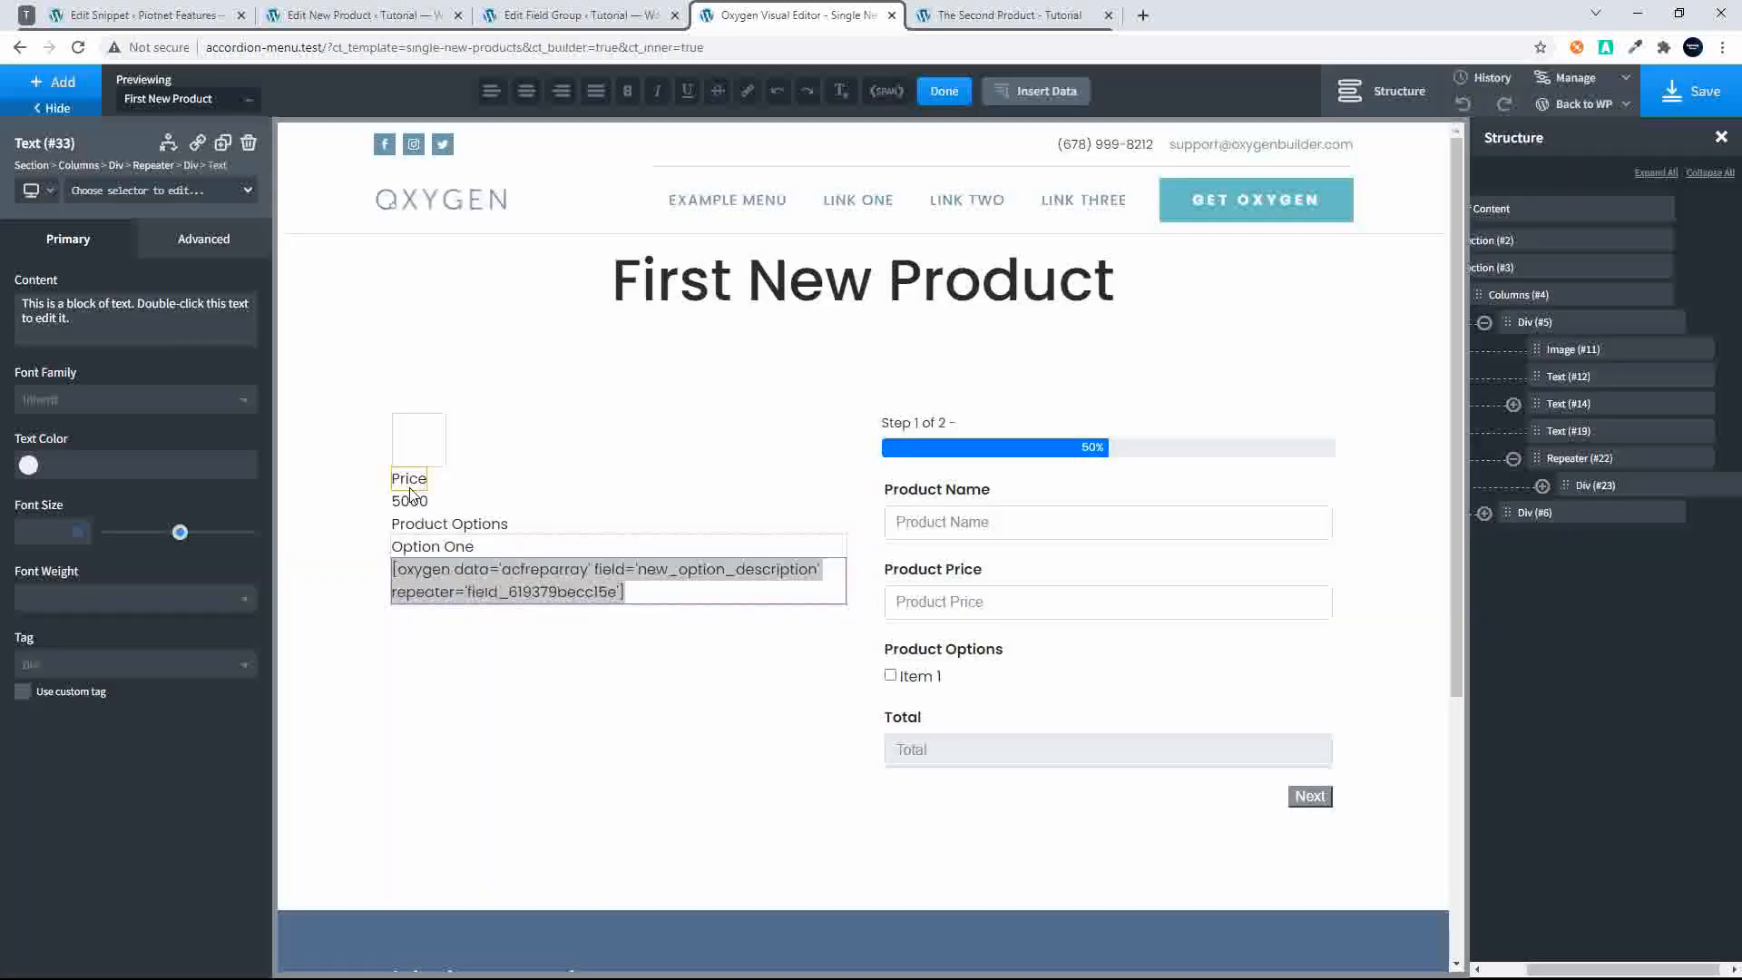
Add a third Text element below the option description and replace its content with the repeater field Option Price
{"action": "left_click", "coordinate": [65, 80]}
{"action": "left_click", "coordinate": [191, 391]}
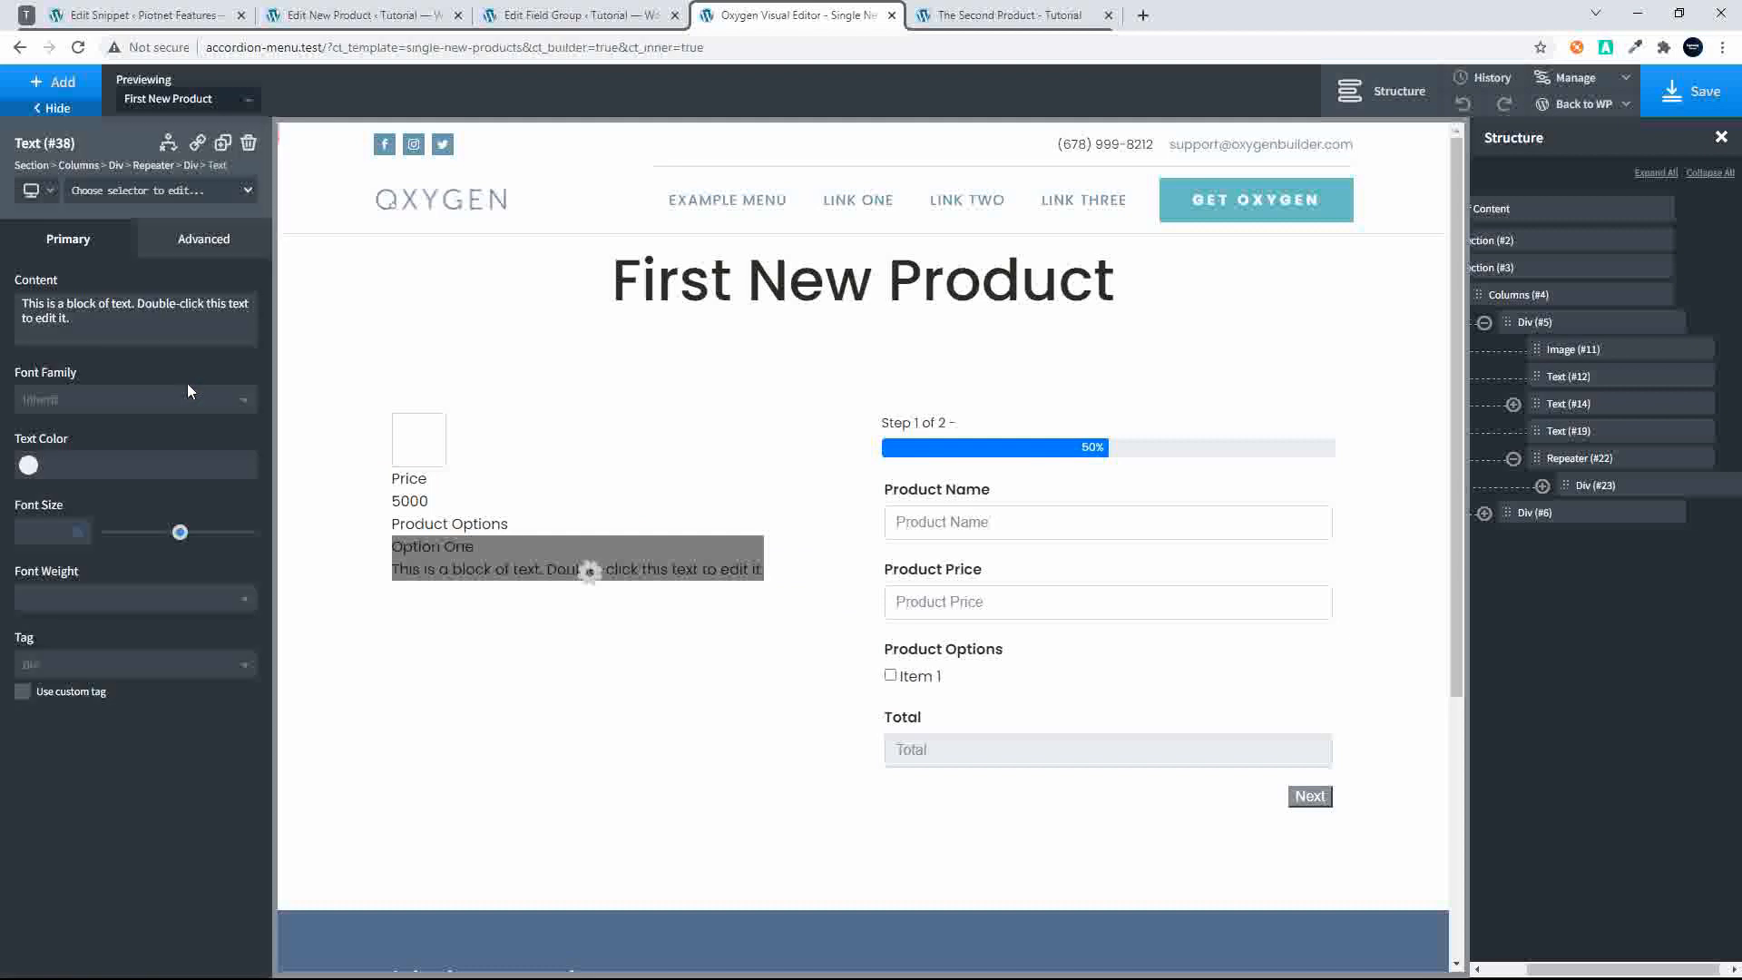
{"action": "left_click", "coordinate": [640, 591]}
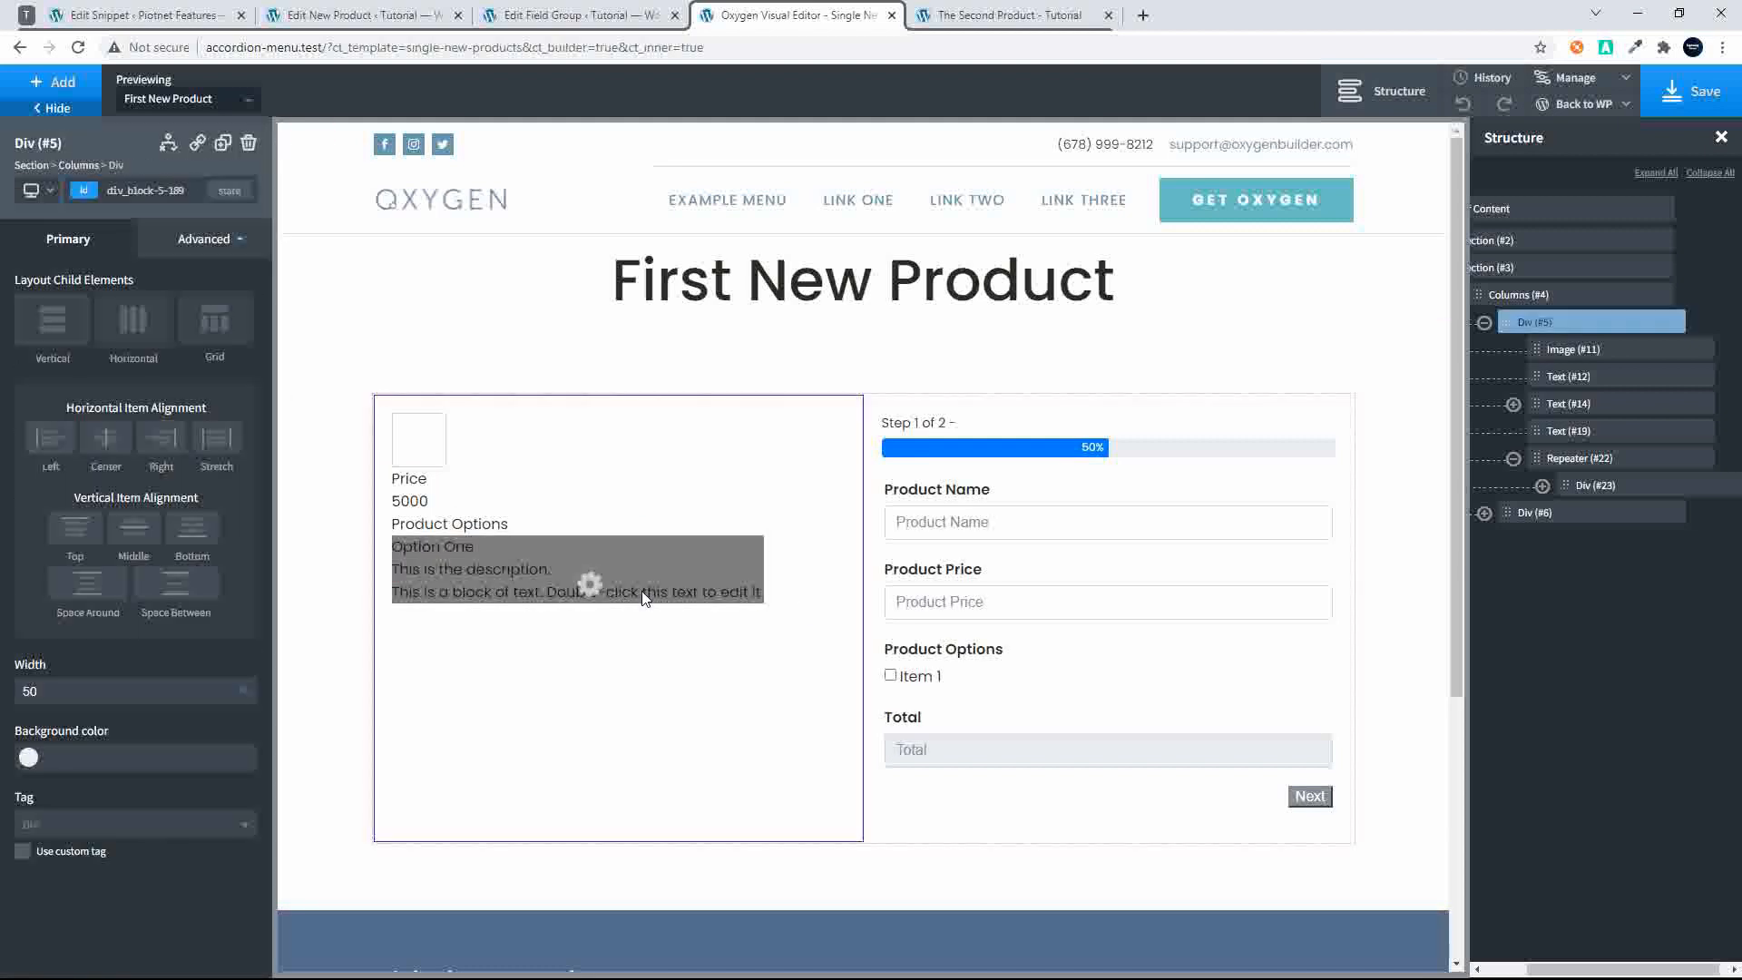
{"action": "double_click", "coordinate": [640, 591]}
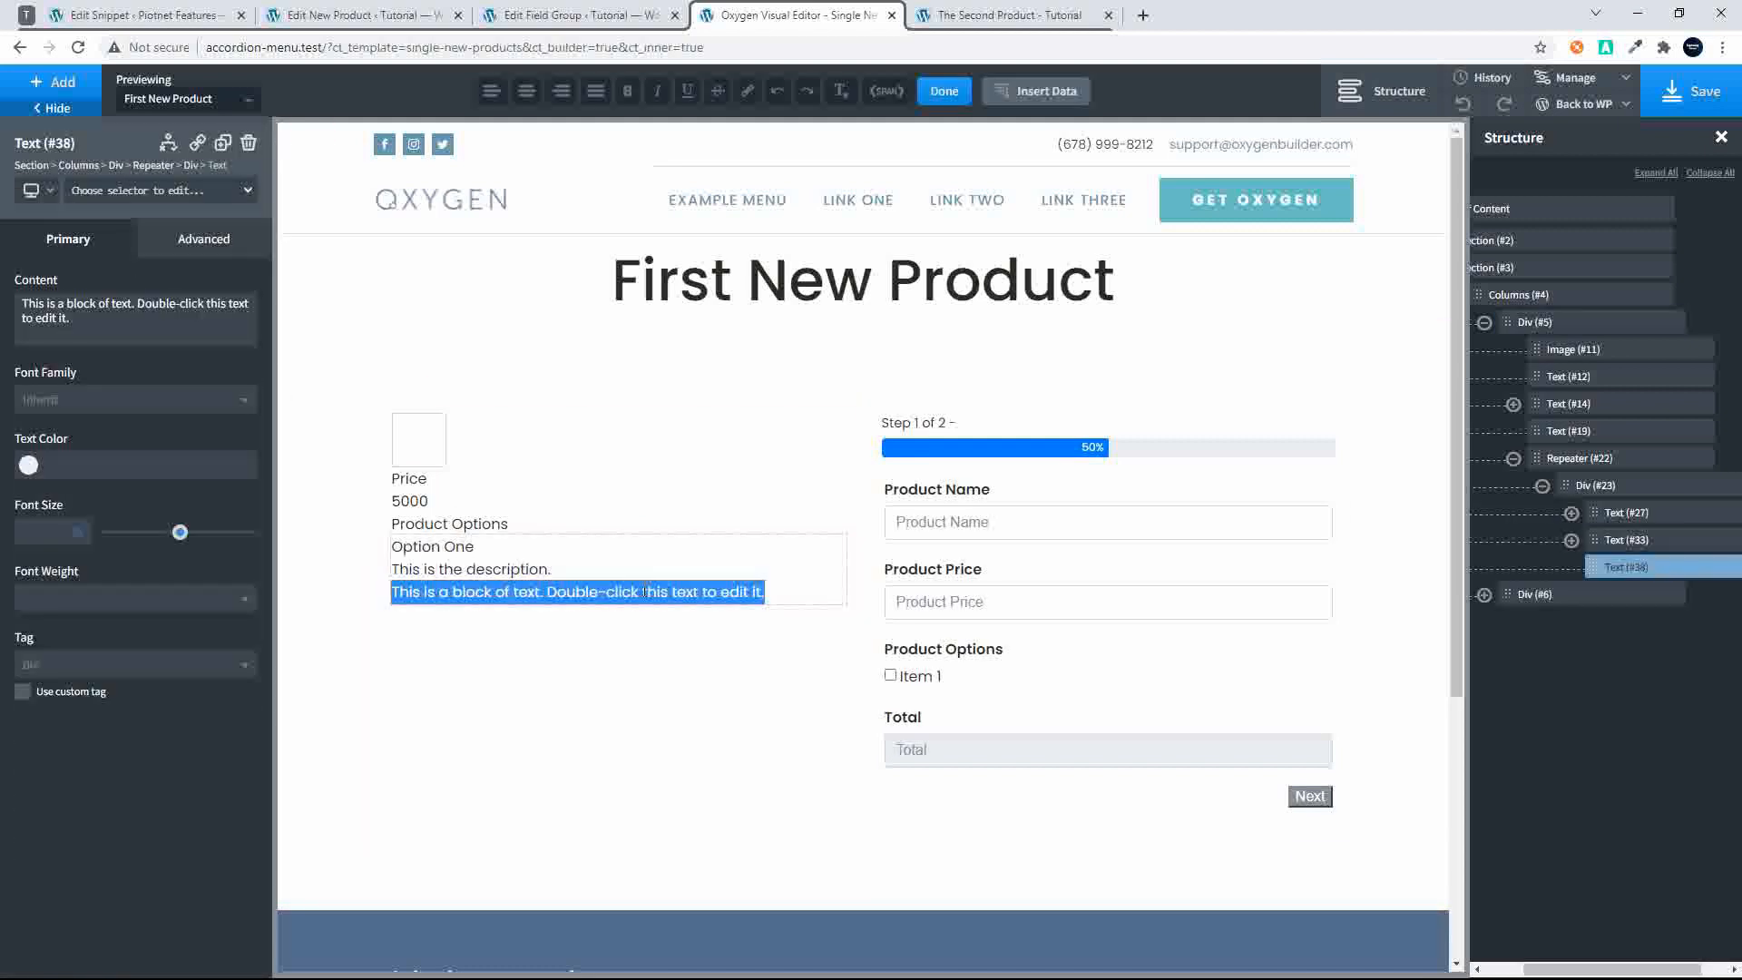
{"action": "left_click", "coordinate": [1038, 94]}
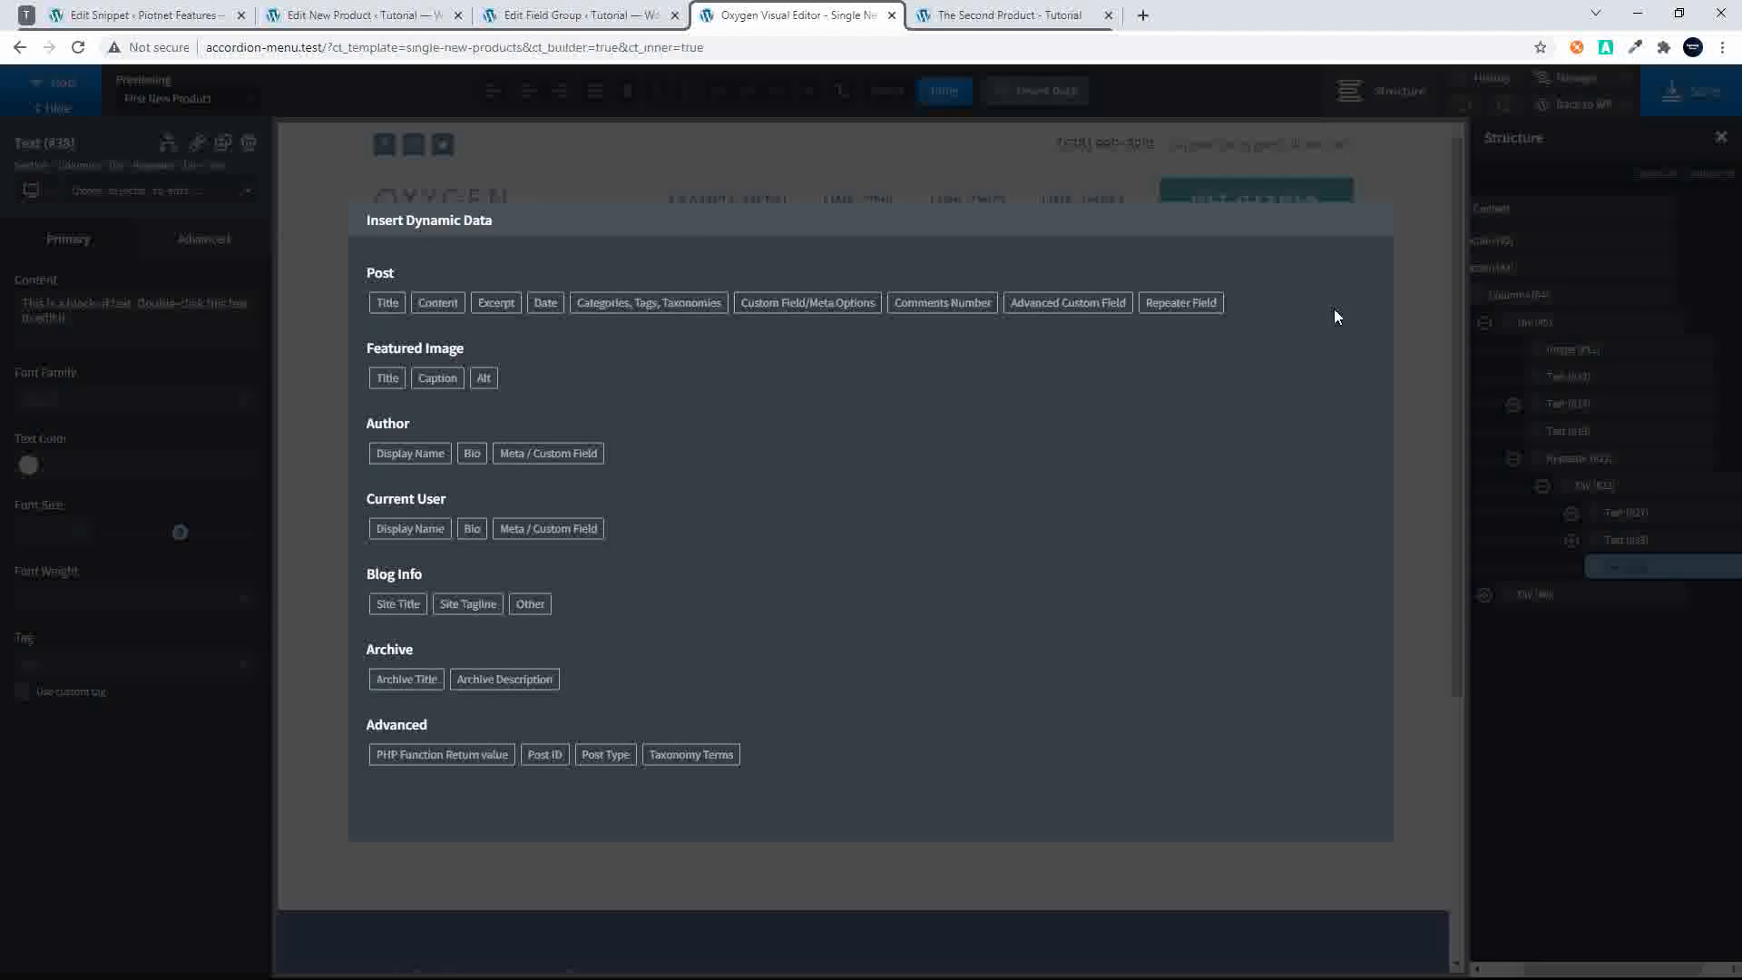
{"action": "left_click", "coordinate": [1203, 303]}
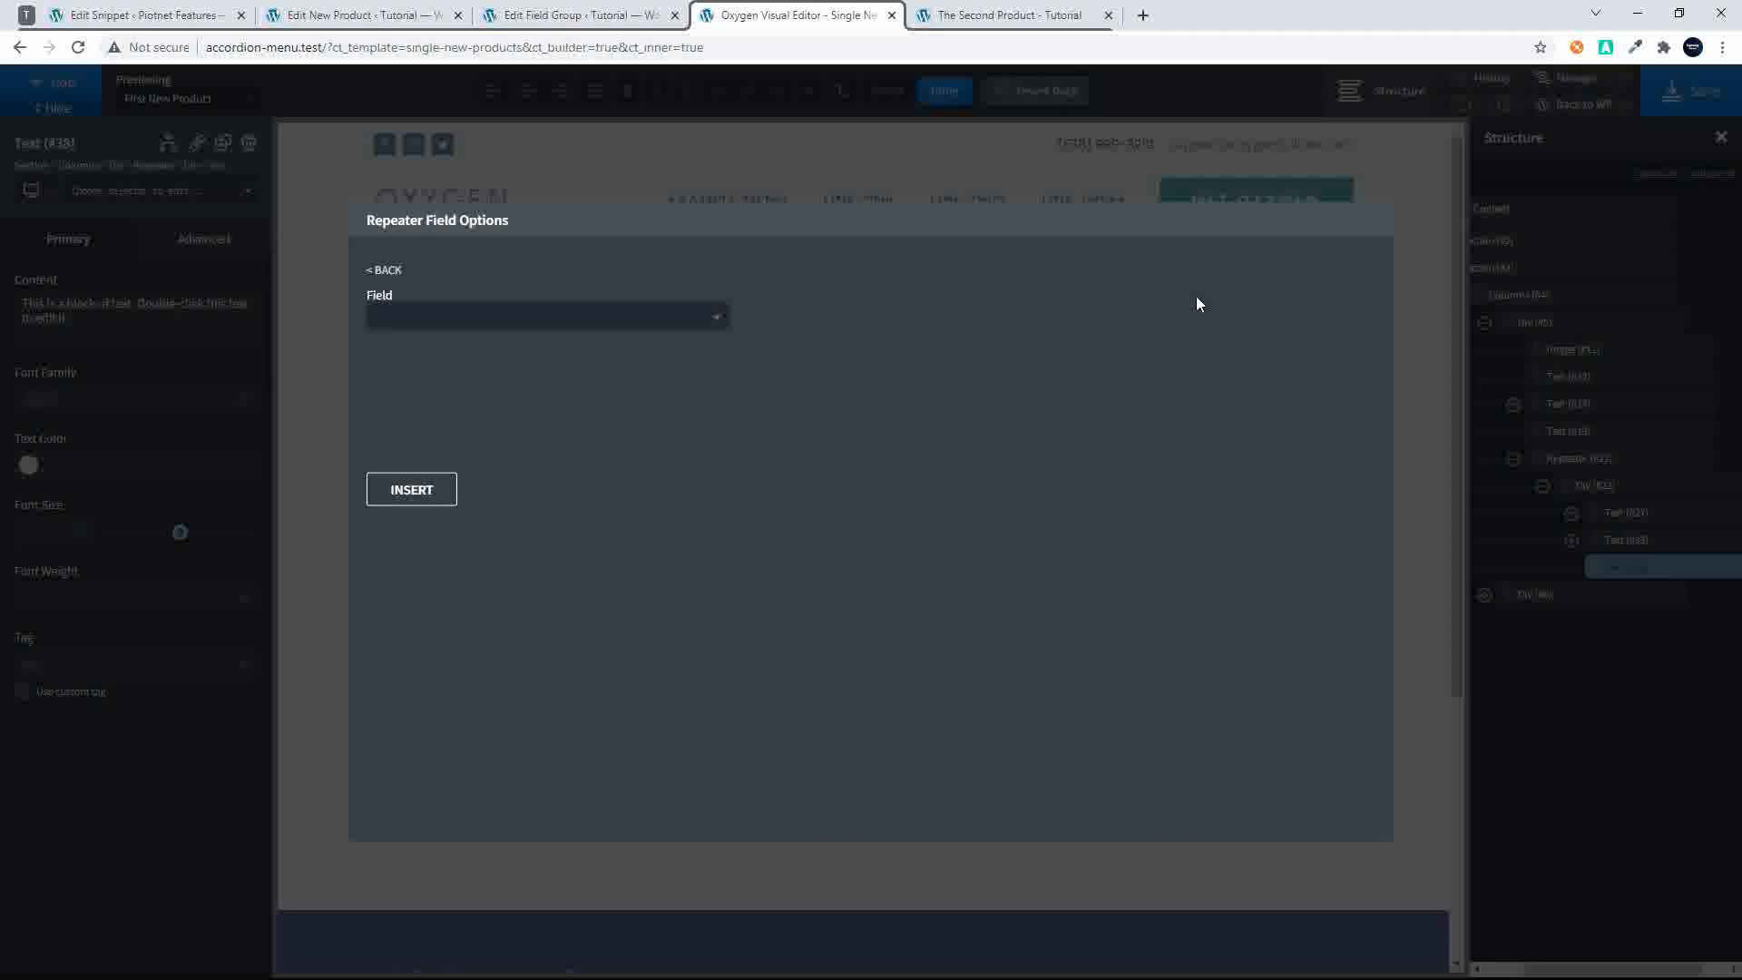
{"action": "left_click", "coordinate": [672, 319]}
{"action": "left_click", "coordinate": [423, 398]}
{"action": "left_click", "coordinate": [400, 485]}
{"action": "left_click", "coordinate": [604, 519]}
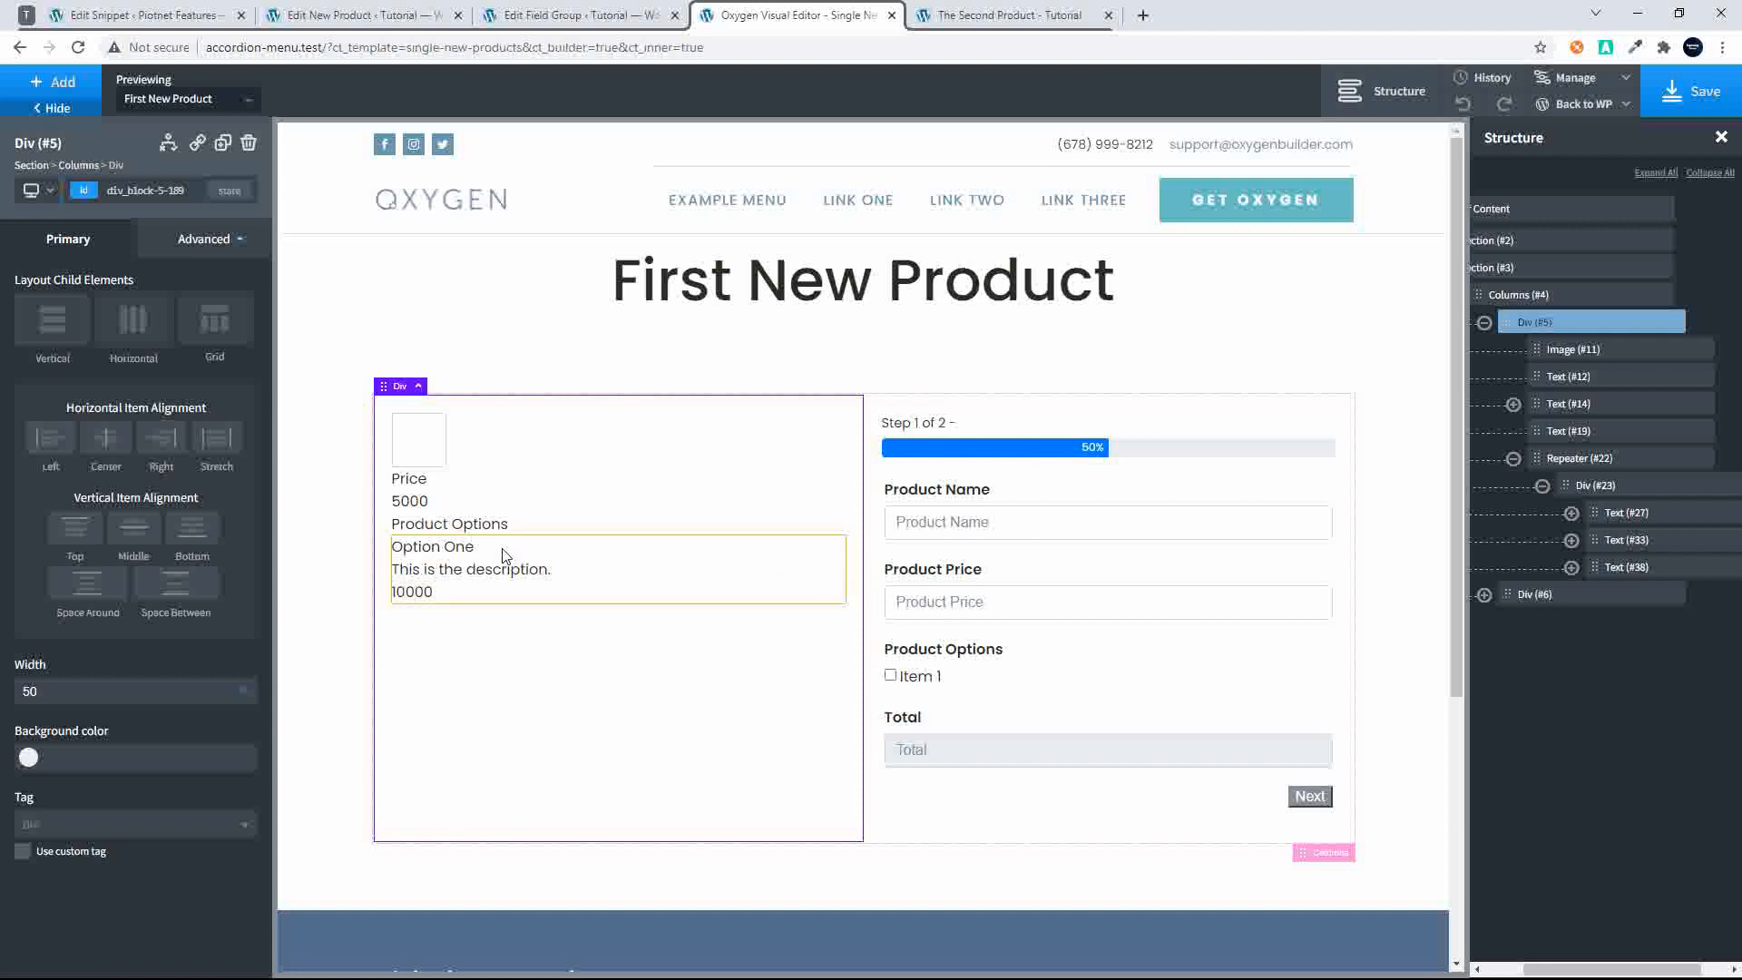
Wrap the option name text in a div and move the option description text into that div below the name
{"action": "left_click", "coordinate": [464, 554]}
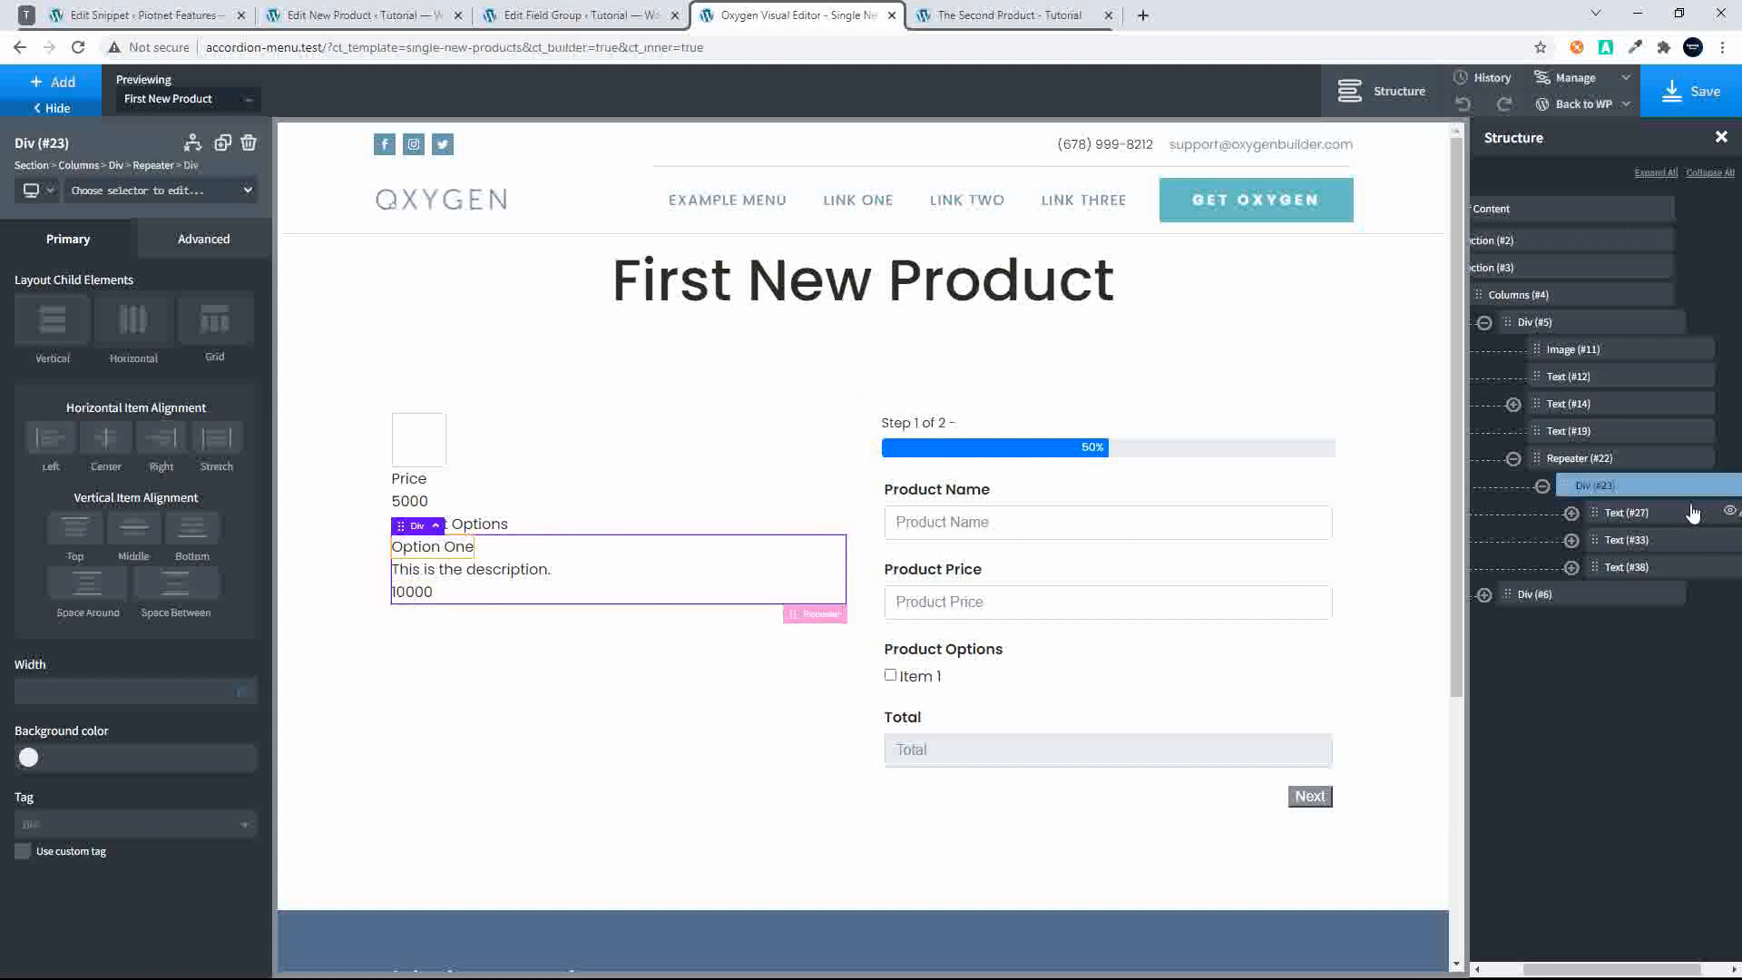
{"action": "scroll", "coordinate": [1715, 523], "scroll_direction": "right", "scroll_amount": 1}
{"action": "scroll", "coordinate": [1715, 522], "scroll_direction": "right", "scroll_amount": 2}
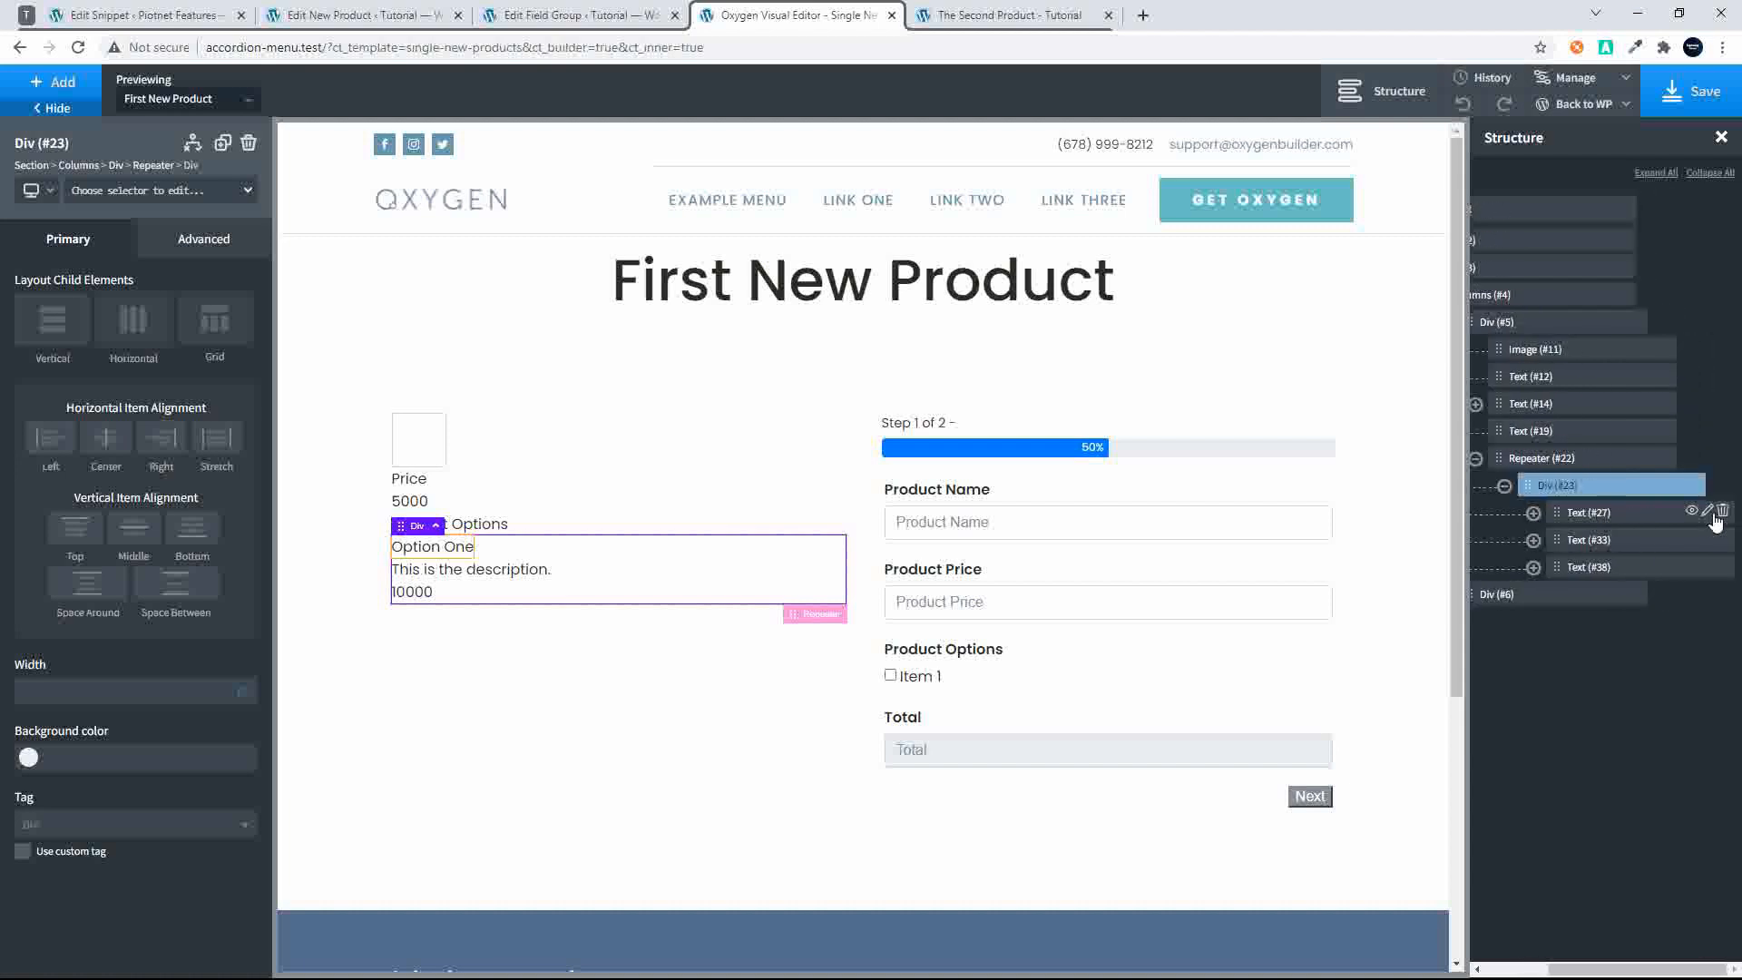
{"action": "left_click", "coordinate": [1709, 514]}
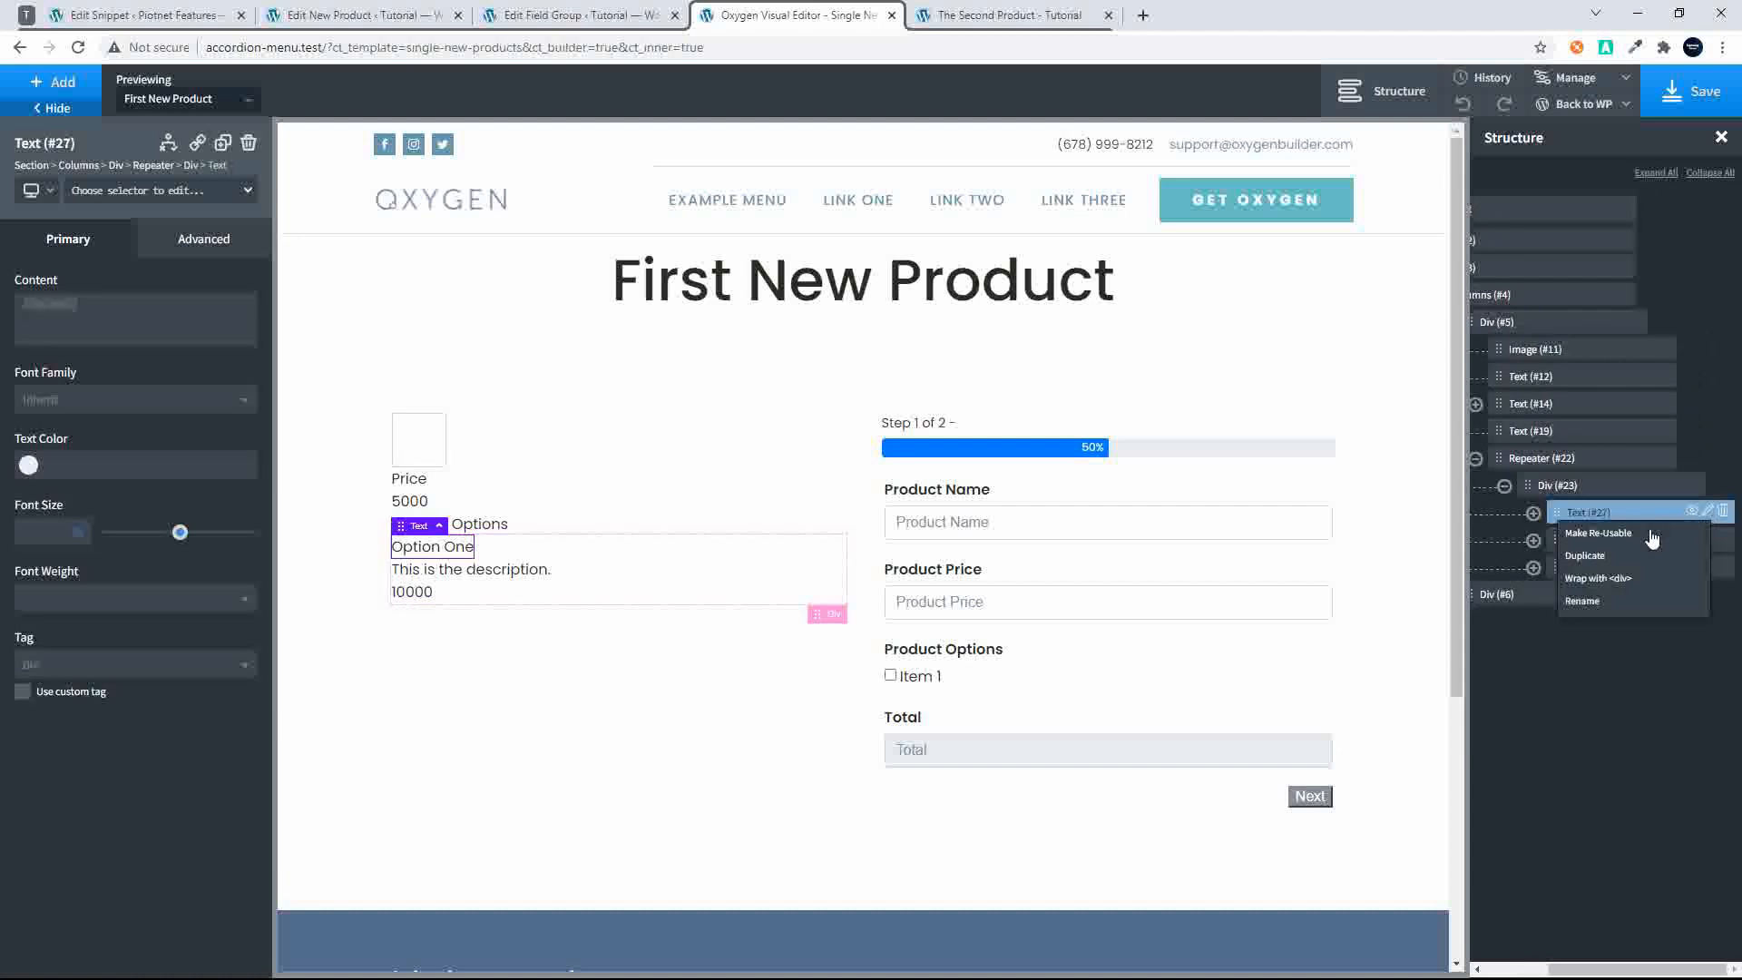
{"action": "left_click", "coordinate": [1637, 585]}
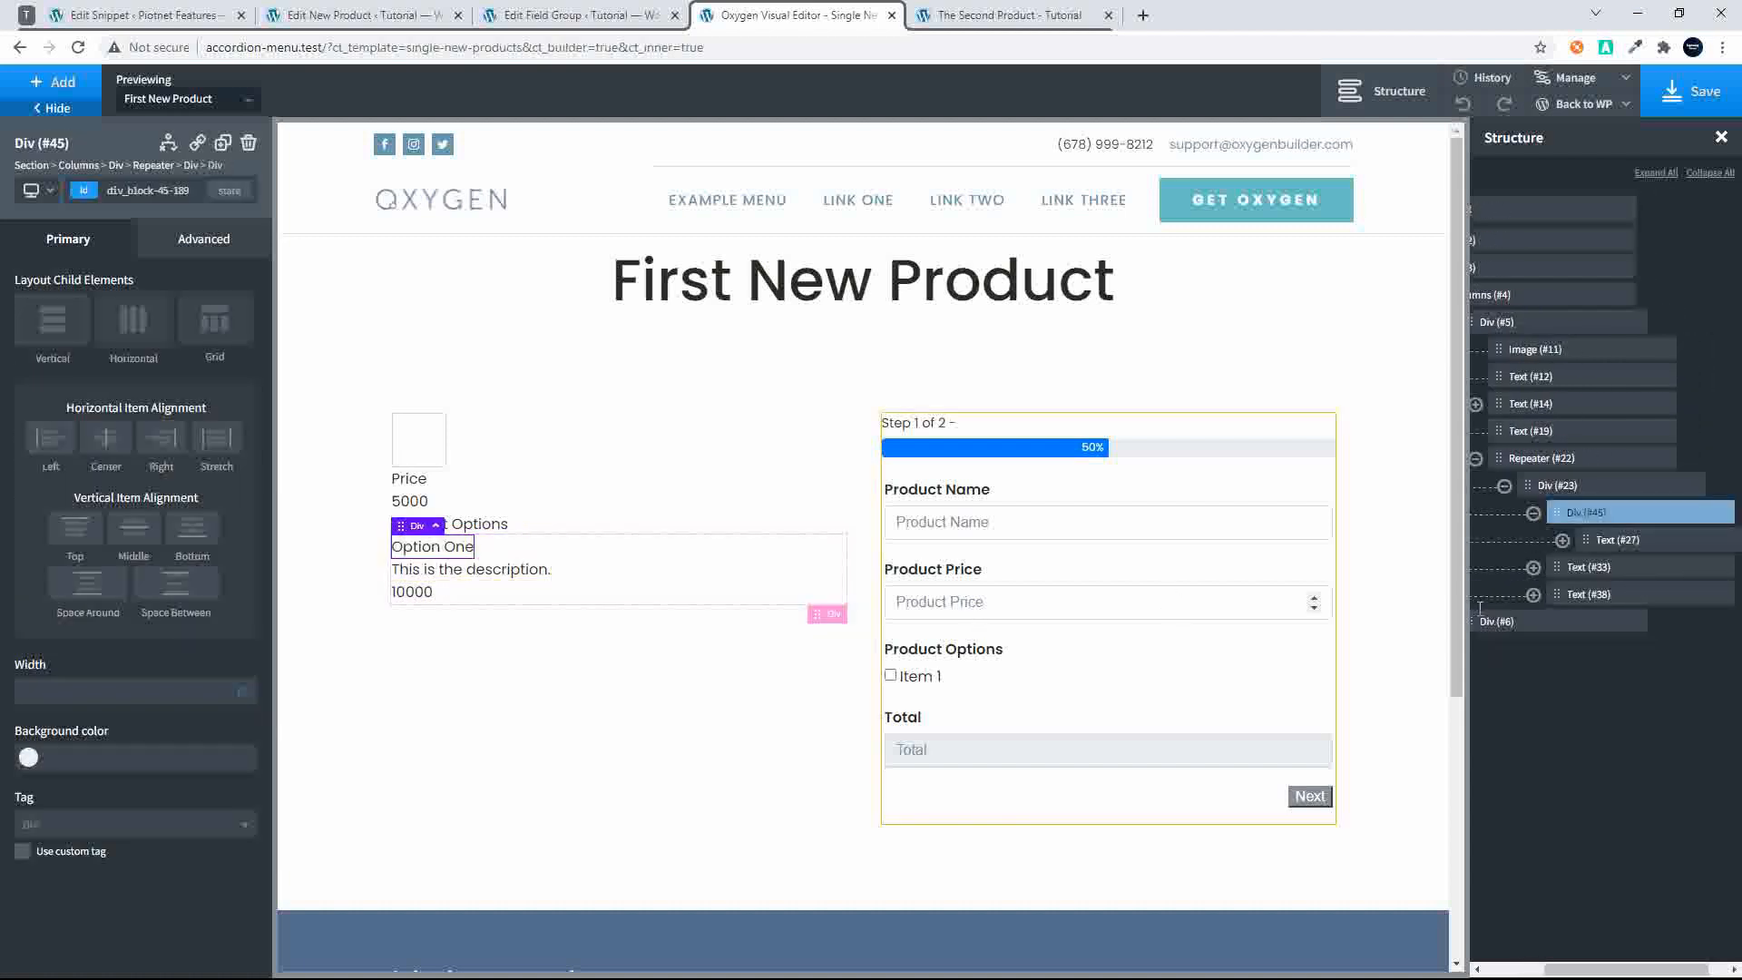
{"action": "scroll", "coordinate": [1654, 569], "scroll_direction": "right", "scroll_amount": 5}
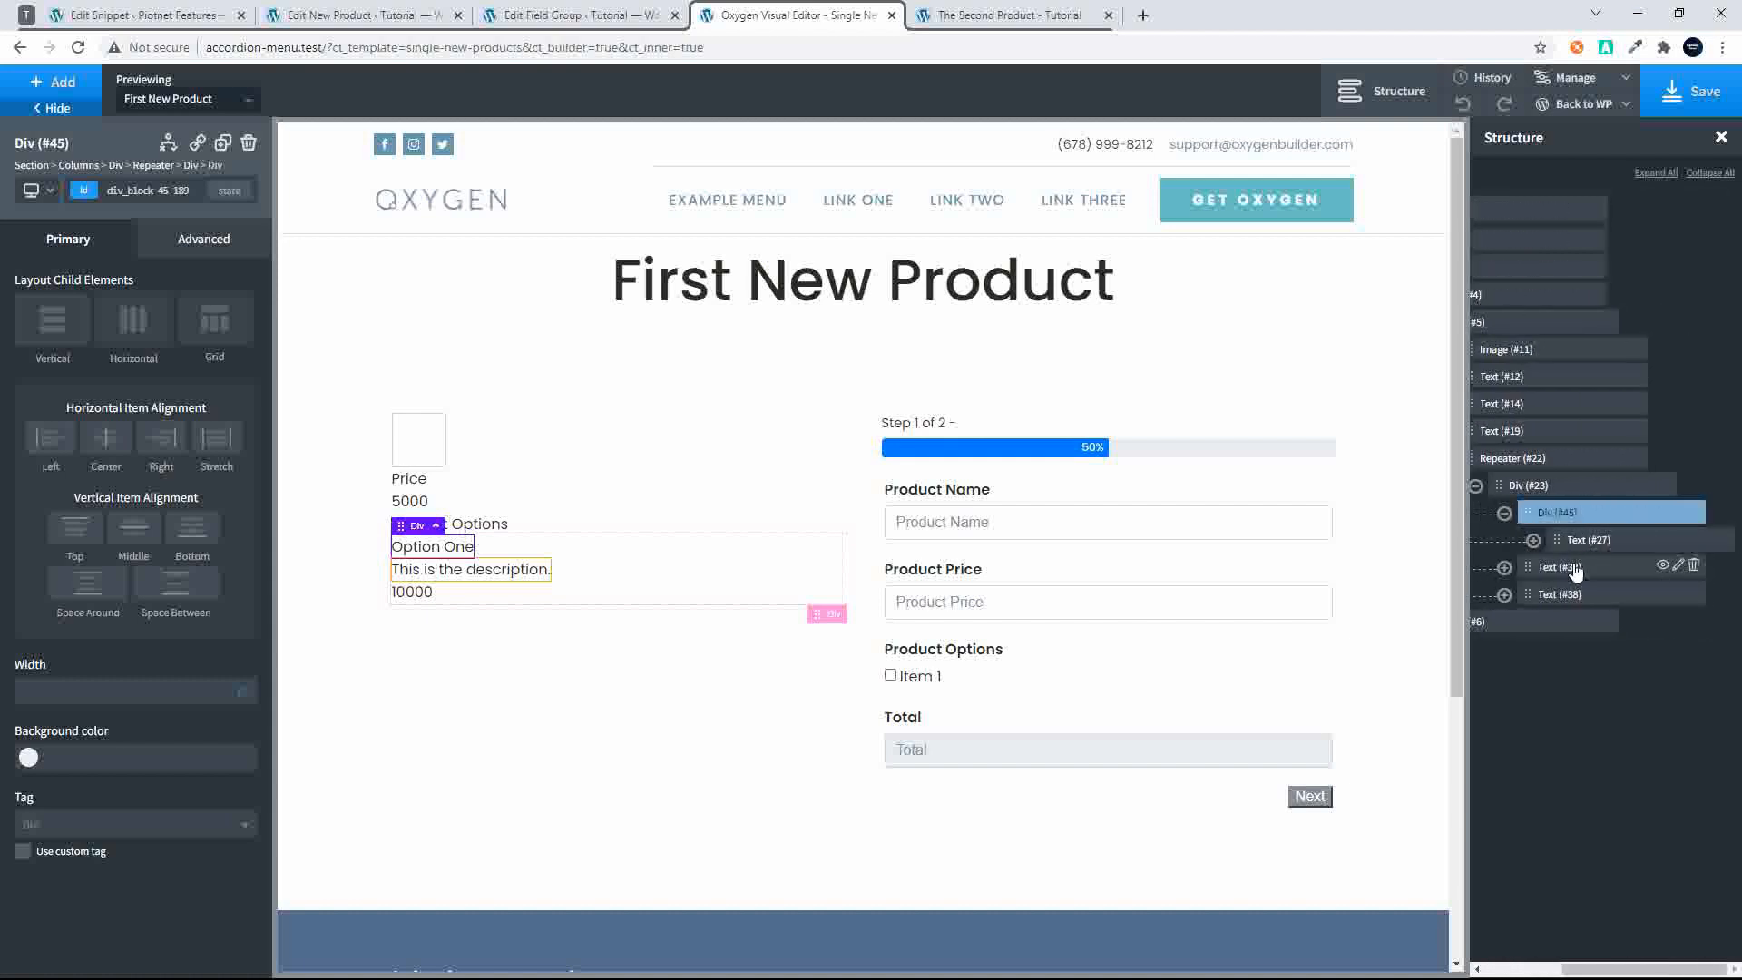
{"action": "left_click_drag", "start_coordinate": [1528, 569], "coordinate": [1604, 542]}
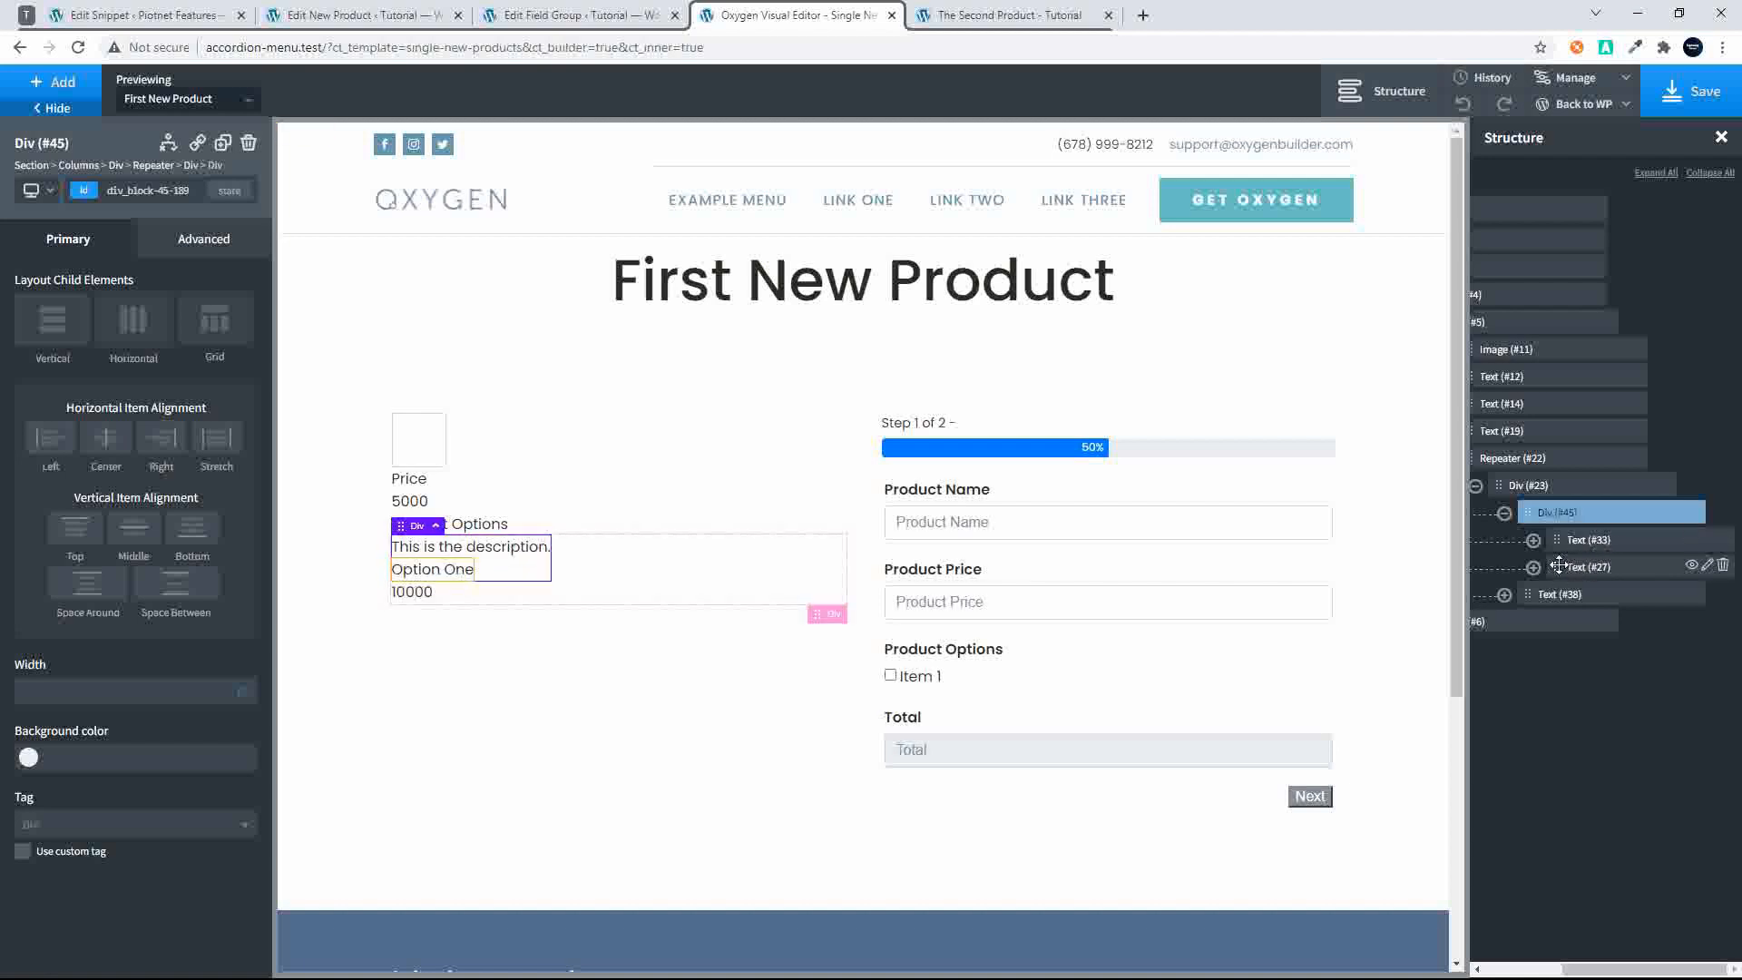
{"action": "left_click_drag", "start_coordinate": [1553, 569], "coordinate": [1576, 535]}
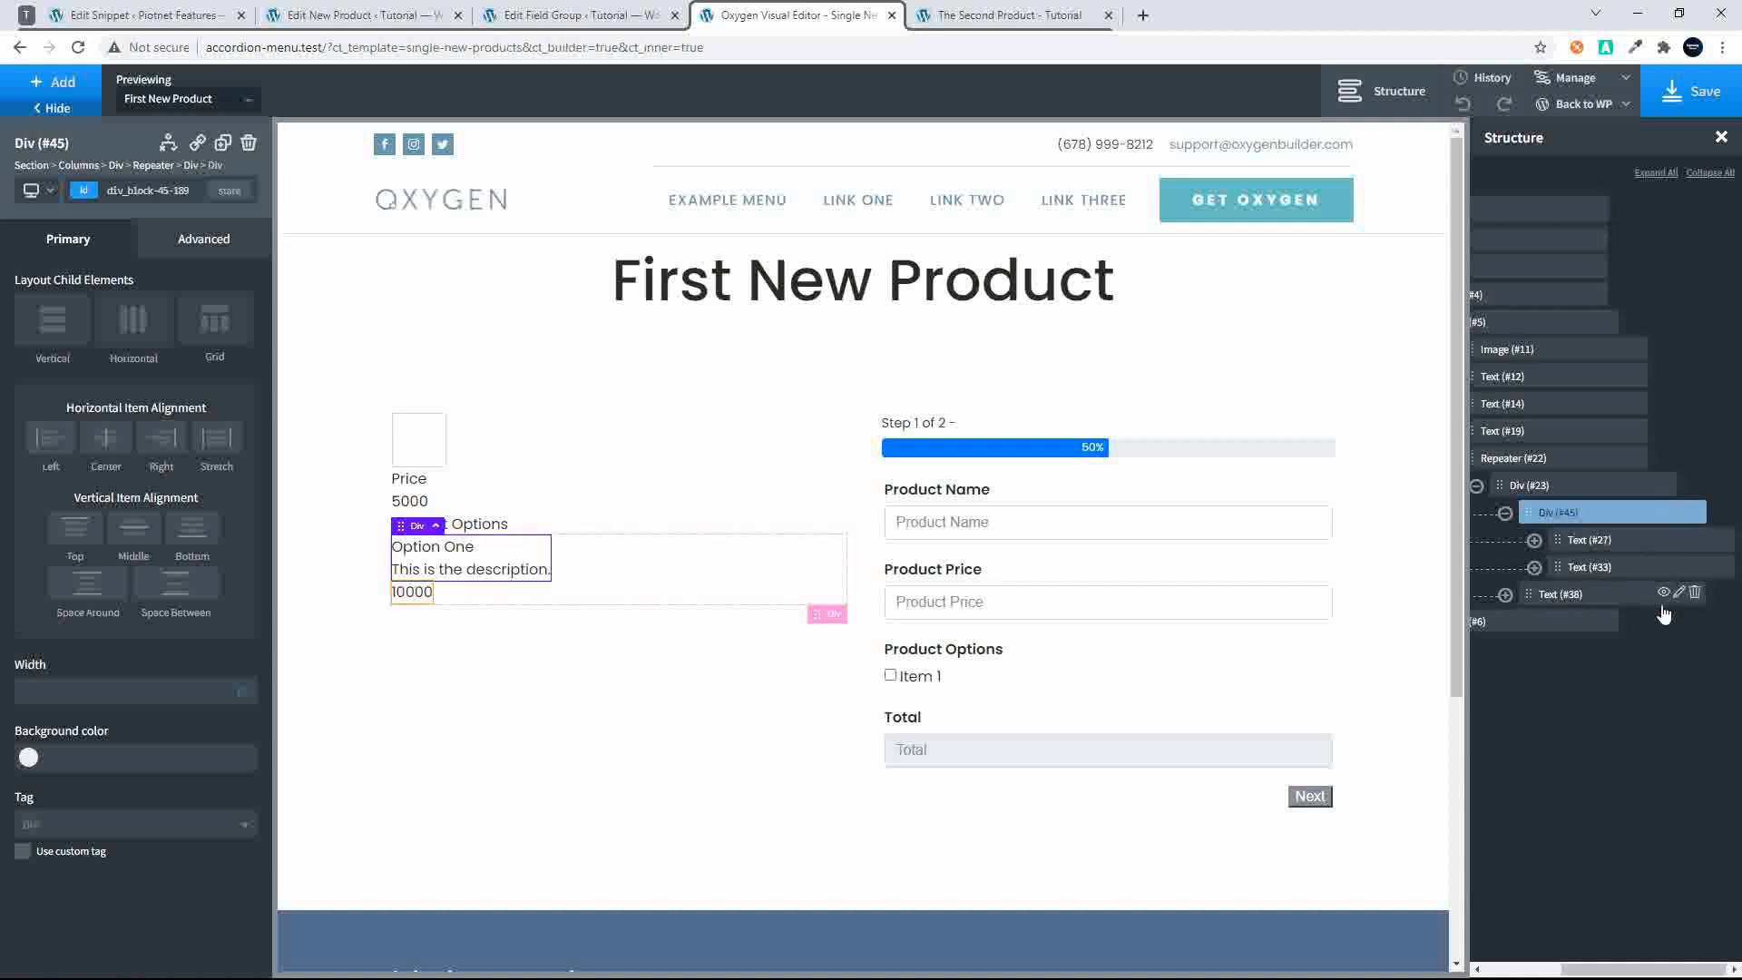
Wrap the option price text in its own div
{"action": "left_click", "coordinate": [1710, 599]}
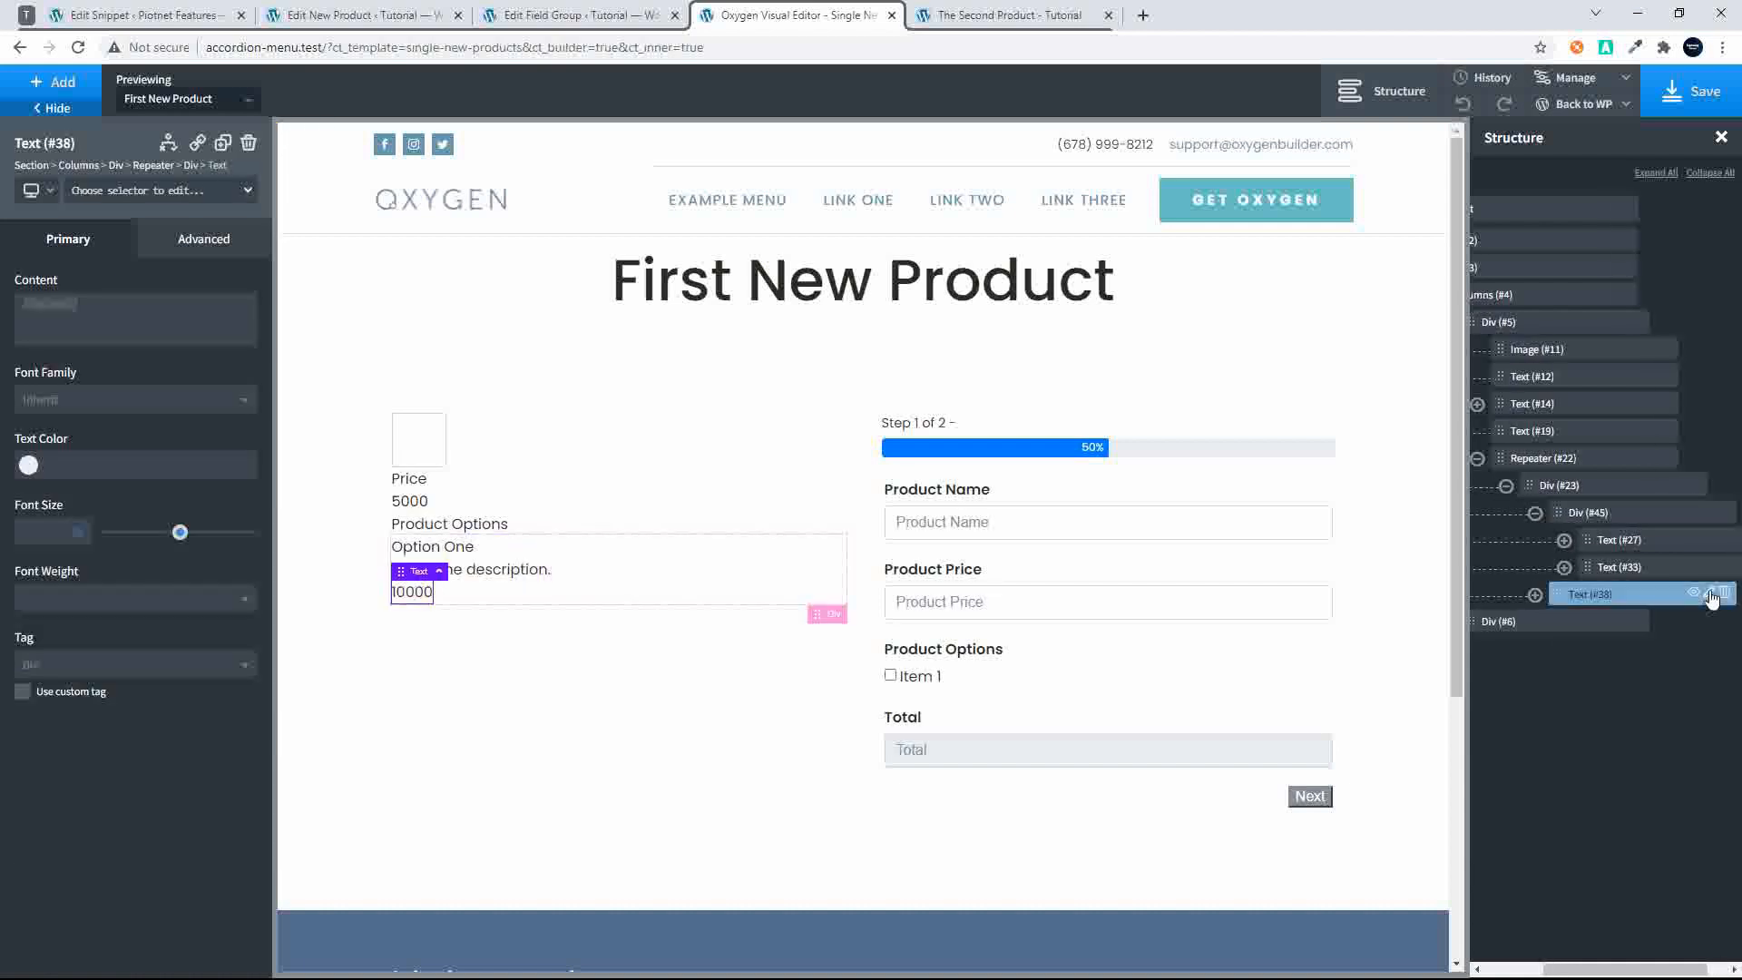
{"action": "mouse_move", "coordinate": [1711, 599]}
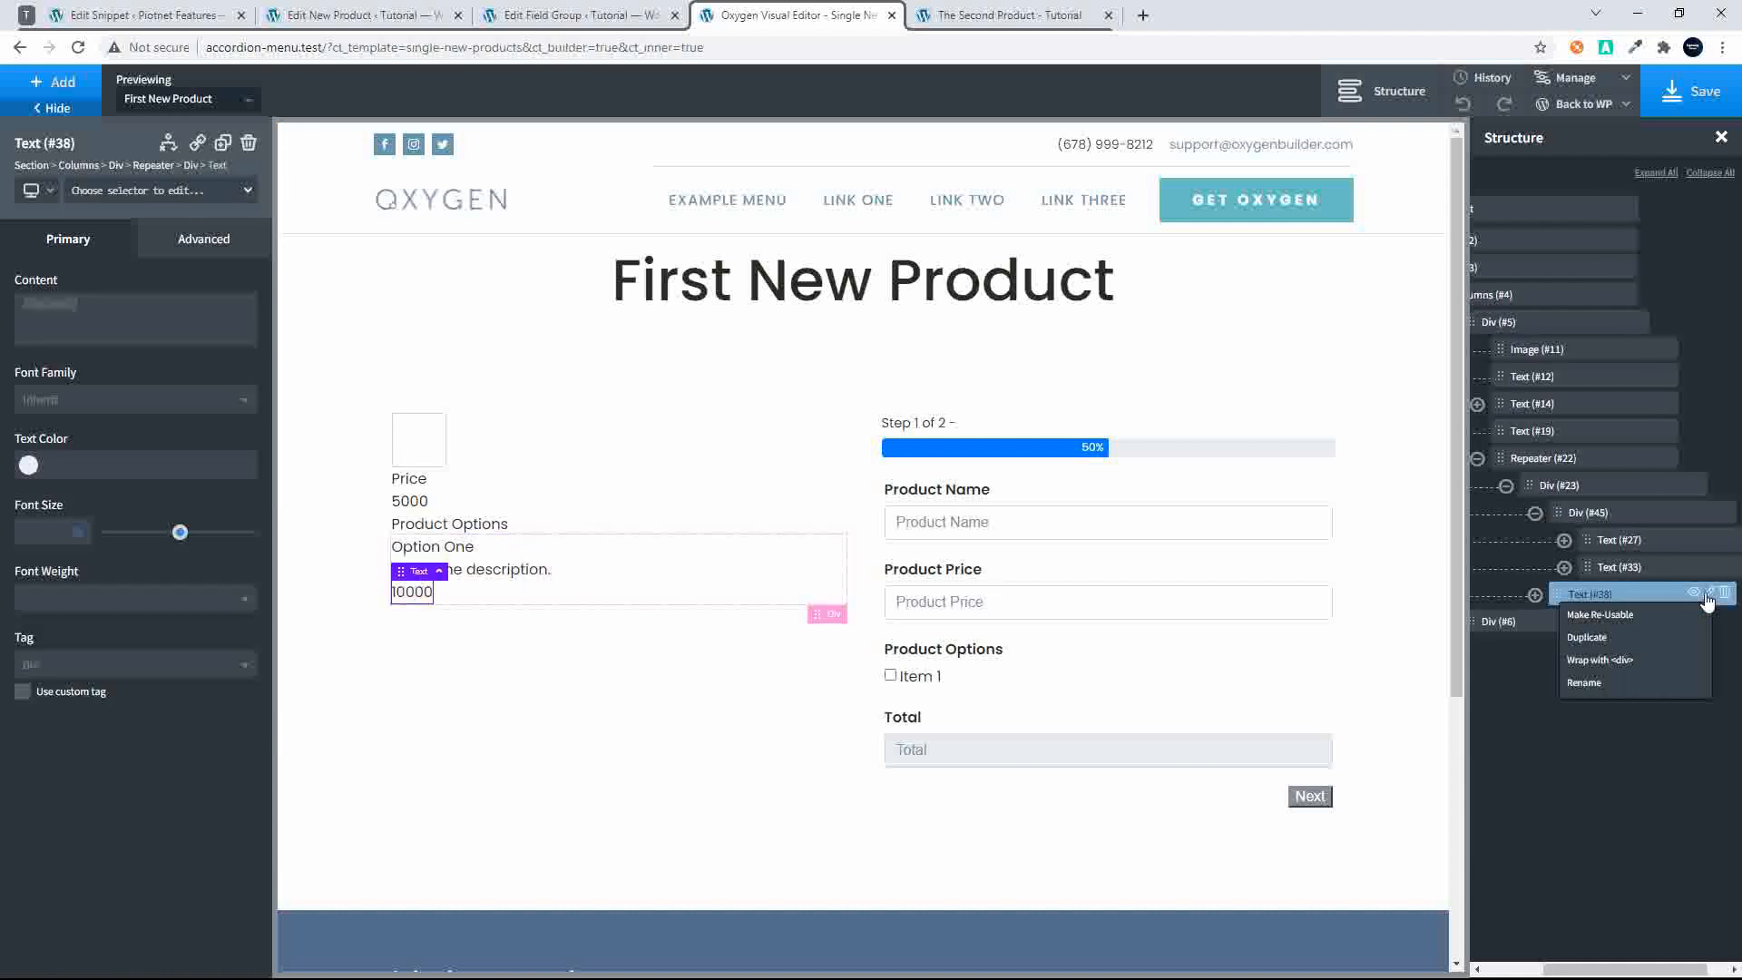
{"action": "left_click", "coordinate": [1635, 664]}
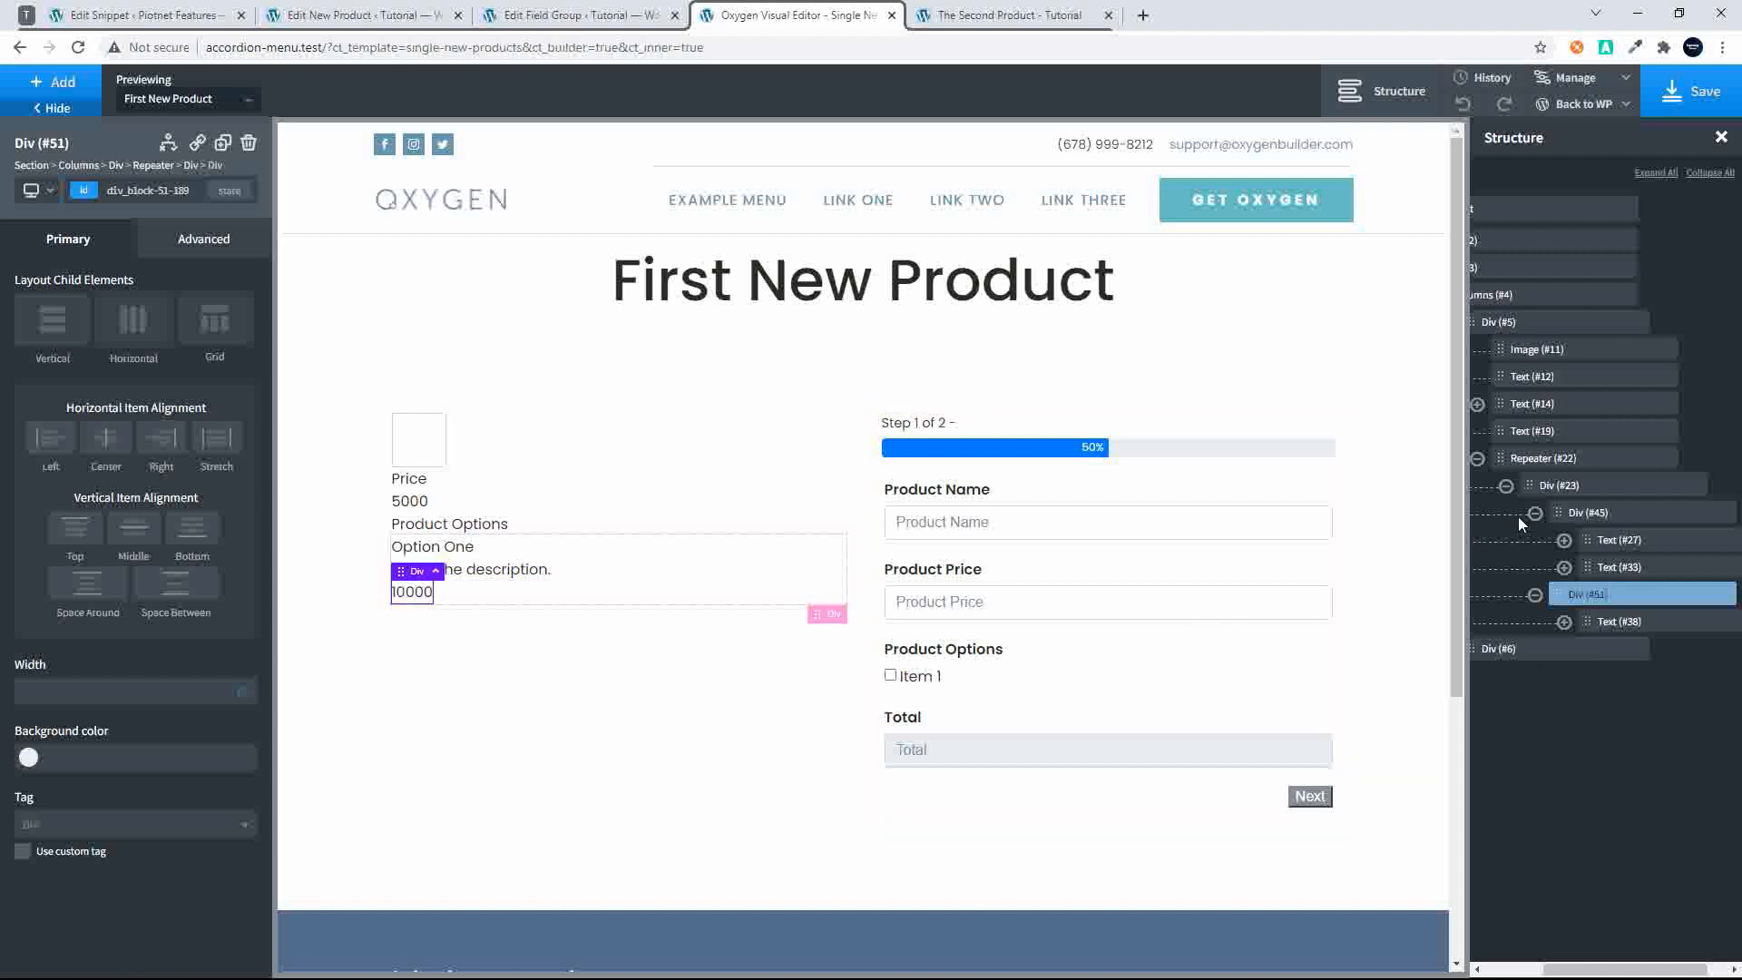
Set the child layout of the repeater's inner div to Horizontal
{"action": "left_click", "coordinate": [1584, 515]}
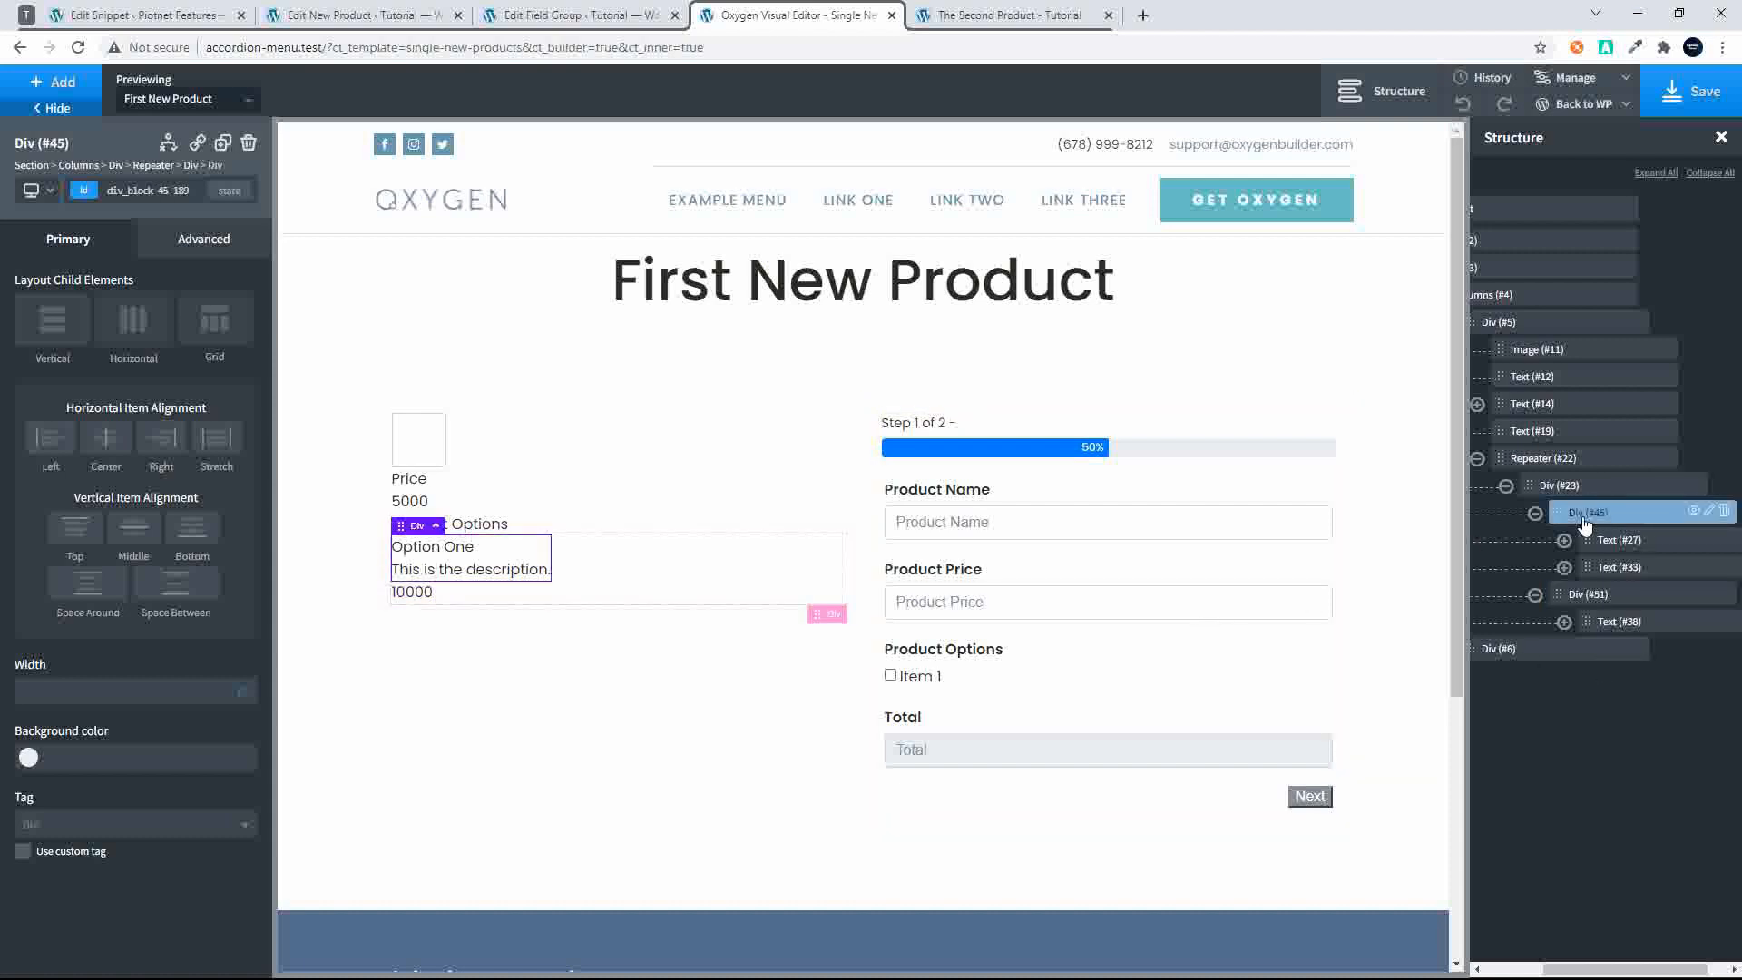
{"action": "left_click", "coordinate": [1651, 488]}
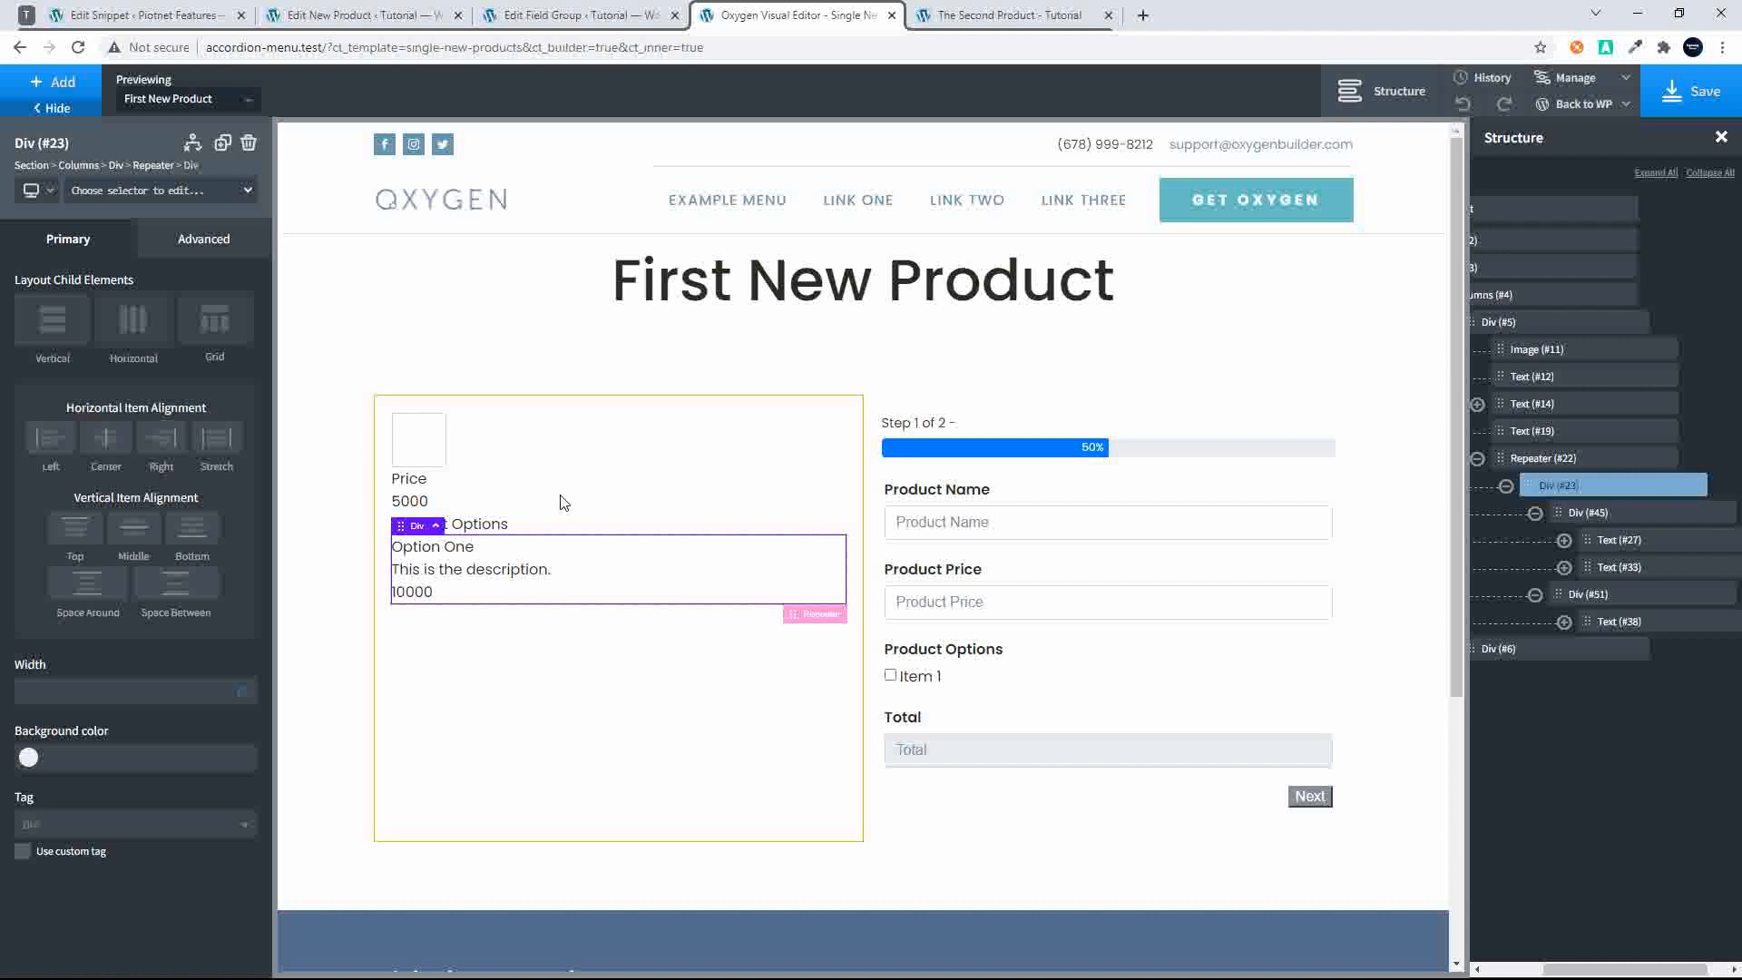
{"action": "left_click", "coordinate": [131, 322]}
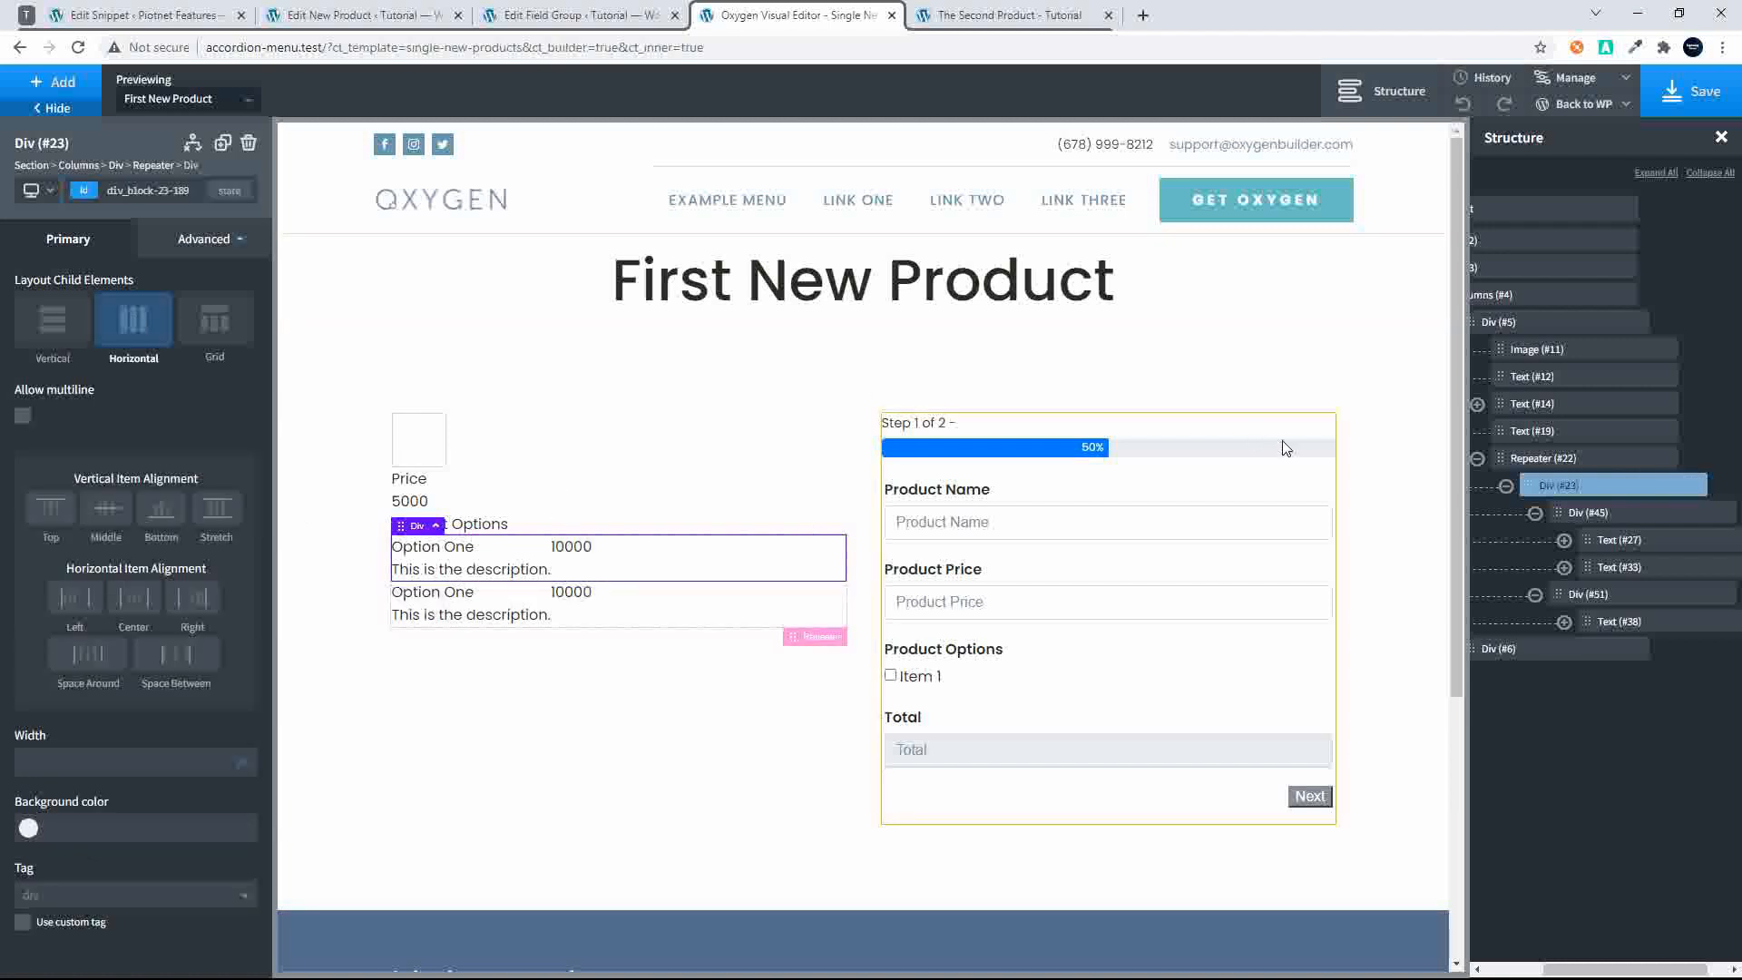
Set the width of the name and description div to 70% and the price div to 30%
{"action": "left_click", "coordinate": [1586, 509]}
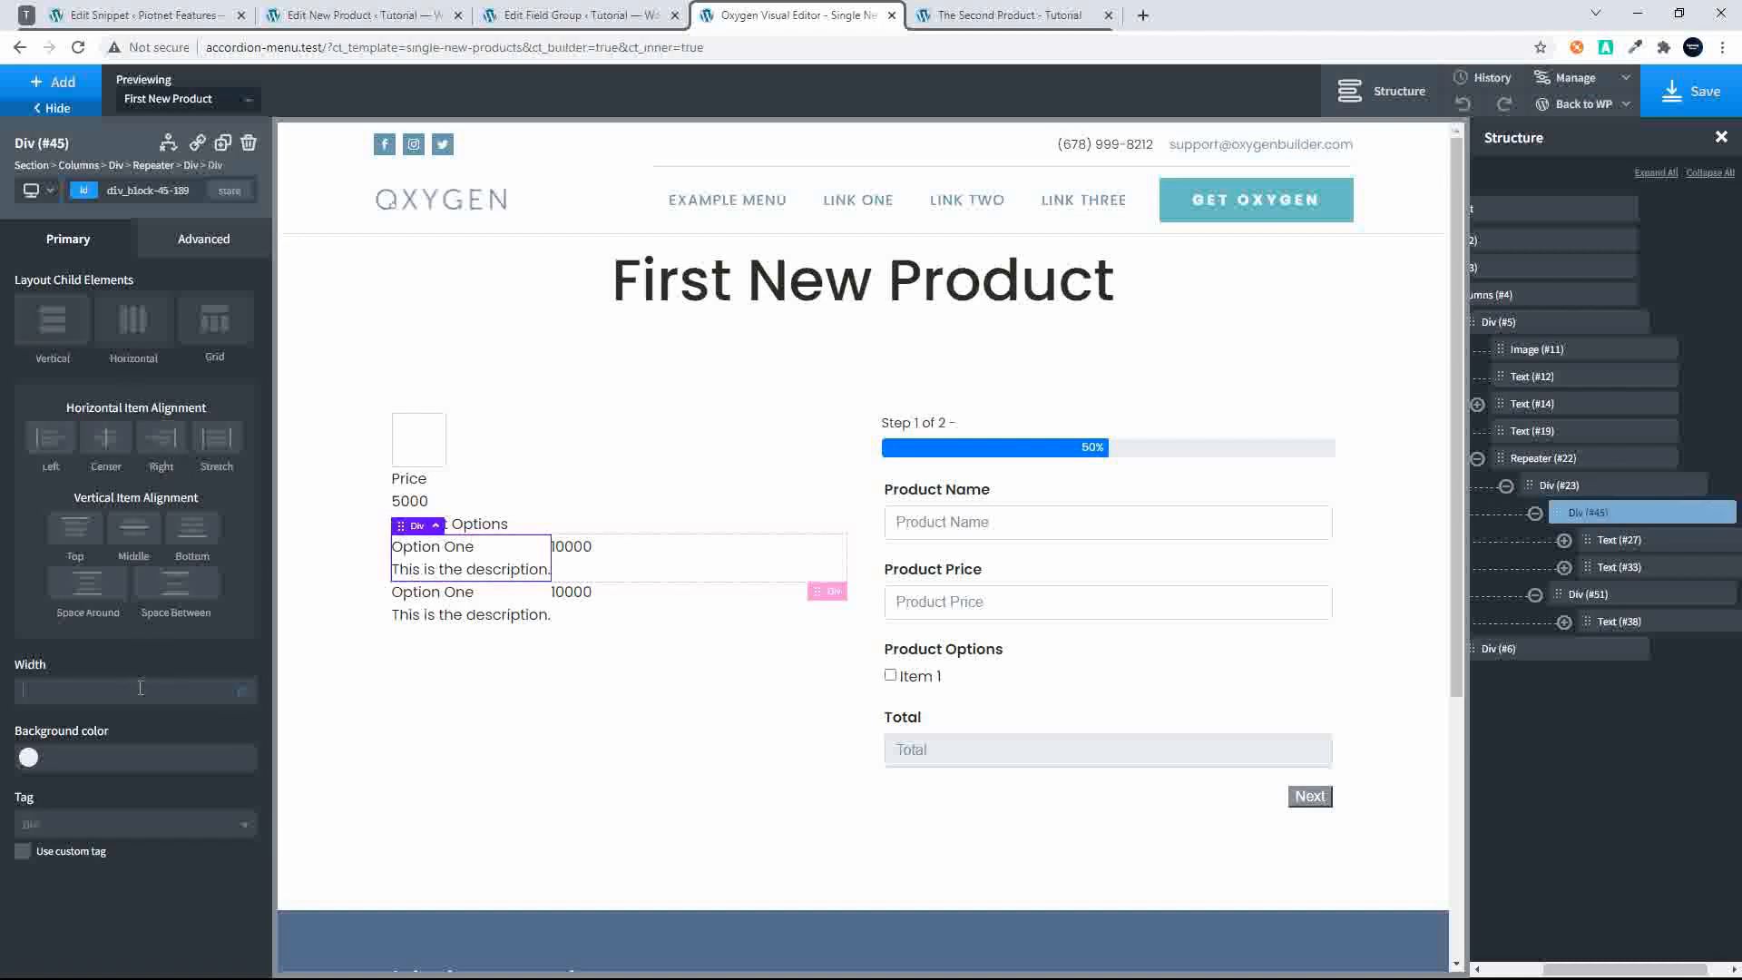
{"action": "type", "text": "0"}
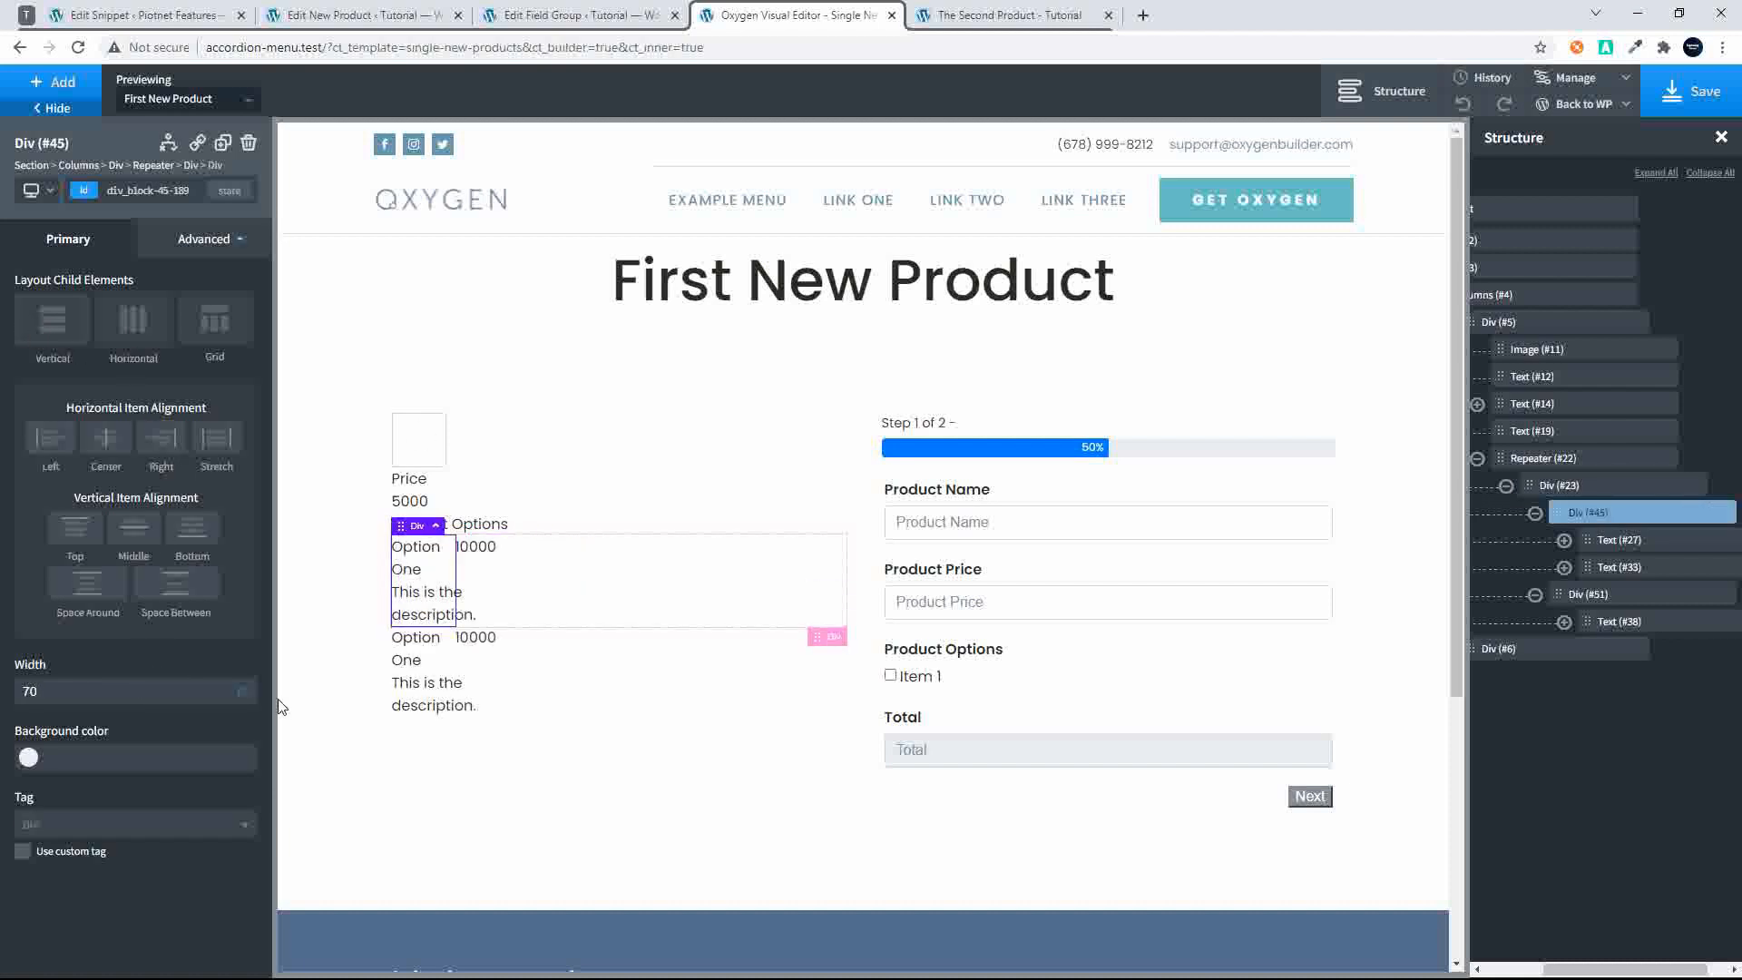
{"action": "left_click", "coordinate": [253, 686]}
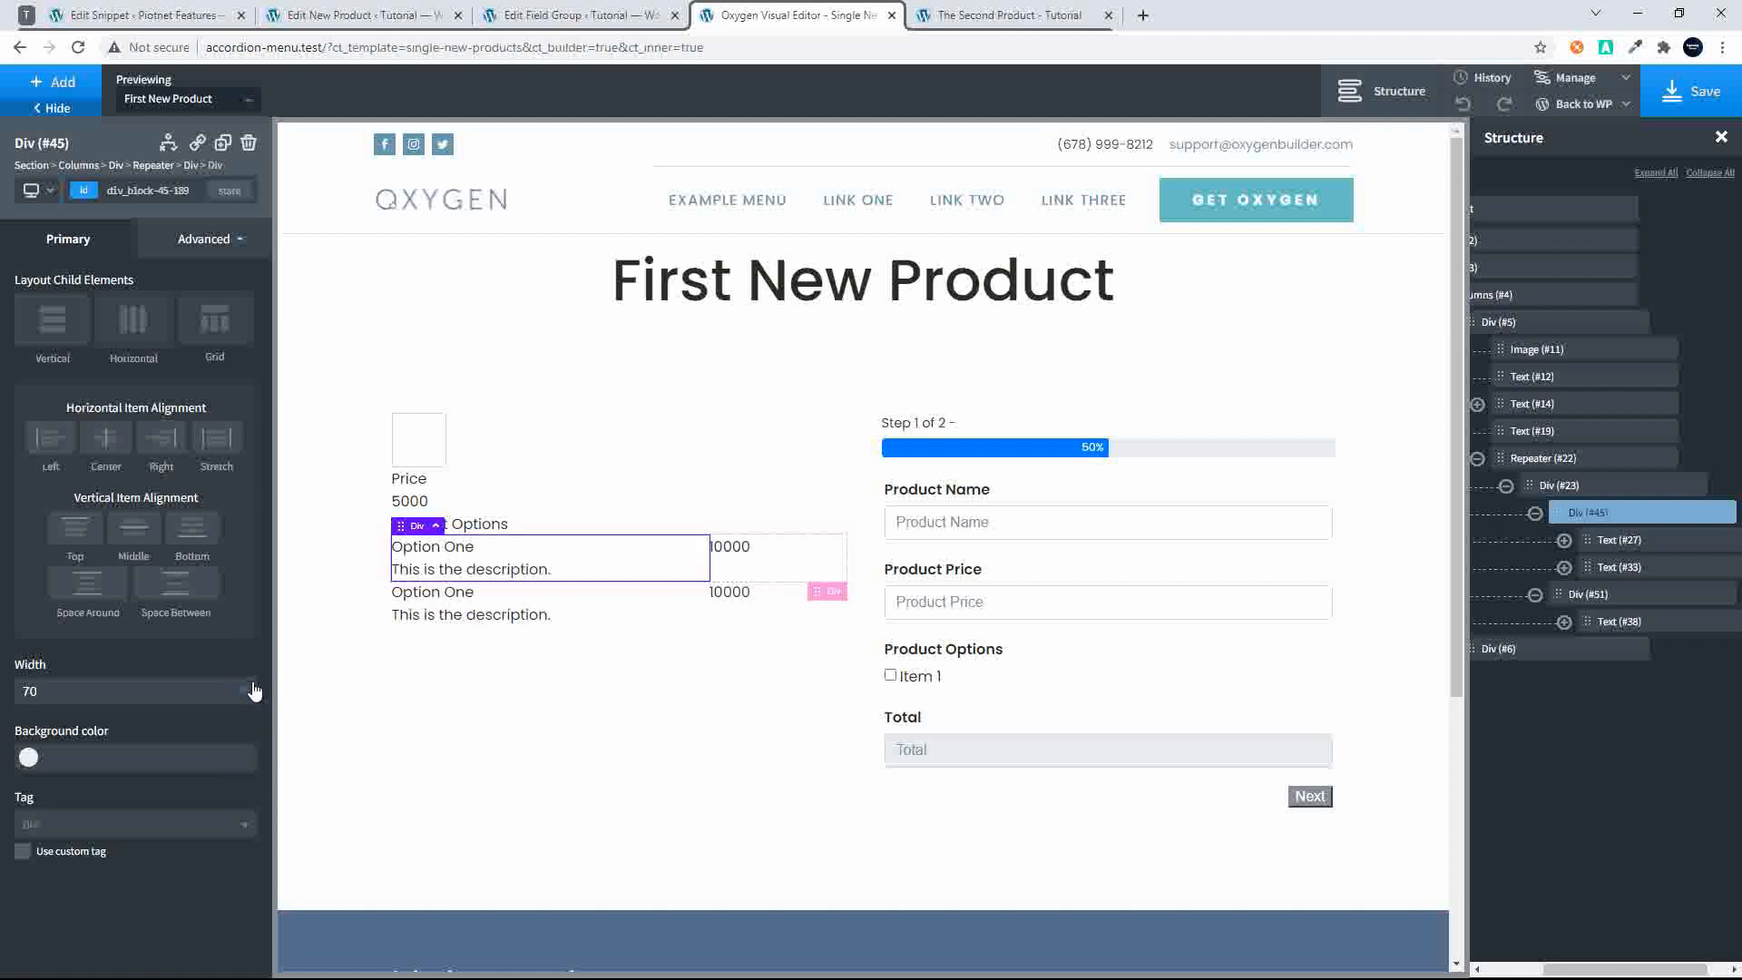
{"action": "left_click", "coordinate": [1597, 595]}
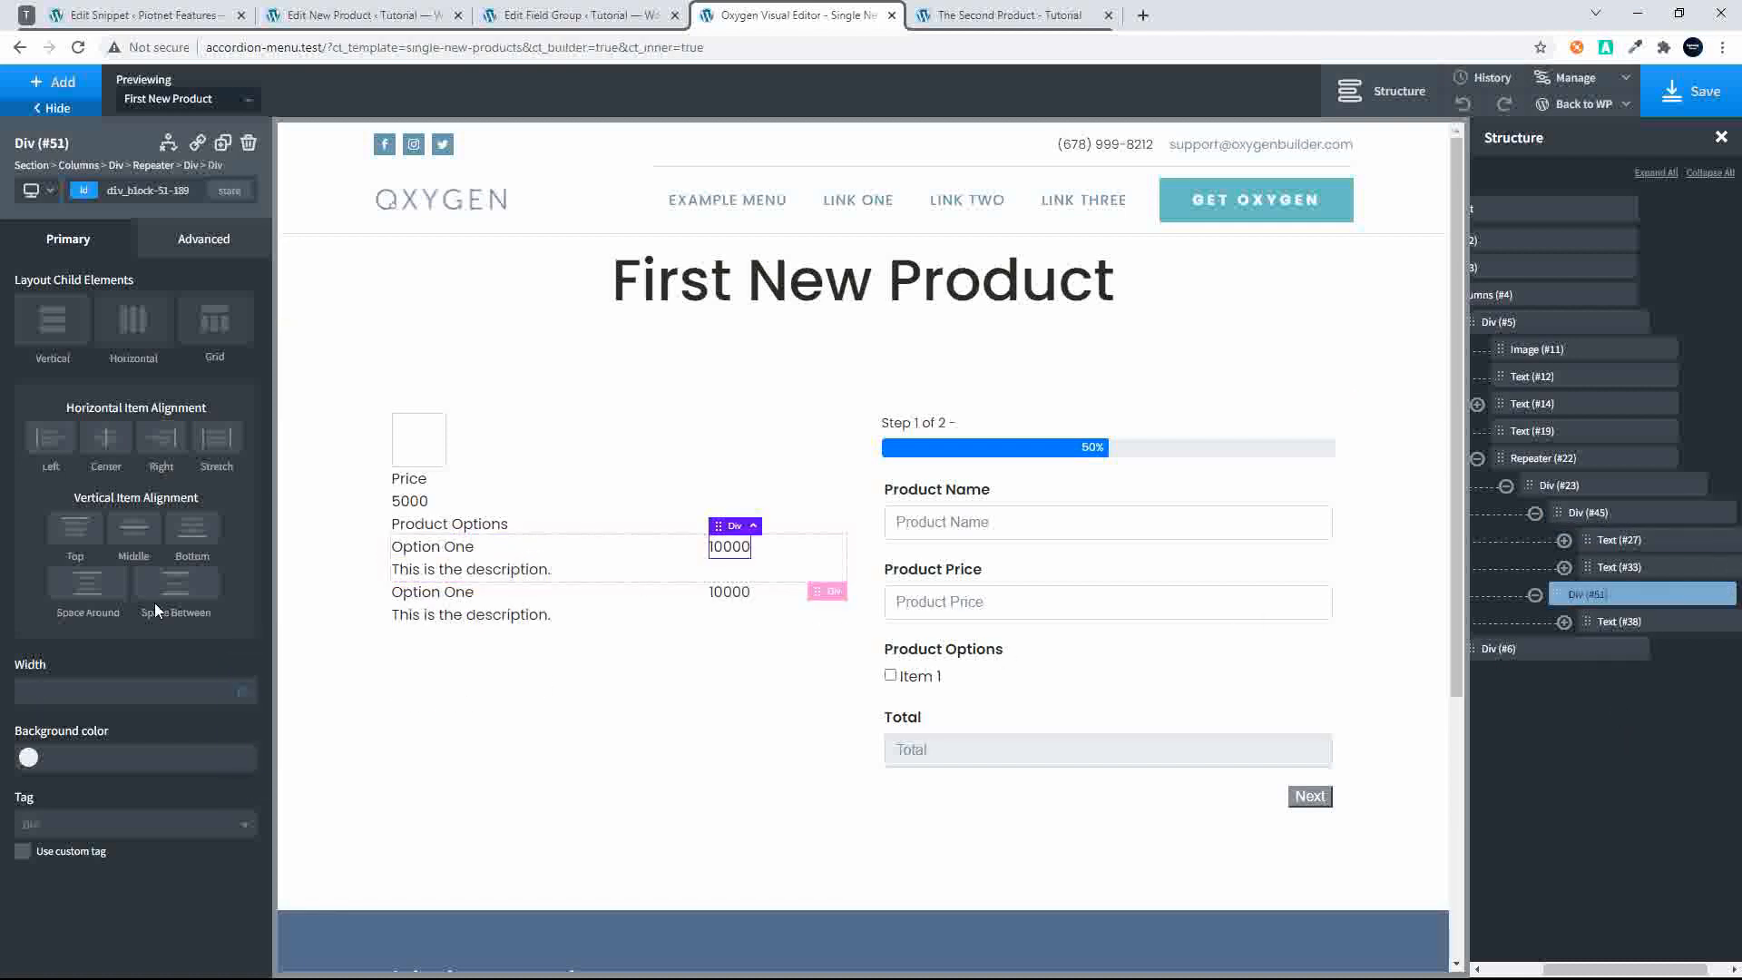
{"action": "left_click", "coordinate": [122, 693]}
{"action": "type", "text": "30"}
{"action": "left_click", "coordinate": [250, 686]}
Set the font weight of the option name text in the repeater to 600
{"action": "left_click", "coordinate": [442, 548]}
{"action": "left_click", "coordinate": [135, 603]}
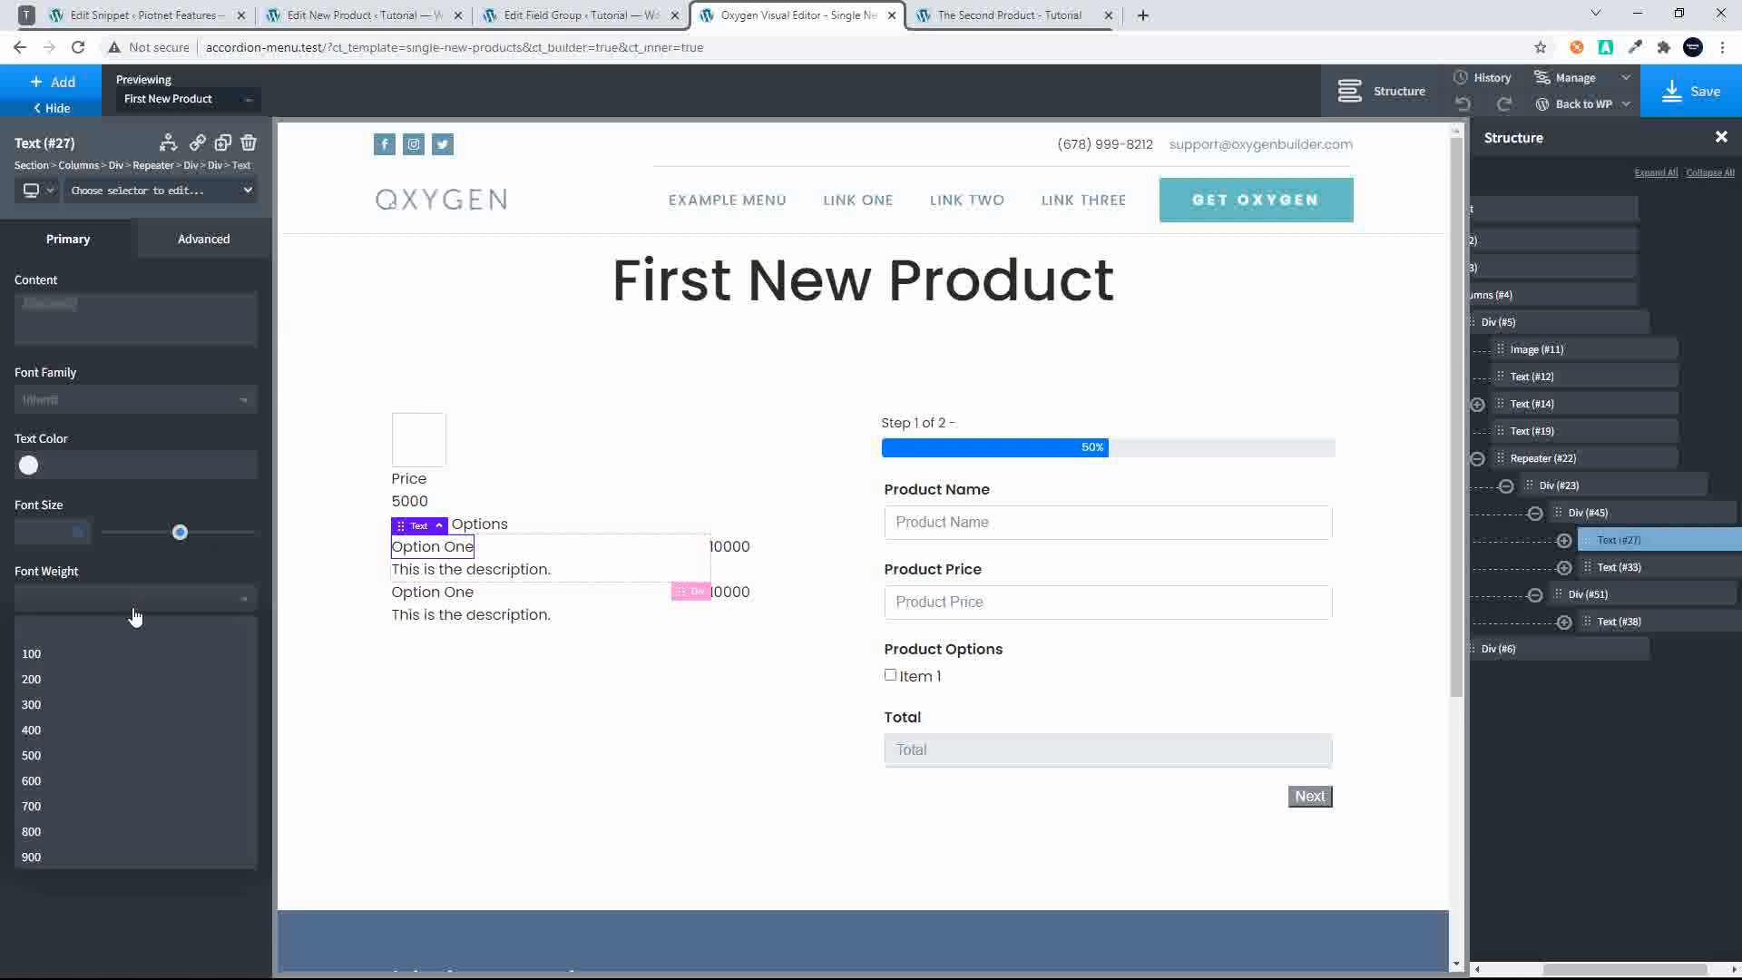
{"action": "left_click", "coordinate": [63, 781]}
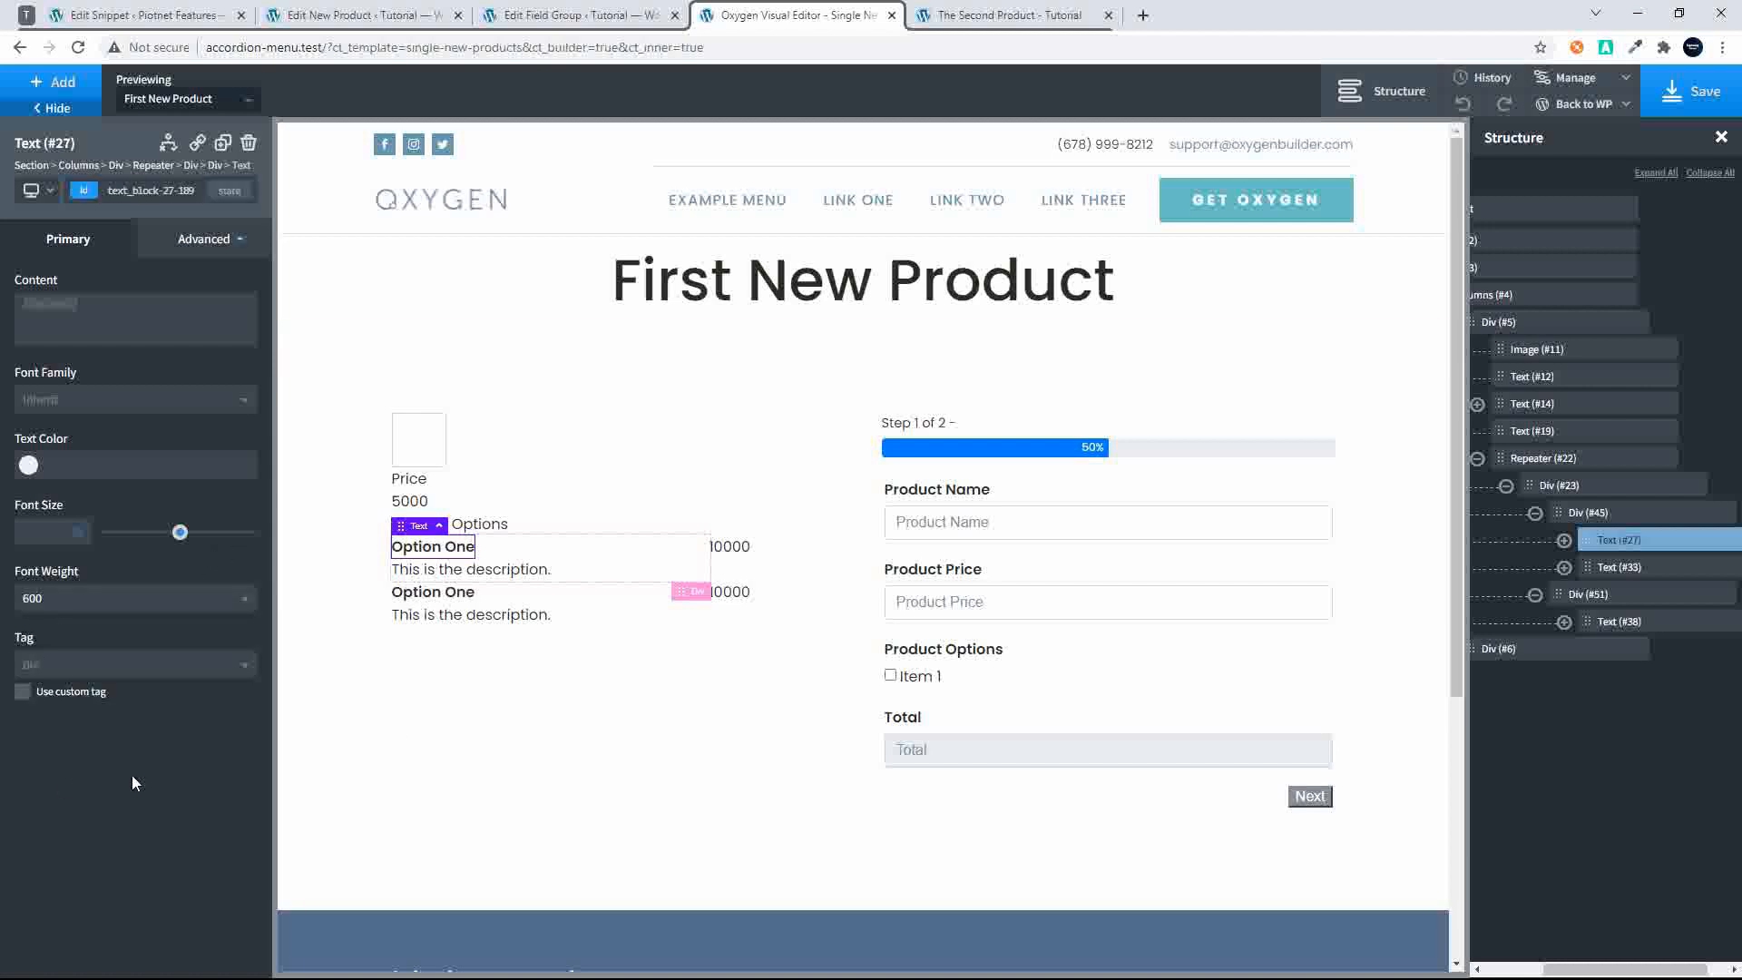
Open the size and spacing settings of the repeater's inner div that wraps each option row
{"action": "left_click", "coordinate": [1565, 487]}
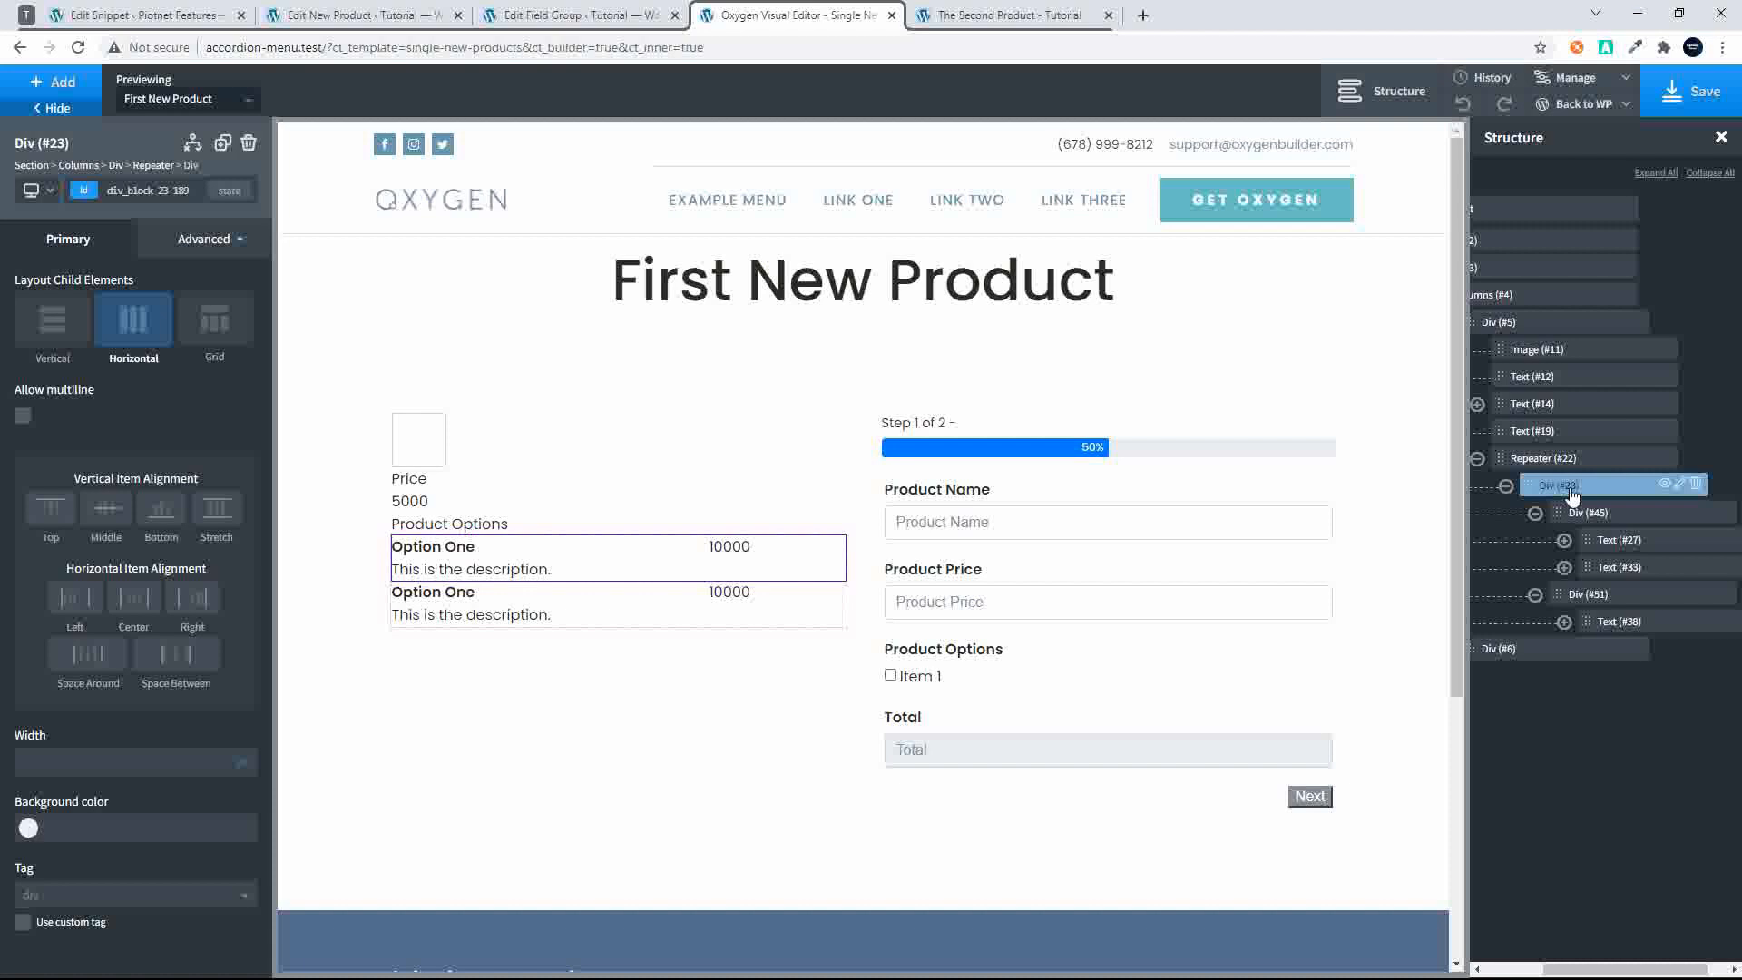
{"action": "left_click", "coordinate": [205, 237]}
{"action": "left_click", "coordinate": [136, 345]}
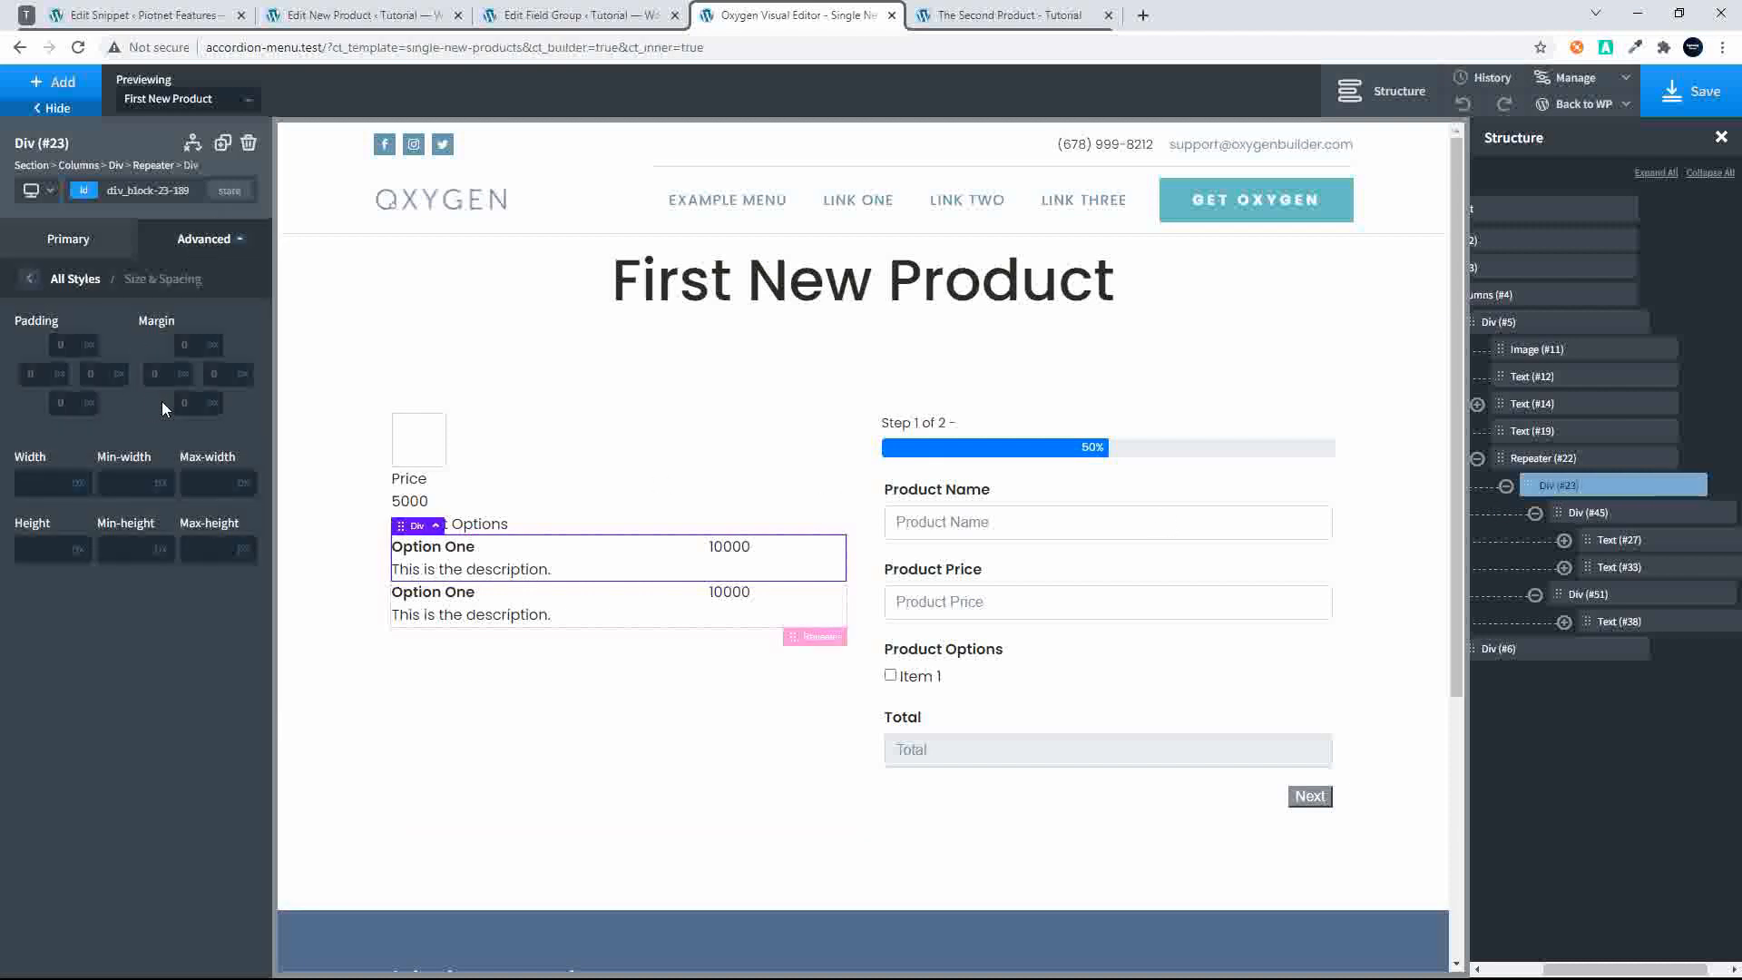
{"action": "left_click", "coordinate": [198, 404]}
{"action": "type", "text": "10"}
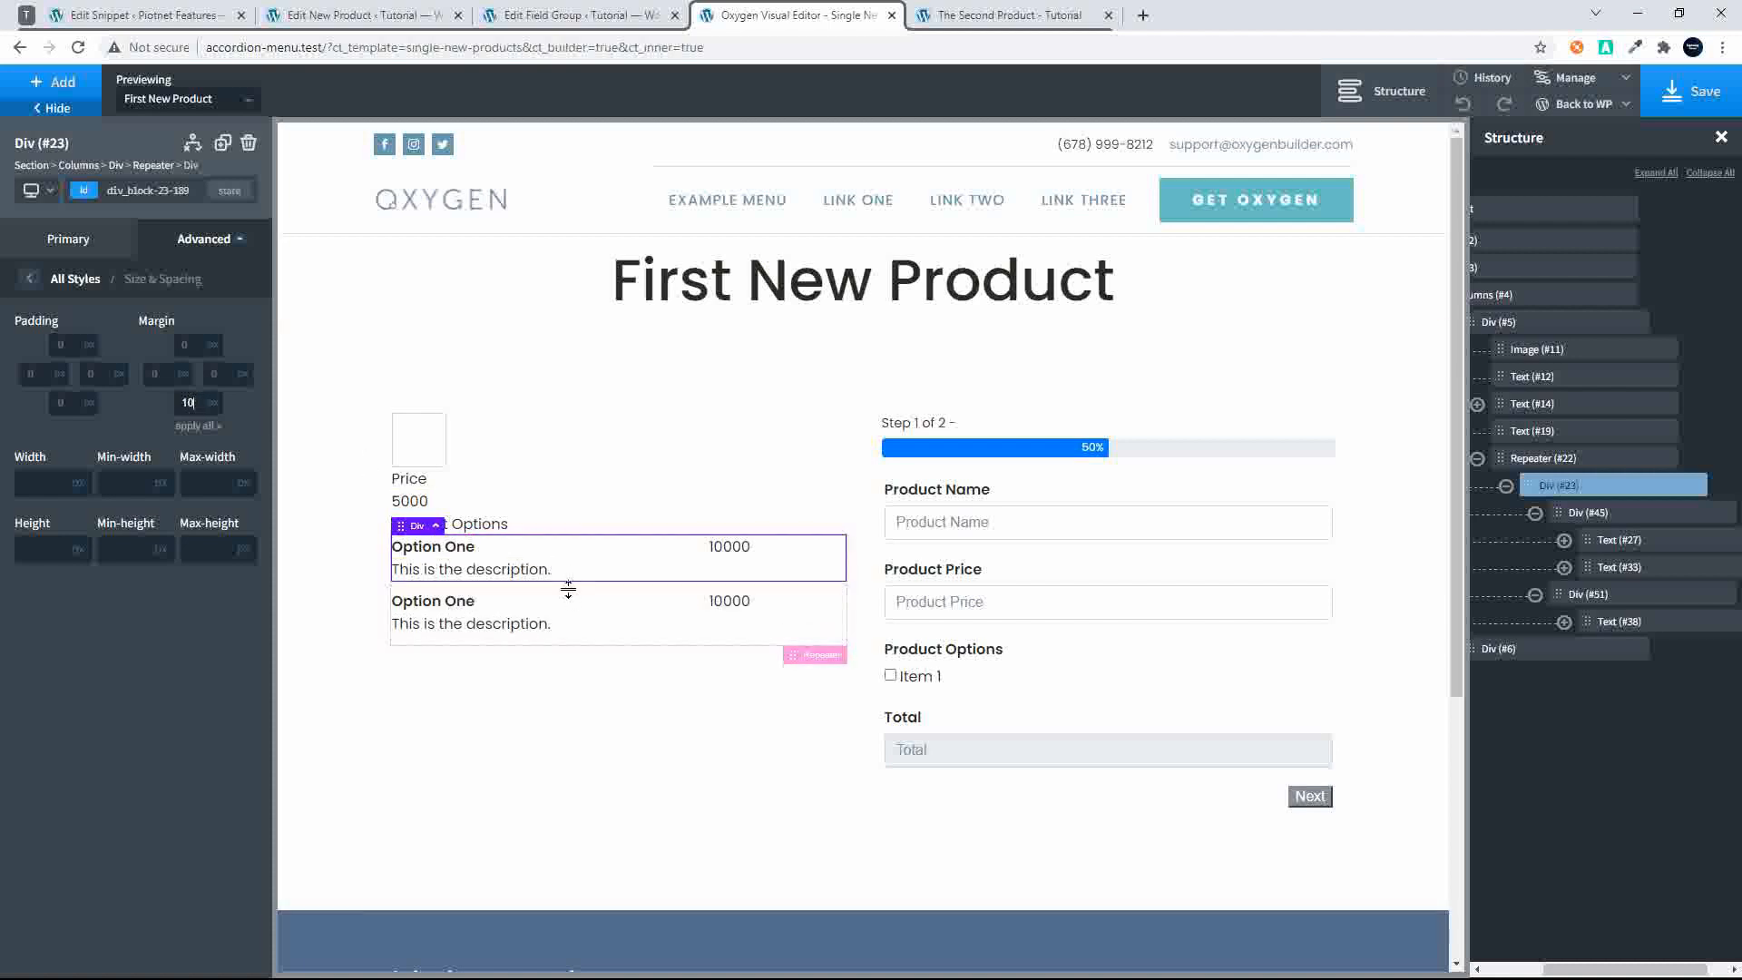
{"action": "key", "text": "BackSpace"}
{"action": "key", "text": "BackSpace"}
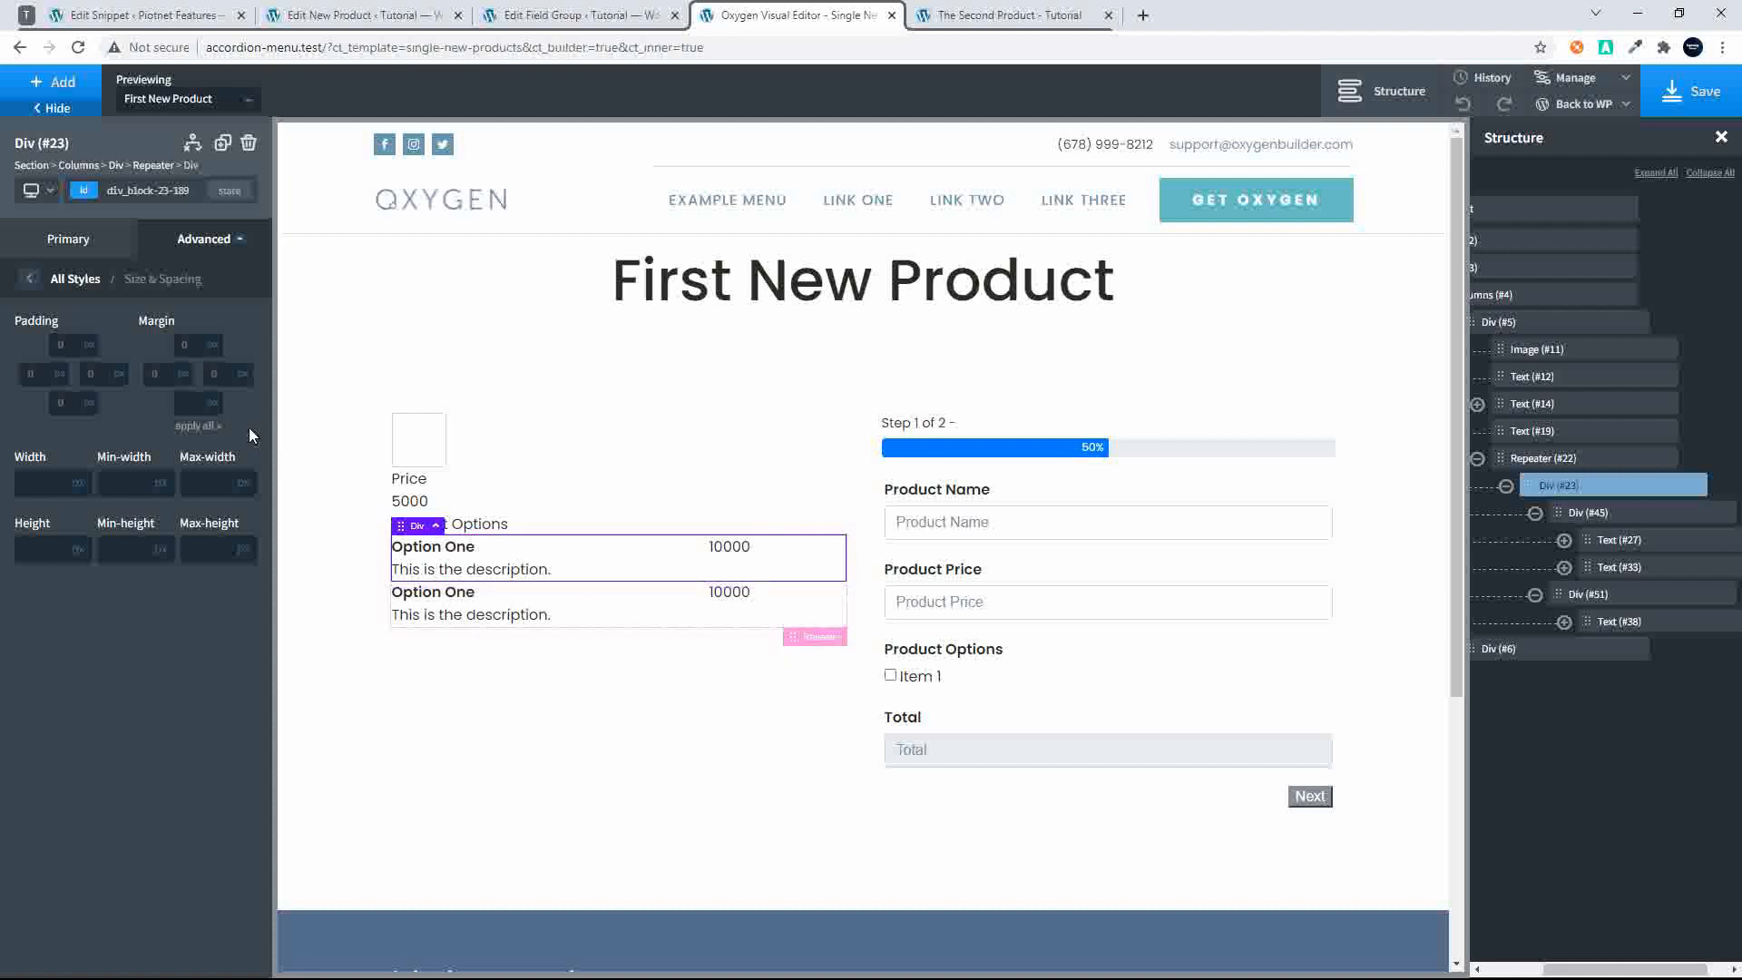
Set the padding of the repeater's inner div to 15 on all four sides
{"action": "left_click", "coordinate": [74, 342]}
{"action": "type", "text": "15"}
{"action": "left_click", "coordinate": [73, 427]}
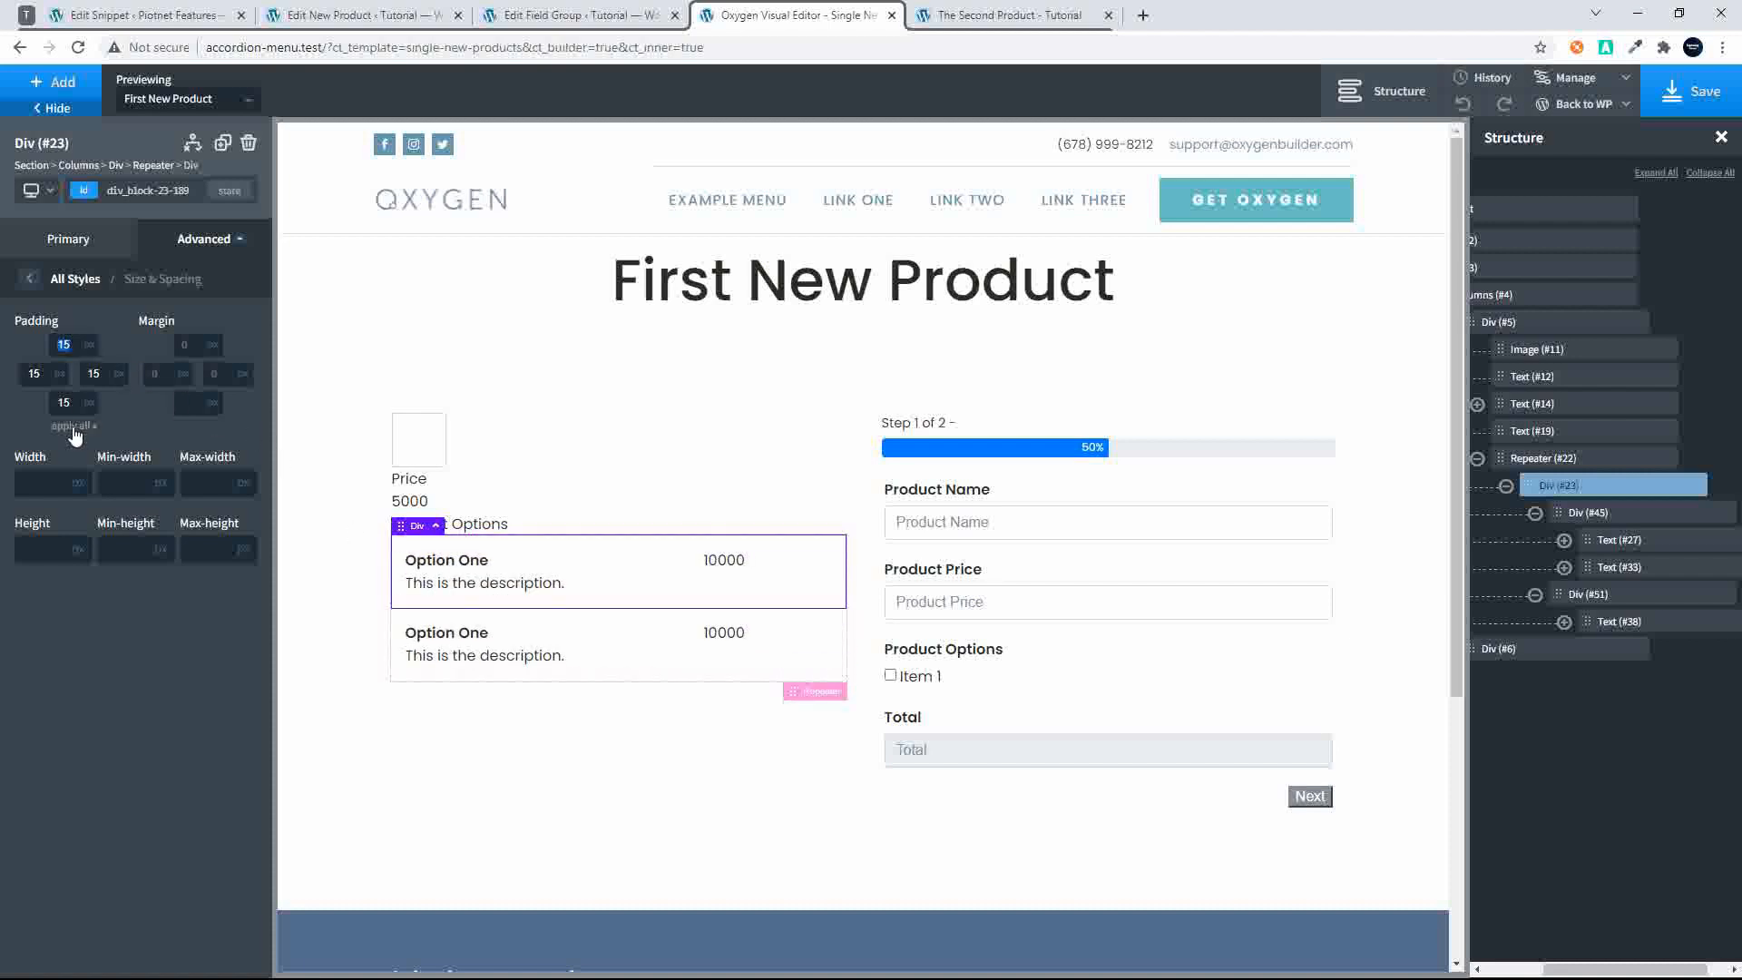
Give the repeater's inner div a solid bottom border with width 2 and color #ddd
{"action": "left_click", "coordinate": [29, 277]}
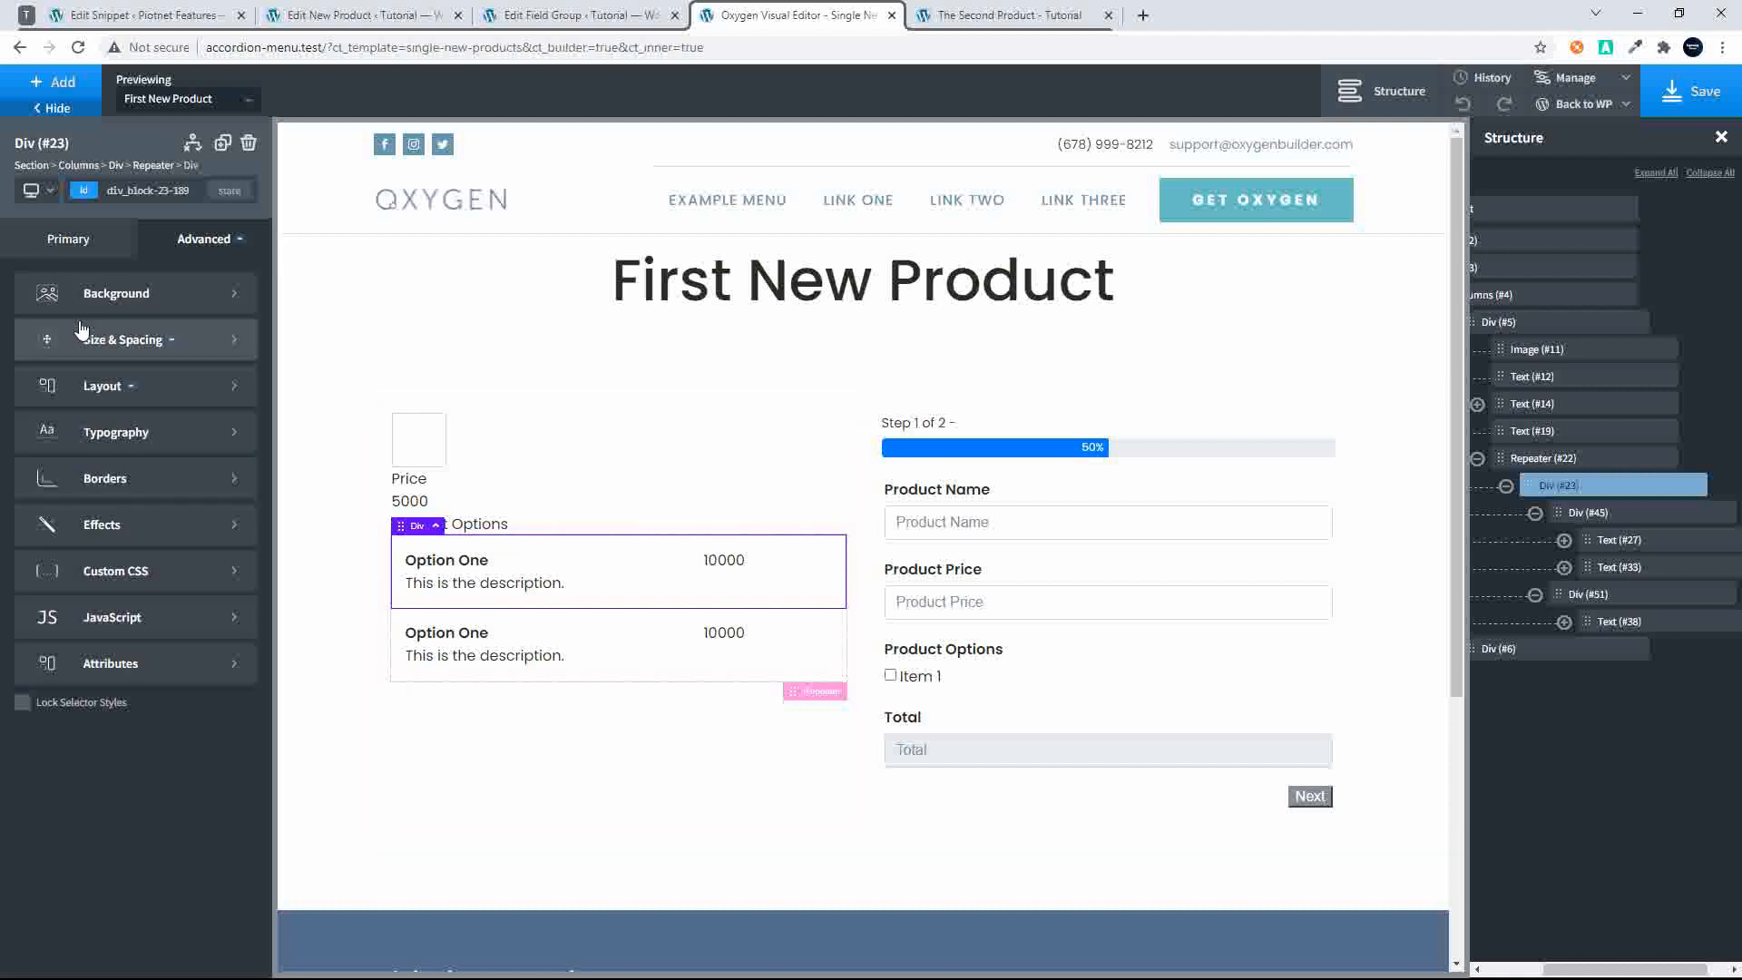
{"action": "left_click", "coordinate": [177, 481]}
{"action": "left_click", "coordinate": [118, 358]}
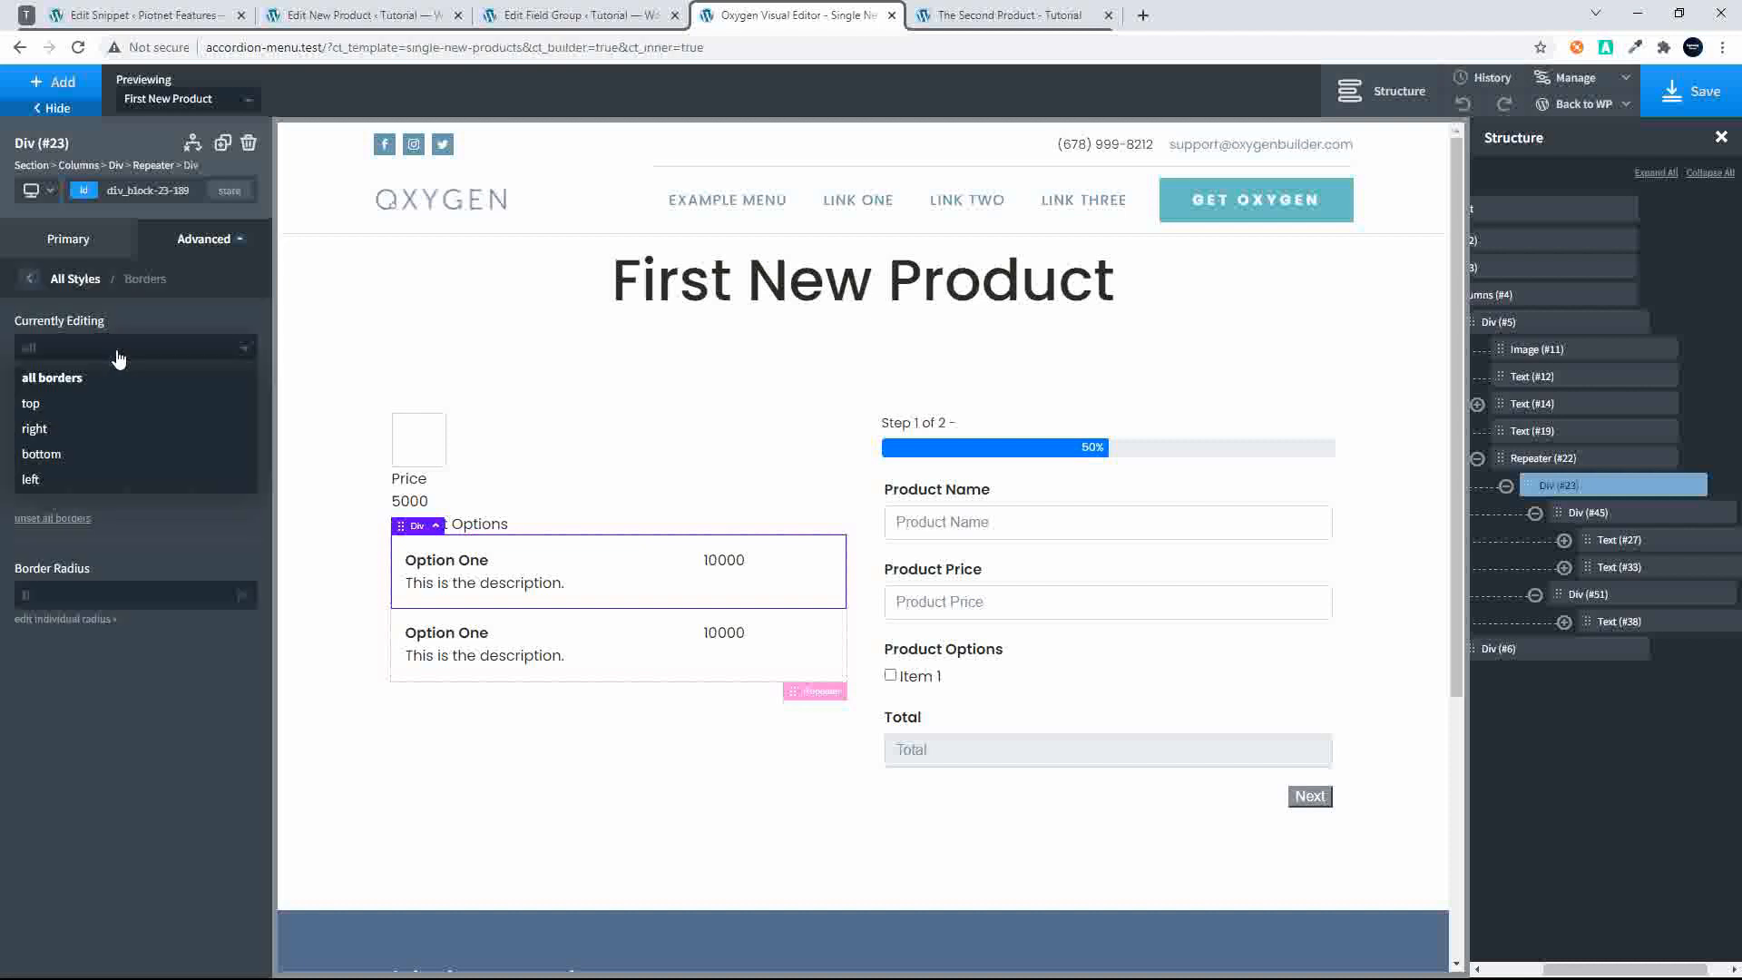
{"action": "left_click", "coordinate": [98, 461]}
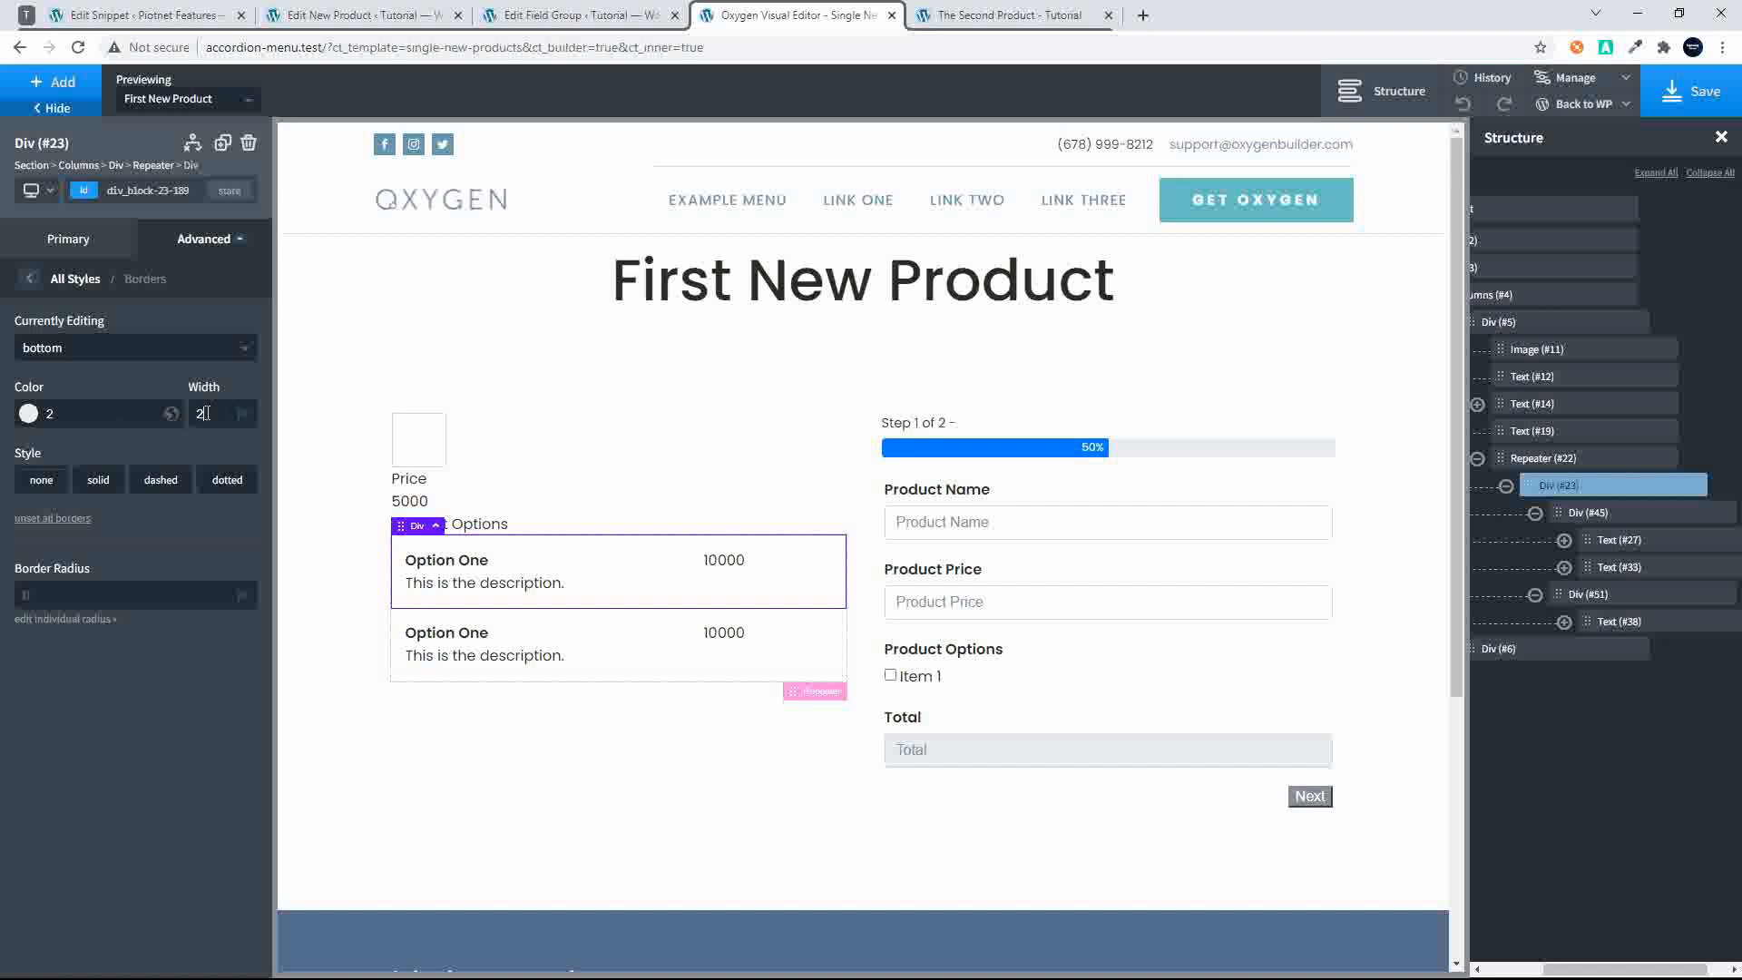
{"action": "left_click", "coordinate": [101, 481]}
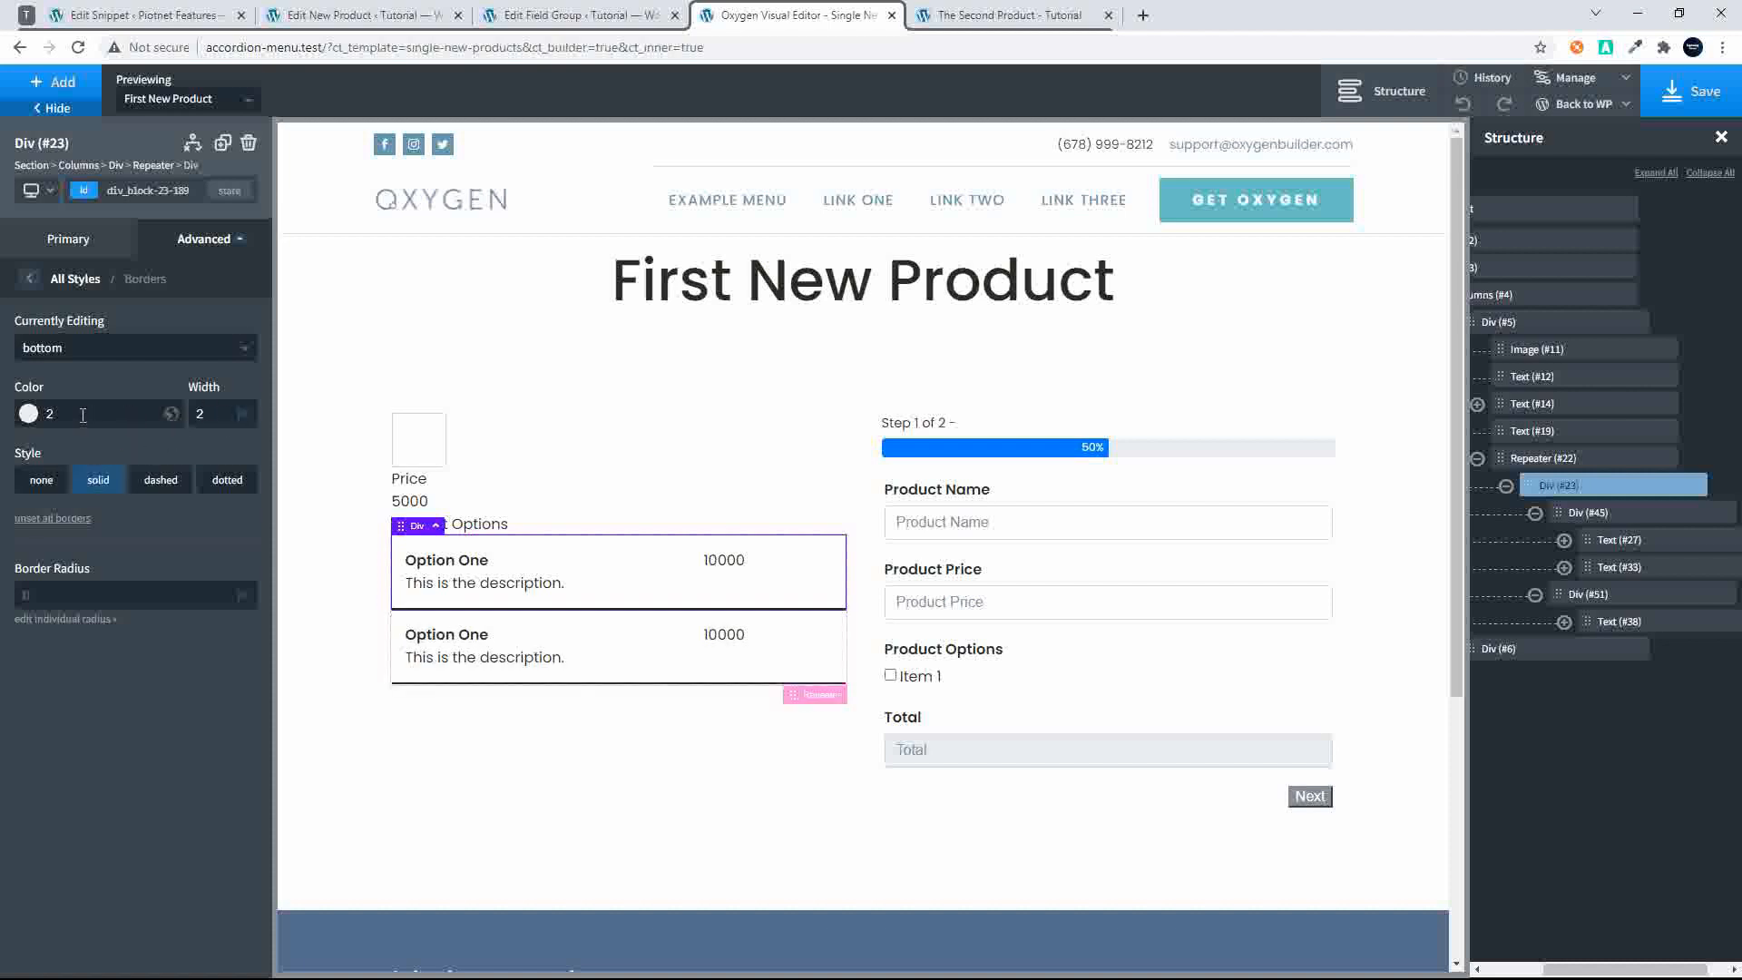
{"action": "left_click", "coordinate": [83, 416]}
{"action": "type", "text": "#ddd"}
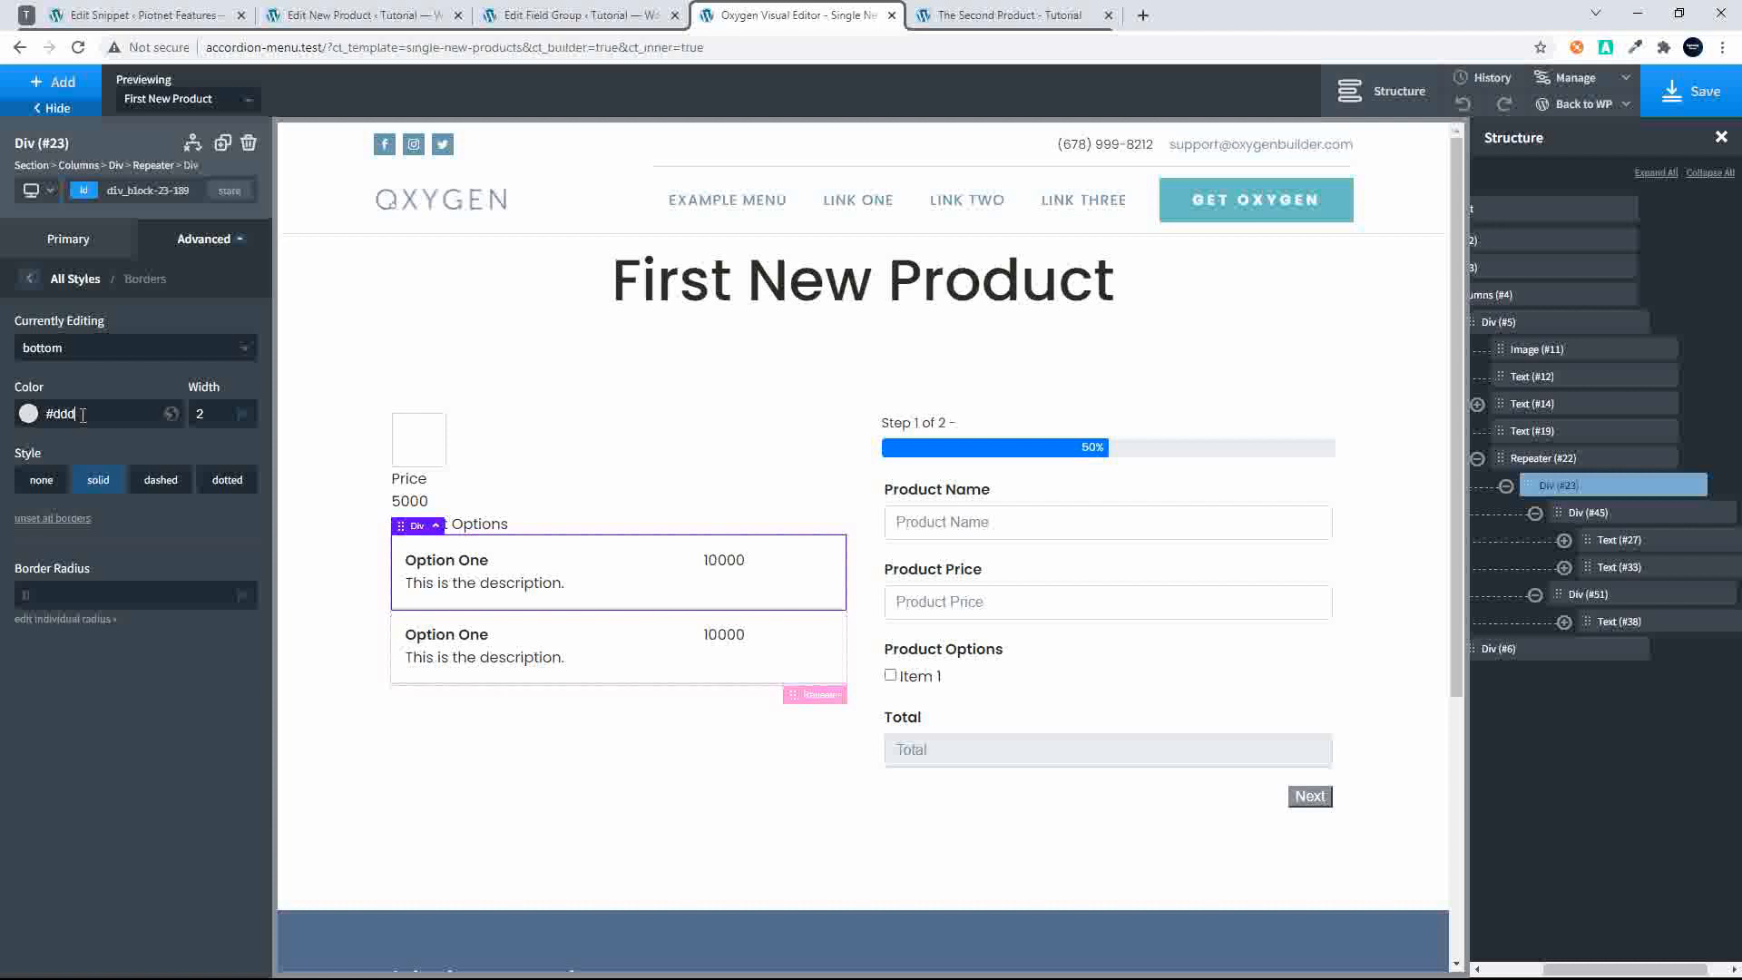
{"action": "left_click", "coordinate": [448, 470]}
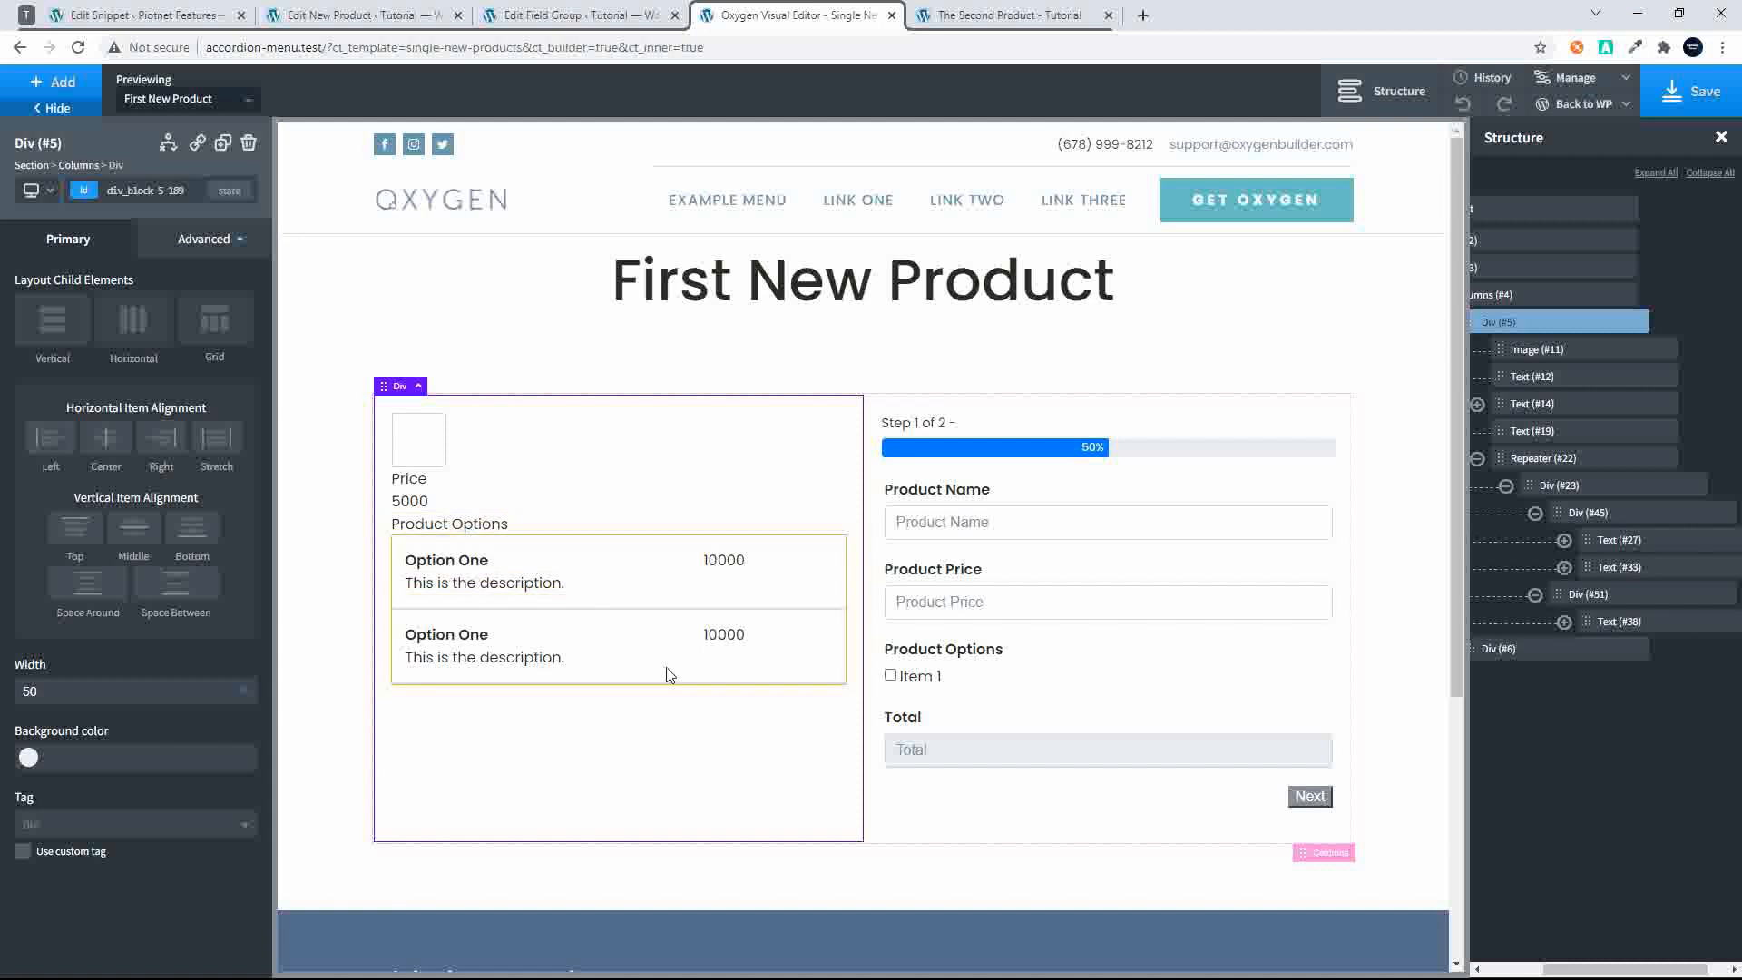
Set the Product Options heading text to 100% width and center-align it
{"action": "left_click", "coordinate": [490, 524]}
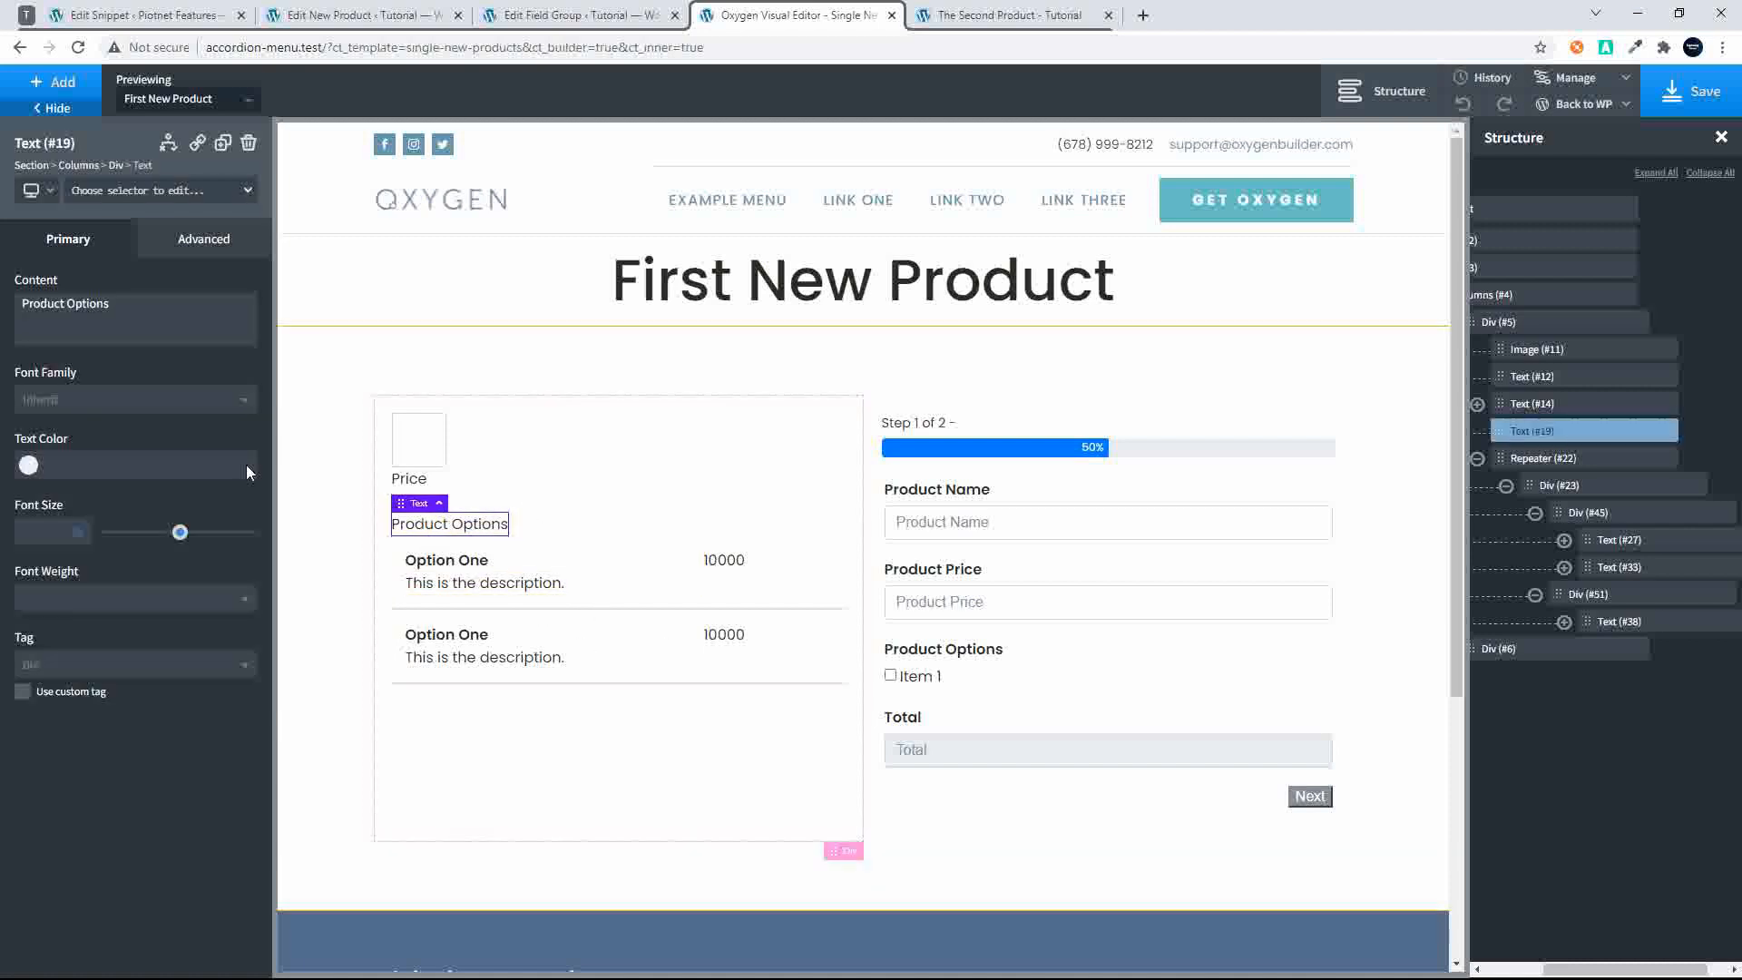
{"action": "left_click", "coordinate": [203, 243]}
{"action": "left_click", "coordinate": [149, 344]}
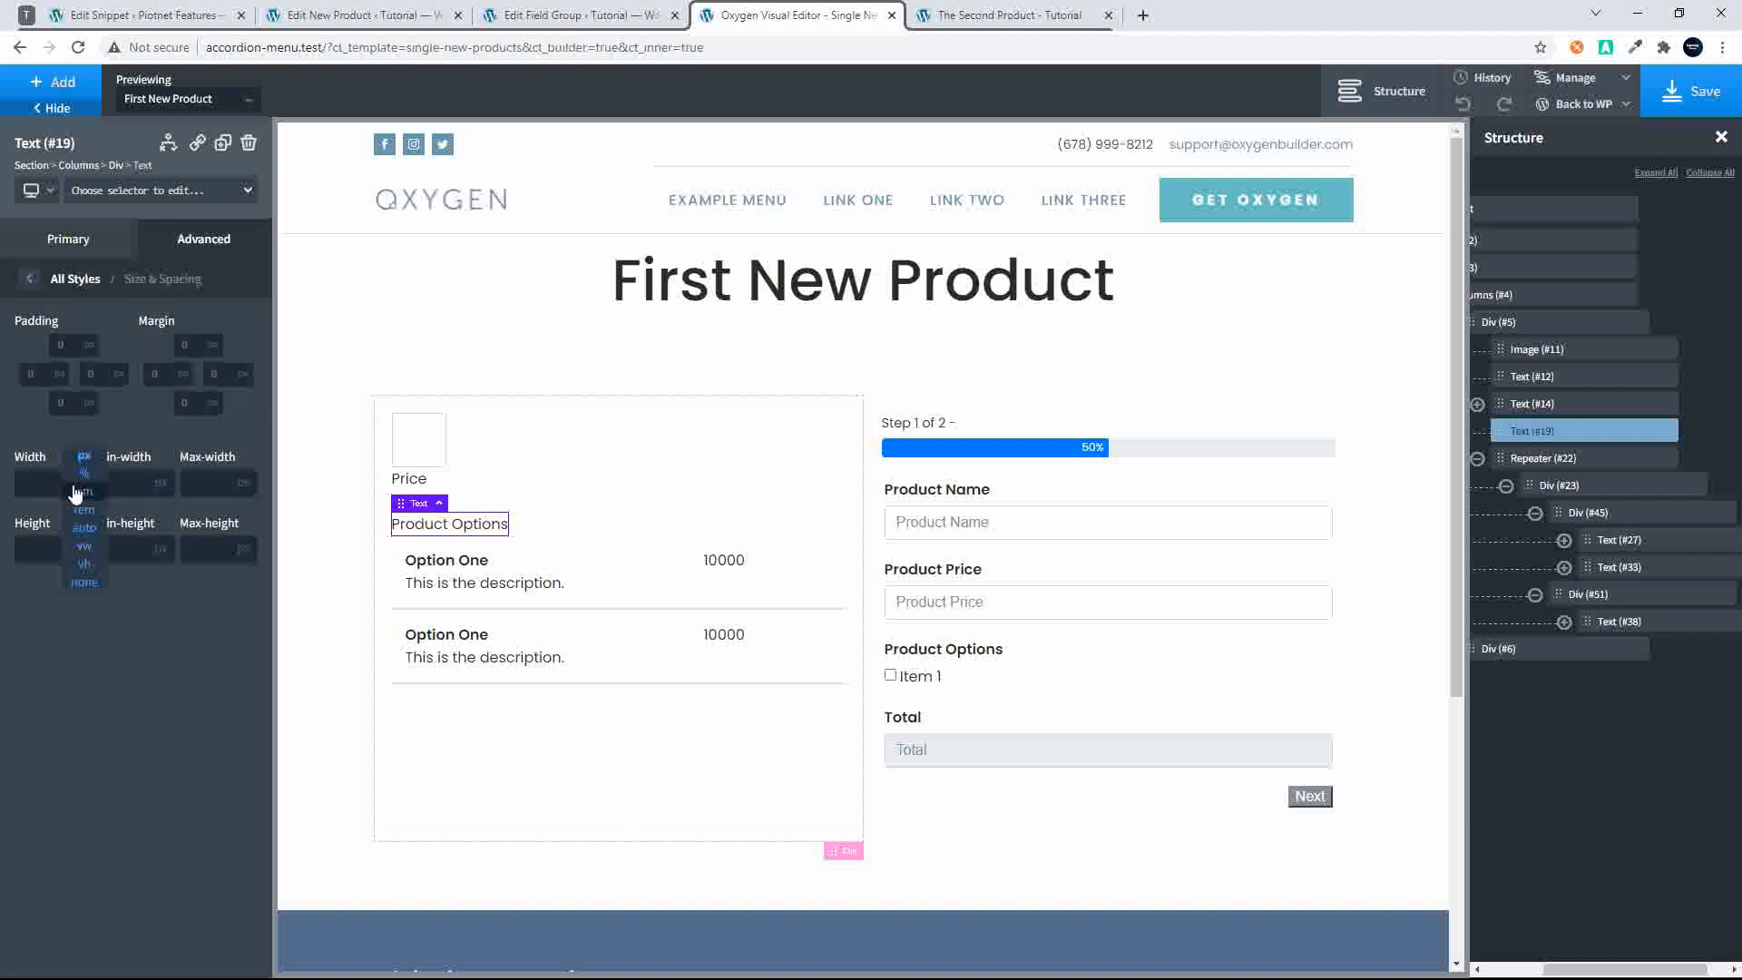
{"action": "left_click", "coordinate": [51, 488]}
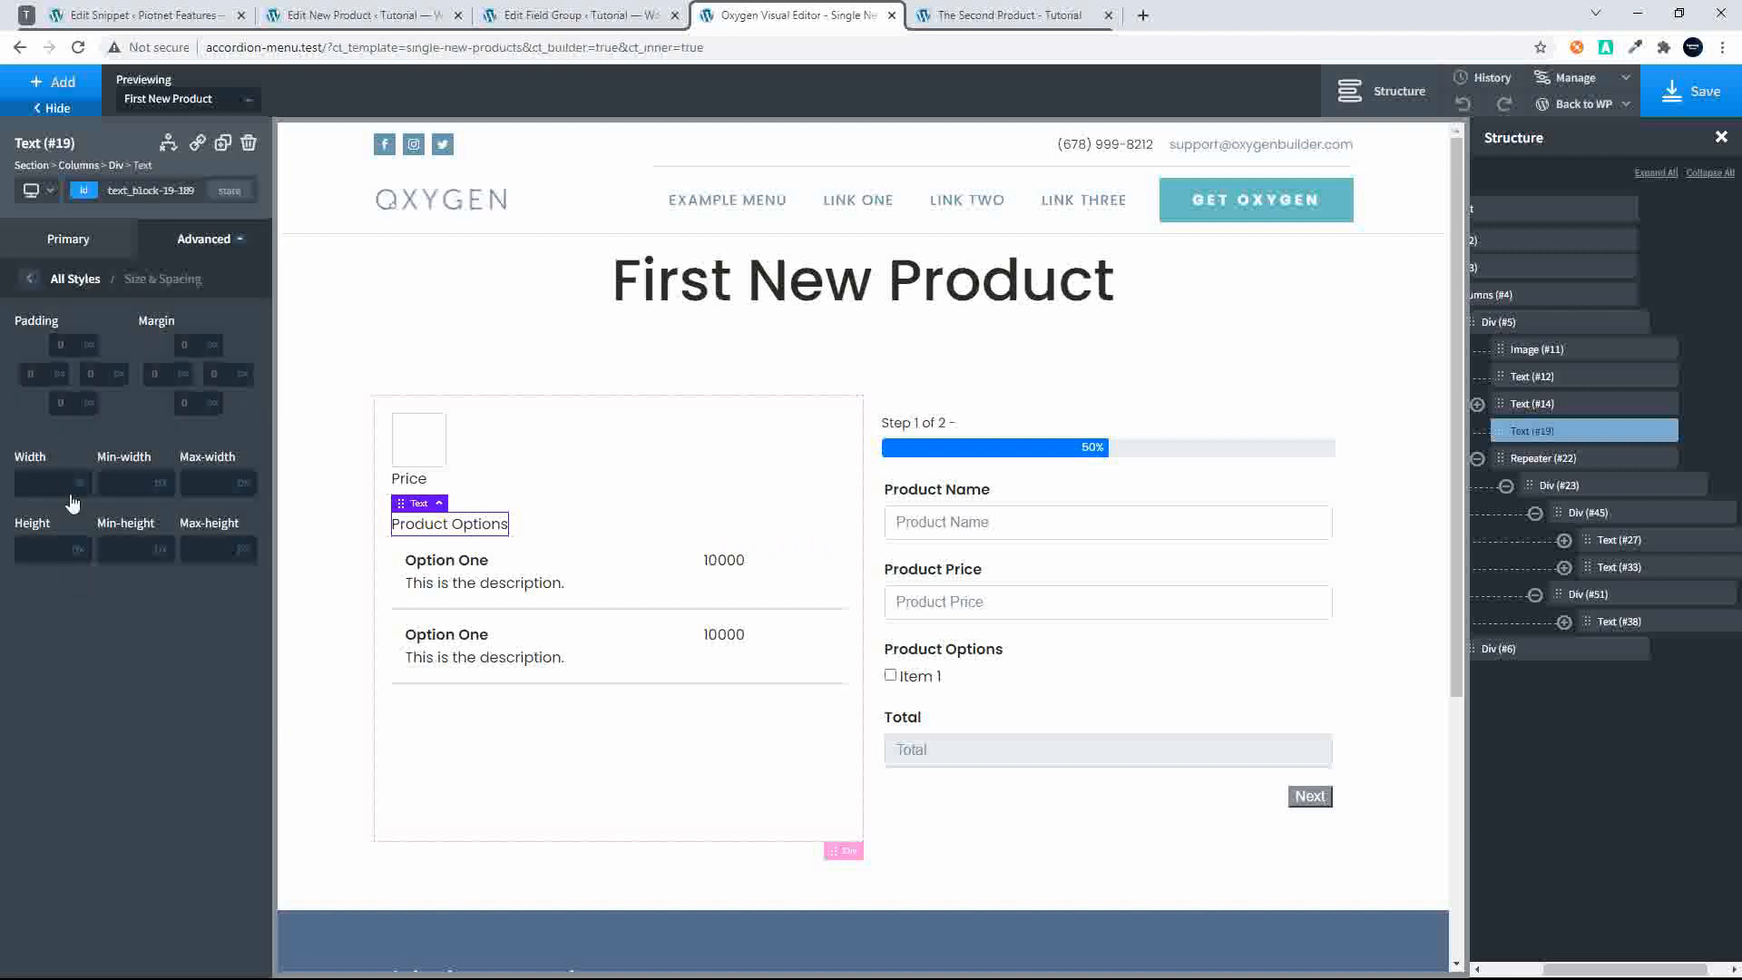
{"action": "type", "text": "100"}
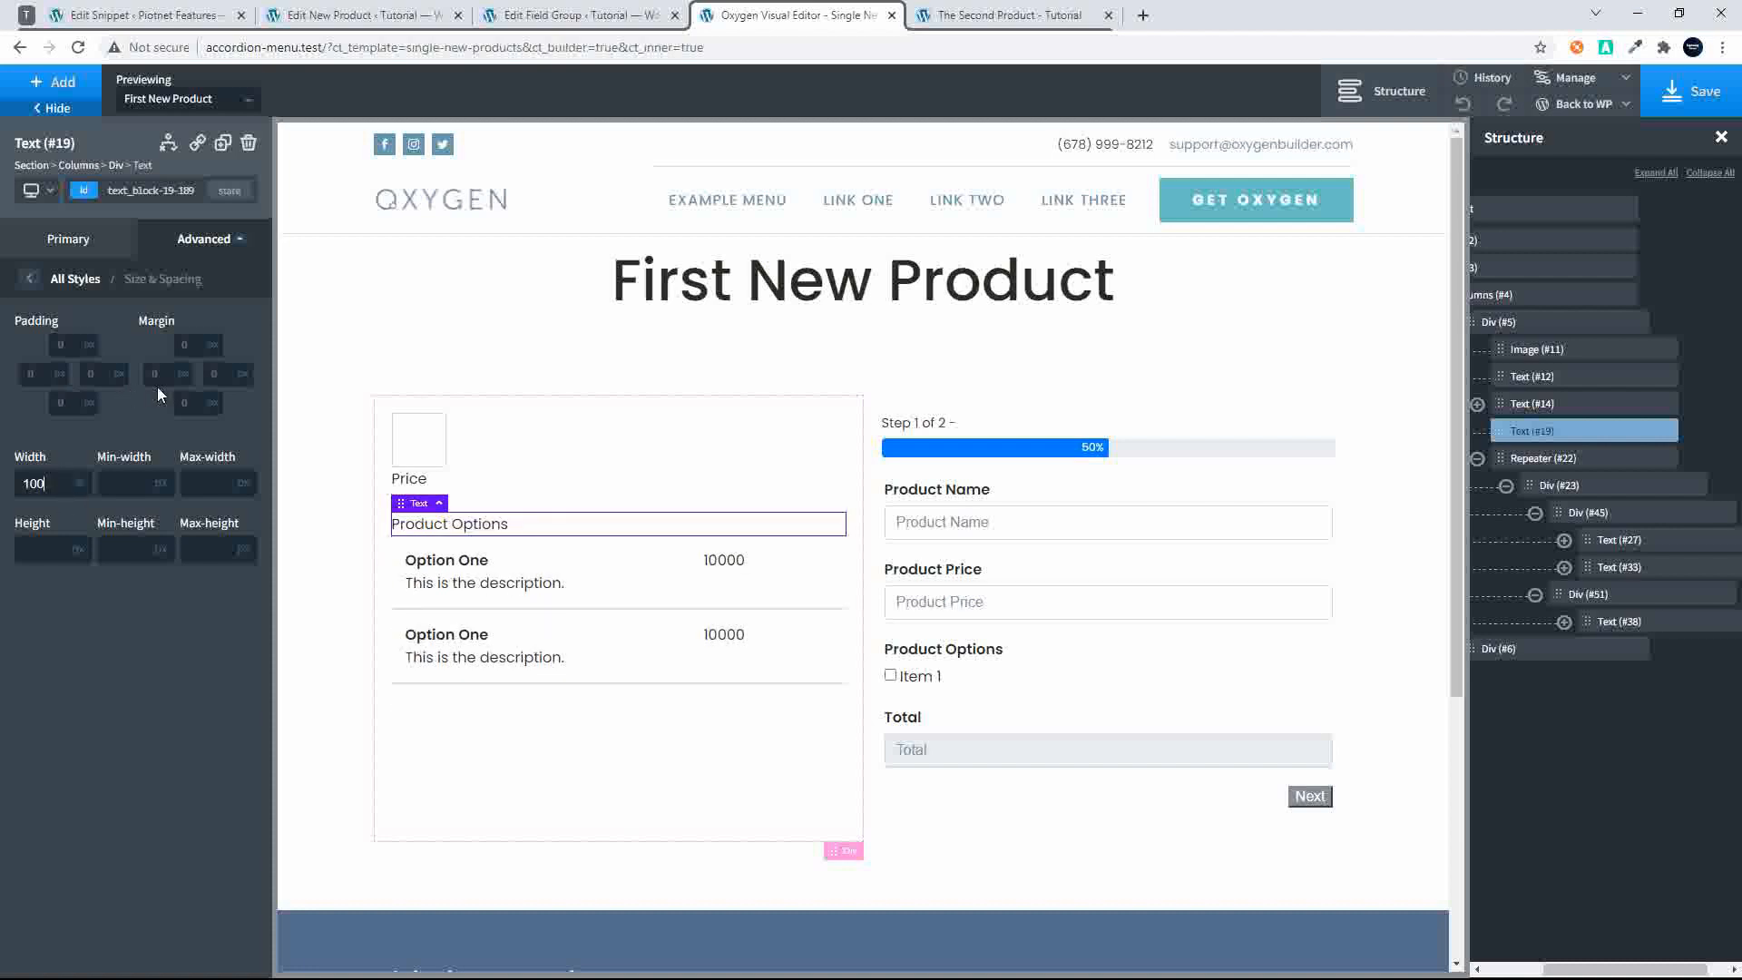
{"action": "left_click", "coordinate": [29, 281]}
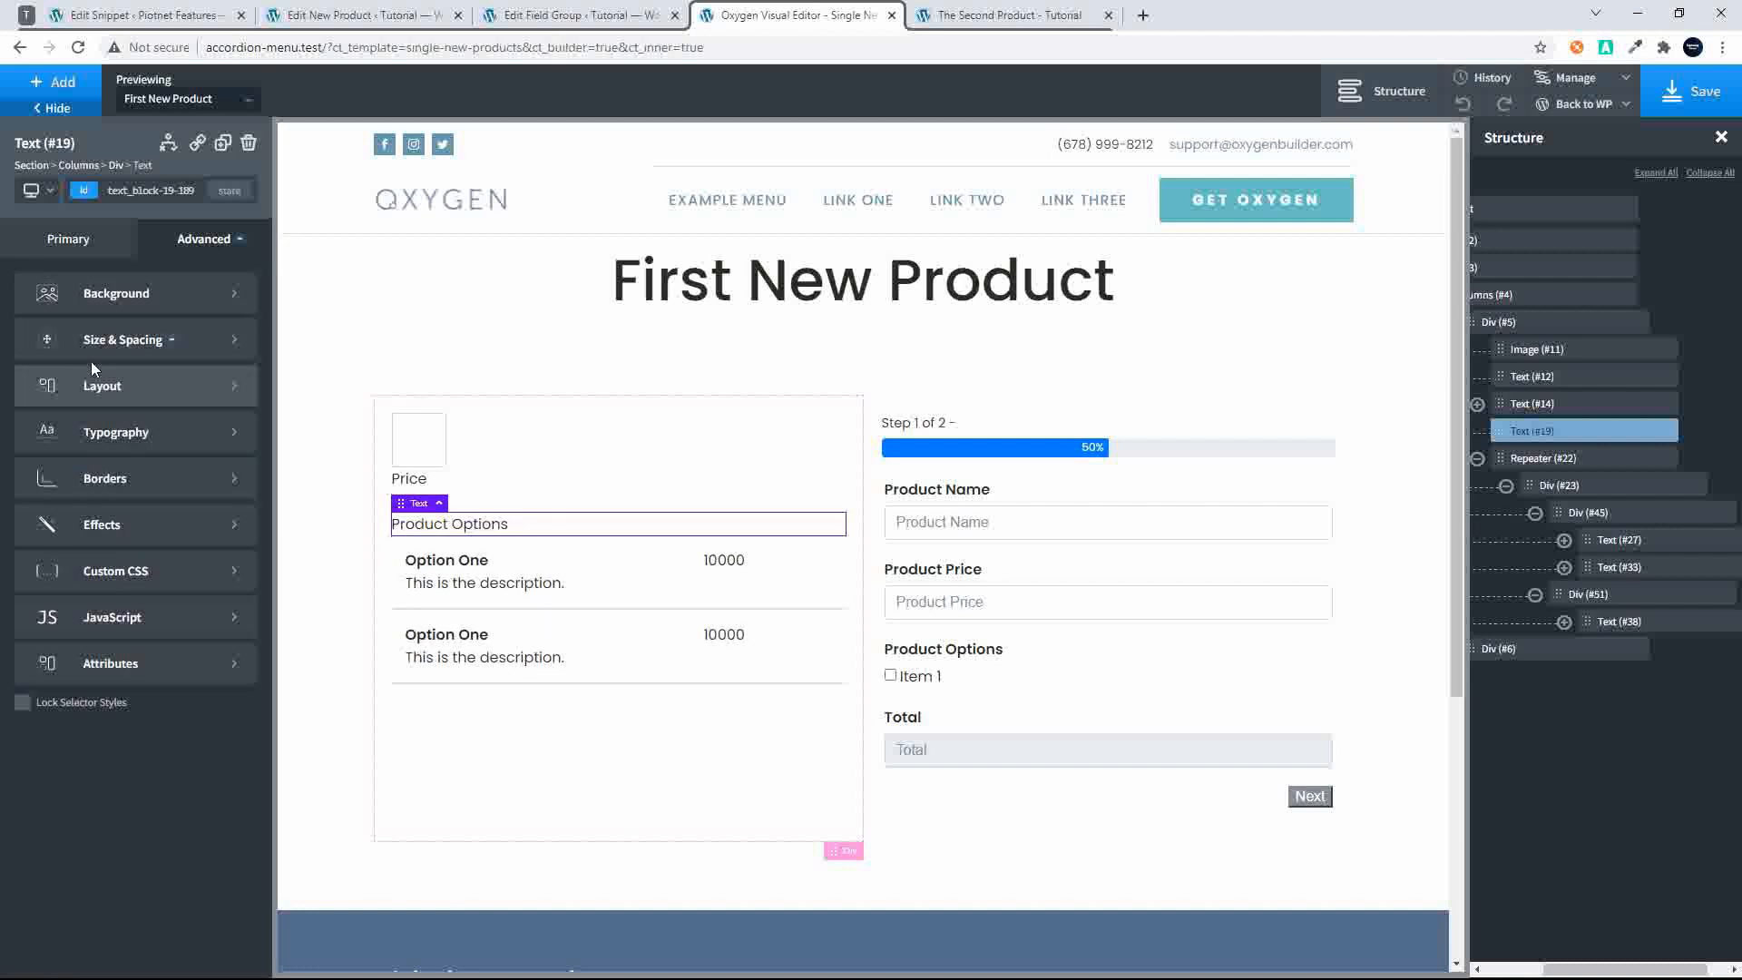
{"action": "left_click", "coordinate": [87, 430]}
{"action": "left_click", "coordinate": [113, 550]}
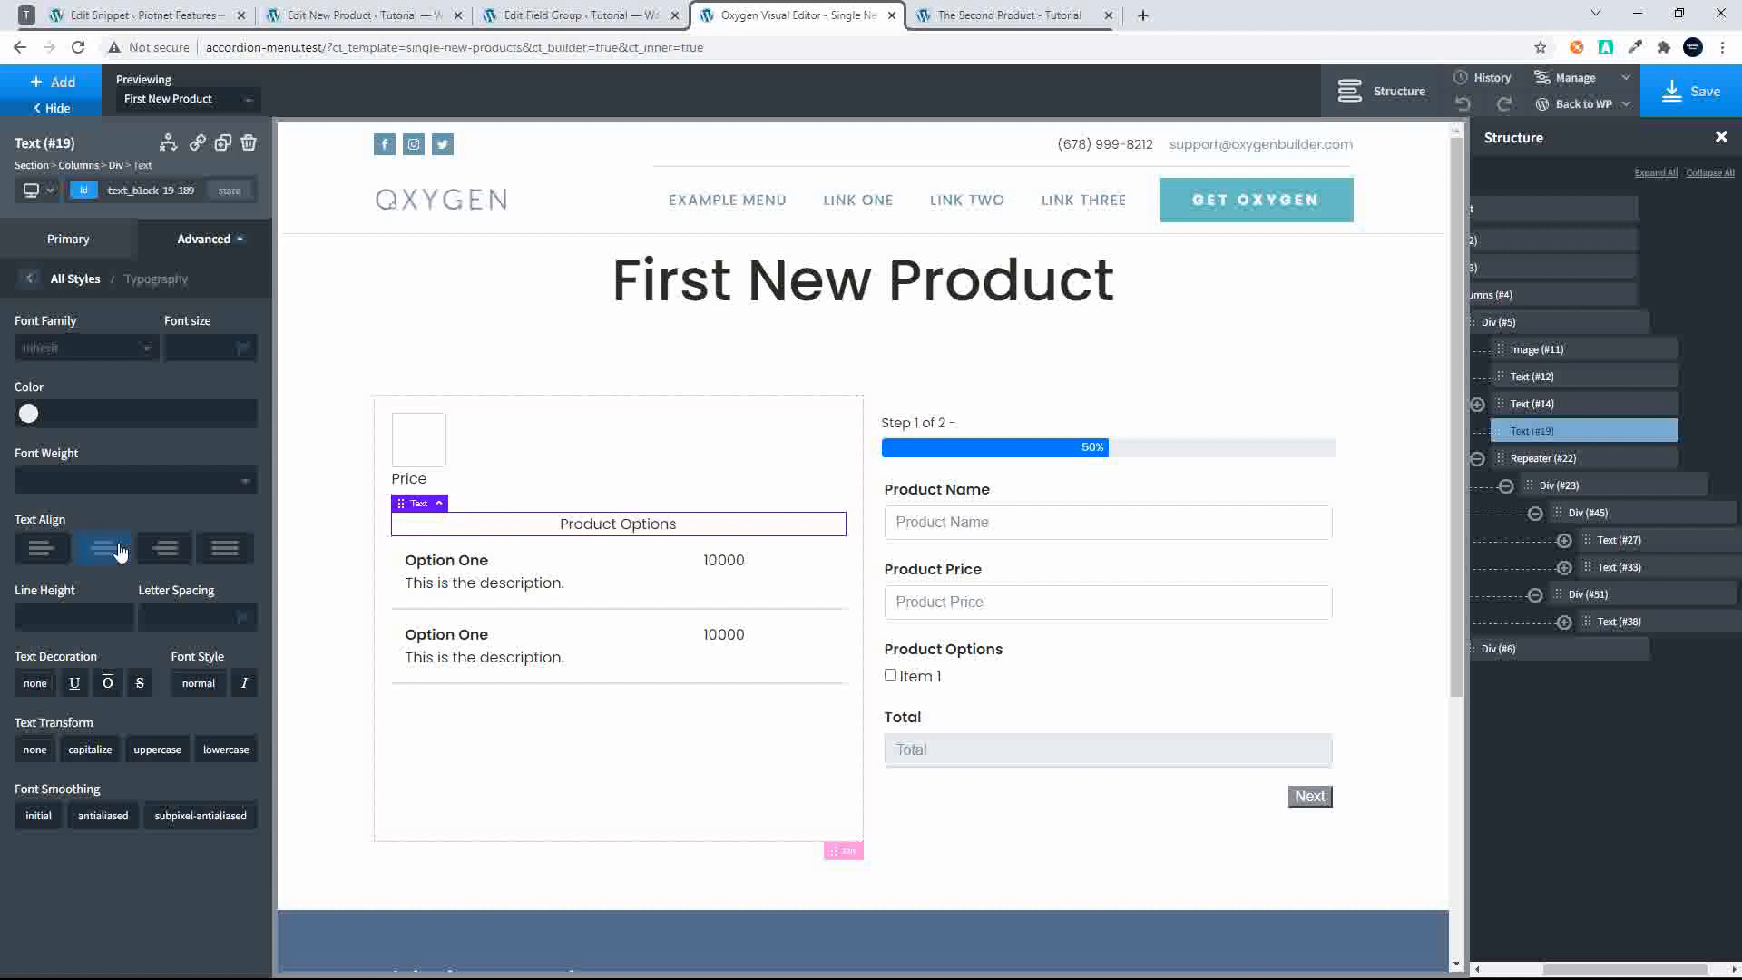
Set the padding of the Product Options heading to 15 on all four sides
{"action": "left_click", "coordinate": [30, 282]}
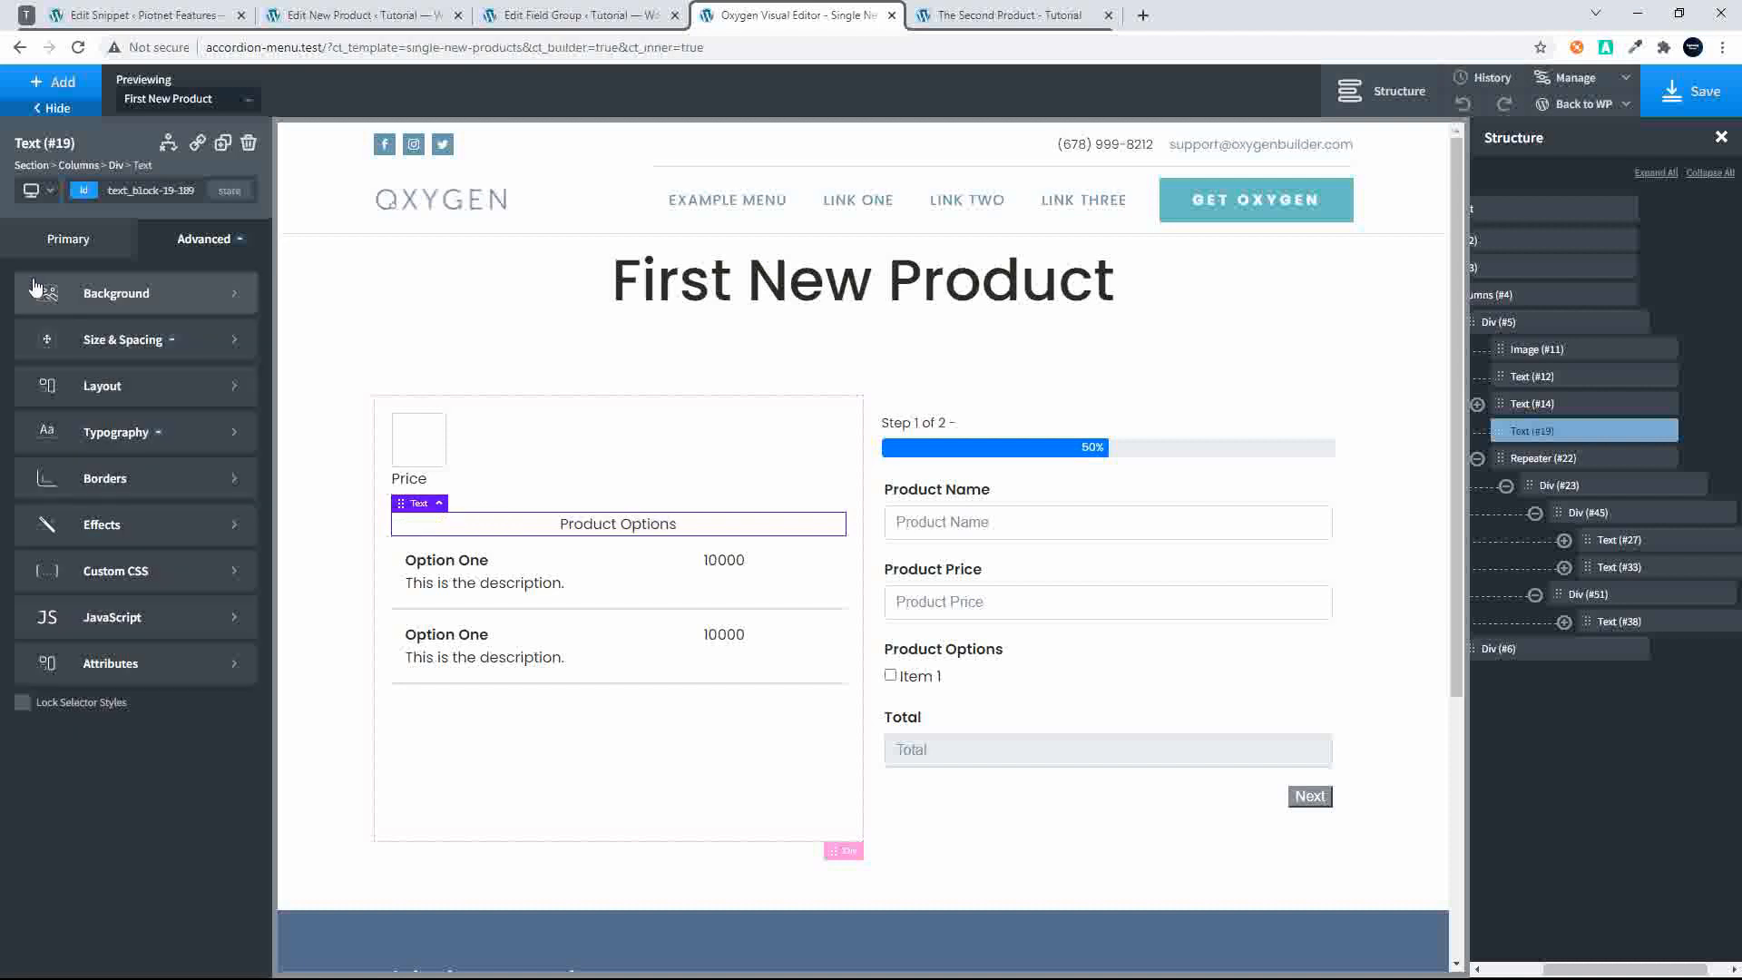
{"action": "left_click", "coordinate": [95, 341]}
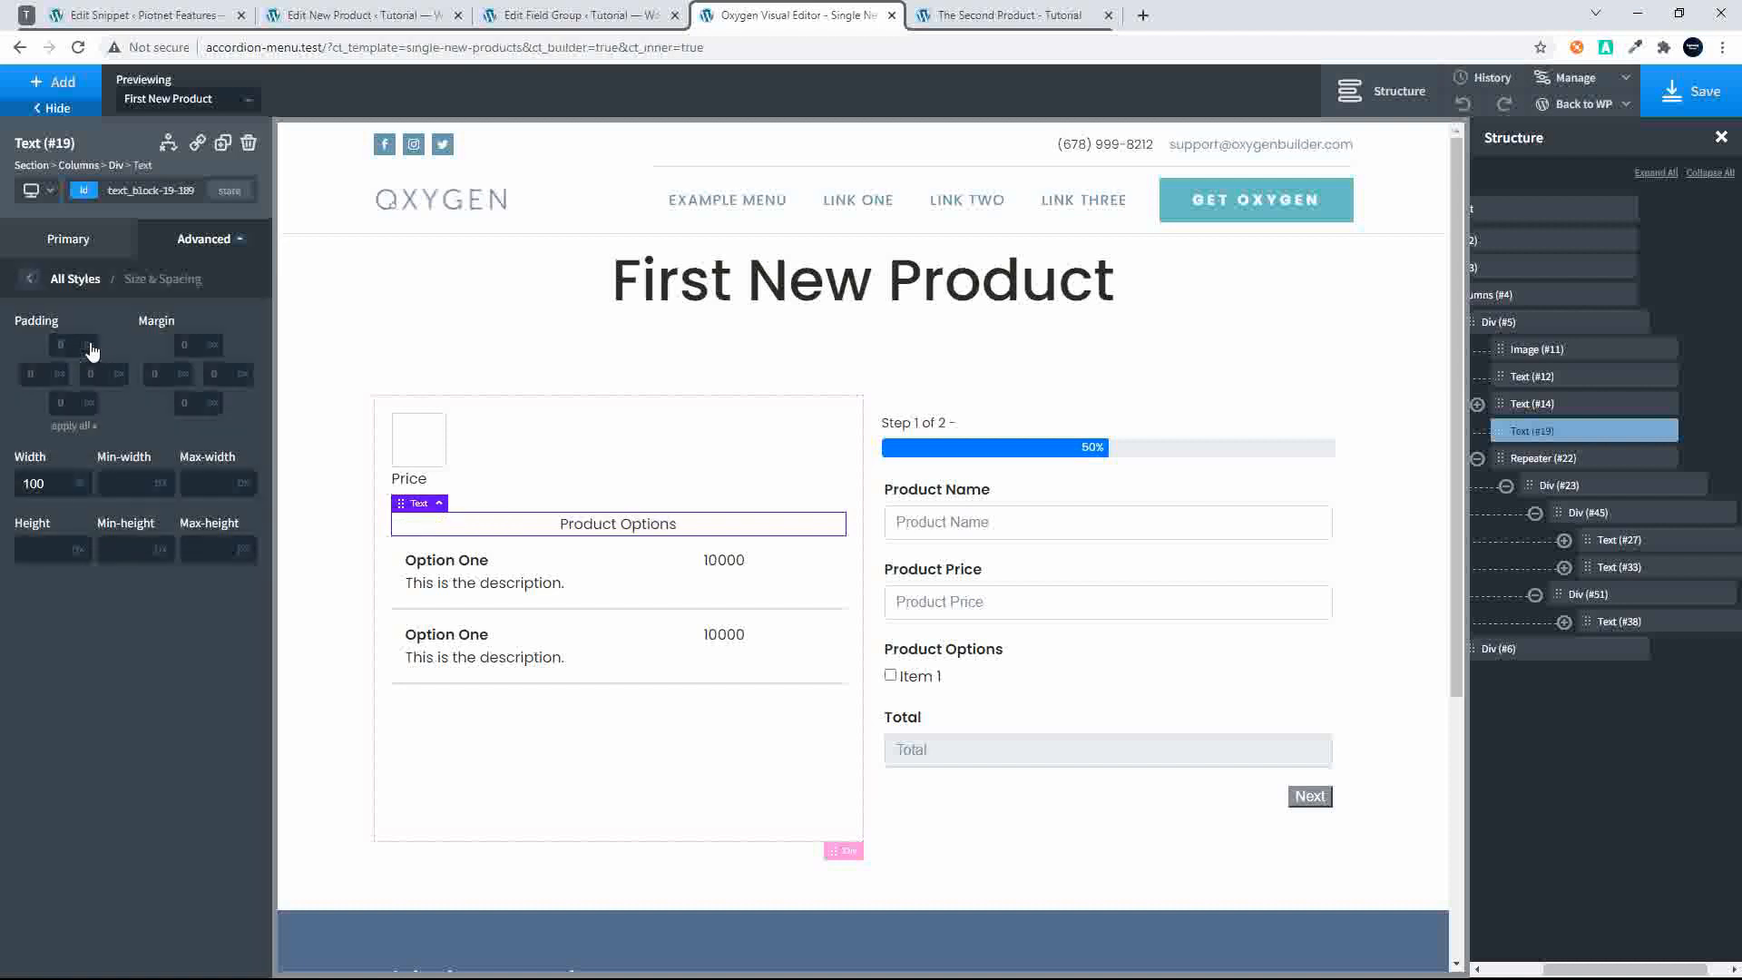
{"action": "left_click", "coordinate": [90, 350]}
{"action": "type", "text": "15"}
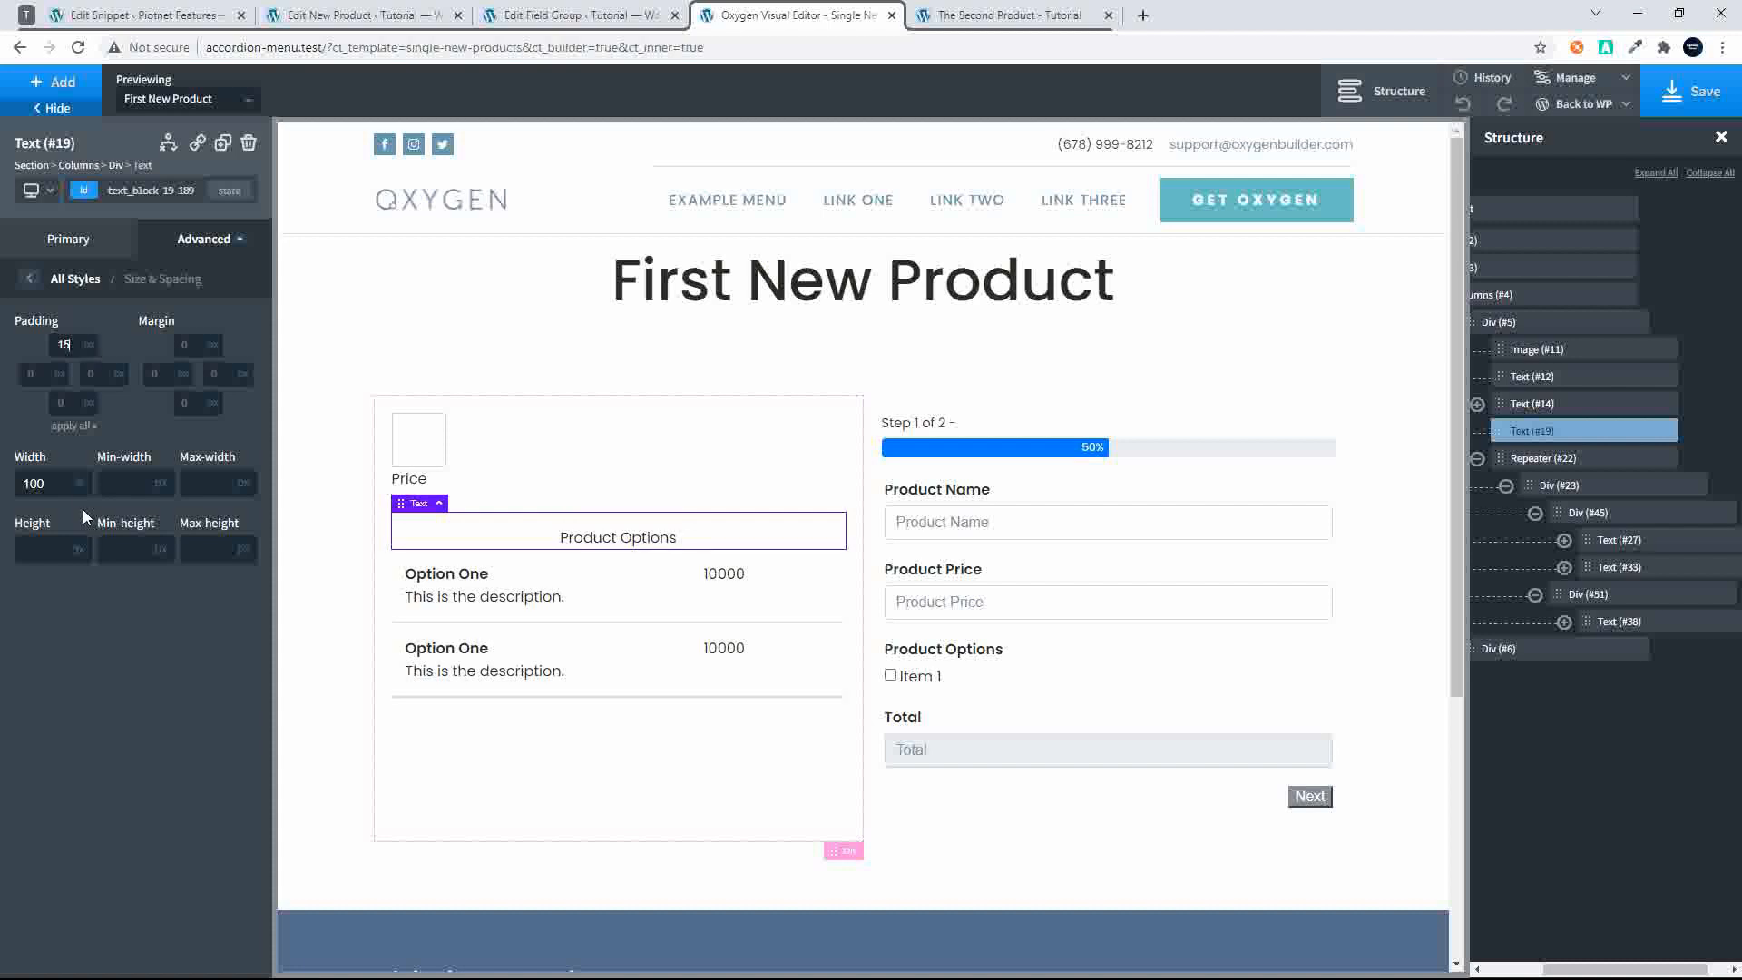
{"action": "left_click", "coordinate": [70, 432]}
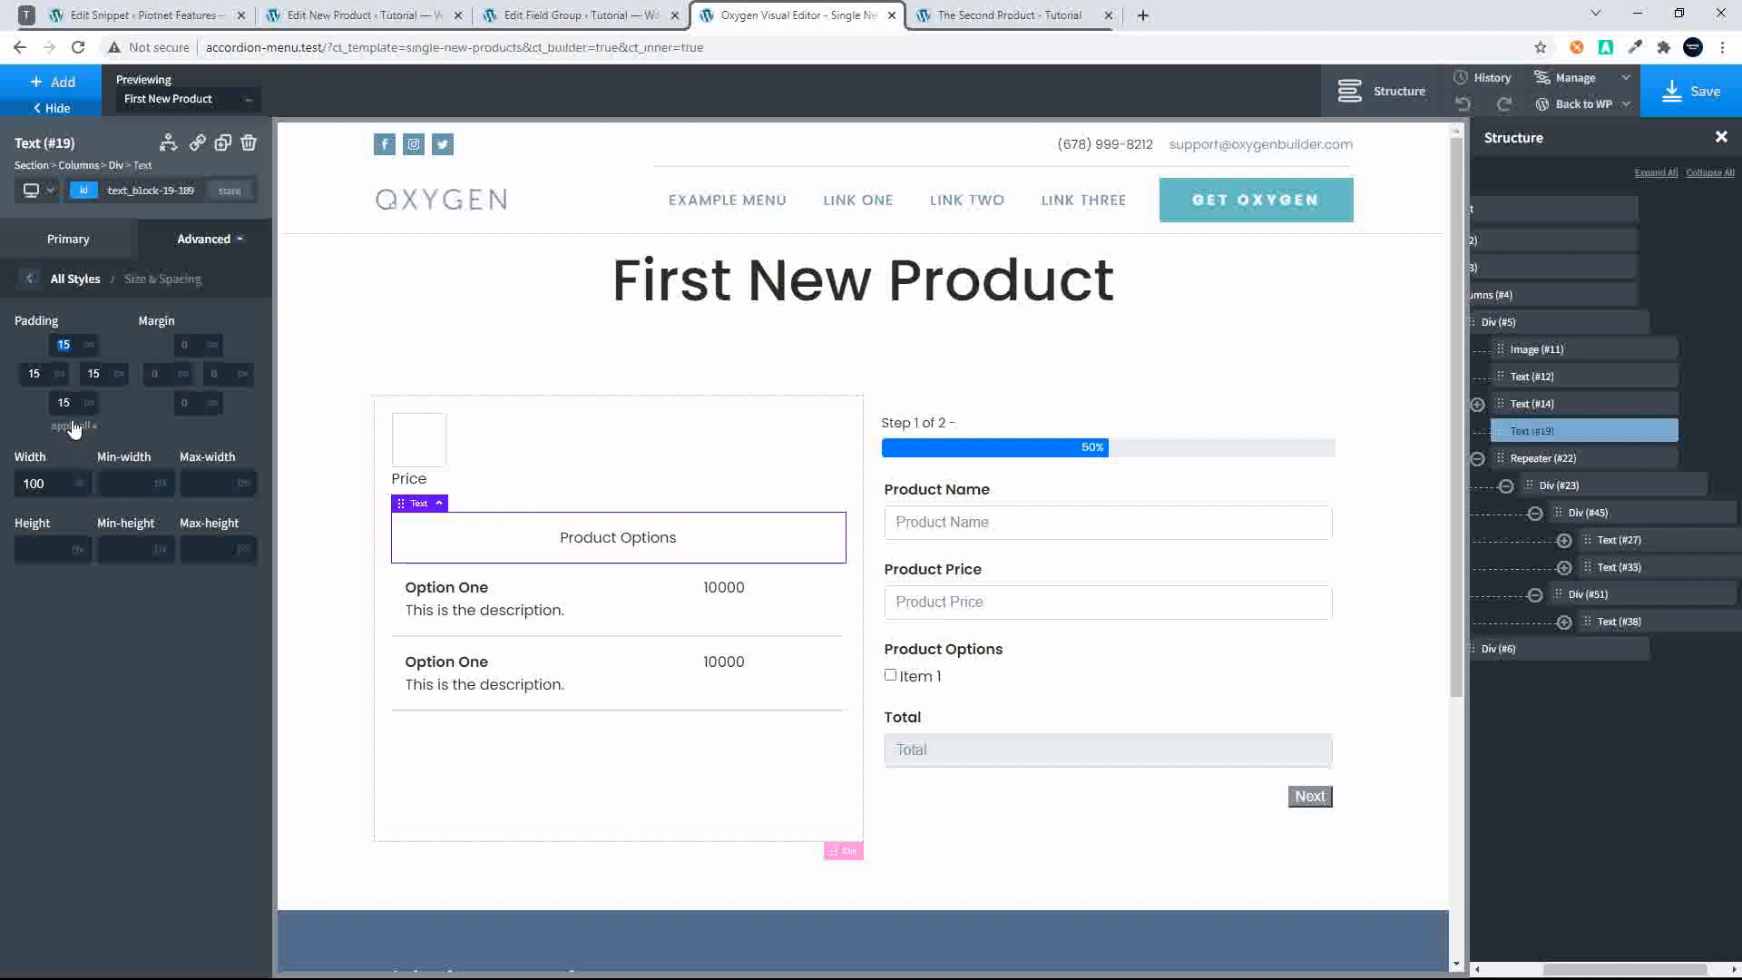
Set the background color of the Product Options heading to grey #757575
{"action": "left_click", "coordinate": [33, 279]}
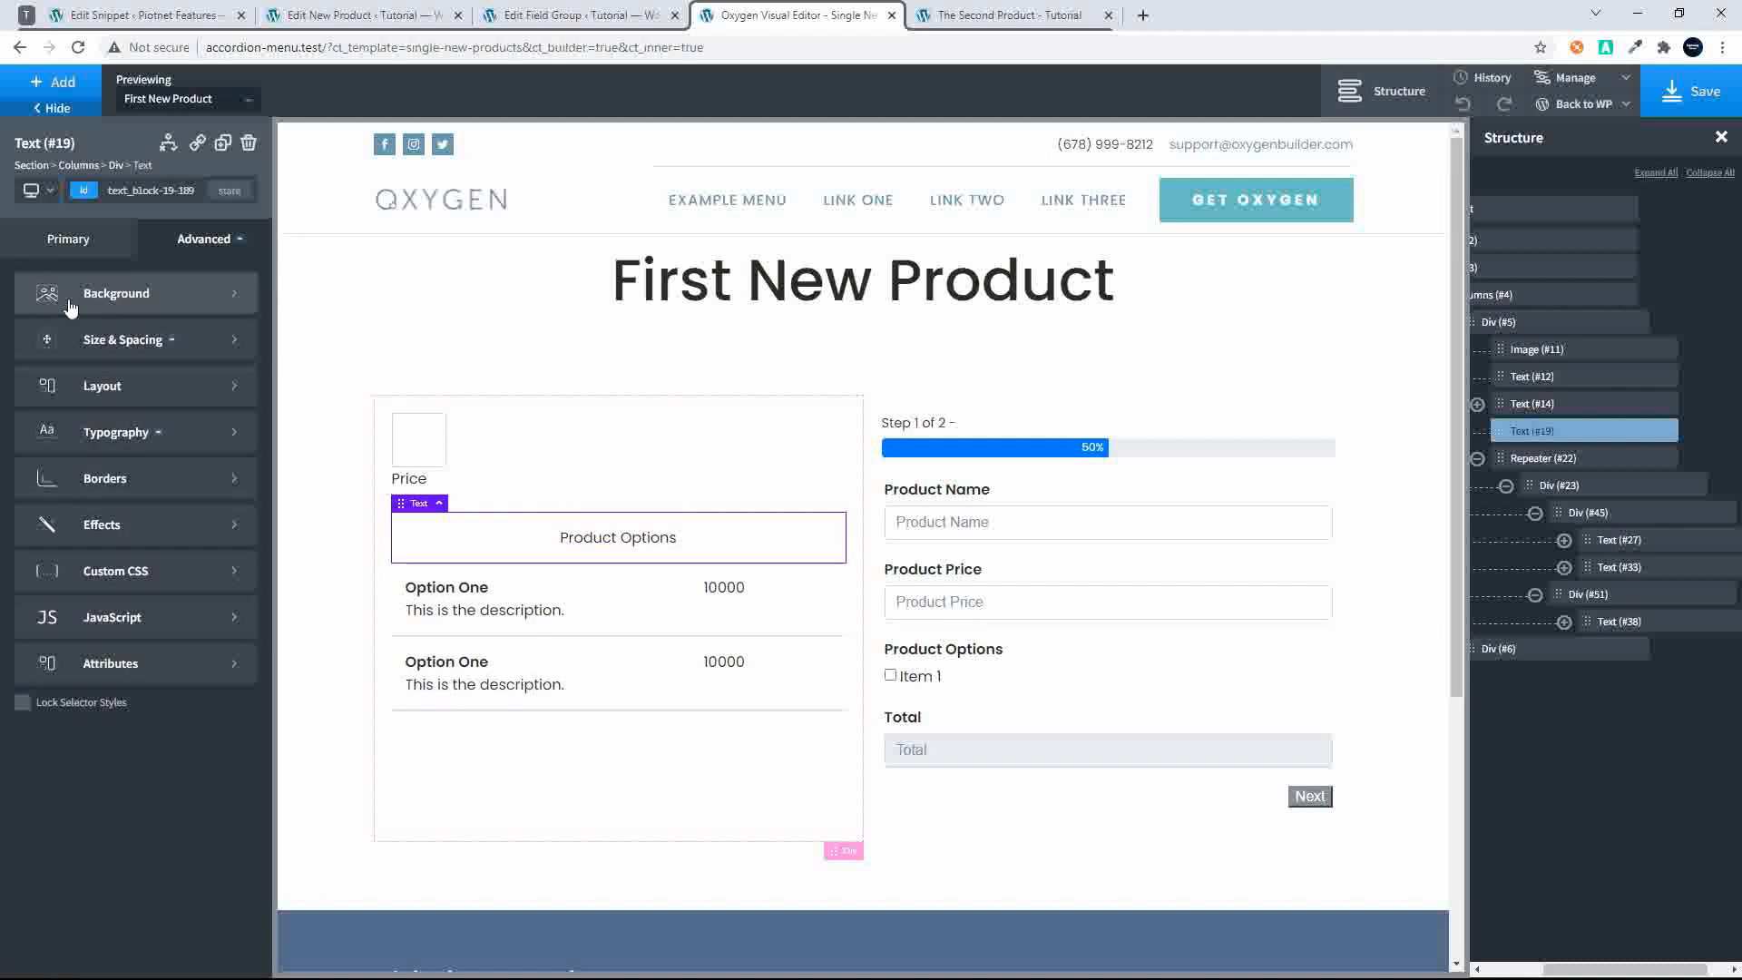
{"action": "left_click", "coordinate": [67, 292]}
{"action": "left_click", "coordinate": [29, 347]}
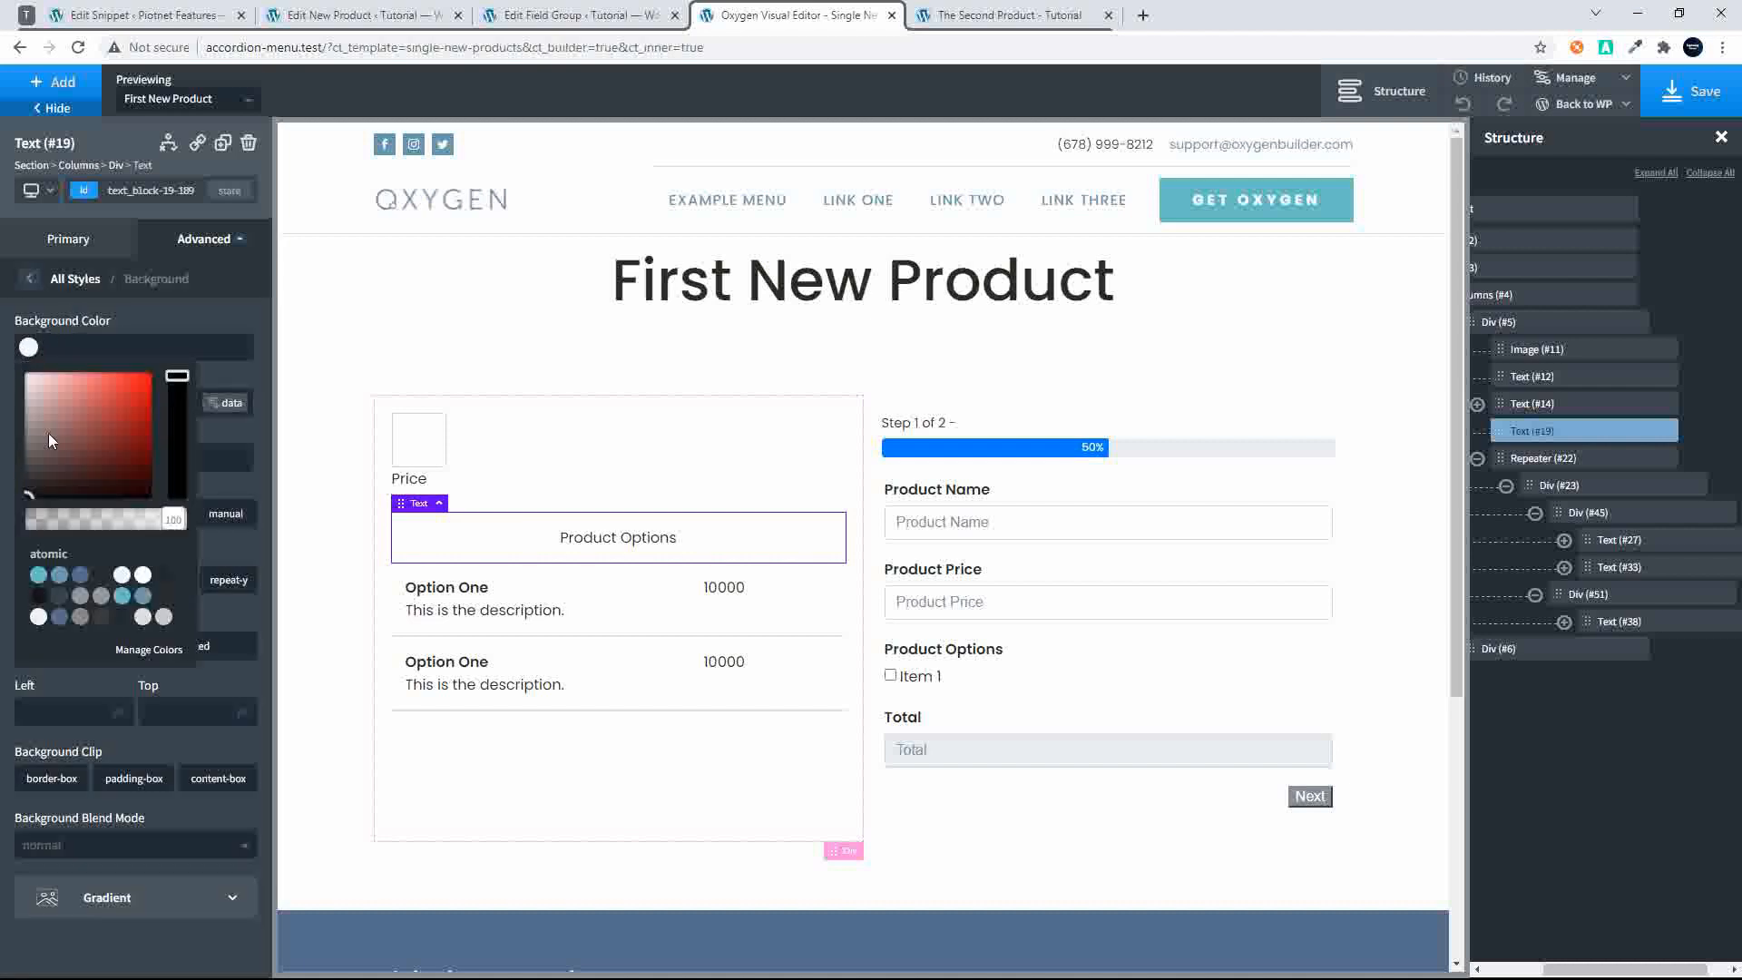
{"action": "left_click_drag", "start_coordinate": [29, 436], "coordinate": [18, 441]}
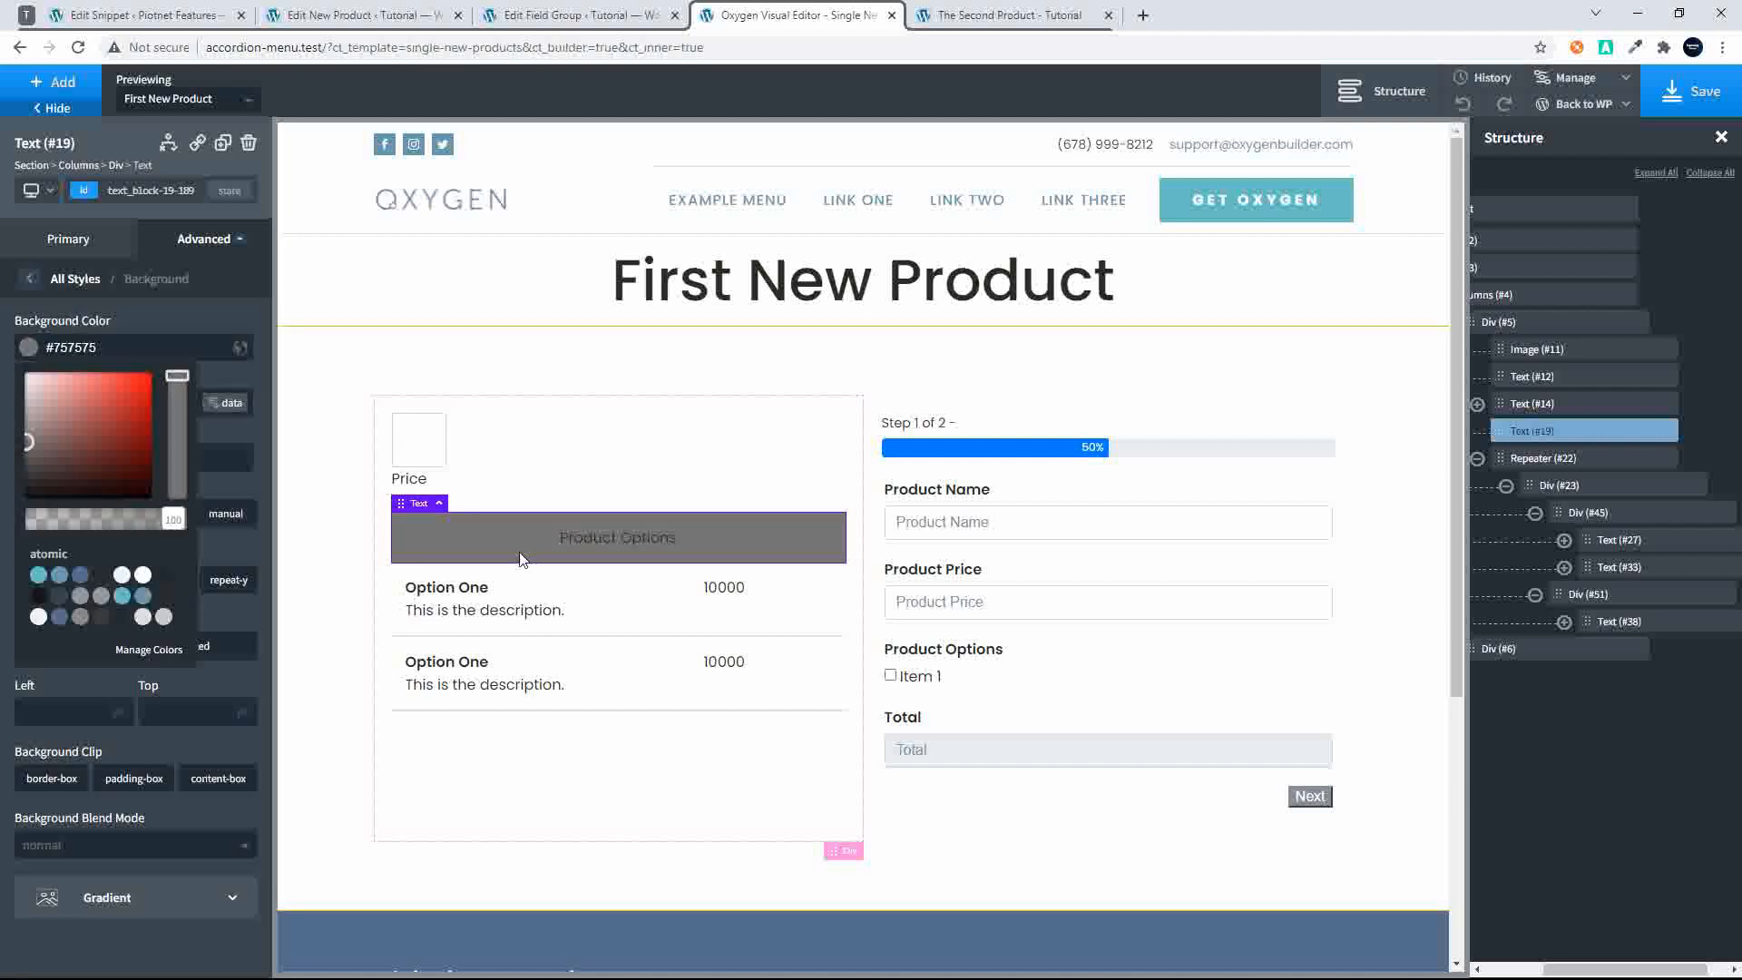
Set the Product Options heading's text color to white #ffffff and its font size to 30
{"action": "left_click", "coordinate": [30, 272]}
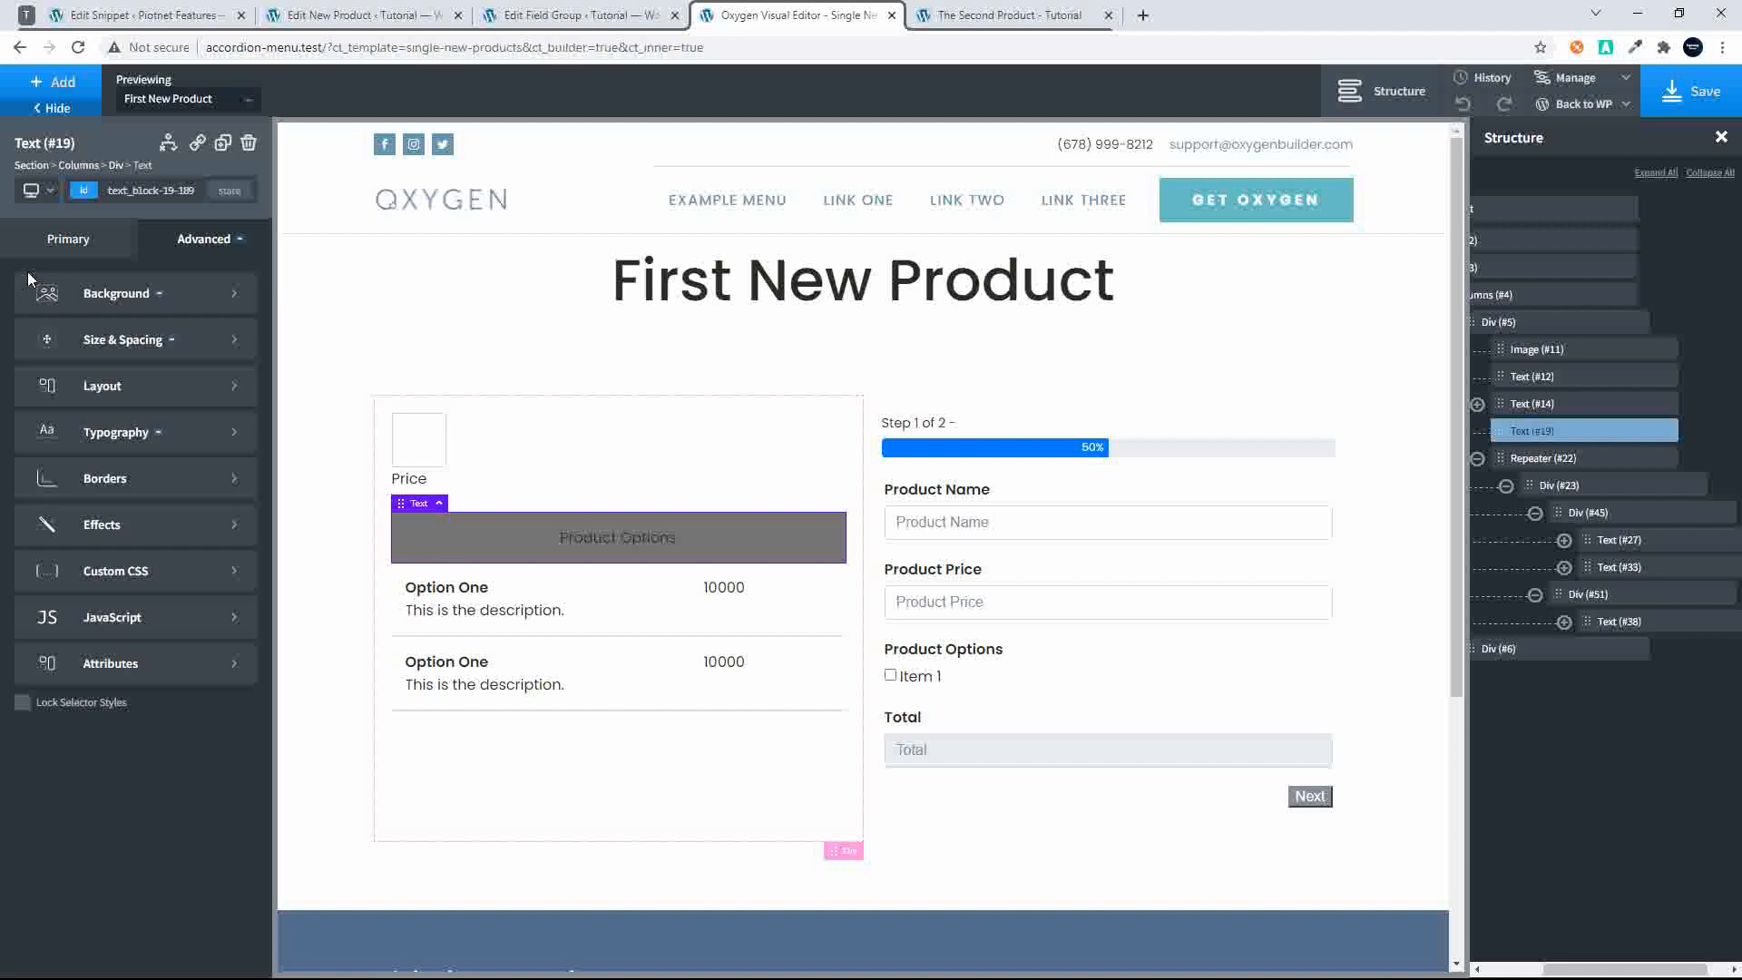
{"action": "left_click", "coordinate": [122, 433]}
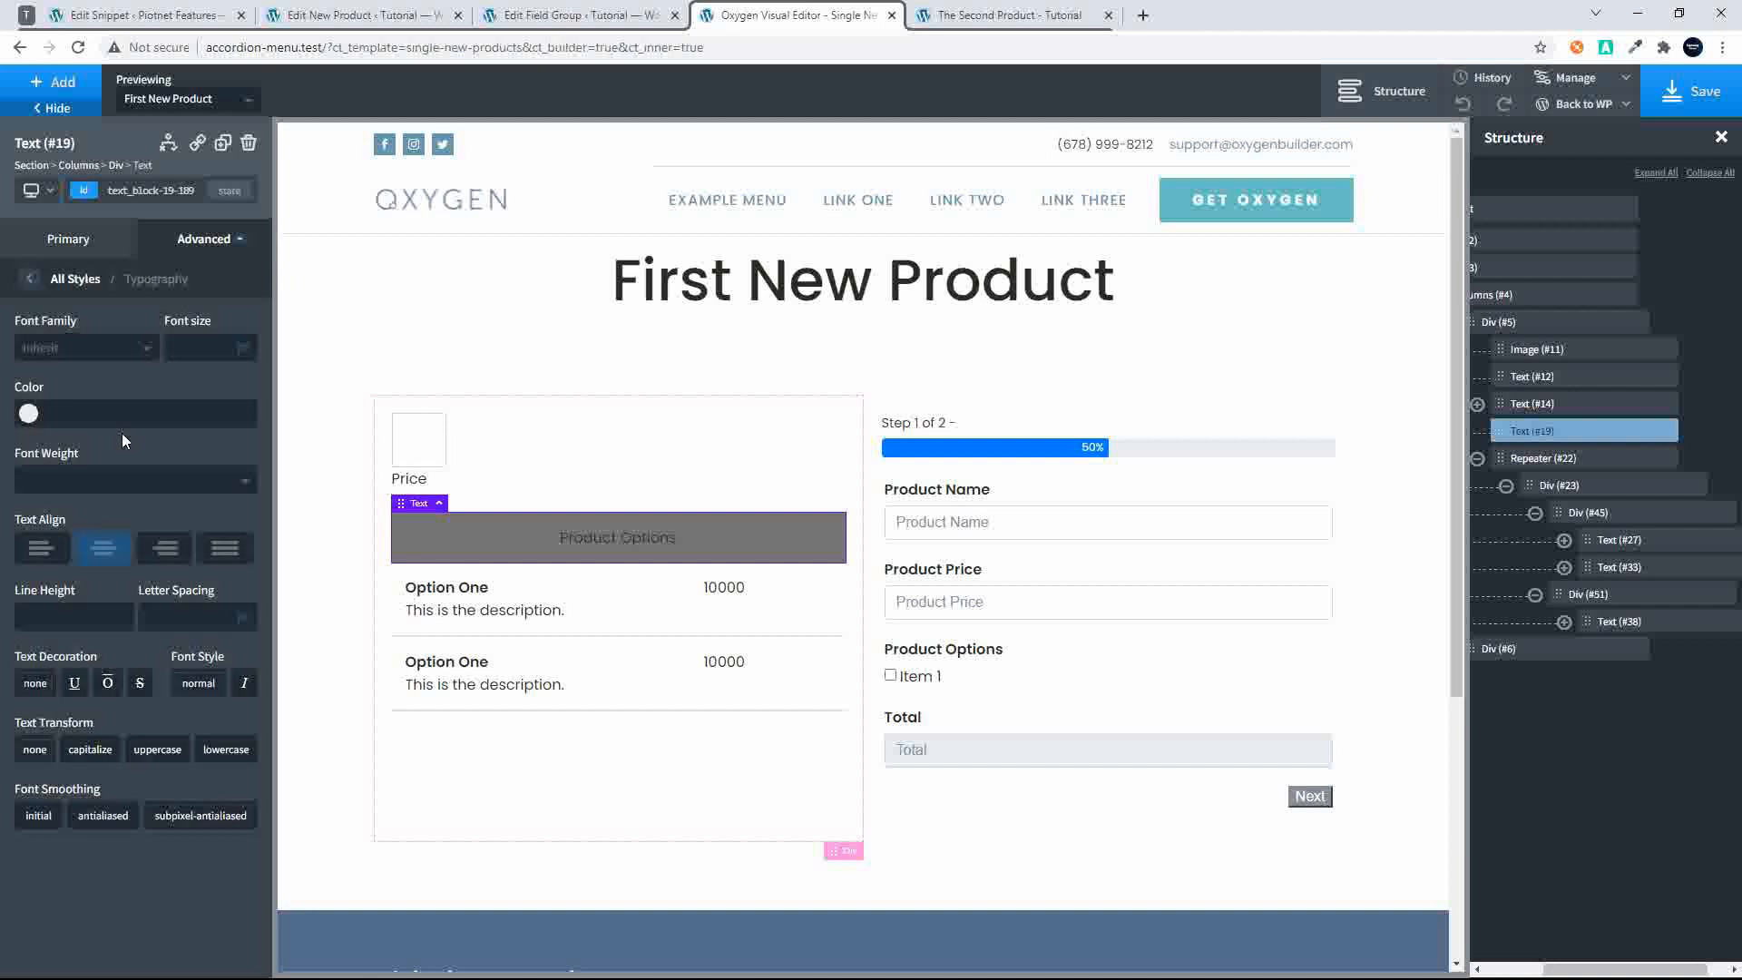
{"action": "left_click", "coordinate": [29, 415]}
{"action": "left_click_drag", "start_coordinate": [65, 488], "coordinate": [16, 427]}
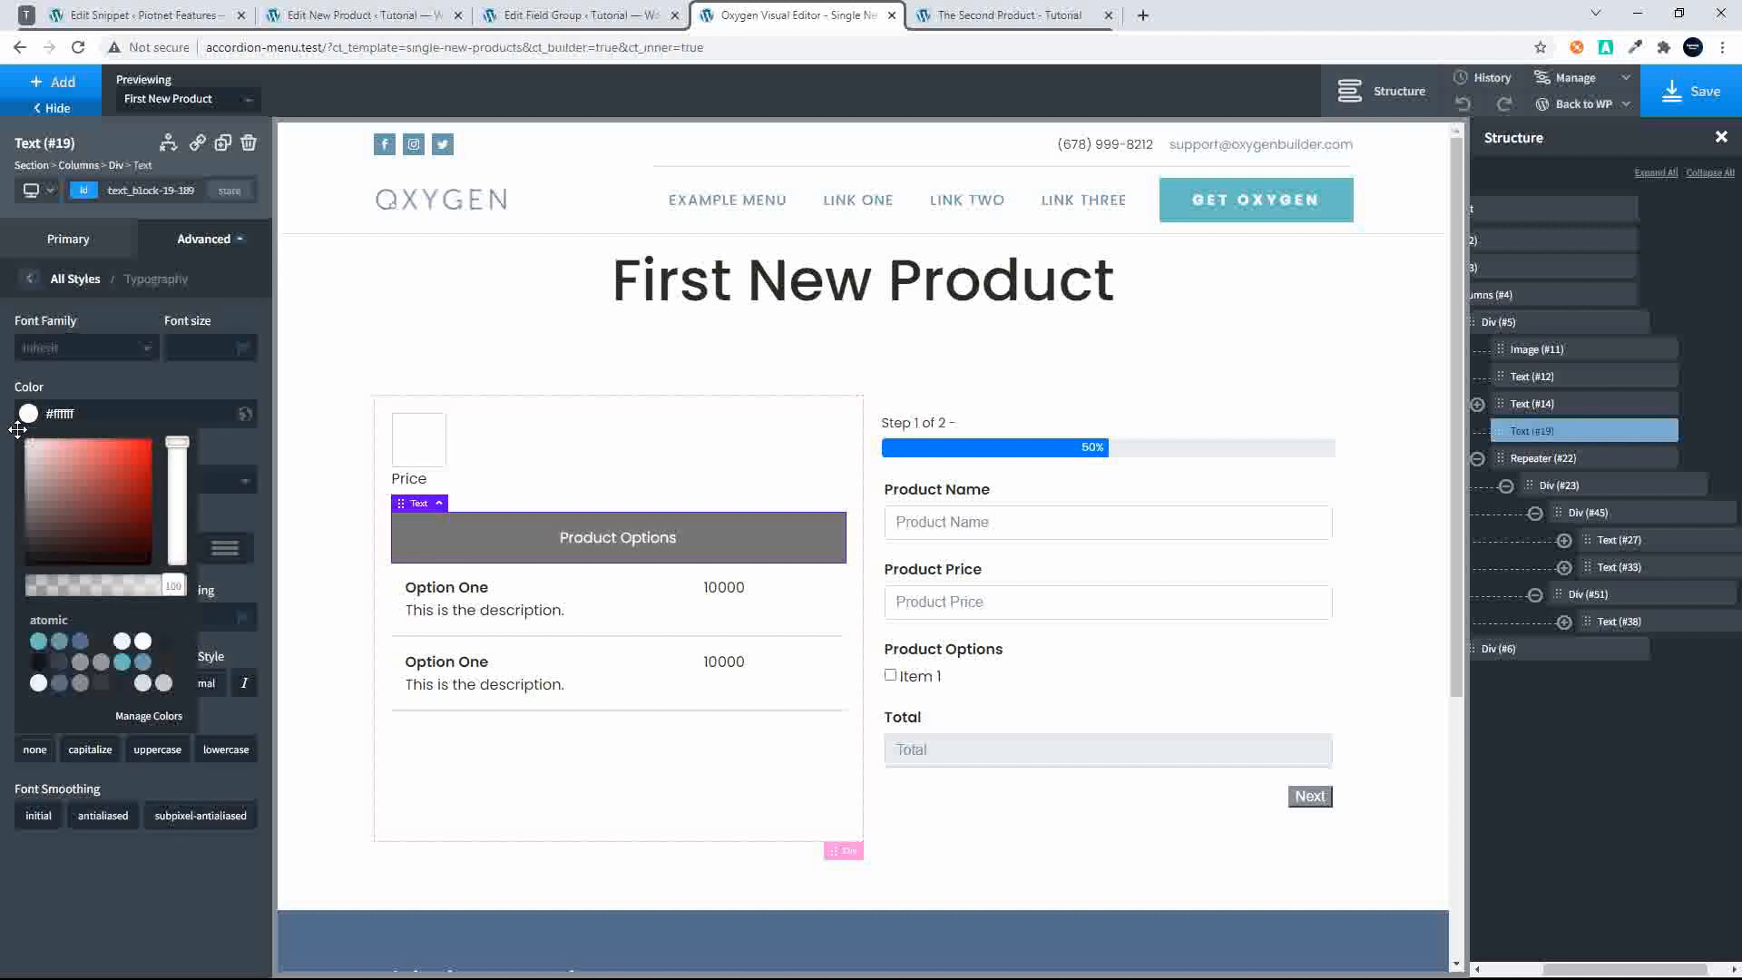
{"action": "left_click", "coordinate": [34, 412]}
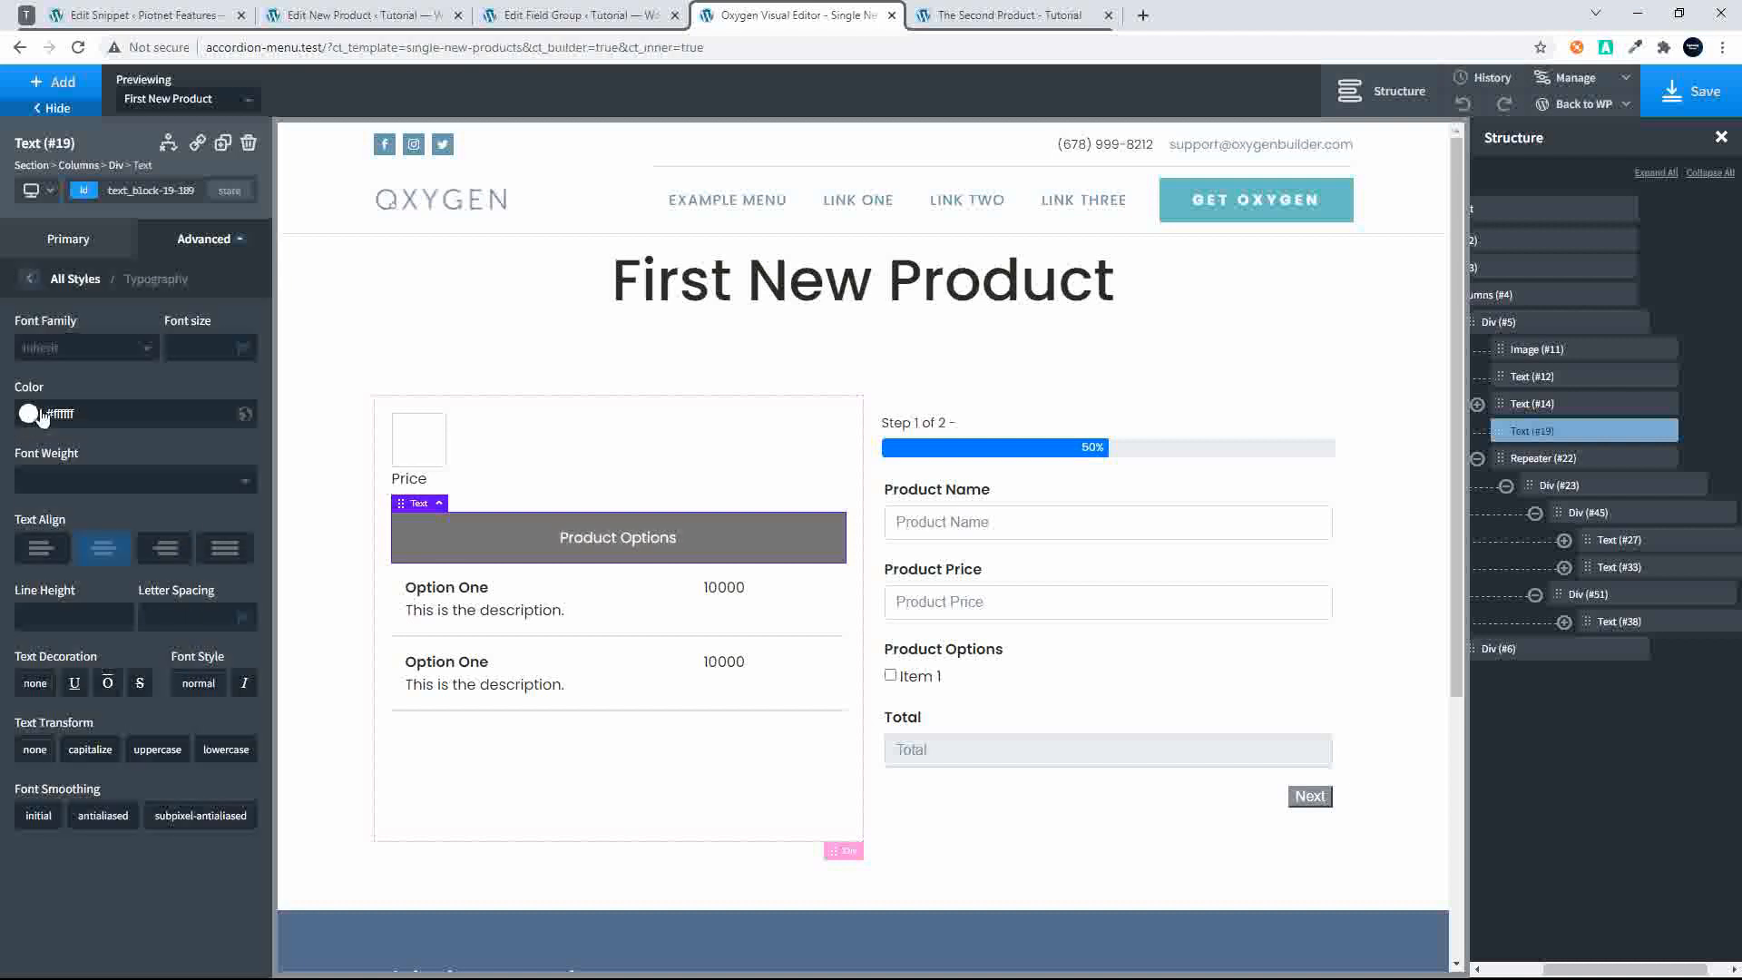
{"action": "left_click", "coordinate": [199, 345]}
{"action": "type", "text": "30"}
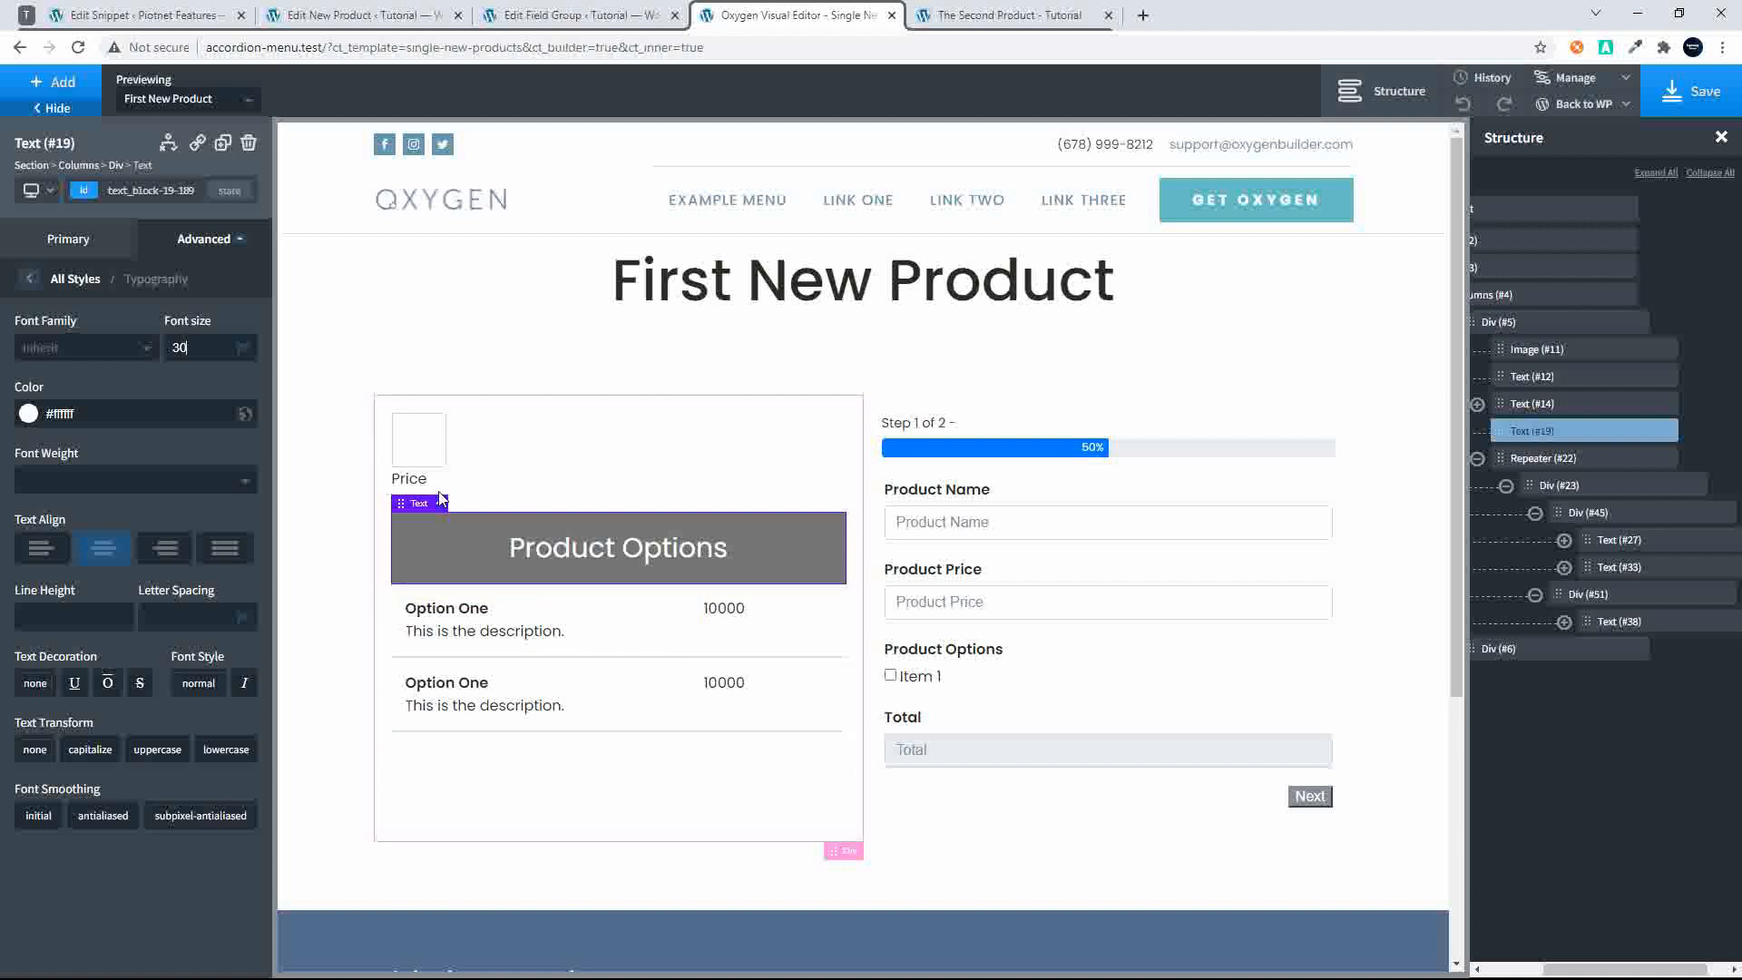
Set the bottom margin of the product image to 20
{"action": "left_click", "coordinate": [422, 448]}
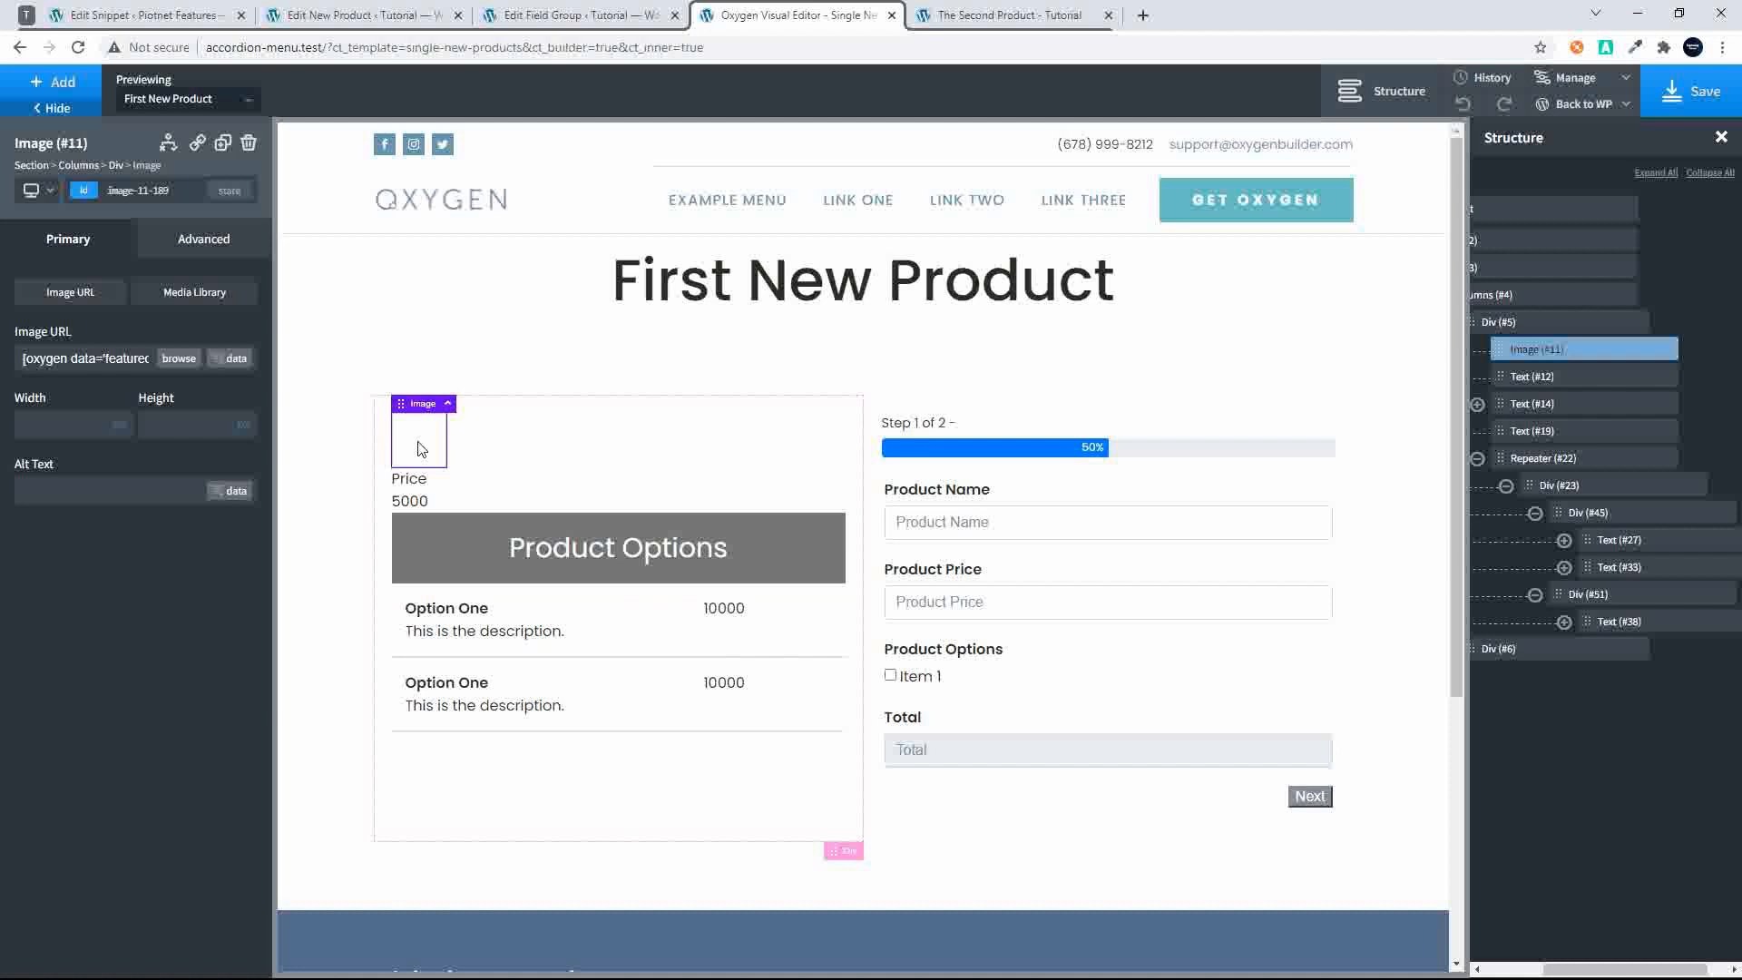
{"action": "left_click", "coordinate": [158, 248]}
{"action": "left_click", "coordinate": [157, 337]}
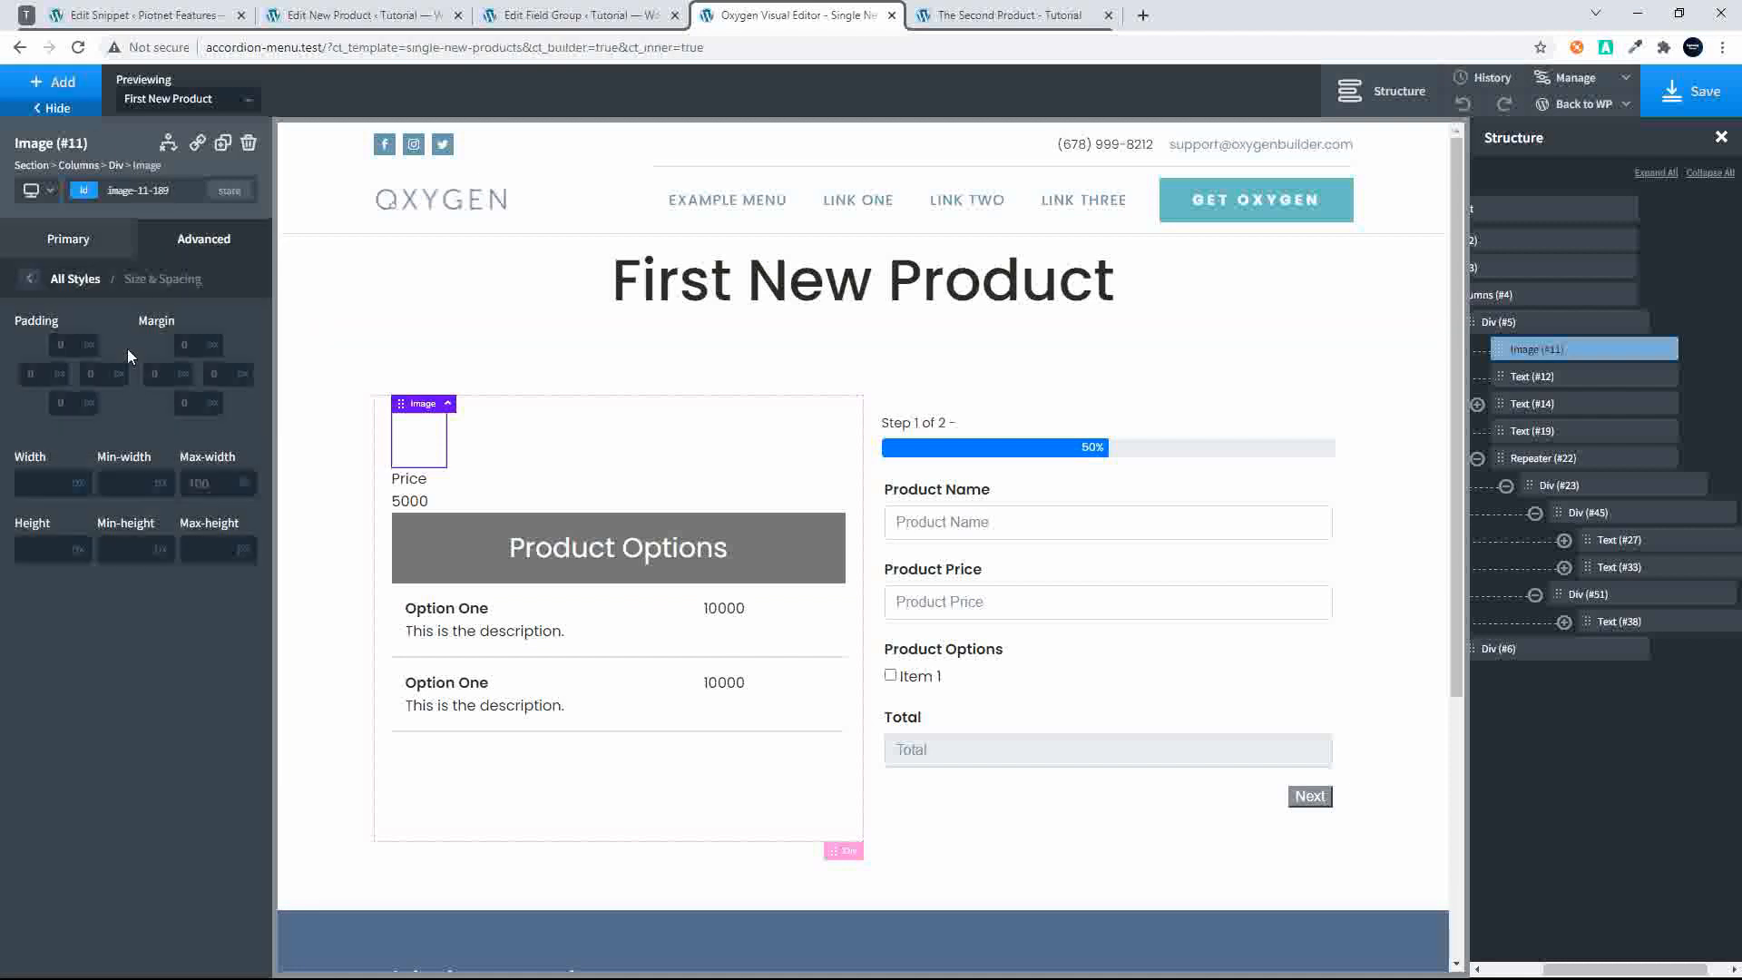
{"action": "left_click", "coordinate": [215, 410]}
{"action": "type", "text": "20"}
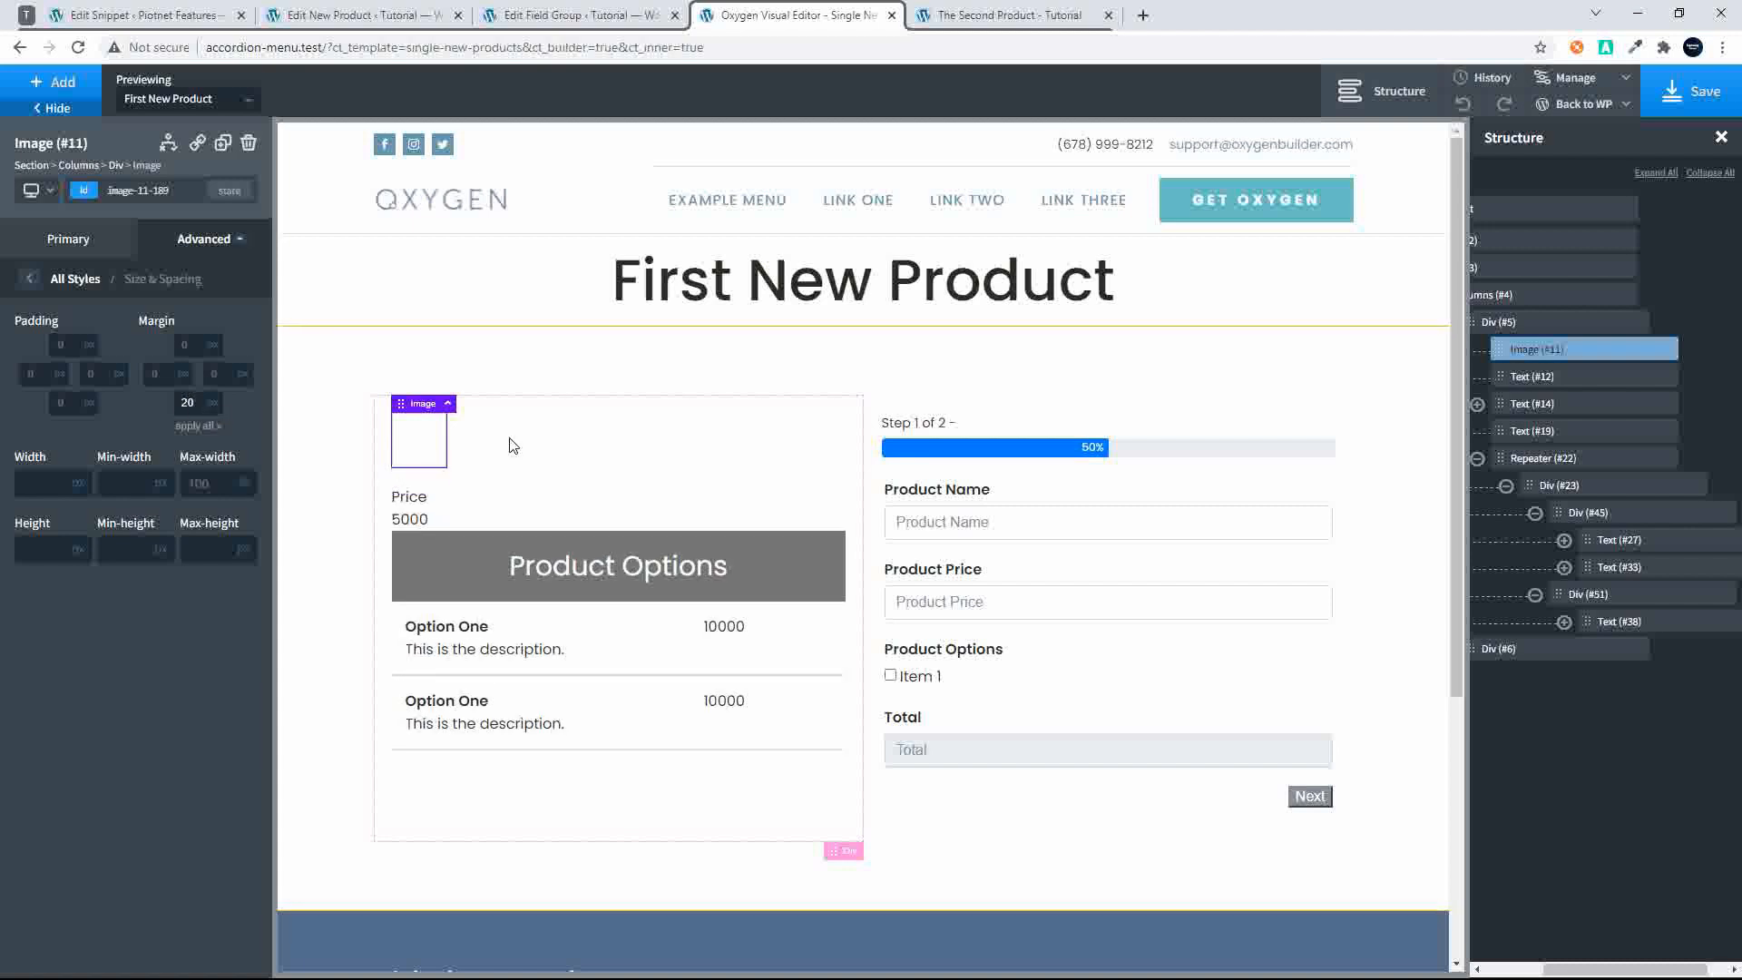
Wrap the Price label below the product image in a new div
{"action": "left_click", "coordinate": [410, 497]}
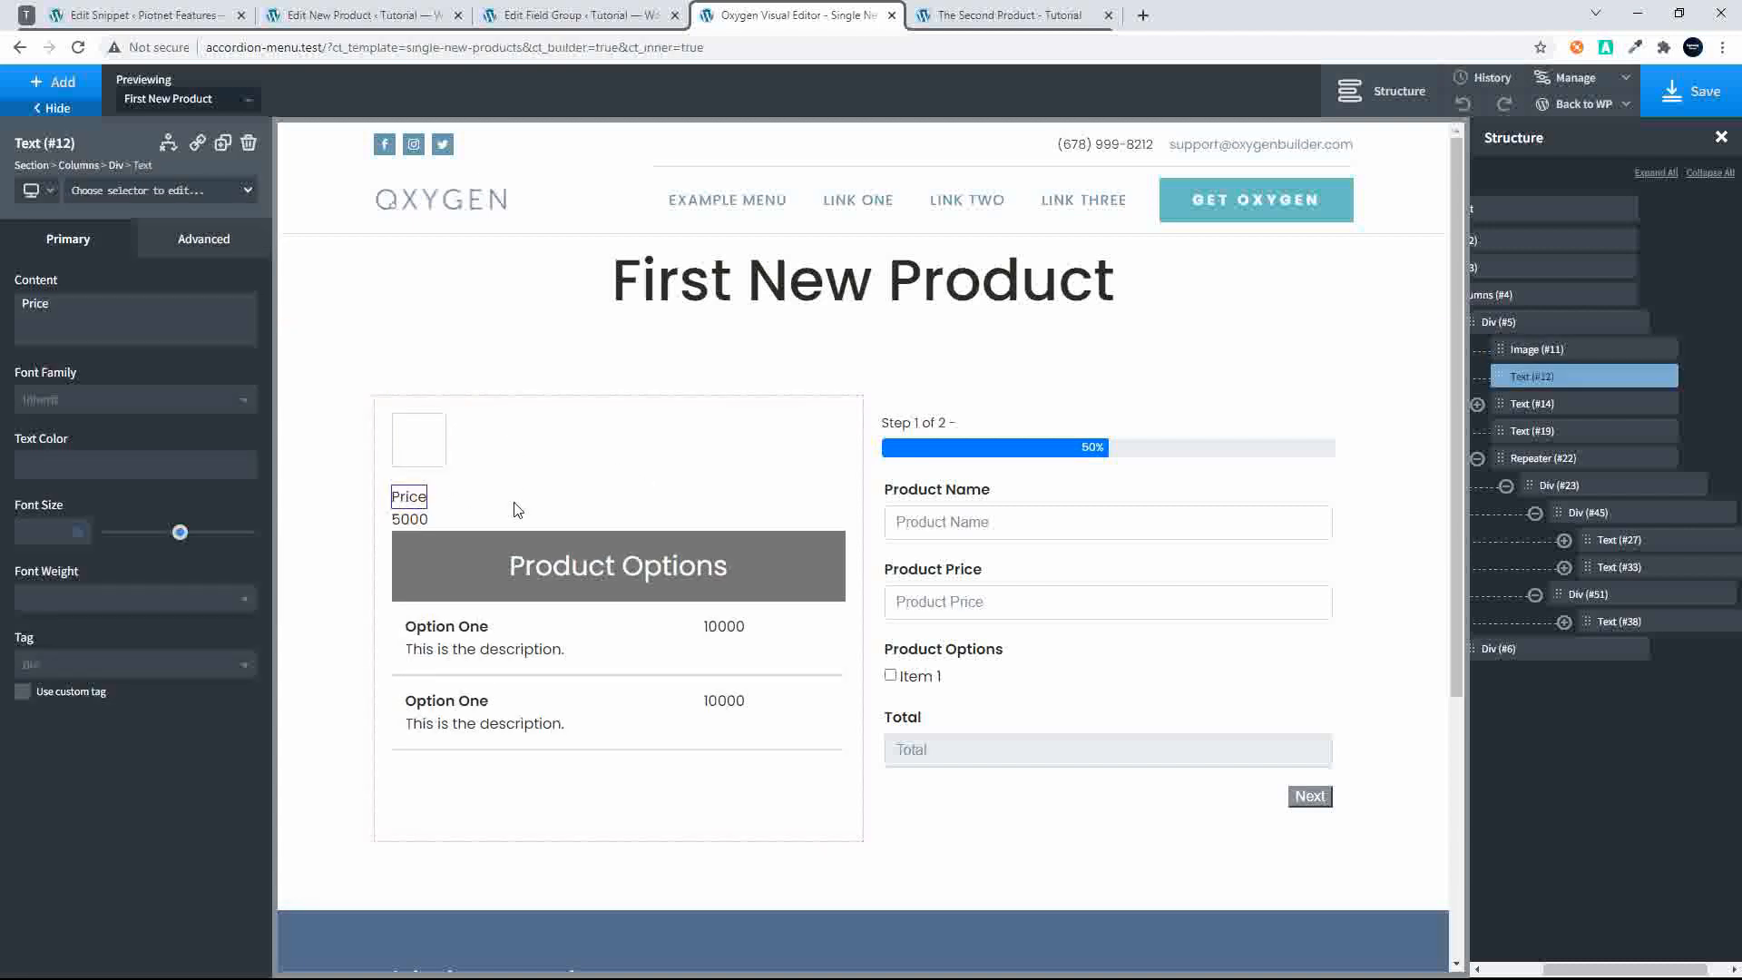
{"action": "left_click", "coordinate": [1650, 375]}
{"action": "scroll", "coordinate": [1677, 378], "scroll_direction": "right", "scroll_amount": 2}
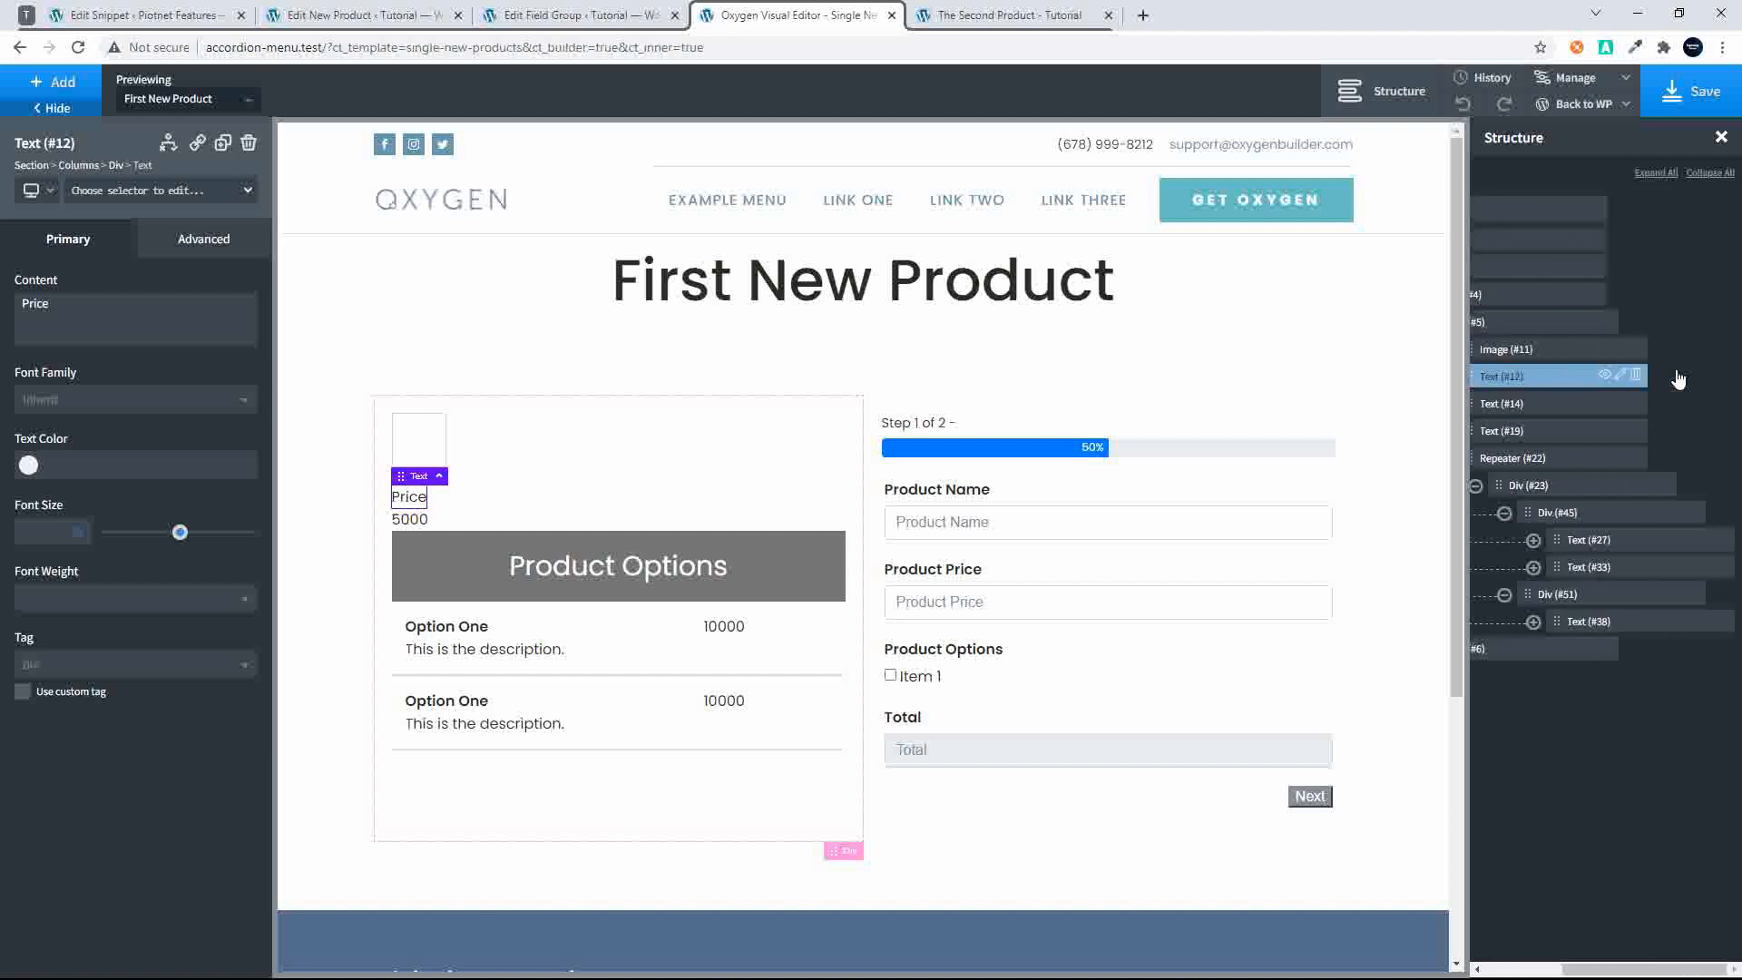
{"action": "left_click", "coordinate": [1624, 379]}
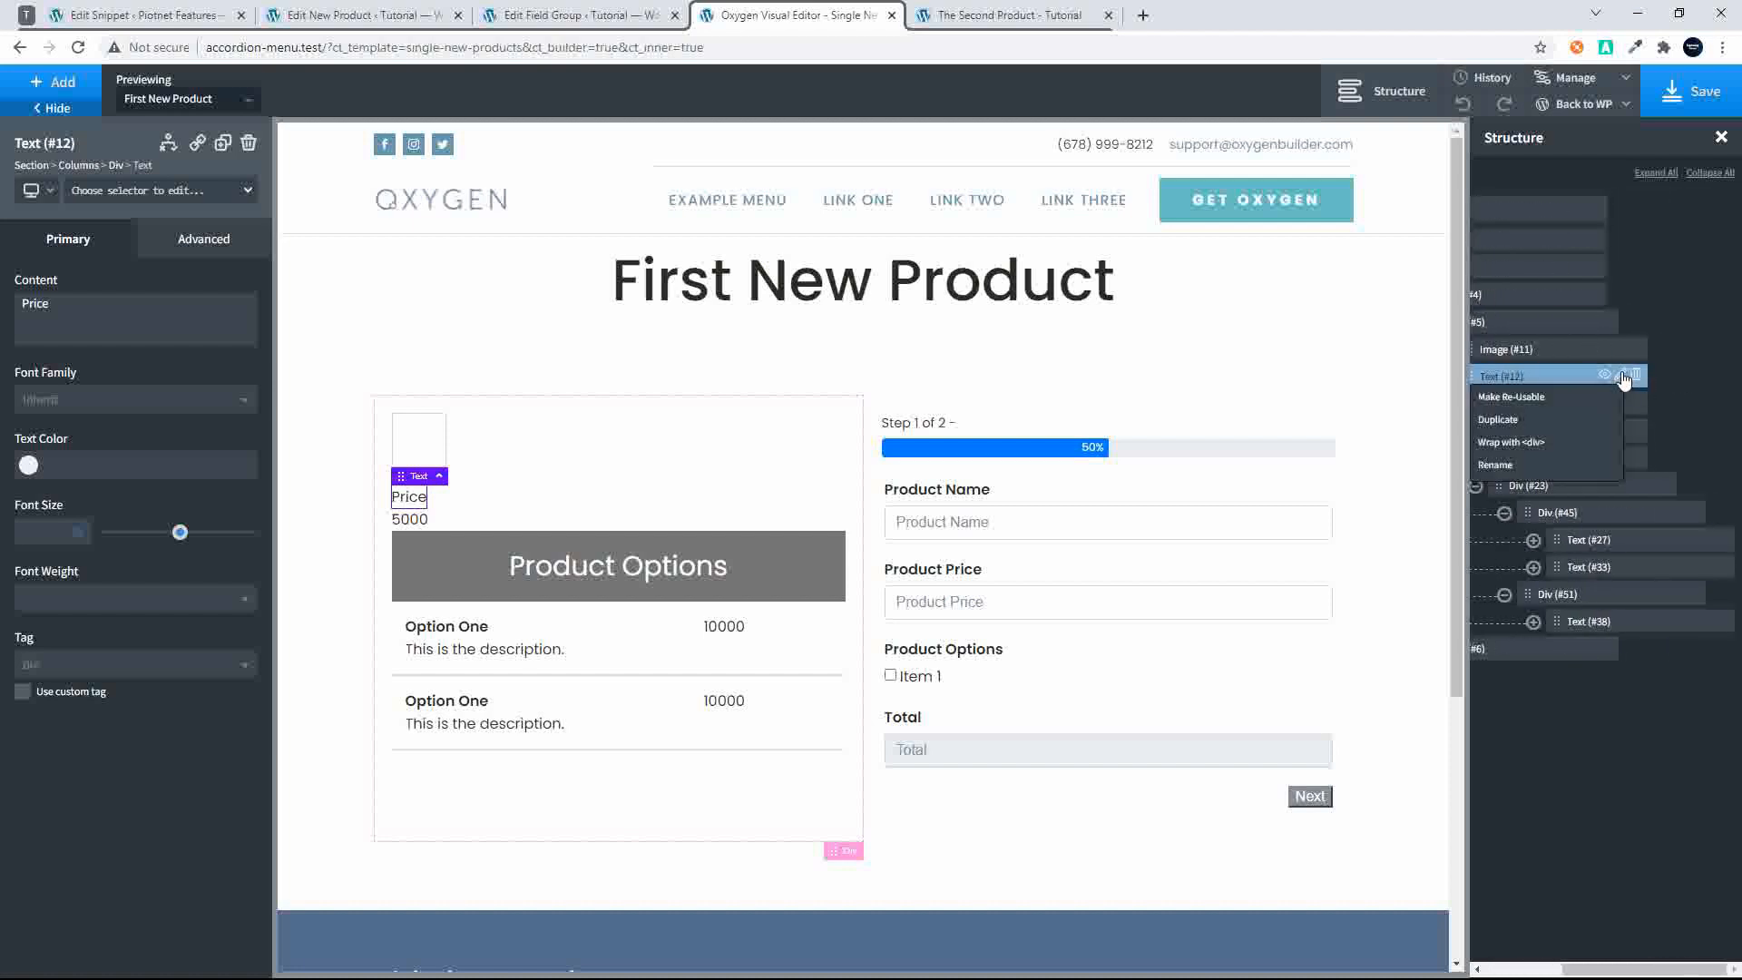
{"action": "left_click", "coordinate": [1564, 445]}
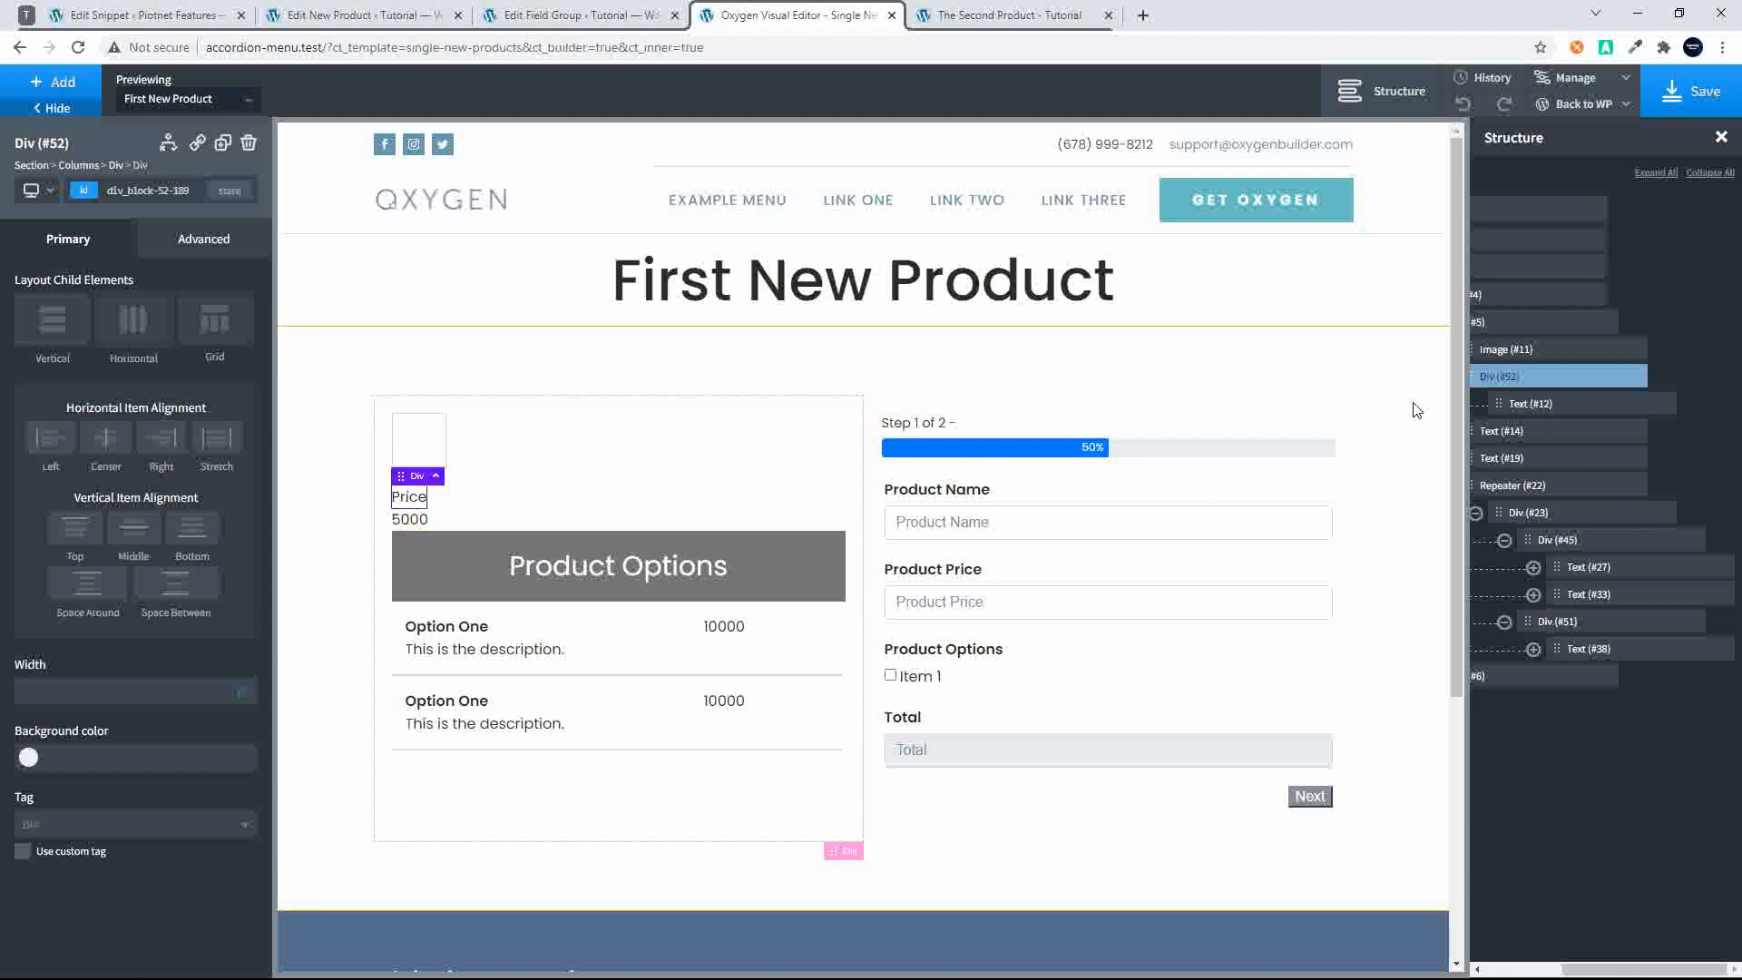
Move the 5000 price value text into the new div, directly after the Price label
{"action": "scroll", "coordinate": [1566, 427], "scroll_direction": "left", "scroll_amount": 2}
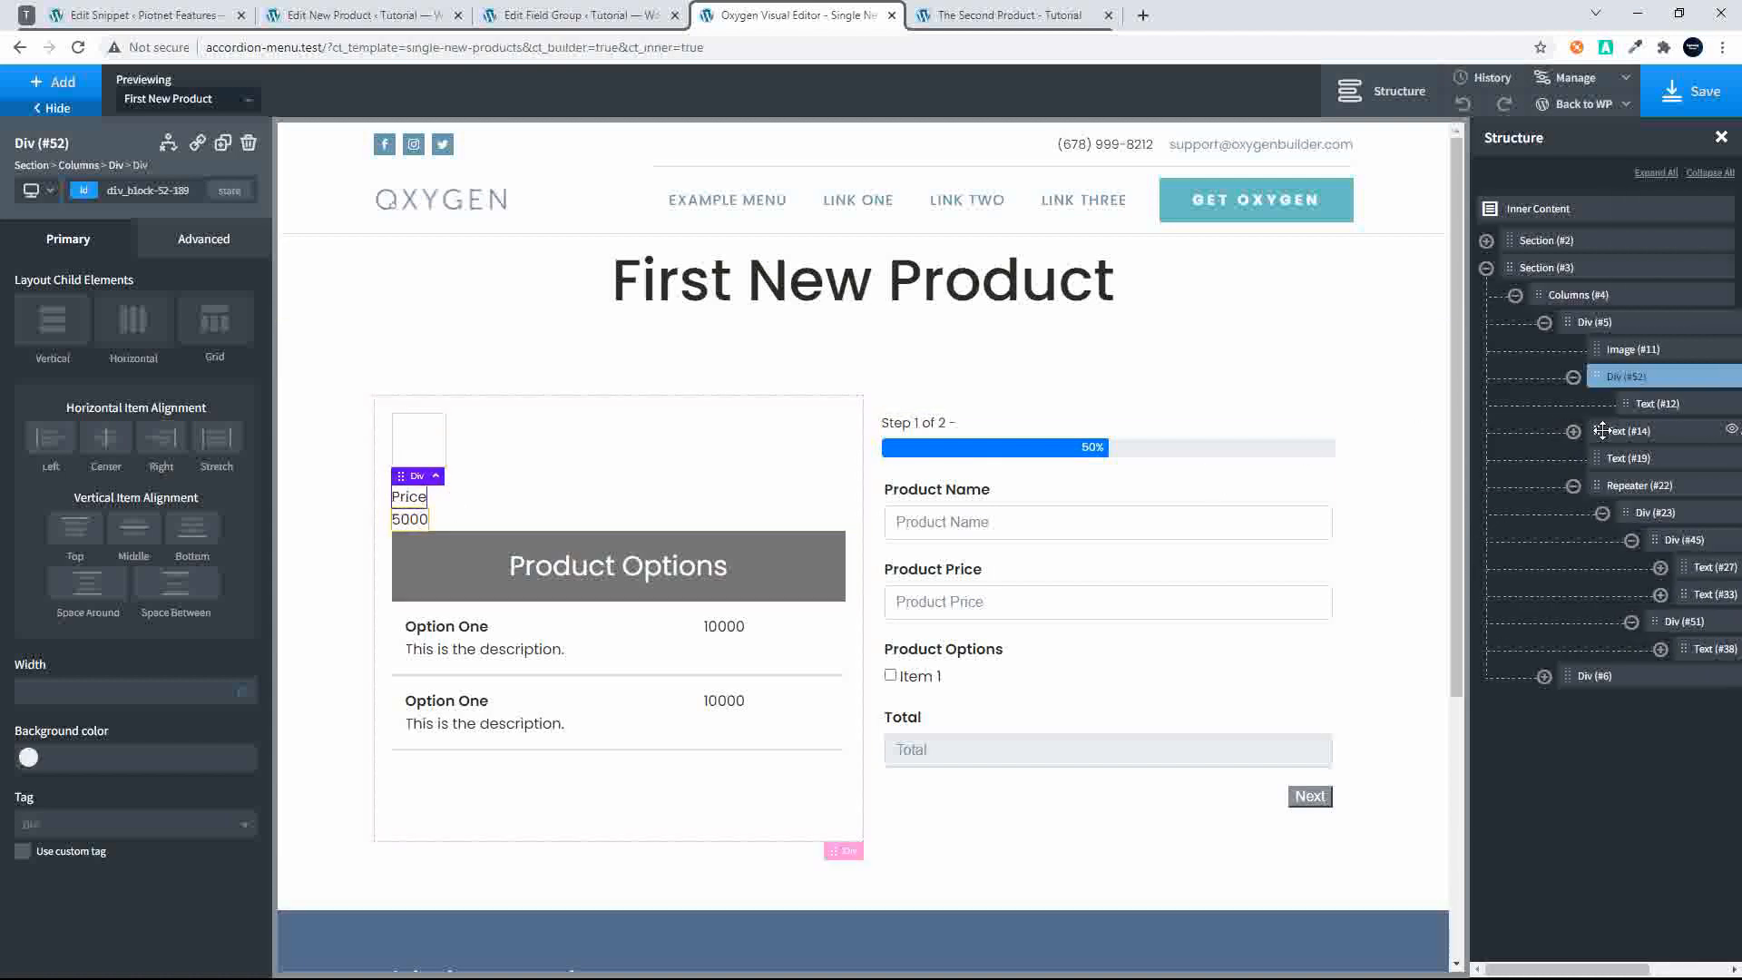
{"action": "left_click", "coordinate": [1603, 430]}
{"action": "left_click_drag", "start_coordinate": [1603, 430], "coordinate": [1635, 399]}
{"action": "left_click", "coordinate": [1630, 382]}
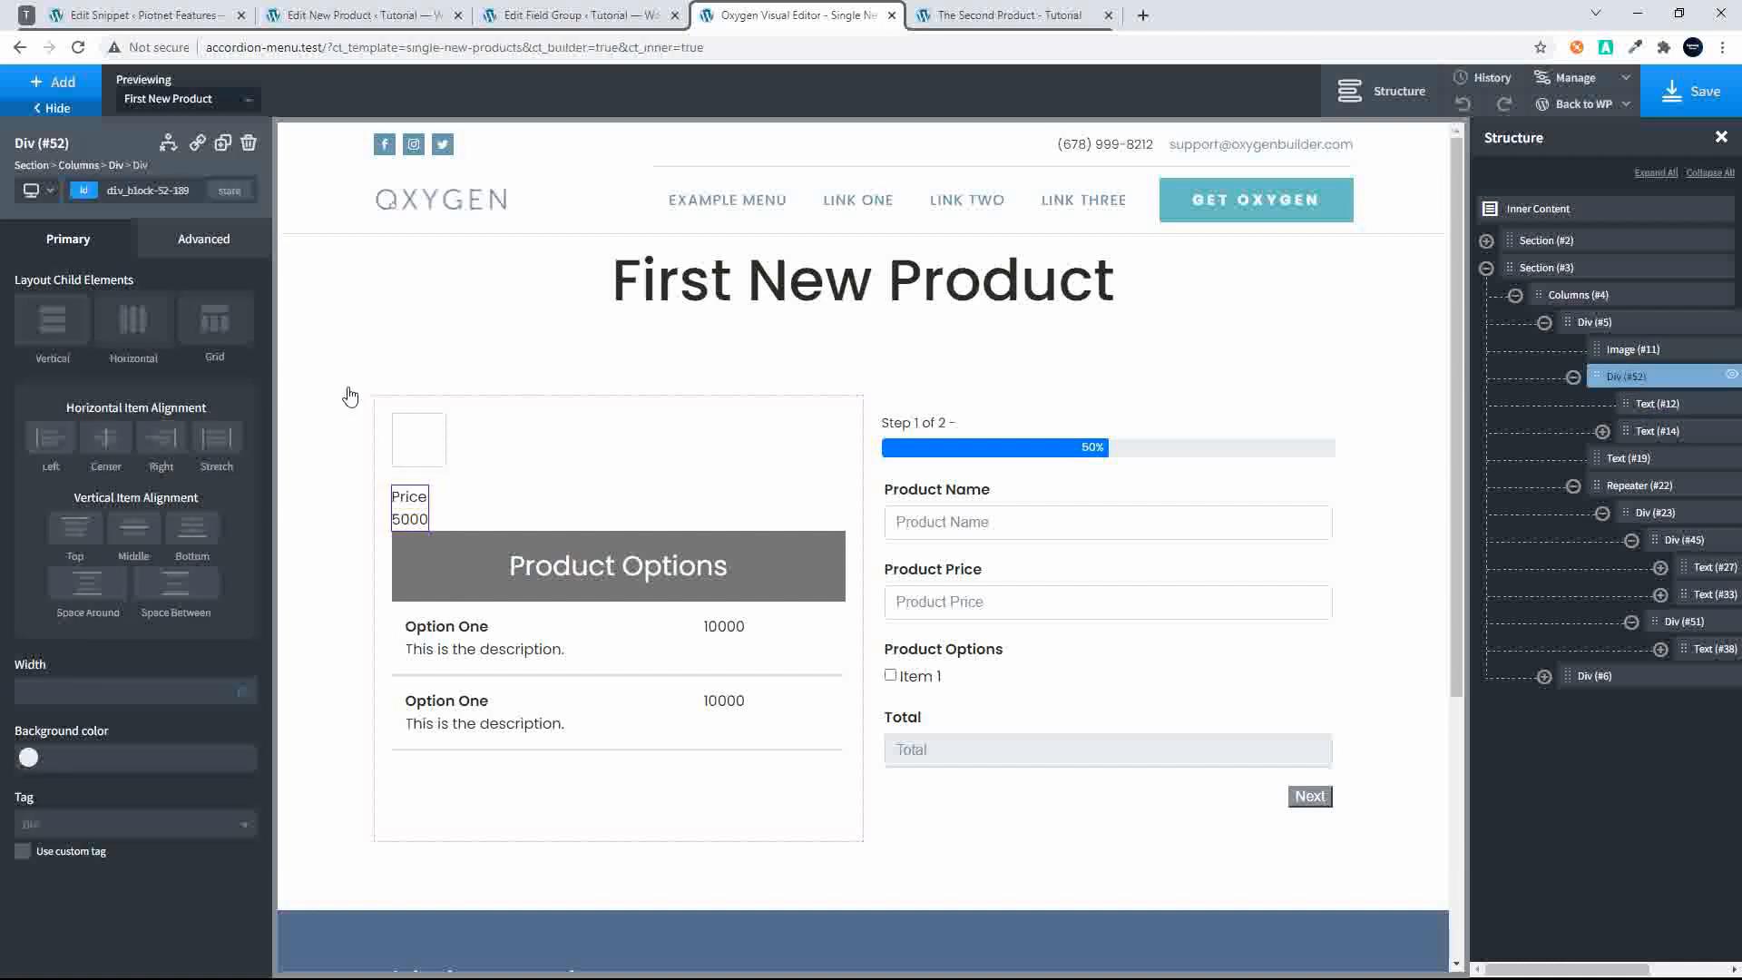
Lay out the price div horizontally at 100% width with its child elements aligned Space Around
{"action": "left_click", "coordinate": [127, 319]}
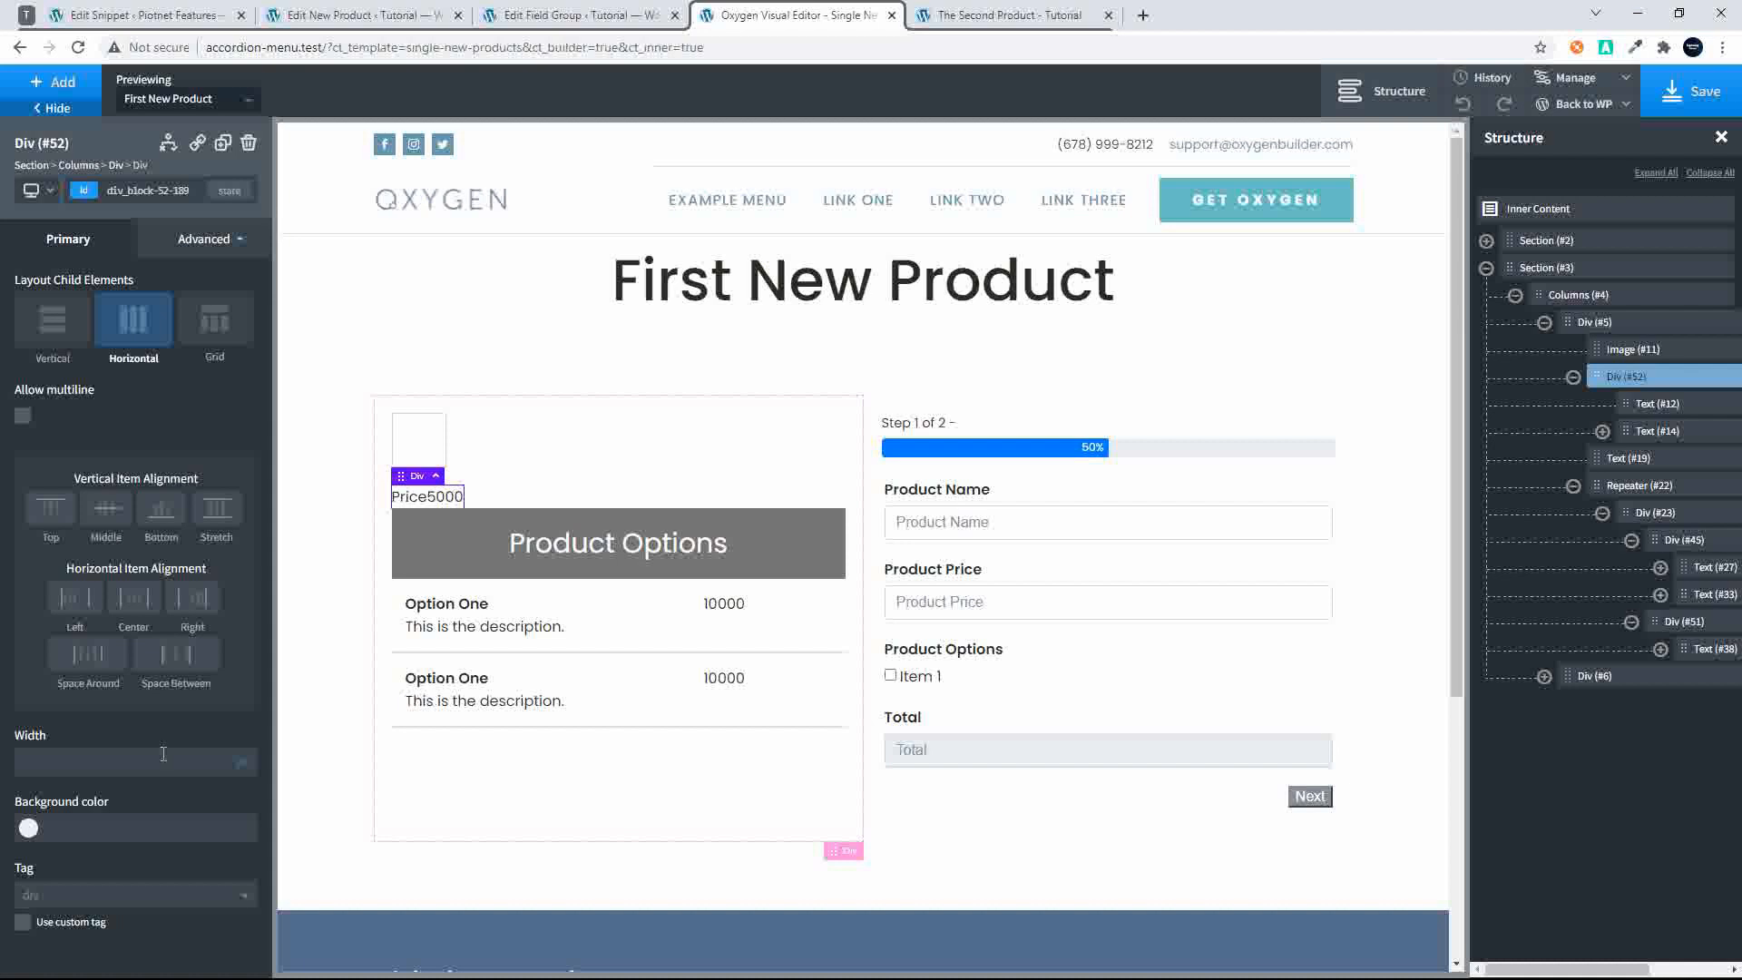
{"action": "left_click", "coordinate": [241, 766]}
{"action": "left_click", "coordinate": [251, 755]}
{"action": "left_click", "coordinate": [151, 604]}
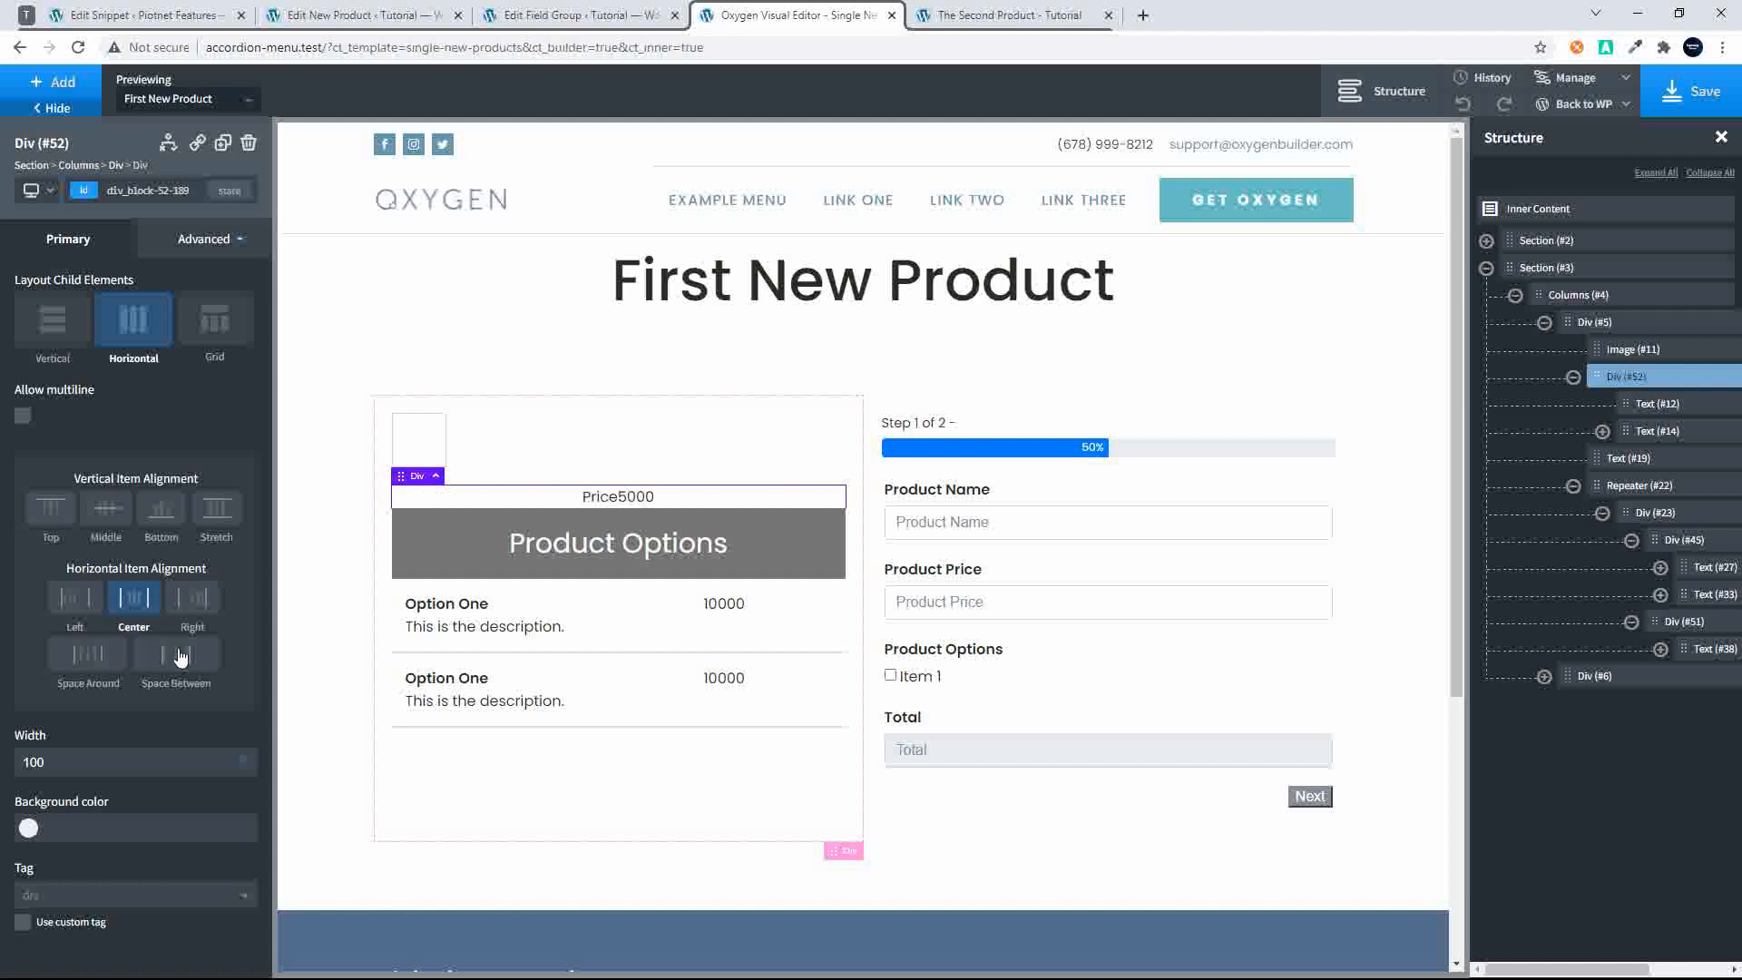
{"action": "left_click", "coordinate": [73, 666]}
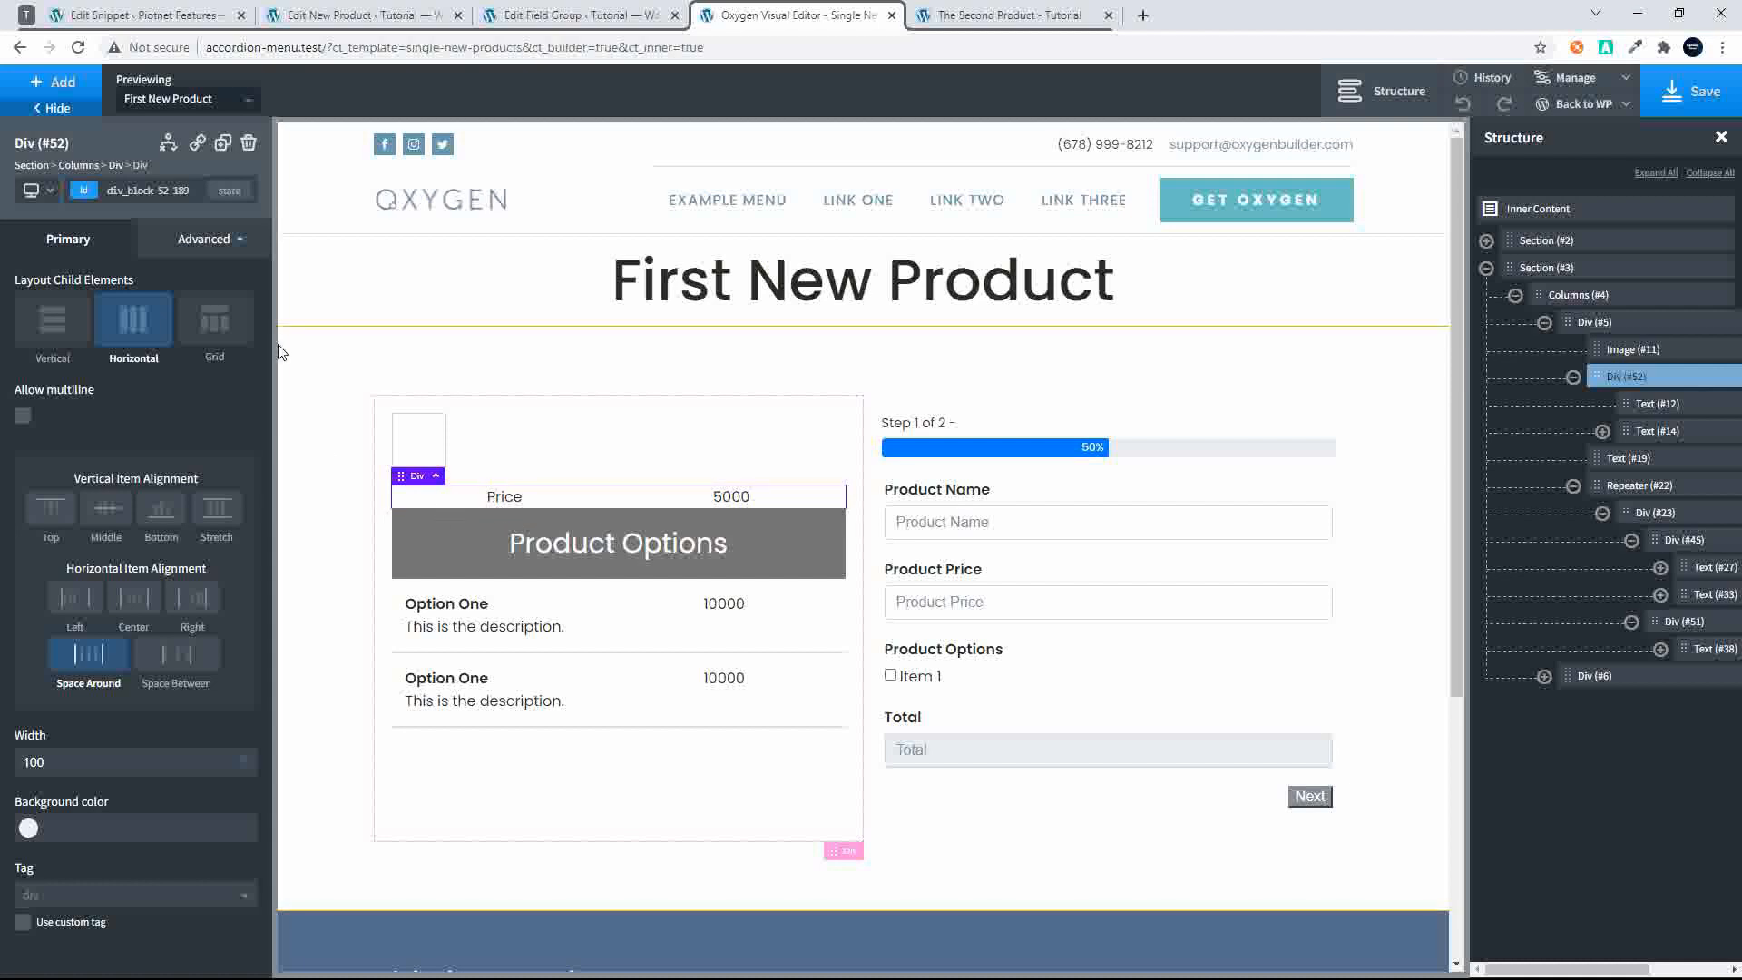
Set the padding of the price div to 15 on all four sides
{"action": "left_click", "coordinate": [218, 241]}
{"action": "left_click", "coordinate": [133, 351]}
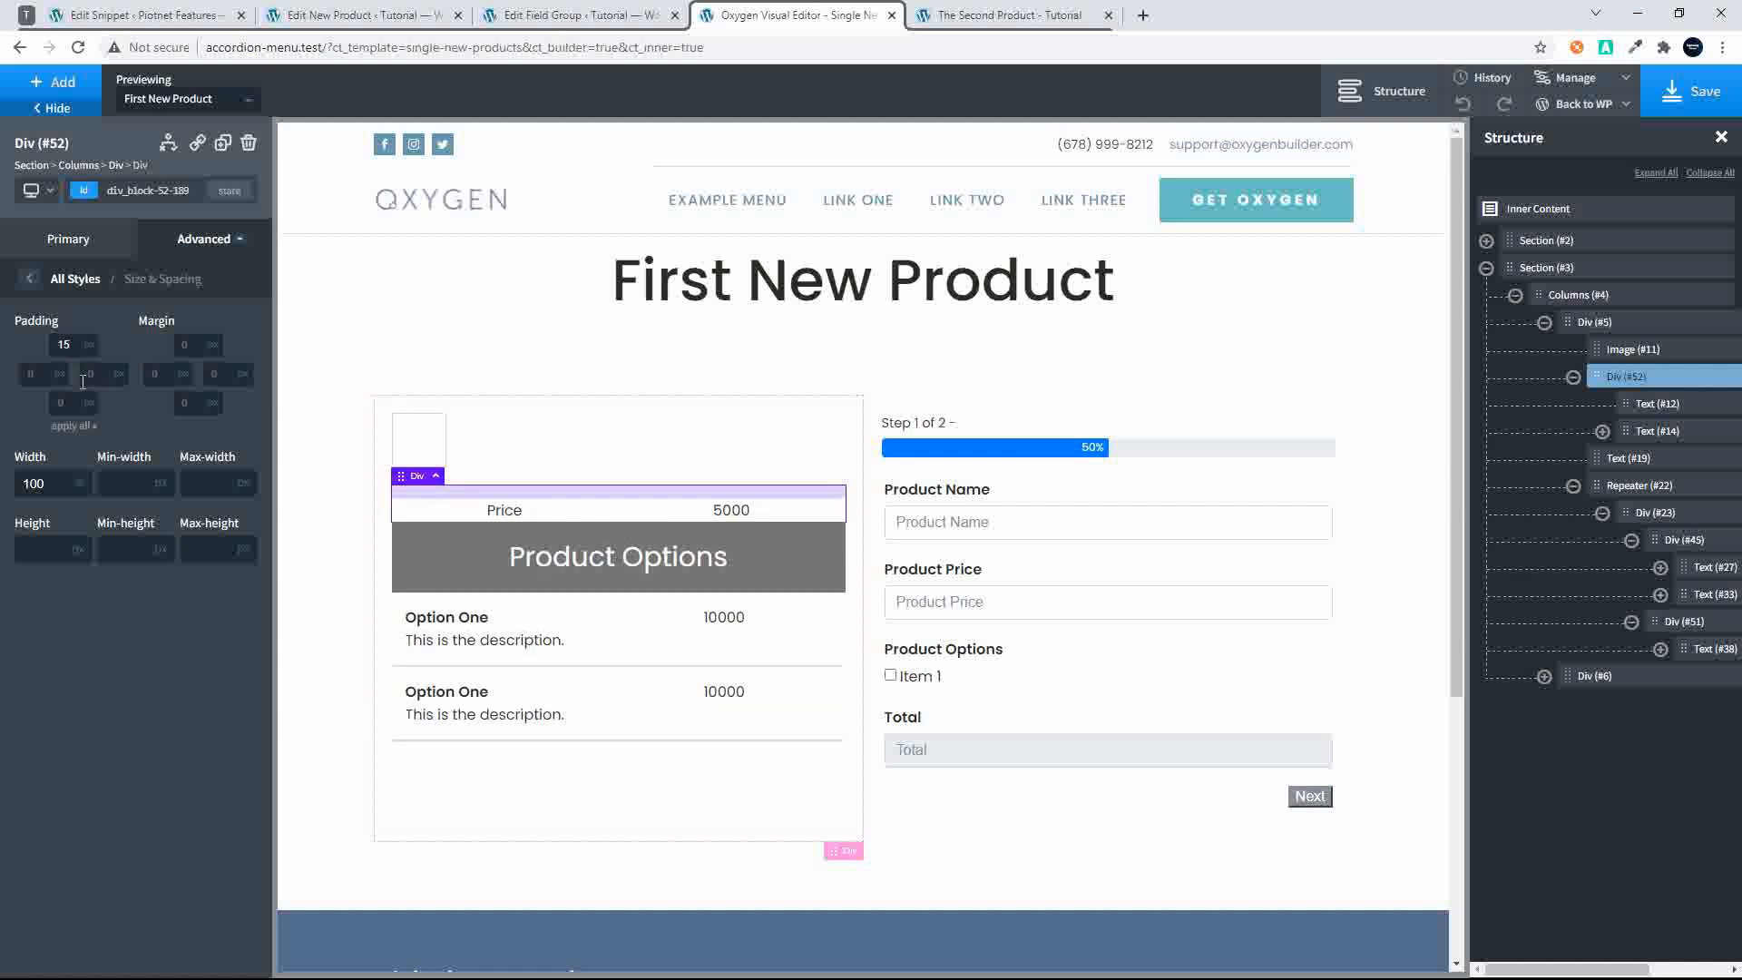
{"action": "left_click", "coordinate": [73, 425]}
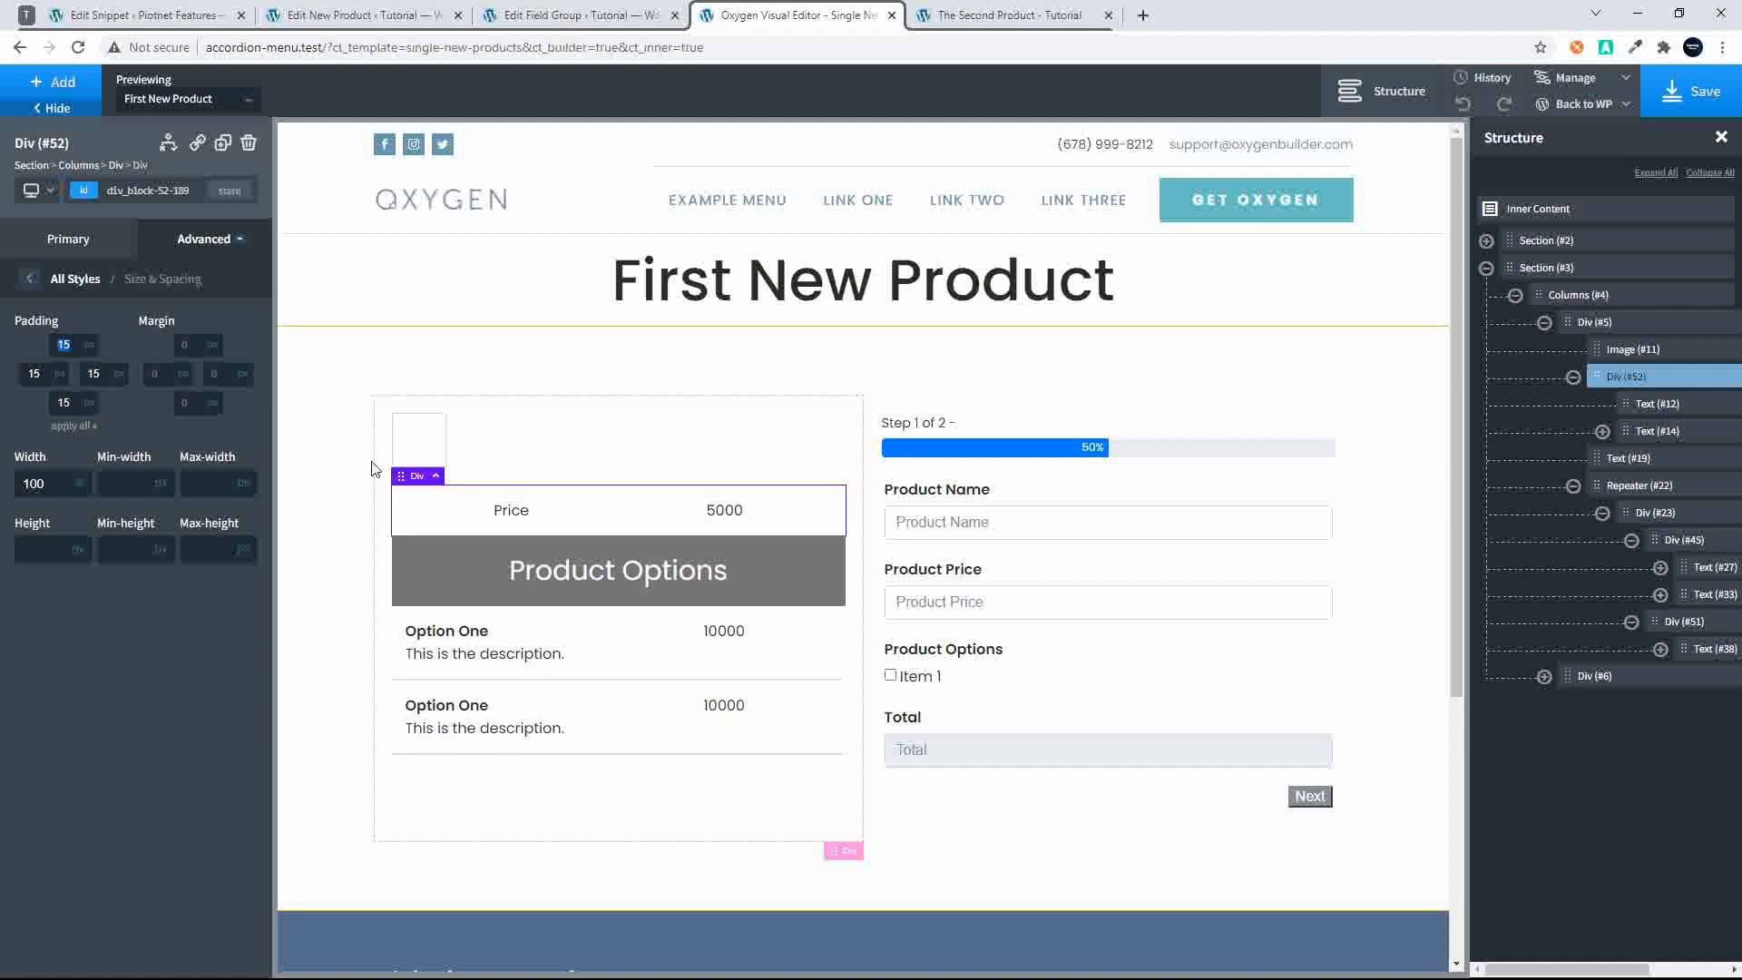
Set the Price label's font weight to 600 and save the template
{"action": "left_click", "coordinate": [510, 510]}
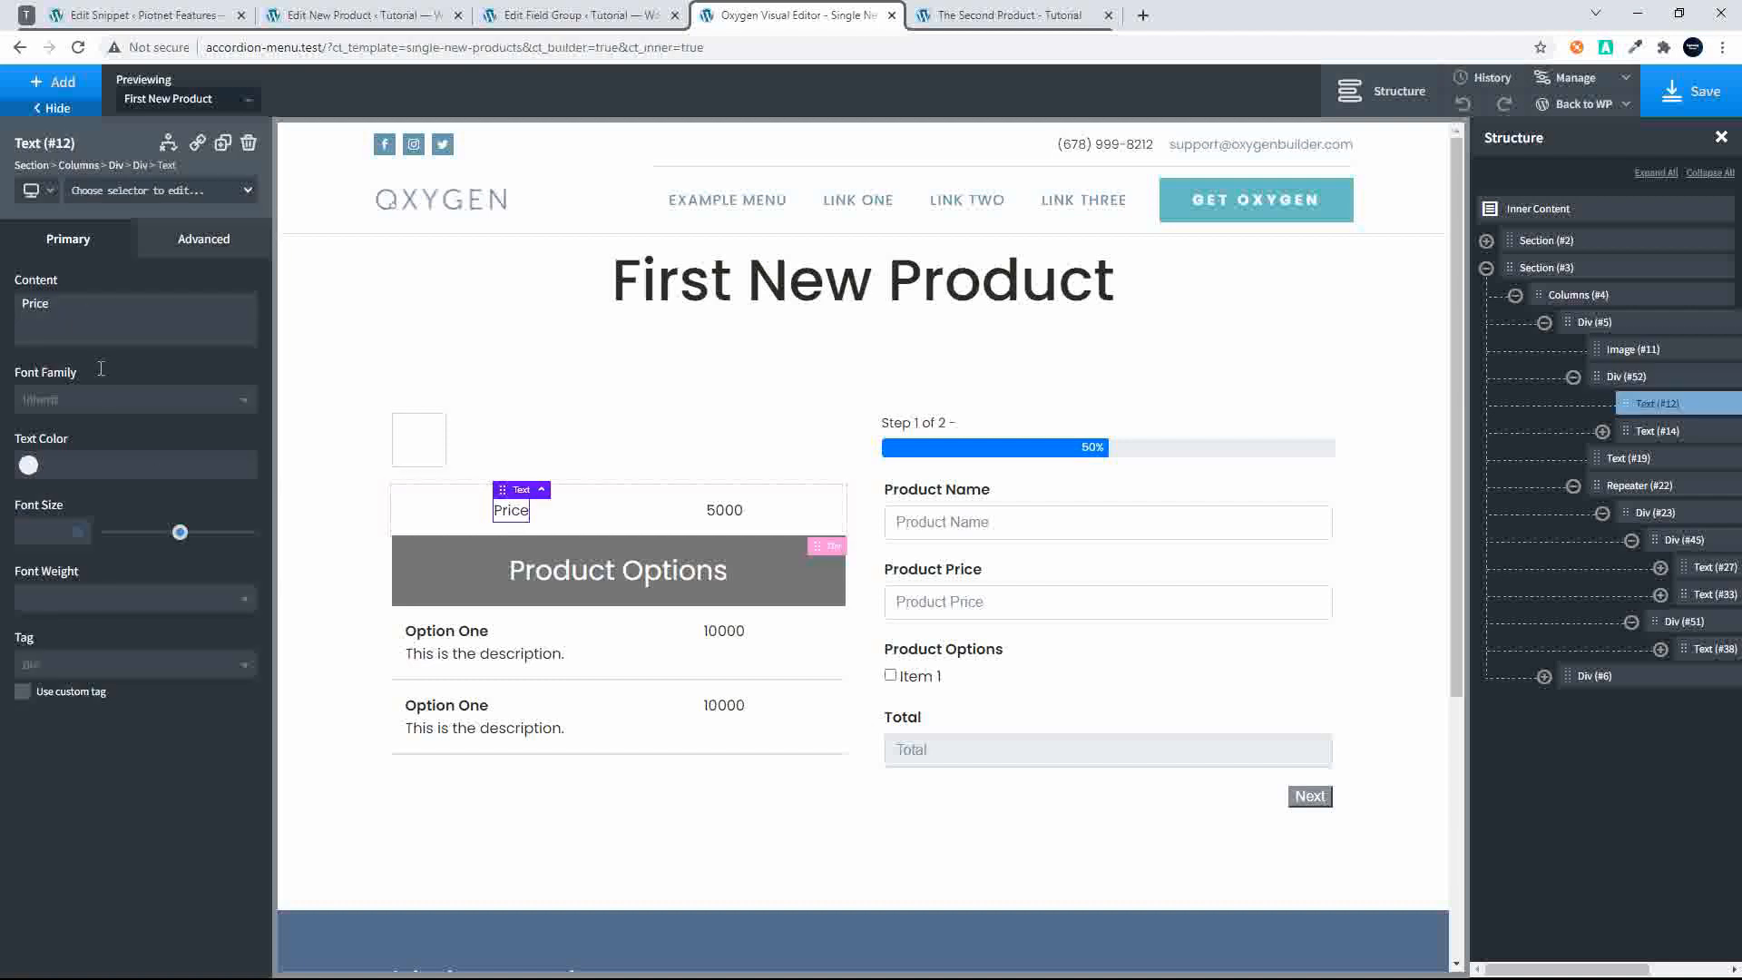
{"action": "left_click", "coordinate": [57, 596]}
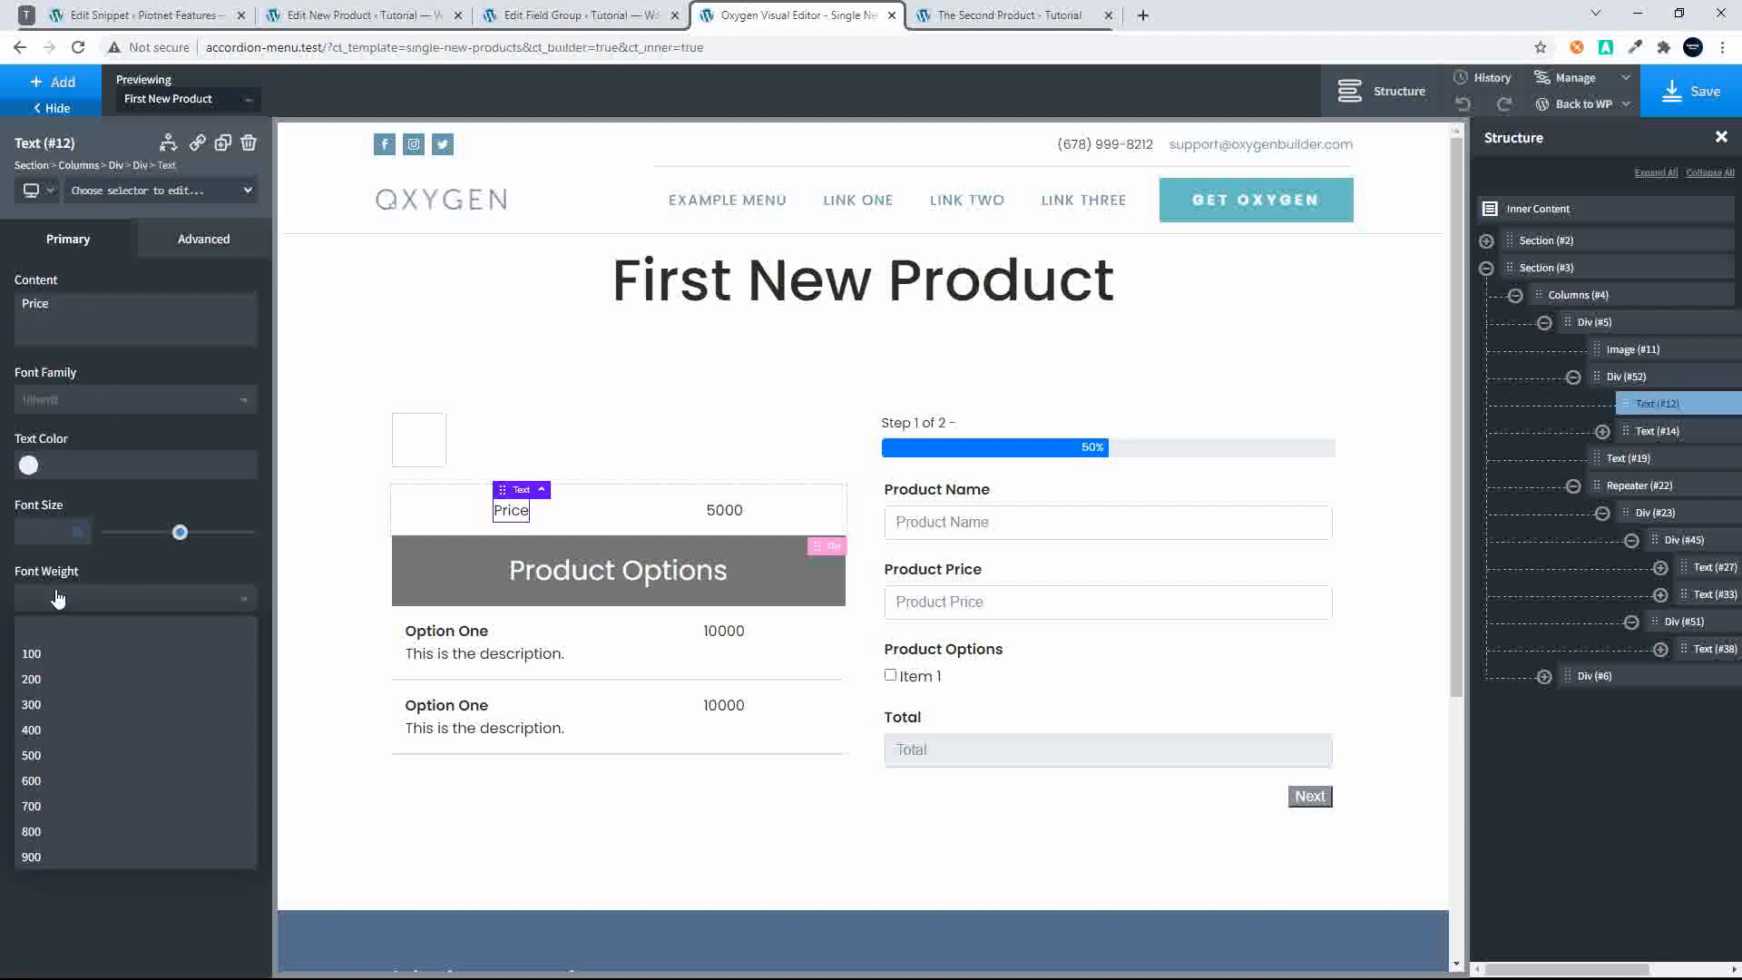
{"action": "left_click", "coordinate": [49, 782]}
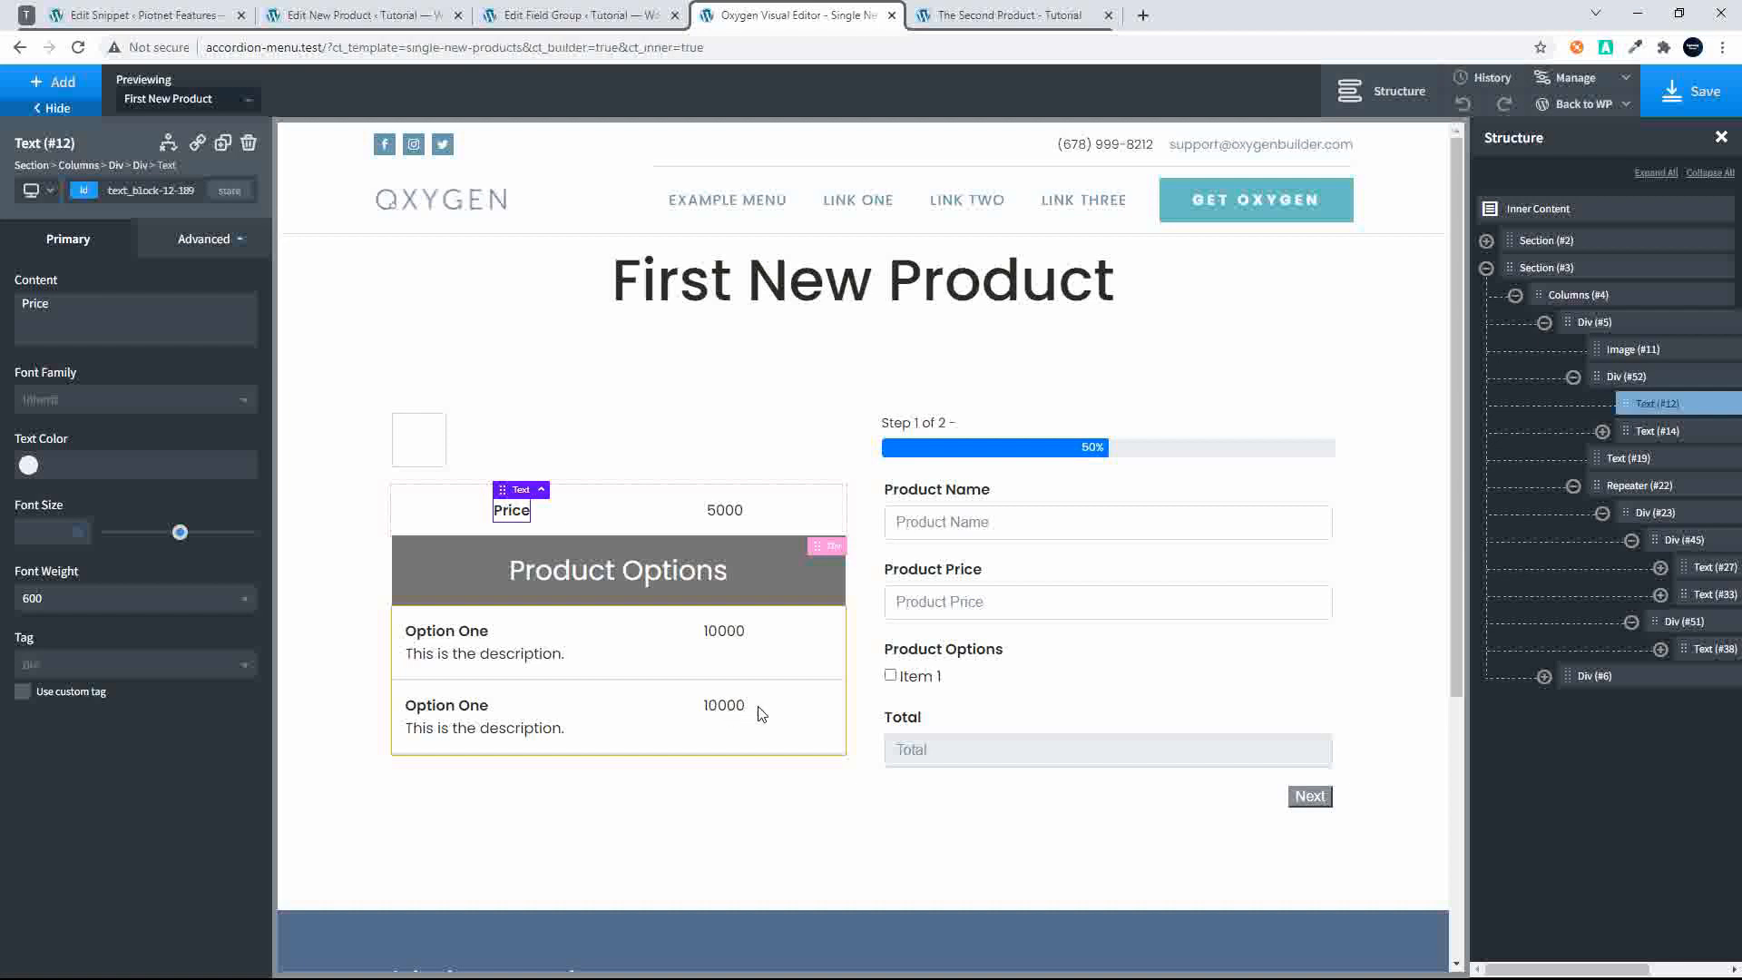
{"action": "left_click", "coordinate": [1689, 91]}
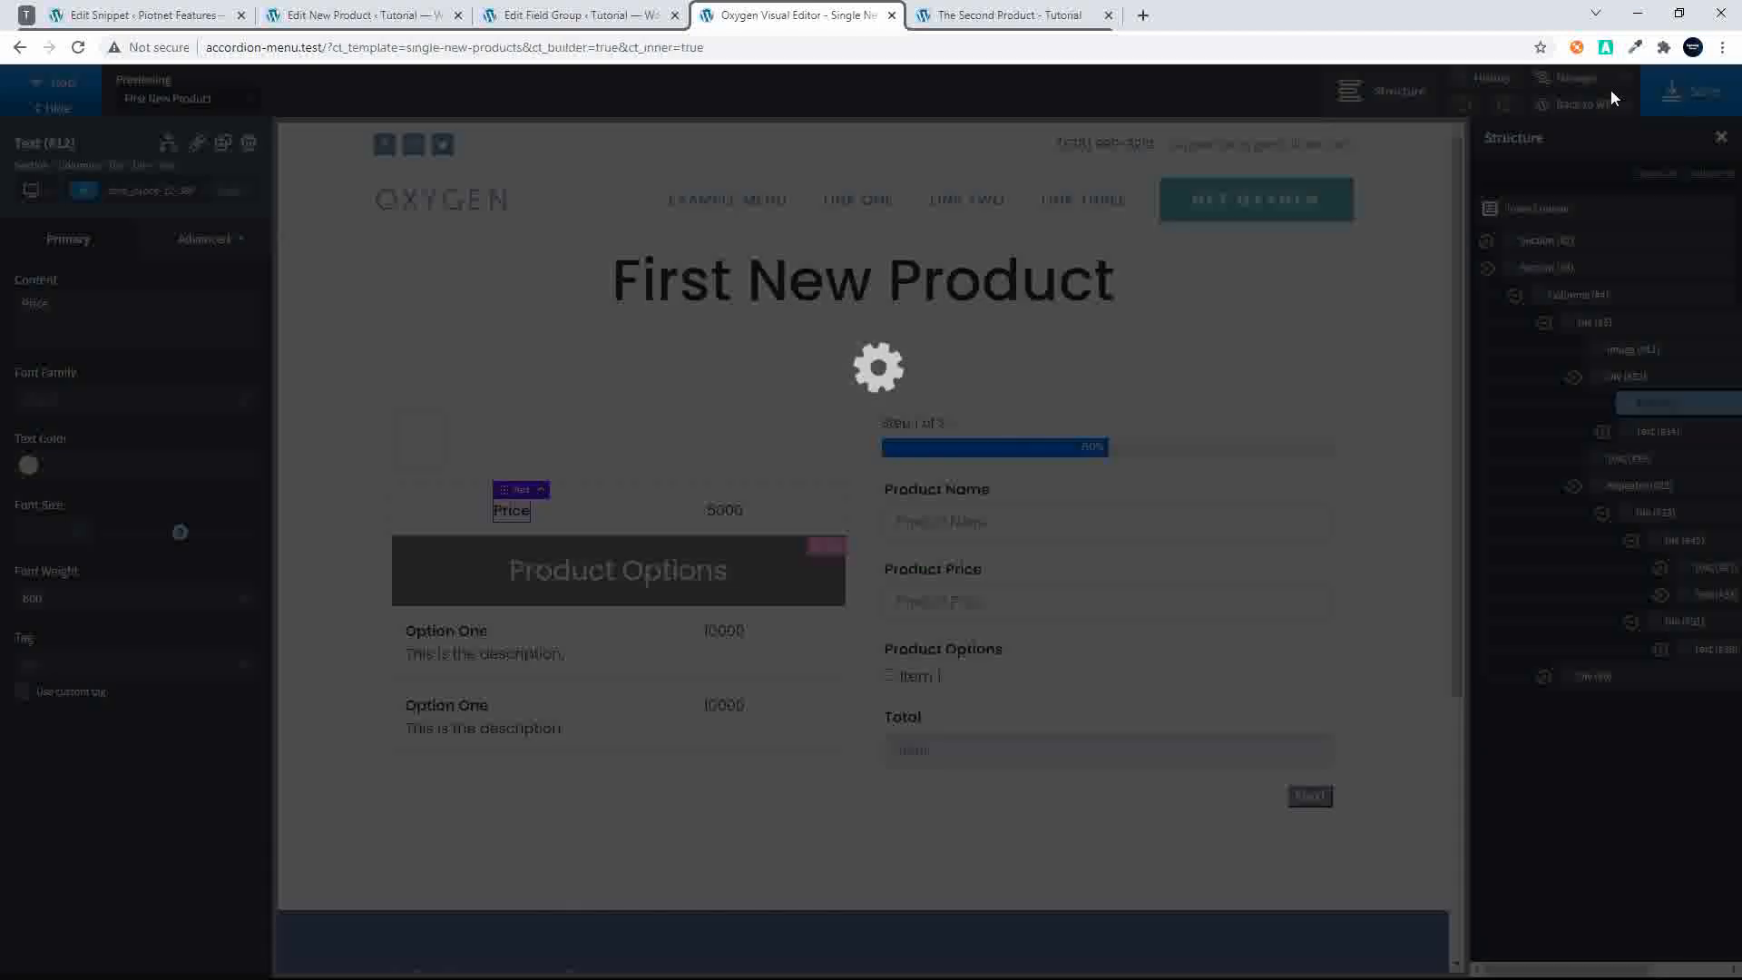
Open the front-end page of First New Product in a separate browser tab from its WordPress editor
{"action": "left_click", "coordinate": [583, 17]}
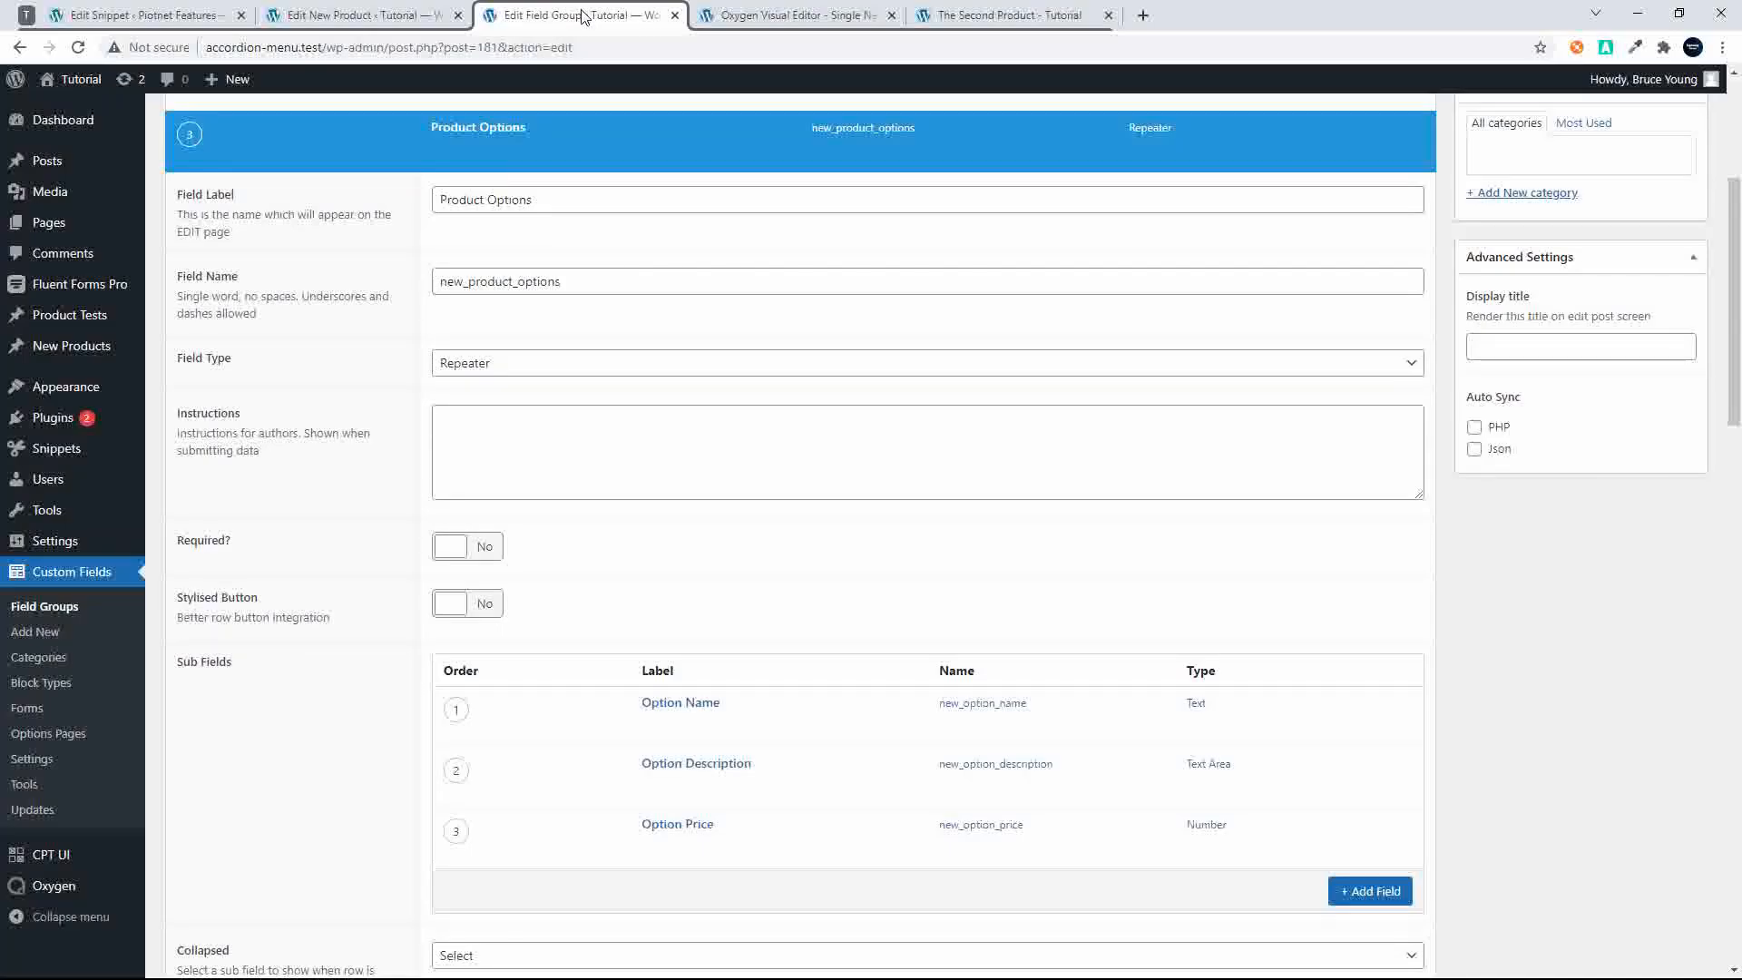
{"action": "left_click", "coordinate": [354, 17]}
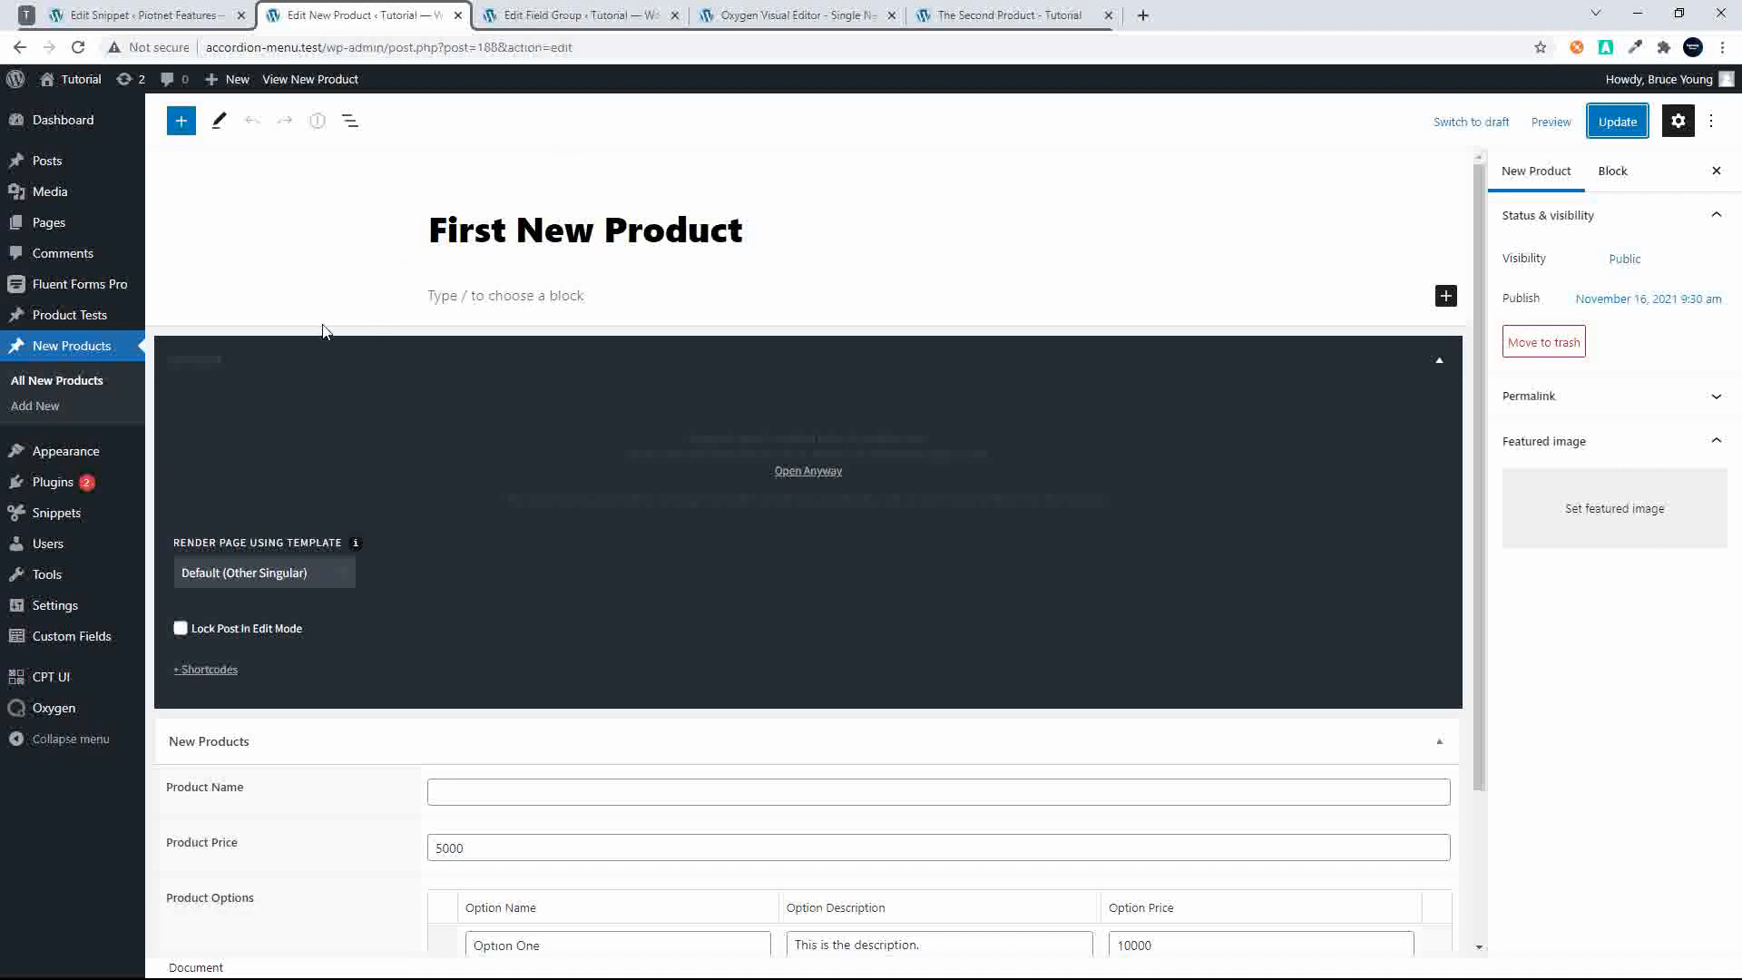
{"action": "right_click", "coordinate": [310, 80]}
{"action": "left_click", "coordinate": [363, 90]}
{"action": "left_click", "coordinate": [535, 27]}
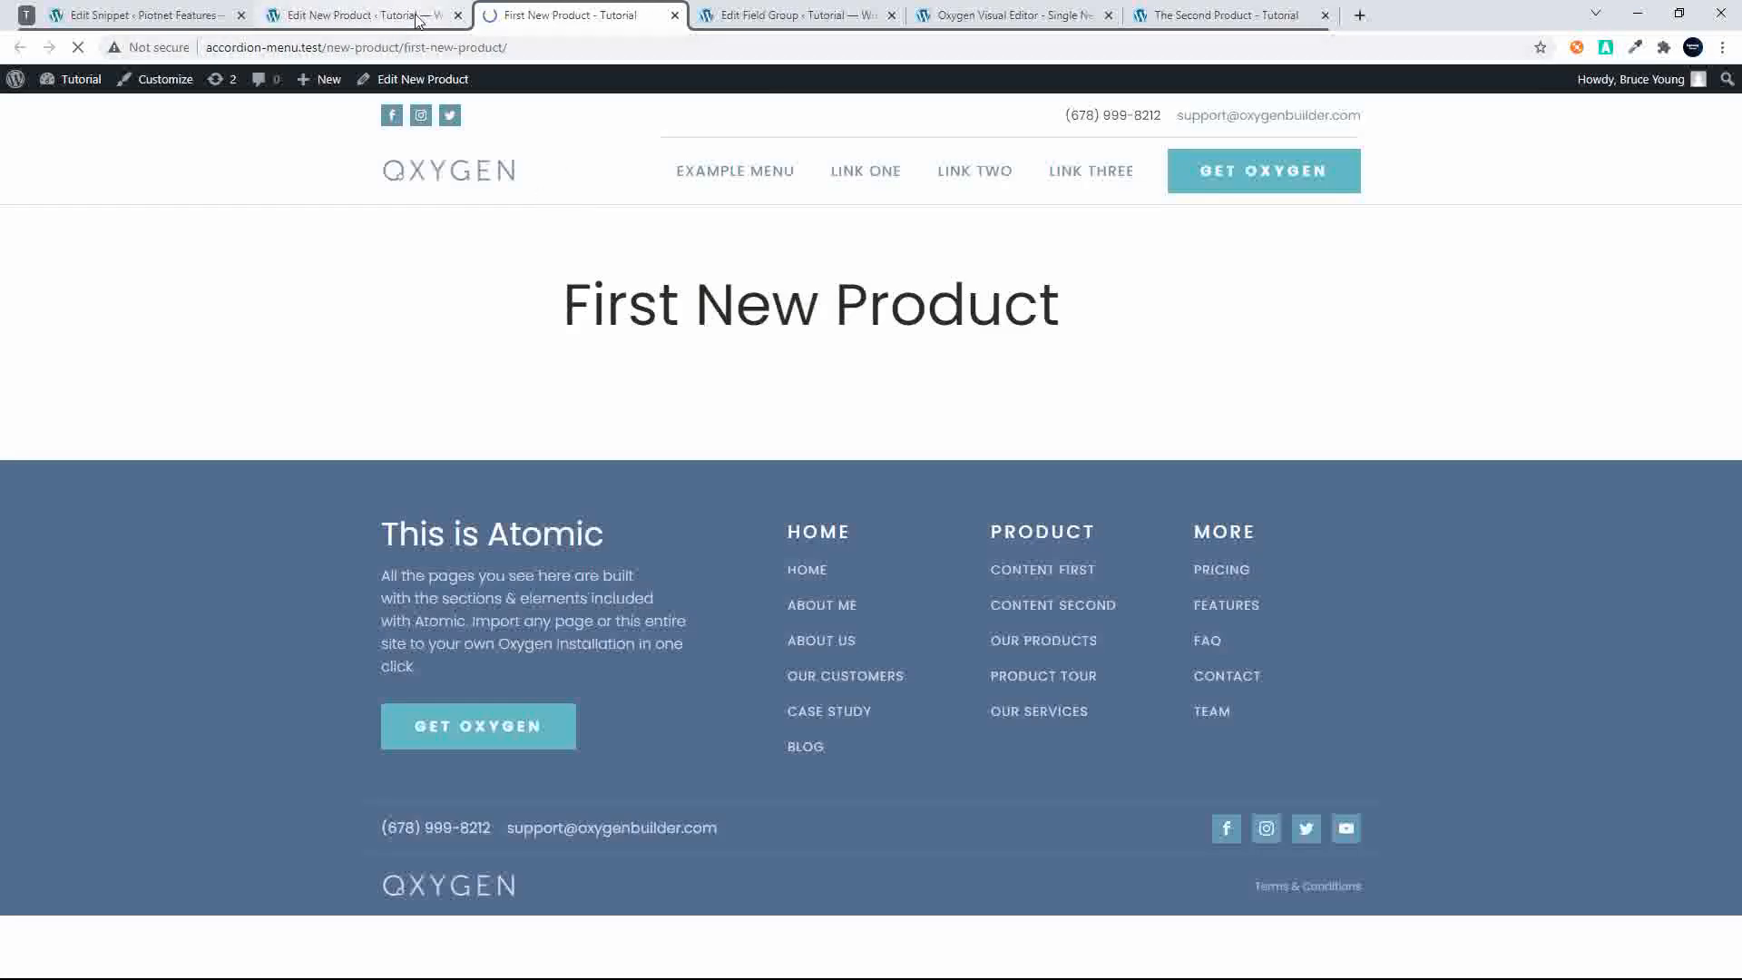
Leave the Oxygen builder for the template's WordPress admin page and reload the First New Product front-end page
{"action": "left_click", "coordinate": [976, 17]}
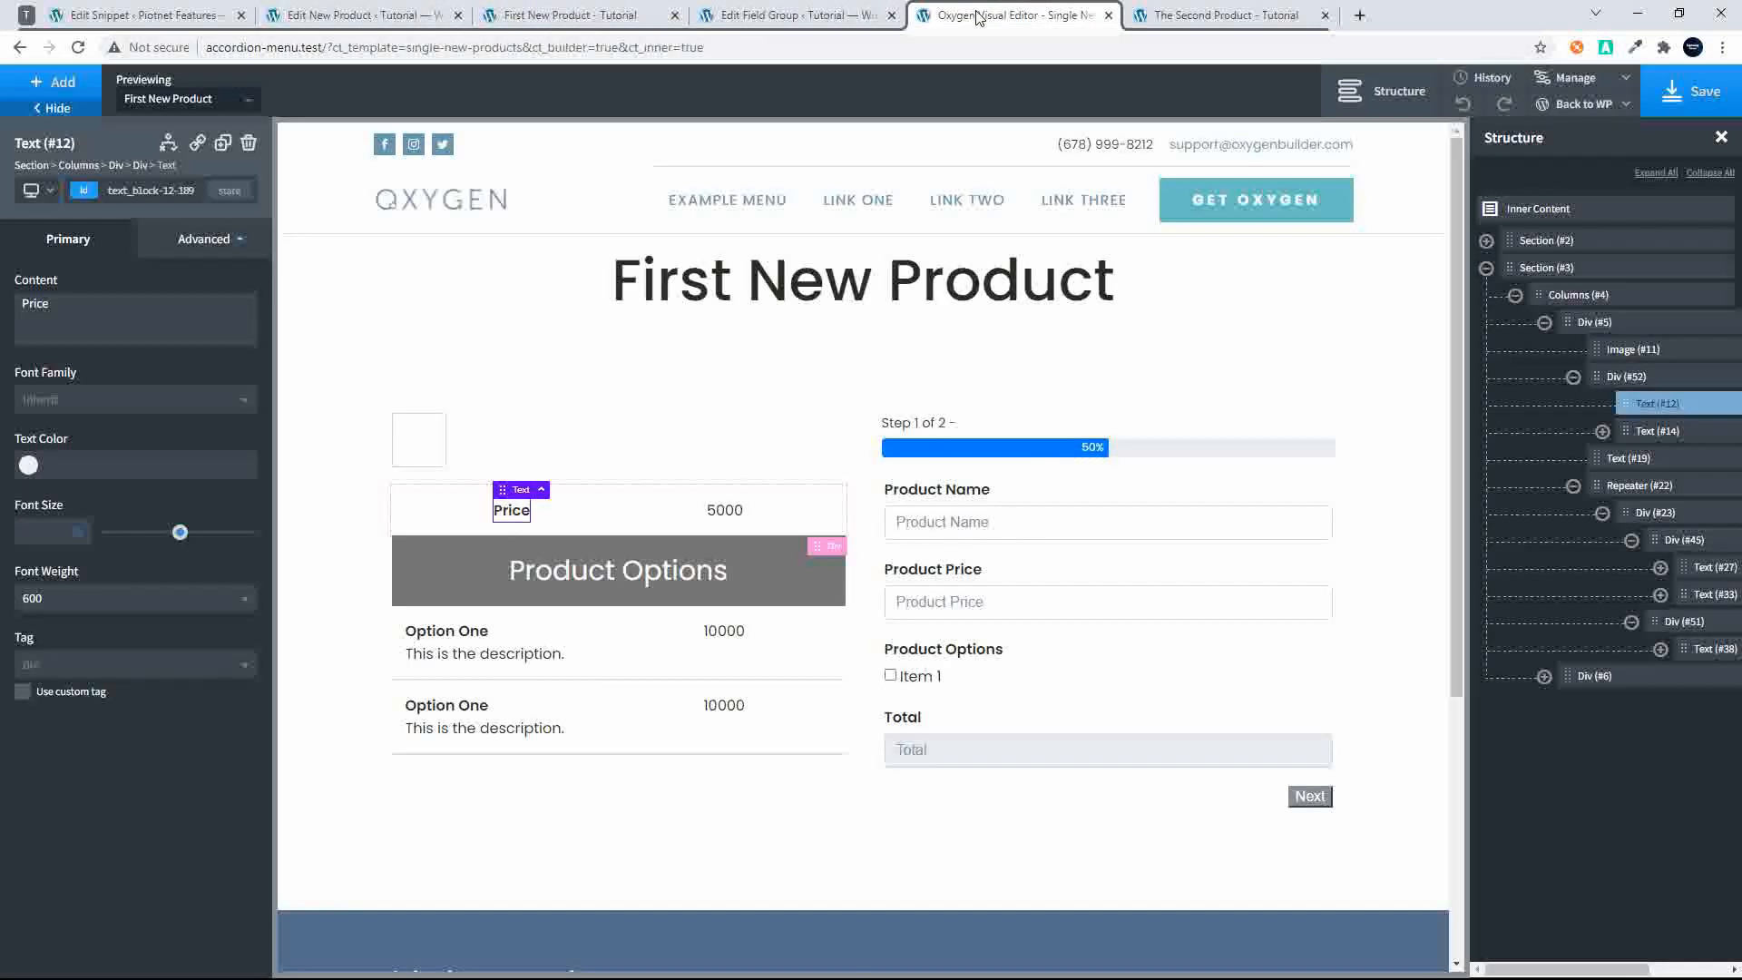
{"action": "left_click", "coordinate": [1709, 103]}
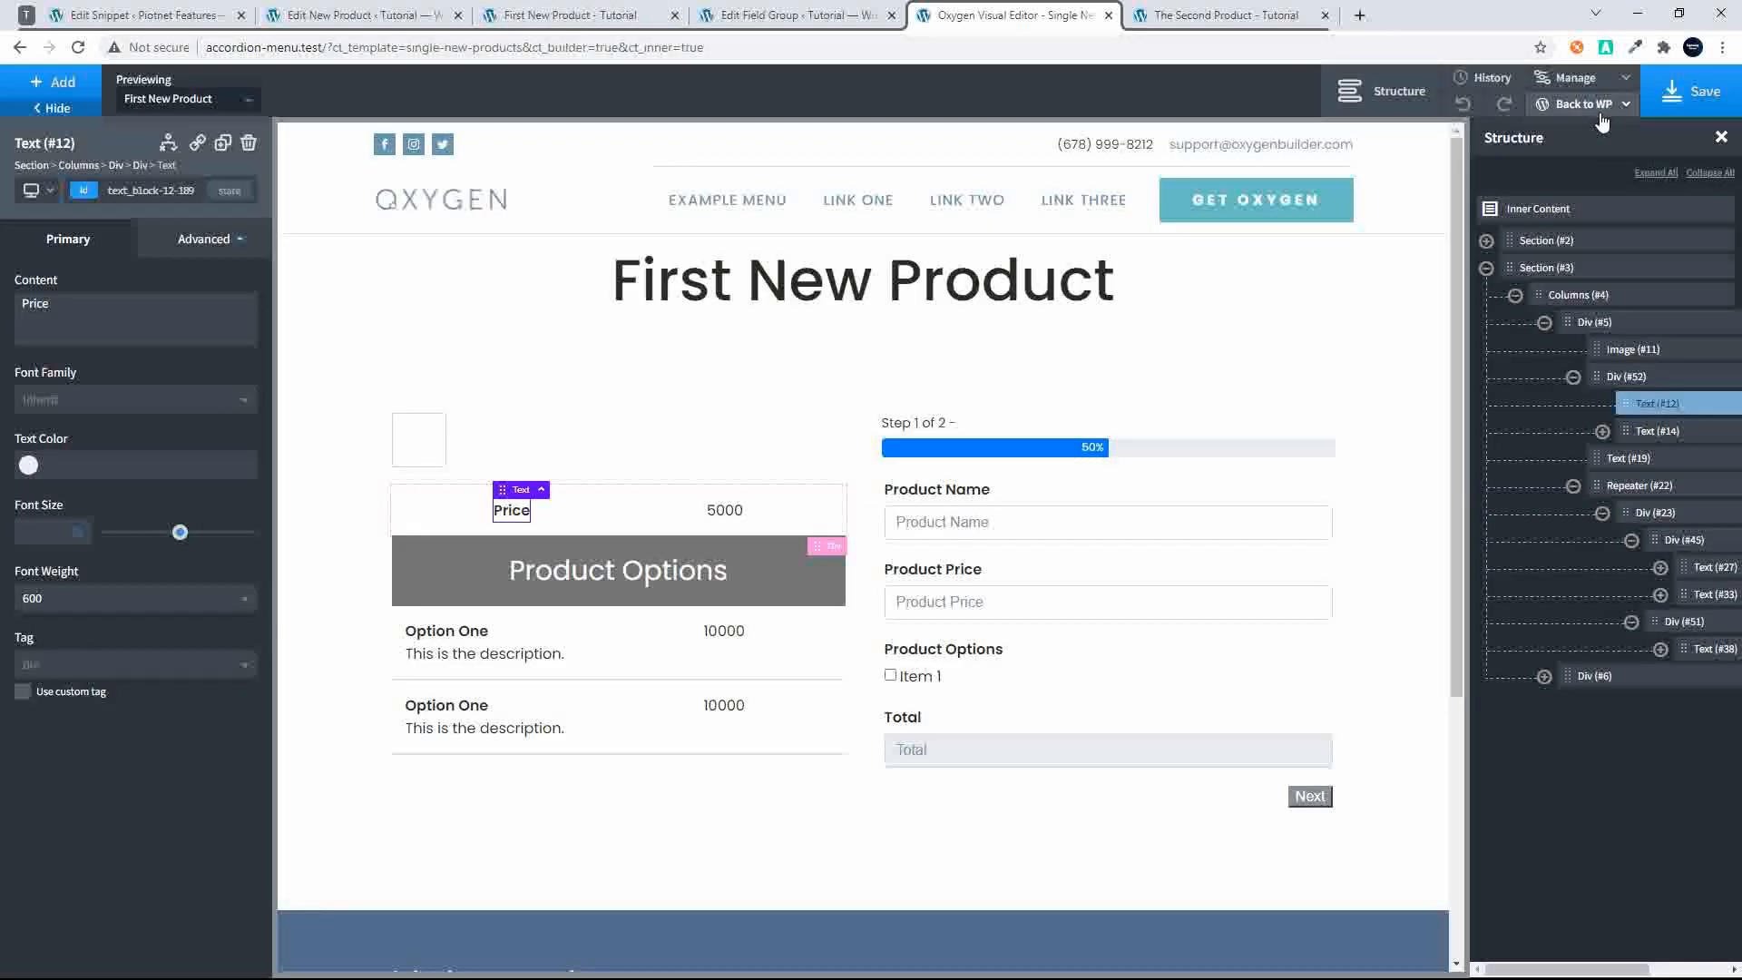
{"action": "left_click", "coordinate": [1599, 115]}
{"action": "left_click", "coordinate": [1562, 136]}
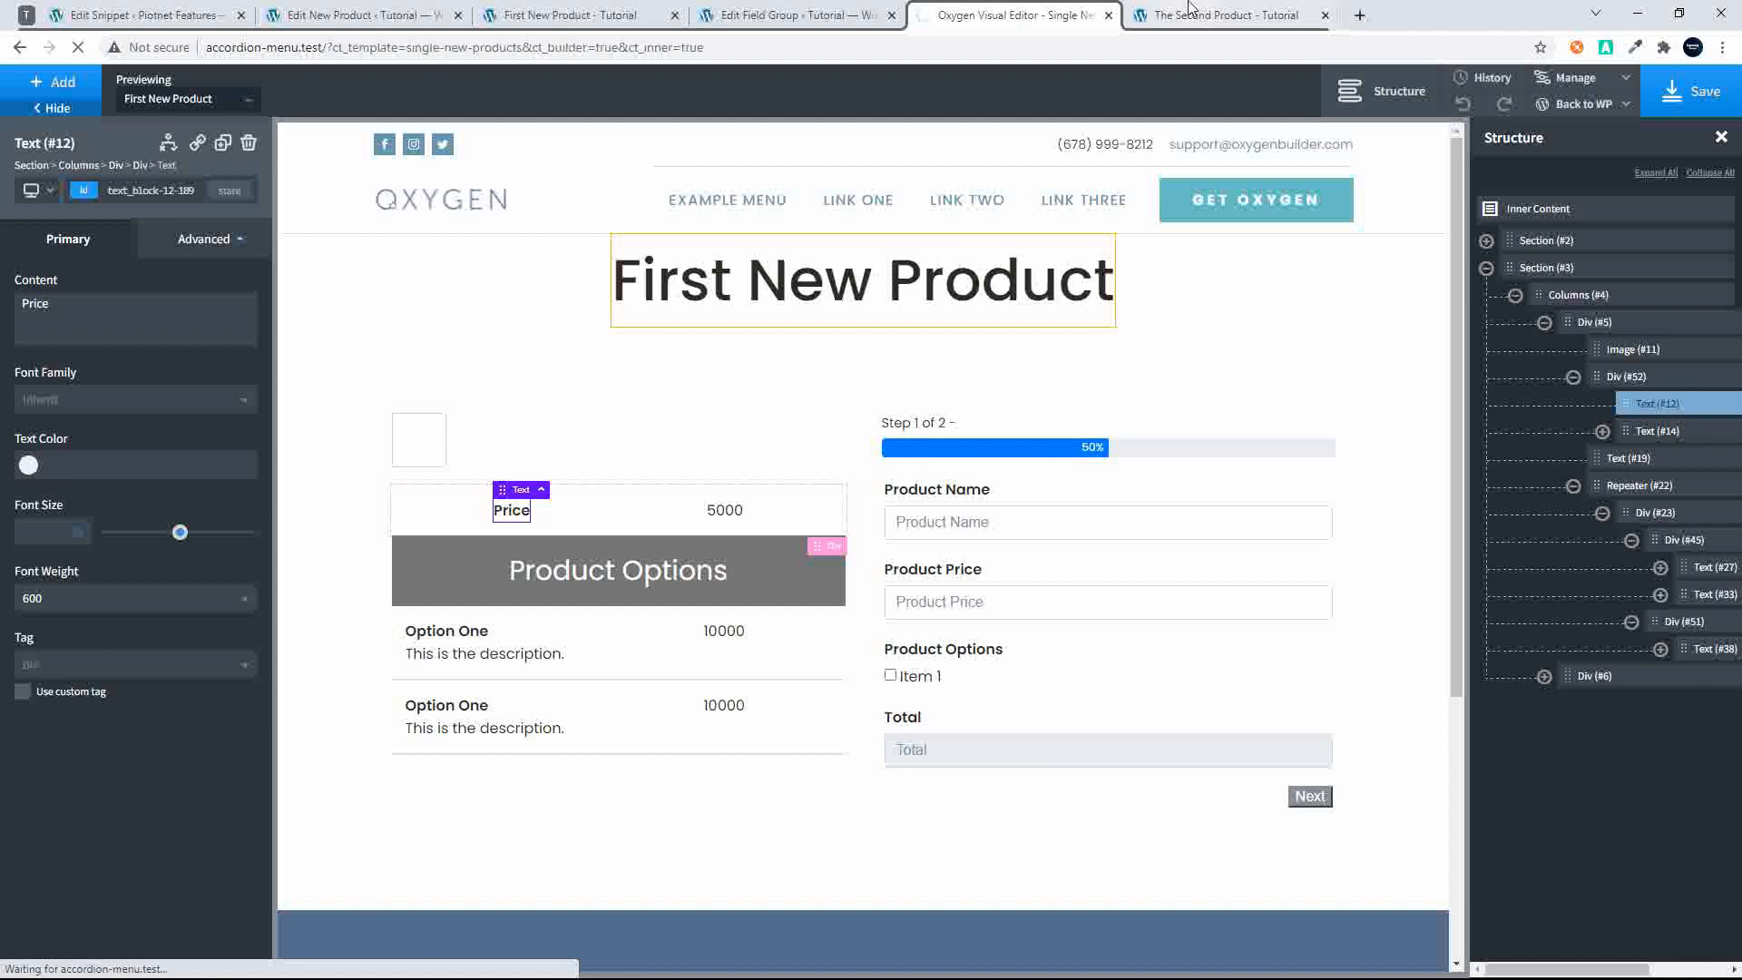
{"action": "left_click", "coordinate": [541, 27]}
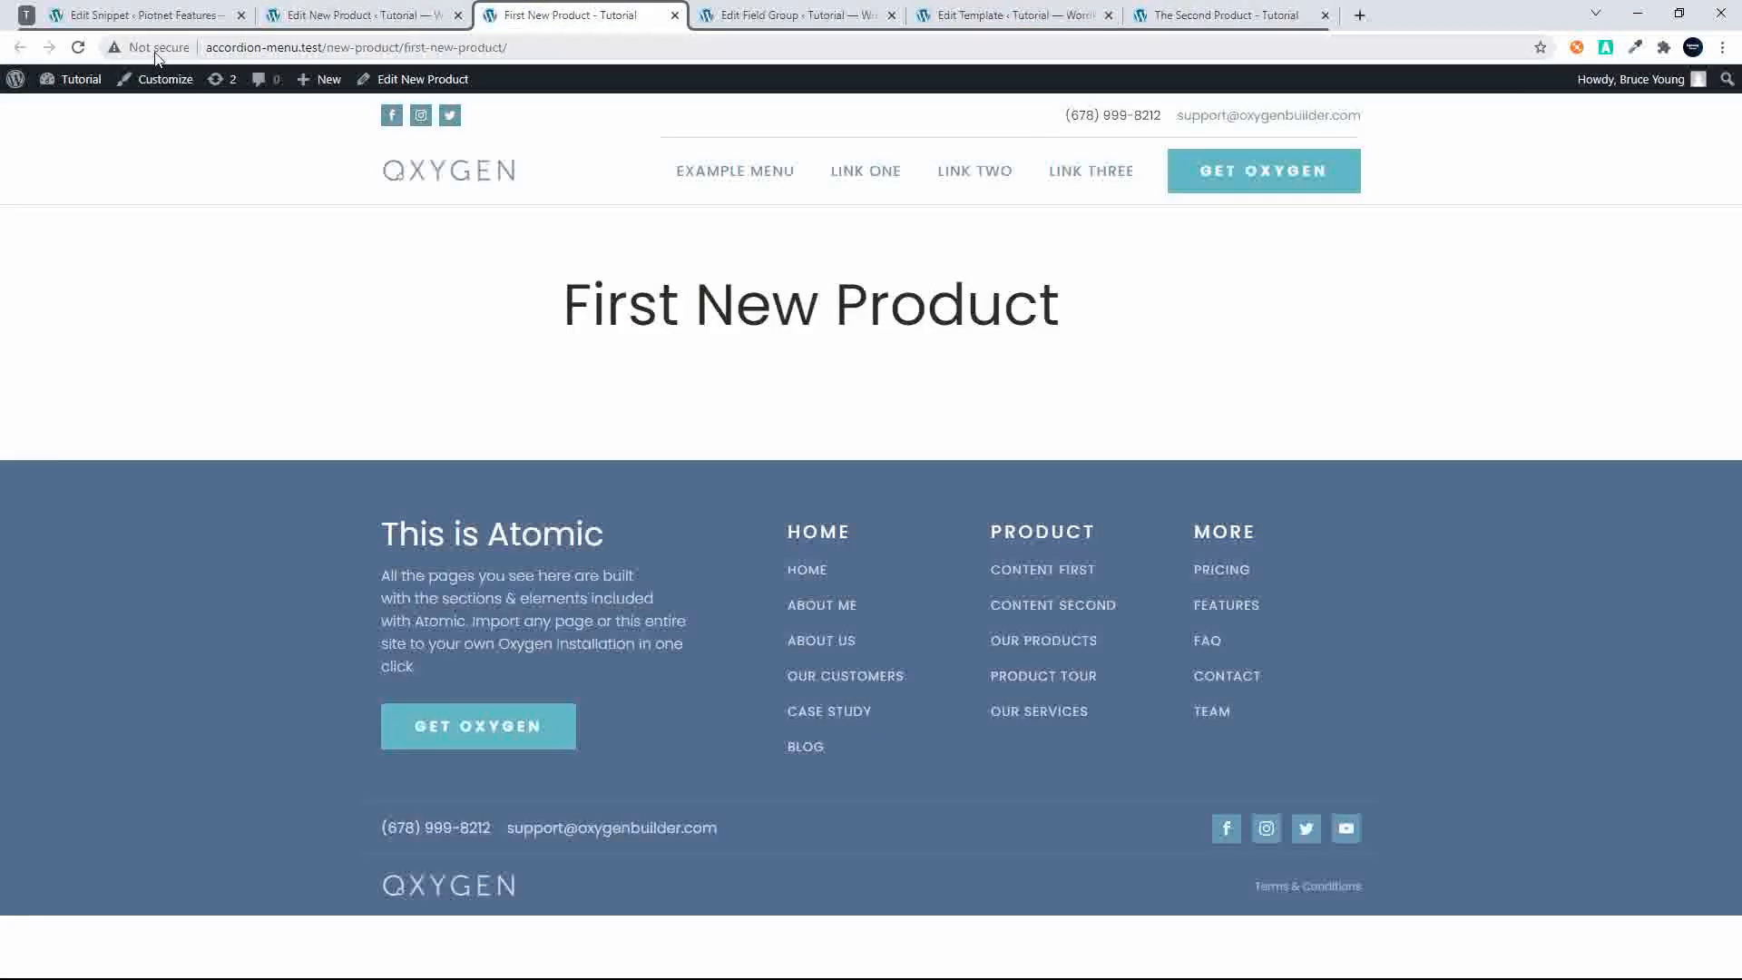
{"action": "left_click", "coordinate": [78, 47]}
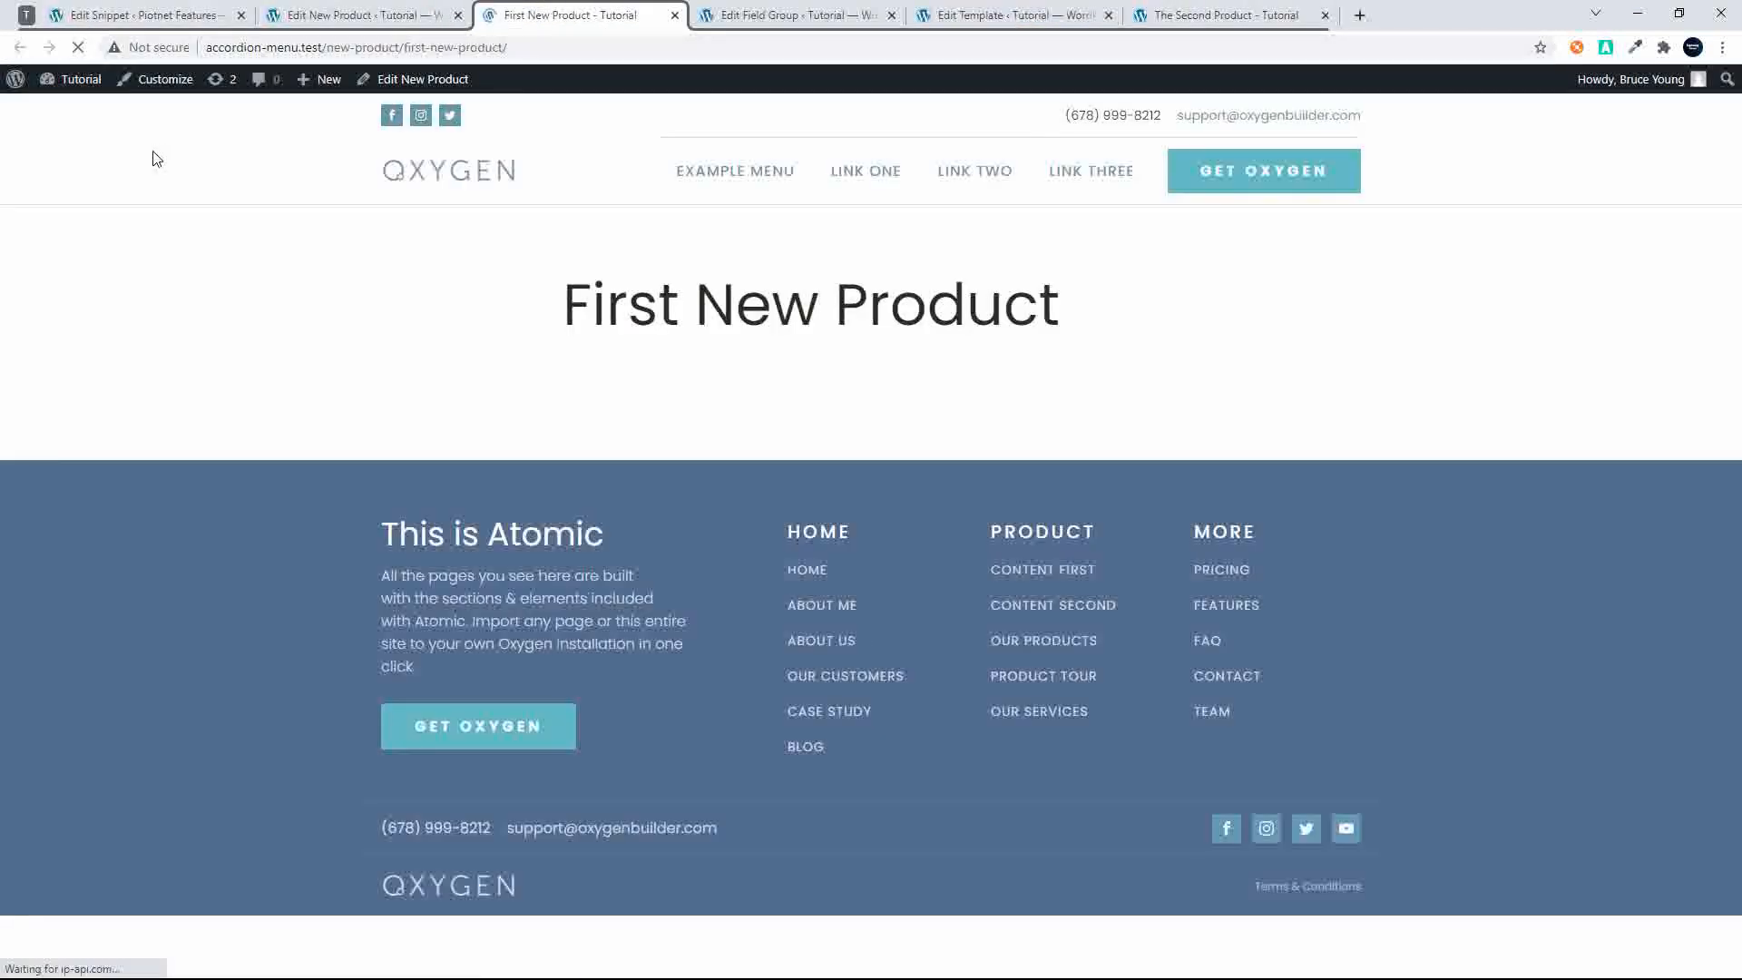
Set the Single New Products template's priority to 1 and update the template
{"action": "left_click", "coordinate": [840, 9]}
{"action": "left_click", "coordinate": [964, 16]}
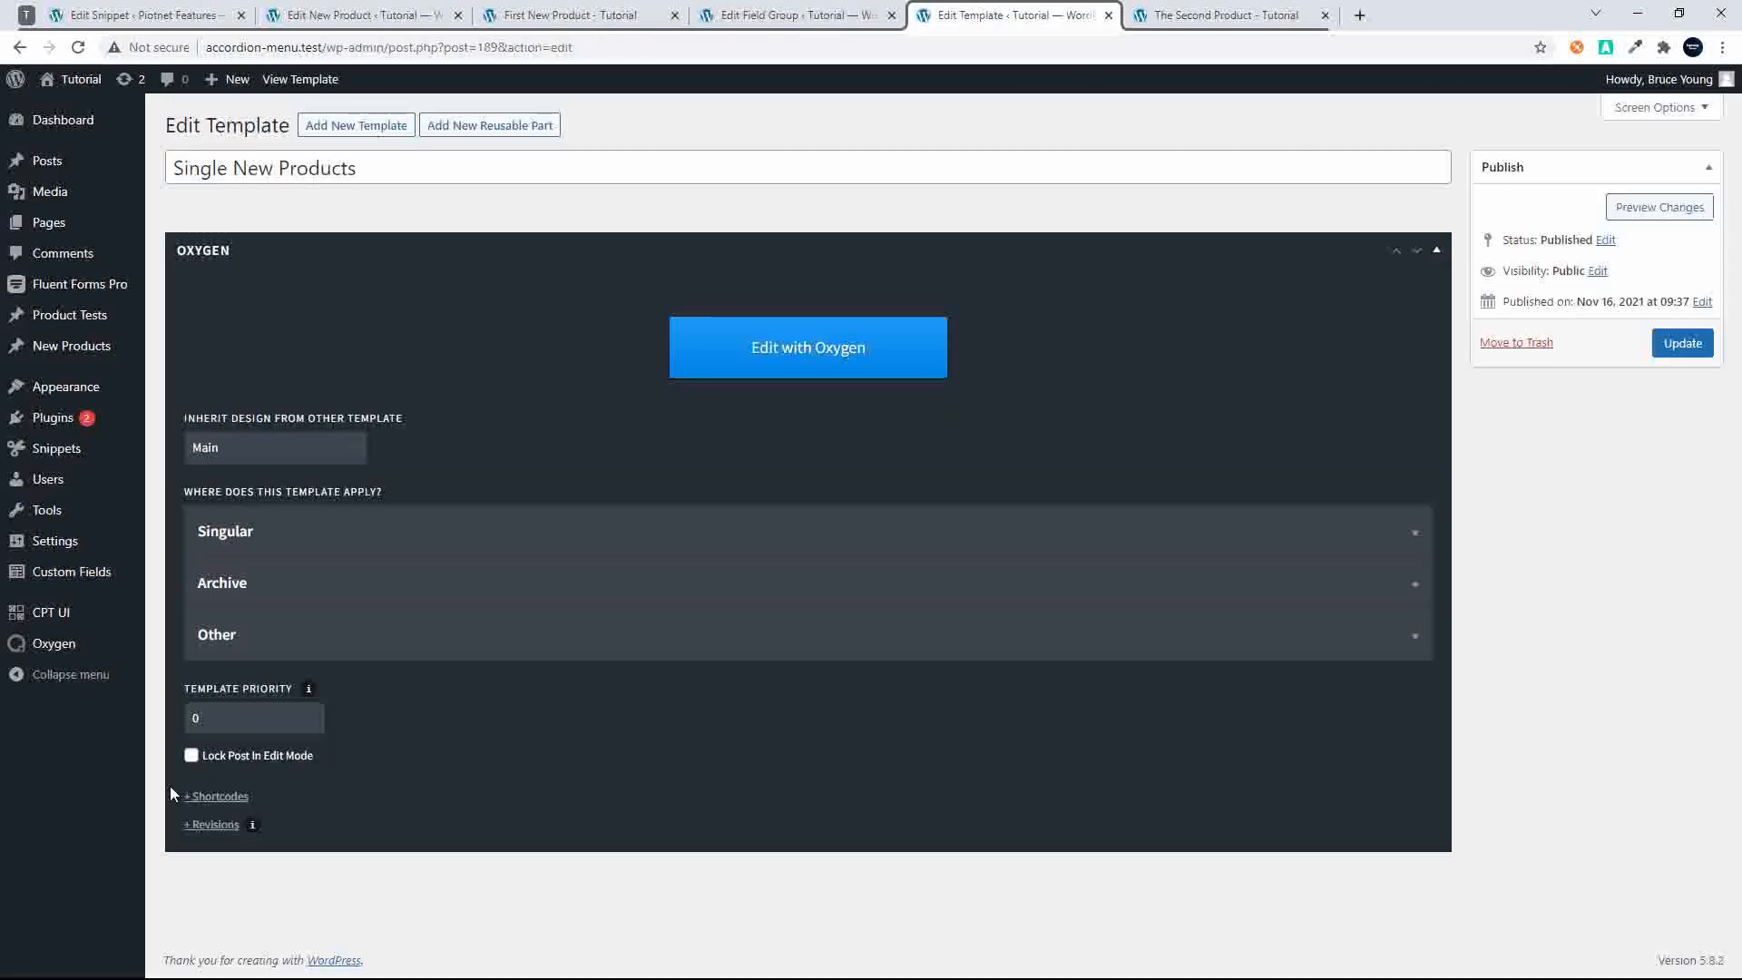
{"action": "type", "text": "1"}
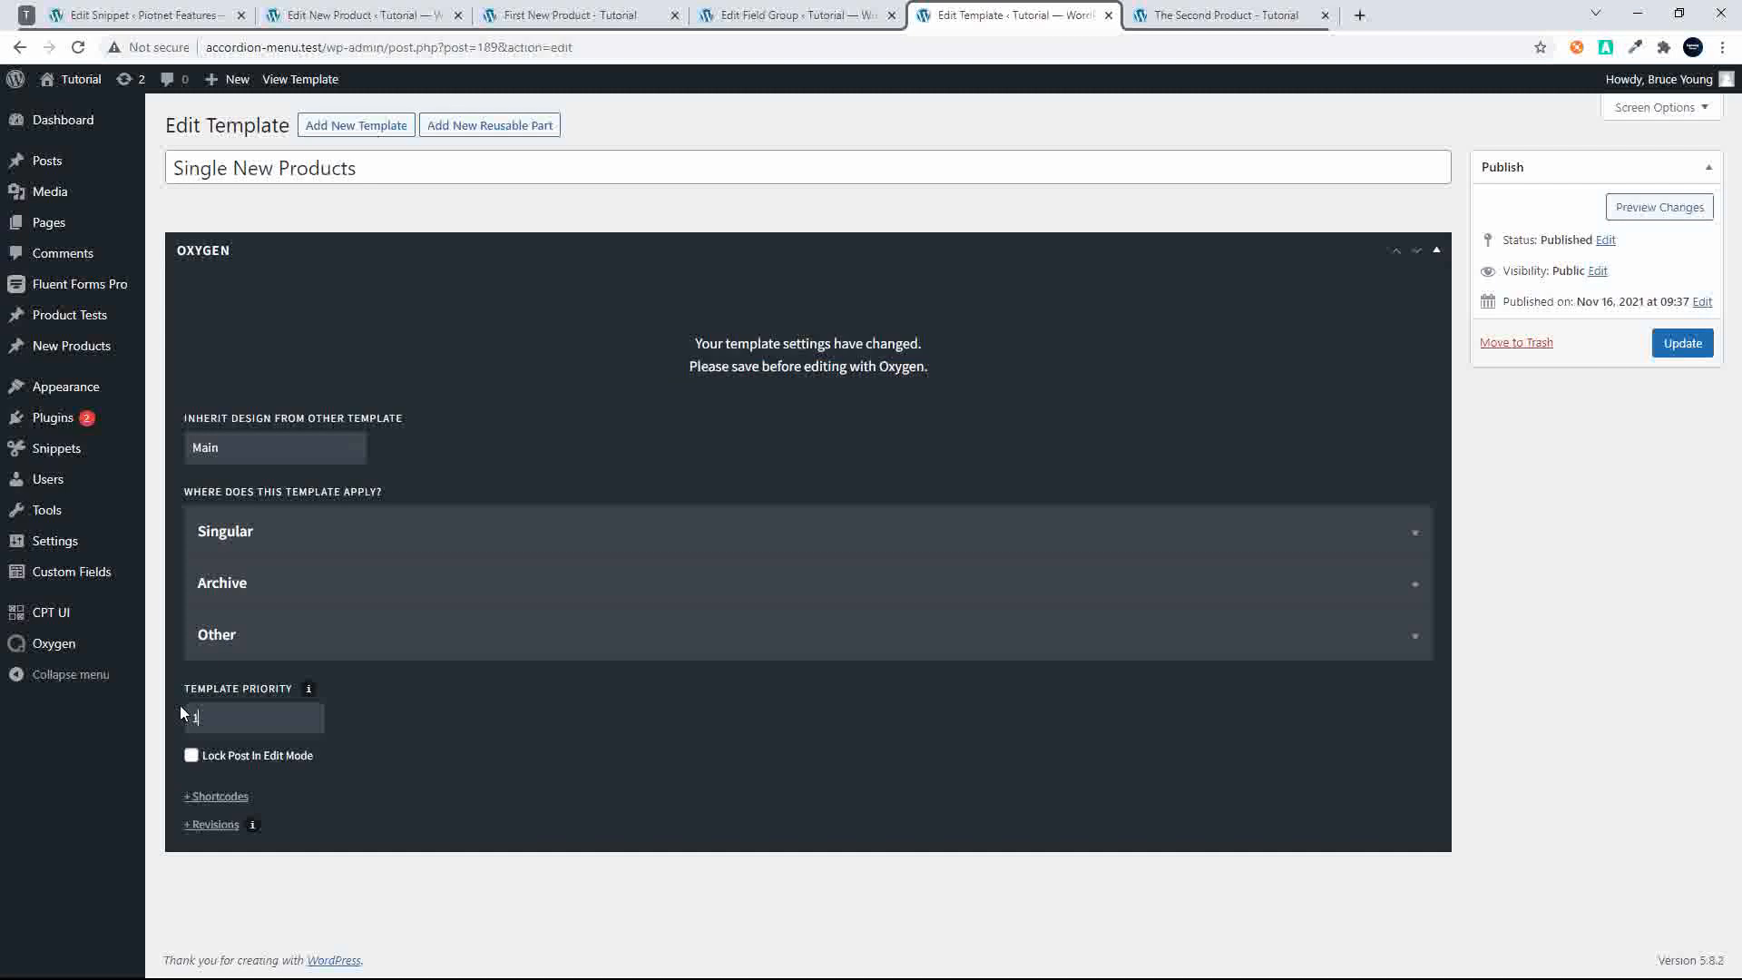
{"action": "key", "text": "Return"}
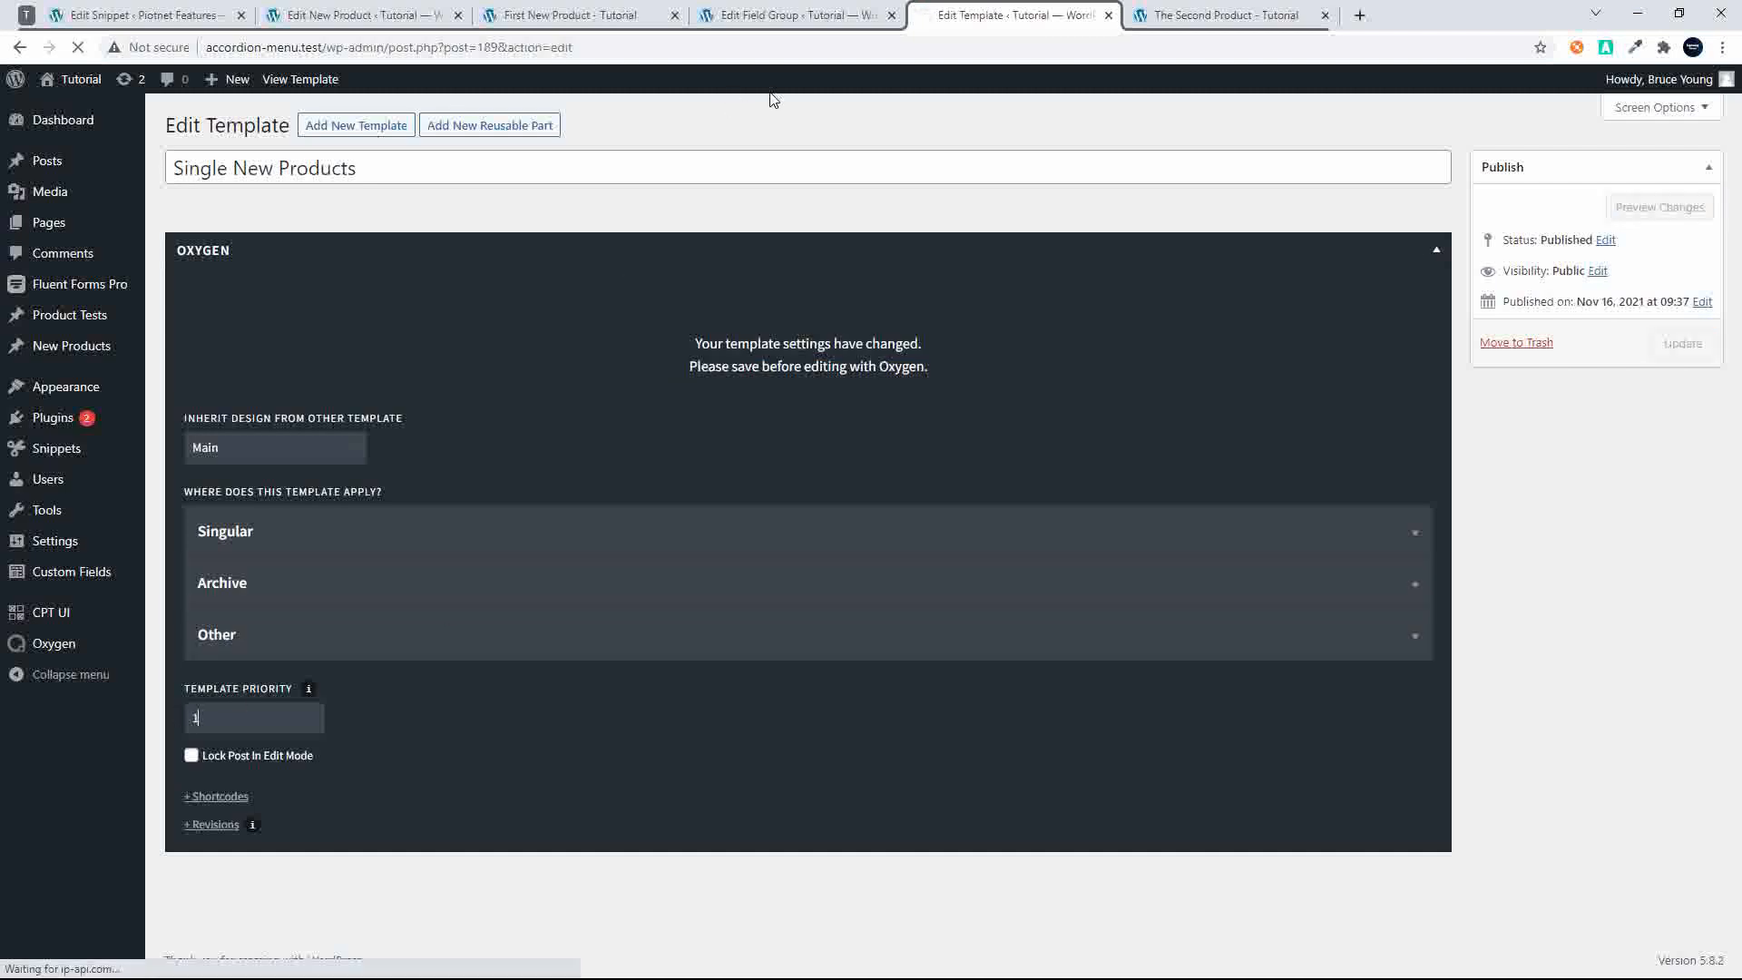
Reload the First New Product front-end page to check which template it uses
{"action": "left_click", "coordinate": [785, 21]}
{"action": "left_click", "coordinate": [619, 22]}
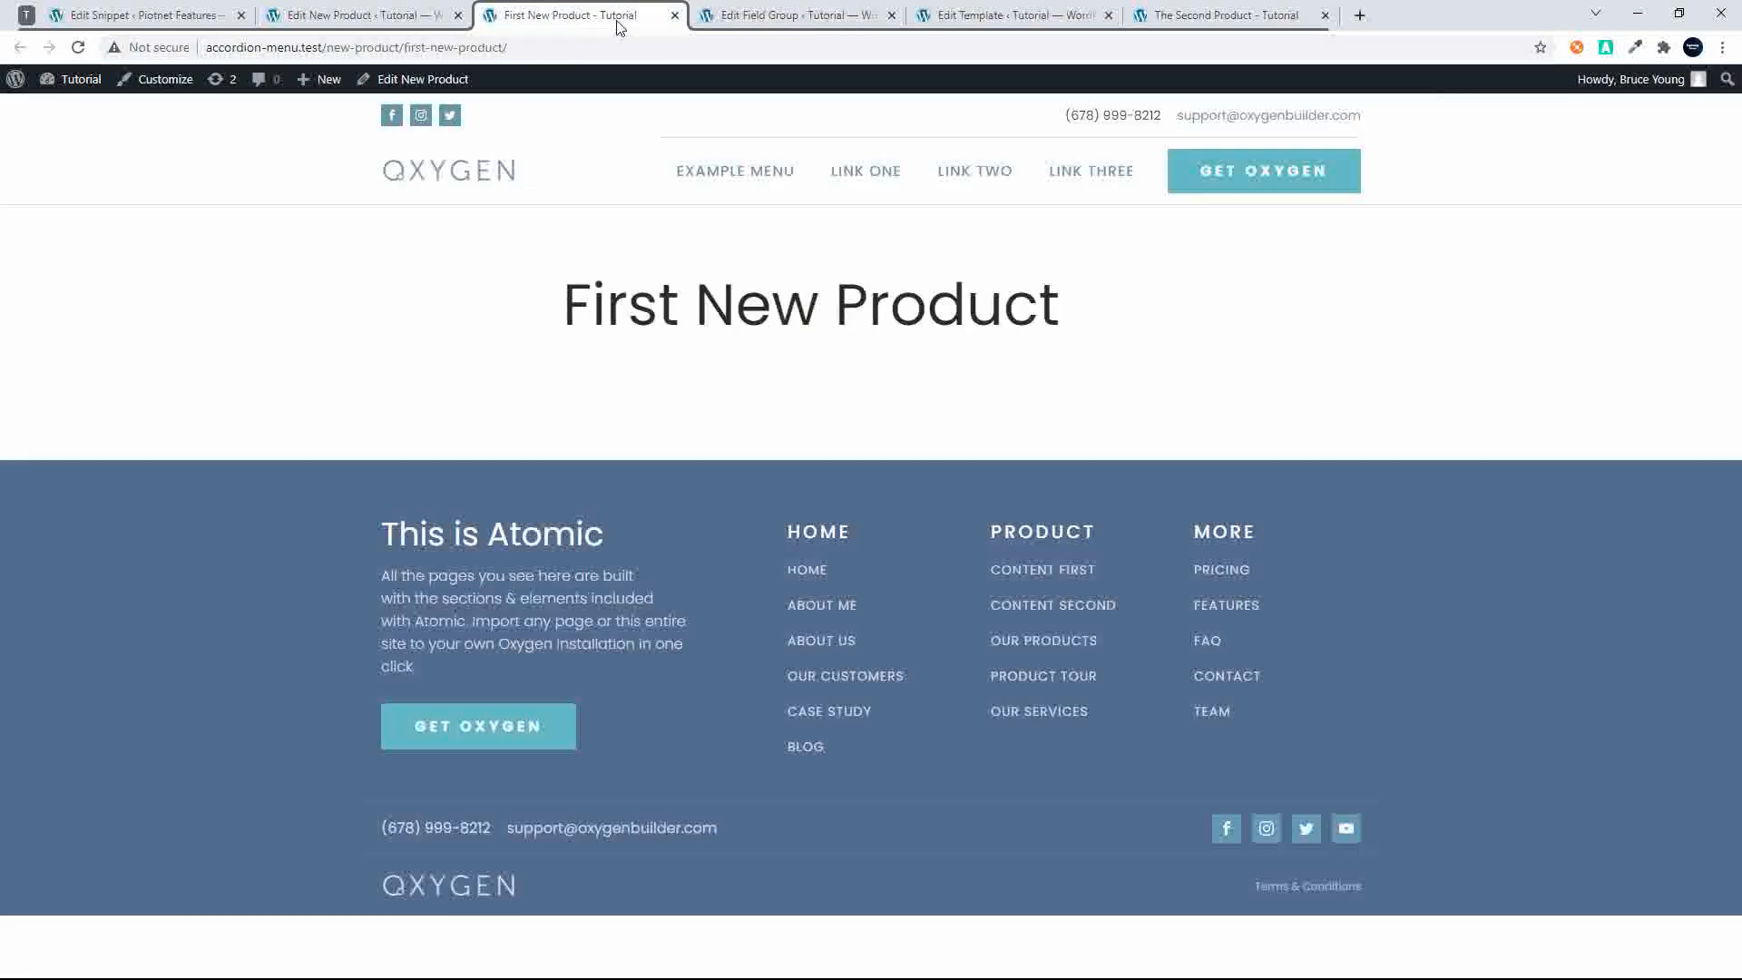
{"action": "left_click", "coordinate": [78, 47]}
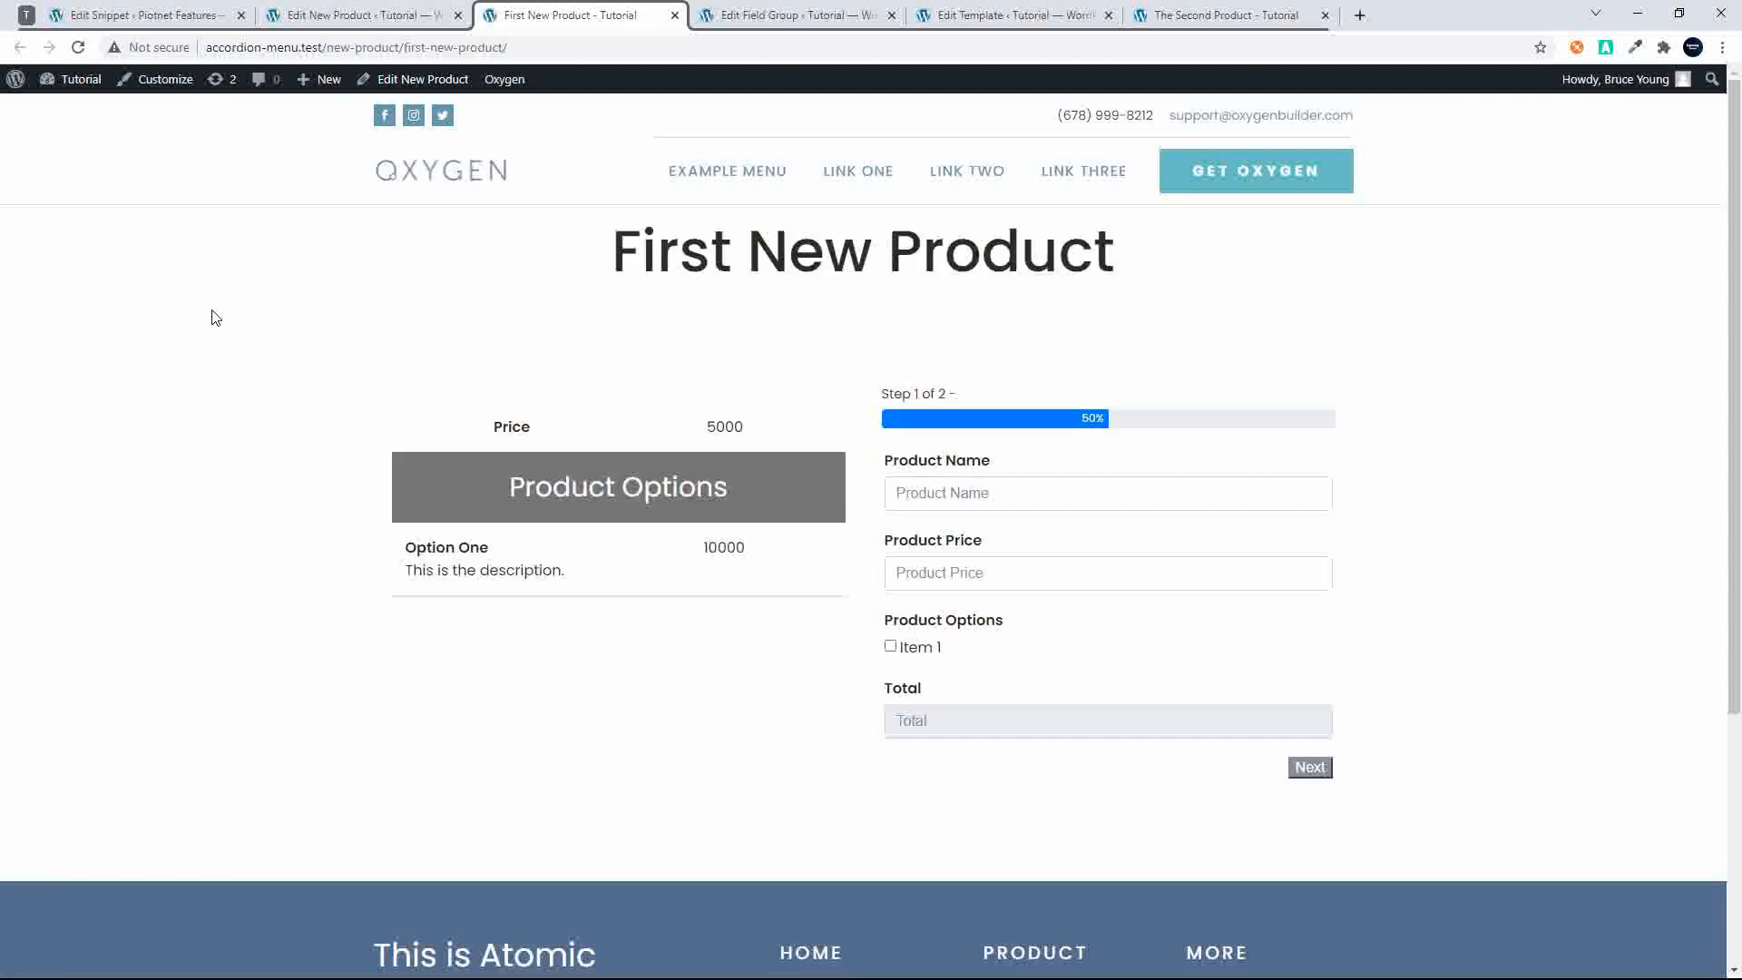
Set the hoodie, beanie and T-shirt picture as First New Product's featured image and update the product
{"action": "left_click", "coordinate": [386, 18]}
{"action": "left_click", "coordinate": [1589, 533]}
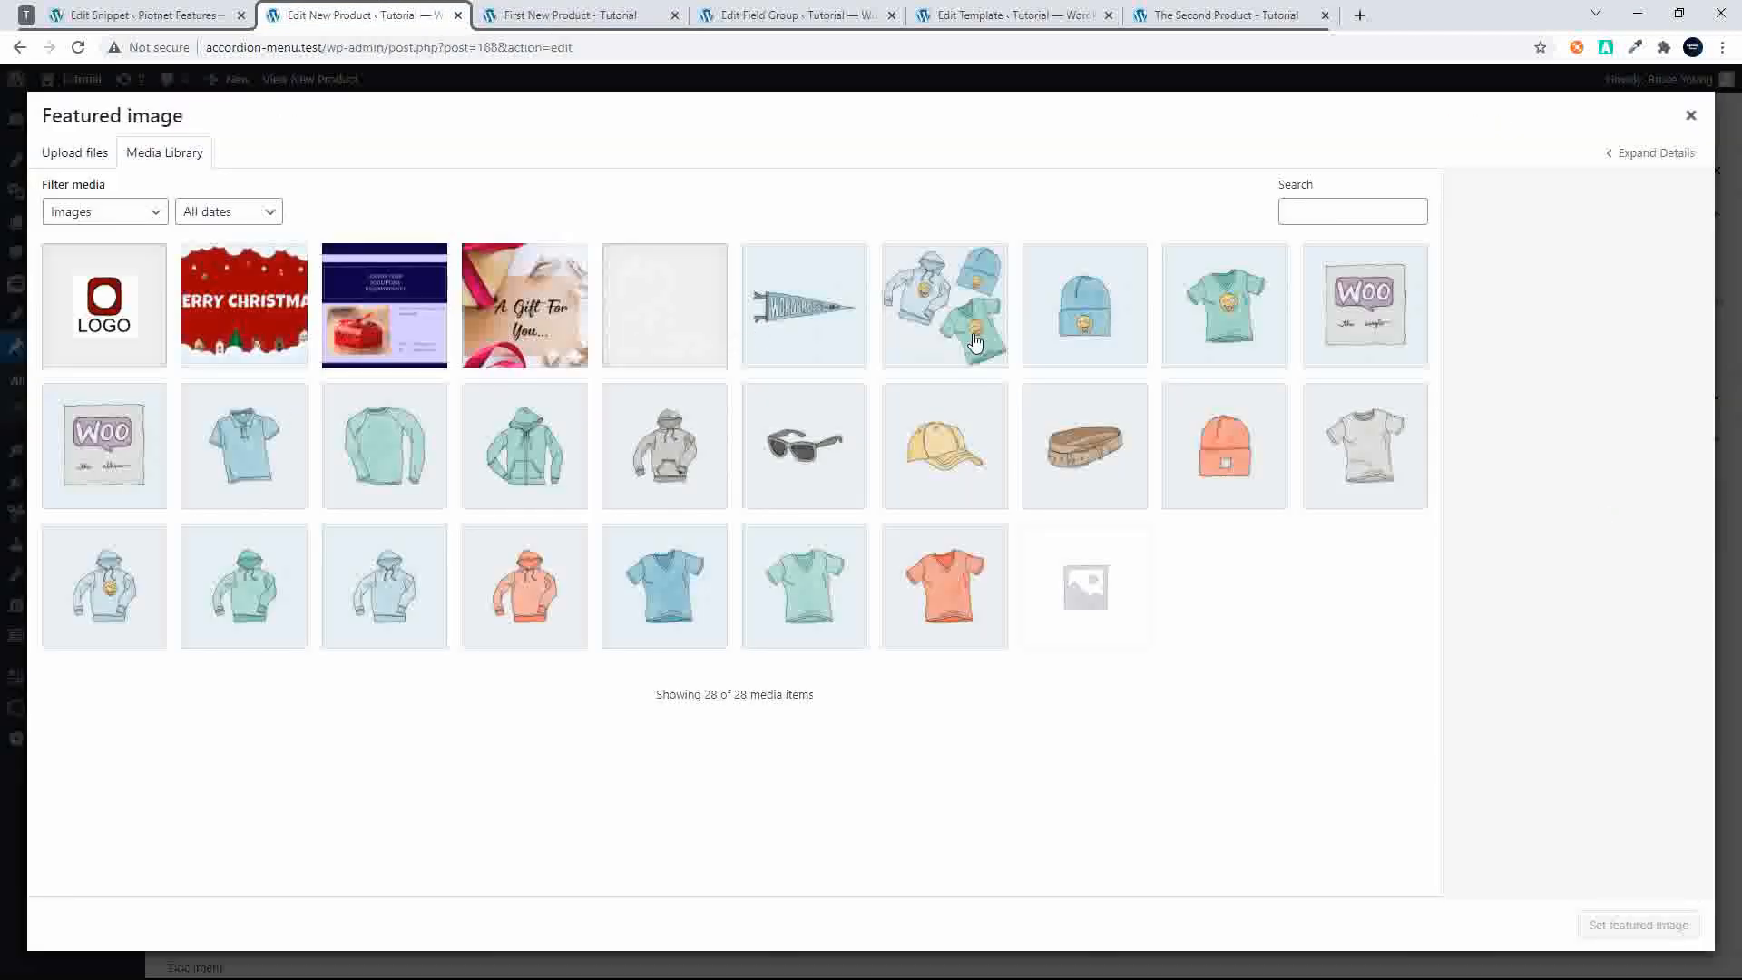
{"action": "left_click", "coordinate": [975, 342]}
{"action": "left_click", "coordinate": [1629, 924]}
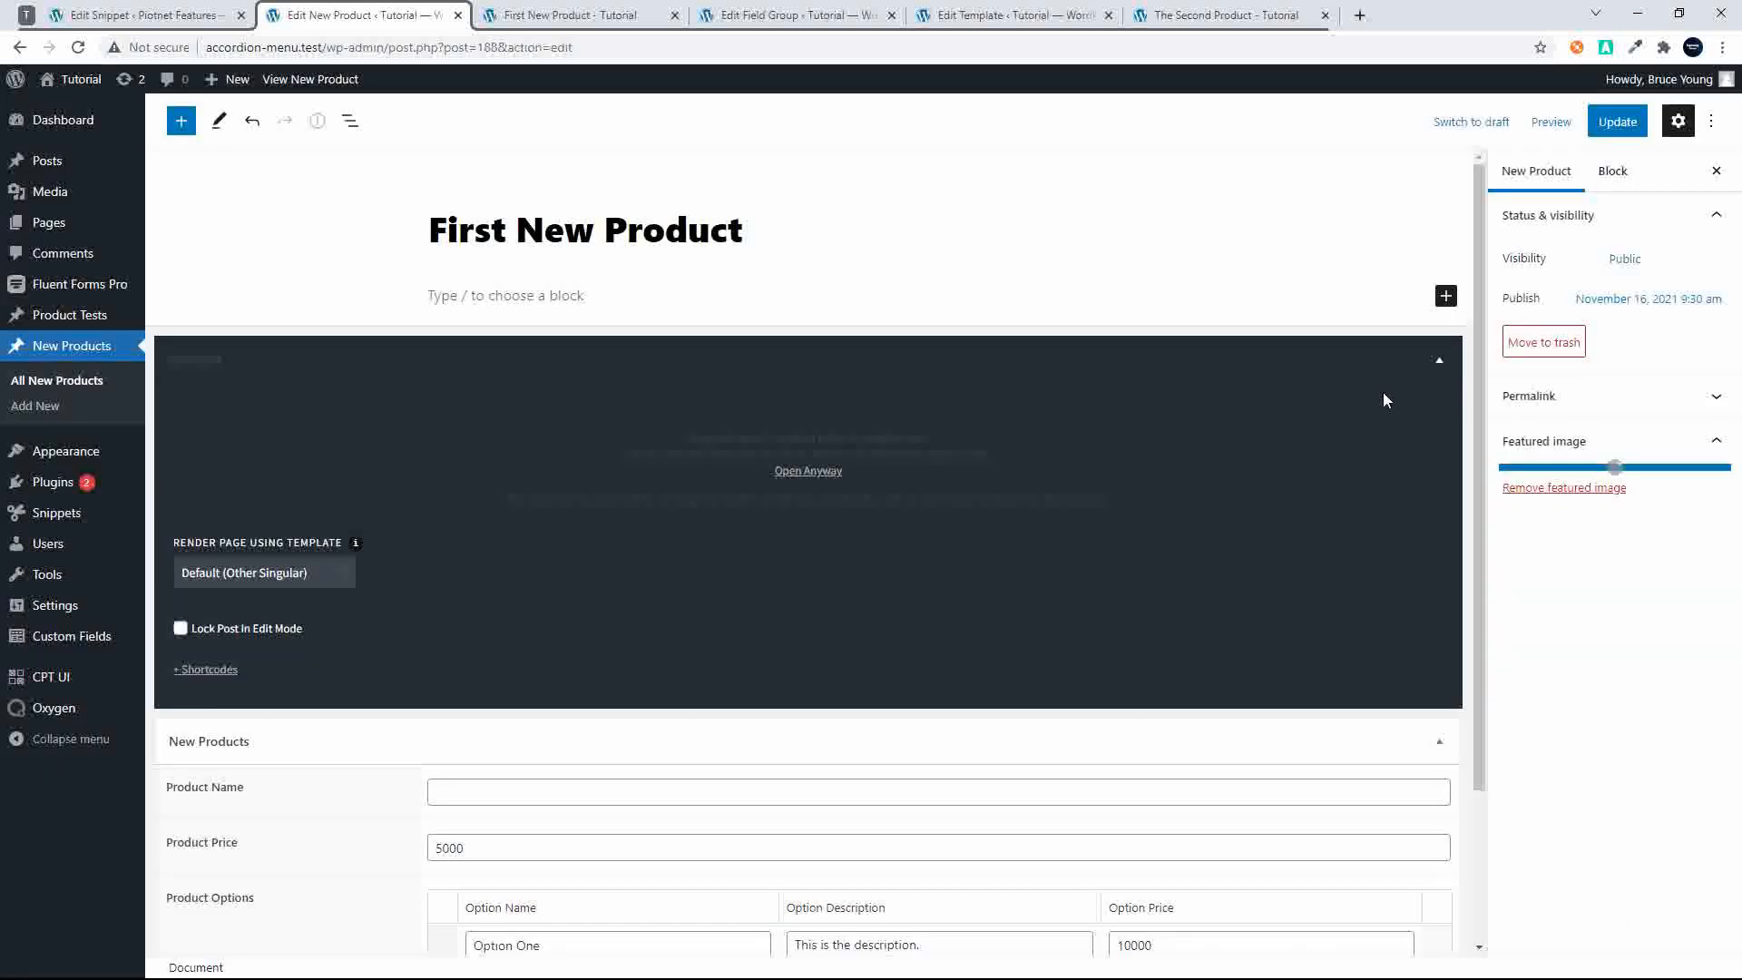
{"action": "left_click", "coordinate": [1619, 121]}
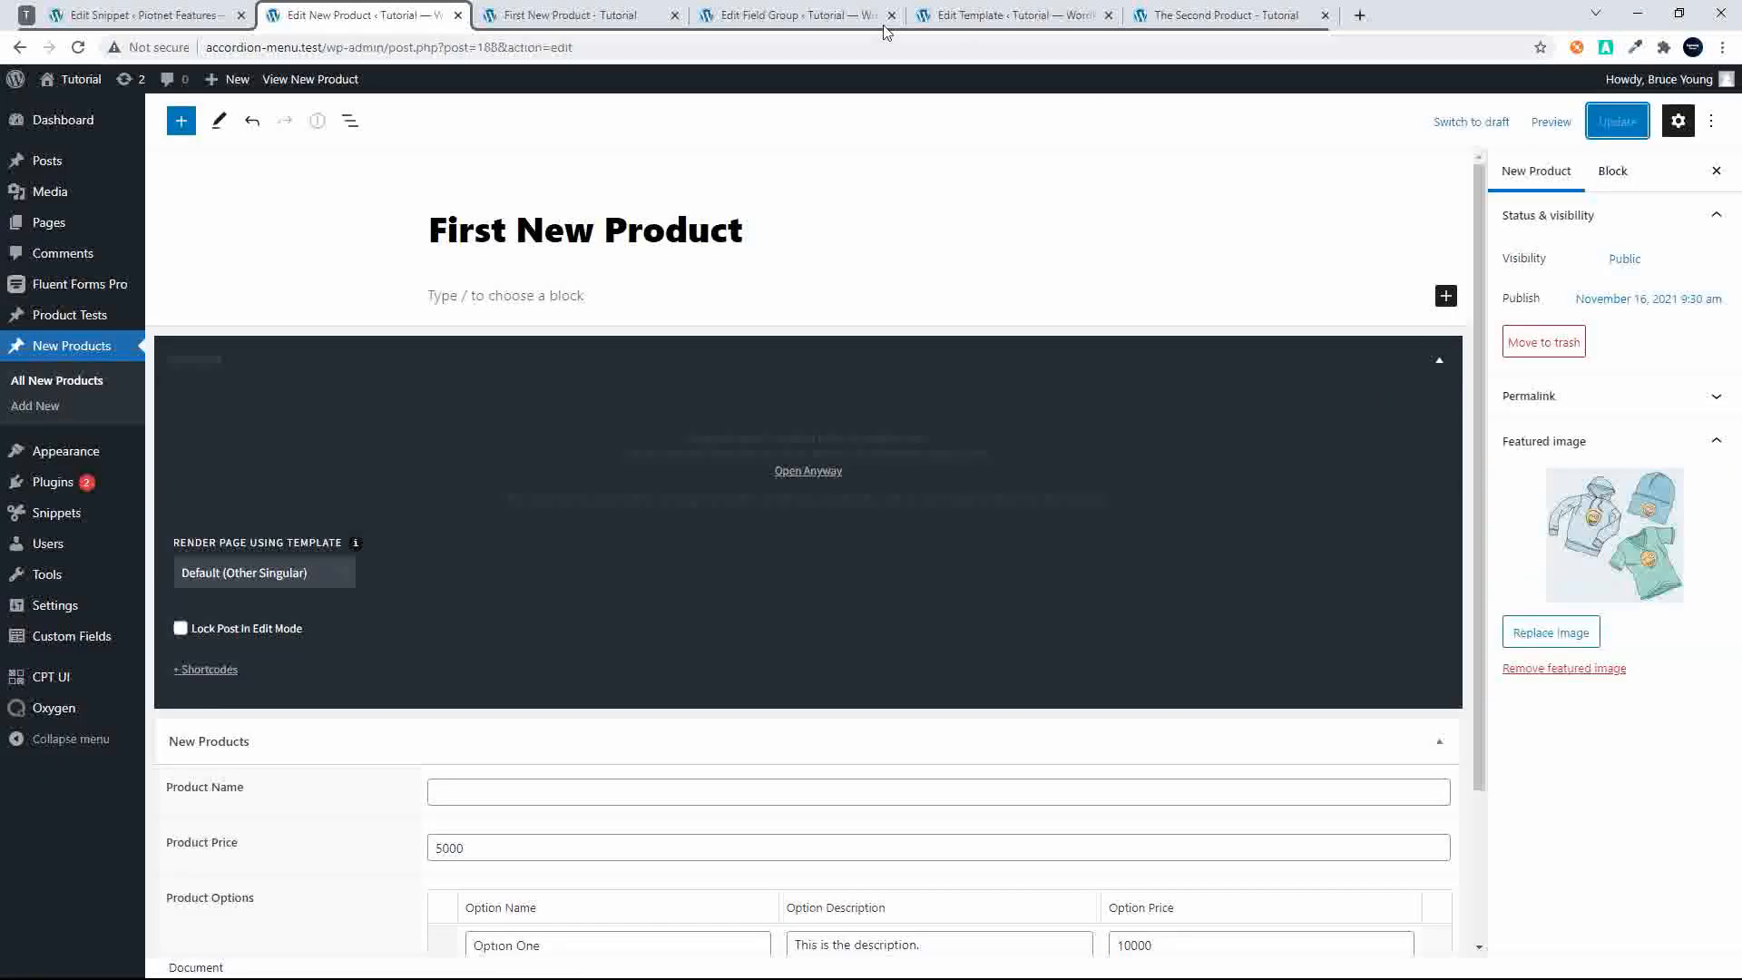
Reload the First New Product page and examine the image, price and option layout beside the form
{"action": "left_click", "coordinate": [553, 13]}
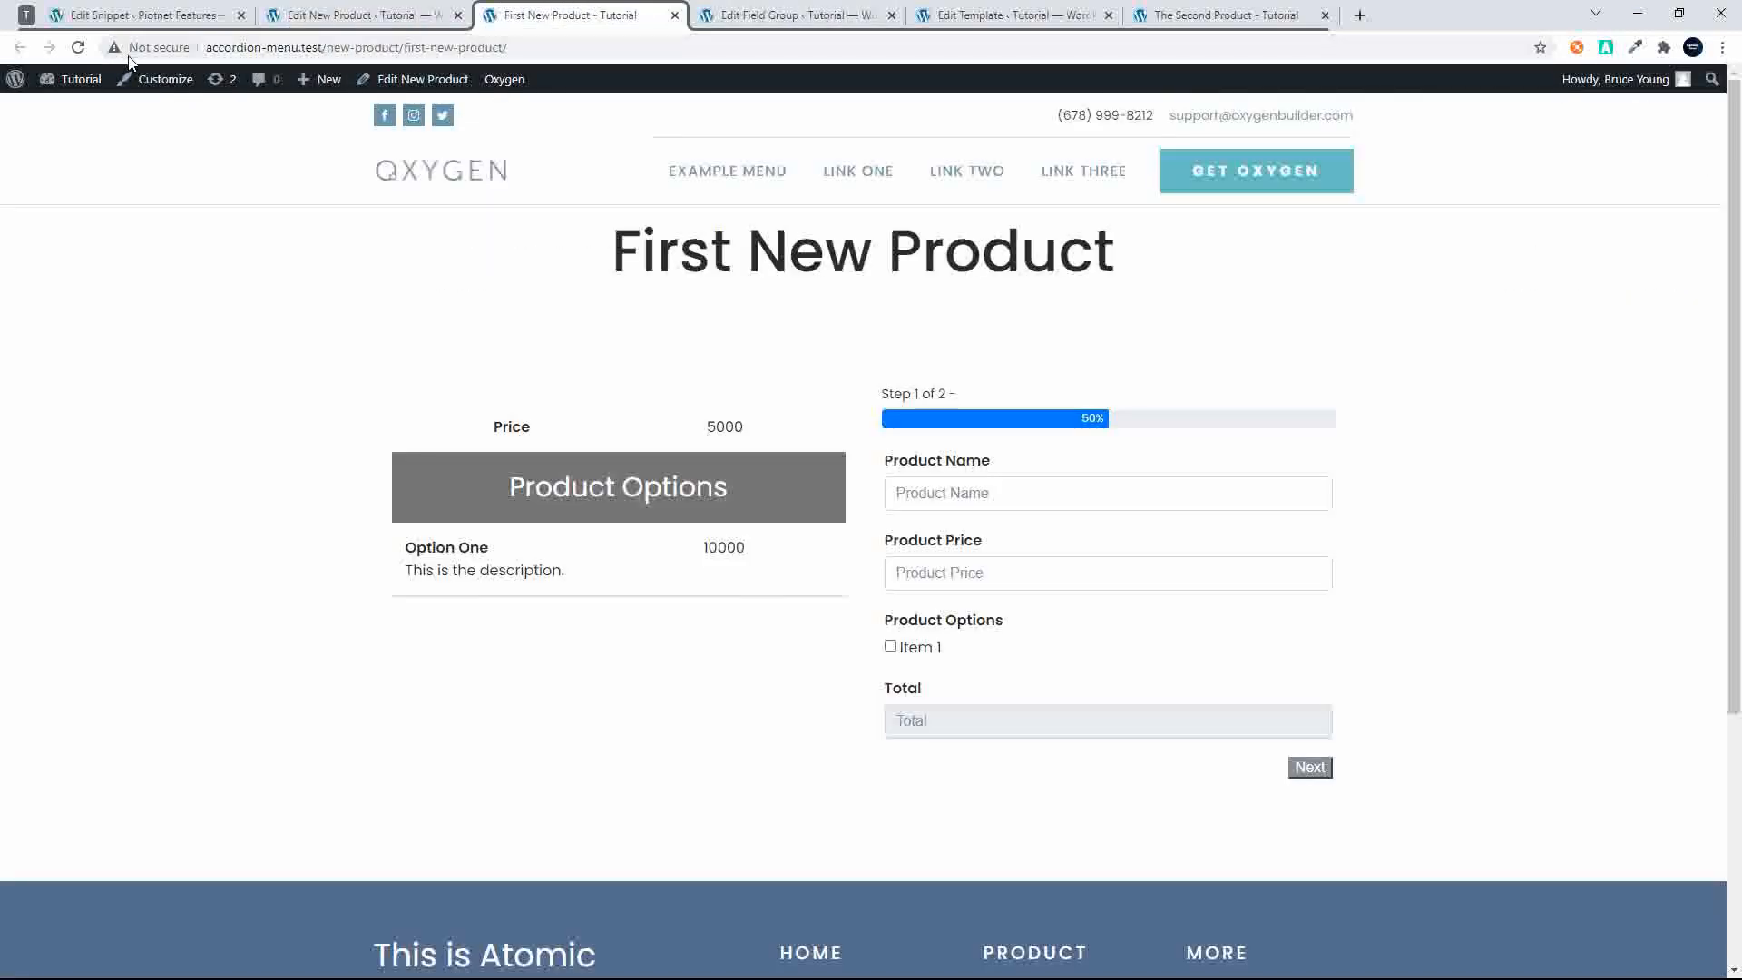
{"action": "left_click", "coordinate": [78, 47]}
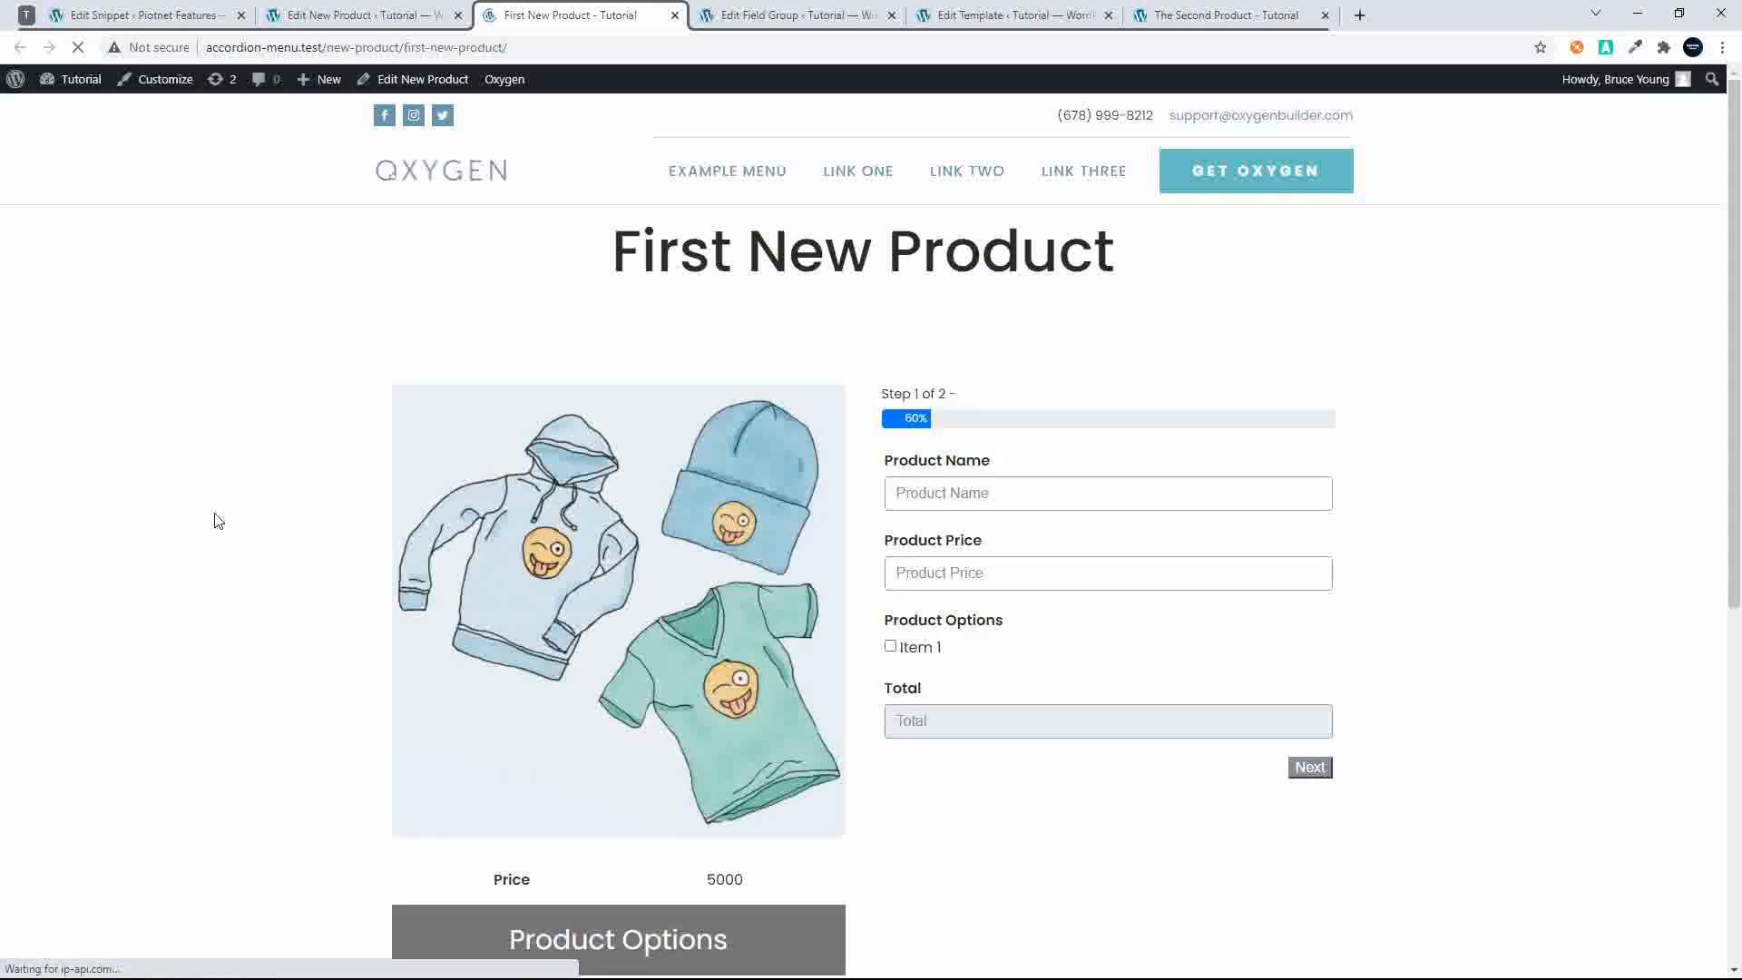
{"action": "scroll", "coordinate": [272, 626], "scroll_direction": "down", "scroll_amount": 5}
{"action": "scroll", "coordinate": [274, 622], "scroll_direction": "up", "scroll_amount": 3}
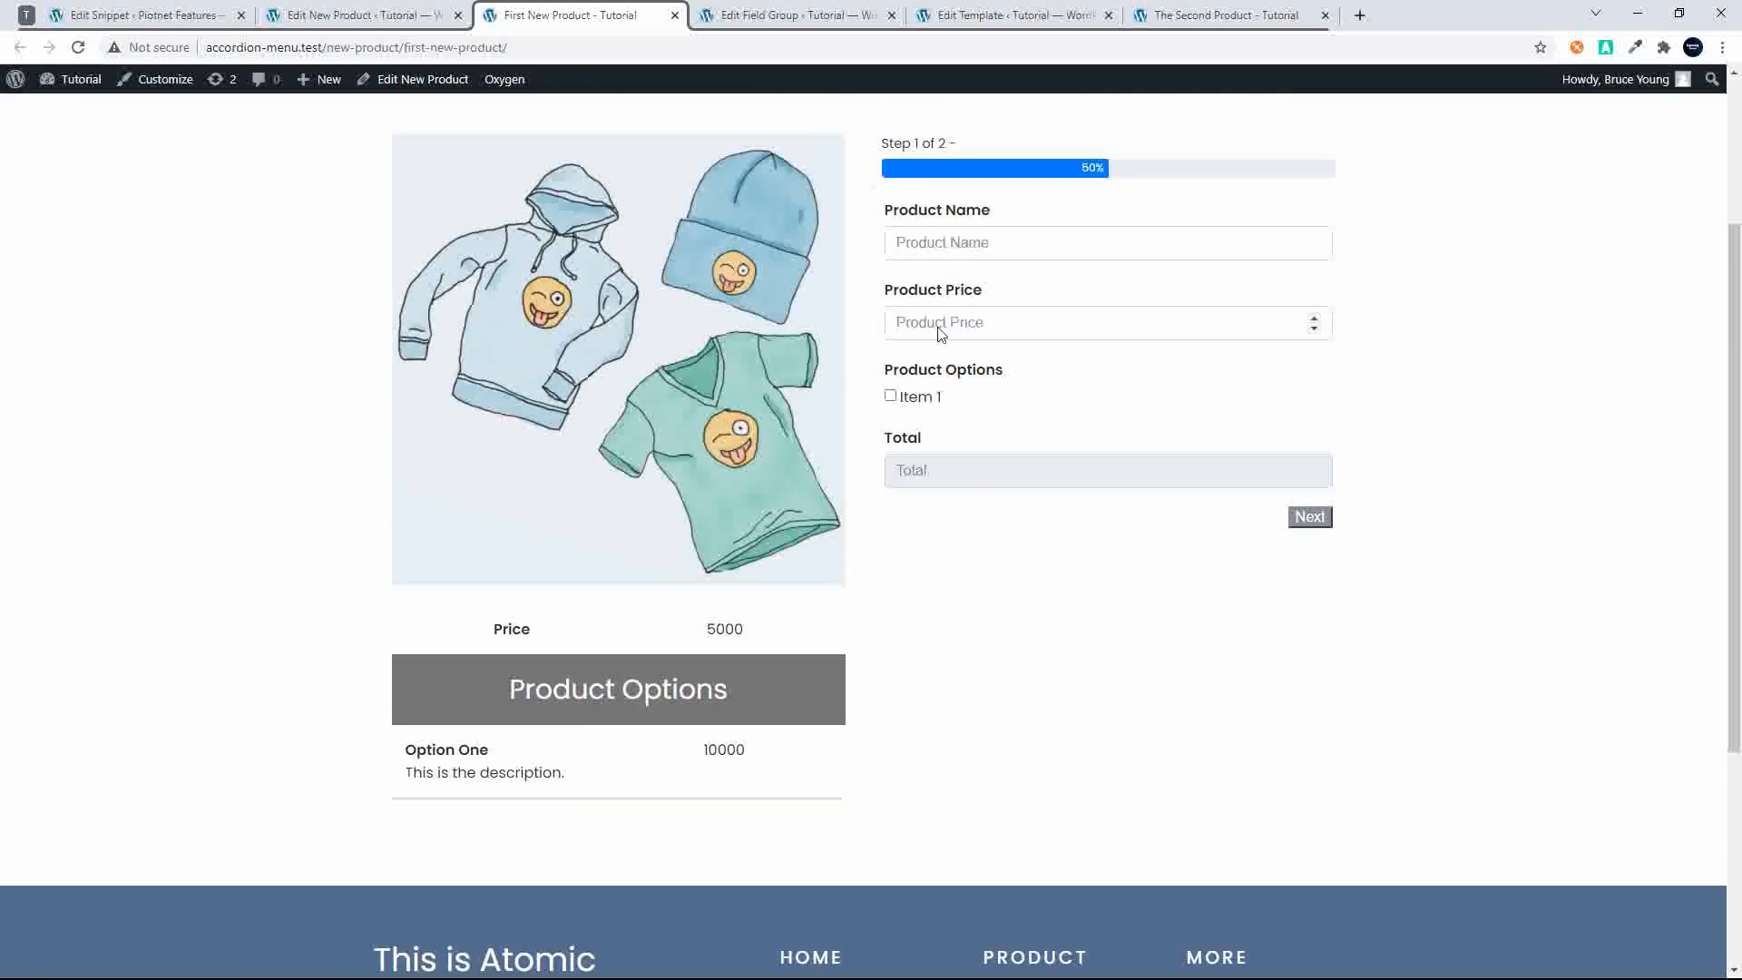
{"action": "scroll", "coordinate": [943, 363], "scroll_direction": "up", "scroll_amount": 1}
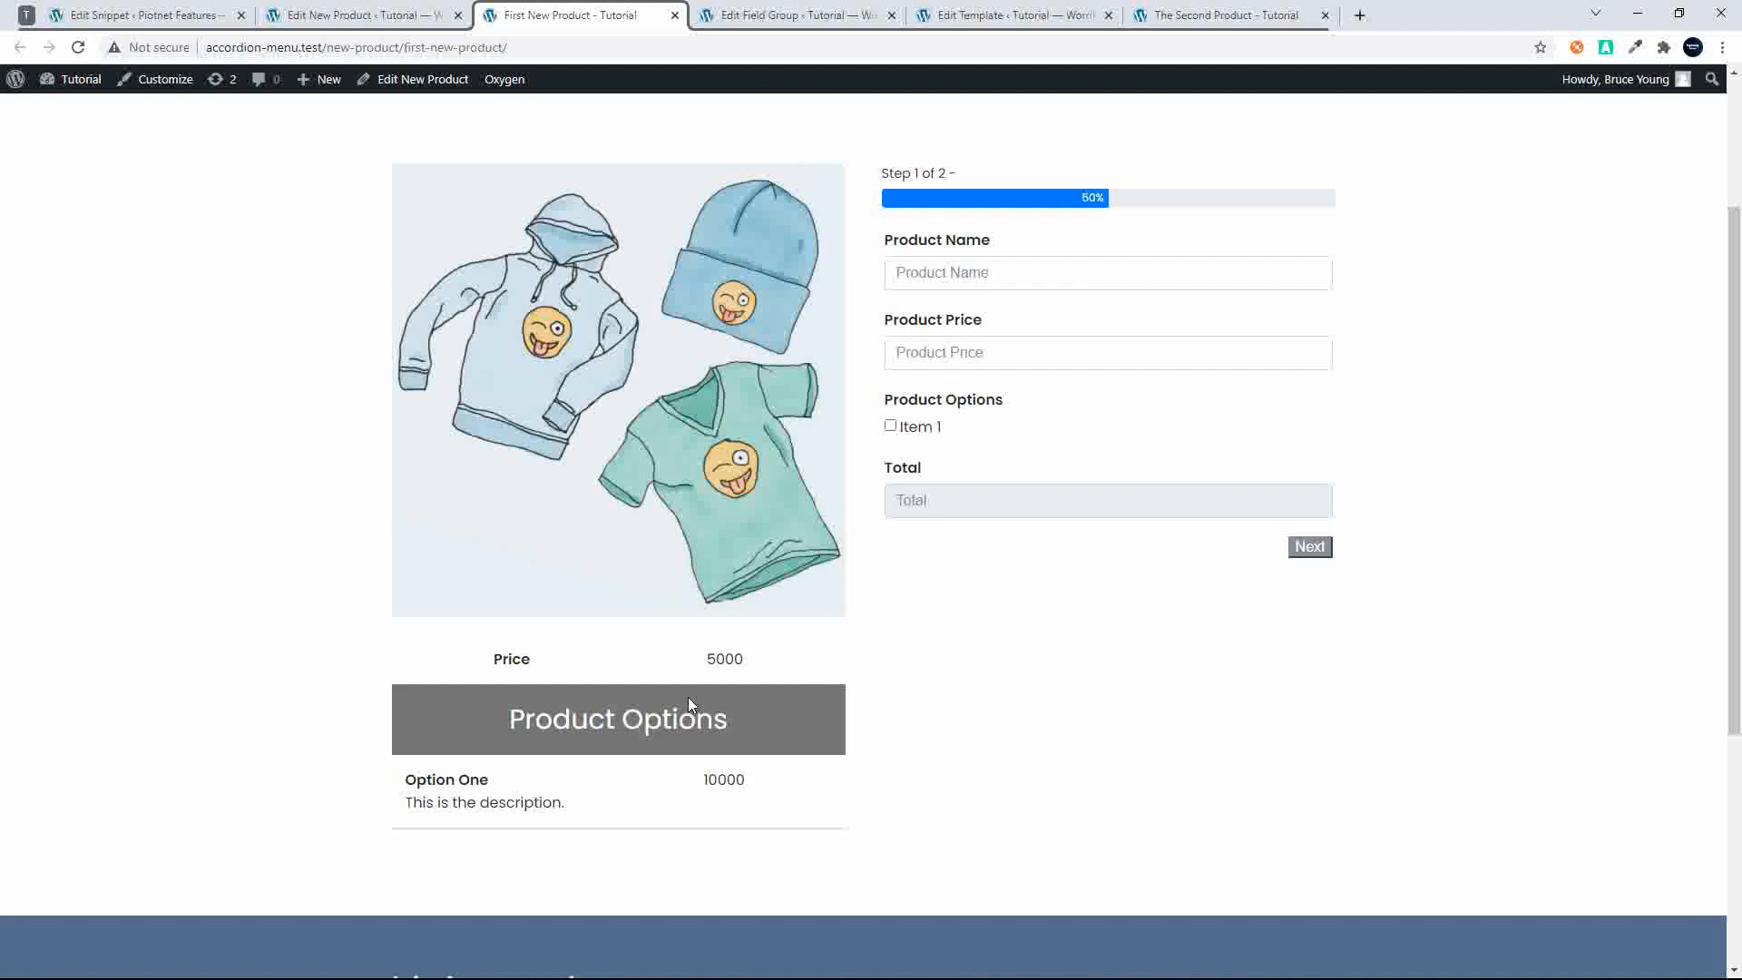
Create a new ACF form under Custom Fields and title it New Product Form
{"action": "scroll", "coordinate": [690, 699], "scroll_direction": "down", "scroll_amount": 2}
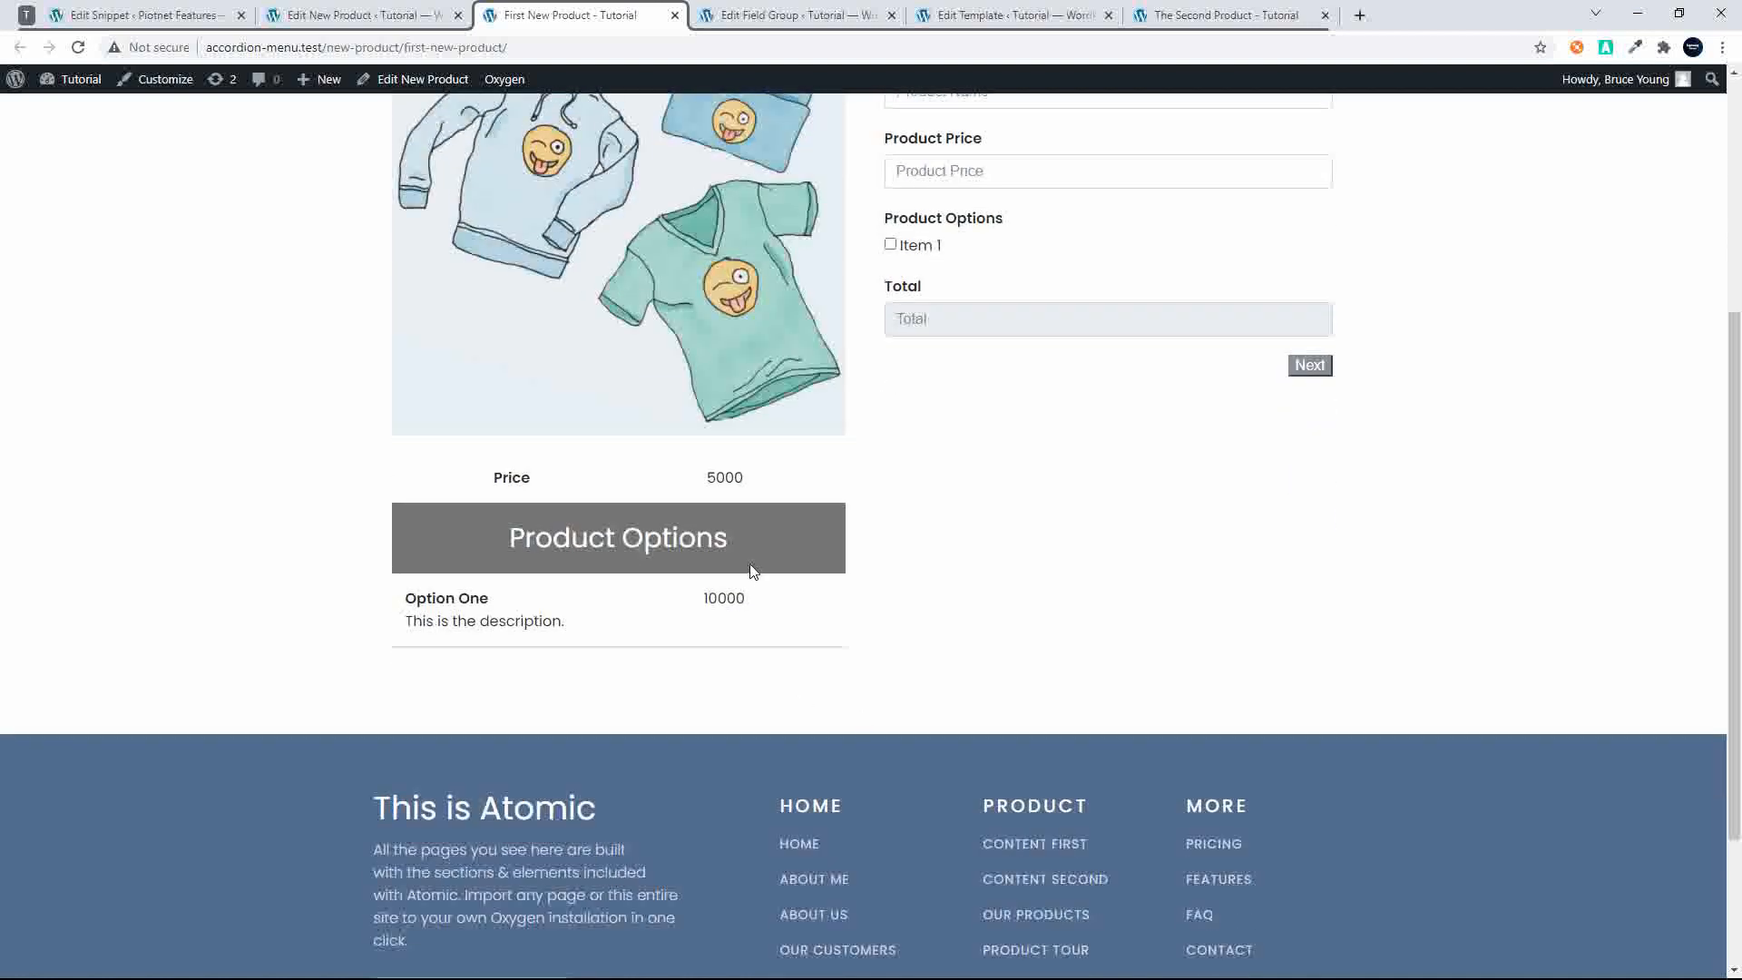
{"action": "scroll", "coordinate": [740, 559], "scroll_direction": "up", "scroll_amount": 1}
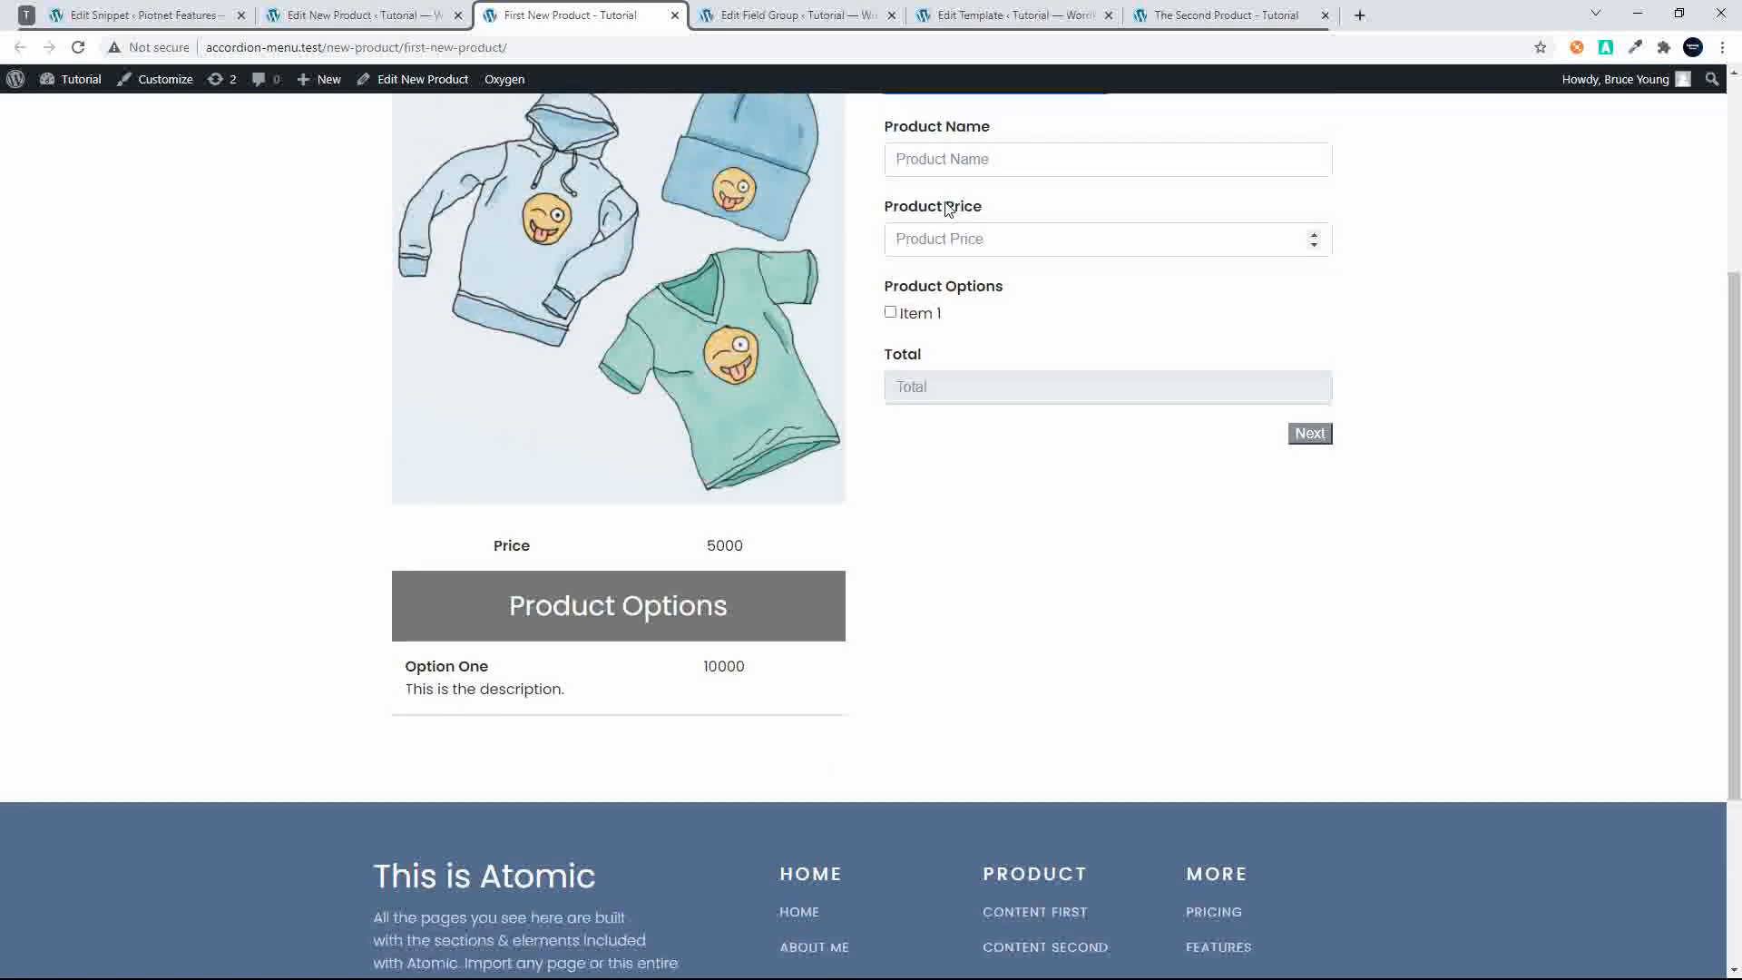
{"action": "scroll", "coordinate": [952, 209], "scroll_direction": "up", "scroll_amount": 1}
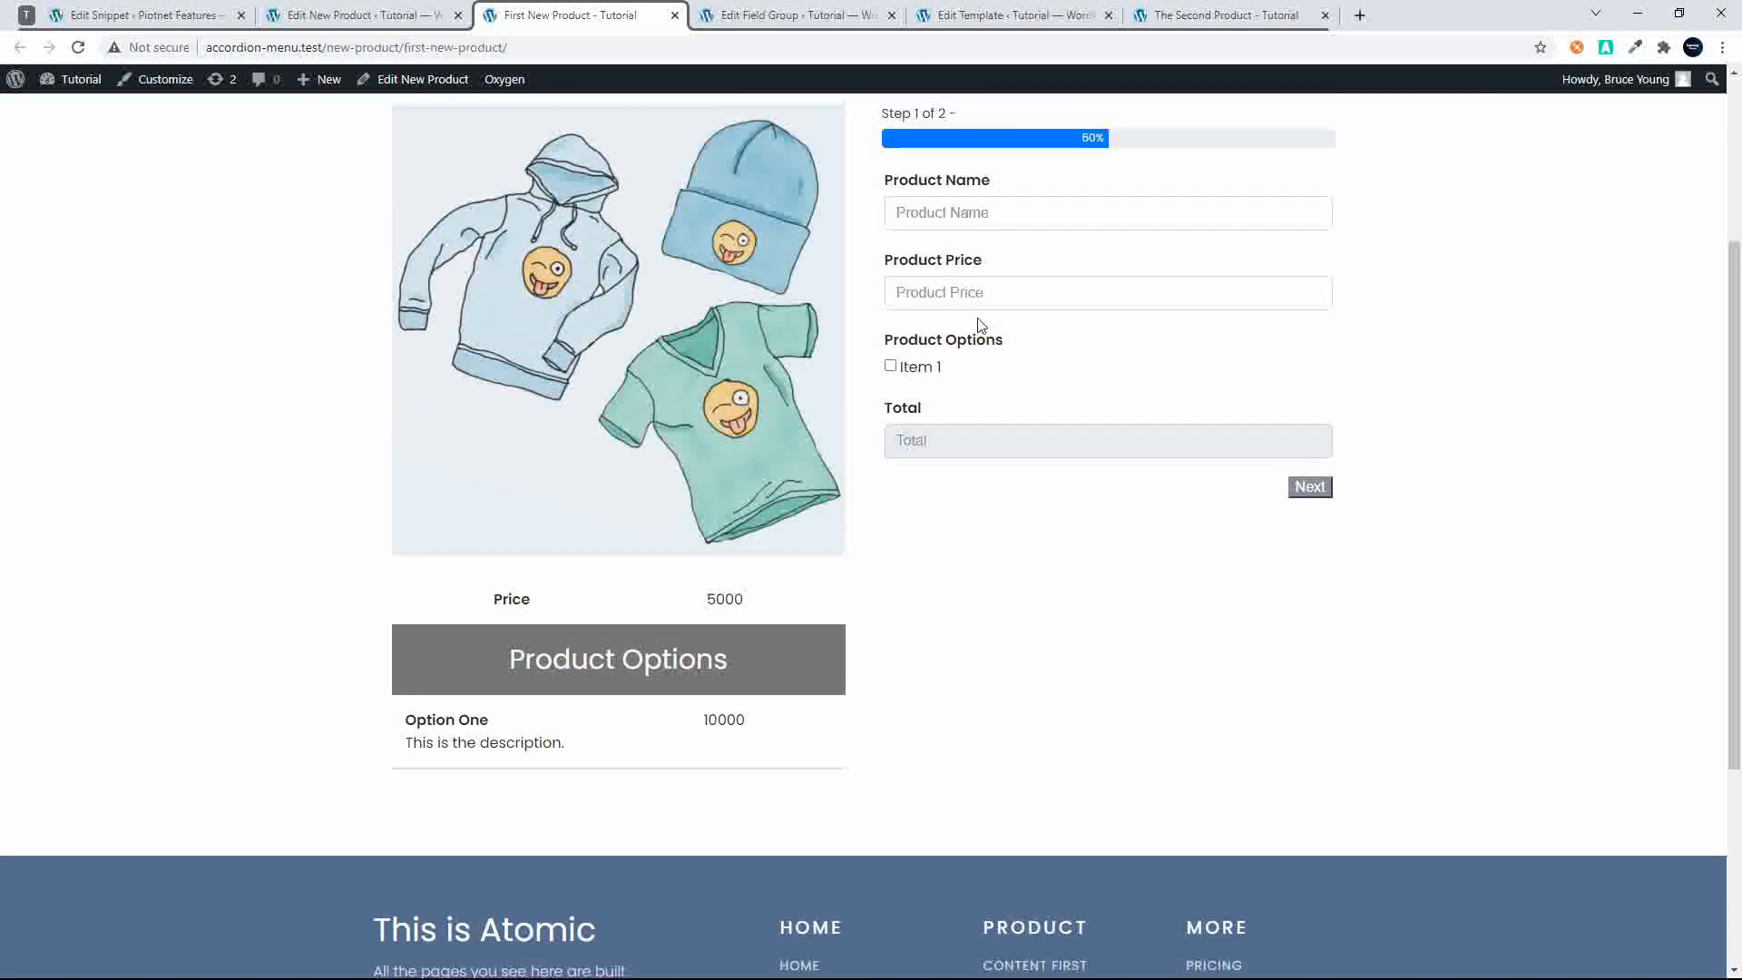
{"action": "left_click", "coordinate": [778, 16]}
{"action": "scroll", "coordinate": [590, 389], "scroll_direction": "up", "scroll_amount": 2}
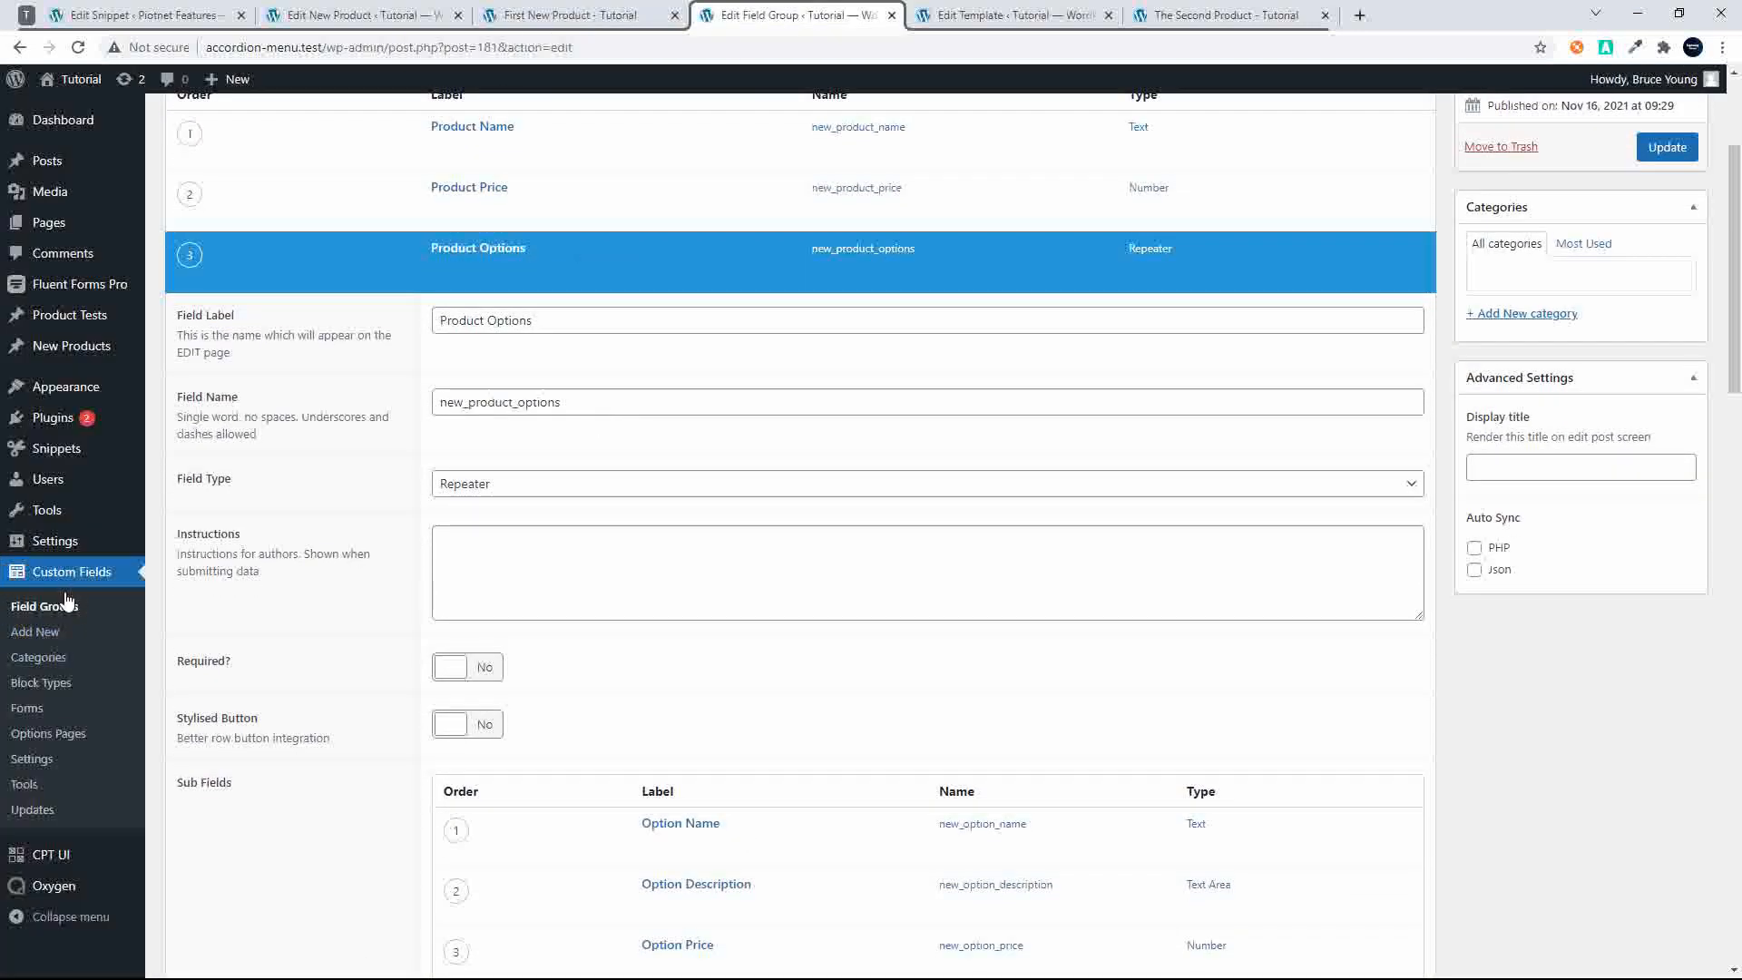
{"action": "left_click", "coordinate": [23, 712]}
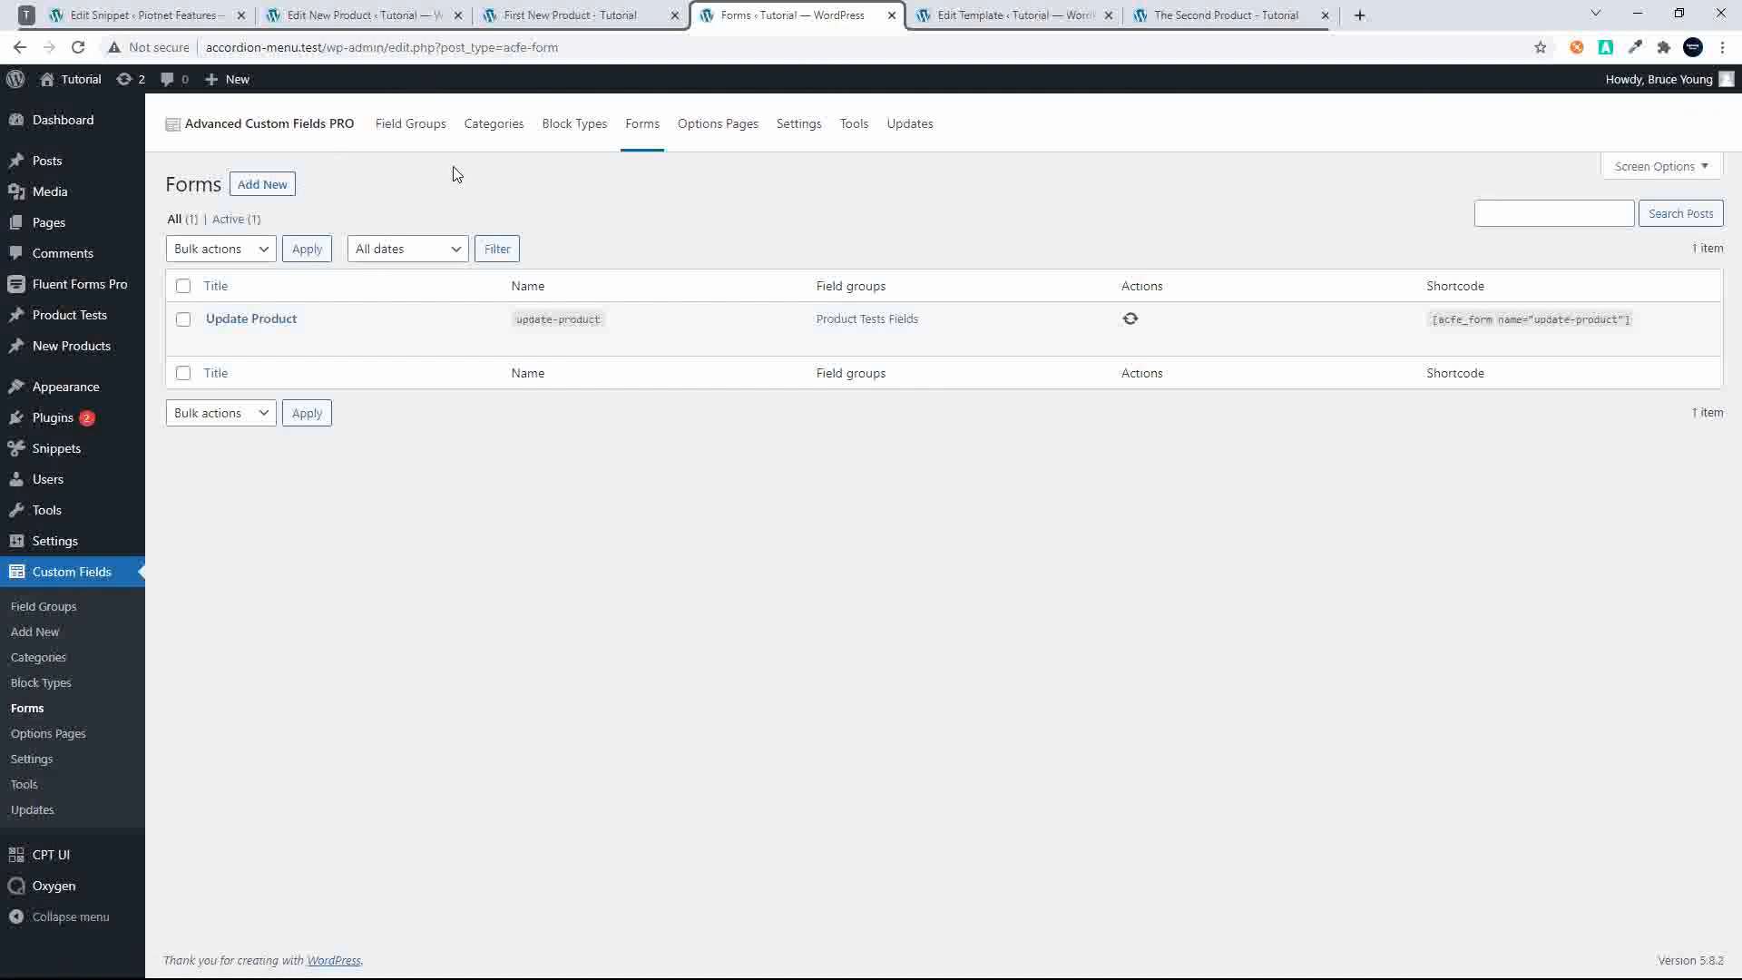
{"action": "left_click", "coordinate": [259, 185]}
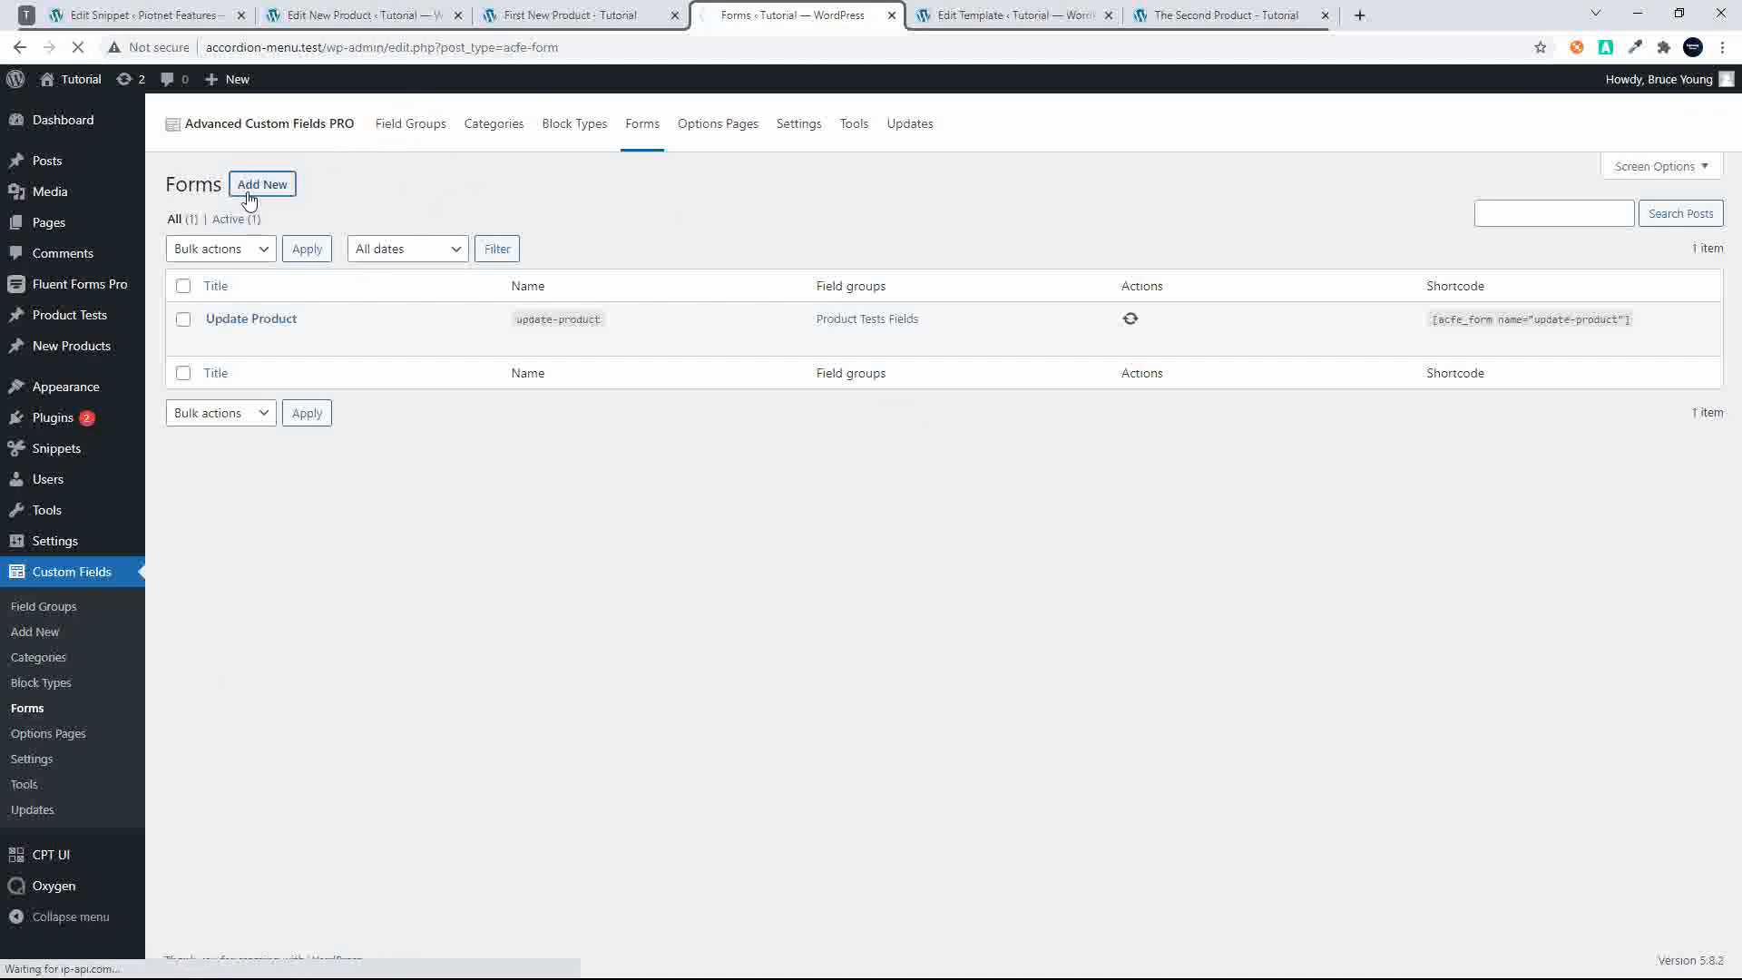
{"action": "type", "text": "New Product Form"}
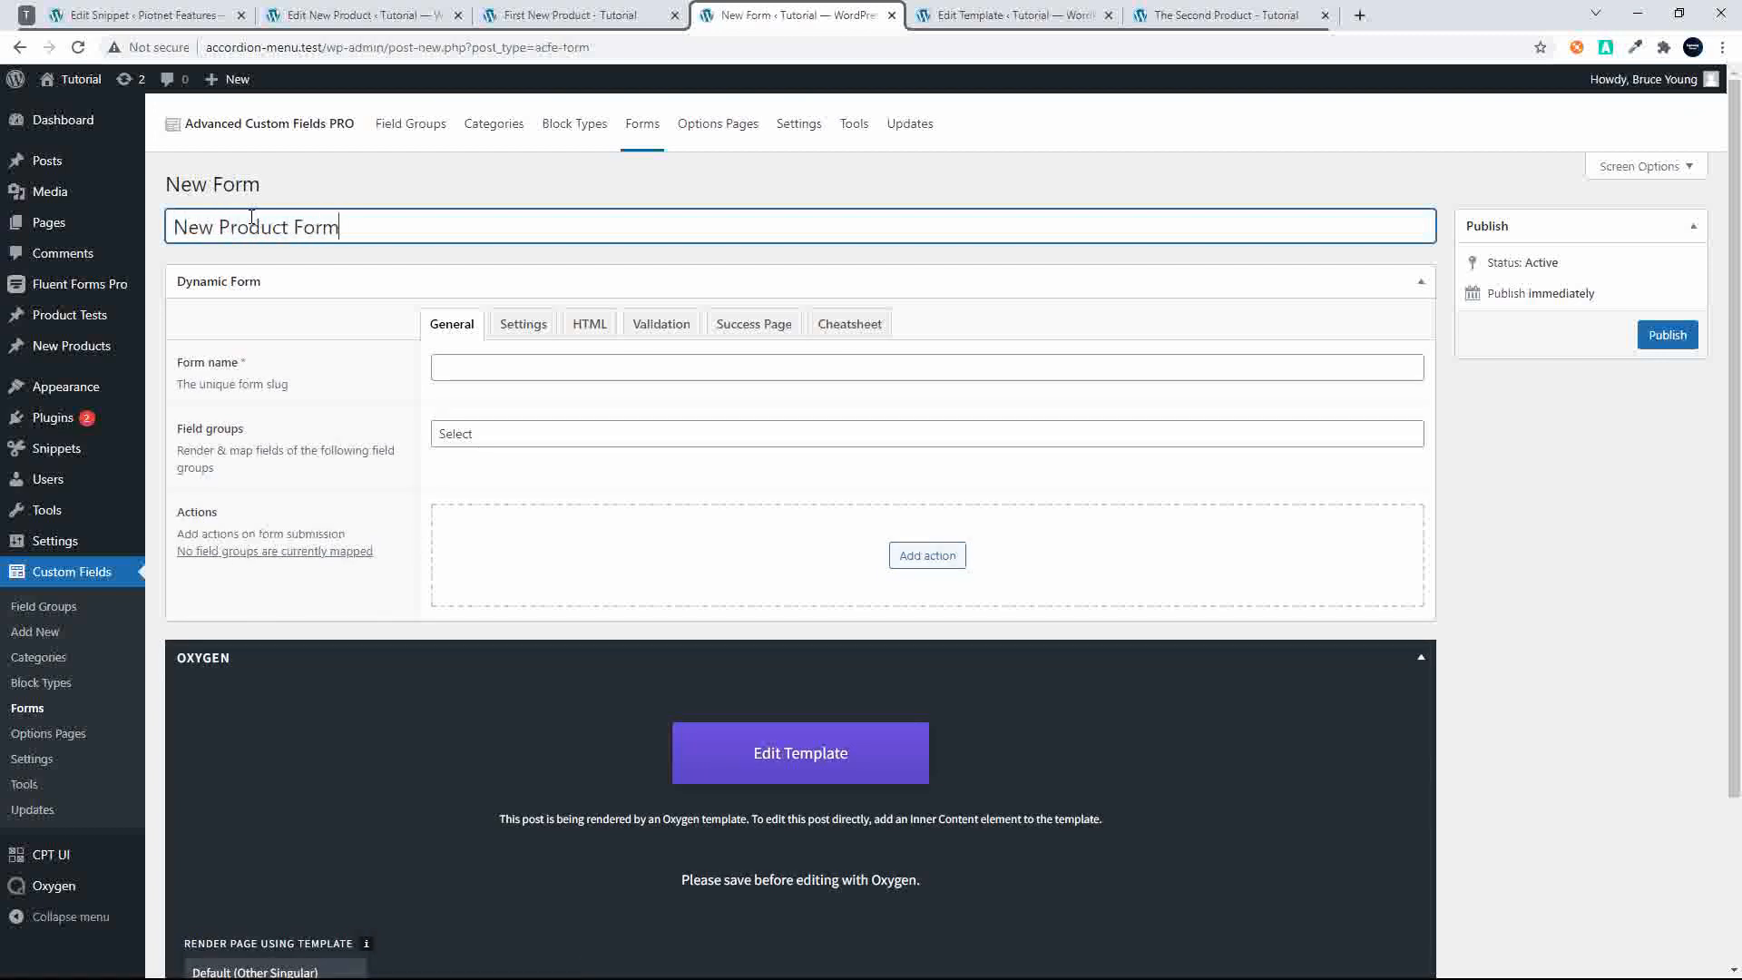
Set the form name to new-products-form and map the New Products field group to it
{"action": "left_click", "coordinate": [482, 370]}
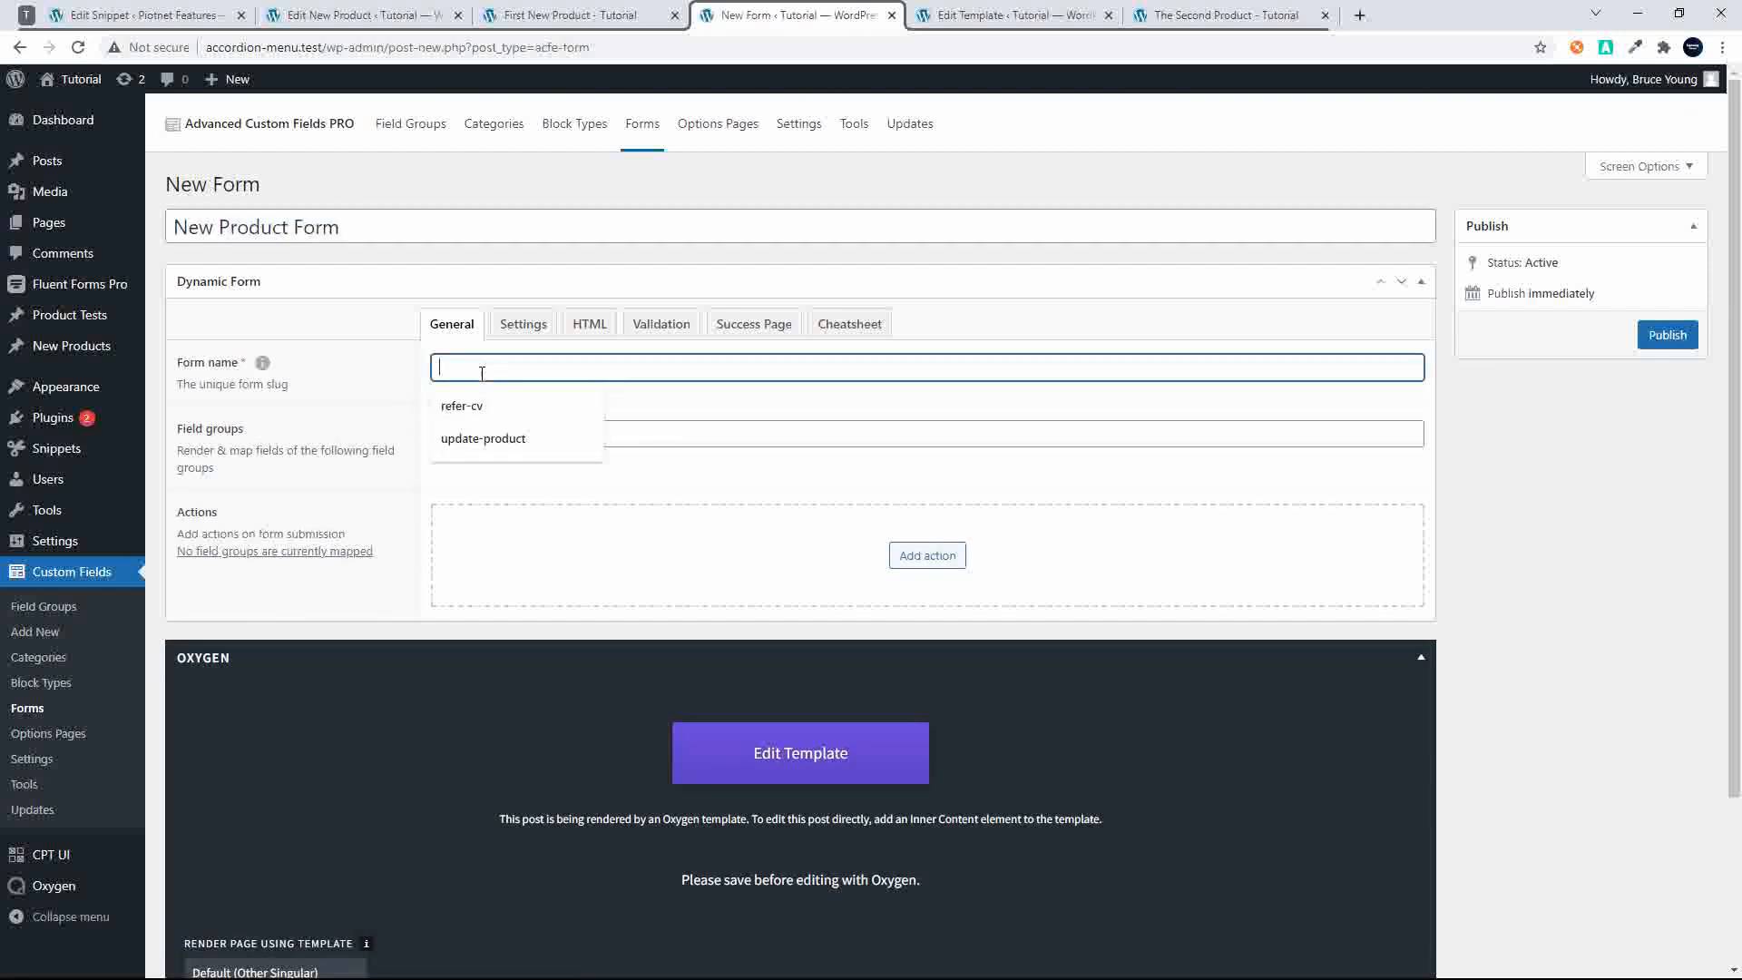
{"action": "type", "text": "new-products-form"}
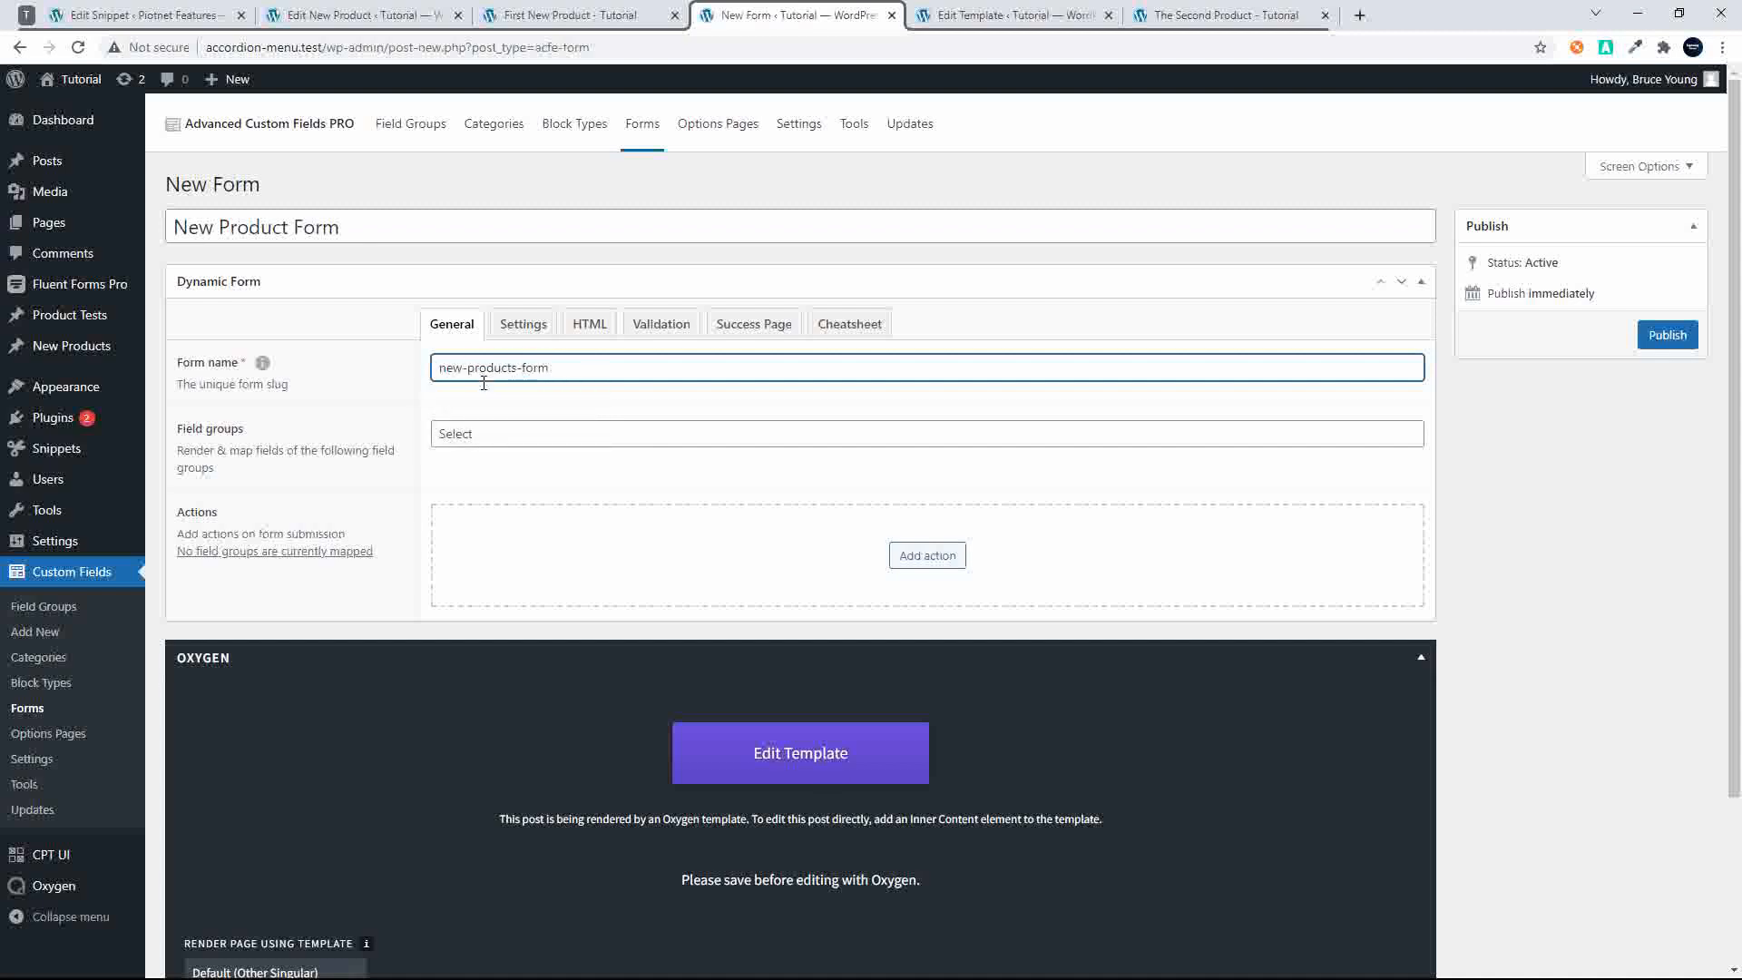
{"action": "left_click", "coordinate": [497, 432]}
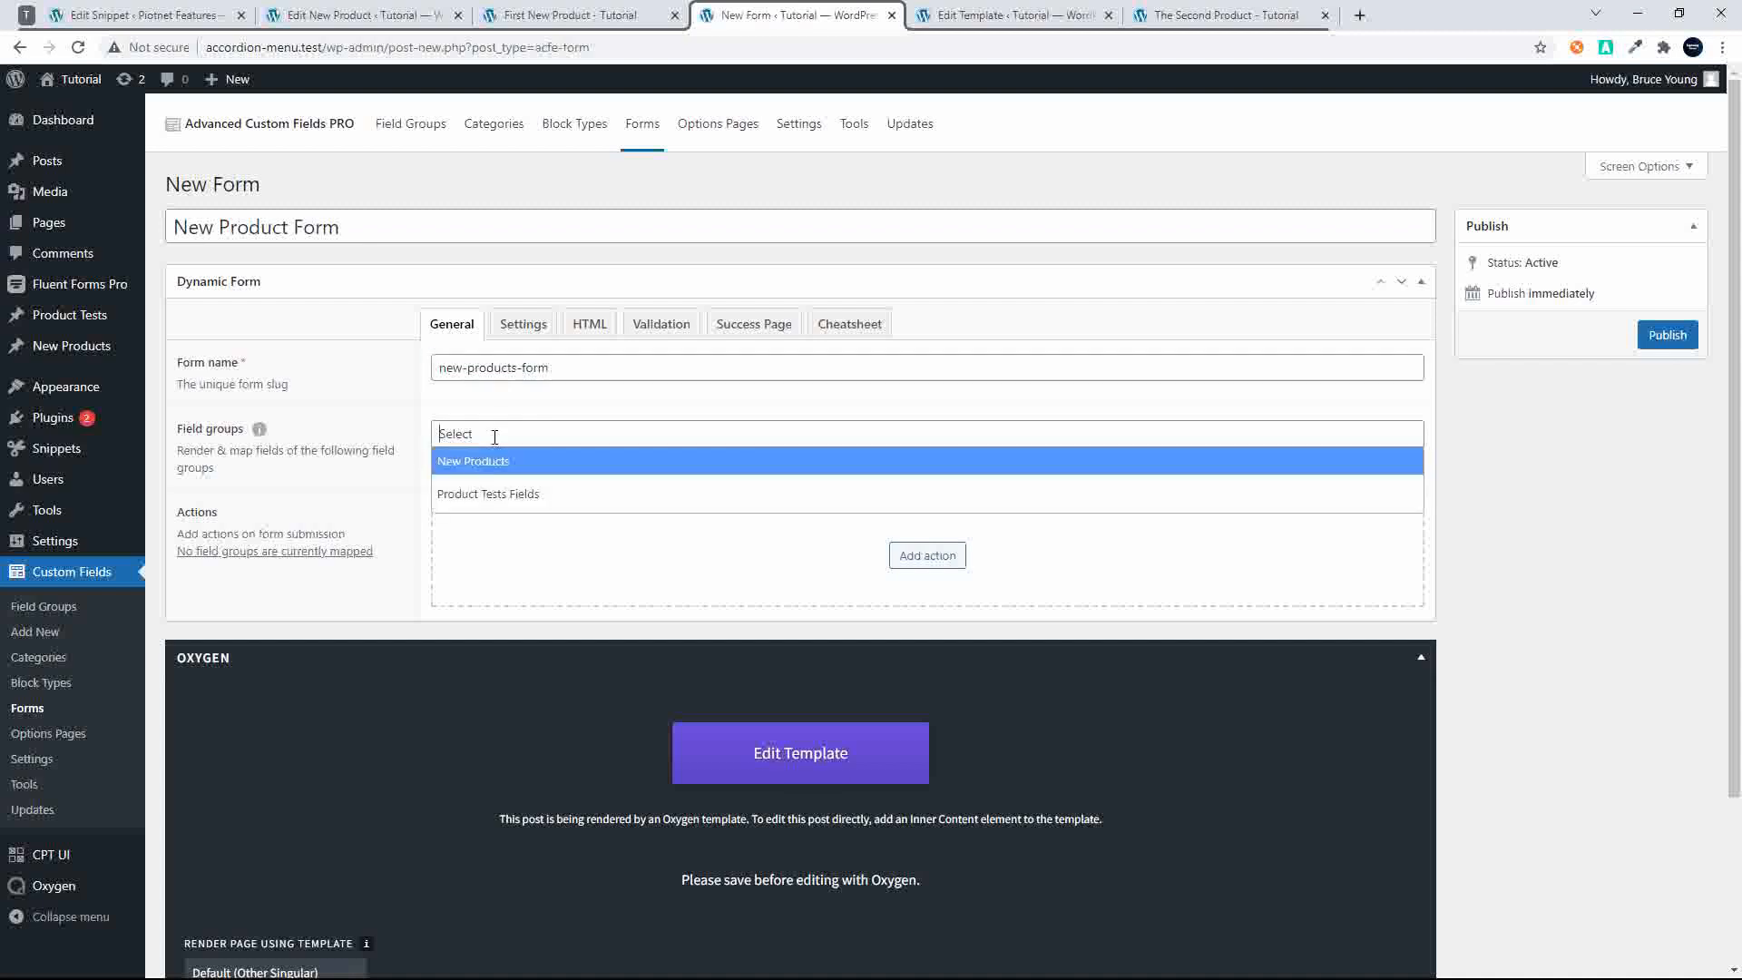
{"action": "left_click", "coordinate": [473, 473]}
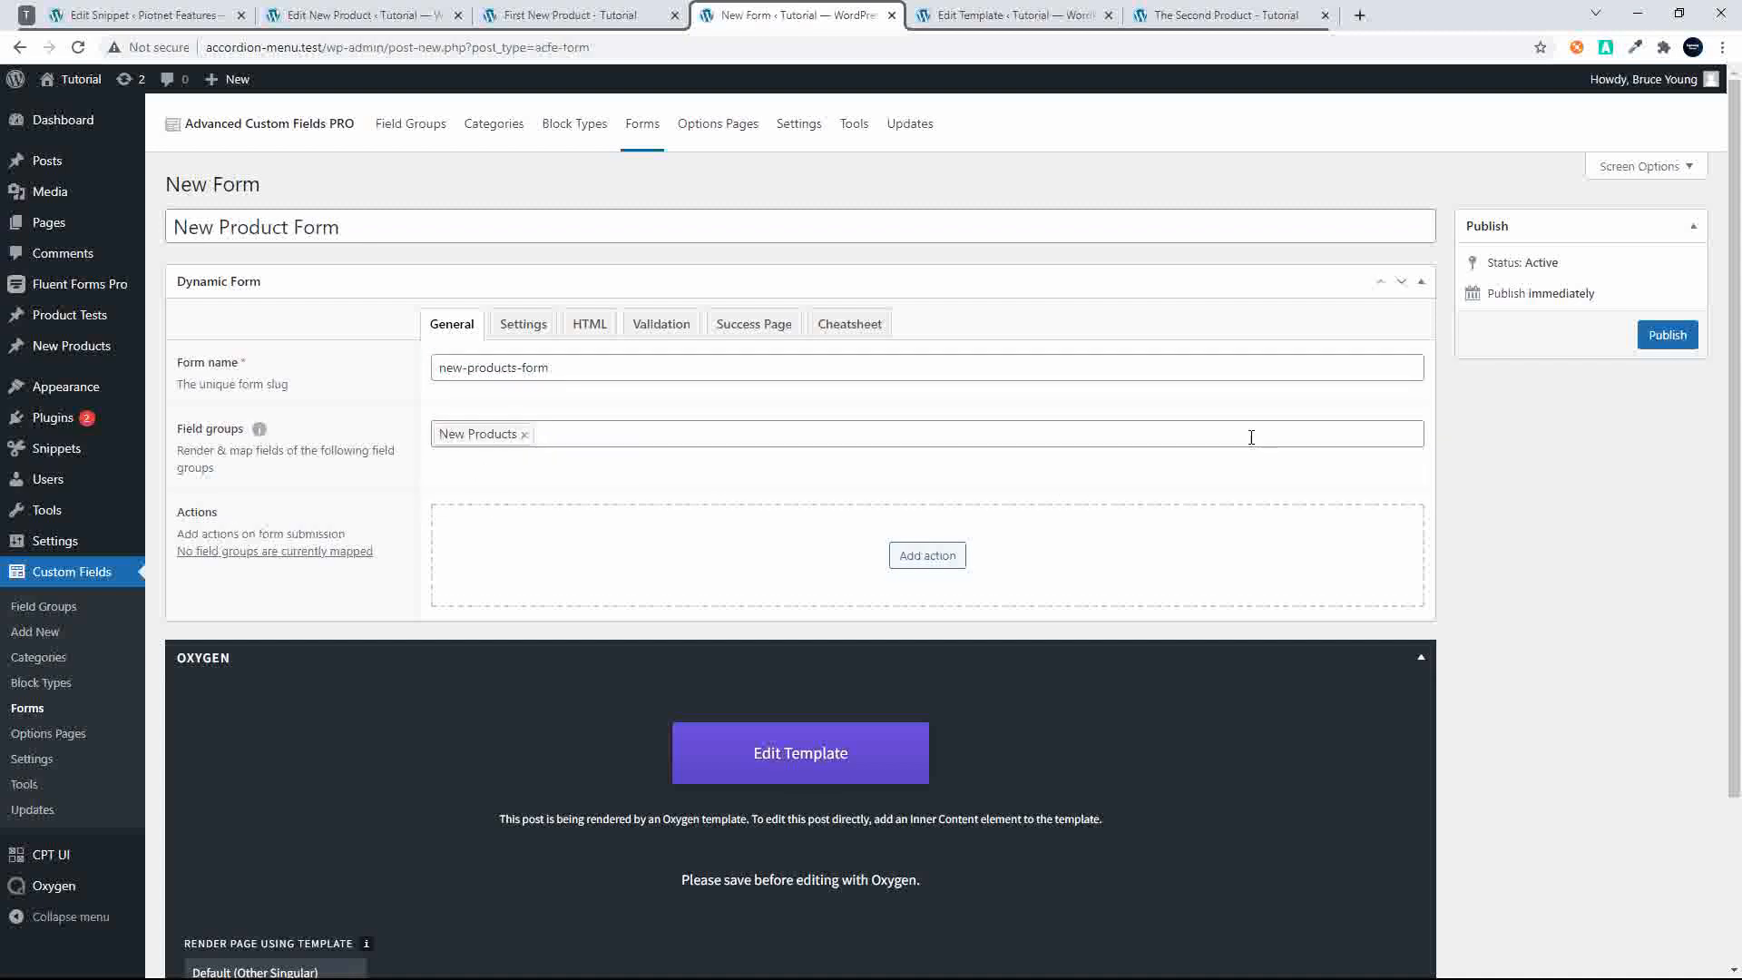
Add a Post action set to Update post to the form and publish it
{"action": "left_click", "coordinate": [940, 566]}
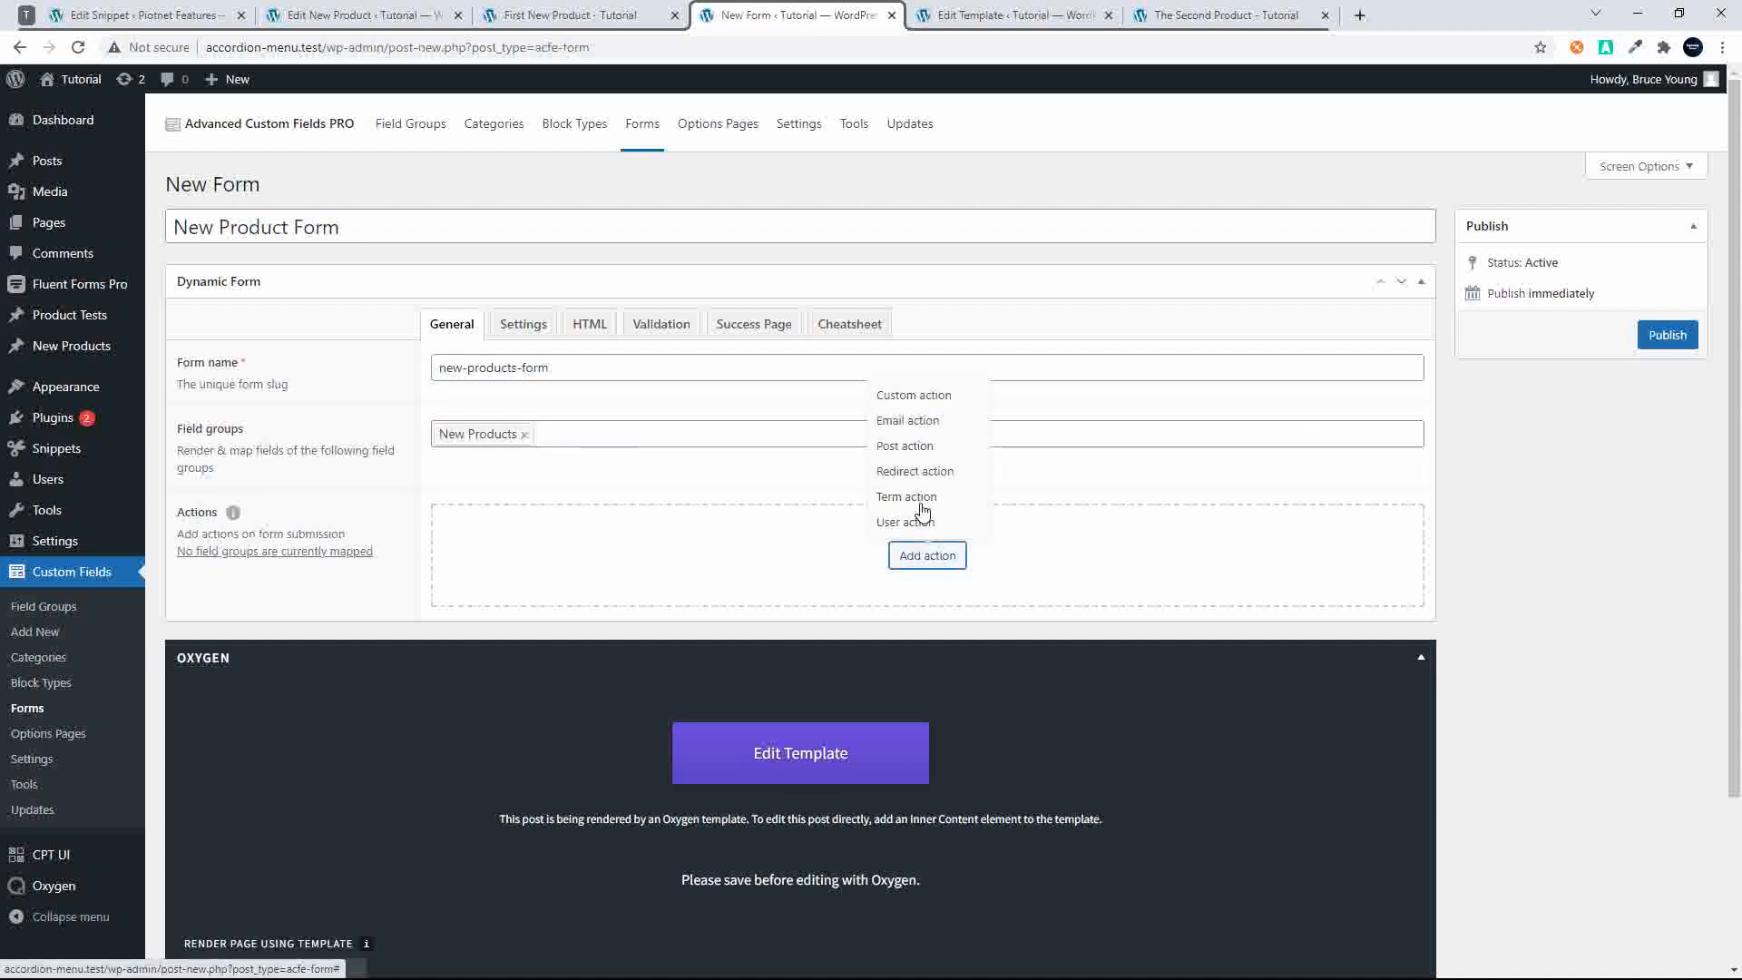
{"action": "left_click", "coordinate": [931, 445]}
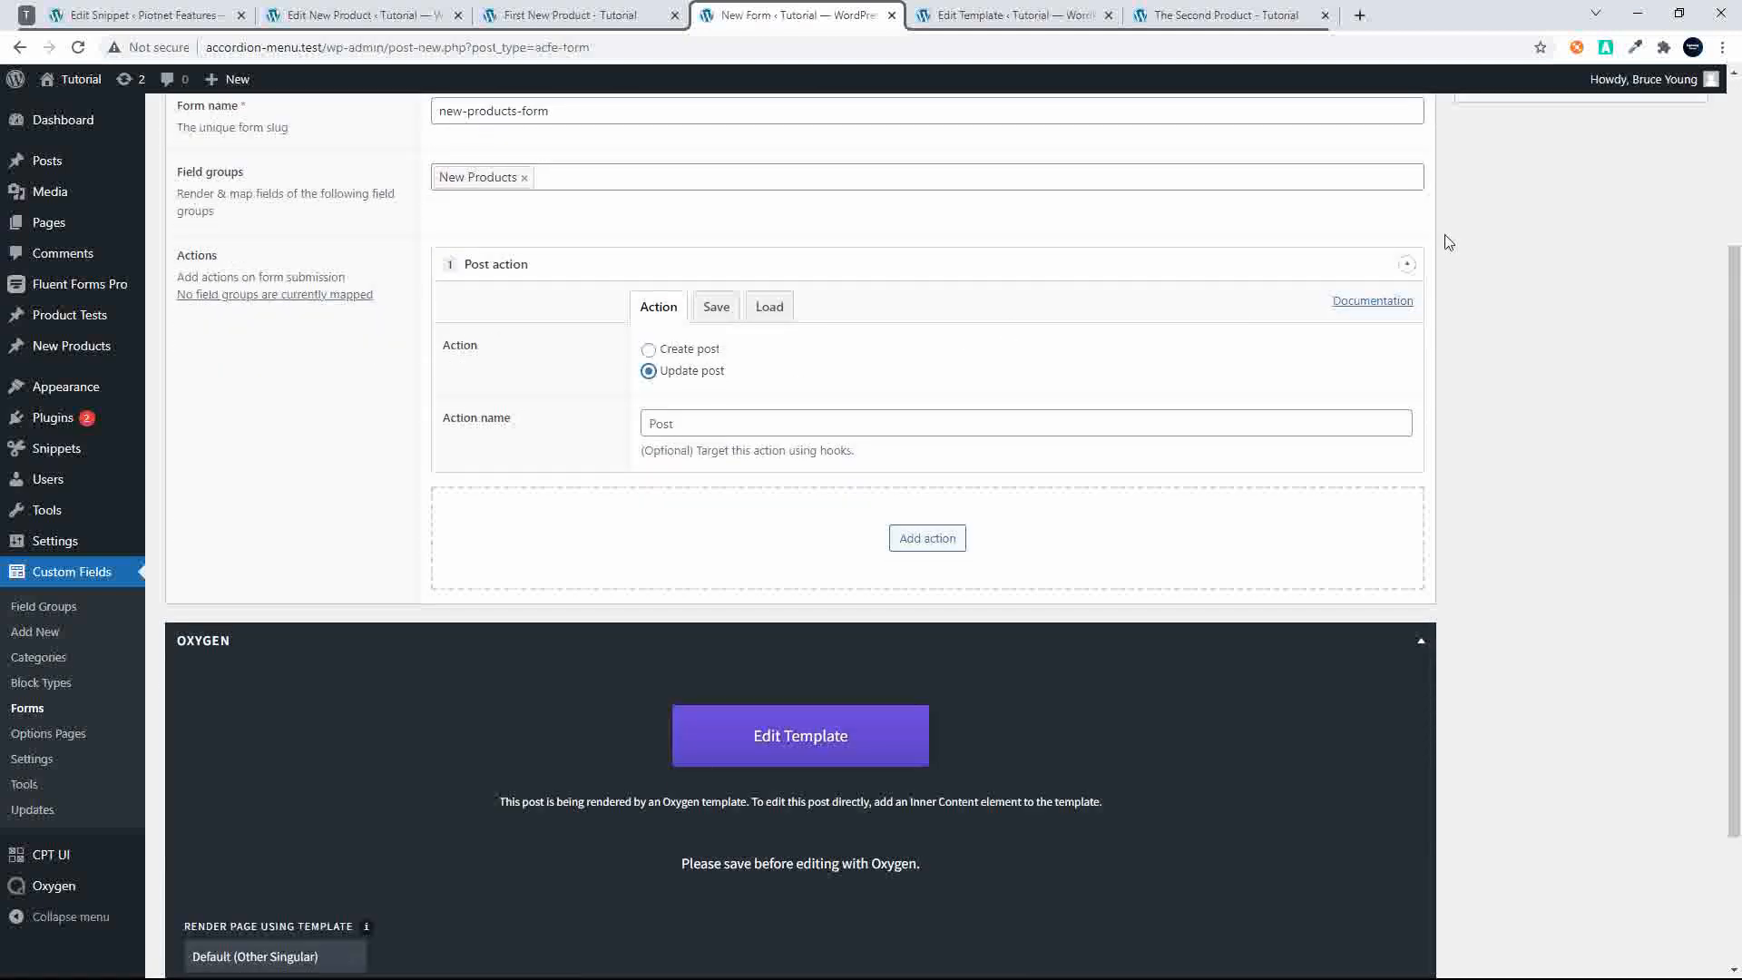
{"action": "scroll", "coordinate": [1446, 242], "scroll_direction": "down", "scroll_amount": 2}
{"action": "scroll", "coordinate": [1657, 364], "scroll_direction": "up", "scroll_amount": 5}
{"action": "left_click", "coordinate": [1667, 336]}
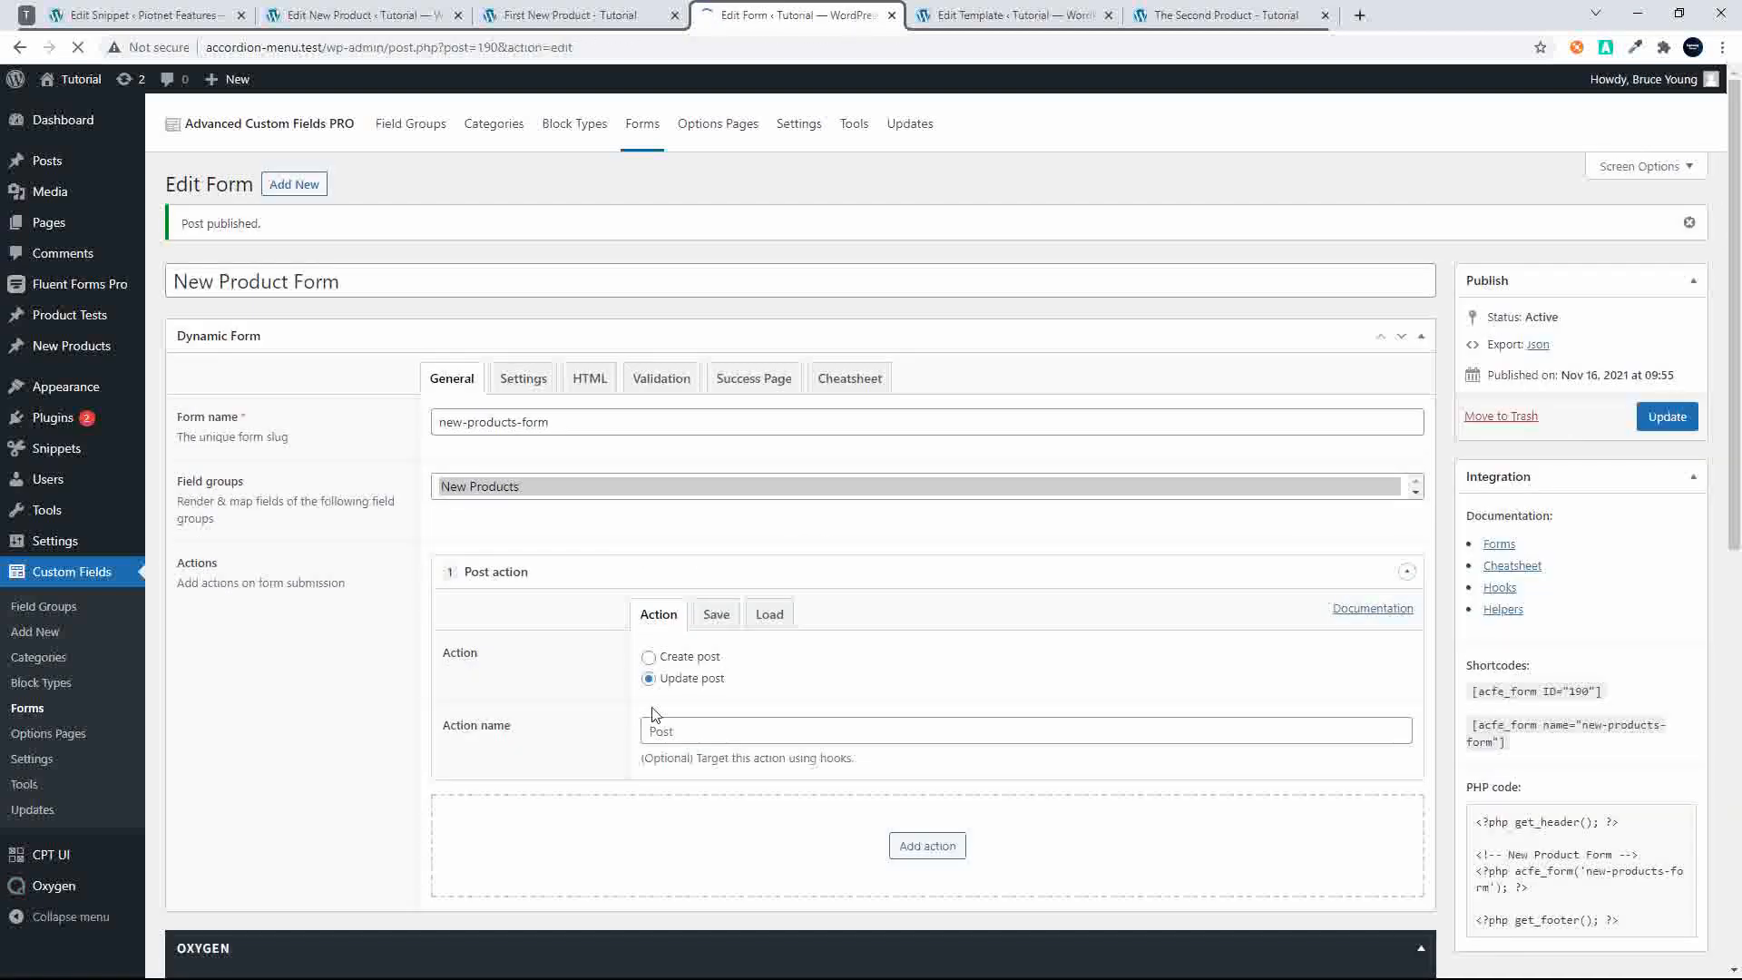
Enable Load Values for the post action and load all ACF fields: Product Name, Product Price and Product Options
{"action": "left_click", "coordinate": [769, 615]}
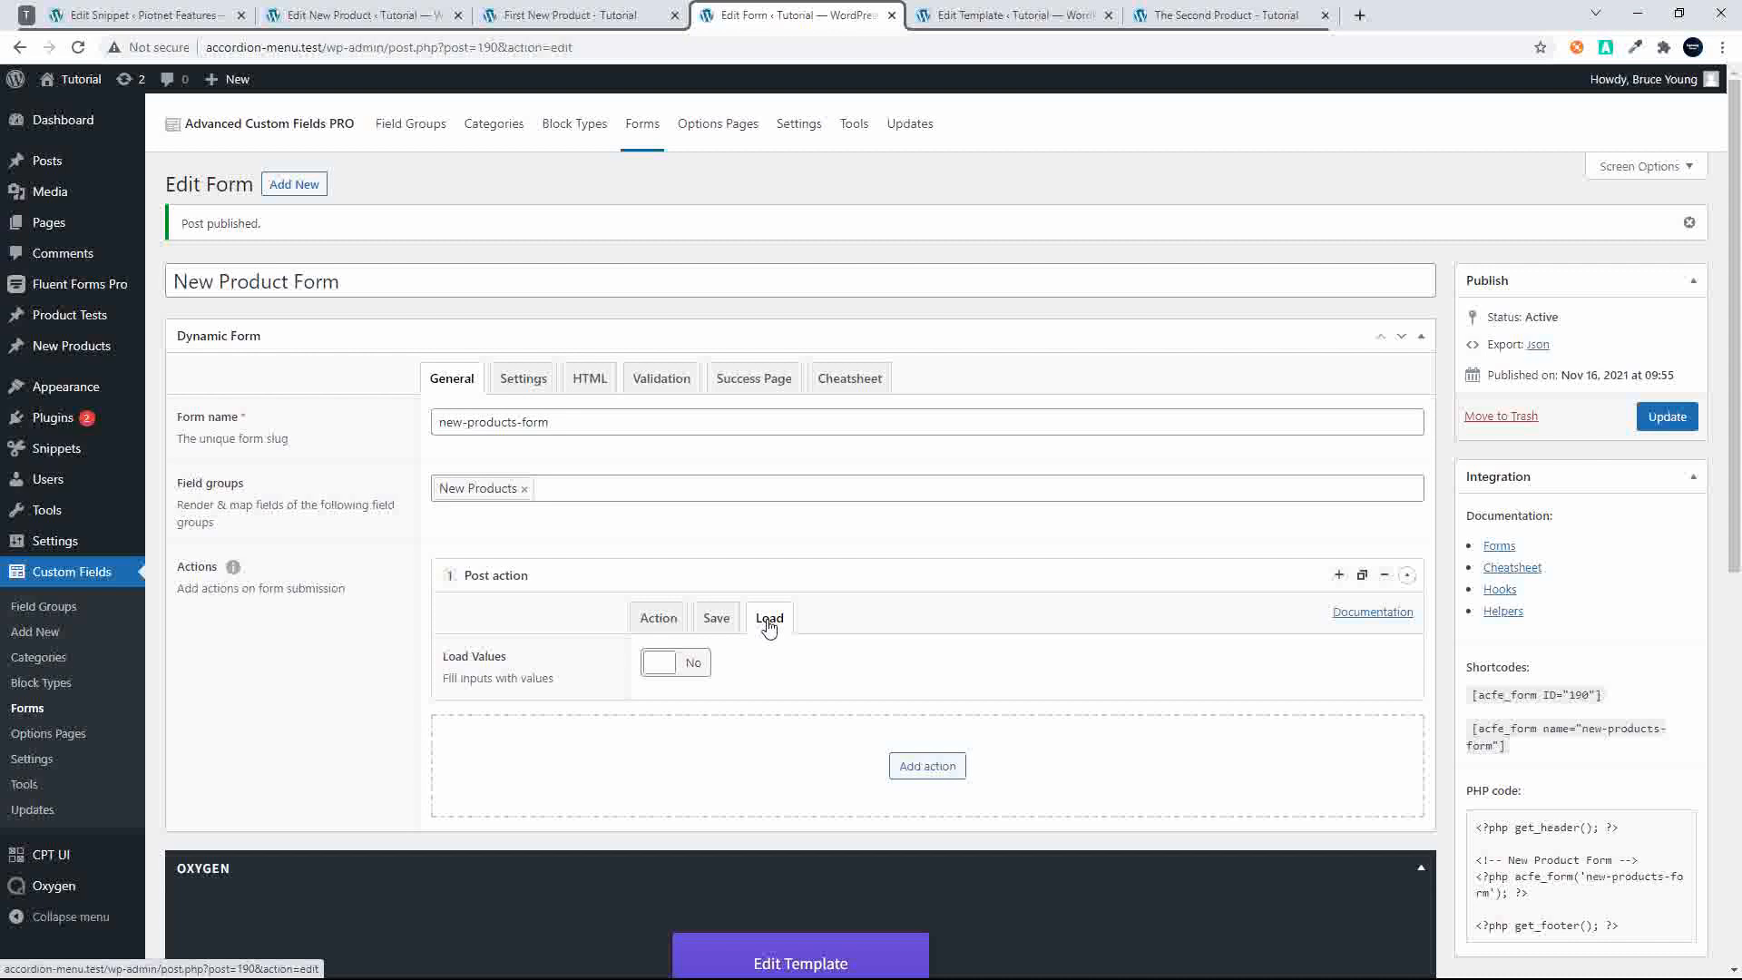
{"action": "left_click", "coordinate": [699, 663]}
{"action": "scroll", "coordinate": [730, 682], "scroll_direction": "down", "scroll_amount": 6}
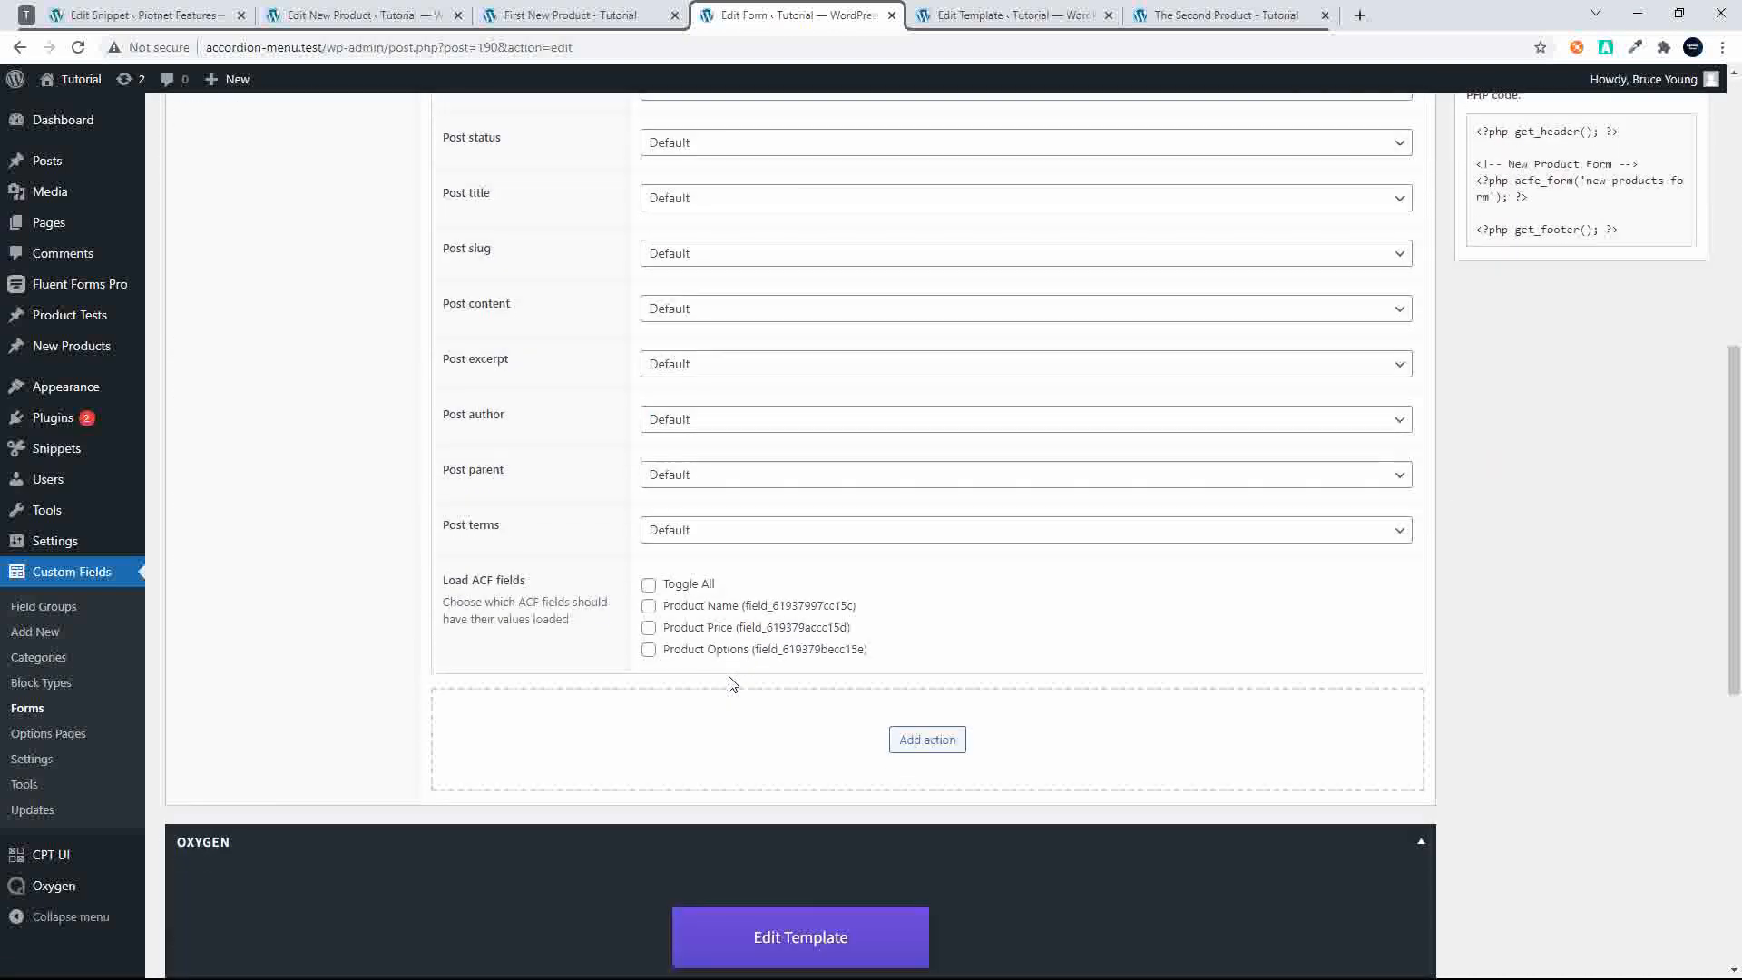
{"action": "left_click", "coordinate": [649, 585]}
Set the post action to save all ACF fields and update the form
{"action": "scroll", "coordinate": [1138, 611], "scroll_direction": "up", "scroll_amount": 1}
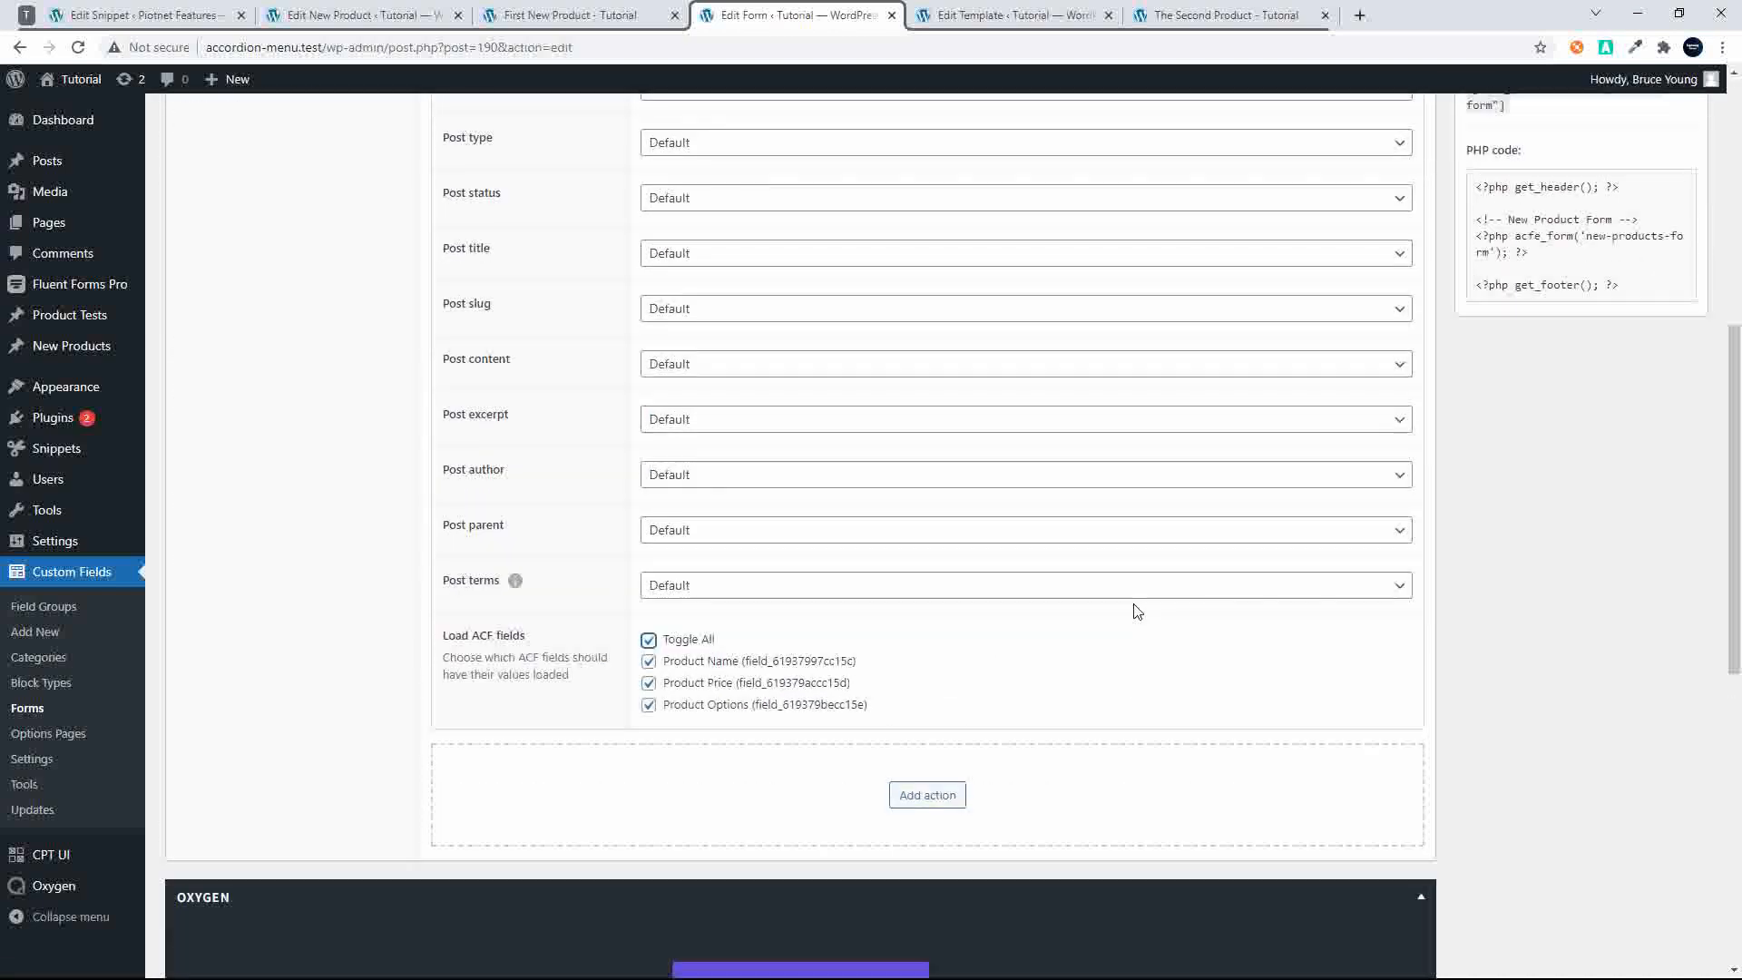
{"action": "scroll", "coordinate": [1137, 612], "scroll_direction": "up", "scroll_amount": 7}
{"action": "left_click", "coordinate": [721, 620]}
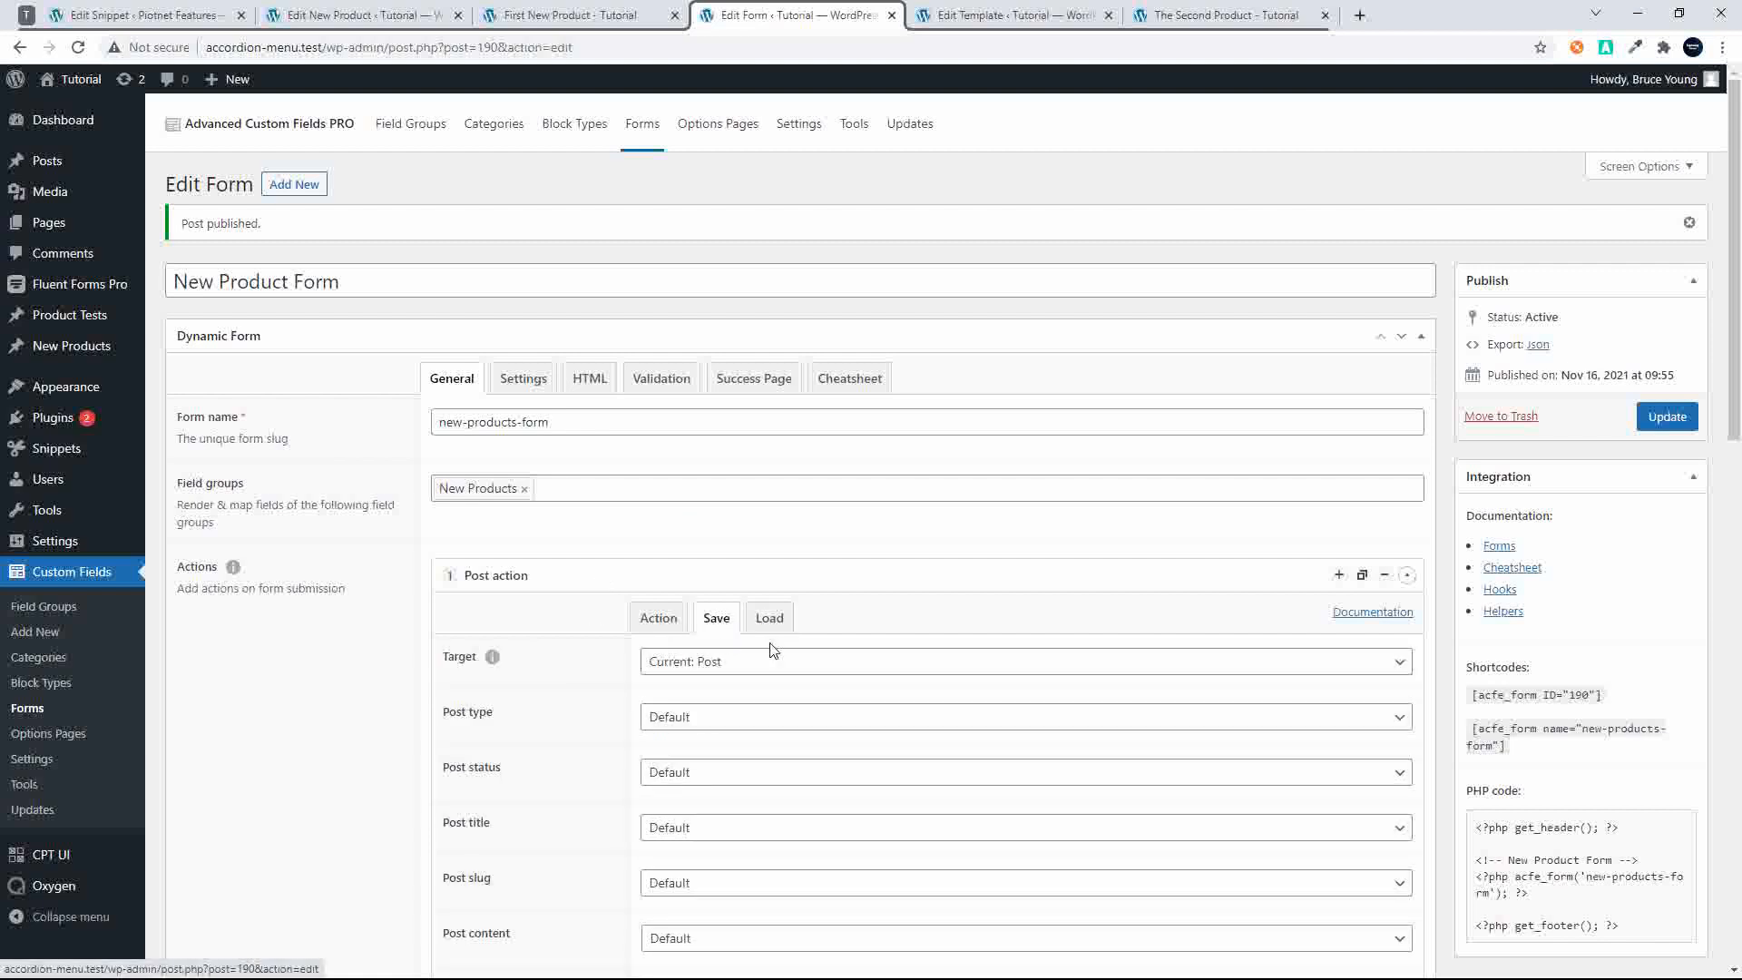
{"action": "scroll", "coordinate": [772, 648], "scroll_direction": "down", "scroll_amount": 10}
{"action": "left_click", "coordinate": [648, 246]}
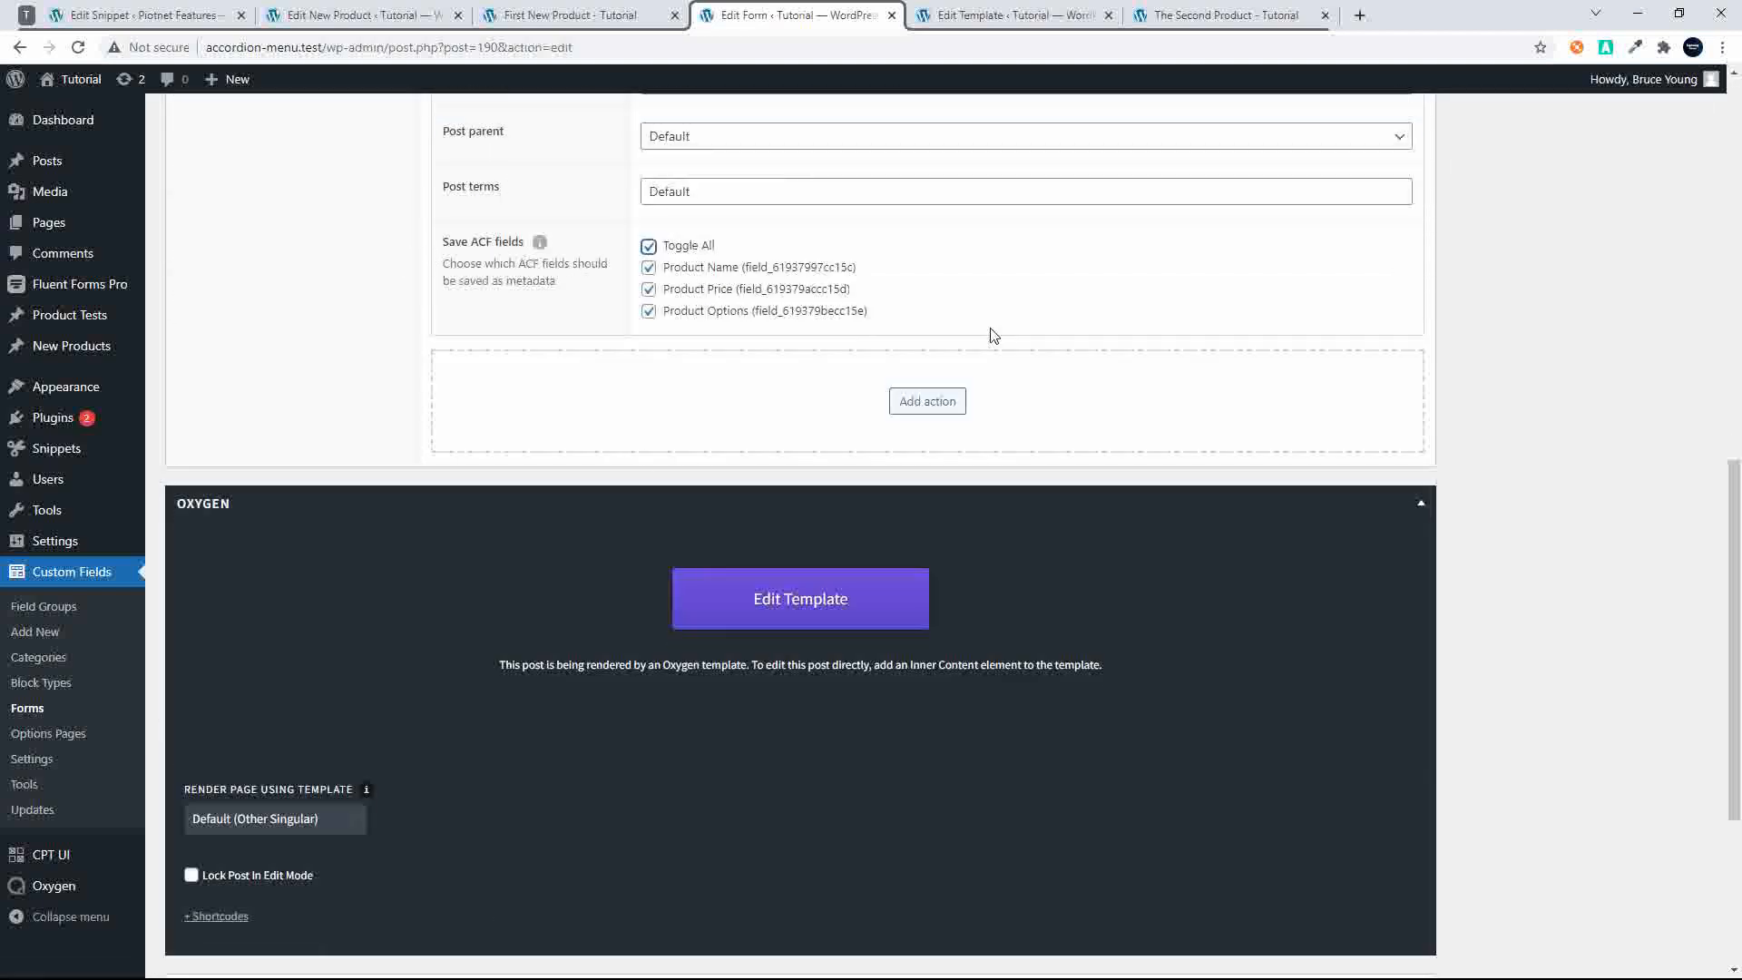
{"action": "scroll", "coordinate": [998, 332], "scroll_direction": "up", "scroll_amount": 10}
{"action": "left_click", "coordinate": [1672, 418]}
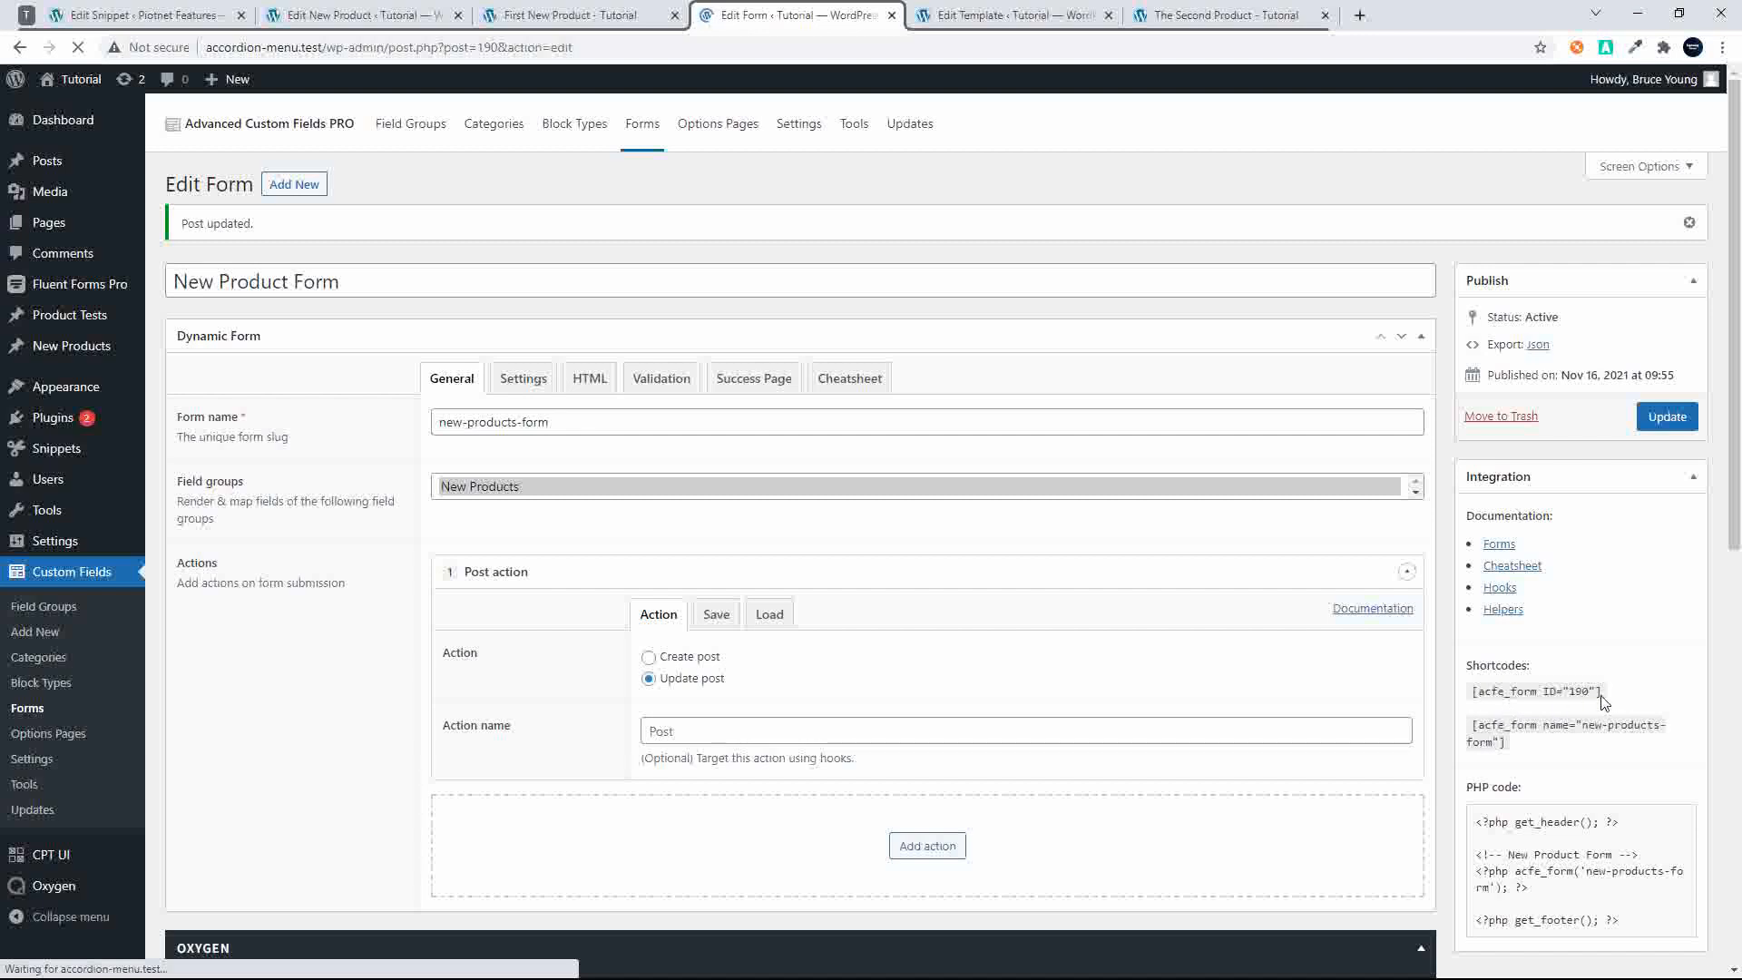
Copy the form's shortcode [acfe_form ID="190"] and open the Single New Products template in the Oxygen builder, overriding the already-open lock
{"action": "left_click", "coordinate": [1592, 701]}
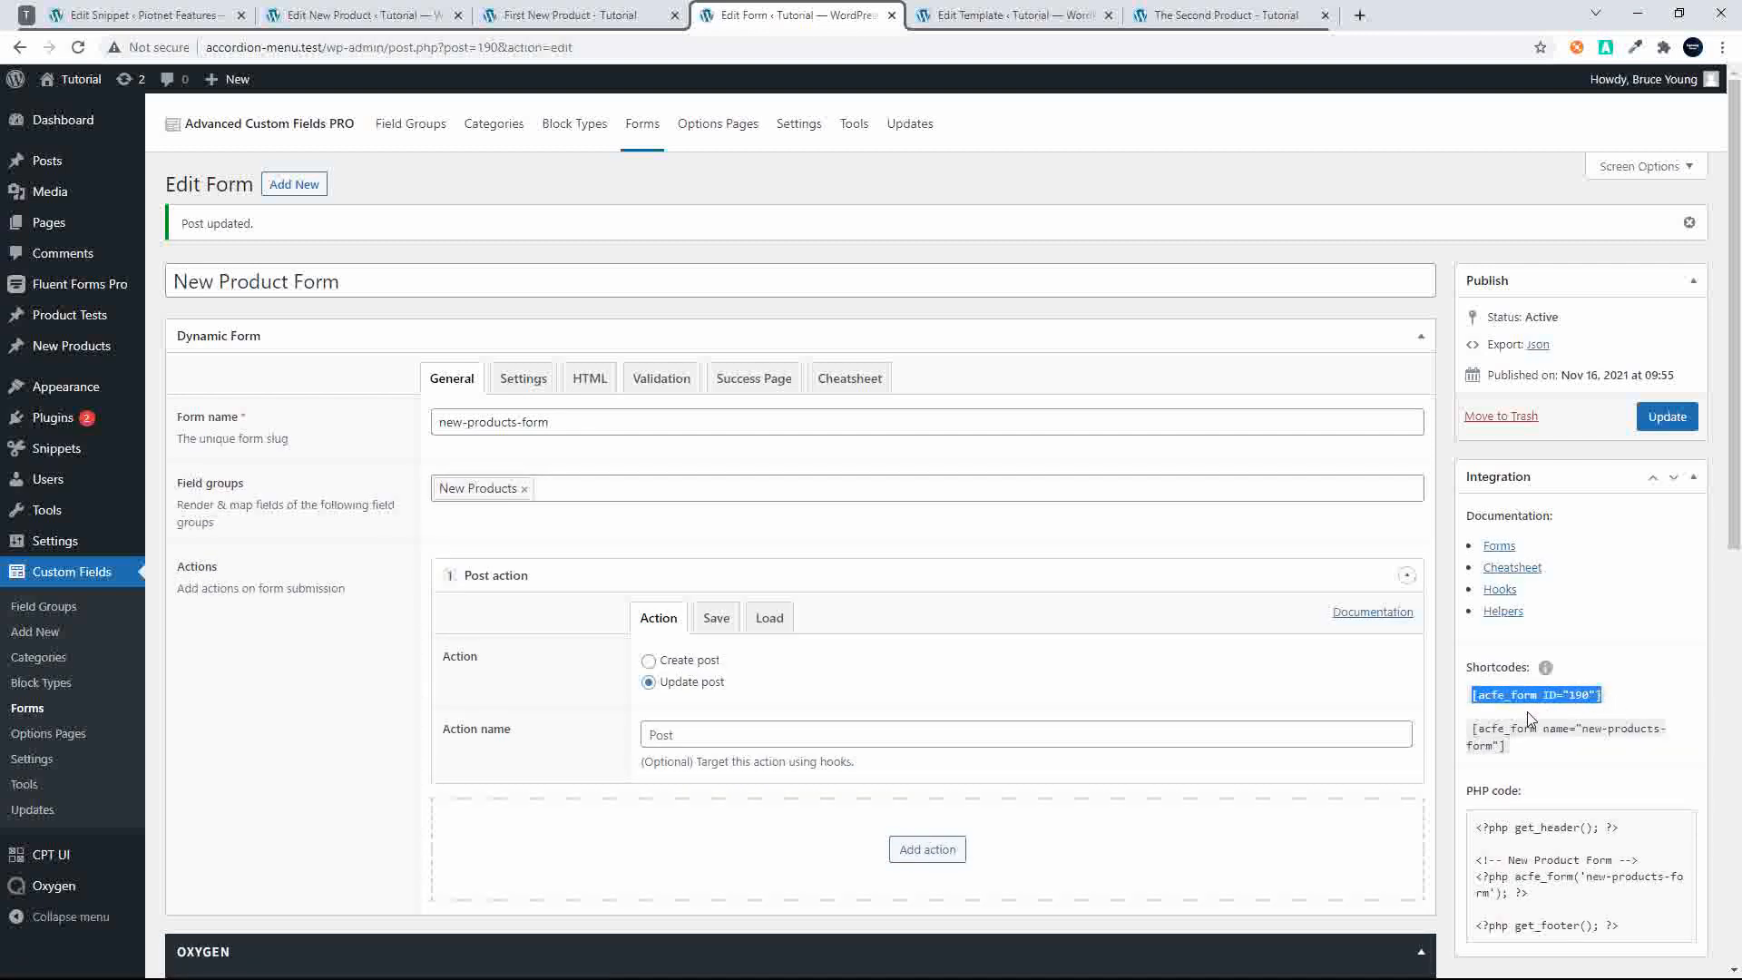
{"action": "left_click", "coordinate": [1004, 11]}
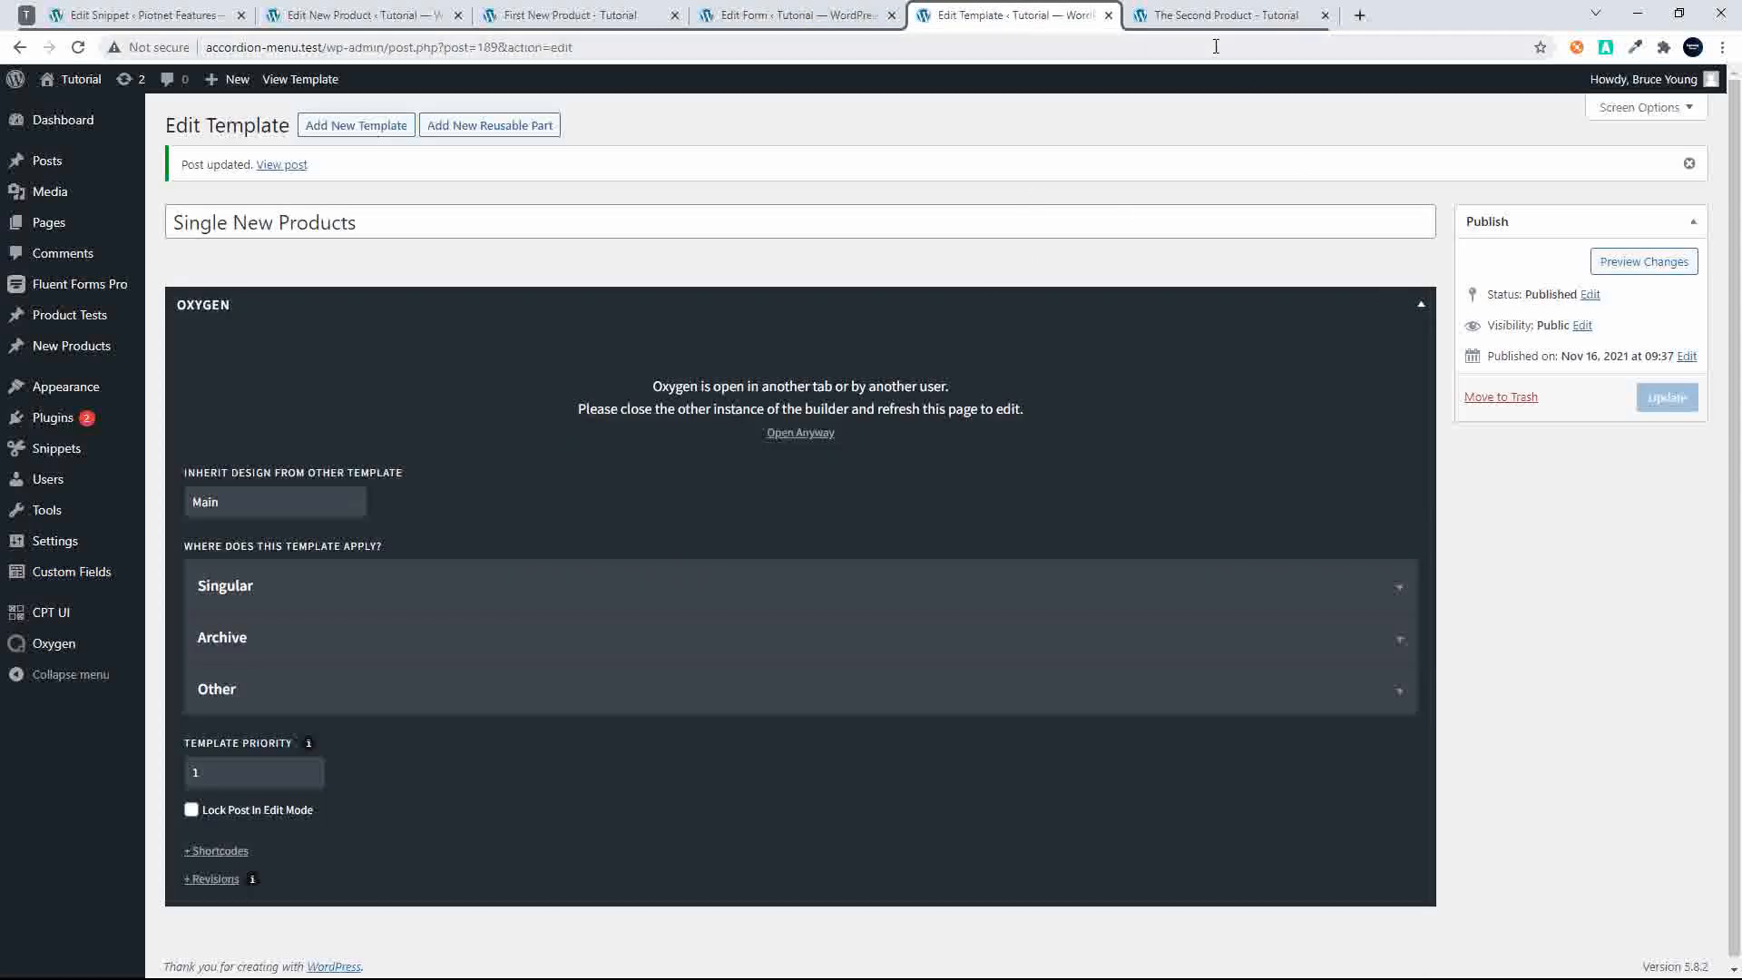
{"action": "left_click", "coordinate": [1220, 14]}
{"action": "left_click", "coordinate": [1003, 15]}
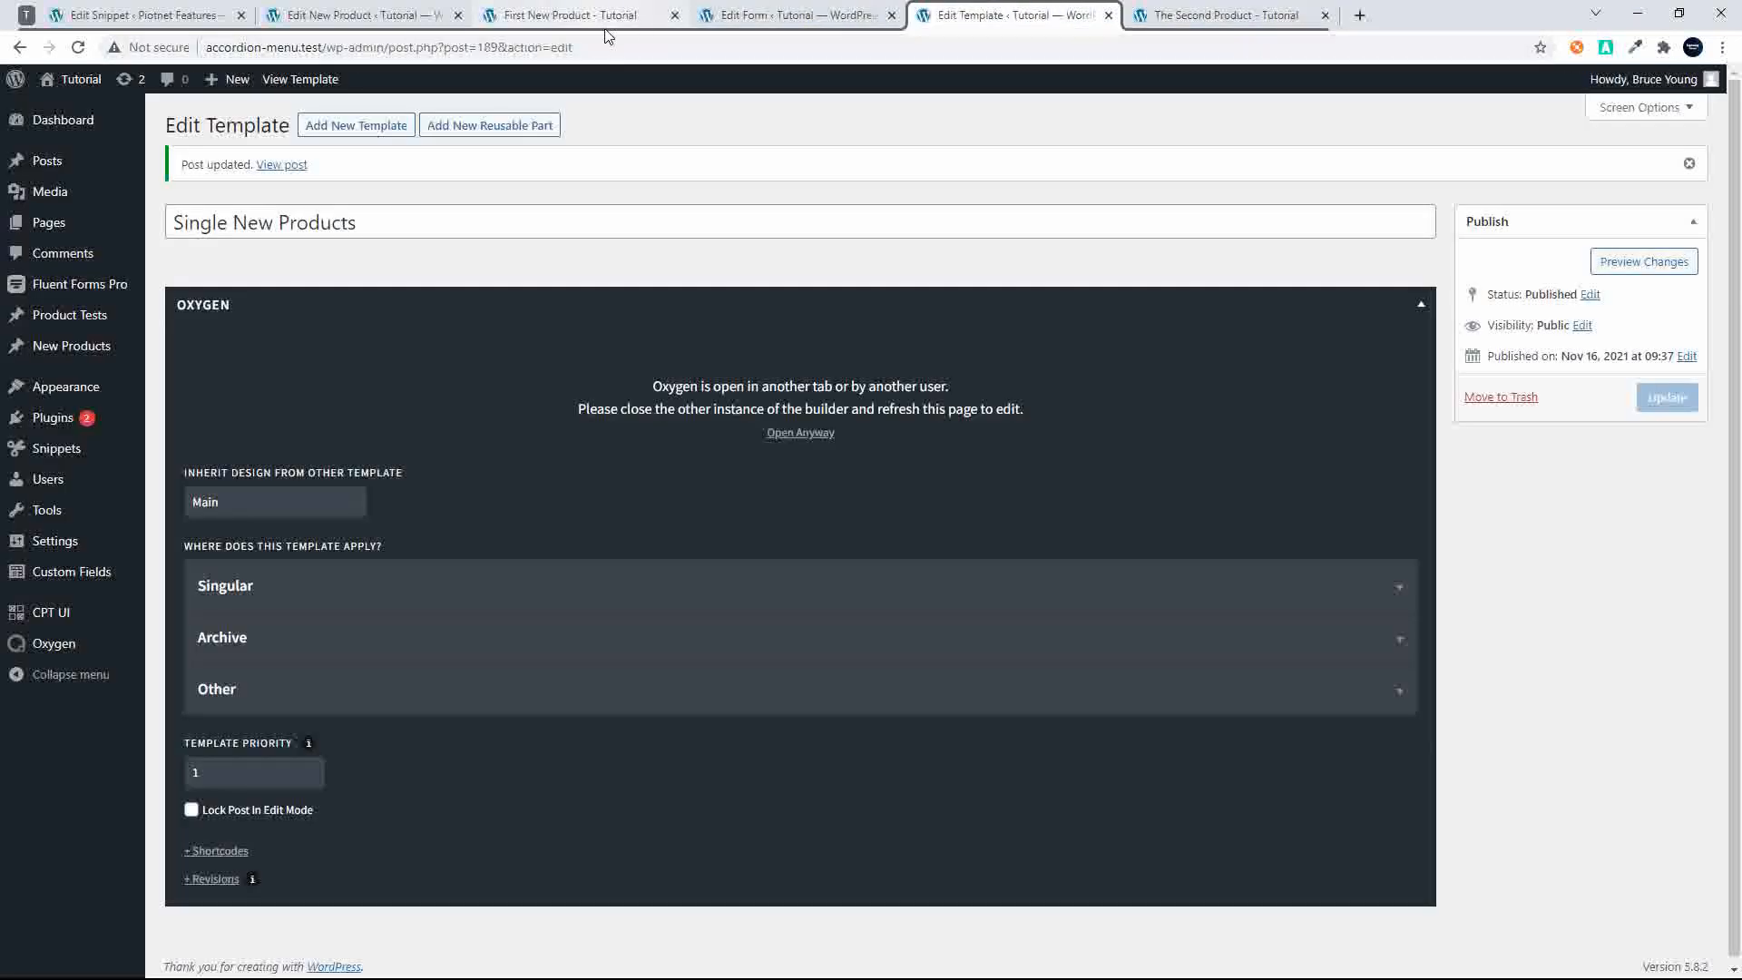
{"action": "left_click", "coordinate": [798, 434]}
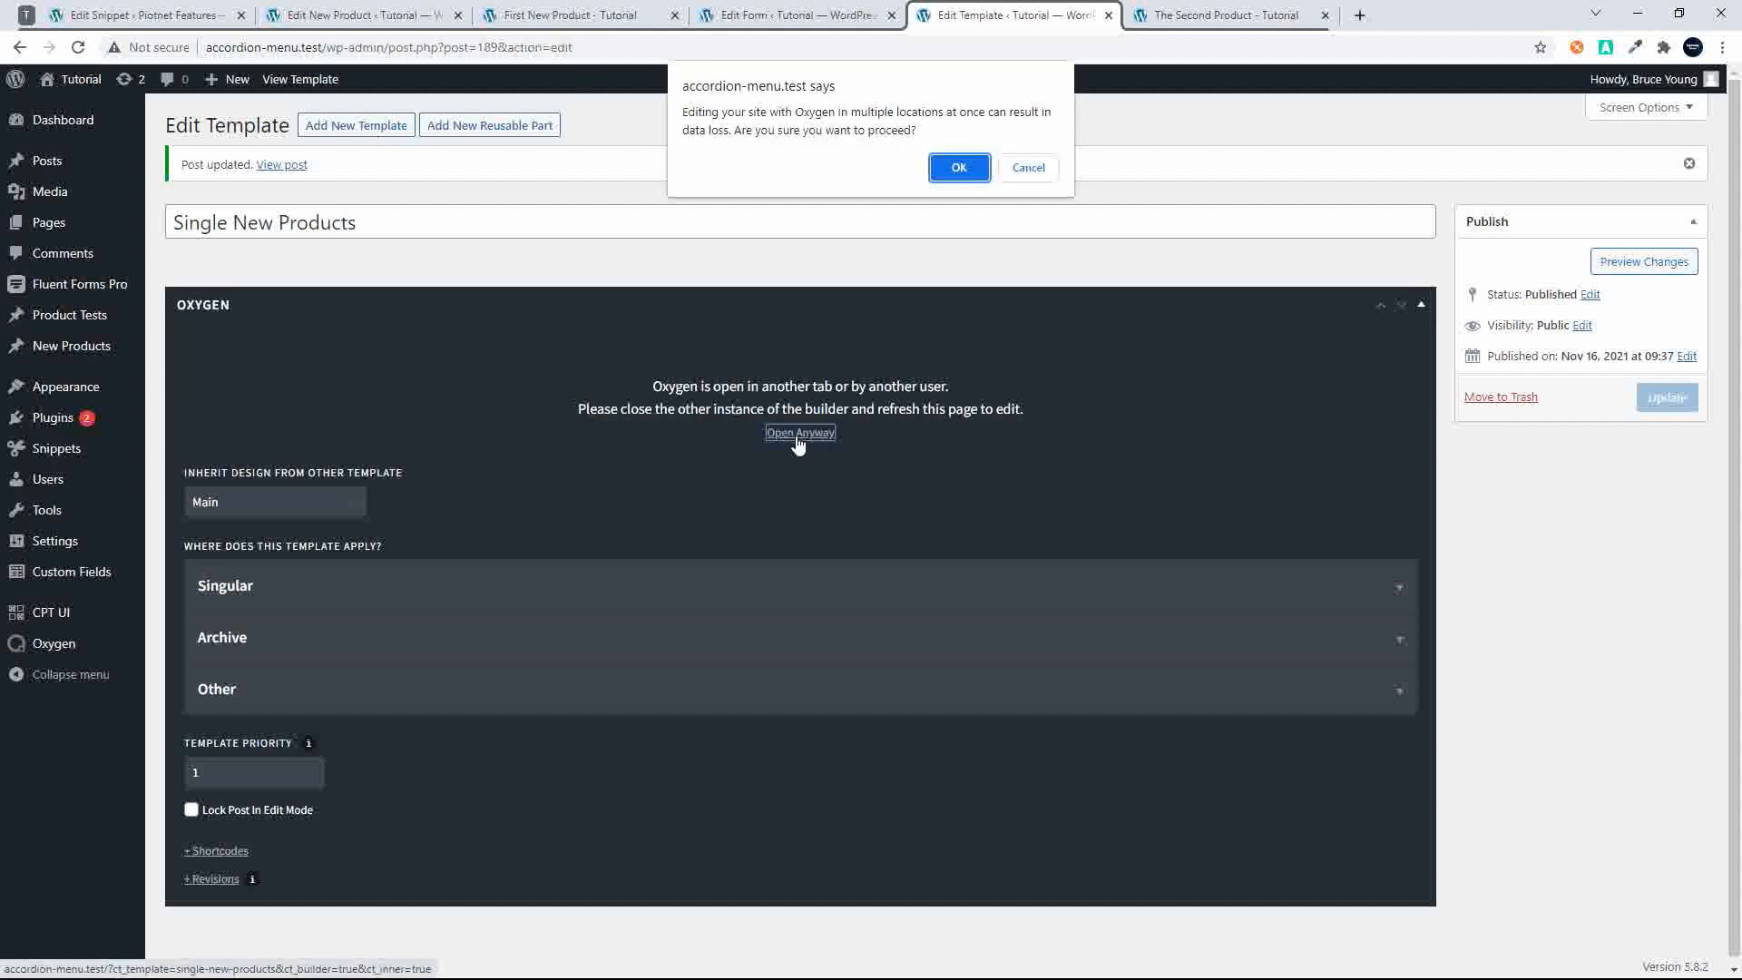
{"action": "left_click", "coordinate": [963, 169]}
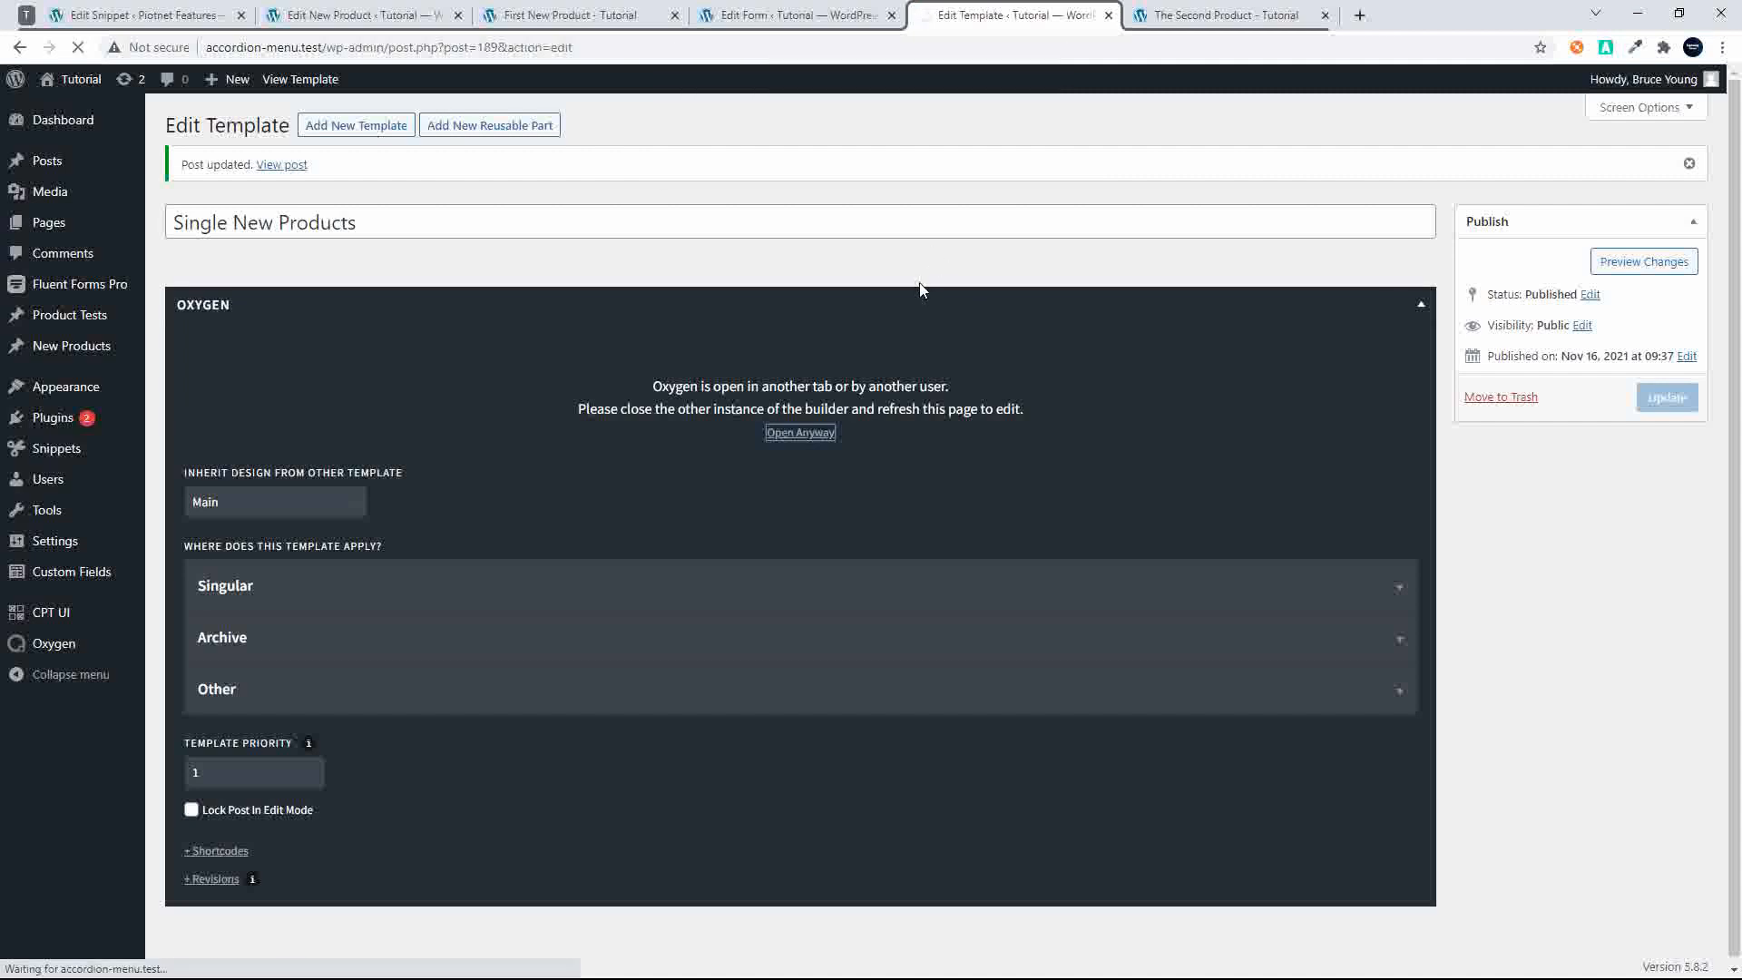
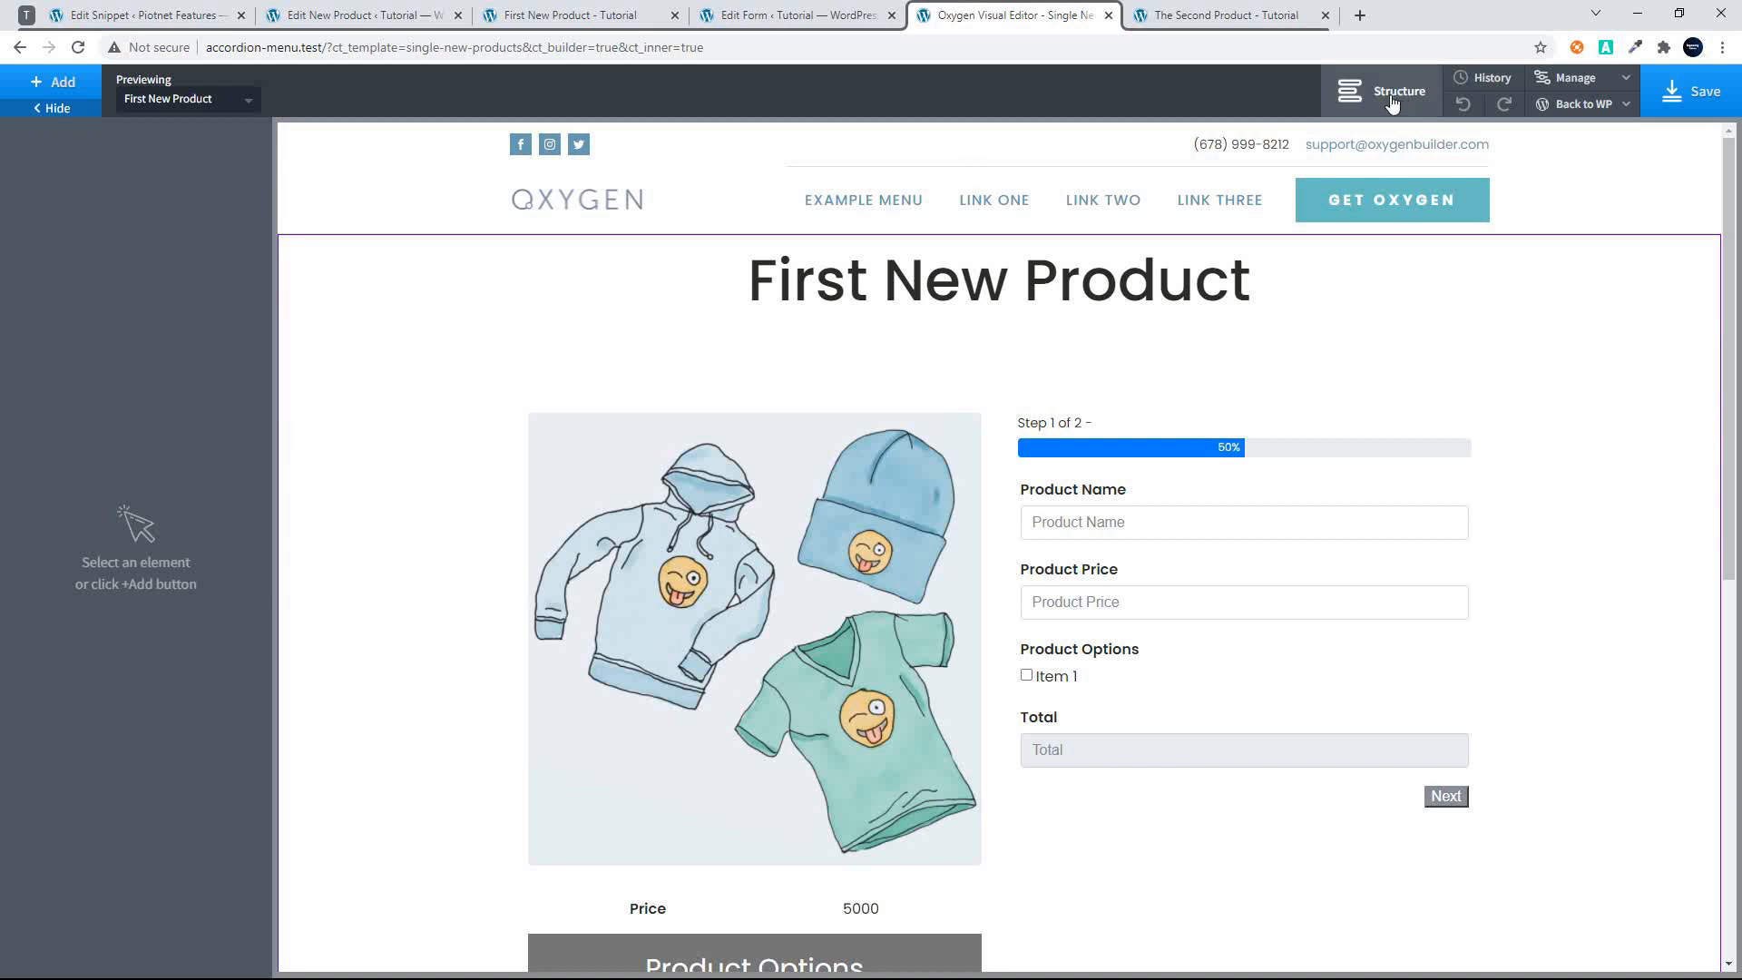
Show the template's element structure and add a new section below the existing product sections
{"action": "left_click", "coordinate": [1401, 97]}
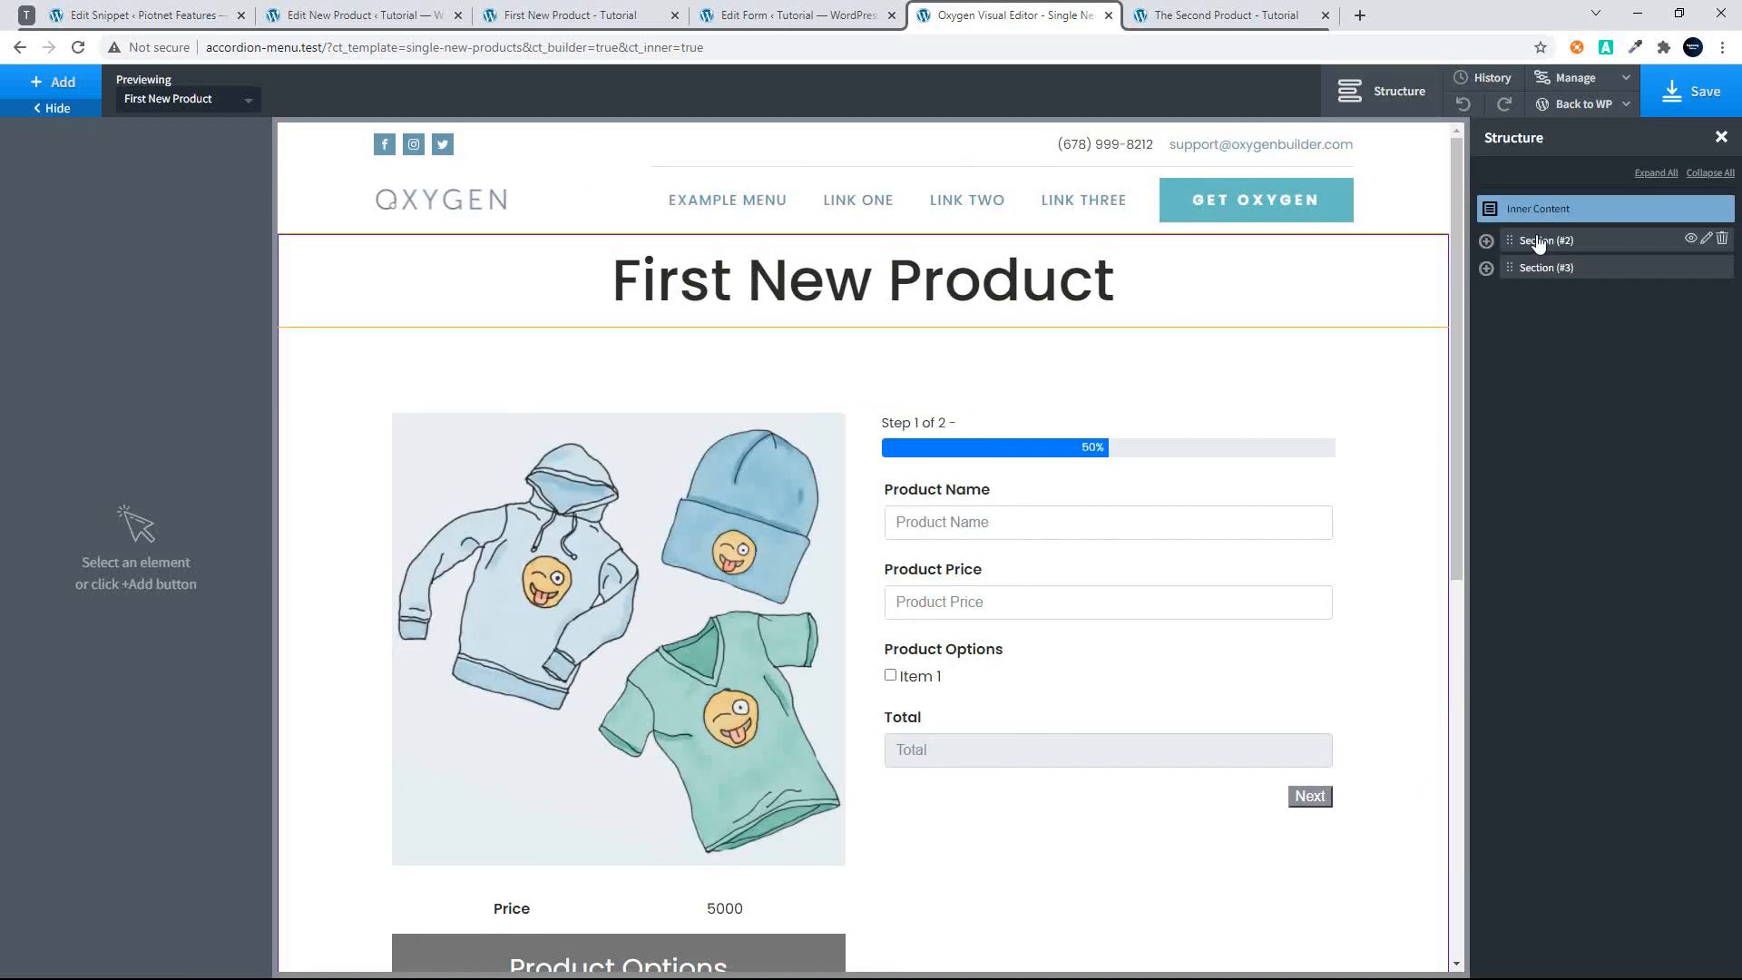
{"action": "left_click", "coordinate": [58, 90]}
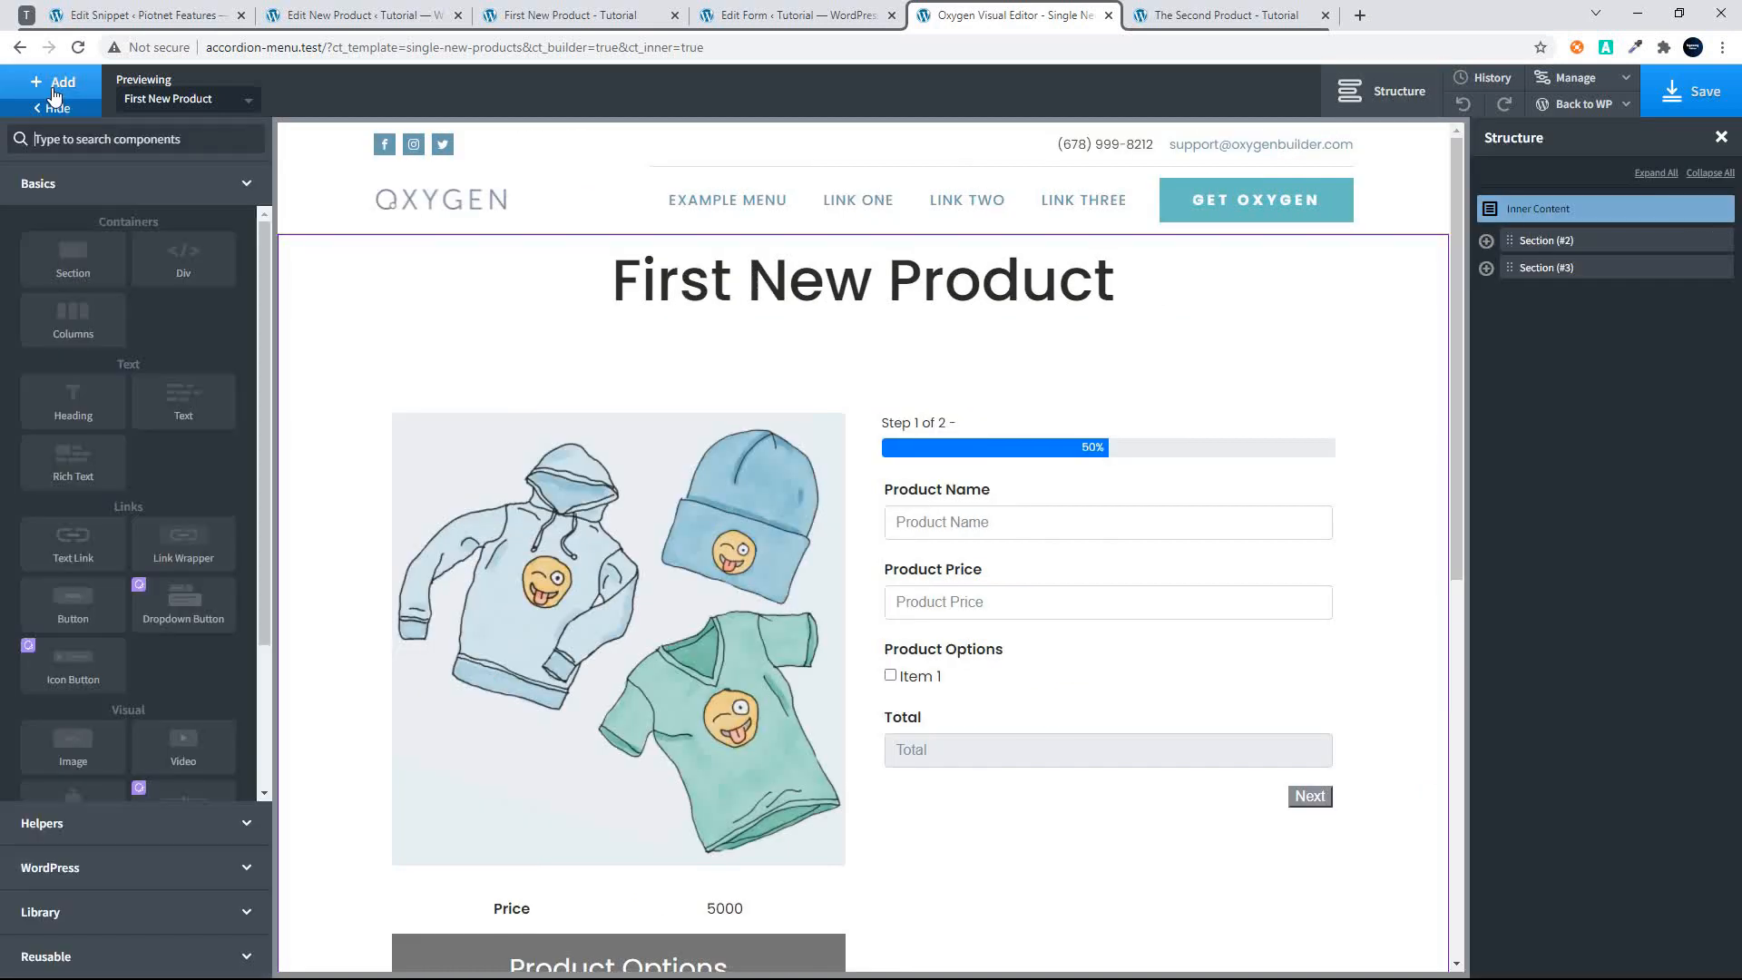
{"action": "left_click", "coordinate": [73, 259]}
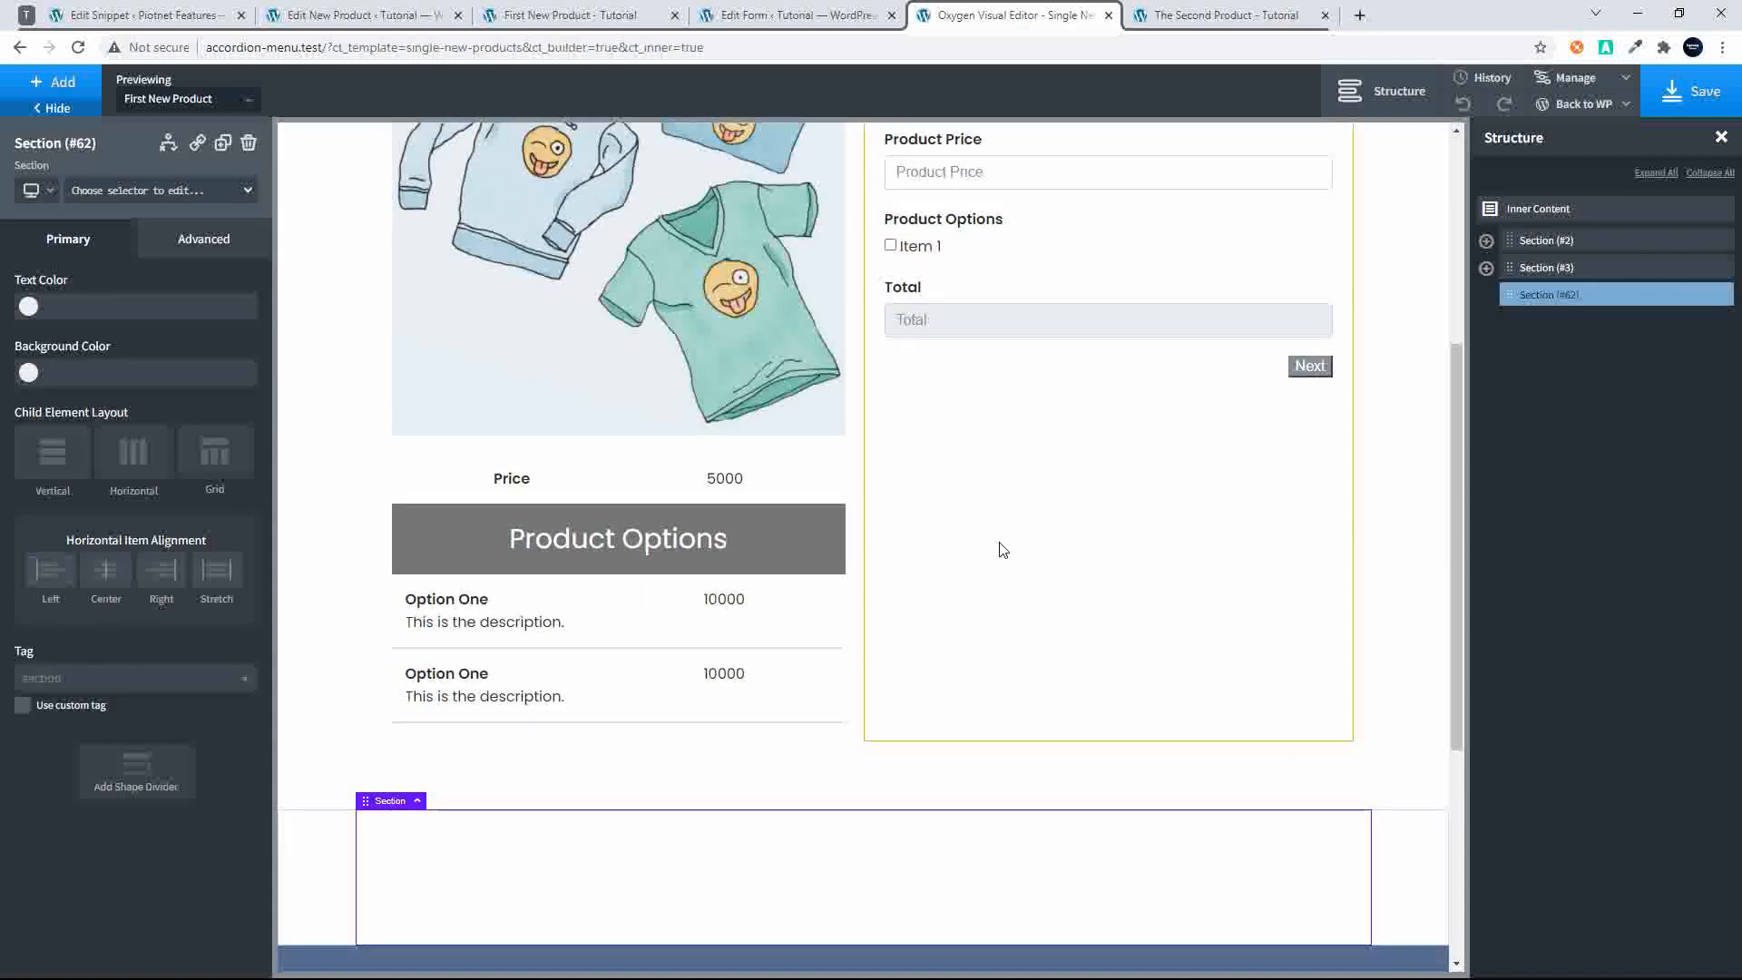
Insert a Shortcode element in the new section with the full shortcode [acfe_form ID="190"]
{"action": "left_click", "coordinate": [38, 96]}
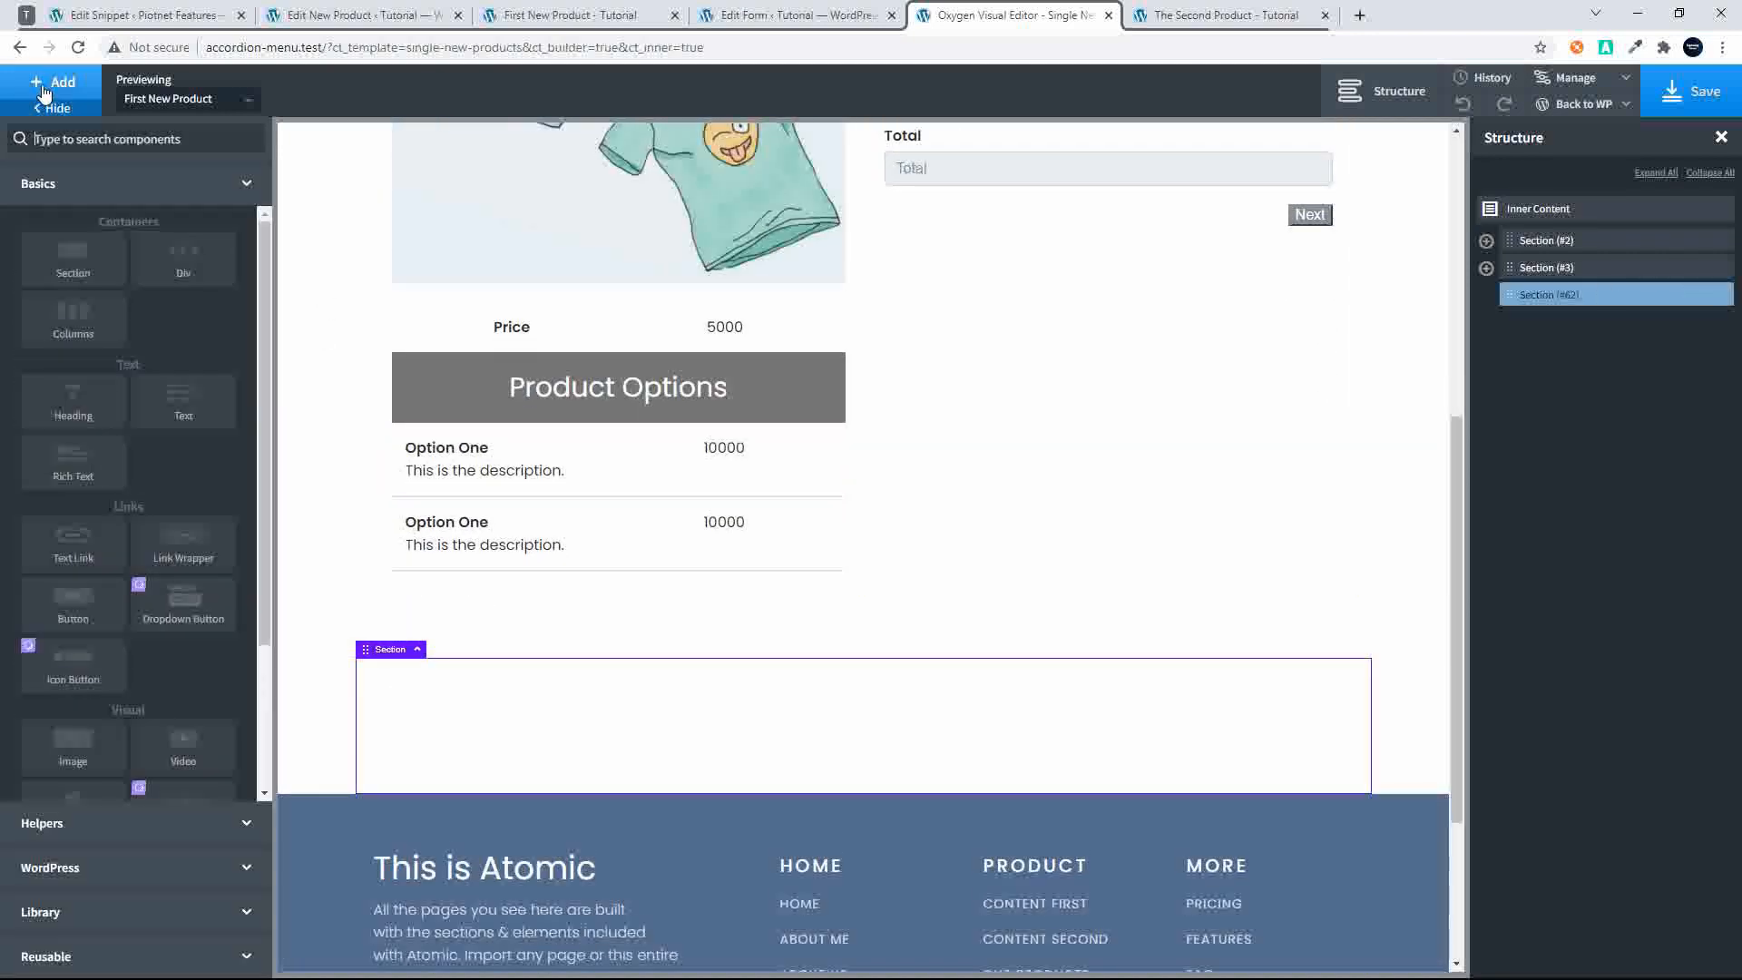
{"action": "left_click", "coordinate": [93, 867]}
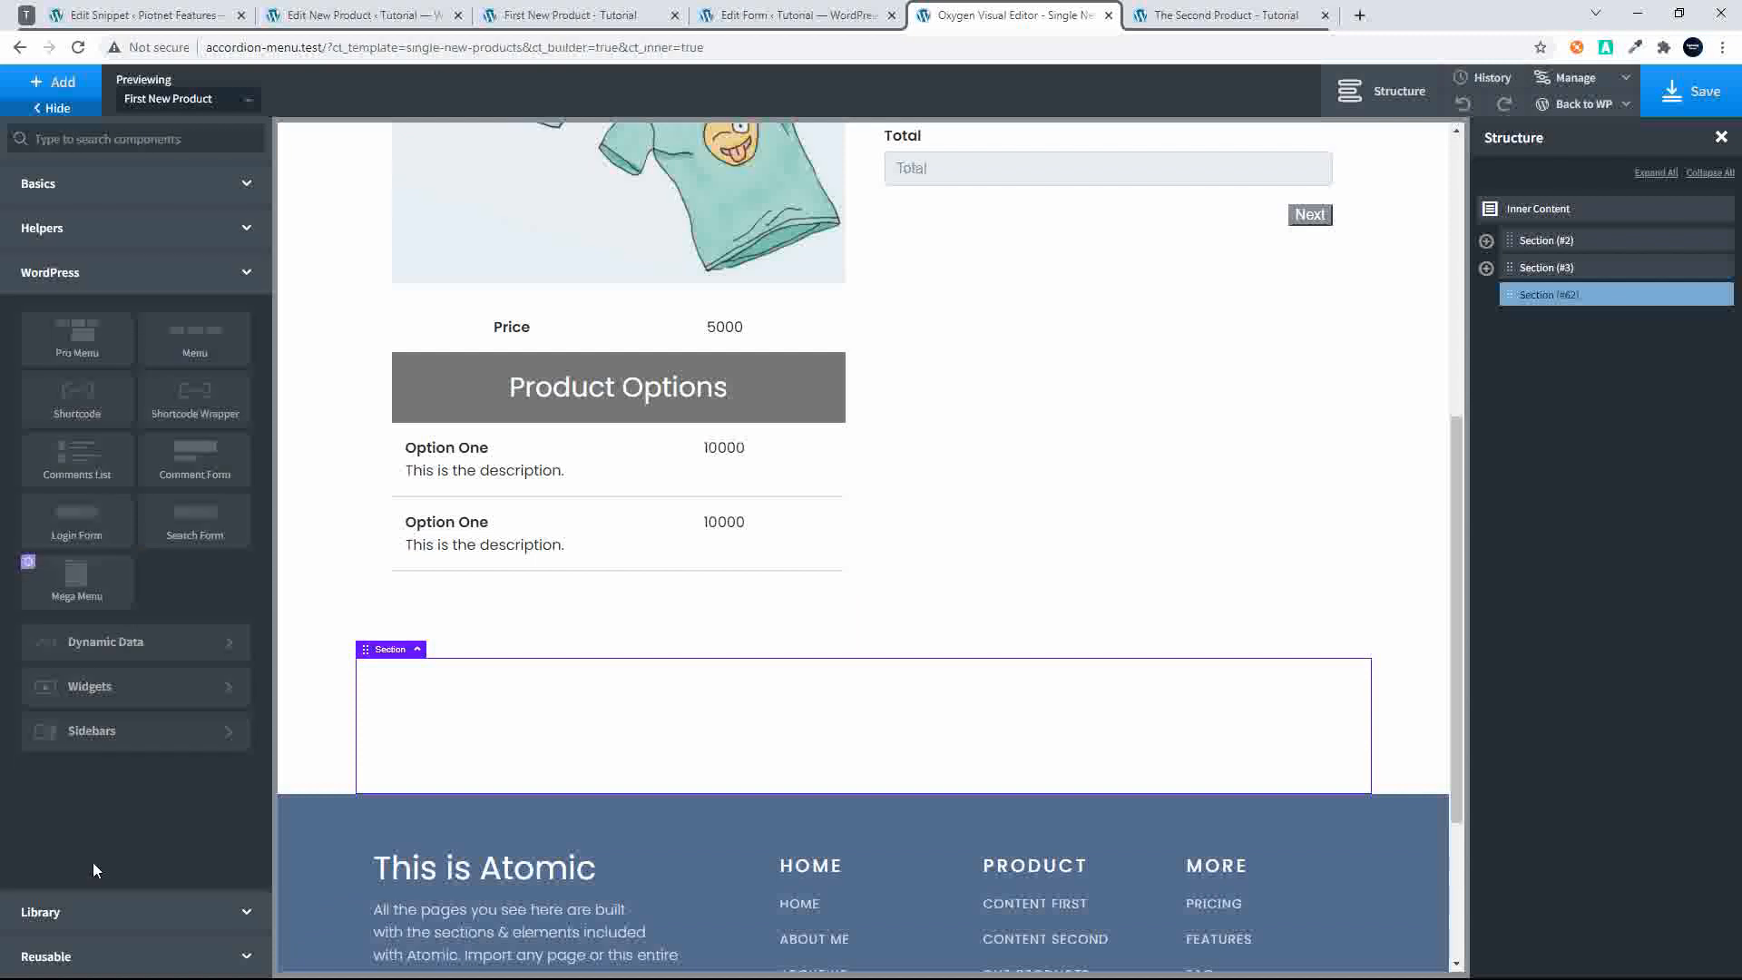
{"action": "left_click", "coordinate": [82, 408]}
{"action": "left_click", "coordinate": [62, 303]}
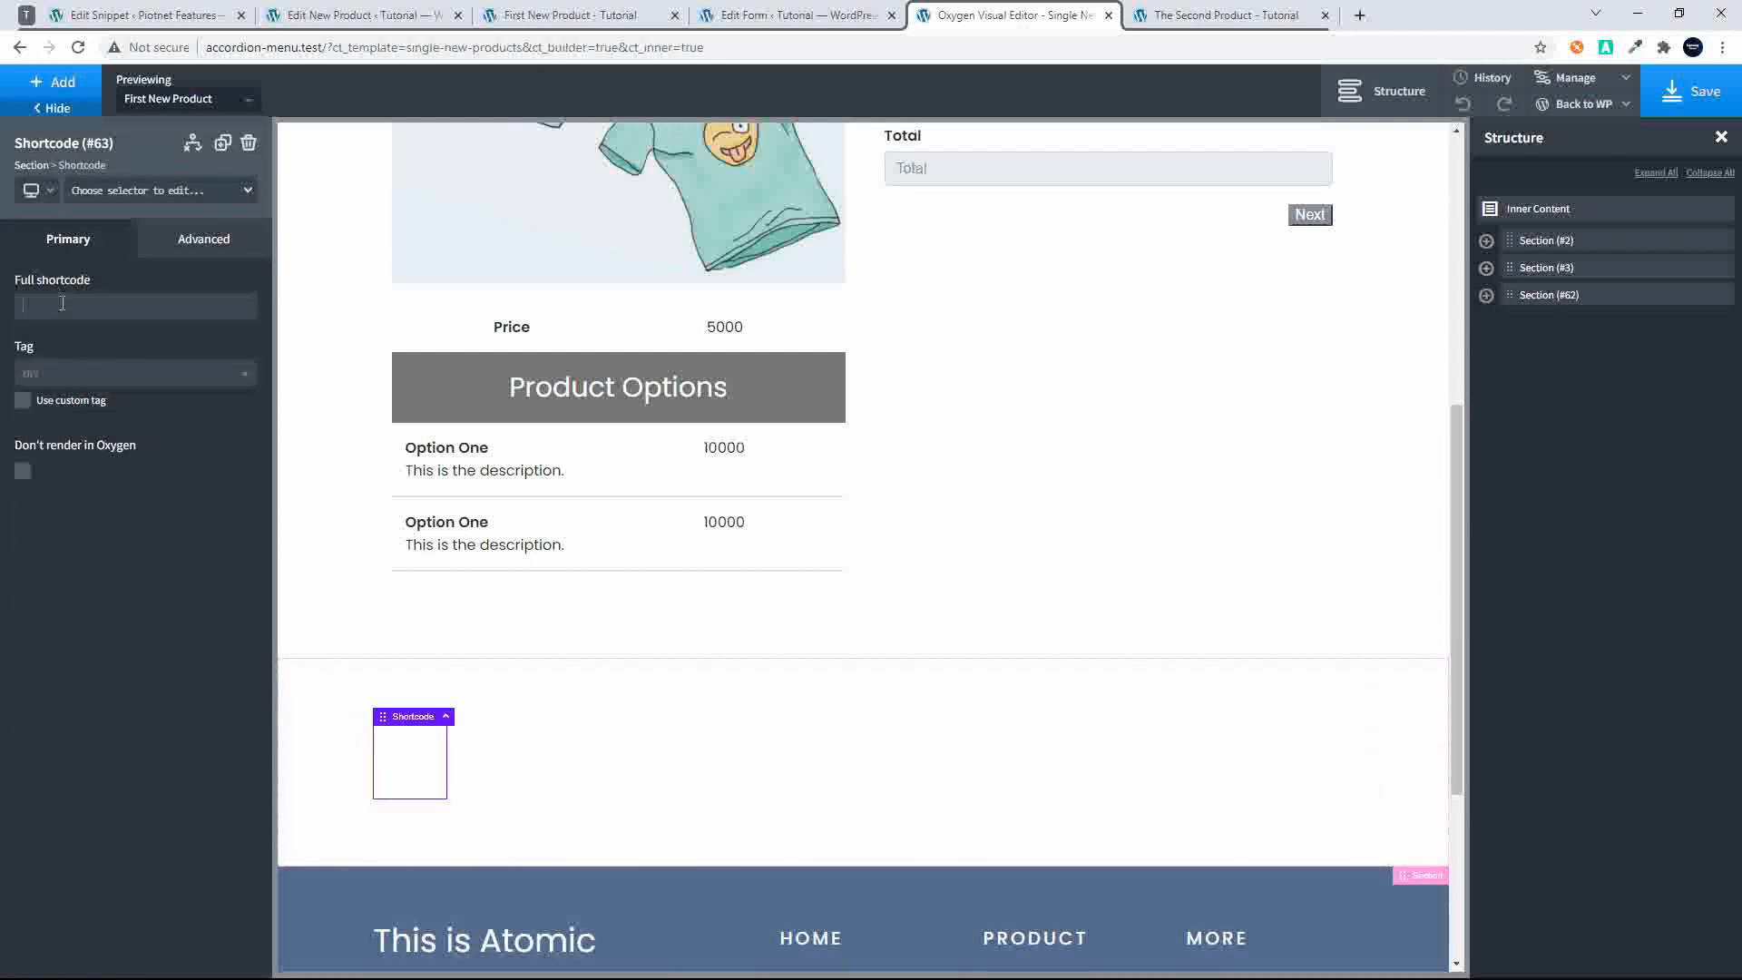
{"action": "type", "text": "[acfe_form ID=\"190\"]"}
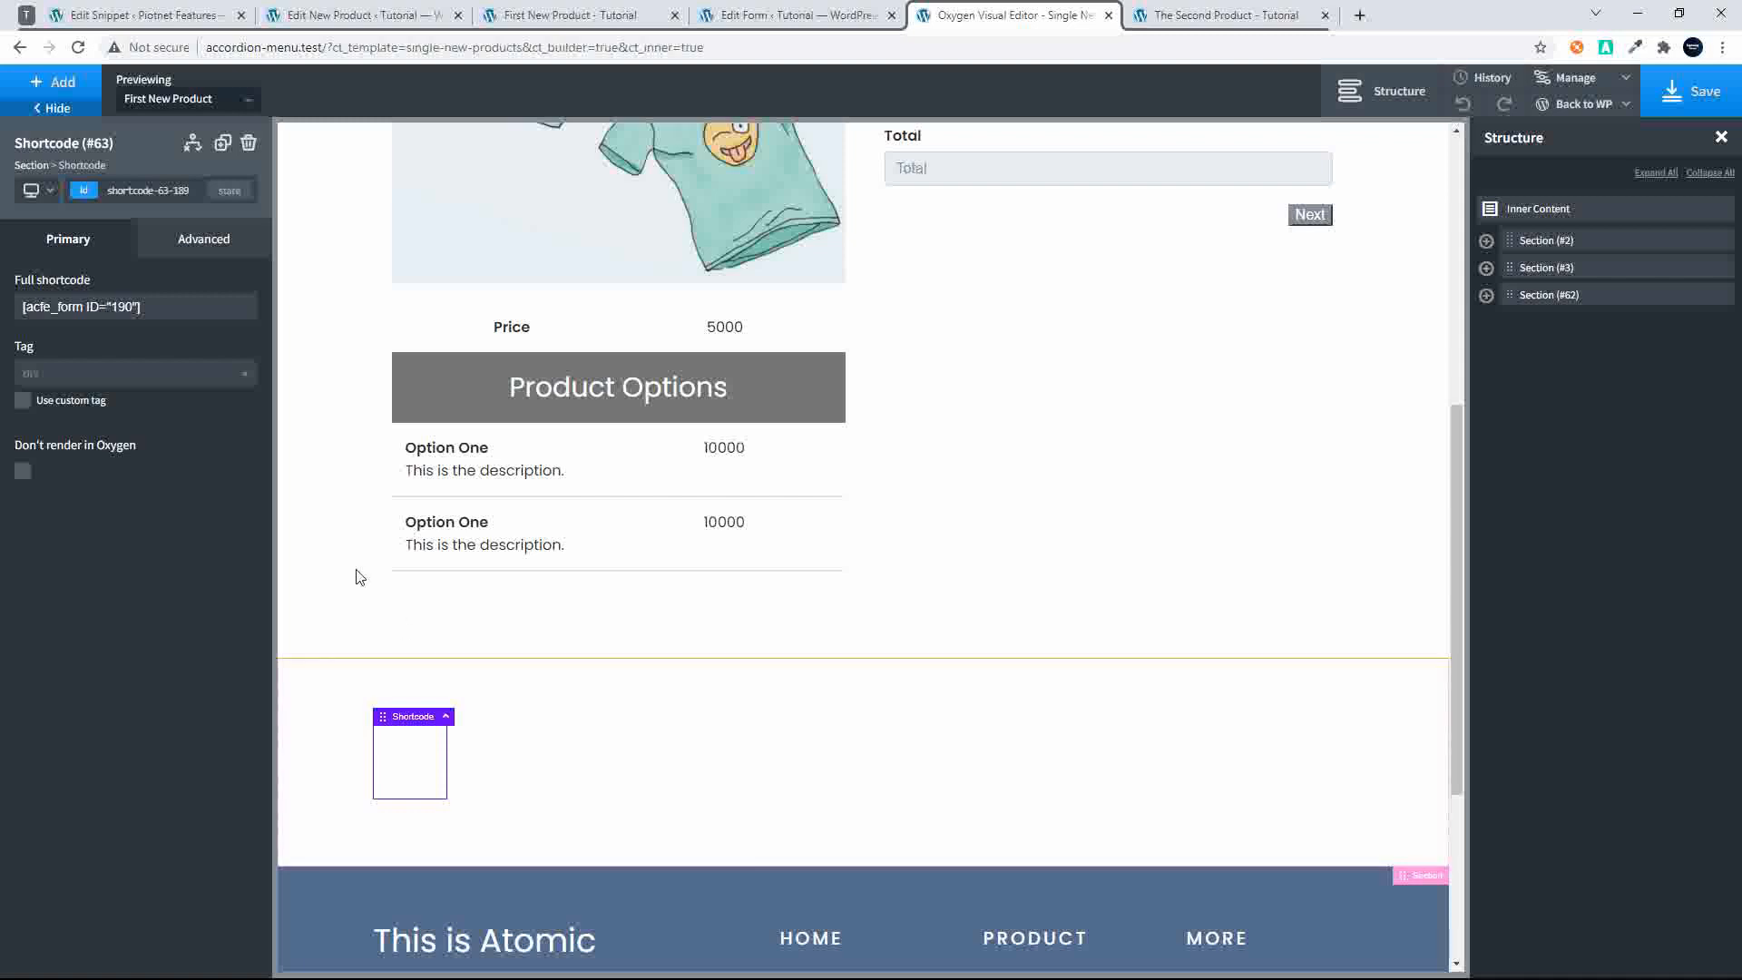
Set the Shortcode element's width to 100% and save the template
{"action": "left_click", "coordinate": [188, 246]}
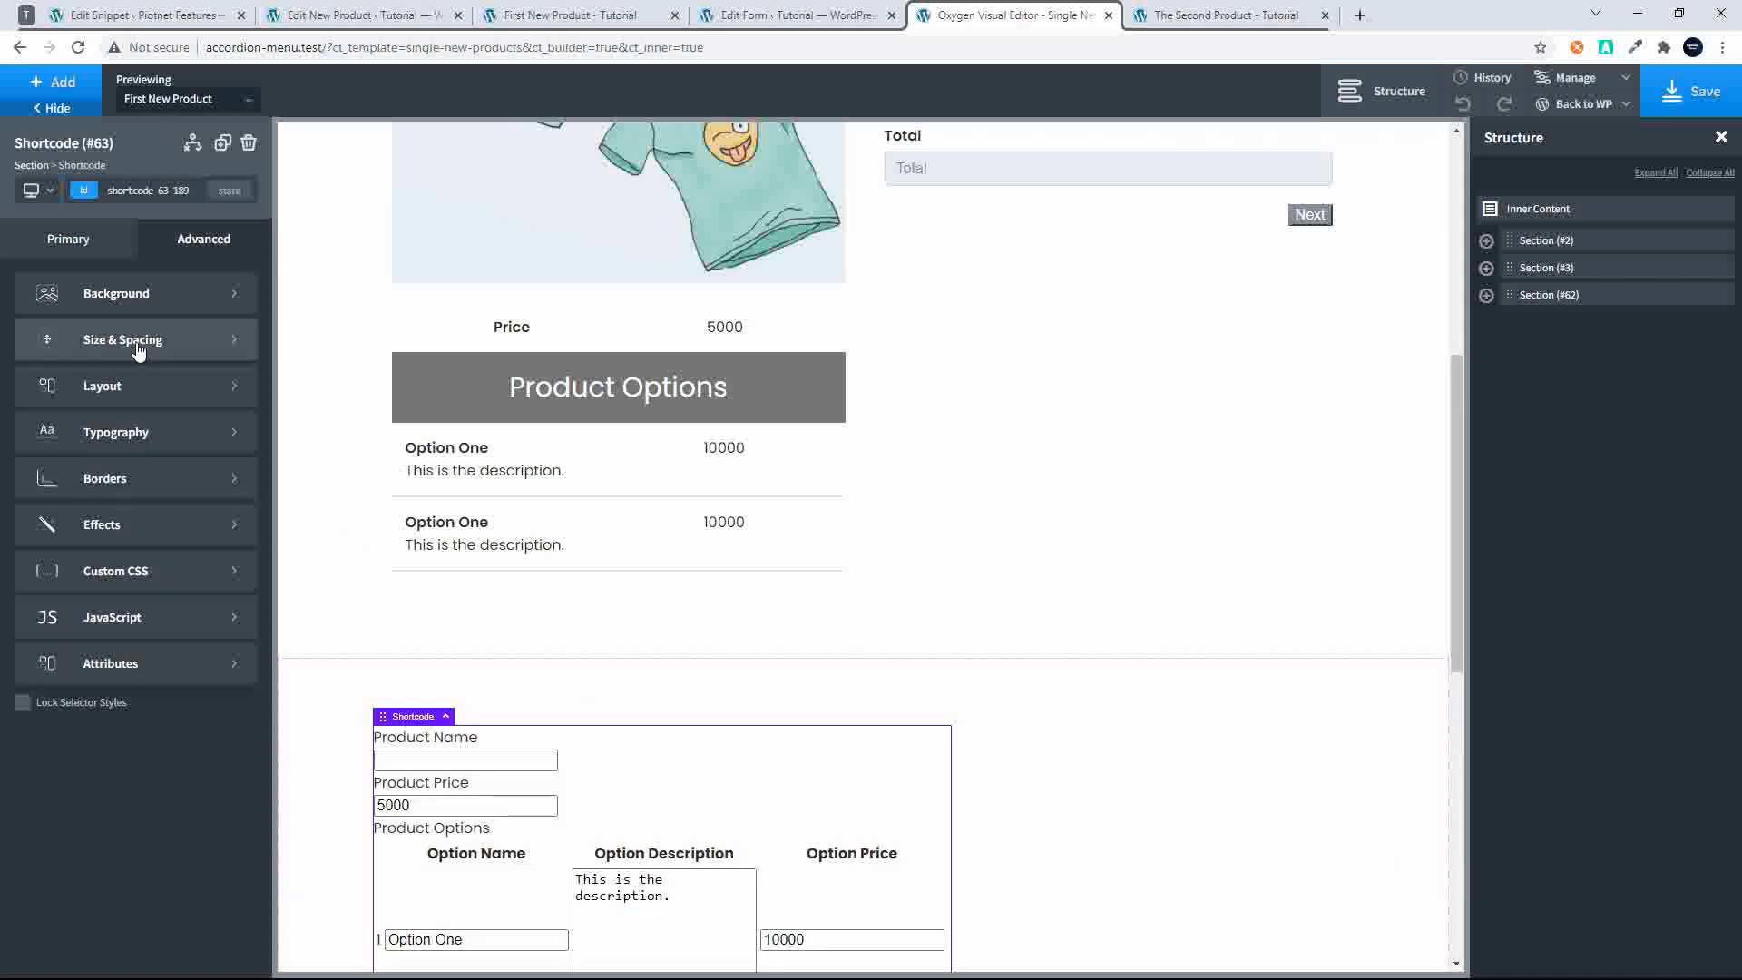
{"action": "left_click", "coordinate": [139, 350]}
{"action": "left_click", "coordinate": [54, 486]}
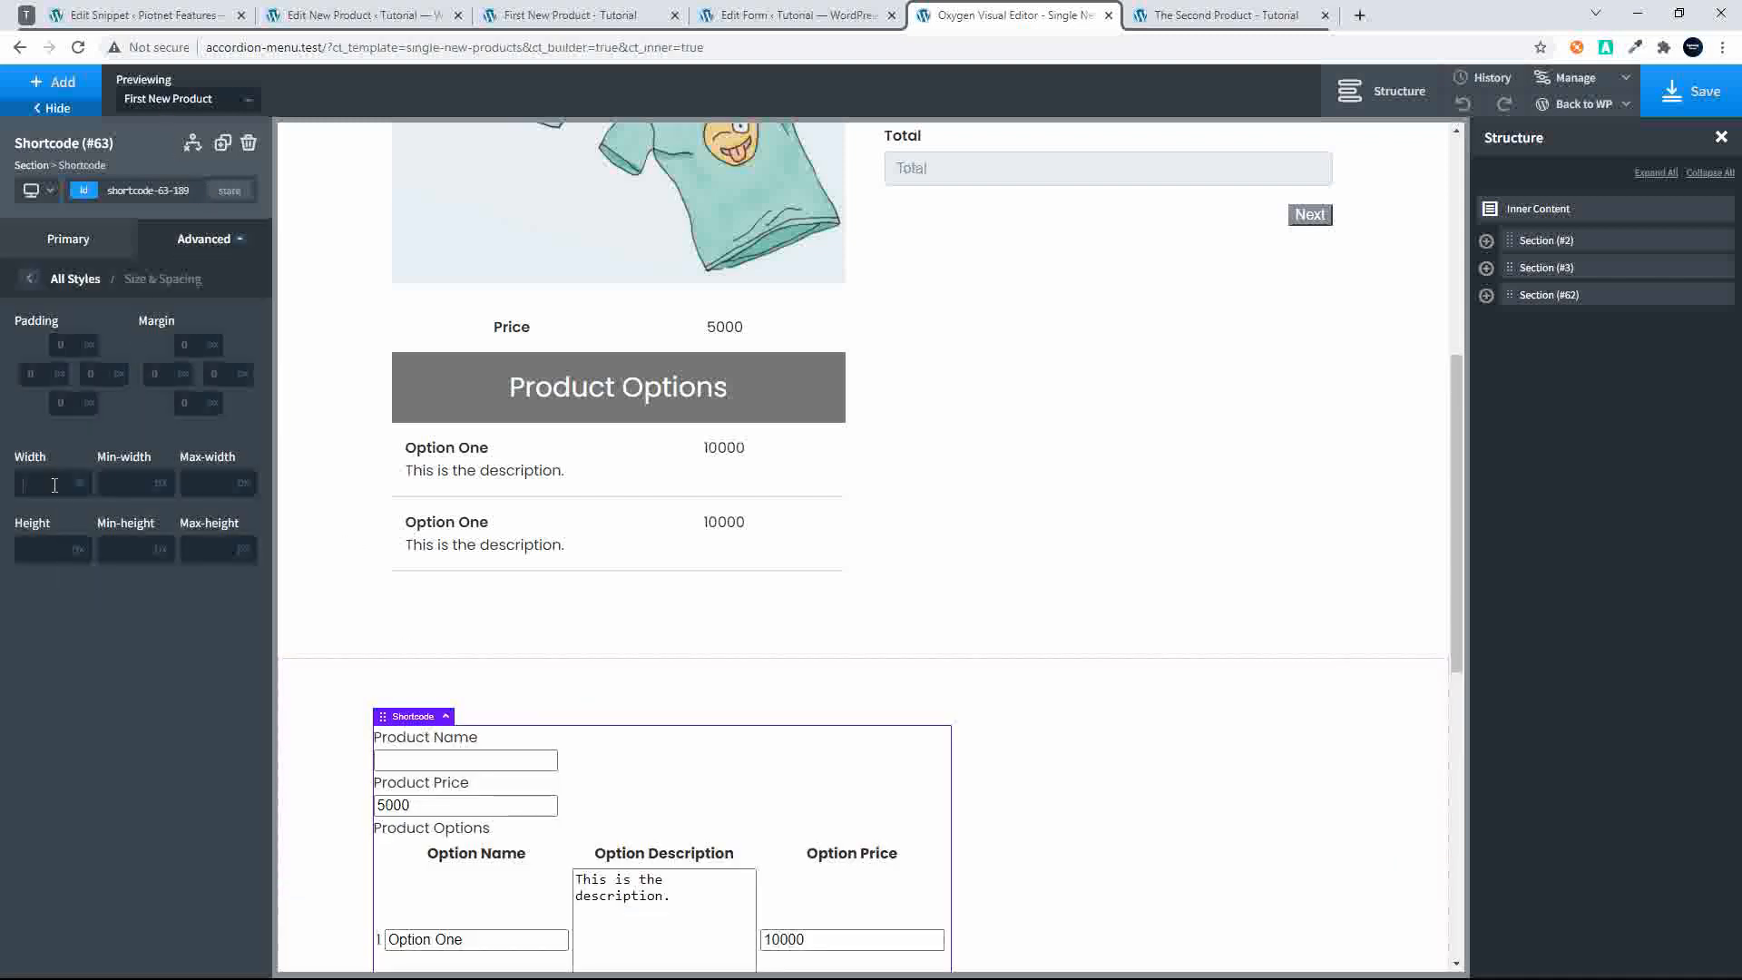
{"action": "type", "text": "100"}
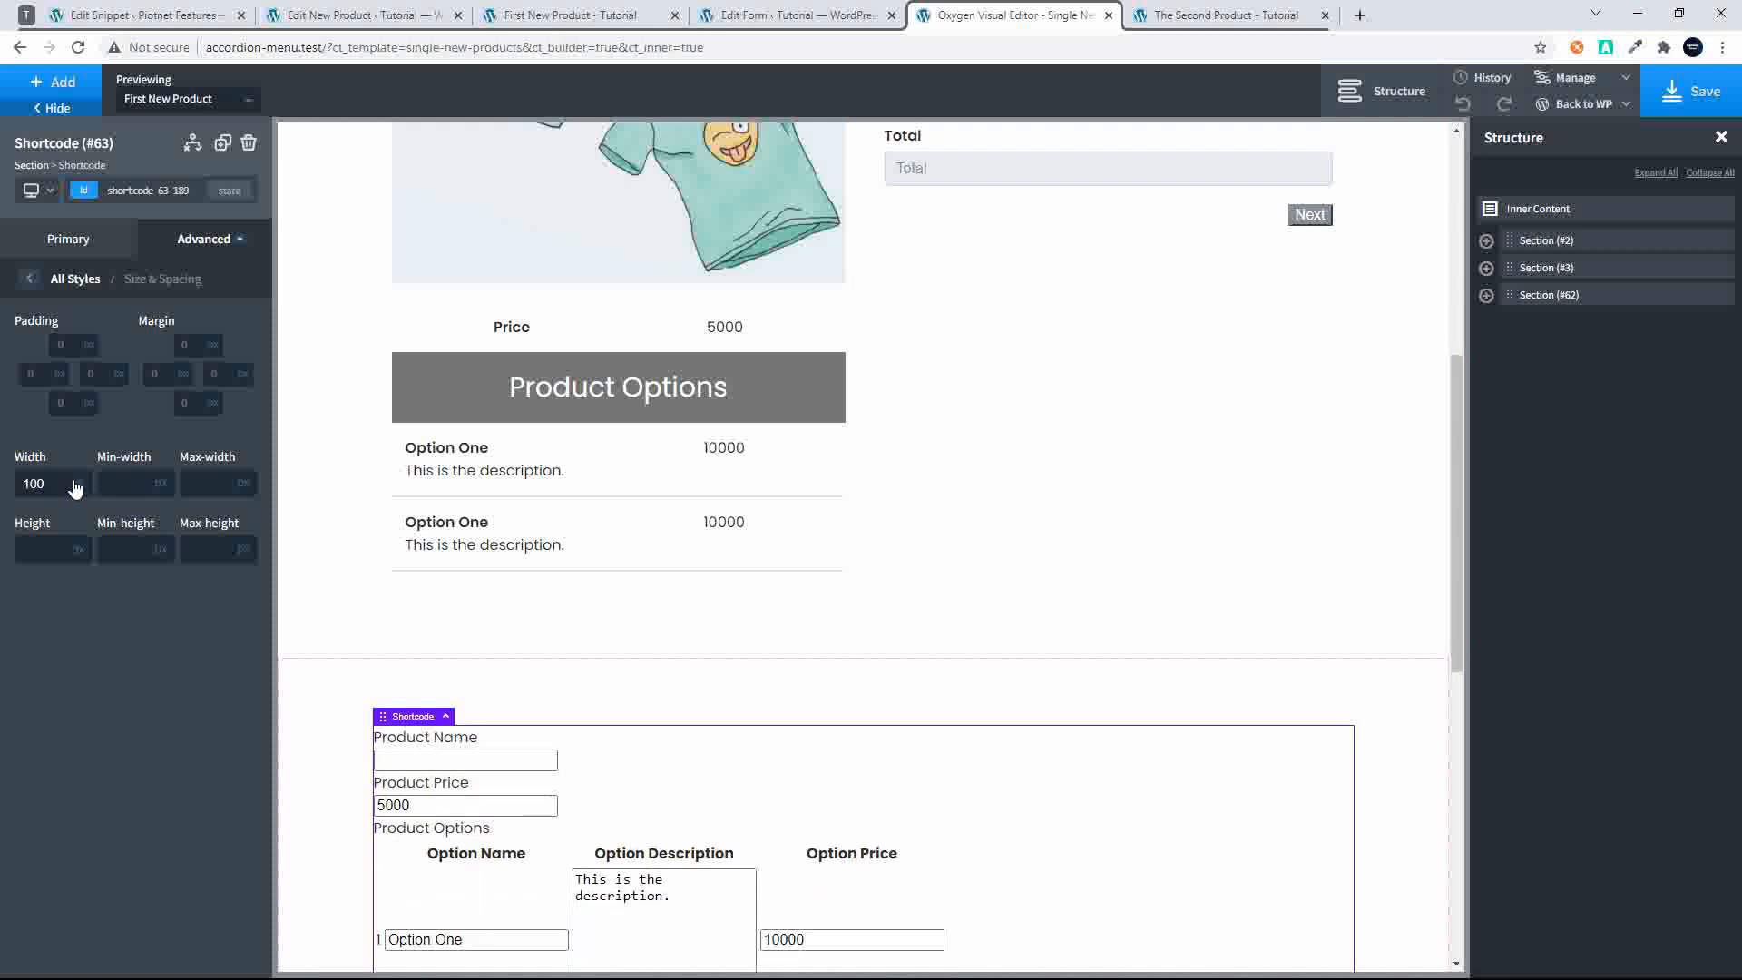
{"action": "left_click", "coordinate": [1660, 98]}
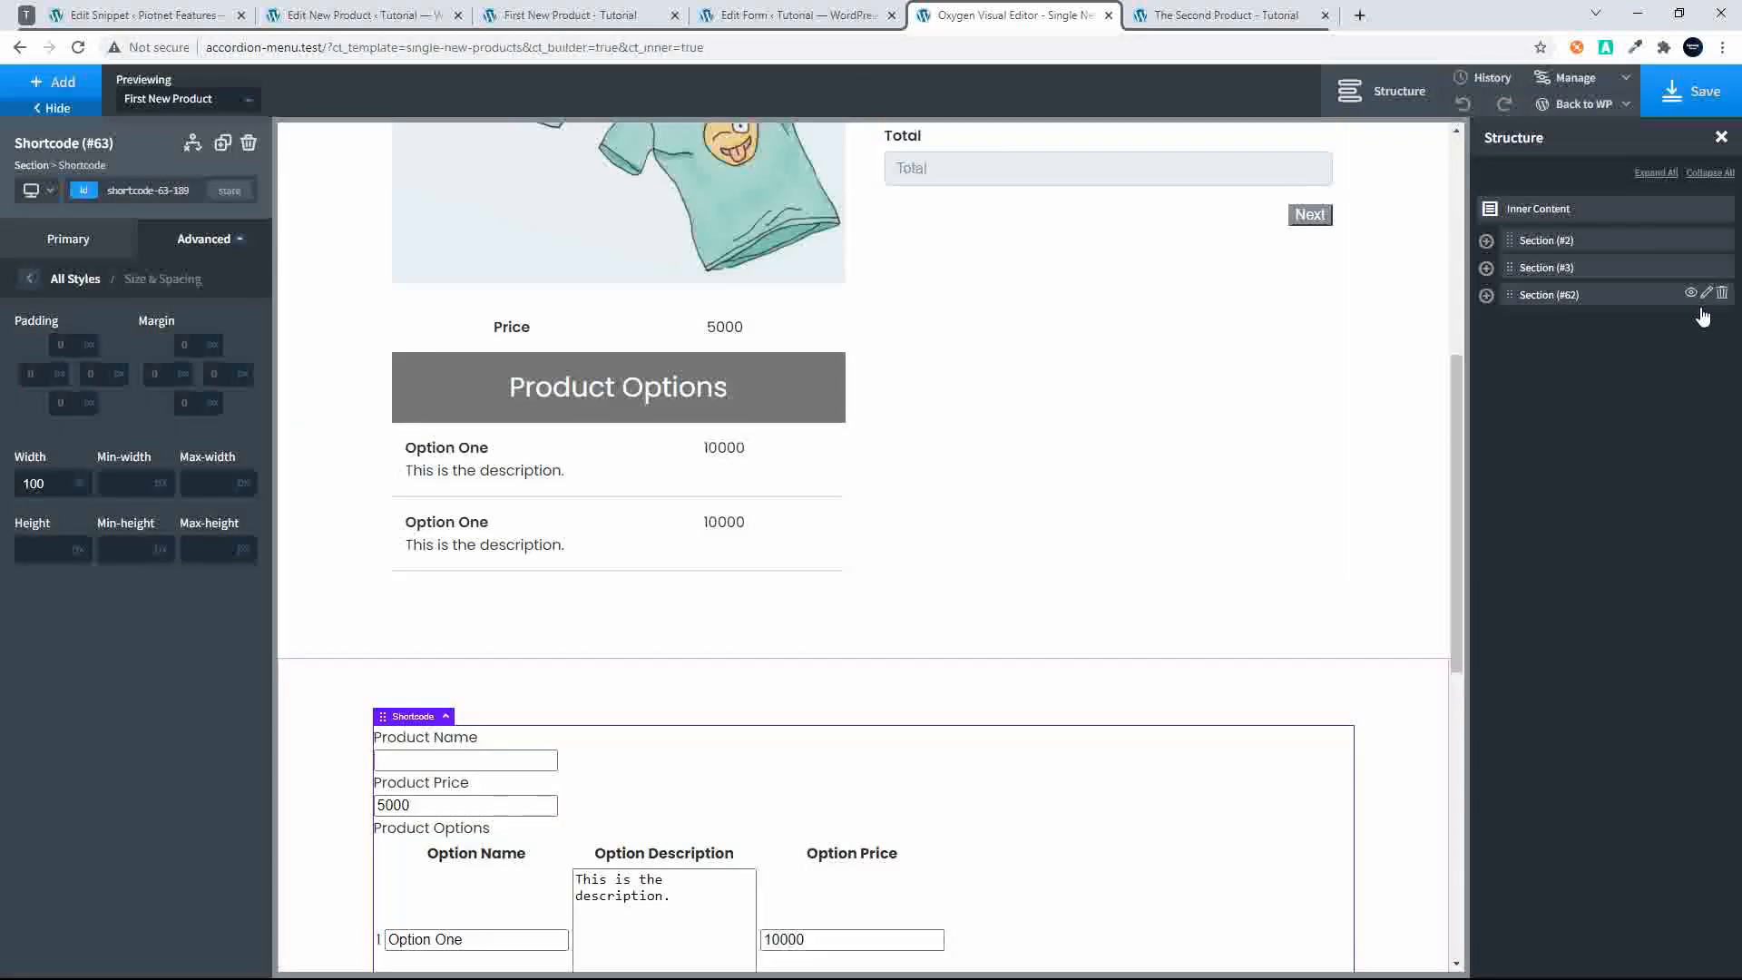
Add a first display condition to the section that holds the update form
{"action": "left_click", "coordinate": [1549, 296]}
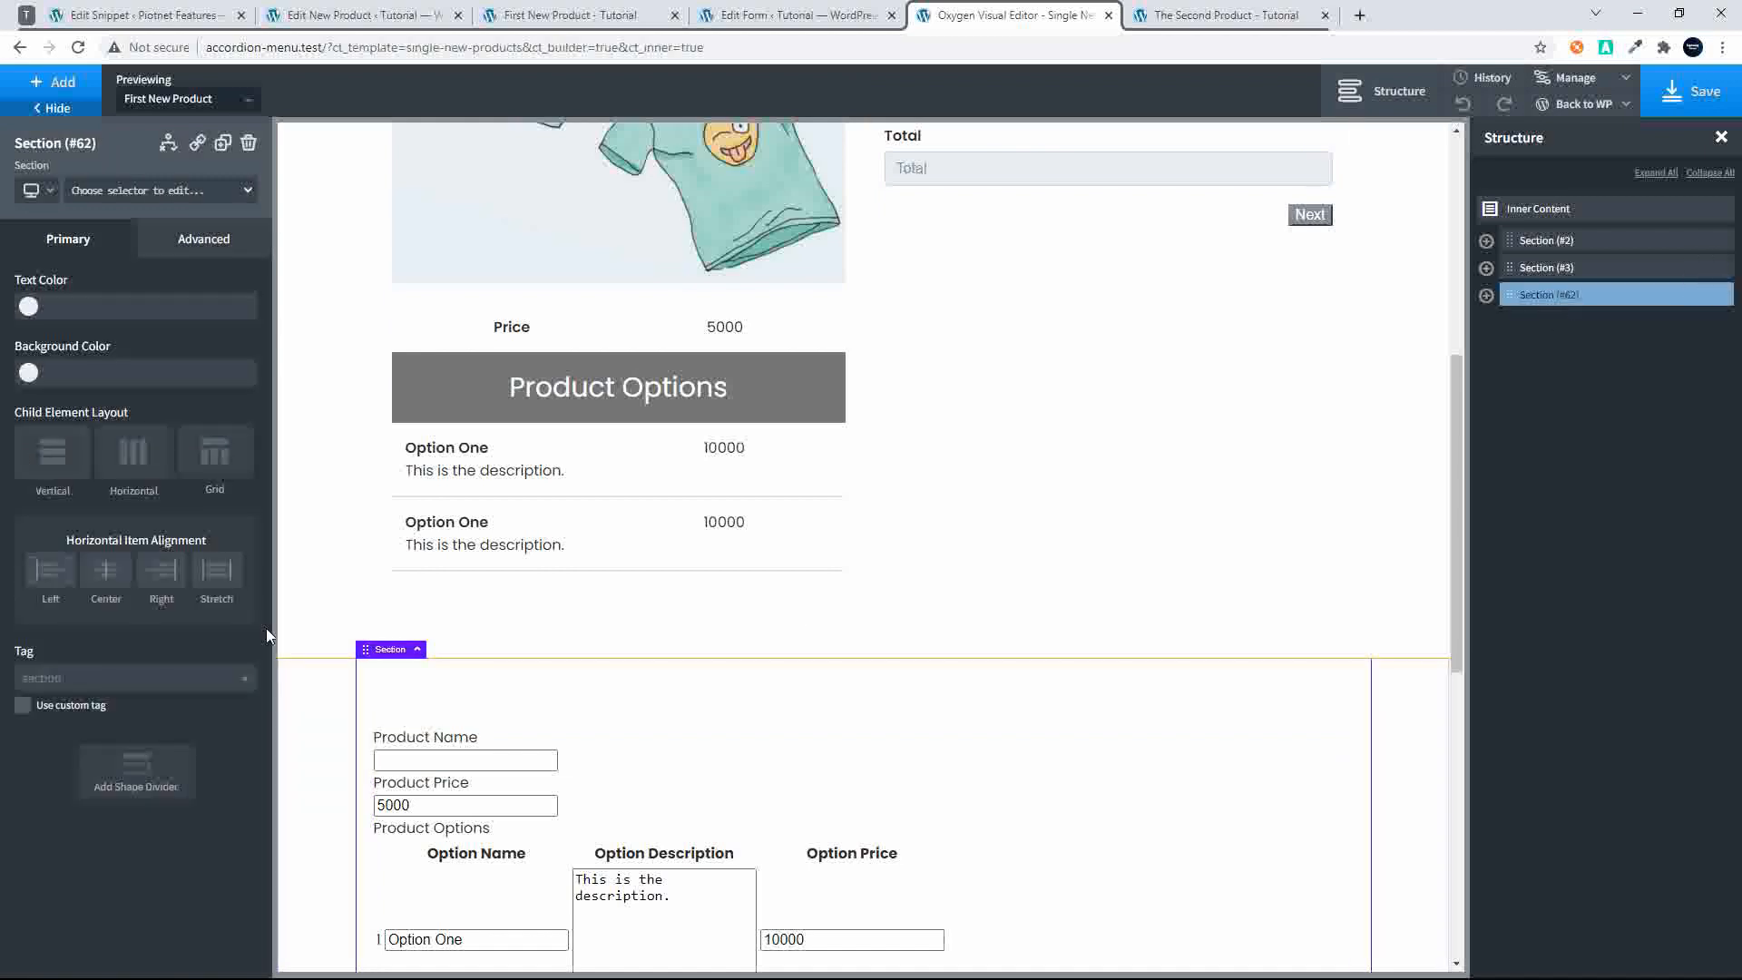
{"action": "scroll", "coordinate": [492, 767], "scroll_direction": "down", "scroll_amount": 6}
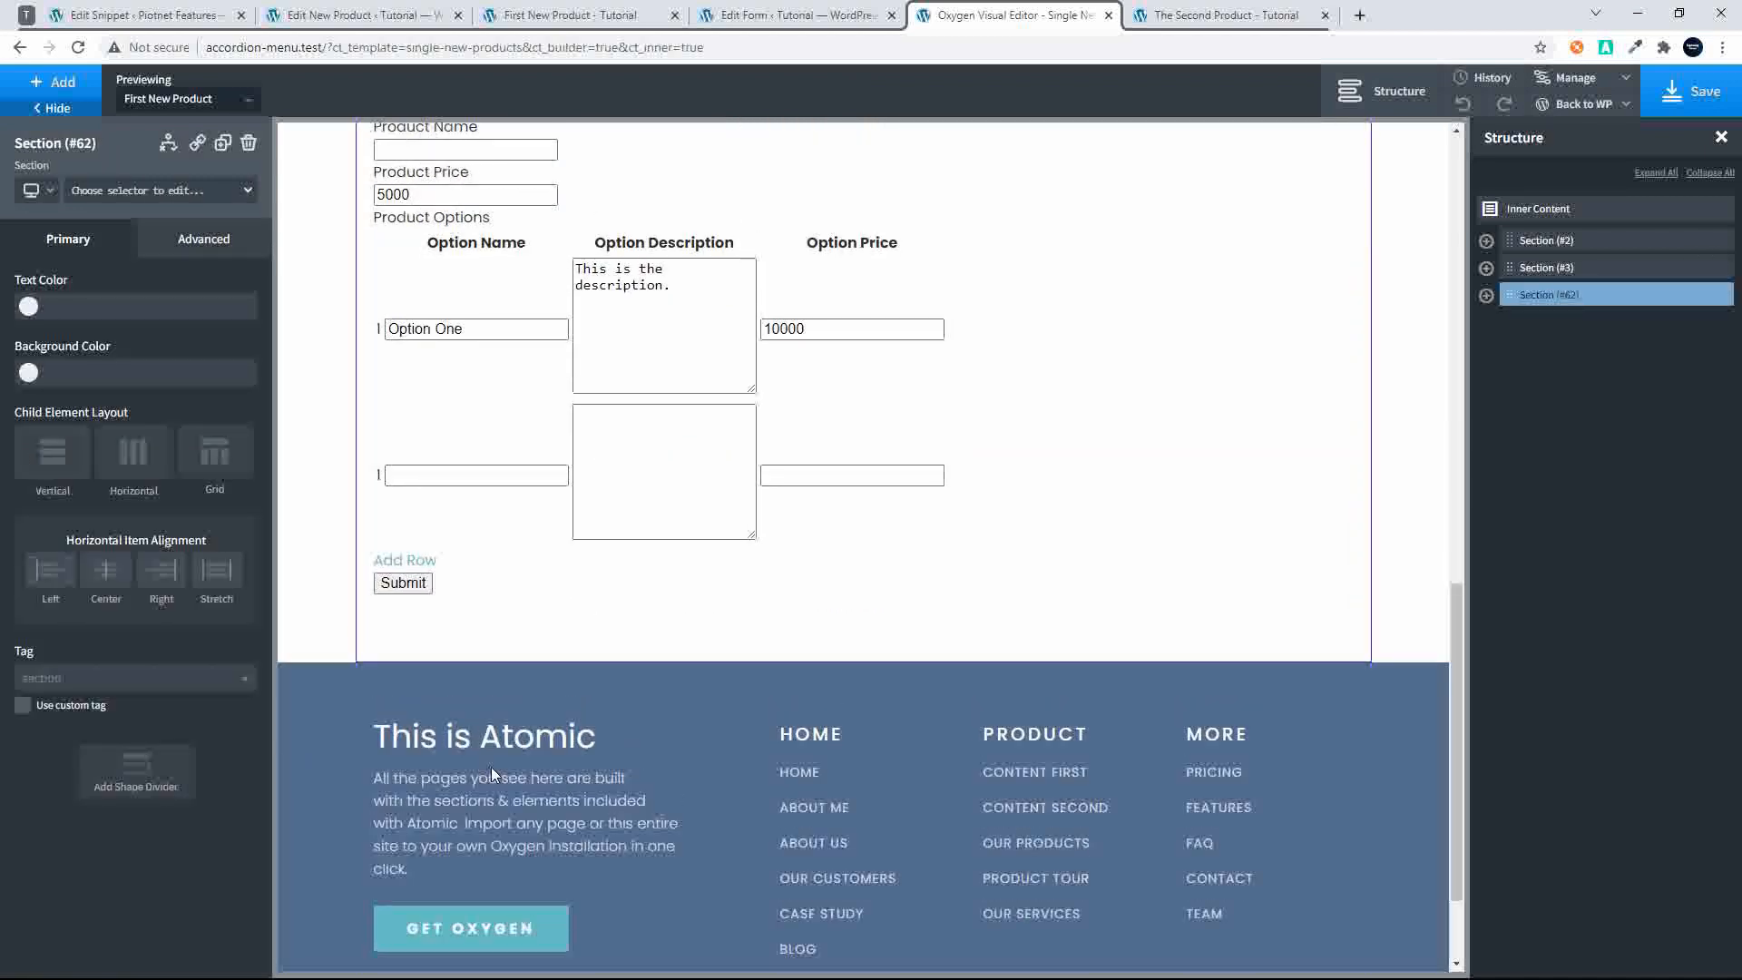
{"action": "scroll", "coordinate": [492, 766], "scroll_direction": "up", "scroll_amount": 4}
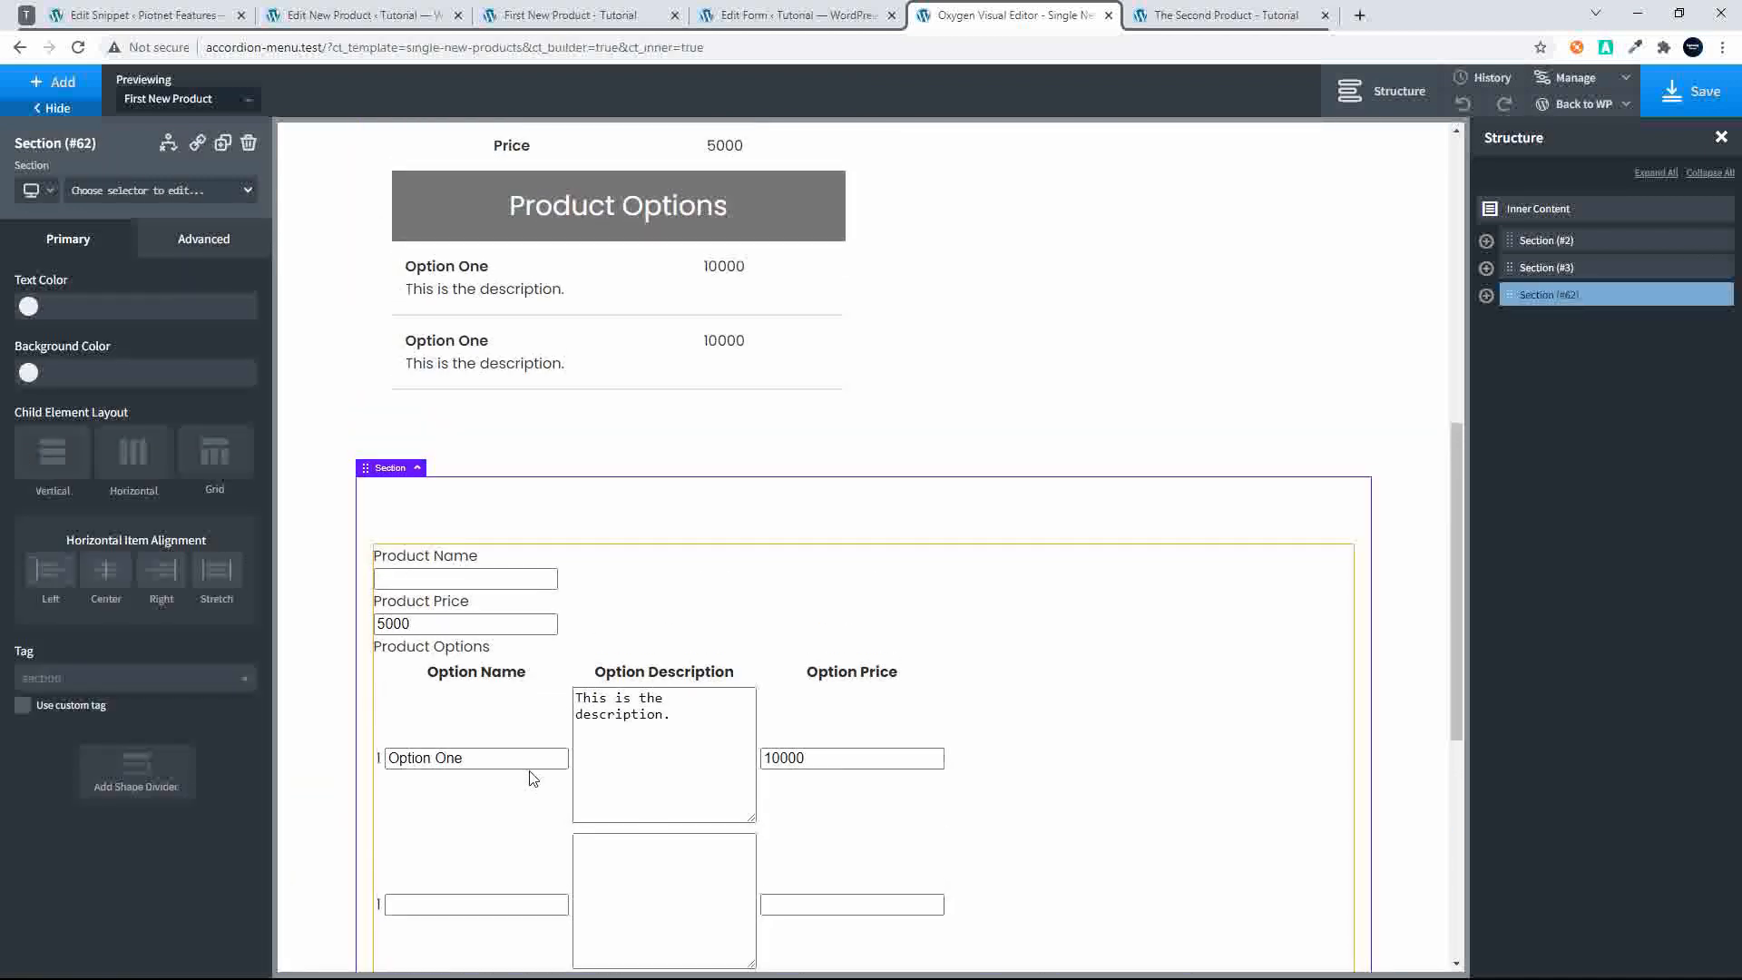
{"action": "left_click", "coordinate": [169, 145]}
{"action": "left_click", "coordinate": [176, 204]}
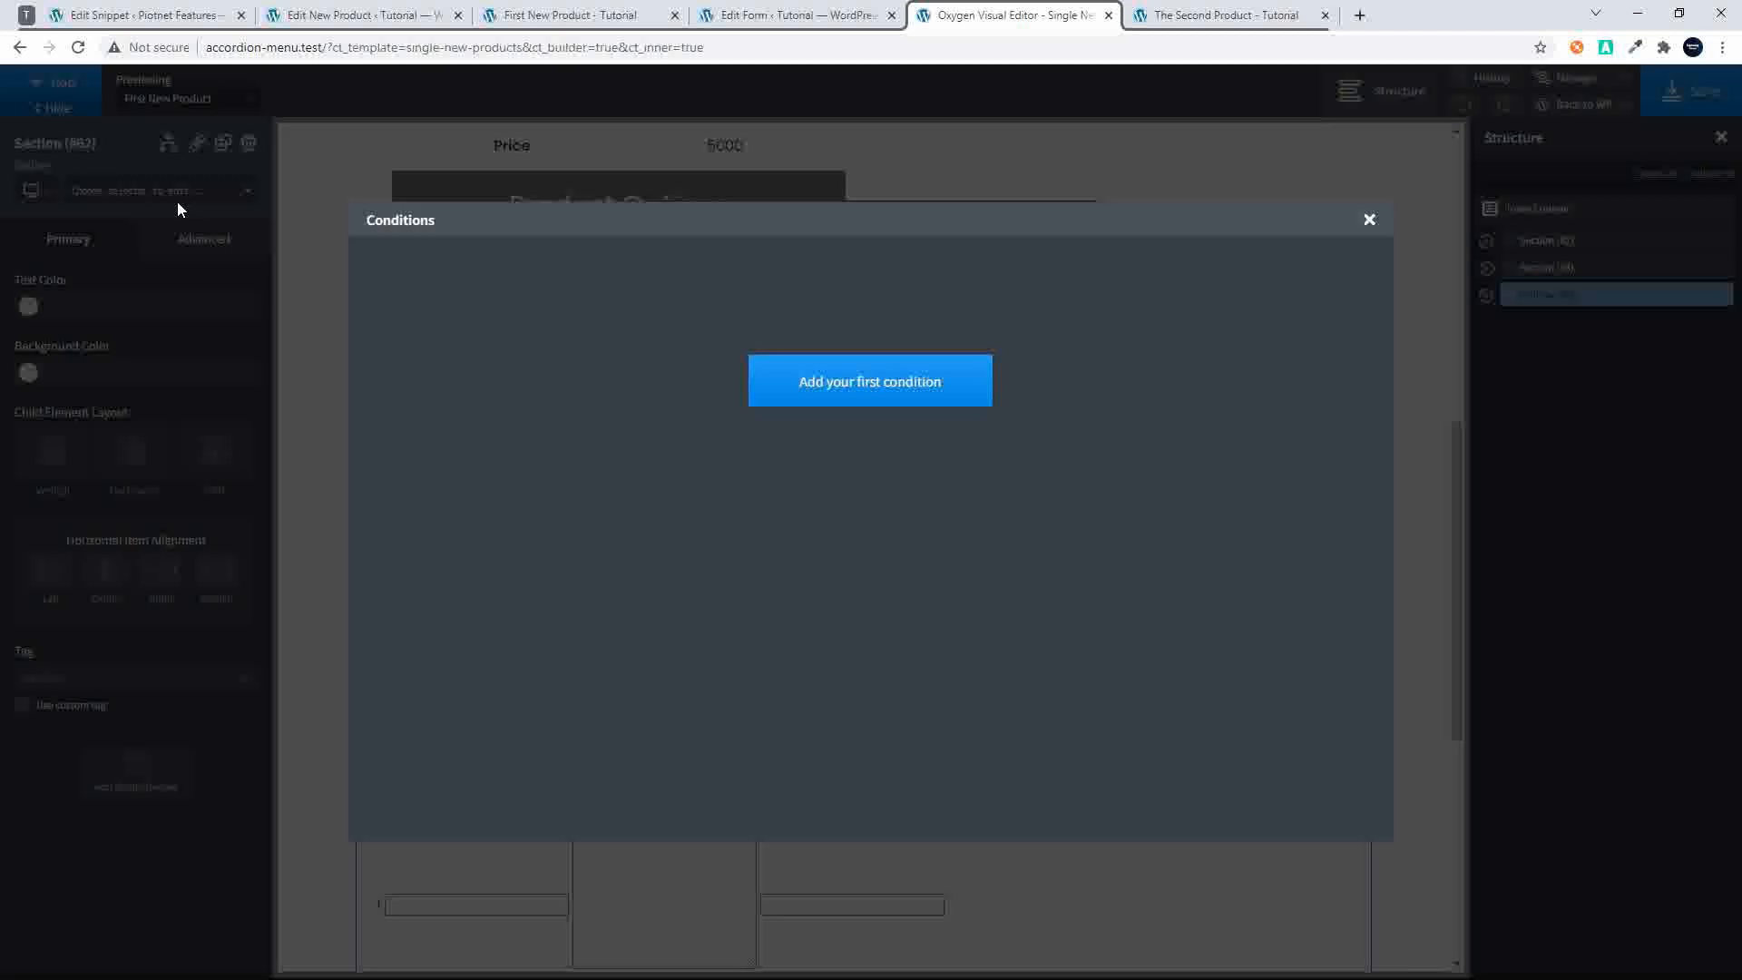
{"action": "left_click", "coordinate": [832, 410]}
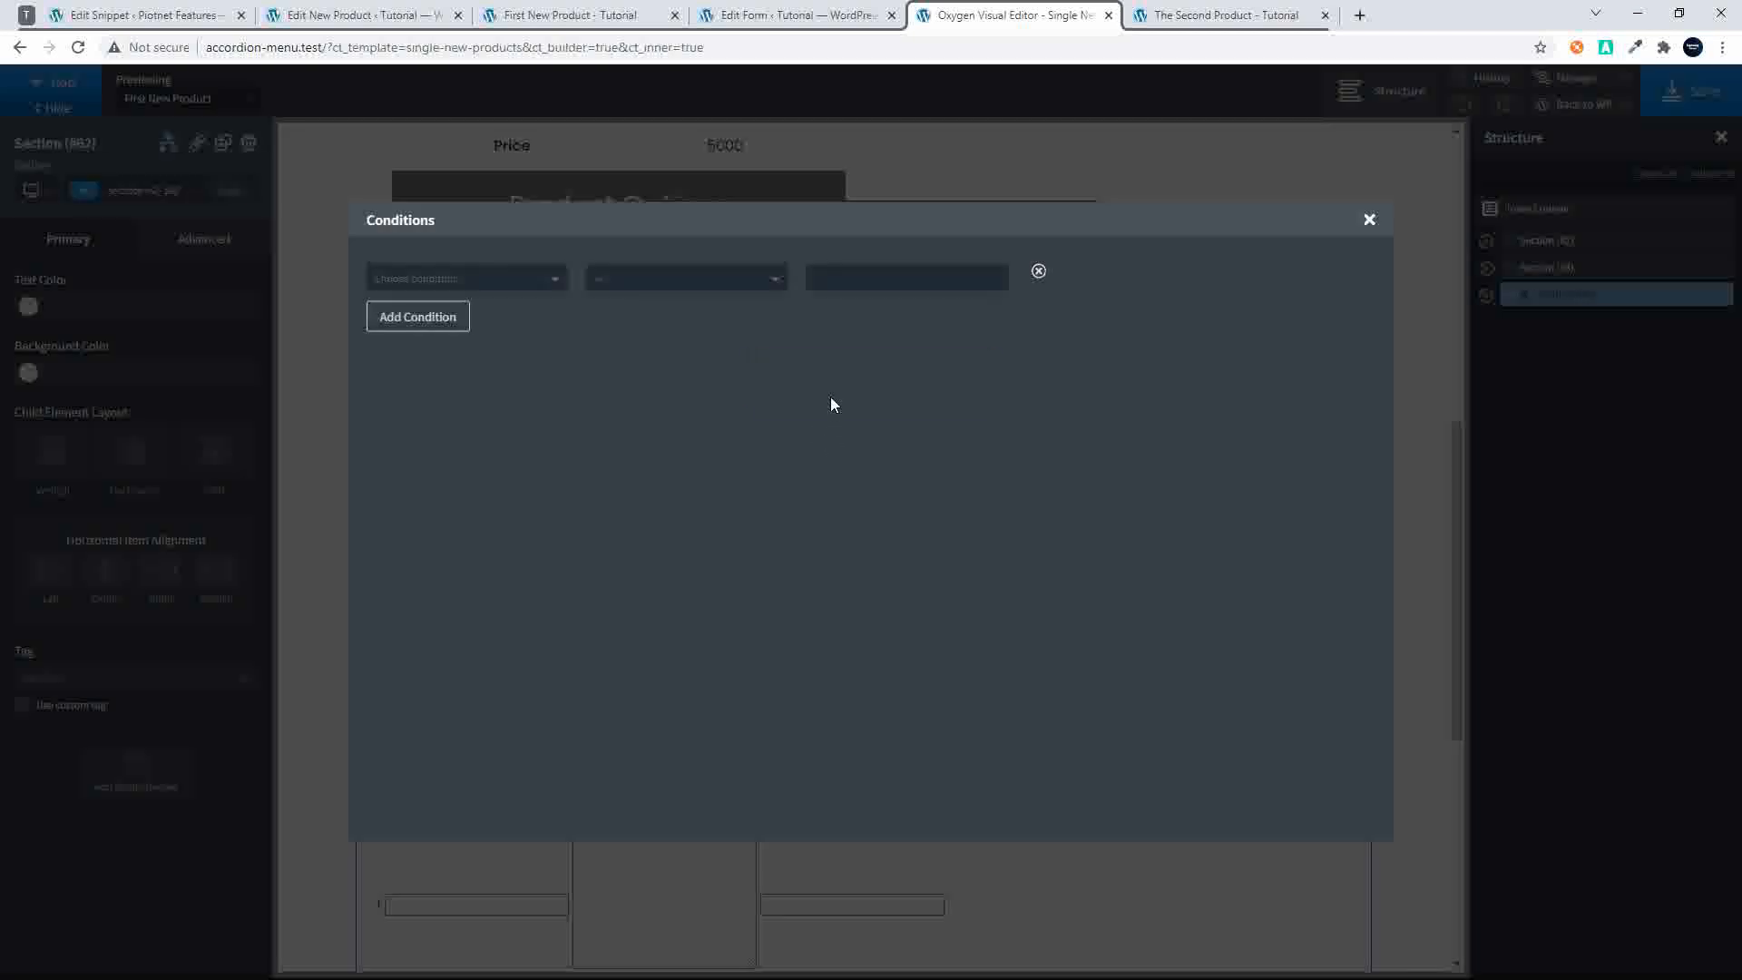
Define the section's condition as User Role == administrator and save the template
{"action": "left_click", "coordinate": [483, 289]}
{"action": "scroll", "coordinate": [476, 502], "scroll_direction": "down", "scroll_amount": 5}
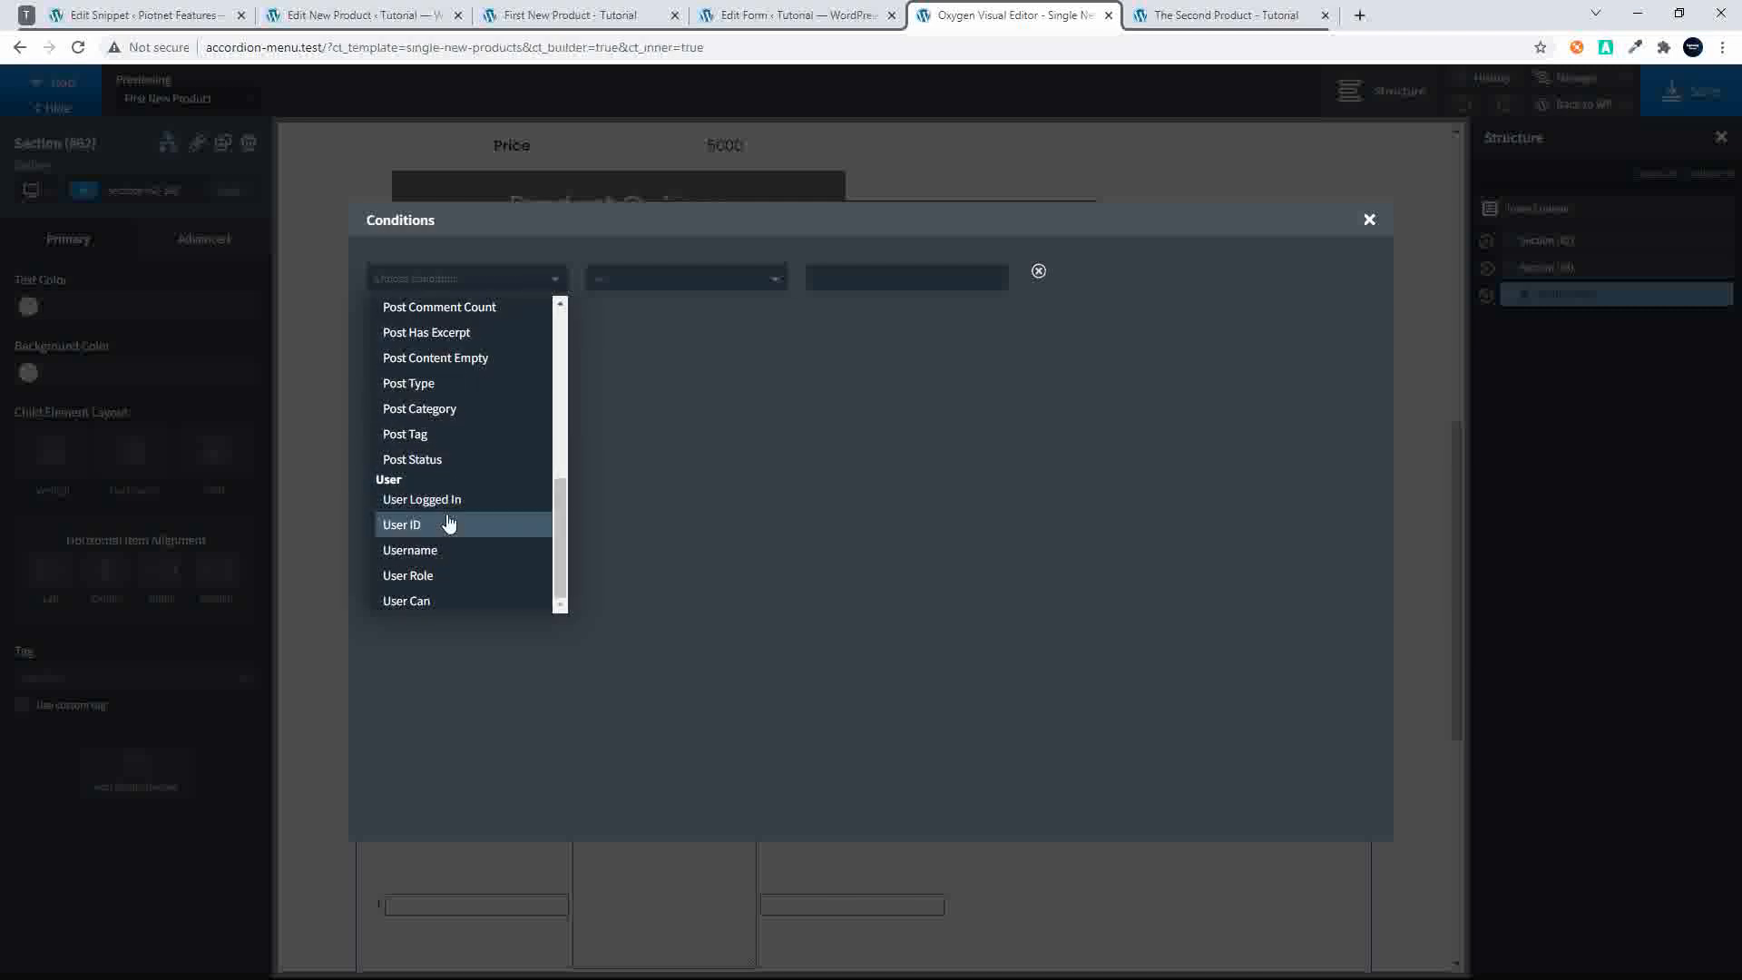
{"action": "left_click", "coordinate": [456, 575]}
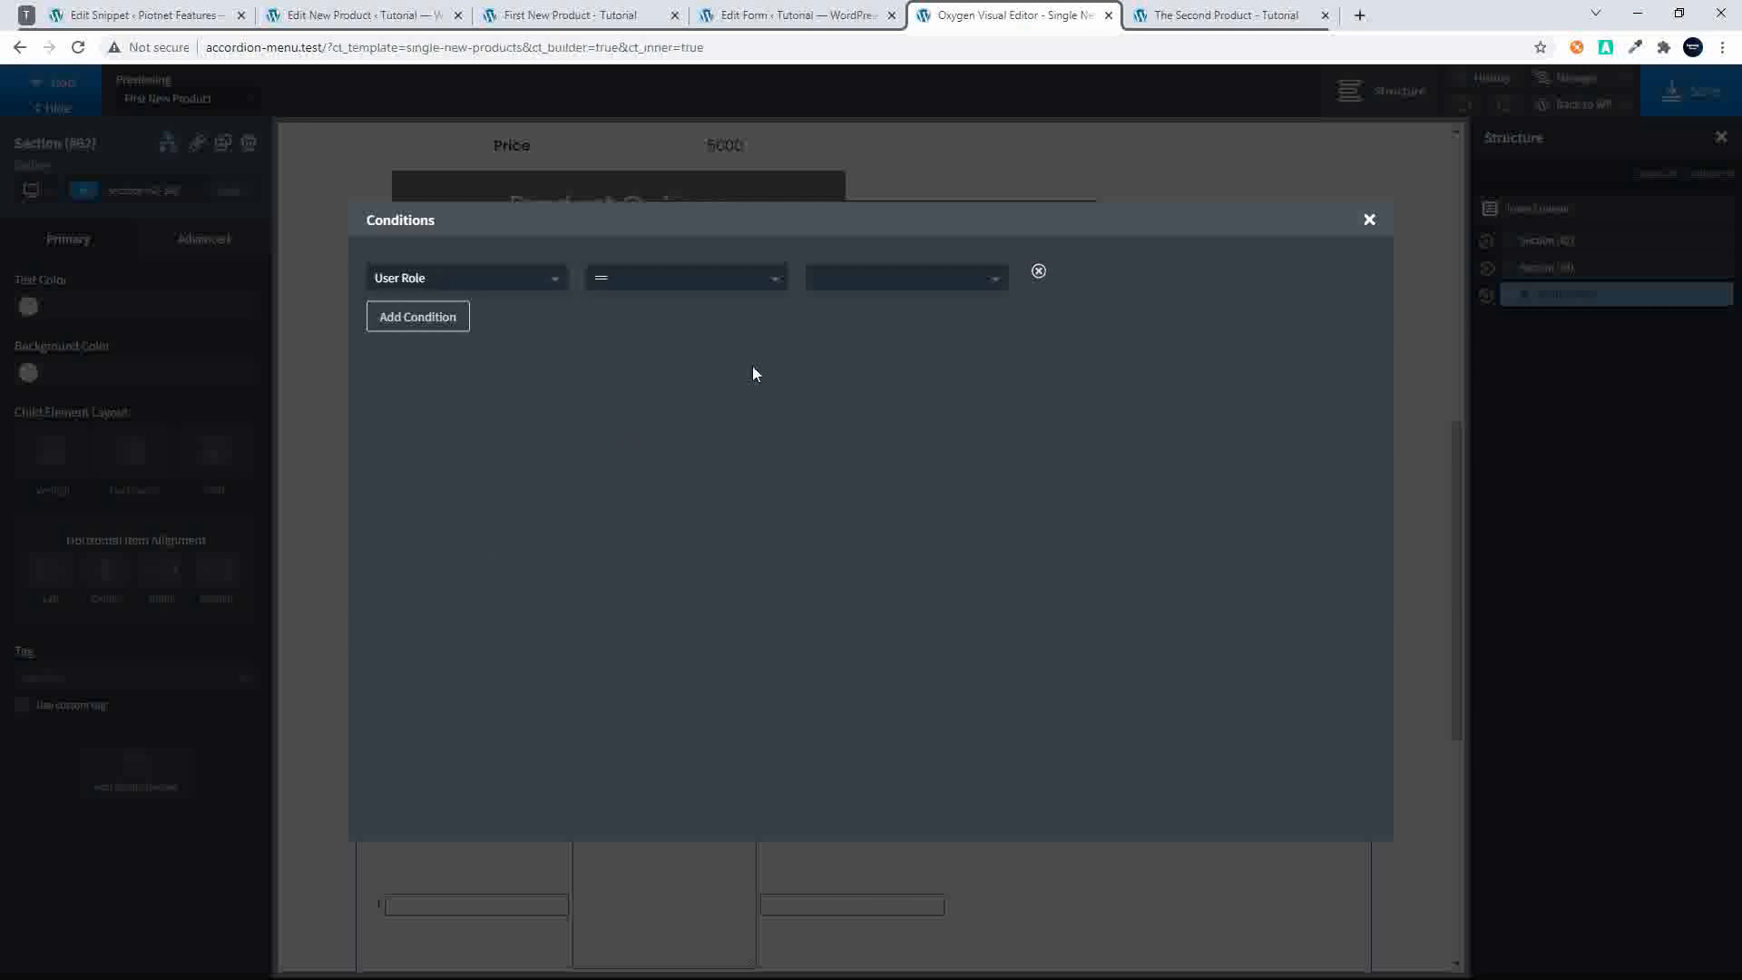
{"action": "left_click", "coordinate": [682, 265]}
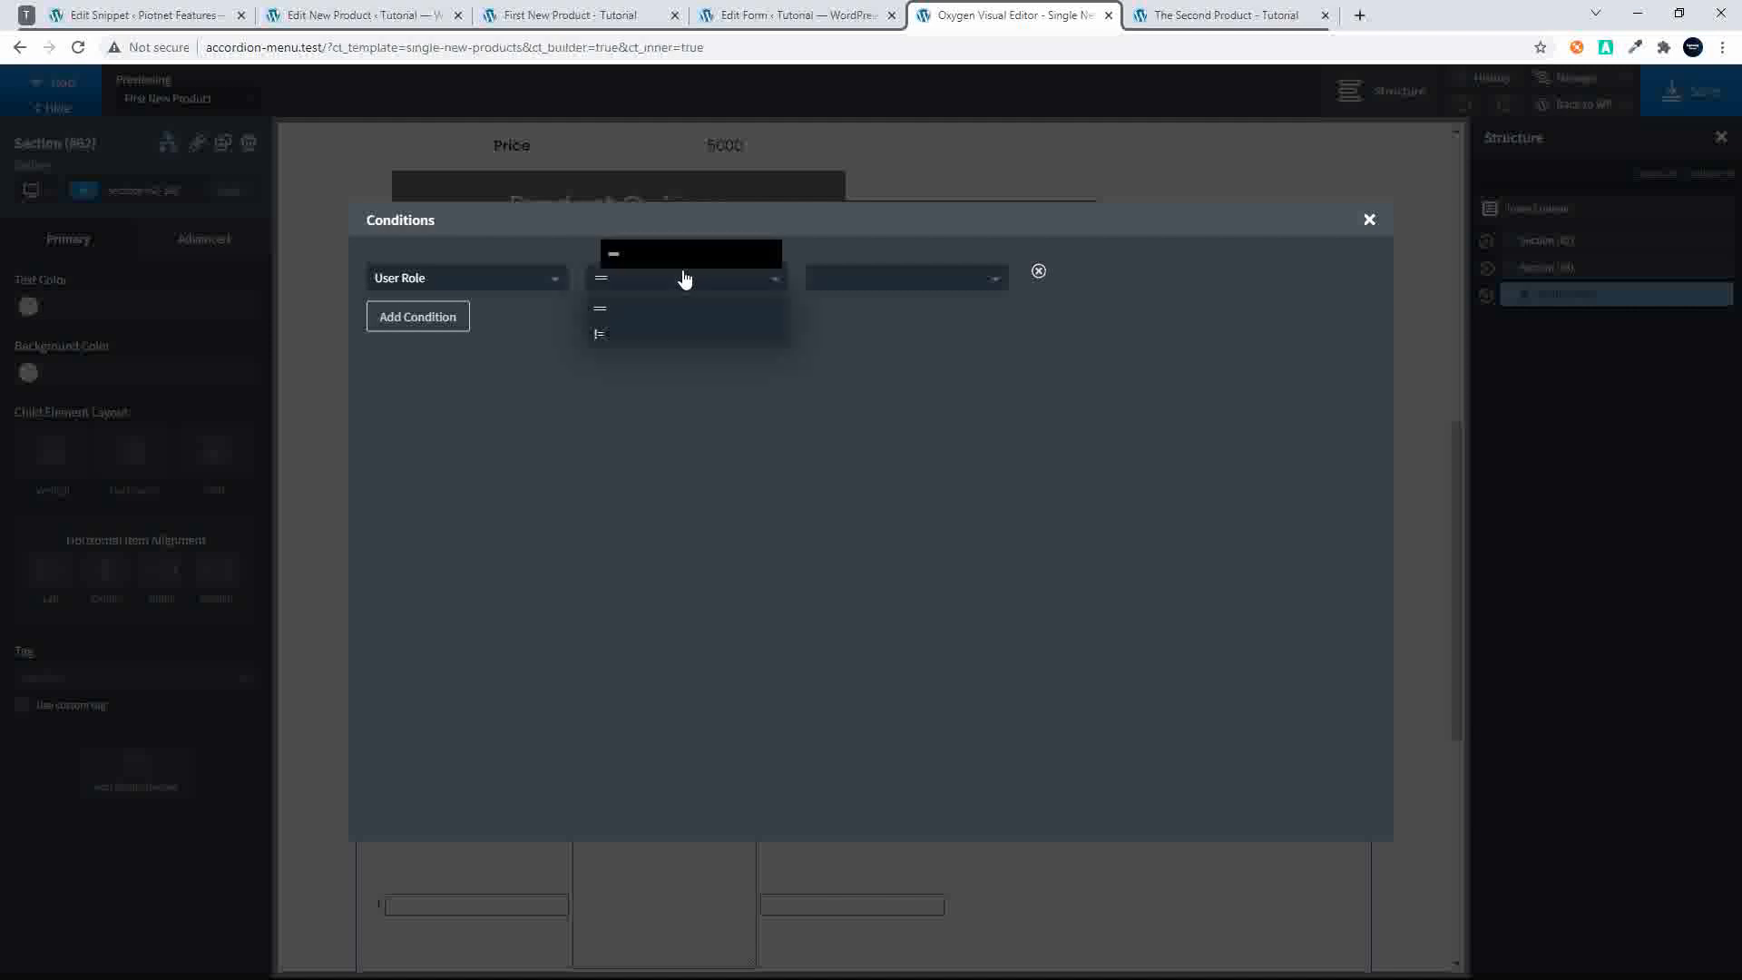
{"action": "left_click", "coordinate": [645, 315]}
{"action": "left_click", "coordinate": [888, 289]}
{"action": "left_click", "coordinate": [871, 308]}
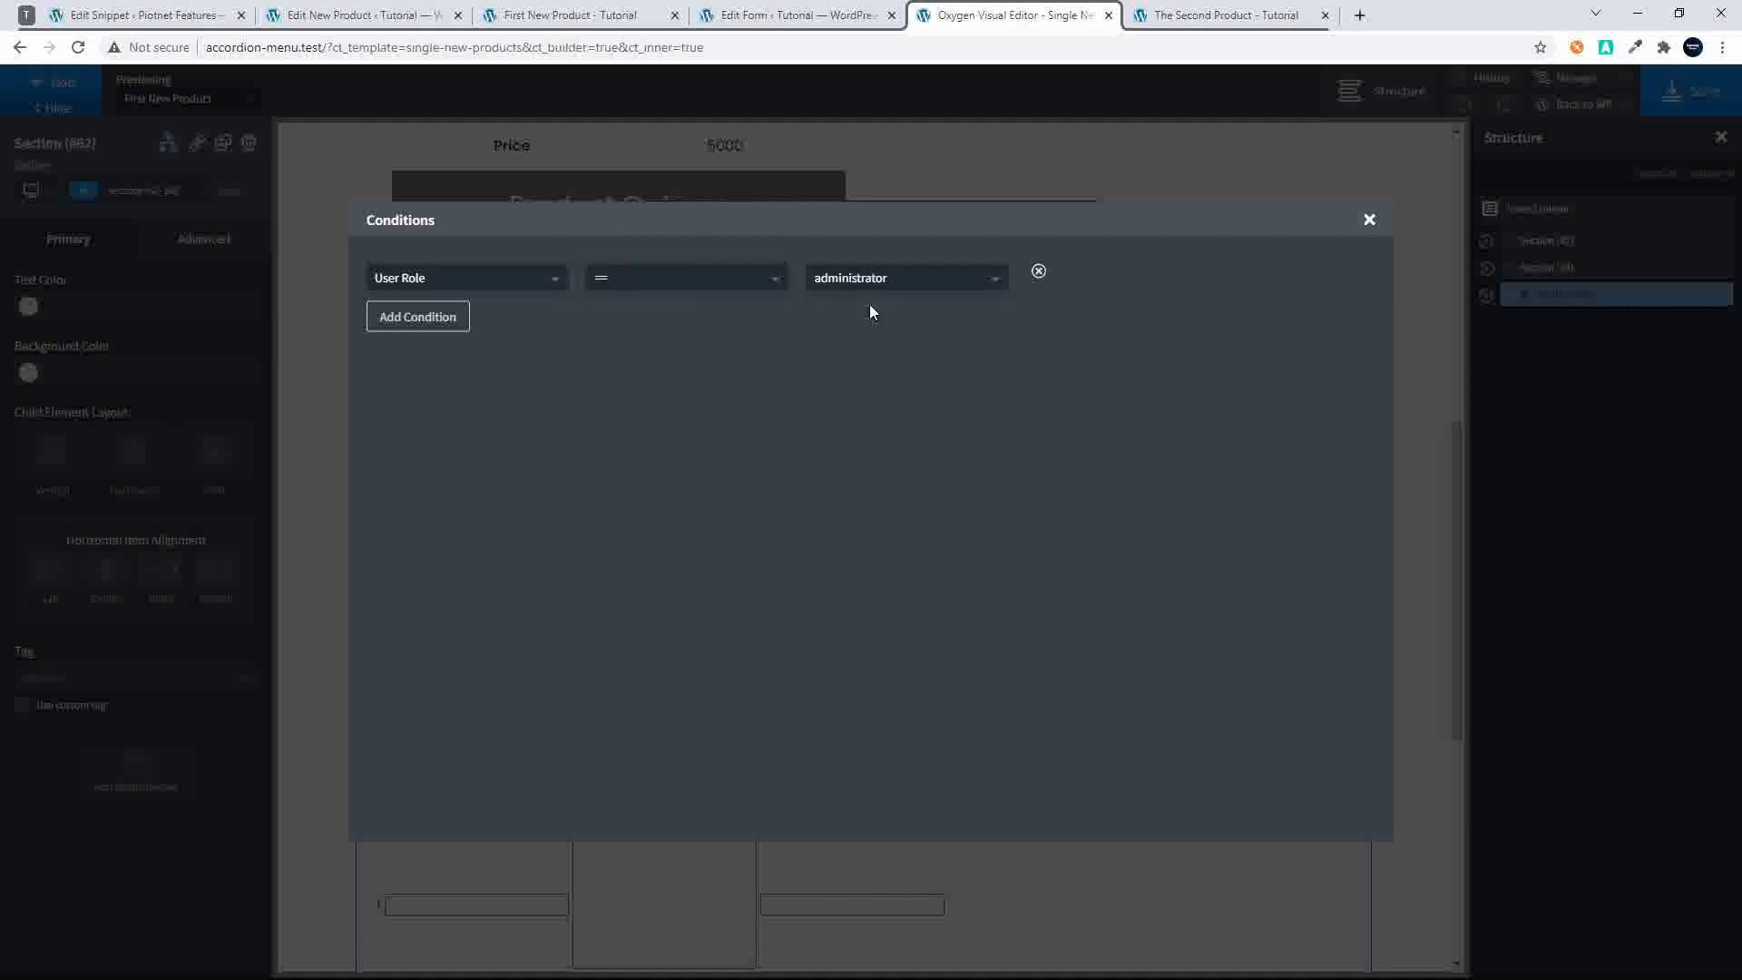
{"action": "left_click", "coordinate": [1369, 220]}
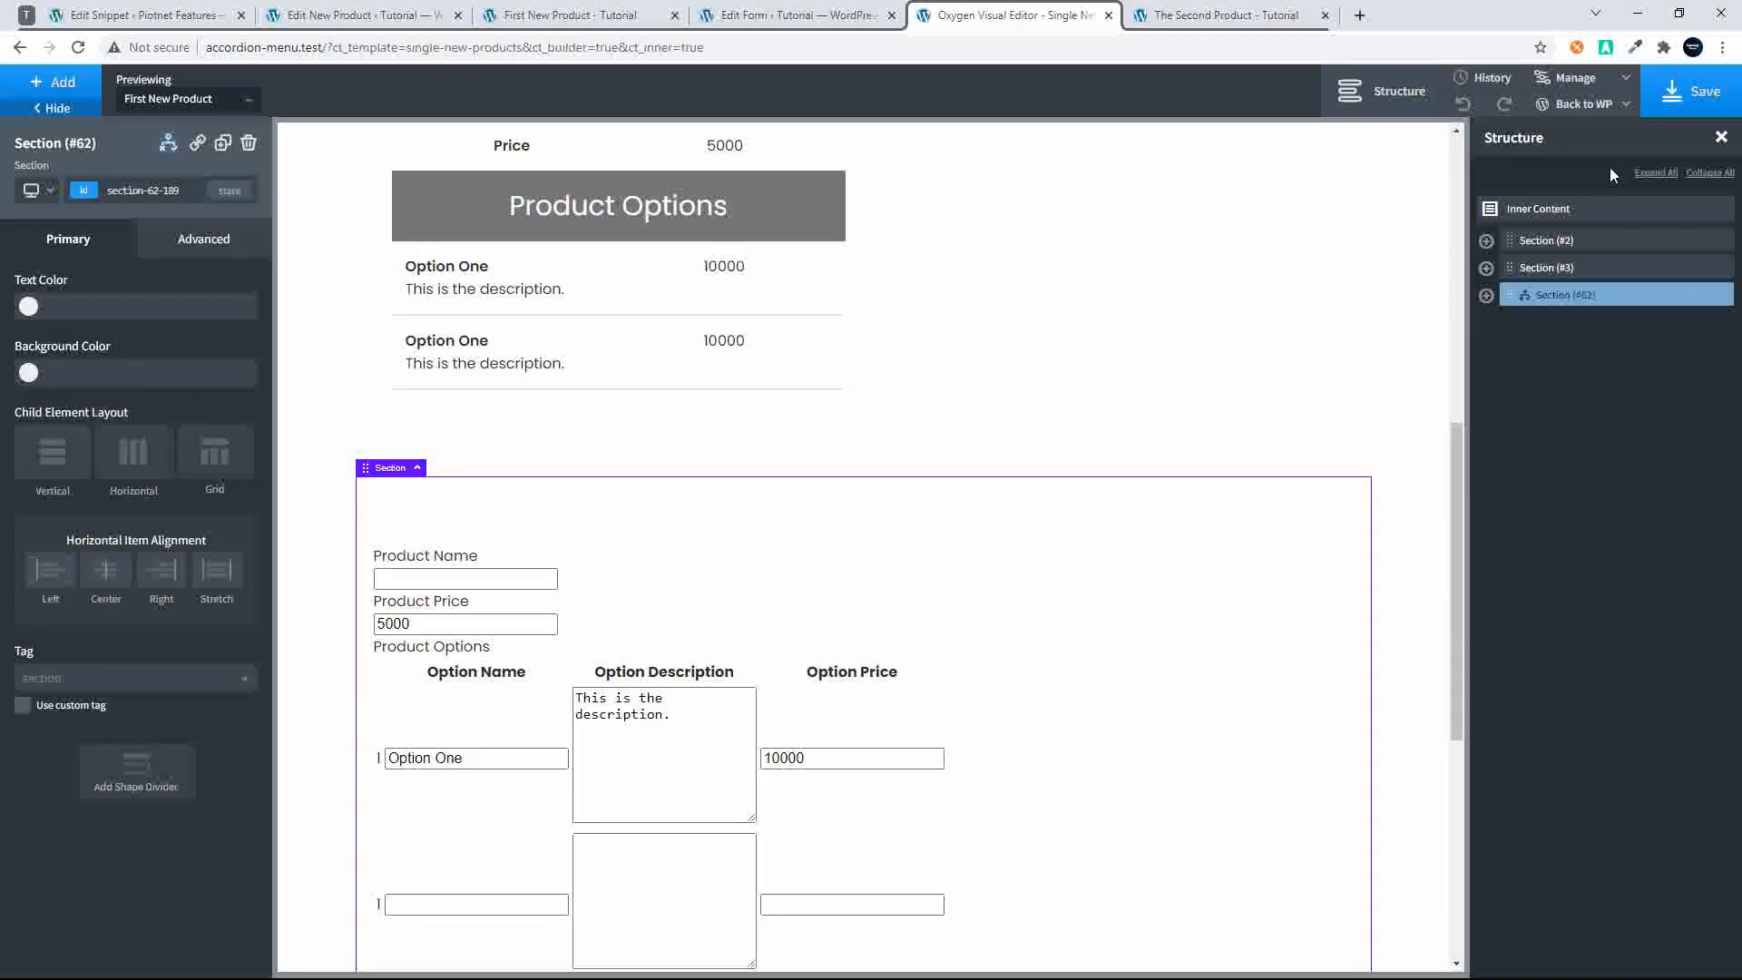
{"action": "left_click", "coordinate": [1680, 101]}
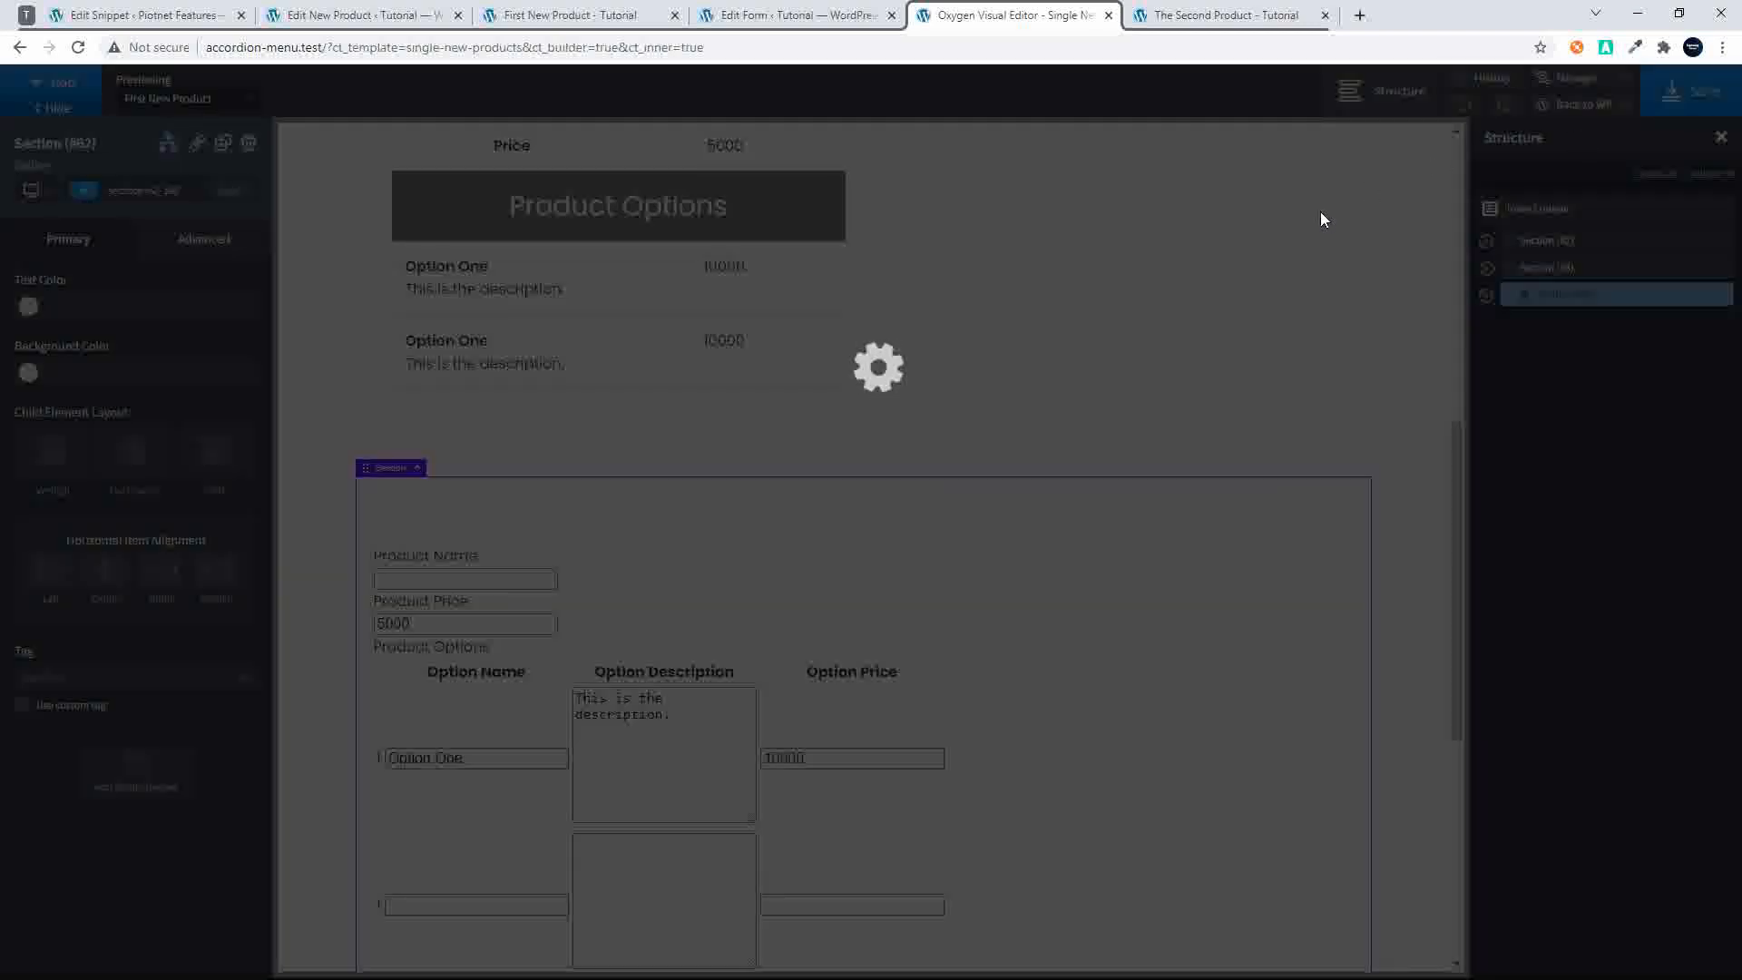
{"action": "scroll", "coordinate": [1143, 435], "scroll_direction": "up", "scroll_amount": 3}
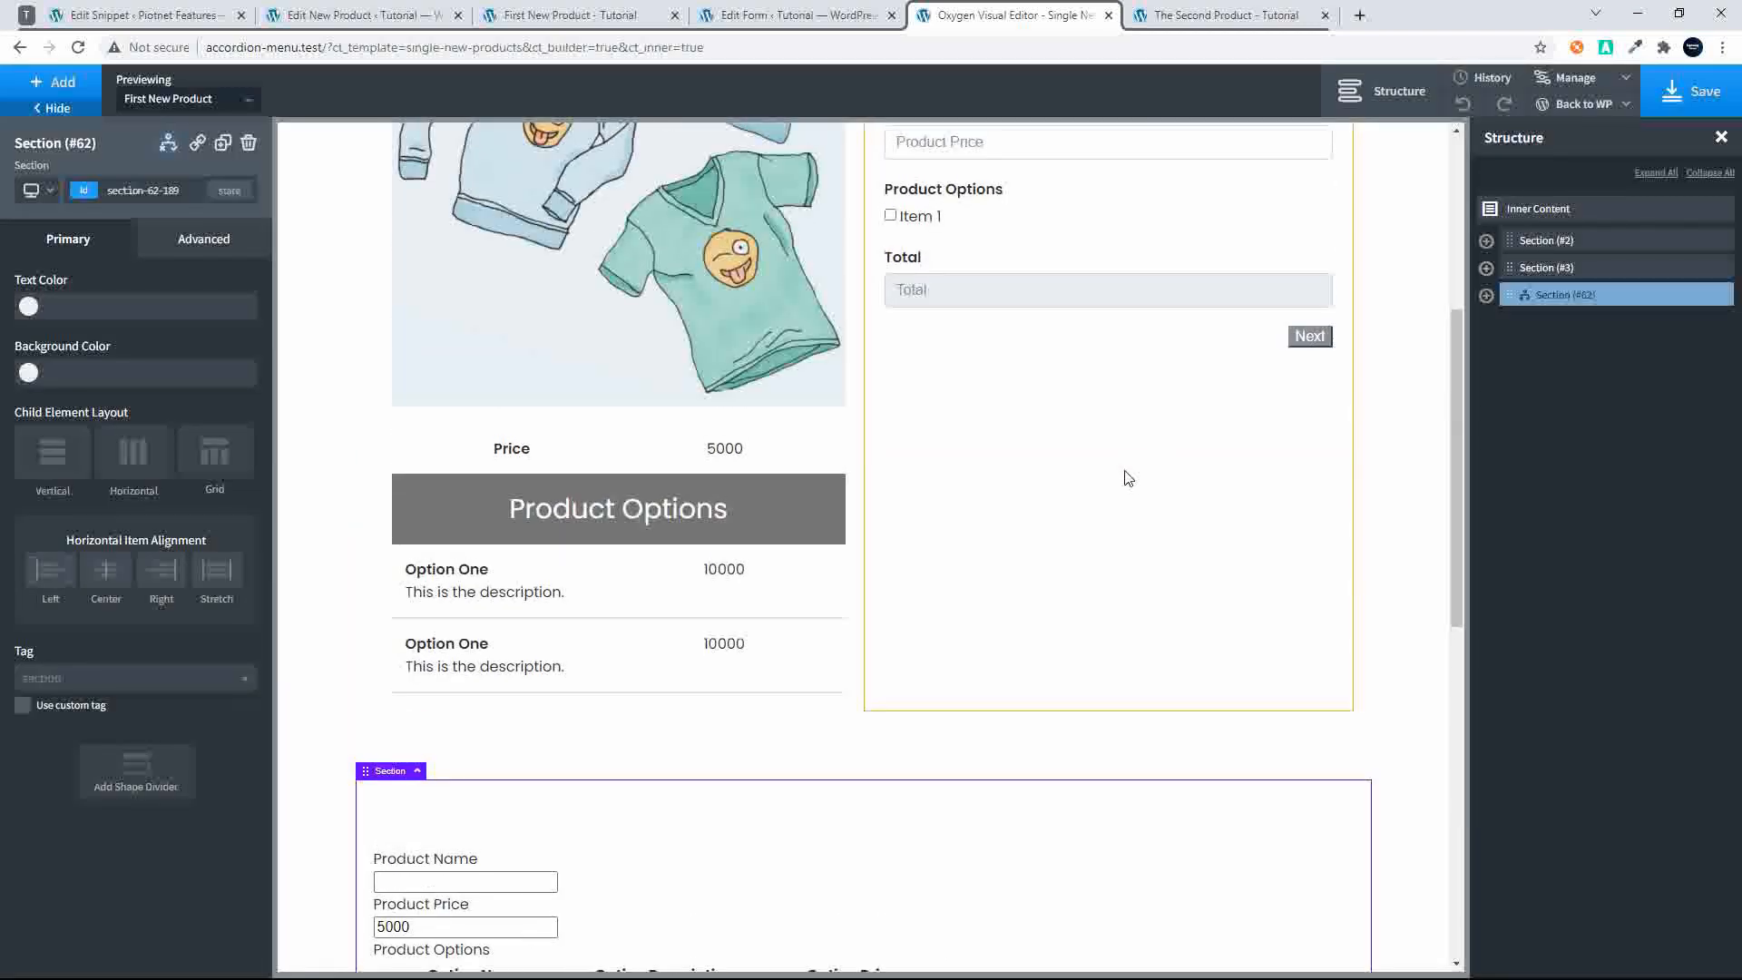
{"action": "scroll", "coordinate": [1128, 478], "scroll_direction": "down", "scroll_amount": 5}
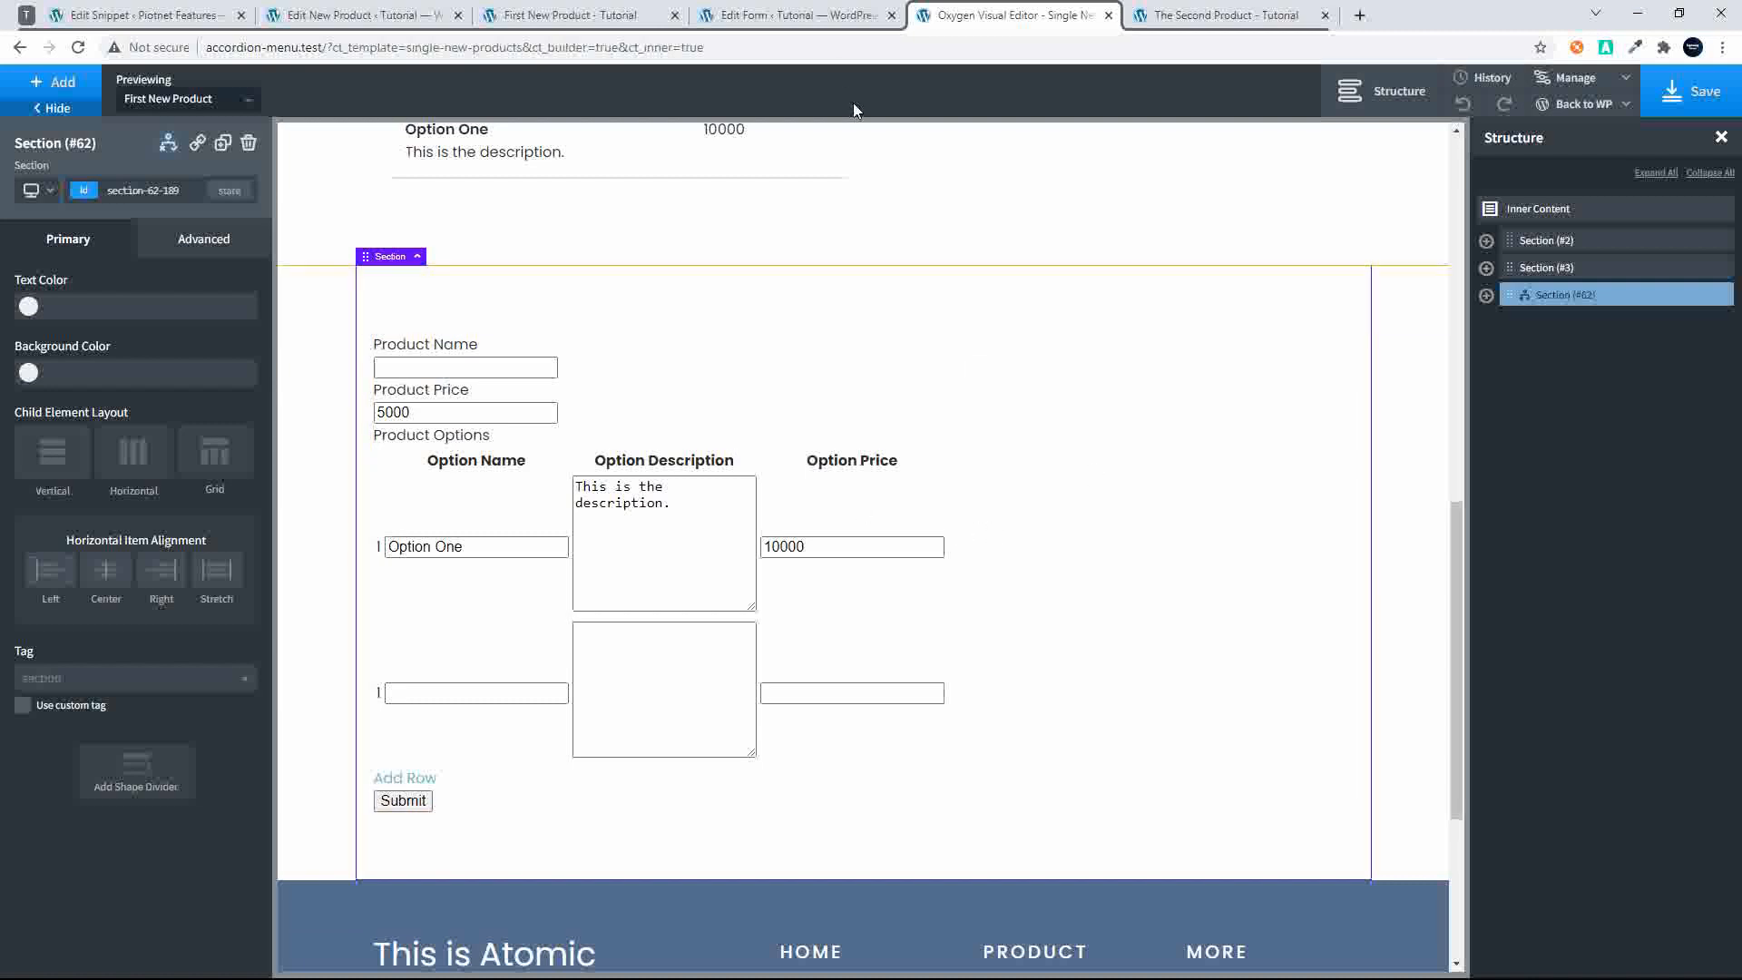
Reload the First New Product page on the front end and examine the update form below the product details
{"action": "left_click", "coordinate": [744, 17]}
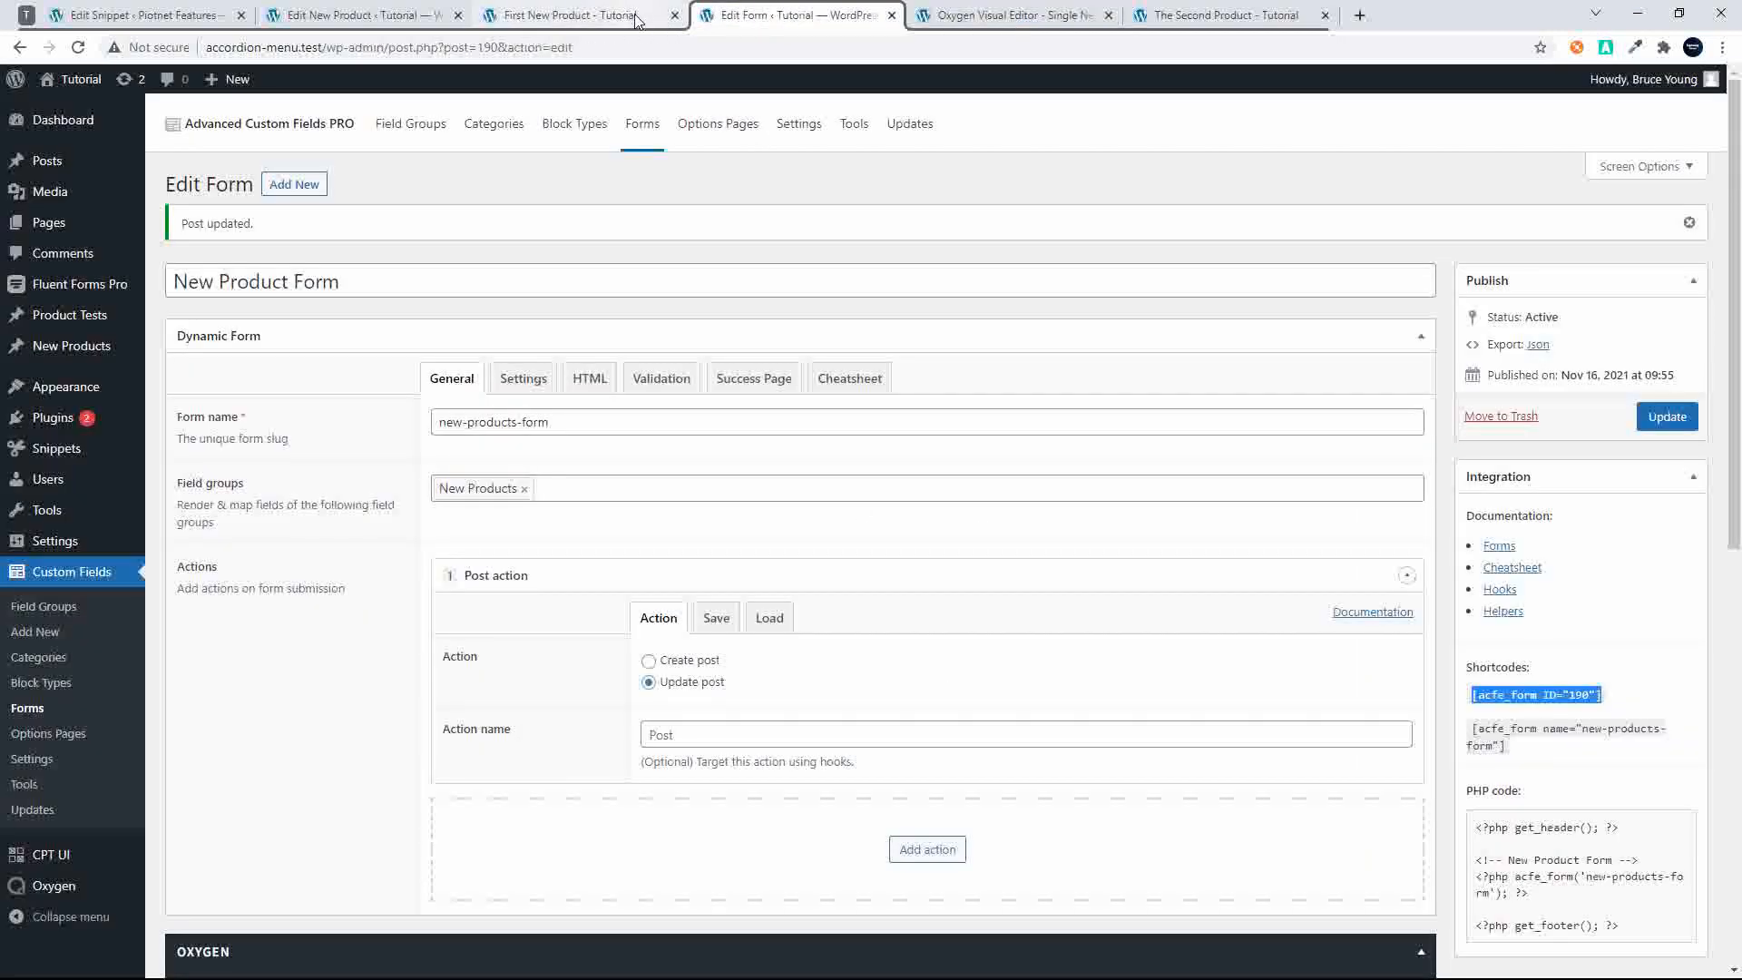
{"action": "left_click", "coordinate": [617, 14]}
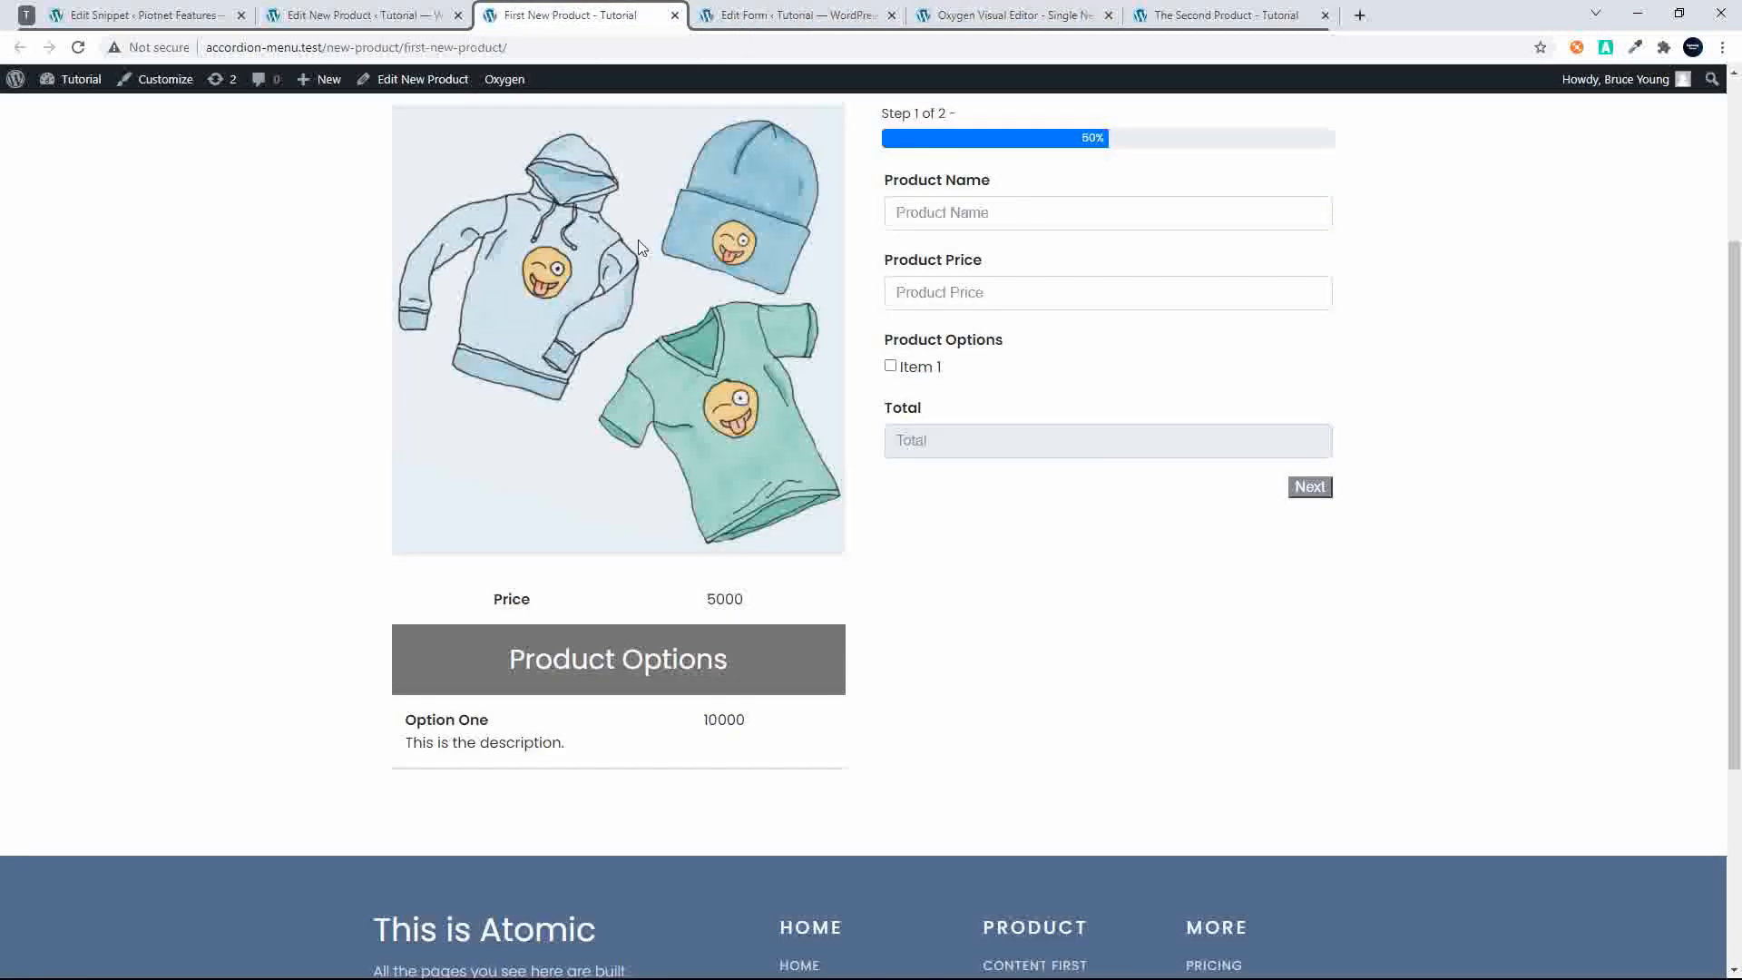
{"action": "left_click", "coordinate": [78, 47]}
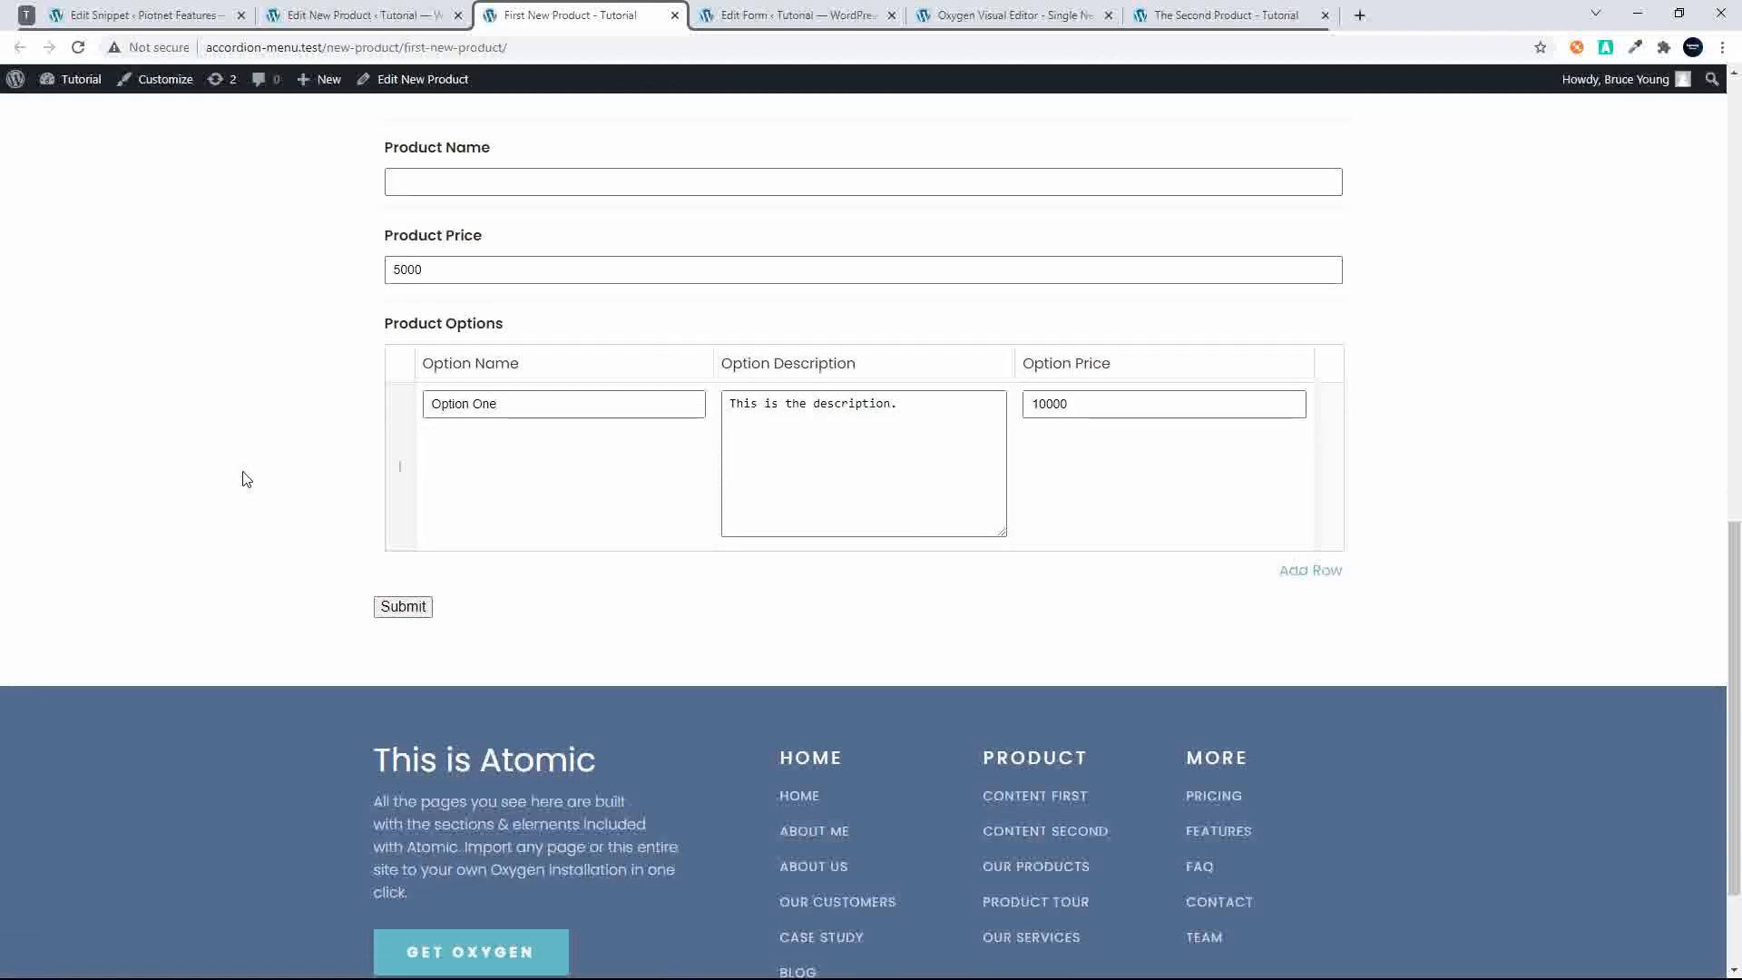
{"action": "scroll", "coordinate": [247, 479], "scroll_direction": "up", "scroll_amount": 12}
{"action": "scroll", "coordinate": [246, 479], "scroll_direction": "down", "scroll_amount": 4}
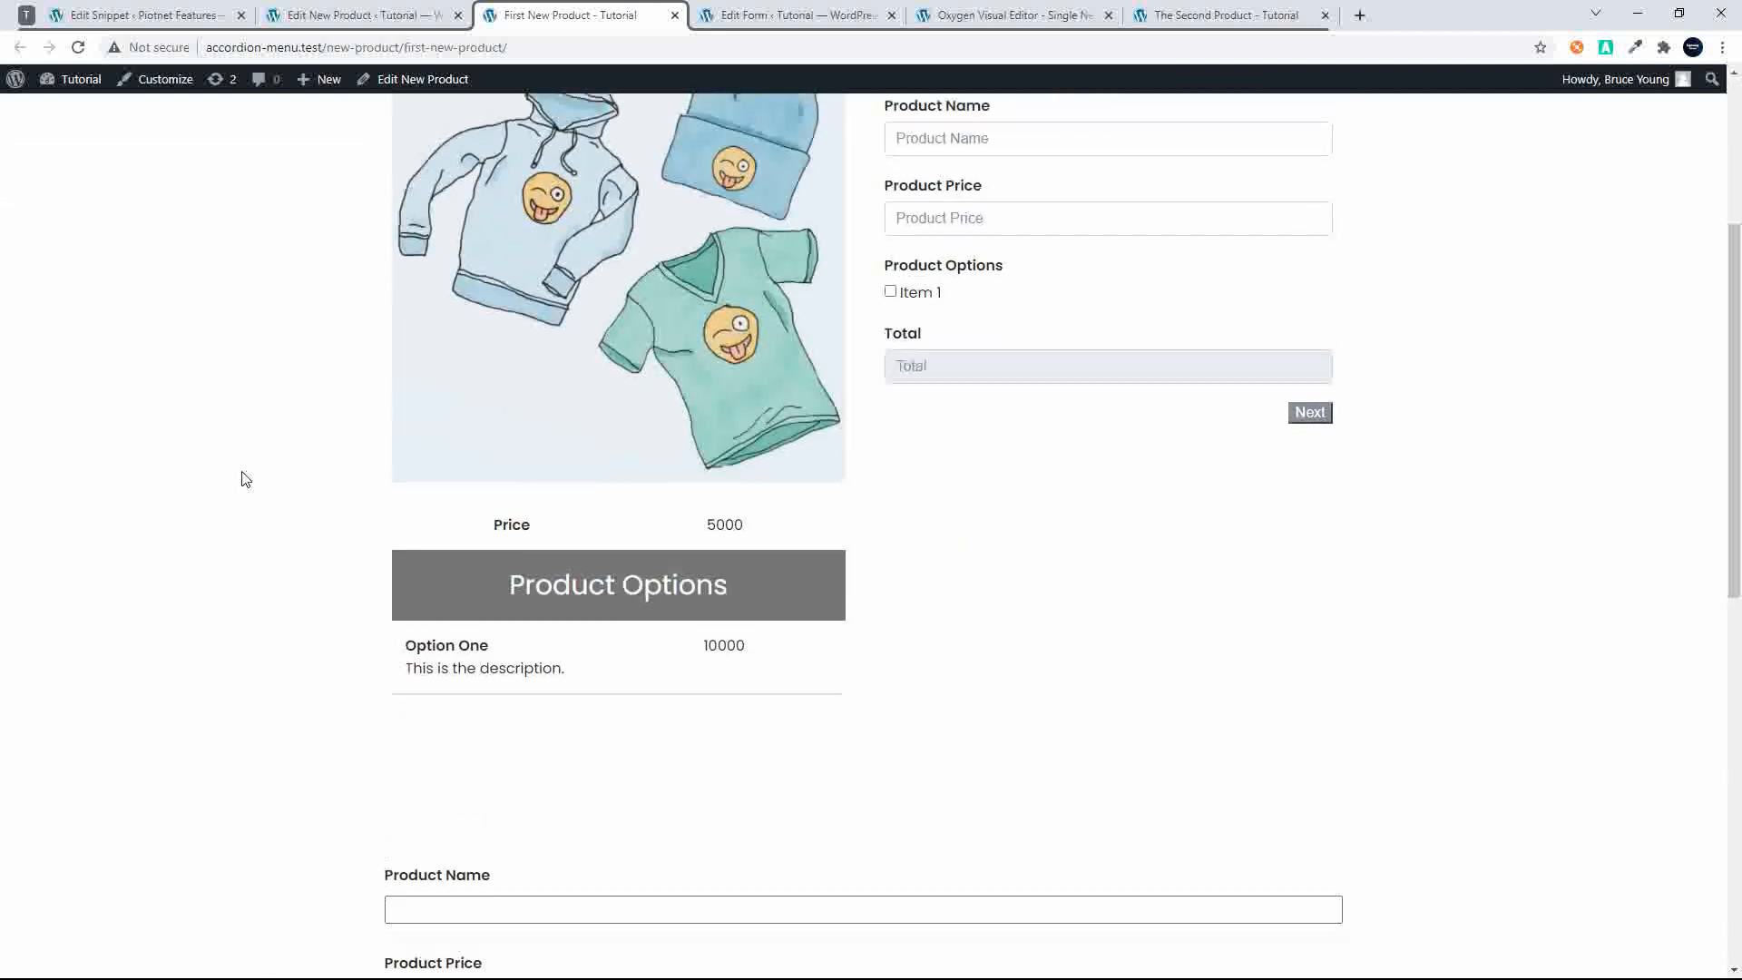
{"action": "scroll", "coordinate": [254, 487], "scroll_direction": "down", "scroll_amount": 5}
{"action": "left_click", "coordinate": [399, 458]}
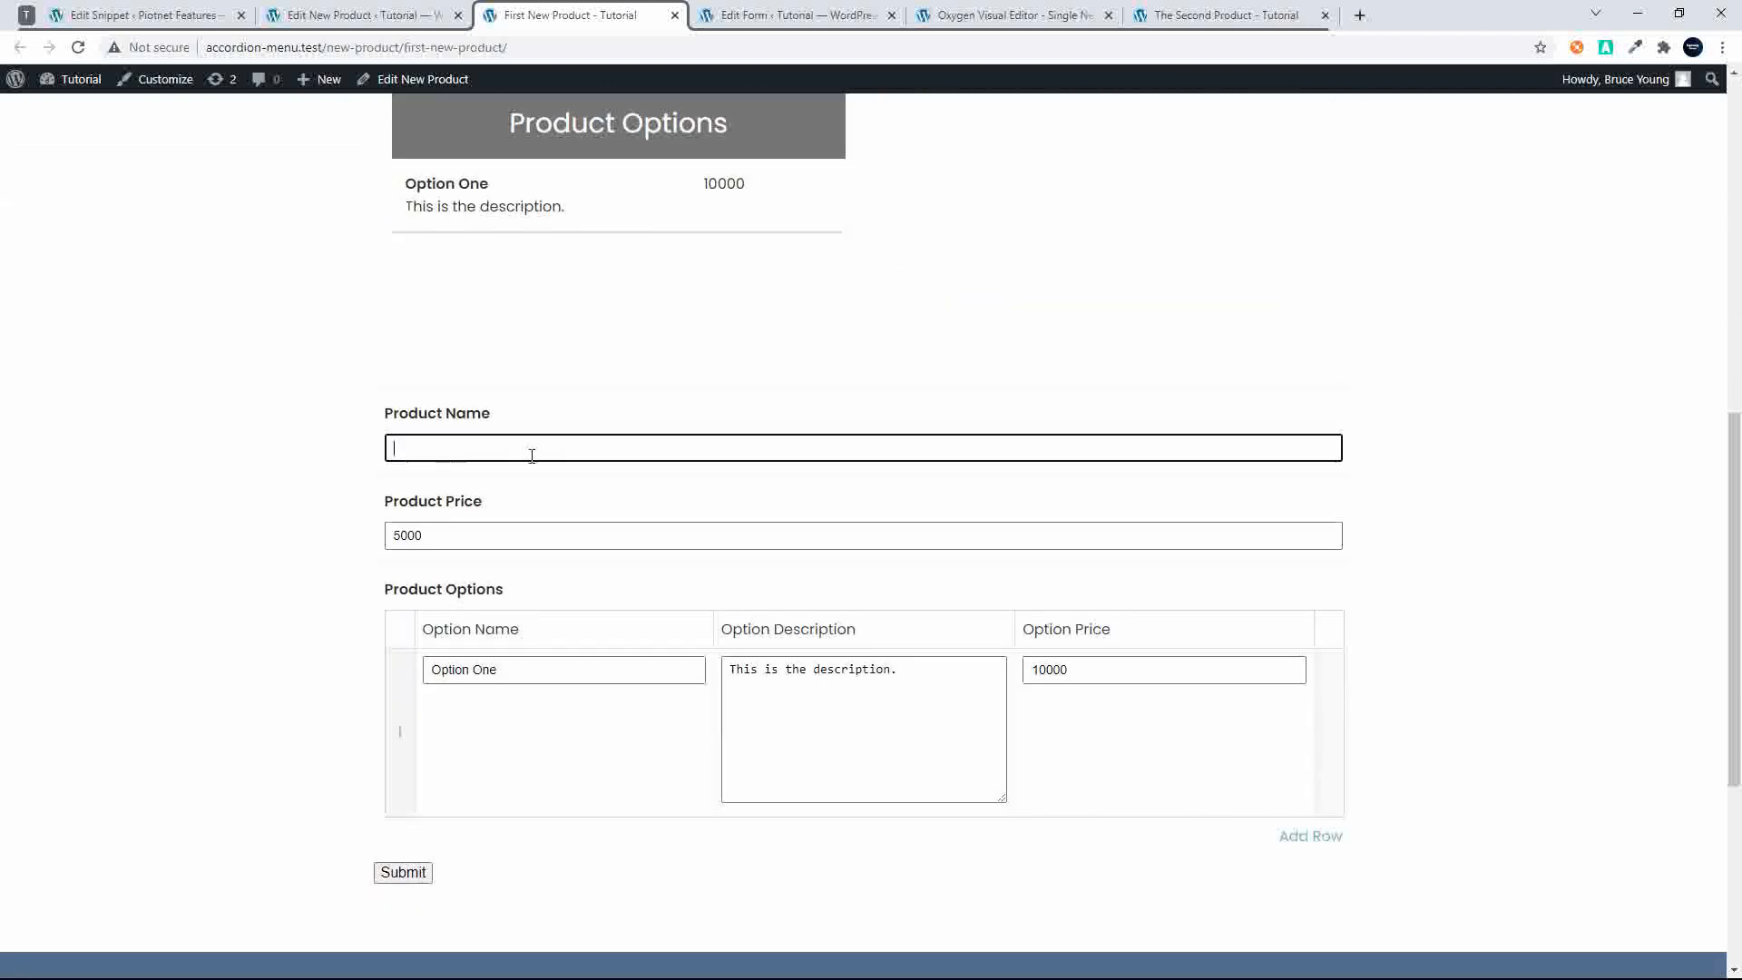
{"action": "scroll", "coordinate": [1020, 414], "scroll_direction": "up", "scroll_amount": 6}
{"action": "scroll", "coordinate": [1122, 415], "scroll_direction": "down", "scroll_amount": 7}
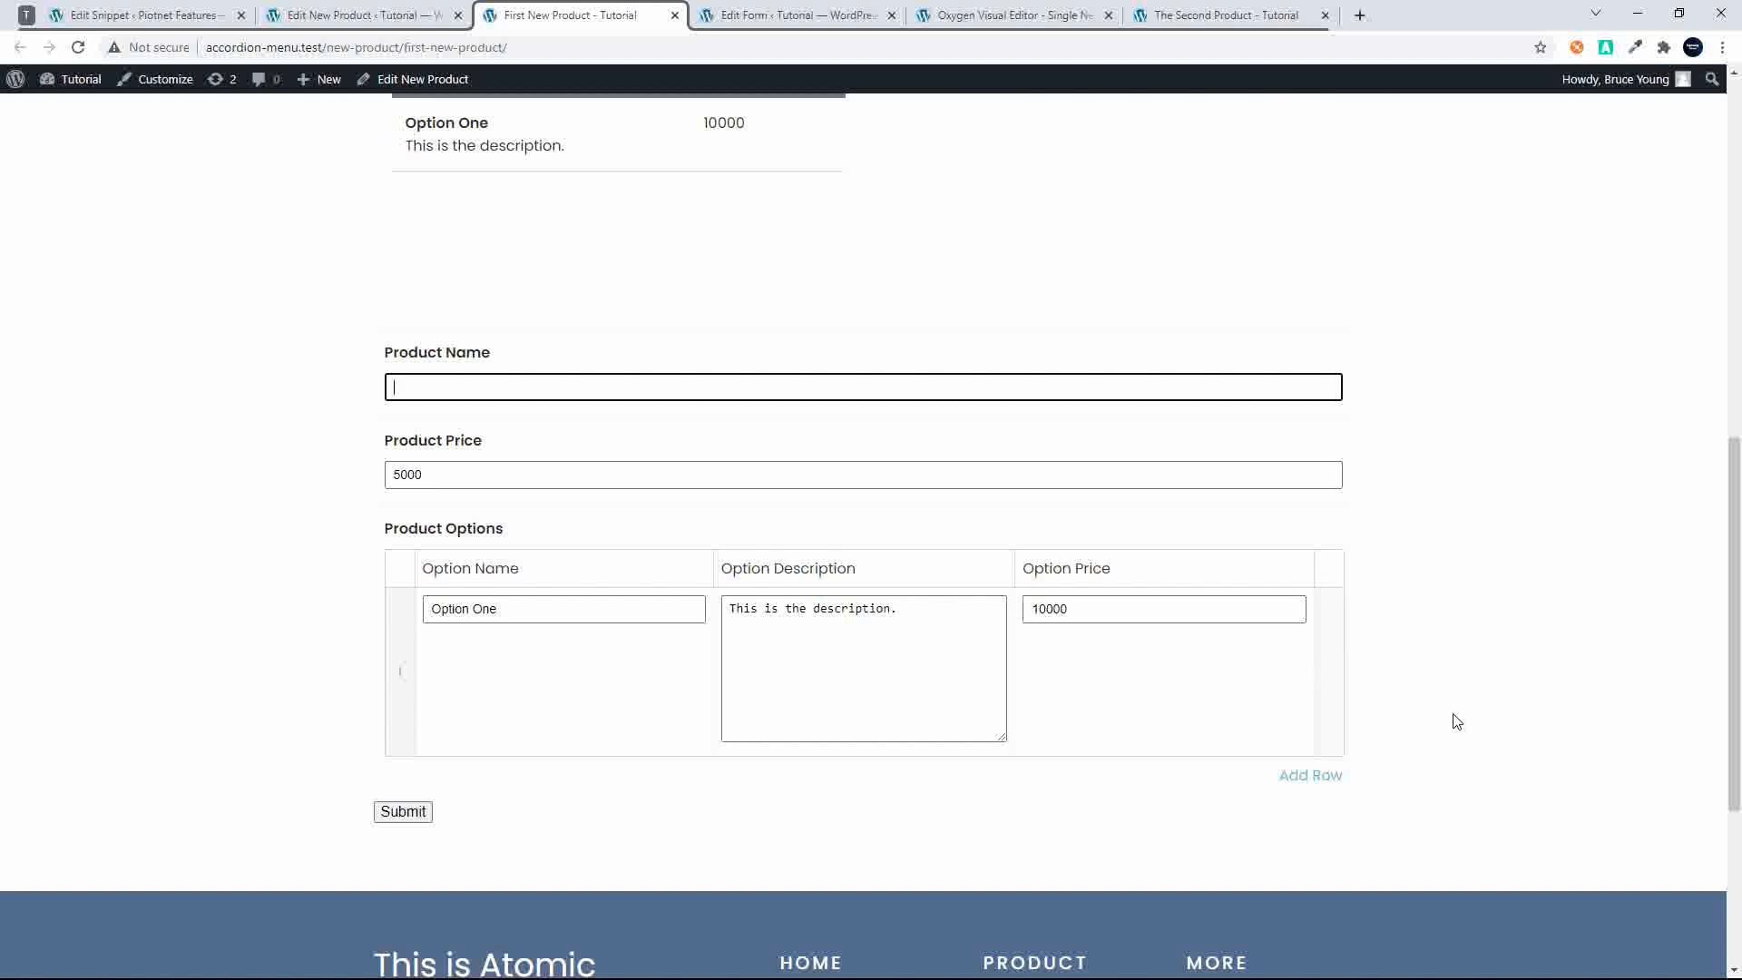
Add a second row to the form's Product Options and name it "Option two"
{"action": "left_click", "coordinate": [1331, 777]}
{"action": "scroll", "coordinate": [1008, 695], "scroll_direction": "down", "scroll_amount": 3}
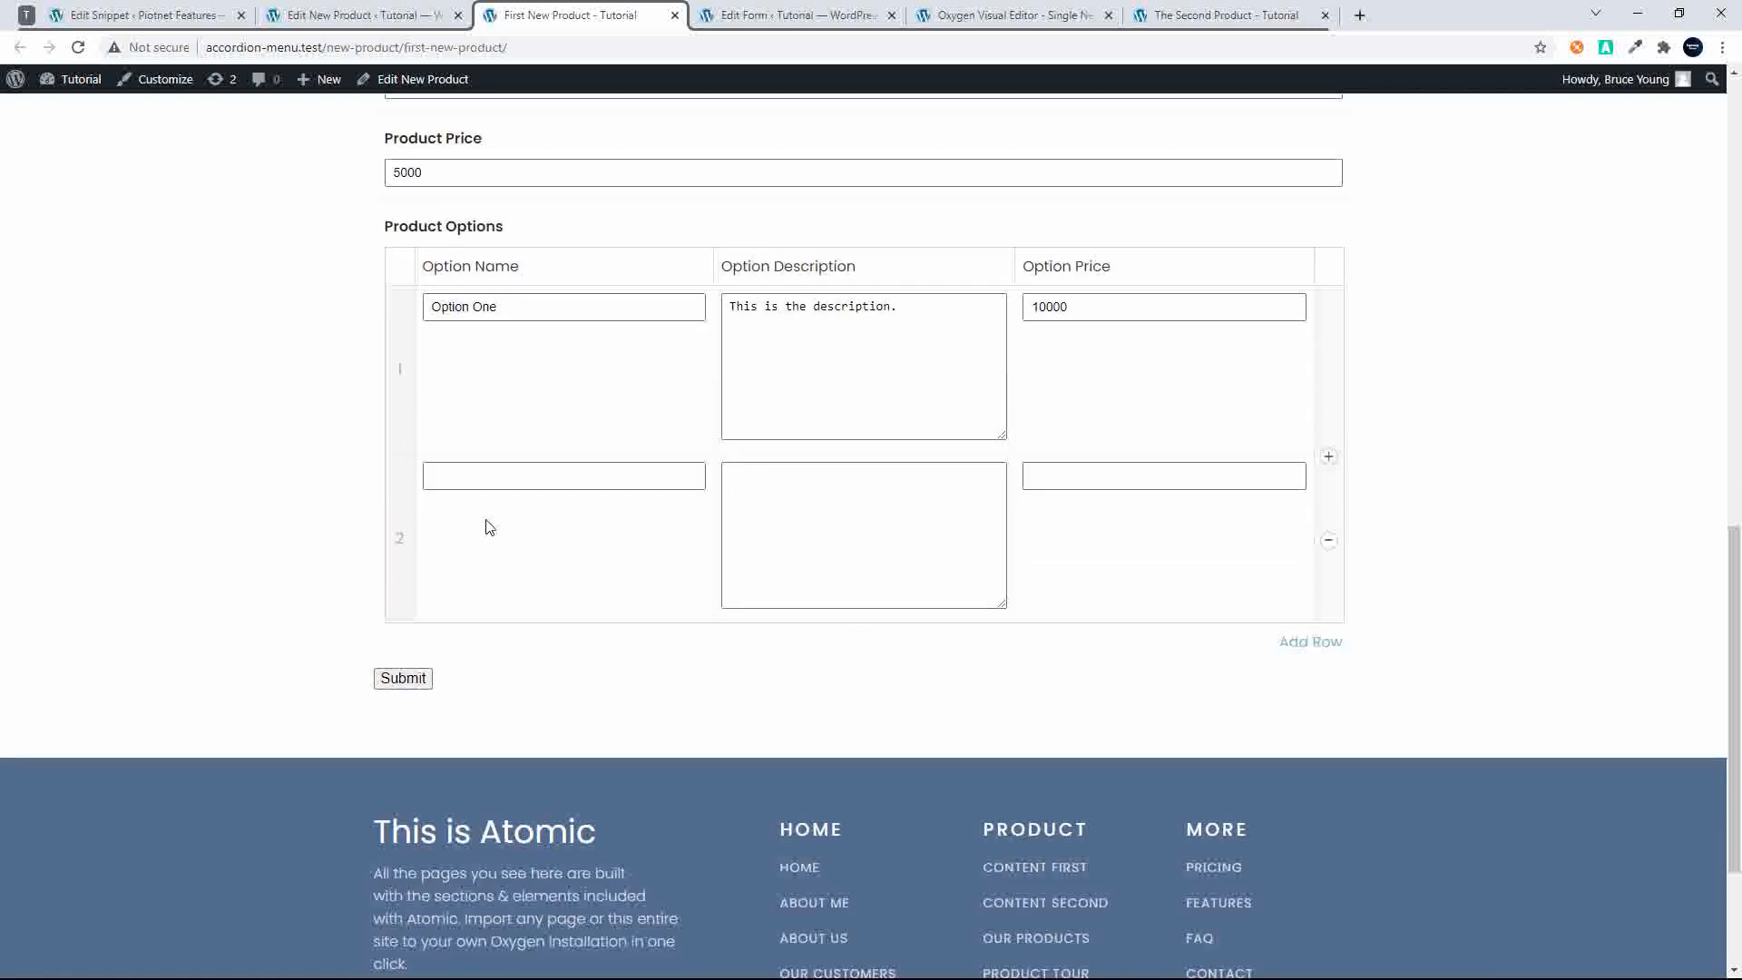
{"action": "left_click", "coordinate": [508, 475]}
{"action": "type", "text": "Option "}
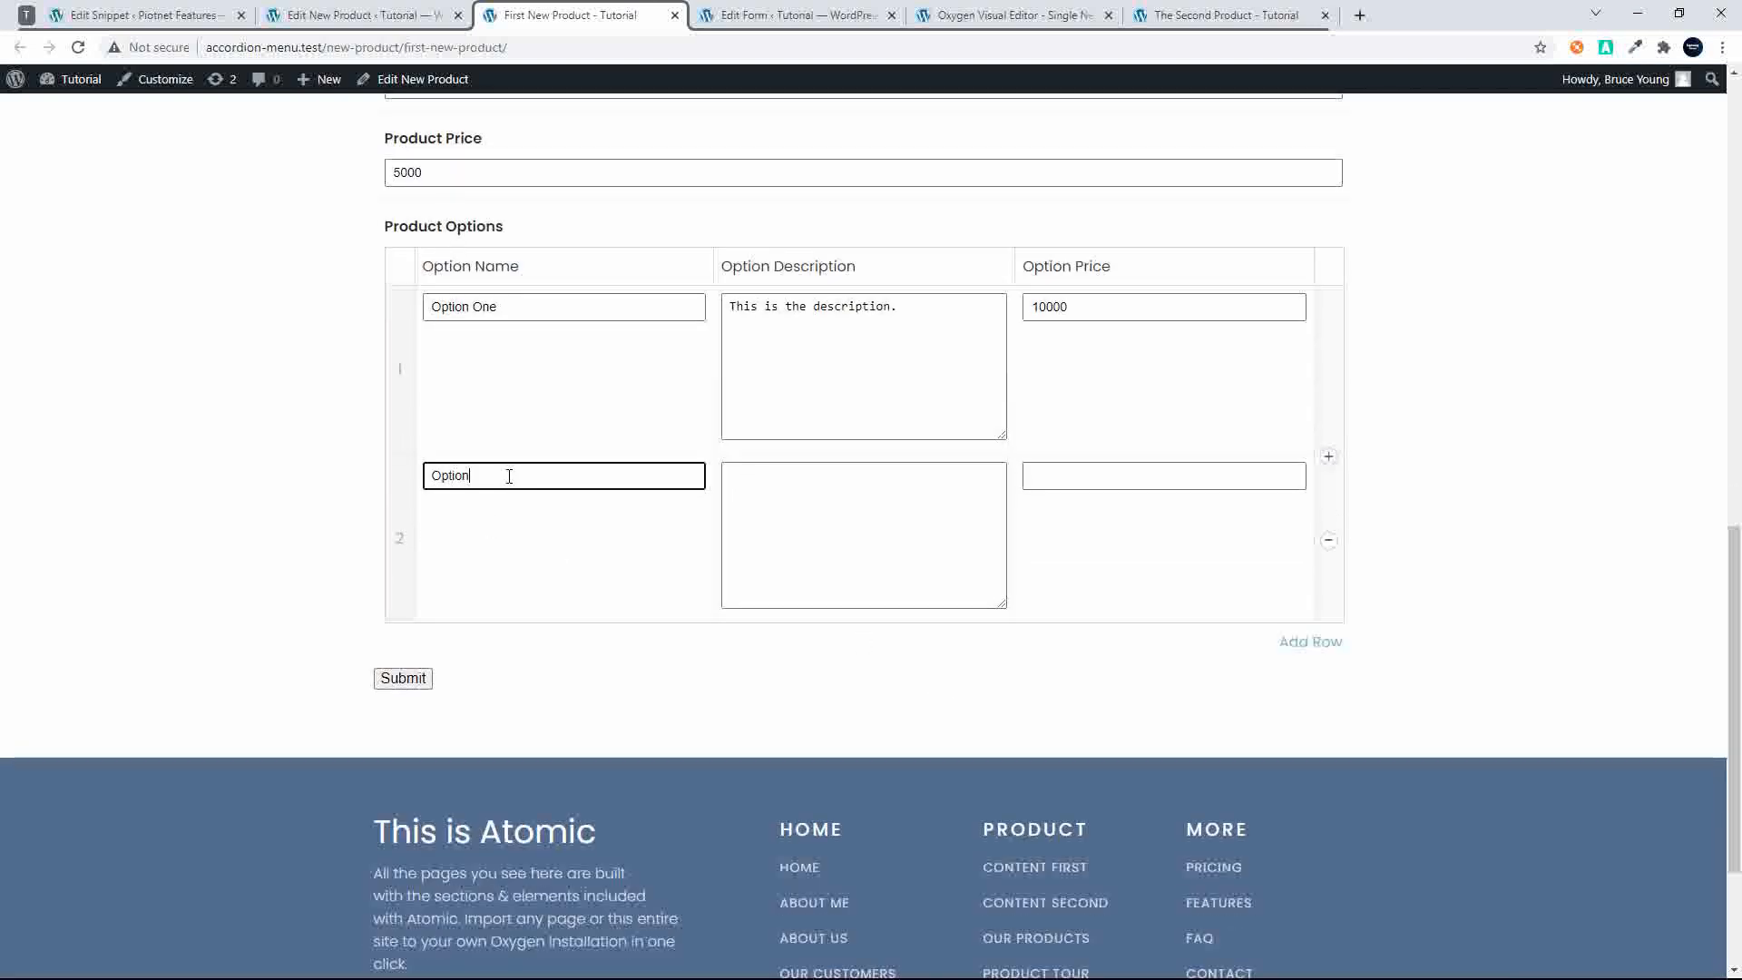
{"action": "type", "text": "two"}
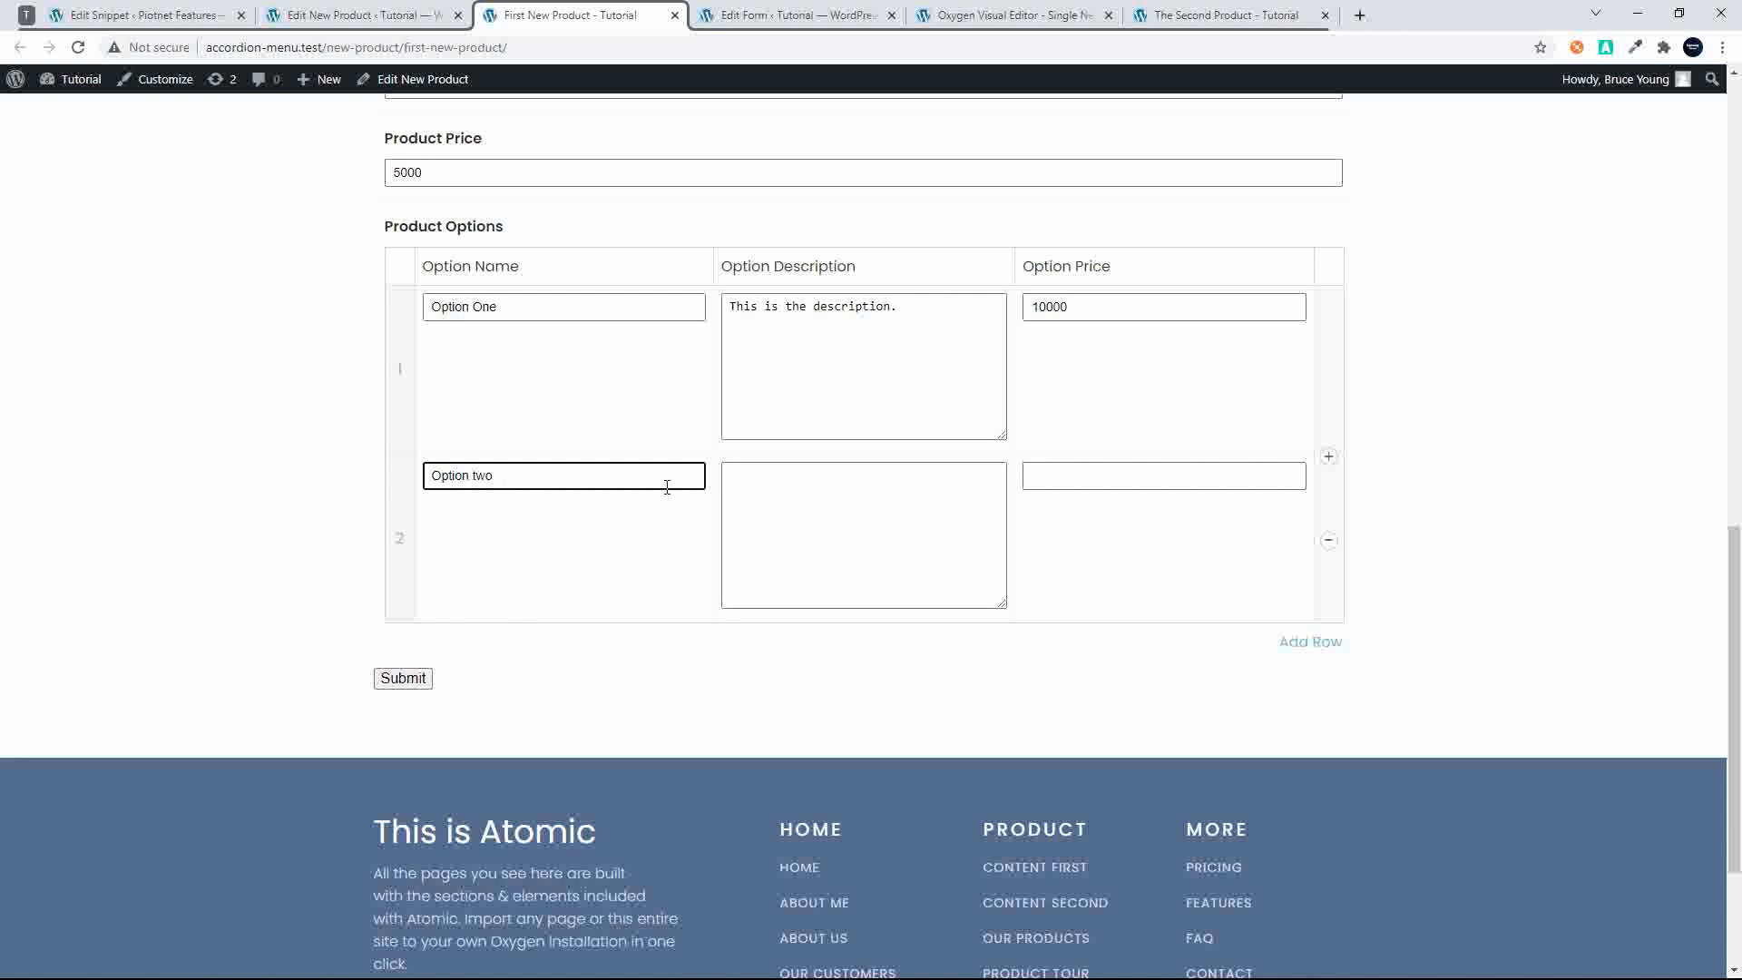
Give the second option the description "This is the description" and the price 20000, and submit the form
{"action": "left_click", "coordinate": [772, 505]}
{"action": "type", "text": "This is the"}
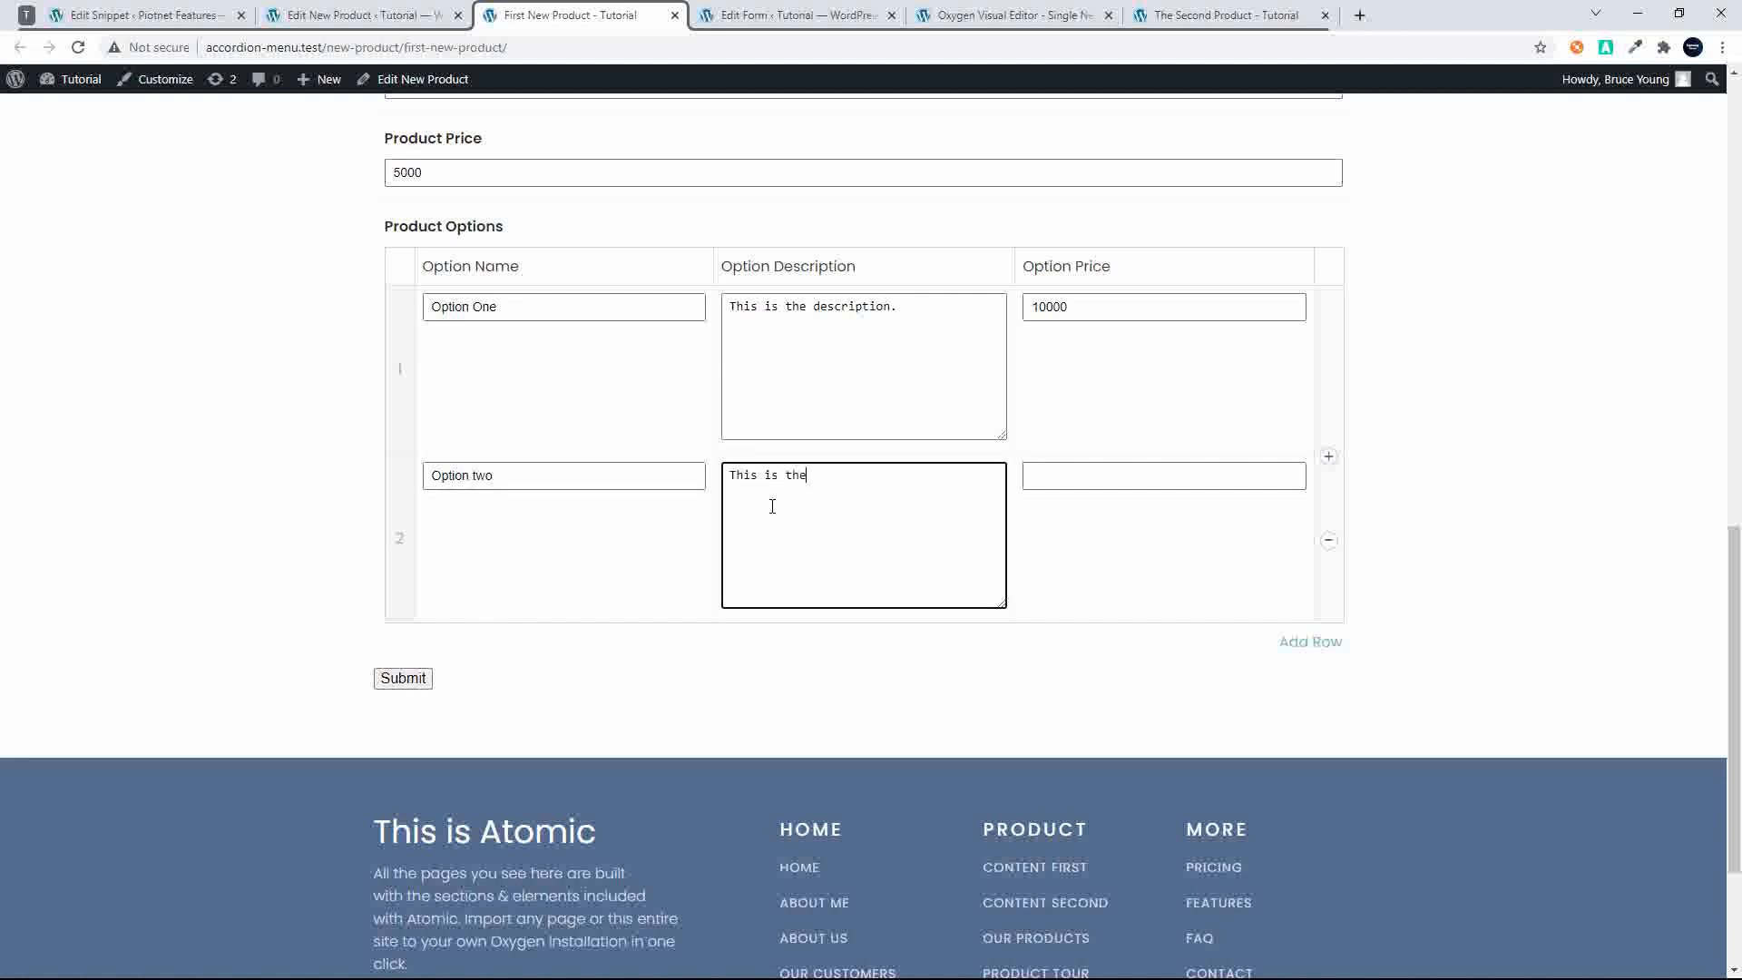
{"action": "type", "text": " descripton"}
{"action": "right_click", "coordinate": [875, 472]}
{"action": "left_click", "coordinate": [912, 489]}
{"action": "left_click", "coordinate": [1027, 479]}
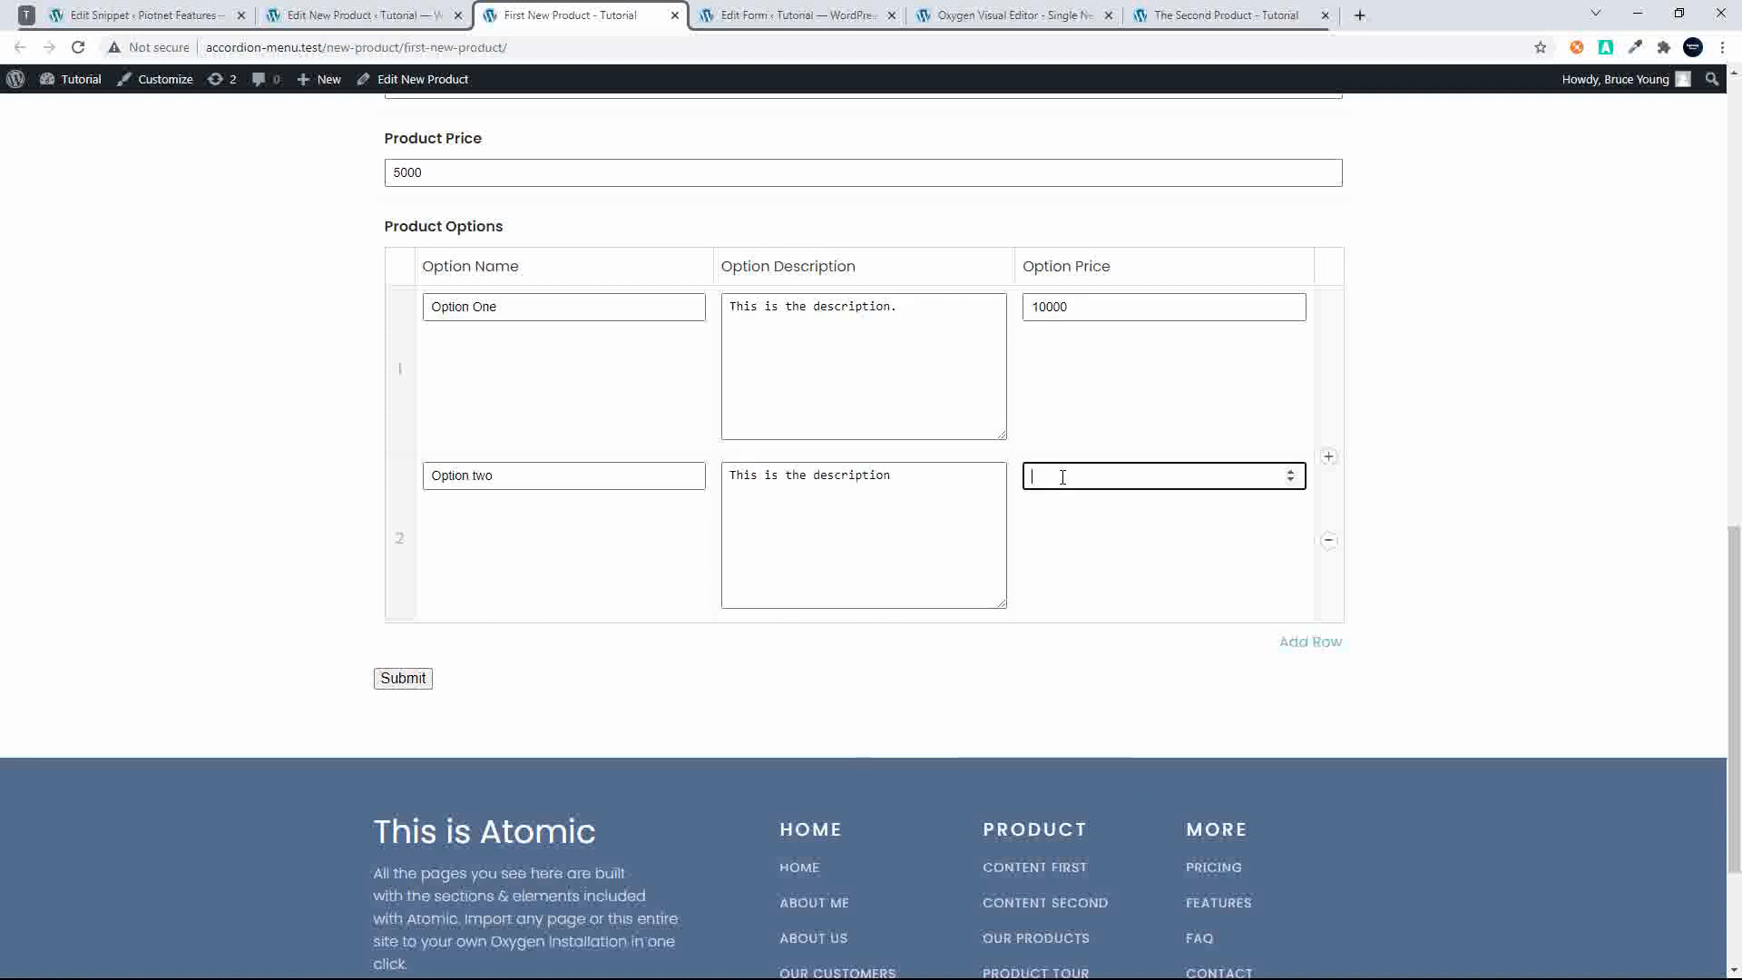
{"action": "type", "text": "20000"}
{"action": "left_click", "coordinate": [395, 680]}
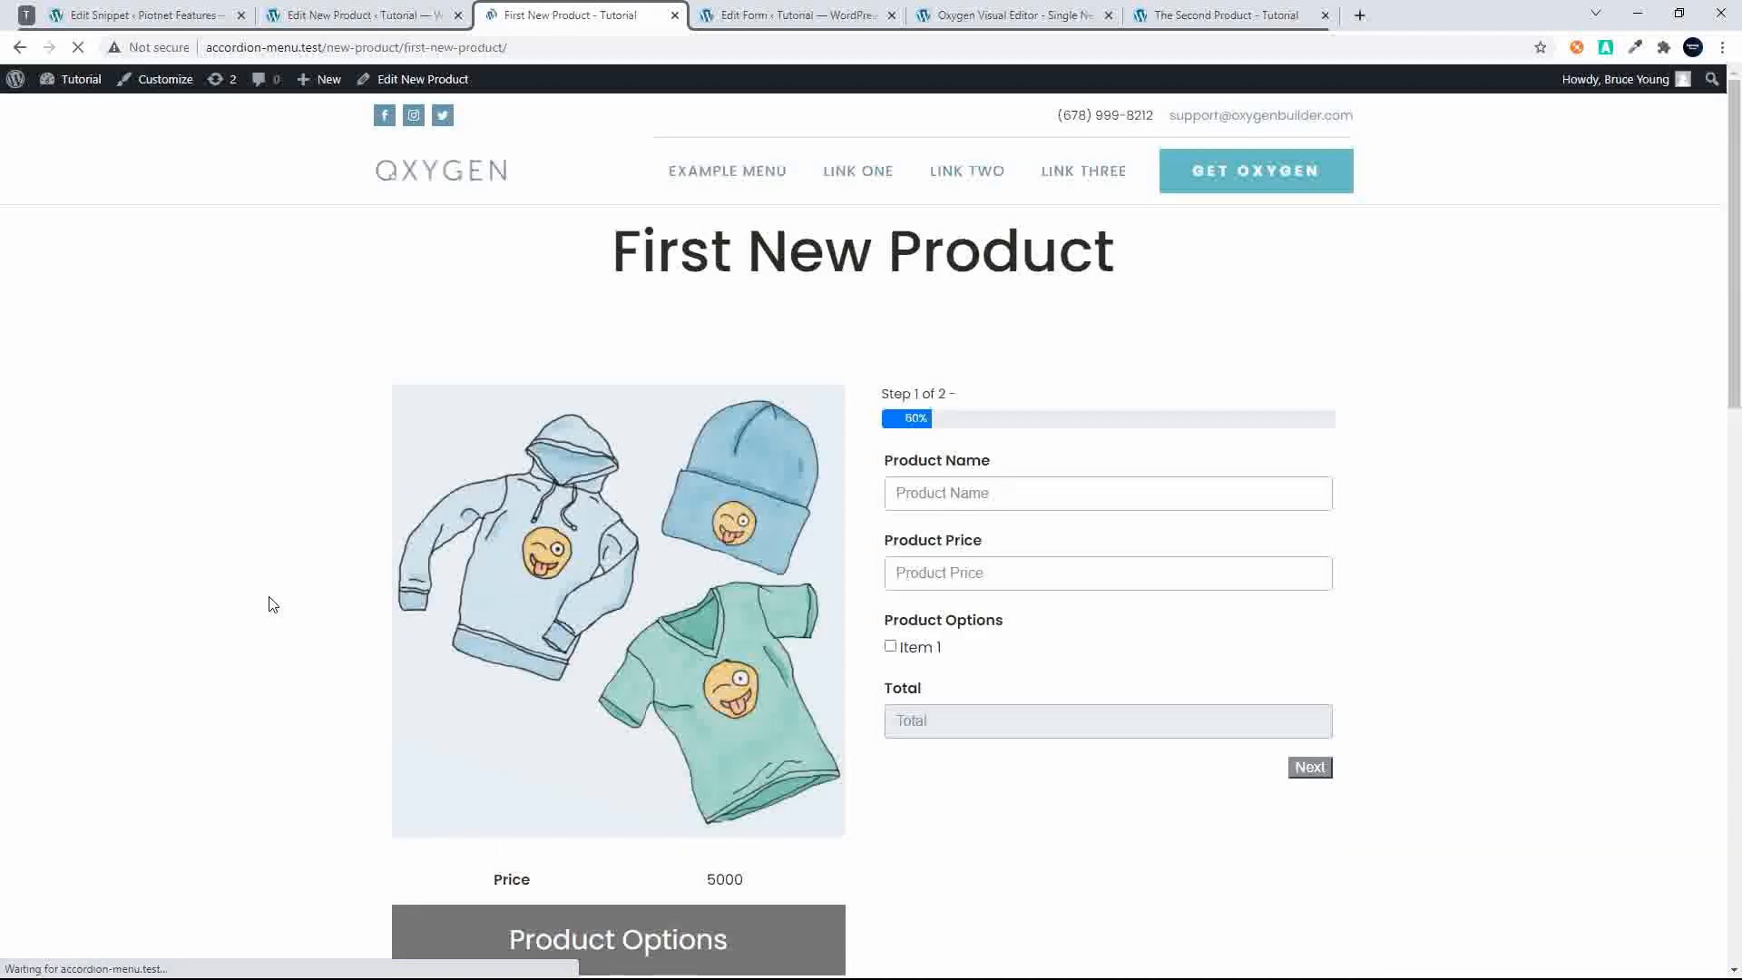
Examine the updated Product Options list and the multi-step product form on the First New Product page
{"action": "scroll", "coordinate": [273, 605], "scroll_direction": "down", "scroll_amount": 5}
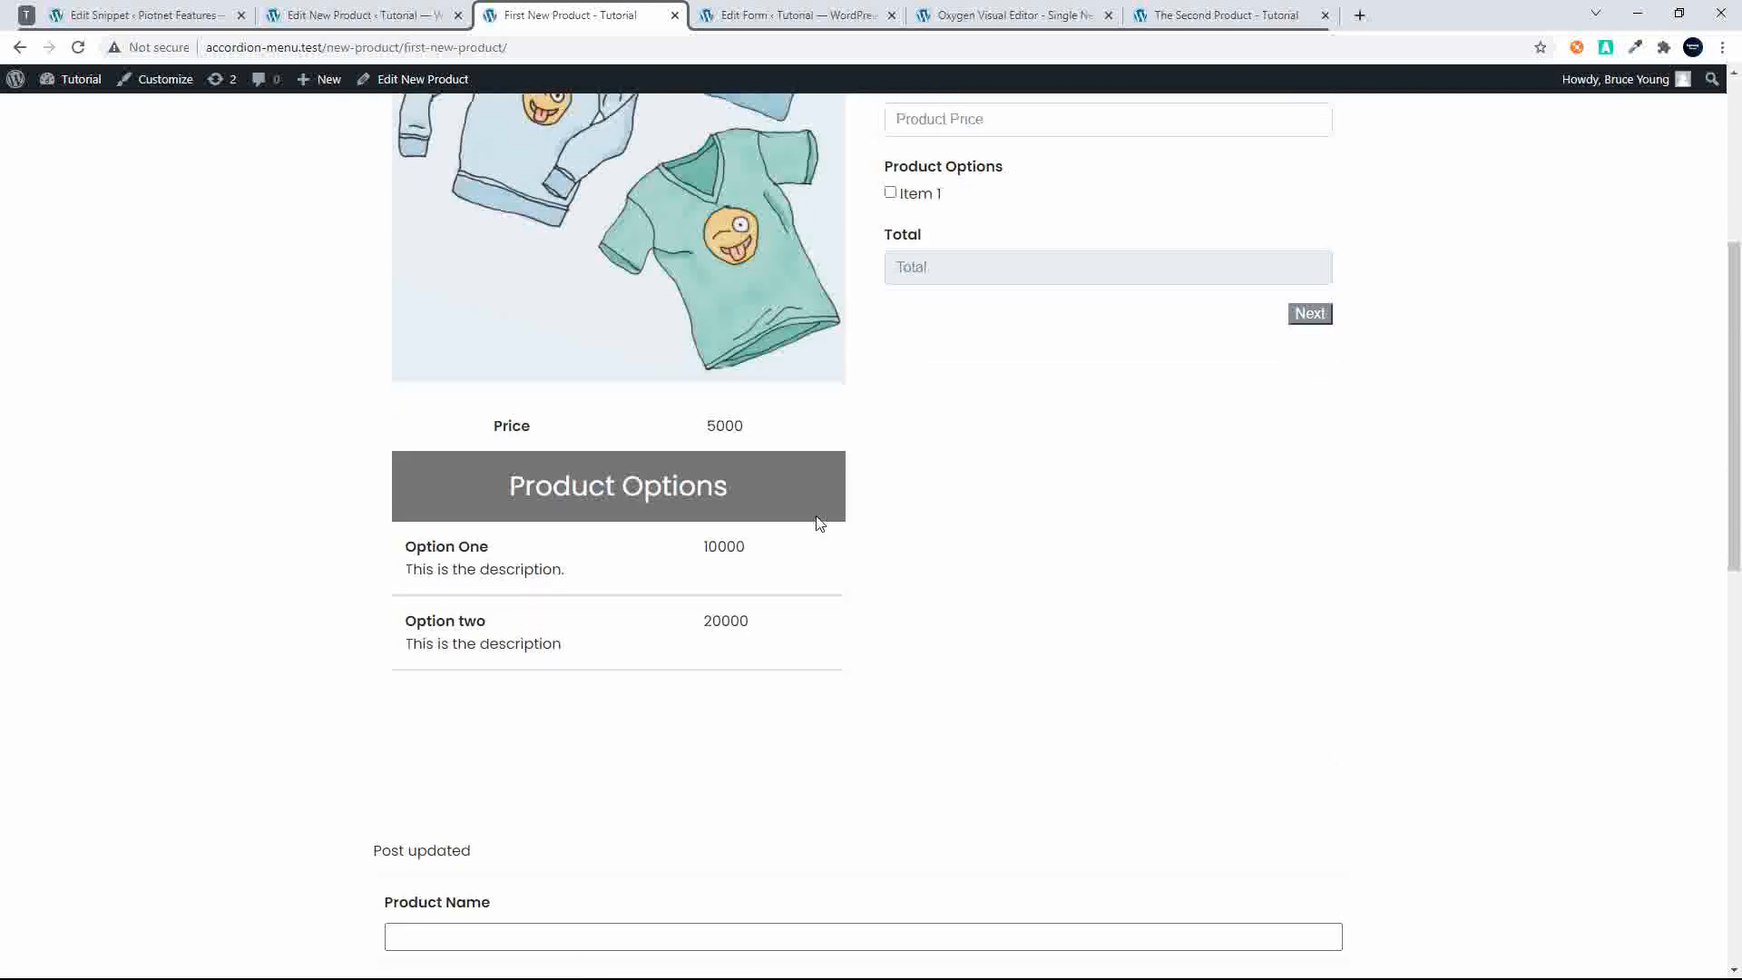
{"action": "scroll", "coordinate": [734, 516], "scroll_direction": "down", "scroll_amount": 2}
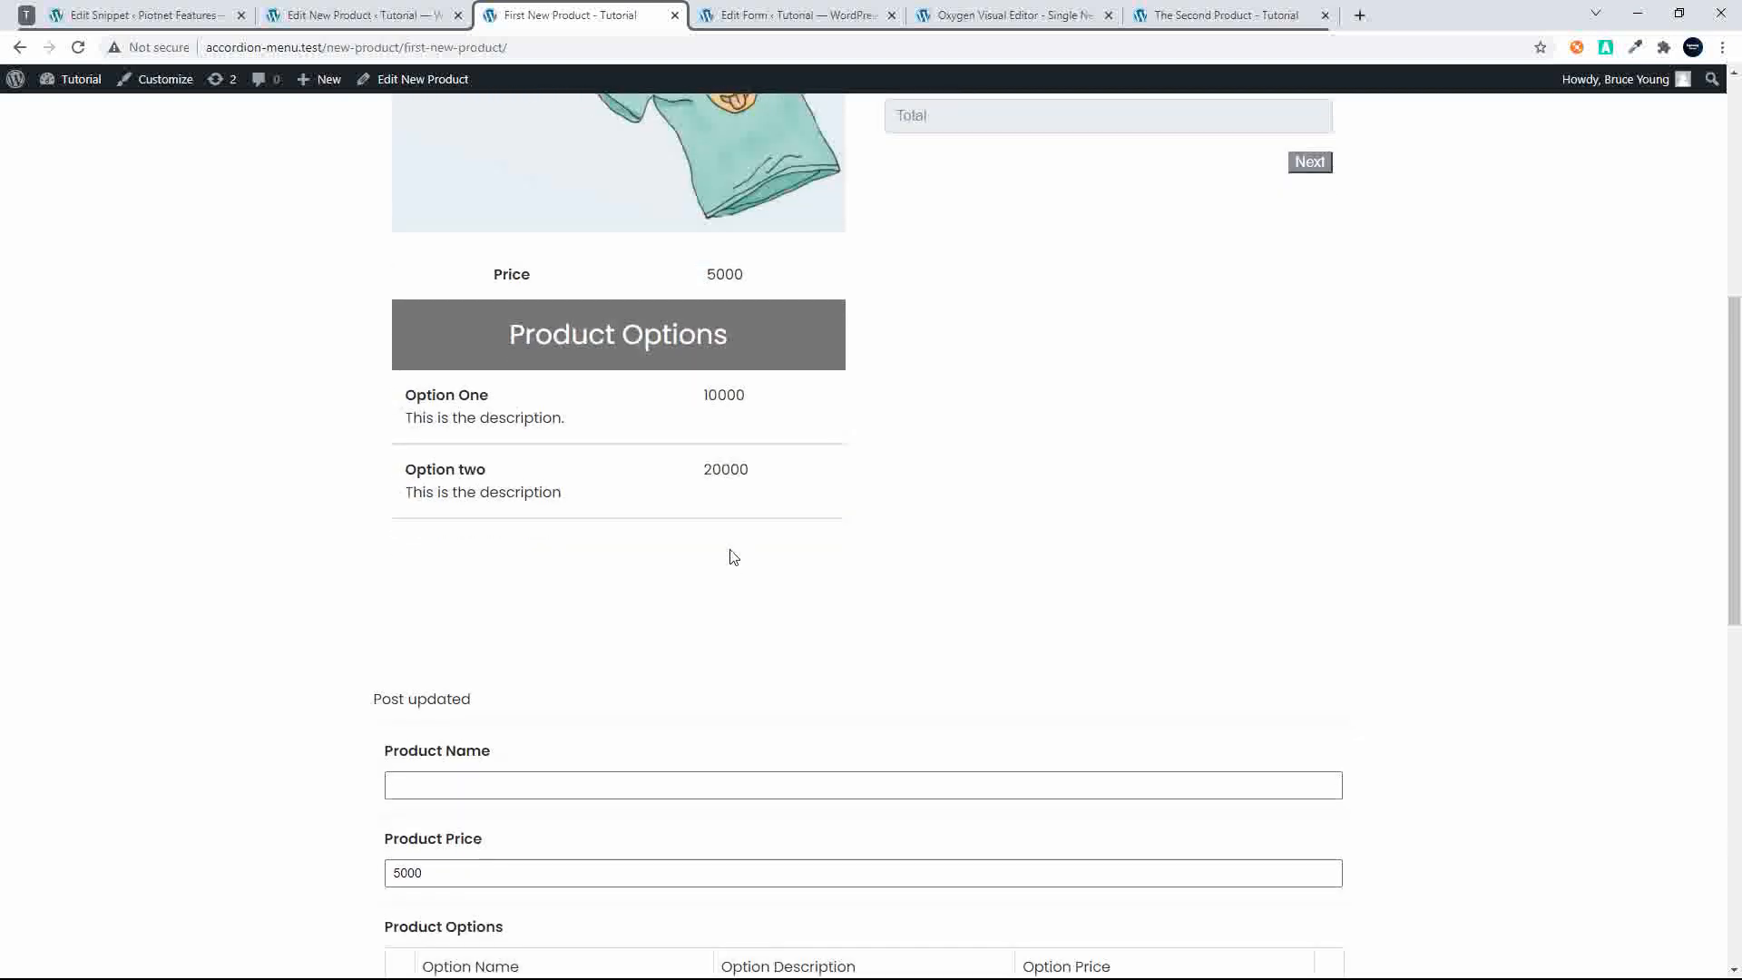
{"action": "scroll", "coordinate": [822, 478], "scroll_direction": "up", "scroll_amount": 1}
{"action": "scroll", "coordinate": [821, 478], "scroll_direction": "up", "scroll_amount": 5}
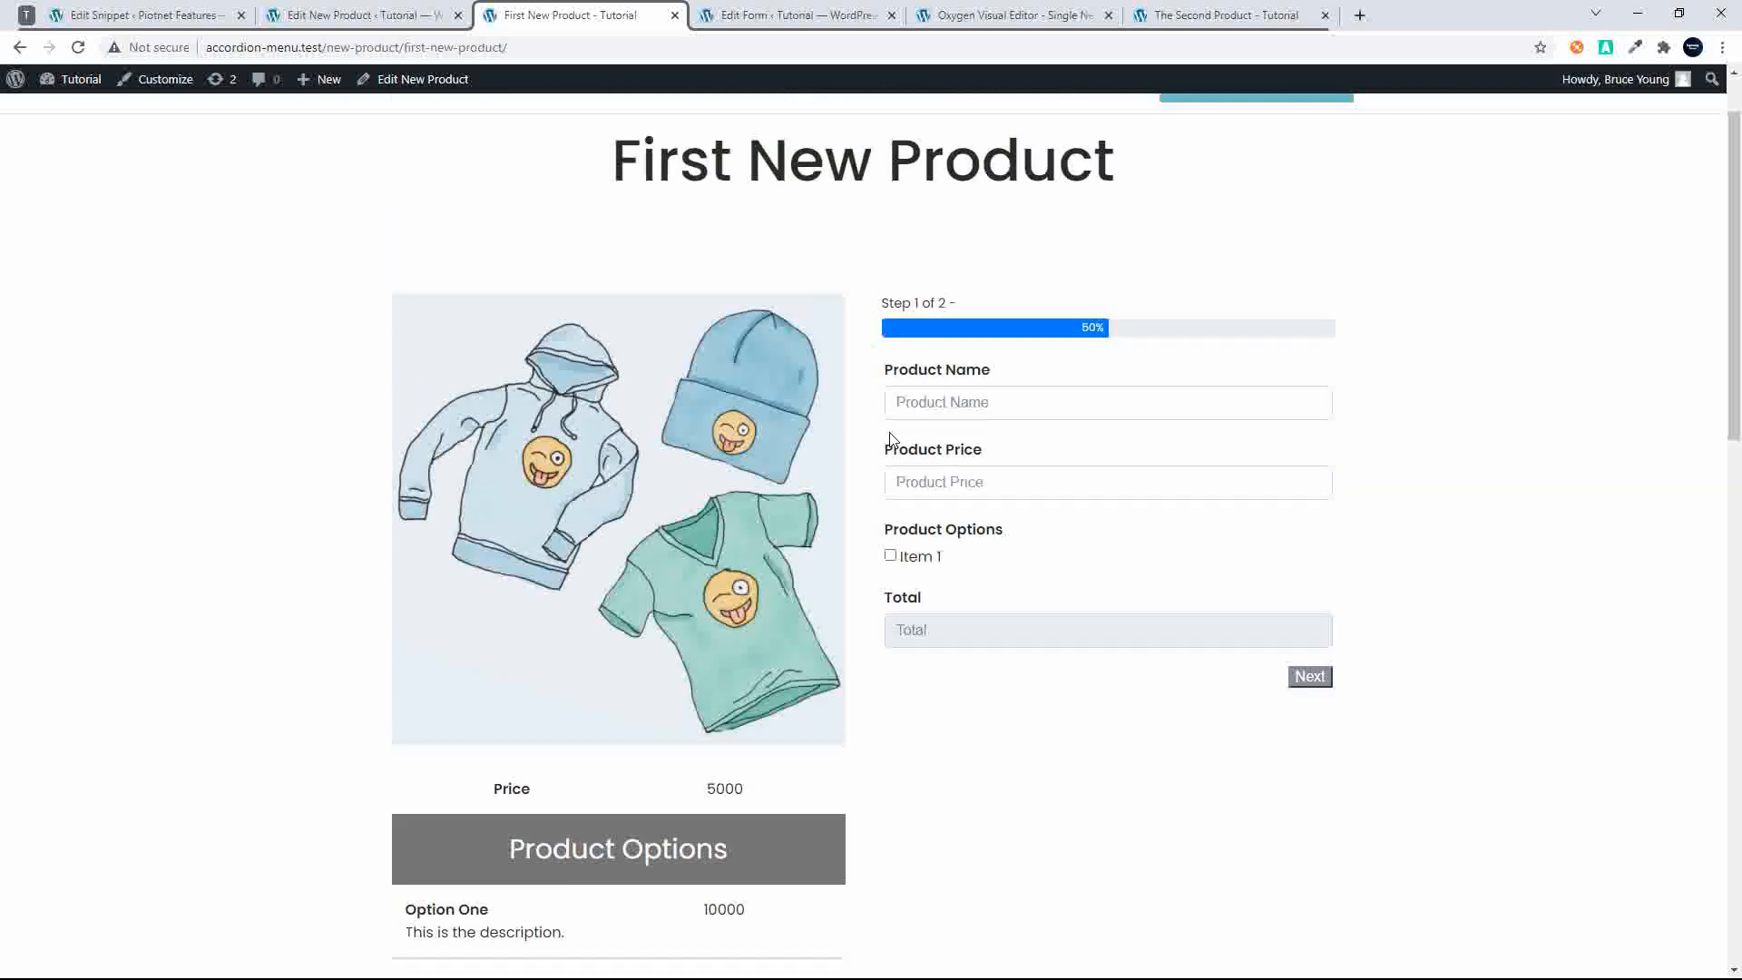
{"action": "scroll", "coordinate": [751, 589], "scroll_direction": "down", "scroll_amount": 6}
{"action": "scroll", "coordinate": [751, 590], "scroll_direction": "up", "scroll_amount": 7}
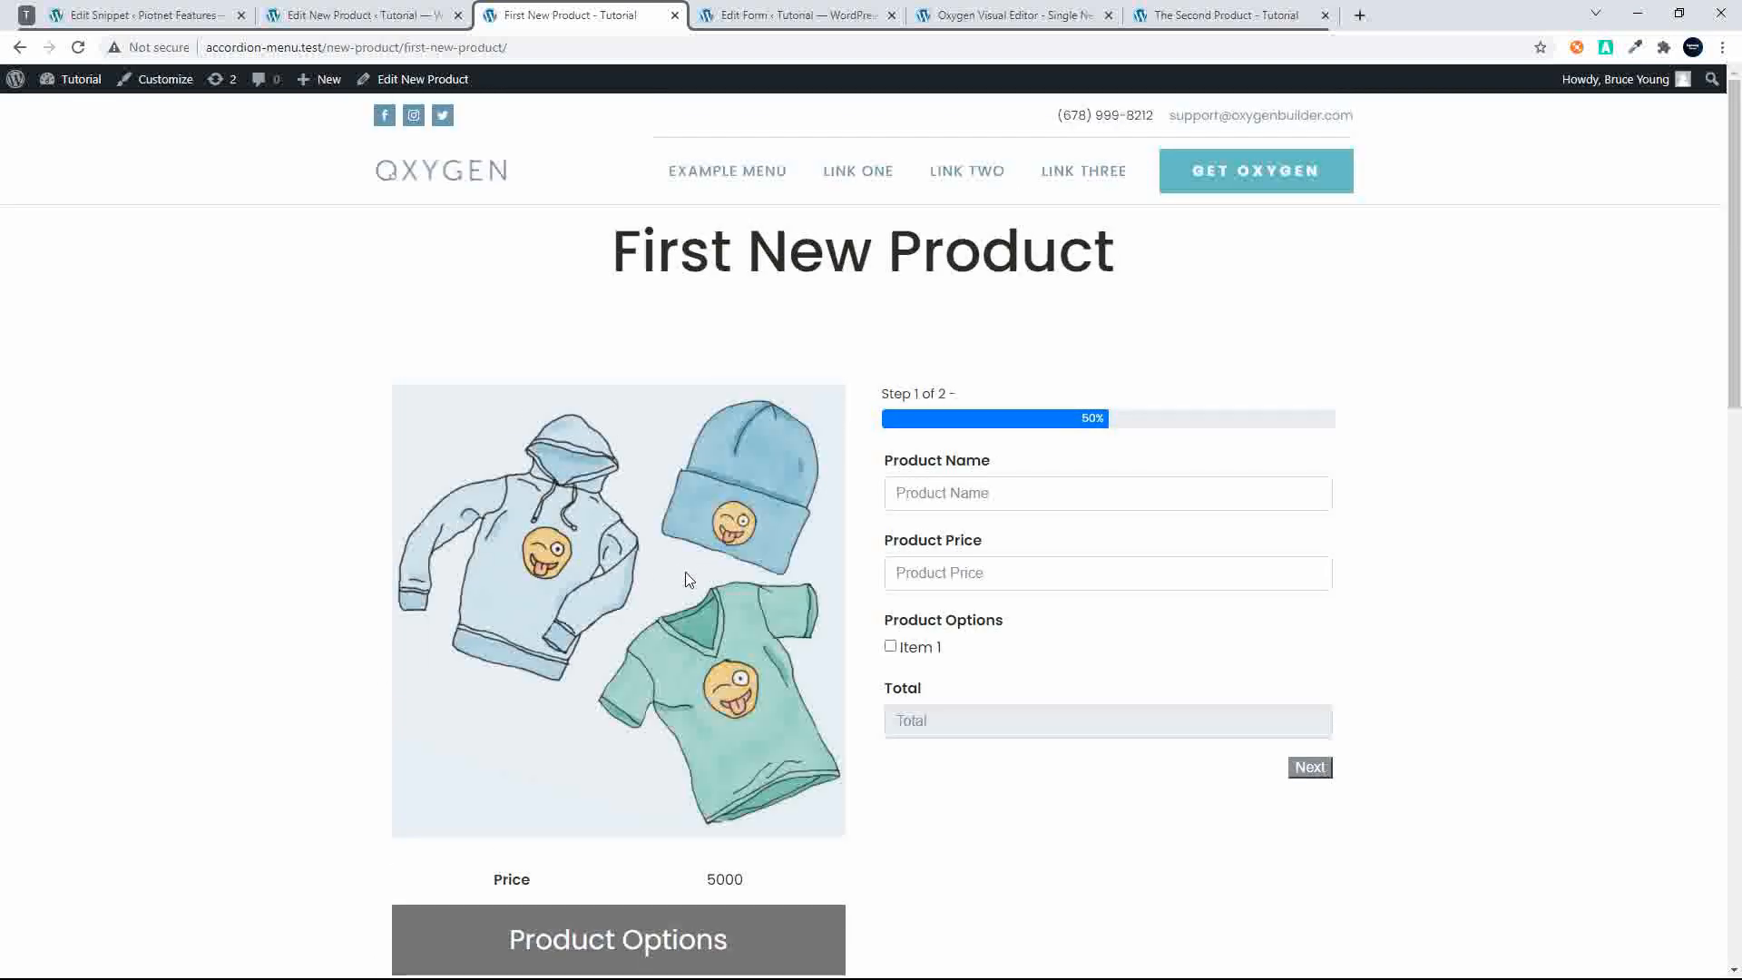
{"action": "left_click", "coordinate": [1067, 510]}
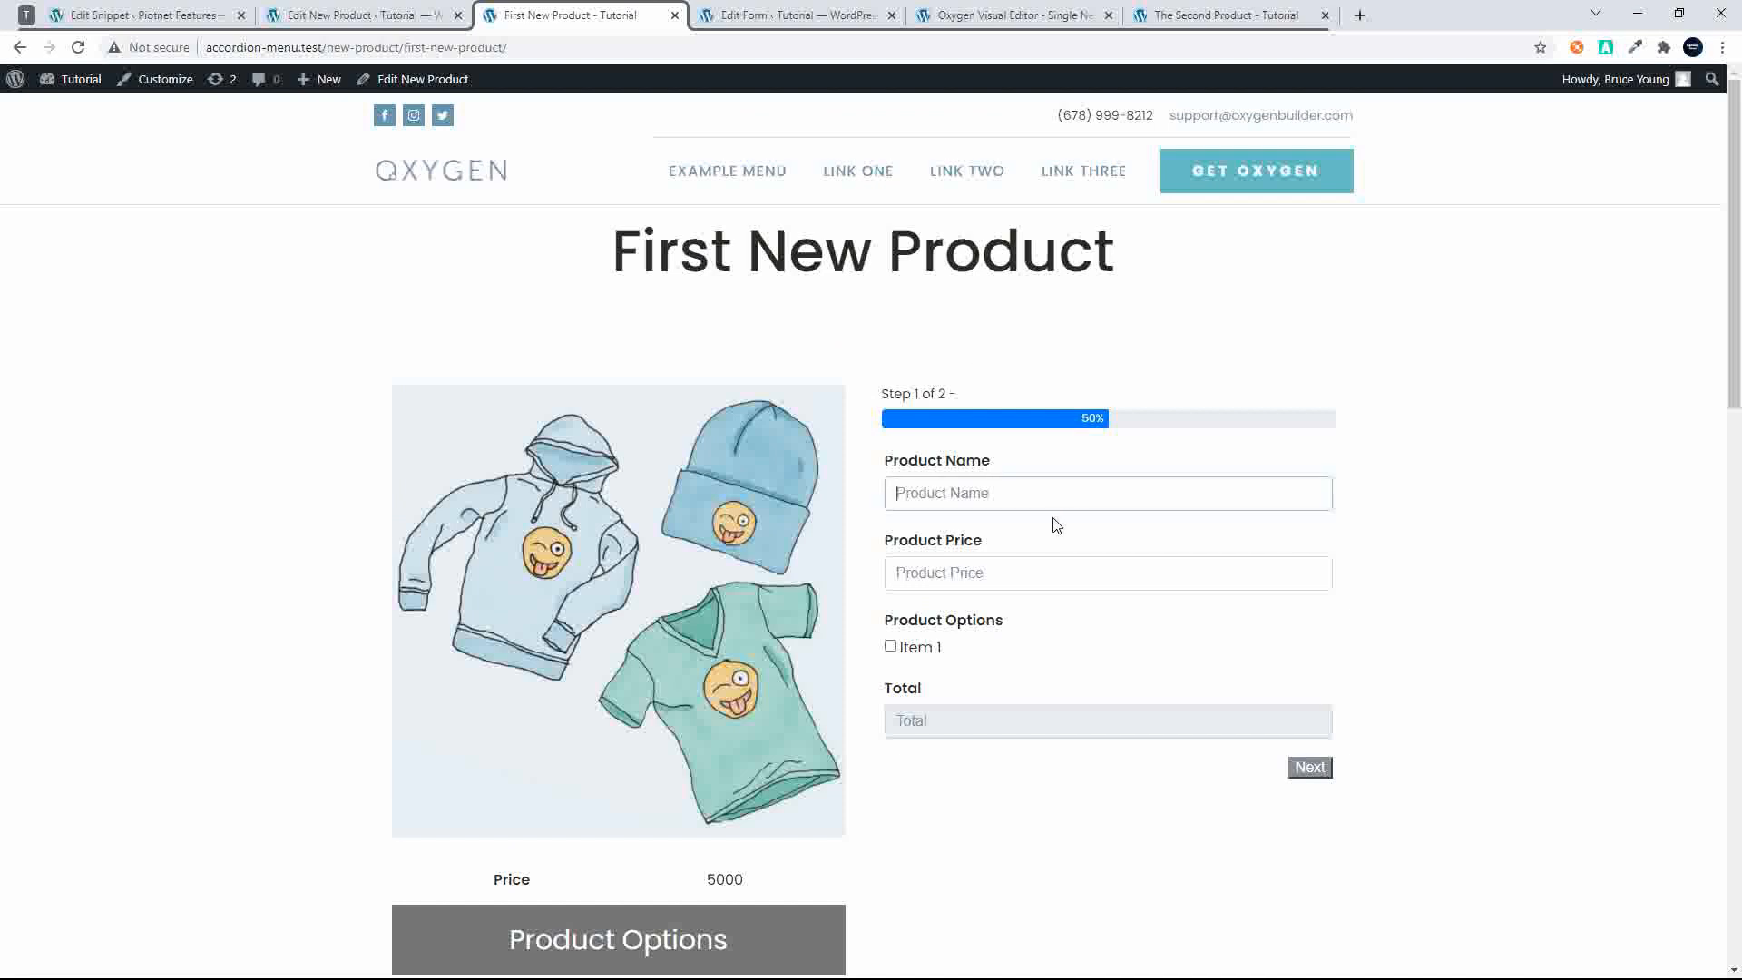
{"action": "left_click", "coordinate": [777, 16]}
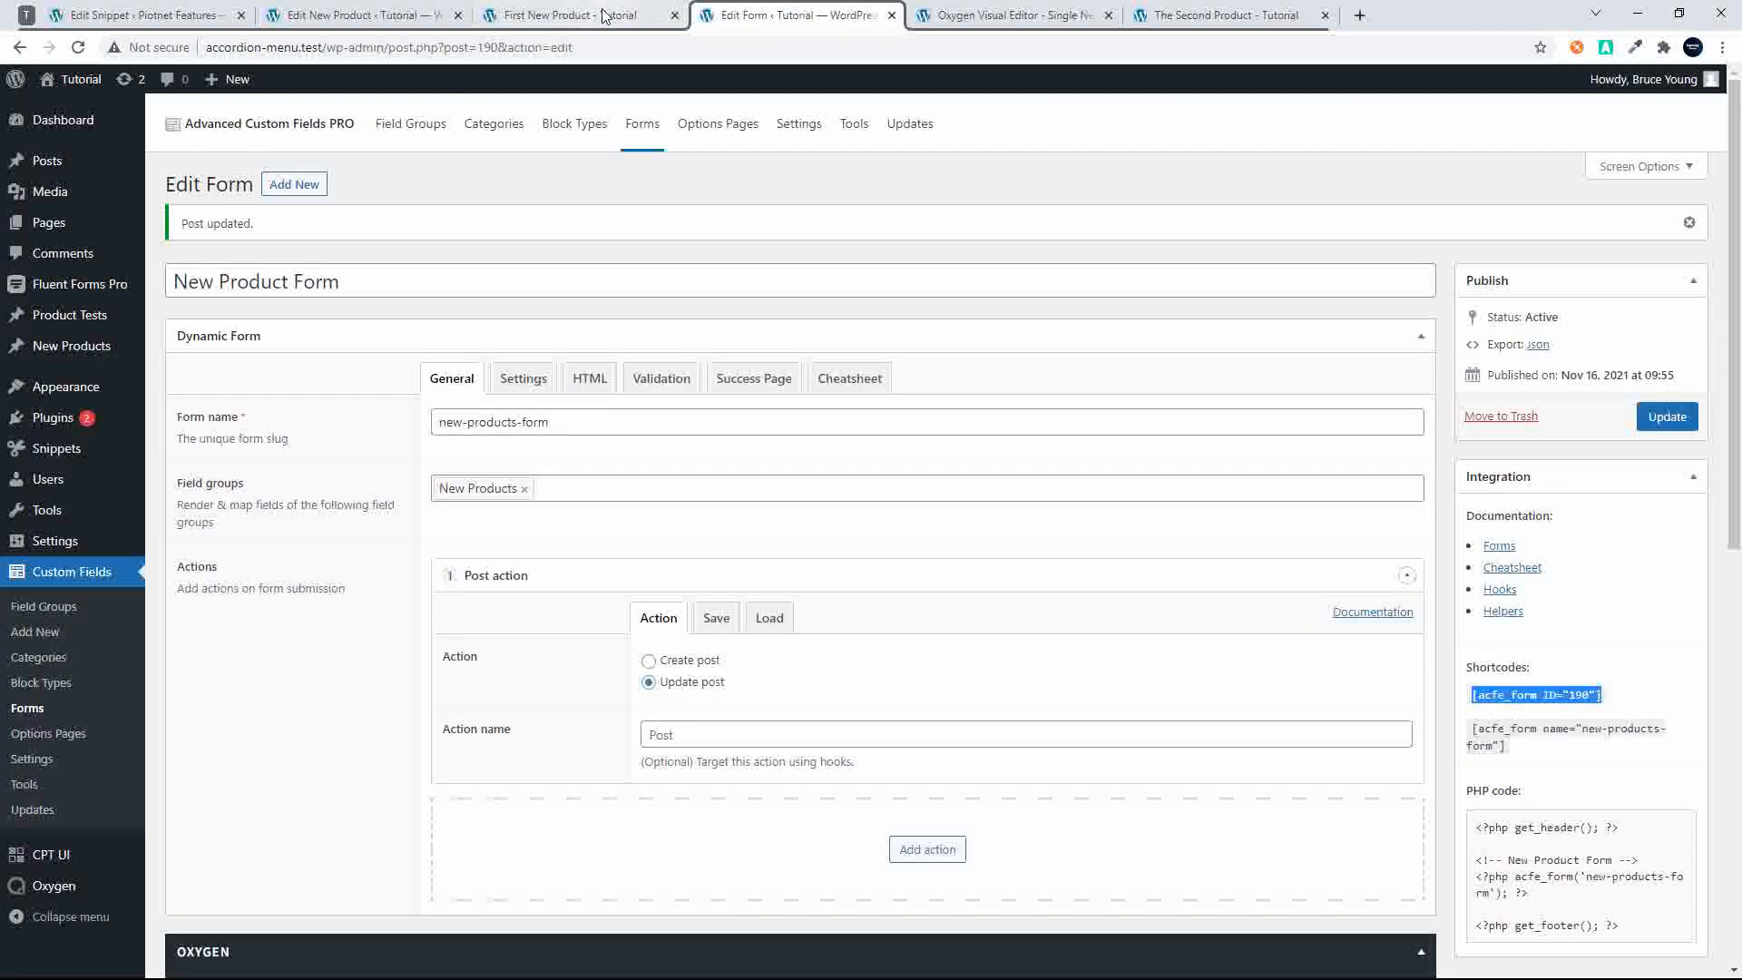
Open the Fluent Forms list and look up the New Product Form's ID, copying its shortcode
{"action": "left_click", "coordinate": [569, 16]}
{"action": "left_click", "coordinate": [406, 11]}
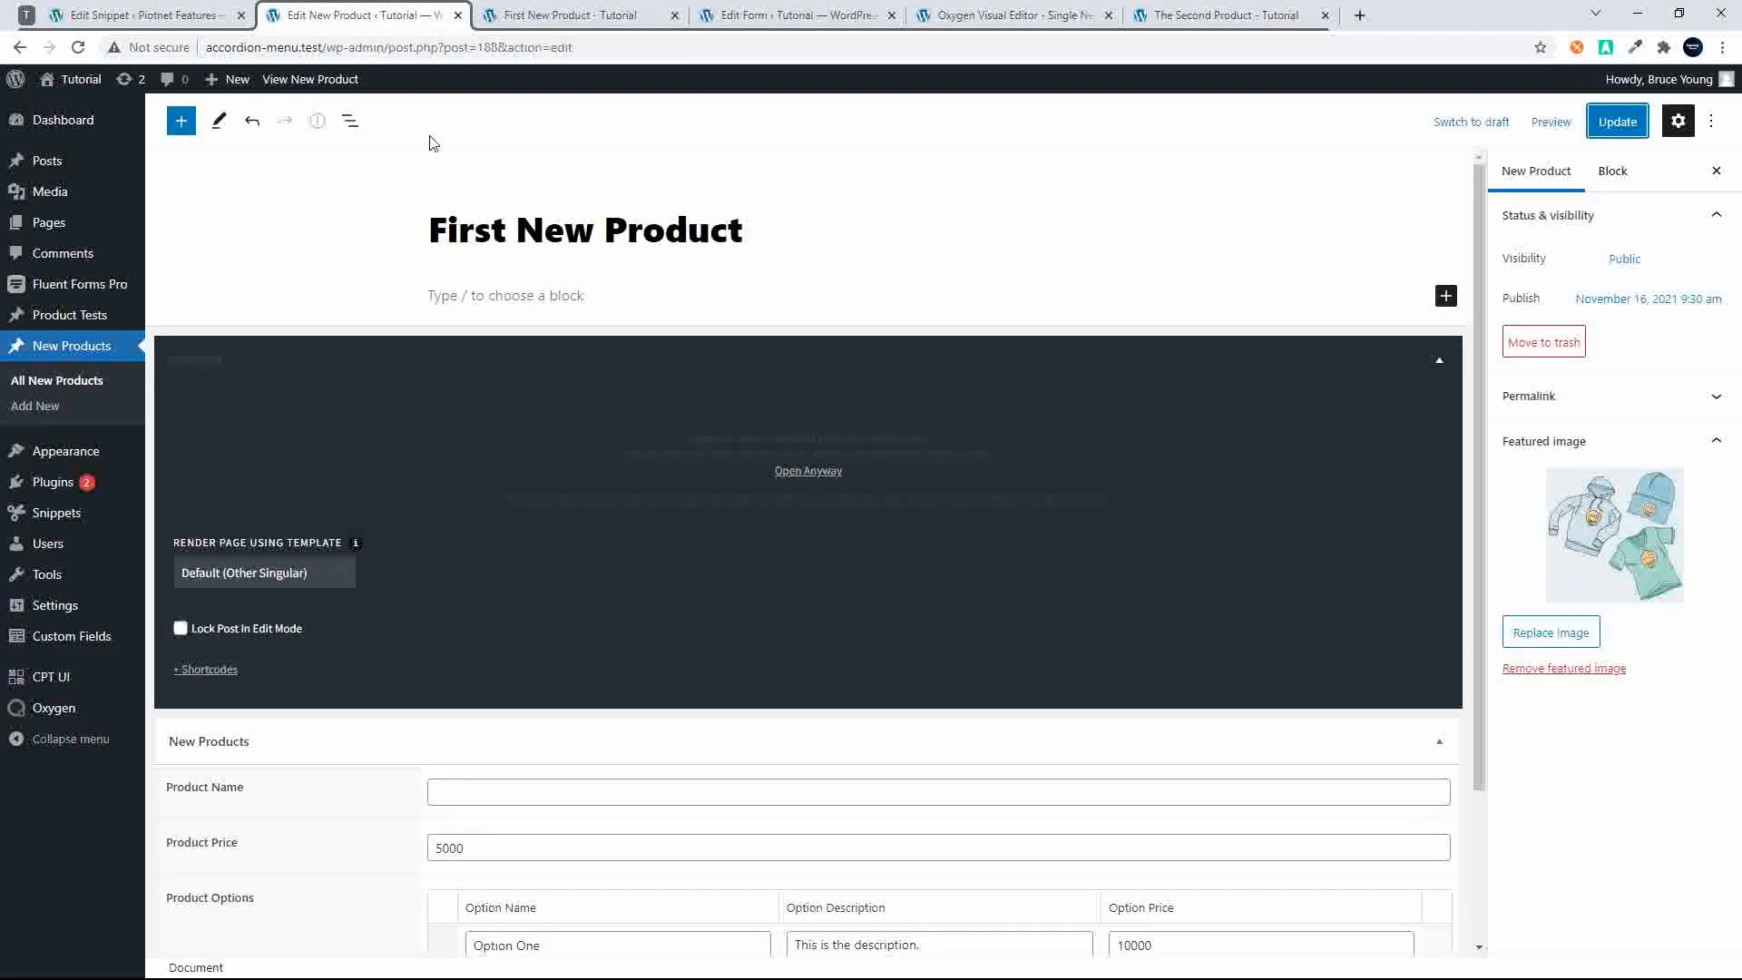
{"action": "left_click", "coordinate": [55, 295]}
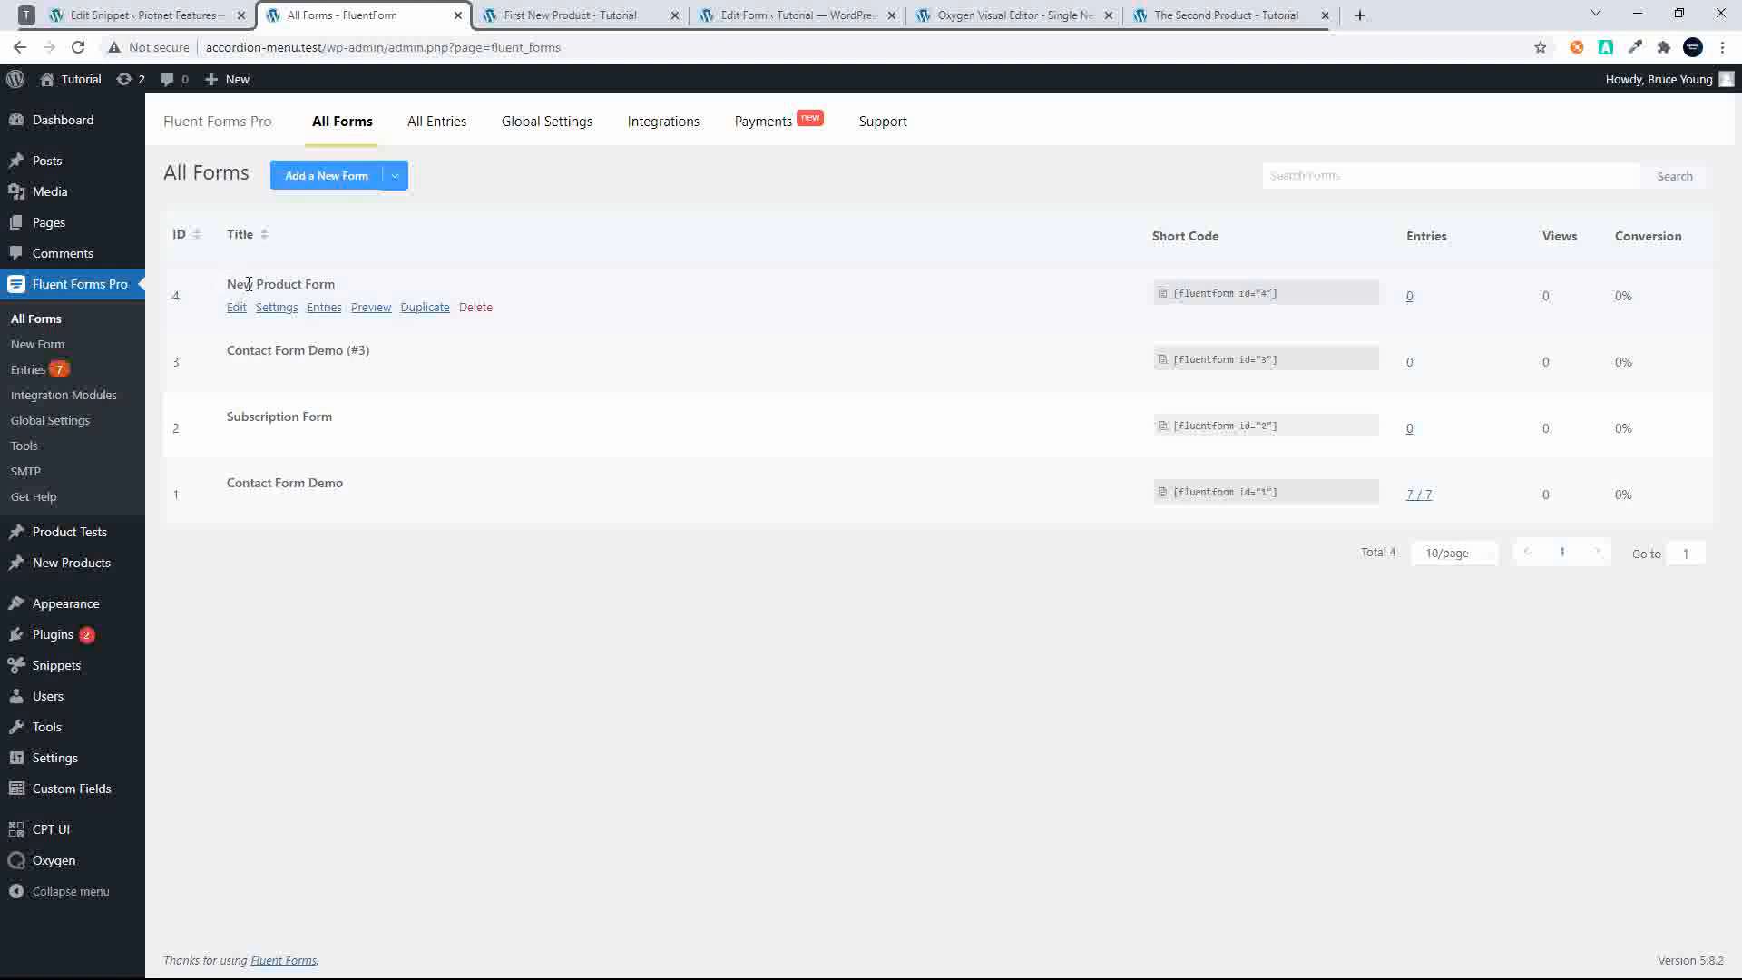
{"action": "left_click", "coordinate": [1239, 297]}
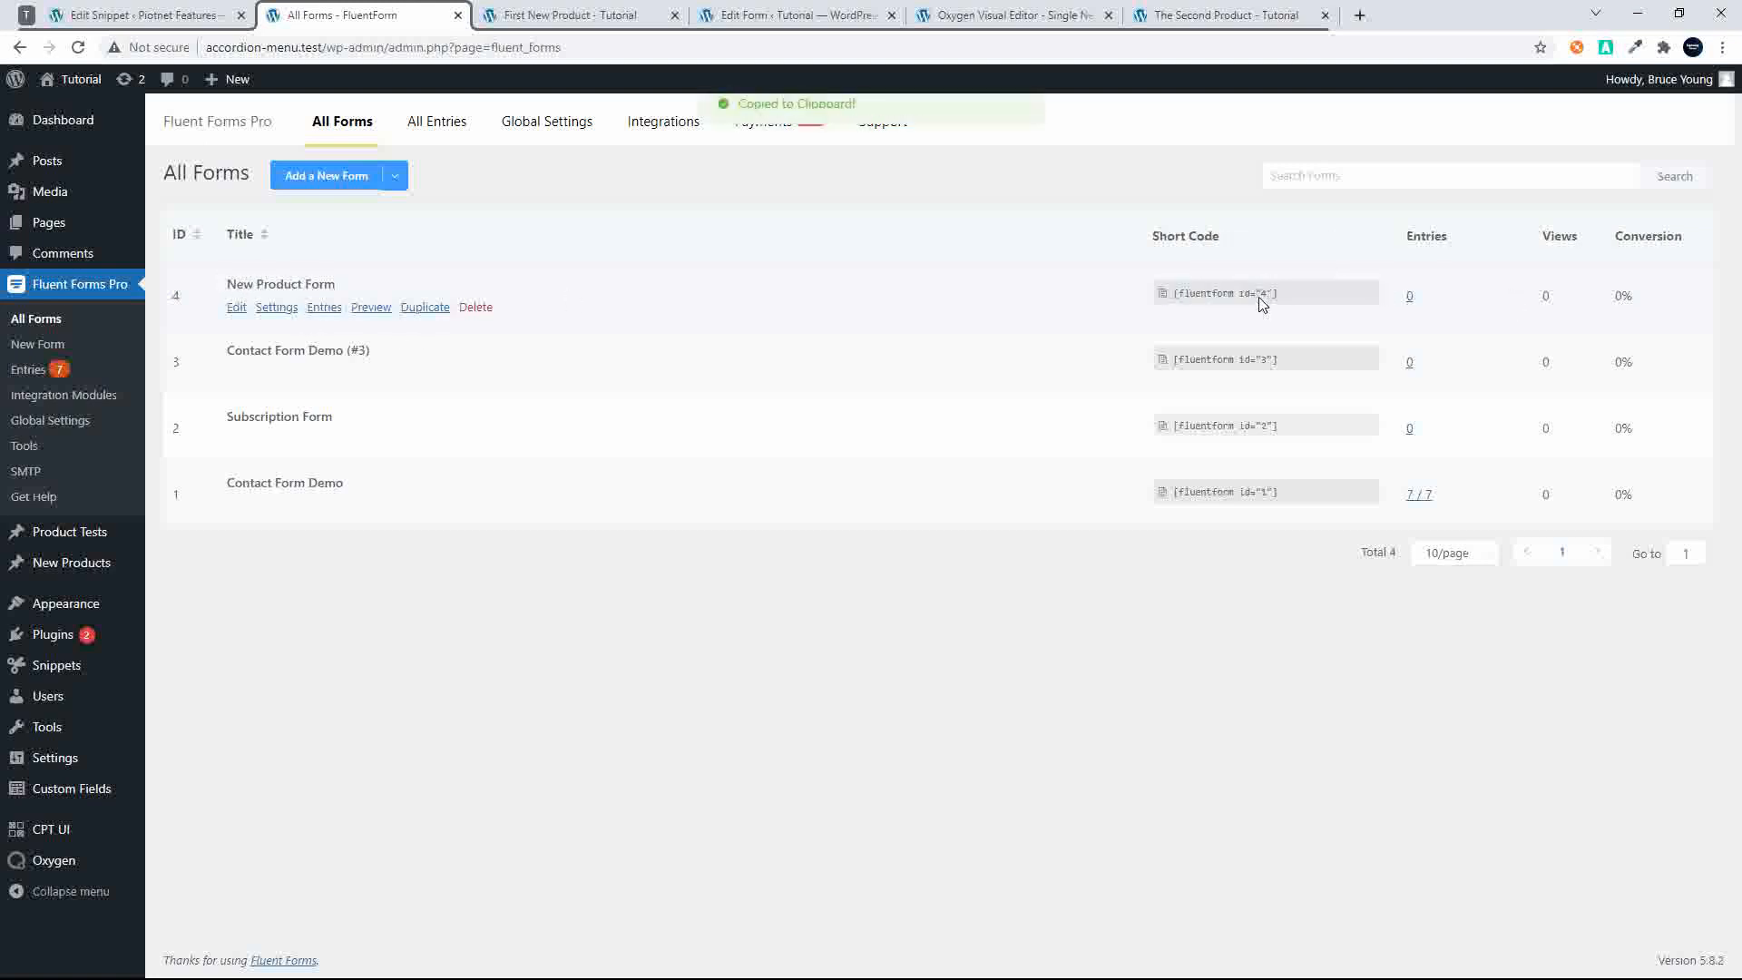
Copy the whole fluentform_rendering_field_data_input_text filter from the existing Update Form snippet
{"action": "left_click", "coordinate": [143, 14]}
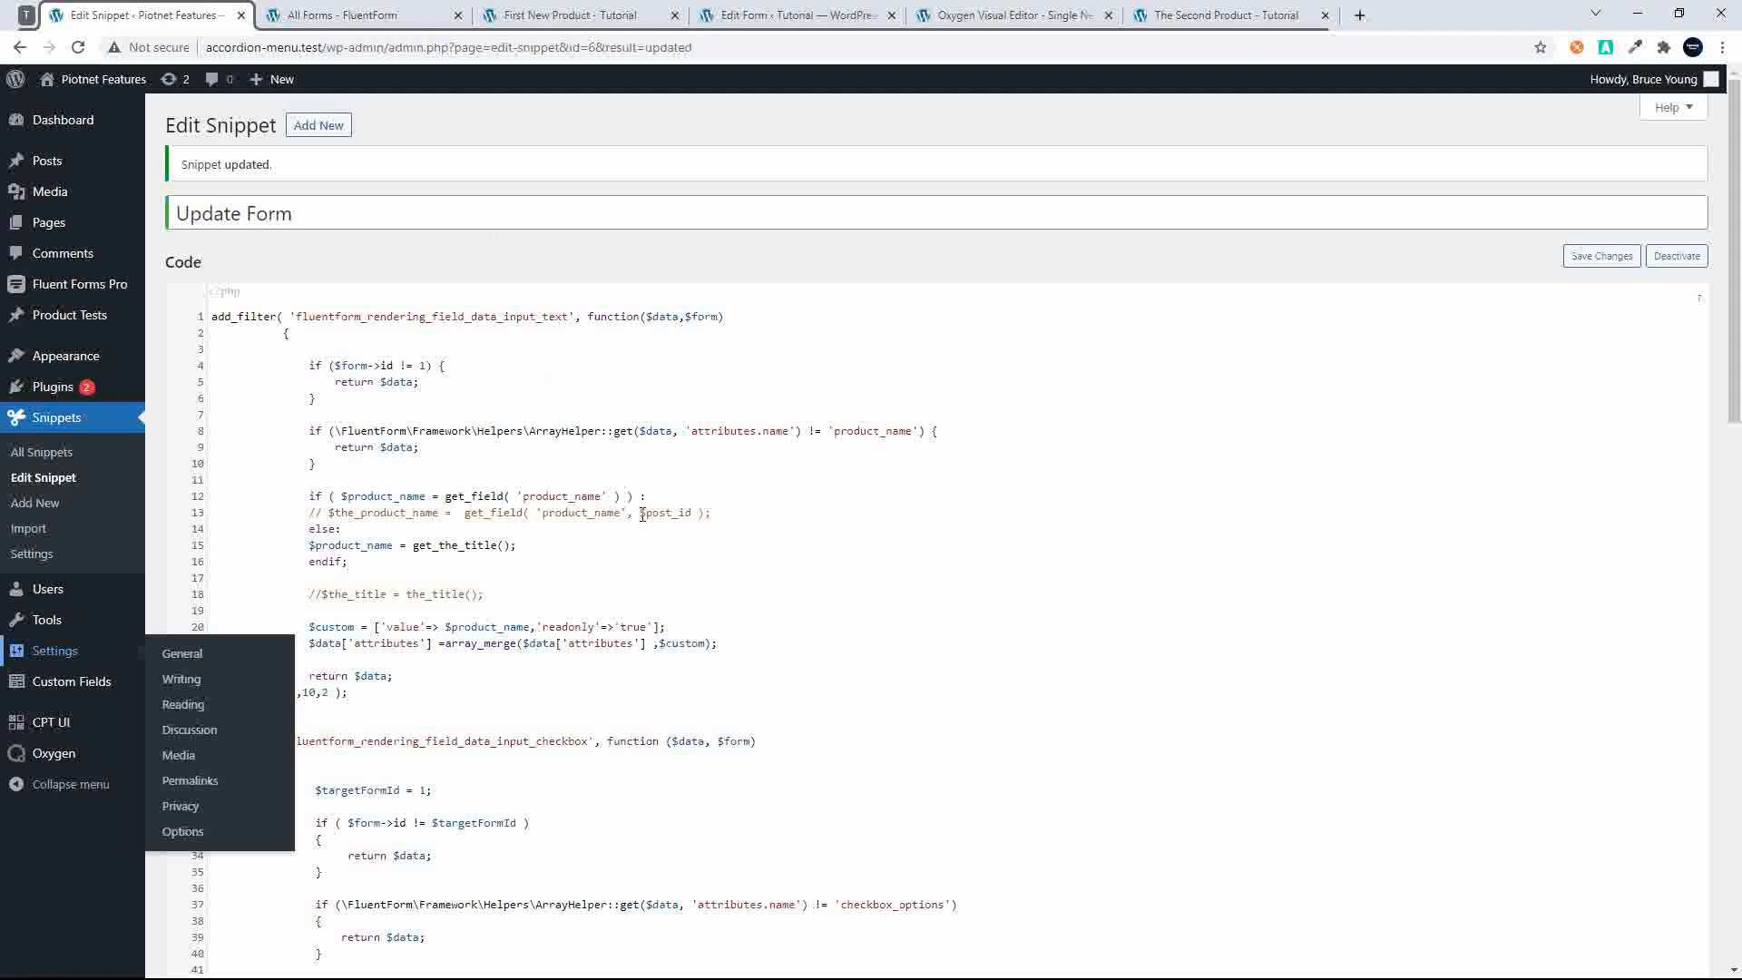
{"action": "scroll", "coordinate": [643, 514], "scroll_direction": "down", "scroll_amount": 1}
{"action": "left_click", "coordinate": [680, 465]}
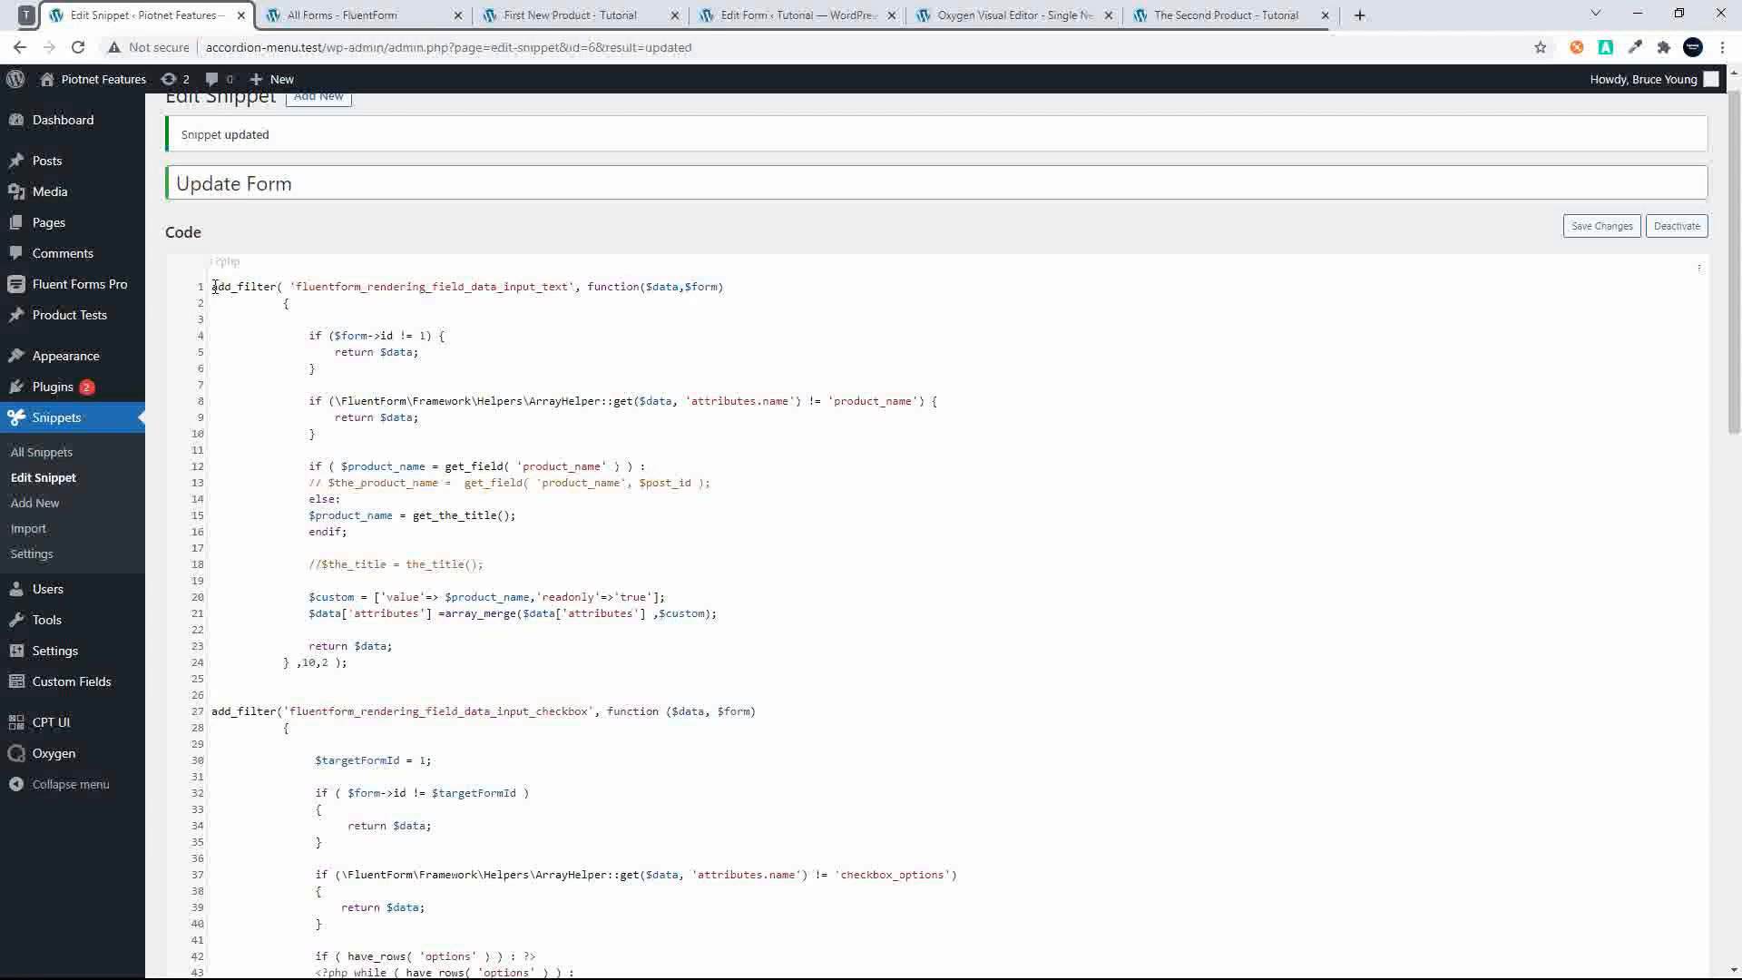
{"action": "left_click_drag", "start_coordinate": [214, 286], "coordinate": [604, 664]}
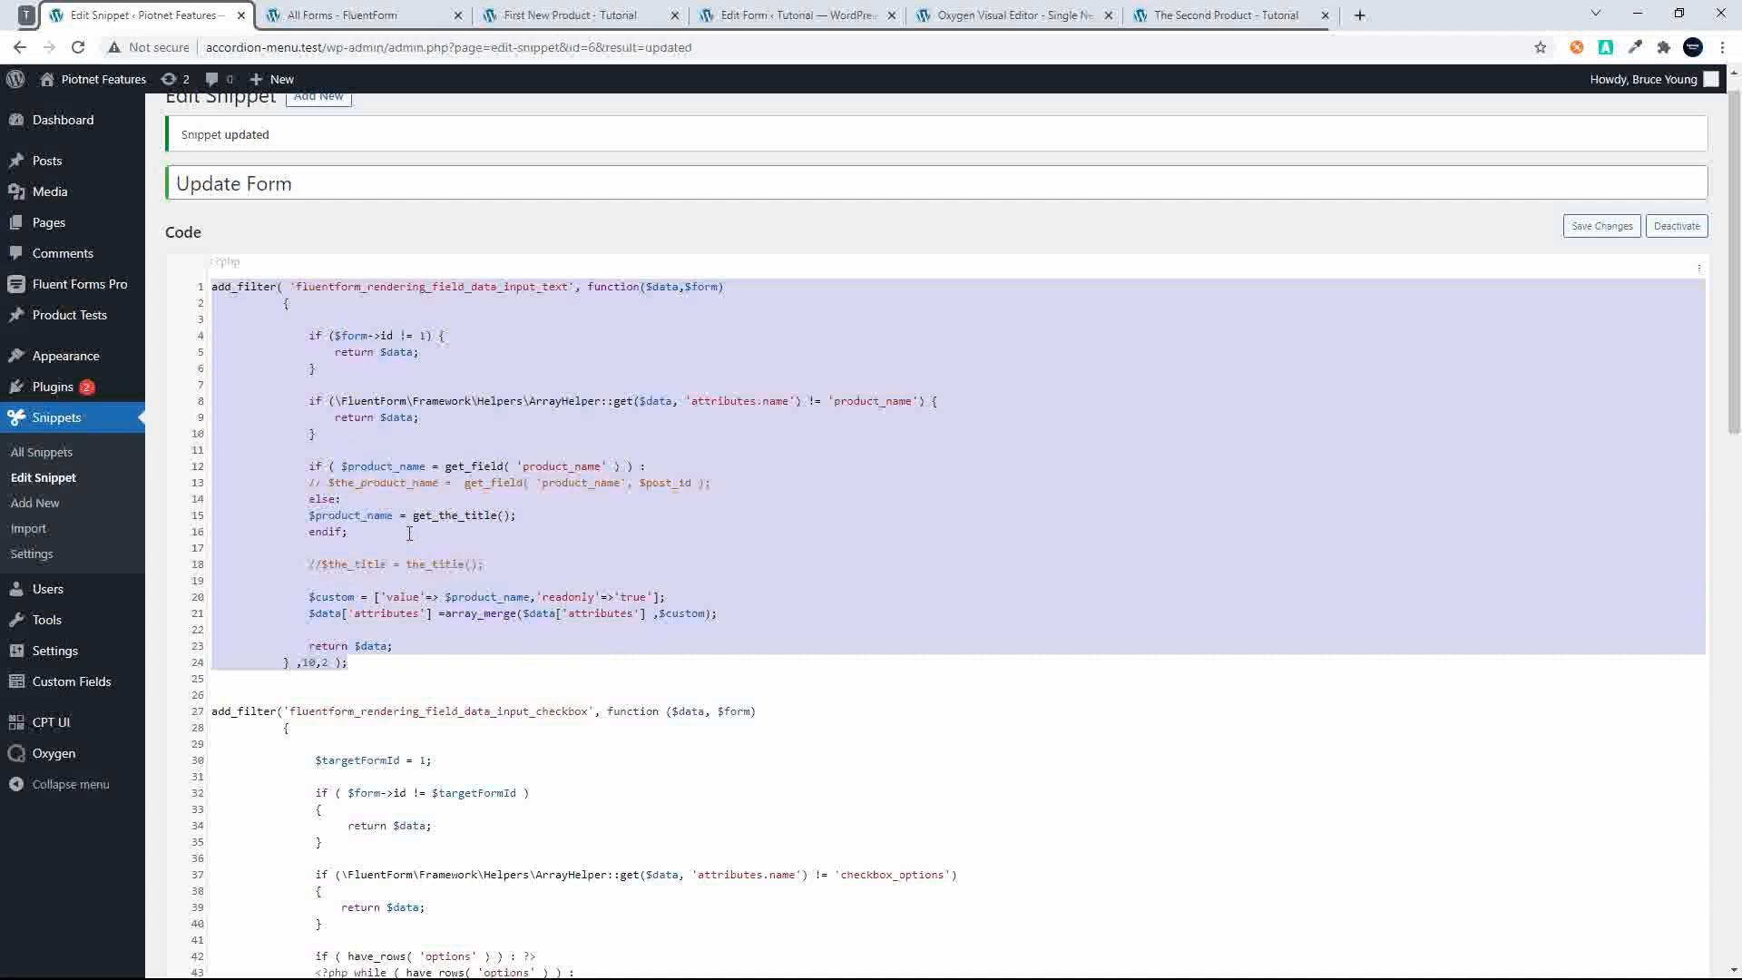
Start a new snippet in a separate browser tab and title it "New Products Snippets"
{"action": "right_click", "coordinate": [50, 501]}
{"action": "left_click", "coordinate": [117, 513]}
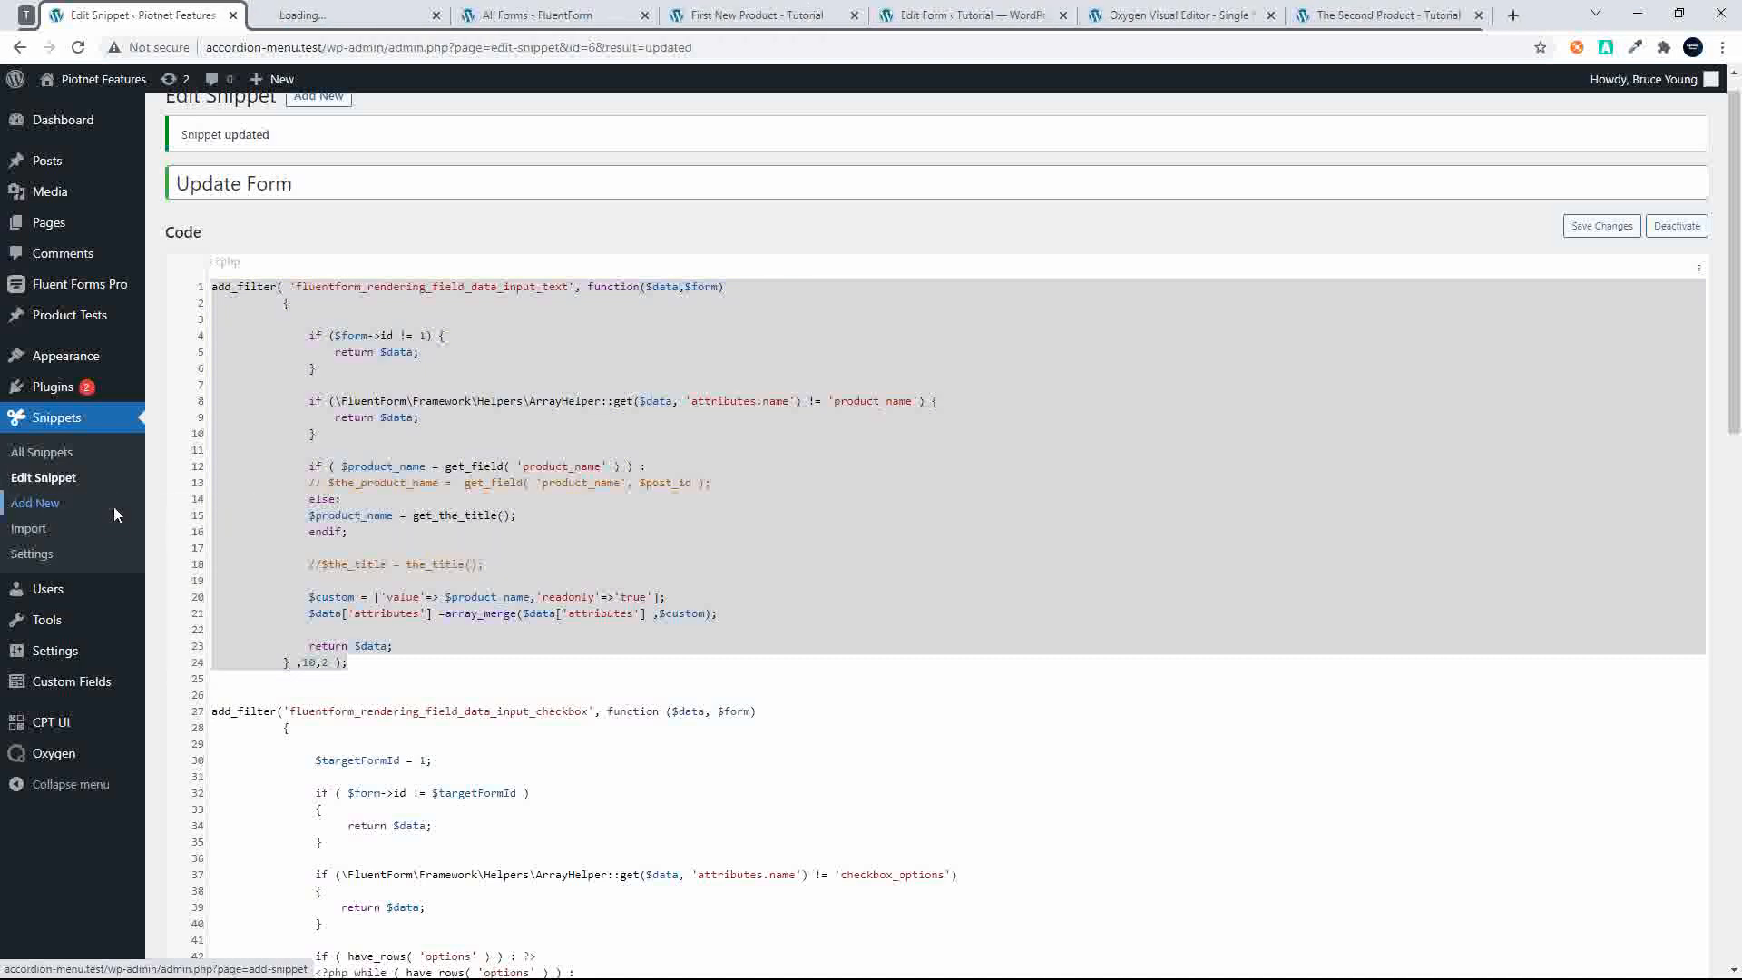
{"action": "left_click", "coordinate": [300, 16]}
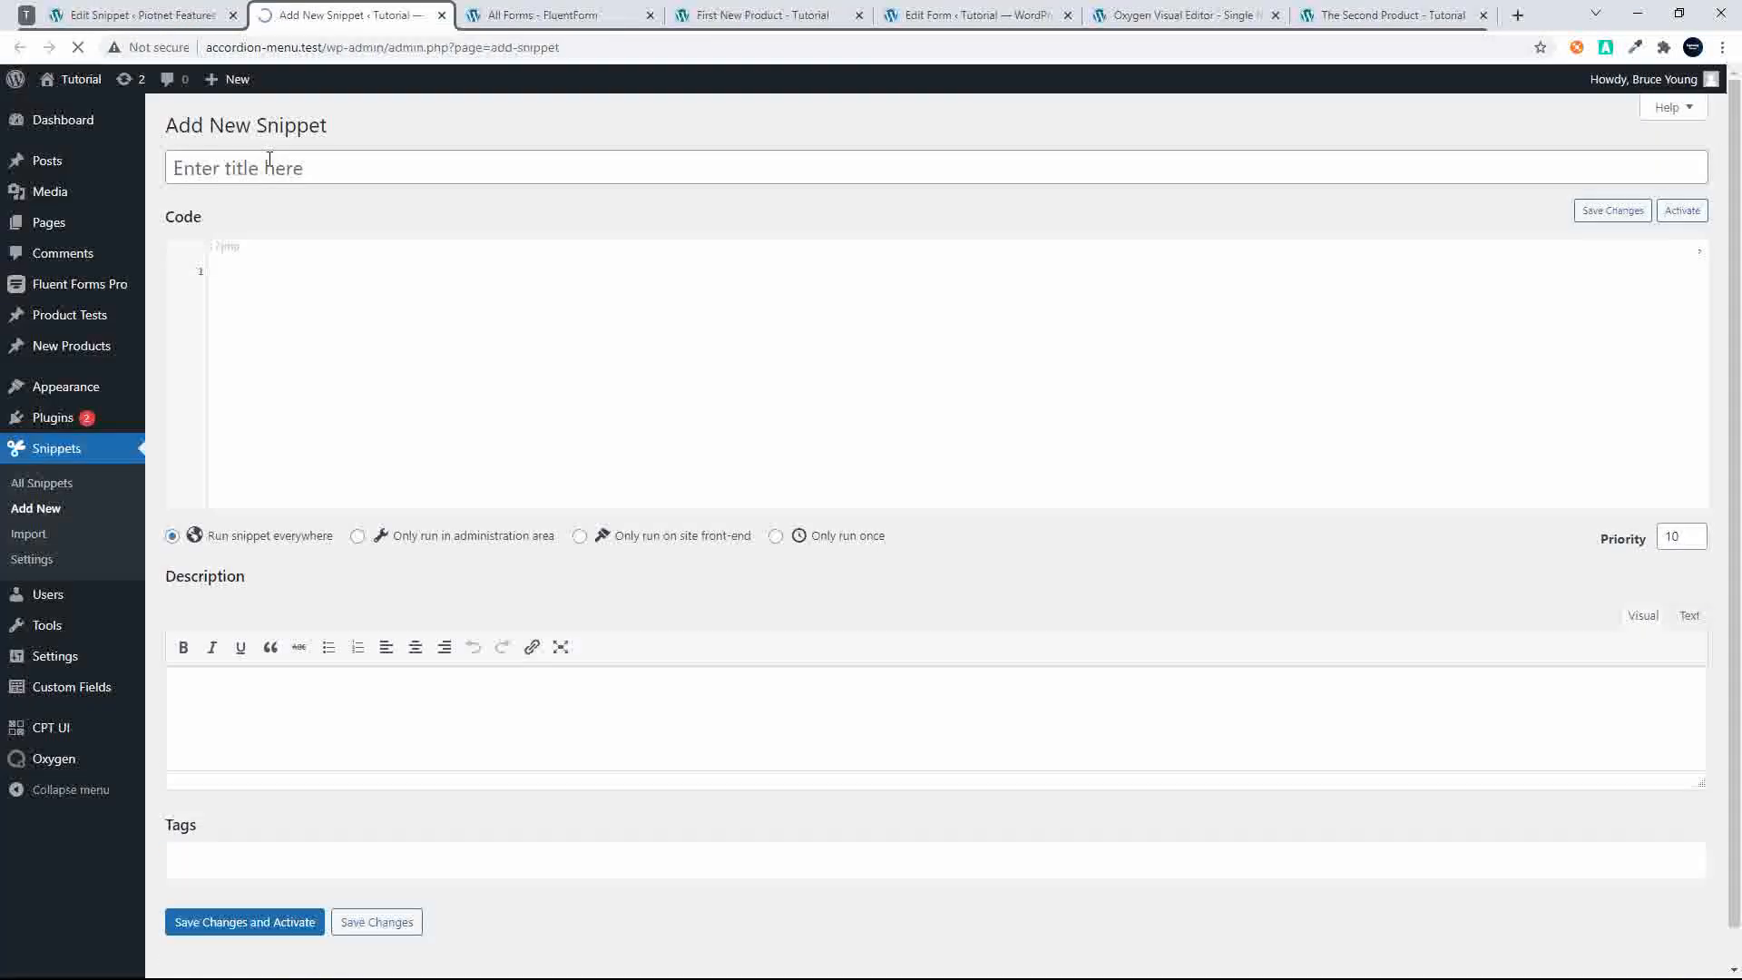
{"action": "left_click", "coordinate": [259, 164]}
{"action": "type", "text": "New "}
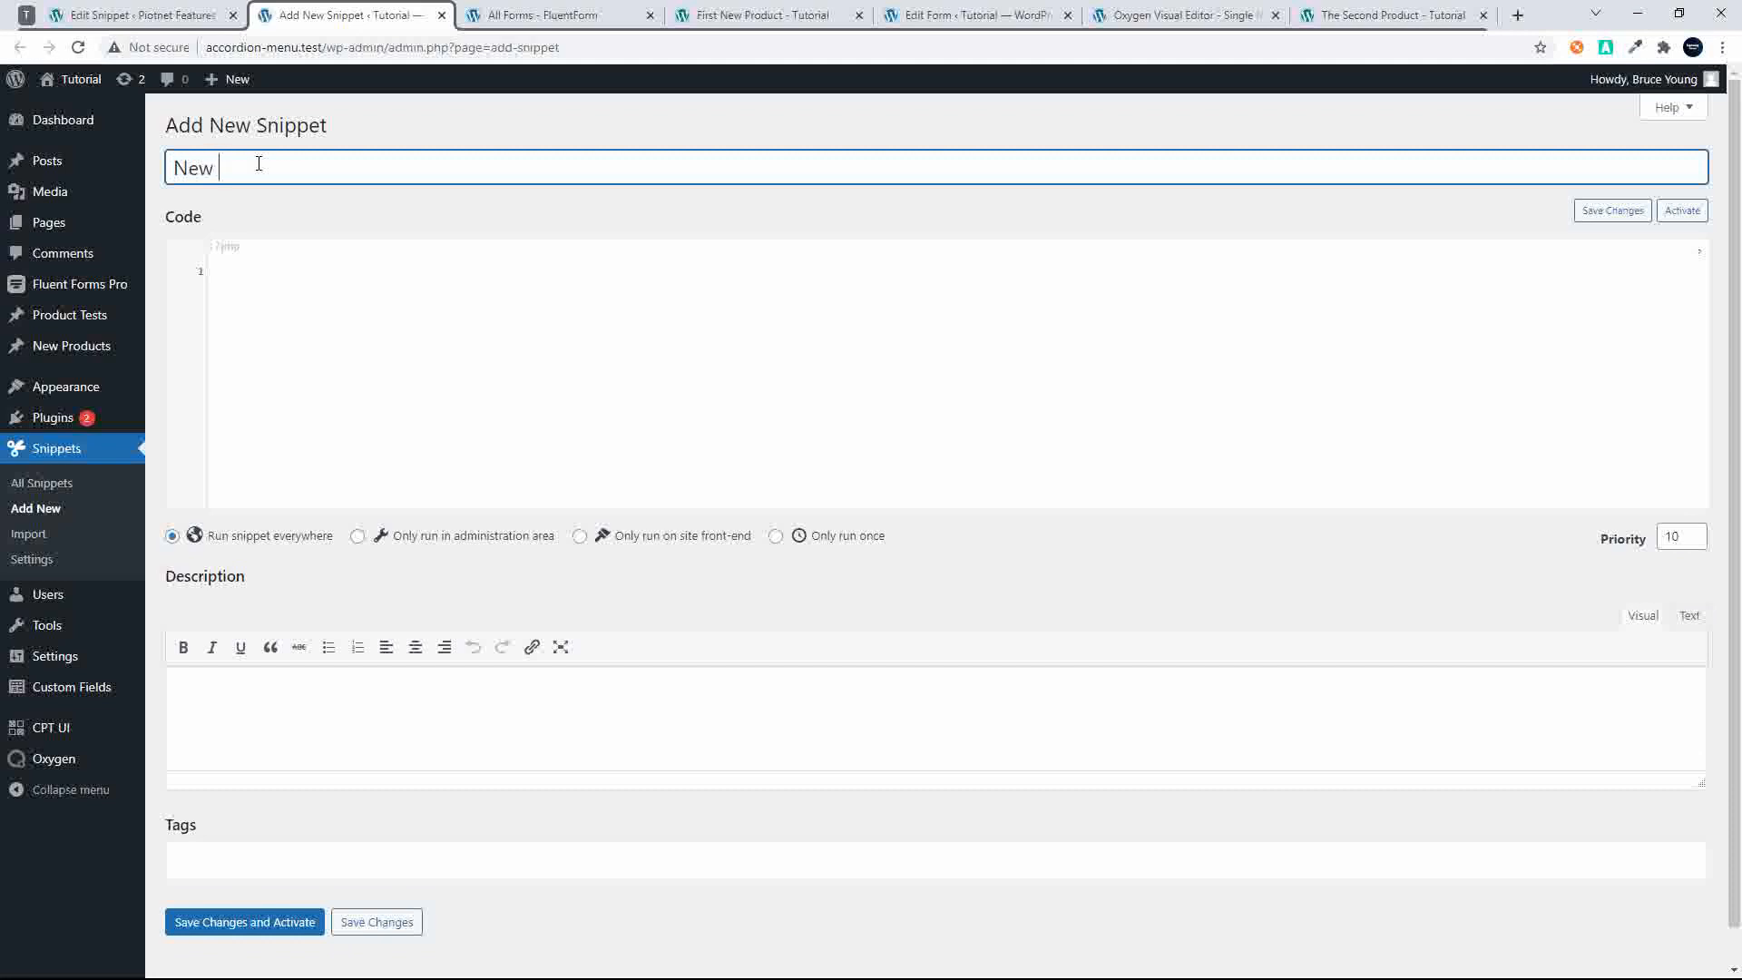
{"action": "type", "text": "Products Snippets"}
Paste the copied filter into the new snippet's code and change the form ID in its condition to 4
{"action": "left_click", "coordinate": [309, 280]}
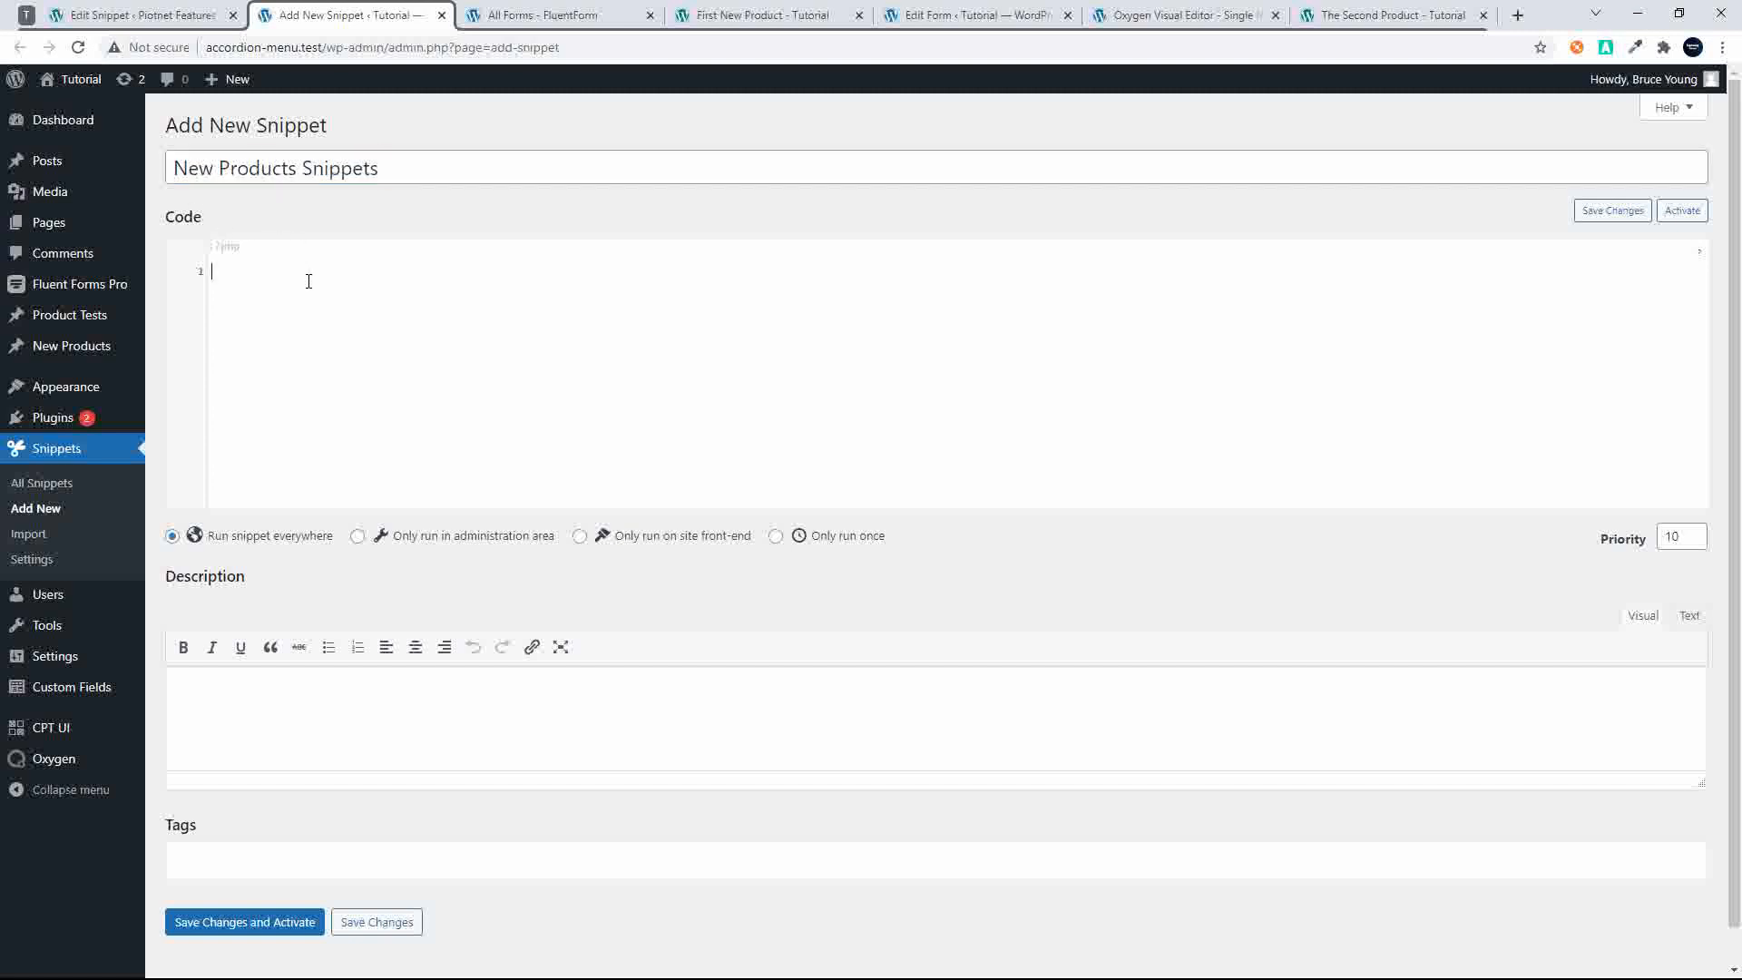
{"action": "key", "text": "ctrl+v"}
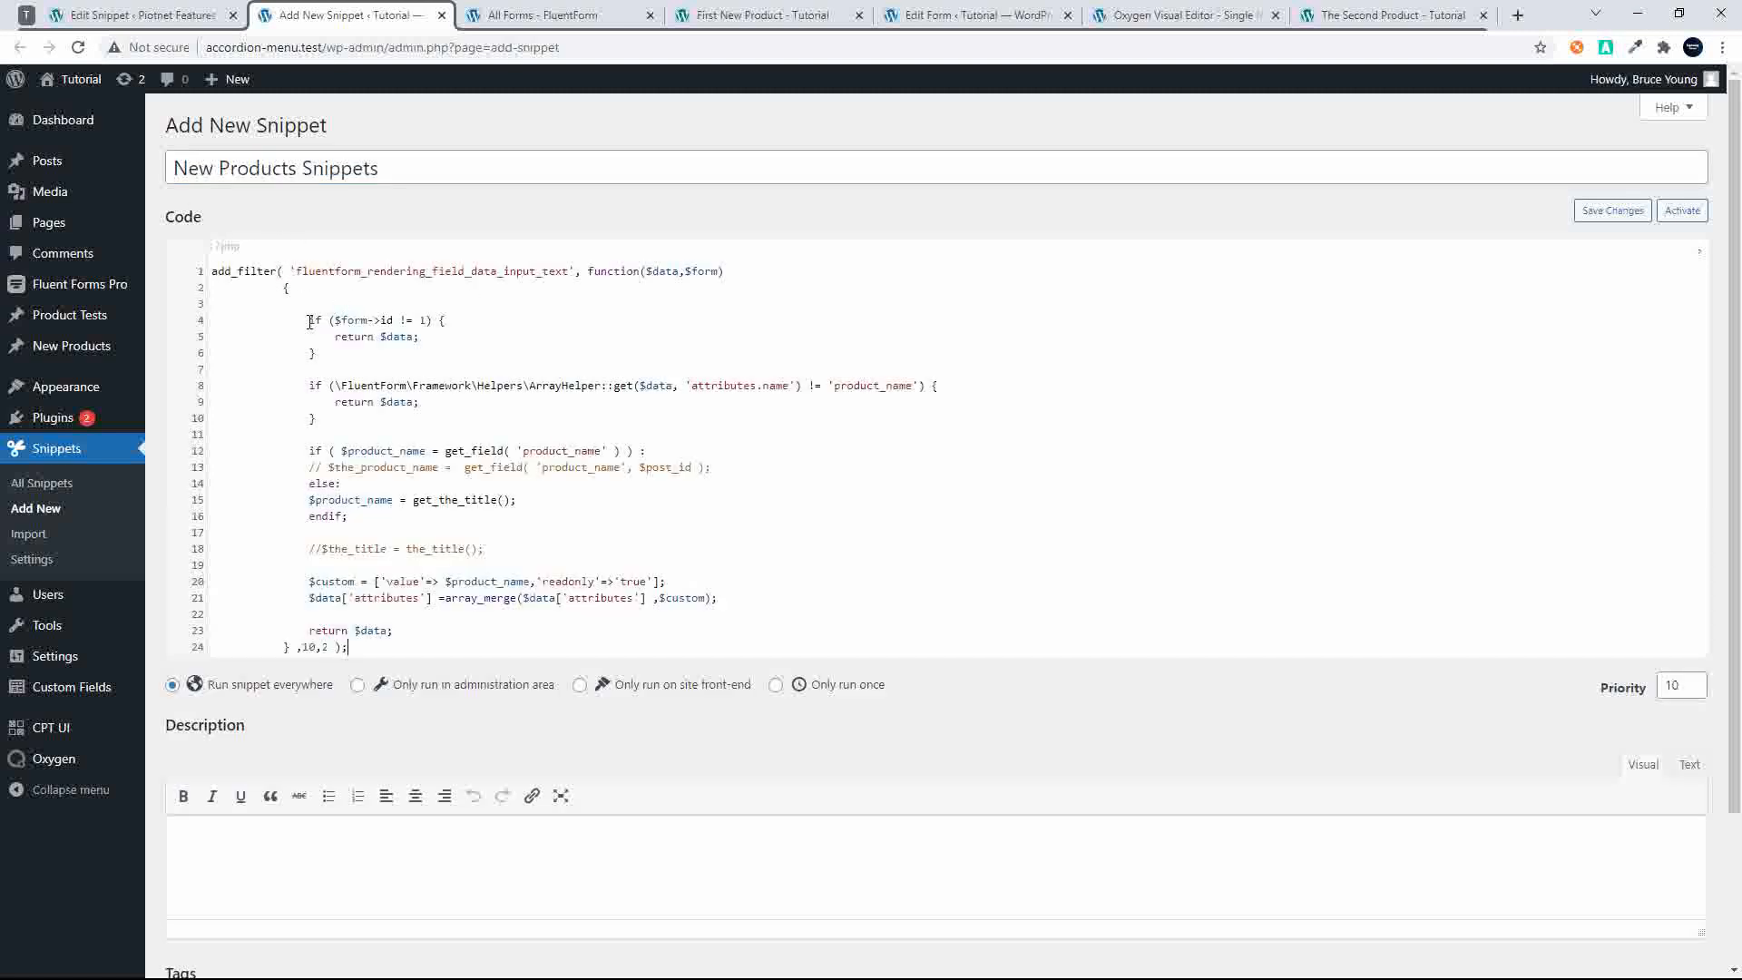
{"action": "left_click", "coordinate": [421, 322]}
{"action": "key", "text": "Delete"}
{"action": "type", "text": "4"}
Open the New Product Form in the Fluent Forms editor and check the Product Name field's name attribute against the snippet
{"action": "double_click", "coordinate": [849, 387]}
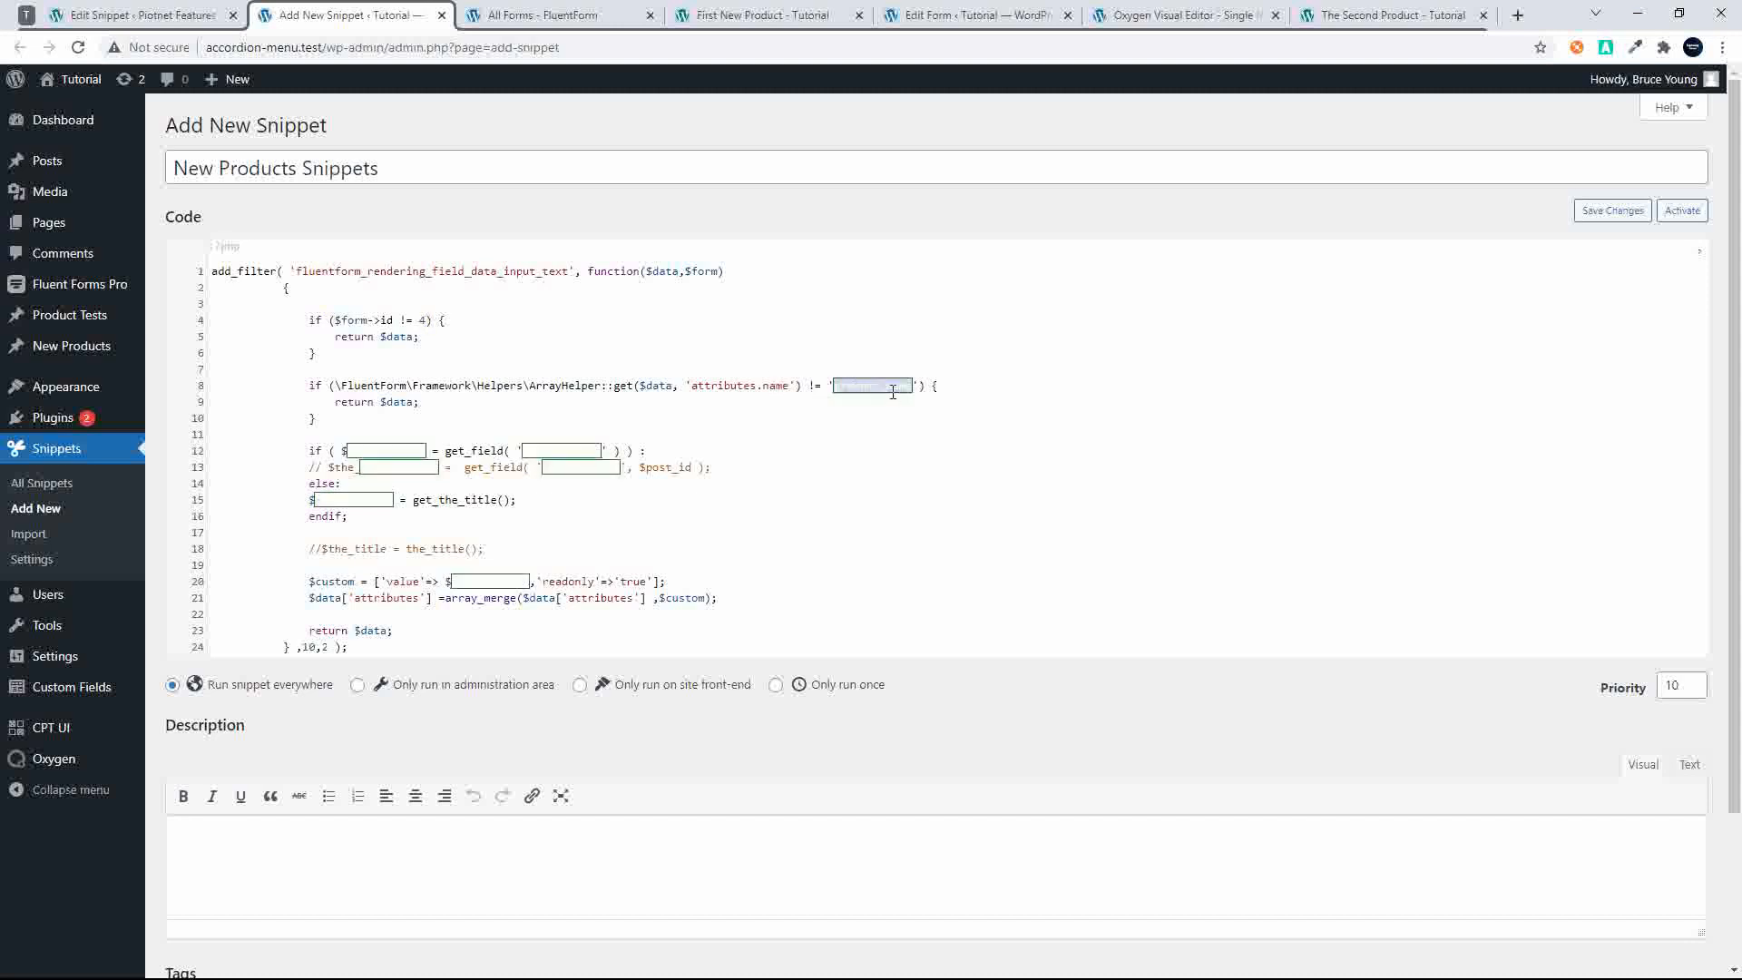
{"action": "left_click", "coordinate": [534, 16]}
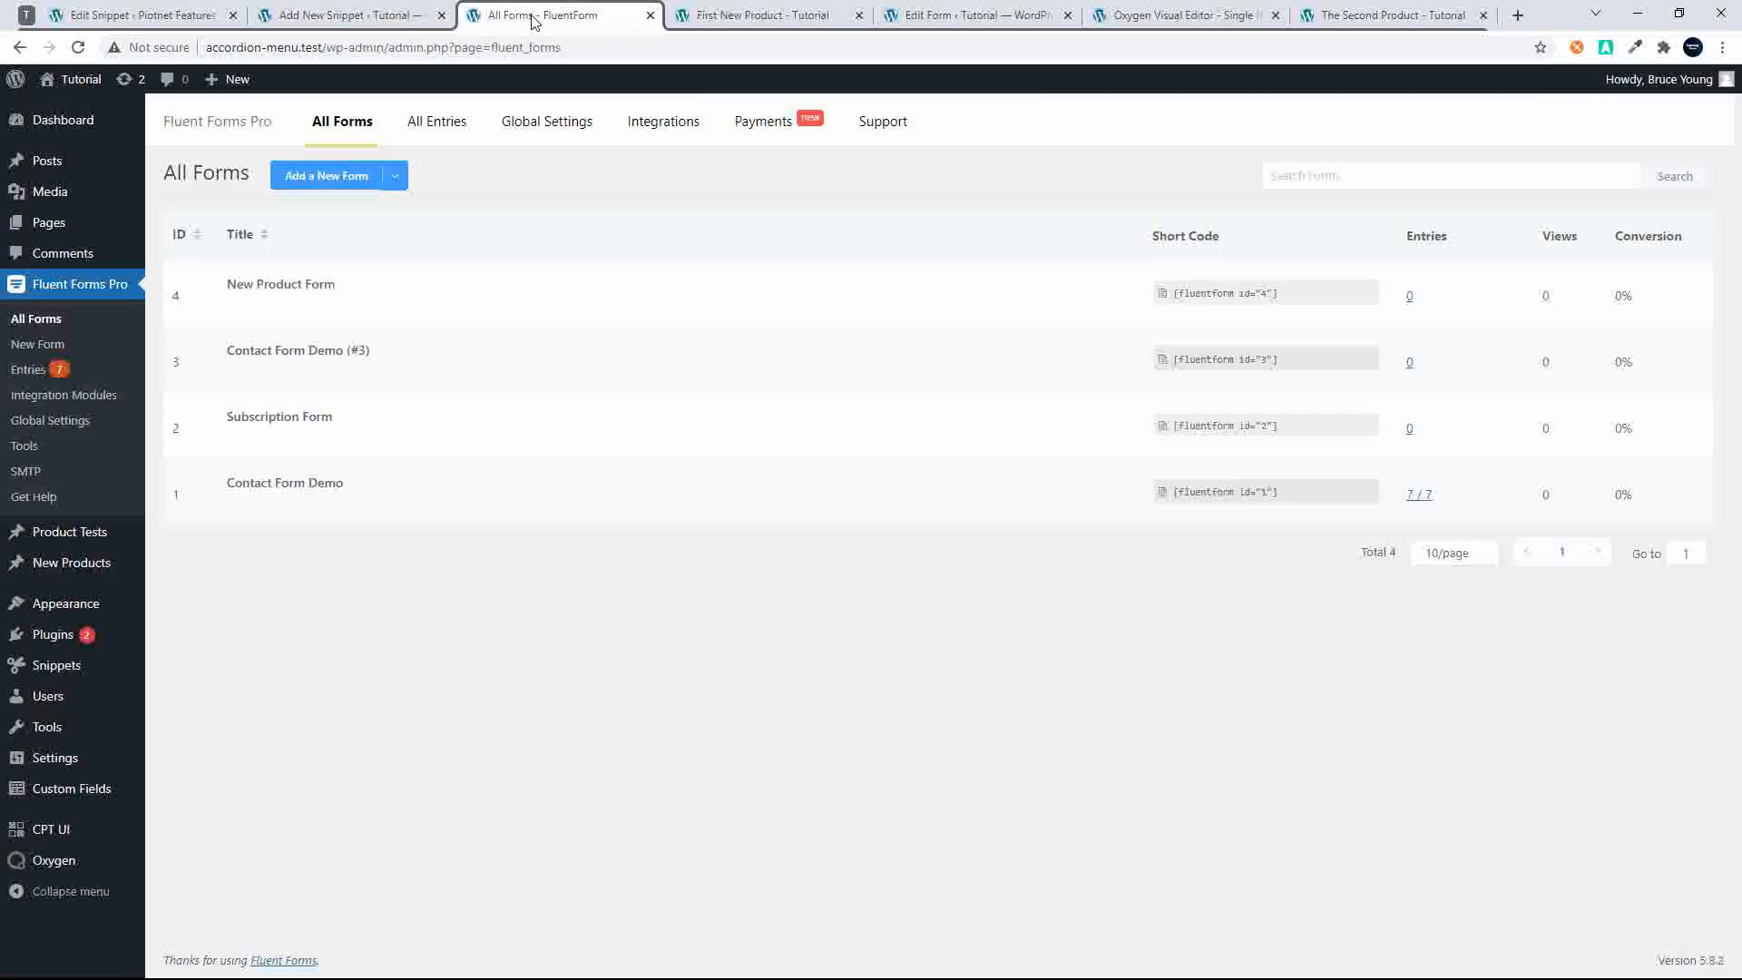
{"action": "left_click", "coordinate": [237, 310]}
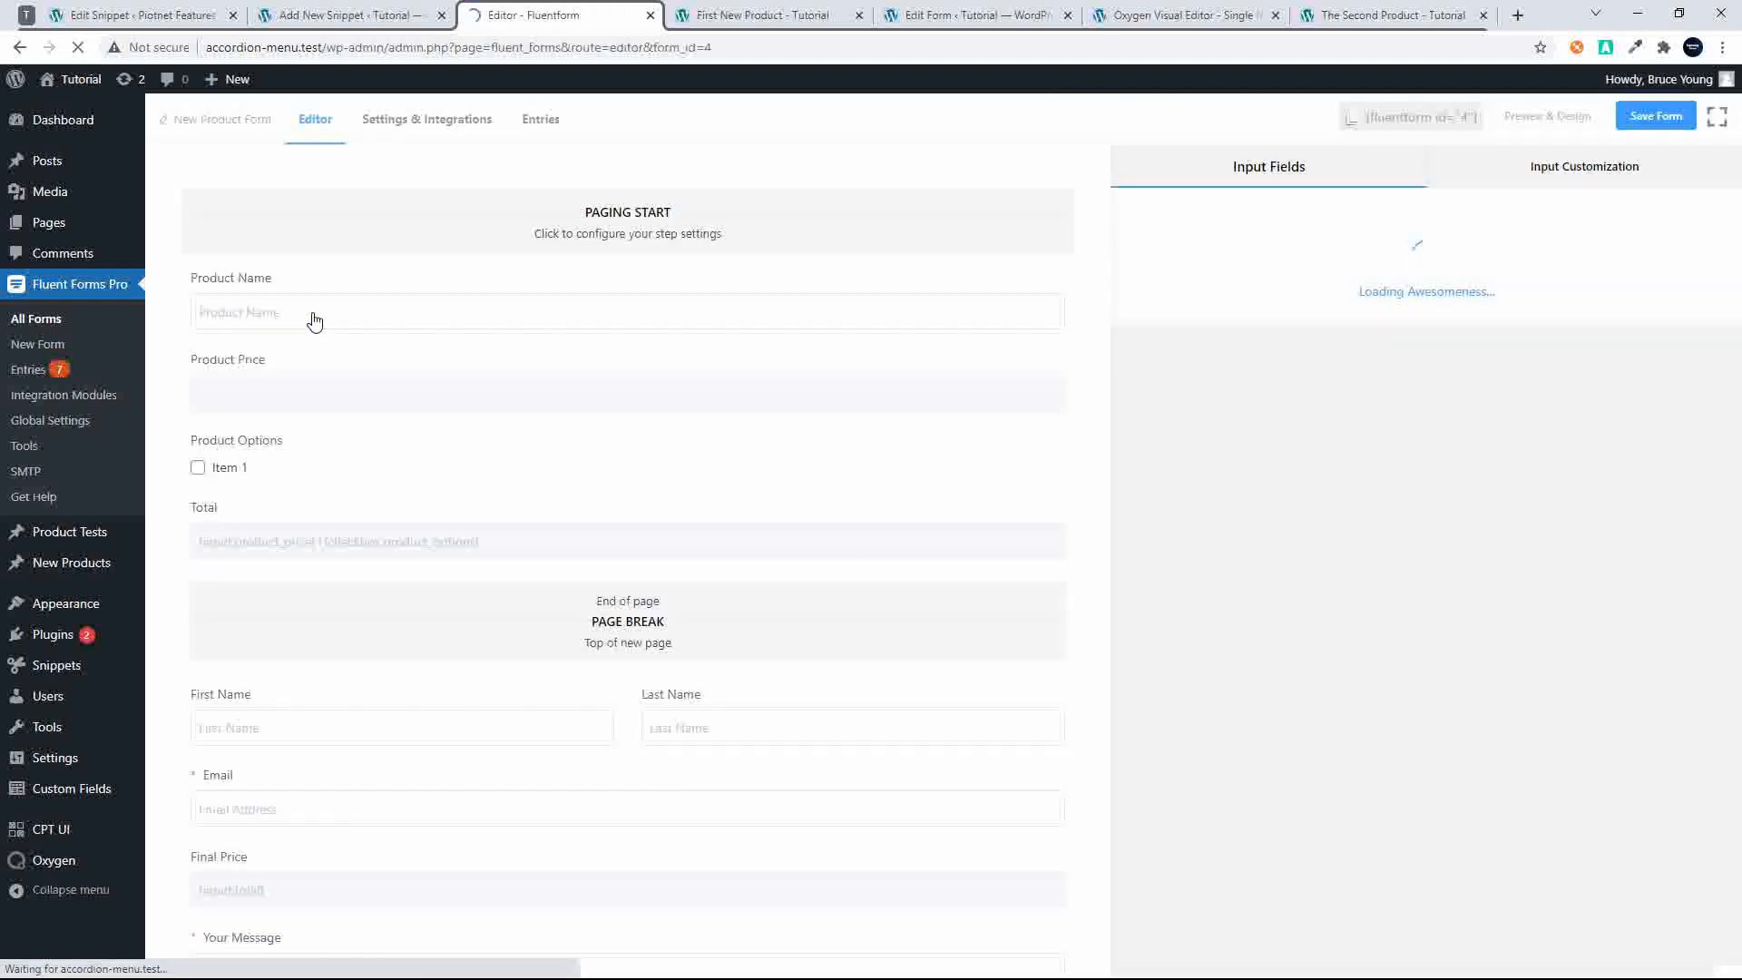
{"action": "left_click", "coordinate": [611, 302]}
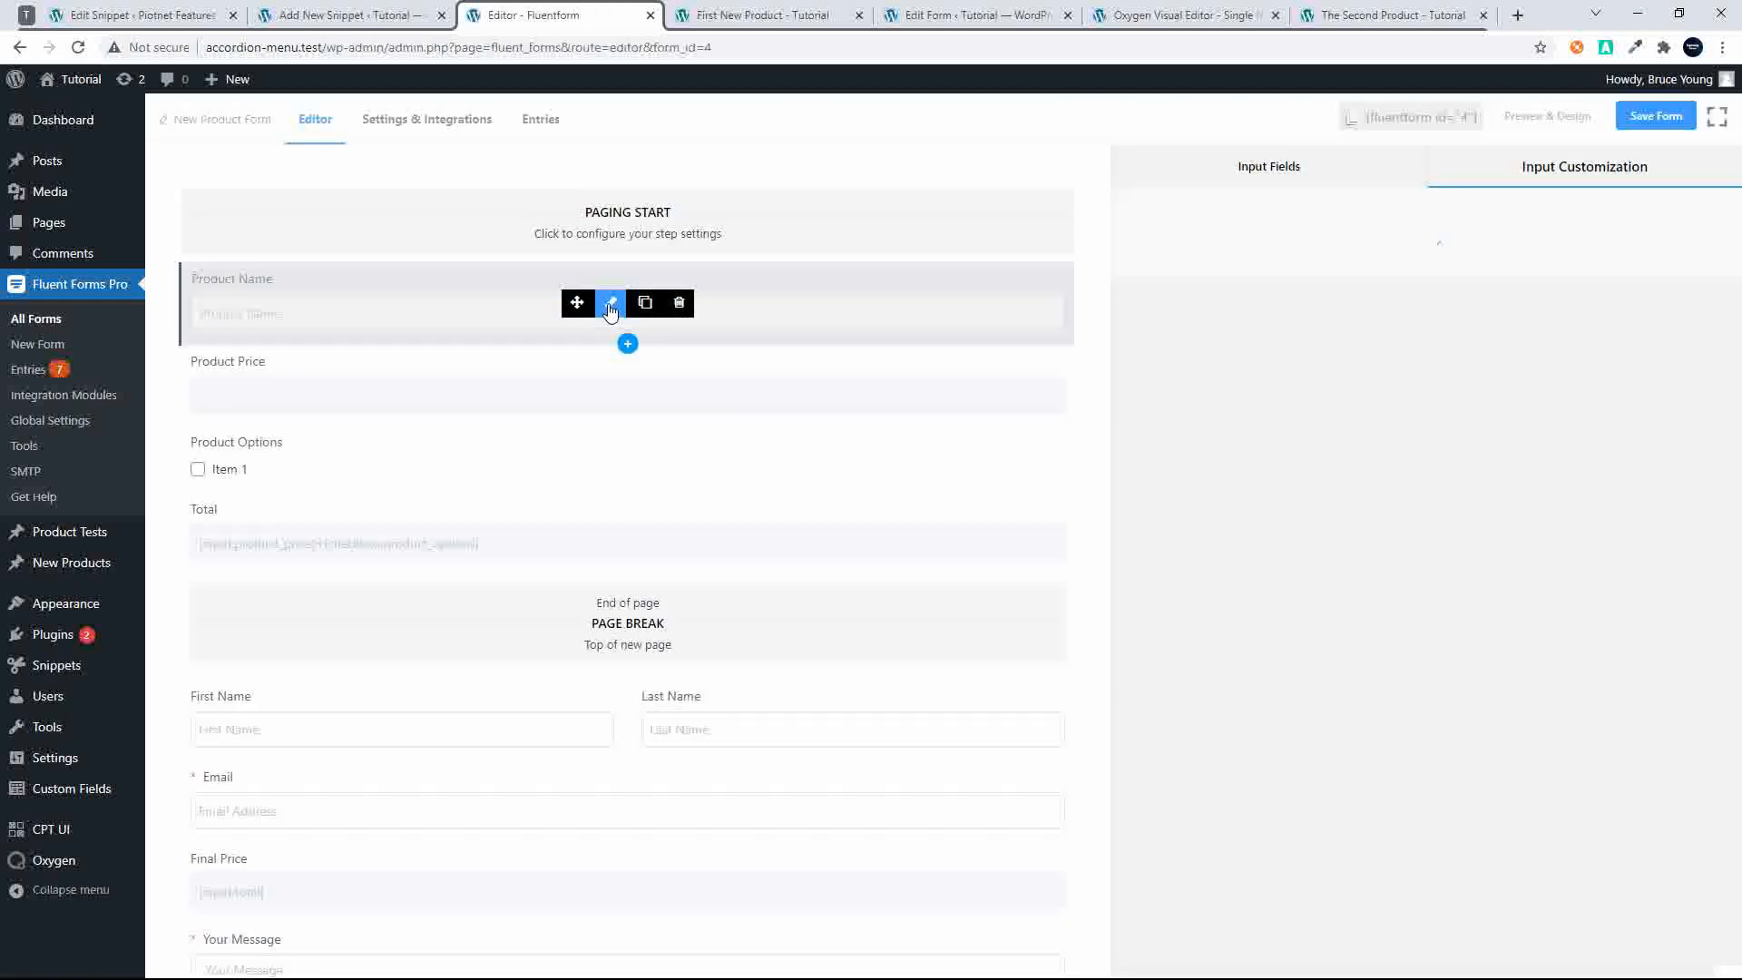
{"action": "left_click", "coordinate": [1249, 579]}
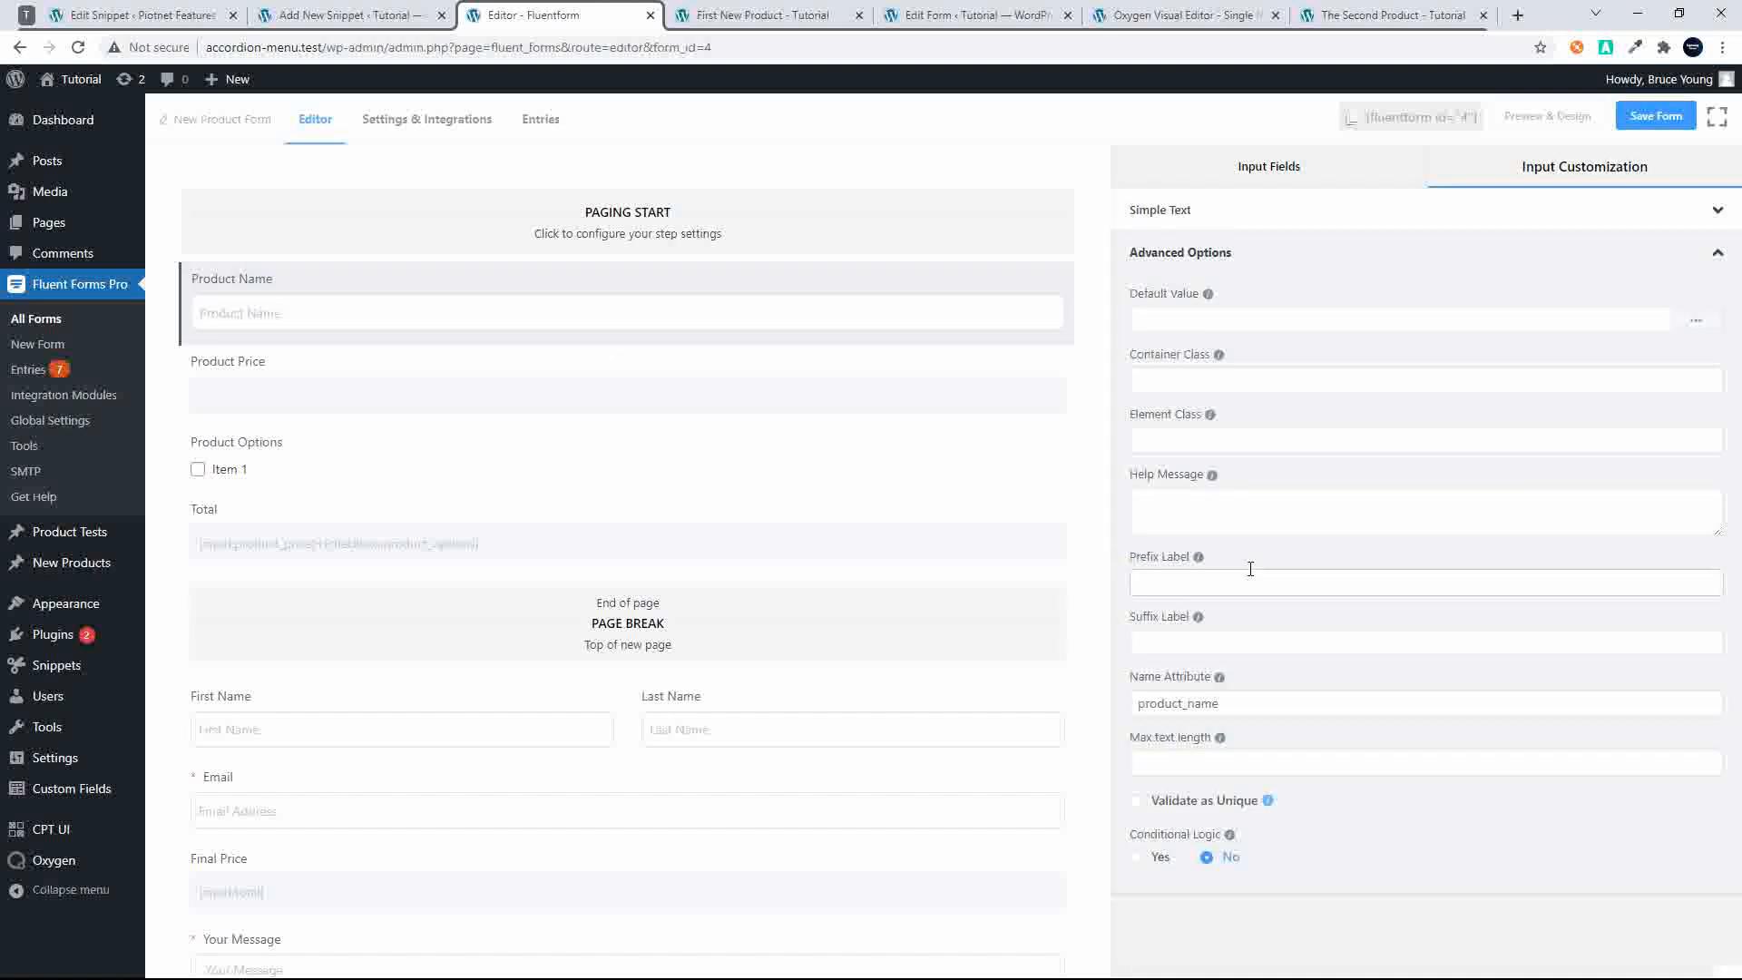
{"action": "left_click", "coordinate": [1166, 703]}
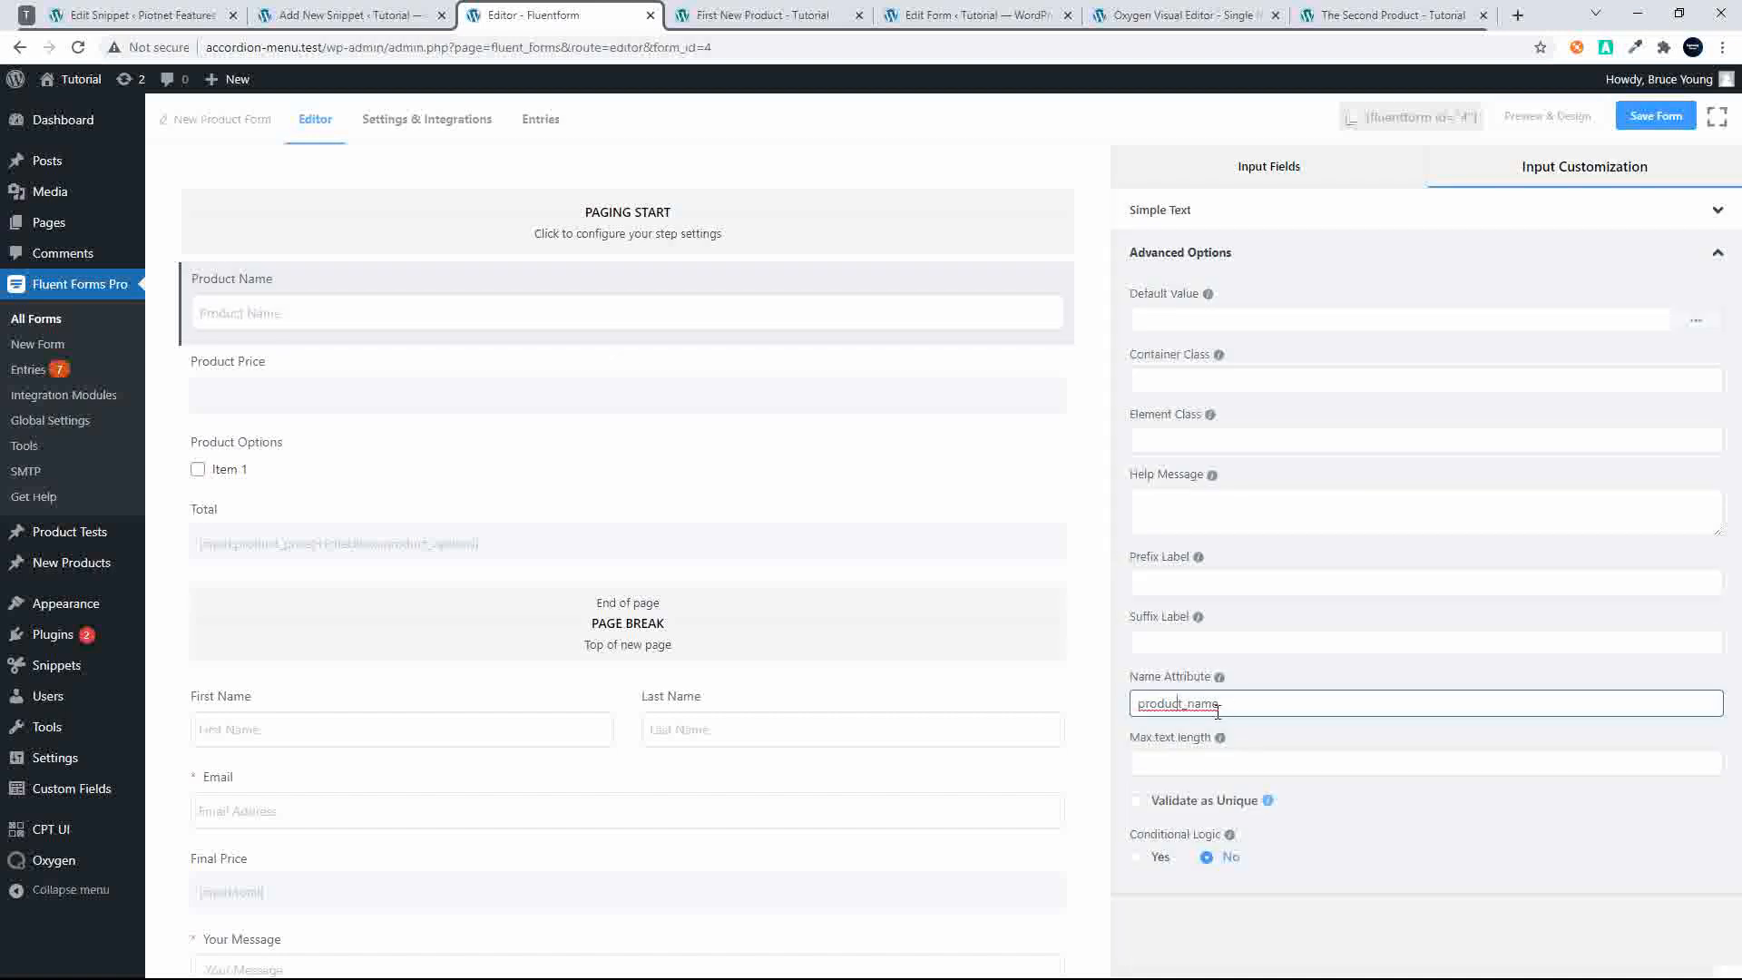
{"action": "left_click_drag", "start_coordinate": [1218, 712], "coordinate": [1136, 706]}
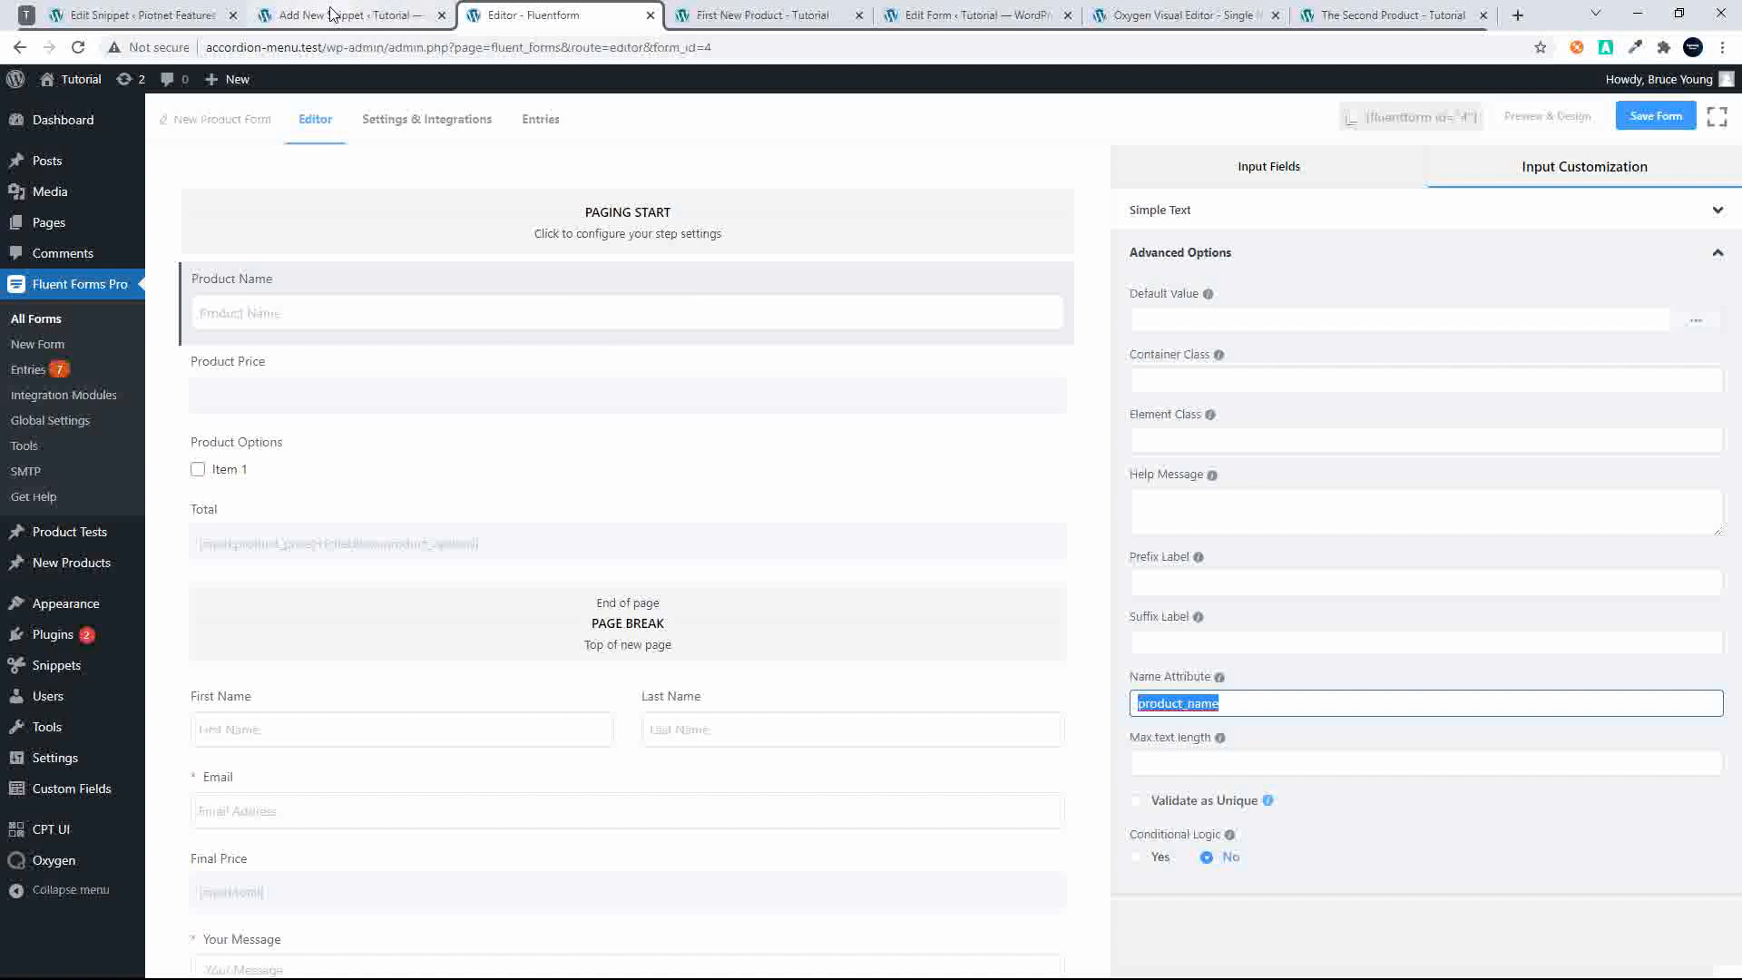
Try to paste over 'product_name' in the new snippet's attributes.name condition, and undo the paste
{"action": "left_click", "coordinate": [332, 13]}
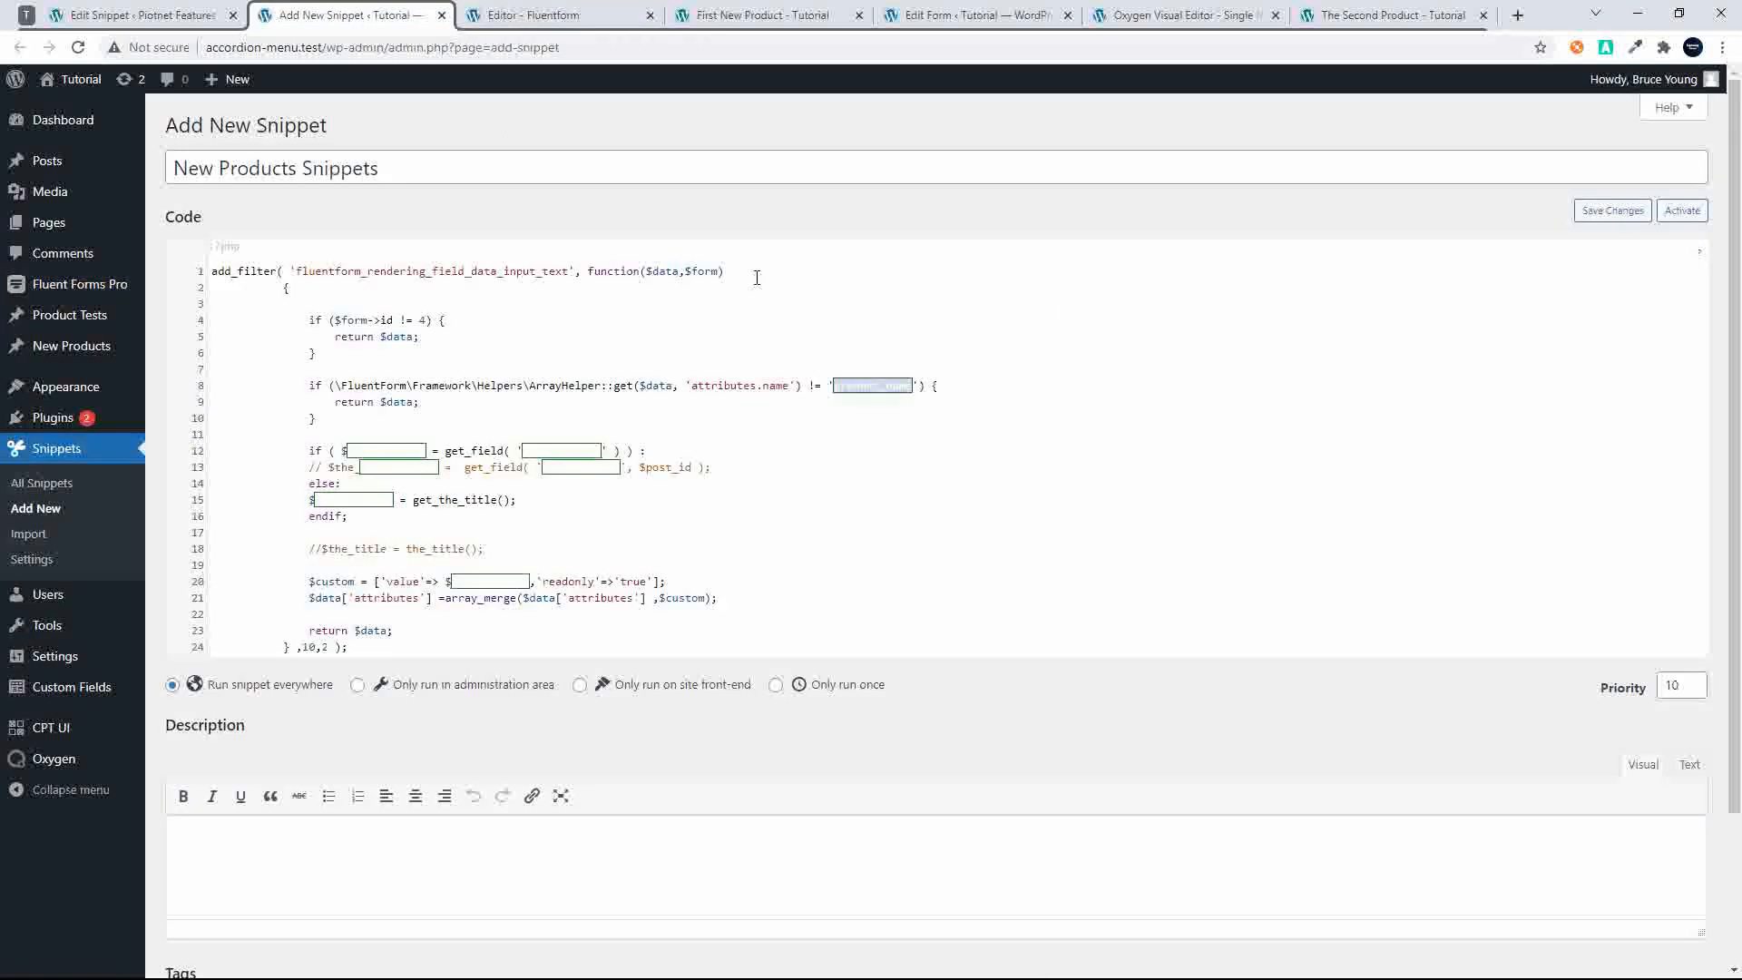
{"action": "double_click", "coordinate": [883, 385]}
{"action": "key", "text": "ctrl+v"}
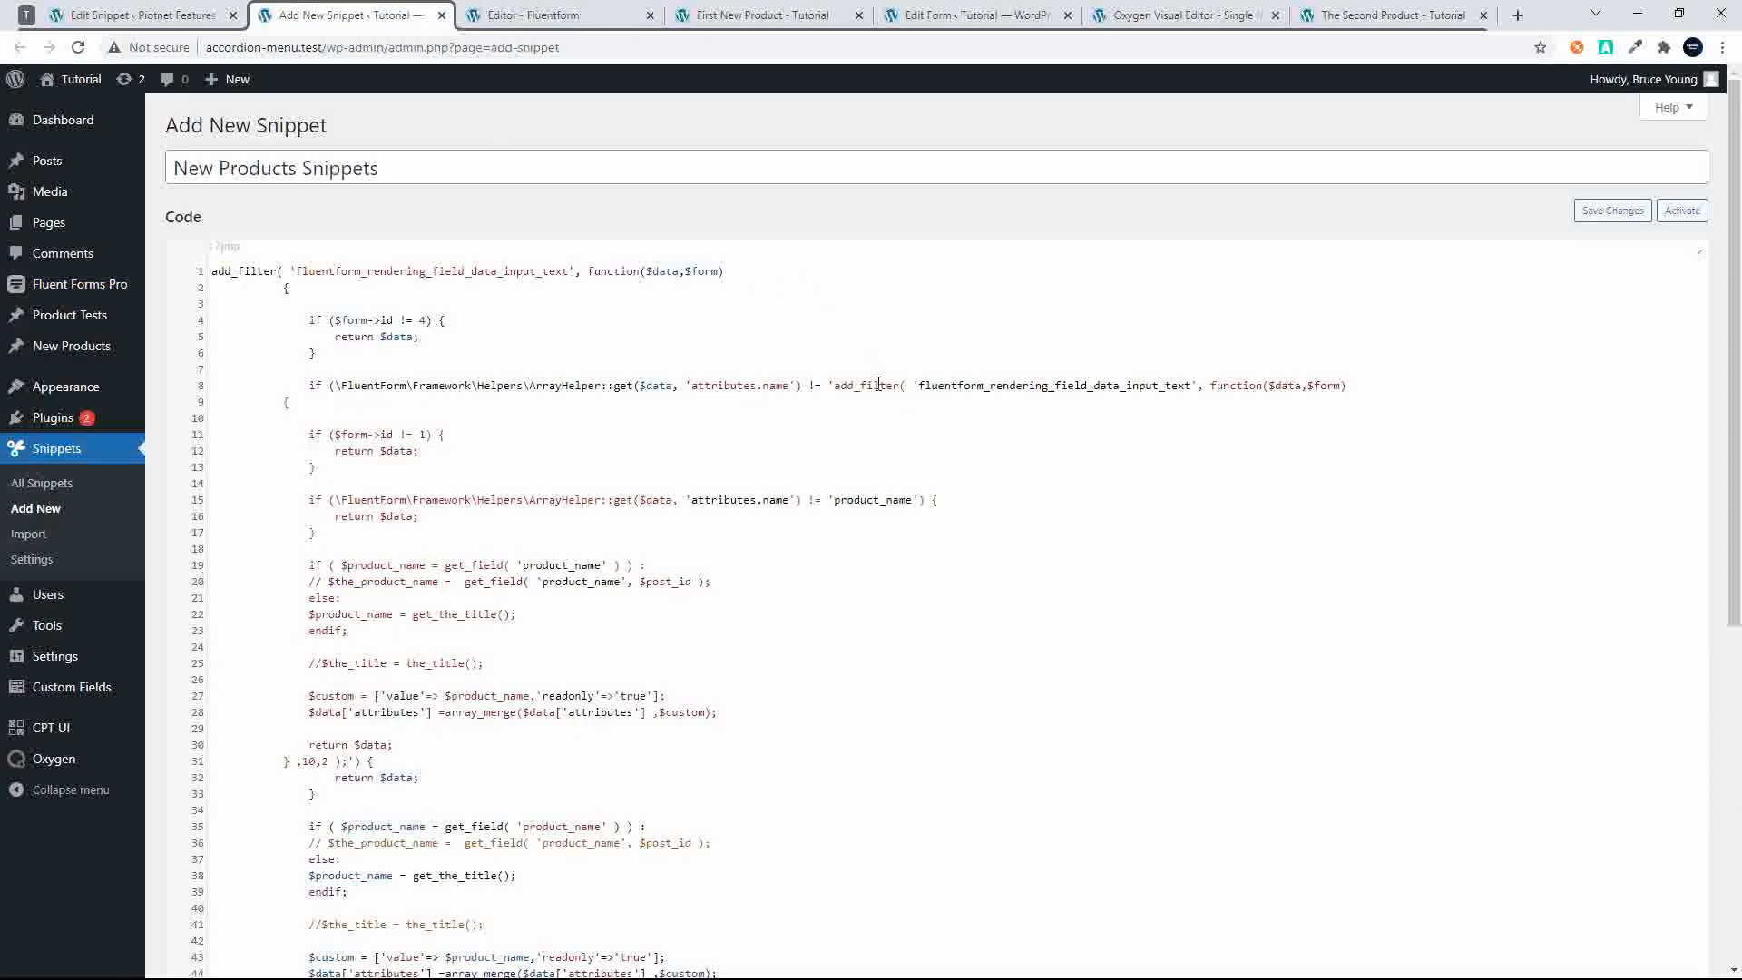
{"action": "key", "text": "ctrl+z"}
{"action": "left_click", "coordinate": [886, 385]}
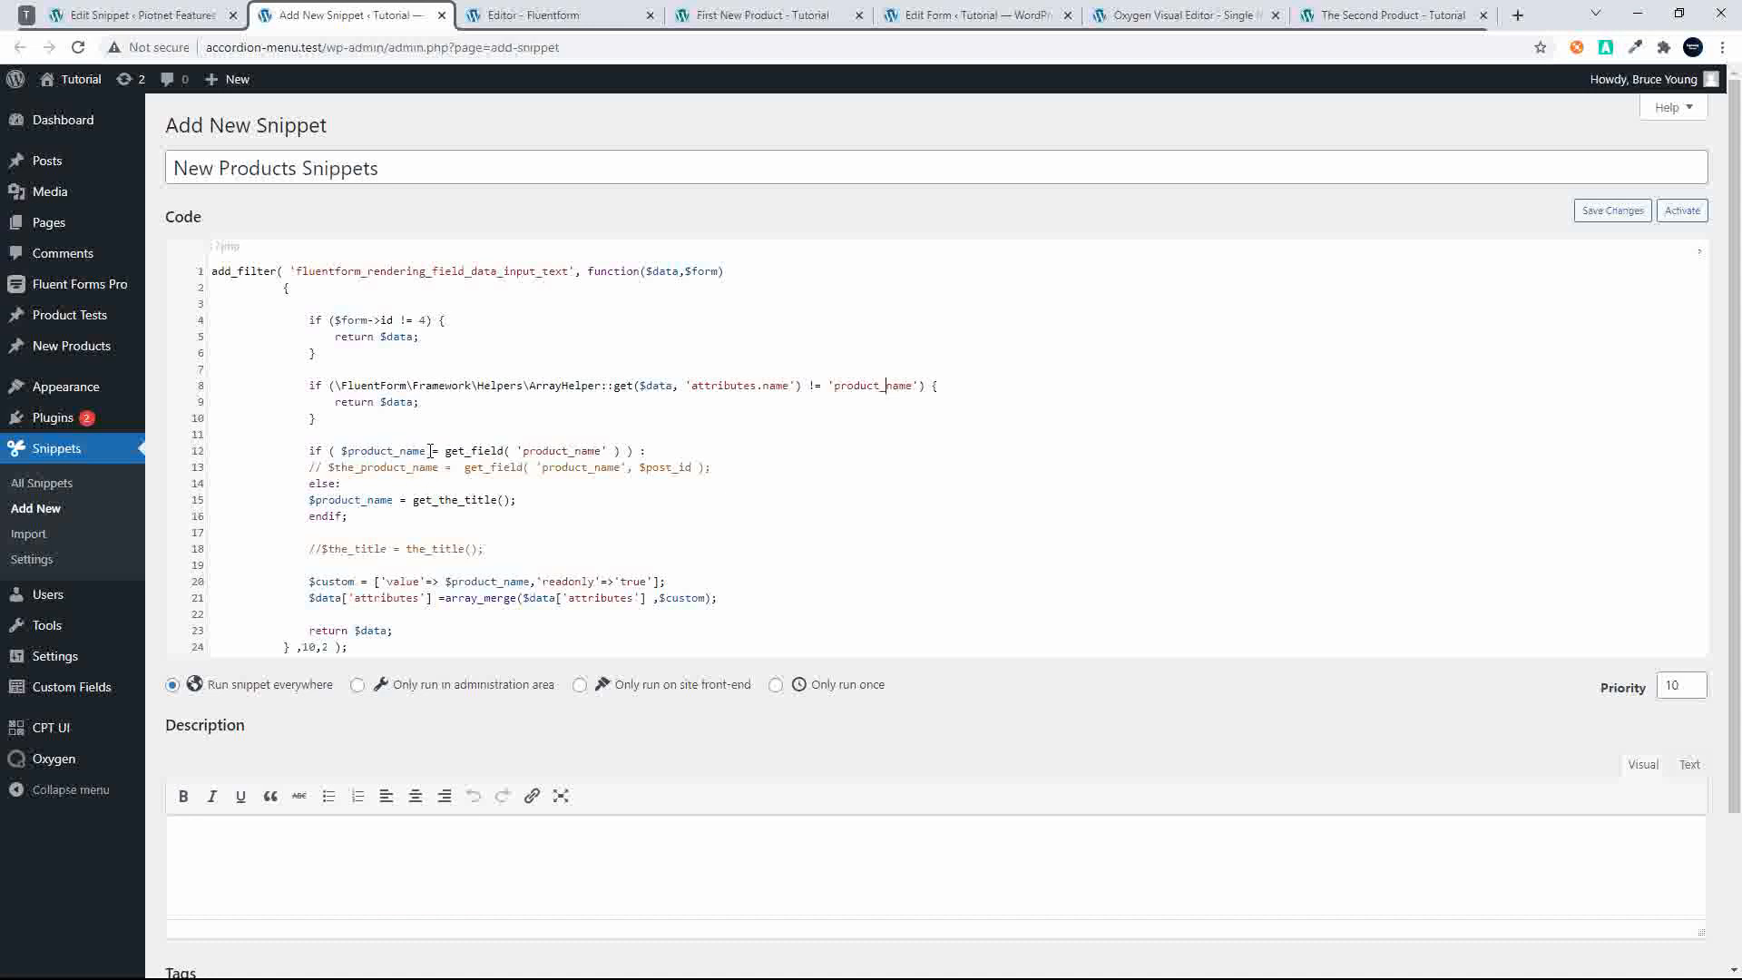
Open the New Products field group in Advanced Custom Fields and copy the Product Name field's code
{"action": "left_click", "coordinate": [760, 18]}
{"action": "left_click", "coordinate": [966, 15]}
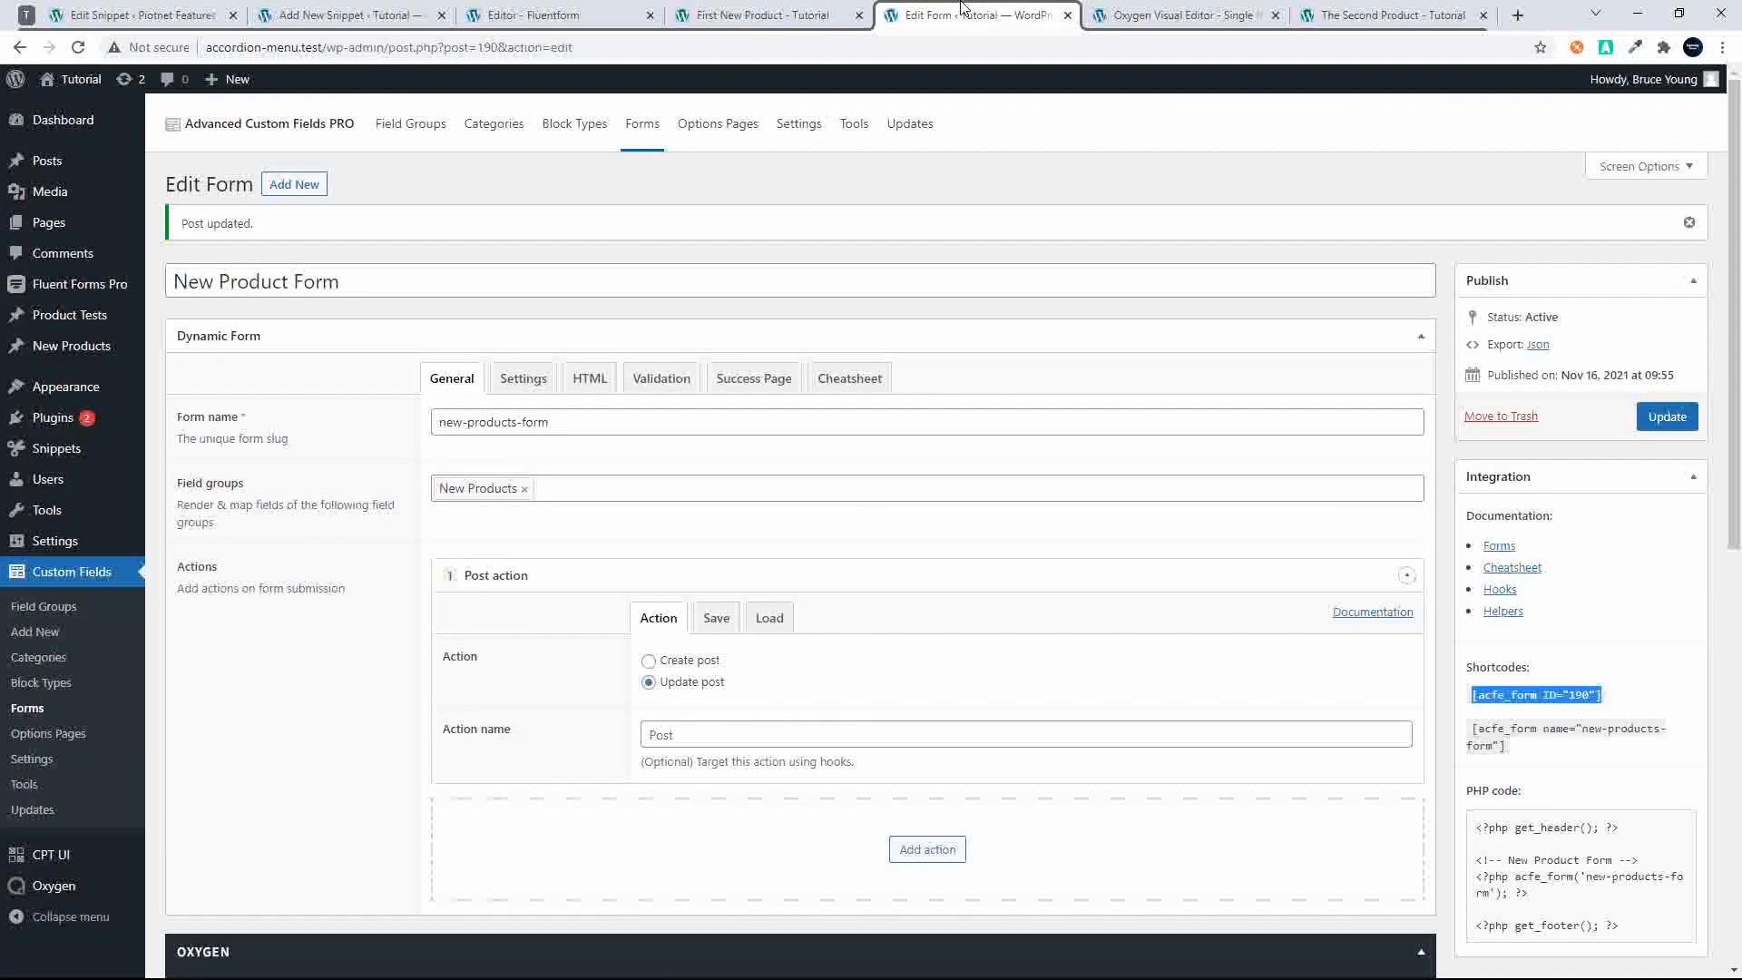
{"action": "left_click", "coordinate": [407, 132]}
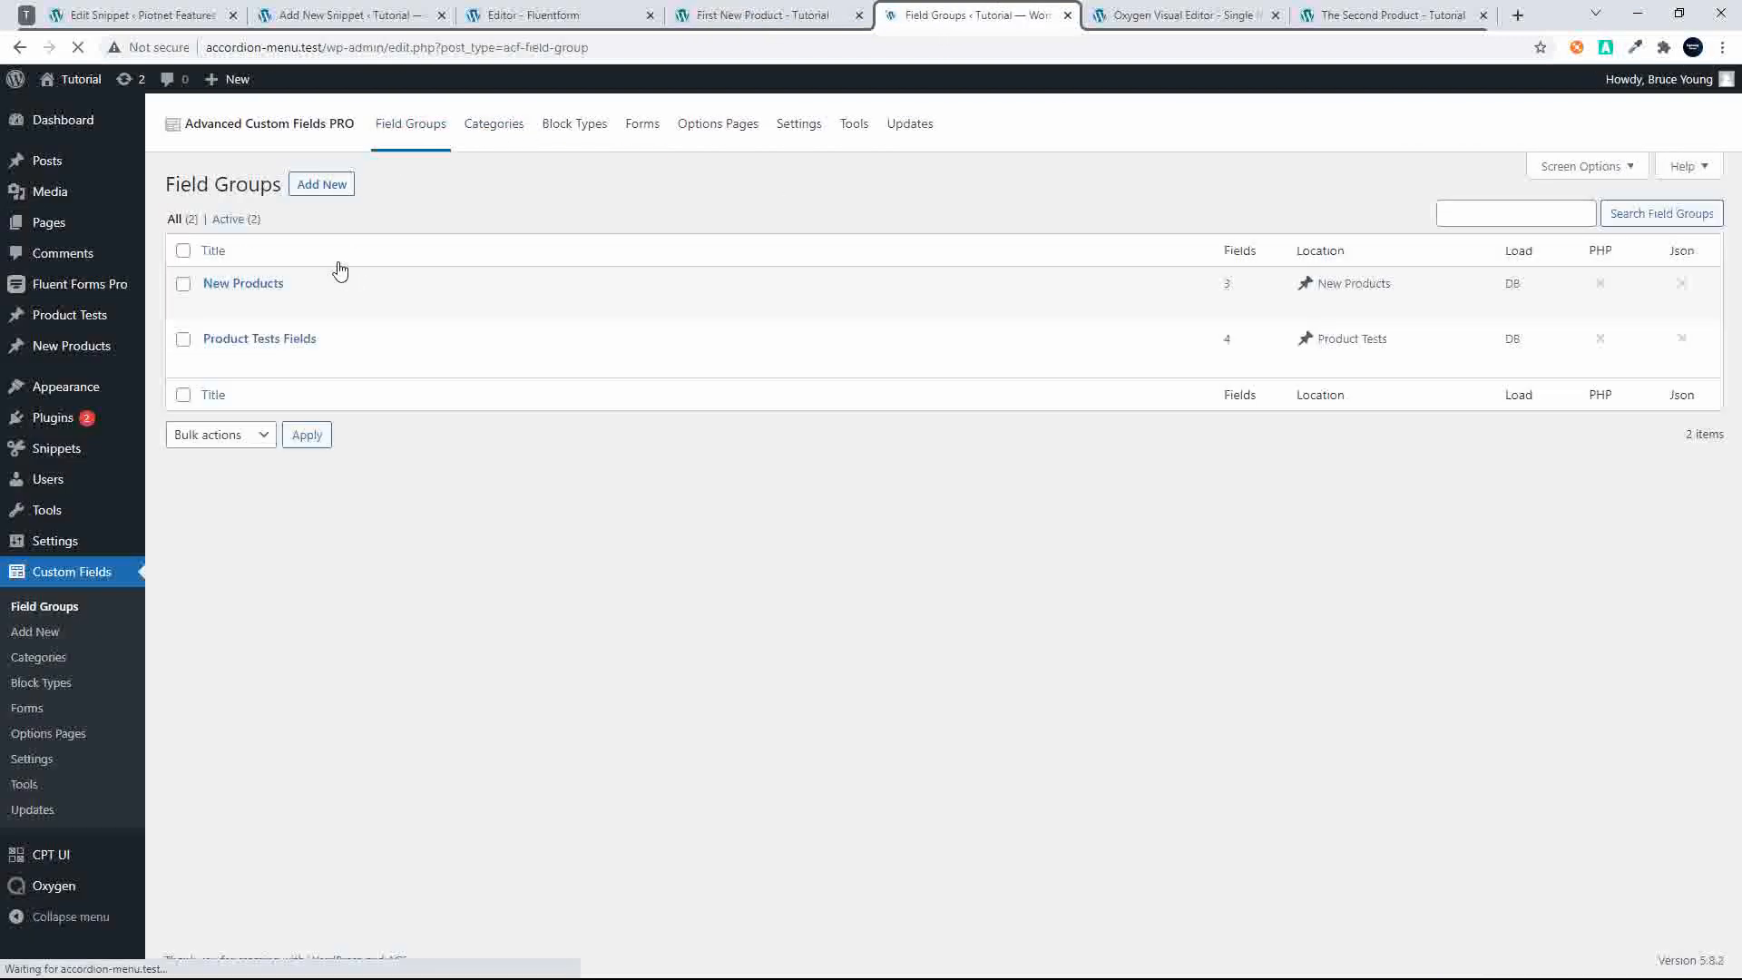
{"action": "left_click", "coordinate": [251, 287]}
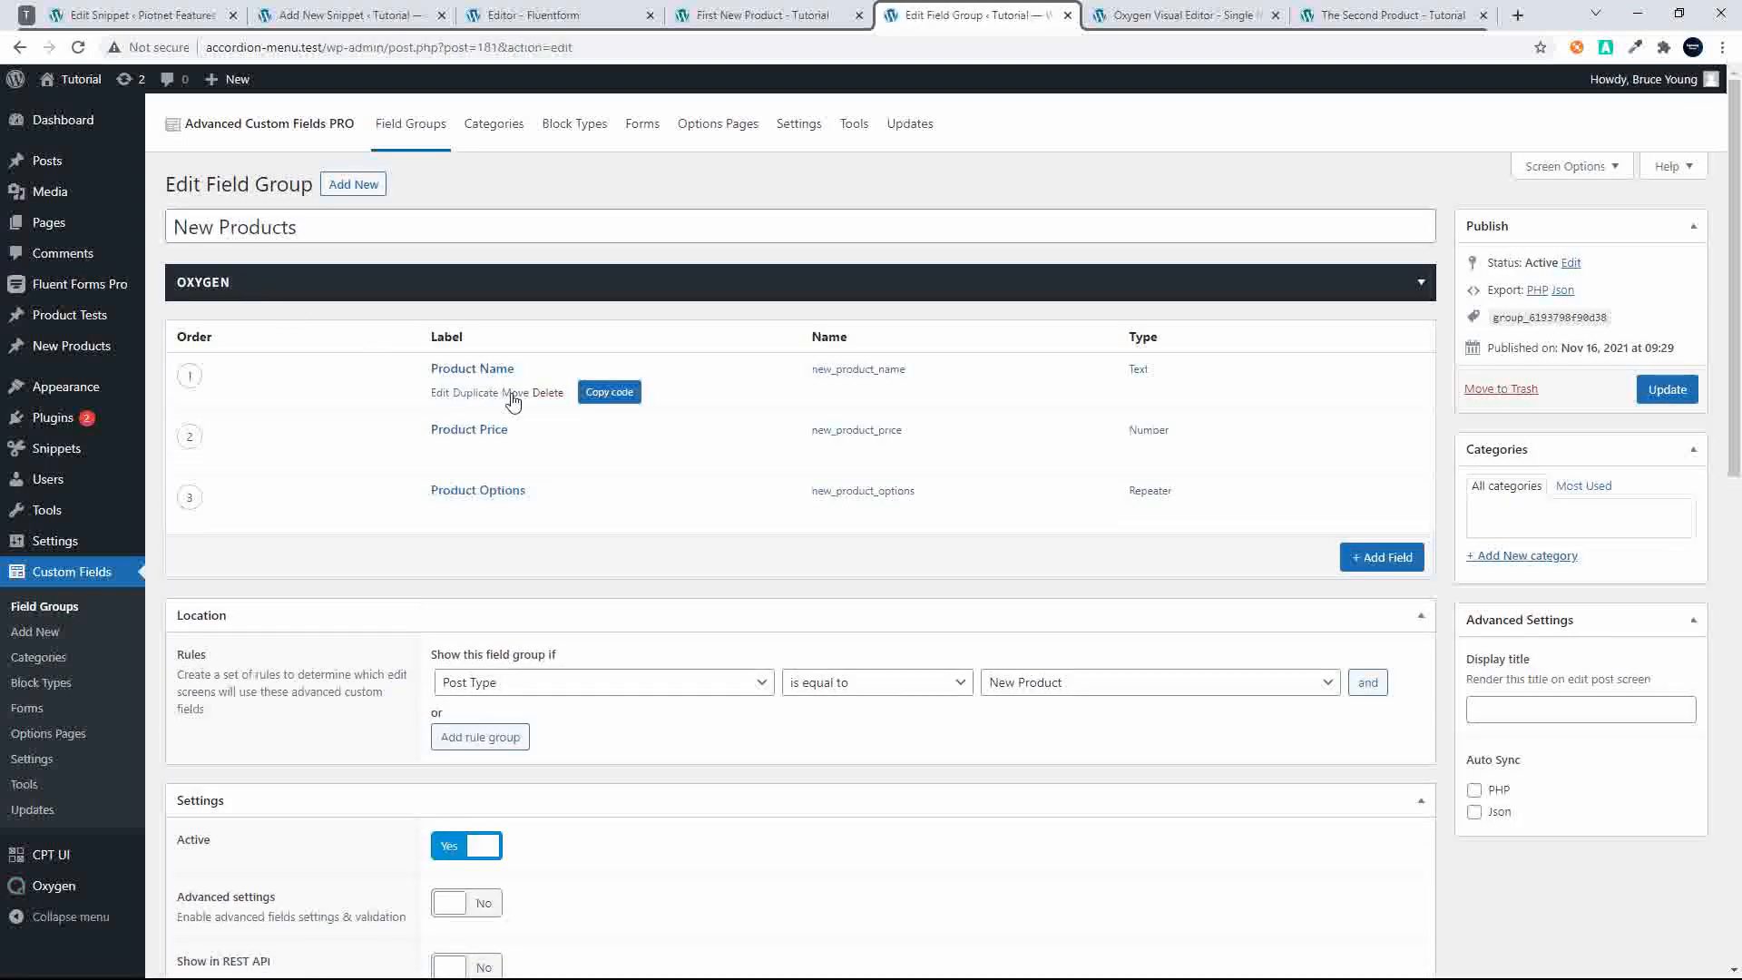
{"action": "mouse_move", "coordinate": [490, 481]}
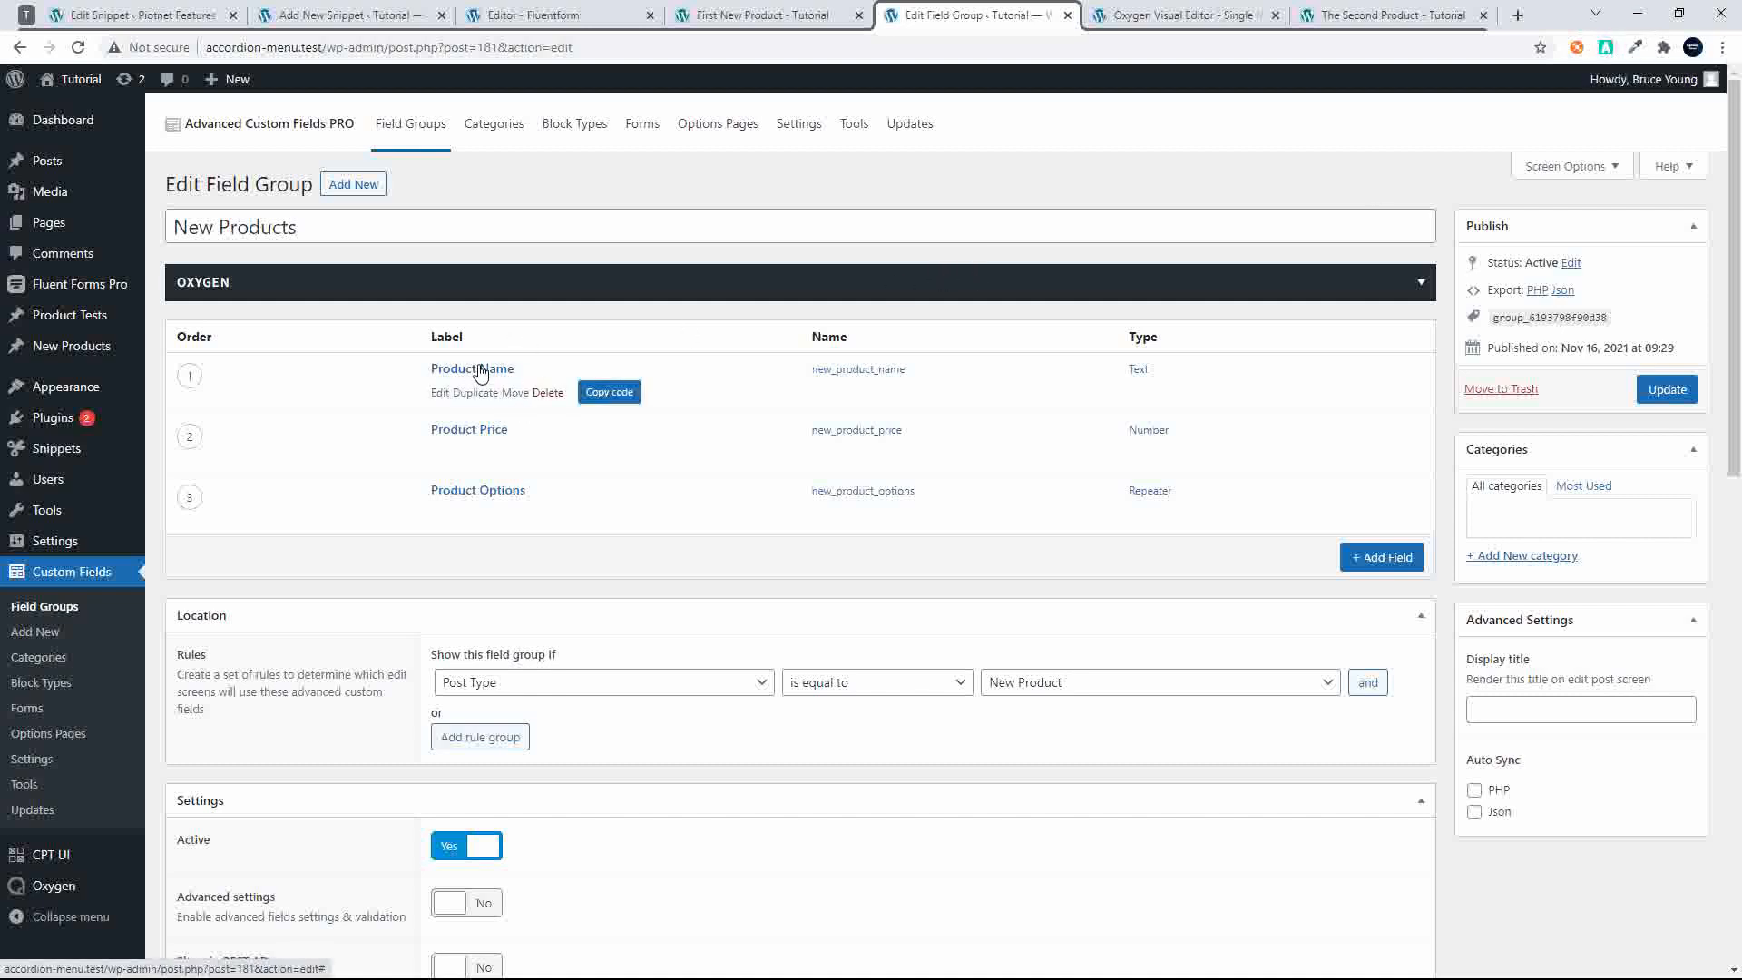
{"action": "left_click", "coordinate": [597, 396]}
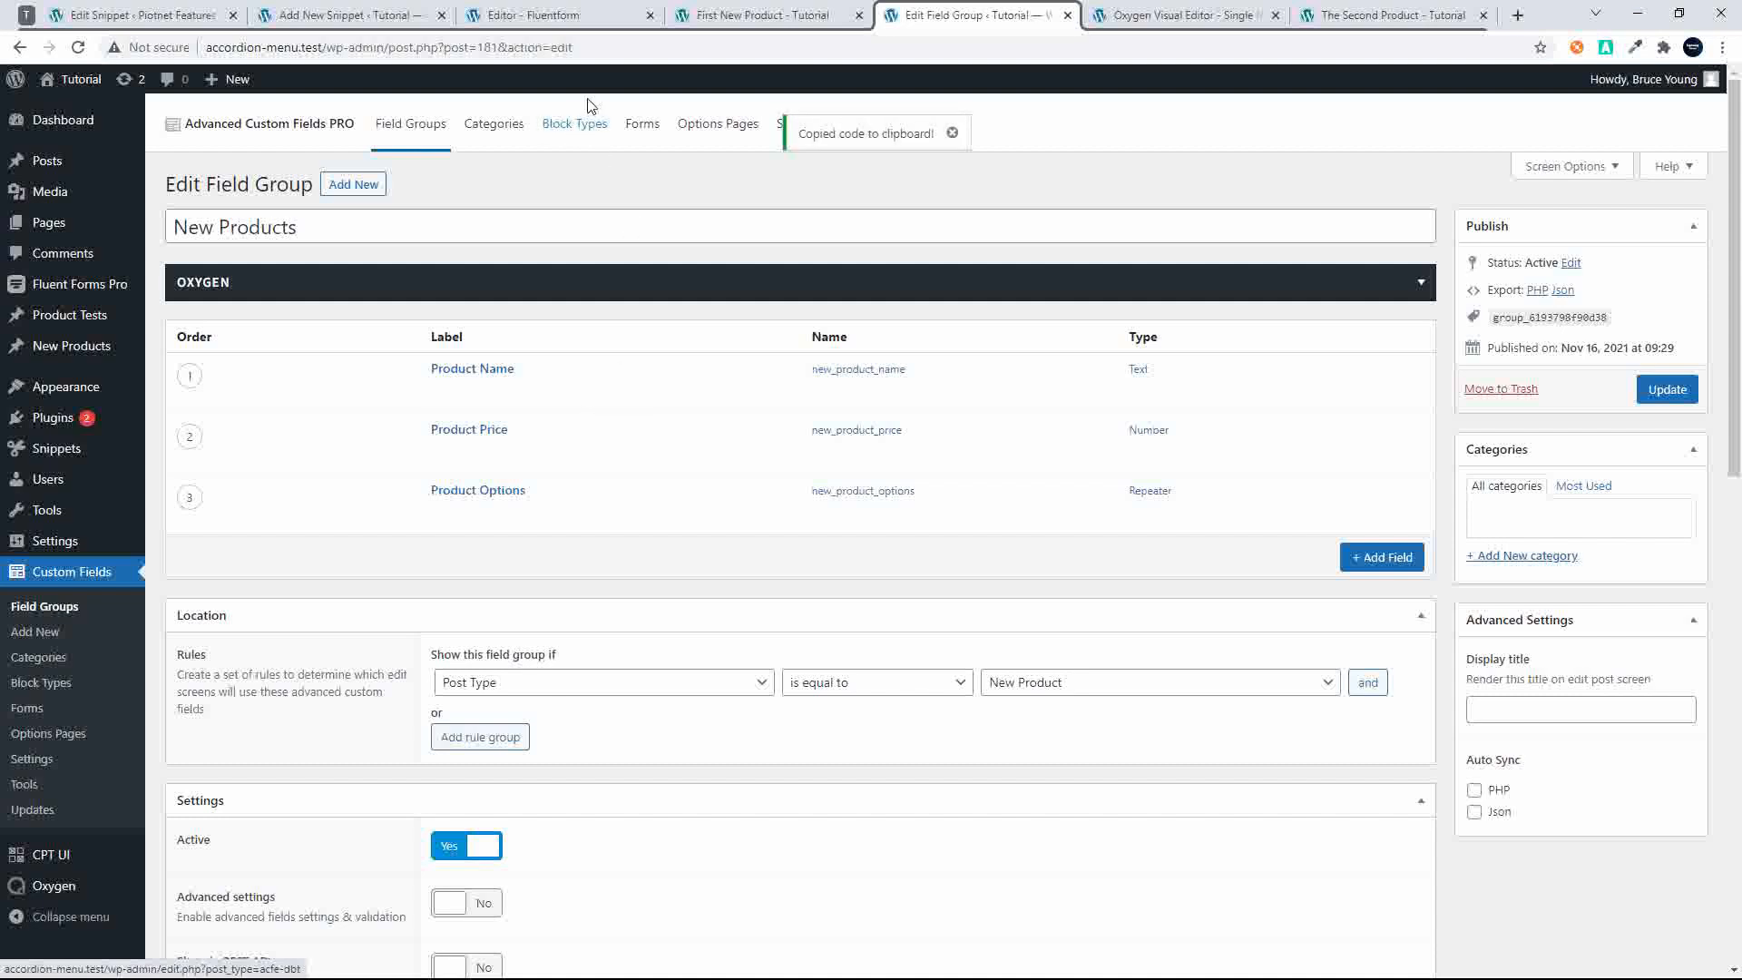
Paste the new_product_name field code above the existing product_name block in the snippet and indent its lines to match
{"action": "left_click", "coordinate": [345, 15]}
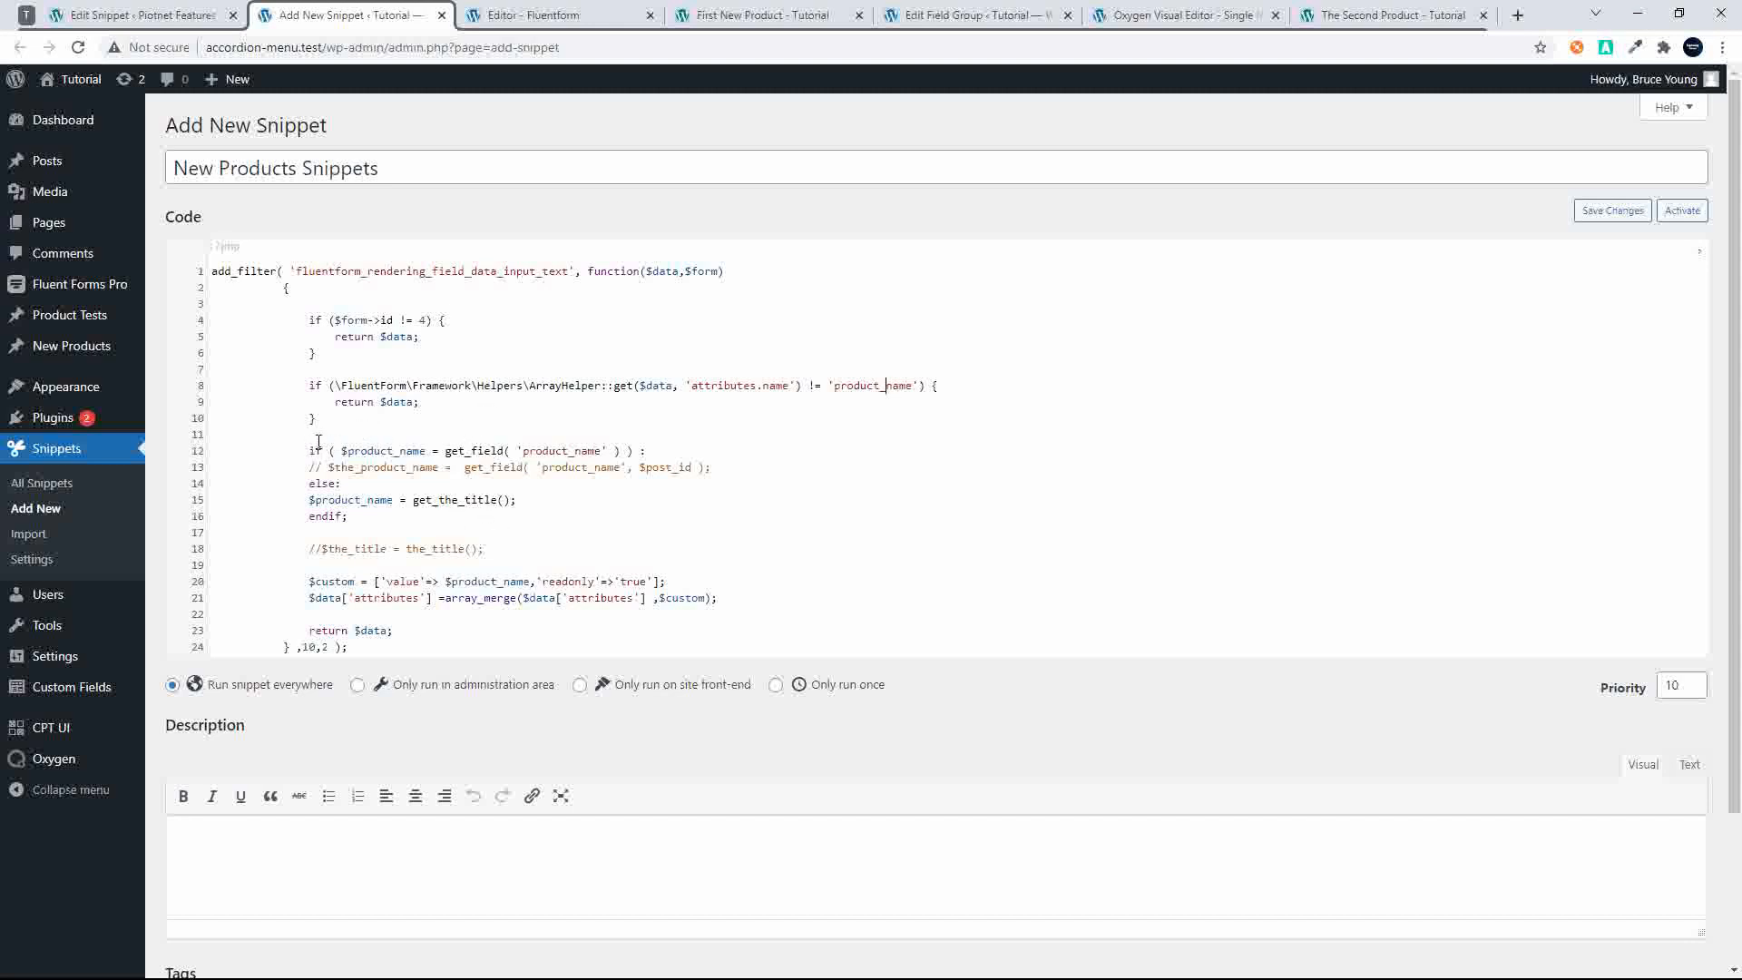
{"action": "left_click", "coordinate": [385, 439]}
{"action": "key", "text": "ctrl+v"}
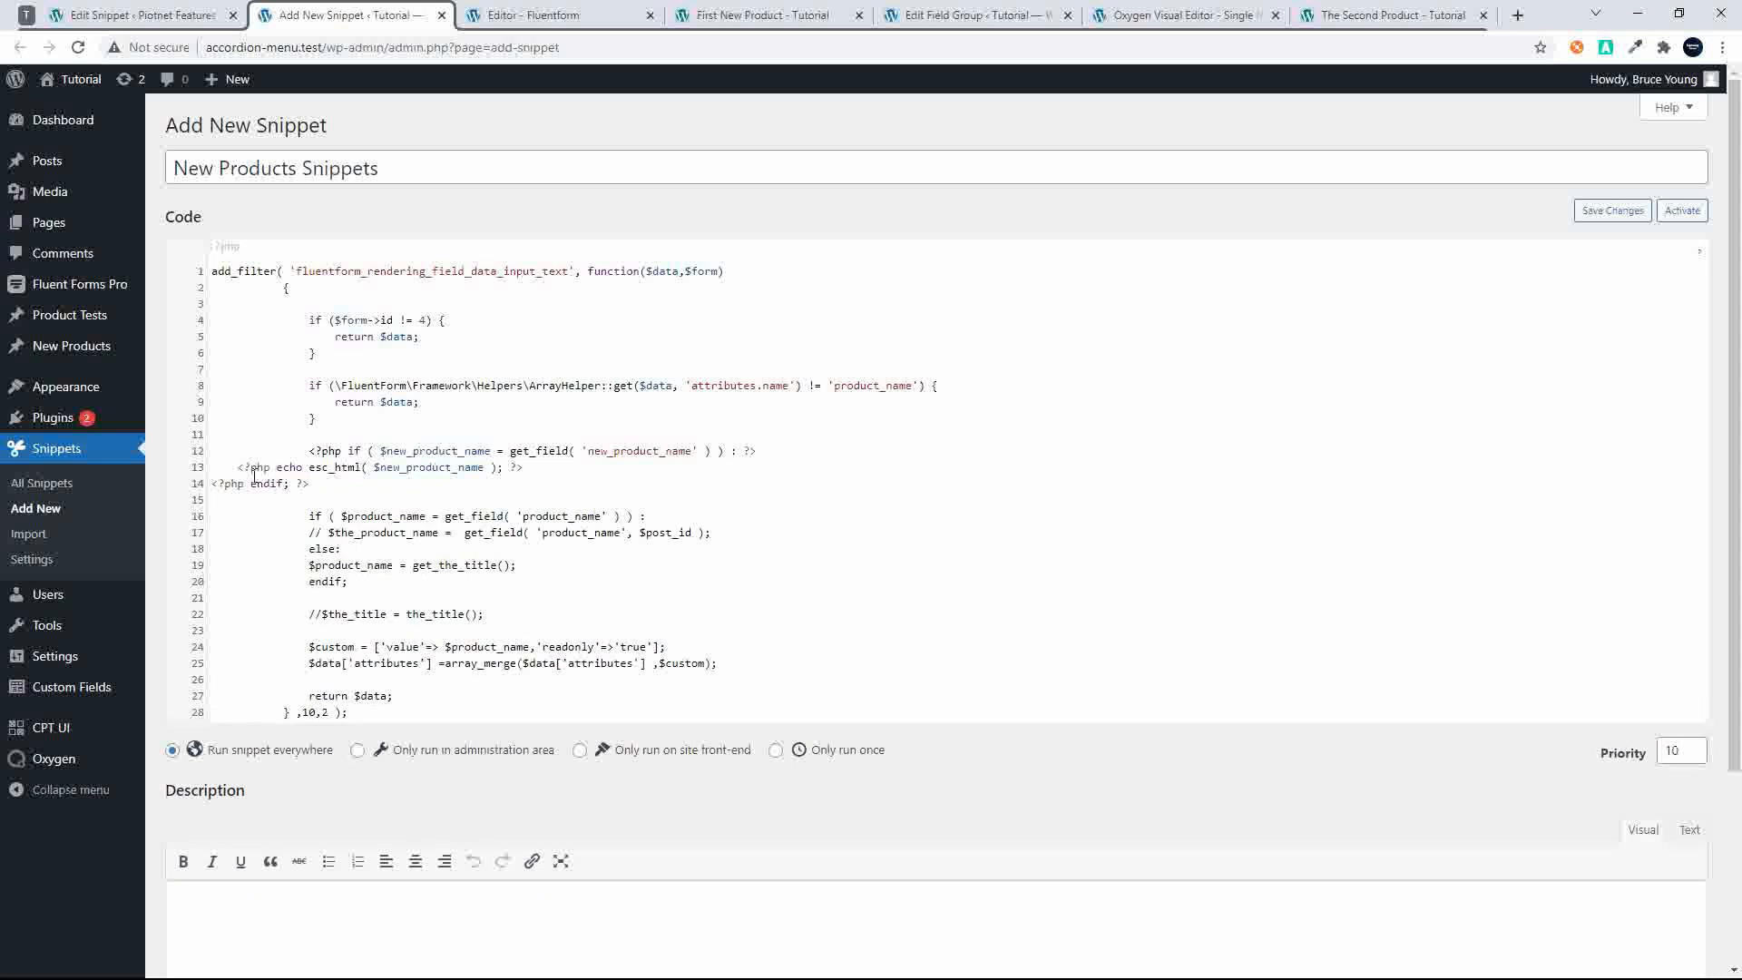
{"action": "left_click_drag", "start_coordinate": [238, 466], "coordinate": [255, 491]}
{"action": "key", "text": "Tab"}
{"action": "key", "text": "Tab"}
{"action": "key", "text": "Tab"}
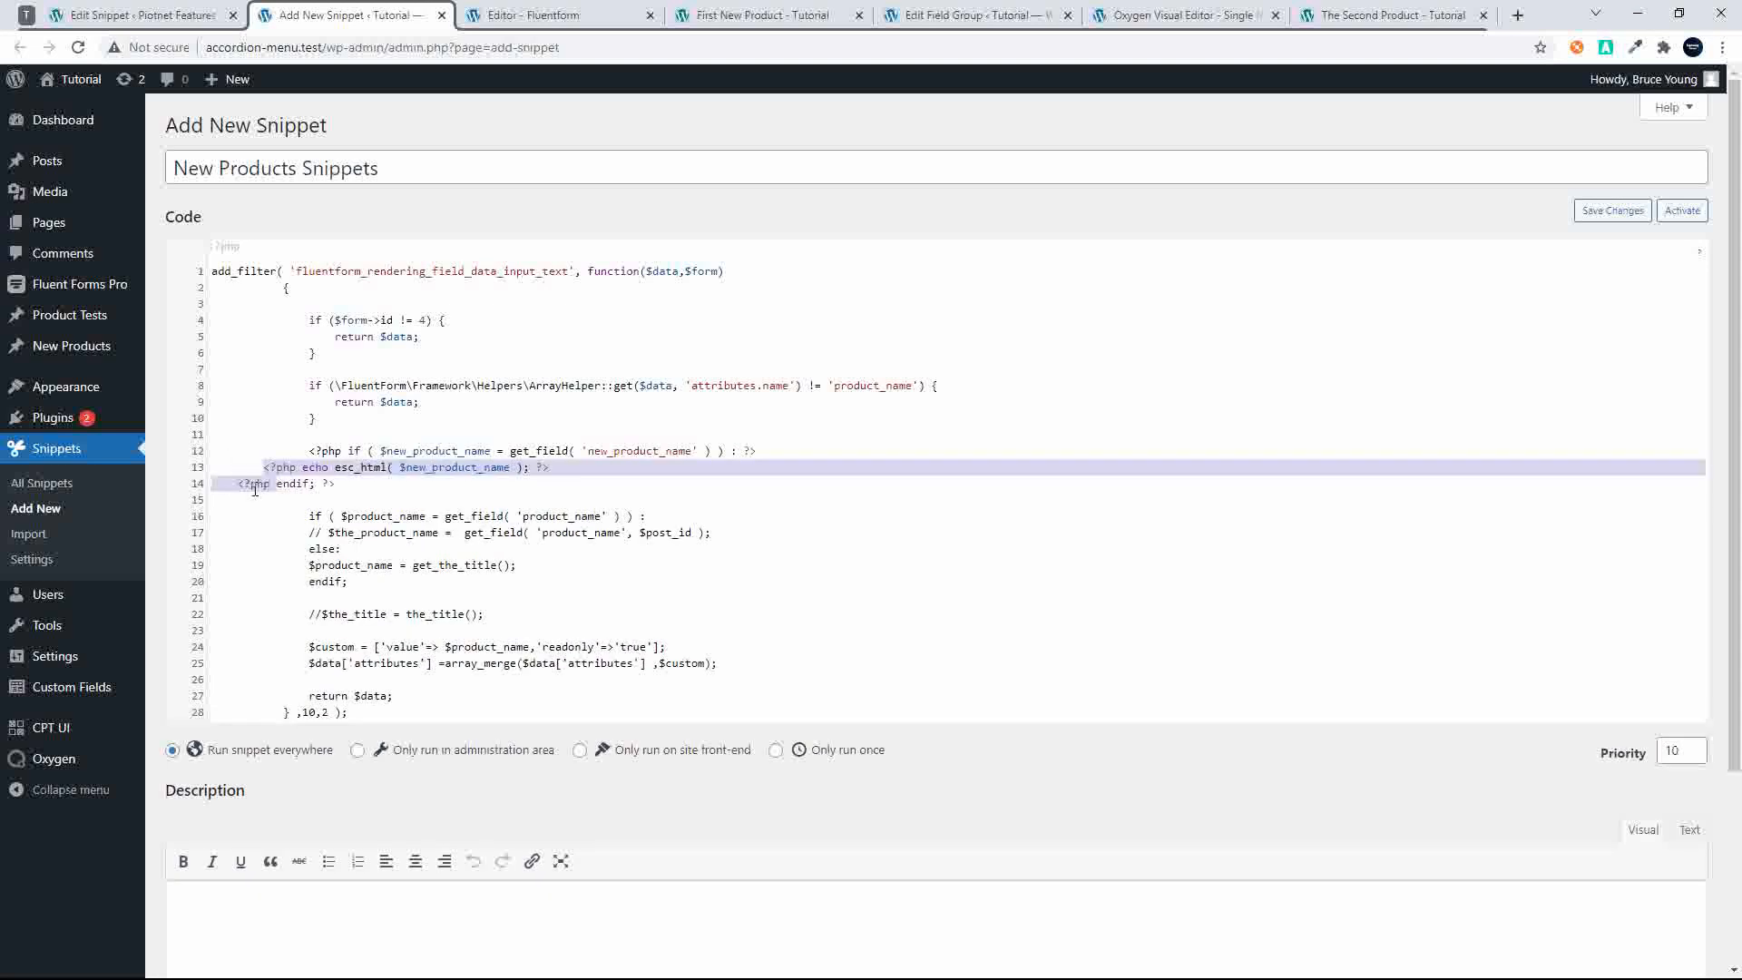
{"action": "left_click", "coordinate": [286, 485]}
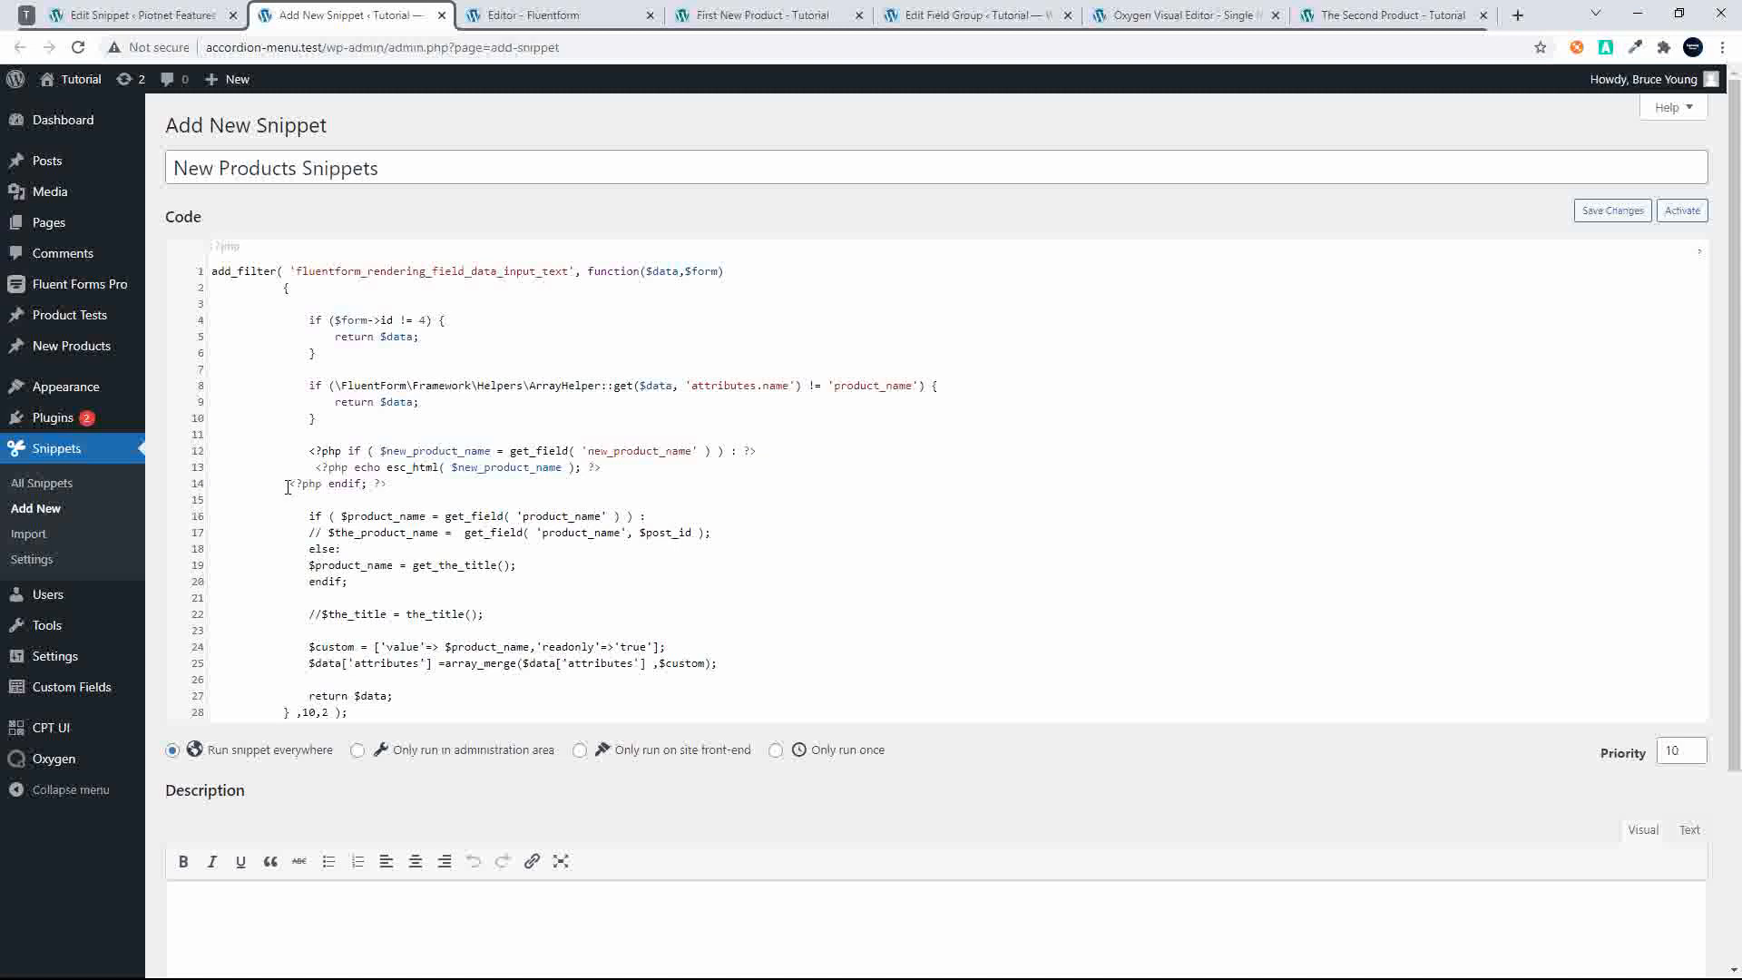
{"action": "key", "text": "Tab"}
Remove the opening PHP tag before the pasted if statement and the closing tag after its endif
{"action": "left_click_drag", "start_coordinate": [335, 450], "coordinate": [308, 451]}
{"action": "key", "text": "BackSpace"}
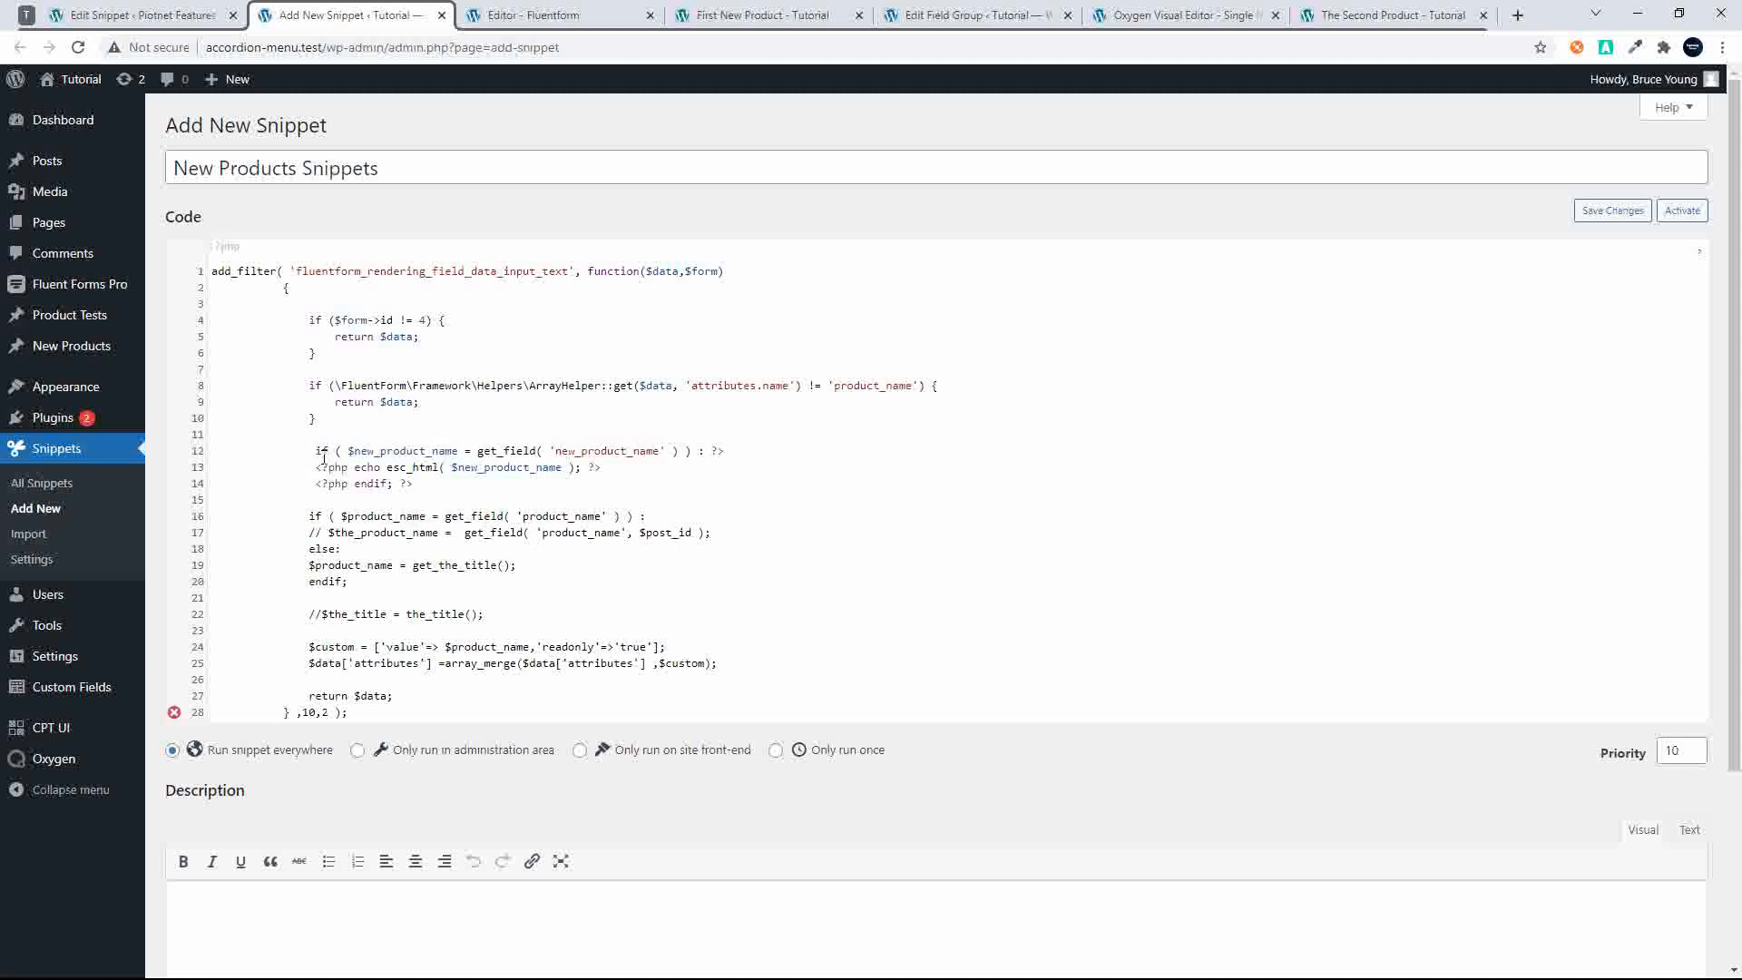
{"action": "left_click", "coordinate": [435, 489]}
{"action": "key", "text": "BackSpace"}
{"action": "key", "text": "BackSpace"}
{"action": "key", "text": "BackSpace"}
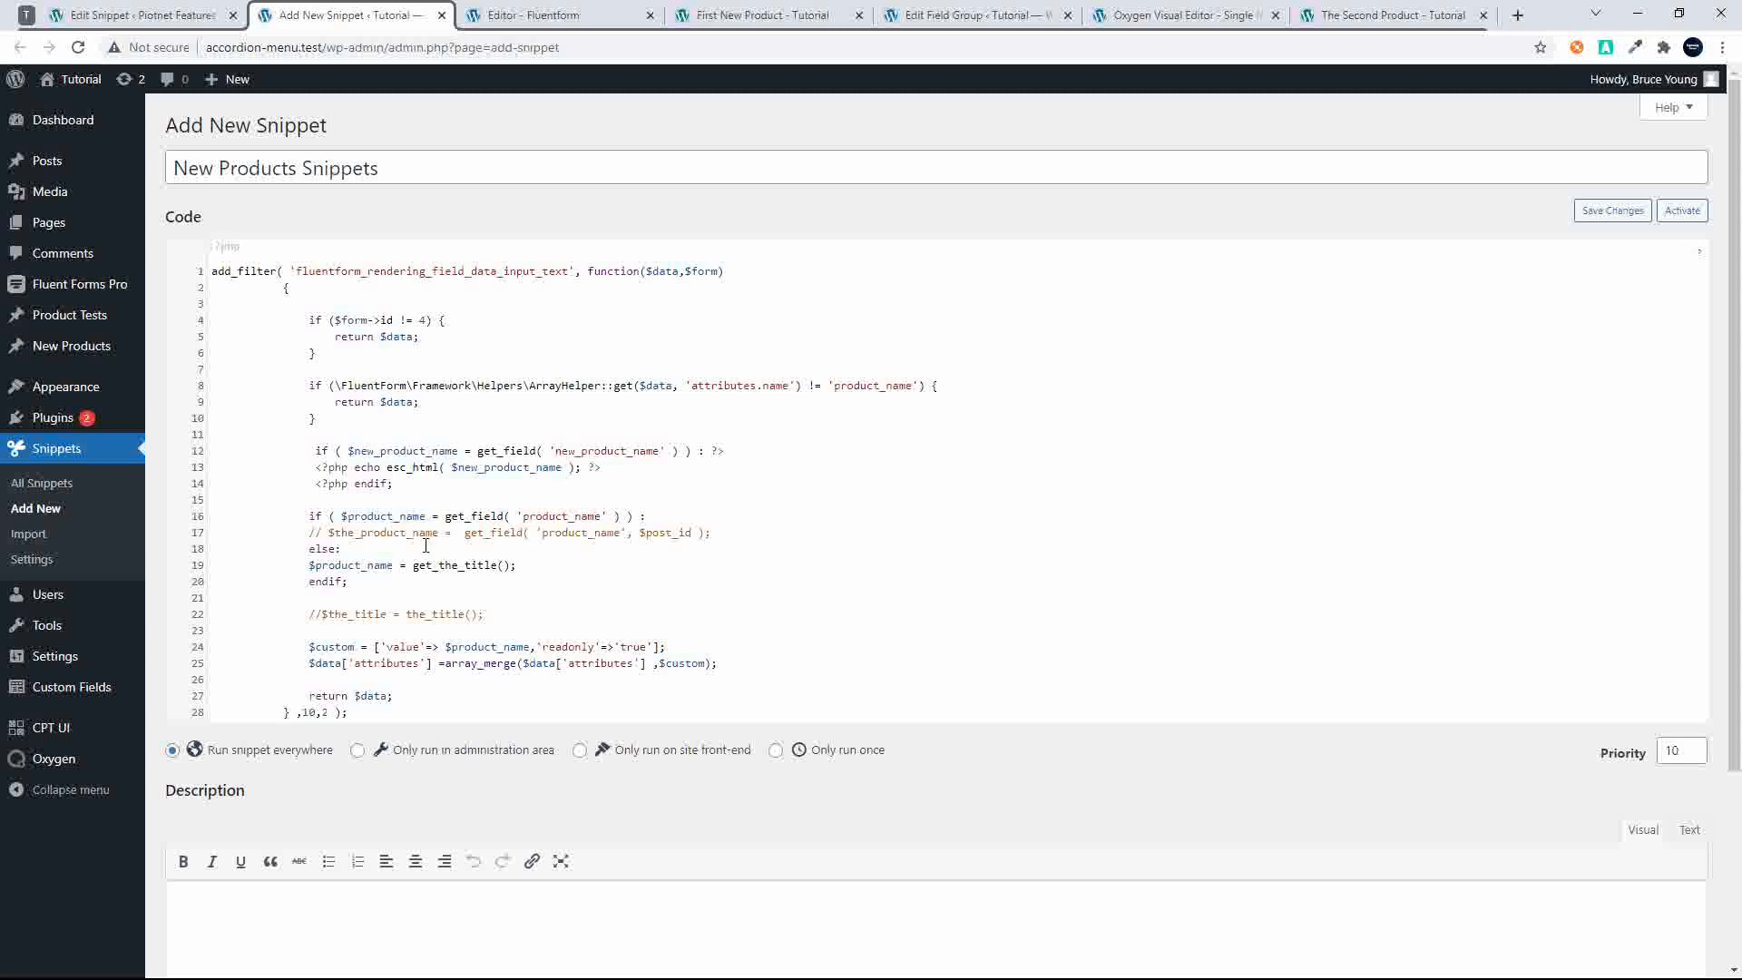
Copy the else branch with $product_name = get_the_title(); into the new_product_name block, putting endif on its own line below it
{"action": "left_click_drag", "start_coordinate": [303, 549], "coordinate": [535, 566]}
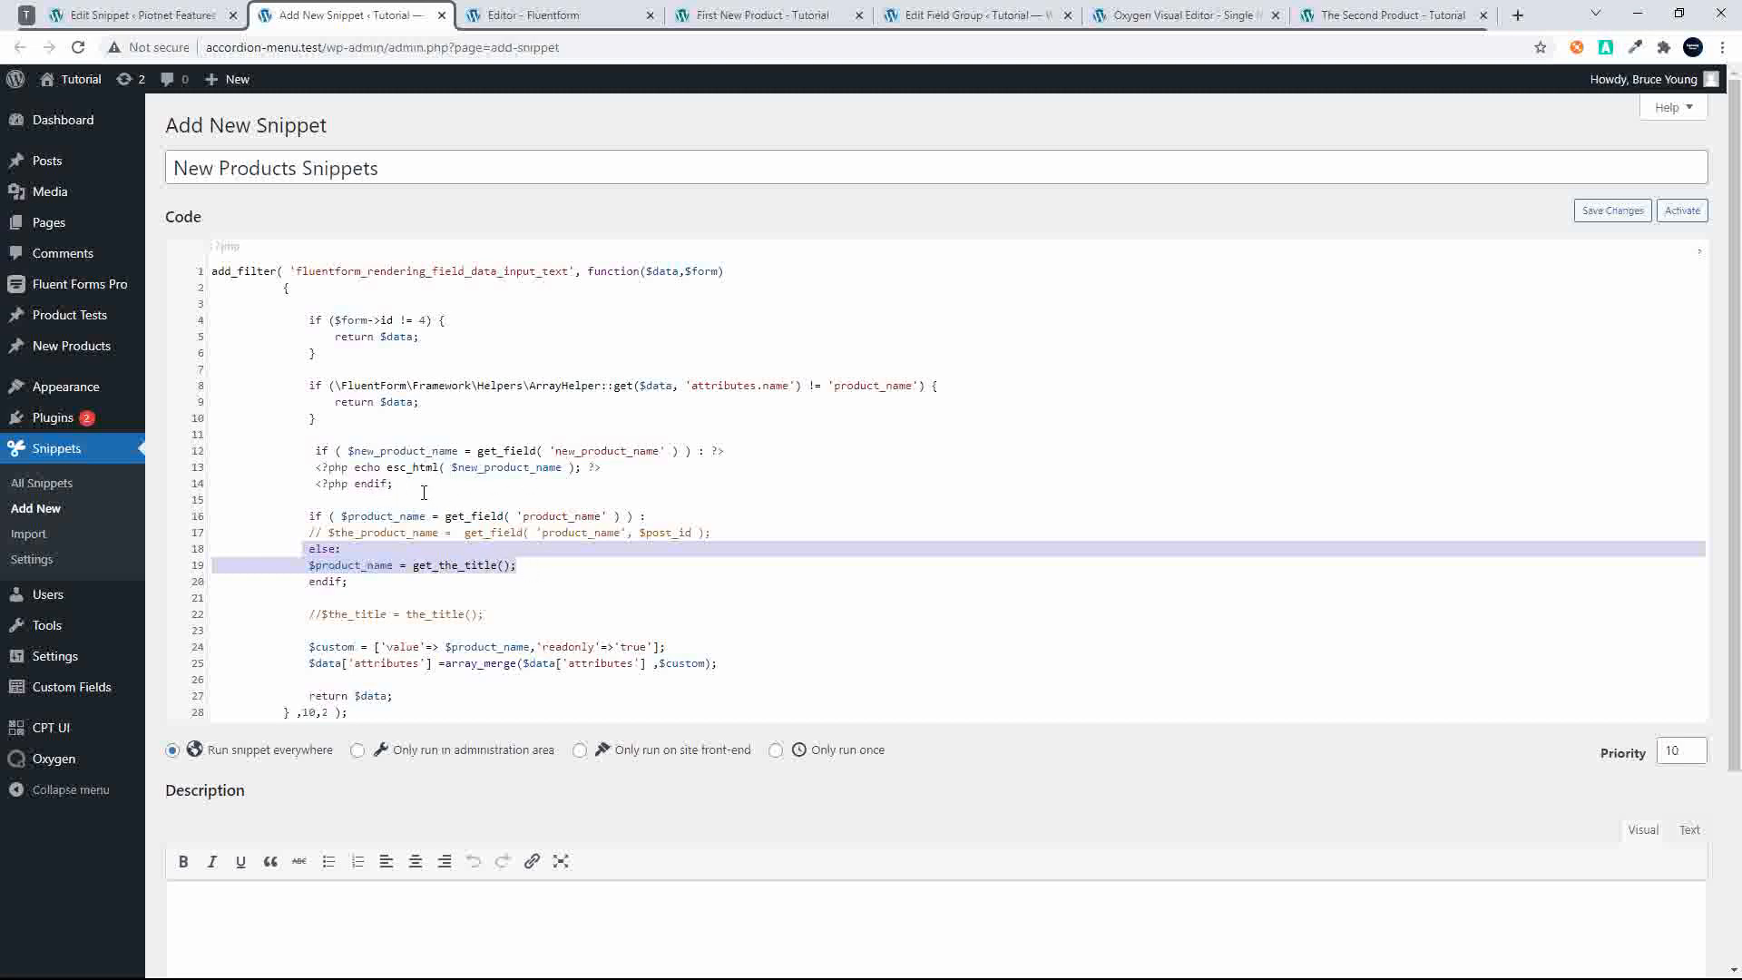
{"action": "left_click", "coordinate": [354, 484]}
{"action": "key", "text": "Return"}
{"action": "key", "text": "ctrl+v"}
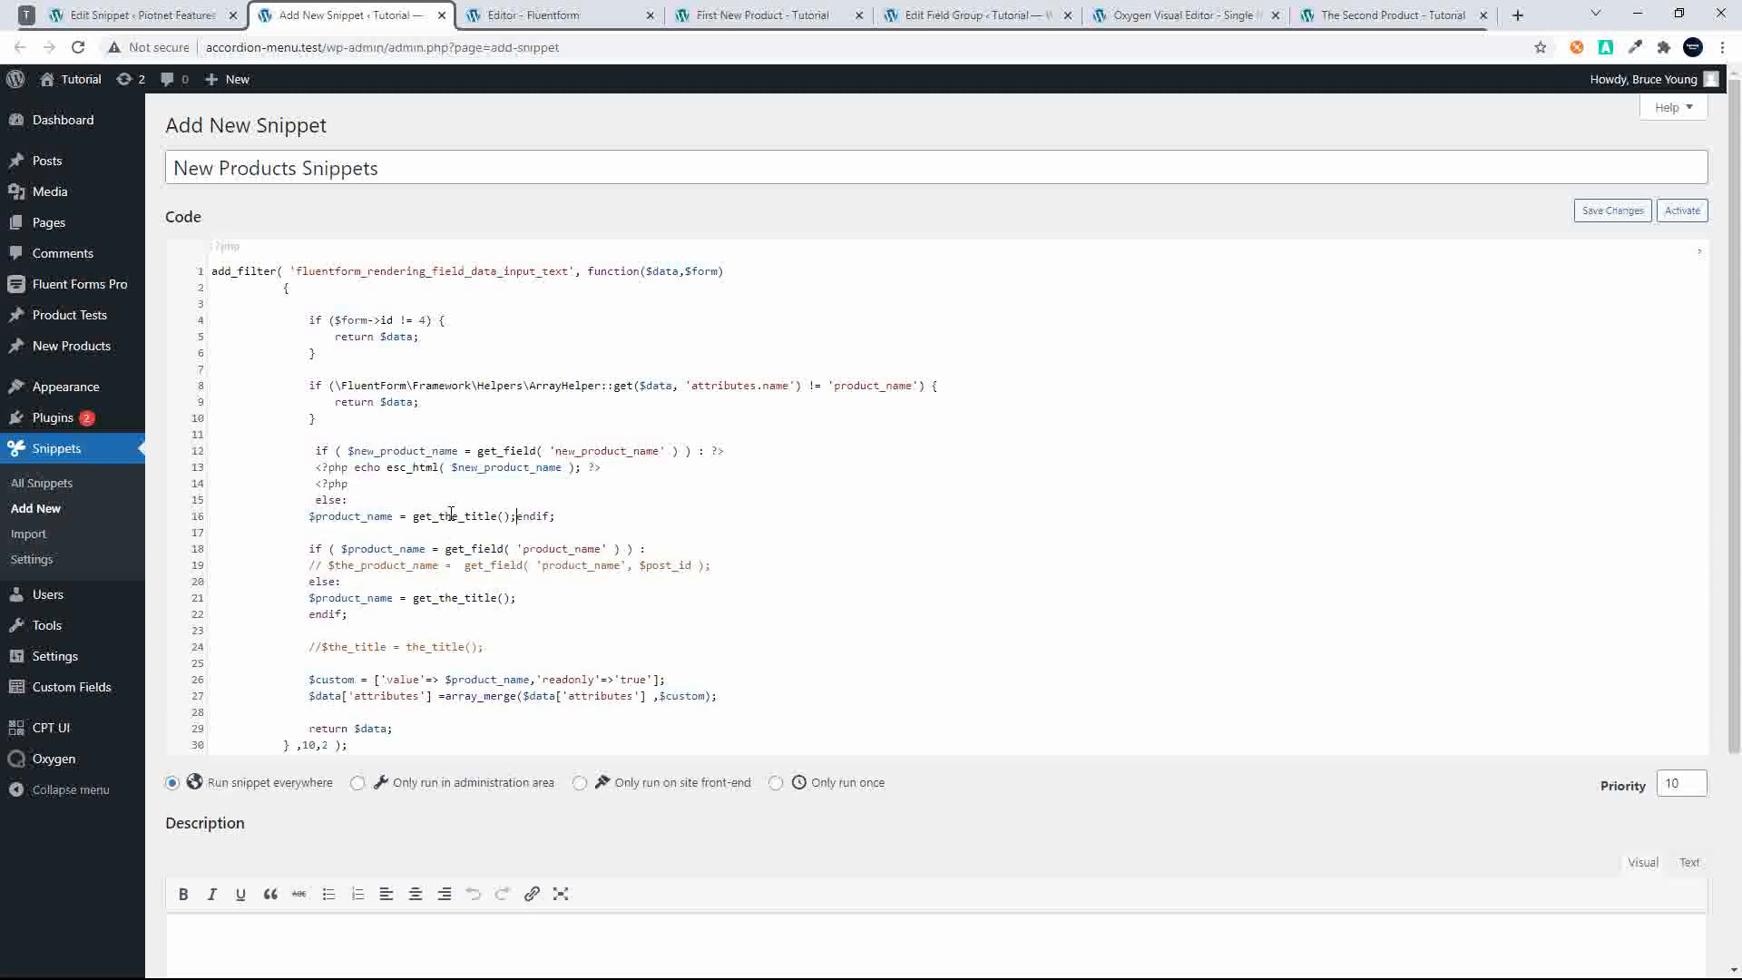
{"action": "key", "text": "Return"}
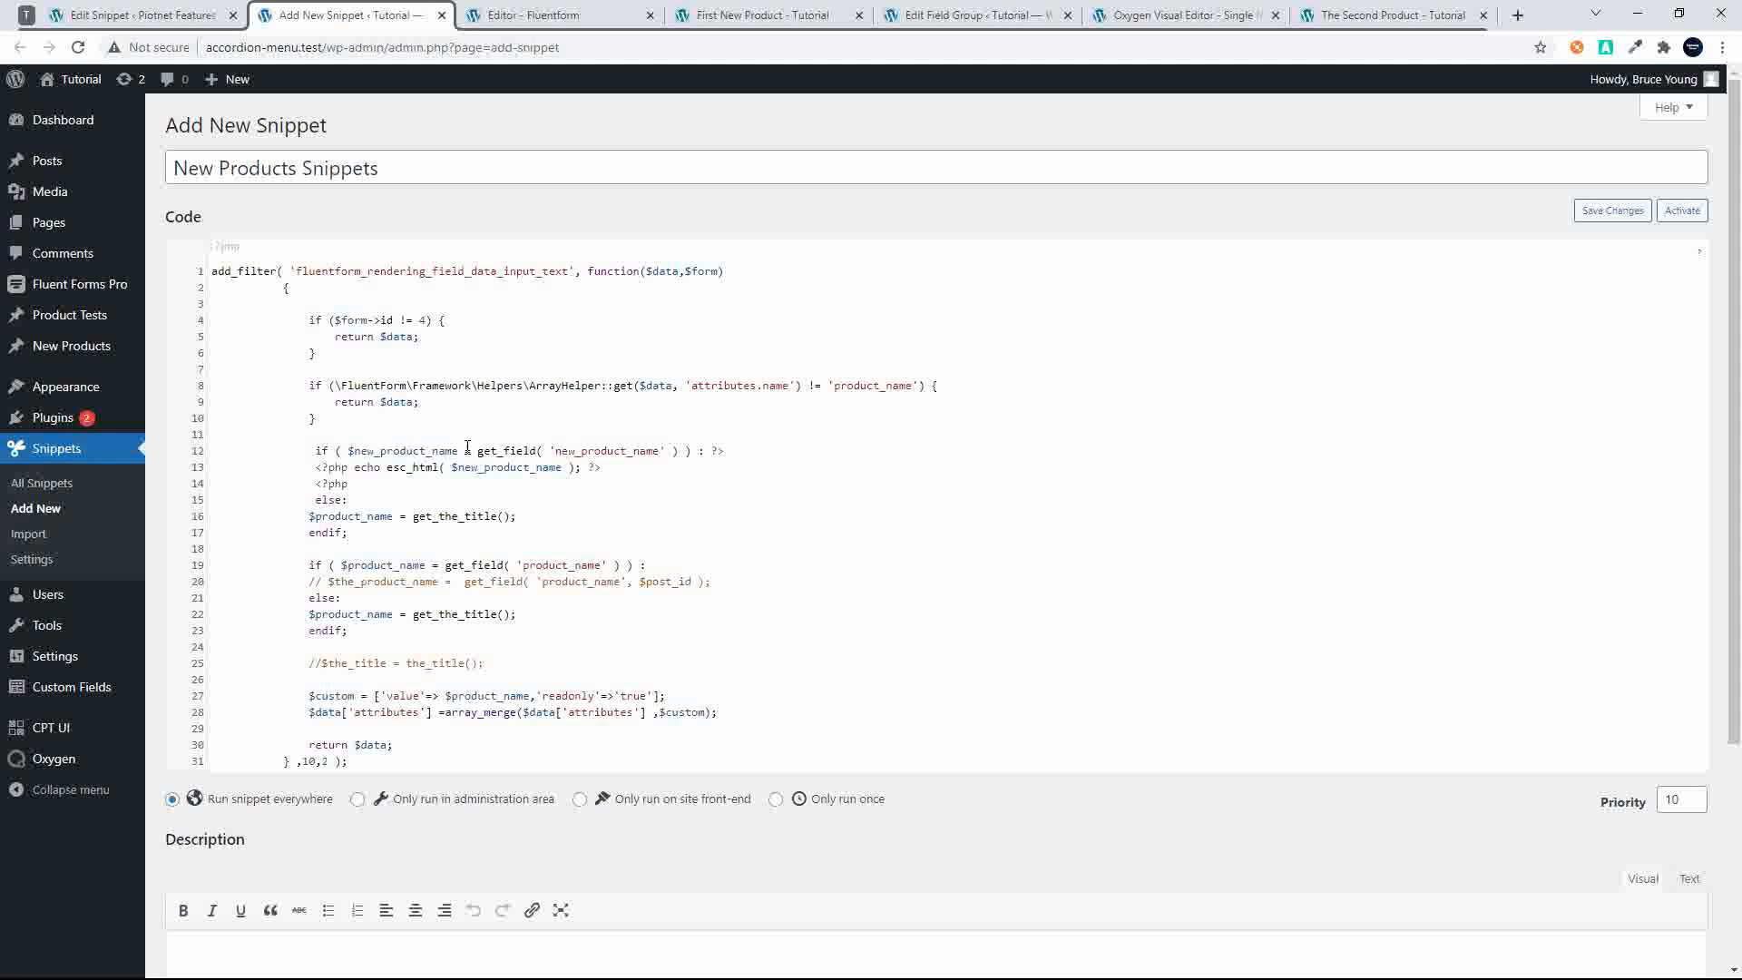
Delete the esc_html echo line and assign get_the_title() to $new_product_name in the else branch below it
{"action": "left_click_drag", "start_coordinate": [315, 467], "coordinate": [634, 465]}
{"action": "key", "text": "BackSpace"}
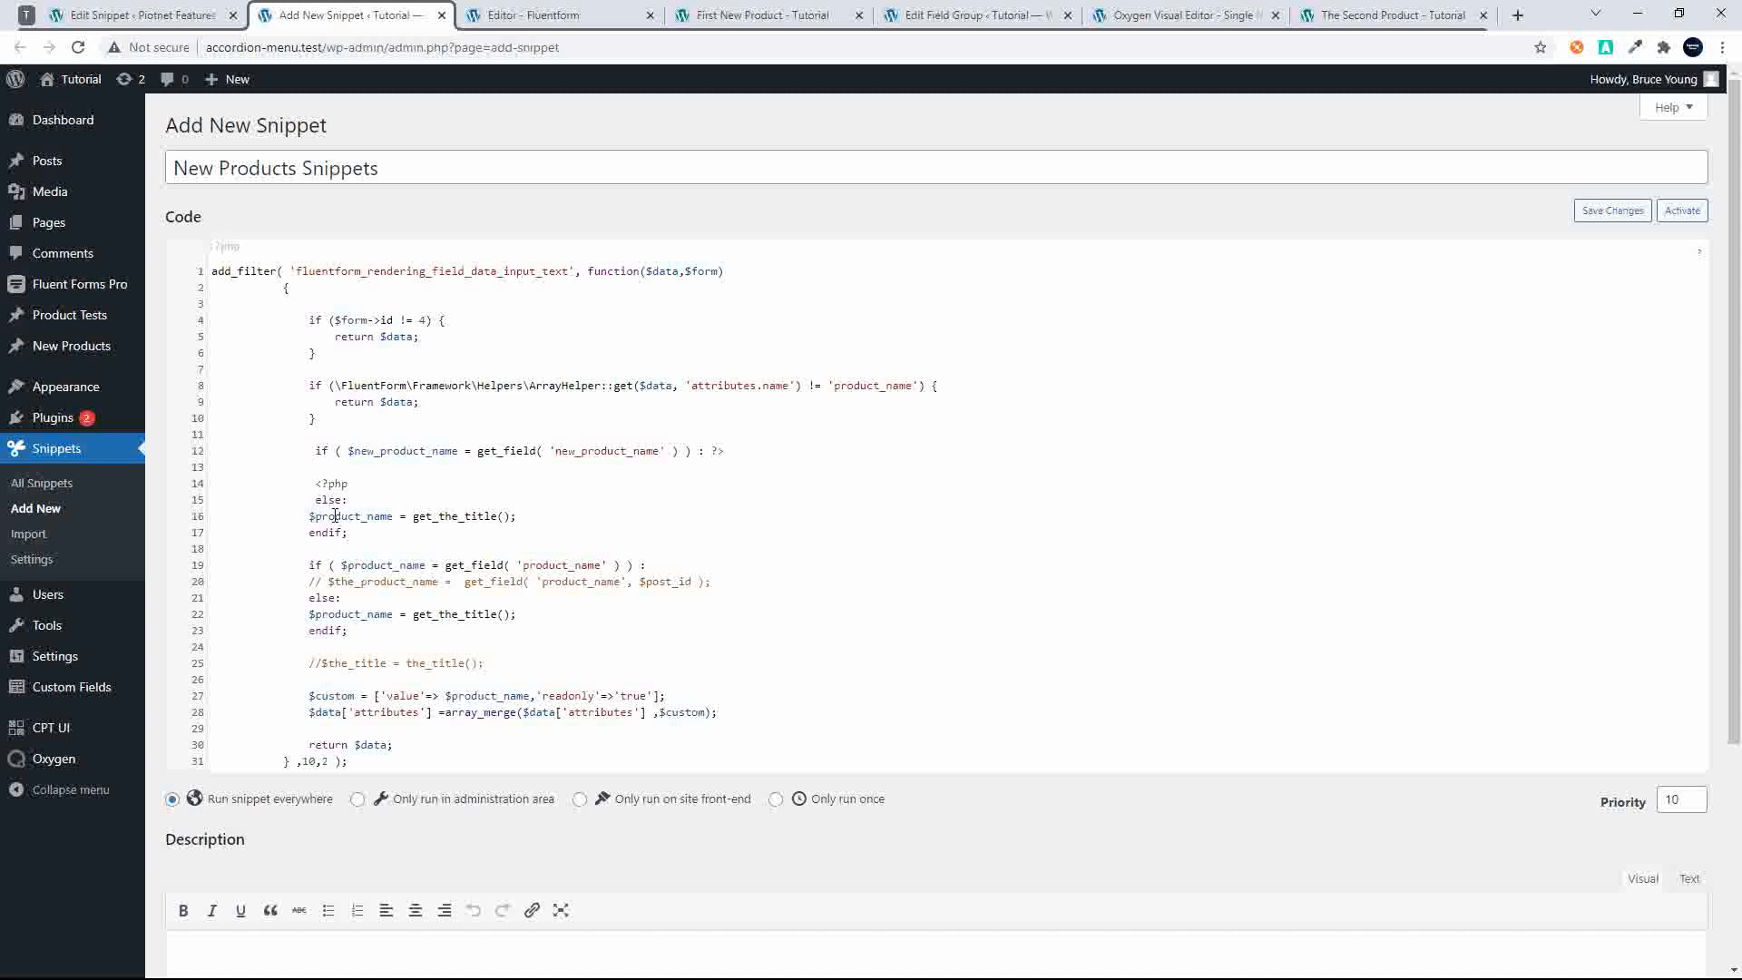
{"action": "double_click", "coordinate": [457, 517]}
{"action": "left_click", "coordinate": [354, 517]}
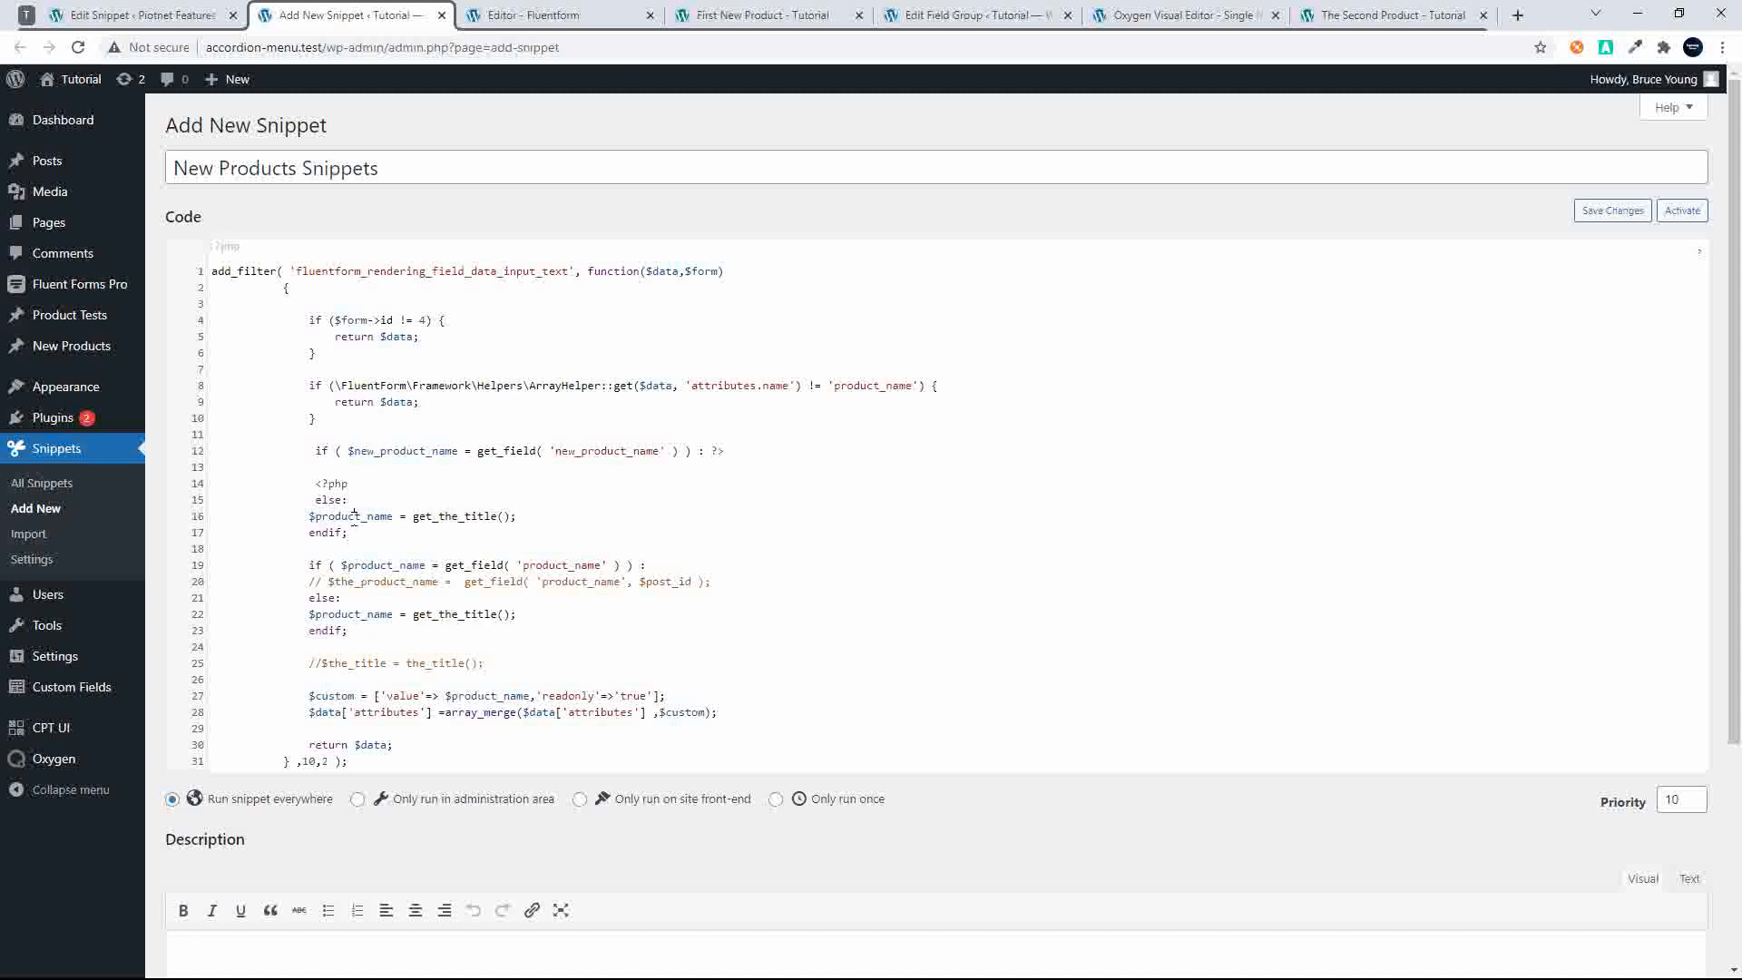
{"action": "double_click", "coordinate": [392, 450]}
{"action": "double_click", "coordinate": [338, 517]}
{"action": "key", "text": "ctrl+v"}
{"action": "double_click", "coordinate": [354, 515]}
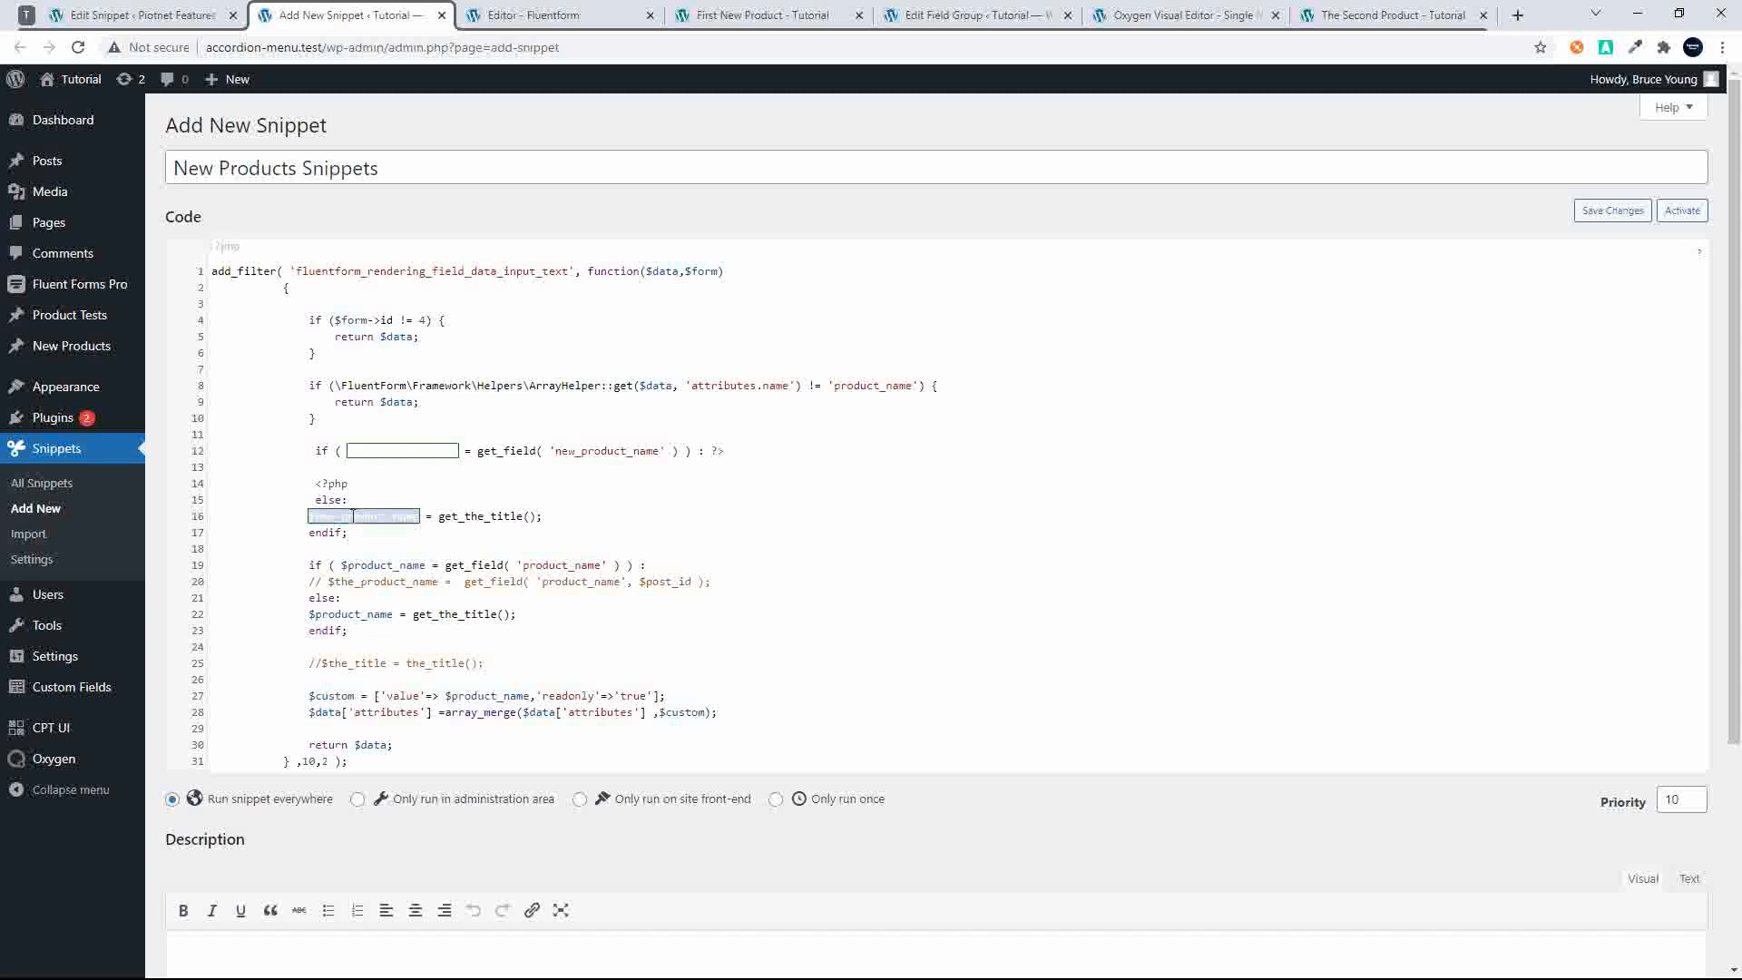
Replace the variable in the $custom array's 'value' entry with $new_product_name
{"action": "double_click", "coordinate": [493, 695]}
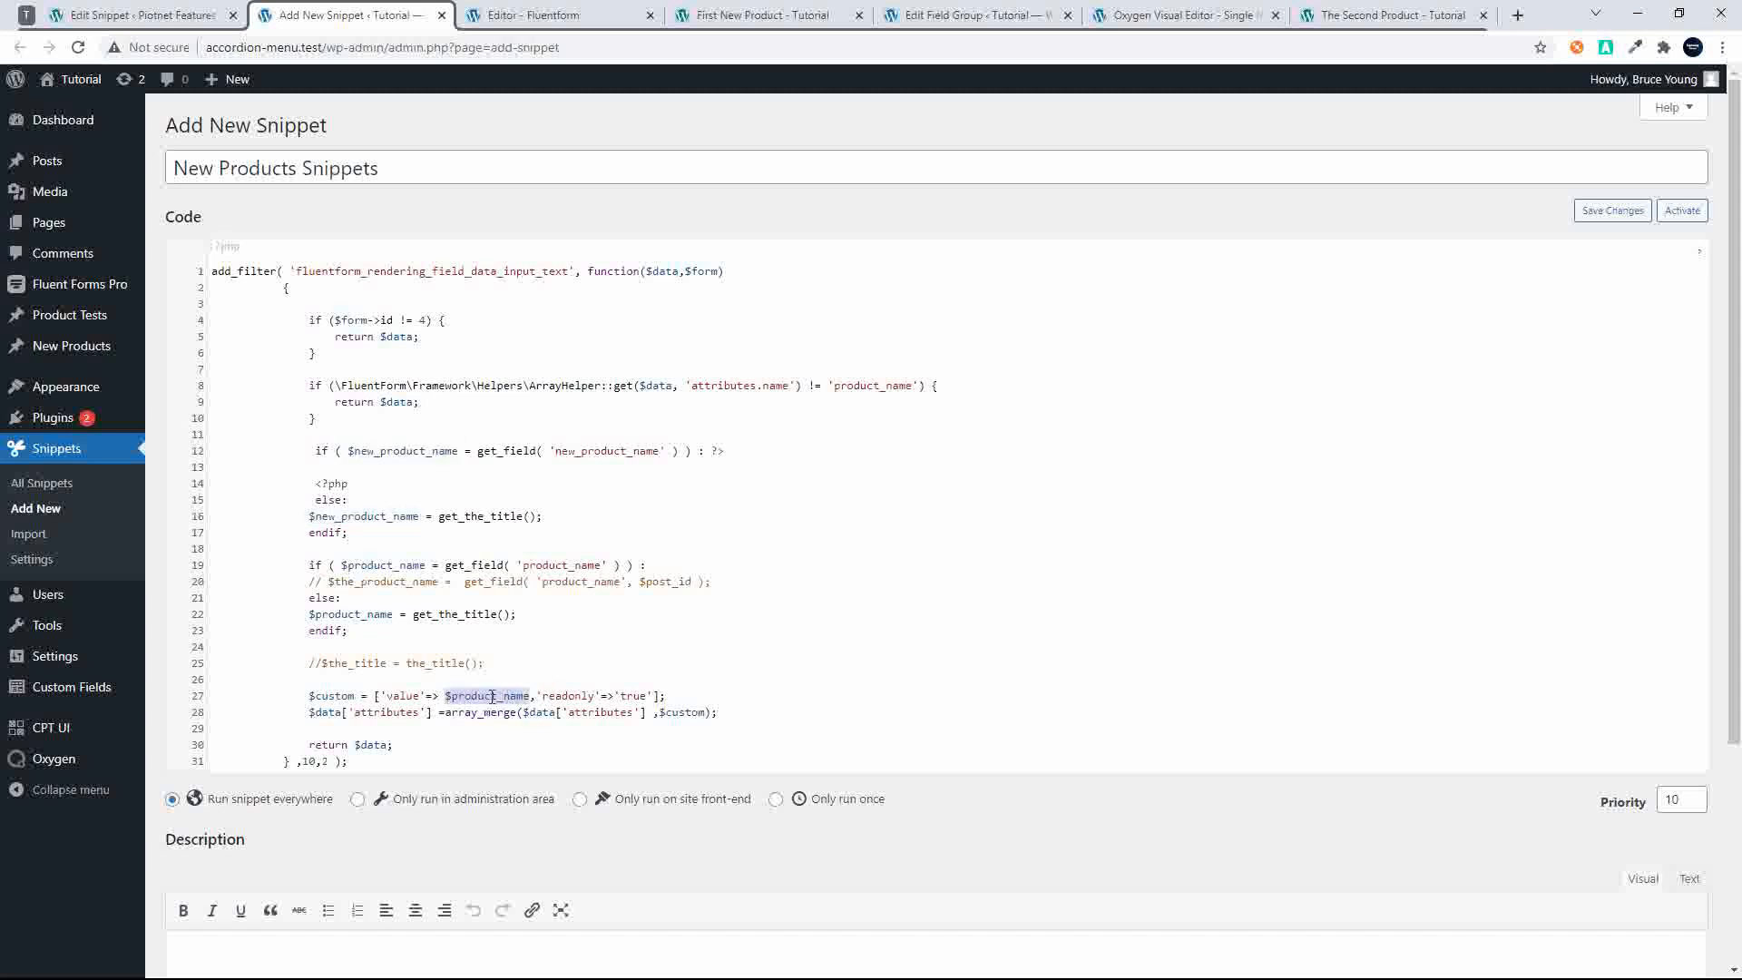
{"action": "key", "text": "ctrl+v"}
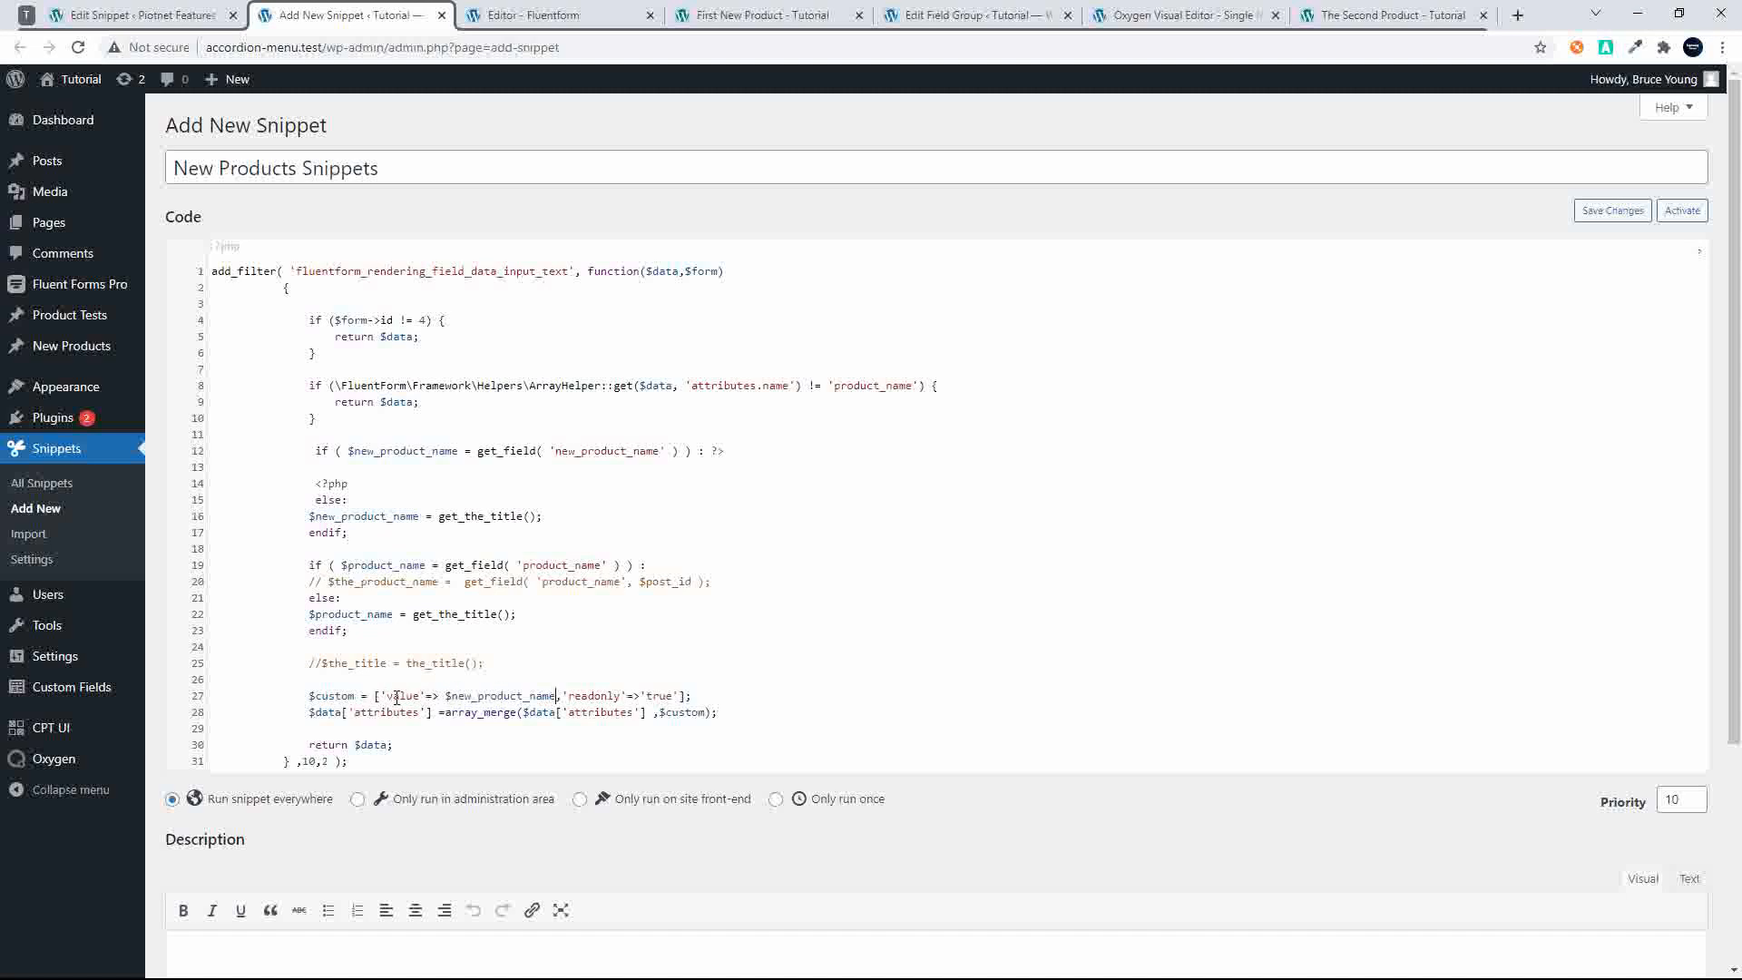
{"action": "left_click", "coordinate": [473, 694]}
Delete the old $product_name if/else block, the commented-out $the_title line and the surplus blank lines
{"action": "left_click_drag", "start_coordinate": [308, 564], "coordinate": [368, 629]}
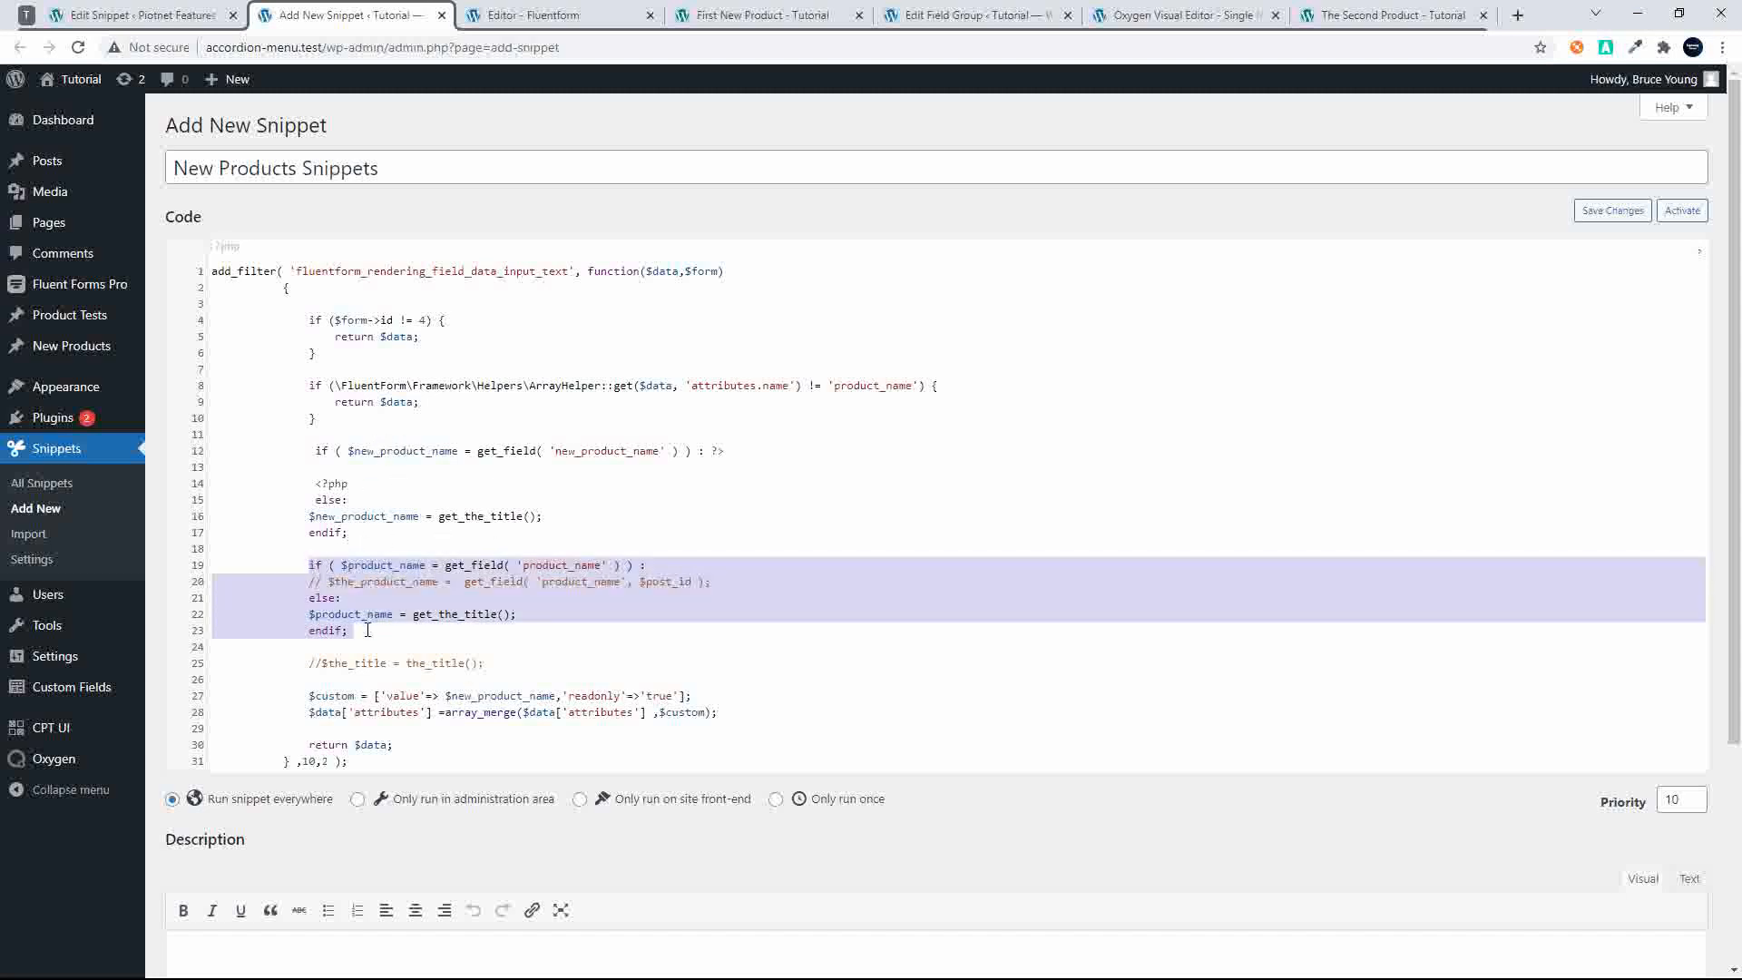
{"action": "key", "text": "BackSpace"}
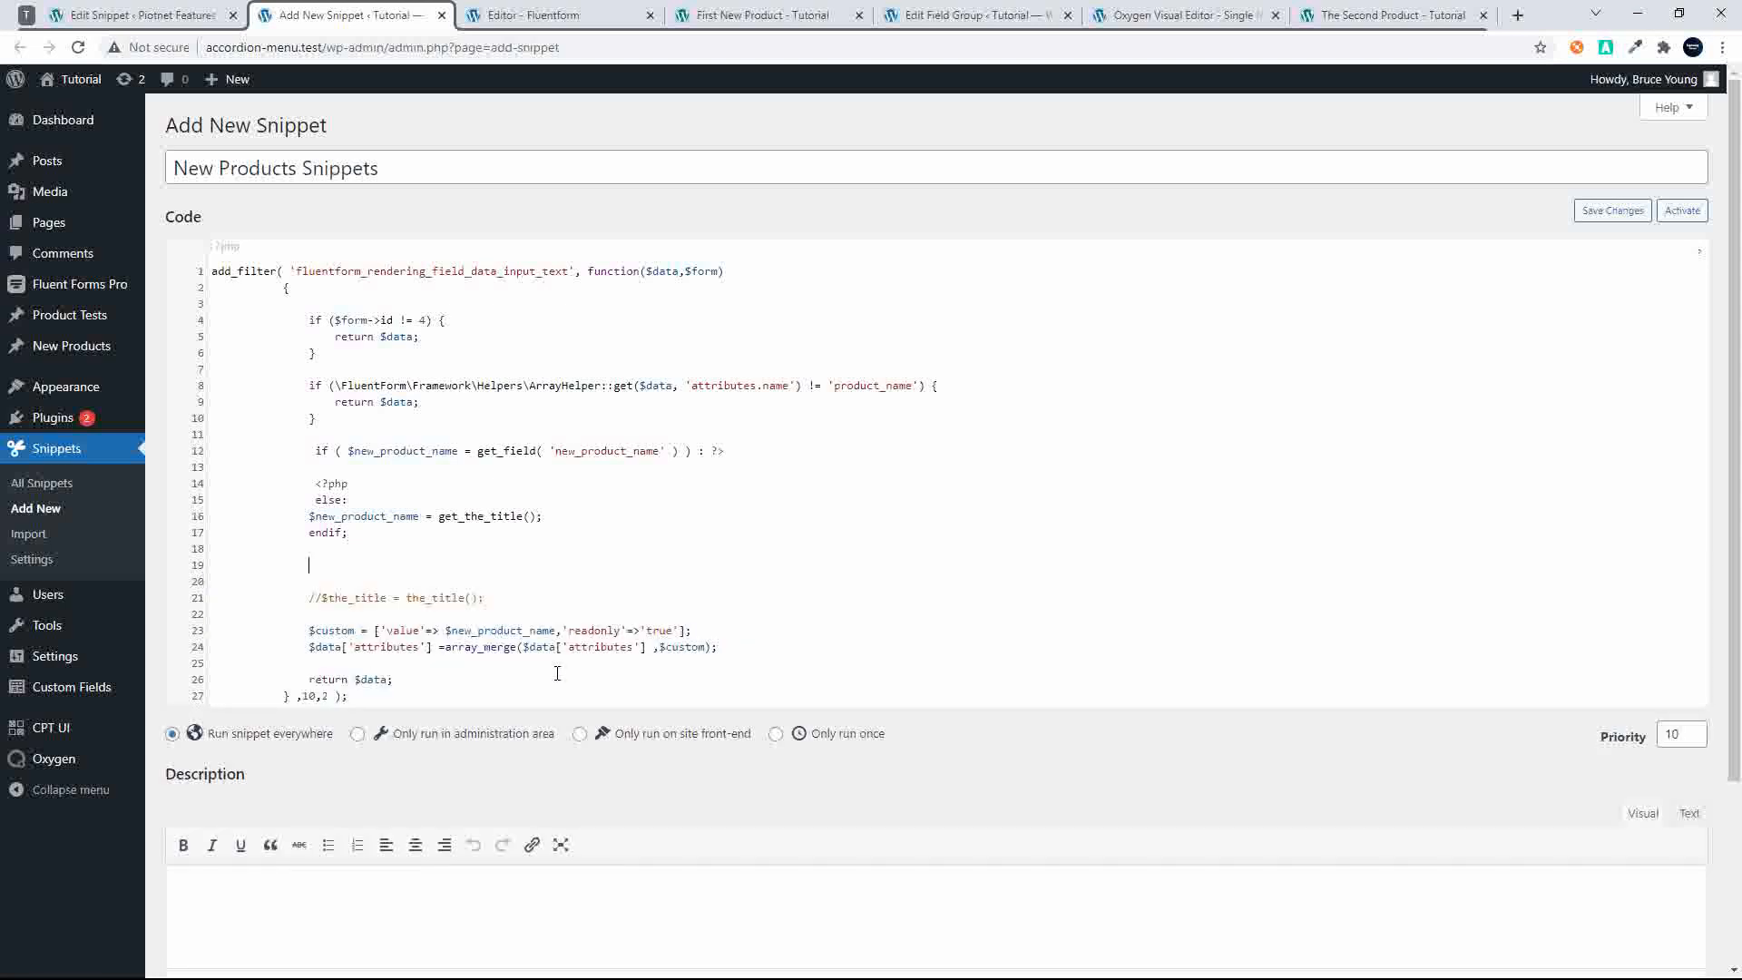
{"action": "key", "text": "BackSpace"}
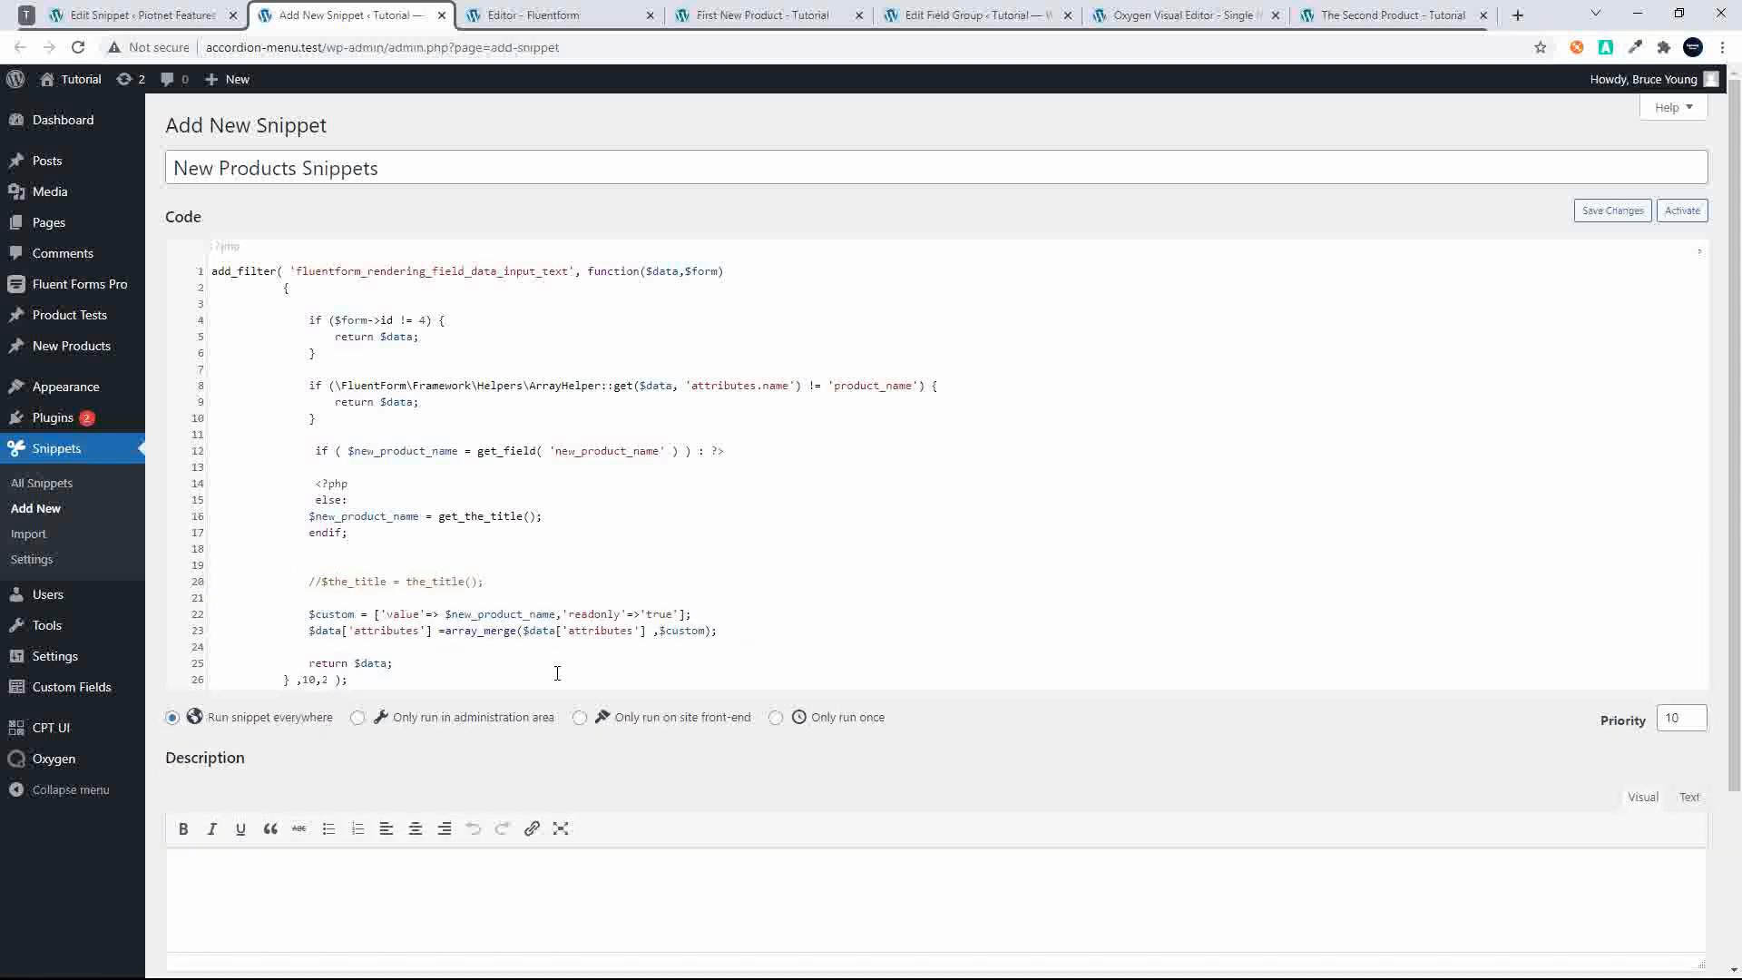
{"action": "key", "text": "BackSpace"}
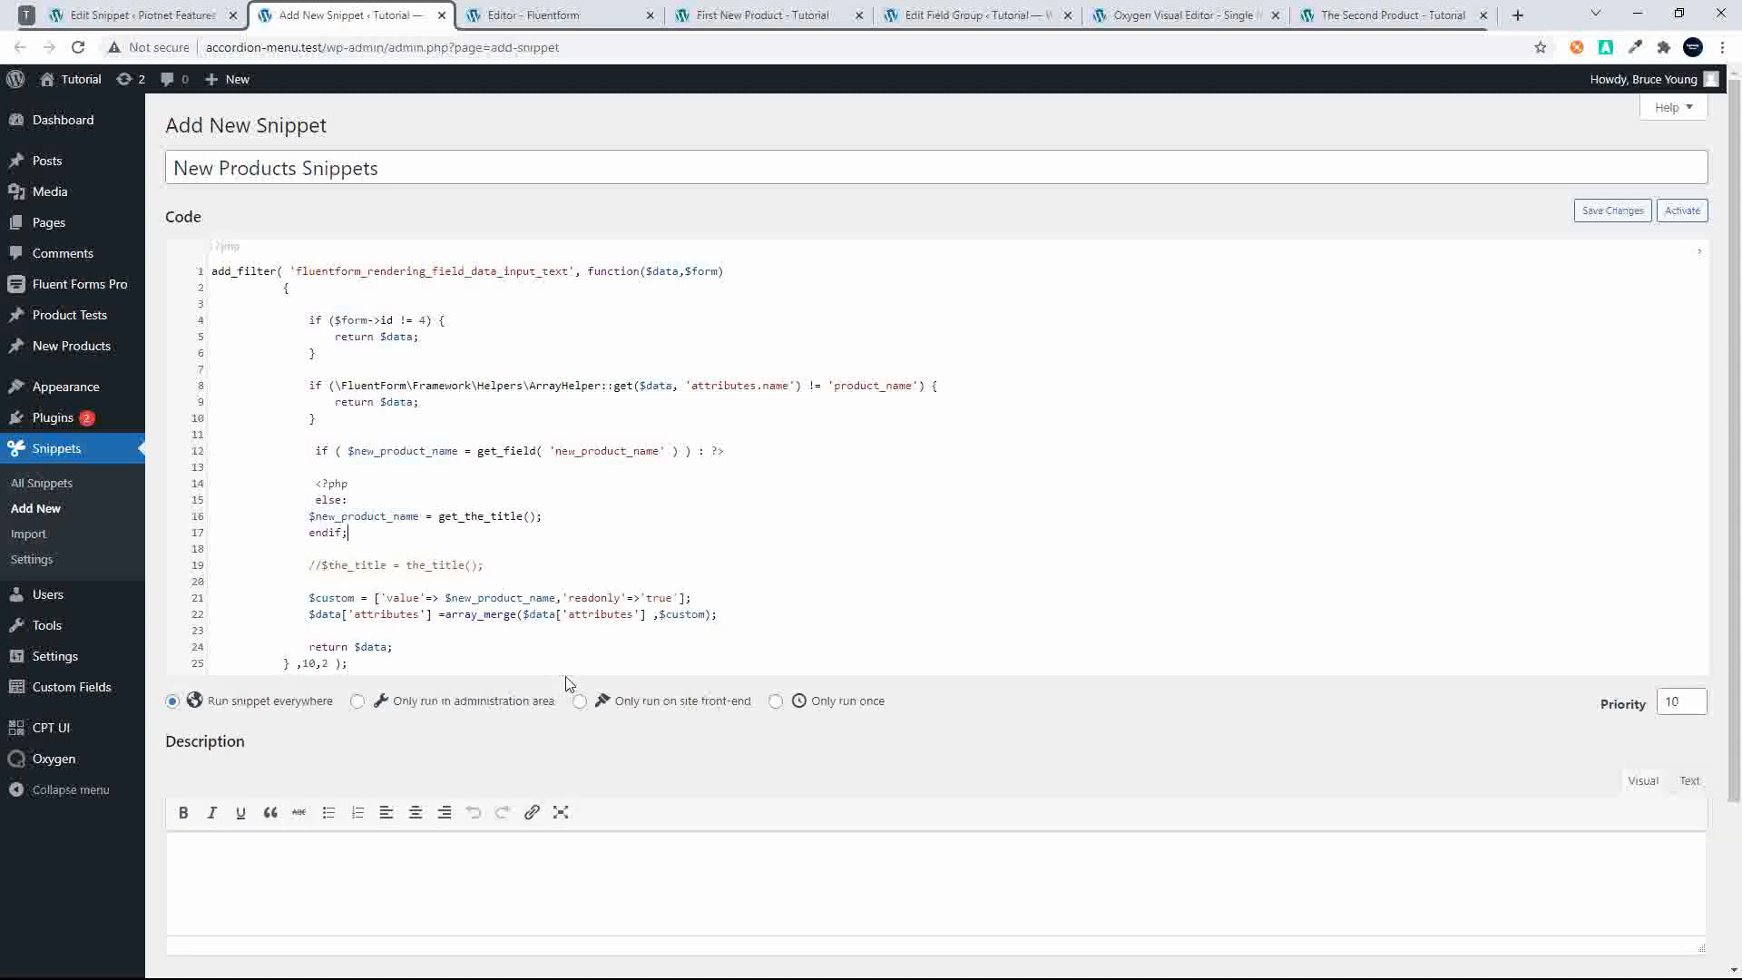
{"action": "left_click_drag", "start_coordinate": [507, 565], "coordinate": [243, 554]}
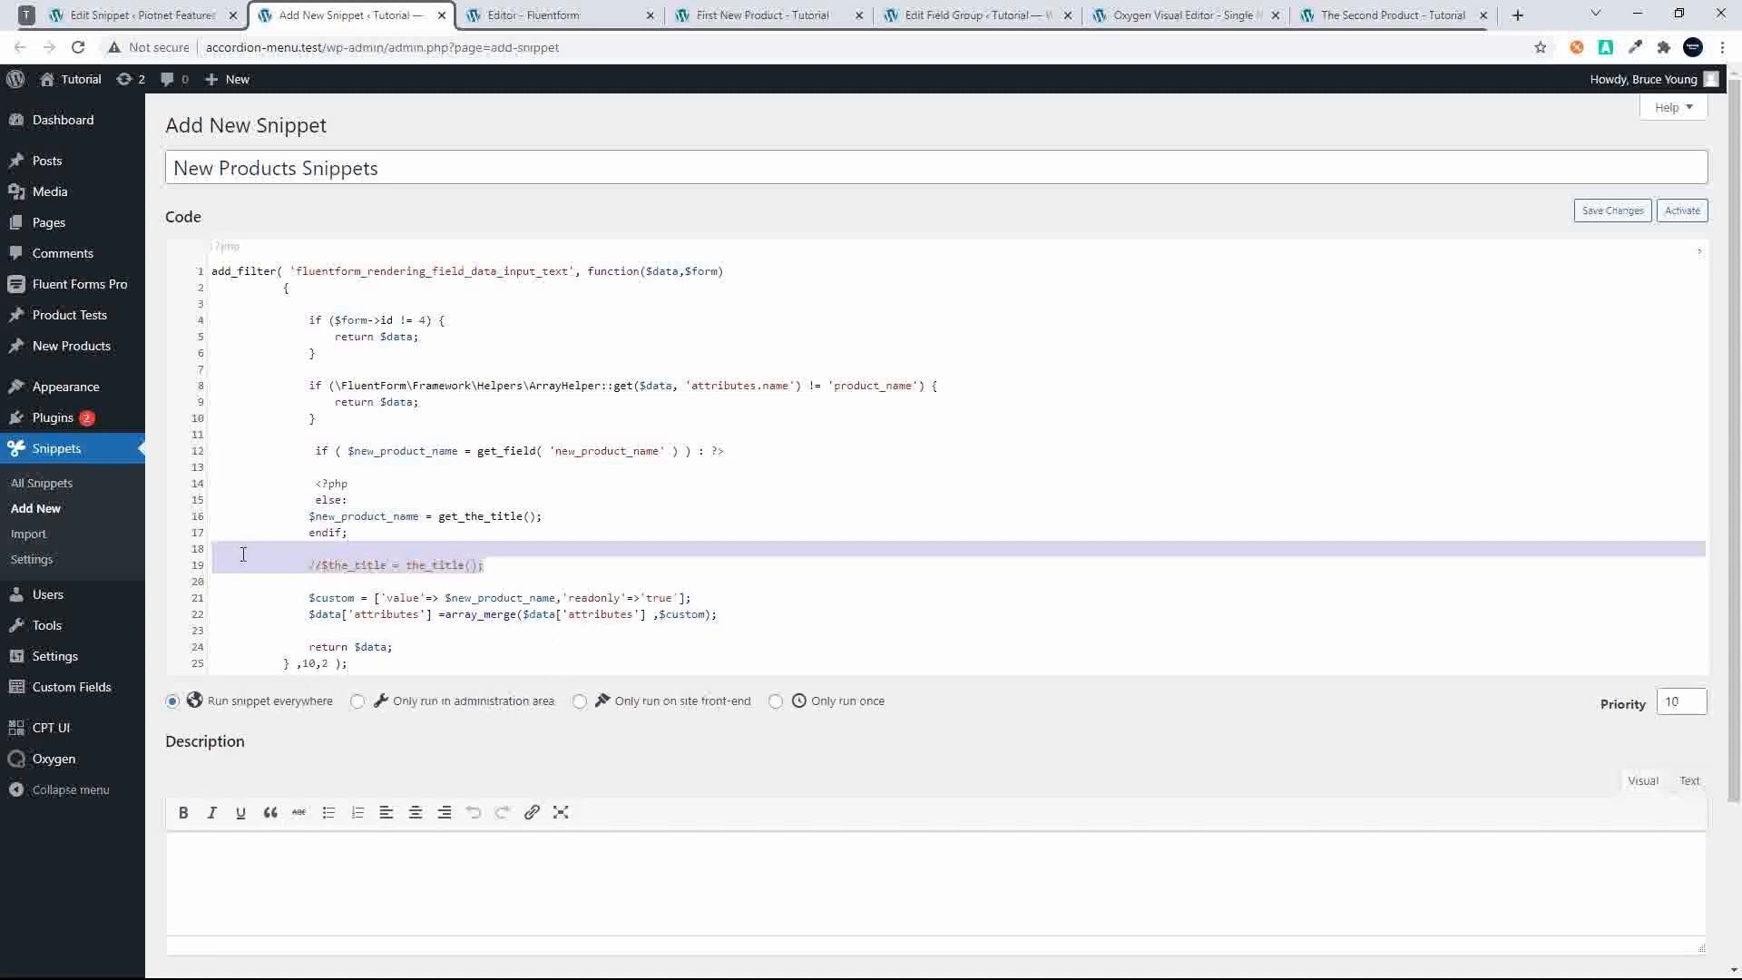
{"action": "key", "text": "BackSpace"}
{"action": "key", "text": "BackSpace"}
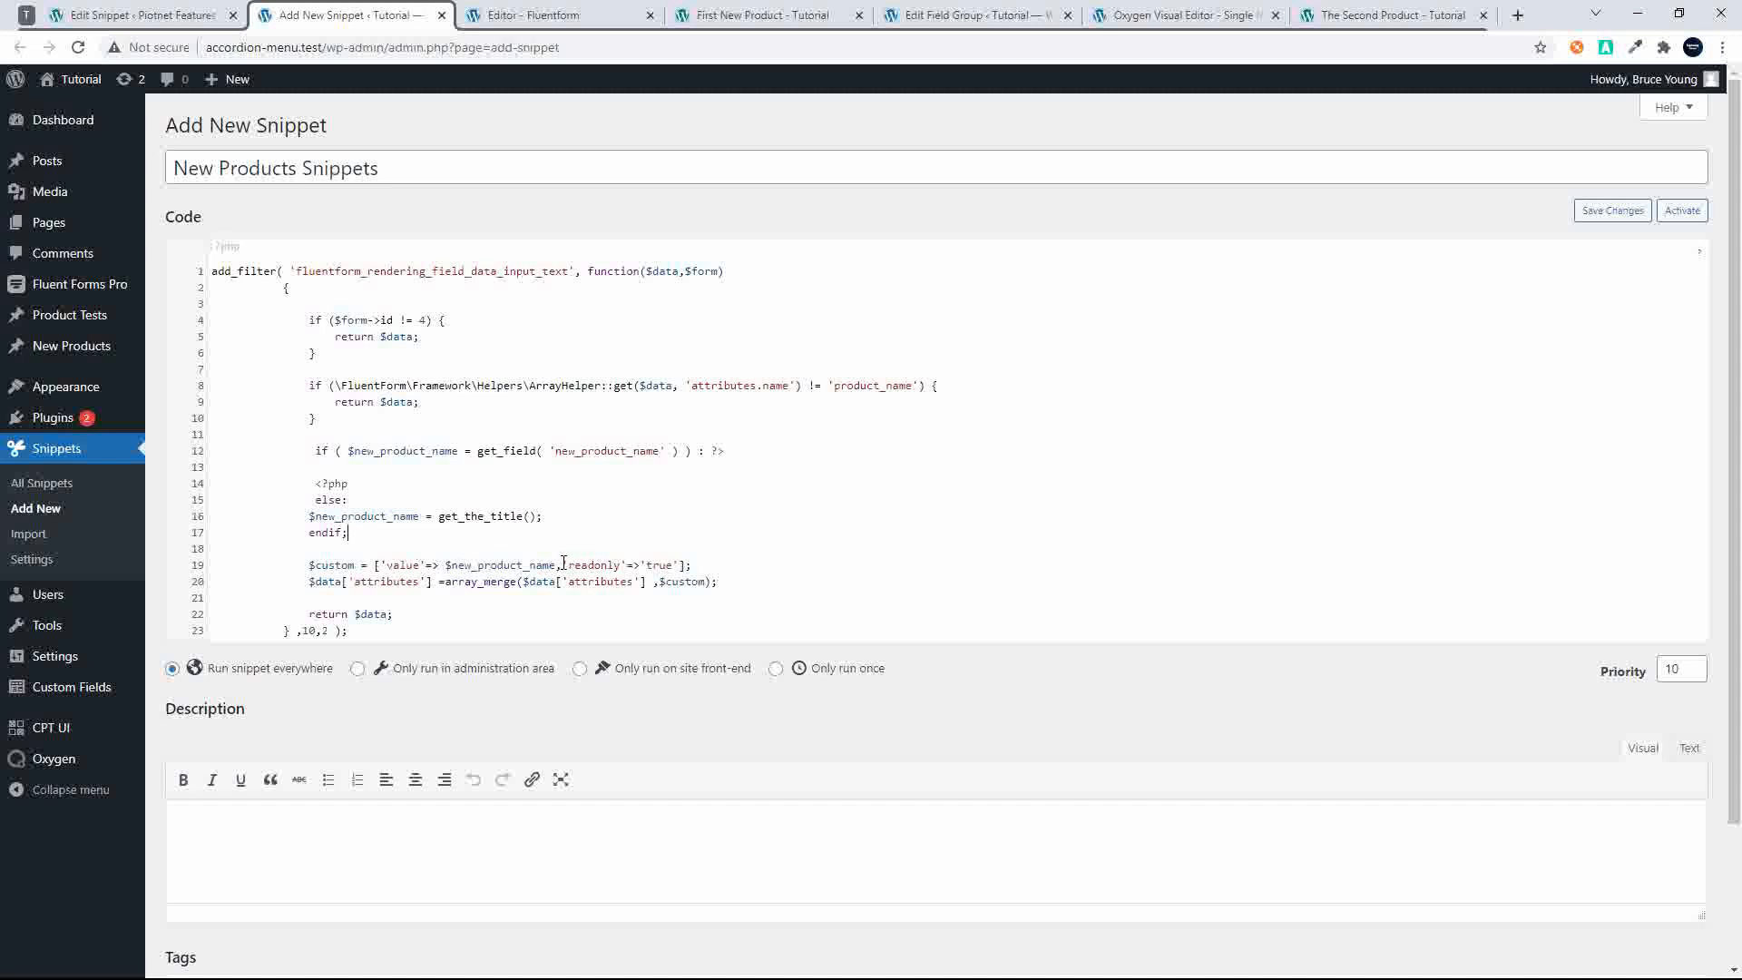
{"action": "left_click_drag", "start_coordinate": [562, 564], "coordinate": [680, 566]}
{"action": "left_click", "coordinate": [708, 561]}
{"action": "left_click_drag", "start_coordinate": [310, 567], "coordinate": [374, 567]}
{"action": "left_click", "coordinate": [365, 616]}
Save and activate the New Products Snippets snippet
{"action": "scroll", "coordinate": [526, 594], "scroll_direction": "down", "scroll_amount": 2}
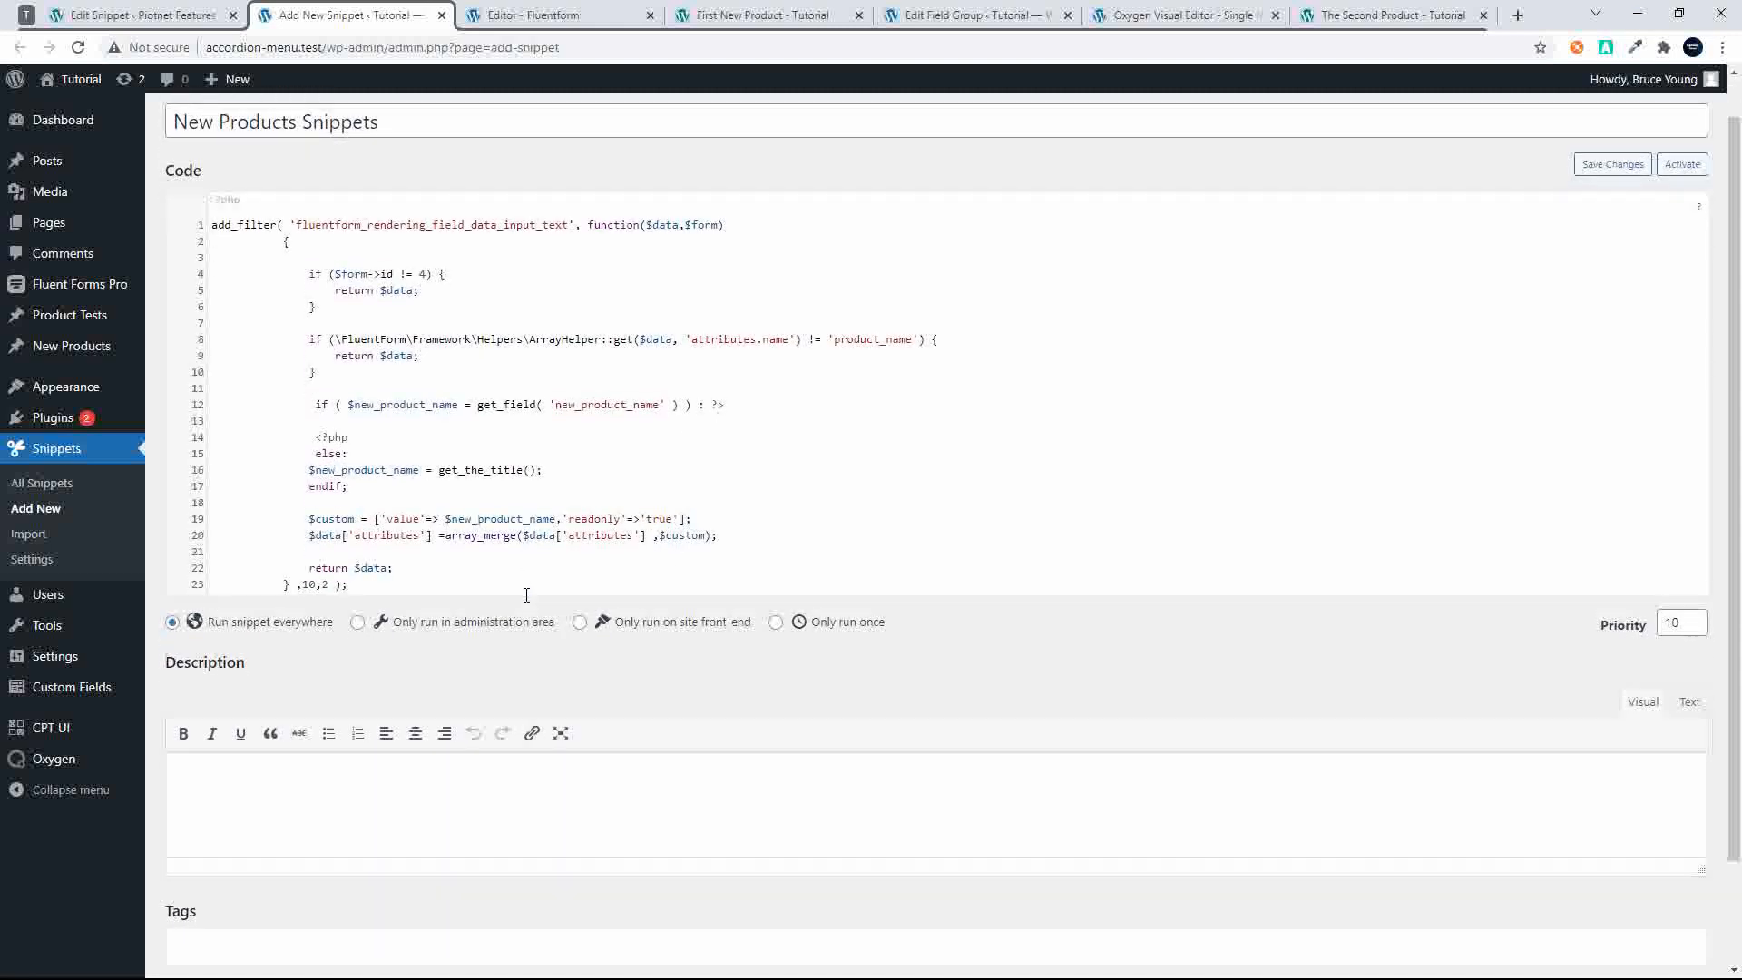
{"action": "scroll", "coordinate": [279, 885], "scroll_direction": "up", "scroll_amount": 2}
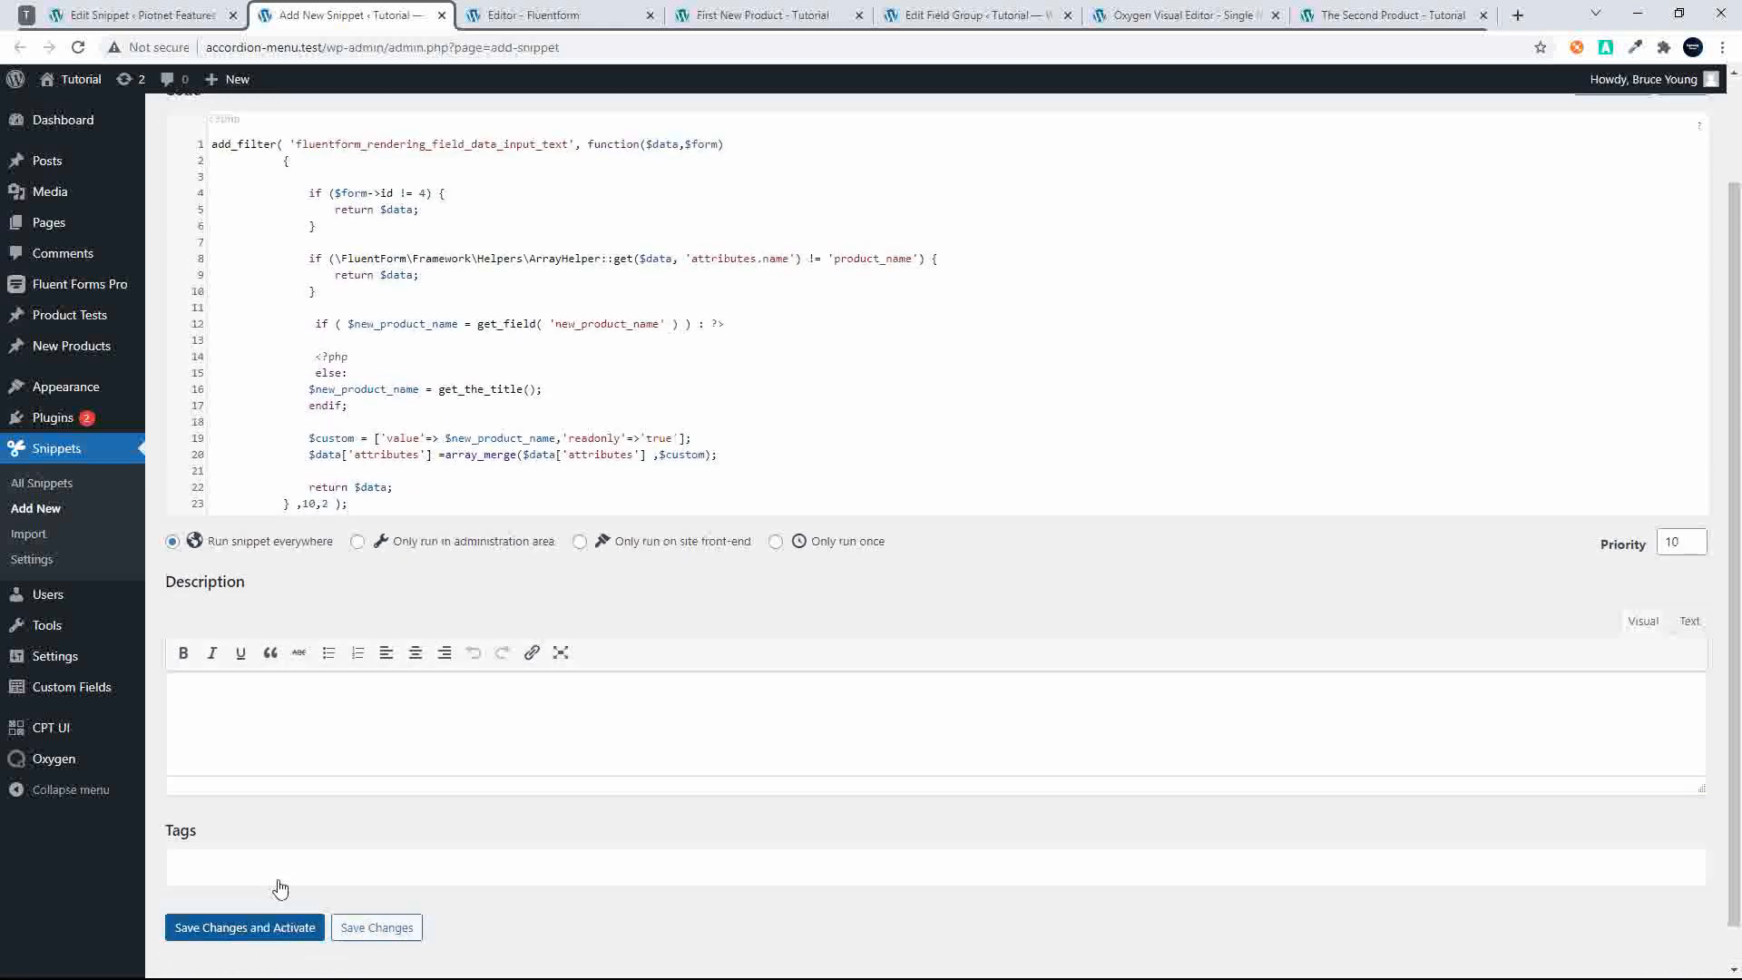
{"action": "scroll", "coordinate": [279, 882], "scroll_direction": "down", "scroll_amount": 2}
{"action": "left_click", "coordinate": [265, 889]}
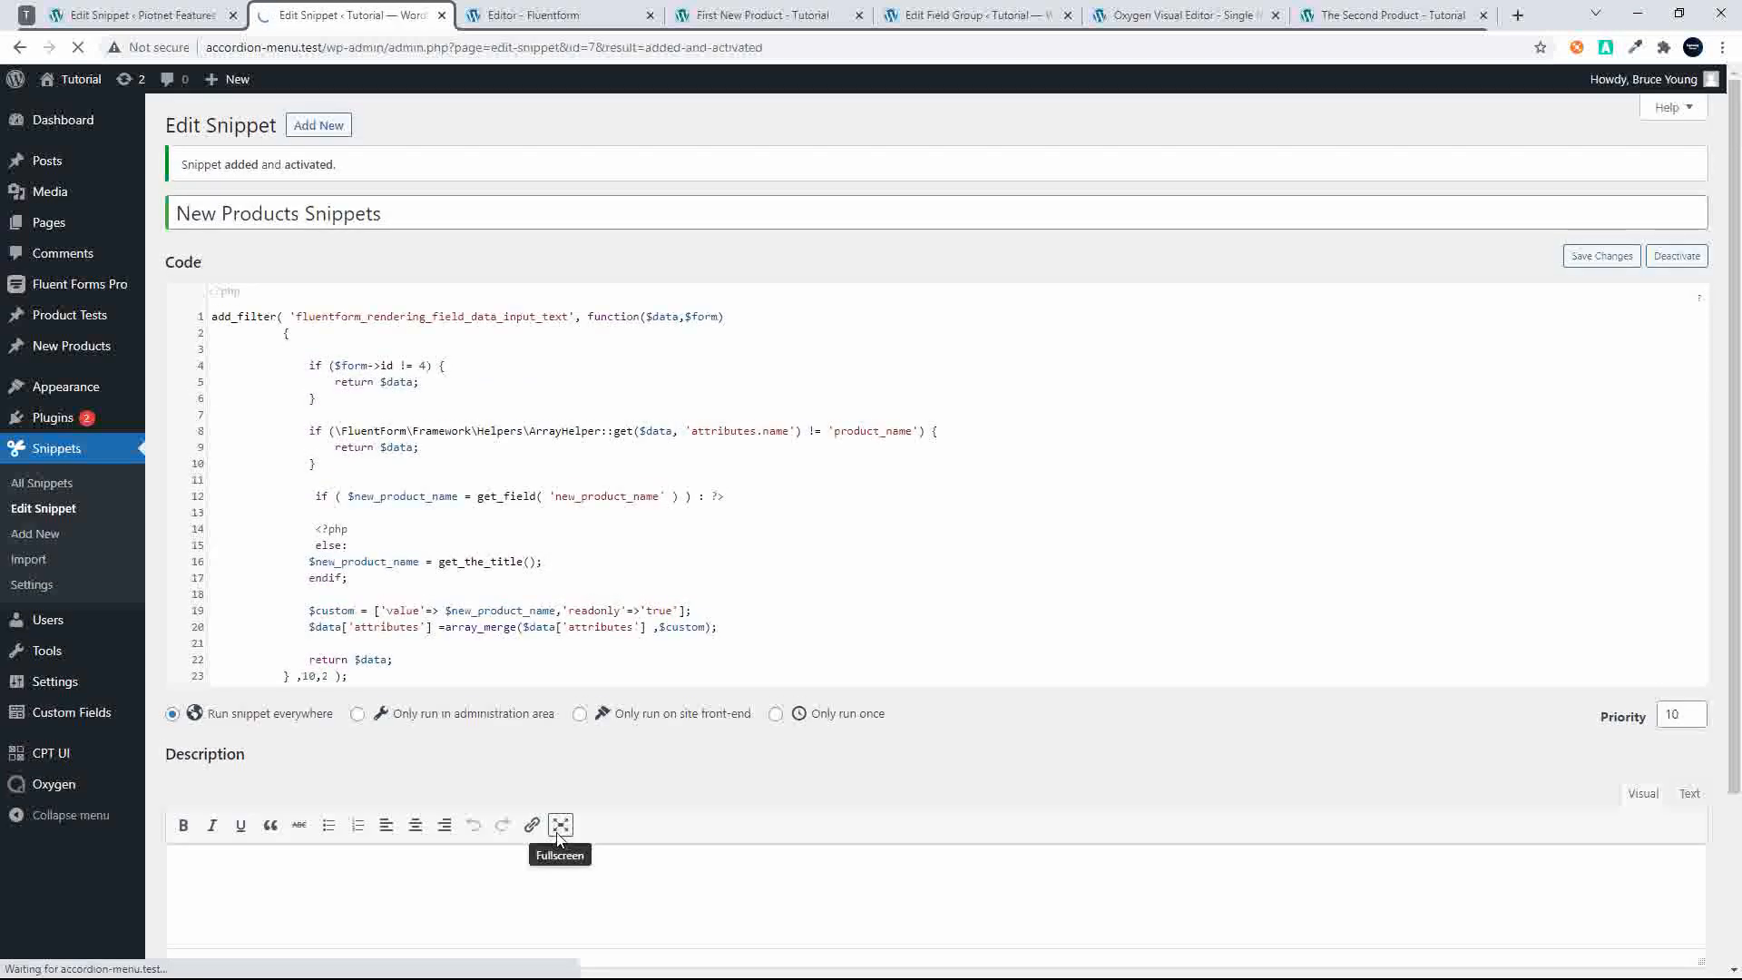
Reload the First New Product page, set Product Name to "Change Name" in its edit form and submit it
{"action": "left_click", "coordinate": [734, 15]}
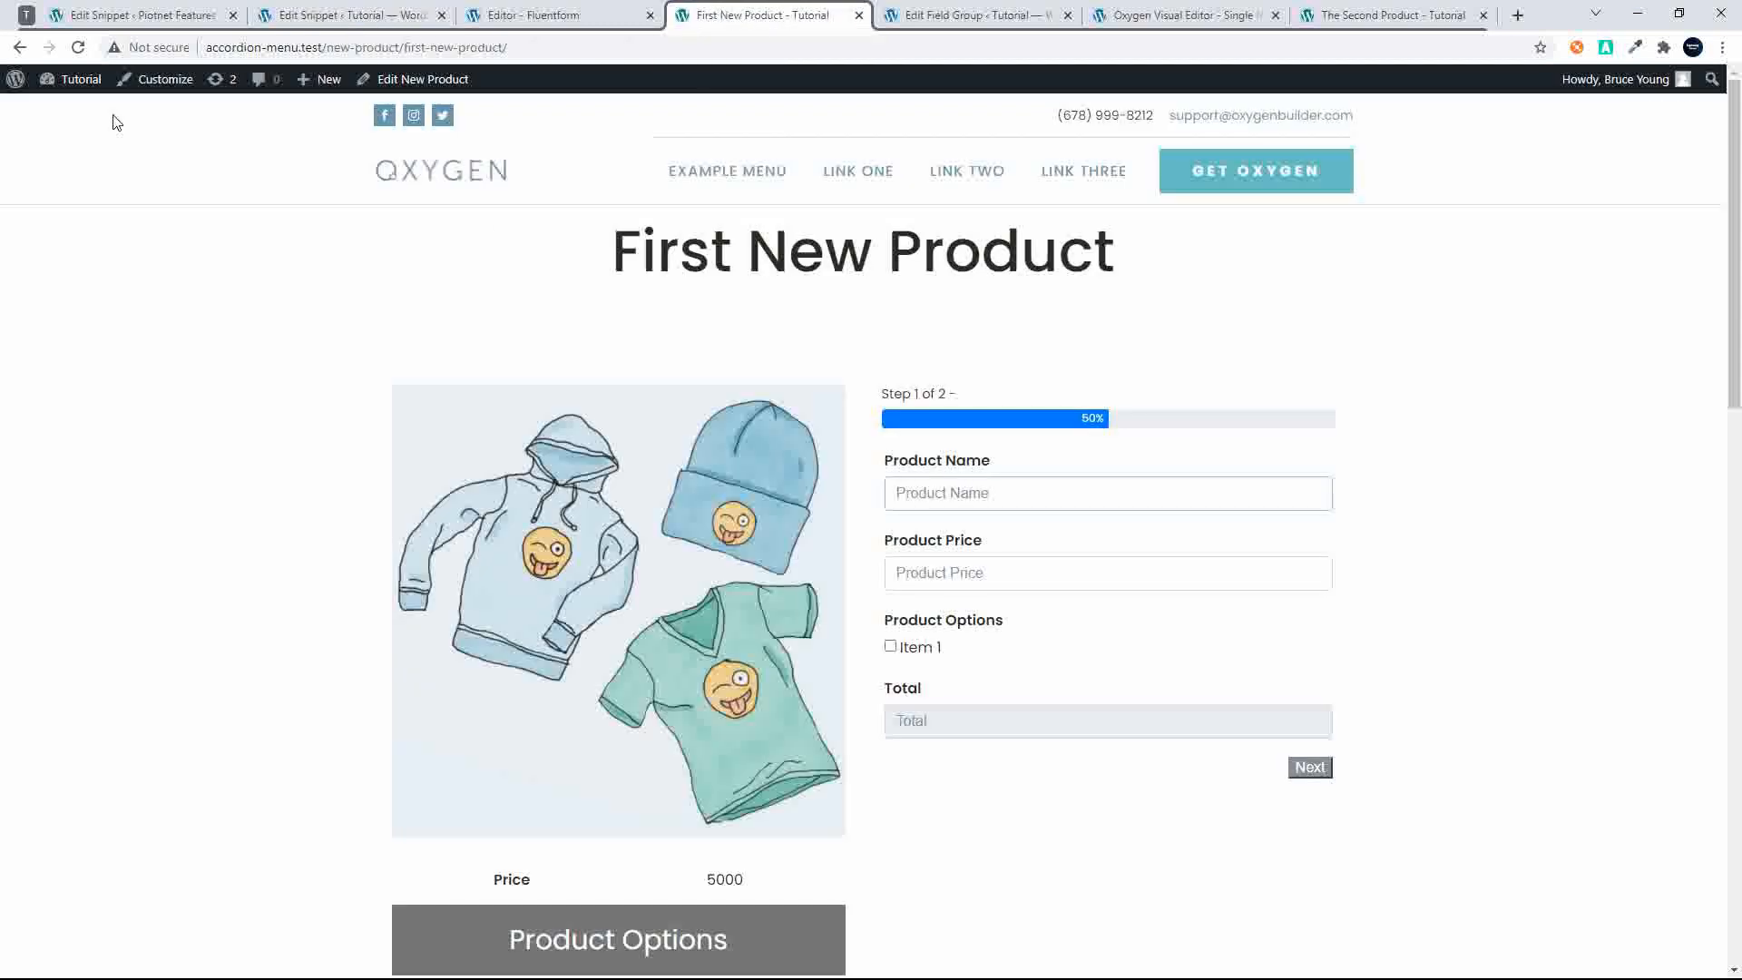
{"action": "left_click", "coordinate": [79, 50]}
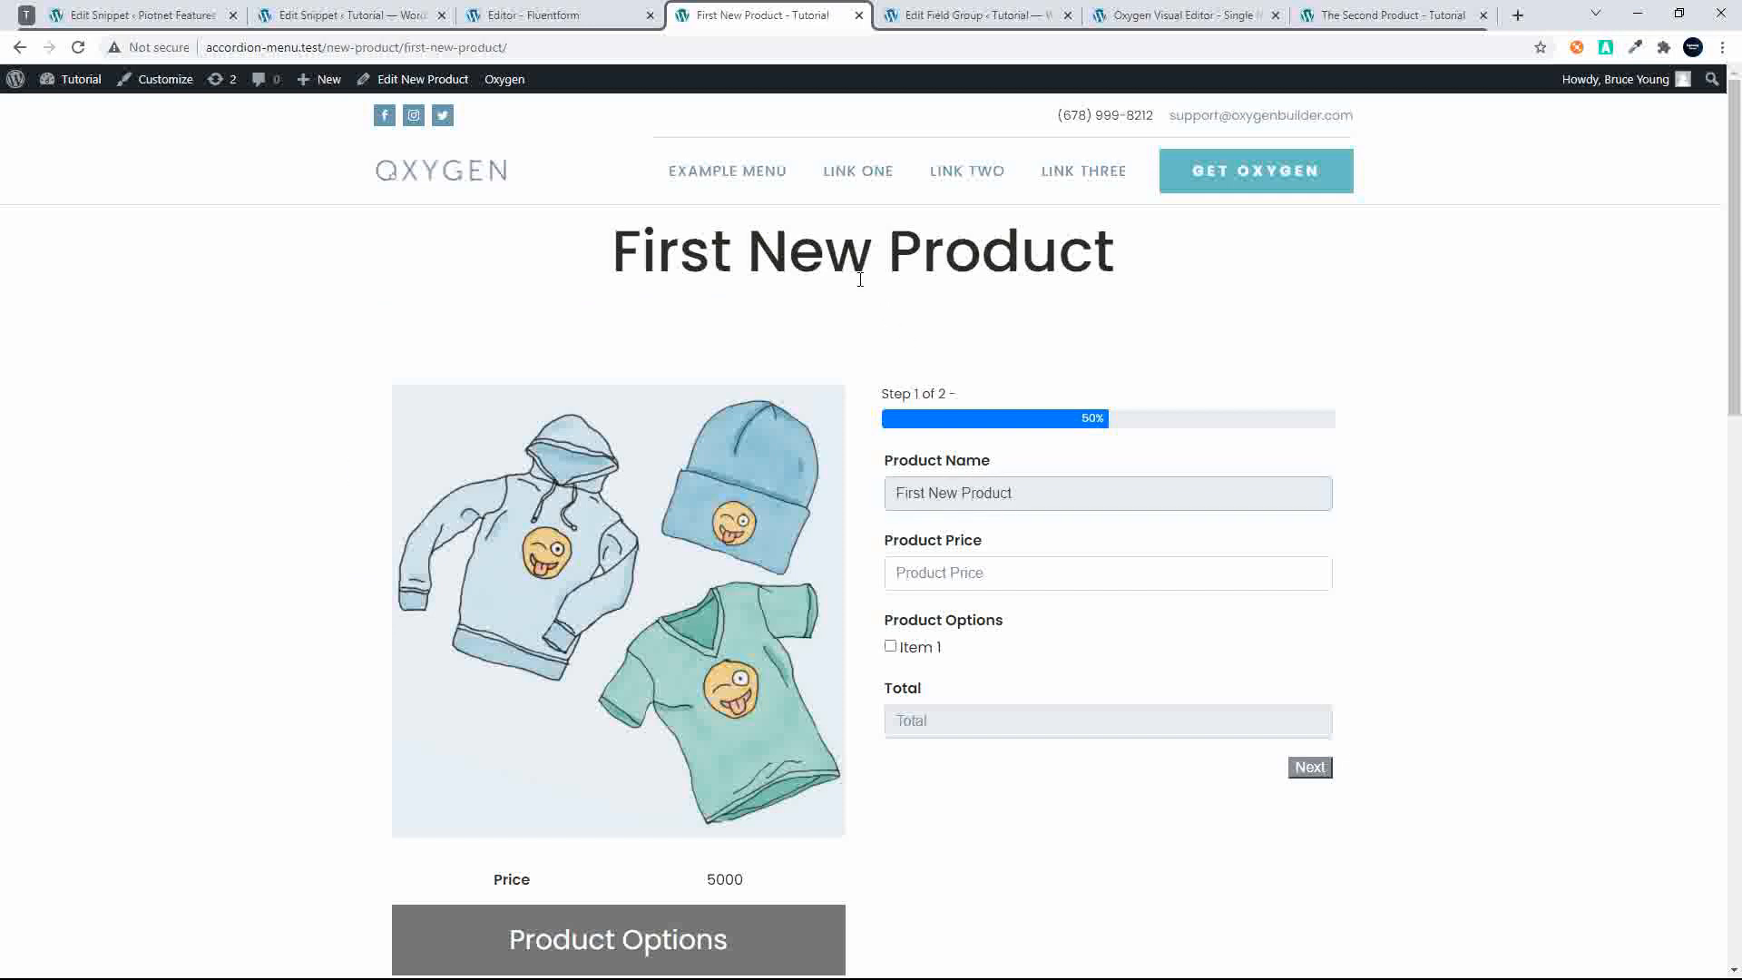
{"action": "scroll", "coordinate": [980, 505], "scroll_direction": "down", "scroll_amount": 7}
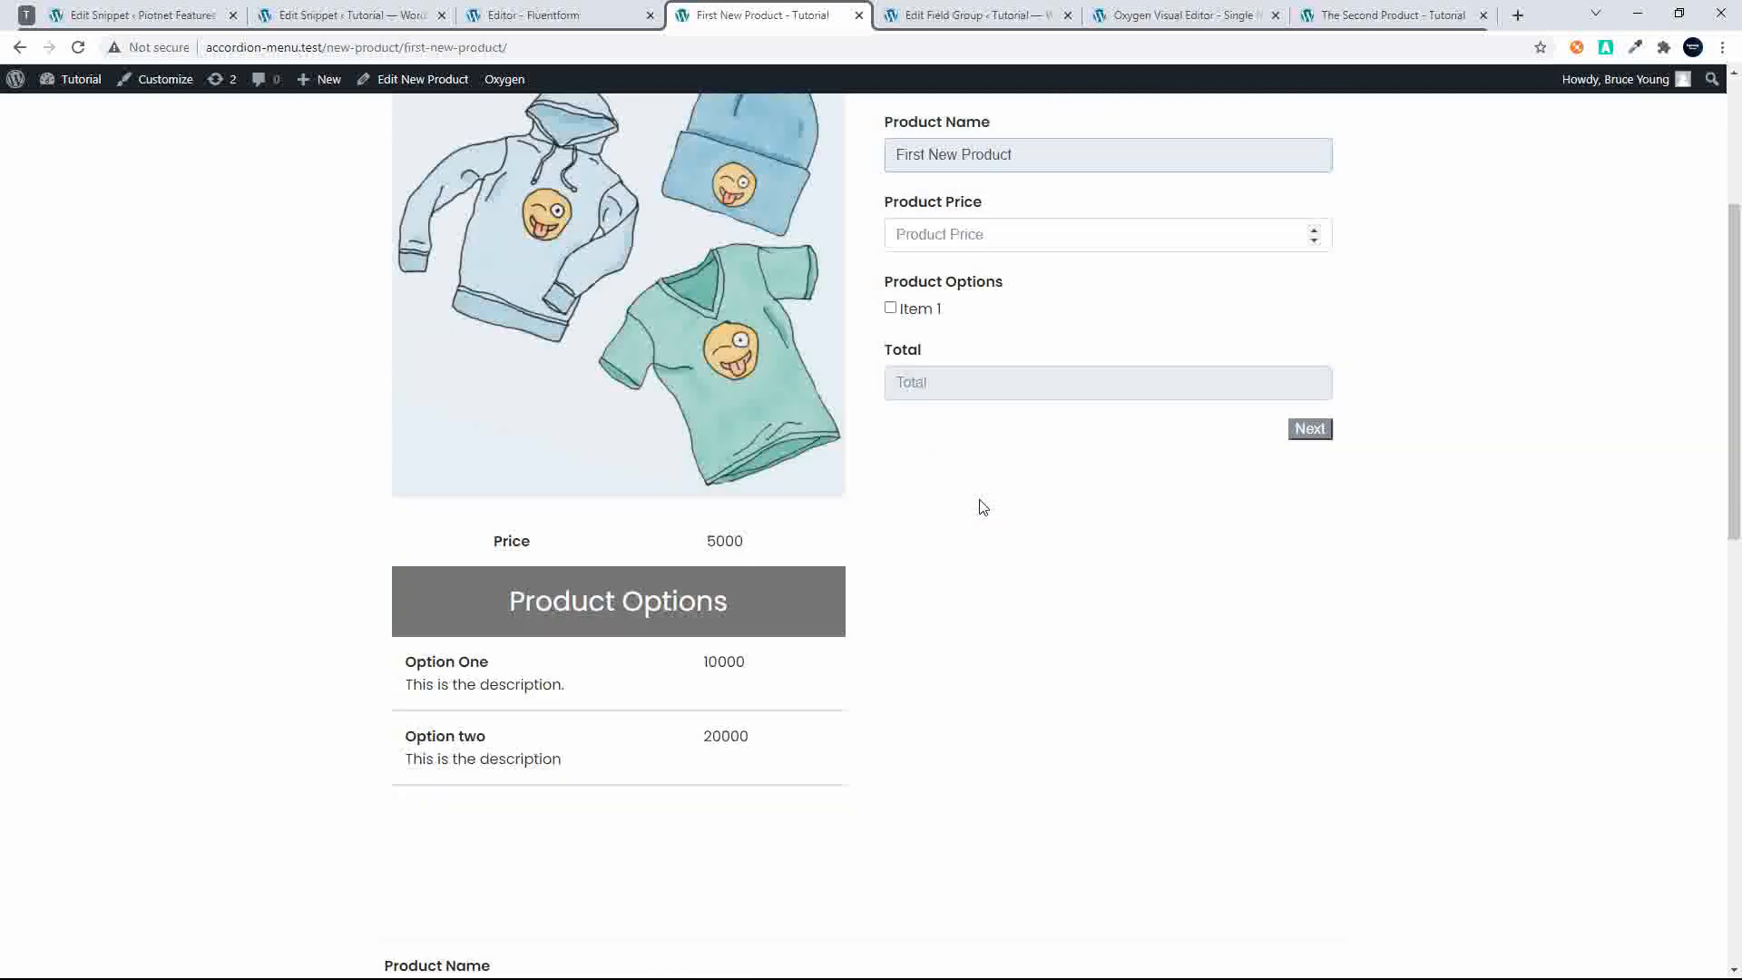
{"action": "left_click", "coordinate": [519, 697]}
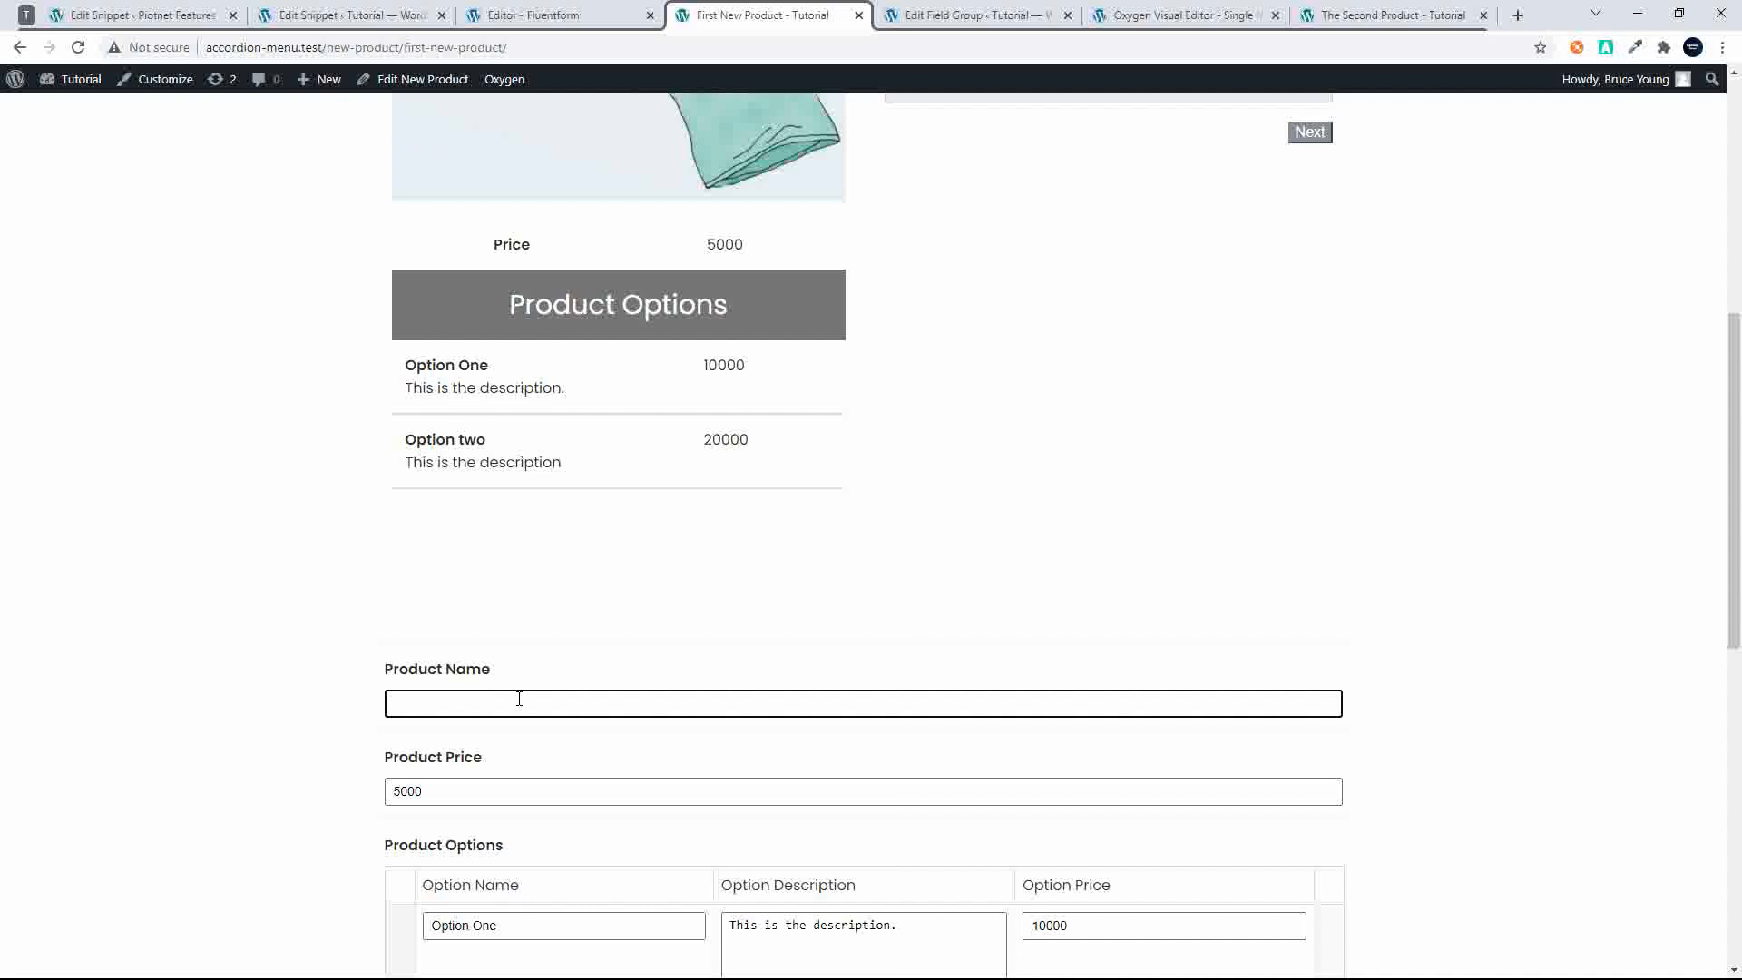
{"action": "type", "text": "Change Name"}
{"action": "key", "text": "Return"}
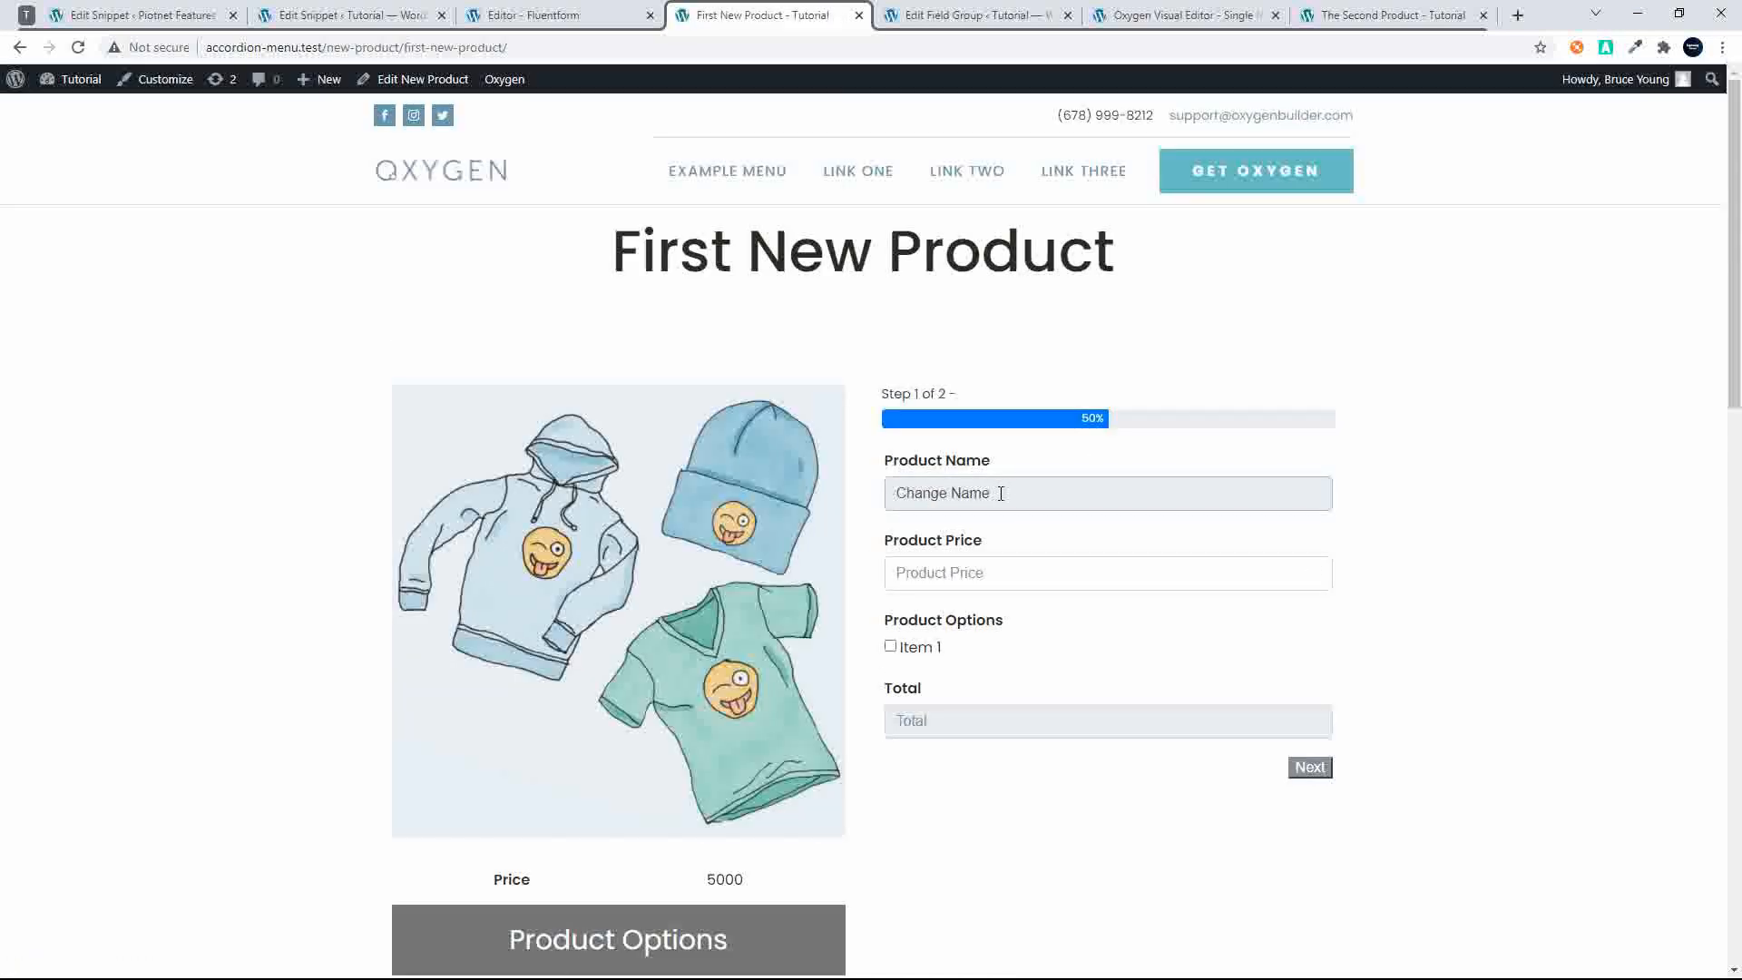
Clear the Product Name in the page's edit form and submit it
{"action": "scroll", "coordinate": [979, 532], "scroll_direction": "down", "scroll_amount": 13}
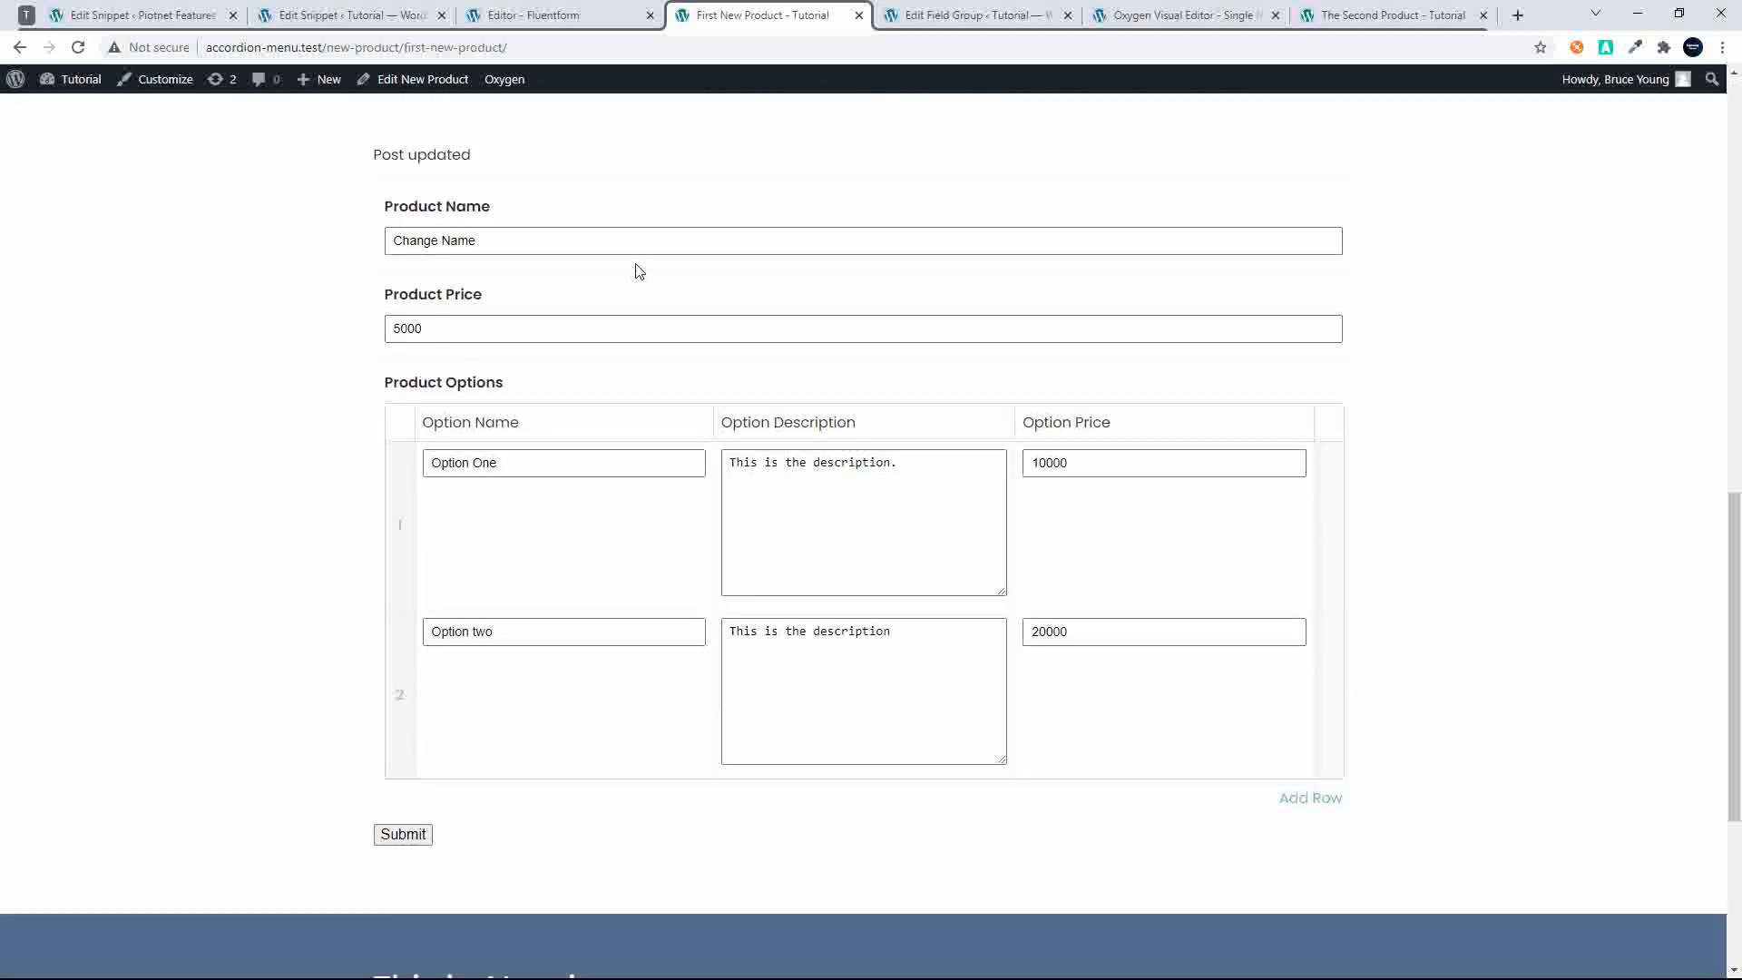
{"action": "left_click_drag", "start_coordinate": [525, 243], "coordinate": [335, 234]}
{"action": "key", "text": "BackSpace"}
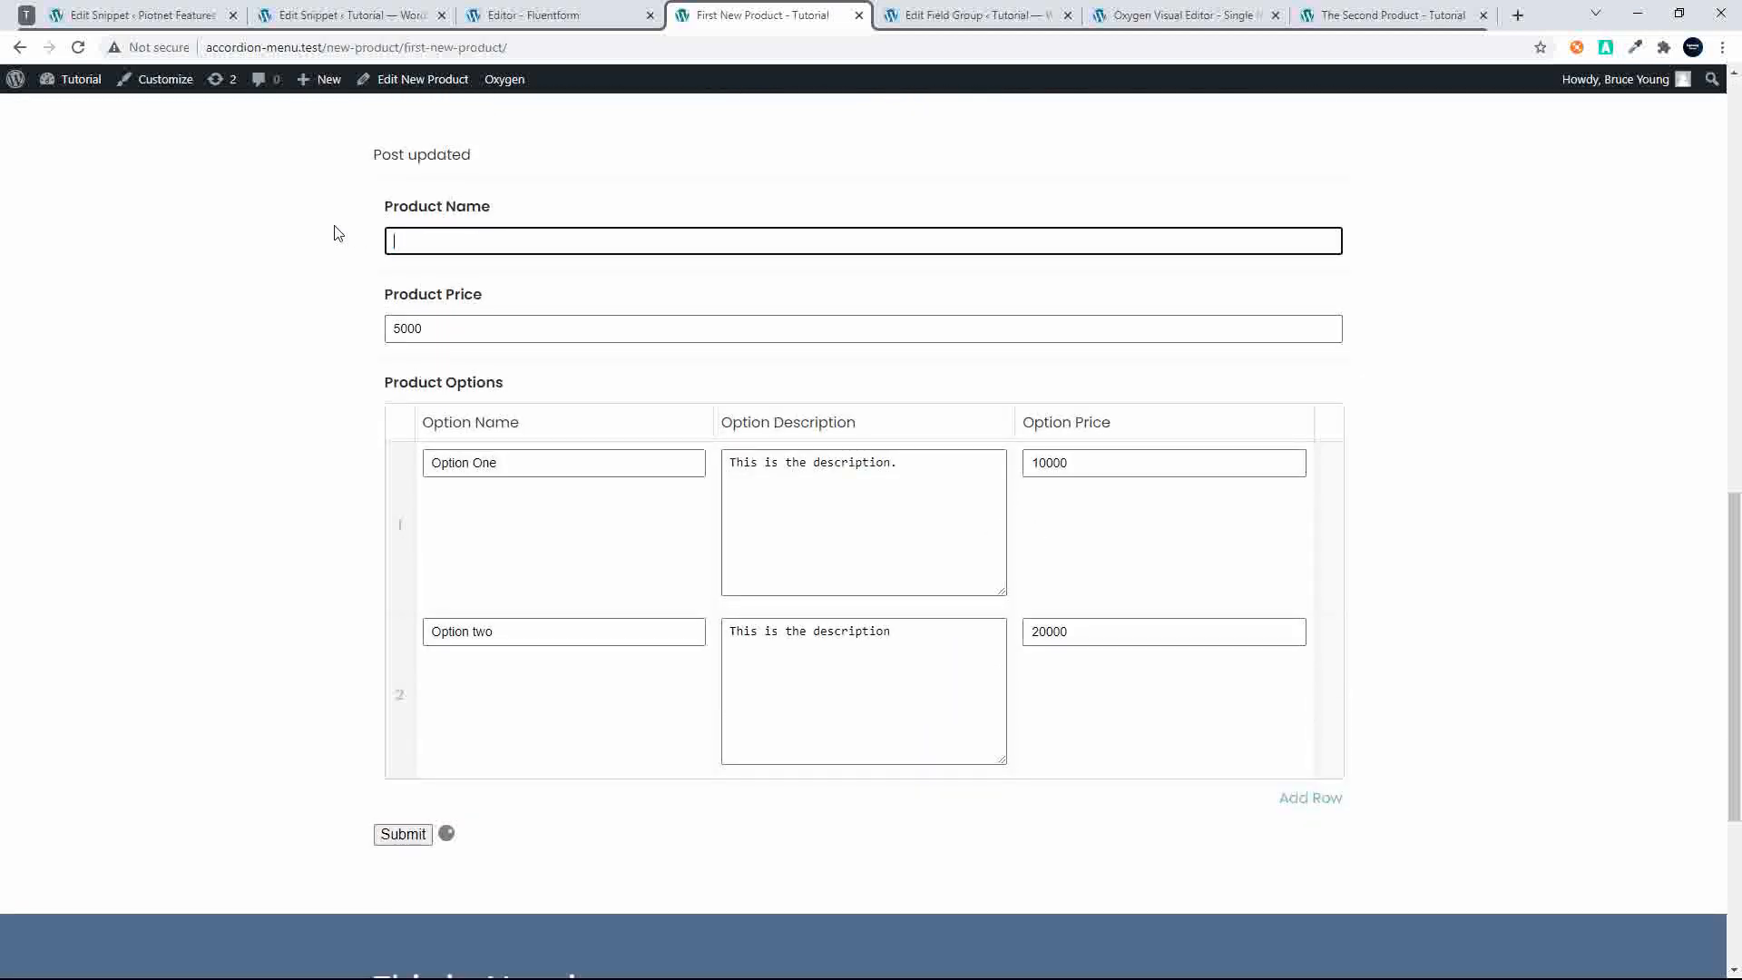
{"action": "key", "text": "Return"}
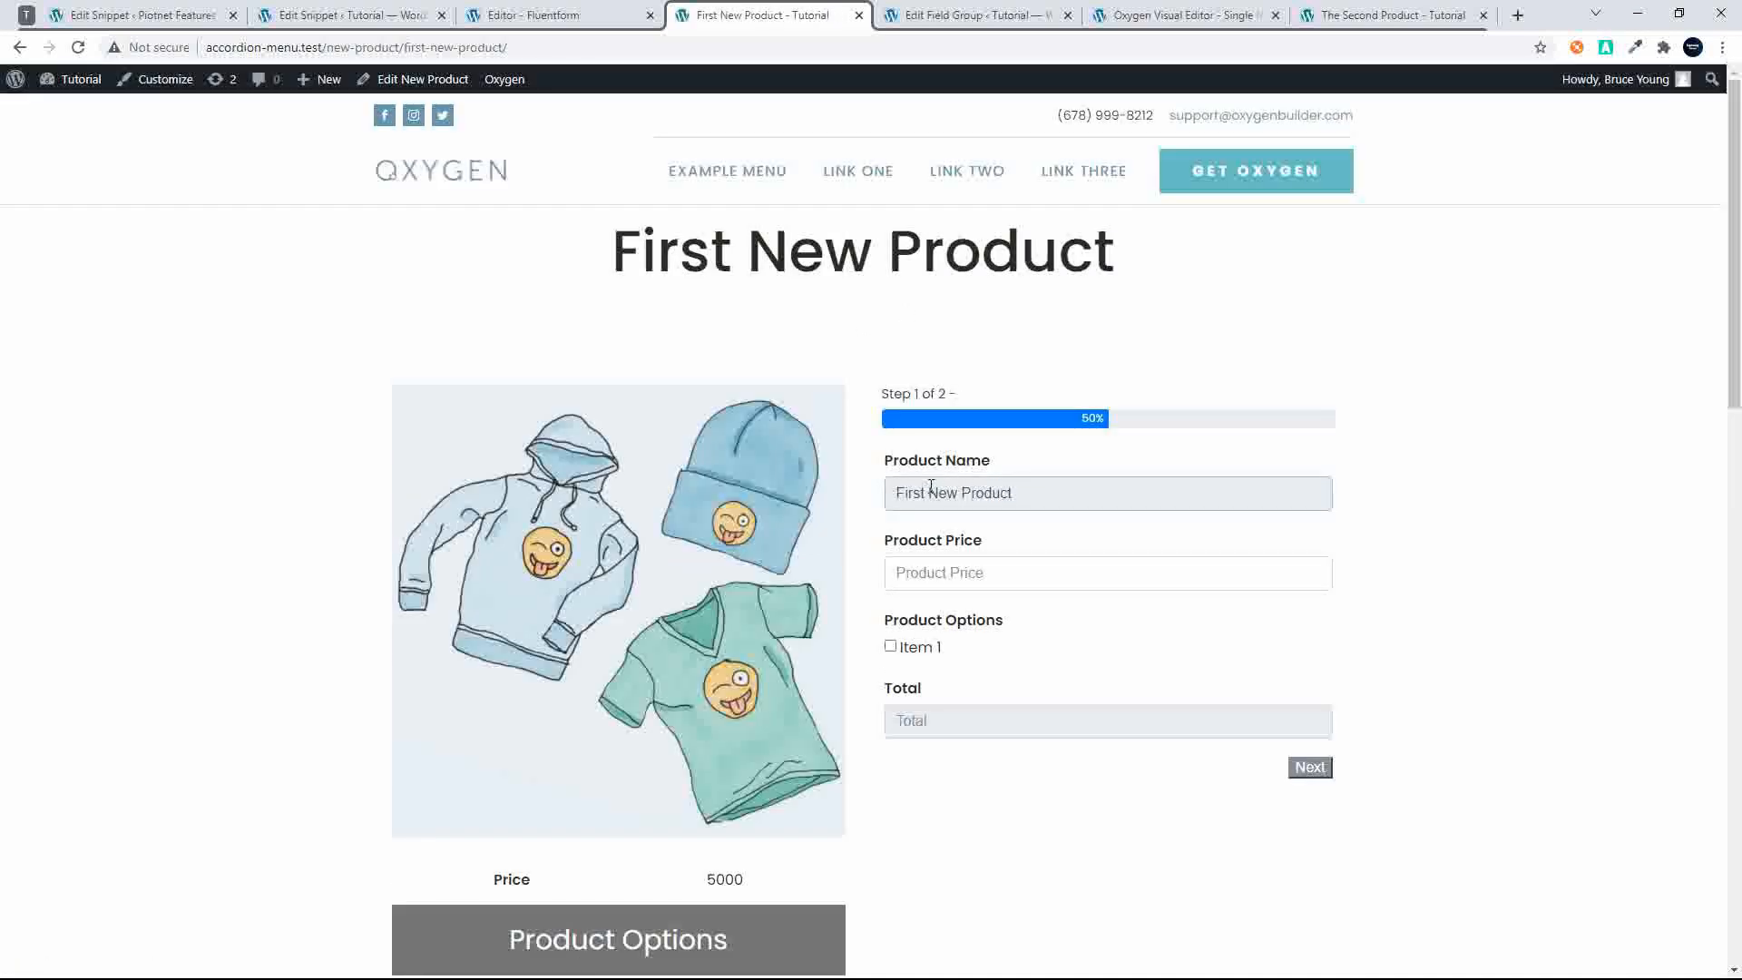
{"action": "left_click", "coordinate": [956, 565]}
{"action": "scroll", "coordinate": [960, 567], "scroll_direction": "down", "scroll_amount": 6}
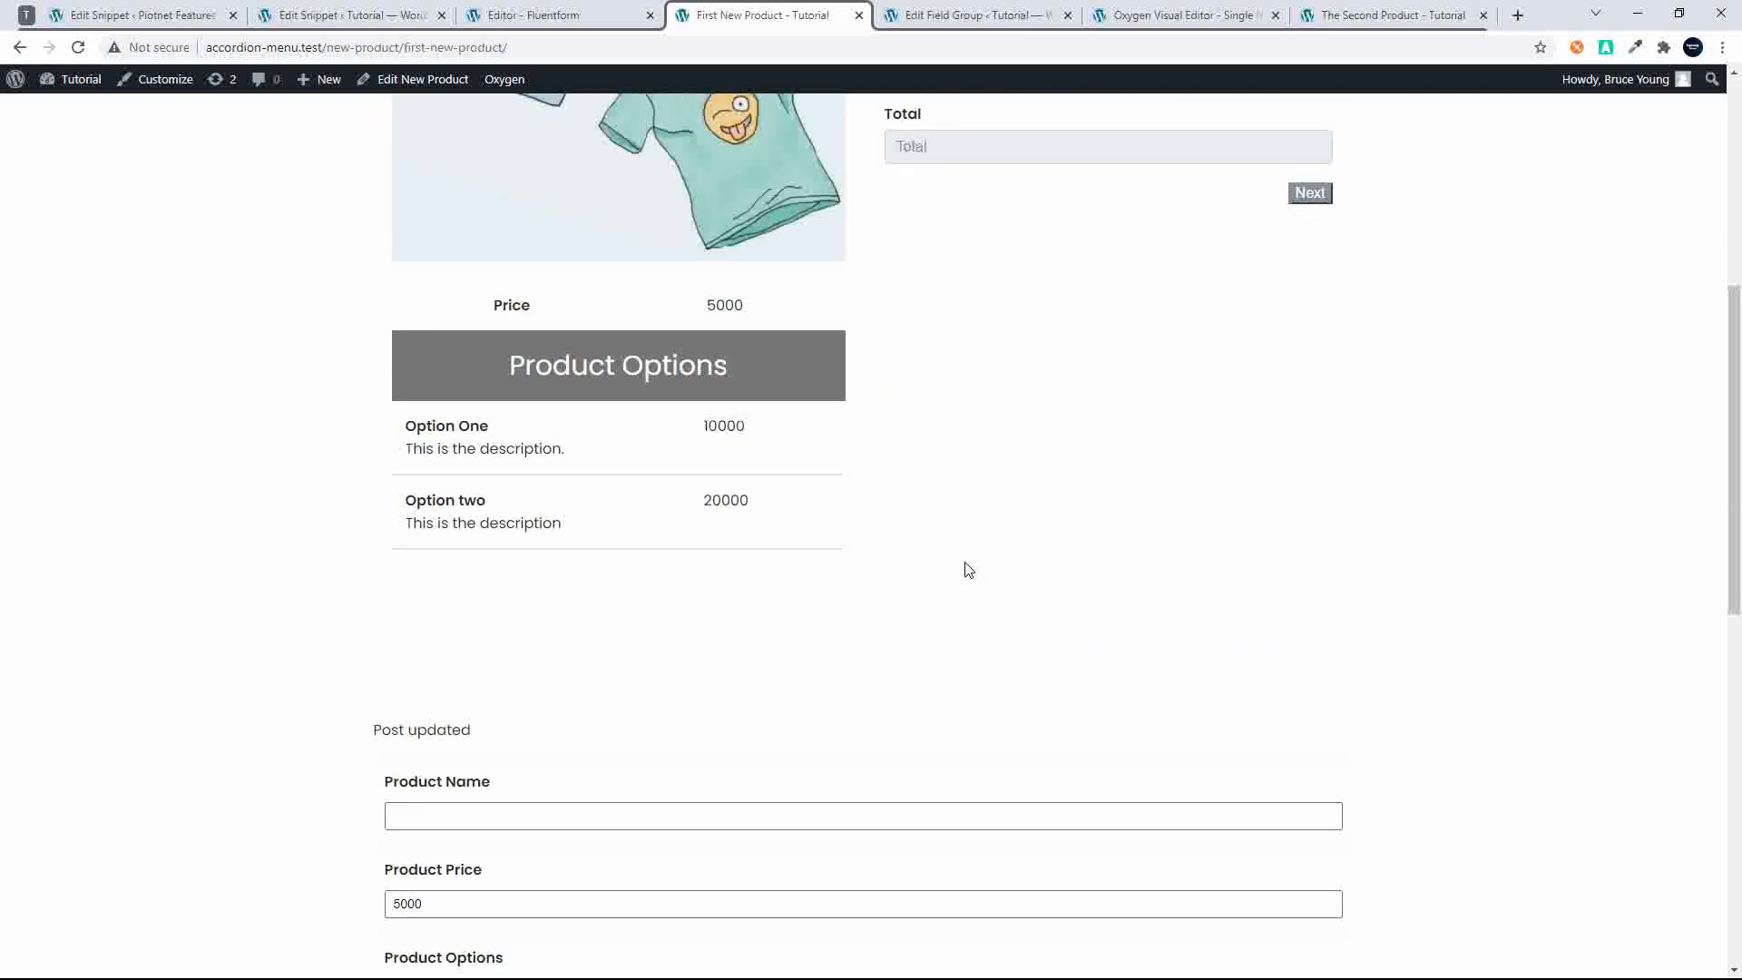
{"action": "scroll", "coordinate": [961, 571], "scroll_direction": "down", "scroll_amount": 3}
{"action": "left_click", "coordinate": [447, 625]}
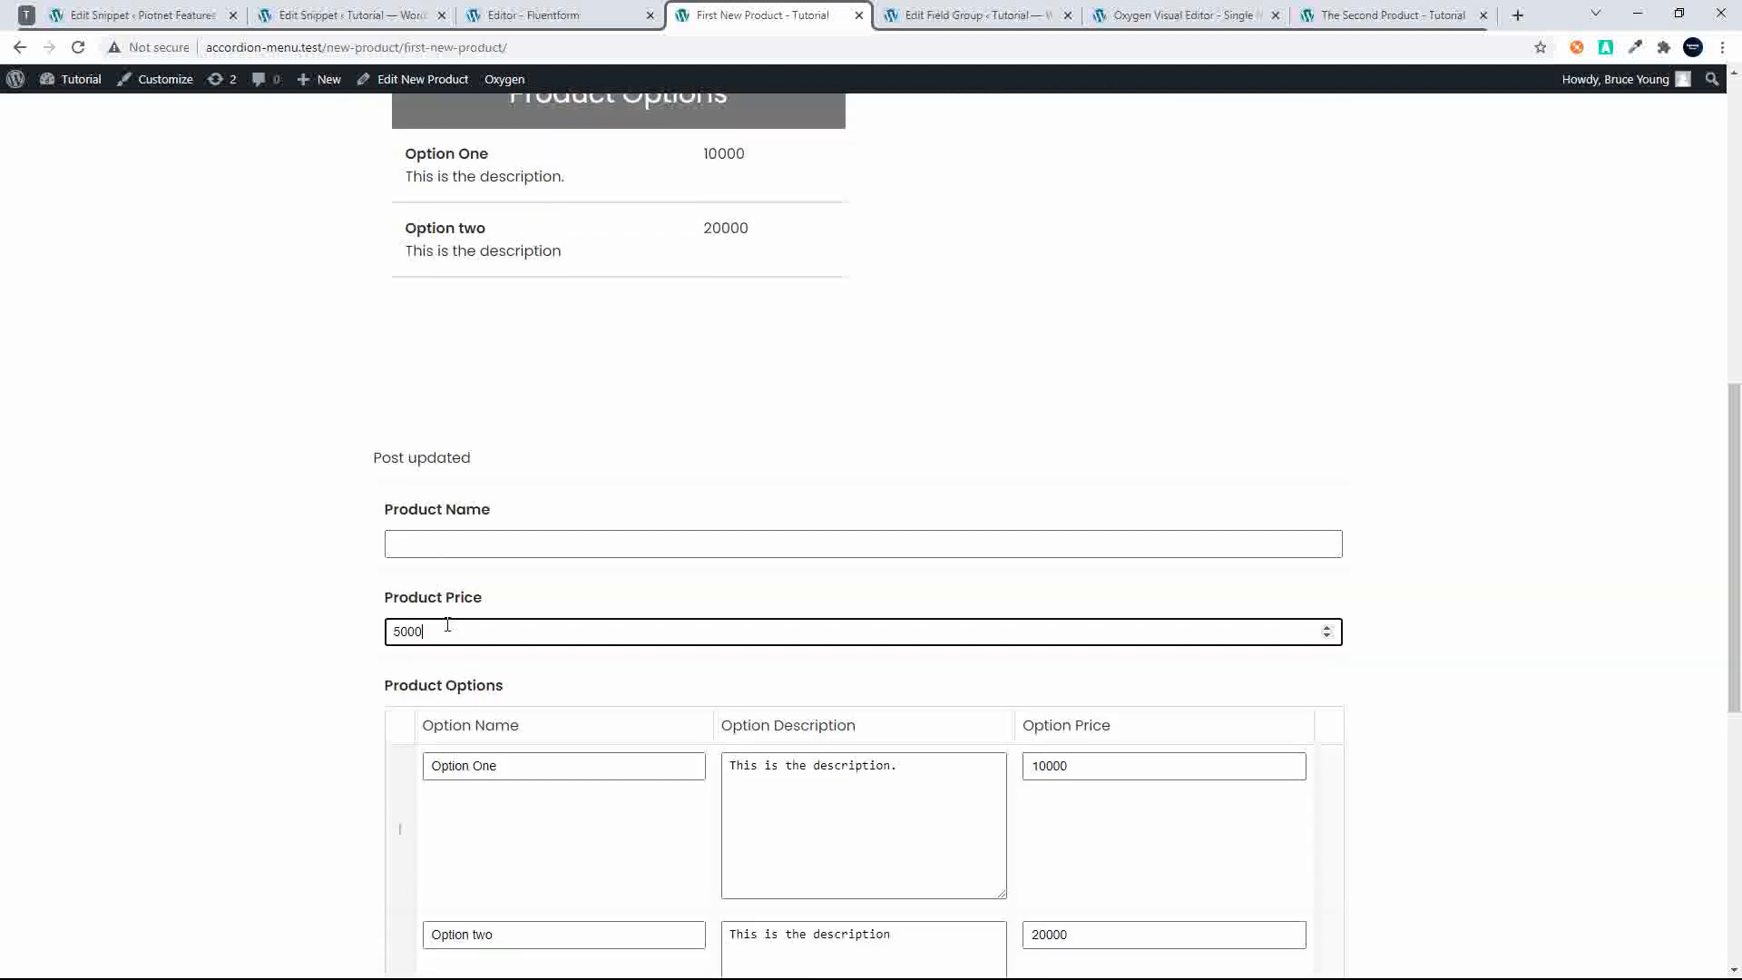
{"action": "scroll", "coordinate": [327, 571], "scroll_direction": "up", "scroll_amount": 5}
{"action": "scroll", "coordinate": [952, 345], "scroll_direction": "up", "scroll_amount": 3}
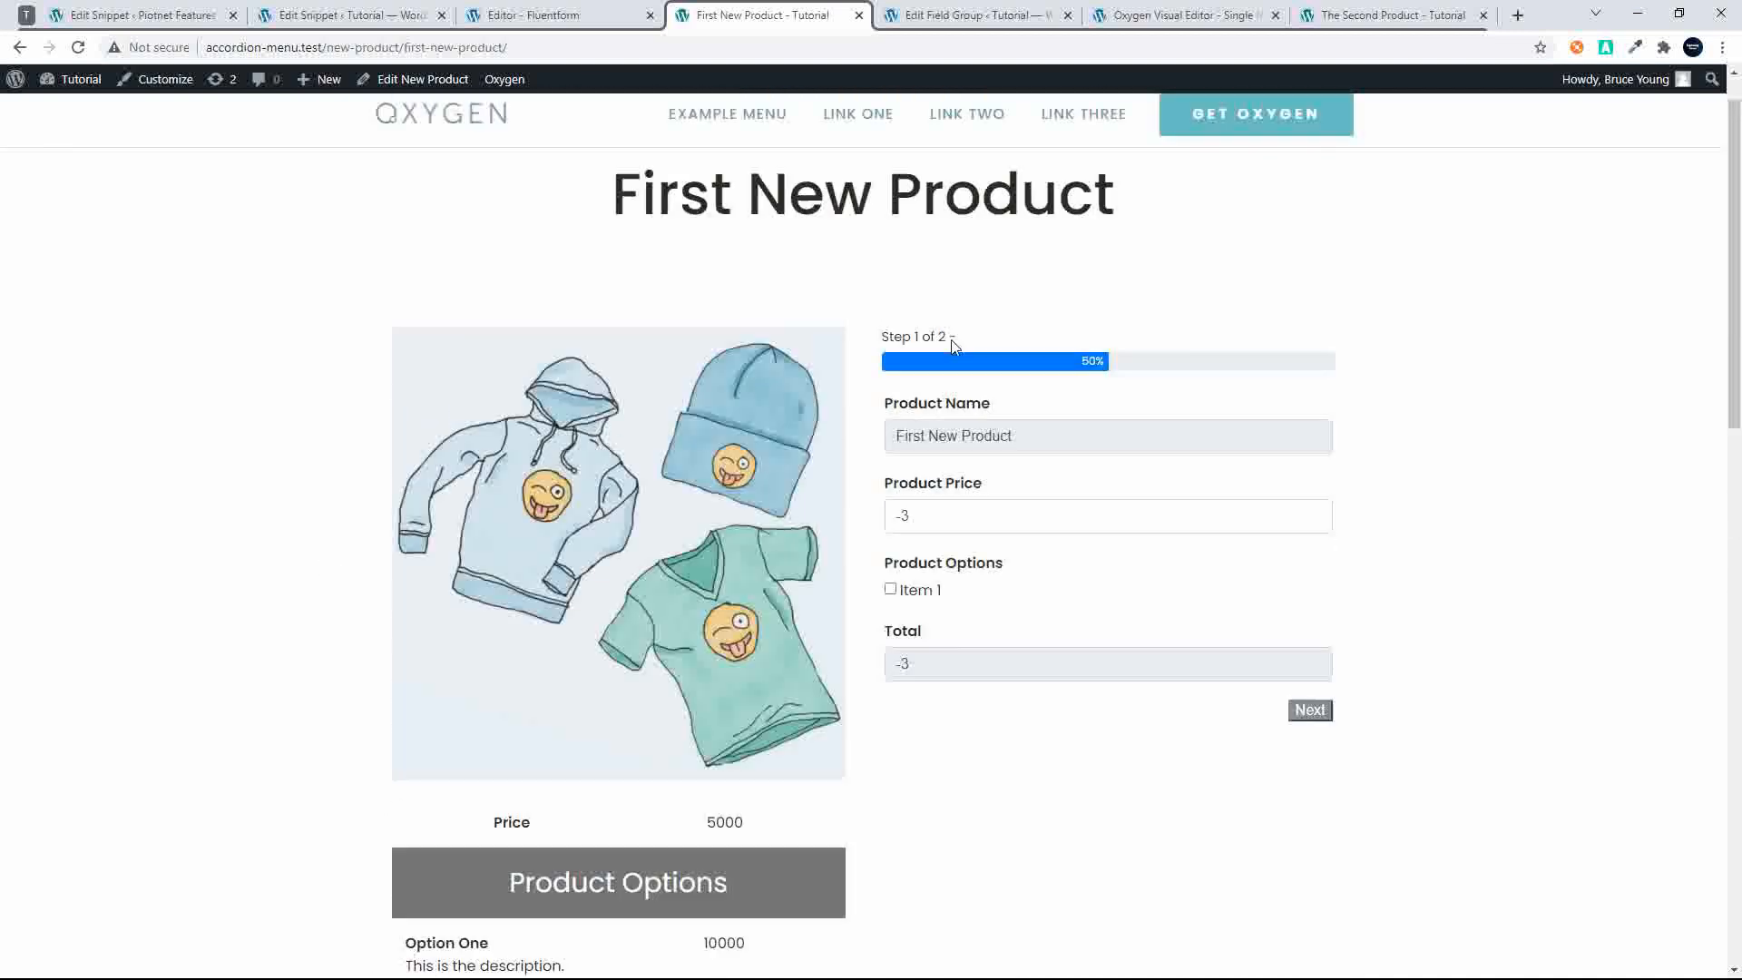
{"action": "left_click", "coordinate": [925, 535]}
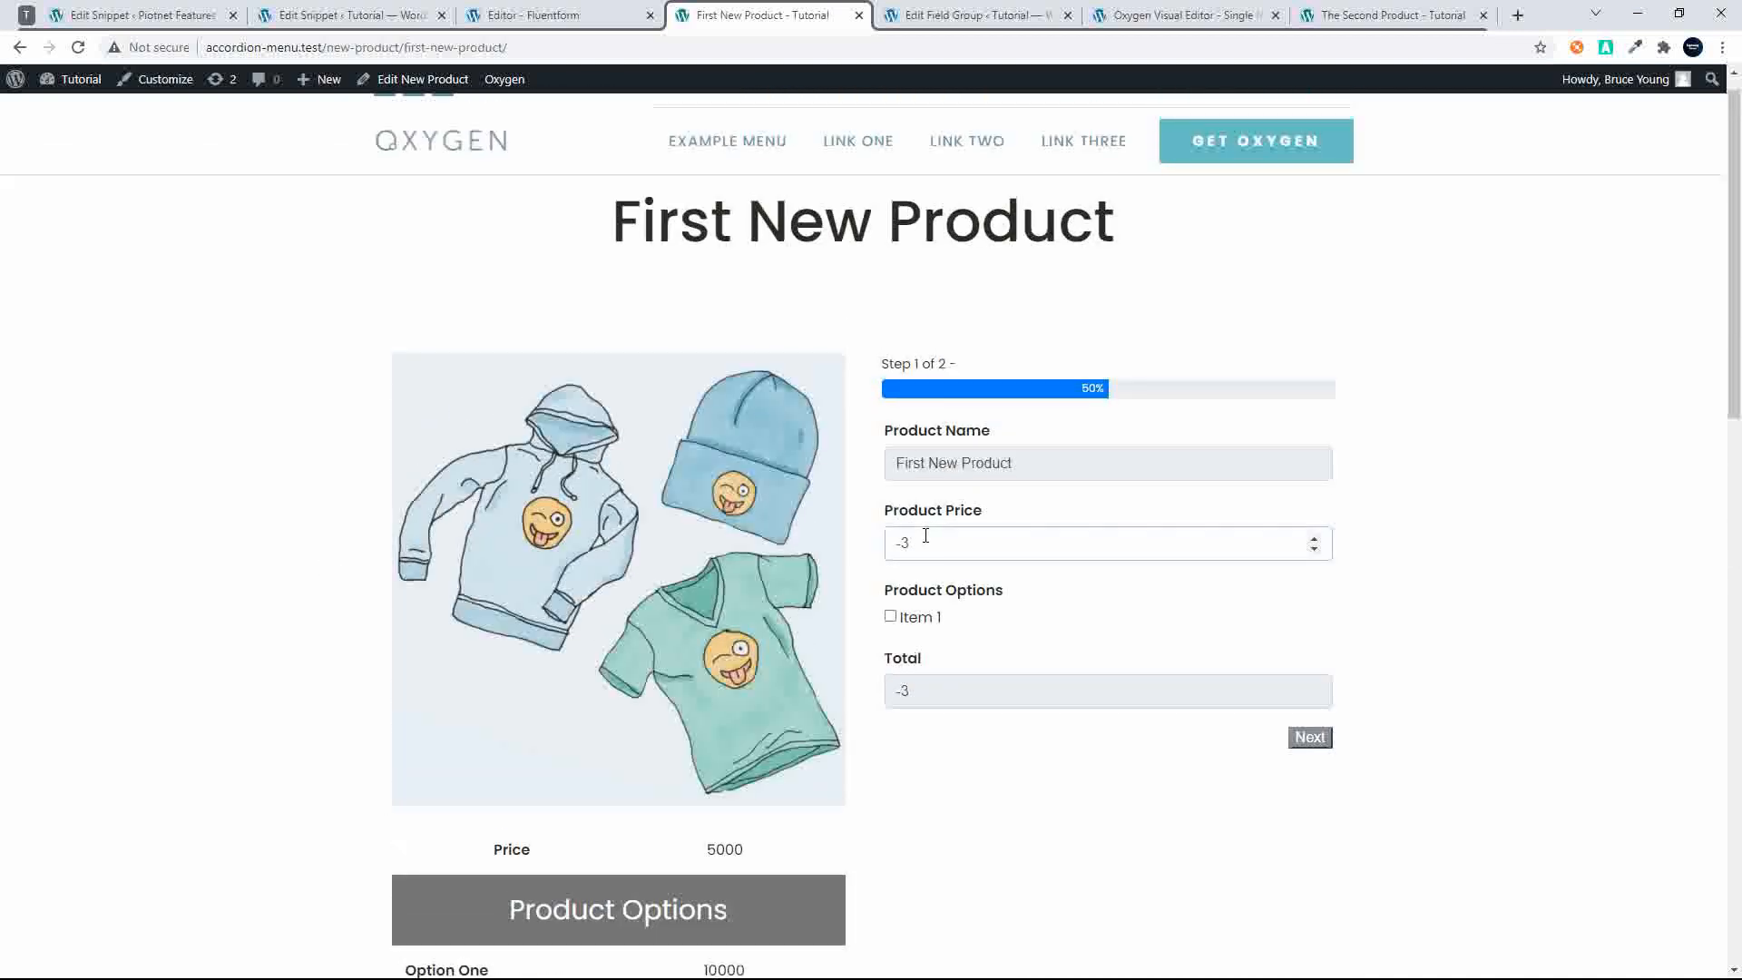
{"action": "key", "text": "BackSpace"}
{"action": "key", "text": "BackSpace"}
{"action": "scroll", "coordinate": [943, 604], "scroll_direction": "up", "scroll_amount": 1}
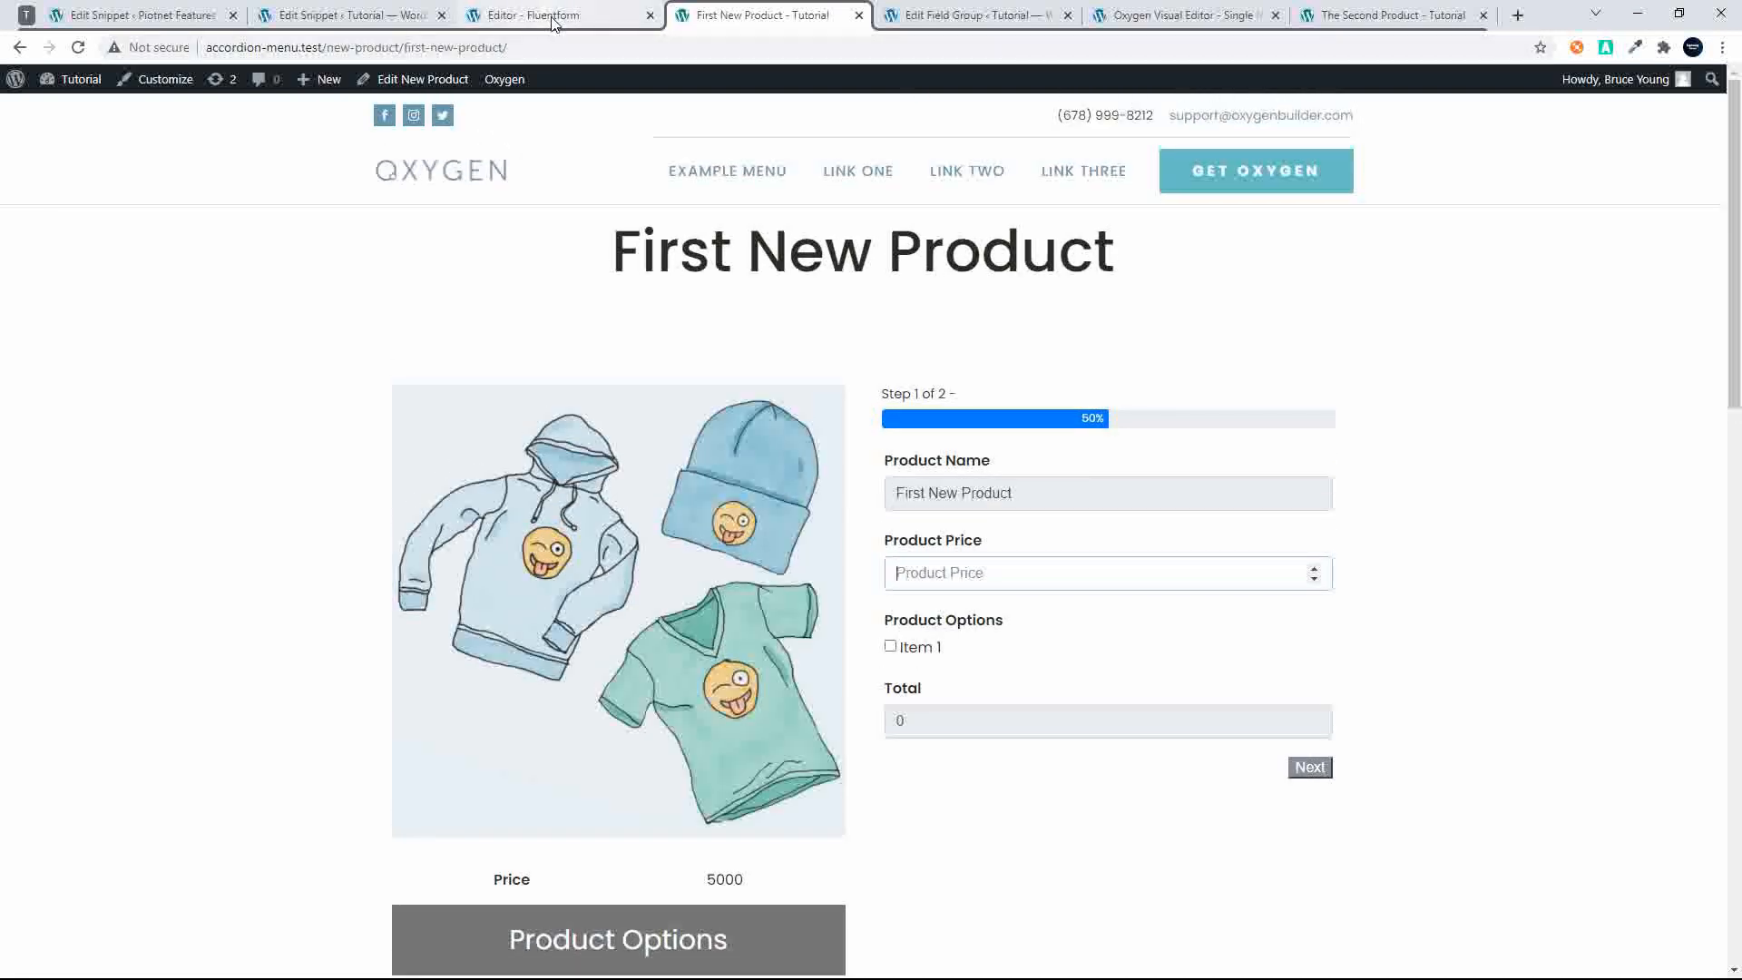
Copy the fluentform_rendering_field_data_input_number filter from the Update Form snippet and append it below the existing filter in New Products Snippets
{"action": "left_click", "coordinate": [134, 11]}
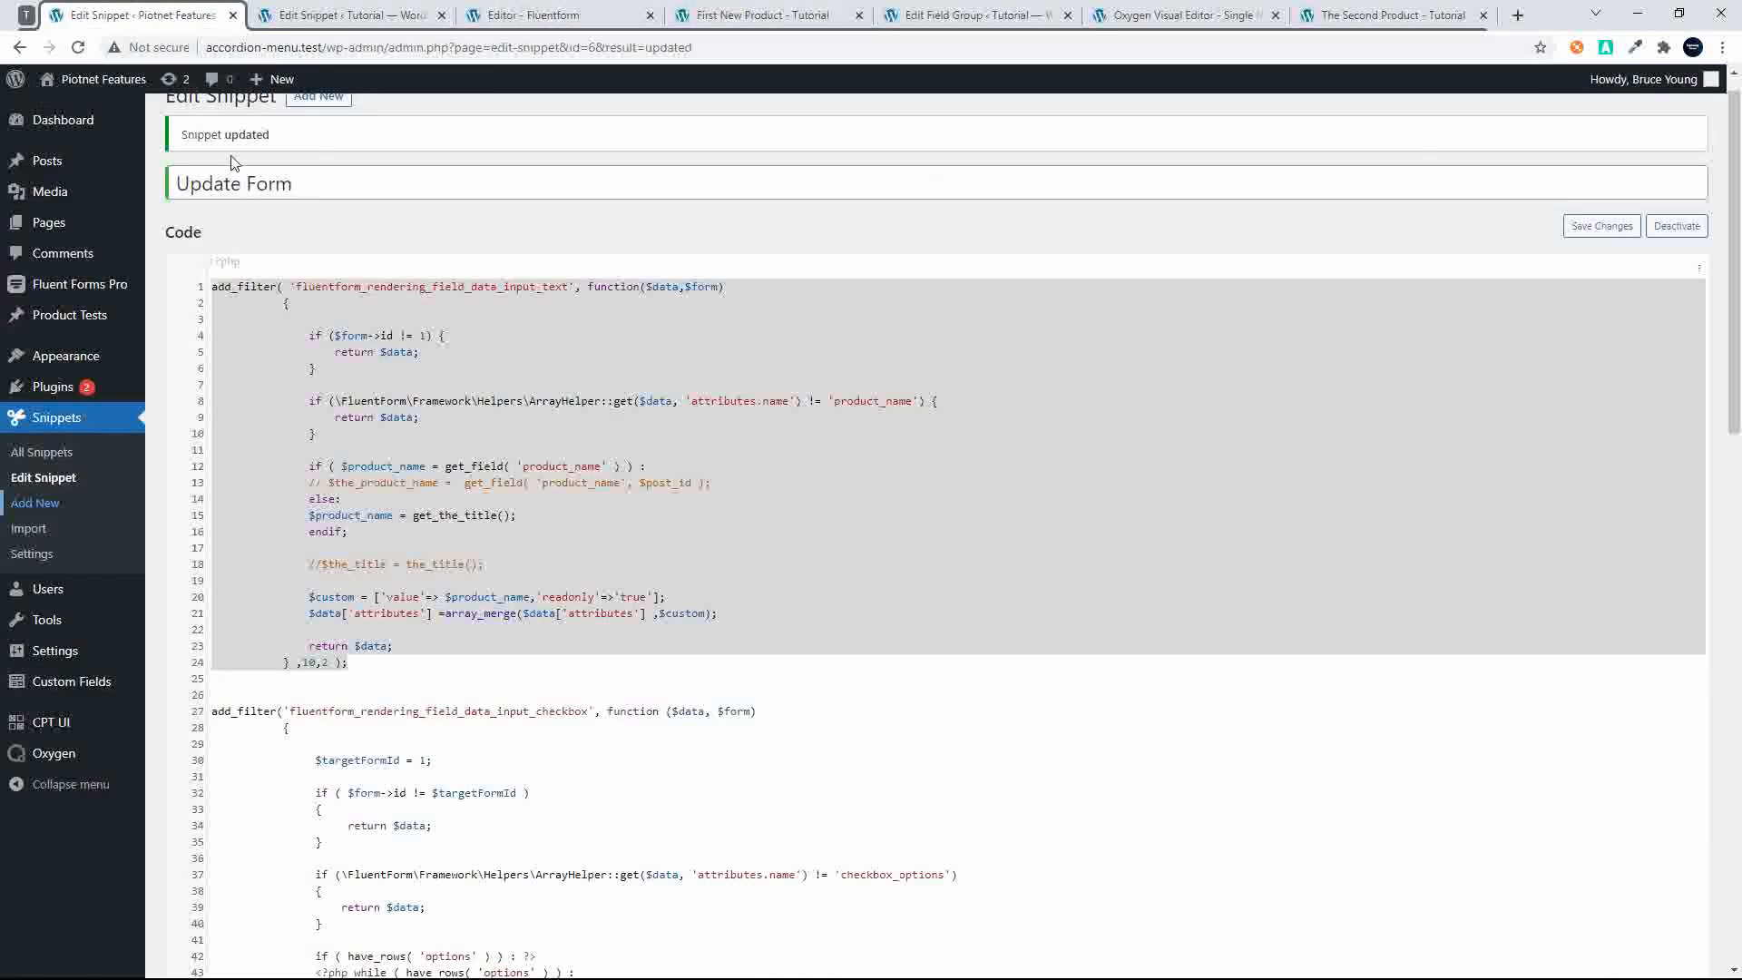
{"action": "scroll", "coordinate": [626, 537], "scroll_direction": "down", "scroll_amount": 12}
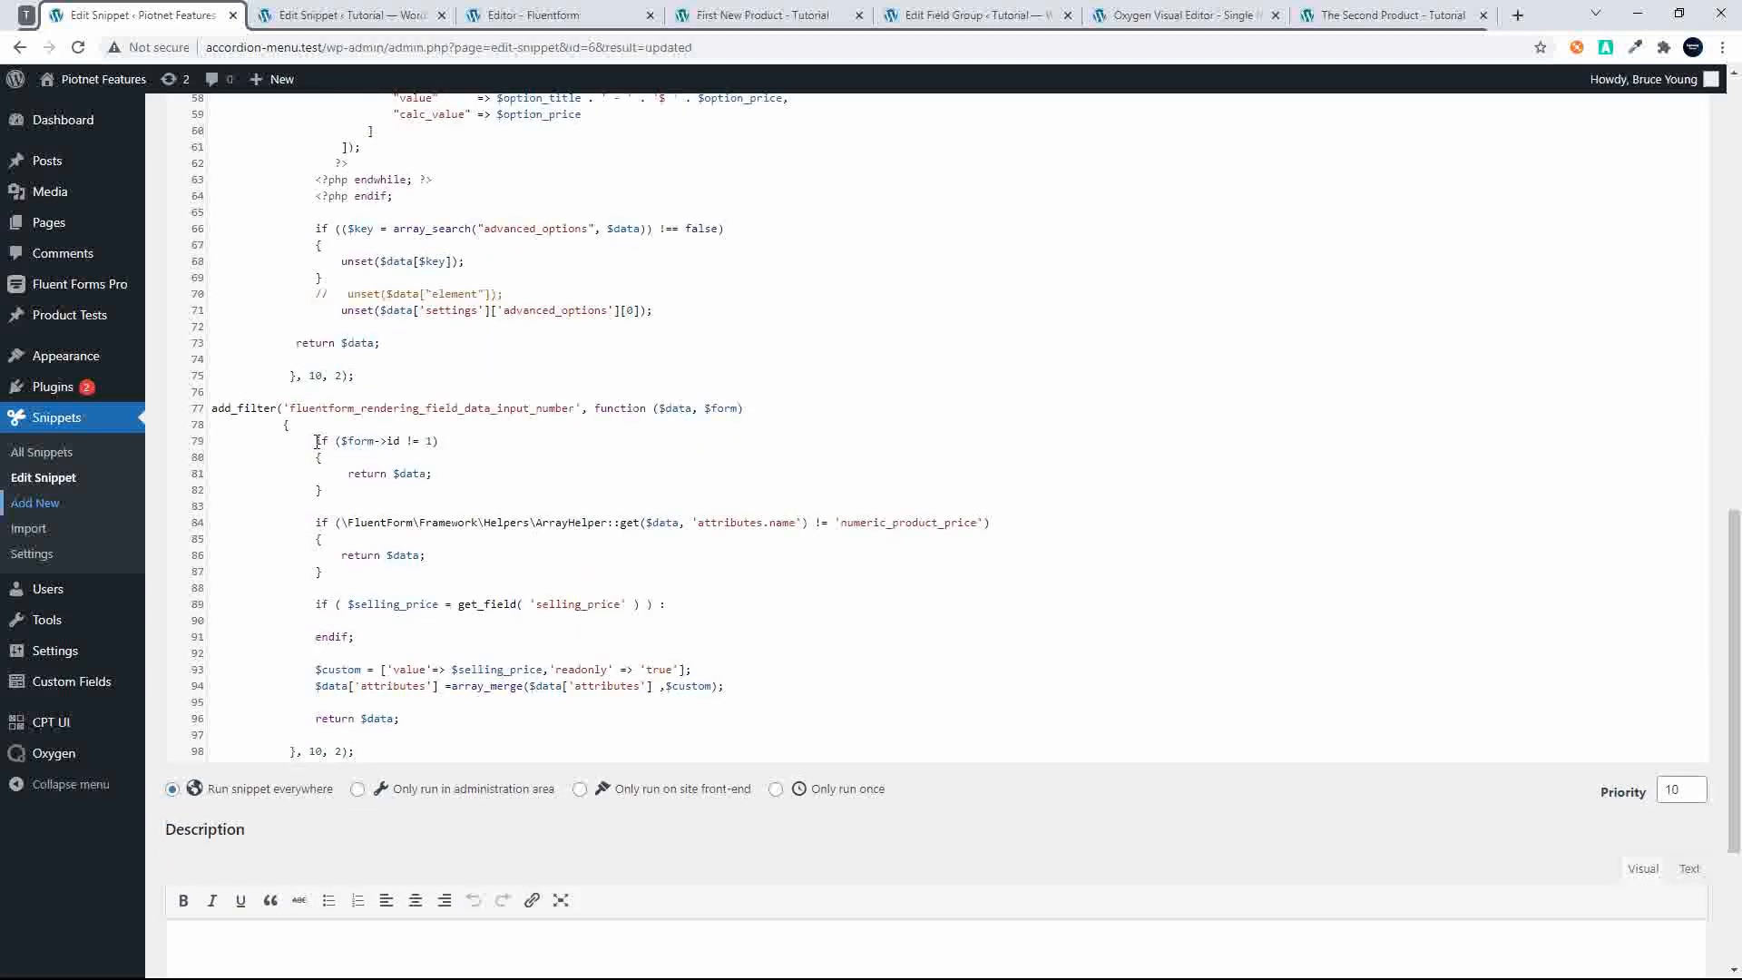
{"action": "left_click_drag", "start_coordinate": [210, 407], "coordinate": [708, 822]}
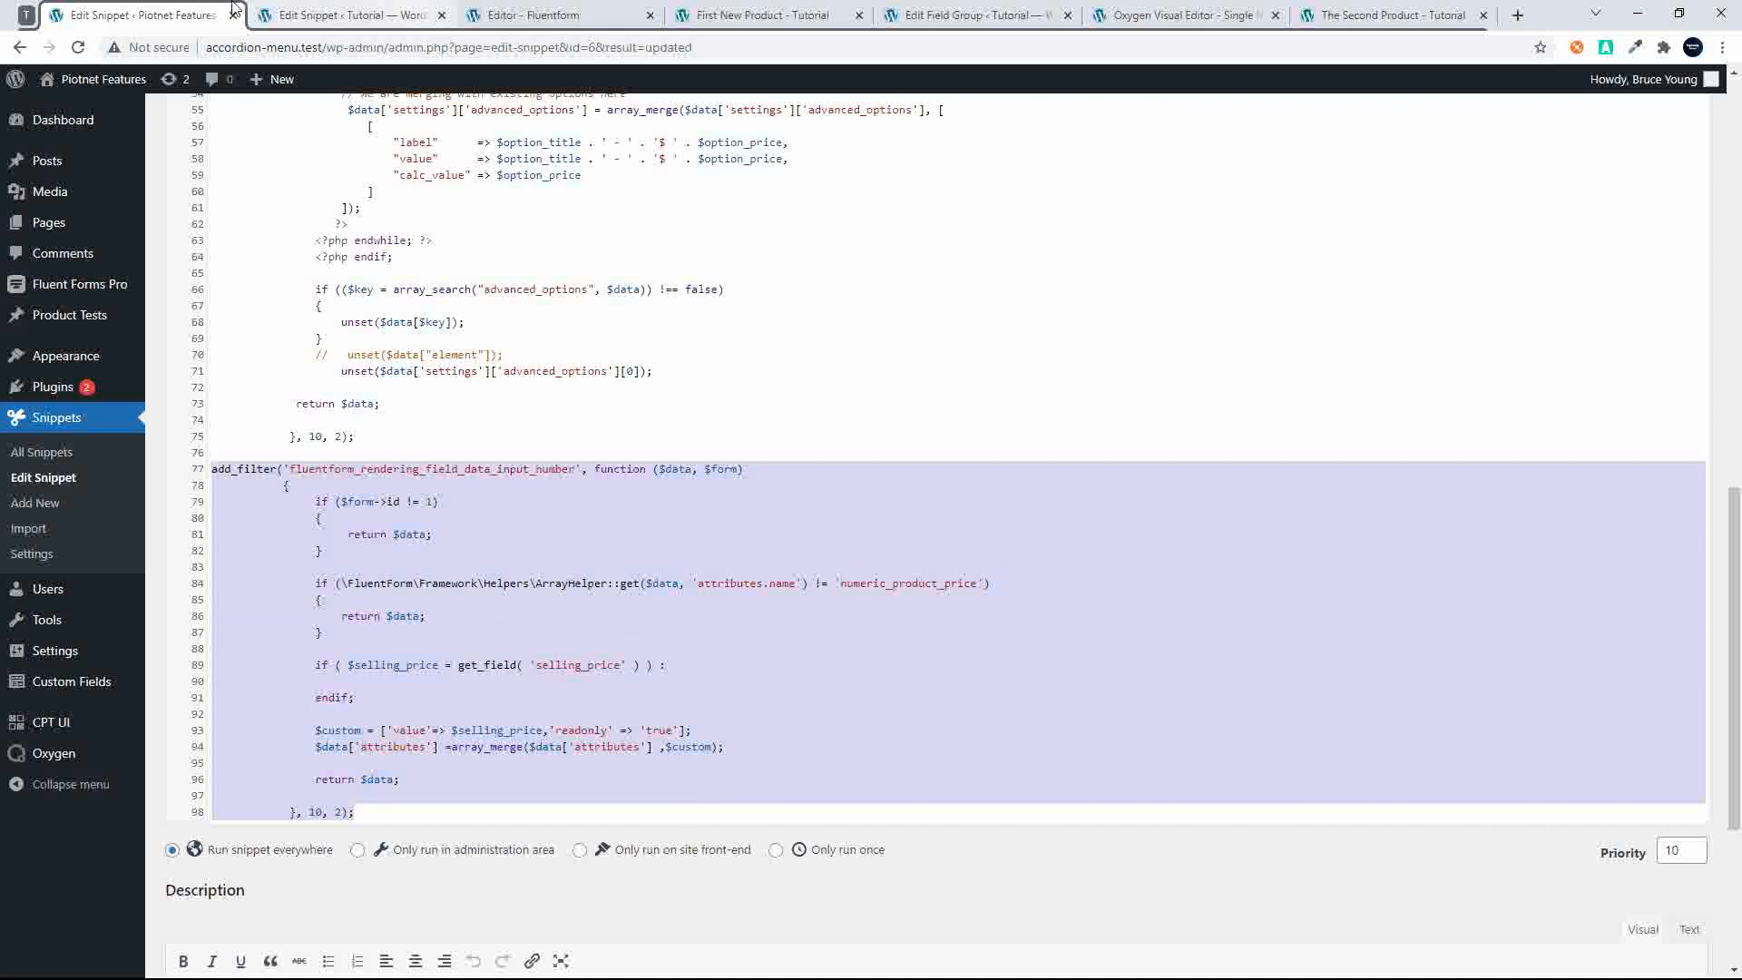
{"action": "left_click", "coordinate": [499, 15]}
{"action": "left_click", "coordinate": [403, 15]}
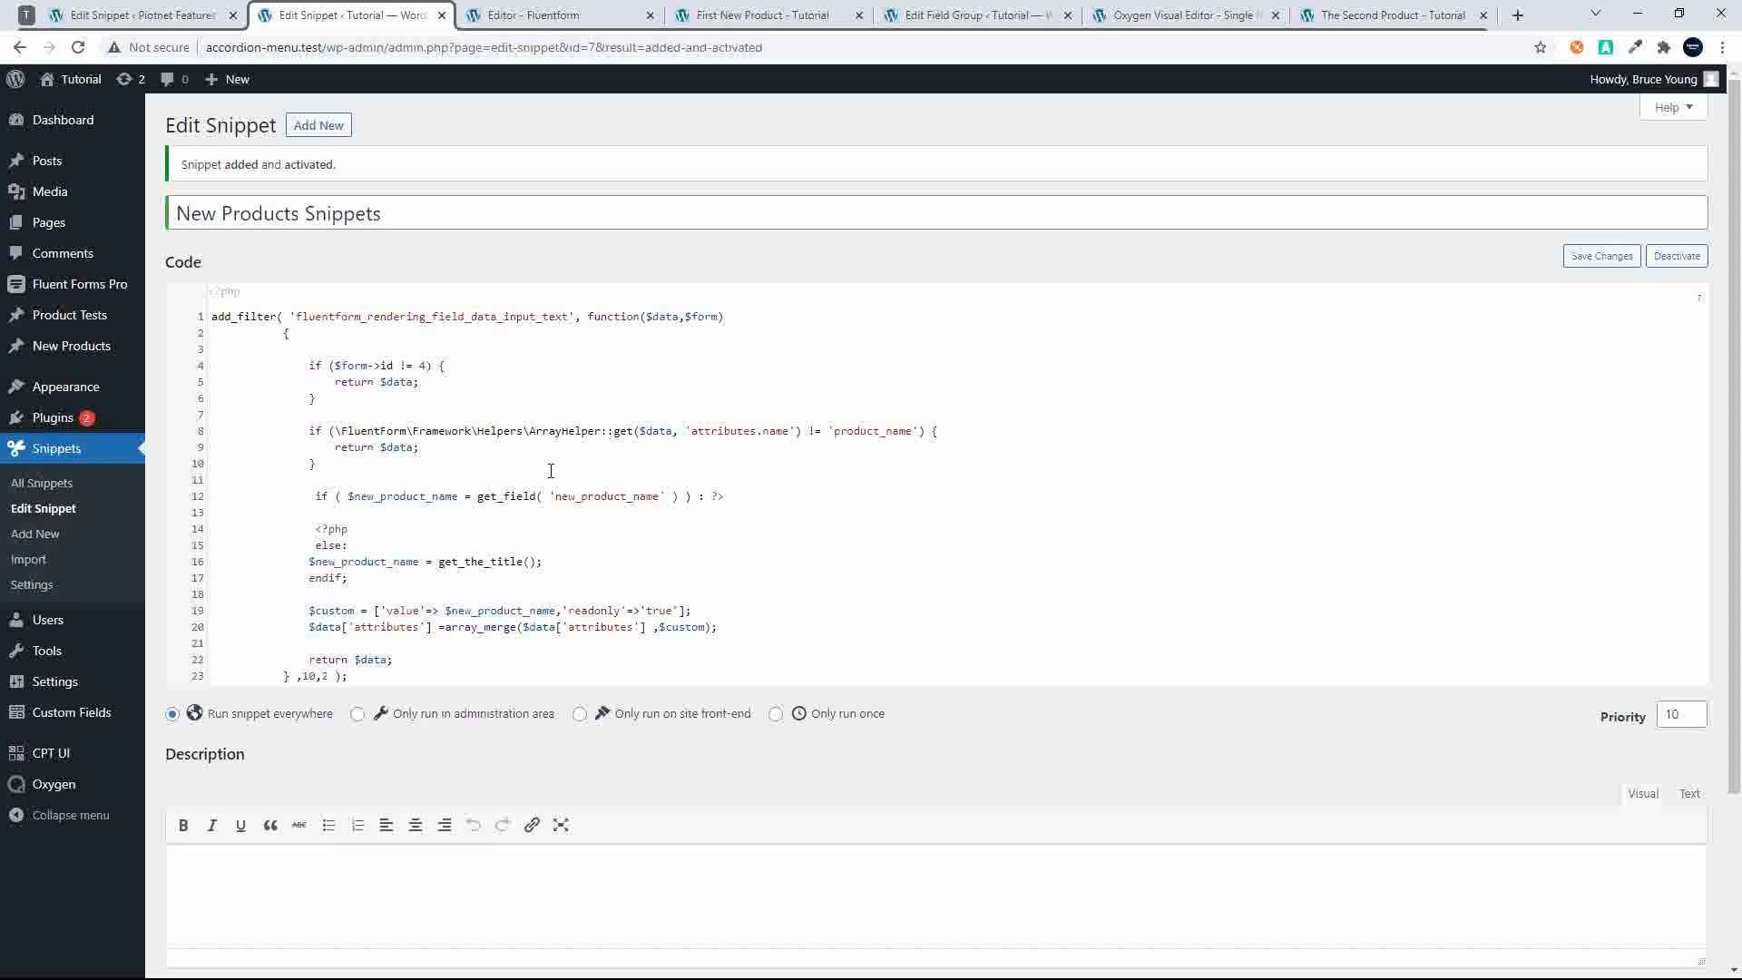
{"action": "key", "text": "Return"}
{"action": "key", "text": "Return"}
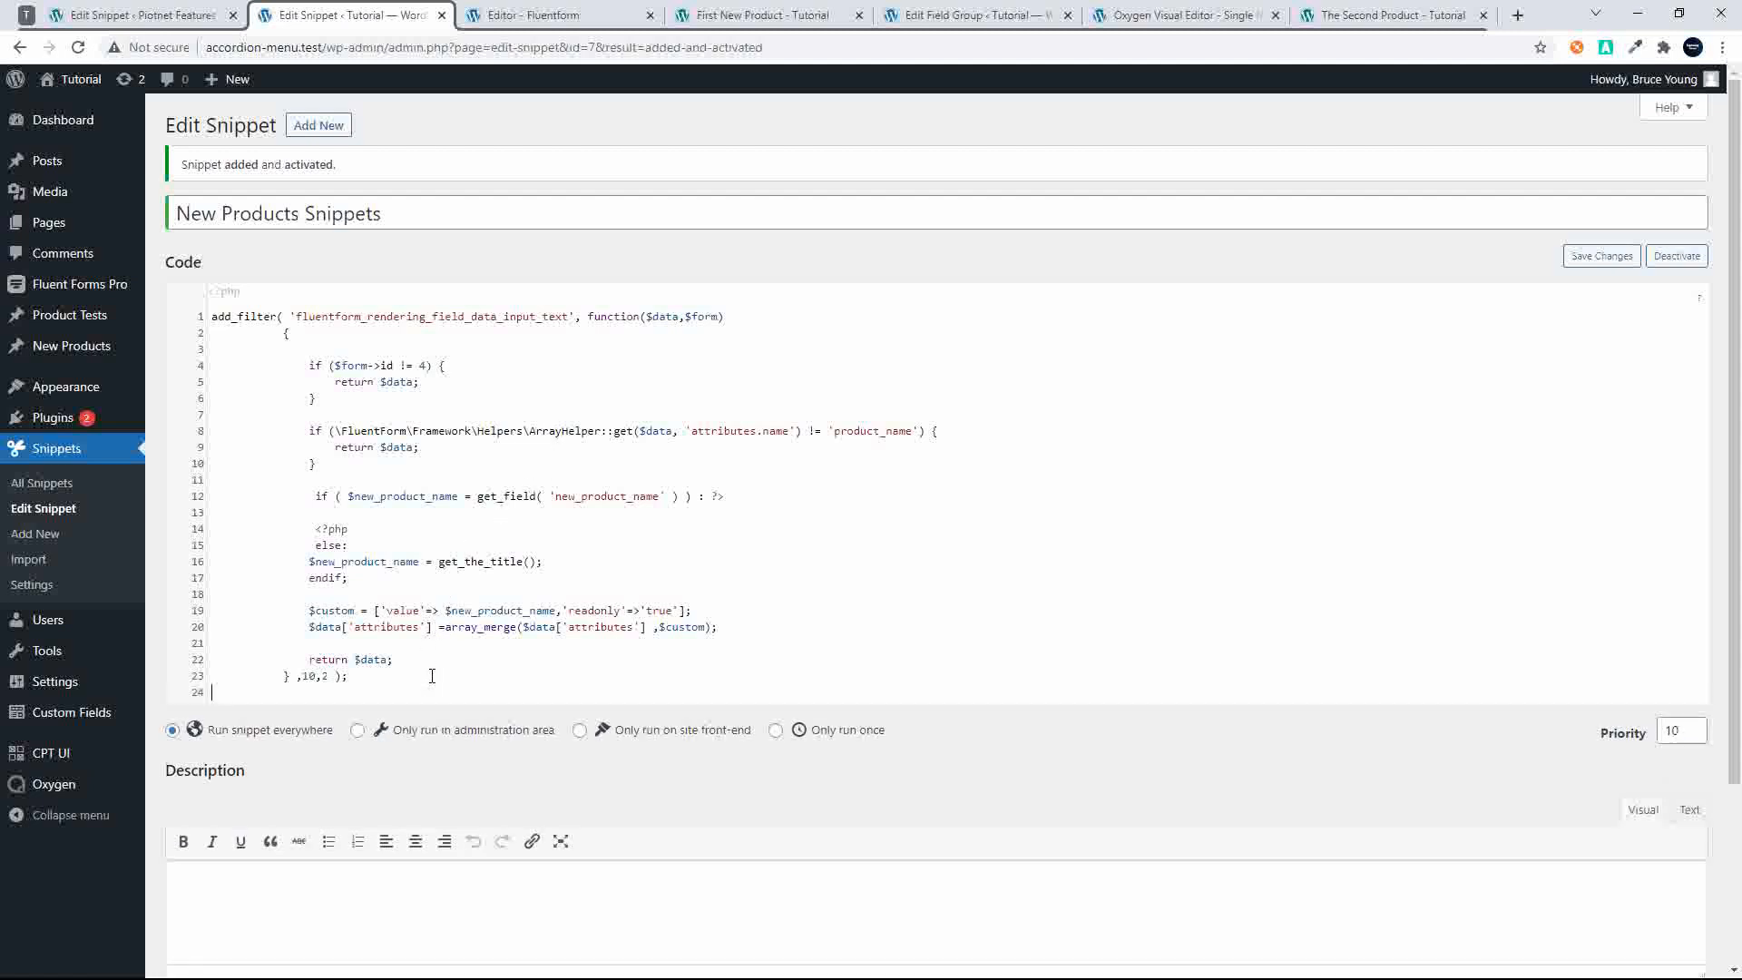
{"action": "type", "text": "add_filter('fluentform_rendering_field_data_input_number', function ($data, $form) \t\t\t{ \t\t\t\tif ($form->id != 4) \t\t\t\t{ \t\t\t\t\treturn $data; \t\t\t\t}  \t\t\t\tif (\\FluentForm\\Framework\\Helpers\\ArrayHelper::get($data, 'attributes.name') != 'numeric_product_price') \t\t\t\t{ \t\t\t\t\treturn $data; \t\t\t\t}  \t\t\t\tif ( $selling_price = get_field( 'selling_price' ) ) :  \t\t\t\tendif;  \t\t\t\t$custom = ['value'=> $selling_price,'readonly' => 'true']; \t\t\t\t$data['attributes'] =array_merge($data['attributes'] ,$custom);  \t\t\t\treturn $data;  \t\t\t}, 10, 2);"}
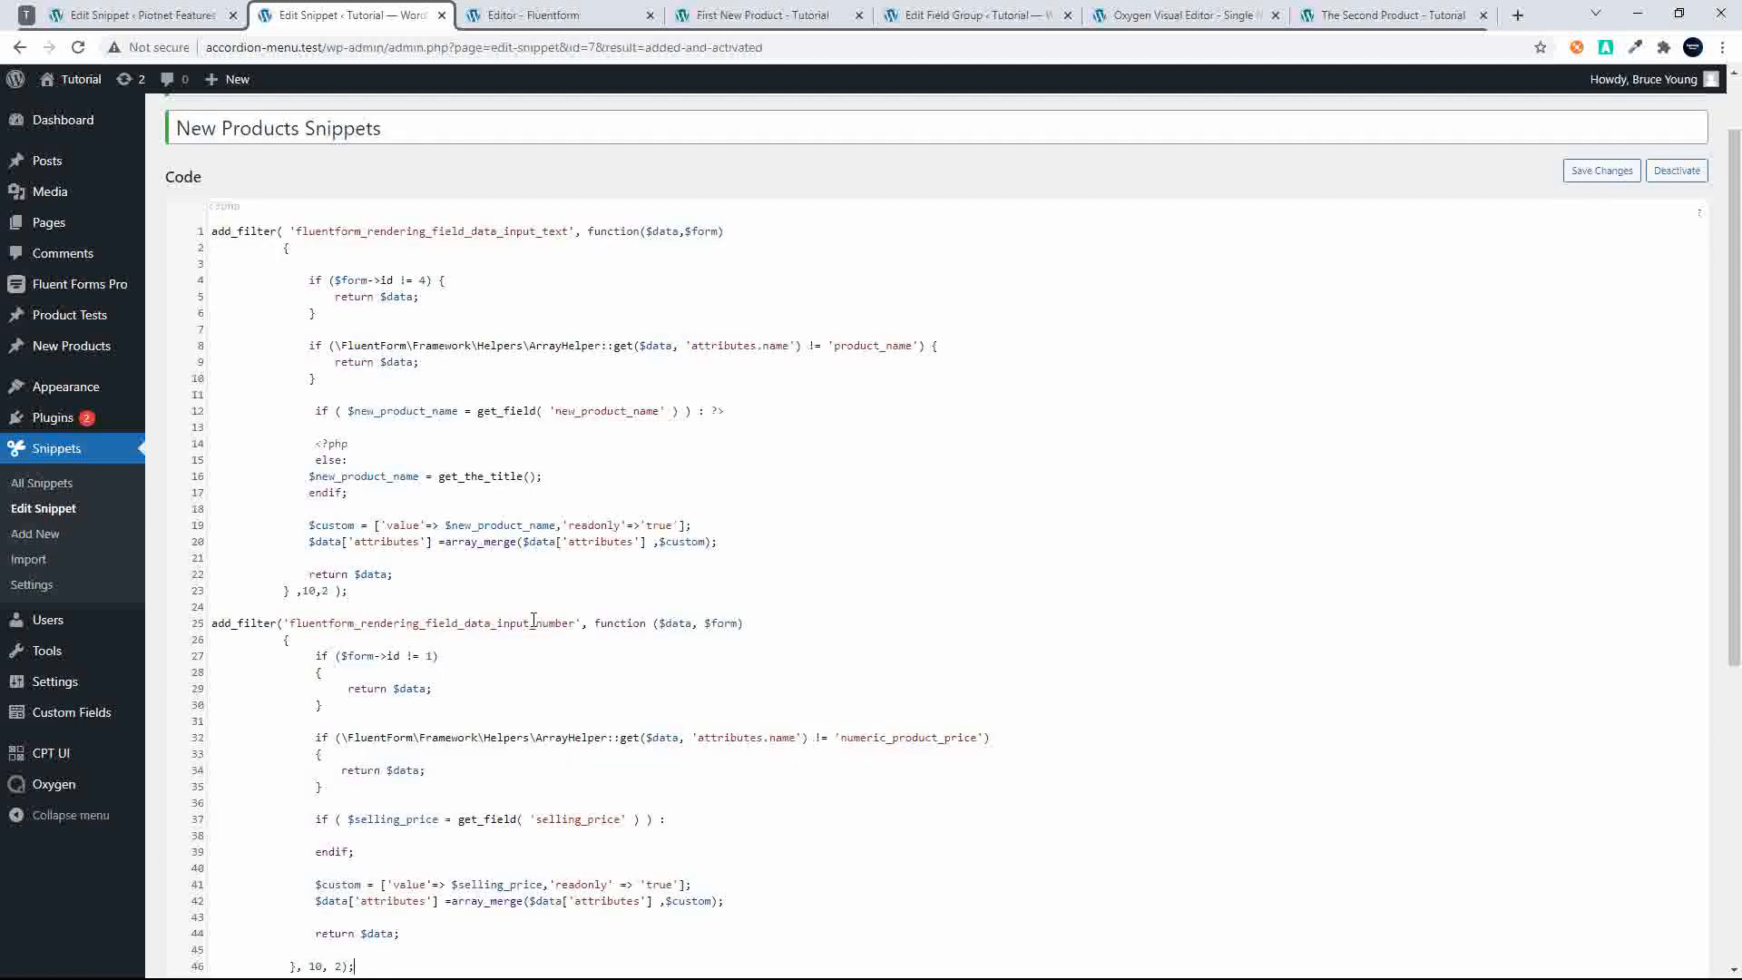
{"action": "left_click_drag", "start_coordinate": [496, 623], "coordinate": [575, 623]}
{"action": "left_click", "coordinate": [536, 224]}
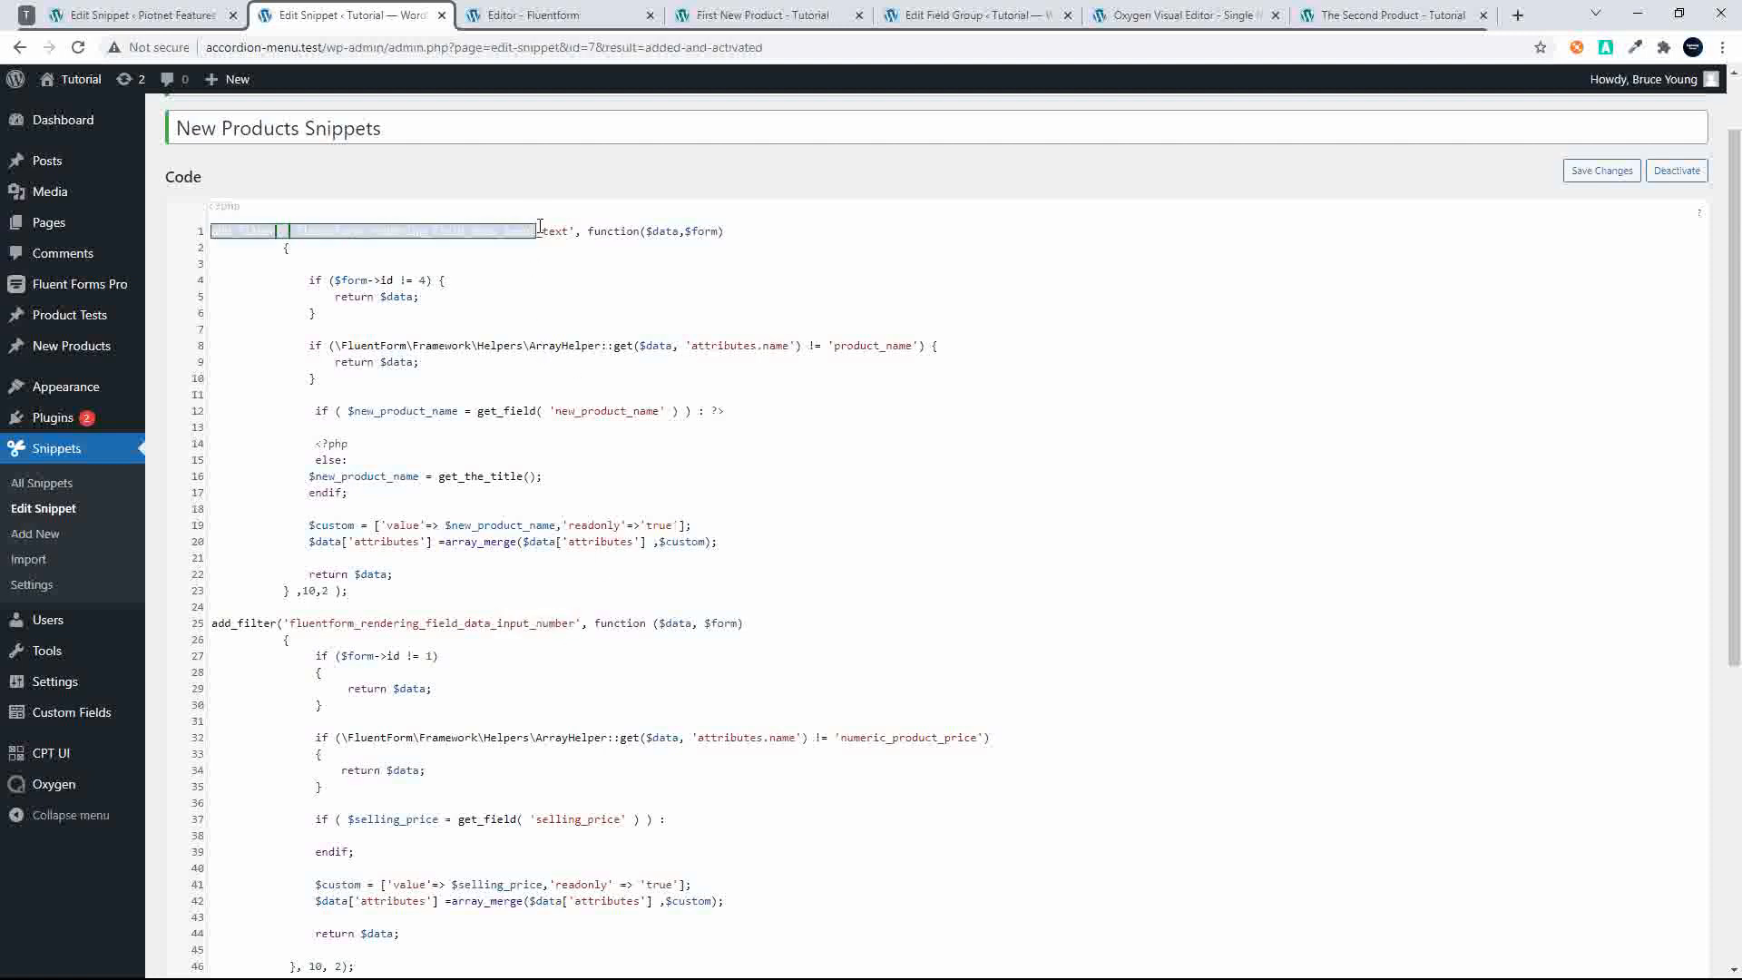
{"action": "left_click", "coordinate": [540, 227]}
{"action": "scroll", "coordinate": [552, 444], "scroll_direction": "up", "scroll_amount": 1}
{"action": "scroll", "coordinate": [576, 571], "scroll_direction": "down", "scroll_amount": 2}
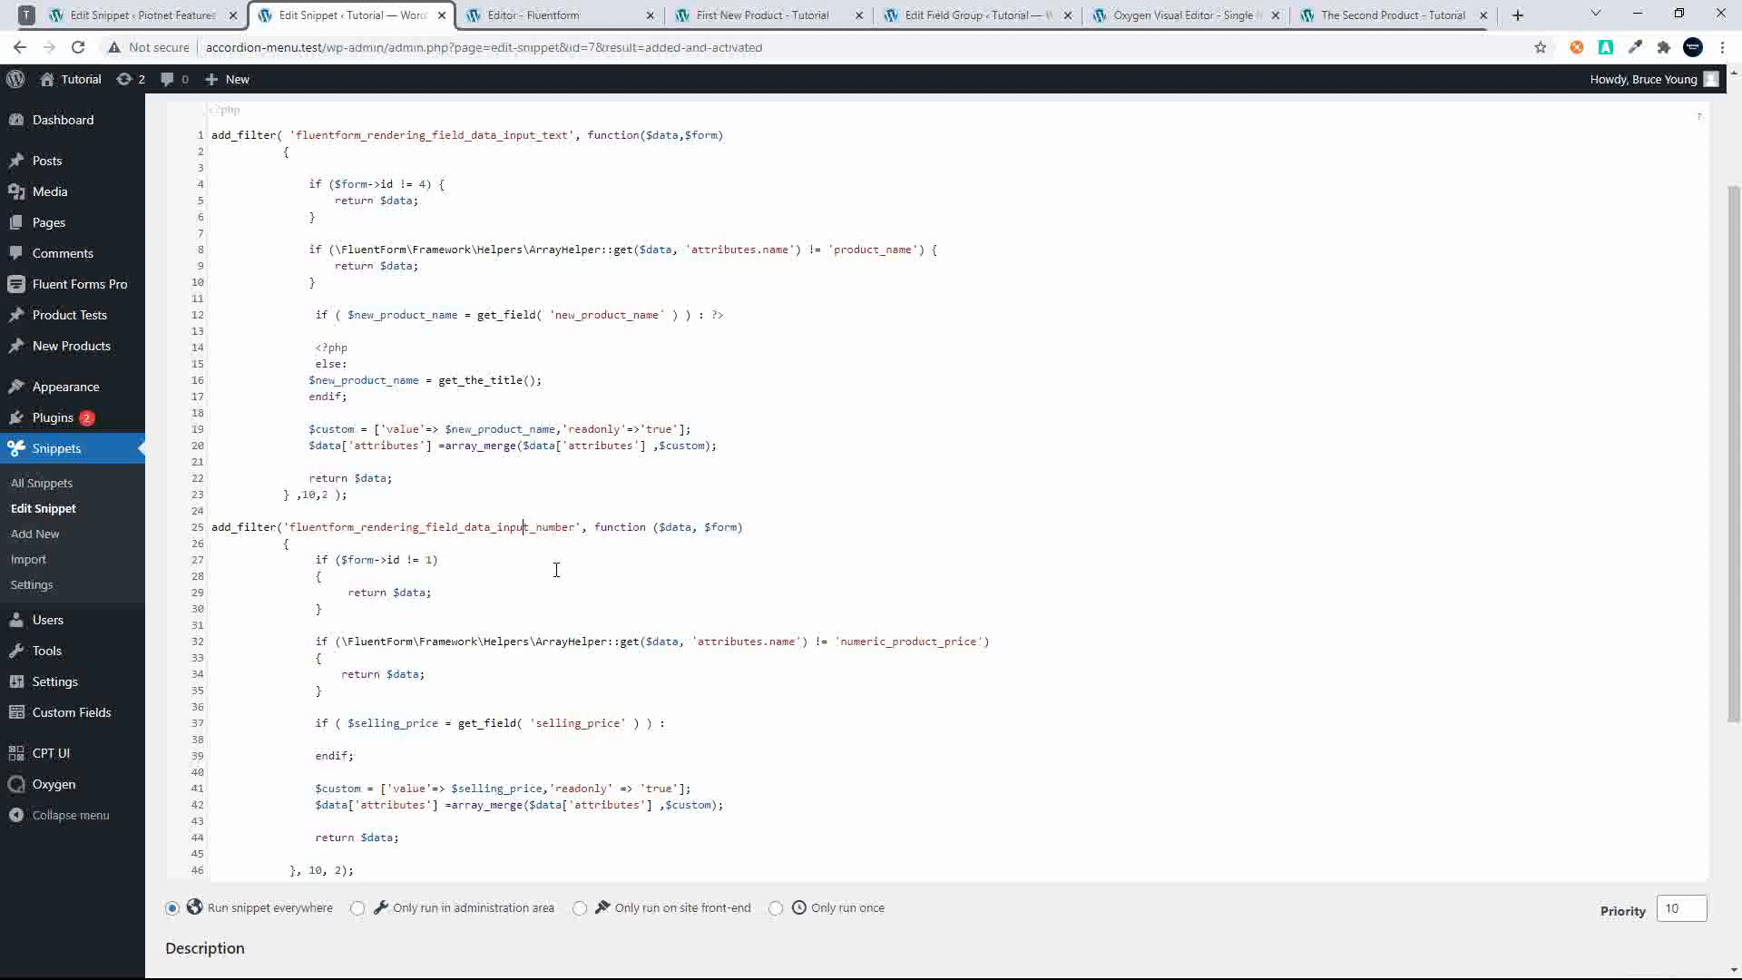
Change the form ID check in the fluentform_rendering_field_data_input_number filter to 4
{"action": "scroll", "coordinate": [556, 569], "scroll_direction": "down", "scroll_amount": 1}
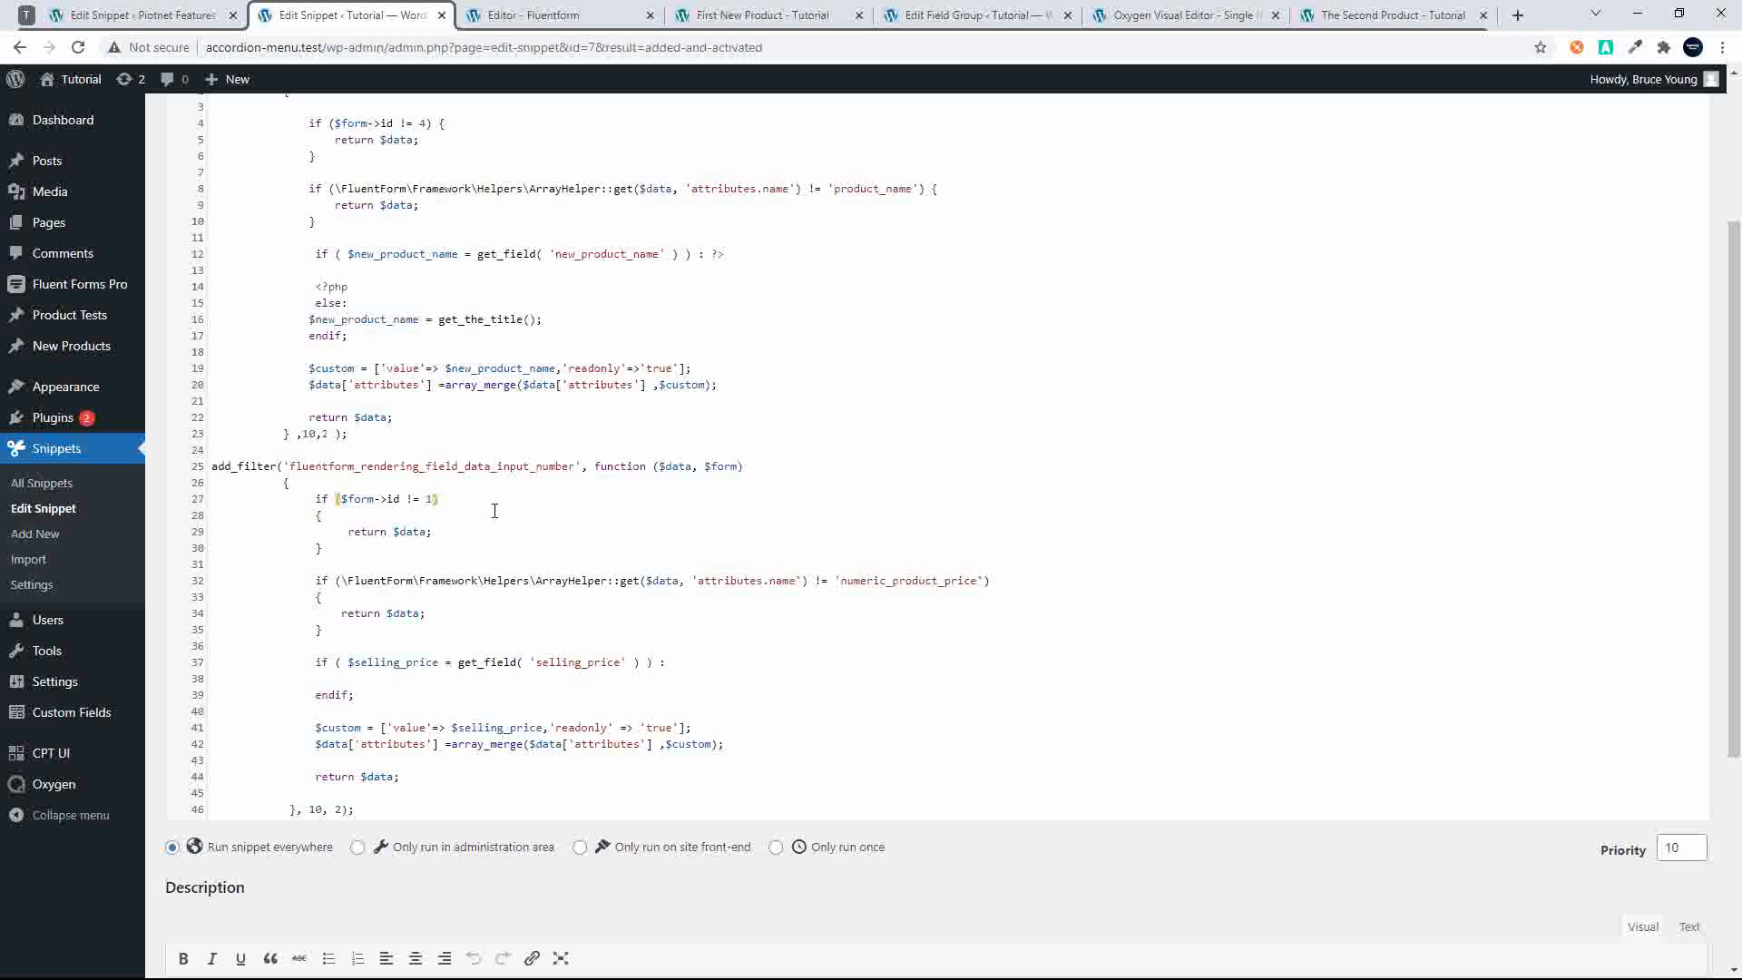
{"action": "key", "text": "Left"}
{"action": "type", "text": "4"}
Copy the Name Attribute product_price from the Product Price field's advanced options in the Fluent Forms editor
{"action": "left_click", "coordinate": [894, 585]}
{"action": "left_click", "coordinate": [736, 18]}
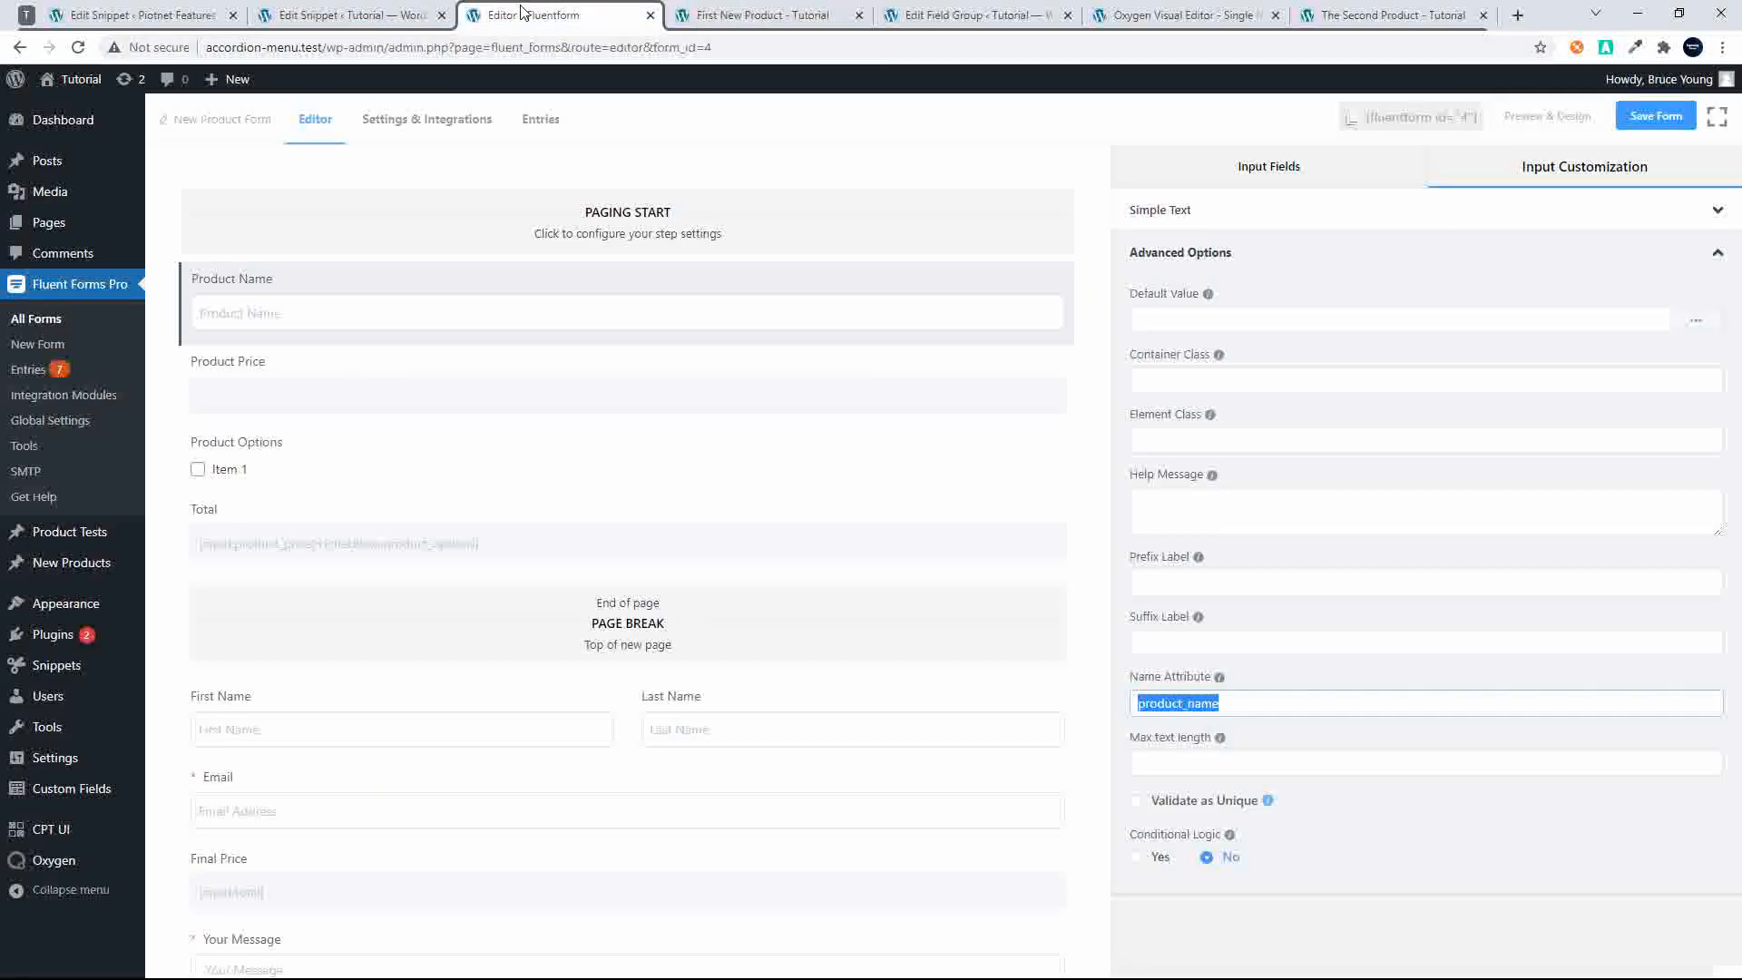
{"action": "left_click", "coordinate": [530, 15]}
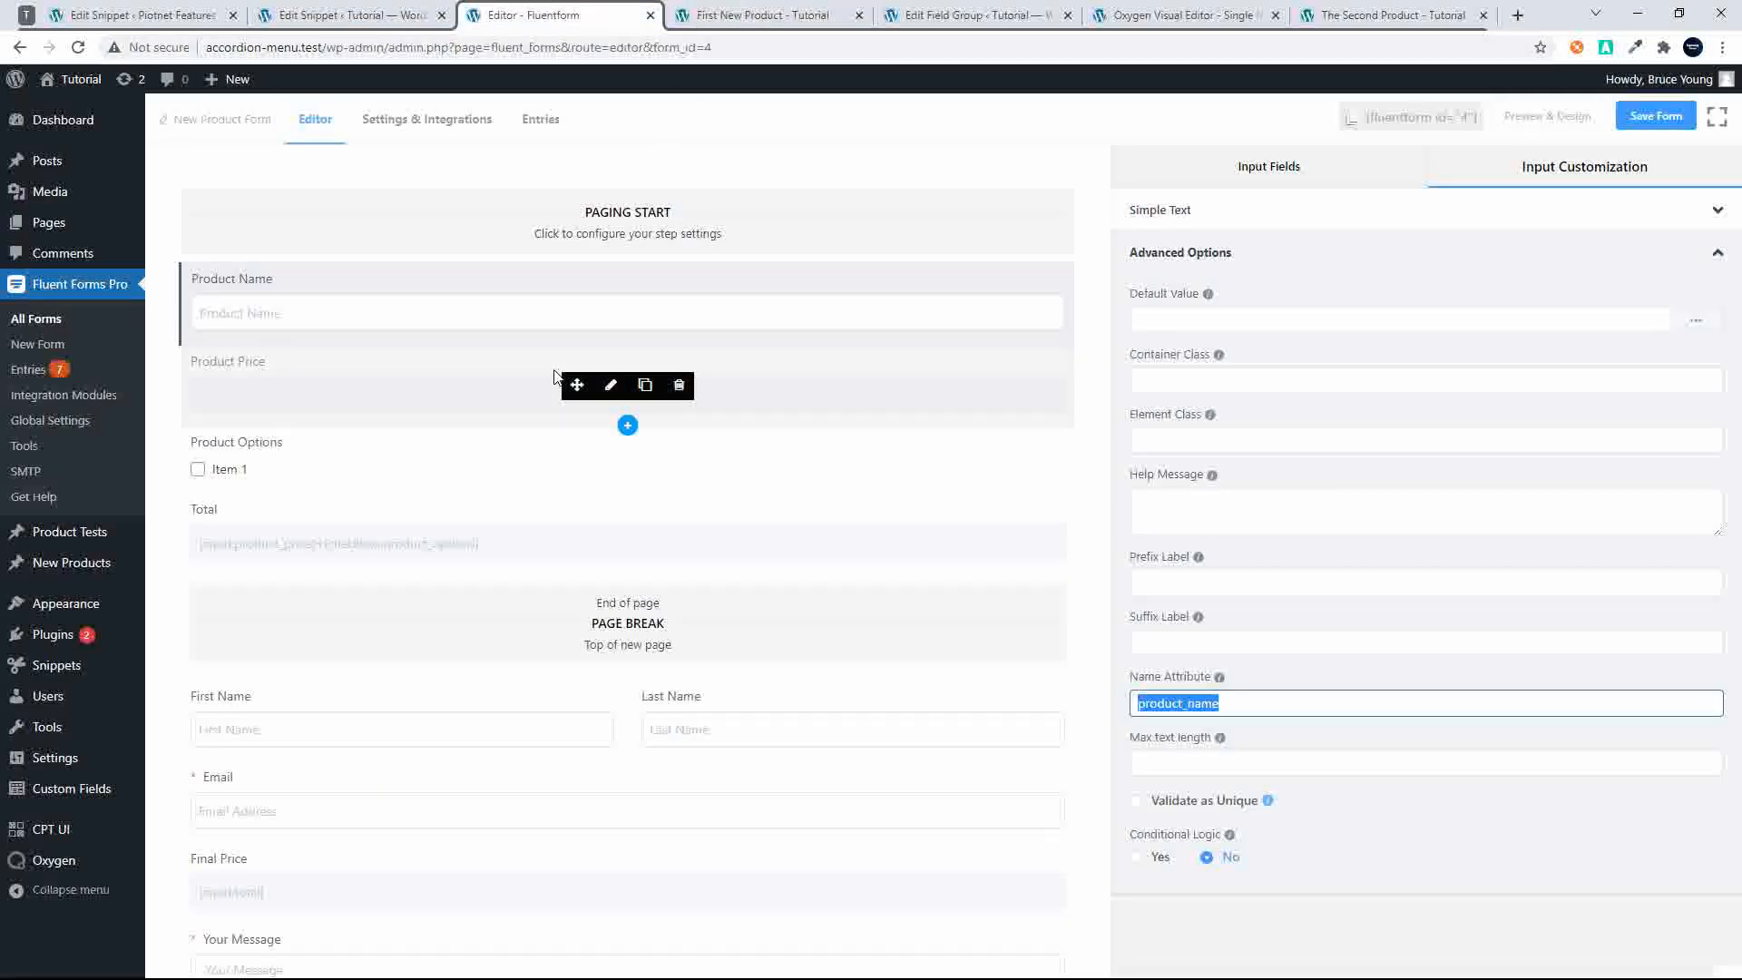
{"action": "left_click", "coordinate": [611, 386]}
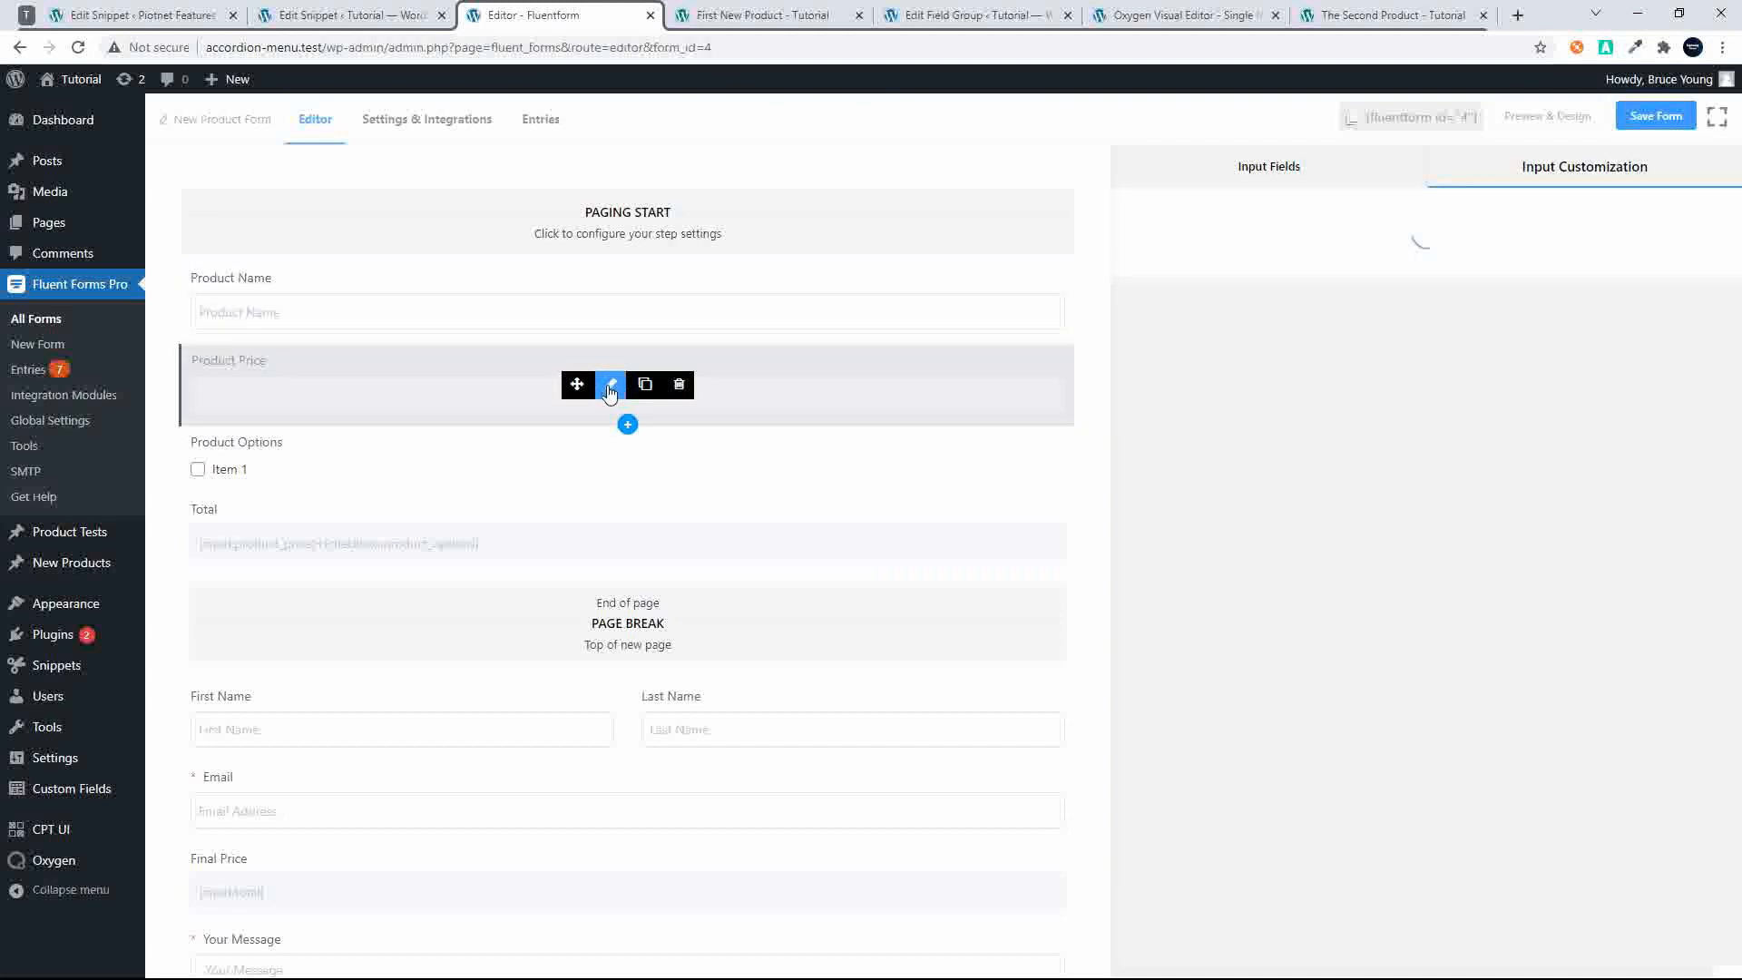
{"action": "left_click", "coordinate": [1170, 749]}
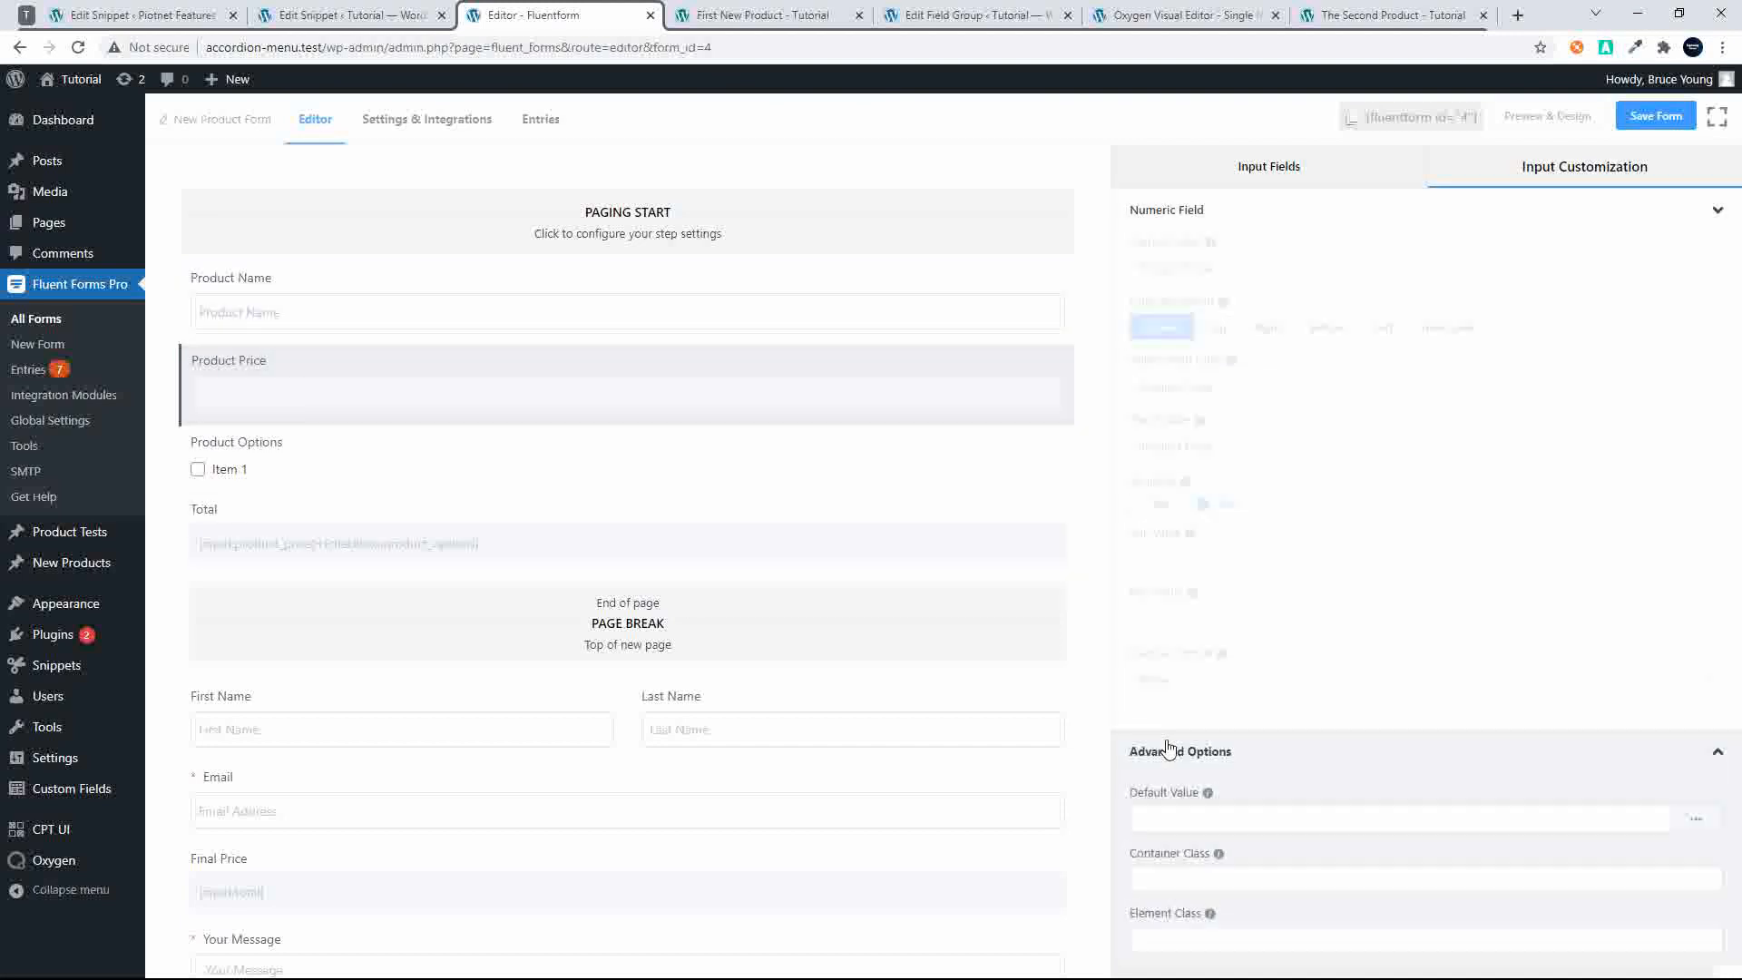
{"action": "left_click", "coordinate": [1190, 762]}
{"action": "left_click_drag", "start_coordinate": [1243, 765], "coordinate": [1144, 767]}
{"action": "key", "text": "ctrl+c"}
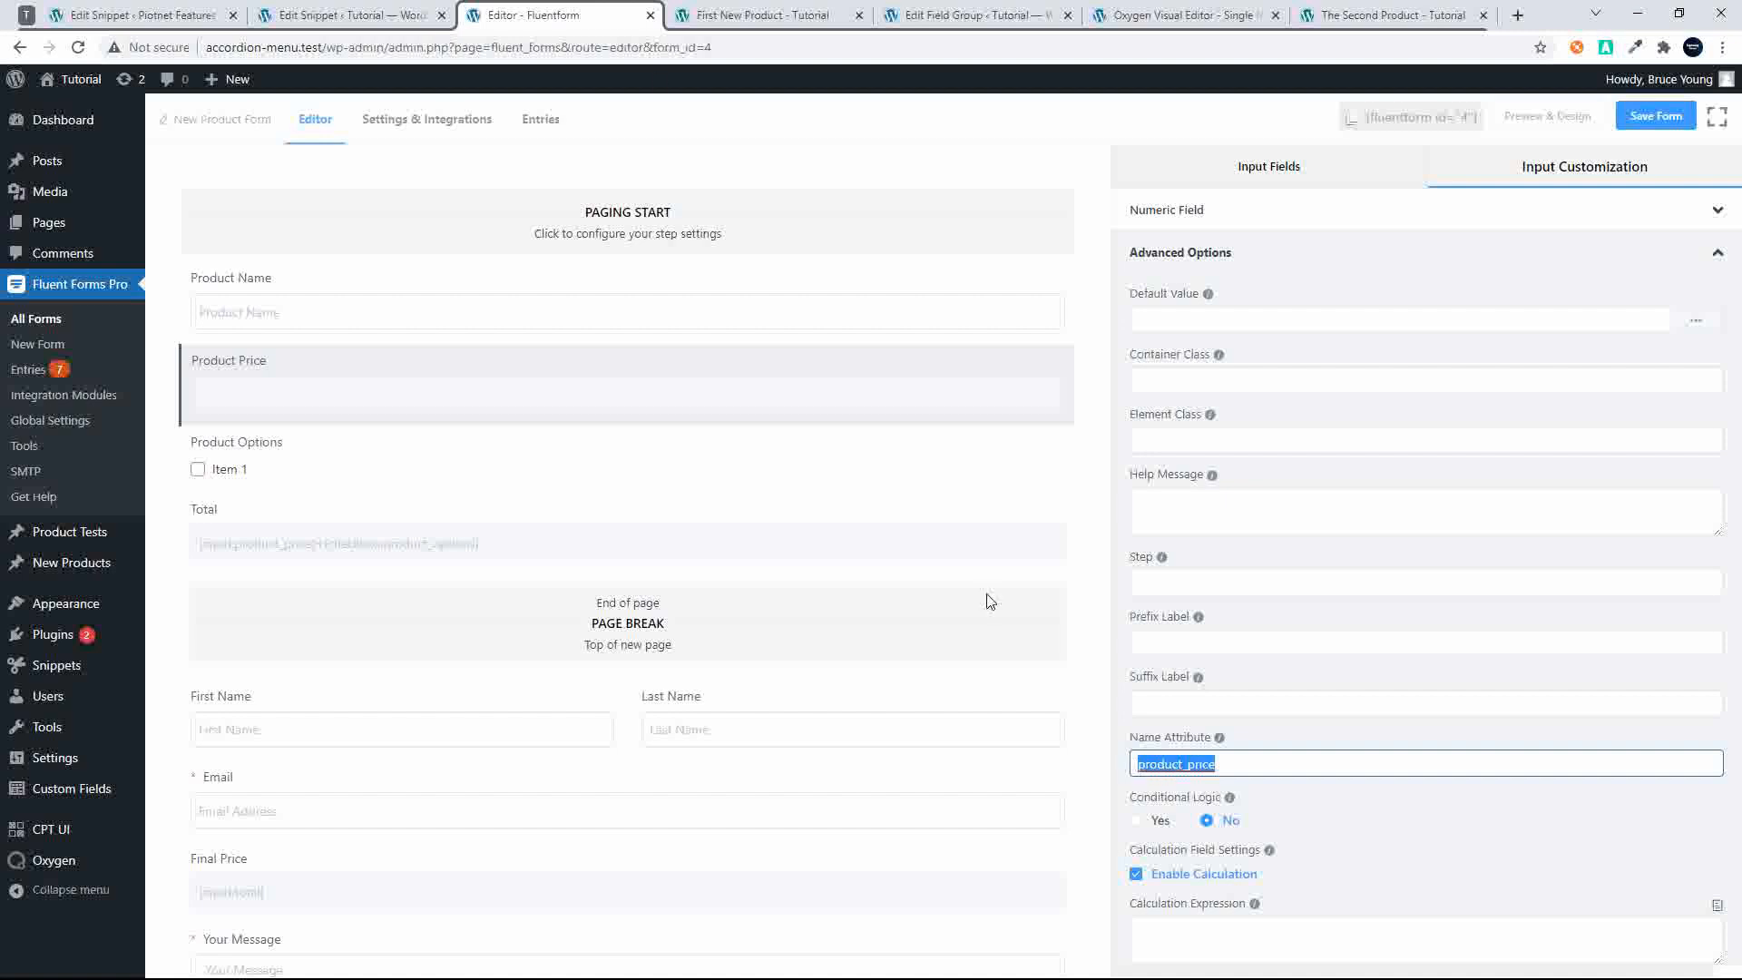
Replace numeric_product_price with product_price in the number filter's attributes.name check in the New Products Snippets code
{"action": "left_click", "coordinate": [340, 15]}
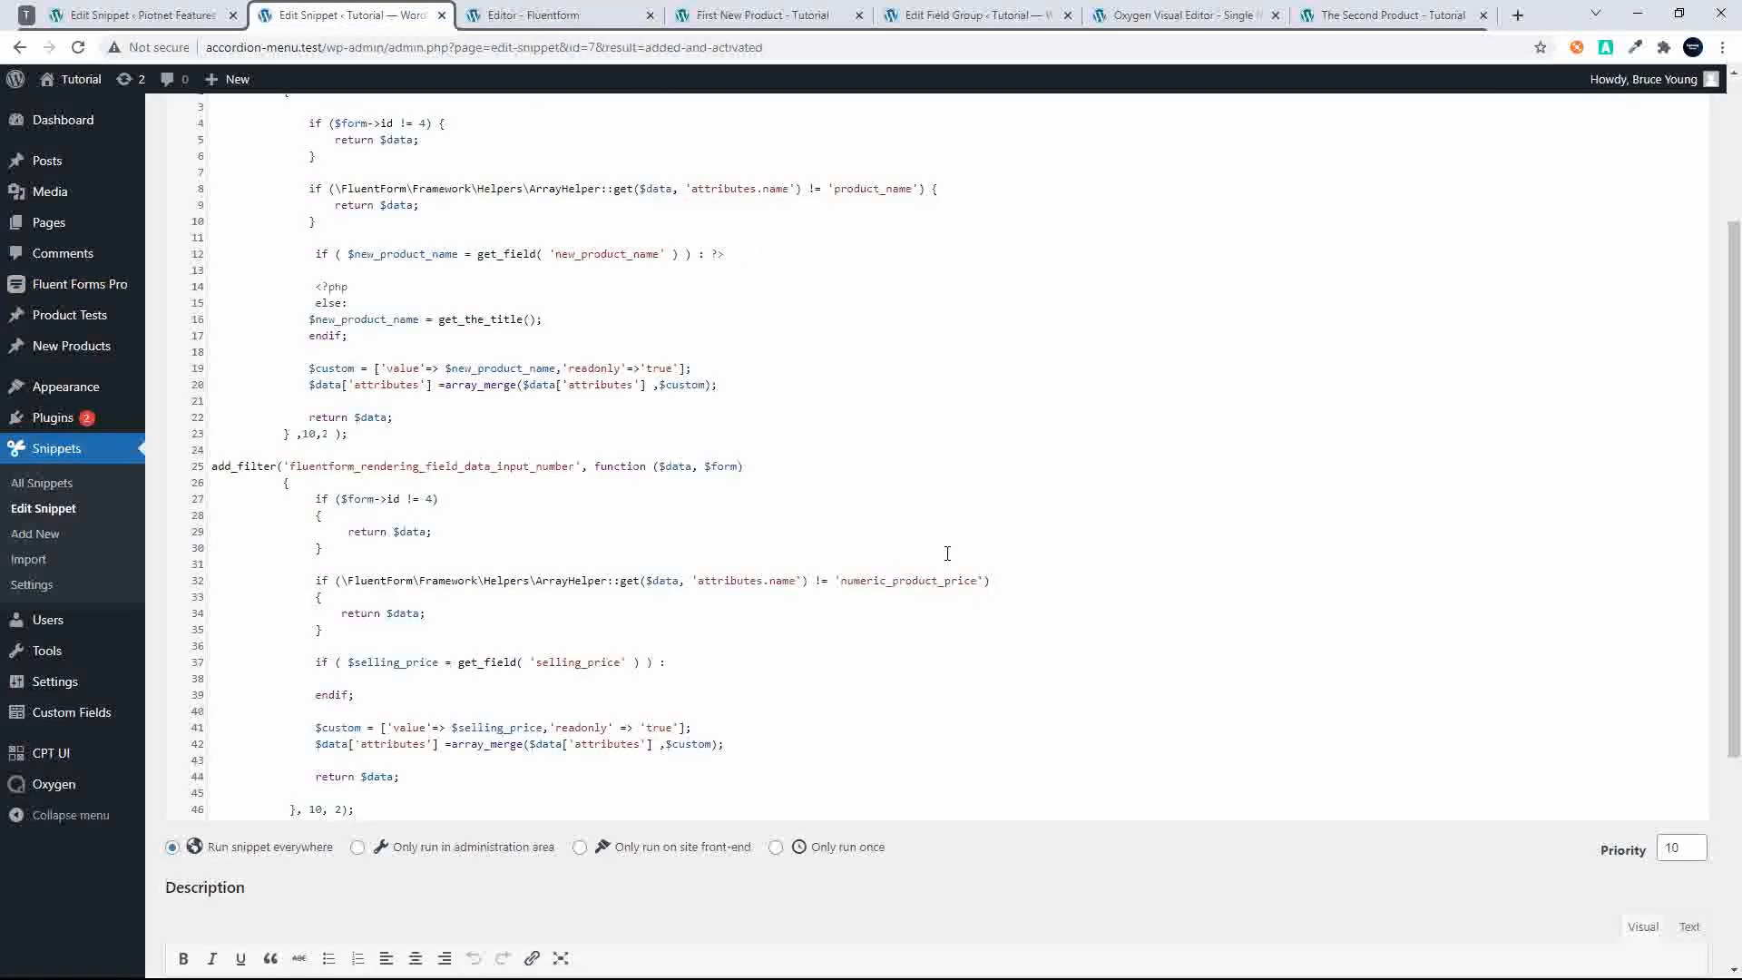
{"action": "double_click", "coordinate": [927, 581]}
{"action": "key", "text": "ctrl+v"}
{"action": "scroll", "coordinate": [939, 580], "scroll_direction": "down", "scroll_amount": 2}
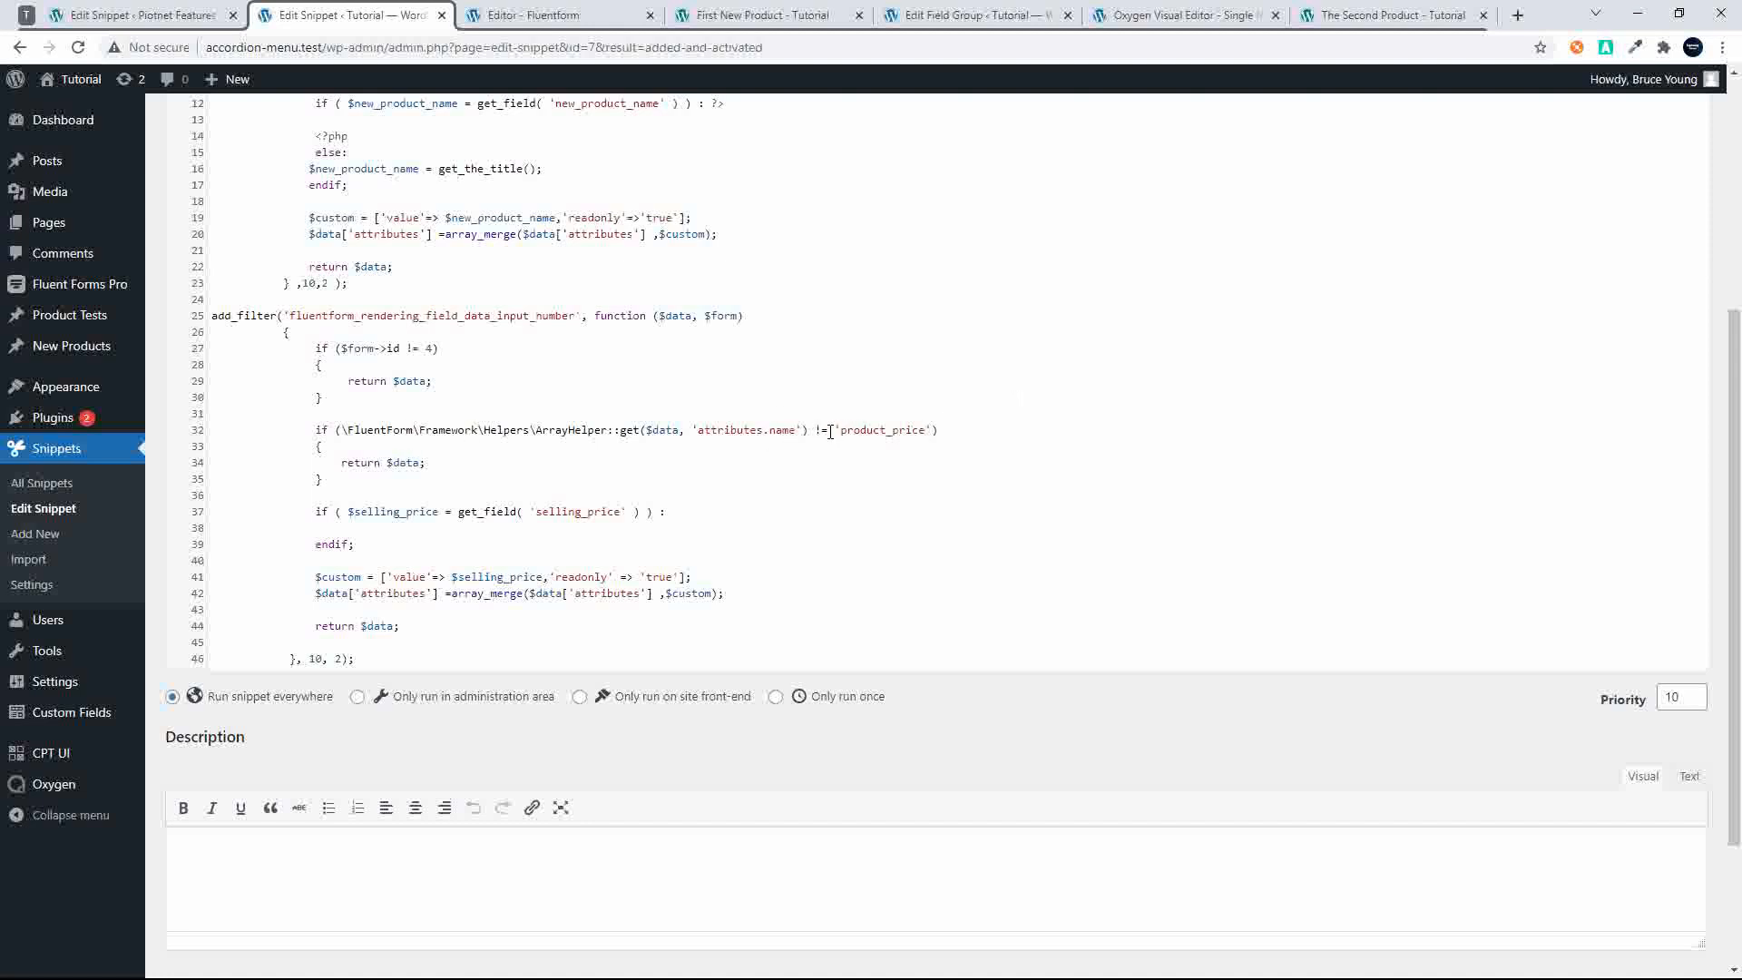
Look up the price field's name in the New Products field group and set the number filter's get_field argument to 'new_product_price'
{"action": "scroll", "coordinate": [444, 515], "scroll_direction": "down", "scroll_amount": 1}
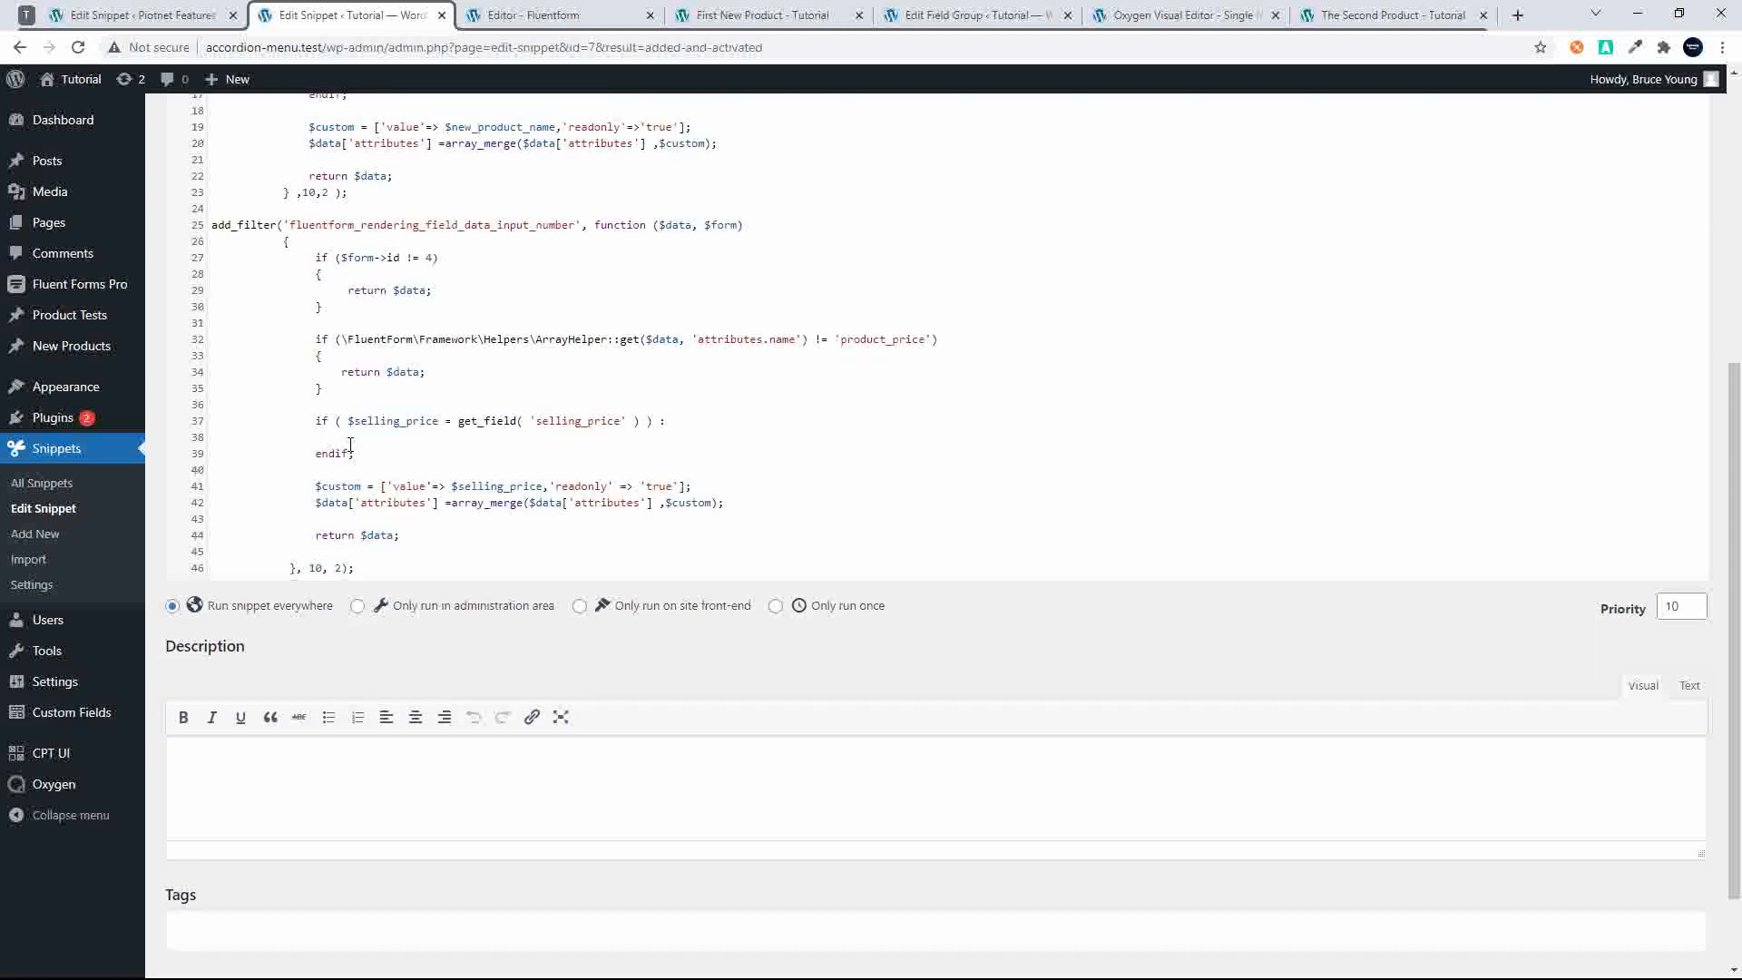
{"action": "left_click", "coordinate": [760, 15]}
{"action": "left_click", "coordinate": [929, 15]}
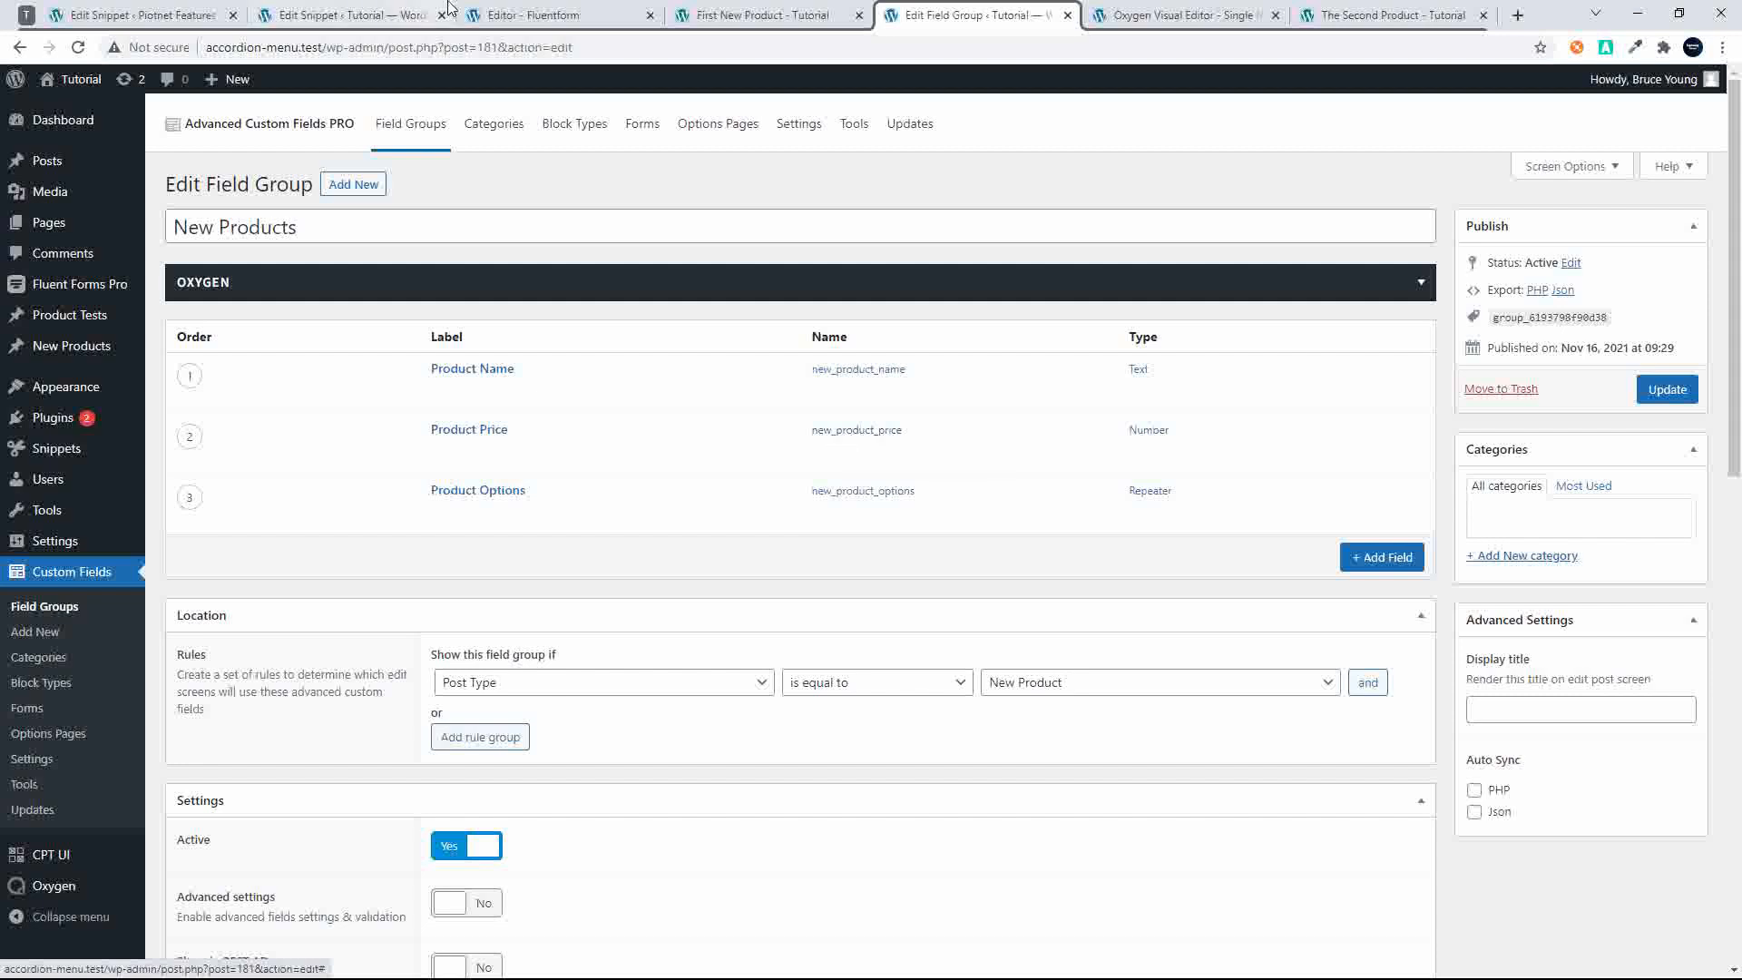
{"action": "left_click", "coordinate": [517, 16]}
{"action": "left_click", "coordinate": [353, 15]}
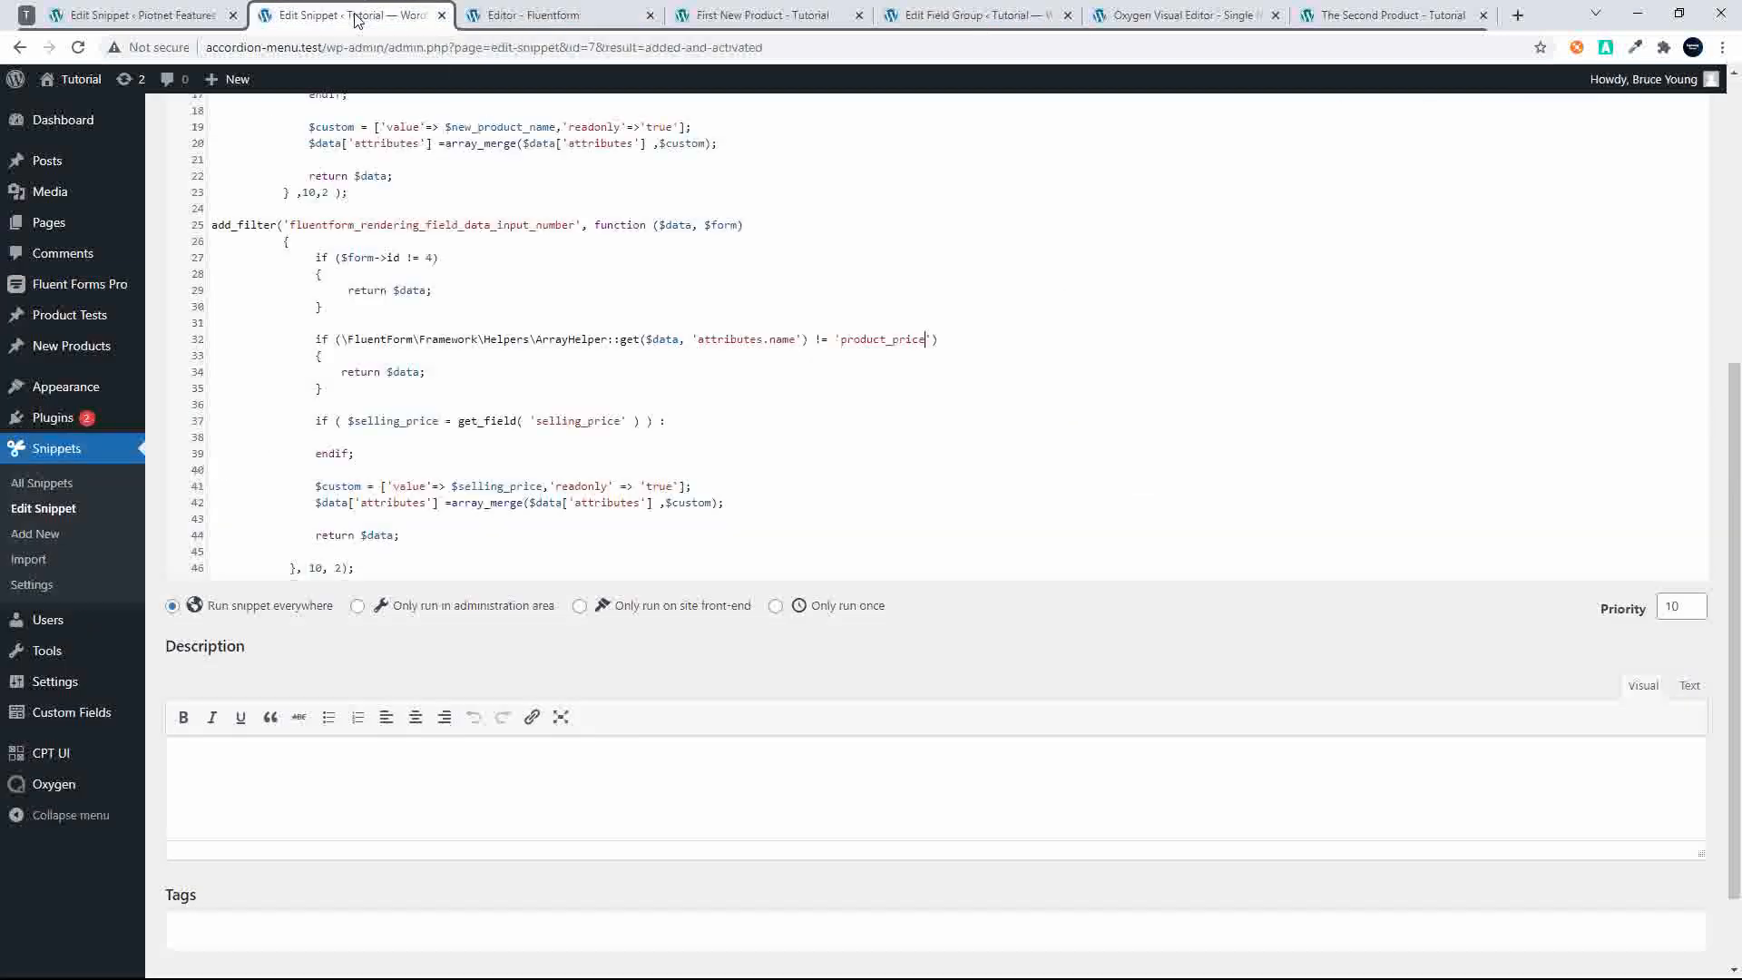
{"action": "double_click", "coordinate": [881, 345]}
{"action": "key", "text": "ctrl+c"}
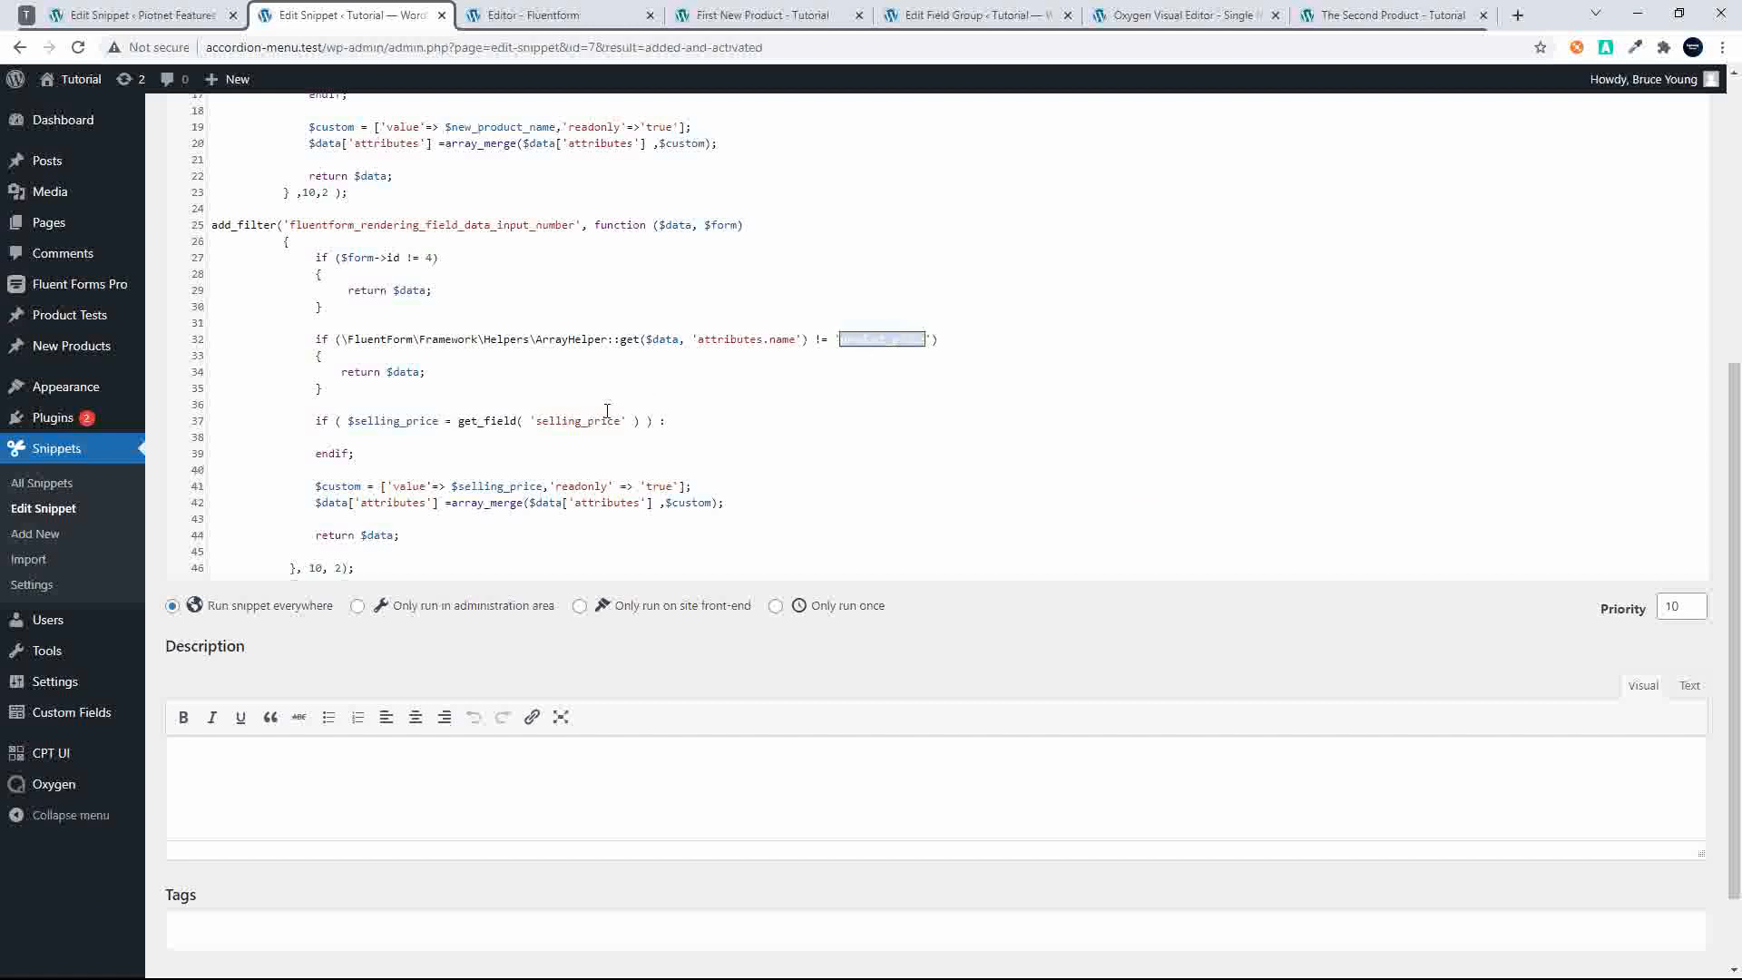
{"action": "double_click", "coordinate": [577, 421]}
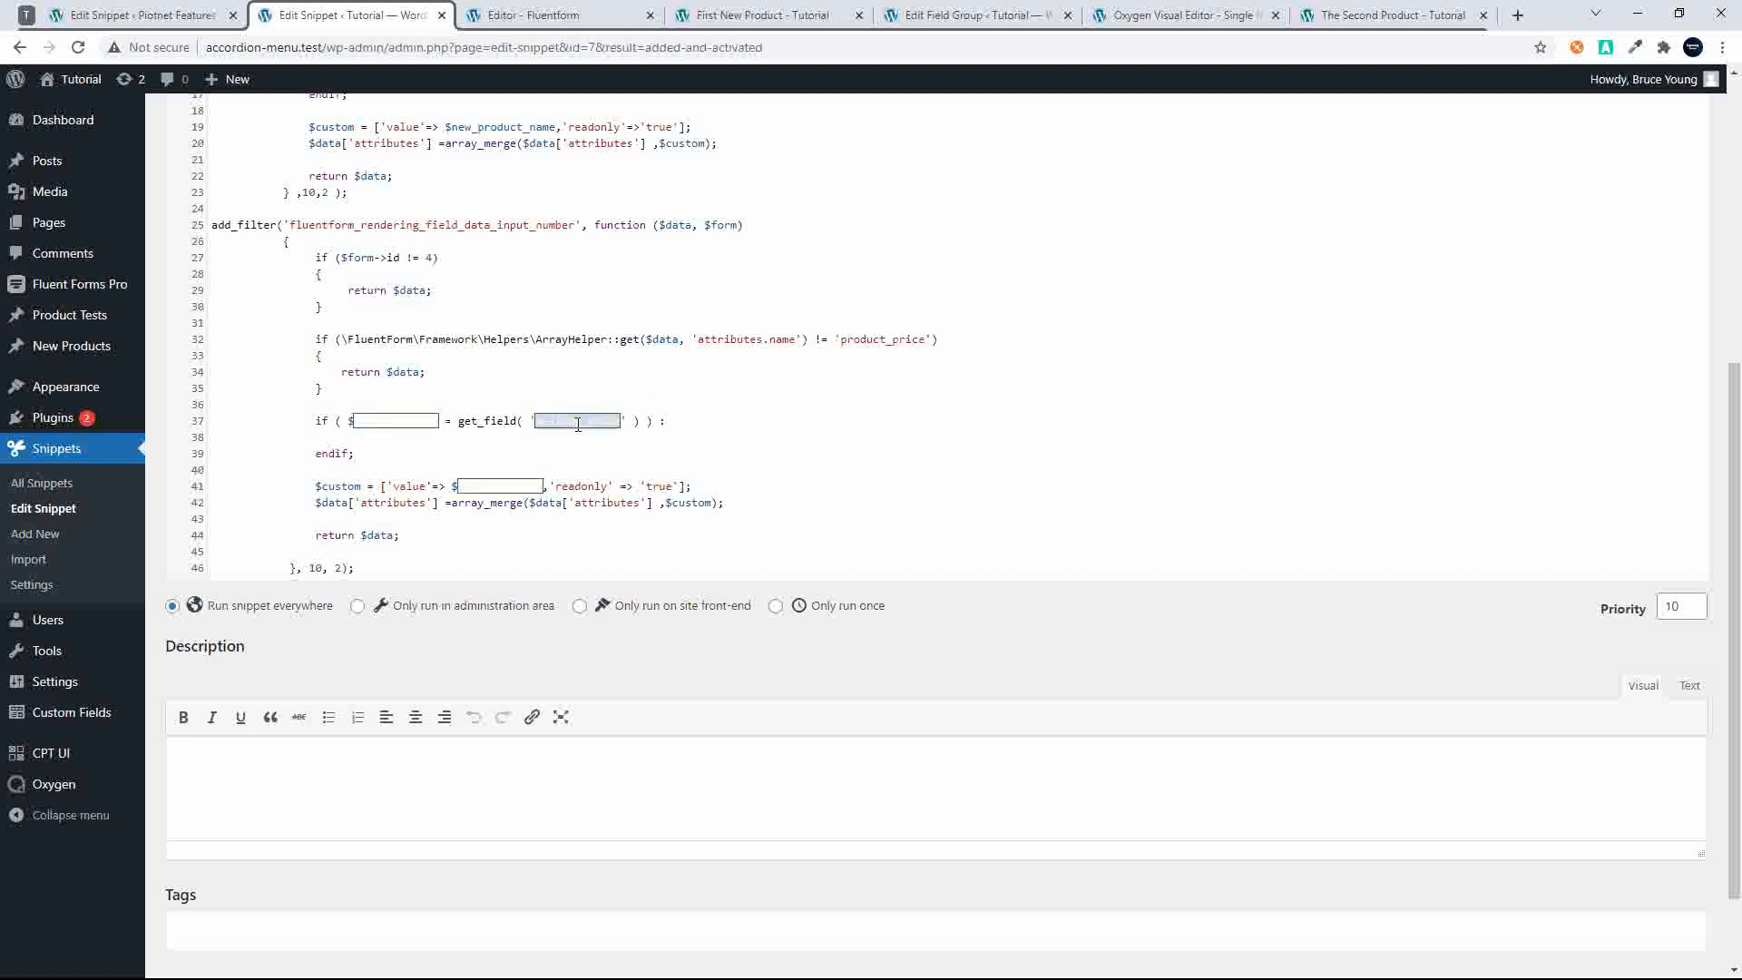
{"action": "key", "text": "ctrl+v"}
{"action": "double_click", "coordinate": [572, 425]}
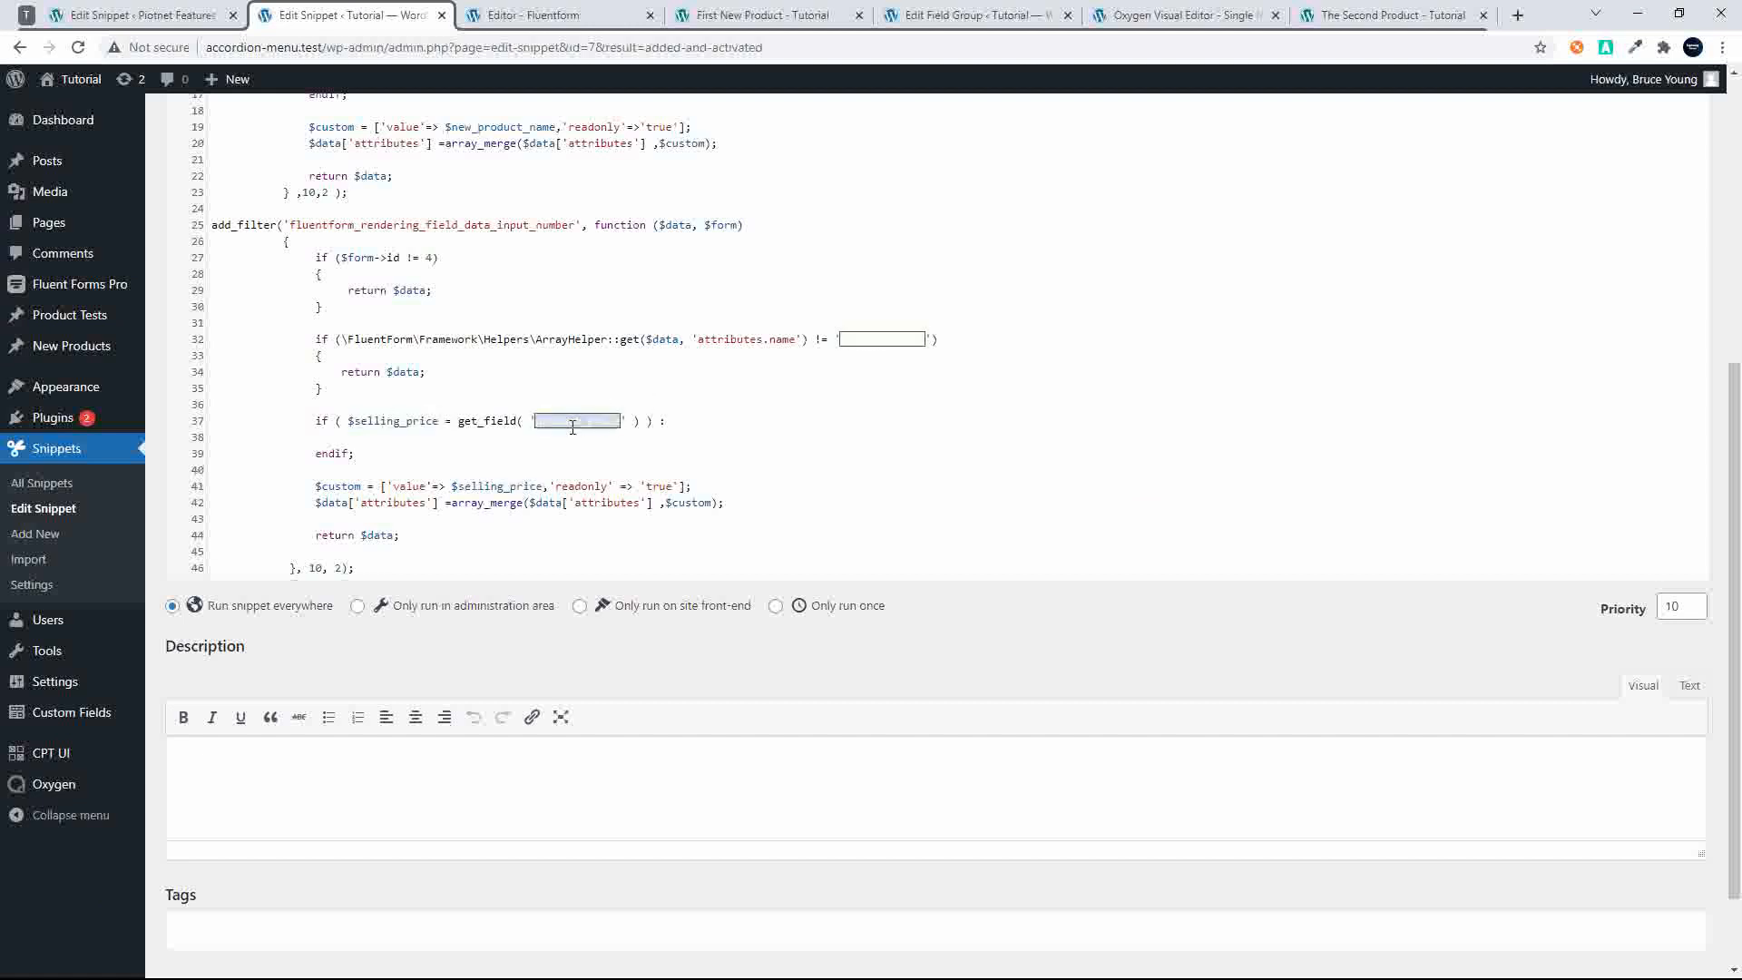
{"action": "type", "text": "new_product"}
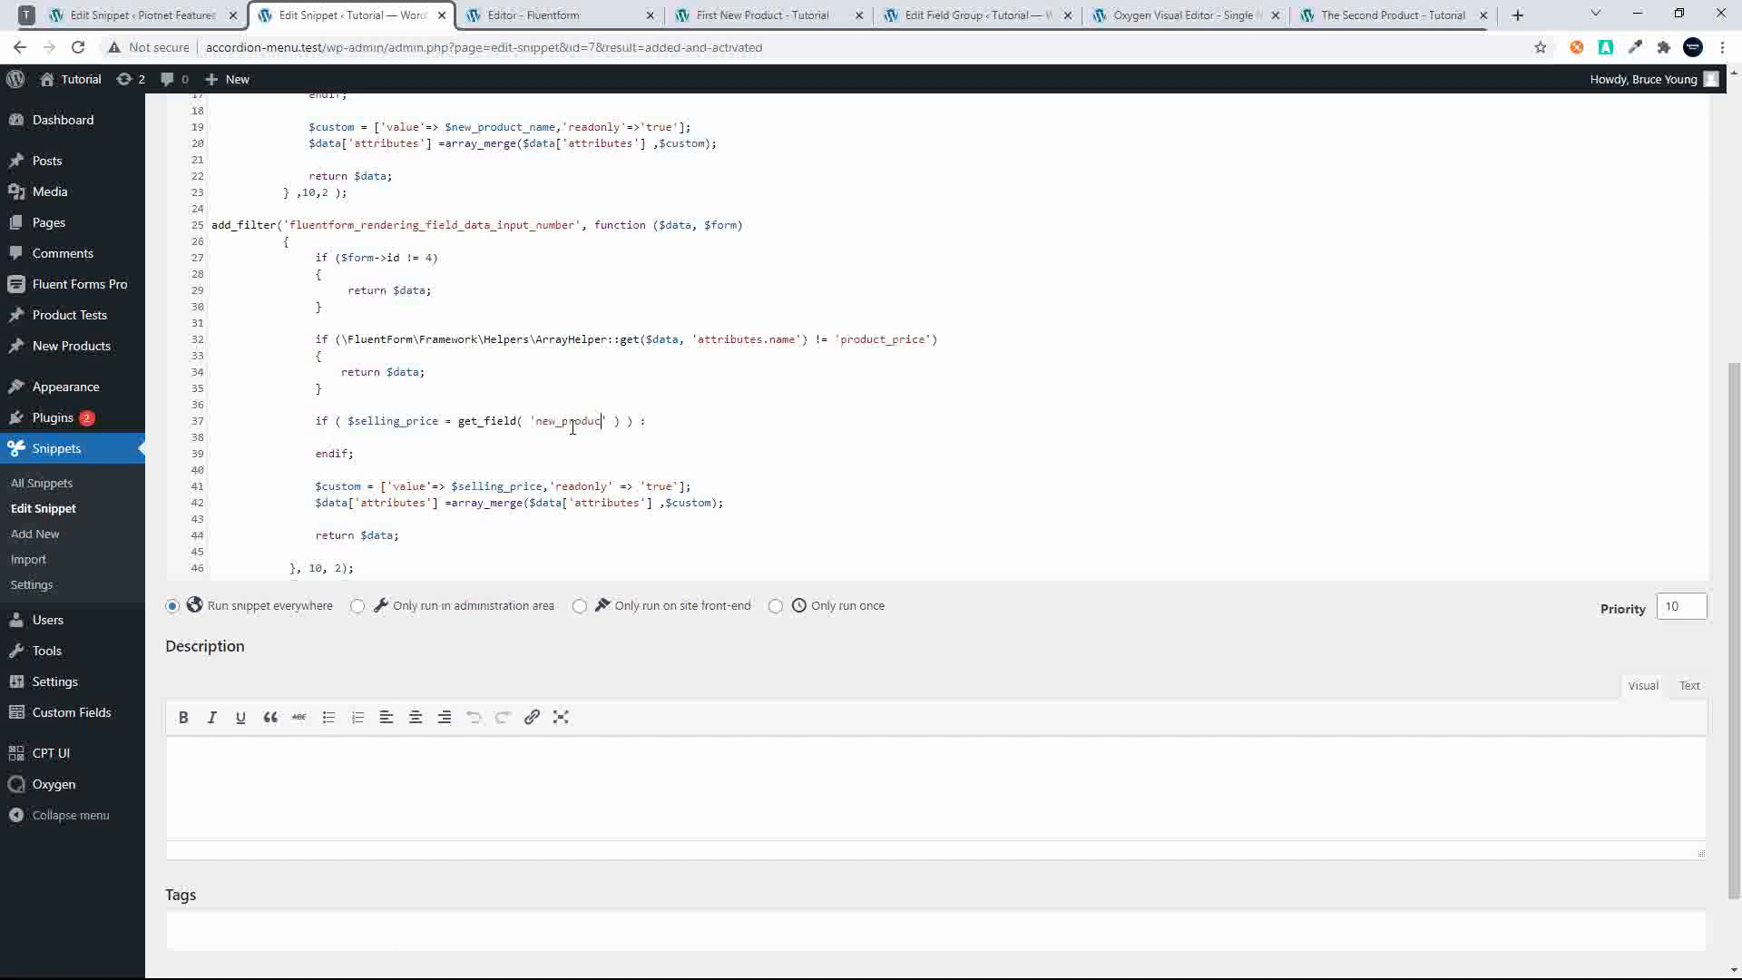
{"action": "type", "text": "_price"}
Rename the variable $selling_price to $new_product_price in the number filter's if condition and $custom array
{"action": "left_click_drag", "start_coordinate": [354, 422], "coordinate": [403, 420]}
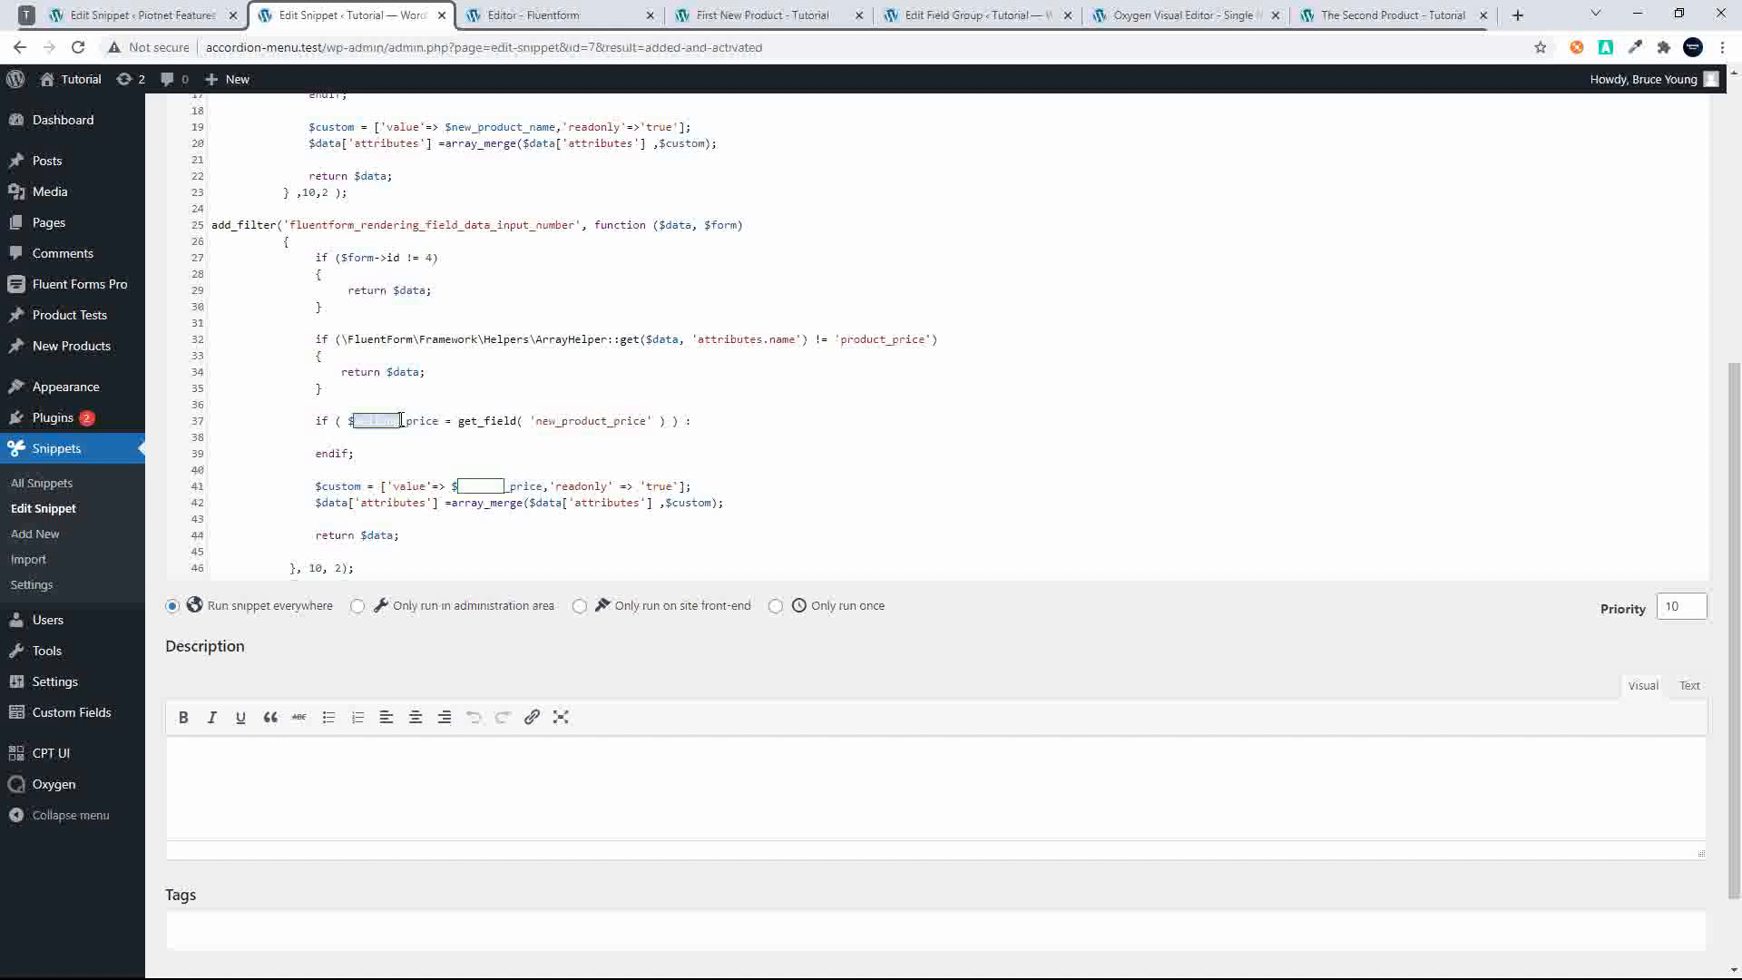
{"action": "type", "text": "new_produ"}
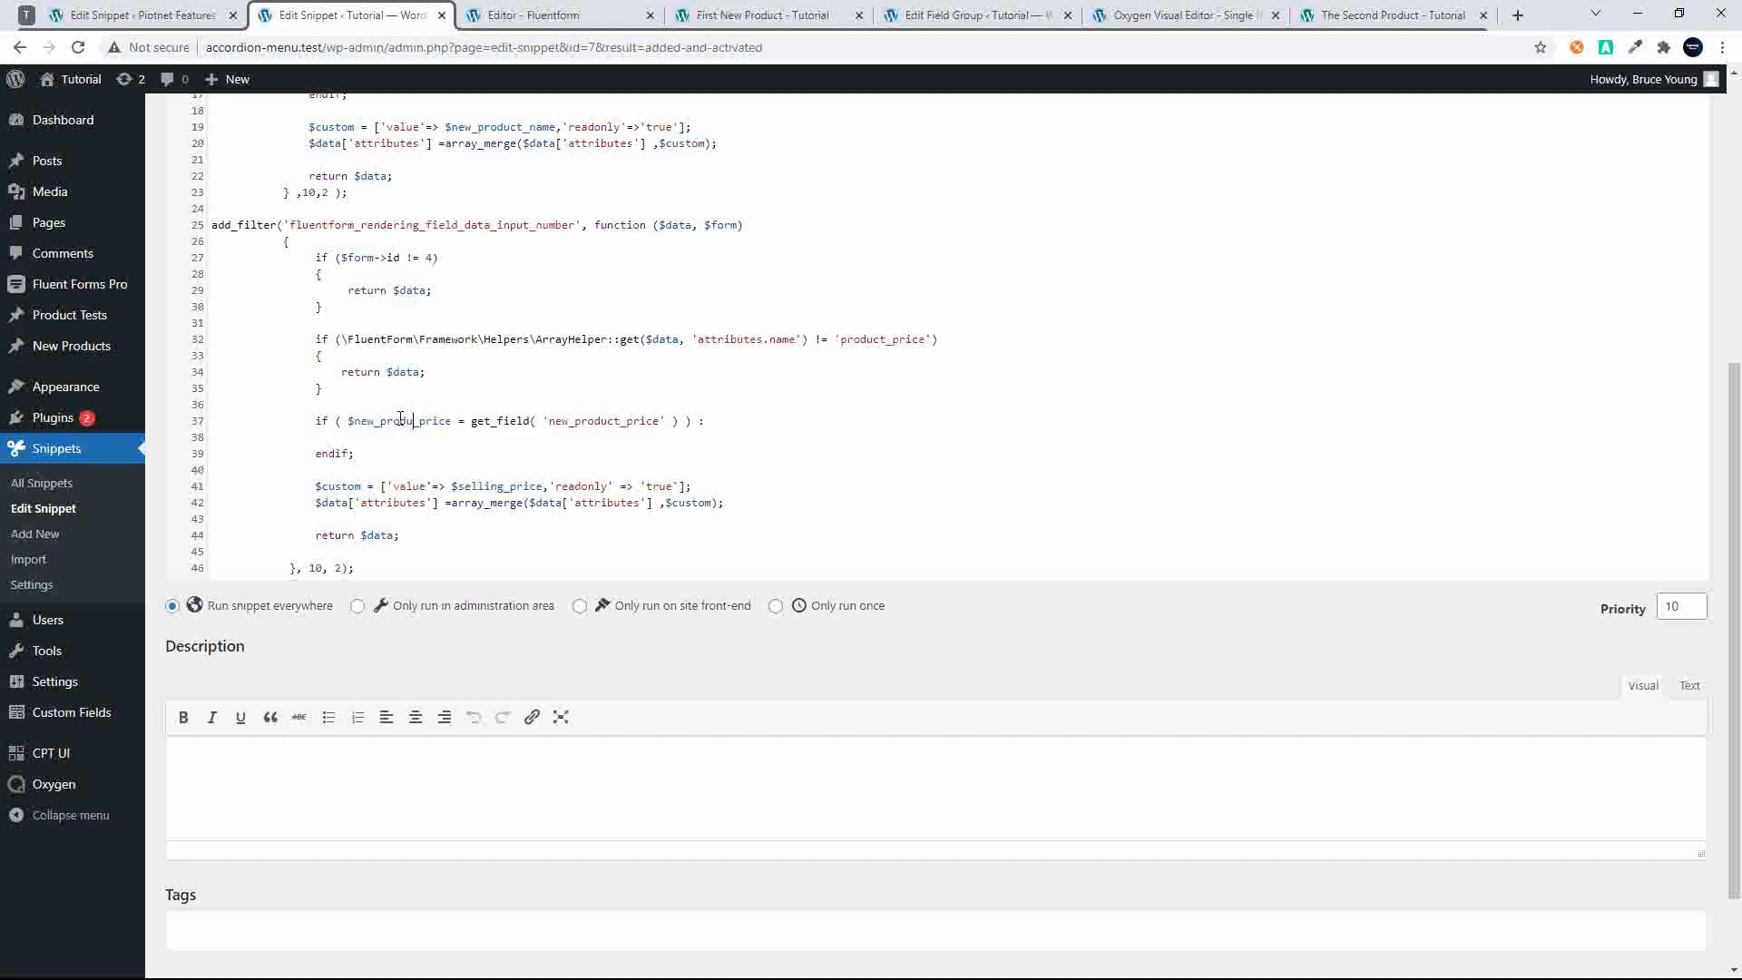
{"action": "type", "text": "ct"}
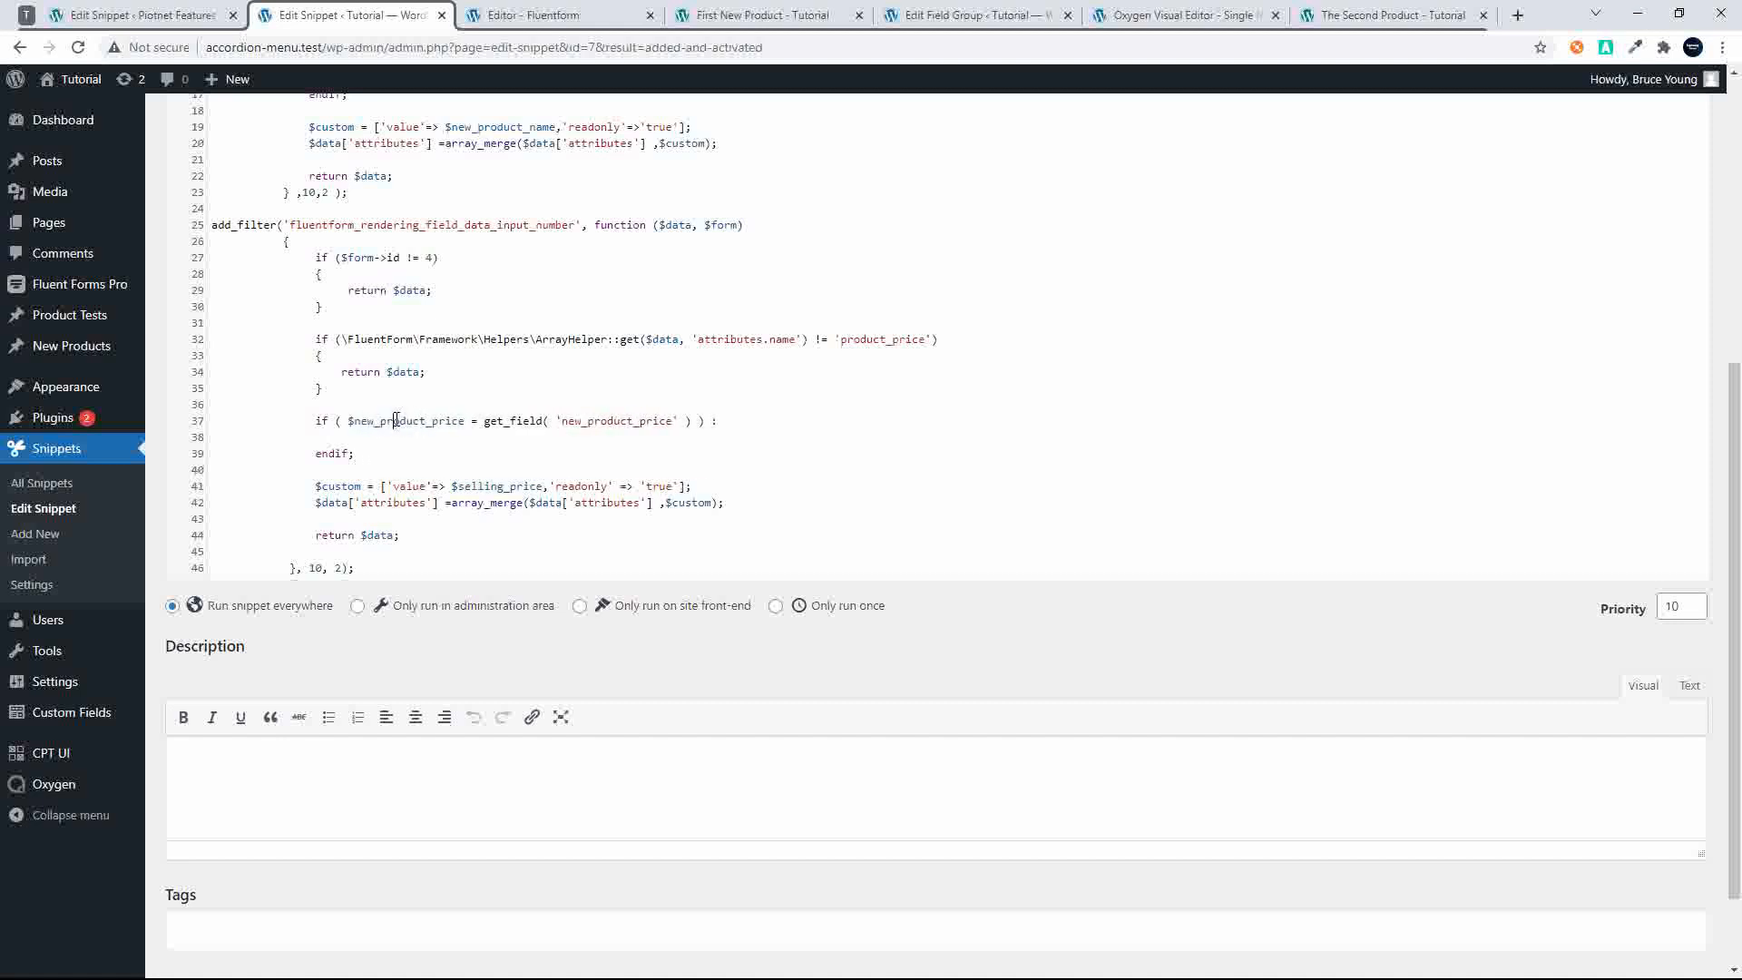
{"action": "double_click", "coordinate": [396, 420]}
{"action": "key", "text": "ctrl+c"}
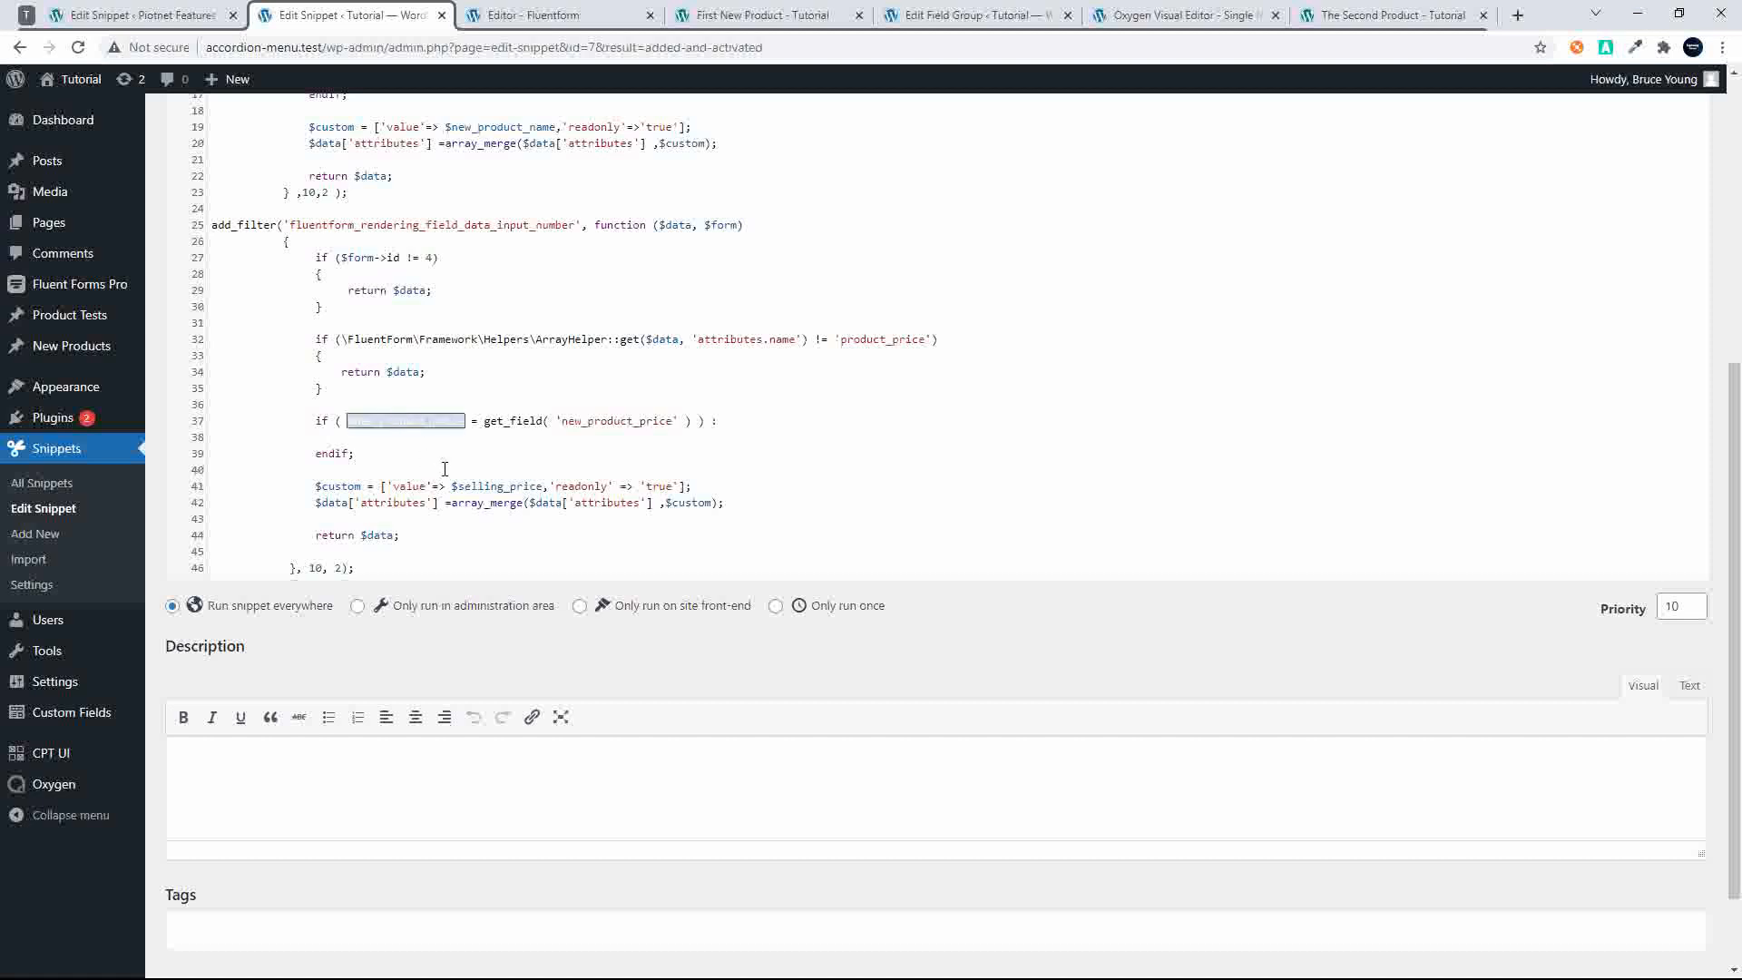
{"action": "left_click", "coordinate": [475, 486]}
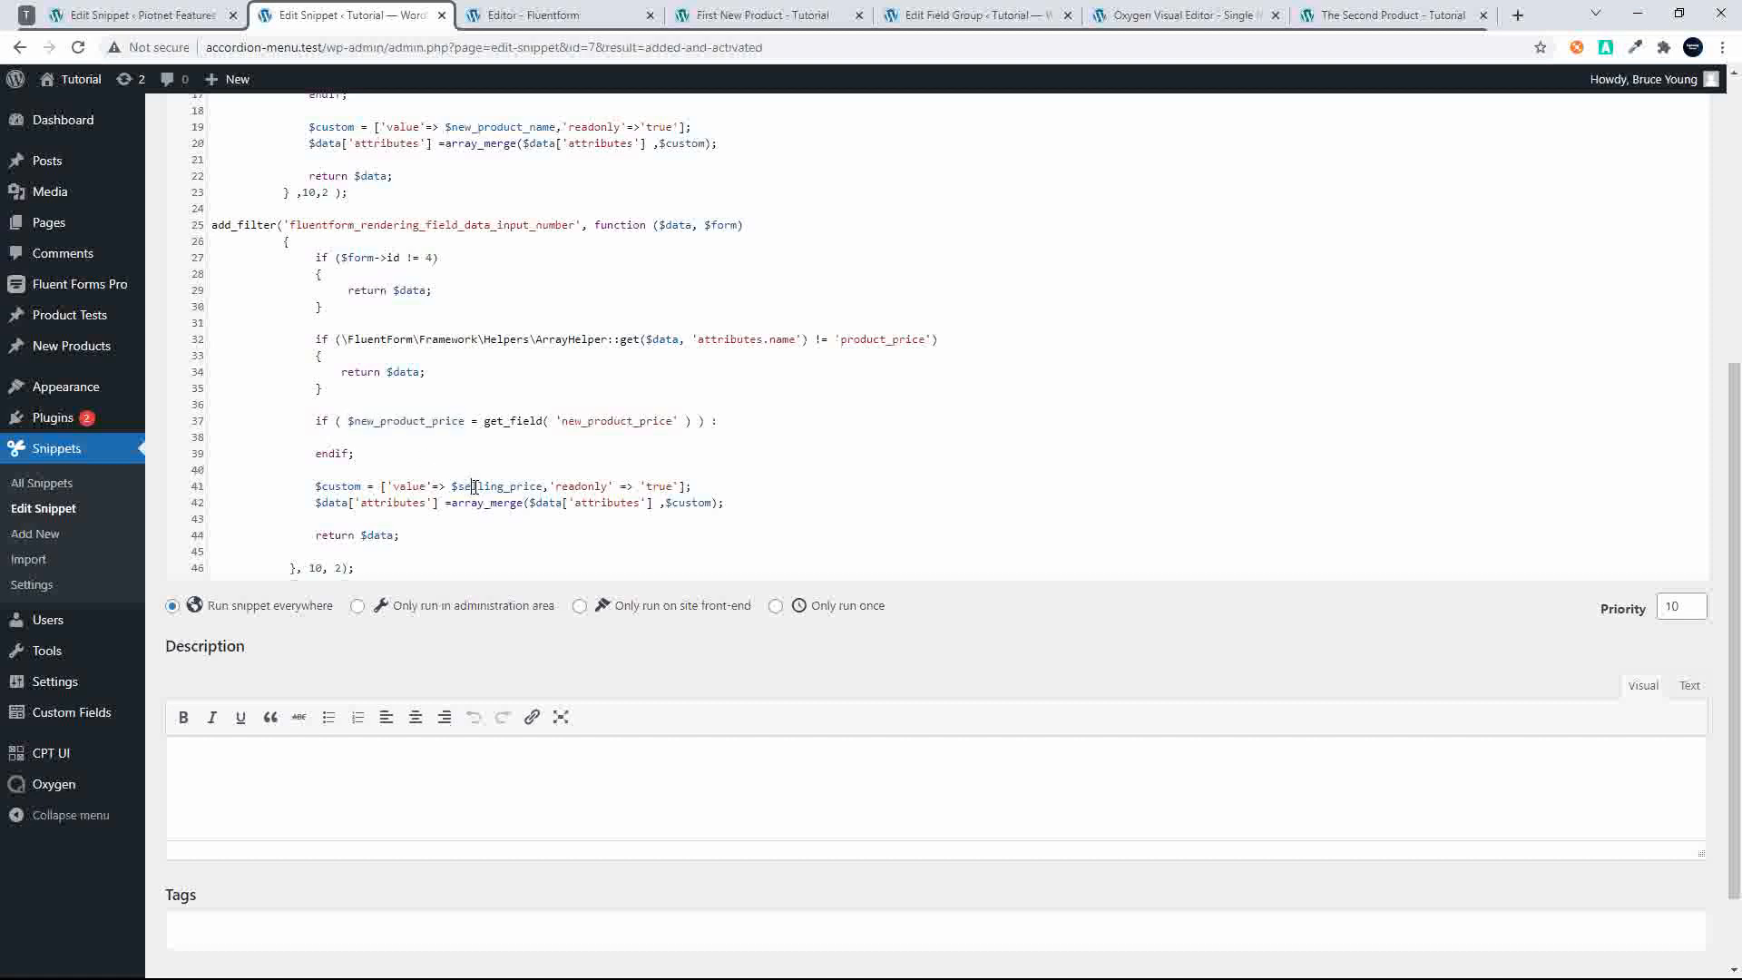
{"action": "double_click", "coordinate": [475, 486]}
{"action": "key", "text": "ctrl+v"}
Review the edited number filter and save the changes to the New Products Snippets snippet
{"action": "scroll", "coordinate": [388, 558], "scroll_direction": "up", "scroll_amount": 1}
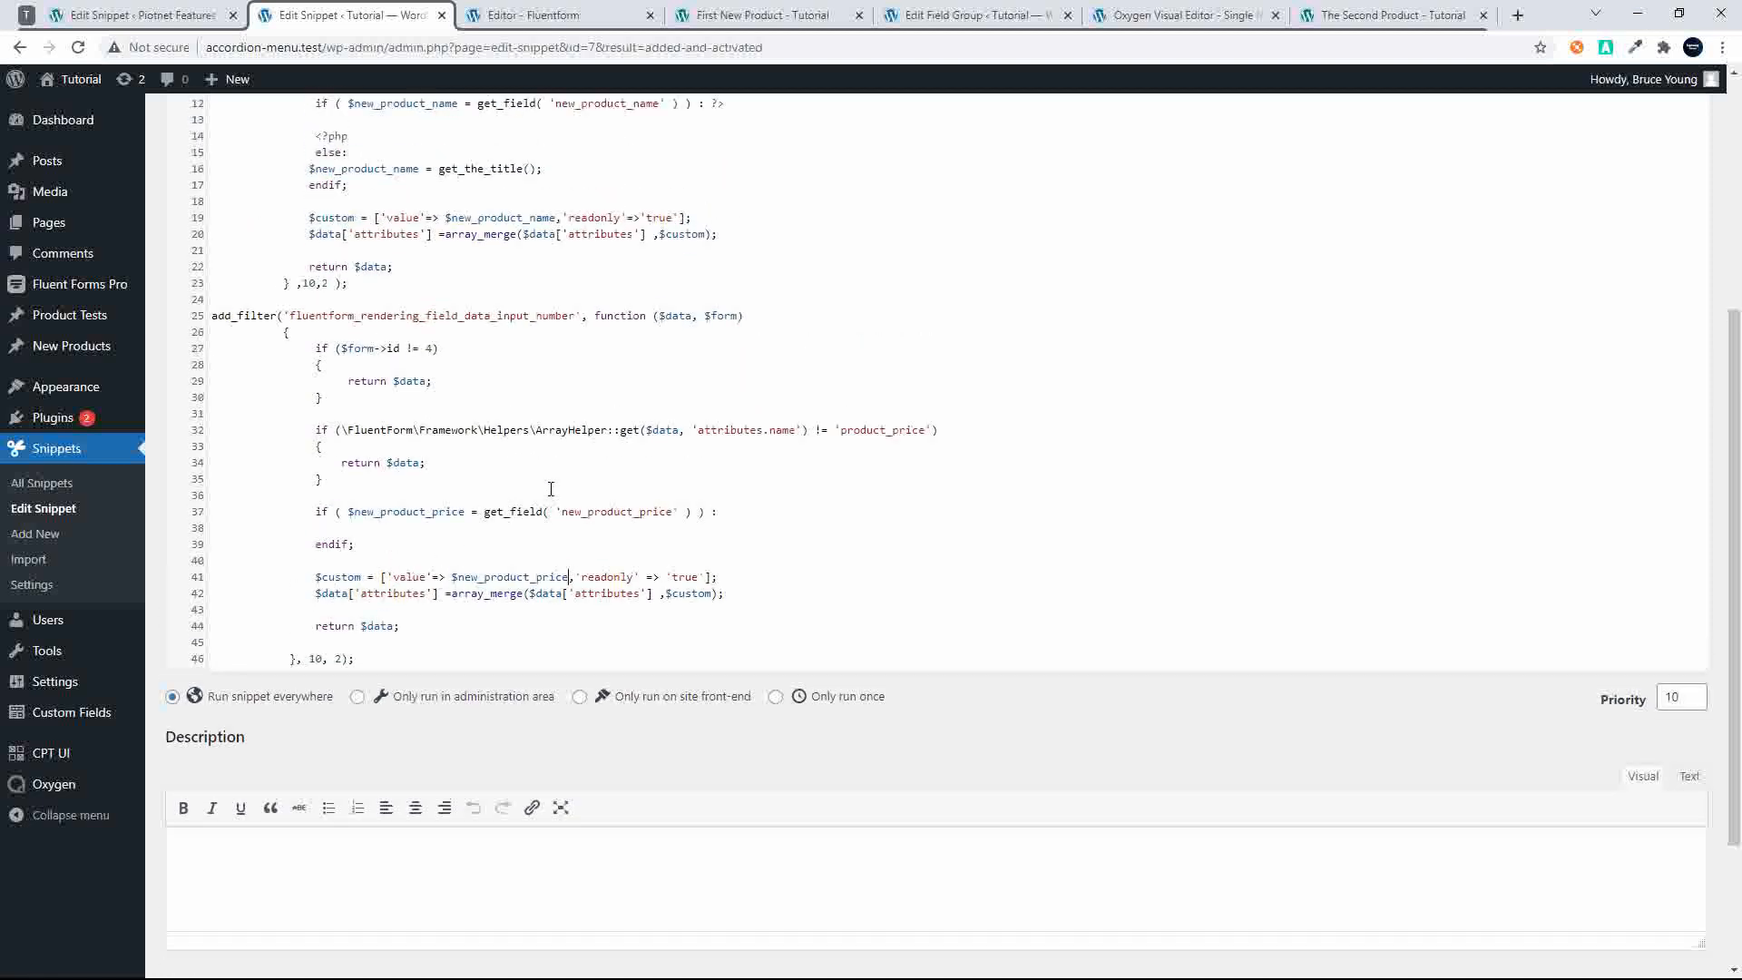
{"action": "scroll", "coordinate": [485, 554], "scroll_direction": "up", "scroll_amount": 1}
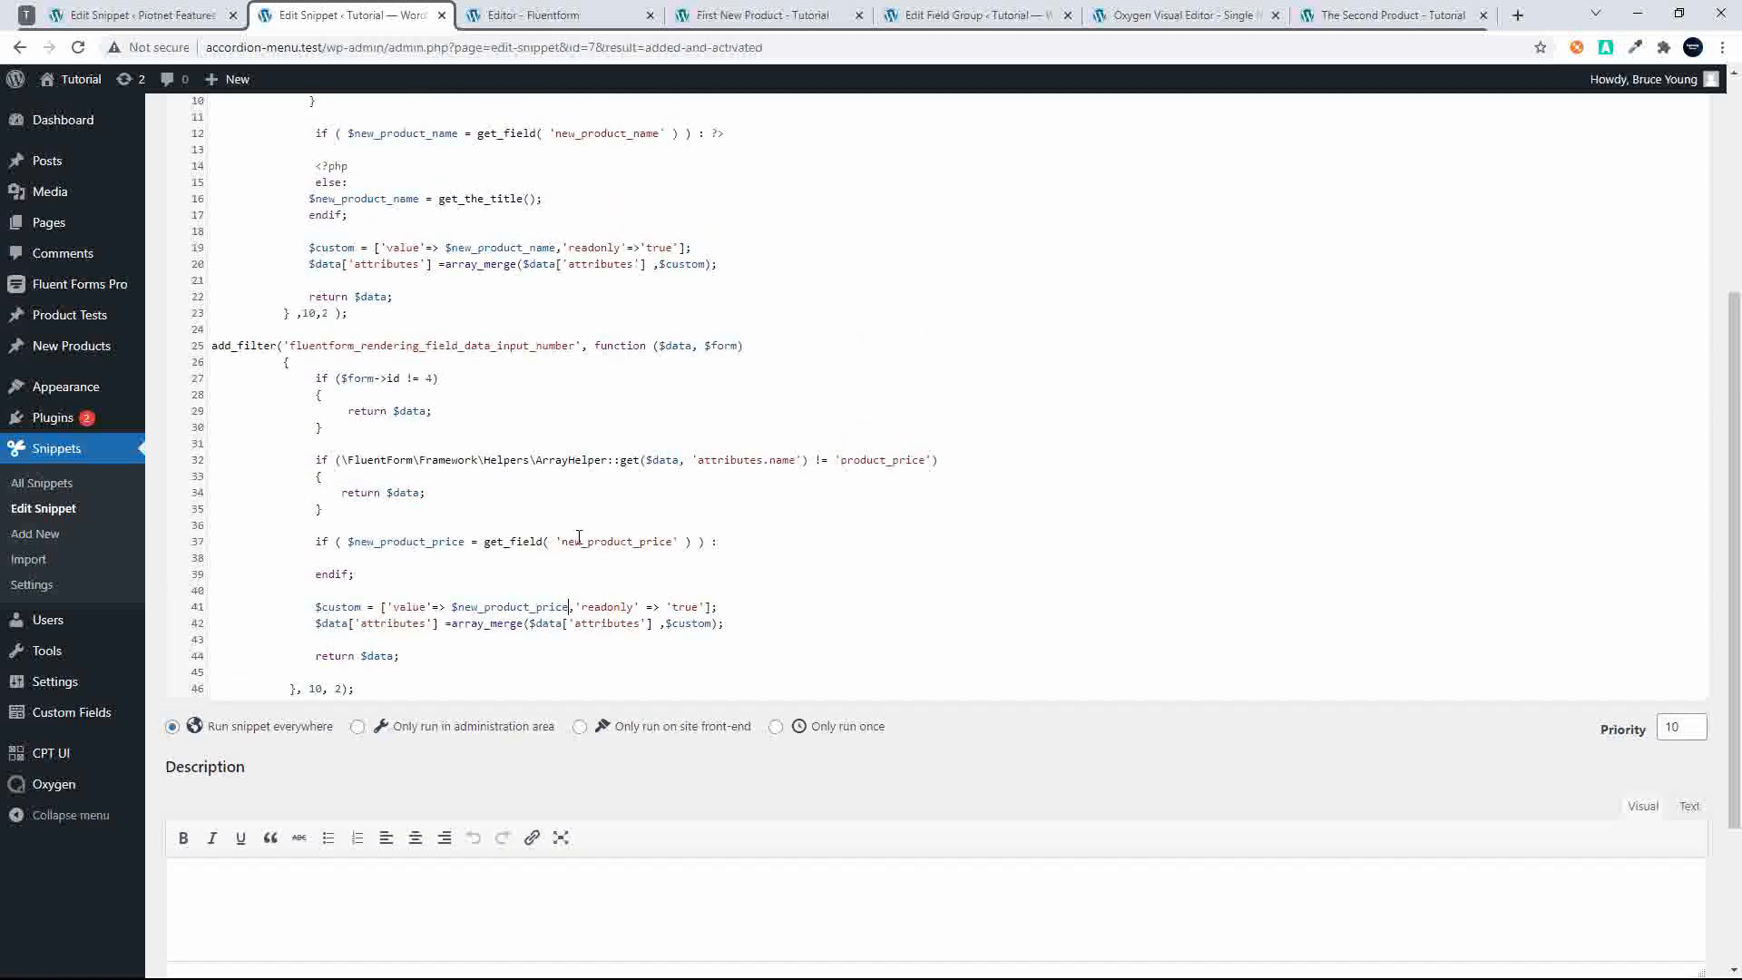
{"action": "scroll", "coordinate": [544, 785], "scroll_direction": "down", "scroll_amount": 3}
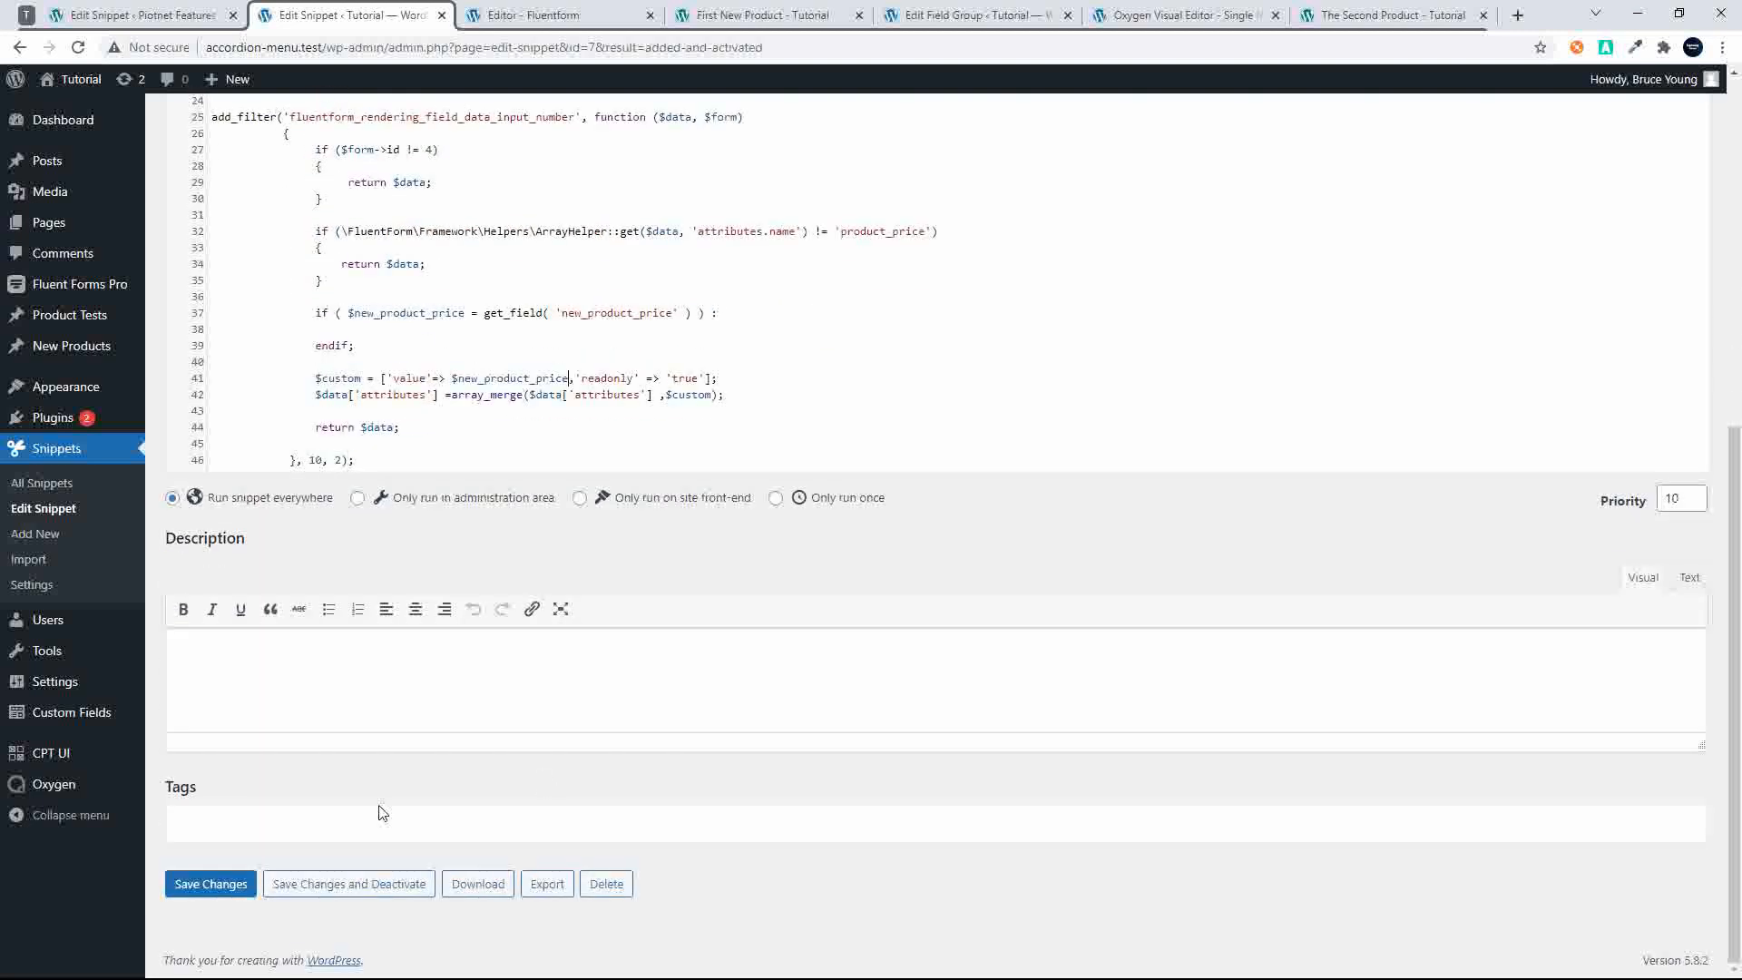
{"action": "left_click", "coordinate": [219, 885]}
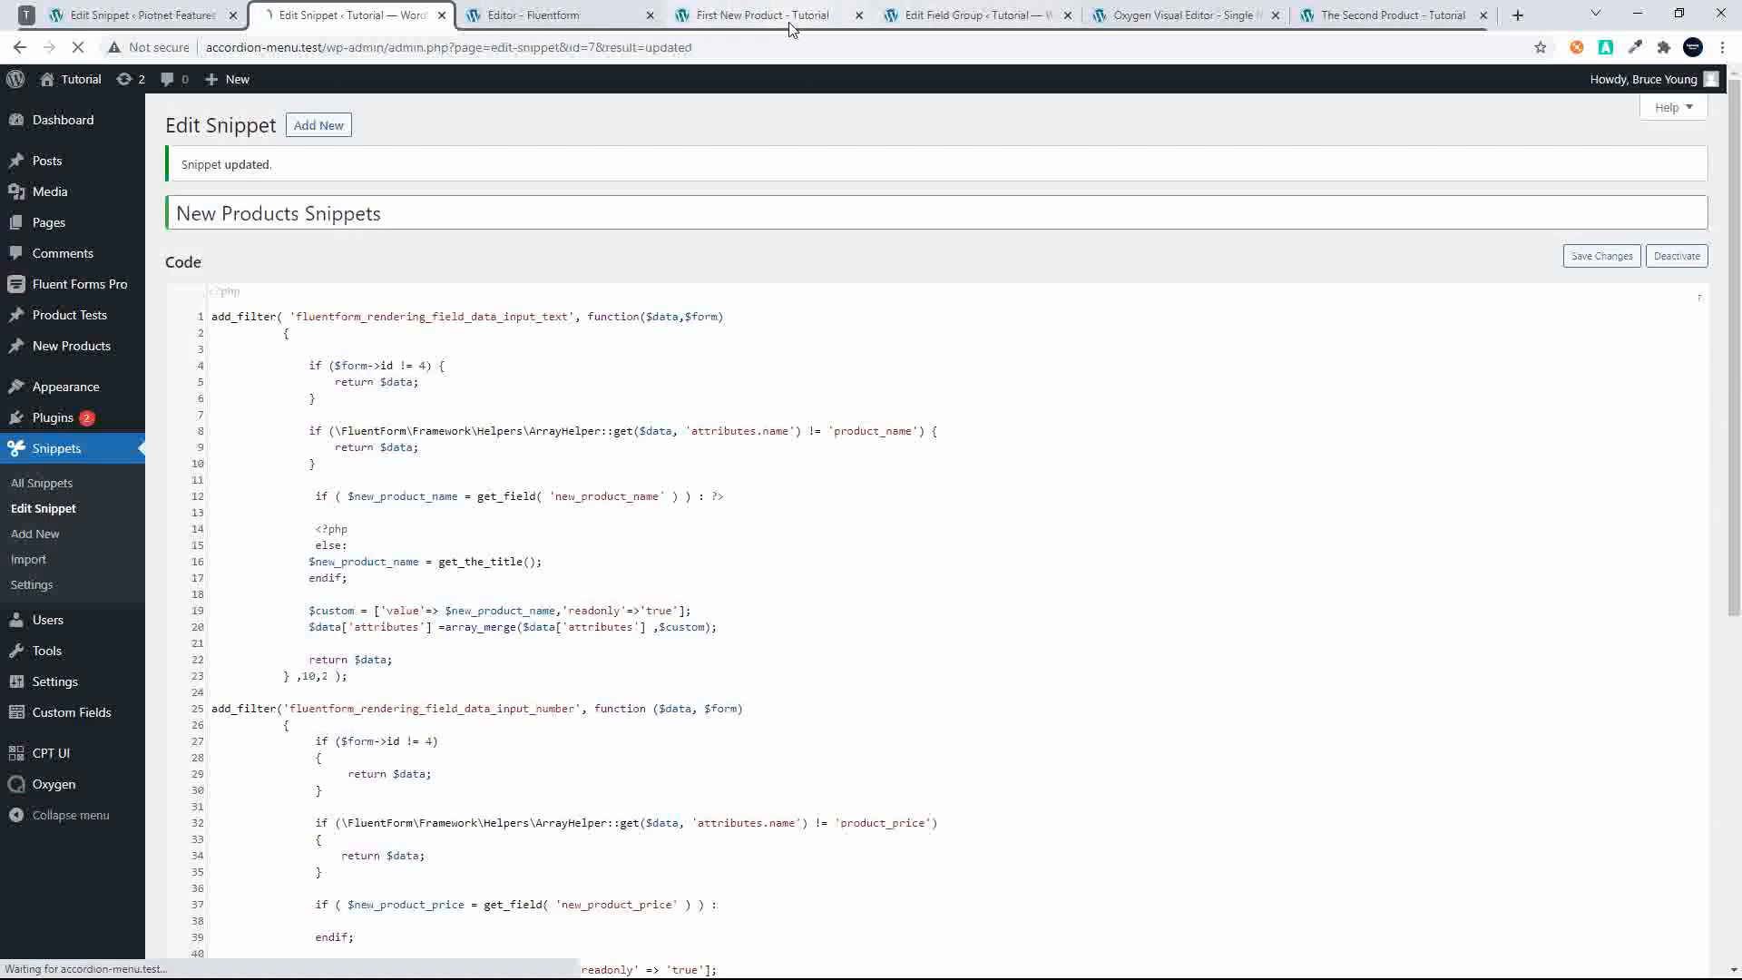
Reload the First New Product page and check the Product Price and Total in its product form
{"action": "left_click", "coordinate": [762, 16]}
{"action": "key", "text": "F5"}
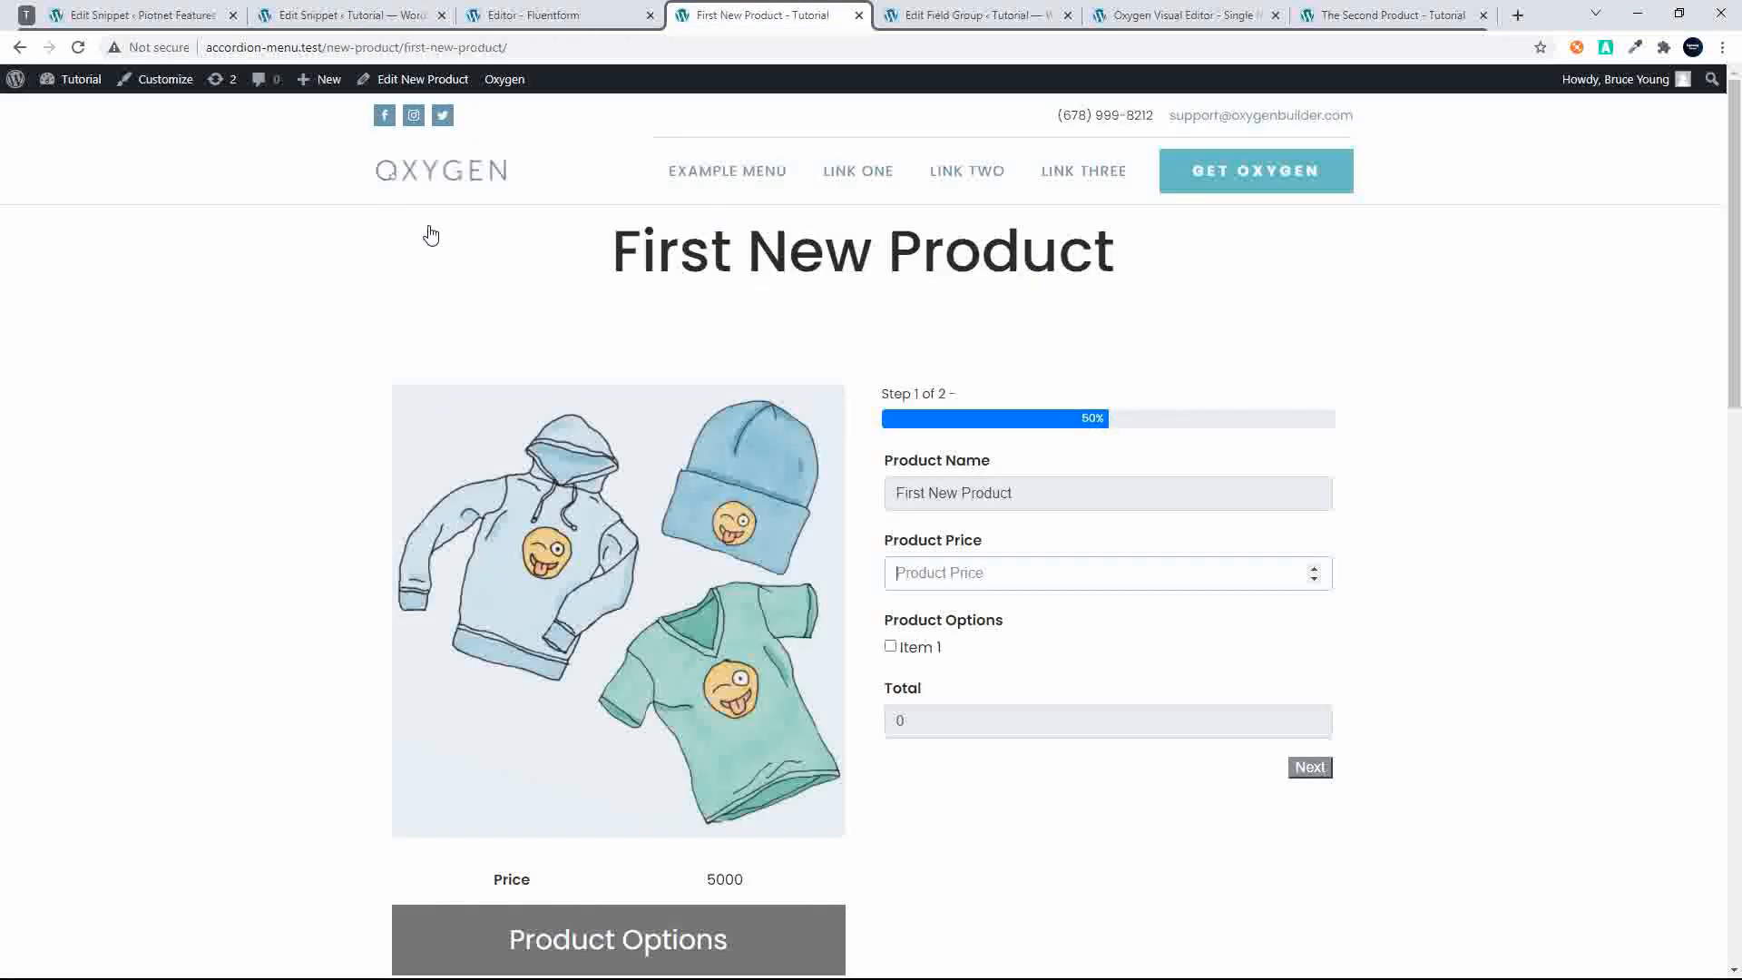
{"action": "scroll", "coordinate": [417, 317], "scroll_direction": "down", "scroll_amount": 6}
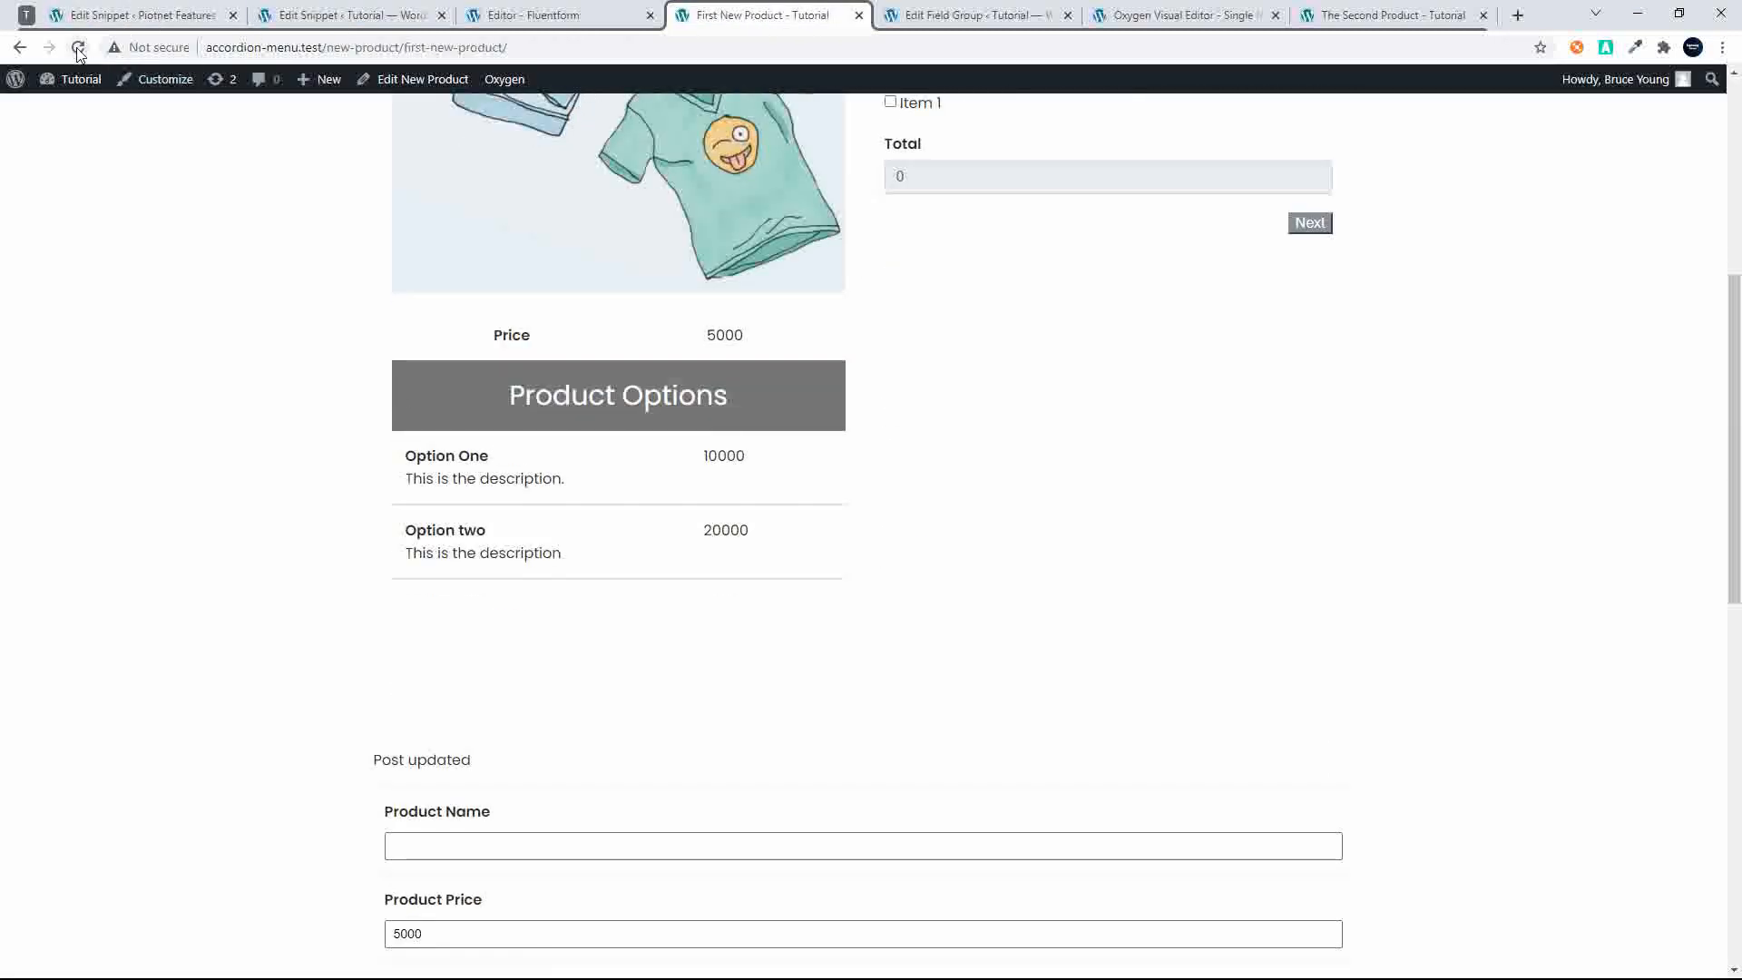
{"action": "left_click", "coordinate": [78, 48]}
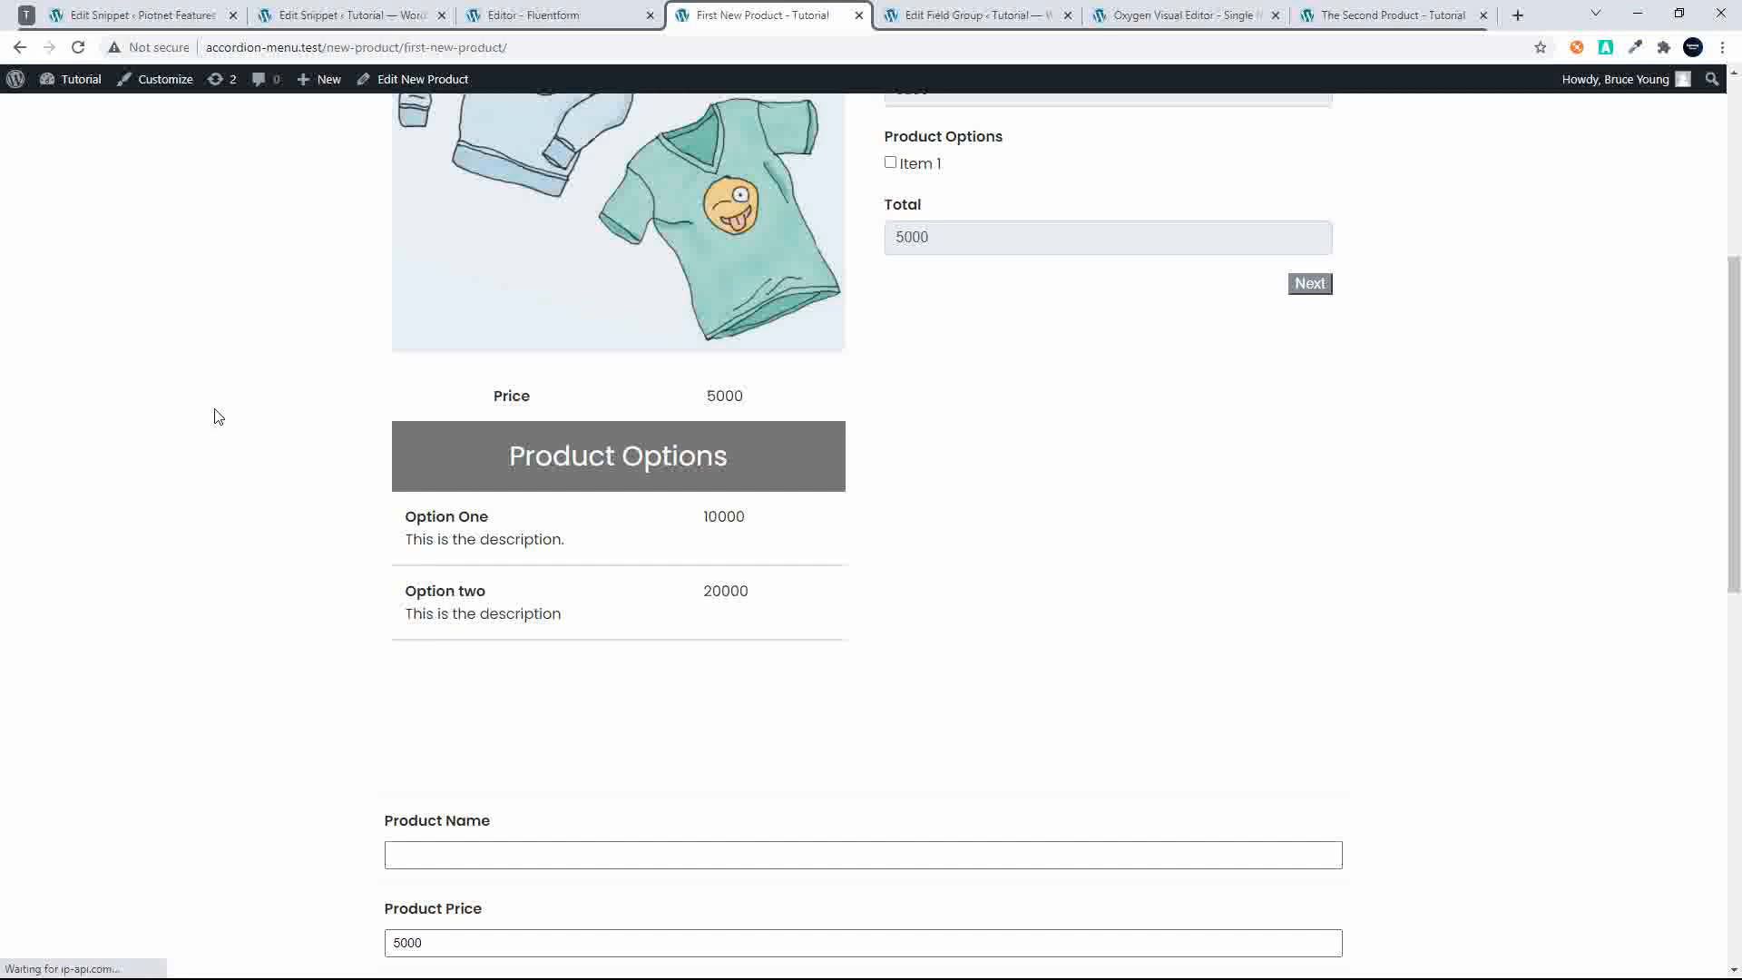
{"action": "scroll", "coordinate": [431, 437], "scroll_direction": "up", "scroll_amount": 5}
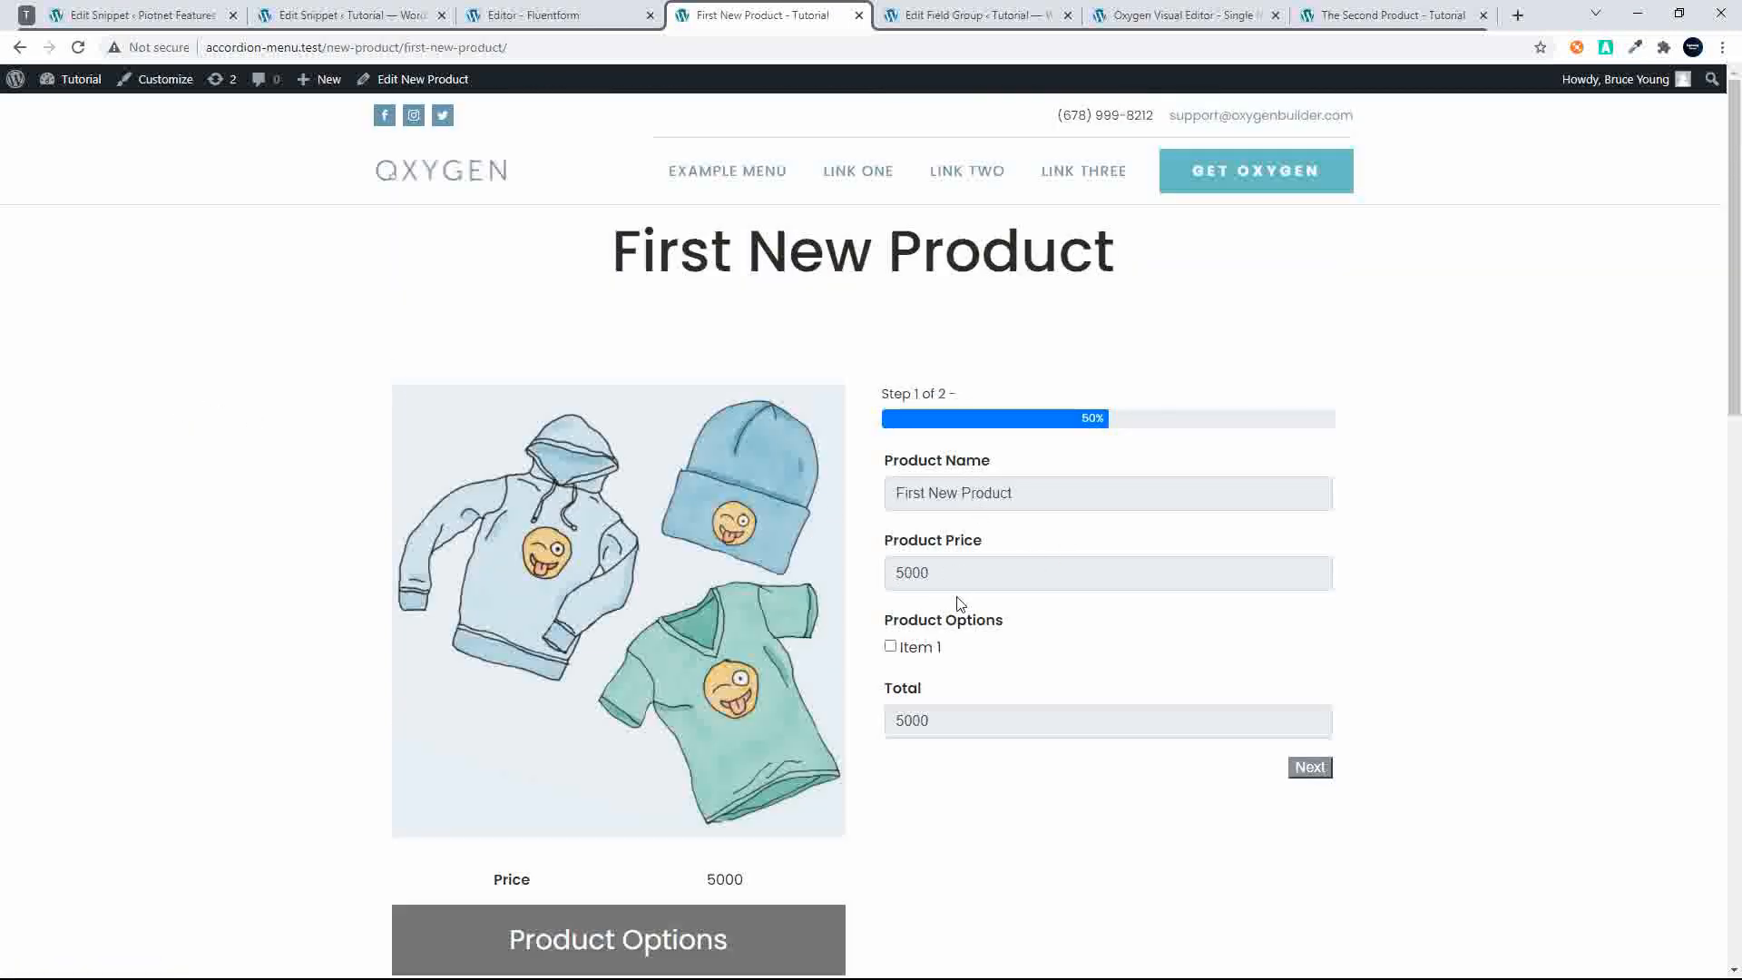
Set Product Price to 10000 in the First New Product page's edit form and submit it
{"action": "scroll", "coordinate": [959, 604], "scroll_direction": "down", "scroll_amount": 10}
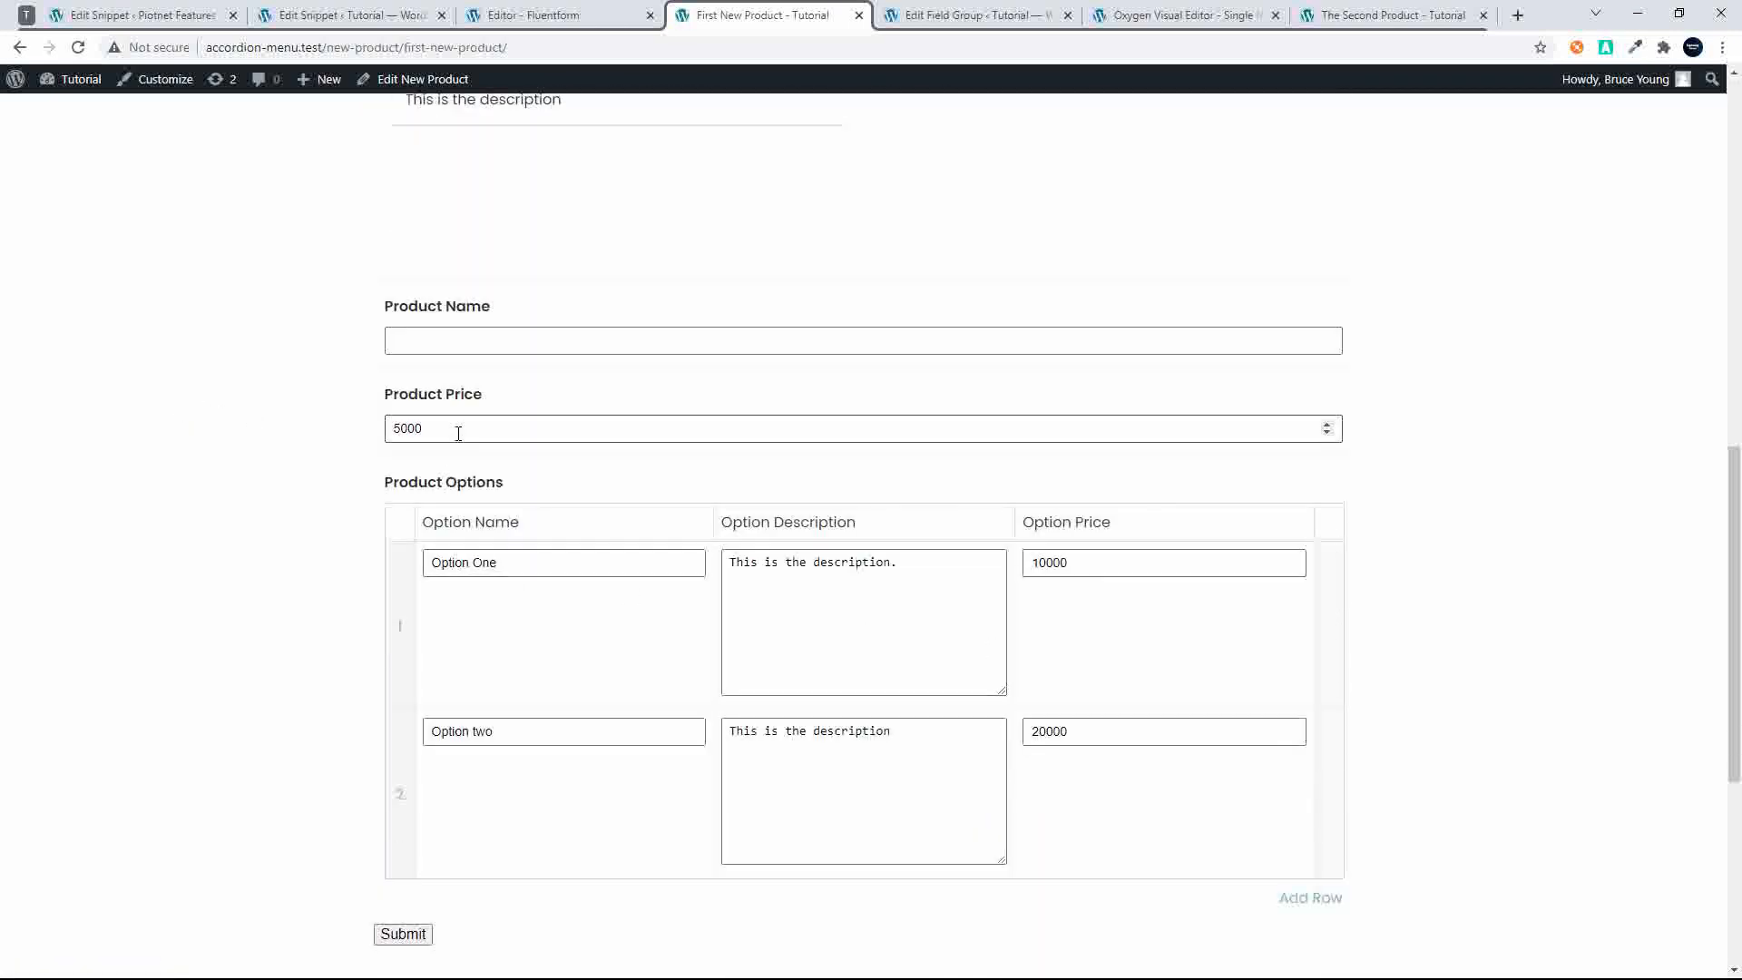
{"action": "left_click_drag", "start_coordinate": [458, 434], "coordinate": [359, 424]}
{"action": "type", "text": "10"}
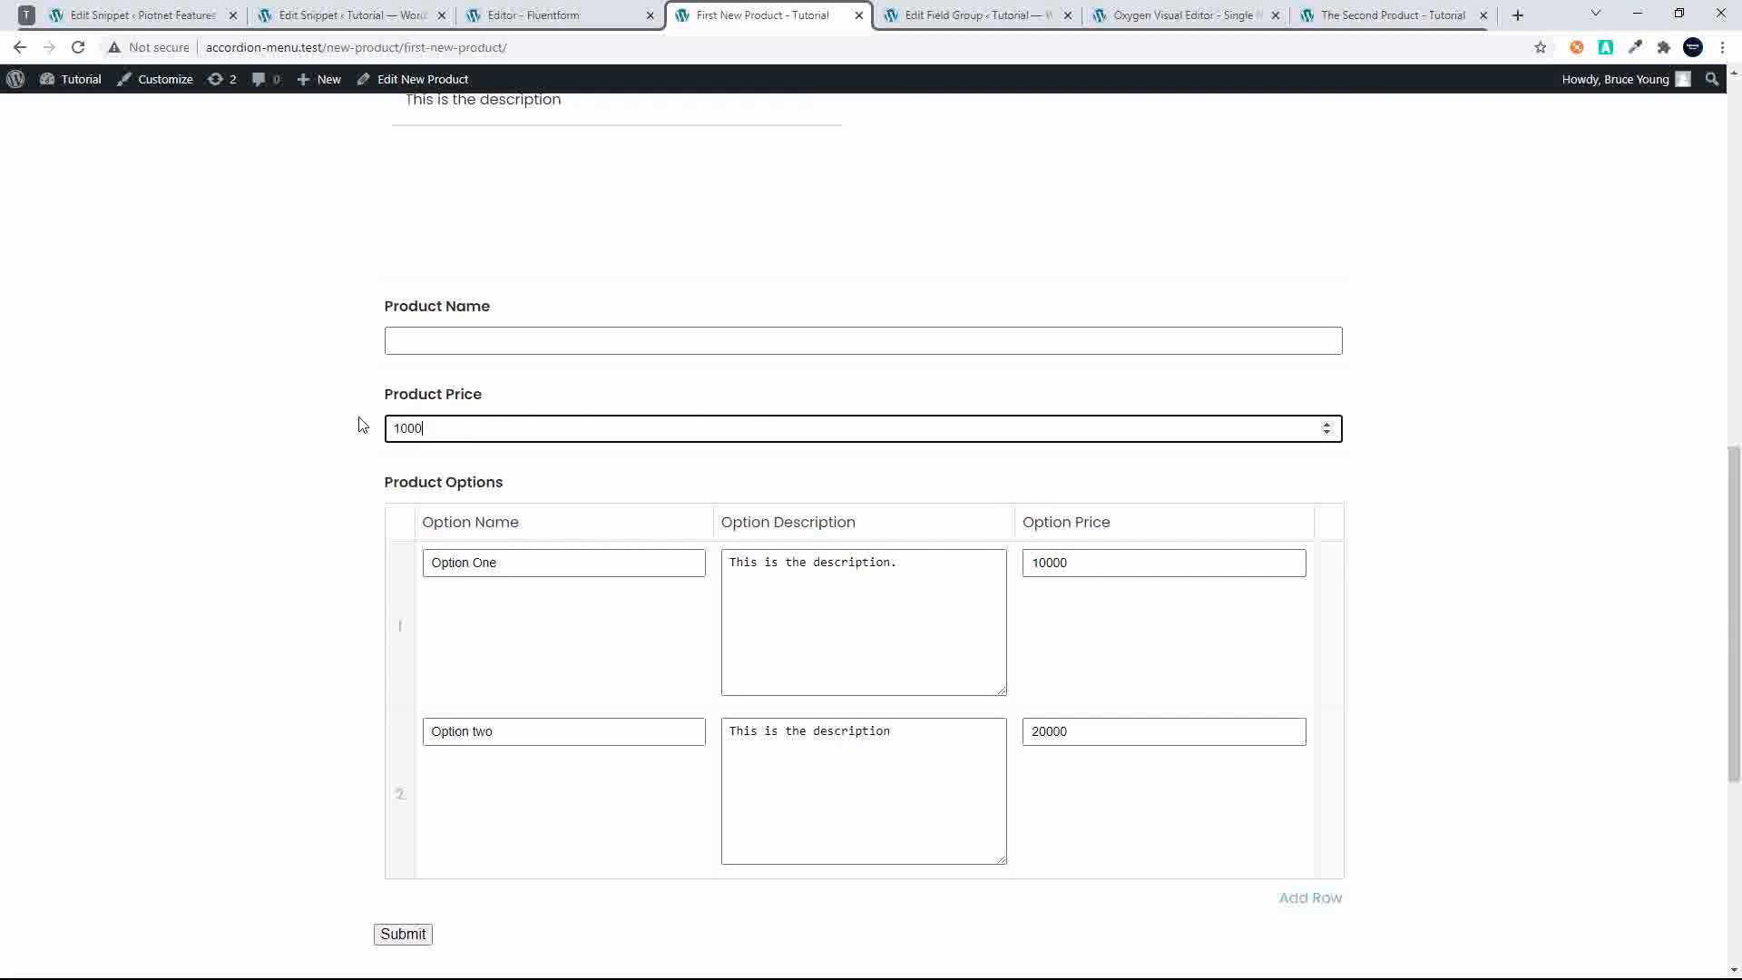
{"action": "type", "text": "000"}
{"action": "key", "text": "Return"}
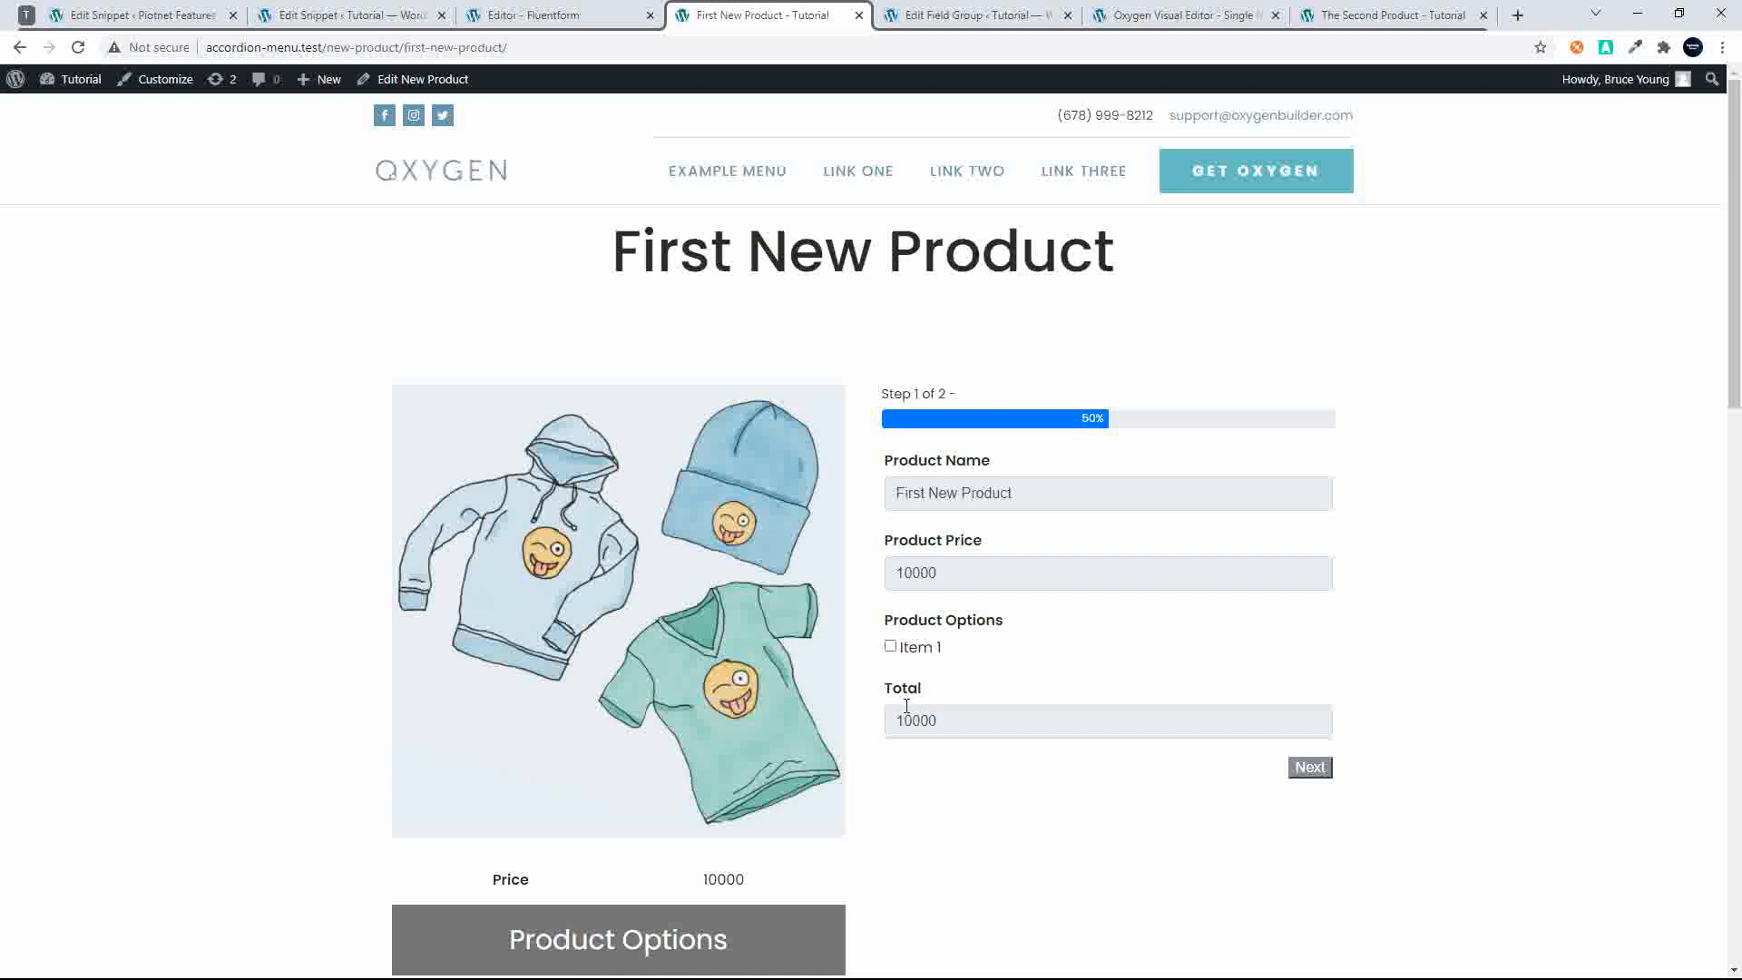
Toggle the Item 1 product option on and off to test its effect on the Total
{"action": "left_click", "coordinate": [890, 646]}
{"action": "left_click", "coordinate": [891, 648]}
{"action": "left_click", "coordinate": [891, 647]}
{"action": "left_click", "coordinate": [891, 647]}
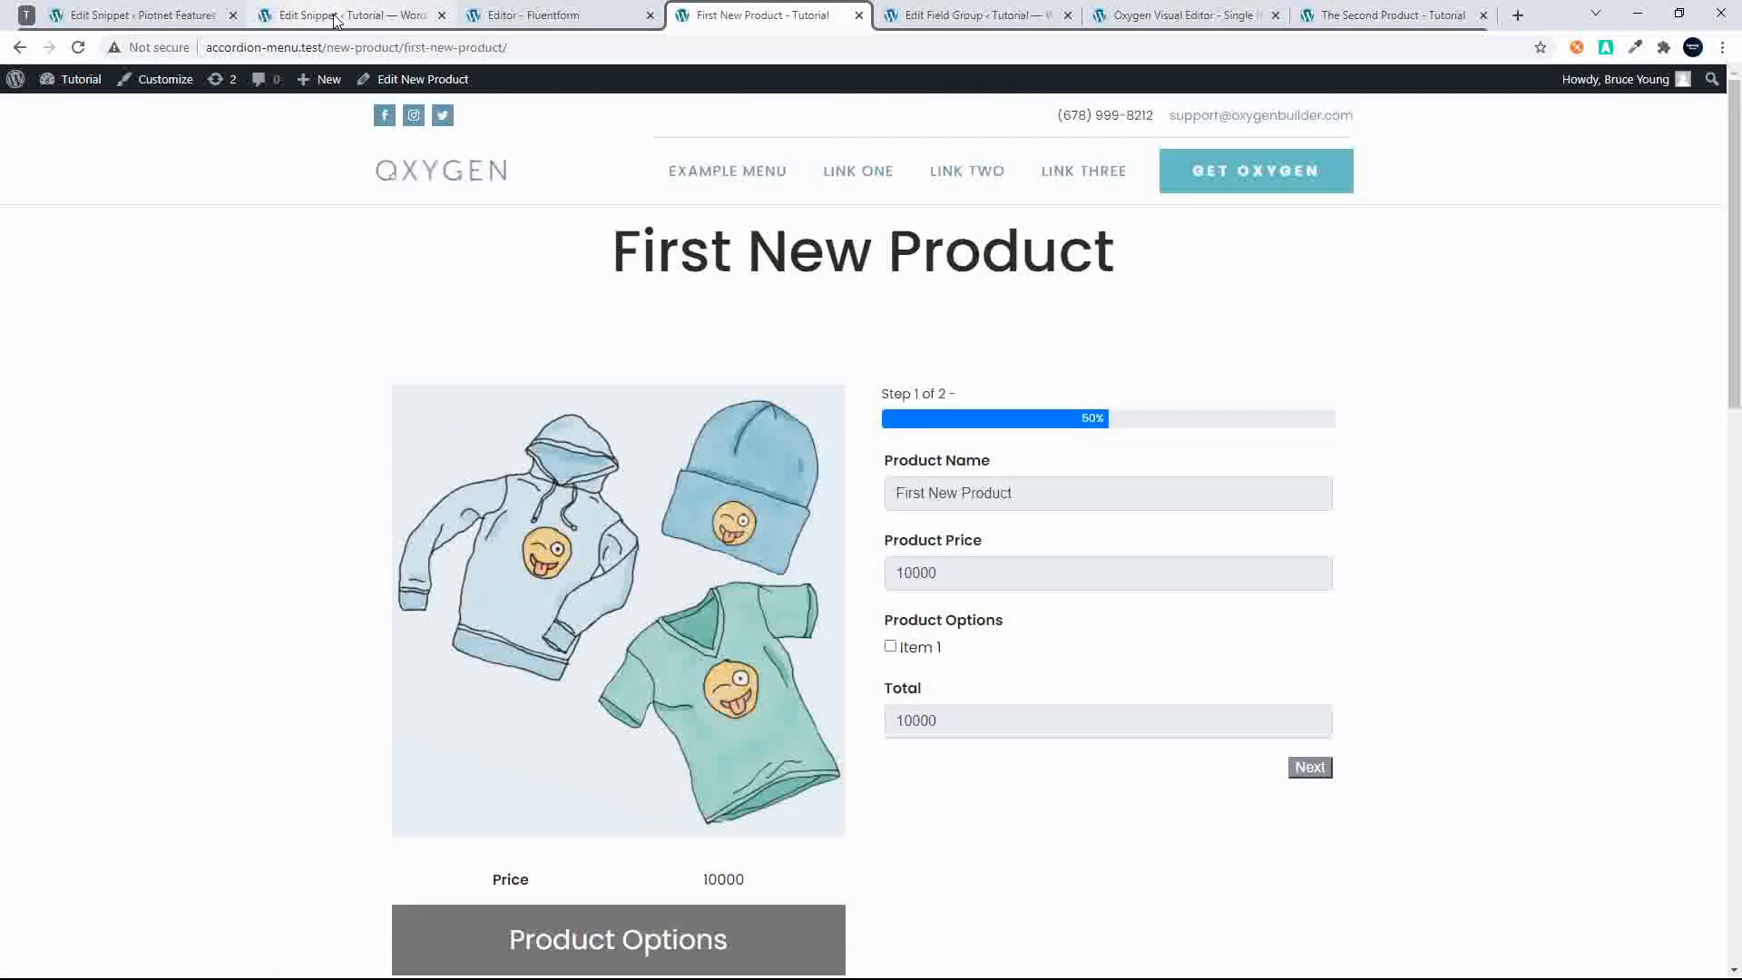
Review the Product Options rows in the page's edit form and return to the New Products Snippets code
{"action": "scroll", "coordinate": [382, 335], "scroll_direction": "down", "scroll_amount": 1}
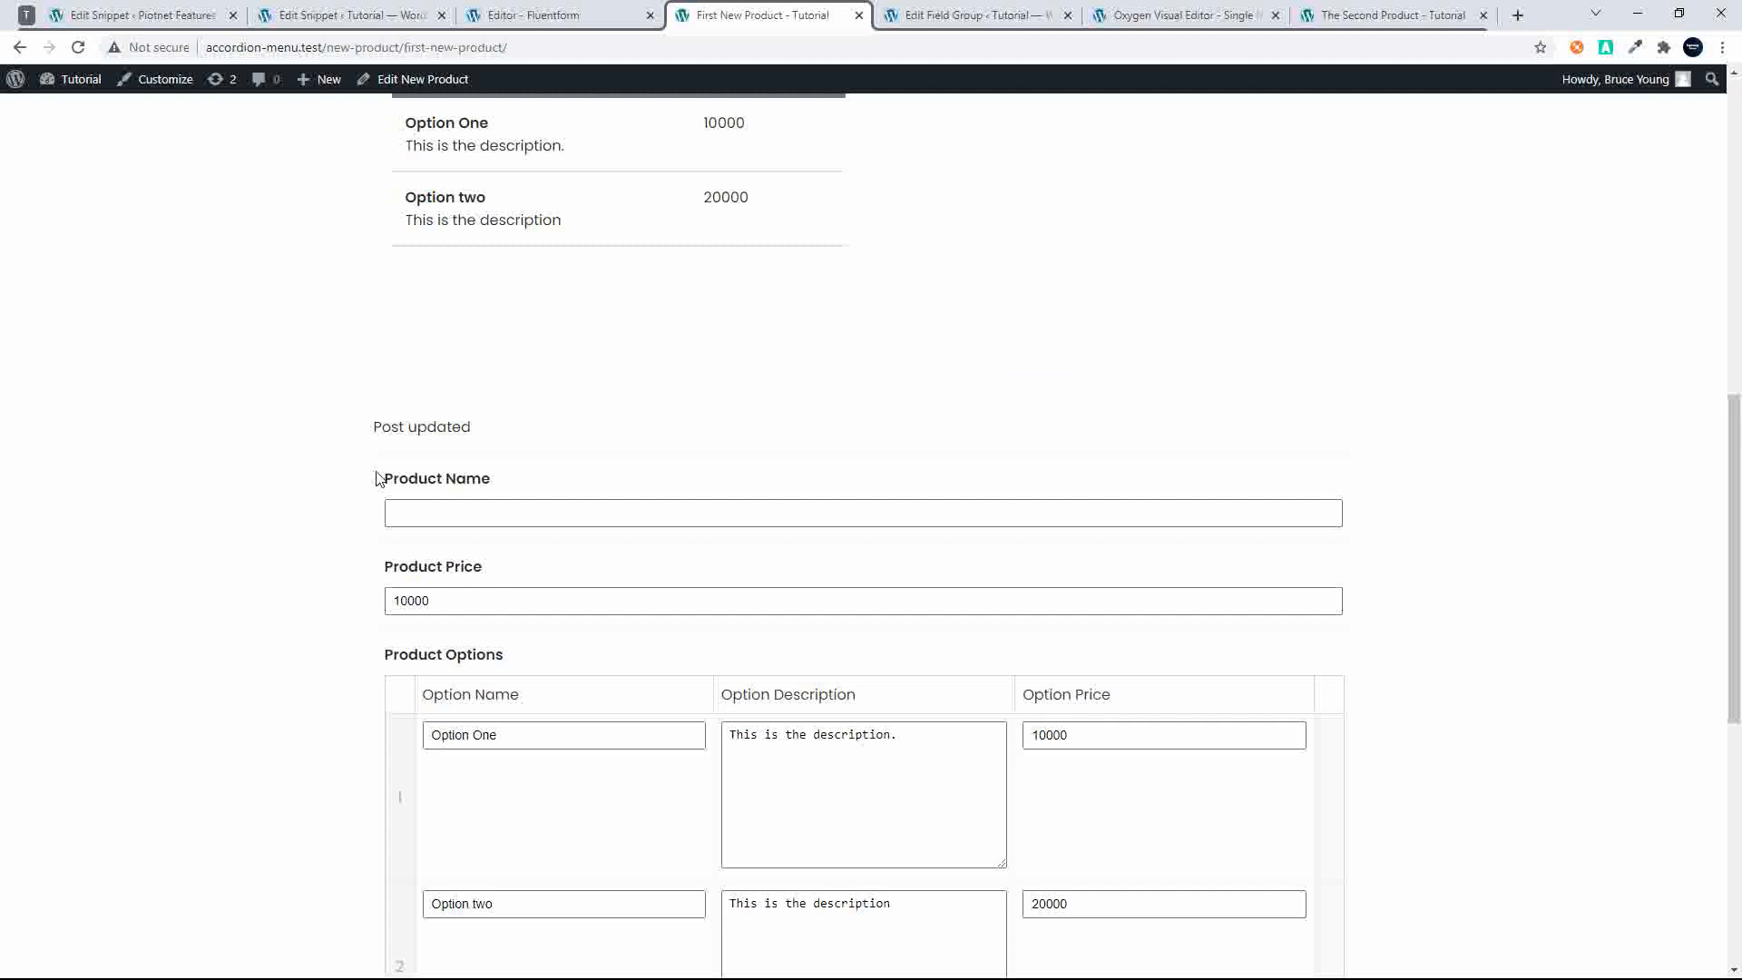
{"action": "scroll", "coordinate": [549, 490], "scroll_direction": "down", "scroll_amount": 3}
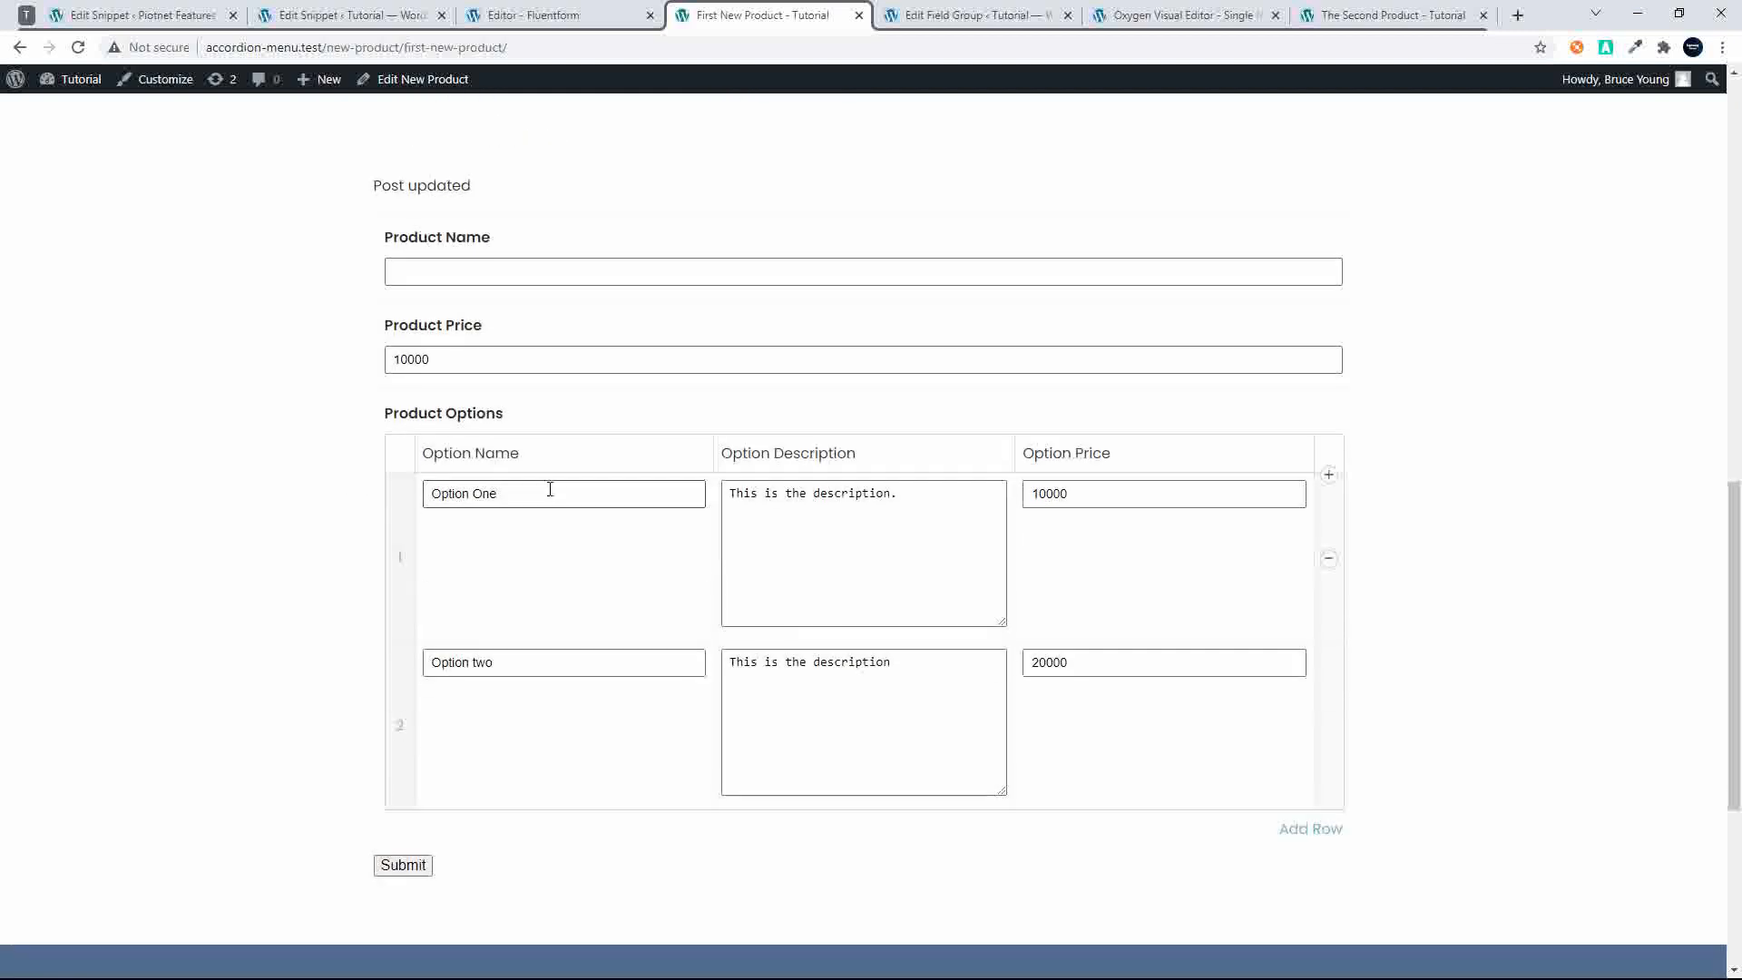
{"action": "left_click", "coordinate": [353, 15]}
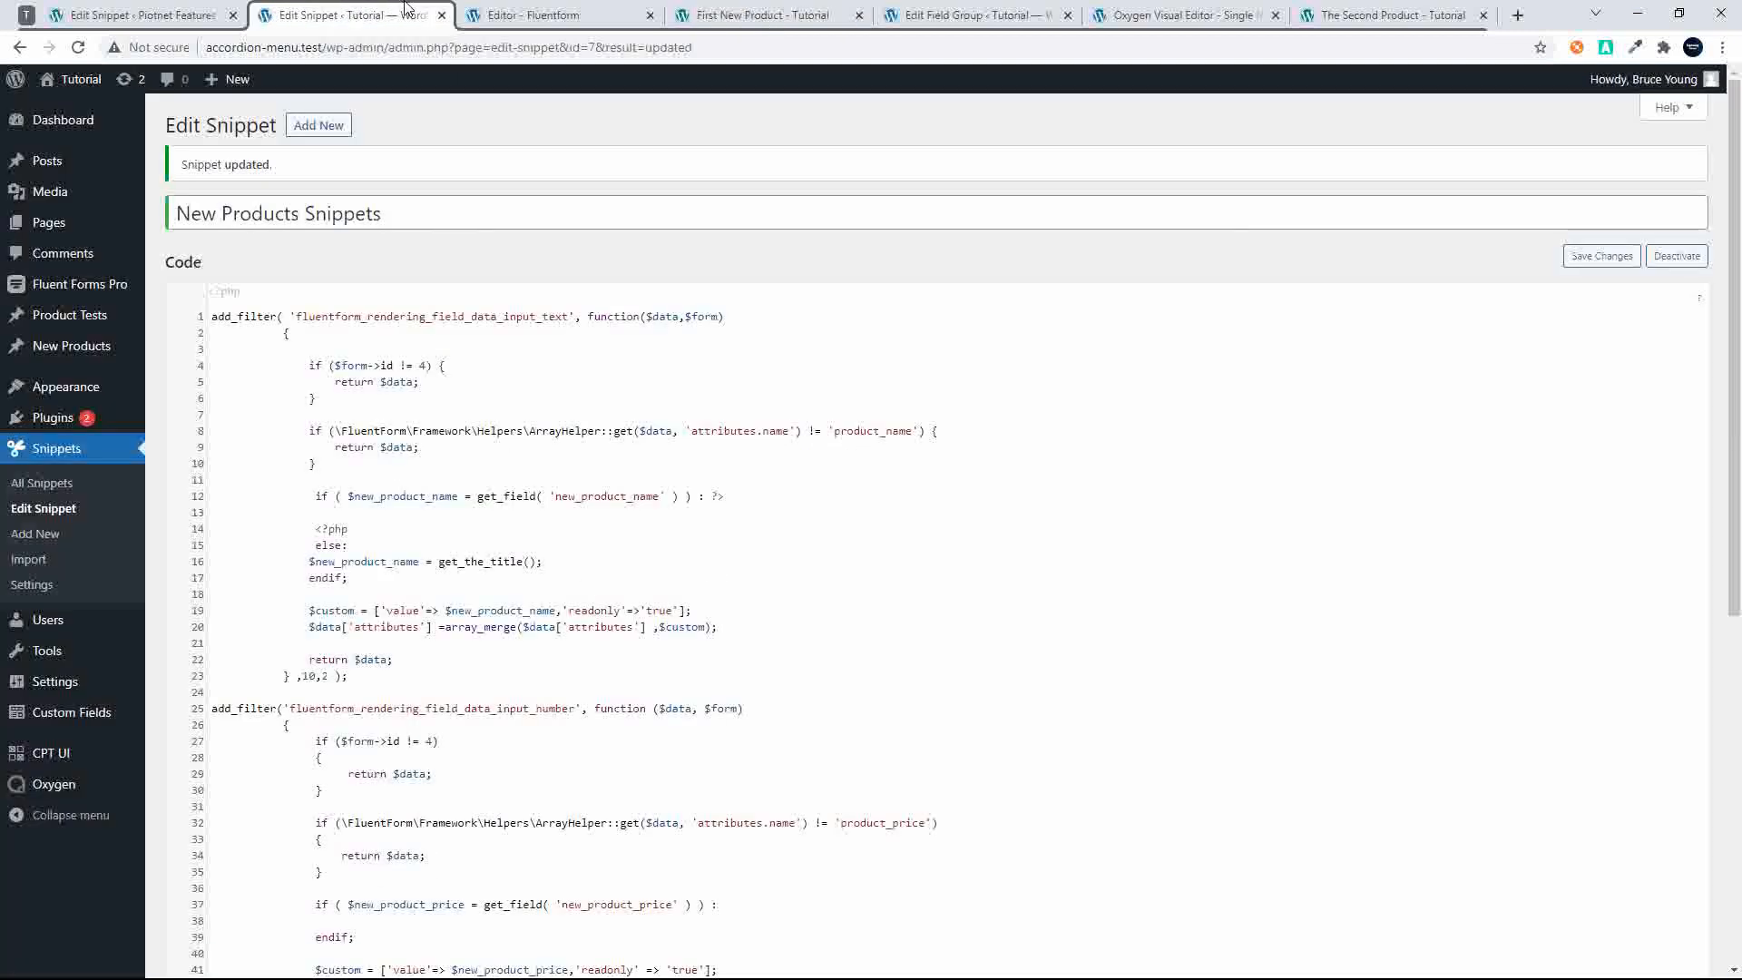
Copy the whole fluentform_rendering_field_data_input_checkbox filter from the Piotnet Features snippet
{"action": "left_click", "coordinate": [136, 14]}
{"action": "scroll", "coordinate": [684, 533], "scroll_direction": "up", "scroll_amount": 7}
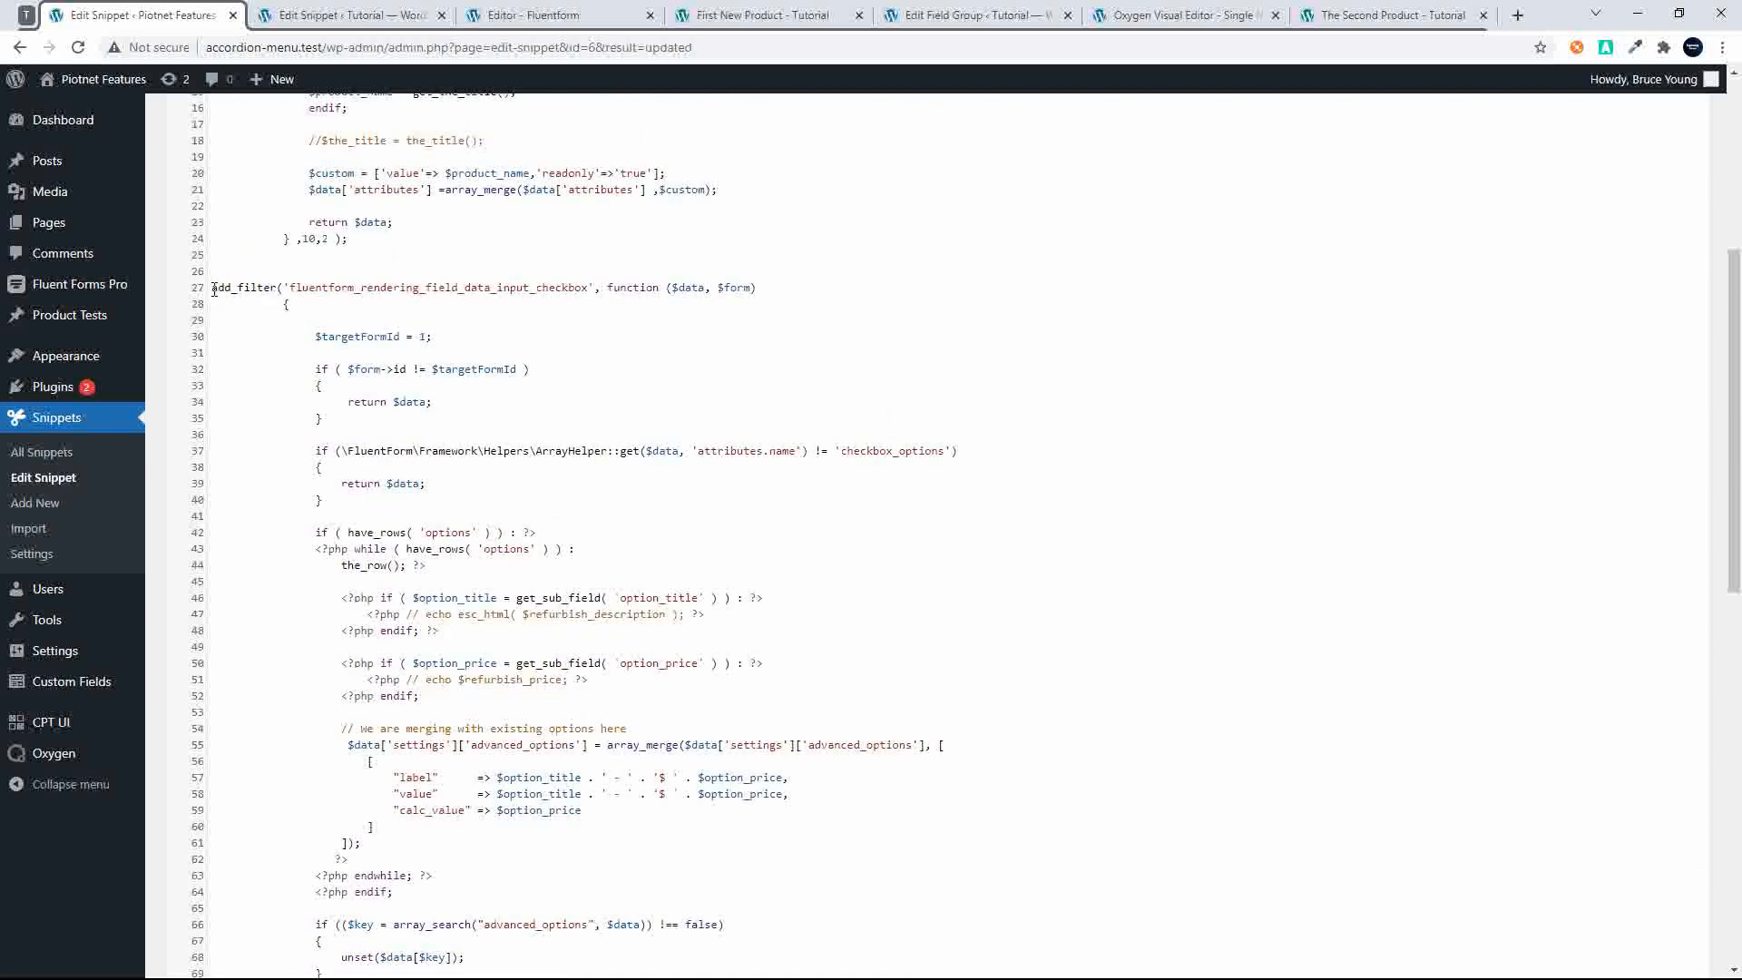
{"action": "left_click_drag", "start_coordinate": [213, 289], "coordinate": [530, 733]}
{"action": "key", "text": "ctrl+c"}
{"action": "scroll", "coordinate": [525, 719], "scroll_direction": "down", "scroll_amount": 4}
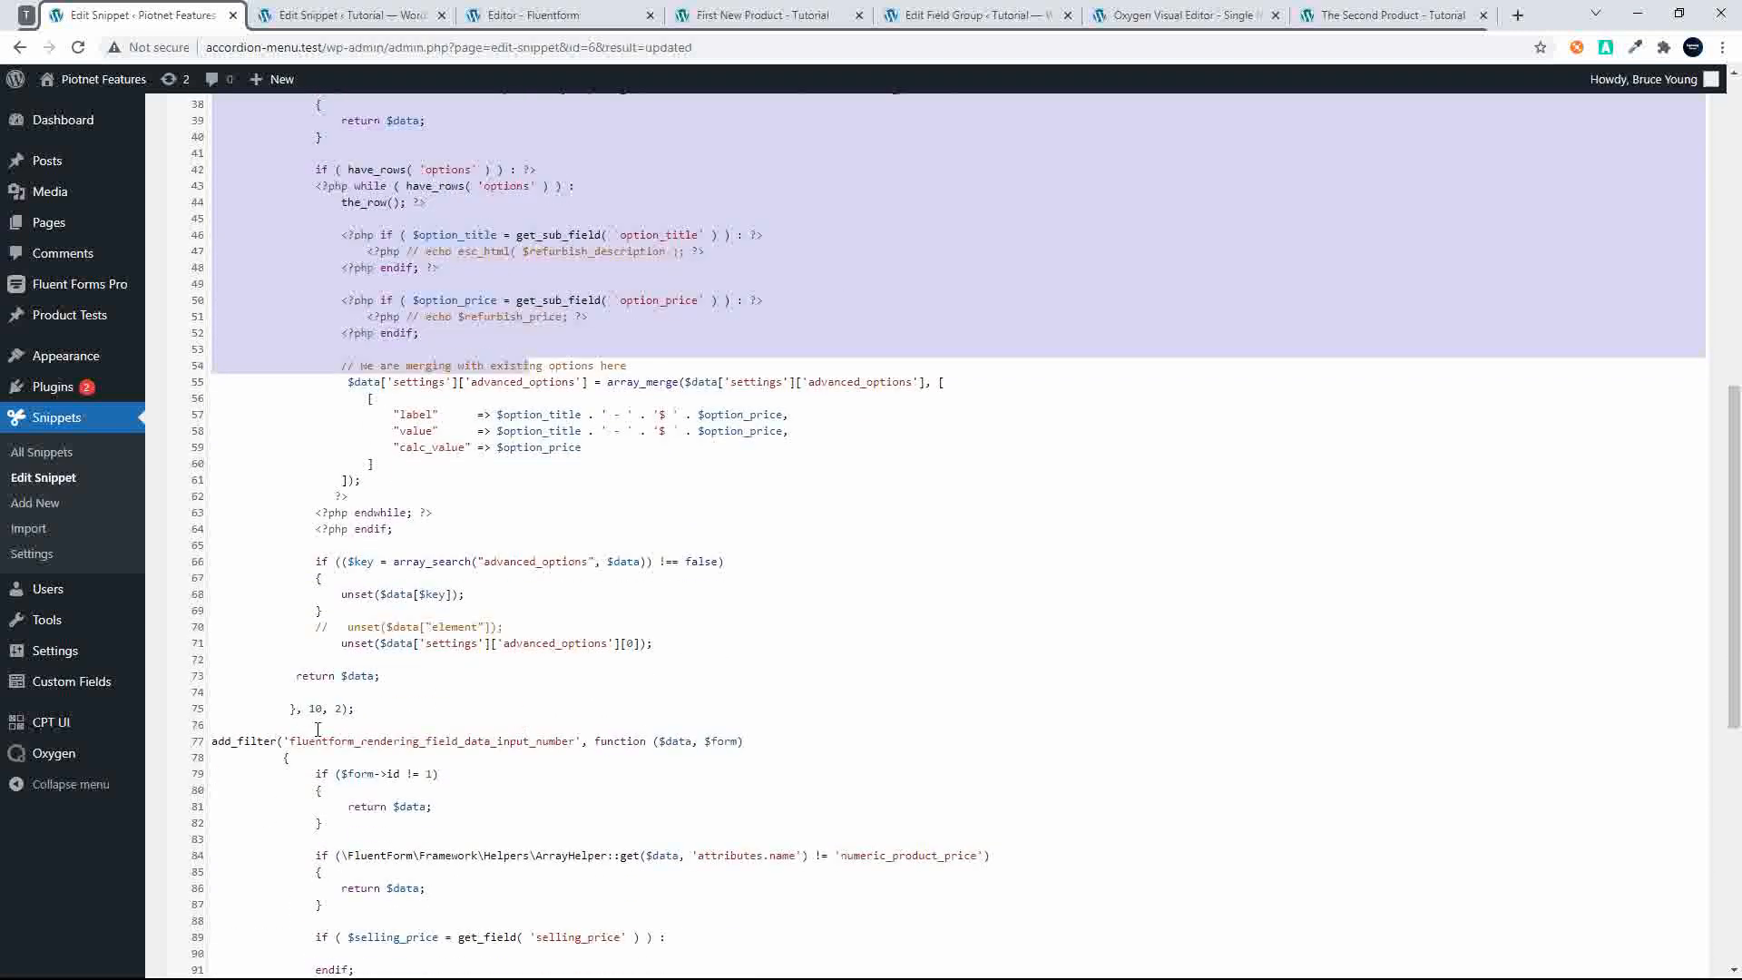
{"action": "left_click", "coordinate": [373, 710], "text": "shift"}
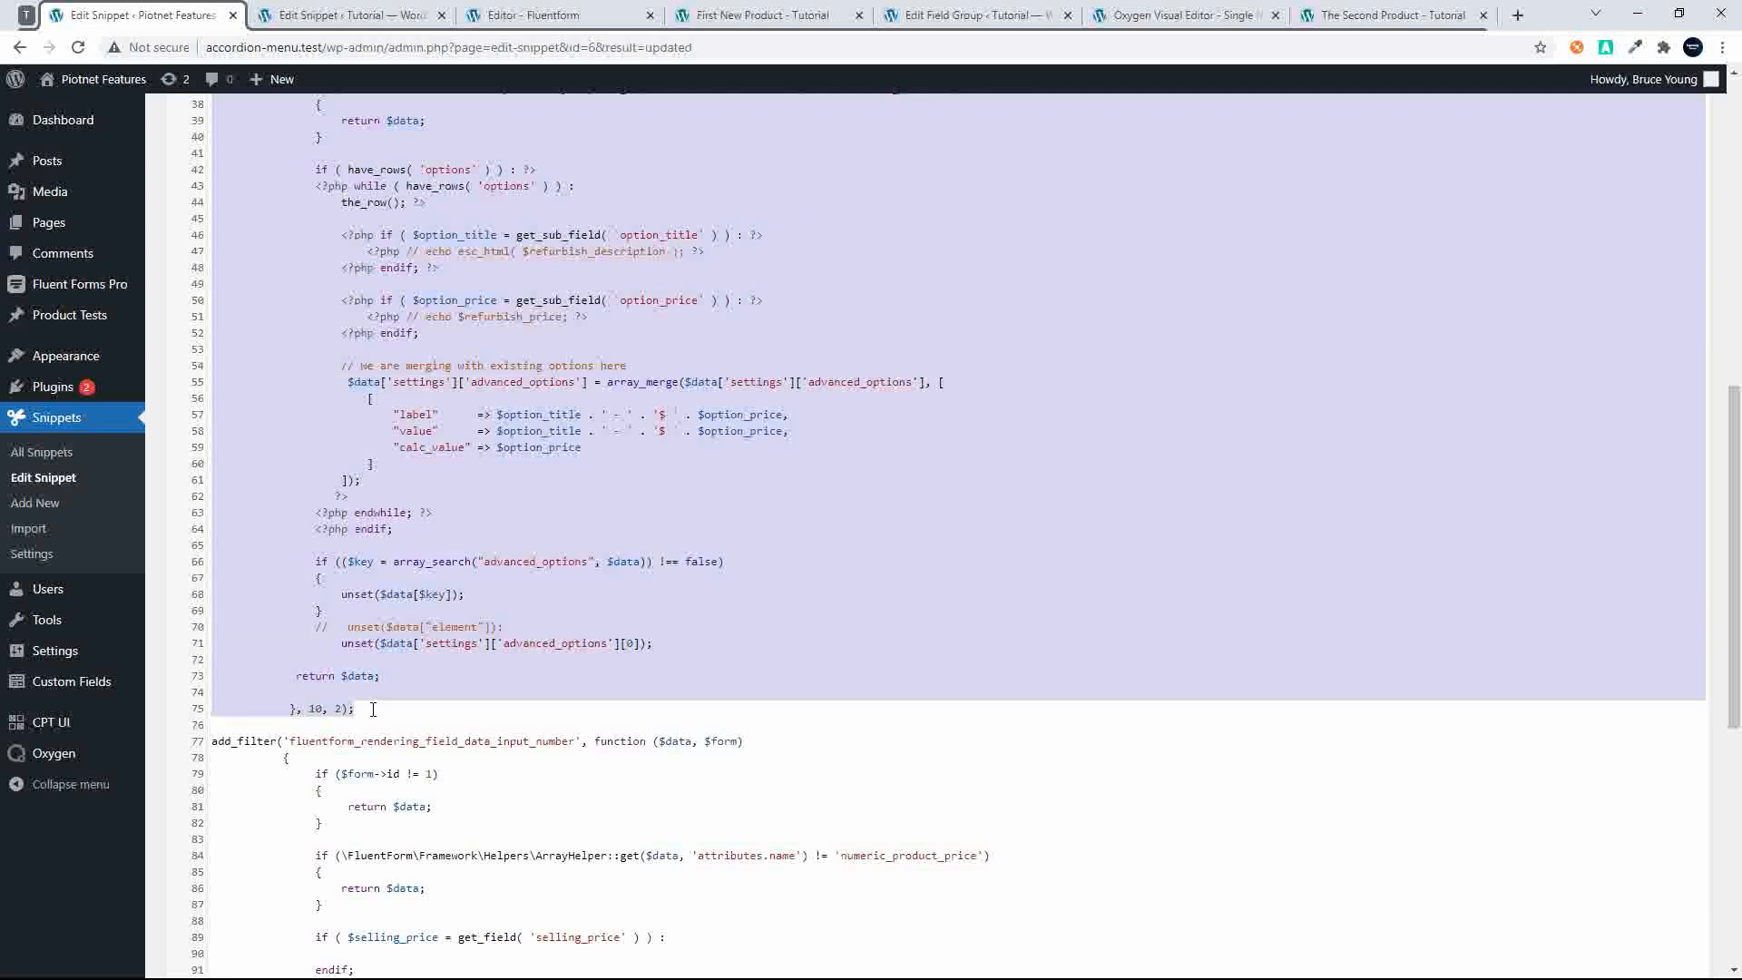
Paste the checkbox filter below the price filter in New Products Snippets and set its $targetFormId to 4
{"action": "left_click", "coordinate": [399, 16]}
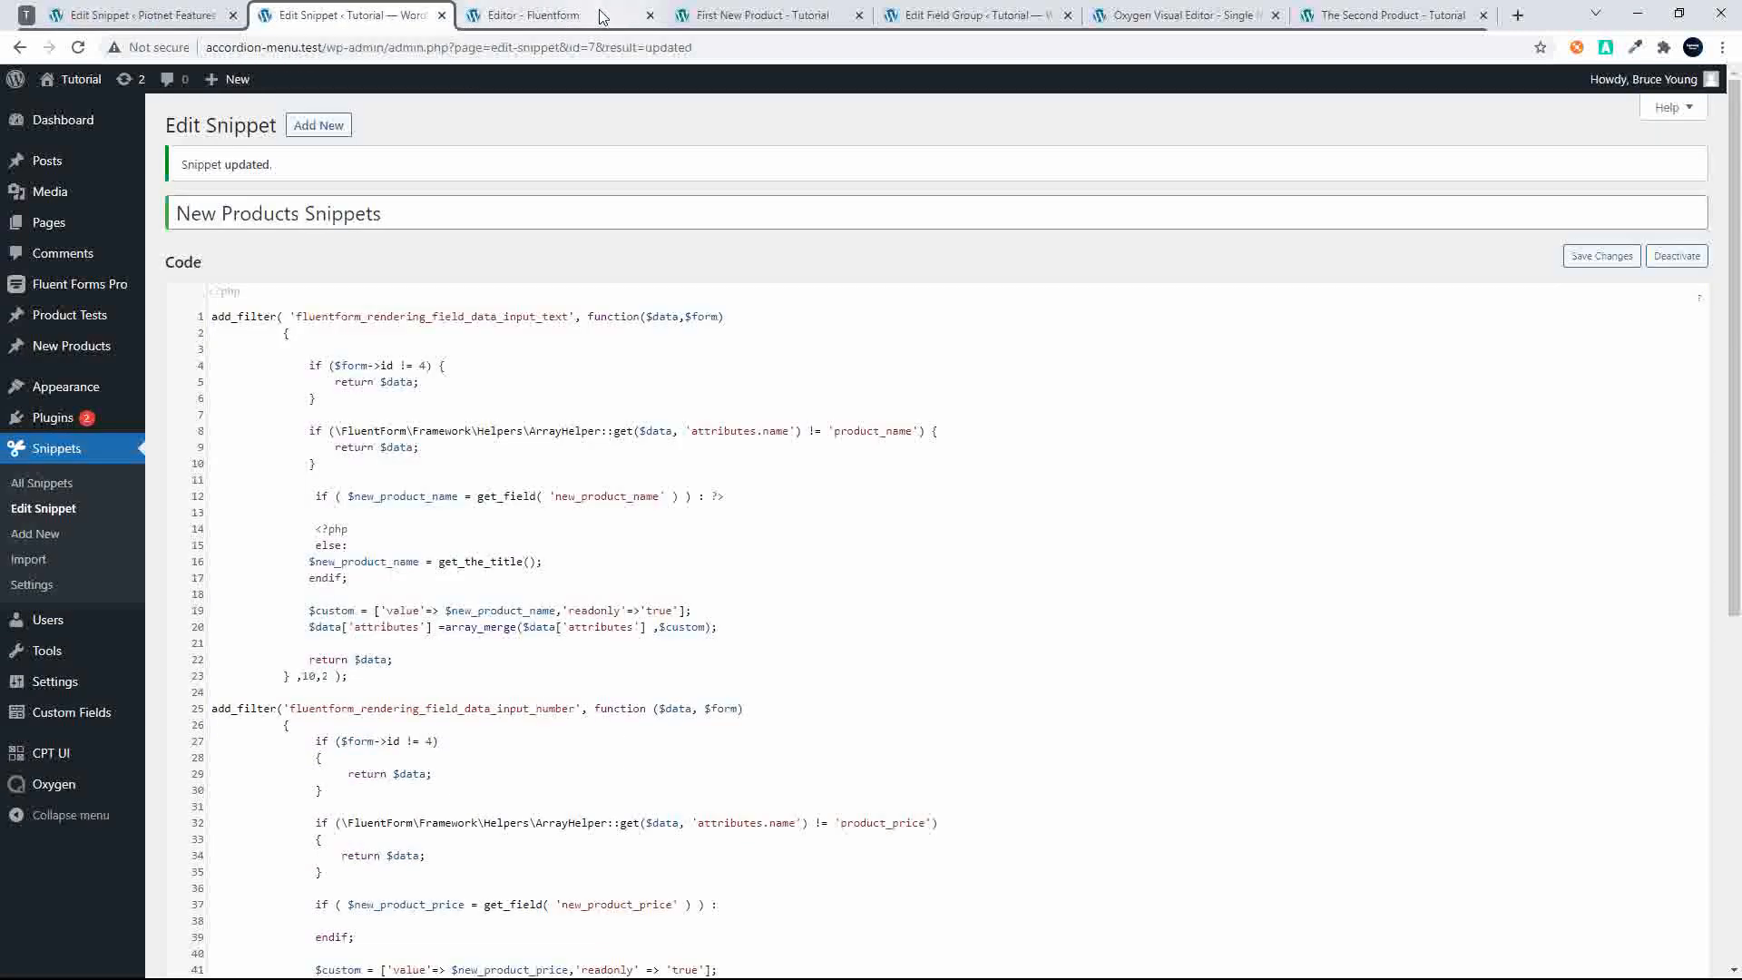
{"action": "scroll", "coordinate": [508, 281], "scroll_direction": "down", "scroll_amount": 6}
{"action": "left_click", "coordinate": [376, 458]}
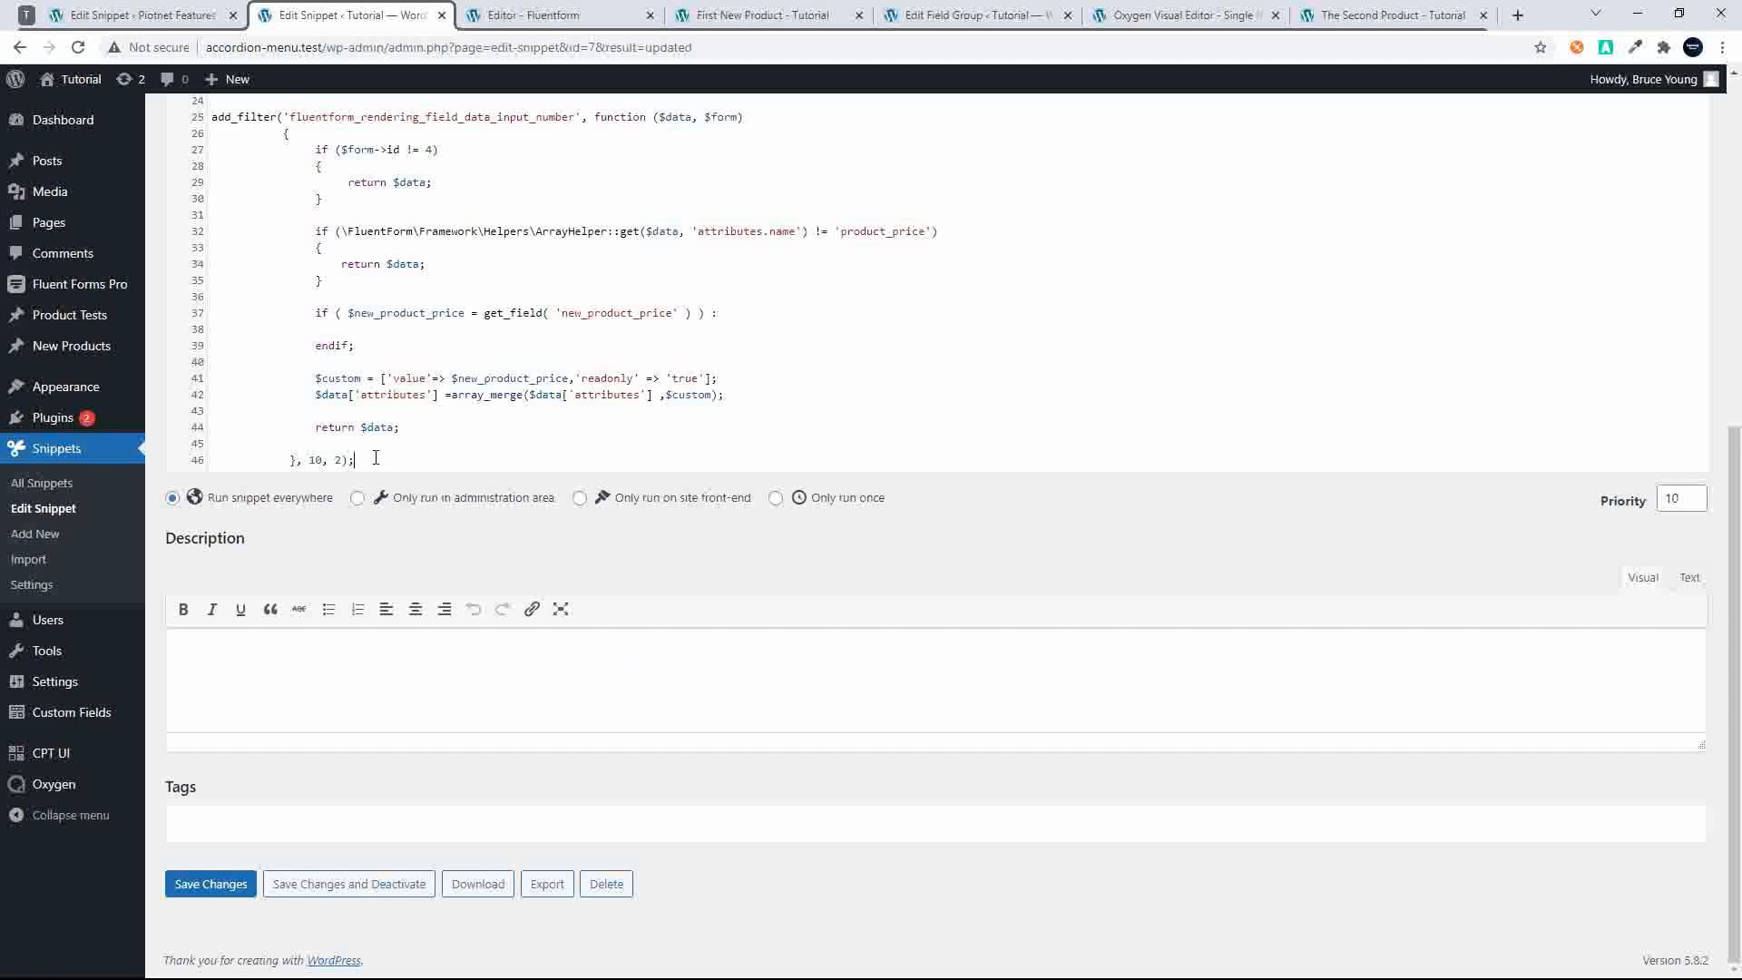
{"action": "key", "text": "Return"}
{"action": "key", "text": "Return"}
{"action": "key", "text": "ctrl+v"}
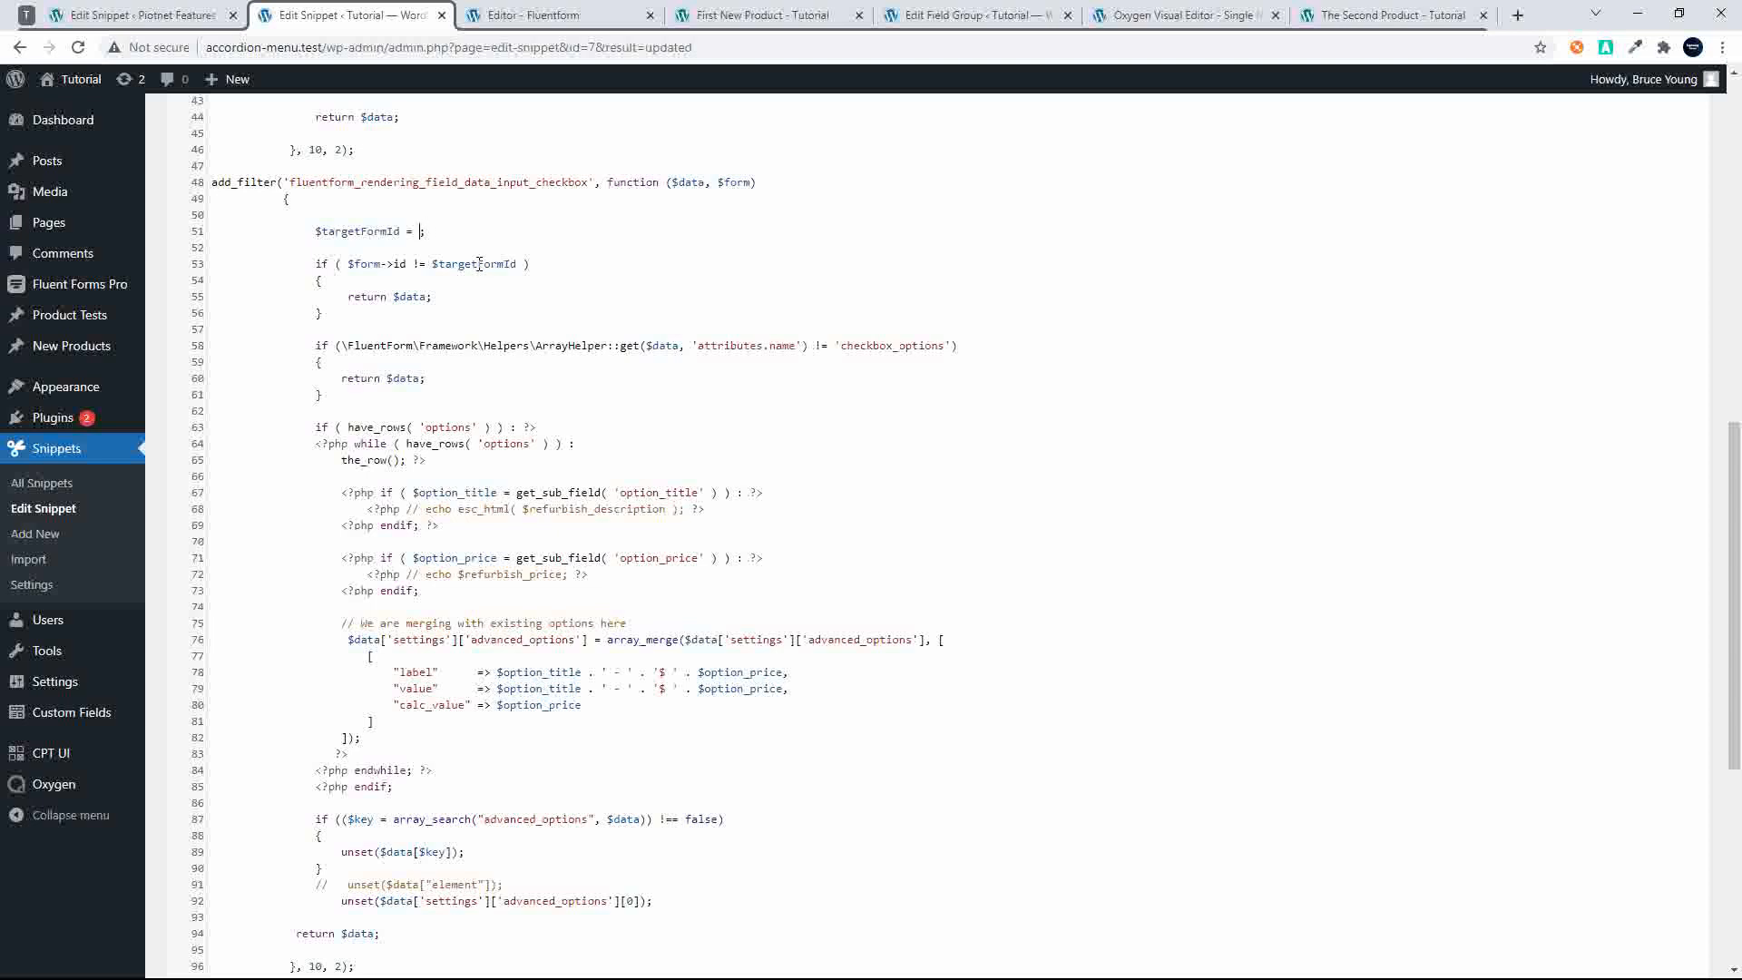
{"action": "type", "text": "4"}
Look up the name attribute in the Product Options field's advanced settings in the New Product Form editor
{"action": "left_click", "coordinate": [765, 15]}
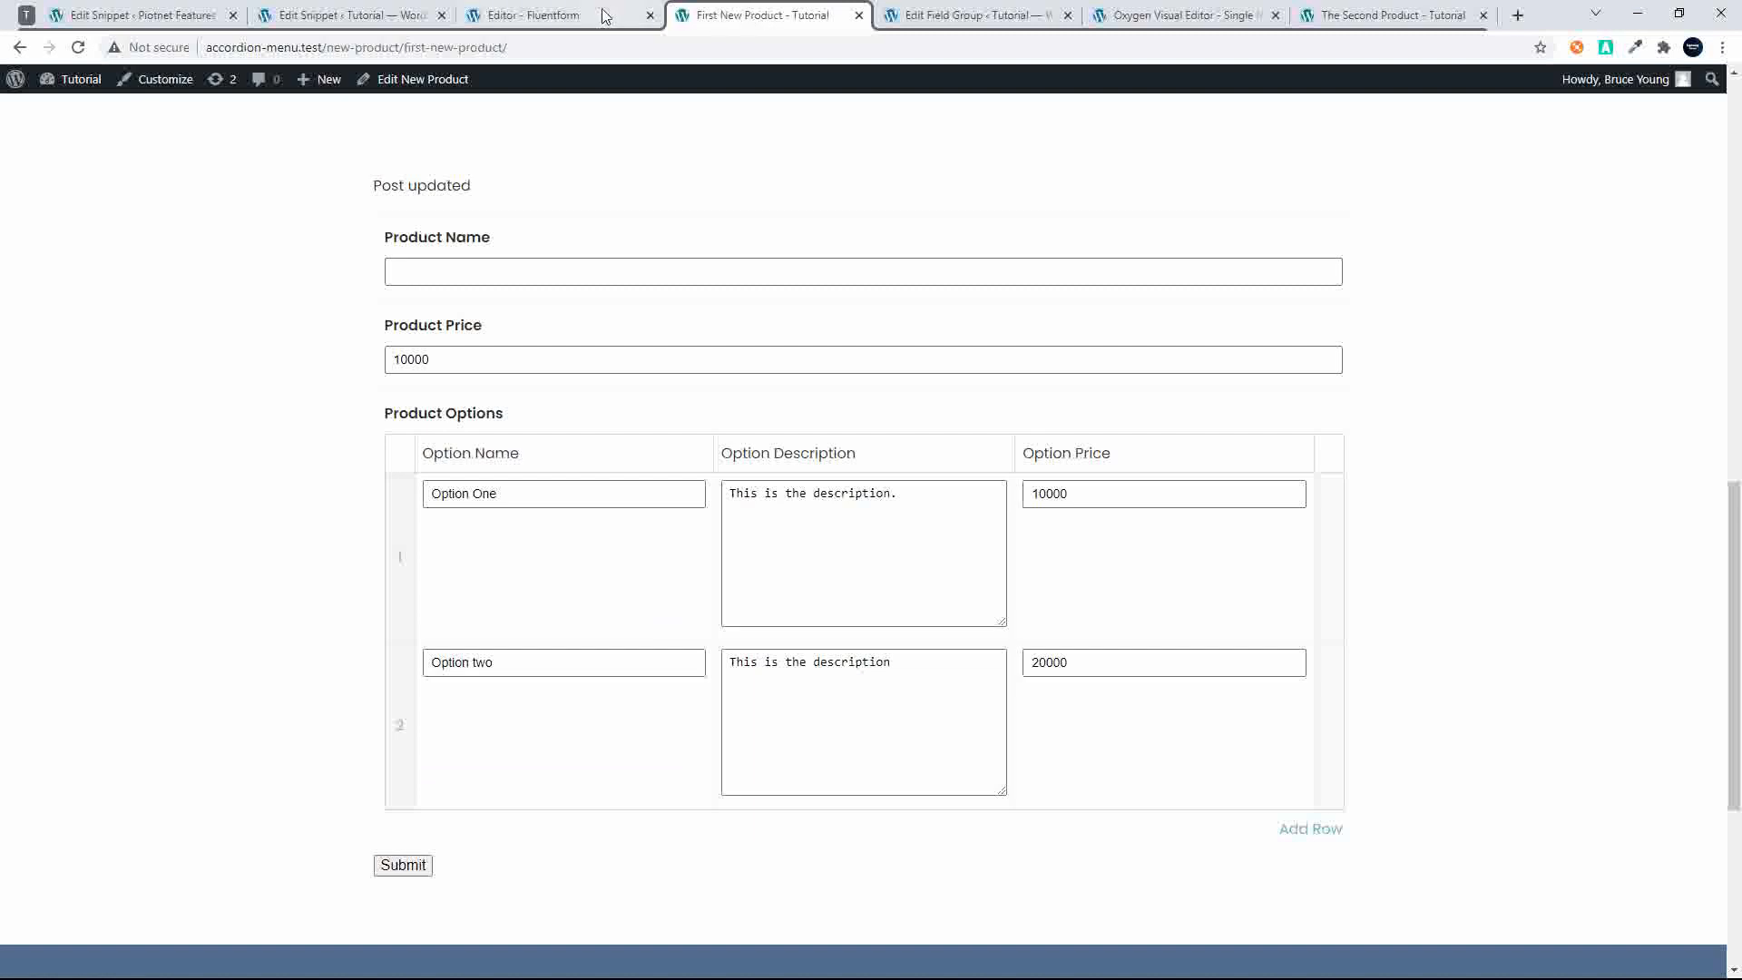
{"action": "left_click", "coordinate": [547, 15]}
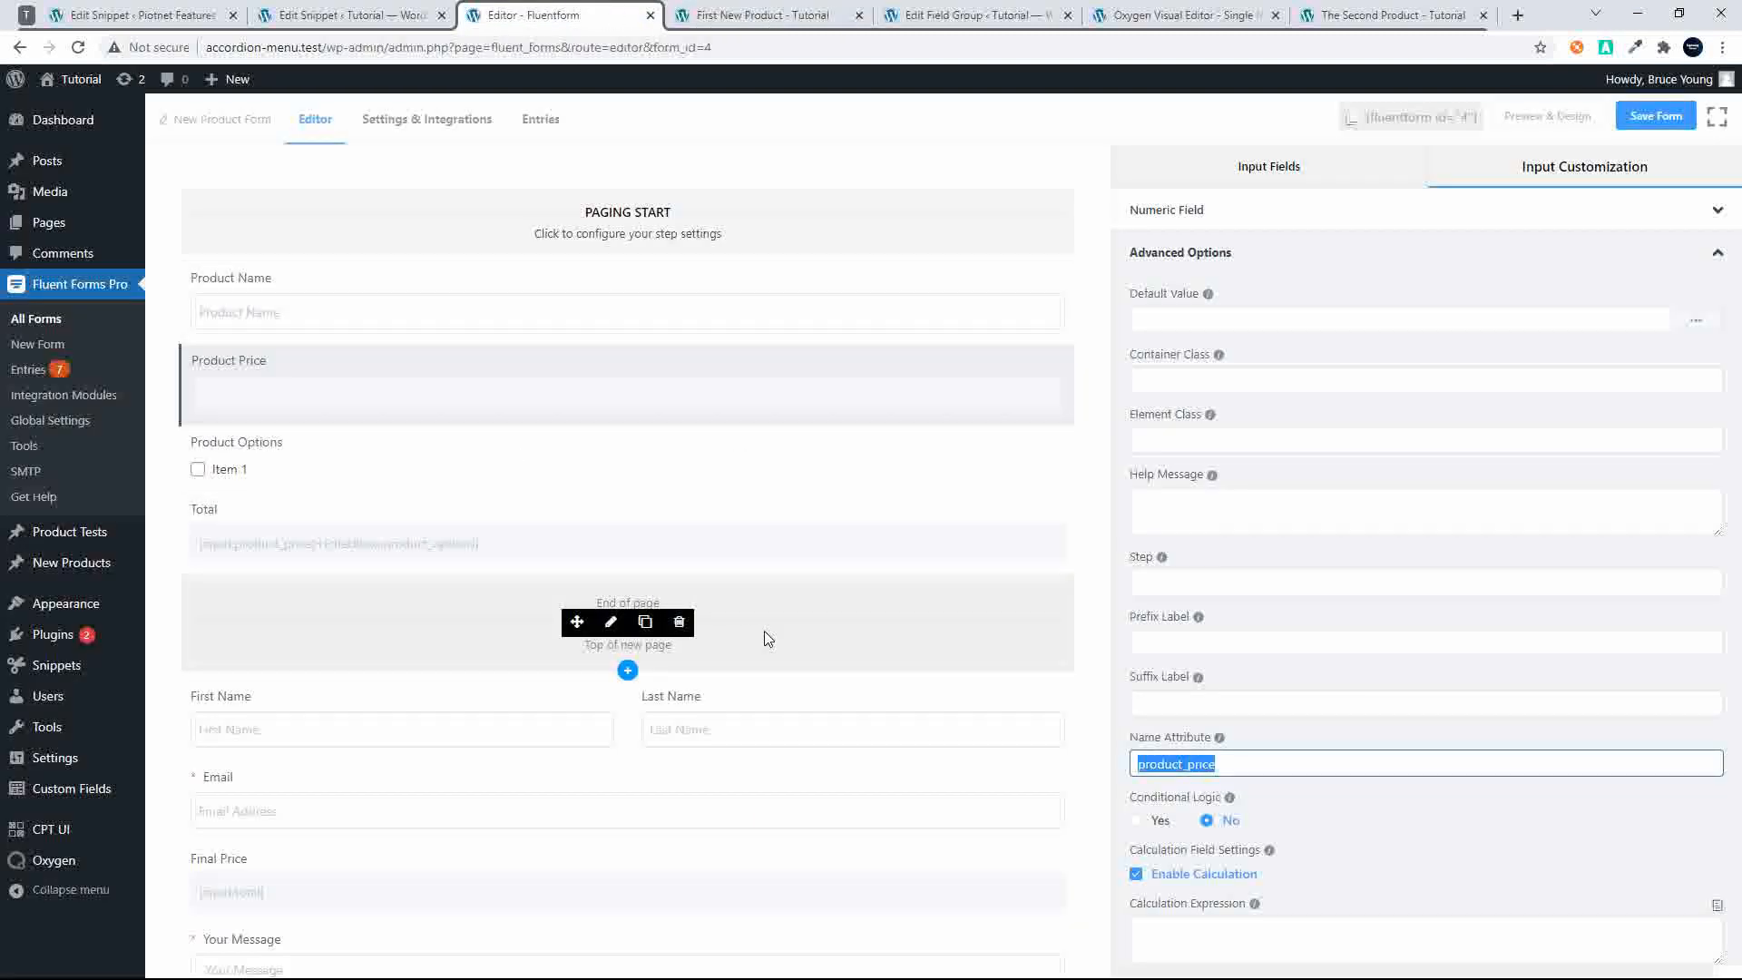
{"action": "scroll", "coordinate": [766, 640], "scroll_direction": "down", "scroll_amount": 1}
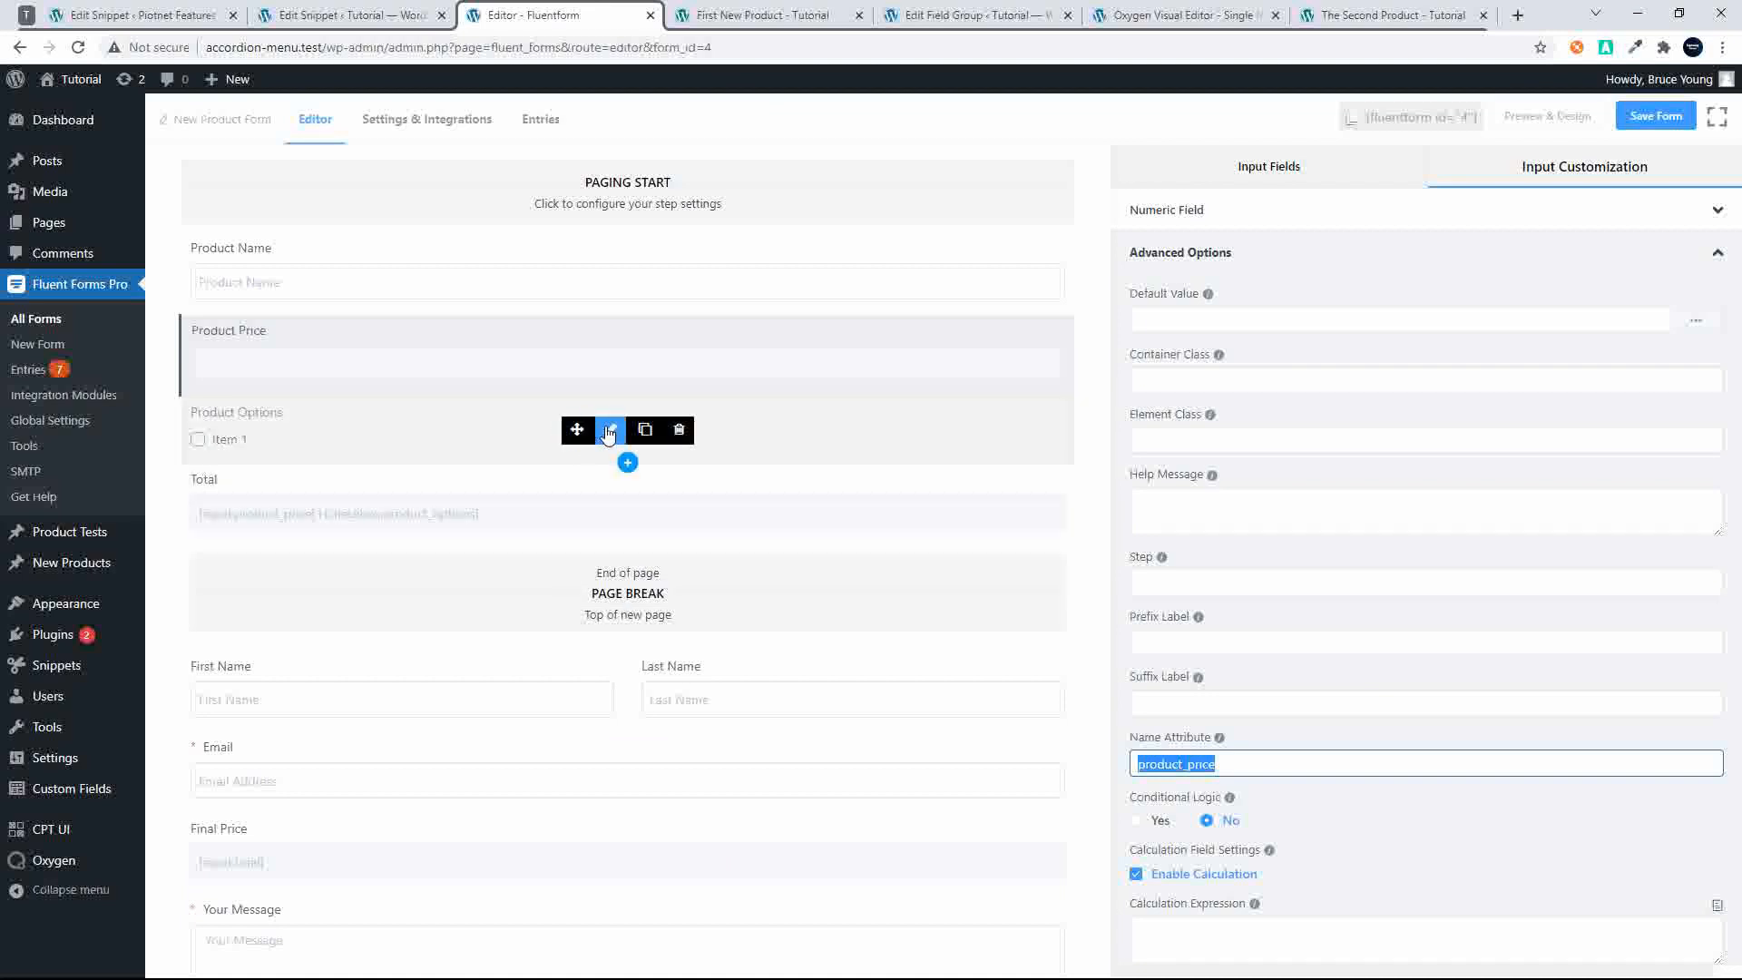
{"action": "left_click", "coordinate": [608, 432]}
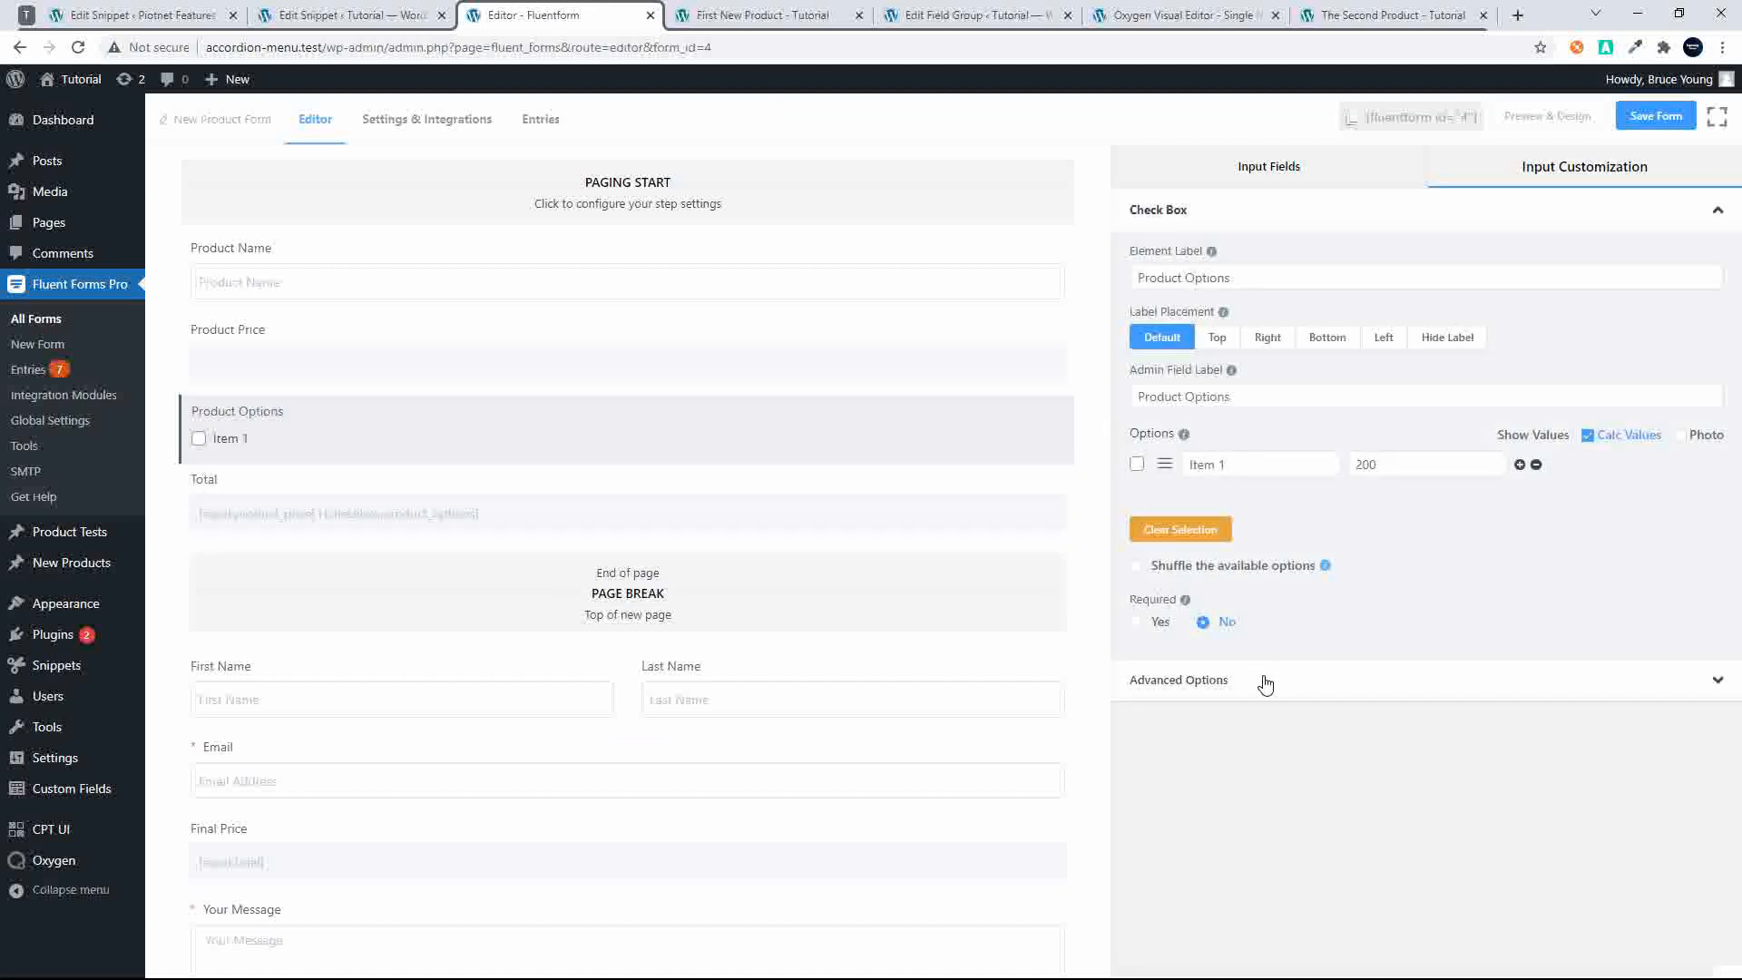
{"action": "left_click", "coordinate": [1265, 683]}
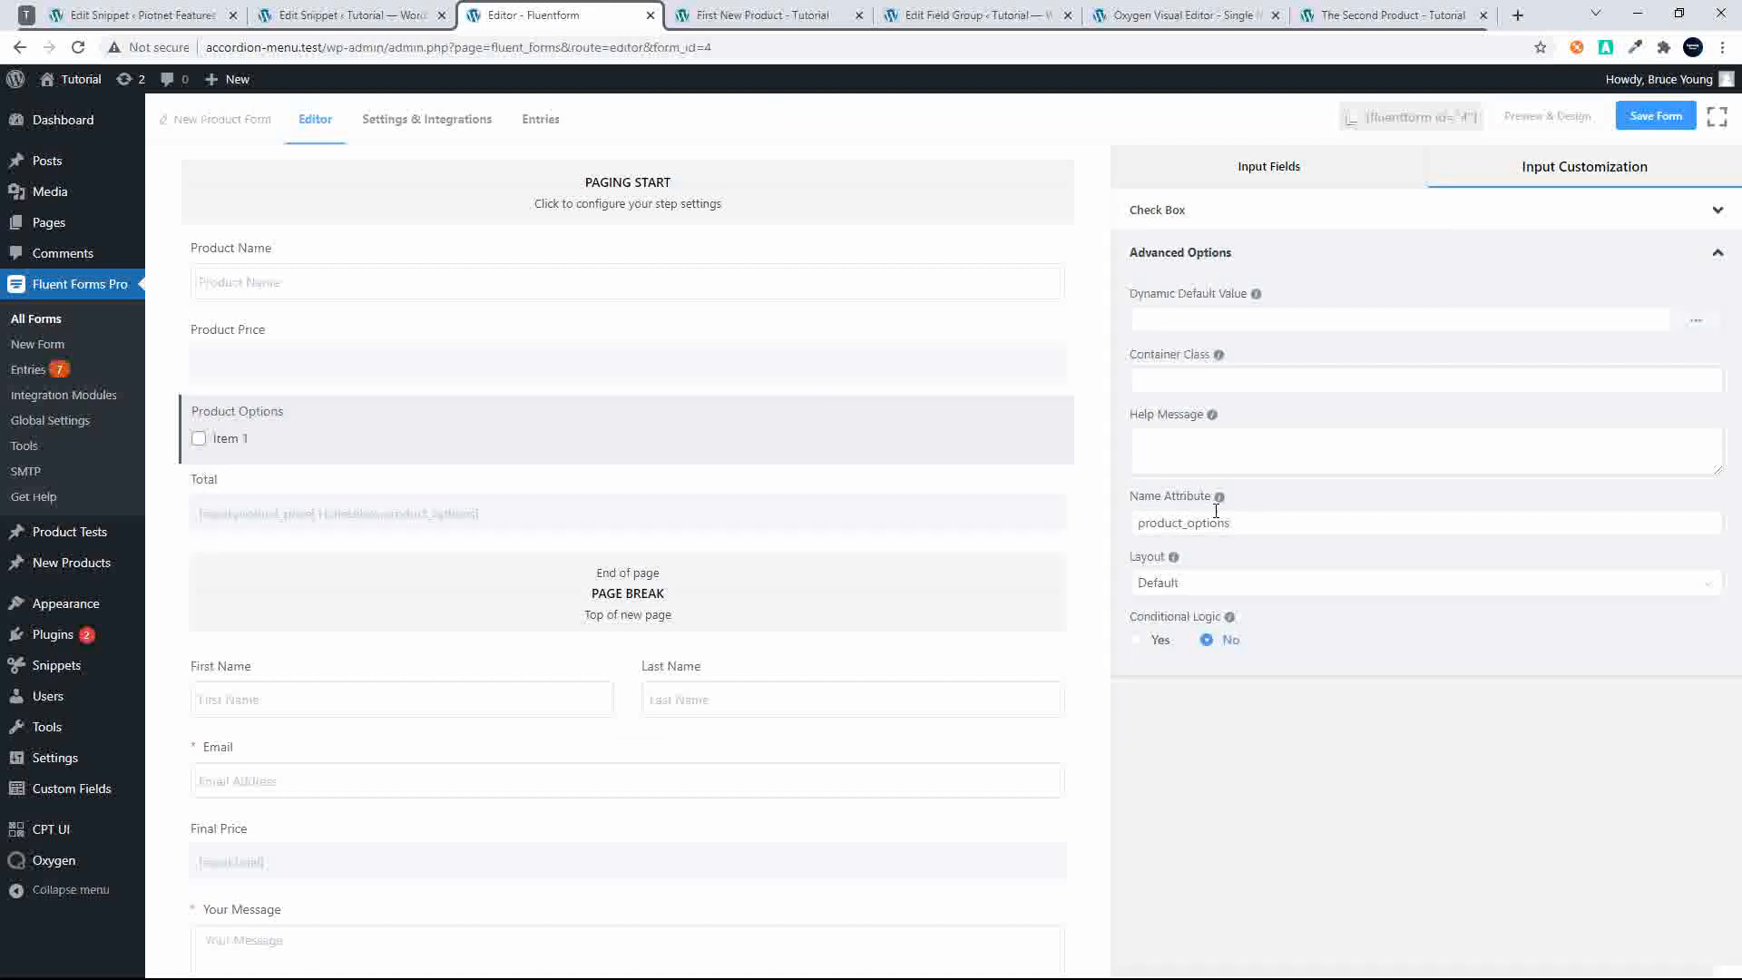
{"action": "left_click_drag", "start_coordinate": [1231, 523], "coordinate": [1109, 522]}
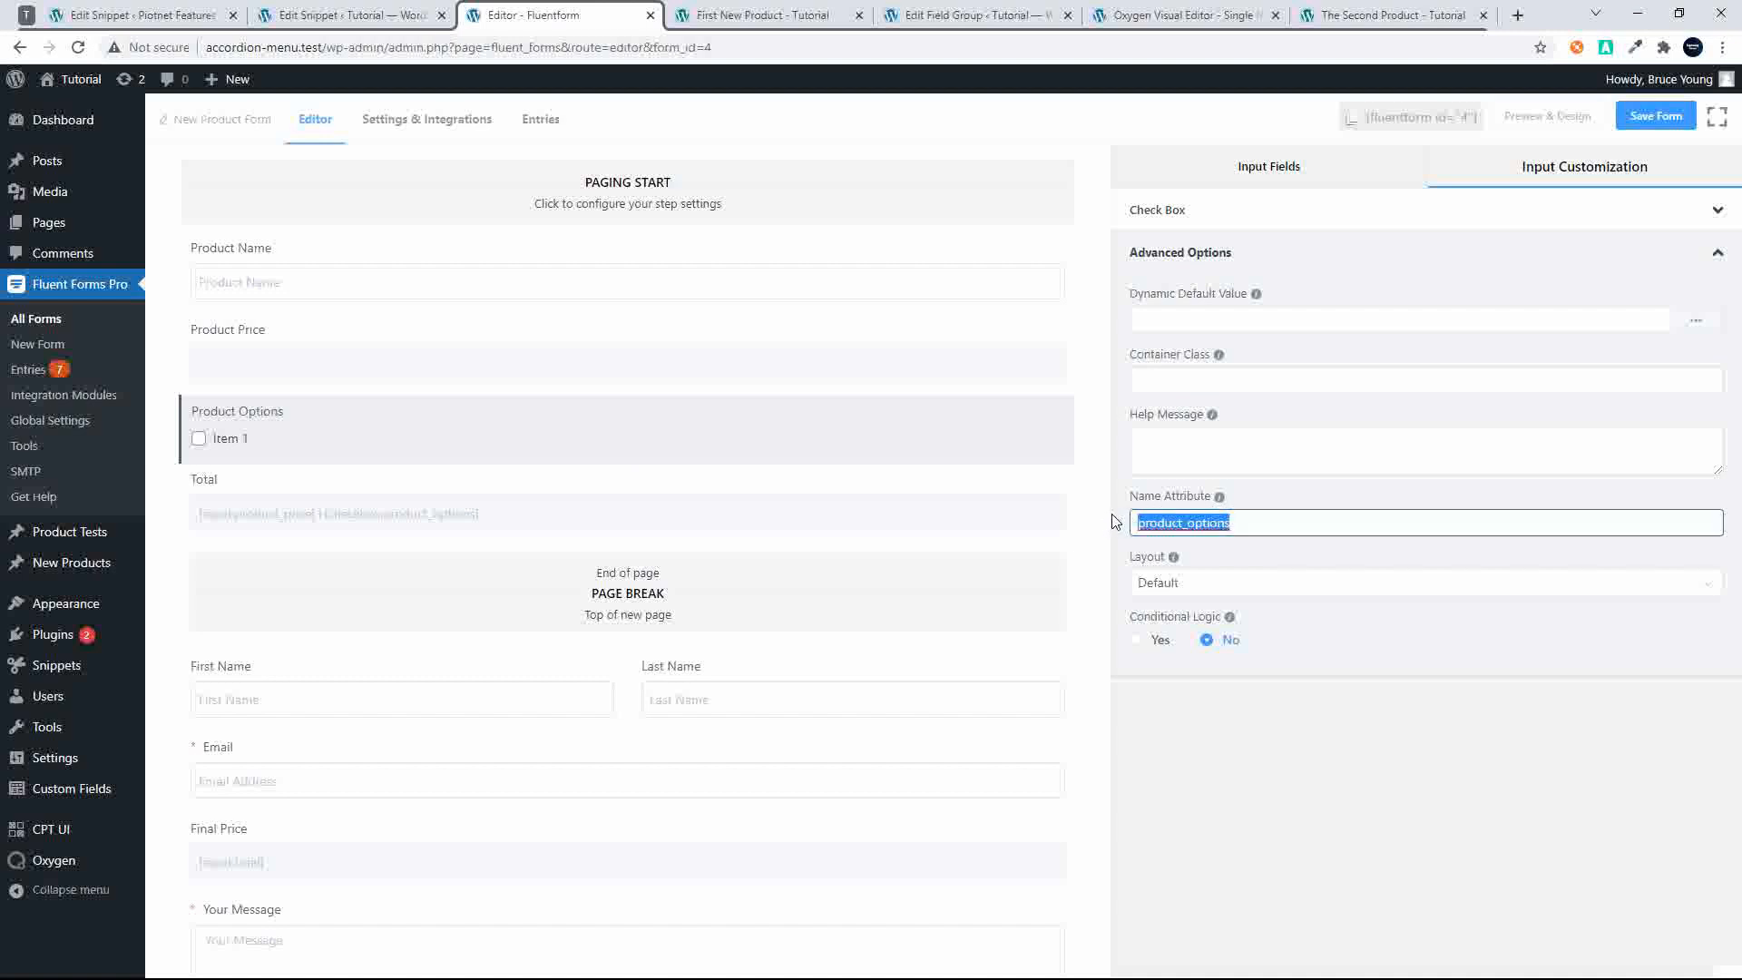
Replace 'checkbox_options' with 'product_options' in the attributes.name check of the snippet's checkbox filter
{"action": "left_click", "coordinate": [372, 15]}
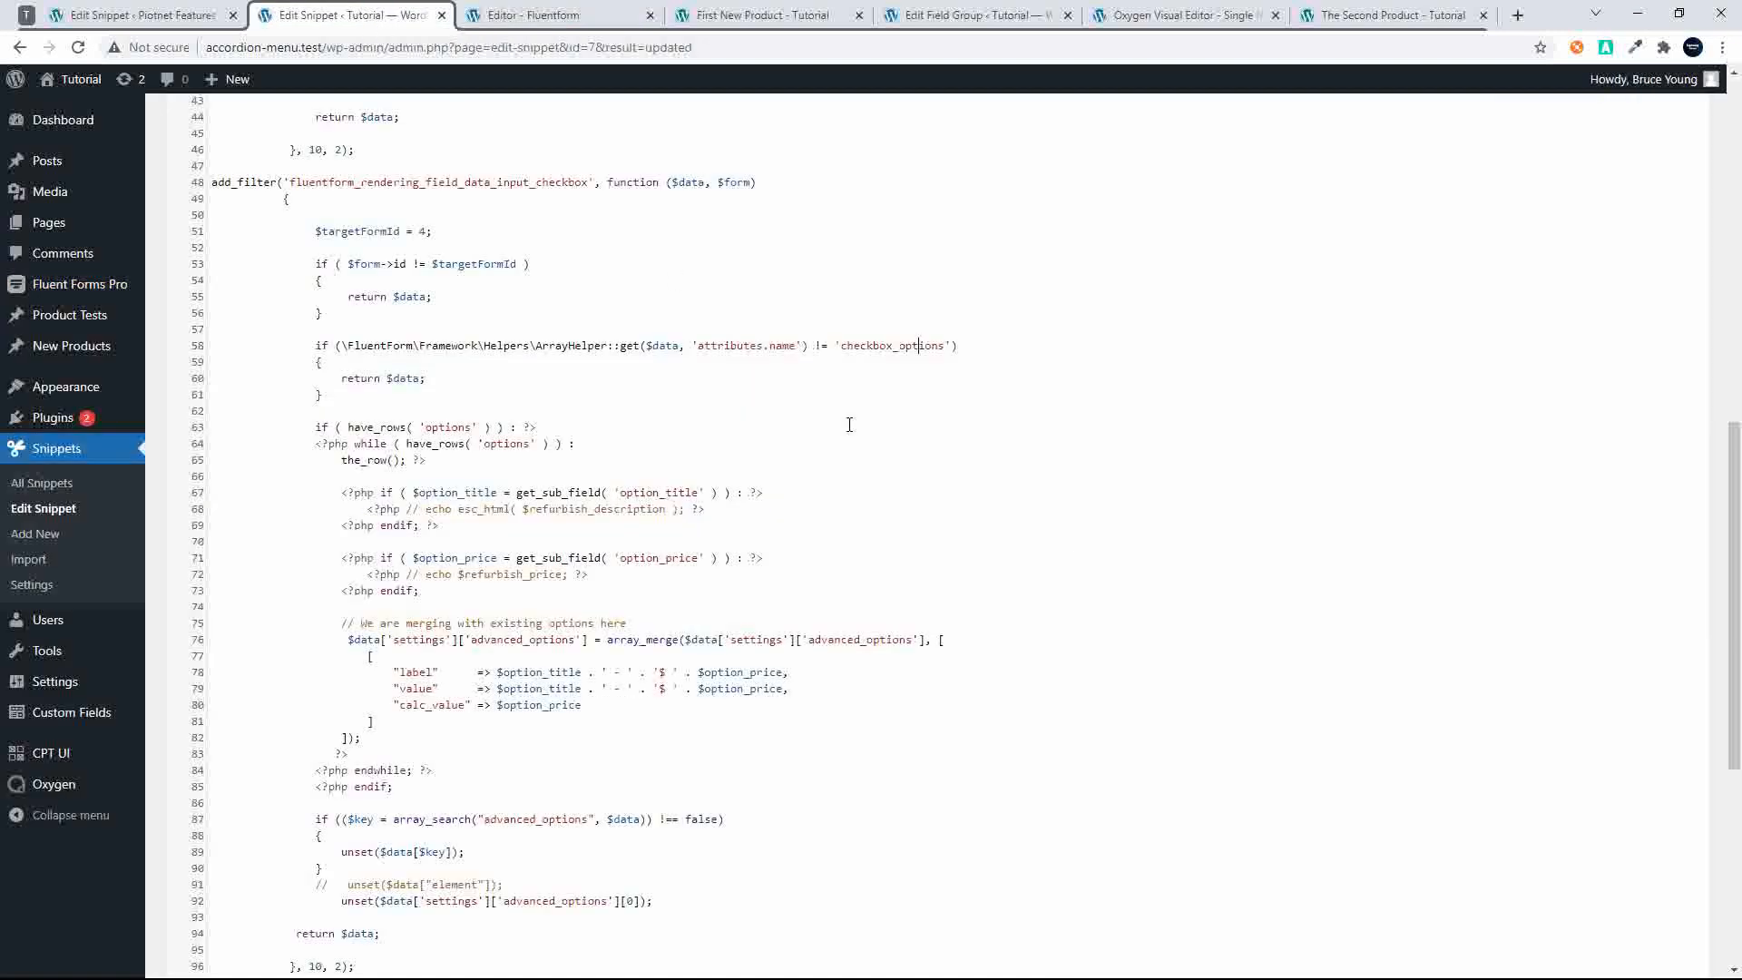
{"action": "double_click", "coordinate": [880, 345]}
{"action": "type", "text": "product_options"}
Examine the have_rows 'options' loop and its advanced_options array_merge block in the checkbox filter
{"action": "left_click_drag", "start_coordinate": [314, 427], "coordinate": [435, 823]}
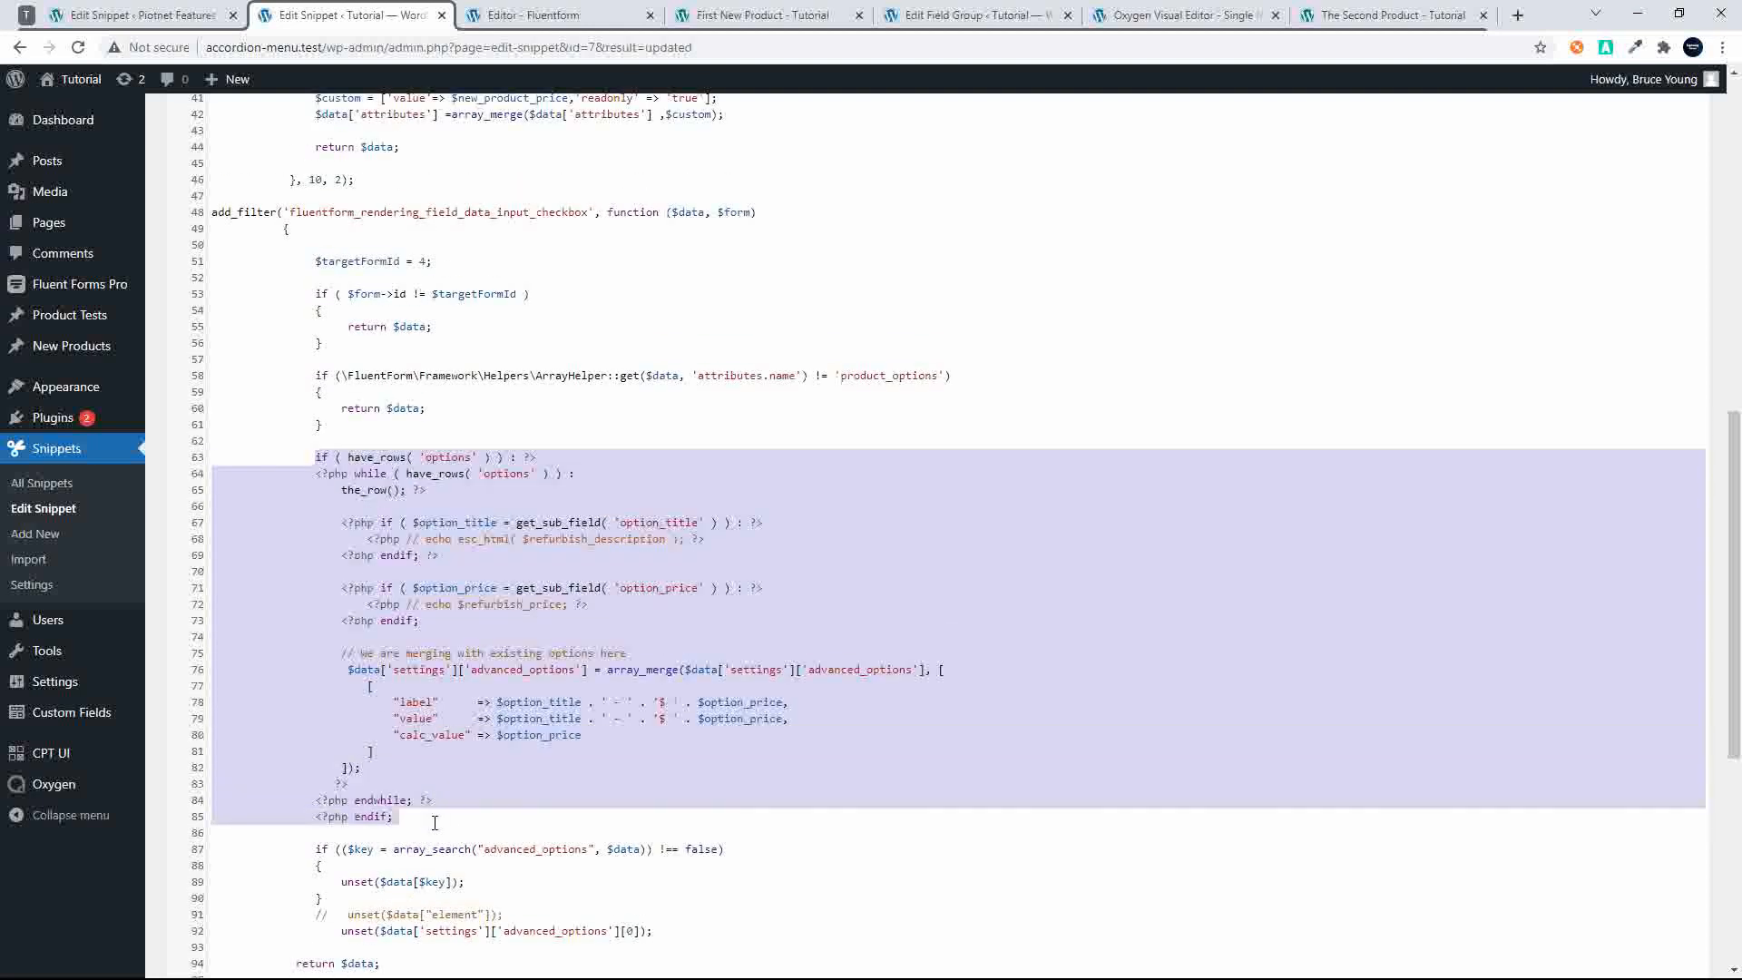
{"action": "scroll", "coordinate": [427, 508], "scroll_direction": "down", "scroll_amount": 1}
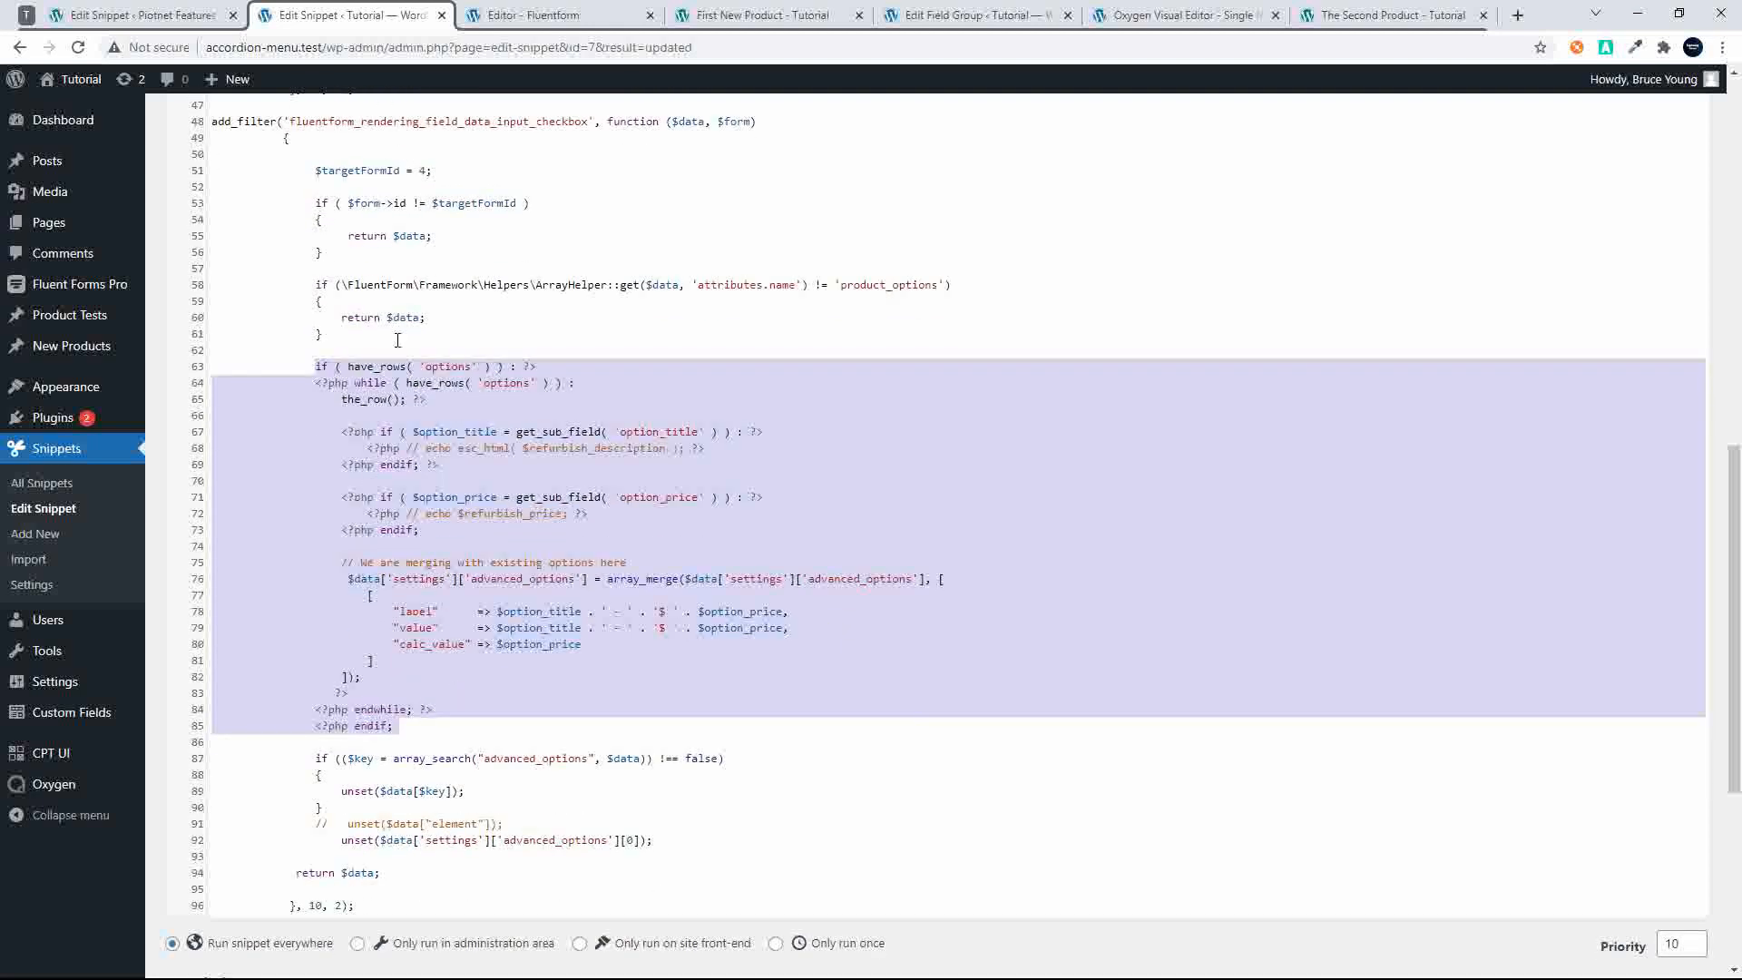
{"action": "scroll", "coordinate": [435, 417], "scroll_direction": "up", "scroll_amount": 1}
{"action": "scroll", "coordinate": [490, 517], "scroll_direction": "down", "scroll_amount": 2}
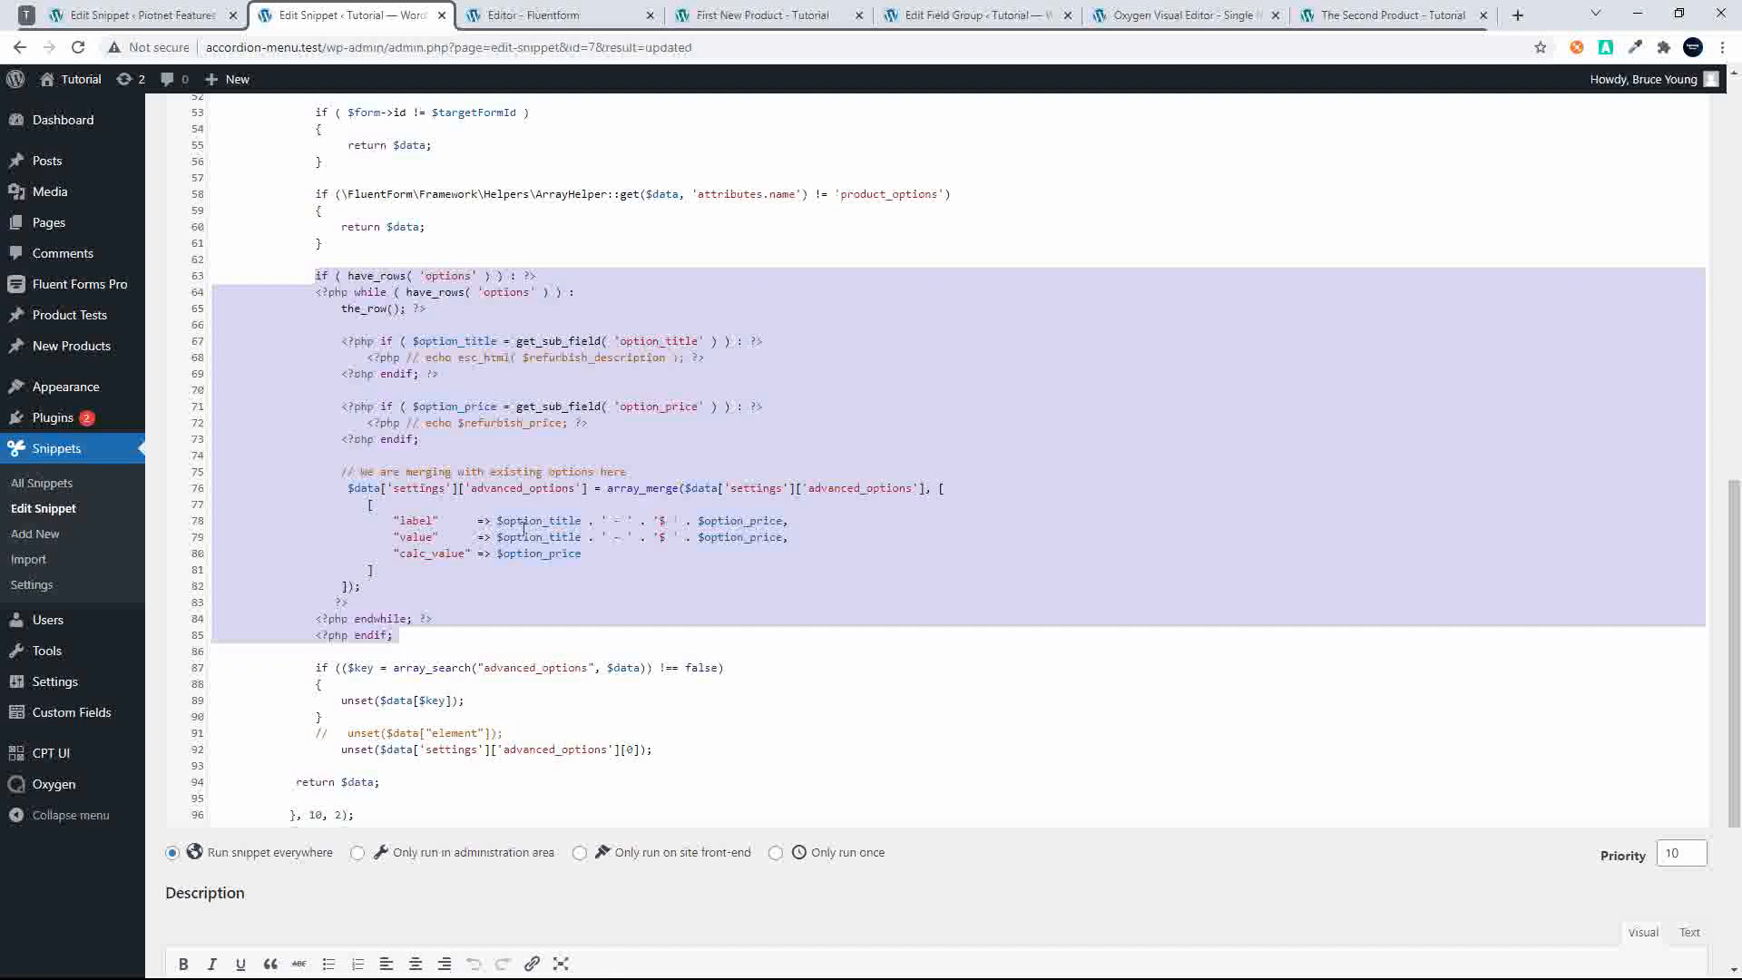
{"action": "left_click", "coordinate": [472, 520]}
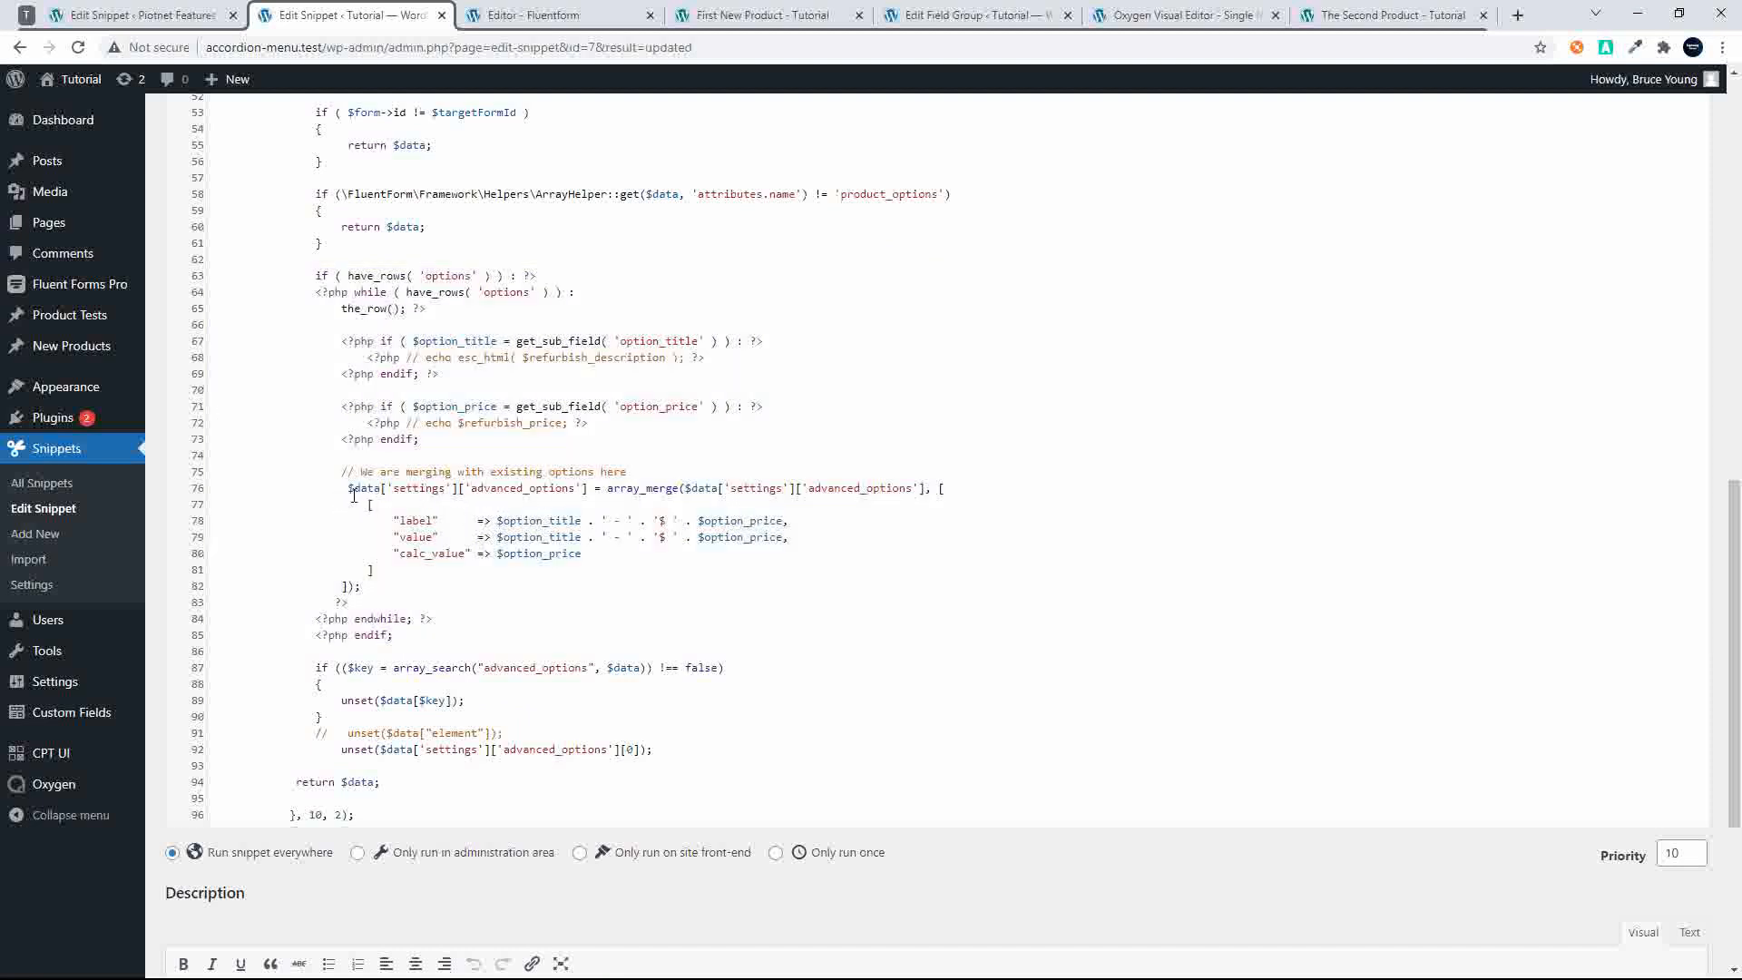
{"action": "left_click_drag", "start_coordinate": [348, 488], "coordinate": [451, 565]}
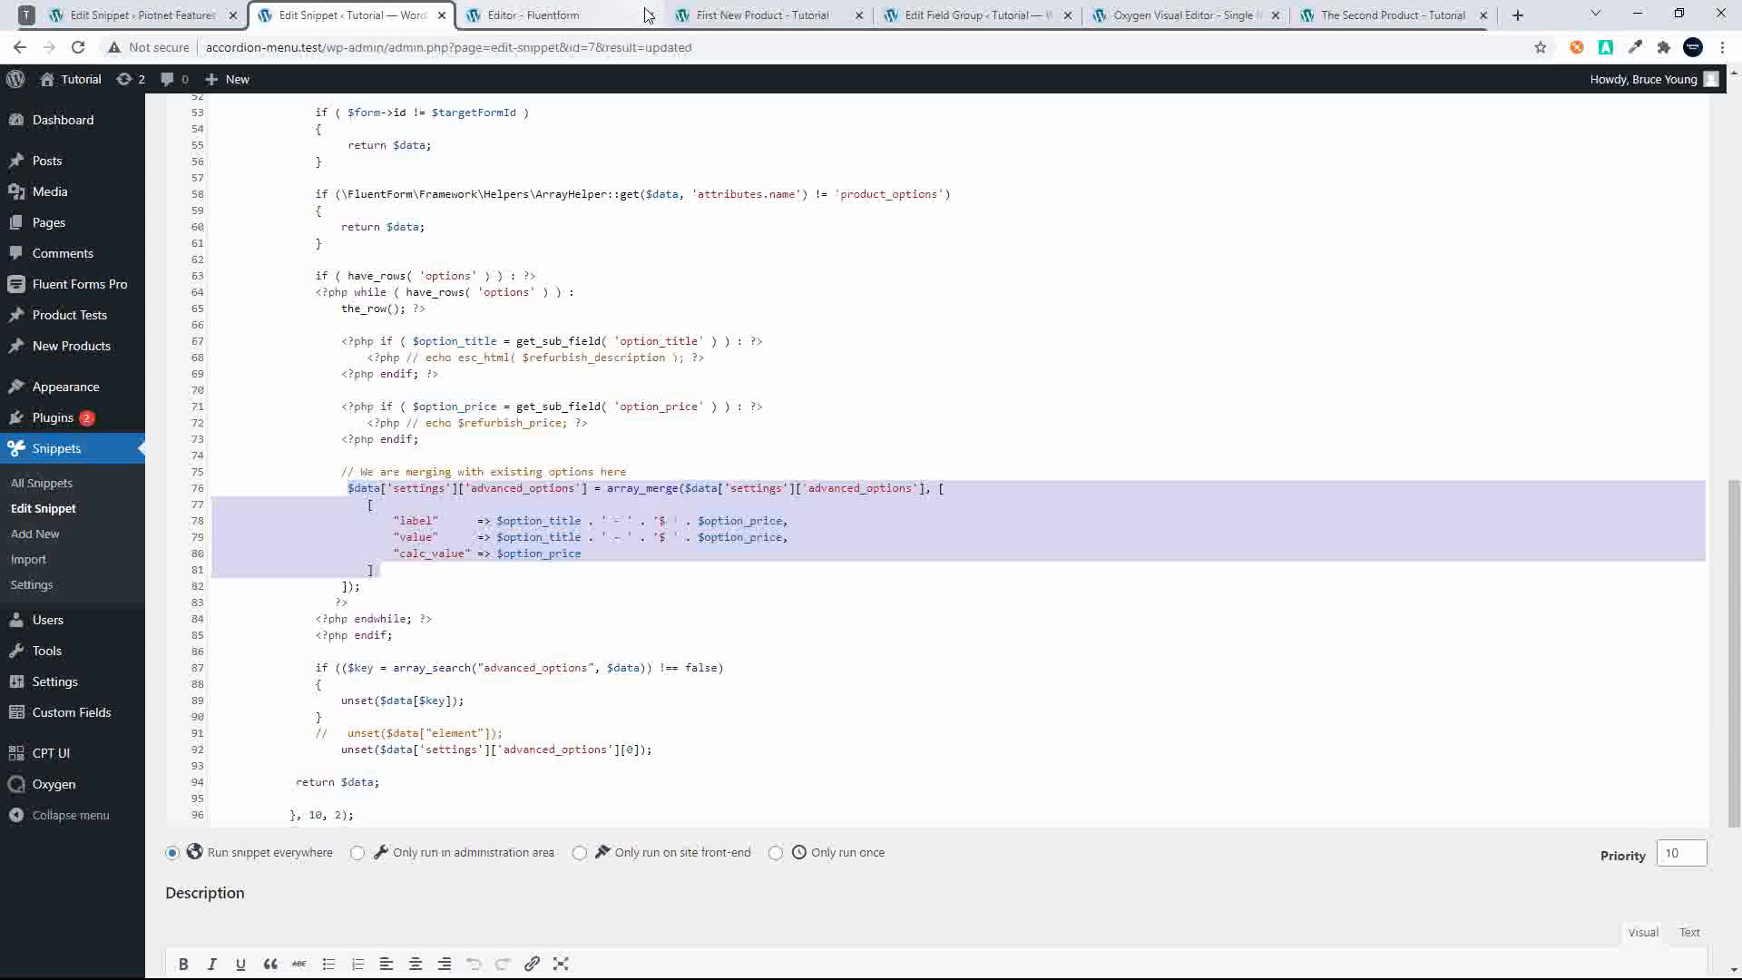
Copy the Product Options repeater code with its sub fields from the New Products field group
{"action": "left_click", "coordinate": [735, 18]}
{"action": "left_click", "coordinate": [925, 16]}
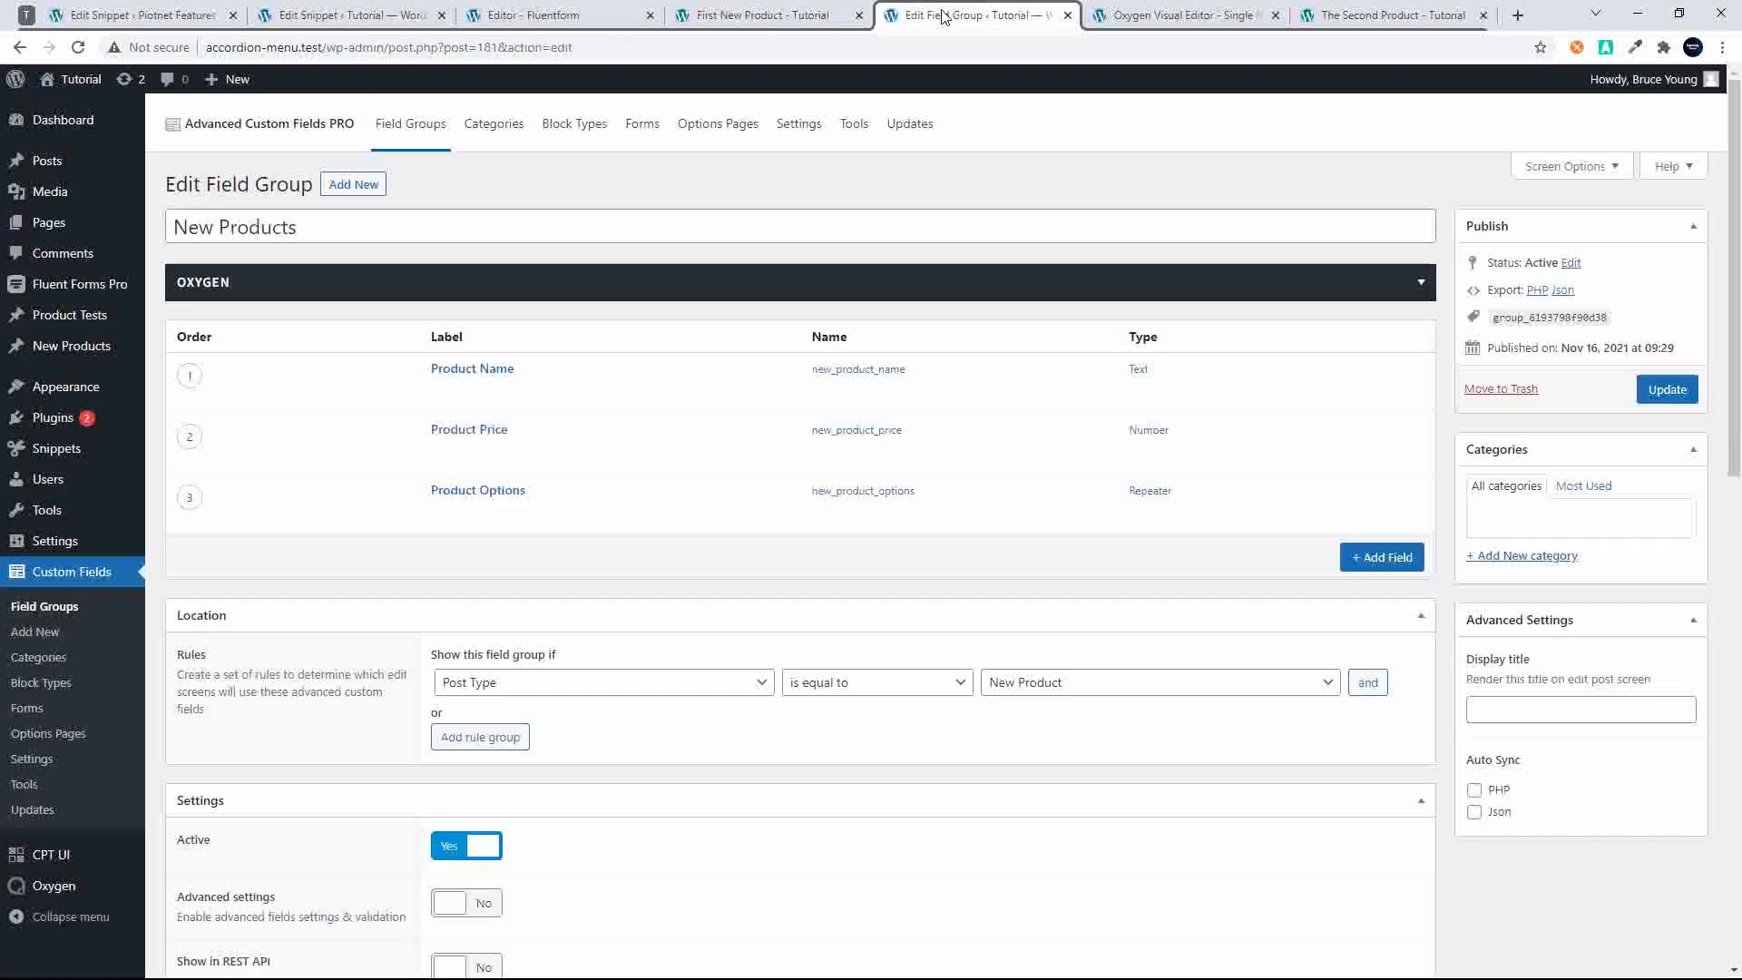
{"action": "mouse_move", "coordinate": [676, 515]}
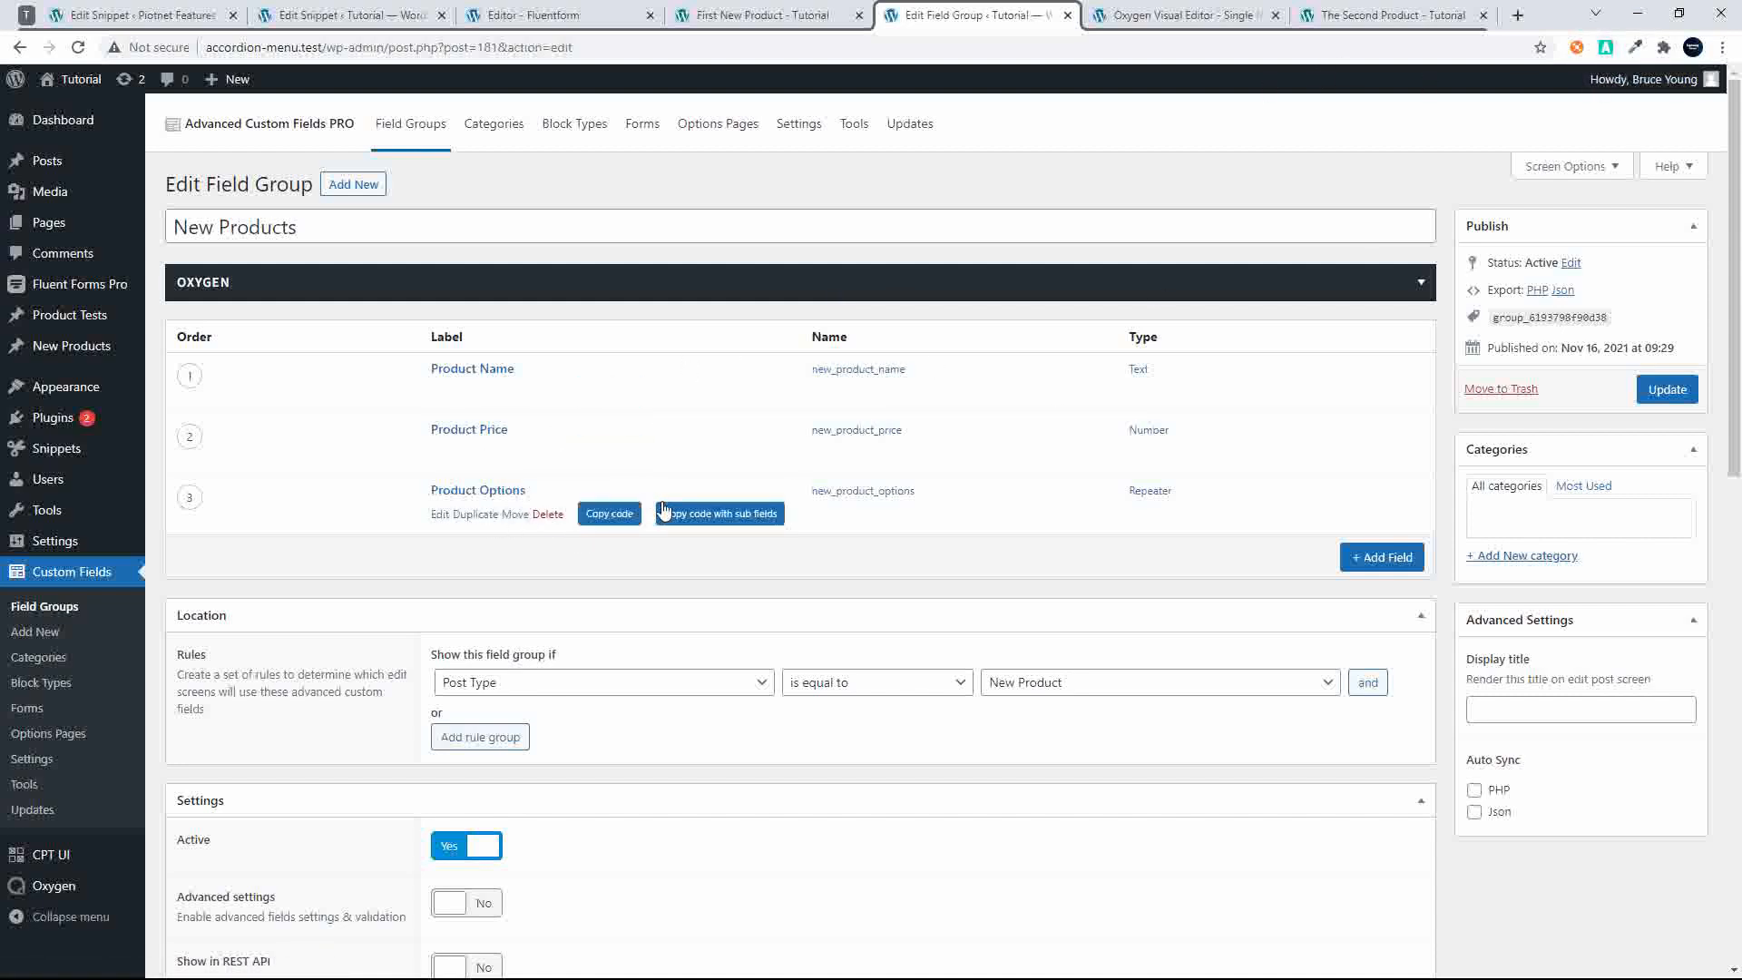
{"action": "left_click", "coordinate": [687, 525]}
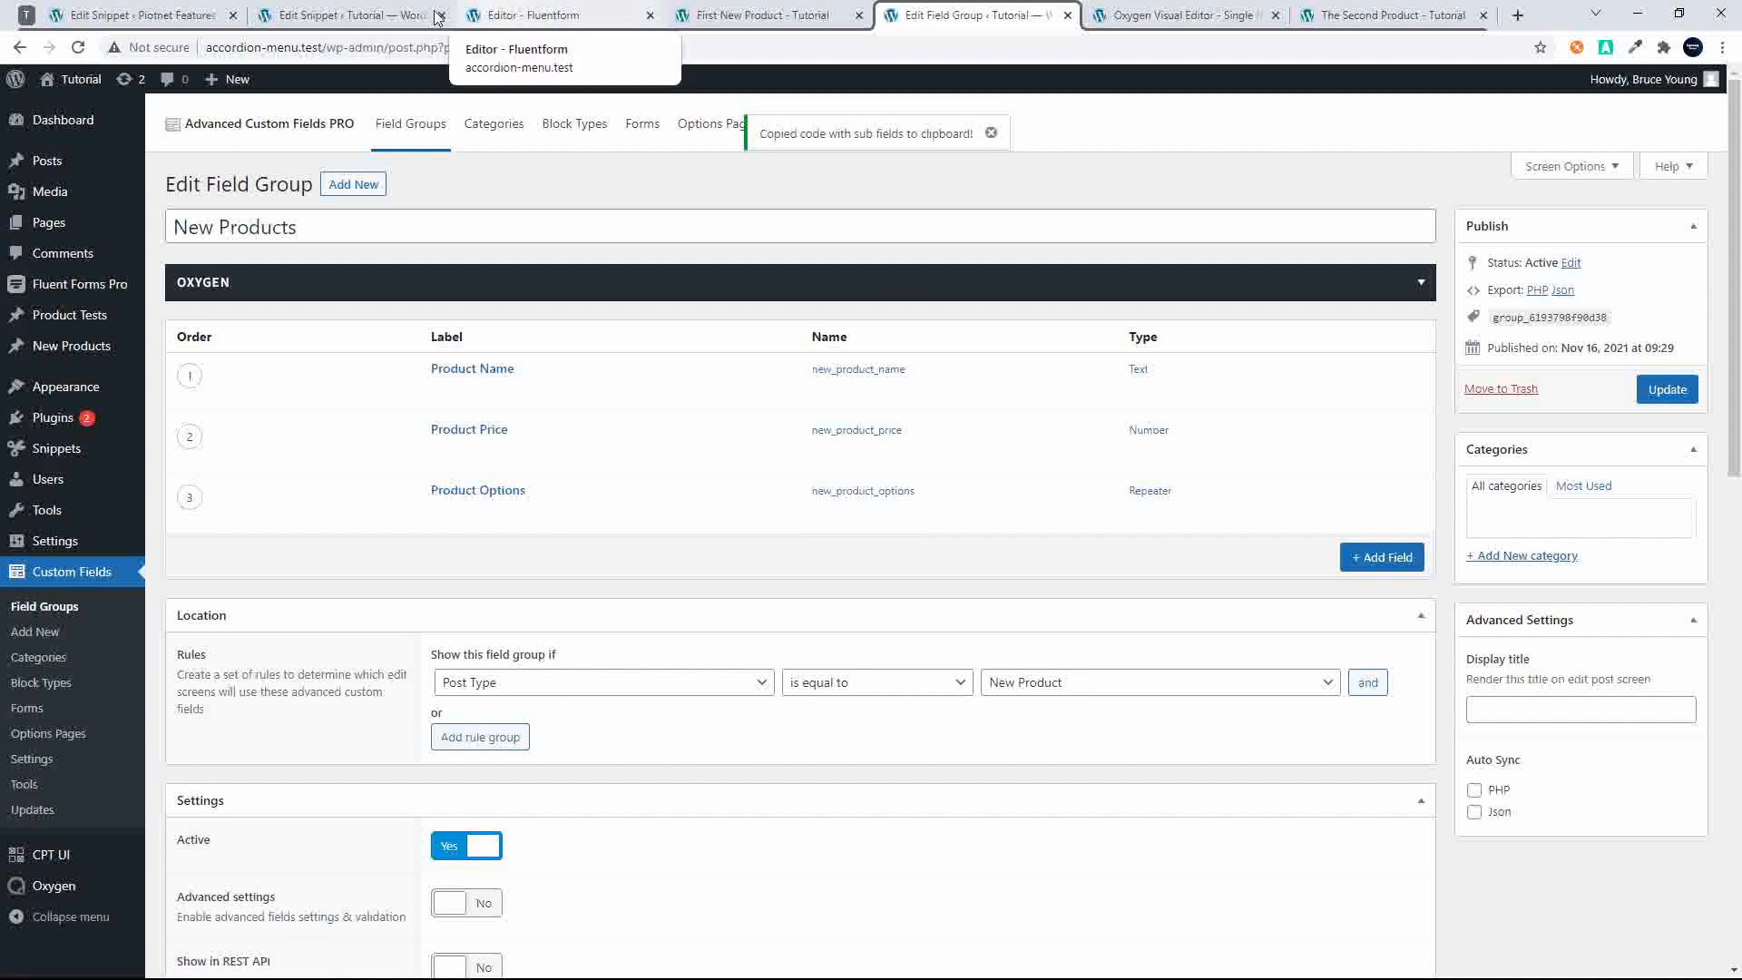
Paste the new_product_options repeater code beneath the existing options loop in the checkbox filter, set off by blank lines
{"action": "left_click", "coordinate": [352, 16]}
{"action": "scroll", "coordinate": [533, 471], "scroll_direction": "down", "scroll_amount": 3}
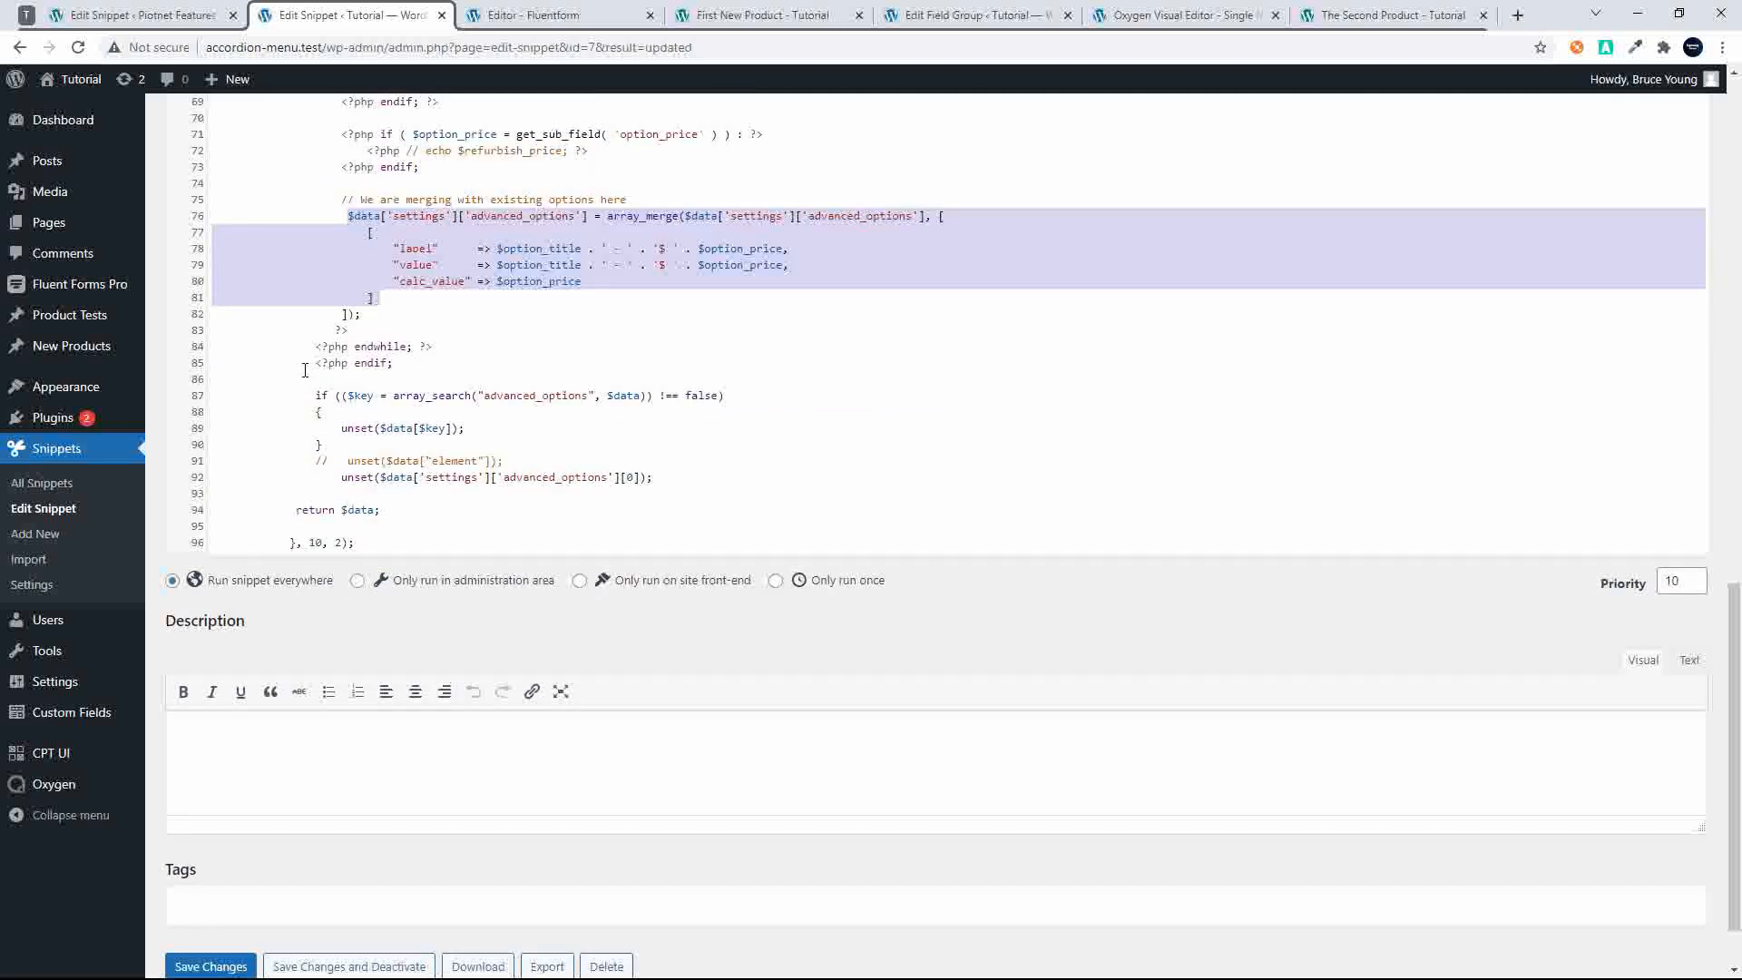
{"action": "left_click", "coordinate": [325, 378]}
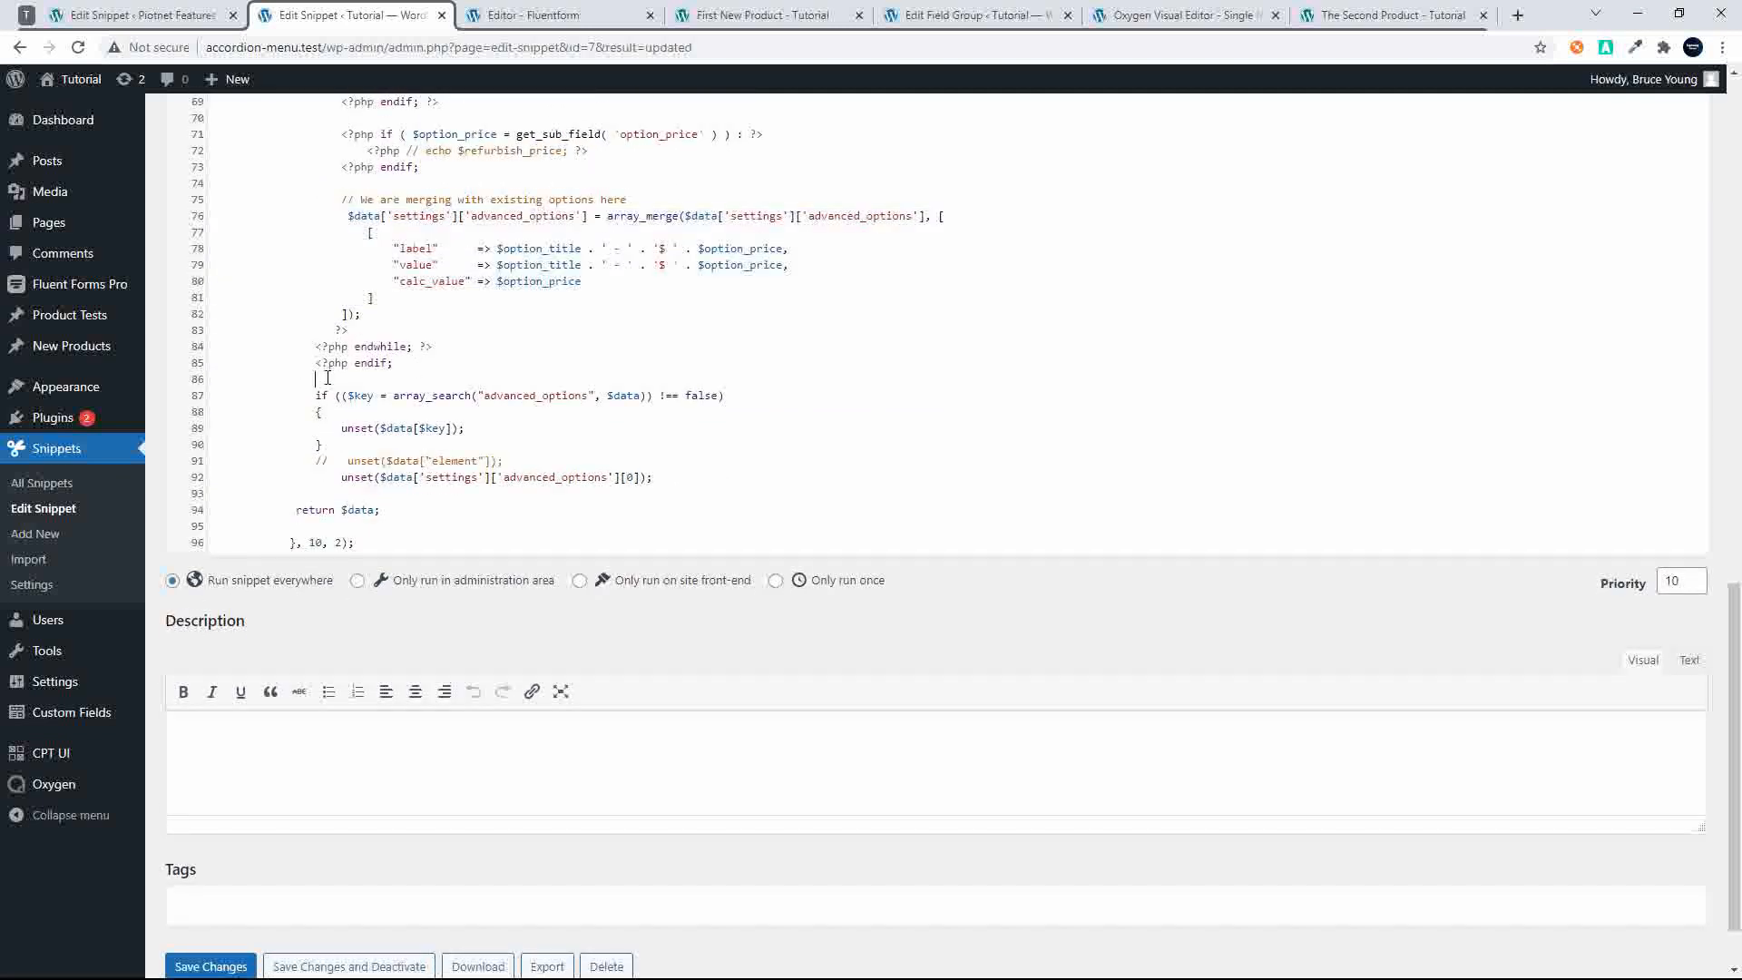
{"action": "key", "text": "Return"}
{"action": "key", "text": "Return"}
{"action": "type", "text": "<?php if ( have_rows( 'new_product_options' ) ) : ?>     <?php while ( have_rows( 'new_product_options' ) ) :         the_row(); ?>          <?php if ( $new_option_name = get_sub_field( 'new_option_name' ) ) : ?>             <?php echo esc_html( $new_option_name ); ?>         <?php endif; ?>          <?php if ( $new_option_description = get_sub_field( 'new_option_description' ) ) : ?>             <?php echo $new_option_description; ?>         <?php endif; ?>          <?php if ( $new_option_price = get_sub_field( 'new_option_price' ) ) : ?>             <?php echo $new_option_price; ?>         <?php endif; ?>      <?php endwhile; ?> <?php endif; ?>"}
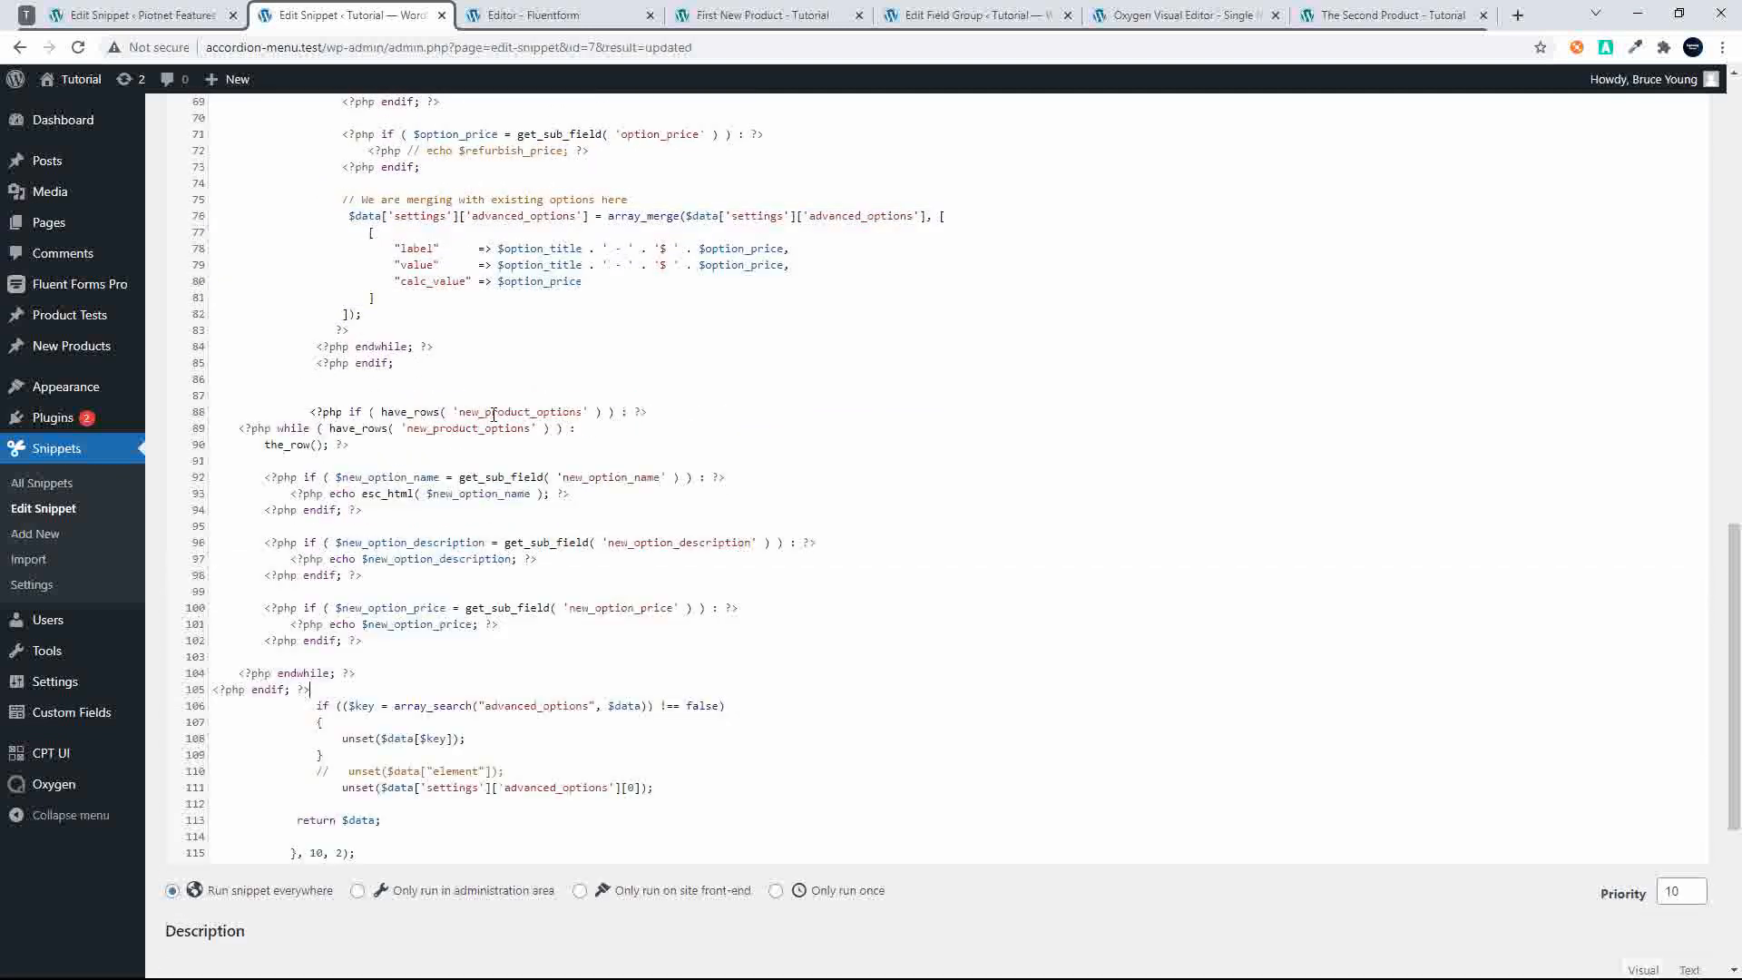
{"action": "key", "text": "Return"}
{"action": "key", "text": "Return"}
Indent the pasted new_product_options loop three levels to match the surrounding filter code
{"action": "scroll", "coordinate": [308, 590], "scroll_direction": "up", "scroll_amount": 2}
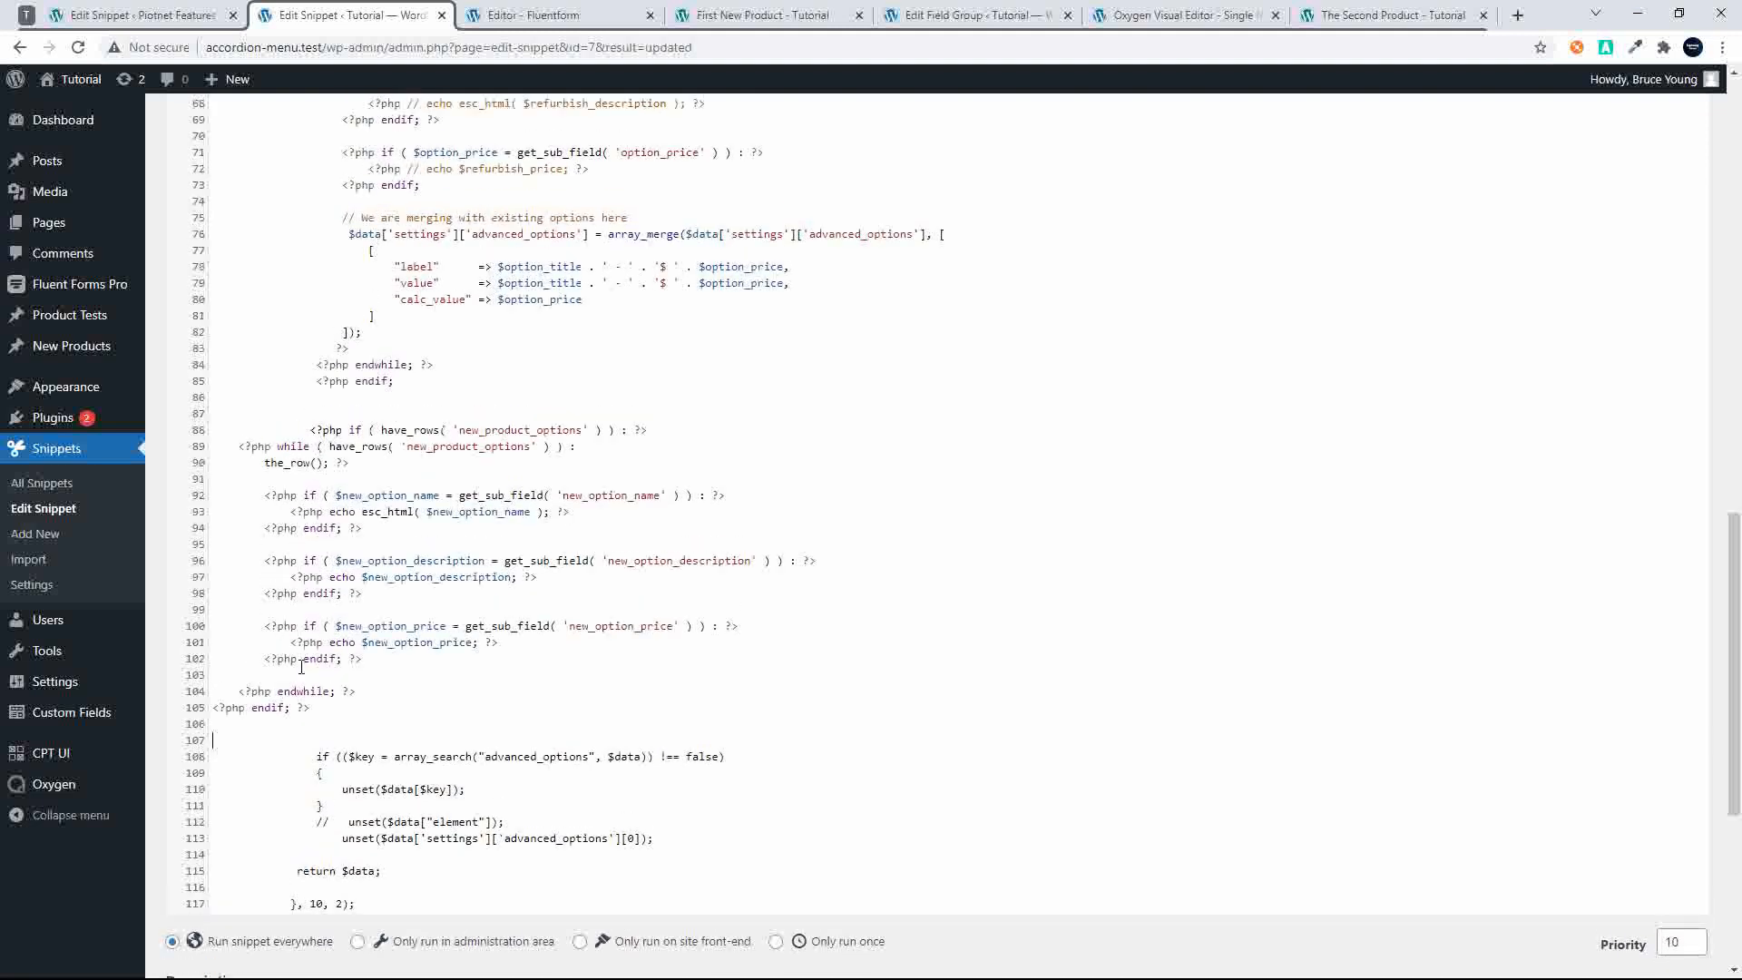
{"action": "left_click_drag", "start_coordinate": [321, 751], "coordinate": [193, 454]}
{"action": "scroll", "coordinate": [198, 544], "scroll_direction": "down", "scroll_amount": 1}
{"action": "key", "text": "Tab"}
{"action": "key", "text": "Tab"}
{"action": "key", "text": "Tab"}
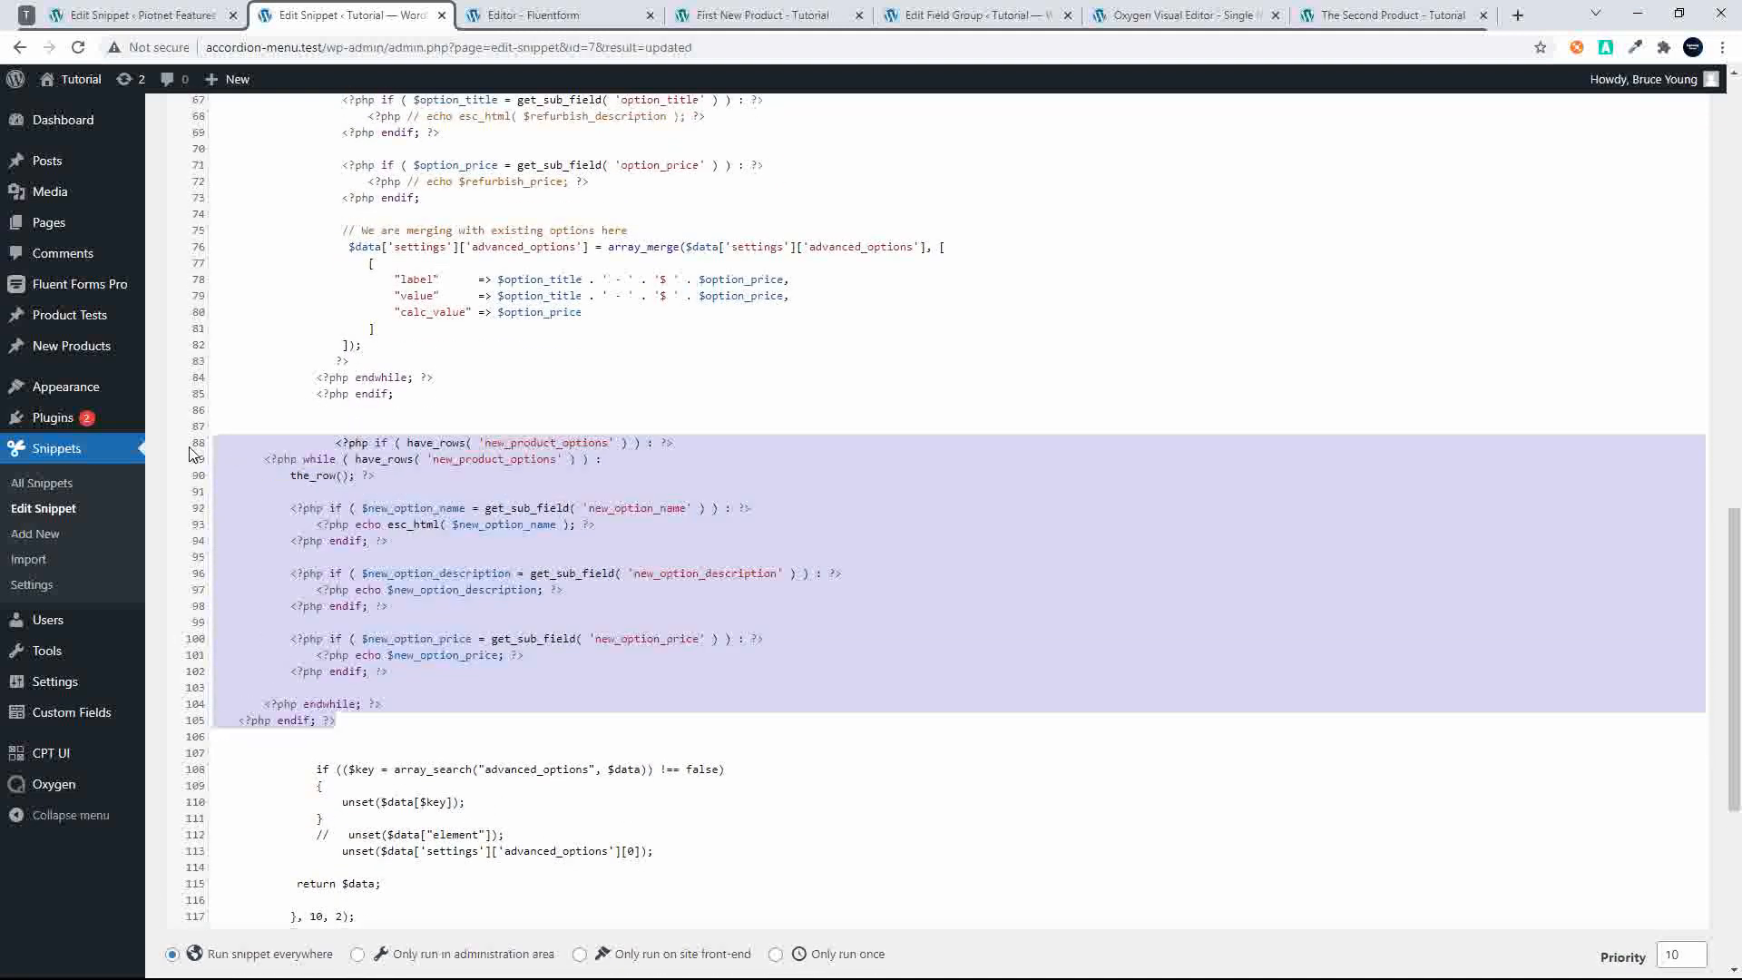
Strip the extra spaces and opening <?php tag before the new_product_options if statement, and the closing ?> after its final endif
{"action": "left_click", "coordinate": [360, 447]}
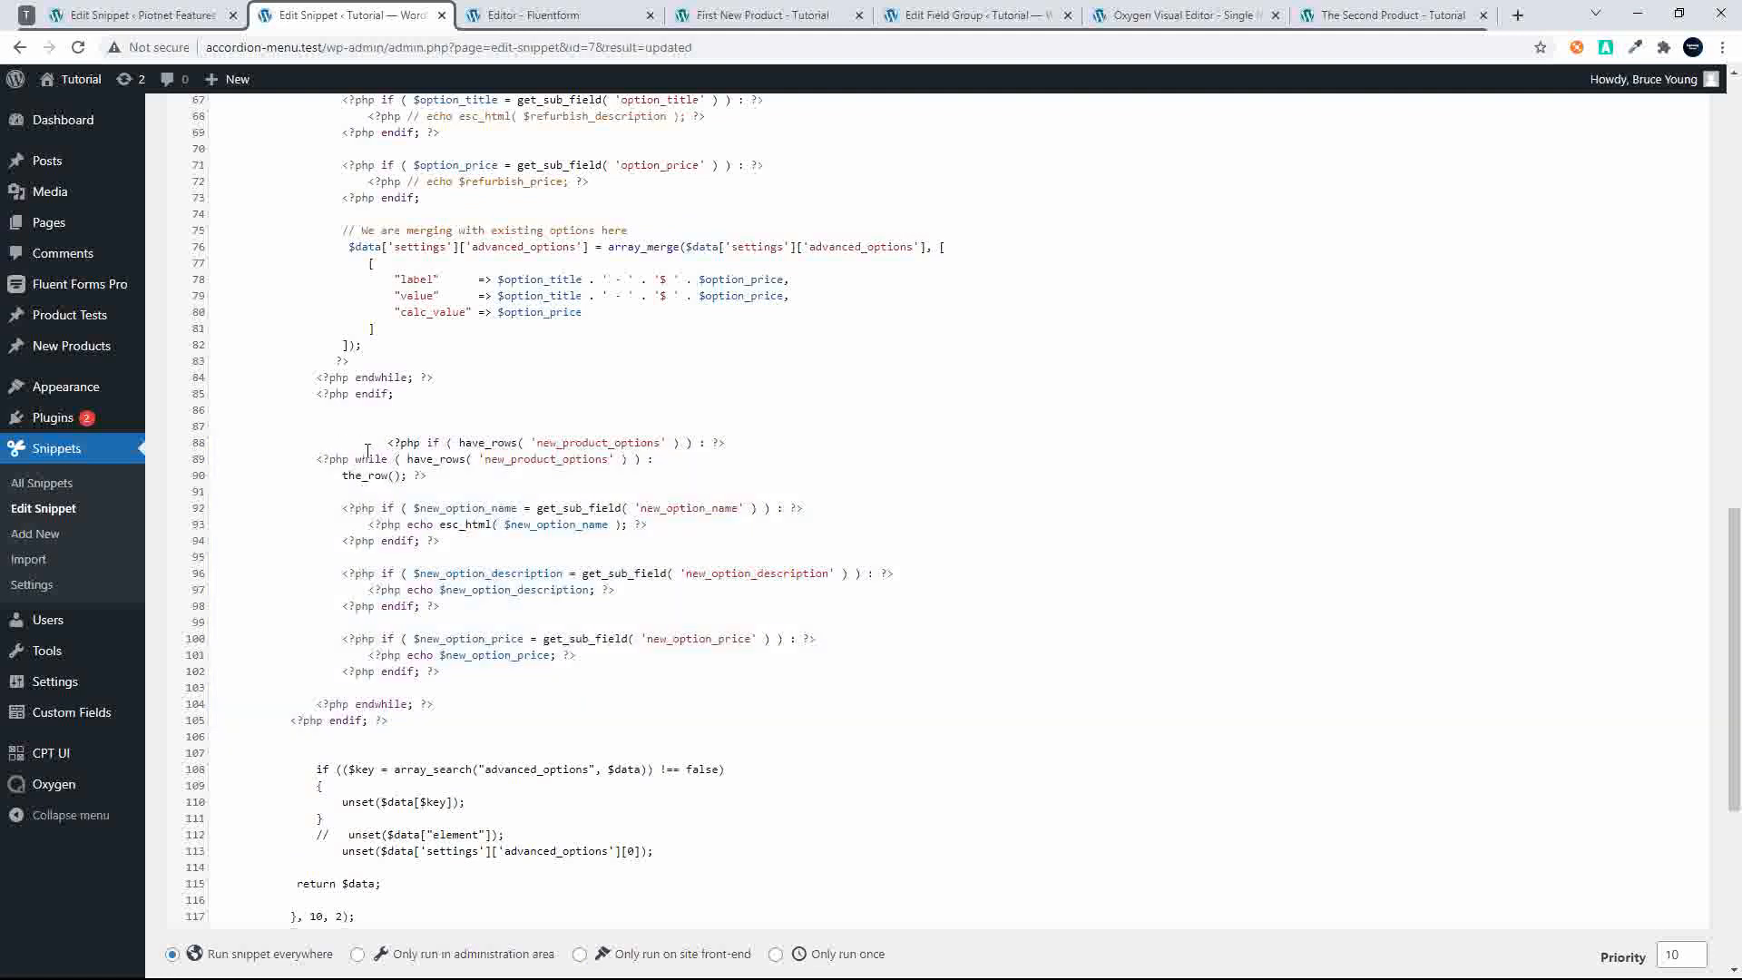
{"action": "key", "text": "Delete"}
{"action": "key", "text": "Delete"}
{"action": "key", "text": "Delete"}
{"action": "key", "text": "Delete"}
{"action": "key", "text": "Delete"}
{"action": "key", "text": "Delete"}
{"action": "key", "text": "Delete"}
{"action": "key", "text": "Delete"}
{"action": "key", "text": "Delete"}
{"action": "key", "text": "Delete"}
{"action": "key", "text": "Delete"}
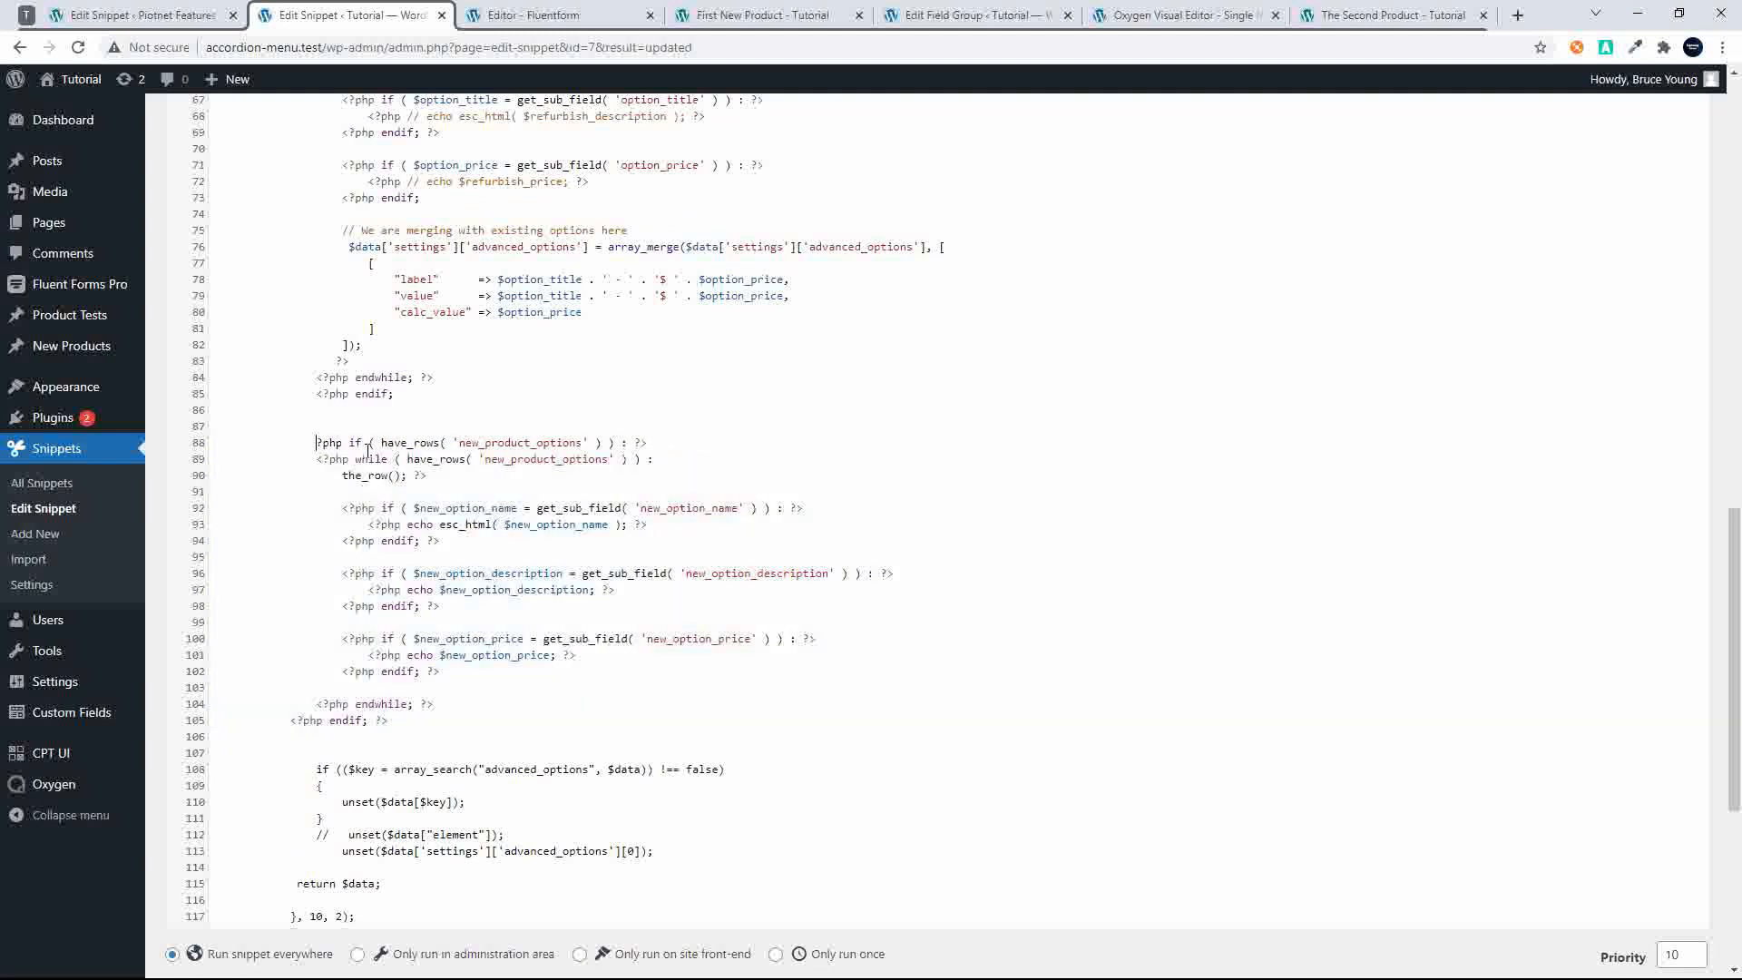
{"action": "key", "text": "Delete"}
{"action": "key", "text": "Delete"}
{"action": "key", "text": "Delete"}
{"action": "key", "text": "Delete"}
{"action": "key", "text": "Delete"}
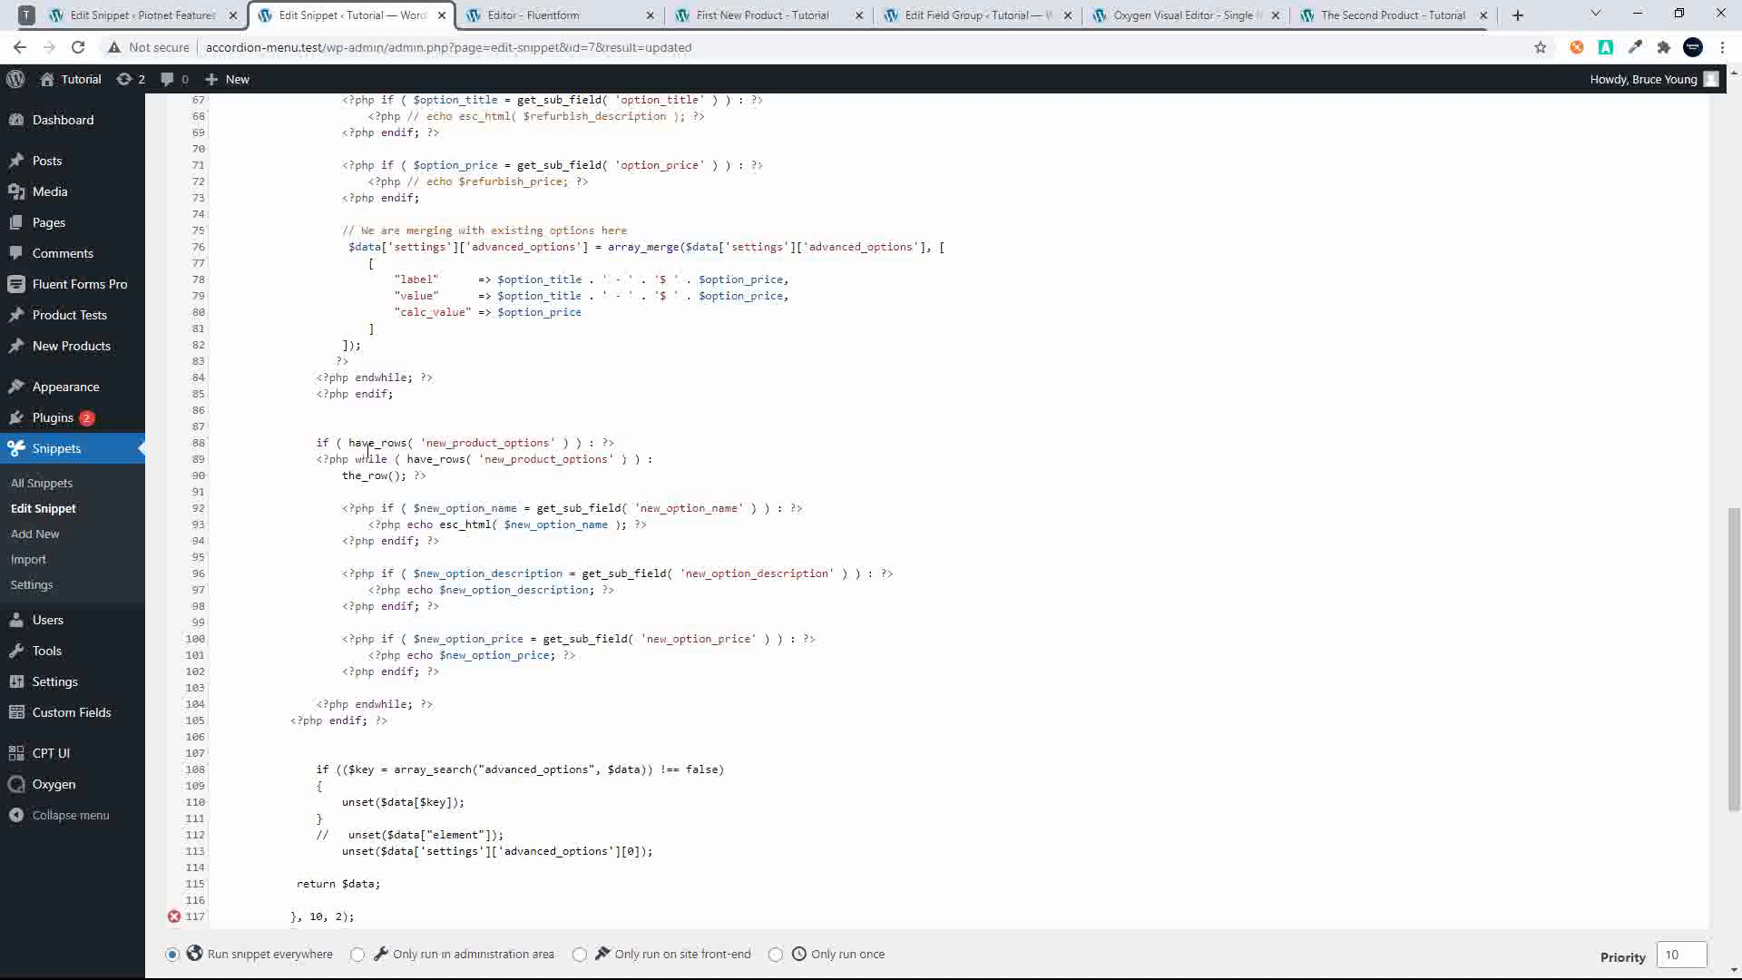
{"action": "left_click", "coordinate": [398, 722]}
{"action": "key", "text": "BackSpace"}
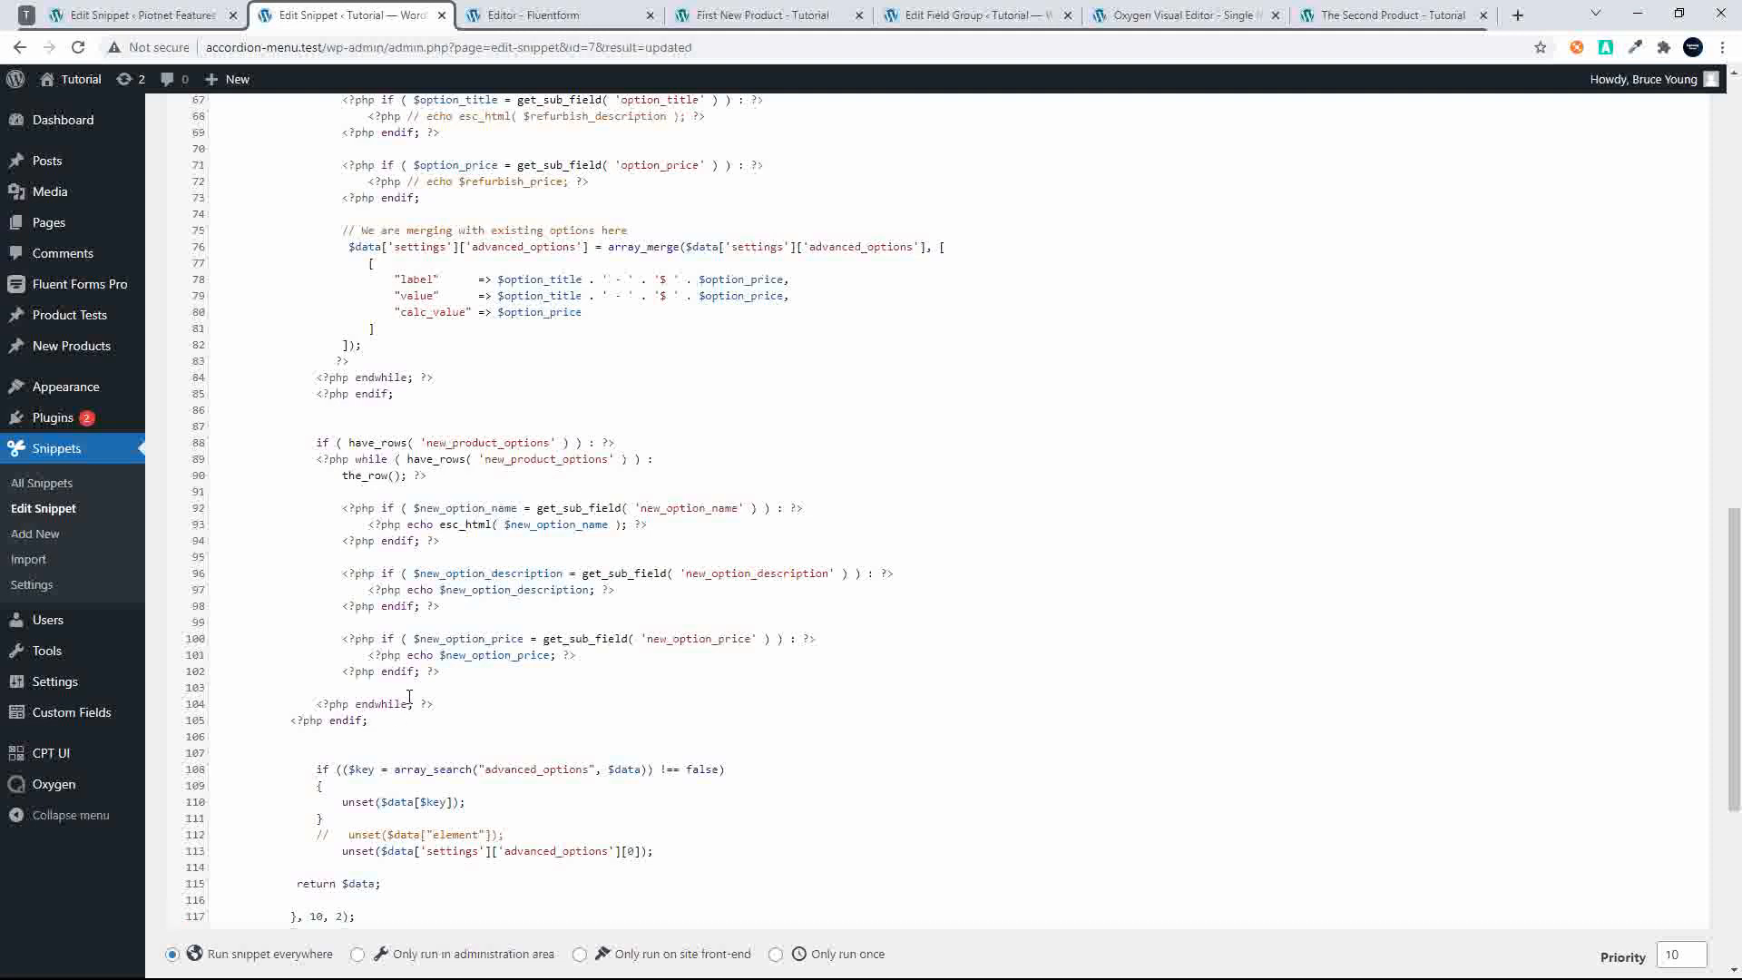
Indent the endwhile and endif lines closing the new_product_options loop by one more level
{"action": "scroll", "coordinate": [409, 697], "scroll_direction": "up", "scroll_amount": 3}
{"action": "scroll", "coordinate": [409, 697], "scroll_direction": "down", "scroll_amount": 1}
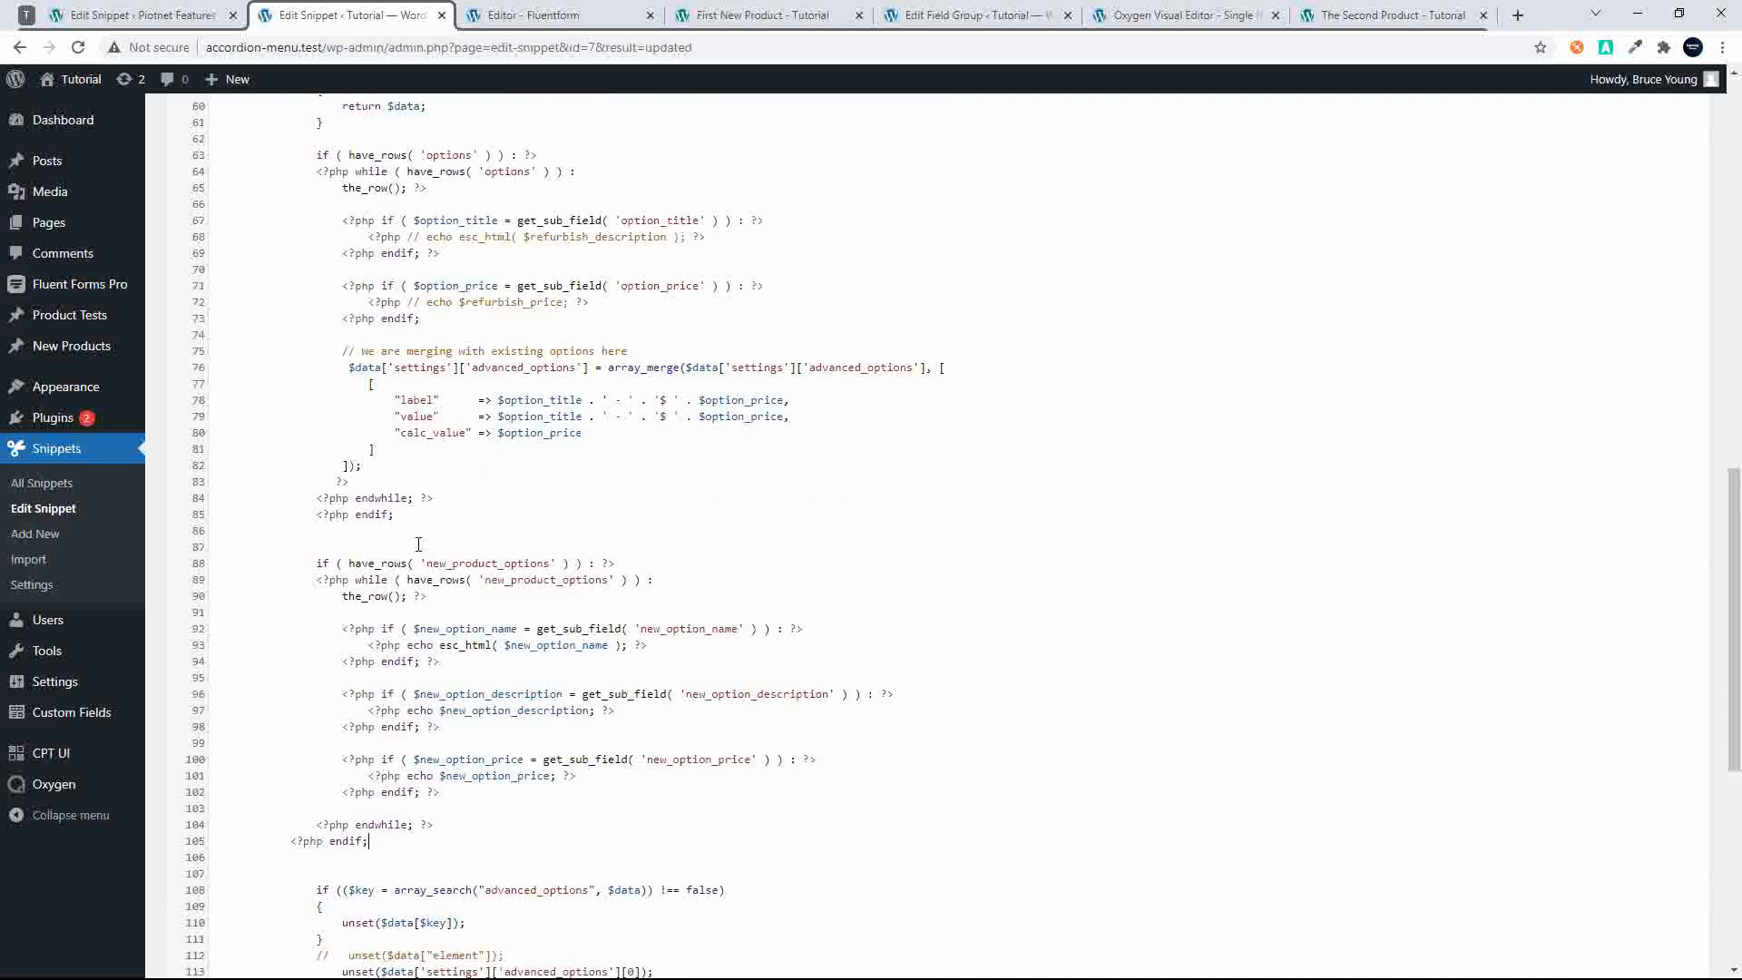
{"action": "left_click_drag", "start_coordinate": [315, 564], "coordinate": [495, 875]}
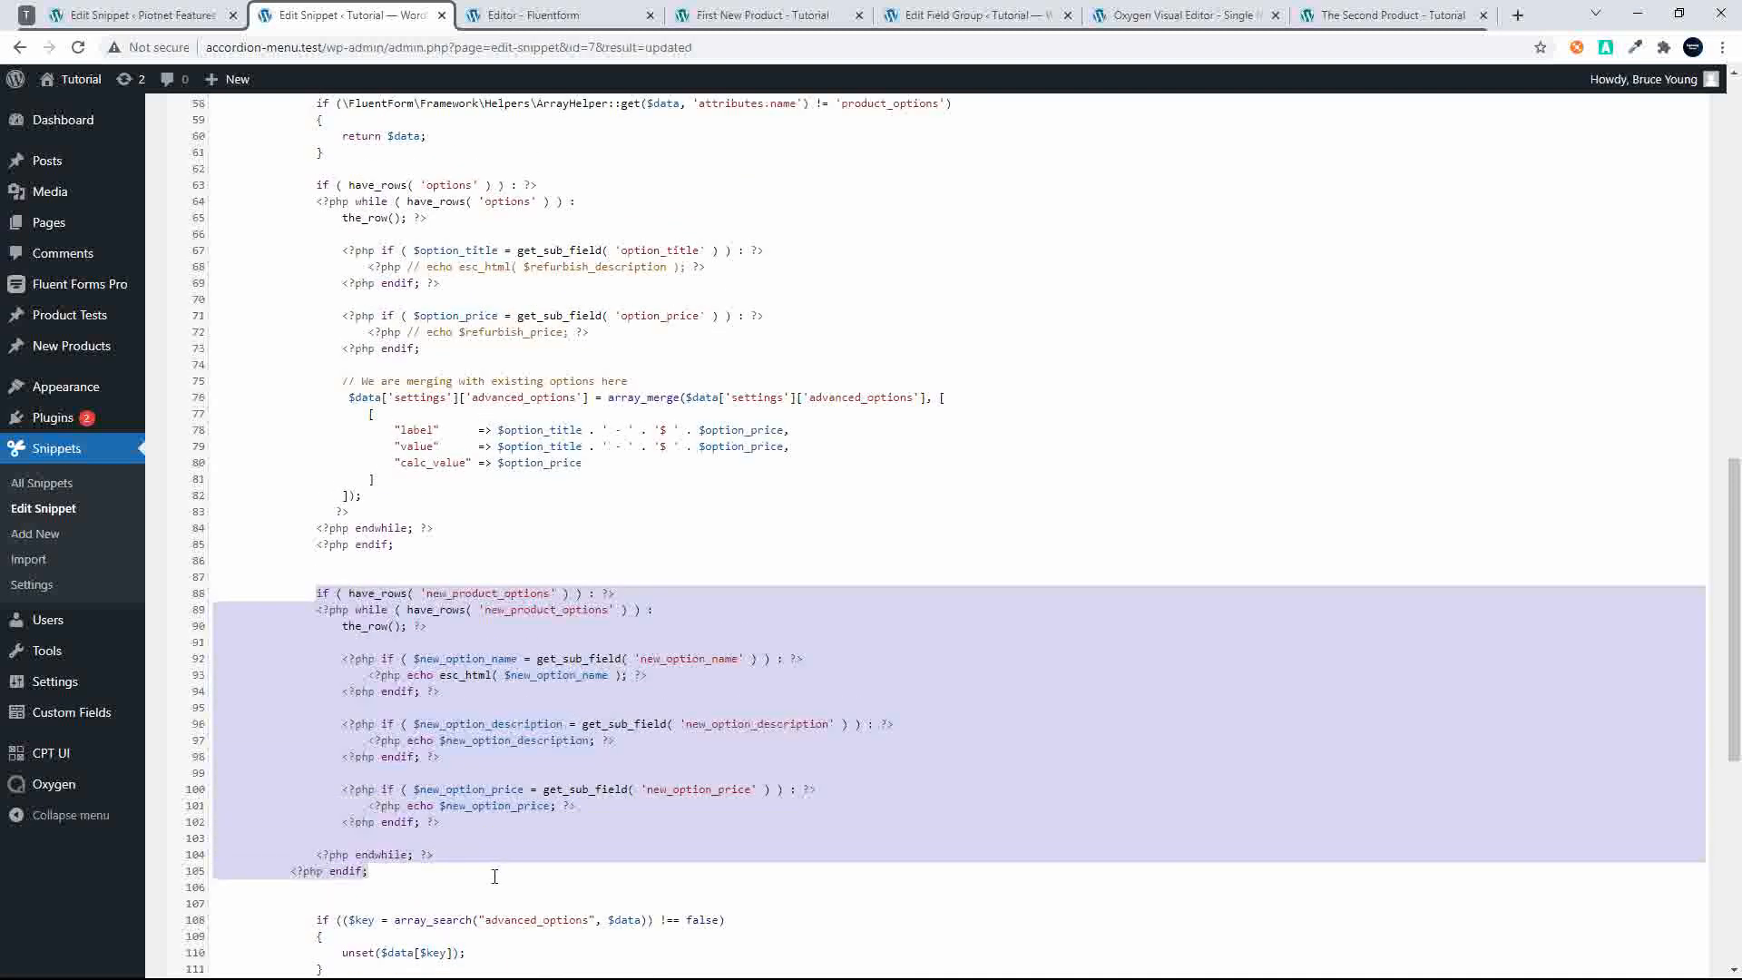
{"action": "left_click", "coordinate": [381, 880]}
{"action": "left_click_drag", "start_coordinate": [403, 885], "coordinate": [296, 855]}
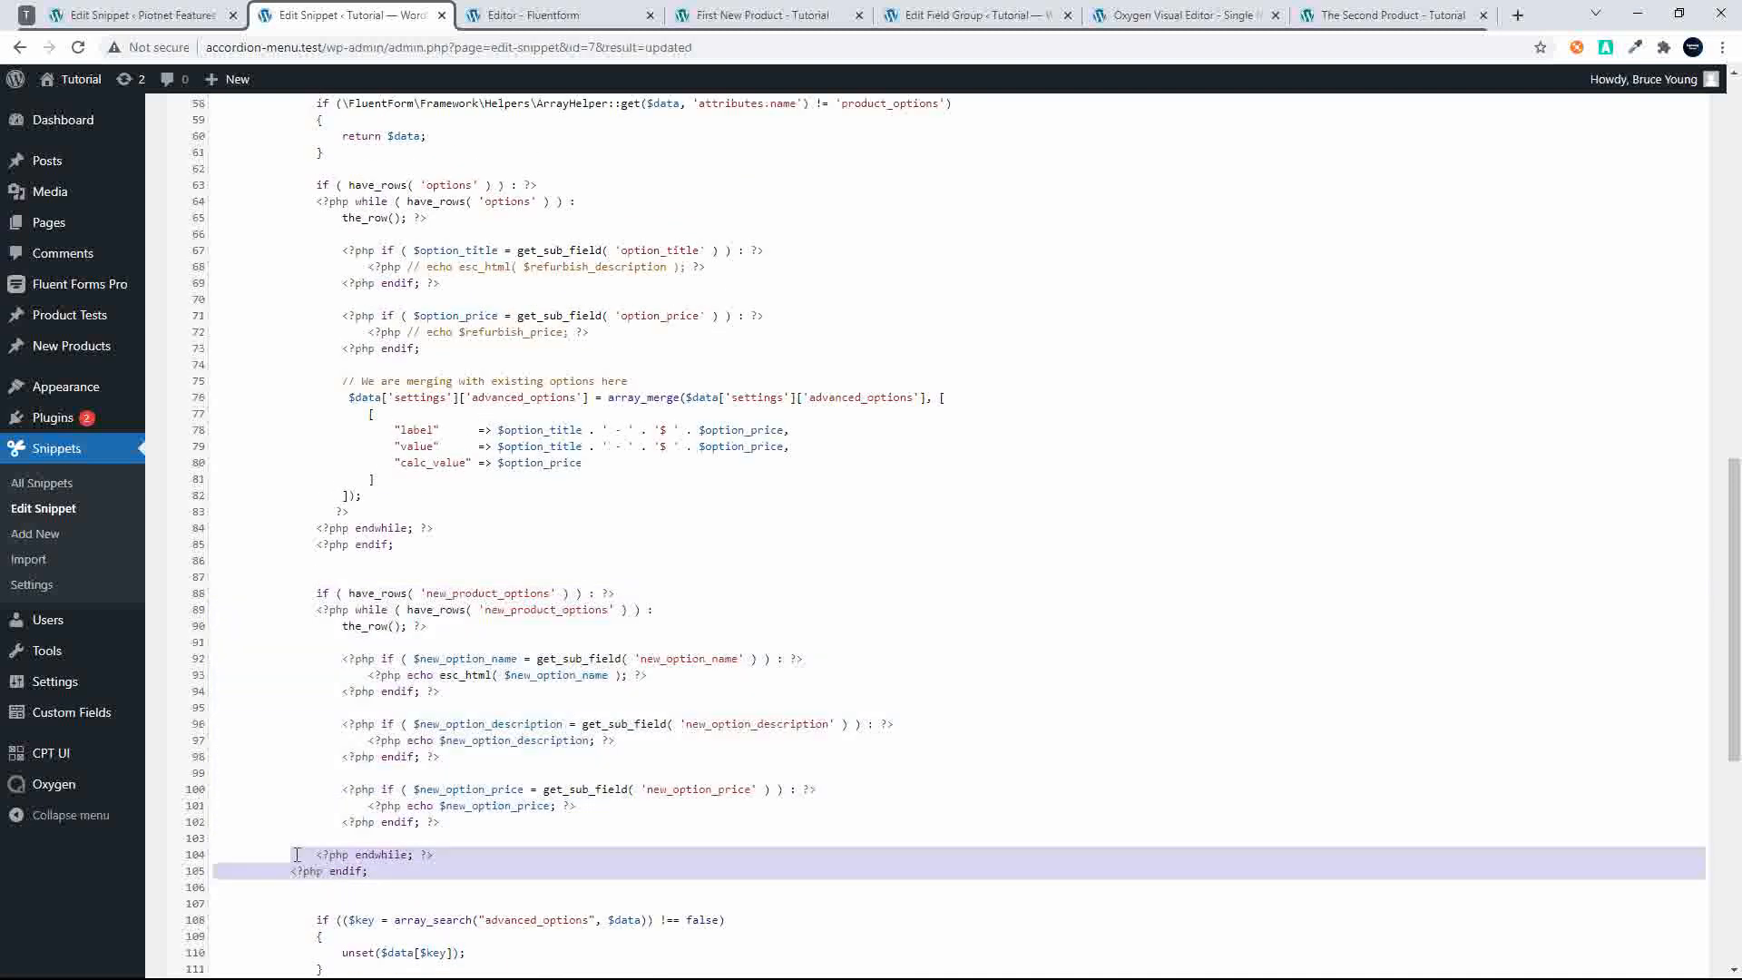
{"action": "key", "text": "Tab"}
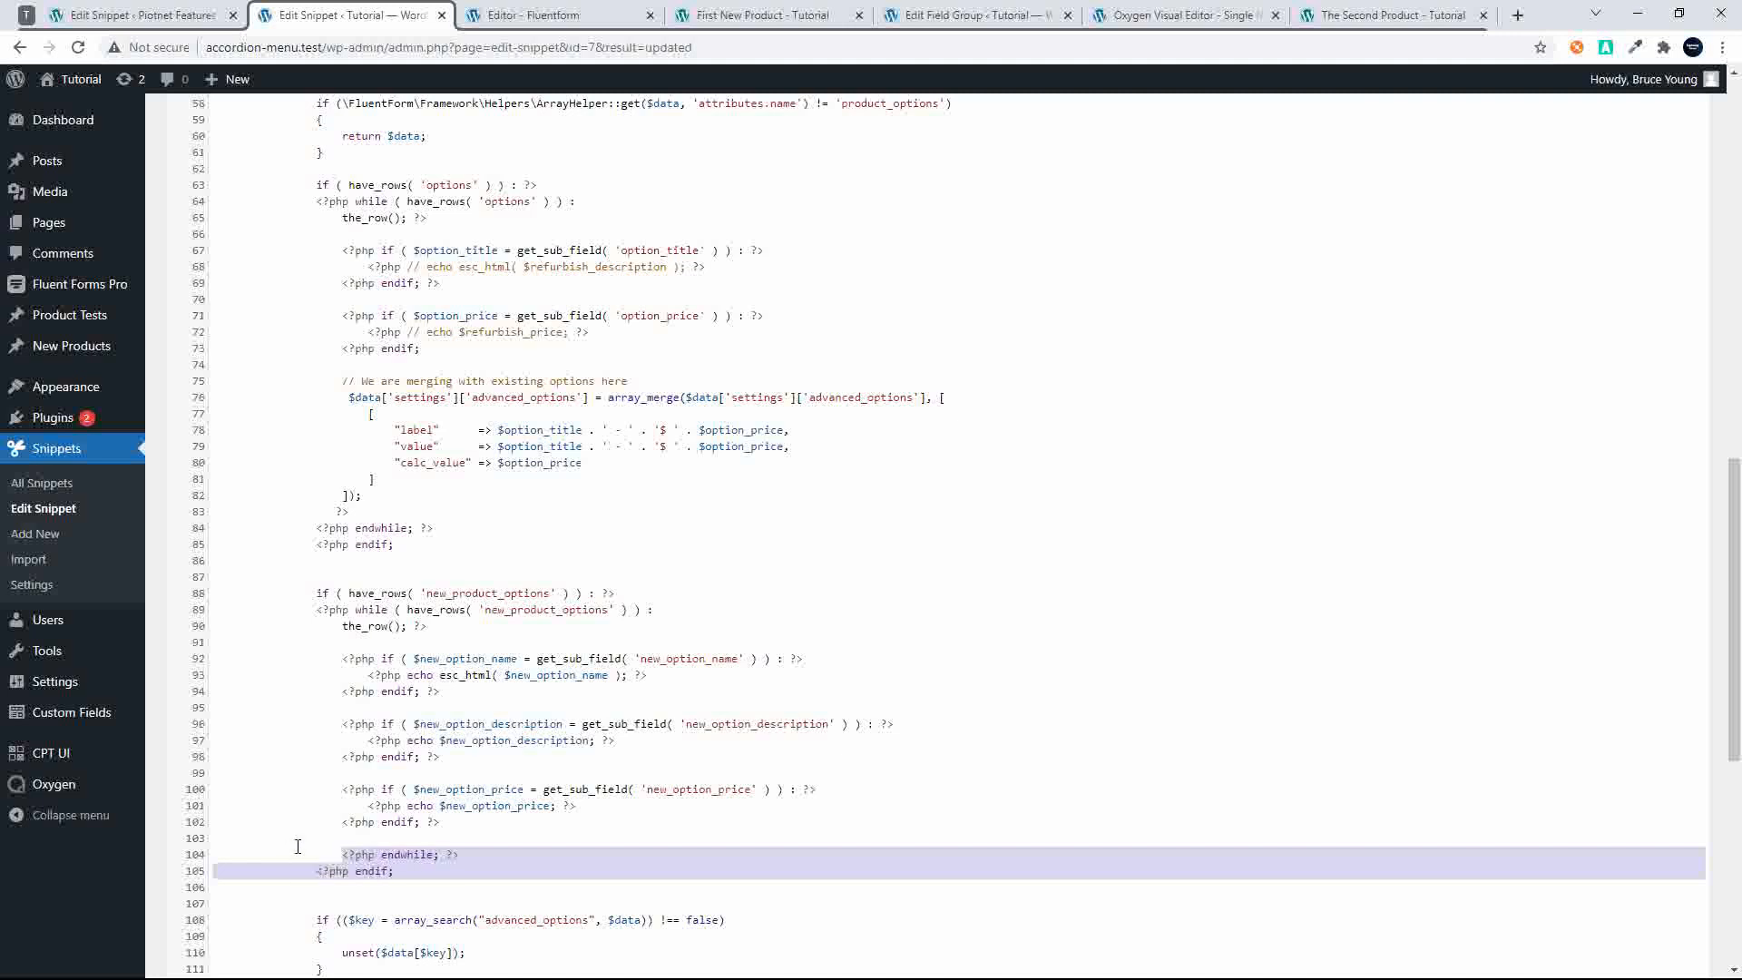
{"action": "left_click", "coordinate": [487, 805]}
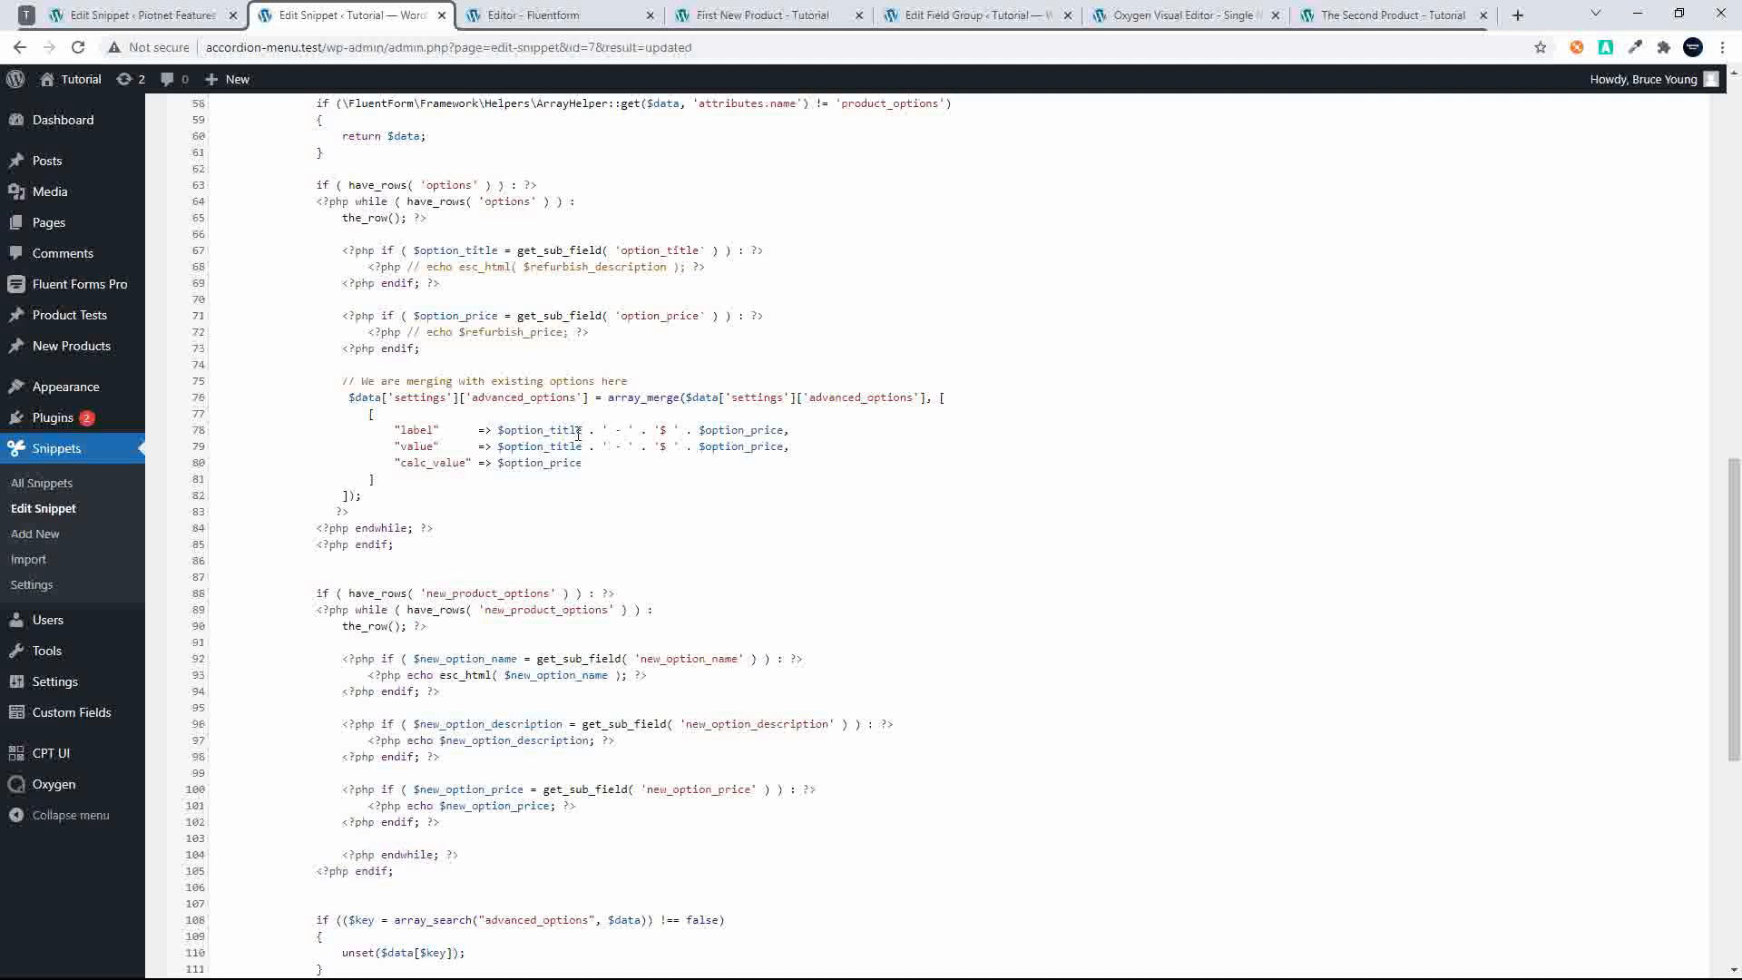
Copy the array_merge block from the options loop and paste it after the new_option_price endif, keeping the closing ?> on its own line below
{"action": "left_click_drag", "start_coordinate": [342, 381], "coordinate": [431, 497]}
{"action": "key", "text": "ctrl+c"}
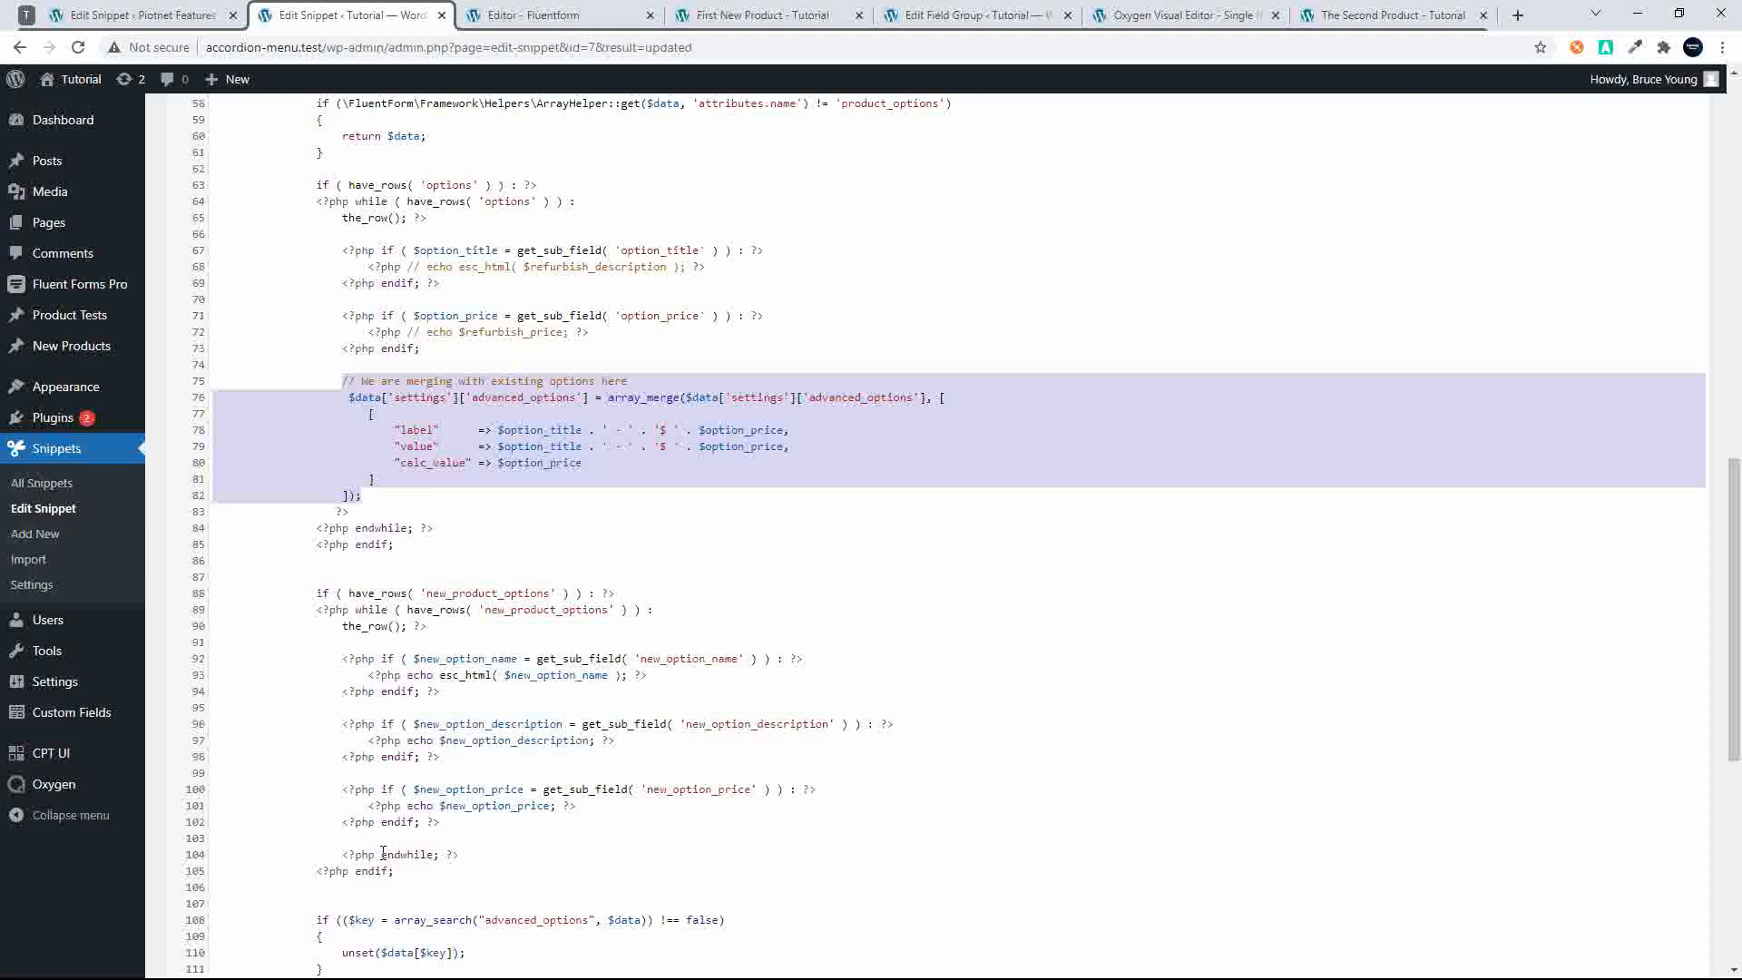
{"action": "left_click", "coordinate": [430, 821]}
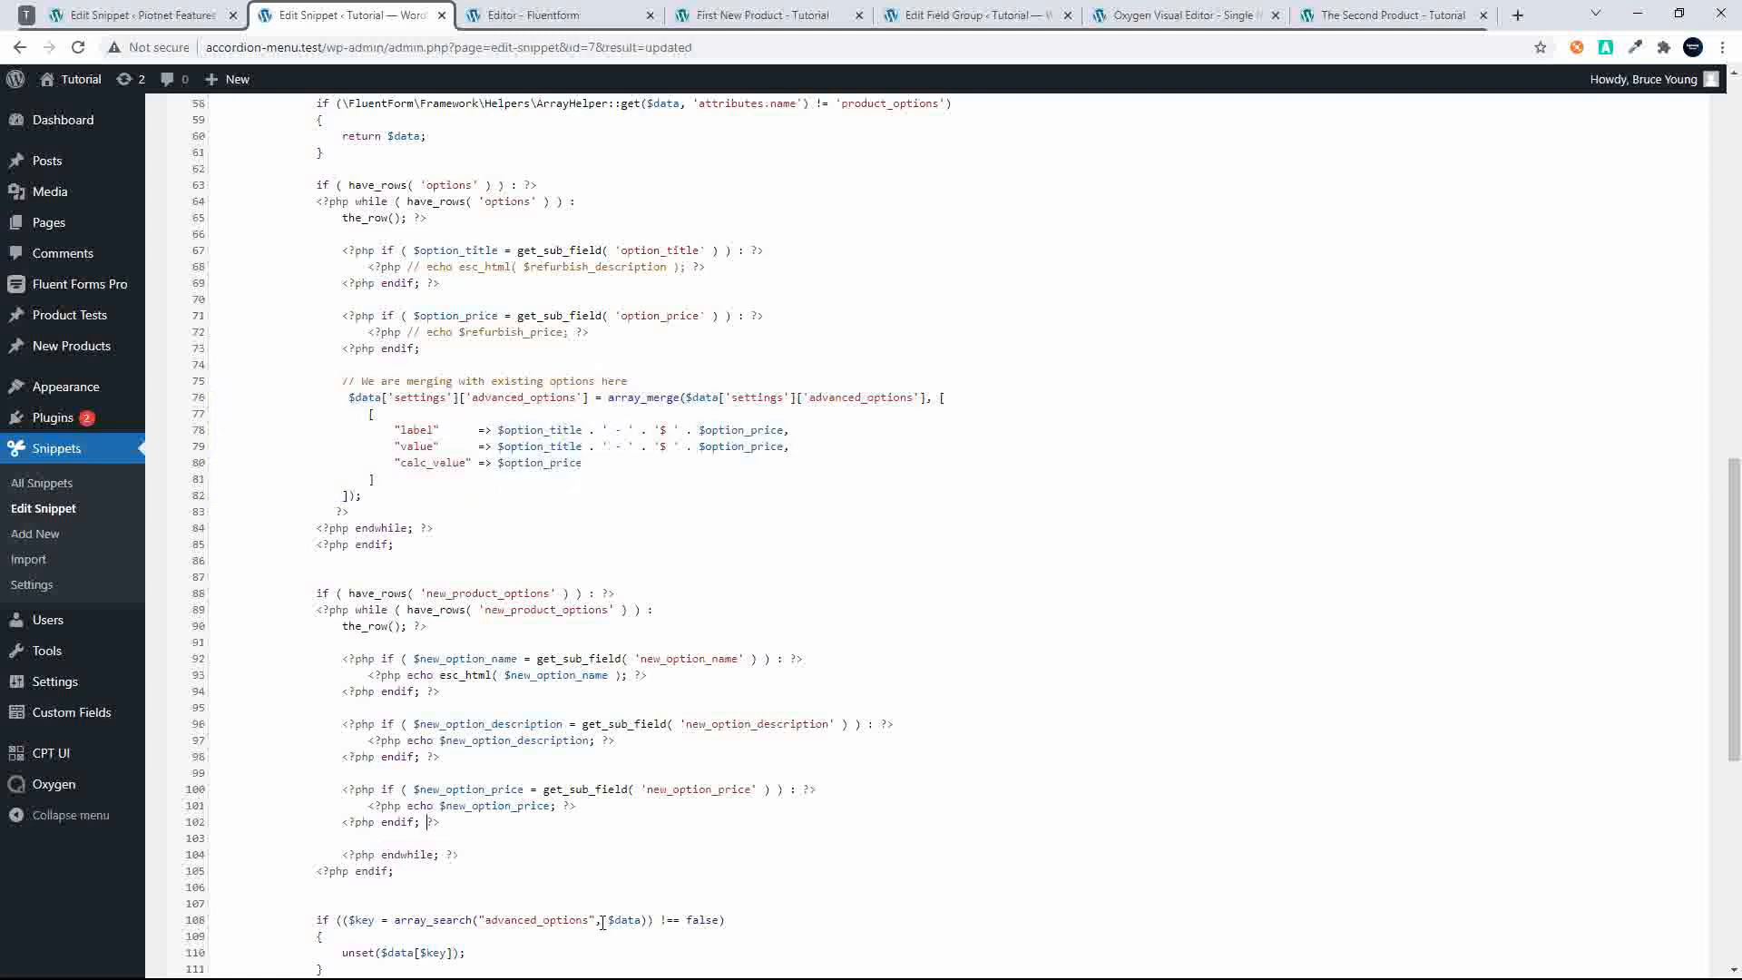
{"action": "key", "text": "Return"}
{"action": "key", "text": "Return"}
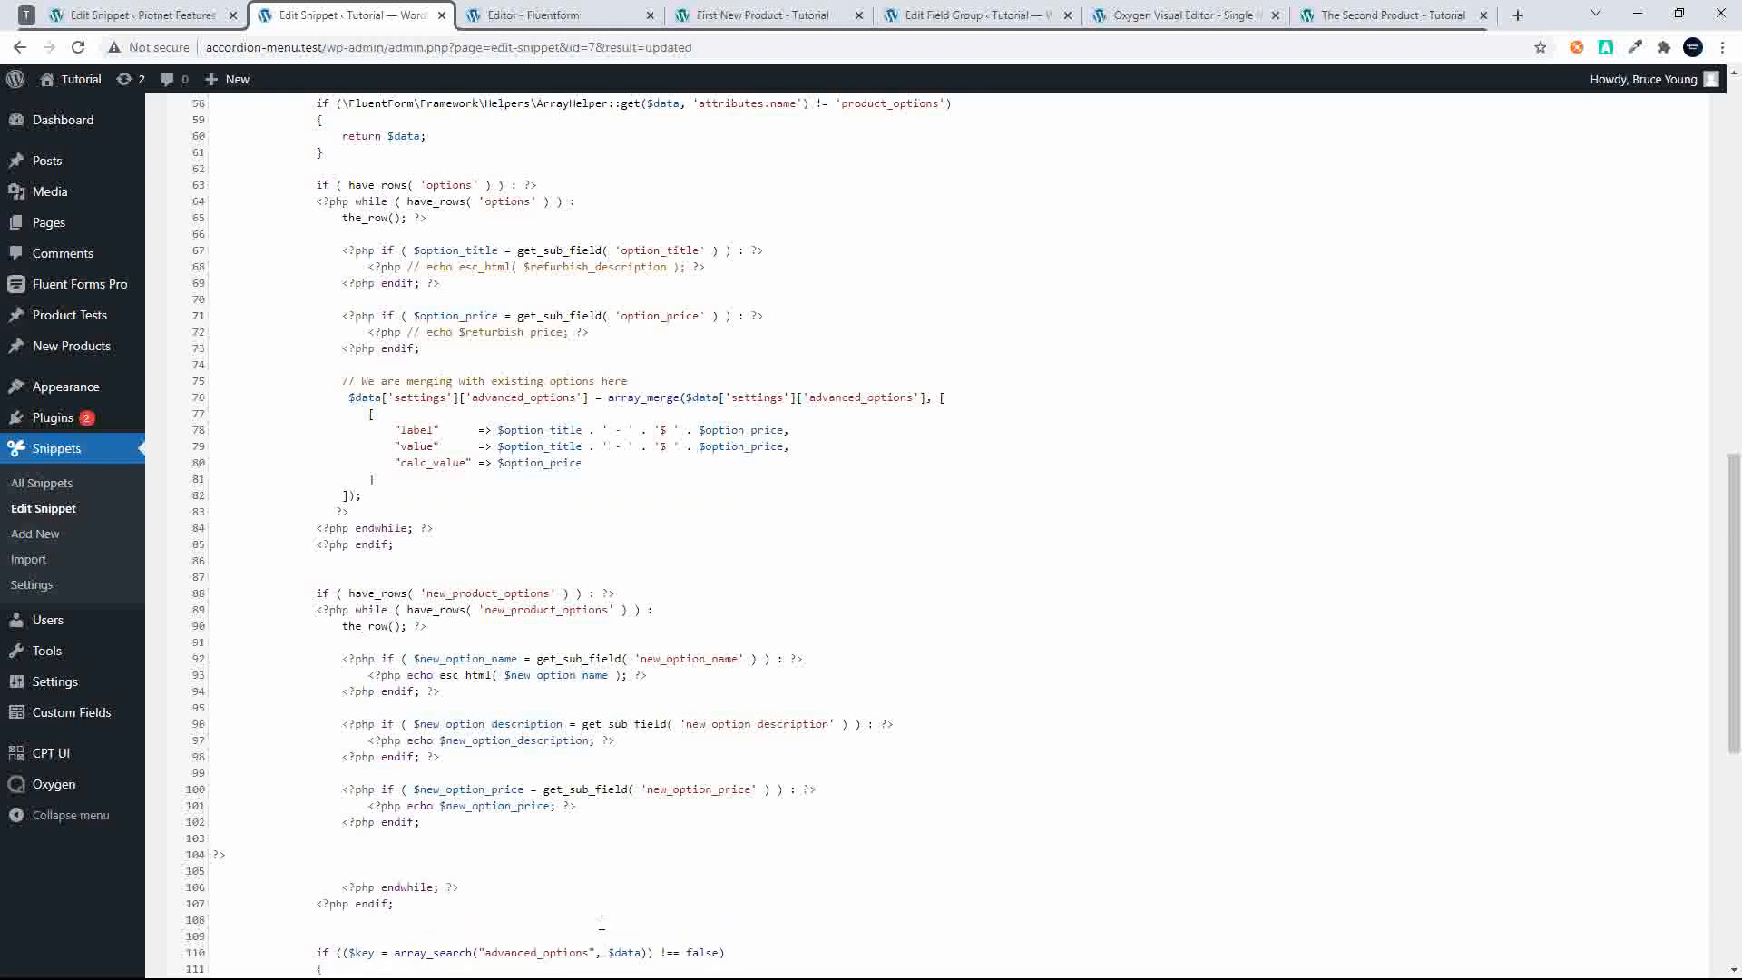
{"action": "key", "text": "ctrl+v"}
{"action": "scroll", "coordinate": [509, 849], "scroll_direction": "down", "scroll_amount": 4}
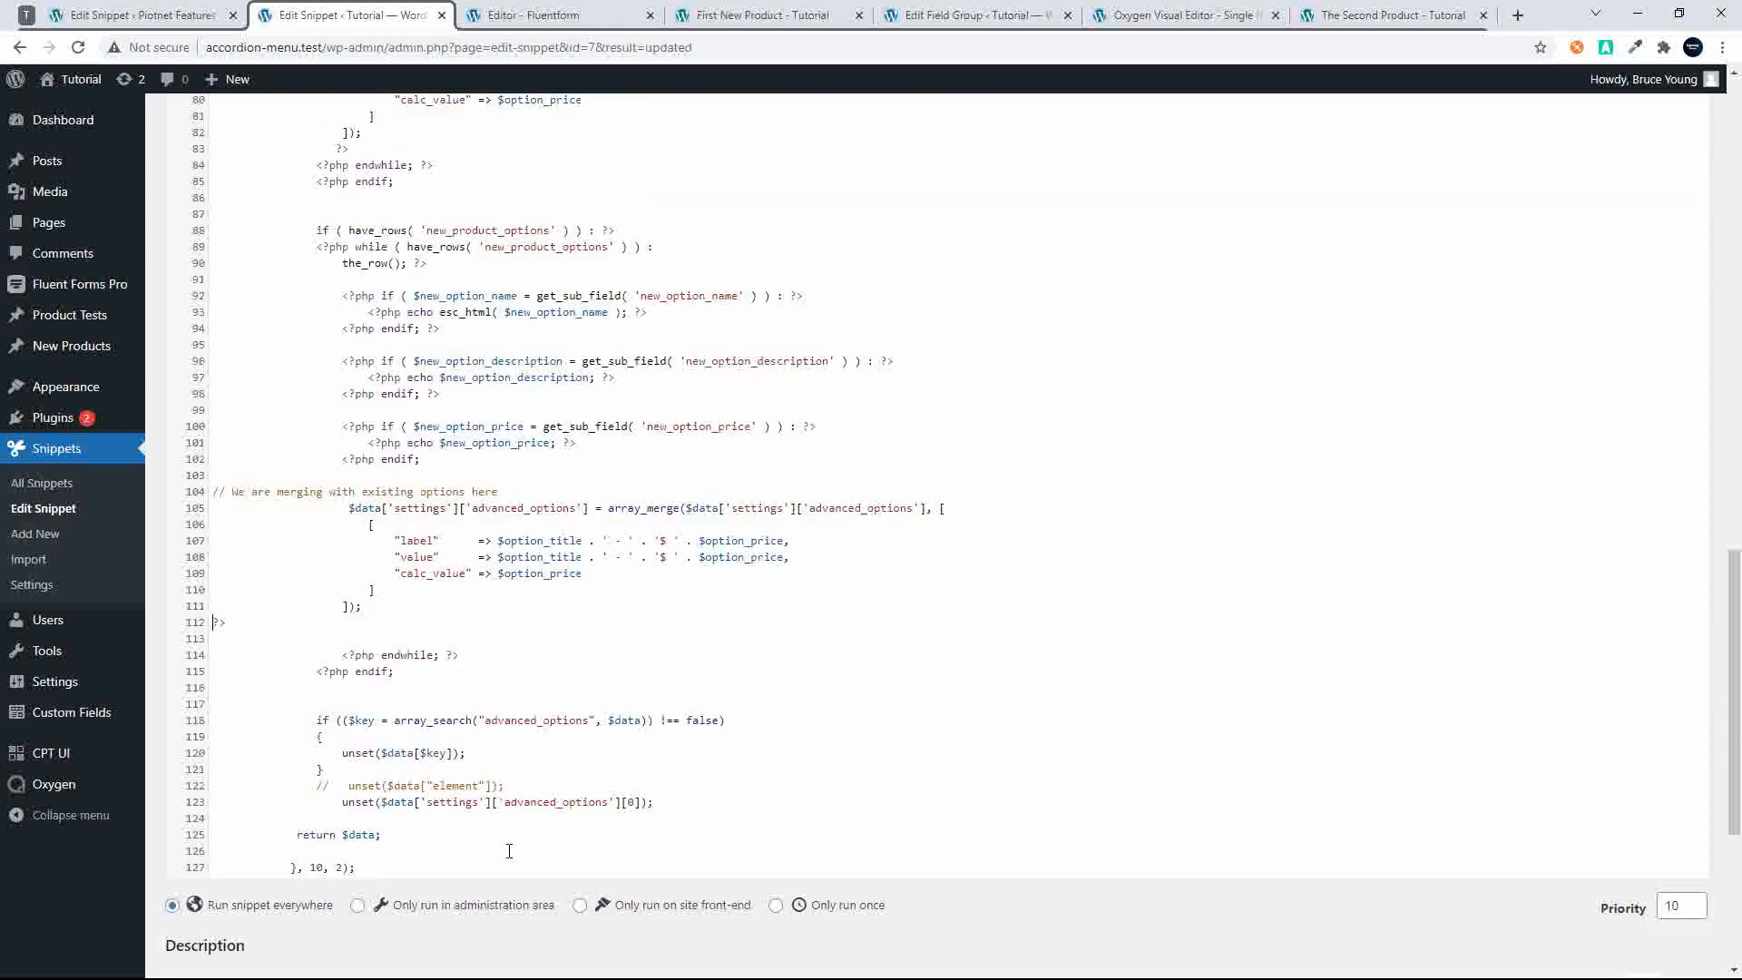
Indent the pasted "We are merging with existing options here" comment to line up with the endif above it
{"action": "left_click", "coordinate": [214, 491]}
{"action": "key", "text": "Tab"}
{"action": "key", "text": "Tab"}
{"action": "key", "text": "Tab"}
{"action": "key", "text": "Tab"}
{"action": "key", "text": "Tab"}
{"action": "key", "text": "Tab"}
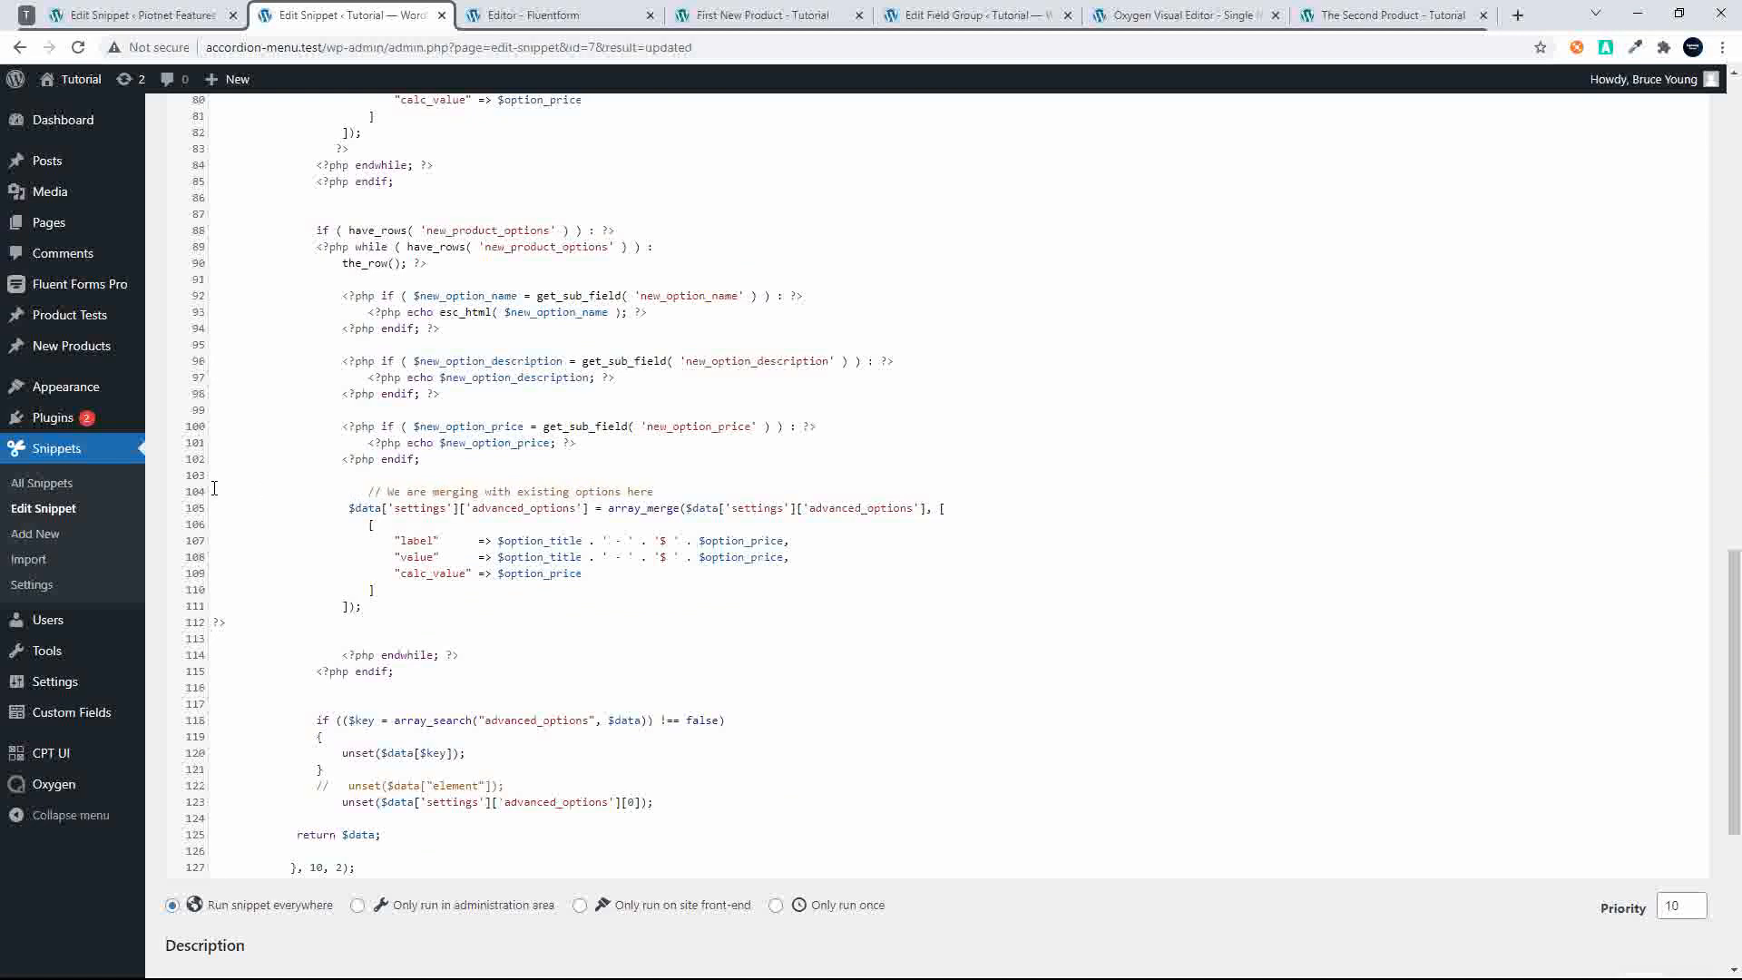
{"action": "key", "text": "BackSpace"}
Comment out the echo statements for $new_option_name, $new_option_description and $new_option_price with //
{"action": "scroll", "coordinate": [409, 316], "scroll_direction": "up", "scroll_amount": 1}
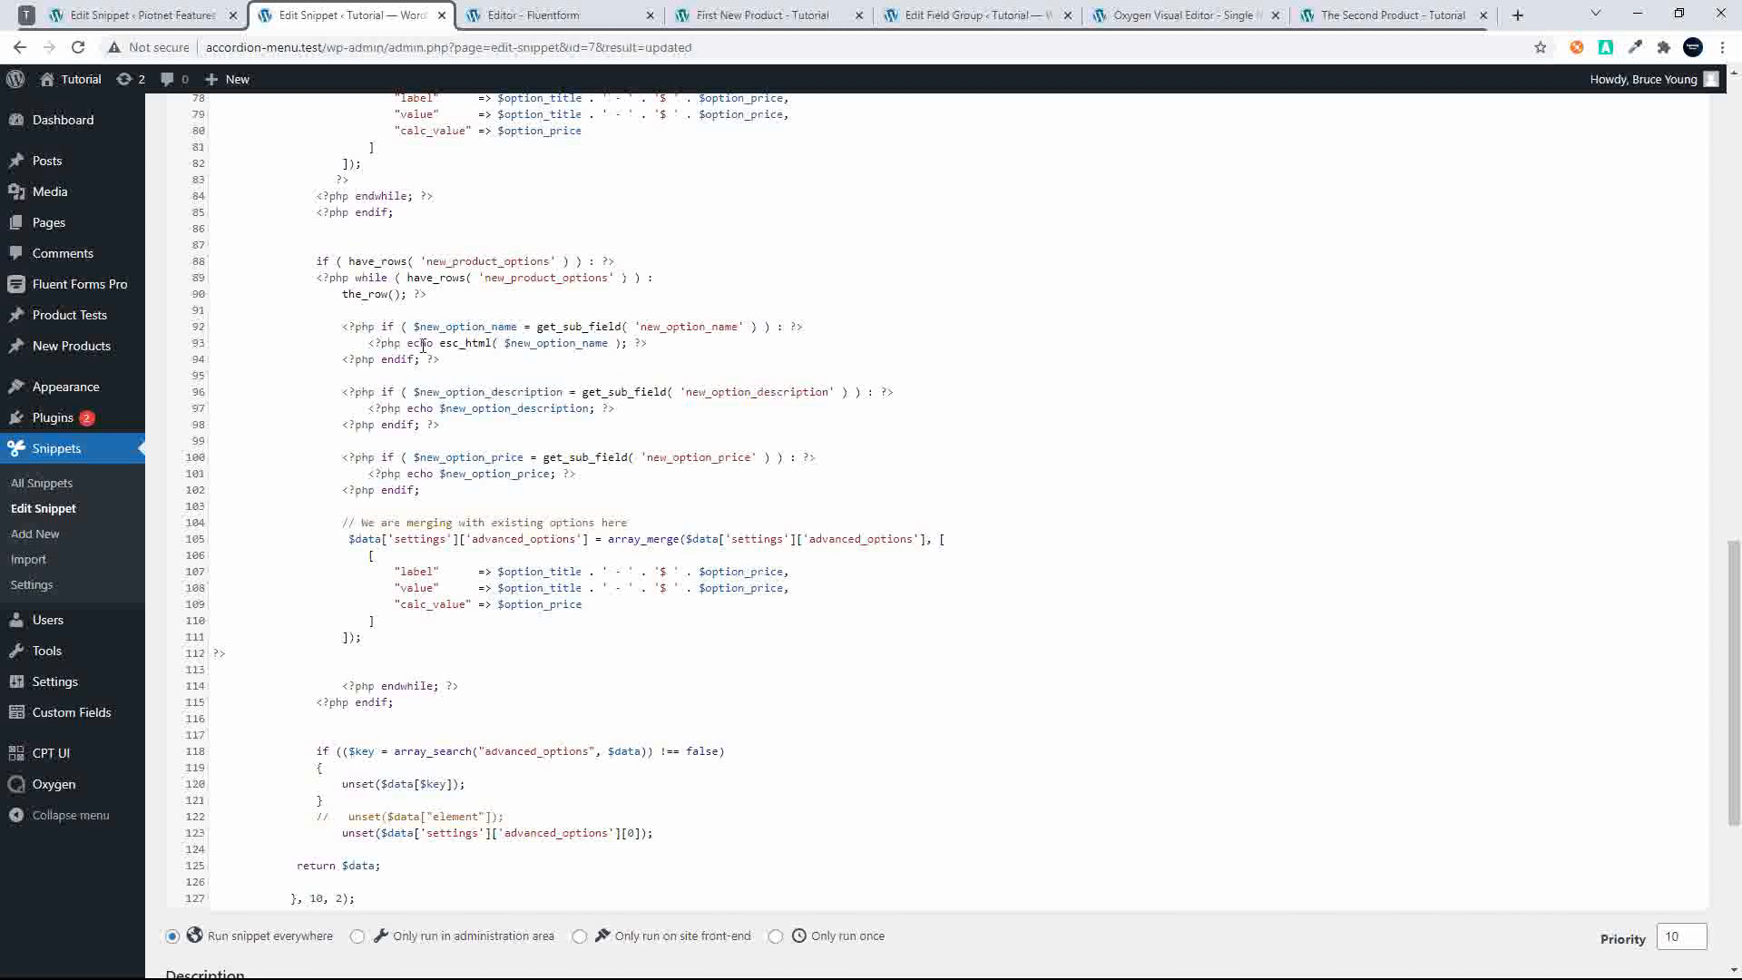
{"action": "type", "text": "// "}
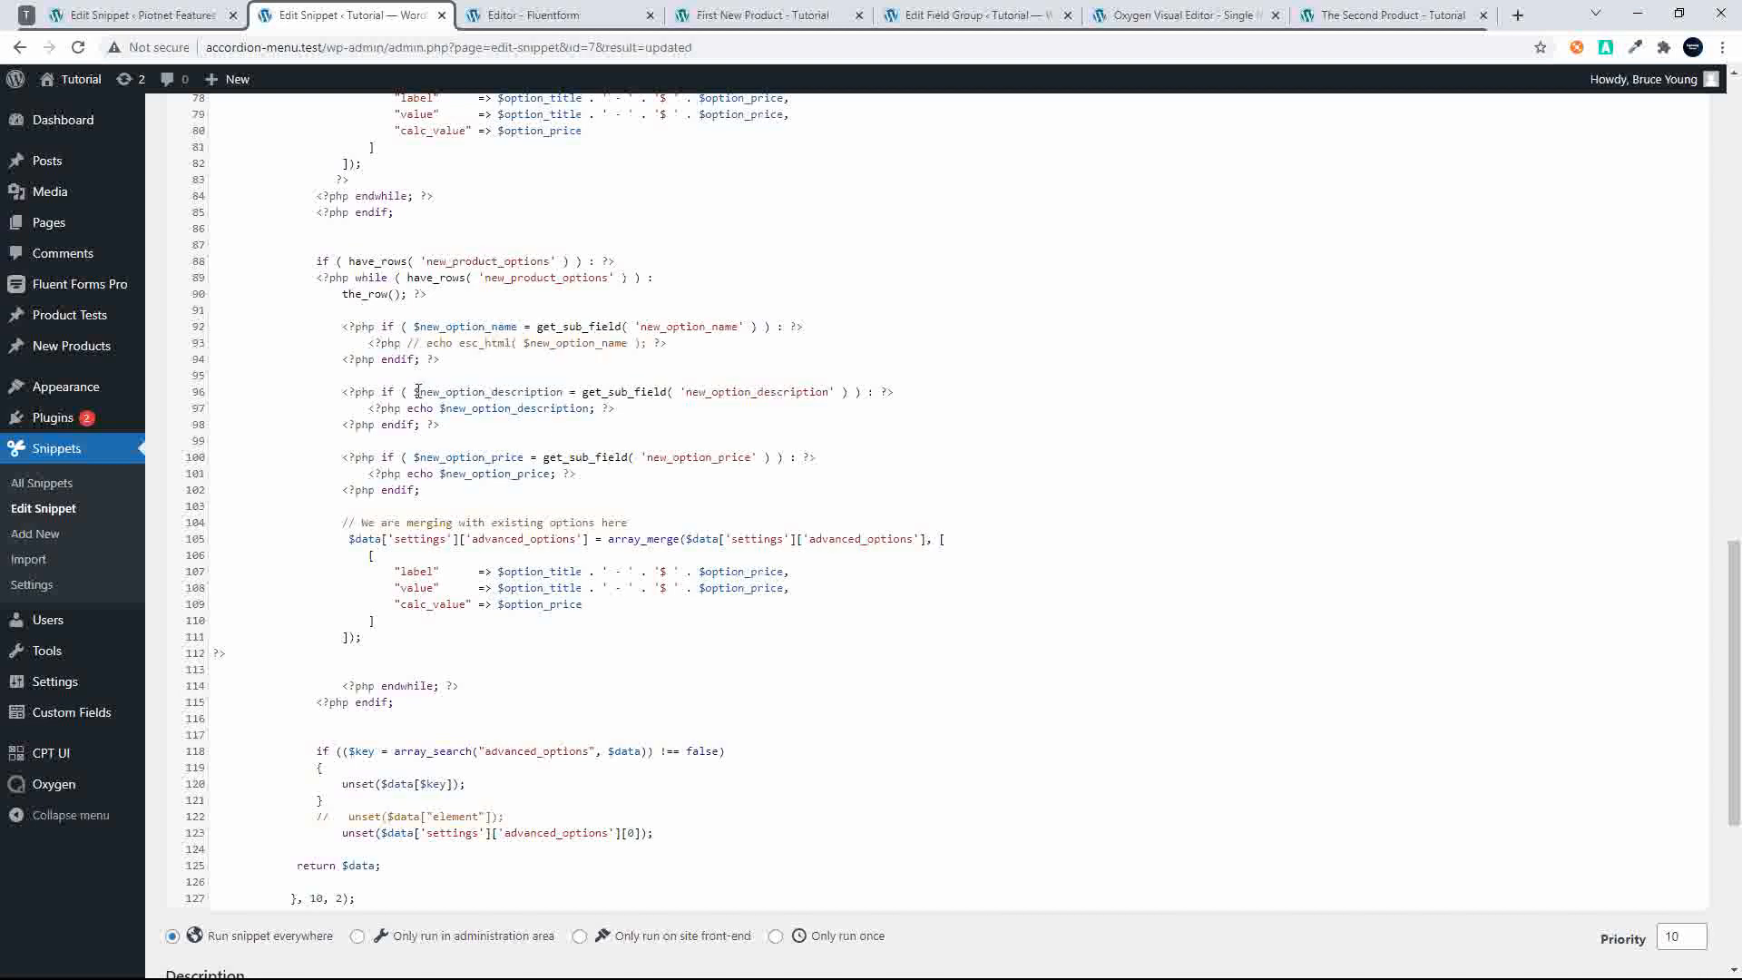
{"action": "type", "text": "//"}
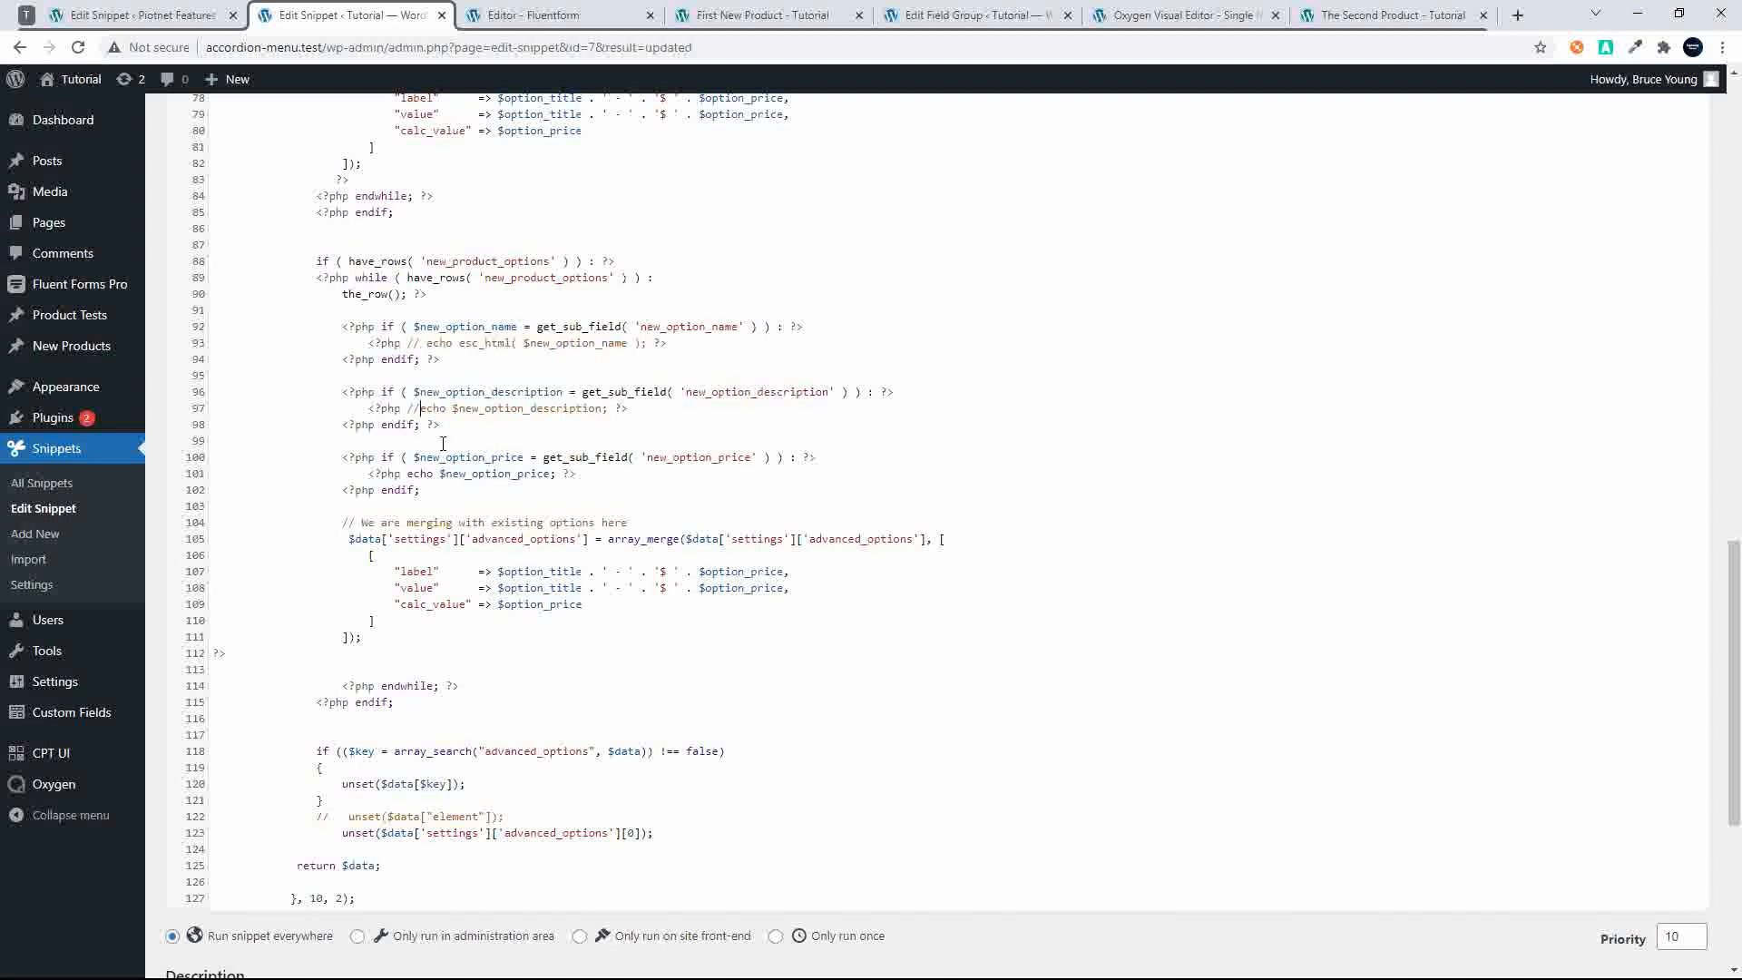
{"action": "left_click", "coordinate": [406, 474]}
{"action": "type", "text": "//"}
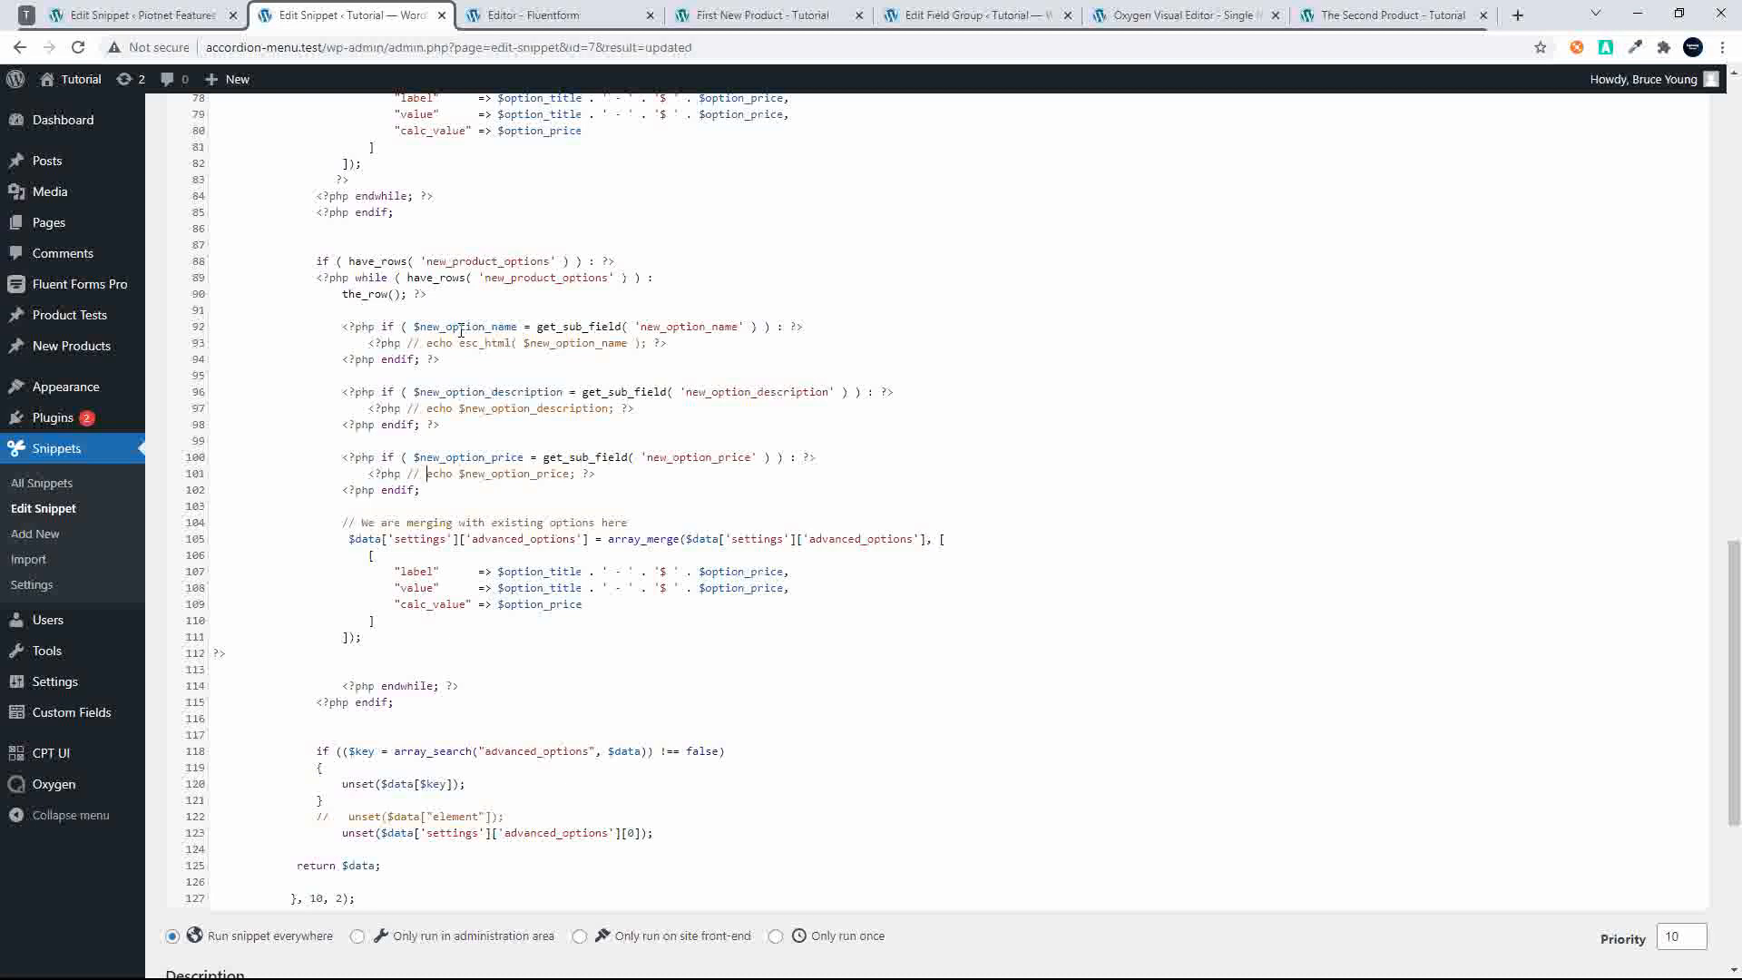
Replace $option_title with $new_option_name in the label and value lines of the new_product_options merge array
{"action": "scroll", "coordinate": [460, 331], "scroll_direction": "up", "scroll_amount": 1}
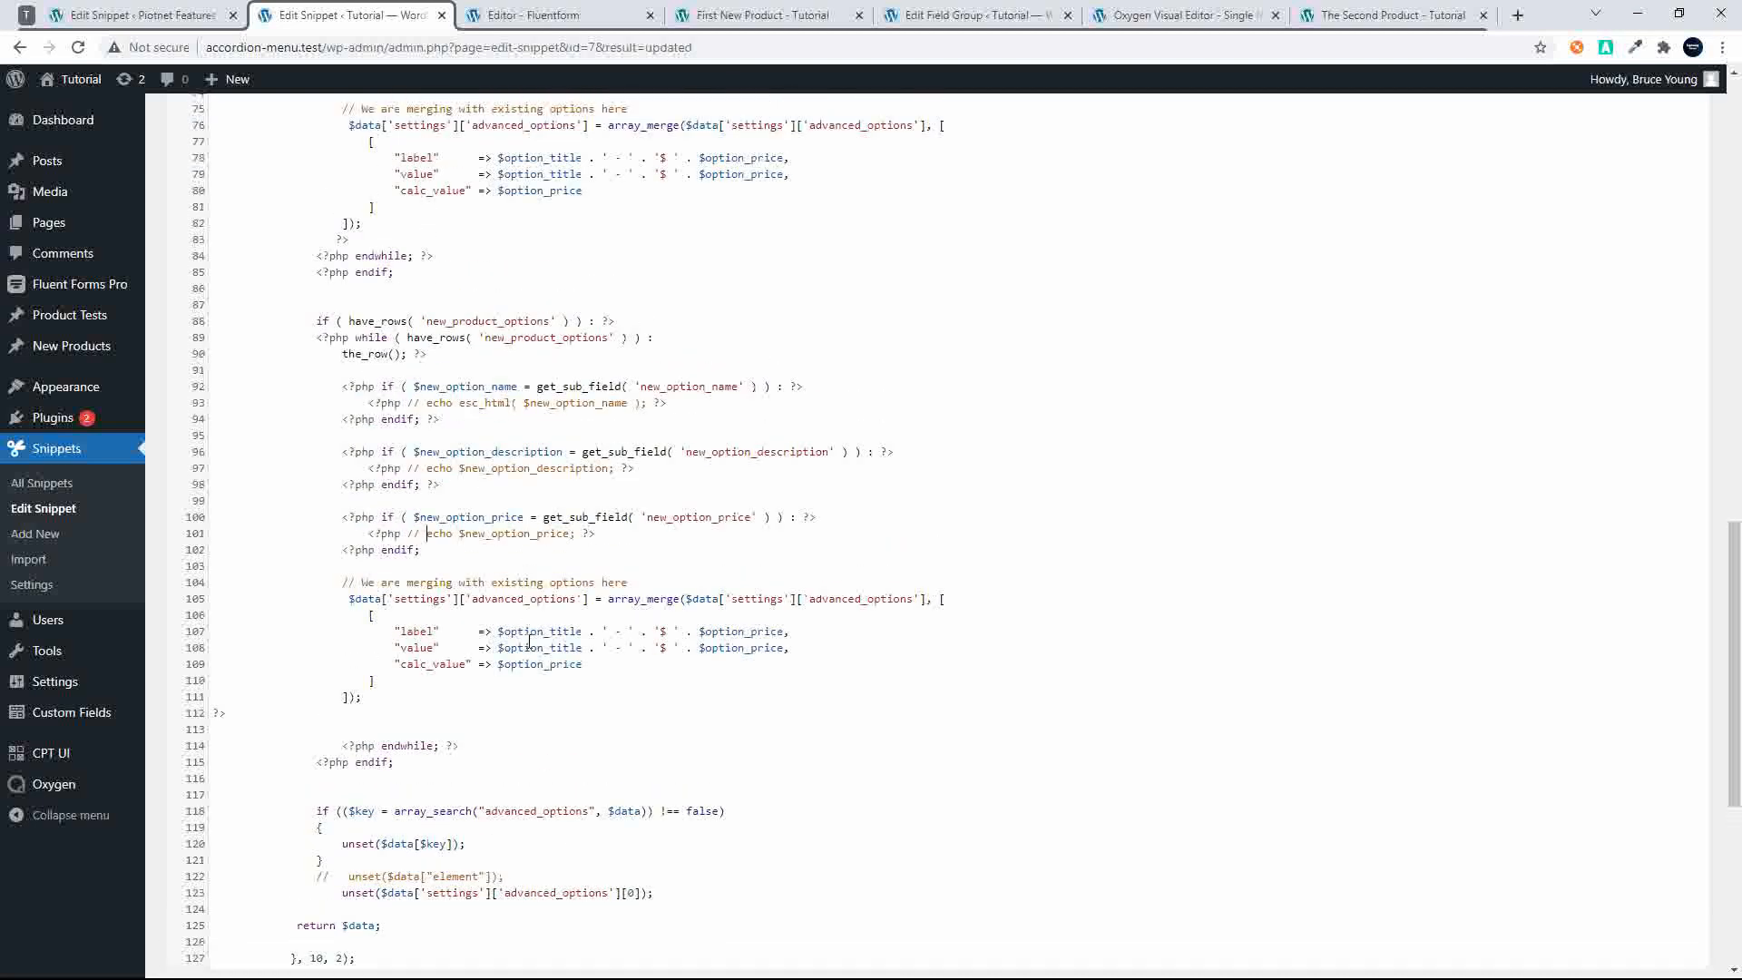
{"action": "double_click", "coordinate": [453, 386]}
{"action": "key", "text": "ctrl+c"}
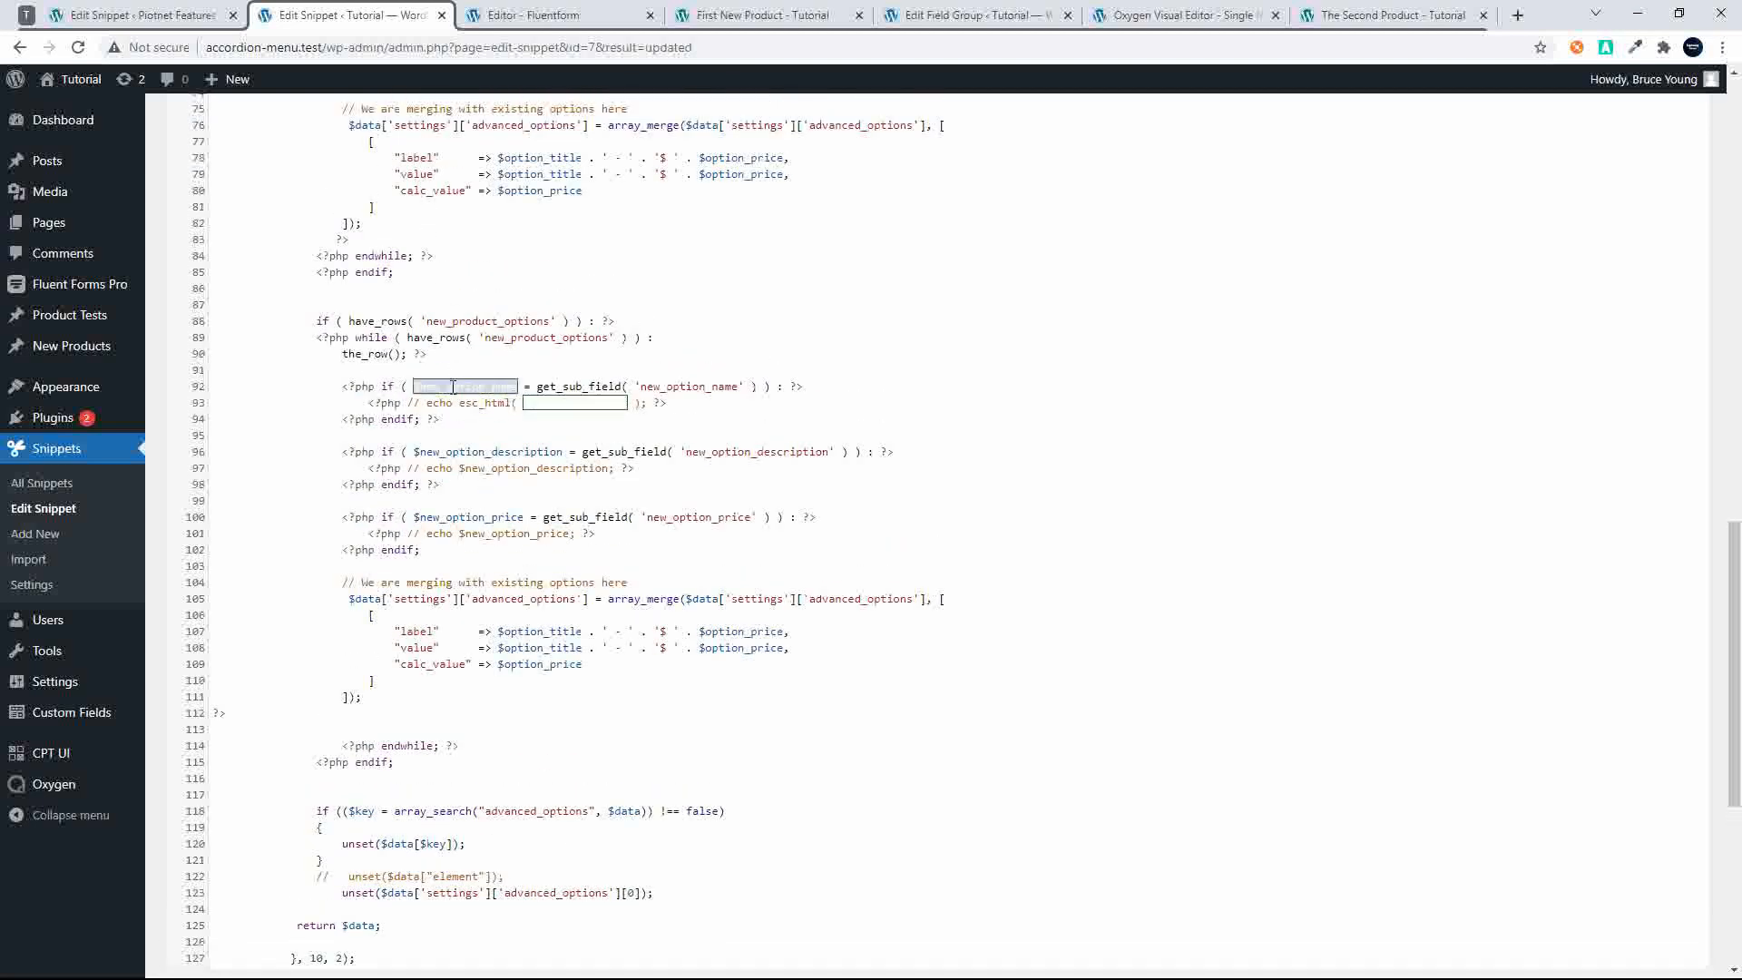
{"action": "double_click", "coordinate": [523, 632]}
{"action": "key", "text": "ctrl+v"}
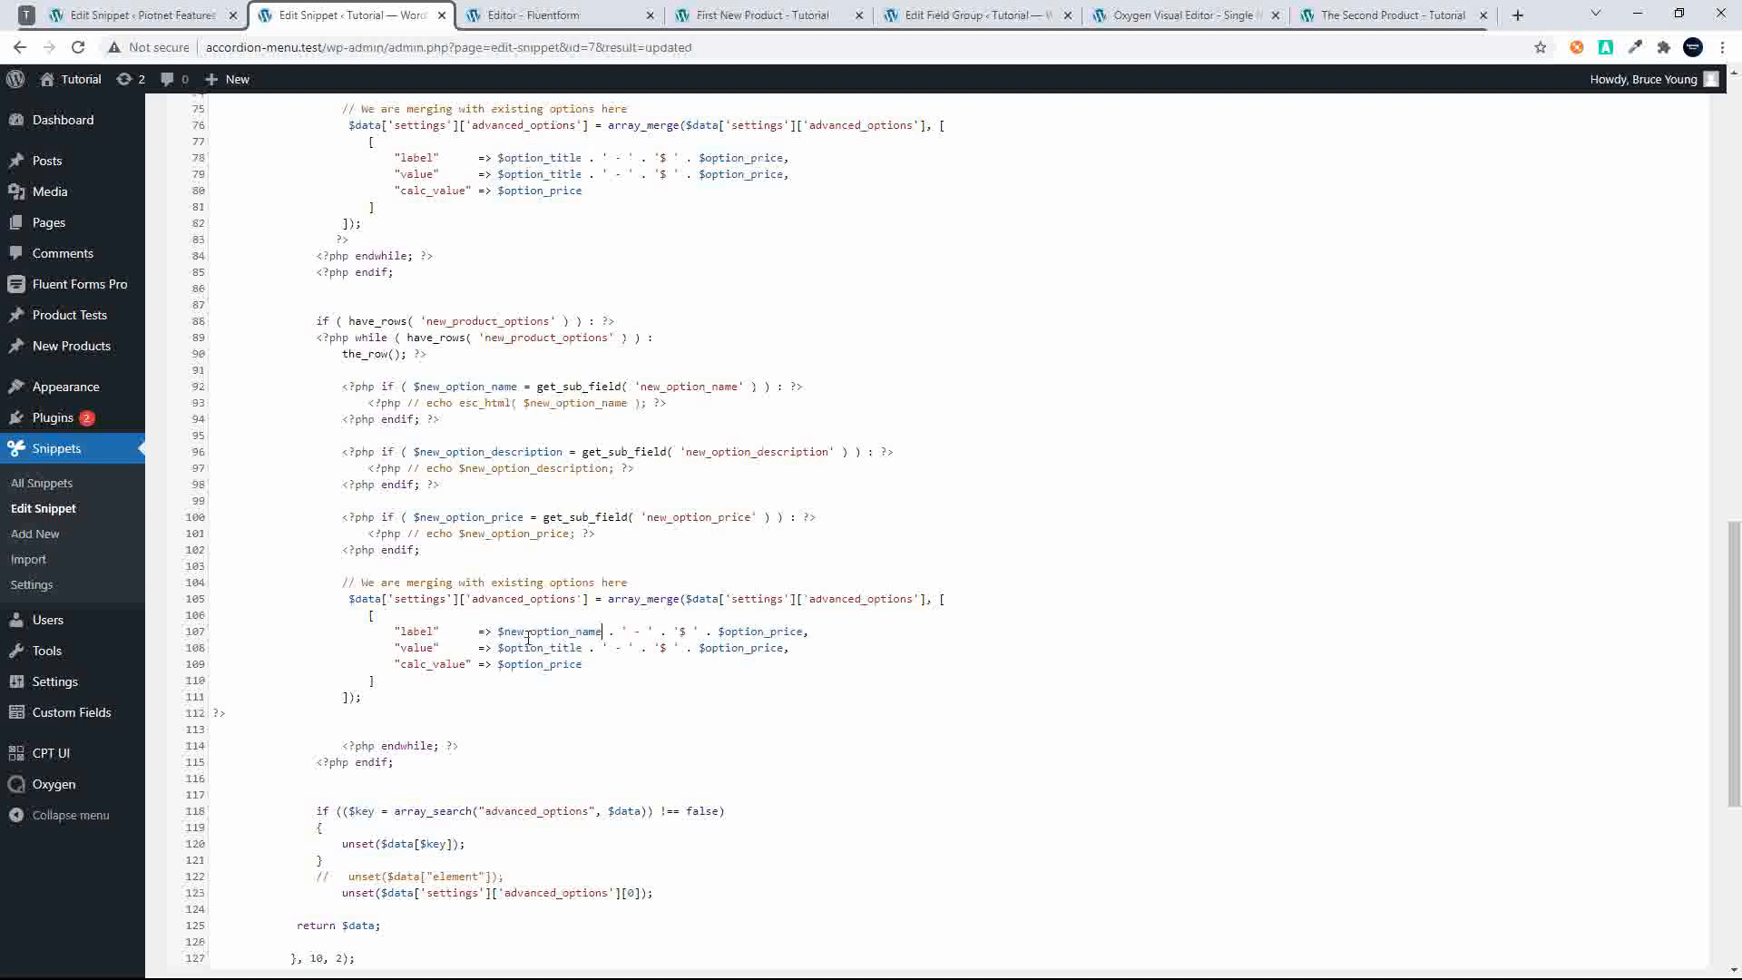
{"action": "double_click", "coordinate": [527, 647]}
{"action": "key", "text": "ctrl+v"}
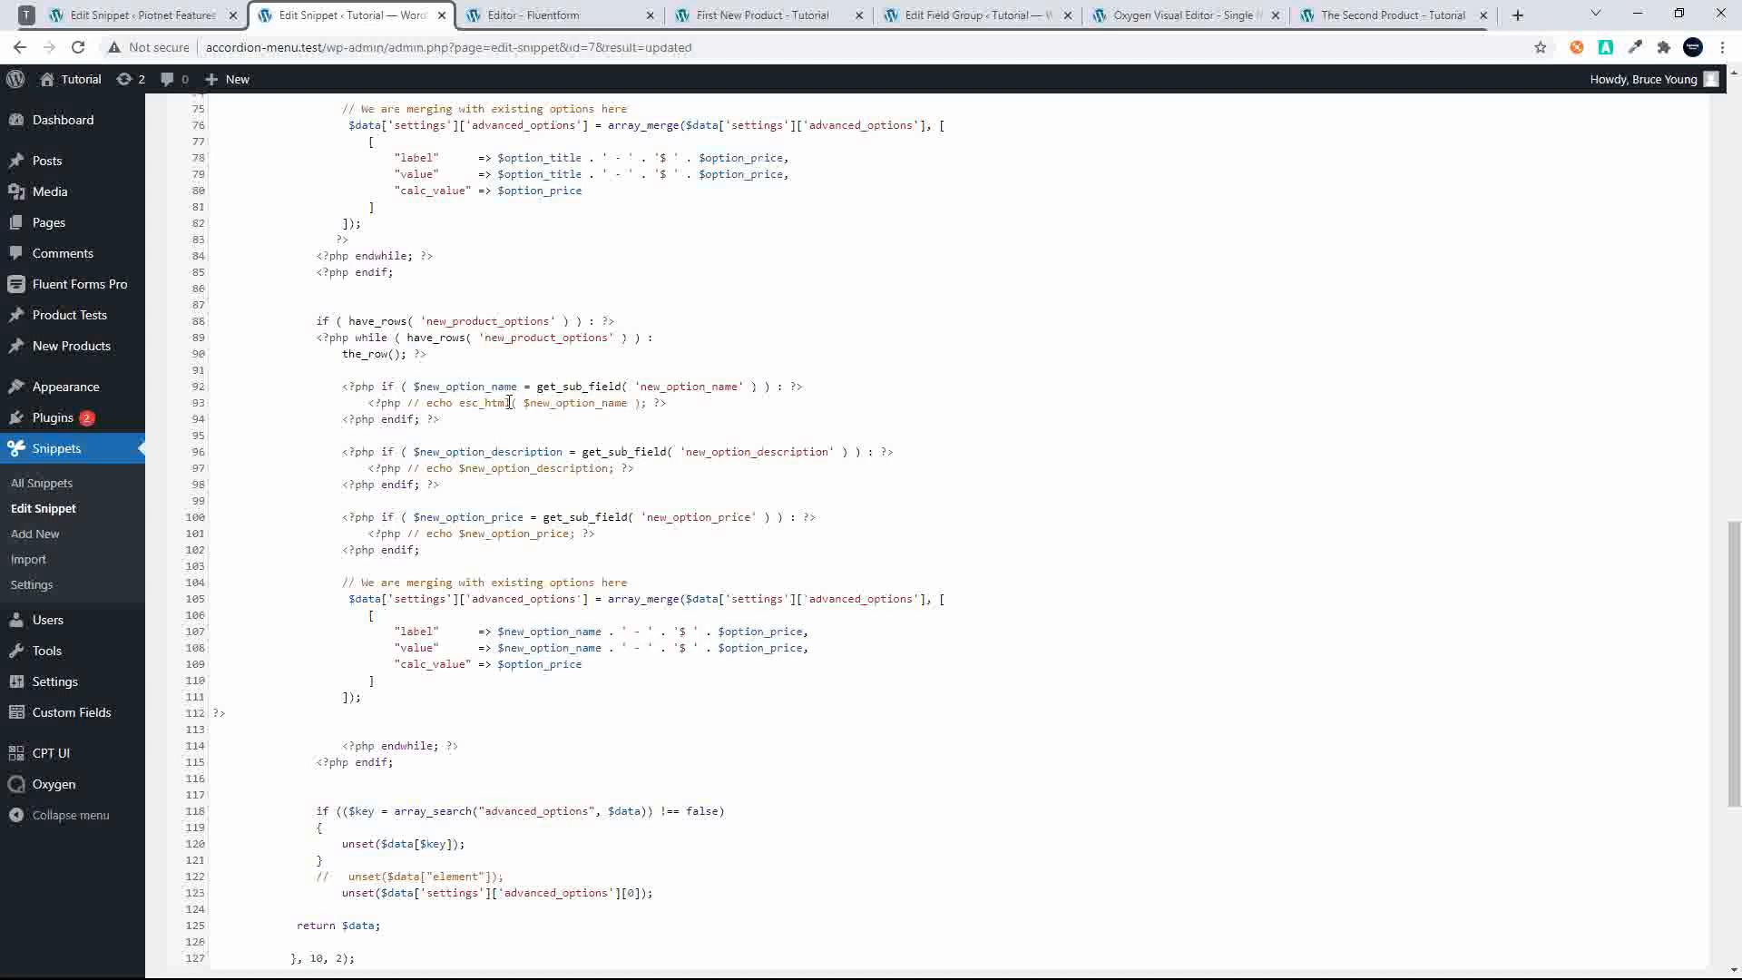
Replace $option_price with $new_option_price in the label, value and calc_value lines of the new_product_options merge array
{"action": "double_click", "coordinate": [481, 517]}
{"action": "key", "text": "ctrl+c"}
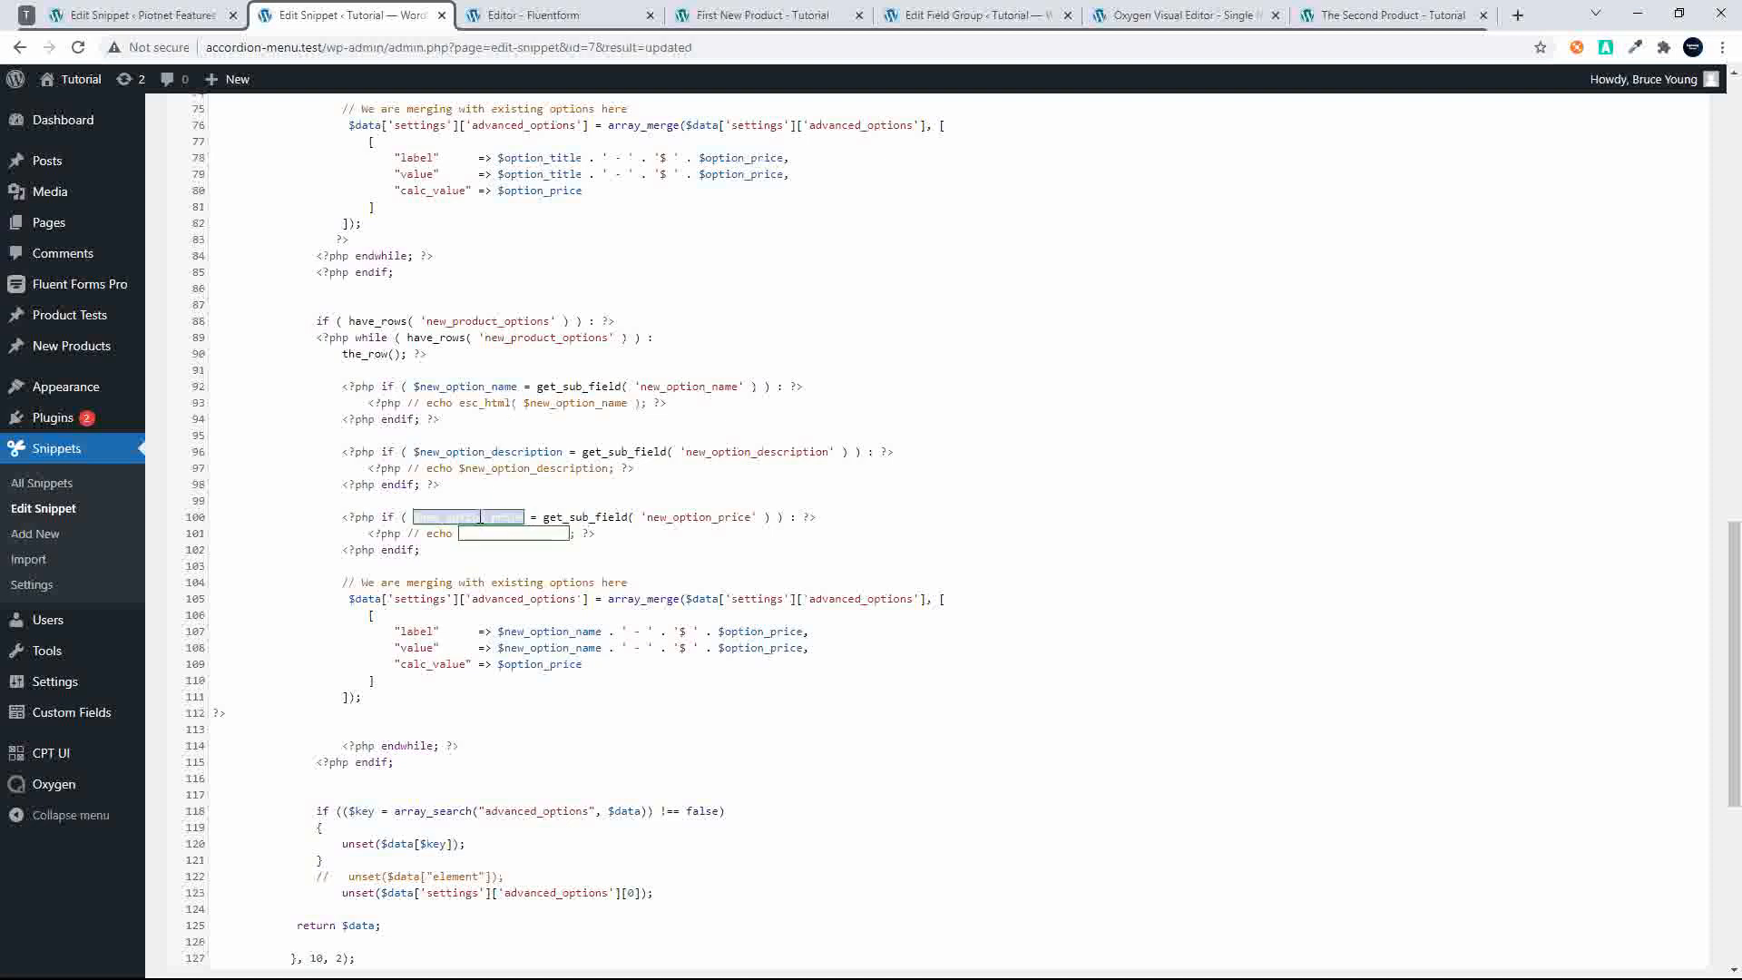
{"action": "double_click", "coordinate": [740, 632]}
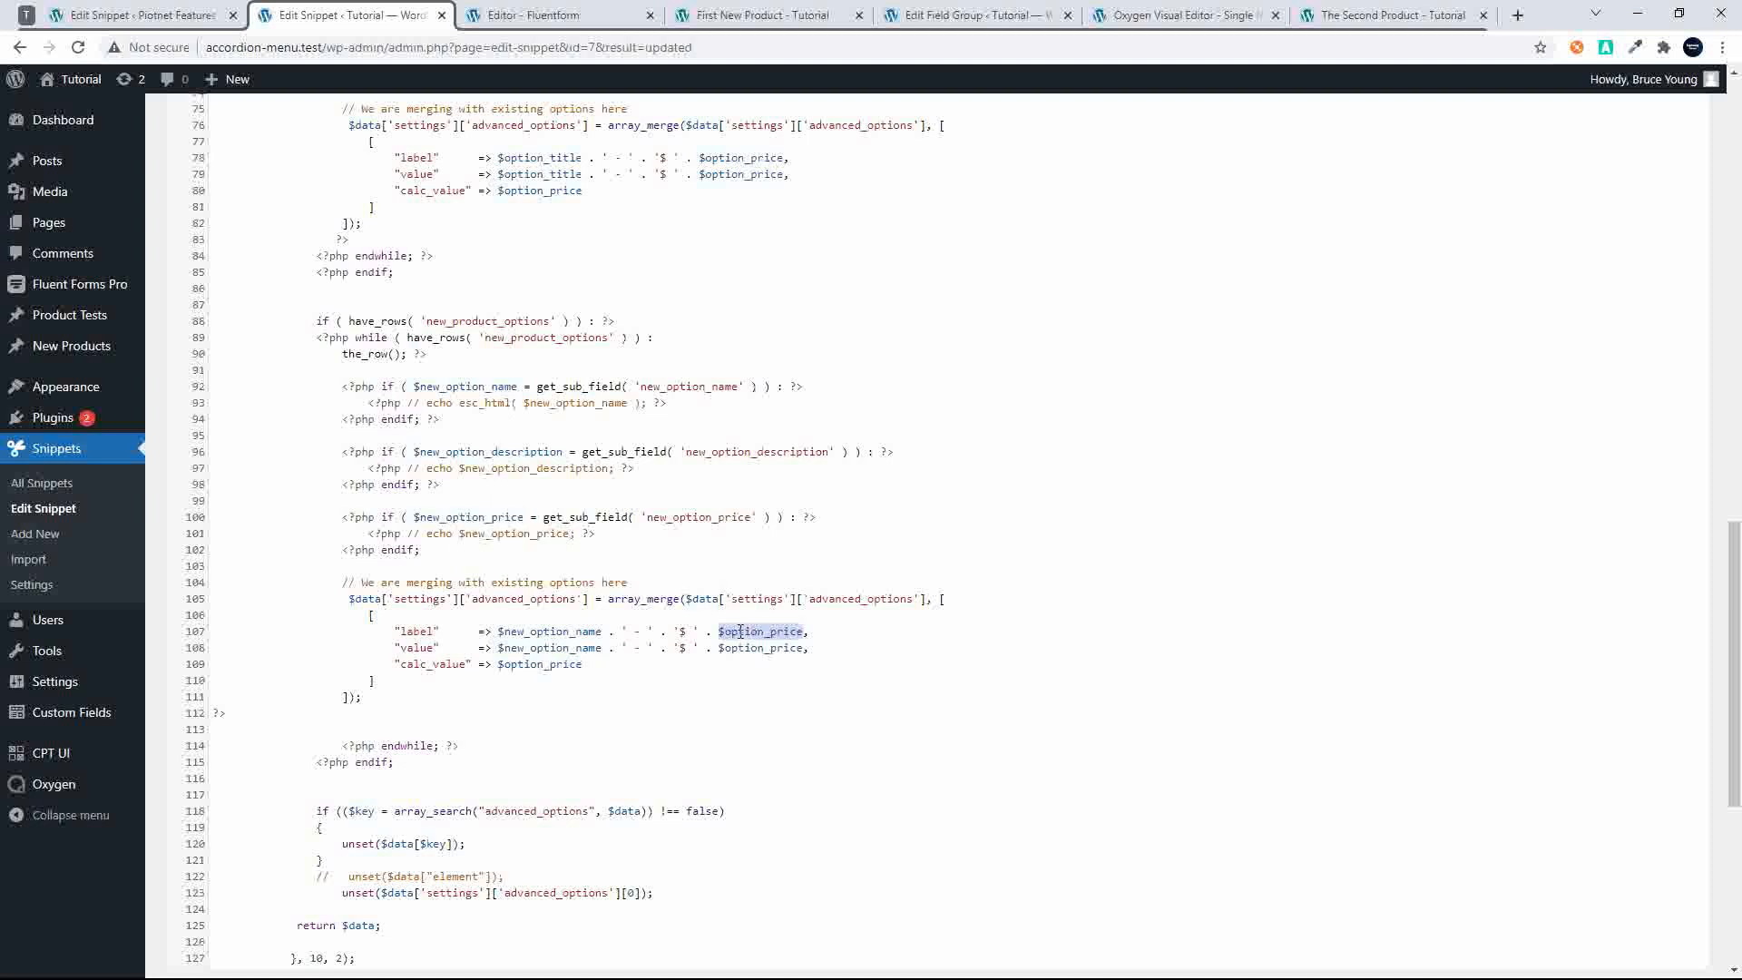
{"action": "key", "text": "ctrl+v"}
{"action": "double_click", "coordinate": [769, 648]}
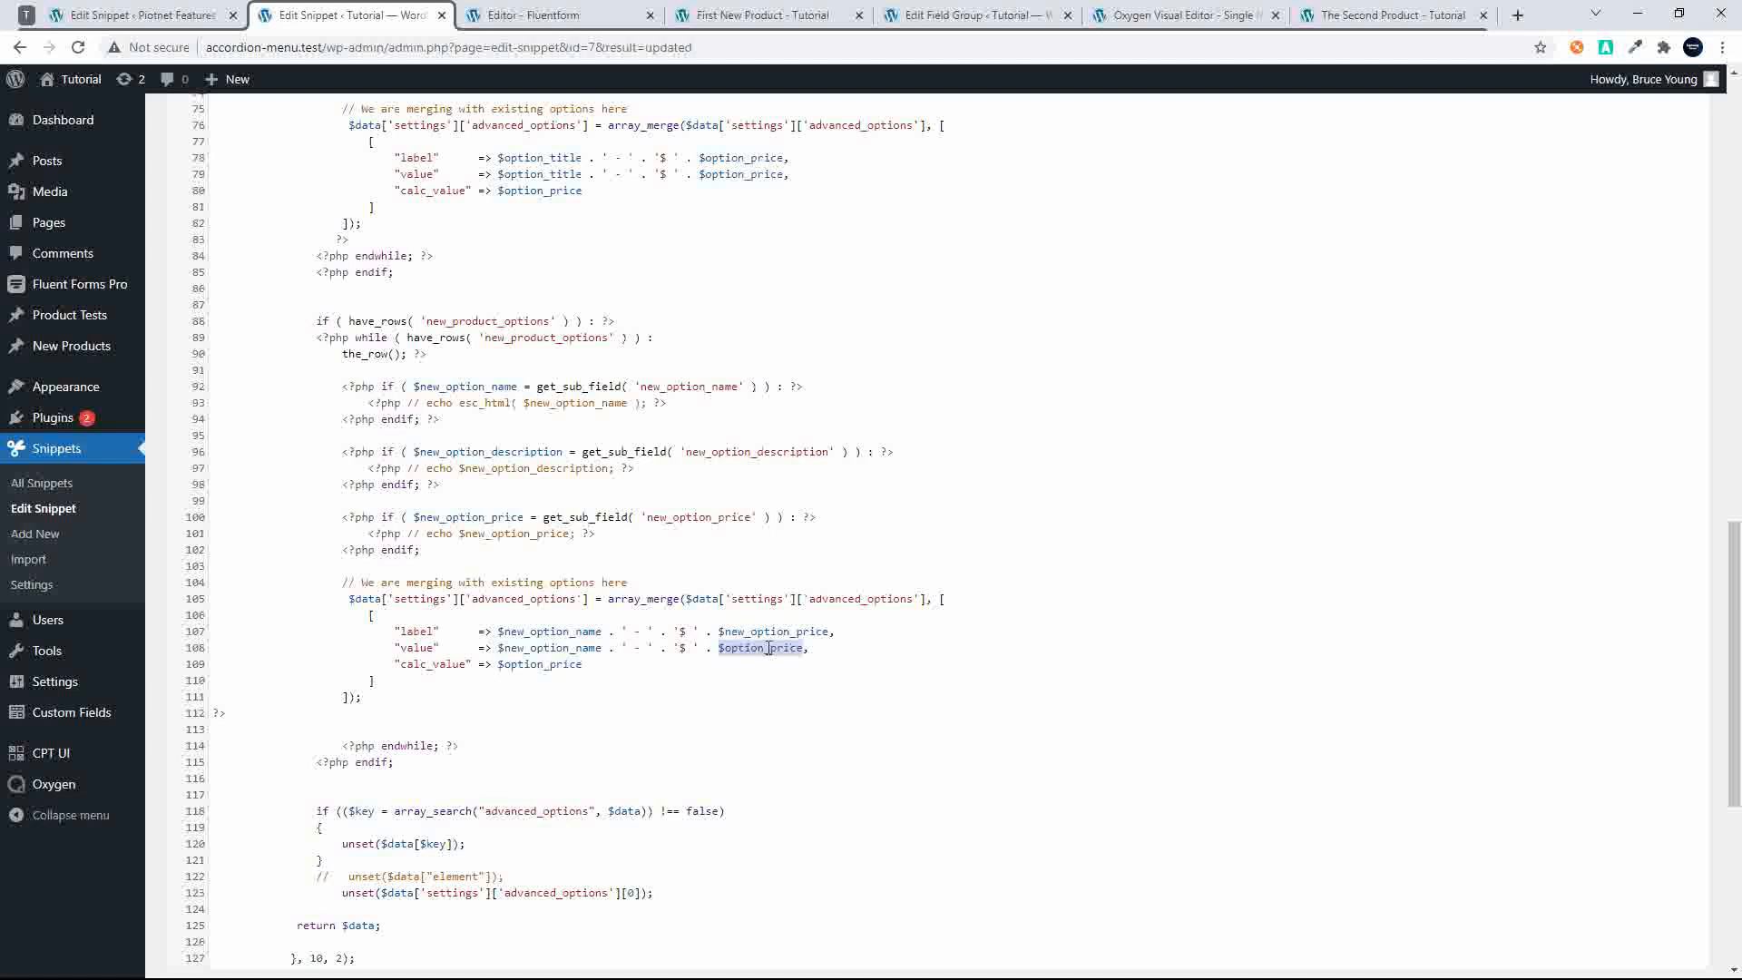
{"action": "key", "text": "ctrl+v"}
{"action": "double_click", "coordinate": [549, 665]}
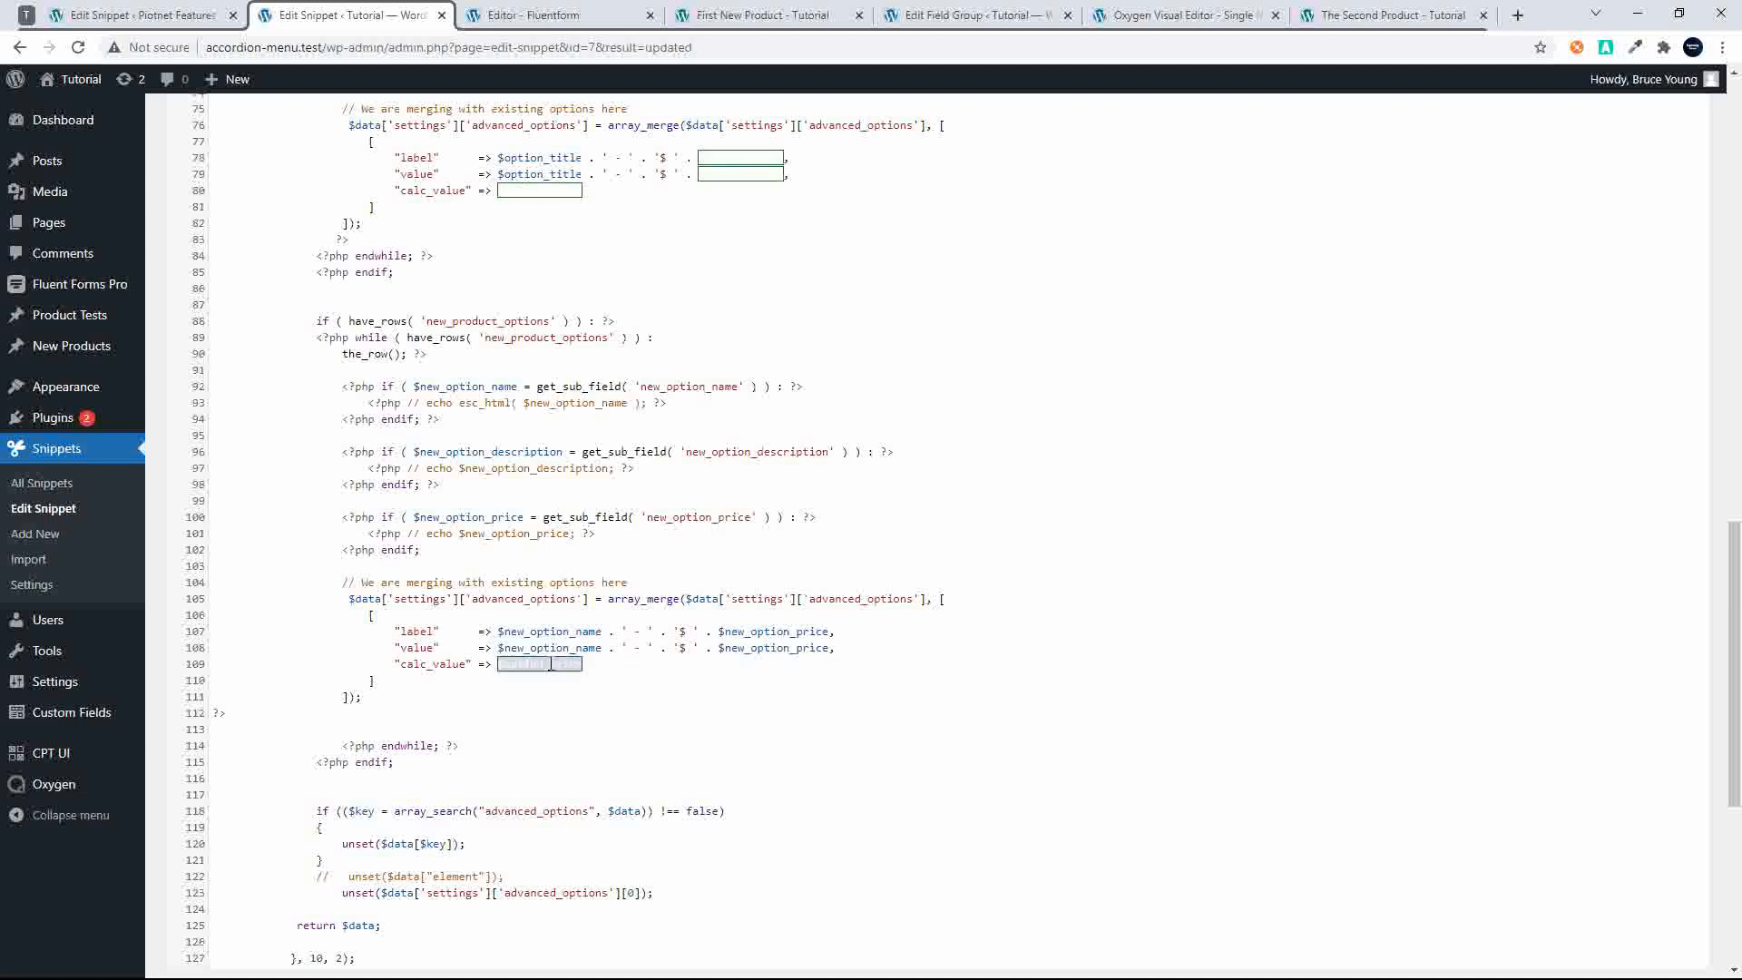
{"action": "key", "text": "ctrl+v"}
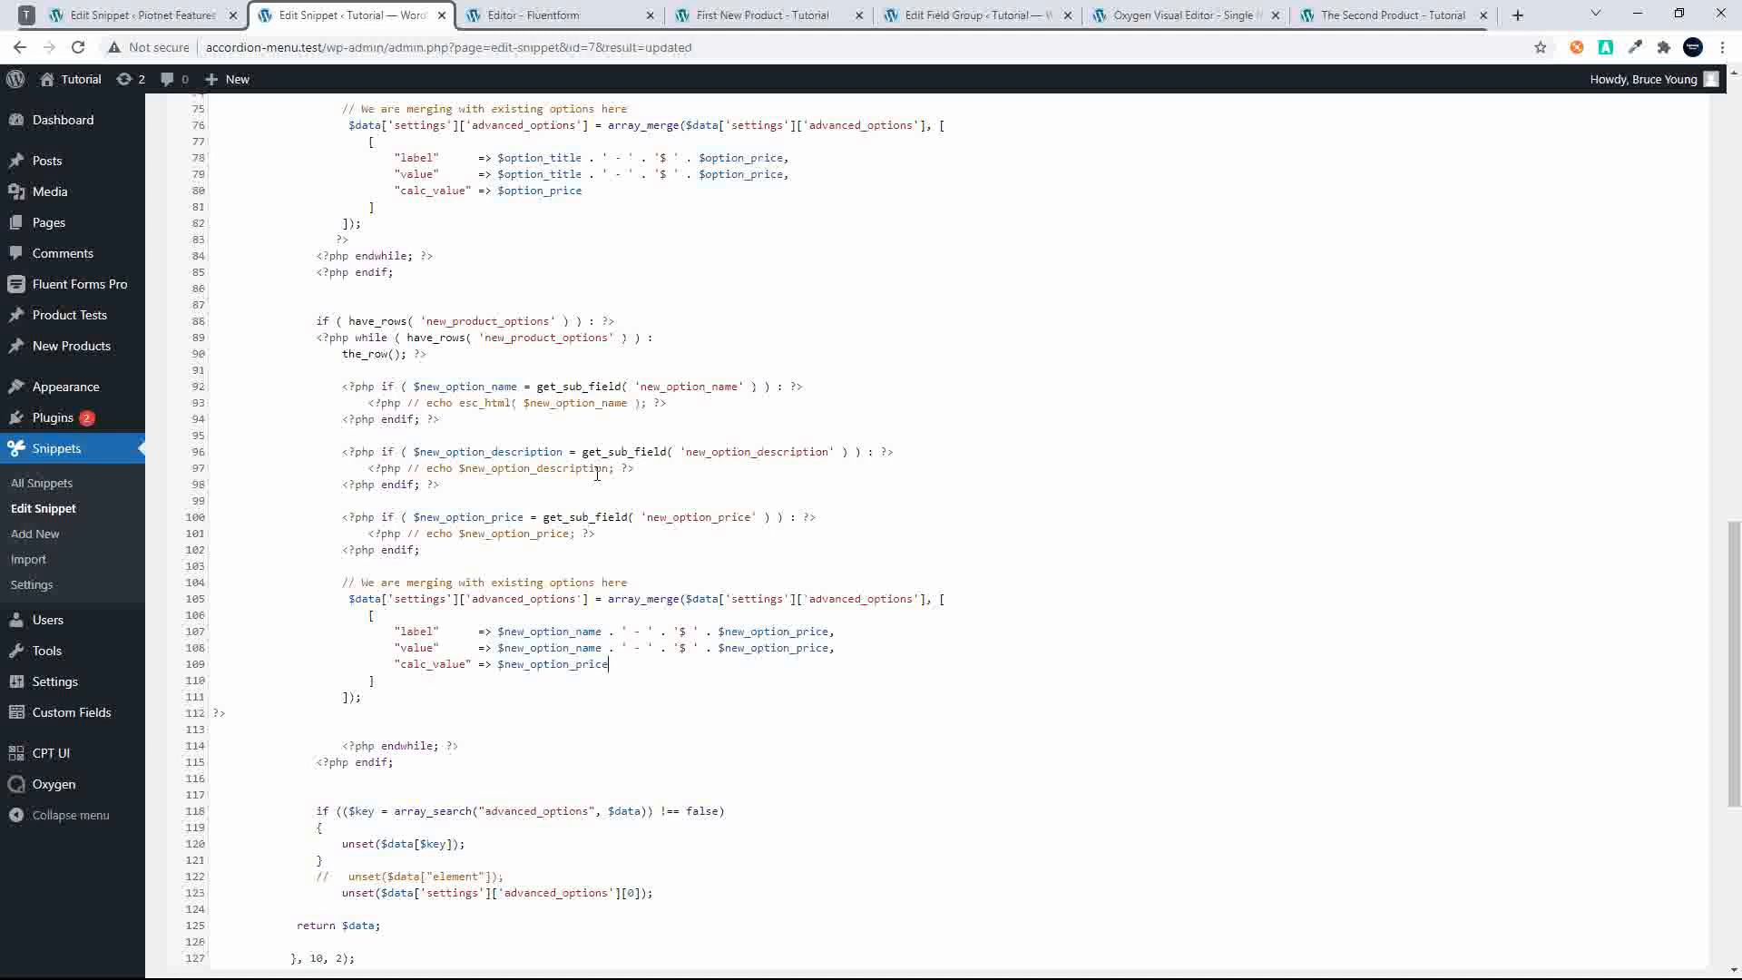
Compare the form's Product Options checkbox settings, toggling Show Values on and off, with the label, value and calc_value lines in the snippet's merge array
{"action": "left_click", "coordinate": [533, 19]}
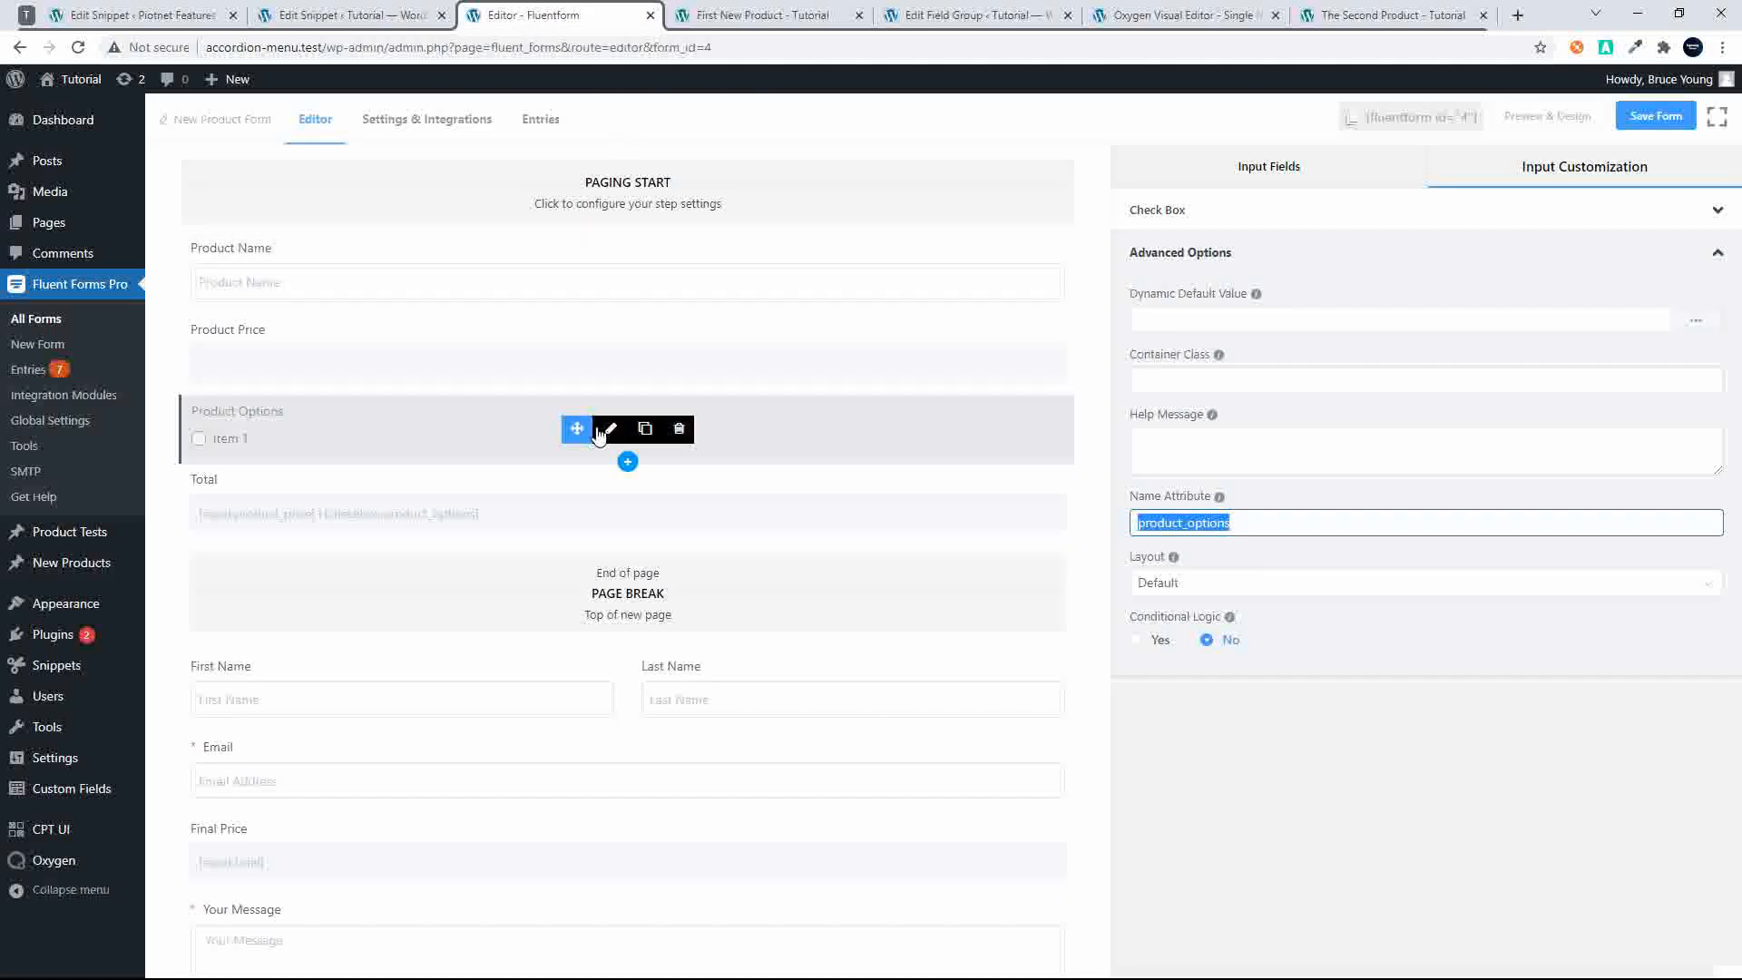
{"action": "left_click", "coordinate": [606, 432]}
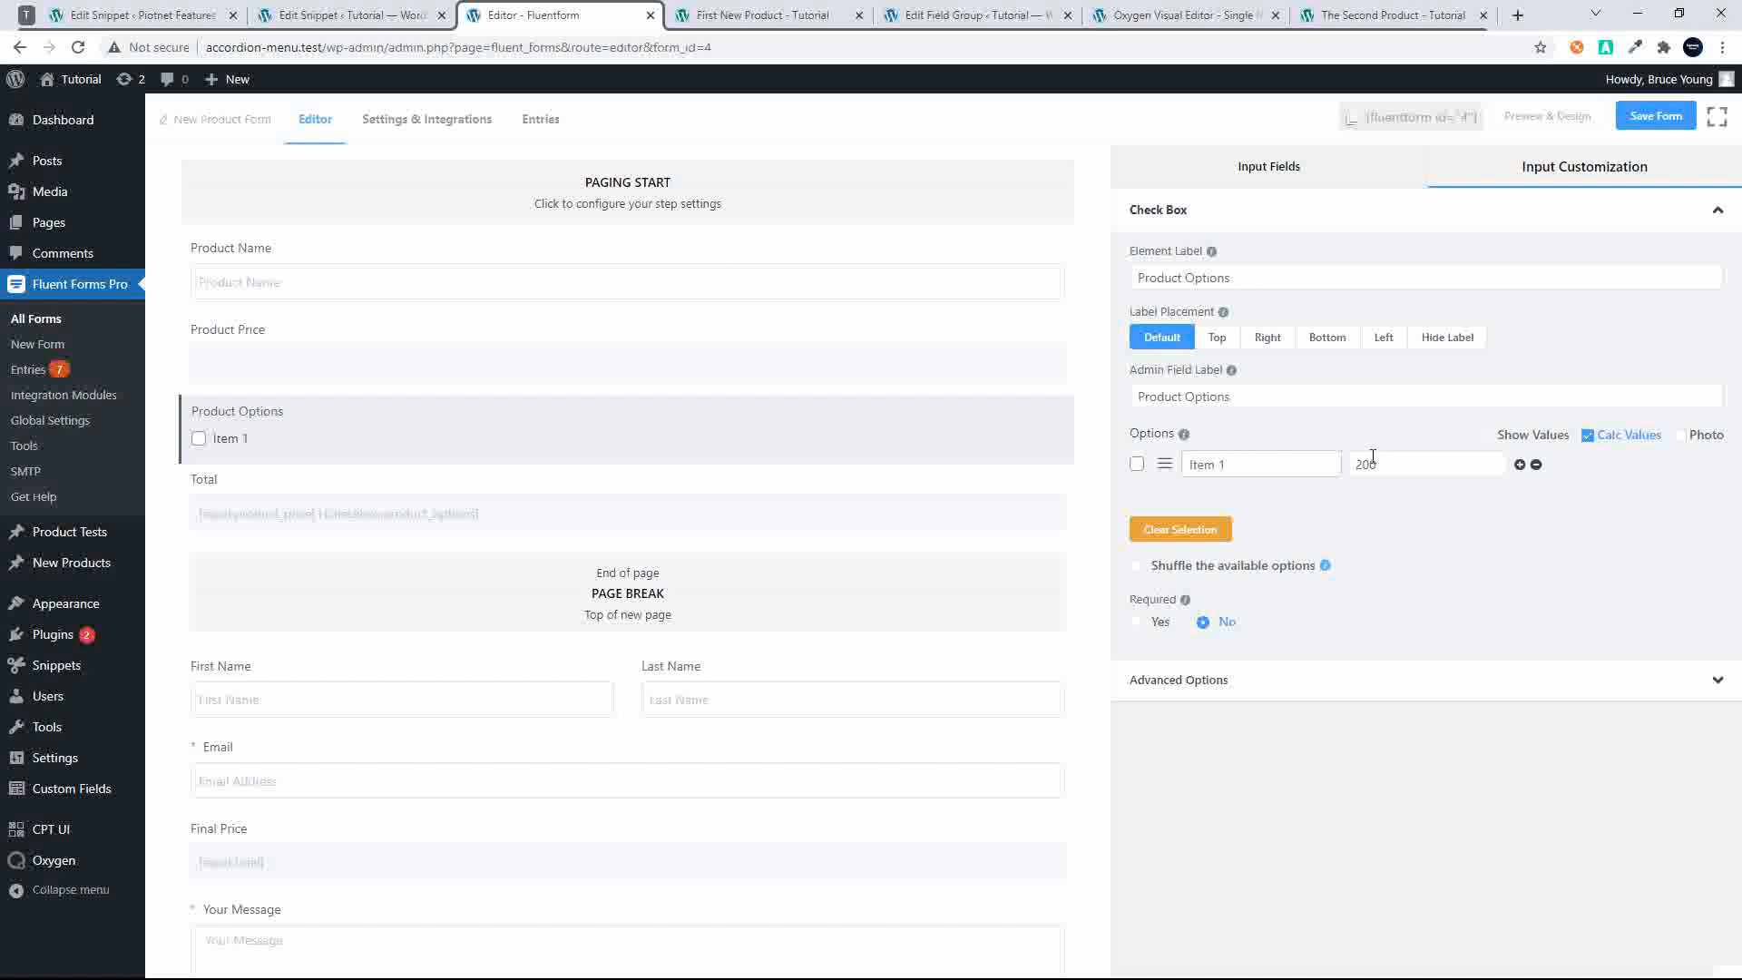
{"action": "left_click", "coordinate": [1489, 436]}
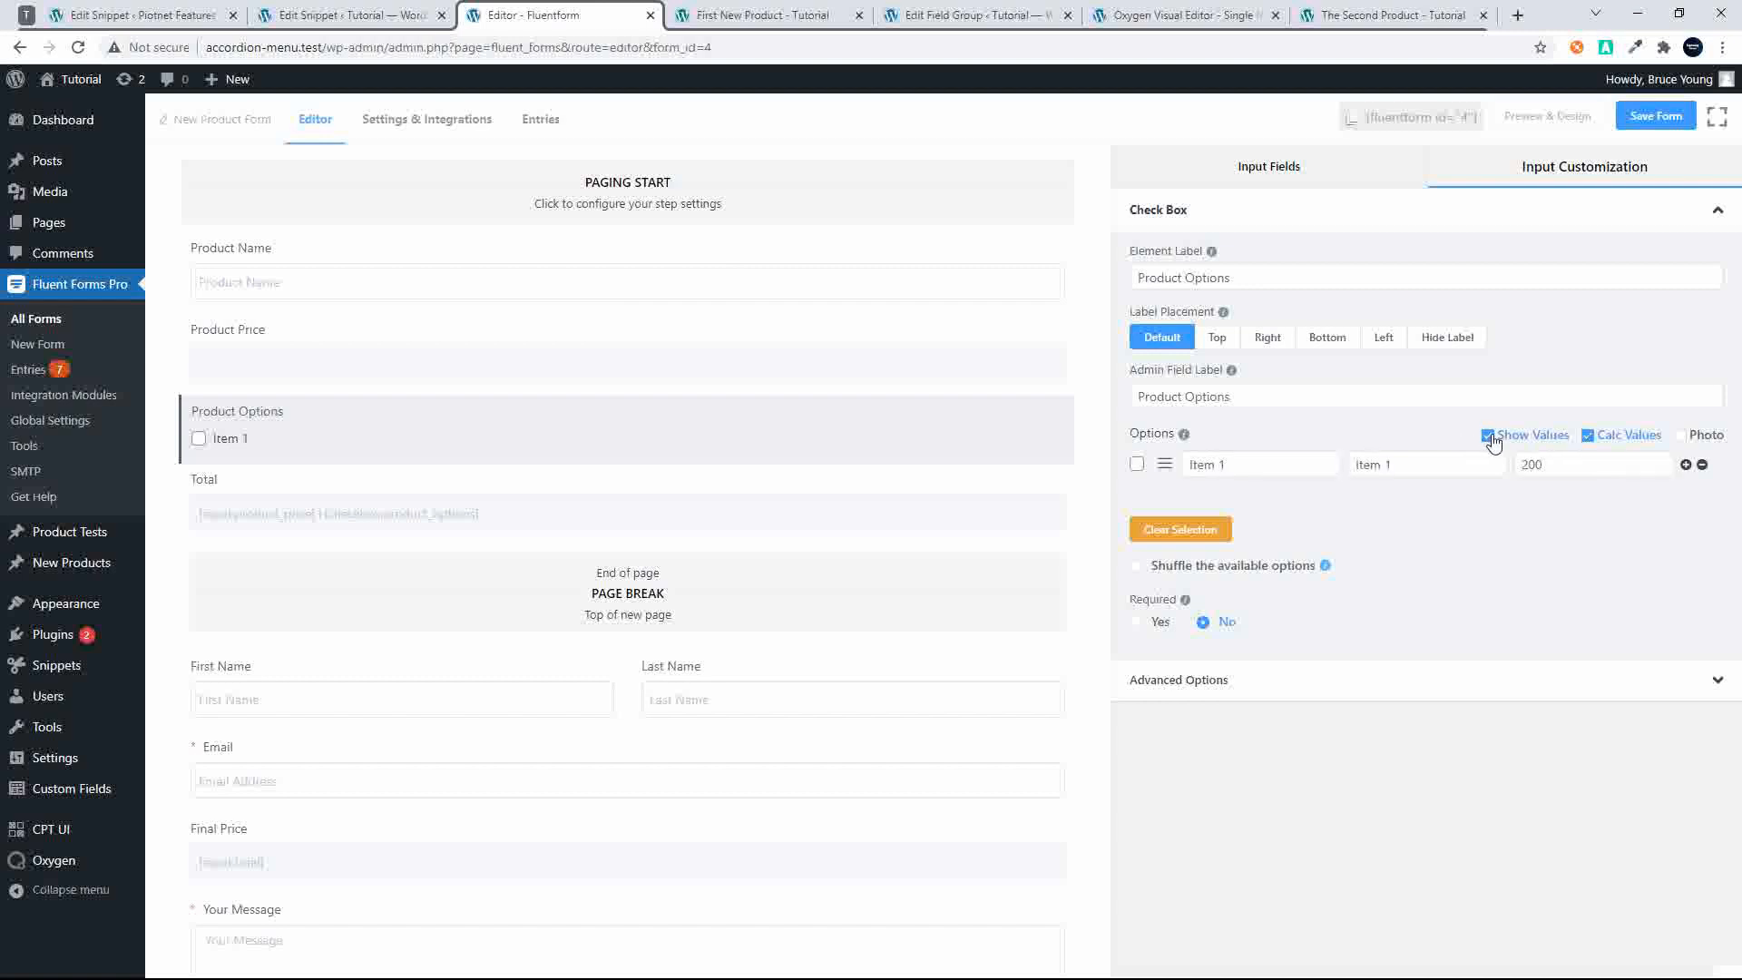
{"action": "left_click", "coordinate": [1490, 437]}
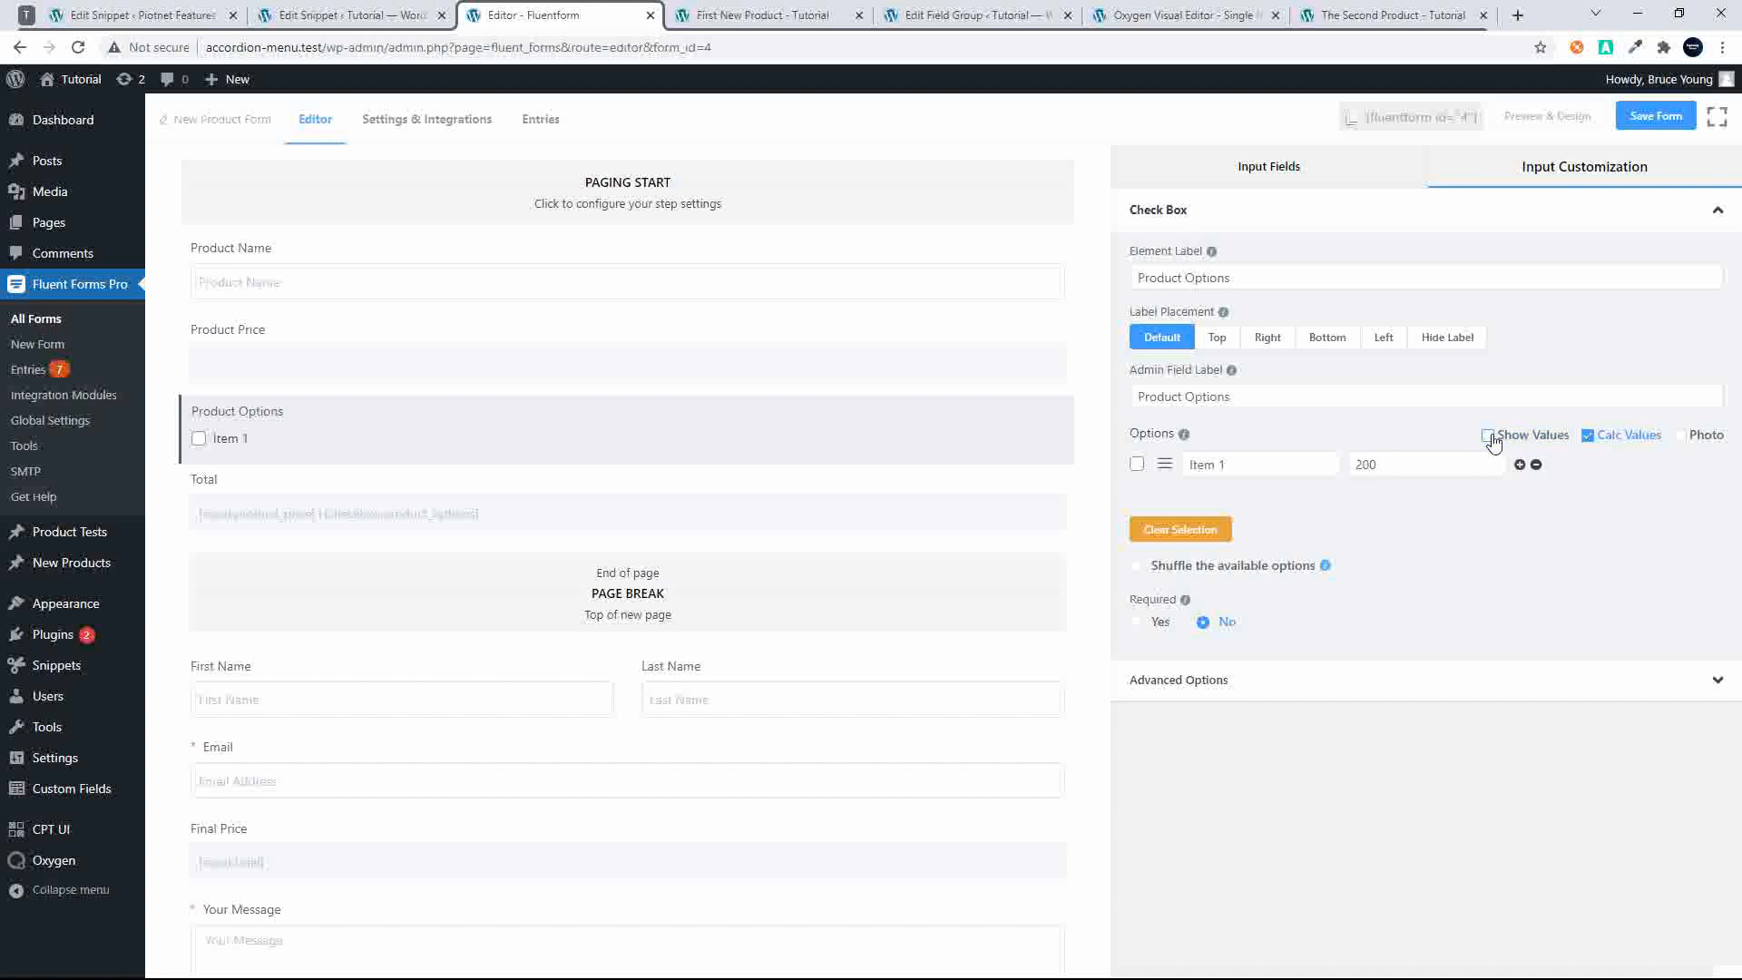
{"action": "left_click", "coordinate": [1489, 437]}
{"action": "left_click", "coordinate": [1490, 437]}
{"action": "left_click", "coordinate": [334, 14]}
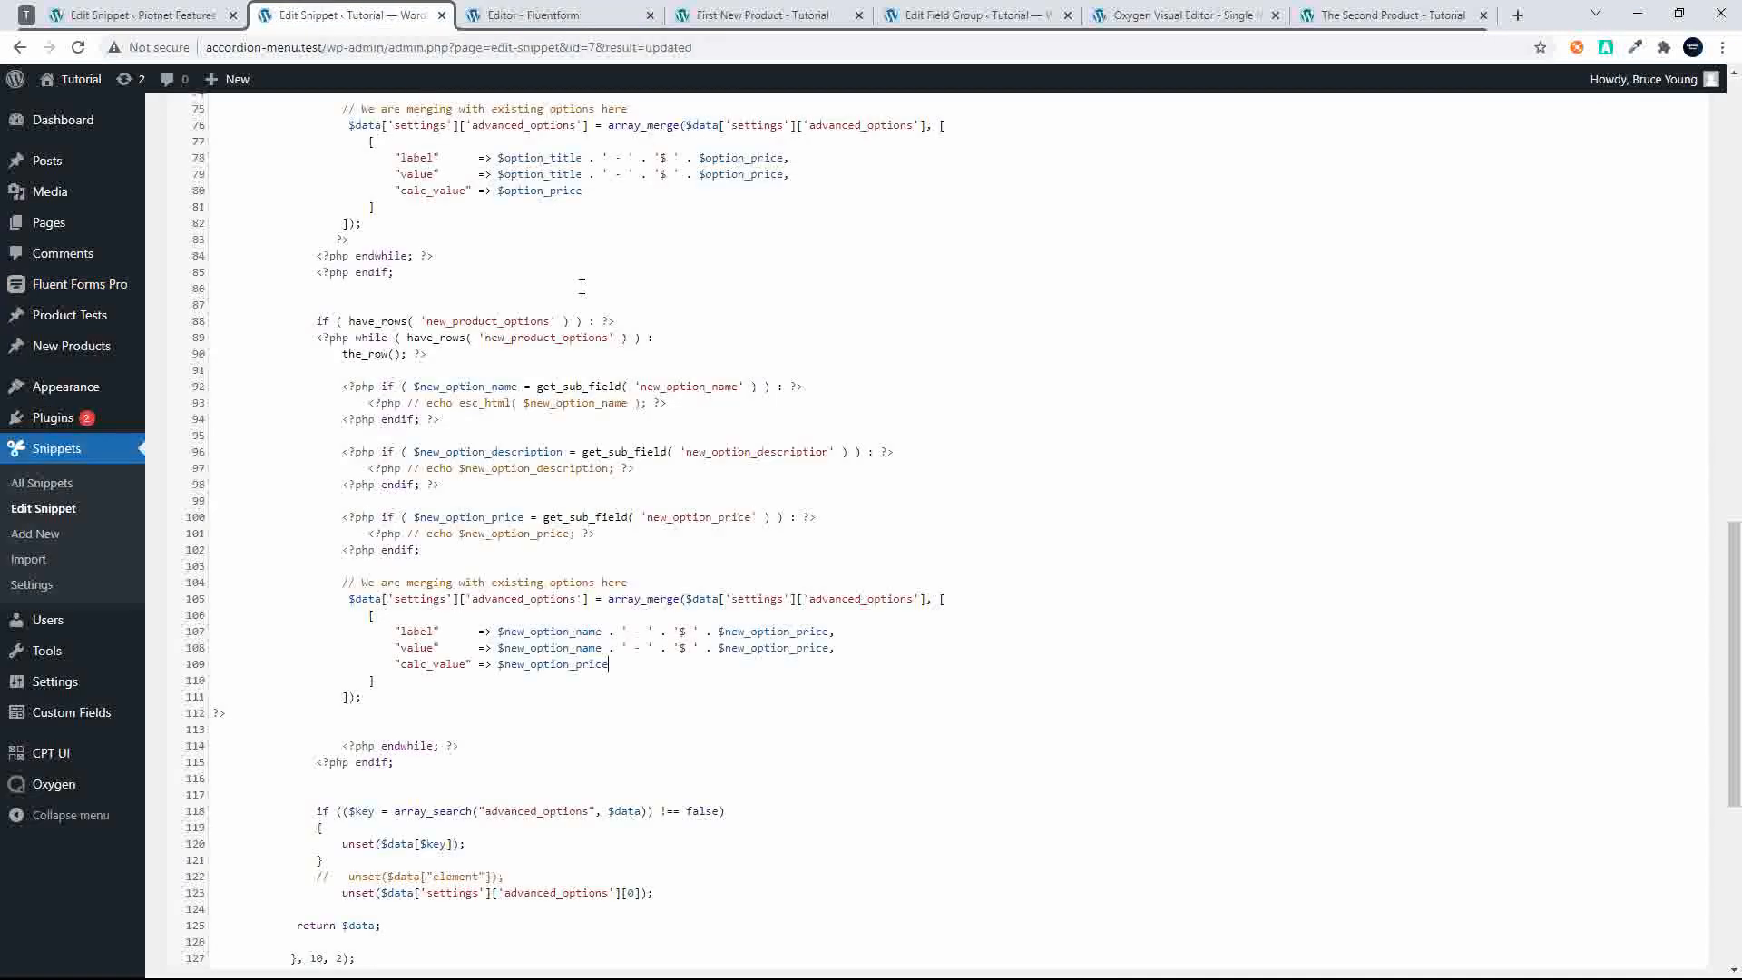
{"action": "scroll", "coordinate": [653, 830], "scroll_direction": "up", "scroll_amount": 1}
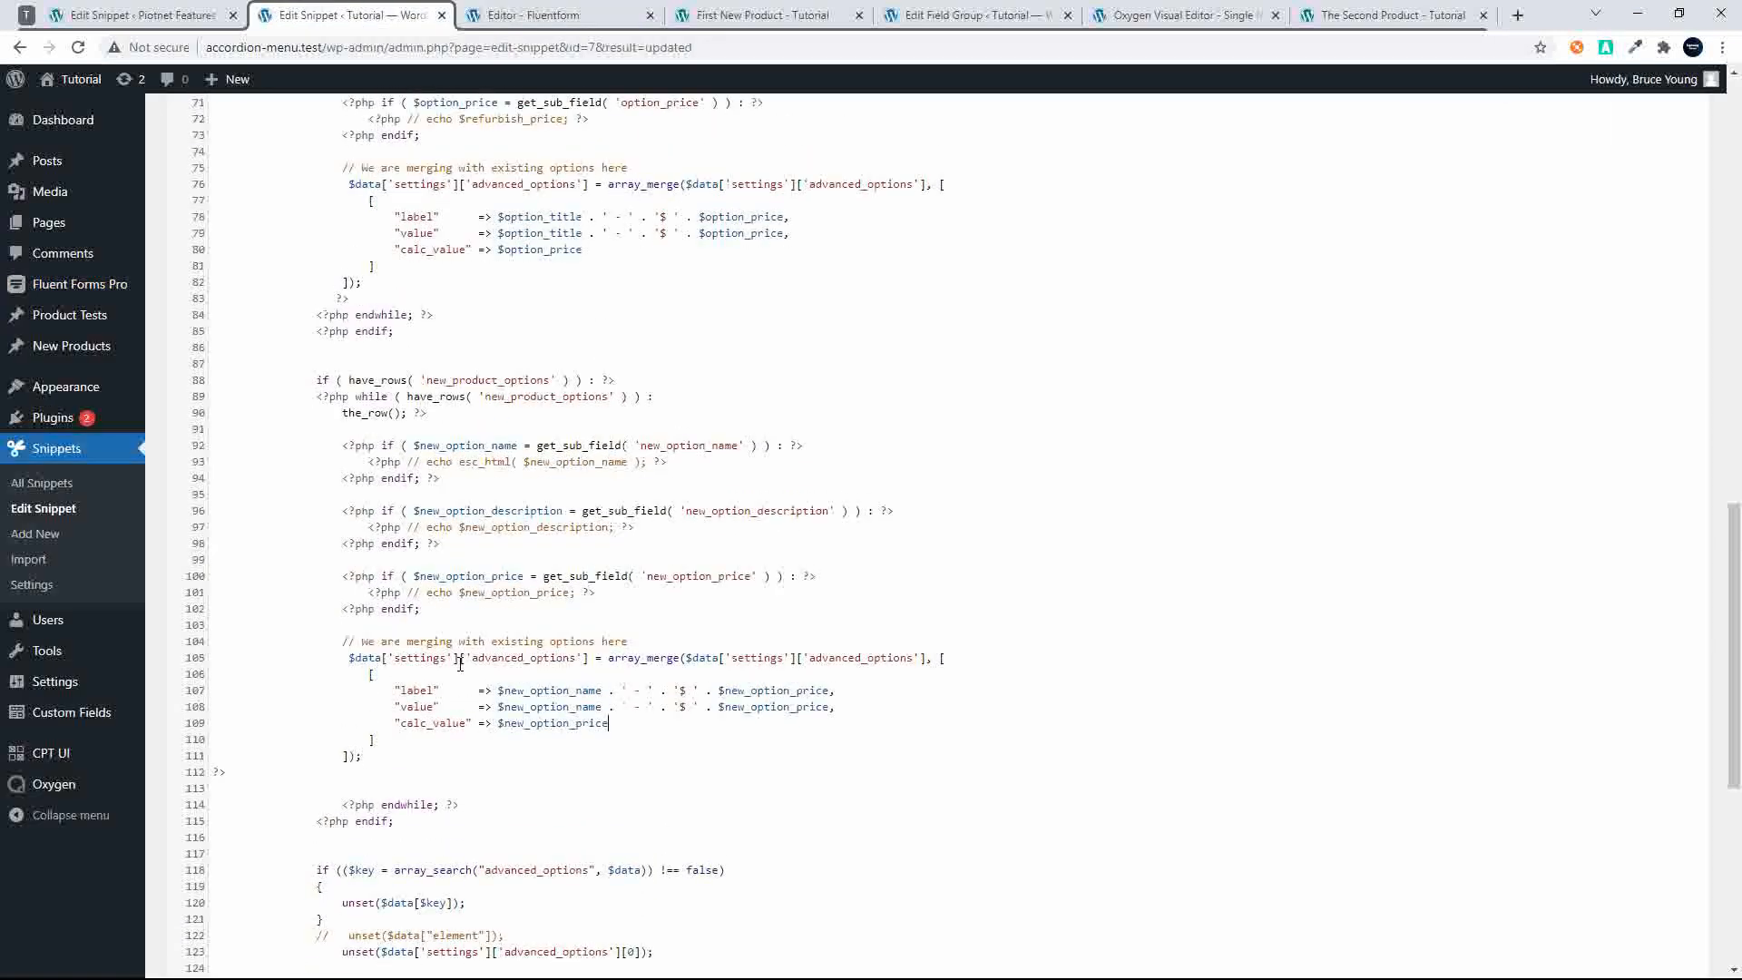
{"action": "scroll", "coordinate": [444, 643], "scroll_direction": "down", "scroll_amount": 2}
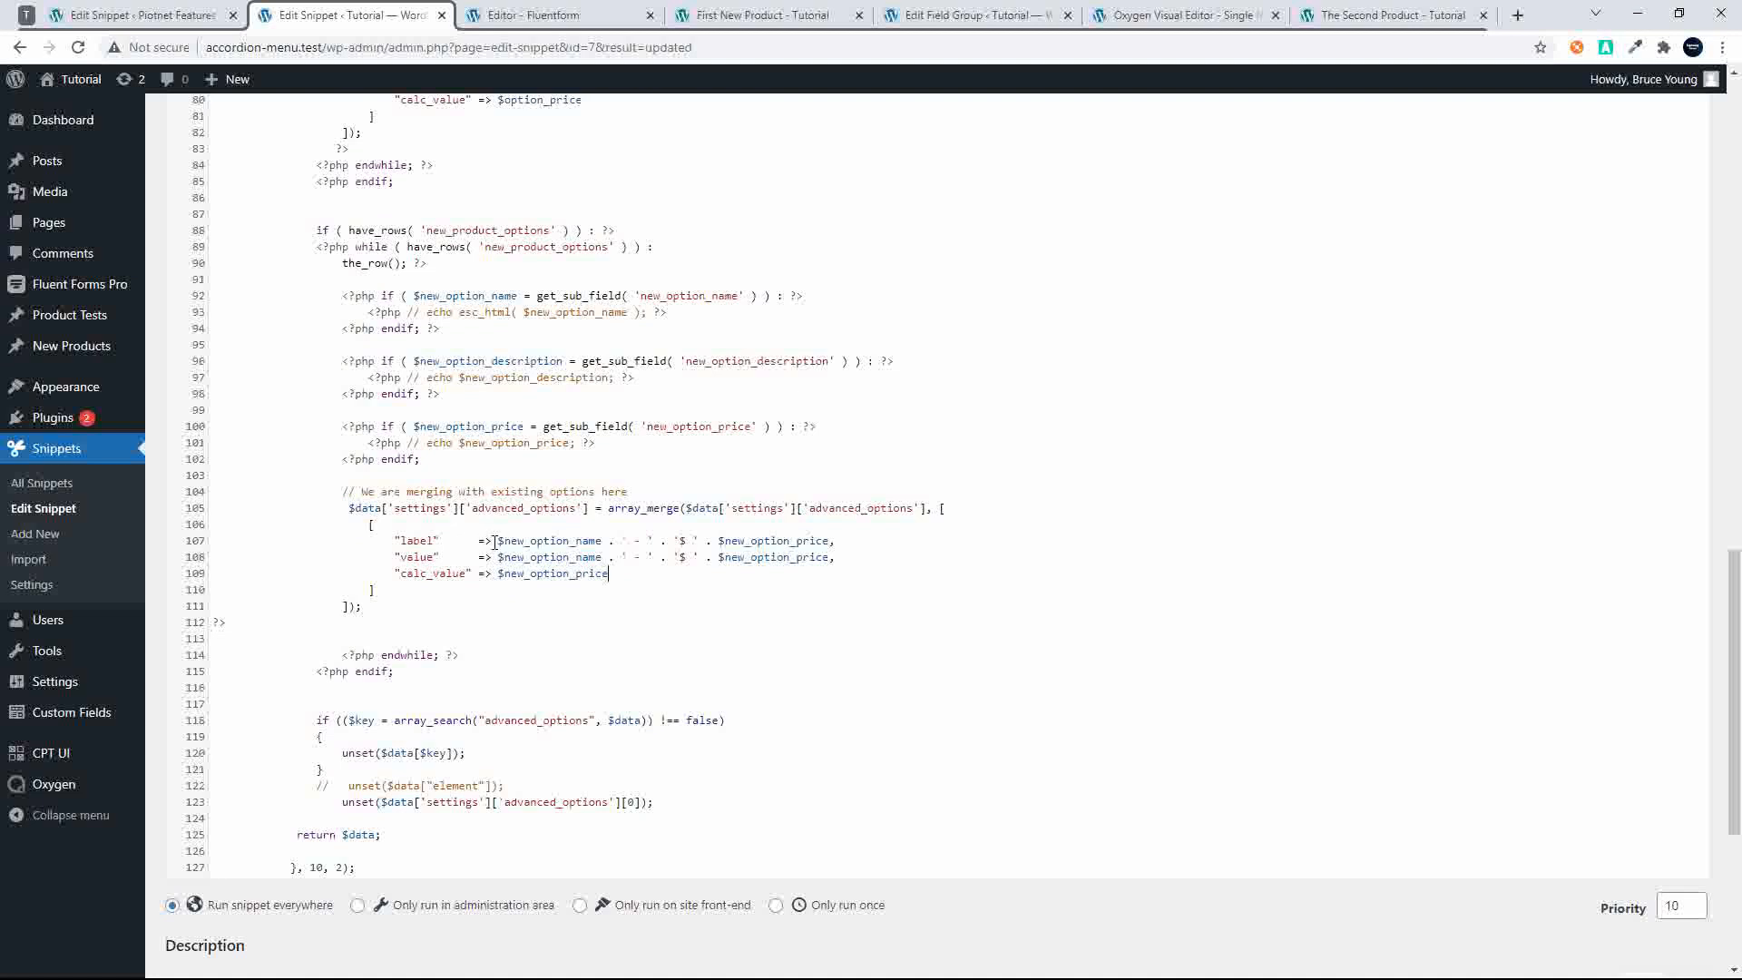
{"action": "left_click_drag", "start_coordinate": [493, 541], "coordinate": [831, 541]}
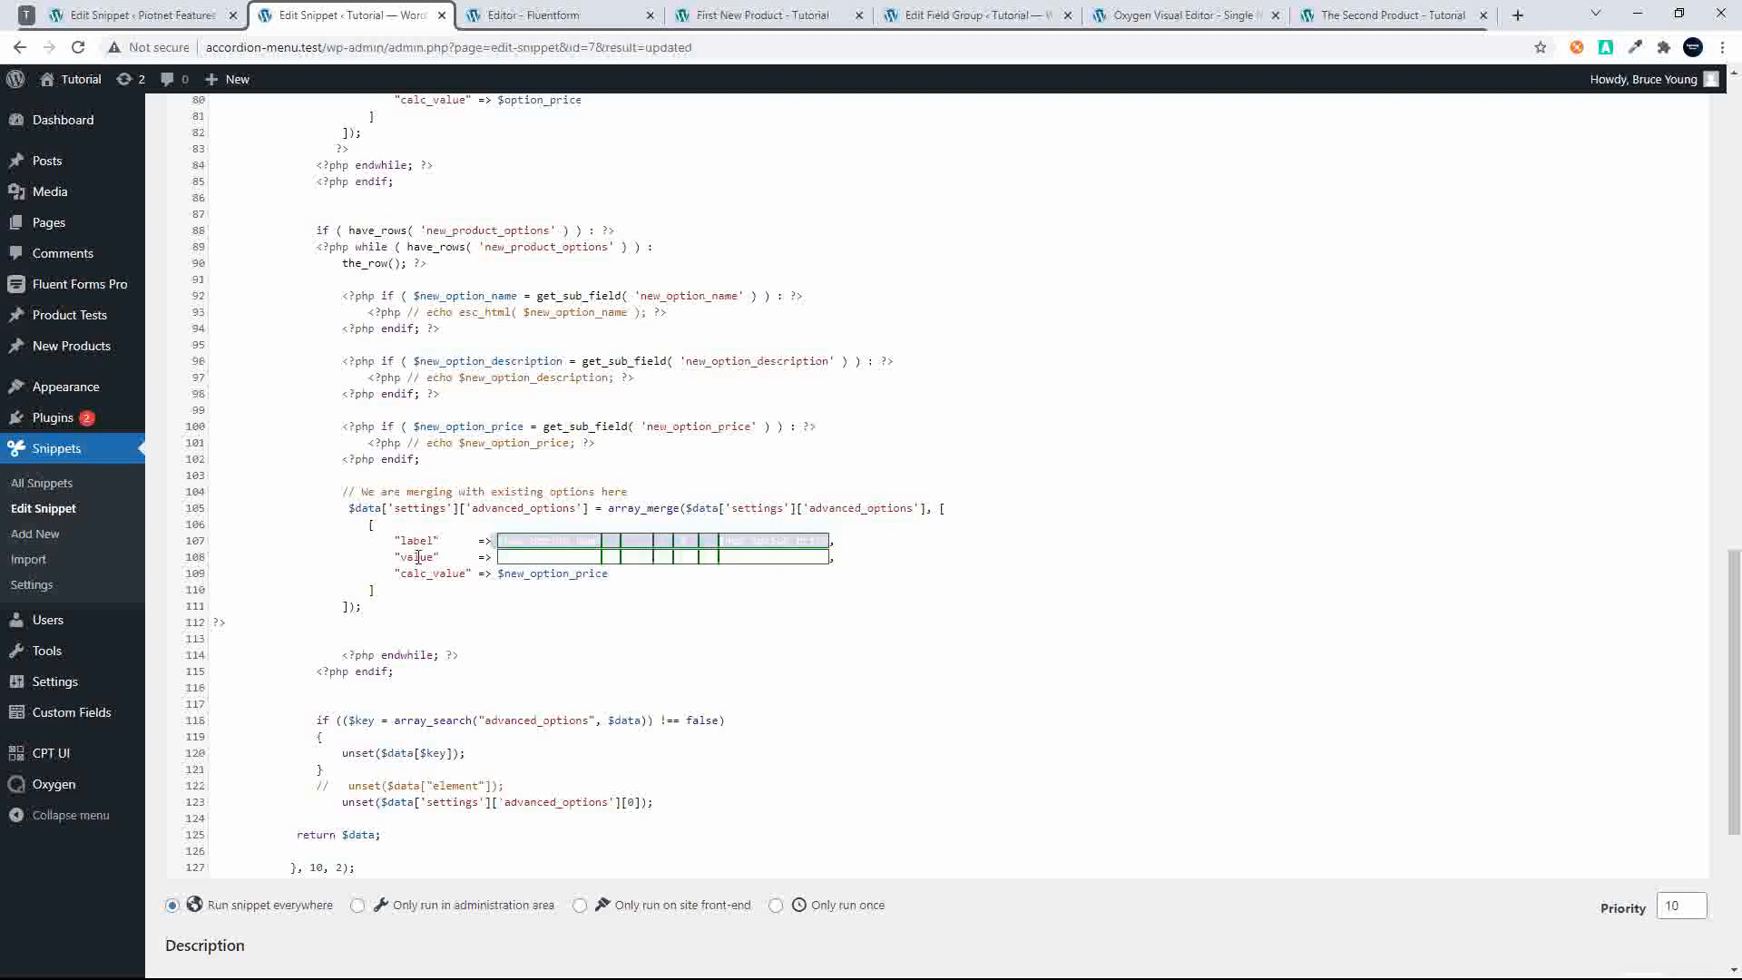
{"action": "left_click", "coordinate": [487, 557]}
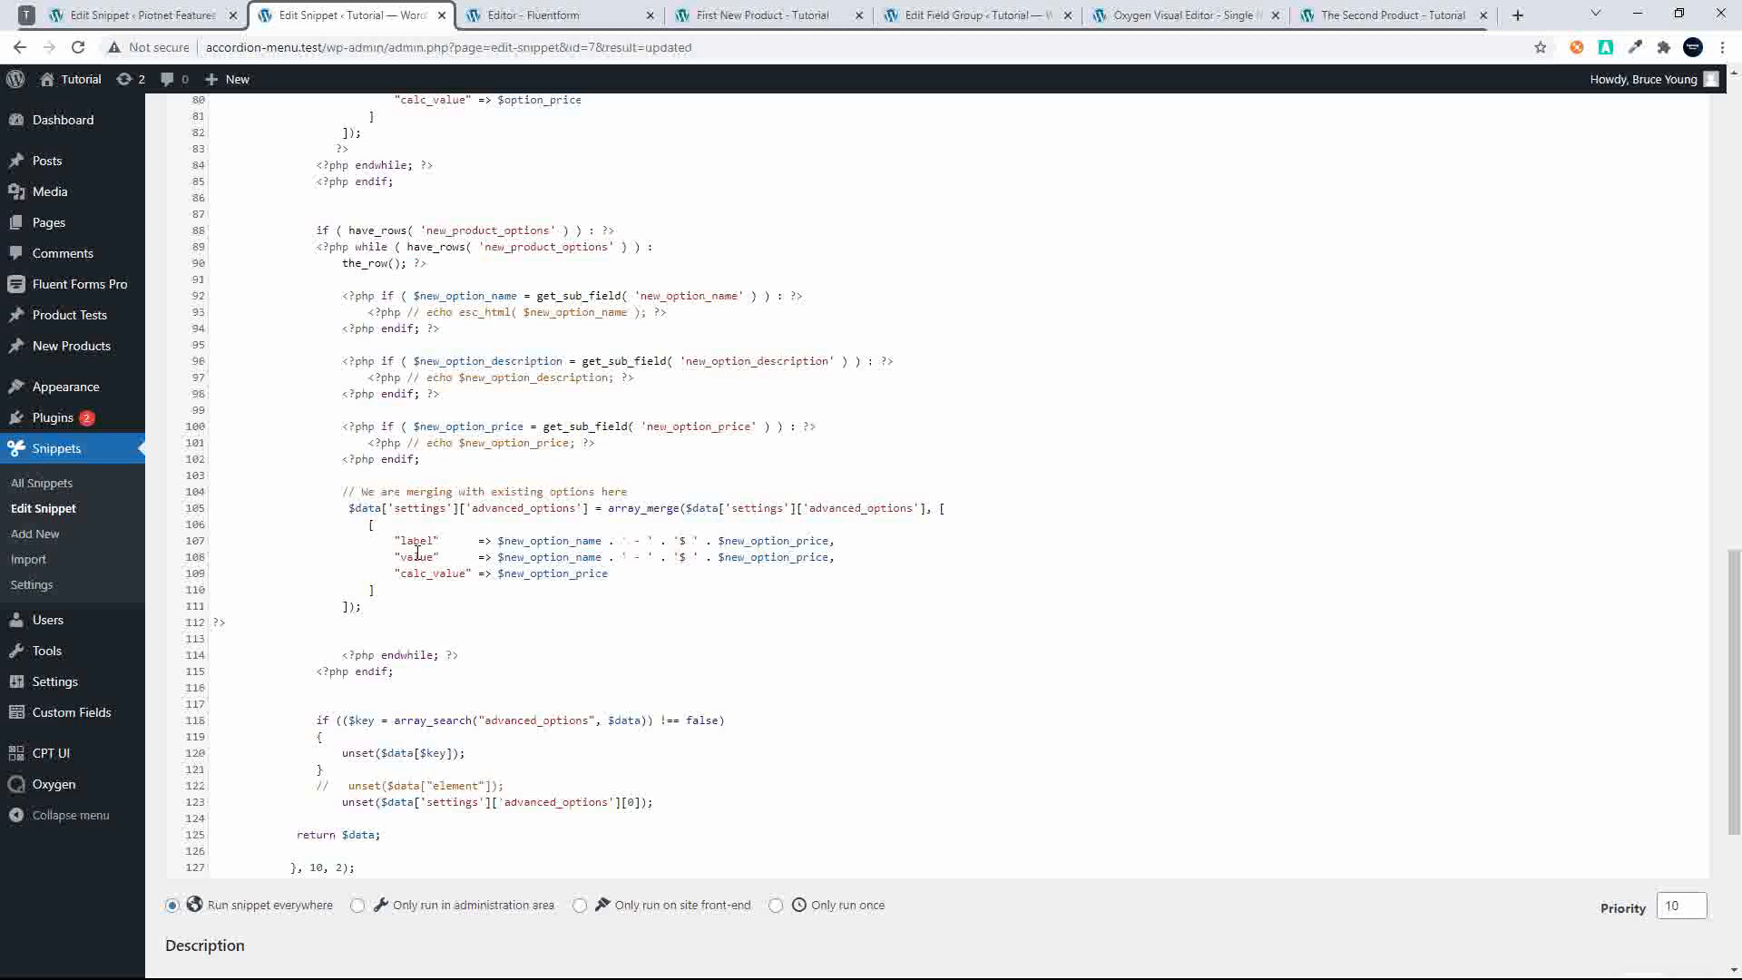
Delete the old options loop, from its have_rows( 'options' ) condition through its endif, above the new_product_options loop
{"action": "scroll", "coordinate": [416, 551], "scroll_direction": "up", "scroll_amount": 4}
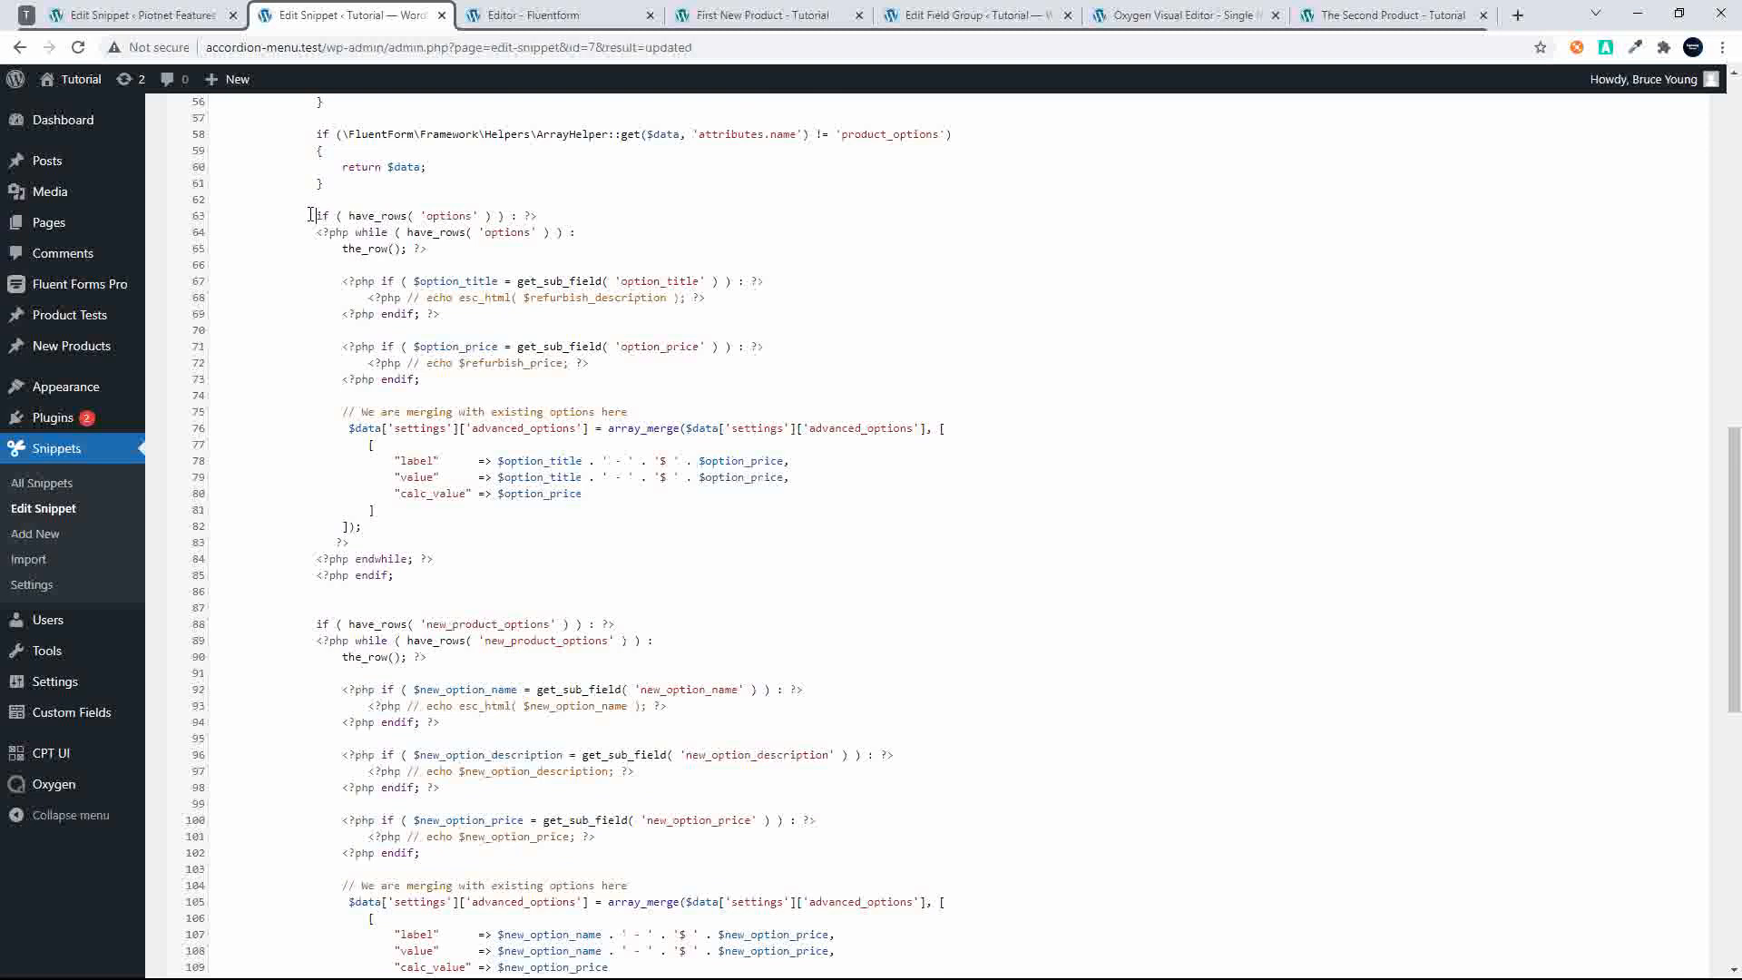
{"action": "left_click_drag", "start_coordinate": [317, 215], "coordinate": [548, 585]}
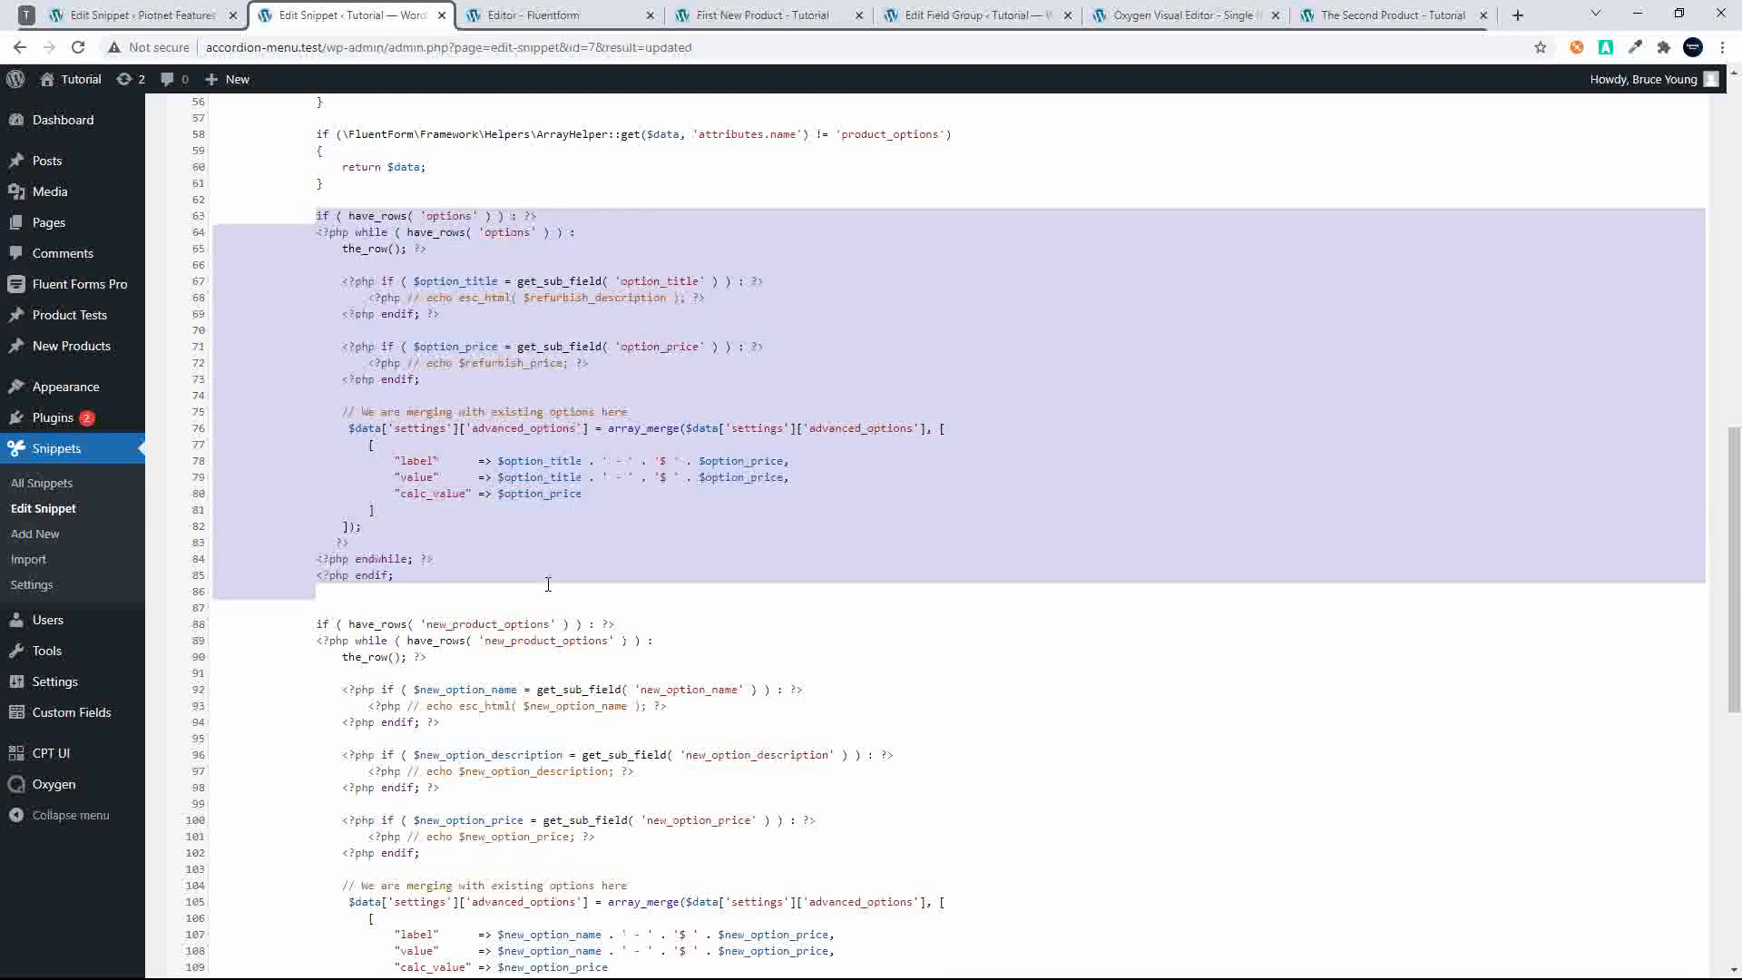
{"action": "key", "text": "BackSpace"}
{"action": "key", "text": "BackSpace"}
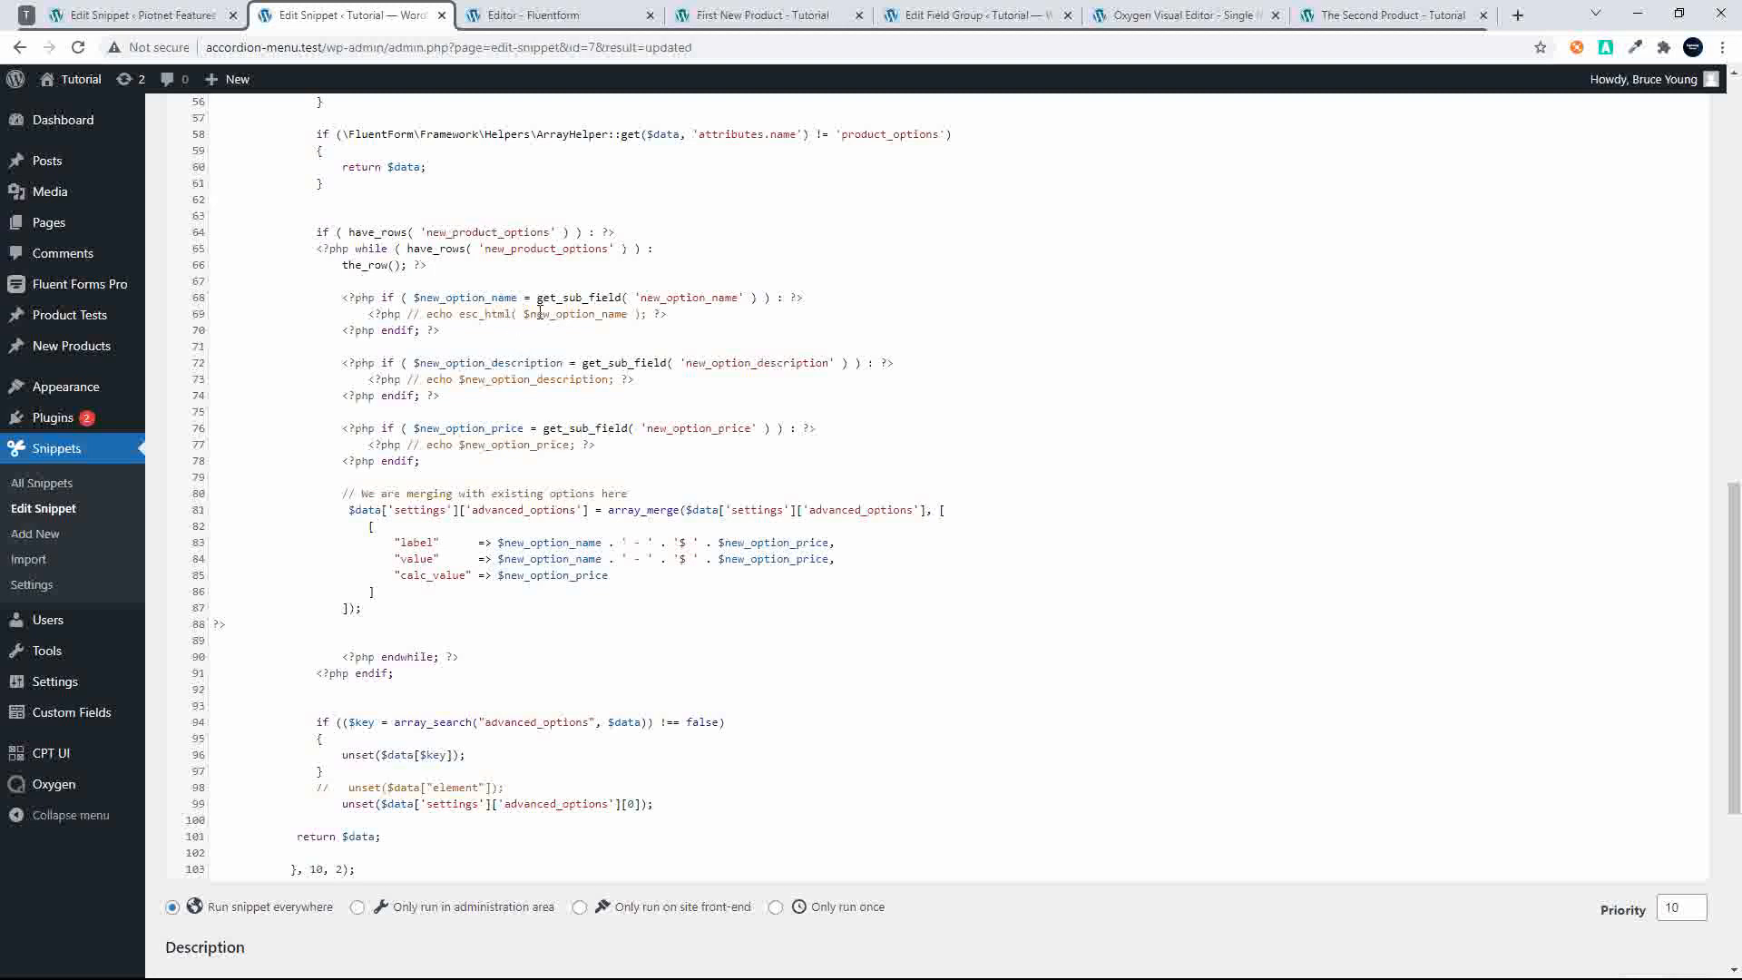
{"action": "scroll", "coordinate": [478, 578], "scroll_direction": "up", "scroll_amount": 2}
{"action": "scroll", "coordinate": [476, 606], "scroll_direction": "down", "scroll_amount": 5}
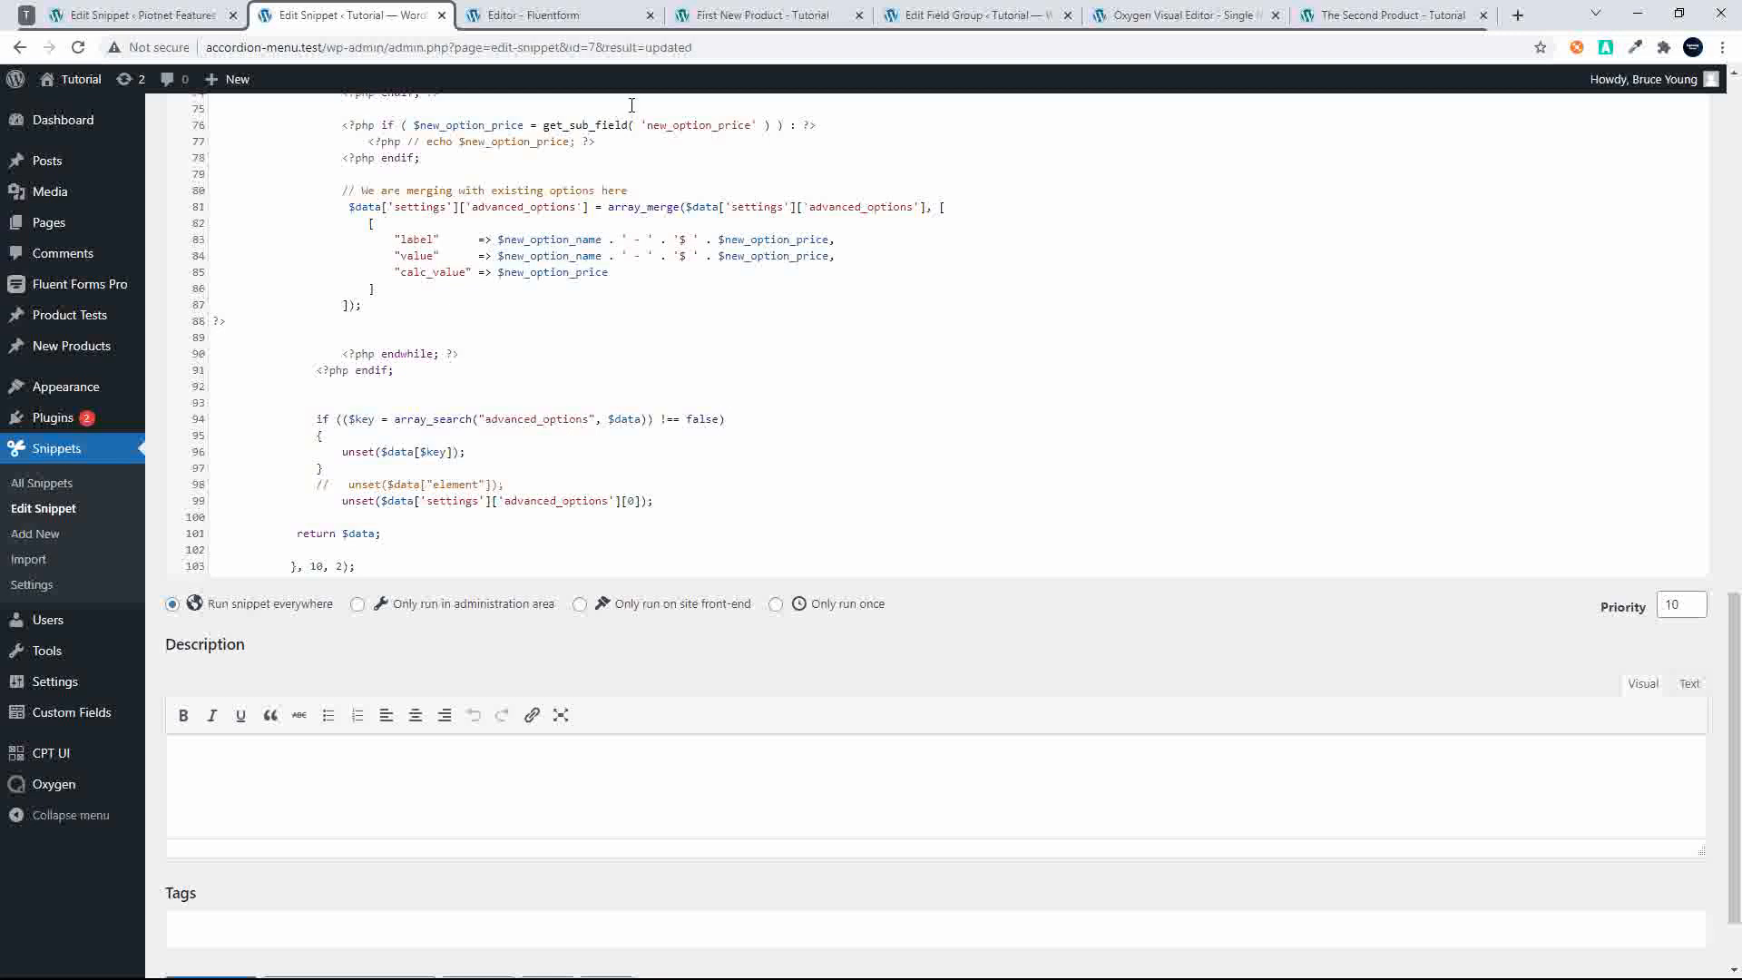
{"action": "left_click", "coordinate": [736, 15]}
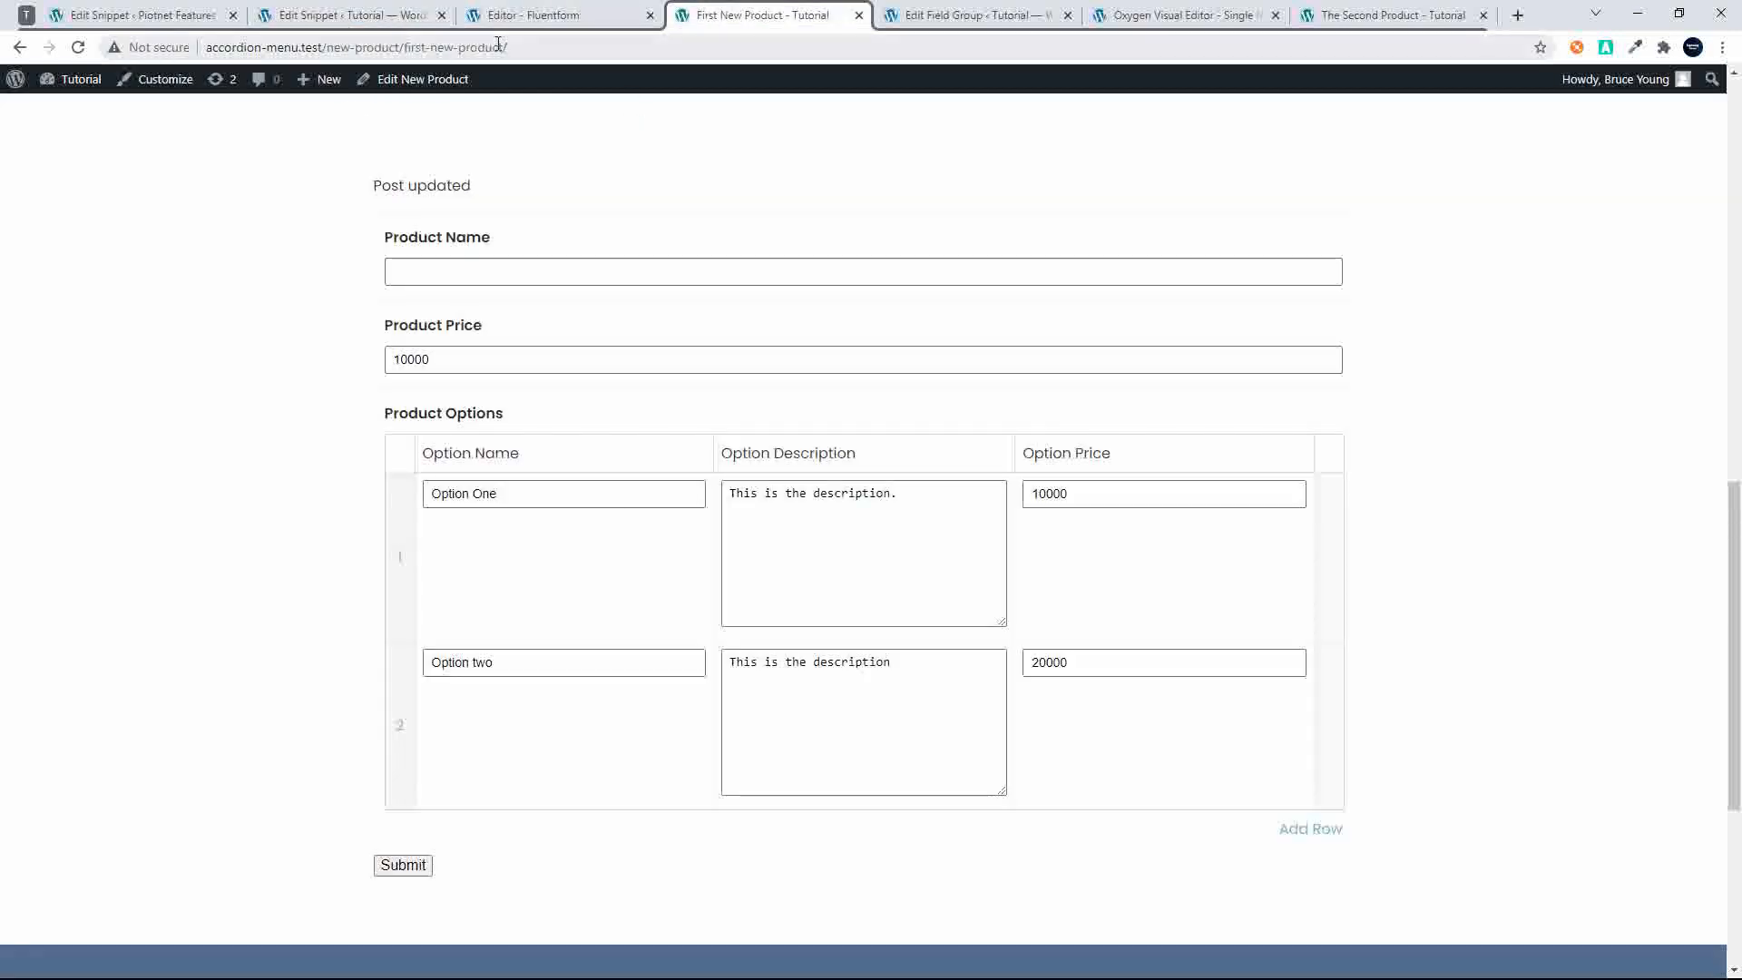
{"action": "left_click", "coordinate": [535, 15]}
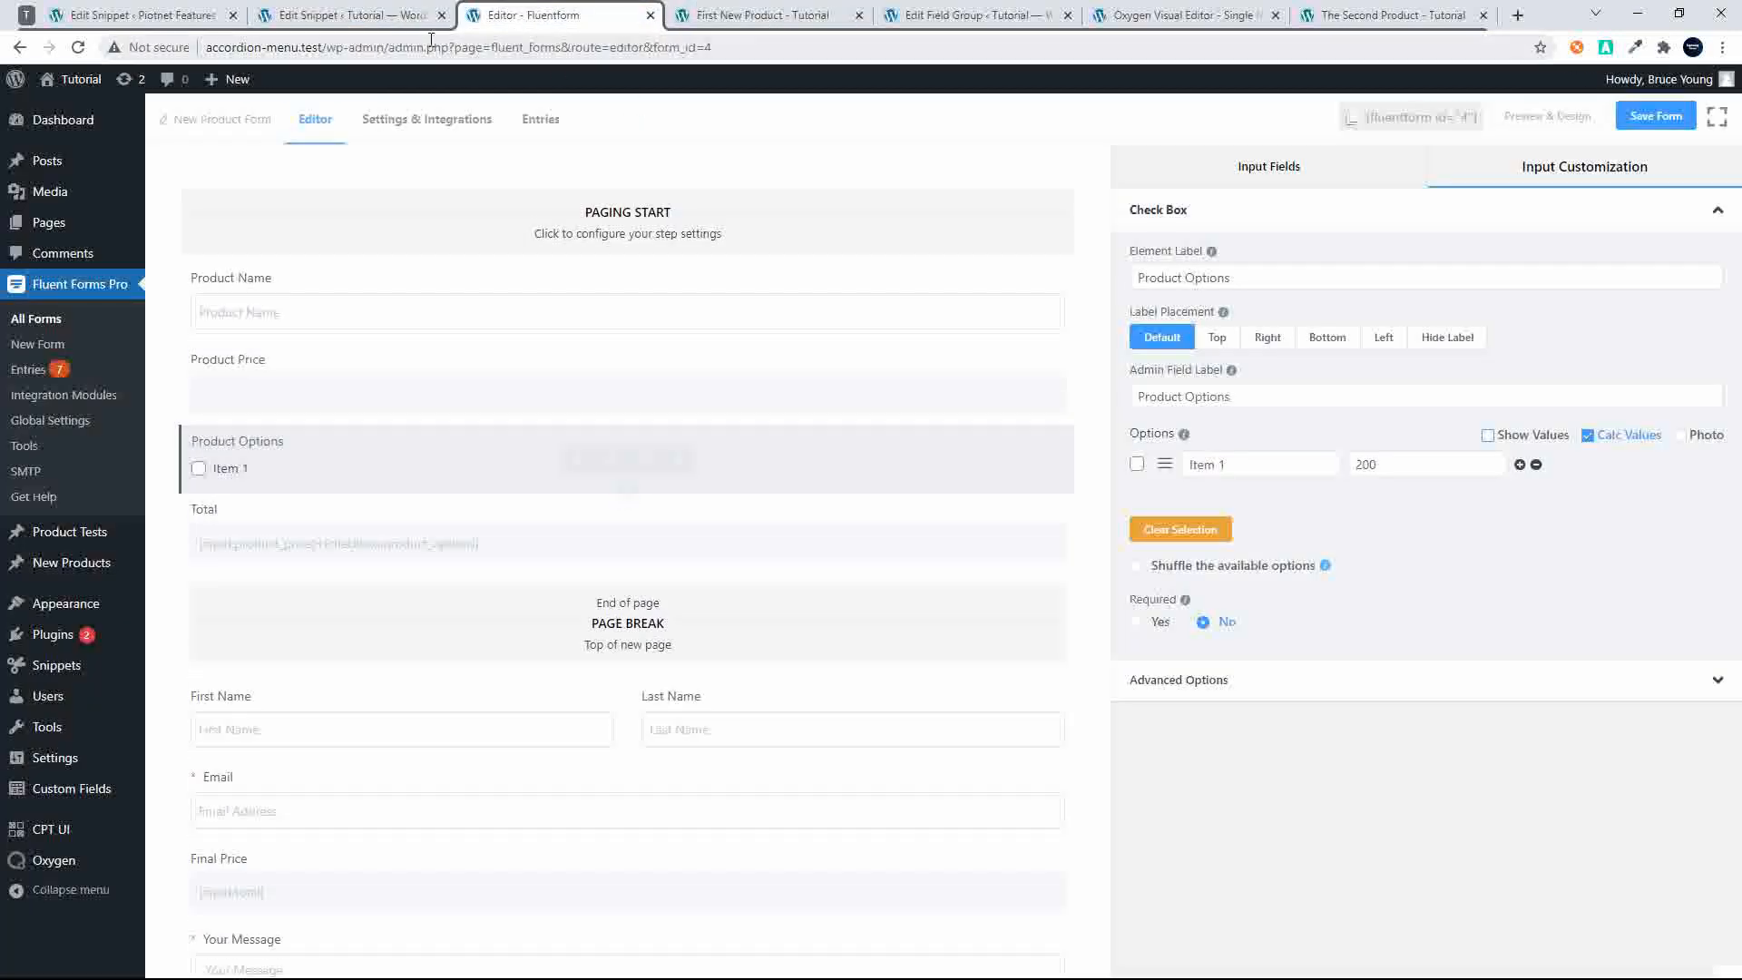
{"action": "left_click", "coordinate": [345, 16]}
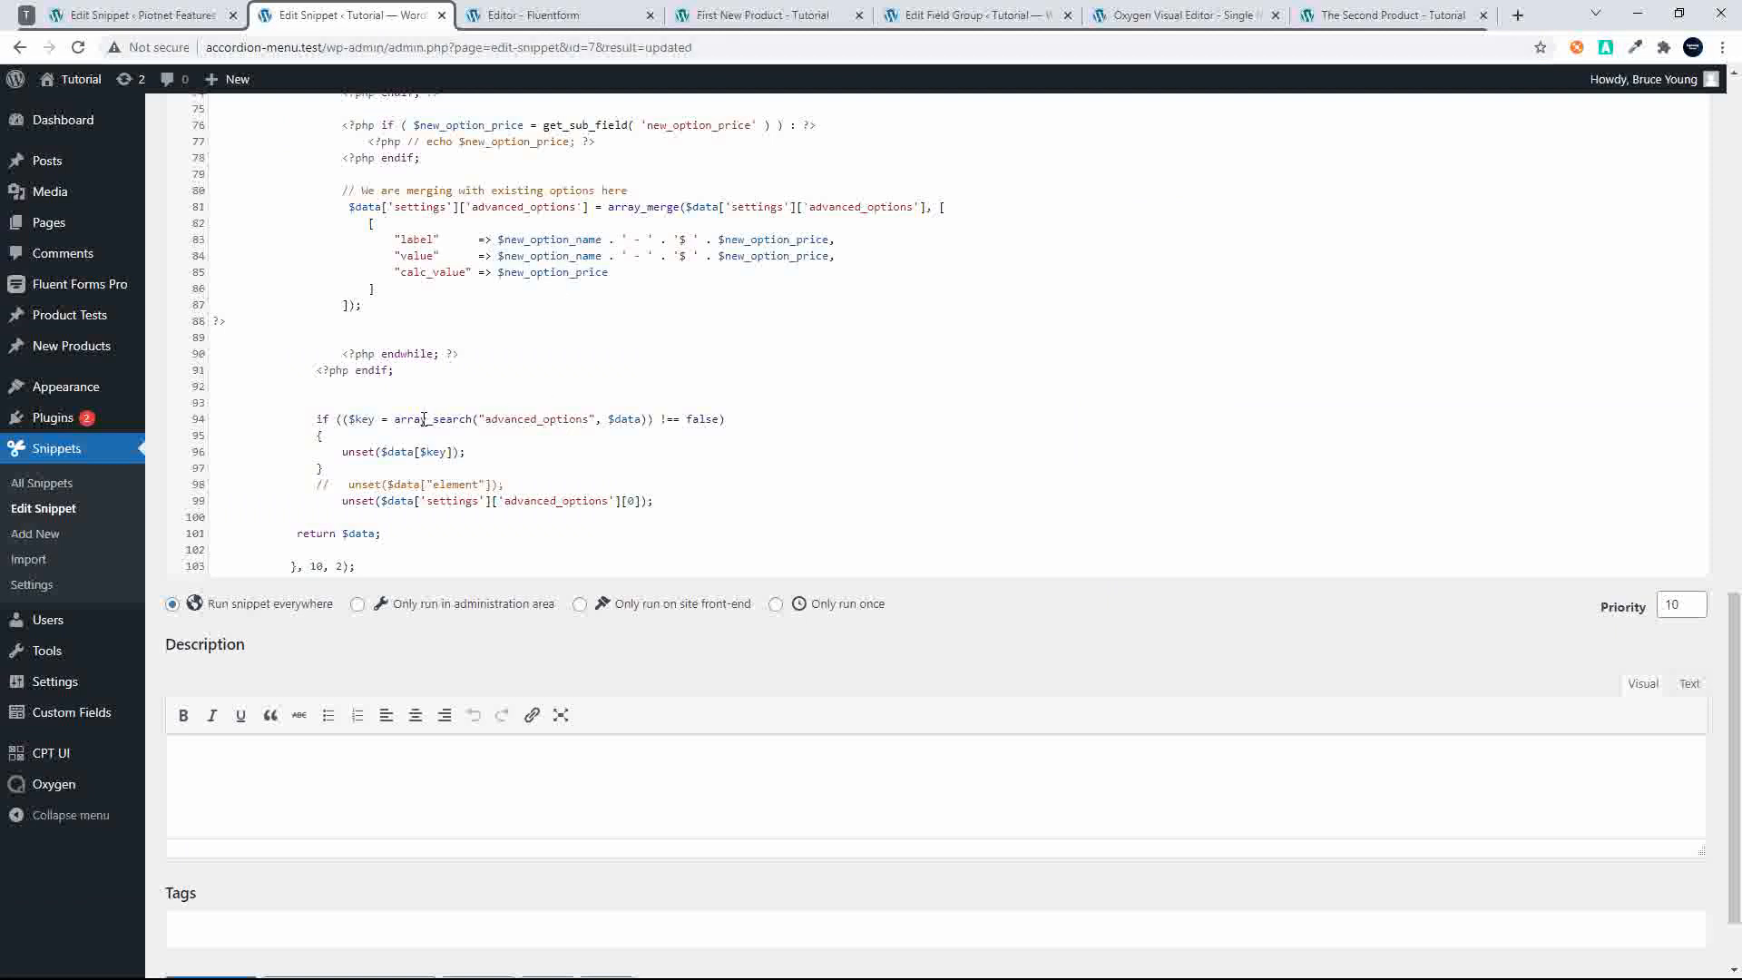
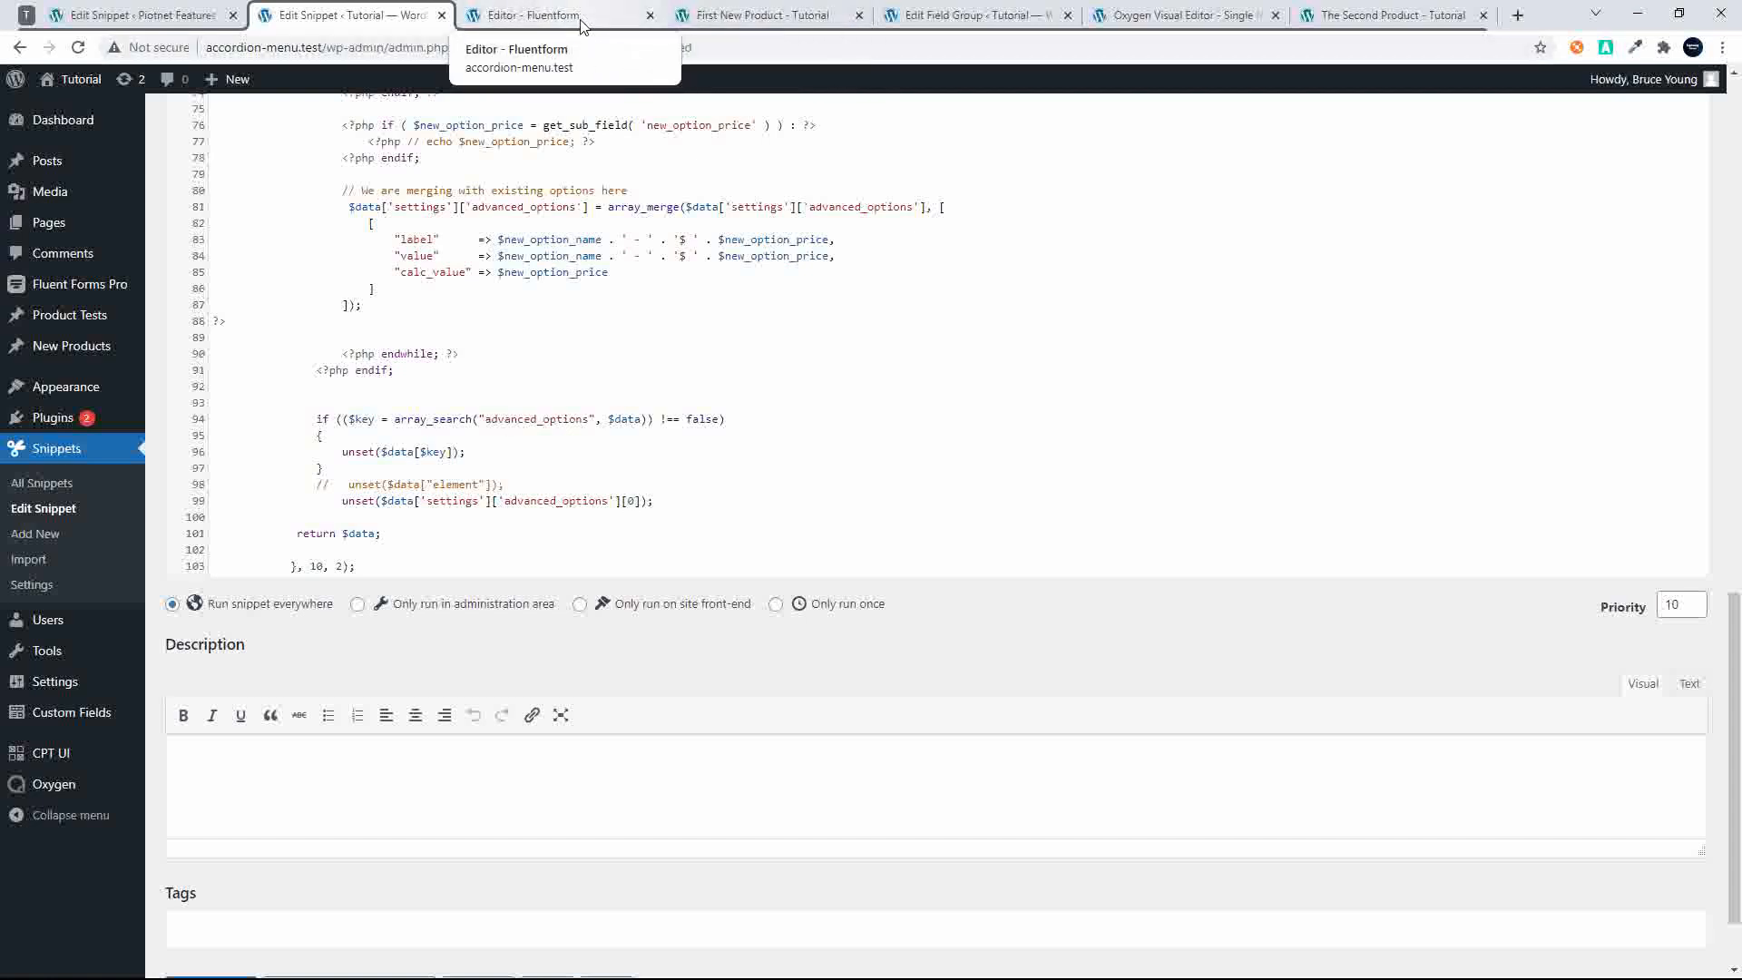
Comment out the unset($data['settings']['advanced_options'][0]) line at the end of the snippet and save the changes
{"action": "left_click", "coordinate": [529, 16]}
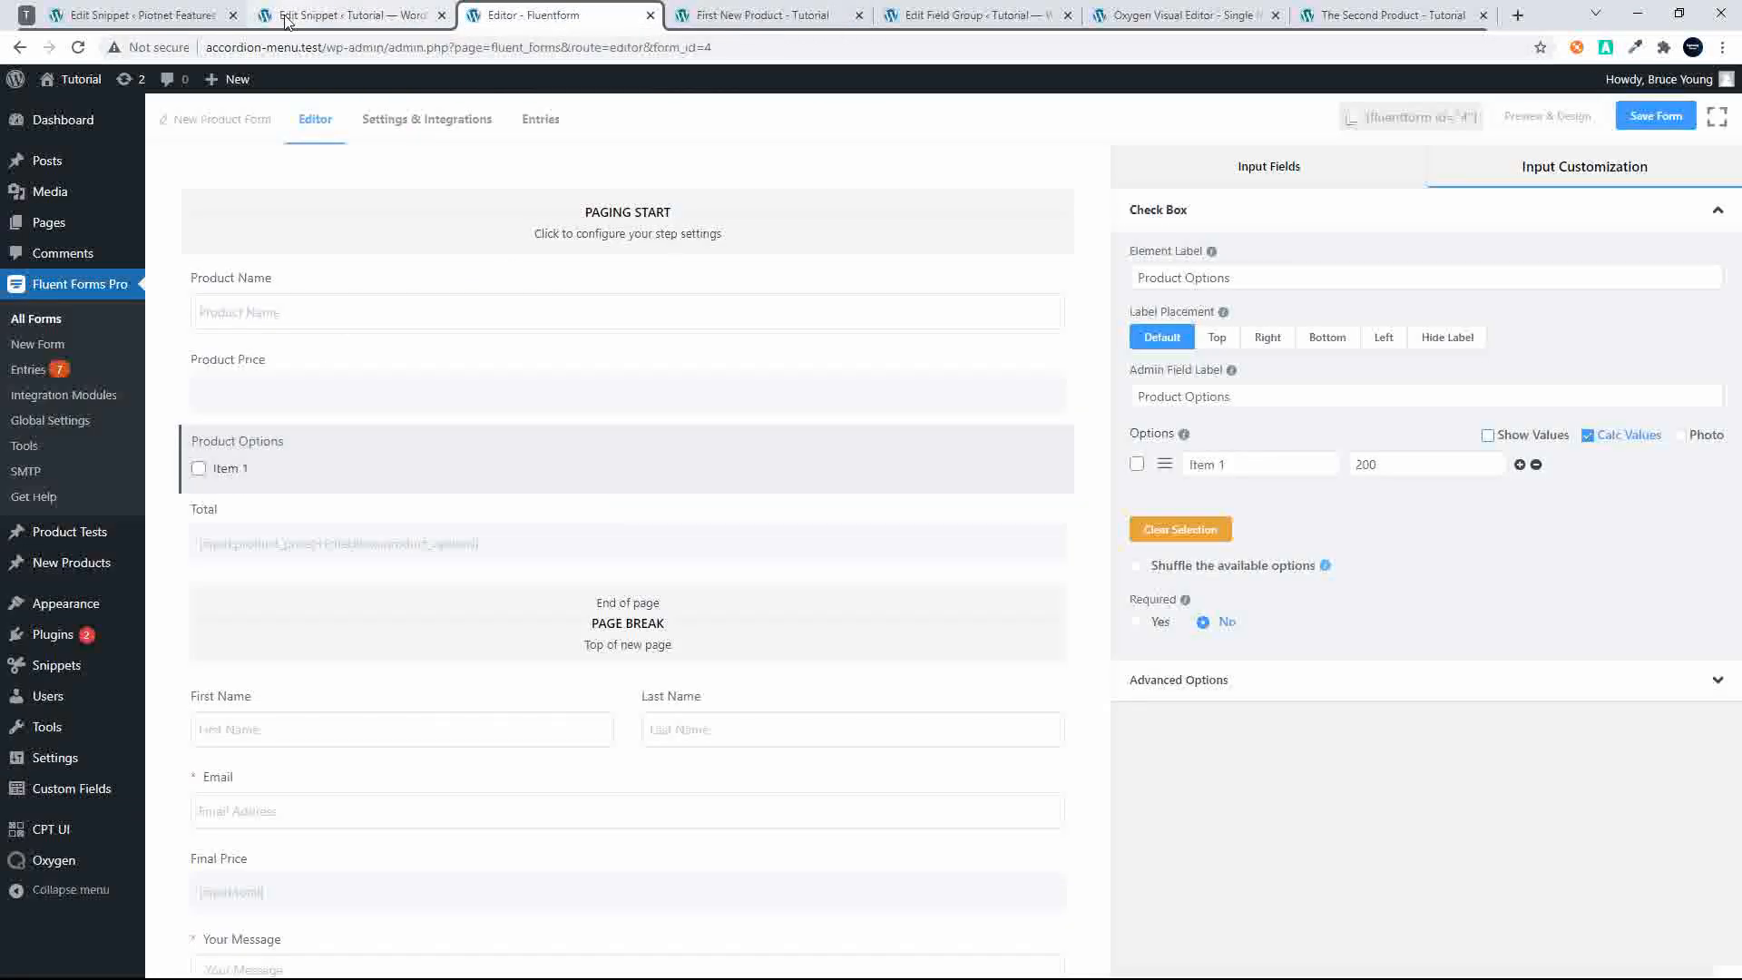
{"action": "left_click", "coordinate": [383, 13]}
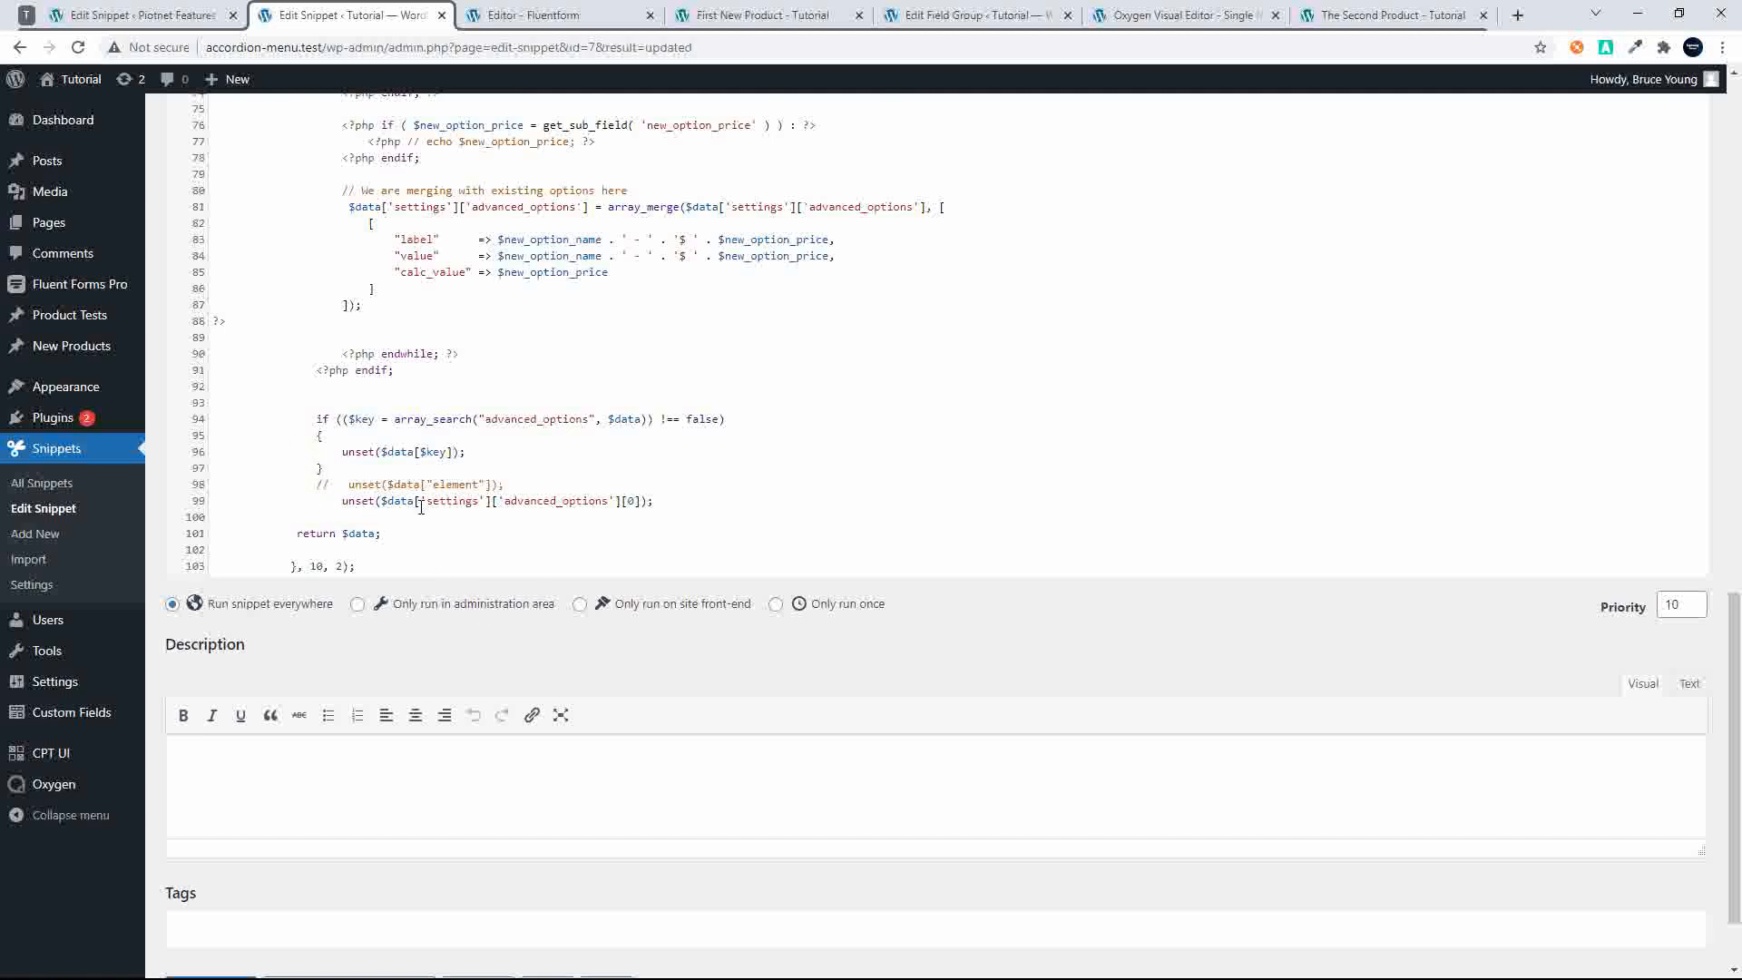
{"action": "type", "text": "//"}
{"action": "scroll", "coordinate": [419, 708], "scroll_direction": "down", "scroll_amount": 2}
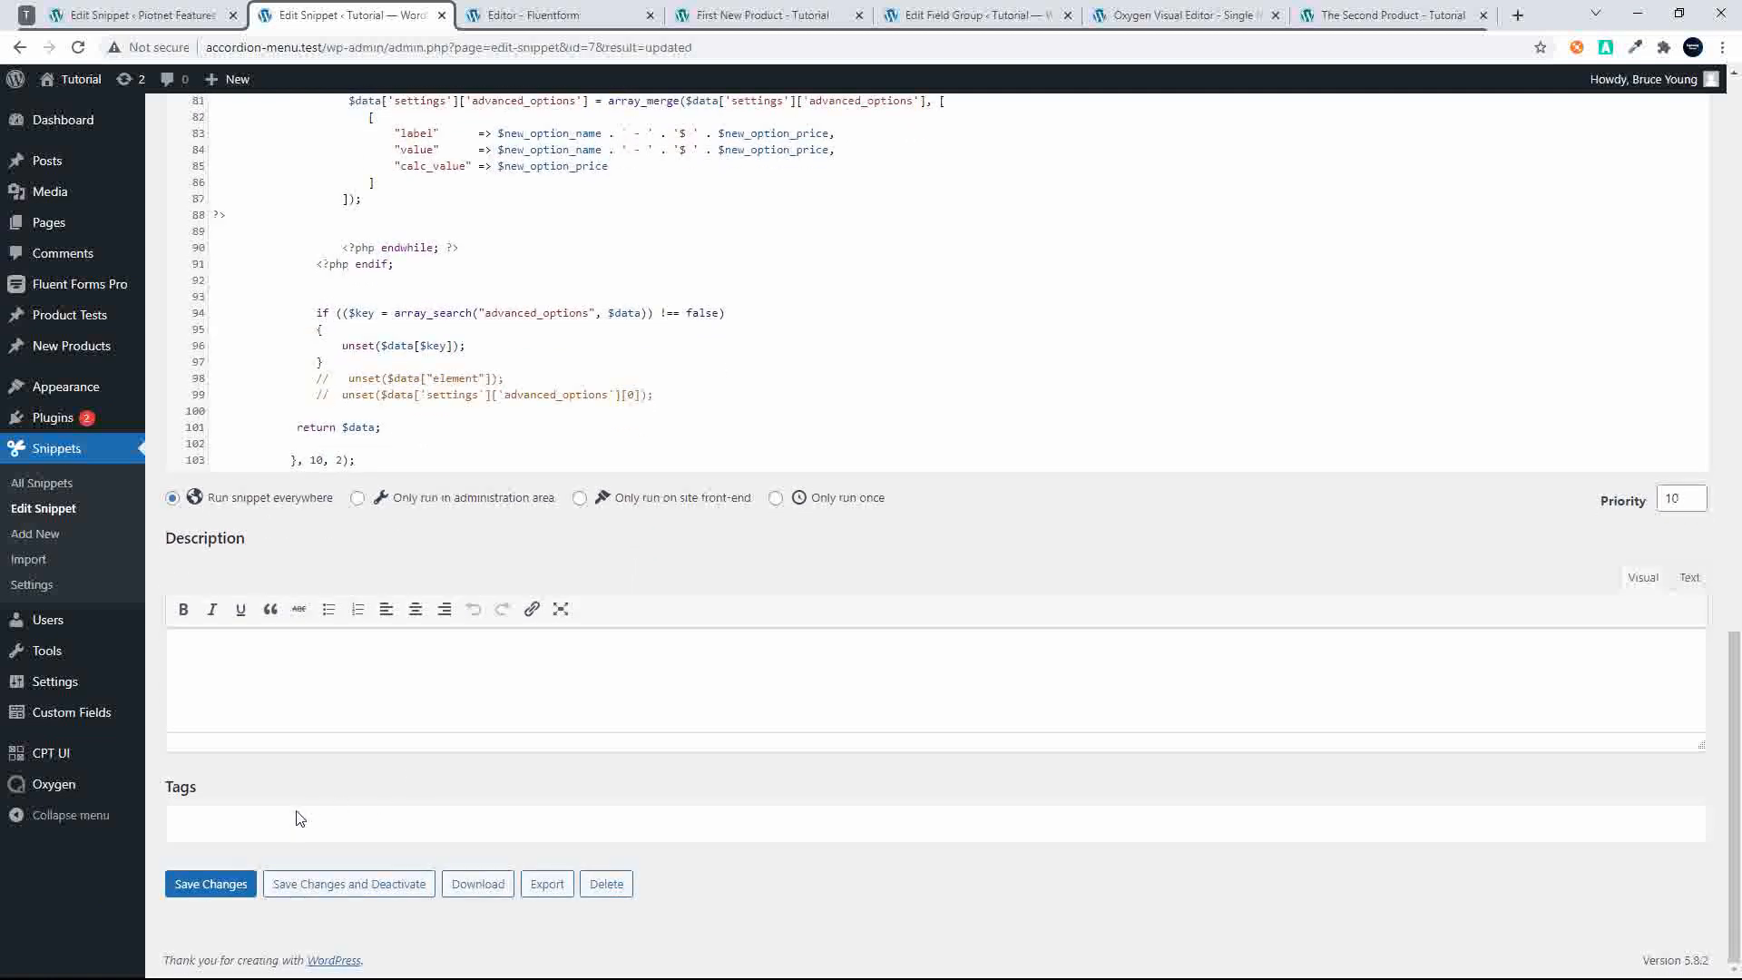
{"action": "left_click", "coordinate": [240, 883]}
Reload the First New Product page and compare the form's Product Options checkboxes with the product's own option rows
{"action": "left_click", "coordinate": [558, 14]}
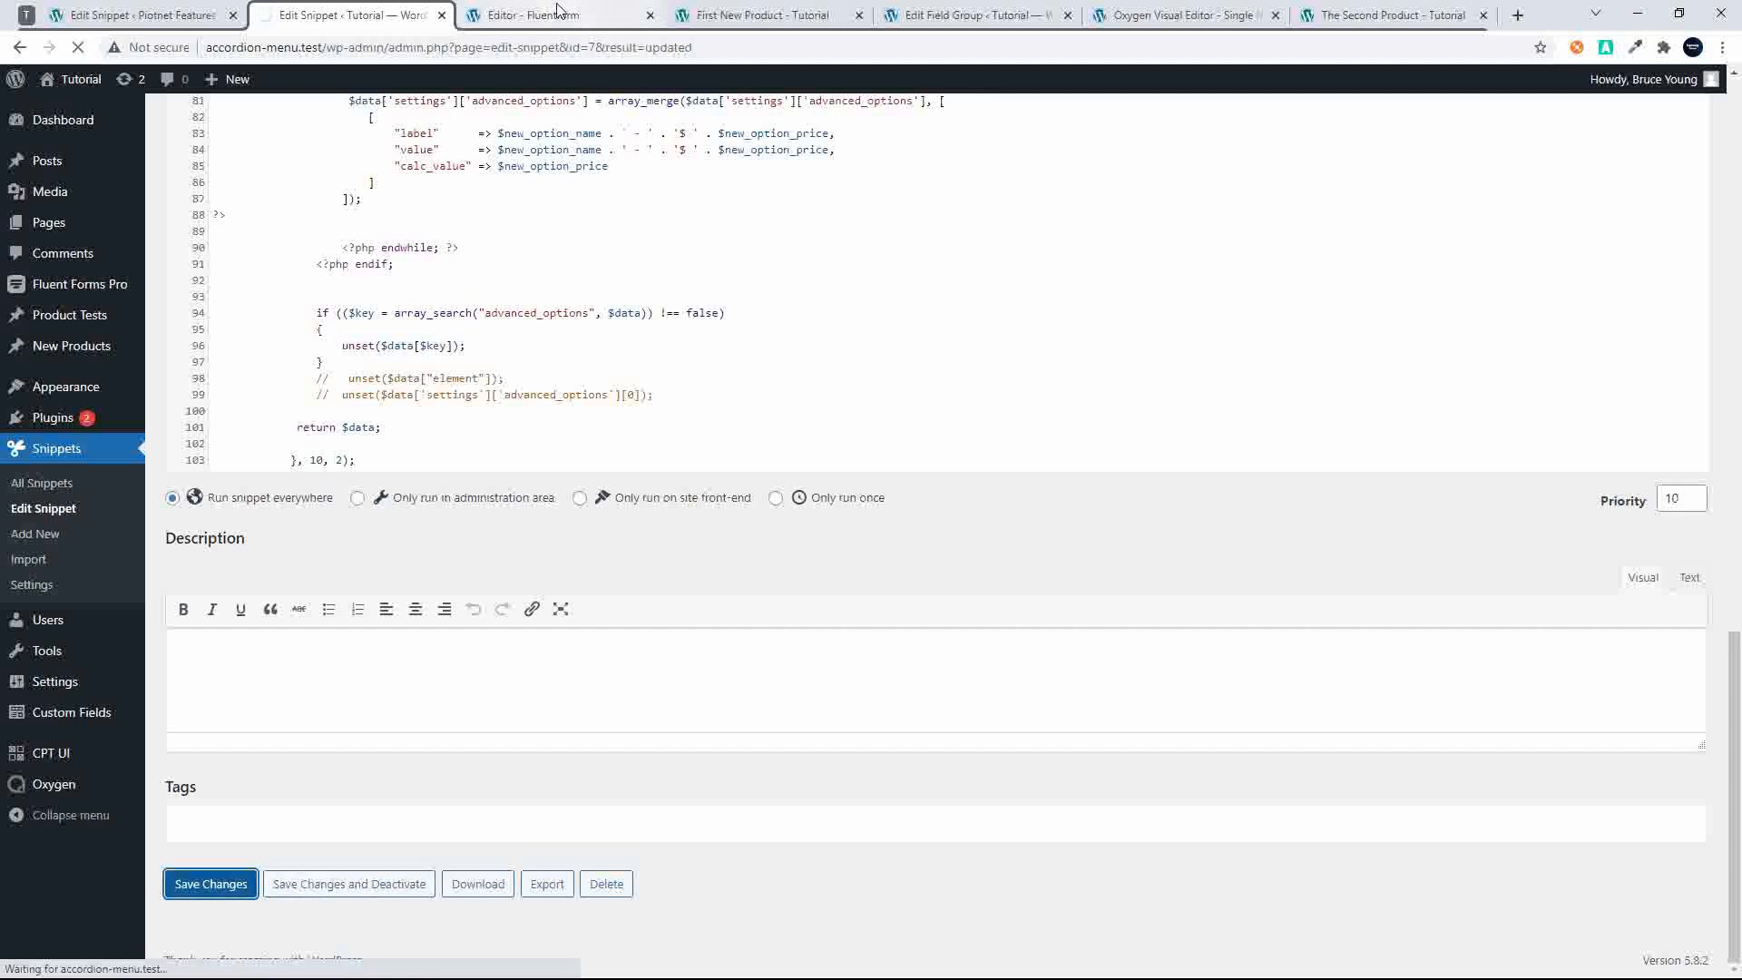
{"action": "left_click", "coordinate": [934, 21]}
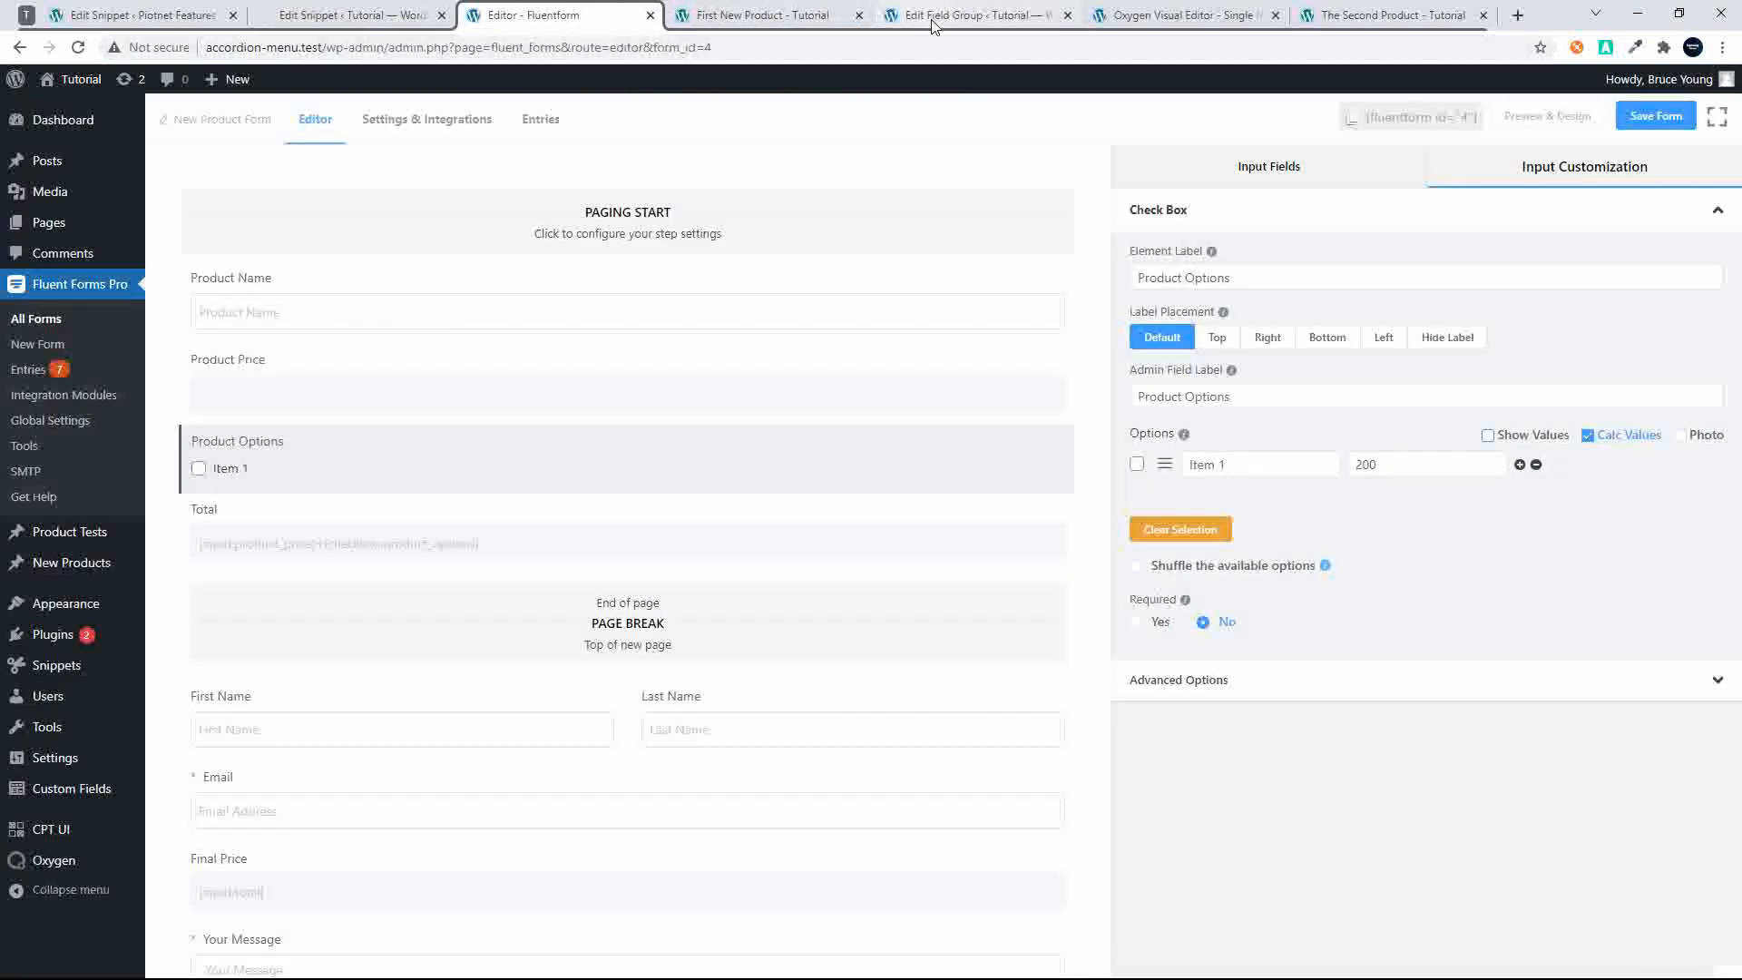
{"action": "left_click", "coordinate": [781, 18]}
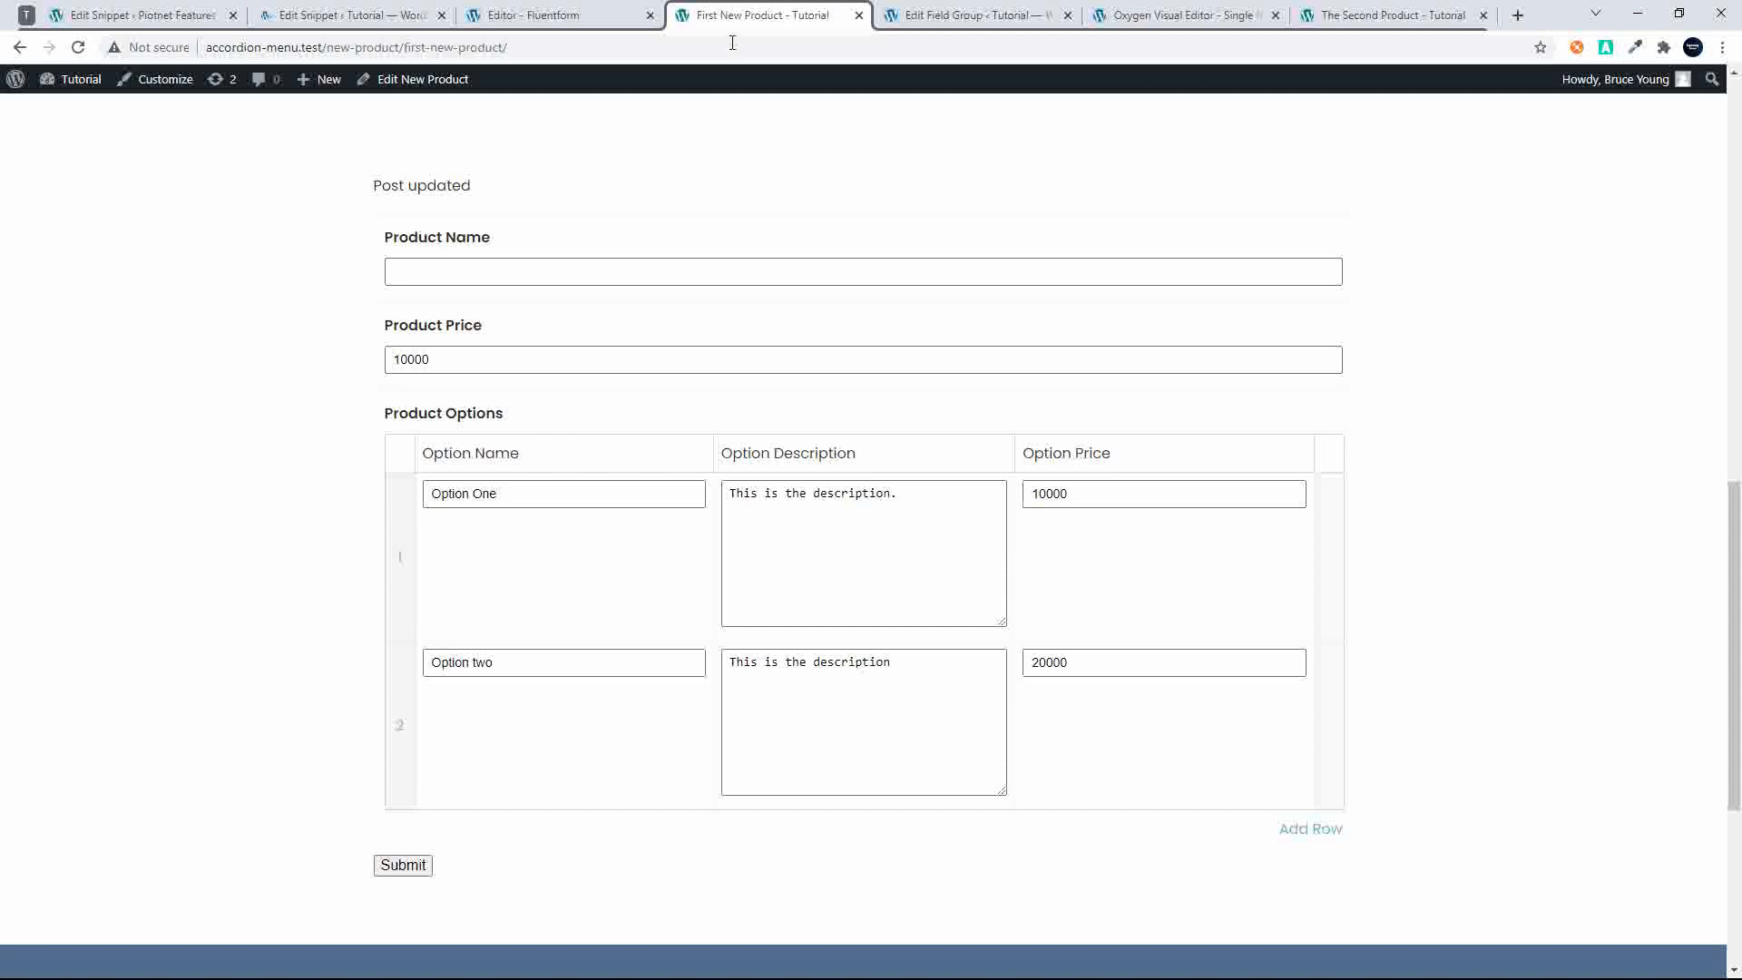
{"action": "left_click", "coordinate": [78, 48]}
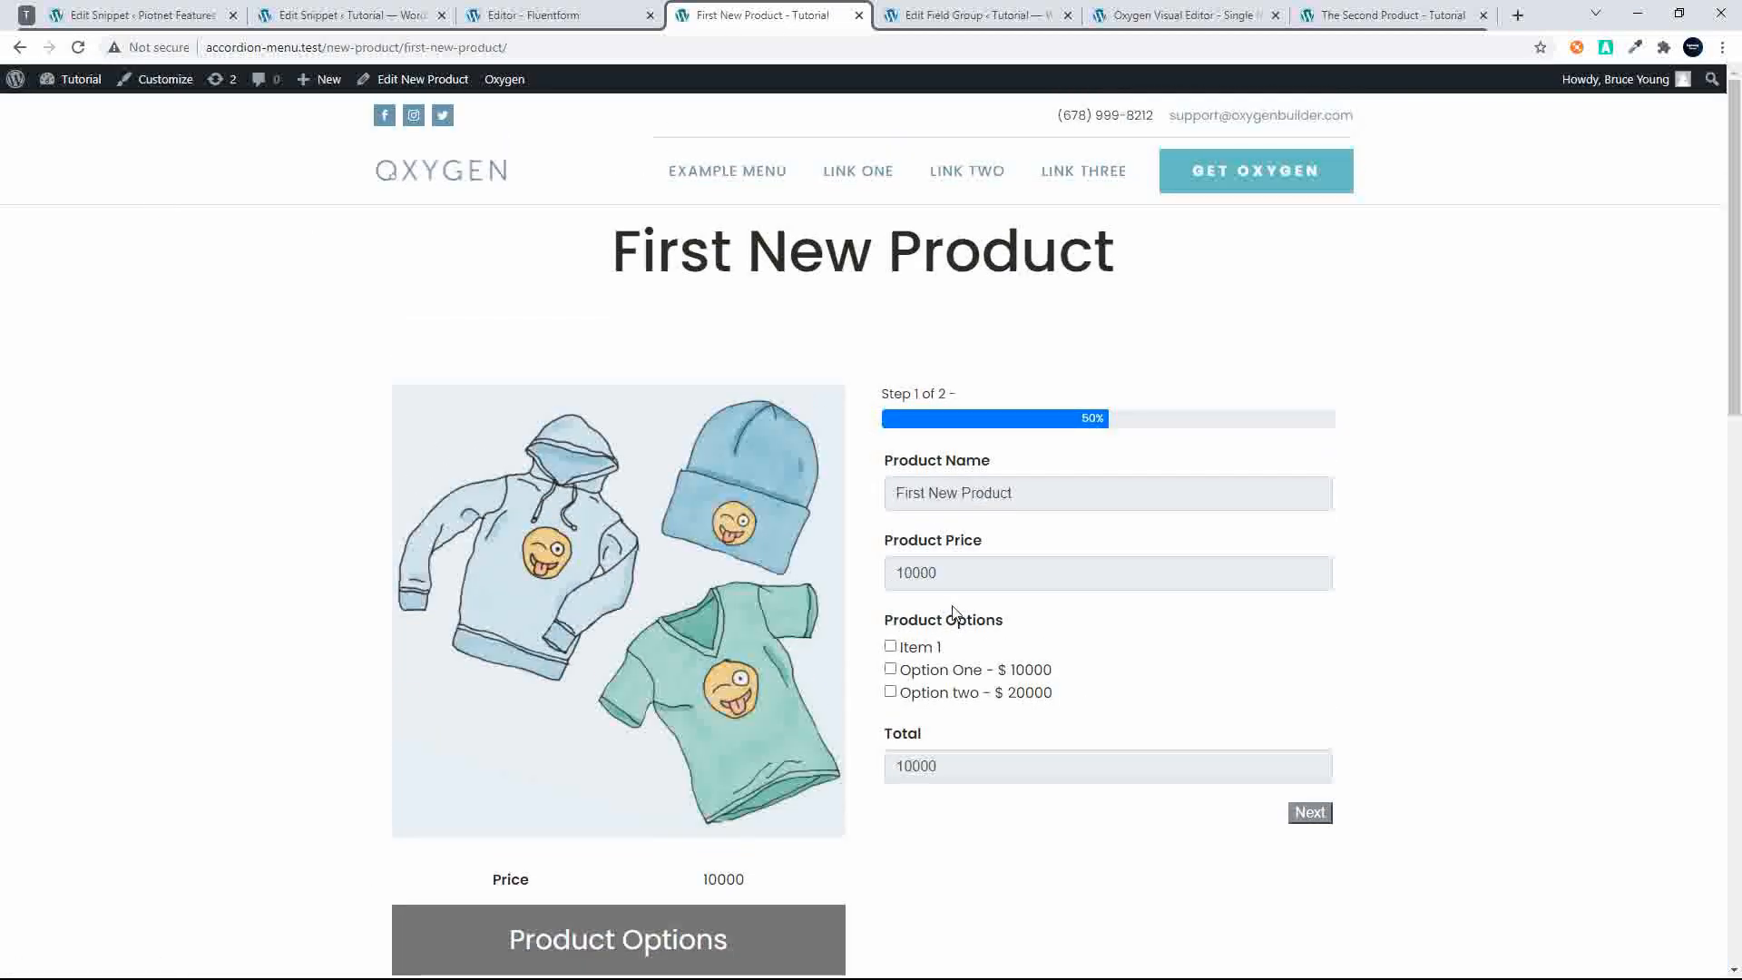
{"action": "scroll", "coordinate": [1031, 595], "scroll_direction": "down", "scroll_amount": 10}
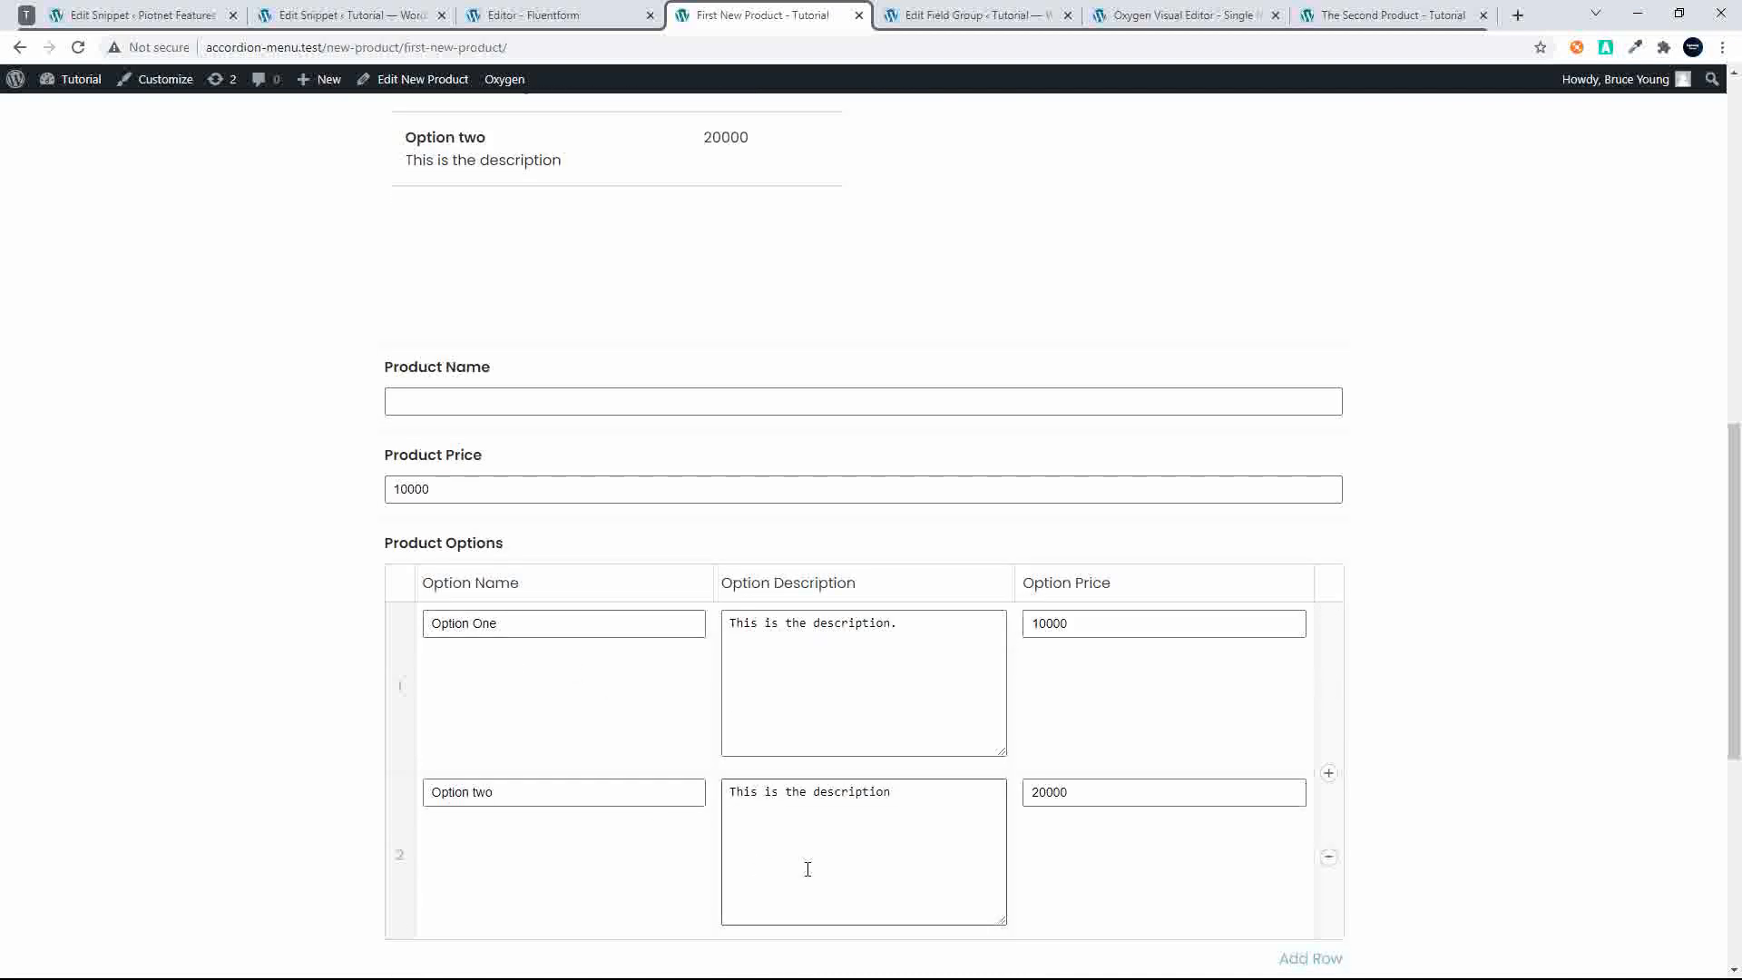
{"action": "scroll", "coordinate": [808, 869], "scroll_direction": "up", "scroll_amount": 5}
{"action": "scroll", "coordinate": [816, 805], "scroll_direction": "up", "scroll_amount": 2}
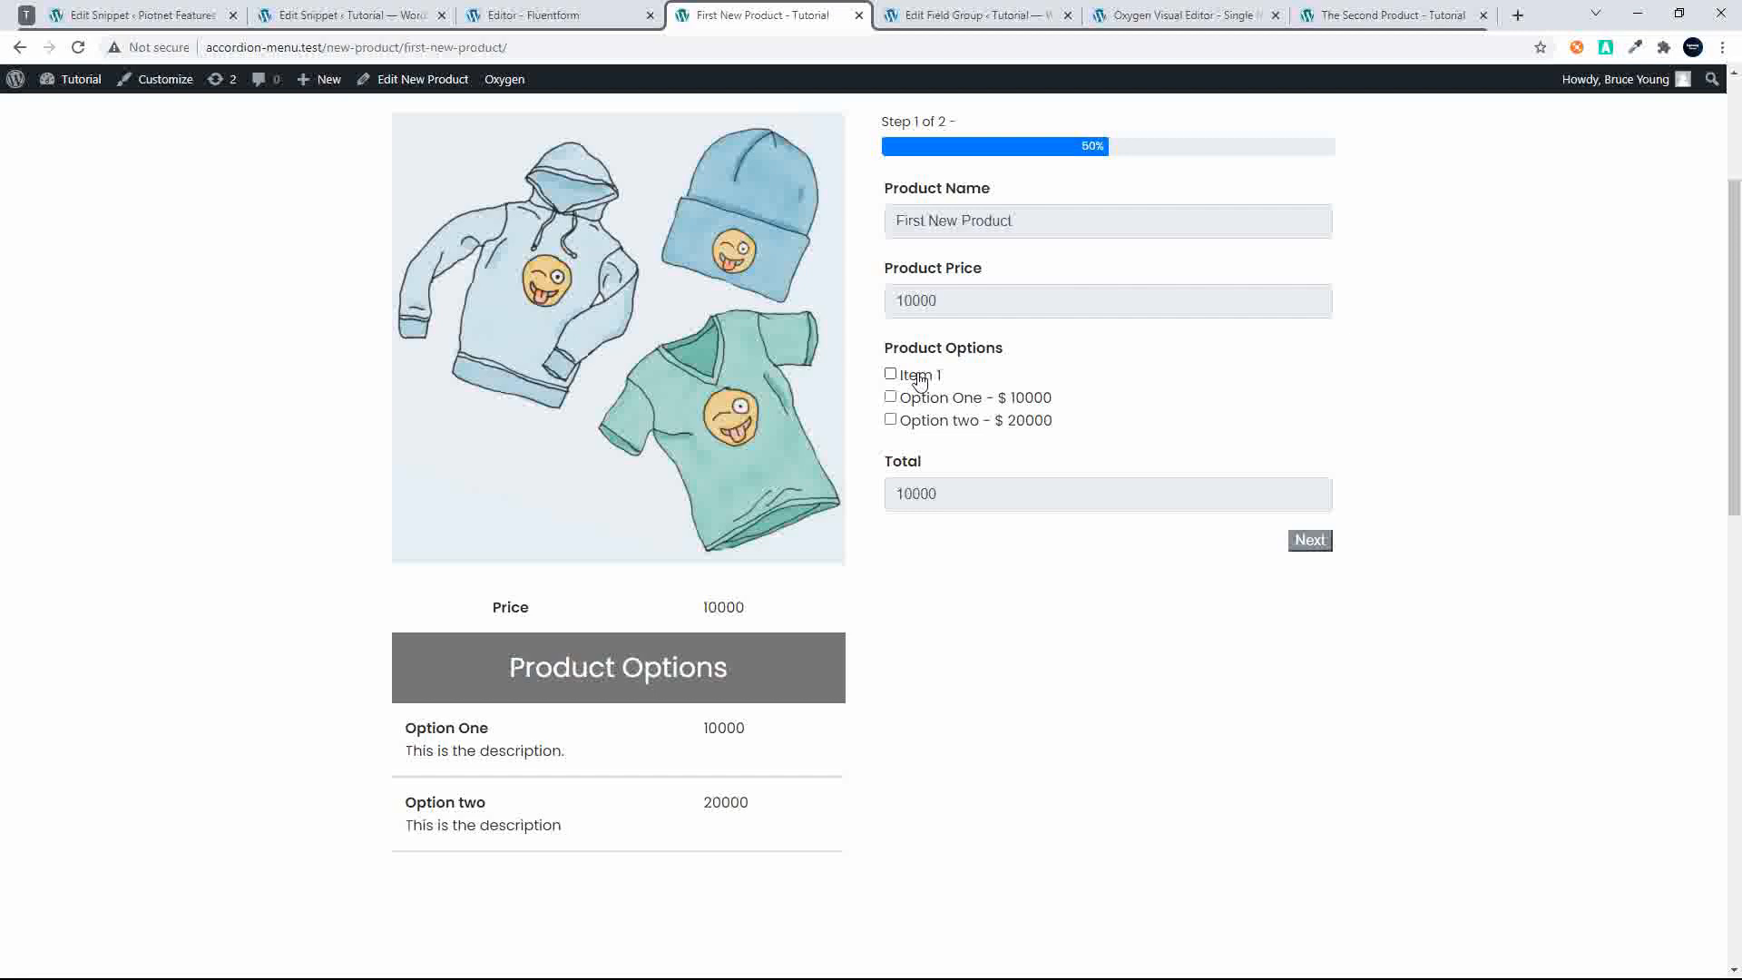
In the form editor, rename the Product Options checkbox item to "Standard Item 1", enable Show Values and save the form
{"action": "left_click", "coordinate": [386, 16]}
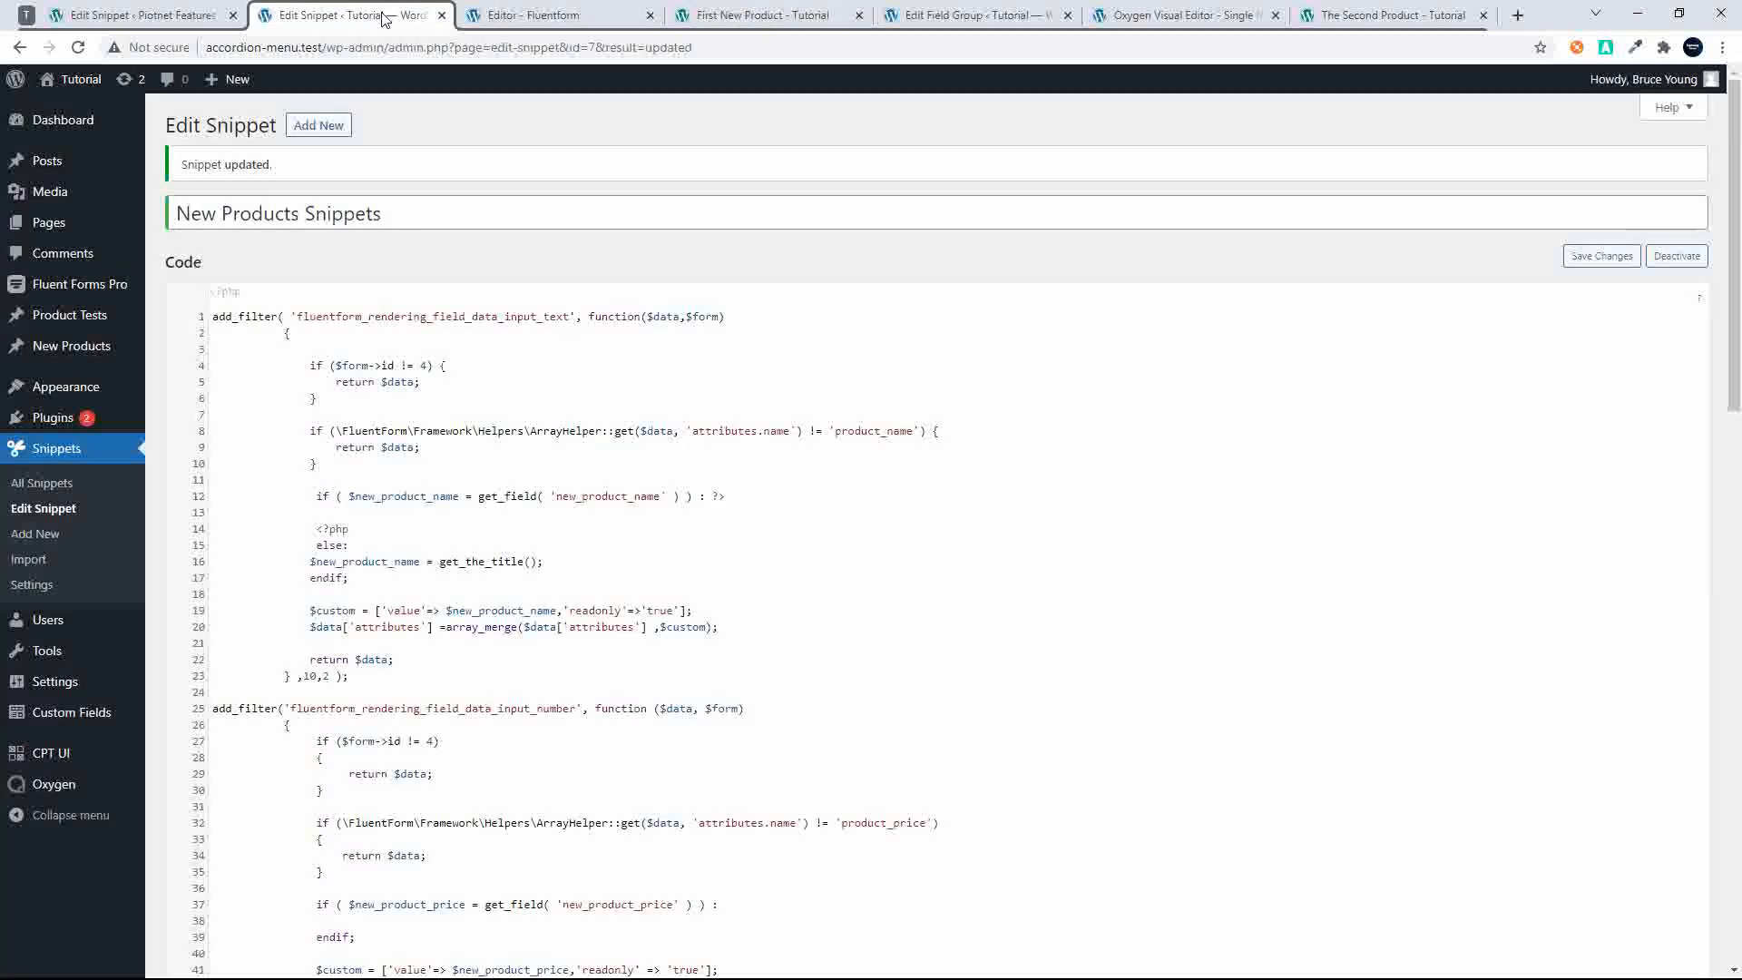
{"action": "left_click", "coordinate": [522, 15]}
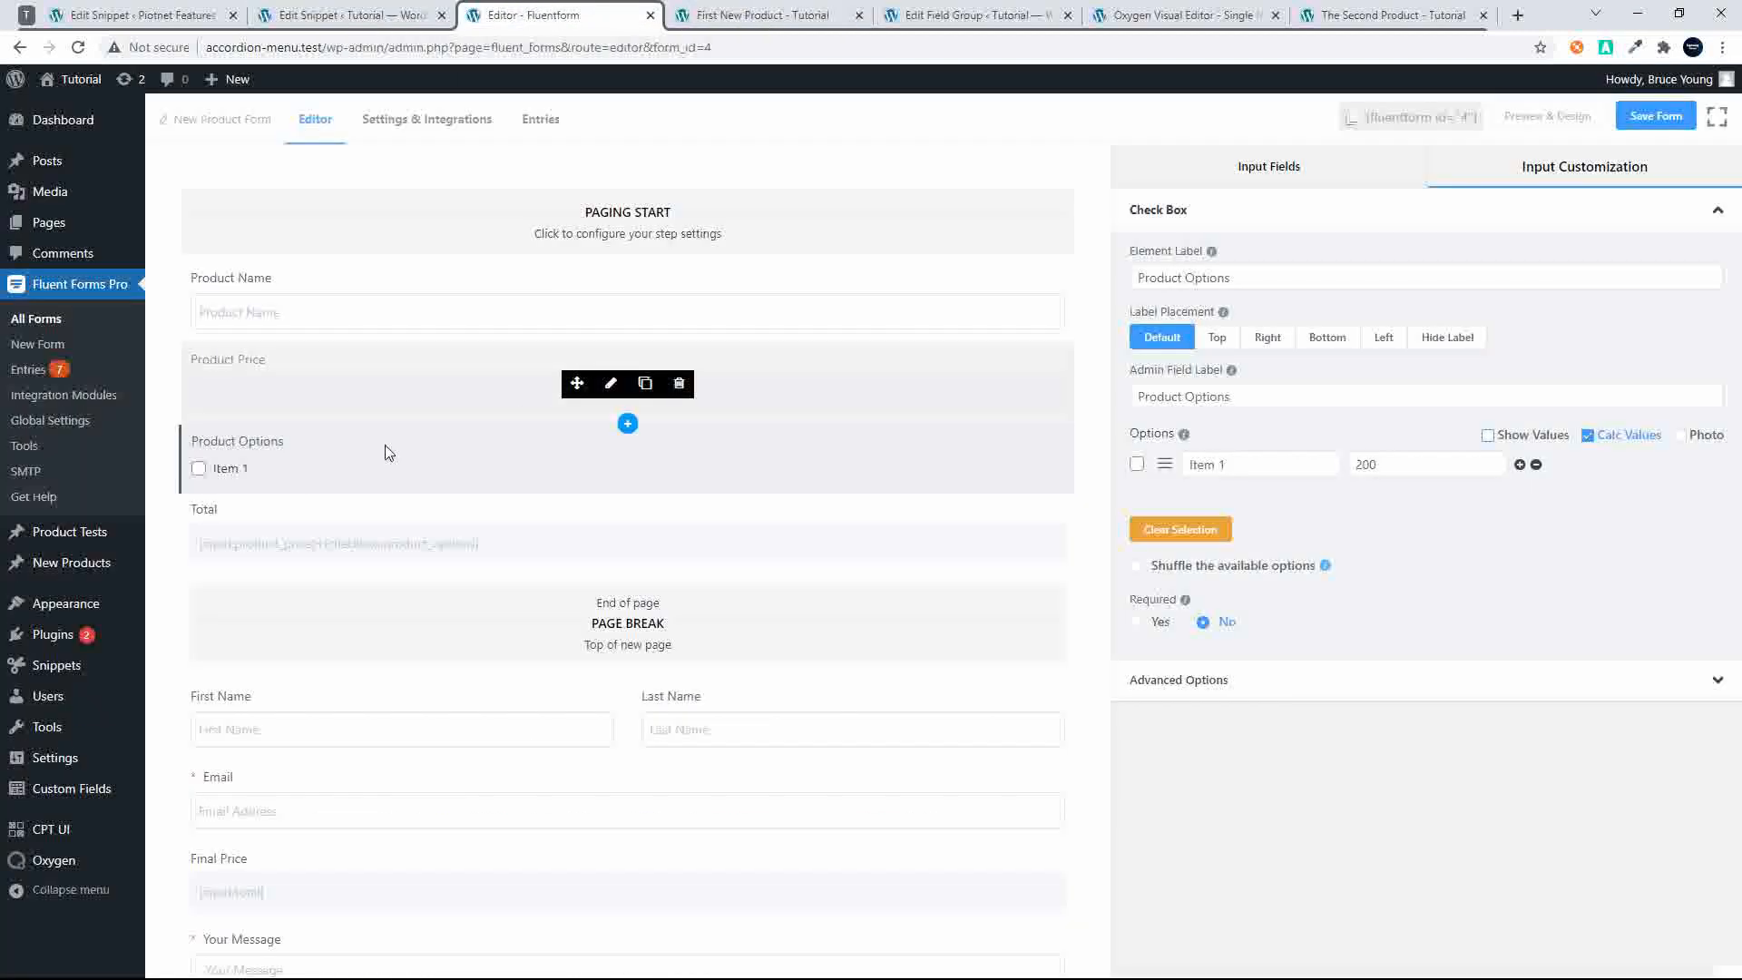
{"action": "left_click", "coordinate": [611, 458]}
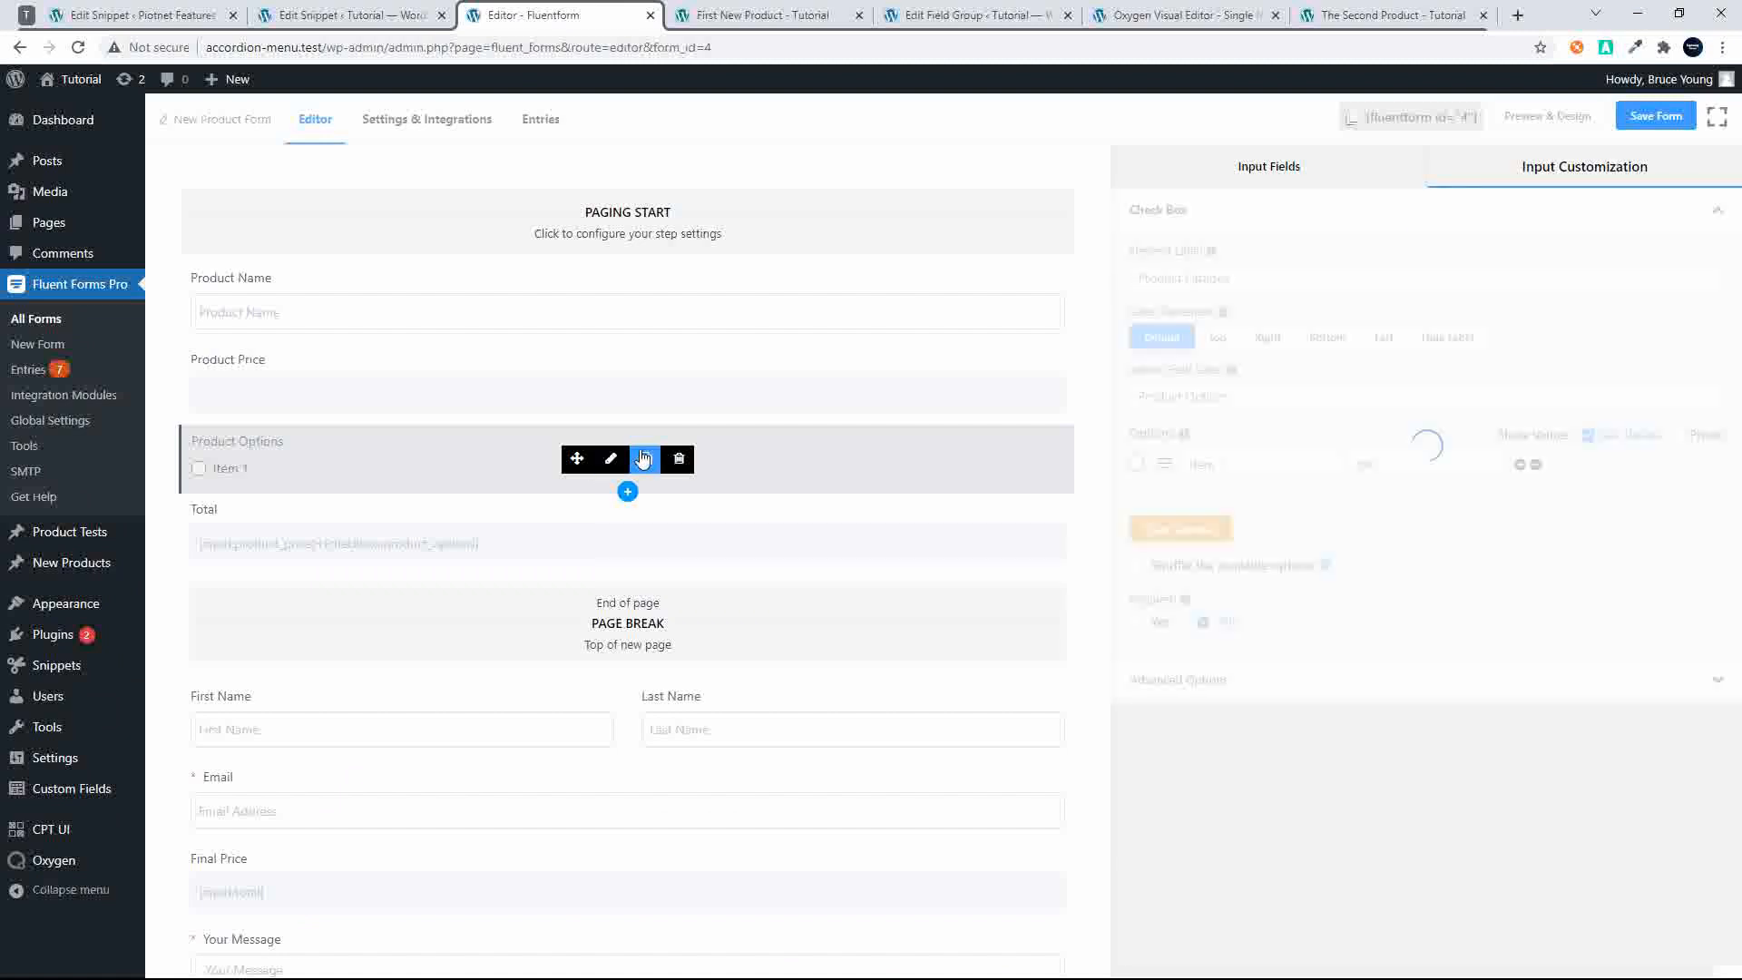
{"action": "left_click_drag", "start_coordinate": [1270, 465], "coordinate": [1162, 478]}
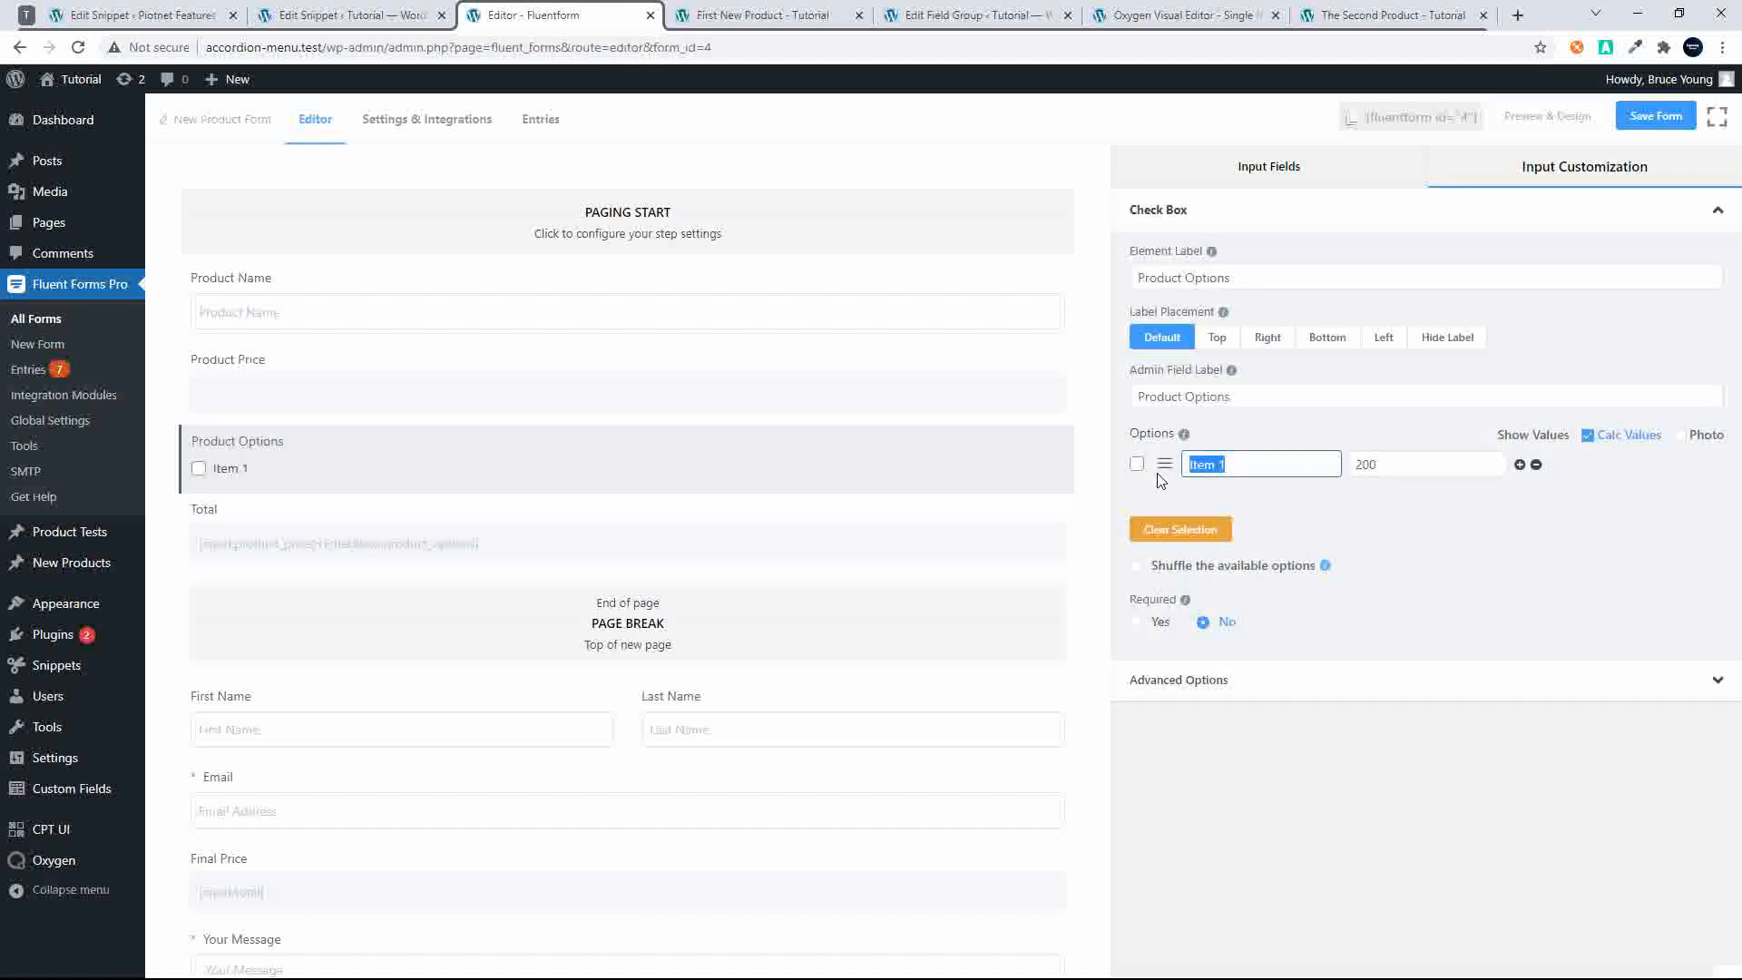
{"action": "type", "text": "Standard Item "}
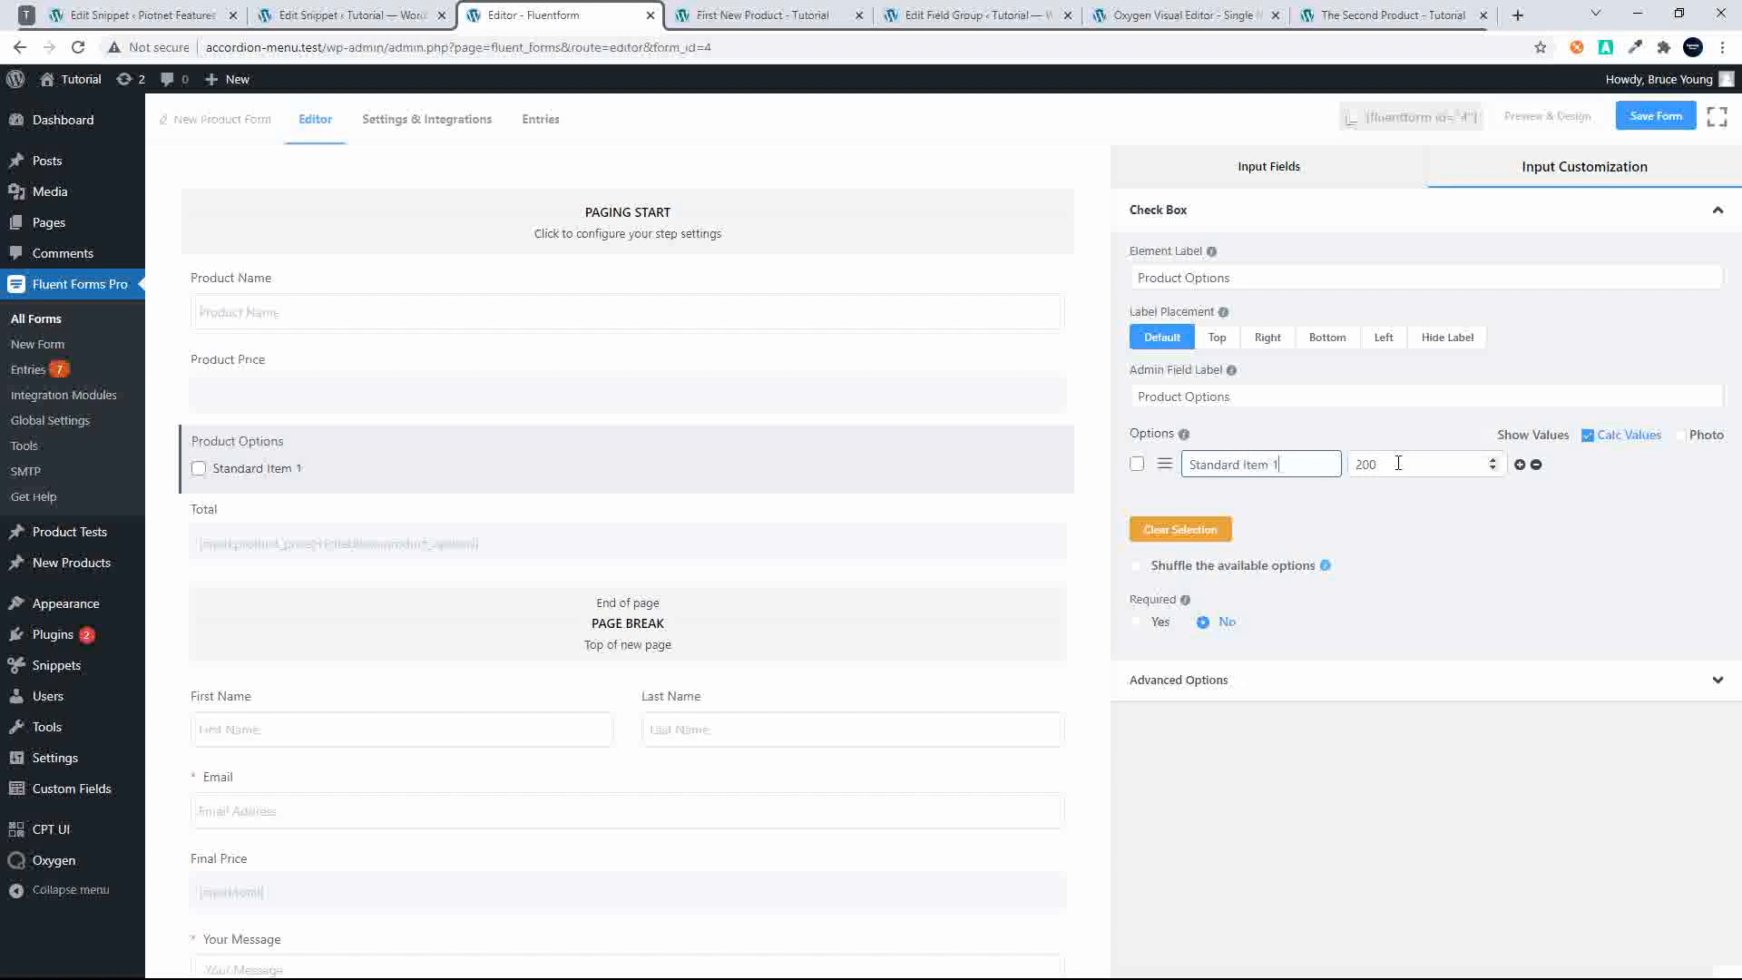
{"action": "type", "text": "1"}
{"action": "left_click", "coordinate": [1488, 435]}
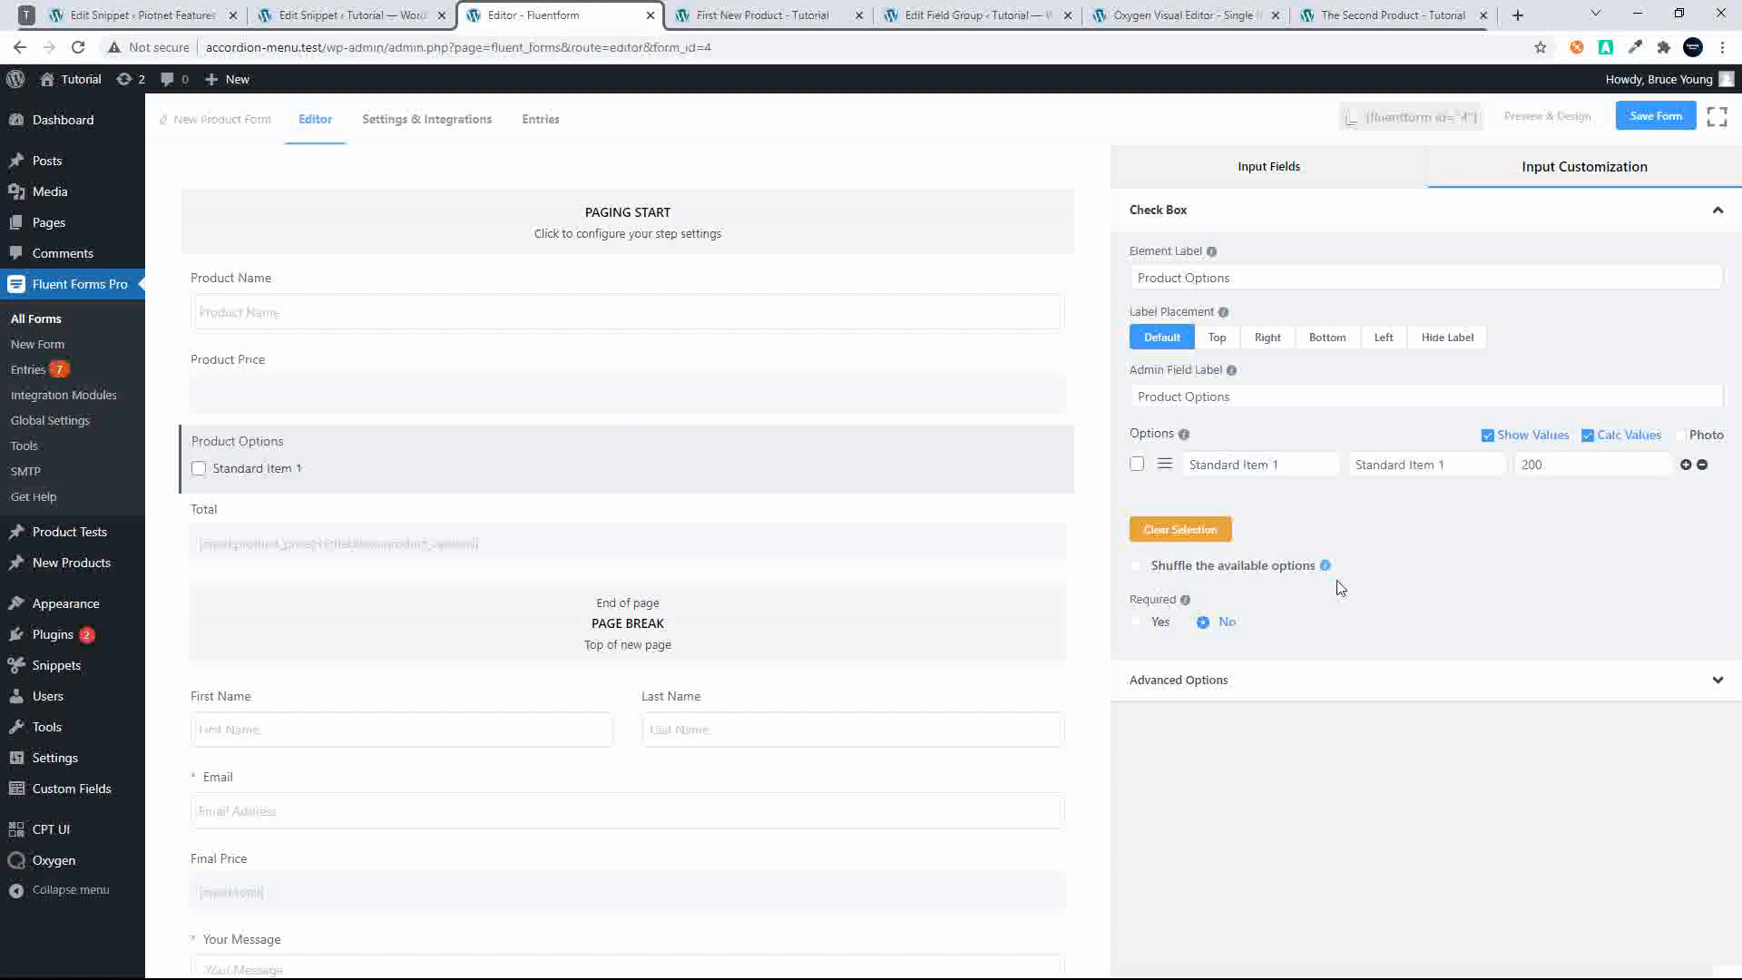
{"action": "left_click", "coordinate": [1656, 115]}
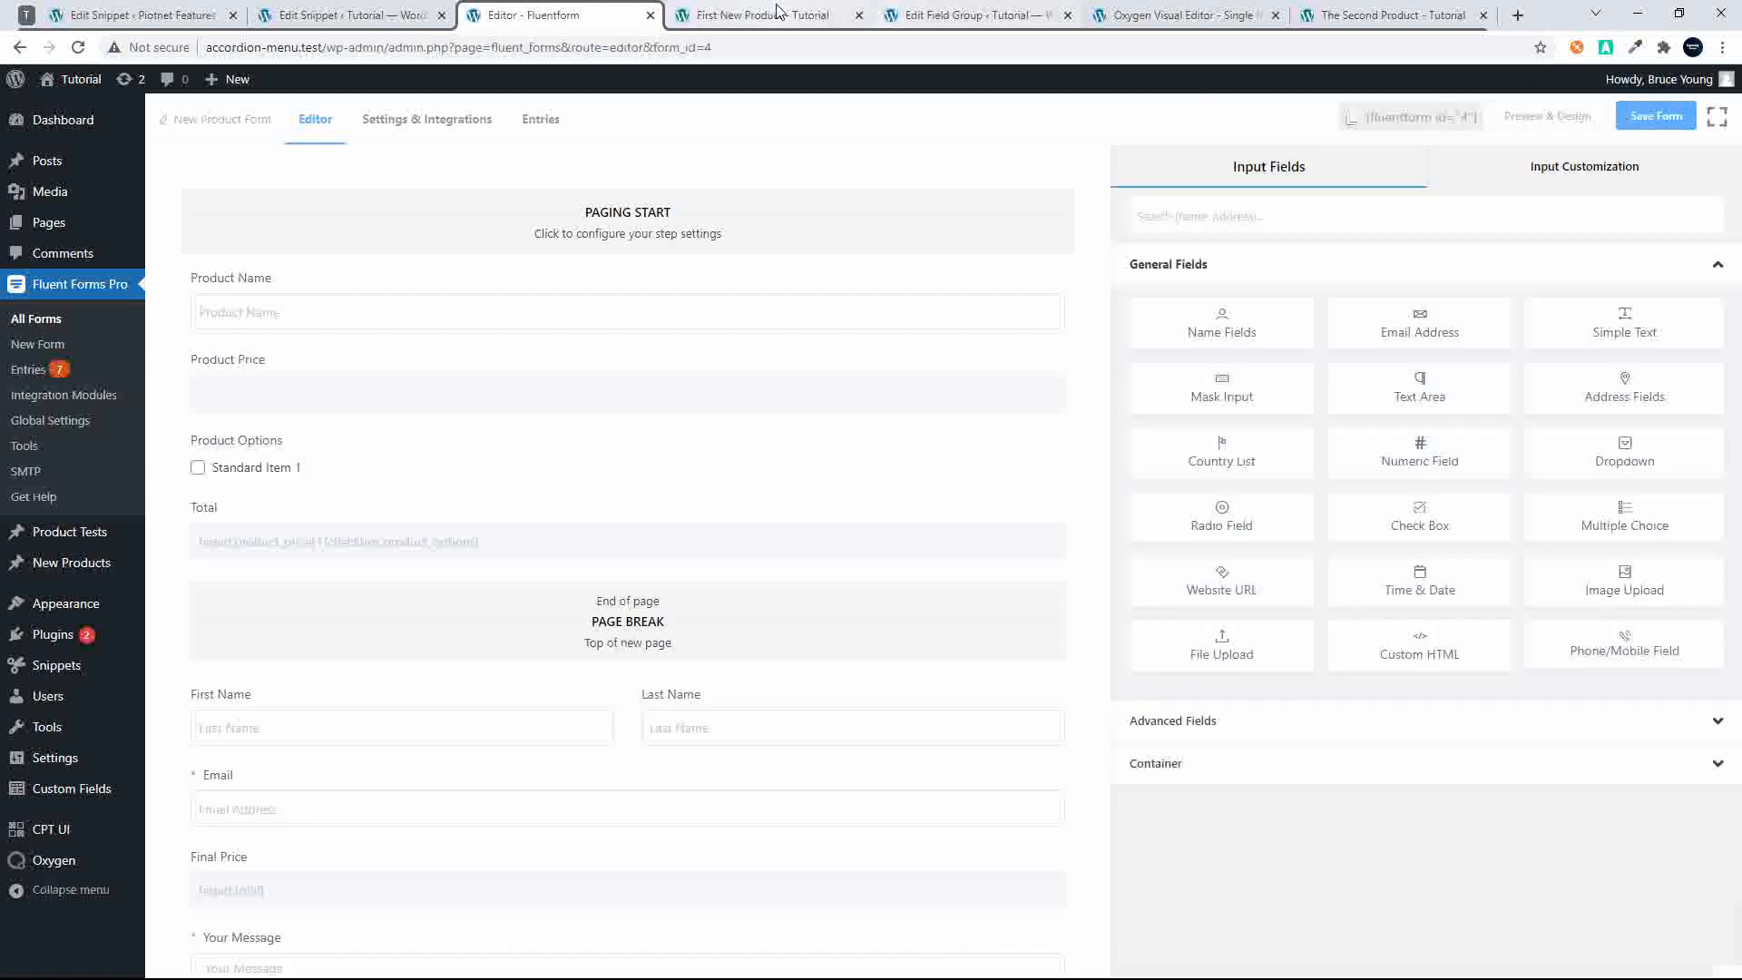
Reload the First New Product page and check the renamed item in the form's Product Options
{"action": "left_click", "coordinate": [794, 19]}
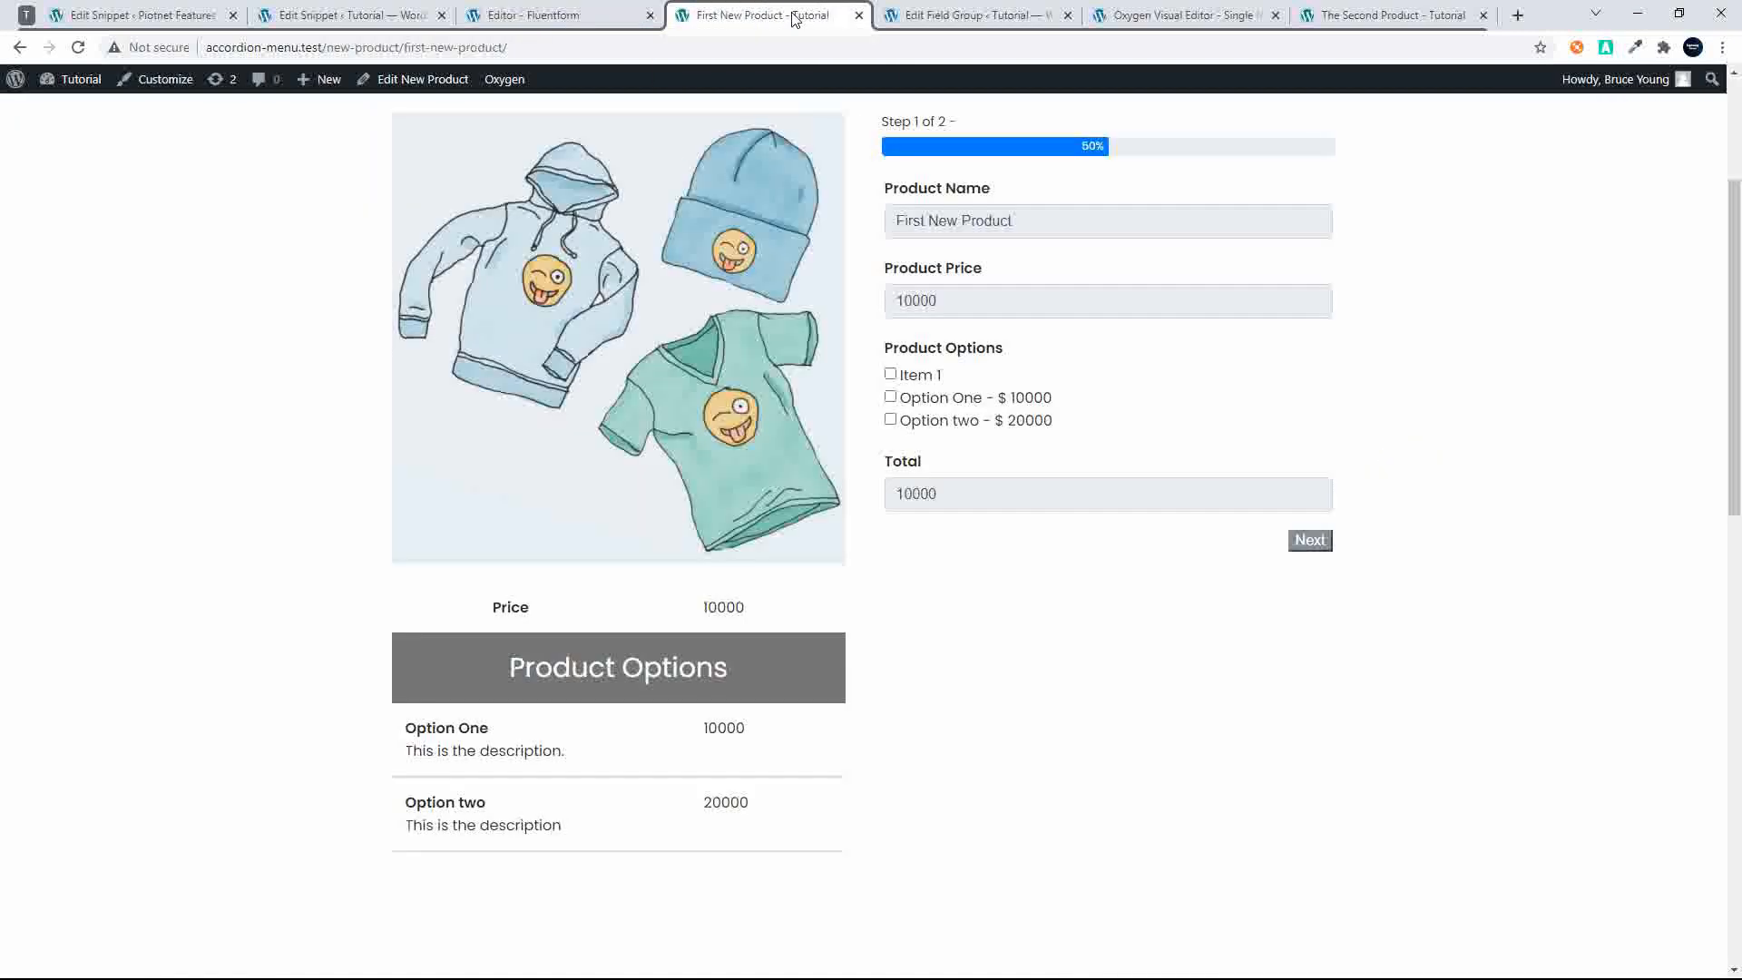
{"action": "left_click", "coordinate": [79, 48]}
{"action": "scroll", "coordinate": [1005, 381], "scroll_direction": "up", "scroll_amount": 1}
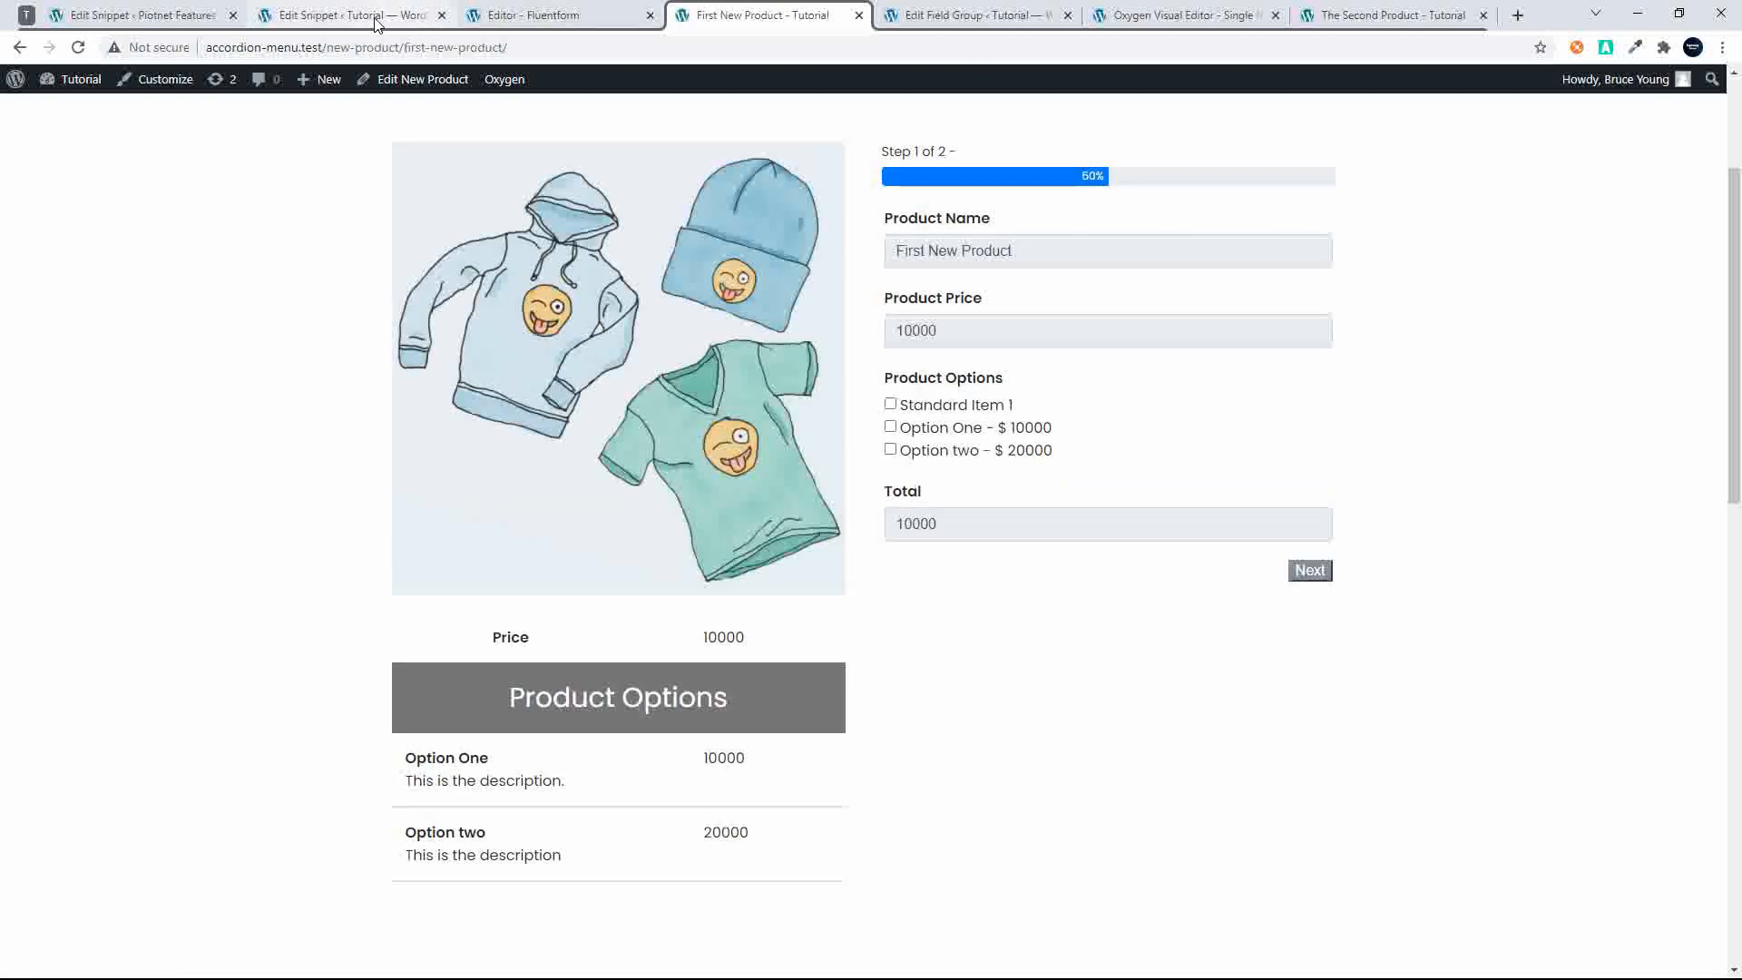
Relabel the Product Options checkbox item "Standard Item 1 $ 500", set its calc value to 500 and save the form
{"action": "left_click", "coordinate": [535, 15]}
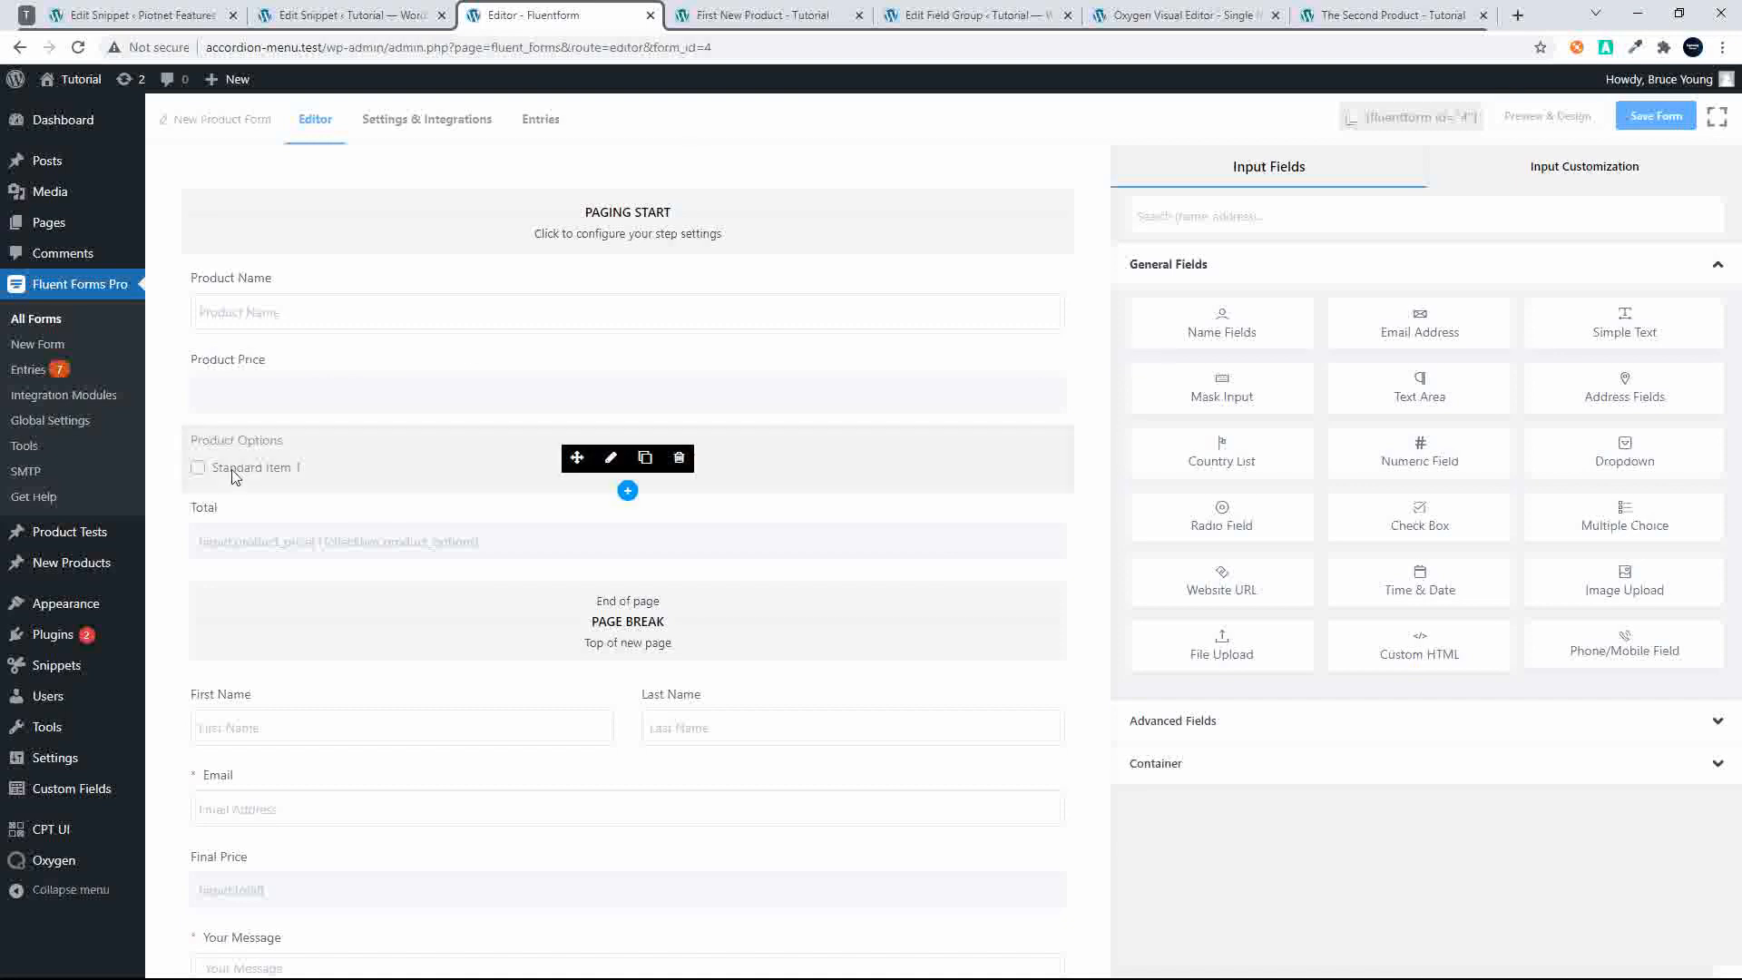
{"action": "left_click", "coordinate": [610, 458]}
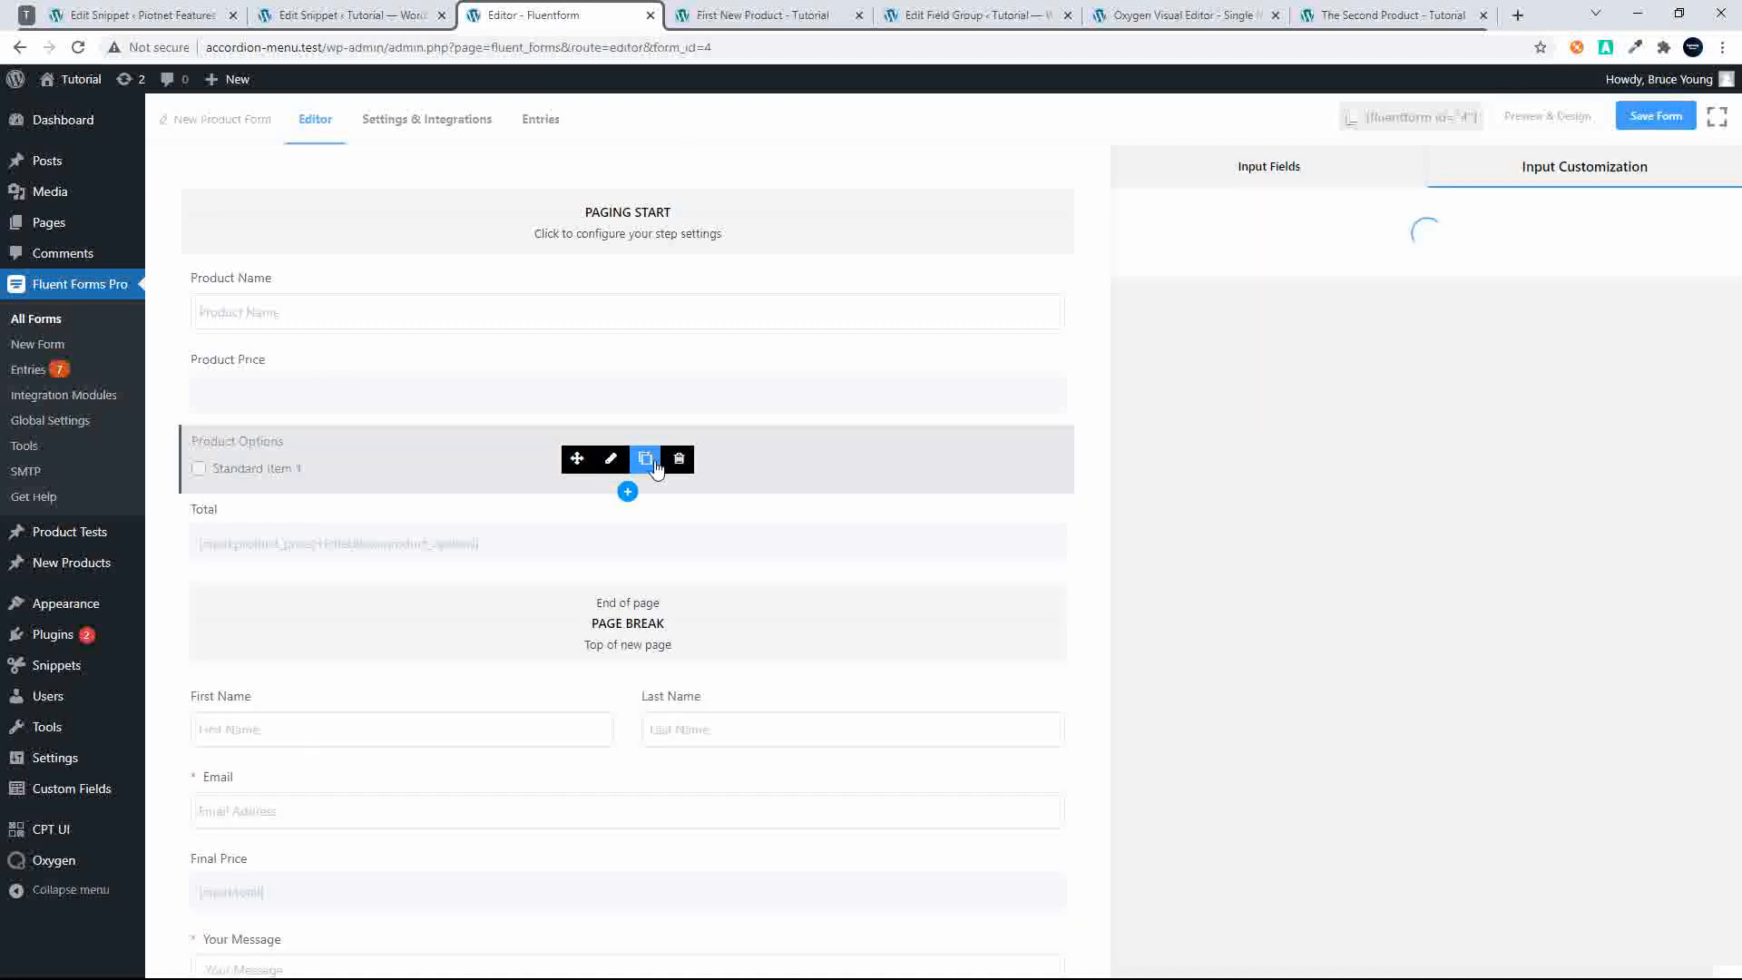
{"action": "left_click", "coordinate": [1301, 467]}
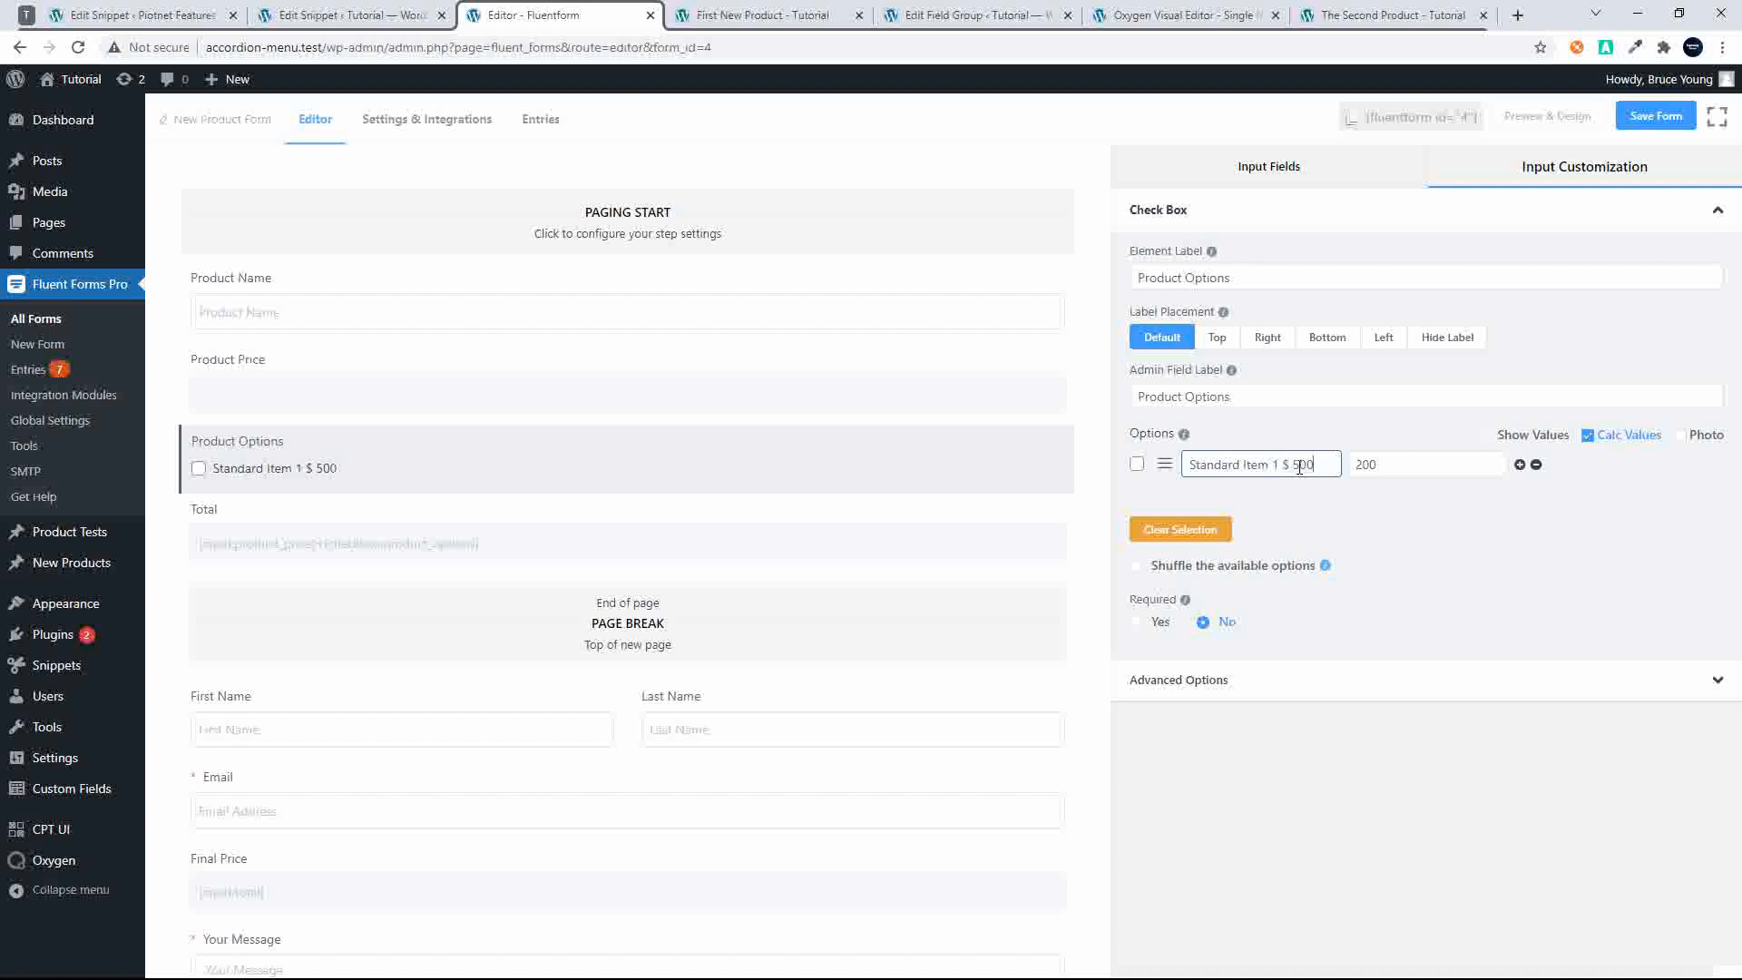
{"action": "double_click", "coordinate": [1352, 466]}
{"action": "type", "text": "50"}
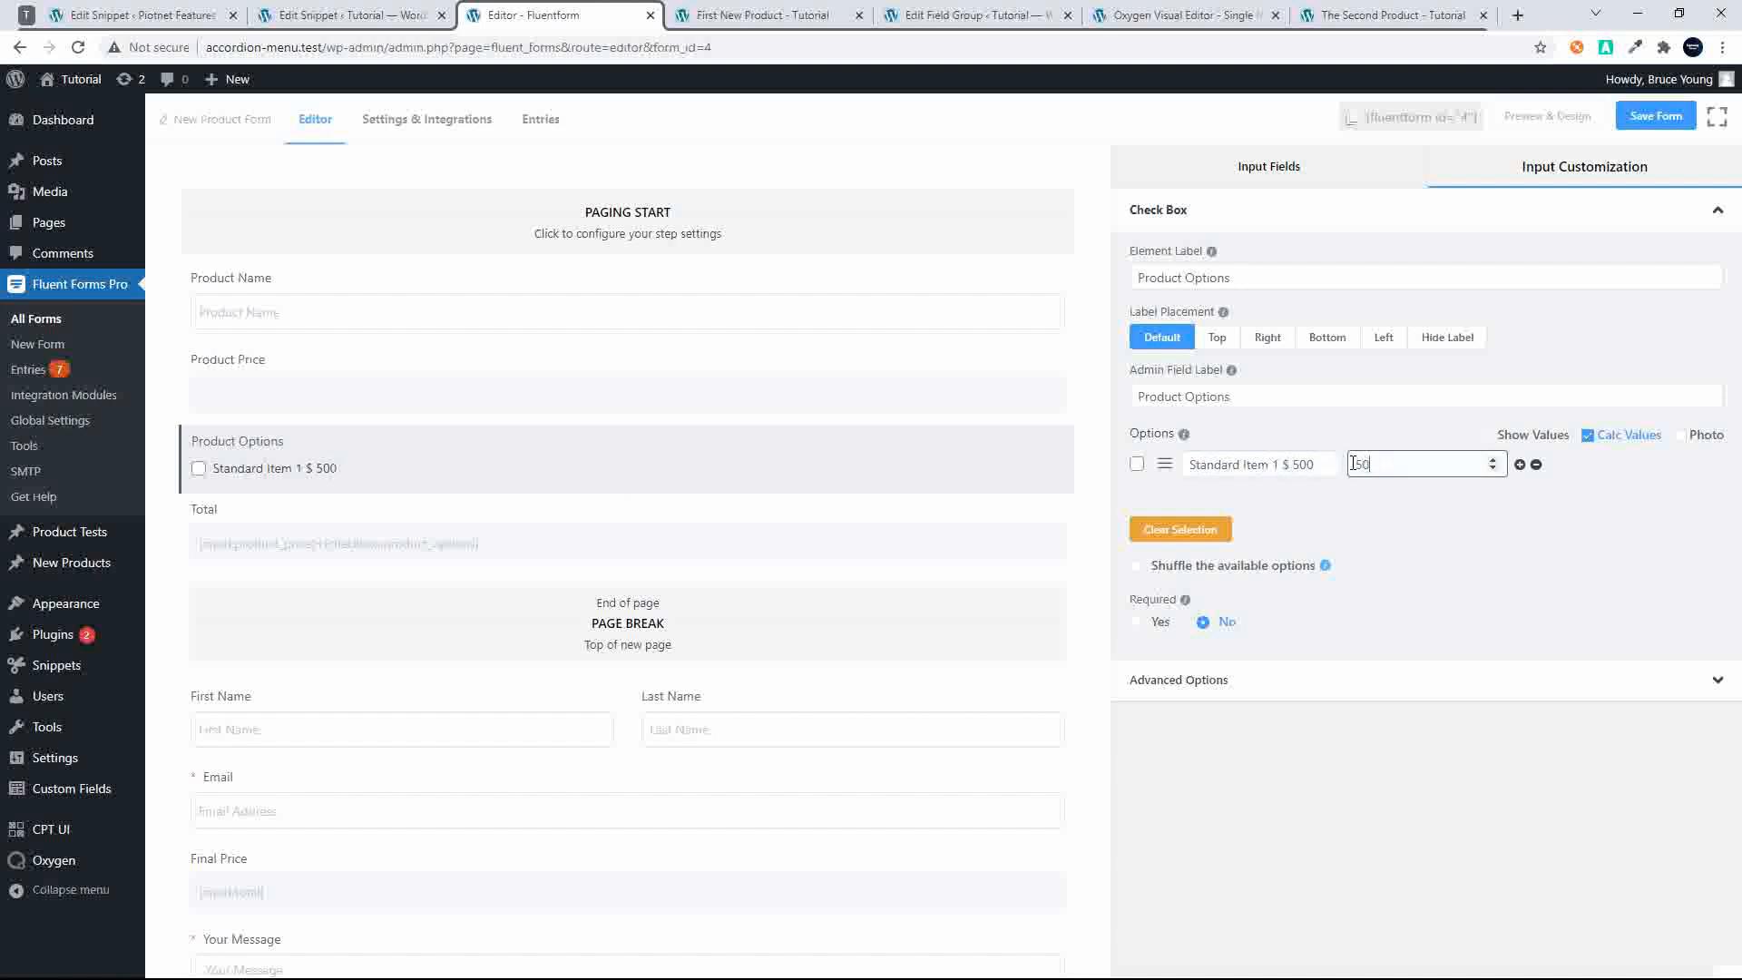
{"action": "type", "text": "0"}
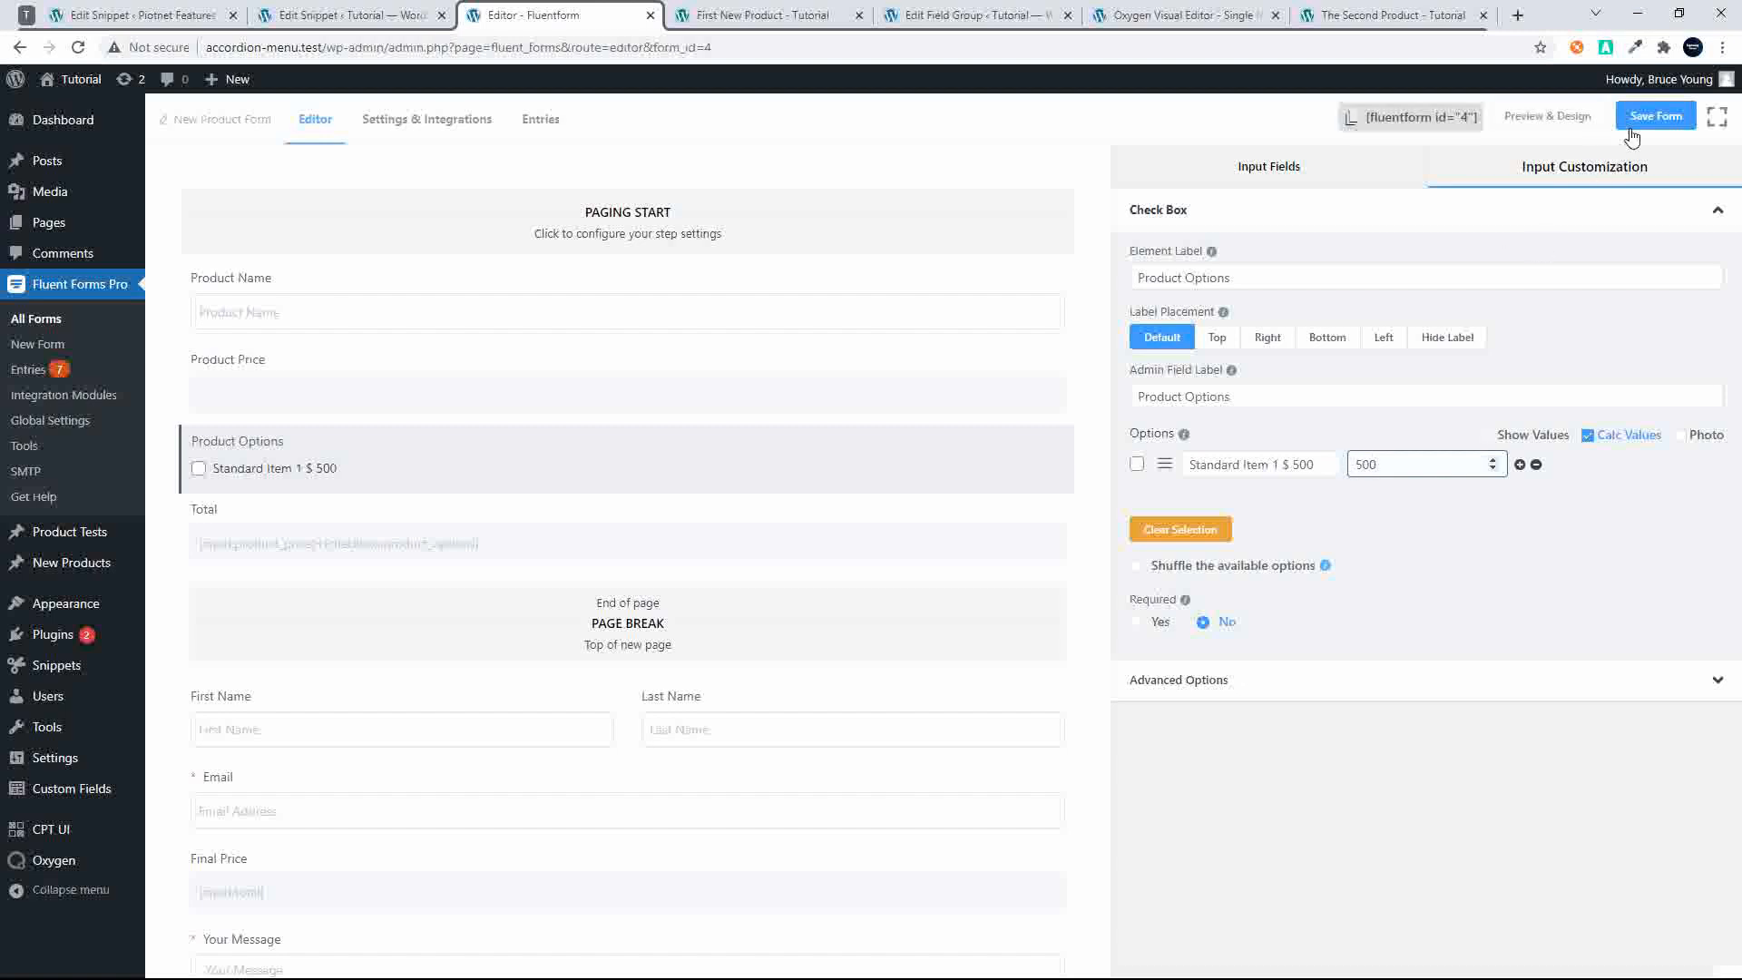
{"action": "left_click", "coordinate": [1656, 116]}
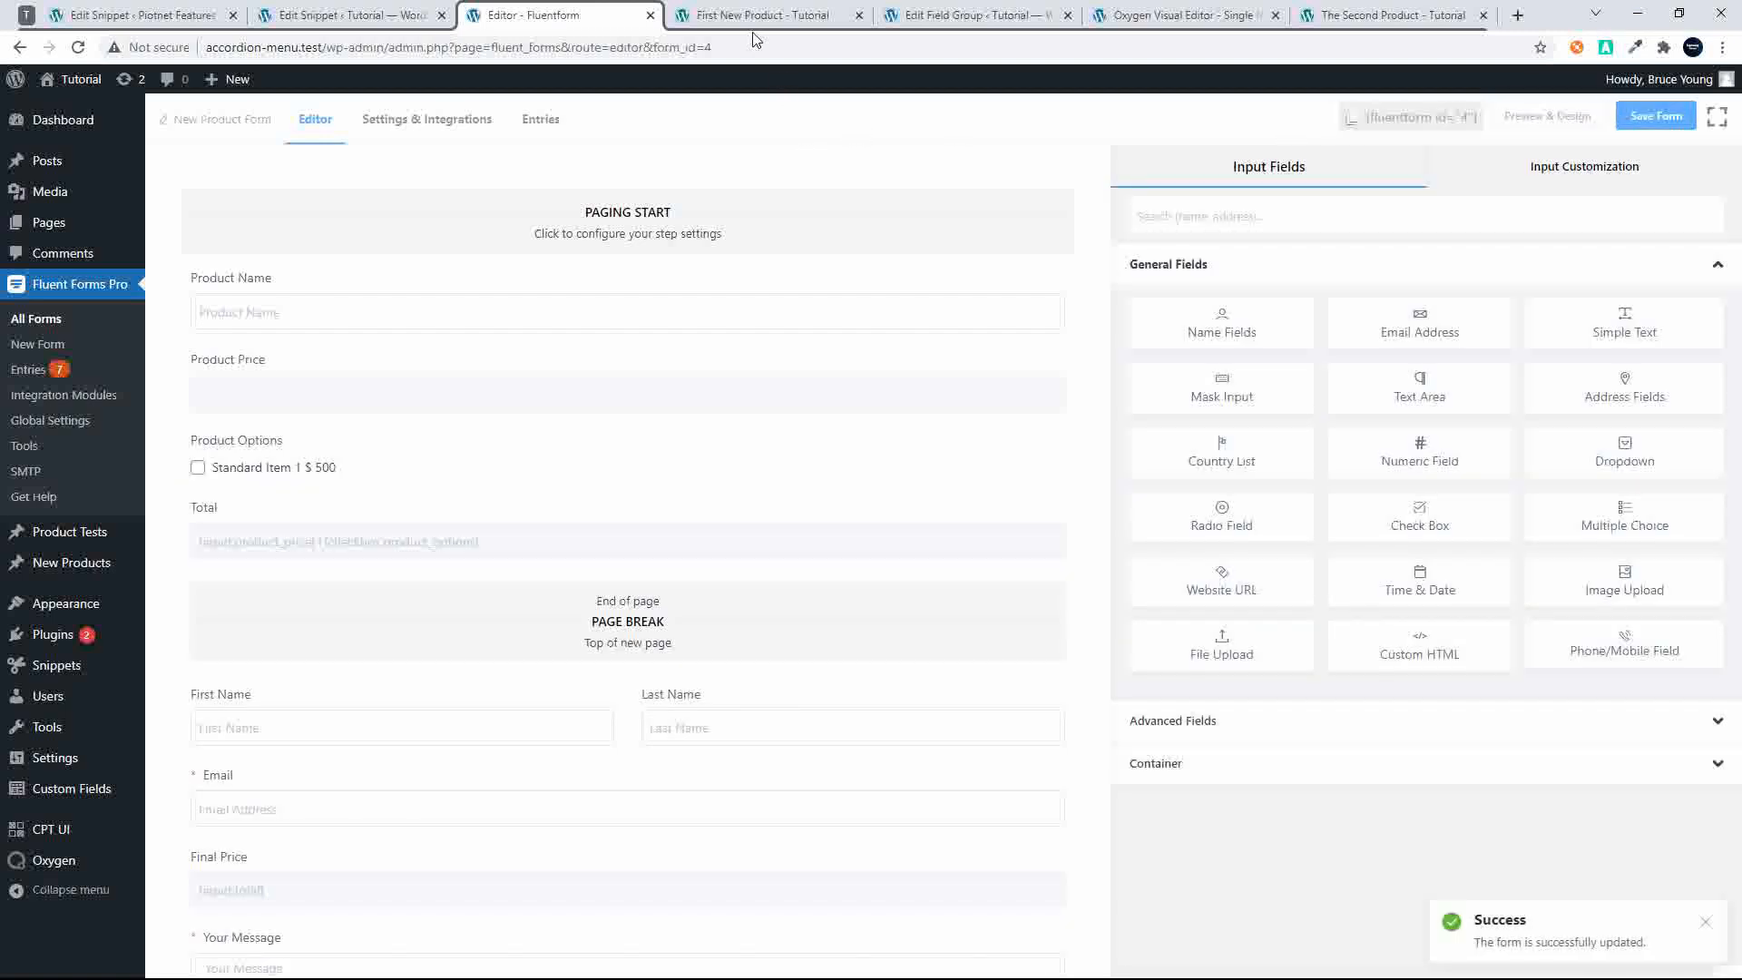
Reload the First New Product page and submit a third product option named "Option 3", described "This is the option" and priced 30000
{"action": "left_click", "coordinate": [762, 16]}
{"action": "left_click", "coordinate": [79, 48]}
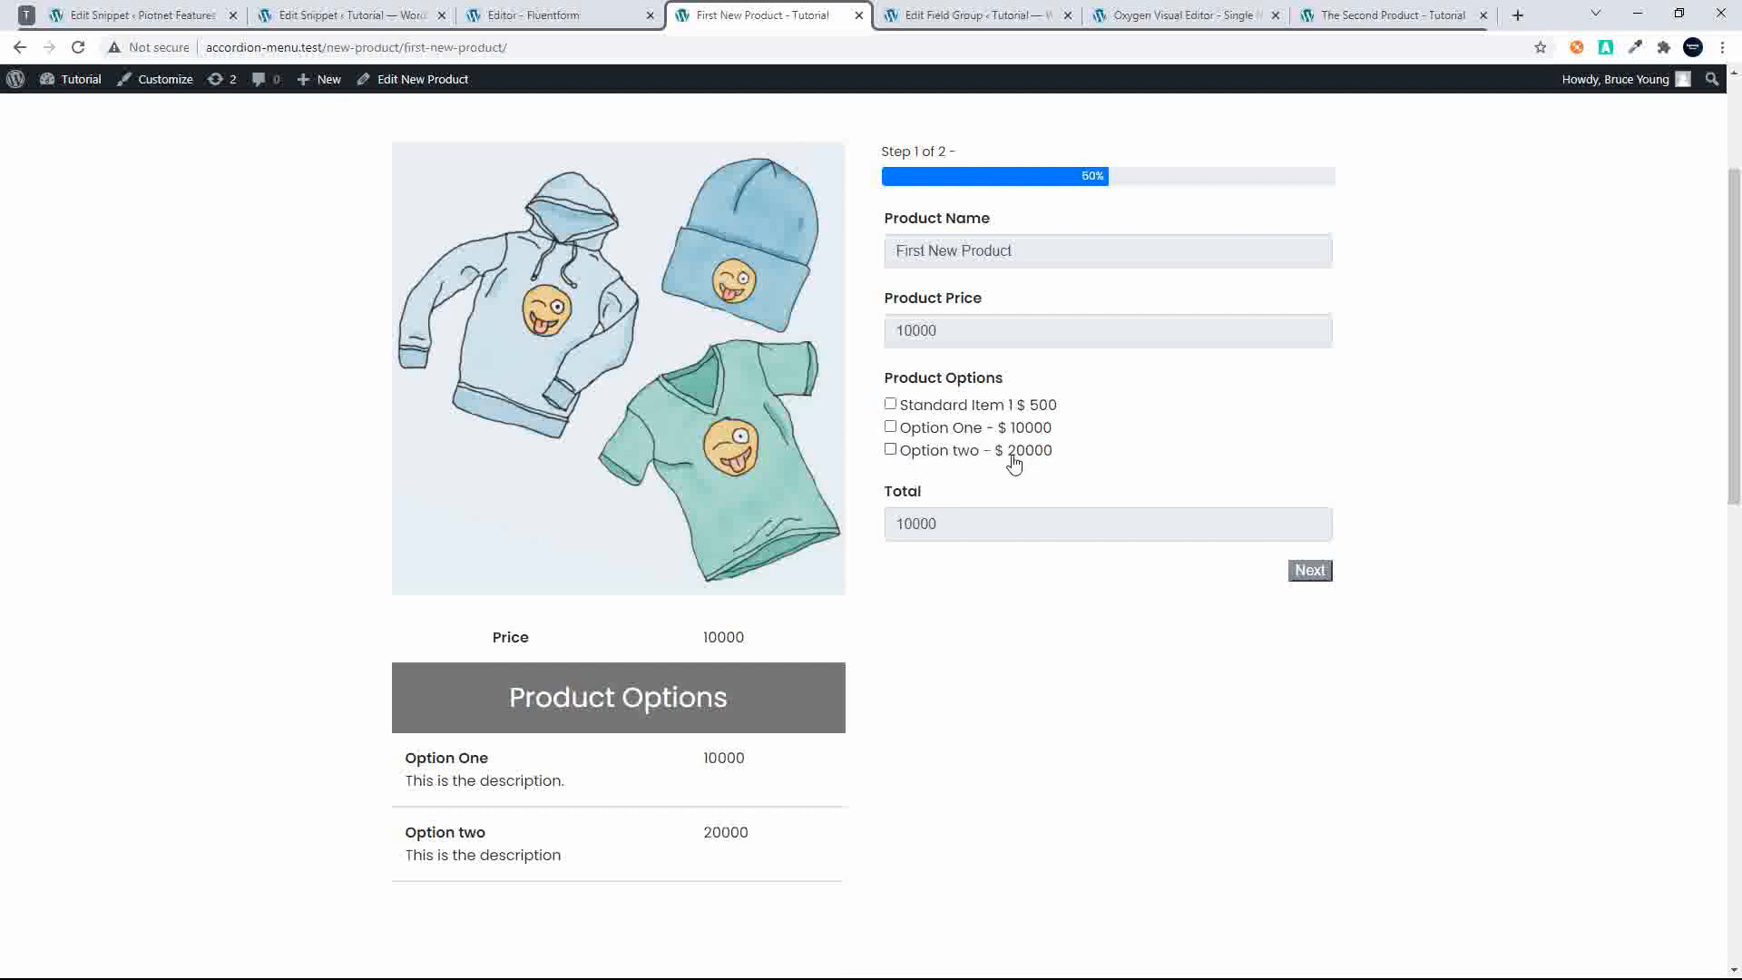
{"action": "scroll", "coordinate": [1010, 463], "scroll_direction": "down", "scroll_amount": 12}
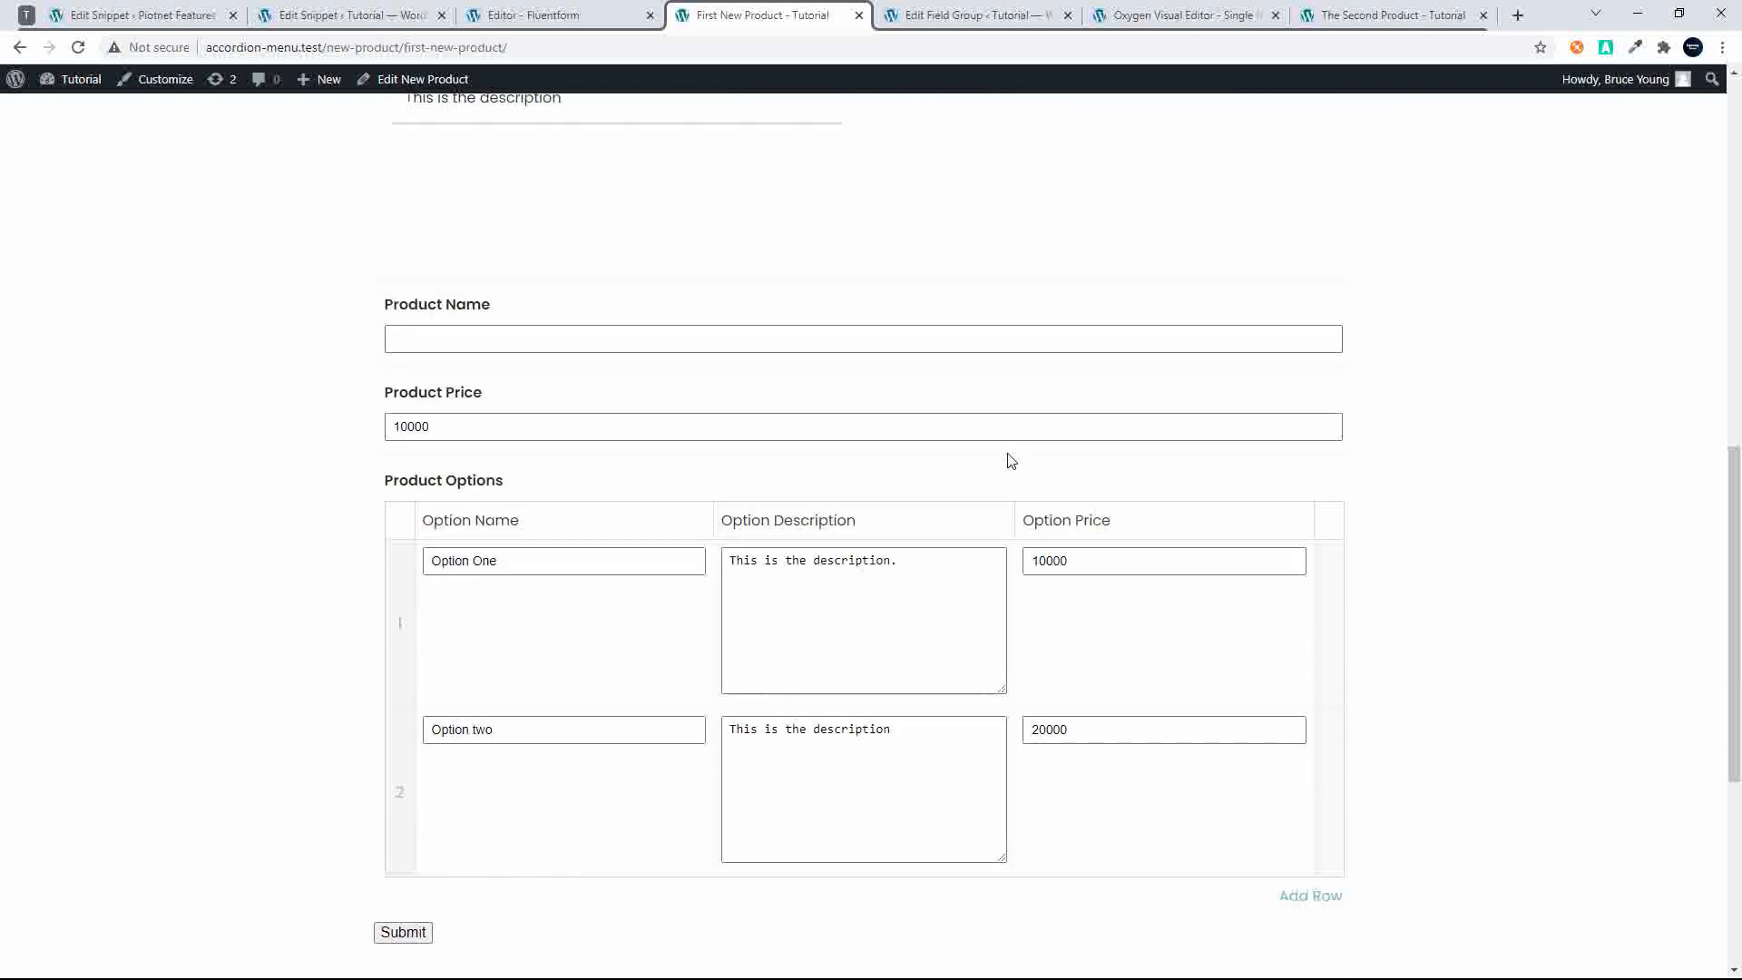
{"action": "left_click", "coordinate": [1324, 535]}
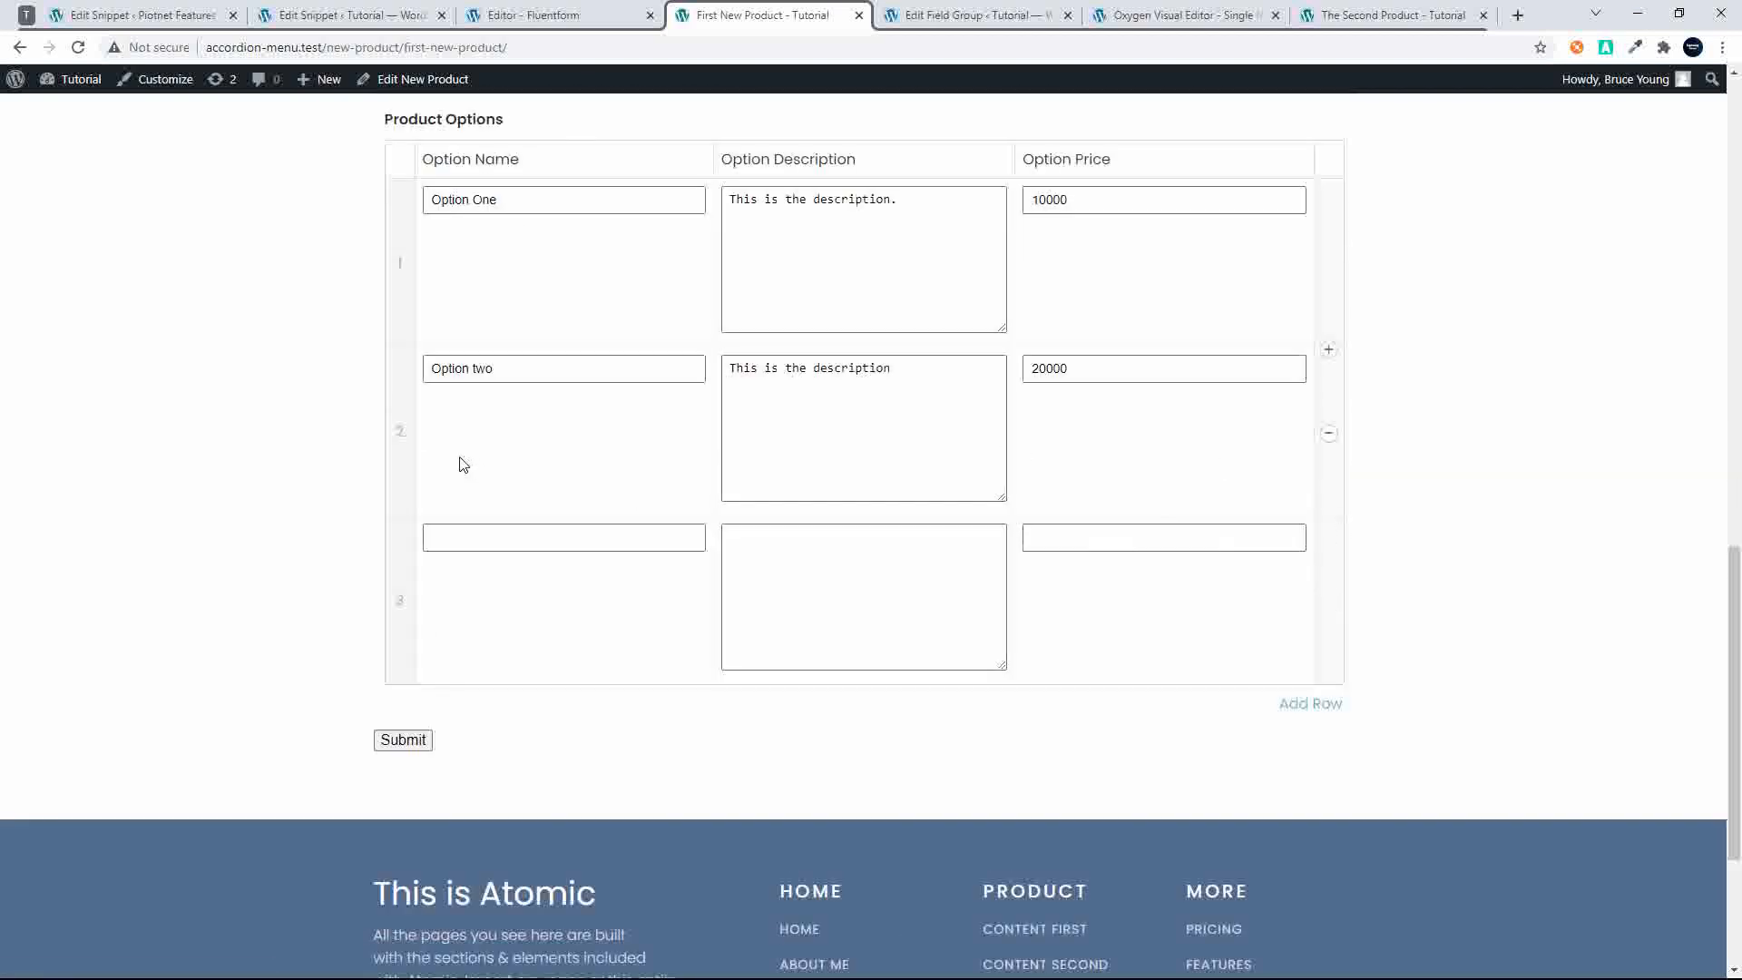
{"action": "left_click", "coordinate": [476, 538]}
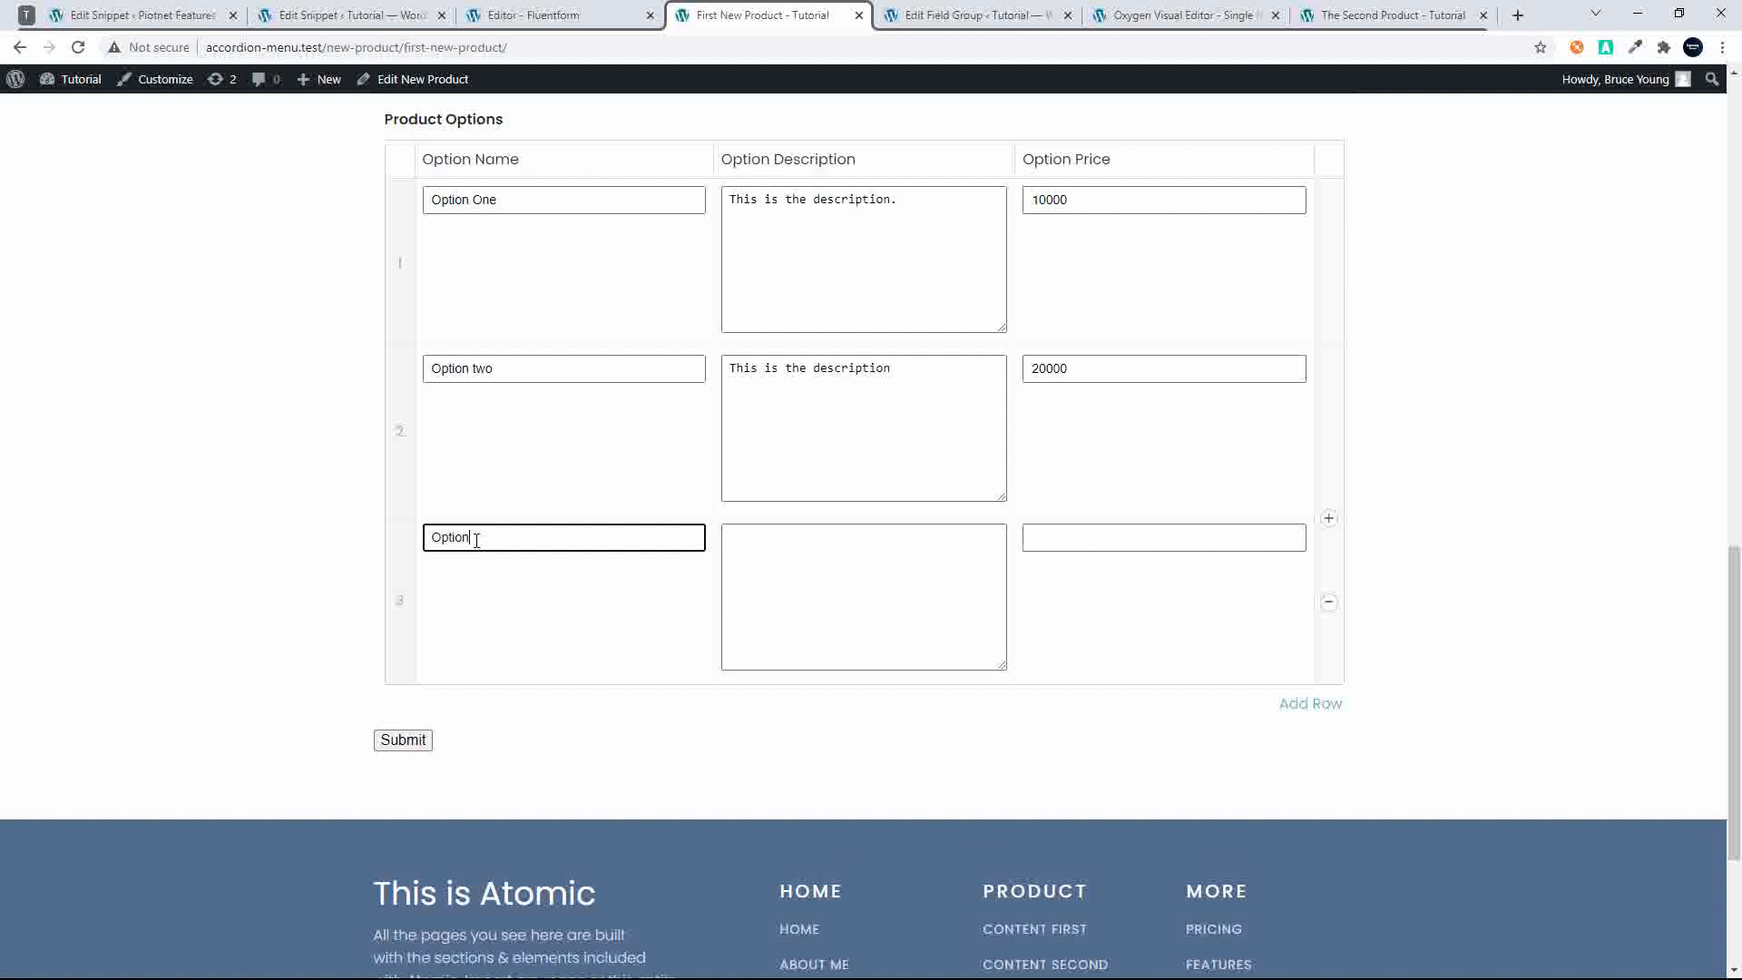
{"action": "left_click", "coordinate": [849, 566]}
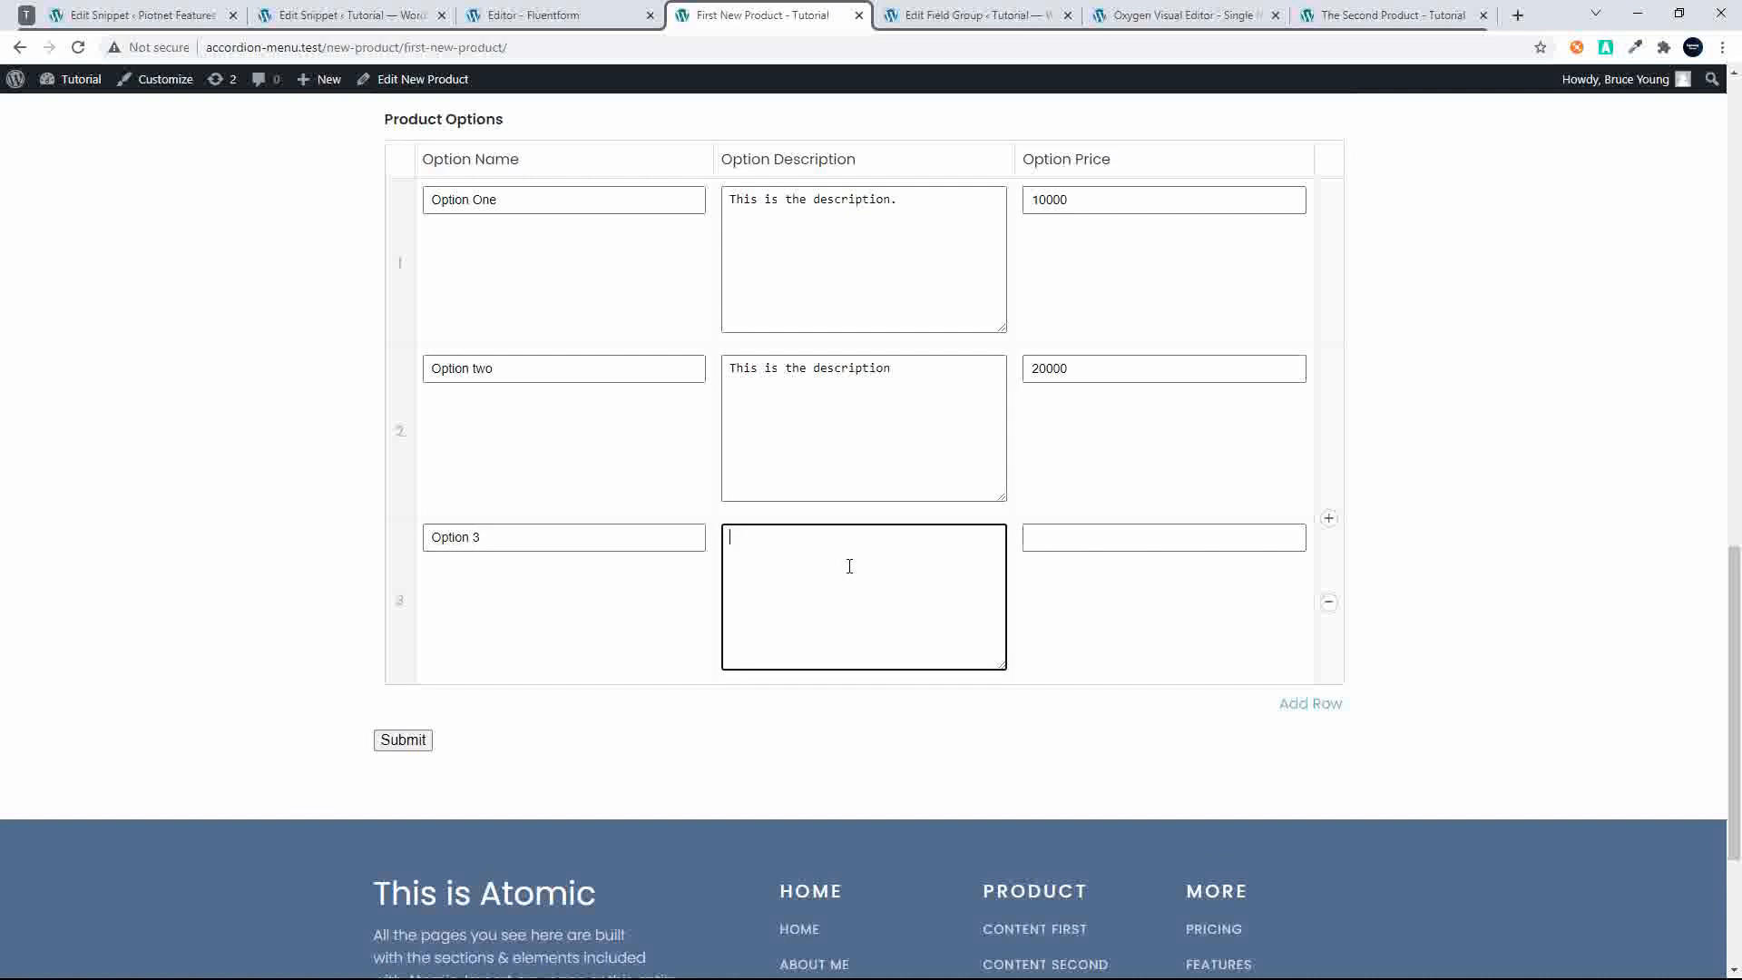
{"action": "type", "text": "This is the option"}
{"action": "left_click", "coordinate": [1051, 542]}
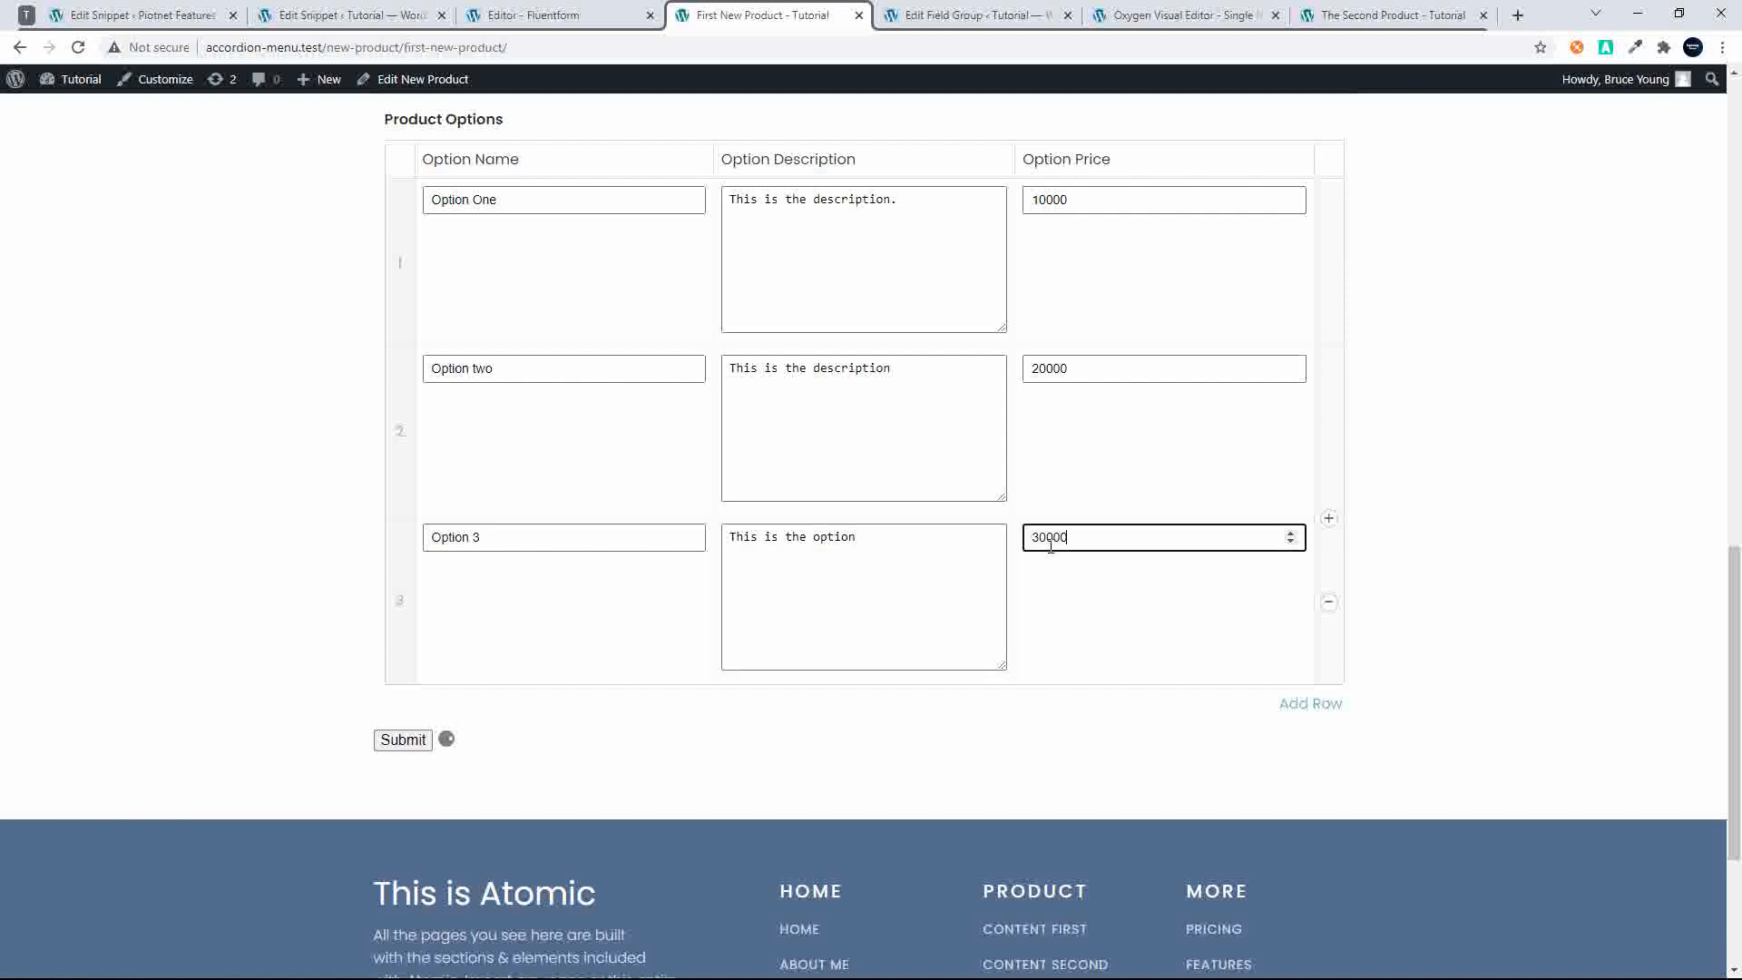
{"action": "type", "text": "30000"}
{"action": "key", "text": "Return"}
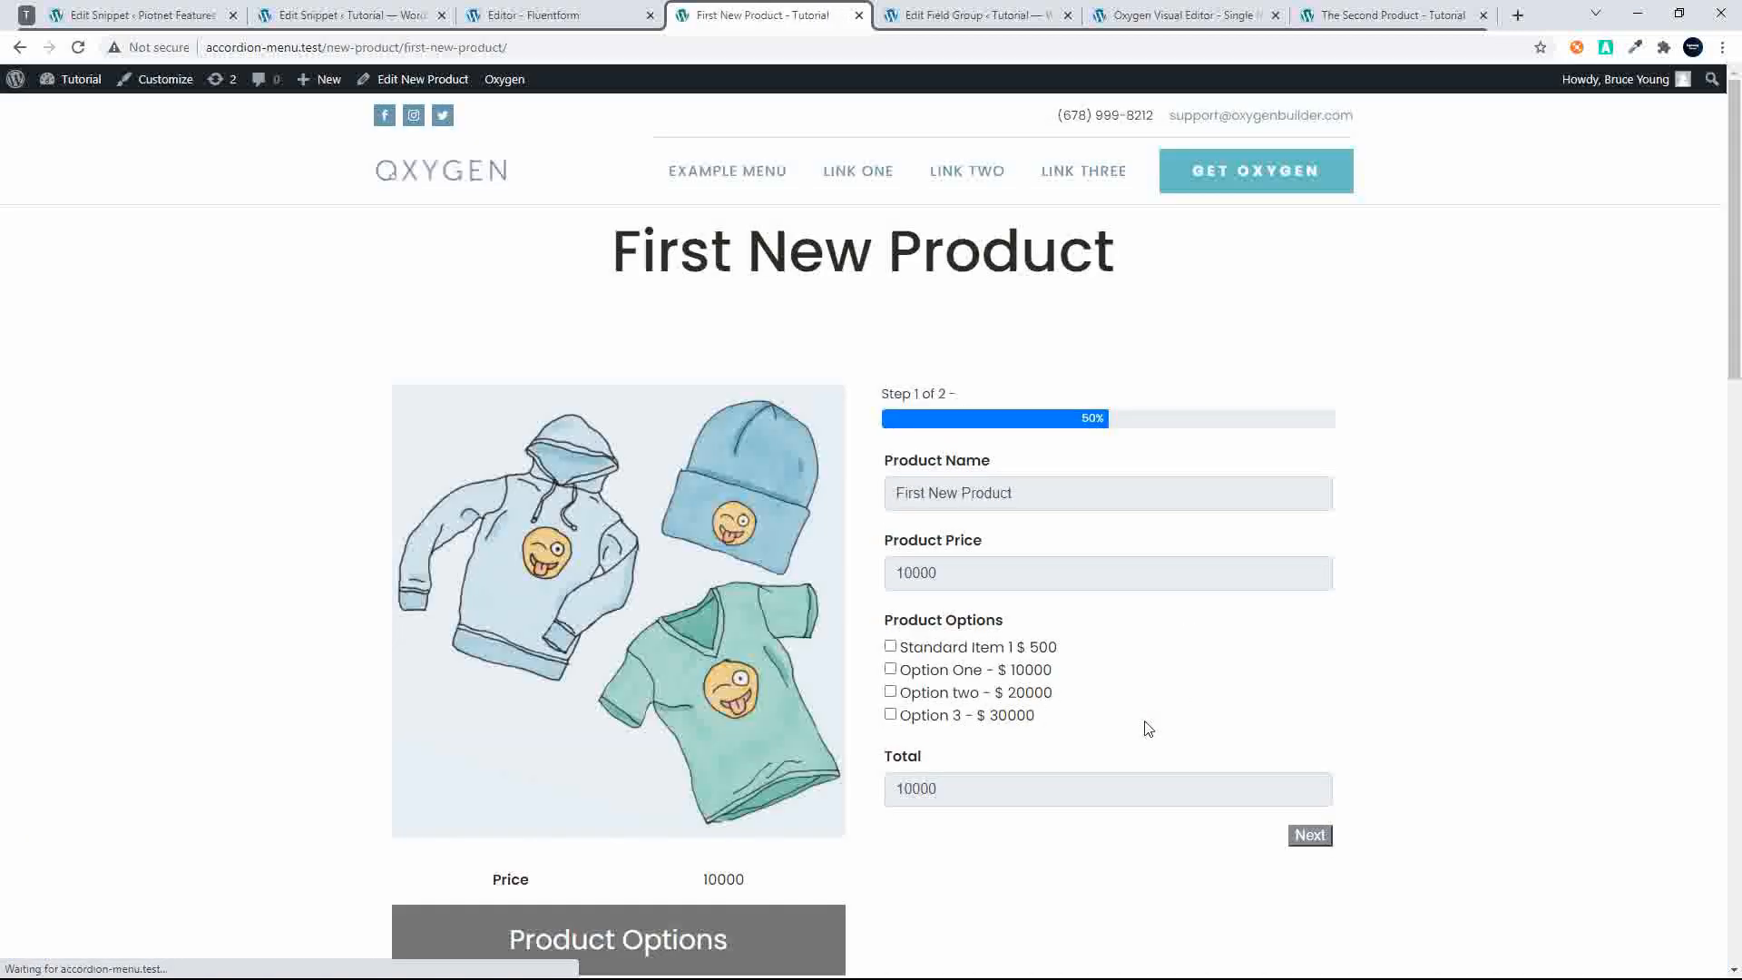
{"action": "scroll", "coordinate": [1079, 666], "scroll_direction": "down", "scroll_amount": 2}
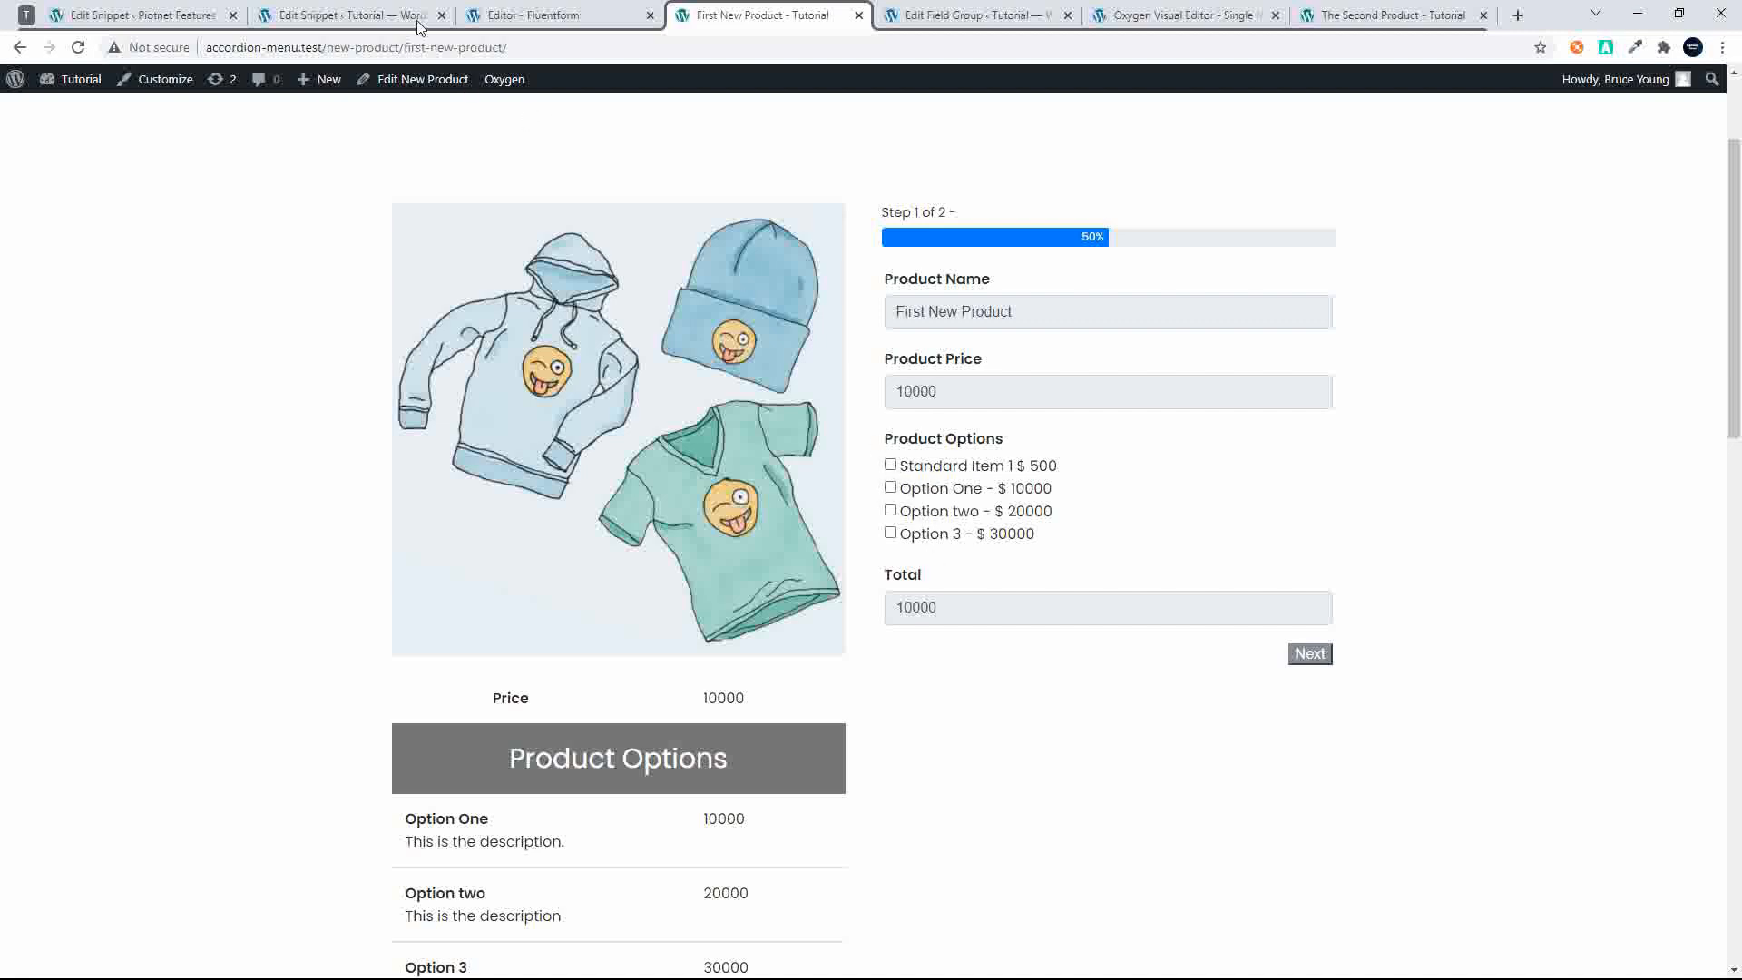
In the New Products Snippets code, uncomment the unset($data['settings']['advanced_options'][0]) line and save the snippet
{"action": "left_click", "coordinate": [367, 21]}
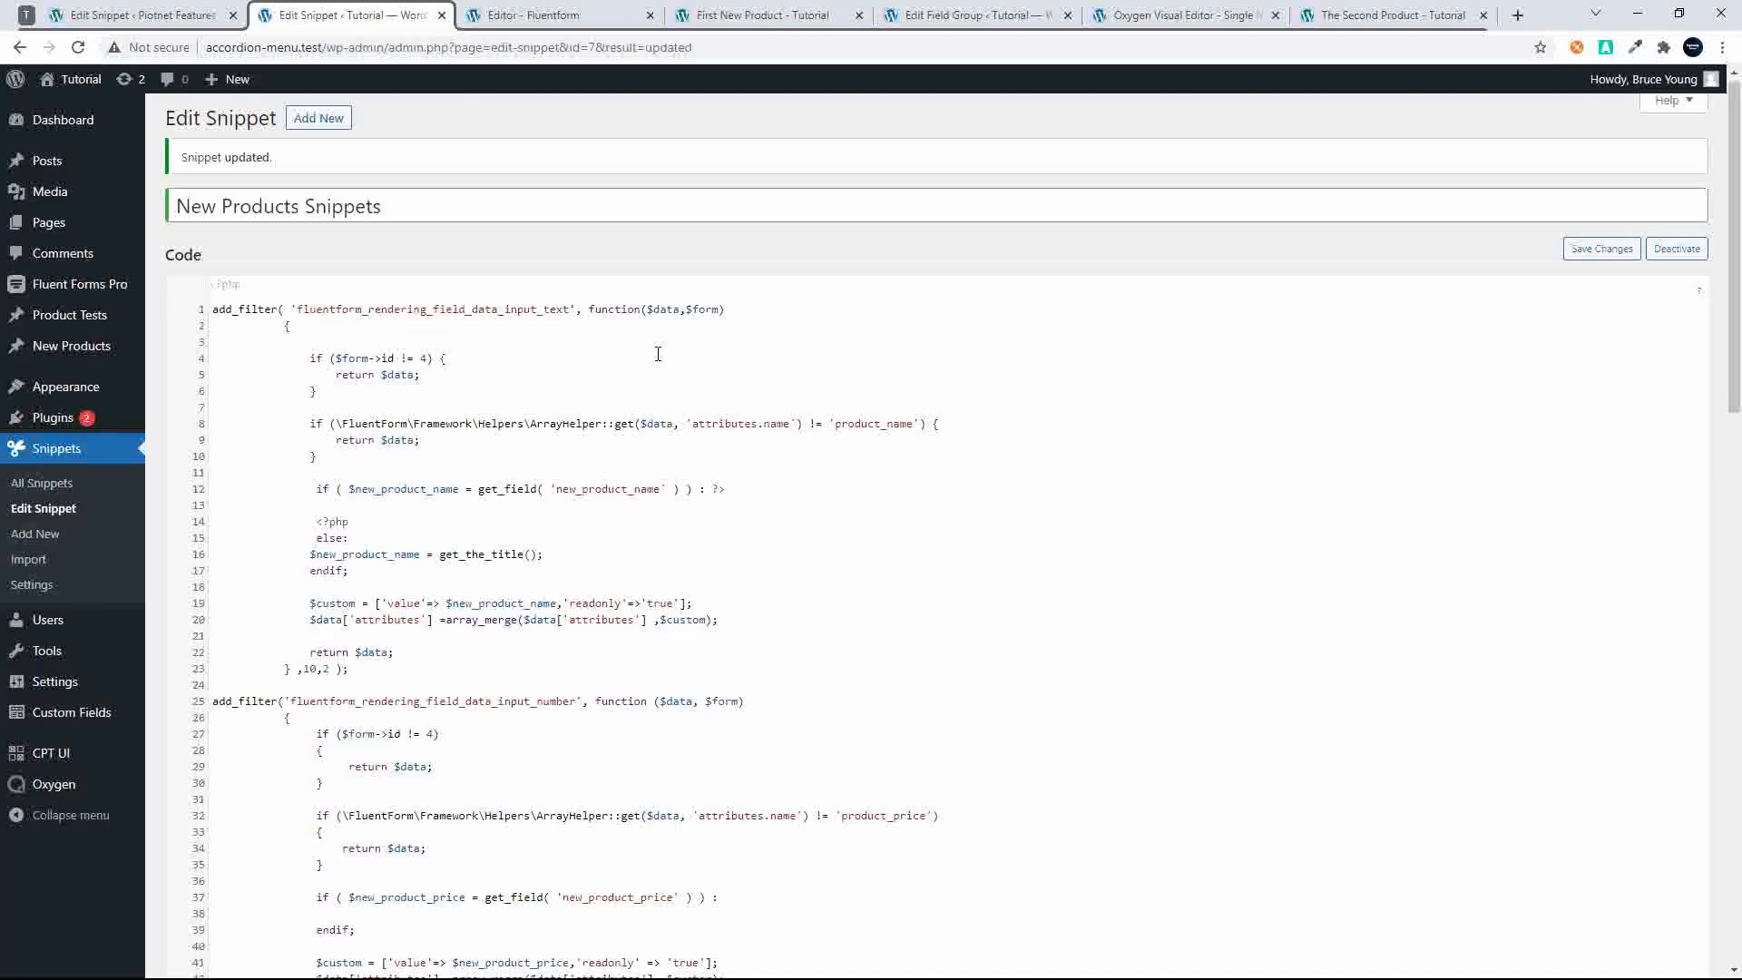
{"action": "scroll", "coordinate": [656, 363], "scroll_direction": "down", "scroll_amount": 9}
{"action": "scroll", "coordinate": [660, 425], "scroll_direction": "down", "scroll_amount": 5}
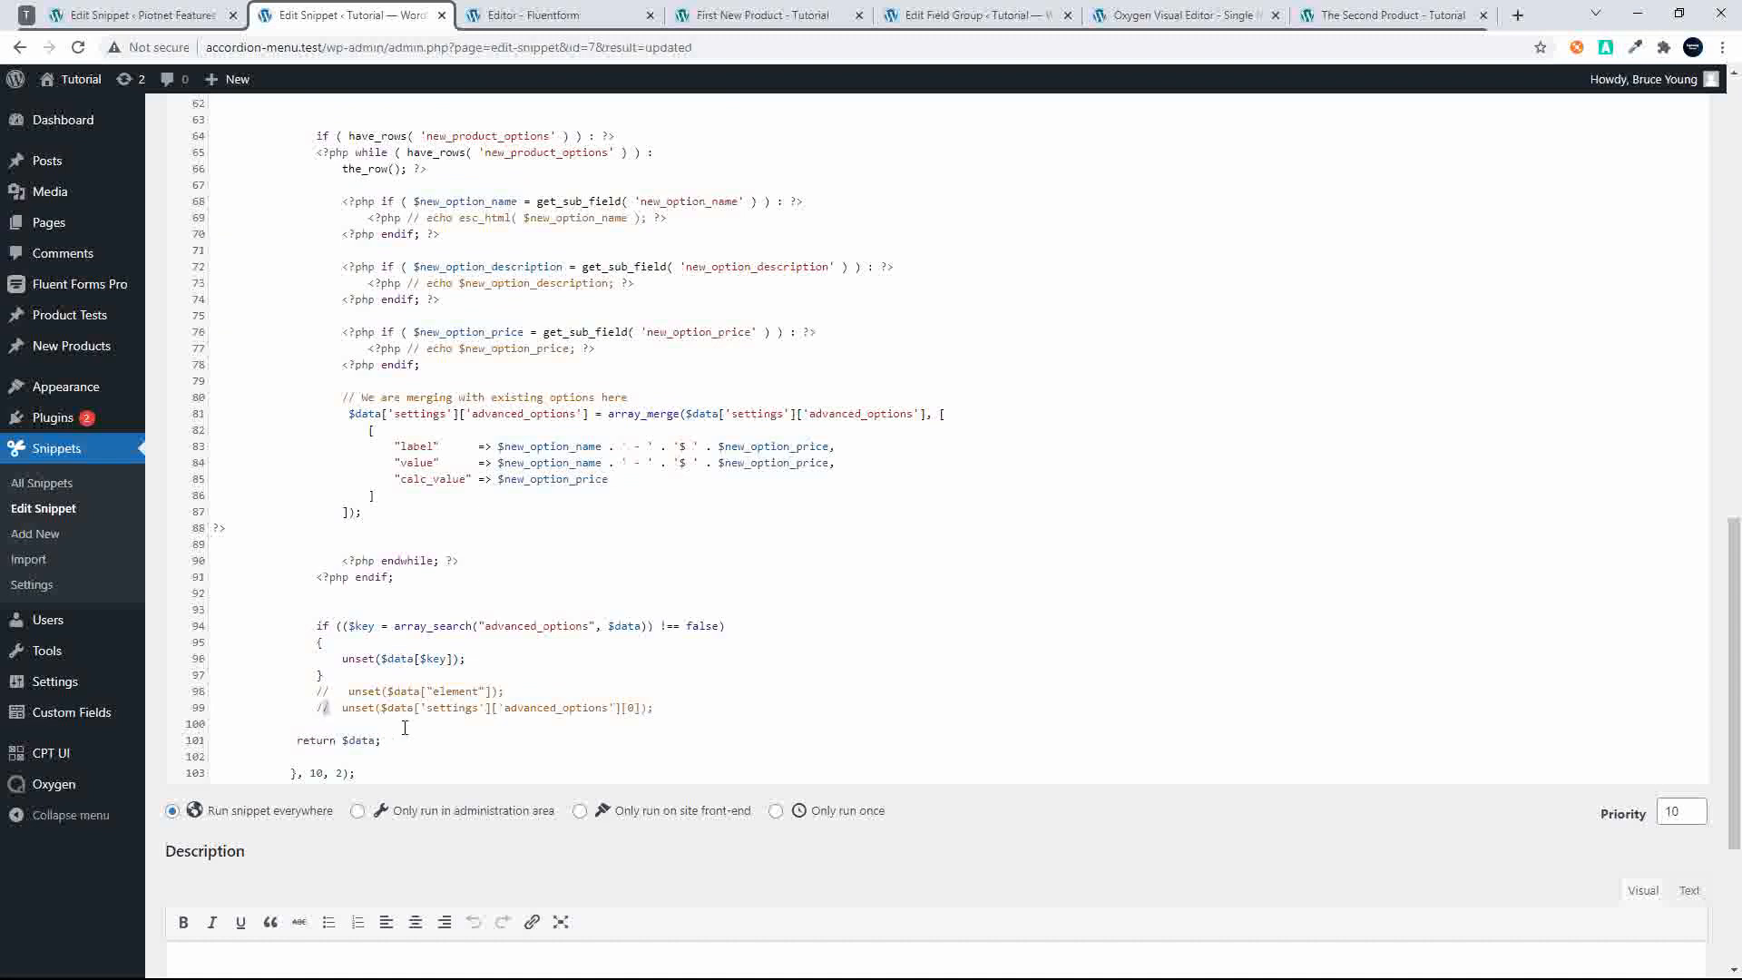
{"action": "key", "text": "BackSpace"}
{"action": "left_click_drag", "start_coordinate": [520, 692], "coordinate": [315, 695]}
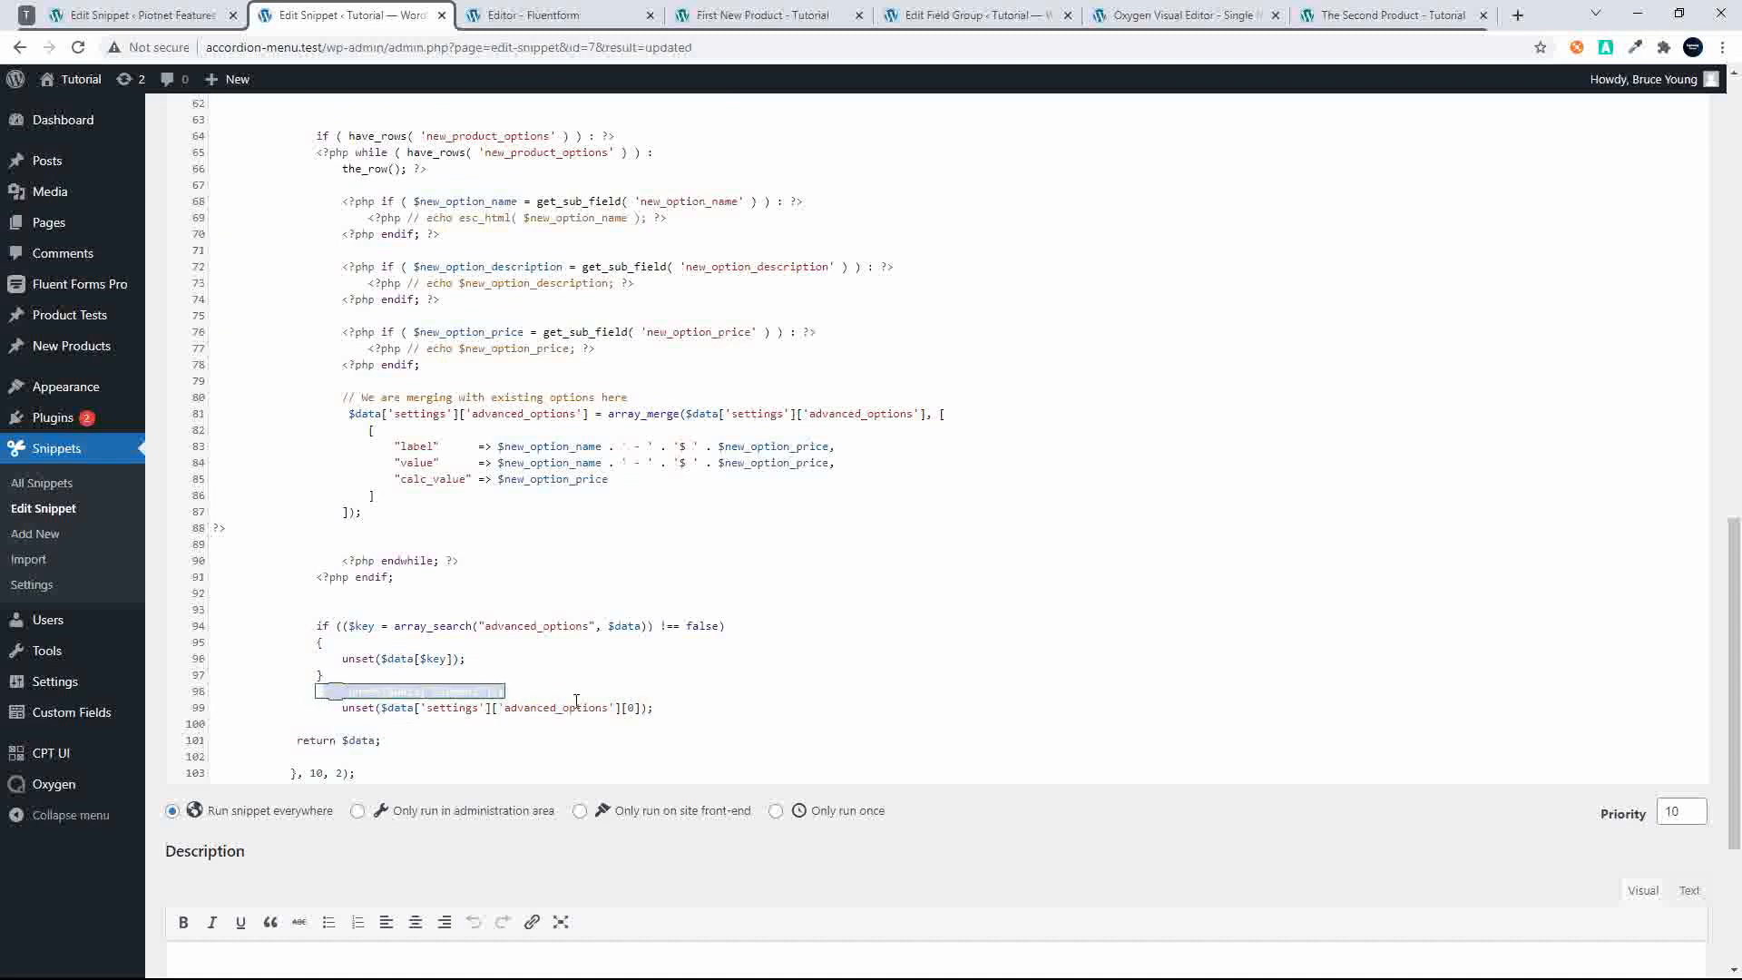
{"action": "left_click", "coordinate": [645, 692]}
{"action": "scroll", "coordinate": [602, 816], "scroll_direction": "down", "scroll_amount": 4}
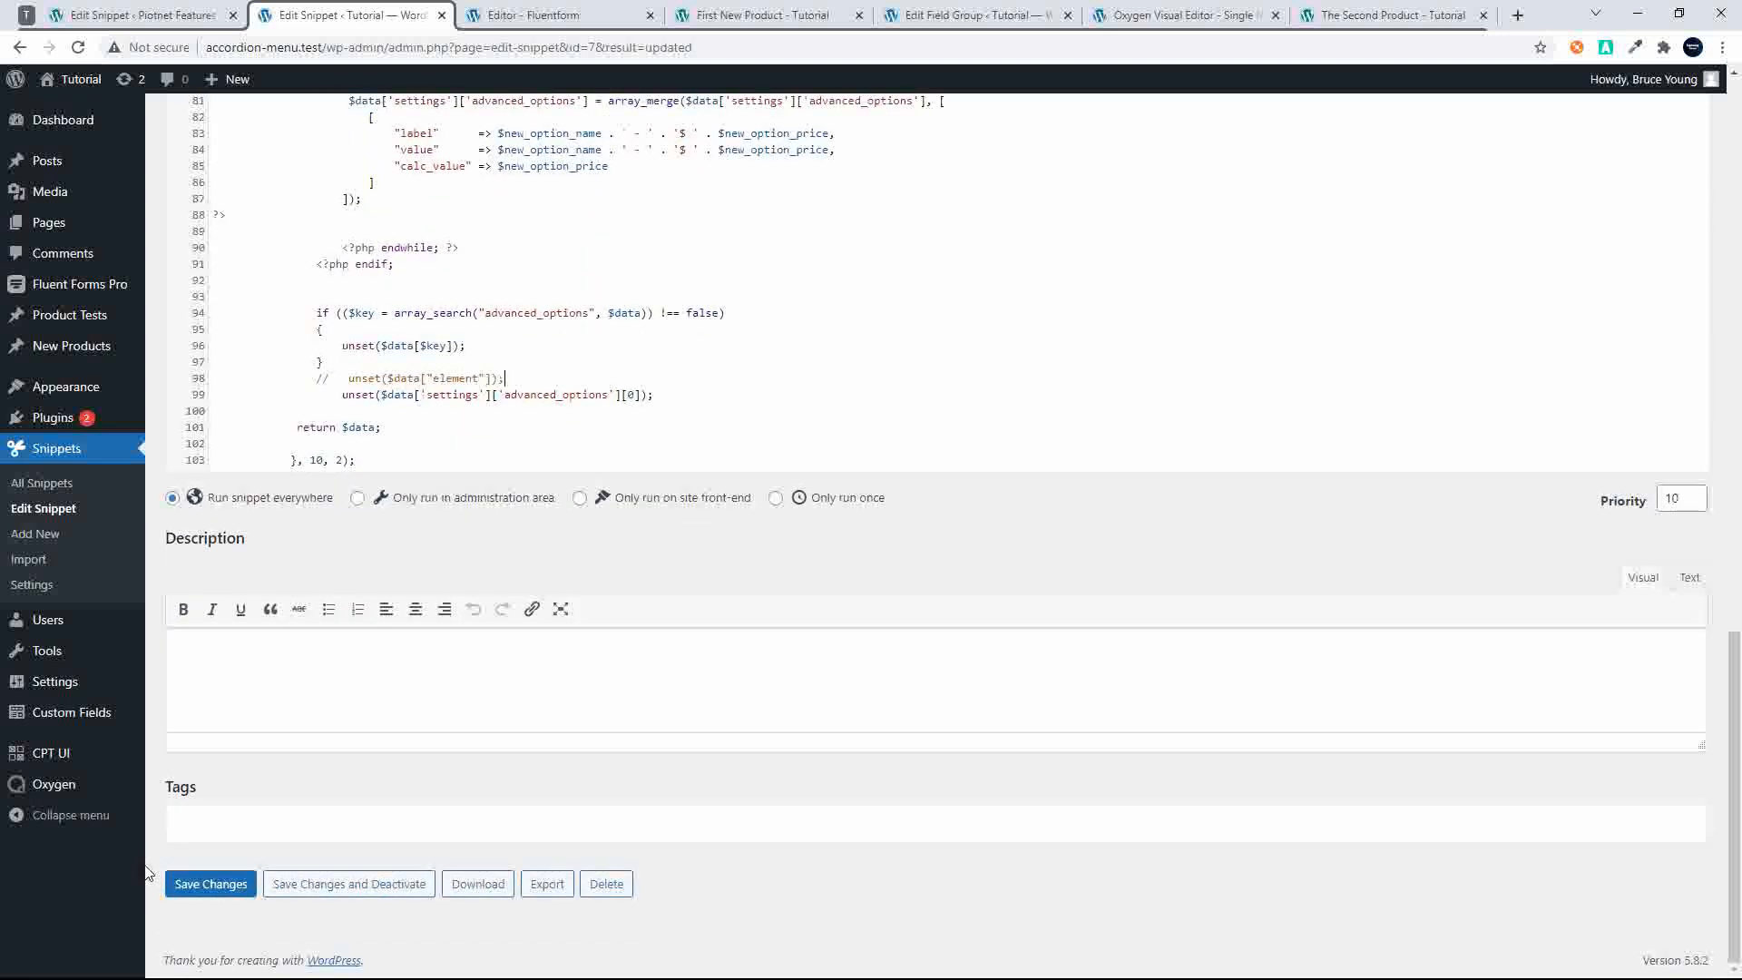
{"action": "left_click", "coordinate": [214, 893]}
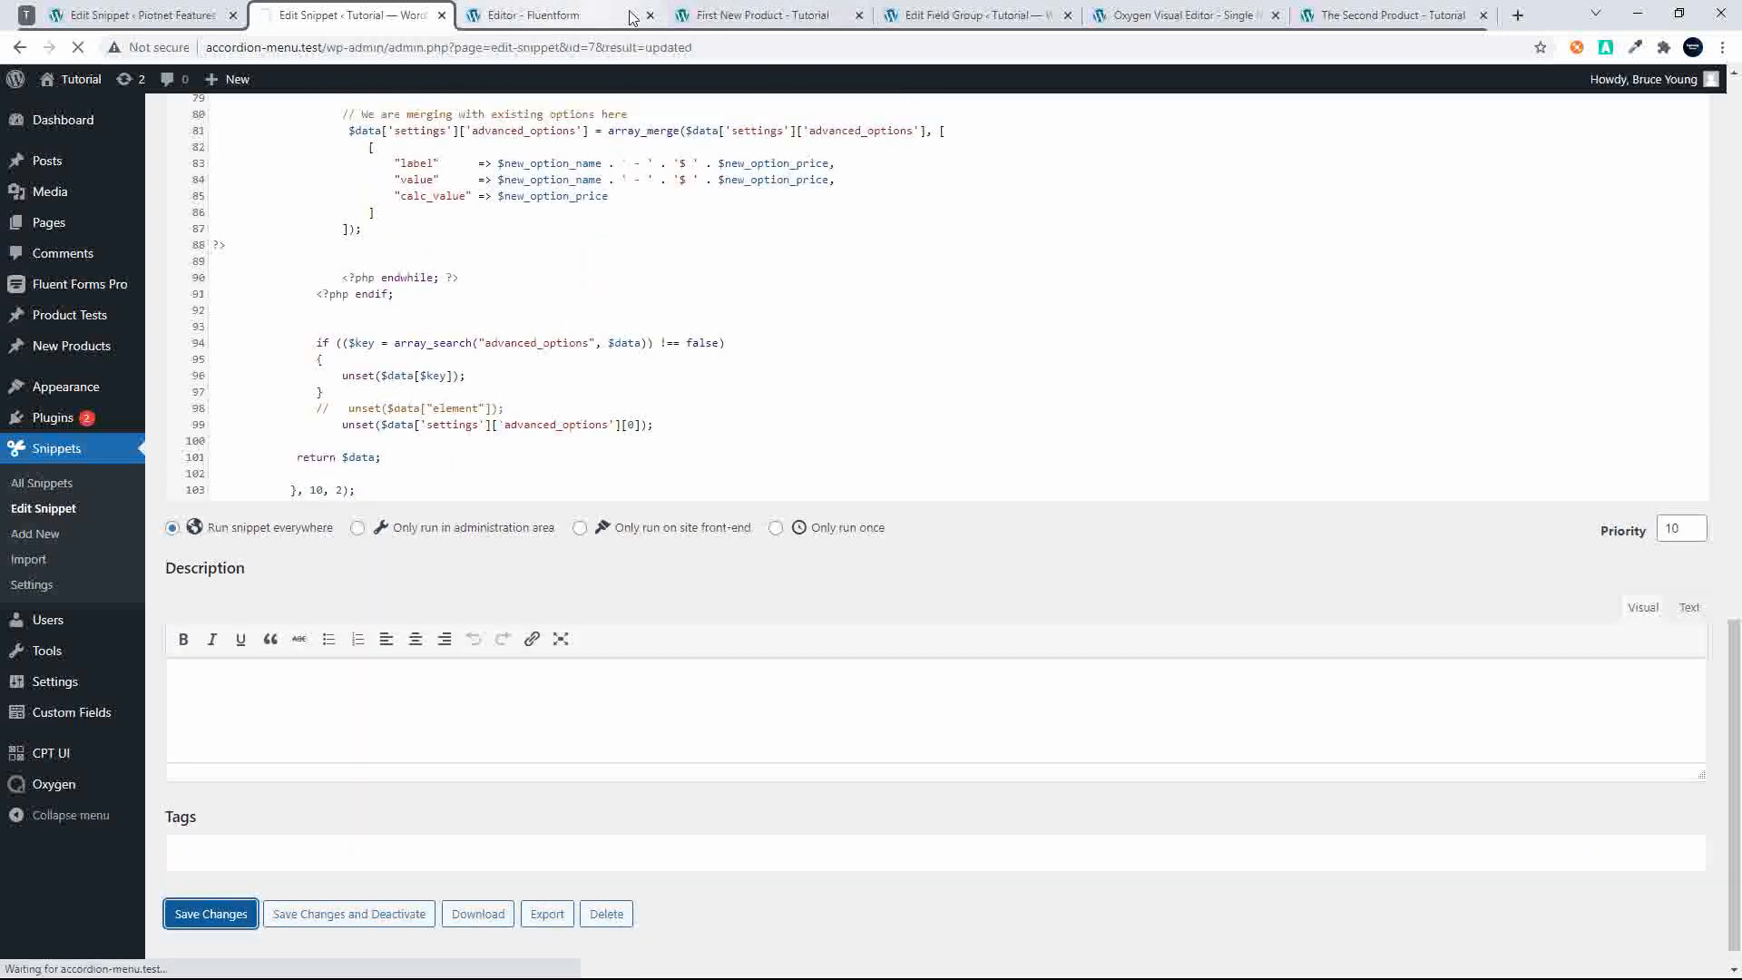
Reload the First New Product page and toggle Option One, Option two and Option 3 in various combinations to test the Total
{"action": "left_click", "coordinate": [715, 16]}
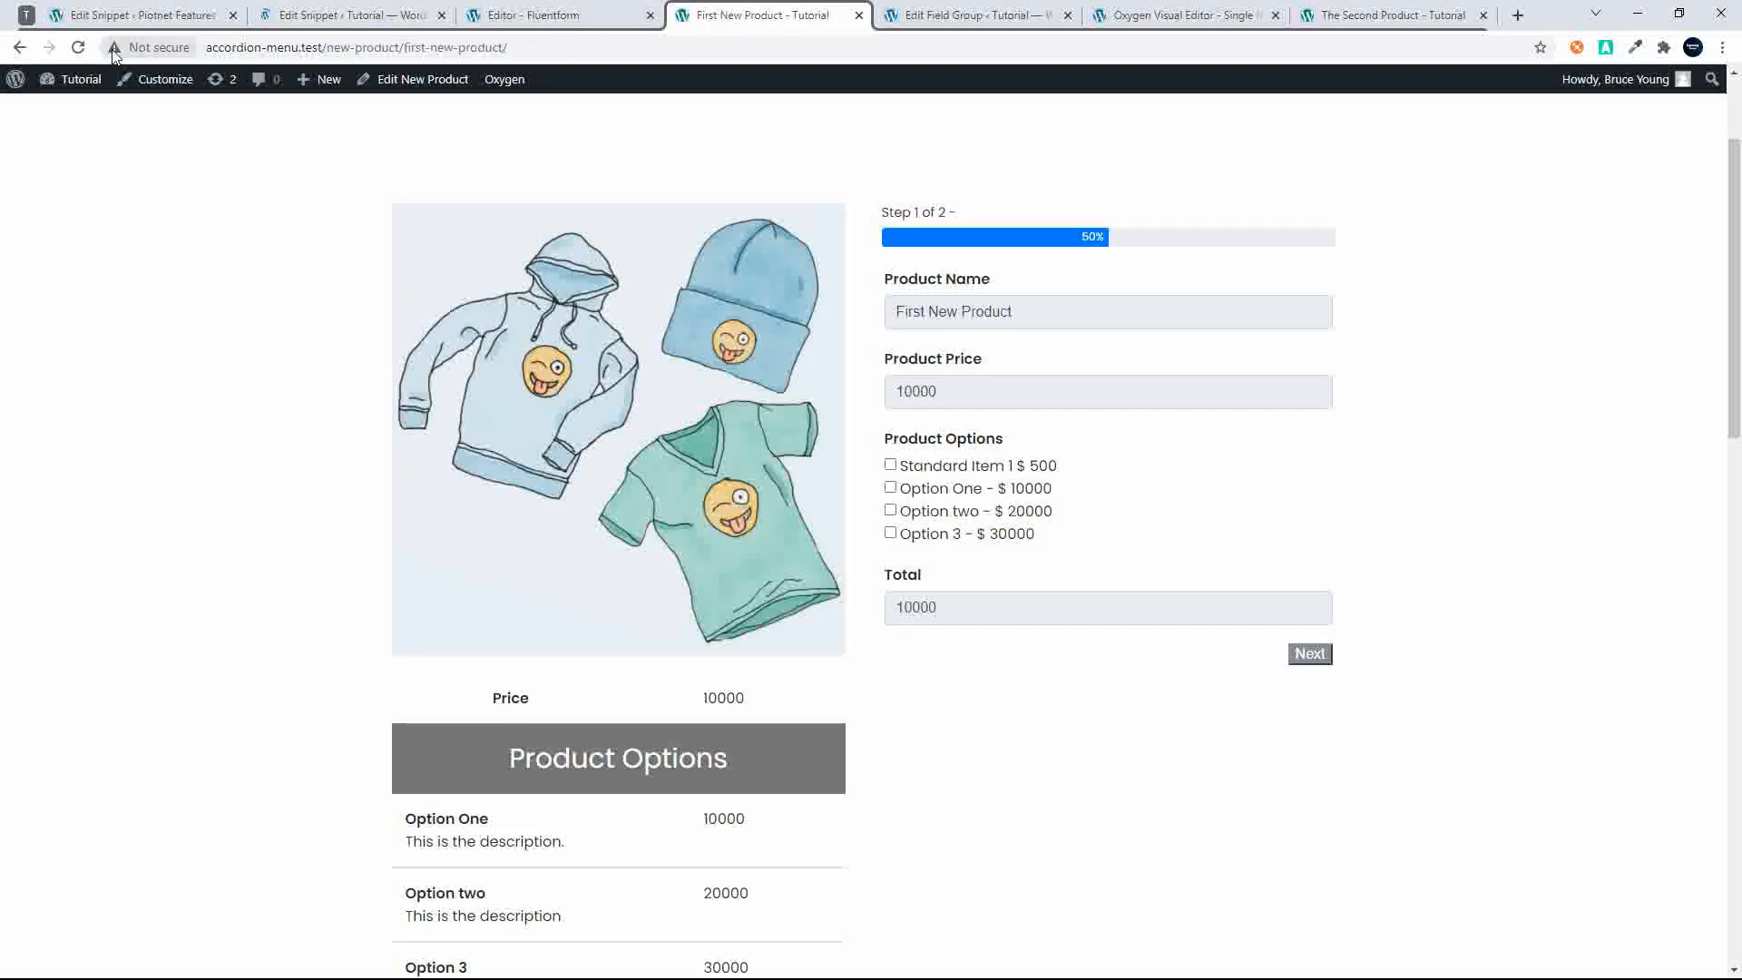
{"action": "left_click", "coordinate": [79, 47]}
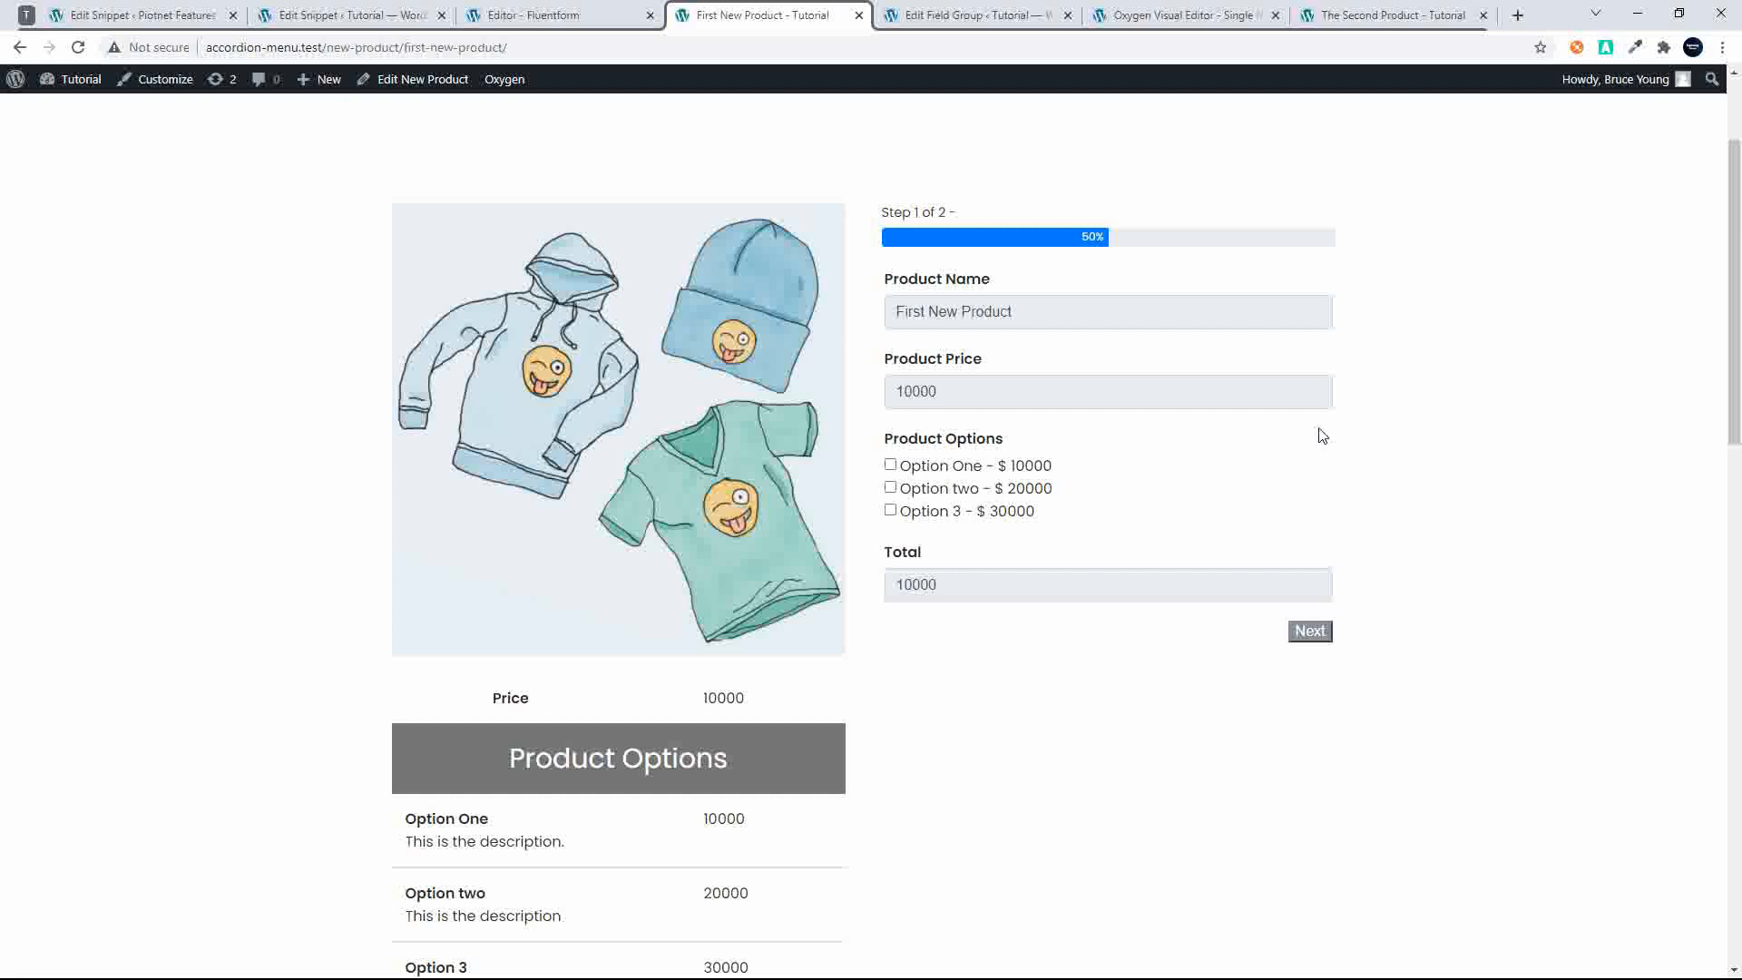
{"action": "left_click", "coordinate": [890, 464]}
{"action": "left_click", "coordinate": [890, 488]}
{"action": "left_click", "coordinate": [890, 510]}
{"action": "left_click", "coordinate": [890, 488]}
{"action": "left_click", "coordinate": [890, 464]}
{"action": "left_click", "coordinate": [890, 488]}
{"action": "left_click", "coordinate": [889, 464]}
{"action": "left_click", "coordinate": [889, 465]}
{"action": "left_click", "coordinate": [890, 488]}
{"action": "left_click", "coordinate": [890, 509]}
{"action": "left_click", "coordinate": [894, 509]}
{"action": "left_click", "coordinate": [926, 488]}
{"action": "left_click", "coordinate": [941, 471]}
{"action": "left_click", "coordinate": [943, 493]}
{"action": "left_click", "coordinate": [937, 514]}
{"action": "left_click", "coordinate": [937, 471]}
Review the product's options lower on the page and advance the order form to its second step
{"action": "scroll", "coordinate": [952, 585], "scroll_direction": "down", "scroll_amount": 13}
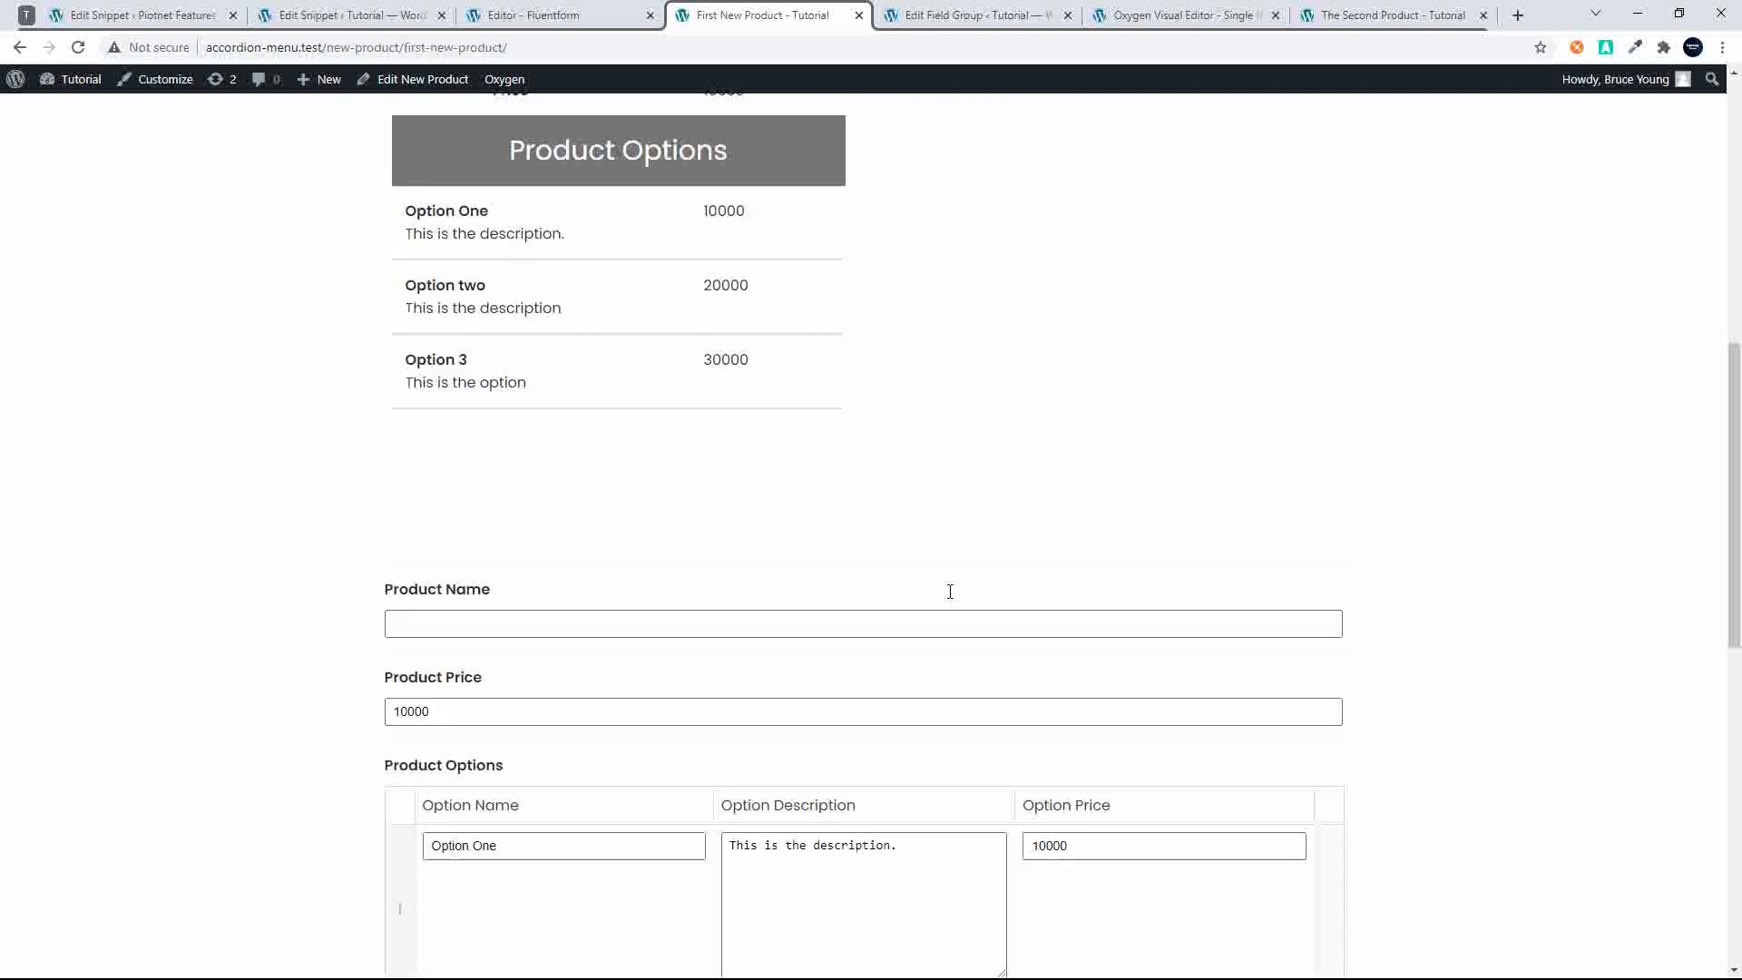
{"action": "scroll", "coordinate": [939, 436], "scroll_direction": "up", "scroll_amount": 13}
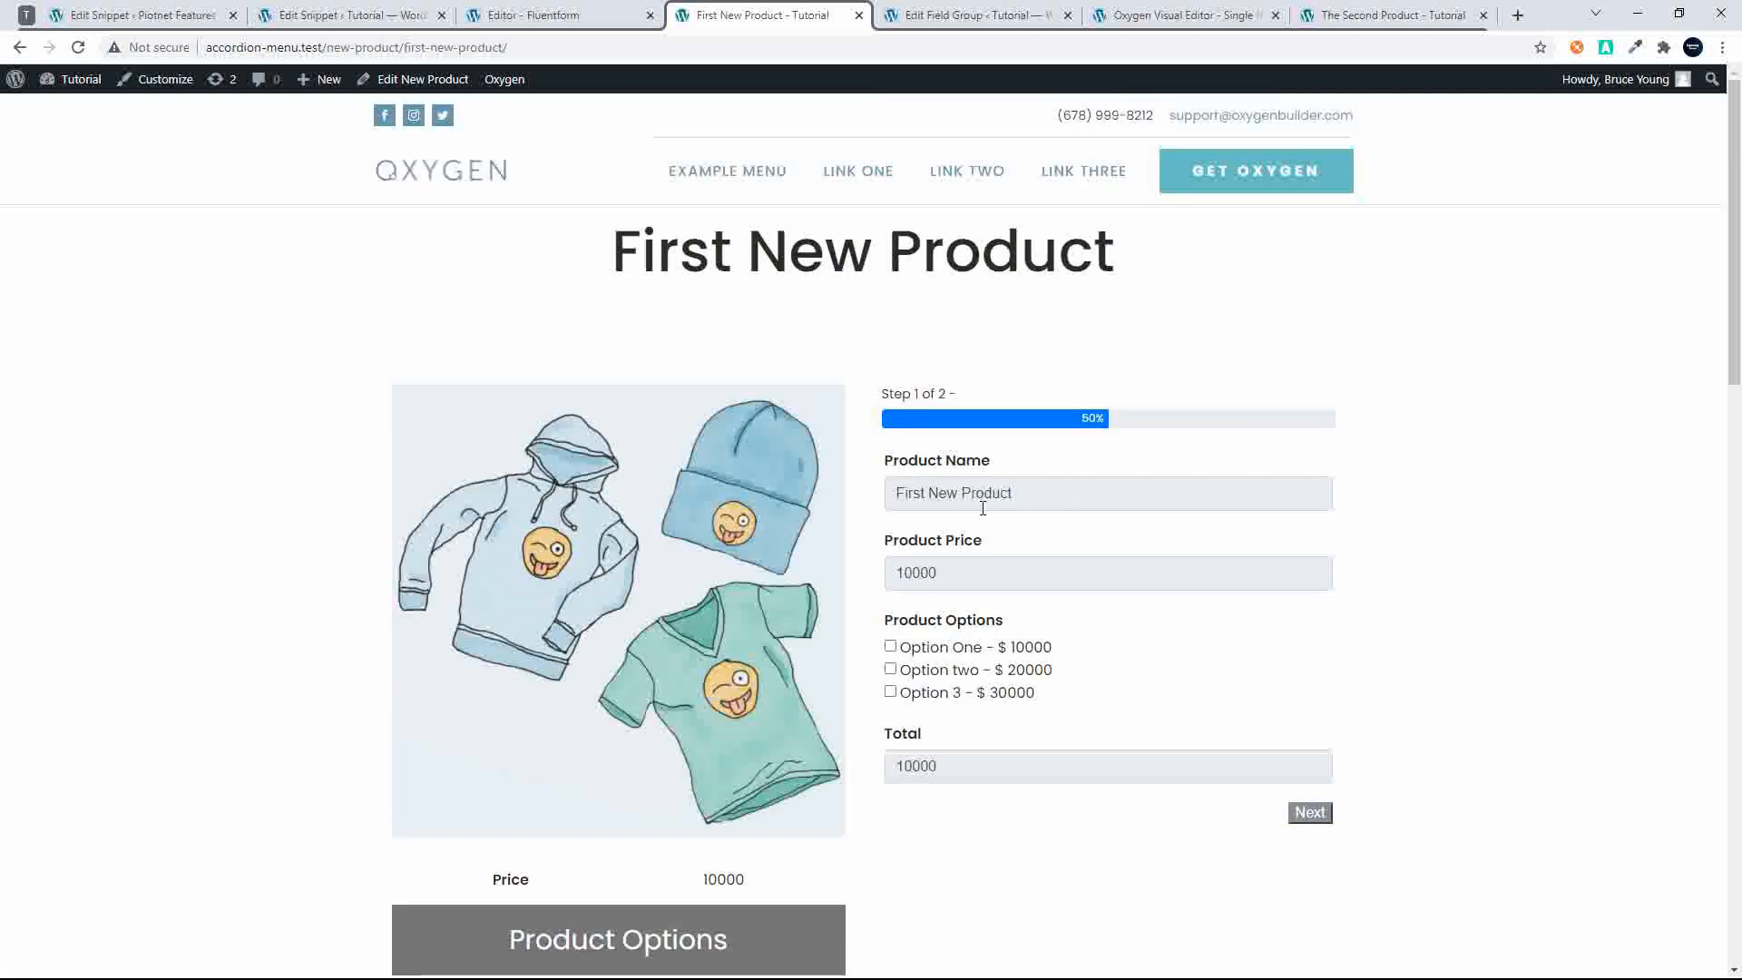
{"action": "left_click", "coordinate": [1310, 813]}
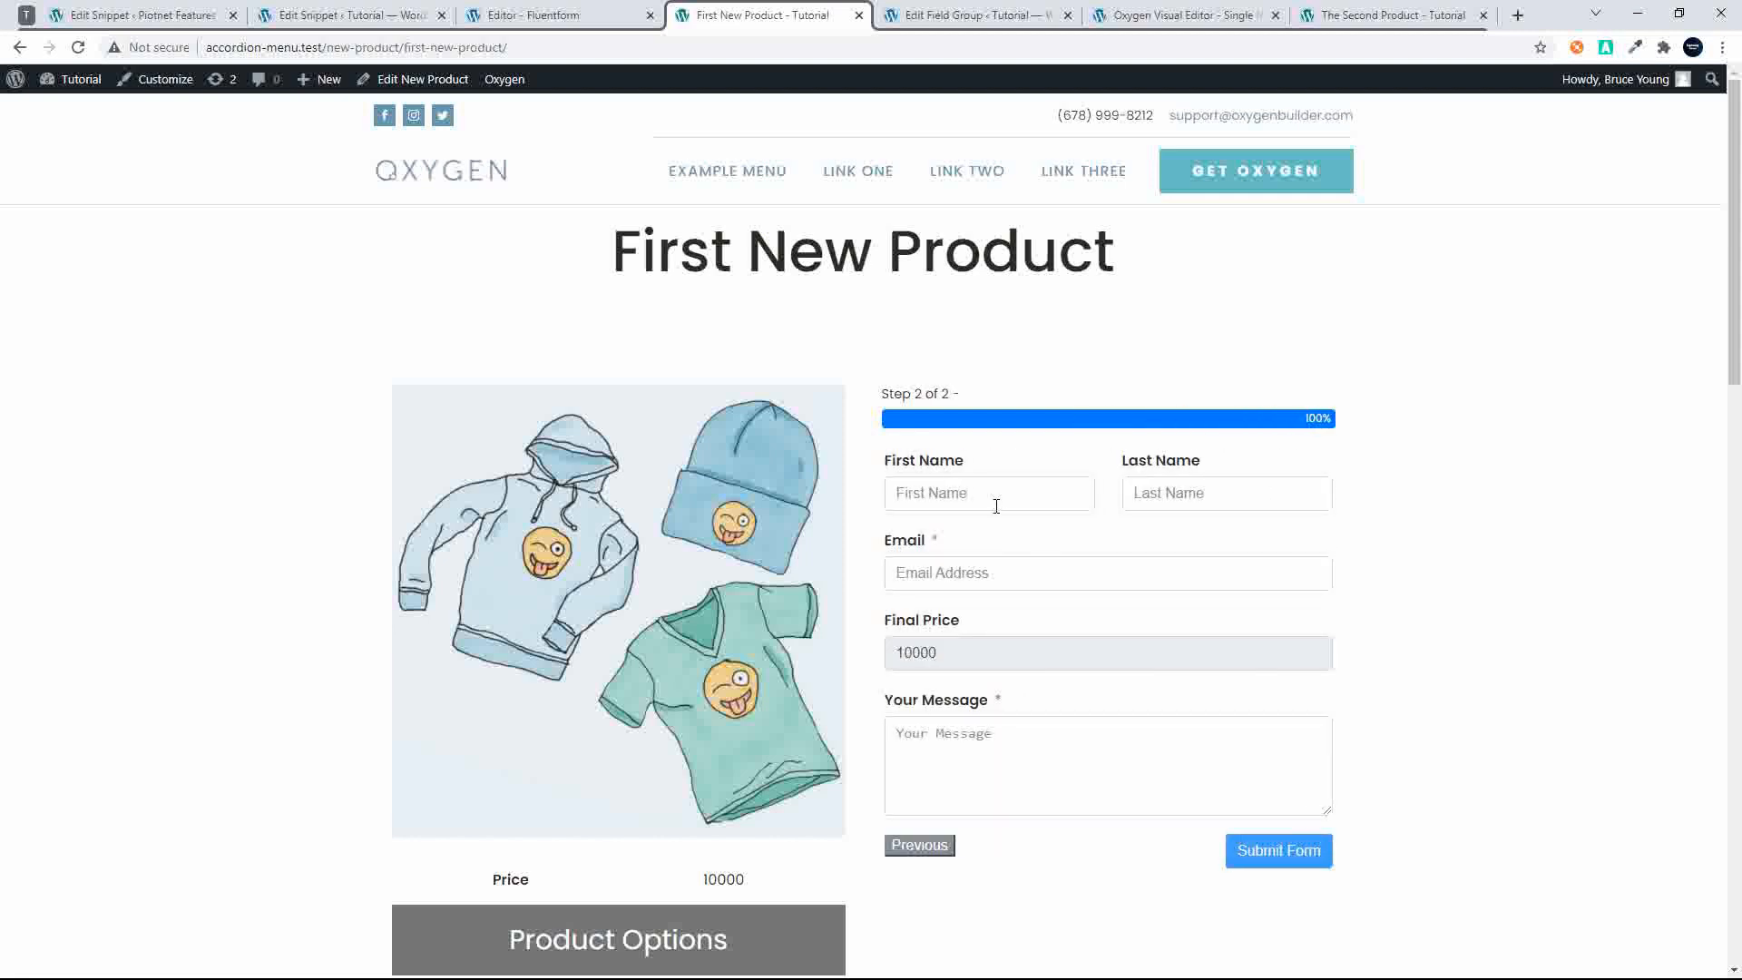
{"action": "left_click", "coordinate": [536, 14]}
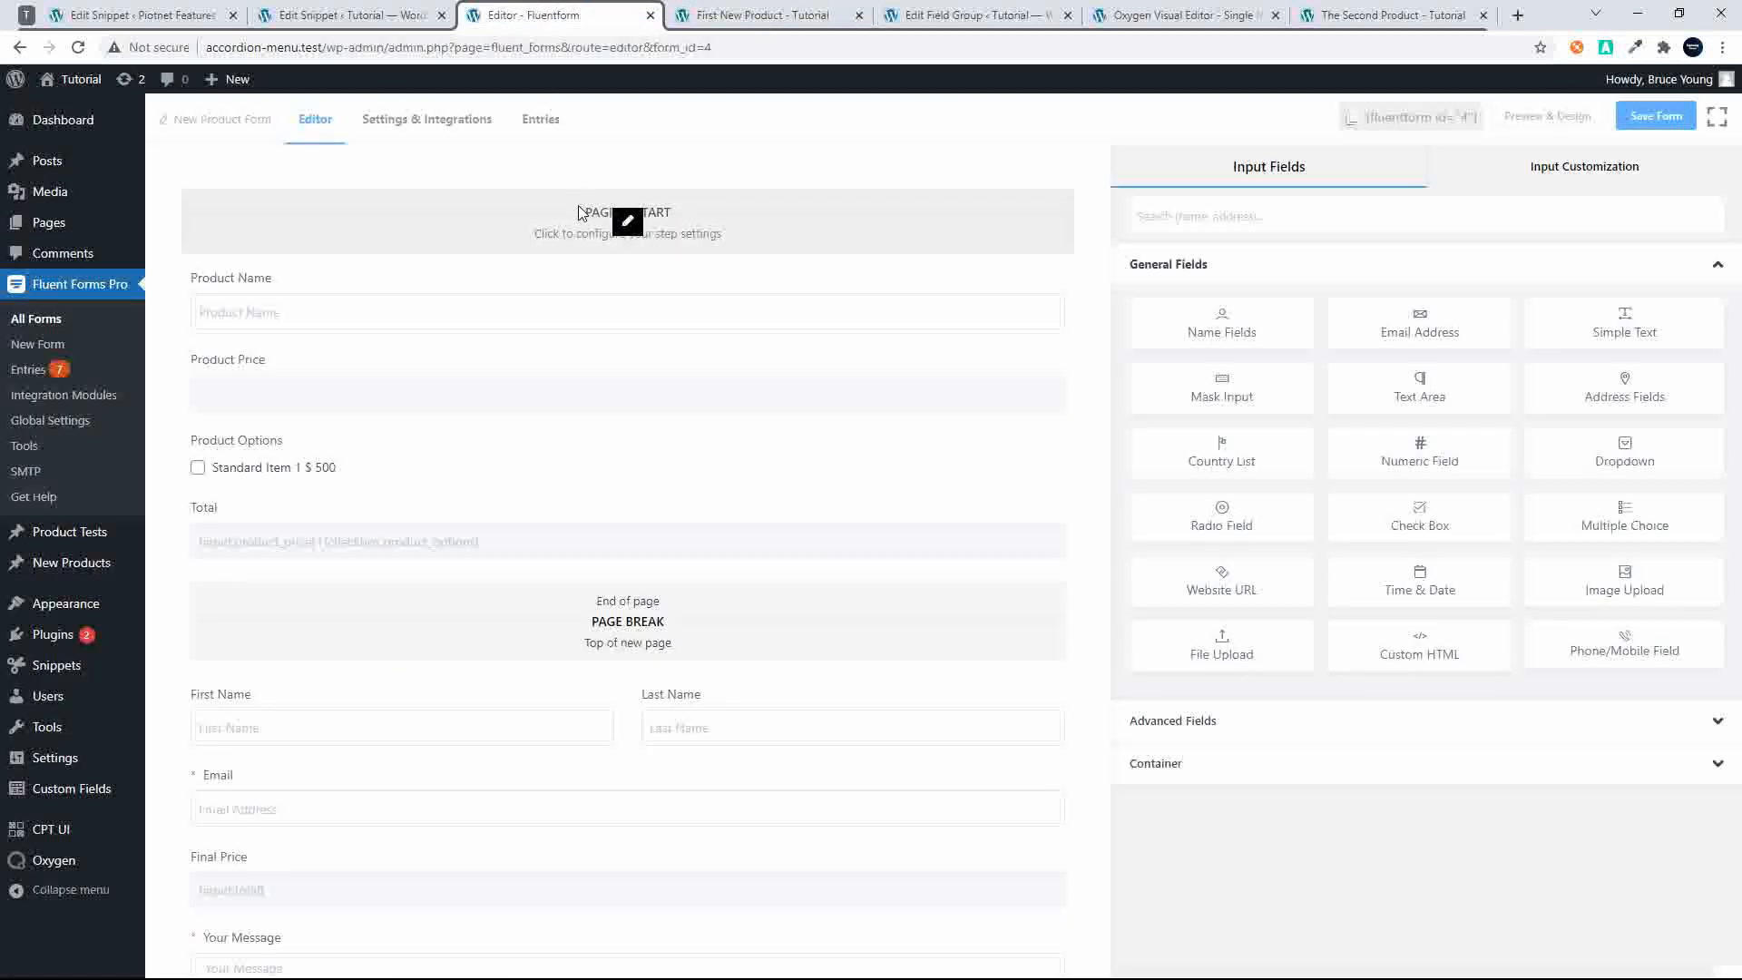
{"action": "left_click", "coordinate": [430, 125]}
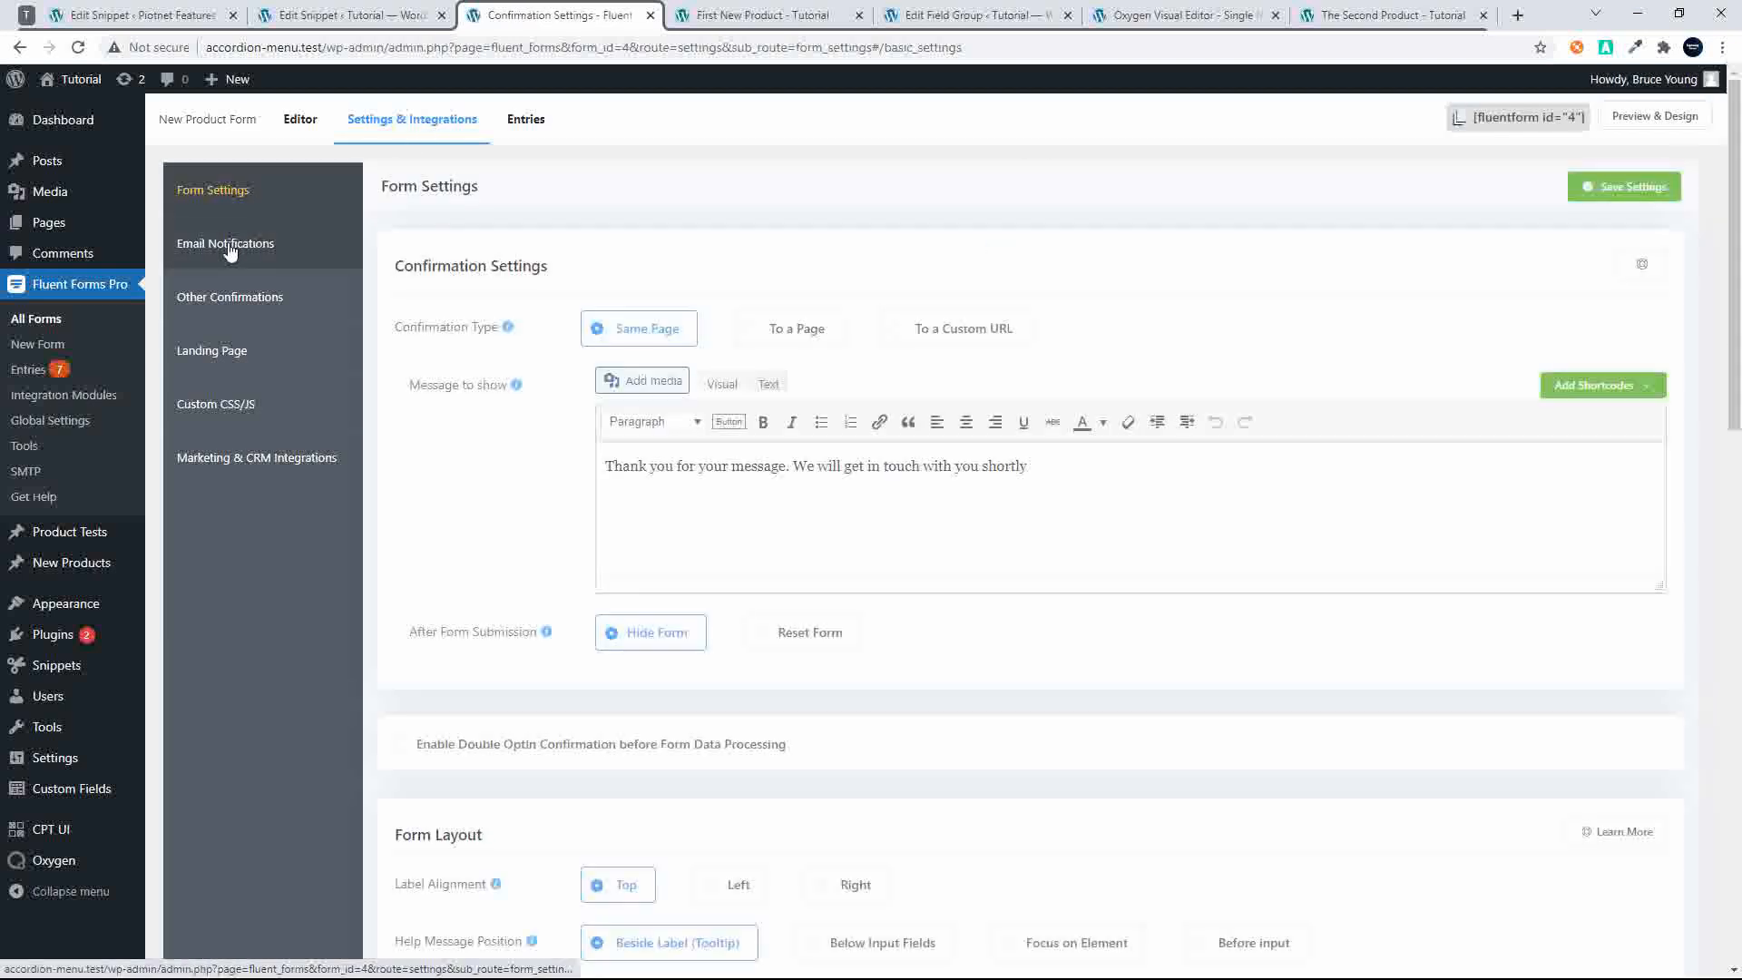
{"action": "left_click", "coordinate": [227, 243]}
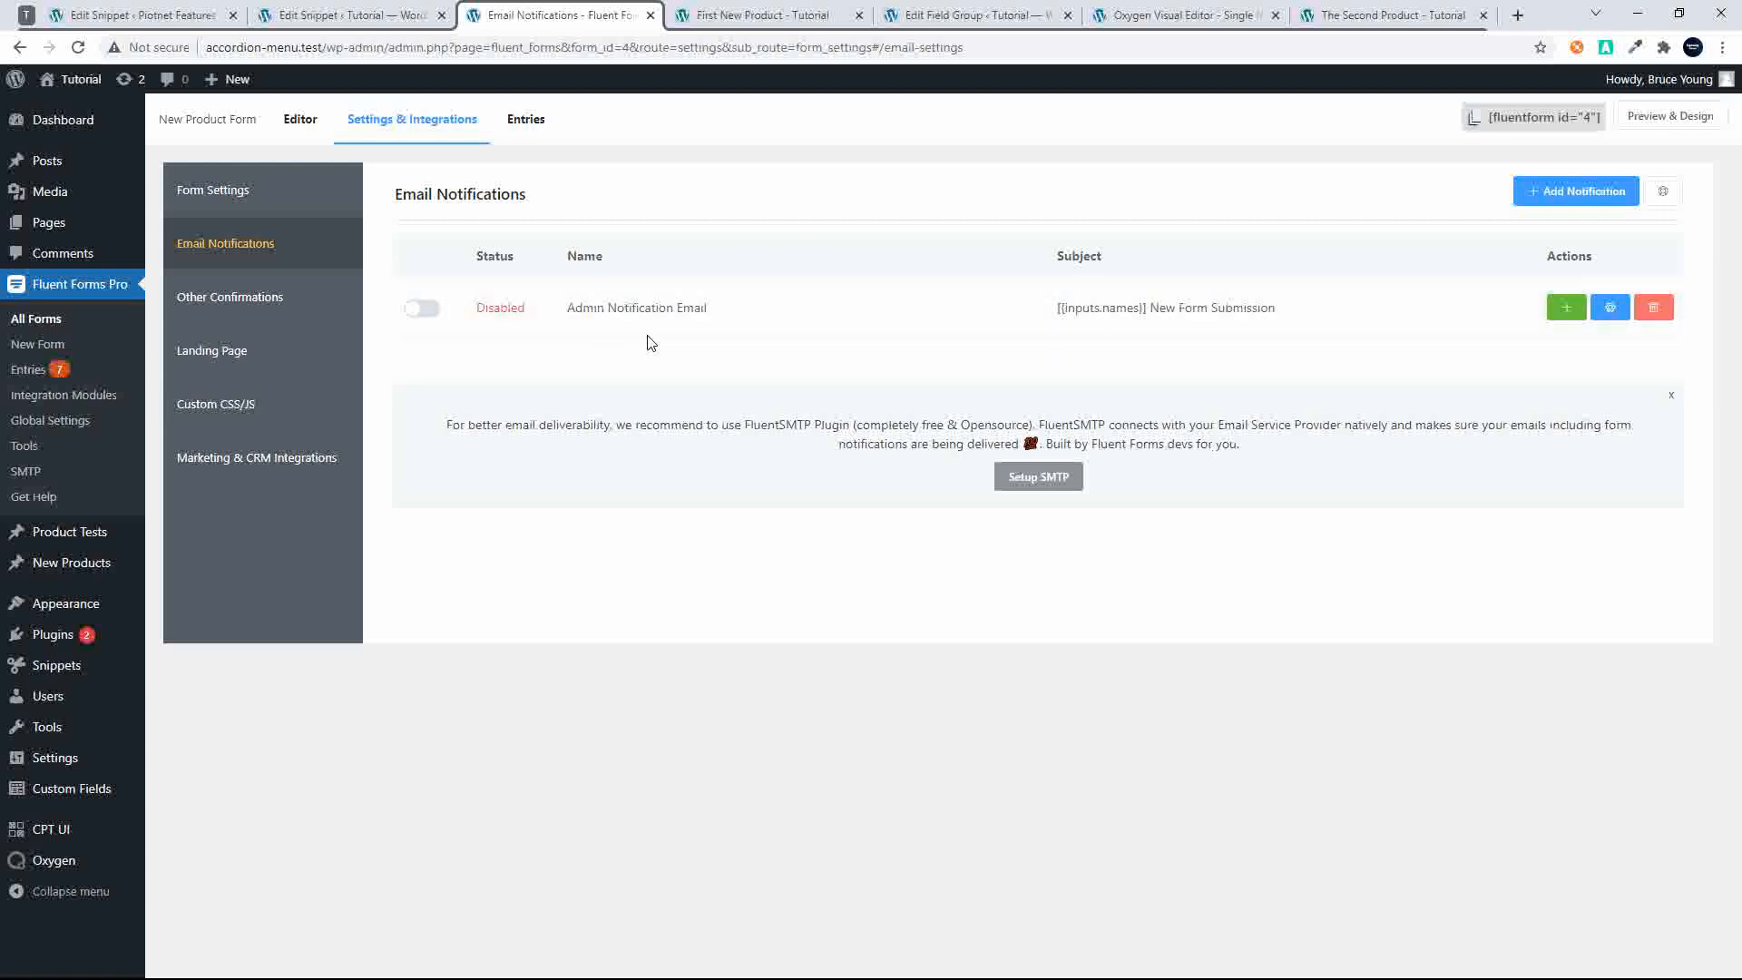
{"action": "left_click", "coordinate": [1609, 307]}
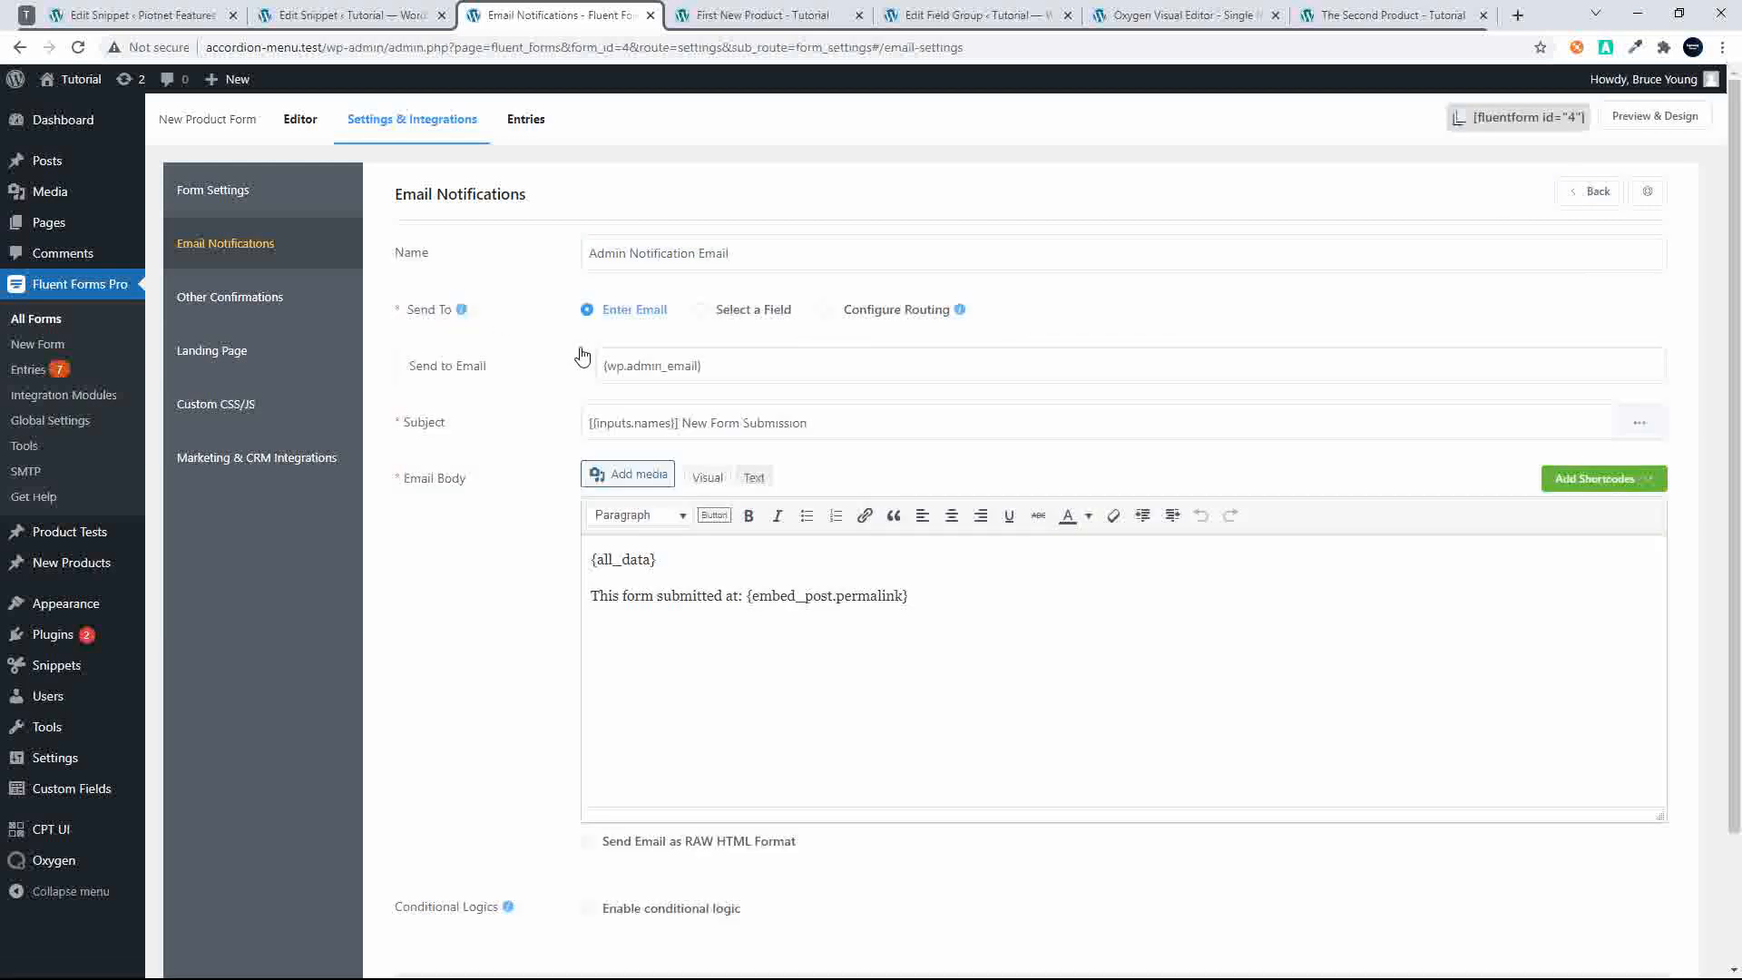
{"action": "left_click", "coordinate": [736, 367]}
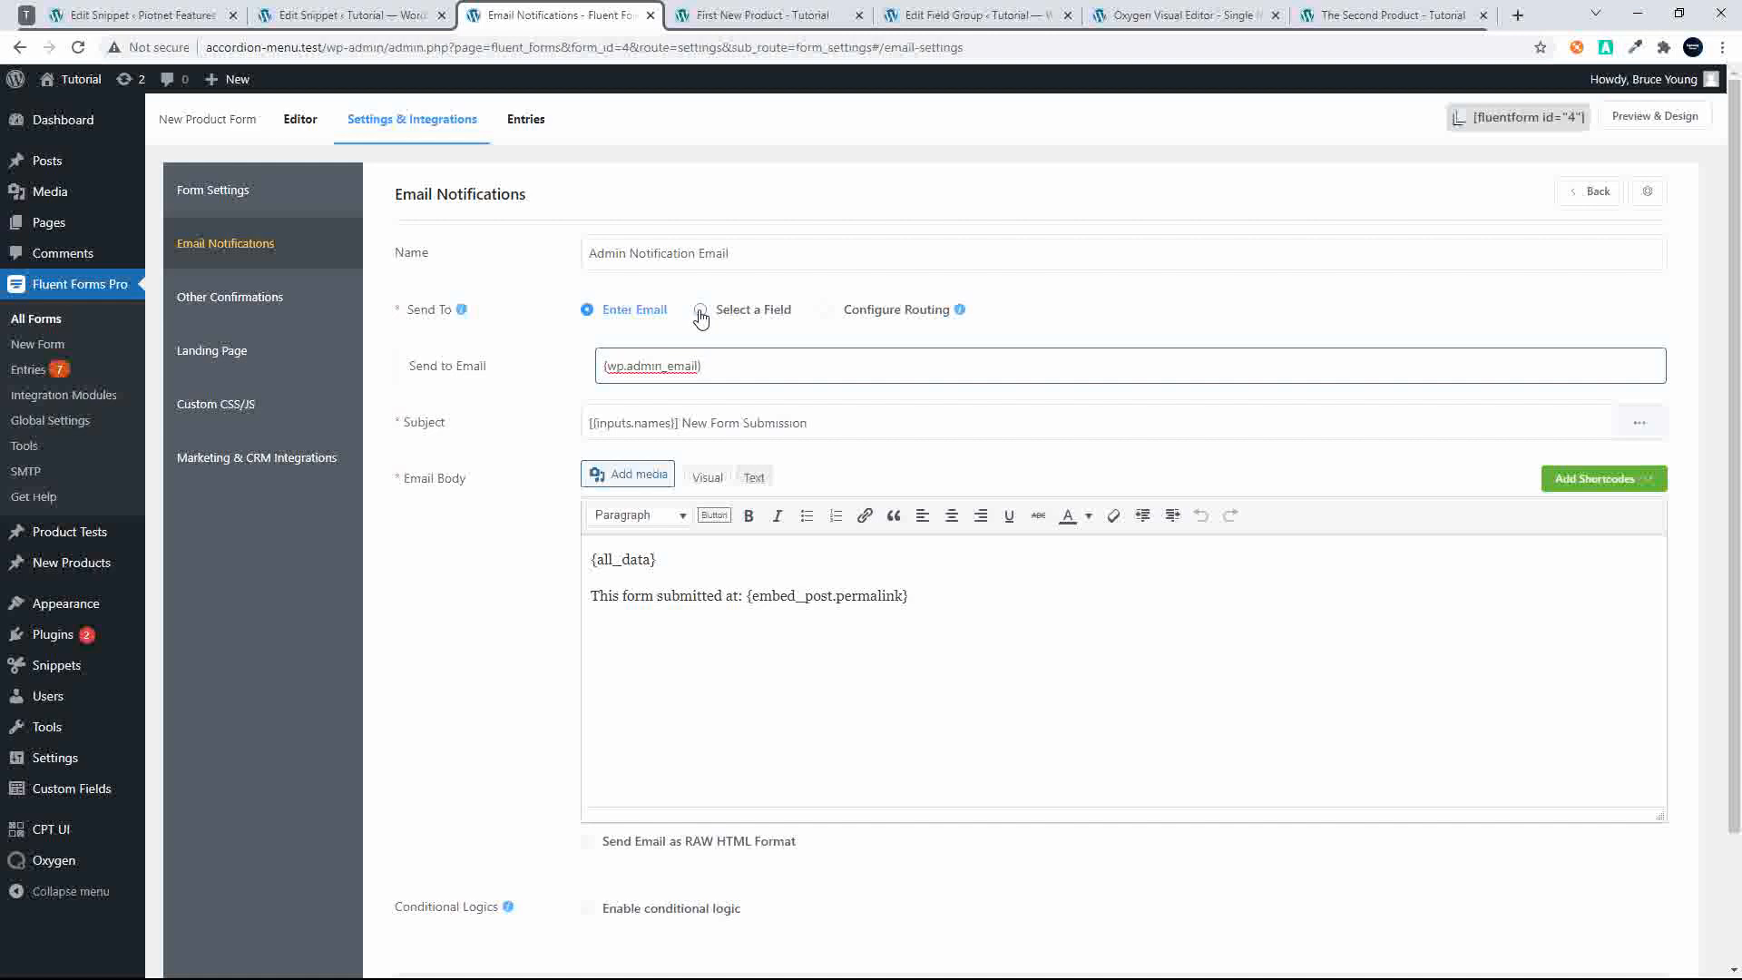
{"action": "left_click", "coordinate": [20, 49]}
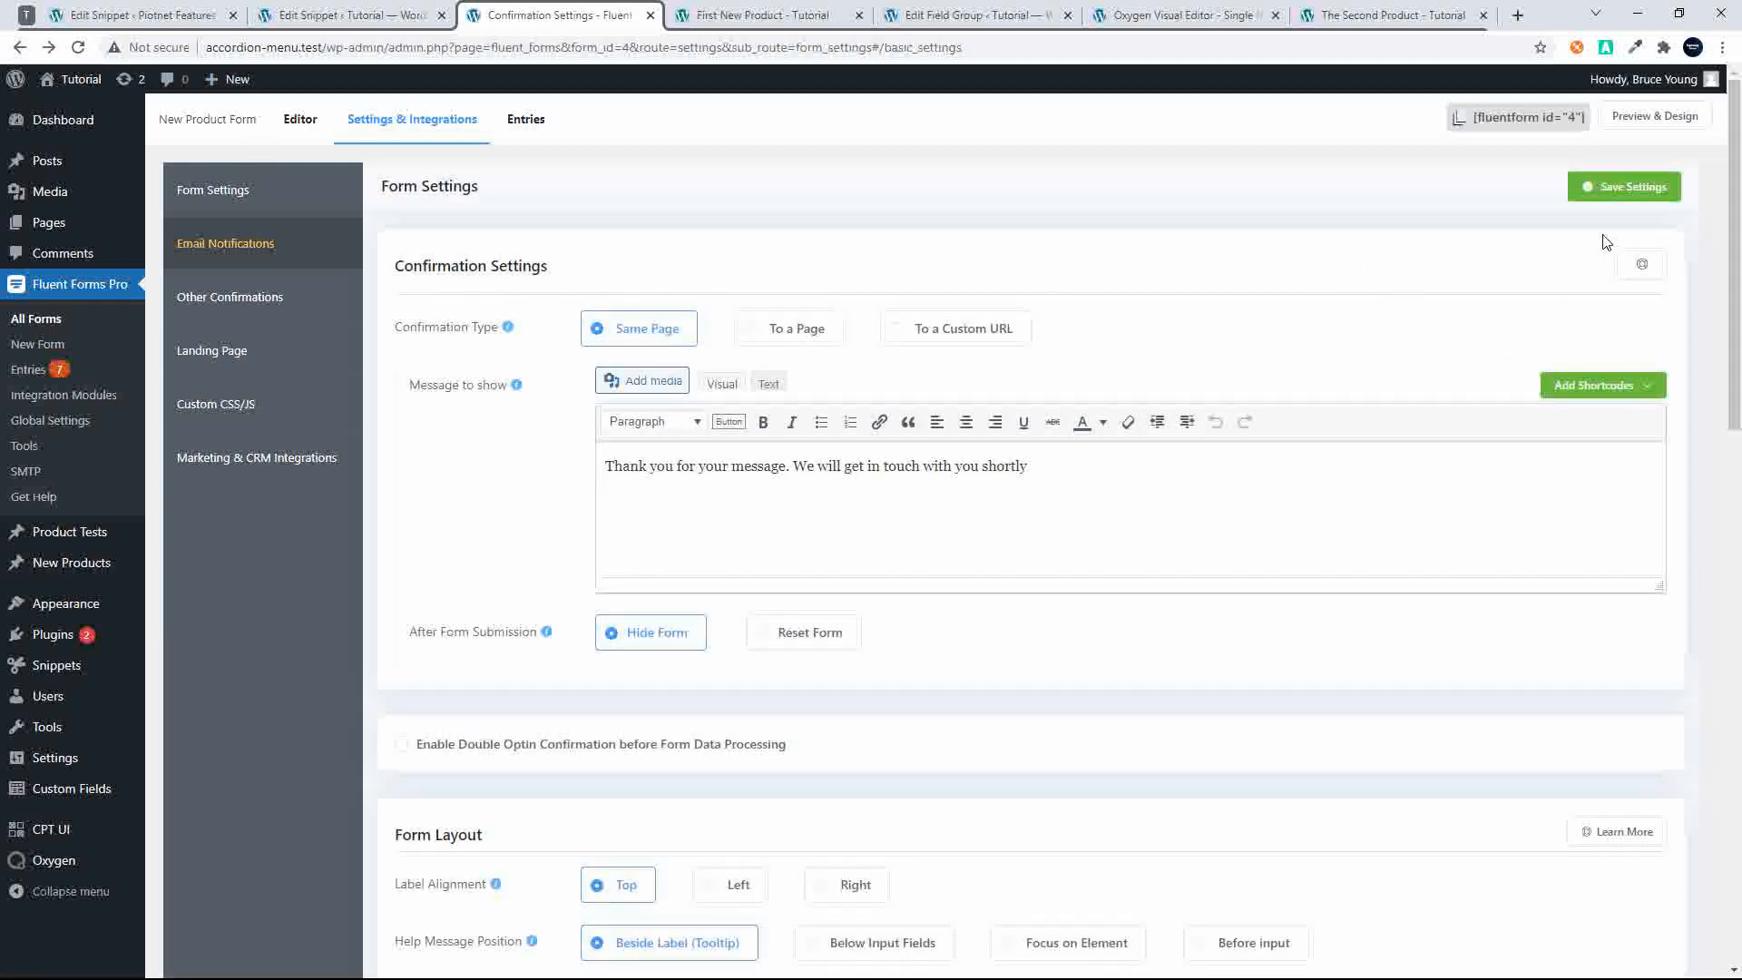
Add an email notification named "Customner" to the form and send it to the address in the form's Email field
{"action": "left_click", "coordinate": [226, 245]}
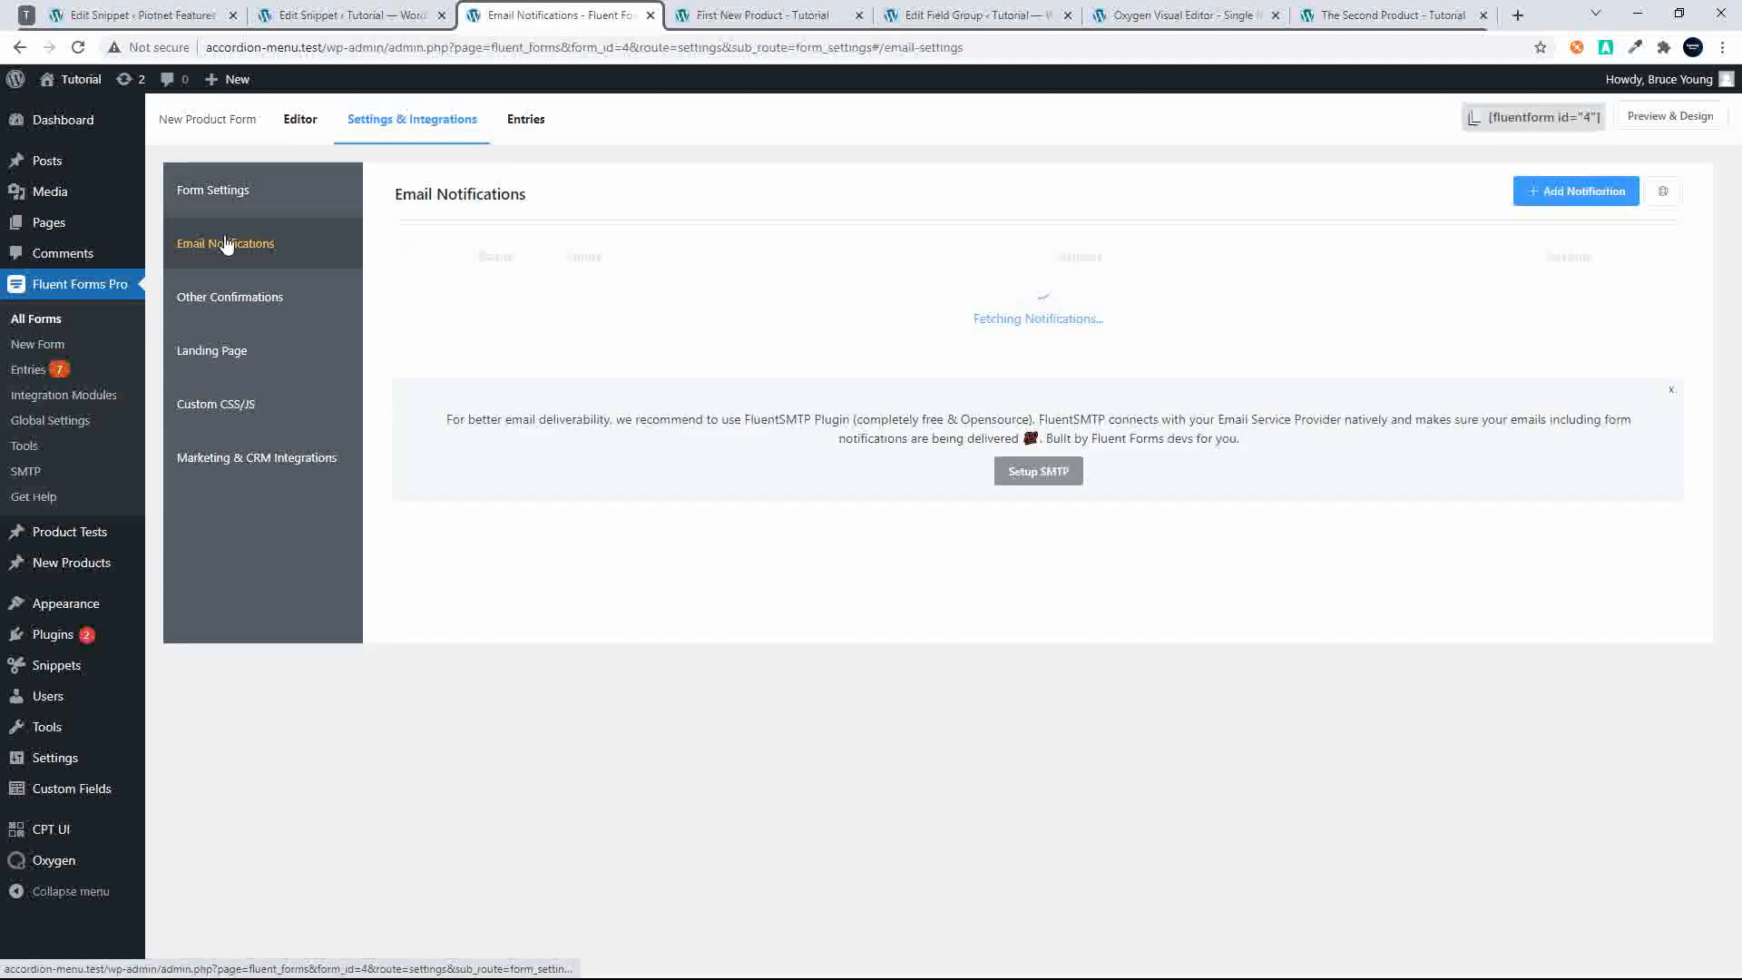
{"action": "left_click", "coordinate": [1542, 191]}
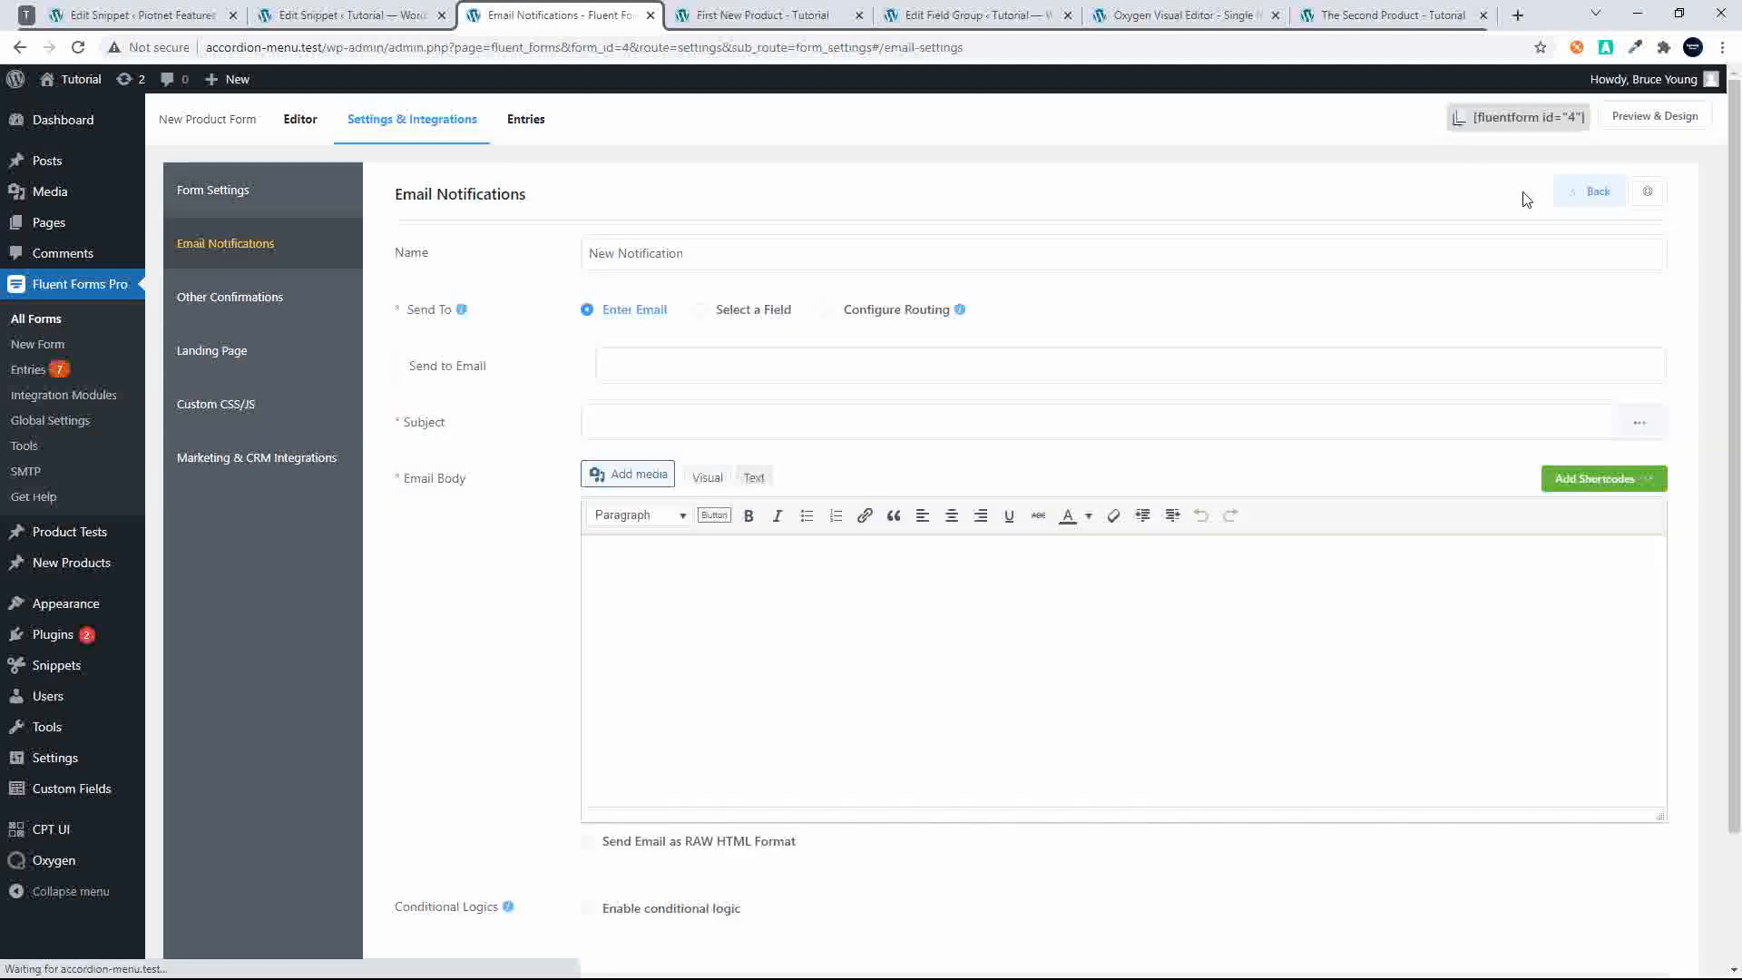
{"action": "left_click_drag", "start_coordinate": [746, 261], "coordinate": [537, 254]}
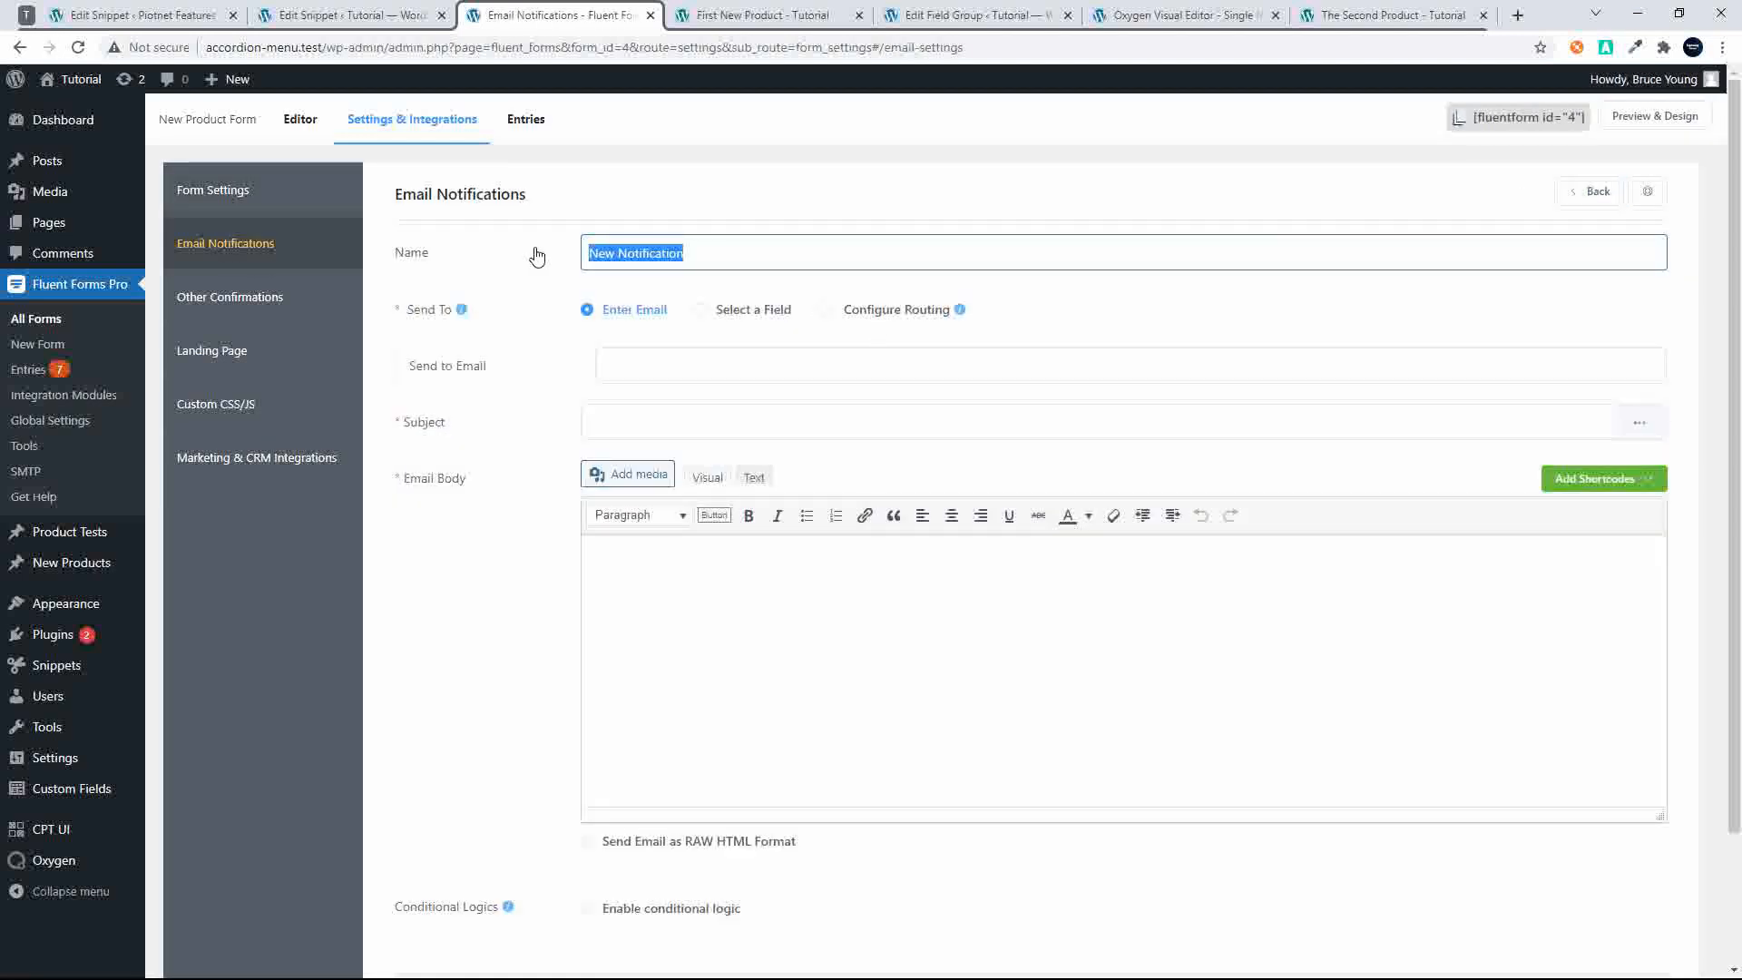
{"action": "type", "text": "Customner"}
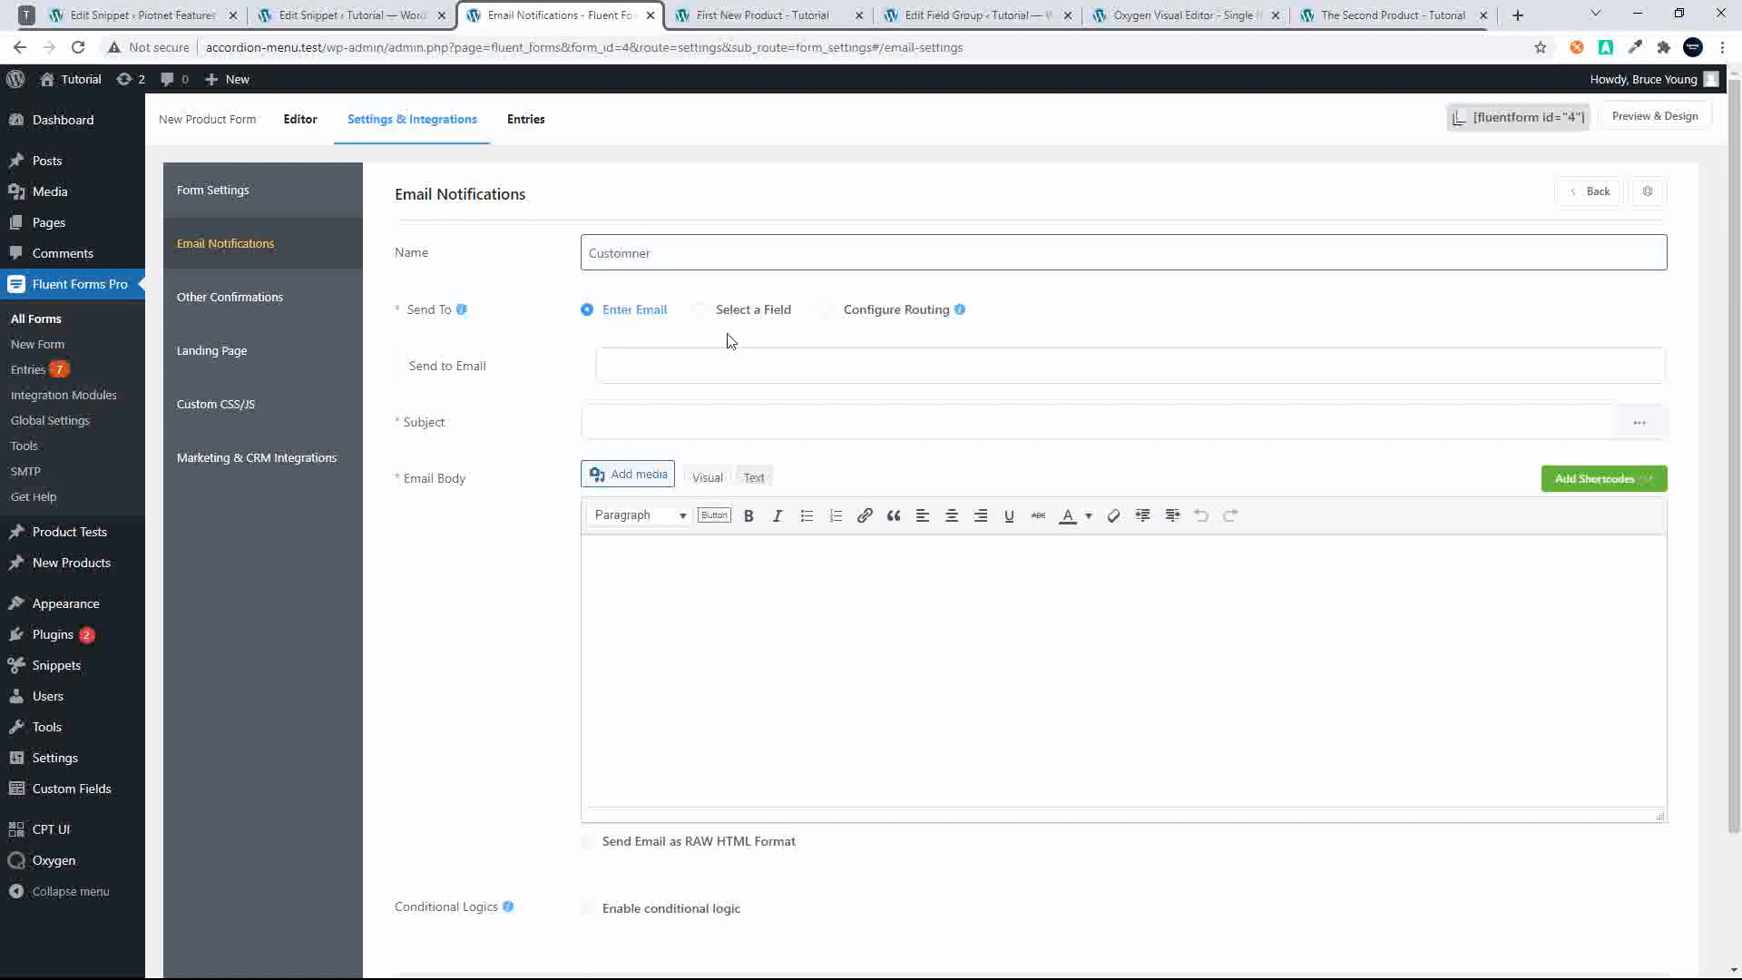
{"action": "left_click", "coordinate": [733, 311]}
{"action": "left_click", "coordinate": [703, 375]}
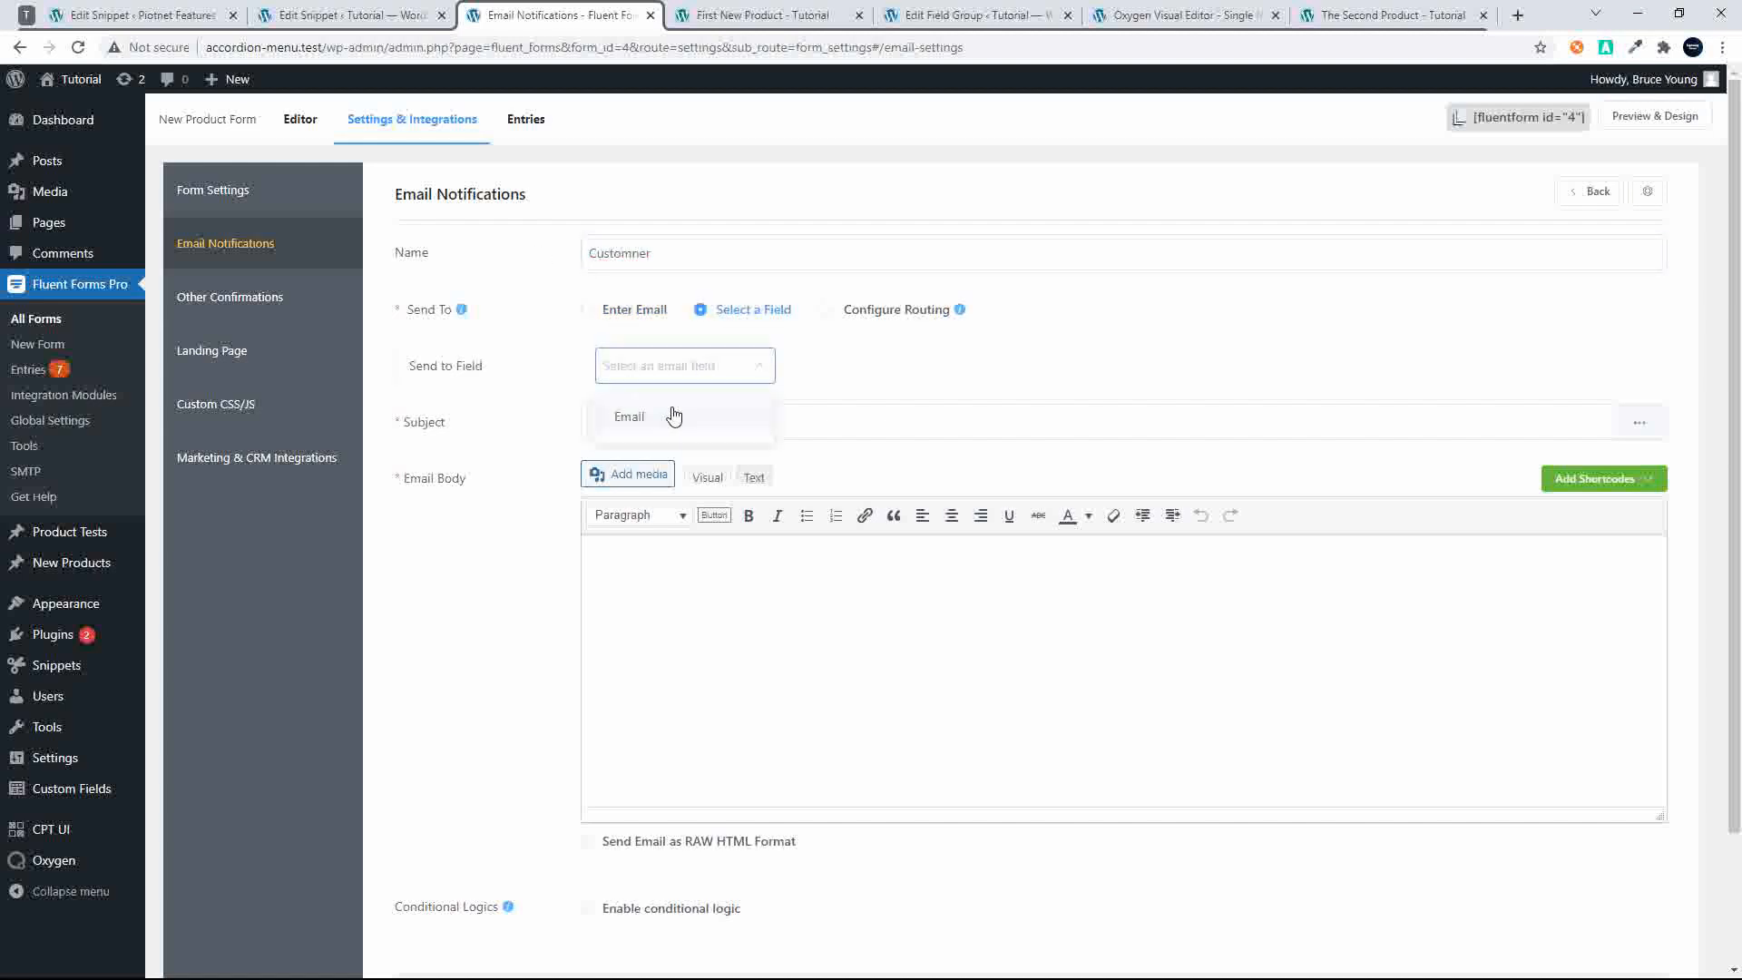
{"action": "left_click", "coordinate": [672, 417]}
Set the notification subject to "Products enquiry - {inputs.product_name}" using the Product Name shortcode
{"action": "scroll", "coordinate": [811, 395], "scroll_direction": "down", "scroll_amount": 1}
{"action": "left_click", "coordinate": [664, 364]}
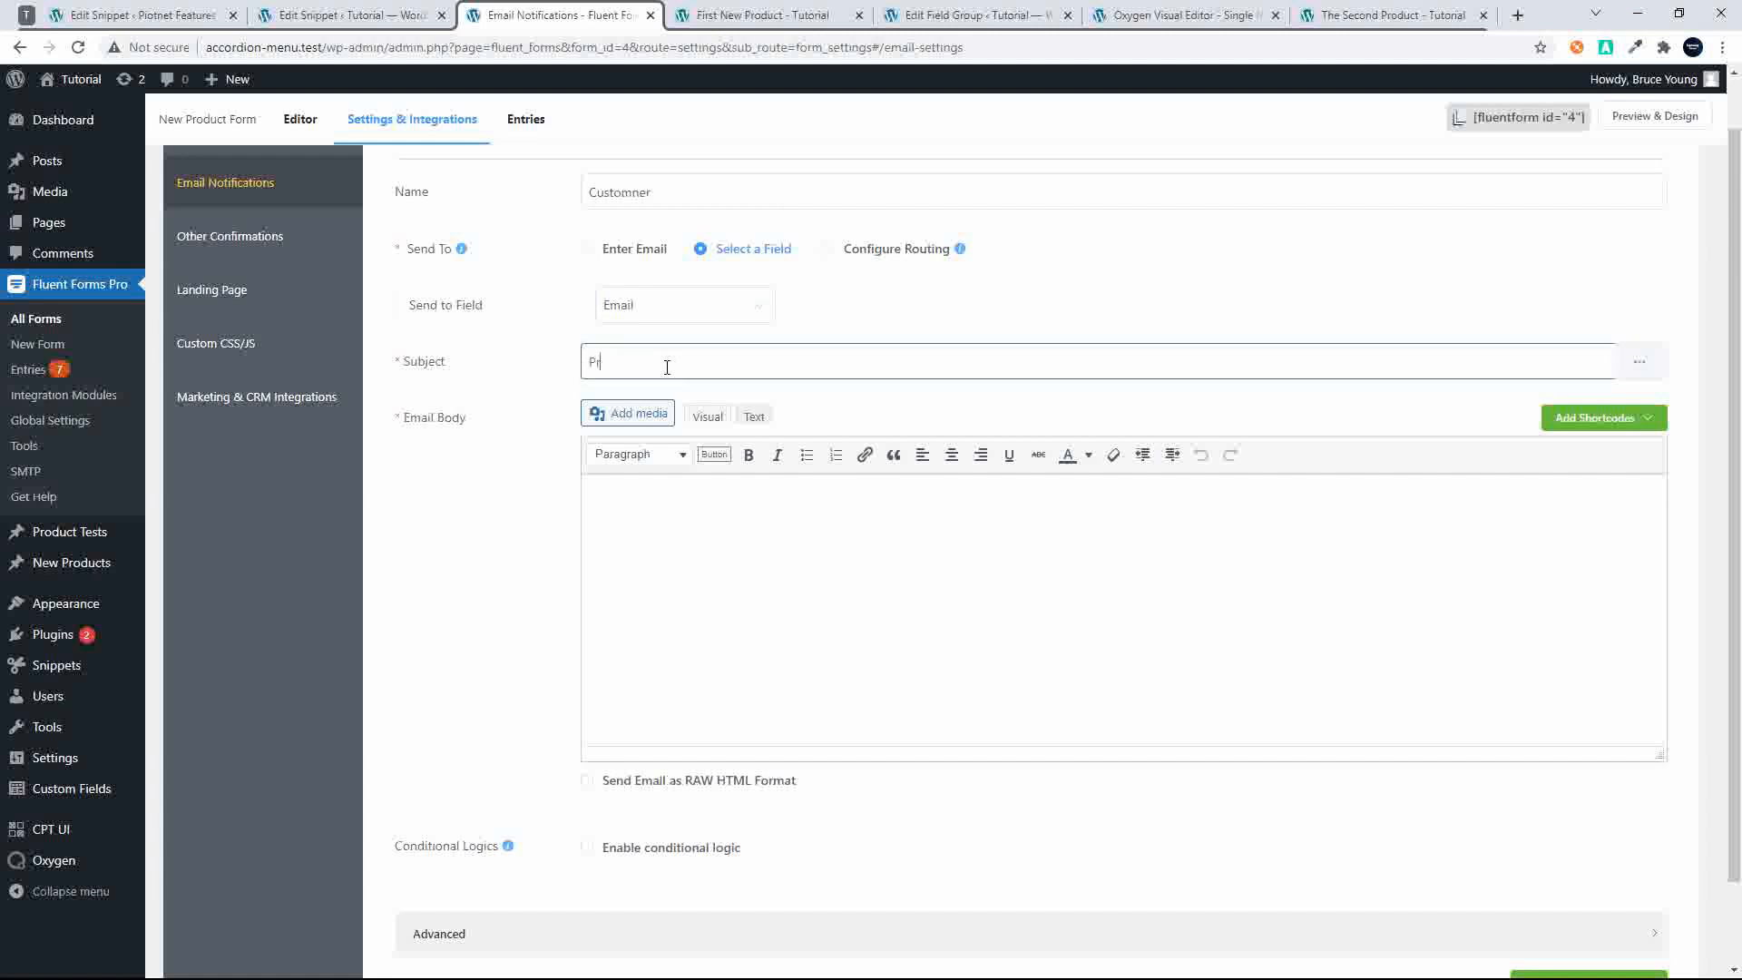
{"action": "left_click", "coordinate": [1653, 372]}
{"action": "left_click", "coordinate": [1602, 435]}
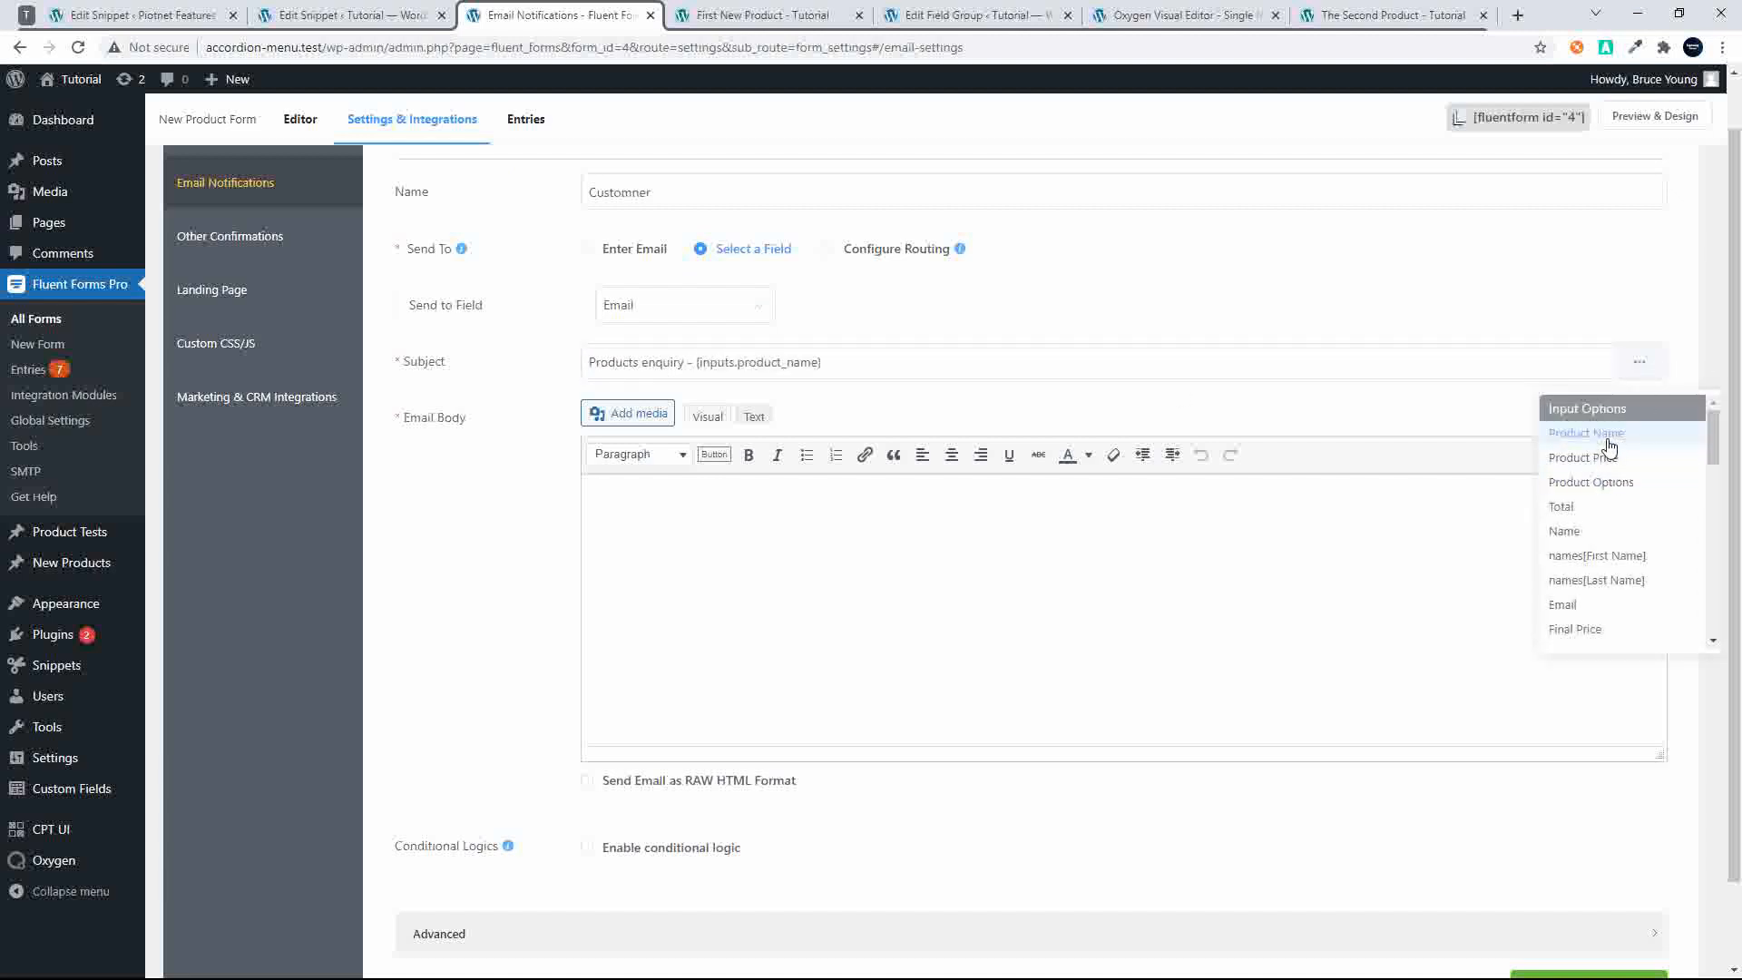
Write the email body as "Hi {inputs.names.first_name}," followed by "Your enquiry." and the {all_data} shortcode on separate lines
{"action": "type", "text": "Hi"}
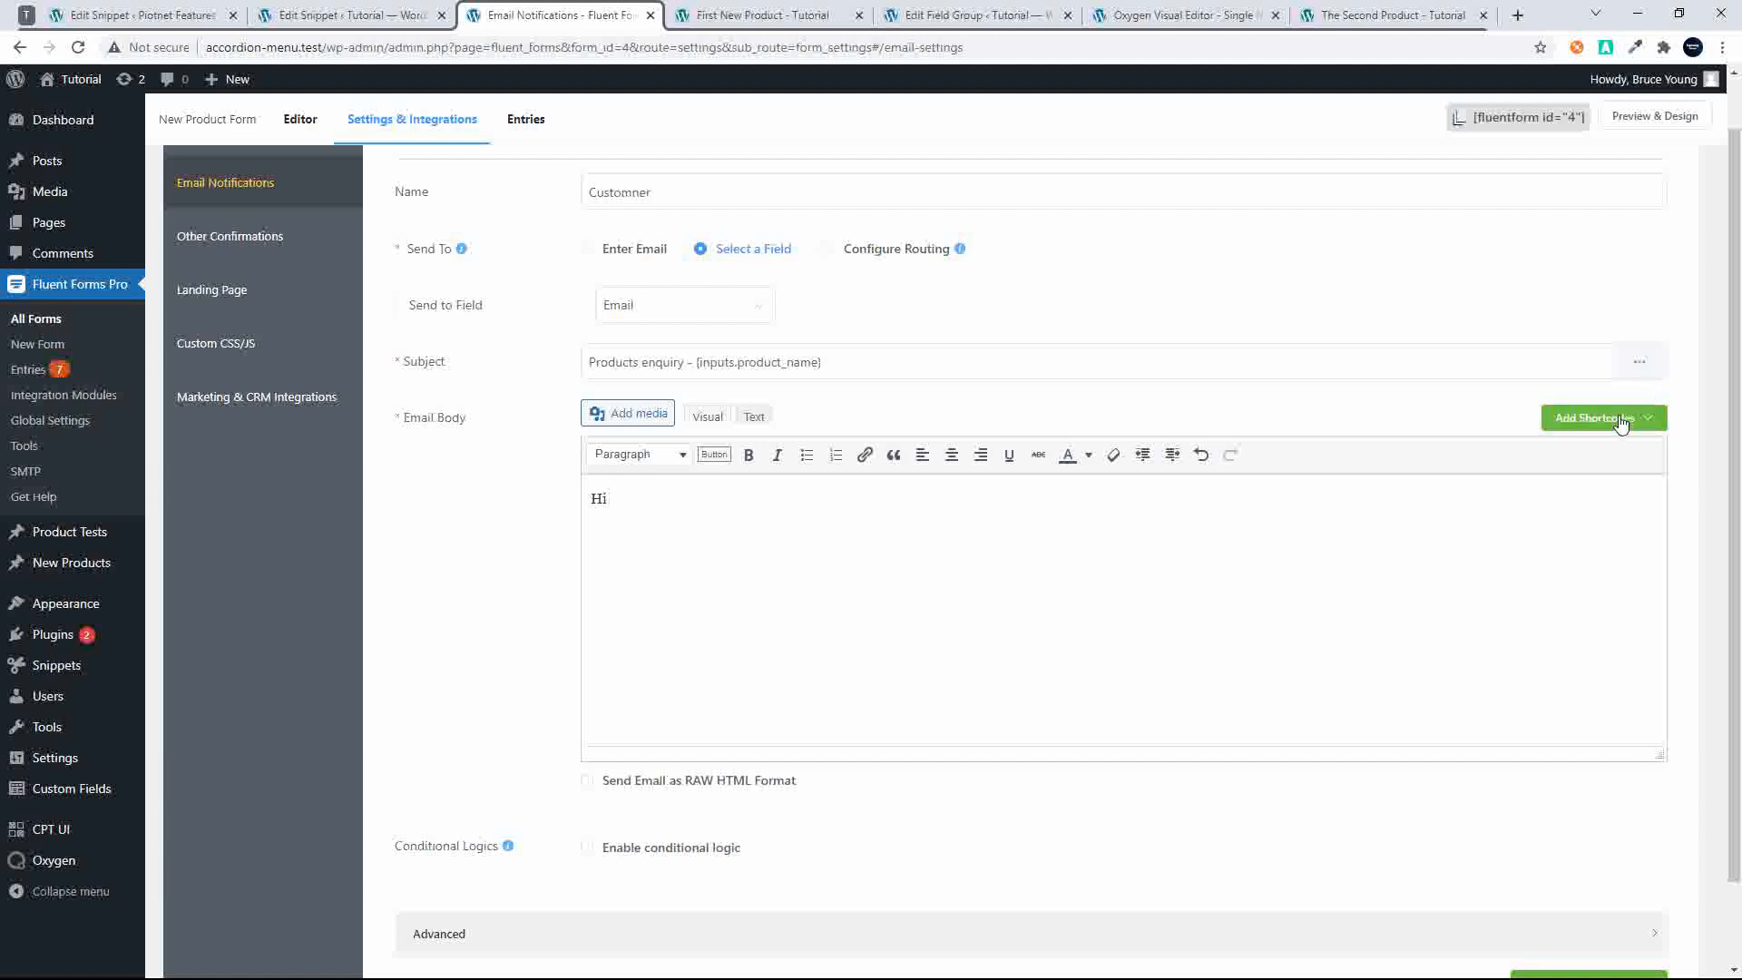
{"action": "mouse_move", "coordinate": [1601, 419]}
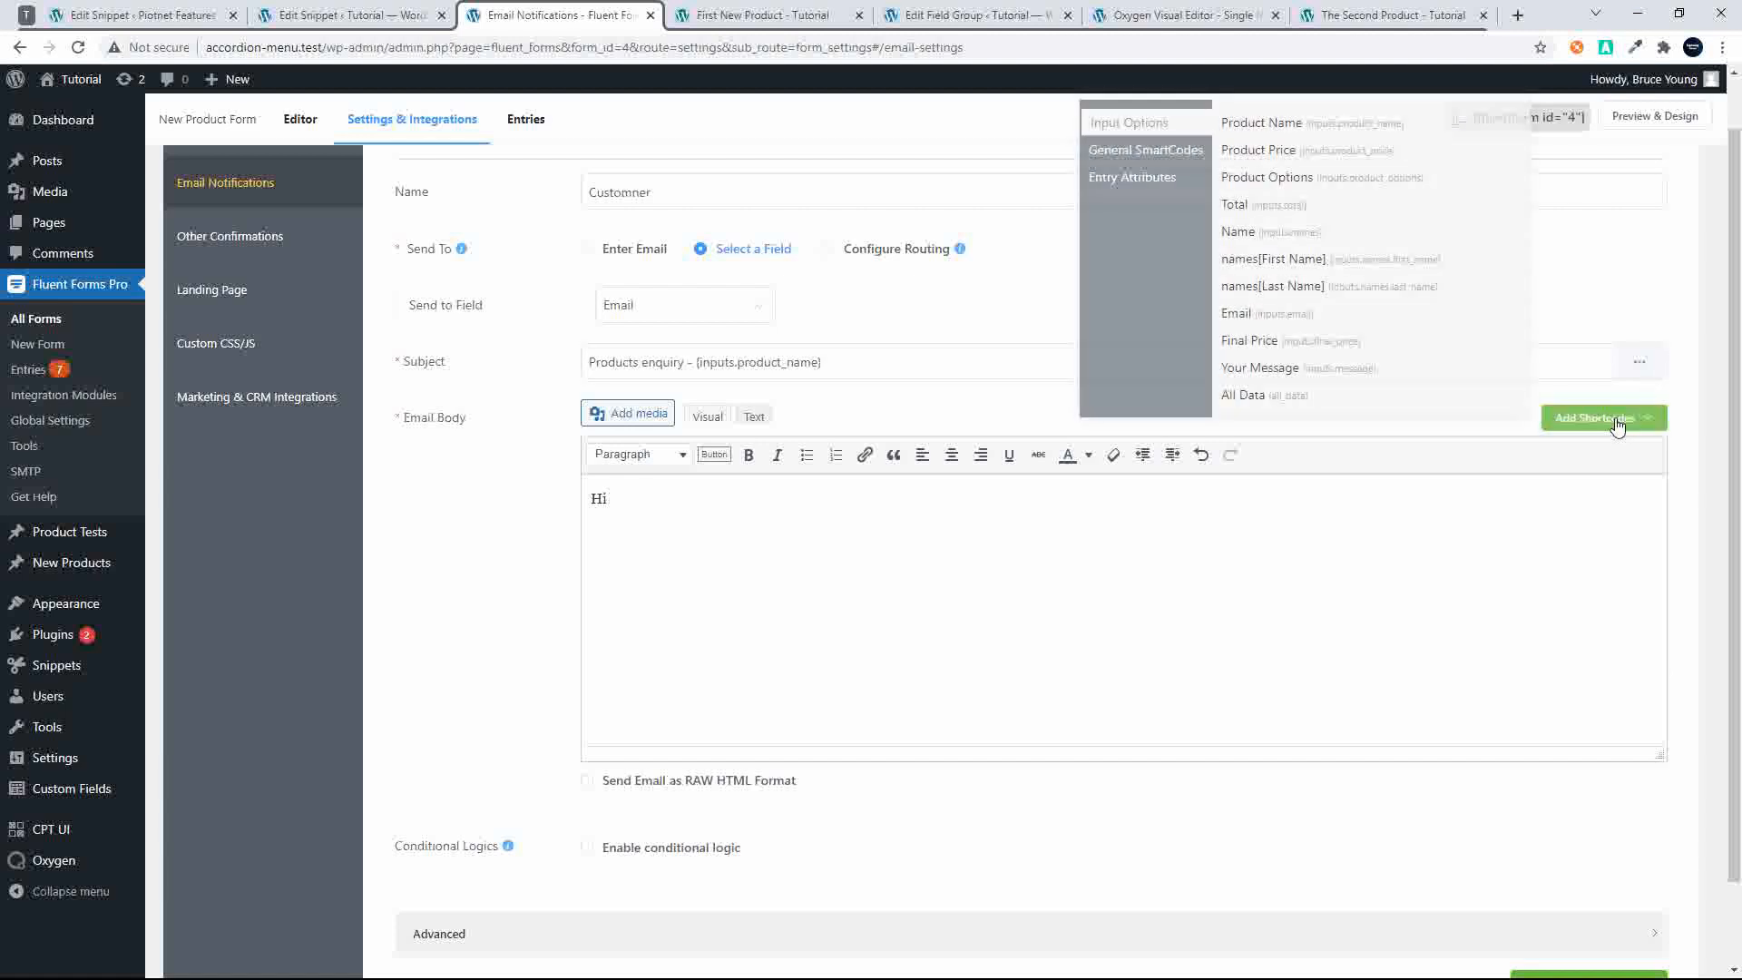
{"action": "left_click", "coordinate": [1279, 260]}
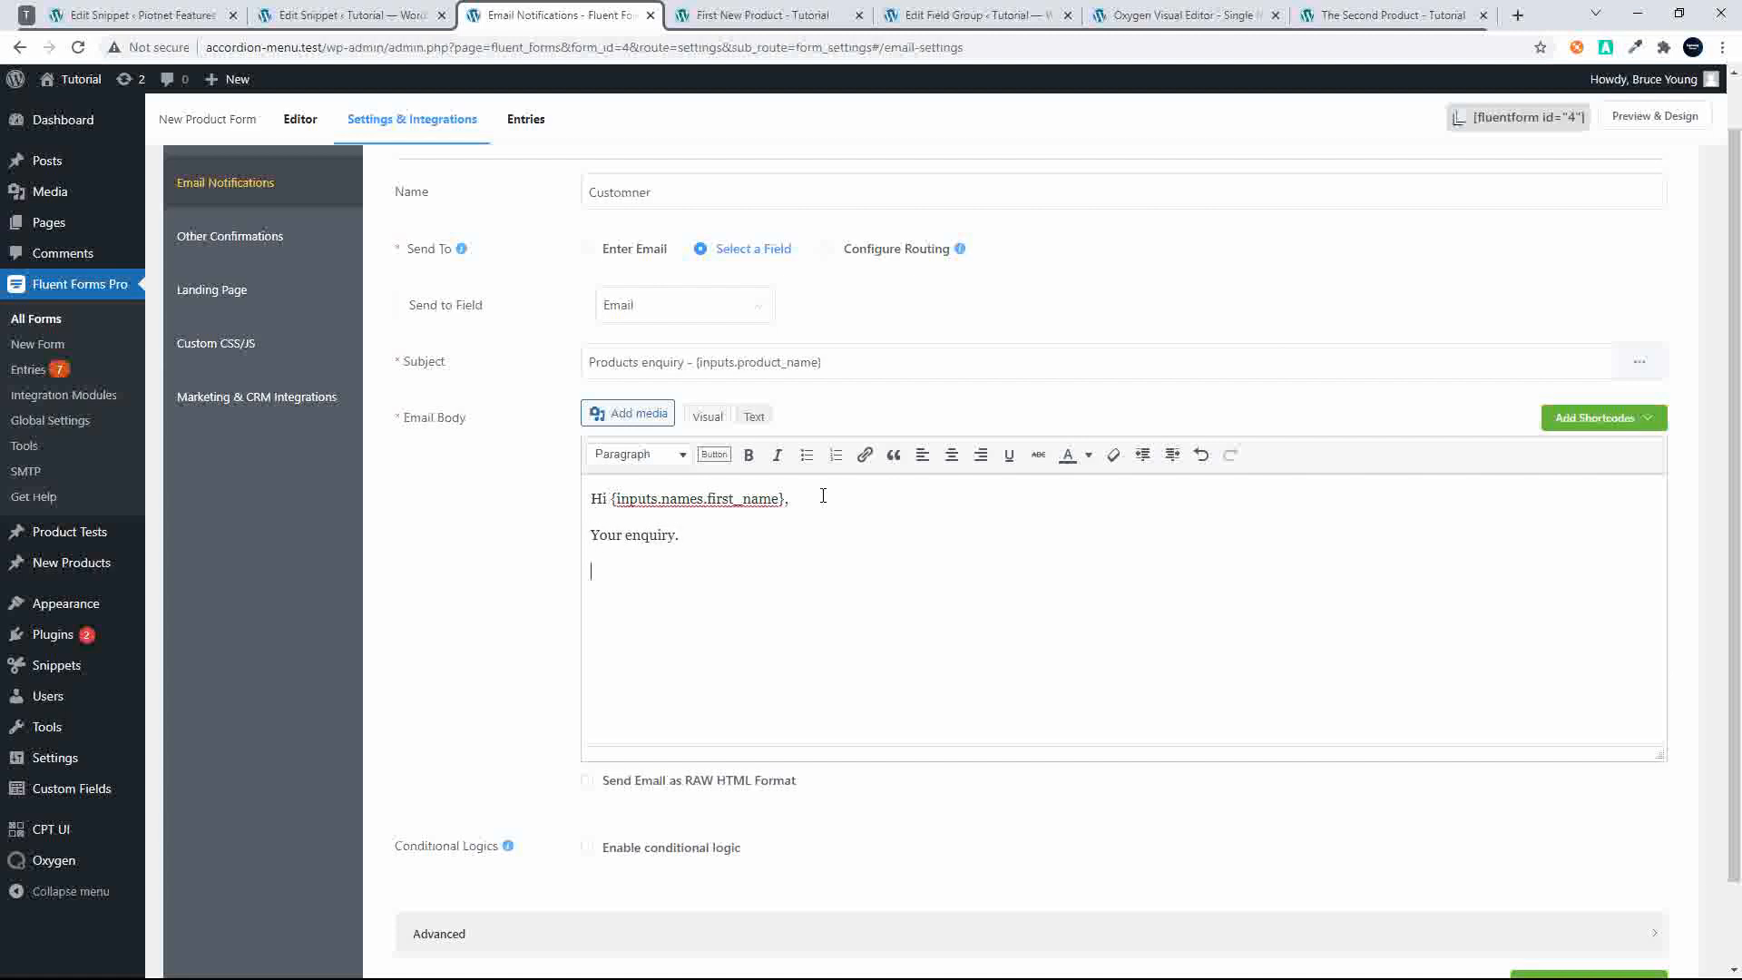
{"action": "scroll", "coordinate": [861, 511], "scroll_direction": "down", "scroll_amount": 1}
{"action": "left_click", "coordinate": [1633, 390]}
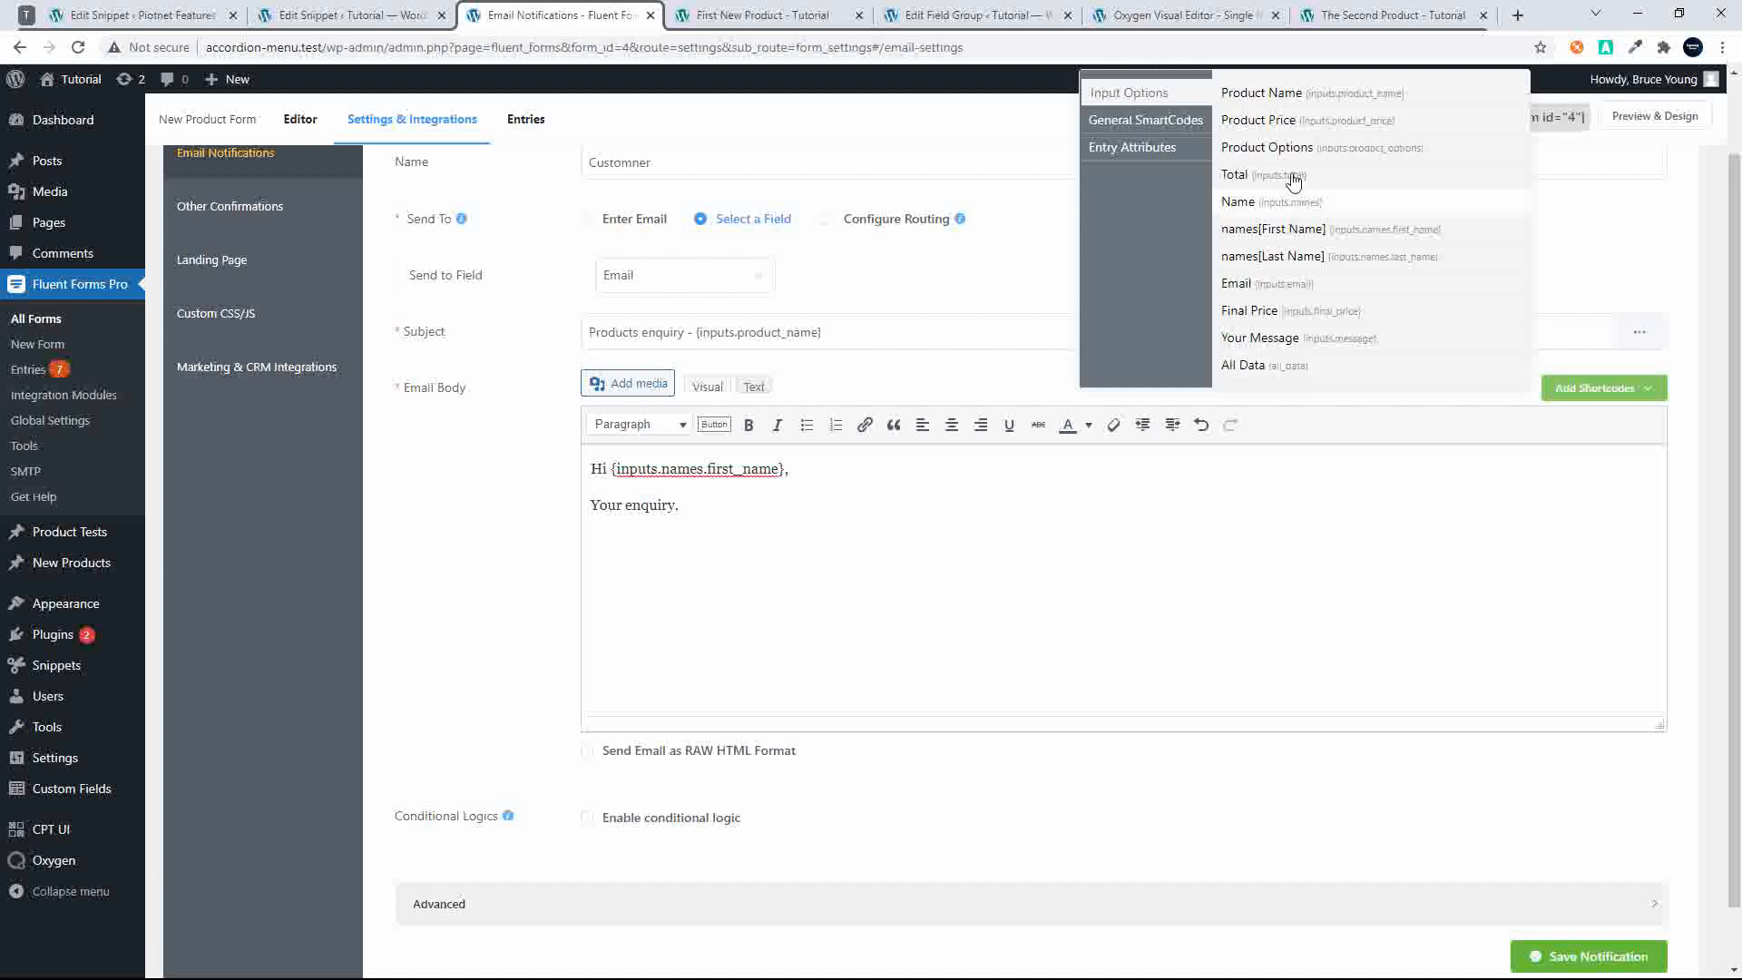
{"action": "scroll", "coordinate": [1243, 138], "scroll_direction": "up", "scroll_amount": 1}
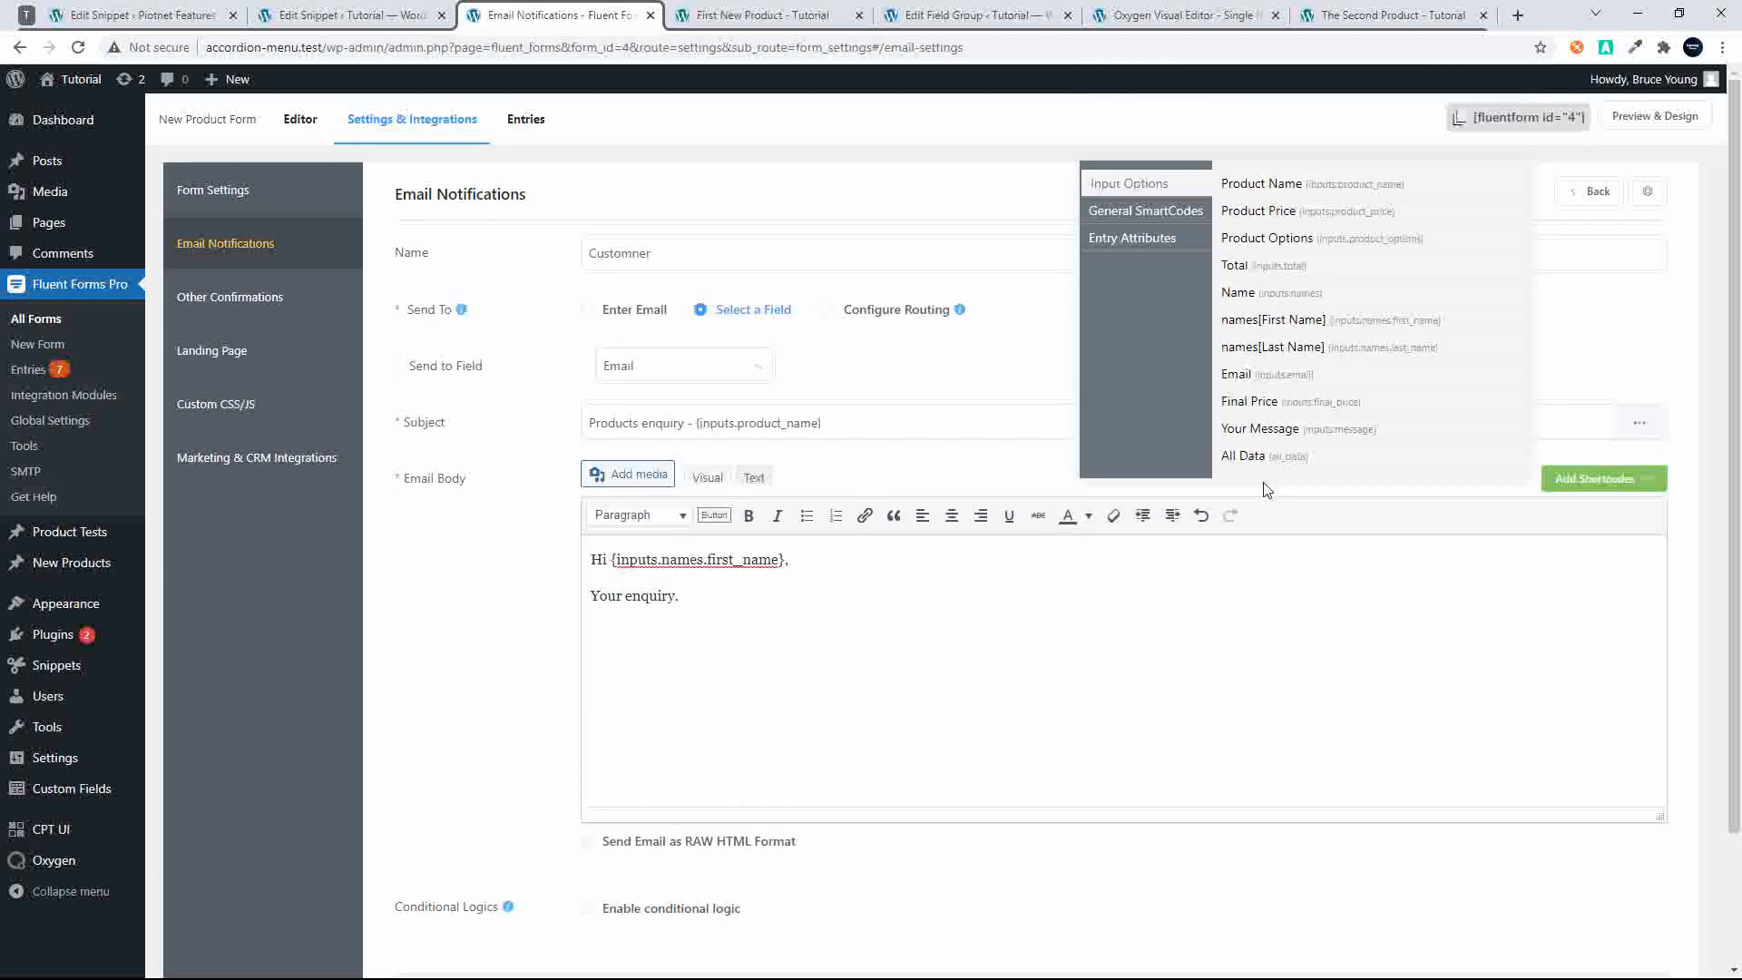
{"action": "left_click", "coordinate": [1242, 456]}
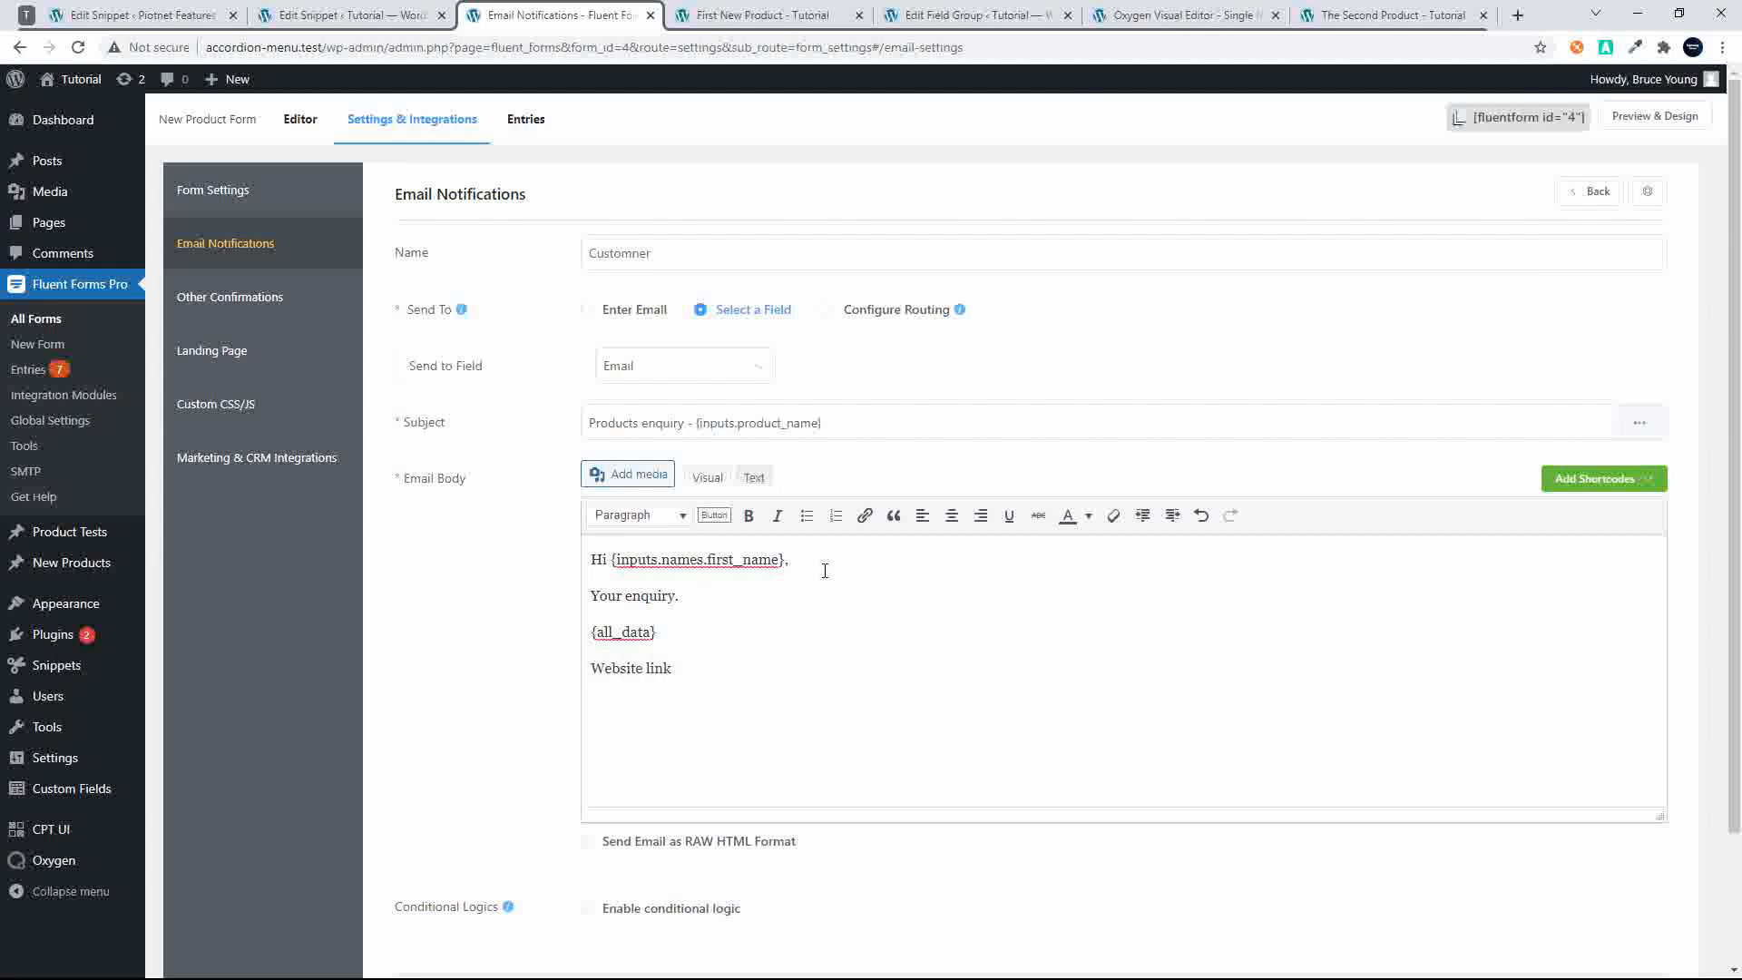
Finish the email body with "Website link:" and the Embedded URL shortcode {embed_post.permalink}, and save the notification
{"action": "left_click", "coordinate": [1633, 480]}
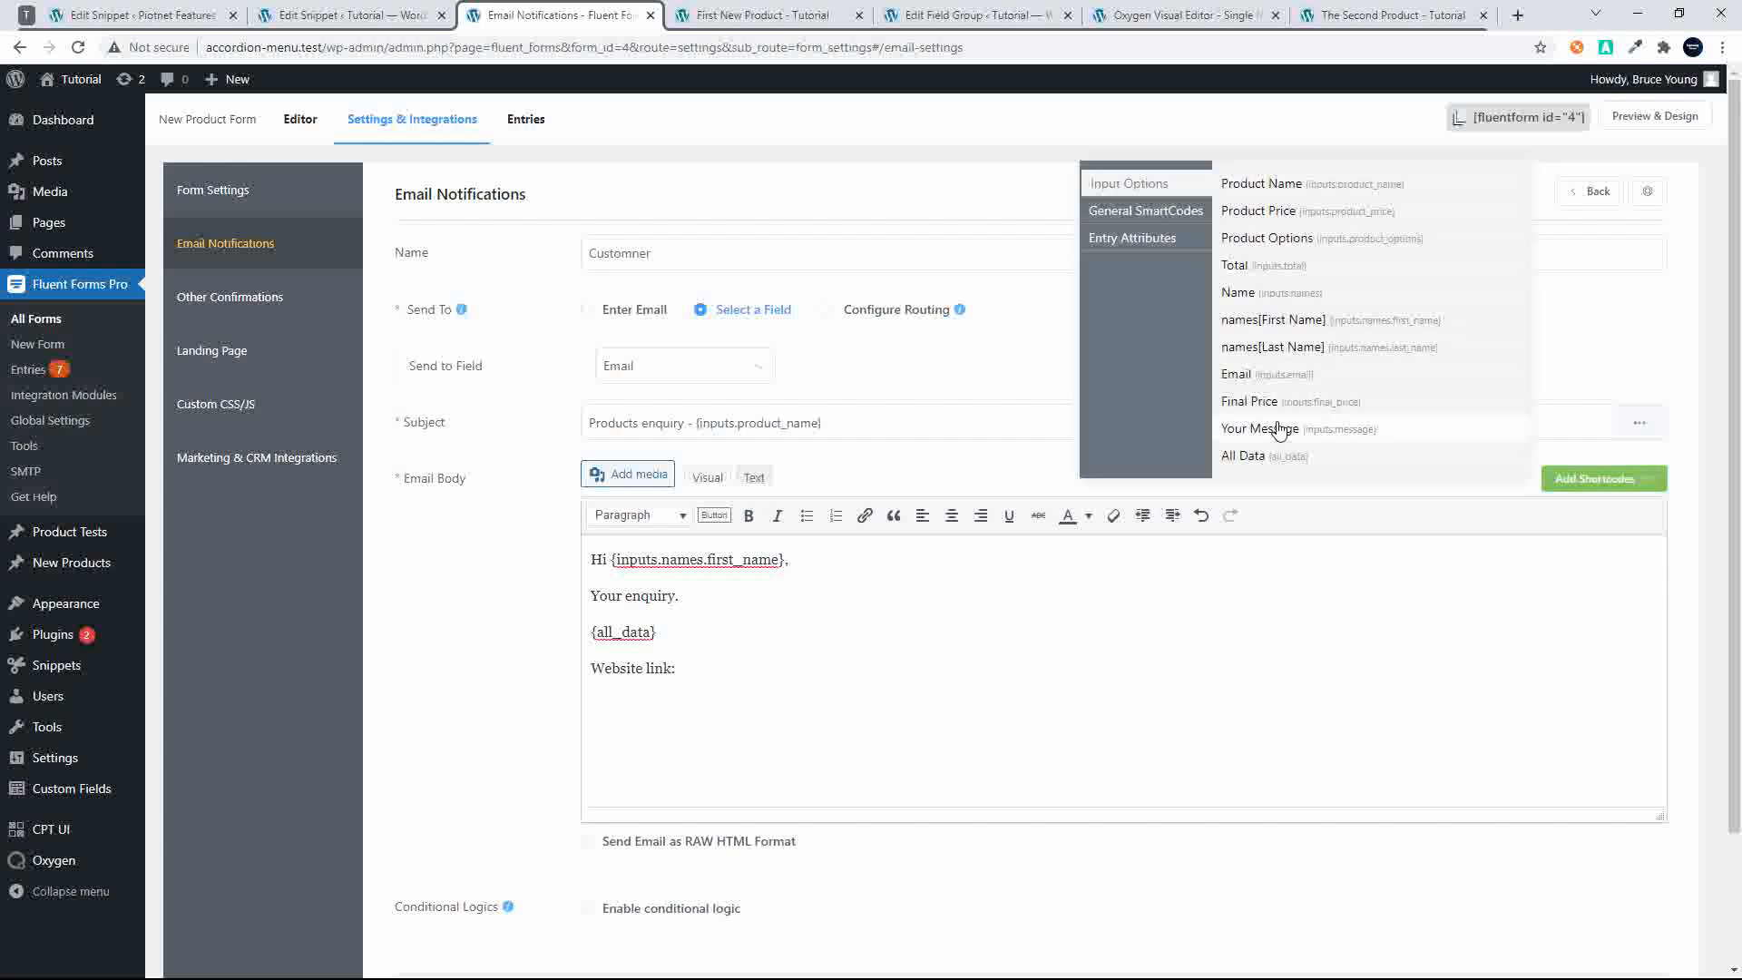
{"action": "left_click", "coordinate": [1155, 214]}
{"action": "scroll", "coordinate": [1296, 376], "scroll_direction": "down", "scroll_amount": 2}
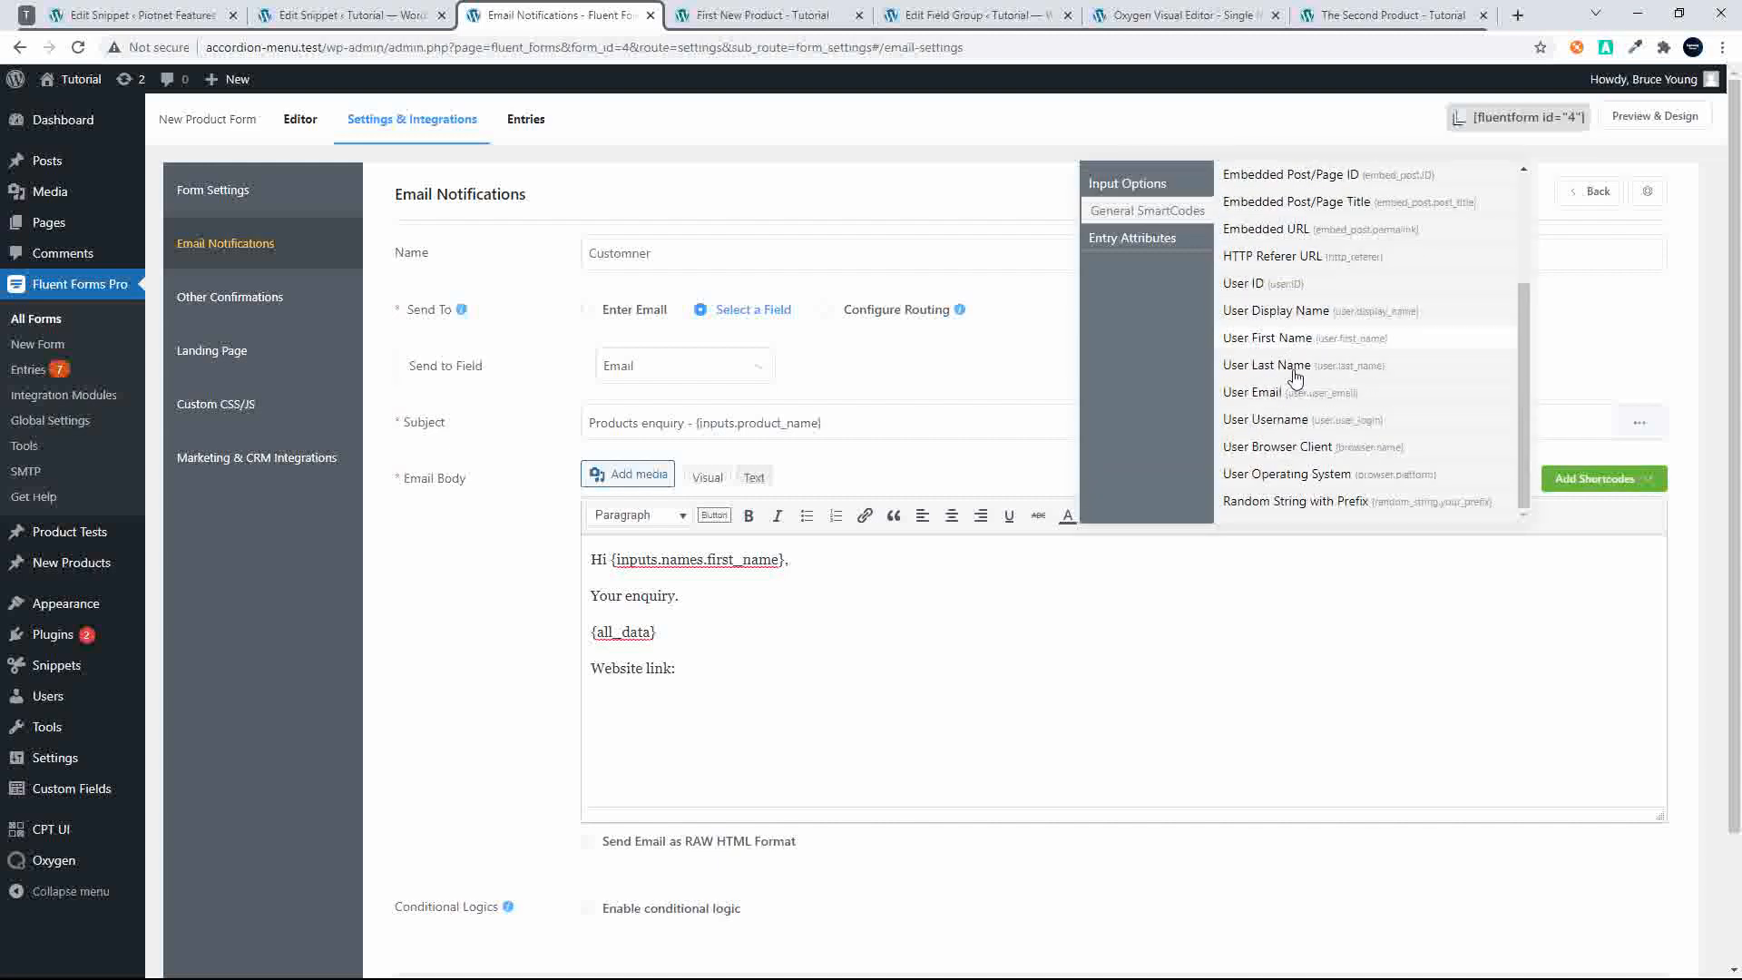
{"action": "scroll", "coordinate": [1279, 353], "scroll_direction": "up", "scroll_amount": 2}
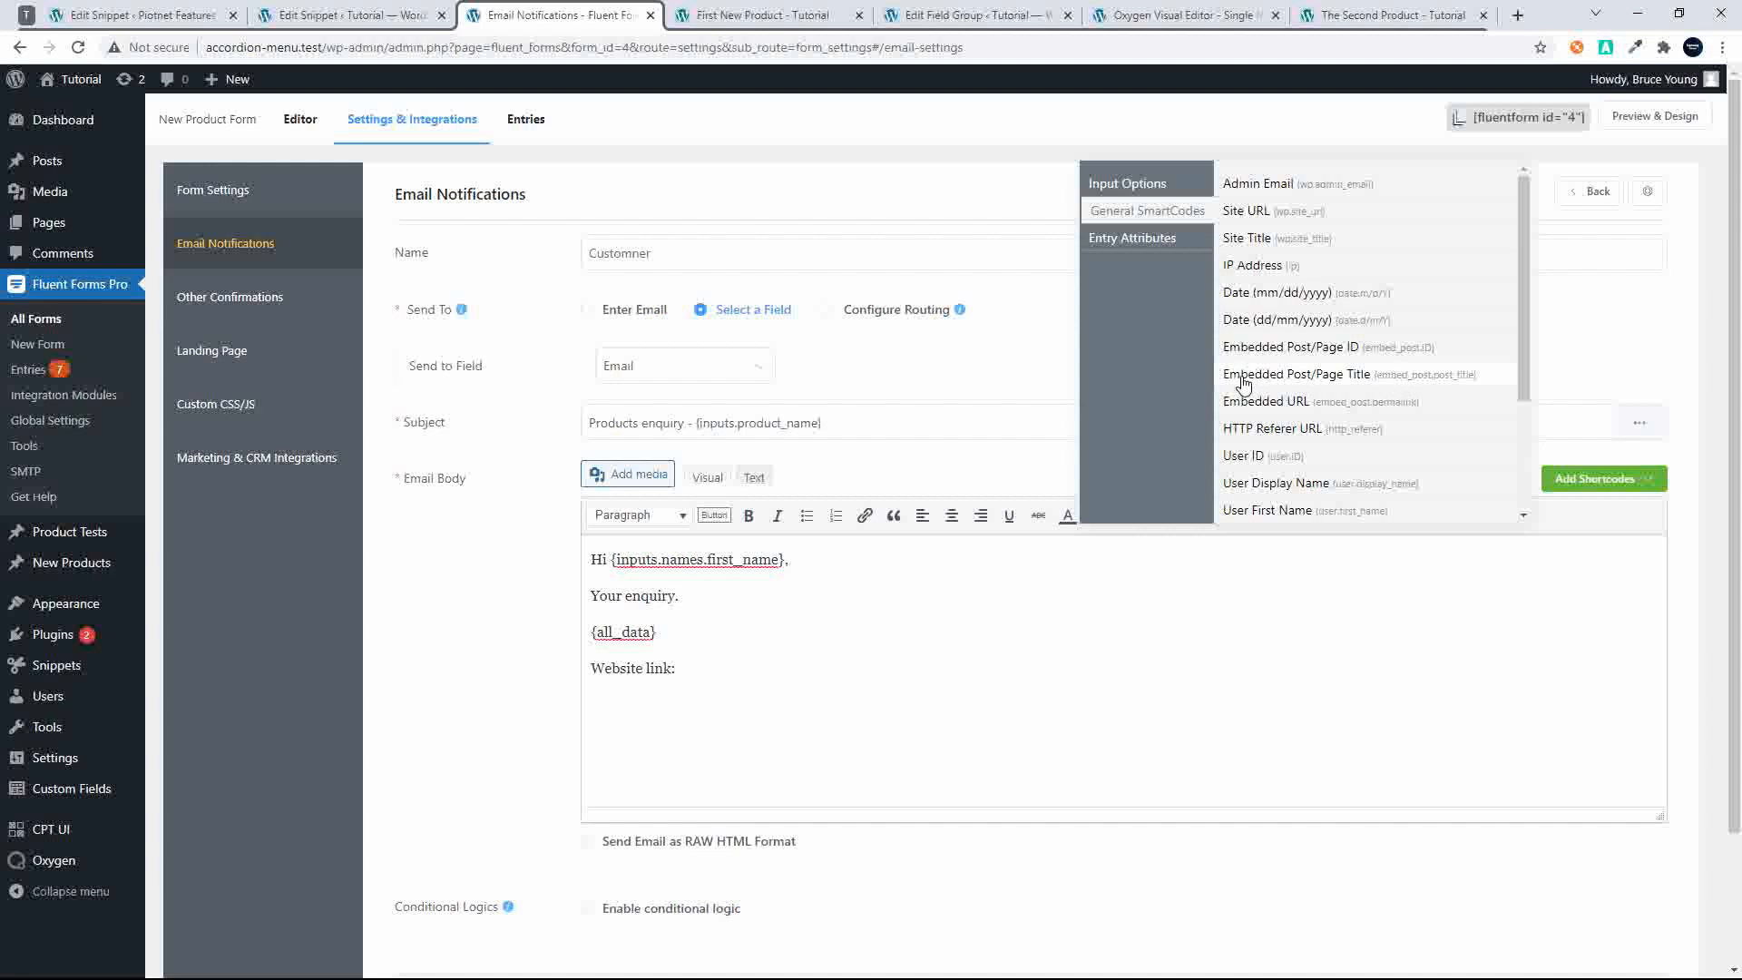
{"action": "left_click", "coordinate": [1310, 400]}
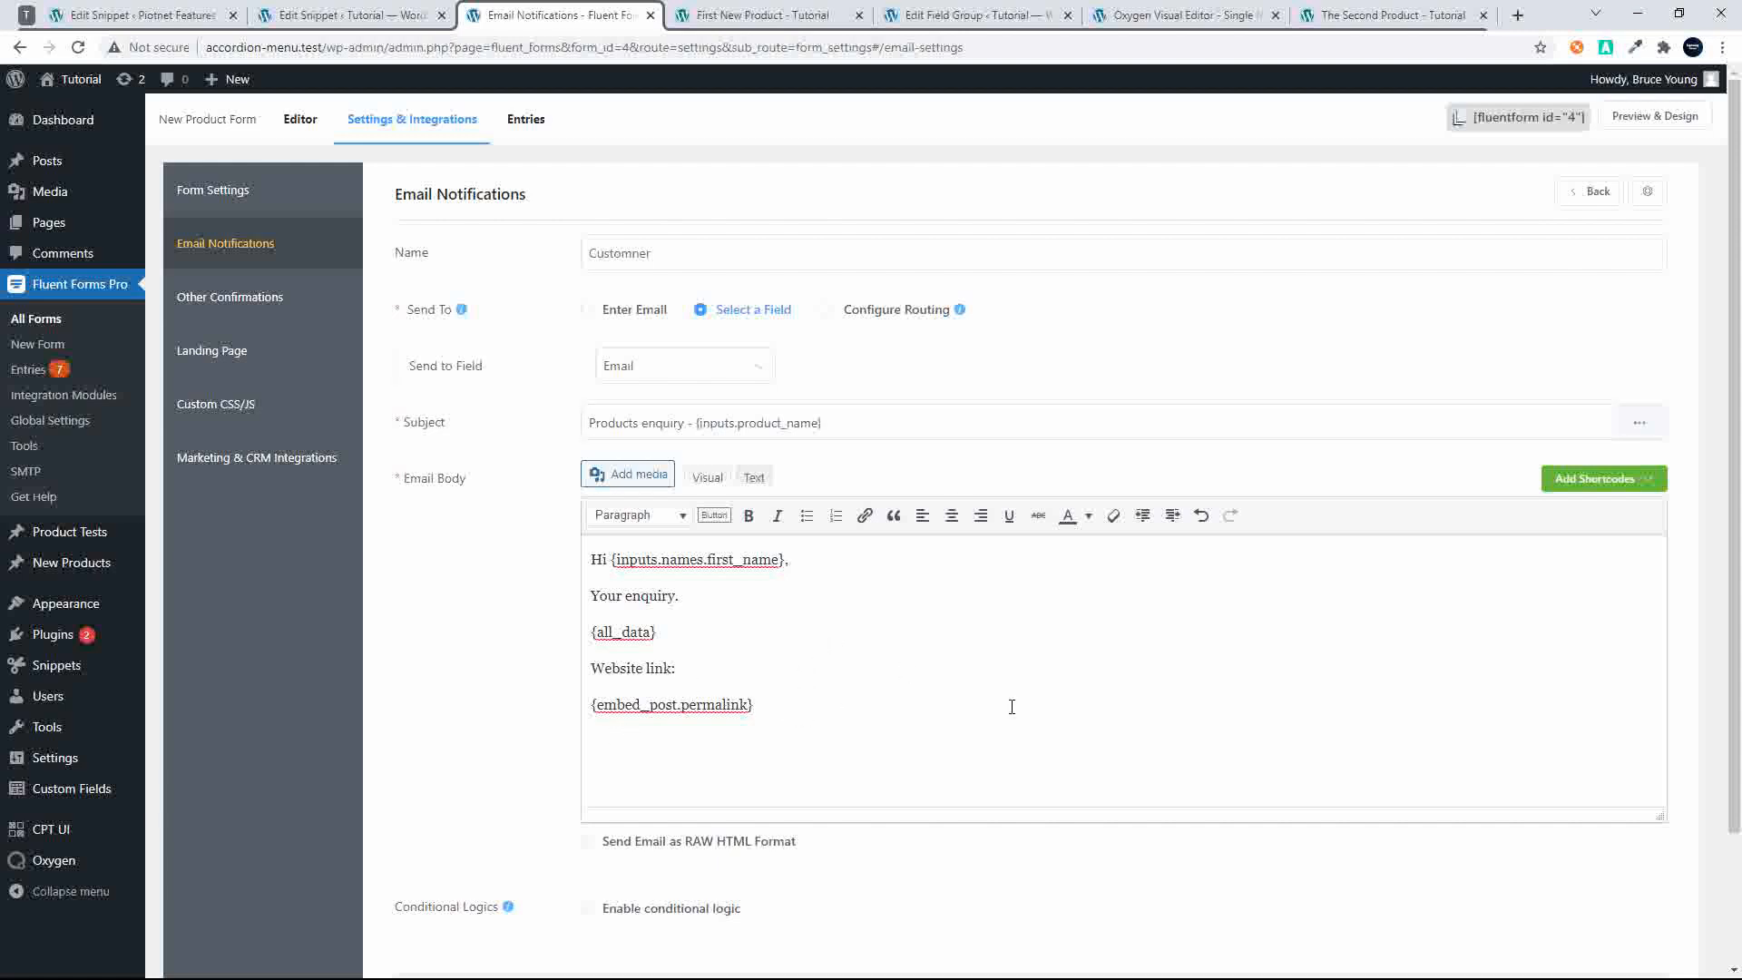
{"action": "scroll", "coordinate": [1323, 586], "scroll_direction": "down", "scroll_amount": 3}
{"action": "scroll", "coordinate": [1411, 750], "scroll_direction": "up", "scroll_amount": 1}
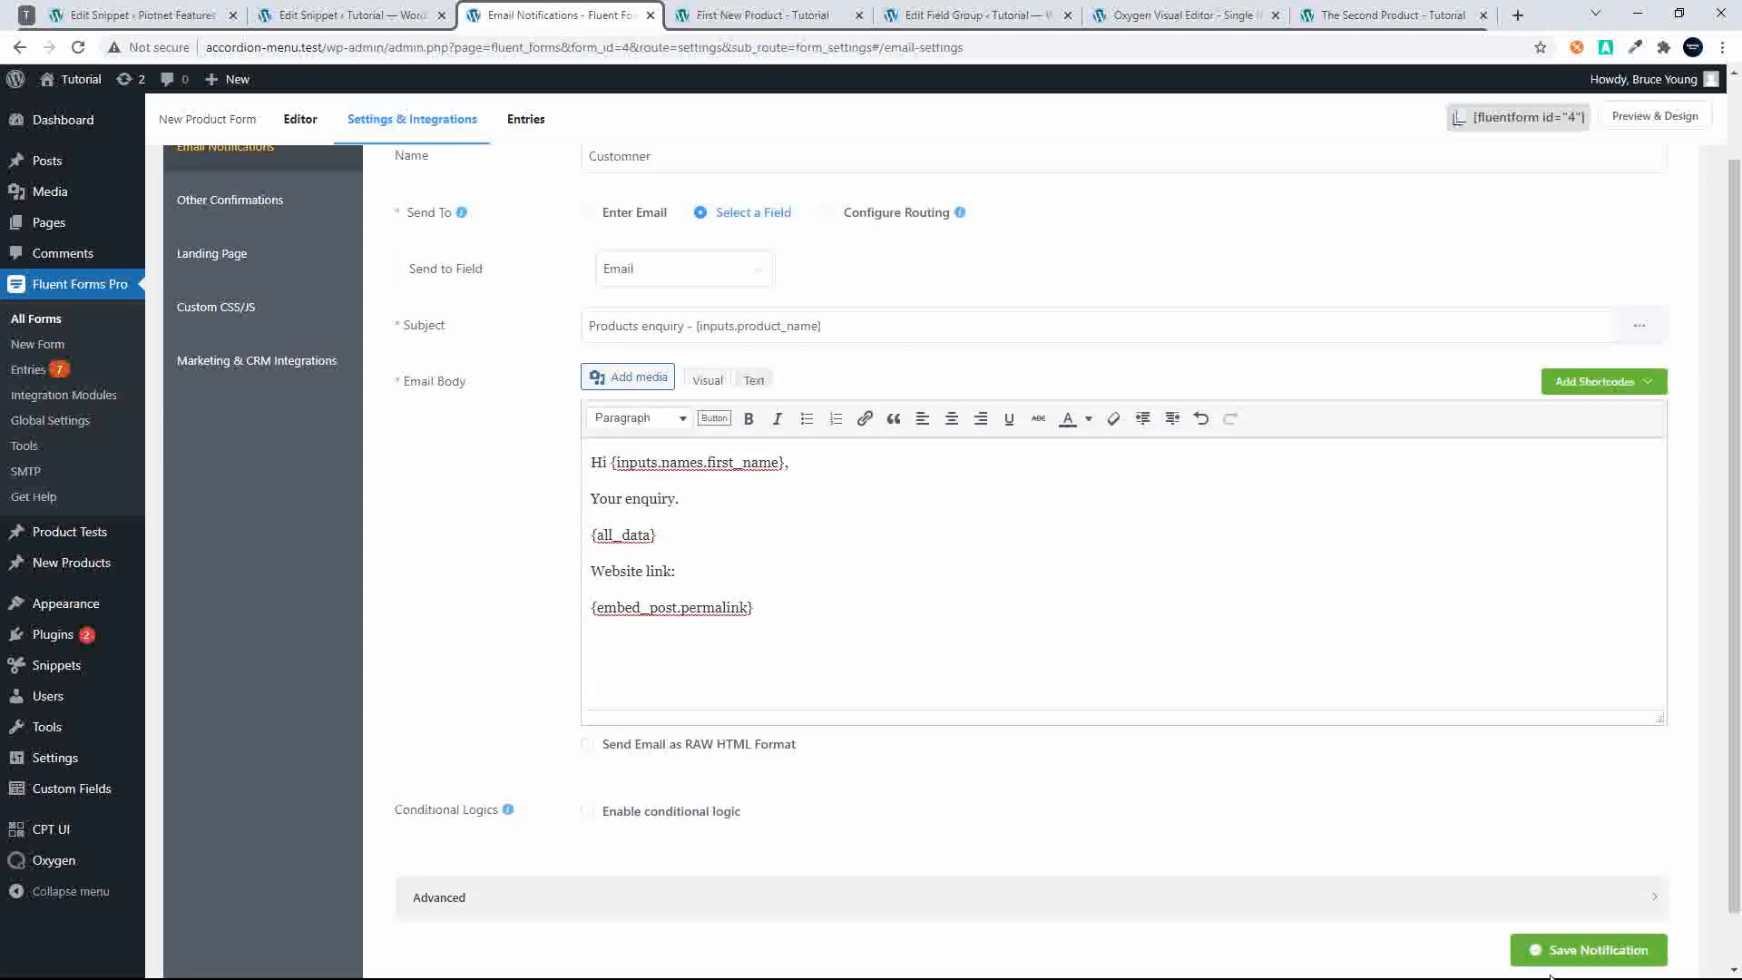
{"action": "left_click", "coordinate": [1590, 955]}
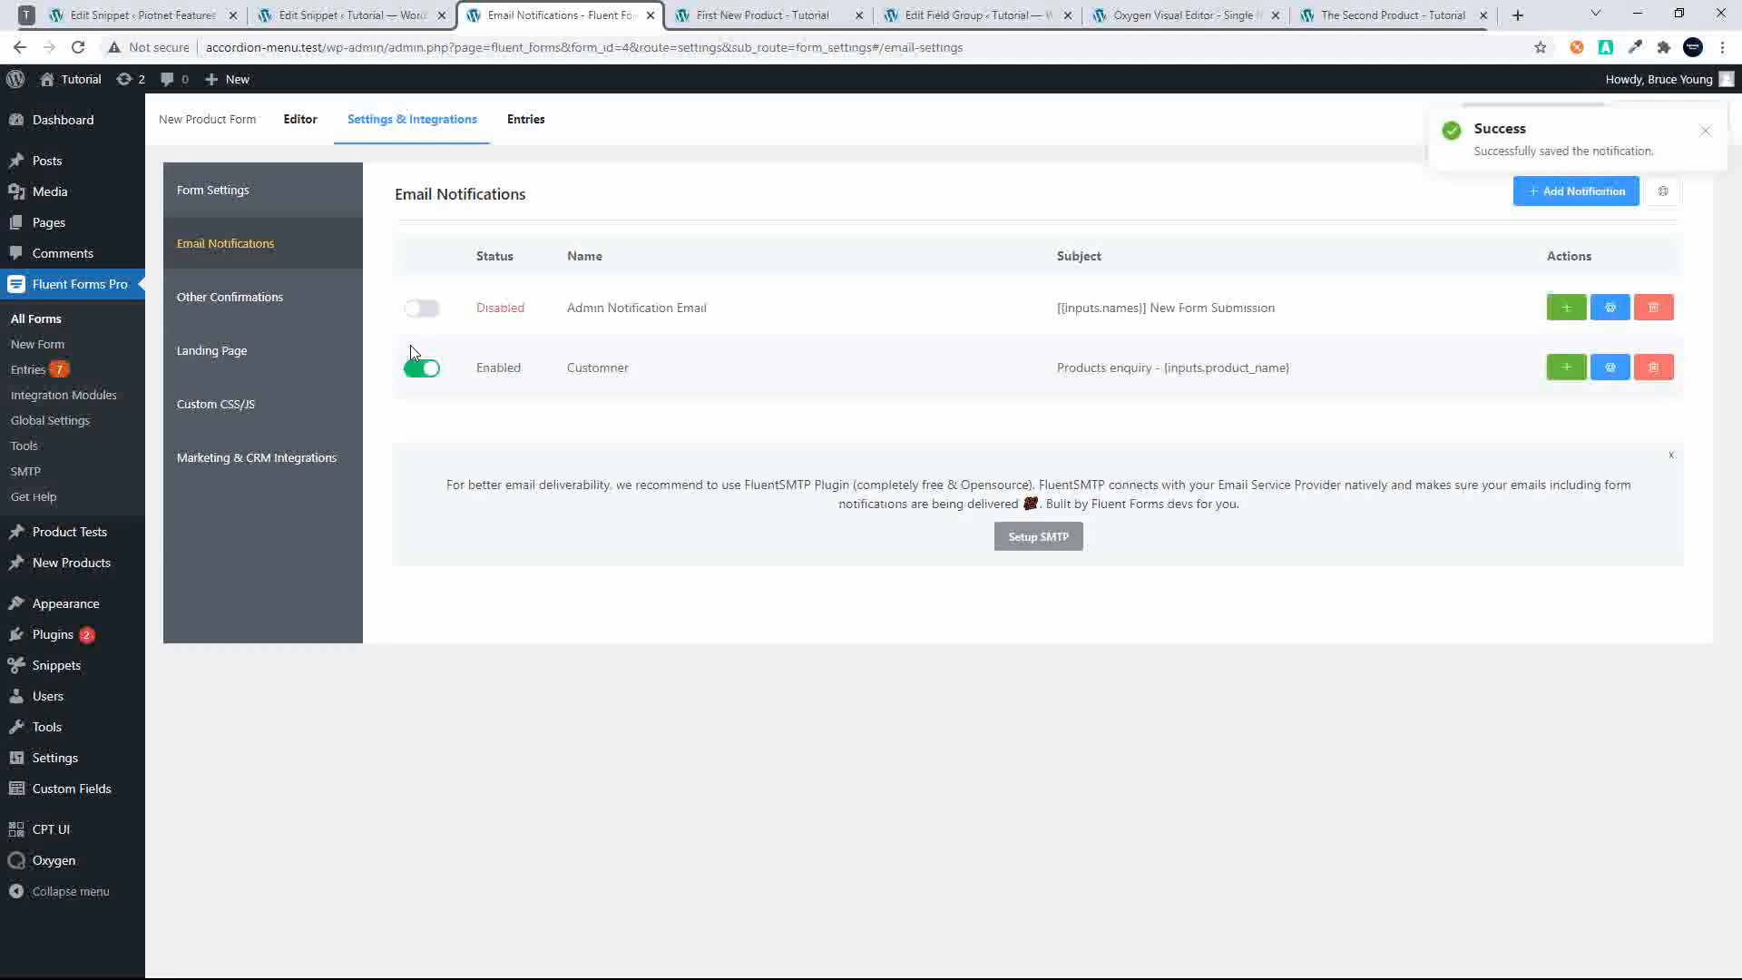
Reload the First New Product page, set Product Name to "Changed title" in its front-end edit form, and save the change
{"action": "left_click", "coordinate": [760, 14]}
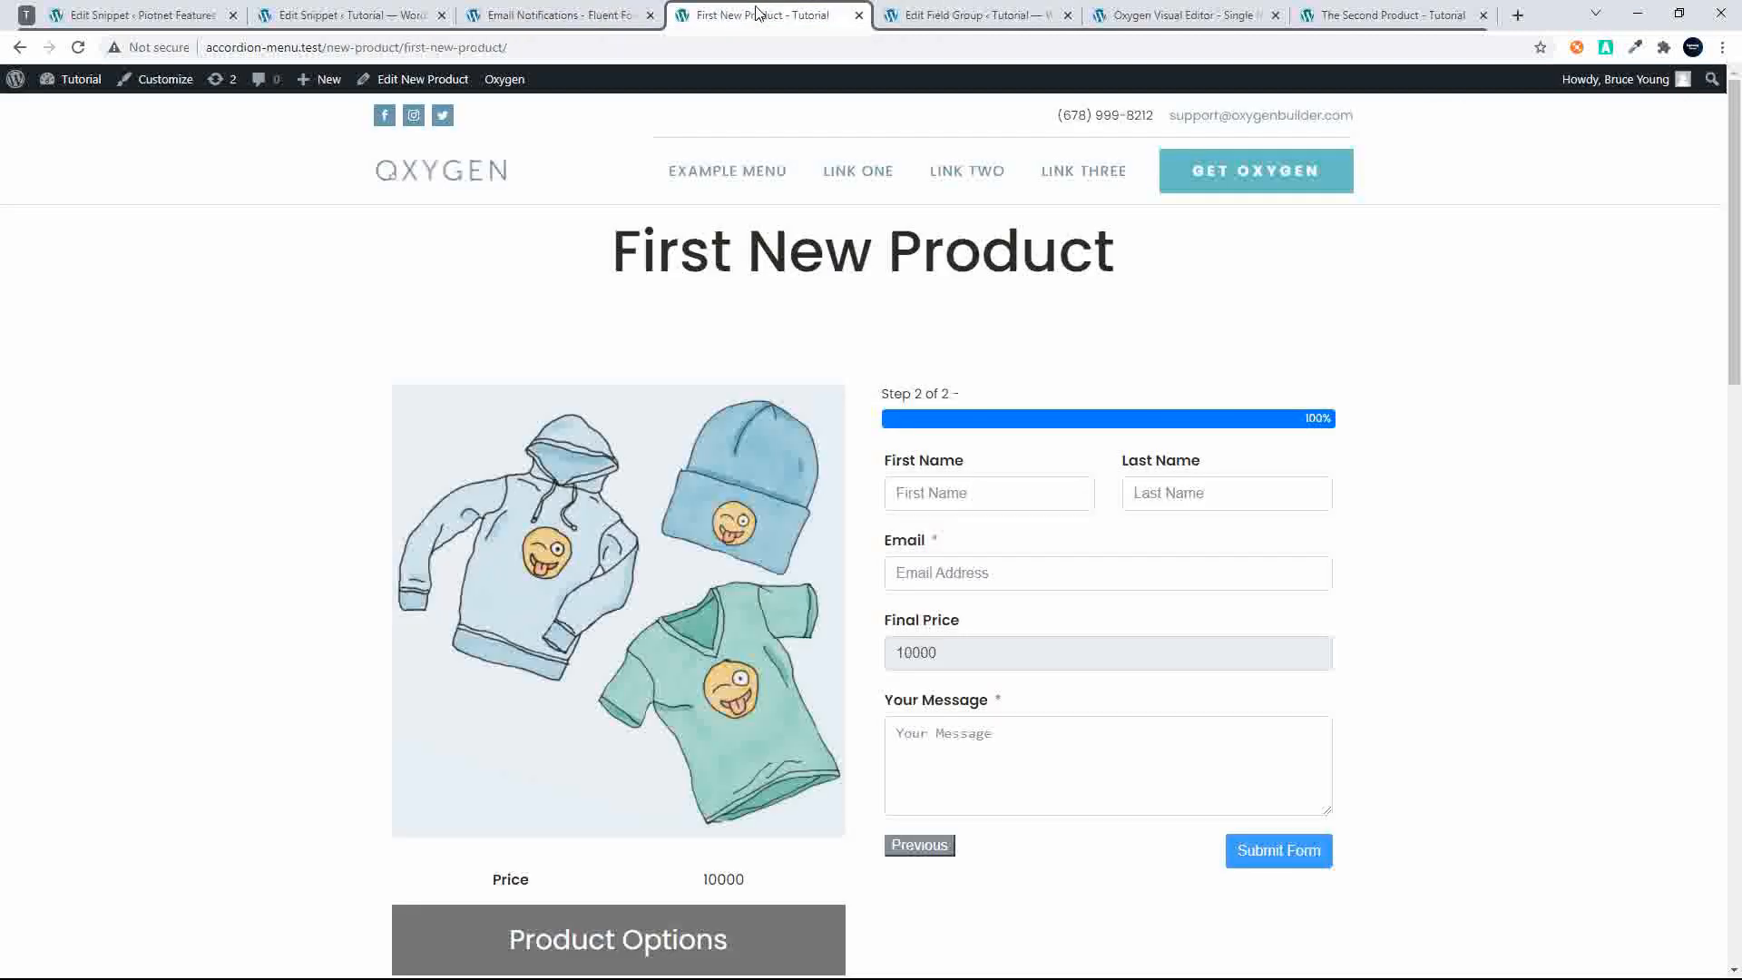
{"action": "left_click", "coordinate": [78, 48]}
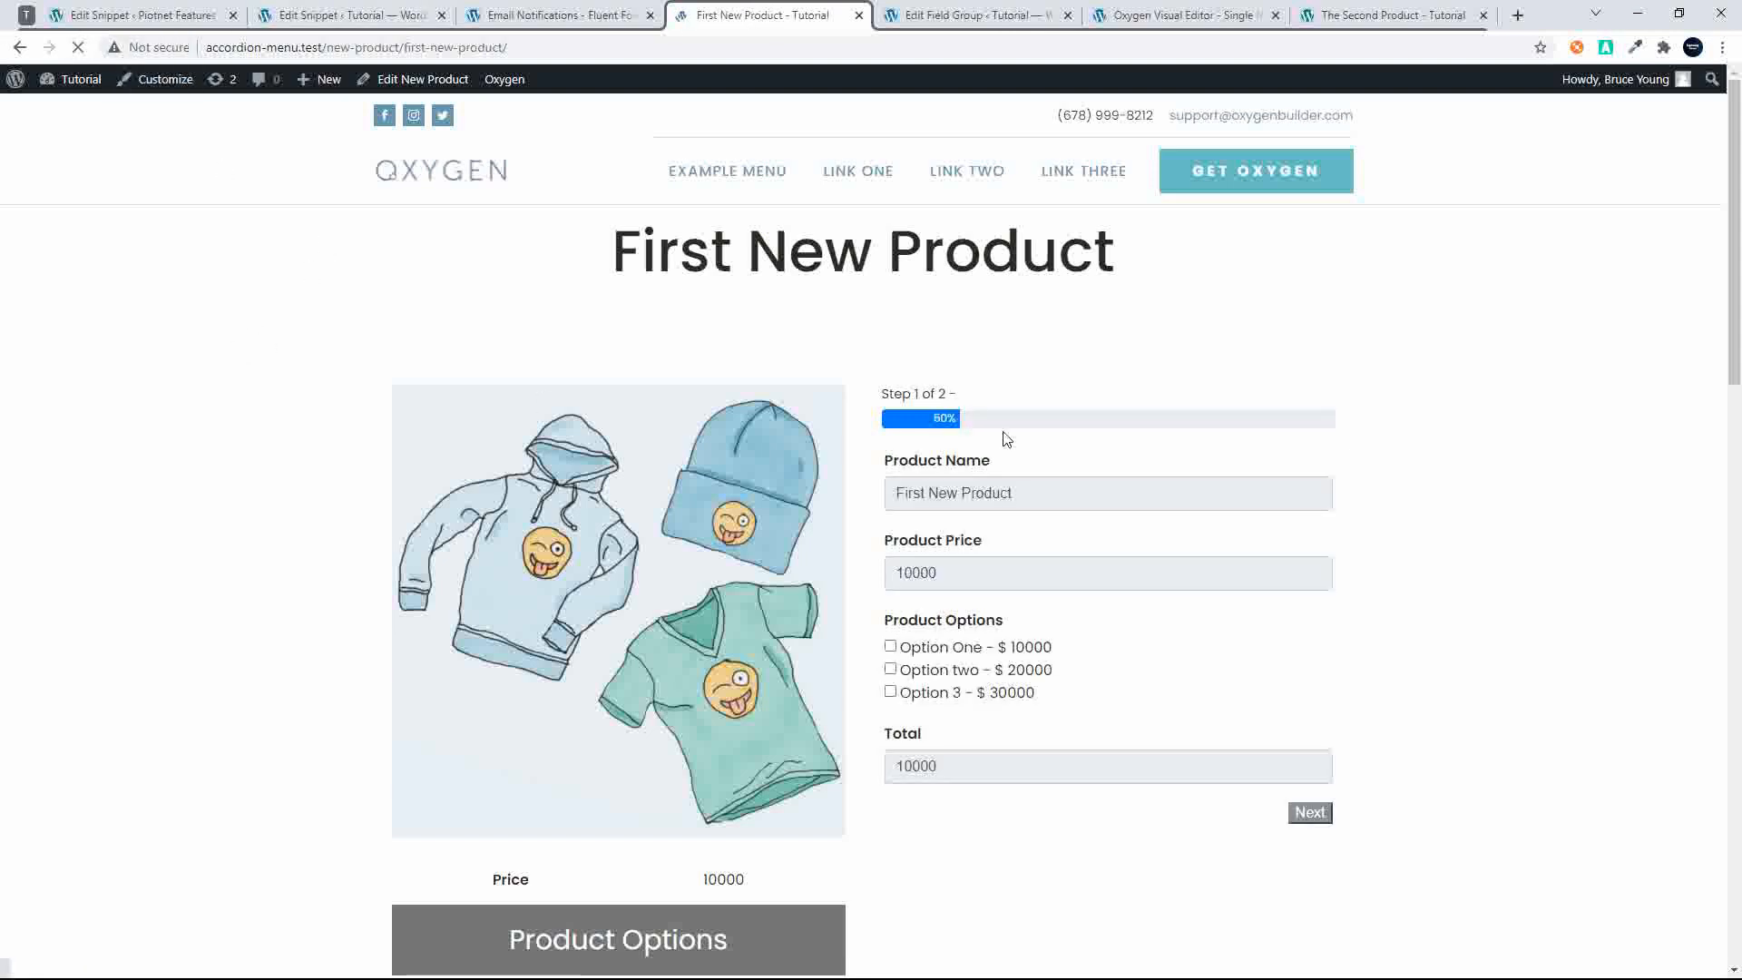
{"action": "scroll", "coordinate": [1252, 489], "scroll_direction": "down", "scroll_amount": 7}
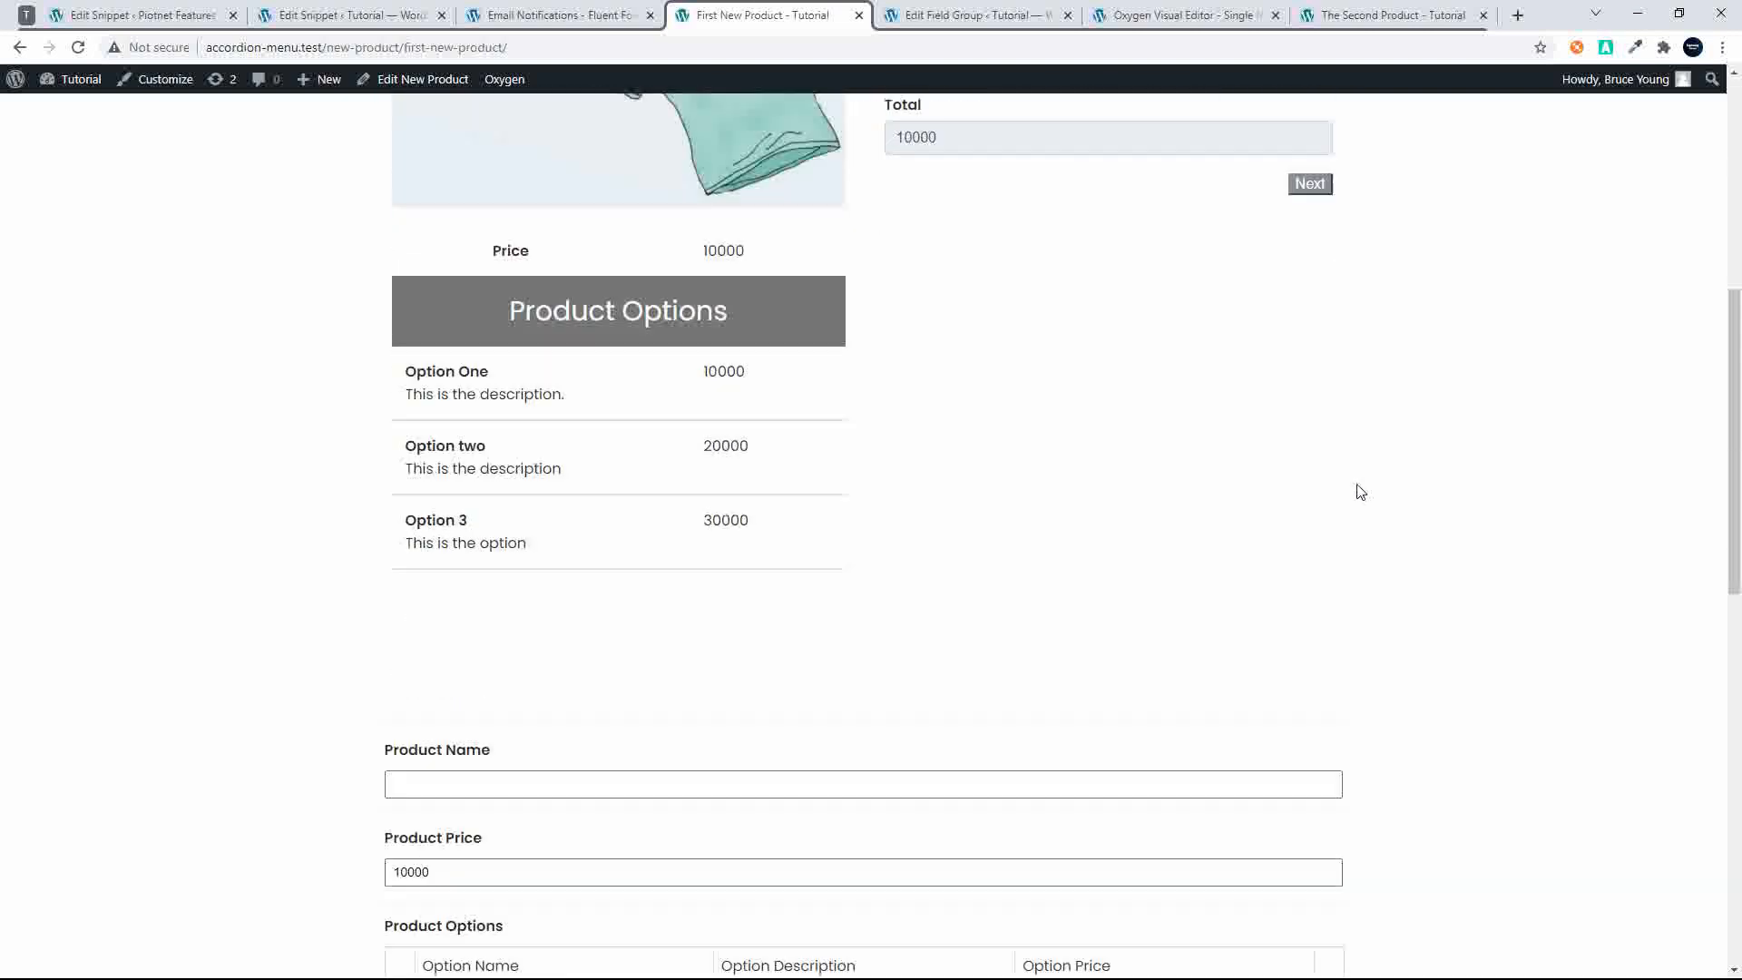
{"action": "left_click", "coordinate": [599, 746]}
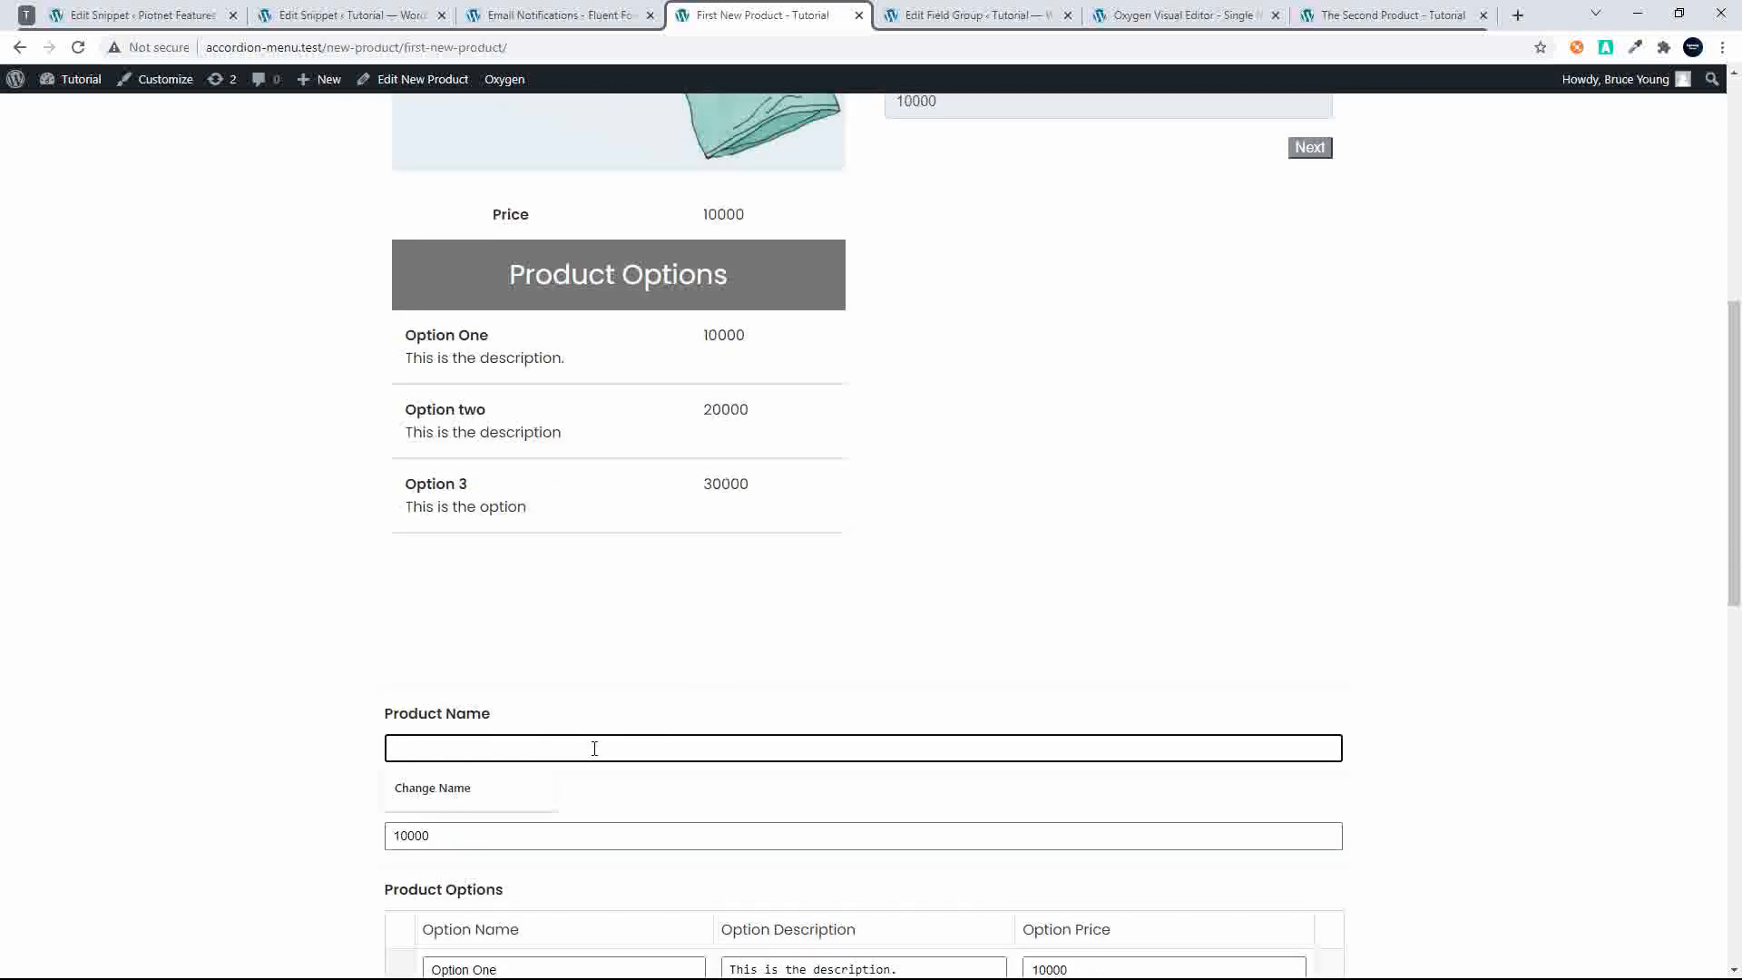
{"action": "type", "text": "Changed t"}
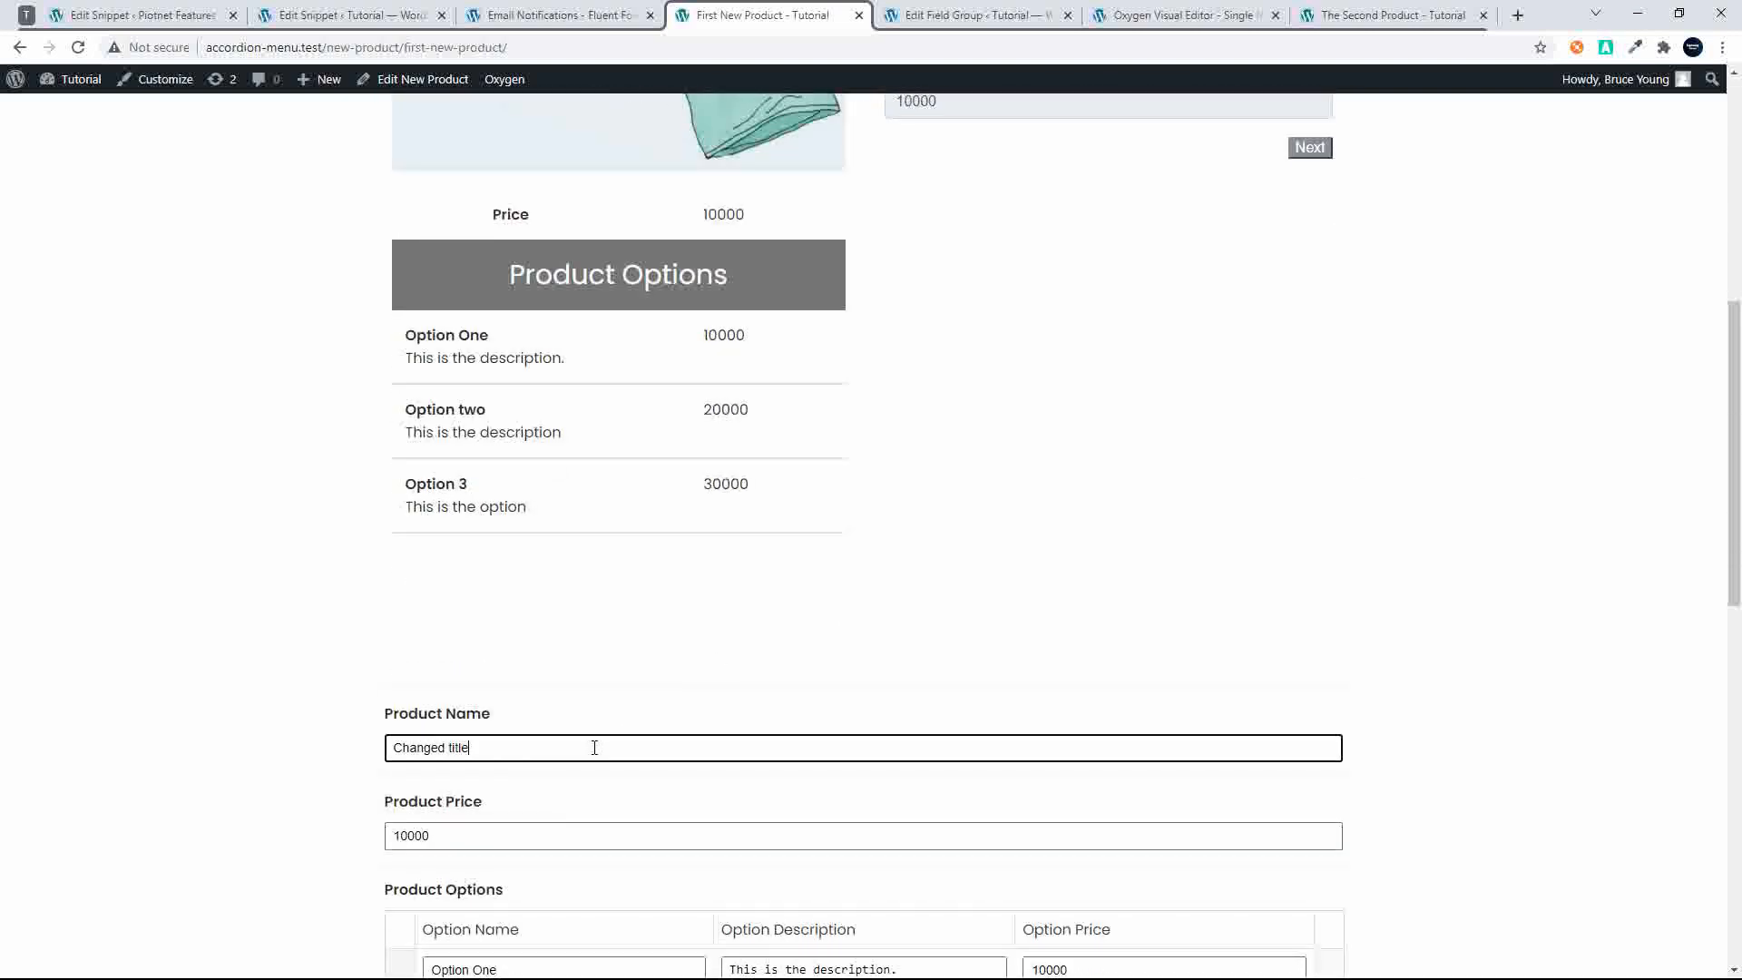
{"action": "type", "text": "itle"}
{"action": "scroll", "coordinate": [674, 739], "scroll_direction": "down", "scroll_amount": 1}
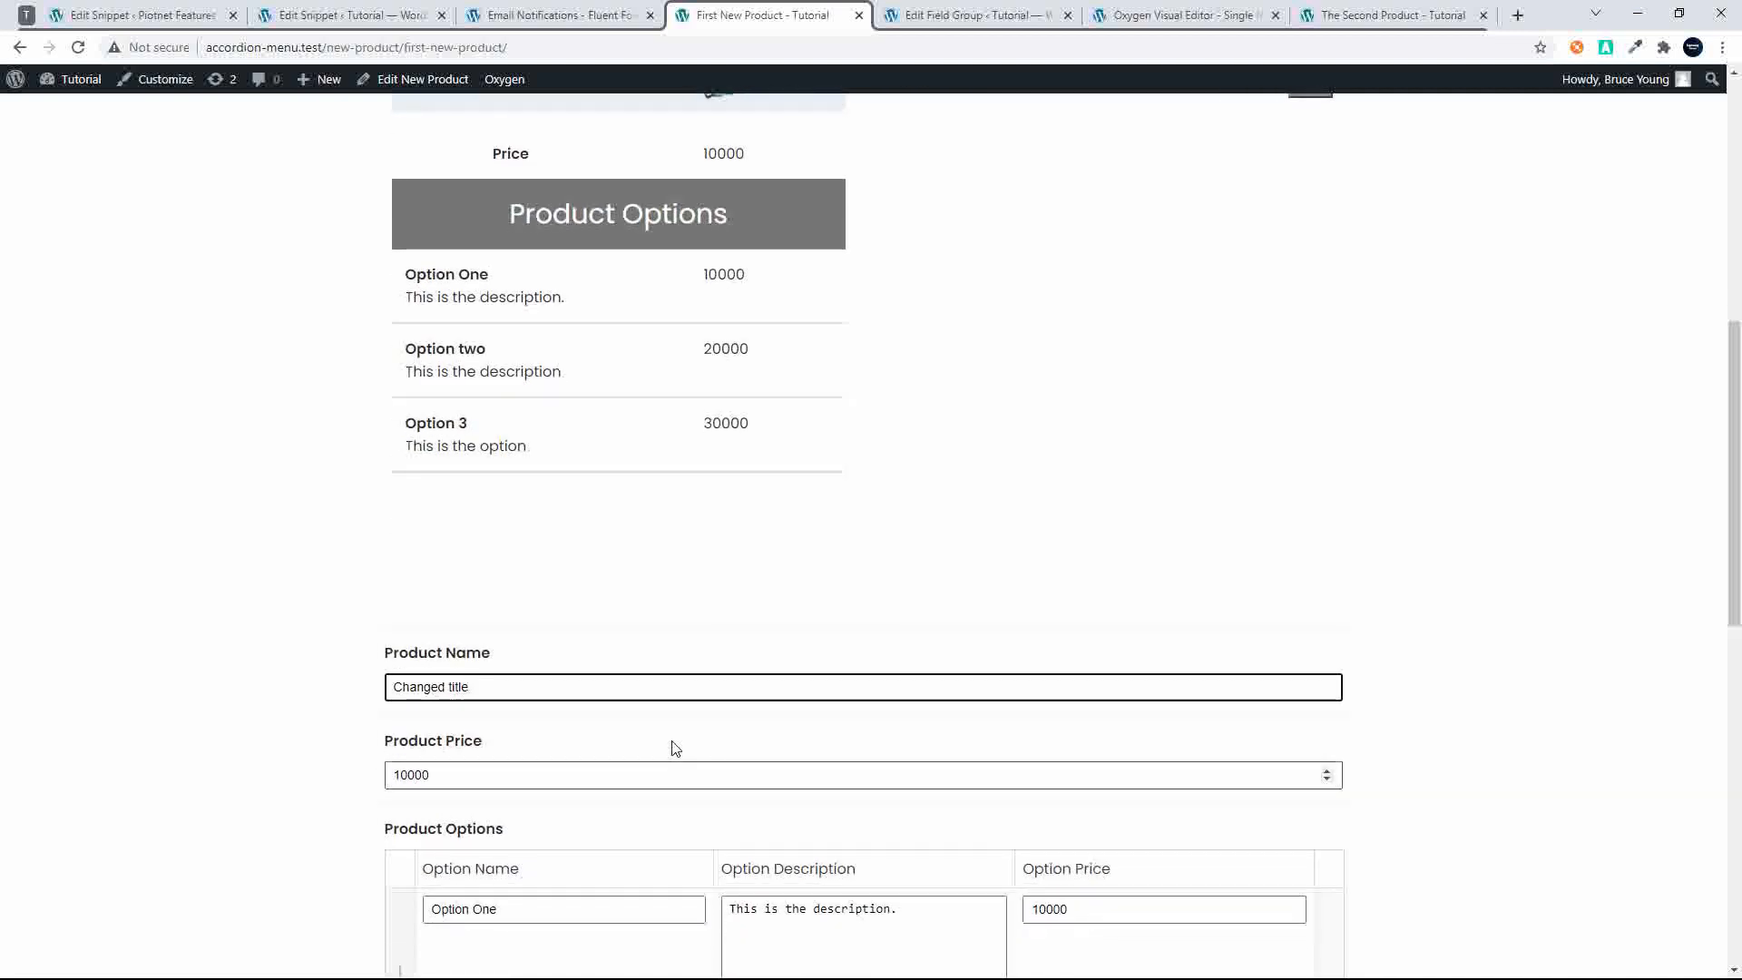
{"action": "key", "text": "Return"}
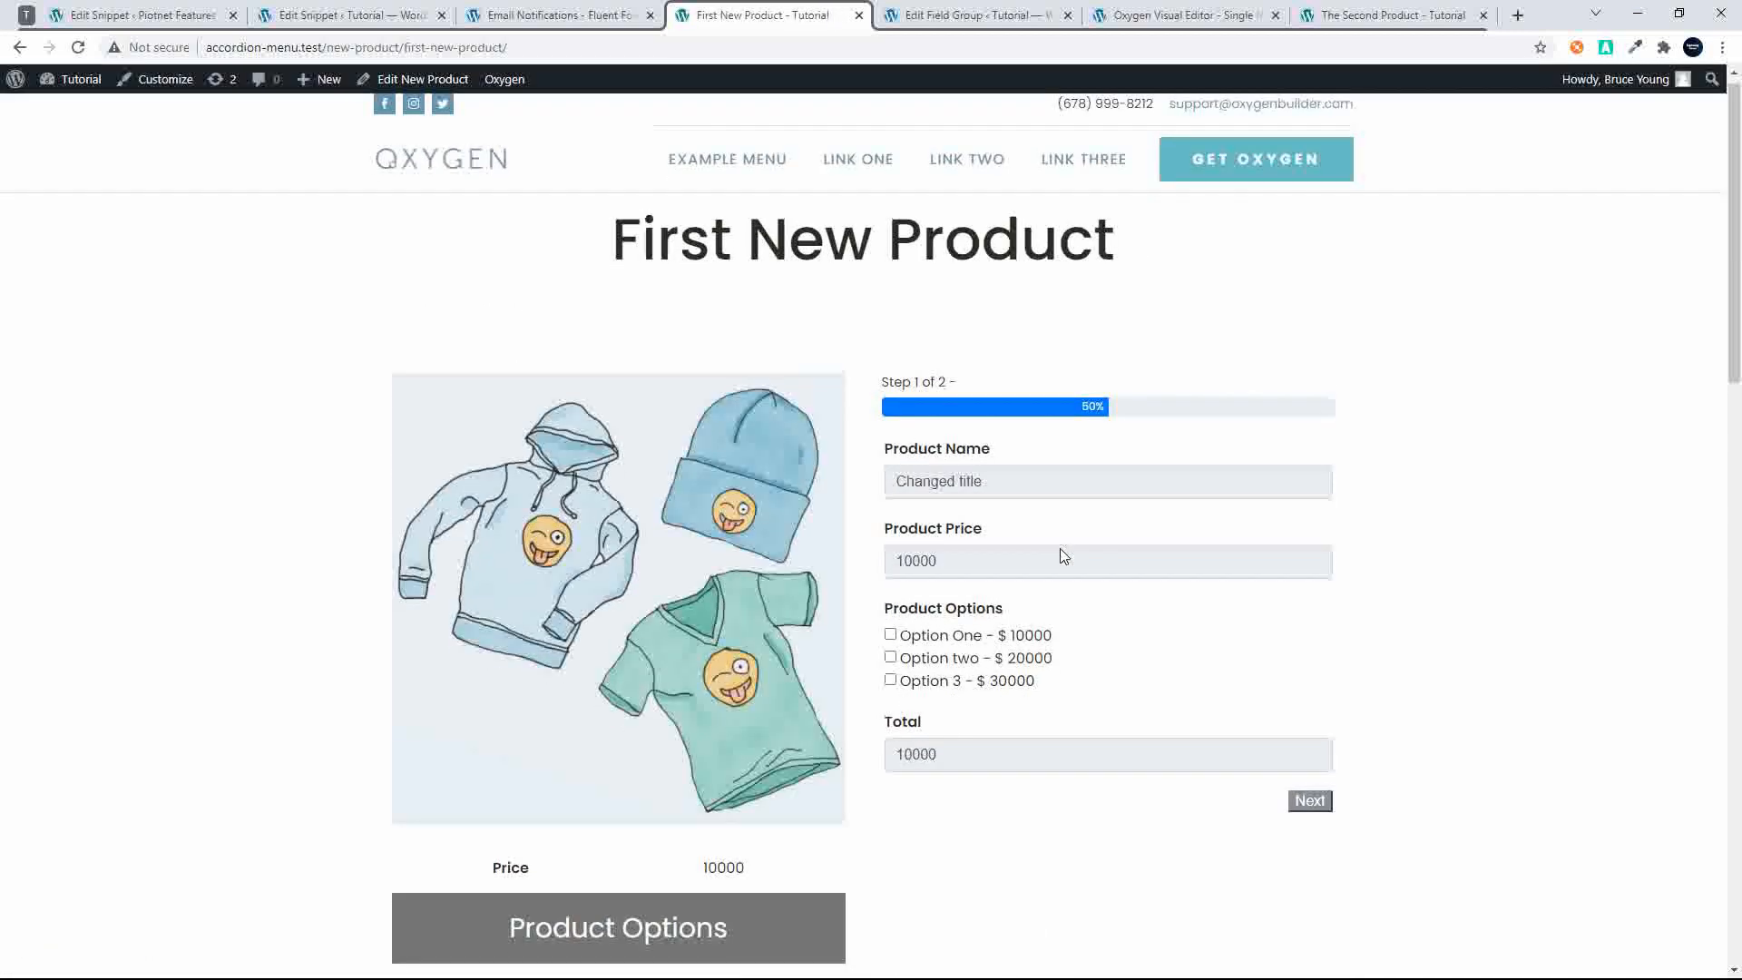
Select Option two and Option 3 in the enquiry form and continue to its second step
{"action": "scroll", "coordinate": [1063, 556], "scroll_direction": "down", "scroll_amount": 2}
{"action": "left_click", "coordinate": [890, 517]}
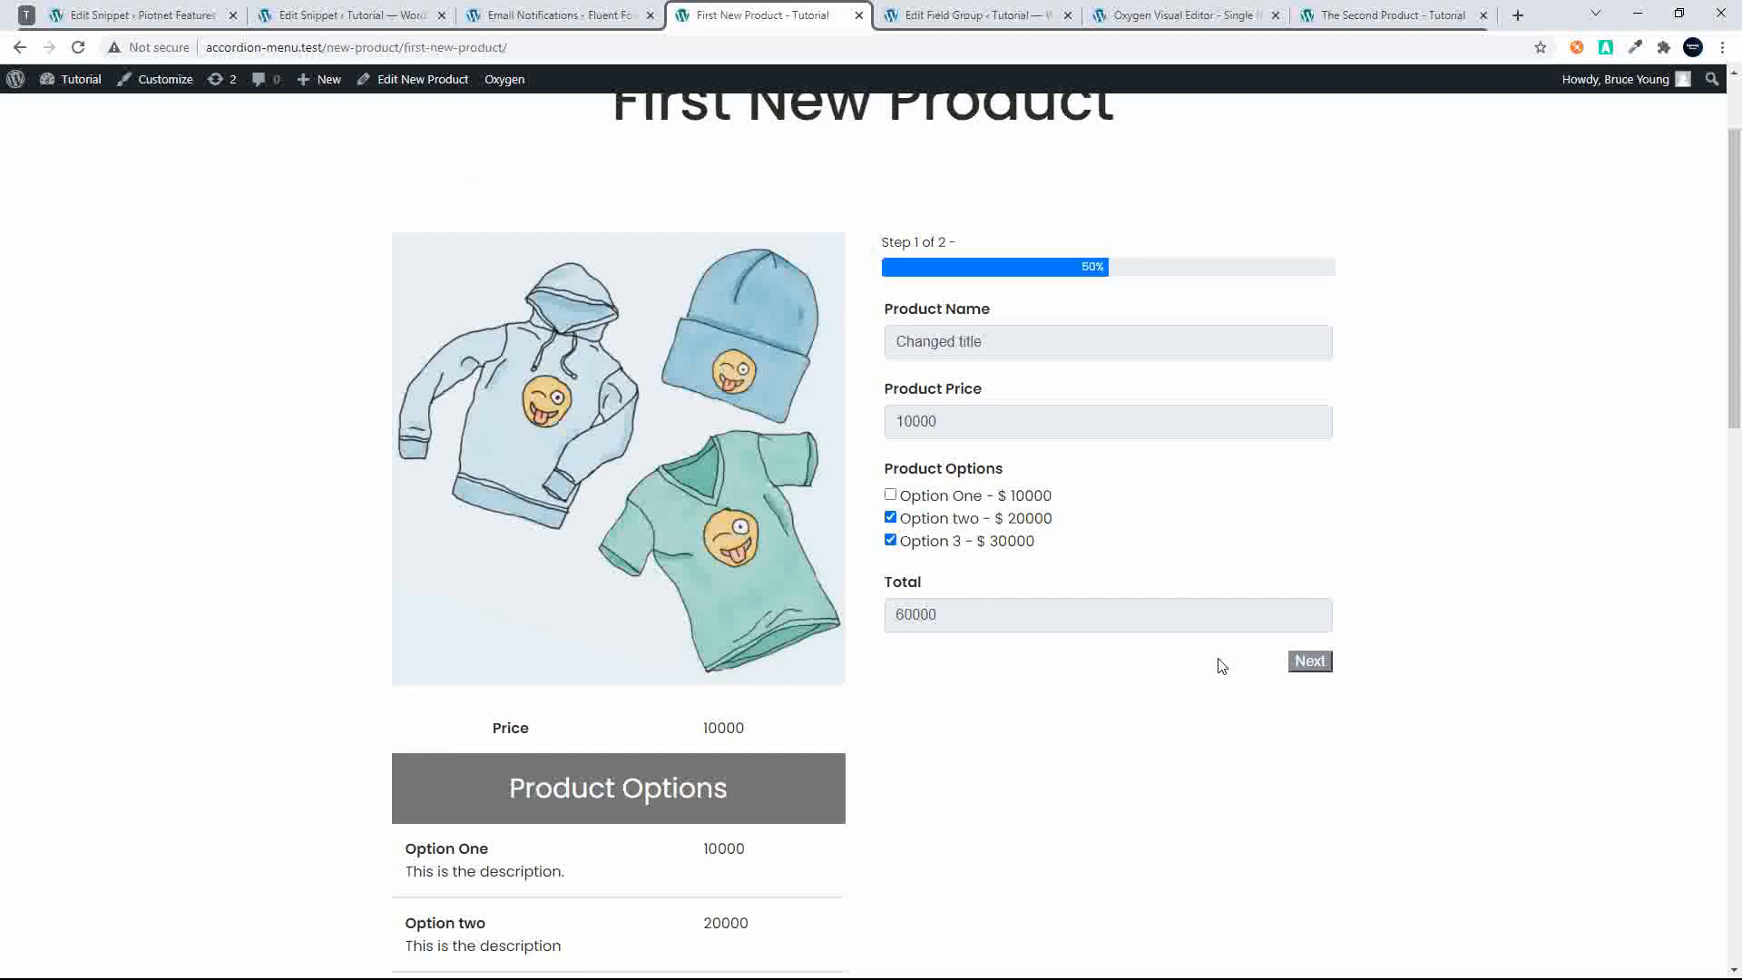
{"action": "left_click", "coordinate": [1289, 666]}
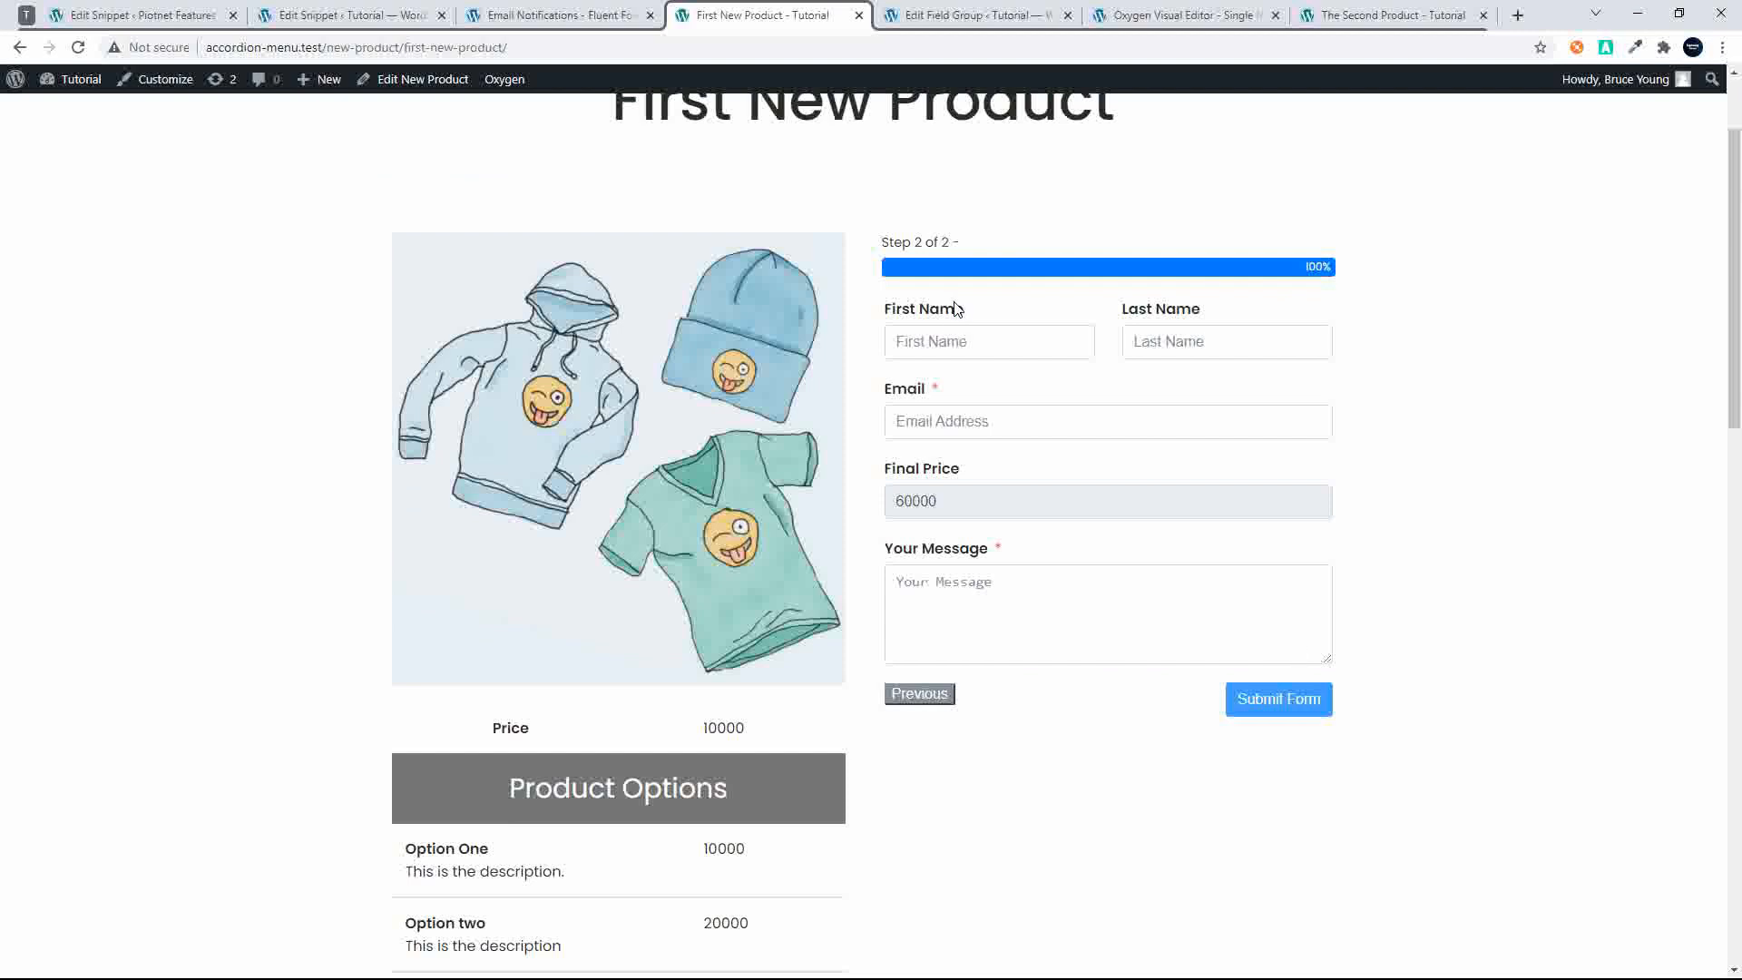
Fill in the customer's name and e-mail from the saved details, enter the message "The message.", and submit the enquiry
{"action": "left_click", "coordinate": [957, 342]}
{"action": "left_click", "coordinate": [948, 388]}
{"action": "scroll", "coordinate": [1057, 580], "scroll_direction": "up", "scroll_amount": 1}
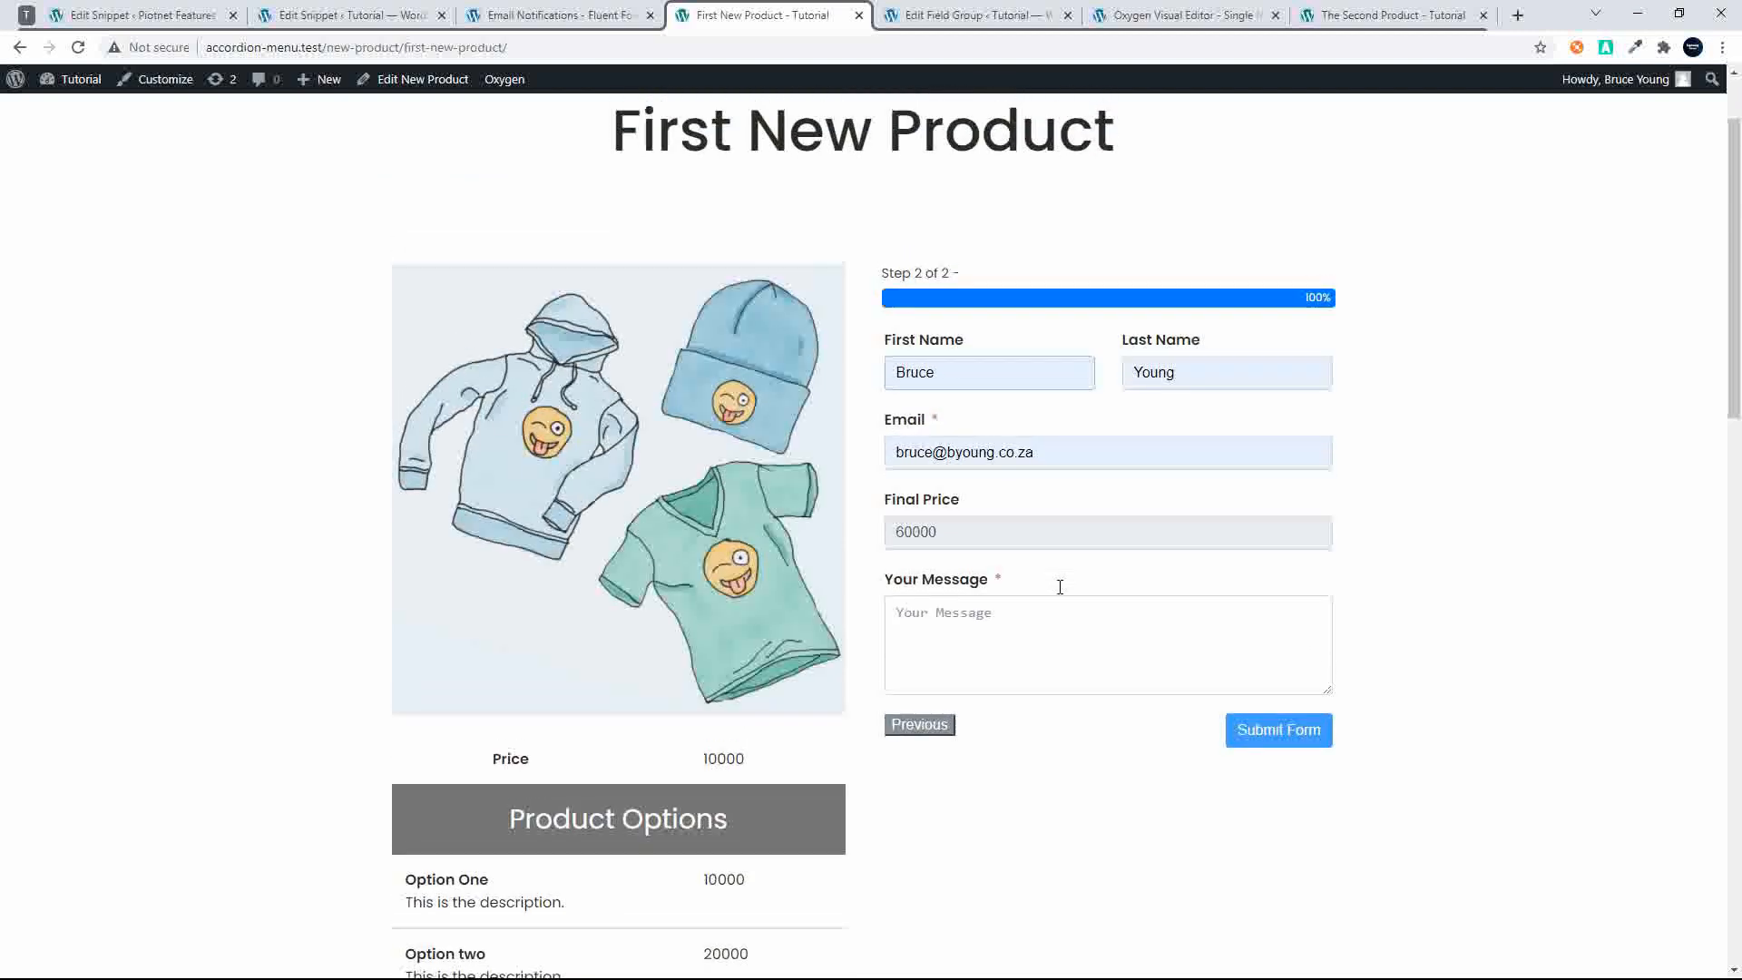
{"action": "left_click", "coordinate": [1000, 612]}
{"action": "type", "text": "The m"}
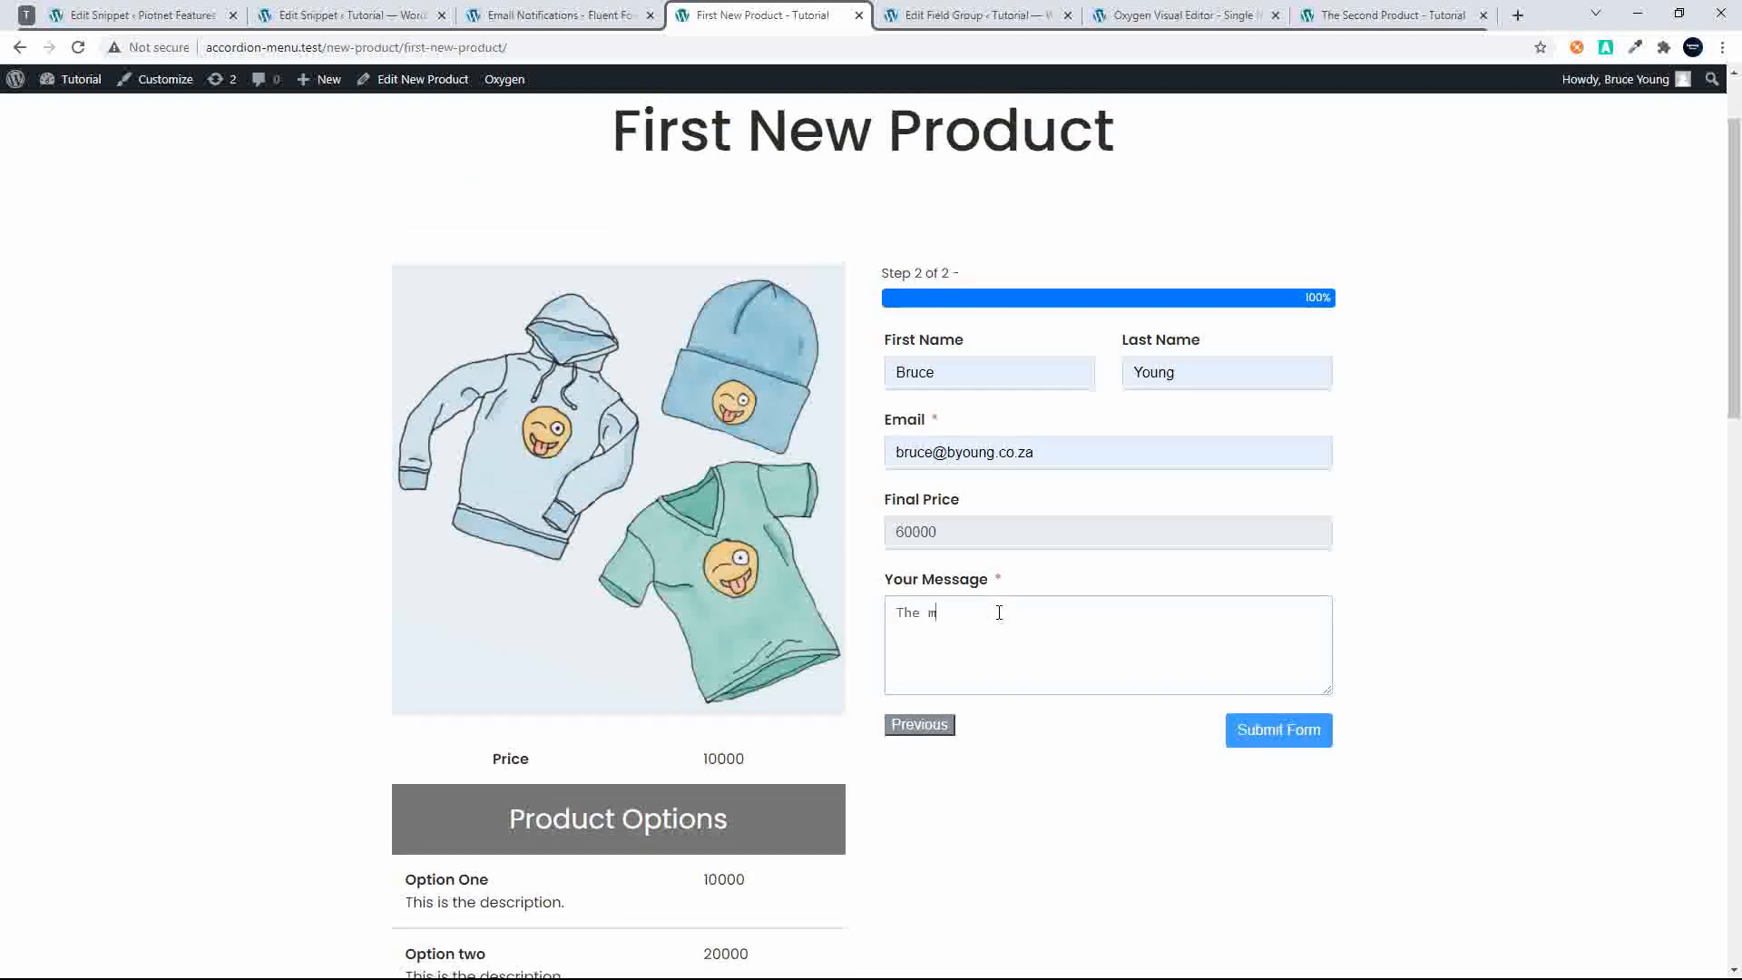
{"action": "type", "text": "essage."}
{"action": "left_click", "coordinate": [1238, 739]}
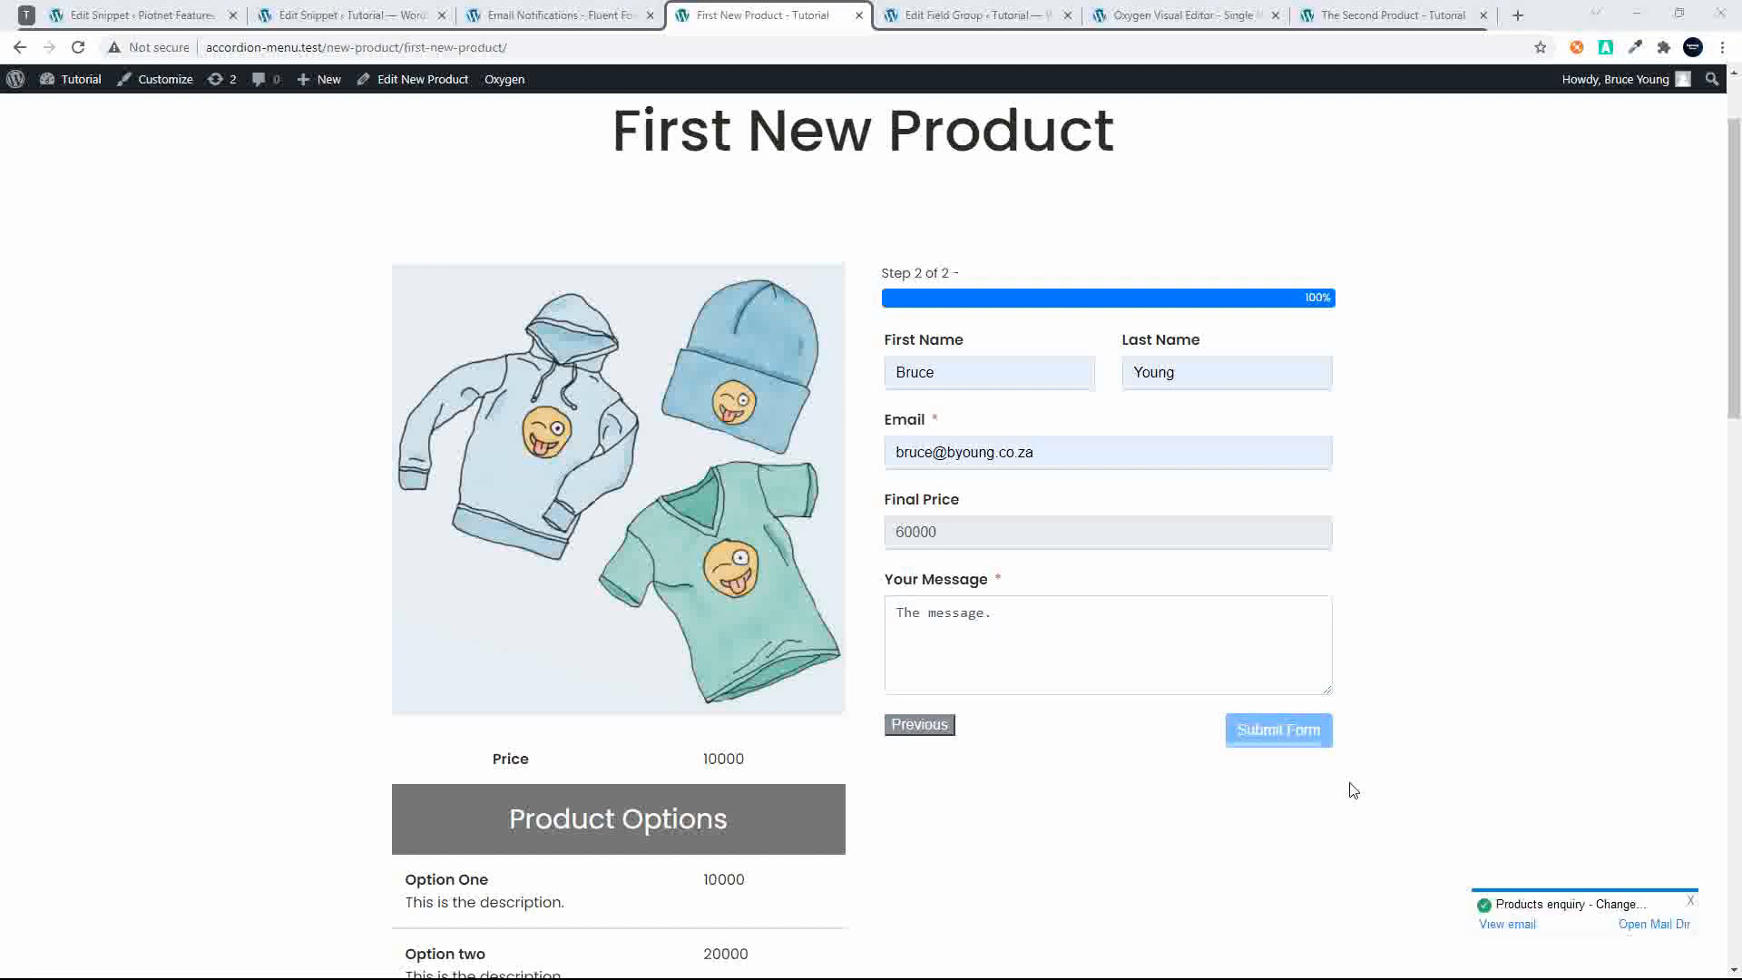
Open the received enquiry email, check its product name, selected options, total and website link, and close it
{"action": "left_click", "coordinate": [1507, 924]}
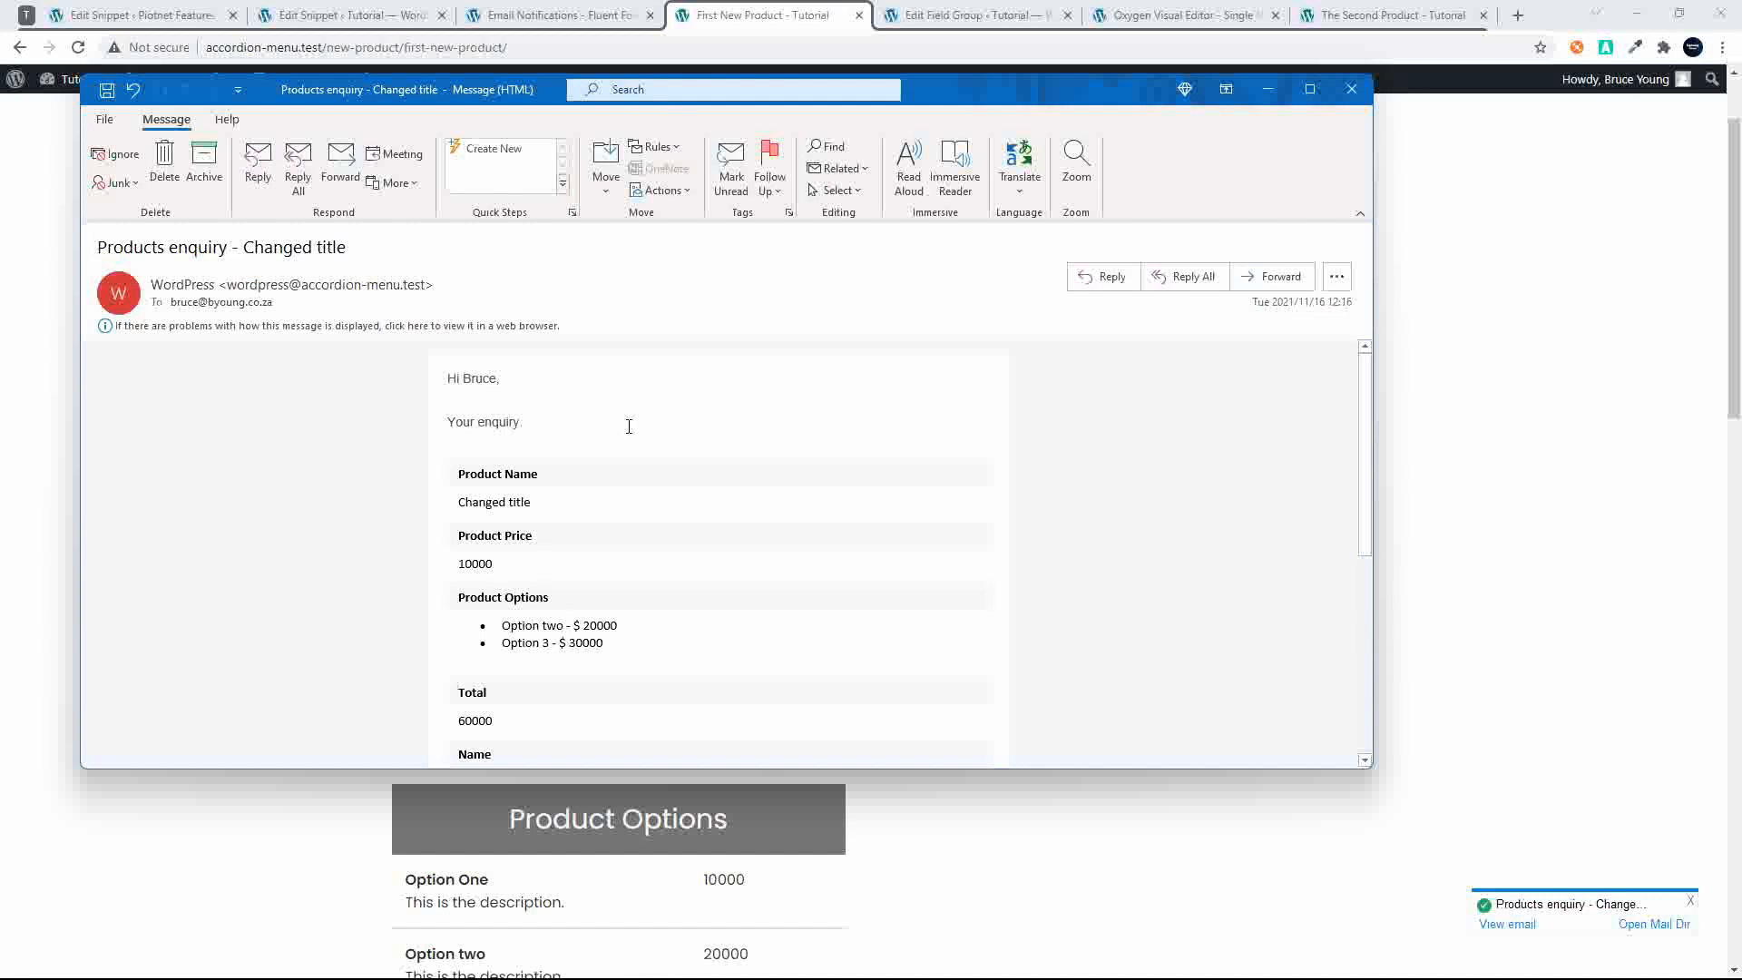
{"action": "triple_click", "coordinate": [554, 504]}
{"action": "scroll", "coordinate": [531, 510], "scroll_direction": "down", "scroll_amount": 3}
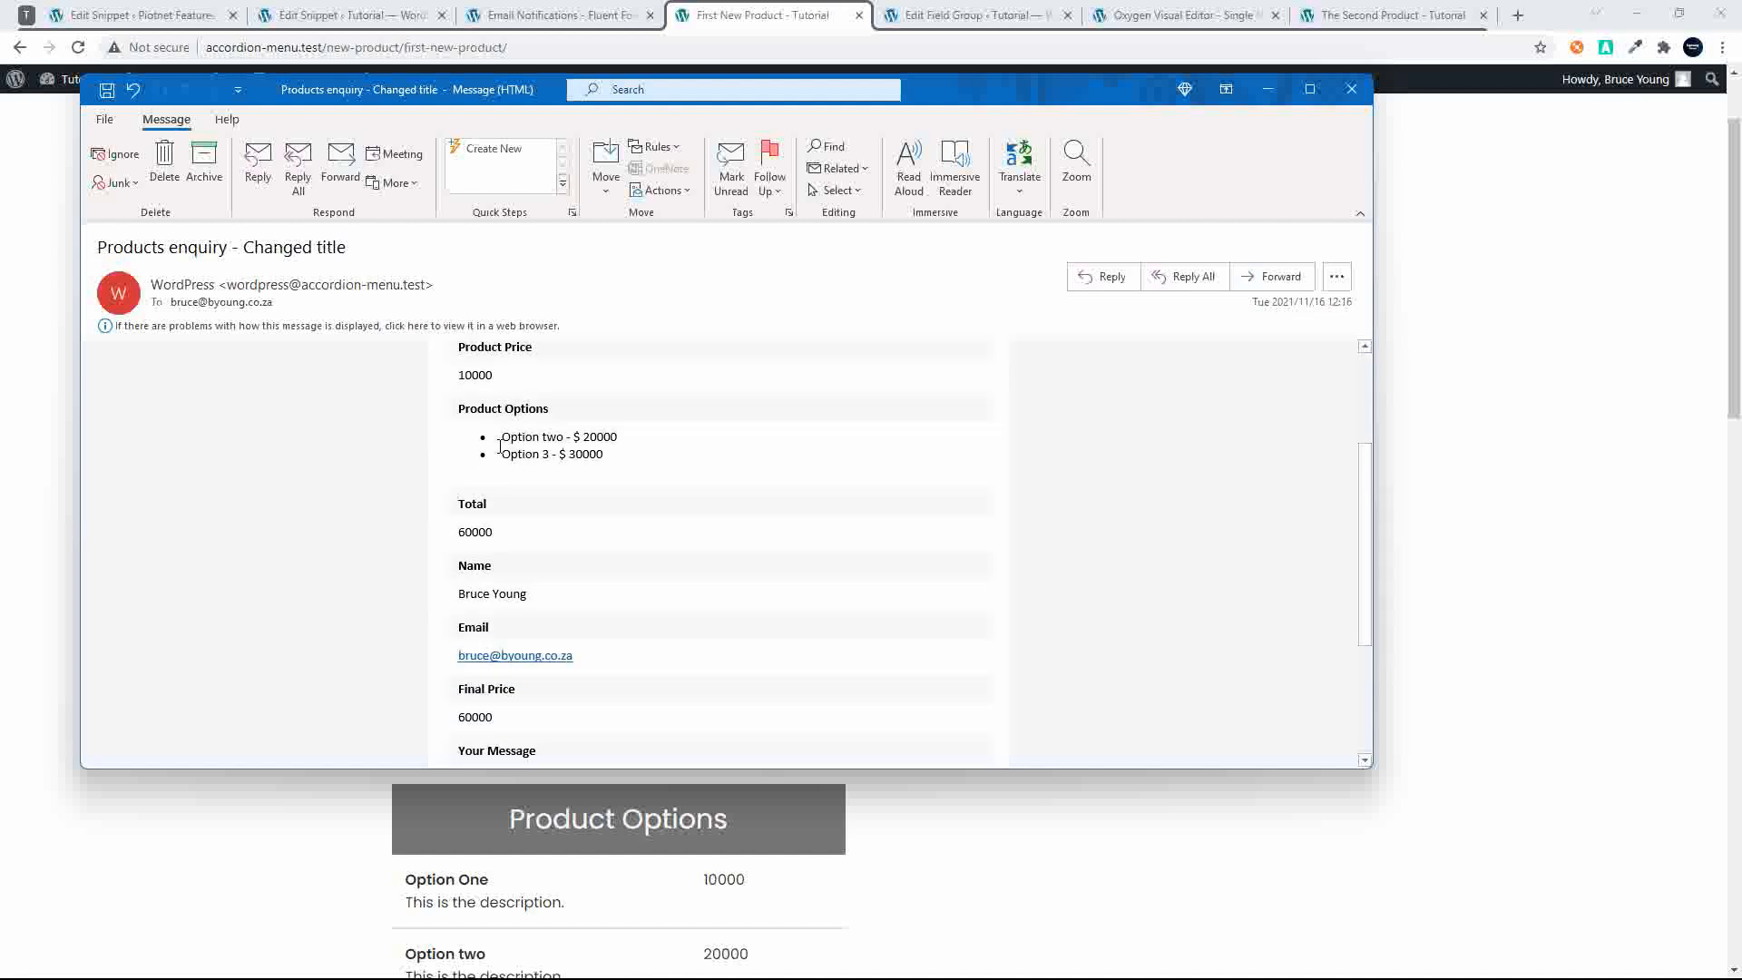
{"action": "left_click_drag", "start_coordinate": [507, 437], "coordinate": [577, 455]}
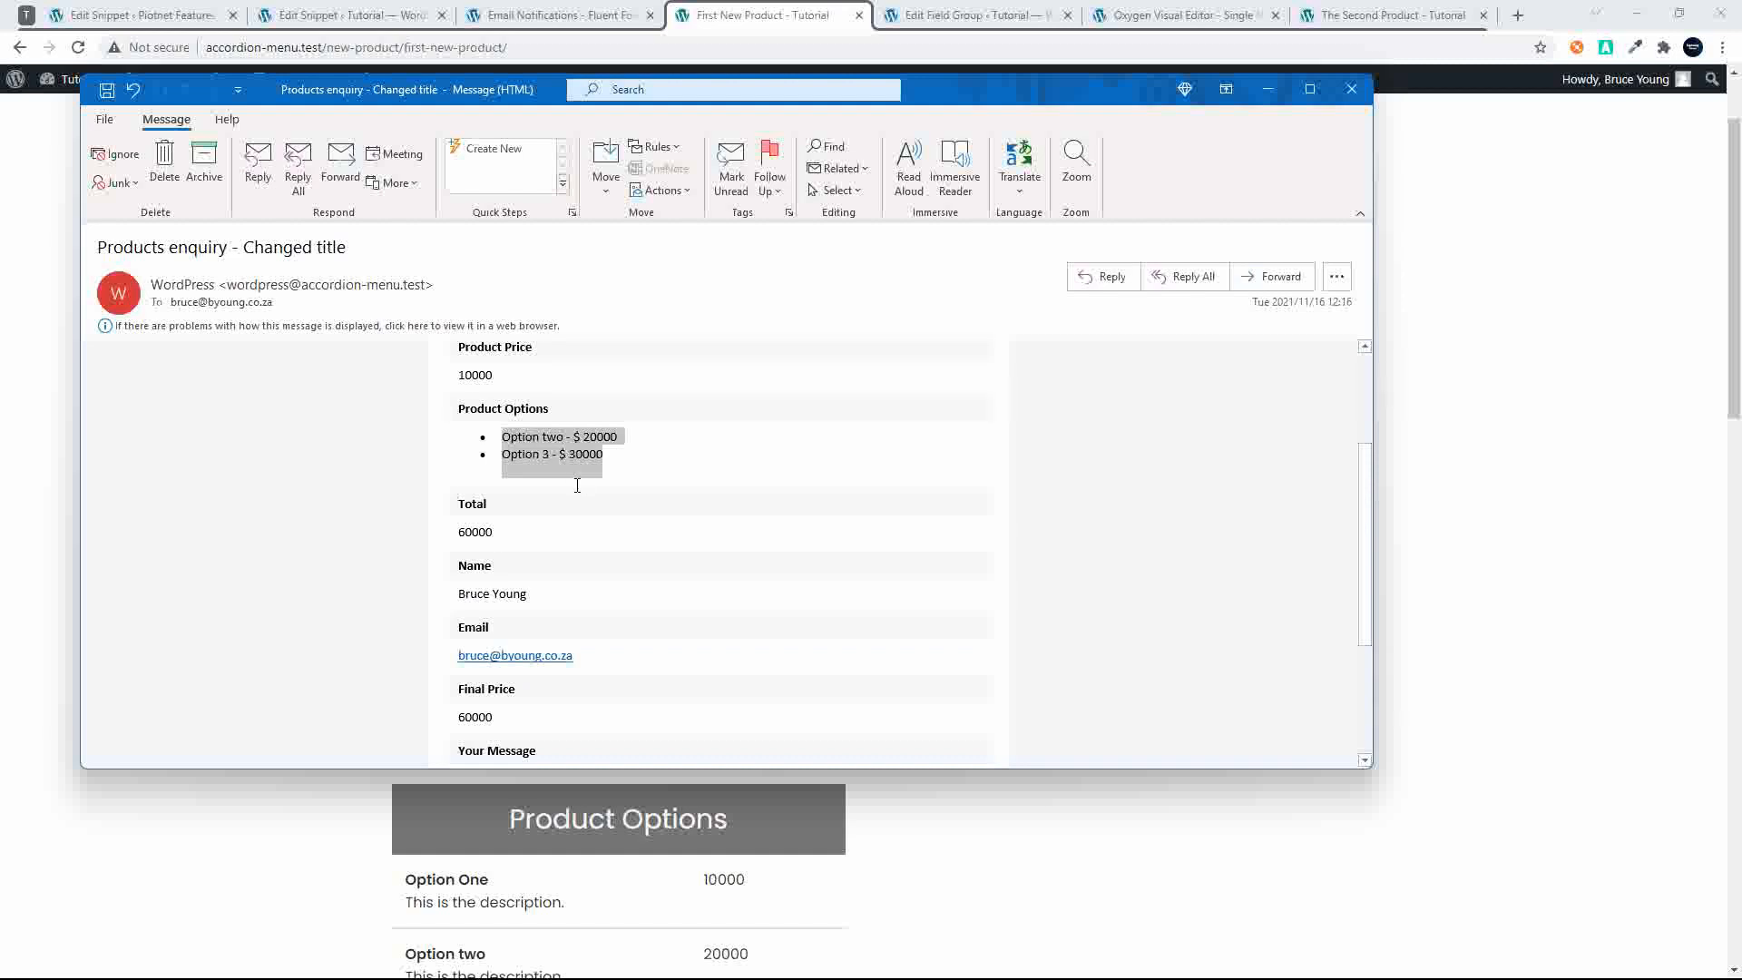
{"action": "triple_click", "coordinate": [556, 535]}
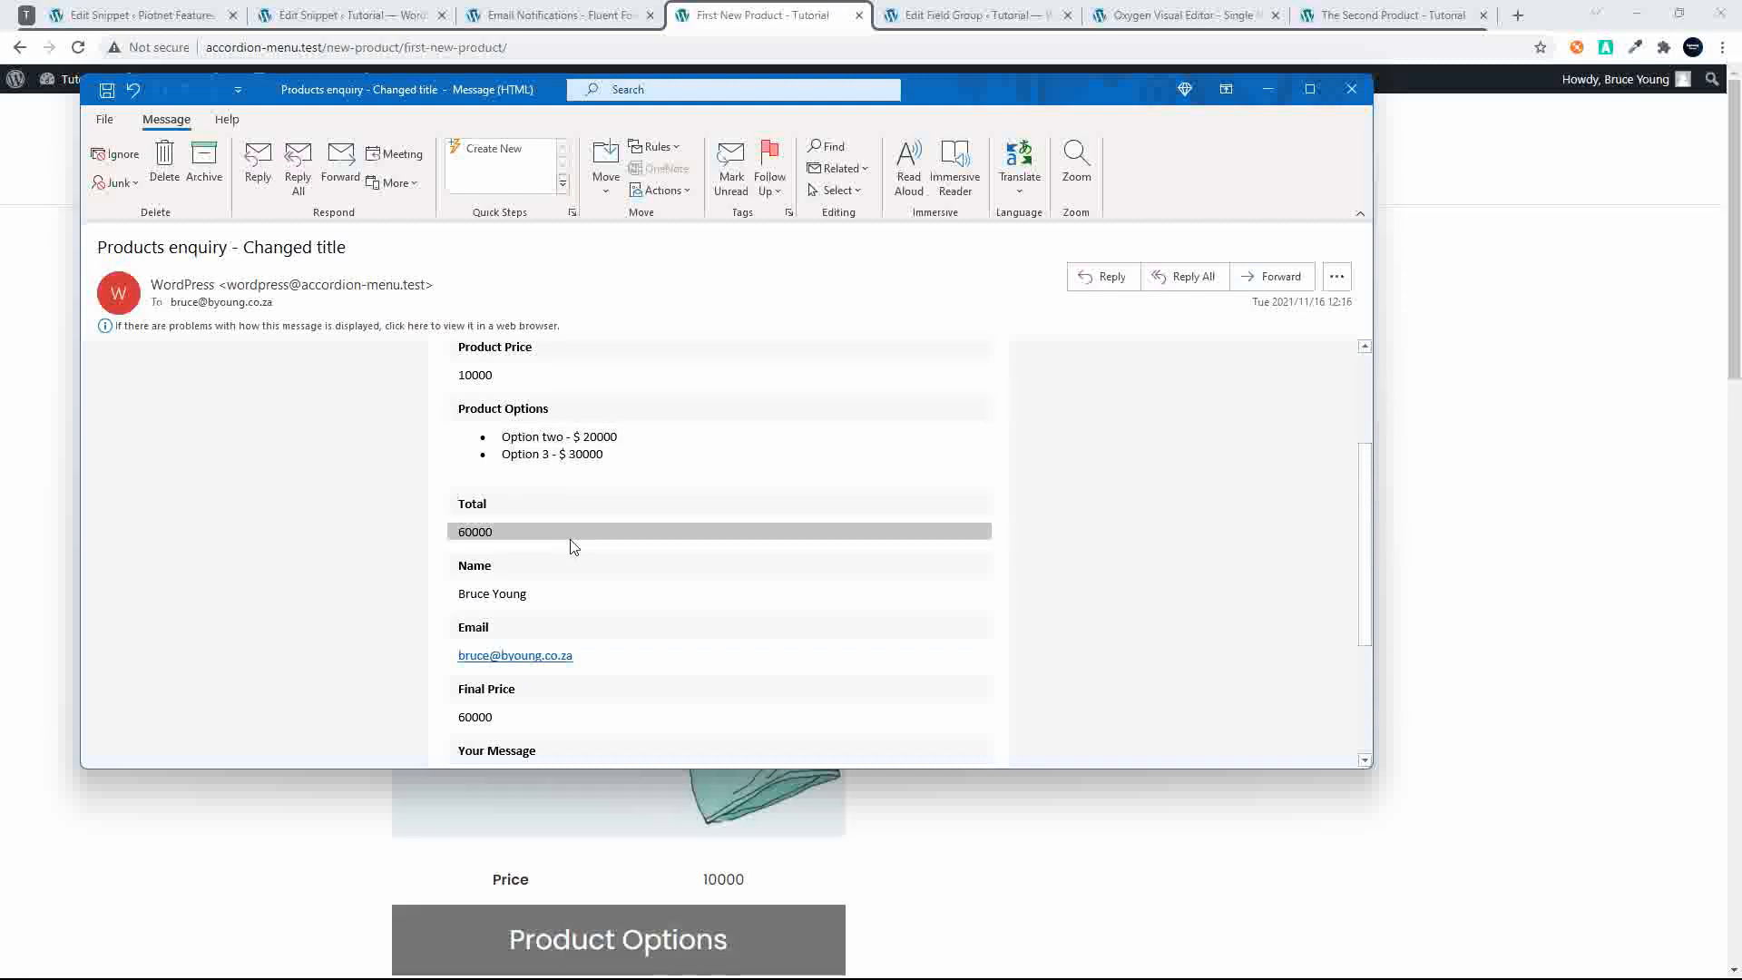
{"action": "scroll", "coordinate": [570, 544], "scroll_direction": "down", "scroll_amount": 1}
{"action": "scroll", "coordinate": [571, 547], "scroll_direction": "down", "scroll_amount": 3}
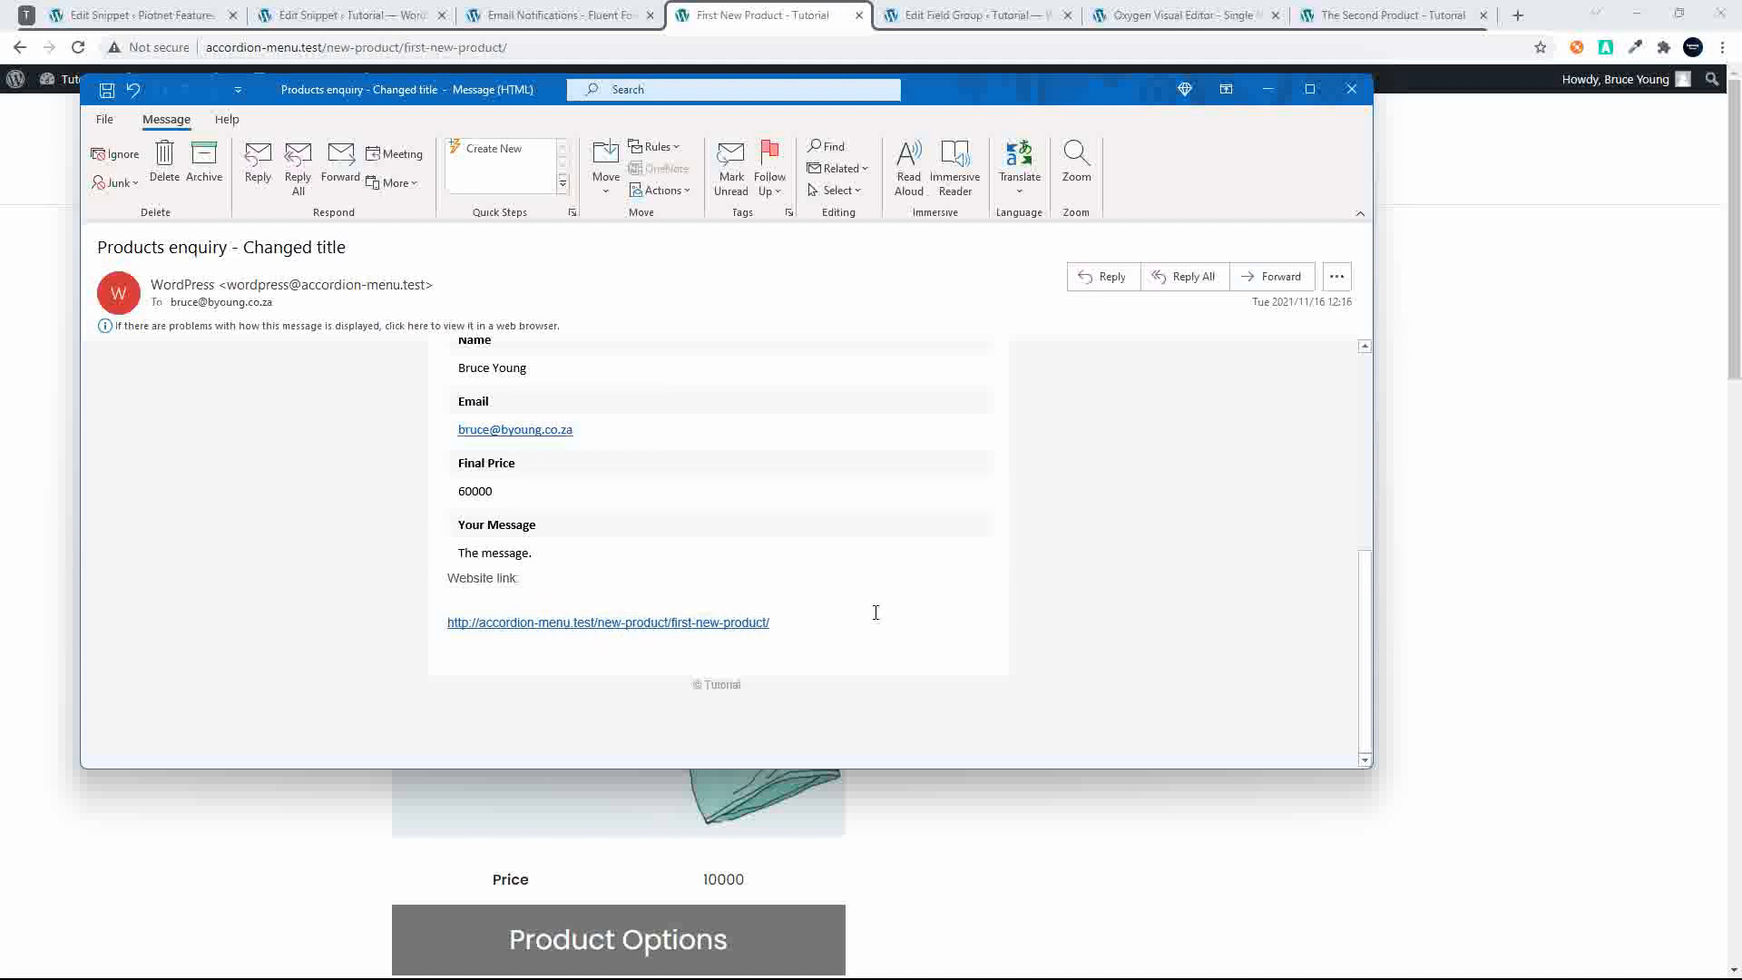
{"action": "left_click", "coordinate": [1350, 89]}
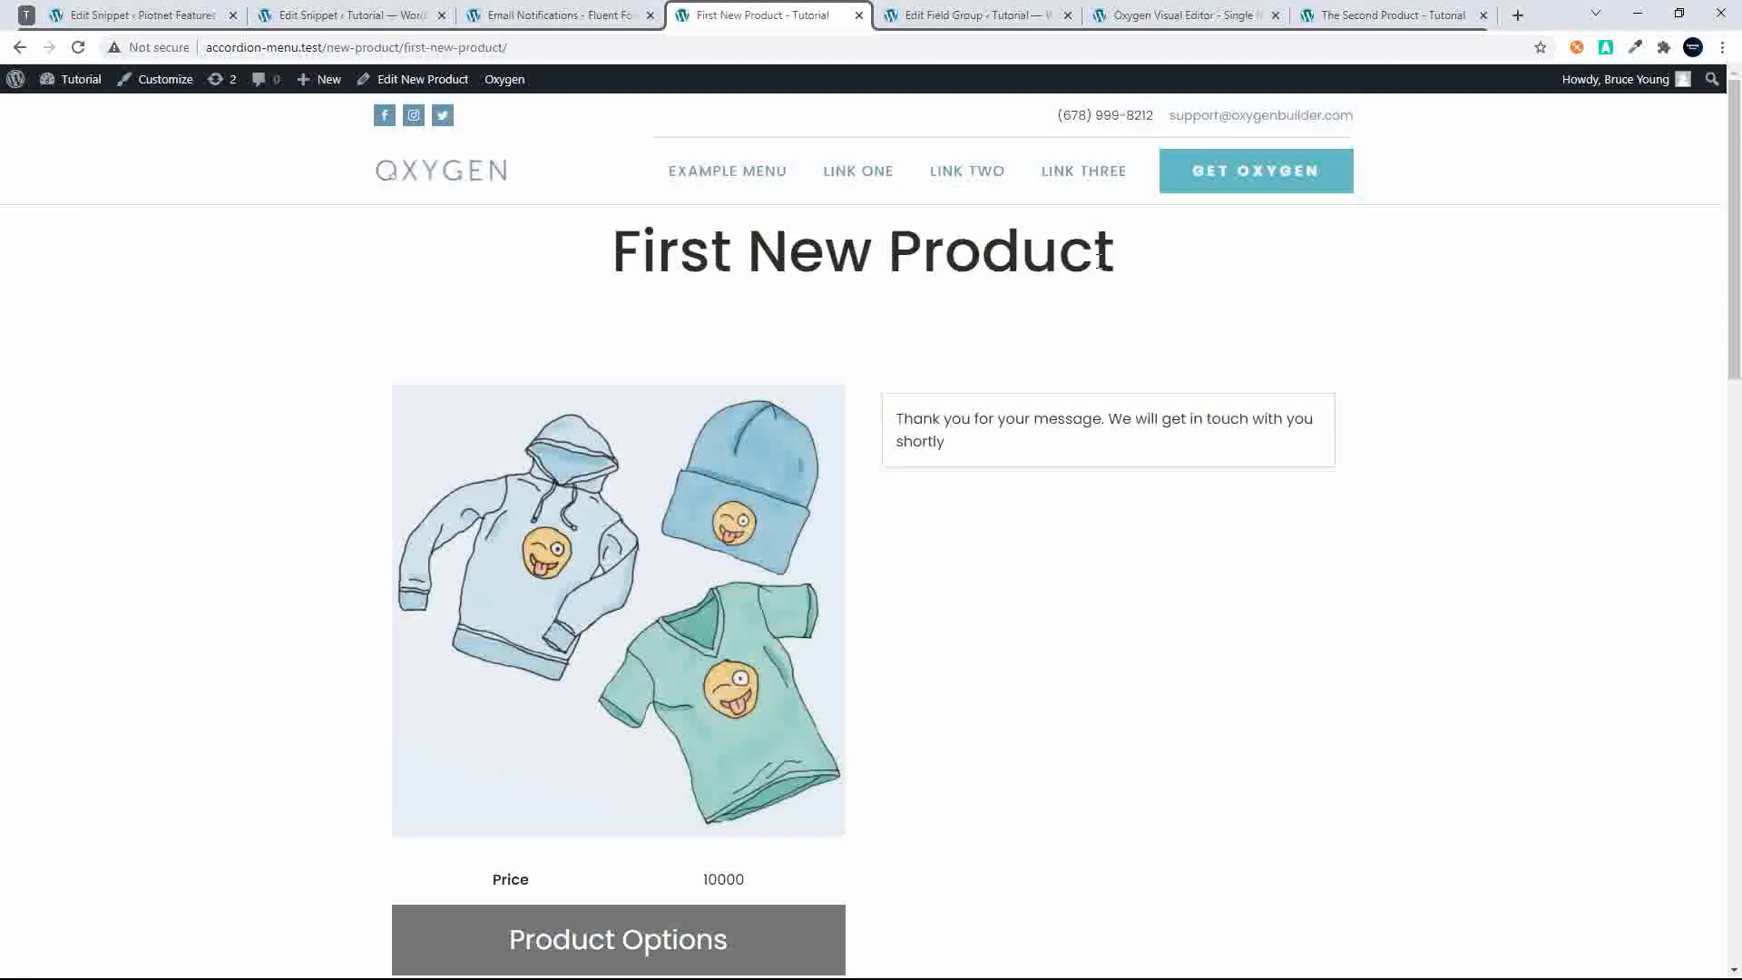
Open First New Product for editing and add a Product Options row named "Option 4"
{"action": "left_click", "coordinate": [422, 82]}
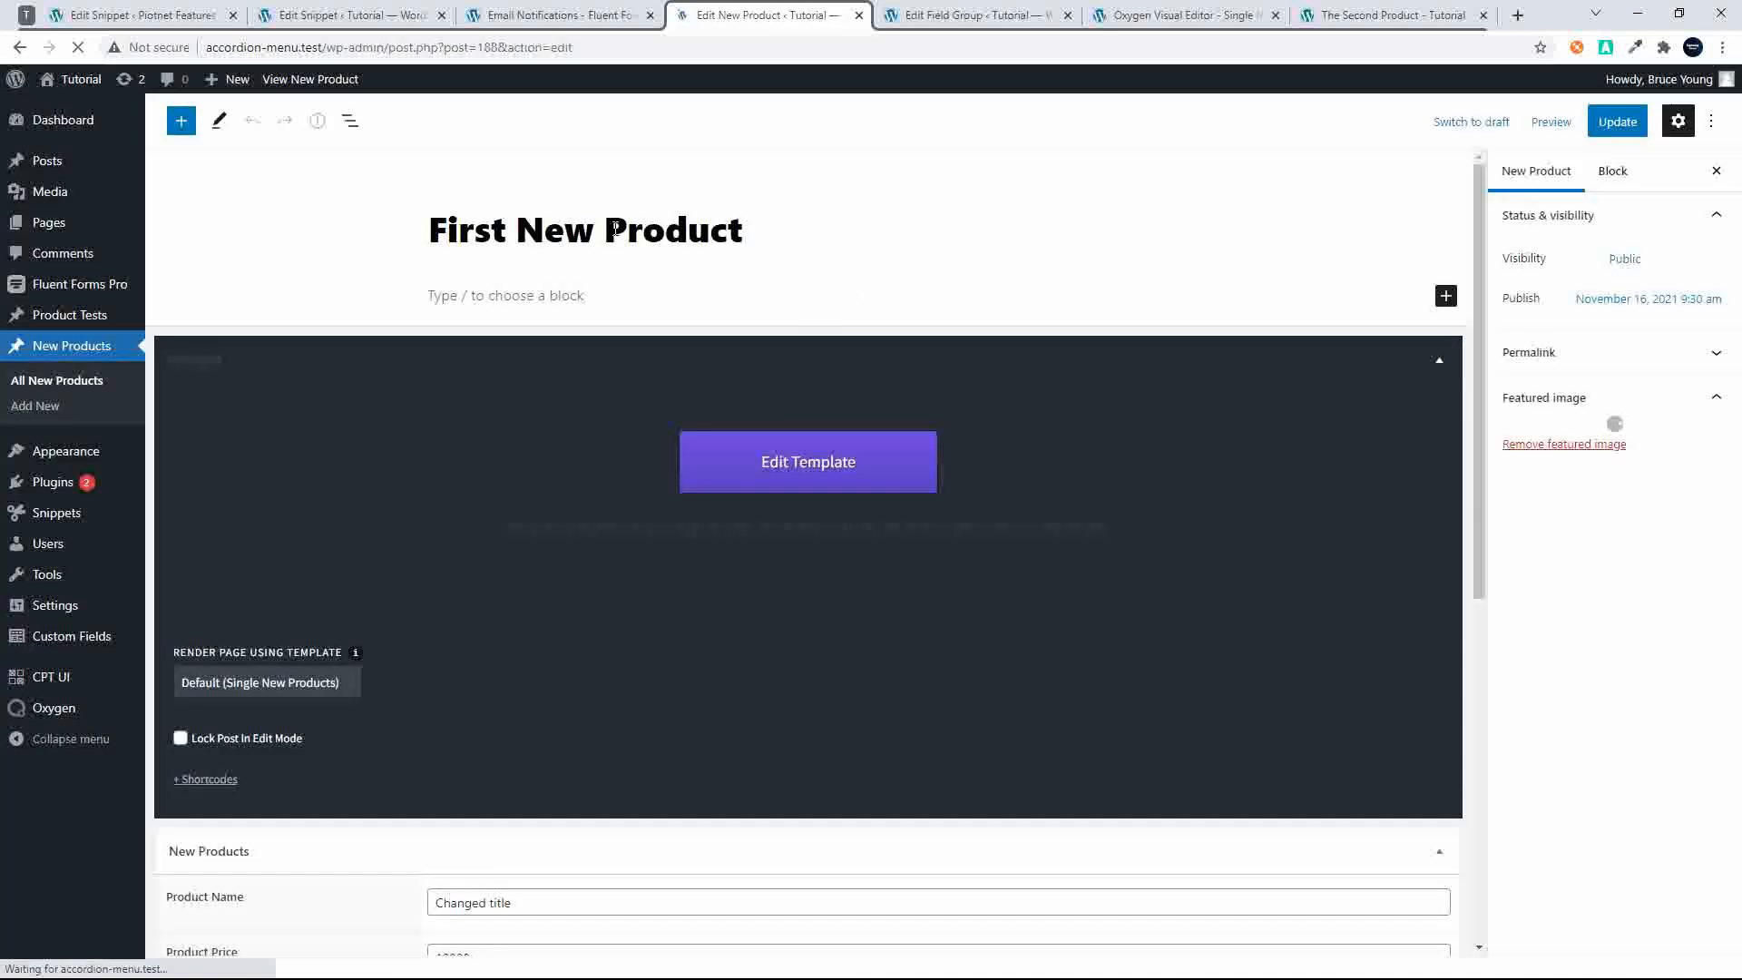
{"action": "scroll", "coordinate": [653, 384], "scroll_direction": "down", "scroll_amount": 7}
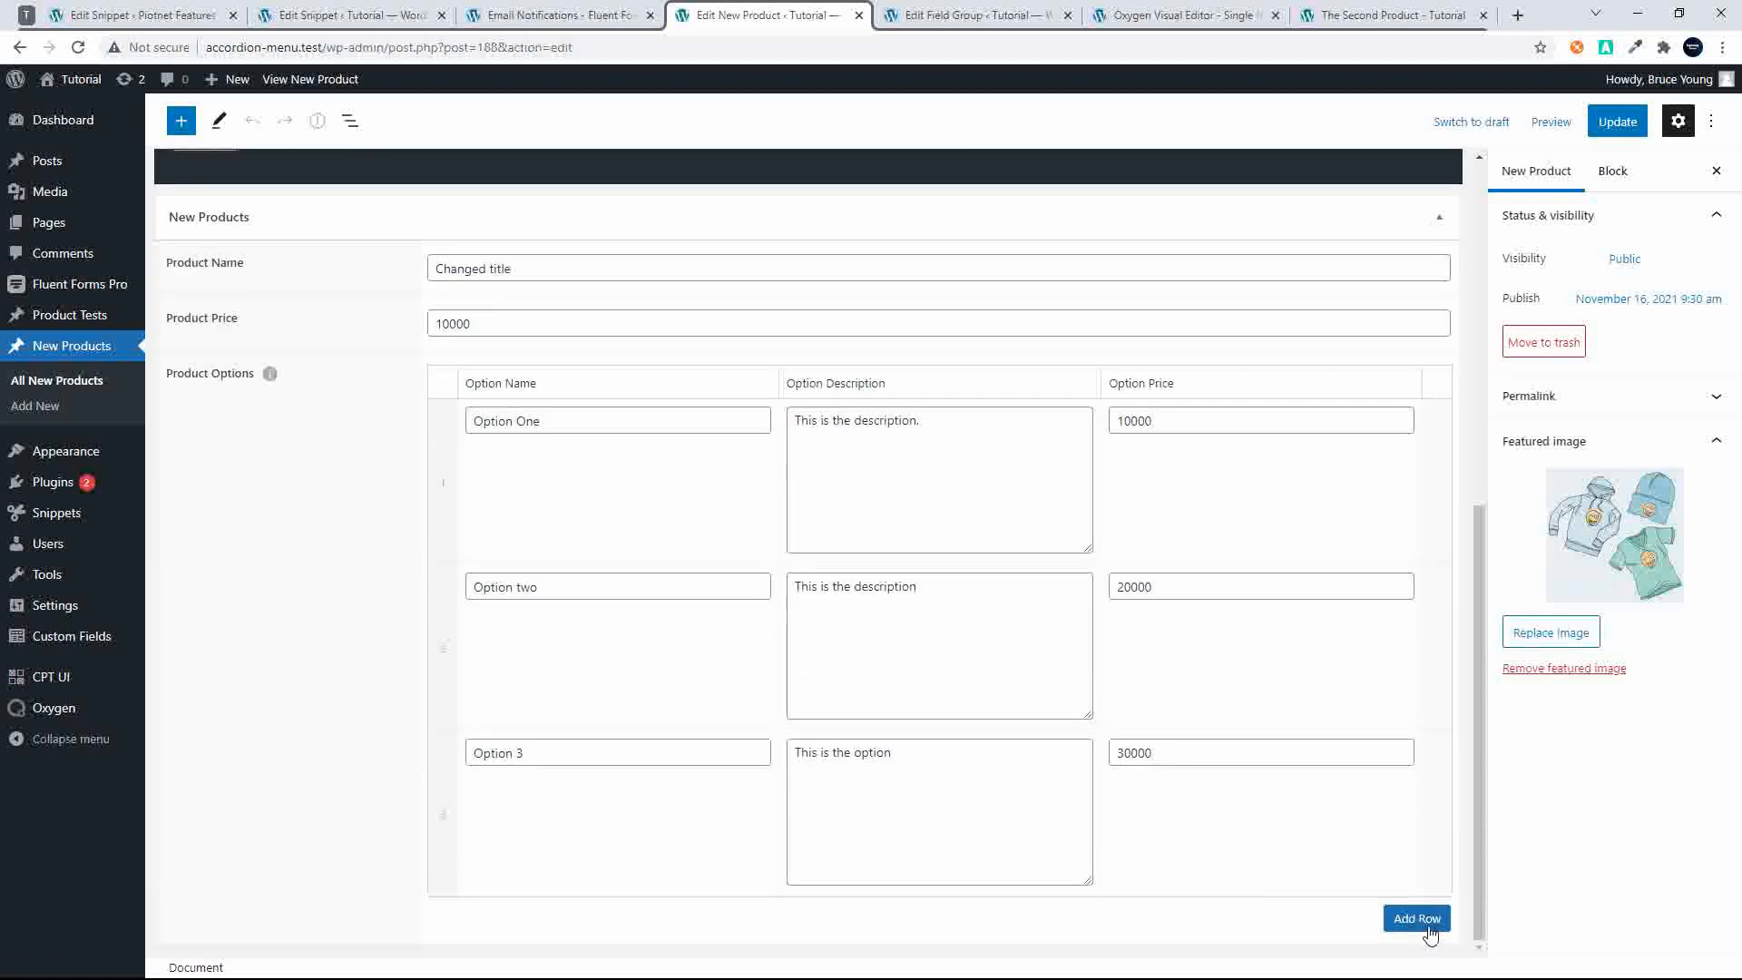
{"action": "left_click", "coordinate": [1416, 918]}
{"action": "scroll", "coordinate": [862, 744], "scroll_direction": "down", "scroll_amount": 2}
{"action": "left_click", "coordinate": [633, 759]}
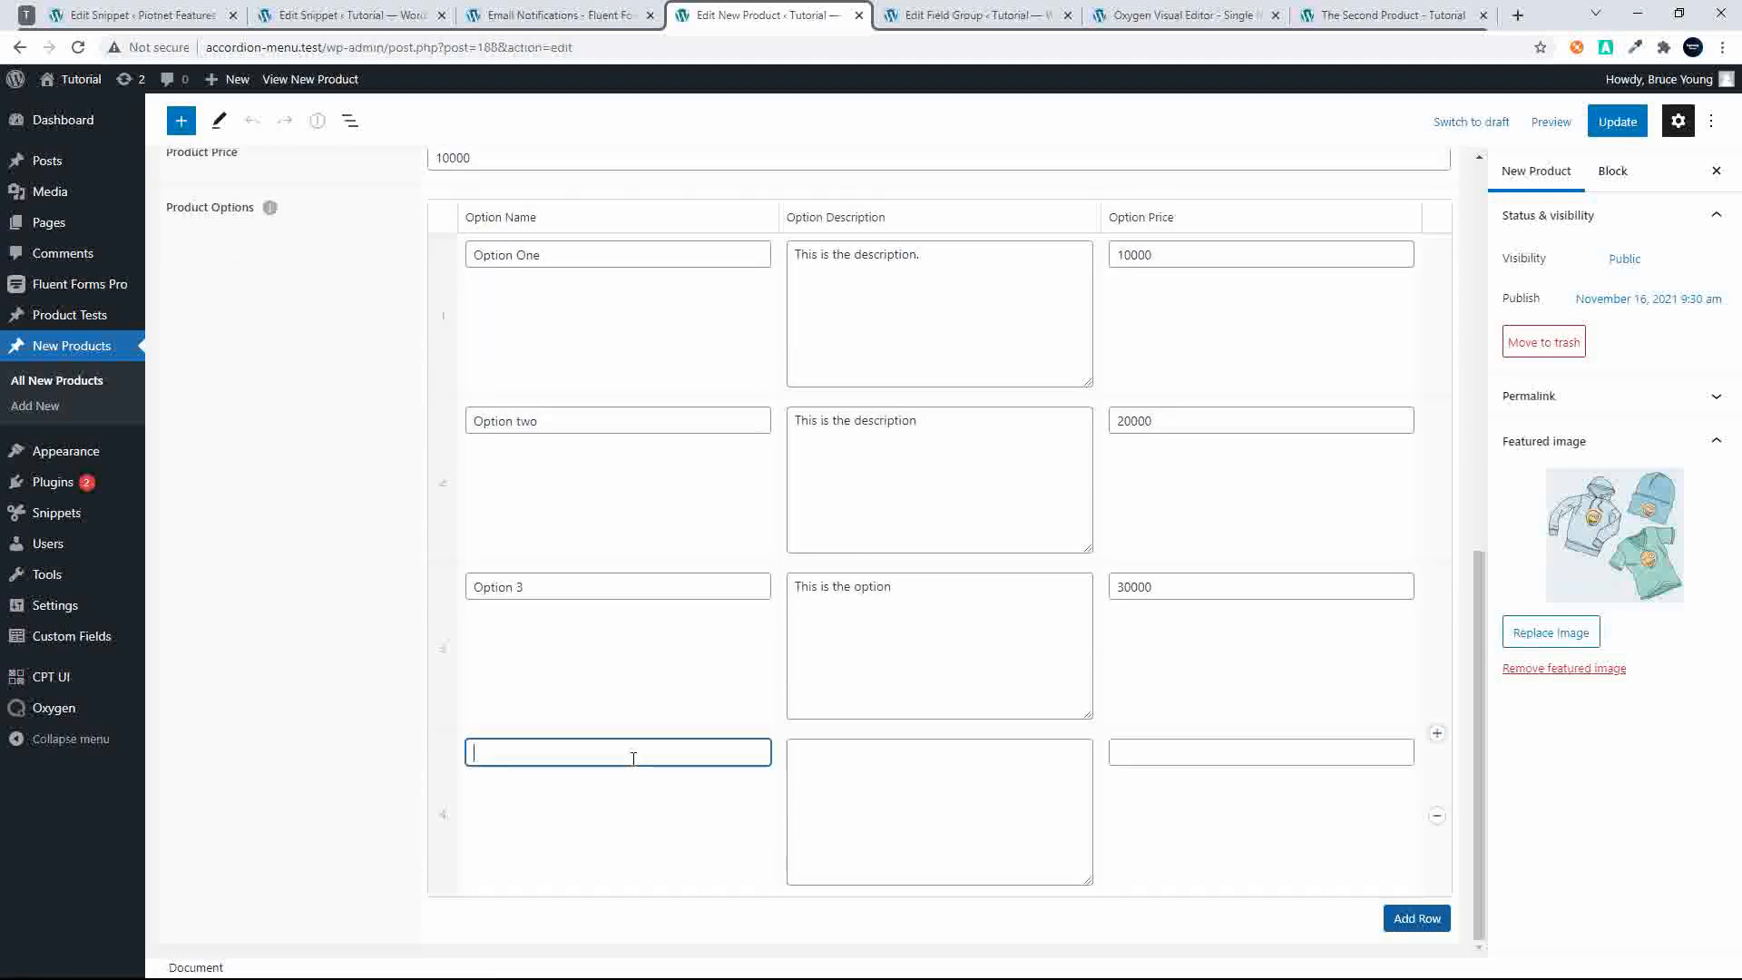
{"action": "type", "text": "Option"}
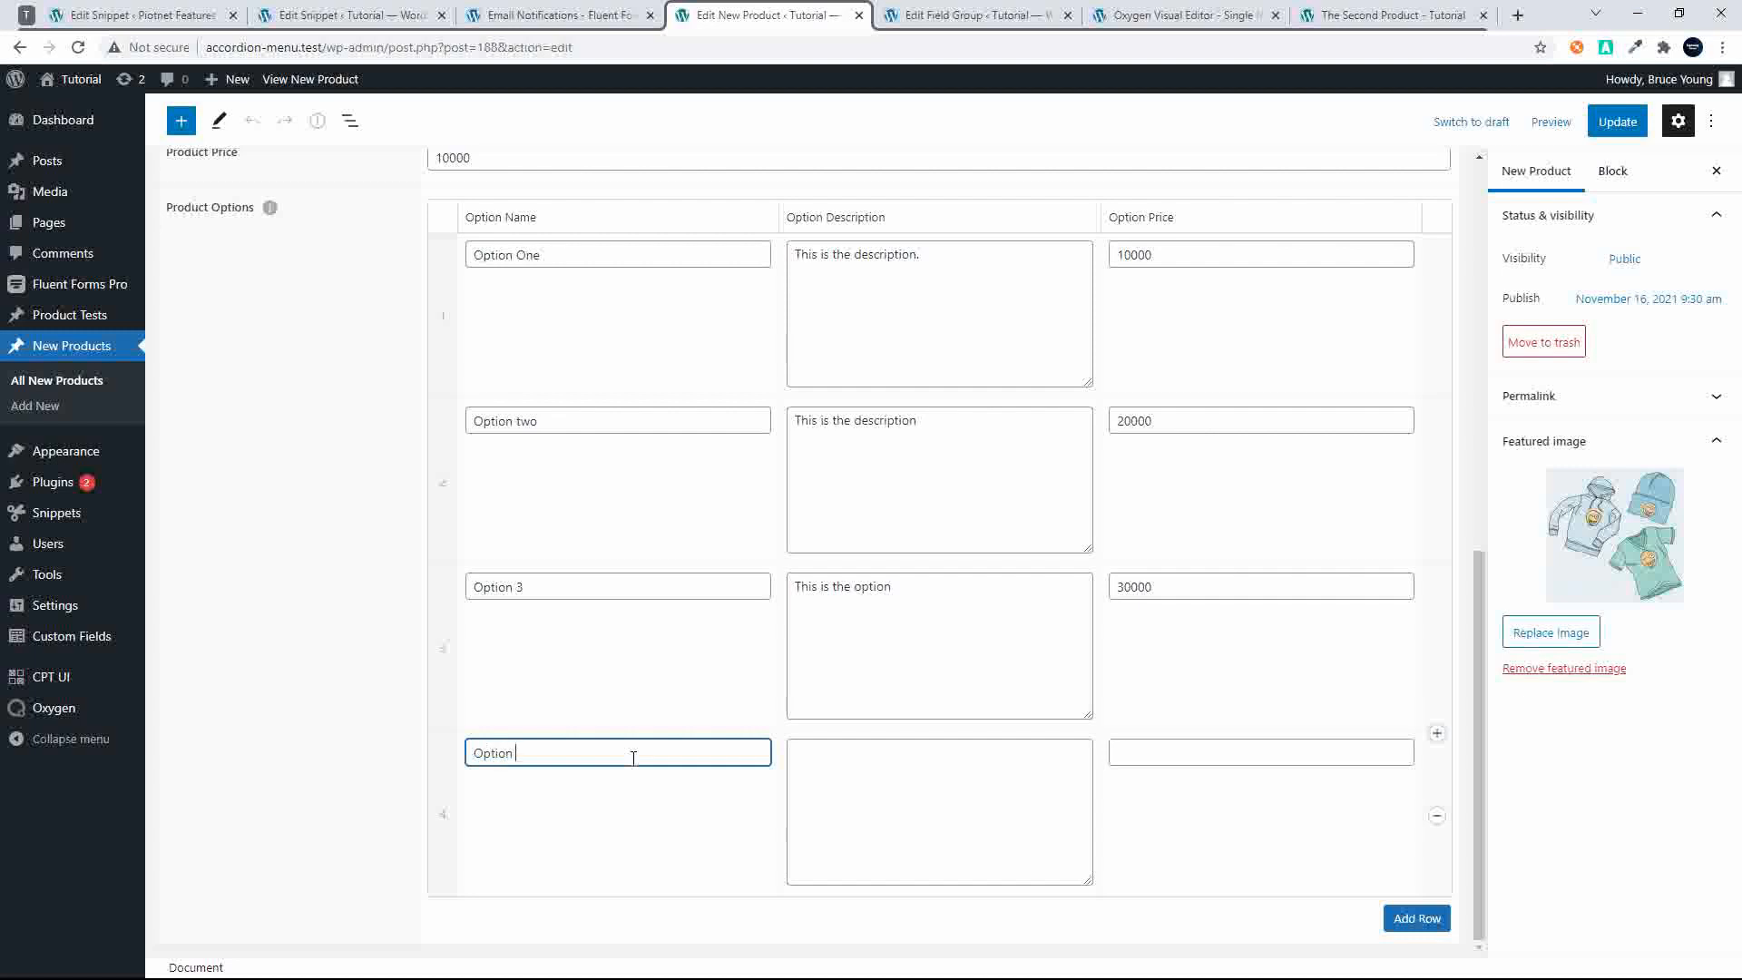
{"action": "type", "text": " 4"}
Give Option 4 the description "A new option" and the price 40000, and update the product
{"action": "left_click", "coordinate": [920, 796]}
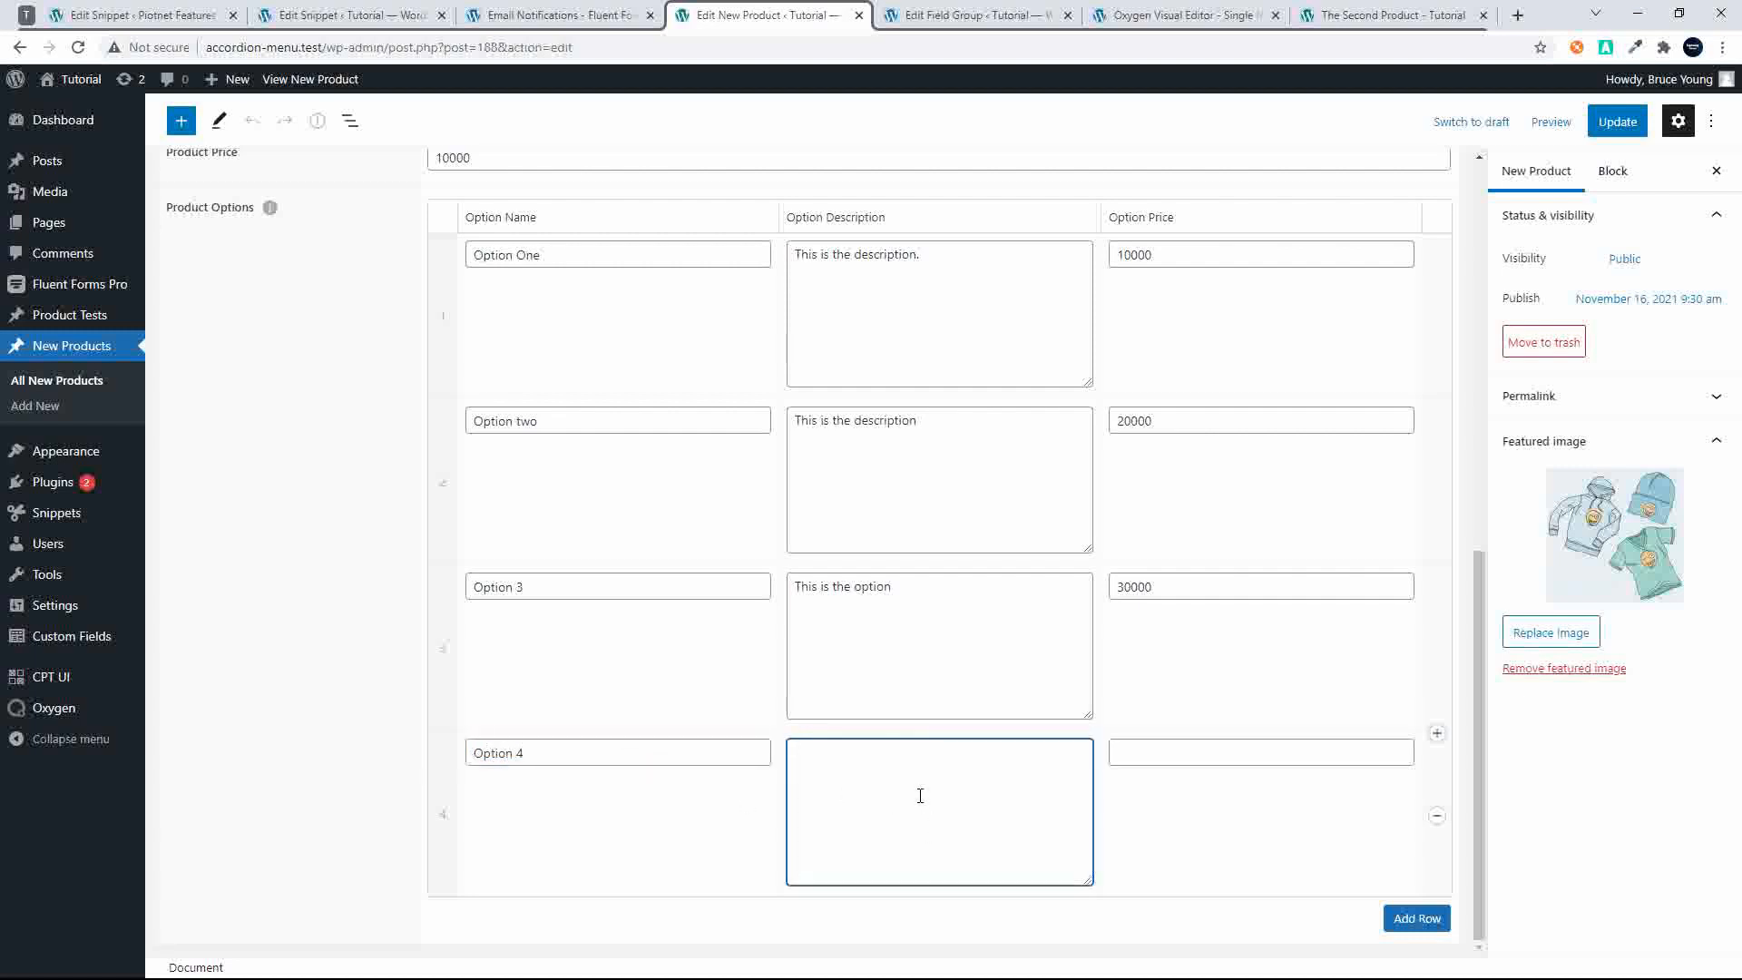
{"action": "type", "text": "A new option"}
{"action": "left_click", "coordinate": [1183, 753]}
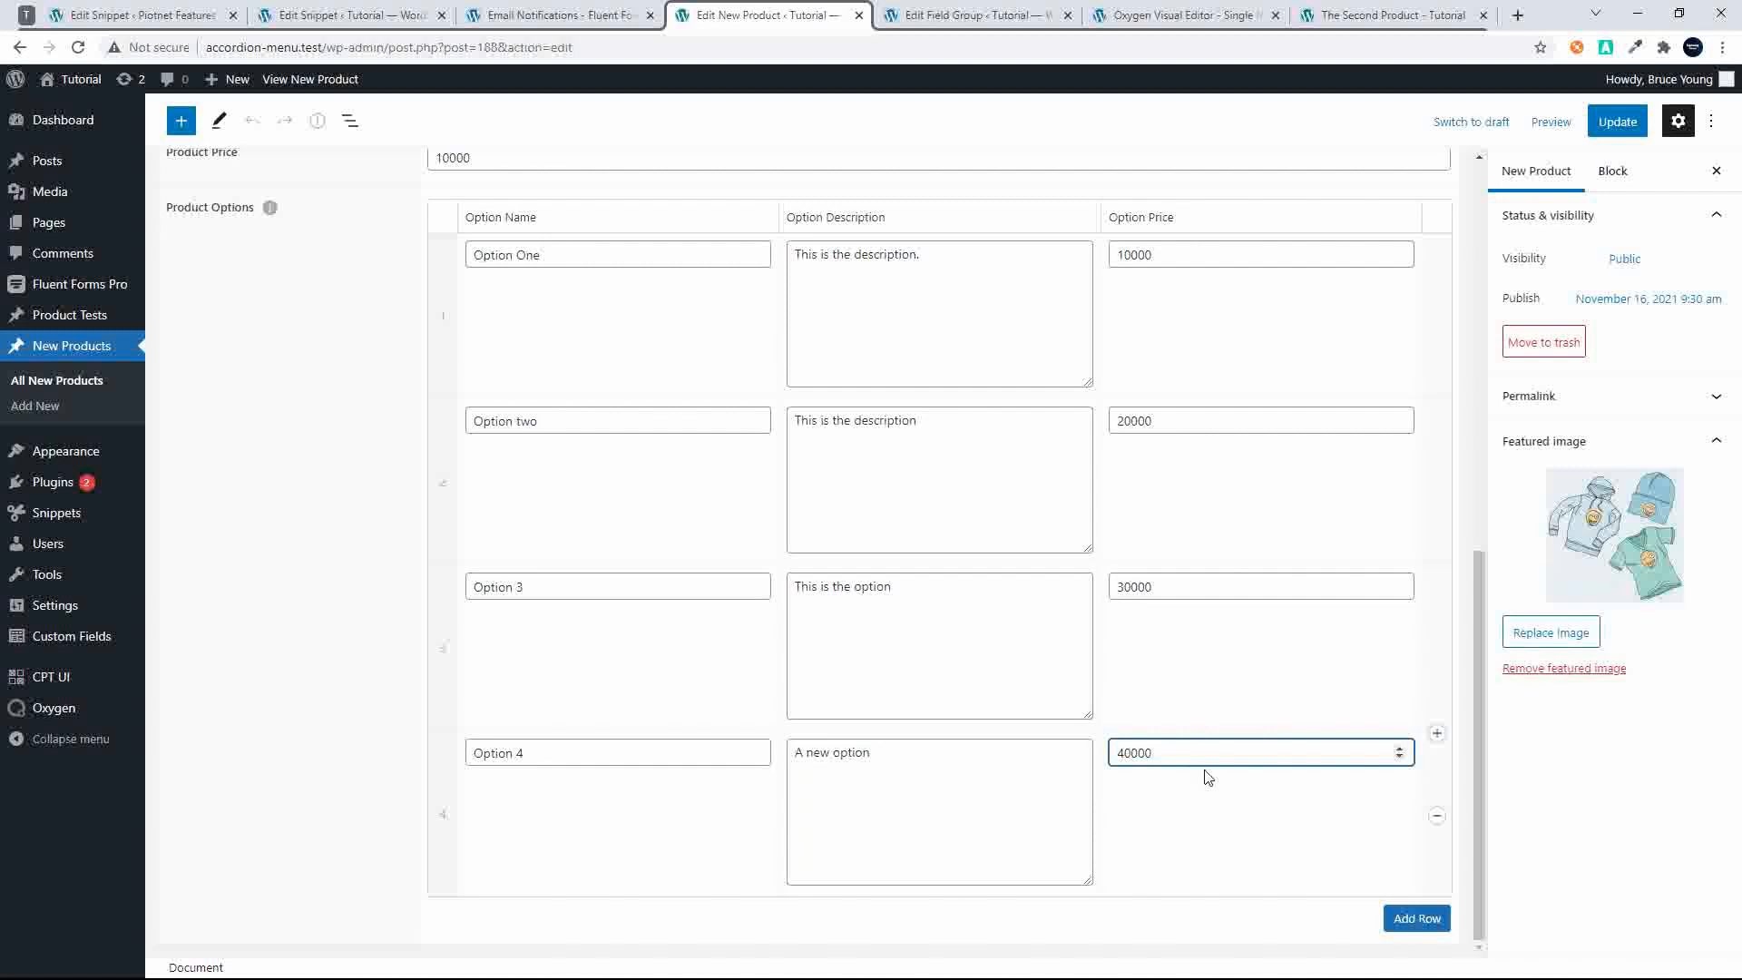
{"action": "scroll", "coordinate": [1208, 776], "scroll_direction": "up", "scroll_amount": 5}
{"action": "left_click", "coordinate": [1608, 121]}
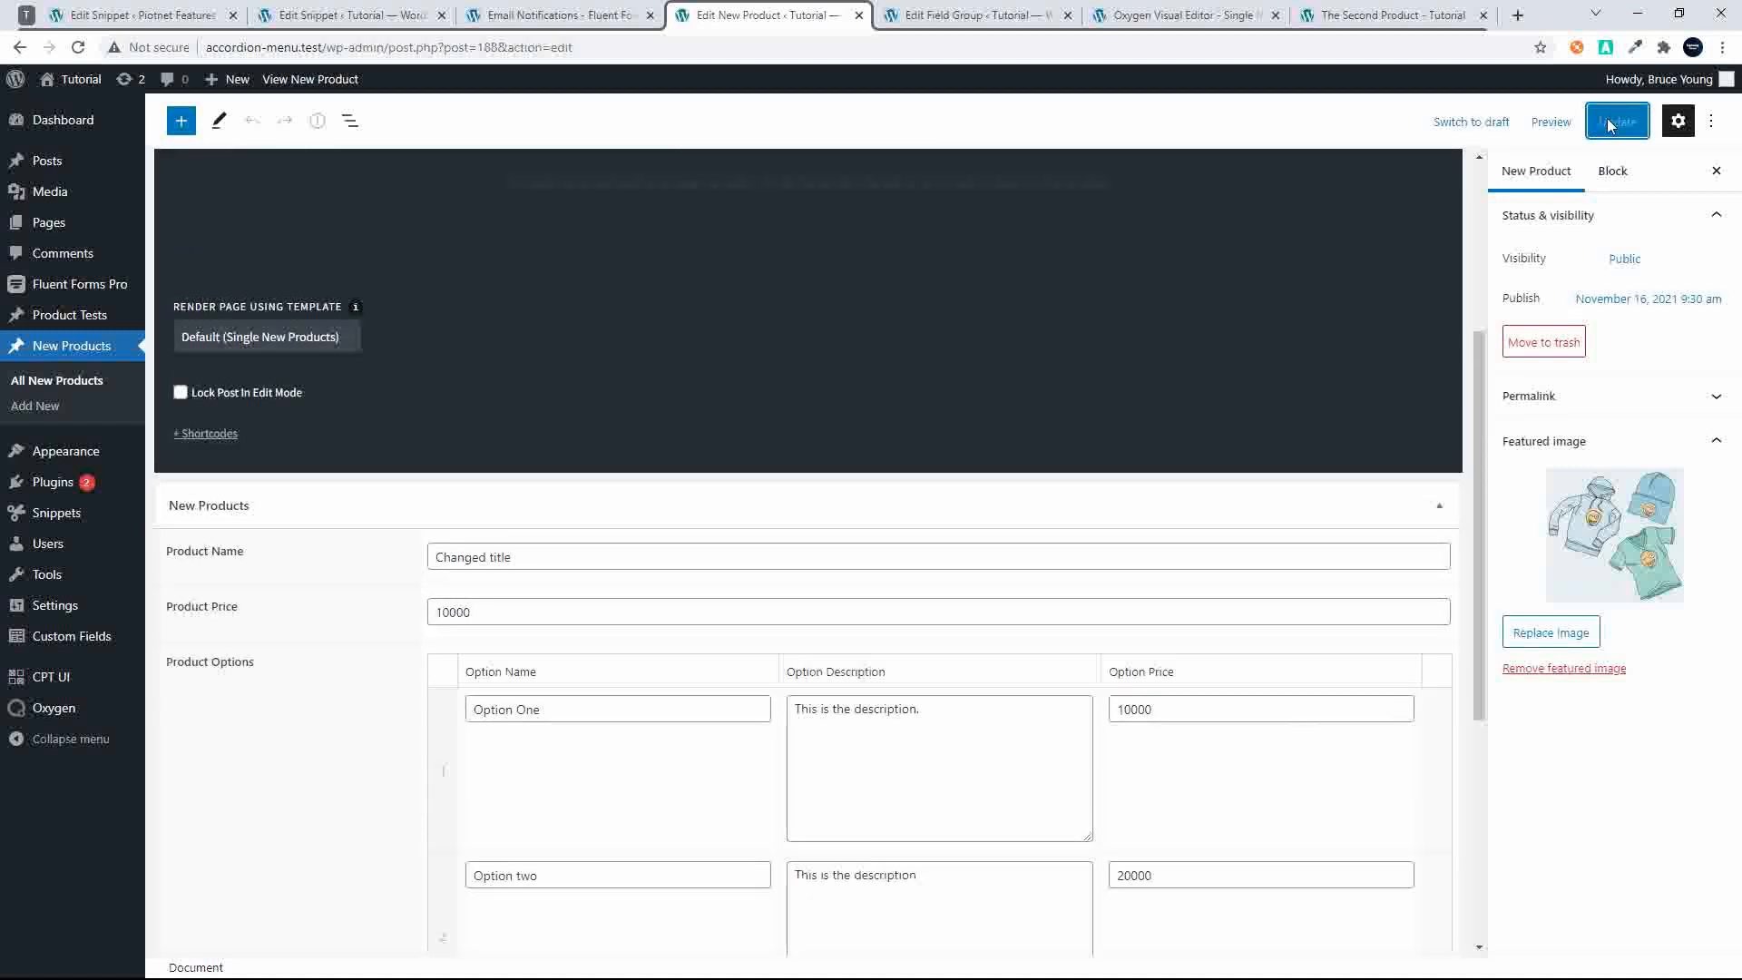
View the product page and test Option 4 in the form by selecting and deselecting it, checking the total
{"action": "left_click", "coordinate": [317, 84]}
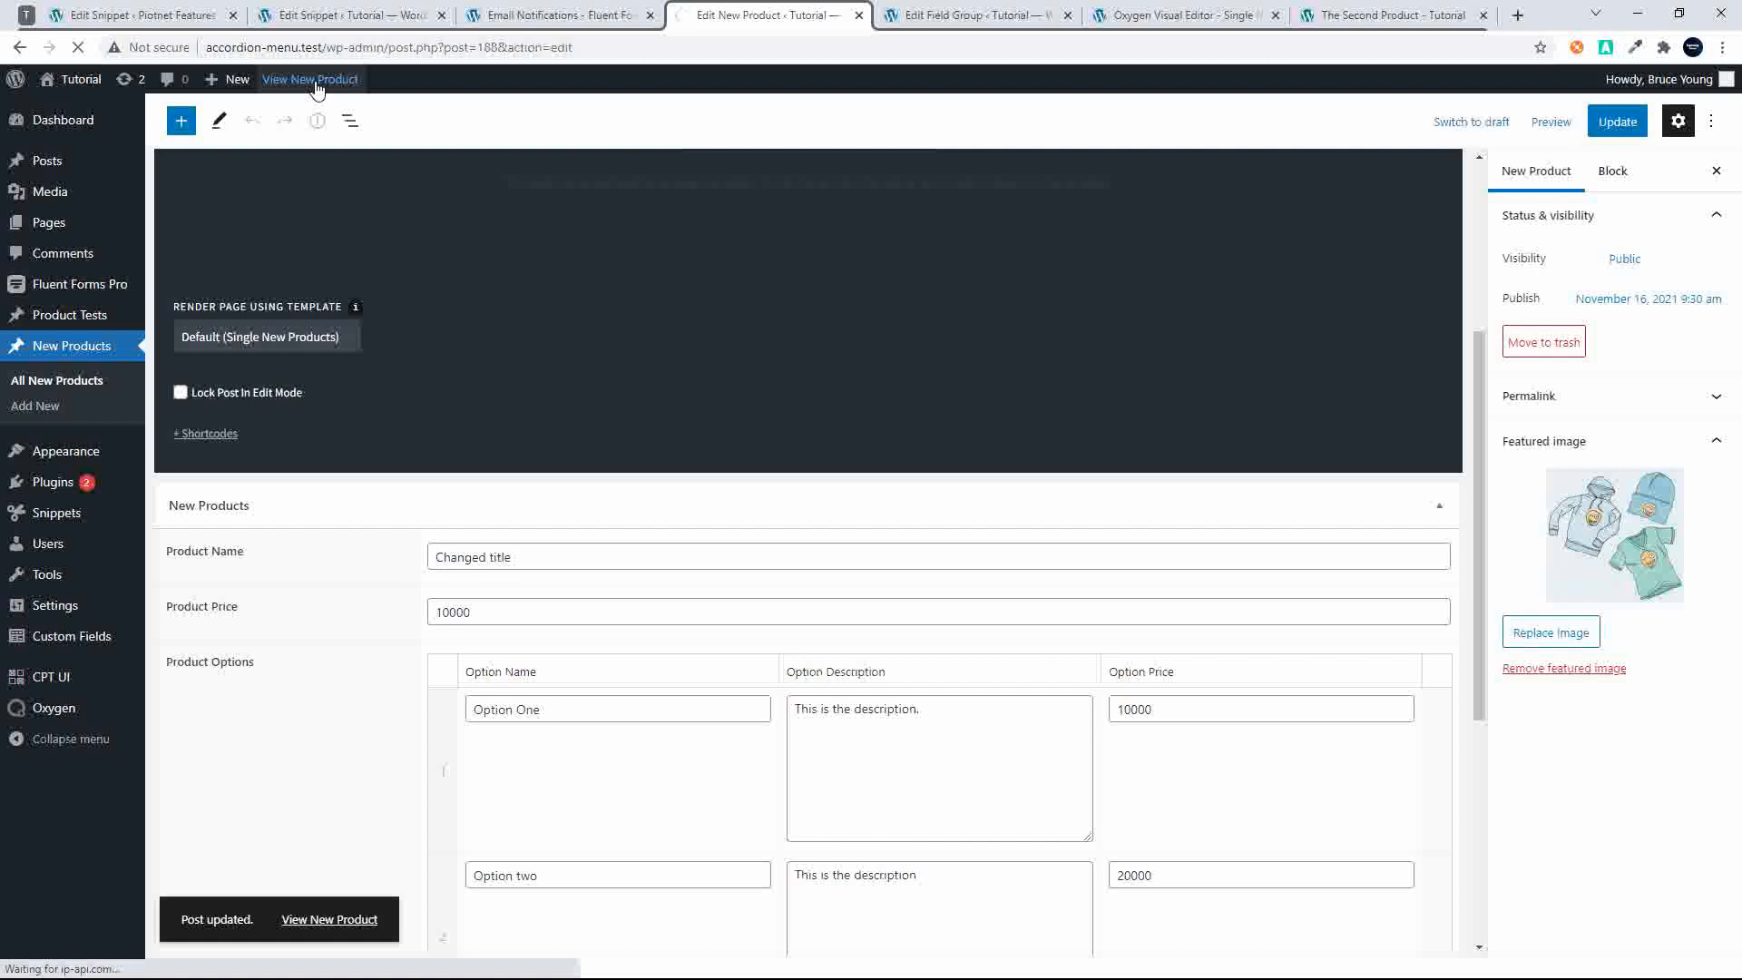
{"action": "scroll", "coordinate": [688, 291], "scroll_direction": "down", "scroll_amount": 6}
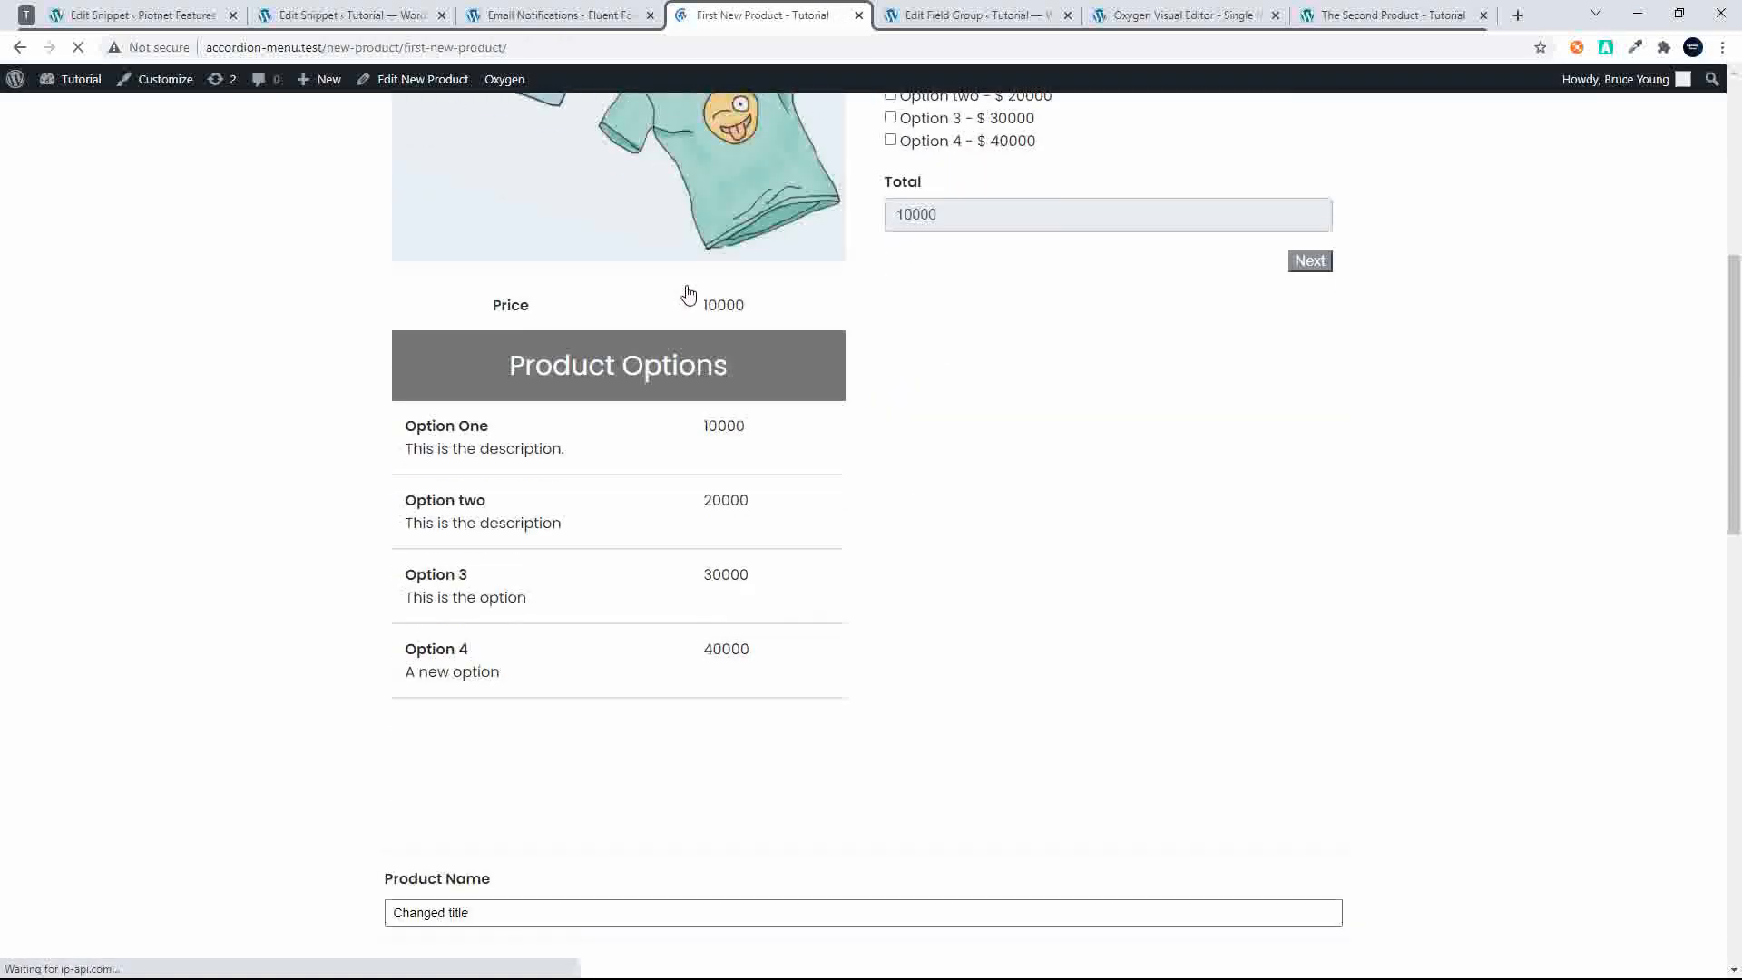
{"action": "left_click", "coordinate": [890, 169]}
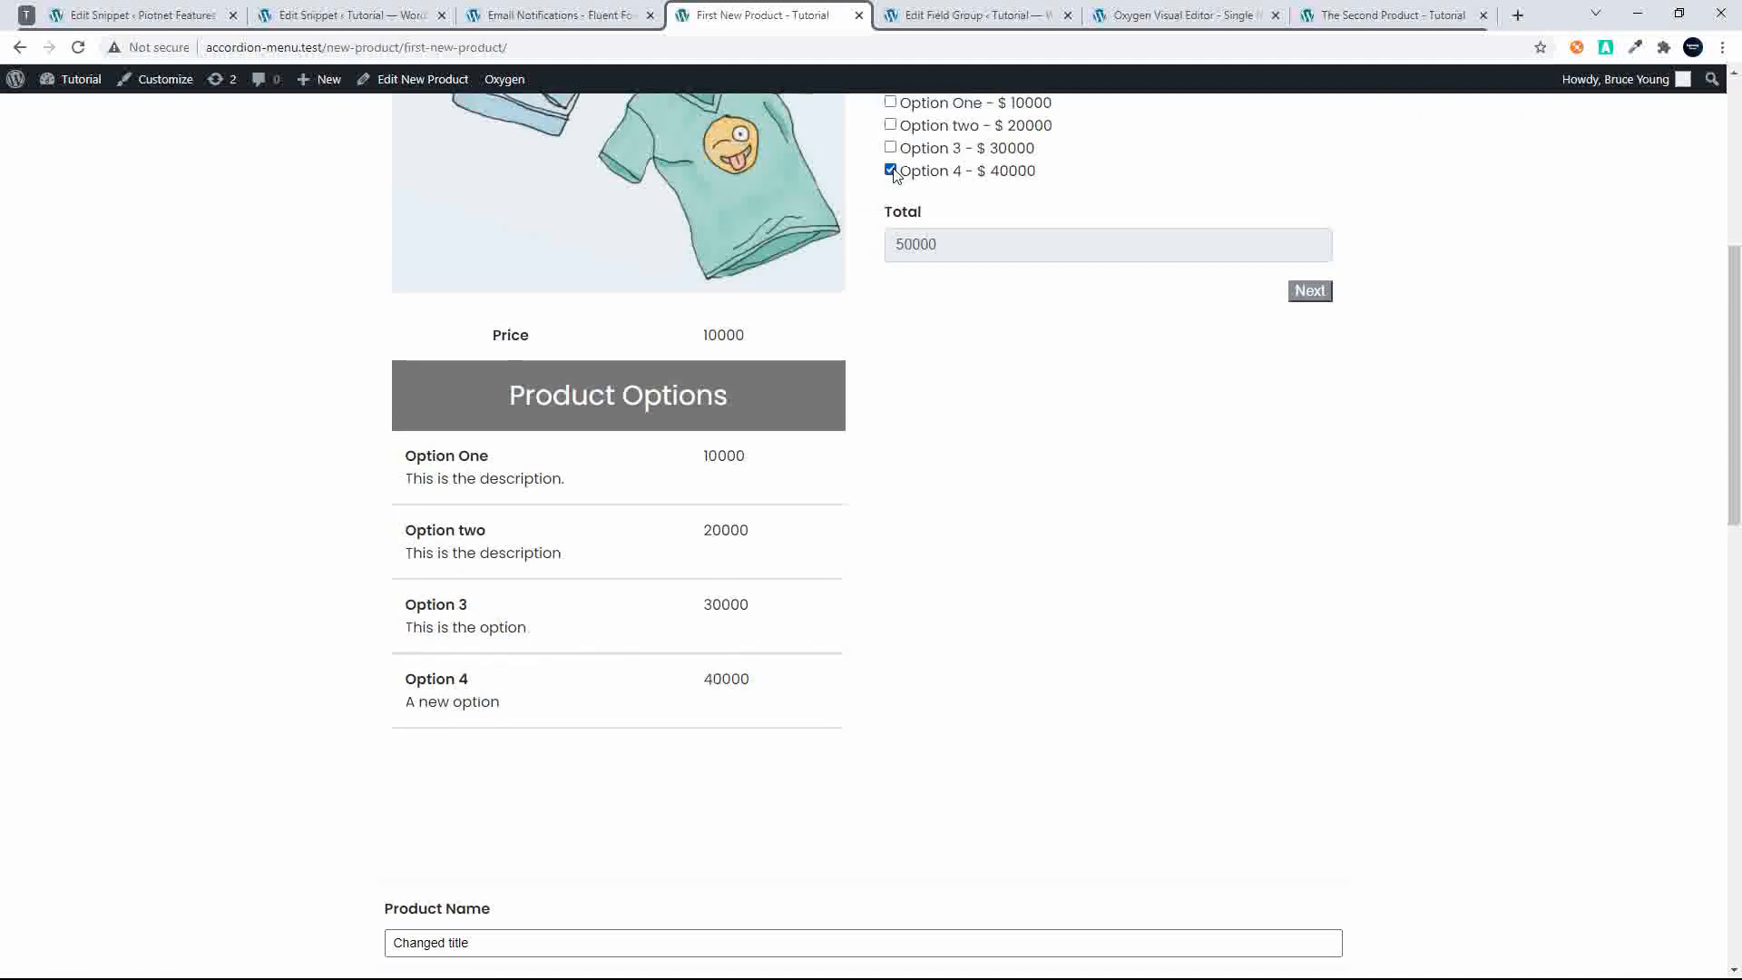
{"action": "left_click", "coordinate": [890, 172]}
{"action": "scroll", "coordinate": [927, 313], "scroll_direction": "up", "scroll_amount": 2}
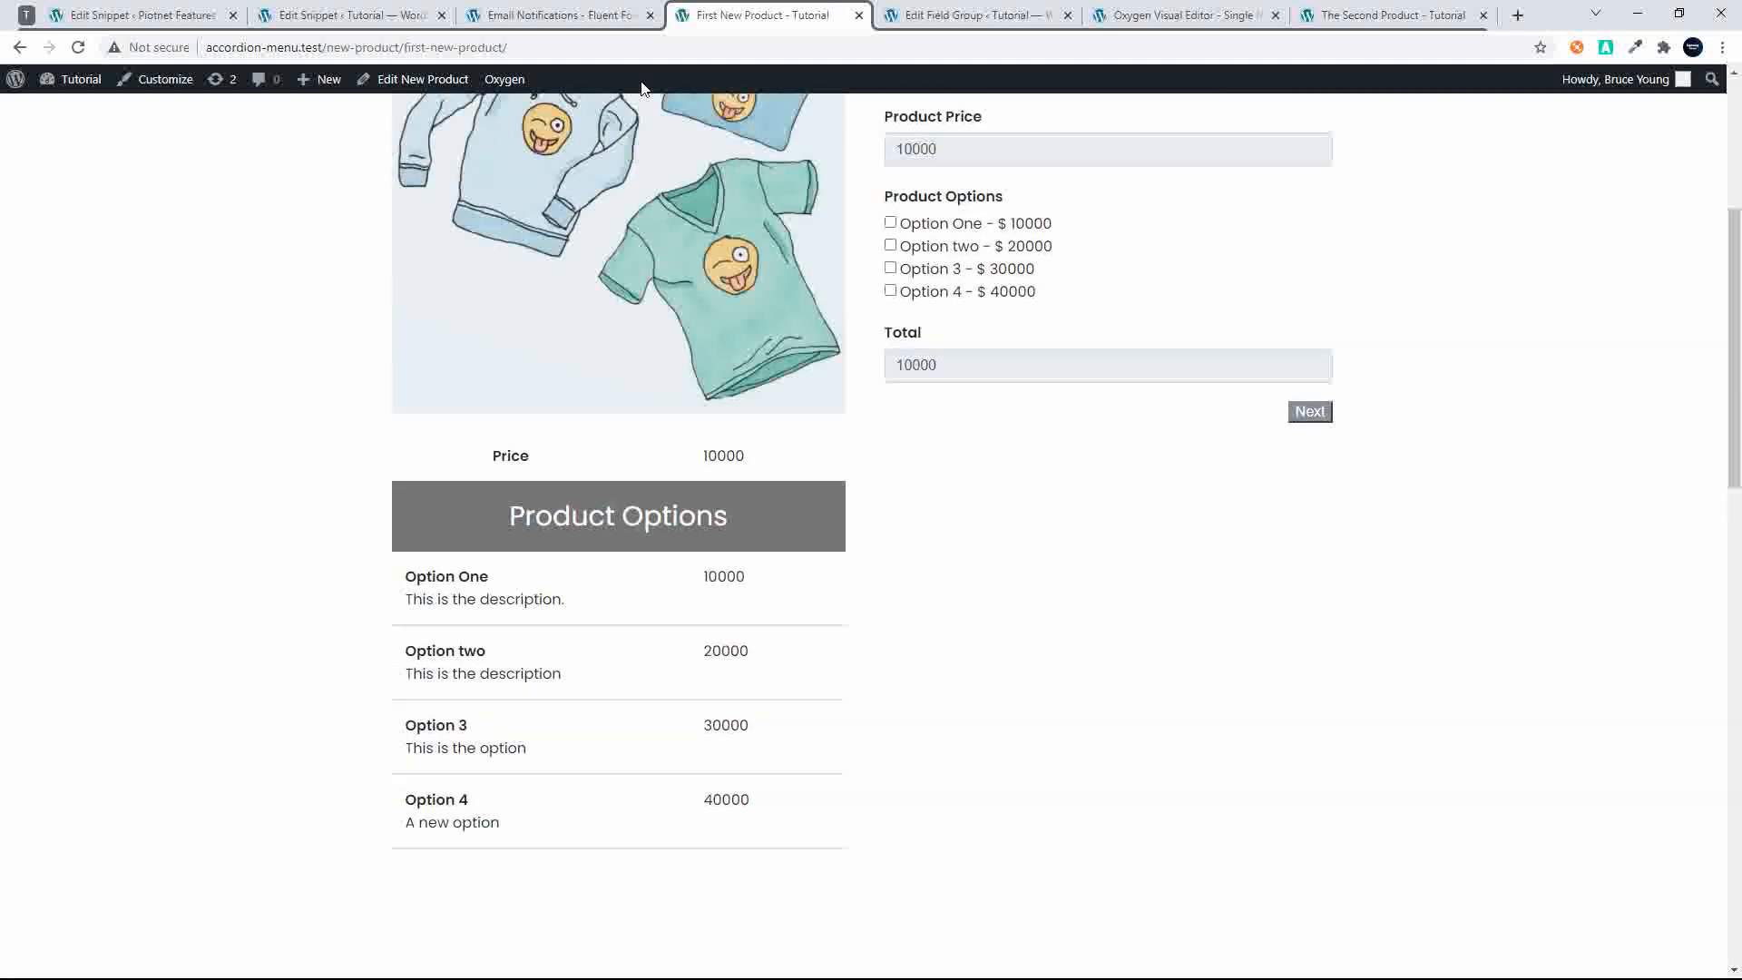
Start a new entry in the New Products post type and title it "Test new product"
{"action": "left_click", "coordinate": [589, 22]}
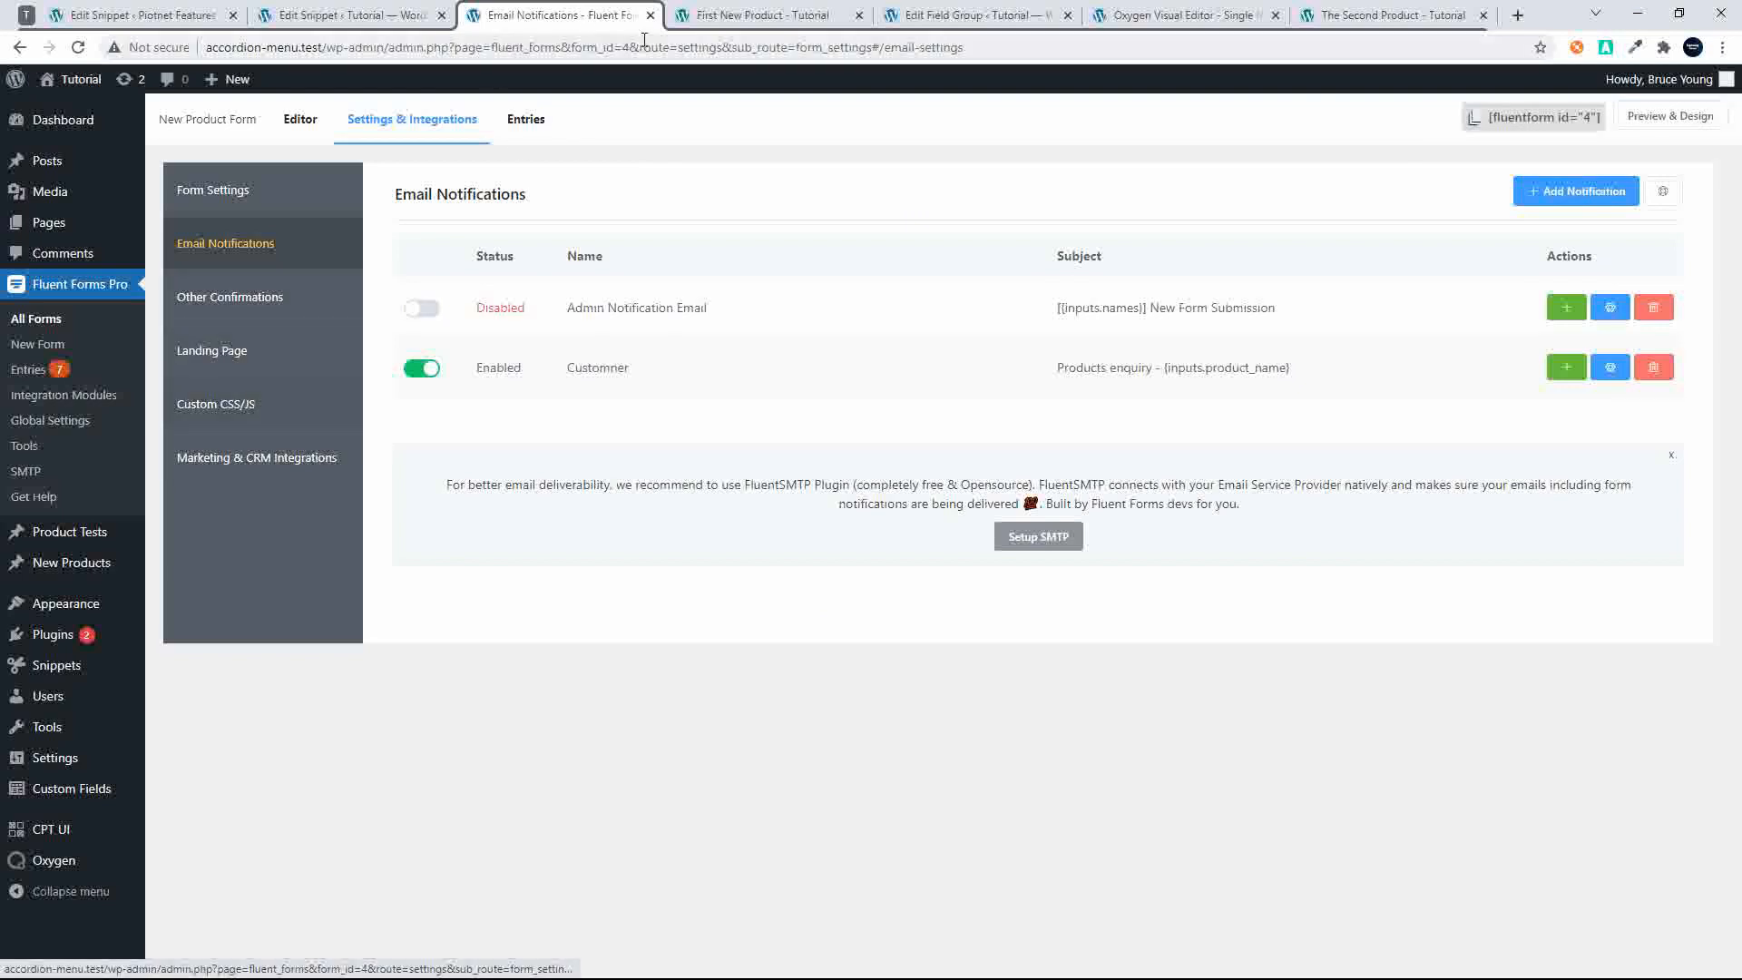
{"action": "left_click", "coordinate": [714, 27]}
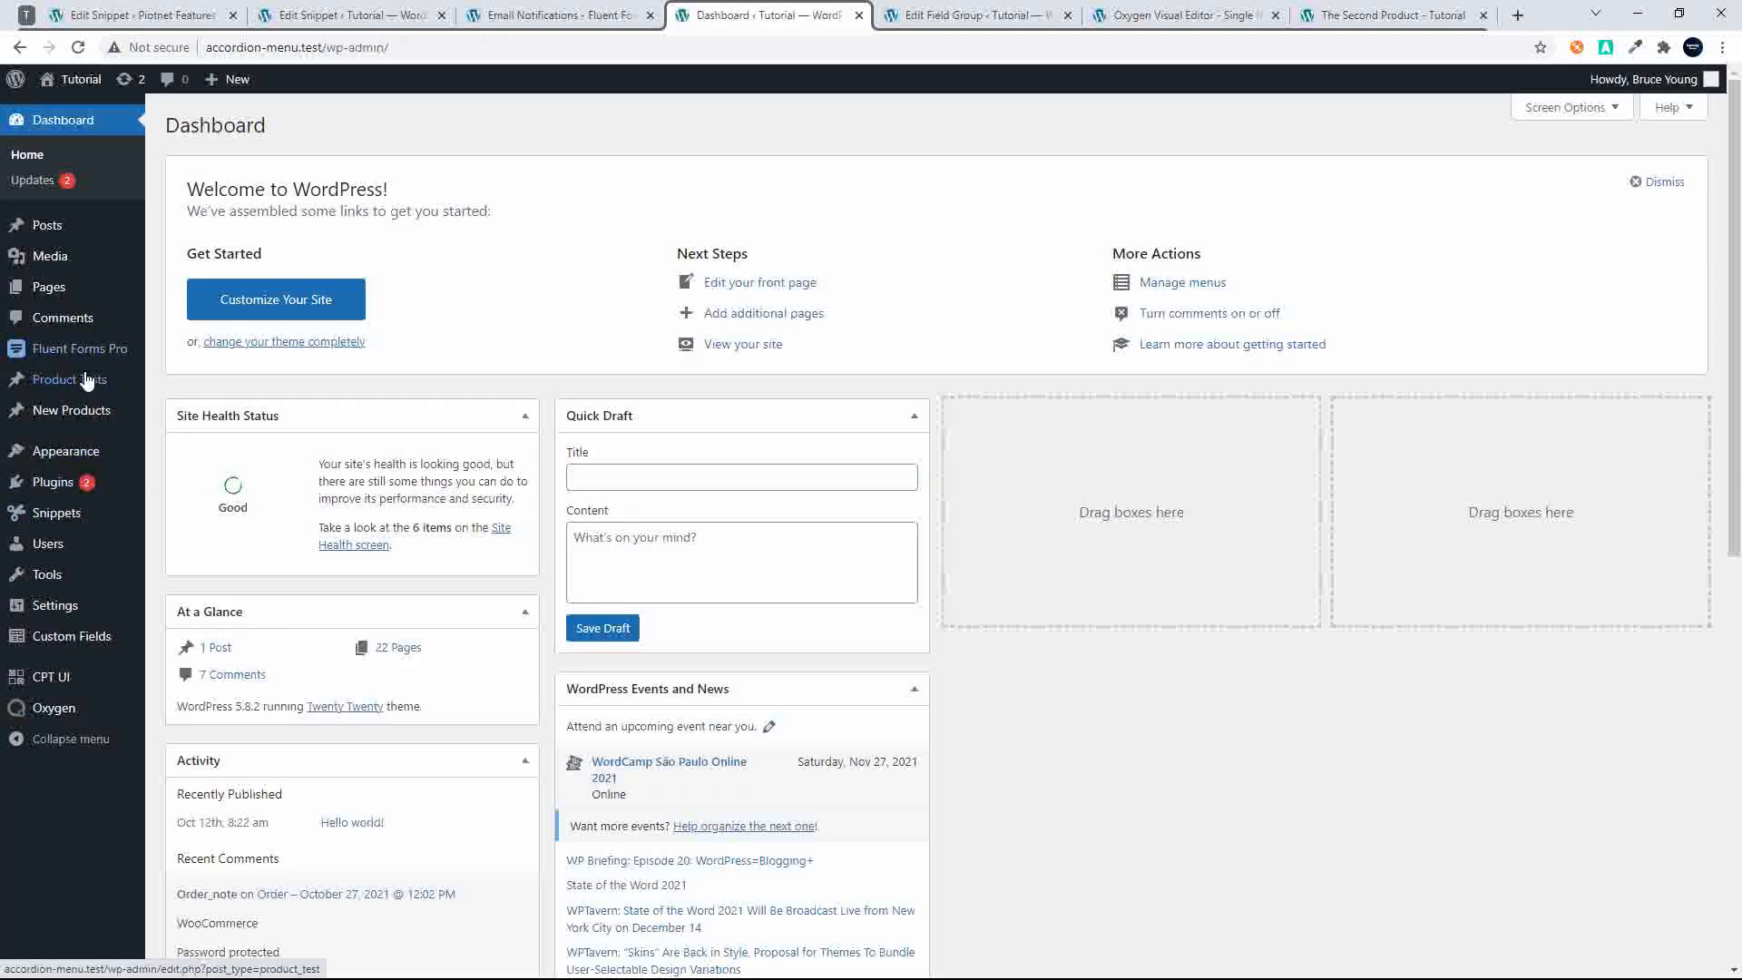
{"action": "mouse_move", "coordinate": [77, 415]}
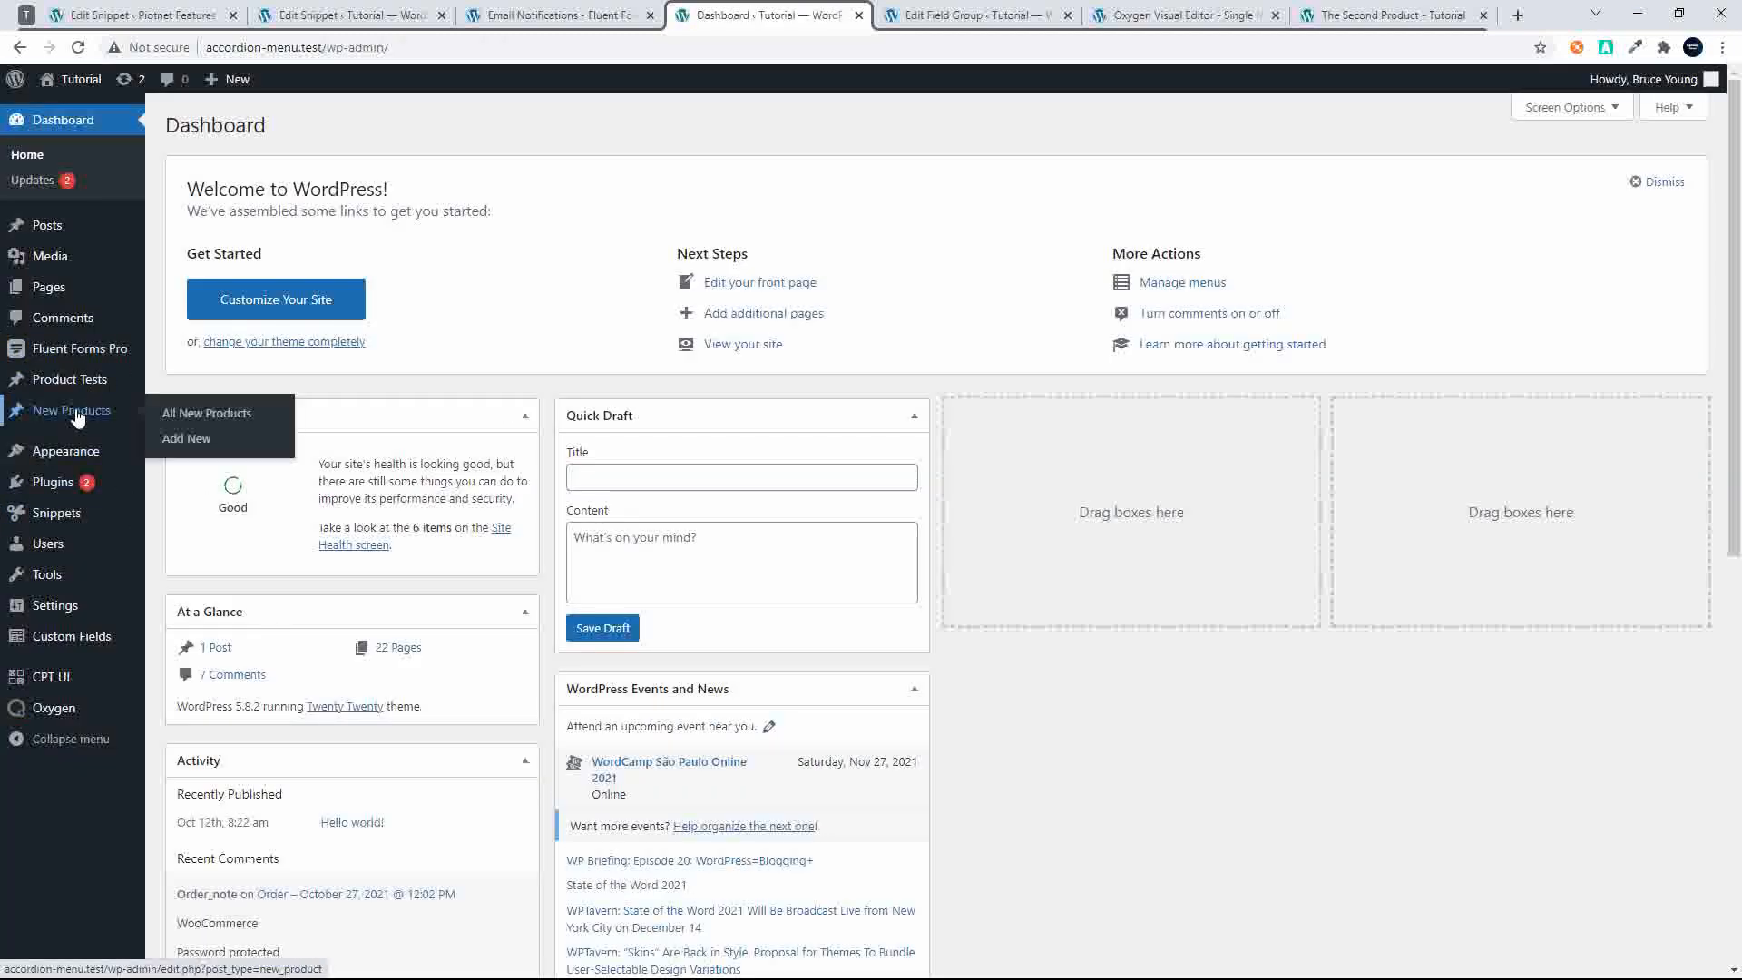
{"action": "left_click", "coordinate": [195, 447]}
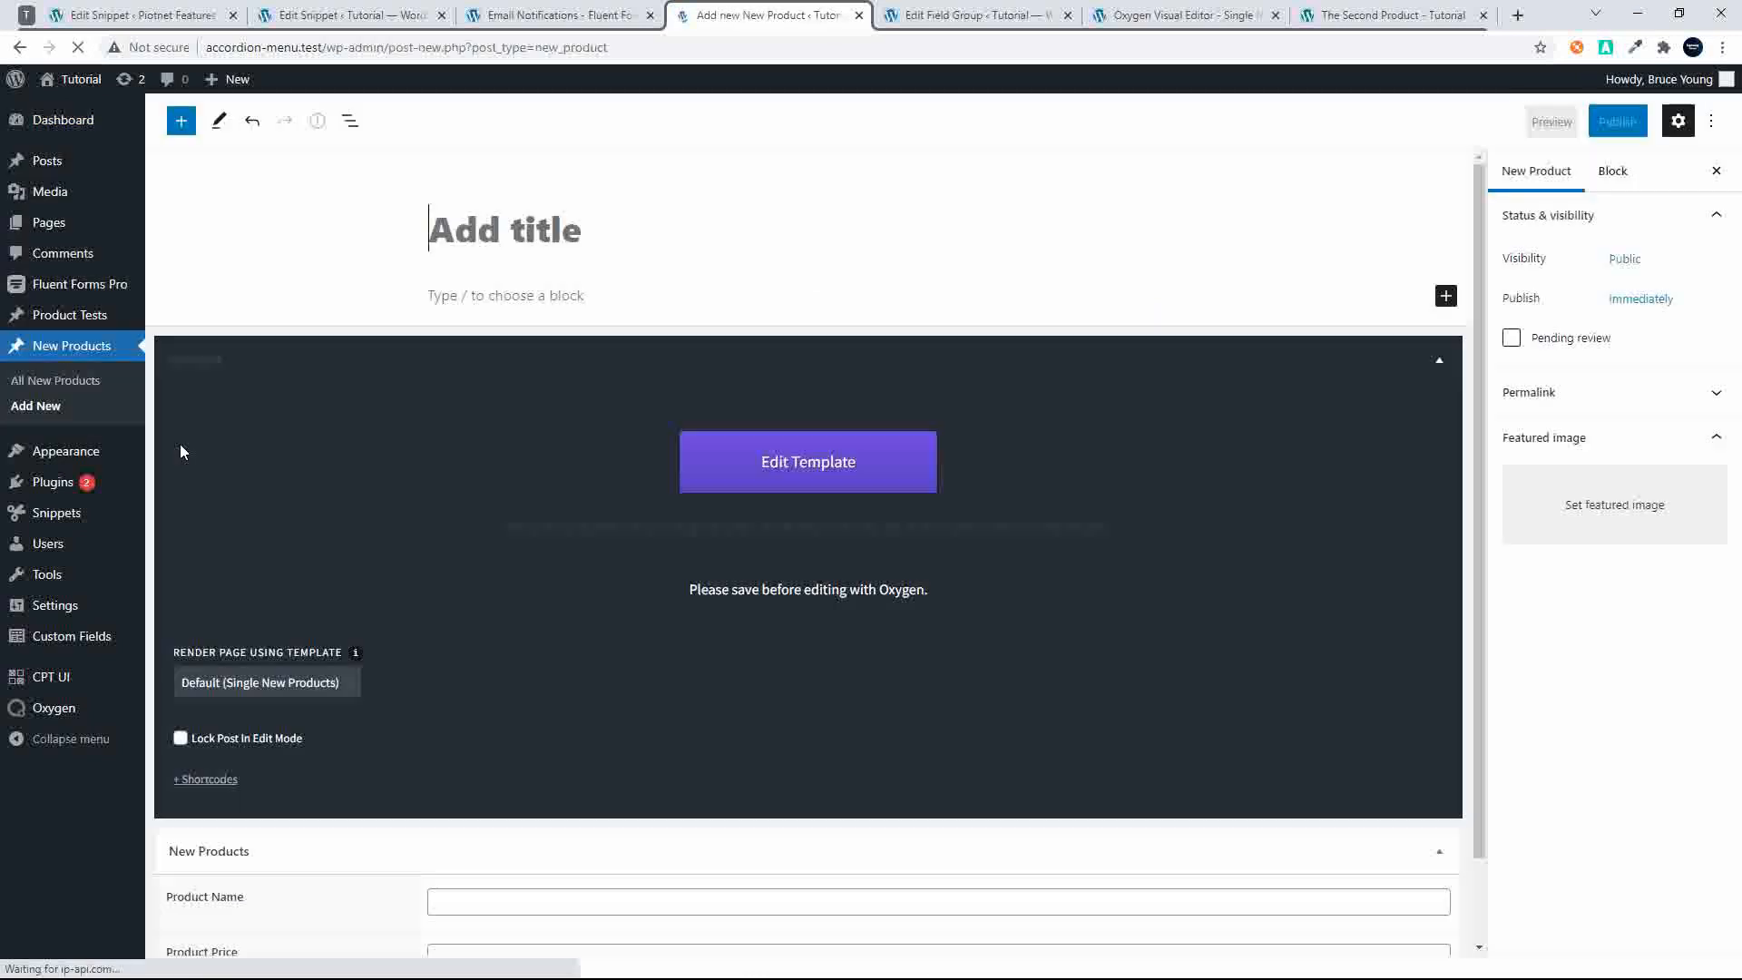
{"action": "type", "text": "Test"}
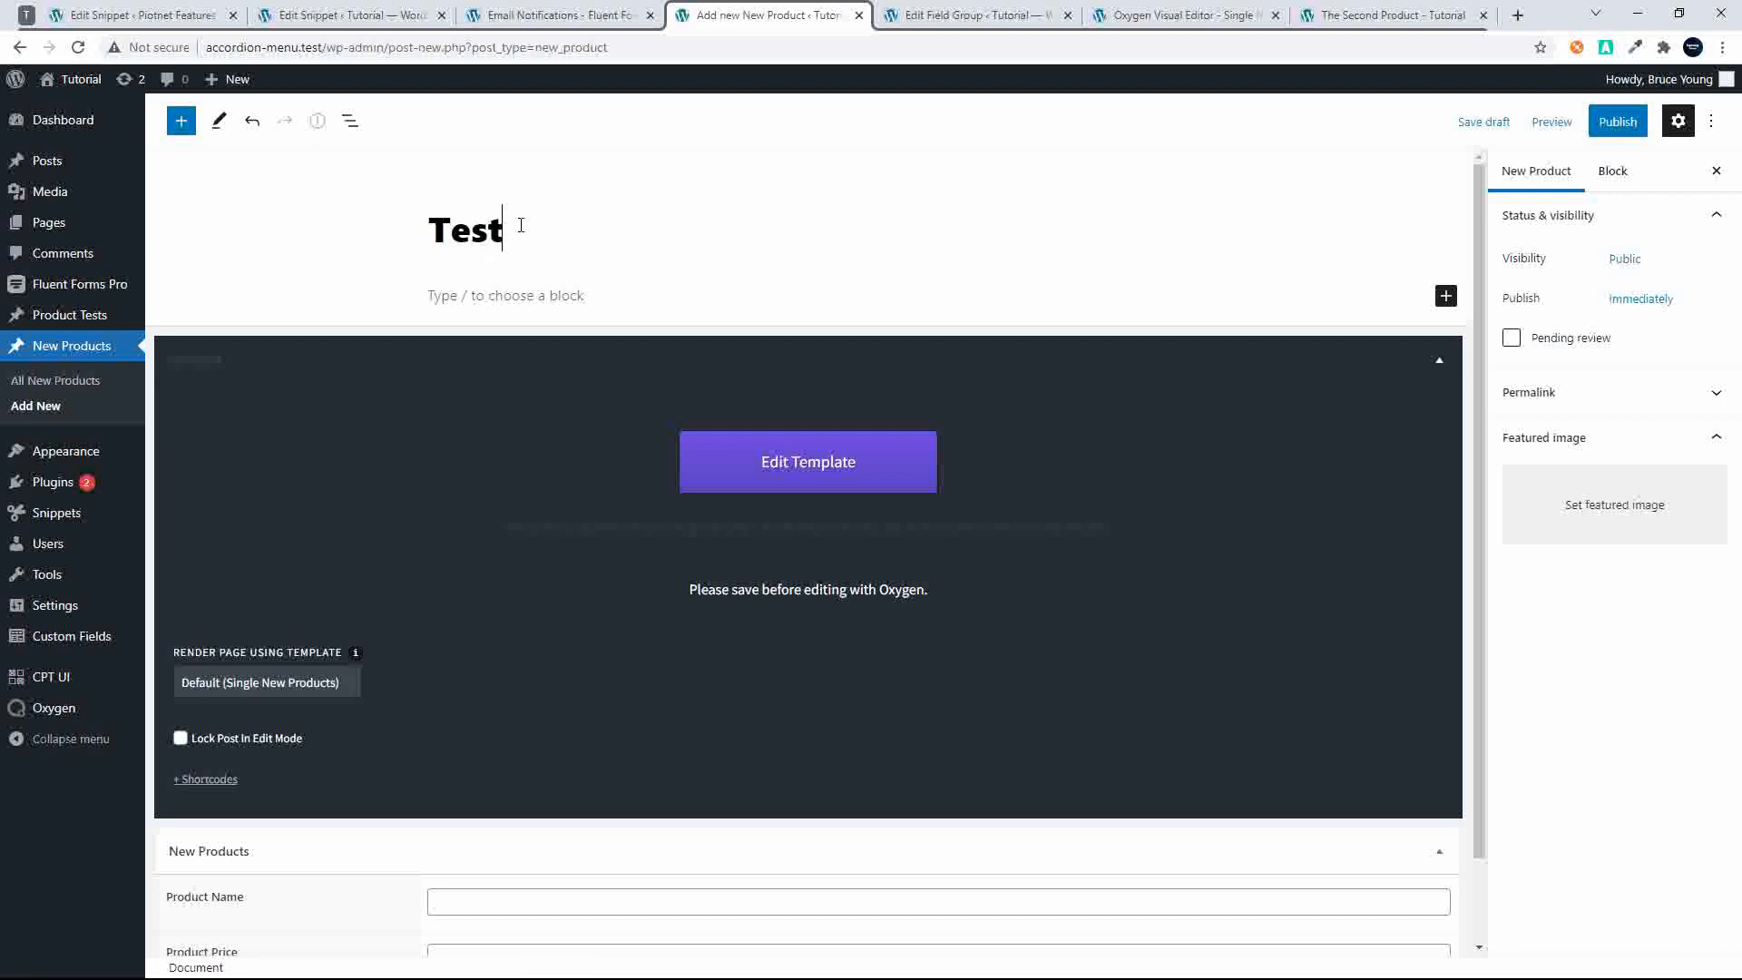
{"action": "type", "text": " new product"}
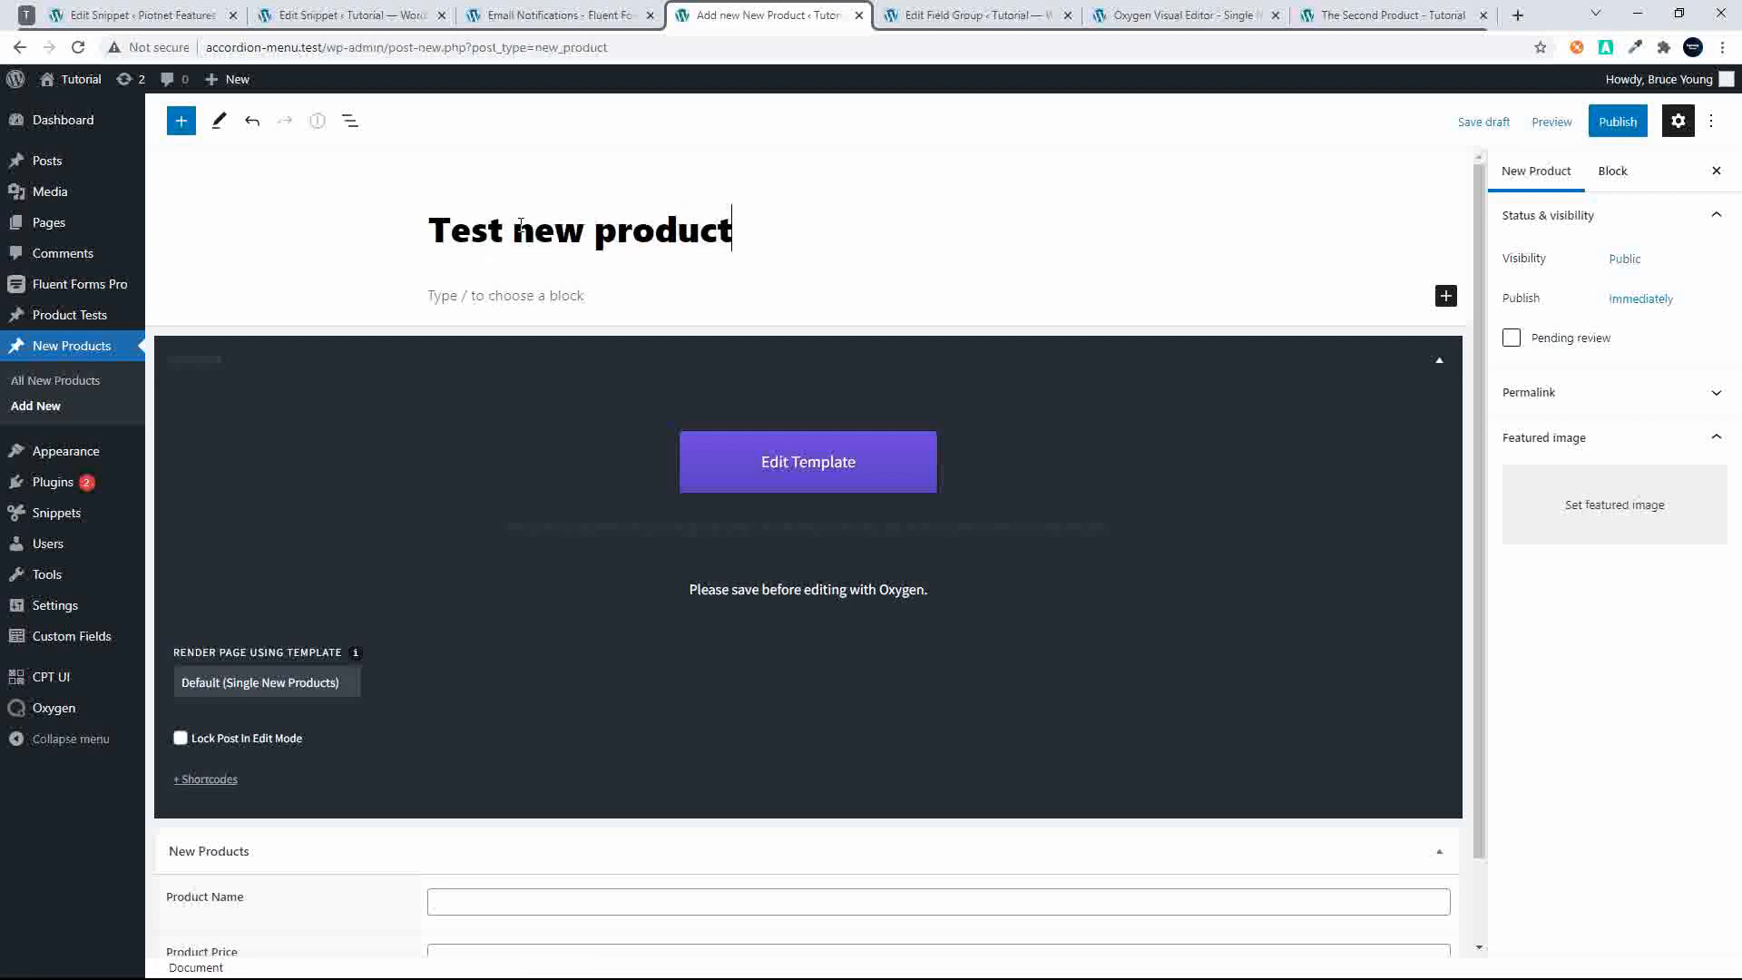
Publish the "Test new product" entry and dismiss the post-publish details
{"action": "left_click", "coordinate": [1611, 120]}
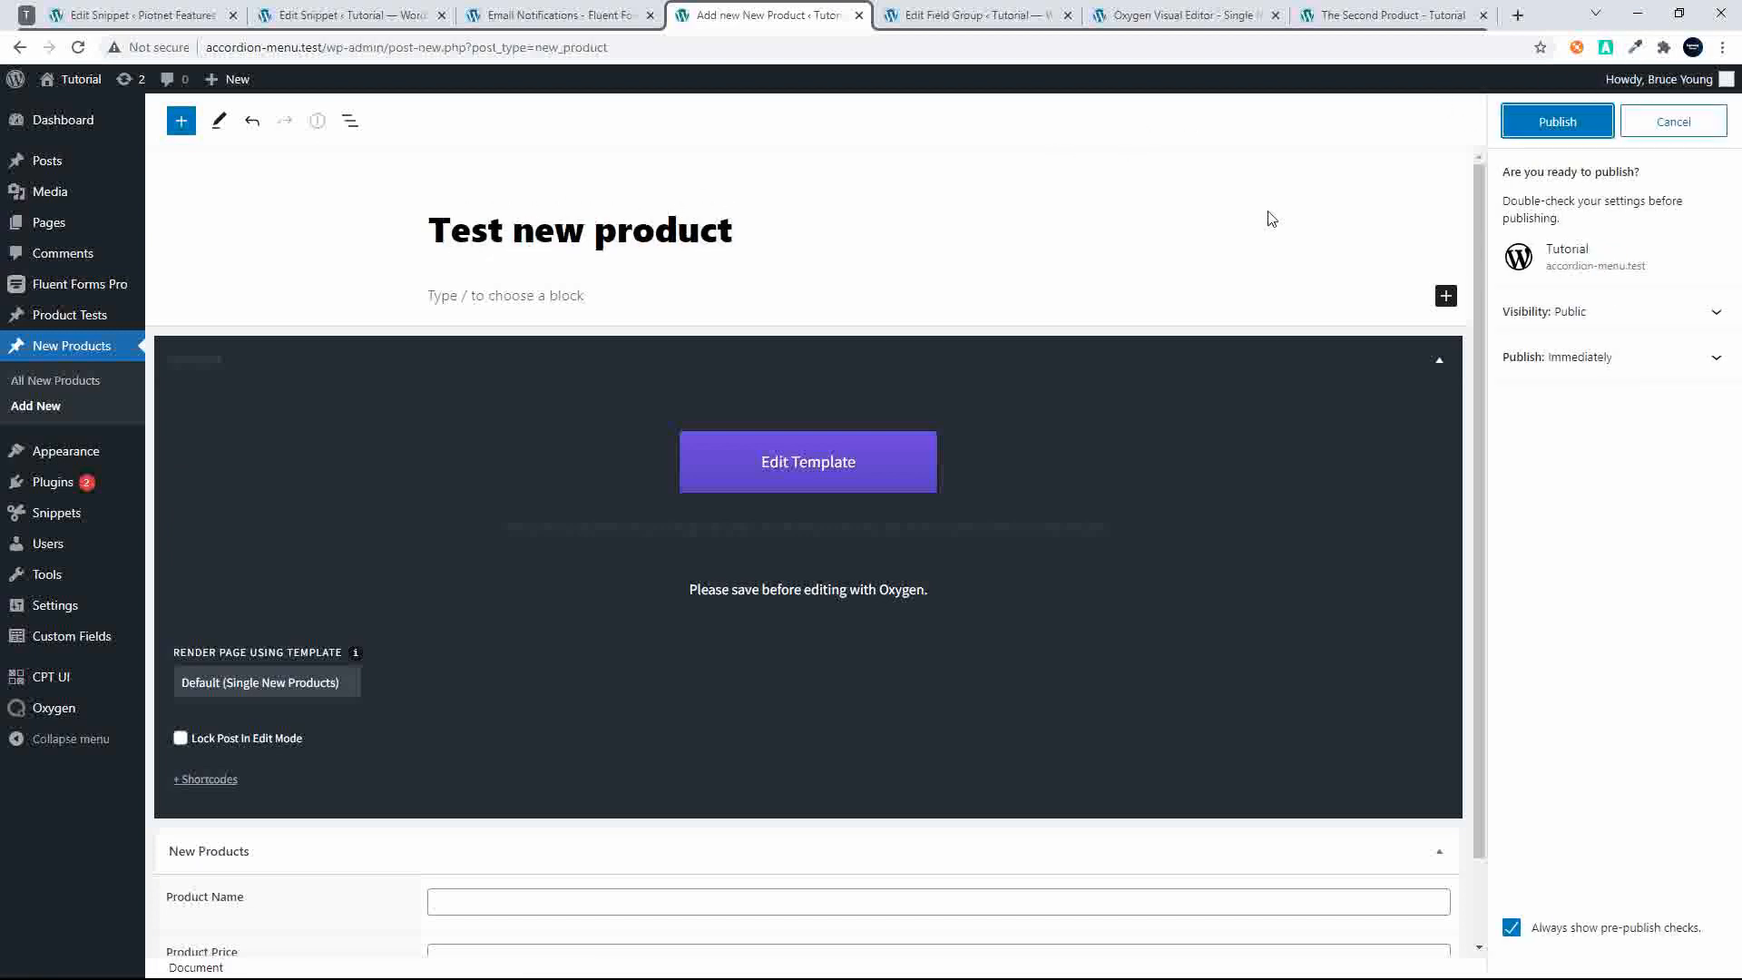
{"action": "left_click", "coordinate": [1558, 121]}
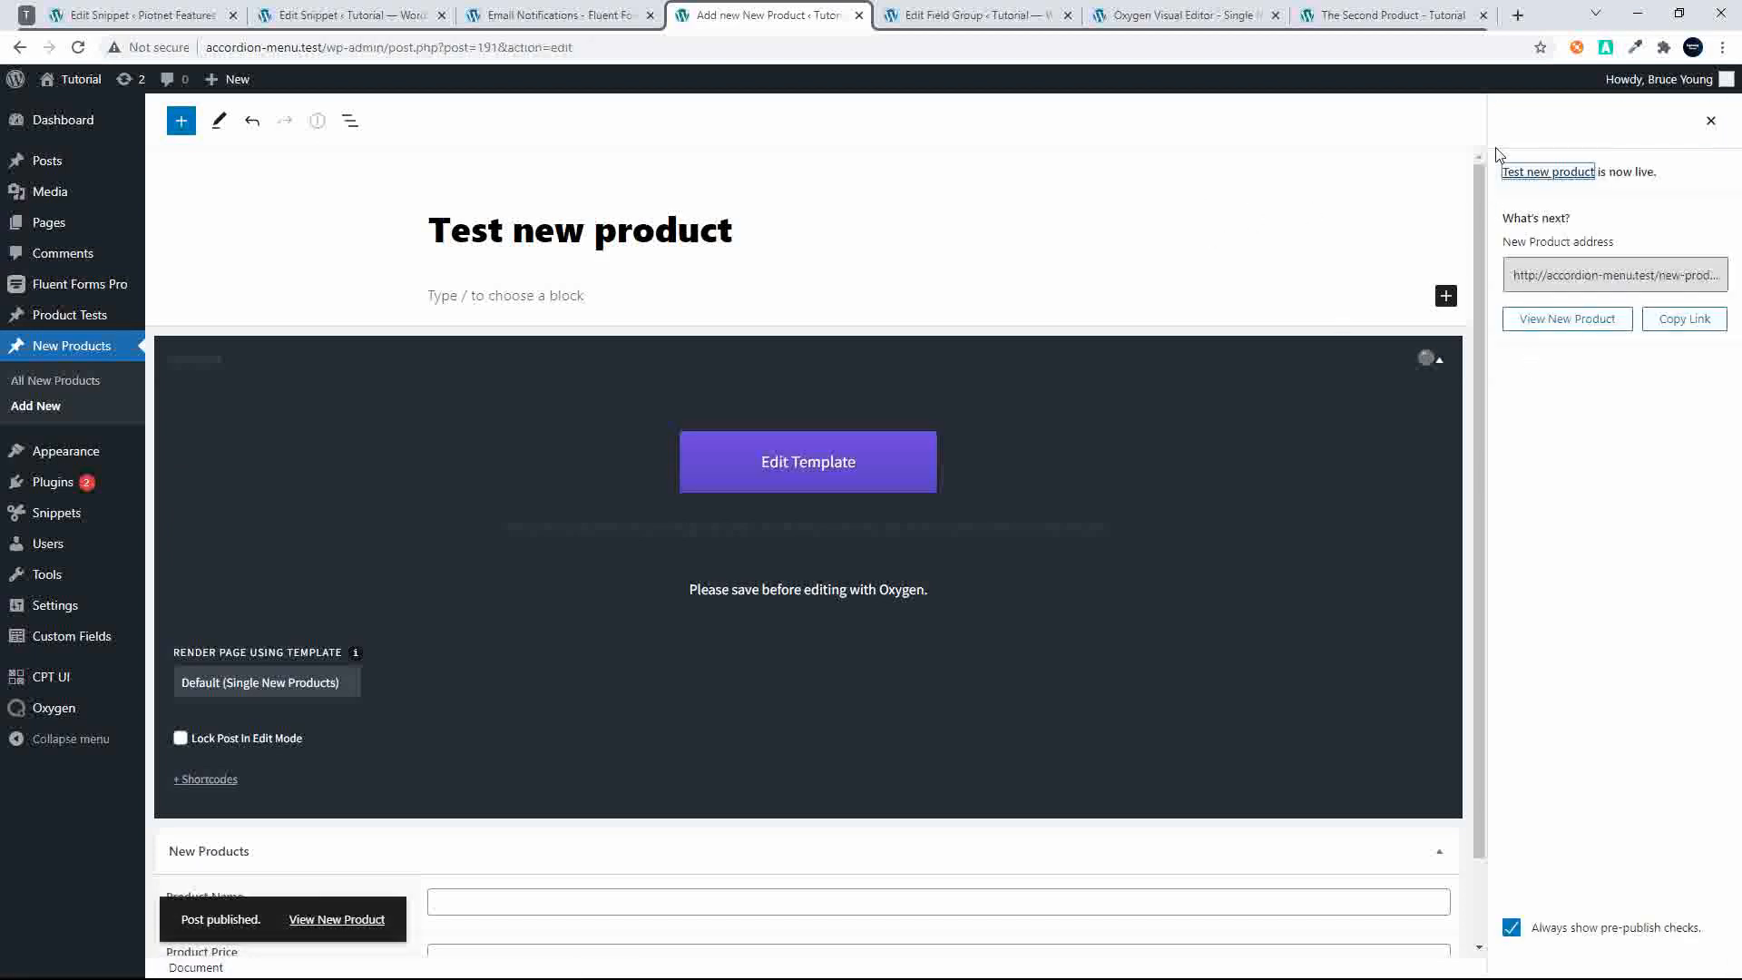
{"action": "left_click", "coordinate": [1711, 122]}
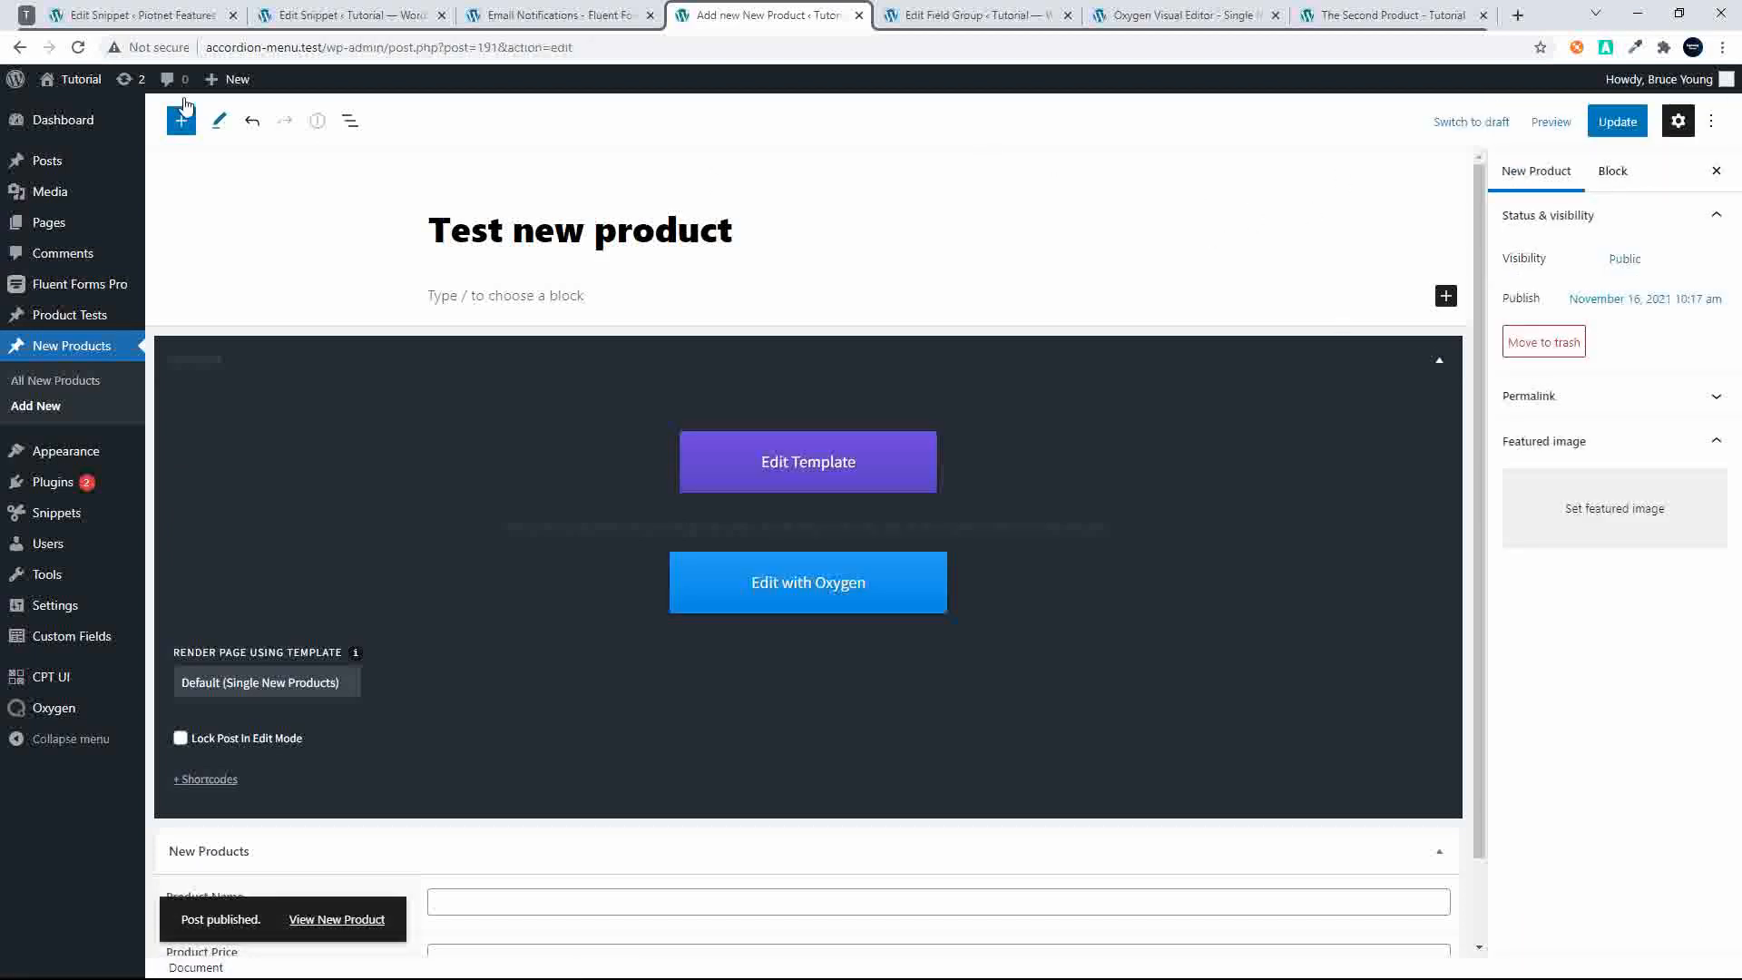
Set pennant-1.jpg from the media library as the featured image and update the product
{"action": "left_click", "coordinate": [1554, 511]}
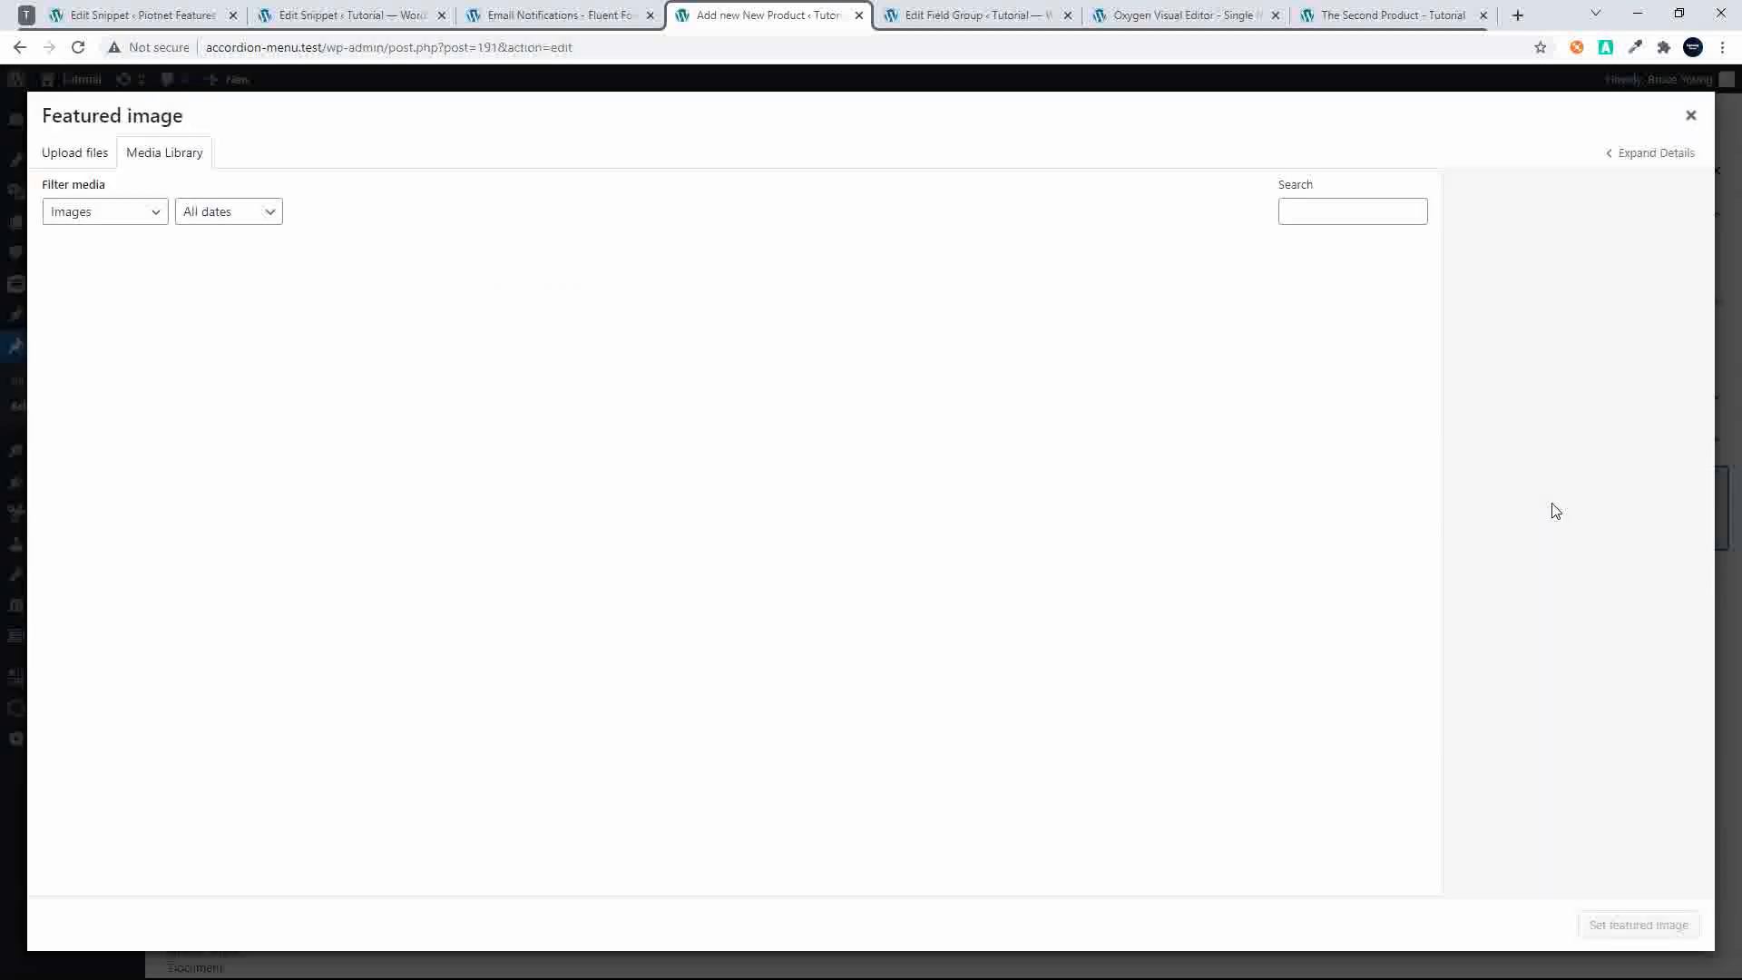
{"action": "left_click", "coordinate": [794, 307]}
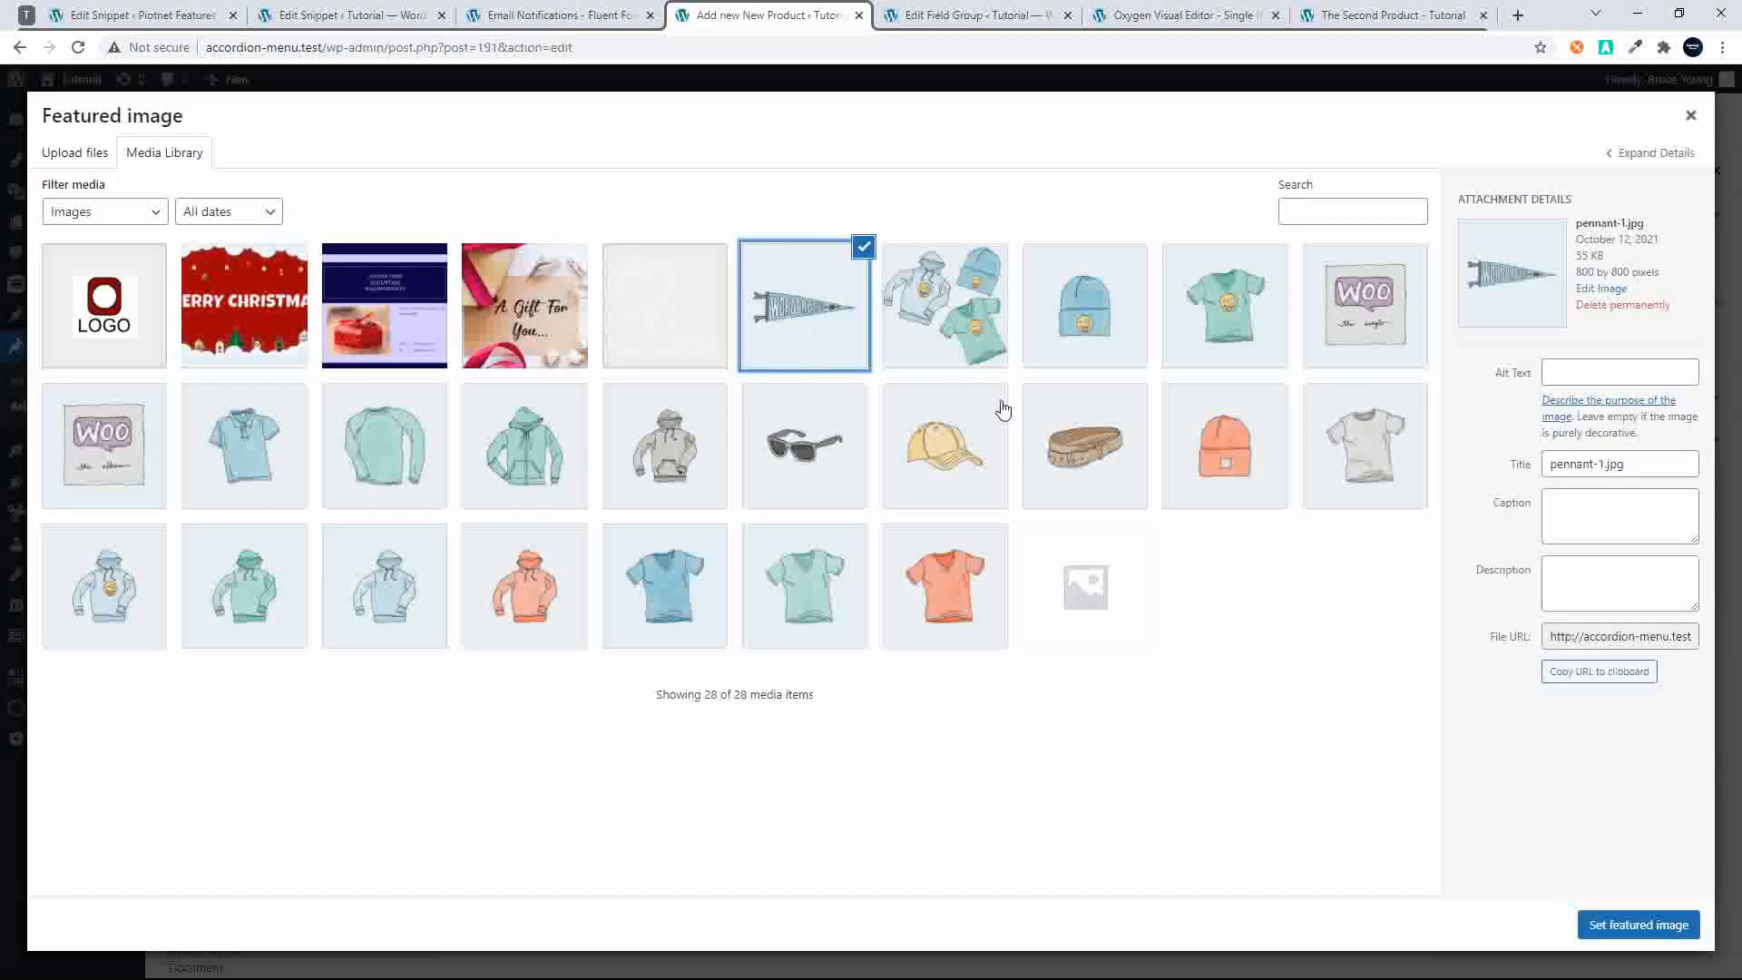
{"action": "left_click", "coordinate": [1602, 924]}
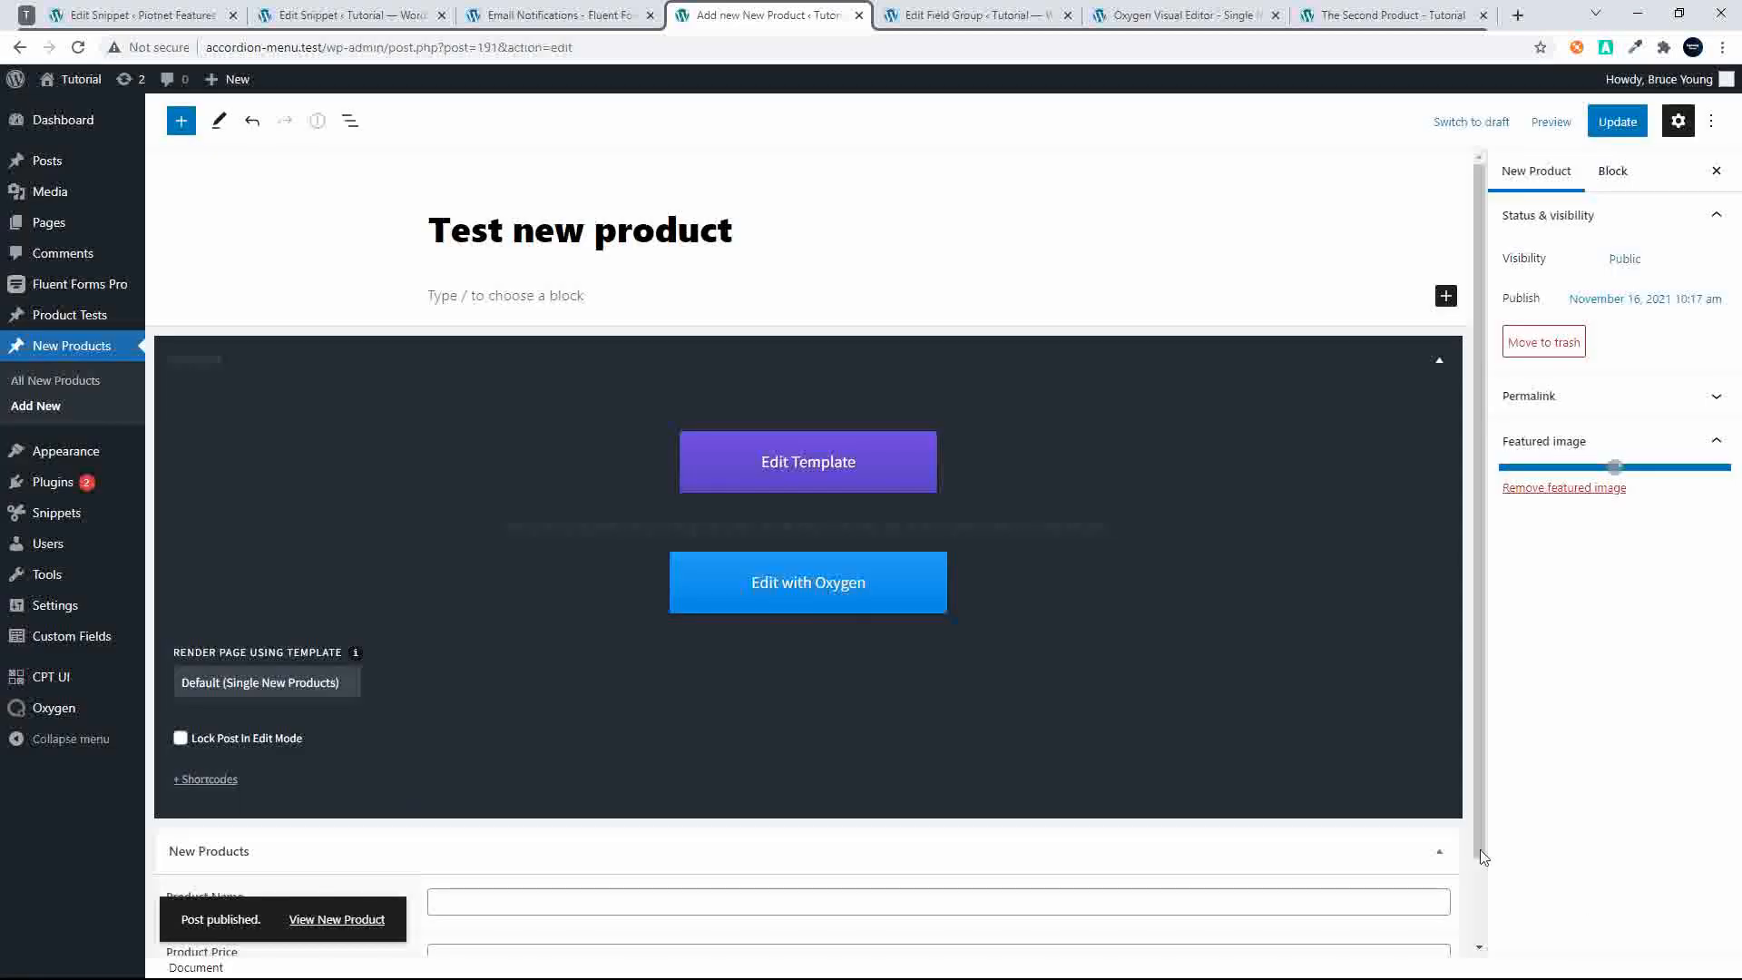
{"action": "left_click", "coordinate": [1618, 123]}
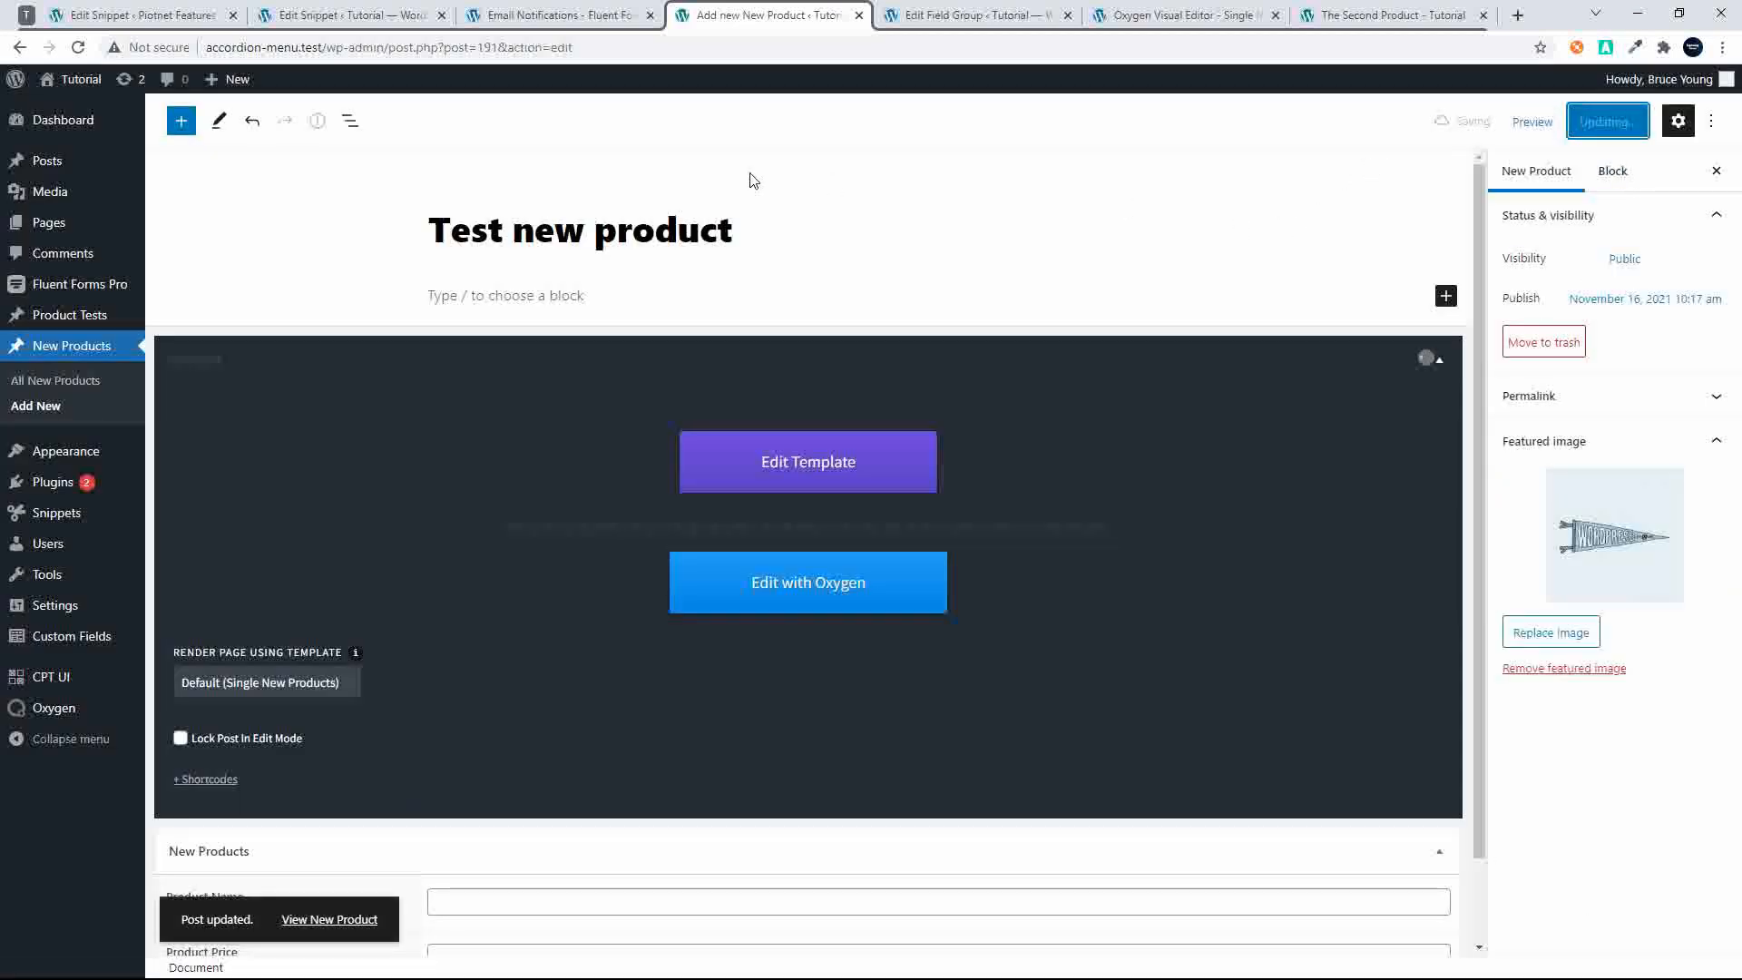
View the new product's page, set its Product Price to 20000 in the front-end edit form, and submit
{"action": "left_click", "coordinate": [330, 920]}
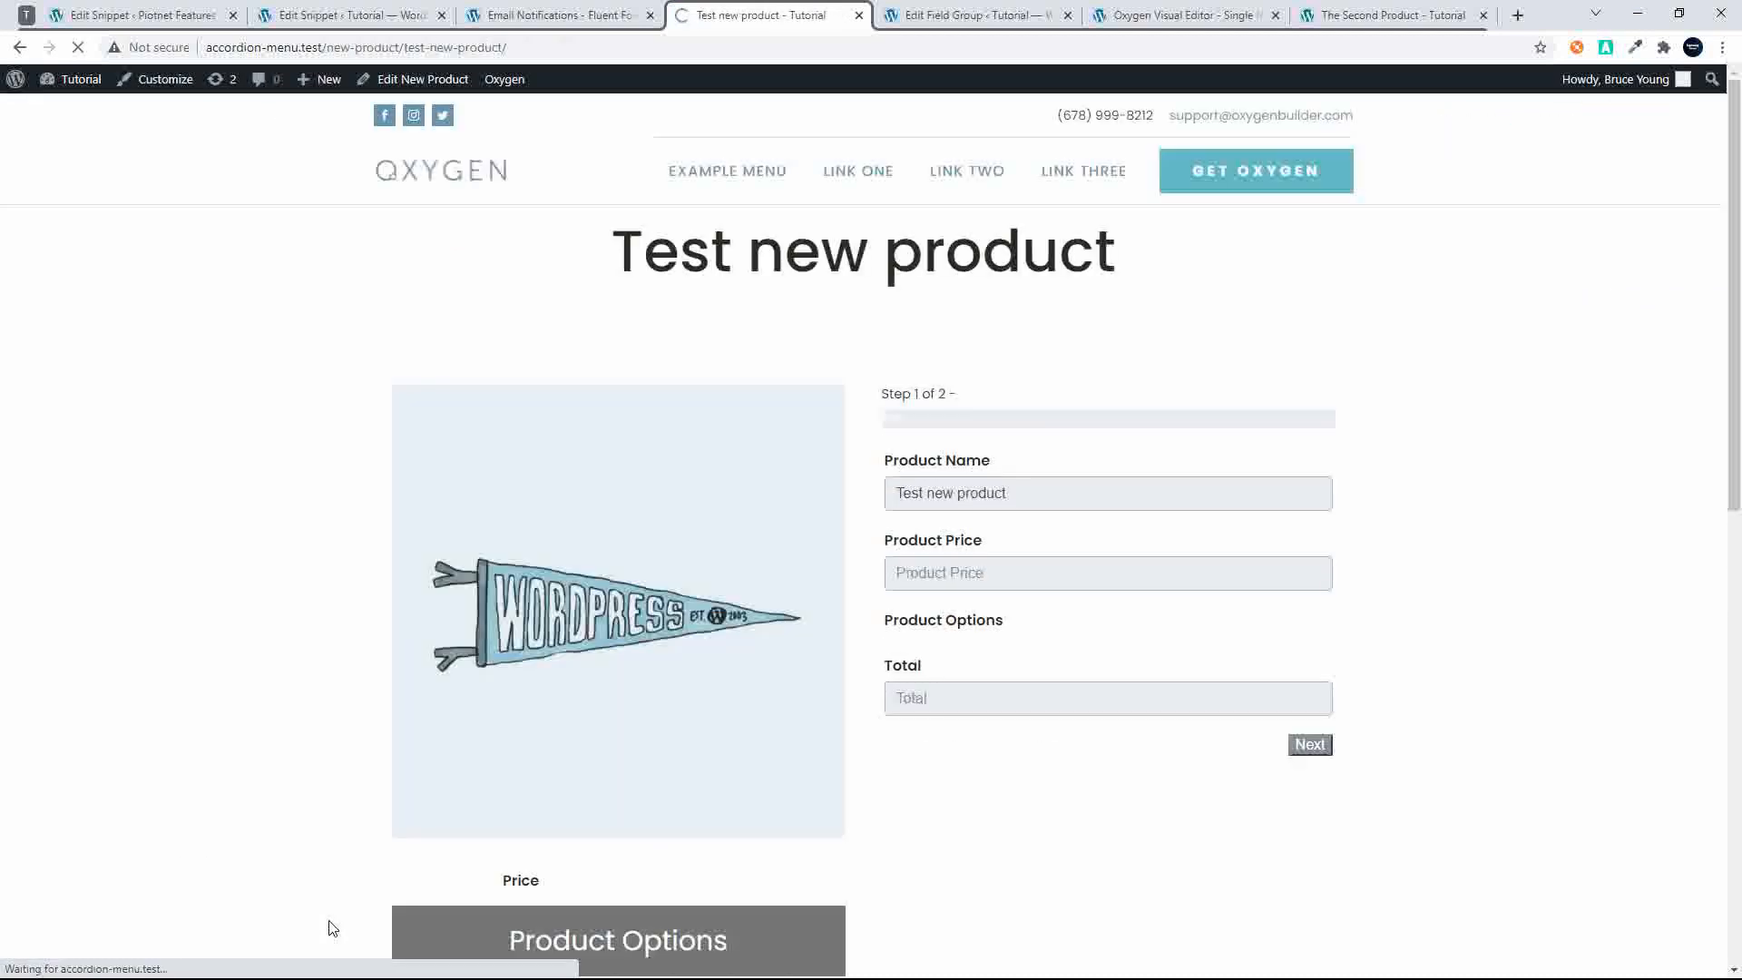
{"action": "scroll", "coordinate": [1383, 550], "scroll_direction": "down", "scroll_amount": 6}
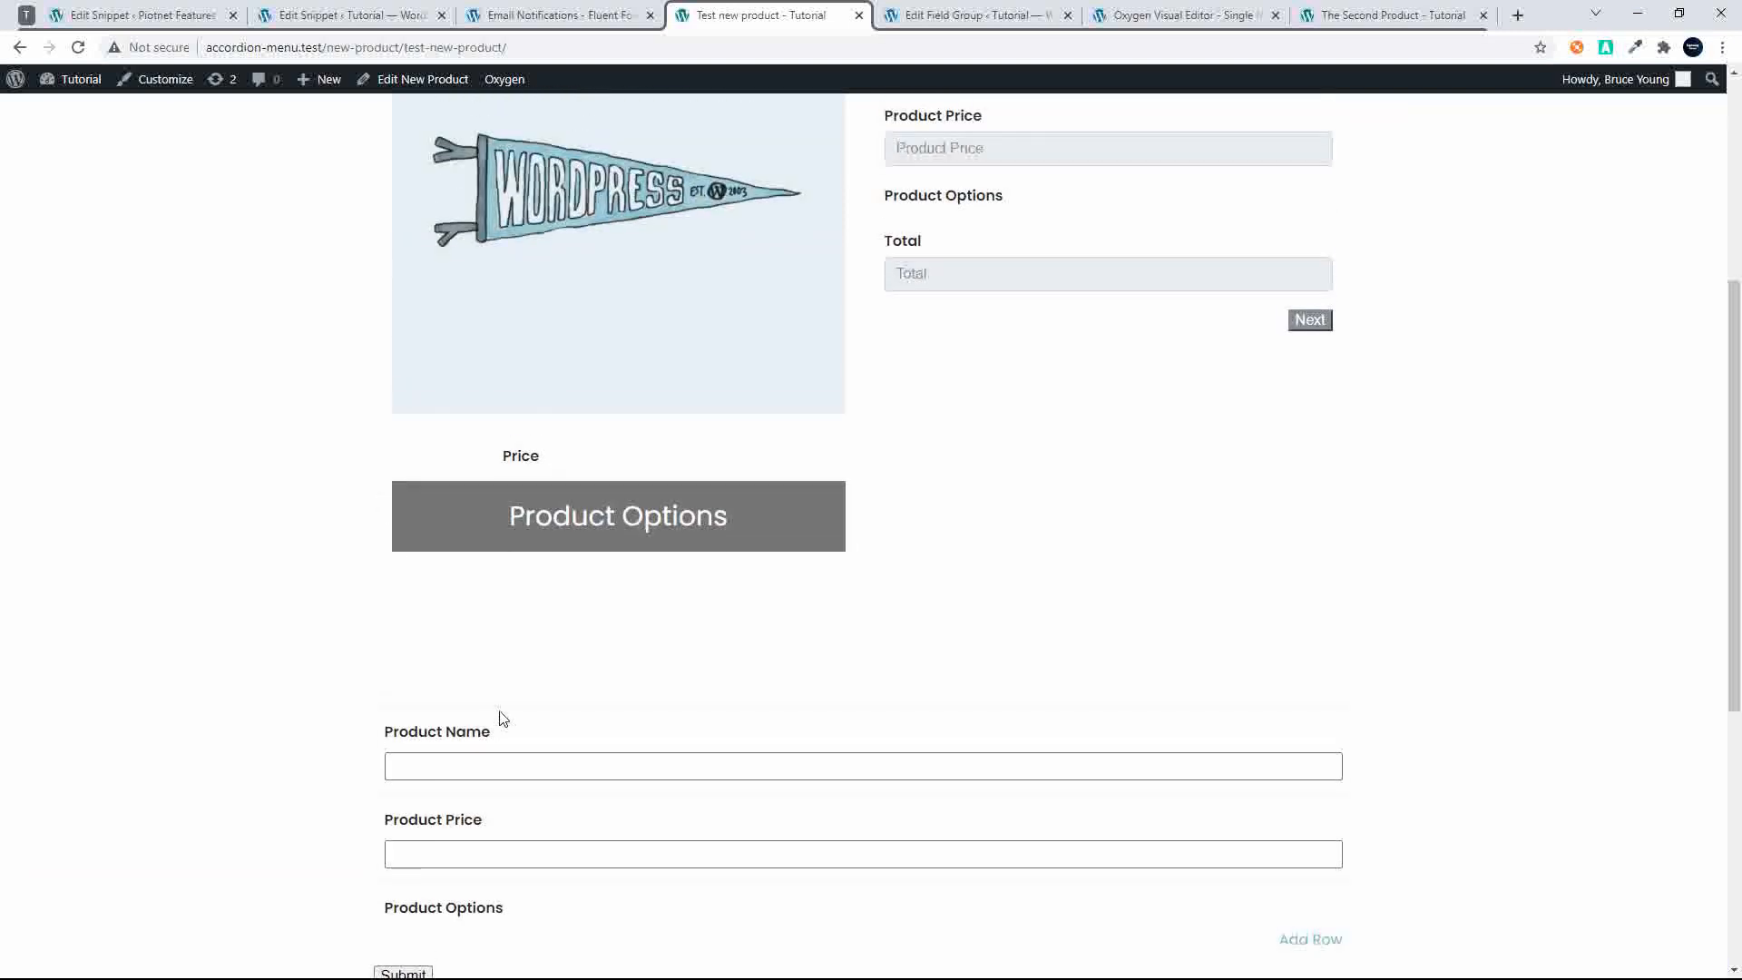
{"action": "scroll", "coordinate": [447, 703], "scroll_direction": "down", "scroll_amount": 3}
{"action": "left_click", "coordinate": [436, 548]}
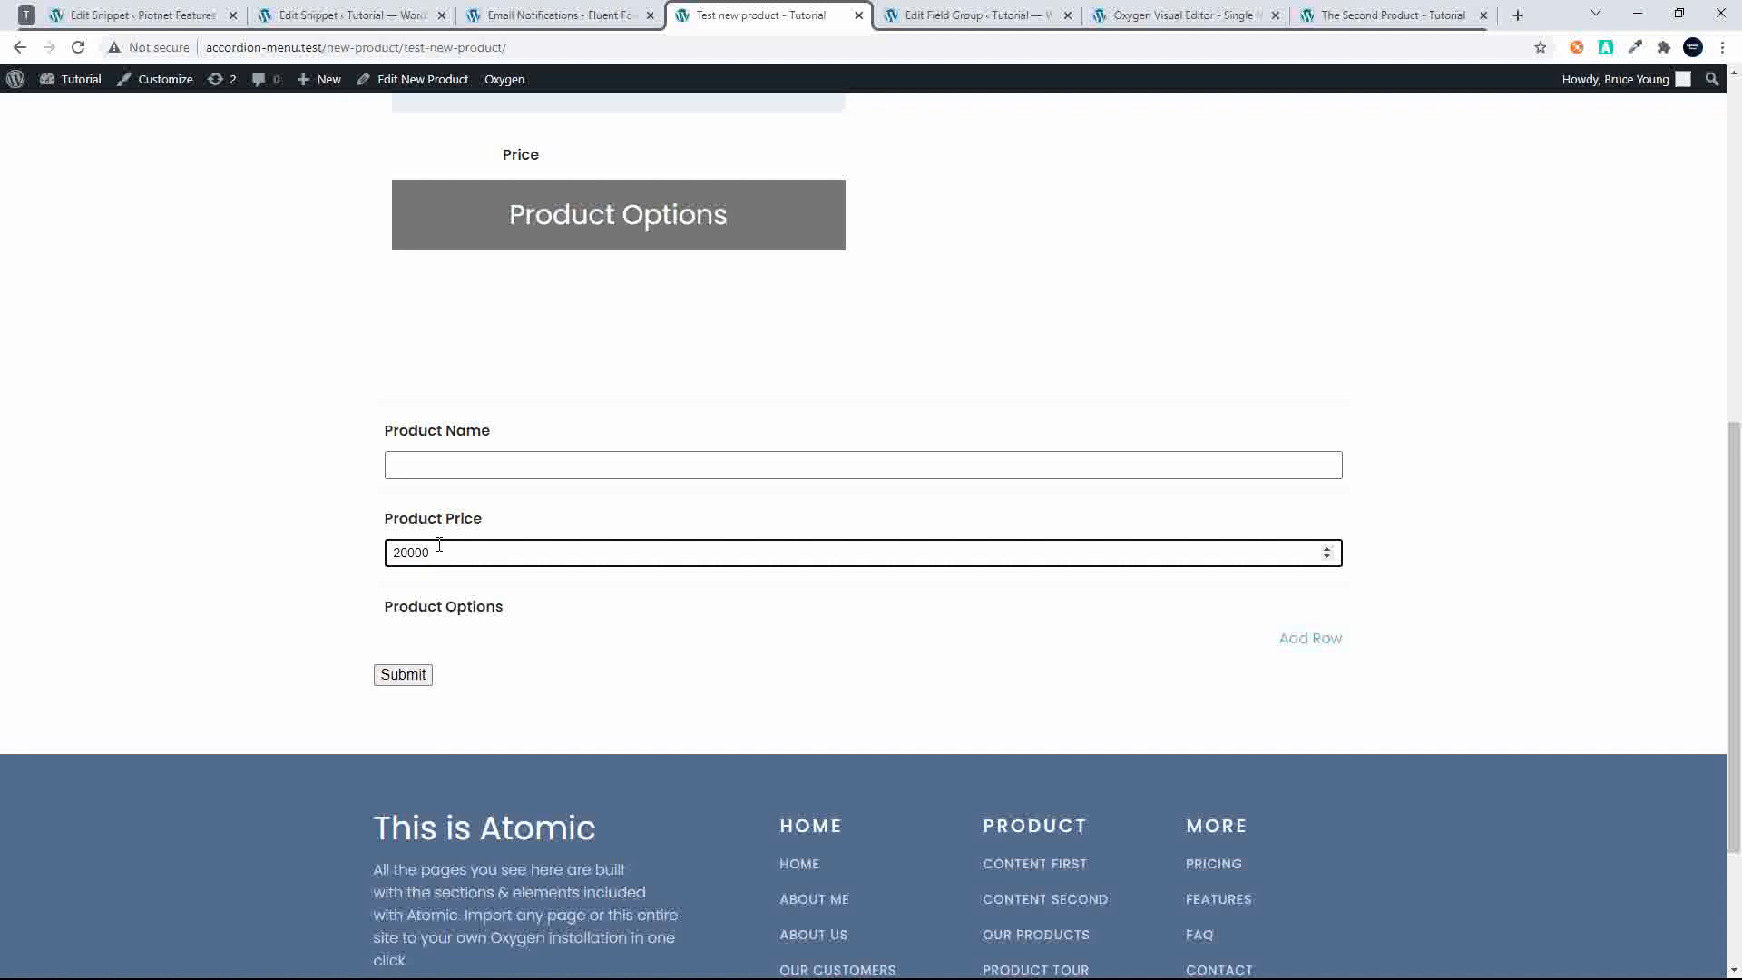
{"action": "key", "text": "Return"}
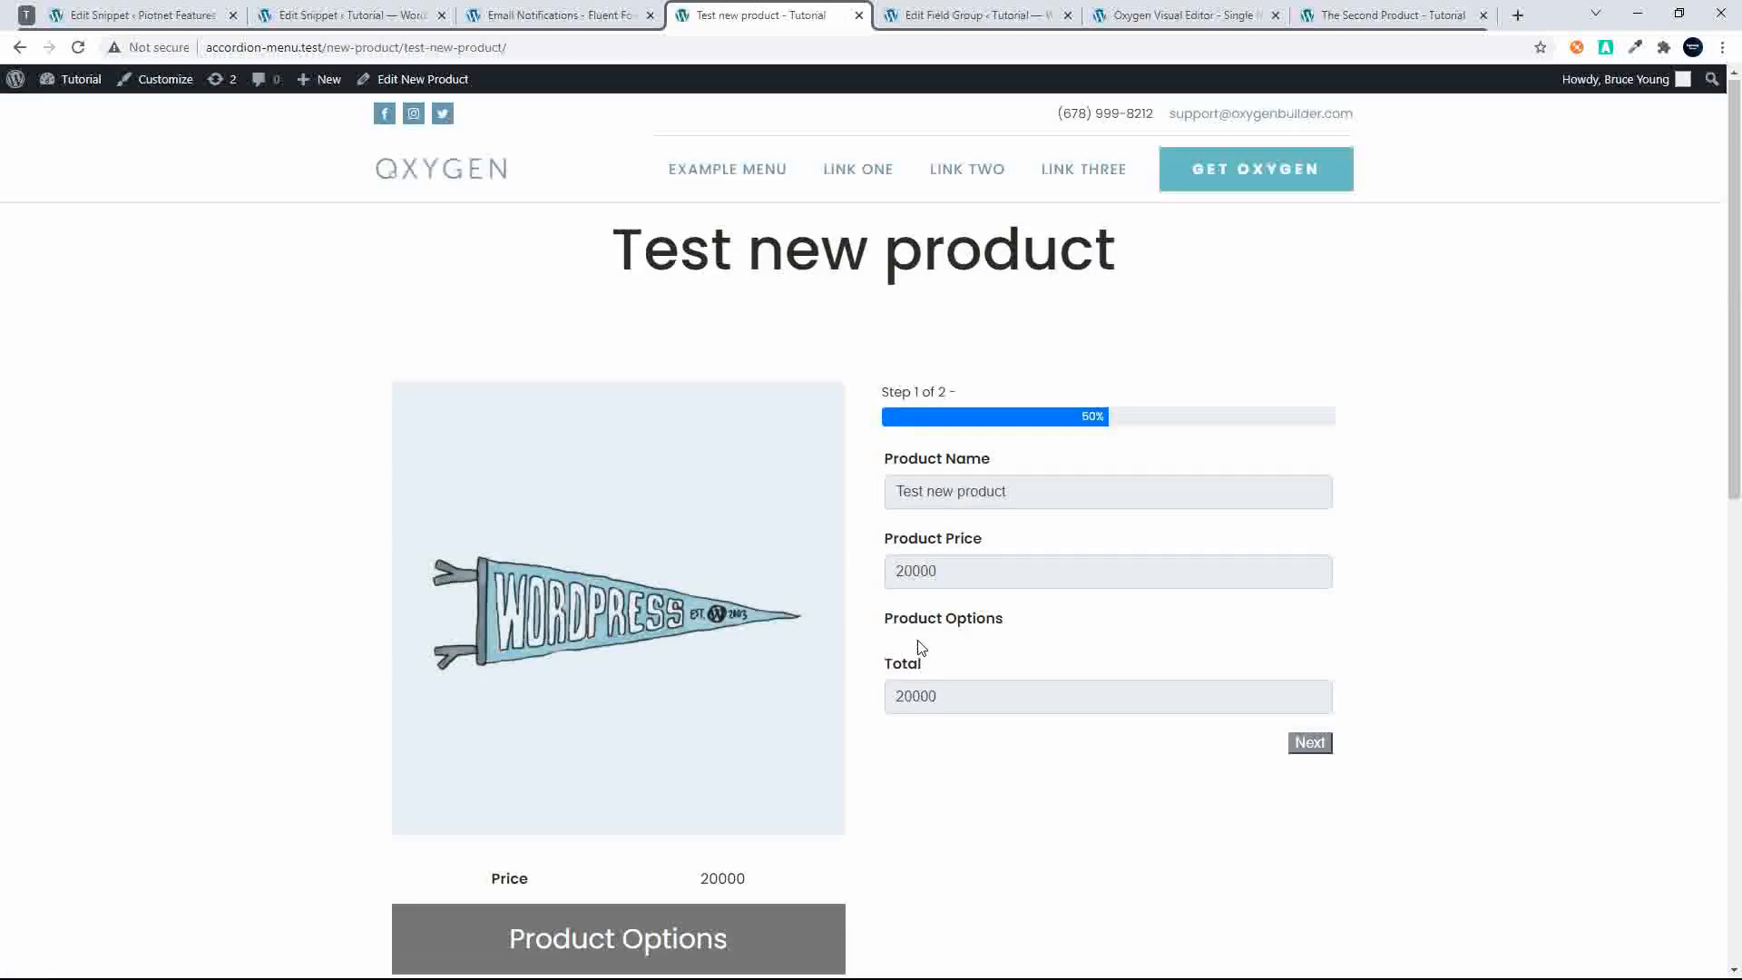
Add a Product Options row named "Option 1" with the description "Description" and the price 100
{"action": "scroll", "coordinate": [917, 649], "scroll_direction": "down", "scroll_amount": 5}
{"action": "scroll", "coordinate": [921, 646], "scroll_direction": "down", "scroll_amount": 3}
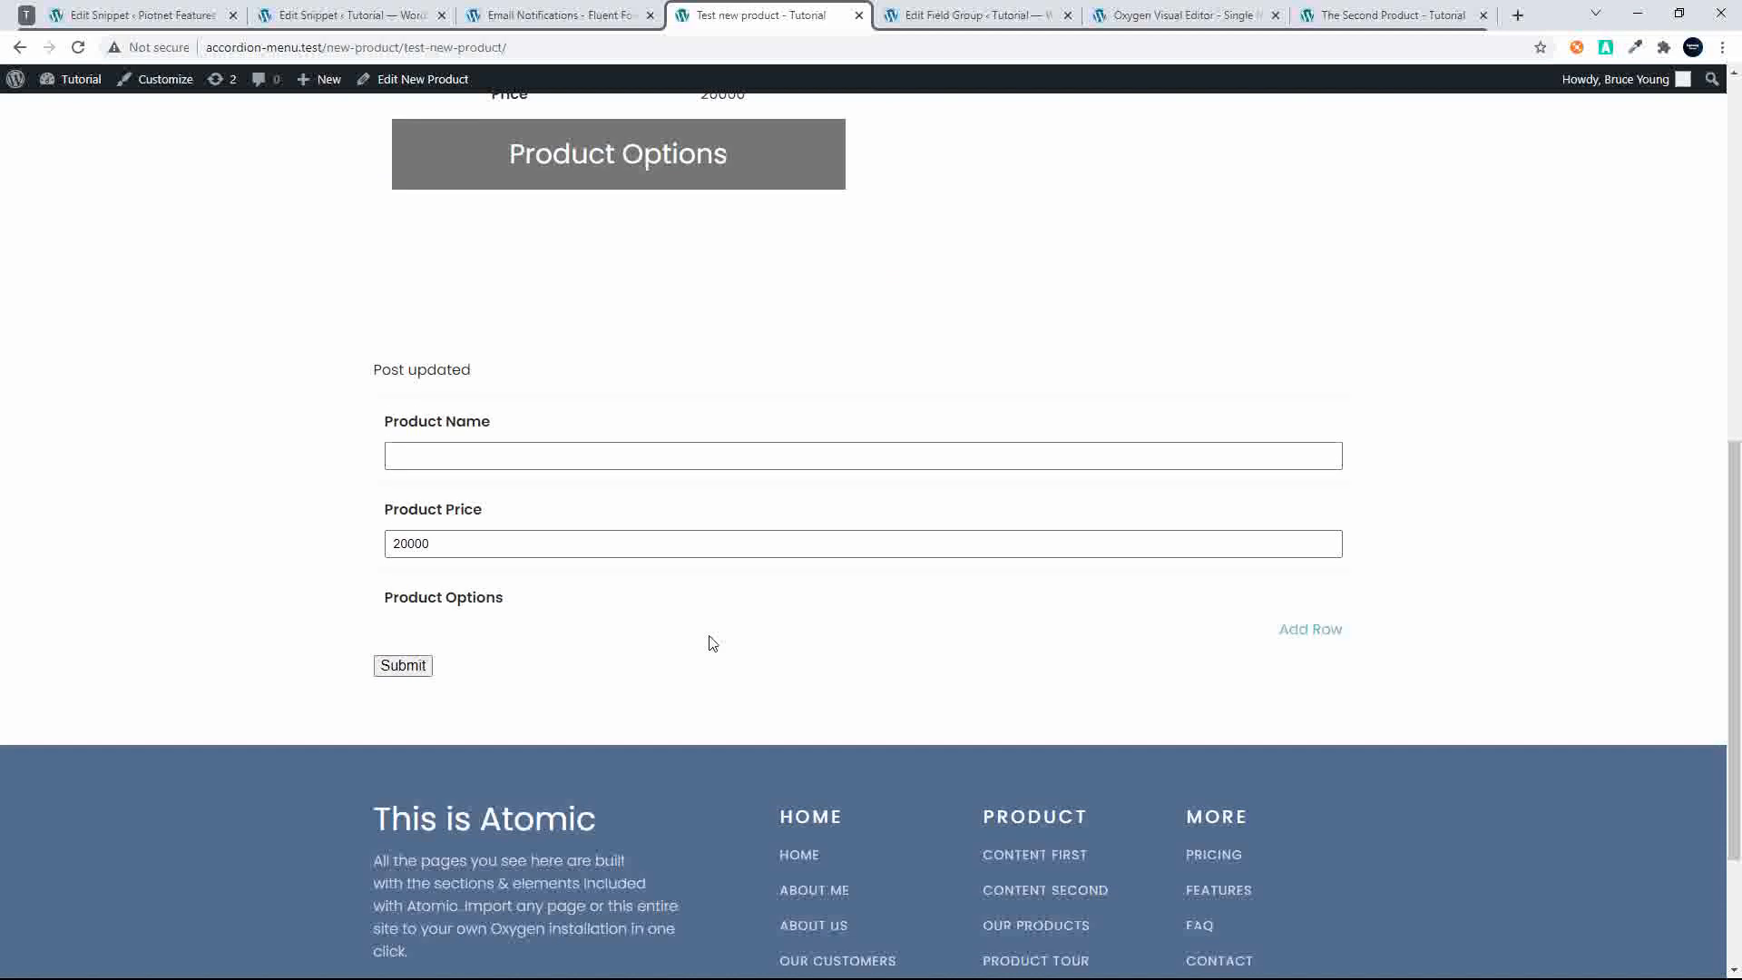
{"action": "left_click", "coordinate": [1306, 630]}
{"action": "left_click", "coordinate": [480, 677]}
{"action": "type", "text": "O"}
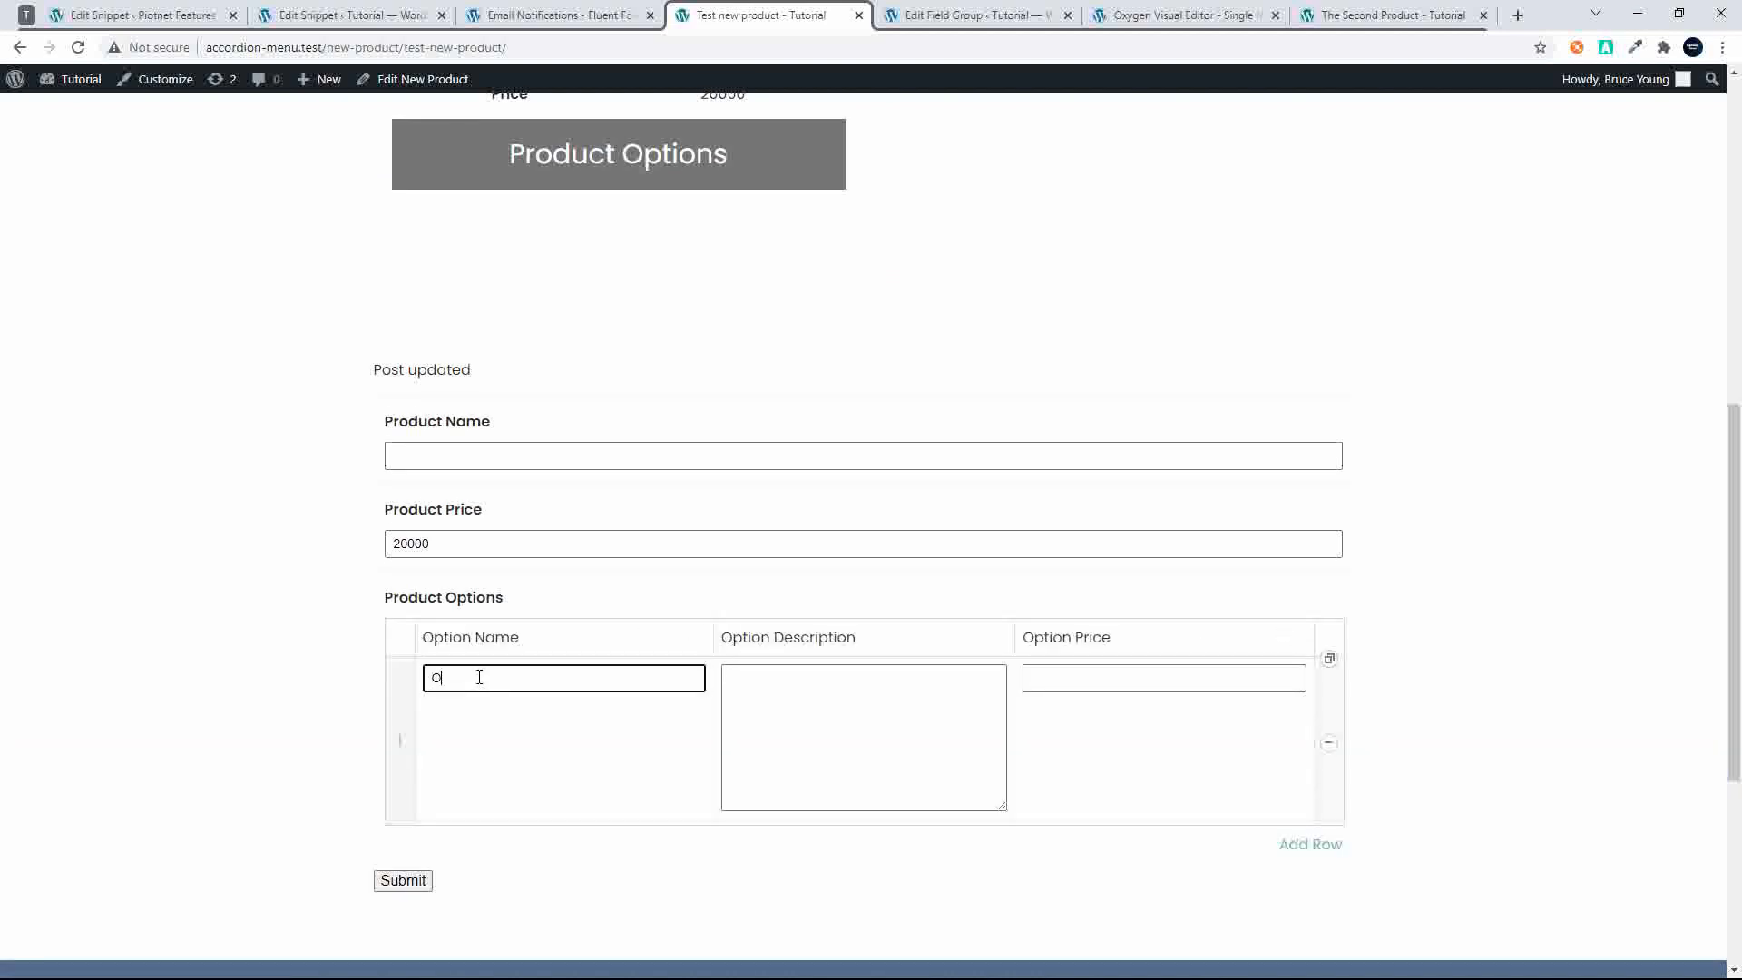
{"action": "type", "text": "Ption"}
{"action": "left_click", "coordinate": [742, 736]}
{"action": "type", "text": "Descriptoi"}
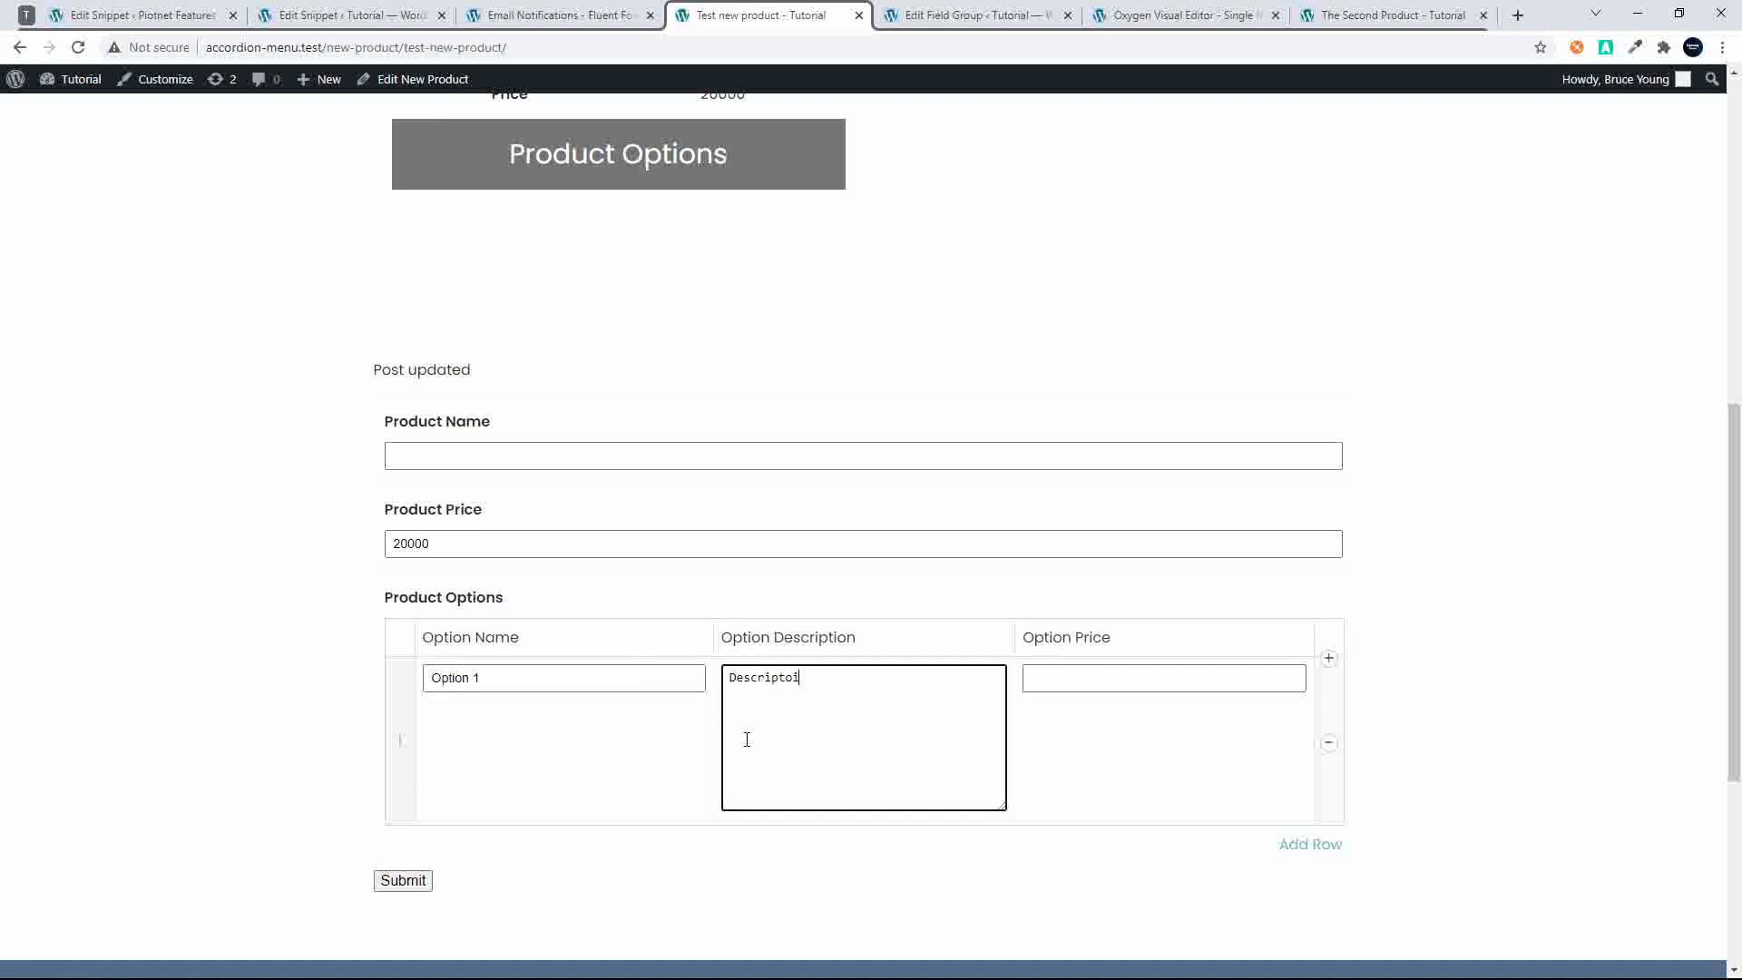
{"action": "type", "text": "n"}
{"action": "key", "text": "BackSpace"}
{"action": "key", "text": "BackSpace"}
{"action": "left_click", "coordinate": [1048, 681]}
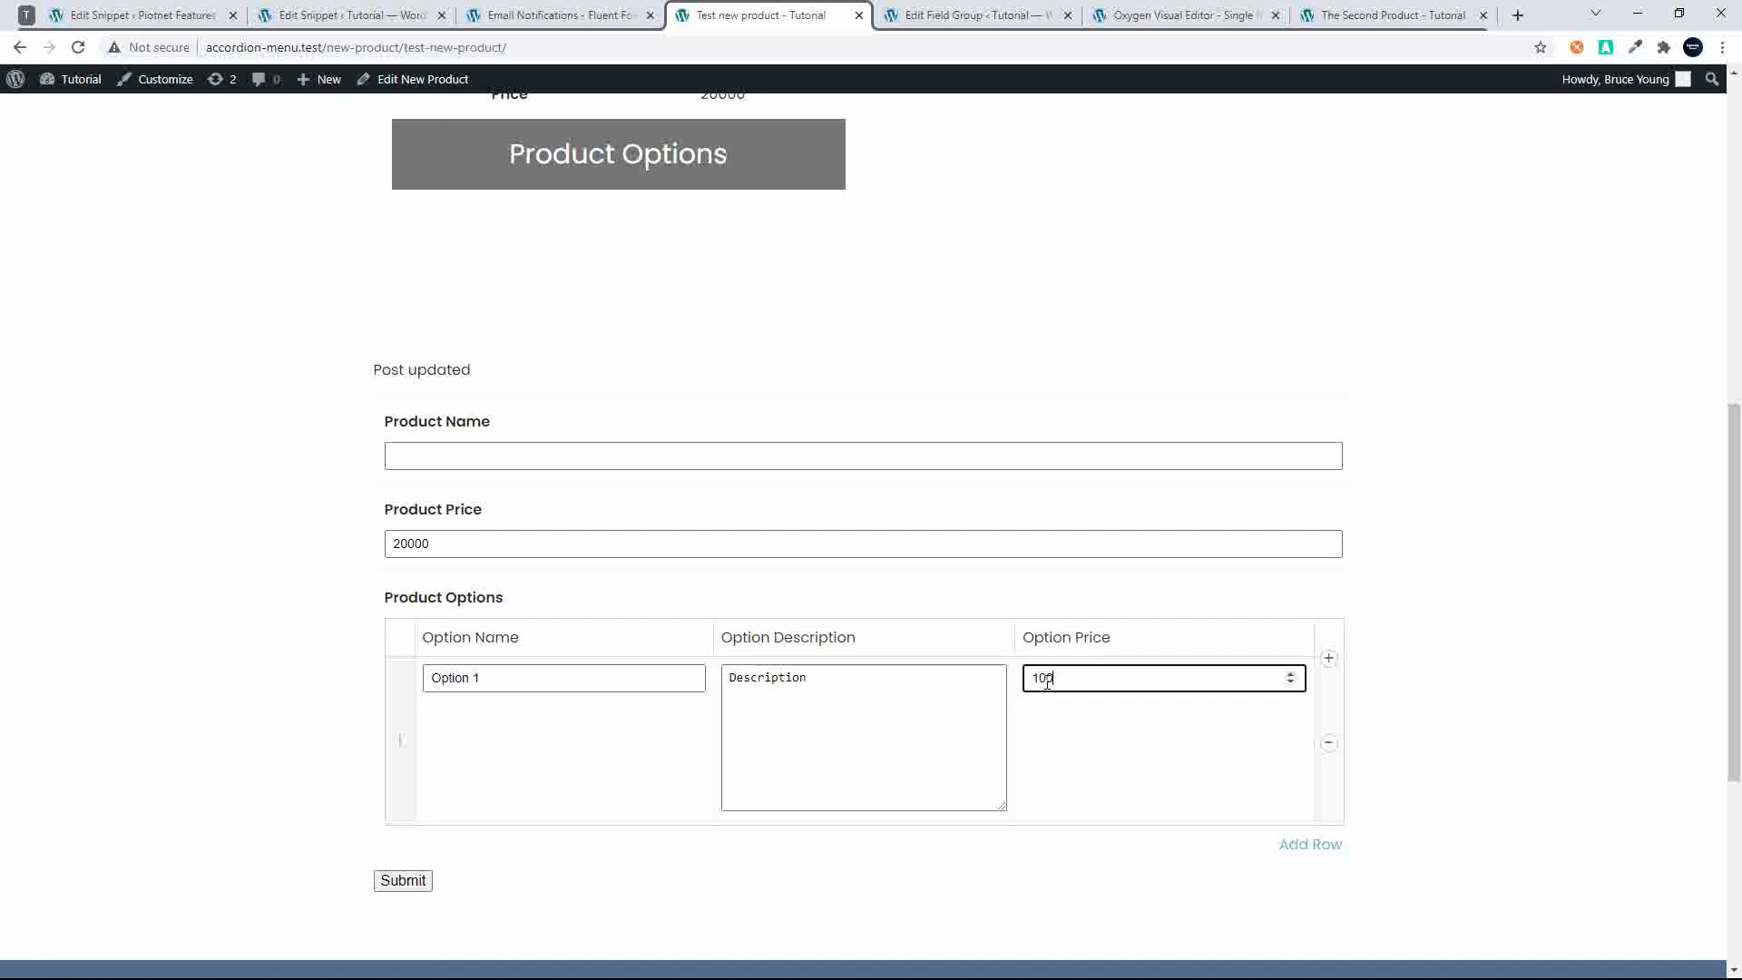
Add a second row named "Option 2" with the description "Description" and the price 200, and submit the edit form
{"action": "left_click", "coordinate": [1307, 843]}
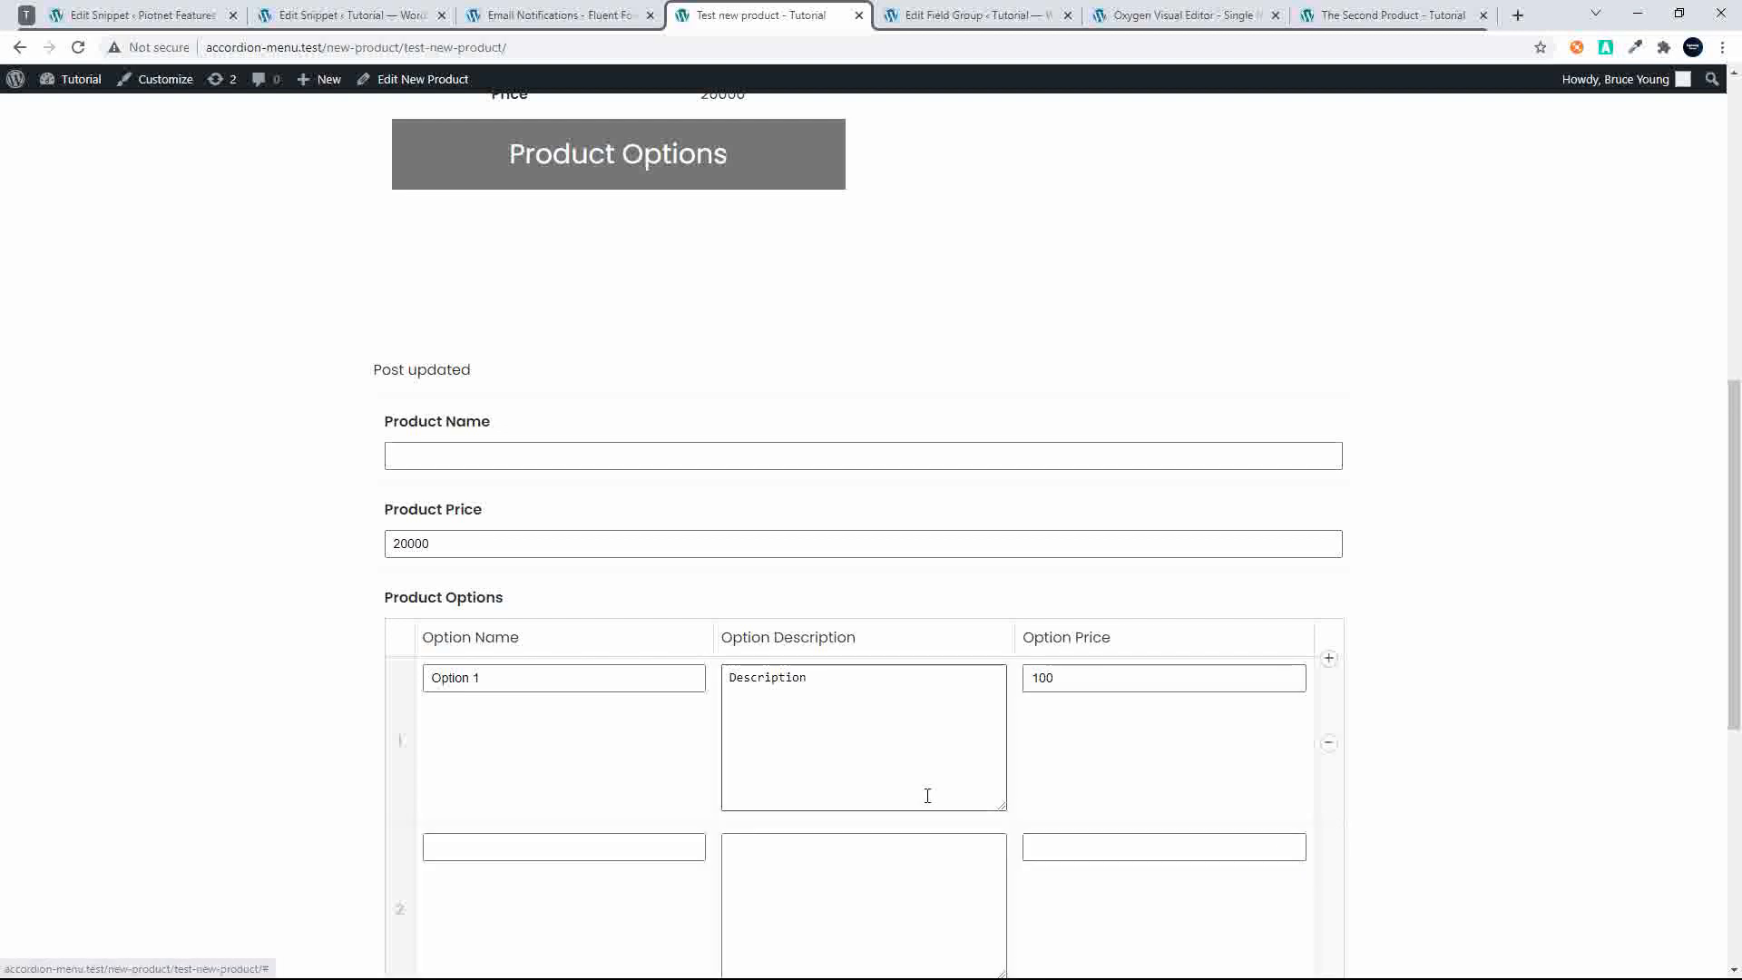
{"action": "left_click", "coordinate": [620, 844]}
{"action": "type", "text": "Opti"}
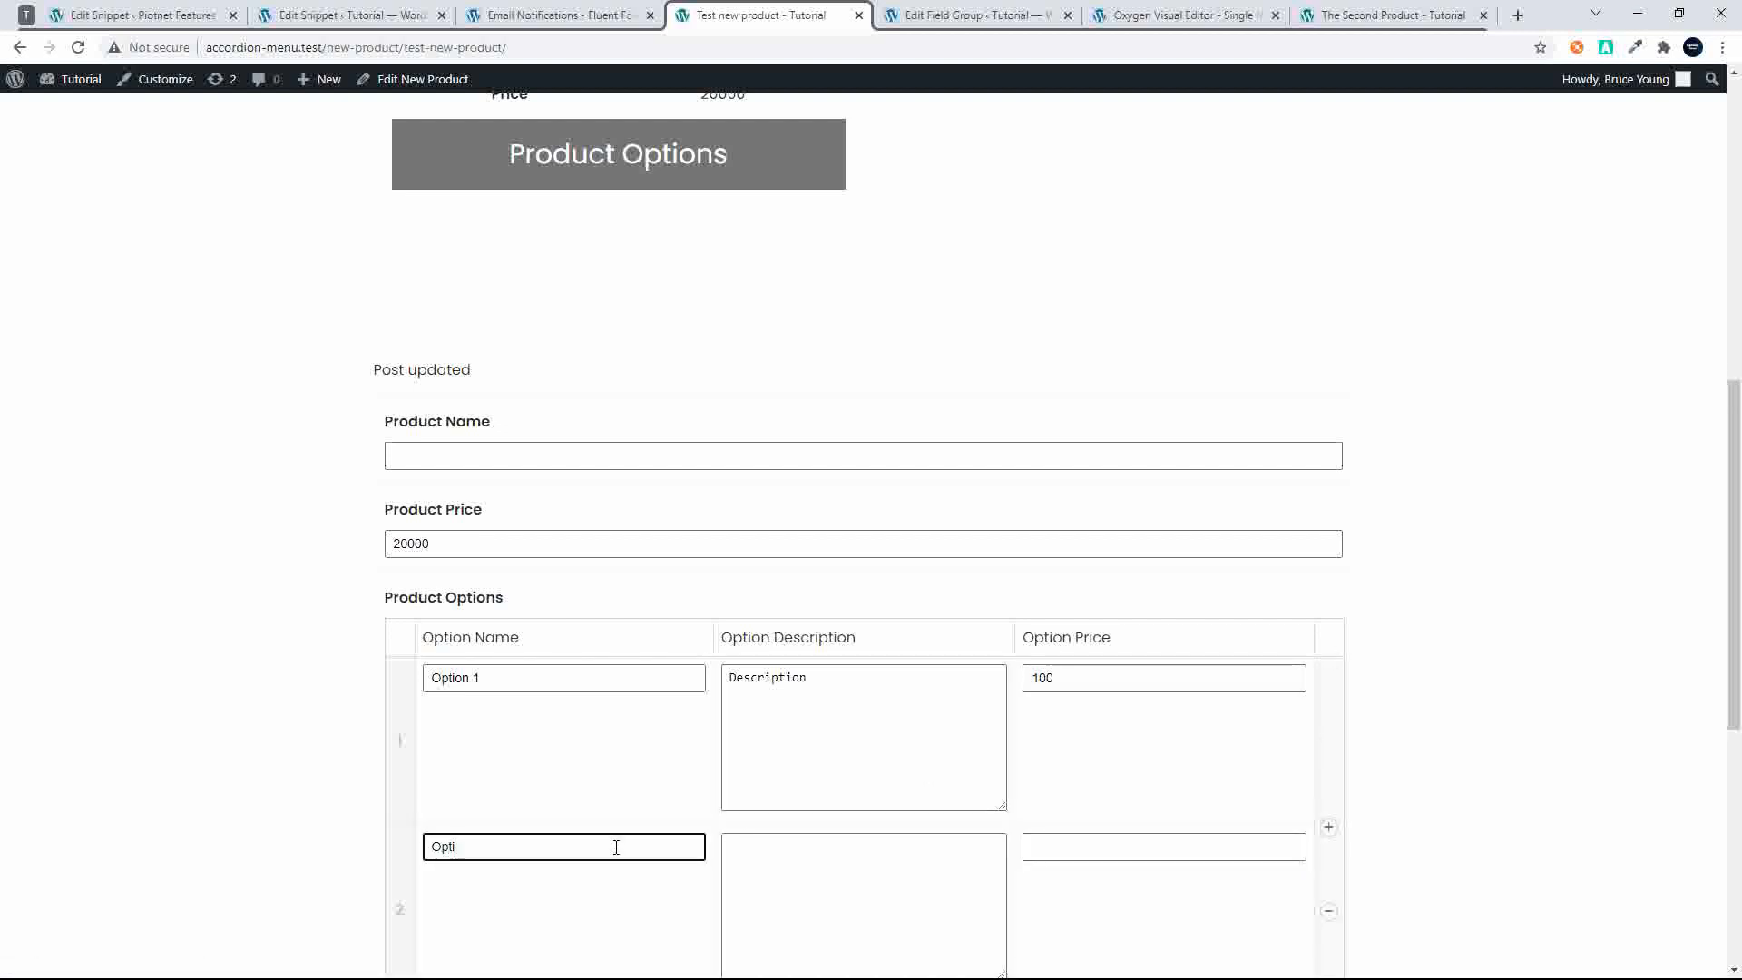
{"action": "type", "text": "on 2"}
{"action": "left_click", "coordinate": [804, 879]}
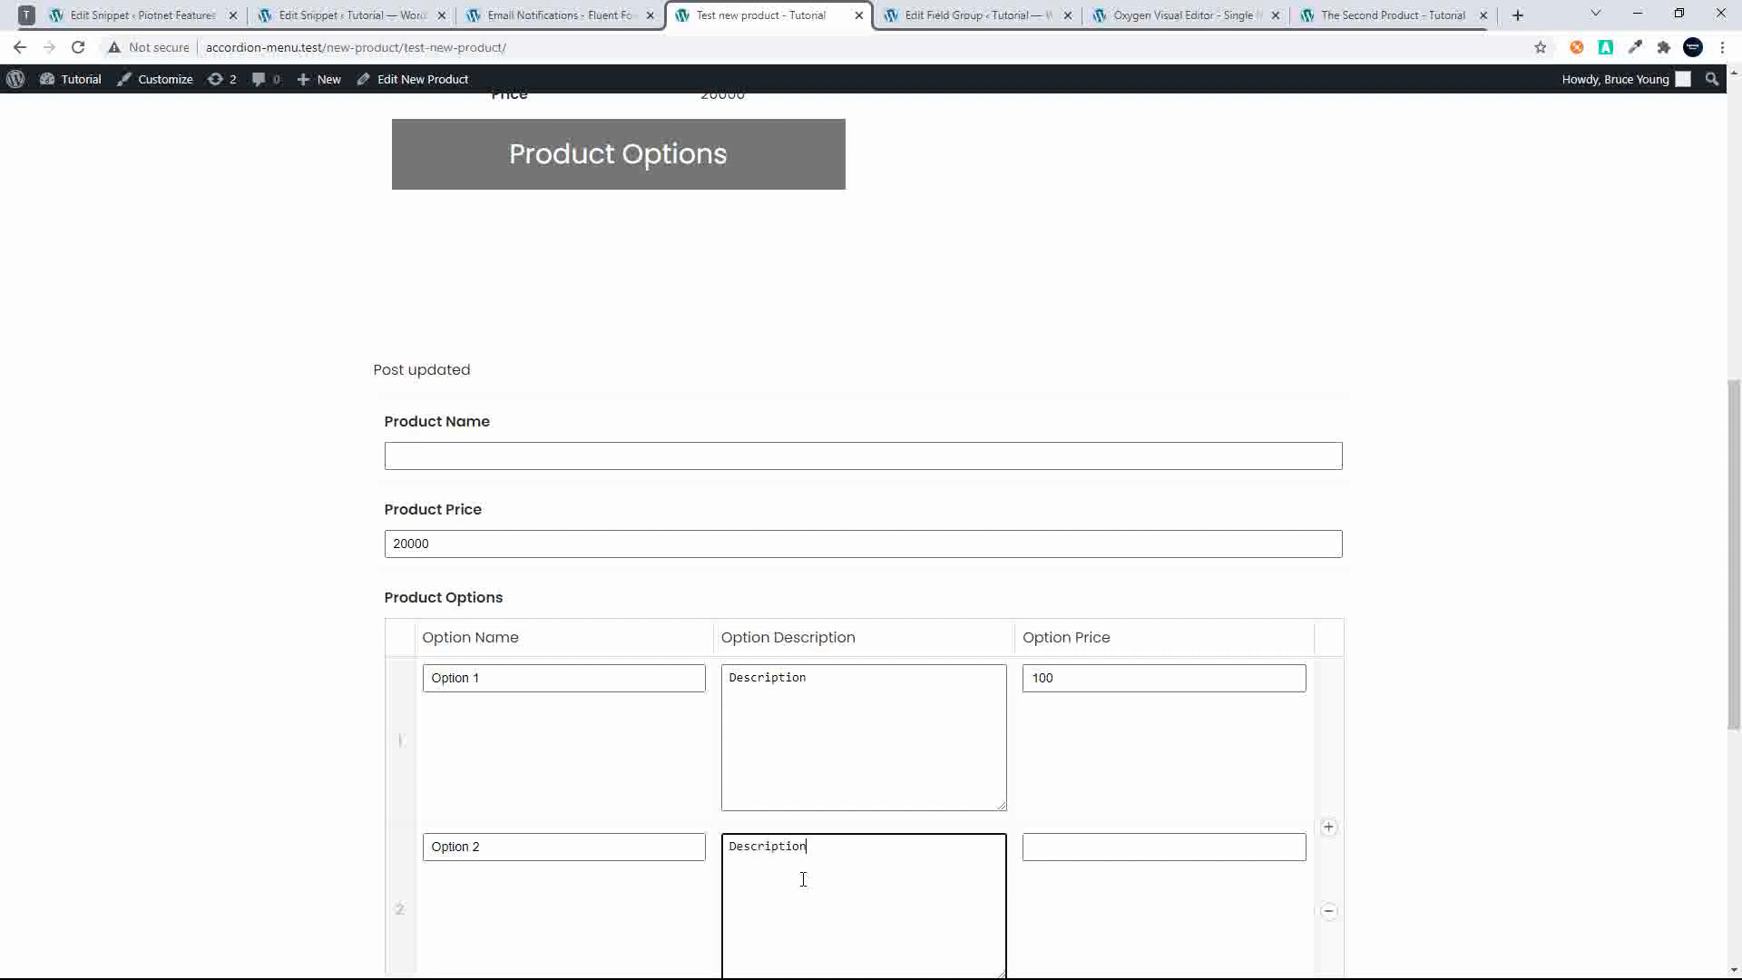
{"action": "left_click", "coordinate": [1056, 840]}
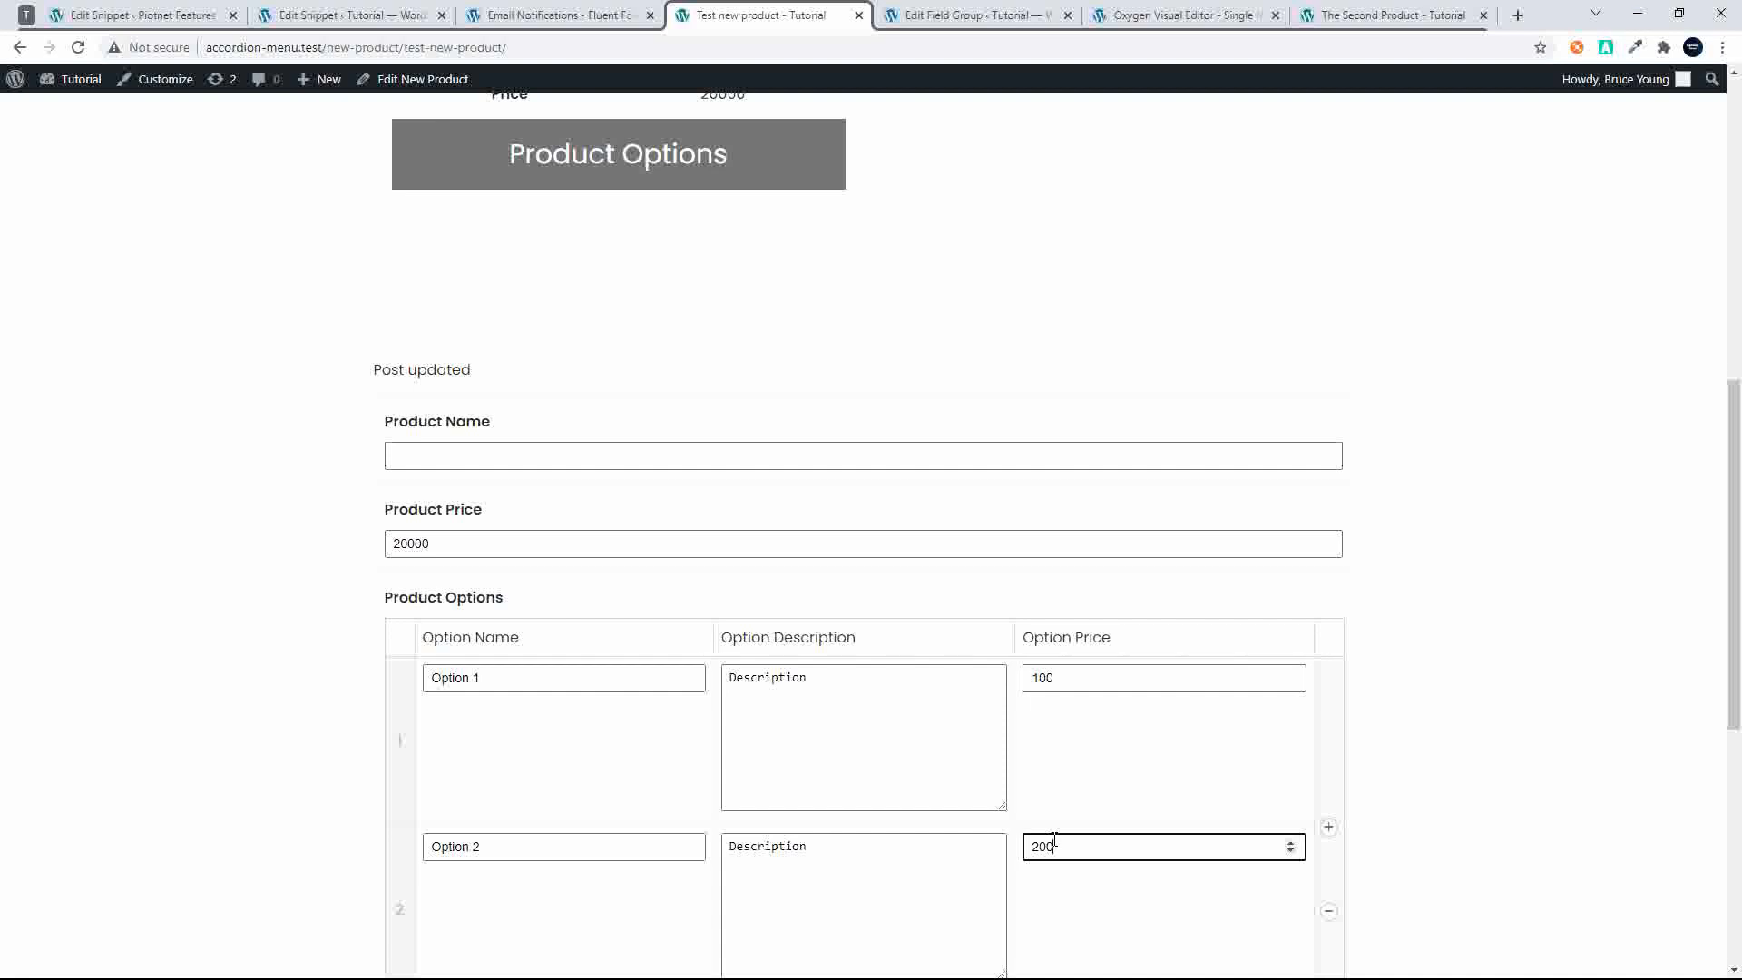
{"action": "scroll", "coordinate": [1081, 807], "scroll_direction": "down", "scroll_amount": 4}
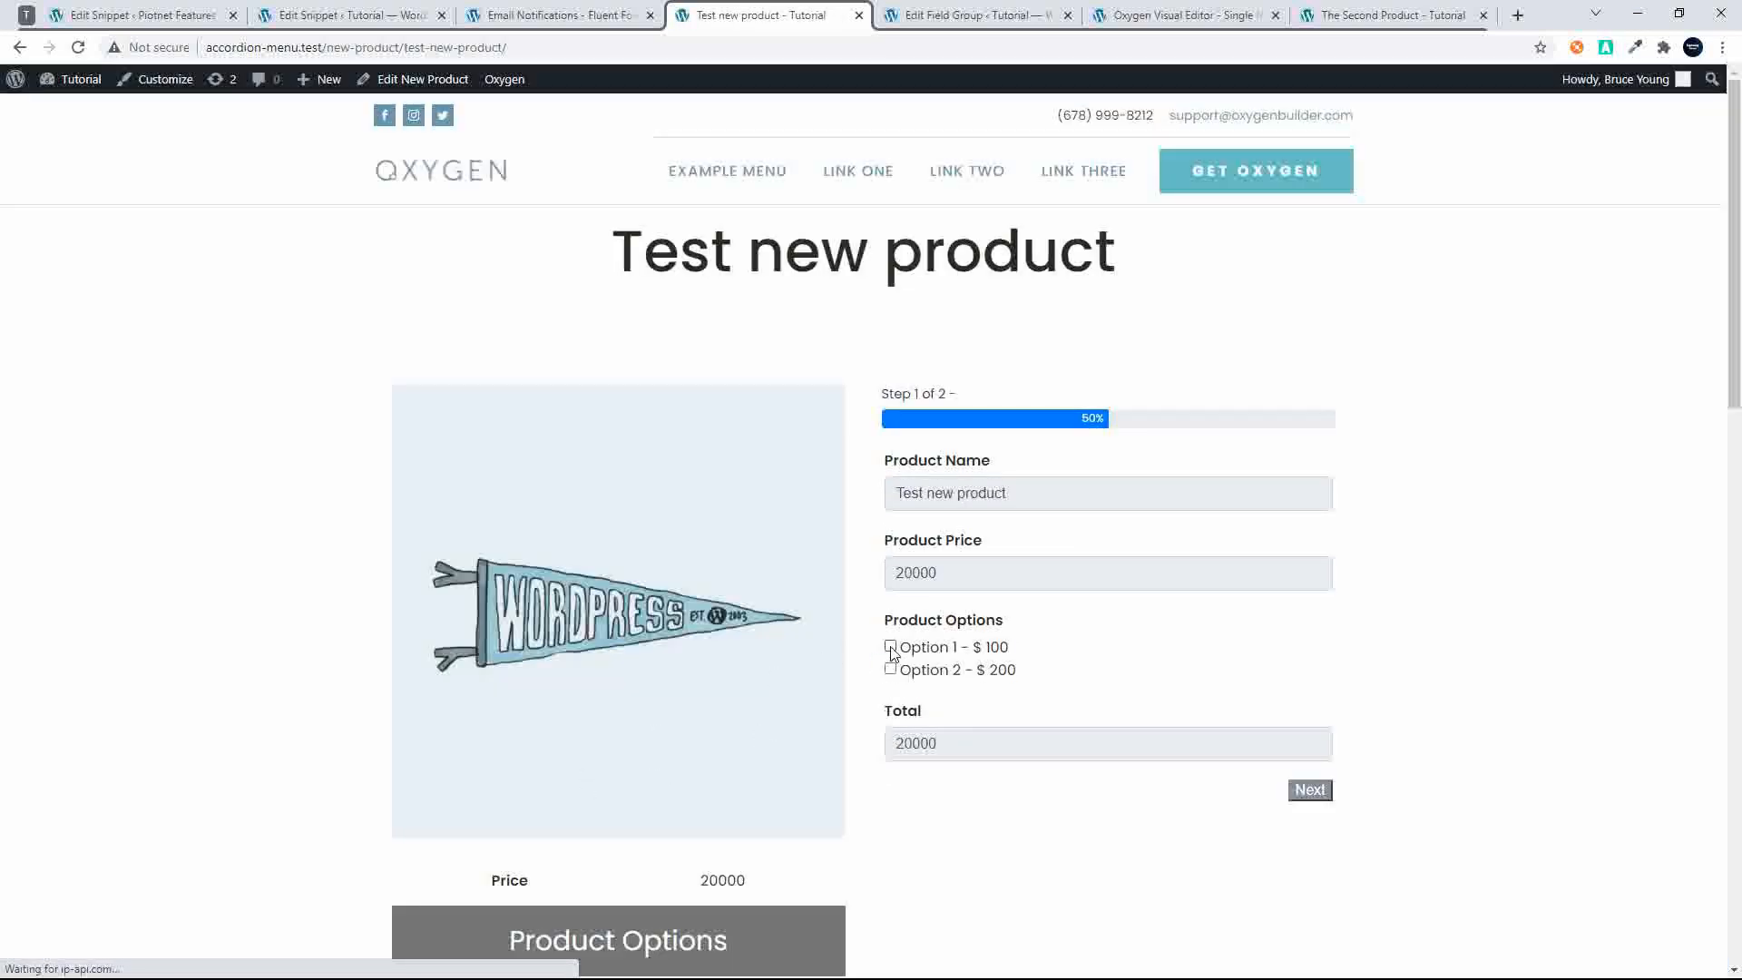
Submit an enquiry with Option 1 and Option 2 selected, the customer's name and e-mail filled in, and the message "AAAA"
{"action": "left_click", "coordinate": [890, 647]}
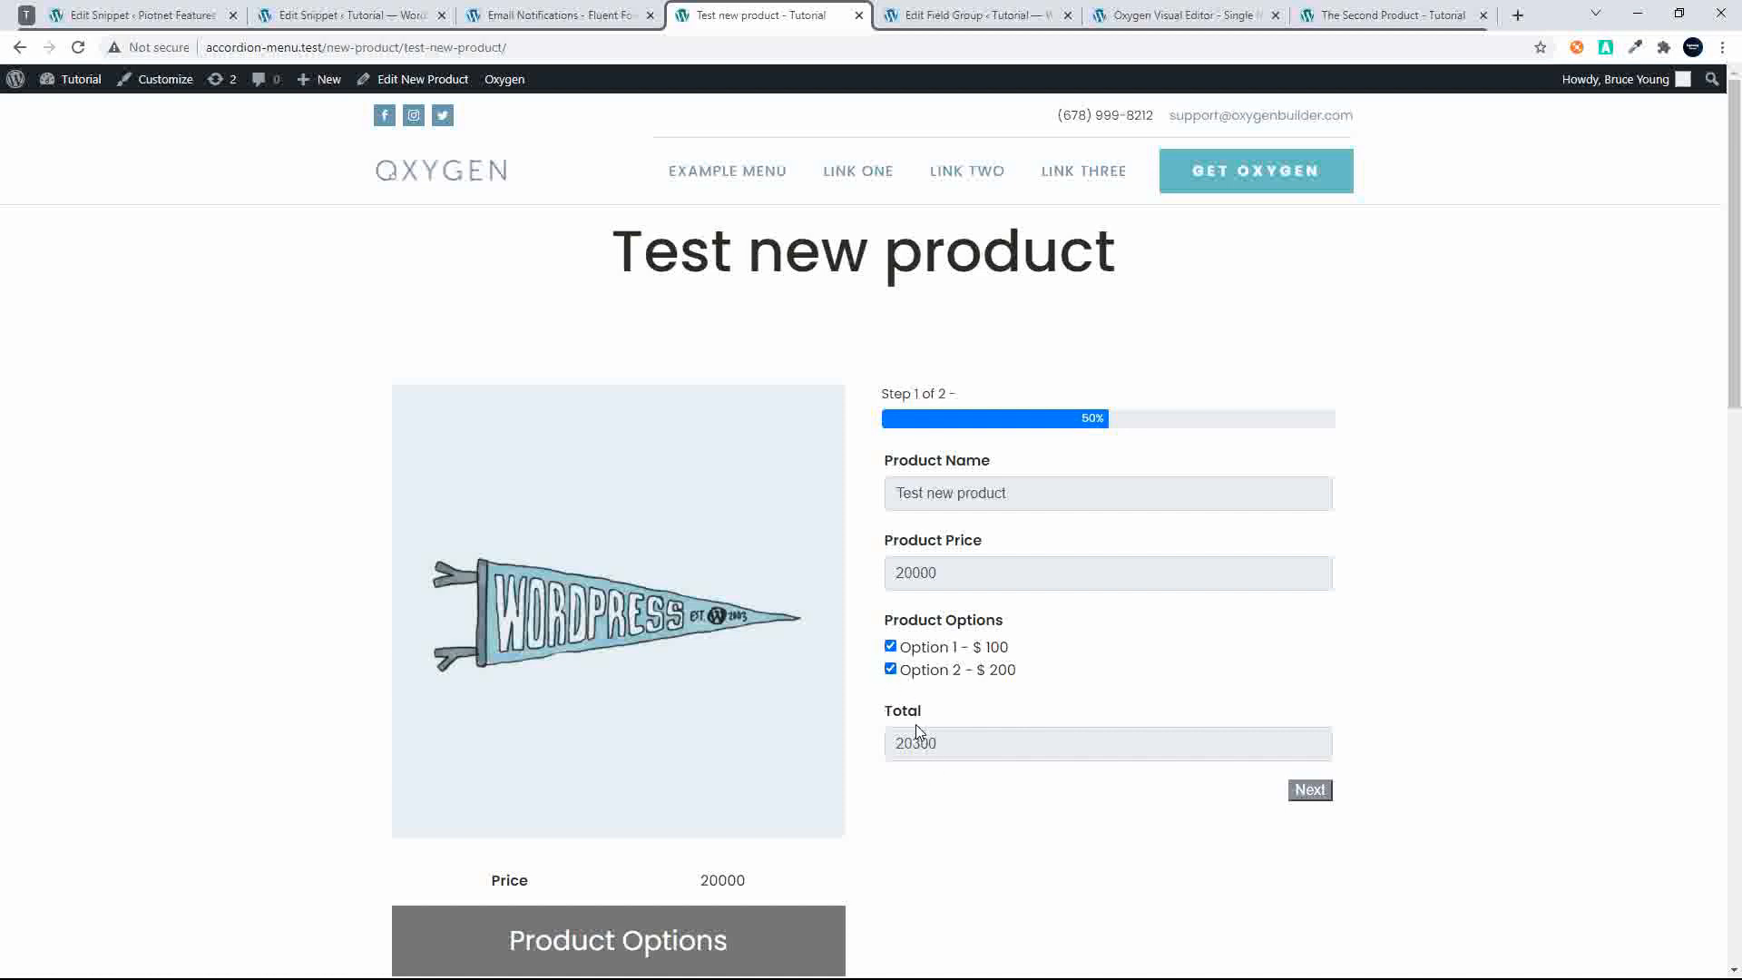
{"action": "left_click", "coordinate": [1298, 782]}
{"action": "left_click", "coordinate": [971, 493]}
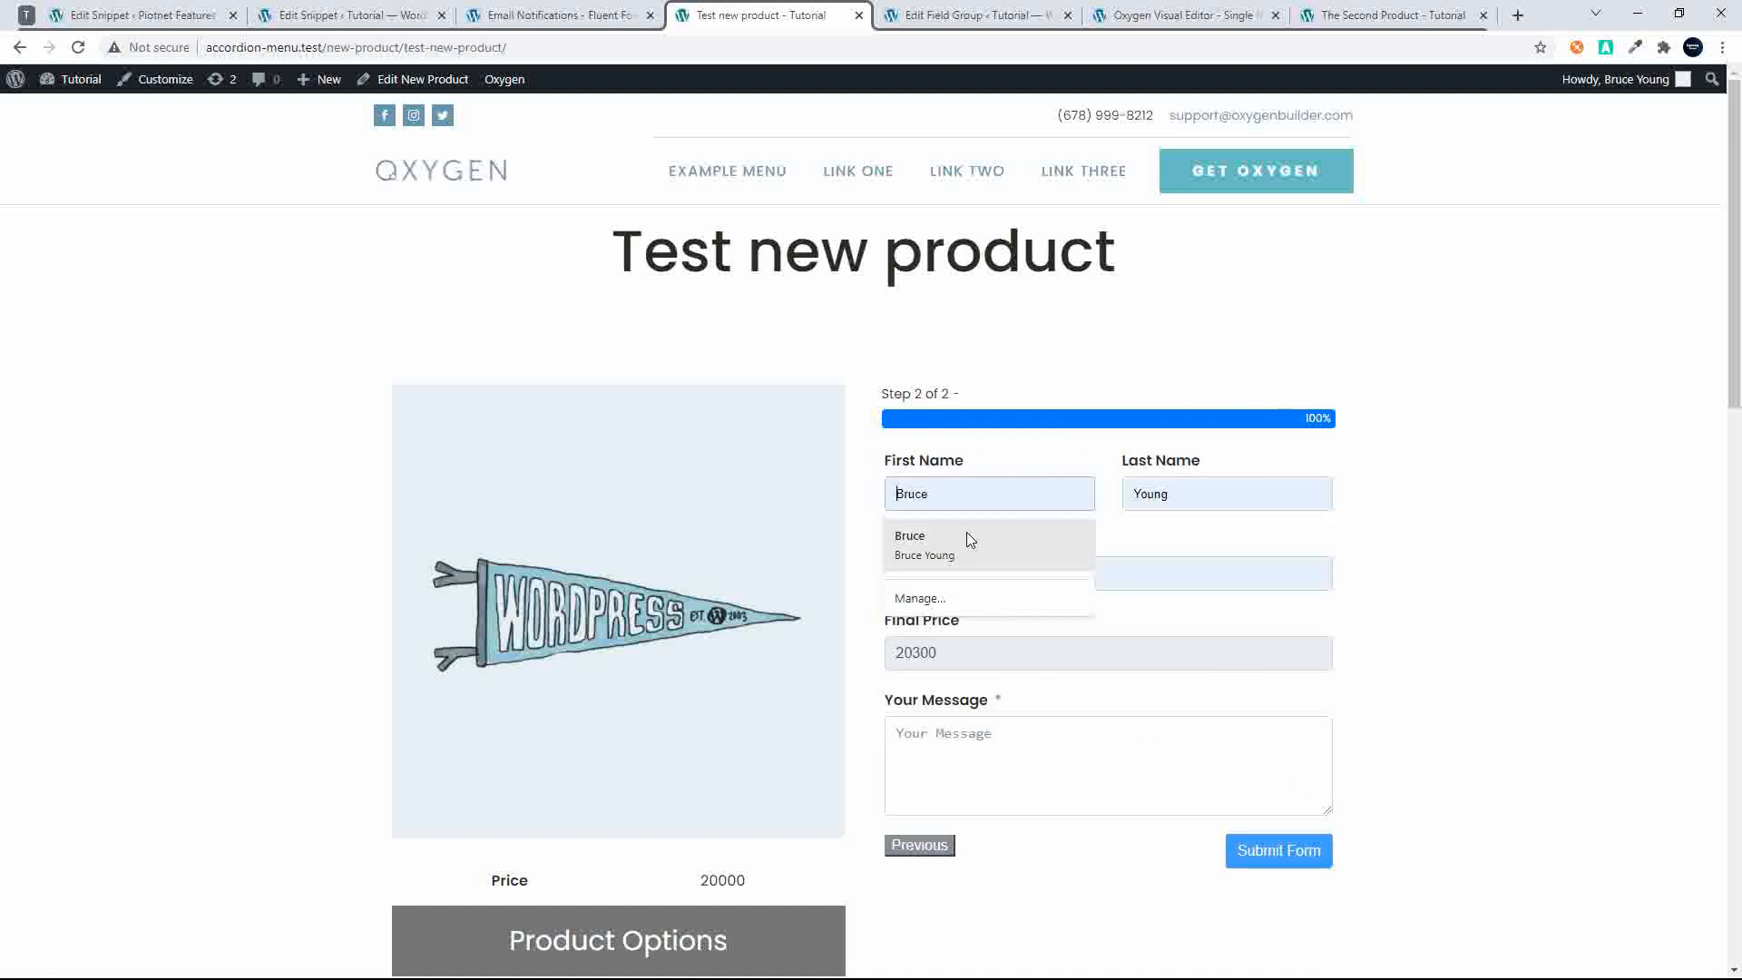
{"action": "left_click", "coordinate": [966, 532]}
{"action": "left_click", "coordinate": [951, 744]}
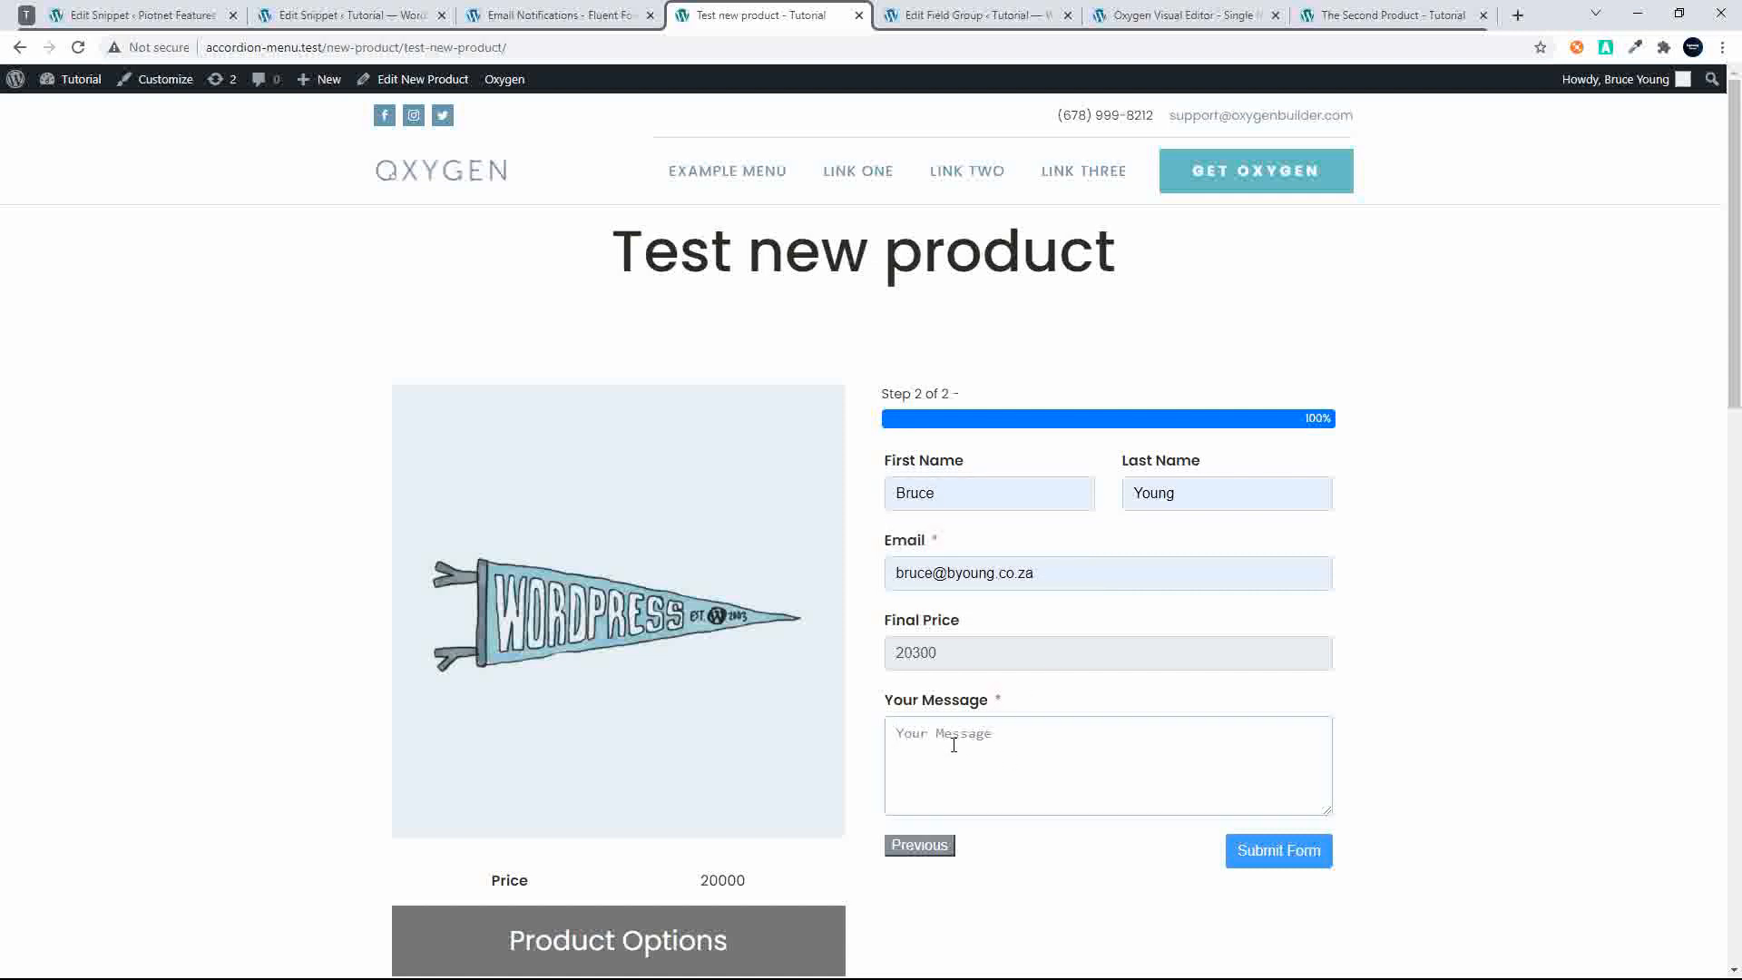
{"action": "type", "text": "AAAA"}
{"action": "left_click", "coordinate": [1259, 851]}
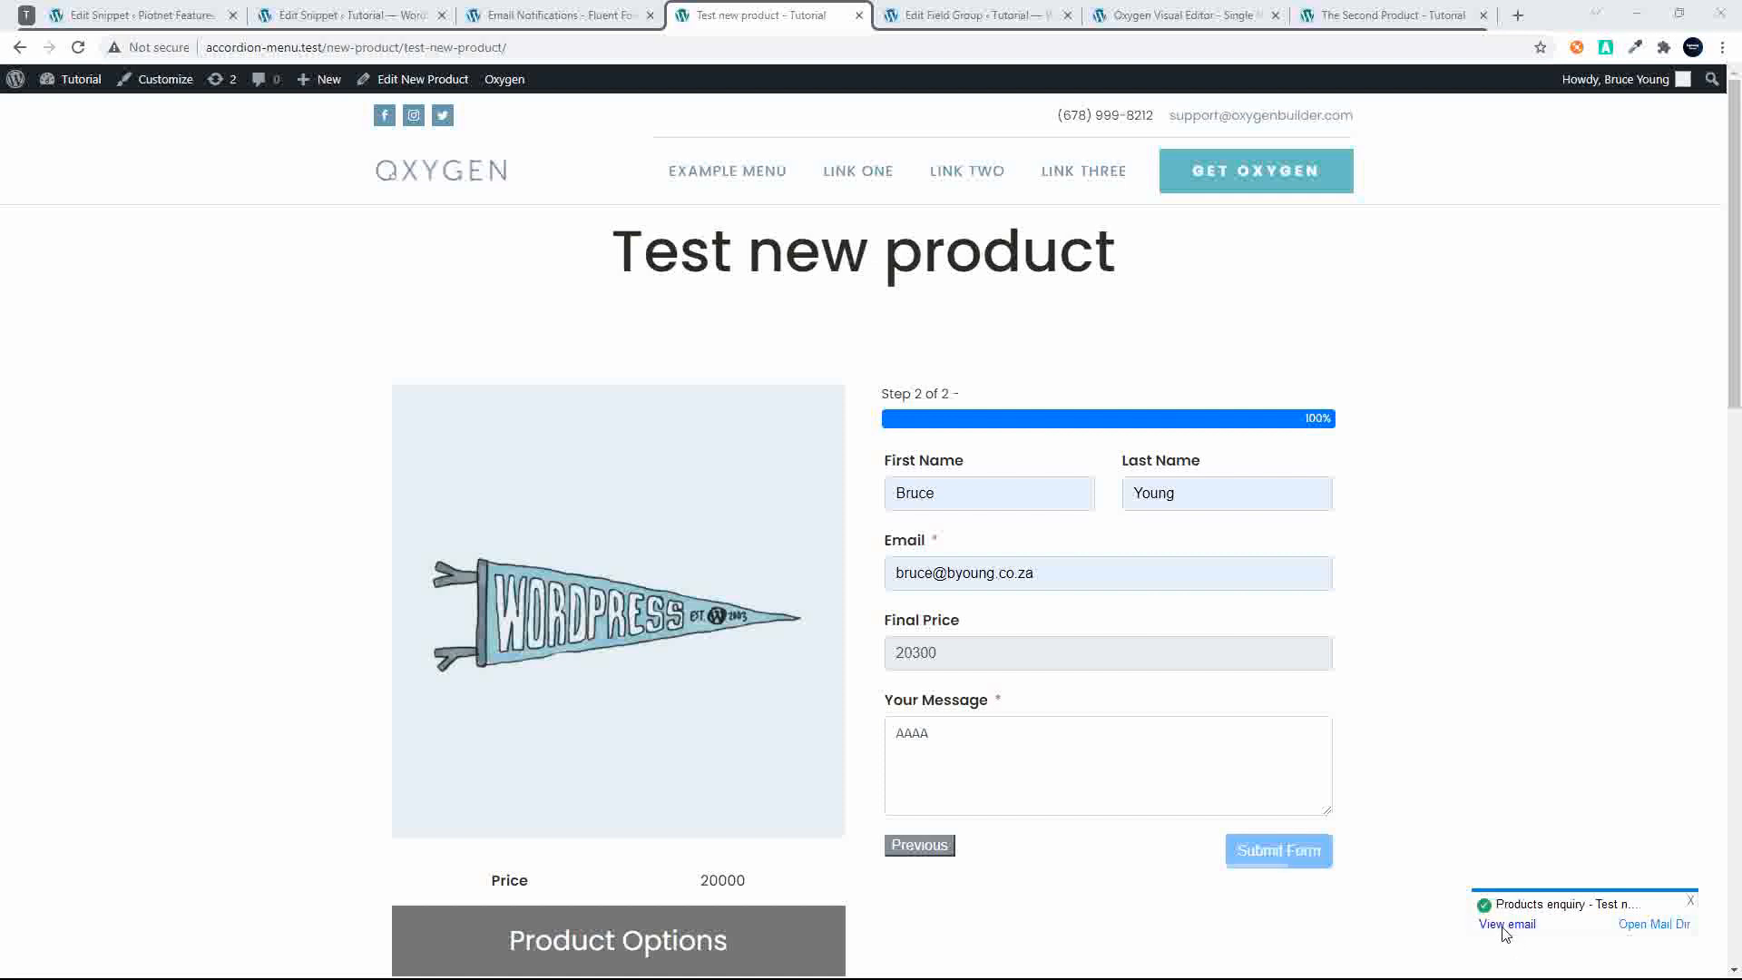
Open the enquiry notification email, check its product details, selected options, total and website link, and close it
{"action": "left_click", "coordinate": [1502, 927]}
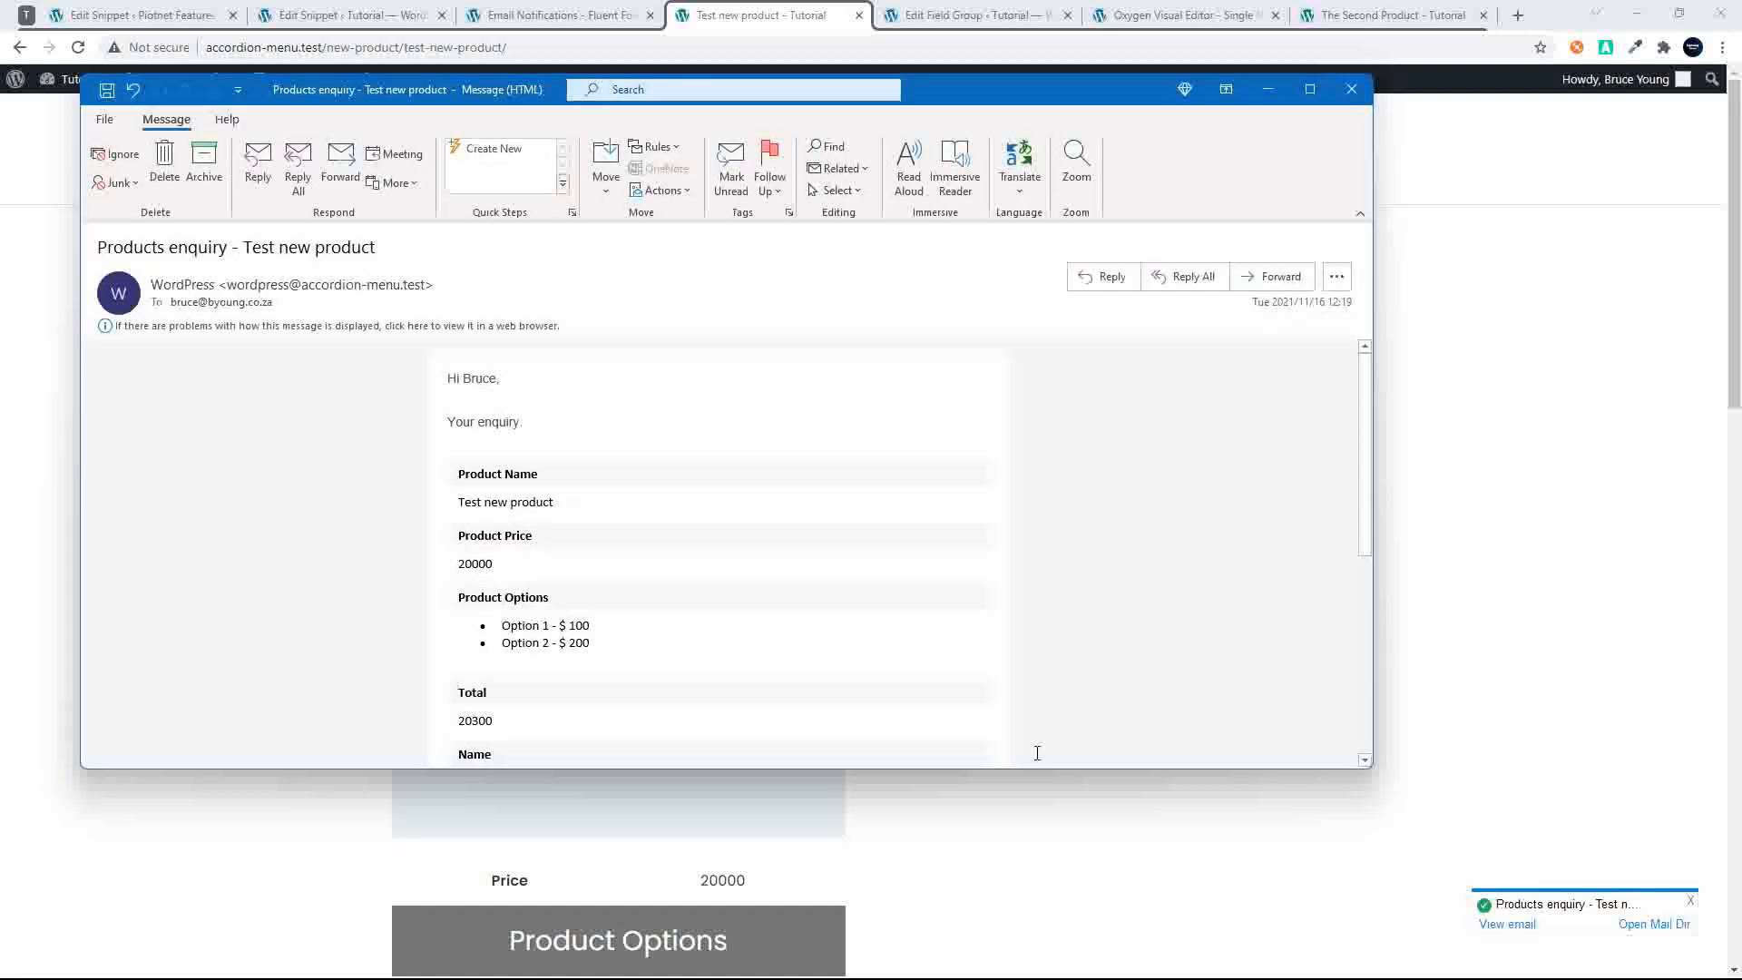
{"action": "scroll", "coordinate": [573, 545], "scroll_direction": "down", "scroll_amount": 3}
{"action": "scroll", "coordinate": [573, 545], "scroll_direction": "up", "scroll_amount": 5}
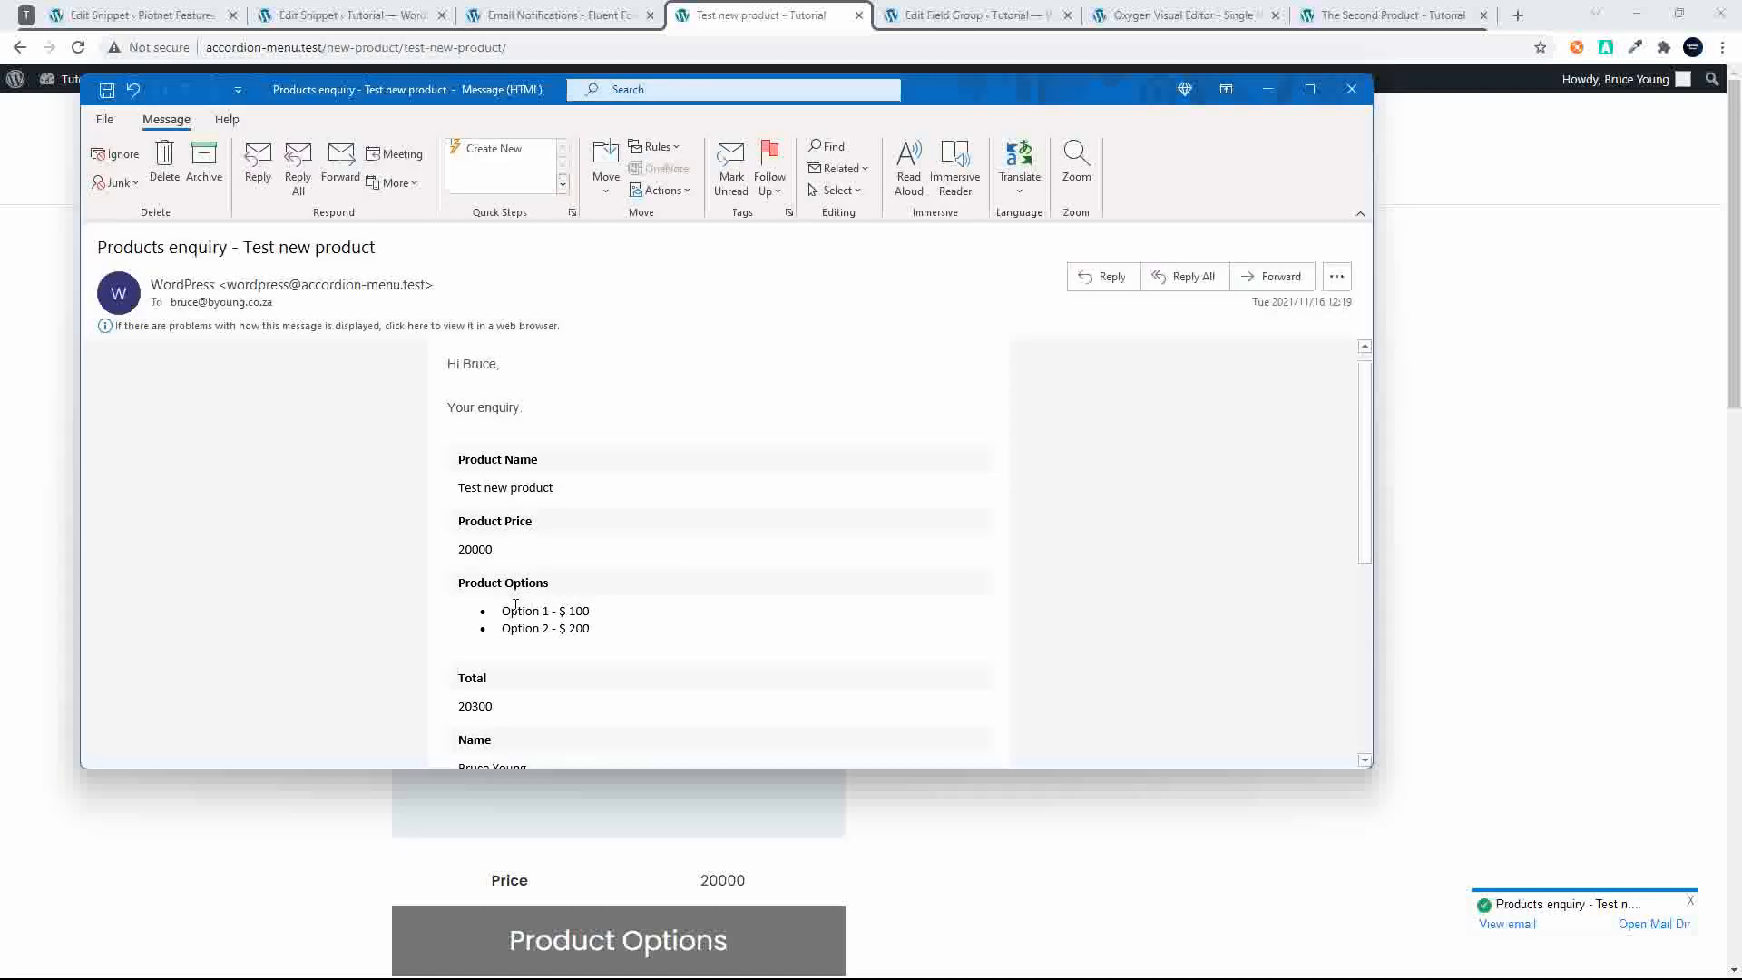
{"action": "left_click_drag", "start_coordinate": [500, 606], "coordinate": [616, 621]}
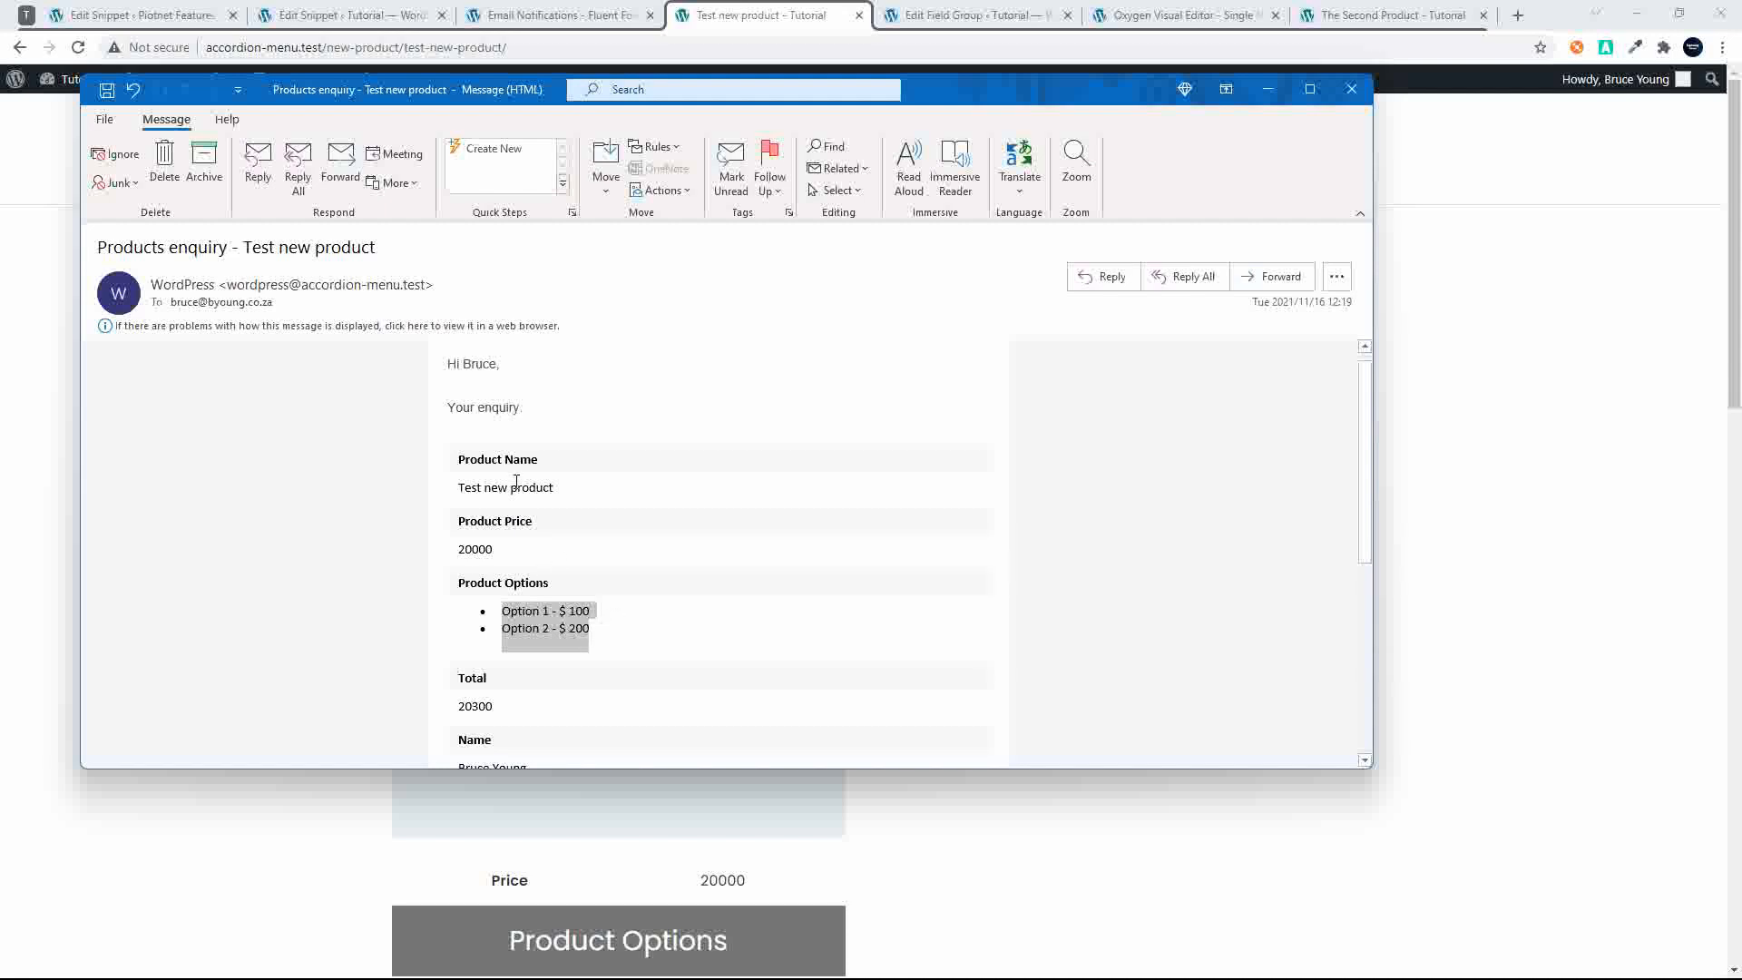
{"action": "left_click", "coordinate": [540, 621]}
{"action": "scroll", "coordinate": [537, 620], "scroll_direction": "down", "scroll_amount": 5}
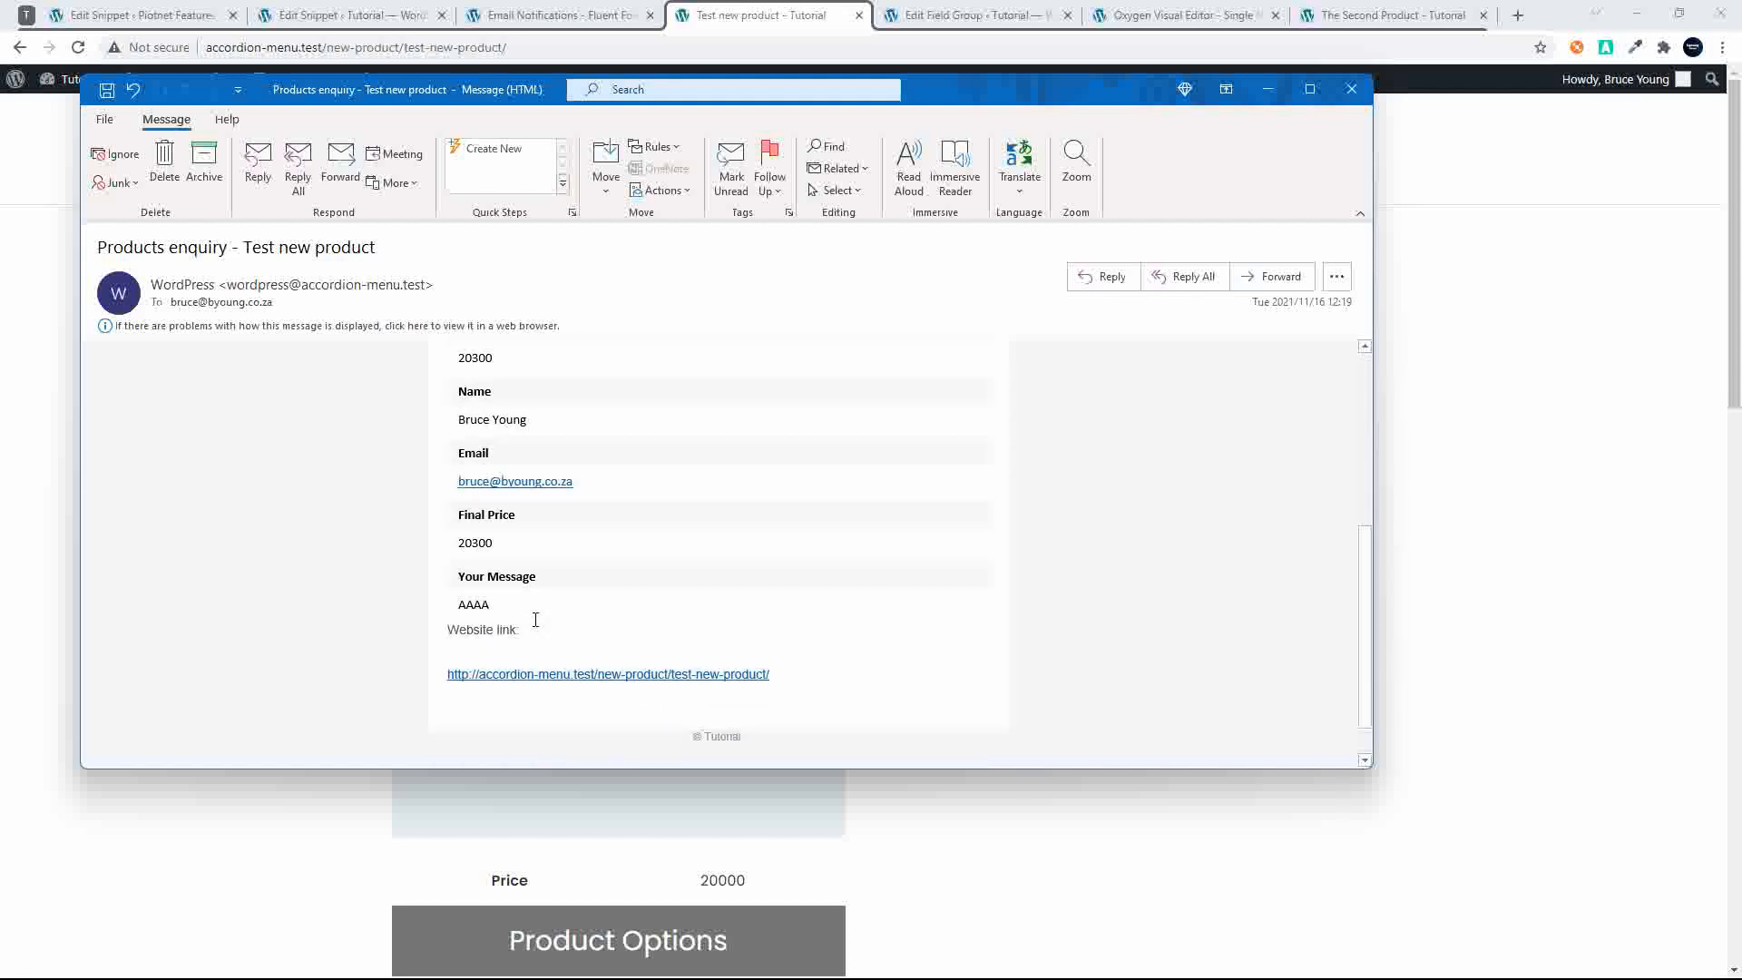
{"action": "scroll", "coordinate": [535, 619], "scroll_direction": "up", "scroll_amount": 5}
{"action": "left_click", "coordinate": [1351, 89]}
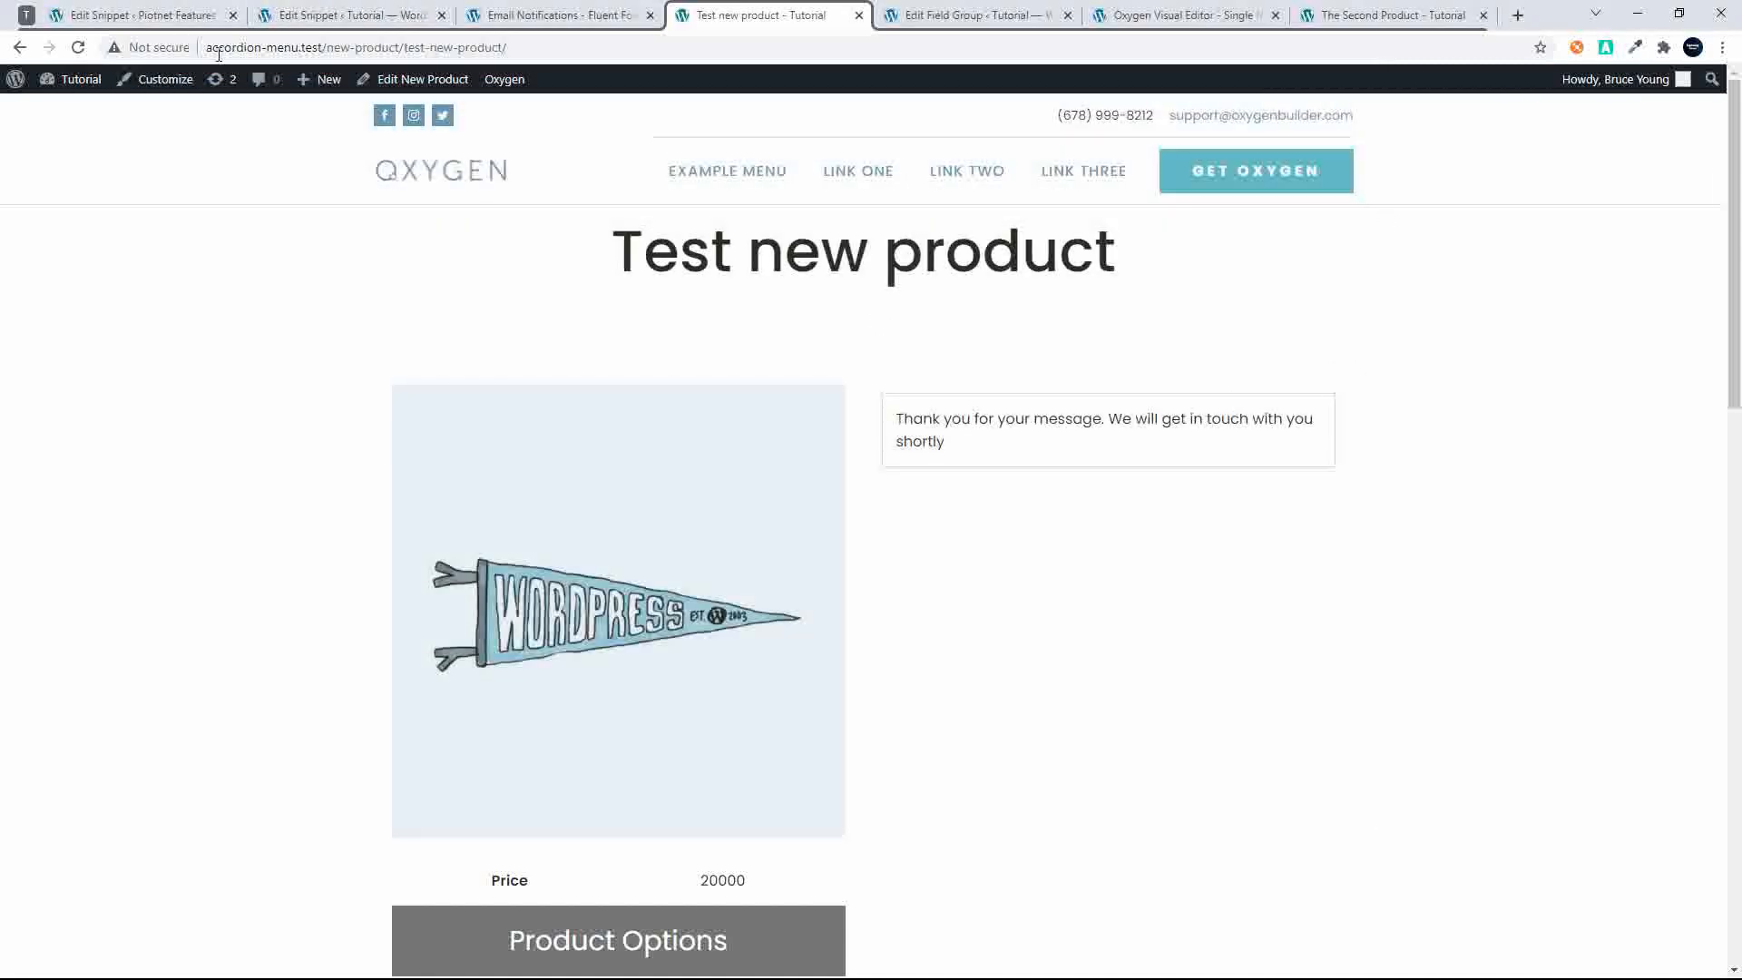
Reload the product page and review the prefilled enquiry form, the displayed options and the front-end edit form
{"action": "left_click", "coordinate": [78, 47]}
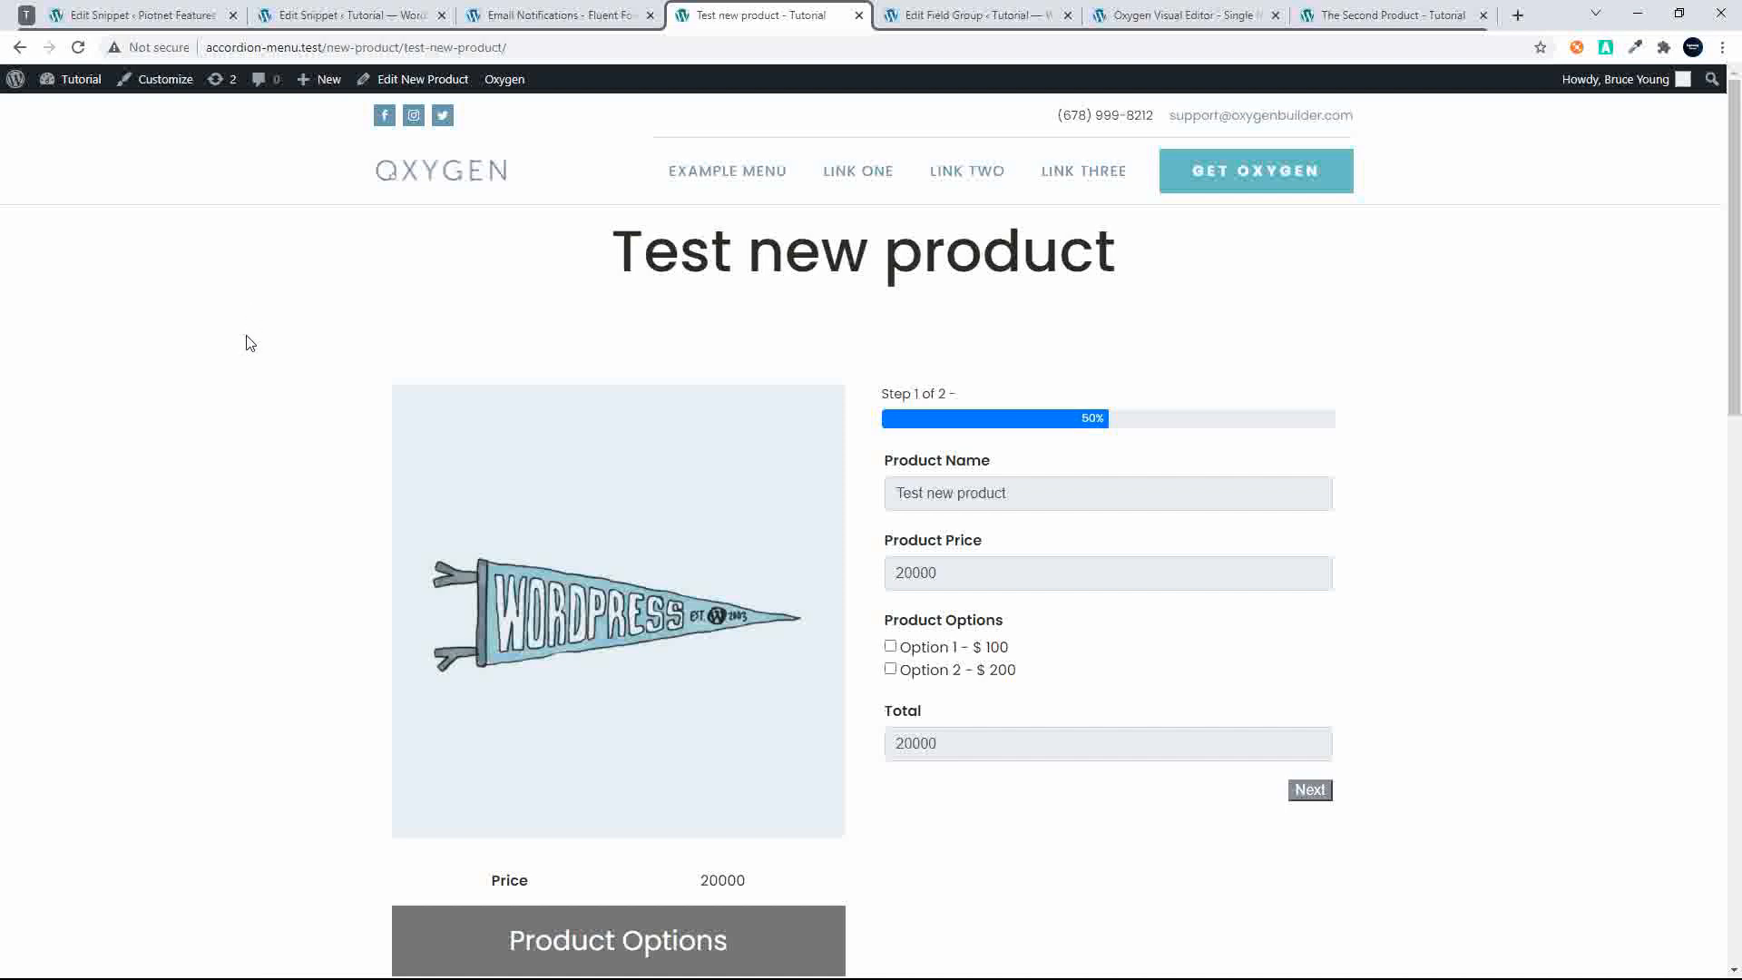
{"action": "scroll", "coordinate": [247, 342], "scroll_direction": "down", "scroll_amount": 20}
{"action": "scroll", "coordinate": [247, 342], "scroll_direction": "up", "scroll_amount": 6}
{"action": "scroll", "coordinate": [246, 342], "scroll_direction": "down", "scroll_amount": 3}
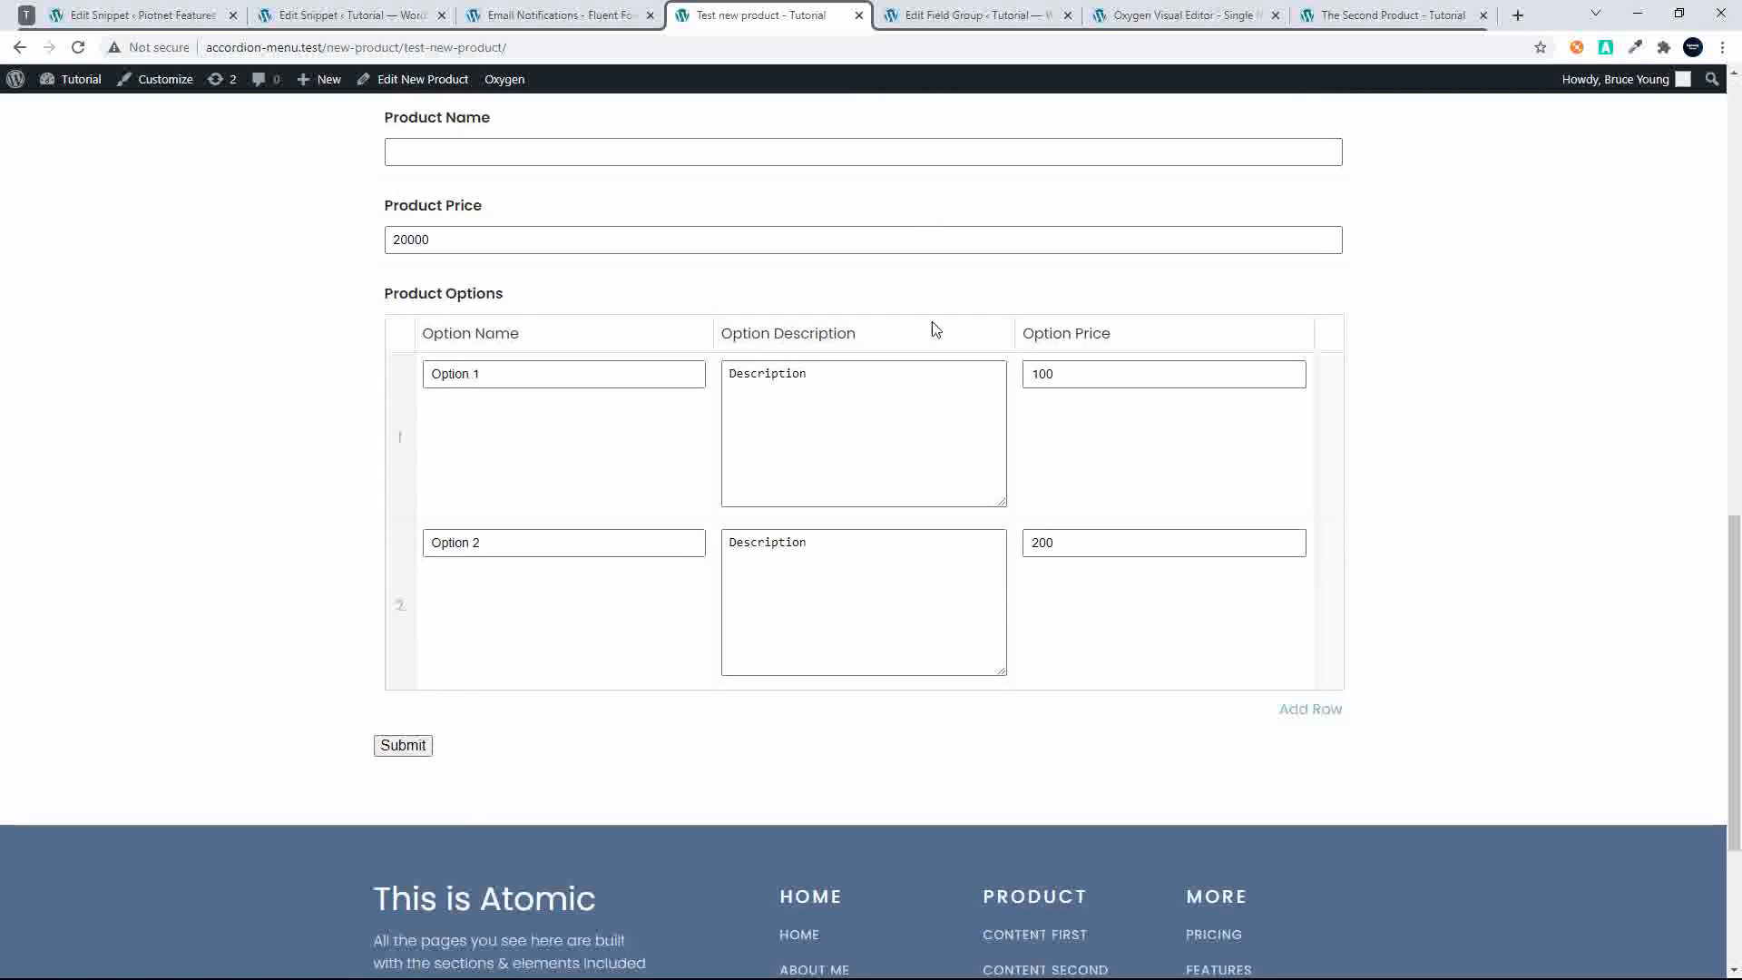
{"action": "scroll", "coordinate": [810, 367], "scroll_direction": "up", "scroll_amount": 10}
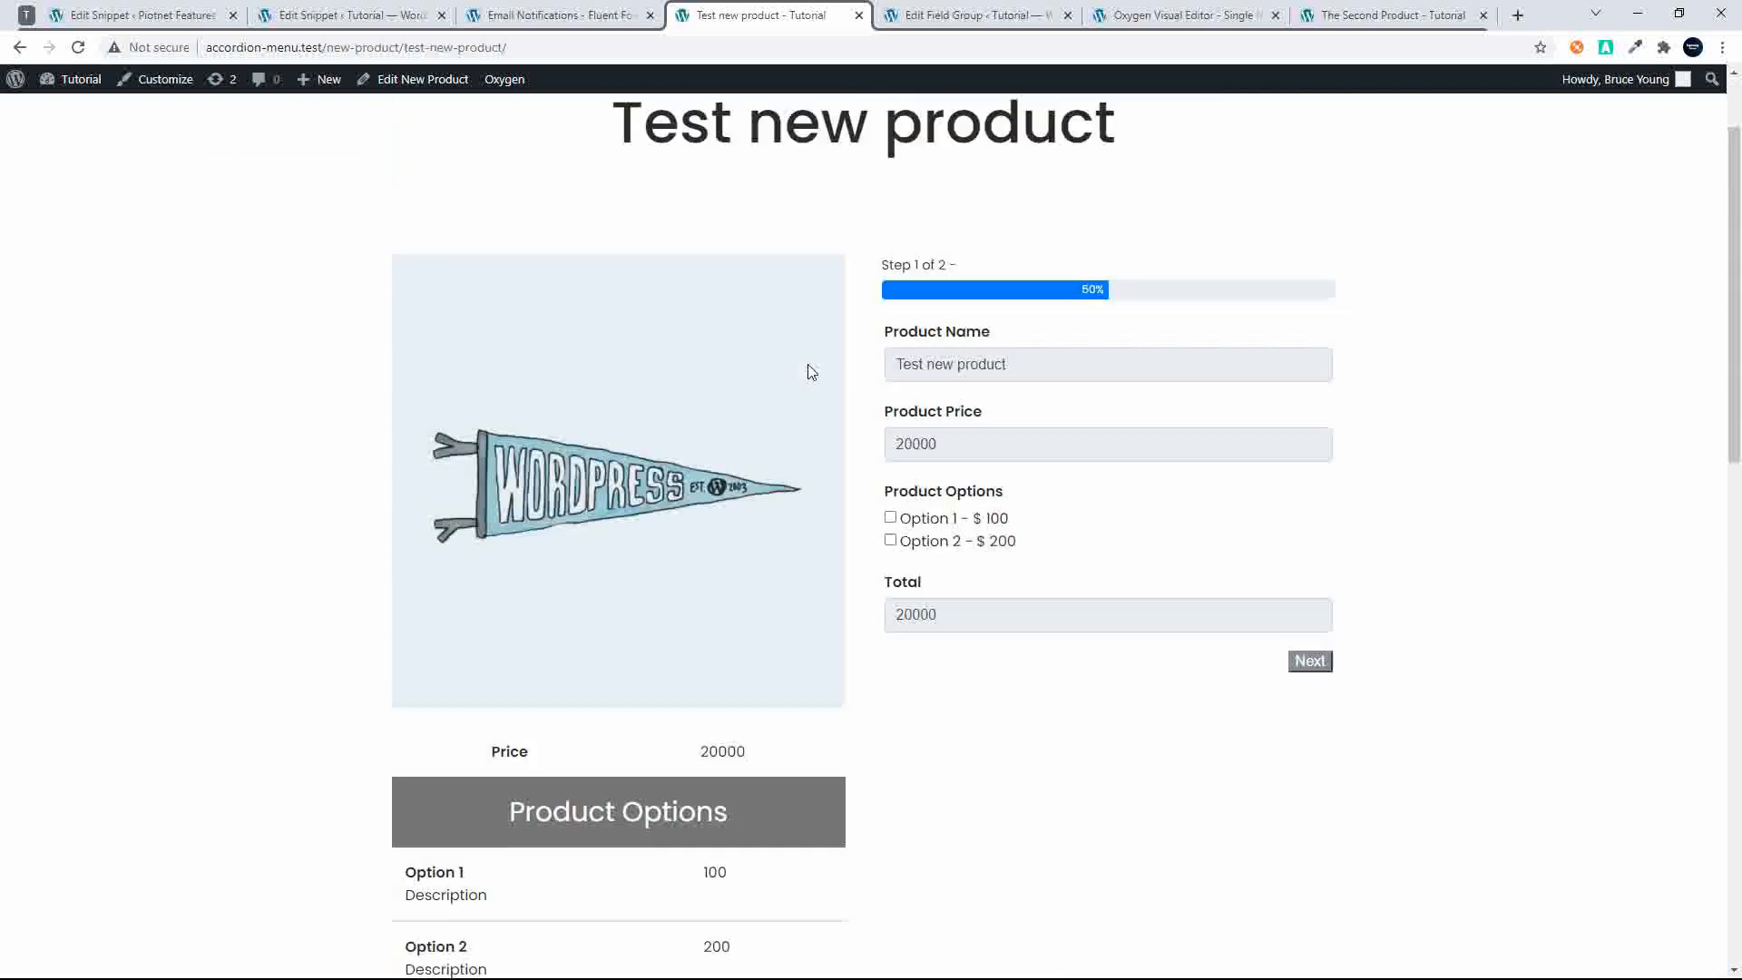
{"action": "scroll", "coordinate": [1069, 270], "scroll_direction": "up", "scroll_amount": 2}
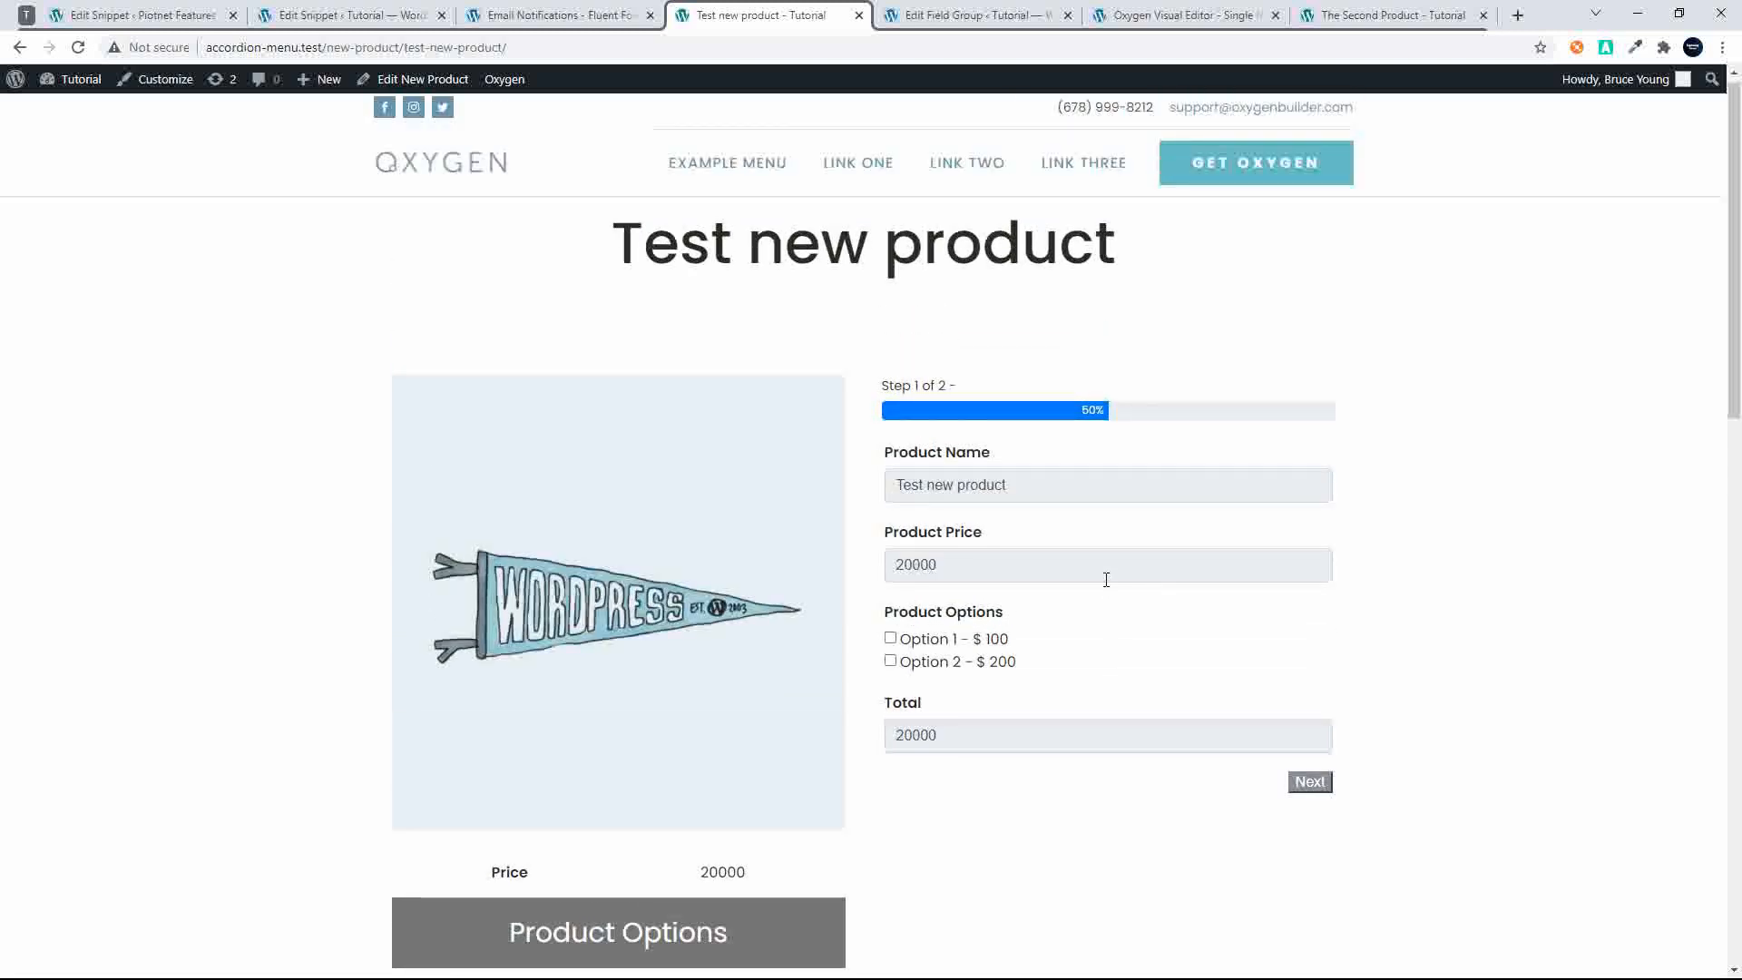